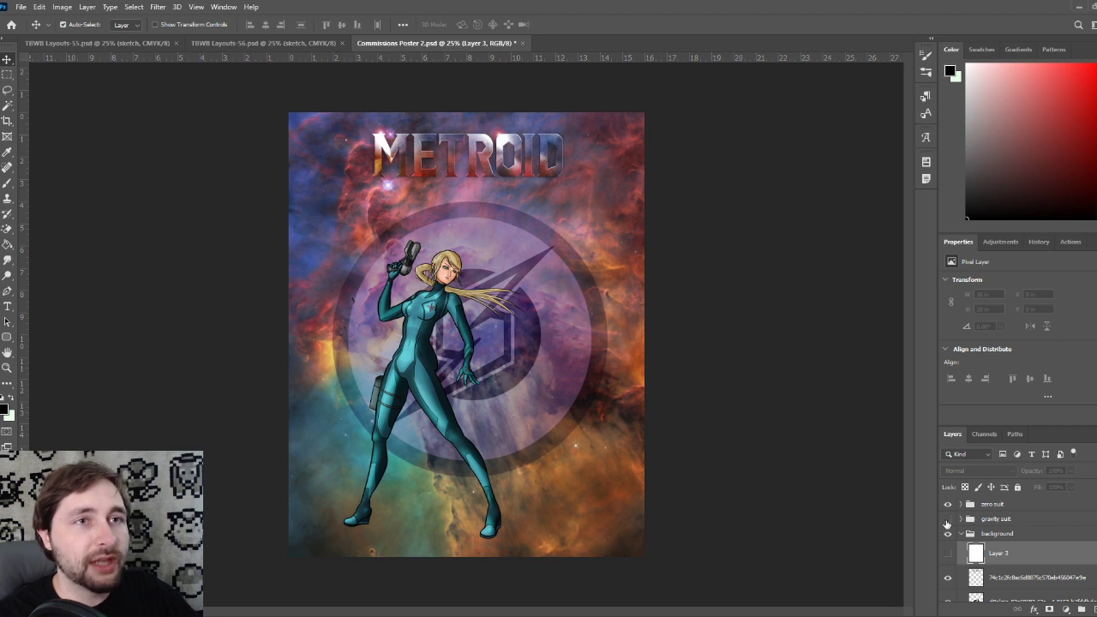
Show the gravity suit group and preview its sketch against the white Layer 3, leaving Layer 3 hidden
left_click(948, 520)
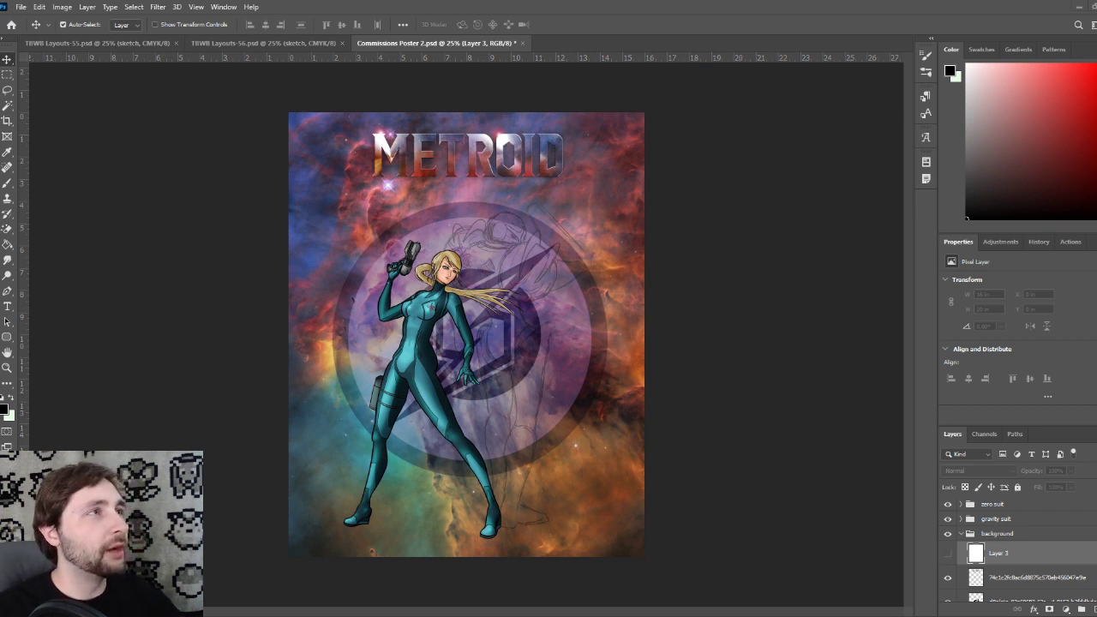
left_click(948, 554)
left_click(949, 556)
left_click(949, 555)
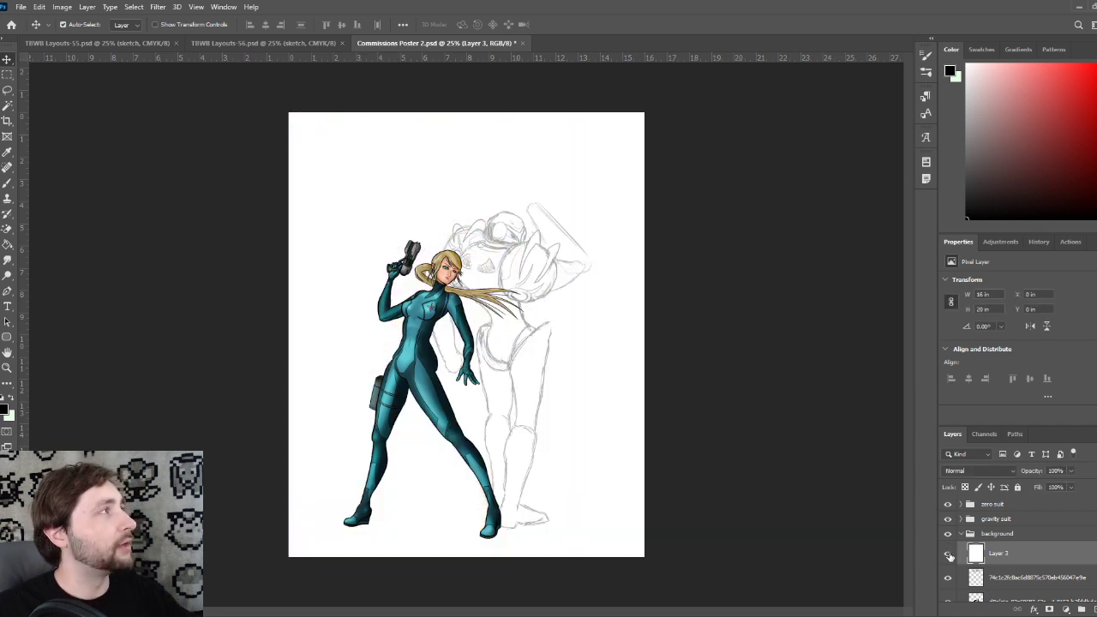
left_click(949, 555)
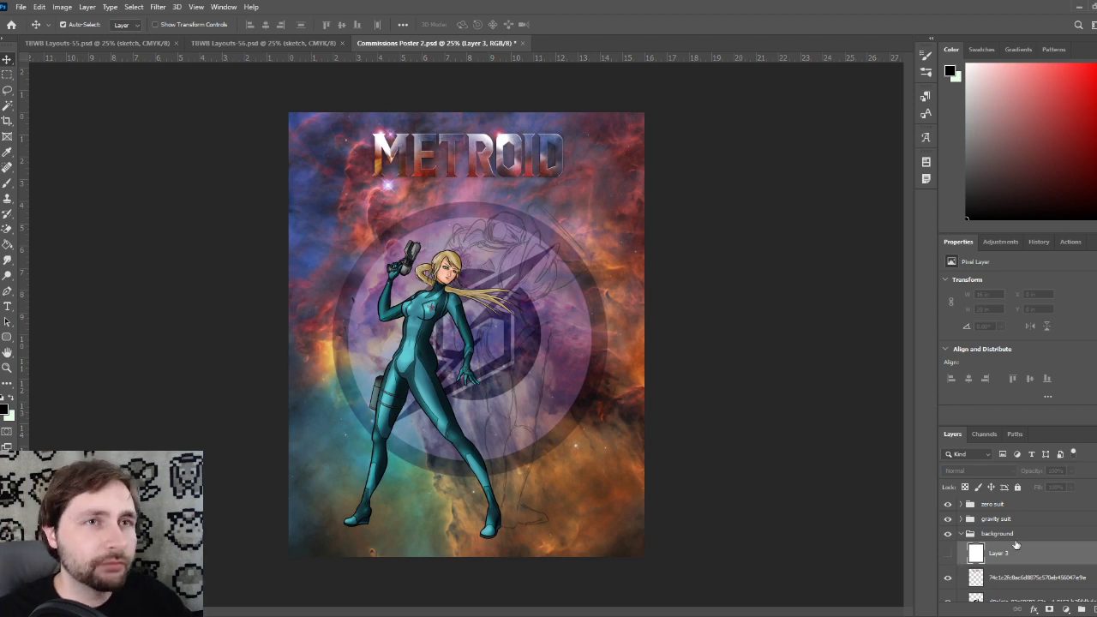
Expand the gravity suit group and select the sketch layer, Layer 4, inside it
left_click(997, 519)
left_click(961, 519)
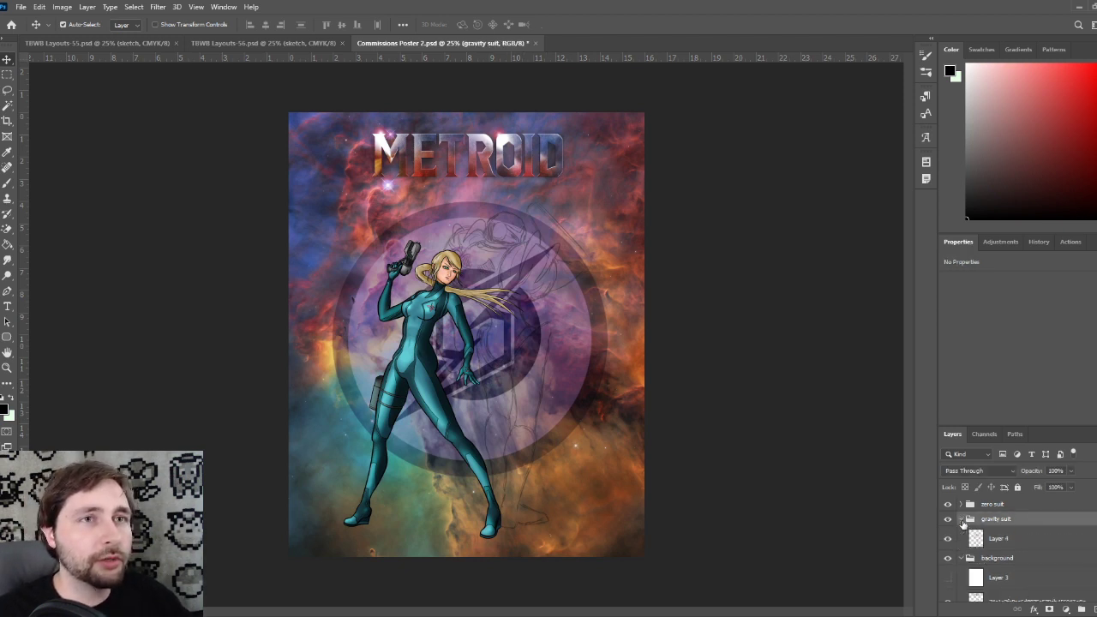
left_click(1031, 545)
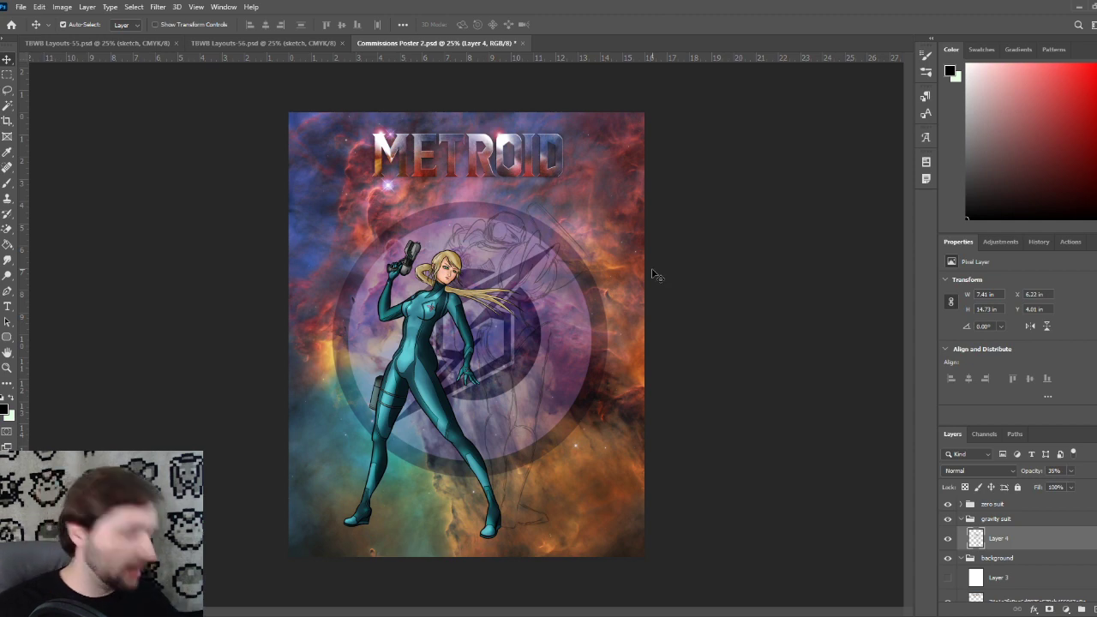
Activate the Brush tool and choose a hard round brush at size 28 for inking the armored figure
key("ctrl+plus")
key("ctrl+minus")
key("ctrl+plus")
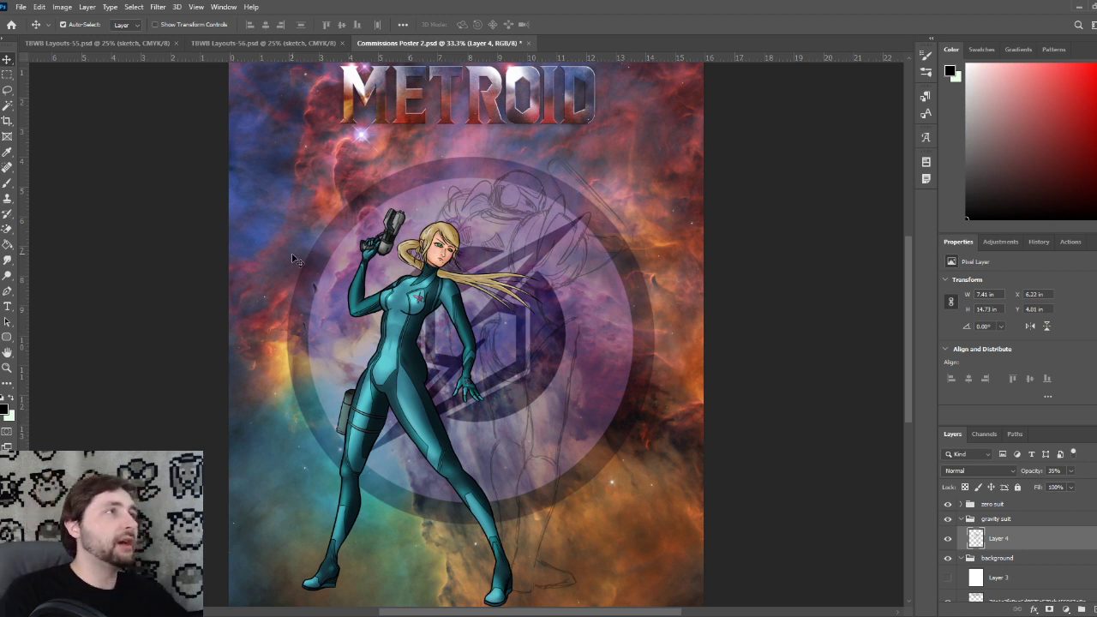
left_click(7, 182)
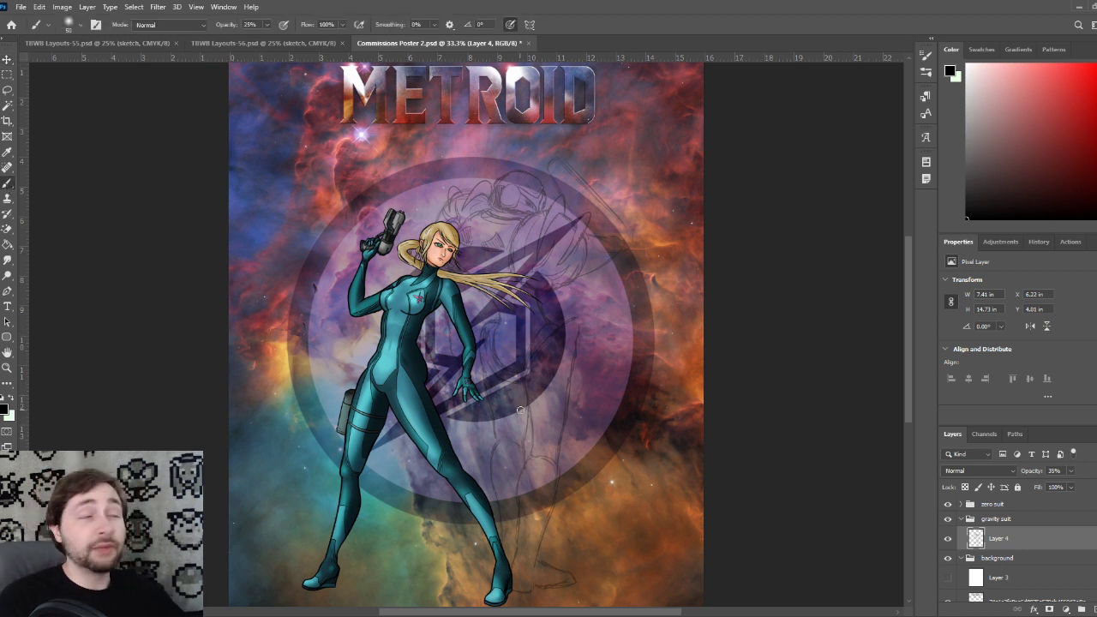
key("ctrl+plus")
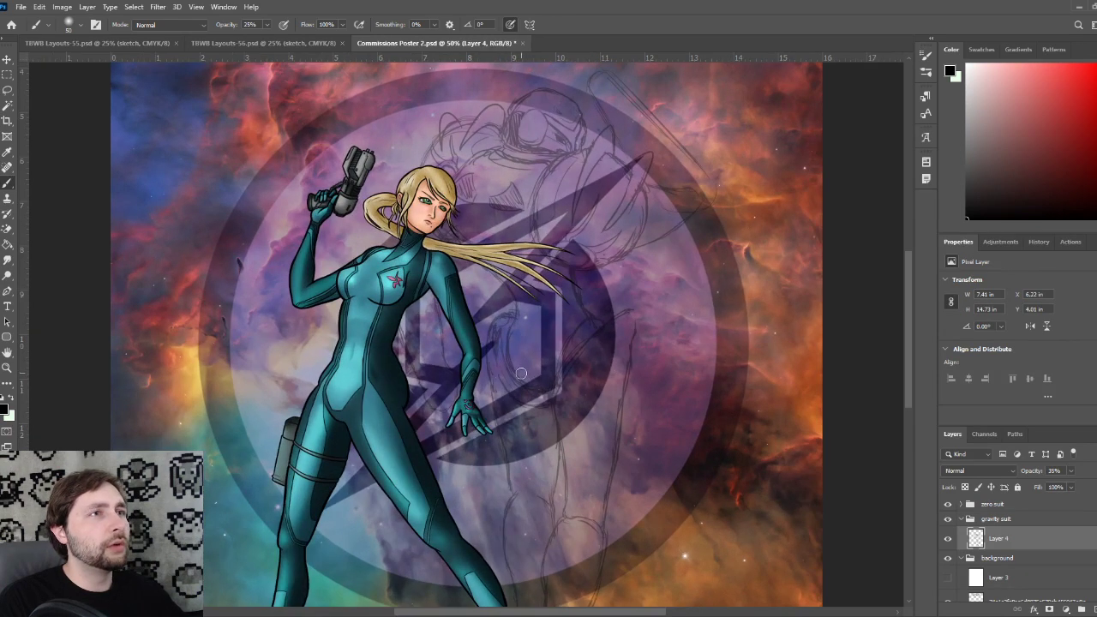
key("ctrl+plus")
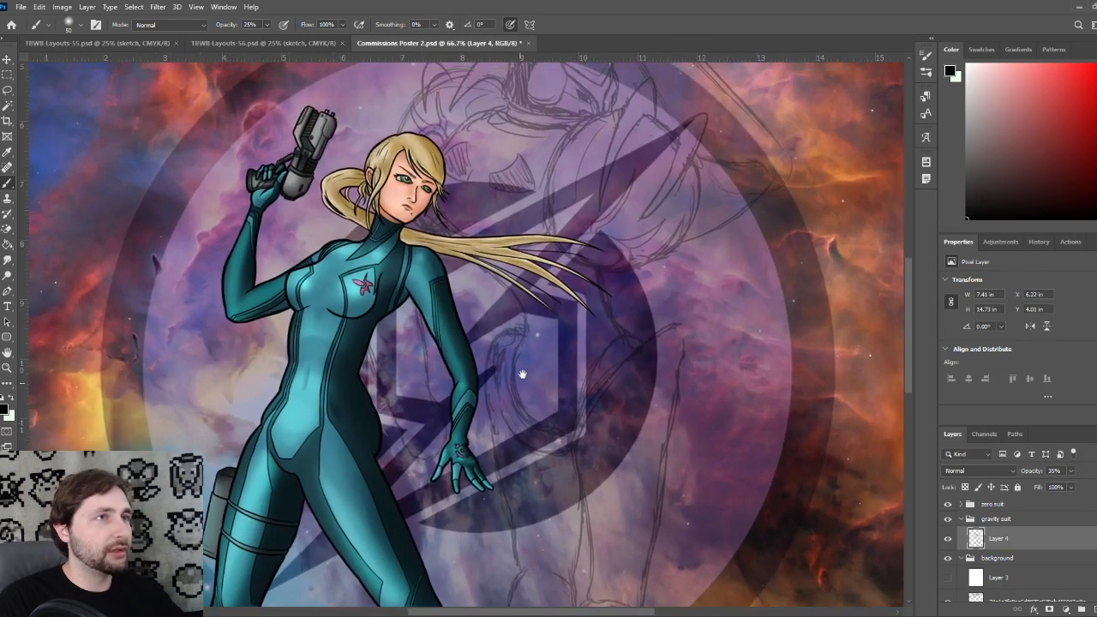
scroll(521, 355, "down", 2)
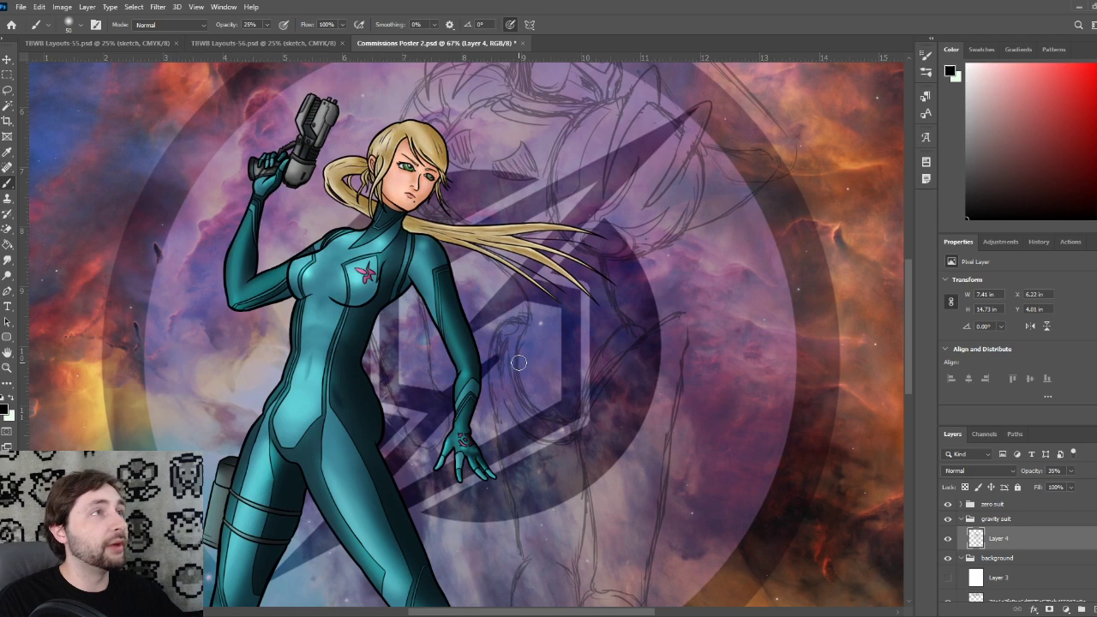
scroll(520, 360, "up", 1)
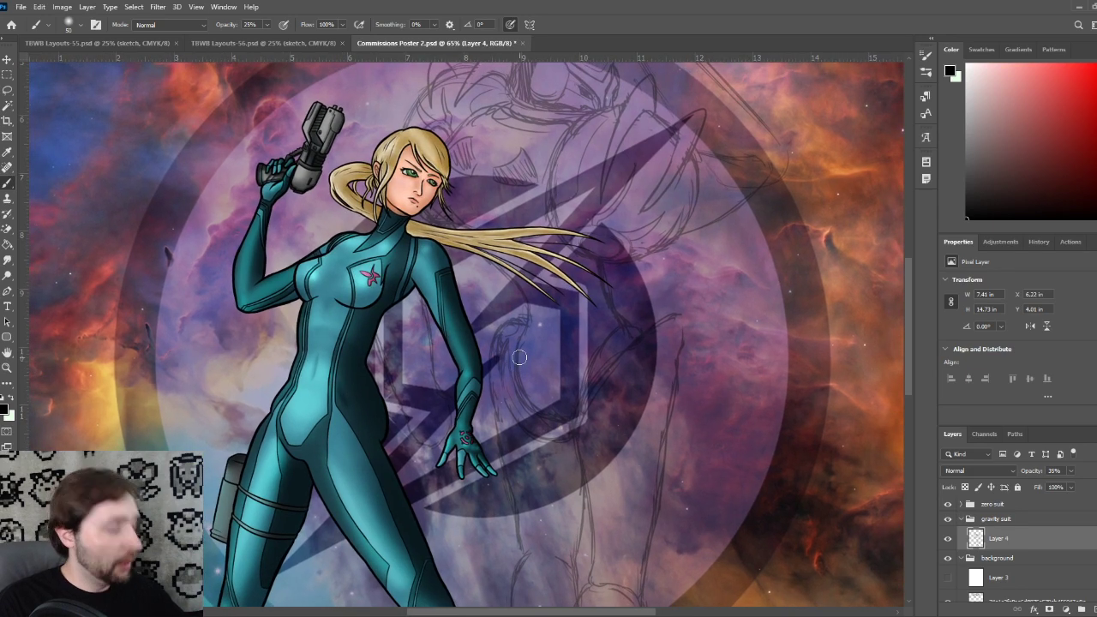
left_click_drag(593, 289, 483, 491)
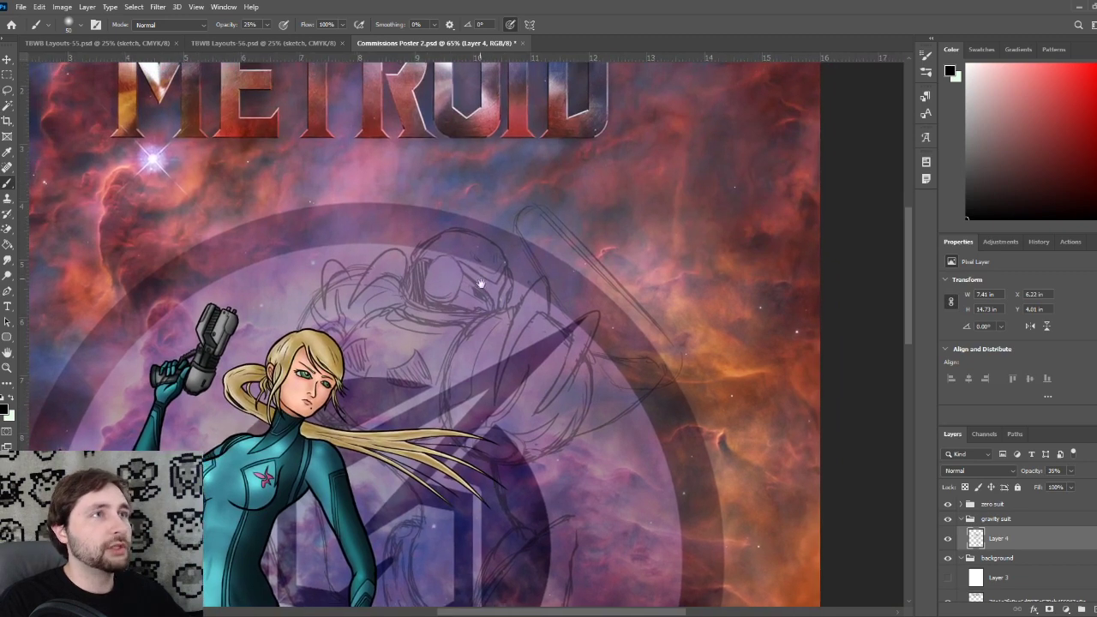
key("ctrl+plus")
left_click_drag(542, 293, 561, 355)
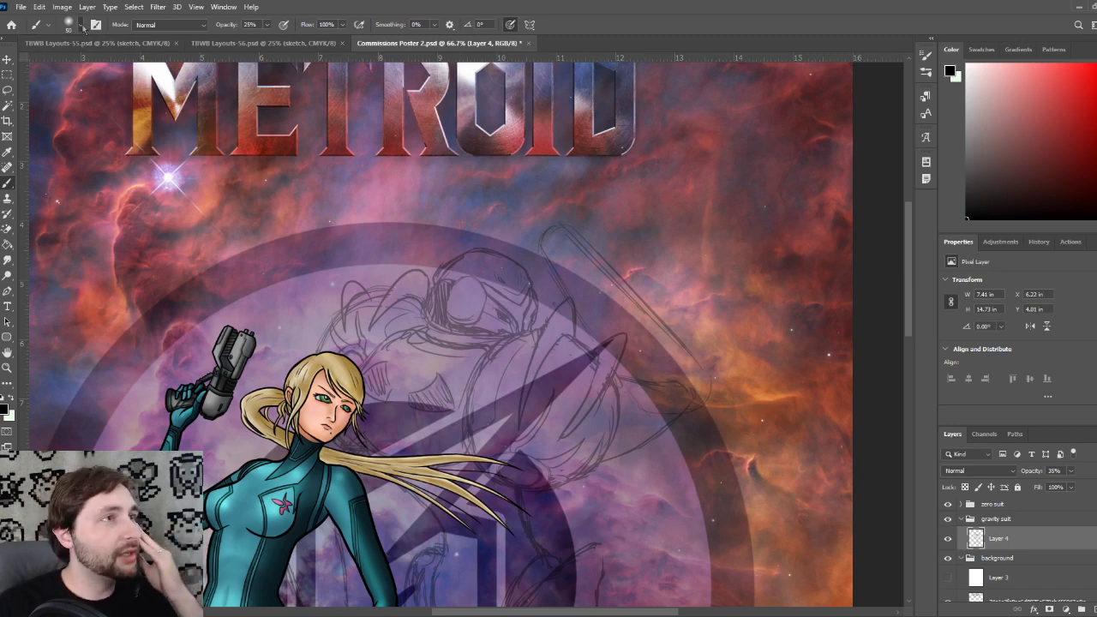
left_click(73, 155)
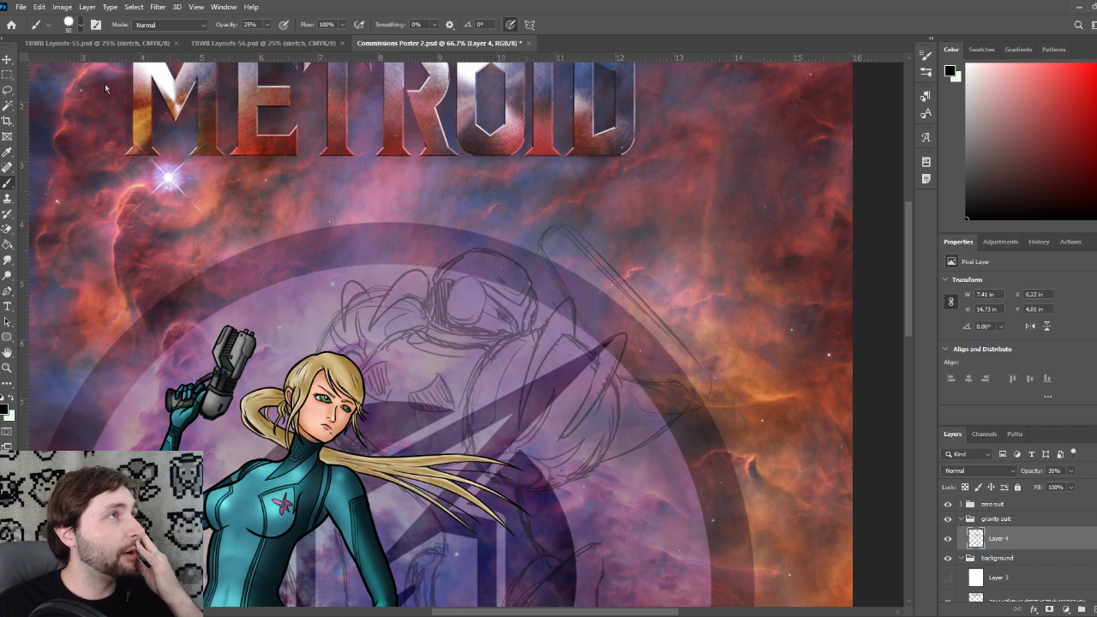
left_click_drag(78, 63, 72, 64)
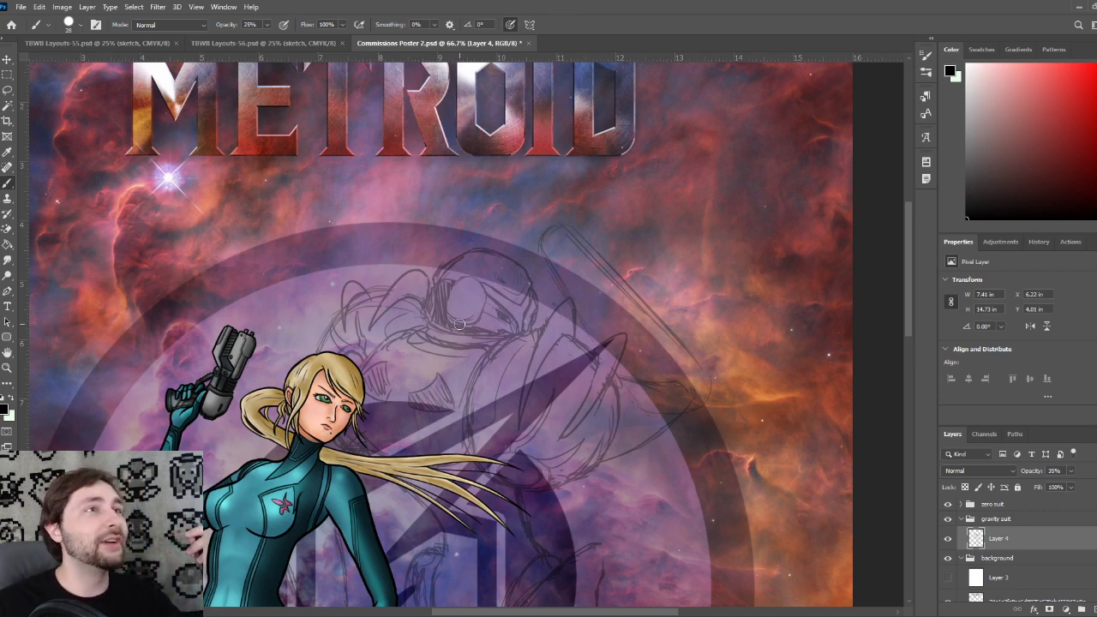
Set the brush opacity to 100% and test it with a trial stroke on the armor's chest, undoing the stroke
key("ctrl+plus")
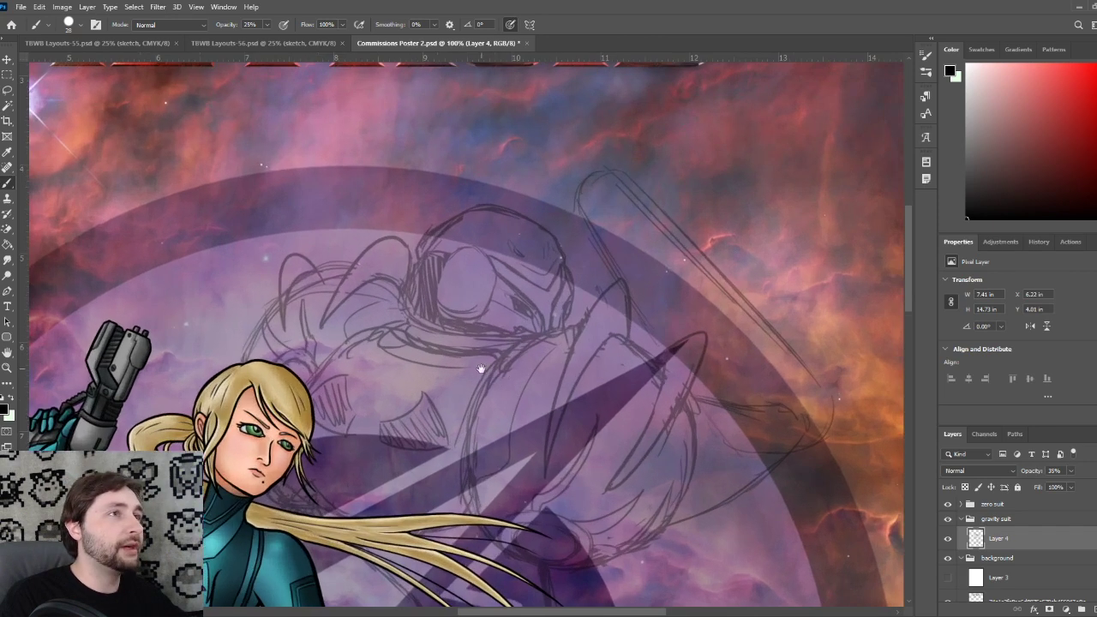
left_click_drag(485, 369, 518, 299)
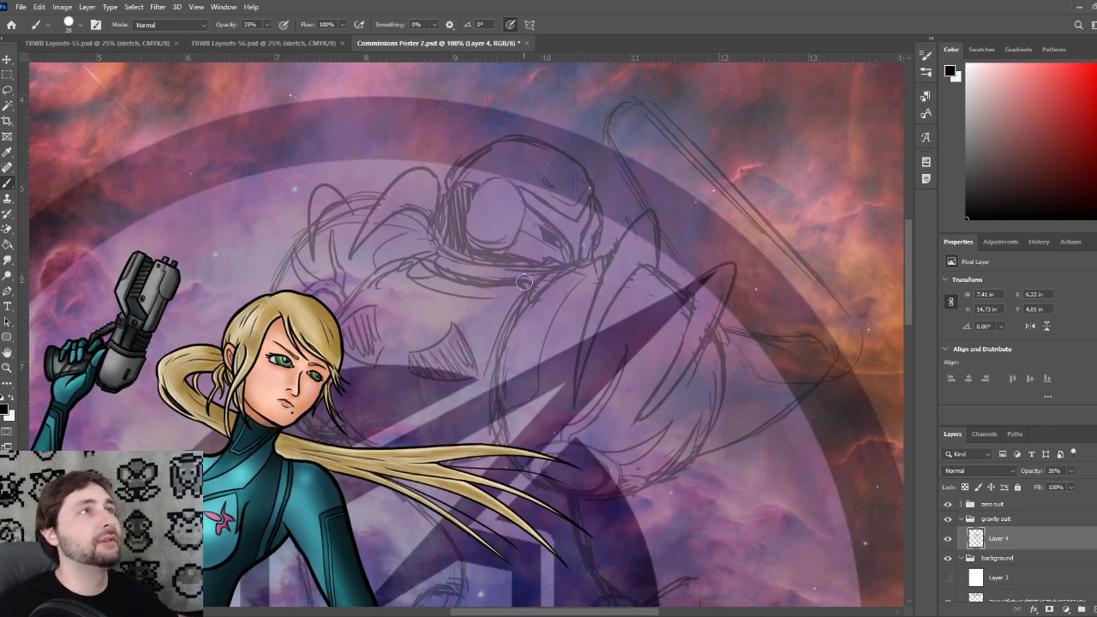
key("0")
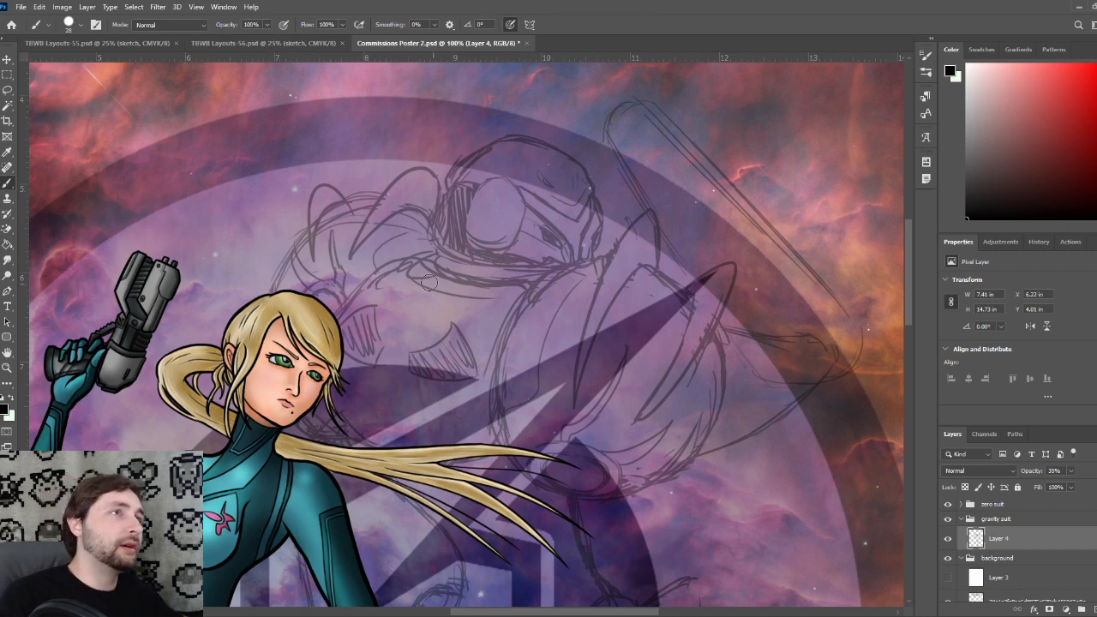
mouse_move(383, 265)
left_mouse_down()
mouse_move(445, 372)
mouse_move(487, 267)
left_mouse_up()
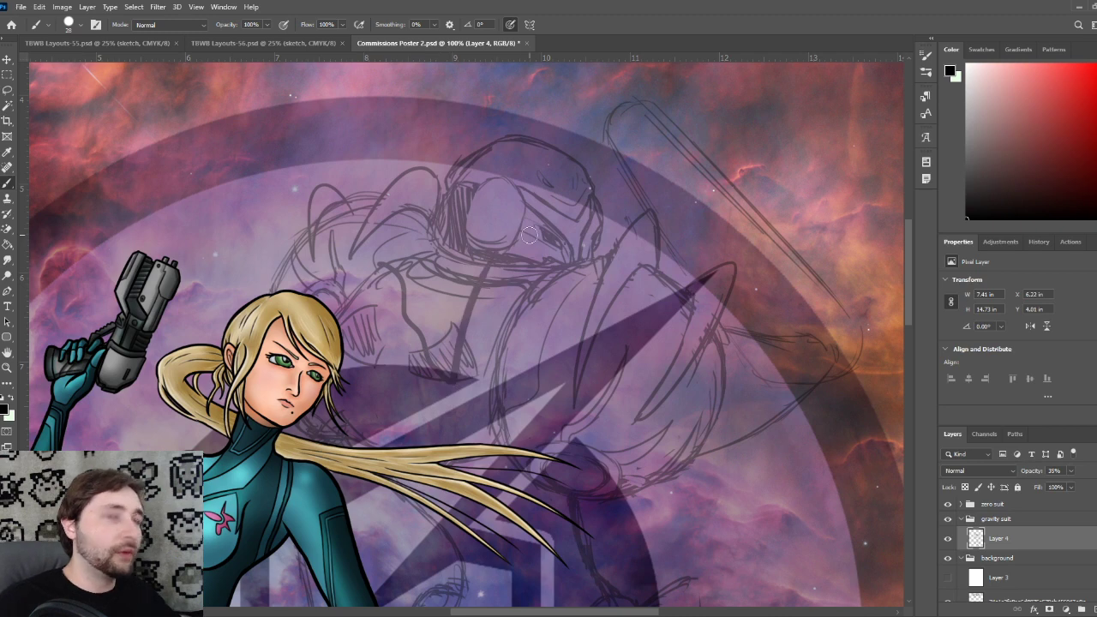
key("ctrl+z")
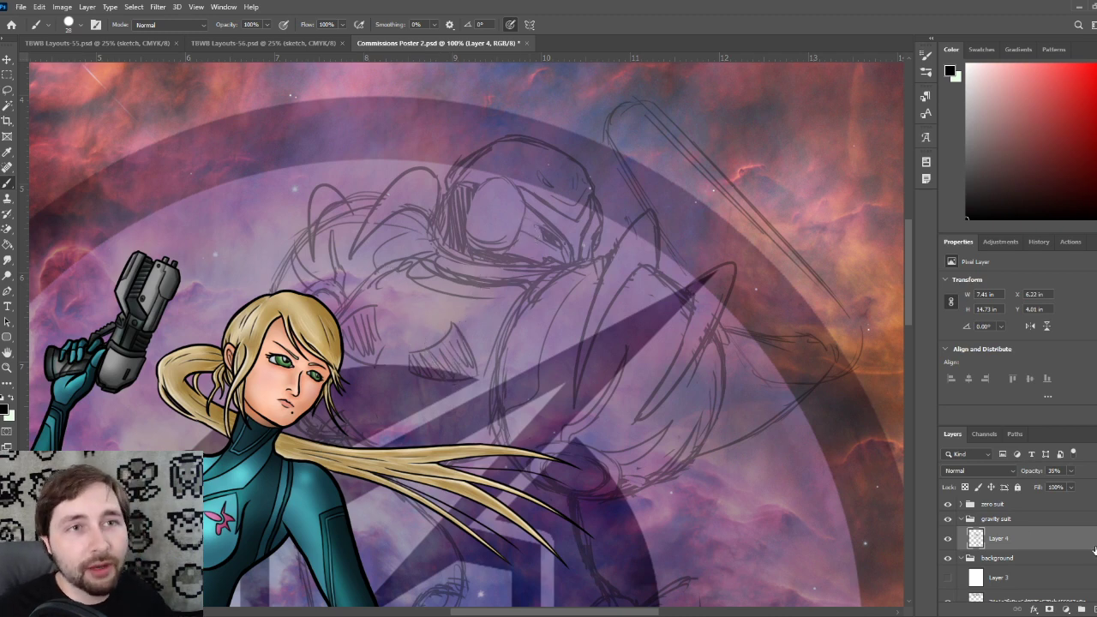
Add a new layer above Layer 4 in the gravity suit group and try chest strokes with the brush reduced to size 15, undoing each
left_click(1096, 609)
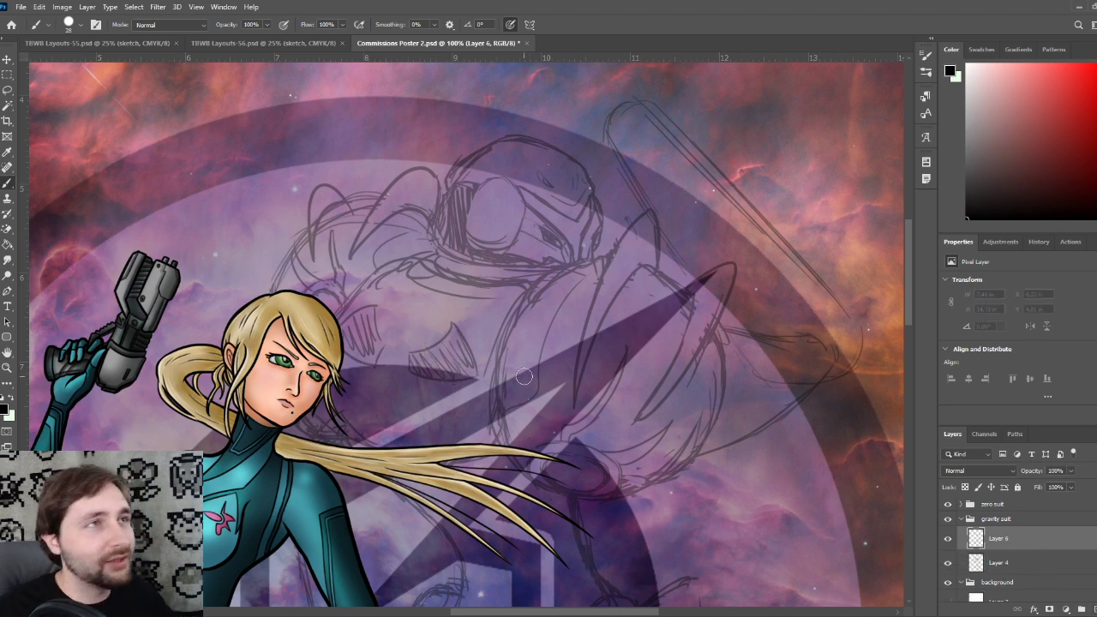
mouse_move(367, 276)
left_mouse_down()
mouse_move(409, 347)
mouse_move(514, 299)
left_mouse_up()
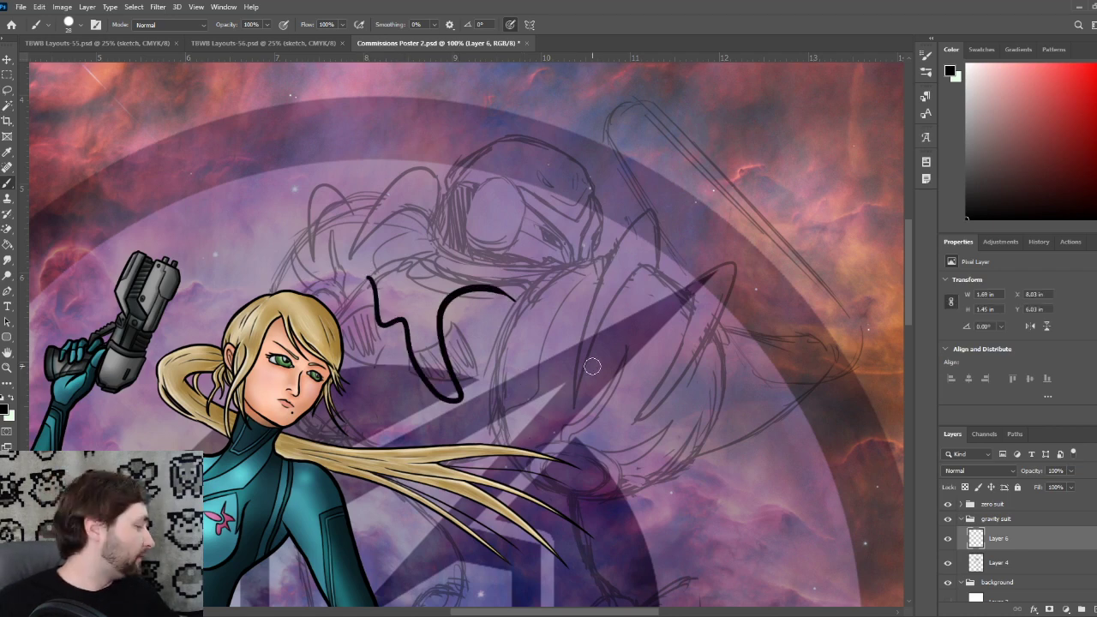
key("ctrl+z")
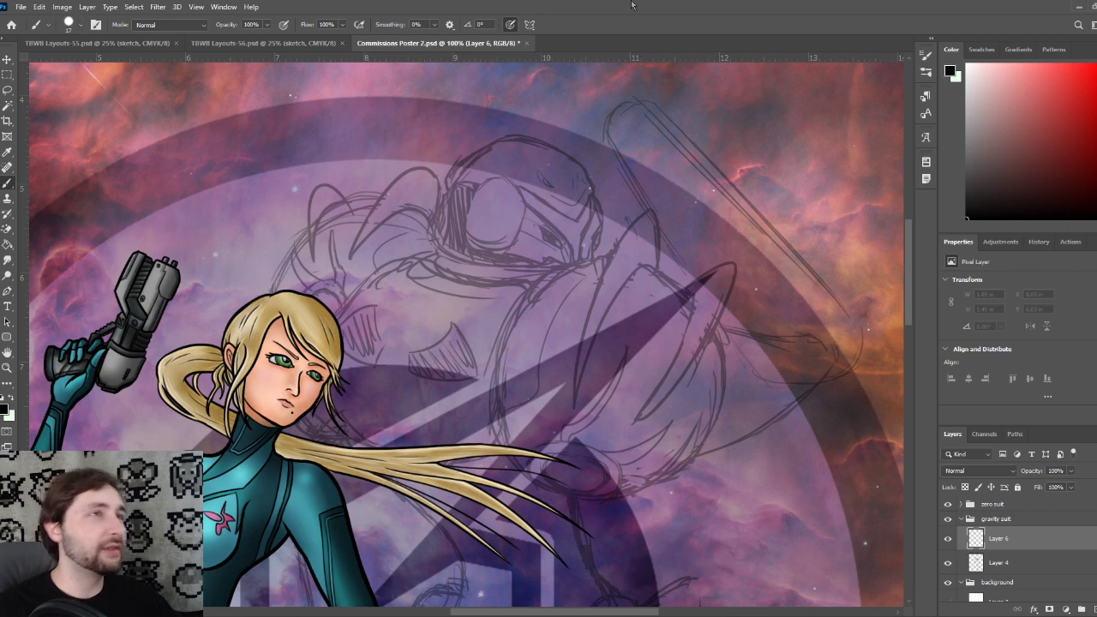
mouse_move(371, 273)
left_mouse_down()
mouse_move(404, 334)
mouse_move(465, 403)
mouse_move(416, 388)
mouse_move(470, 262)
left_mouse_up()
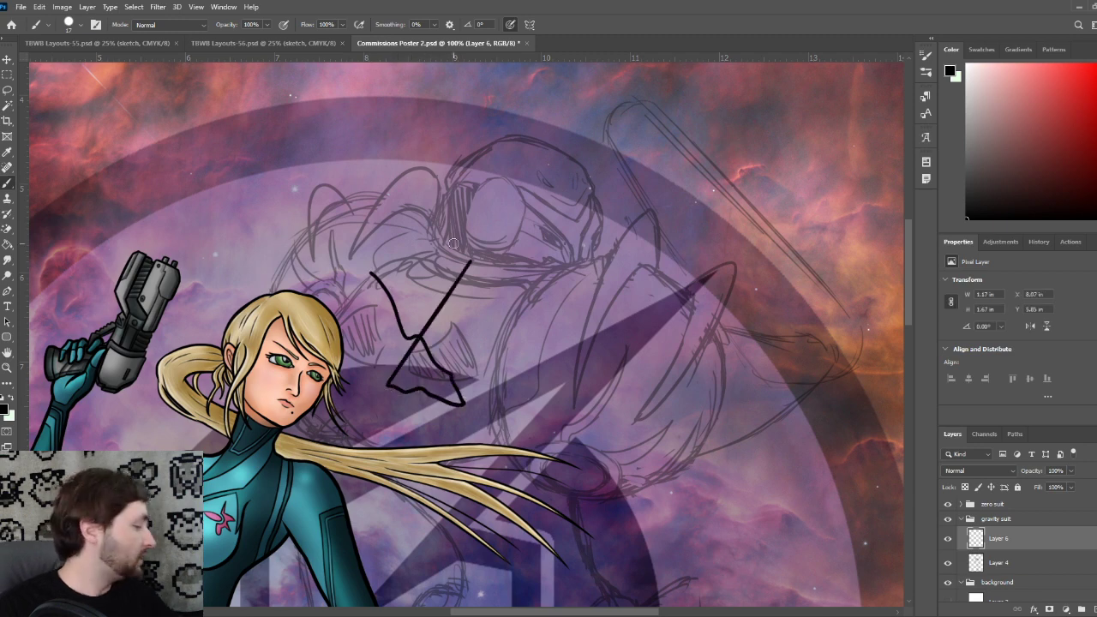
key("ctrl+z")
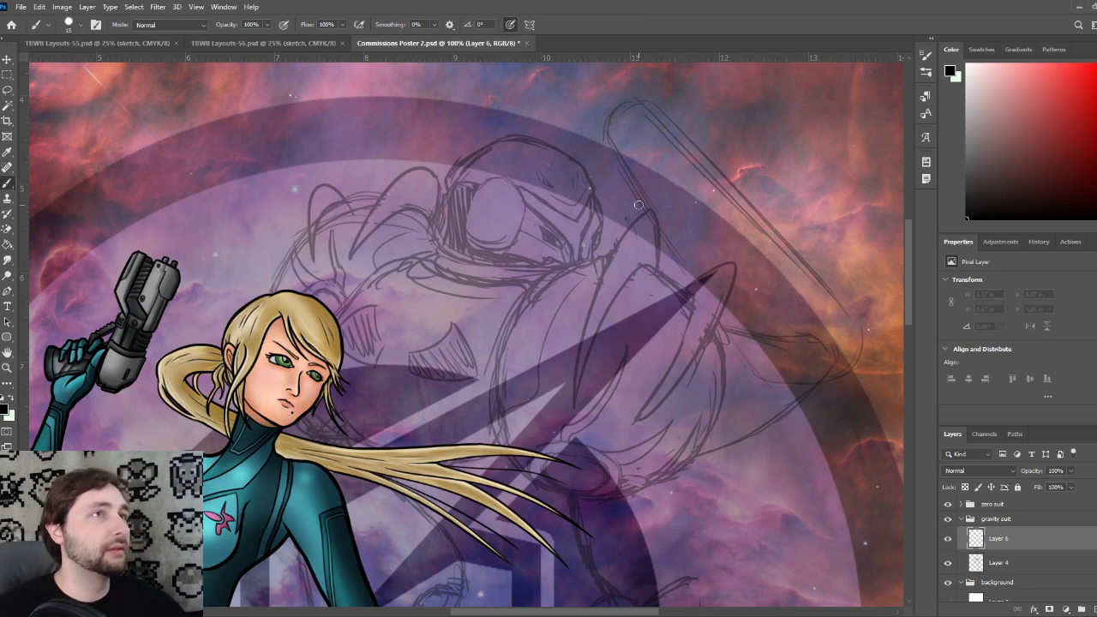
left_click_drag(449, 307, 494, 444)
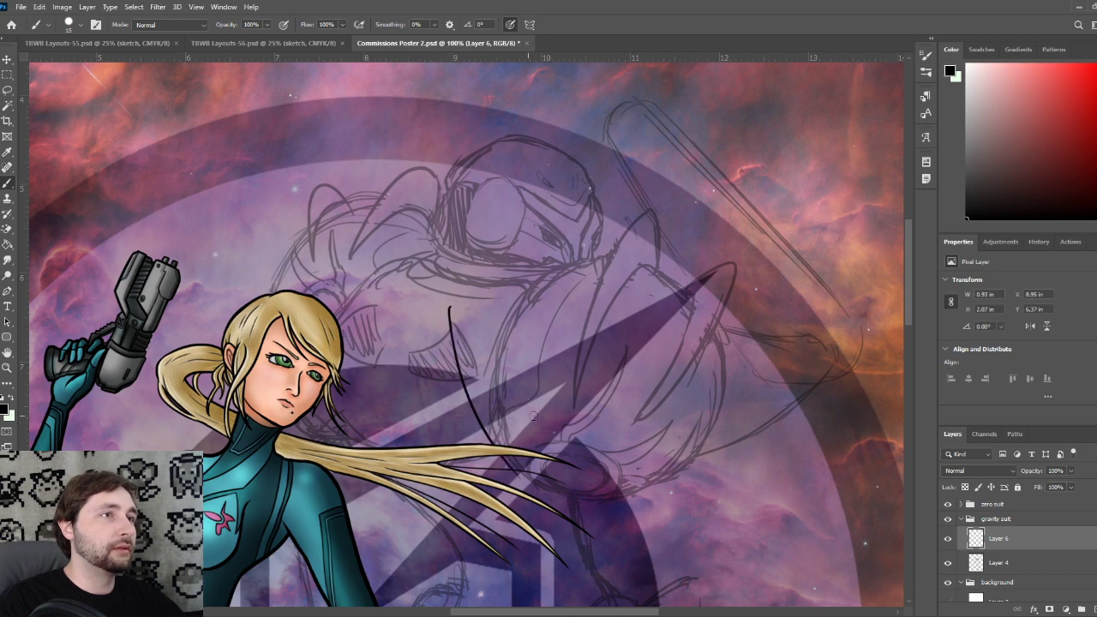
key("ctrl+z")
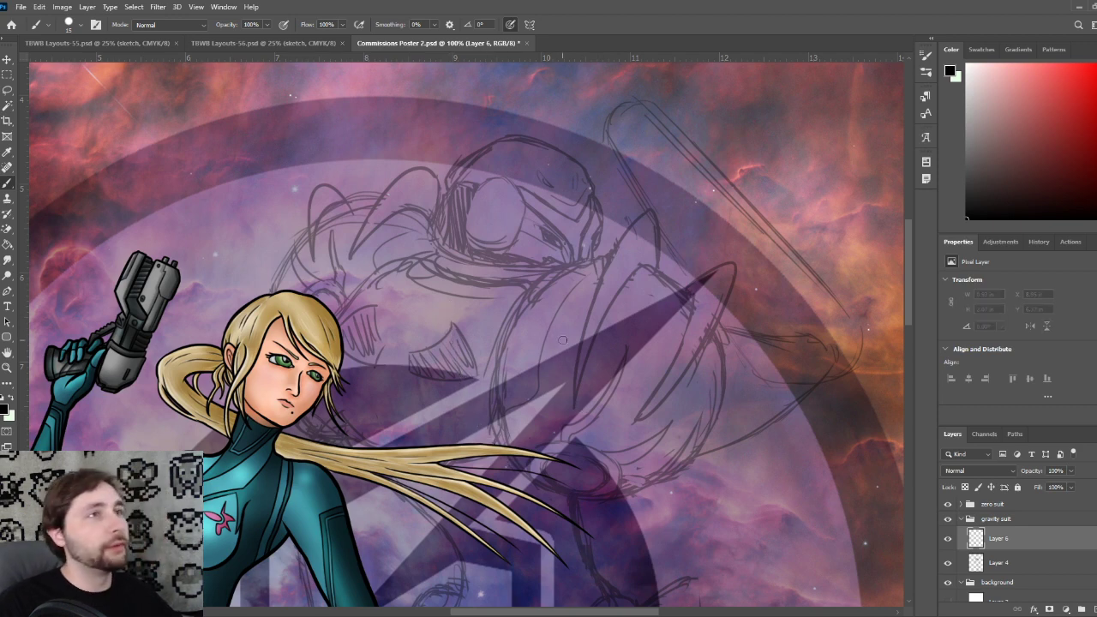
Reduce the brush size further and try short inking strokes on the helmet's face and around its eye, undoing each
left_click_drag(593, 289, 553, 355)
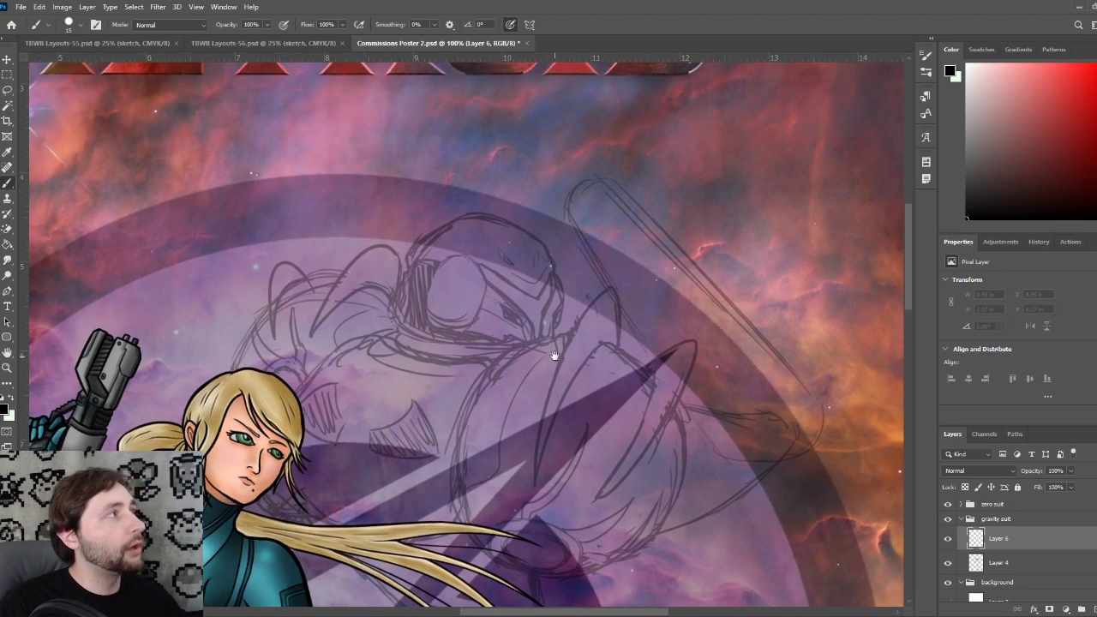
scroll(586, 343, "up", 3)
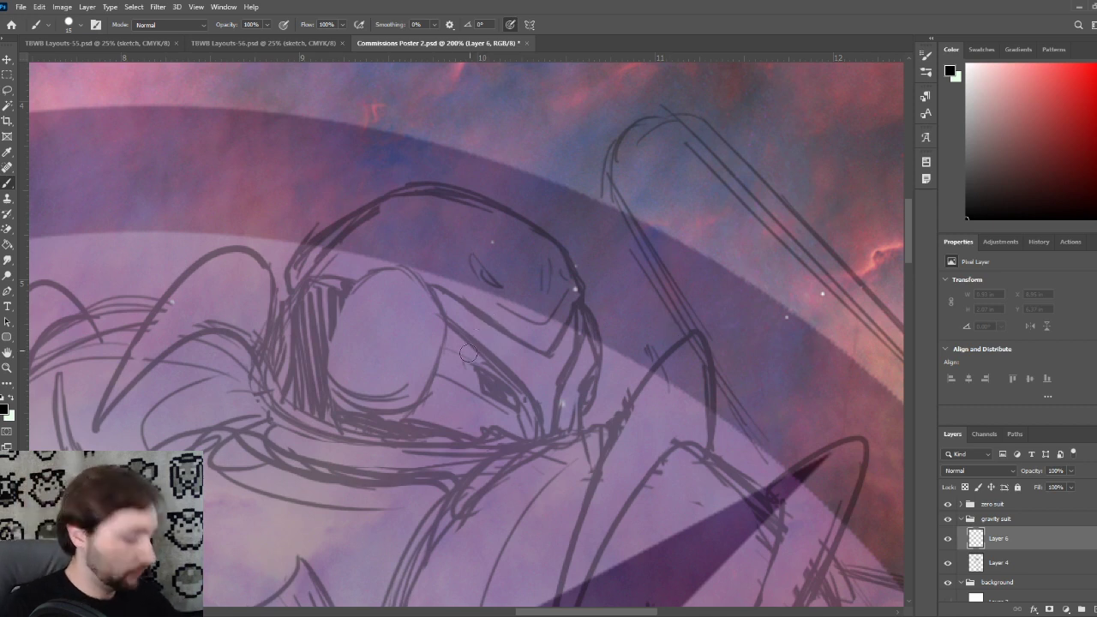
left_click_drag(519, 381, 504, 326)
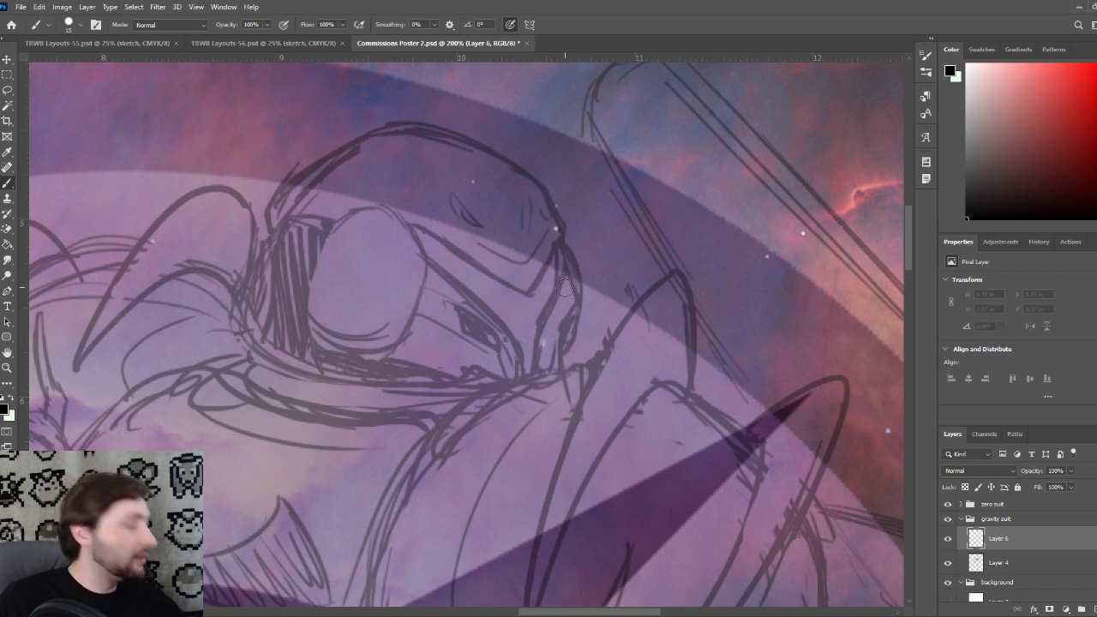
key("bracketleft")
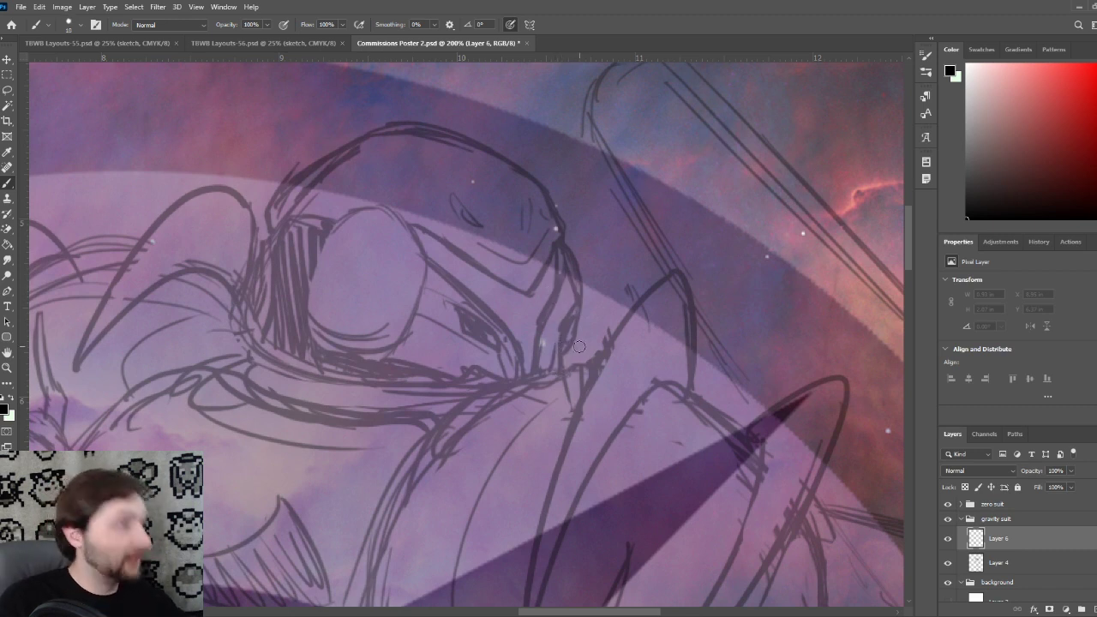
left_click_drag(579, 335, 567, 316)
left_click_drag(545, 353, 549, 288)
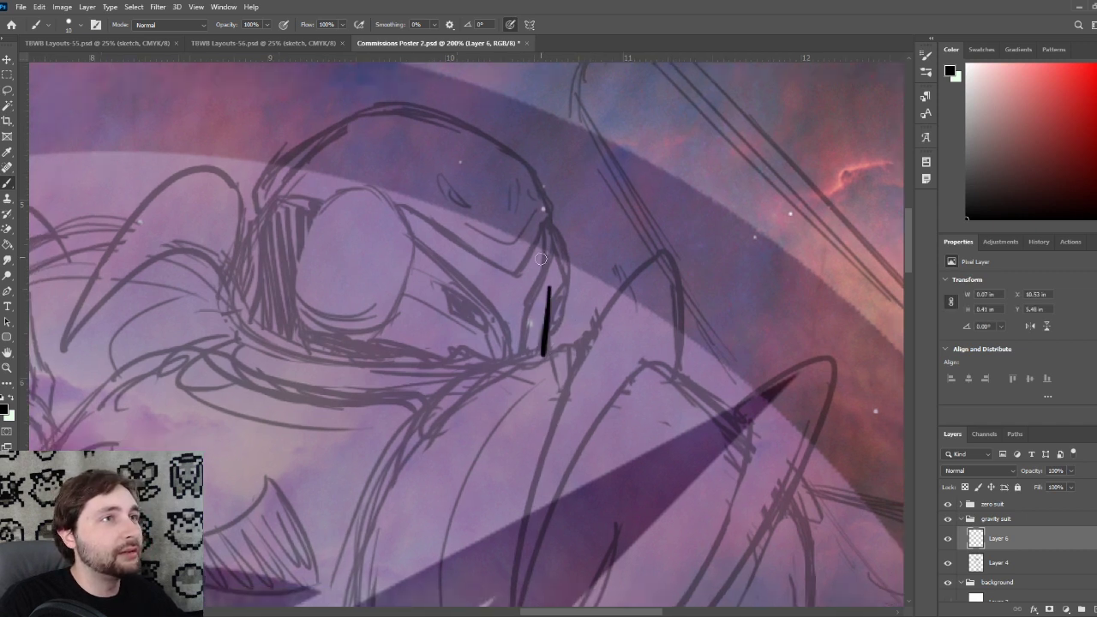
key("ctrl+z")
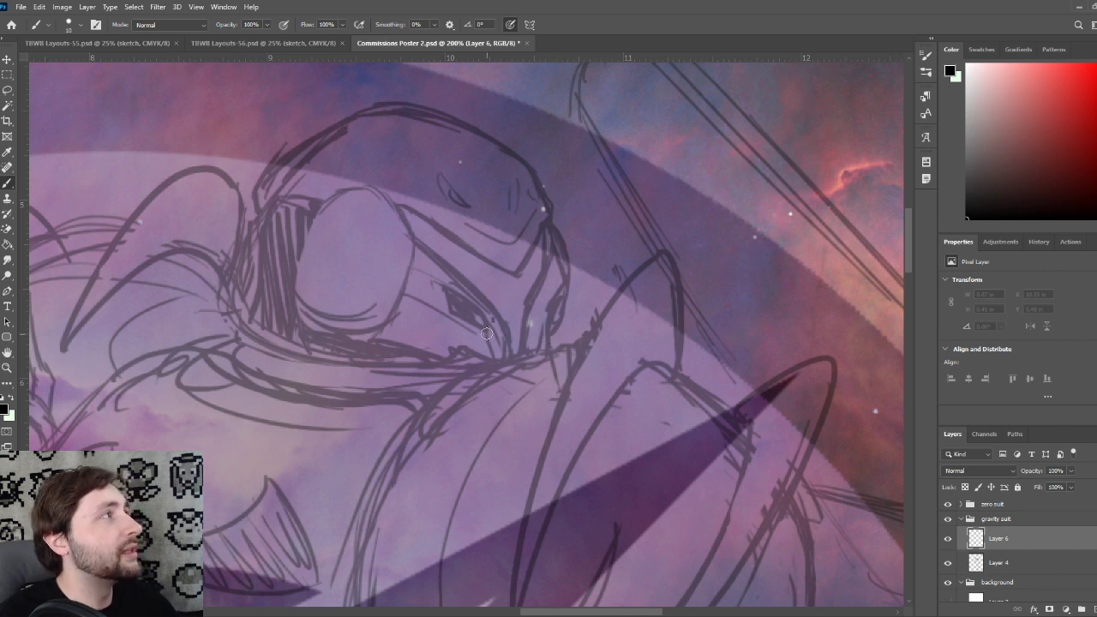
mouse_move(492, 355)
left_mouse_down()
mouse_move(471, 311)
mouse_move(426, 285)
left_mouse_up()
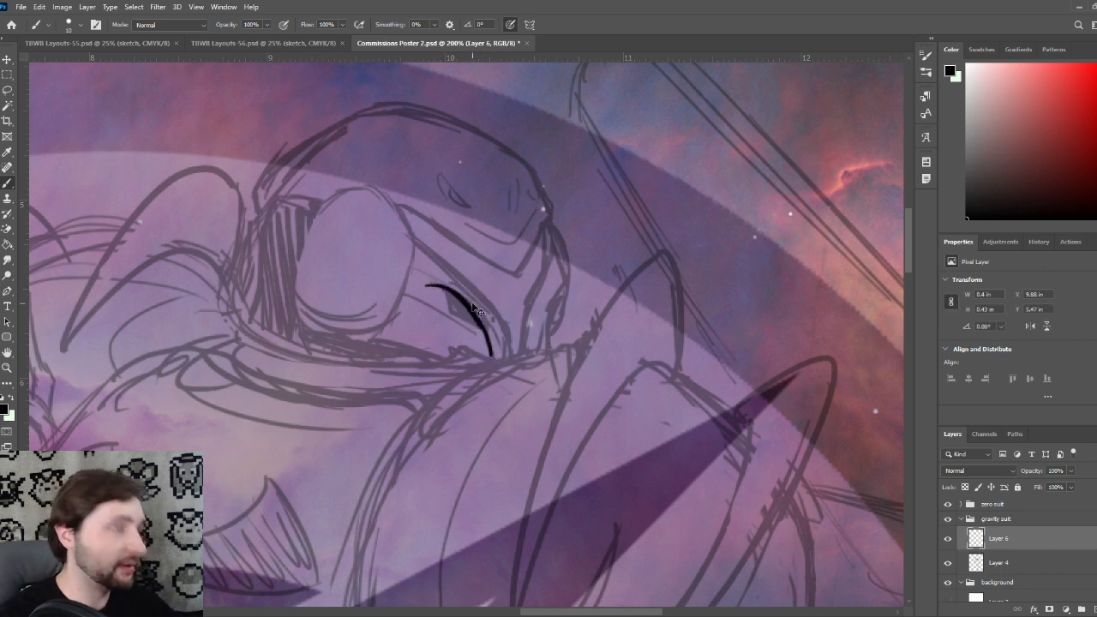
key("ctrl+z")
Ink the helmet's angled cheek line with a short stroke near the chin and a long diagonal up to the oval side disc
key("ctrl+plus")
left_click_drag(530, 282, 551, 348)
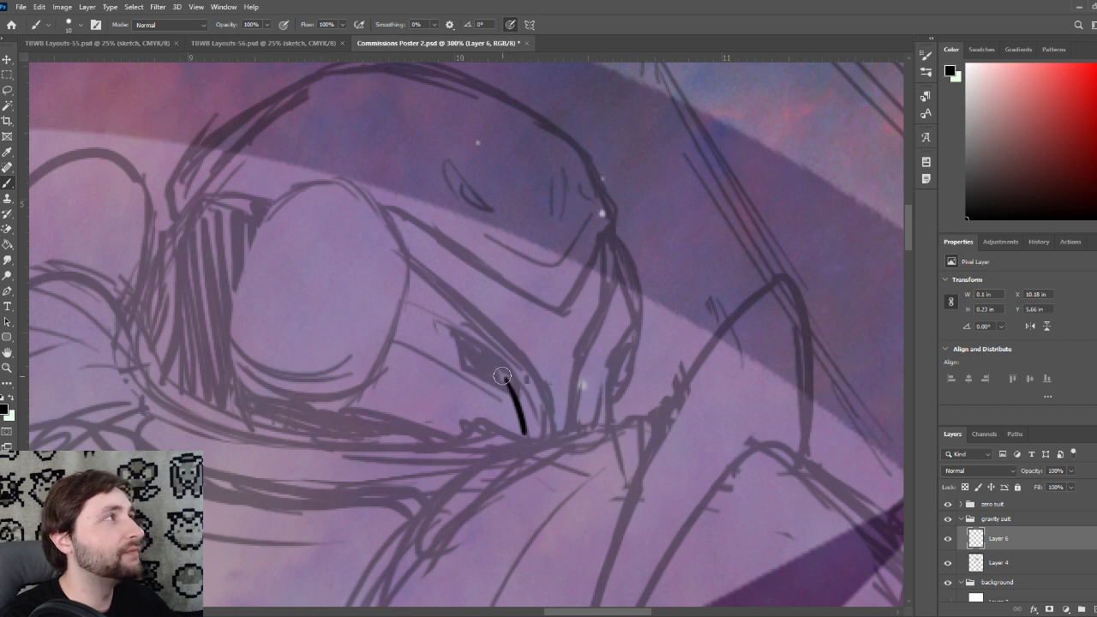
left_click_drag(510, 384, 390, 293)
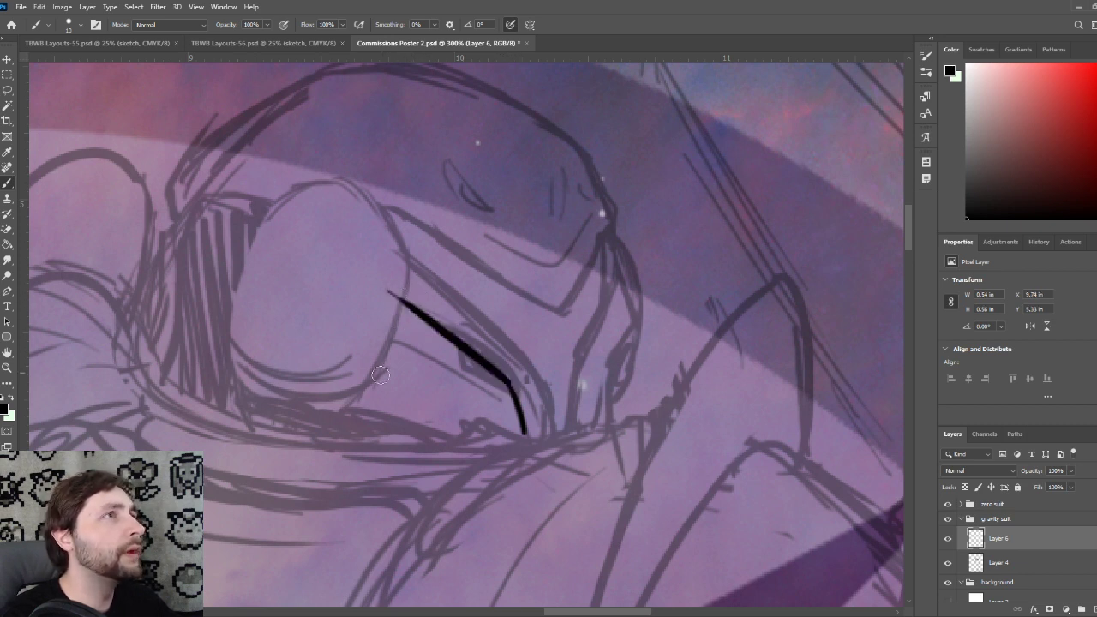
Try inking the front edge of the helmet's oval side disc with strokes from its bottom up, undoing each
left_click_drag(343, 412, 336, 185)
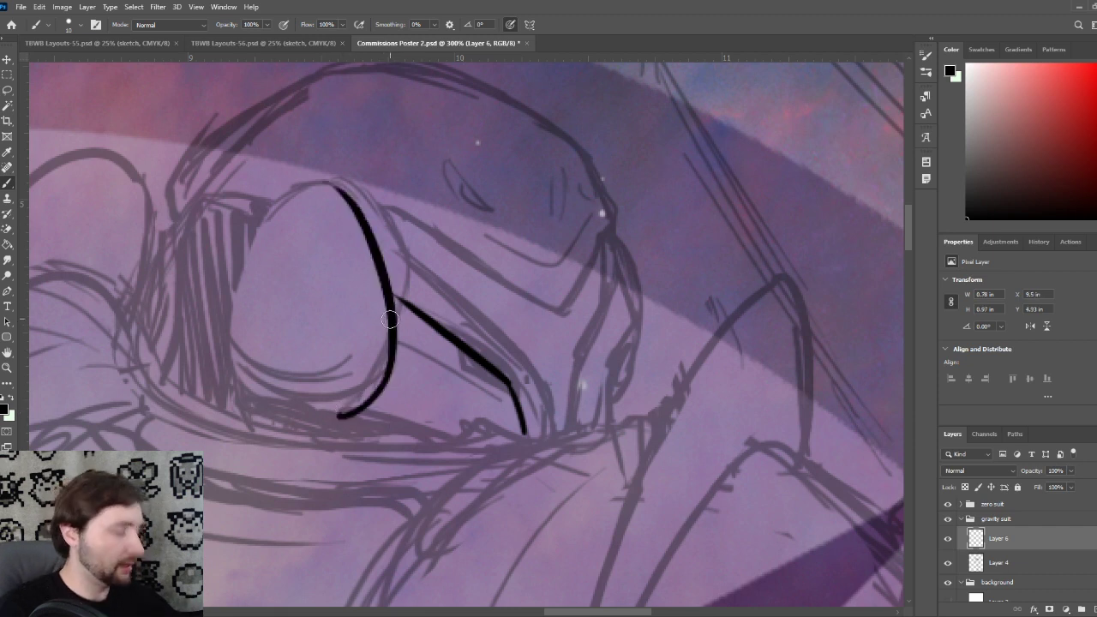
key("ctrl+z")
left_click_drag(327, 419, 374, 197)
key("ctrl+z")
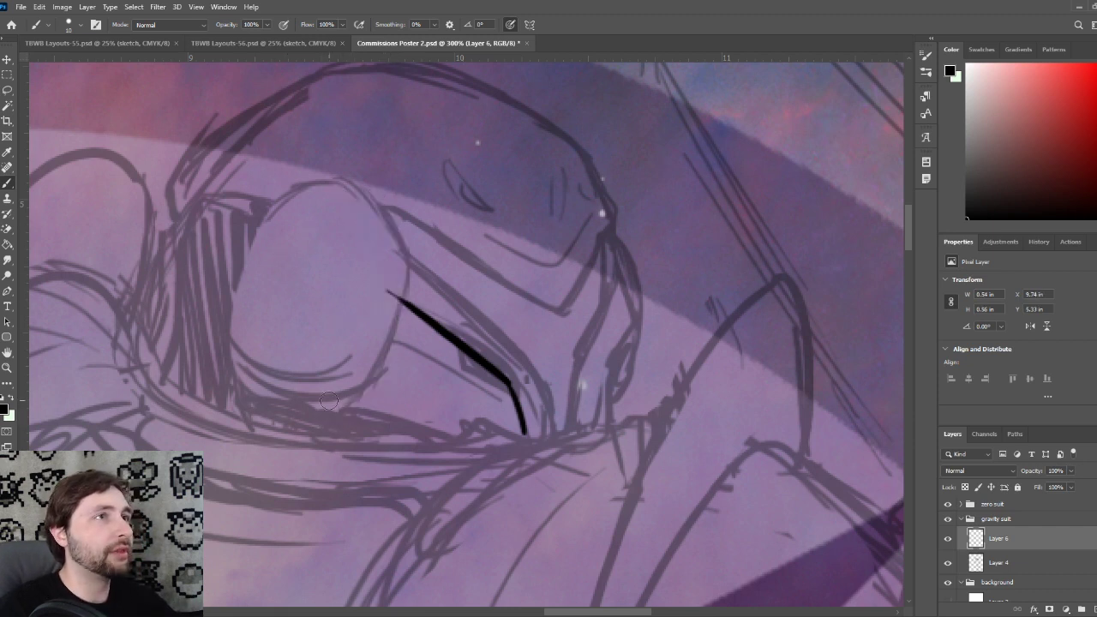
mouse_move(311, 417)
left_mouse_down()
mouse_move(343, 396)
mouse_move(331, 205)
left_mouse_up()
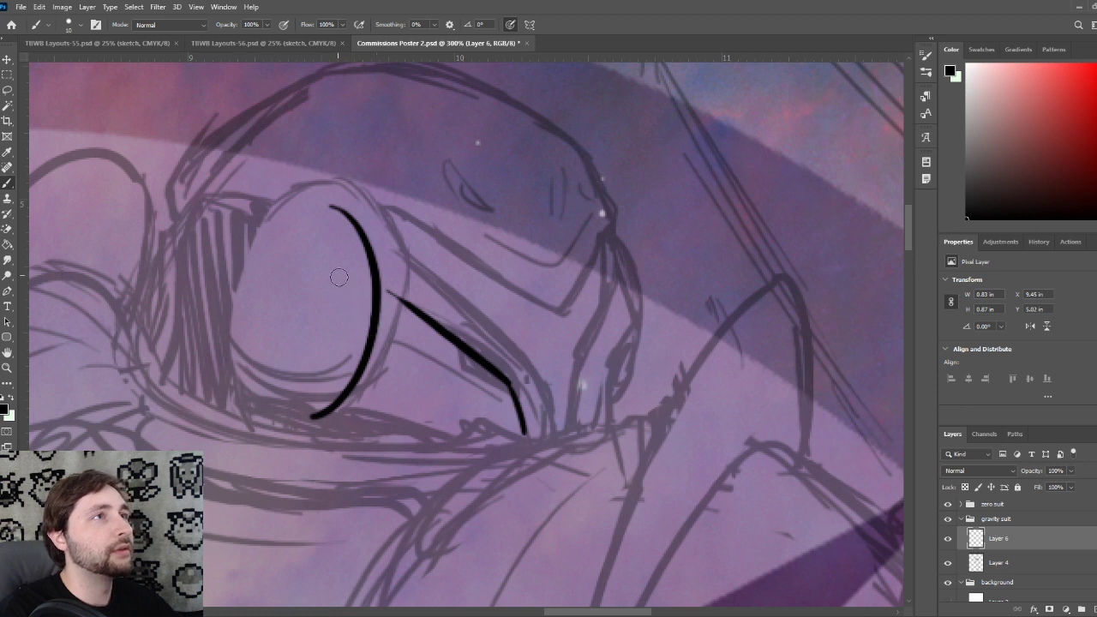
key("ctrl+z")
mouse_move(319, 412)
left_mouse_down()
mouse_move(307, 200)
mouse_move(369, 195)
mouse_move(304, 441)
left_mouse_up()
key("ctrl+z")
key("ctrl+z")
Ink the front curve of the helmet's oval side disc from its top downward, redoing the stroke until it follows the sketch
mouse_move(319, 185)
left_mouse_down()
mouse_move(379, 266)
mouse_move(296, 400)
left_mouse_up()
key("ctrl+z")
mouse_move(303, 191)
left_mouse_down()
mouse_move(315, 185)
mouse_move(355, 404)
left_mouse_up()
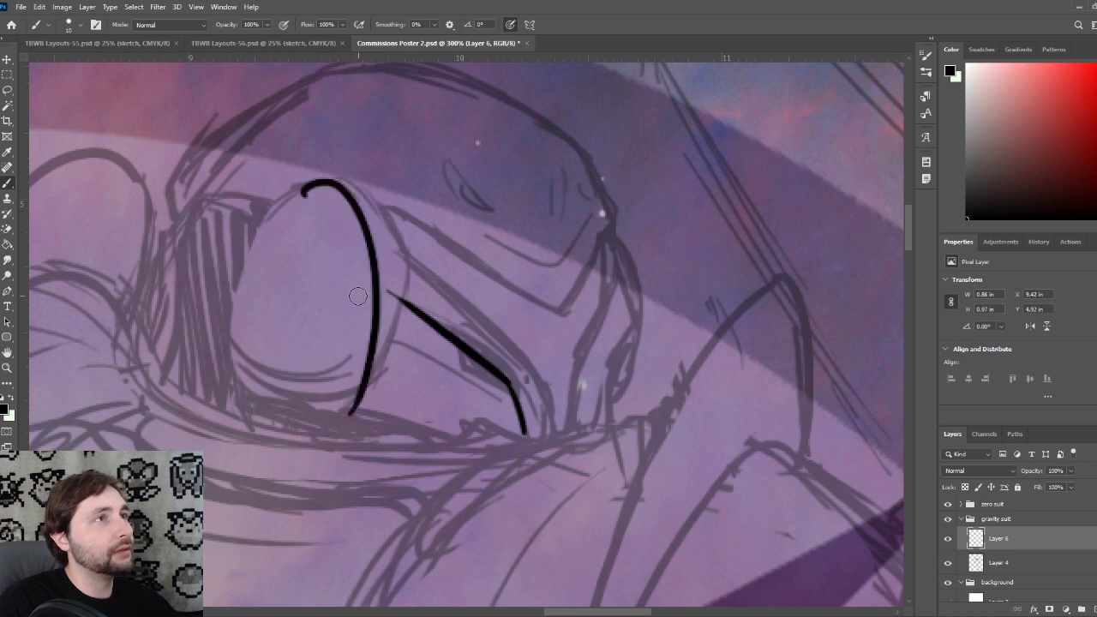
key("ctrl+z")
mouse_move(292, 191)
left_mouse_down()
mouse_move(331, 182)
mouse_move(323, 403)
left_mouse_up()
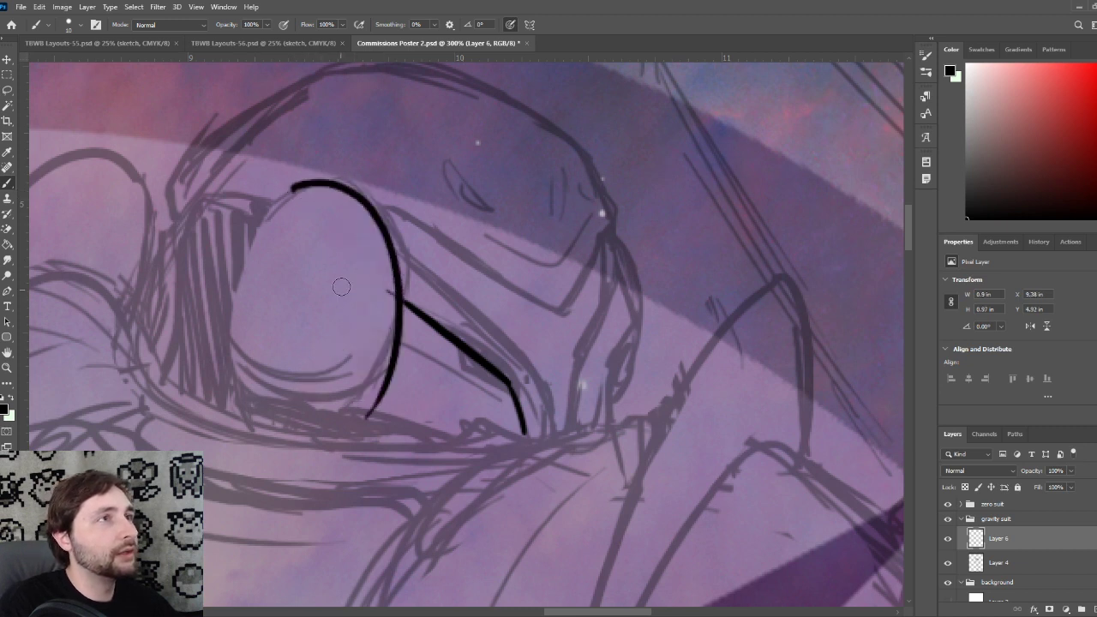
key("ctrl+z")
left_click_drag(298, 187, 324, 401)
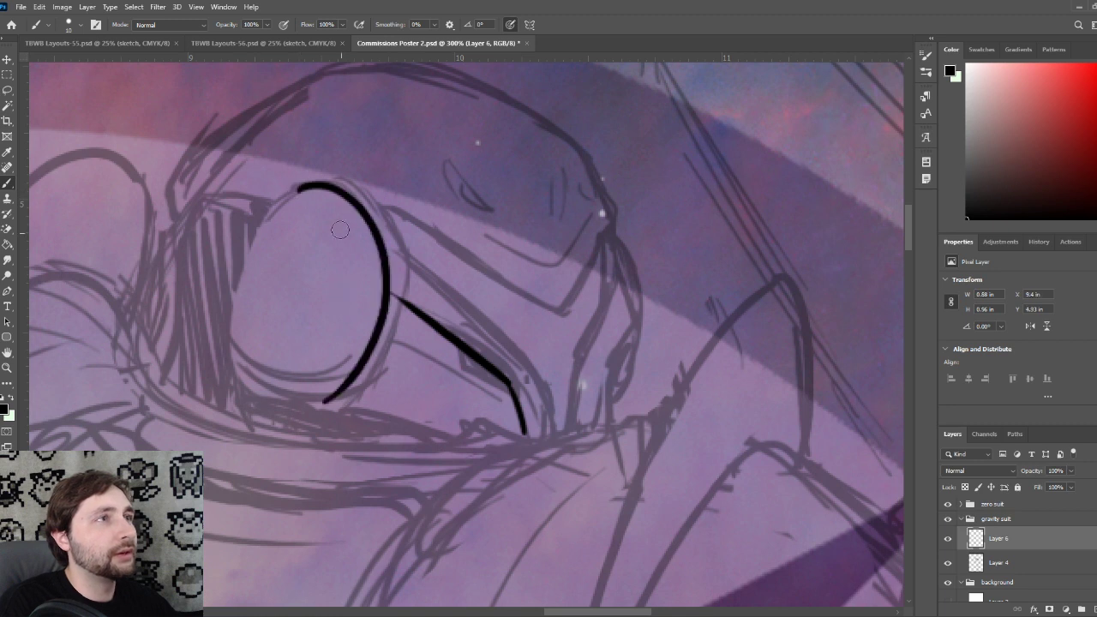
Ink the rear and bottom curves of the oval side disc to close its outline, redoing unsatisfactory strokes
left_click_drag(310, 185, 257, 399)
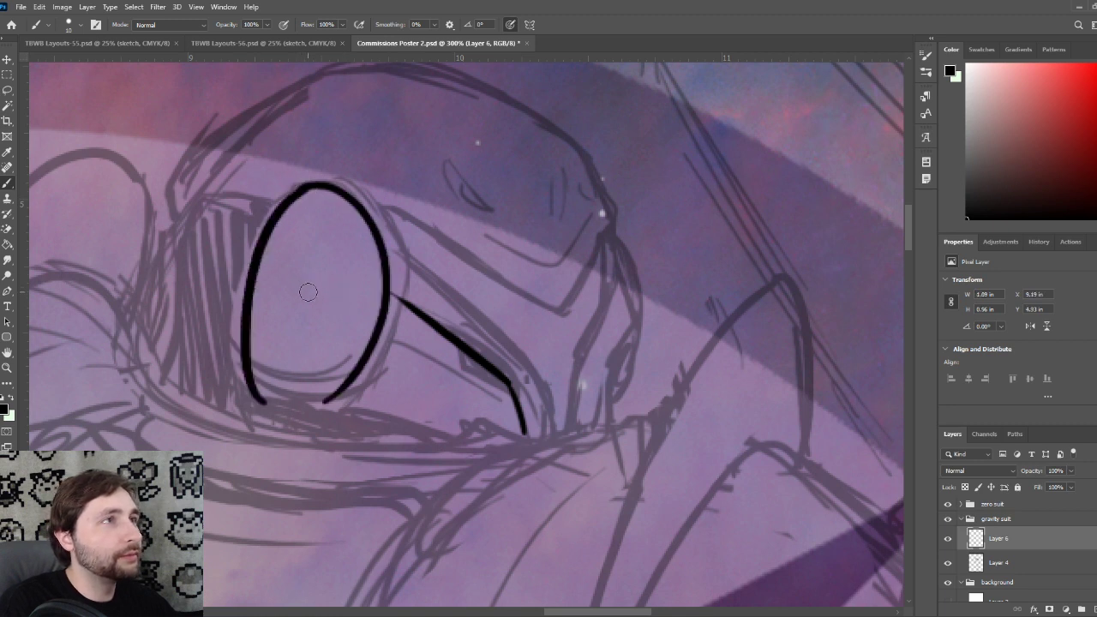
key("ctrl+z")
mouse_move(307, 185)
left_mouse_down()
mouse_move(262, 218)
mouse_move(246, 401)
left_mouse_up()
key("ctrl+z")
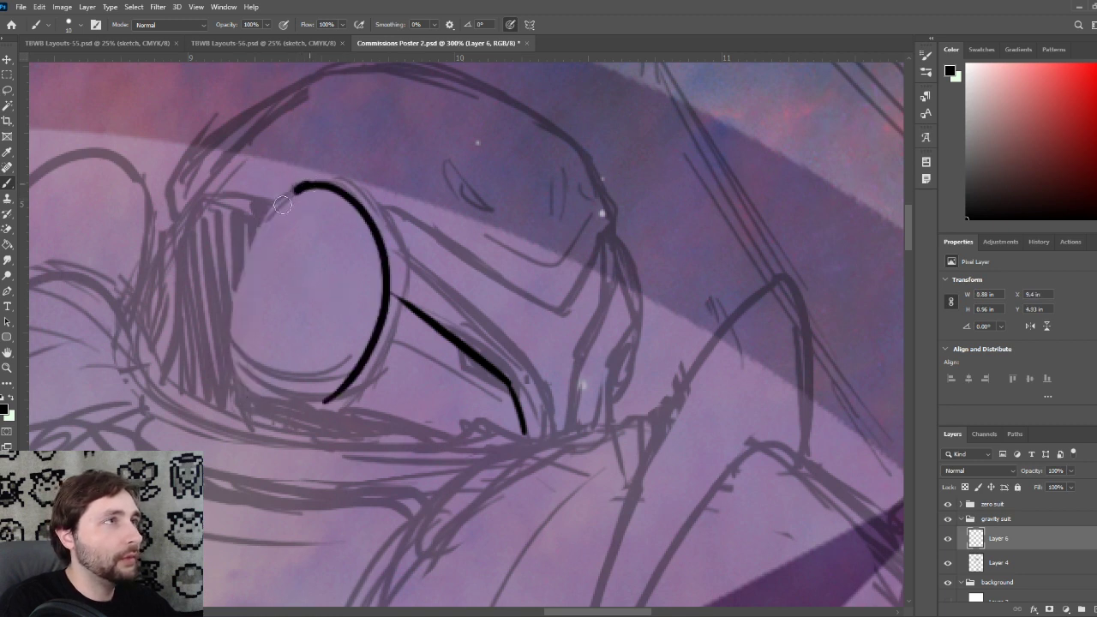
mouse_move(302, 185)
left_mouse_down()
mouse_move(257, 403)
mouse_move(353, 360)
left_mouse_up()
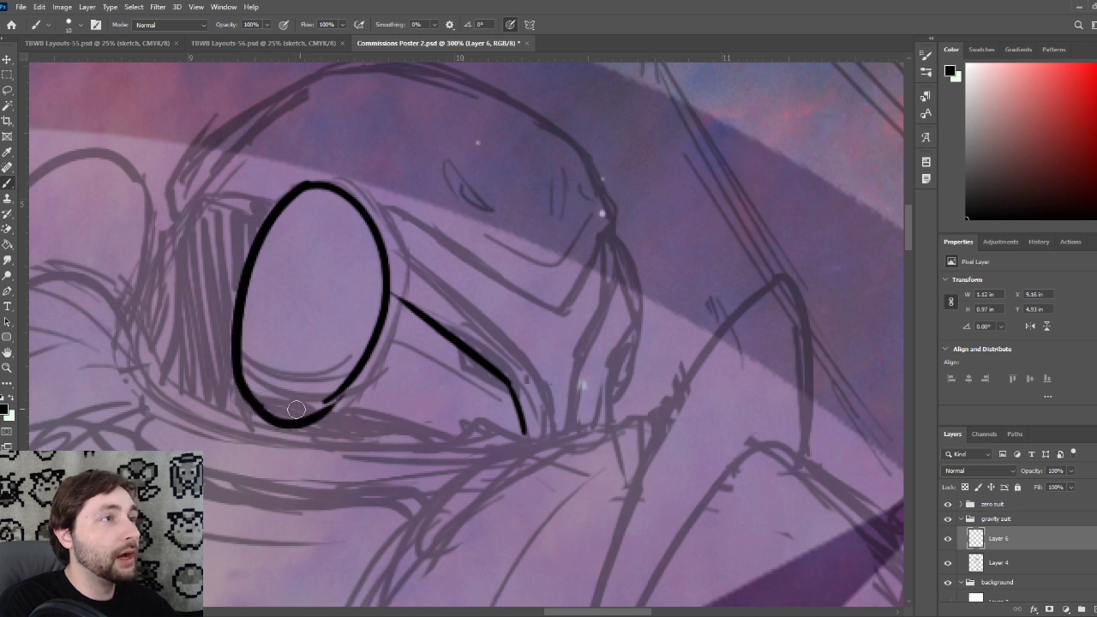
key("ctrl+z")
left_click_drag(240, 373, 357, 349)
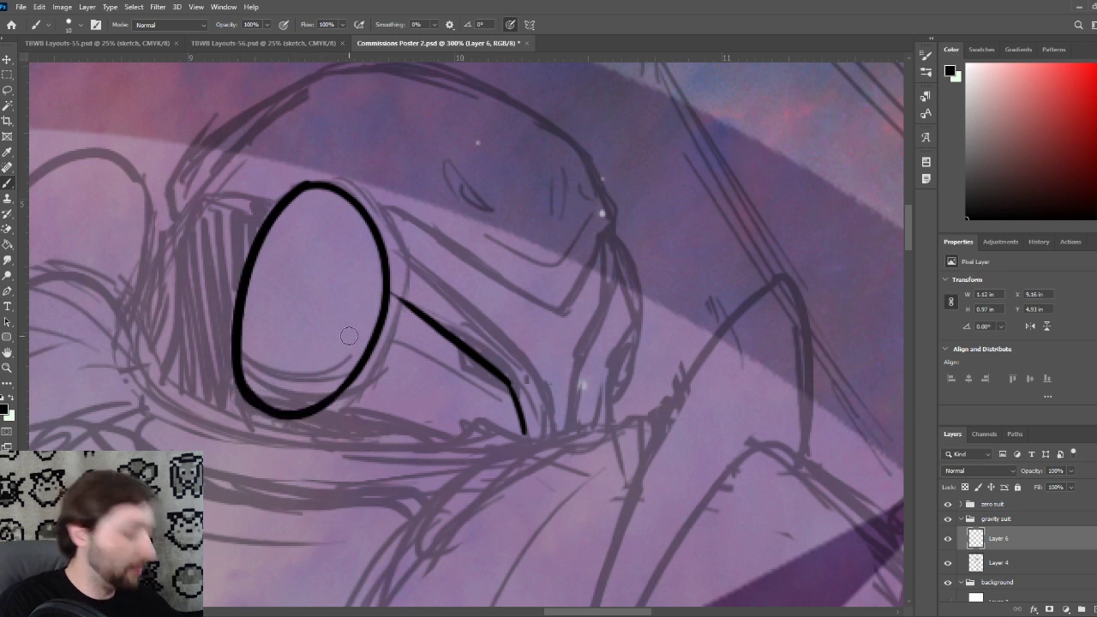
Activate the Eraser tool and choose a hard round tip at size 28 for cleaning up the oval outline
key("ctrl+plus")
left_click_drag(282, 366, 403, 359)
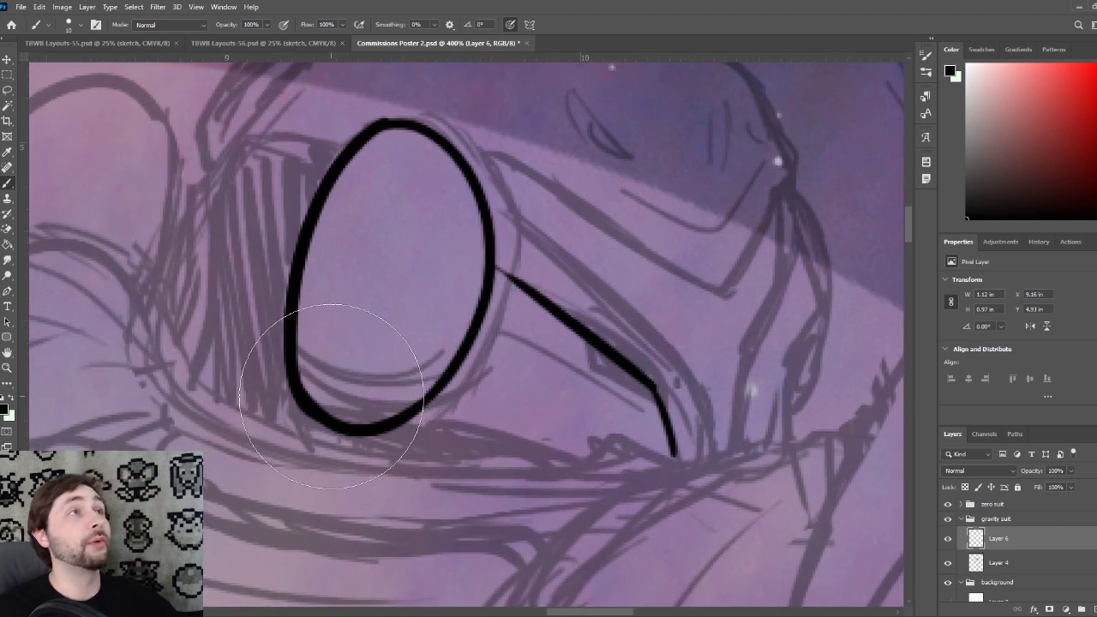
left_click(7, 229)
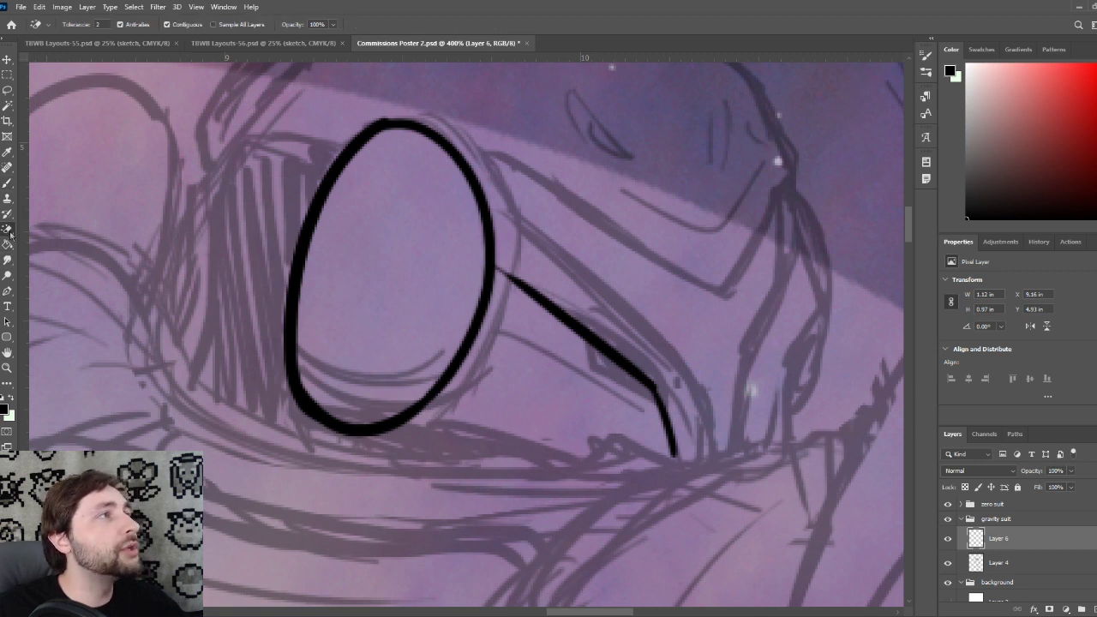
key("shift+e")
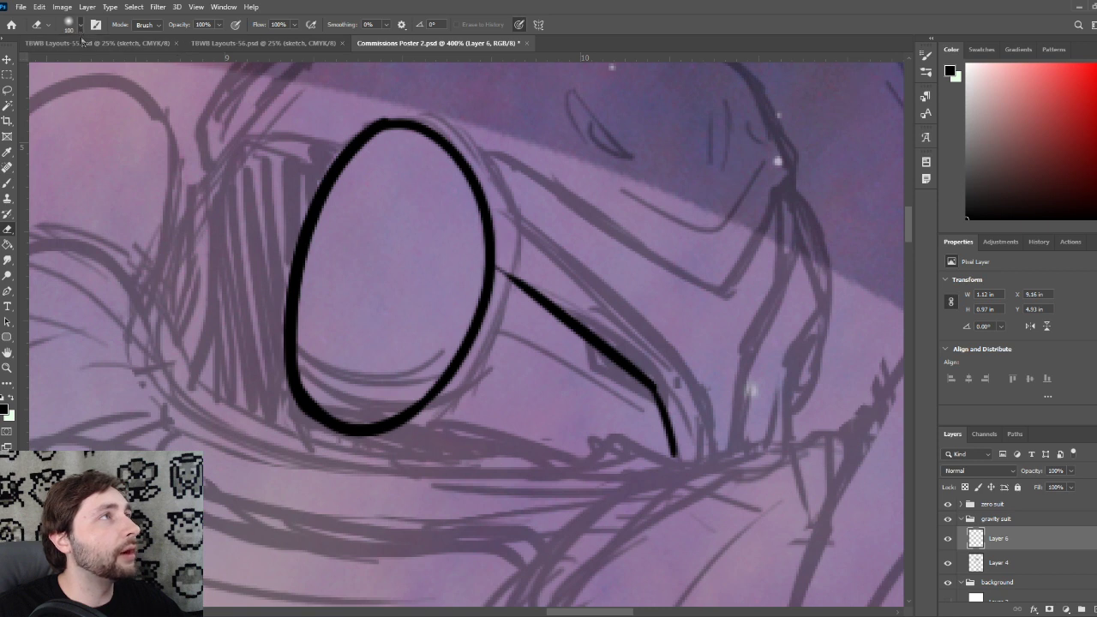
left_click(94, 160)
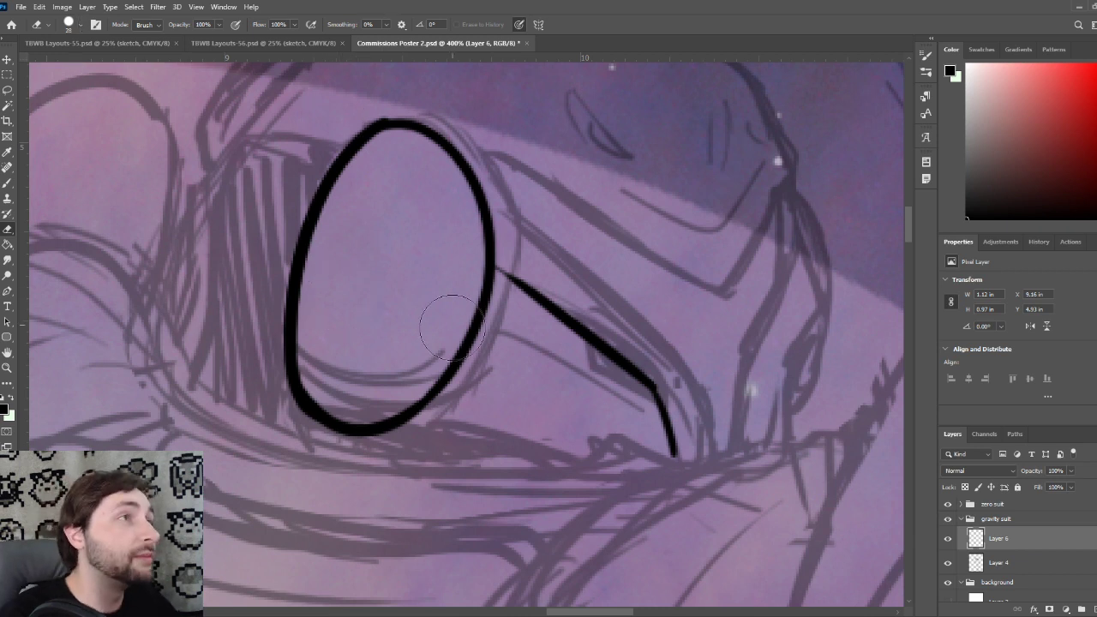
Return to the Brush tool and smooth the lower rear edge of the oval outline, adjusting the brush size
key("b")
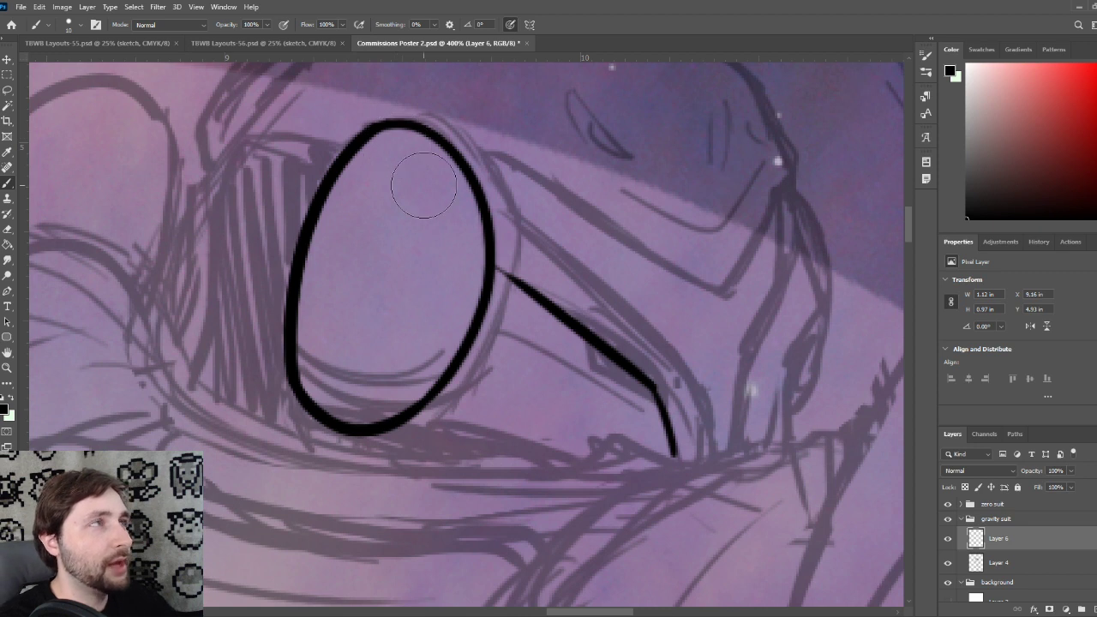
key("bracketleft")
key("bracketleft")
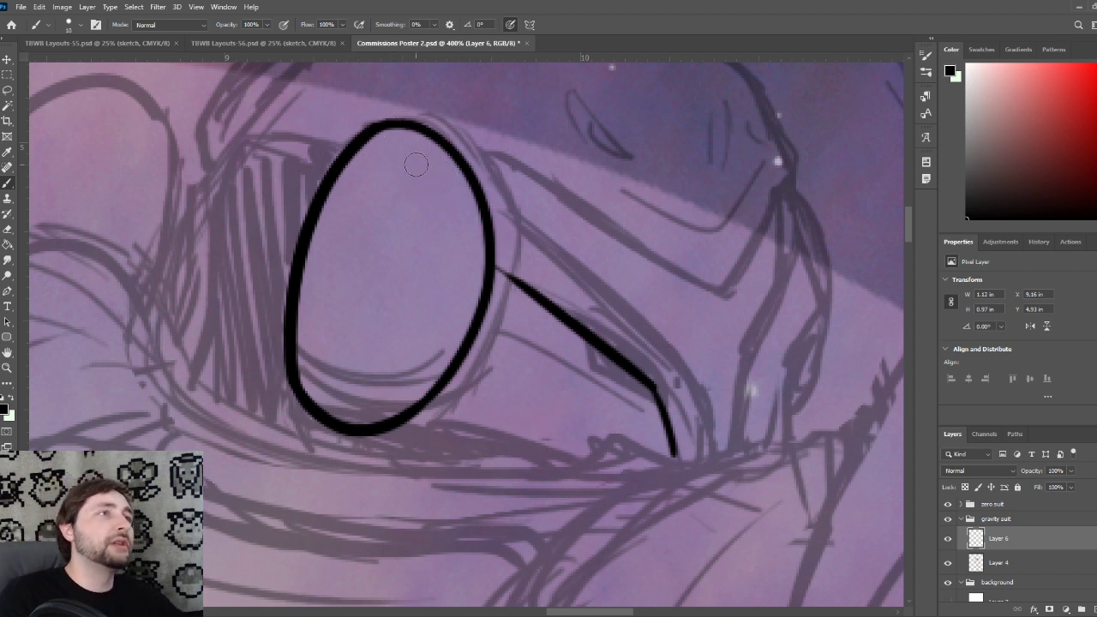
left_click_drag(290, 346, 346, 426)
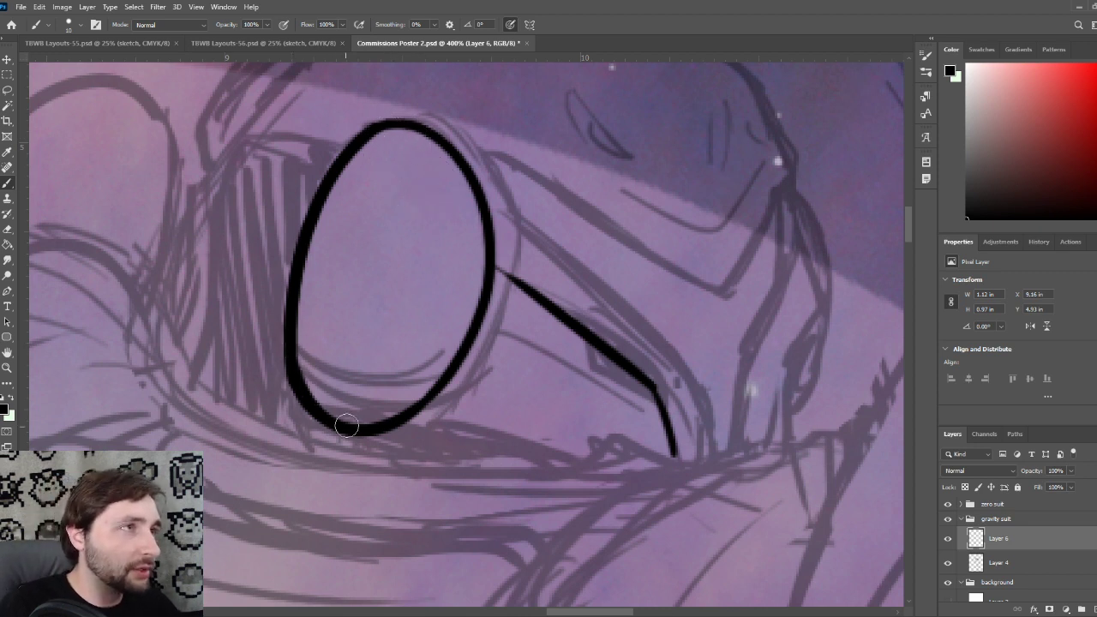
key("bracketright")
key("bracketright")
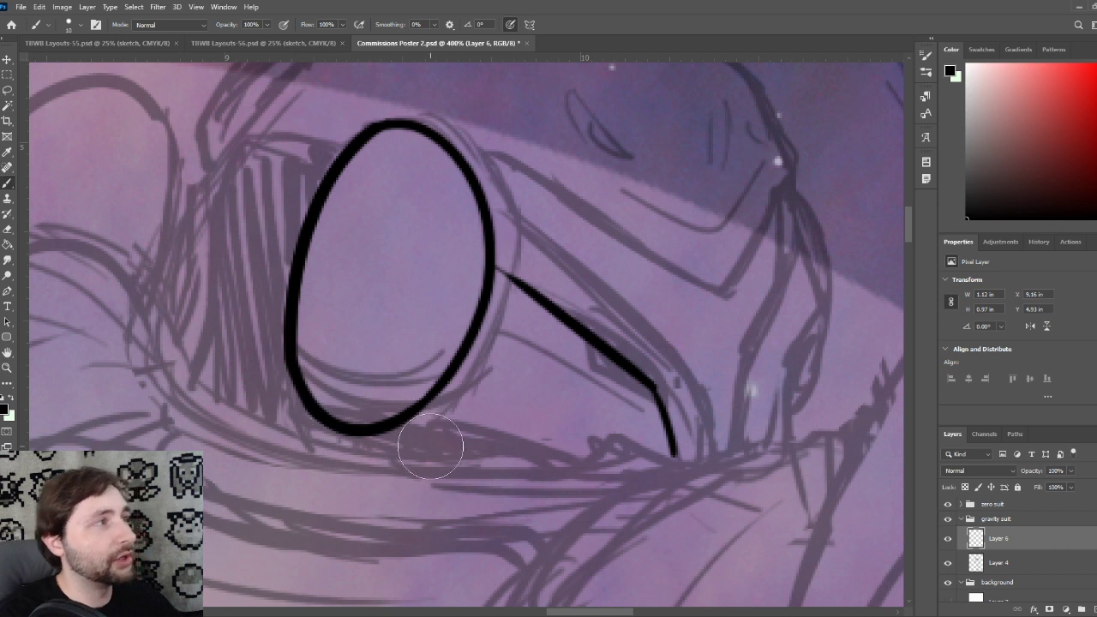
key("bracketleft")
key("bracketleft")
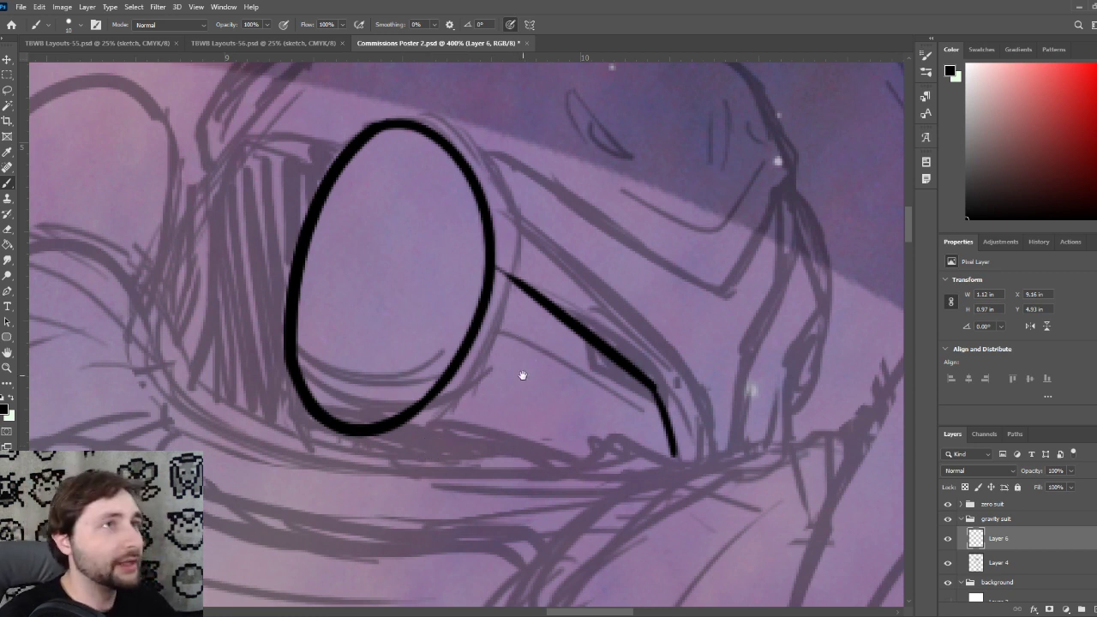
Try short strokes for an outer rim along the oval's front edge and at the cheek line, undoing each
left_click_drag(522, 376, 435, 391)
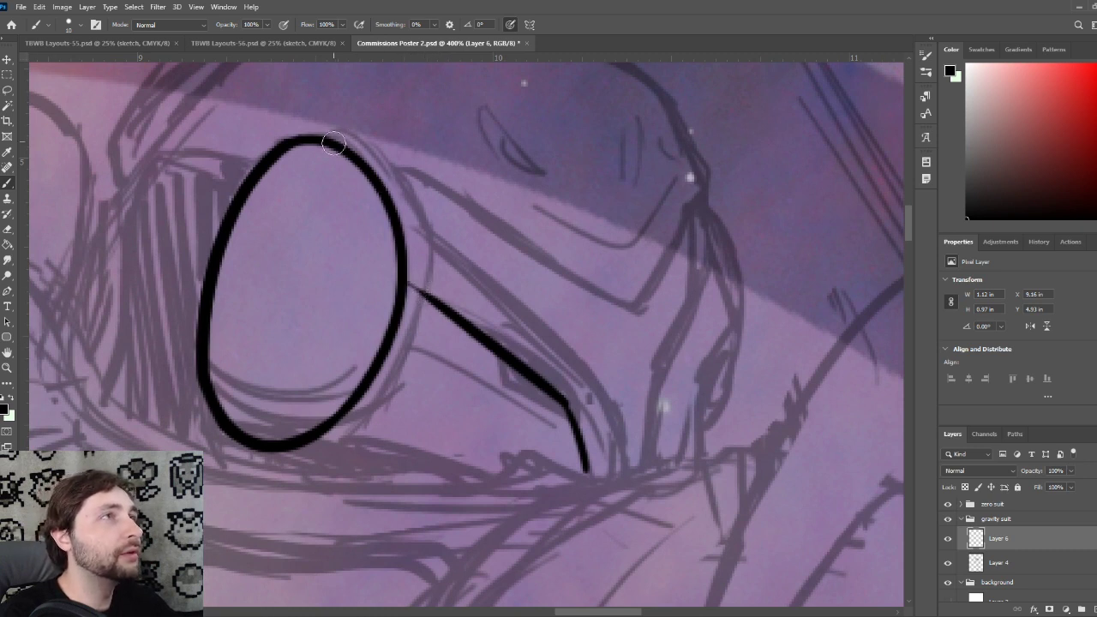
mouse_move(378, 175)
left_mouse_down()
mouse_move(420, 294)
mouse_move(368, 149)
left_mouse_up()
key("ctrl+z")
key("ctrl+z")
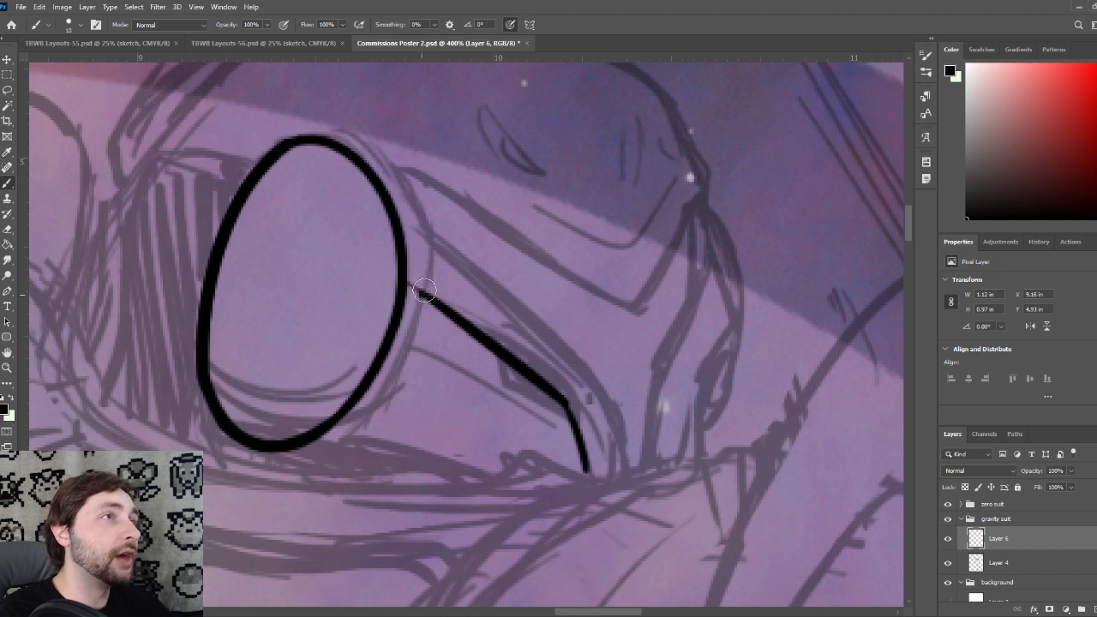
mouse_move(424, 290)
left_mouse_down()
mouse_move(330, 149)
mouse_move(365, 147)
mouse_move(442, 262)
left_mouse_up()
key("ctrl+z")
key("ctrl+z")
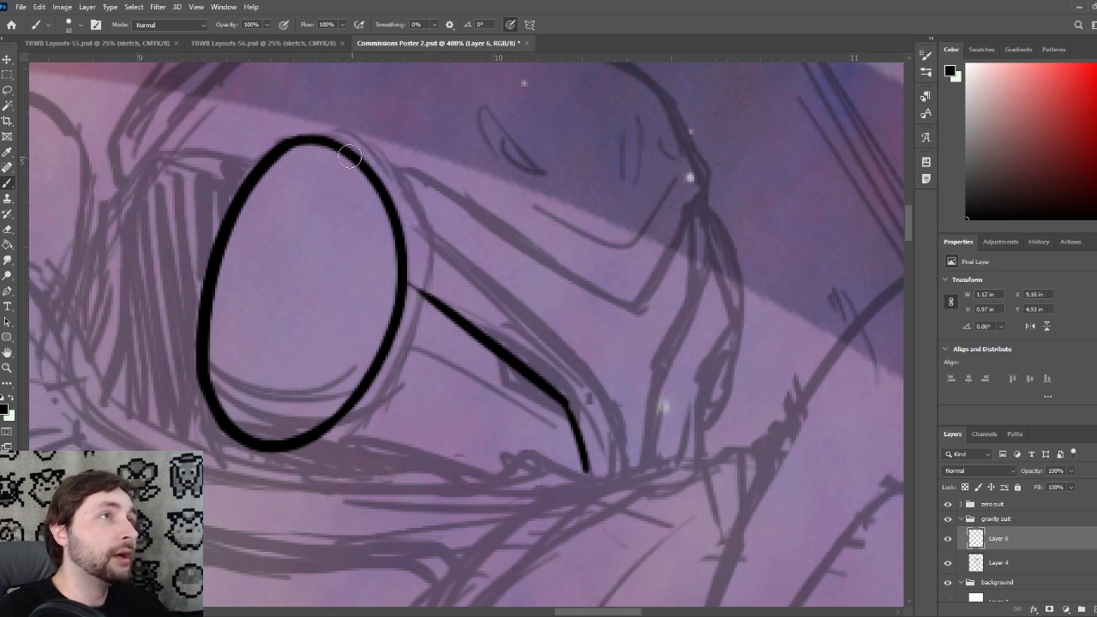
Ink the outer rim of the oval disc from its top down to the cheek line, closing the gap where they meet
left_click_drag(319, 137, 421, 272)
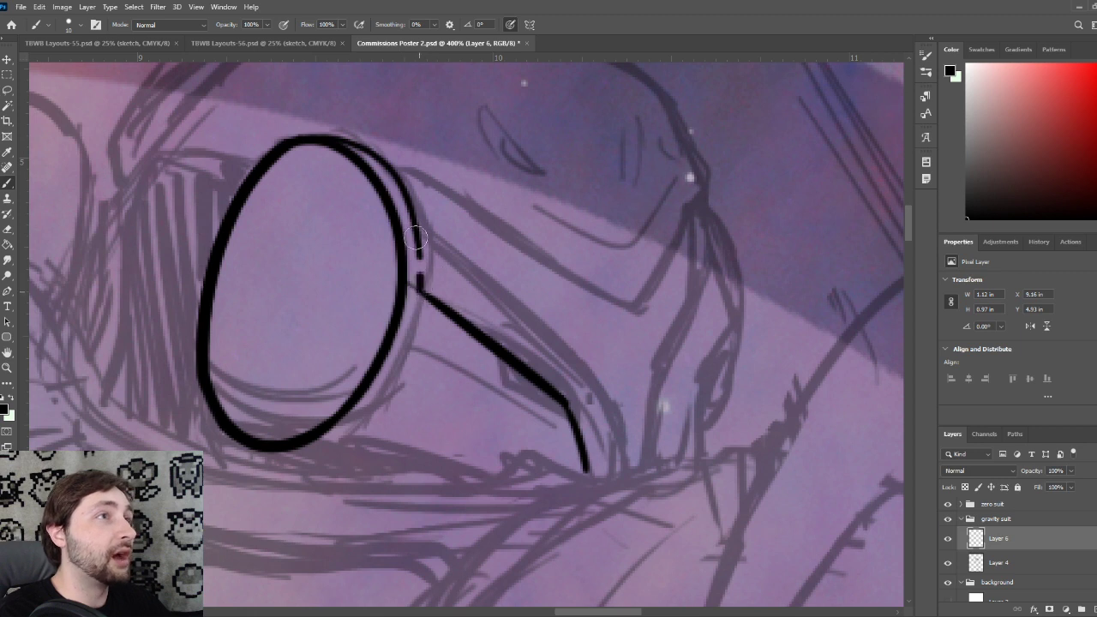
left_click_drag(412, 216, 422, 276)
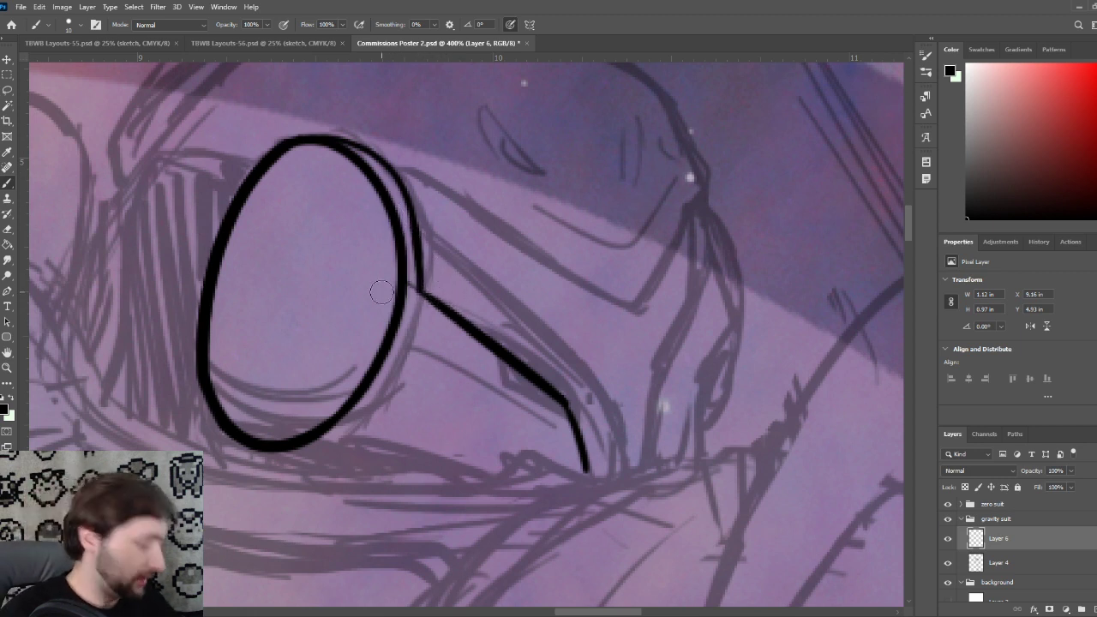
key("ctrl+plus")
left_click_drag(461, 277, 520, 316)
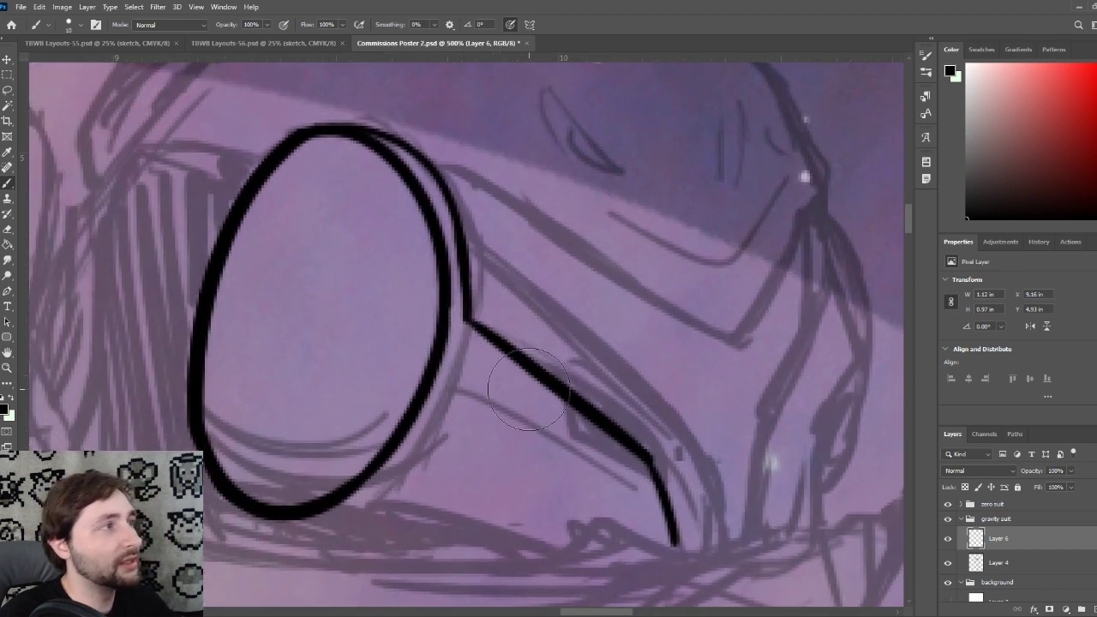
mouse_move(528, 400)
left_mouse_down()
mouse_move(483, 337)
mouse_move(517, 383)
left_mouse_up()
scroll(483, 338, "down", 1)
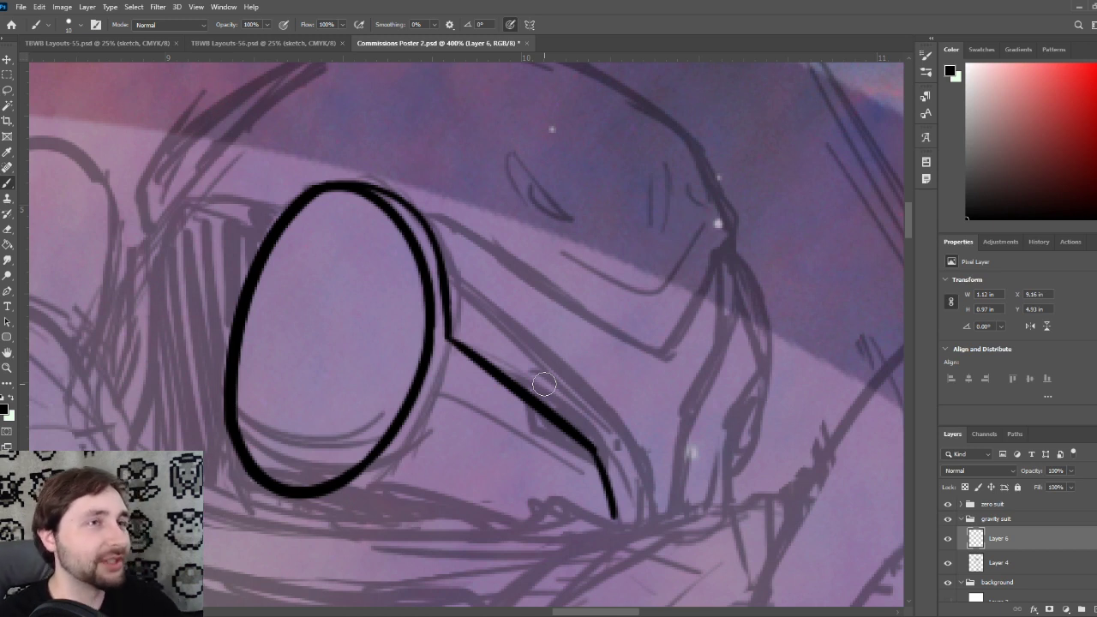
Try strokes crossing the lower front edge of the oval disc toward the cheek, undoing each
left_click_drag(563, 323, 527, 269)
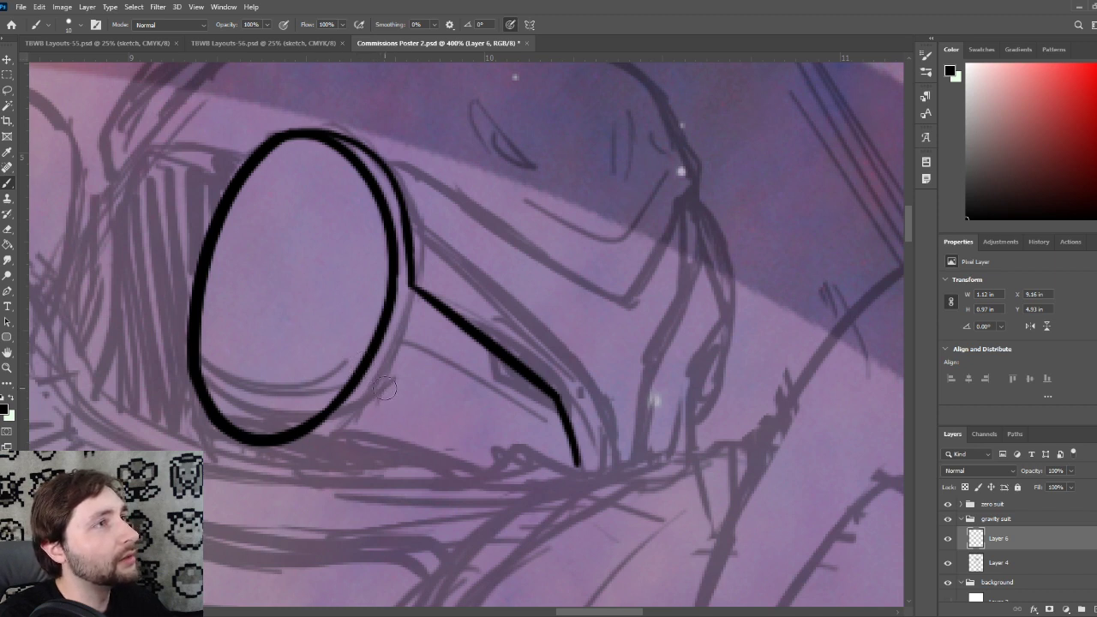
mouse_move(390, 403)
left_mouse_down()
mouse_move(300, 342)
mouse_move(403, 360)
left_mouse_up()
key("ctrl+z")
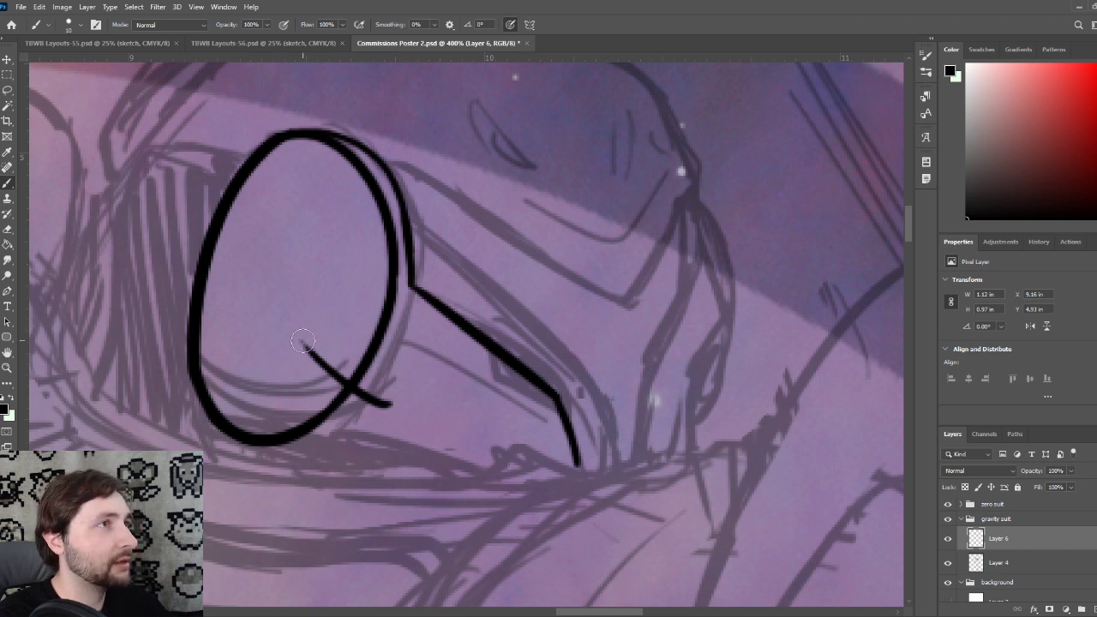
left_click_drag(302, 341, 420, 377)
key("ctrl+z")
left_click_drag(301, 343, 412, 374)
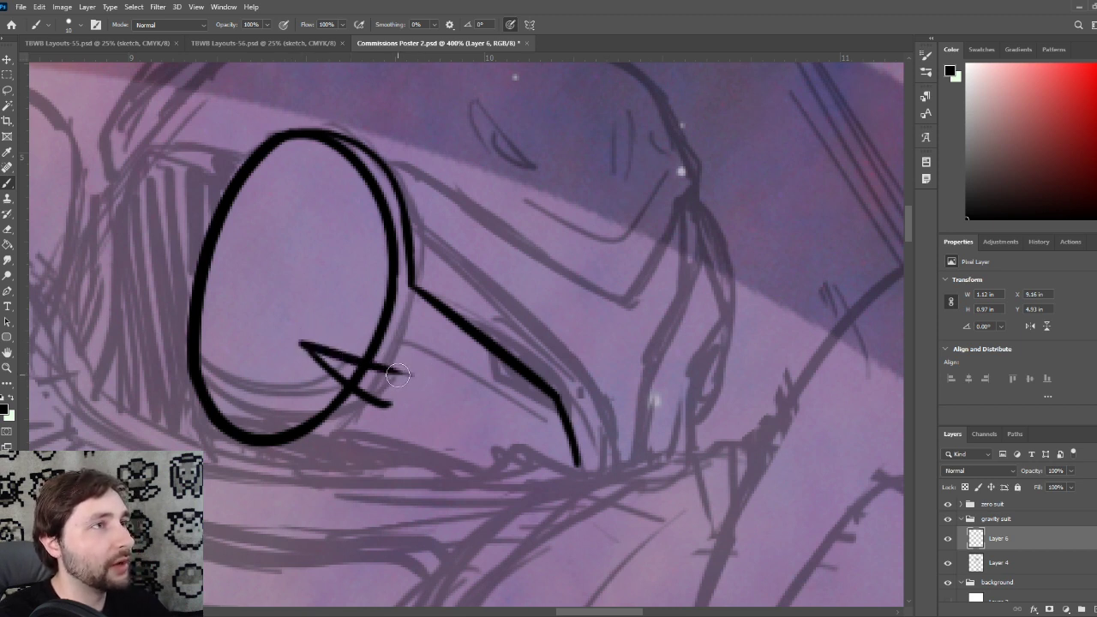
key("ctrl+z")
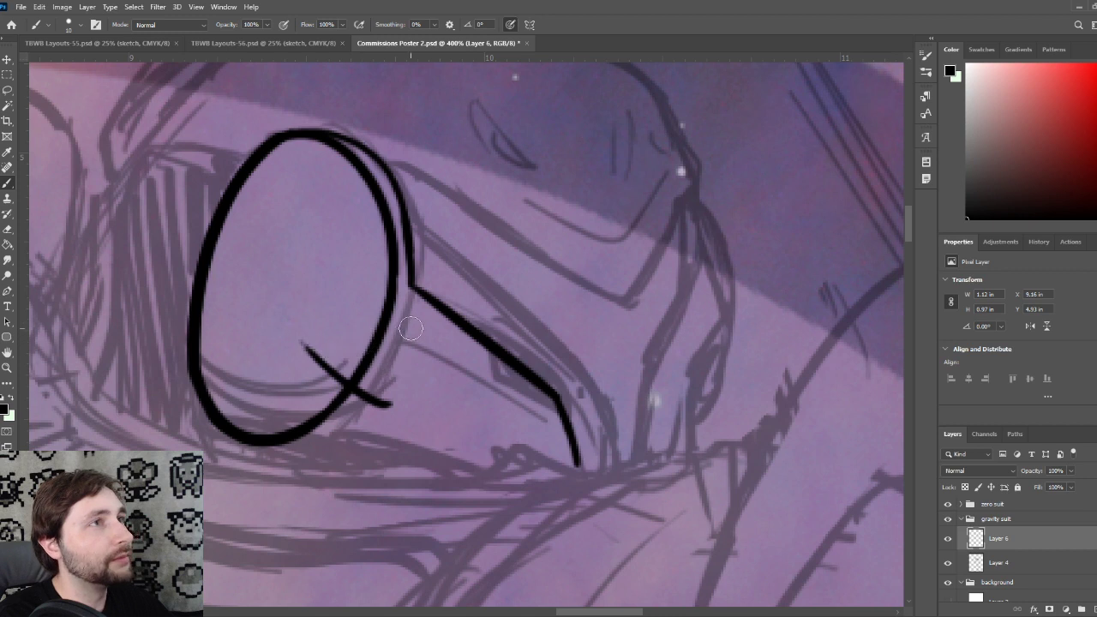
key("ctrl+z")
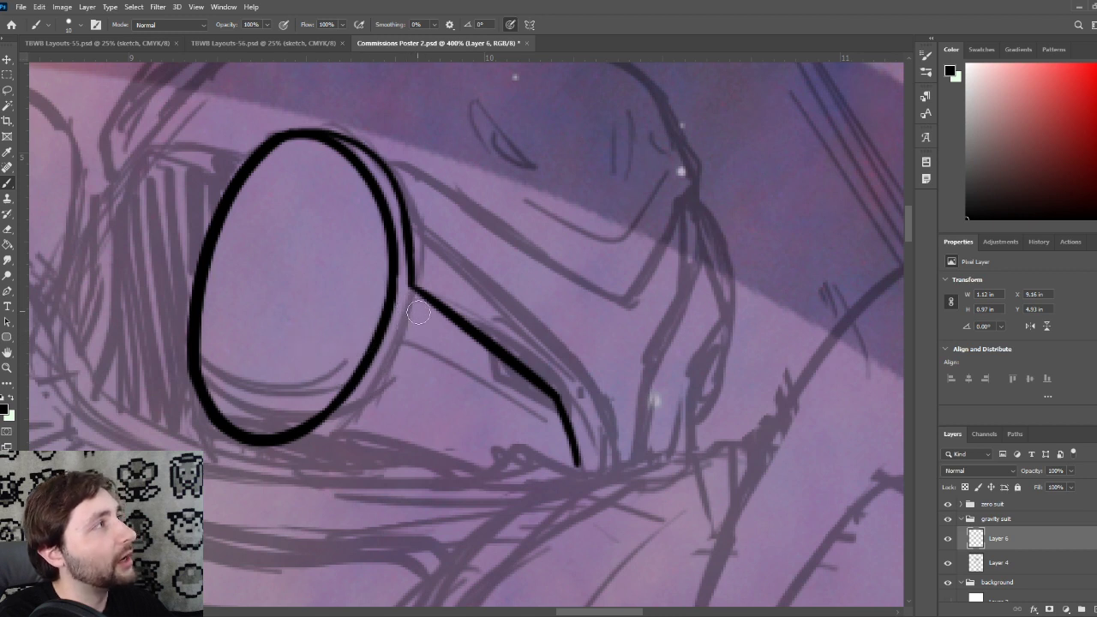
Ink two strokes meeting in a point inside the oval disc to form the cheek piece's spiked tip, redoing uneven attempts
left_click_drag(315, 293, 437, 352)
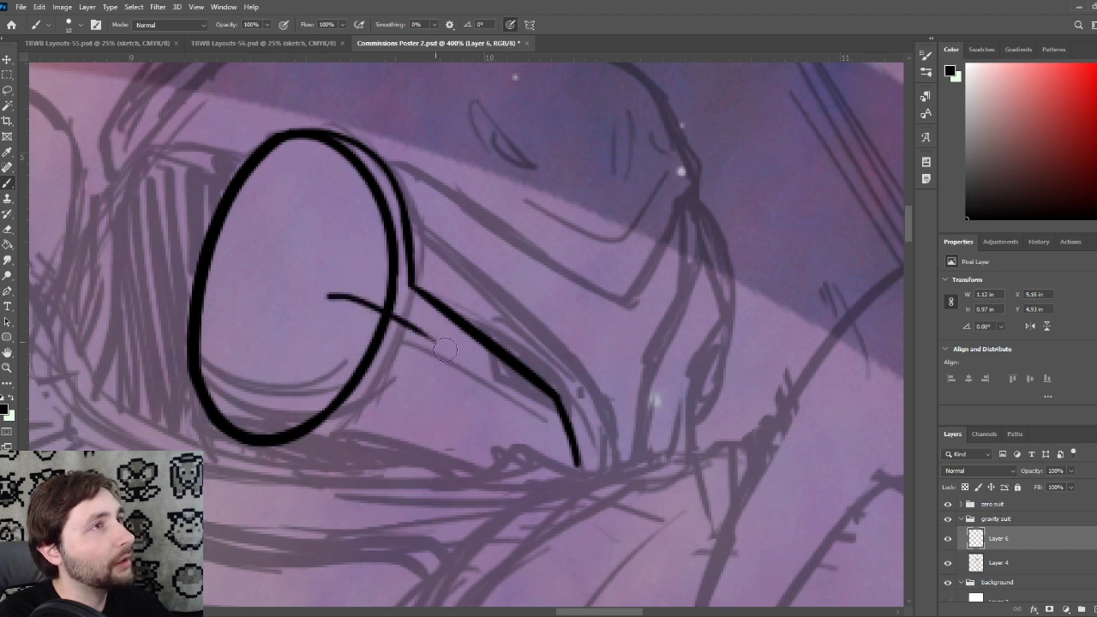
key("ctrl+z")
mouse_move(315, 293)
left_mouse_down()
mouse_move(406, 327)
mouse_move(441, 349)
left_mouse_up()
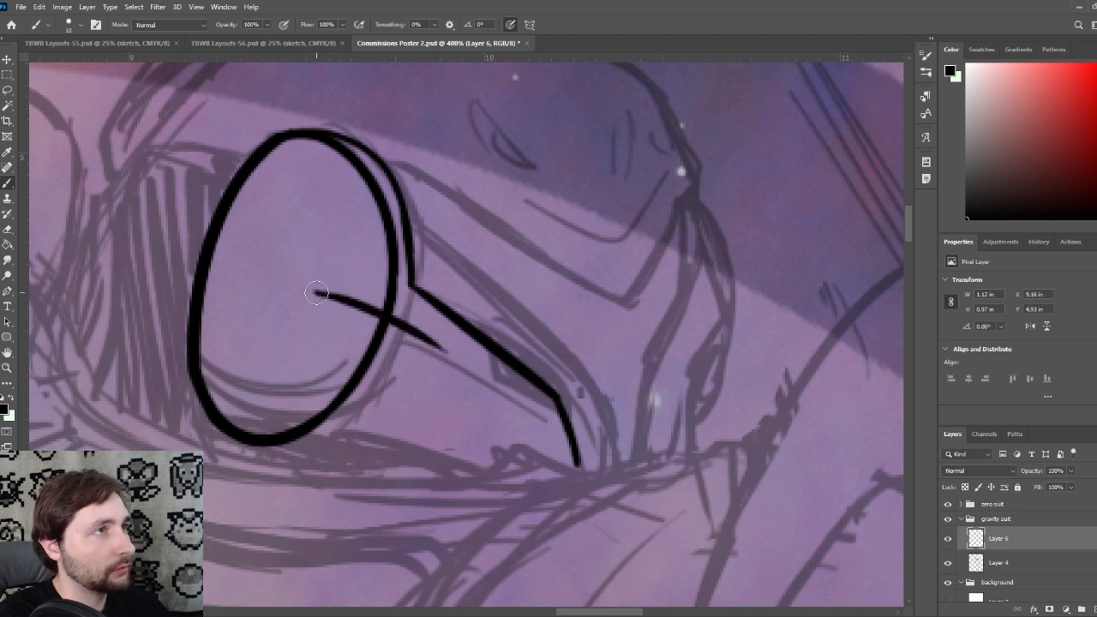
left_click_drag(316, 292, 422, 403)
key("ctrl+z")
left_click_drag(316, 293, 388, 390)
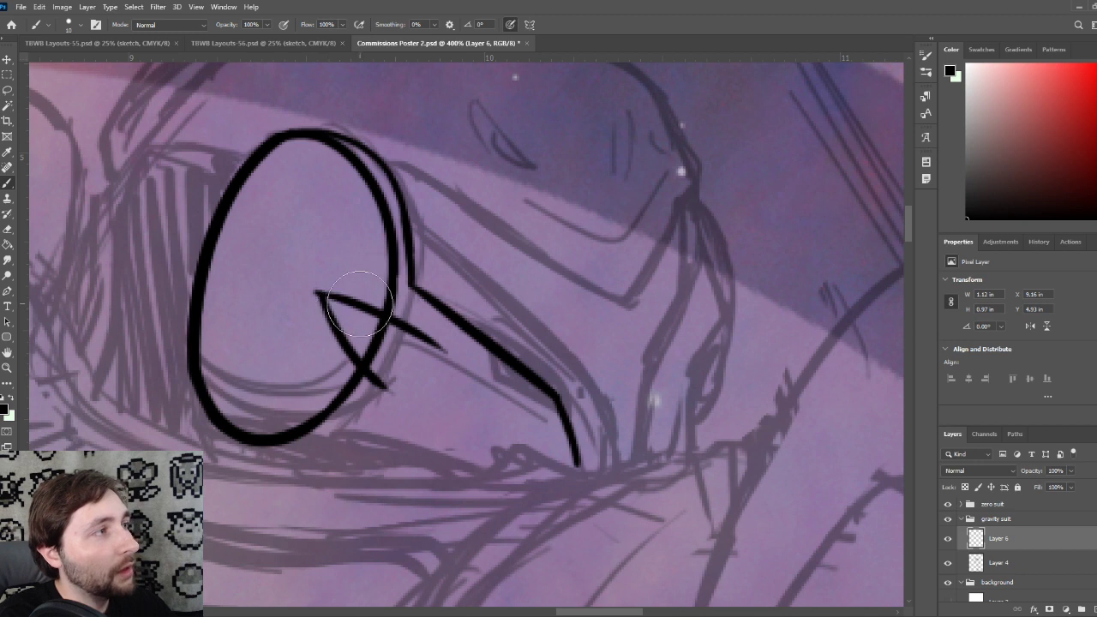
Clear the stretch of disc outline crossing the inside of the spiked tip, adjusting the brush size
key("bracketright")
key("bracketright")
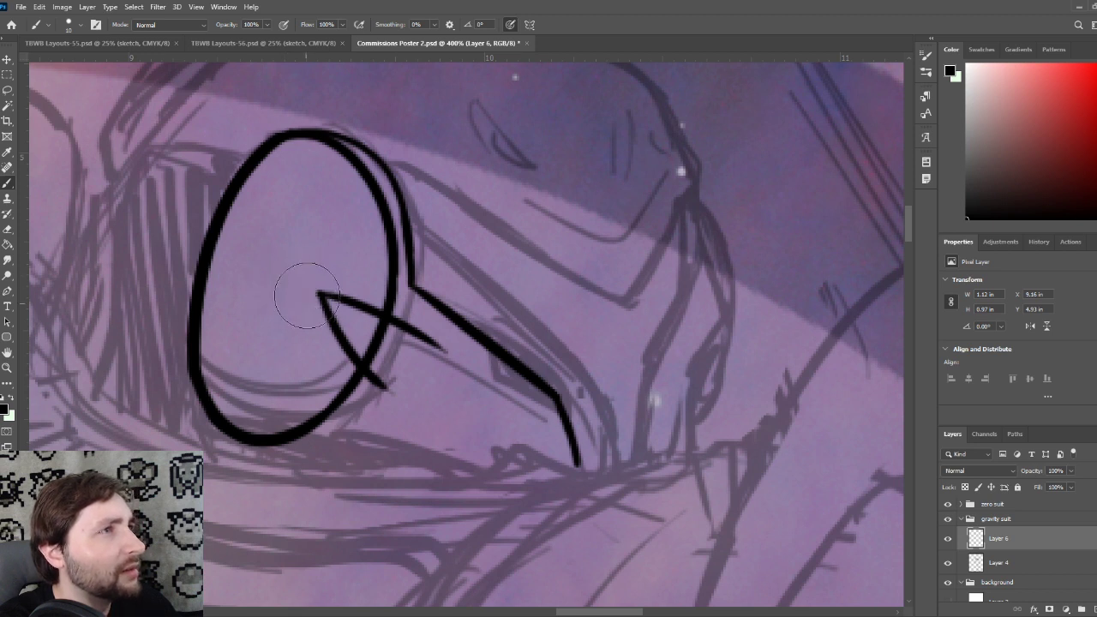
key("bracketleft")
key("bracketleft")
key("bracketleft")
key("bracketleft")
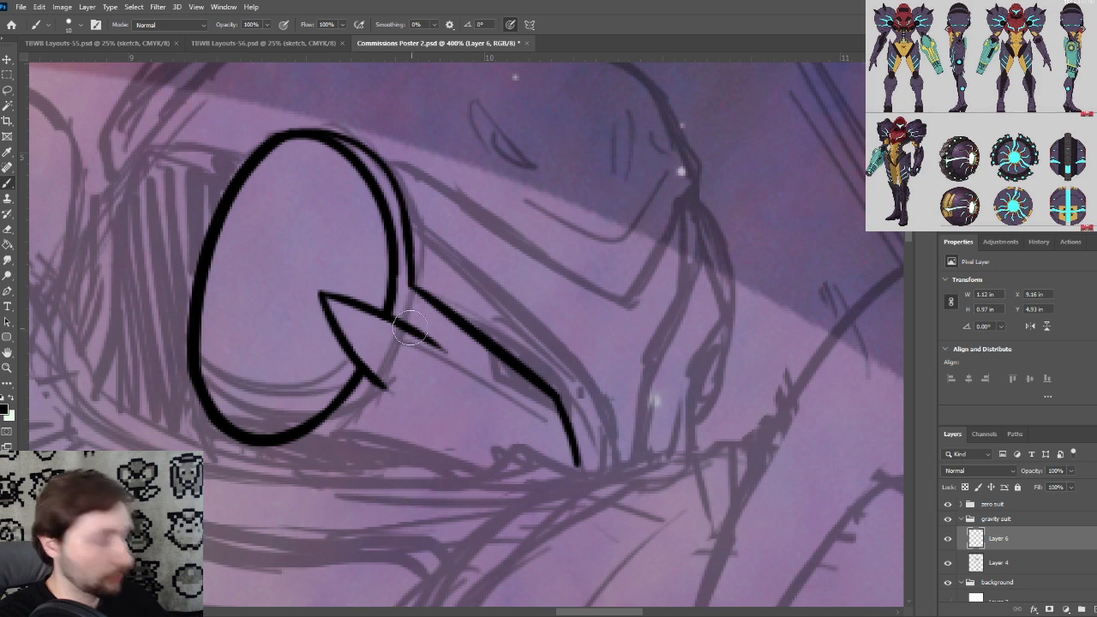
Ink the cheek piece's lower edge from the spiked tip down to a corner and along to the collar
left_click_drag(485, 392, 460, 417)
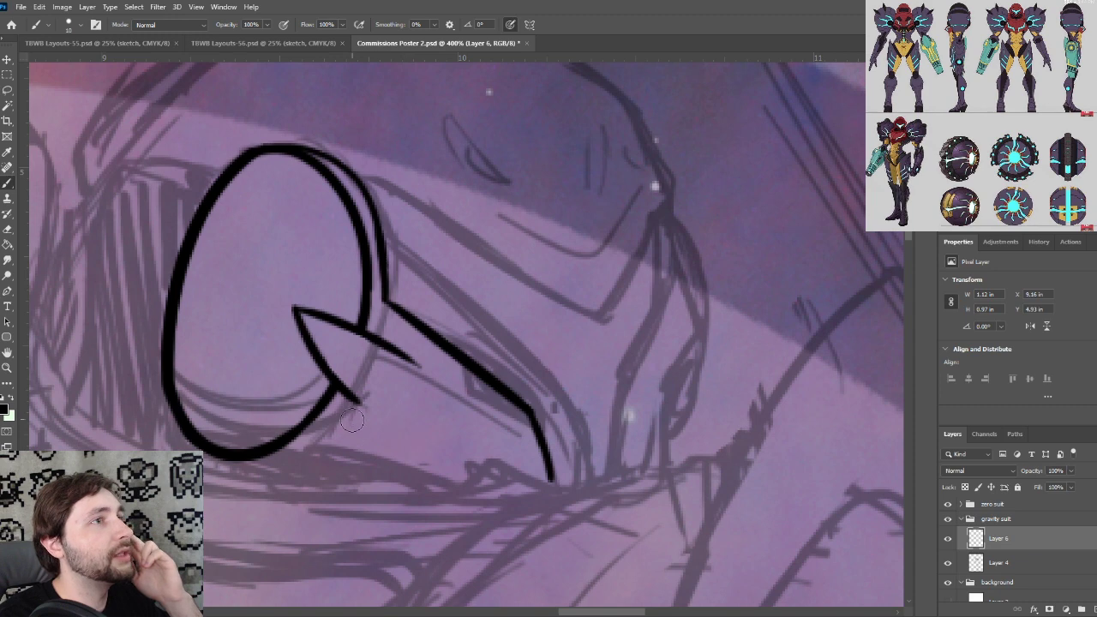
mouse_move(400, 385)
left_mouse_down()
mouse_move(386, 351)
mouse_move(351, 411)
left_mouse_up()
key("ctrl+z")
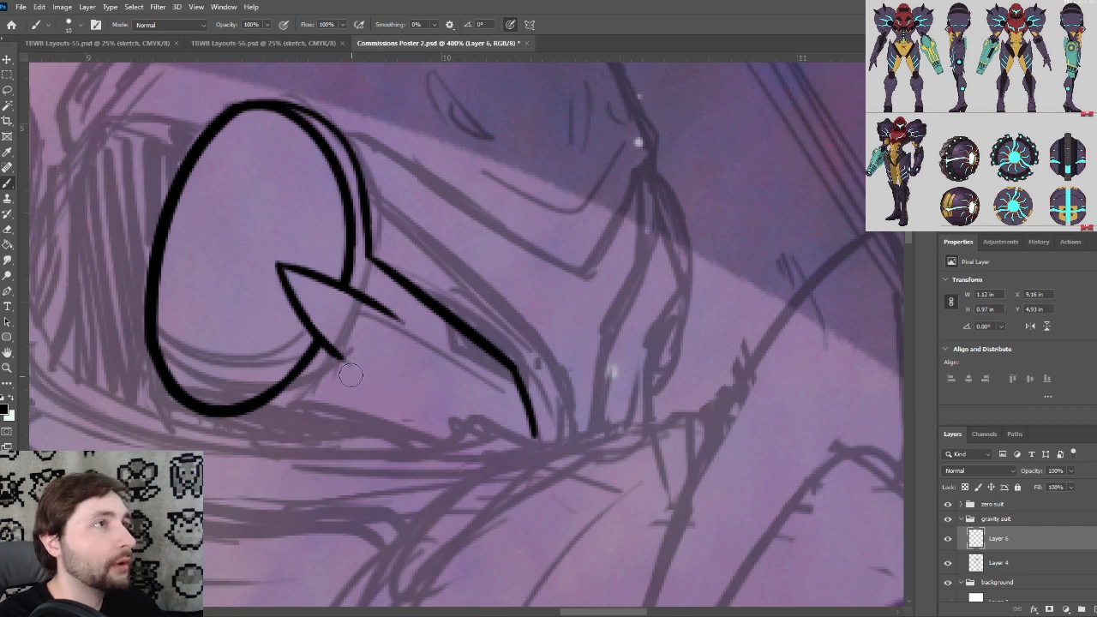
left_click_drag(341, 355, 353, 397)
left_click_drag(351, 396, 485, 455)
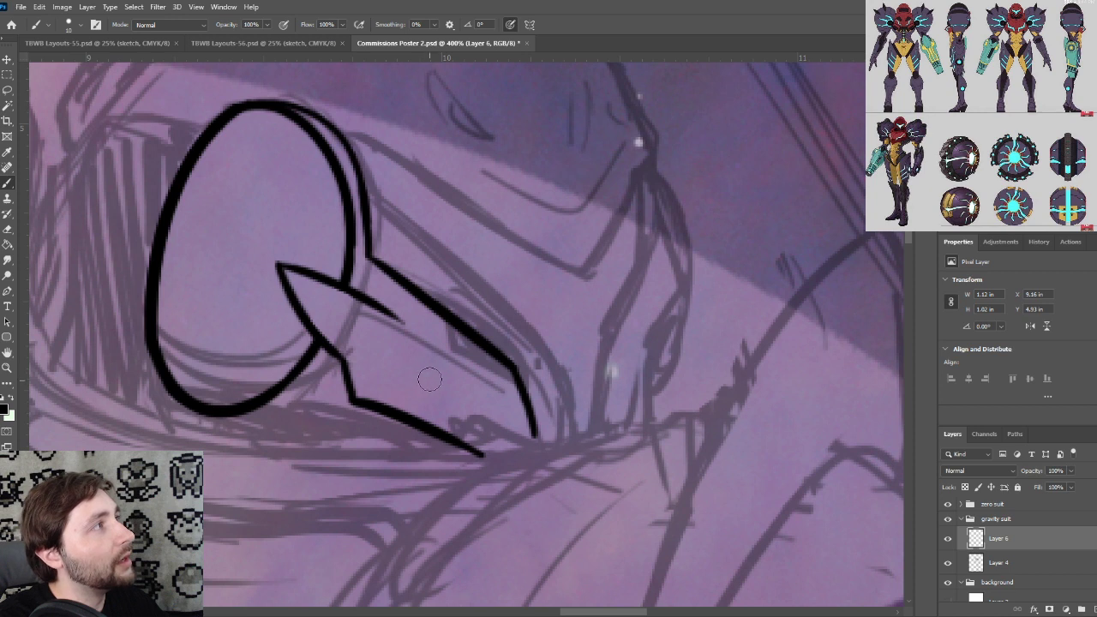
Outline a four-sided vent inside the cheek piece and fill it solid black
mouse_move(398, 323)
left_mouse_down()
mouse_move(408, 386)
mouse_move(485, 412)
left_mouse_up()
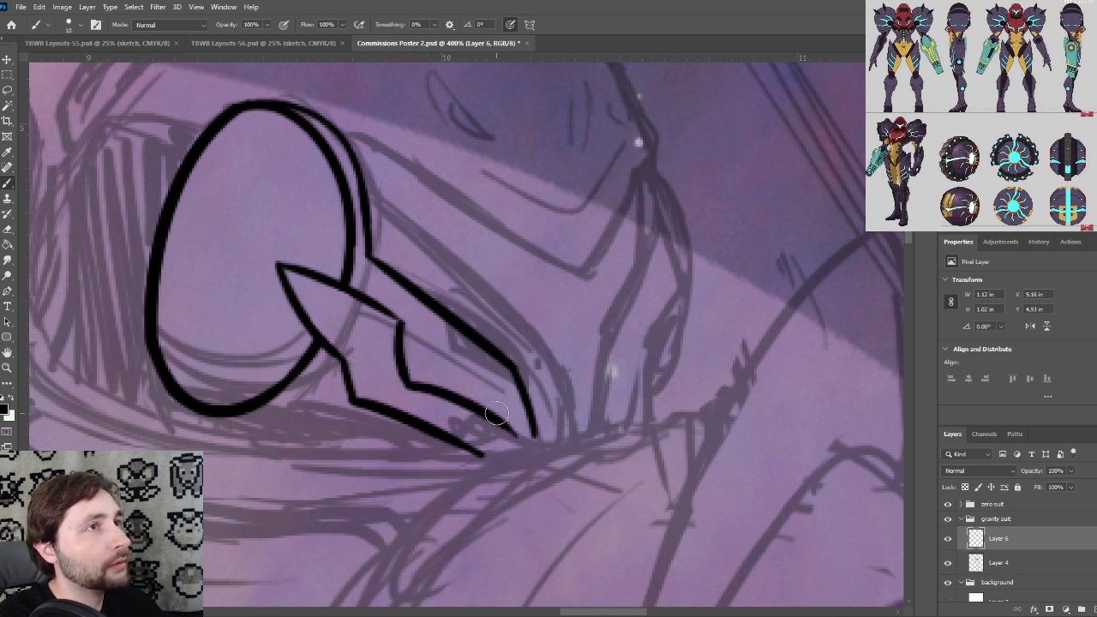
key("ctrl+z")
mouse_move(401, 383)
left_mouse_down()
mouse_move(523, 436)
mouse_move(509, 425)
mouse_move(513, 445)
mouse_move(482, 387)
left_mouse_up()
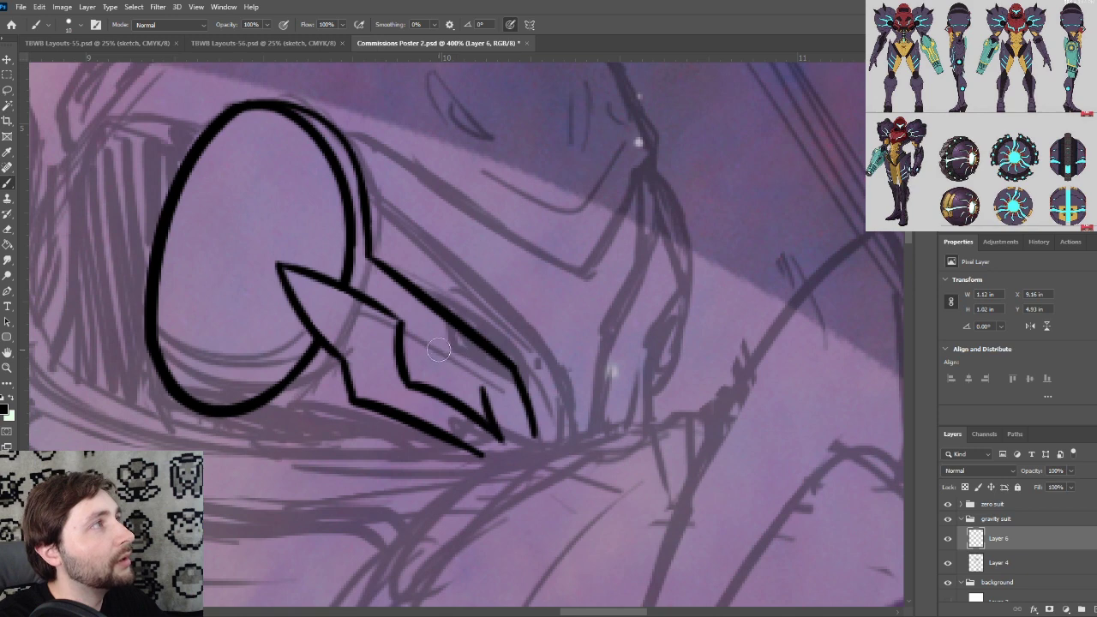
mouse_move(399, 324)
left_mouse_down()
mouse_move(493, 393)
mouse_move(503, 388)
mouse_move(471, 364)
mouse_move(483, 400)
mouse_move(485, 372)
mouse_move(501, 447)
mouse_move(513, 411)
mouse_move(479, 373)
mouse_move(493, 418)
left_mouse_up()
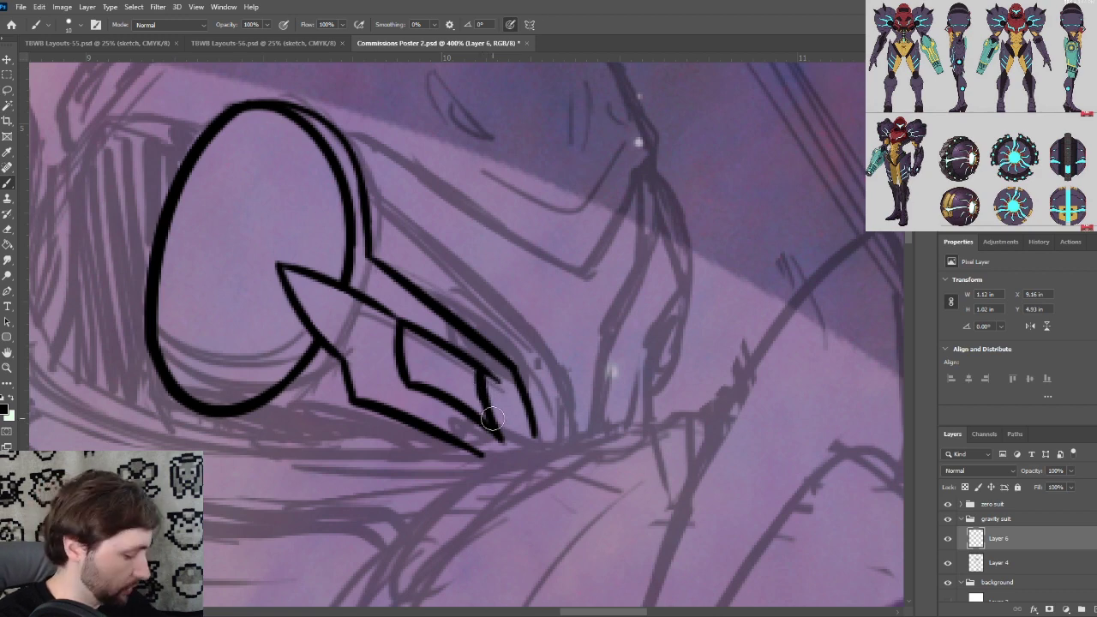
key("ctrl+plus")
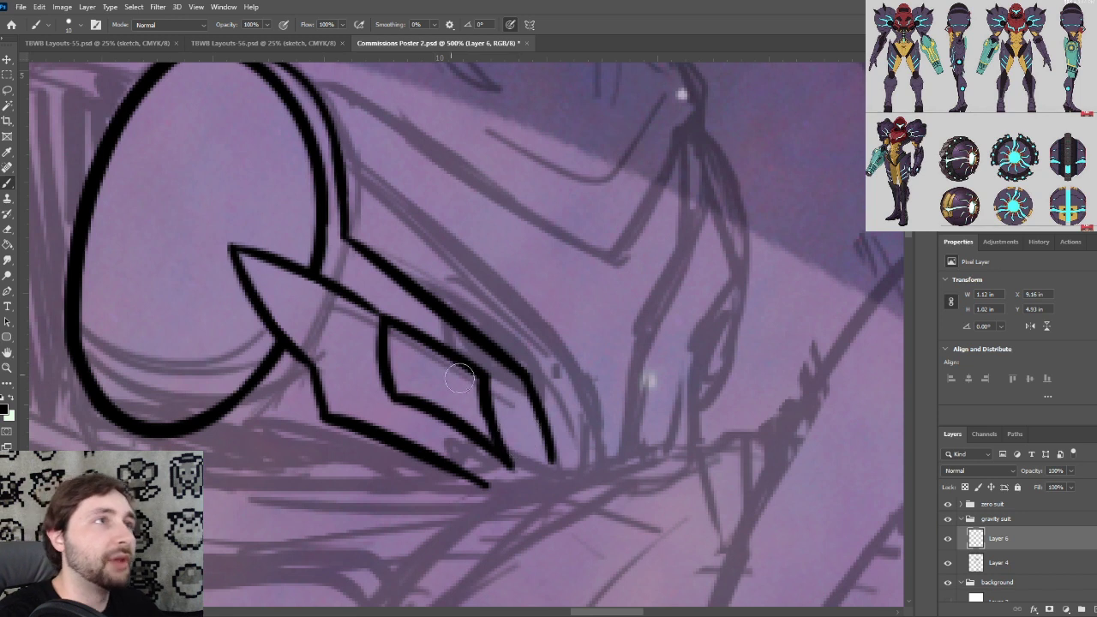
mouse_move(404, 386)
left_mouse_down()
mouse_move(391, 332)
mouse_move(474, 382)
mouse_move(471, 404)
mouse_move(423, 393)
mouse_move(445, 395)
mouse_move(438, 376)
mouse_move(474, 423)
mouse_move(453, 412)
mouse_move(494, 450)
mouse_move(482, 426)
left_mouse_up()
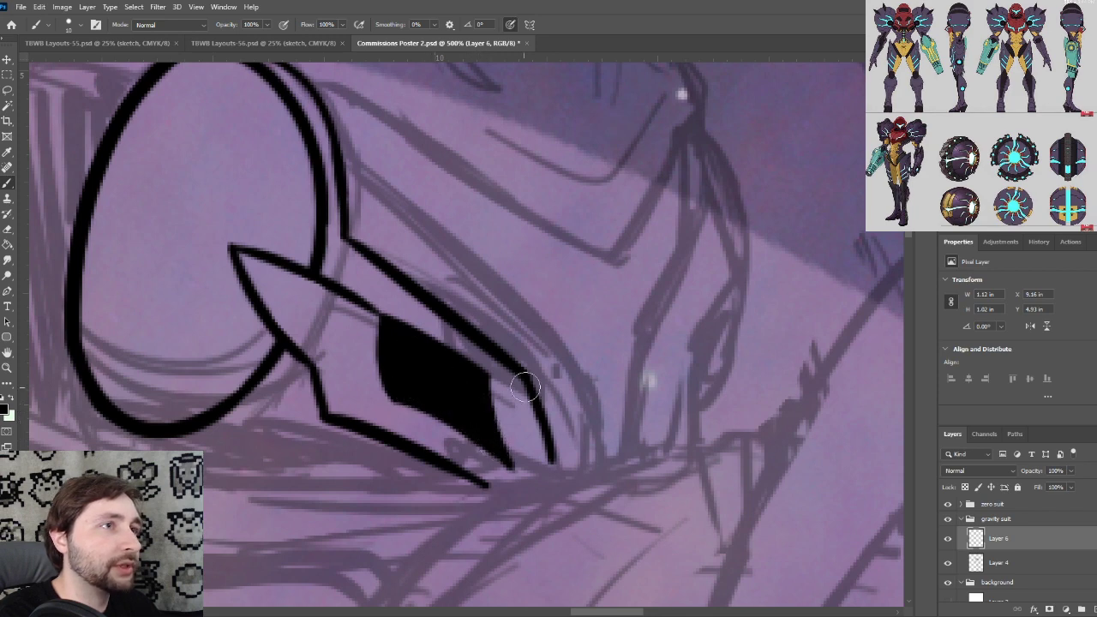
Ink the disc's outer rim along its lower front edge up to the cheek piece
key("ctrl+minus")
left_click_drag(503, 265, 536, 346)
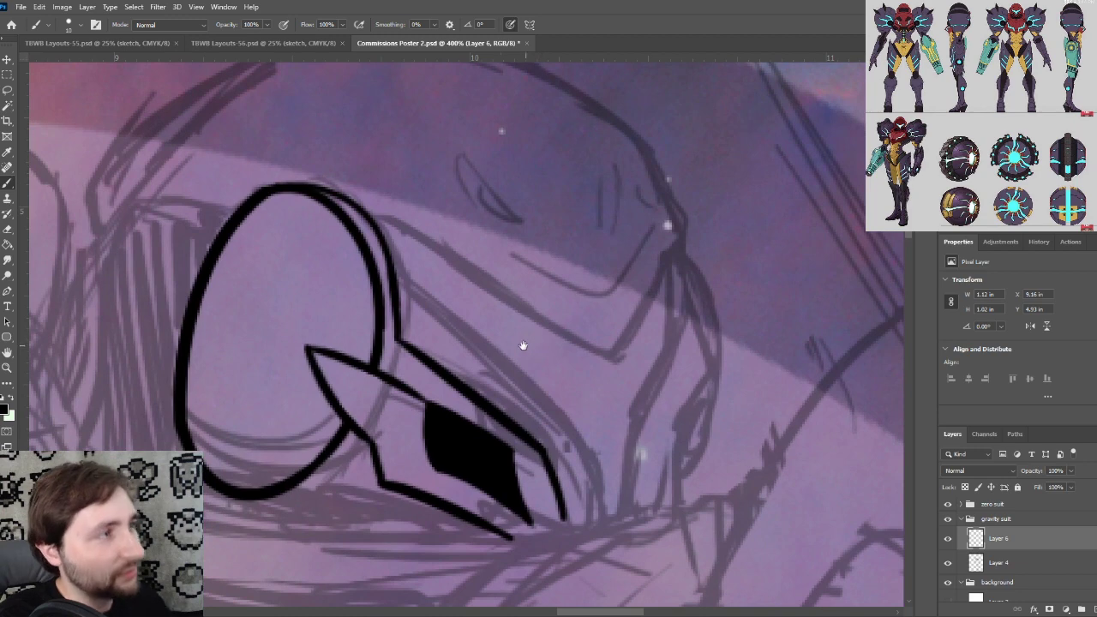
mouse_move(374, 436)
left_mouse_down()
mouse_move(372, 324)
mouse_move(361, 358)
left_mouse_up()
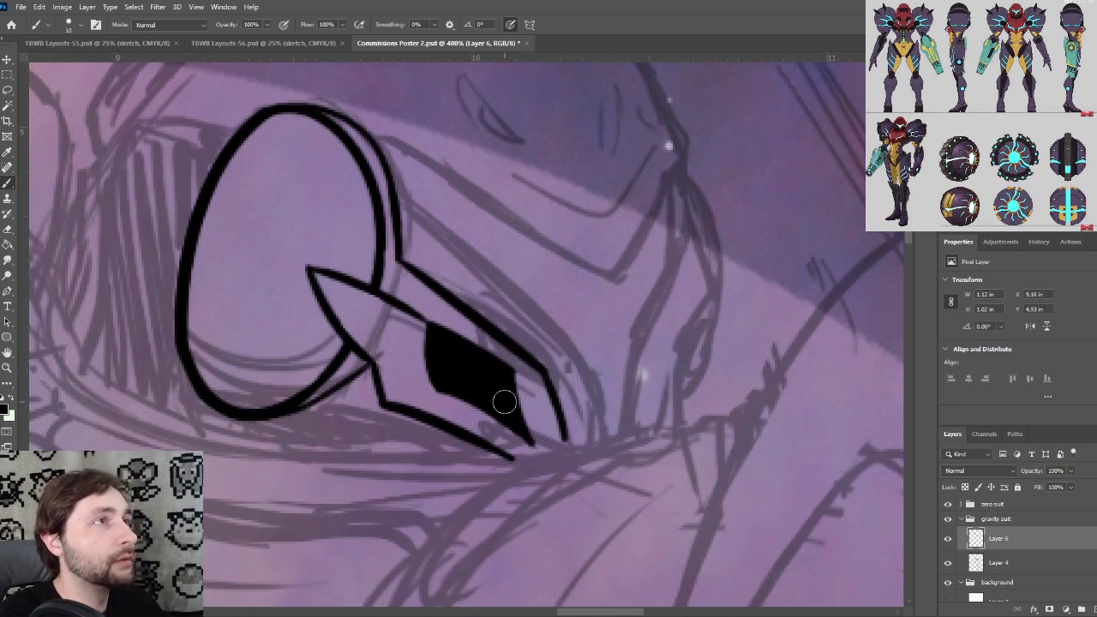
key("ctrl+plus")
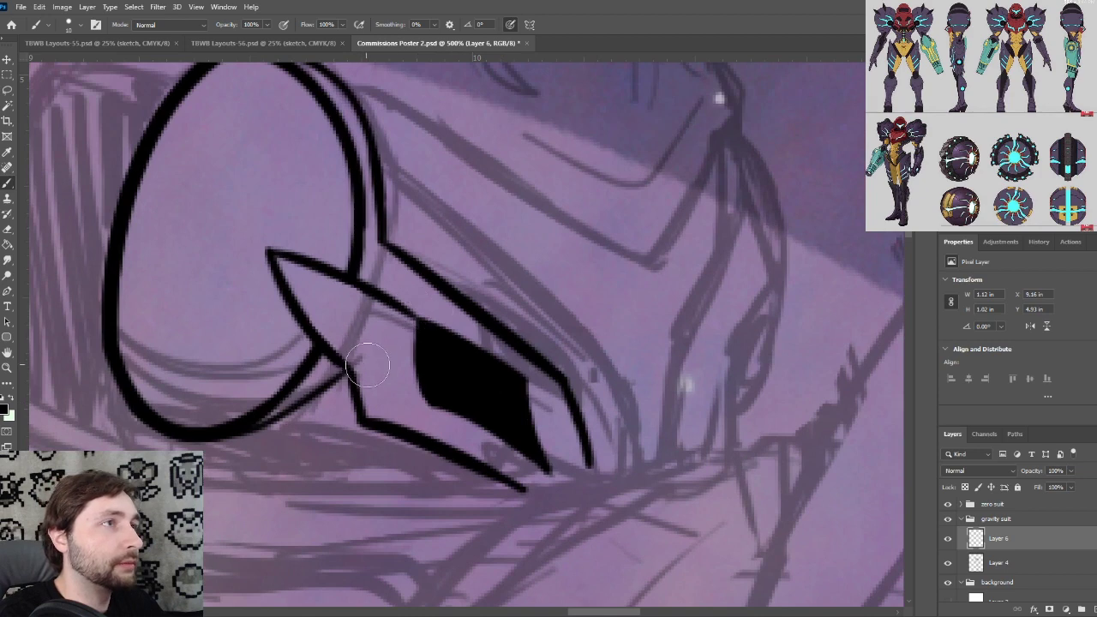
key("ctrl+minus")
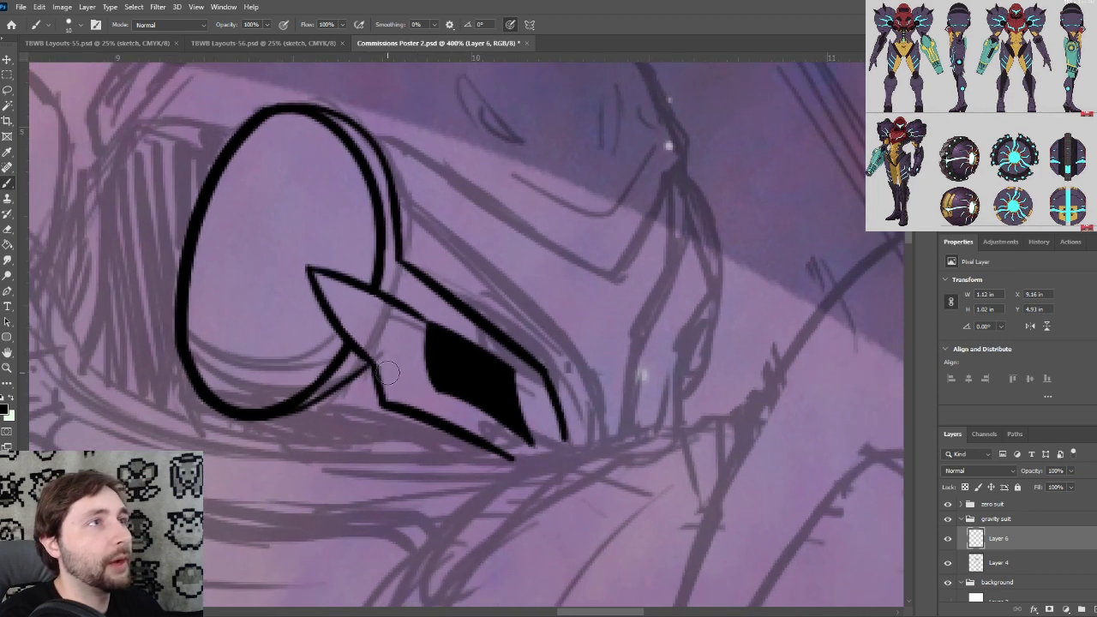
Ink the visor's lower edge from the disc's top to the V-shaped corner and up to a small notch at the face front
key("ctrl+minus")
left_click_drag(502, 358, 472, 398)
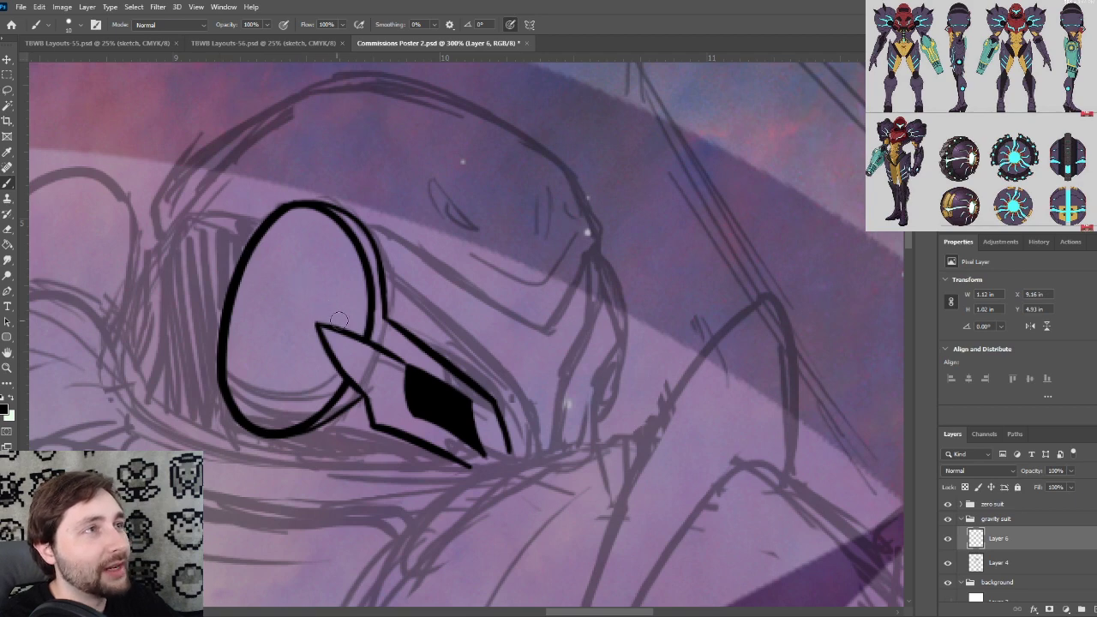
left_click_drag(472, 260, 460, 289)
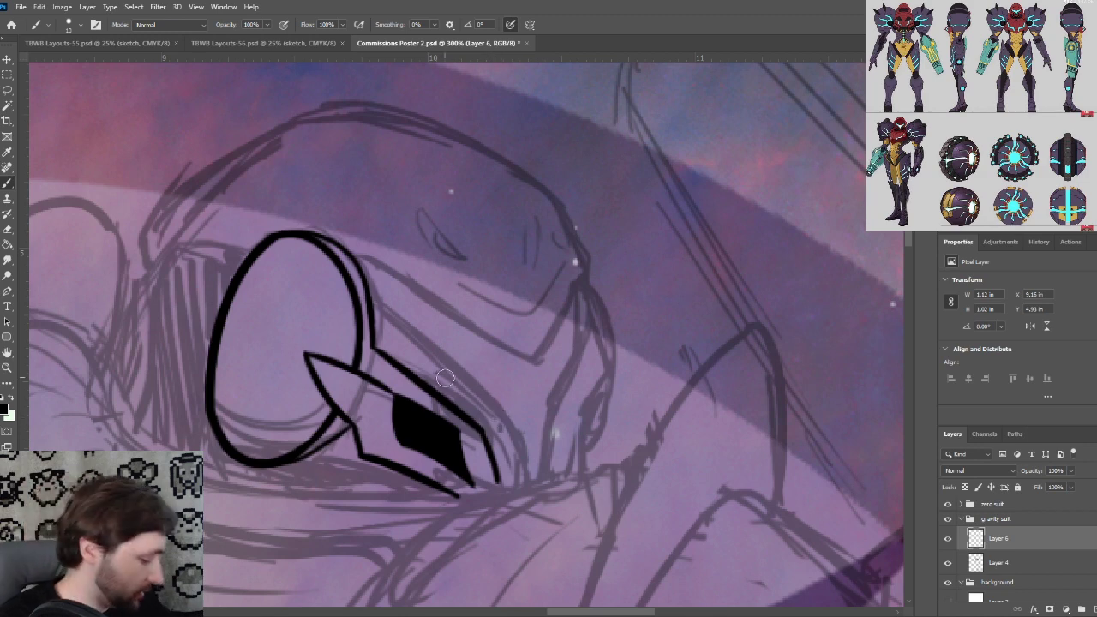
mouse_move(473, 349)
left_mouse_down()
mouse_move(475, 371)
mouse_move(472, 360)
left_mouse_up()
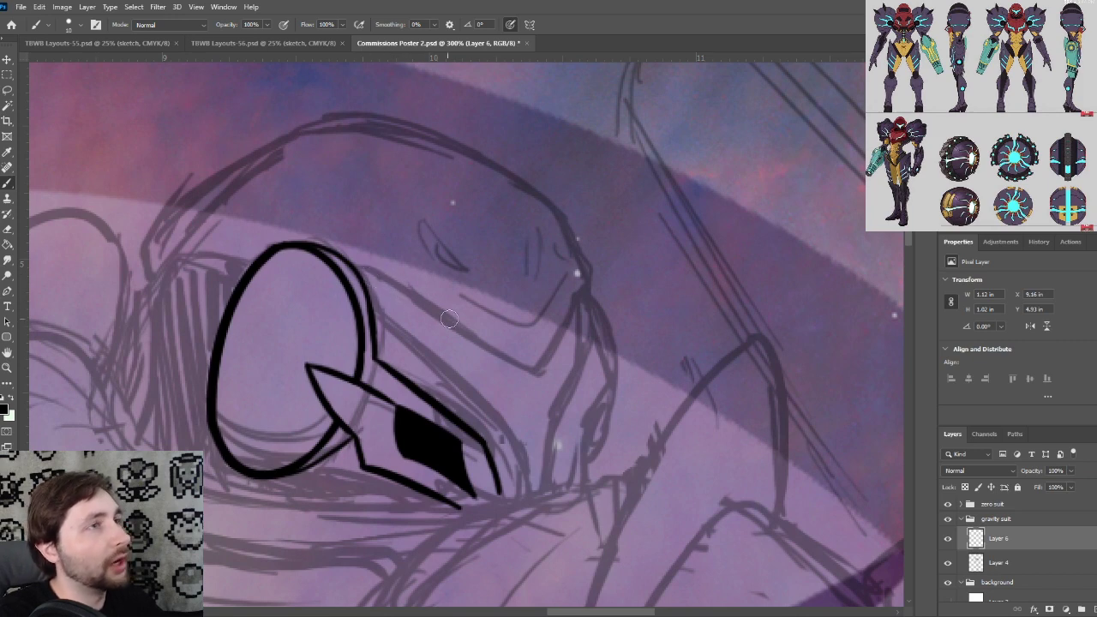
mouse_move(345, 258)
left_mouse_down()
mouse_move(538, 375)
mouse_move(594, 257)
left_mouse_up()
key("ctrl+z")
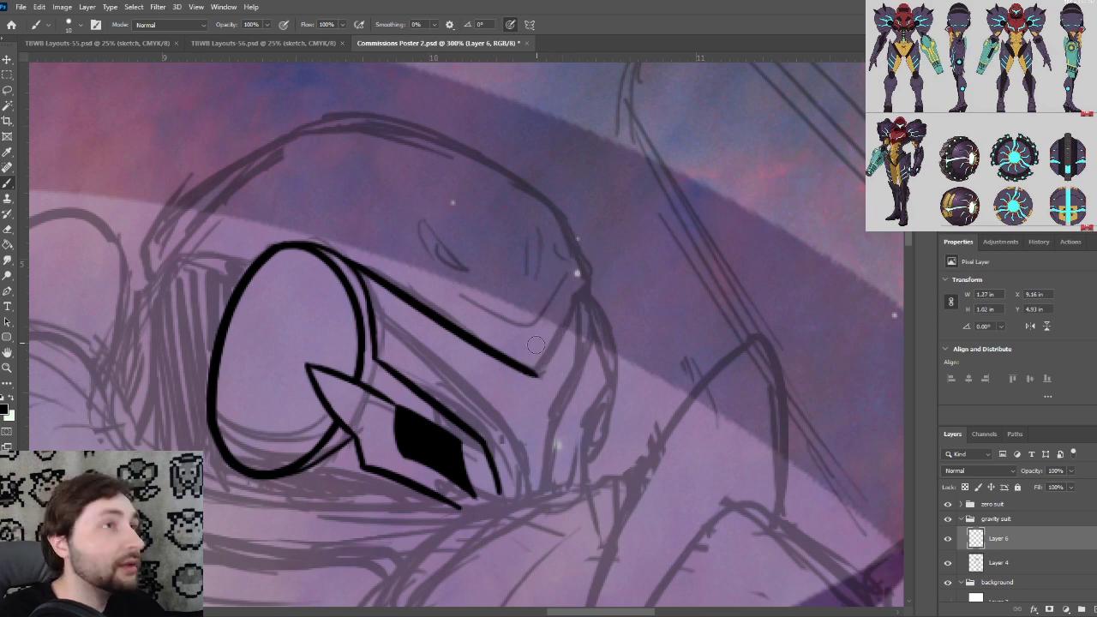
left_click_drag(529, 368, 582, 275)
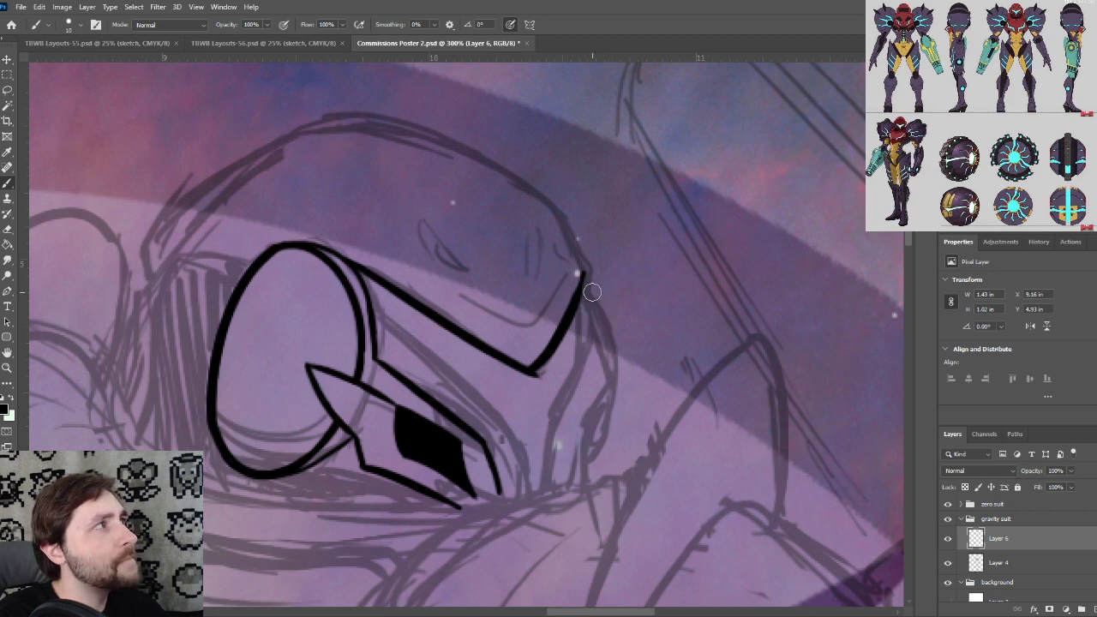
left_click_drag(581, 288, 589, 247)
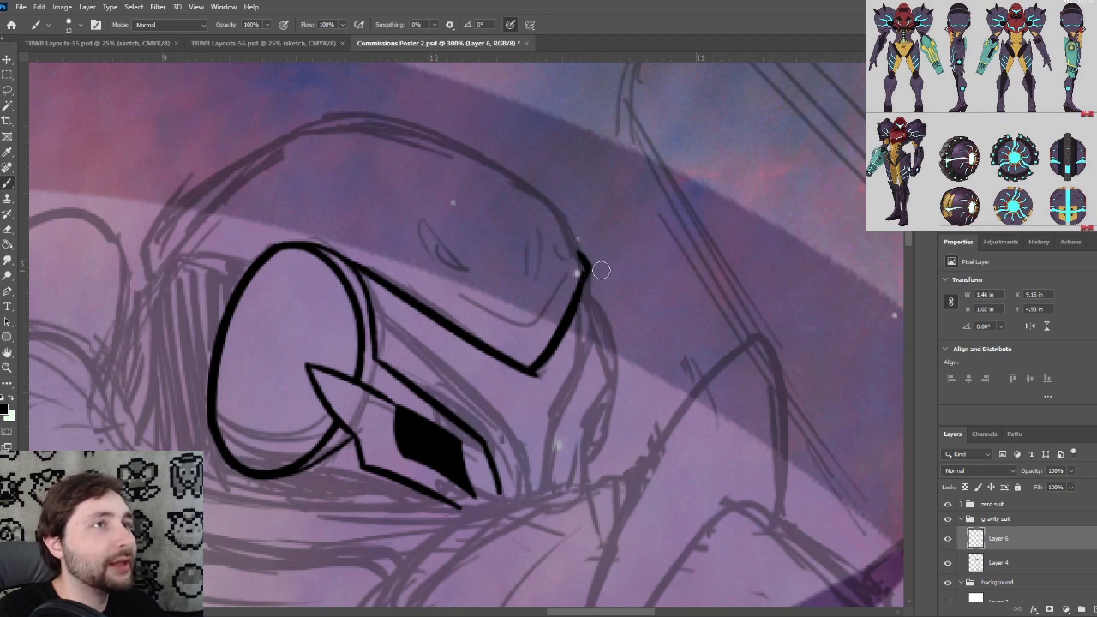
Ink a line from the disc's outer rim running parallel above the cheek piece's upper edge, redrawing the first attempt
key("ctrl+plus")
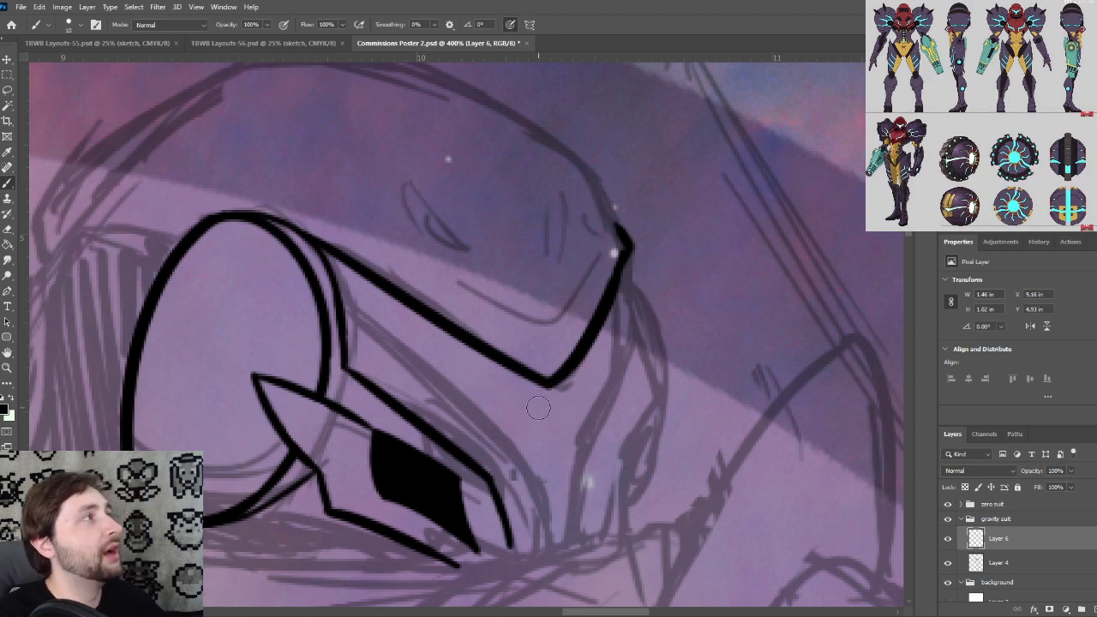
left_click_drag(473, 366, 435, 326)
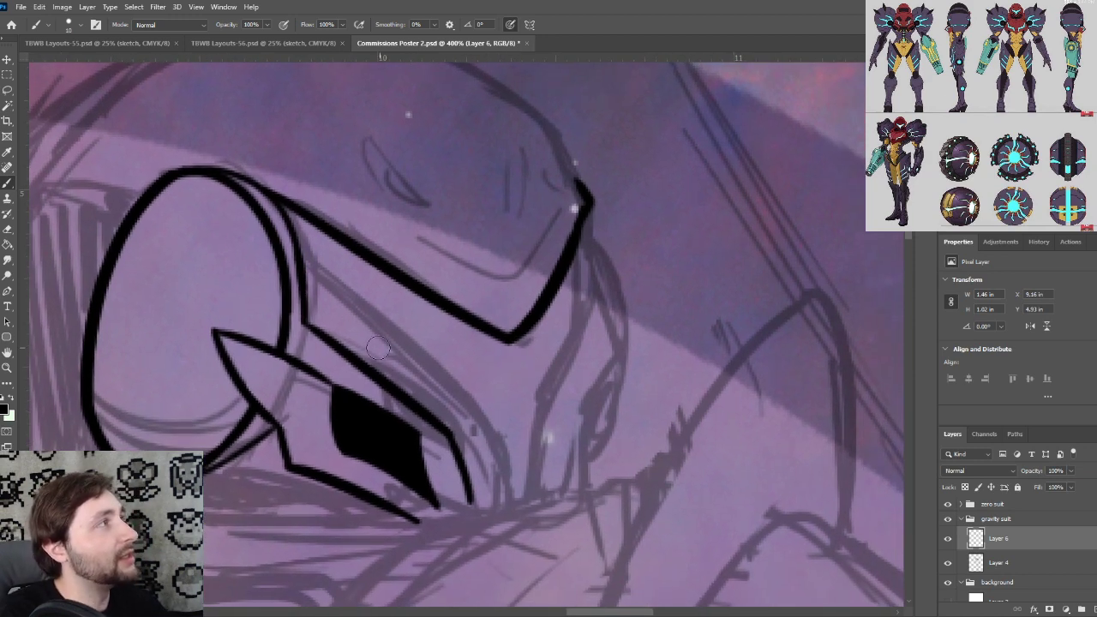
mouse_move(298, 274)
left_mouse_down()
mouse_move(396, 340)
mouse_move(446, 403)
left_mouse_up()
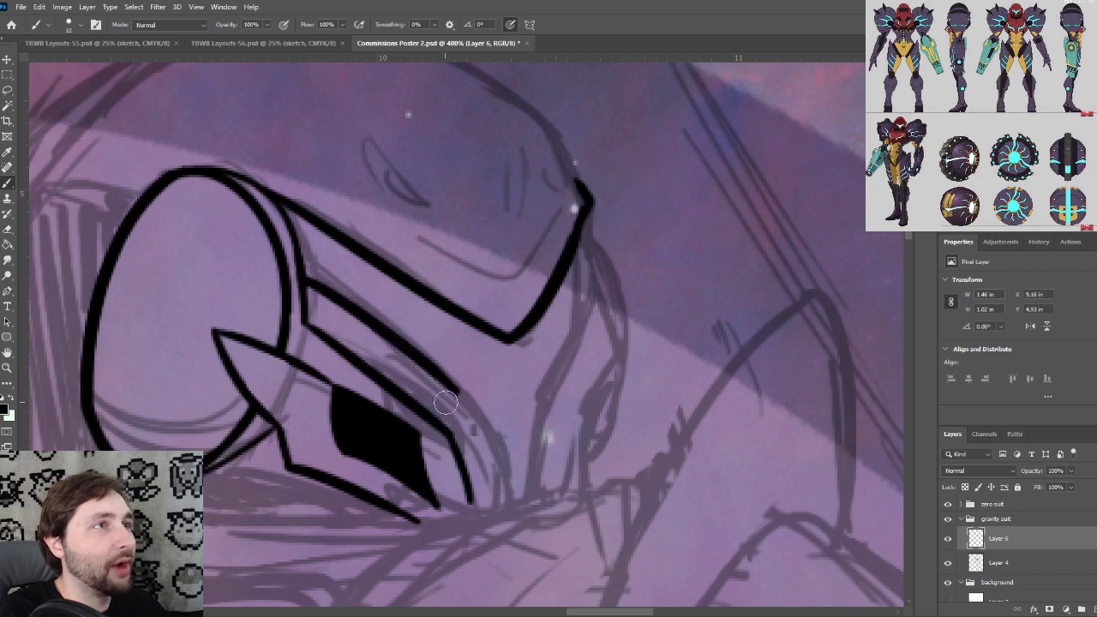
key("ctrl+z")
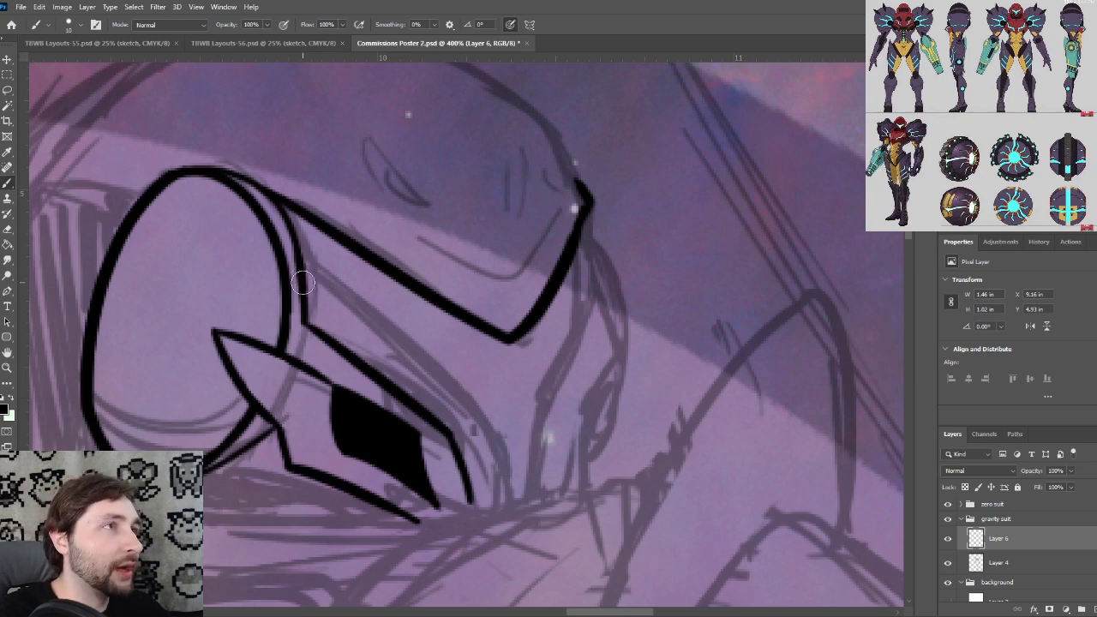
left_click_drag(301, 281, 470, 405)
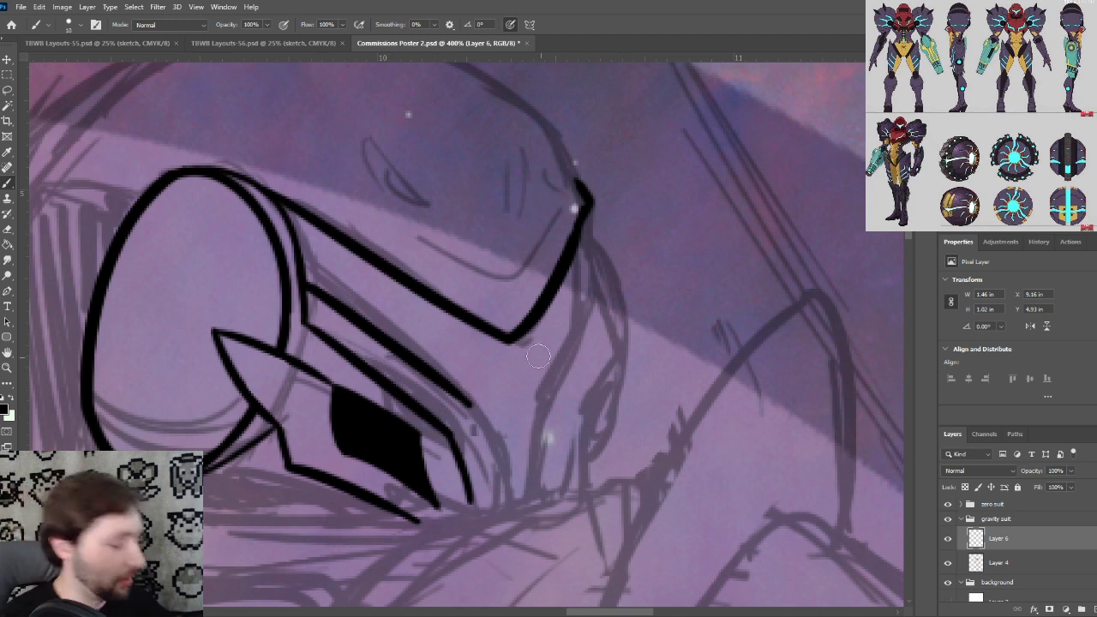
Ink the helmet's mouth-guard edge below the visor's front corner as a short drop and a diagonal stroke angled back toward the chin
mouse_move(518, 359)
left_mouse_down()
mouse_move(578, 289)
mouse_move(572, 277)
left_mouse_up()
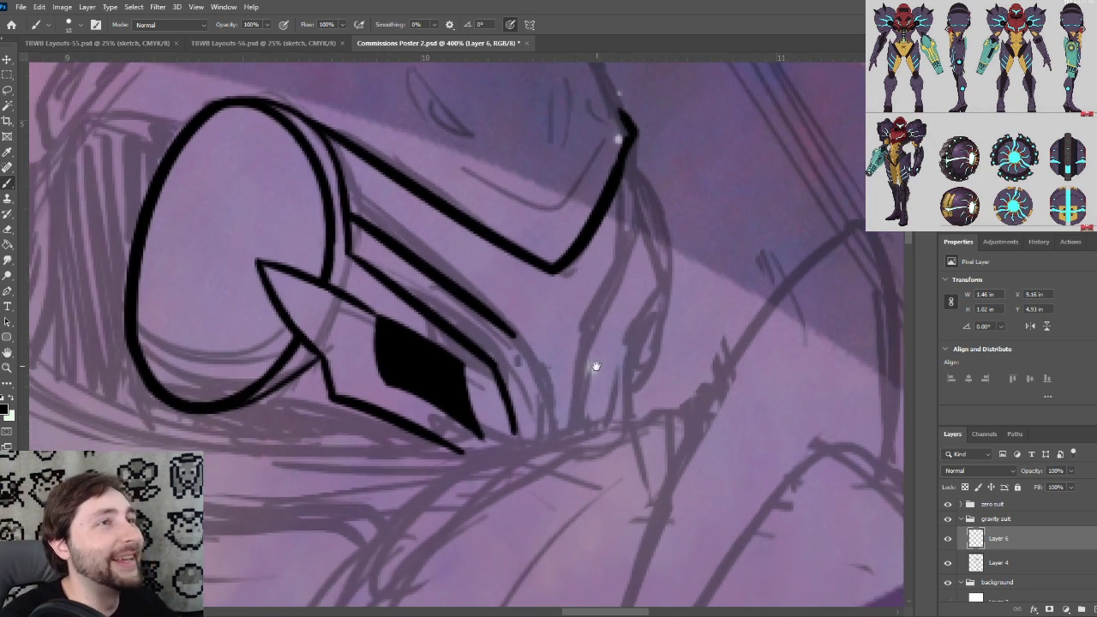
left_click_drag(598, 383, 601, 393)
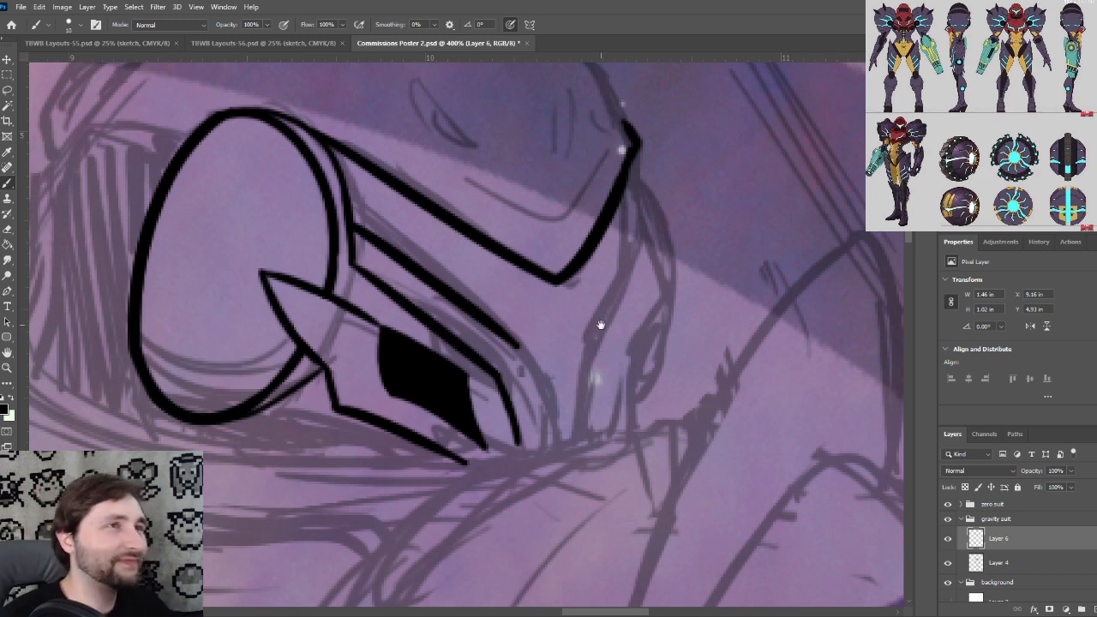
left_click_drag(601, 324, 604, 307)
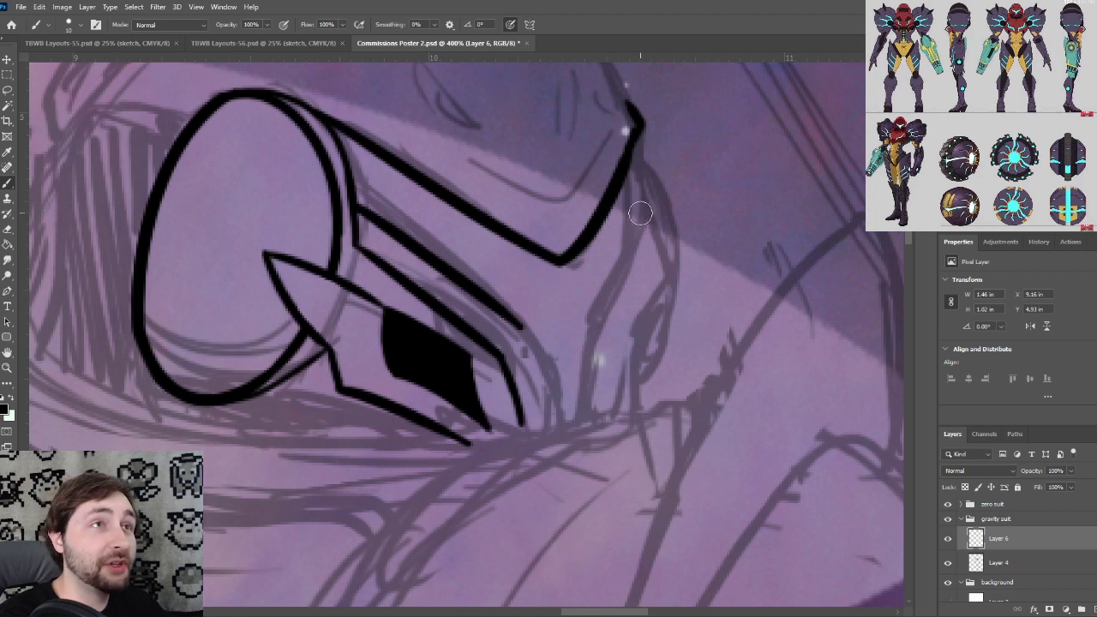
left_click_drag(642, 204, 588, 315)
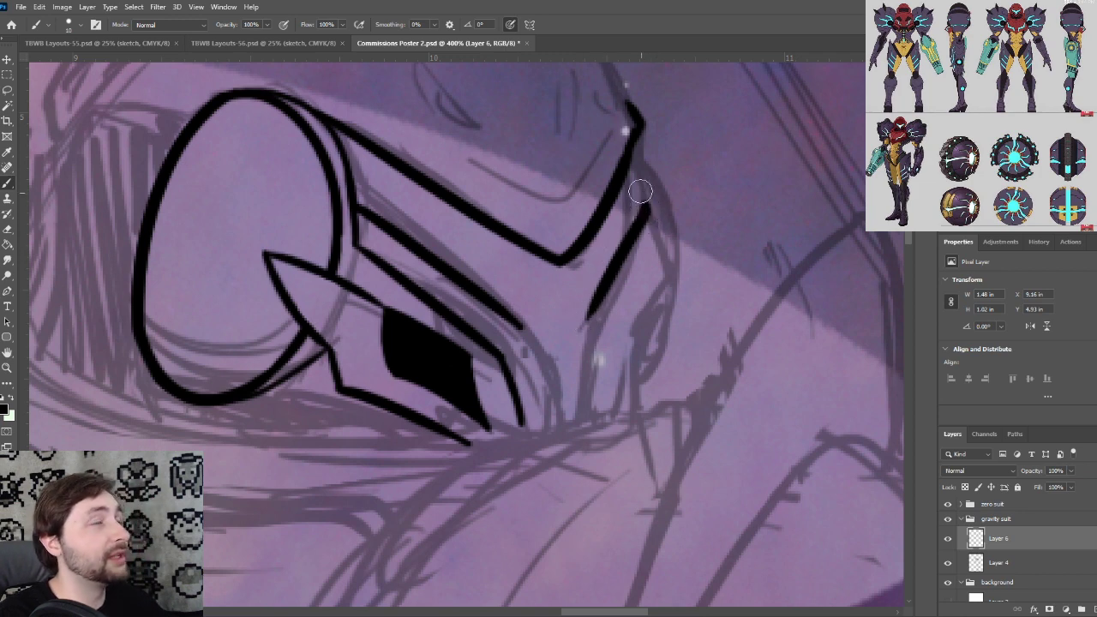
left_click_drag(629, 135, 649, 212)
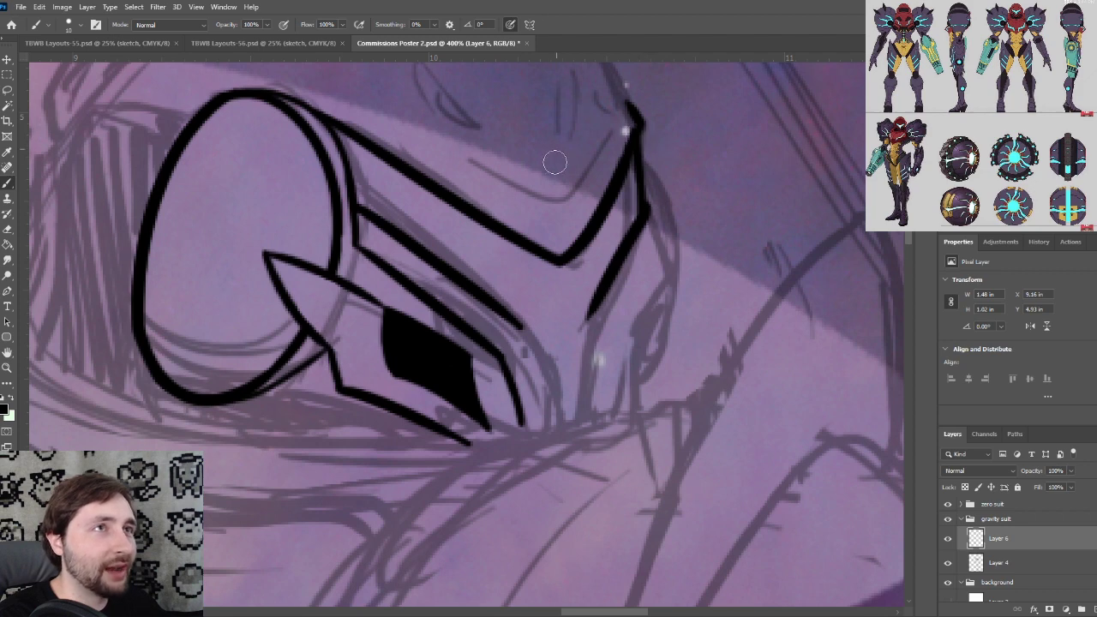
key("ctrl+plus")
left_click_drag(693, 242, 622, 416)
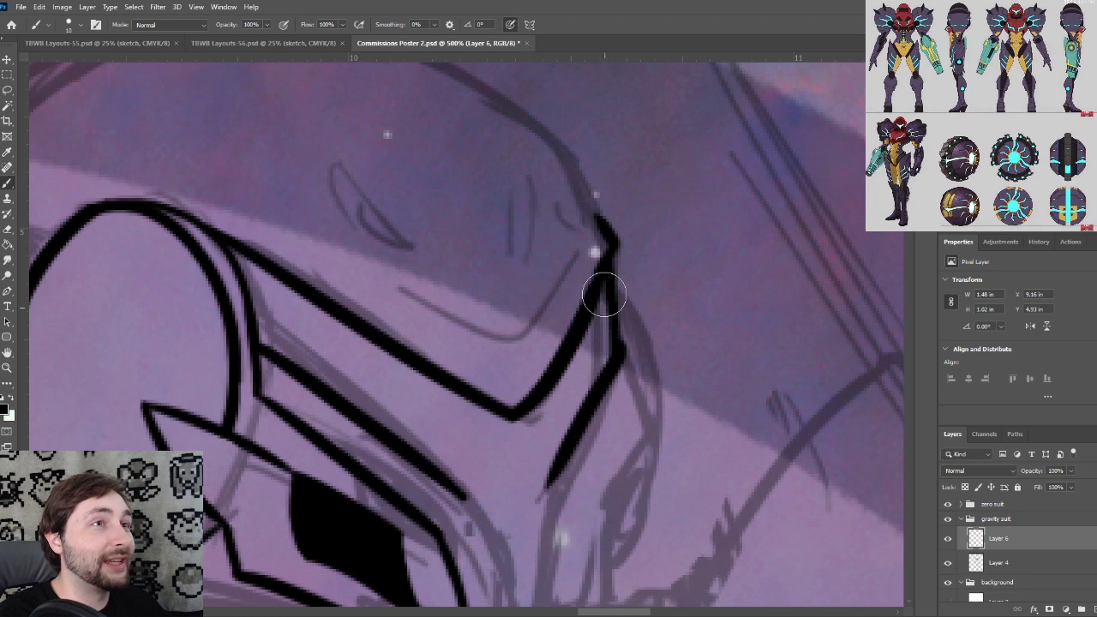
scroll(611, 333, "down", 1)
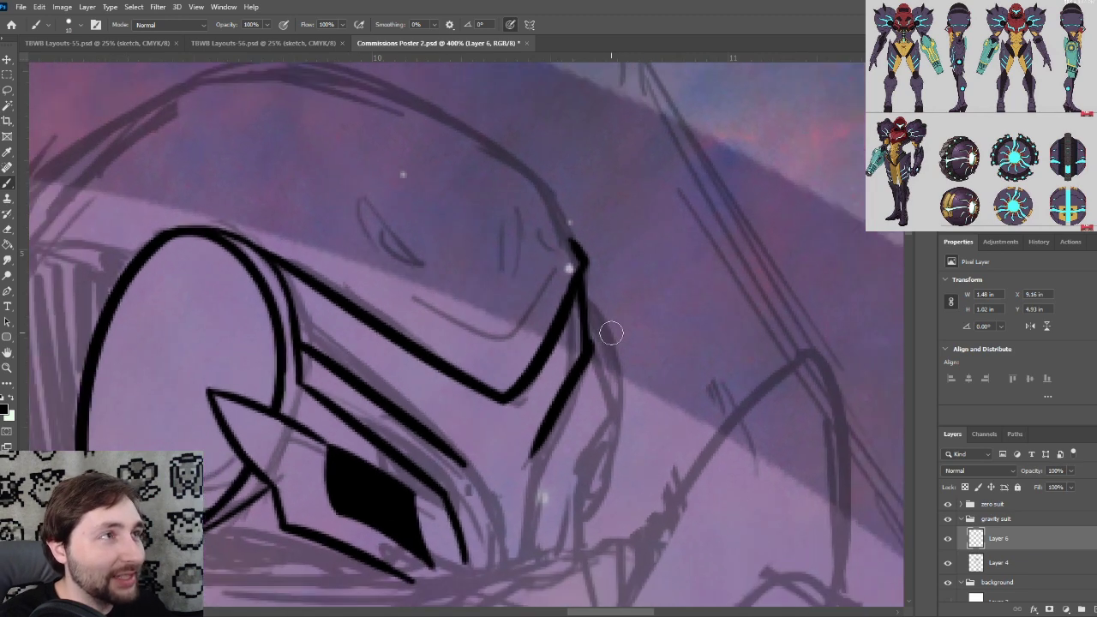
mouse_move(597, 388)
left_mouse_down()
mouse_move(625, 366)
mouse_move(626, 332)
left_mouse_up()
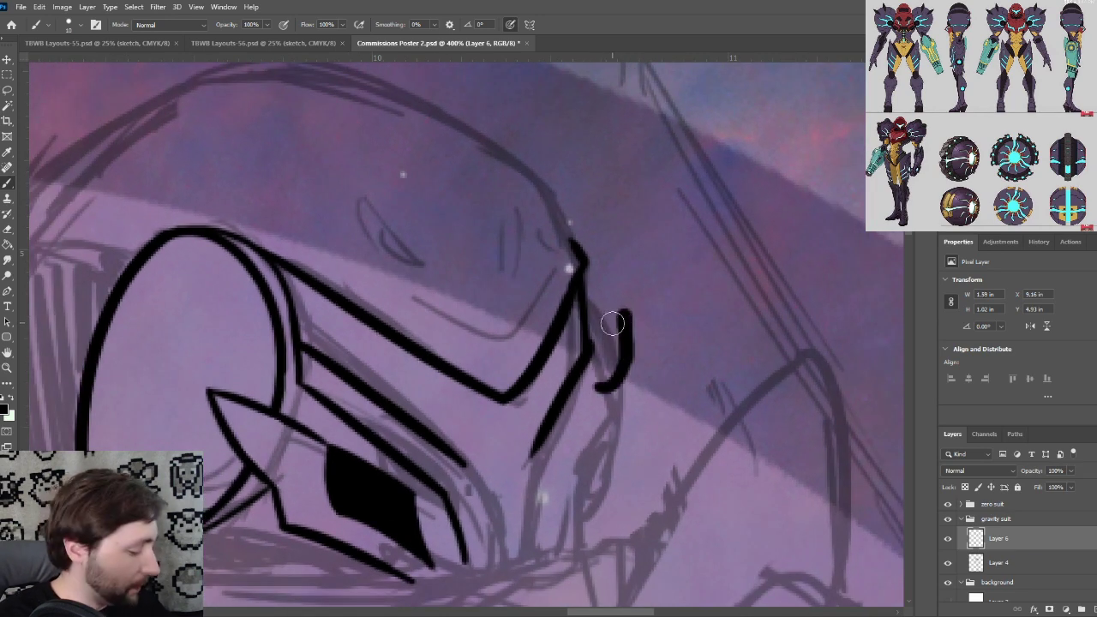
key("ctrl+z")
left_click_drag(629, 421, 634, 328)
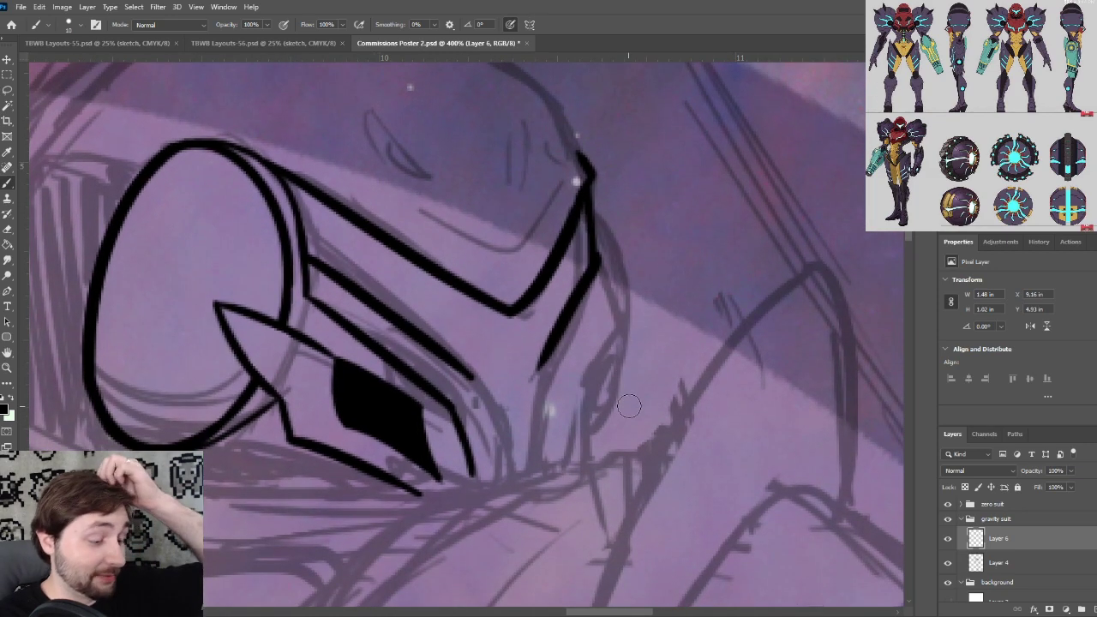
Ink the mouth guard's near edge from the end of the line above the cheek piece steeply down to the collar, redrawing the first attempt
left_click_drag(545, 405, 578, 385)
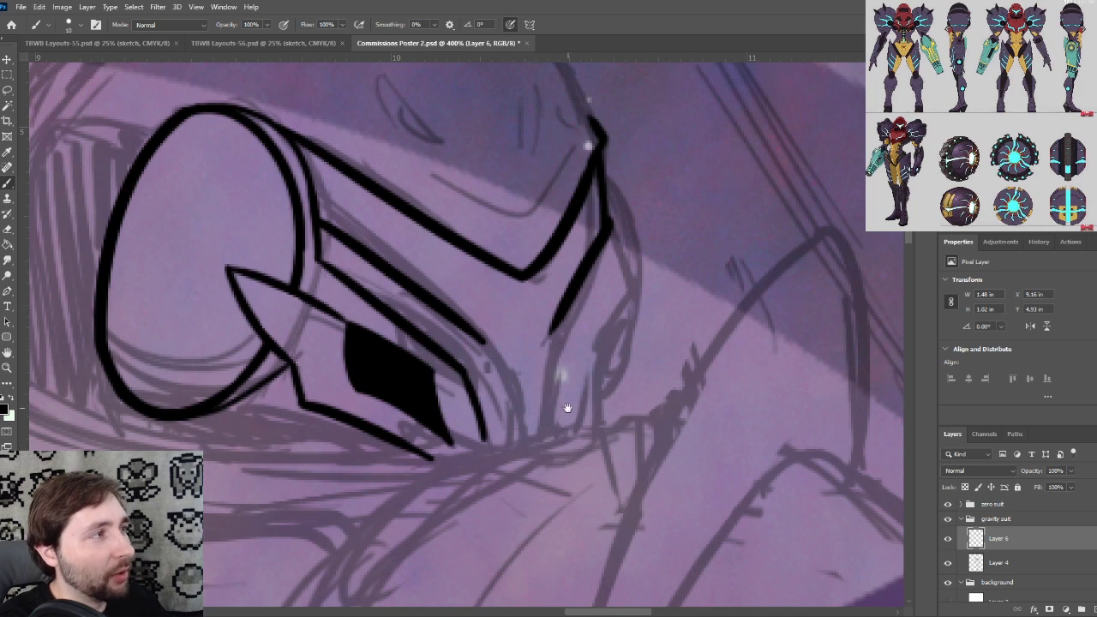
left_click_drag(566, 408, 523, 341)
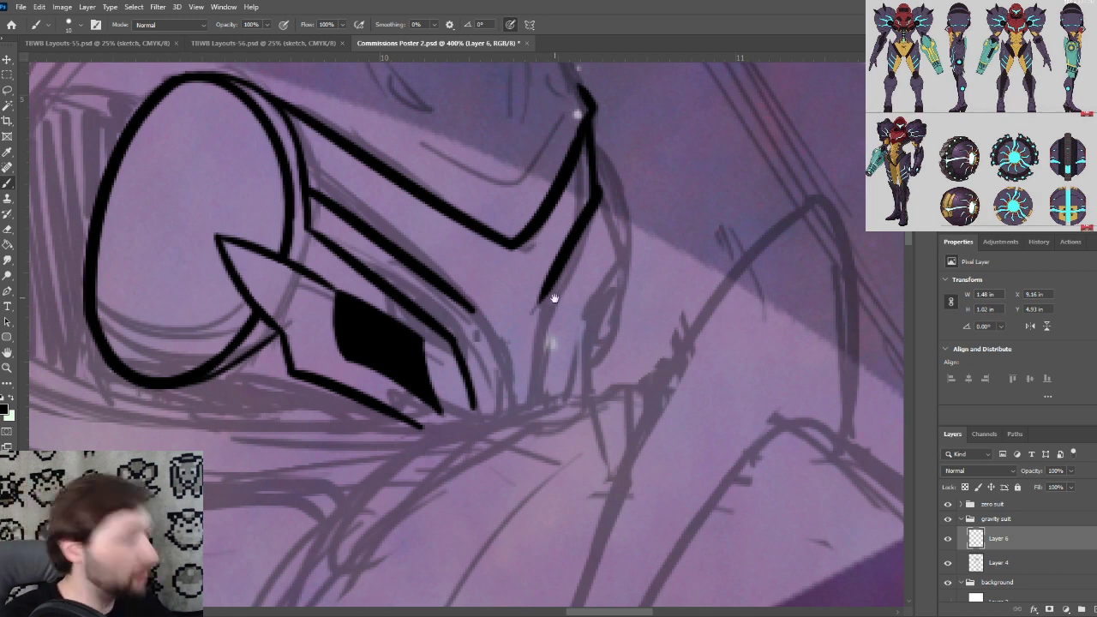
left_click_drag(549, 311, 557, 339)
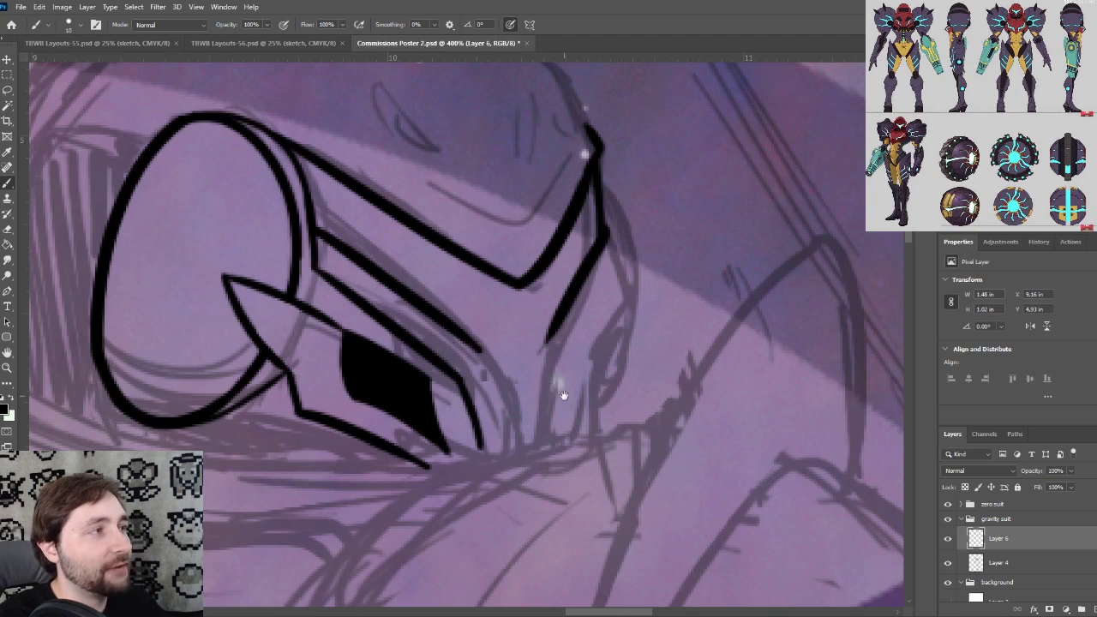
left_click_drag(563, 396, 540, 367)
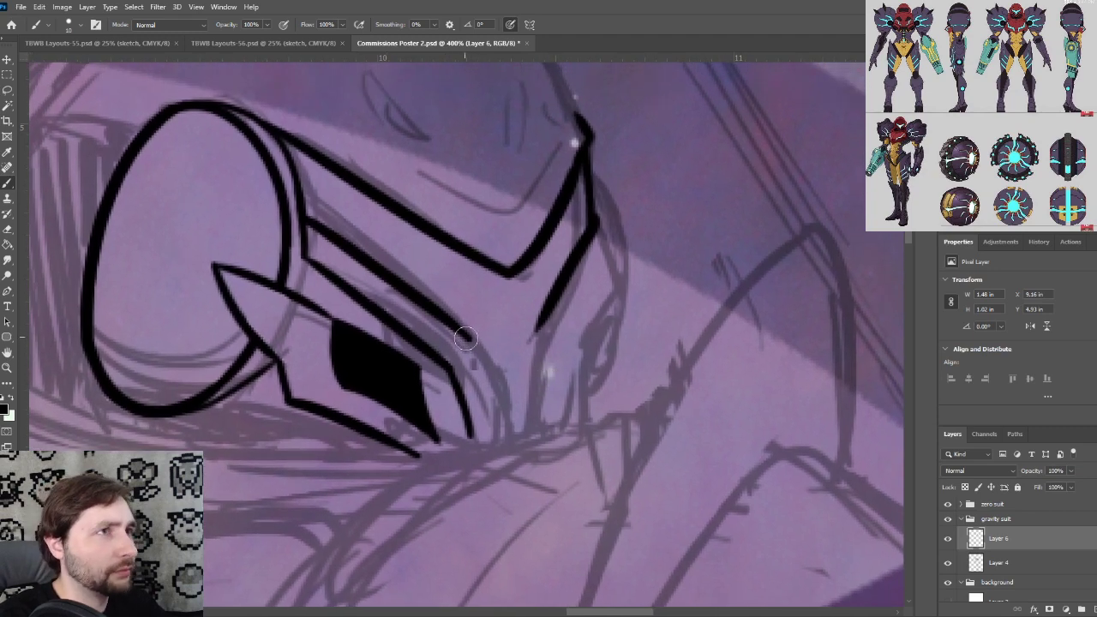
left_click_drag(464, 336, 533, 458)
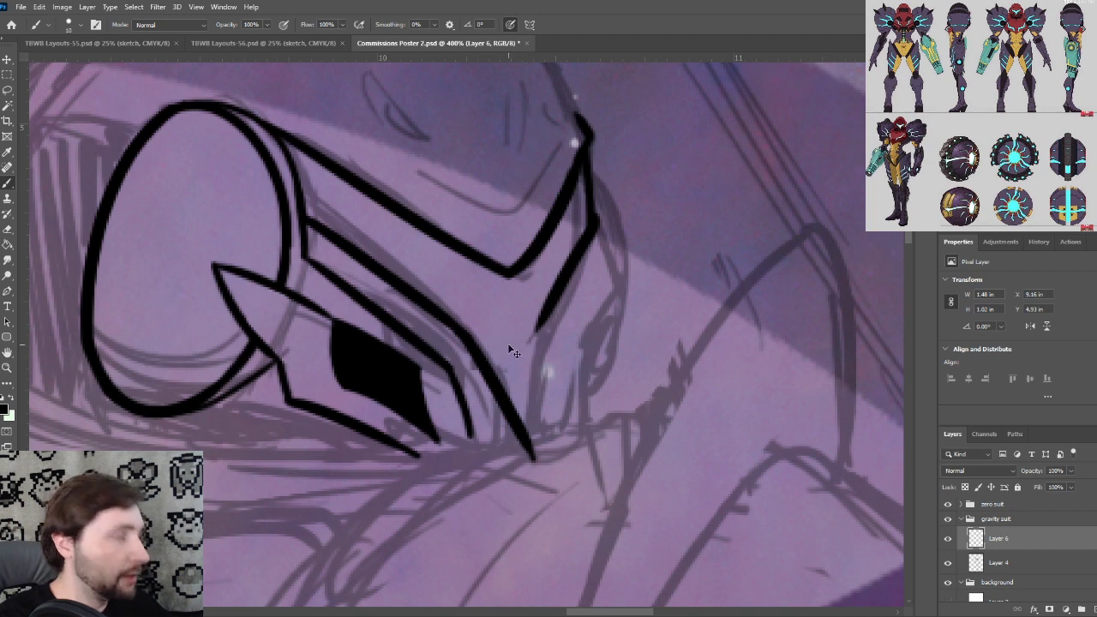
key("ctrl+z")
left_click_drag(464, 331, 508, 453)
Ink the mouth guard's far edge from the end of the diagonal stroke down to the collar, redrawing it until it stays apart from the near edge
left_click_drag(543, 318, 506, 457)
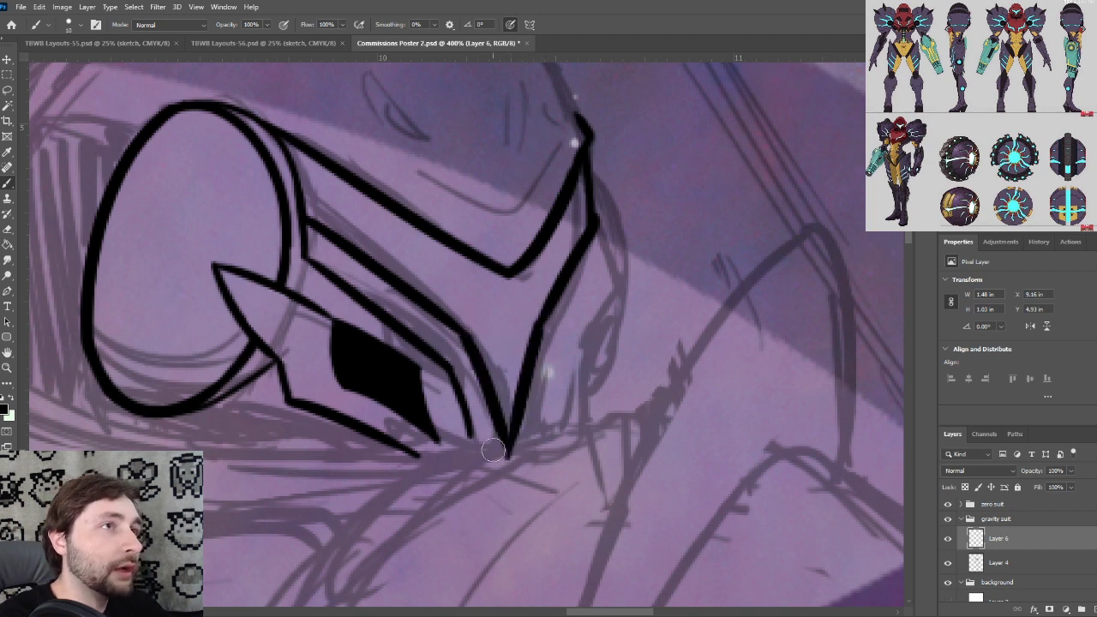
key("ctrl+z")
left_click_drag(543, 319, 507, 459)
key("ctrl+z")
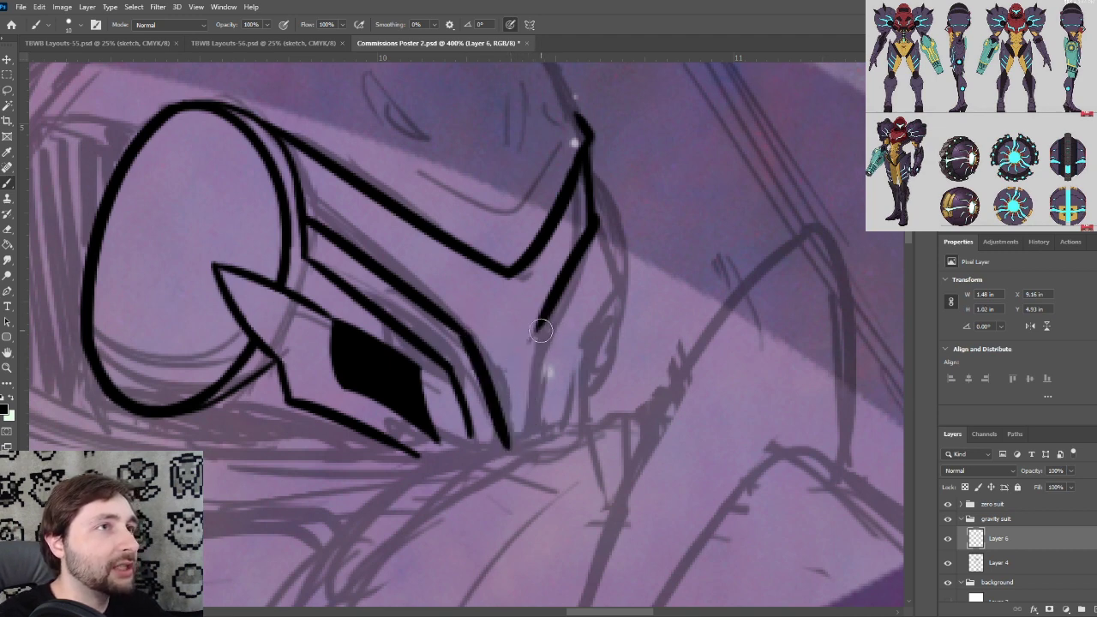
left_click_drag(541, 326, 512, 466)
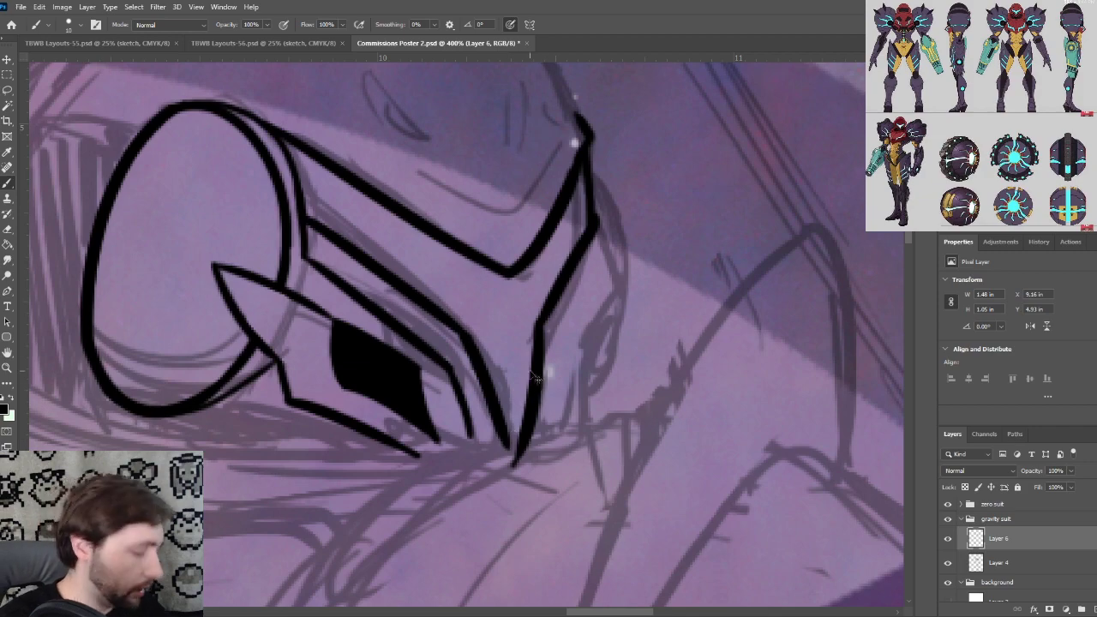
key("ctrl+plus")
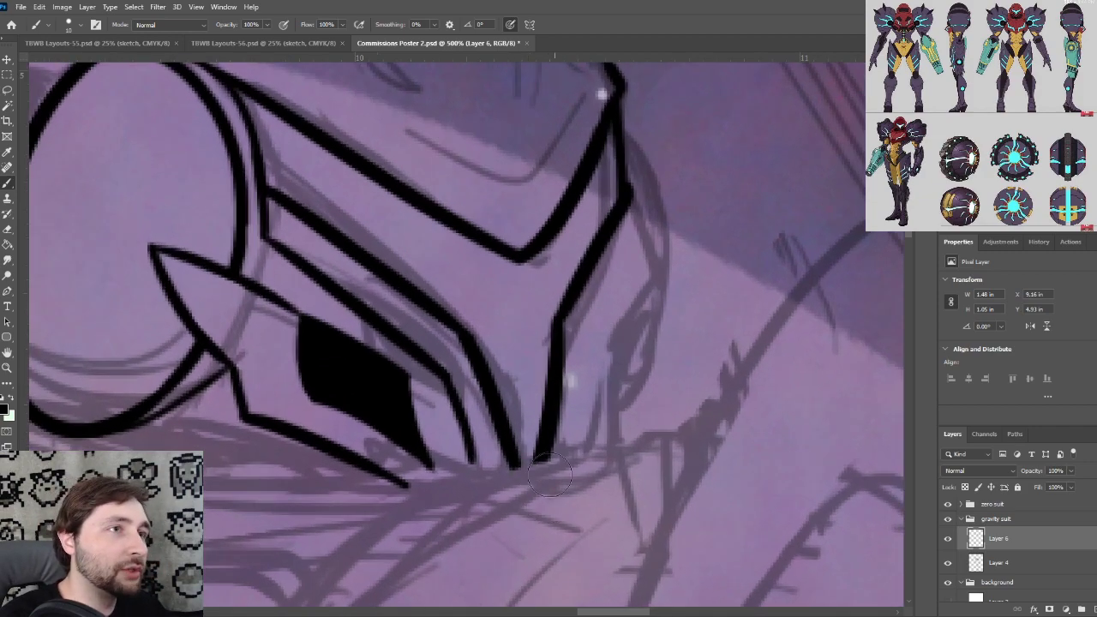
Examine the inked helmet against the whole poster and the collar and shoulder sketch beneath it
scroll(550, 473, "down", 10)
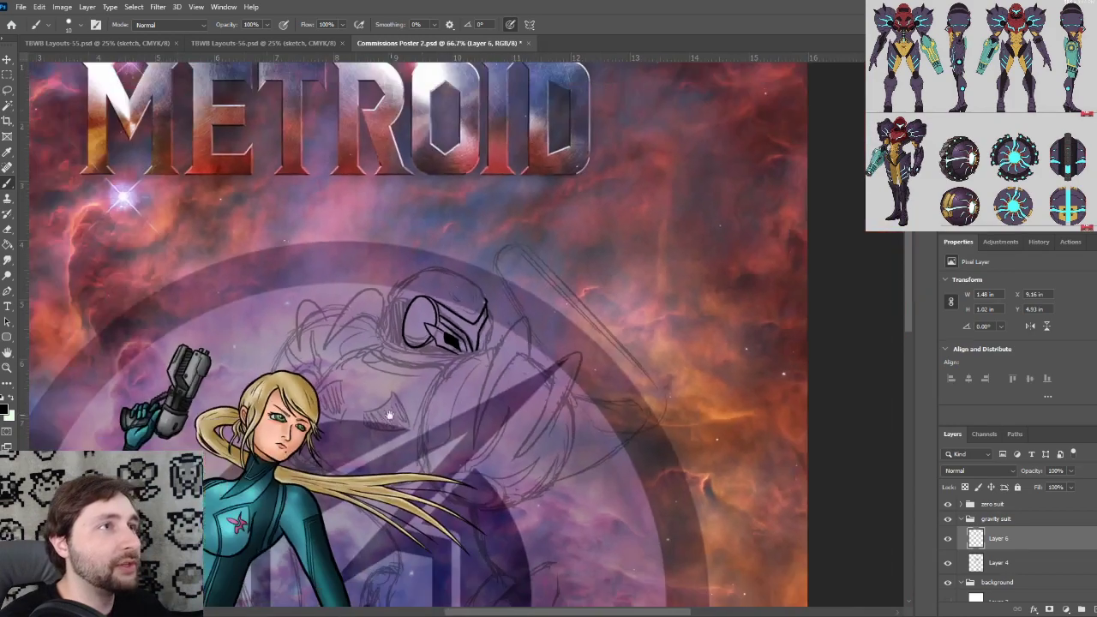
left_click_drag(389, 414, 515, 129)
mouse_move(546, 437)
left_mouse_down()
mouse_move(531, 206)
mouse_move(541, 211)
mouse_move(519, 439)
mouse_move(489, 608)
left_mouse_up()
key("ctrl+plus")
key("ctrl+plus")
key("ctrl+plus")
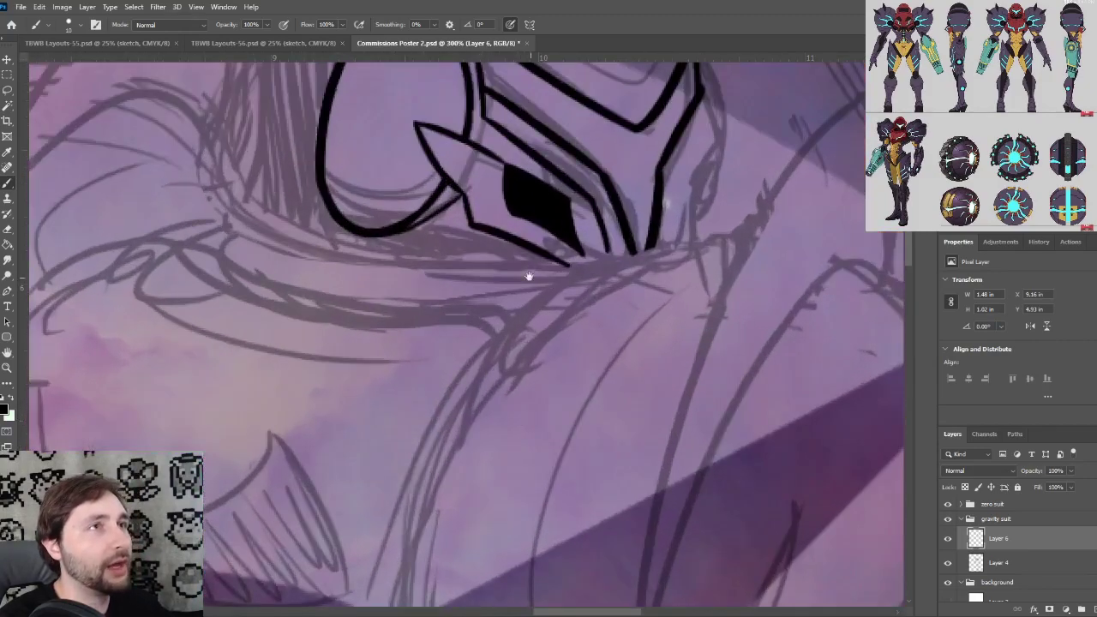
left_click_drag(604, 252, 517, 468)
left_click_drag(614, 370, 603, 324)
key("ctrl+plus")
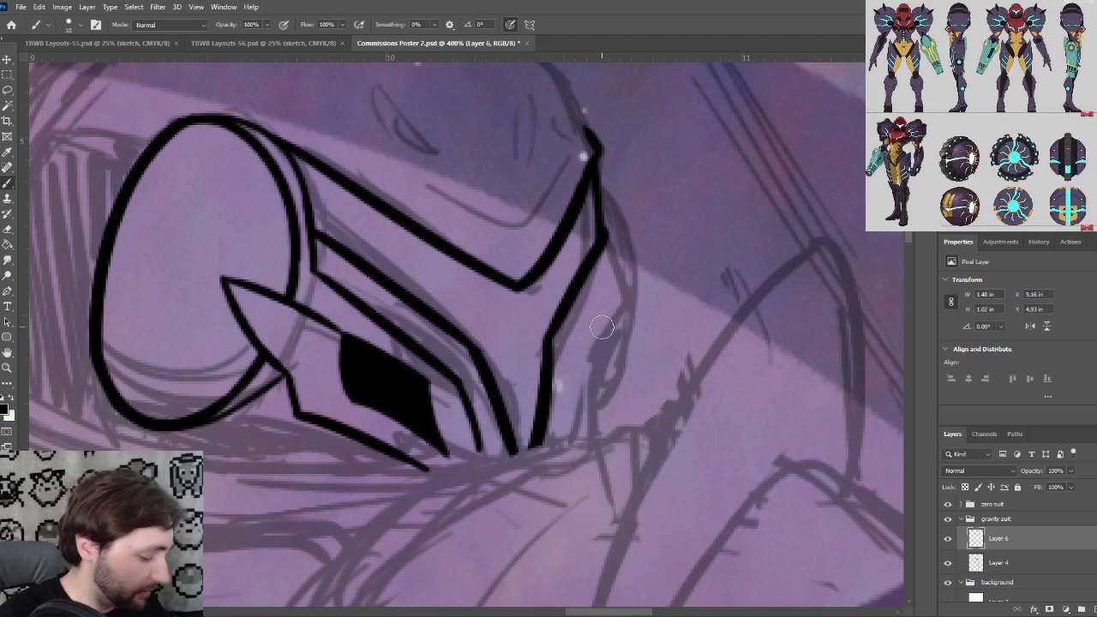
Thicken the line above the cheek piece from the disc's rim down along the mouth guard's near edge to the collar
left_click_drag(487, 355, 488, 363)
key("ctrl+plus")
left_click_drag(437, 324, 433, 316)
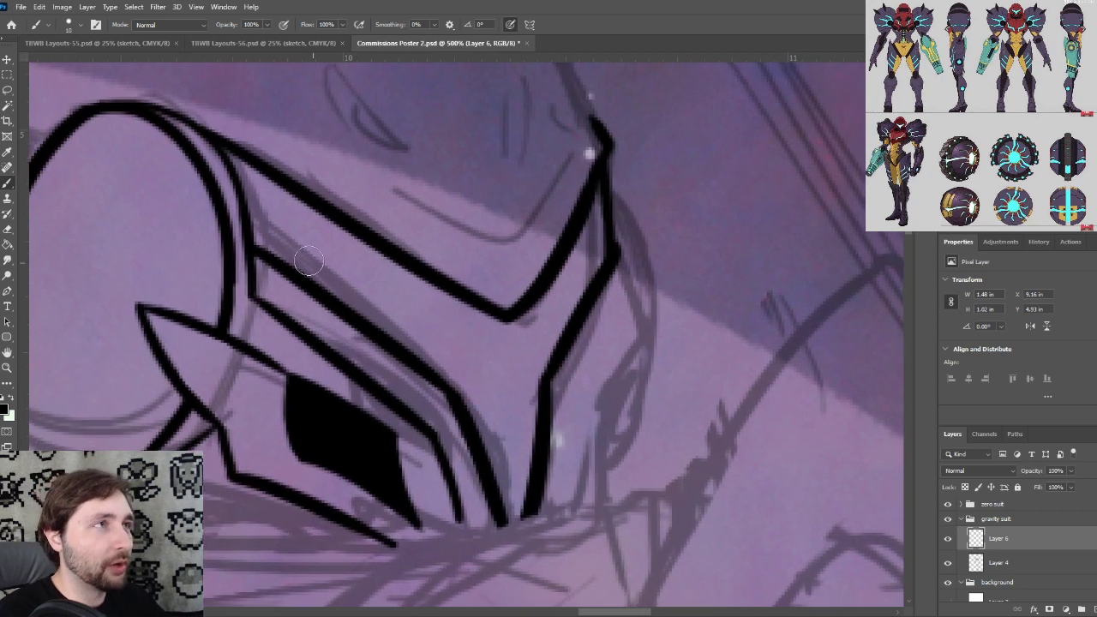
left_click_drag(245, 237, 347, 300)
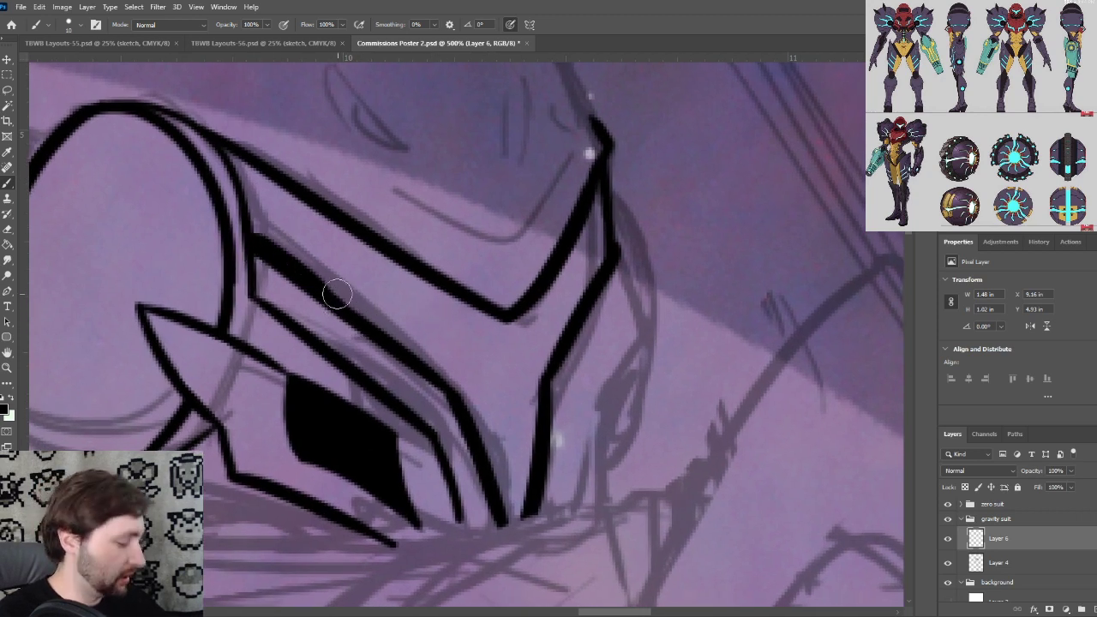
key("ctrl+z")
left_click_drag(255, 243, 366, 329)
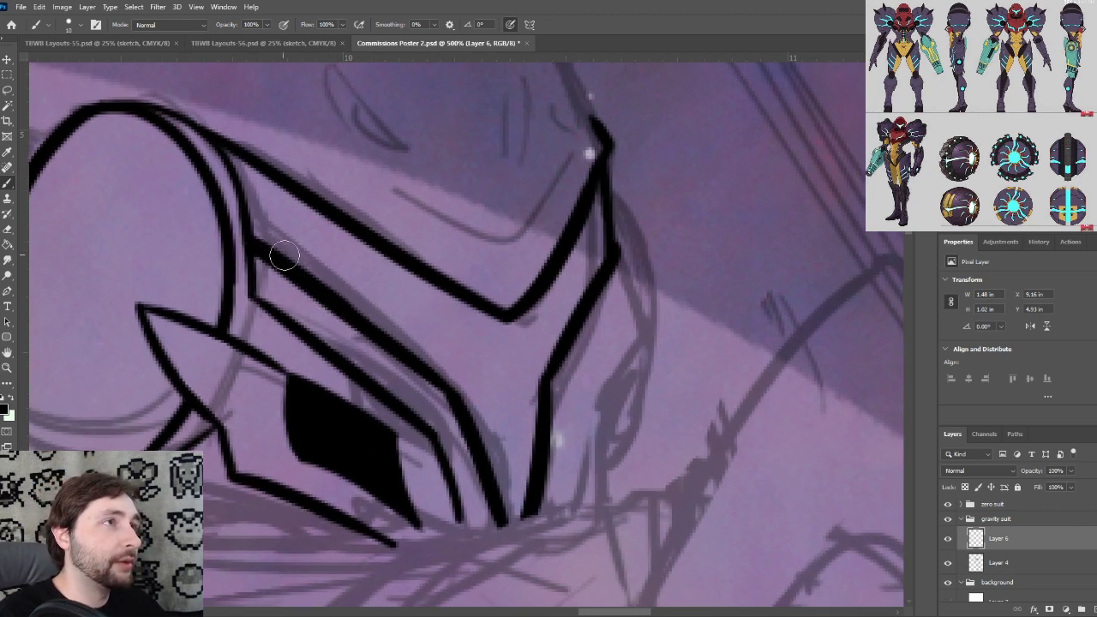
key("ctrl+z")
left_click_drag(245, 232, 426, 362)
left_click_drag(352, 311, 452, 392)
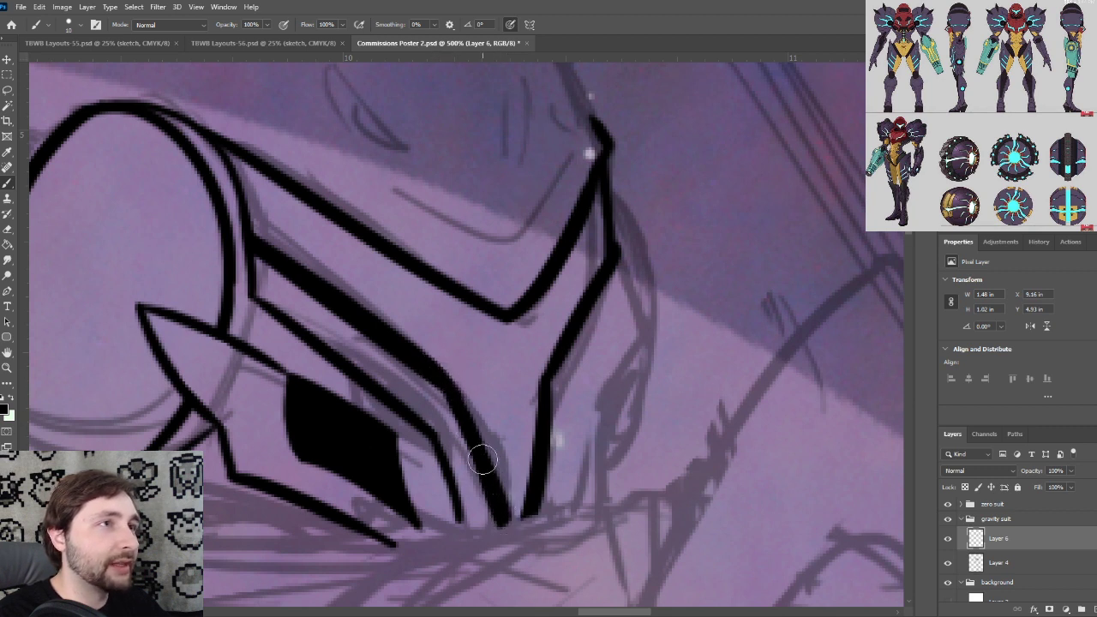
mouse_move(429, 368)
left_mouse_down()
mouse_move(455, 391)
mouse_move(502, 515)
left_mouse_up()
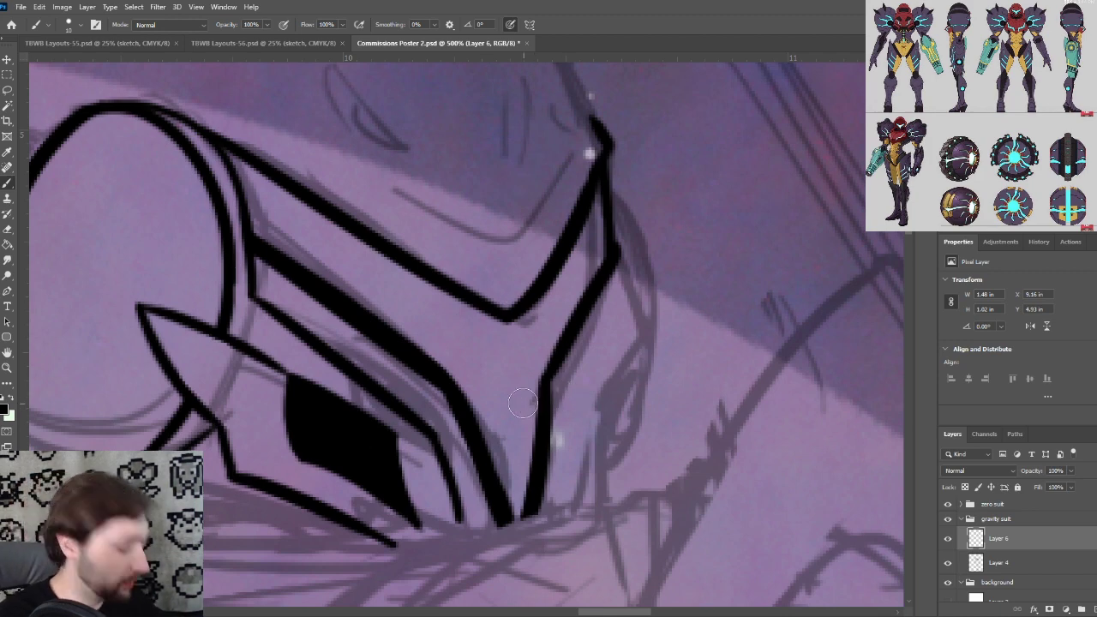
Ink the helmet's far contour from the collar up beside the mouth guard, angled outward and curving back to the notch below the visor
scroll(515, 390, "down", 3)
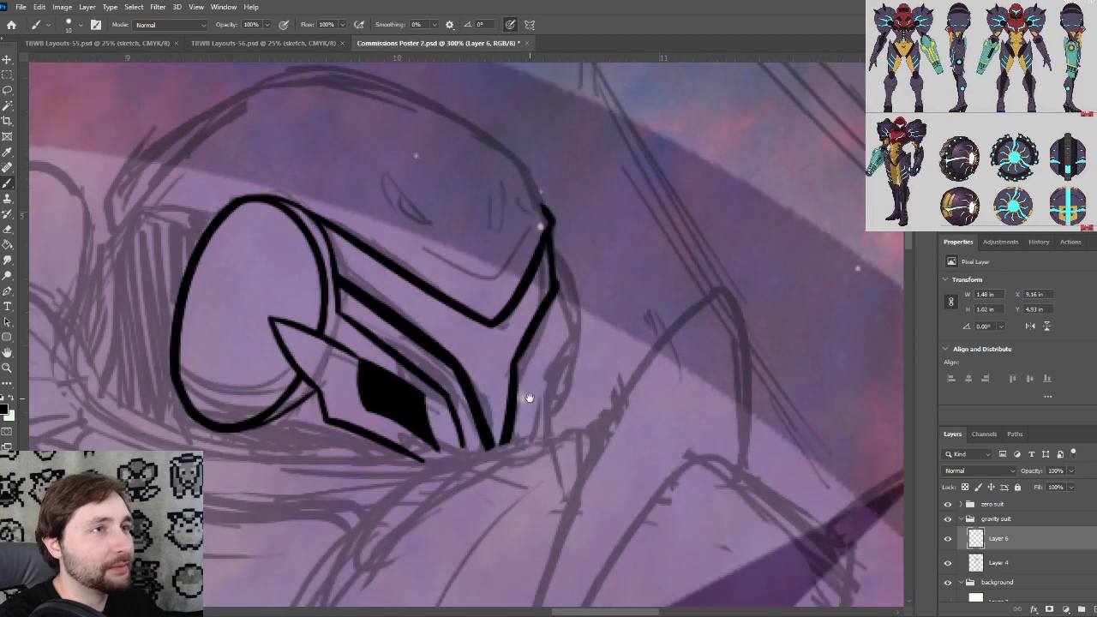
left_click_drag(529, 391, 526, 267)
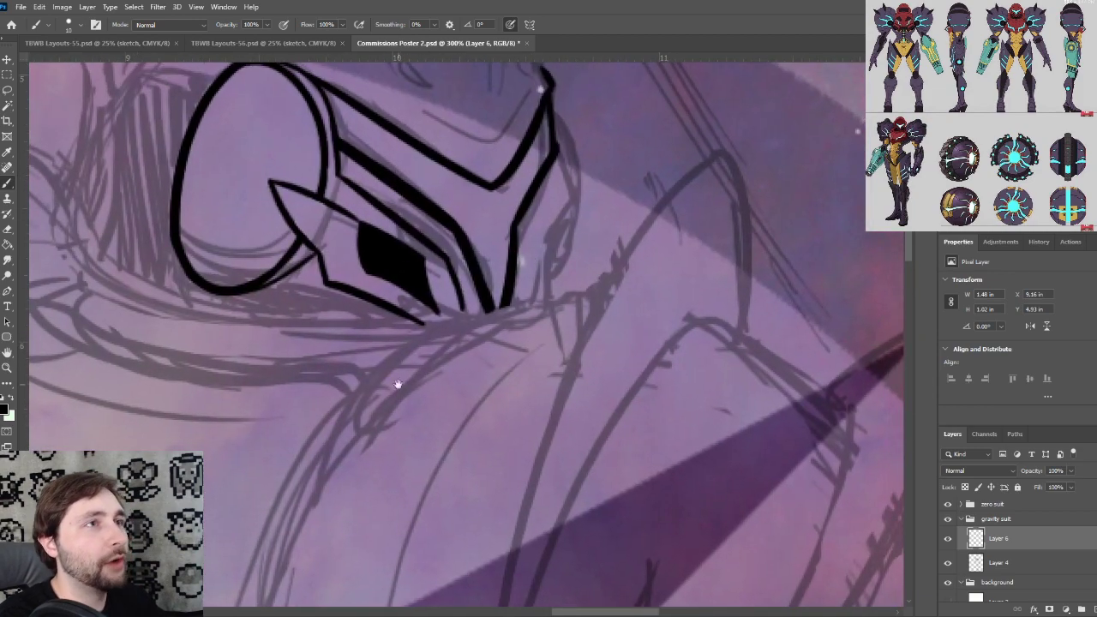
key("ctrl+minus")
key("ctrl+minus")
key("ctrl+plus")
key("ctrl+plus")
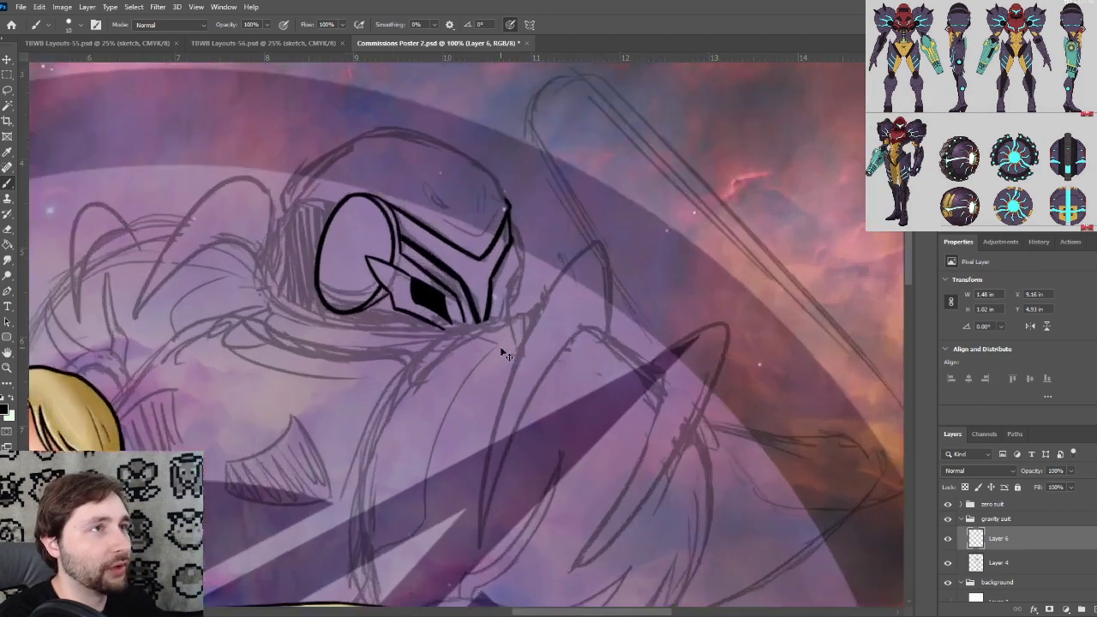
scroll(552, 263, "up", 5)
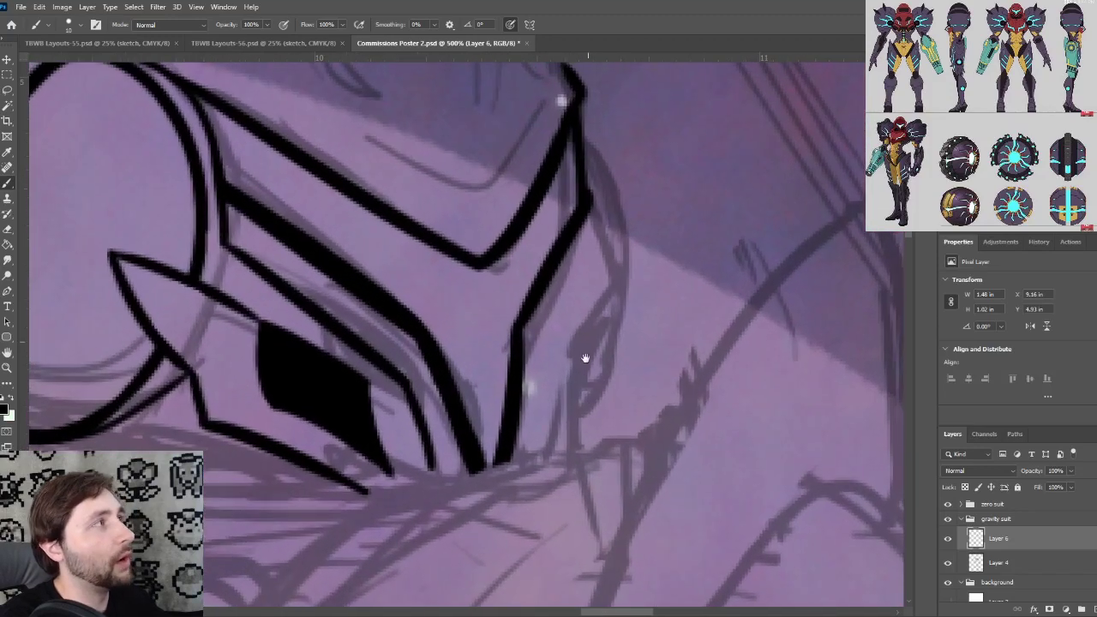
left_click_drag(583, 347, 580, 347)
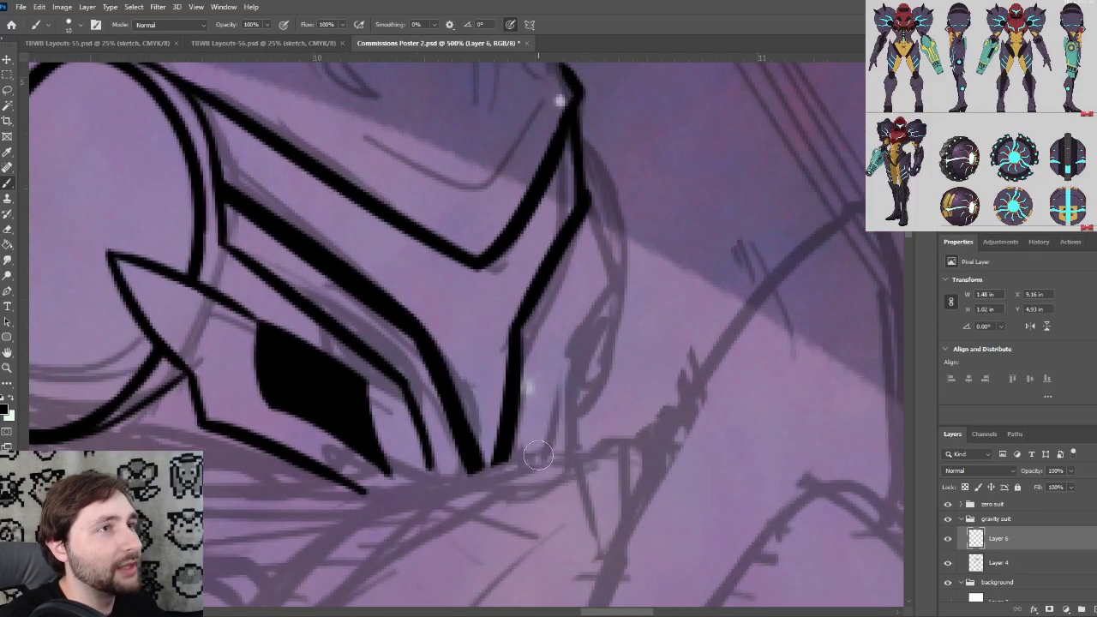
left_click_drag(540, 465, 563, 358)
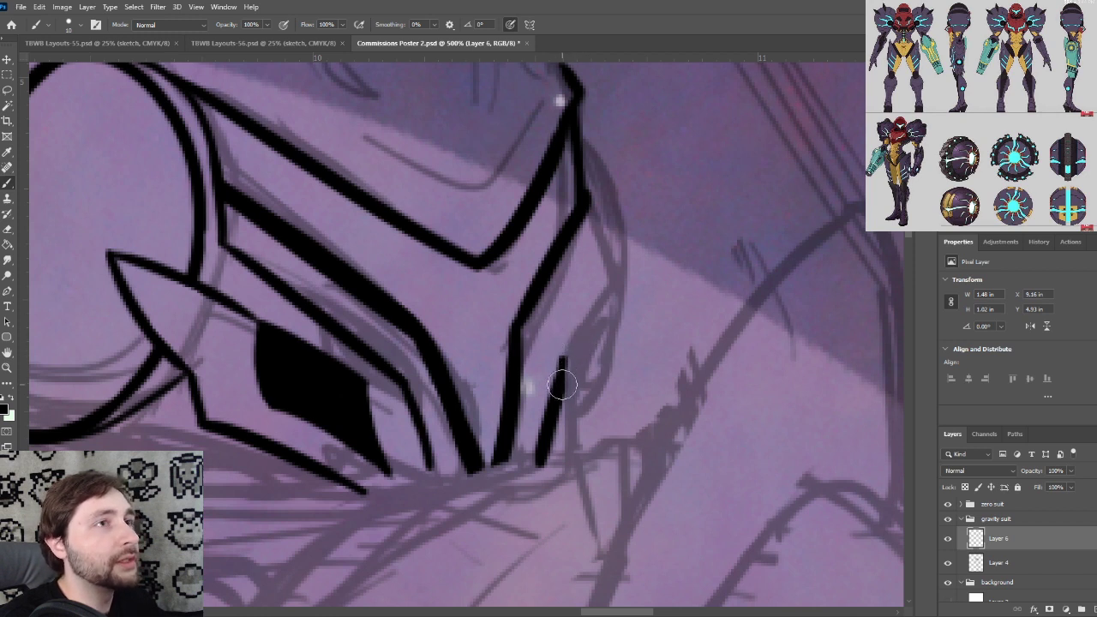
mouse_move(558, 375)
left_mouse_down()
mouse_move(630, 263)
mouse_move(614, 271)
mouse_move(614, 289)
mouse_move(617, 235)
mouse_move(595, 197)
left_mouse_up()
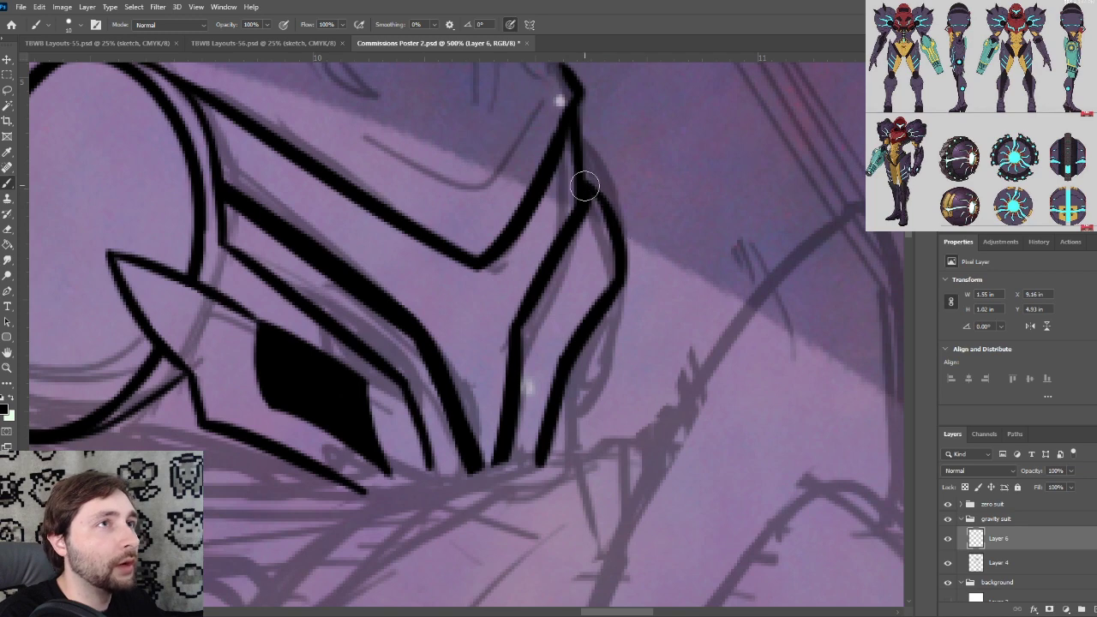
Ink a short upright line between the mouth guard's far edge and the helmet's far contour as the far vent's inner edge, redrawing earlier attempts
mouse_move(602, 315)
left_mouse_down()
mouse_move(629, 385)
mouse_move(631, 370)
left_mouse_up()
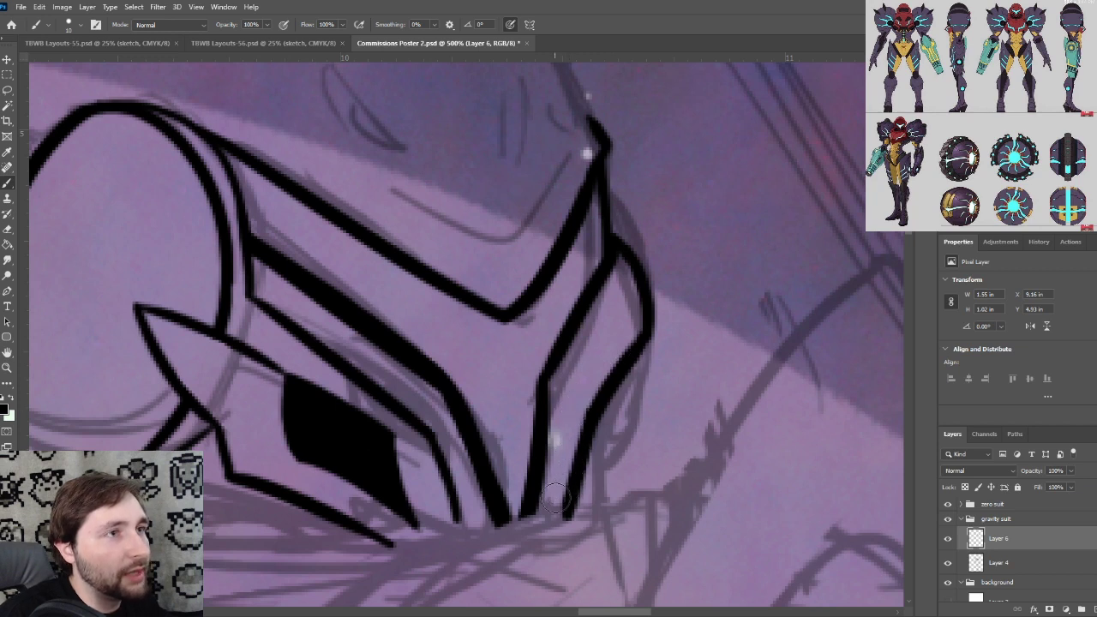
left_click_drag(555, 505, 564, 383)
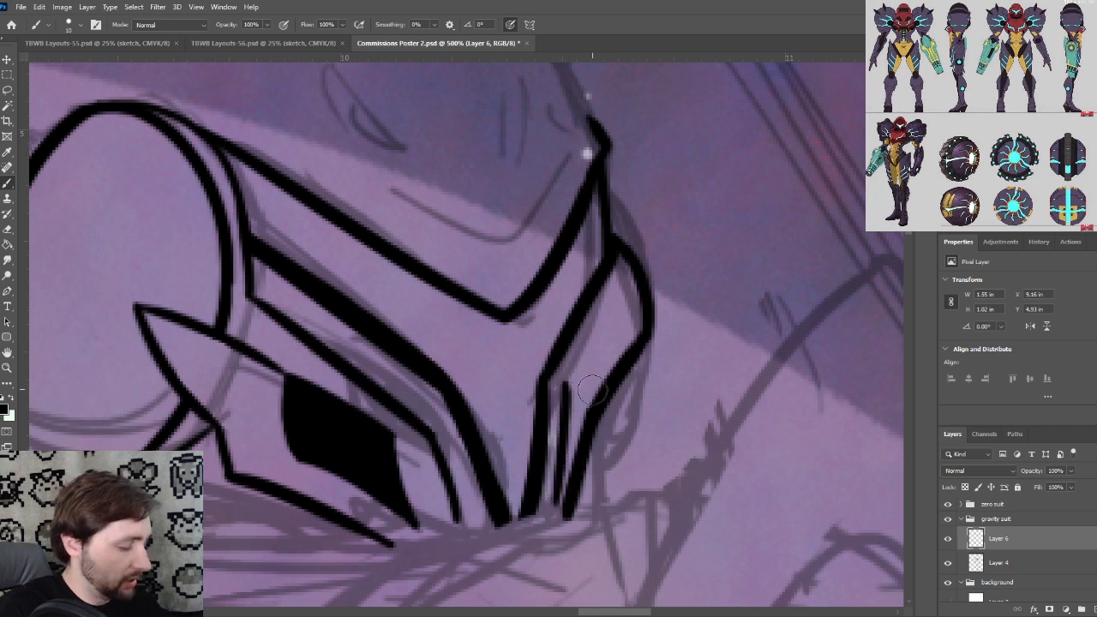
key("ctrl+z")
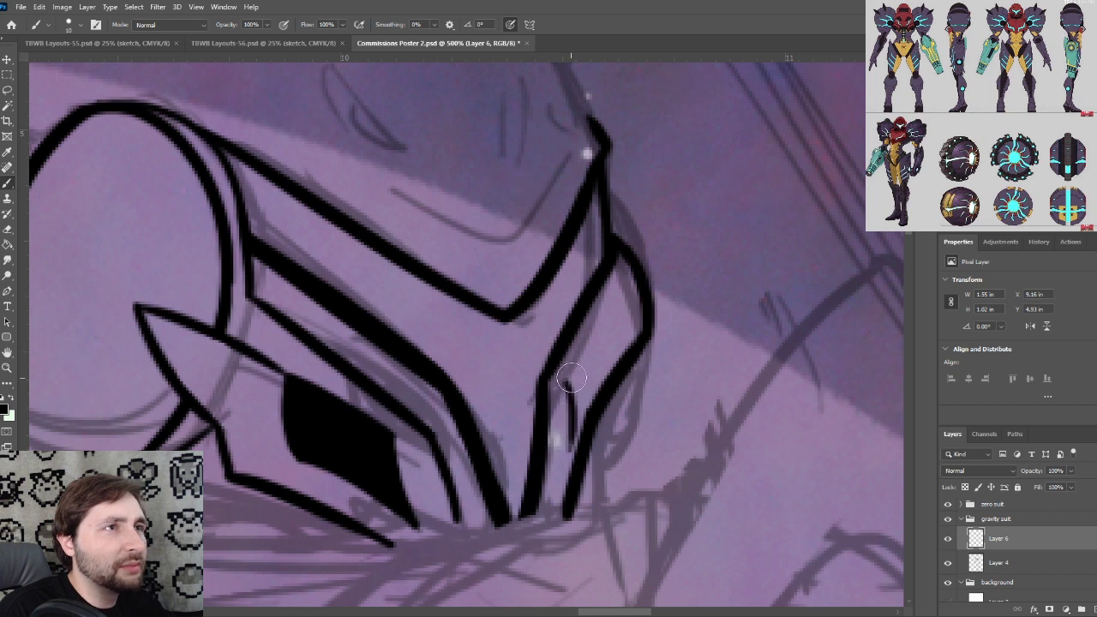
key("ctrl+z")
left_click_drag(569, 389, 571, 445)
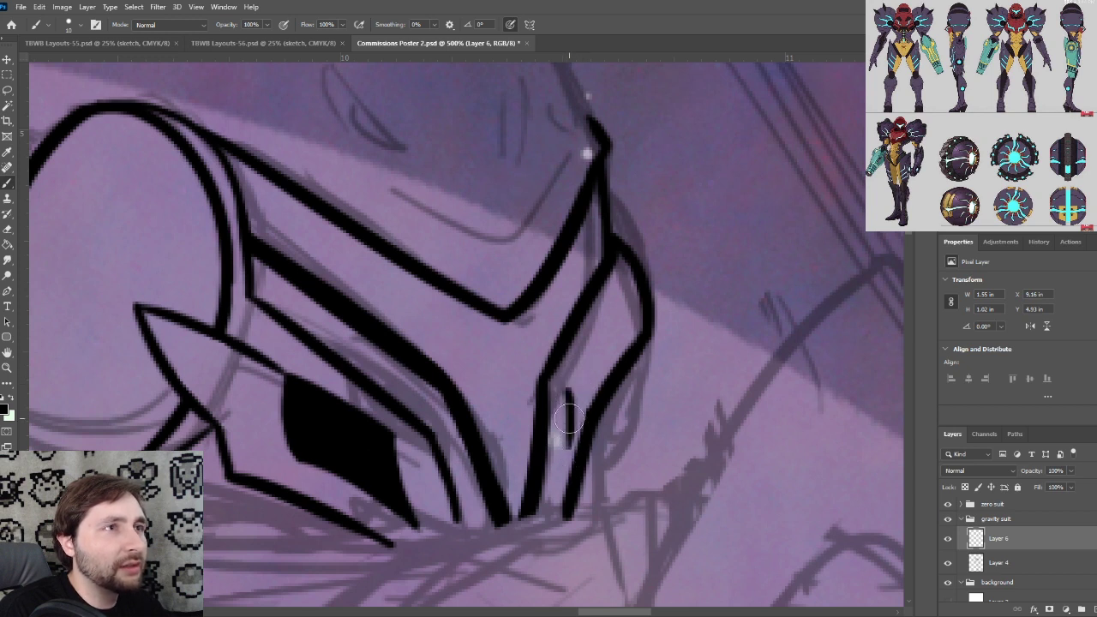
Extend the far vent's inner edge down to the collar, add its short upper divider, and ink the diagonal up to the helmet's far contour
mouse_move(562, 506)
left_mouse_down()
mouse_move(579, 440)
mouse_move(574, 391)
mouse_move(596, 396)
mouse_move(603, 345)
left_mouse_up()
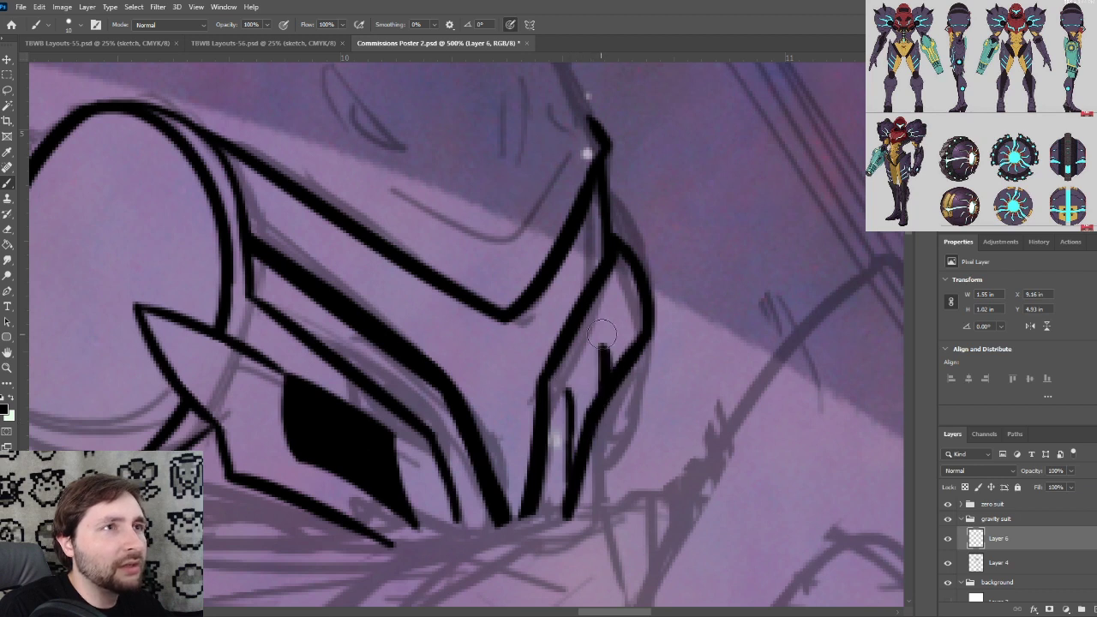
left_click_drag(568, 391, 620, 267)
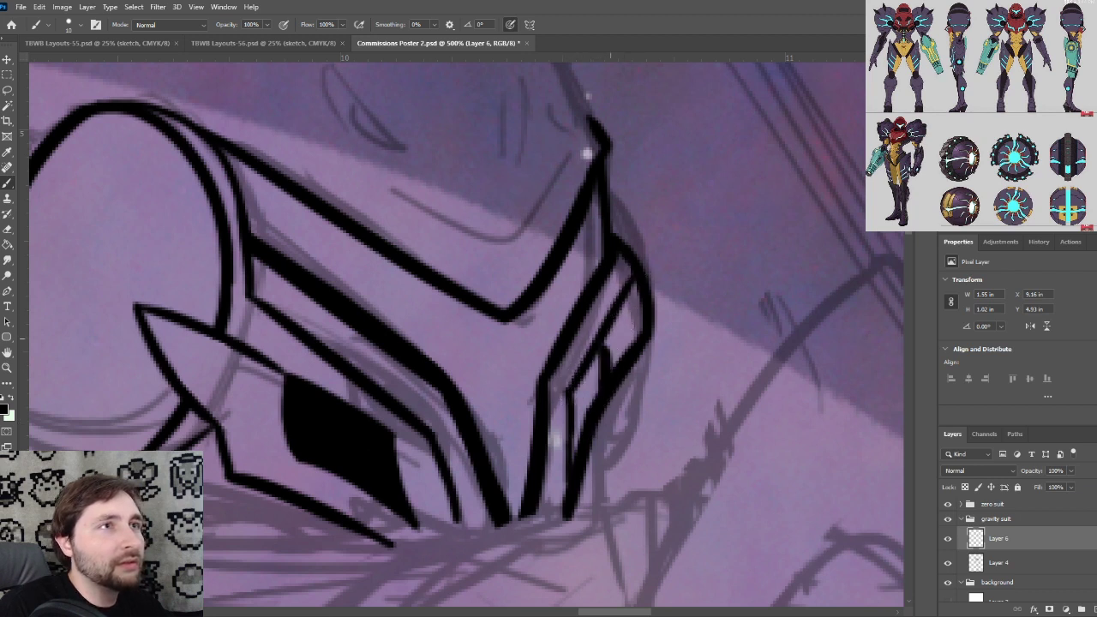
key("ctrl+z")
left_click_drag(569, 392, 624, 274)
key("ctrl+z")
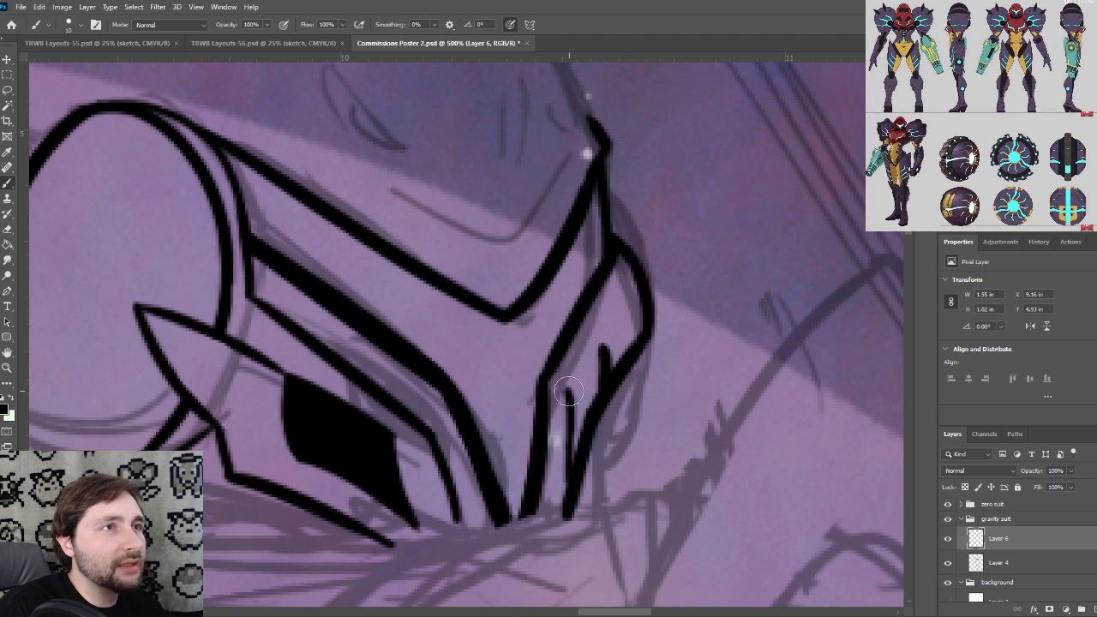
left_click_drag(569, 392, 633, 276)
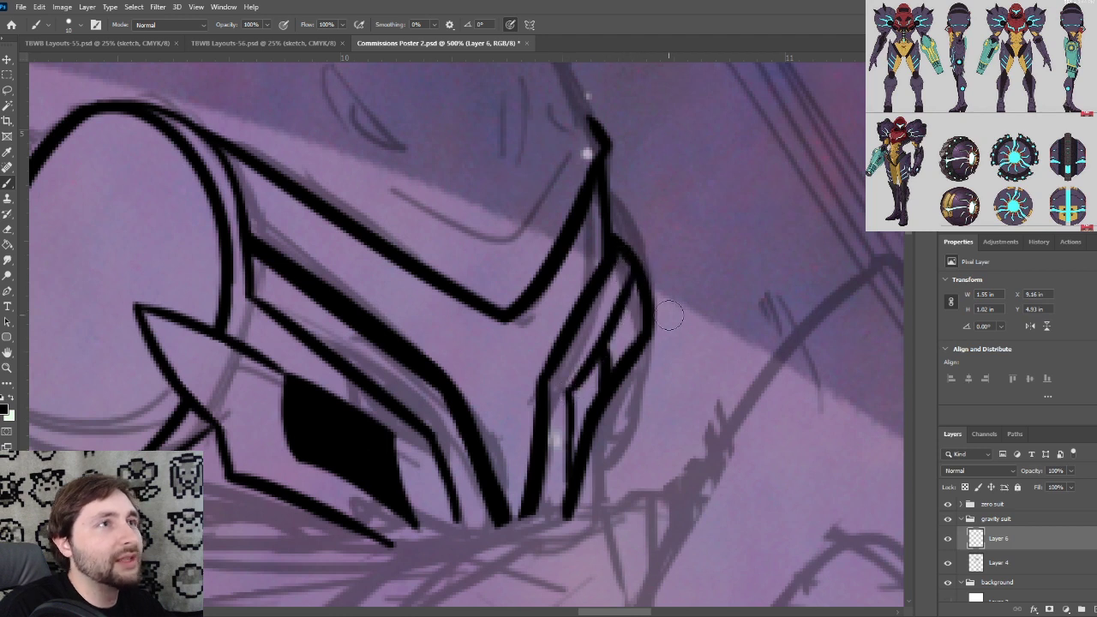
Fill the far vent's lower section with solid black between its inner edge and the helmet's far contour
mouse_move(580, 441)
left_mouse_down()
mouse_move(575, 392)
mouse_move(587, 405)
left_mouse_up()
key("ctrl+z")
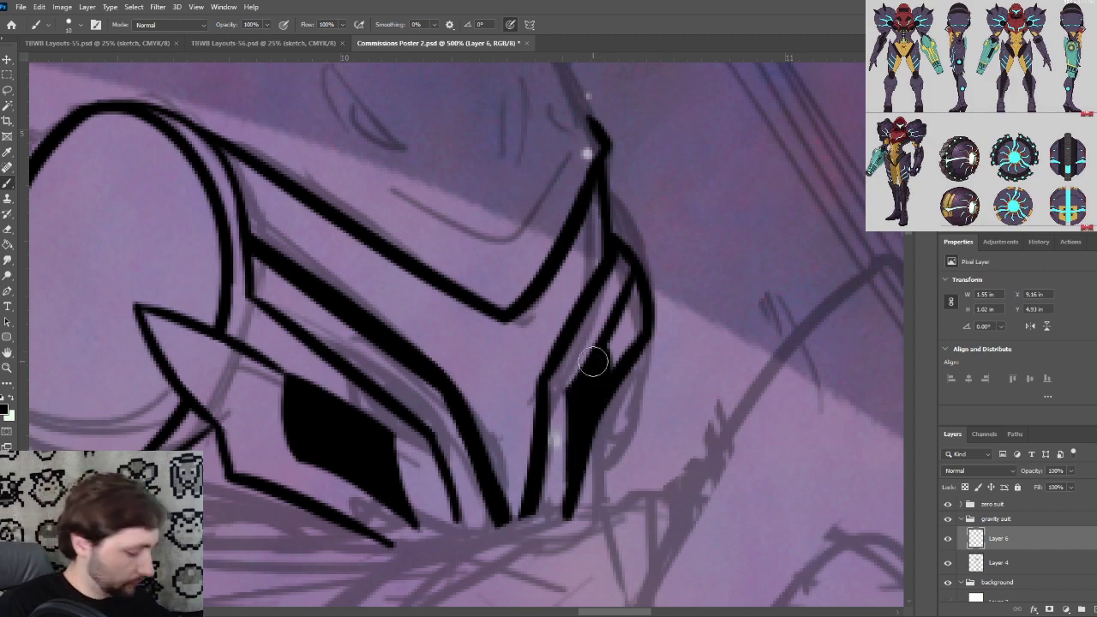
Trim the far vent's black fill along the helmet's far contour, leaving a narrow open strip down to the collar
scroll(593, 361, "down", 3)
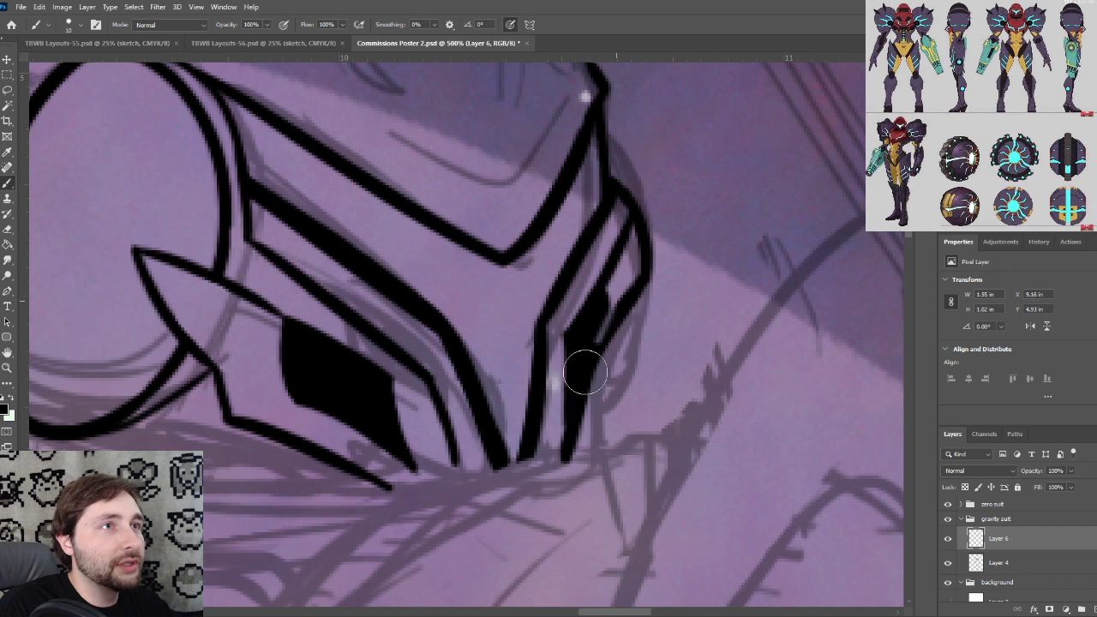
left_click_drag(591, 358, 579, 464)
key("ctrl+z")
left_click_drag(625, 295, 573, 468)
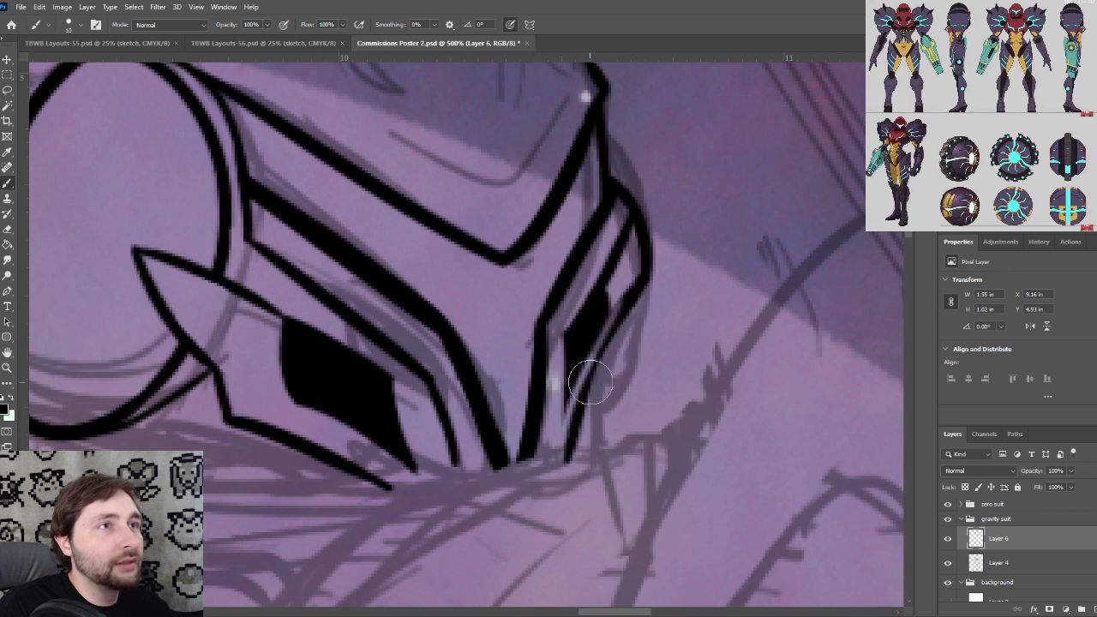
key("ctrl+z")
left_click_drag(620, 296, 574, 464)
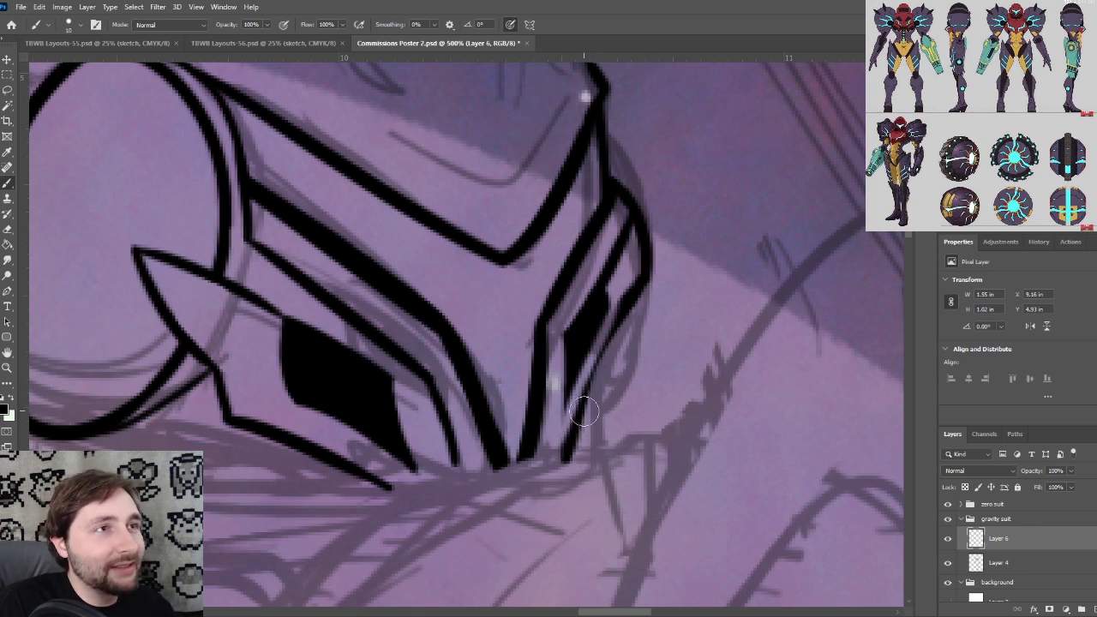
left_click_drag(583, 412, 632, 289)
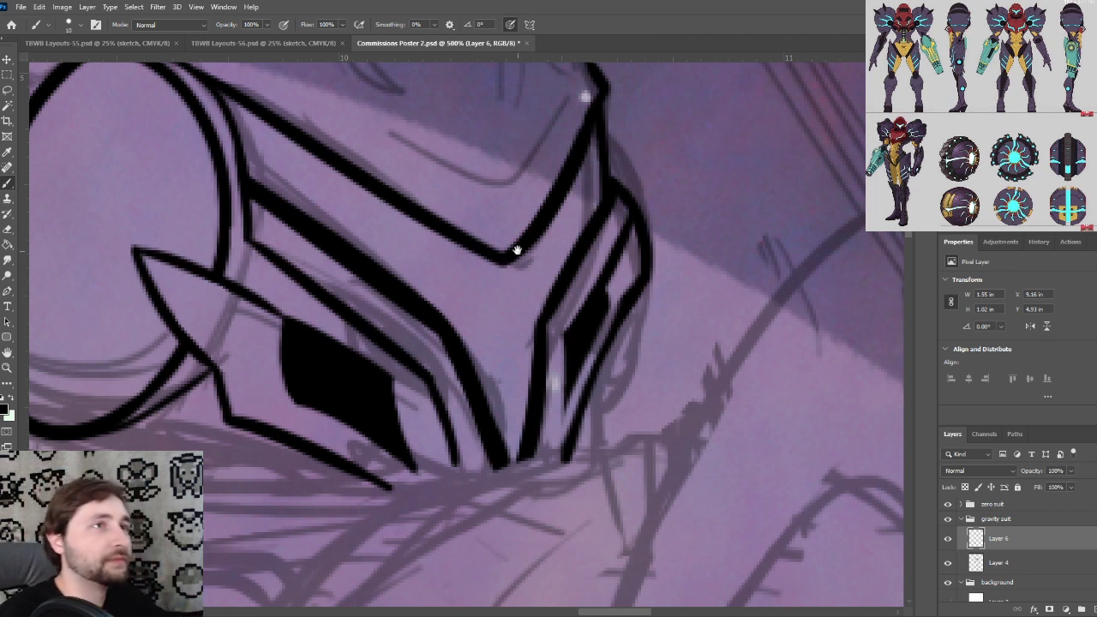
Ink the far side's bulging outer curve from the far vent up past the visor notch, redrawing earlier attempts
left_click_drag(516, 237, 519, 337)
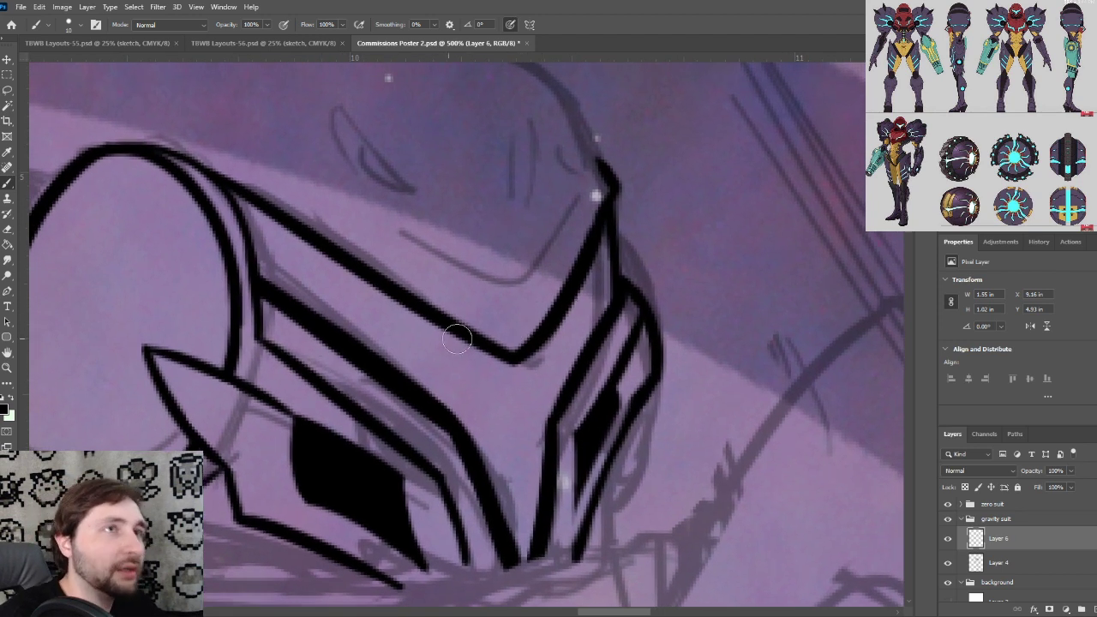
left_click_drag(649, 317, 591, 159)
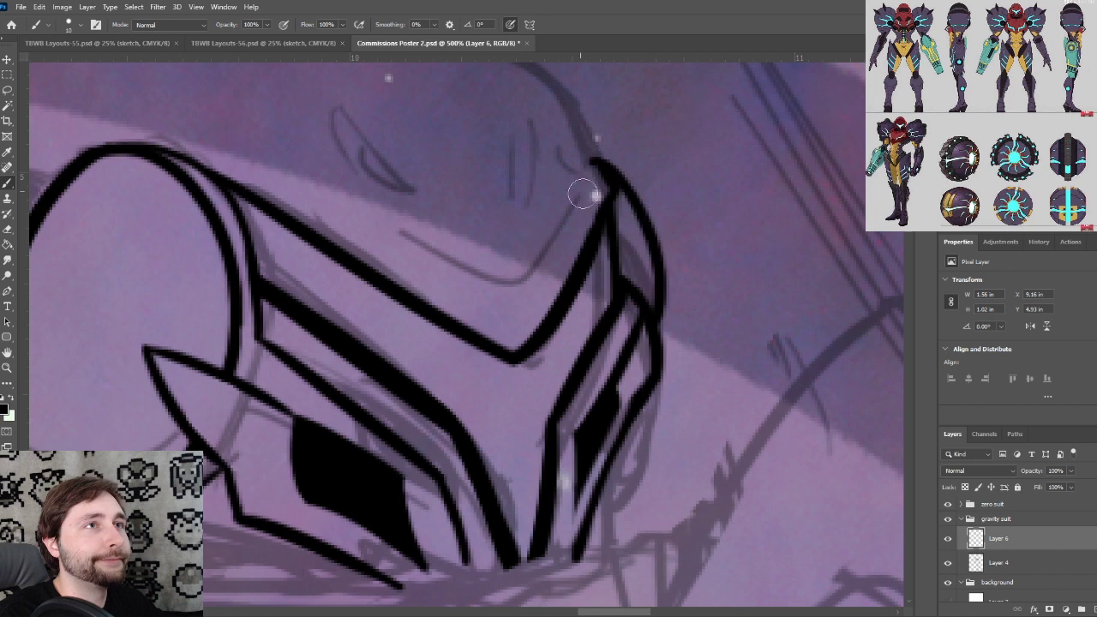
key("ctrl+z")
mouse_move(654, 311)
left_mouse_down()
mouse_move(642, 191)
mouse_move(600, 126)
left_mouse_up()
key("ctrl+z")
left_click_drag(657, 350, 573, 157)
key("ctrl+z")
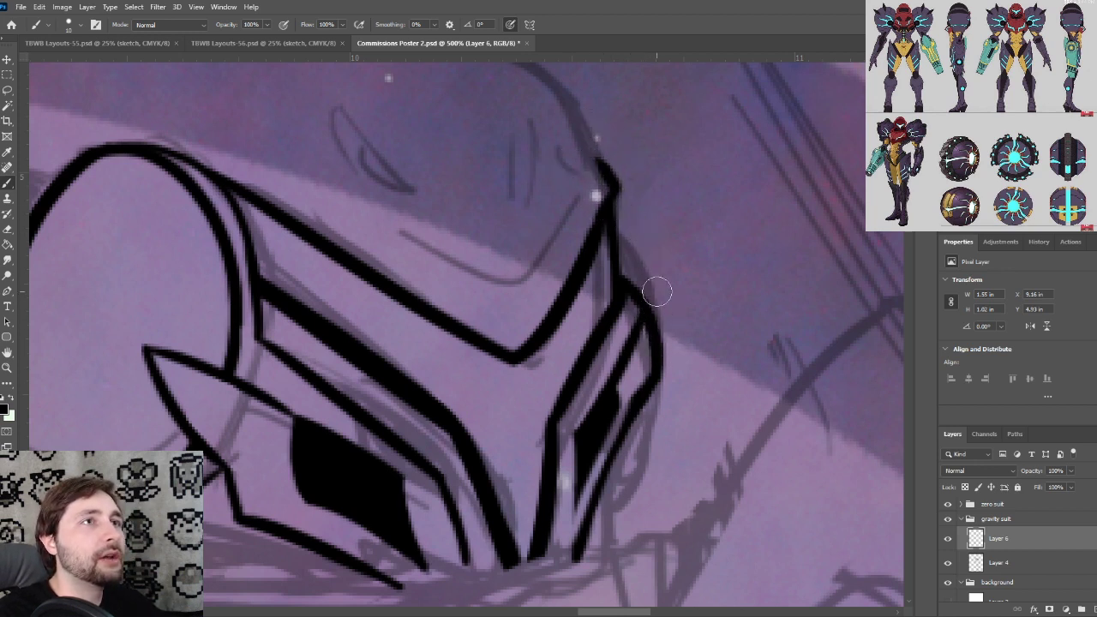
left_click_drag(655, 344, 566, 171)
key("ctrl+z")
left_click_drag(661, 331, 593, 174)
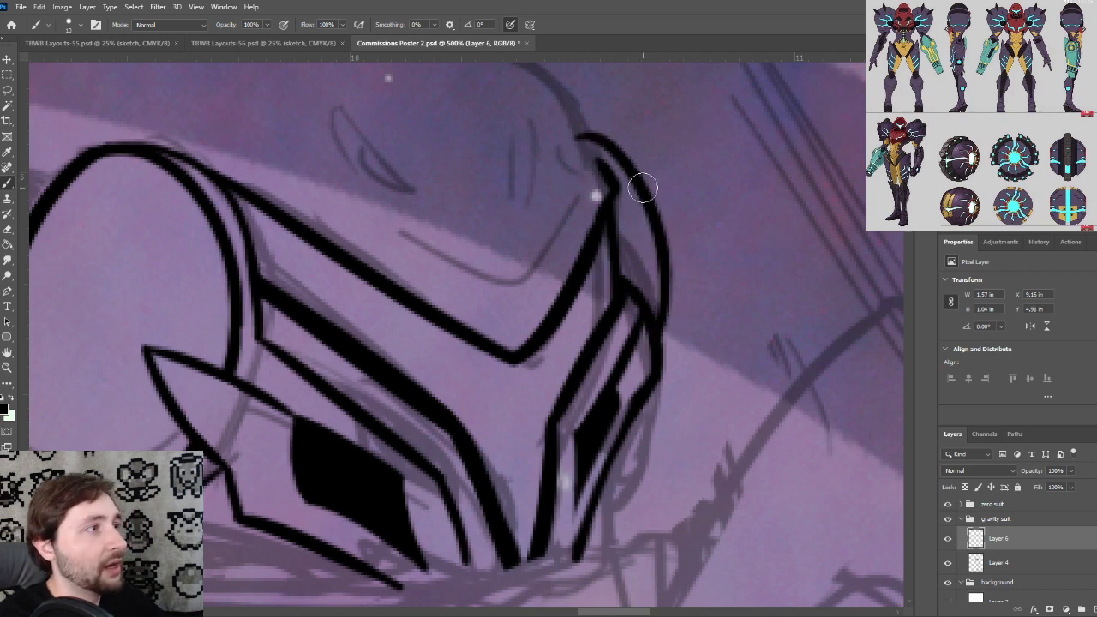
Trim the outer curve's overshooting upper end back to the sketched dome line above the visor notch
left_click_drag(680, 235, 659, 297)
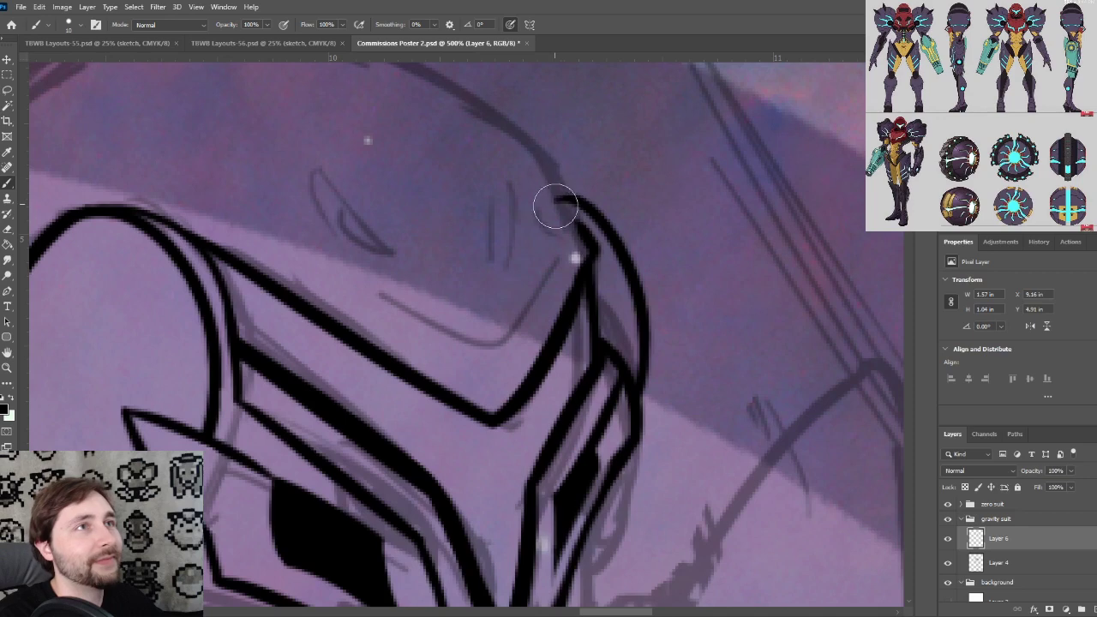
left_click_drag(556, 205, 551, 190)
key("bracketleft")
key("bracketleft")
key("bracketleft")
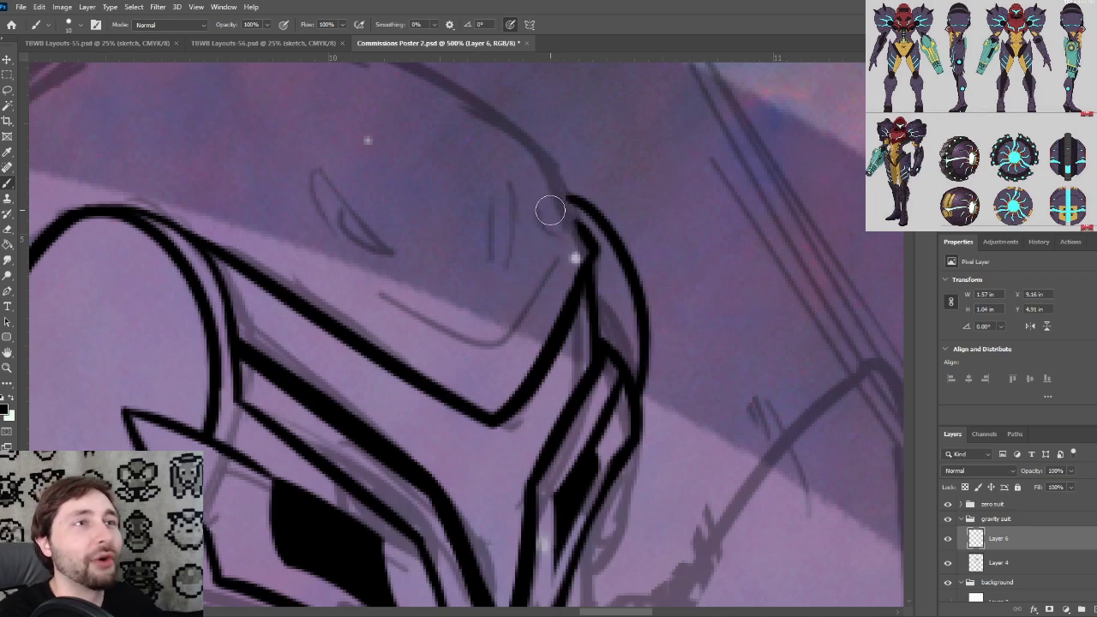
Extend the far vent's diagonal line up to the outer curve and clear the overlapping contour inside it
left_click_drag(640, 320, 653, 274)
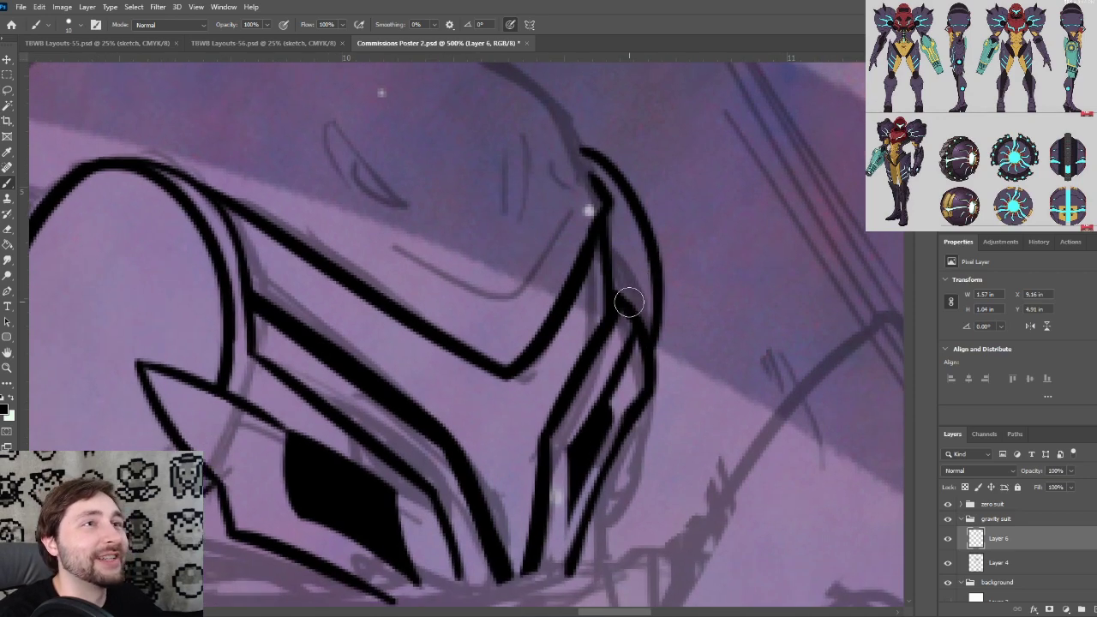
left_click_drag(625, 310, 631, 240)
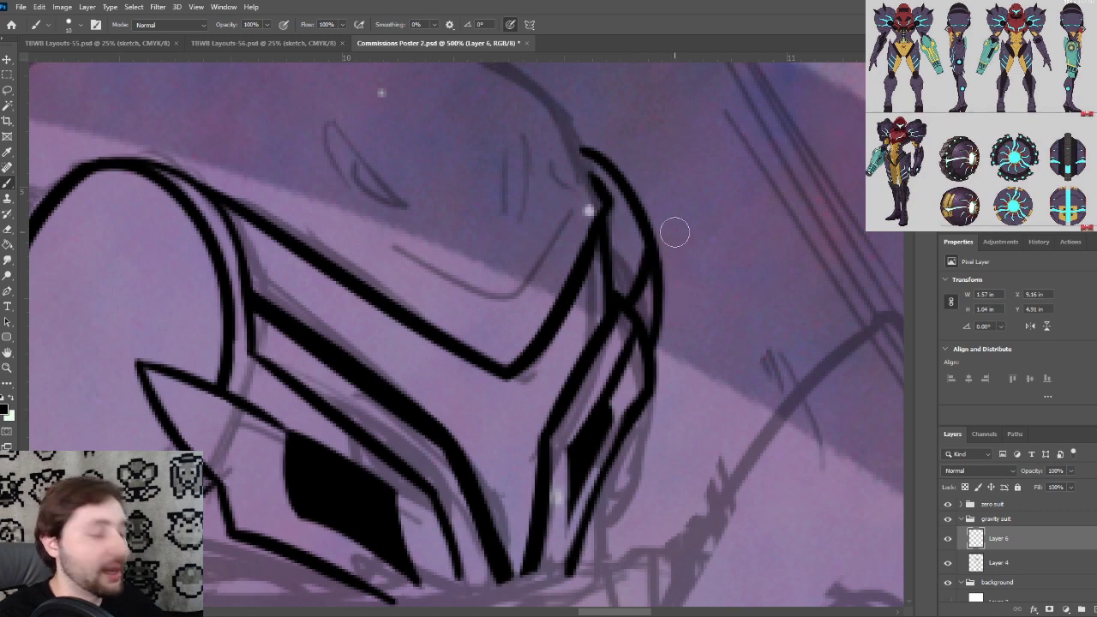
key("ctrl+z")
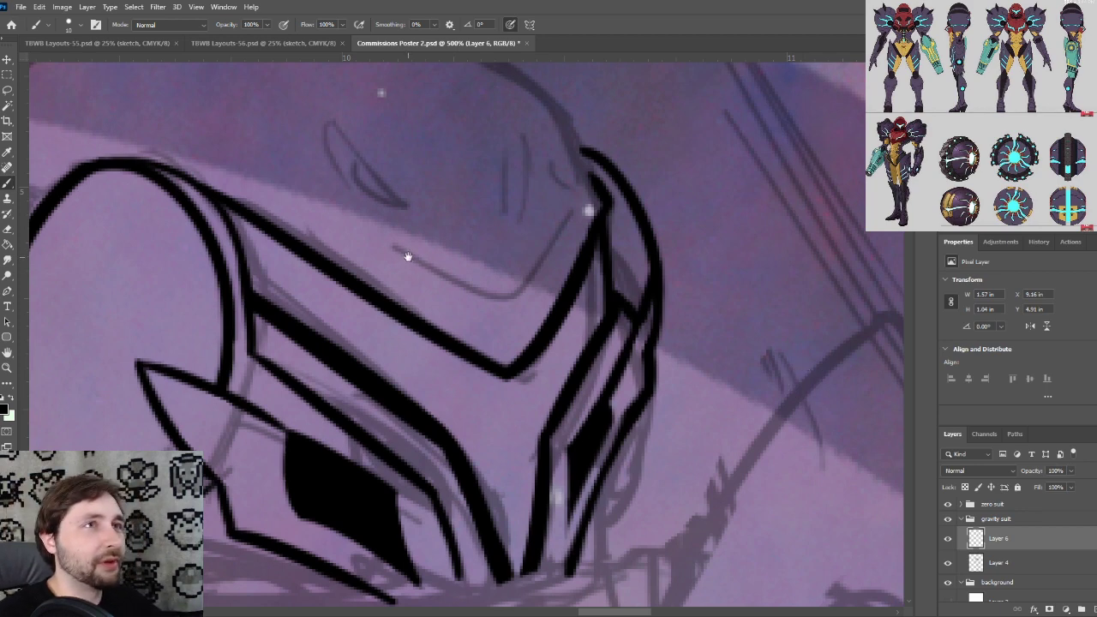
Ink the front of the helmet's dome from the visor notch up toward the crown, redrawing a first attempt
key("ctrl+minus")
left_click_drag(404, 276, 451, 326)
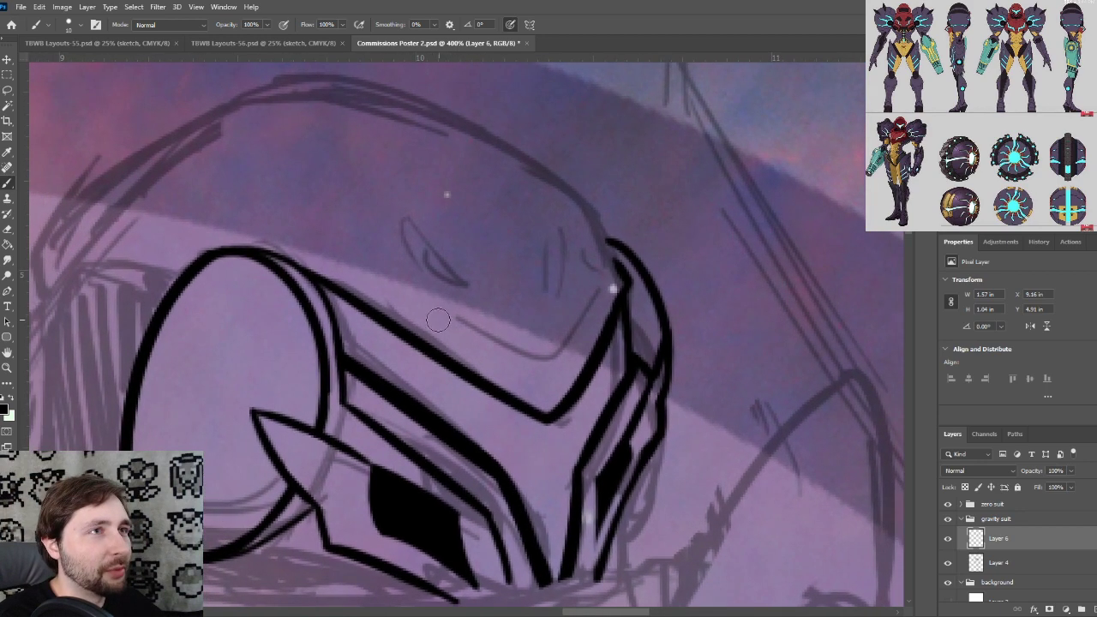
key("ctrl+minus")
left_click_drag(425, 286, 506, 289)
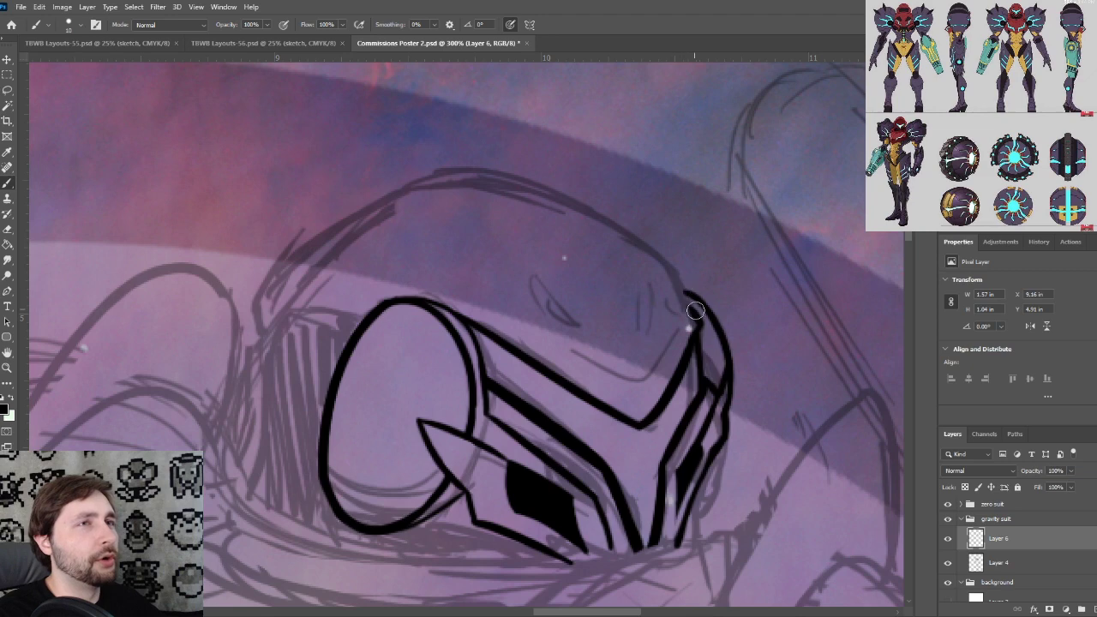
left_click_drag(691, 316, 671, 250)
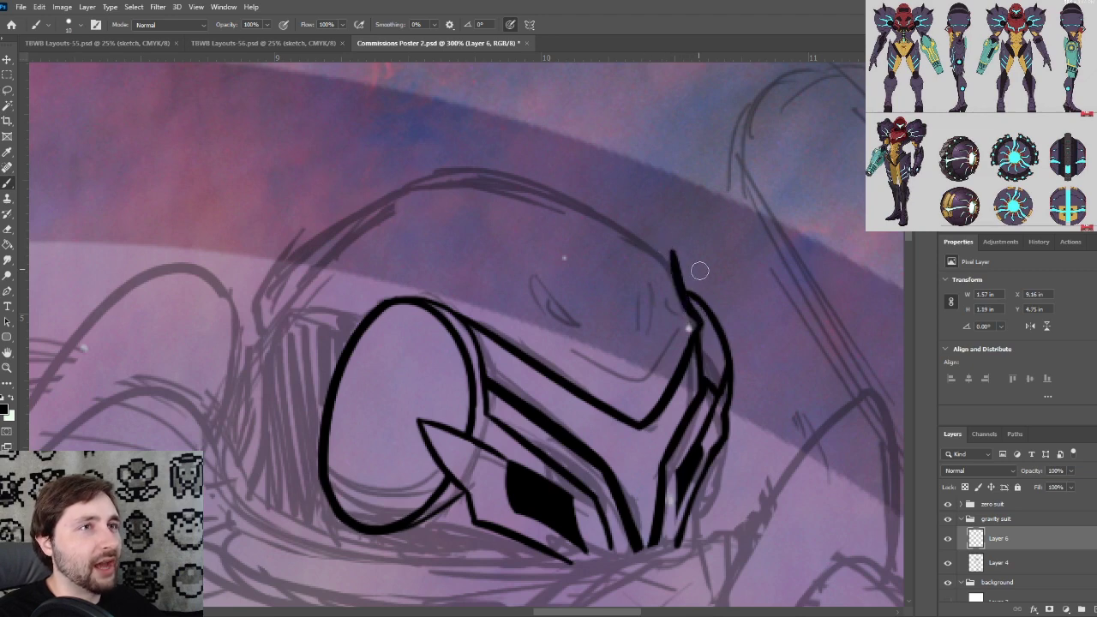
key("ctrl+z")
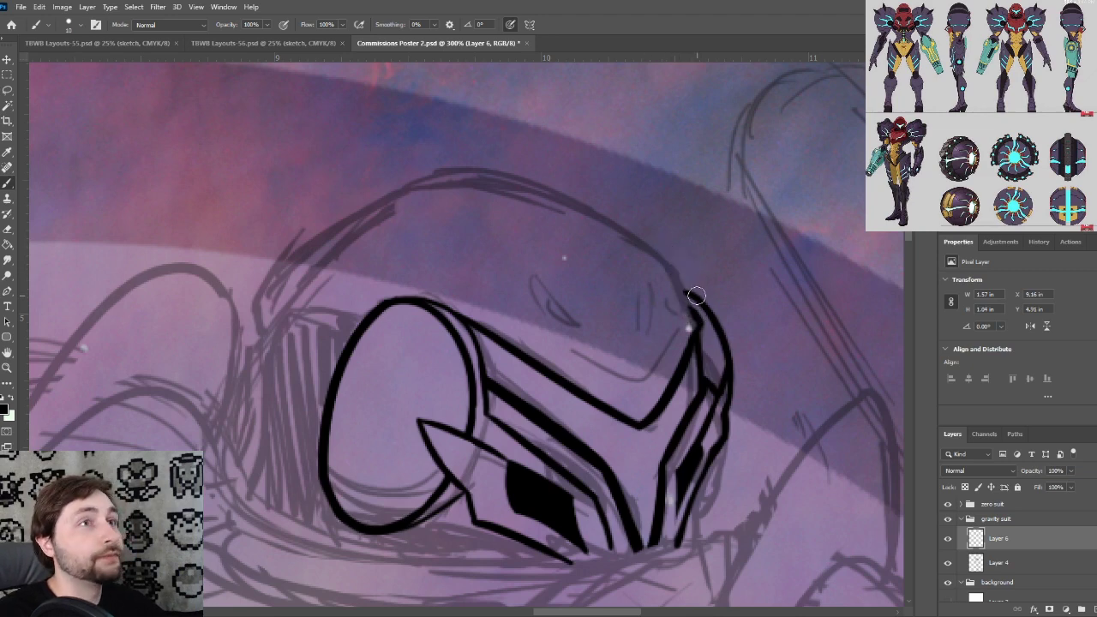
left_click_drag(692, 305, 500, 179)
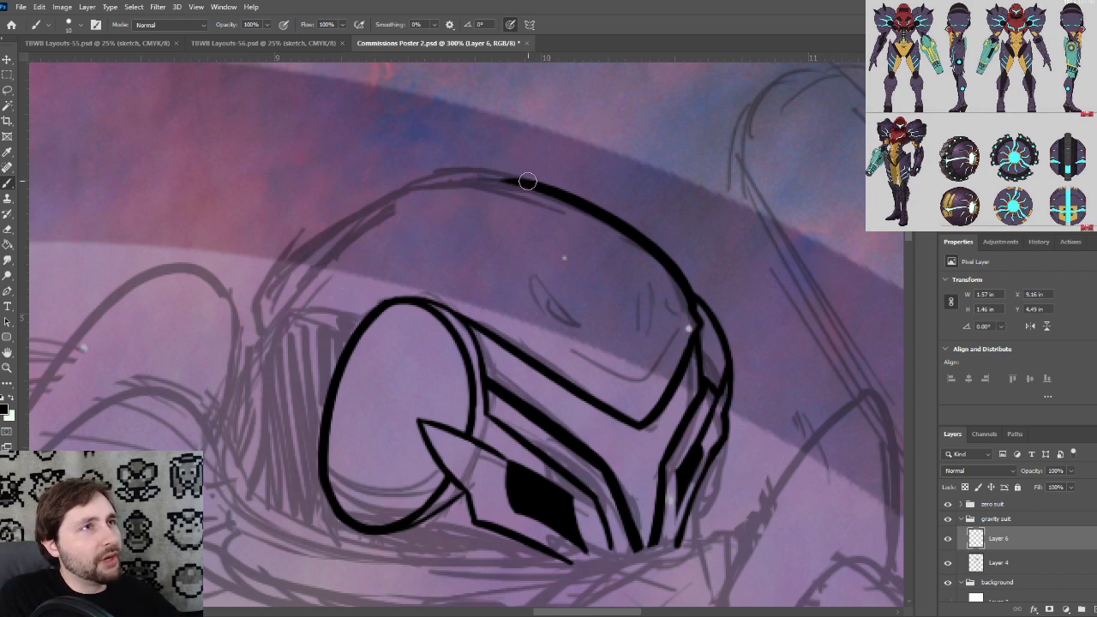
Continue the dome outline over the crown and down the back of the helmet to the sketched neck hatching
mouse_move(530, 183)
left_mouse_down()
mouse_move(398, 180)
mouse_move(256, 309)
left_mouse_up()
key("ctrl+z")
left_click_drag(536, 185, 272, 336)
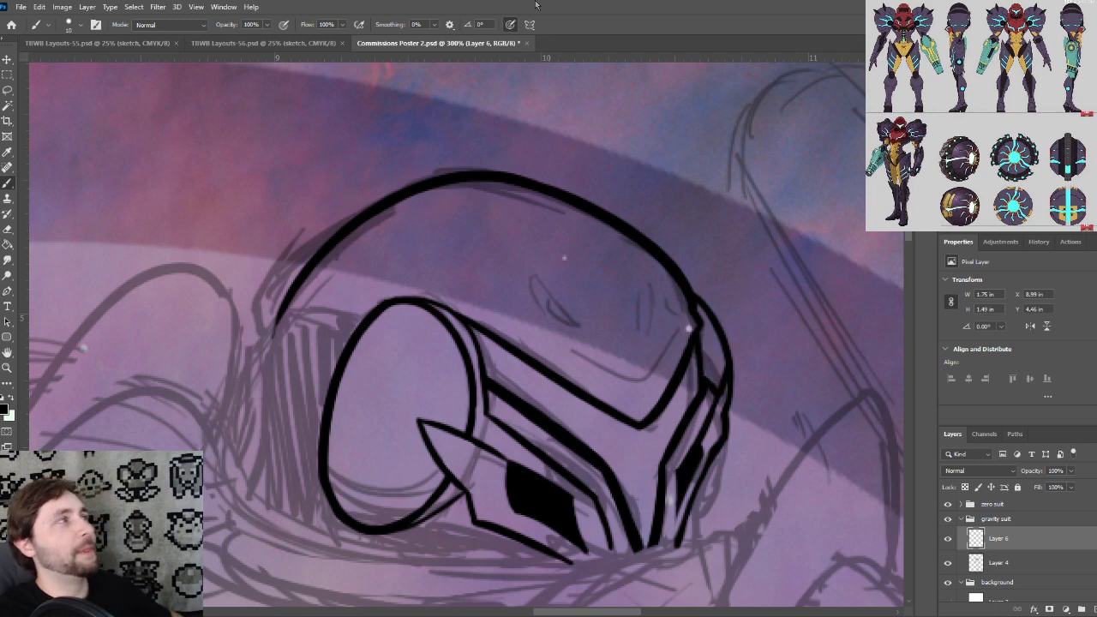
Ink the visor's upper edge from the round ear piece up to a central peak and down to the far visor corner
left_click_drag(574, 312, 555, 342)
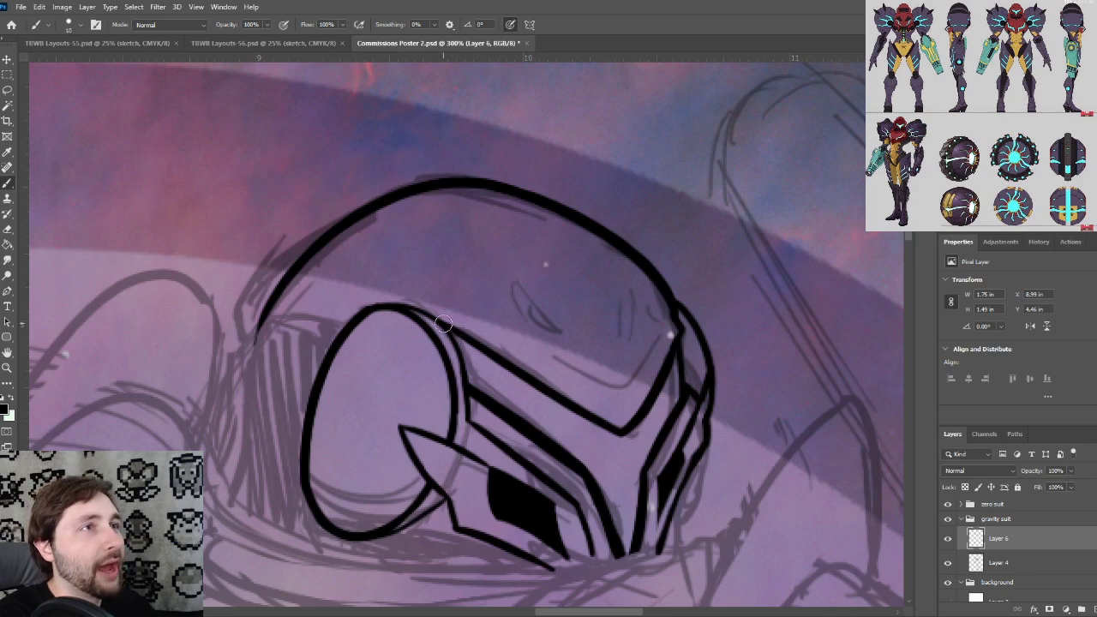
left_click_drag(444, 324, 536, 253)
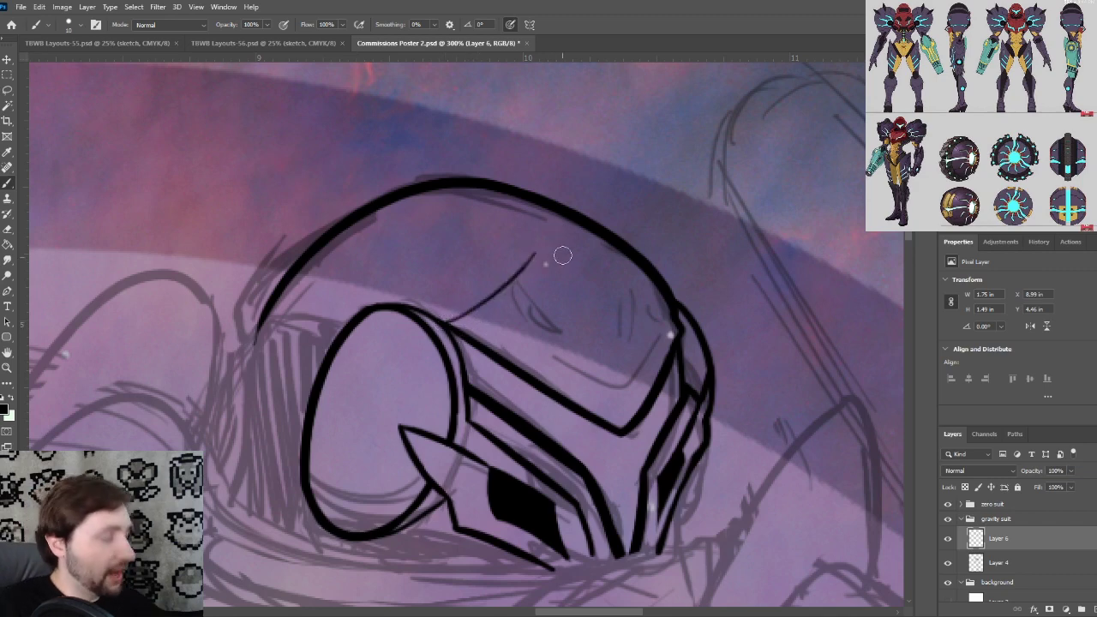
key("ctrl+z")
mouse_move(448, 324)
left_mouse_down()
mouse_move(485, 306)
mouse_move(666, 314)
left_mouse_up()
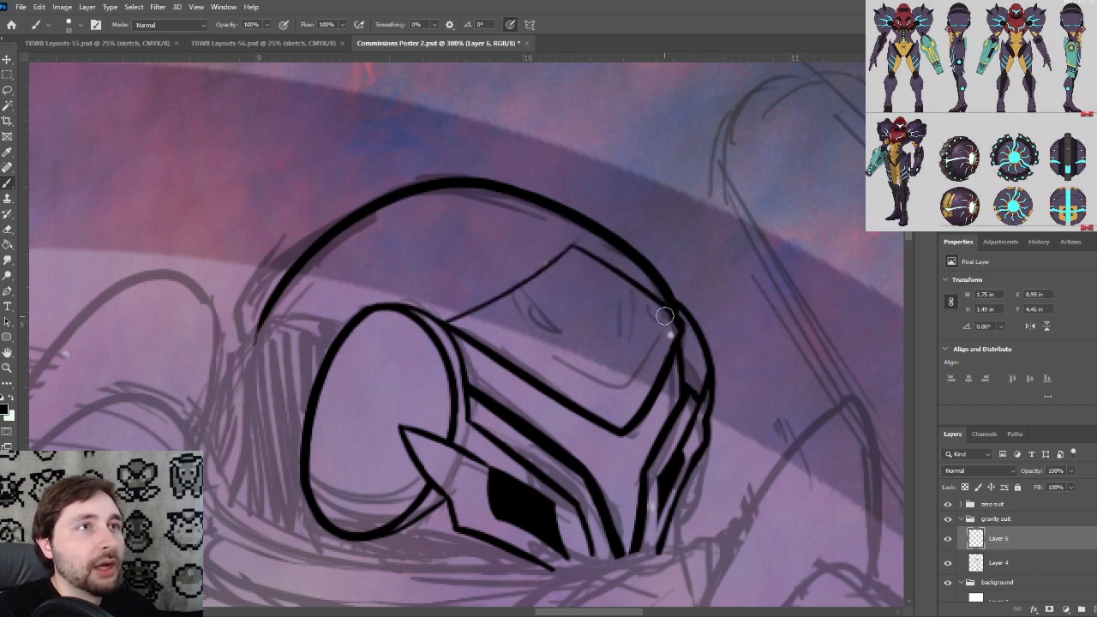
key("ctrl+z")
left_click_drag(573, 247, 675, 313)
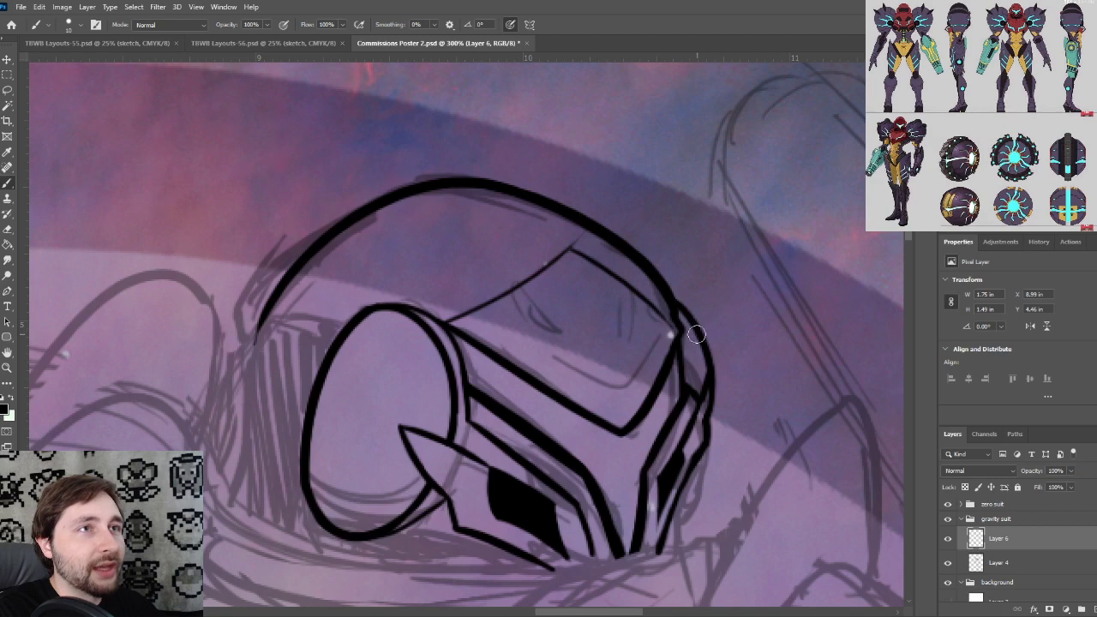
Ink a short curved seam from the visor's upper peak up to the helmet's dome outline
key("ctrl+plus")
left_click_drag(628, 284, 510, 314)
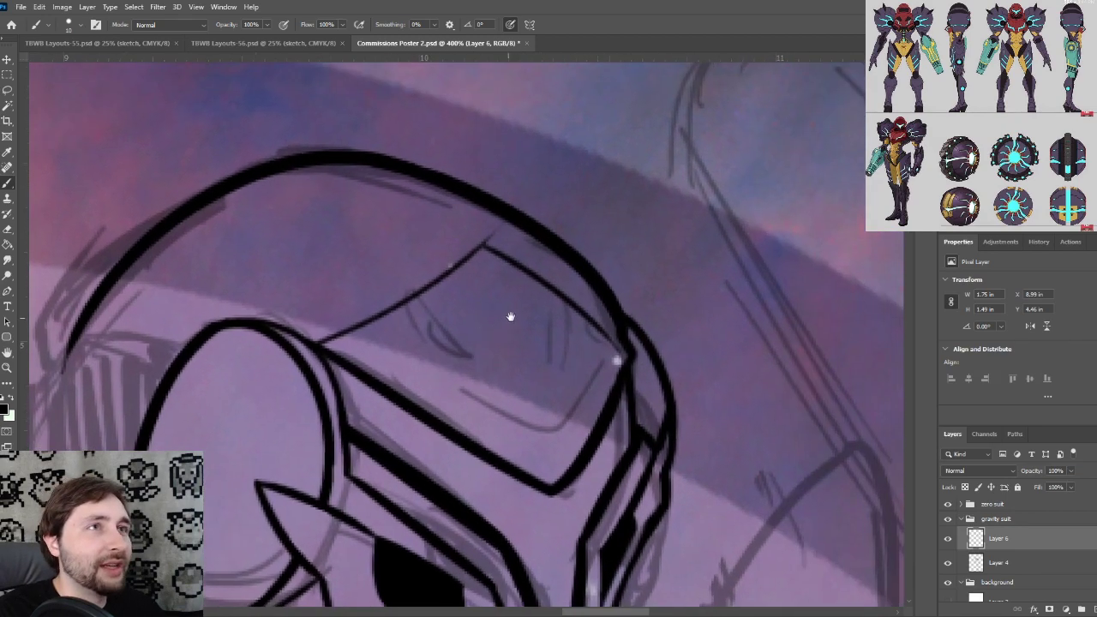
key("ctrl+plus")
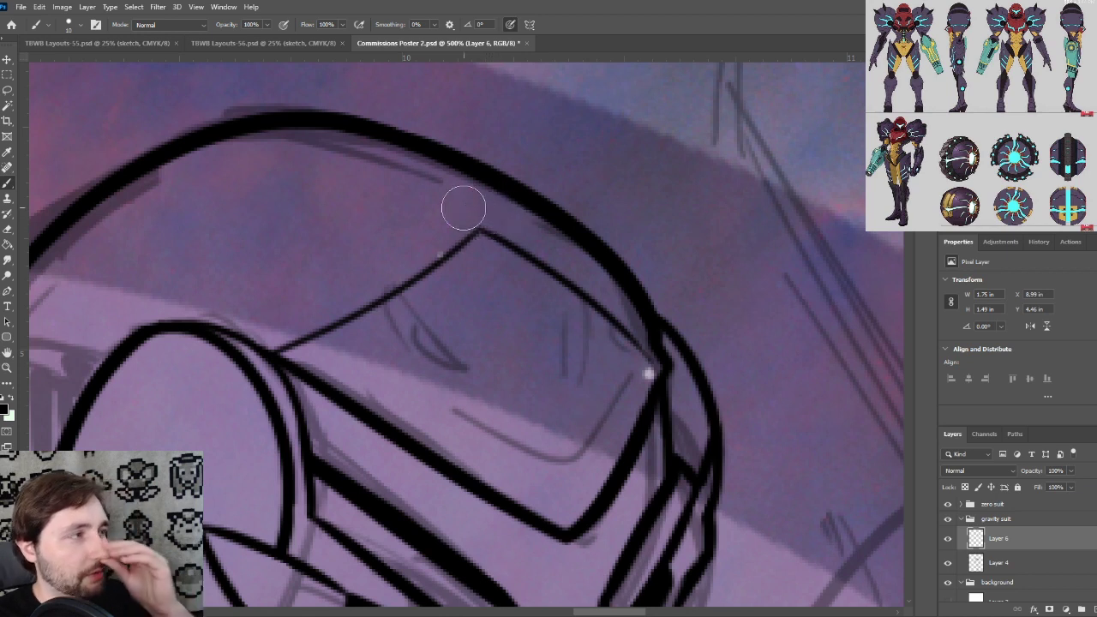
key("space")
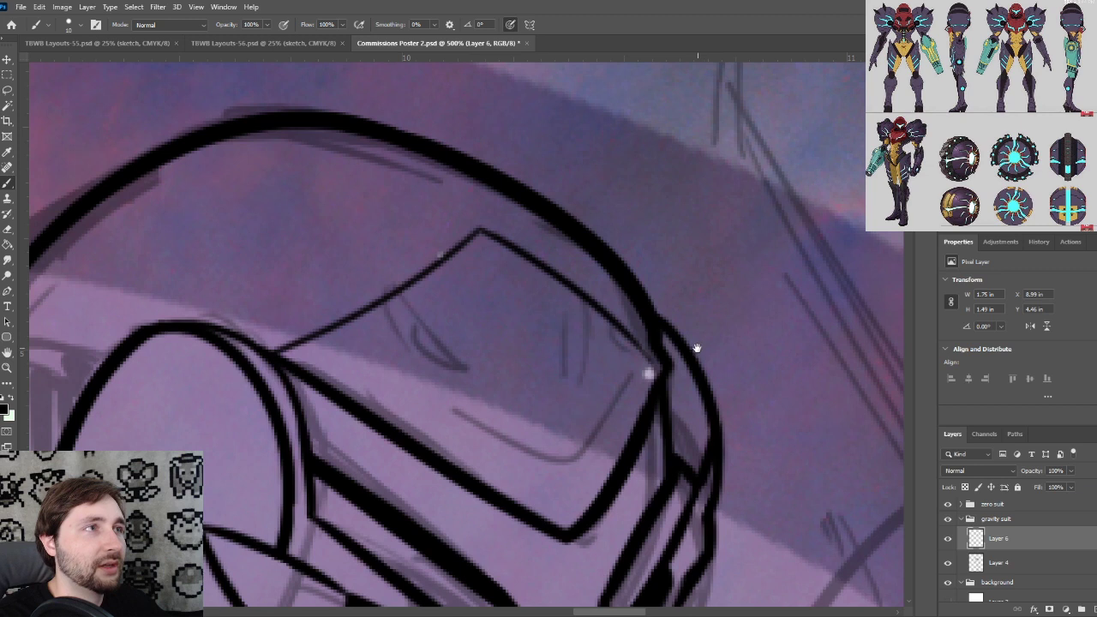
left_click_drag(697, 348, 679, 326)
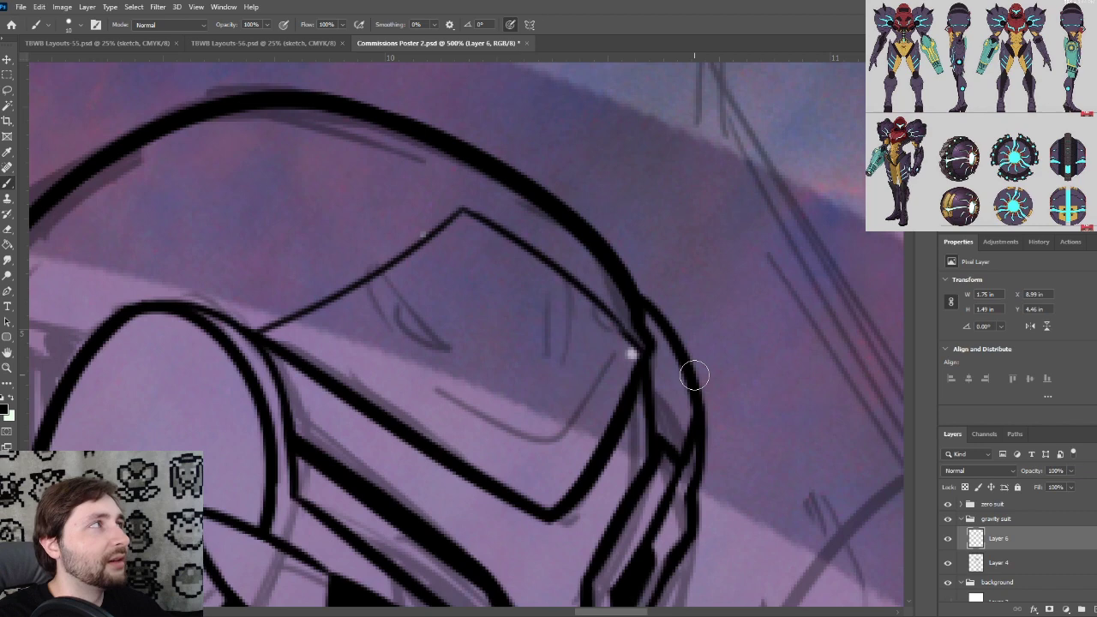
key("ctrl+minus")
mouse_move(461, 190)
left_mouse_down()
mouse_move(498, 243)
mouse_move(433, 204)
left_mouse_up()
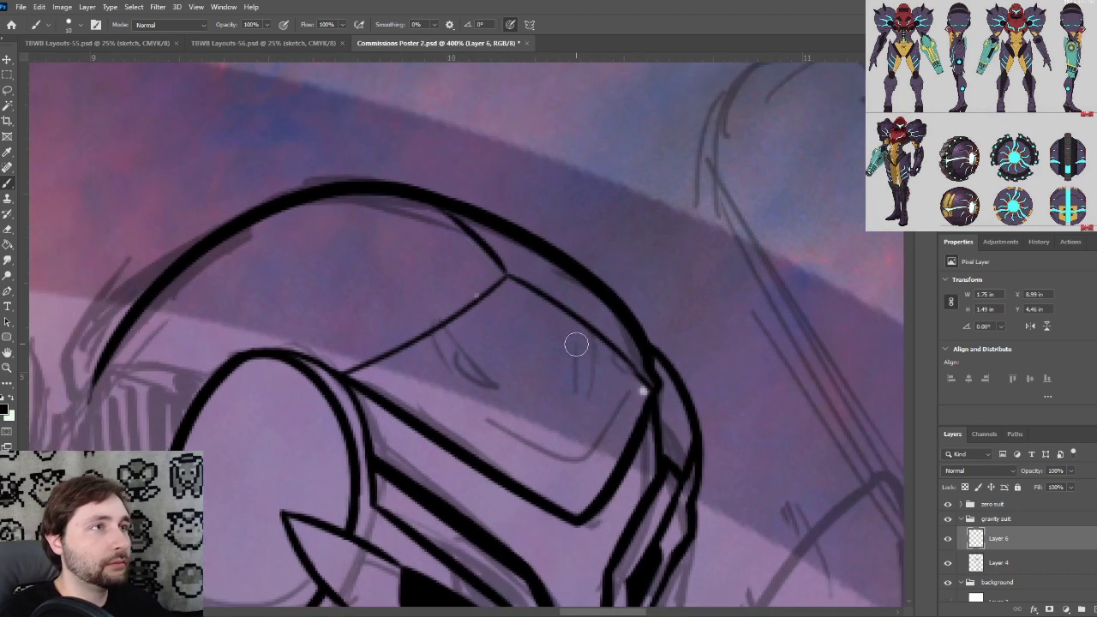
Ink two small oval studs on the helmet's forehead, one on each side above the visor's upper edge
left_click_drag(576, 345, 526, 275)
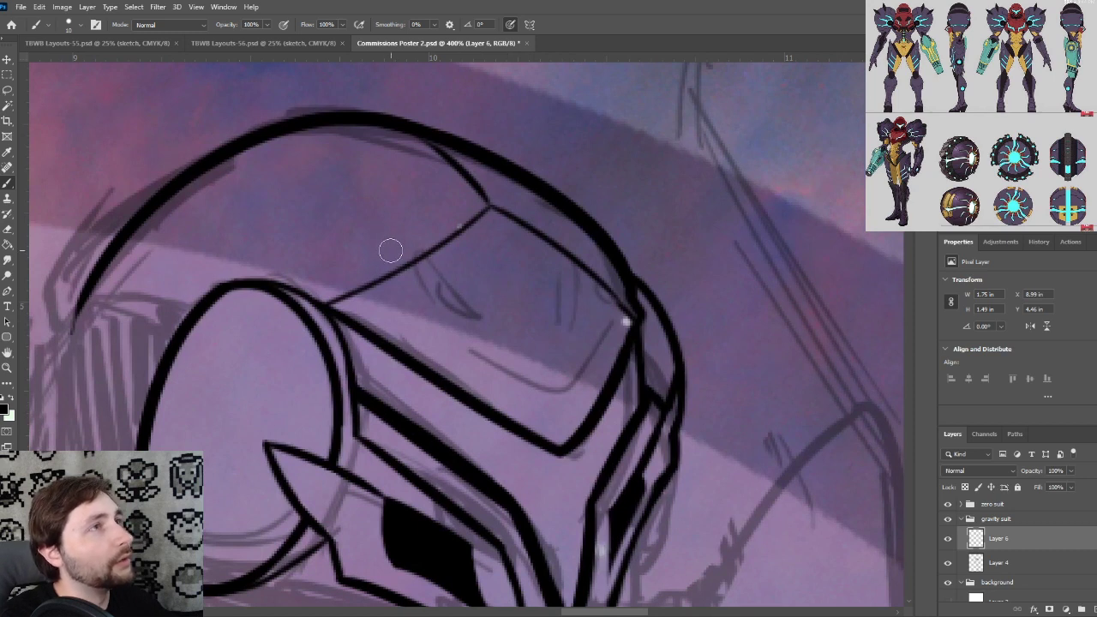
left_click_drag(390, 238, 383, 250)
key("ctrl+z")
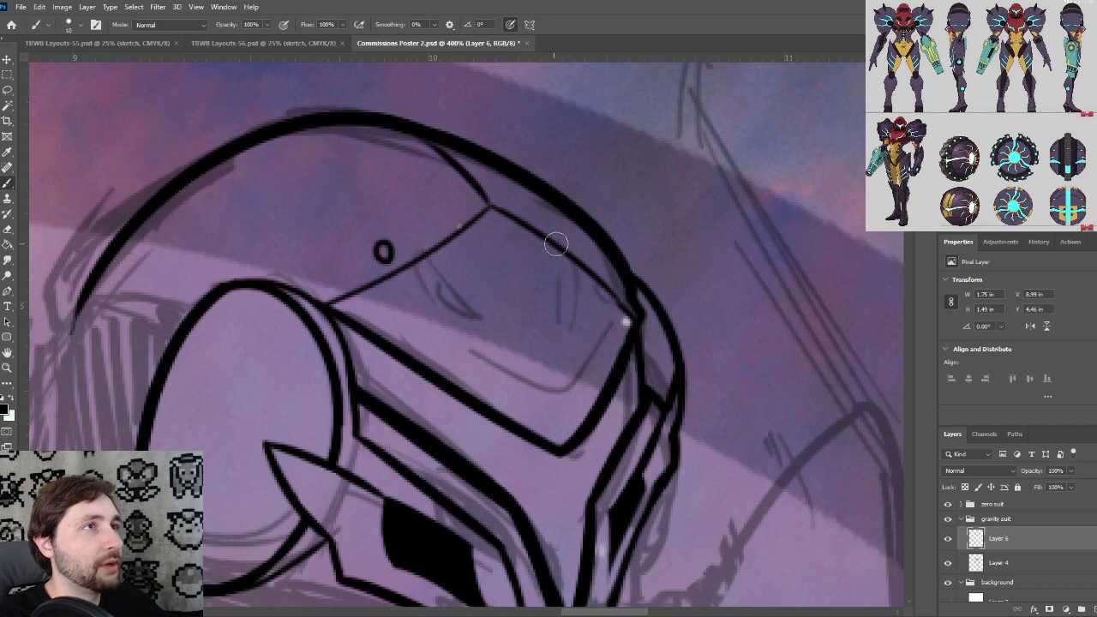
left_click_drag(574, 239, 576, 242)
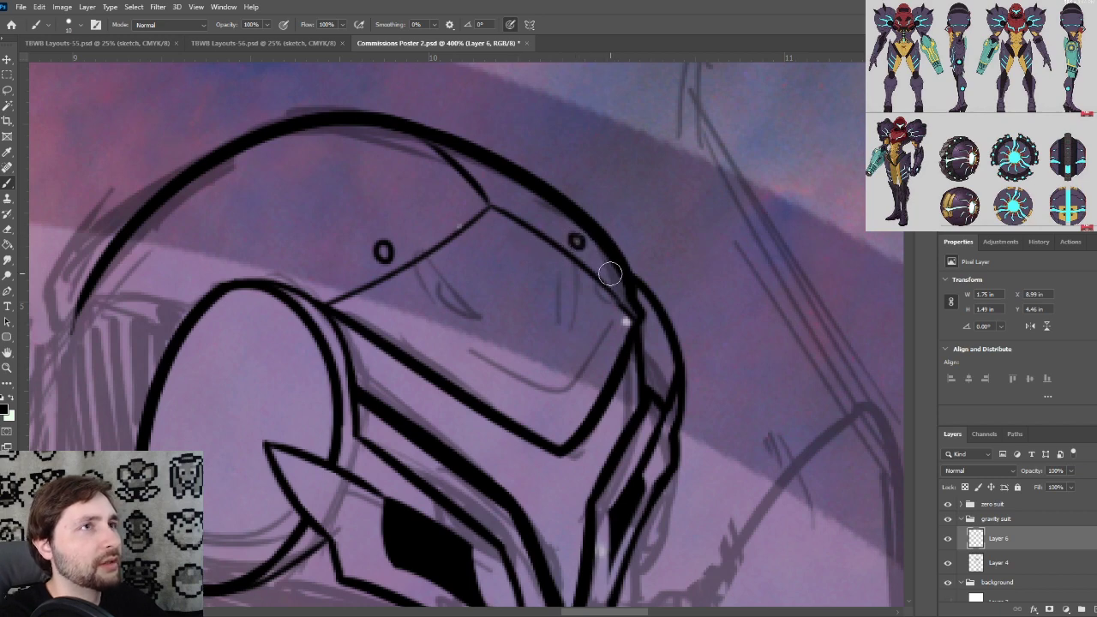
Ink a thin inner rim line parallel to the visor's V-shaped lower edge, from the ear piece to the far corner
key("ctrl+minus")
mouse_move(474, 315)
left_mouse_down()
mouse_move(482, 258)
mouse_move(473, 314)
left_mouse_up()
key("ctrl+plus")
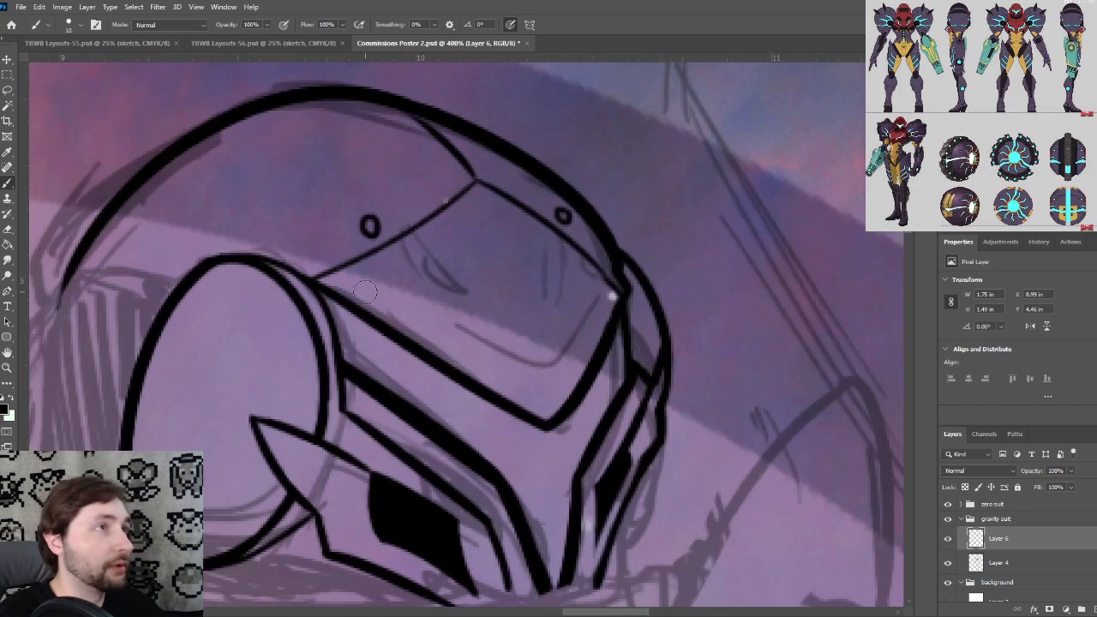
left_click_drag(317, 278, 519, 400)
key("ctrl+z")
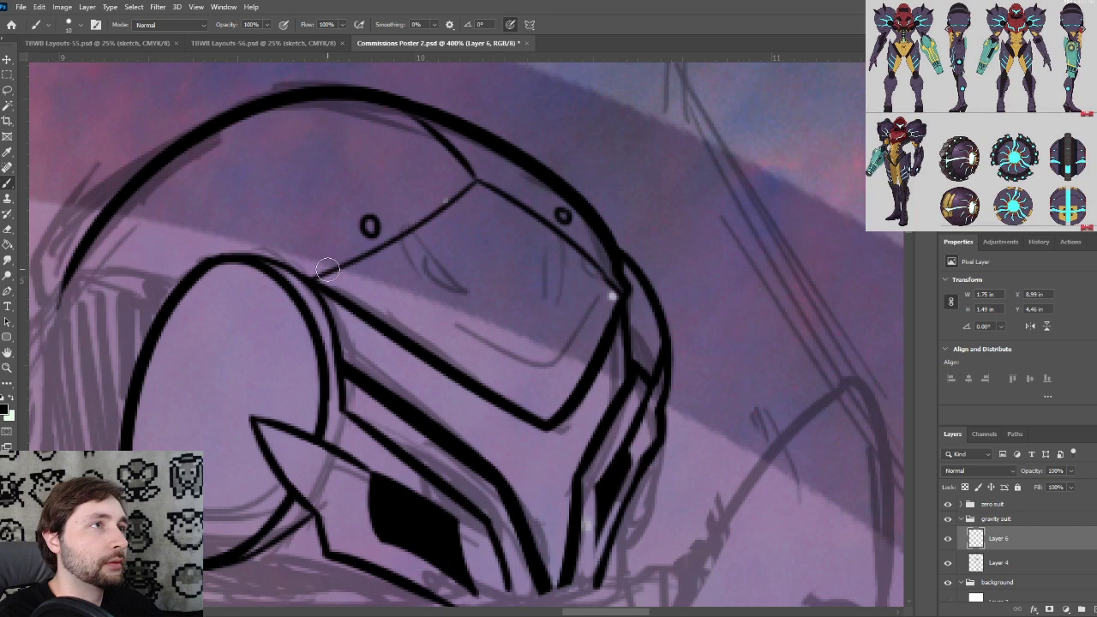
mouse_move(319, 274)
left_mouse_down()
mouse_move(545, 401)
mouse_move(617, 285)
left_mouse_up()
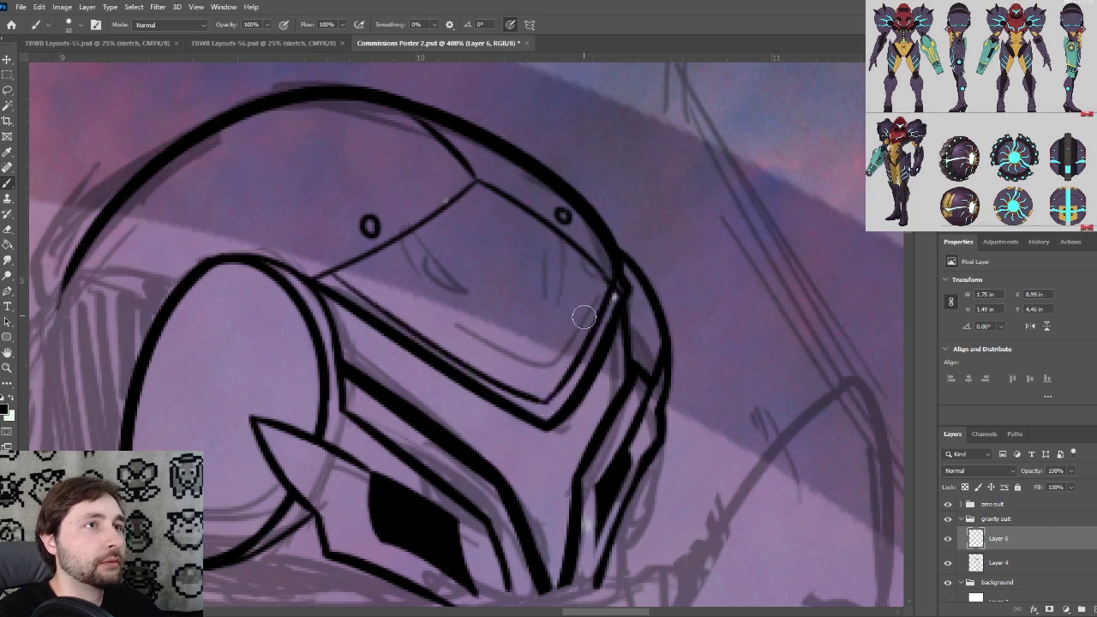
key("ctrl+plus")
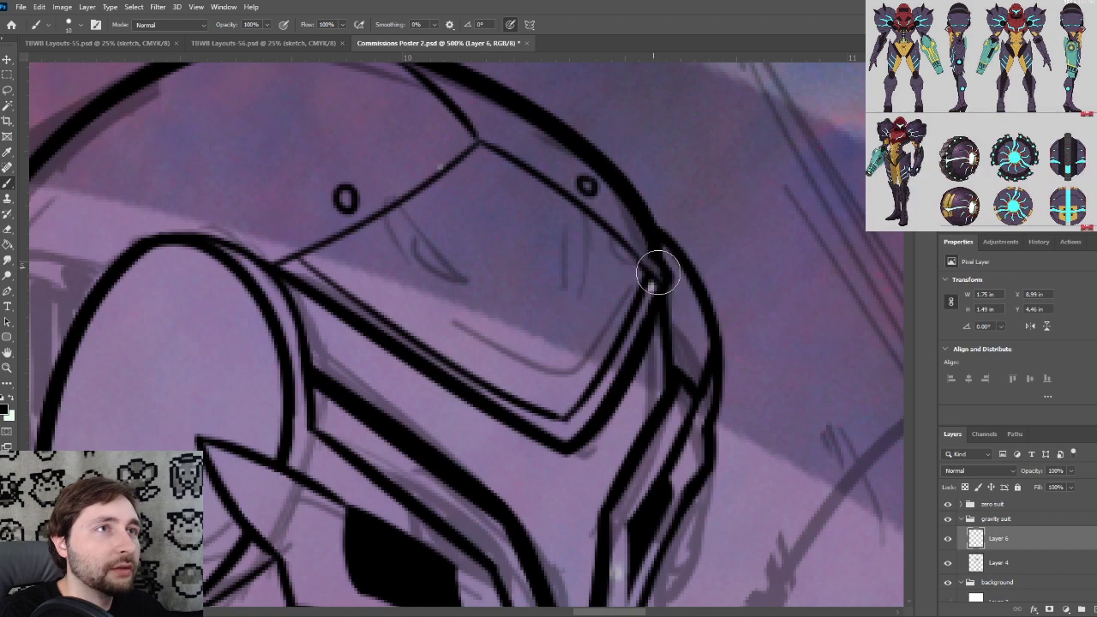
Touch up the inked junction where the visor's far upper corner meets the helmet's dome outline
left_click_drag(657, 265, 609, 163)
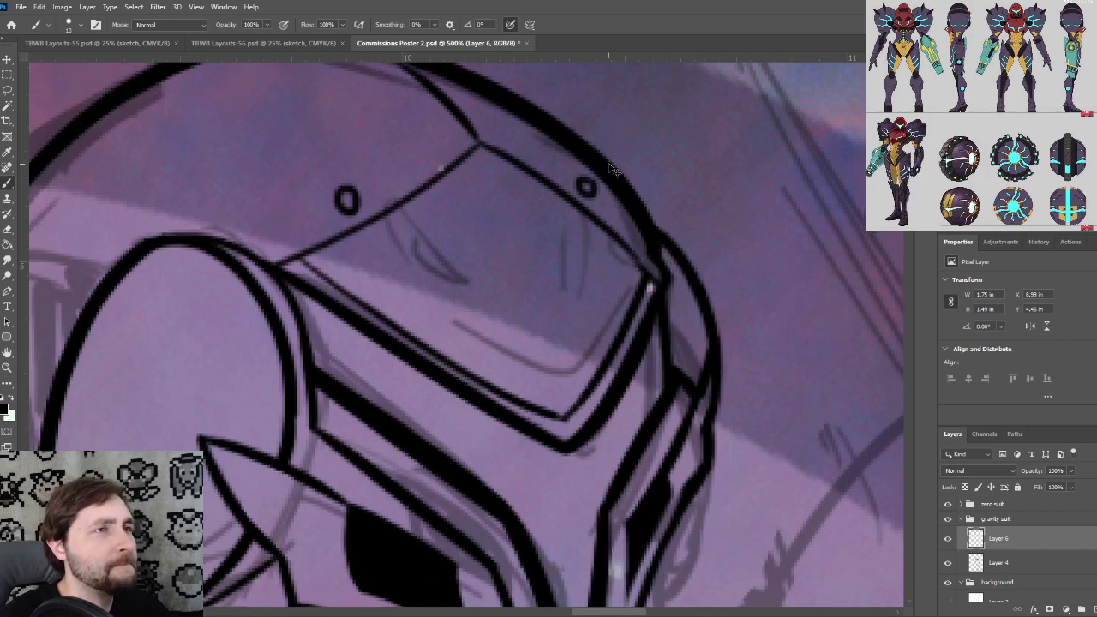
key("ctrl+minus")
left_click_drag(503, 379, 554, 335)
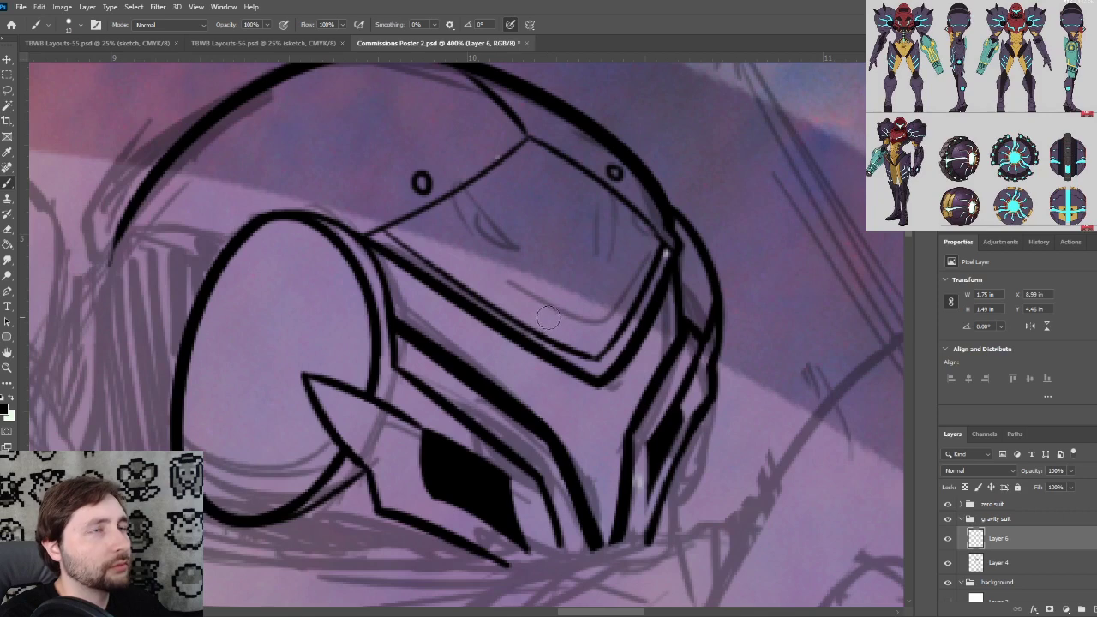
key("ctrl+minus")
left_click_drag(558, 252, 536, 304)
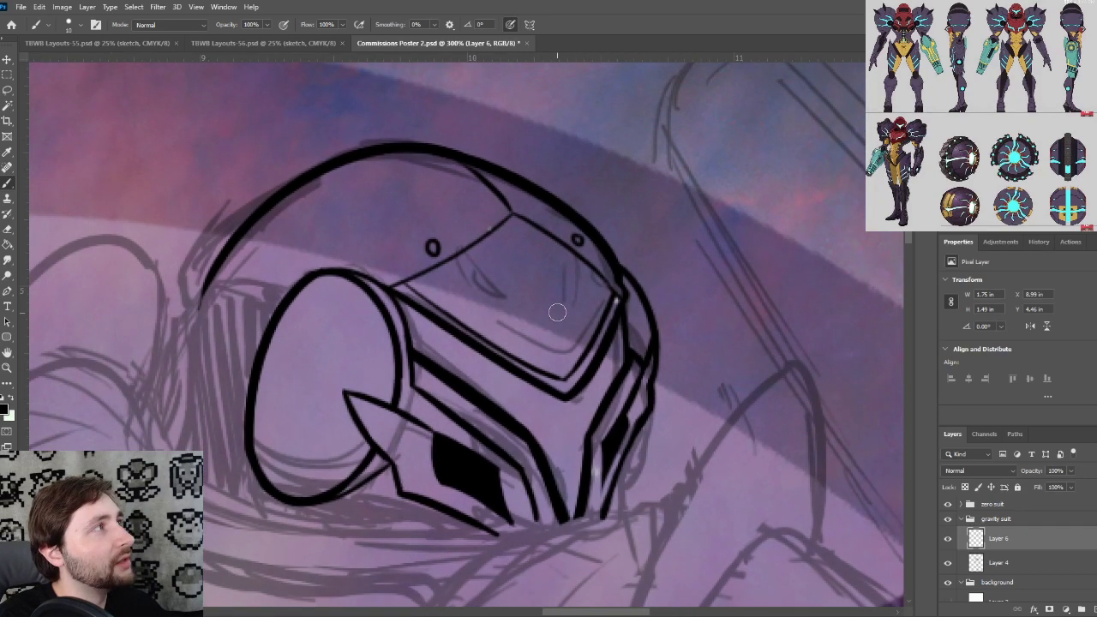
Ink the helmet's flared back edge, branching off the rear of the dome outline and angling down to a lower rear corner
key("ctrl+plus")
mouse_move(516, 414)
left_mouse_down()
mouse_move(552, 425)
mouse_move(552, 396)
left_mouse_up()
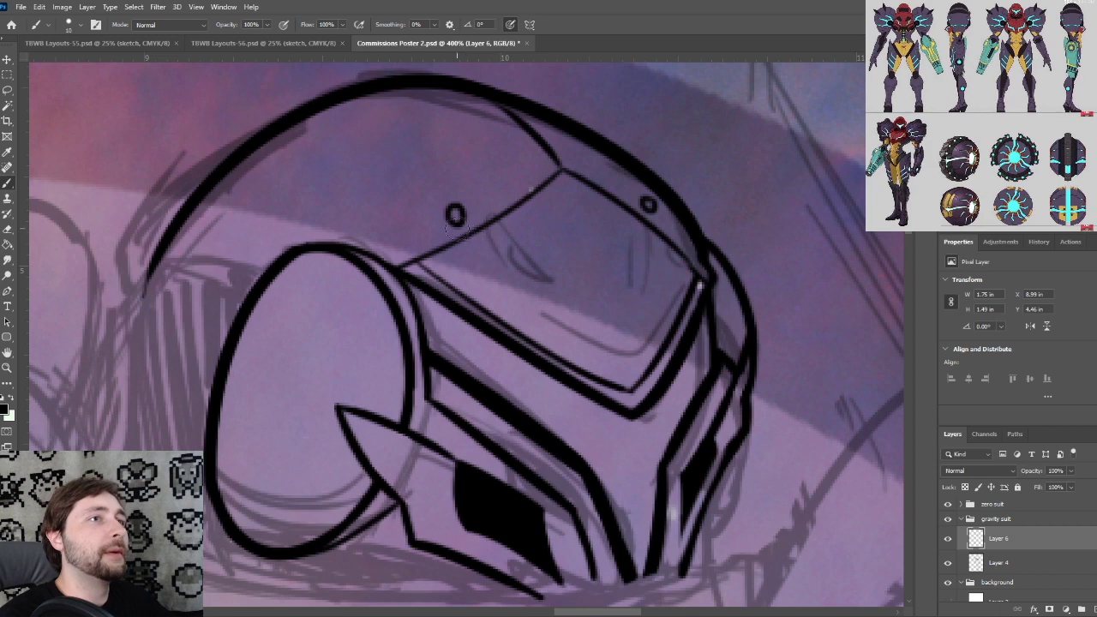
left_click_drag(443, 362, 459, 328)
key("ctrl+minus")
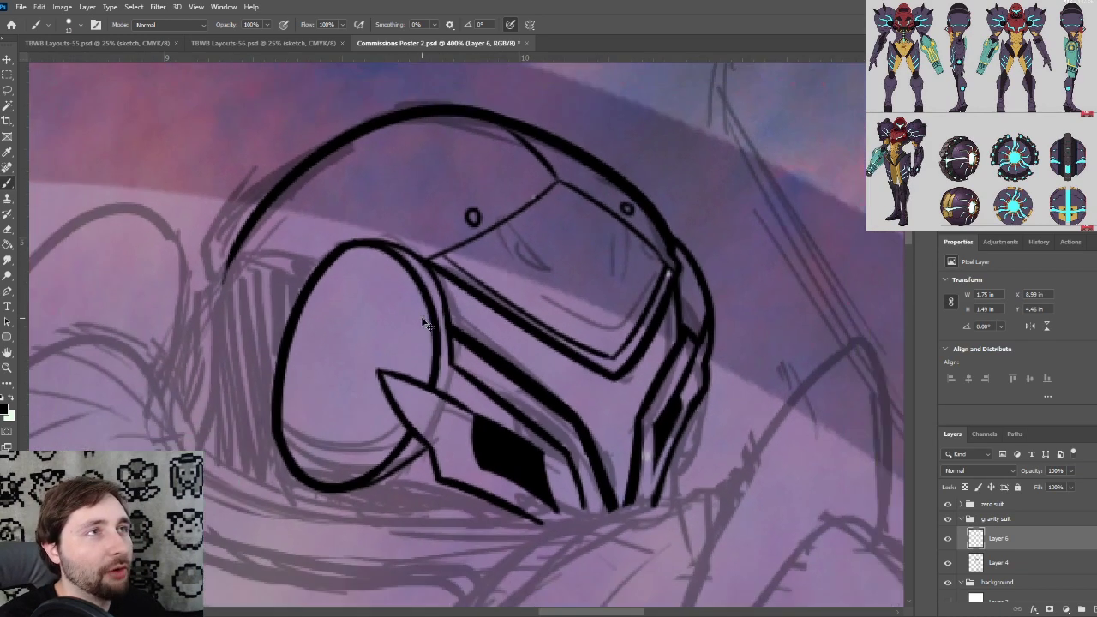
key("ctrl+plus")
mouse_move(389, 334)
left_mouse_down()
mouse_move(439, 343)
mouse_move(439, 353)
left_mouse_up()
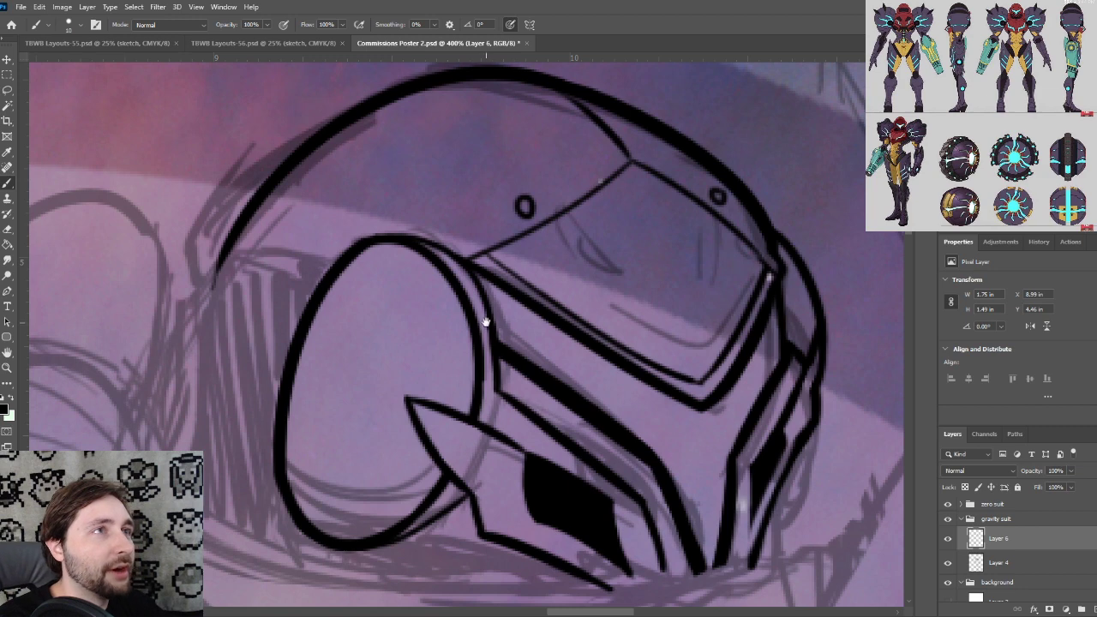
left_click_drag(485, 321, 506, 329)
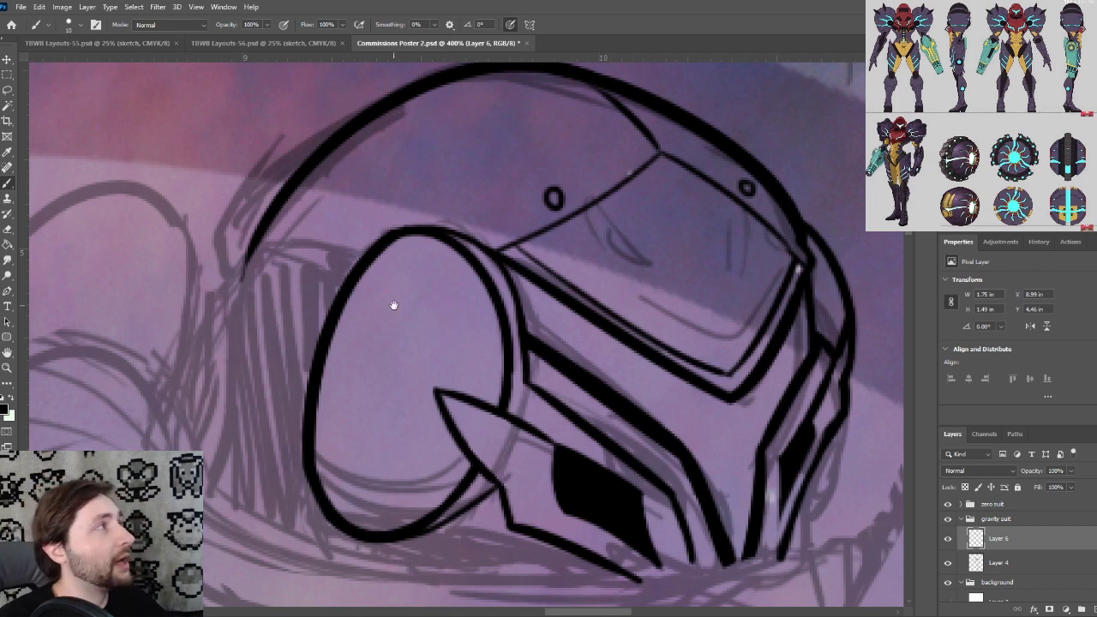
left_click_drag(393, 305, 417, 320)
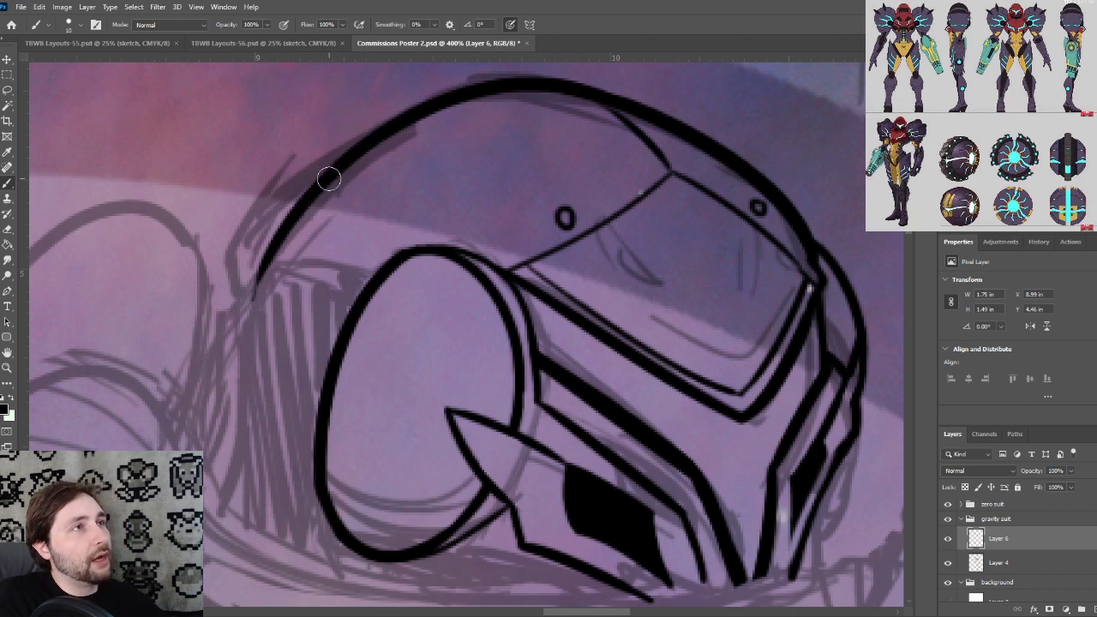
mouse_move(328, 179)
left_mouse_down()
mouse_move(262, 203)
mouse_move(233, 266)
mouse_move(277, 271)
mouse_move(240, 292)
mouse_move(319, 269)
mouse_move(358, 276)
left_mouse_up()
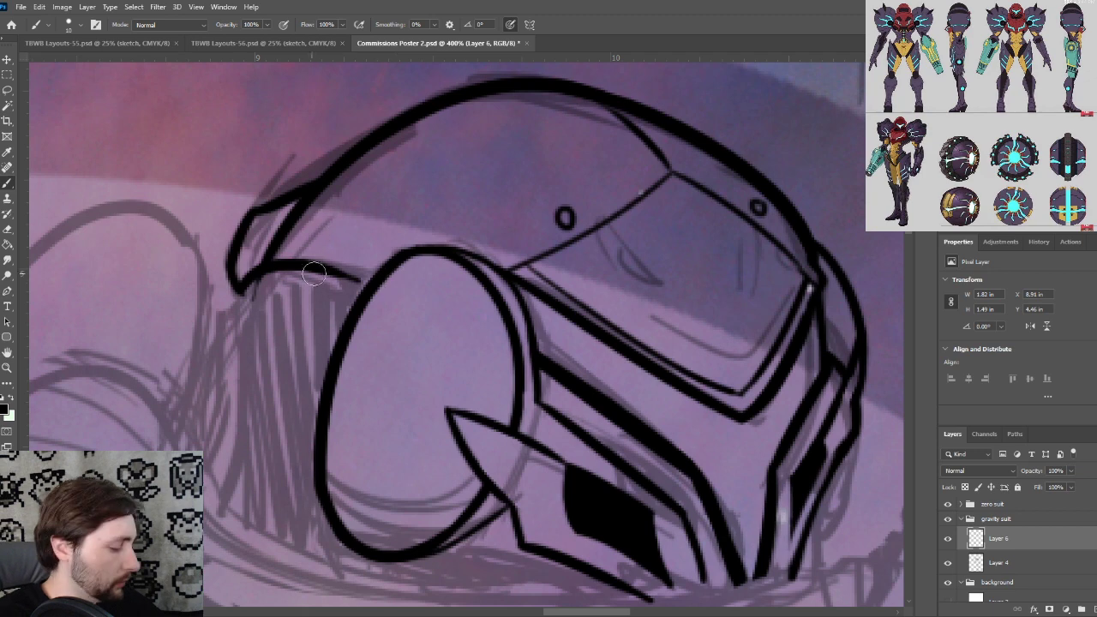
Replace the arched underside of the helmet's back flare with a downward-bowed line to the round ear piece, and clean up its rear corner
key("ctrl+z")
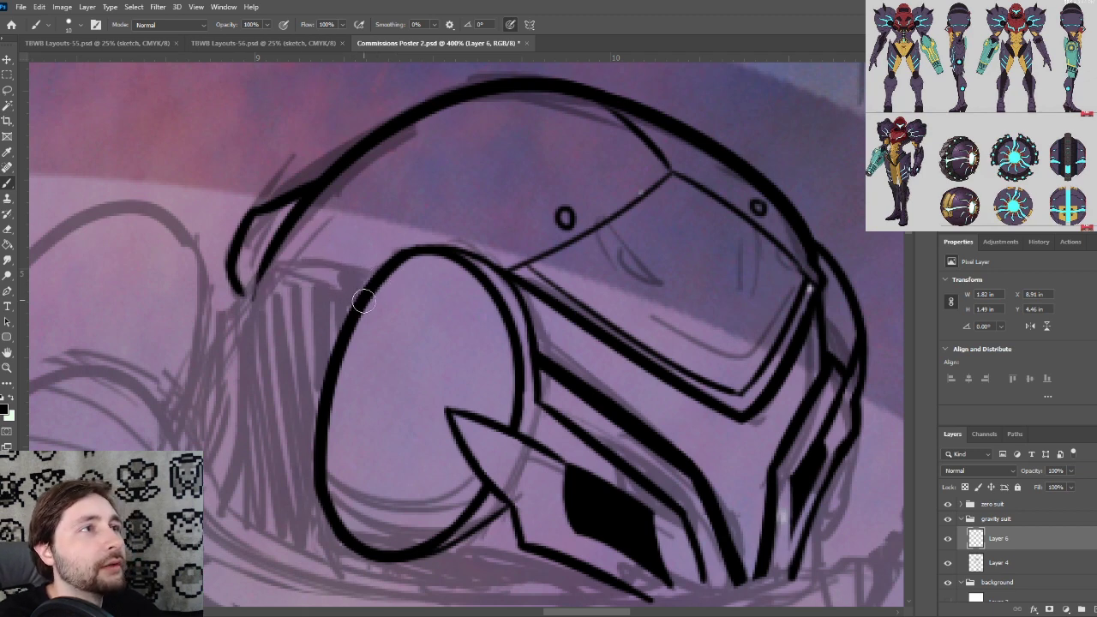
left_click_drag(353, 306, 234, 273)
scroll(289, 270, "up", 3)
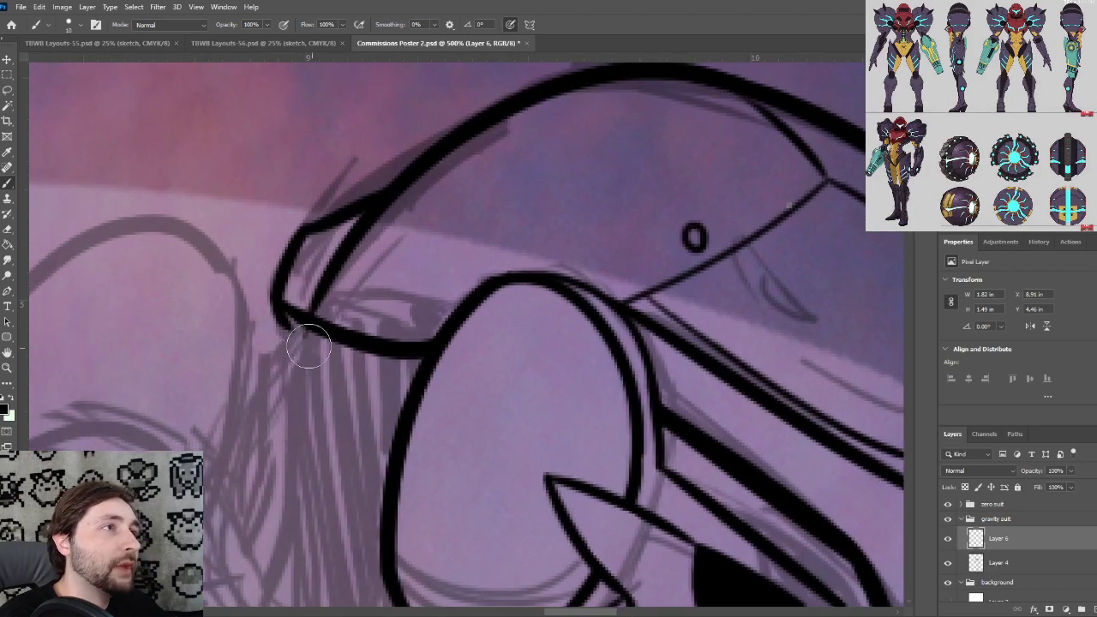
left_click_drag(256, 303, 305, 344)
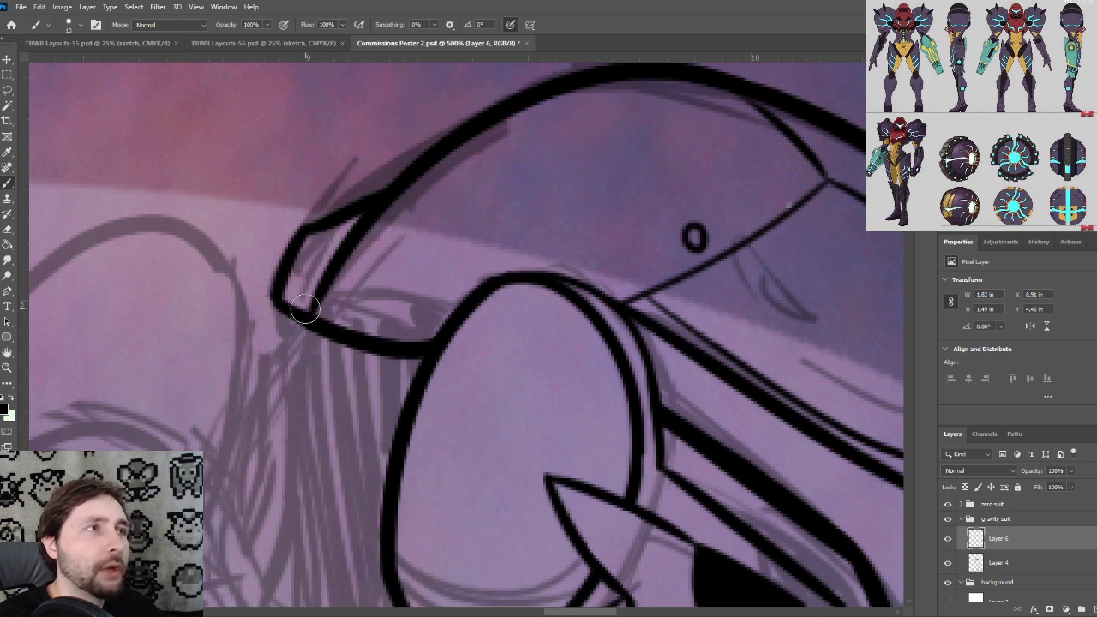
mouse_move(276, 297)
left_mouse_down()
mouse_move(385, 345)
mouse_move(430, 353)
left_mouse_up()
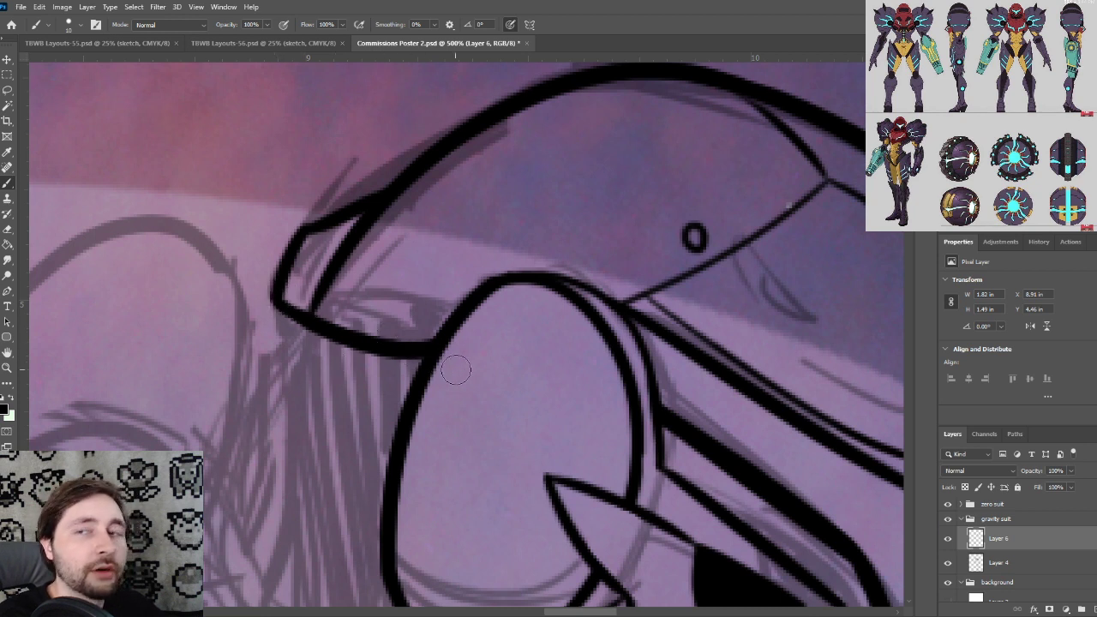
Erase the lower part of the old dome line inside the back flare, leaving a short tapered spur at the top
scroll(420, 381, "down", 1)
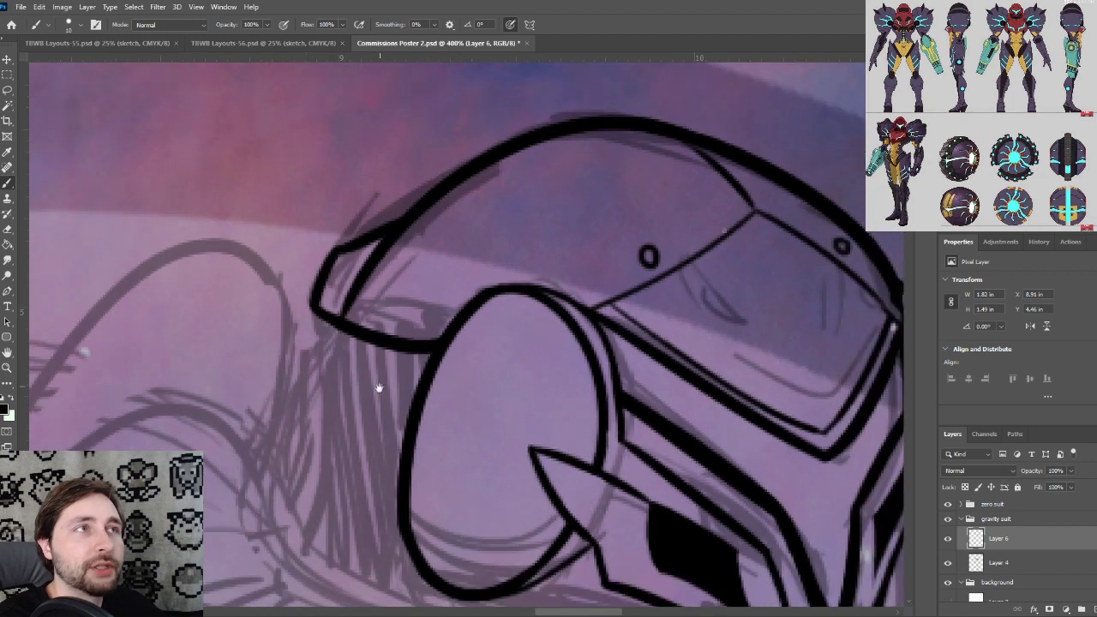
key("ctrl+plus")
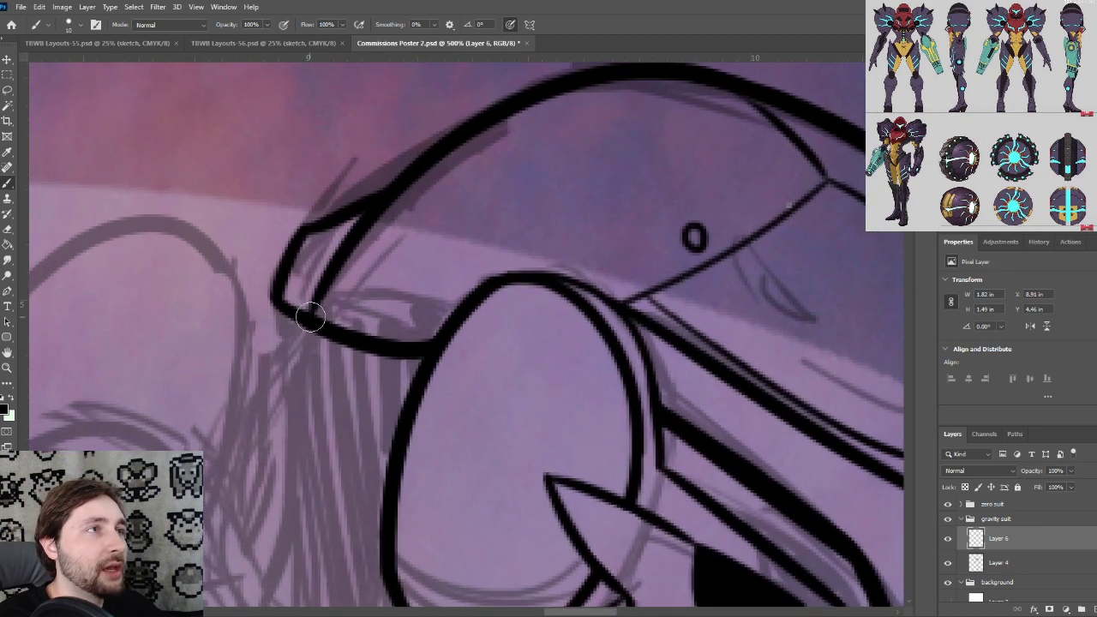
key("ctrl+minus")
left_click_drag(375, 409, 377, 411)
scroll(455, 415, "up", 1)
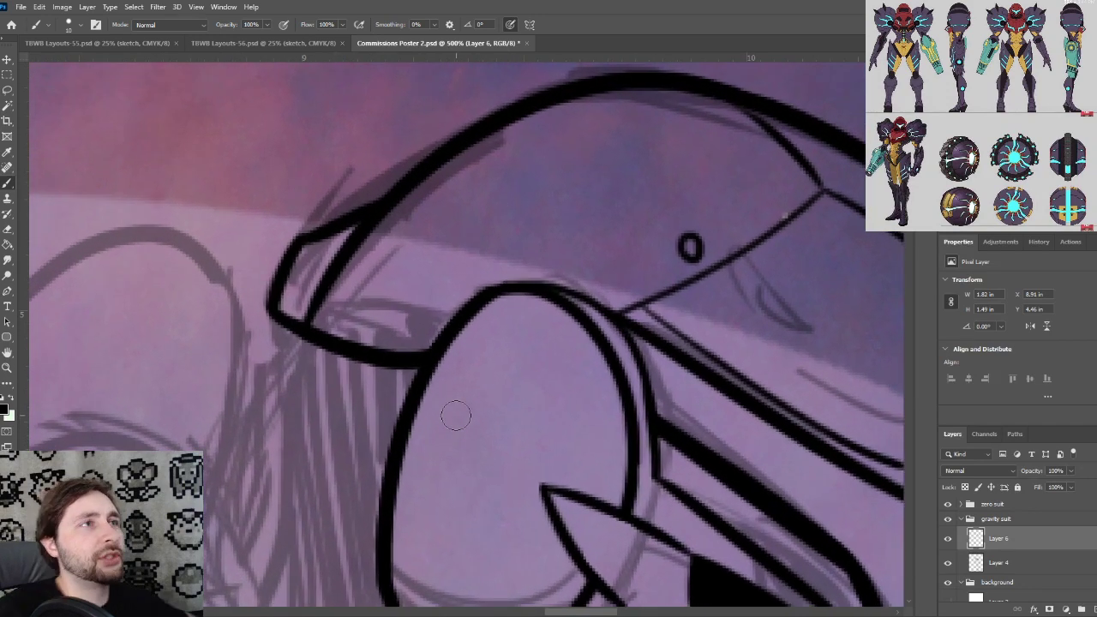
mouse_move(309, 315)
left_mouse_down()
mouse_move(370, 264)
mouse_move(325, 307)
mouse_move(312, 298)
mouse_move(384, 243)
left_mouse_up()
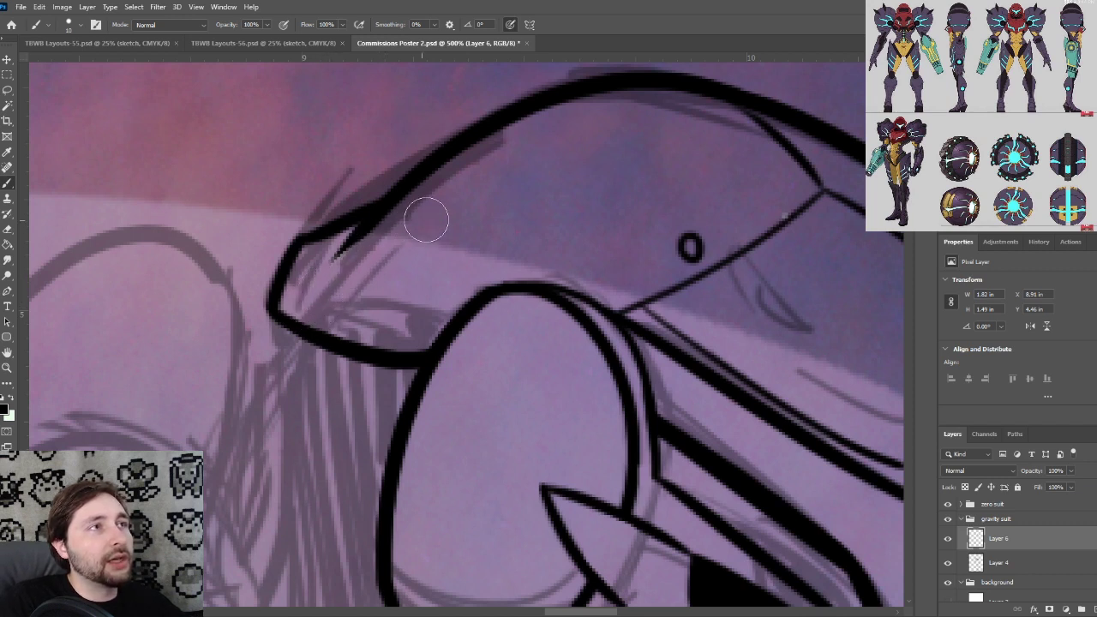
Ink a thin curved rim line inside the back flare, from its upper rear corner to the round ear piece
scroll(435, 214, "down", 1)
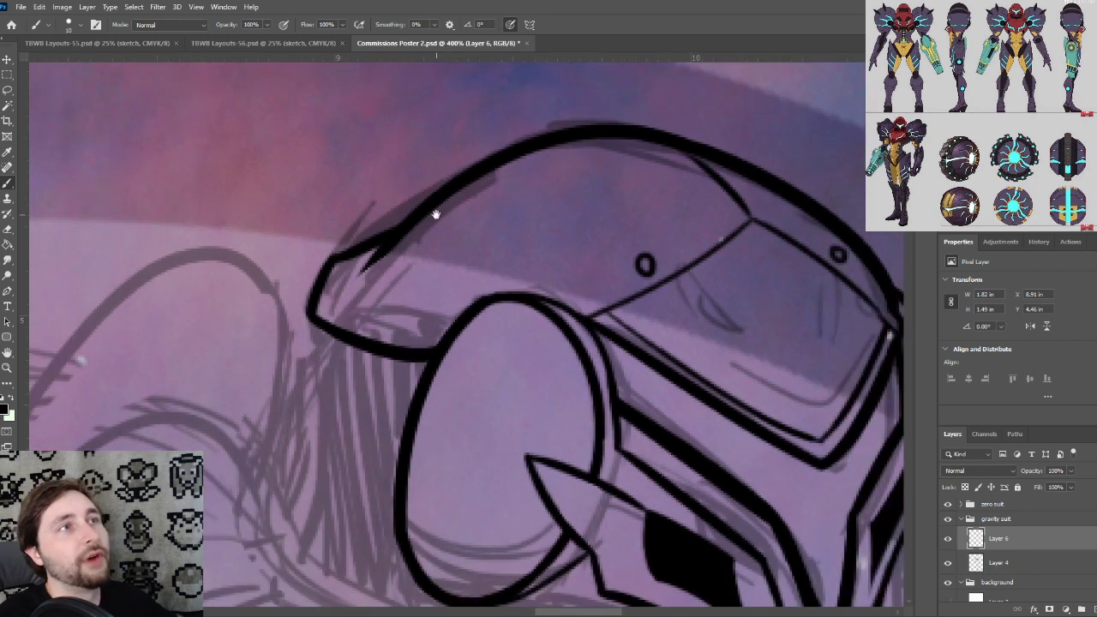
left_click_drag(428, 336, 411, 228)
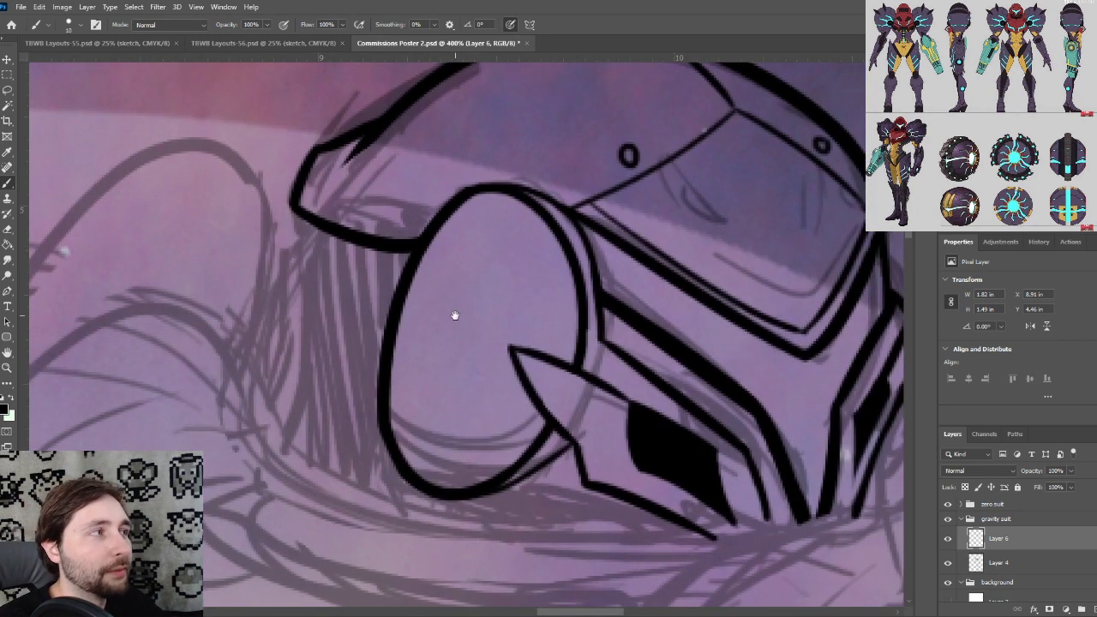
mouse_move(455, 316)
left_mouse_down()
mouse_move(458, 355)
mouse_move(449, 329)
left_mouse_up()
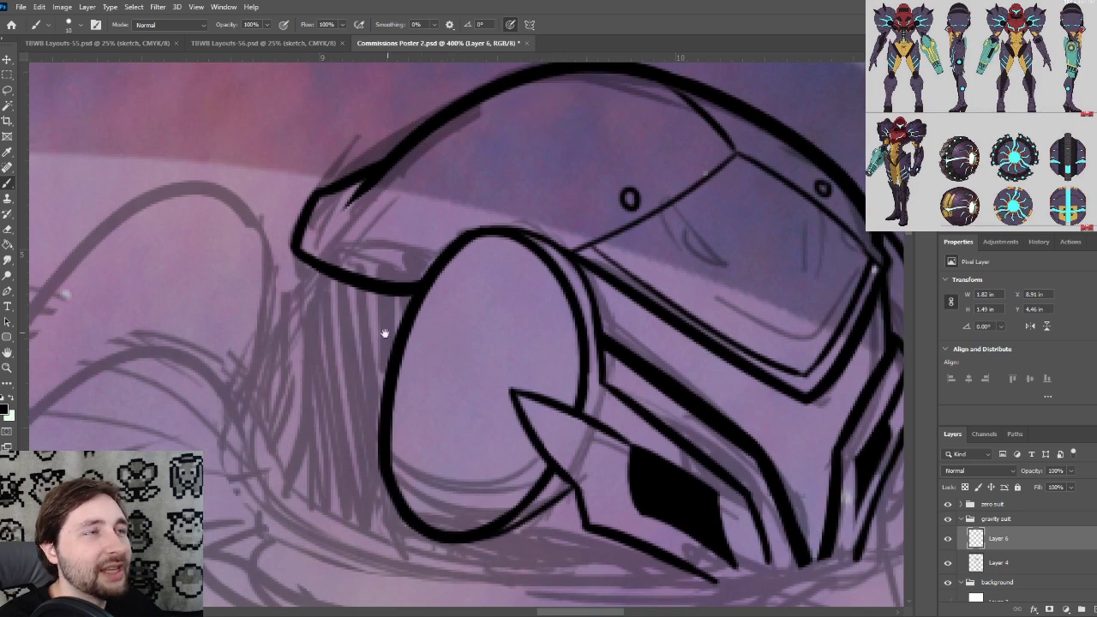
left_click_drag(365, 342, 333, 250)
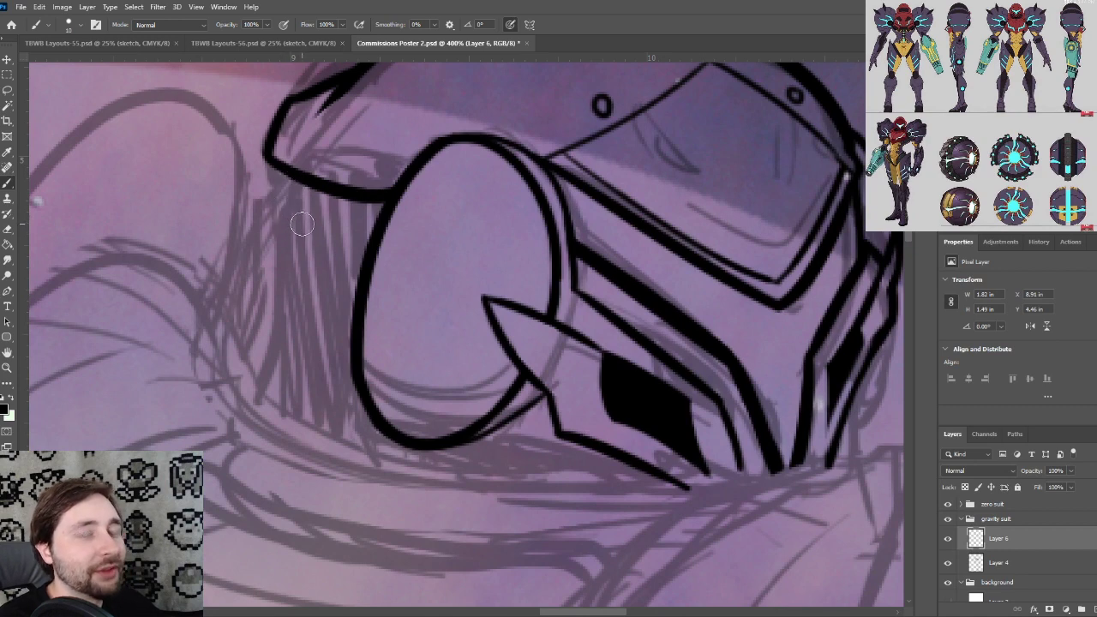
left_click_drag(319, 259, 317, 210)
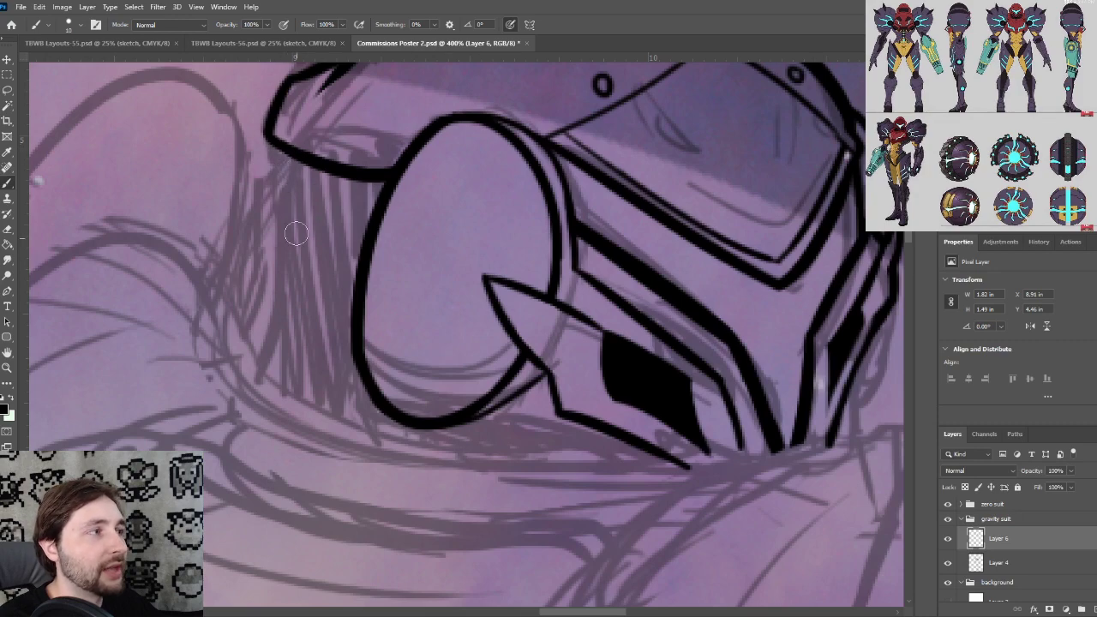
scroll(319, 276, "down", 3)
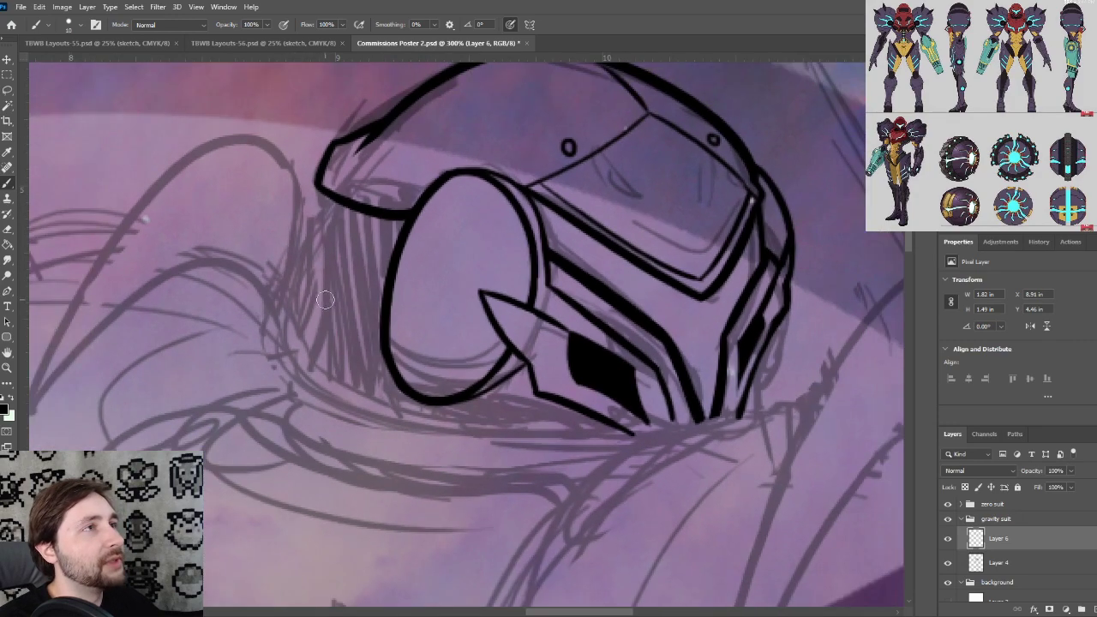
scroll(379, 270, "up", 2)
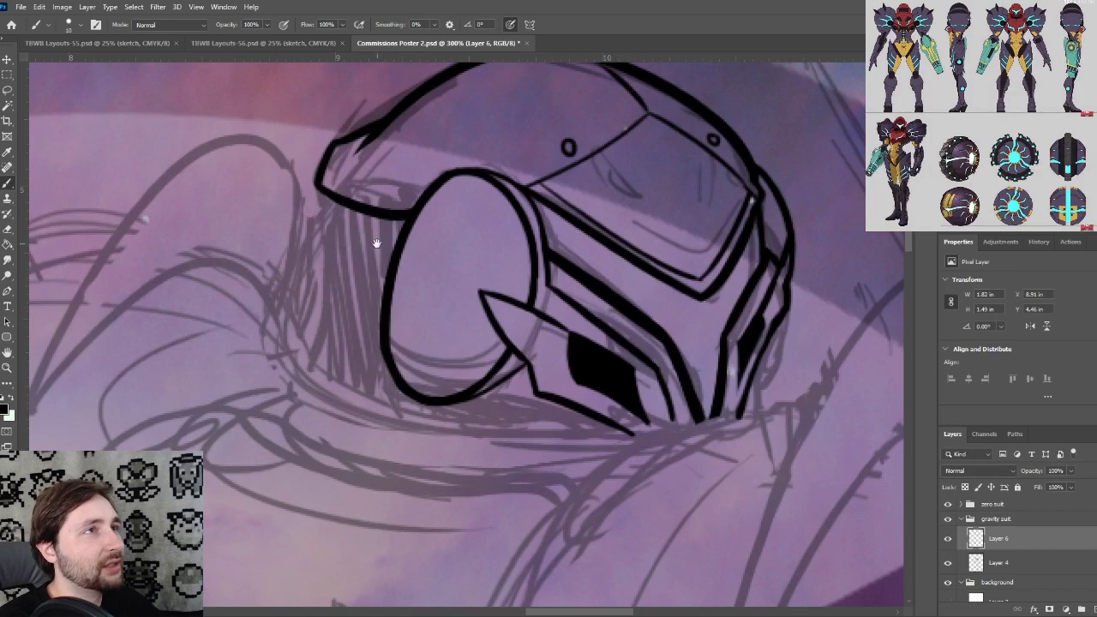
scroll(376, 243, "down", 1)
scroll(363, 306, "up", 2)
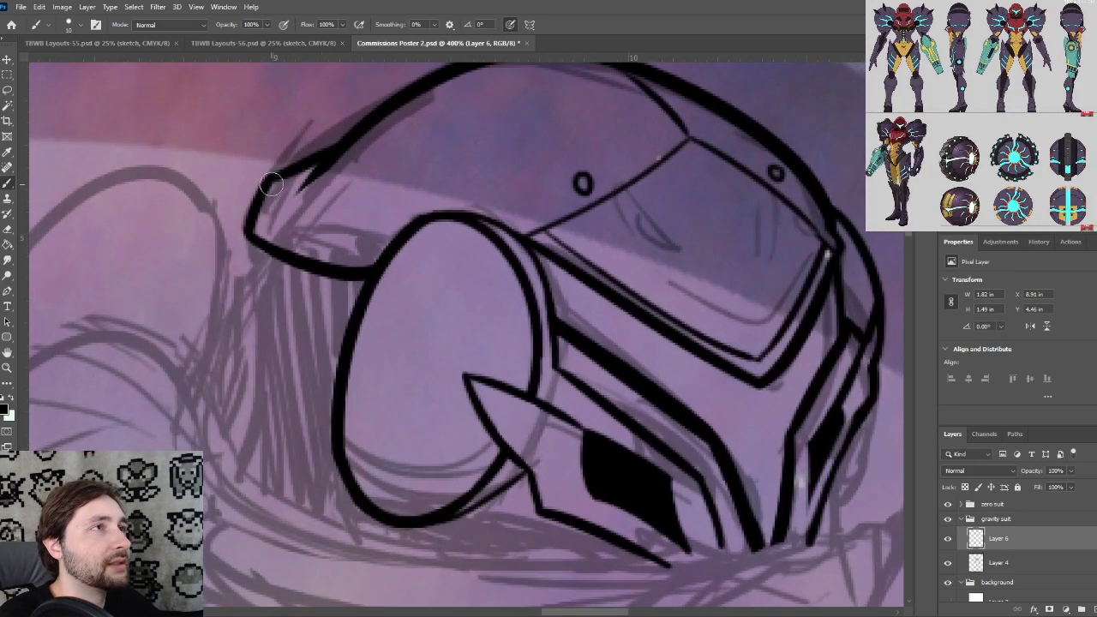
left_click_drag(267, 181, 427, 216)
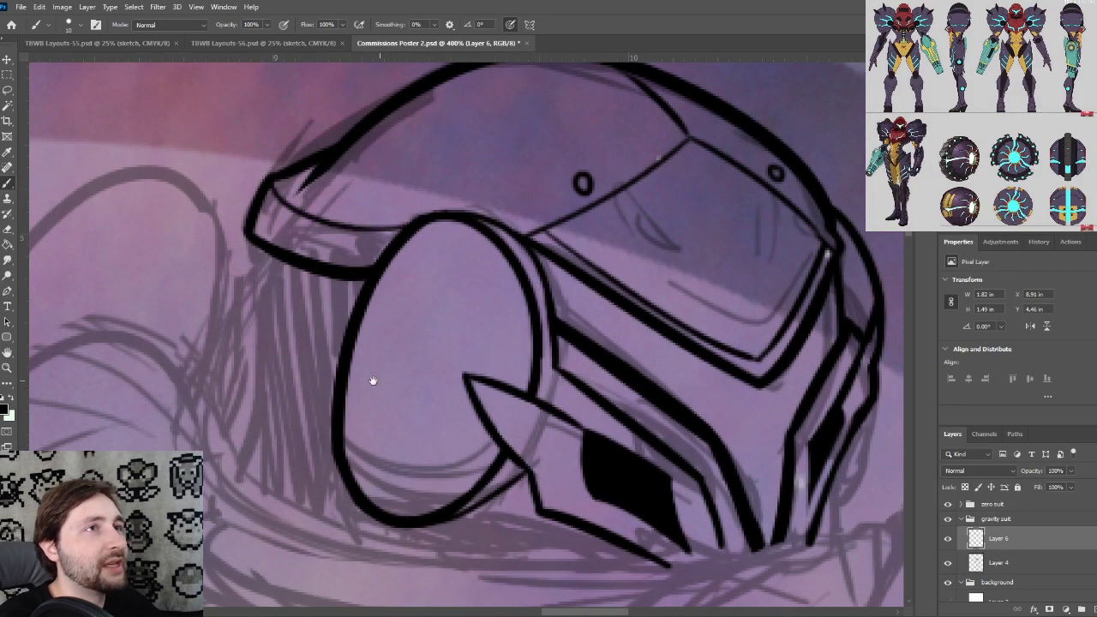
Ink the back of the neck as a curved line from beneath the helmet's back flare down toward the collar, redoing the stroke until it fits
scroll(373, 380, "down", 1)
scroll(378, 378, "up", 1)
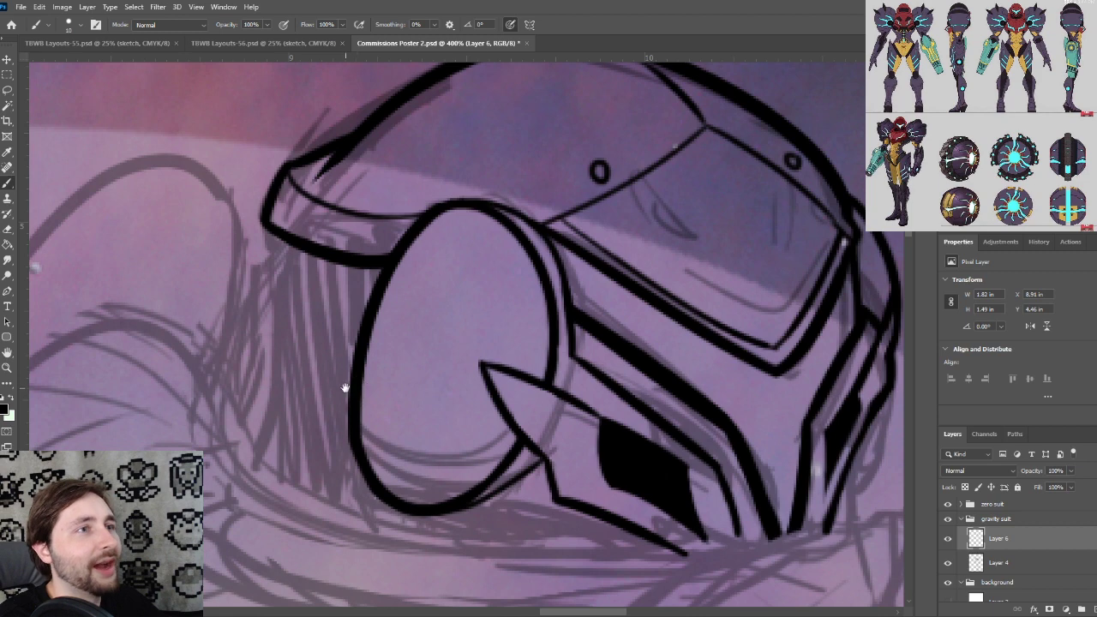
left_click_drag(345, 389, 340, 359)
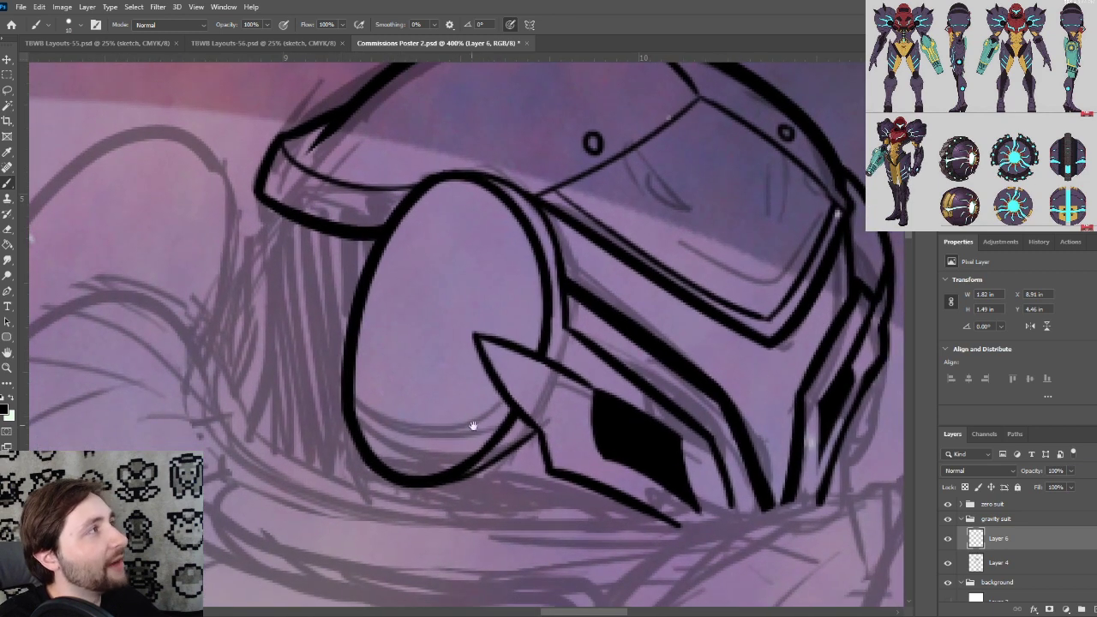
key("ctrl+minus")
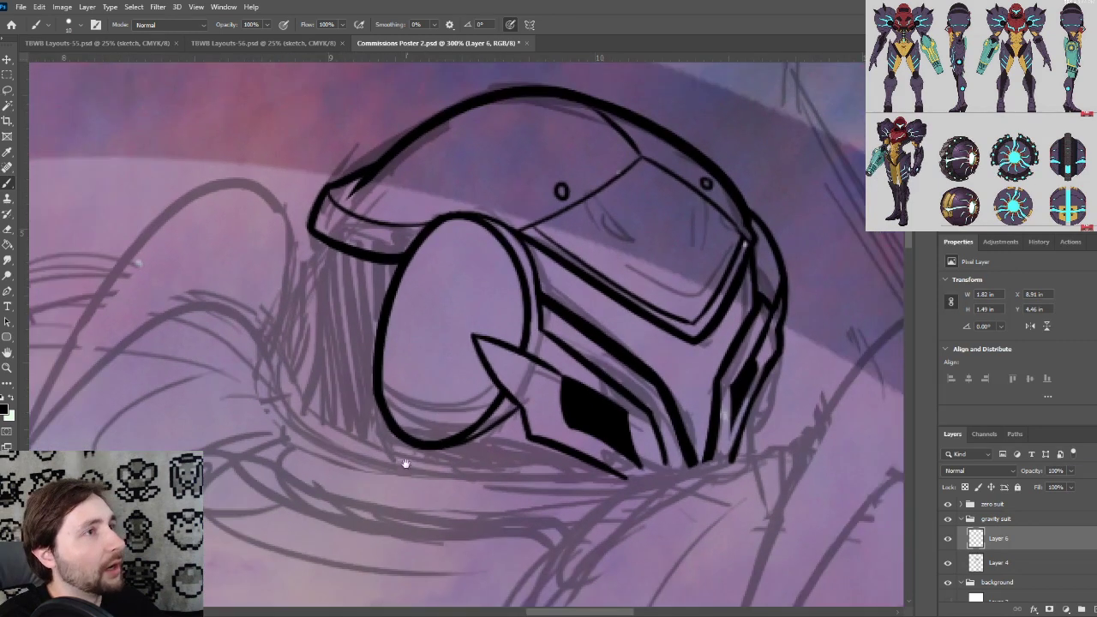
left_click_drag(404, 463, 407, 392)
key("ctrl+plus")
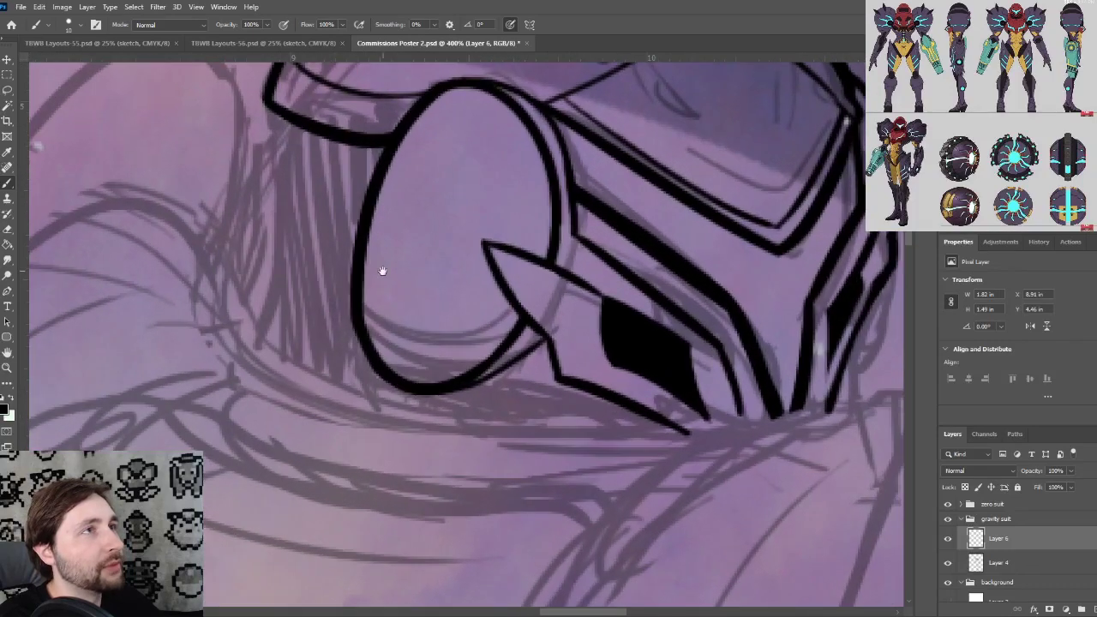
left_click_drag(382, 269, 410, 372)
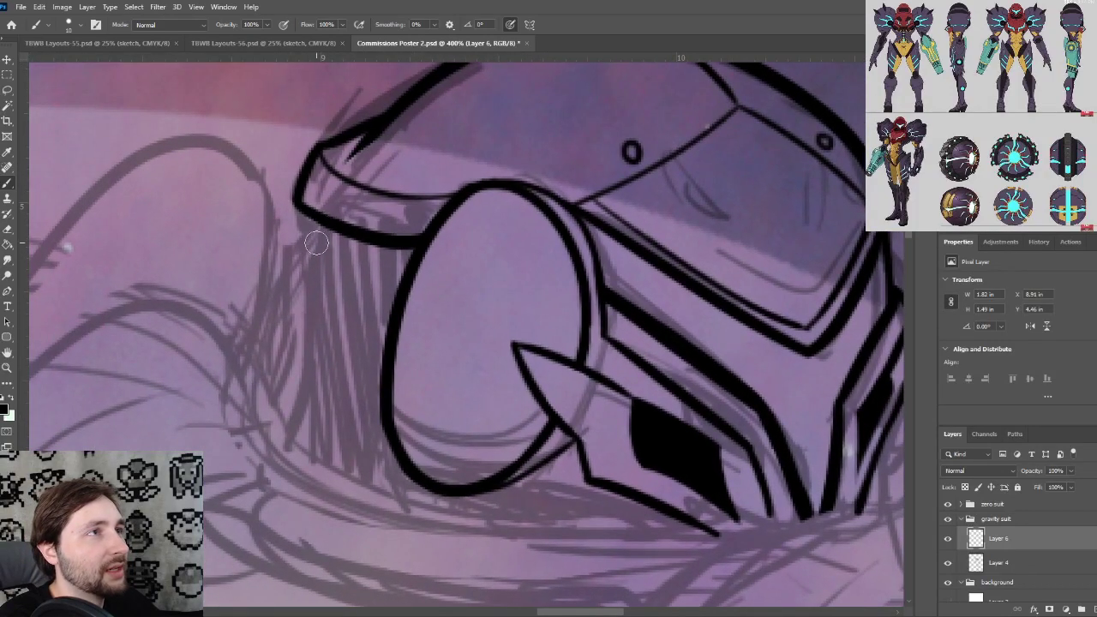
left_click_drag(317, 219, 340, 459)
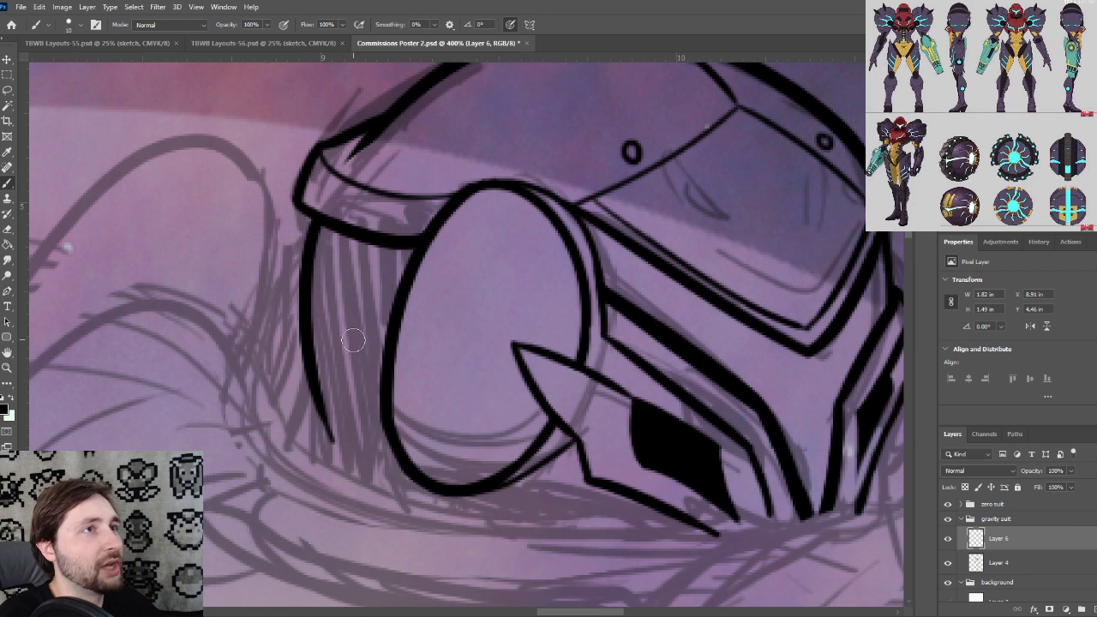
key("ctrl+z")
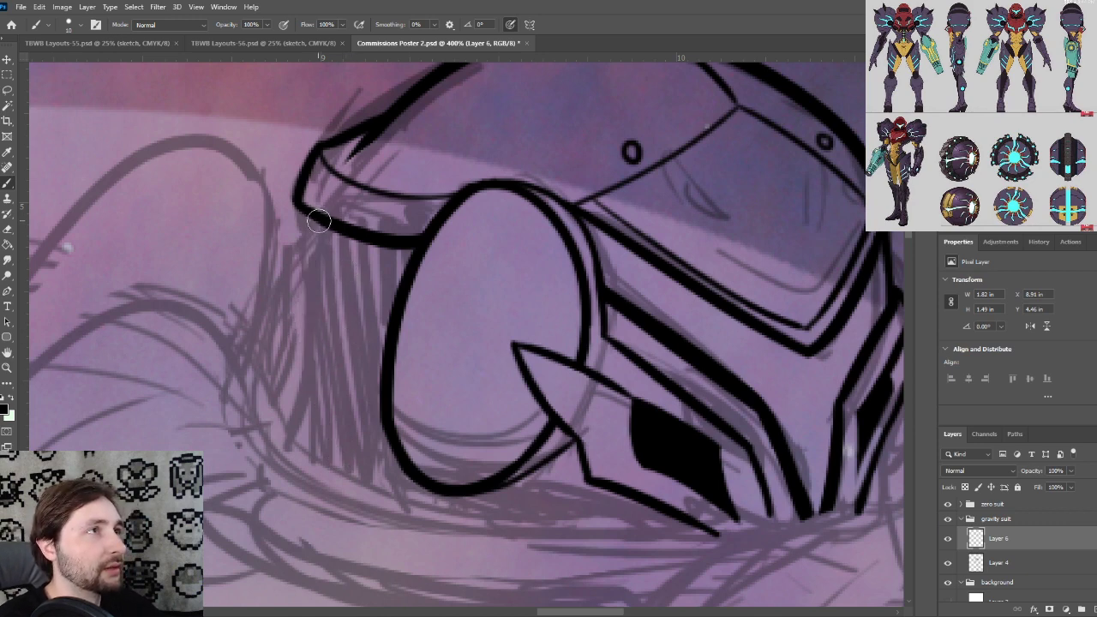
left_click_drag(318, 221, 340, 456)
key("ctrl+z")
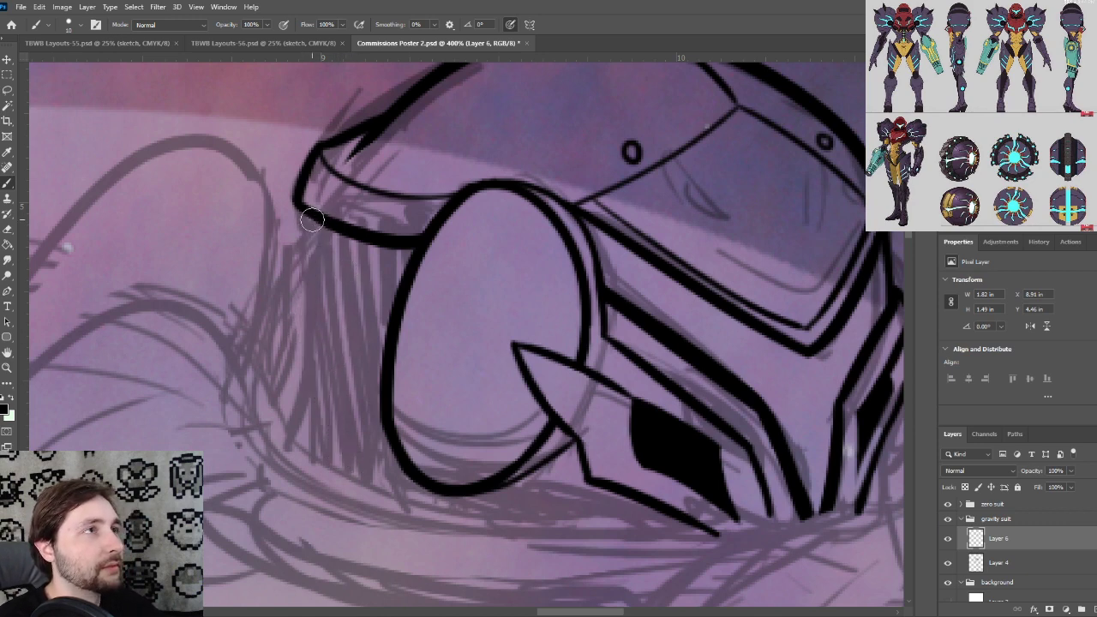
left_click_drag(311, 220, 338, 487)
key("ctrl+z")
mouse_move(322, 223)
left_mouse_down()
mouse_move(340, 396)
mouse_move(375, 476)
left_mouse_up()
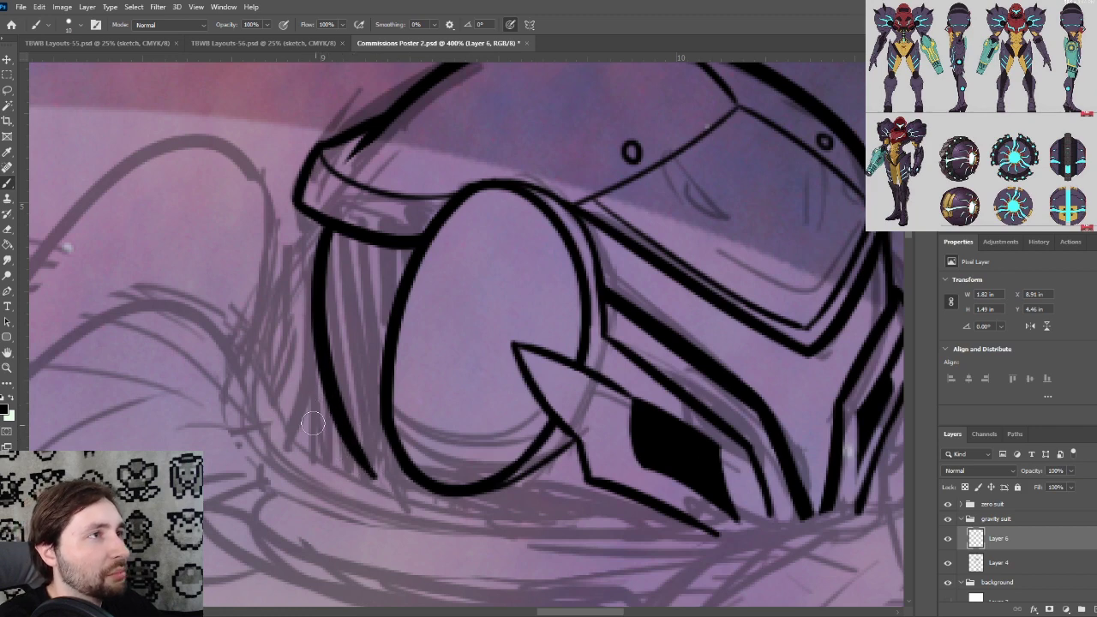
Ink the neck's rear lower corner and a curved base line along the collar to the tip of the mask's jaw
left_click_drag(306, 447, 315, 362)
key("ctrl+z")
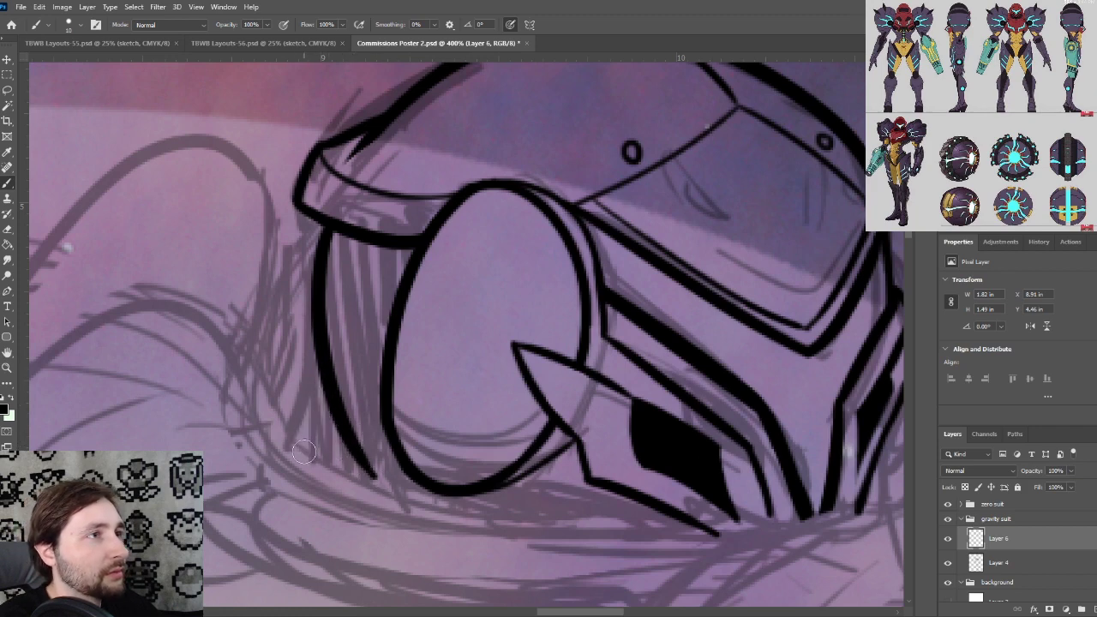
left_click_drag(303, 449, 317, 330)
mouse_move(304, 449)
left_mouse_down()
mouse_move(414, 503)
mouse_move(562, 510)
mouse_move(344, 357)
mouse_move(356, 408)
left_mouse_up()
key("ctrl+z")
mouse_move(149, 356)
left_mouse_down()
mouse_move(212, 396)
mouse_move(479, 441)
mouse_move(508, 435)
left_mouse_up()
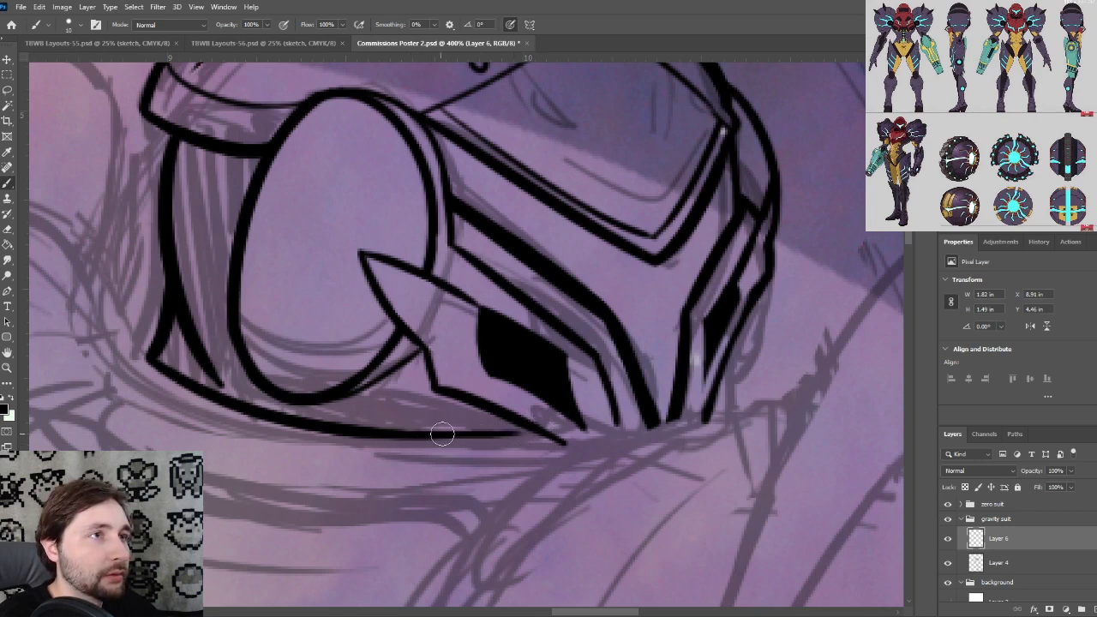
left_click_drag(442, 434, 550, 436)
mouse_move(434, 436)
left_mouse_down()
mouse_move(566, 442)
mouse_move(478, 429)
left_mouse_up()
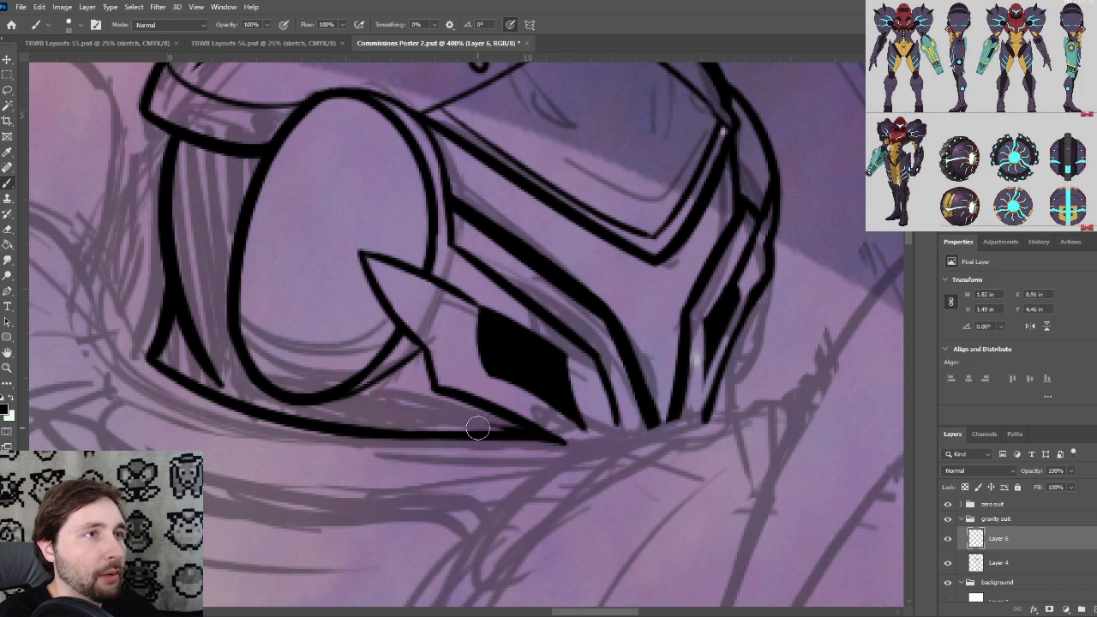
Fill the neck area solid black around the round ear piece, from under the back flare to the jaw tip
key("ctrl+plus")
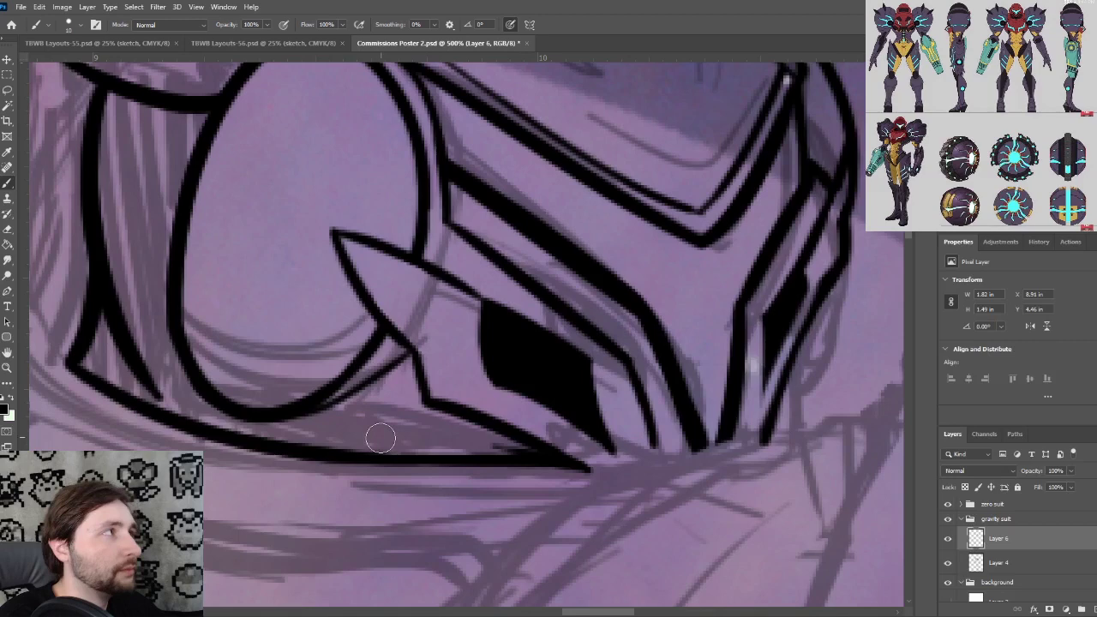
mouse_move(378, 439)
left_mouse_down()
mouse_move(543, 457)
mouse_move(469, 429)
mouse_move(399, 424)
mouse_move(415, 401)
mouse_move(417, 412)
mouse_move(411, 358)
mouse_move(414, 385)
mouse_move(390, 411)
left_mouse_up()
mouse_move(317, 414)
left_mouse_down()
mouse_move(477, 433)
mouse_move(301, 410)
mouse_move(241, 385)
mouse_move(250, 391)
mouse_move(251, 365)
mouse_move(296, 393)
mouse_move(267, 358)
mouse_move(303, 378)
mouse_move(287, 348)
mouse_move(312, 371)
mouse_move(319, 358)
mouse_move(370, 447)
mouse_move(361, 432)
mouse_move(412, 453)
mouse_move(379, 439)
mouse_move(522, 467)
mouse_move(512, 462)
mouse_move(526, 456)
mouse_move(427, 448)
mouse_move(549, 435)
mouse_move(486, 444)
mouse_move(553, 423)
mouse_move(519, 423)
mouse_move(538, 418)
mouse_move(478, 445)
mouse_move(562, 396)
mouse_move(506, 427)
left_mouse_up()
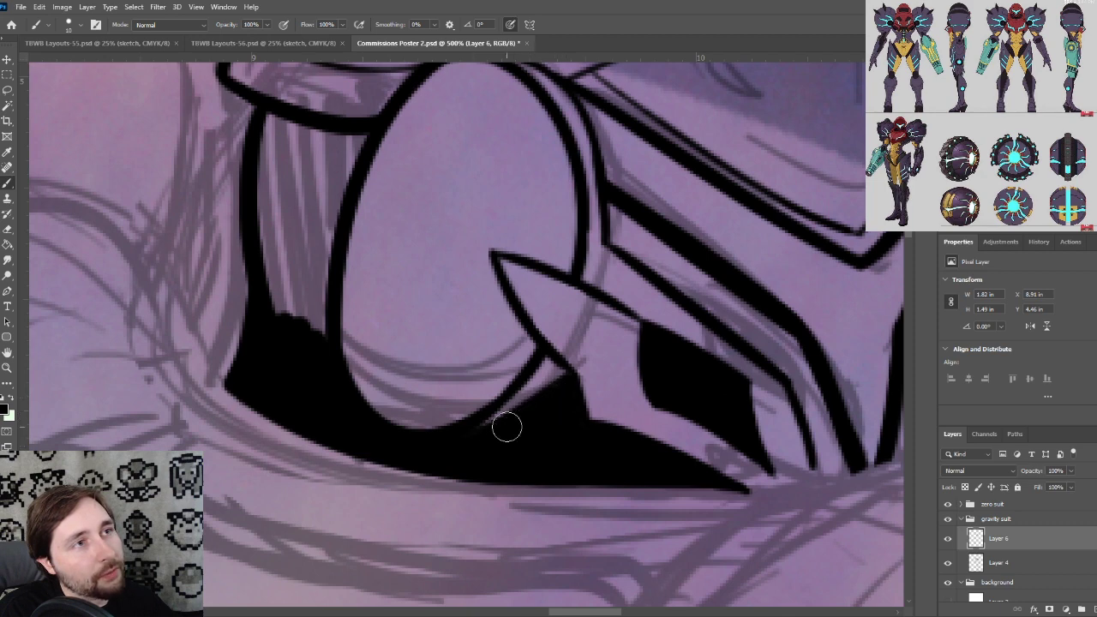
left_click_drag(377, 293, 390, 350)
mouse_move(298, 358)
left_mouse_down()
mouse_move(280, 301)
mouse_move(310, 320)
mouse_move(317, 341)
mouse_move(371, 194)
mouse_move(346, 230)
left_mouse_up()
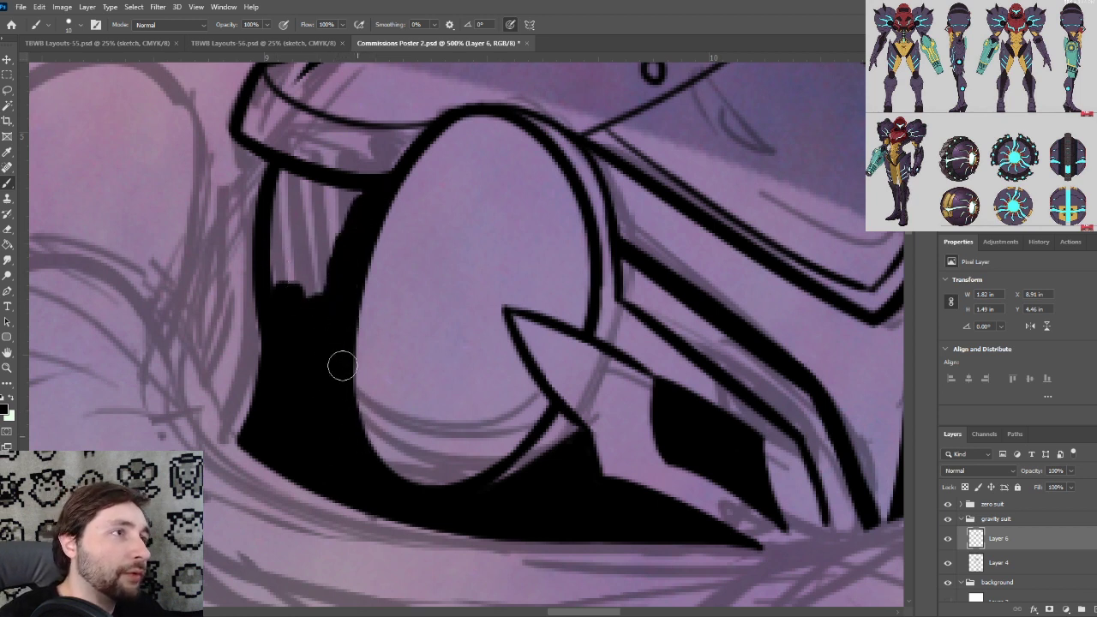
mouse_move(318, 265)
left_mouse_down()
mouse_move(315, 230)
mouse_move(300, 296)
mouse_move(277, 282)
mouse_move(282, 175)
mouse_move(306, 208)
mouse_move(323, 185)
mouse_move(338, 189)
mouse_move(341, 239)
mouse_move(304, 197)
mouse_move(301, 239)
left_mouse_up()
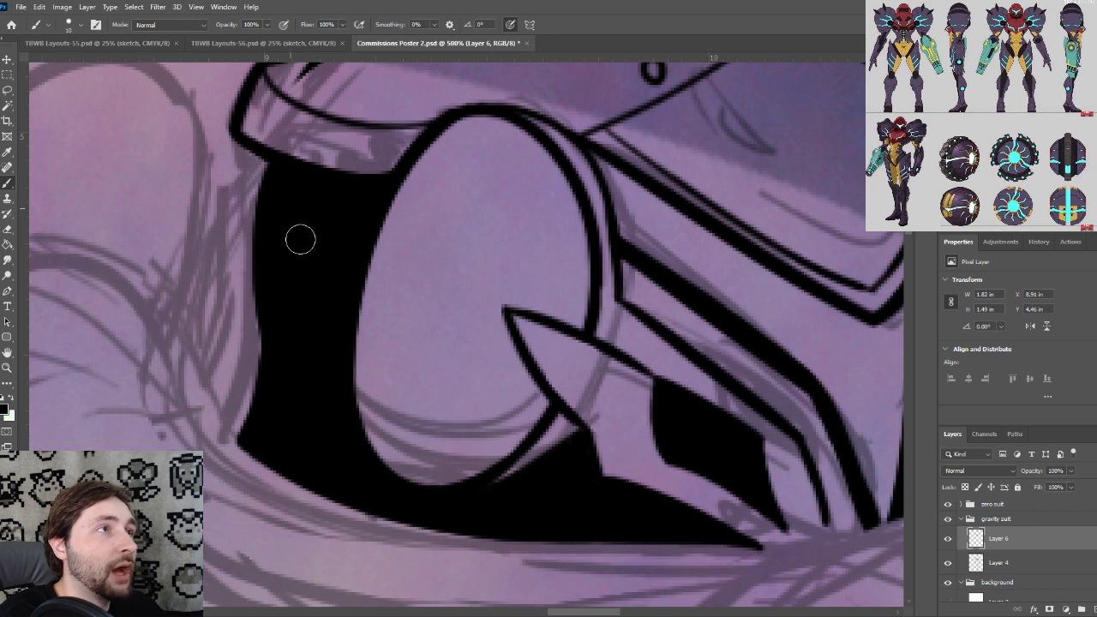
Cut a row of slanted, tapered notches into the black neck's rear edge and sharpen their tips with black
key("ctrl+minus")
key("ctrl+minus")
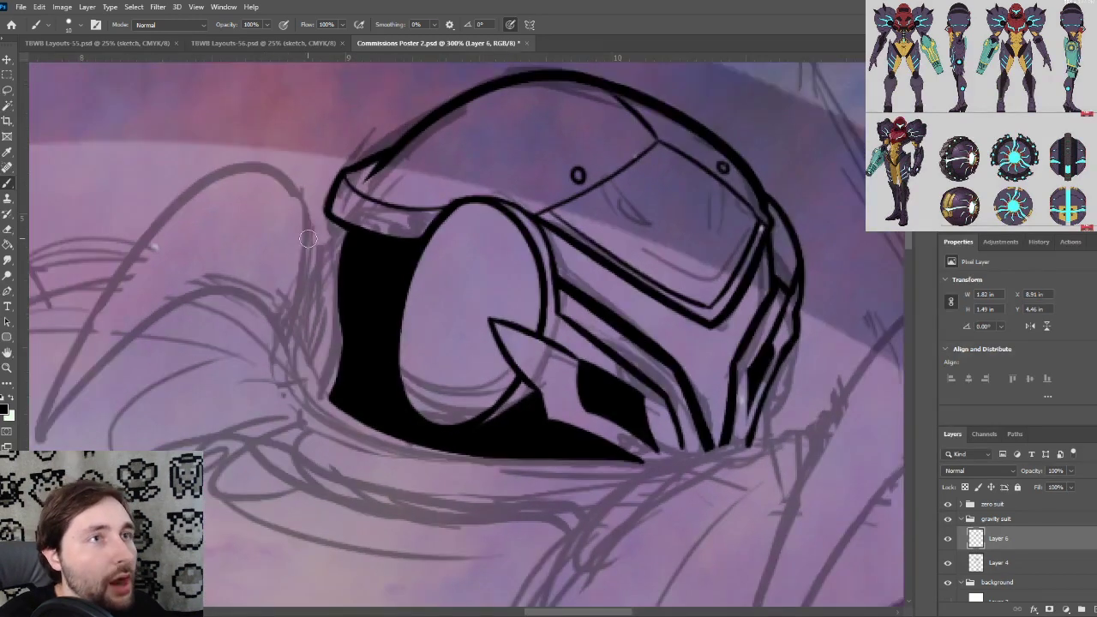
key("ctrl+plus")
key("ctrl+plus")
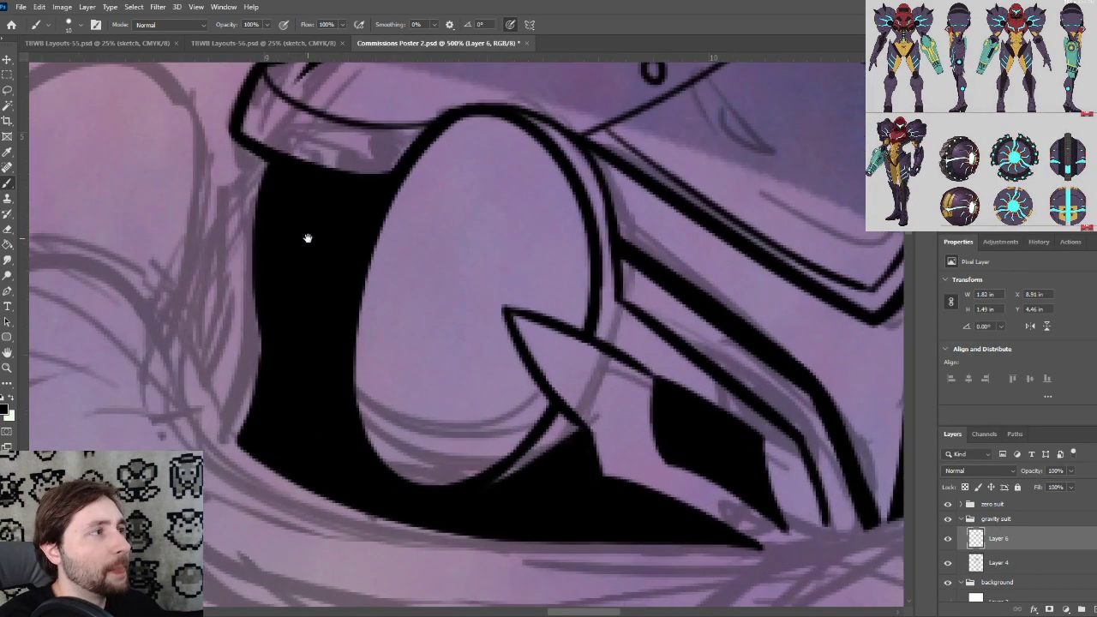
left_click_drag(461, 277, 467, 358)
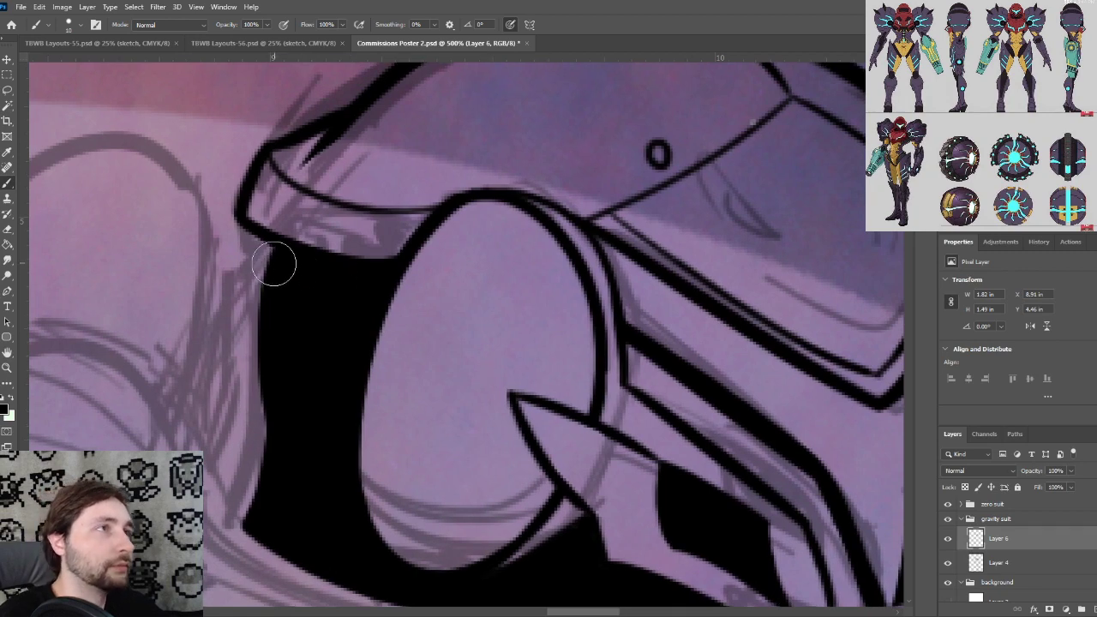
mouse_move(260, 266)
left_mouse_down()
mouse_move(292, 310)
mouse_move(271, 356)
mouse_move(309, 432)
mouse_move(313, 482)
left_mouse_up()
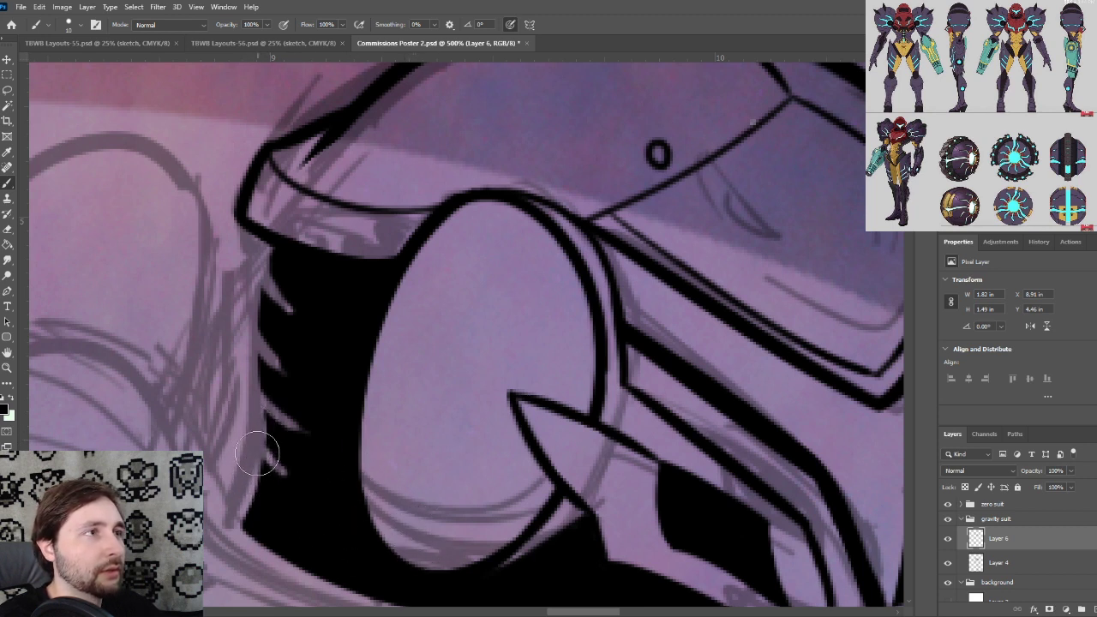
left_click_drag(256, 498, 298, 529)
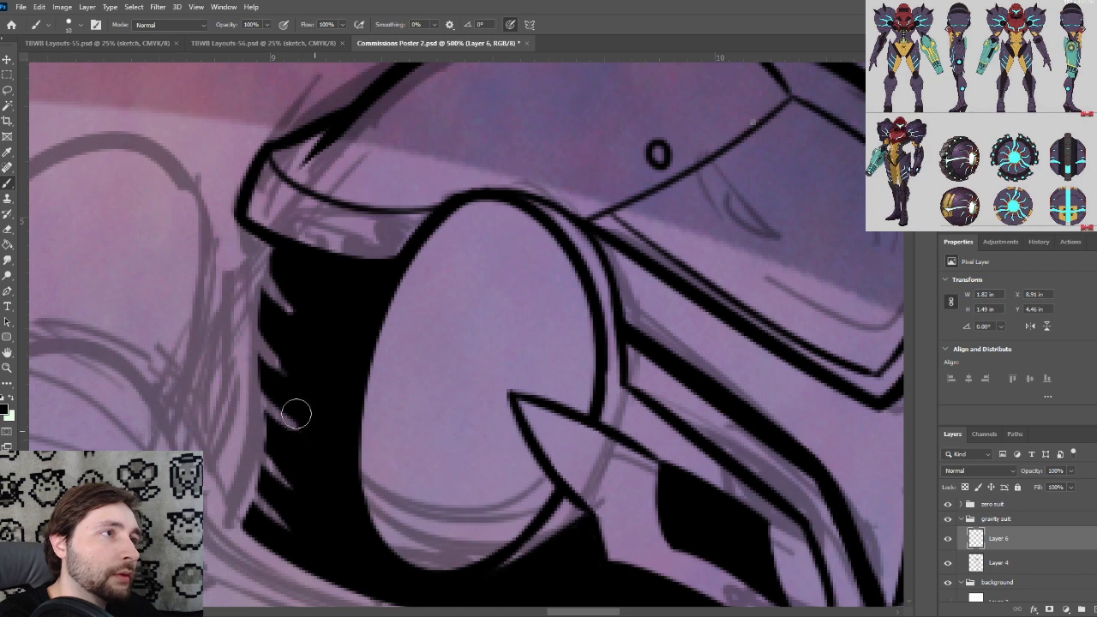
left_click_drag(274, 335, 307, 375)
left_click_drag(293, 295, 304, 319)
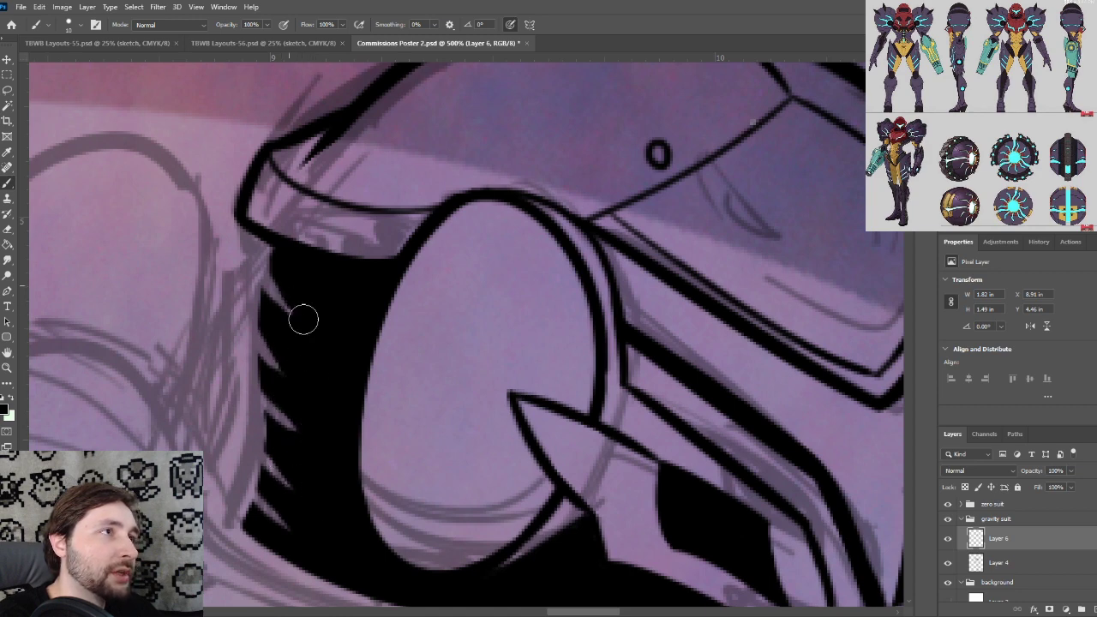
Examine the inked helmet against the rest of the figure and the rough shoulder sketch beneath it
scroll(339, 349, "down", 2)
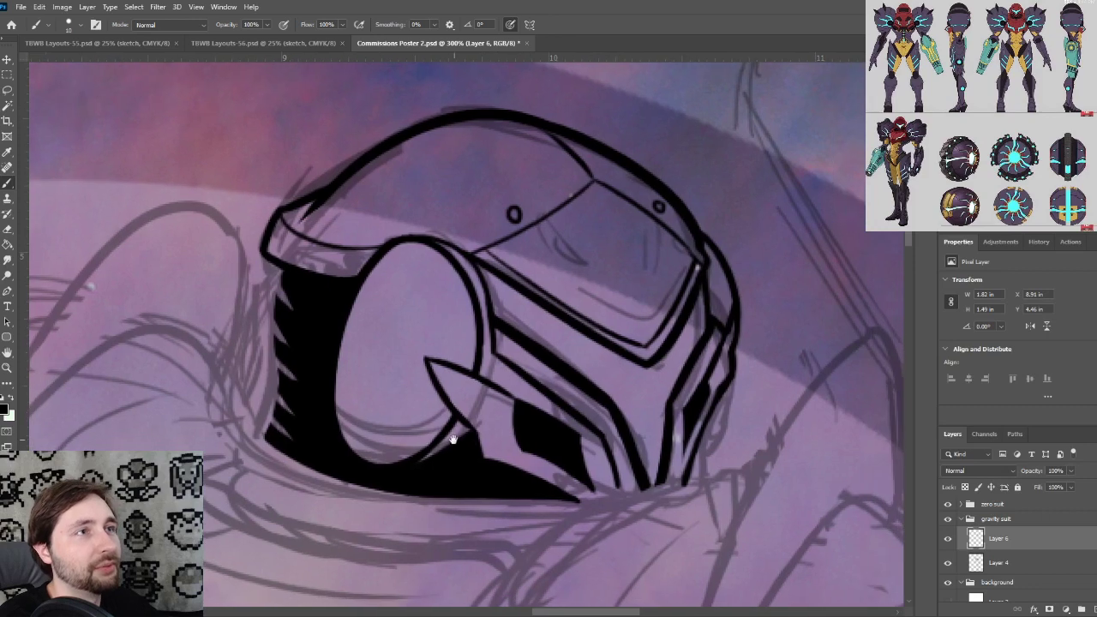
scroll(454, 440, "down", 1)
left_click_drag(492, 465, 441, 476)
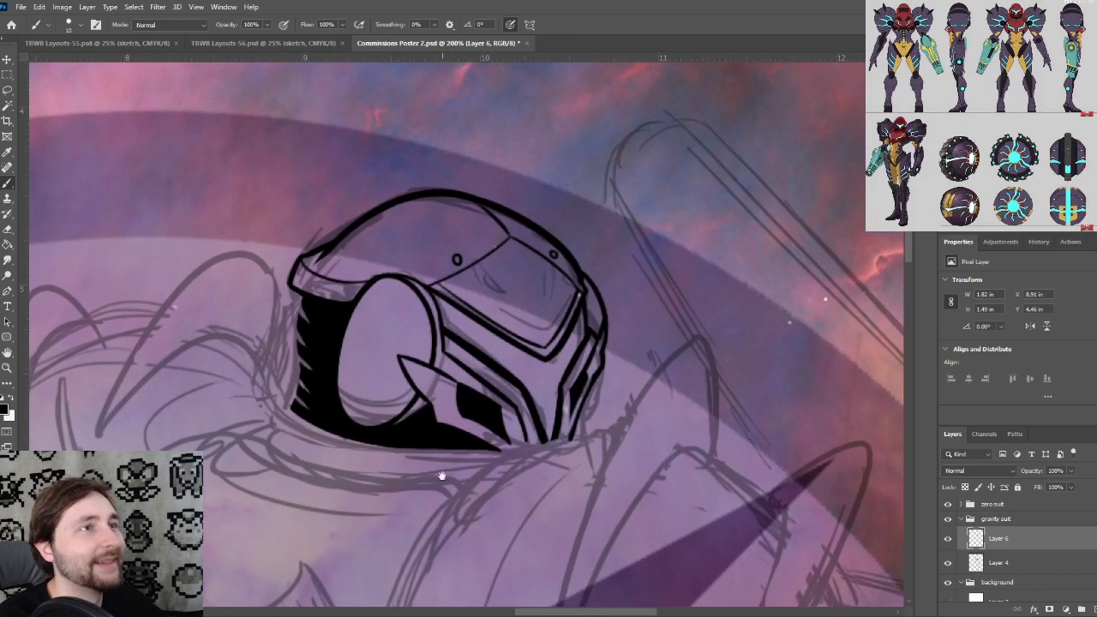
mouse_move(490, 471)
left_mouse_down()
mouse_move(501, 432)
mouse_move(533, 433)
left_mouse_up()
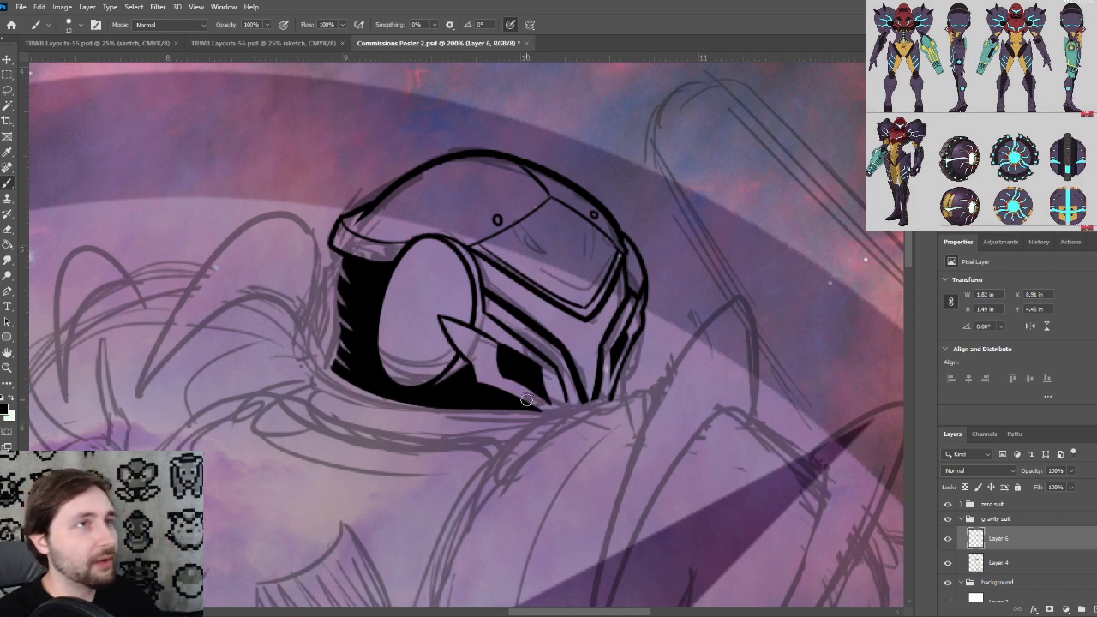
mouse_move(459, 376)
left_mouse_down()
mouse_move(462, 395)
mouse_move(450, 378)
left_mouse_up()
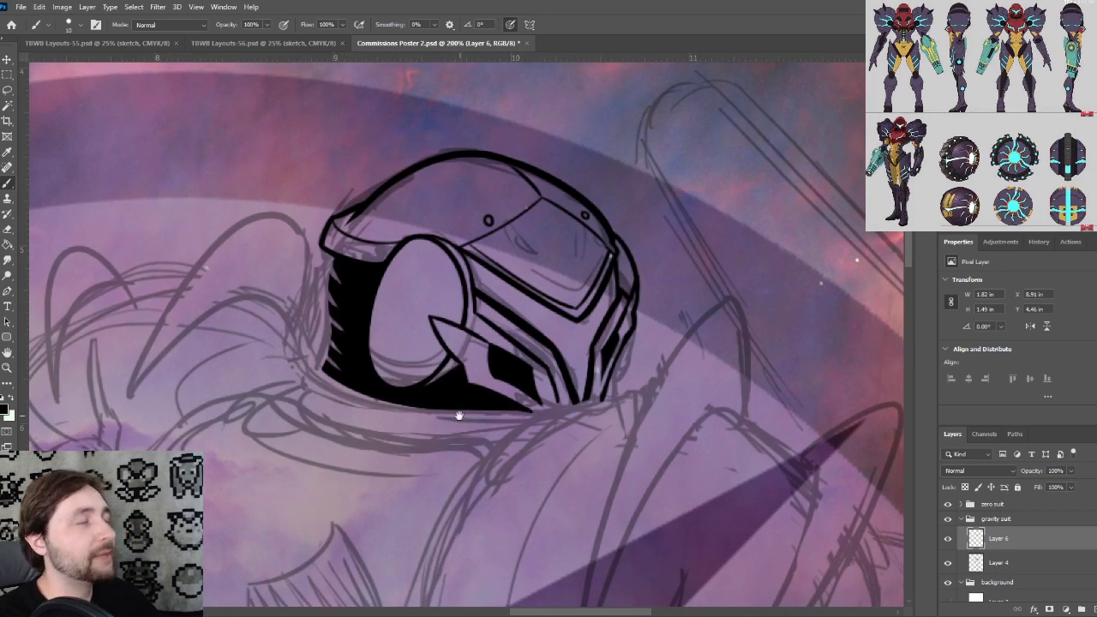
left_click_drag(461, 425, 402, 295)
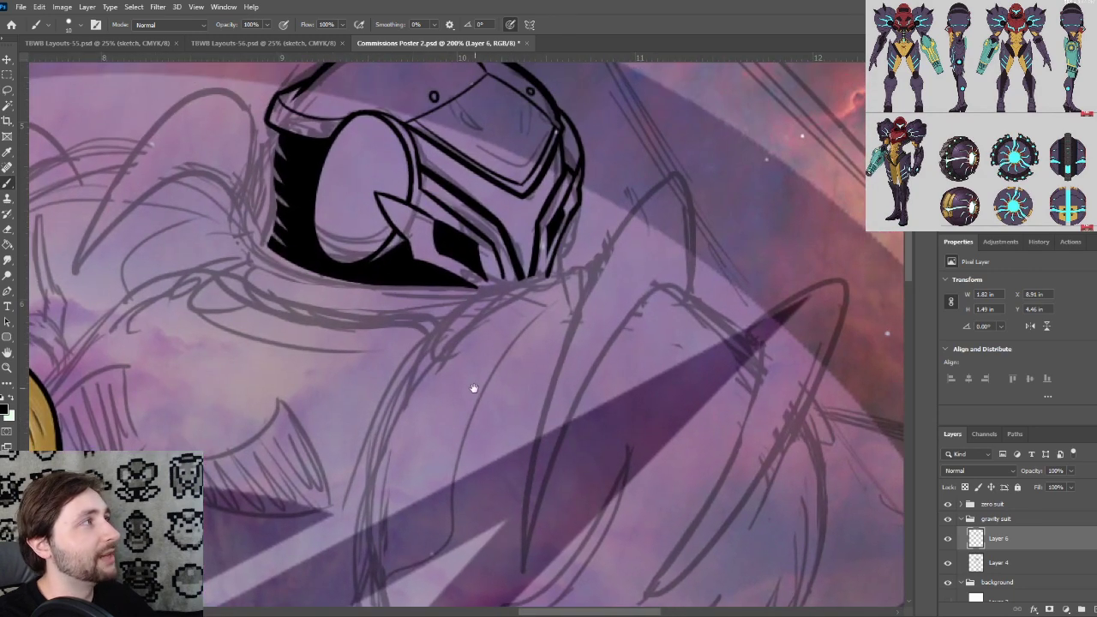
left_click_drag(431, 372, 404, 327)
key("ctrl+minus")
key("ctrl+plus")
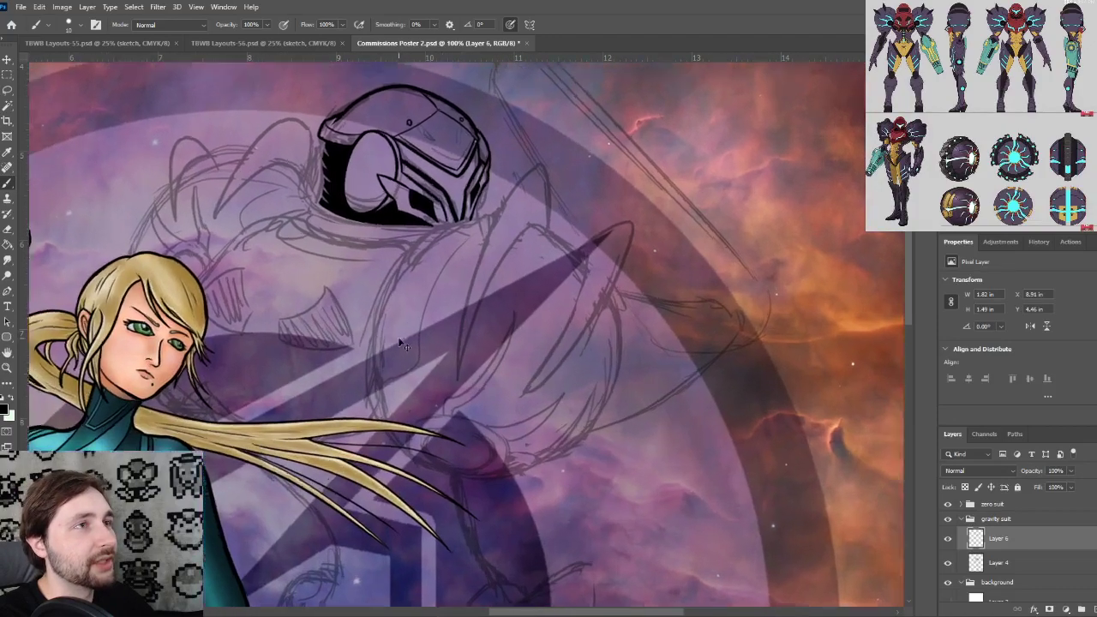
scroll(399, 344, "up", 3)
scroll(421, 335, "down", 3)
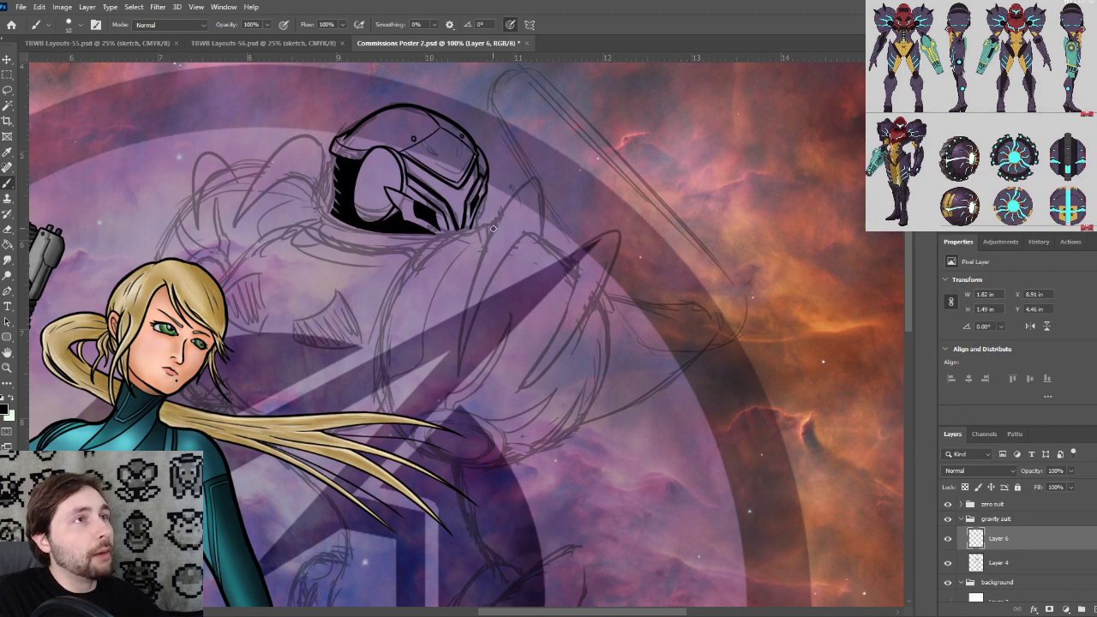
Ink the round shoulder armor's inner arc from below the helmet, redoing it until it fits, and its upper outer arc
left_click_drag(493, 228, 367, 405)
key("ctrl+z")
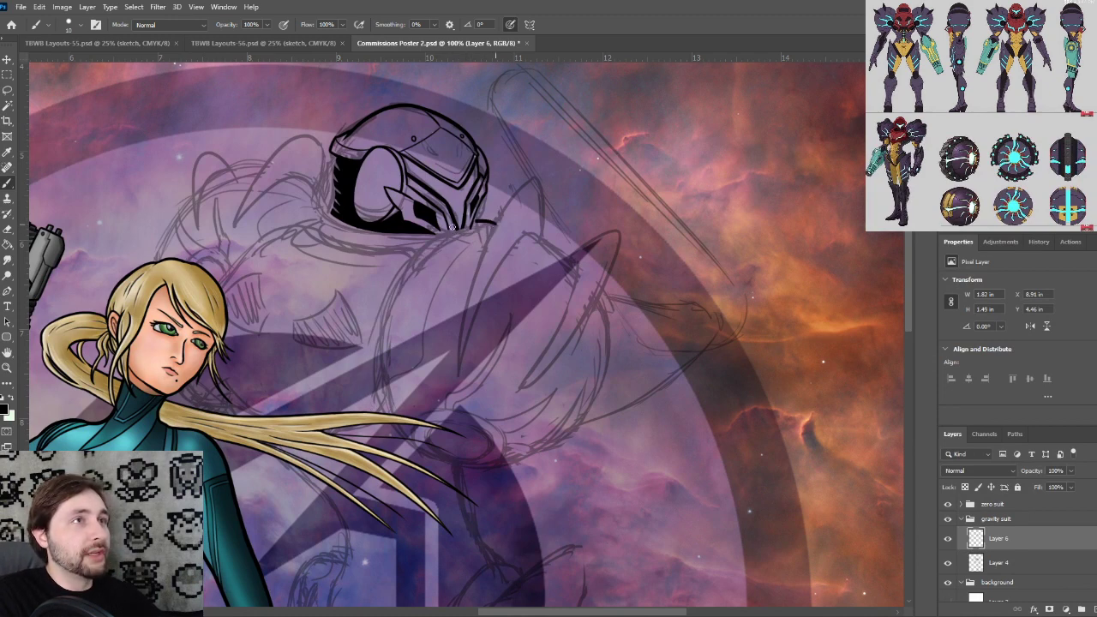
left_click_drag(496, 224, 387, 406)
key("ctrl+z")
left_click_drag(497, 226, 378, 409)
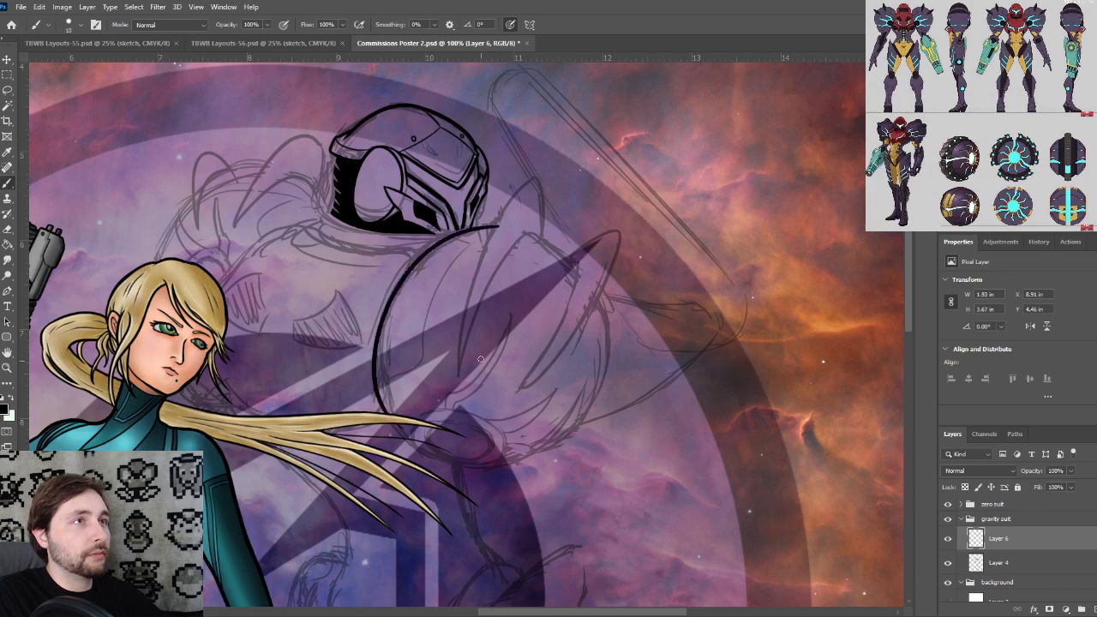
left_click_drag(532, 231, 614, 377)
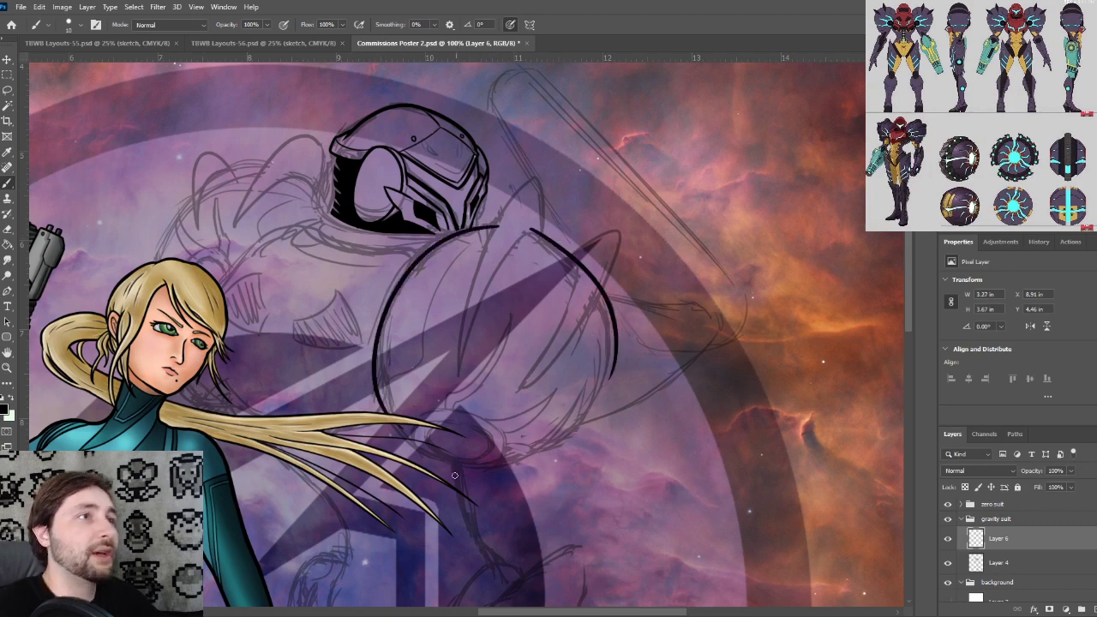
Ink the shoulder ball's bottom arc to join the inner and outer sides, redoing the stroke until it fits
left_click_drag(395, 418, 600, 365)
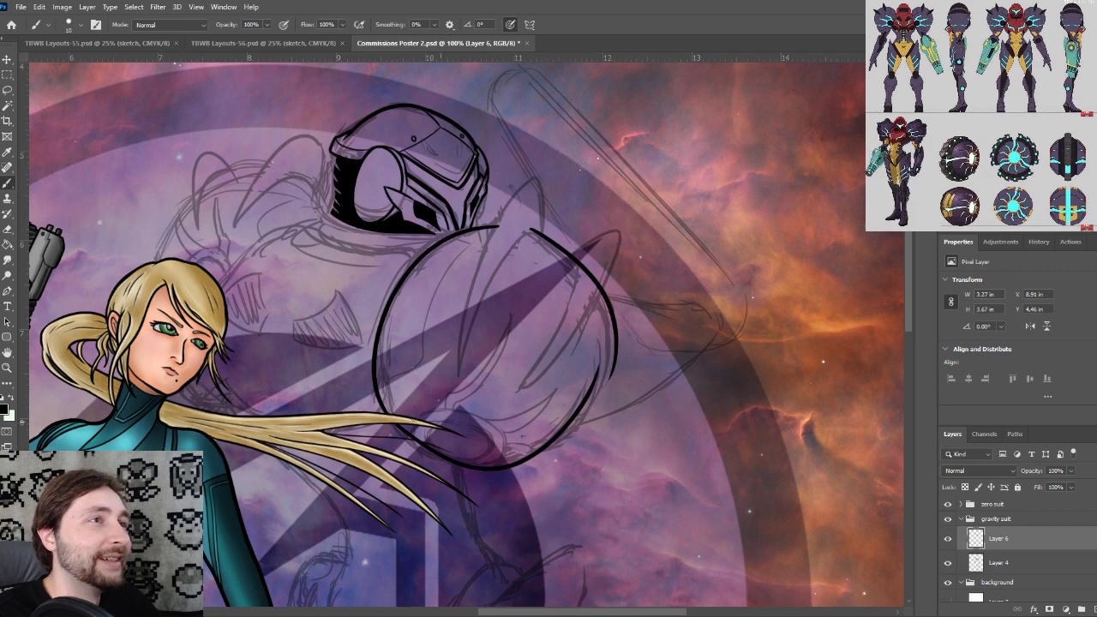
key("ctrl+z")
left_click_drag(397, 422, 585, 340)
key("ctrl+z")
left_click_drag(407, 438, 614, 345)
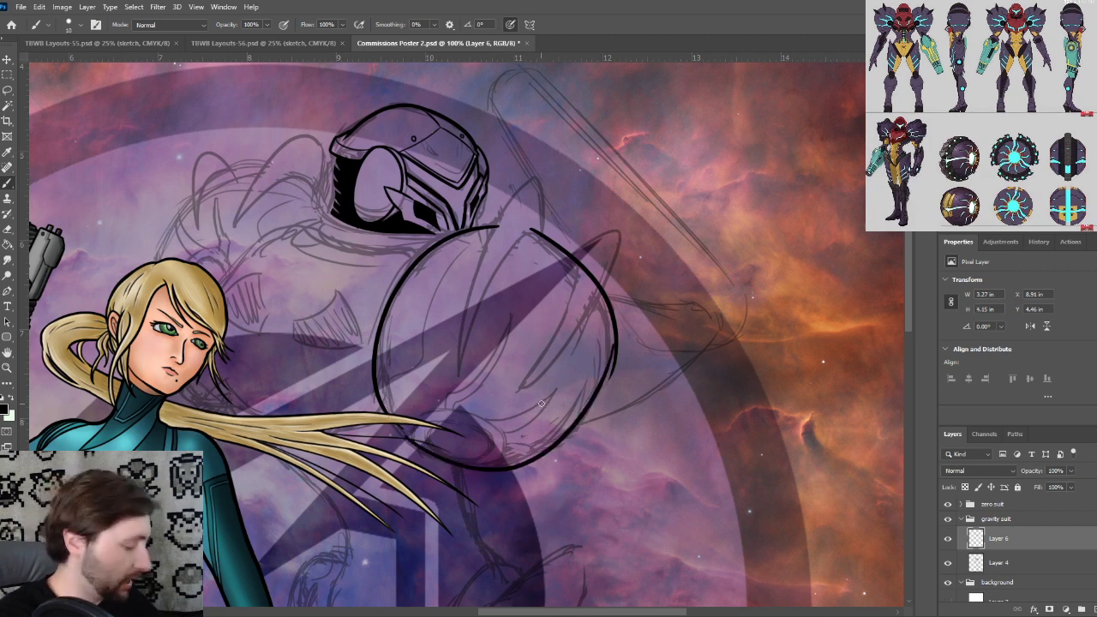
Tidy the shoulder ball's lower outline behind the blonde hair, hiding the zero suit group for a clear view and showing it again
key("ctrl+plus")
left_click_drag(383, 427, 388, 291)
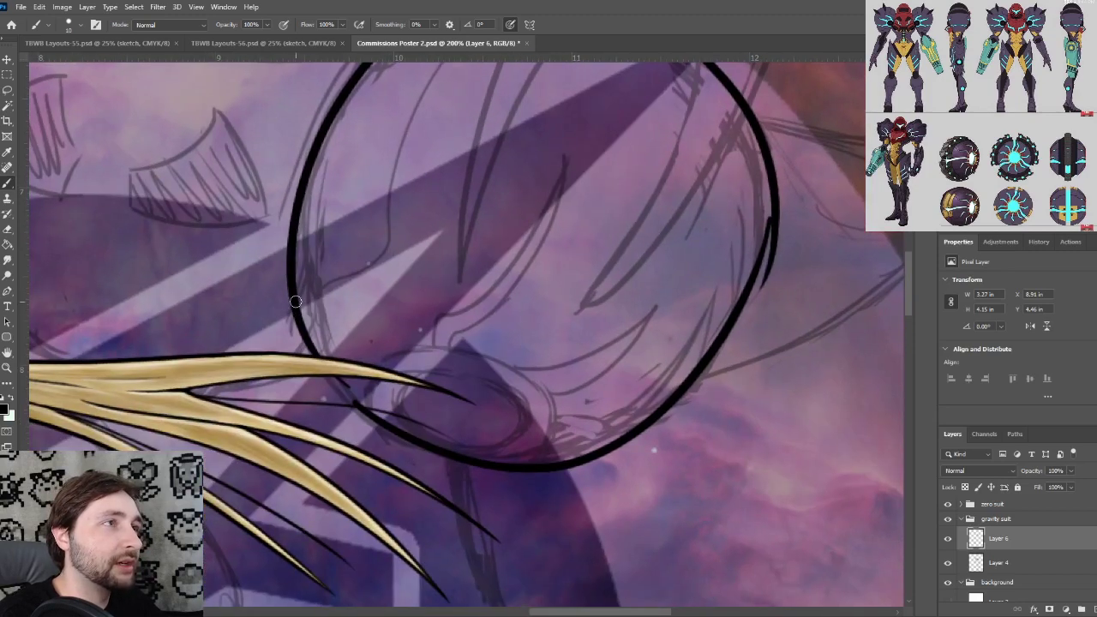
key("ctrl+plus")
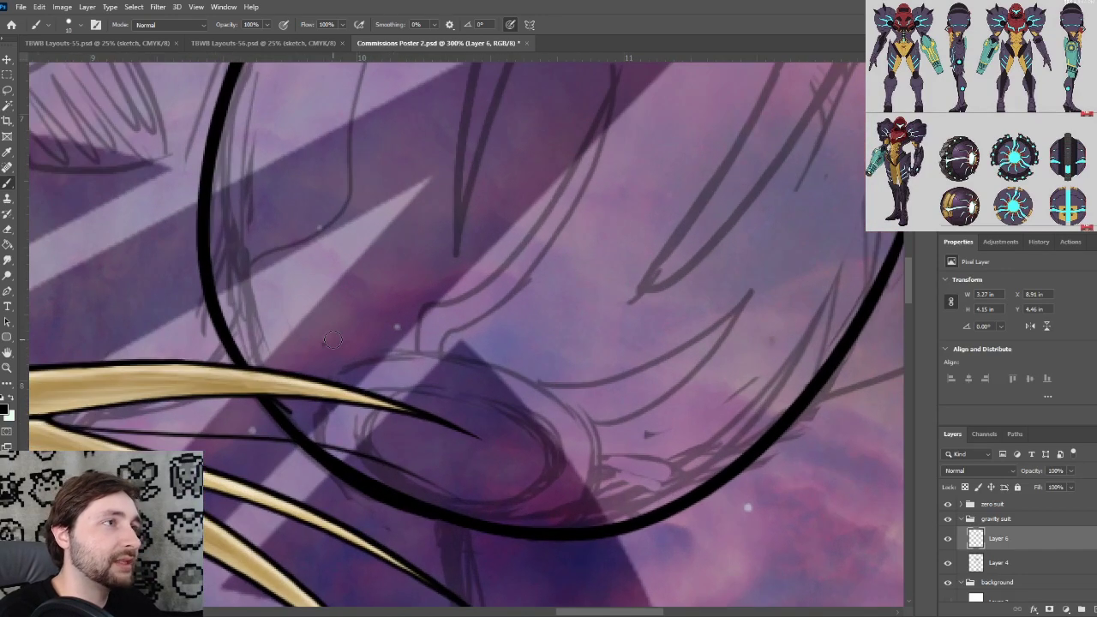
left_click_drag(308, 385, 396, 349)
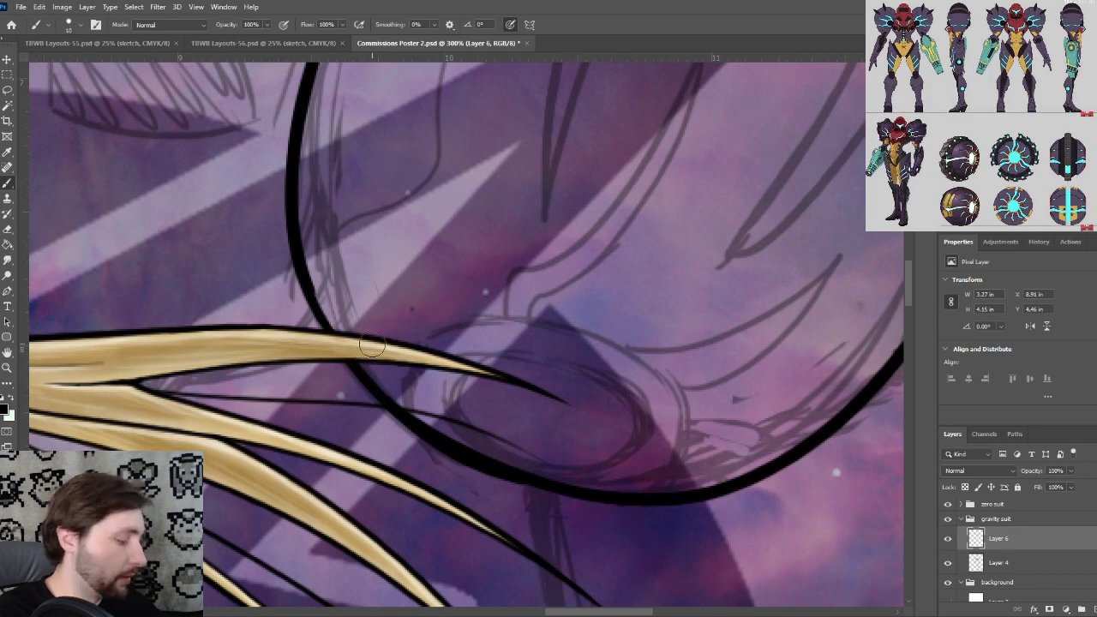
left_click(947, 504)
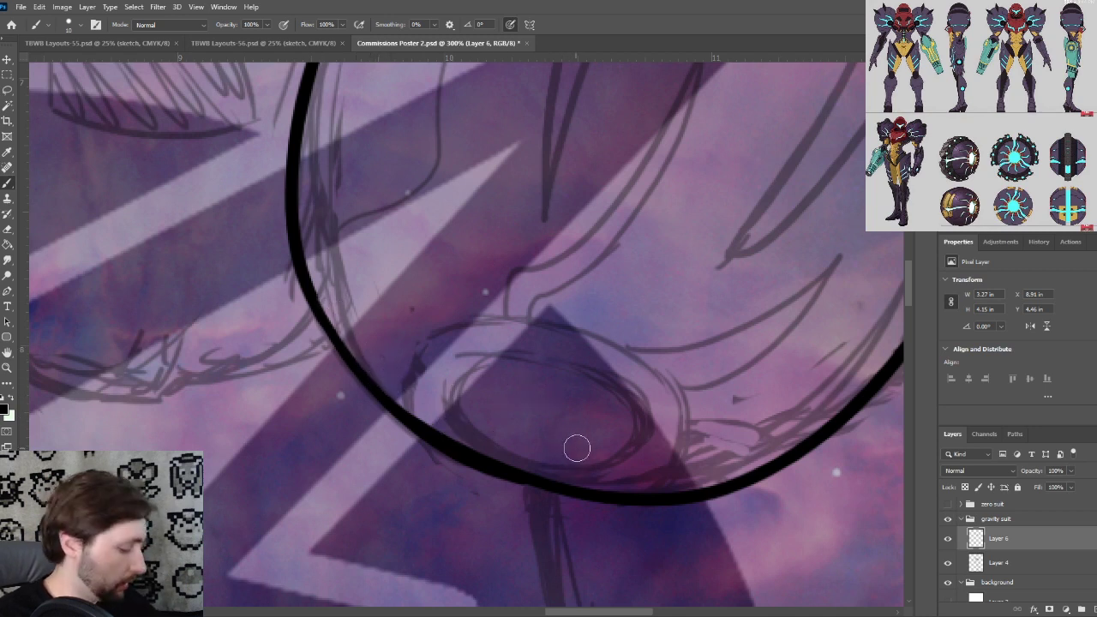
left_click_drag(634, 401, 514, 429)
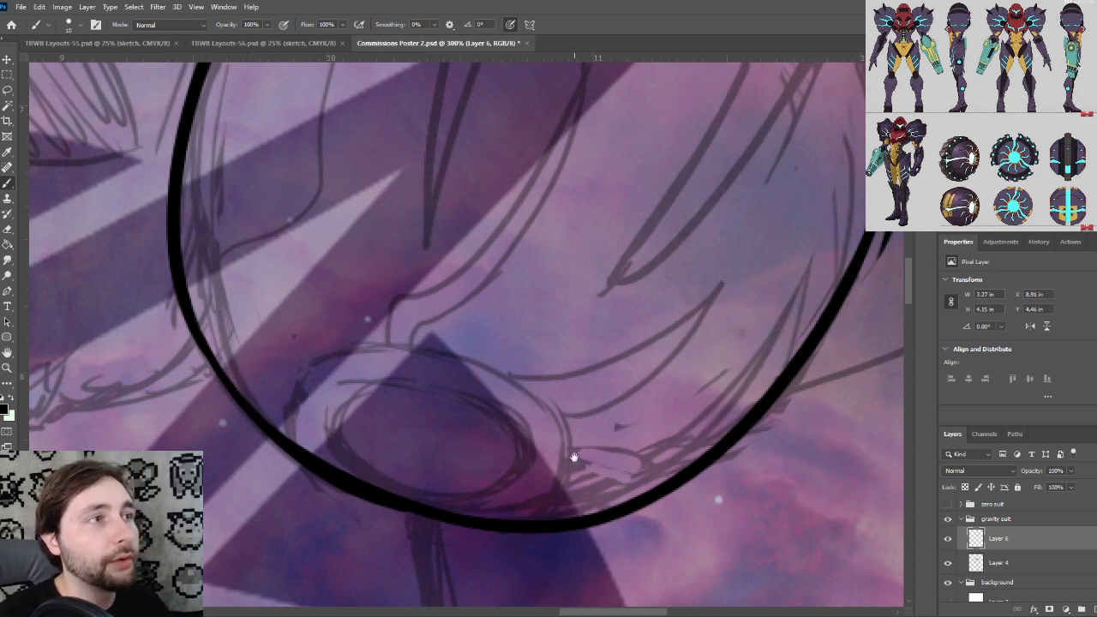
left_click_drag(534, 348, 373, 419)
key("ctrl+minus")
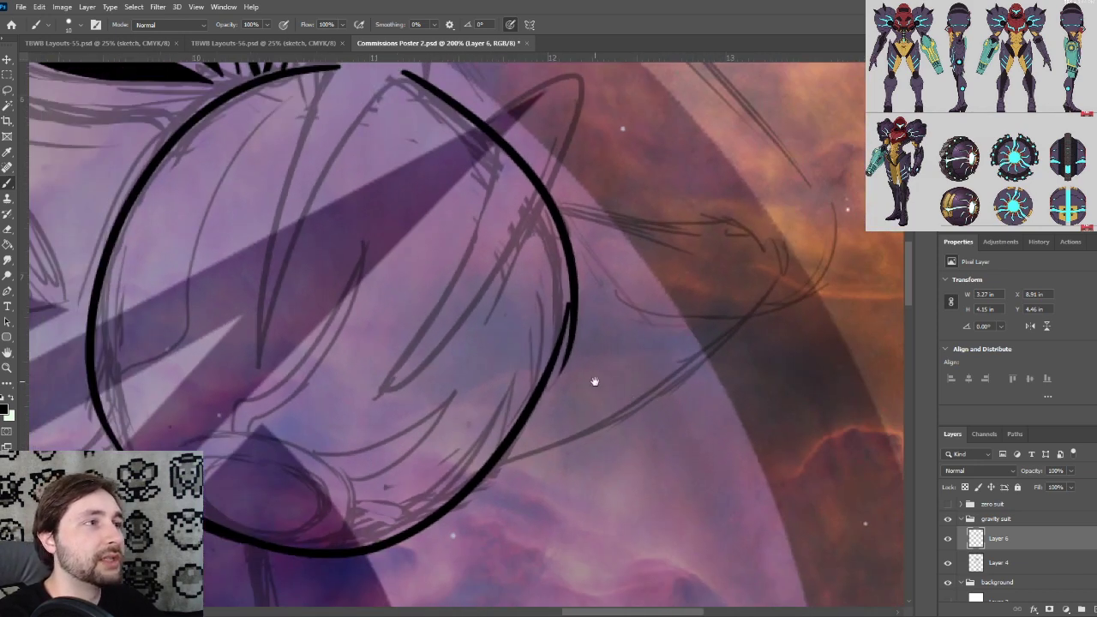
left_click_drag(694, 331, 775, 362)
left_click(948, 505)
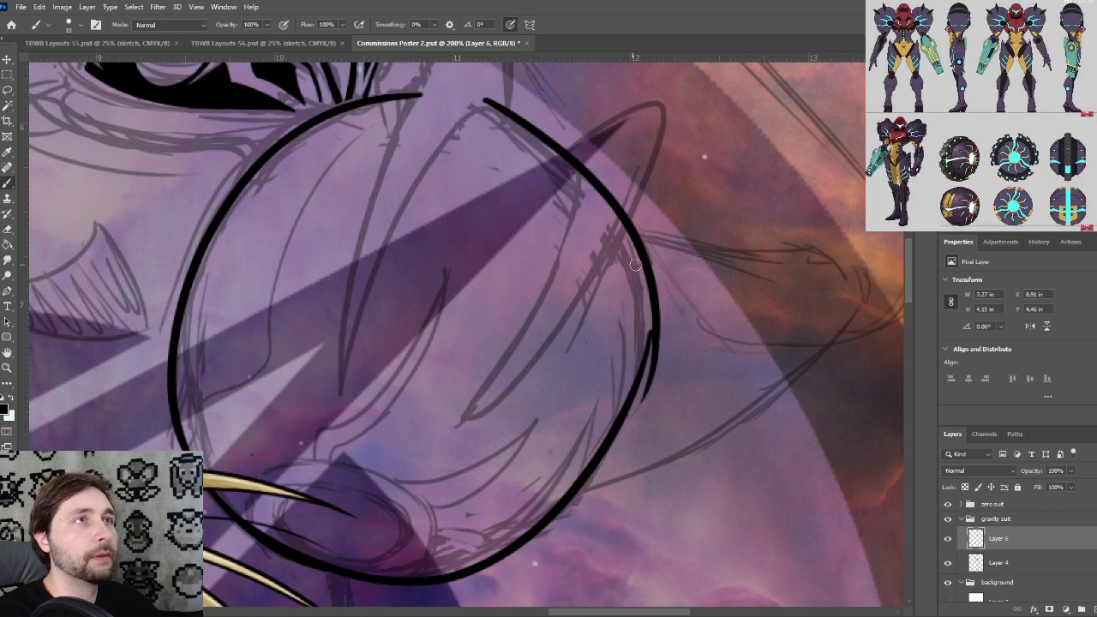
Re-ink the shoulder ball's outer side with a tighter arc from the upper outline to the lower outline, redoing the stroke until it fits
left_click_drag(683, 309, 695, 269)
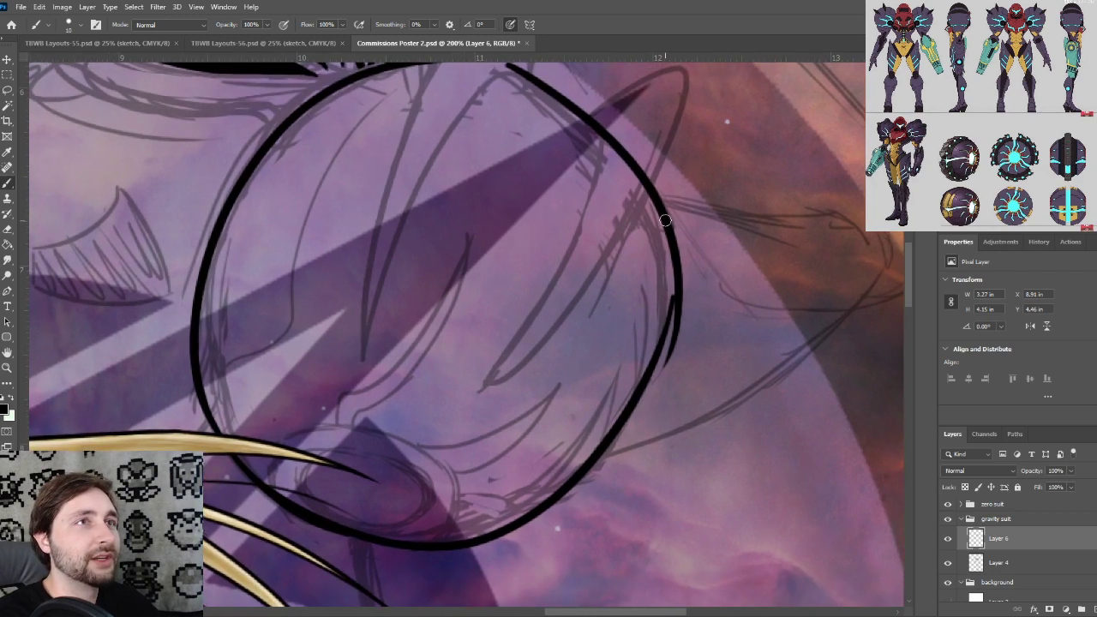
left_click_drag(666, 214, 659, 303)
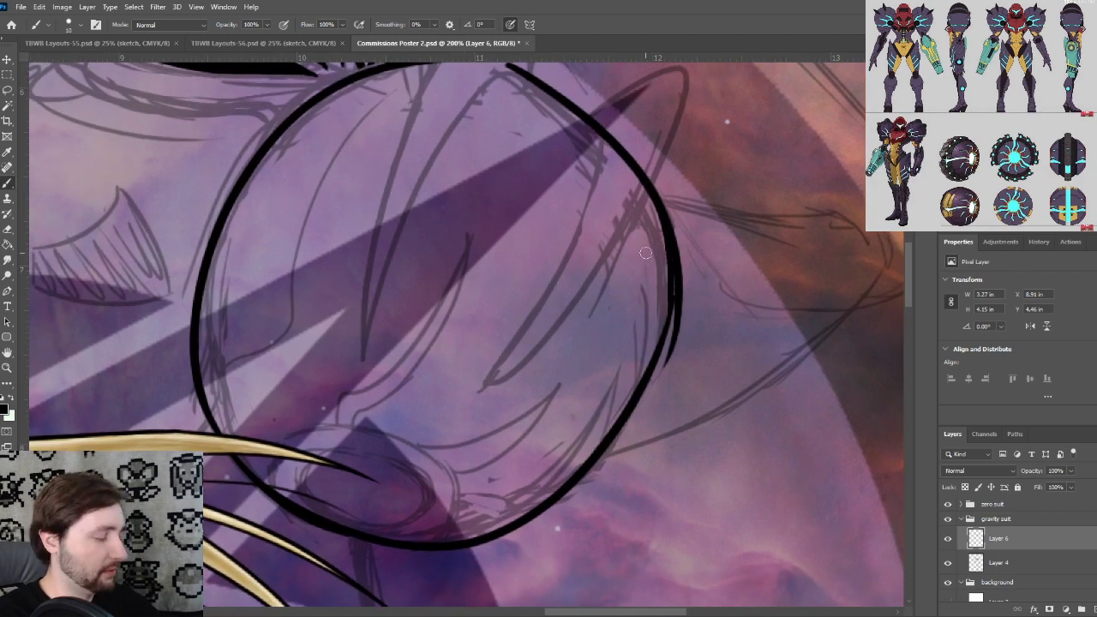
key("ctrl+z")
left_click_drag(632, 163, 677, 353)
key("ctrl+z")
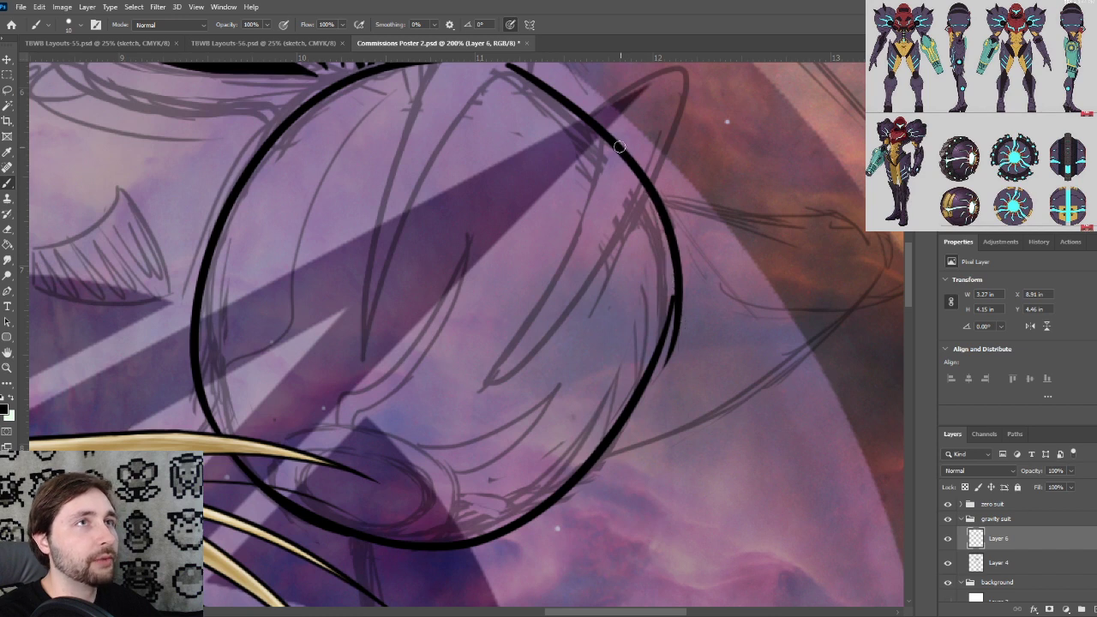
mouse_move(620, 148)
left_mouse_down()
mouse_move(656, 257)
mouse_move(659, 336)
left_mouse_up()
key("ctrl+z")
left_click_drag(627, 161, 657, 327)
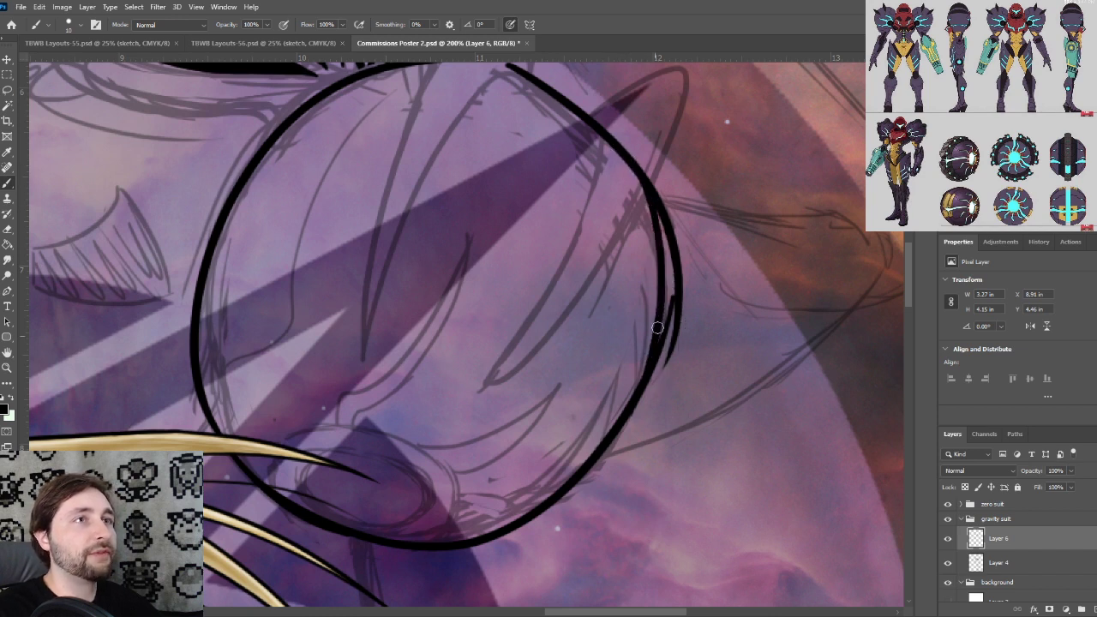
key("ctrl+z")
left_click_drag(620, 153, 642, 435)
key("ctrl+z")
mouse_move(627, 161)
left_mouse_down()
mouse_move(651, 217)
mouse_move(630, 433)
left_mouse_up()
key("ctrl+z")
left_click_drag(643, 174, 631, 434)
key("ctrl+z")
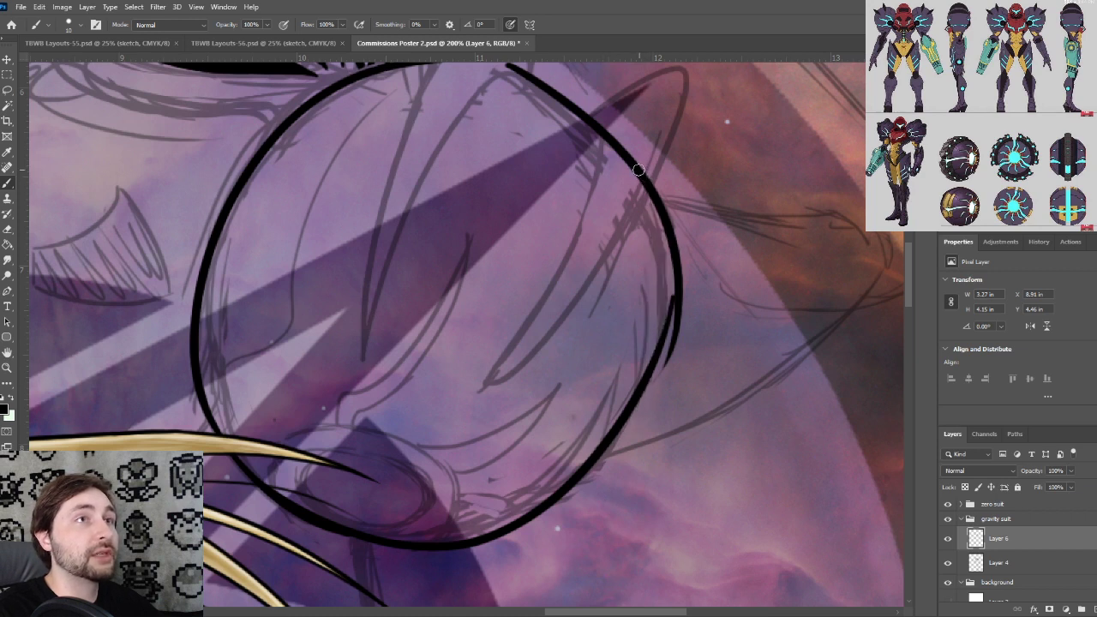
left_click_drag(639, 170, 630, 444)
key("ctrl+z")
left_click_drag(639, 185, 601, 434)
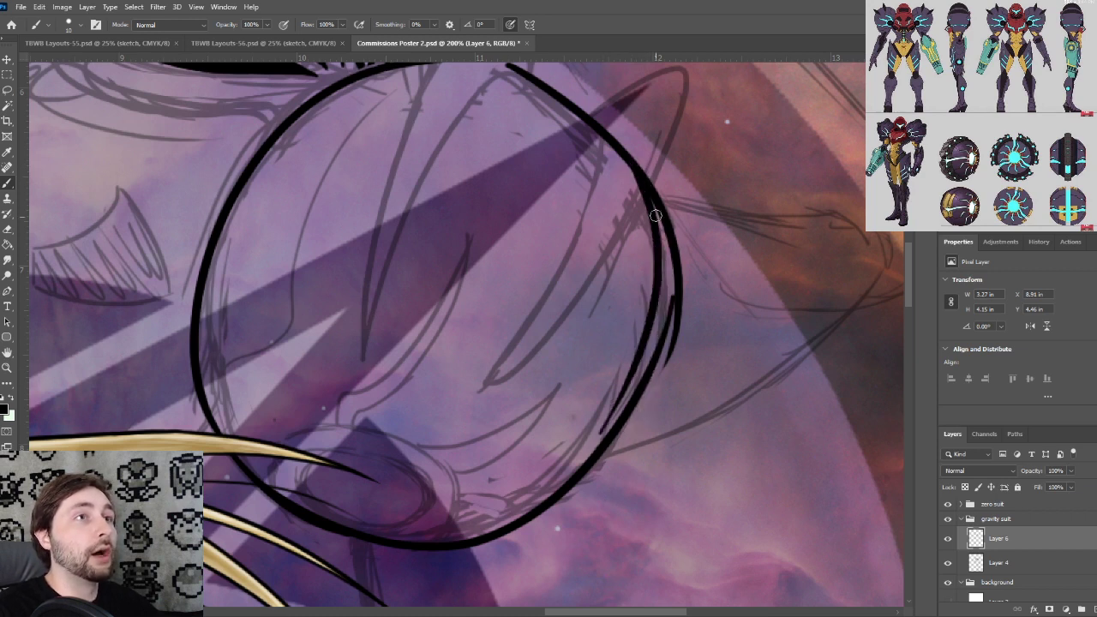
key("ctrl+z")
left_click_drag(633, 170, 651, 413)
key("ctrl+z")
left_click_drag(638, 169, 630, 433)
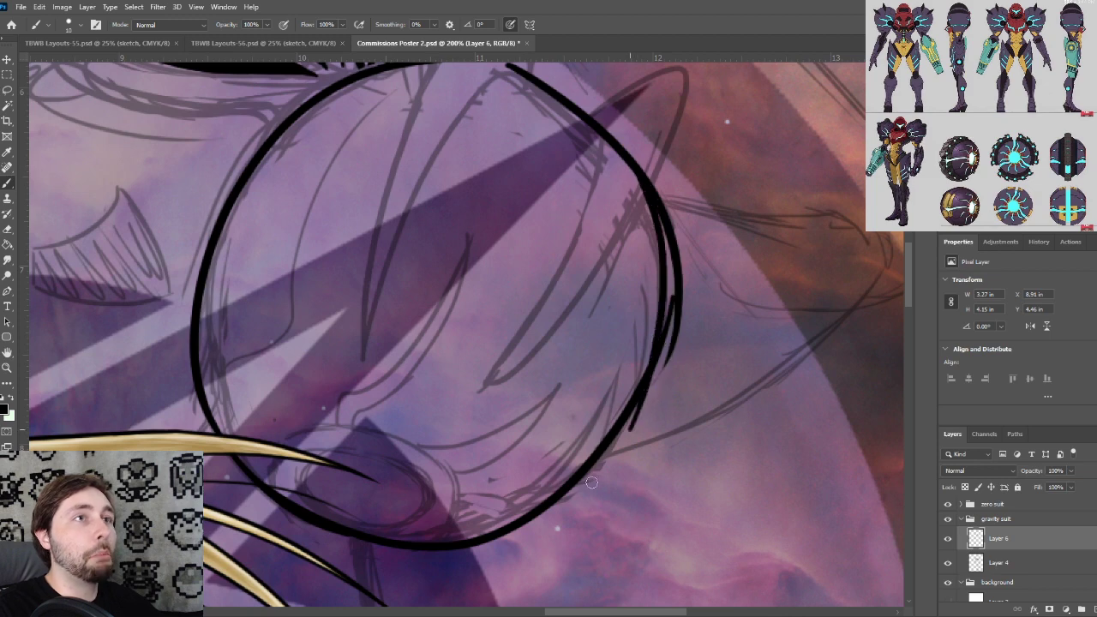
Erase the superseded outer line and the overshooting stroke ends along the shoulder ball's outer side, leaving one clean contour
key("ctrl+plus")
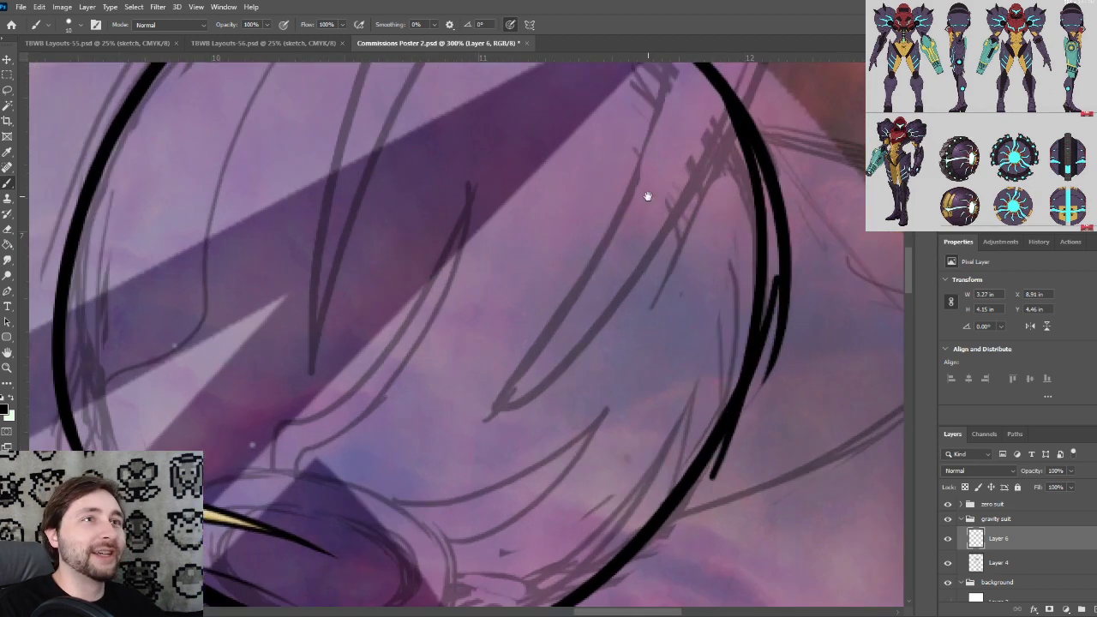
left_click_drag(729, 360, 592, 368)
mouse_move(609, 437)
left_mouse_down()
mouse_move(598, 478)
mouse_move(576, 499)
mouse_move(621, 401)
mouse_move(590, 469)
left_mouse_up()
left_click_drag(684, 328, 654, 426)
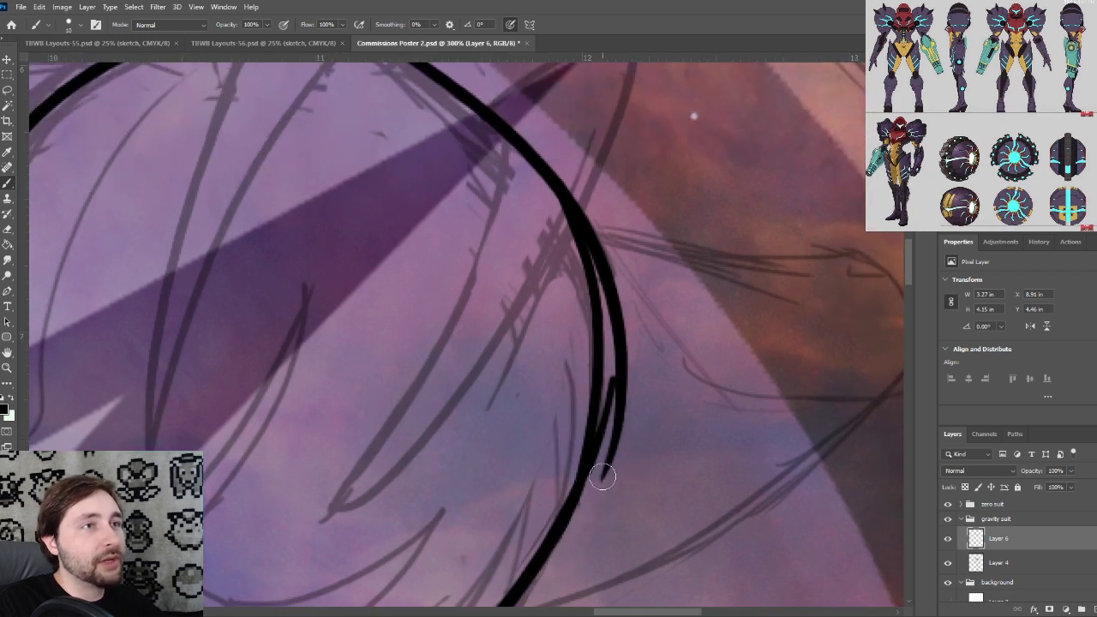
mouse_move(604, 477)
left_mouse_down()
mouse_move(631, 346)
mouse_move(617, 404)
mouse_move(612, 367)
mouse_move(606, 456)
mouse_move(604, 445)
left_mouse_up()
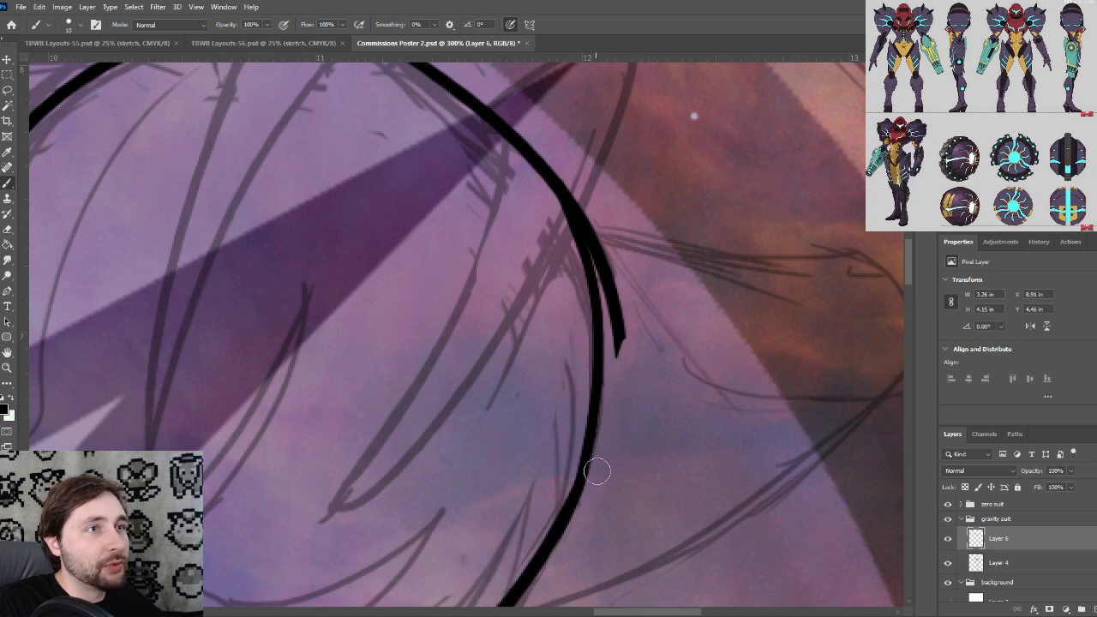
mouse_move(590, 421)
left_mouse_down()
mouse_move(649, 387)
mouse_move(623, 441)
mouse_move(586, 303)
left_mouse_up()
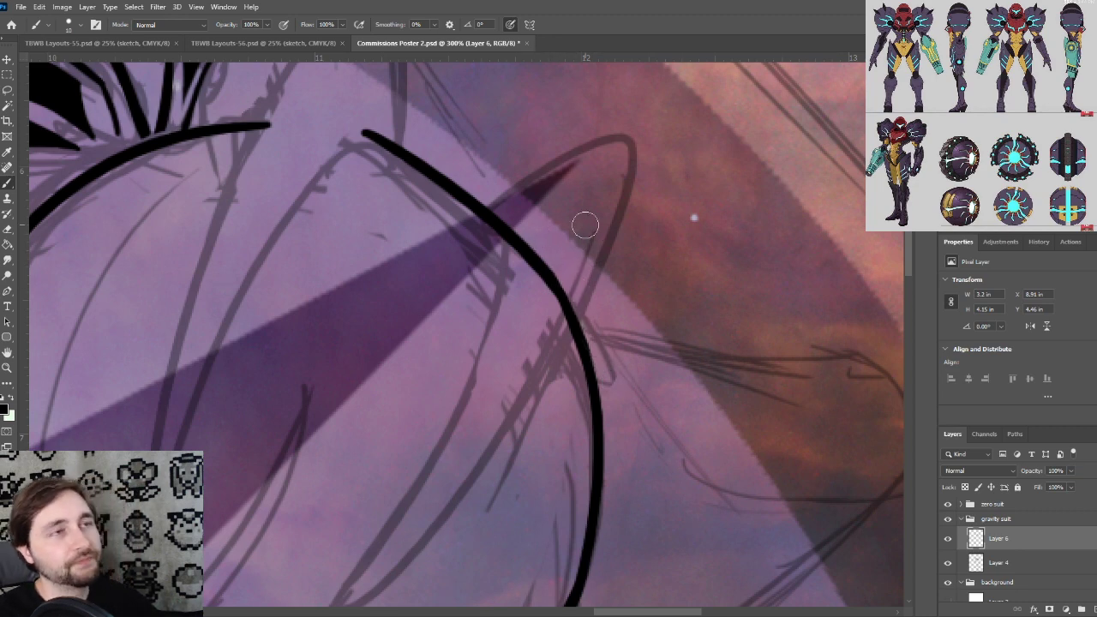
Examine the cleaned shoulder ball outline against the helmet and the rough sketch of the armor spikes
key("ctrl+minus")
key("ctrl+plus")
key("ctrl+minus")
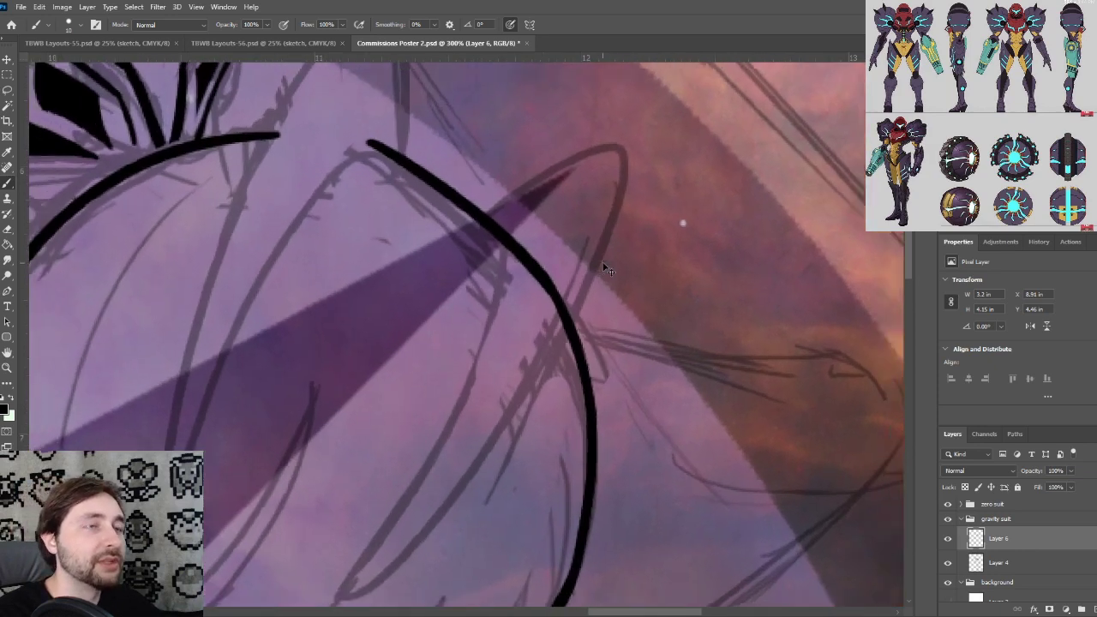
key("ctrl+minus")
left_click_drag(551, 338, 682, 227)
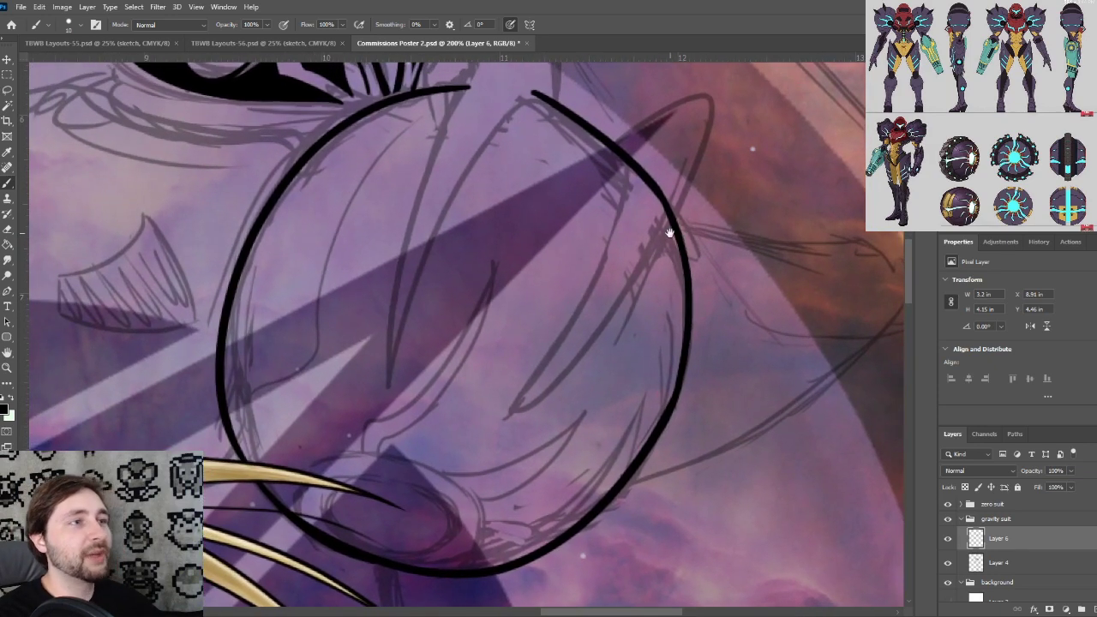
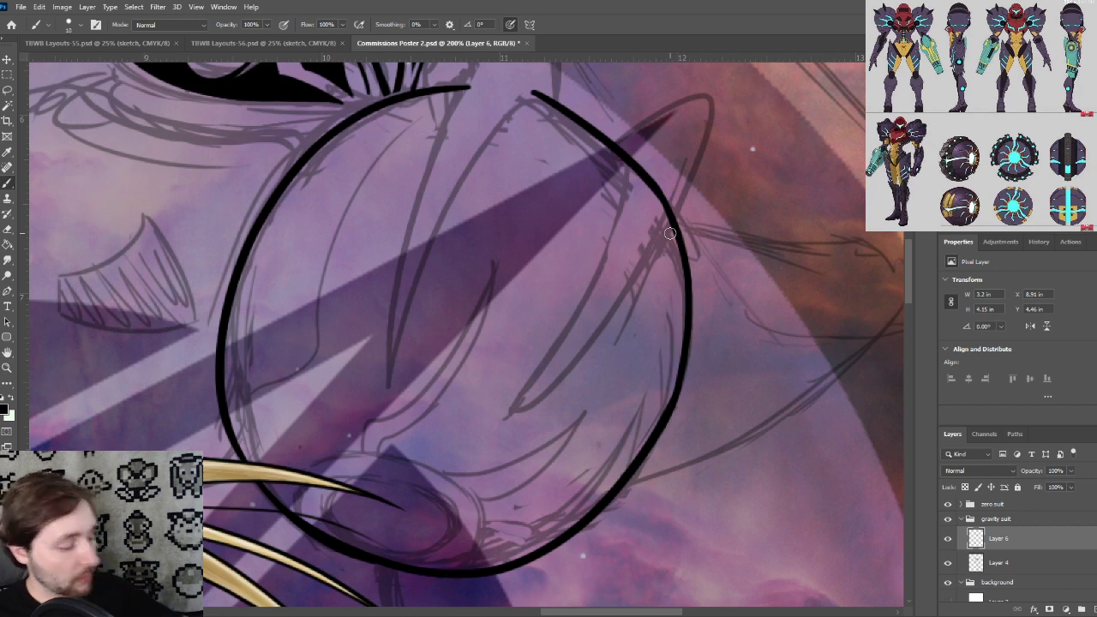
mouse_move(534, 225)
left_mouse_down()
mouse_move(540, 326)
mouse_move(526, 319)
left_mouse_up()
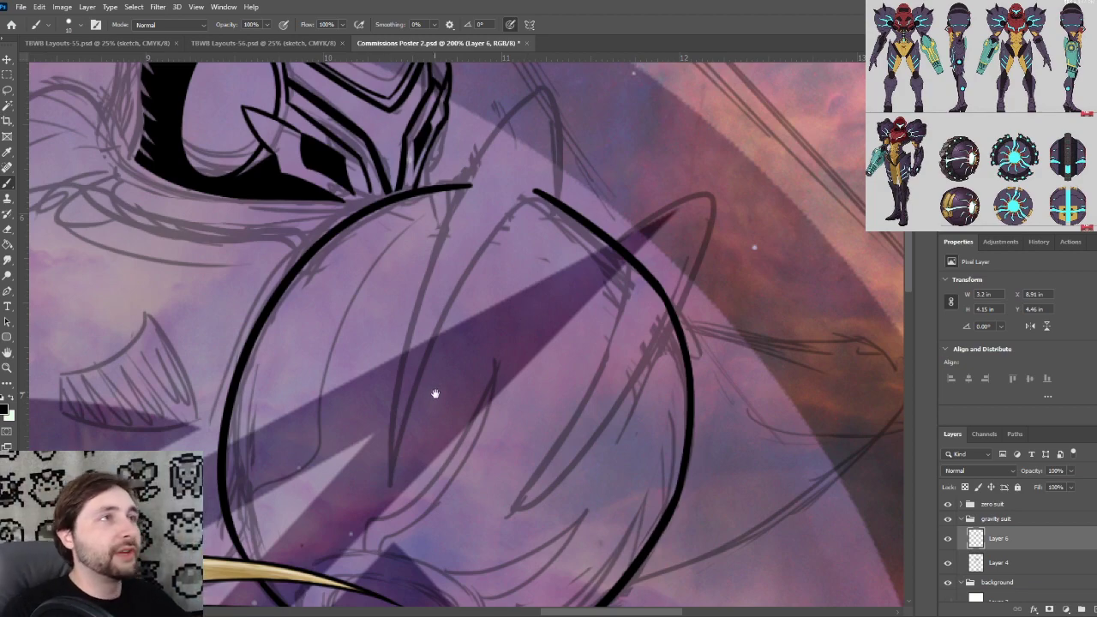
key("ctrl+minus")
key("ctrl+minus")
left_click_drag(370, 392, 483, 370)
key("ctrl+plus")
key("ctrl+plus")
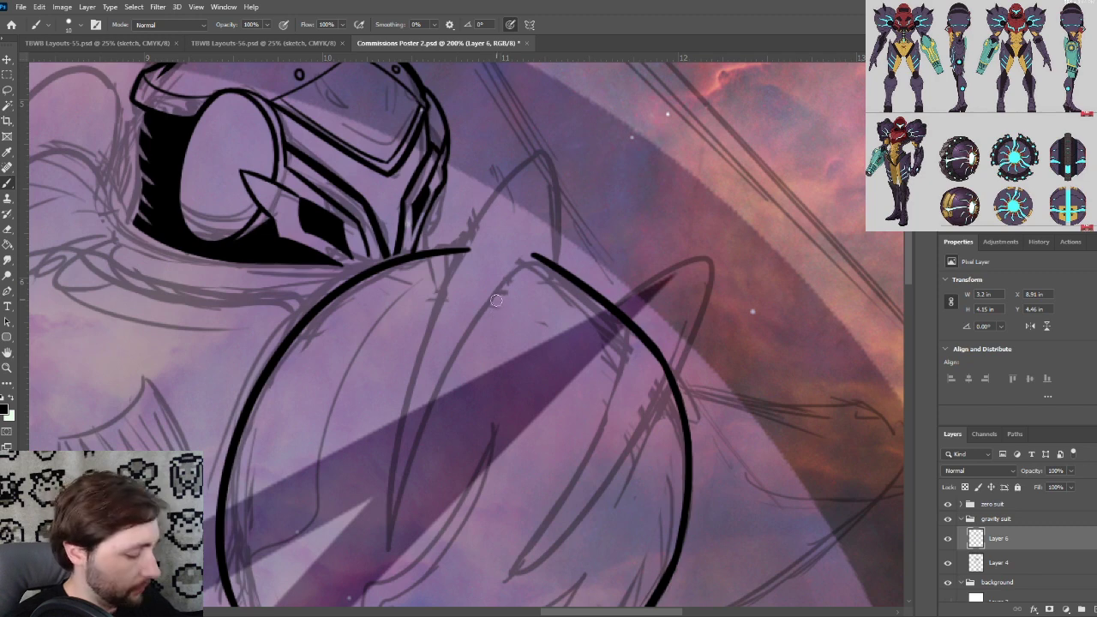
mouse_move(496, 300)
left_mouse_down()
mouse_move(498, 314)
mouse_move(506, 280)
left_mouse_up()
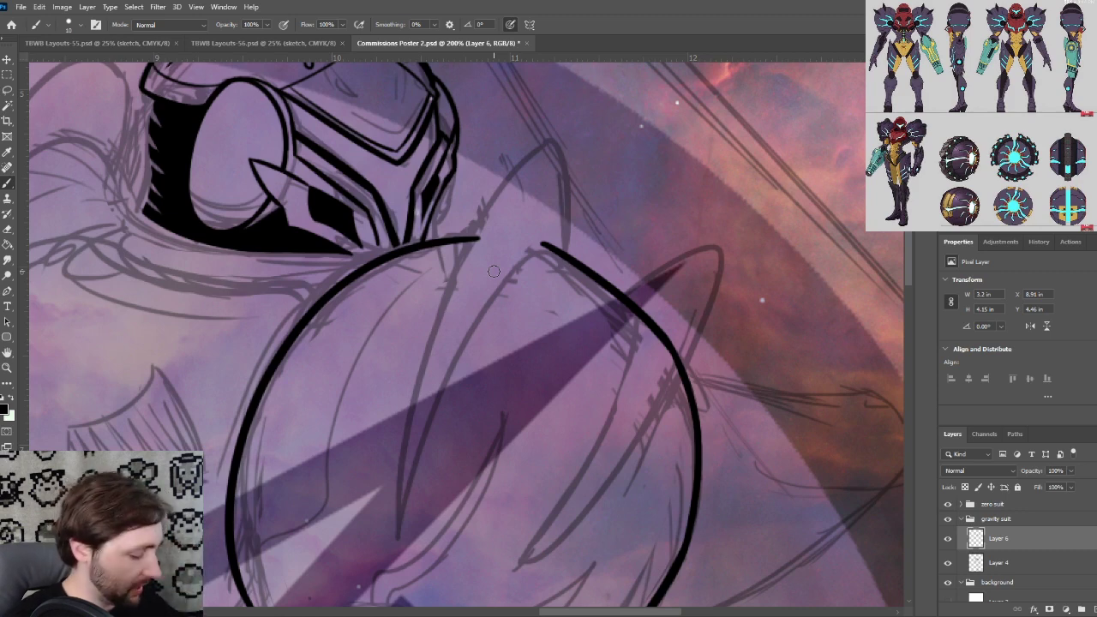
left_click_drag(497, 311, 472, 295)
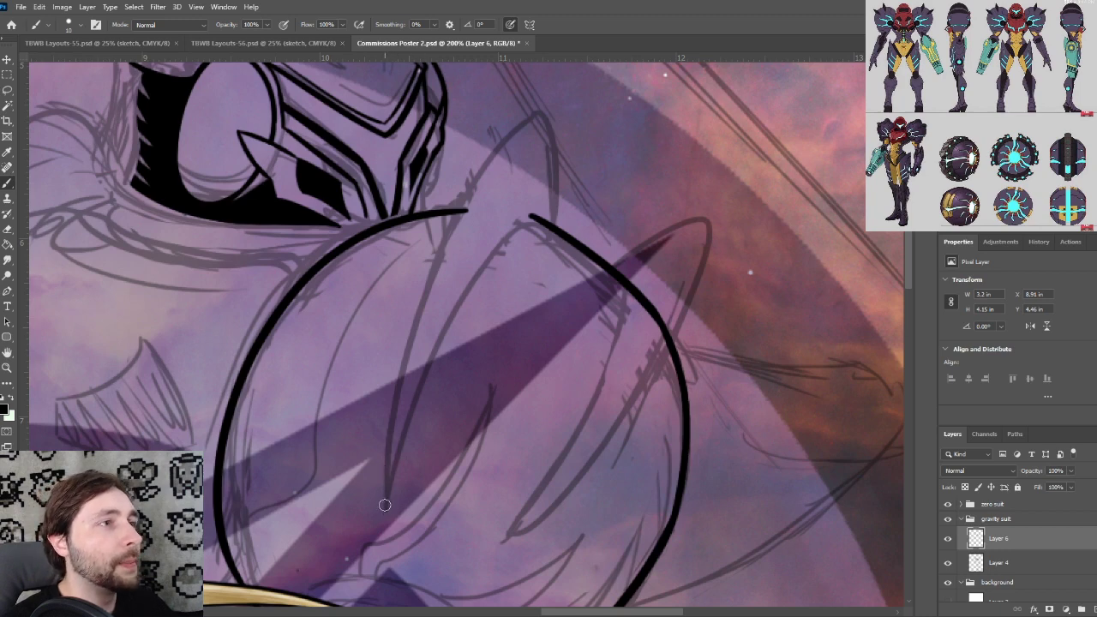
Ink the long inner edge of the spike nearest the helmet, sweeping up from inside the shoulder ball past its top, redoing the stroke once
left_click_drag(385, 510, 592, 133)
key("ctrl+z")
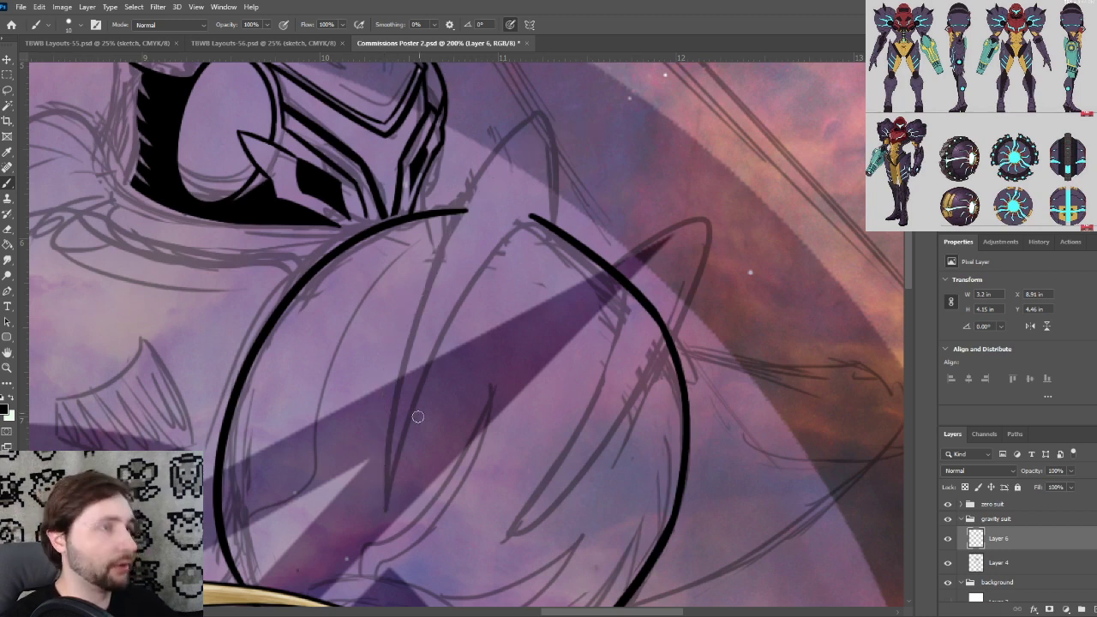
mouse_move(383, 513)
left_mouse_down()
mouse_move(462, 189)
mouse_move(552, 193)
left_mouse_up()
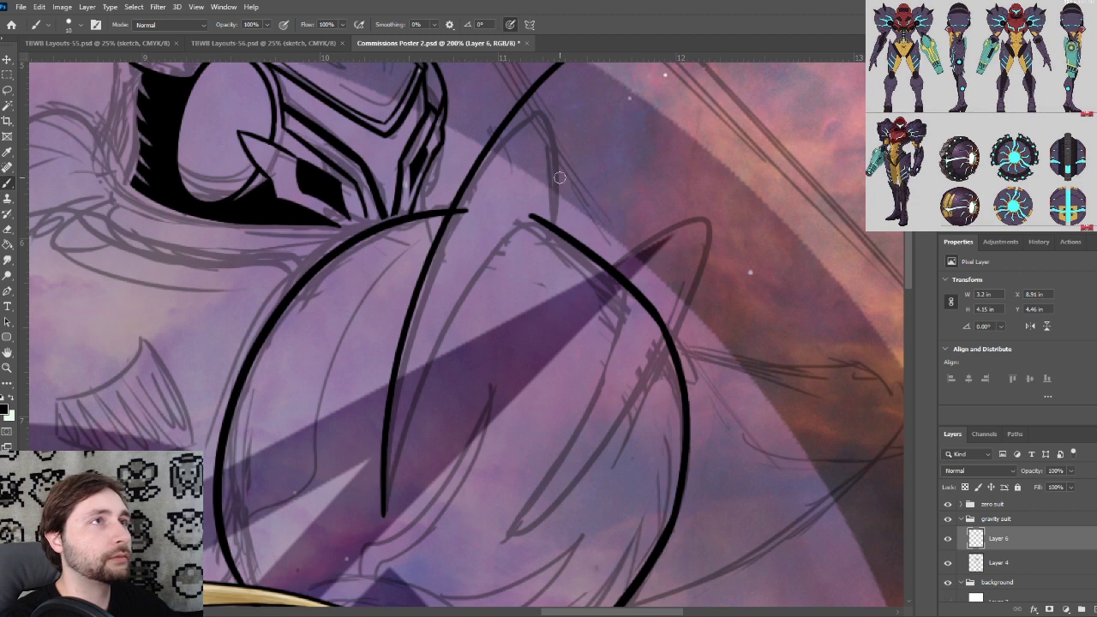
Ink the spike's rounded tip and outer edge down to the shoulder ball's upper outline, redoing the stroke until it fits
mouse_move(552, 239)
left_mouse_down()
mouse_move(523, 257)
mouse_move(497, 124)
left_mouse_up()
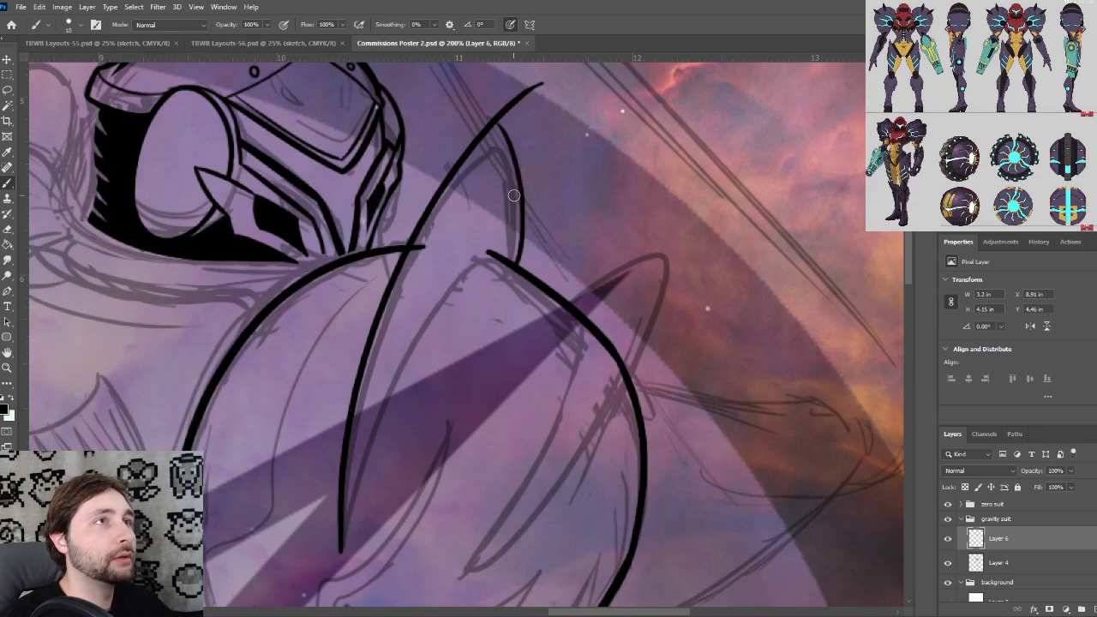
key("ctrl+z")
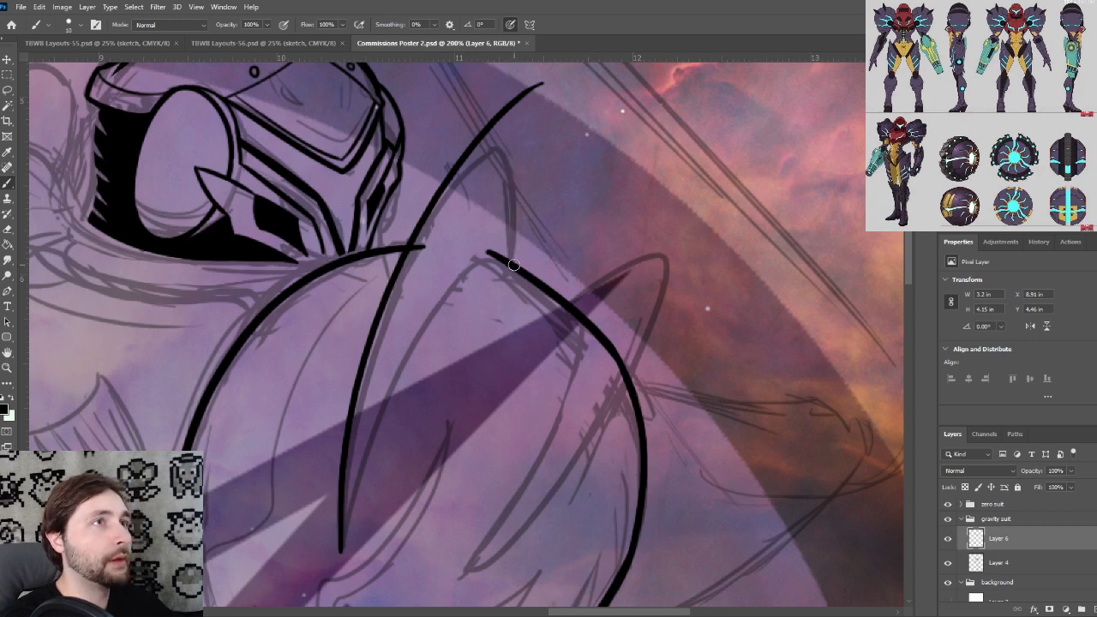
left_click_drag(513, 265, 497, 139)
key("ctrl+z")
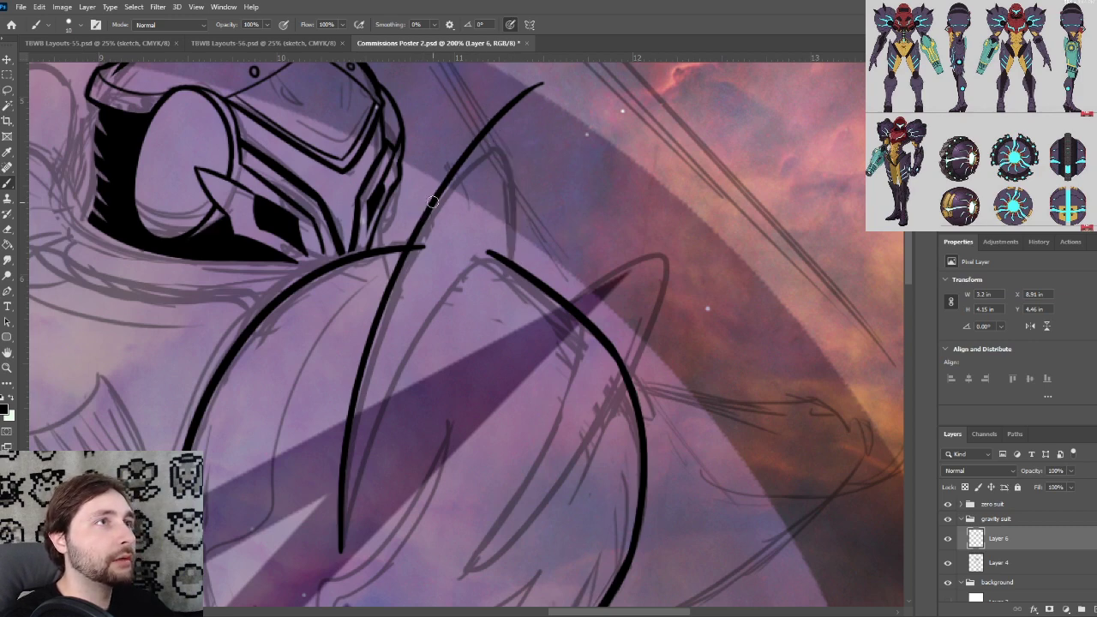
left_click_drag(458, 172, 518, 262)
key("ctrl+z")
mouse_move(446, 181)
left_mouse_down()
mouse_move(518, 268)
mouse_move(480, 351)
left_mouse_up()
Erase the shoulder arc's end inside the spike and the inner edge's excess line beyond the rounded tip
key("ctrl+plus")
key("ctrl+plus")
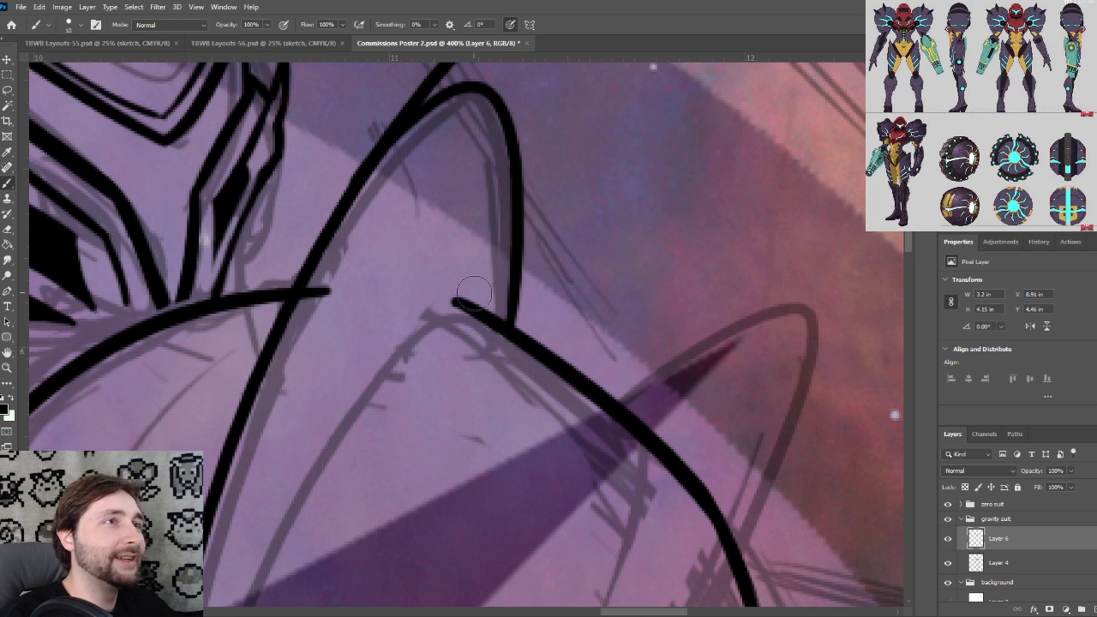
mouse_move(368, 320)
left_mouse_down()
mouse_move(423, 356)
mouse_move(420, 392)
mouse_move(387, 321)
mouse_move(374, 327)
left_mouse_up()
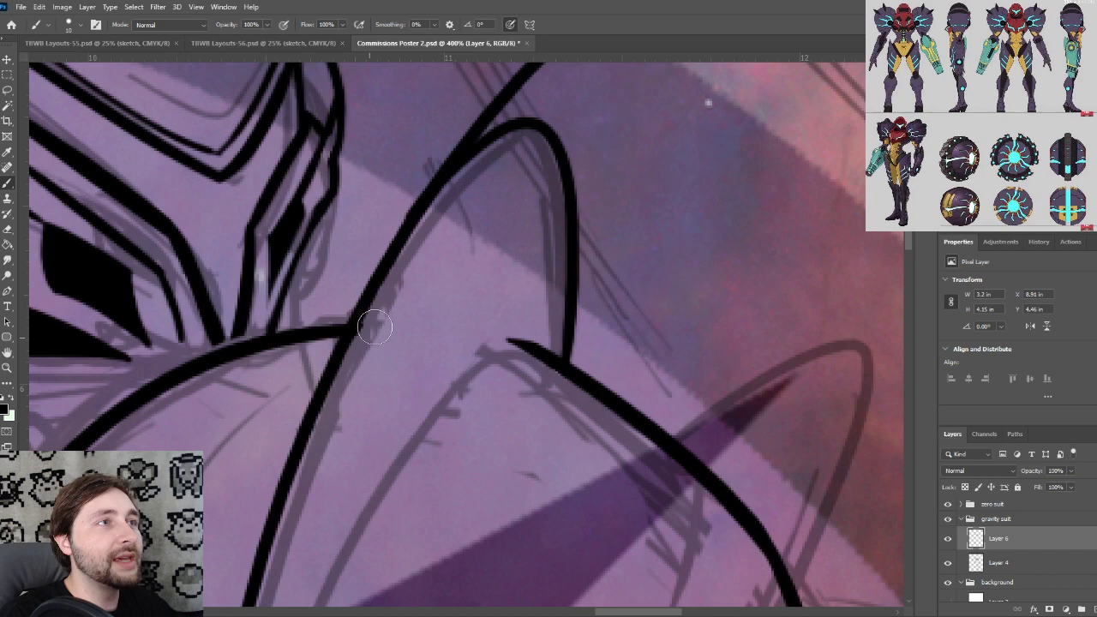
left_click_drag(512, 237, 436, 420)
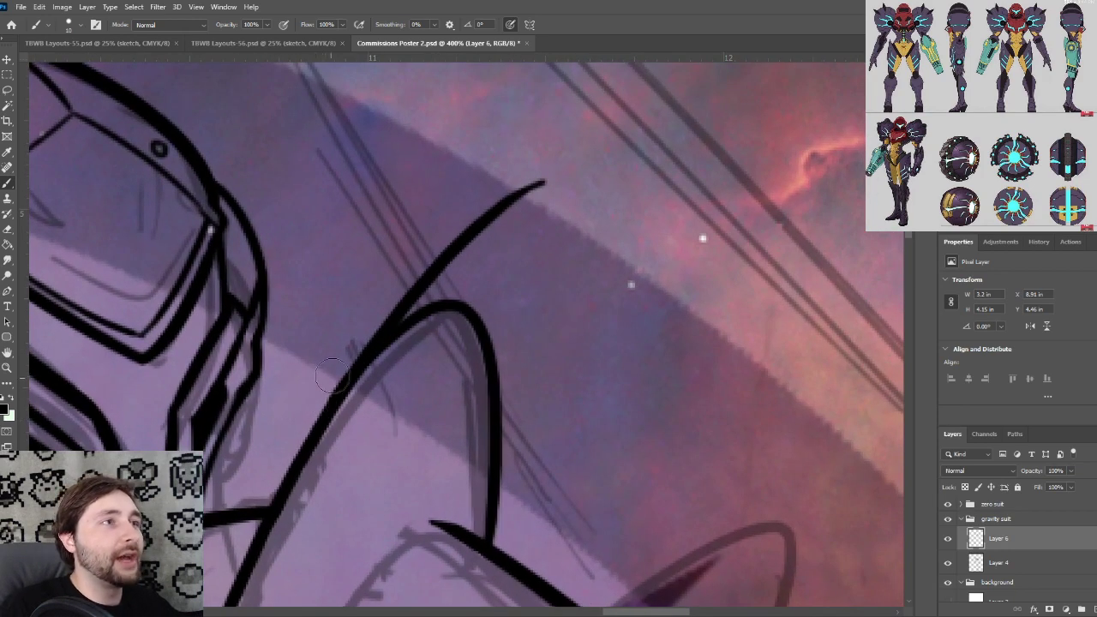
left_click_drag(347, 349, 407, 305)
mouse_move(323, 372)
left_mouse_down()
mouse_move(432, 294)
mouse_move(490, 226)
mouse_move(472, 255)
mouse_move(459, 234)
left_mouse_up()
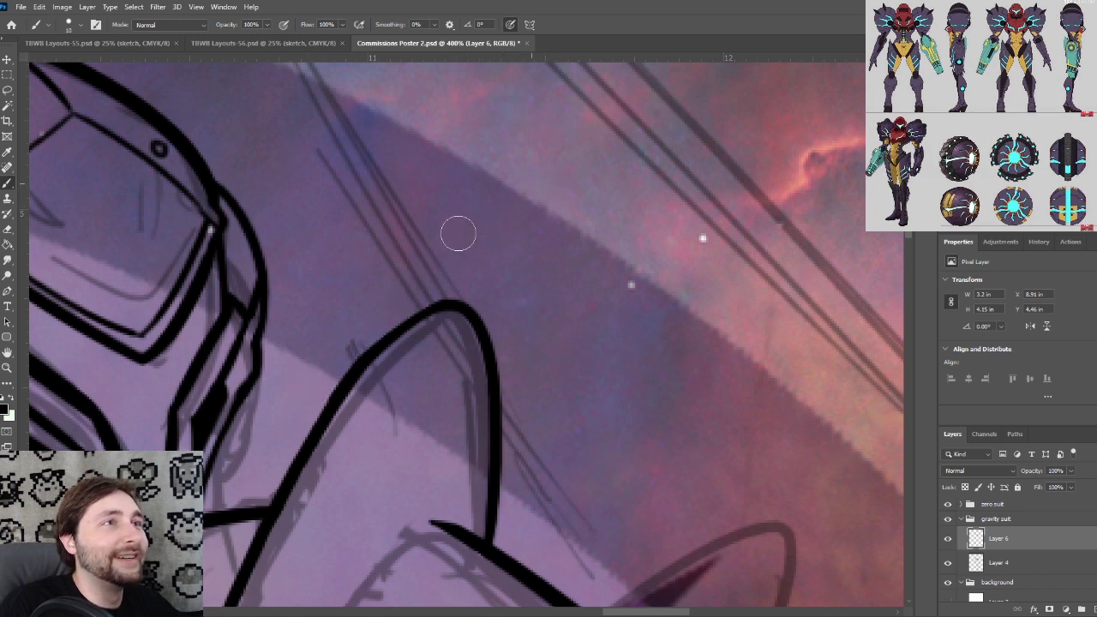
Smooth the spike's line where the inner edge meets the rounded tip, evening out its thickness
key("bracketleft")
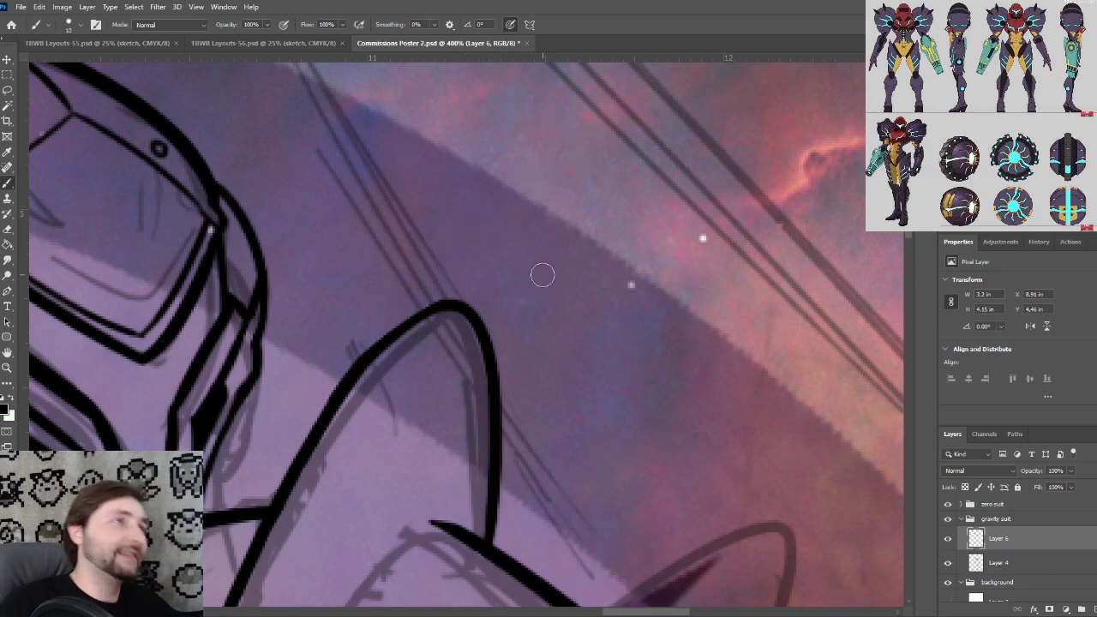
left_click_drag(432, 309, 366, 364)
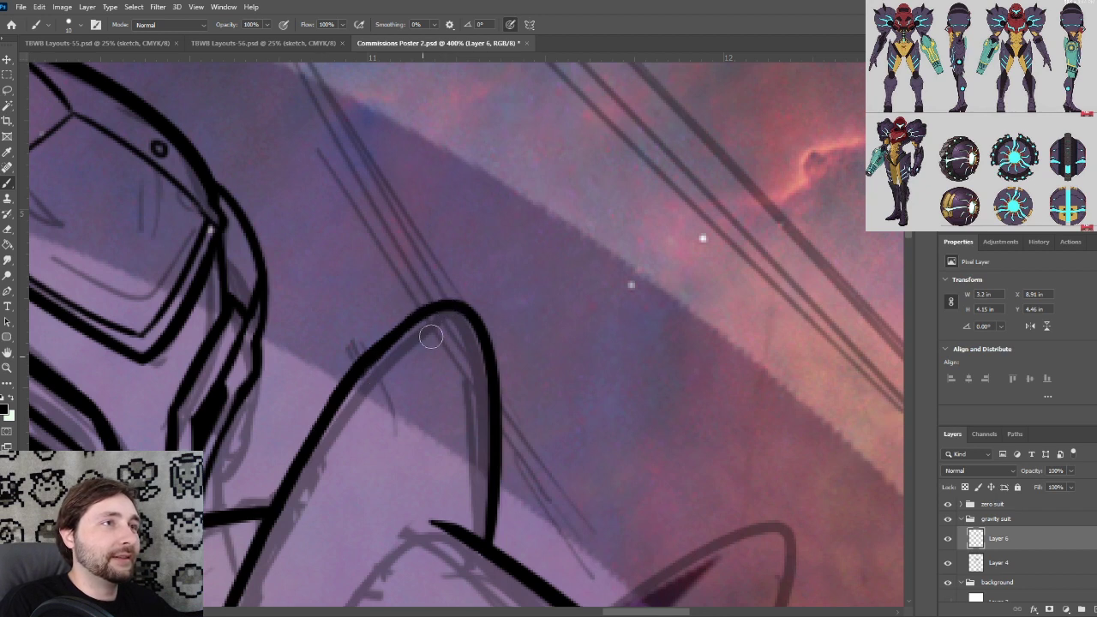
key("ctrl+z")
left_click_drag(445, 305, 409, 322)
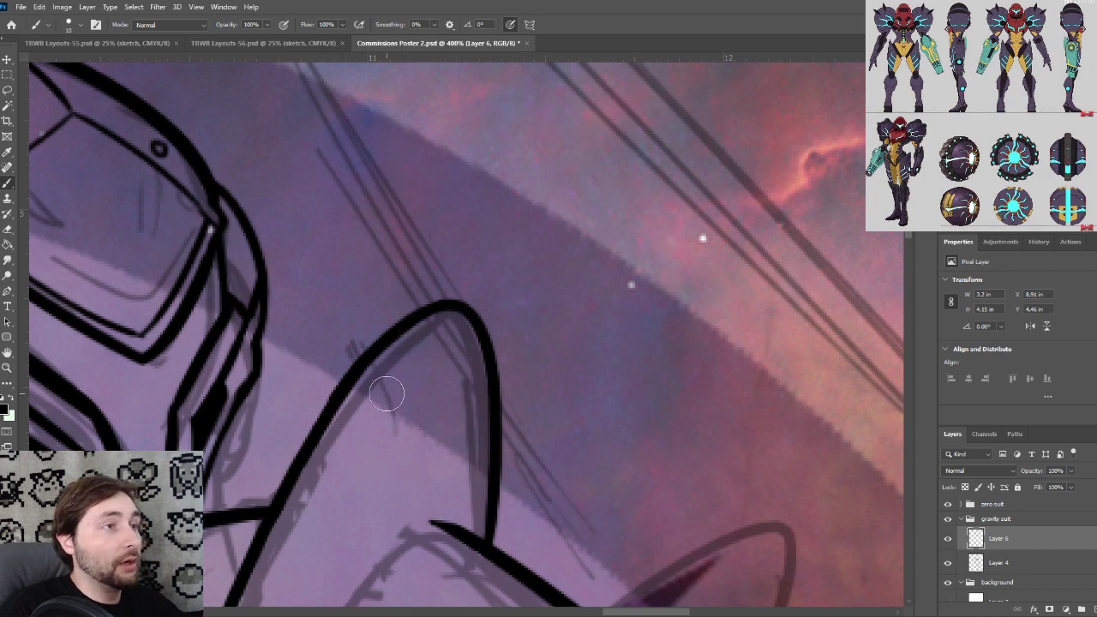
key("bracketleft")
key("ctrl+minus")
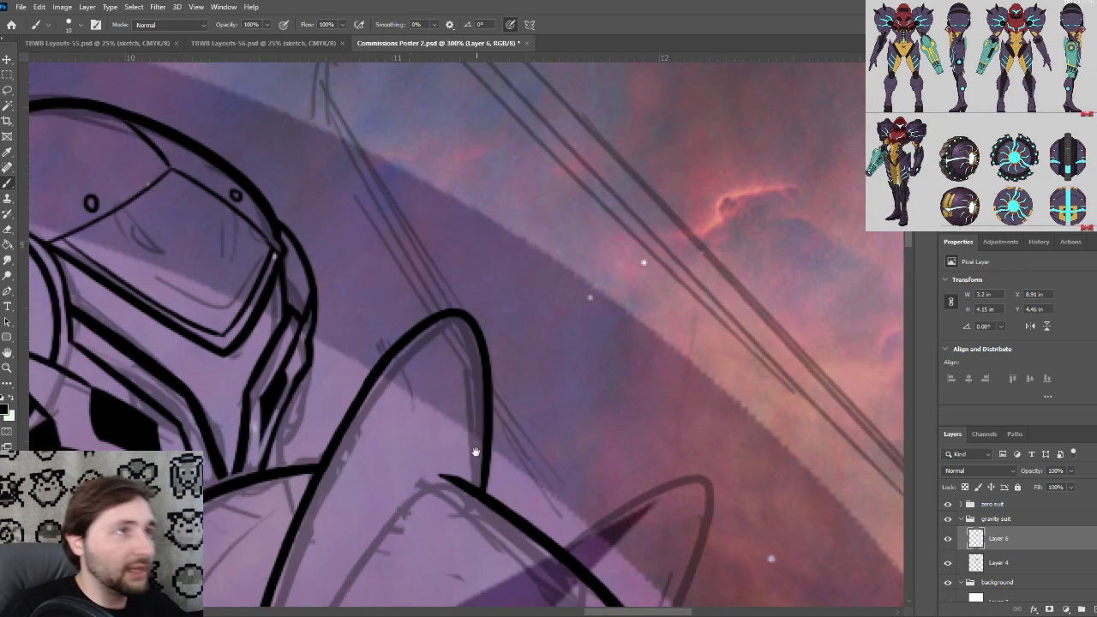
Inspect the inked spike's outline up close and in context with the shoulder ball and helmet
left_click_drag(475, 452, 576, 286)
left_click_drag(531, 337, 521, 377)
key("ctrl+plus")
left_click_drag(528, 243, 483, 386)
scroll(484, 386, "up", 1)
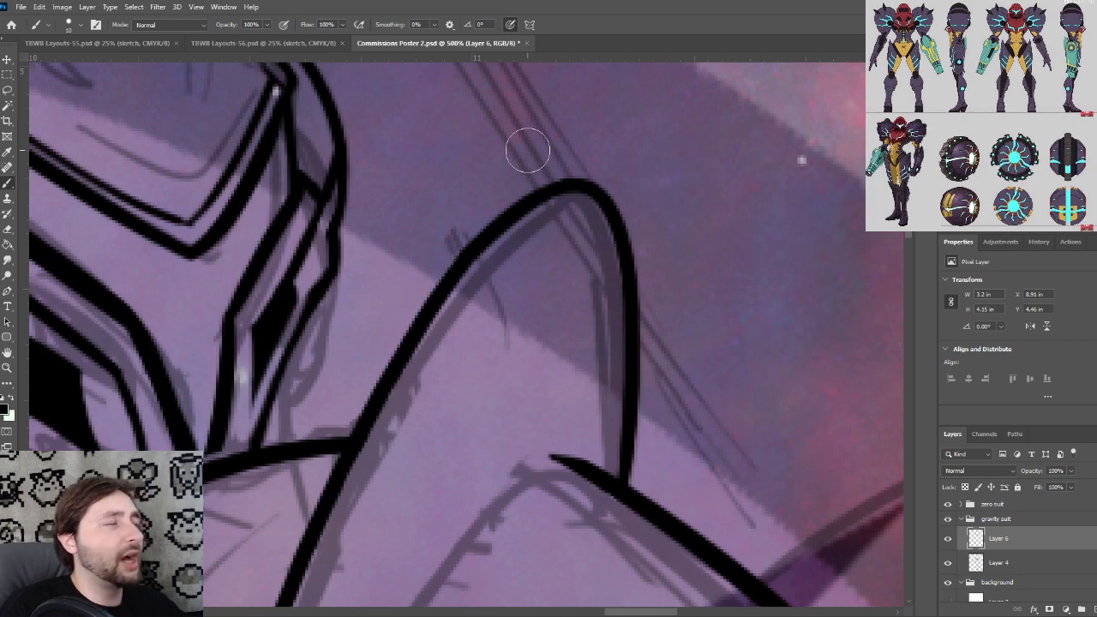
key("bracketleft")
key("bracketleft")
key("bracketleft")
key("ctrl+minus")
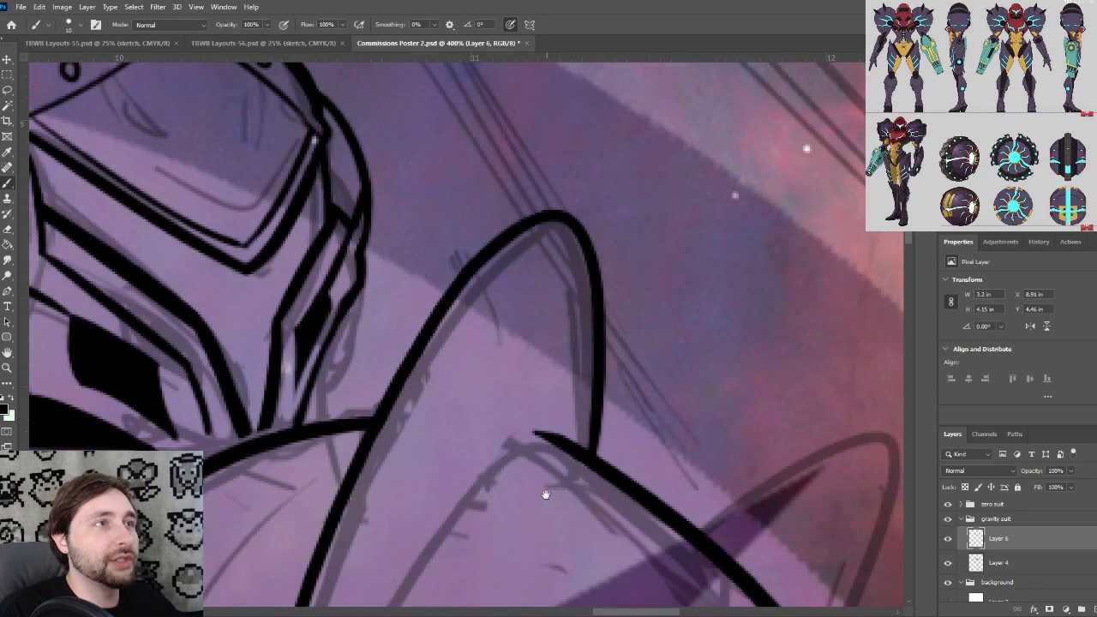
left_click_drag(543, 497, 551, 276)
scroll(547, 459, "down", 3)
key("ctrl+minus")
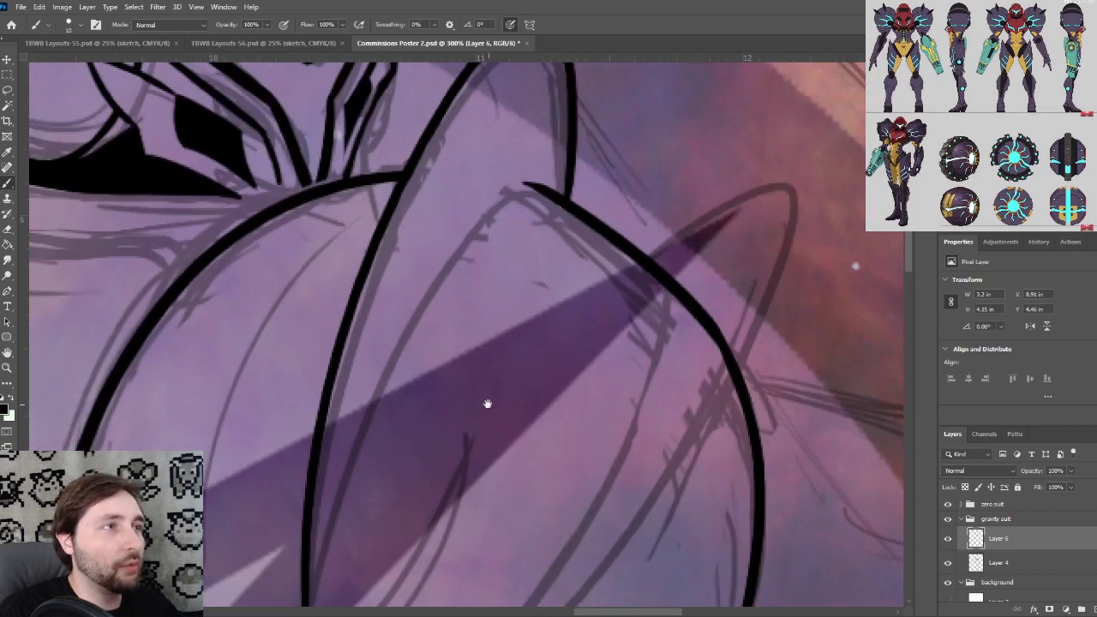
scroll(474, 426, "up", 2)
key("ctrl+minus")
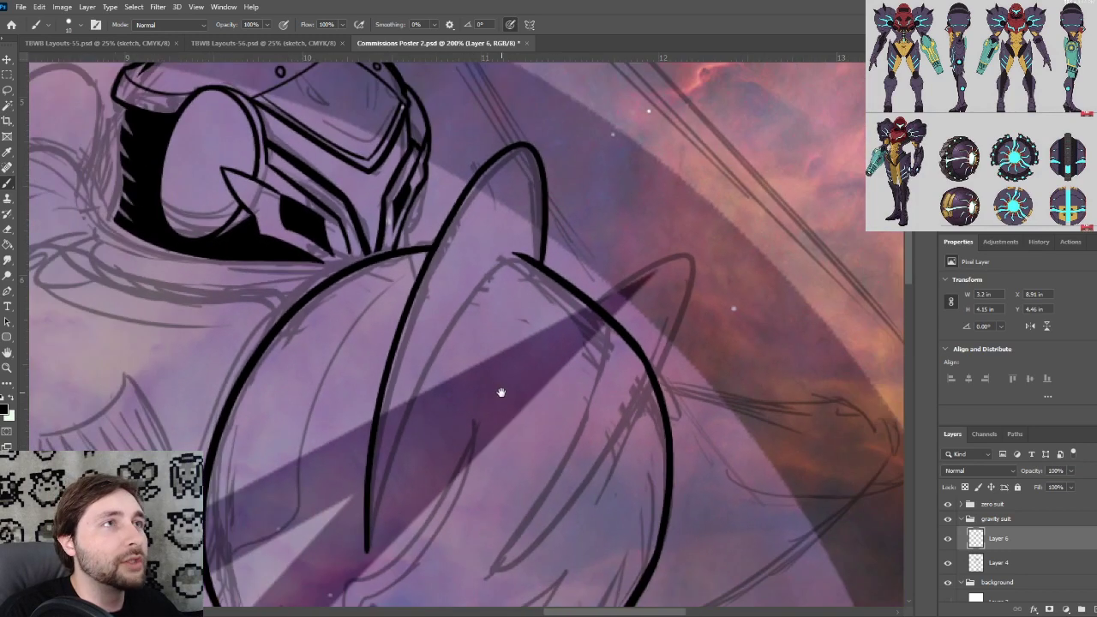
Ink the pointed end of the black neck area below the faceplate down to the shoulder ball's outline, redoing the stroke until it fits
left_click_drag(501, 393, 498, 400)
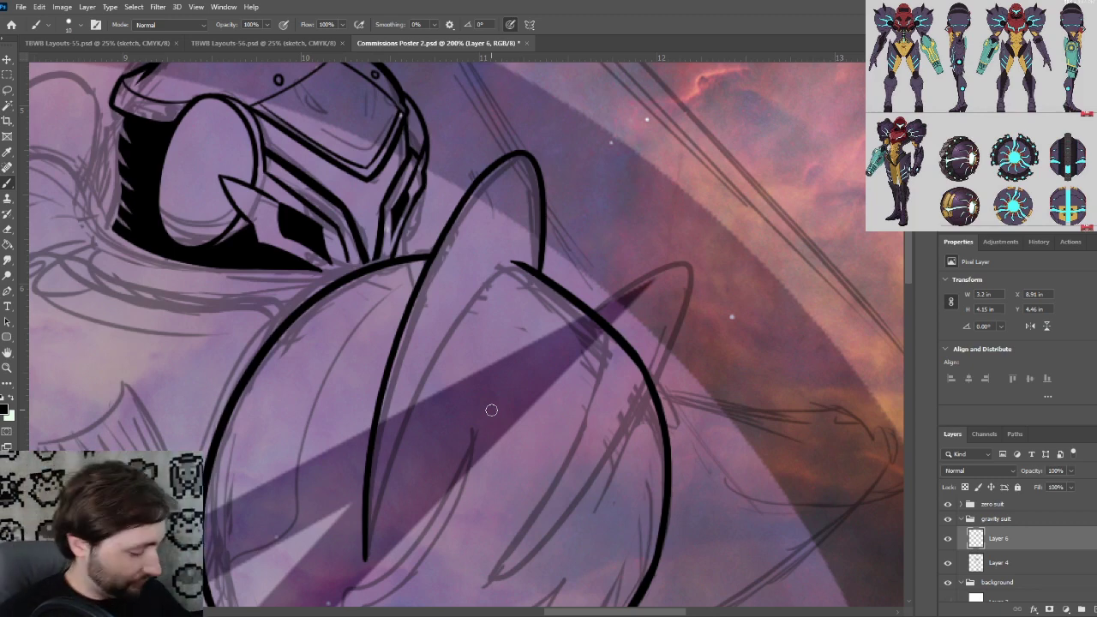
left_click_drag(473, 390, 461, 355)
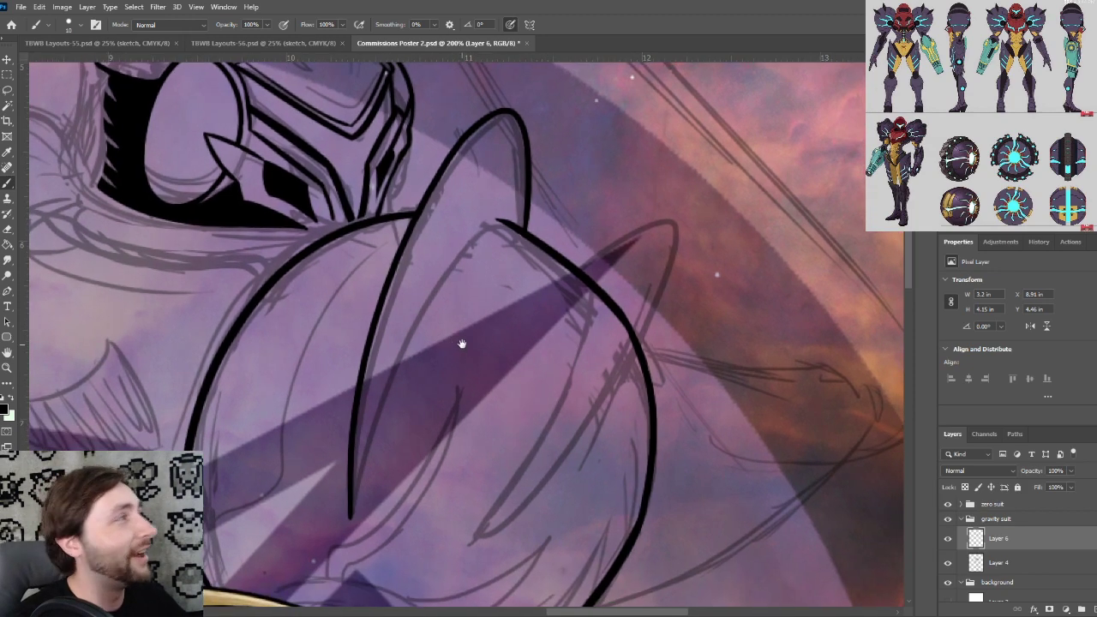
key("ctrl+plus")
left_click_drag(365, 243, 492, 370)
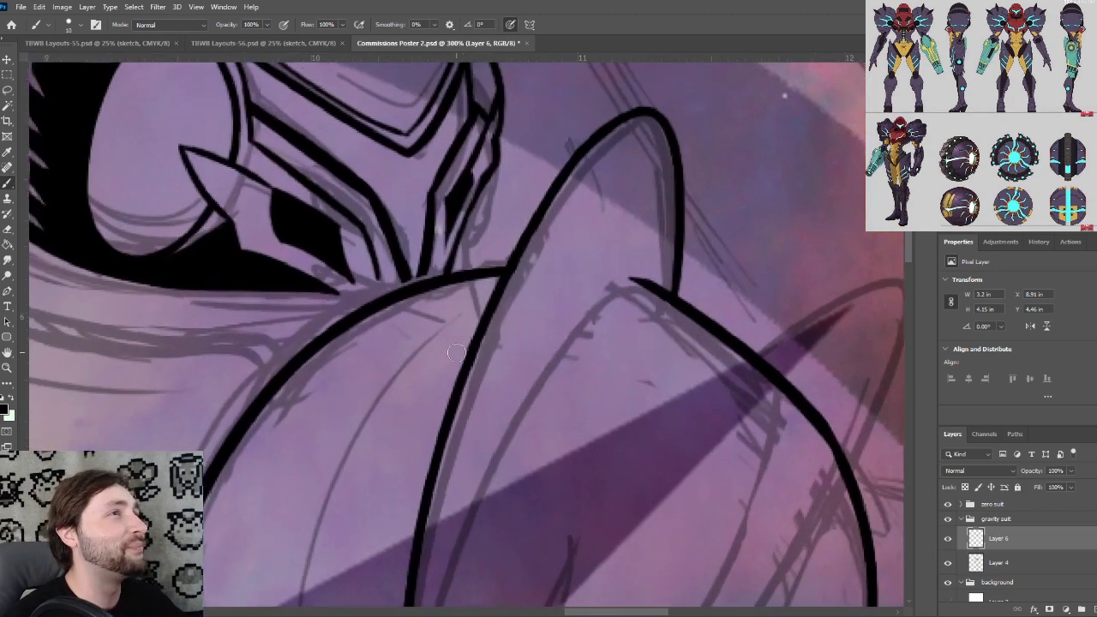
key("ctrl+plus")
scroll(402, 327, "up", 1)
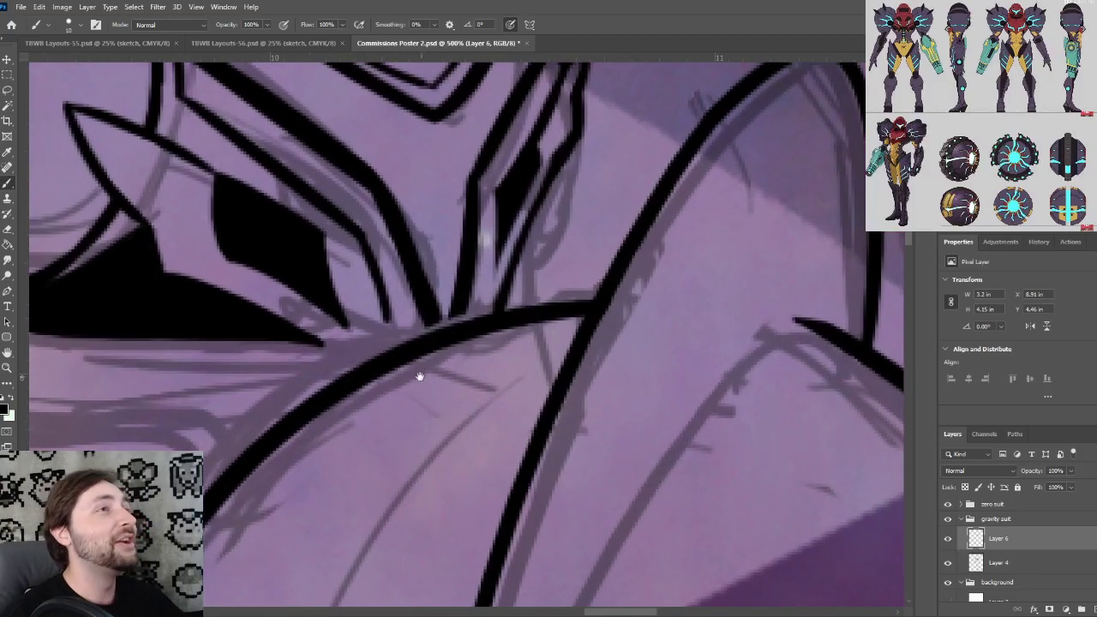
left_click_drag(420, 377, 446, 396)
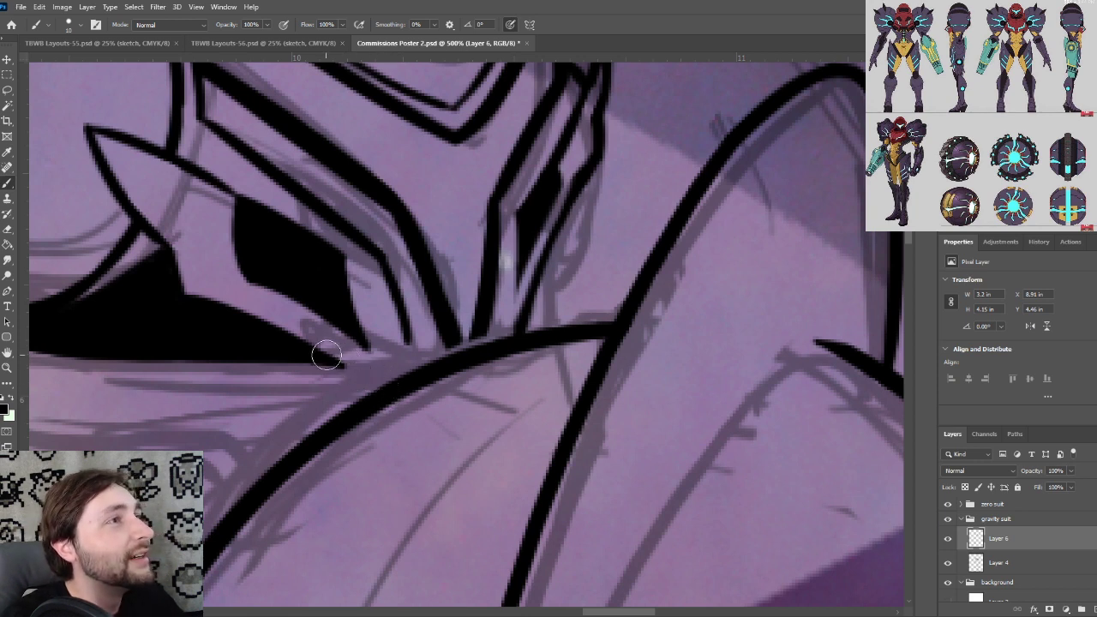
left_click_drag(327, 358, 435, 386)
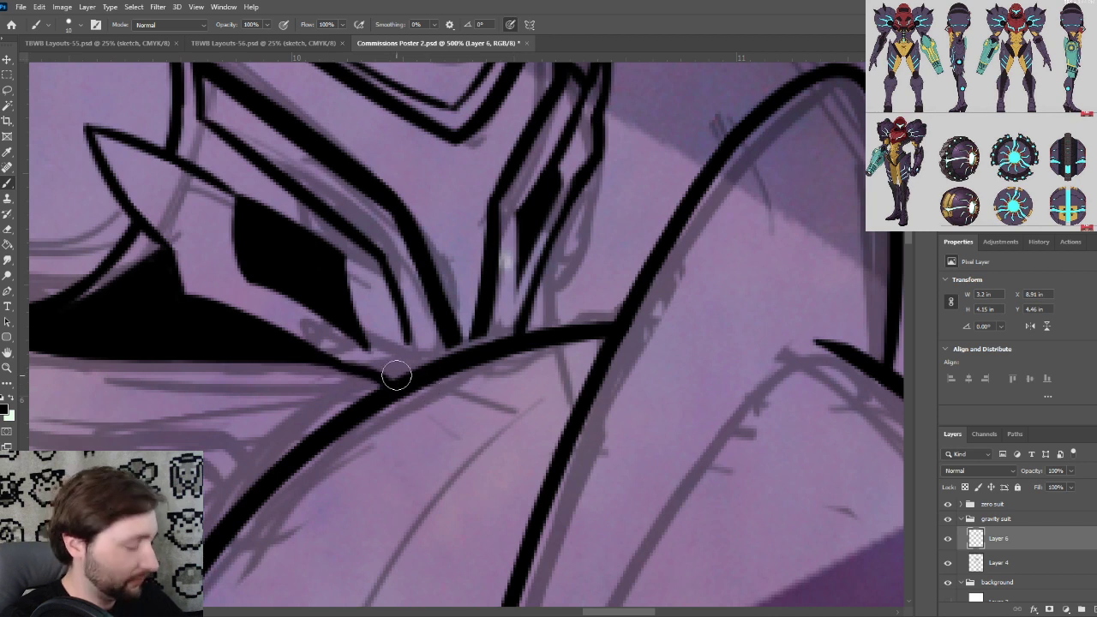
key("ctrl+z")
left_click_drag(326, 356, 416, 386)
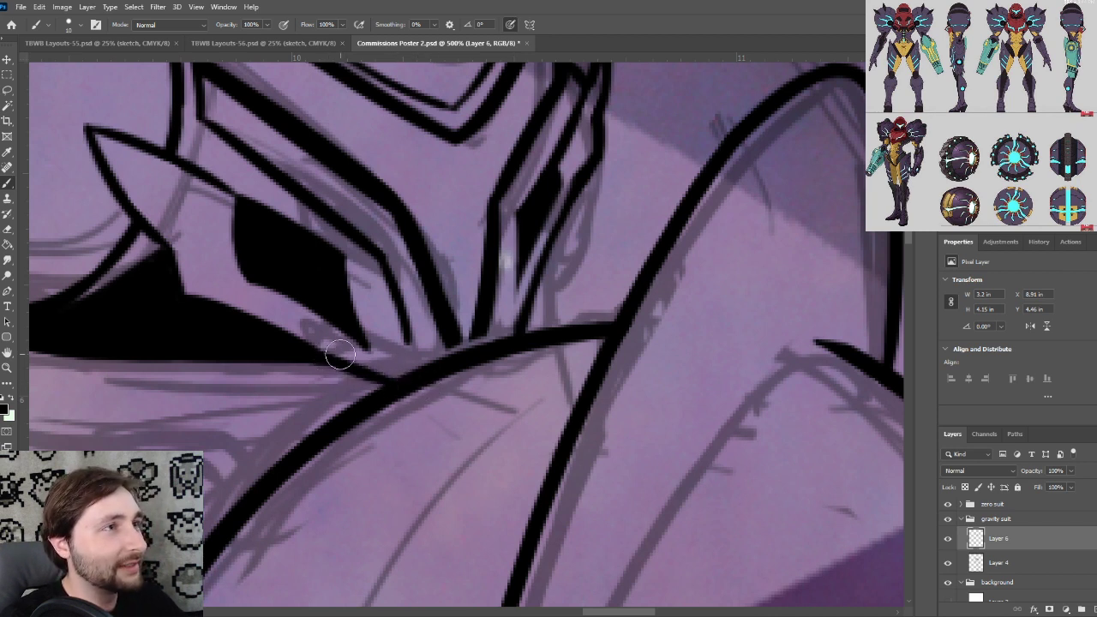
Extend the lower faceplate lines to meet the shoulder ball's upper outline, redoing the strokes until they line up
left_click_drag(419, 372, 406, 293)
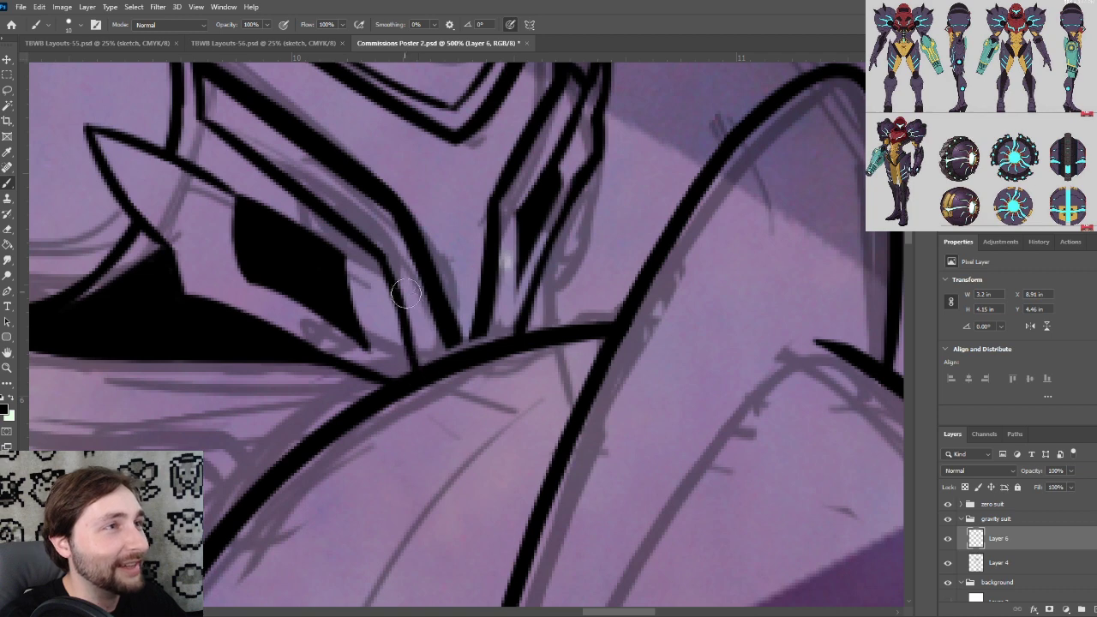
key("ctrl+z")
left_click_drag(414, 382, 402, 288)
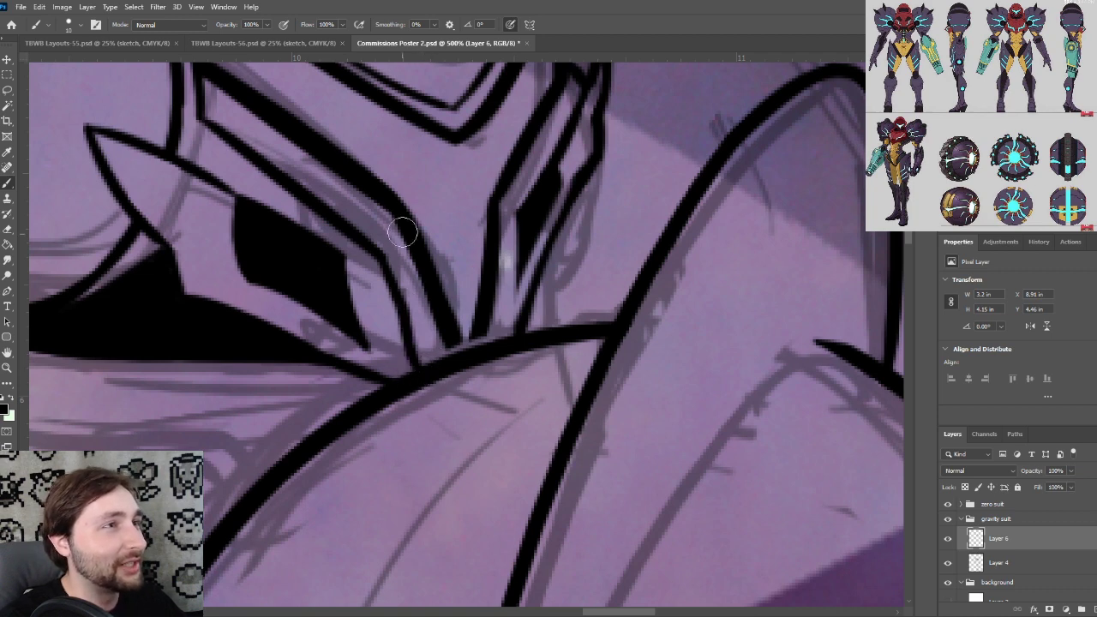
key("ctrl+z")
left_click_drag(423, 367, 405, 296)
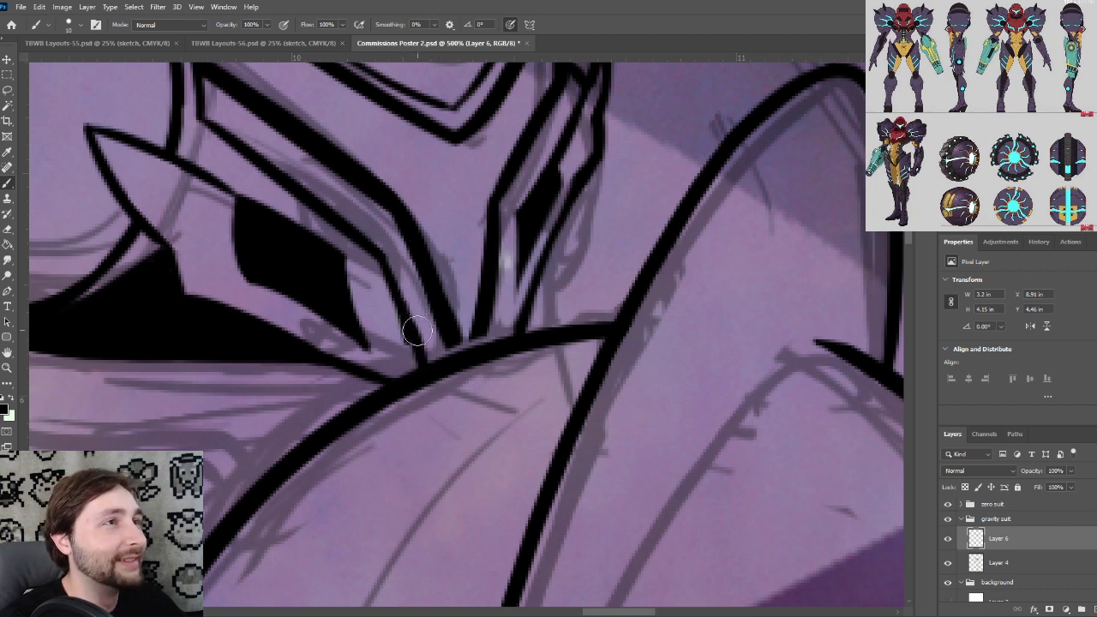
left_click_drag(413, 337, 401, 287)
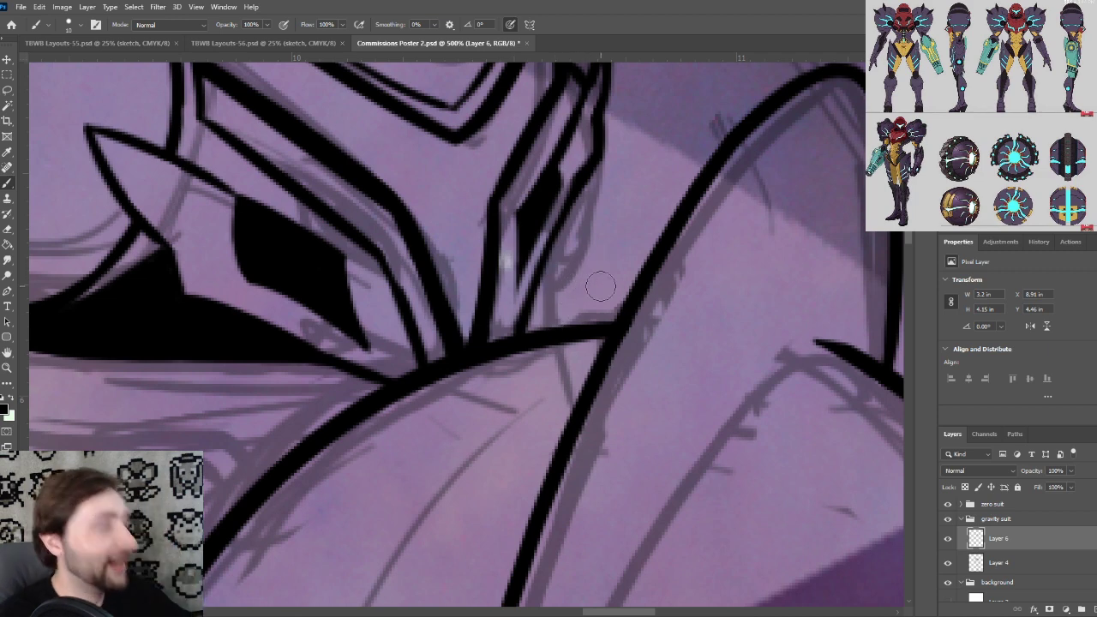
Inspect the helmet's faceplate lines and their junction with the shoulder ball, both up close and in context
key("ctrl+minus")
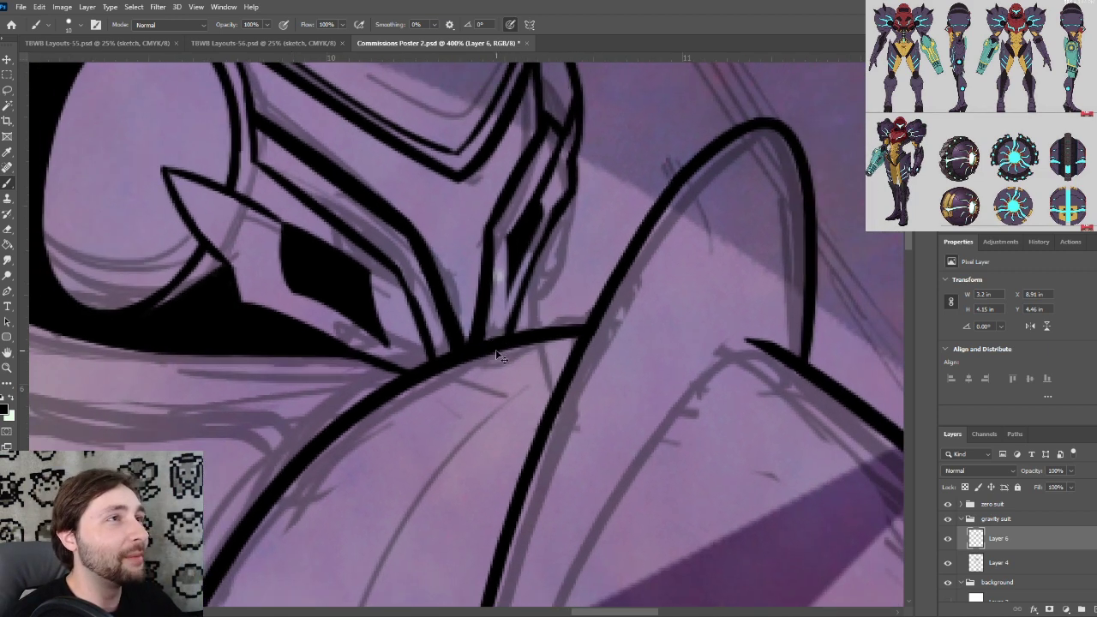
key("ctrl+plus")
left_click_drag(297, 279, 382, 434)
key("ctrl+plus")
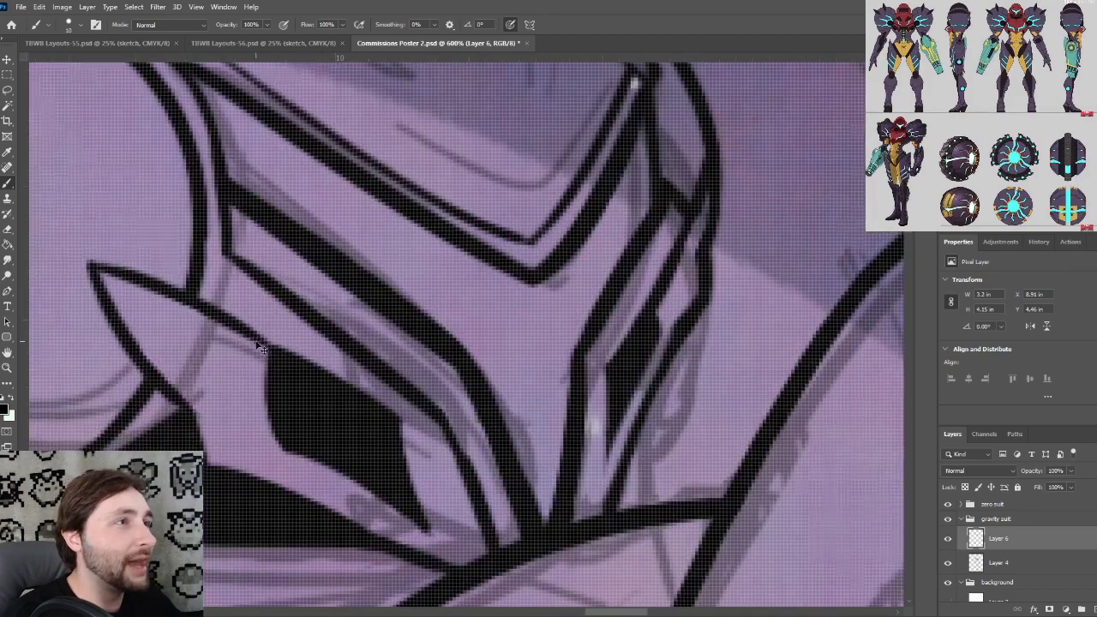
key("ctrl+minus")
key("ctrl+minus")
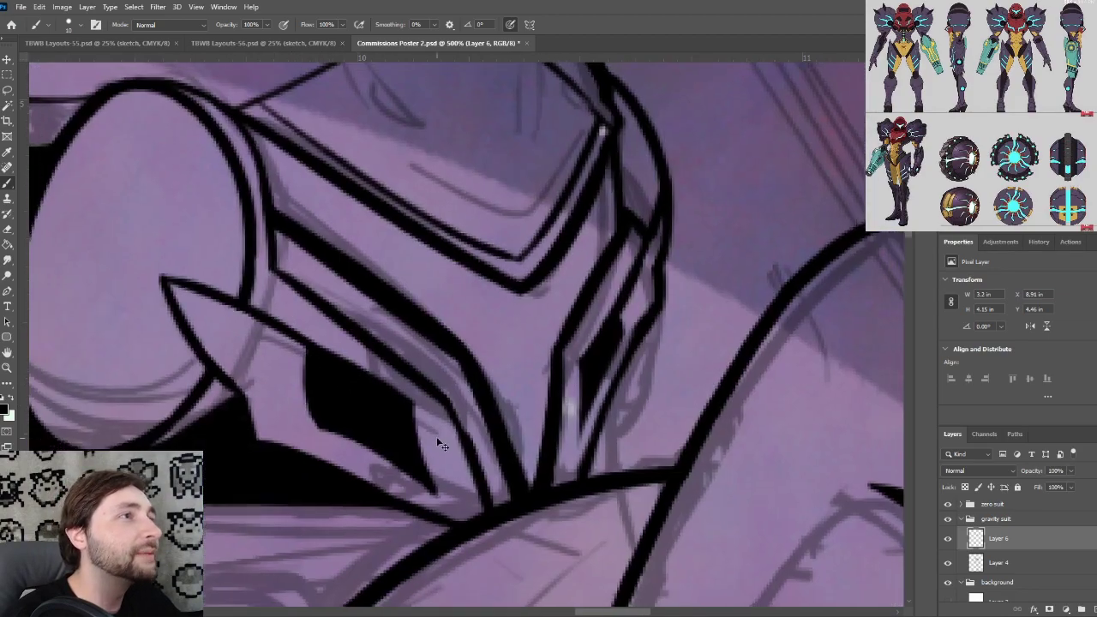
key("ctrl+minus")
left_click_drag(522, 470, 503, 399)
key("ctrl+minus")
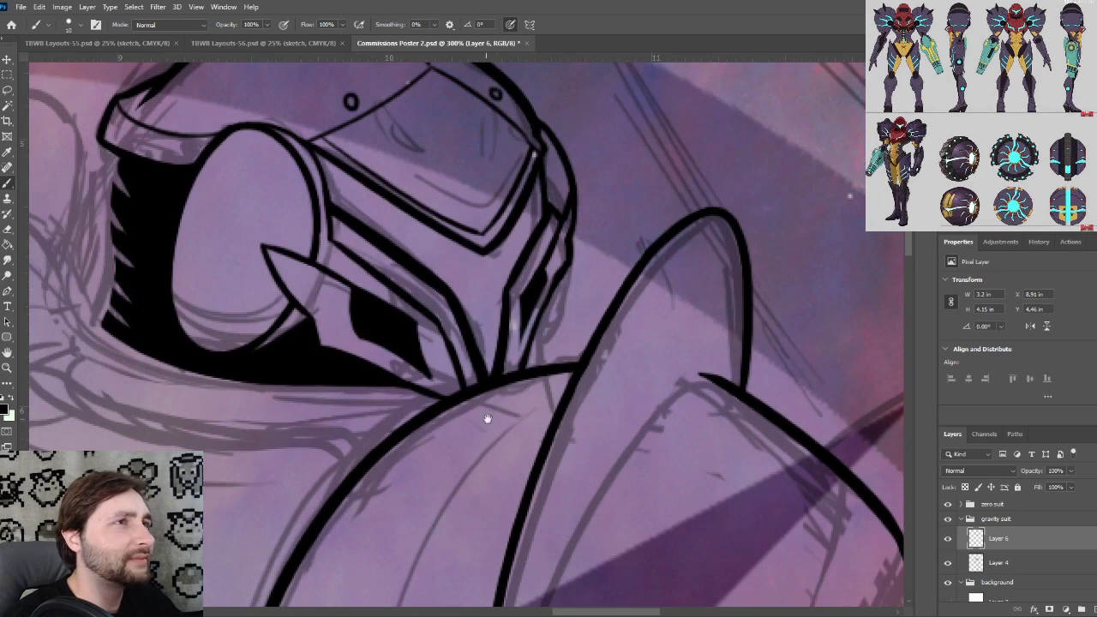
key("ctrl+plus")
key("ctrl+plus")
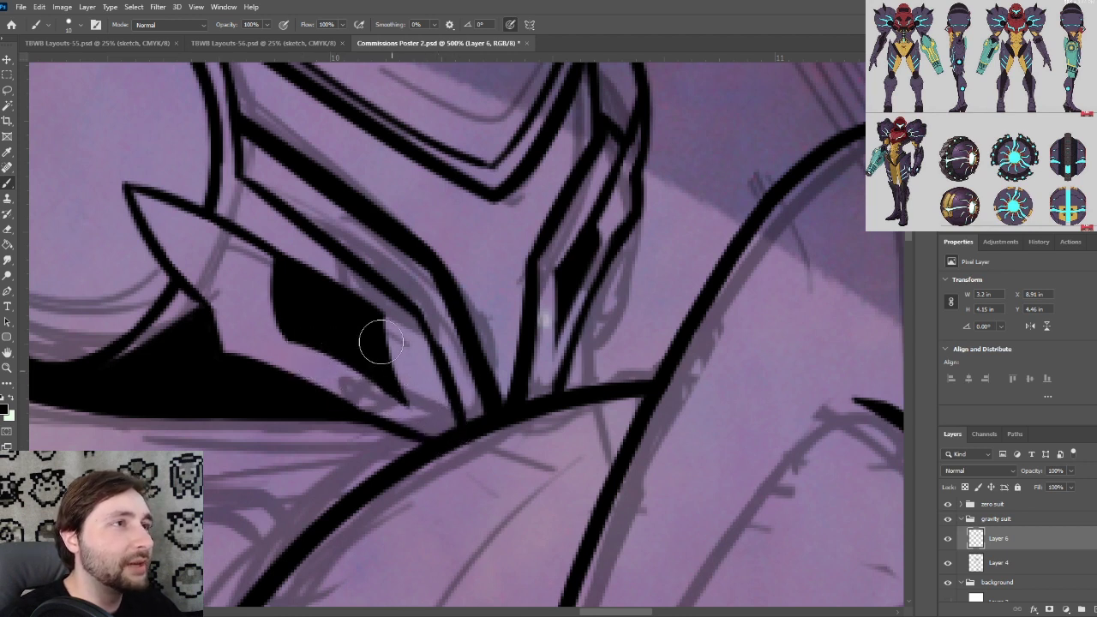
key("bracketleft")
key("bracketleft")
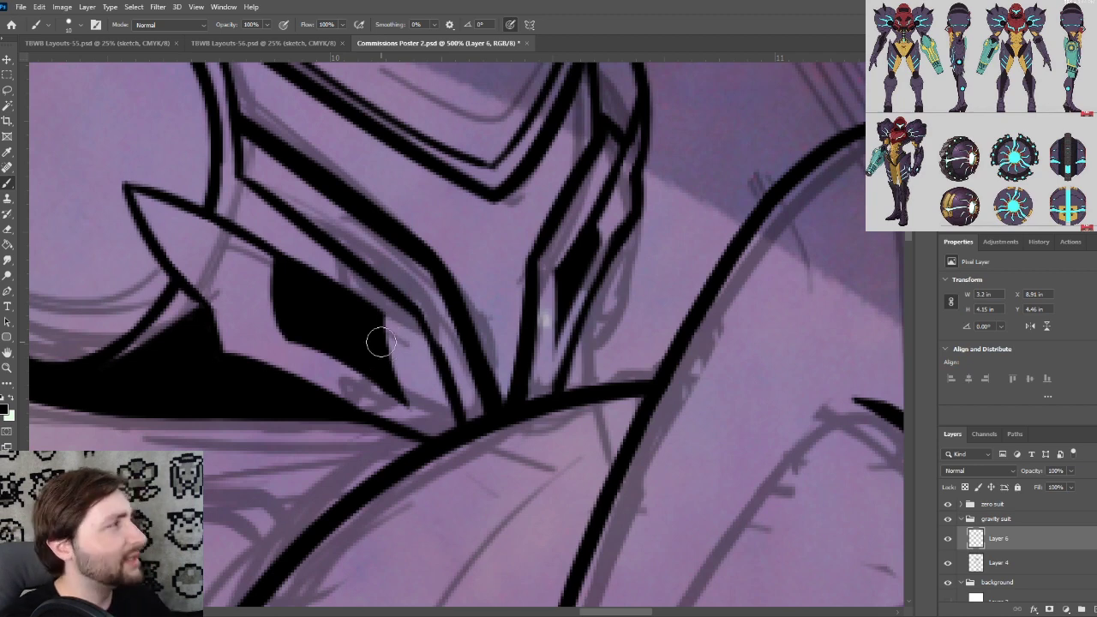
key("ctrl+minus")
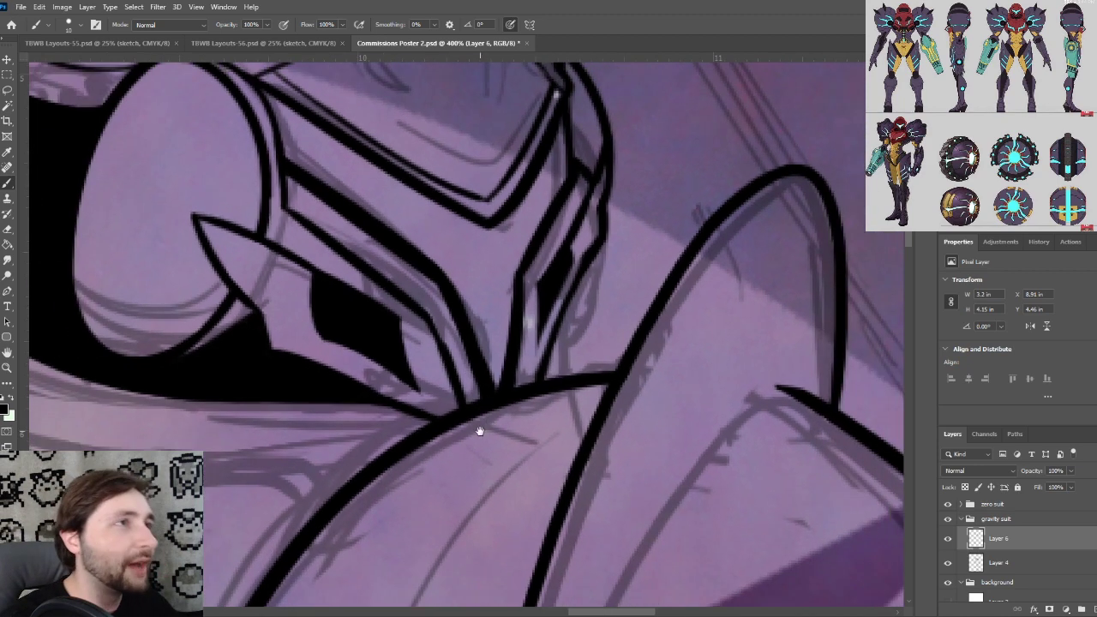
key("ctrl+minus")
left_click_drag(494, 369, 470, 409)
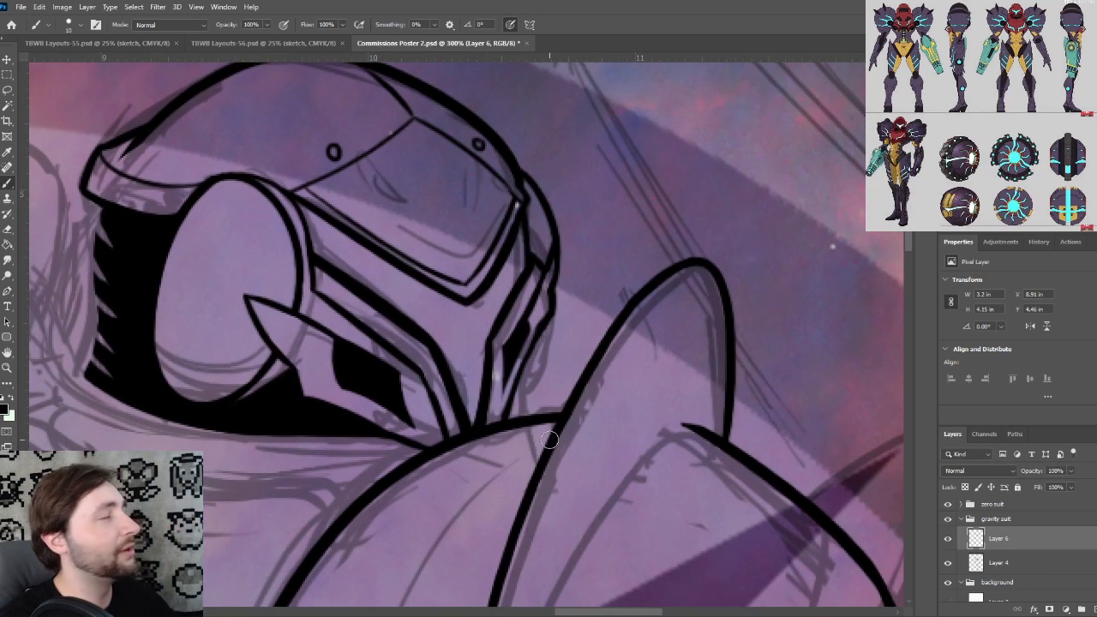
Ink the spike's second long edge from the shoulder outline's upper end down to the spike's sharp lower point, redoing the stroke until it fits
key("ctrl+minus")
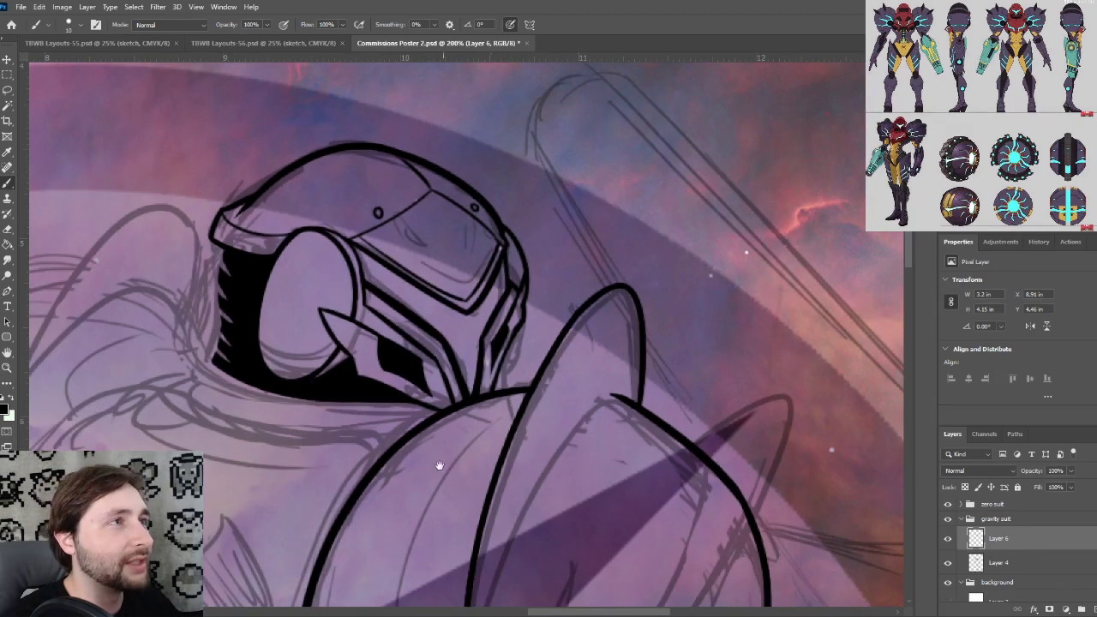
left_click_drag(445, 473, 485, 335)
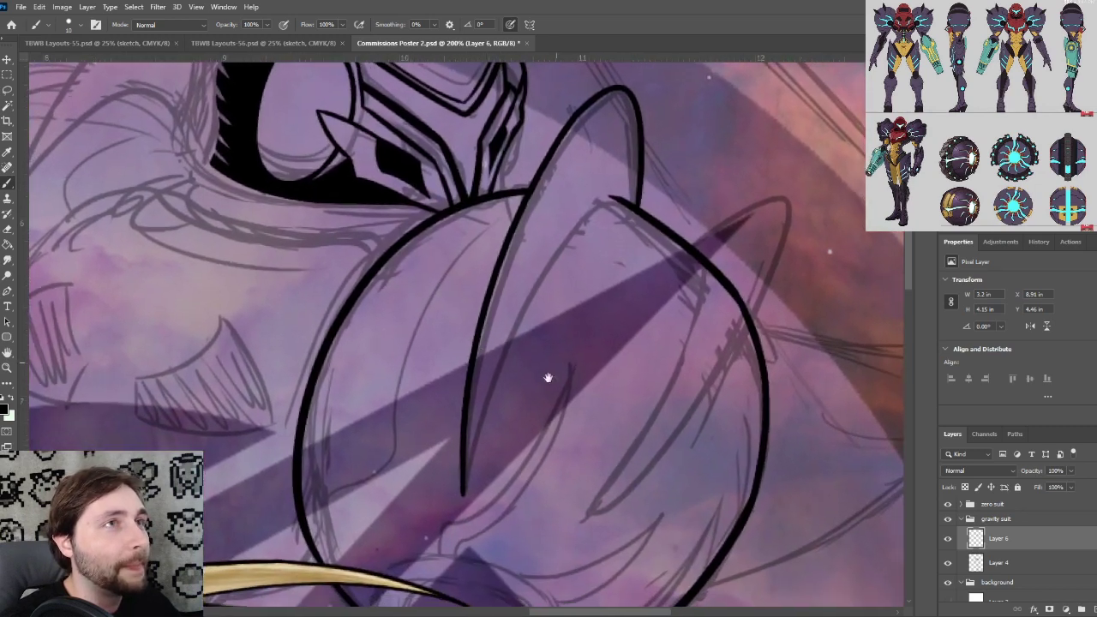
left_click_drag(548, 380, 503, 348)
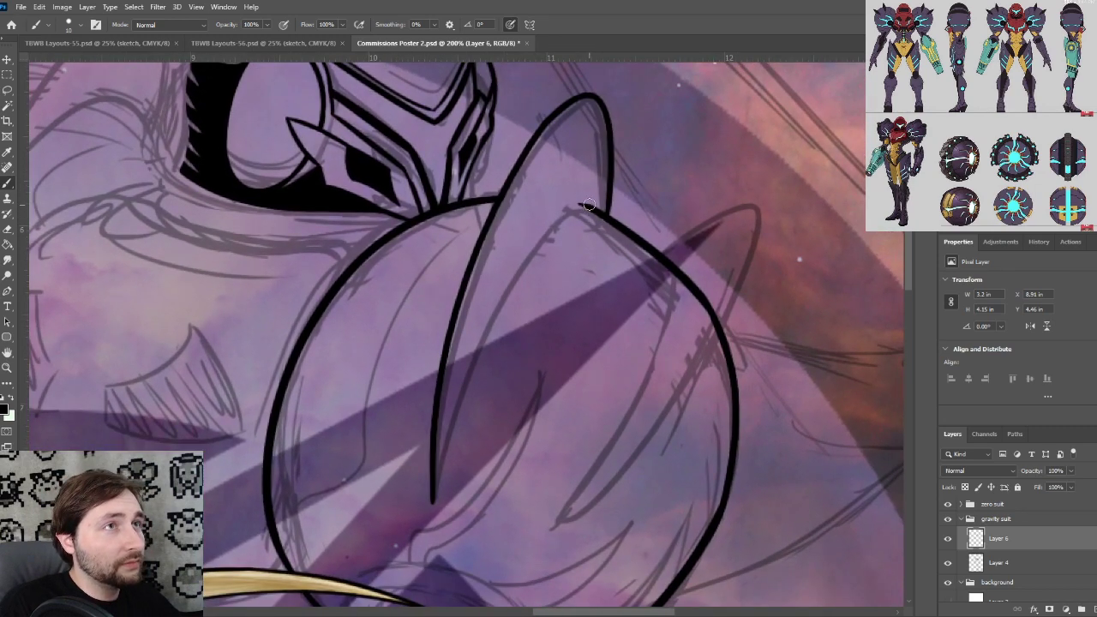
mouse_move(588, 205)
left_mouse_down()
mouse_move(510, 270)
mouse_move(433, 504)
left_mouse_up()
key("ctrl+z")
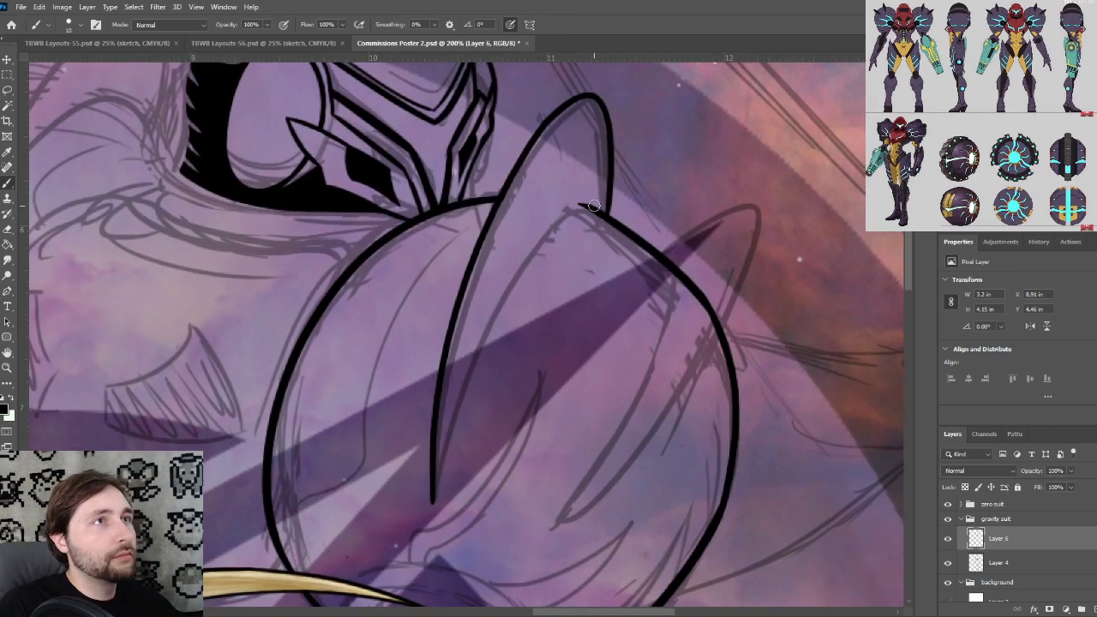
left_click_drag(589, 206, 458, 476)
key("ctrl+z")
left_click_drag(588, 208, 434, 502)
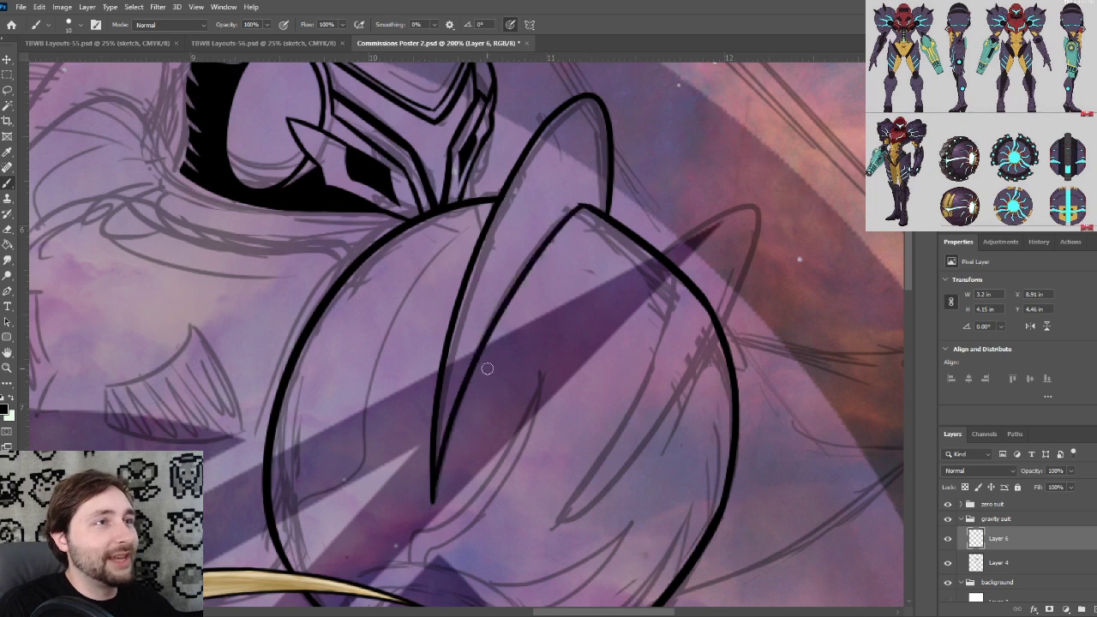
Clean up the corner where the spike's new edge meets the shoulder ball's outline, rounding off the stray line end
key("ctrl+plus")
left_click_drag(522, 430, 521, 299)
key("ctrl+plus")
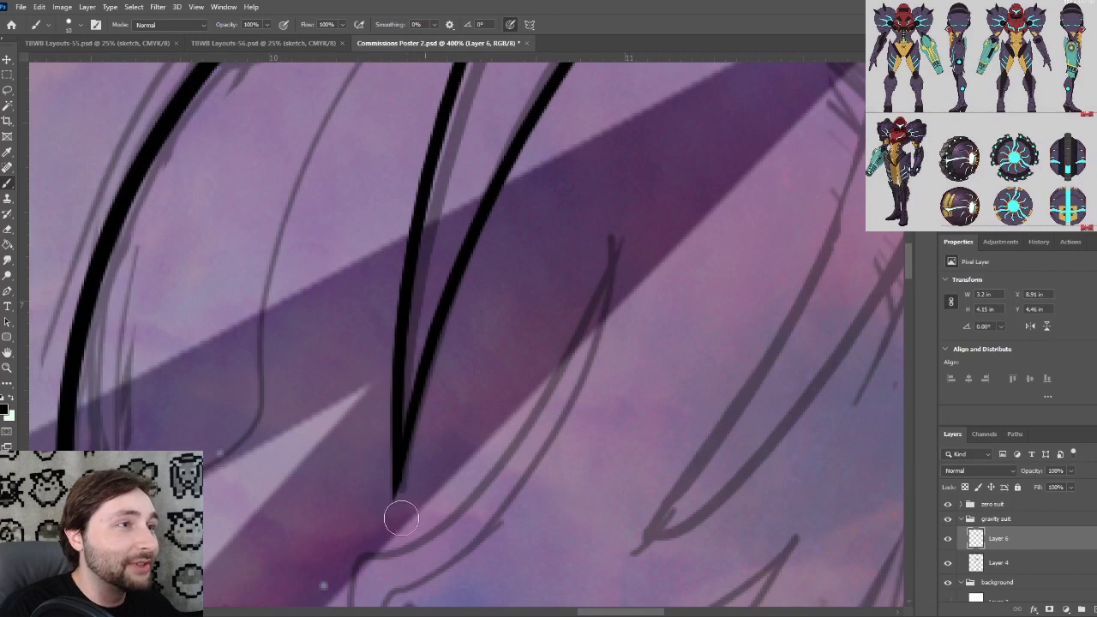
left_click_drag(538, 270, 558, 280)
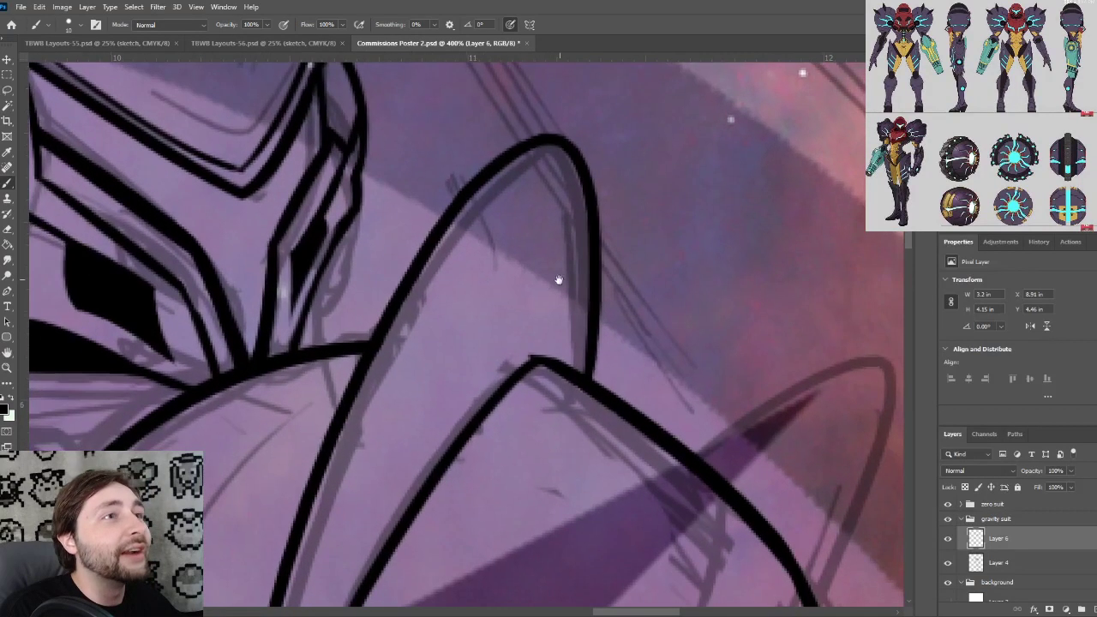
key("ctrl+plus")
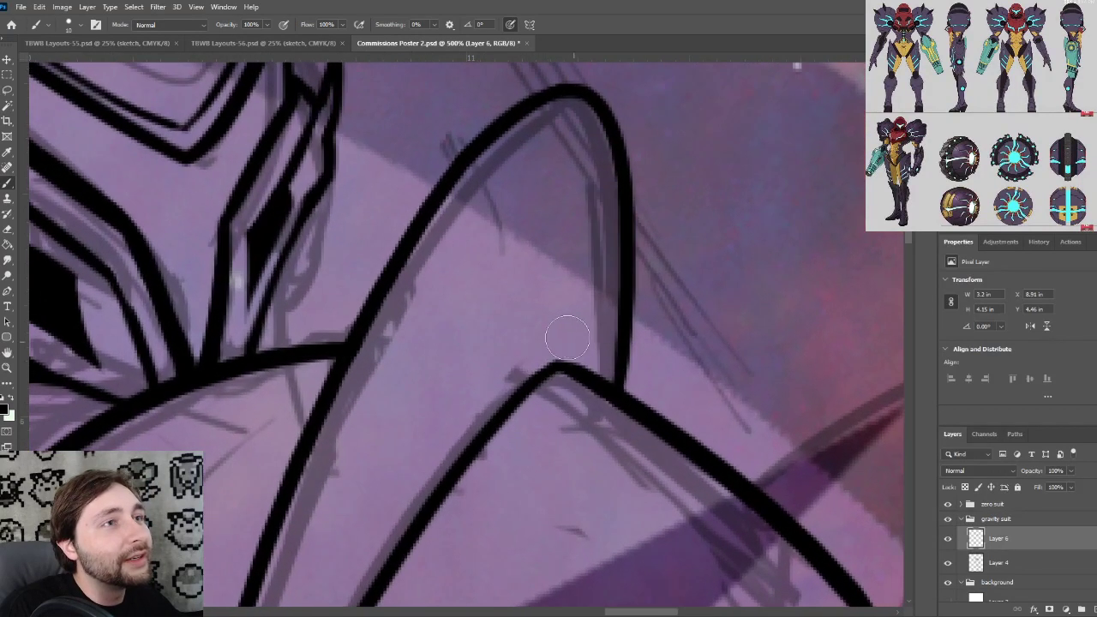
Examine the inked spike, helmet and shoulder ball against the remaining sketch of the second spike and lower shoulder details
scroll(563, 343, "down", 2)
left_click_drag(614, 471, 585, 375)
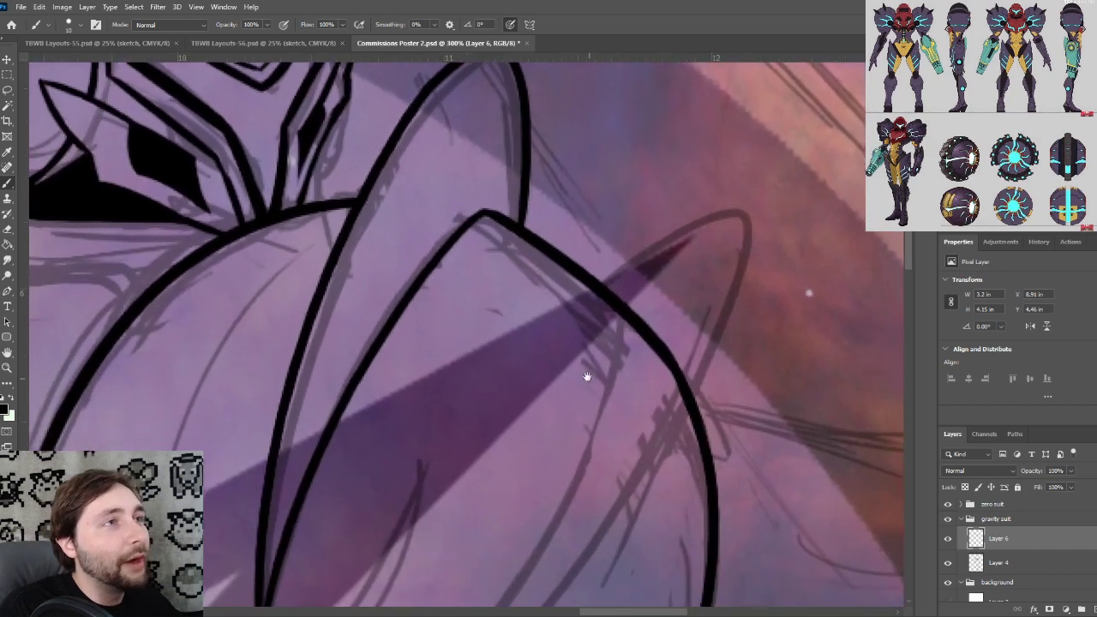
key("ctrl+minus")
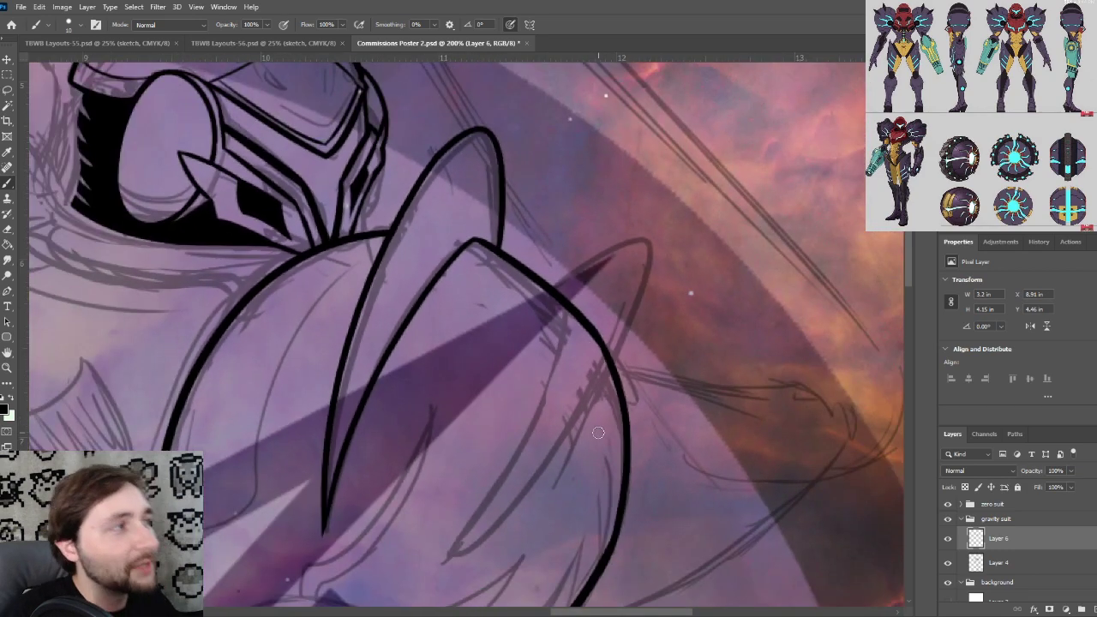
left_click_drag(580, 422, 565, 370)
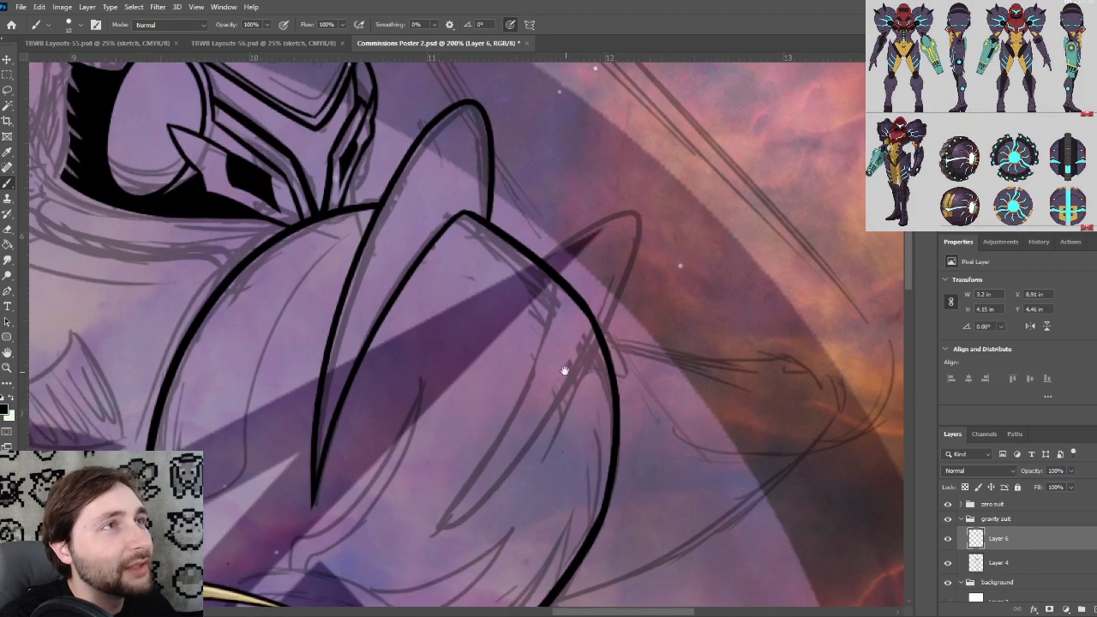
scroll(556, 361, "down", 1)
scroll(541, 360, "up", 1)
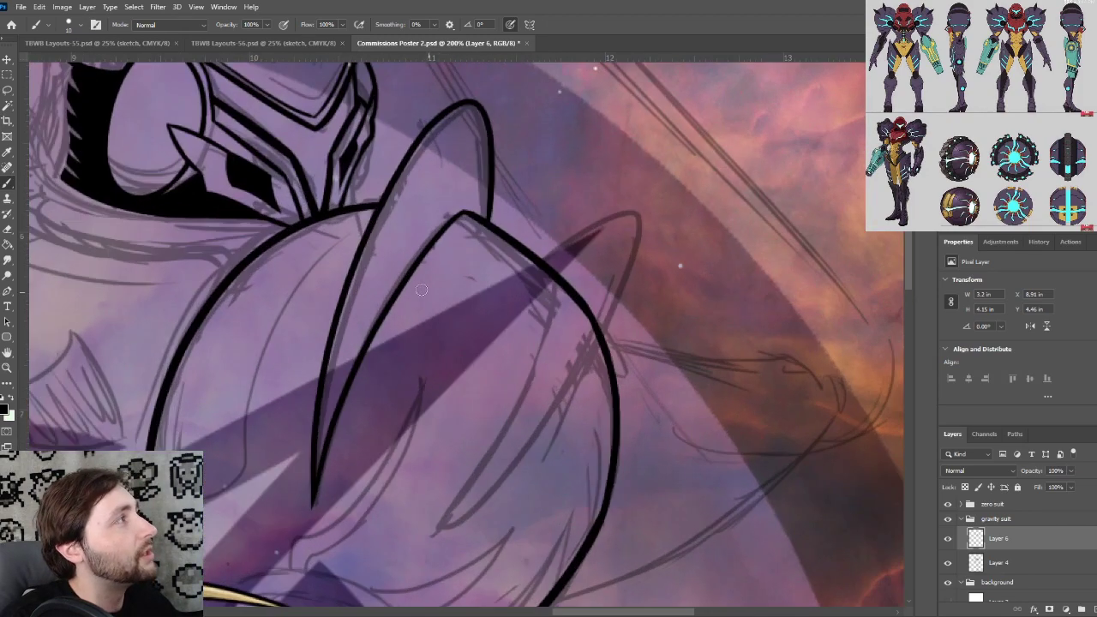
scroll(417, 278, "down", 1)
scroll(447, 302, "up", 1)
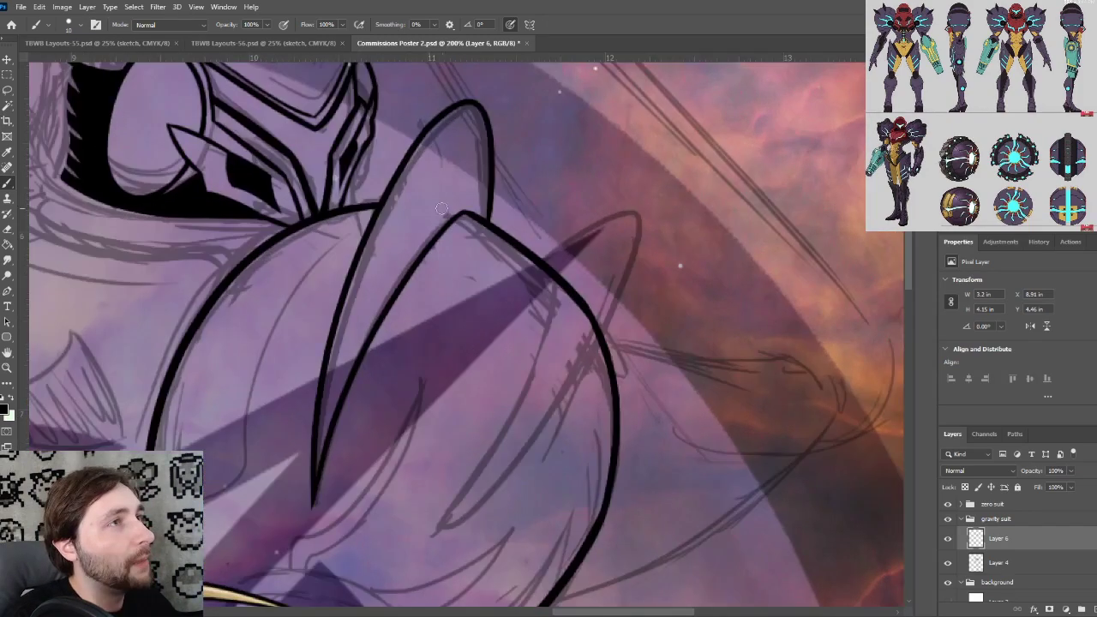
left_click_drag(445, 230, 484, 230)
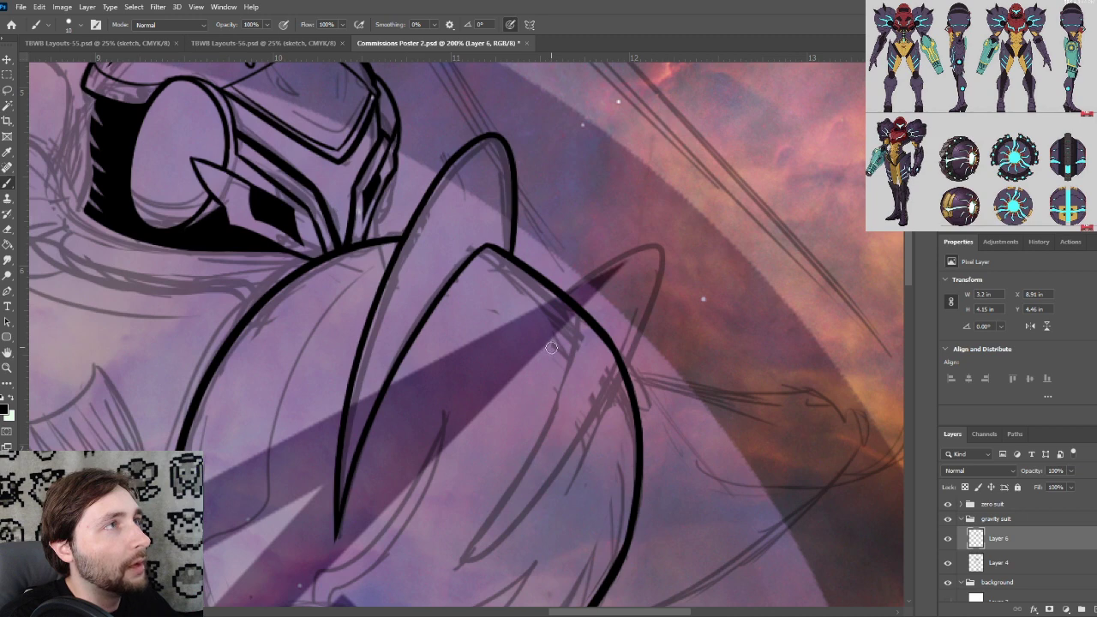
left_click_drag(527, 316, 598, 386)
key("ctrl+plus")
left_click_drag(238, 253, 539, 434)
key("ctrl+plus")
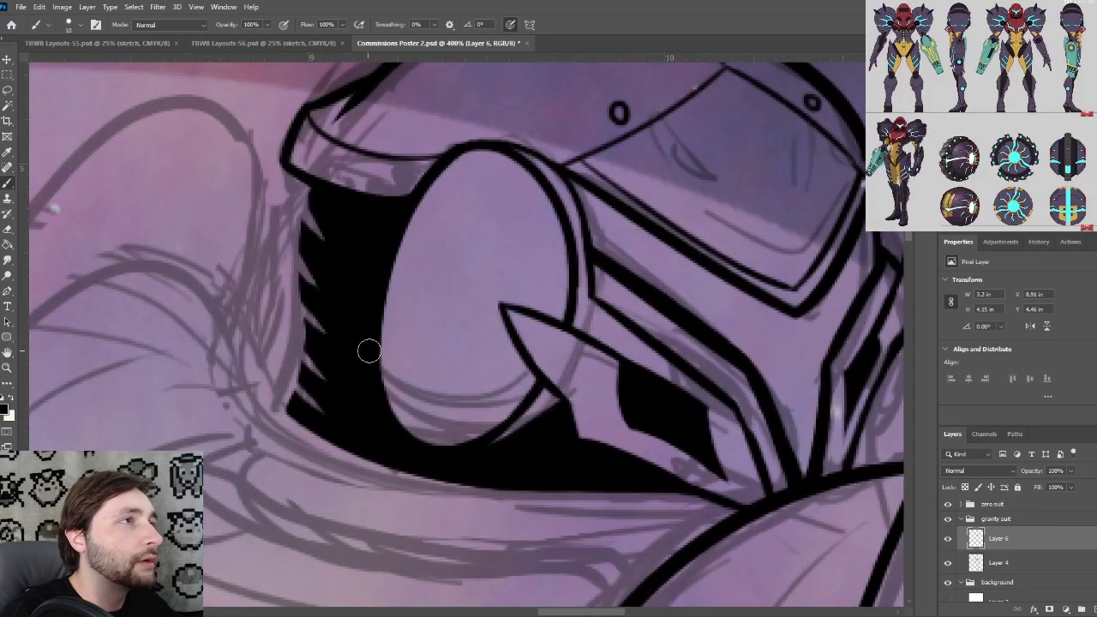
key("ctrl+minus")
left_click_drag(703, 596, 539, 436)
left_click_drag(778, 564, 503, 310)
scroll(559, 377, "down", 1)
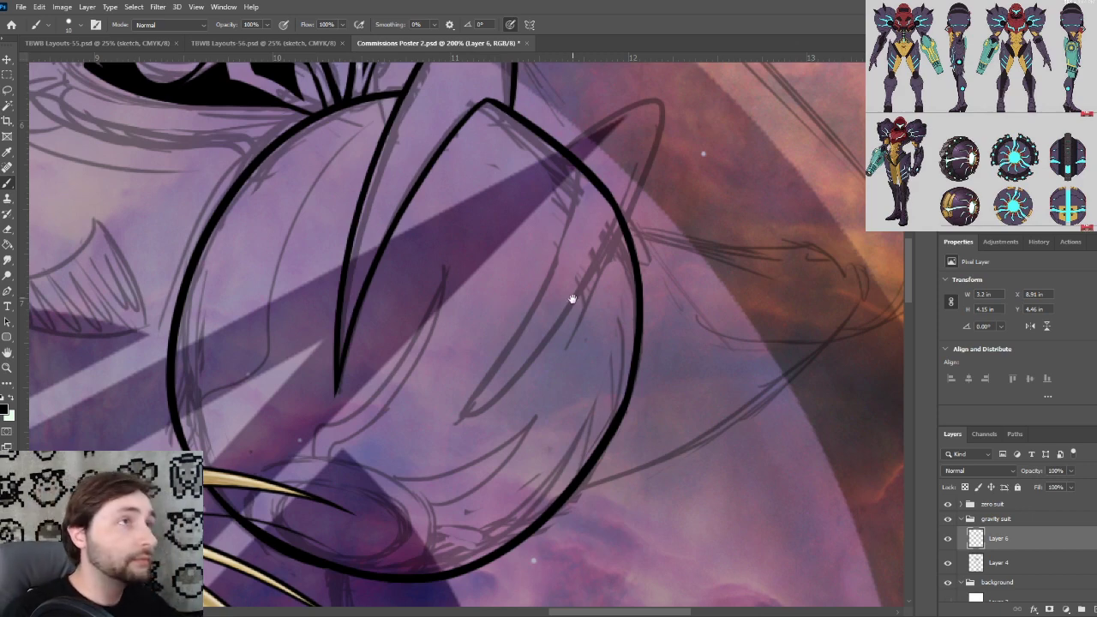
Ink the second spike's upper contour from the shoulder outline over its tip and down the outer edge, redoing strokes until they fit
left_click_drag(573, 299, 569, 379)
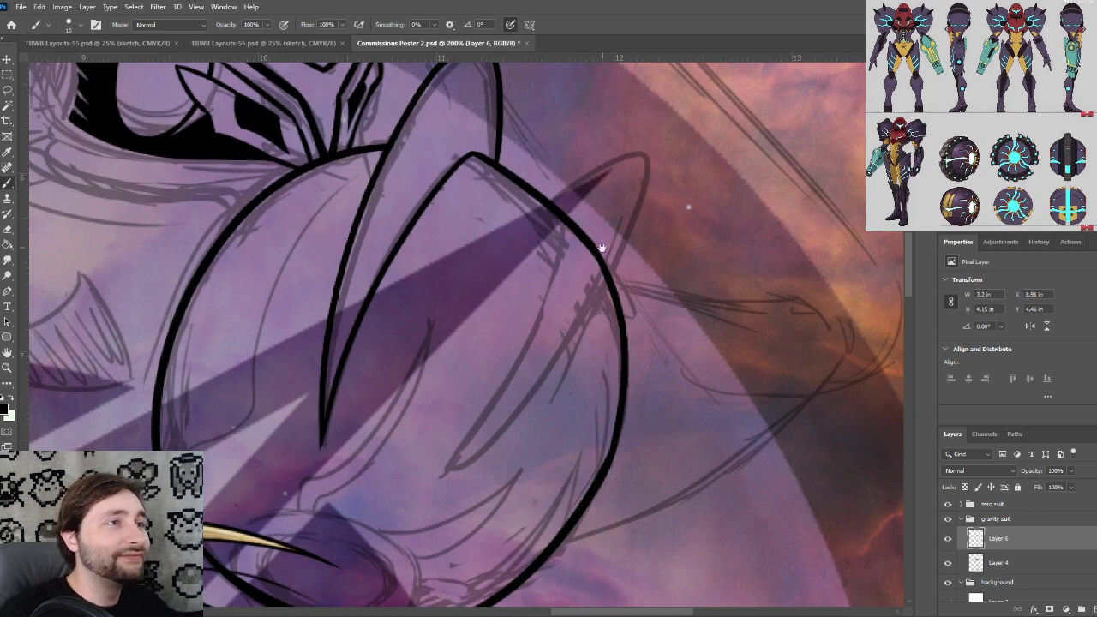
mouse_move(602, 248)
left_mouse_down()
mouse_move(615, 241)
mouse_move(589, 260)
left_mouse_up()
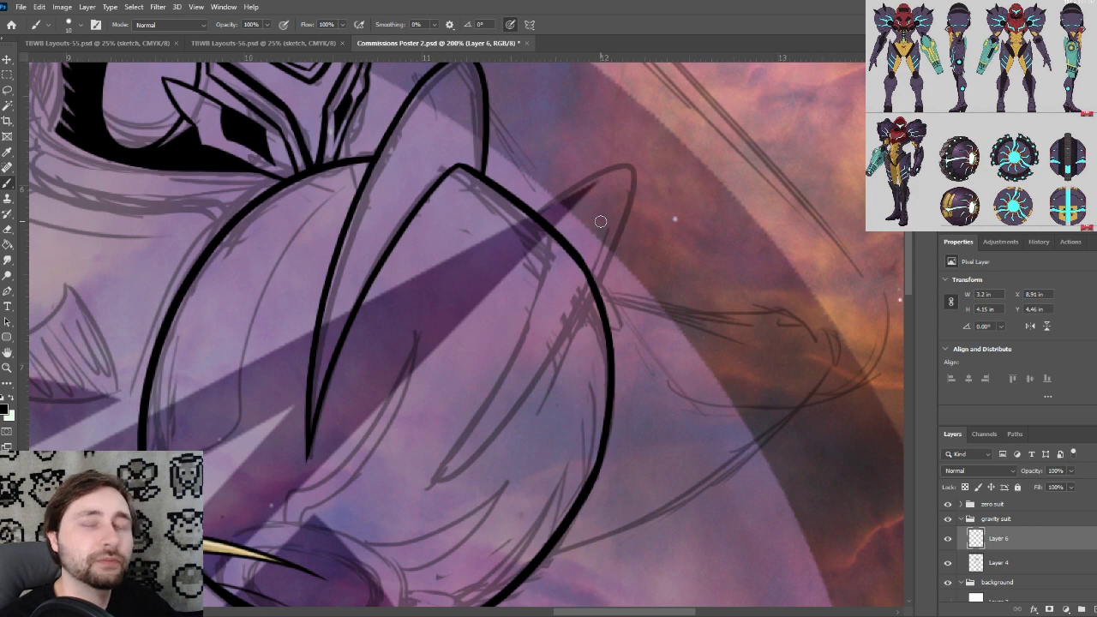
scroll(542, 360, "down", 1)
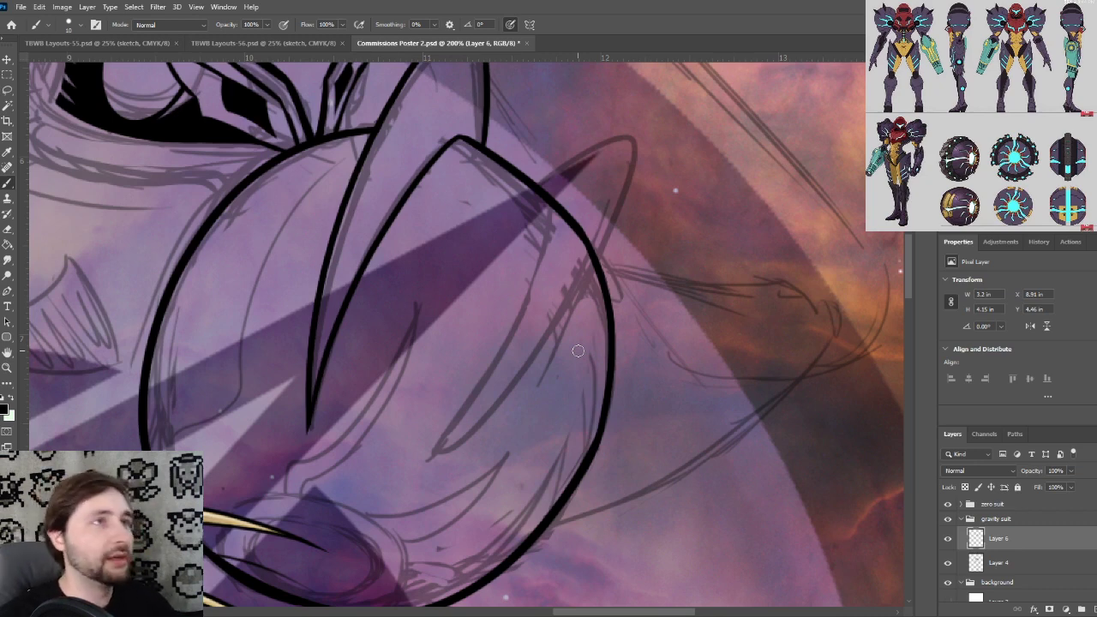
key("r")
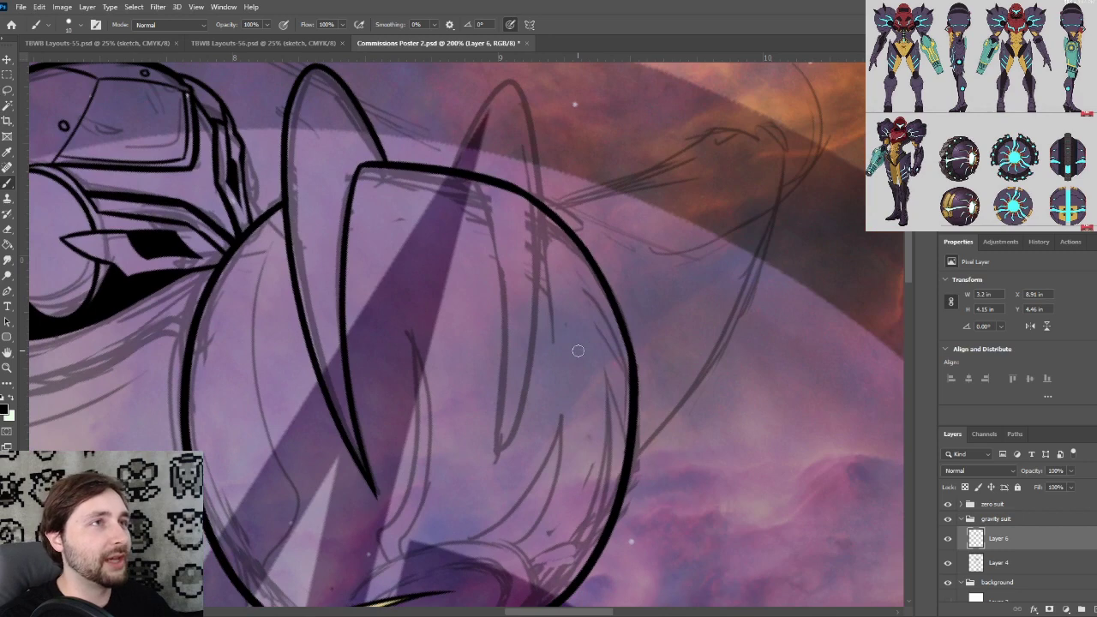
left_click_drag(566, 358, 613, 409)
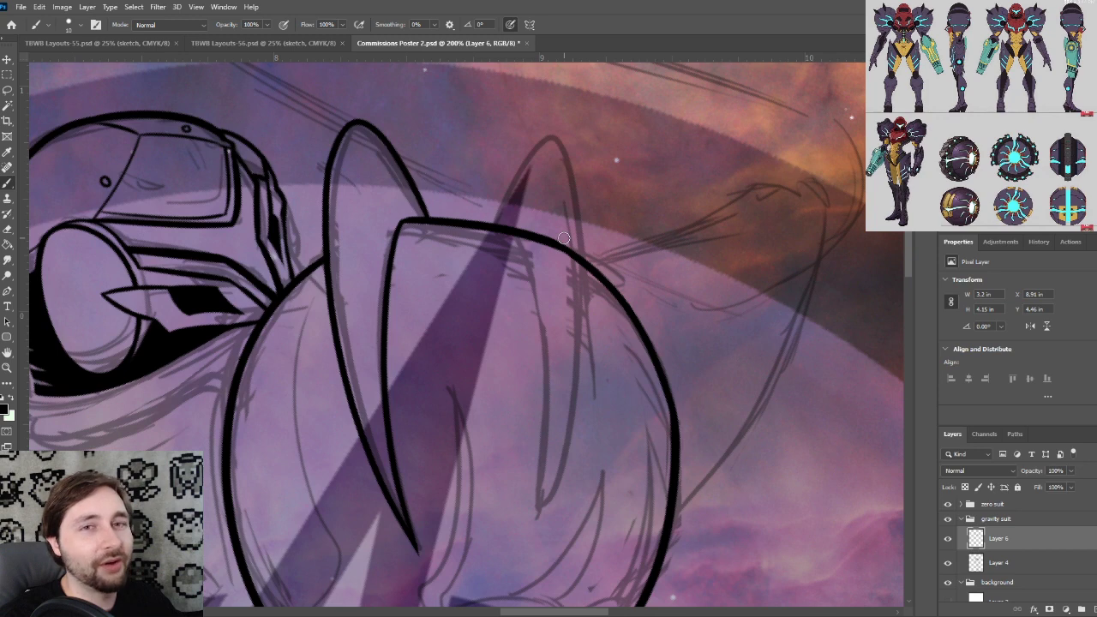
left_click_drag(589, 283, 610, 252)
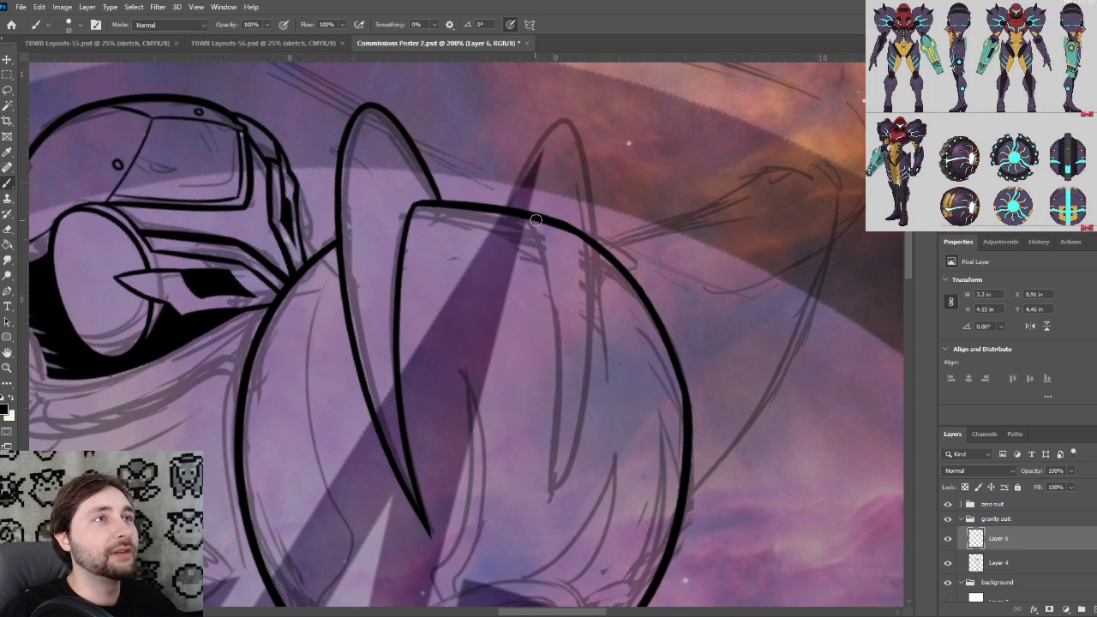
left_click_drag(551, 241, 615, 228)
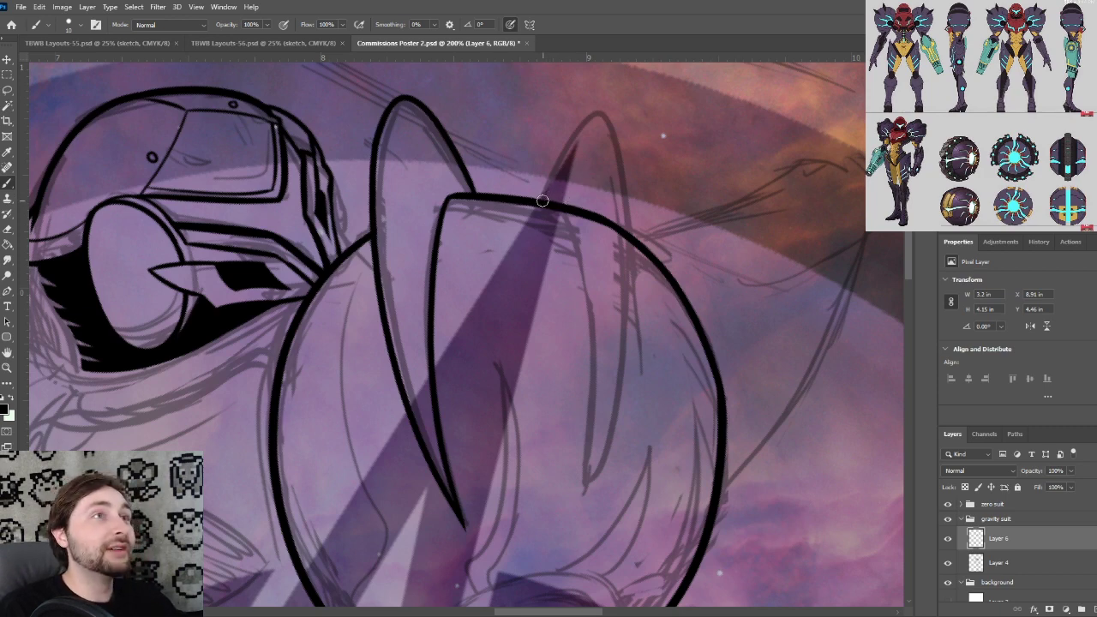
left_click_drag(542, 201, 639, 187)
key("ctrl+z")
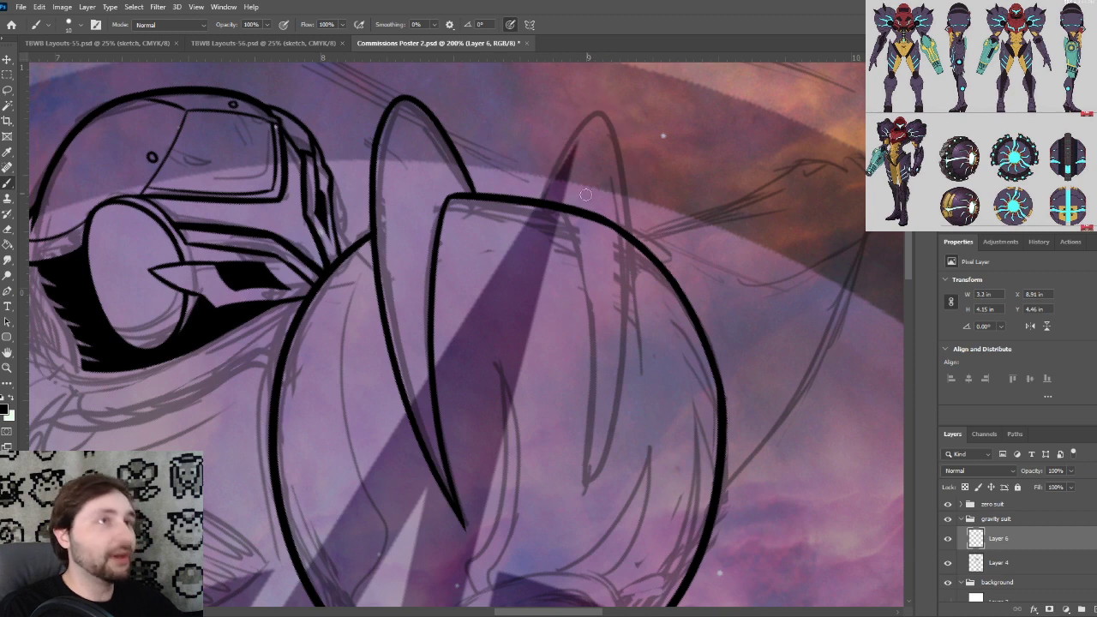
mouse_move(541, 202)
left_mouse_down()
mouse_move(611, 100)
mouse_move(594, 389)
left_mouse_up()
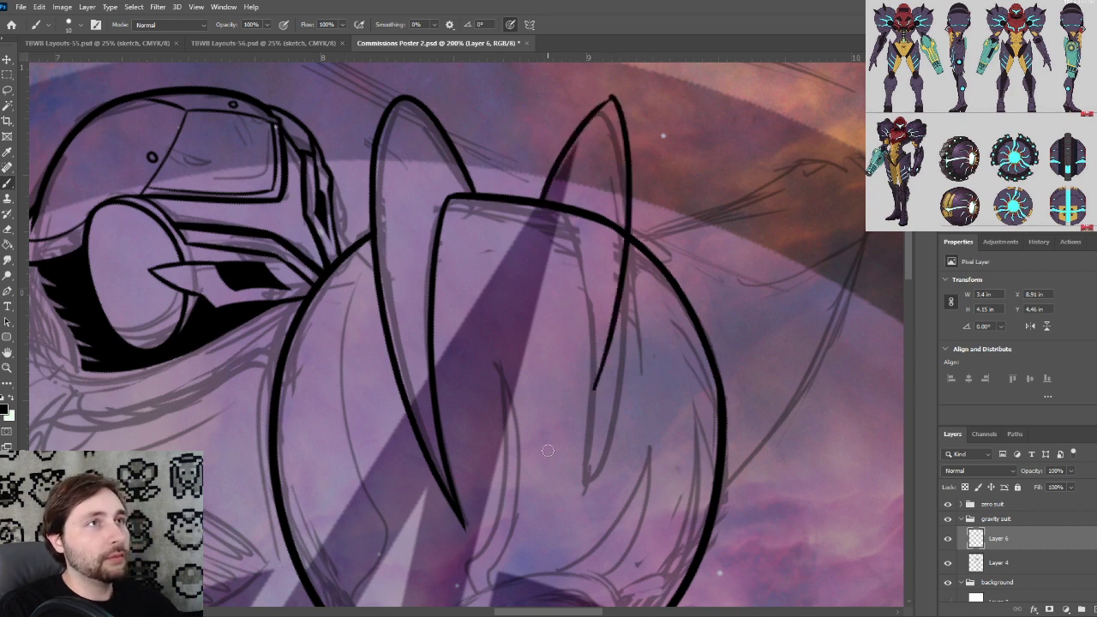
key("ctrl+z")
left_click_drag(601, 104, 619, 411)
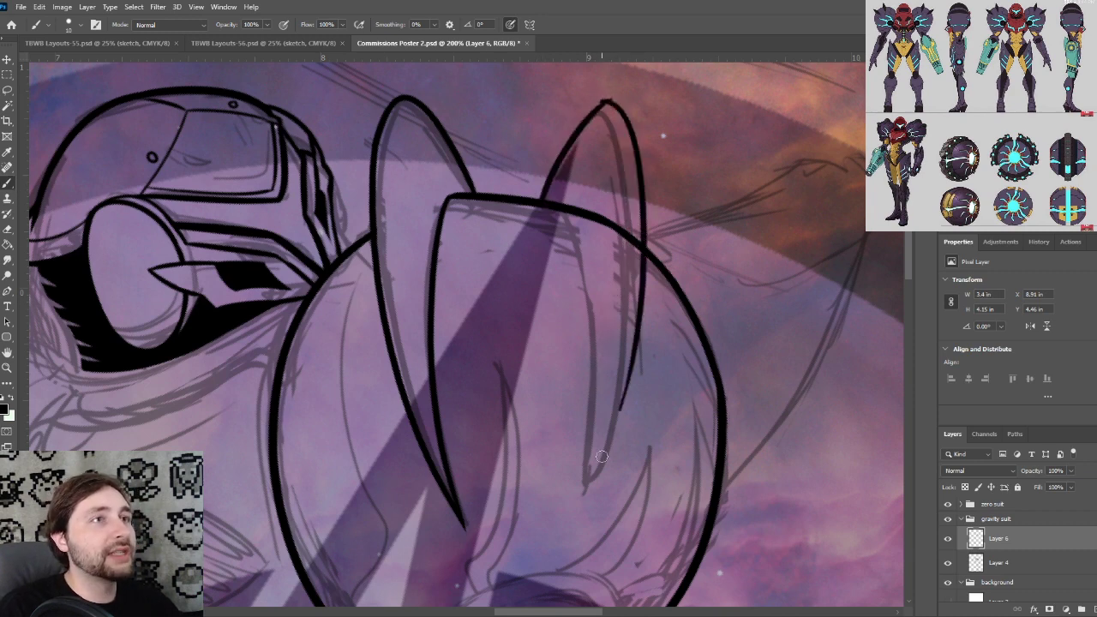
Ink the lower part of the second spike's outer edge from its sharp lower point up into the upper stroke
left_click_drag(585, 490, 645, 262)
key("ctrl+z")
mouse_move(582, 498)
left_mouse_down()
mouse_move(608, 459)
mouse_move(650, 304)
left_mouse_up()
key("ctrl+z")
mouse_move(585, 496)
left_mouse_down()
mouse_move(663, 303)
mouse_move(624, 318)
mouse_move(473, 284)
left_mouse_up()
Erase the stray overlapping line end on the second spike's outer edge and smooth the join between its two strokes
key("ctrl+plus")
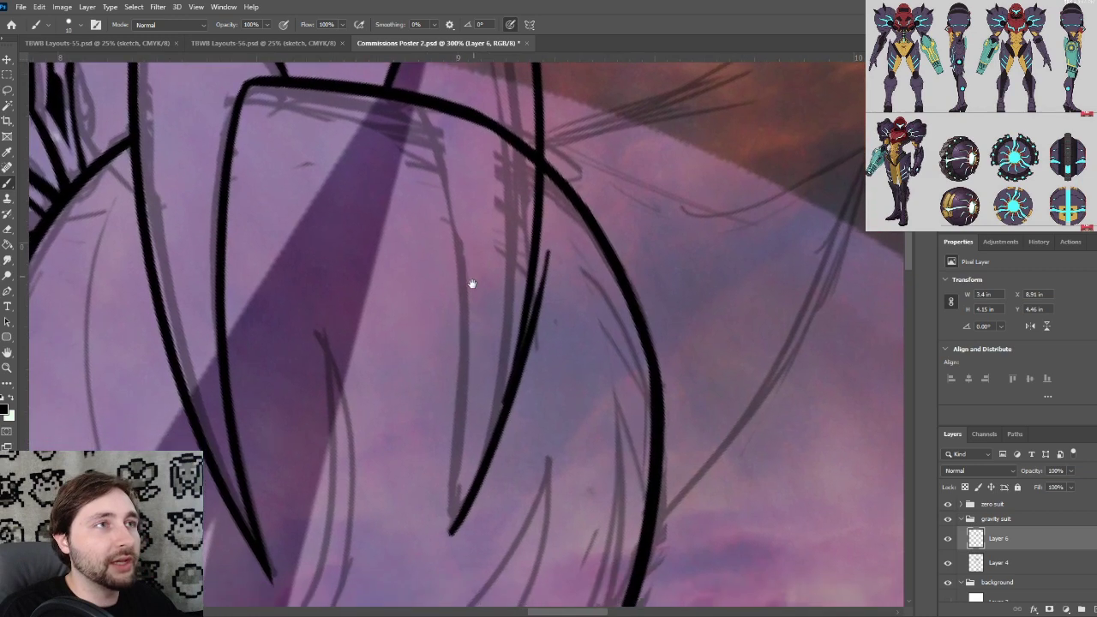
scroll(472, 284, "up", 1)
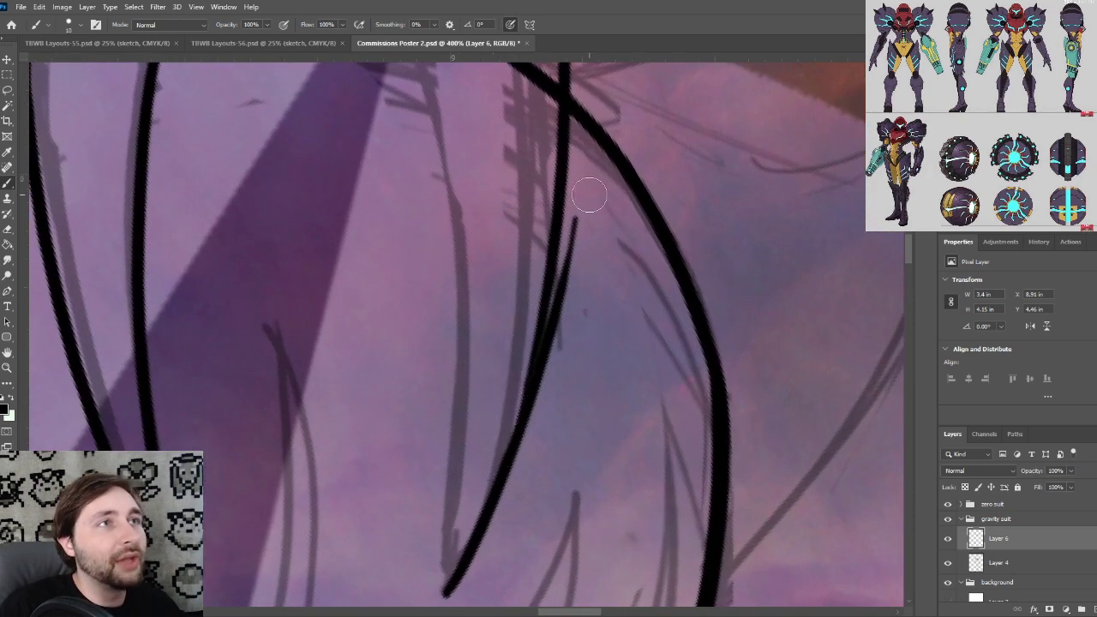
left_click_drag(590, 196, 560, 319)
left_click_drag(577, 219, 539, 419)
mouse_move(567, 289)
left_mouse_down()
mouse_move(540, 373)
mouse_move(552, 357)
left_mouse_up()
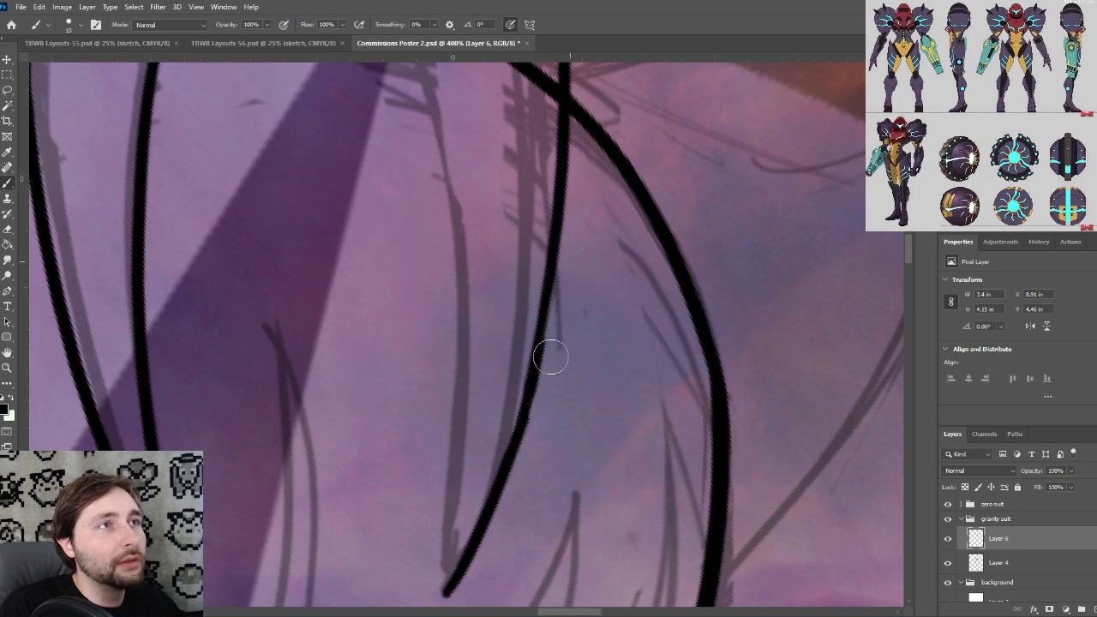
key("ctrl+plus")
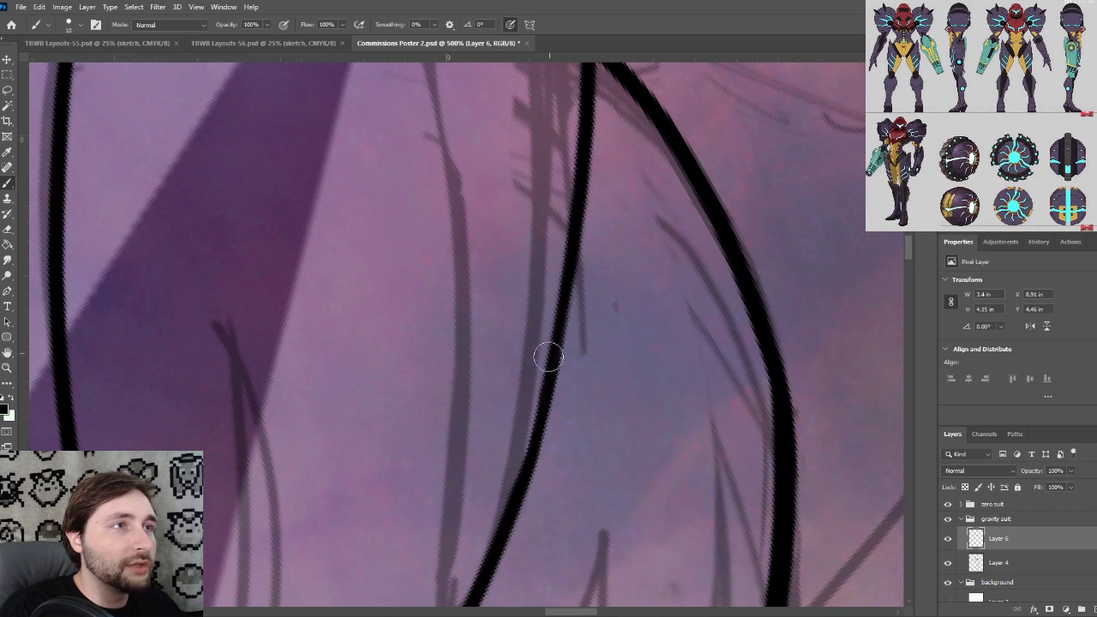
key("ctrl+minus")
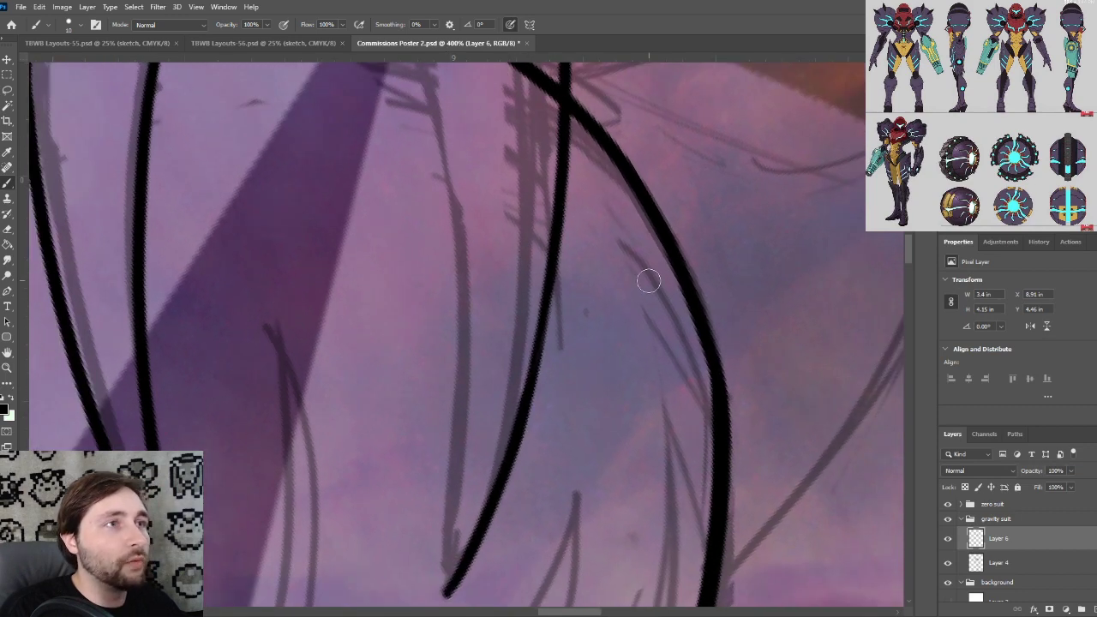
left_click_drag(603, 430, 654, 343)
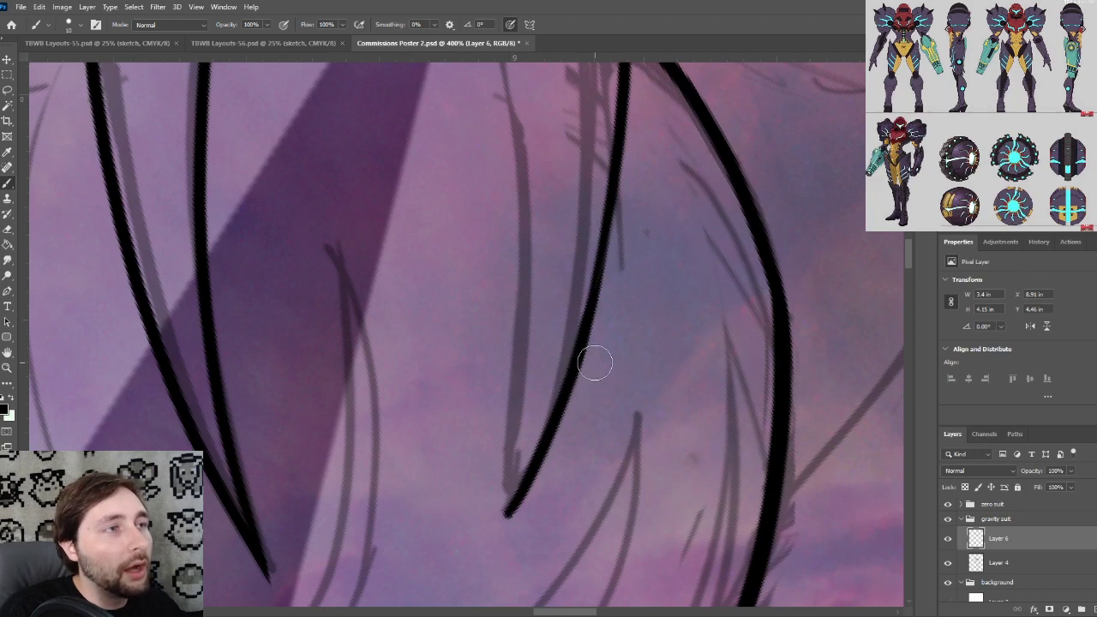
Smooth the second spike's upper tip, trimming the bump where its two strokes meet into a clean rounded curve
key("ctrl+minus")
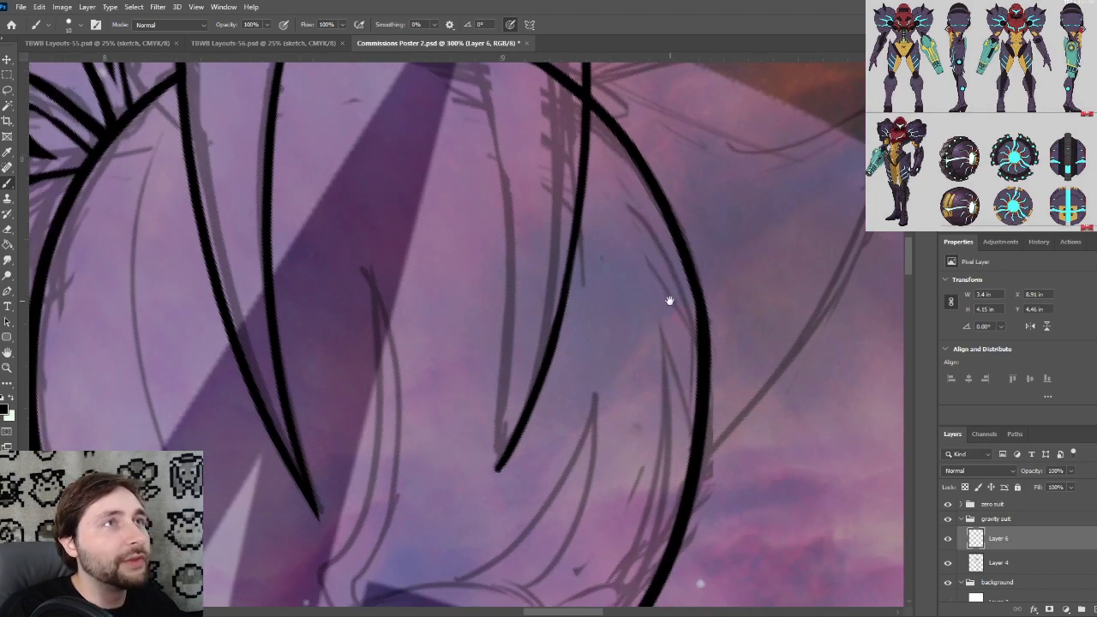
left_click_drag(669, 299, 666, 429)
key("ctrl+minus")
left_click_drag(585, 383, 593, 462)
key("ctrl+plus")
key("ctrl+plus")
left_click_drag(614, 227, 601, 358)
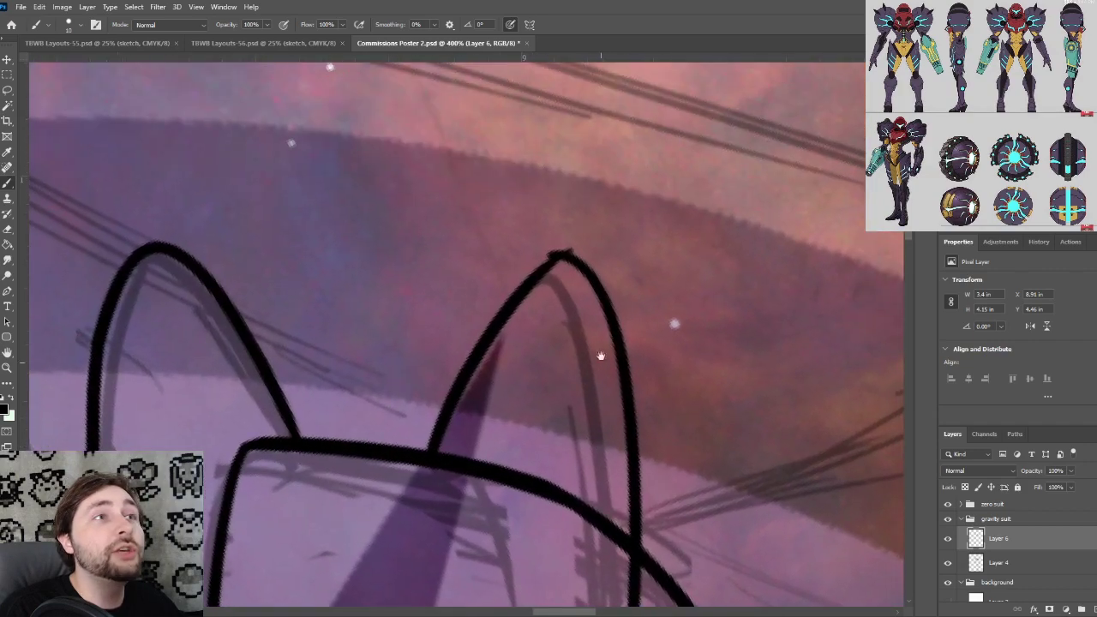
key("ctrl+plus")
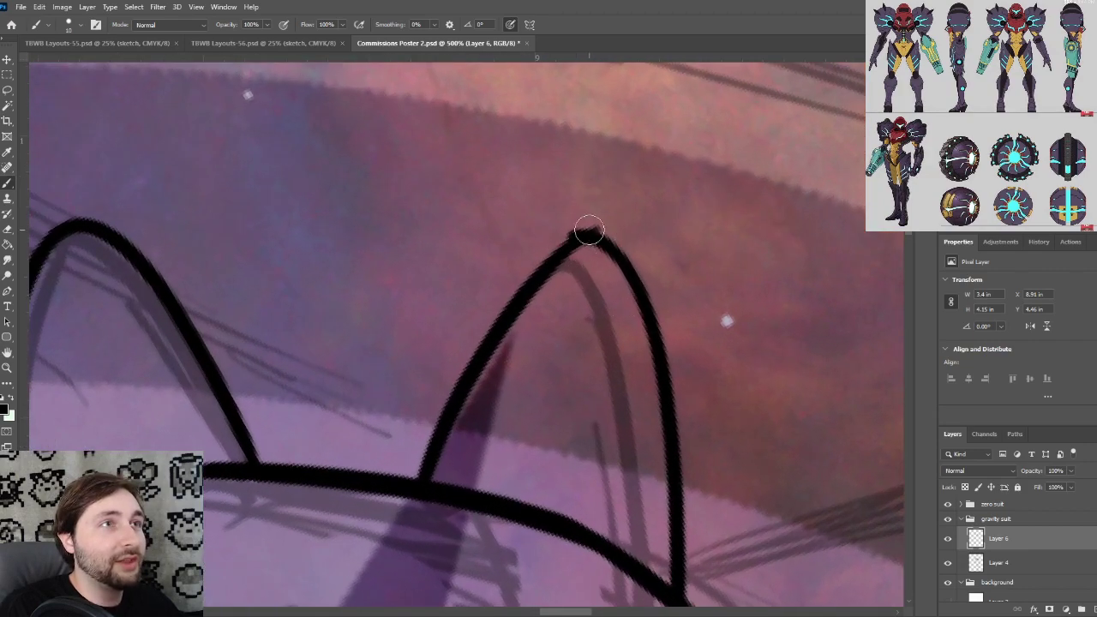
key("ctrl+plus")
key("ctrl+minus")
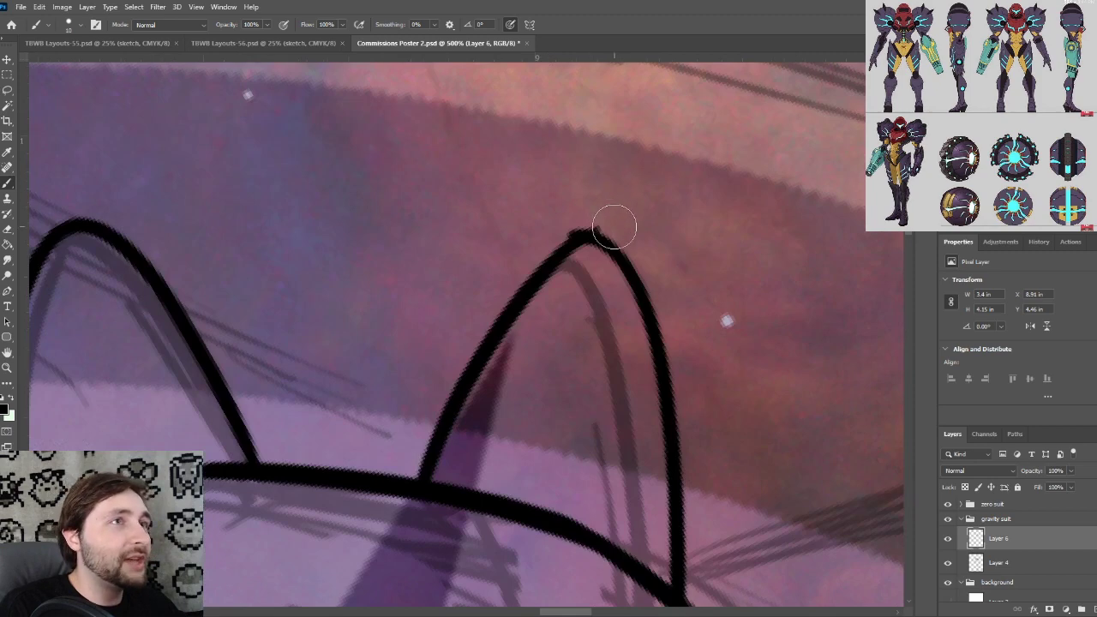
left_click_drag(614, 226, 548, 240)
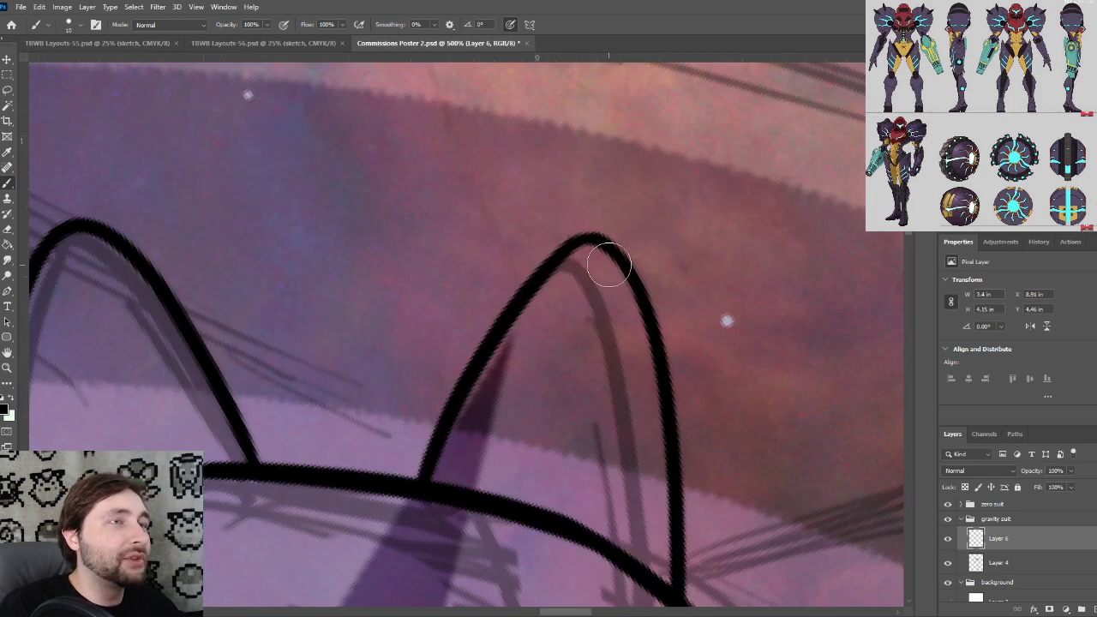
Ink the second spike's inner edge from the shoulder outline down to its lower point, redrawing the stroke until it fits
key("ctrl+minus")
key("ctrl+minus")
key("ctrl+minus")
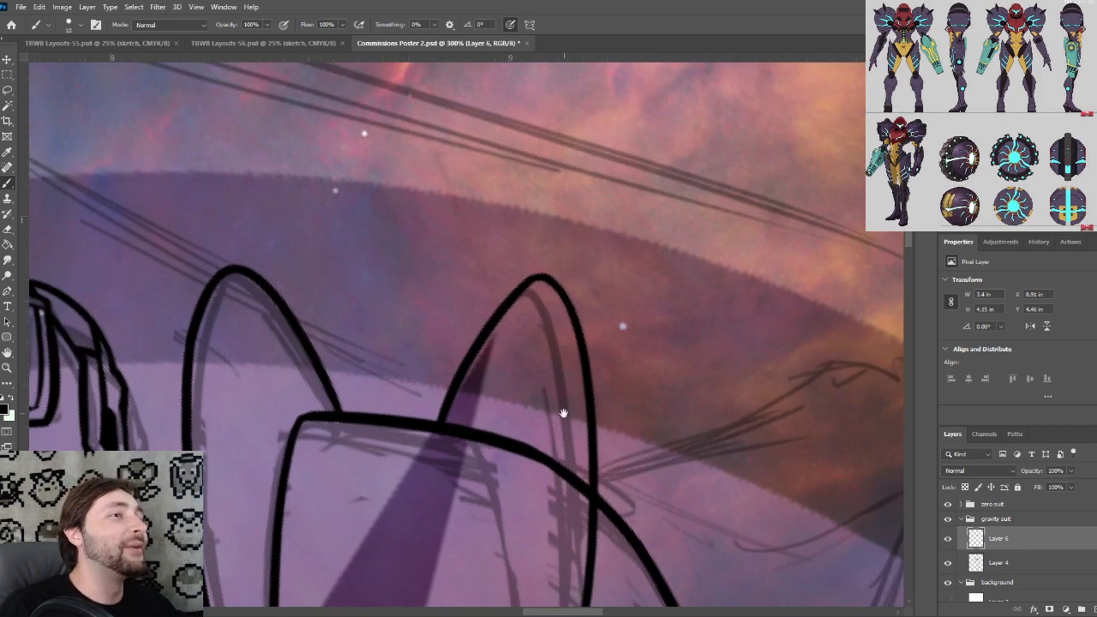
left_click_drag(565, 413, 541, 198)
key("ctrl+minus")
left_click_drag(532, 362, 538, 301)
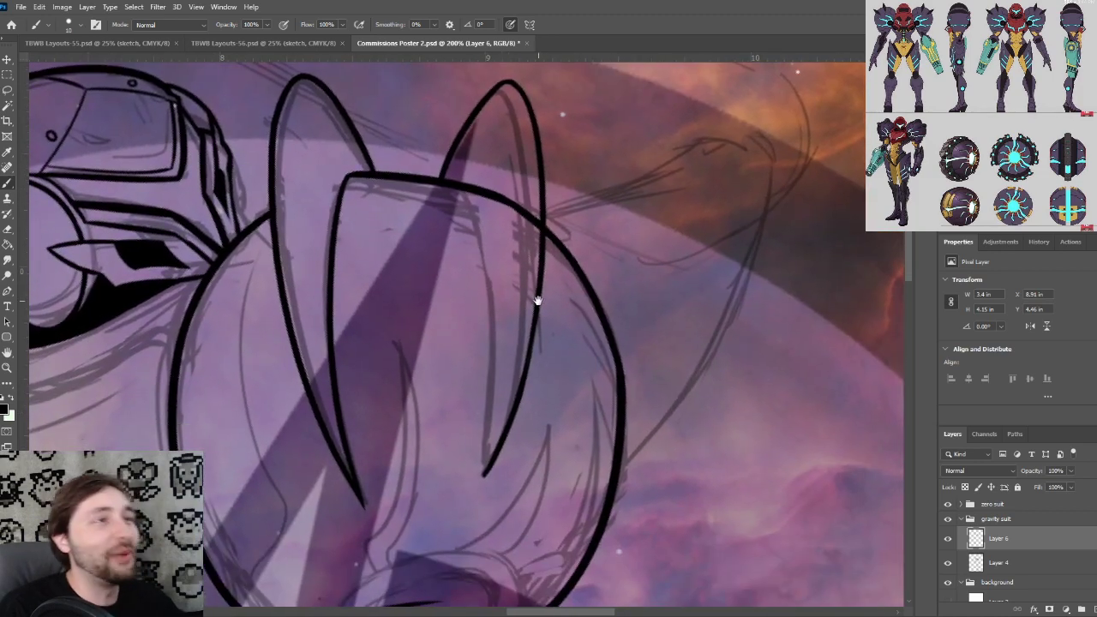
left_click_drag(461, 185, 494, 428)
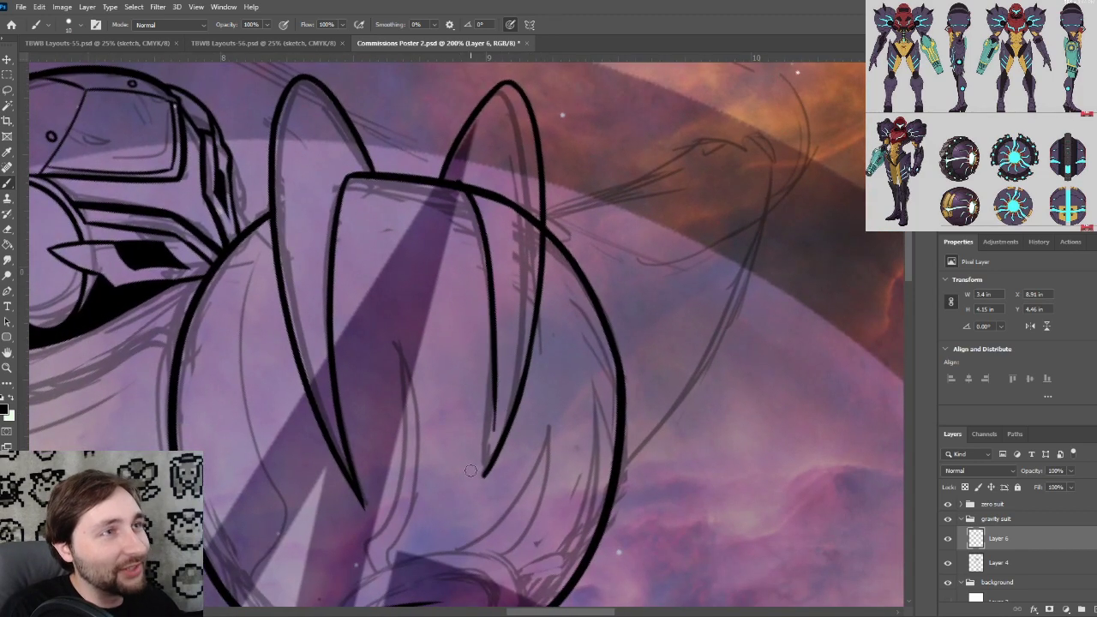
key("ctrl+z")
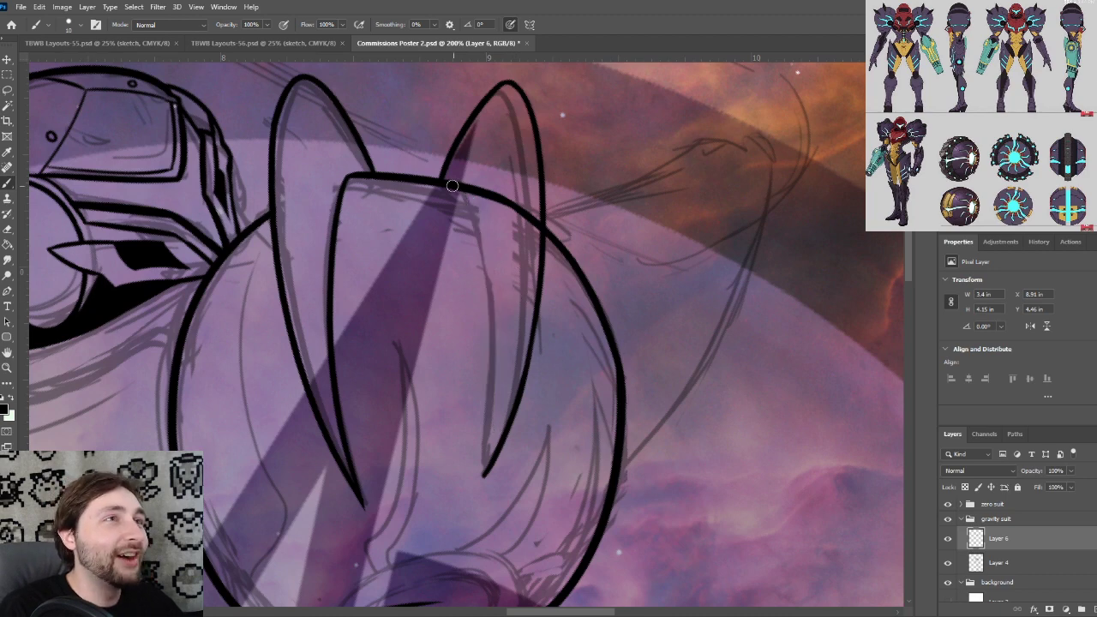
left_click_drag(460, 183, 477, 452)
key("ctrl+z")
mouse_move(456, 181)
left_mouse_down()
mouse_move(499, 320)
mouse_move(485, 460)
mouse_move(495, 350)
mouse_move(464, 236)
left_mouse_up()
key("ctrl+z")
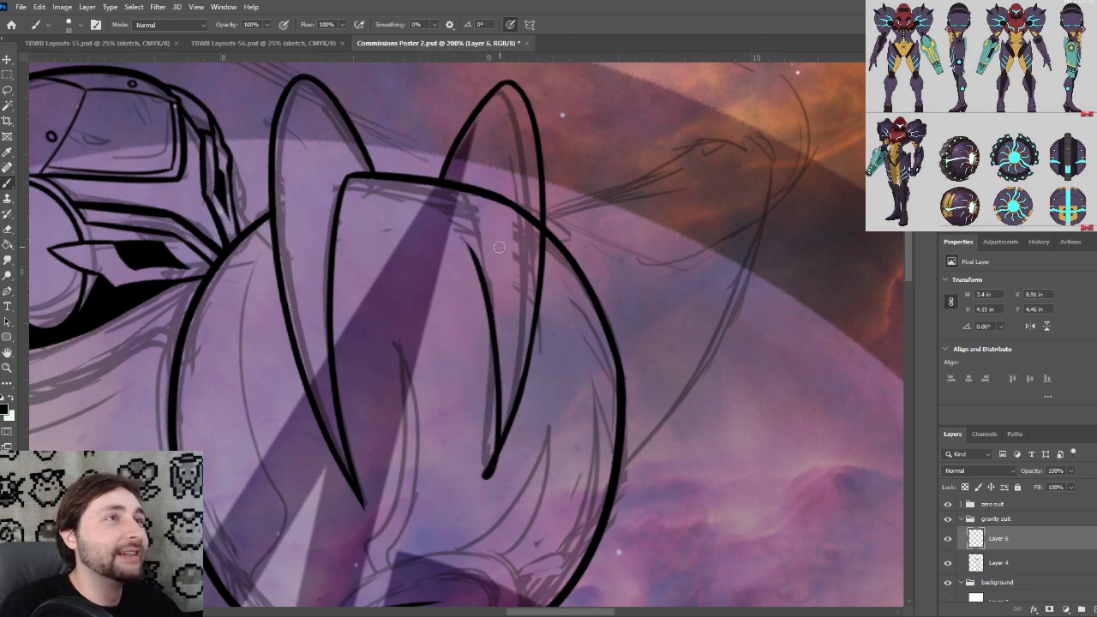
key("ctrl+z")
left_click_drag(460, 188, 486, 477)
key("ctrl+z")
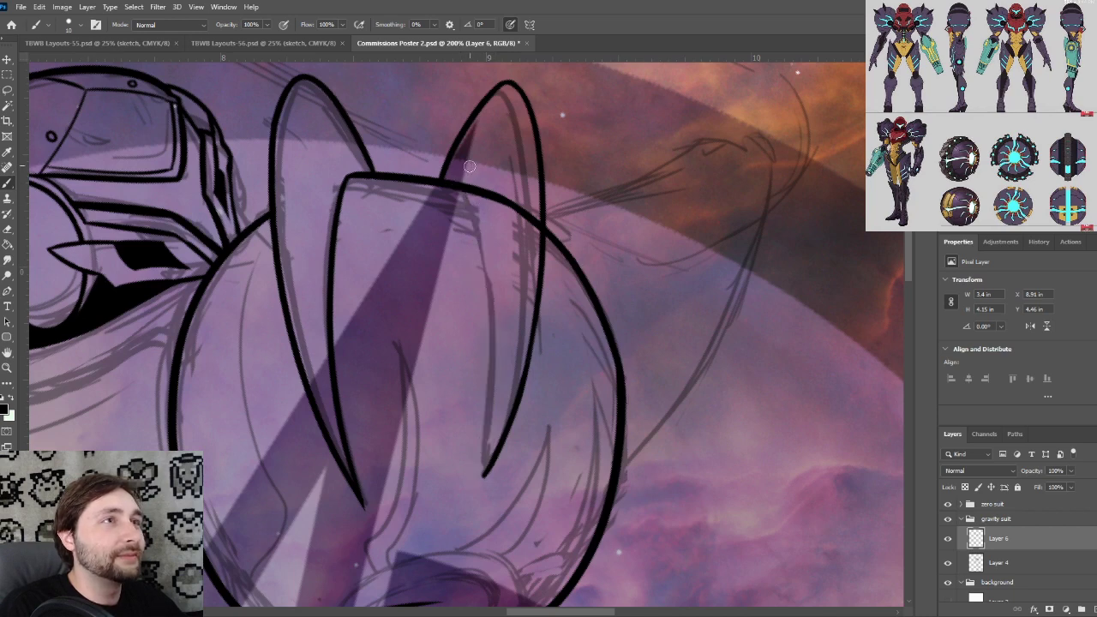
left_click_drag(461, 189, 487, 468)
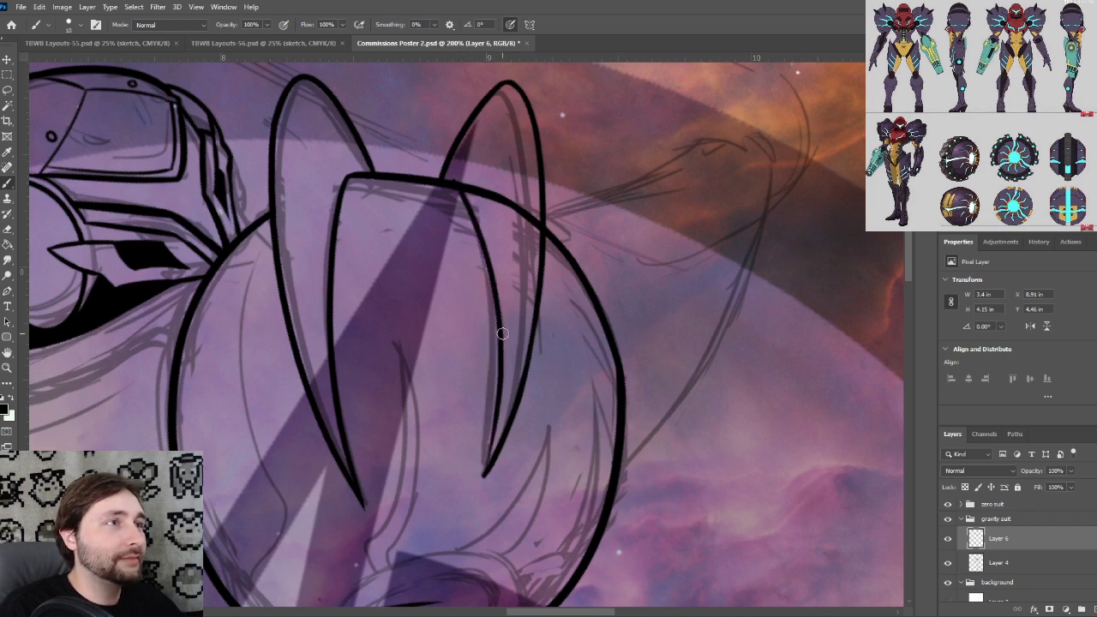
Refine the second spike's lower point, tapering the two inked edges into a sharp tip
scroll(519, 341, "up", 1)
scroll(520, 341, "up", 2)
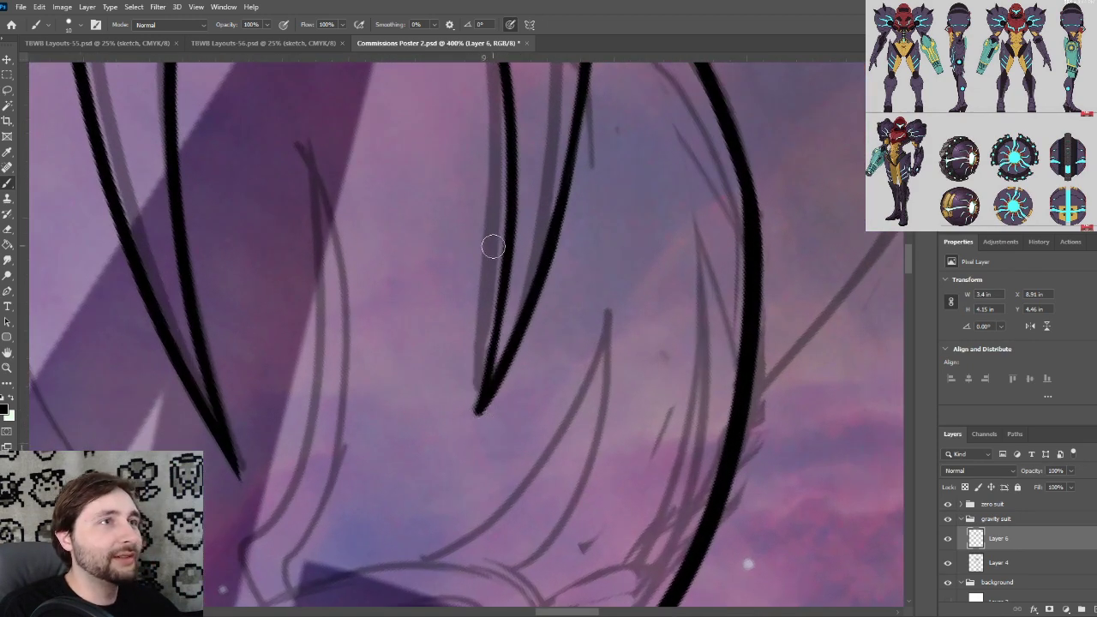
key("ctrl+minus")
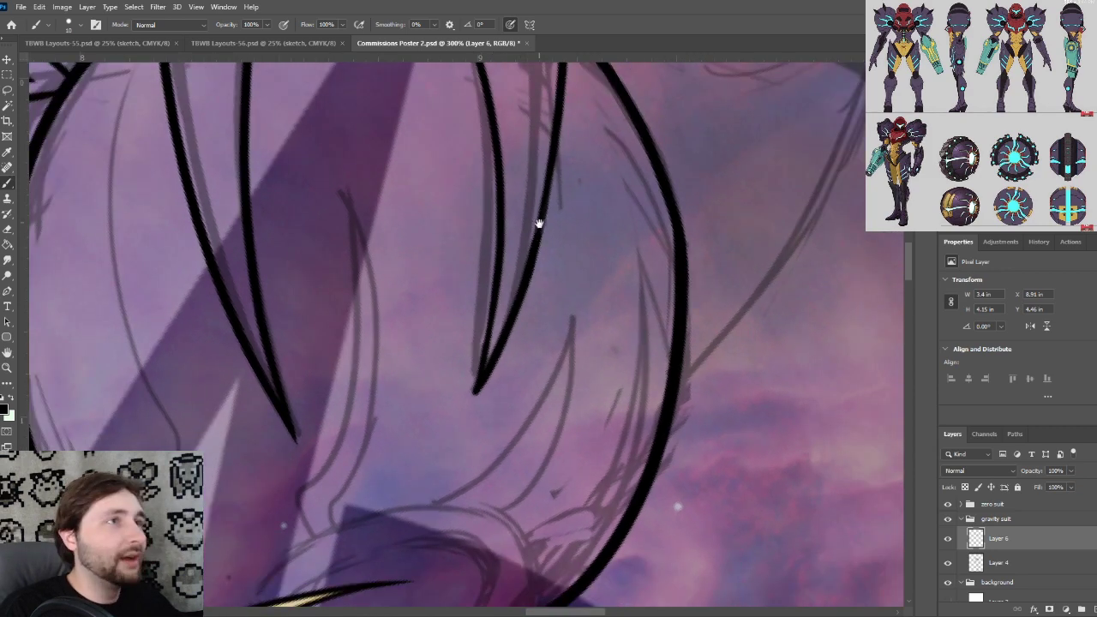
mouse_move(540, 225)
left_mouse_down()
mouse_move(529, 316)
mouse_move(540, 229)
left_mouse_up()
key("ctrl+plus")
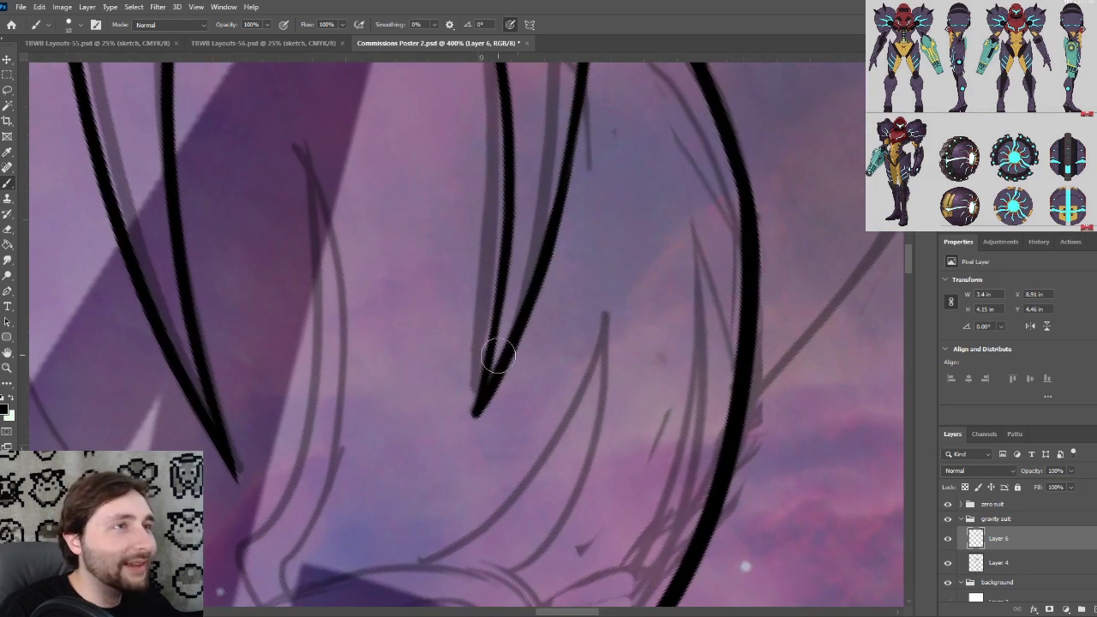
scroll(489, 355, "up", 2)
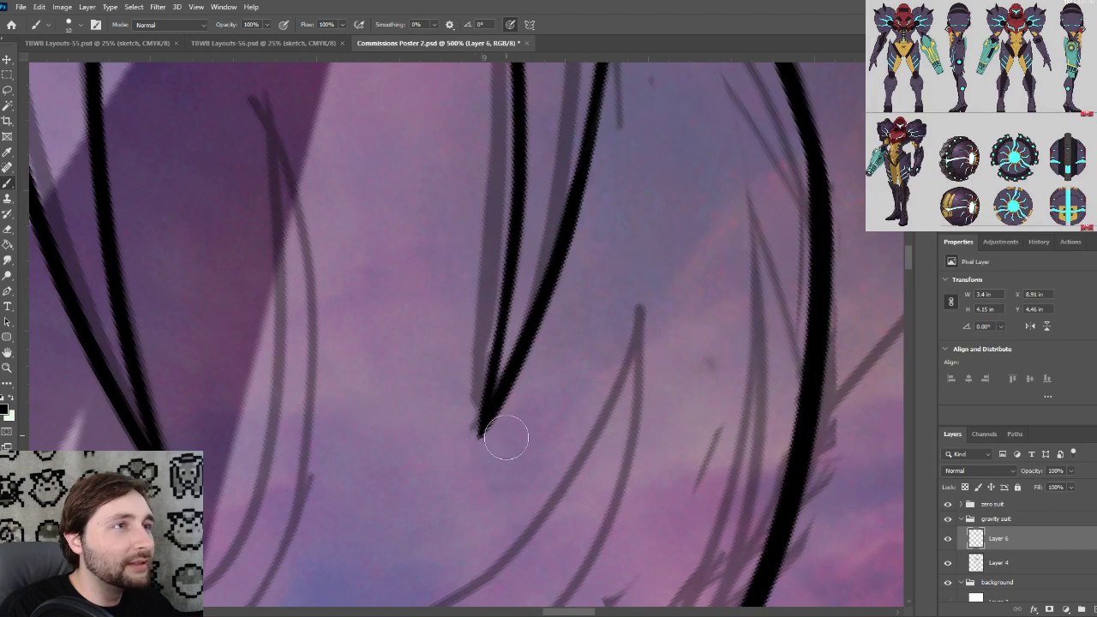
key("ctrl+z")
key("ctrl+minus")
mouse_move(587, 287)
left_mouse_down()
mouse_move(596, 427)
mouse_move(605, 380)
left_mouse_up()
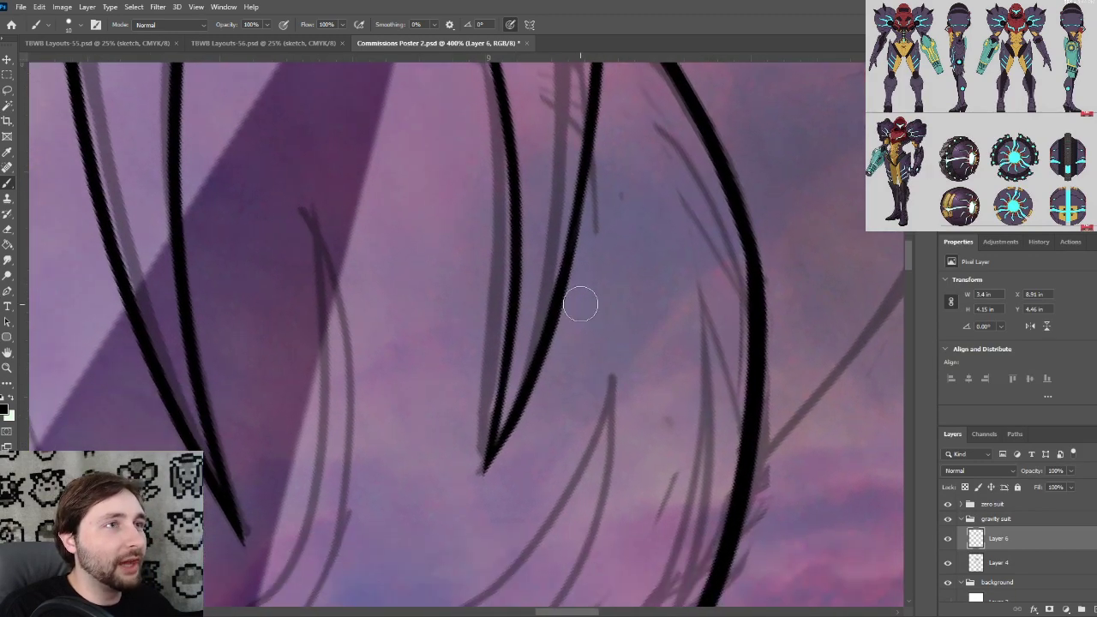
Erase the section of the shoulder armor's outline that crosses the inside of the second spike
key("ctrl+minus")
left_click_drag(597, 300, 619, 450)
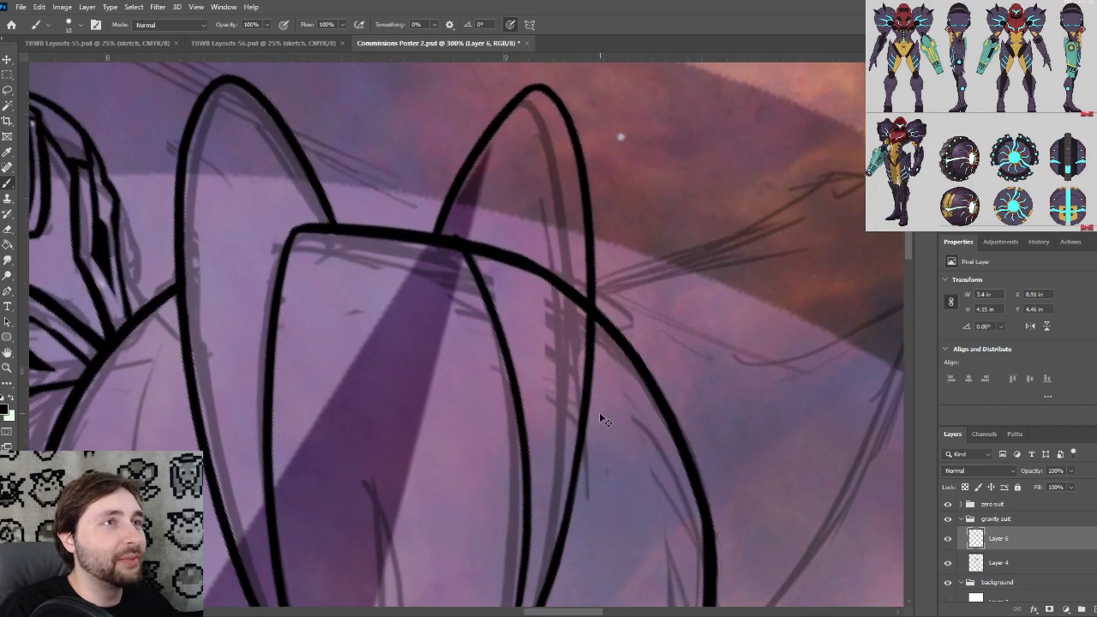
key("ctrl+plus")
left_click_drag(544, 245, 540, 340)
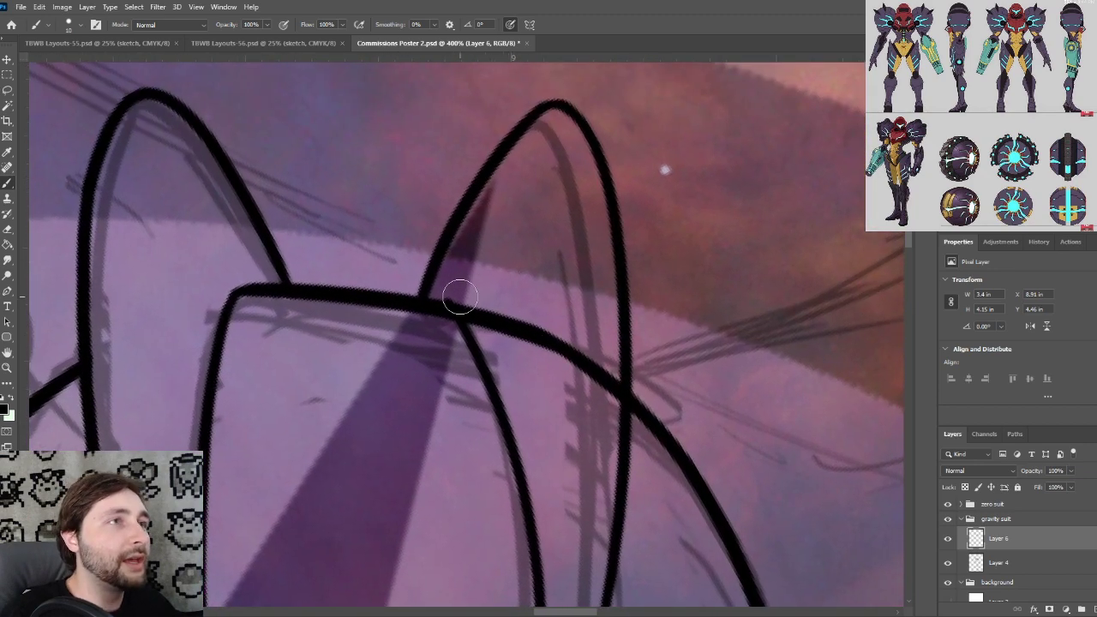
mouse_move(480, 332)
left_mouse_down()
mouse_move(462, 296)
mouse_move(507, 349)
mouse_move(546, 358)
mouse_move(572, 333)
mouse_move(596, 374)
mouse_move(593, 364)
mouse_move(605, 396)
left_mouse_up()
key("ctrl+minus")
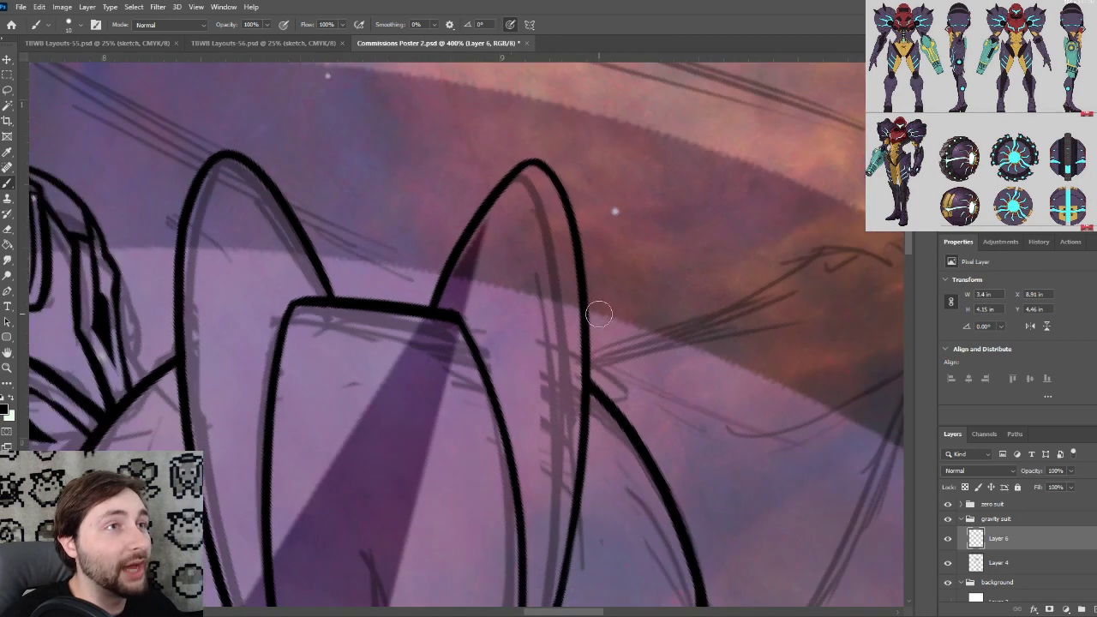
Examine the inked shoulder armor and both spikes from different angles, up close and against the whole poster
key("ctrl+minus")
left_click_drag(559, 346, 632, 234)
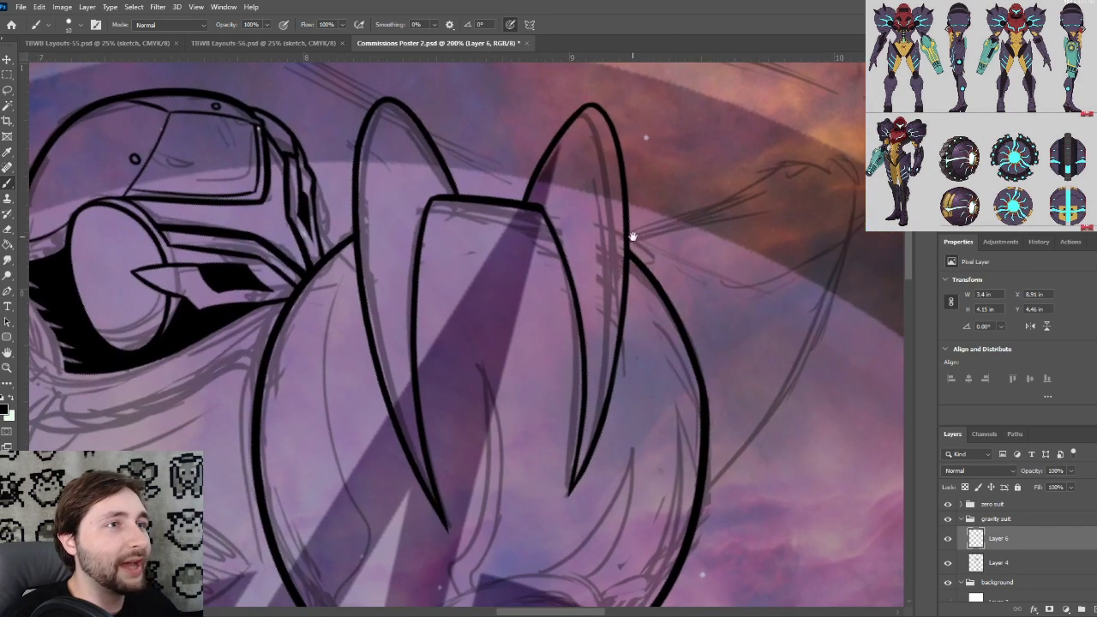
left_click_drag(649, 290, 674, 288)
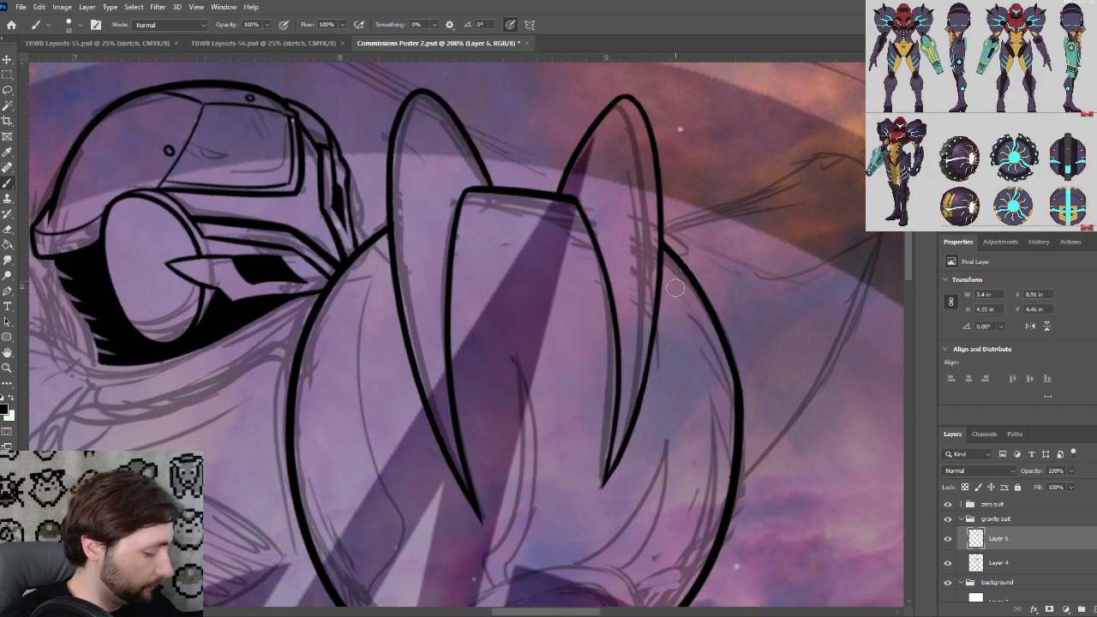
scroll(676, 288, "down", 4)
scroll(676, 288, "down", 2)
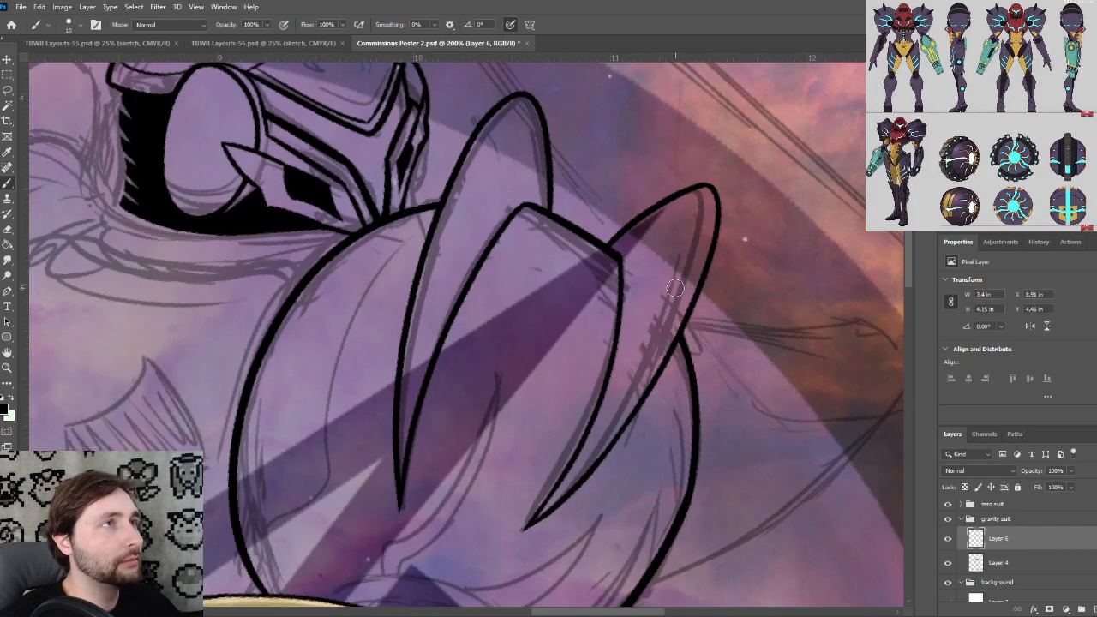
key("ctrl+minus")
key("ctrl+minus")
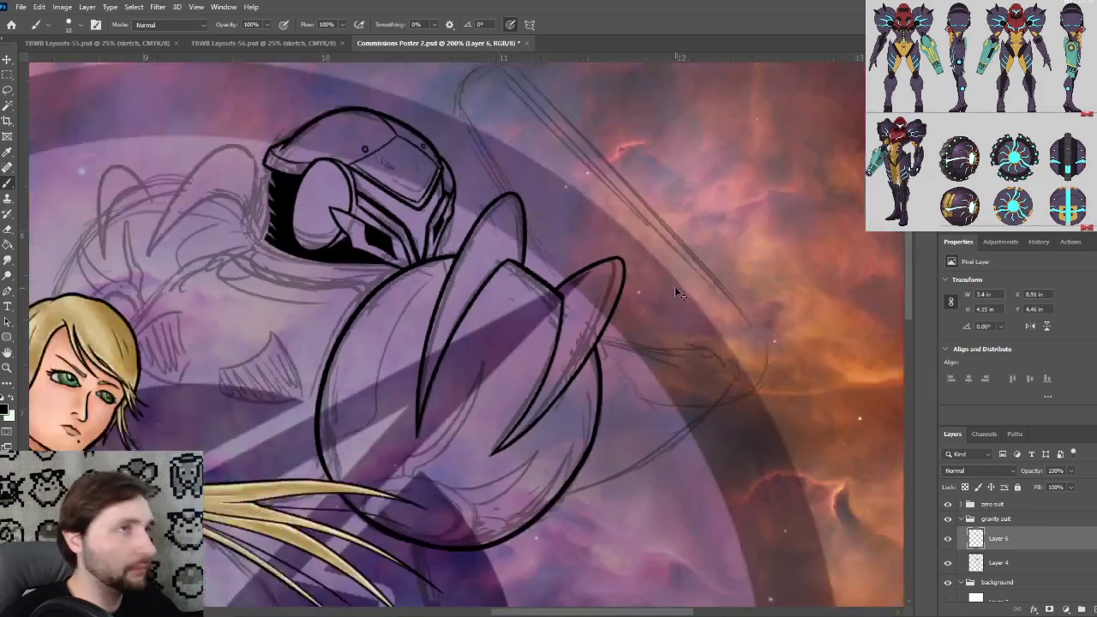
key("ctrl+plus")
key("ctrl+plus")
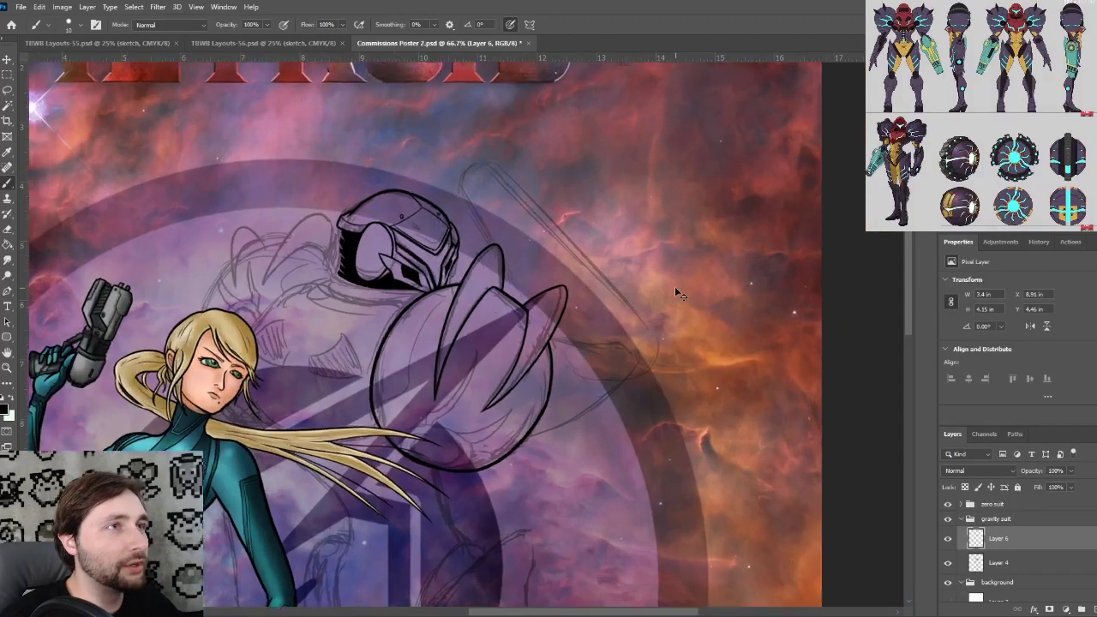
mouse_move(555, 423)
left_mouse_down()
mouse_move(589, 335)
mouse_move(564, 374)
left_mouse_up()
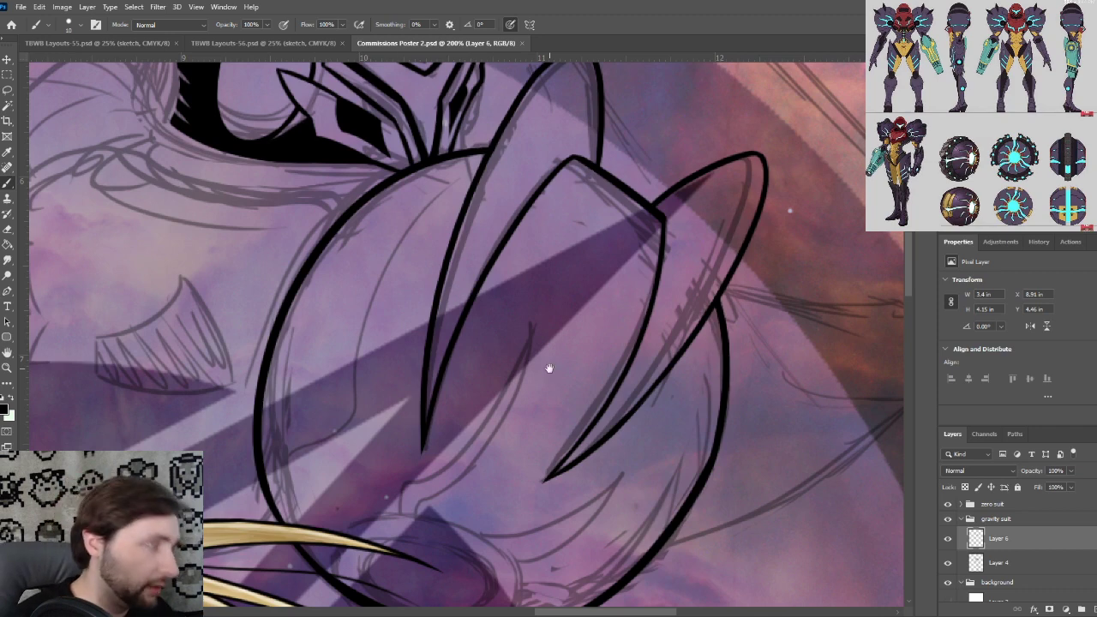
left_click_drag(429, 387, 438, 398)
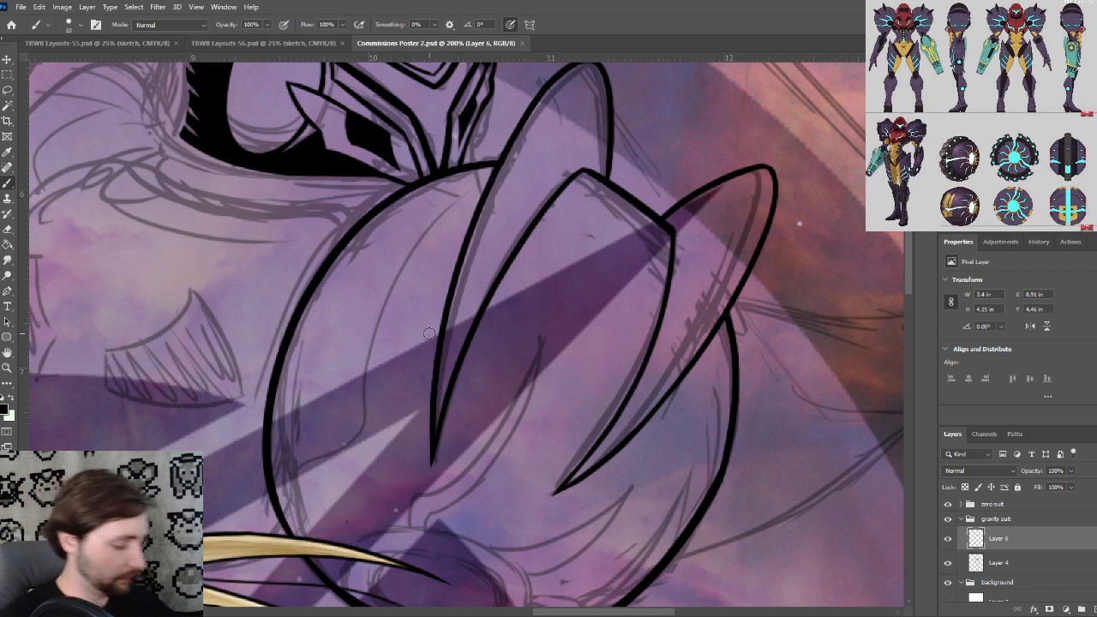
left_click_drag(451, 443, 454, 364)
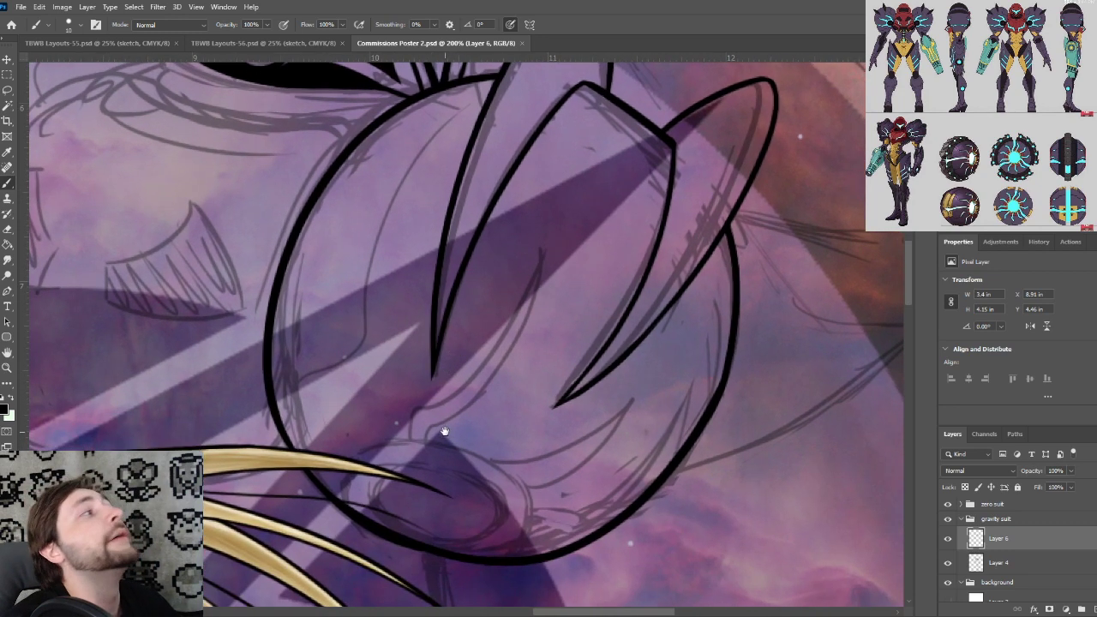
mouse_move(442, 431)
left_mouse_down()
mouse_move(432, 372)
mouse_move(458, 384)
left_mouse_up()
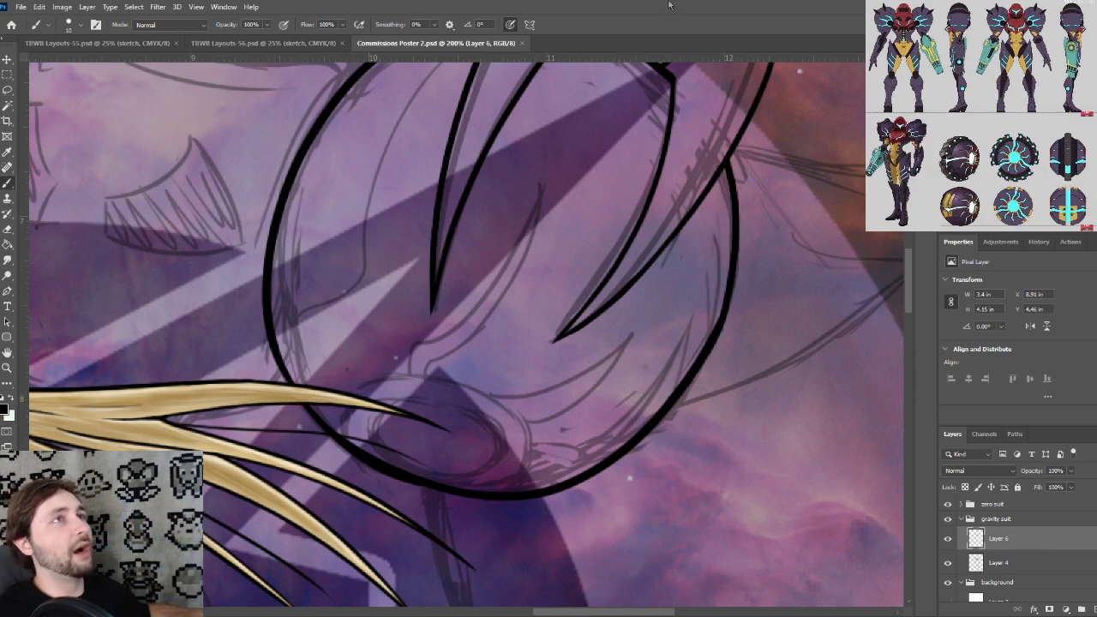
key("ctrl+0")
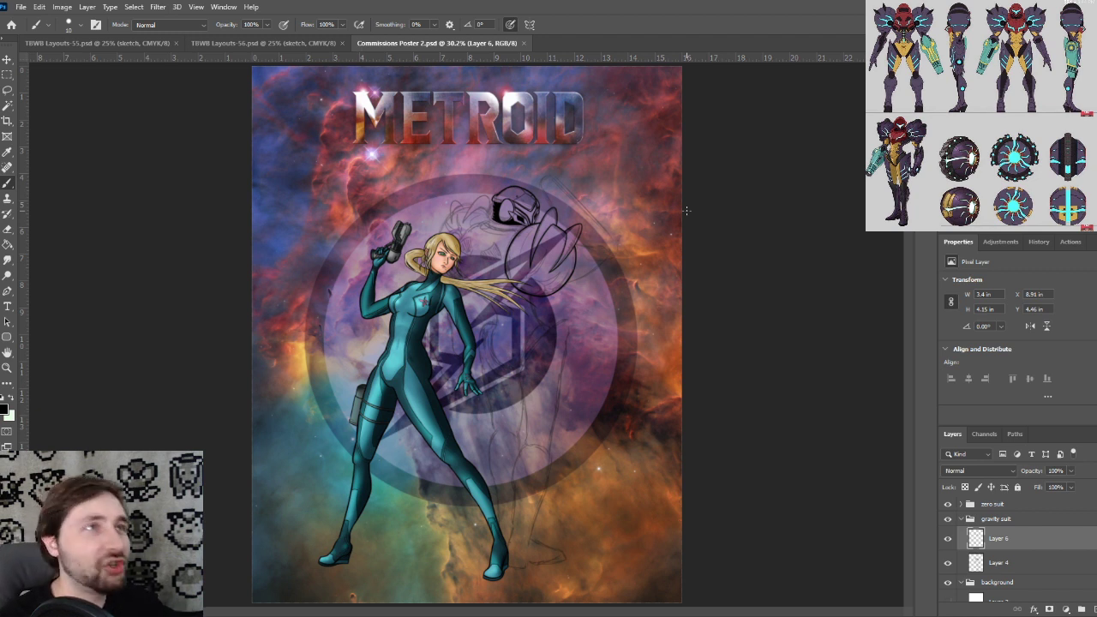
Ink the far edge of the helmet's lower cheek, curving it down to the shoulder armor's outline
key("ctrl+plus")
key("ctrl+plus")
key("ctrl+plus")
left_click_drag(597, 230, 493, 326)
scroll(493, 326, "up", 2)
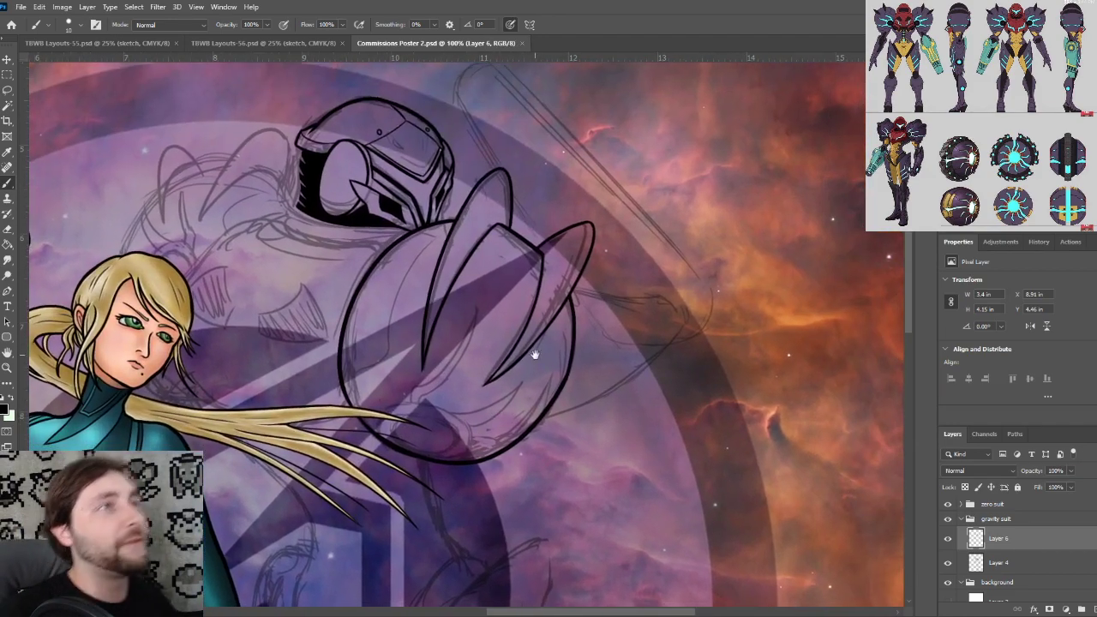
scroll(537, 363, "up", 3)
left_click_drag(497, 392, 503, 454)
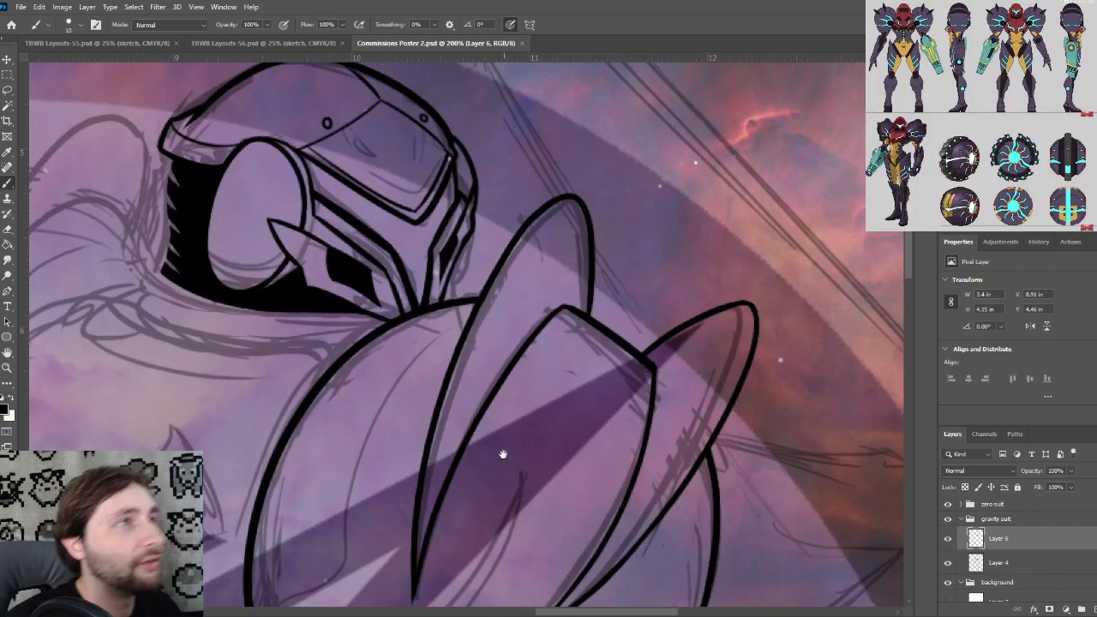
key("ctrl+plus")
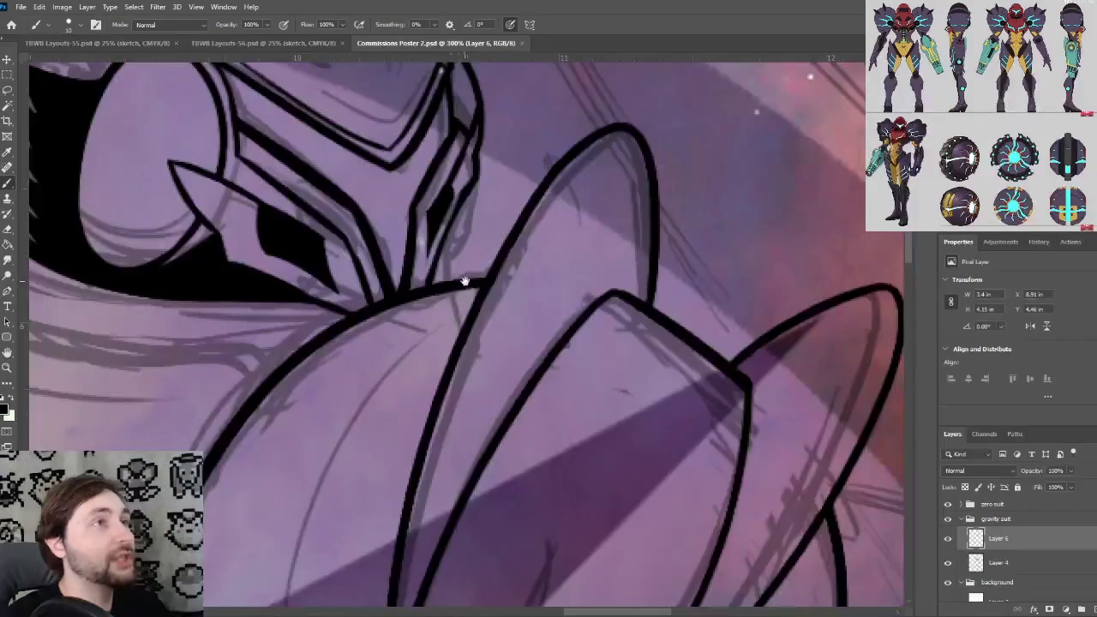
left_click_drag(465, 282, 492, 370)
key("ctrl+plus")
left_click_drag(506, 317, 529, 360)
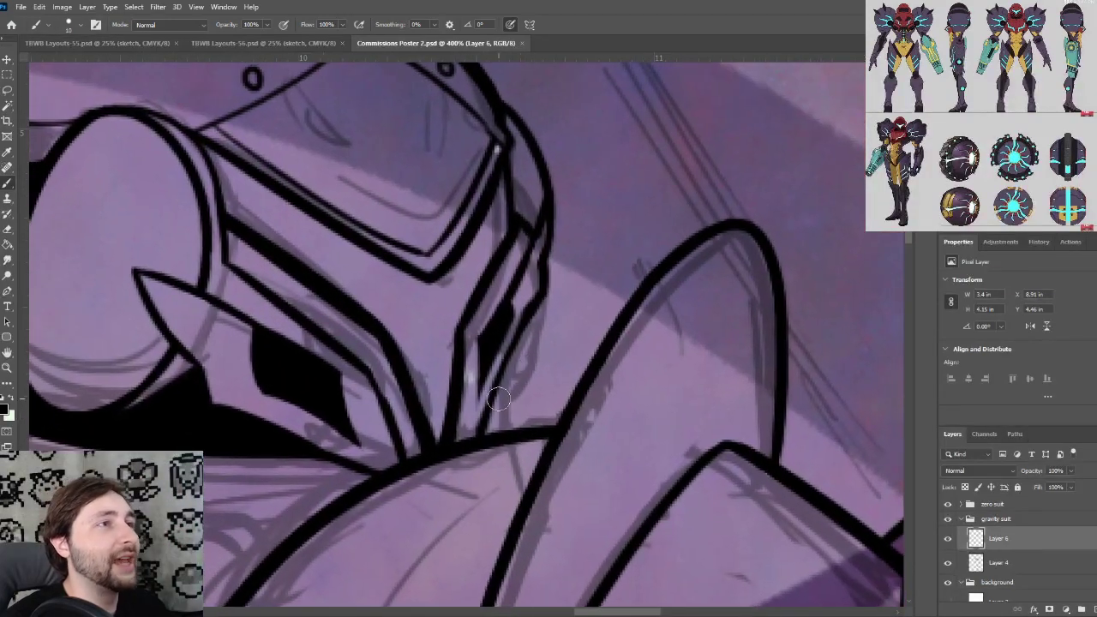
left_click_drag(483, 436, 531, 360)
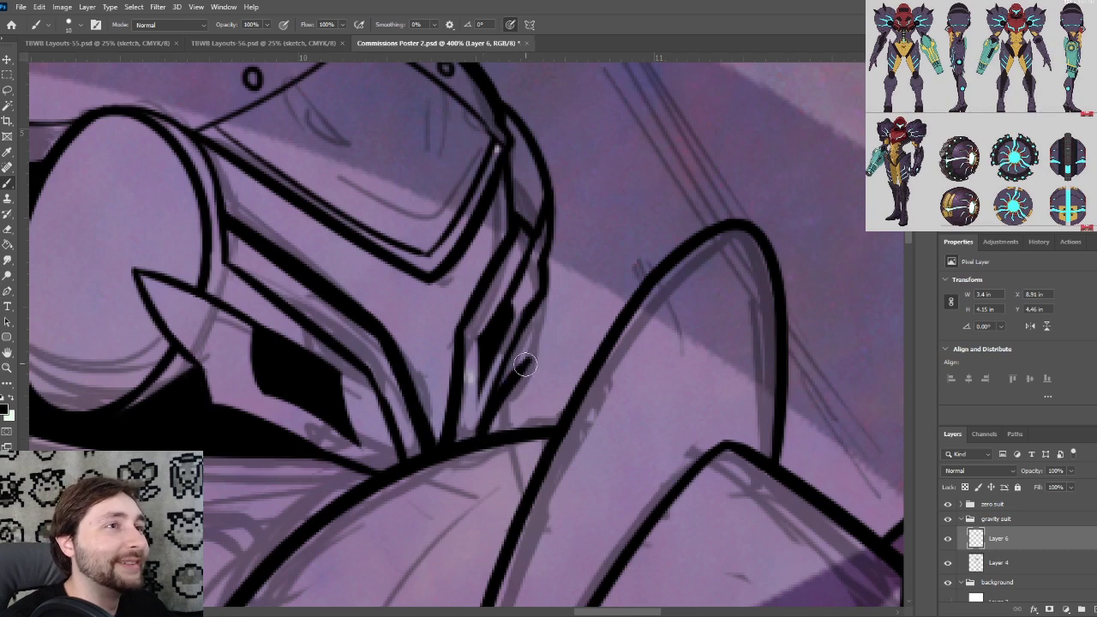
Reshape the black opening on the helmet's far cheek into a clean, angular form tapering to a lower point
scroll(479, 221, "up", 1)
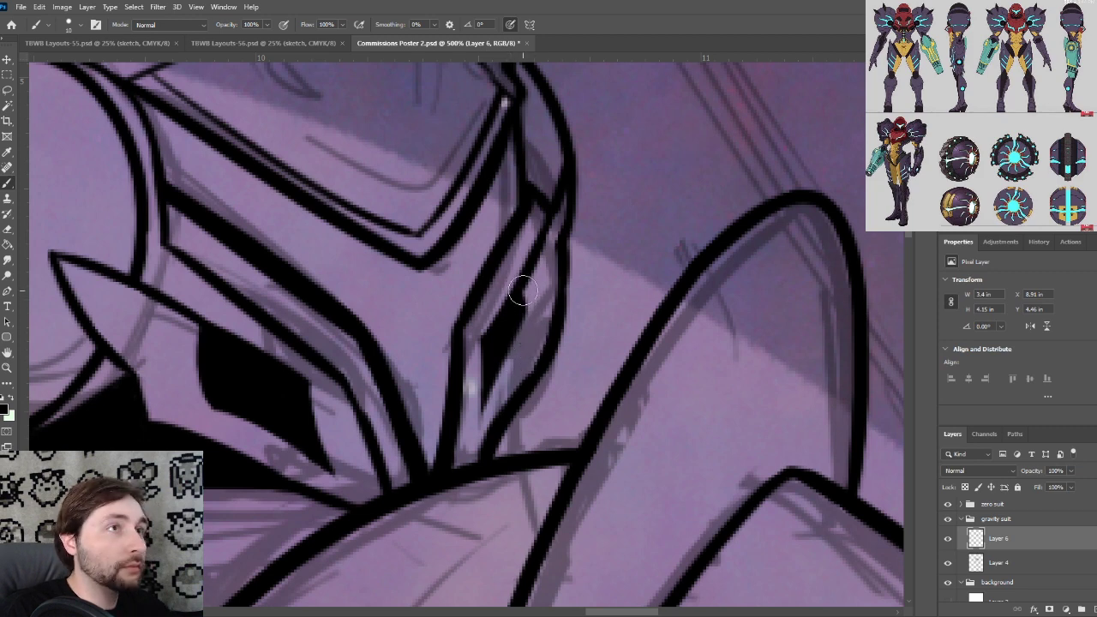
left_click_drag(521, 293, 518, 350)
left_click_drag(484, 398, 518, 341)
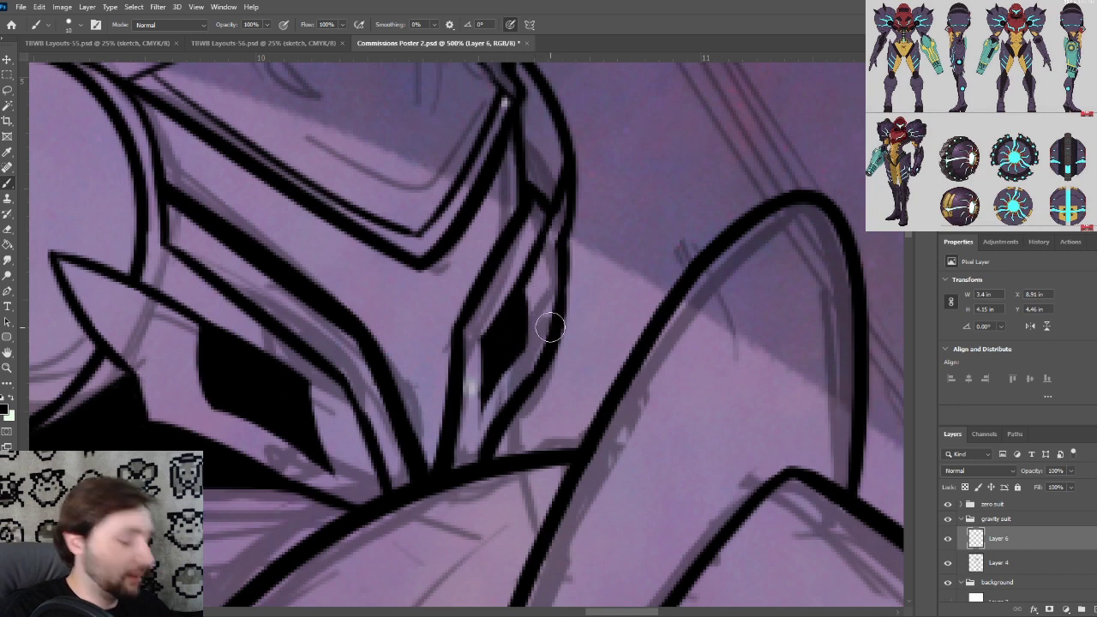
Examine the helmet's lower face and its junction with the shoulder armor at several magnifications
key("ctrl+minus")
key("ctrl+minus")
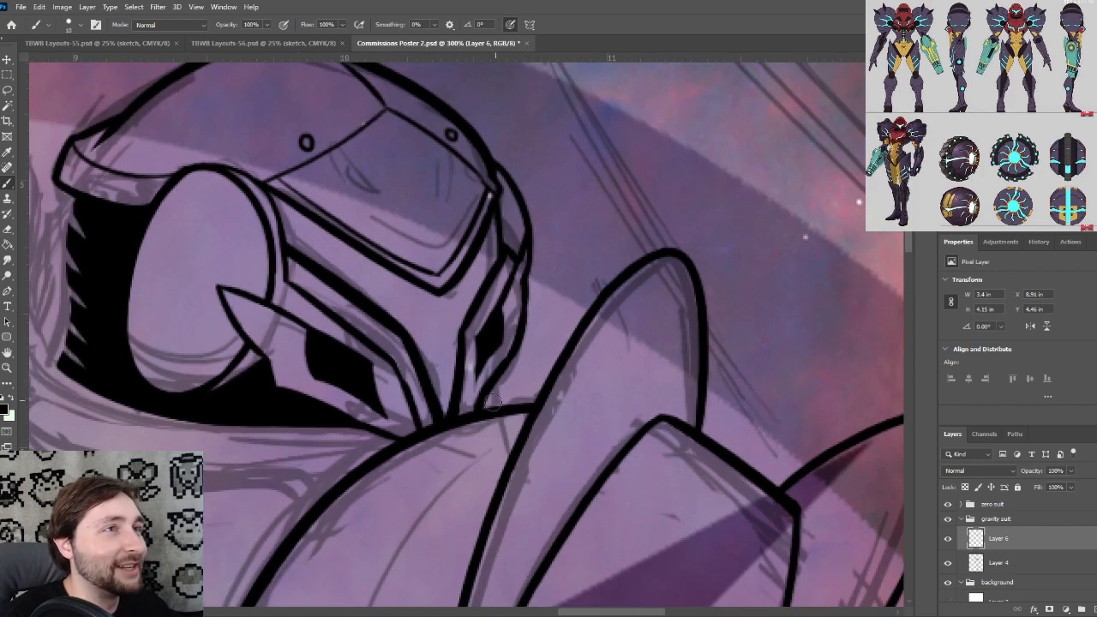
left_click_drag(455, 404, 548, 395)
key("ctrl+minus")
key("ctrl+plus")
key("ctrl+plus")
key("ctrl+plus")
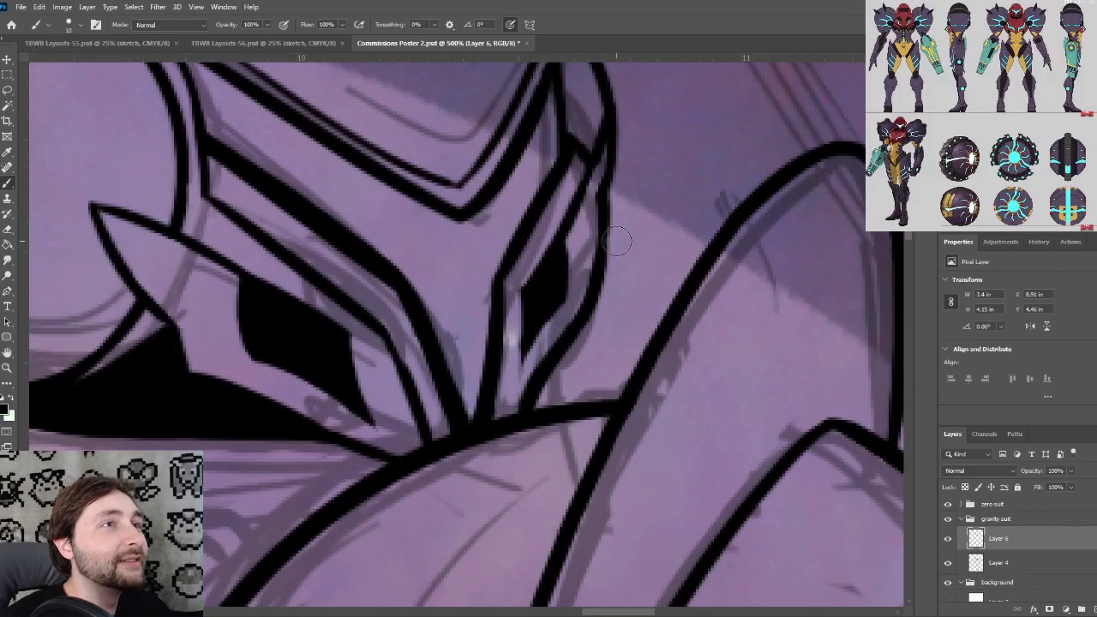
key("ctrl+minus")
key("ctrl+minus")
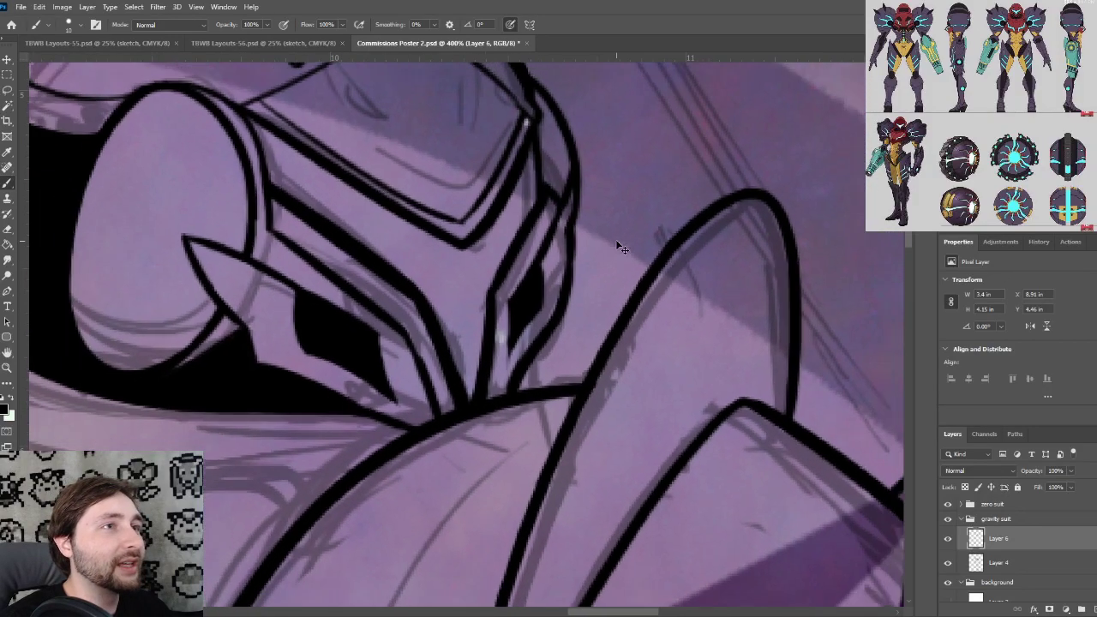
key("ctrl+plus")
key("ctrl+plus")
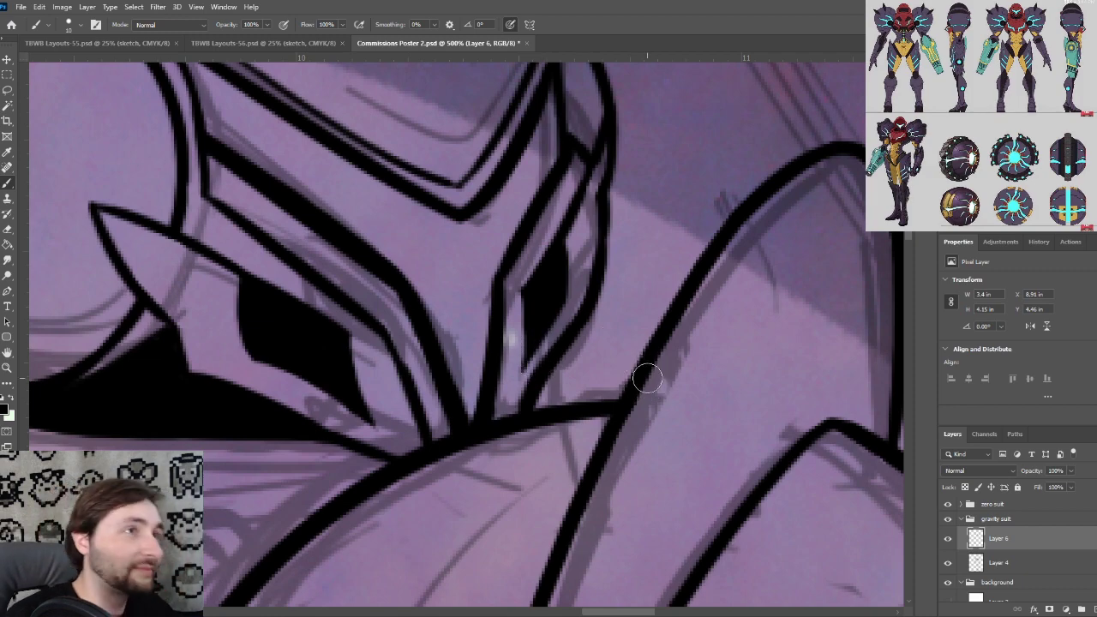
Ink the left side of the small oval opening at the shoulder armor's lower edge, redrawing the first stroke
key("ctrl+minus")
key("ctrl+minus")
key("ctrl+minus")
left_click_drag(526, 458, 553, 247)
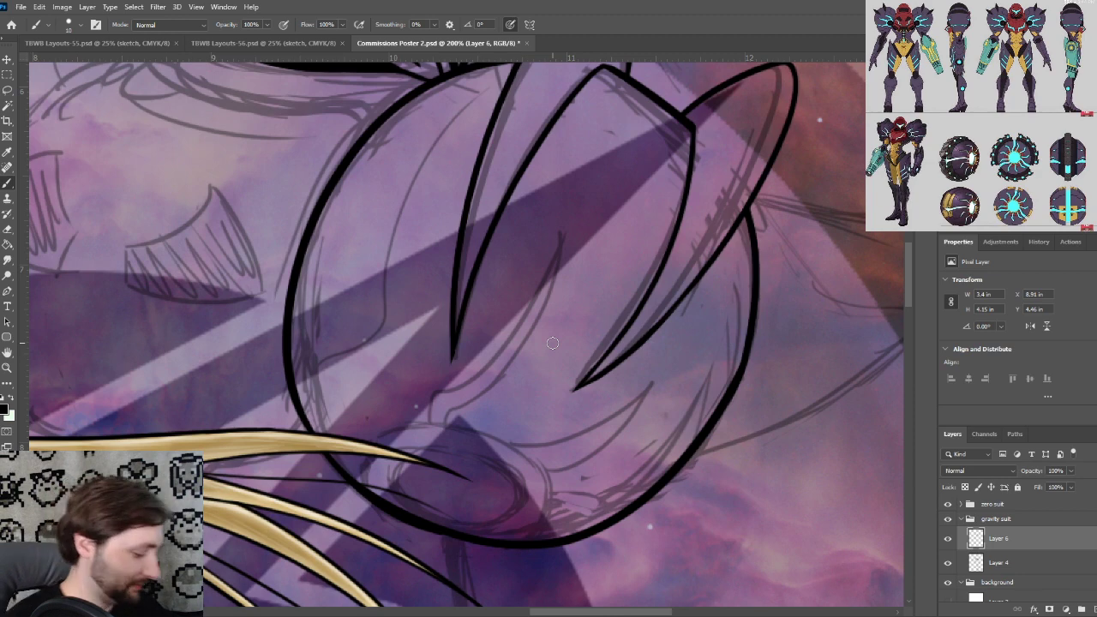
mouse_move(451, 440)
left_mouse_down()
mouse_move(439, 471)
mouse_move(466, 448)
left_mouse_up()
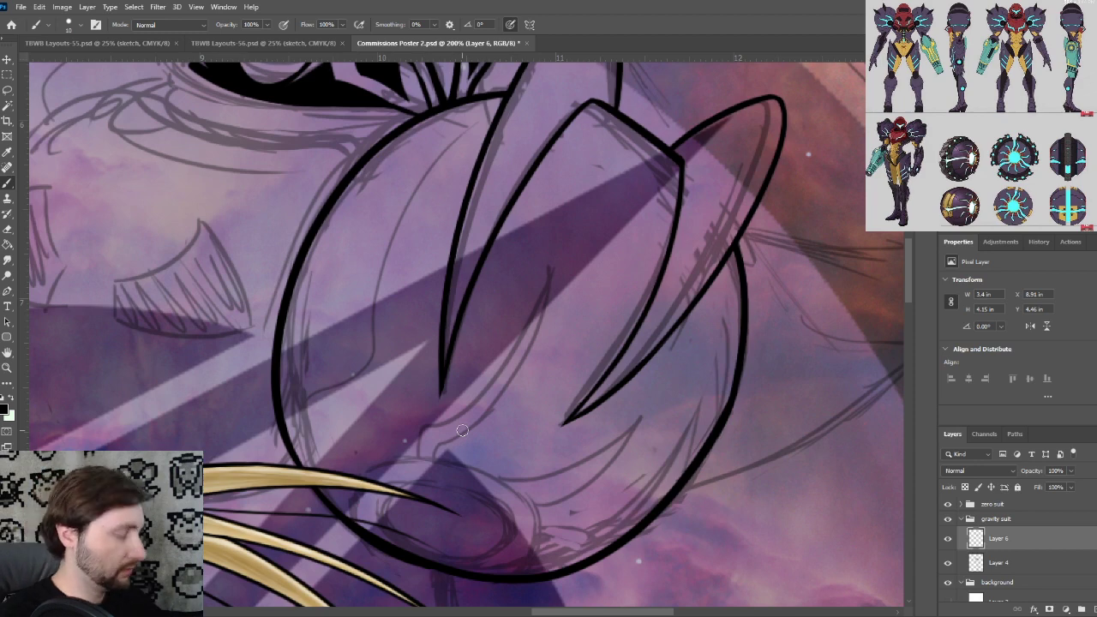
left_click_drag(486, 434, 425, 433)
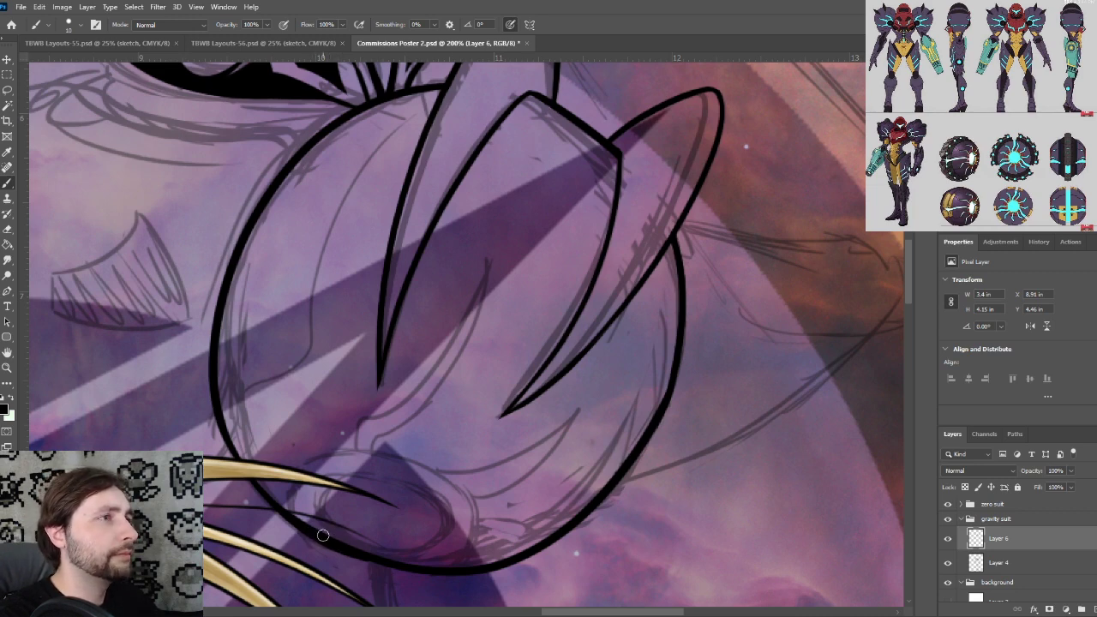
left_click_drag(322, 534, 426, 520)
key("ctrl+z")
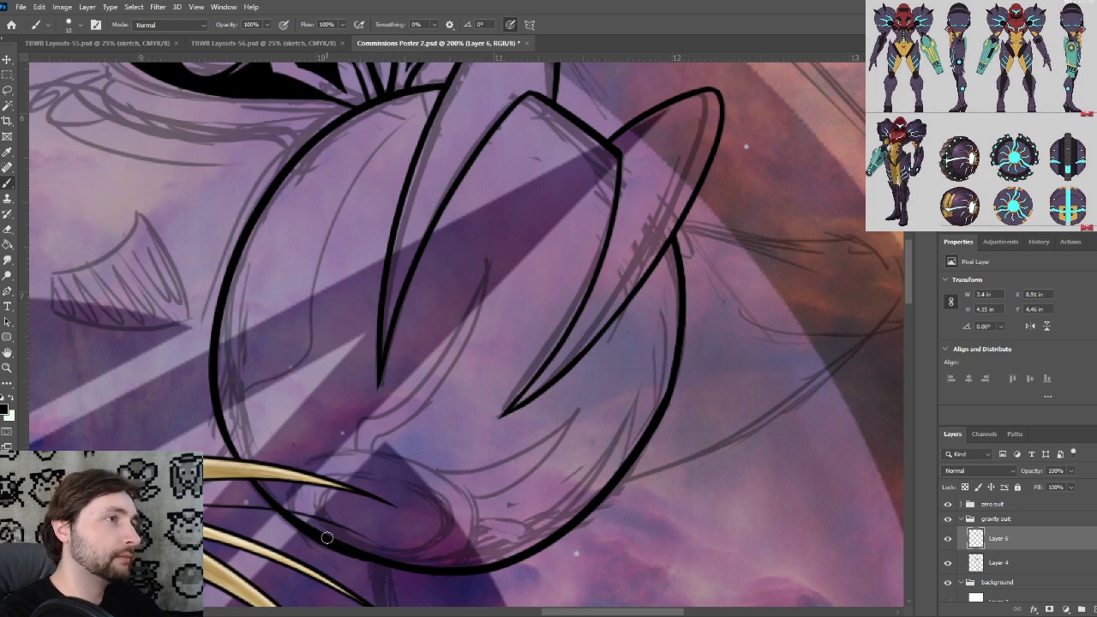
left_click_drag(326, 538, 442, 518)
Ink the right side of the oval opening, redrawing it as a tighter curve that meets the shoulder outline below
left_click_drag(400, 565, 336, 464)
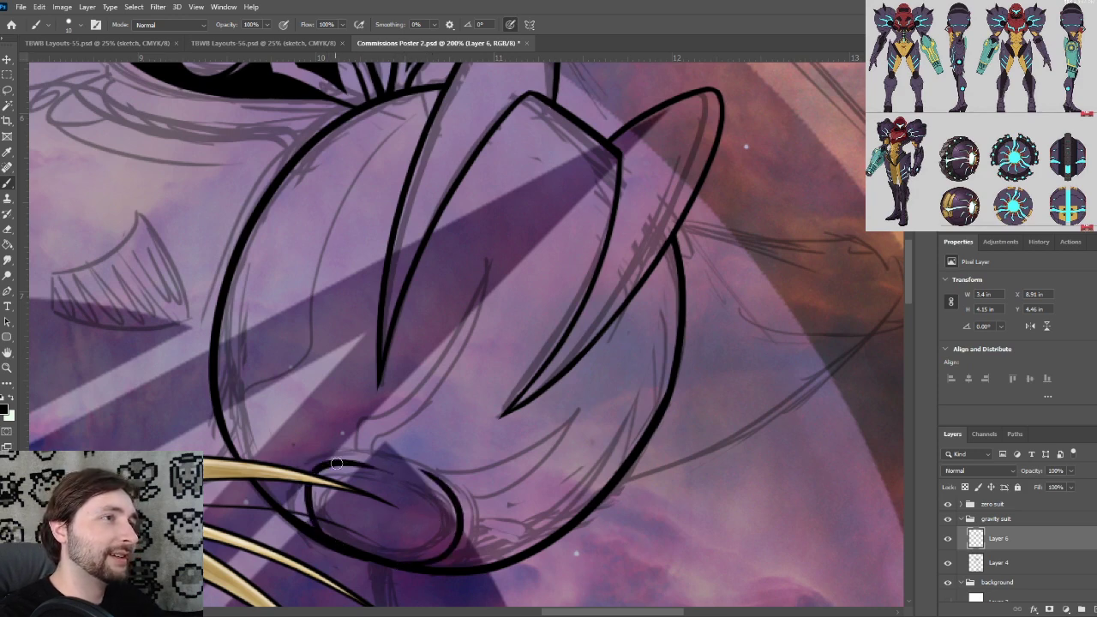
key("ctrl+z")
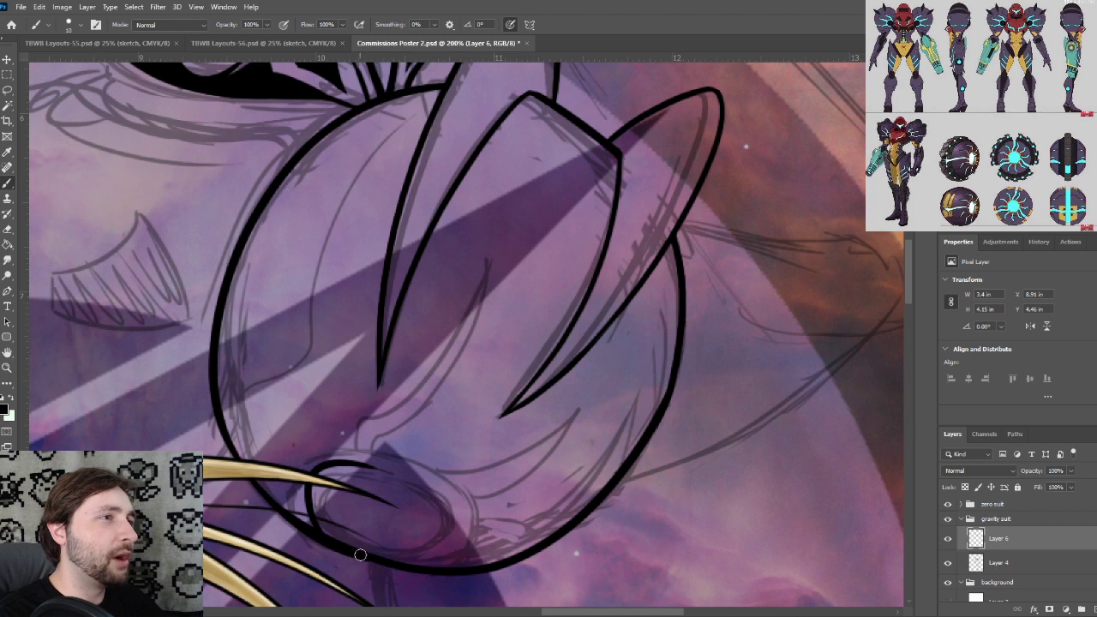
key("ctrl+z")
left_click_drag(394, 469, 330, 538)
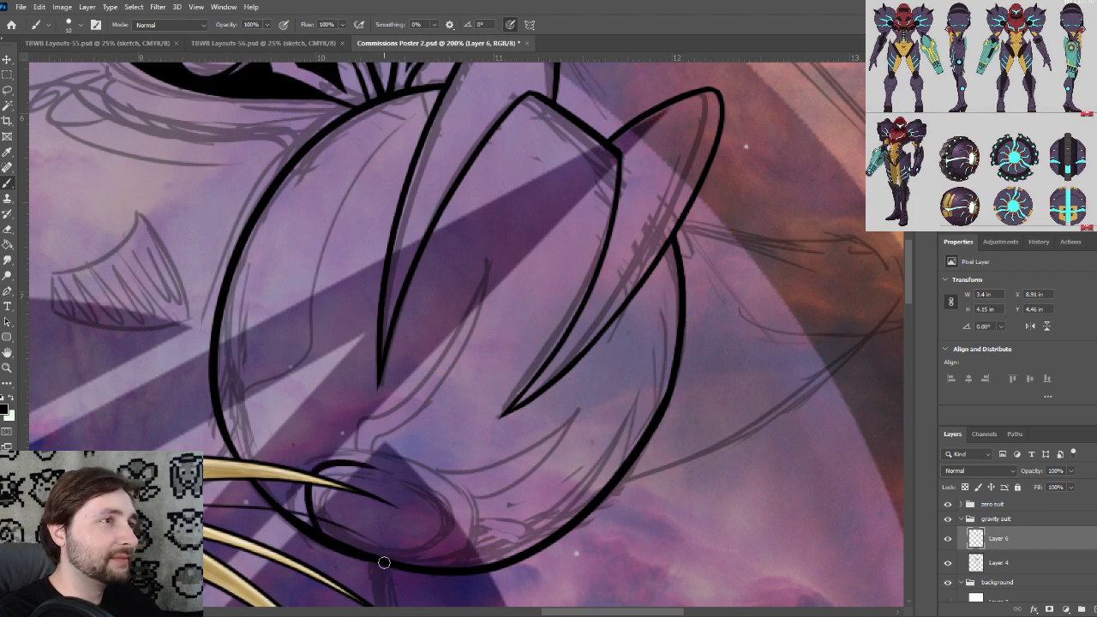
left_click_drag(384, 563, 322, 464)
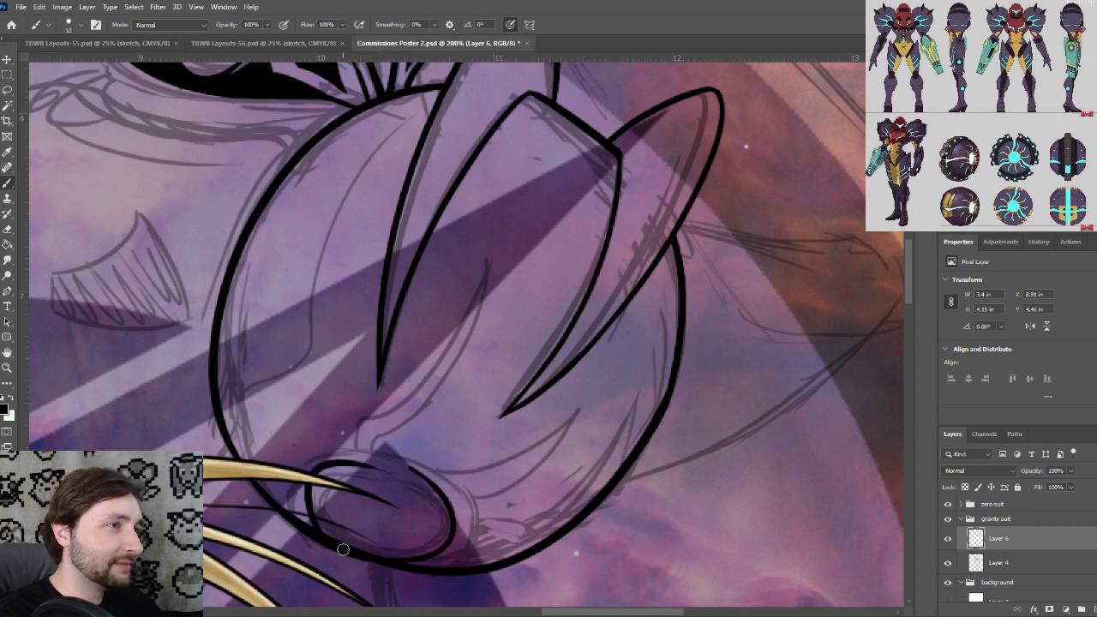
mouse_move(377, 559)
left_mouse_down()
mouse_move(440, 552)
mouse_move(345, 548)
mouse_move(439, 557)
left_mouse_up()
key("ctrl+z")
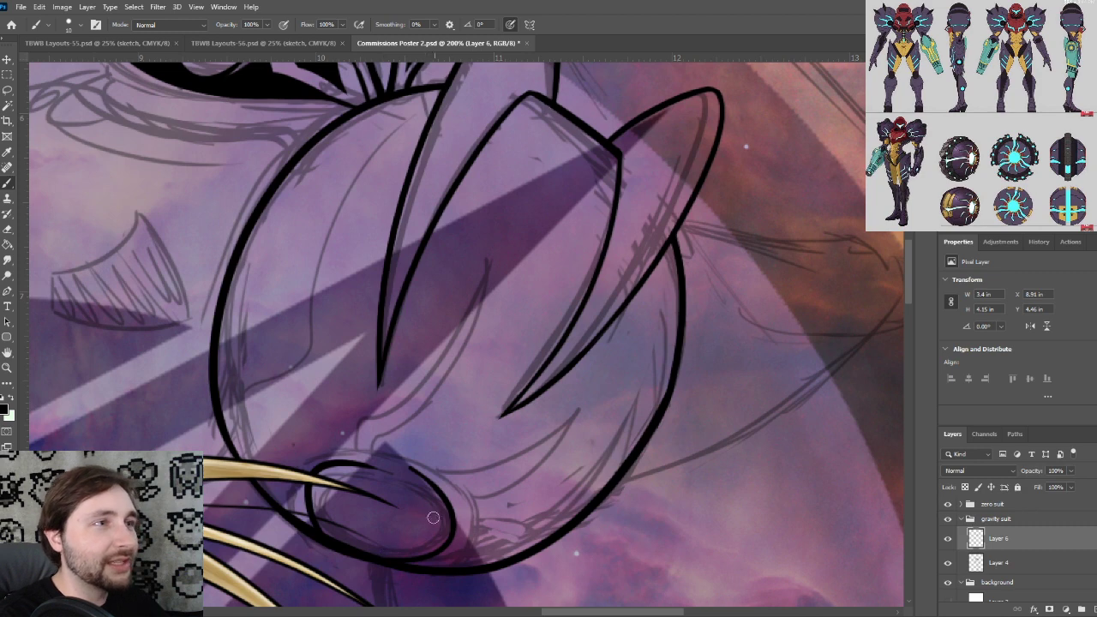
Ink the oval opening's upper edge to join its two sides, retrying the stroke until the curve fits
left_click_drag(349, 461, 458, 501)
key("ctrl+z")
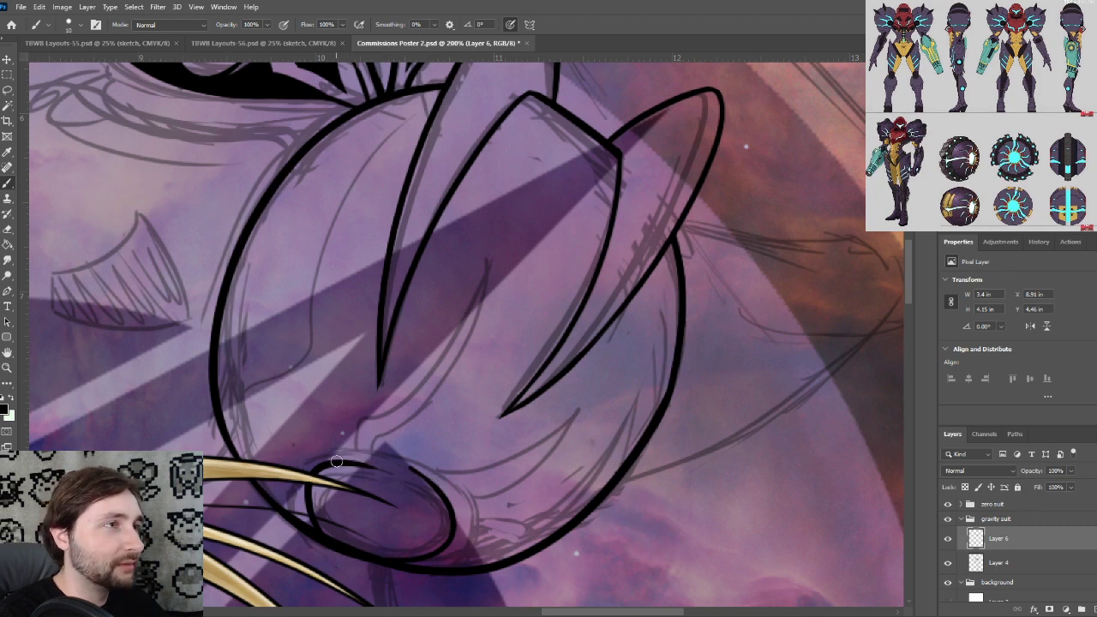
mouse_move(338, 461)
left_mouse_down()
mouse_move(411, 484)
mouse_move(439, 516)
mouse_move(386, 477)
mouse_move(441, 495)
mouse_move(462, 527)
mouse_move(340, 462)
mouse_move(366, 463)
mouse_move(427, 485)
left_mouse_up()
key("ctrl+z")
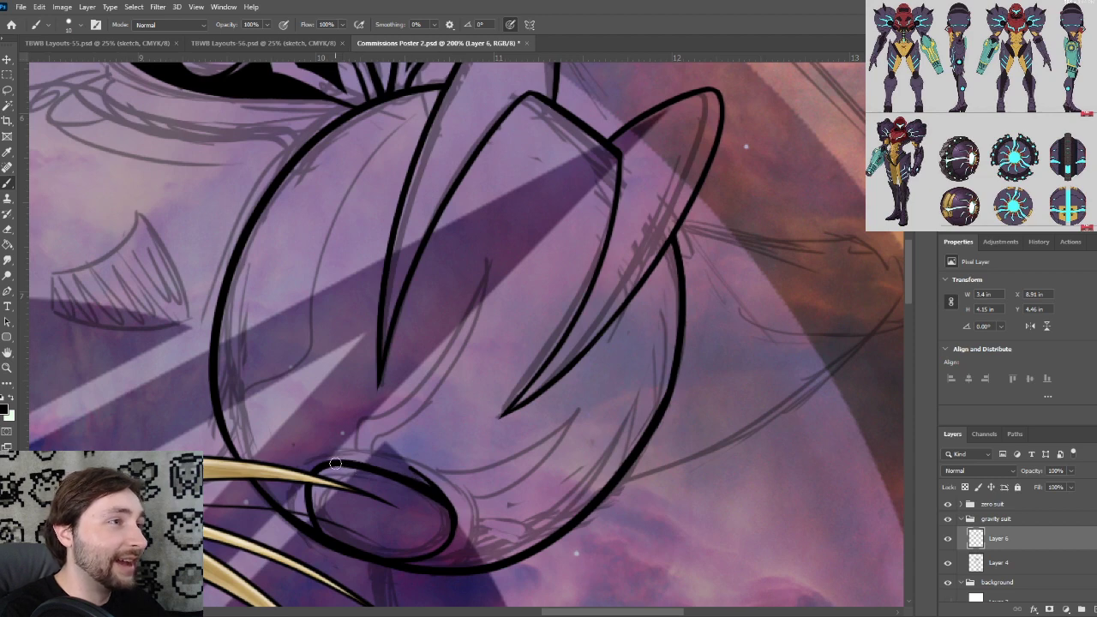
Thicken the upper-right edge of the oval opening on the shoulder armor with another ink stroke
left_click_drag(336, 462, 454, 512)
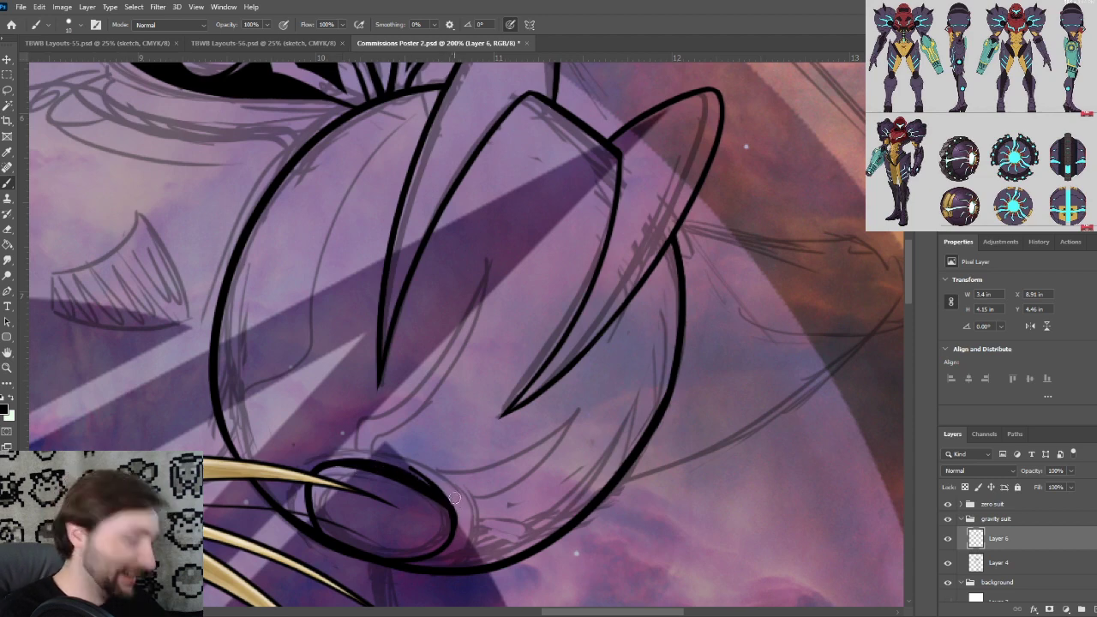
Examine the inked oval opening against the sketch lines and the whole shoulder armor at several magnifications
key("ctrl+plus")
left_click_drag(400, 466, 454, 284)
key("ctrl+plus")
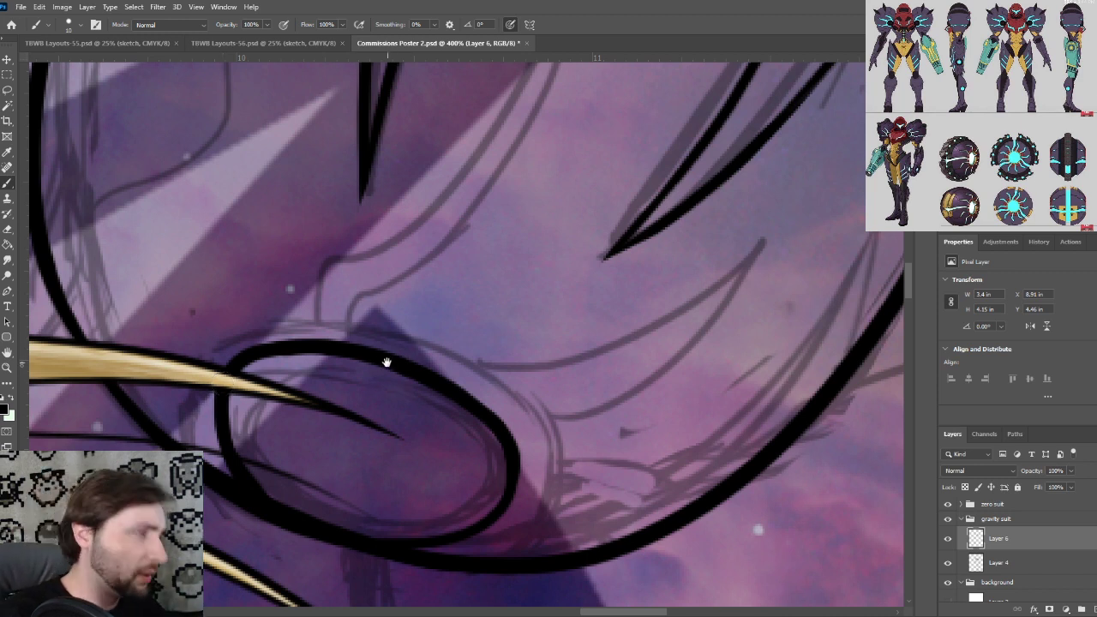
mouse_move(385, 362)
left_mouse_down()
mouse_move(401, 334)
mouse_move(402, 346)
left_mouse_up()
left_click_drag(247, 440, 256, 463)
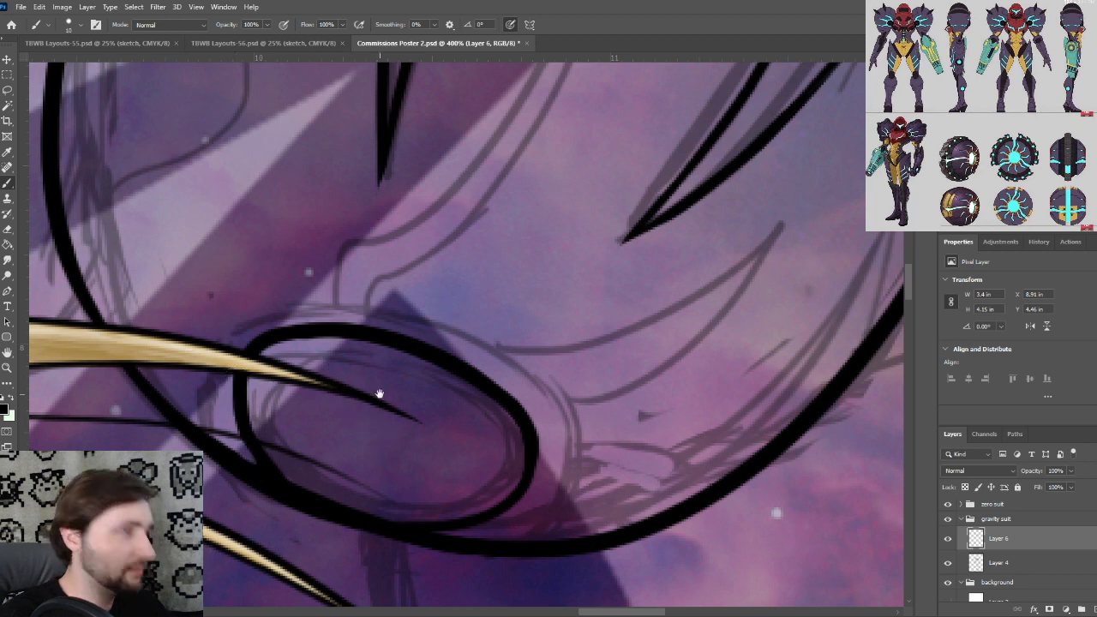
mouse_move(379, 379)
left_mouse_down()
mouse_move(385, 413)
mouse_move(366, 397)
mouse_move(340, 408)
mouse_move(336, 395)
left_mouse_up()
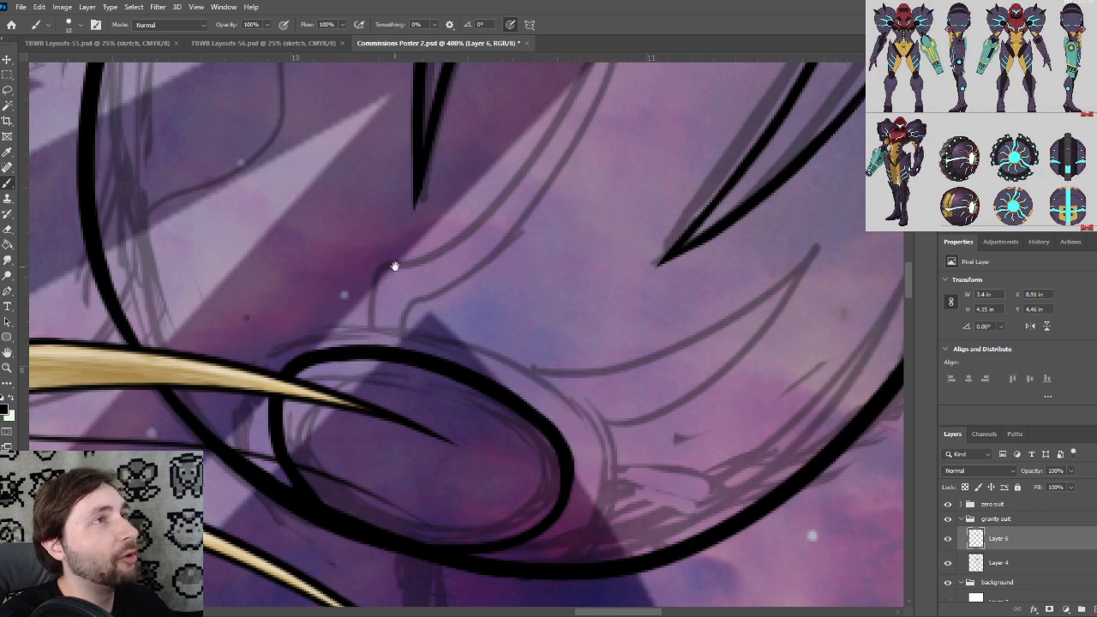
left_click_drag(396, 267, 396, 383)
key("ctrl+minus")
left_click_drag(405, 332, 385, 403)
left_click_drag(421, 295, 416, 256)
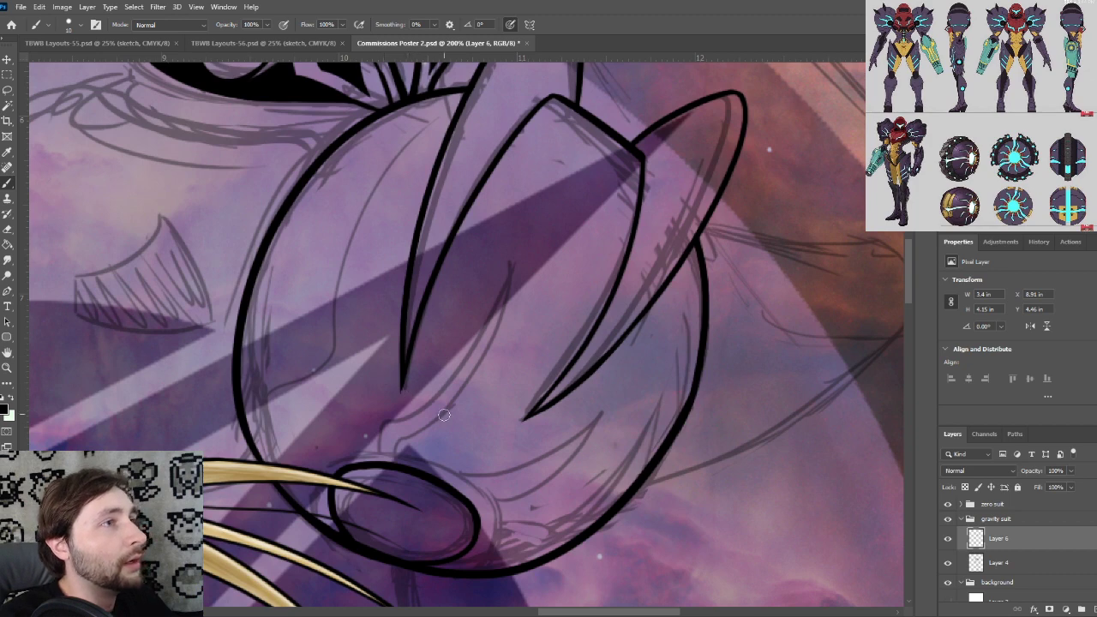
left_click_drag(451, 264, 446, 301)
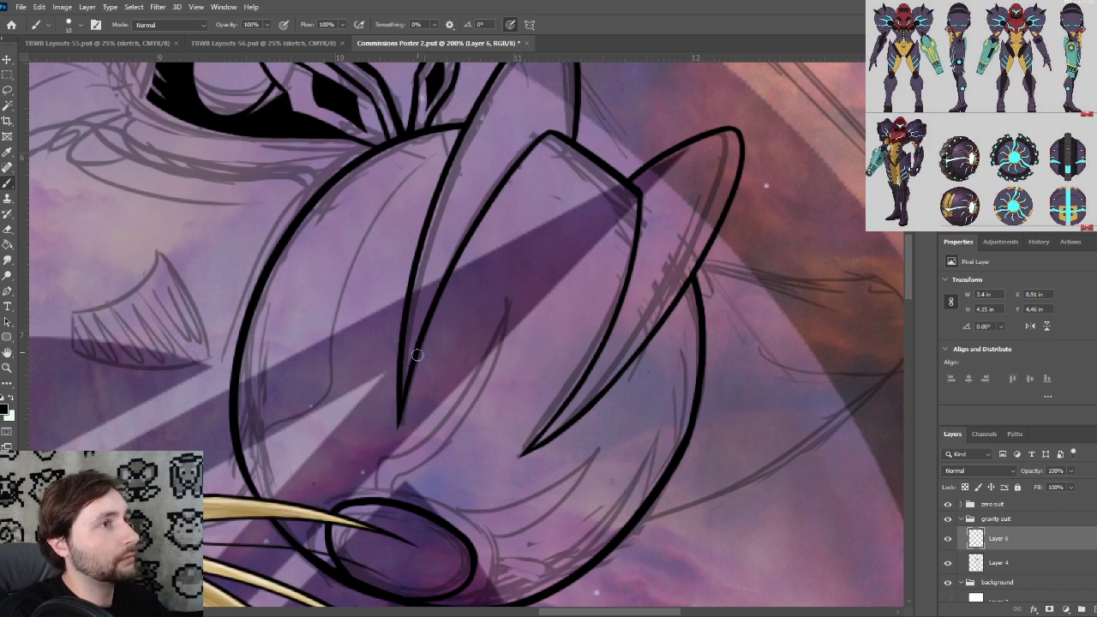
Ink a lower, tighter upper edge inside the oval opening, curving from its left side around to its right side
key("ctrl+plus")
left_click_drag(406, 475, 448, 208)
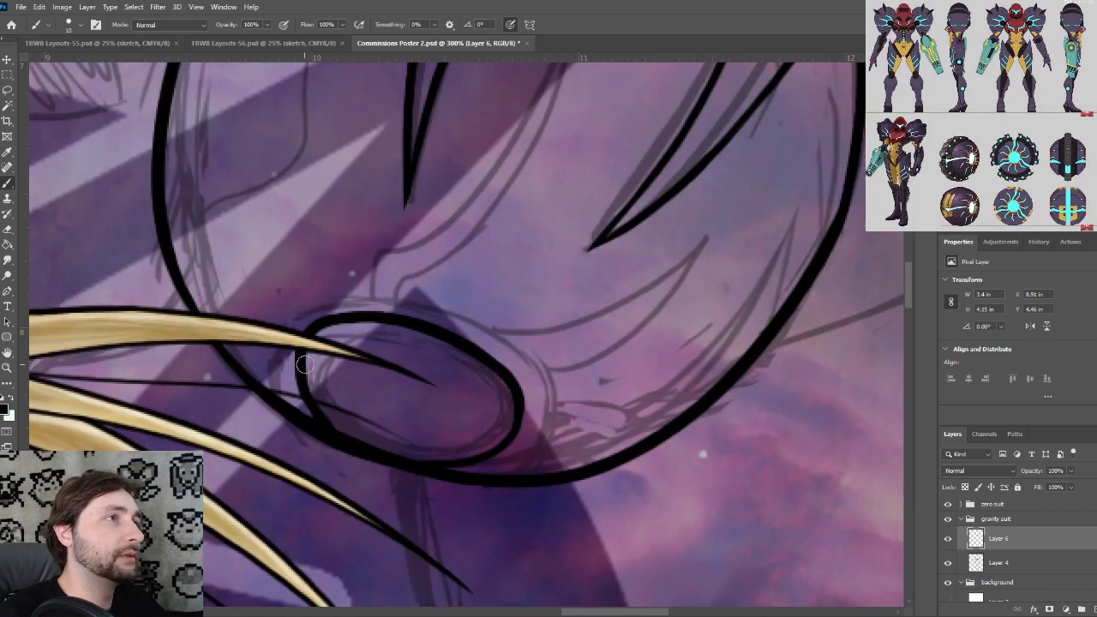
mouse_move(301, 365)
left_mouse_down()
mouse_move(451, 353)
mouse_move(485, 391)
left_mouse_up()
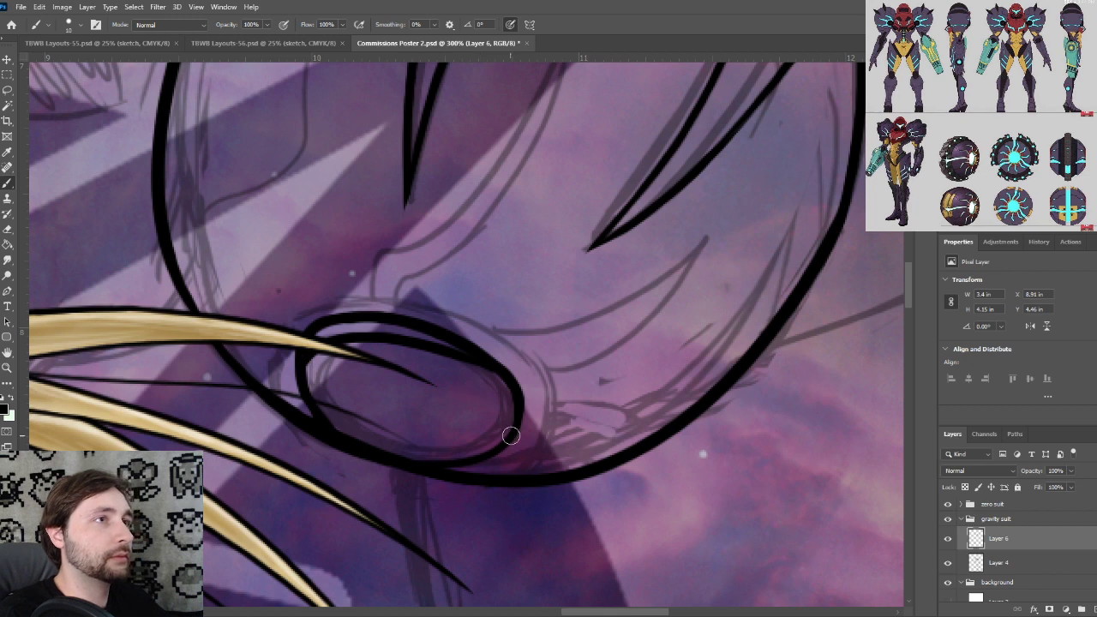
left_click_drag(511, 435, 371, 333)
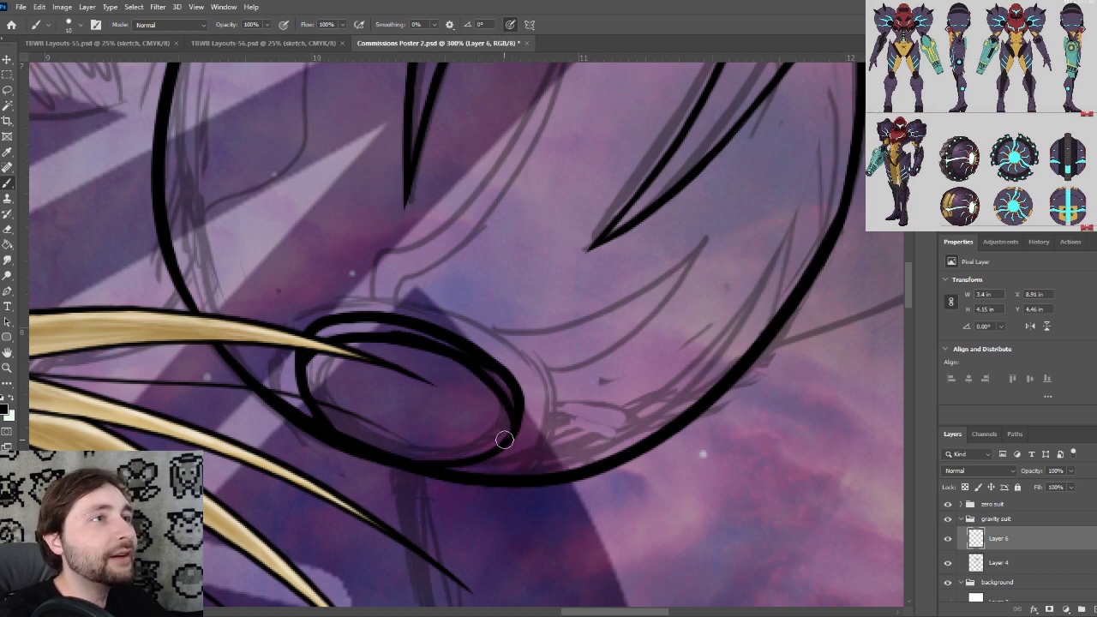
mouse_move(427, 347)
left_mouse_down()
mouse_move(520, 424)
mouse_move(500, 447)
mouse_move(422, 319)
left_mouse_up()
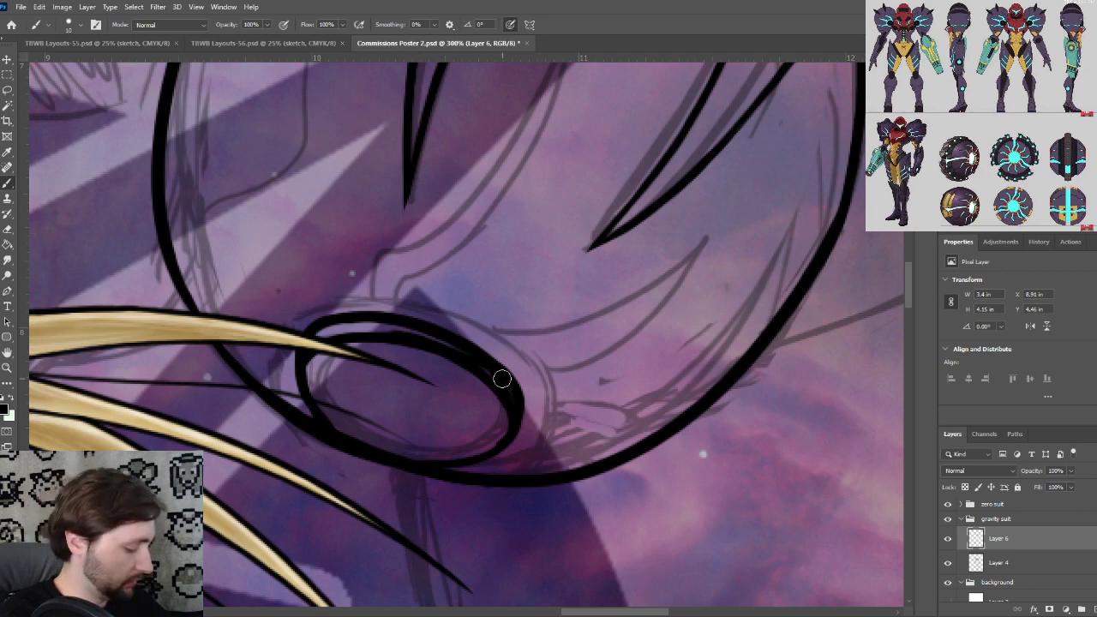
Erase the old outer line above the oval opening's new upper edge, including the excess ink along its right side
scroll(453, 329, "up", 1)
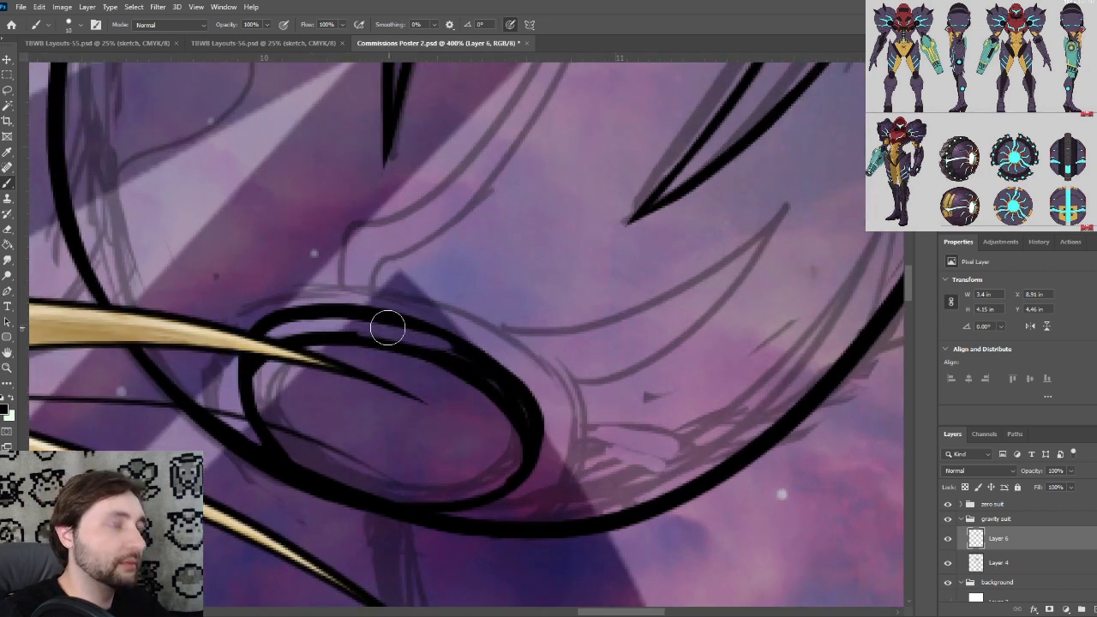
mouse_move(435, 331)
left_mouse_down()
mouse_move(349, 323)
mouse_move(486, 356)
left_mouse_up()
left_click_drag(342, 315, 489, 358)
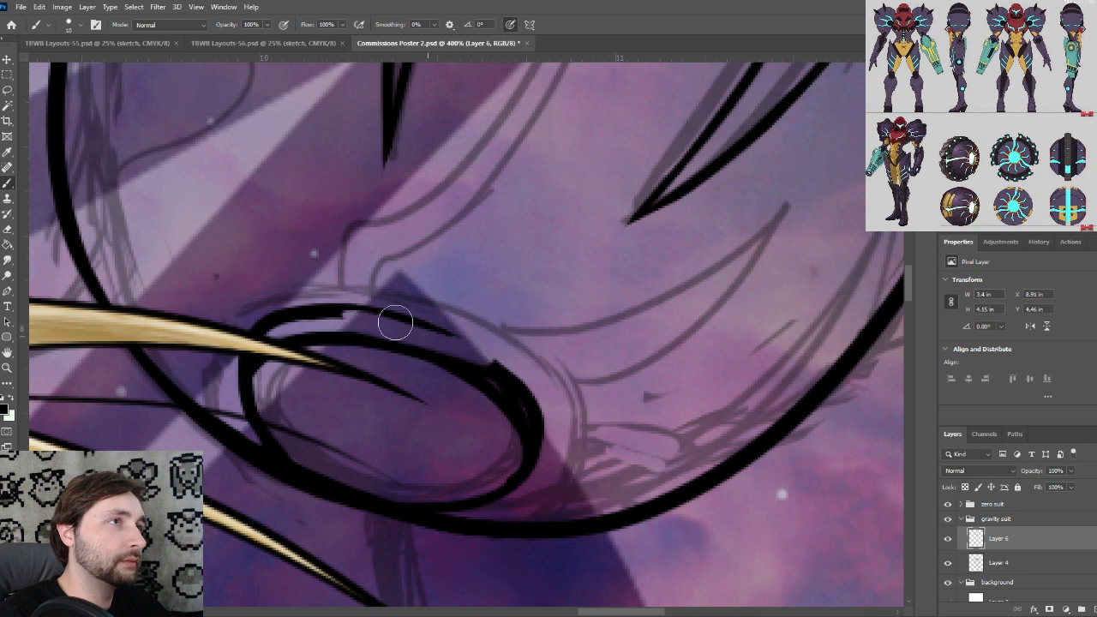
key("ctrl+z")
key("ctrl+z")
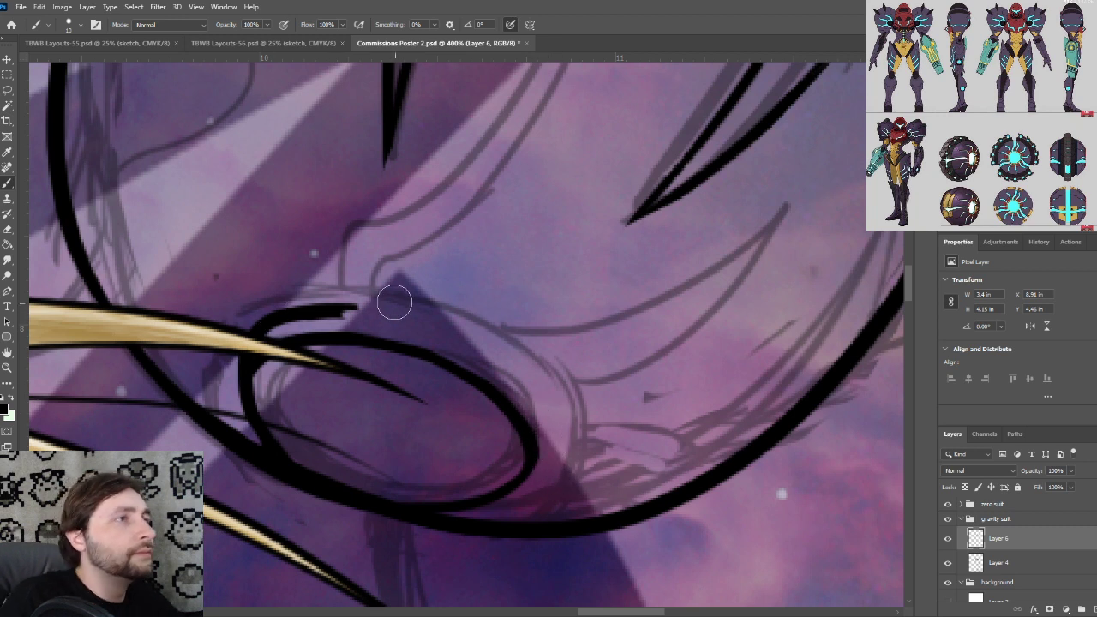
key("ctrl+z")
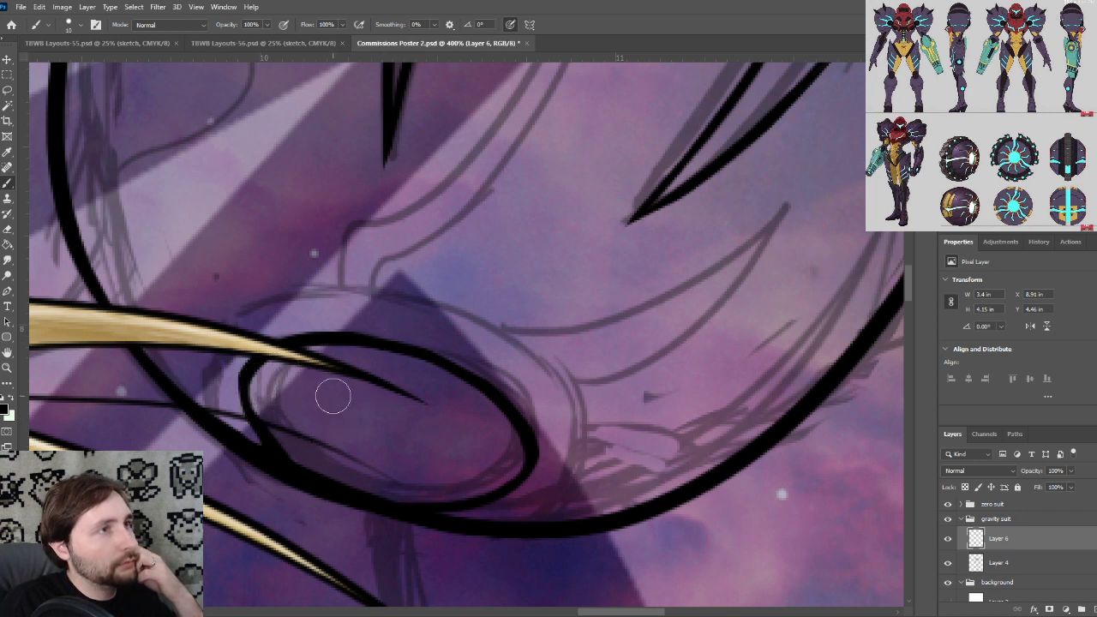
Reduce the brush size to a finer tip for work around the oval opening
key("bracketleft")
key("bracketleft")
key("bracketleft")
key("bracketleft")
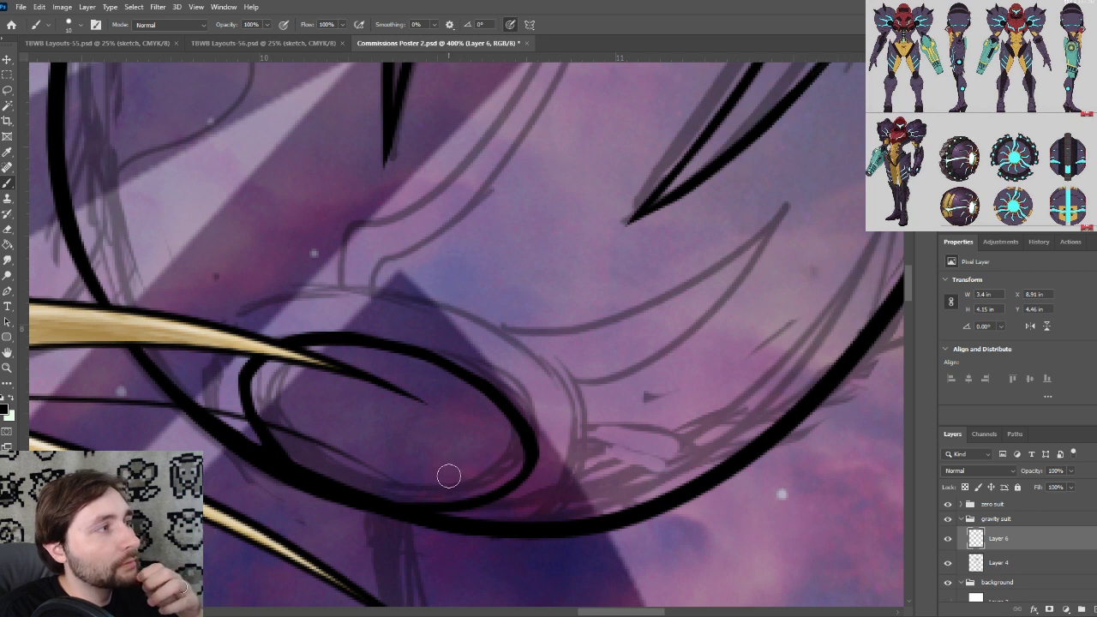
Ink the angular panel's corner above the upper gold spike with a short vertical edge, a slanted upper edge and a short inner edge
scroll(477, 392, "up", 3)
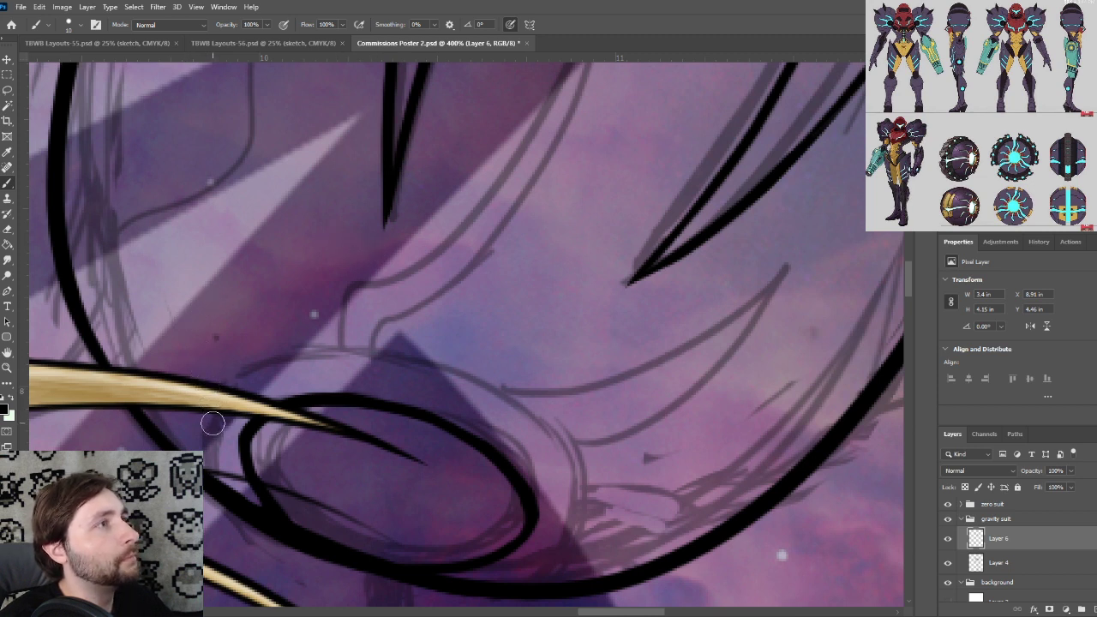
left_click_drag(210, 424, 185, 319)
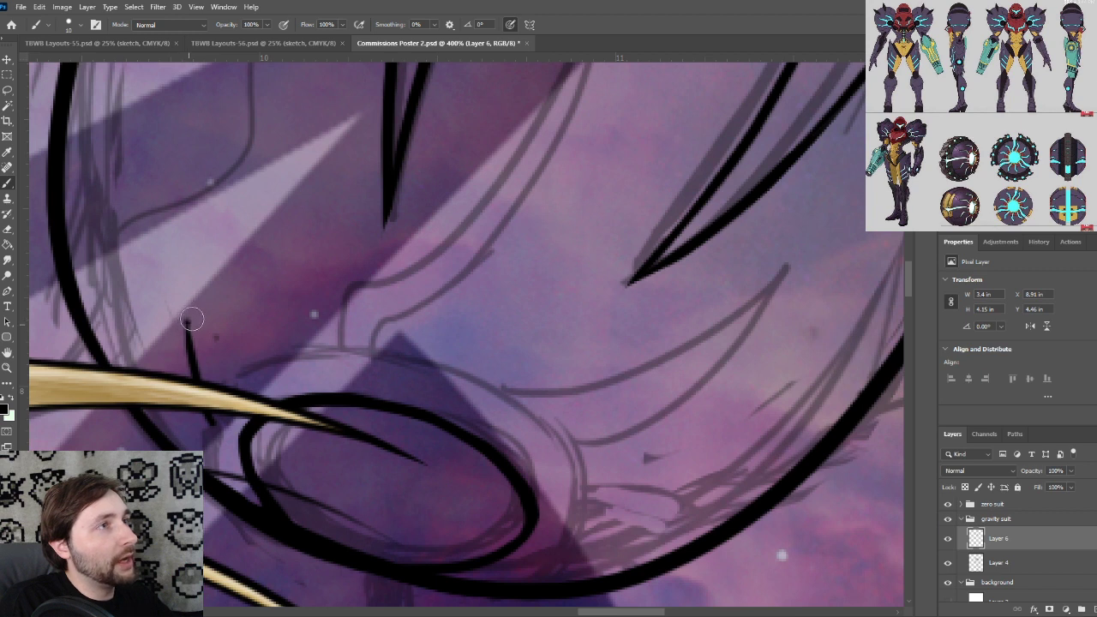
left_click_drag(186, 323, 276, 261)
key("ctrl+z")
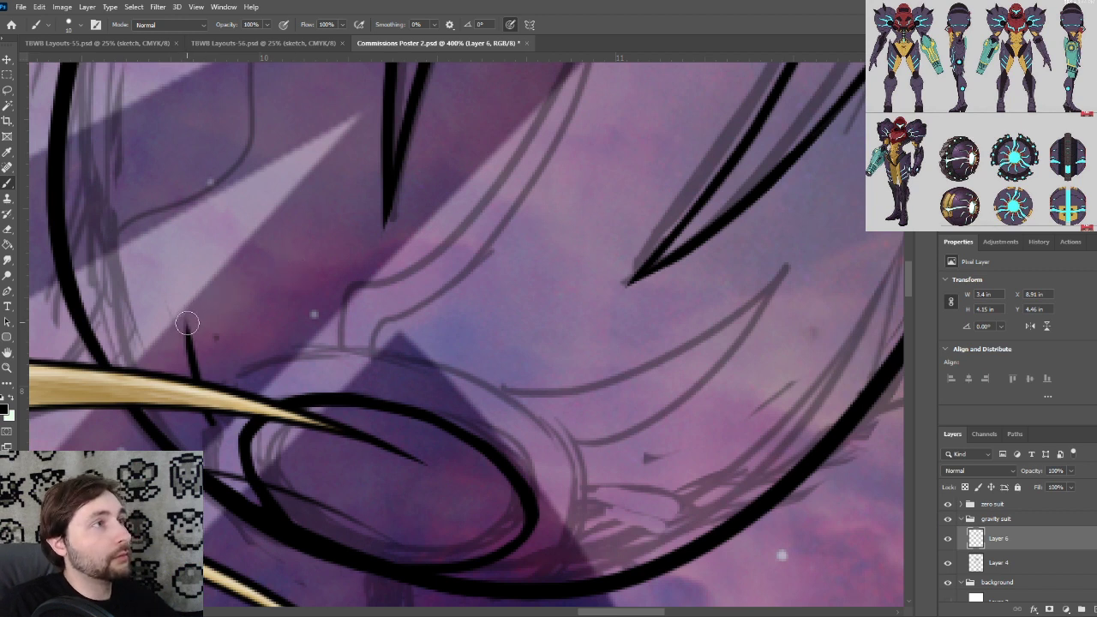
left_click_drag(184, 329, 300, 260)
key("ctrl+z")
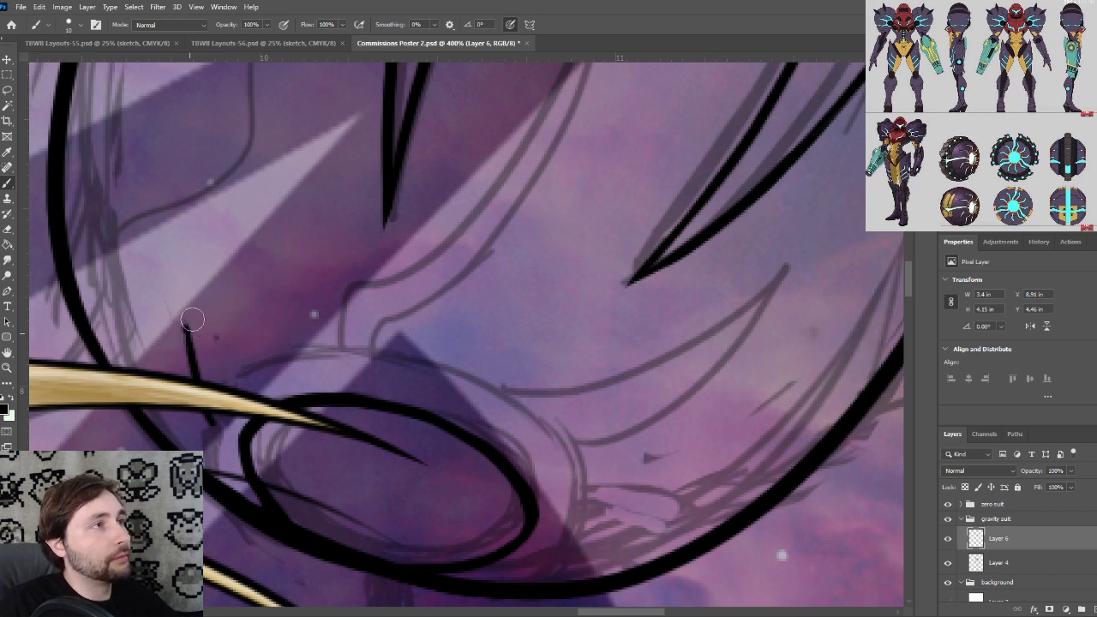
left_click_drag(185, 325, 278, 265)
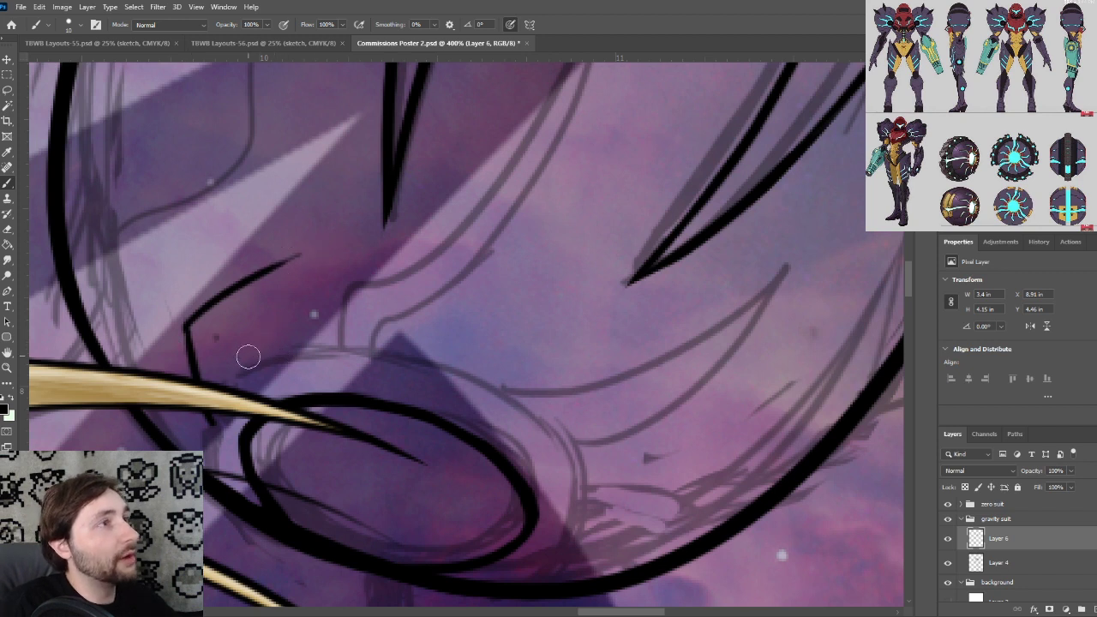
left_click_drag(245, 379, 224, 345)
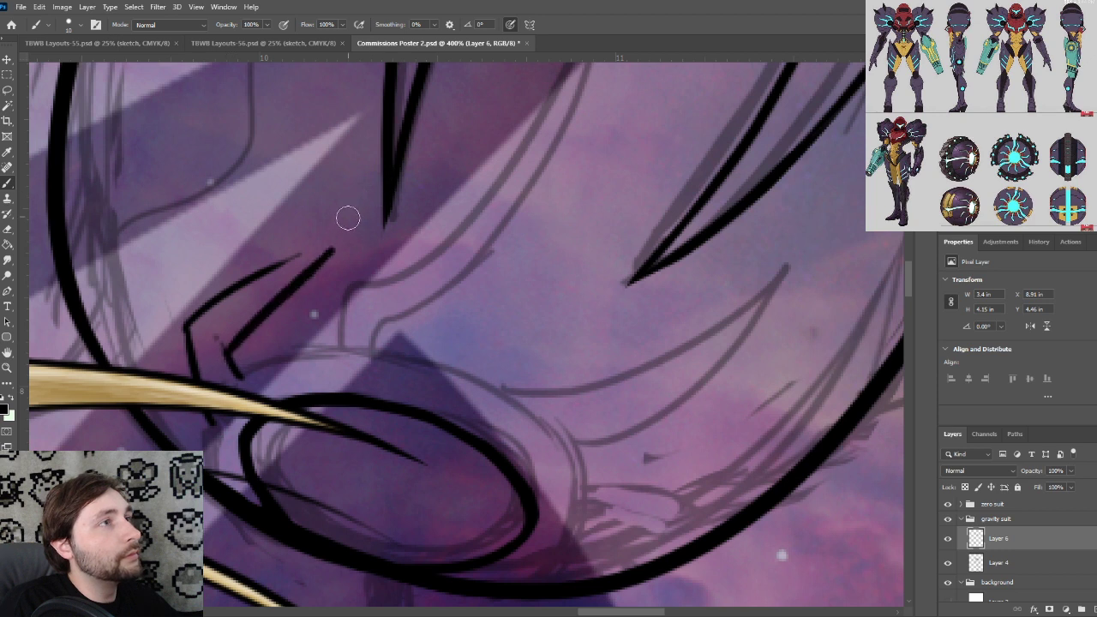
left_click_drag(226, 352, 354, 242)
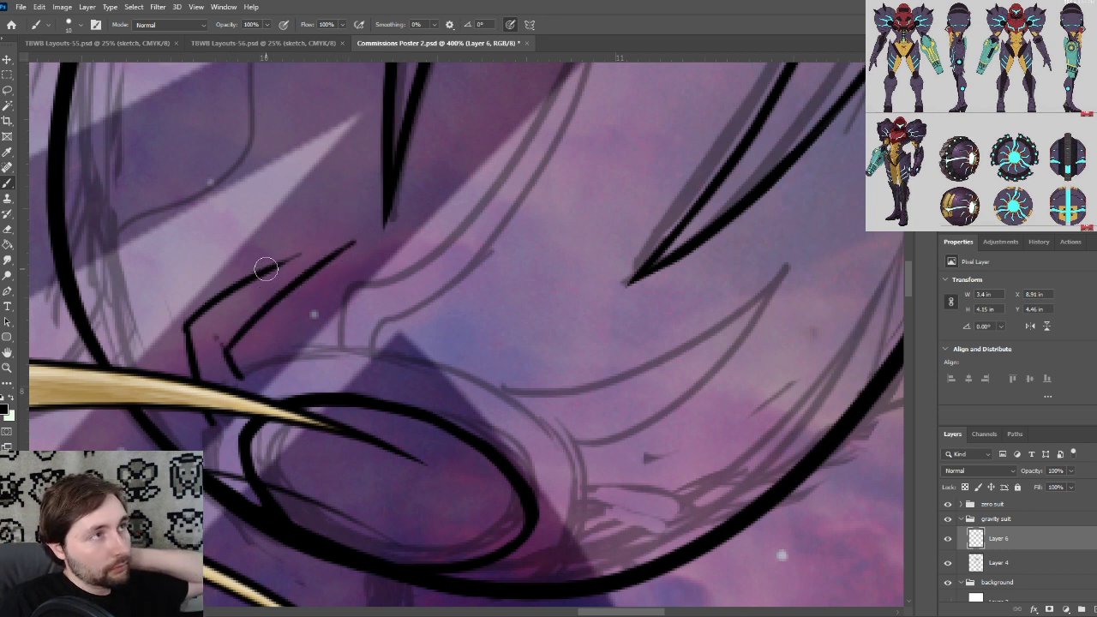
left_click_drag(257, 279, 348, 231)
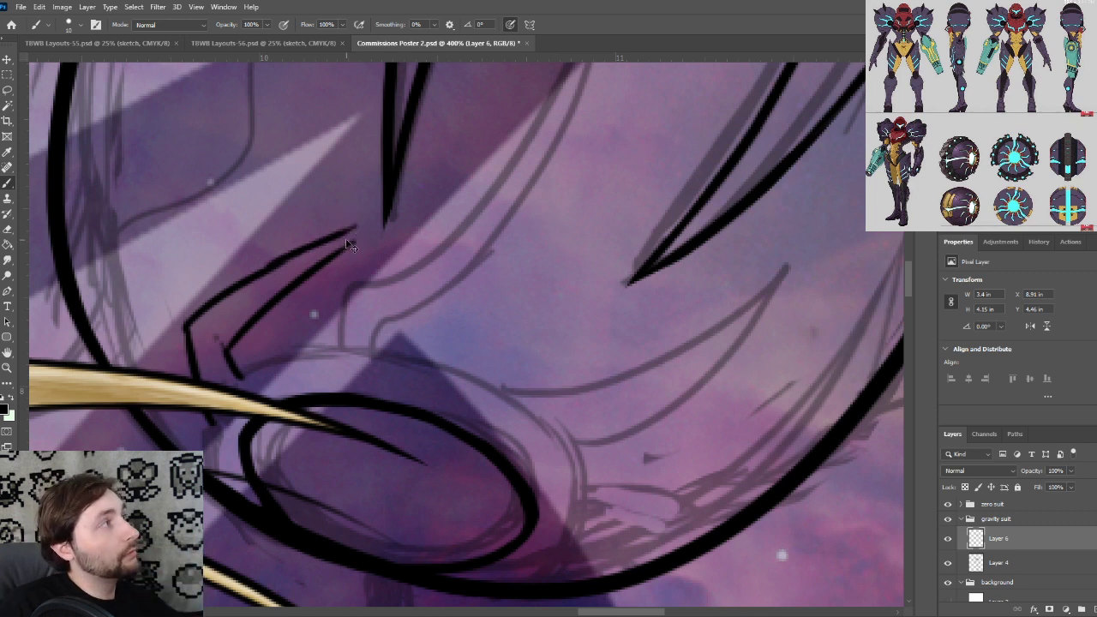
key("ctrl+z")
key("ctrl+z")
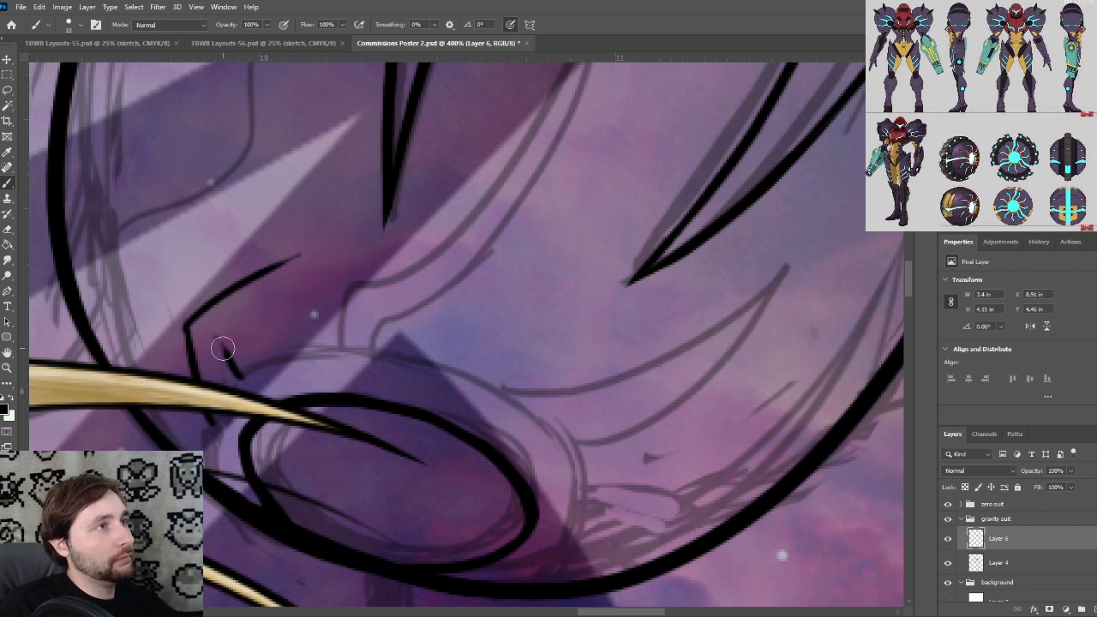
left_click_drag(213, 355, 351, 273)
key("ctrl+z")
Redraw the panel's slanted upper edge at a shallower angle, remove the steeper line and trim the new line's far end
left_click_drag(190, 324, 337, 278)
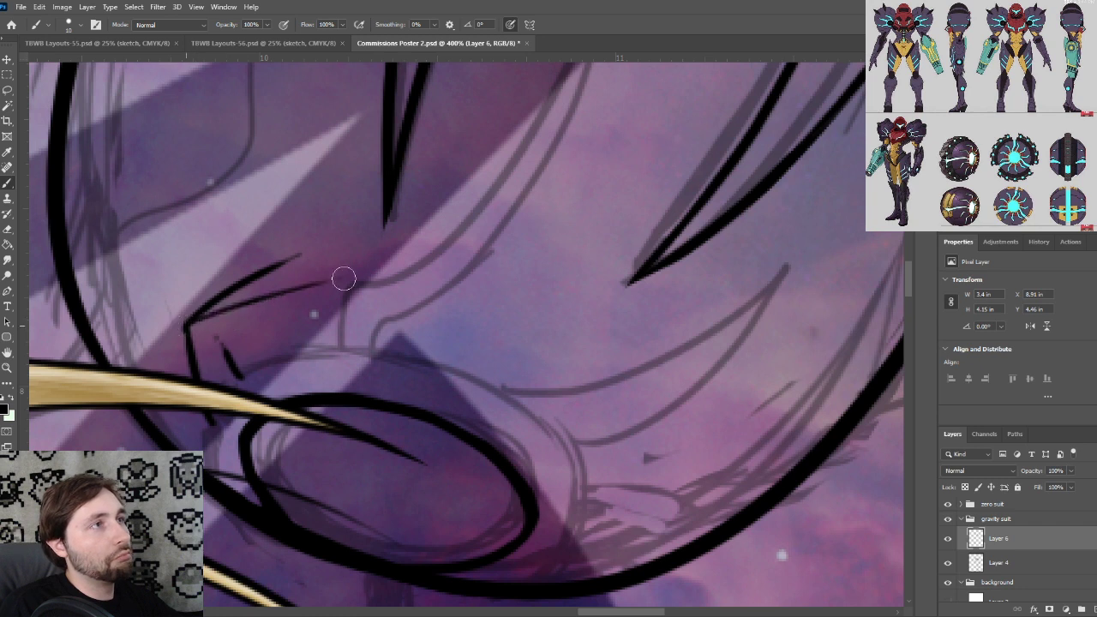
mouse_move(304, 242)
left_mouse_down()
mouse_move(172, 311)
mouse_move(206, 302)
mouse_move(191, 295)
mouse_move(176, 325)
left_mouse_up()
key("ctrl+z")
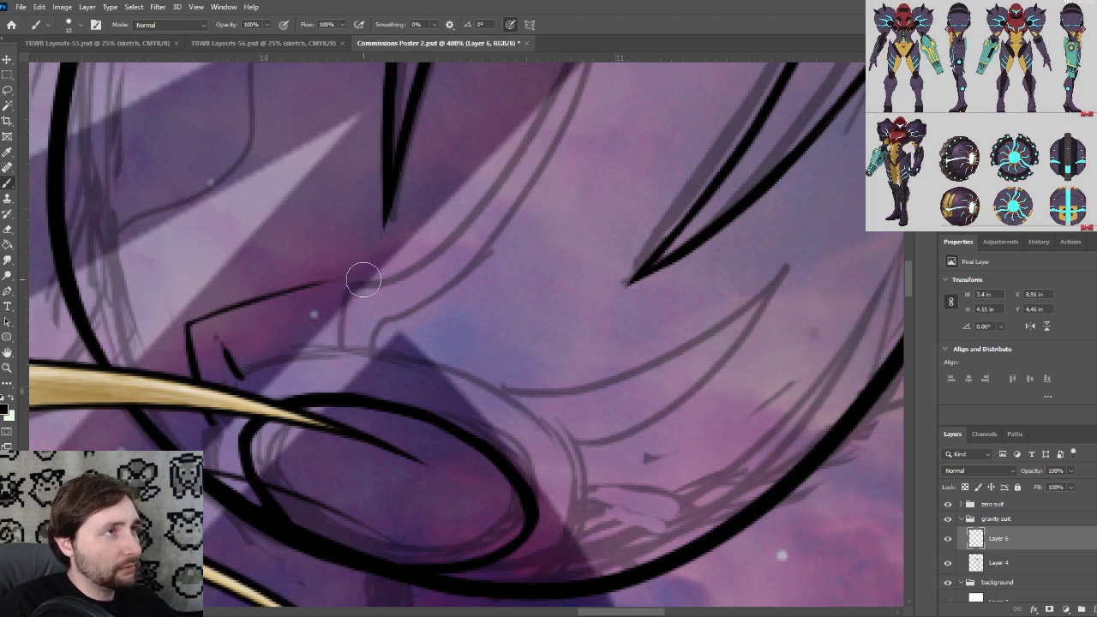
left_click_drag(364, 279, 277, 311)
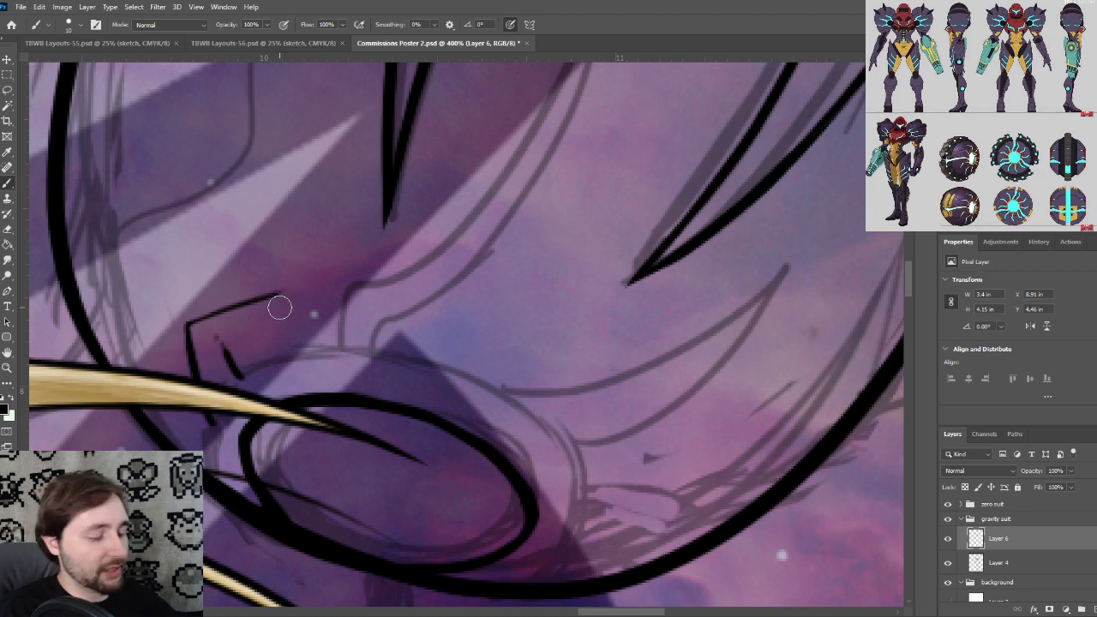
Continue the panel's side edge below the gold spike with a short curved line joining the thick outer outline
left_click_drag(439, 376, 491, 350)
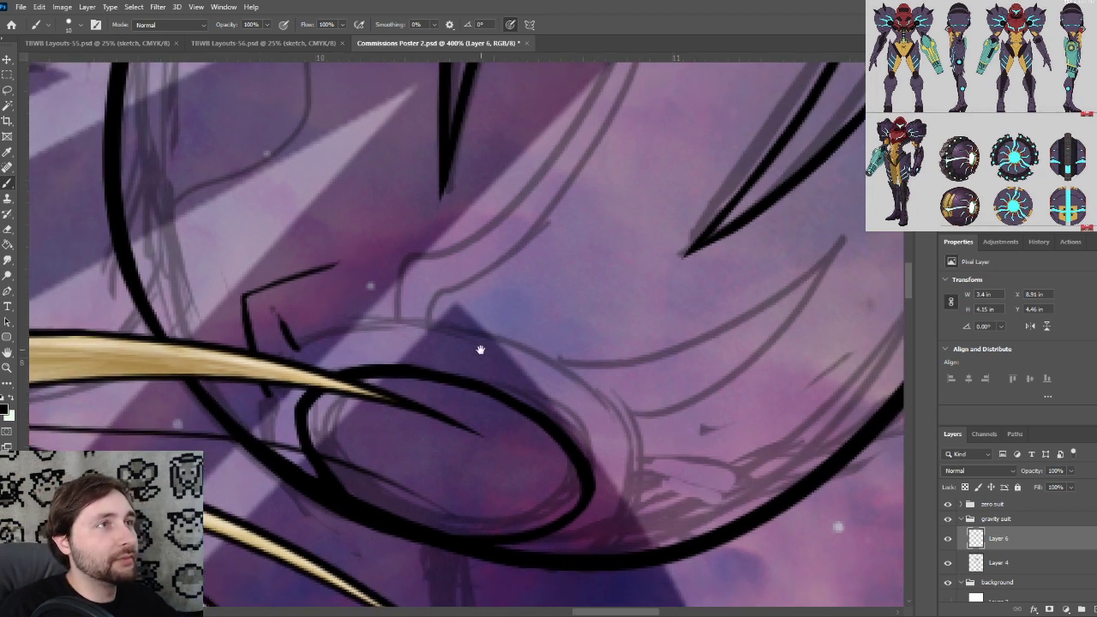
key("ctrl+plus")
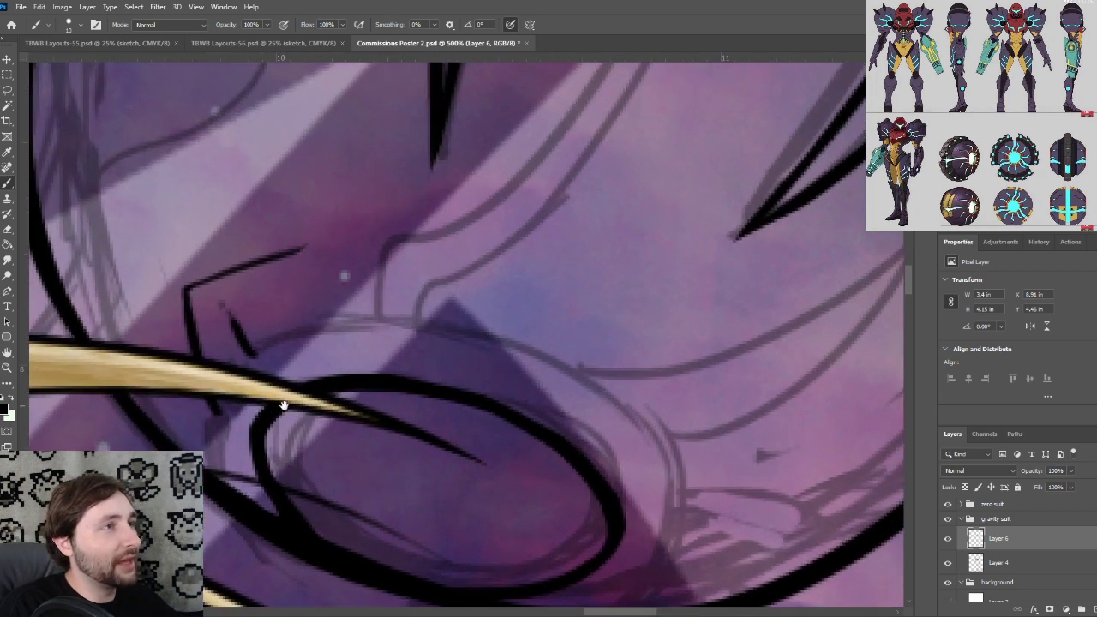
mouse_move(283, 404)
left_mouse_down()
mouse_move(350, 331)
mouse_move(282, 343)
mouse_move(276, 392)
left_mouse_up()
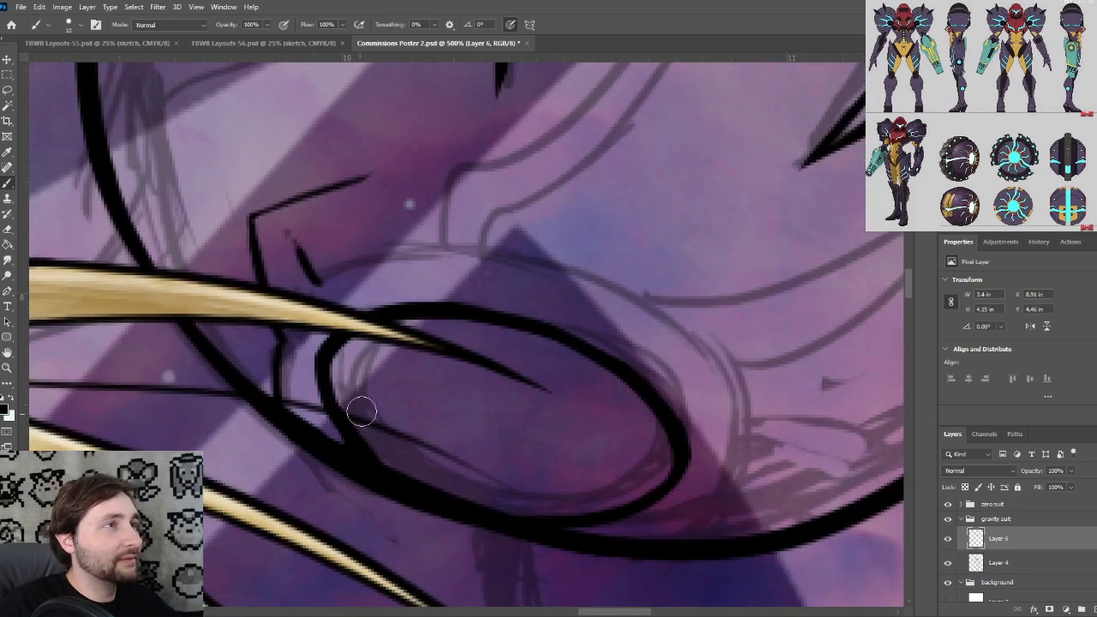
left_click_drag(283, 337, 276, 396)
key("ctrl+z")
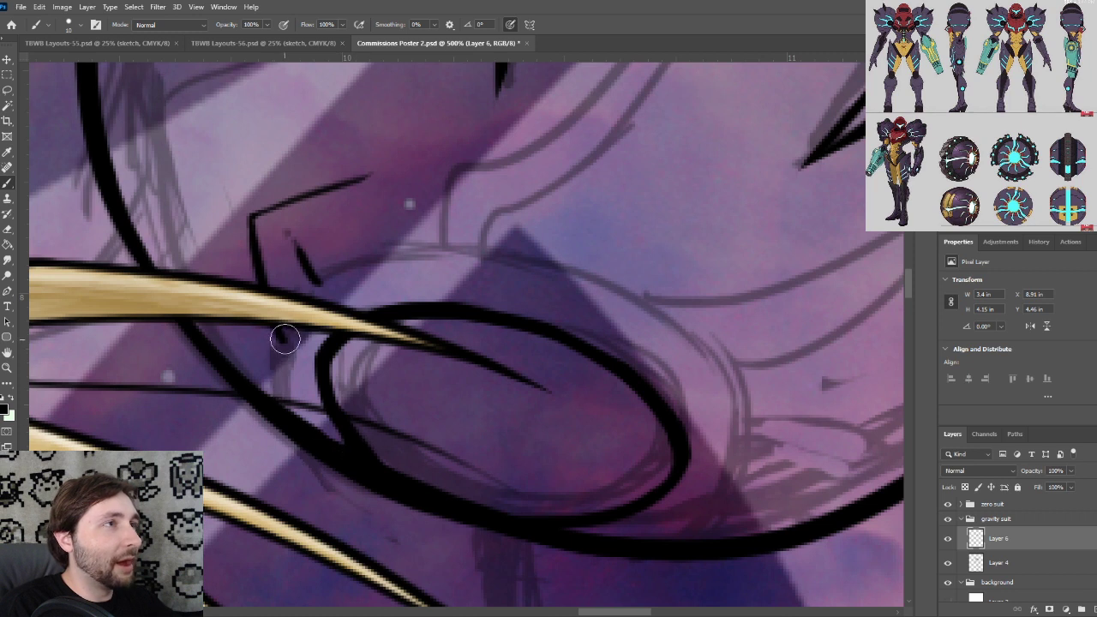
left_click_drag(284, 338, 302, 428)
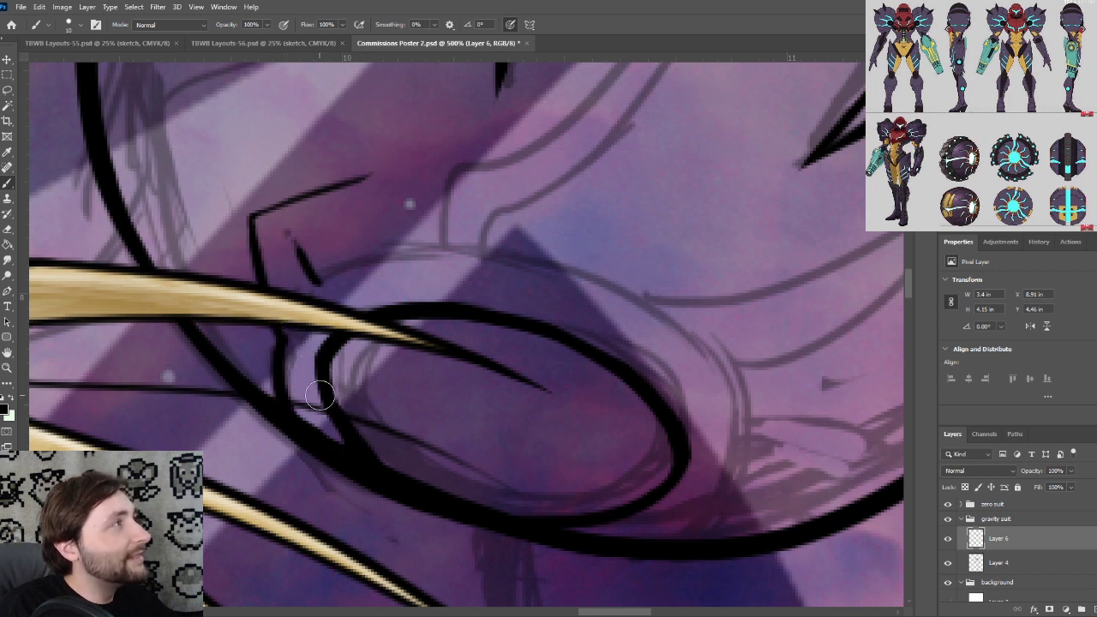
left_click_drag(282, 377, 317, 440)
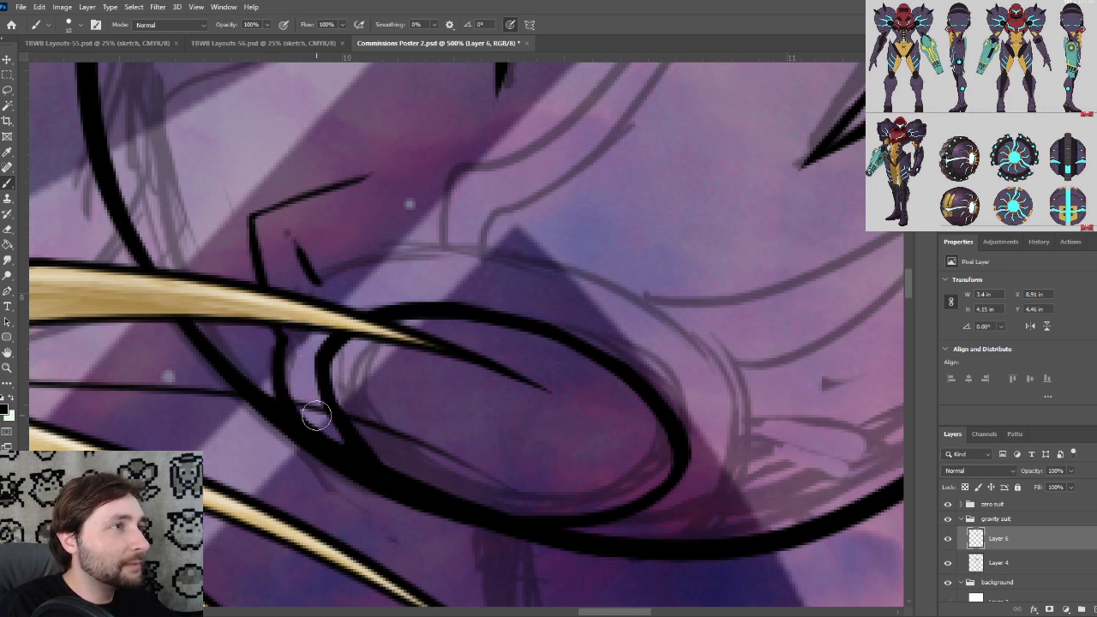
key("ctrl+z")
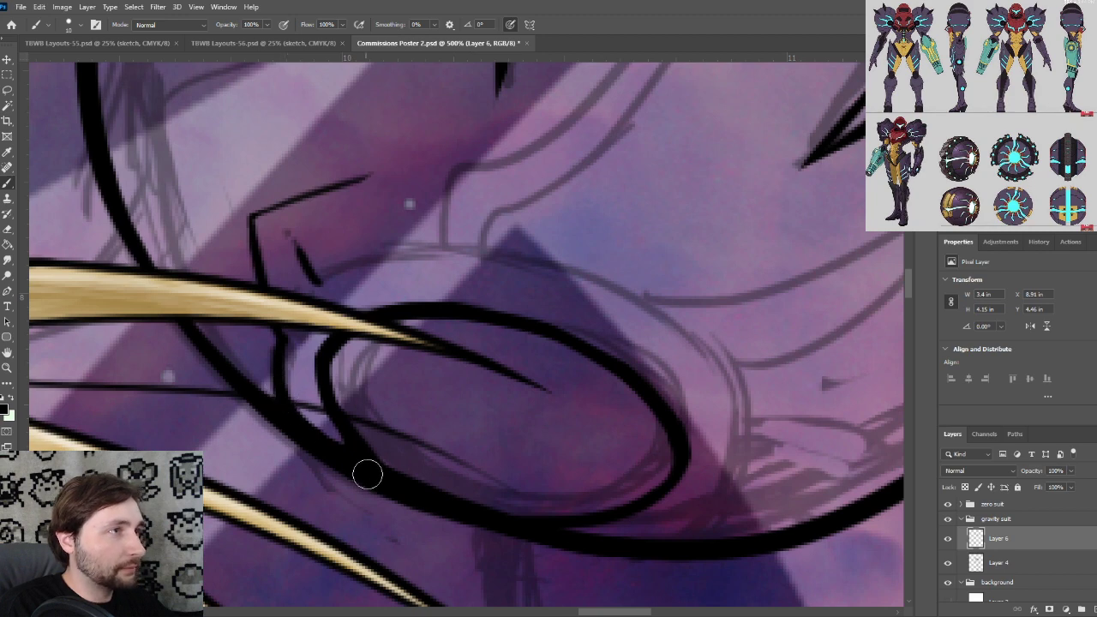
Ink a short diagonal edge from the tip of the black spike above the panel down toward the sketched band
mouse_move(374, 320)
left_mouse_down()
mouse_move(417, 397)
mouse_move(434, 400)
mouse_move(436, 387)
left_mouse_up()
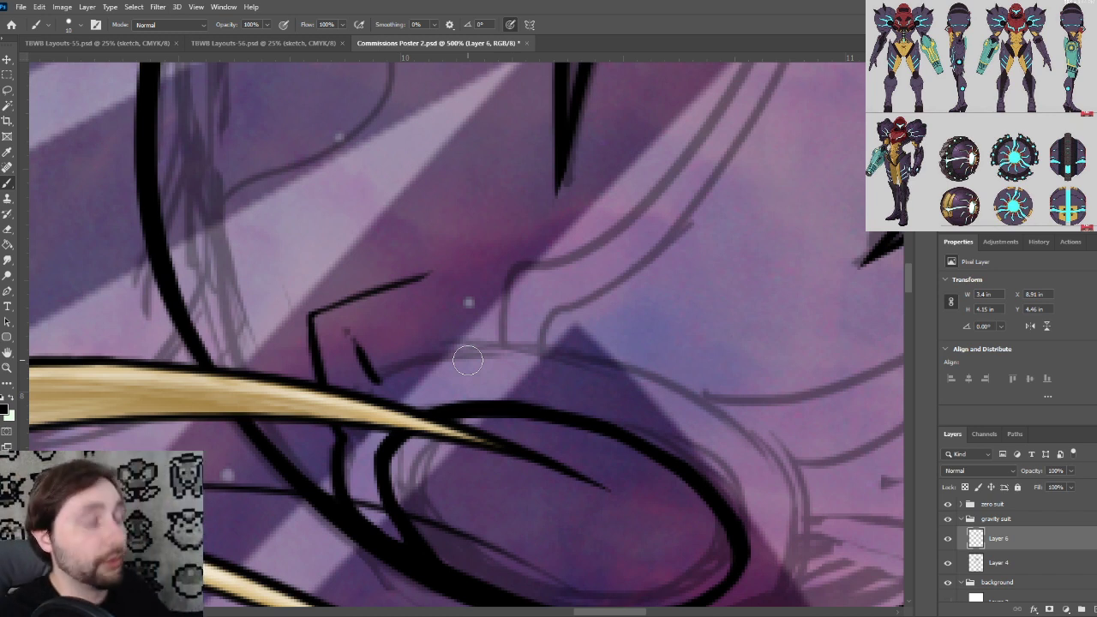
left_click_drag(392, 325, 414, 303)
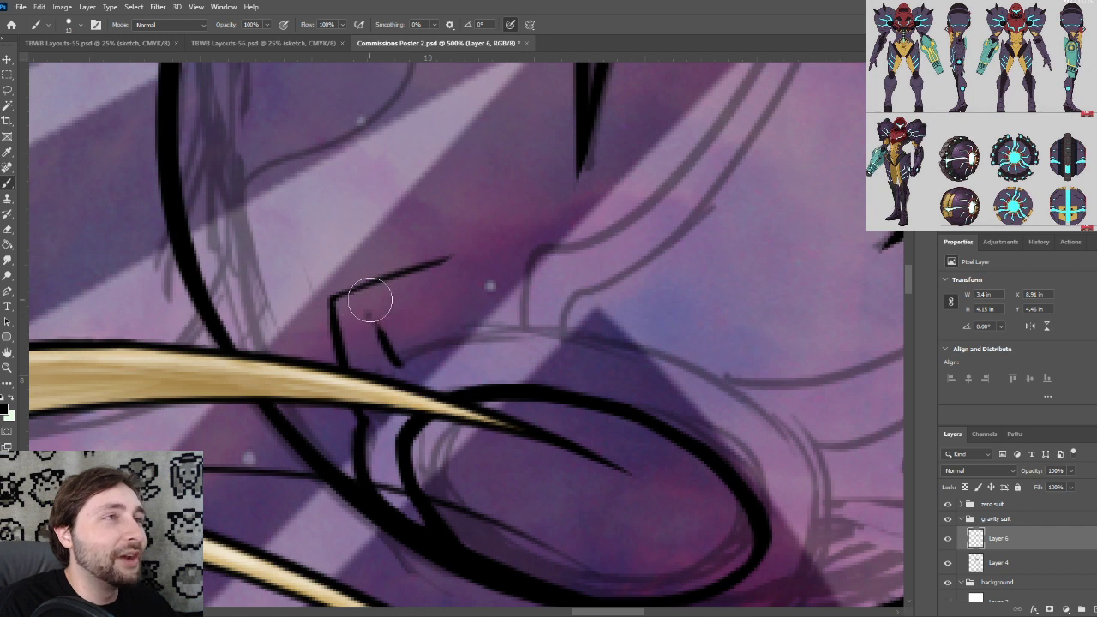
key("ctrl+z")
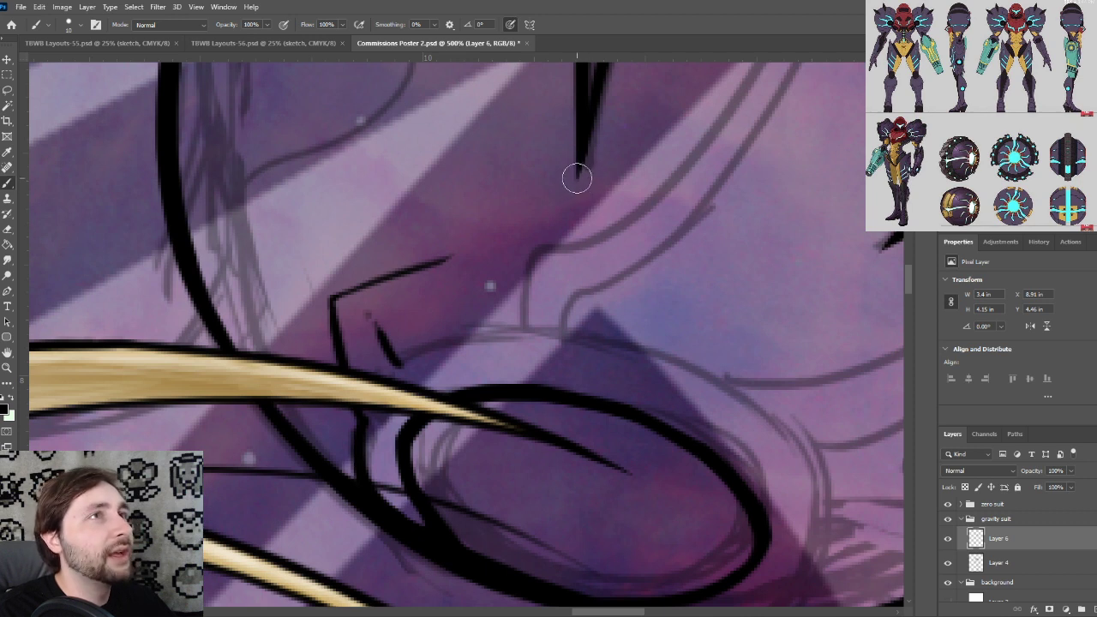
left_click_drag(575, 174, 602, 199)
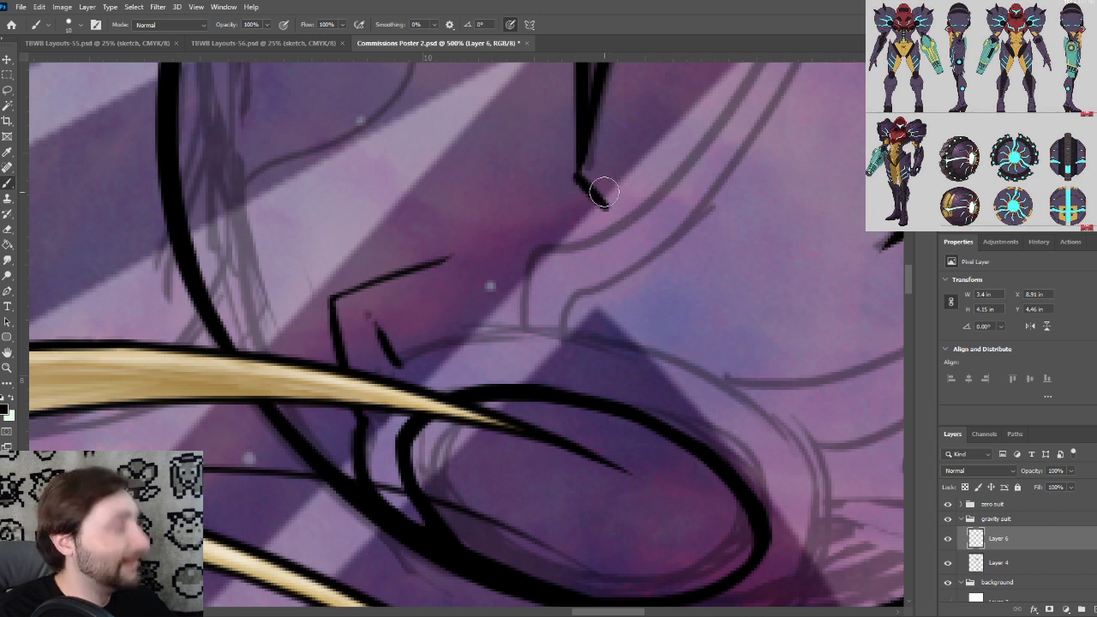
key("ctrl+z")
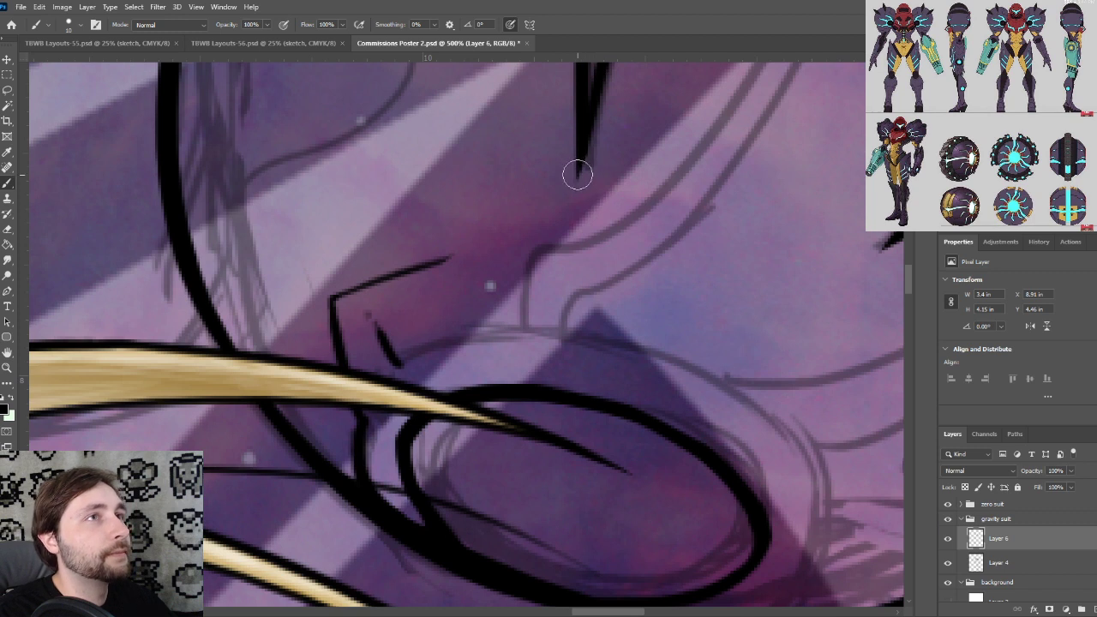
left_click_drag(576, 175, 638, 230)
key("ctrl+z")
mouse_move(578, 172)
left_mouse_down()
mouse_move(649, 229)
mouse_move(628, 217)
mouse_move(613, 254)
left_mouse_up()
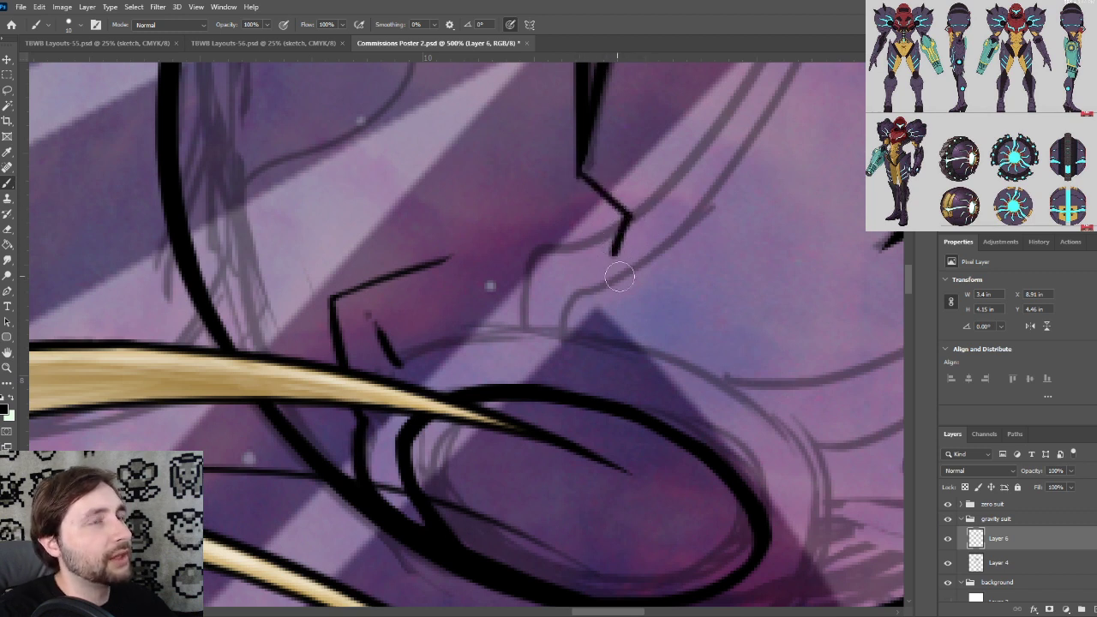
key("ctrl+z")
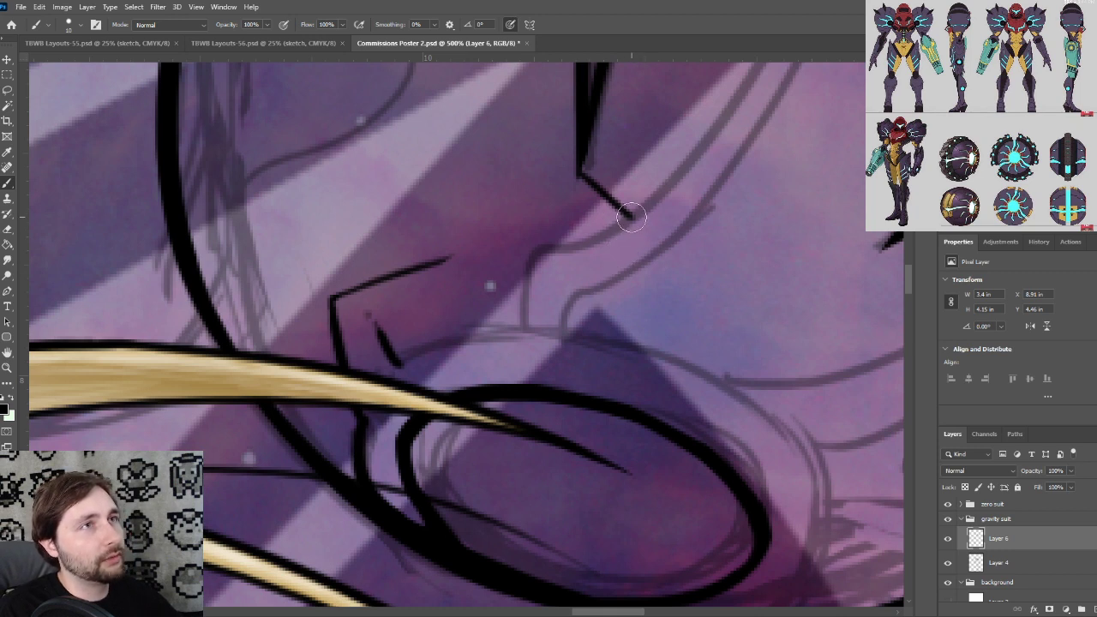
Ink a short drop from the diagonal's end and a long curved upper edge back to the panel's angular corner
left_click_drag(630, 216, 279, 361)
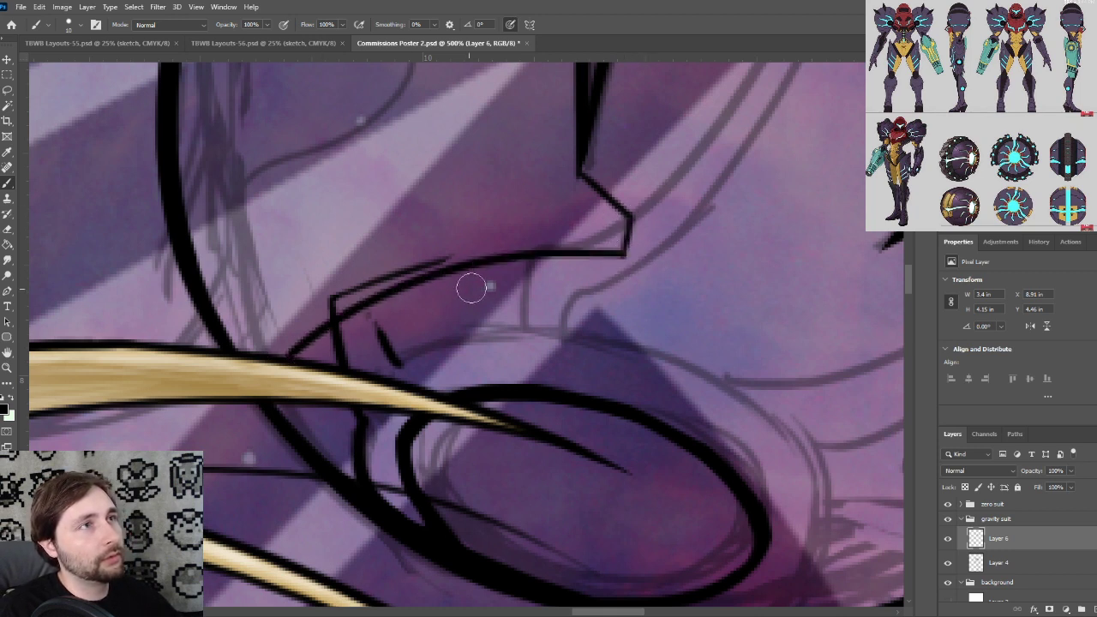
key("ctrl+z")
left_click_drag(631, 218, 290, 314)
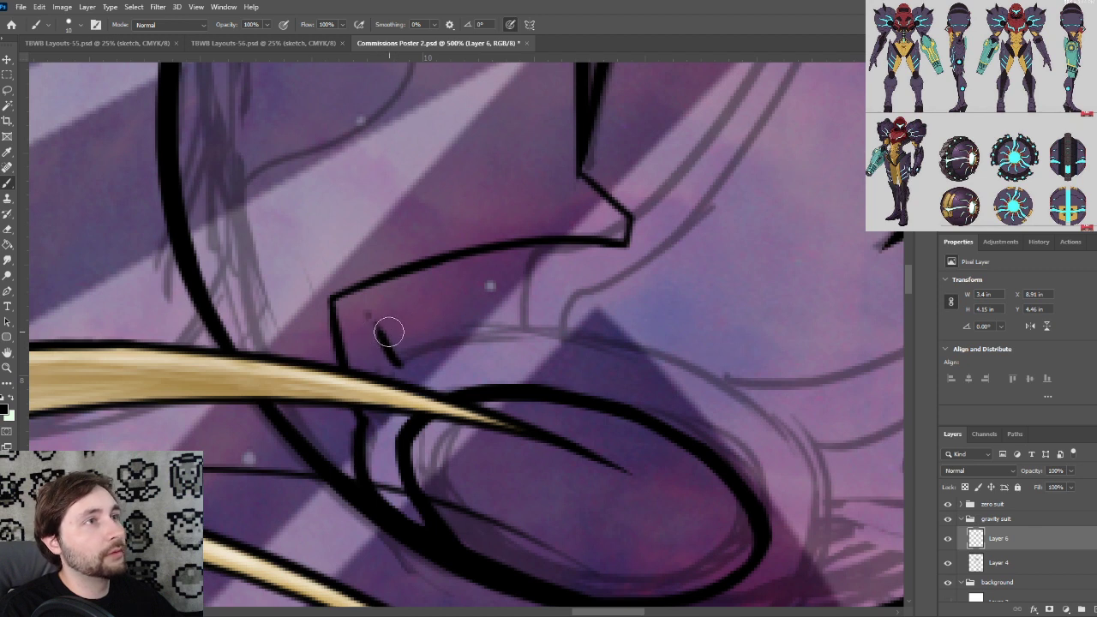
Ink the panel's inner edge parallel to the long upper curve and close the strip at its far end
left_click_drag(381, 325, 592, 277)
key("ctrl+z")
left_click_drag(383, 324, 566, 272)
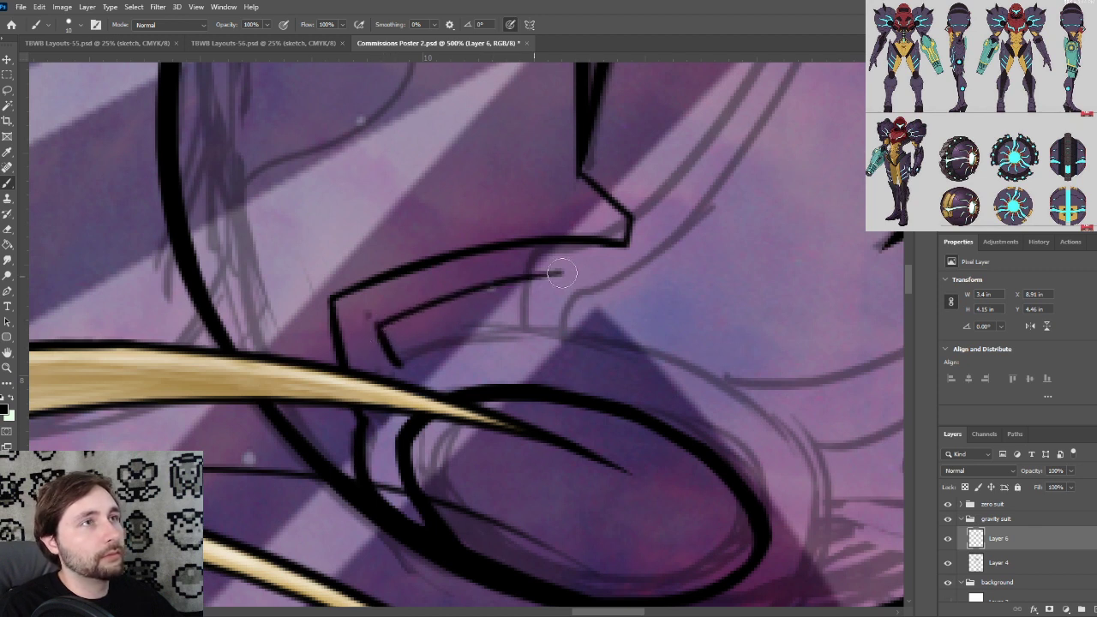
left_click_drag(501, 281, 651, 267)
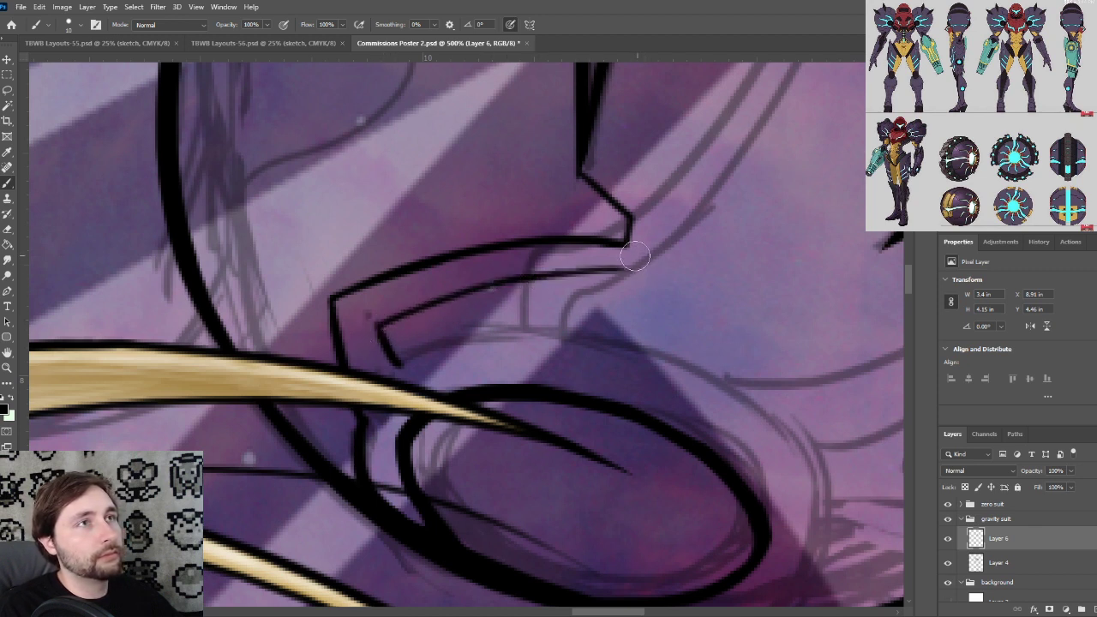
key("ctrl+z")
left_click_drag(518, 278, 658, 266)
key("ctrl+z")
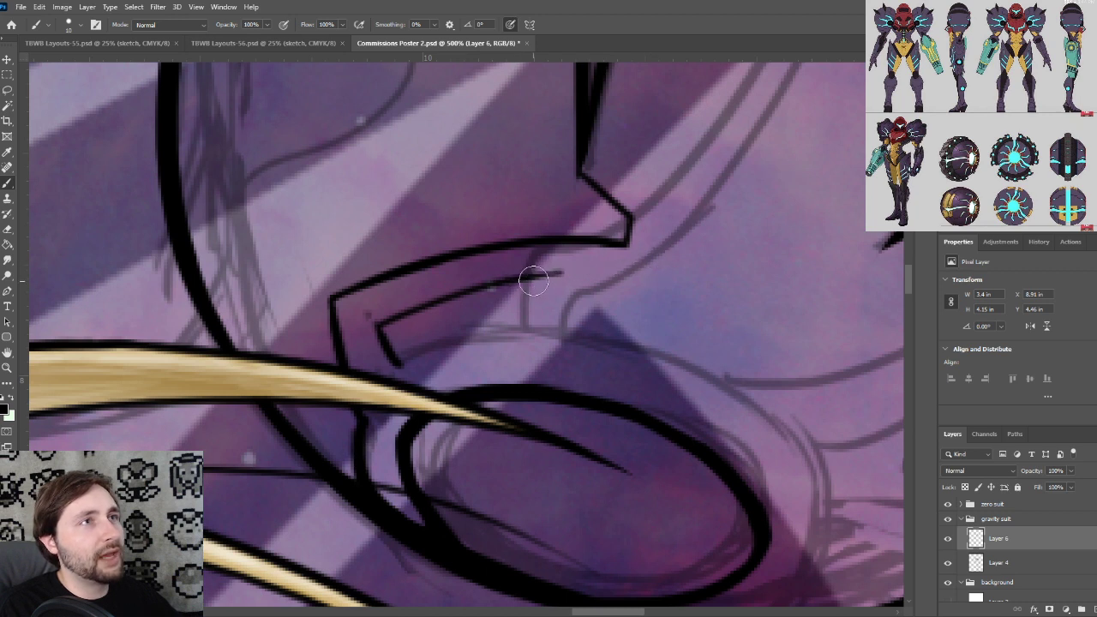
mouse_move(535, 286)
left_mouse_down()
mouse_move(657, 263)
mouse_move(629, 246)
mouse_move(637, 235)
mouse_move(639, 247)
mouse_move(622, 264)
left_mouse_up()
key("ctrl+z")
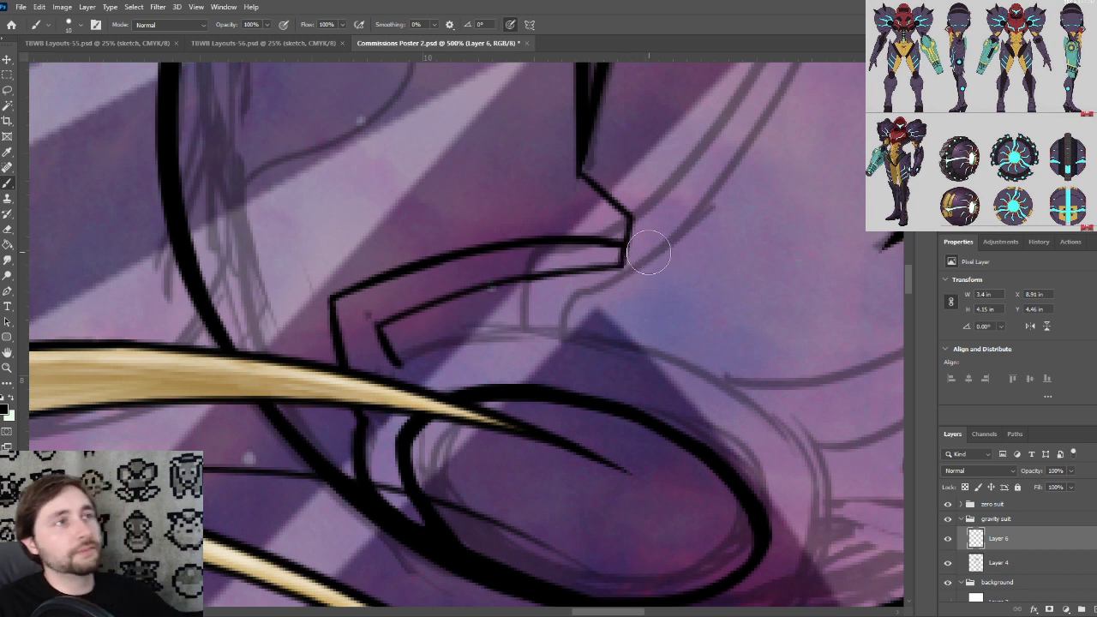
key("bracketleft")
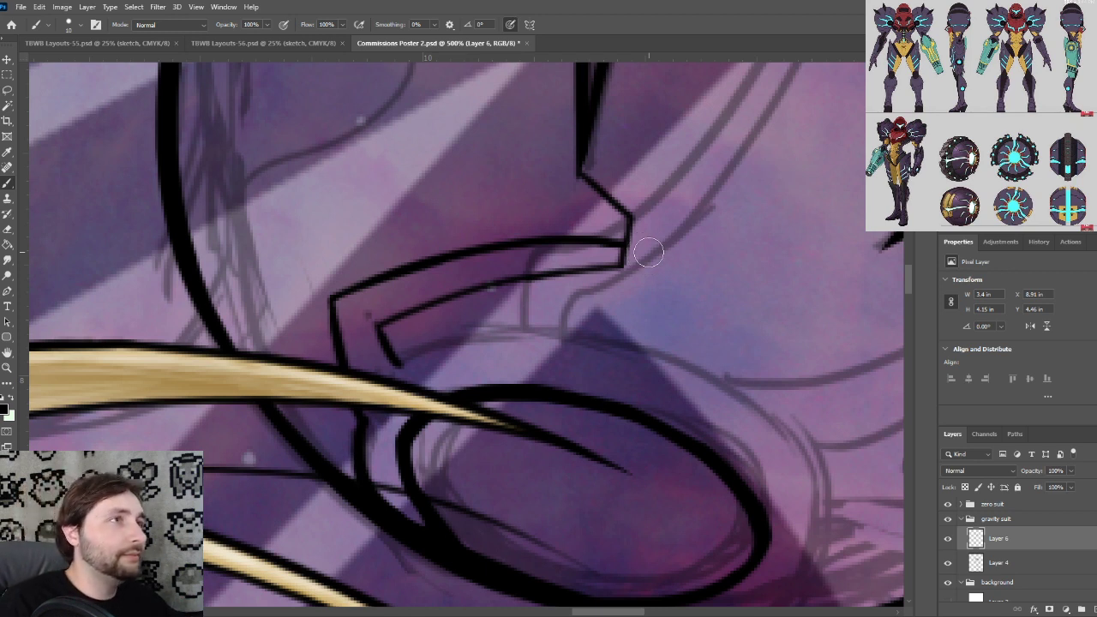
key("bracketright")
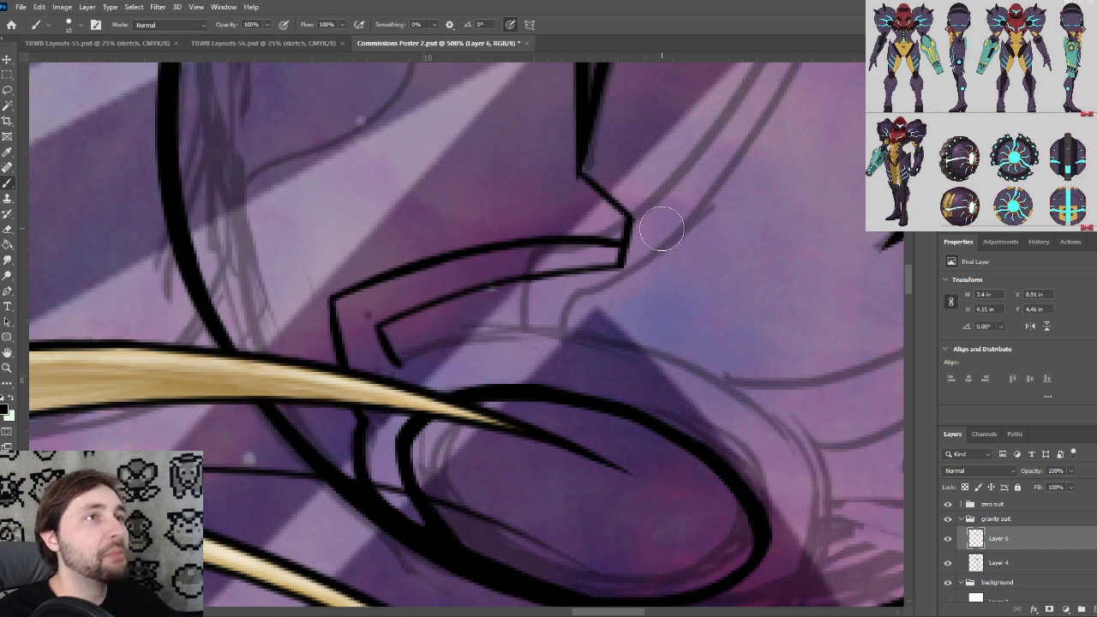
key("bracketleft")
key("bracketleft")
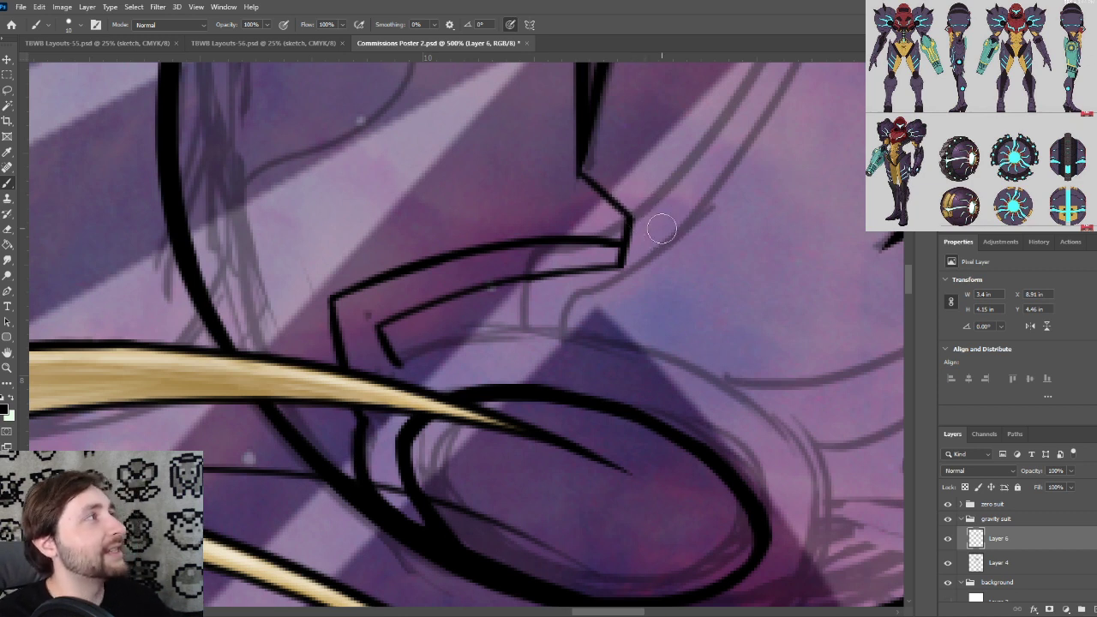
Tidy the joint where the black spike's tip meets the short diagonal edge above the panel
left_click_drag(659, 336, 561, 259)
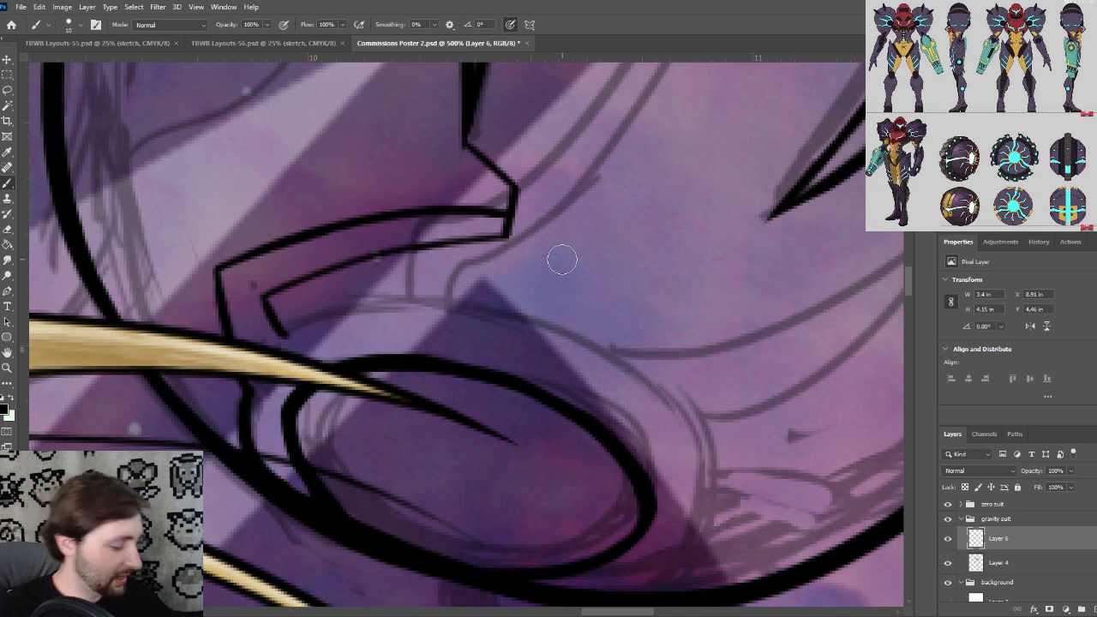
left_click_drag(540, 343, 552, 312)
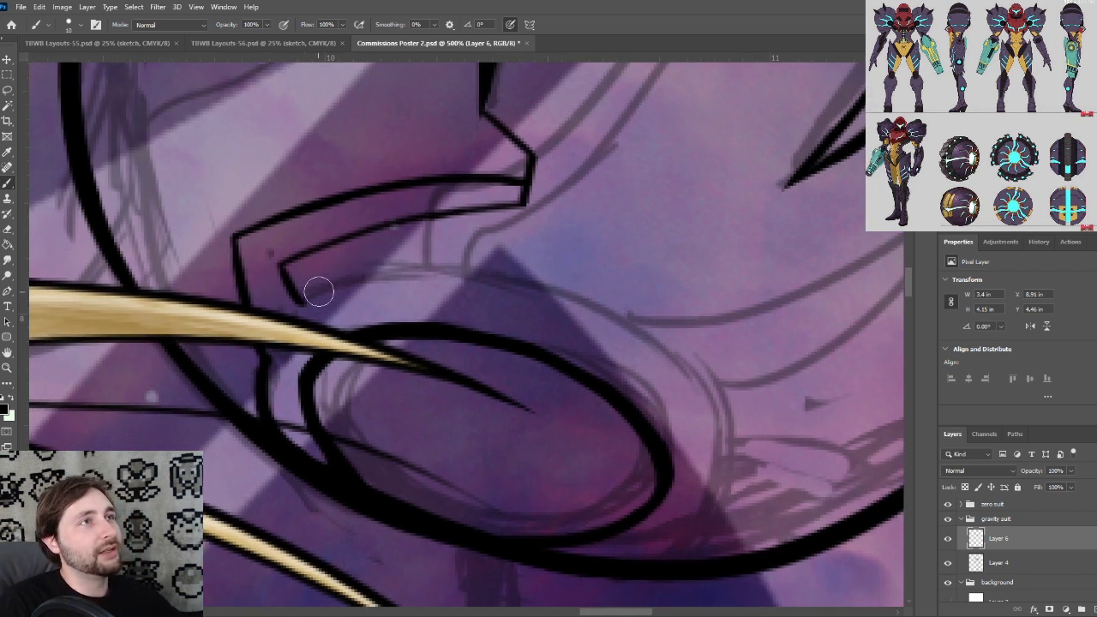
key("ctrl+minus")
key("ctrl+plus")
key("ctrl+plus")
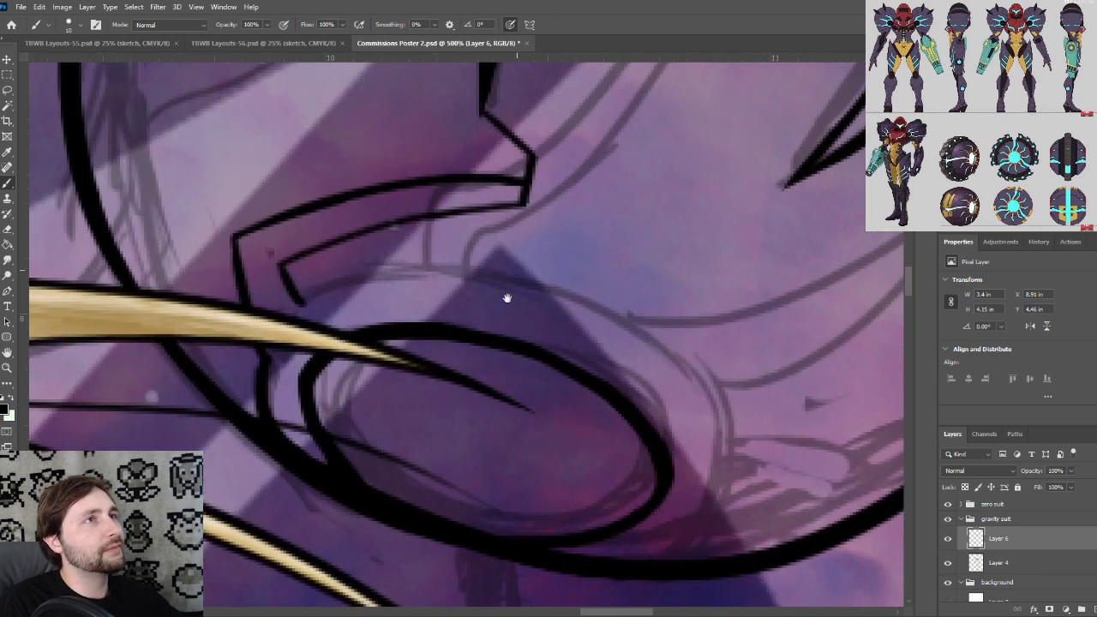
left_click_drag(507, 298, 468, 379)
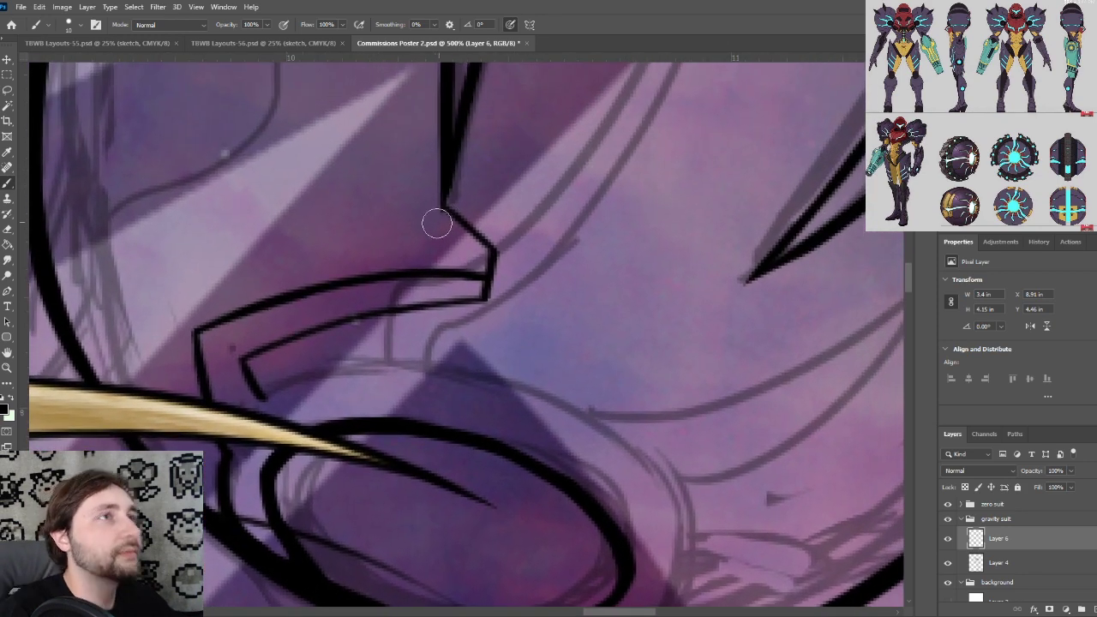
left_click_drag(444, 211, 442, 199)
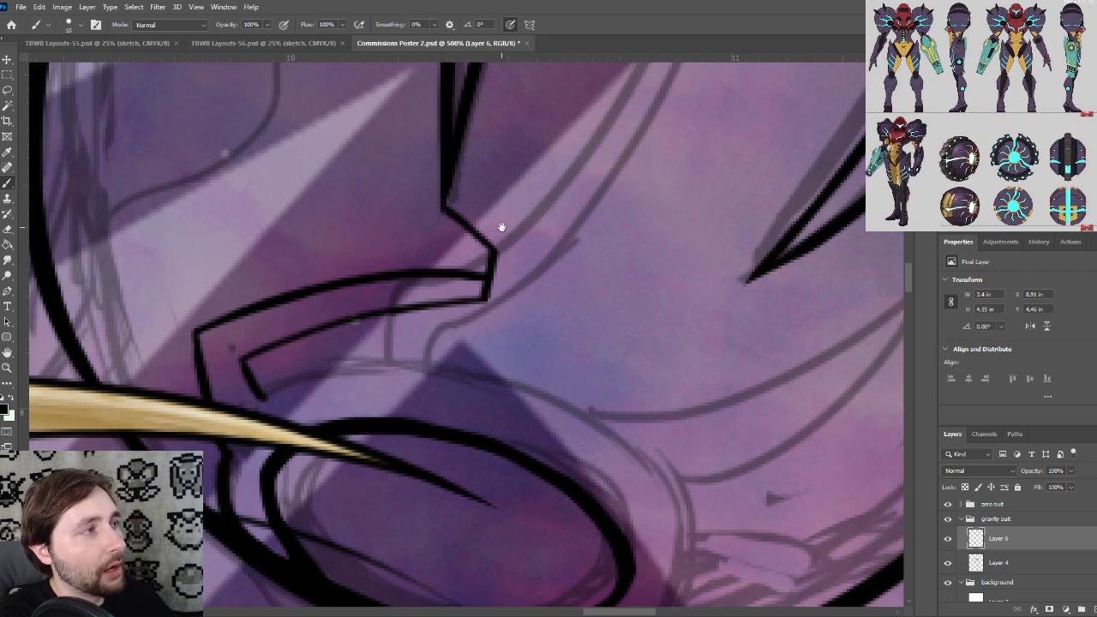
left_click_drag(500, 228, 532, 247)
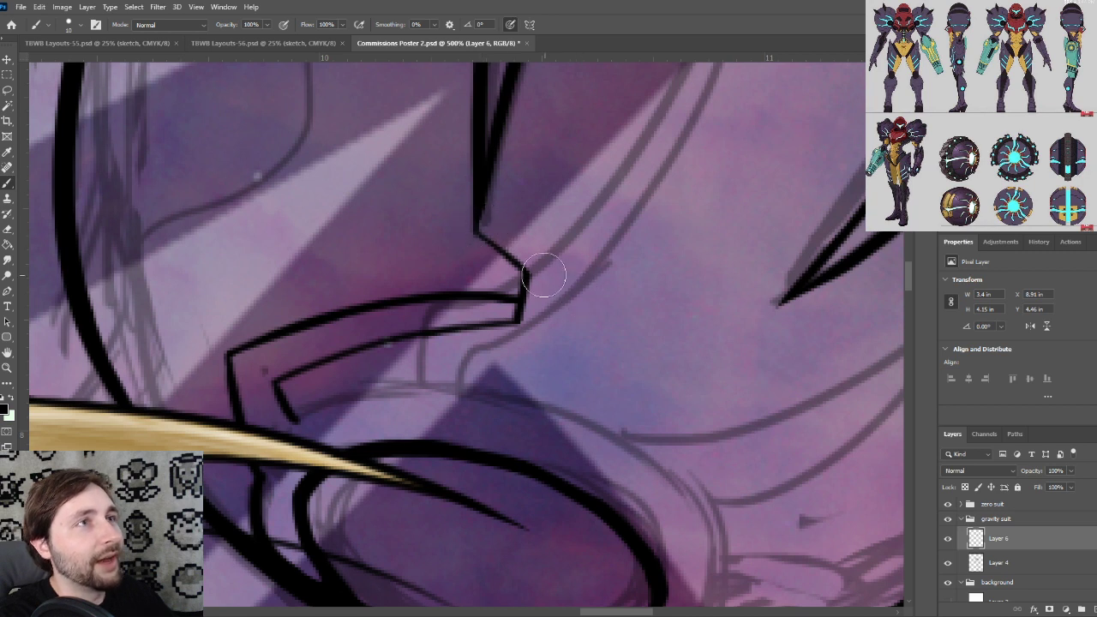
key("bracketleft")
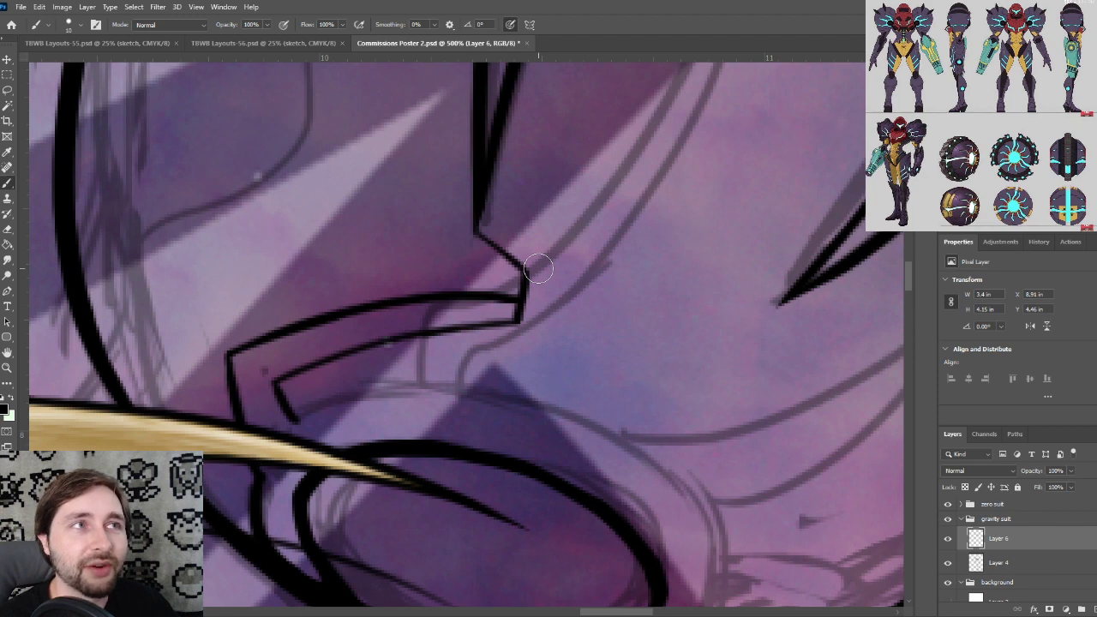
Ink a curved edge from the end of the panel's short inner side over the top of the thick ellipse
key("ctrl+minus")
mouse_move(539, 420)
left_mouse_down()
mouse_move(543, 367)
mouse_move(463, 383)
left_mouse_up()
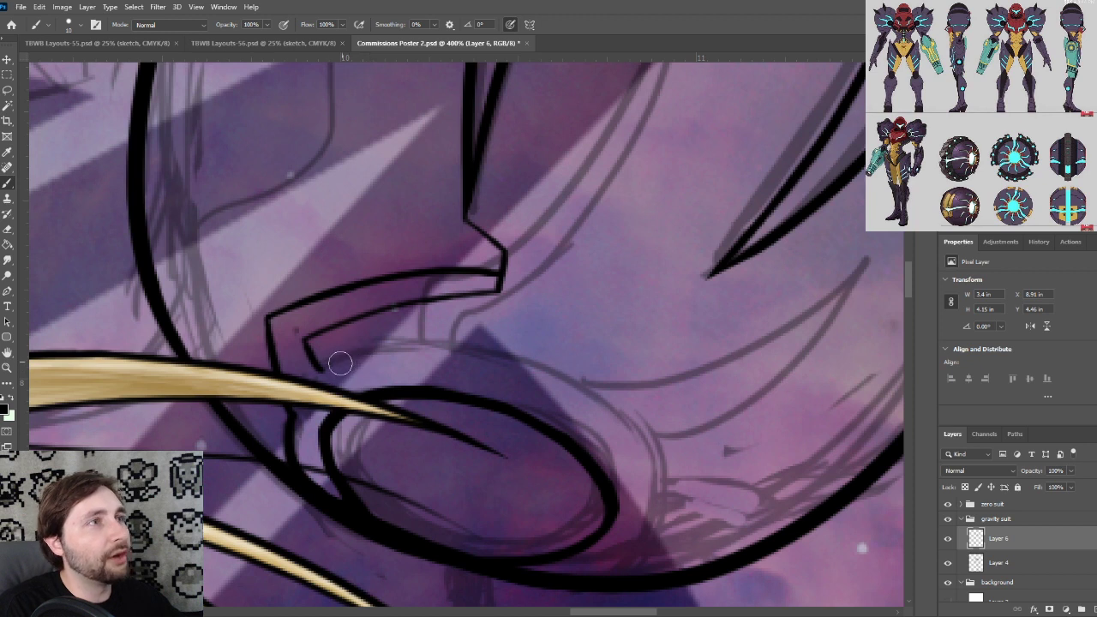
left_click_drag(319, 369, 450, 347)
left_click_drag(535, 363, 529, 361)
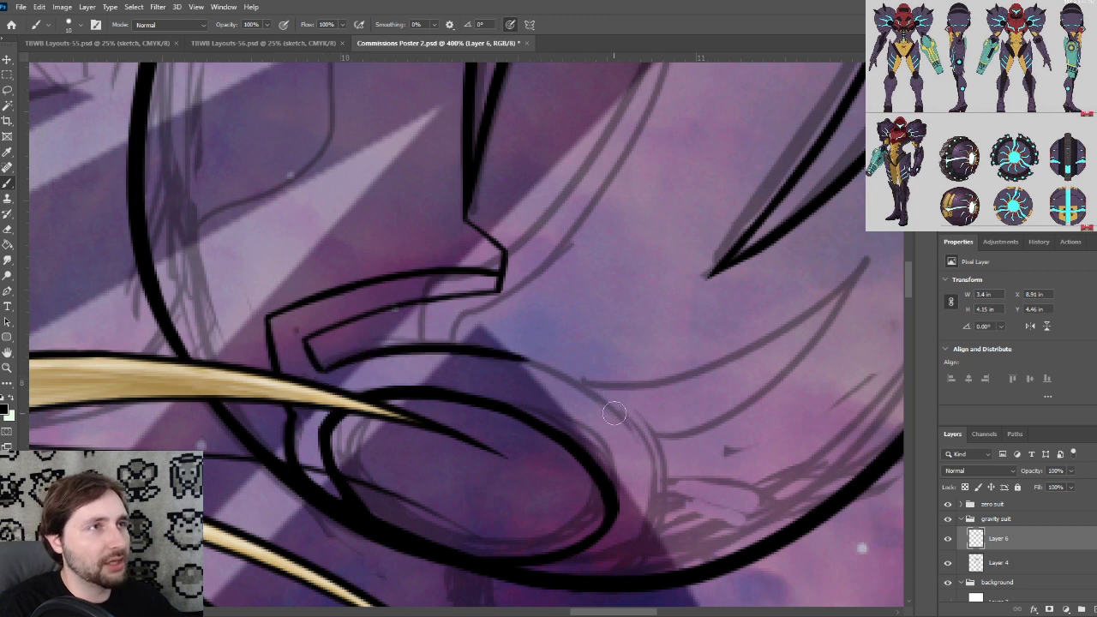
left_click_drag(570, 578, 687, 513)
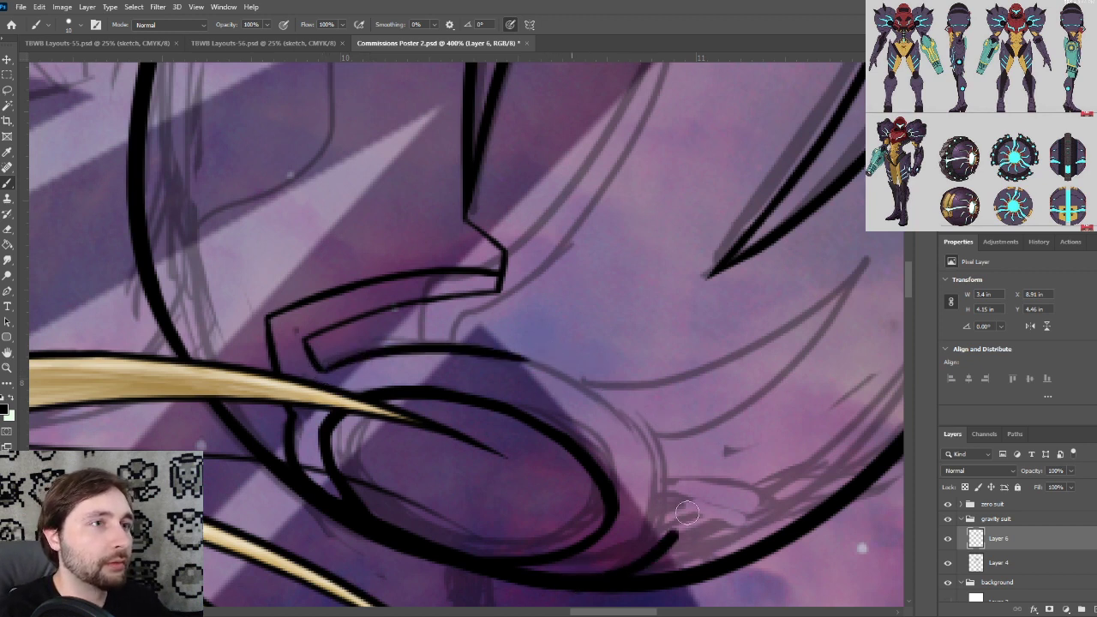
key("ctrl+z")
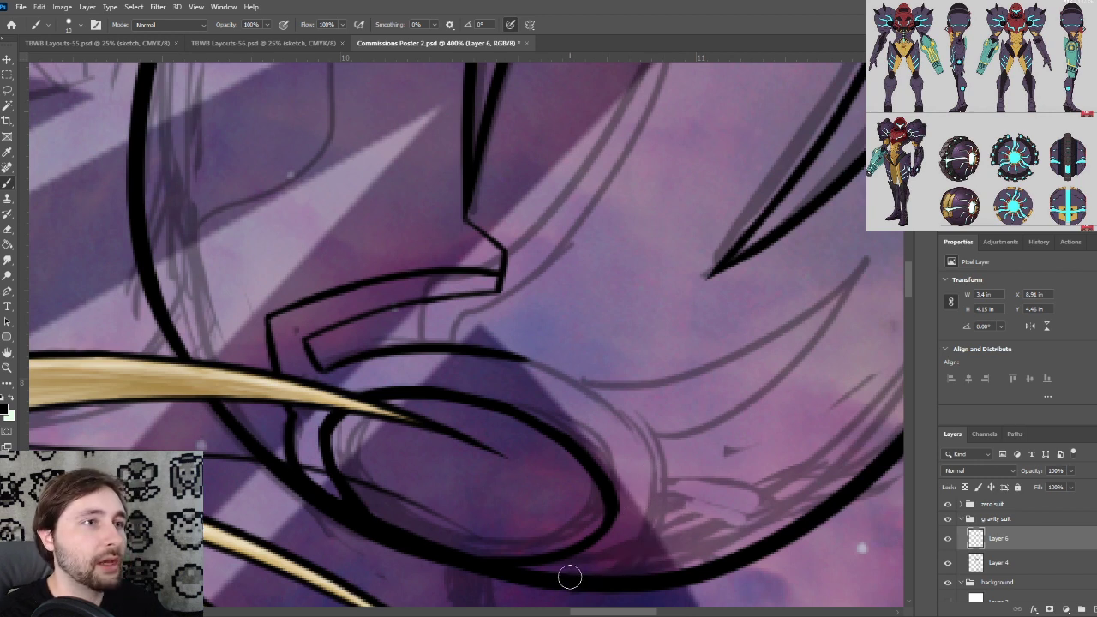
left_click_drag(570, 578, 634, 443)
key("ctrl+z")
left_click_drag(569, 578, 633, 442)
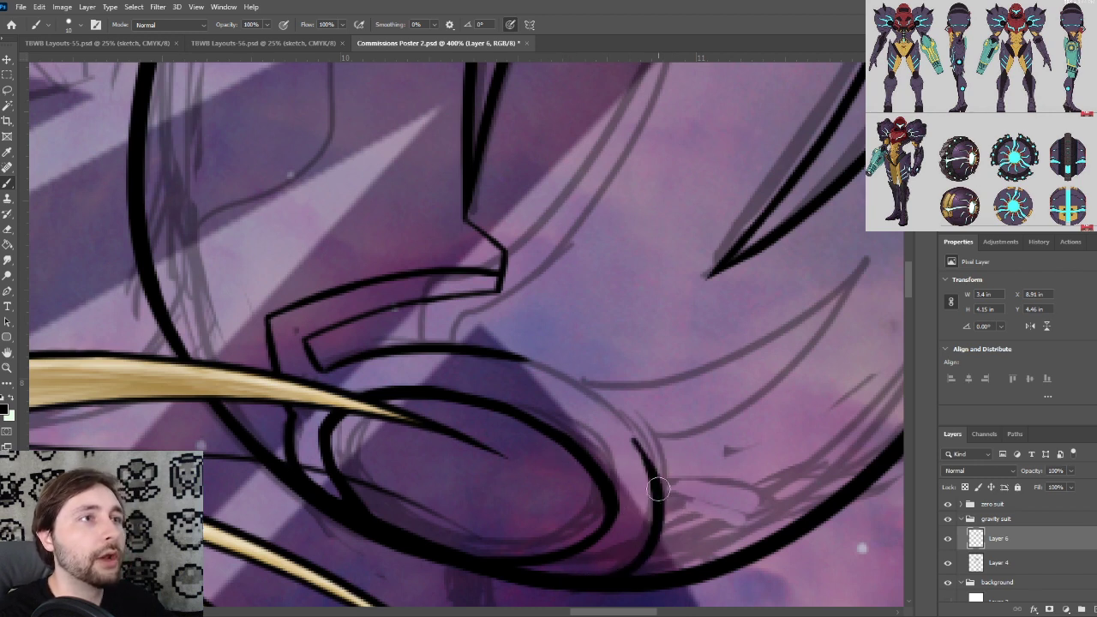
key("ctrl+z")
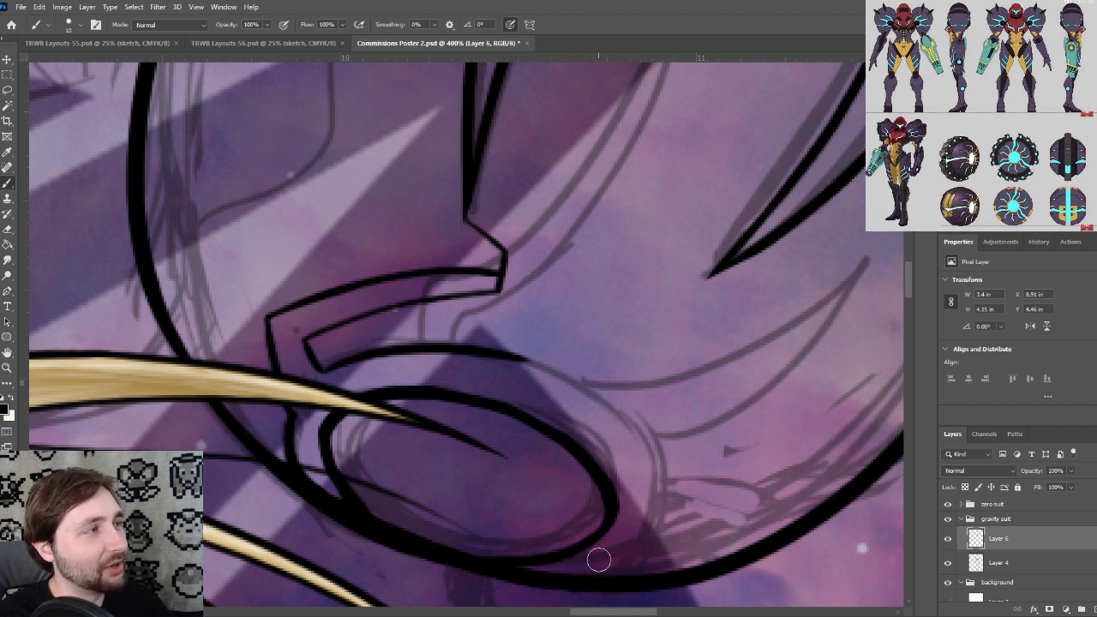
left_click_drag(560, 581, 647, 468)
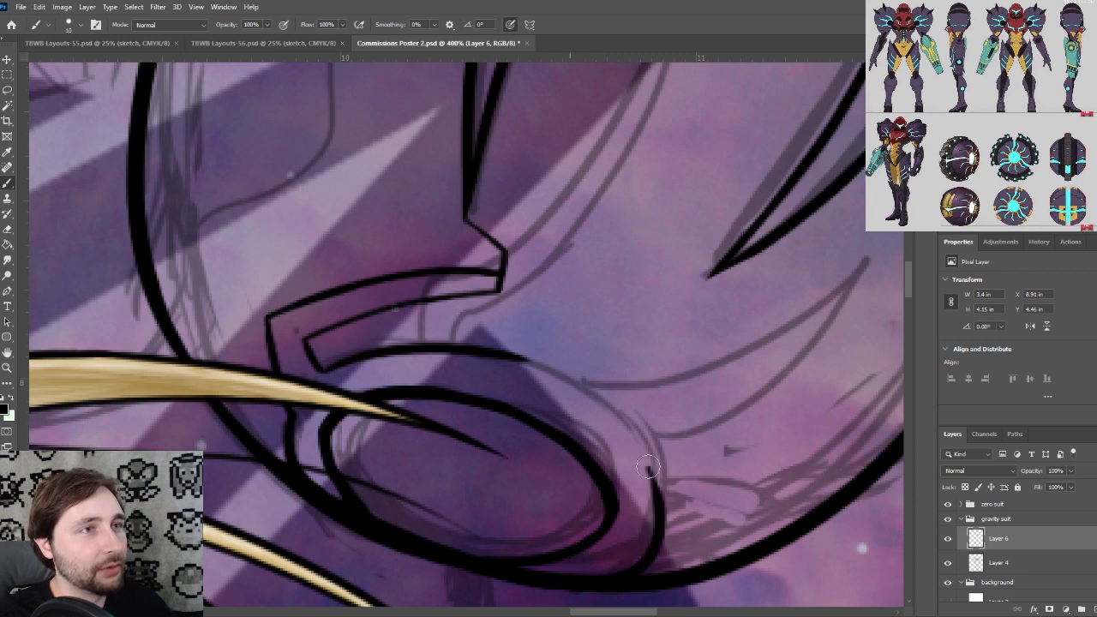
key("ctrl+z")
left_click_drag(571, 581, 656, 507)
key("ctrl+z")
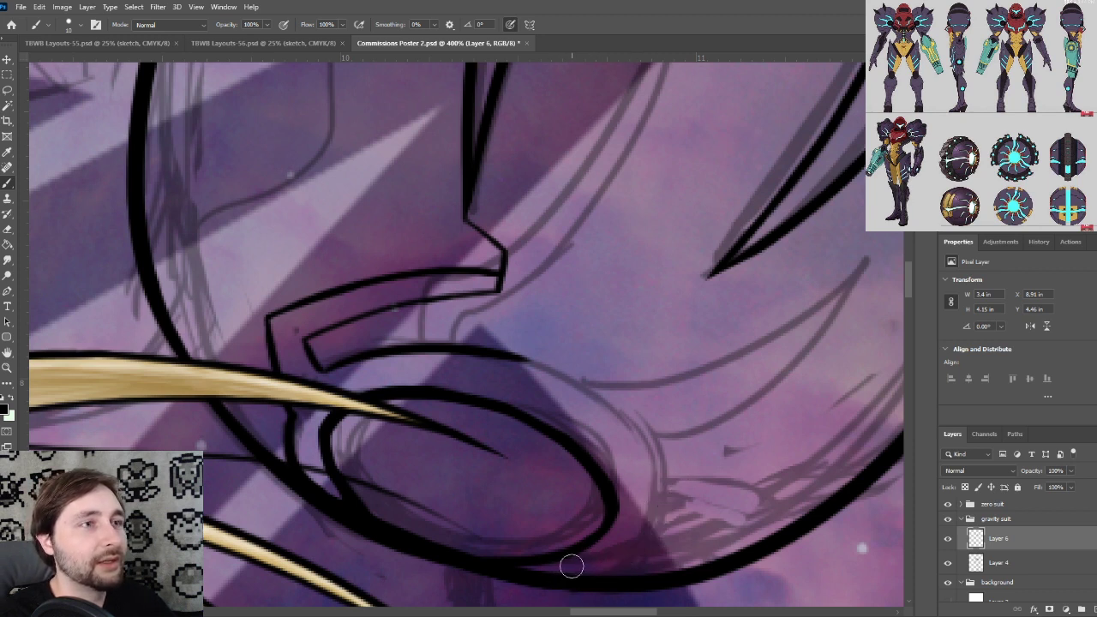
Ink a short arc rising from the thick outer outline beside the far end of the ellipse
left_click_drag(571, 568, 677, 494)
left_click_drag(515, 356, 629, 425)
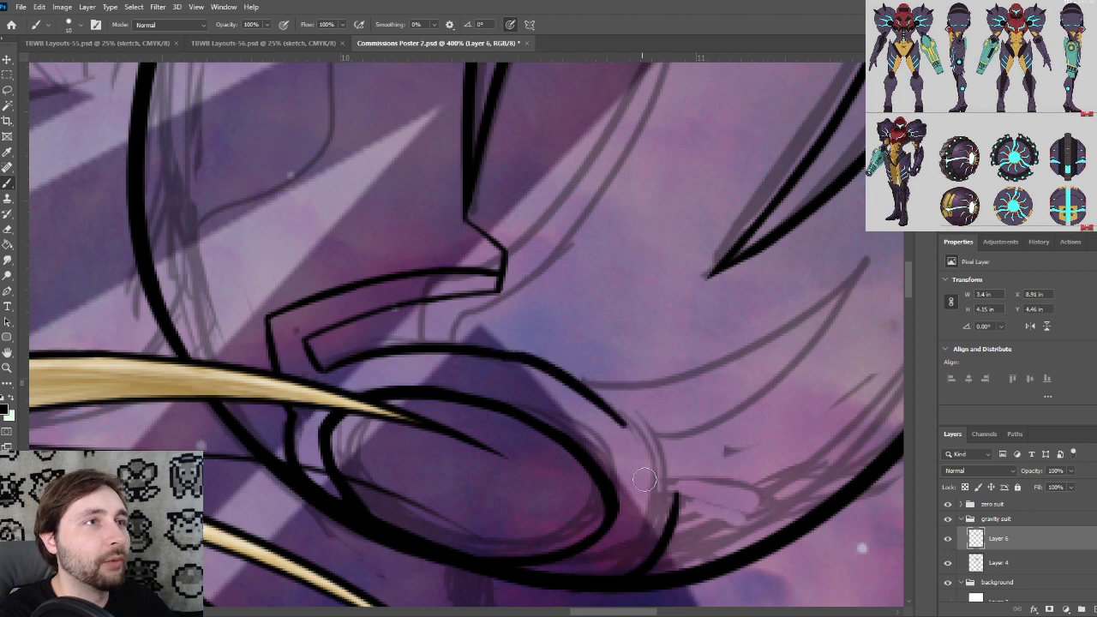
key("ctrl+z")
mouse_move(674, 521)
left_mouse_down()
mouse_move(472, 385)
mouse_move(655, 495)
left_mouse_up()
key("ctrl+z")
key("ctrl+z")
mouse_move(509, 351)
left_mouse_down()
mouse_move(604, 402)
mouse_move(673, 470)
left_mouse_up()
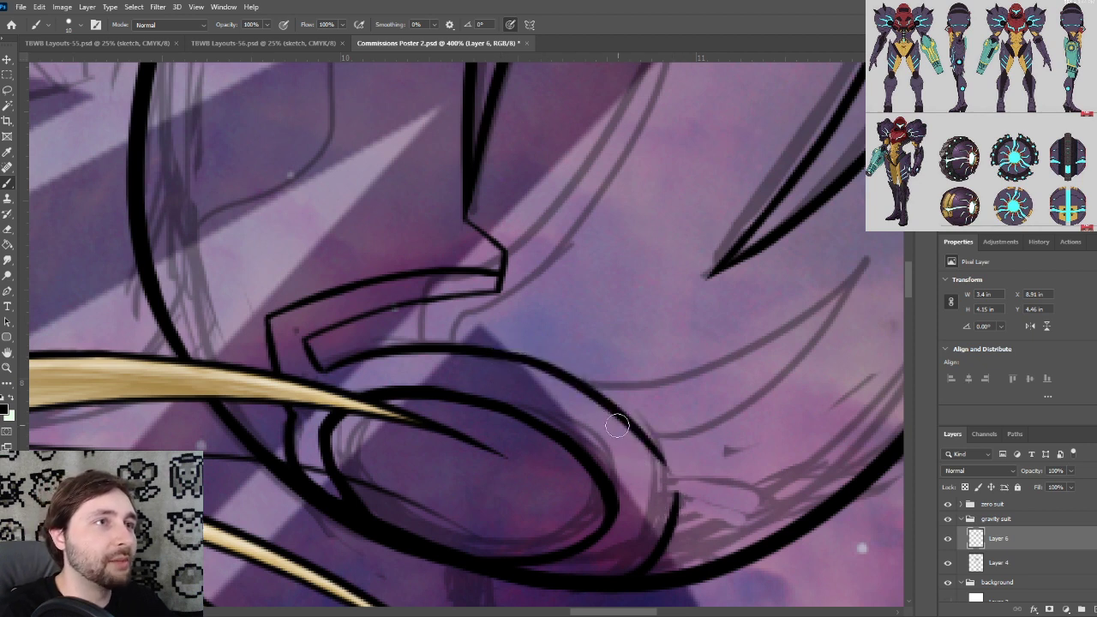
key("ctrl+z")
left_click_drag(502, 355, 673, 463)
key("ctrl+z")
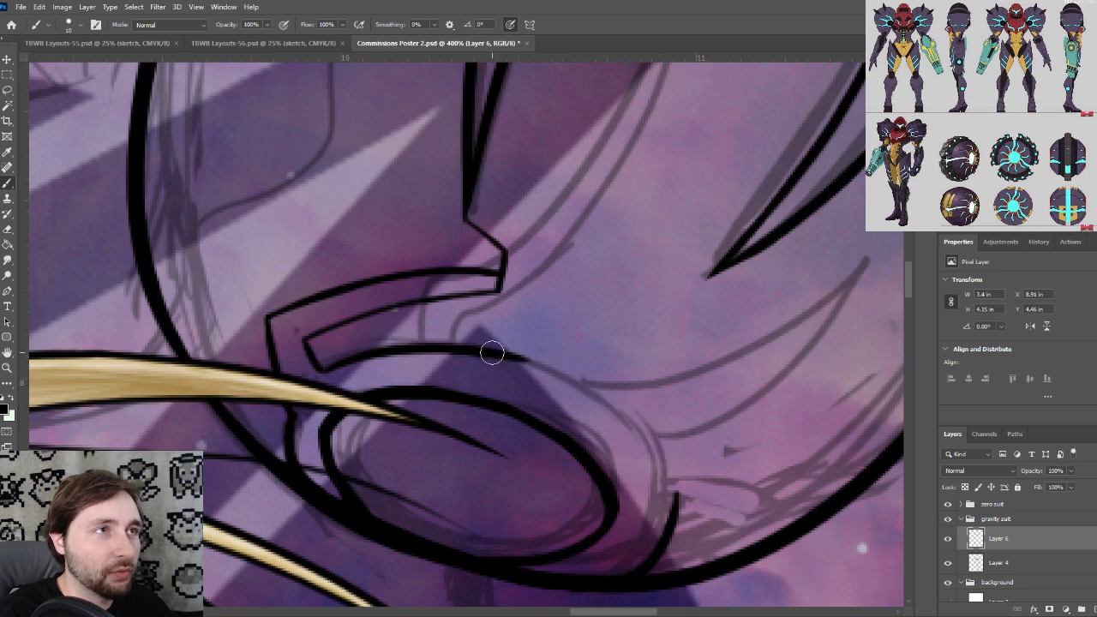
left_click_drag(489, 351, 660, 463)
key("ctrl+z")
left_click_drag(495, 351, 663, 455)
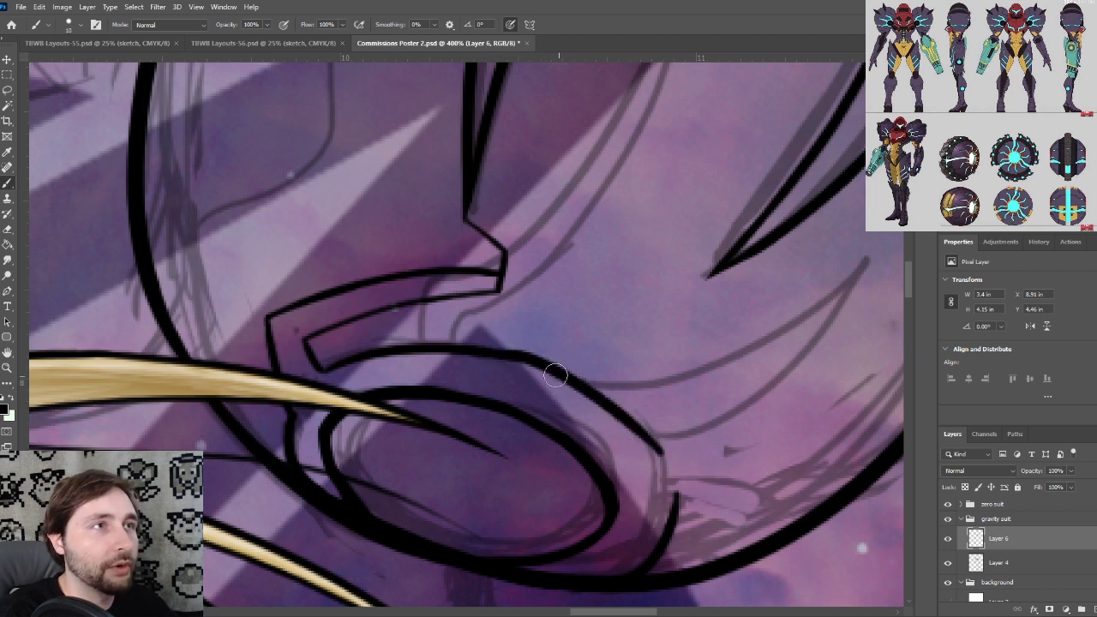
key("ctrl+z")
Extend the curve above the ellipse down its far side and join it to the short arc, closing the outer ring
mouse_move(495, 350)
left_mouse_down()
mouse_move(648, 430)
mouse_move(662, 453)
left_mouse_up()
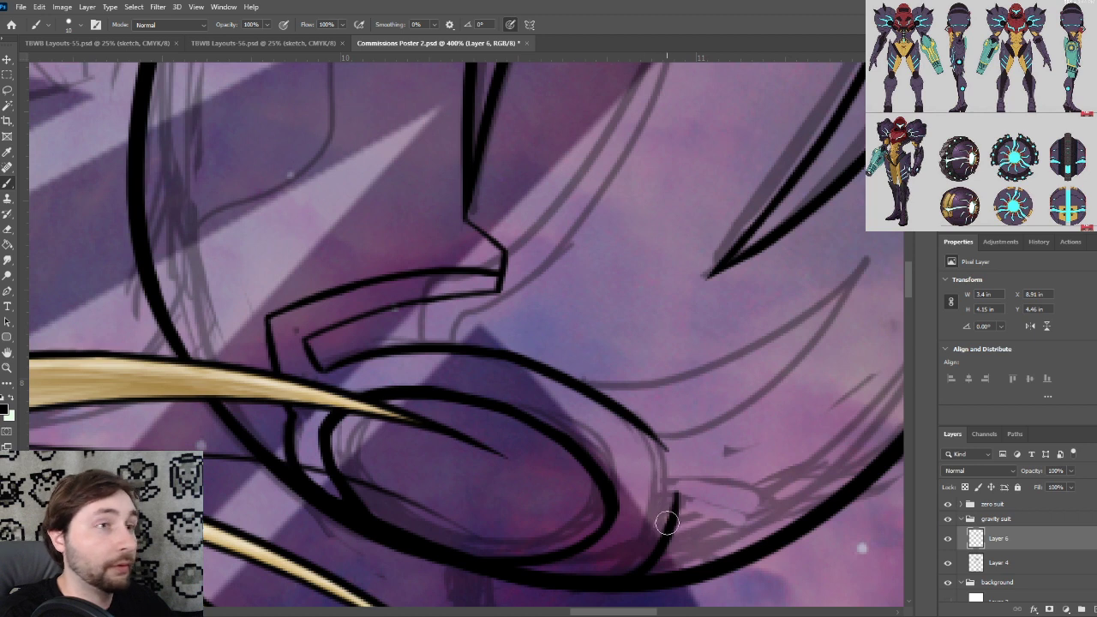
mouse_move(667, 532)
left_mouse_down()
mouse_move(670, 469)
mouse_move(638, 426)
left_mouse_up()
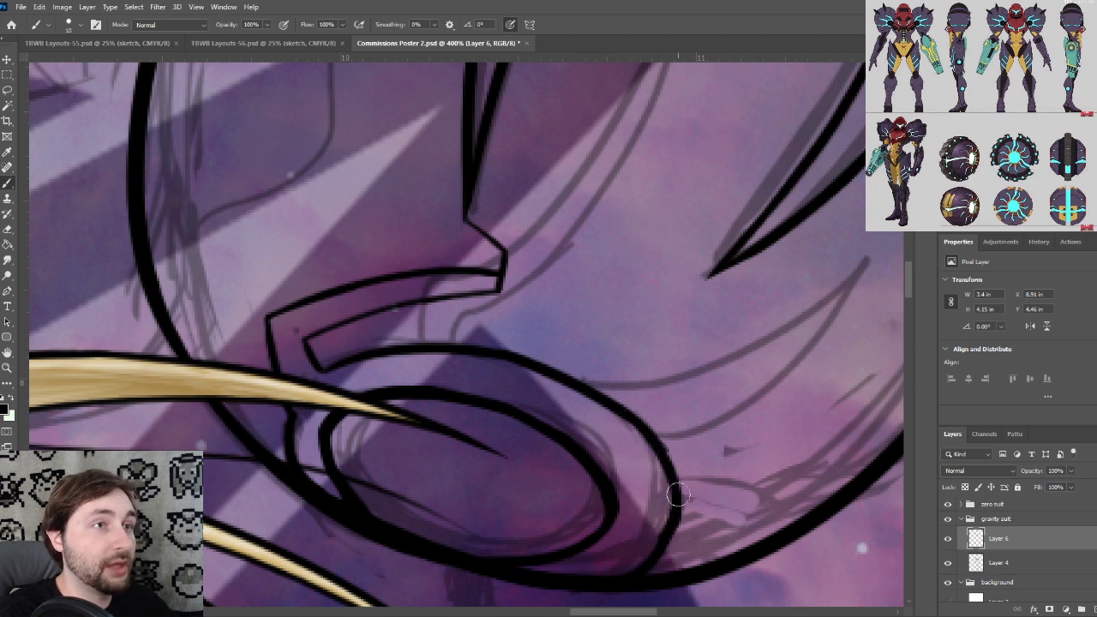
key("ctrl+z")
mouse_move(667, 529)
left_mouse_down()
mouse_move(661, 453)
mouse_move(619, 412)
mouse_move(667, 468)
left_mouse_up()
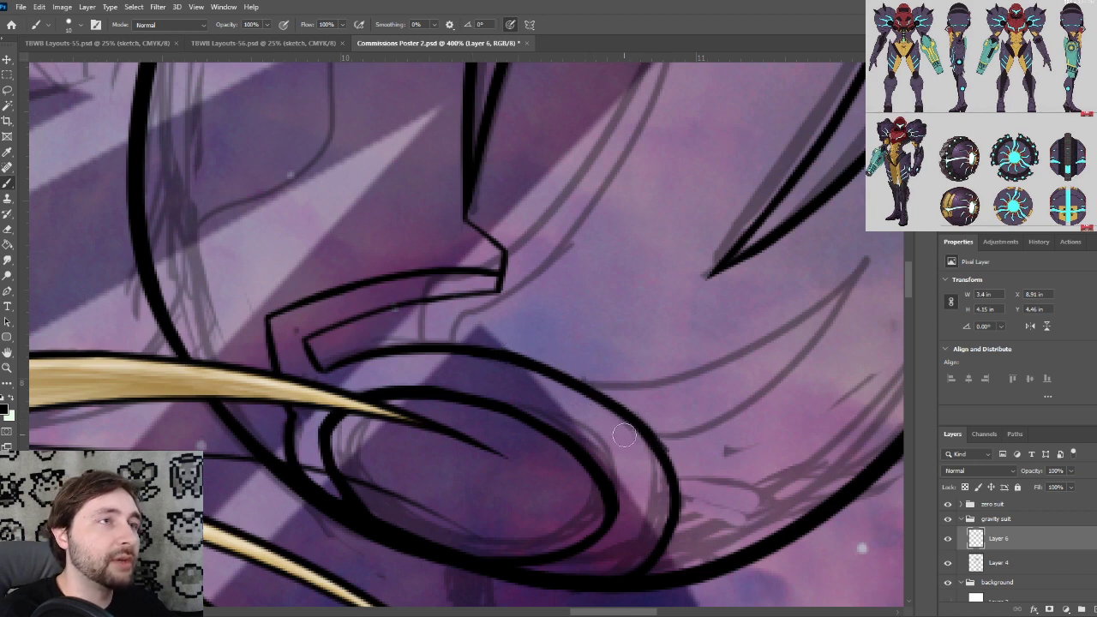
Redraw the outer ring's far side with inner strokes closer to the ellipse, rising from the thick outer outline
key("ctrl+plus")
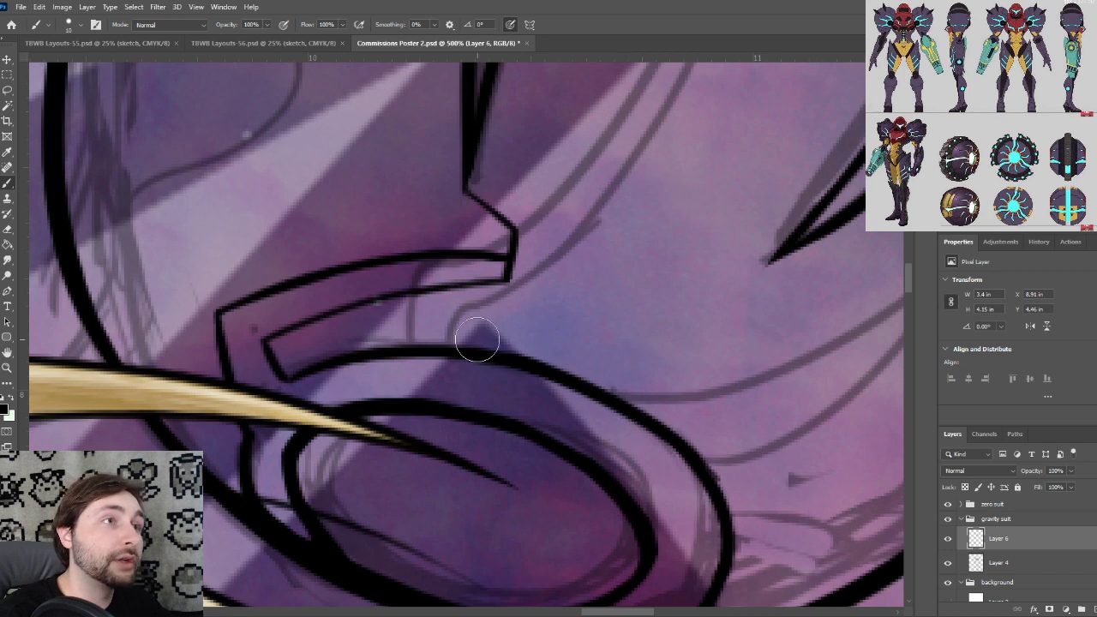
left_click_drag(681, 428, 581, 306)
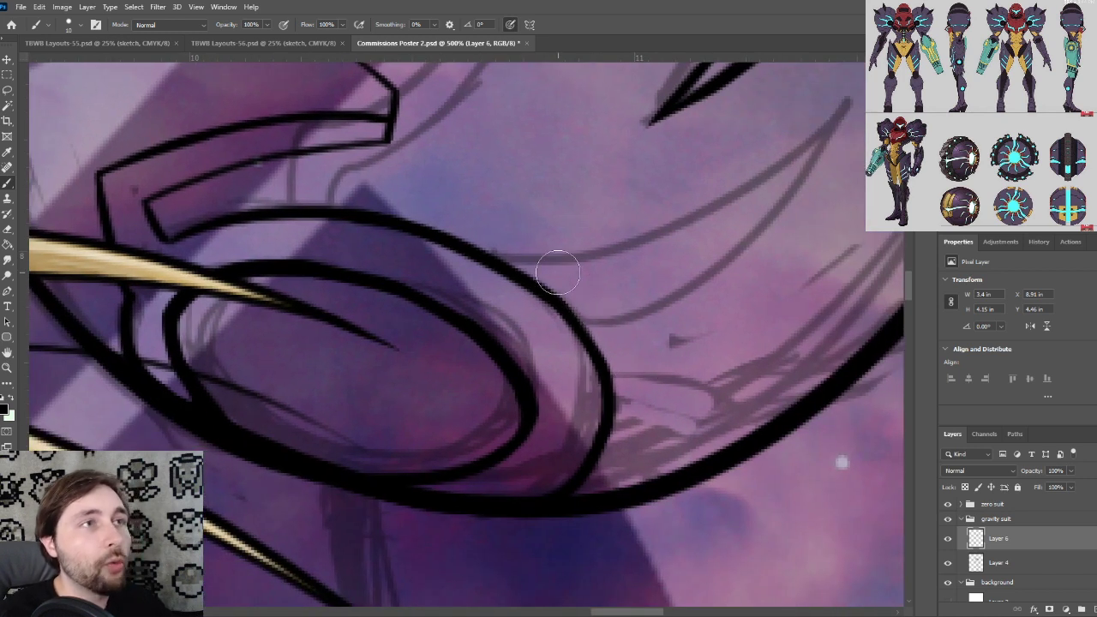
key("bracketleft")
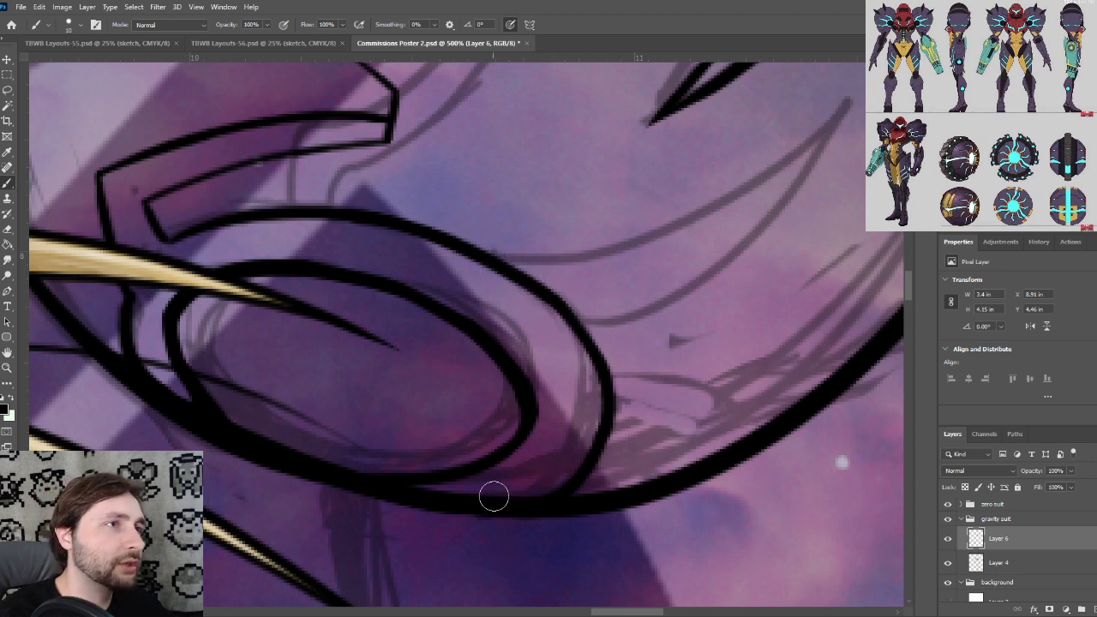
left_click_drag(492, 498, 614, 377)
key("ctrl+z")
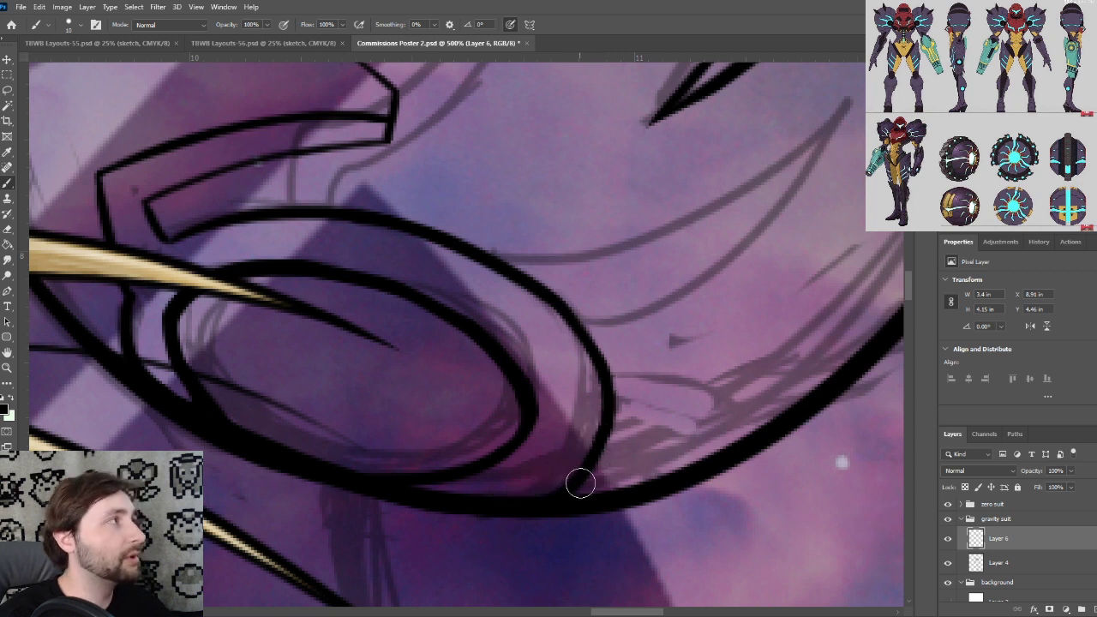
left_click_drag(576, 463, 592, 427)
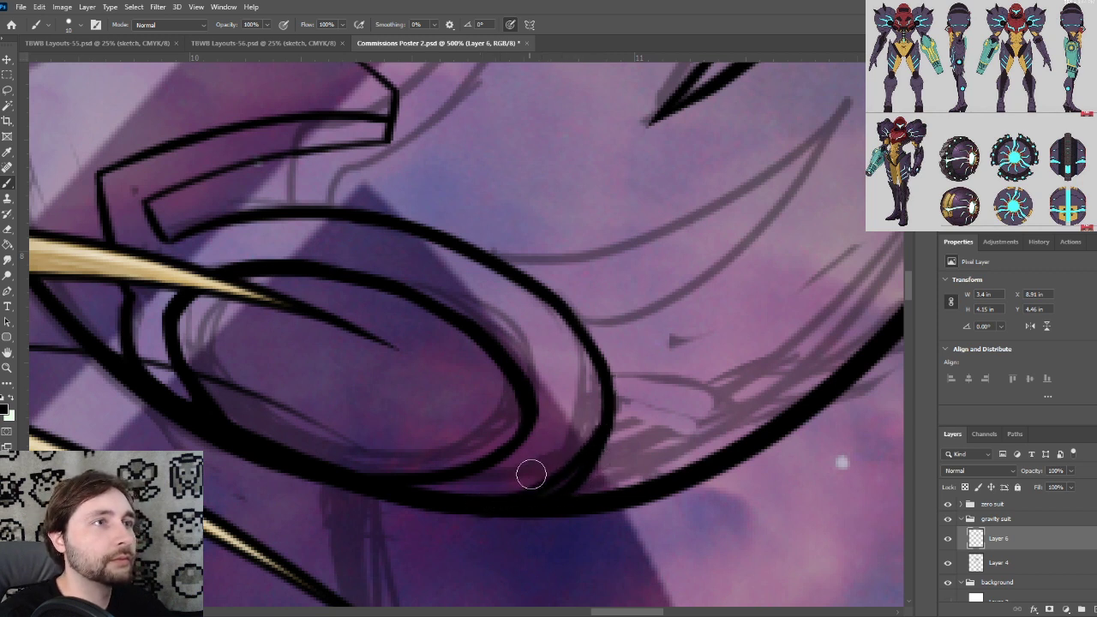
left_click_drag(545, 484, 596, 374)
mouse_move(575, 458)
left_mouse_down()
mouse_move(589, 379)
mouse_move(562, 319)
left_mouse_up()
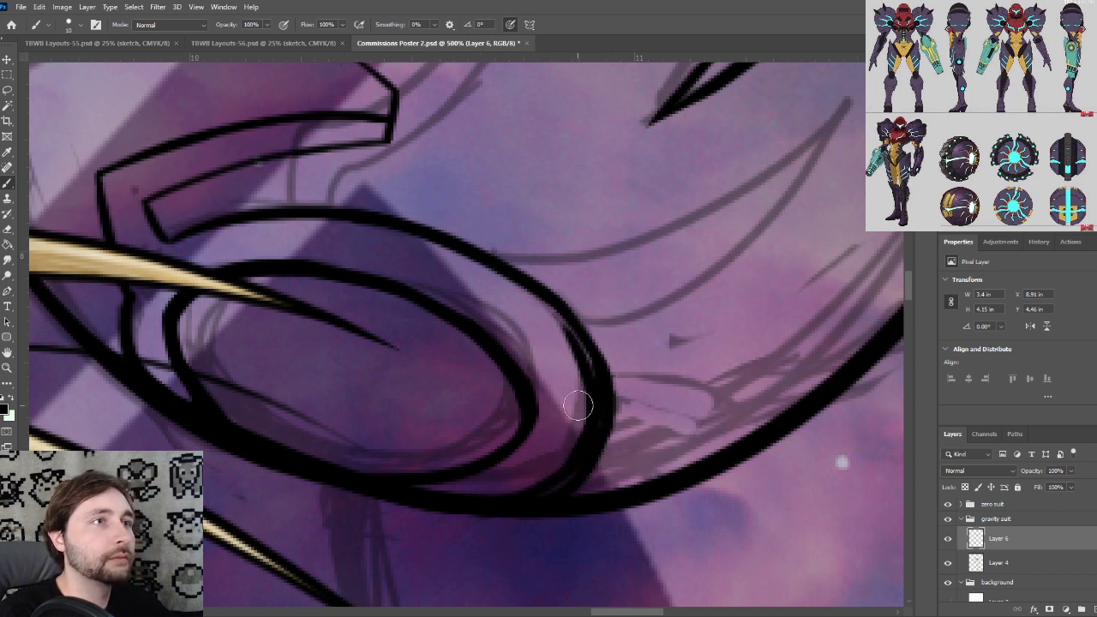
left_click_drag(589, 406, 577, 360)
key("ctrl+z")
mouse_move(586, 431)
left_mouse_down()
mouse_move(532, 304)
mouse_move(501, 280)
left_mouse_up()
Thicken the ring's upper curve along its inner side and trim the excess ink from its outer side
left_click_drag(337, 218, 589, 335)
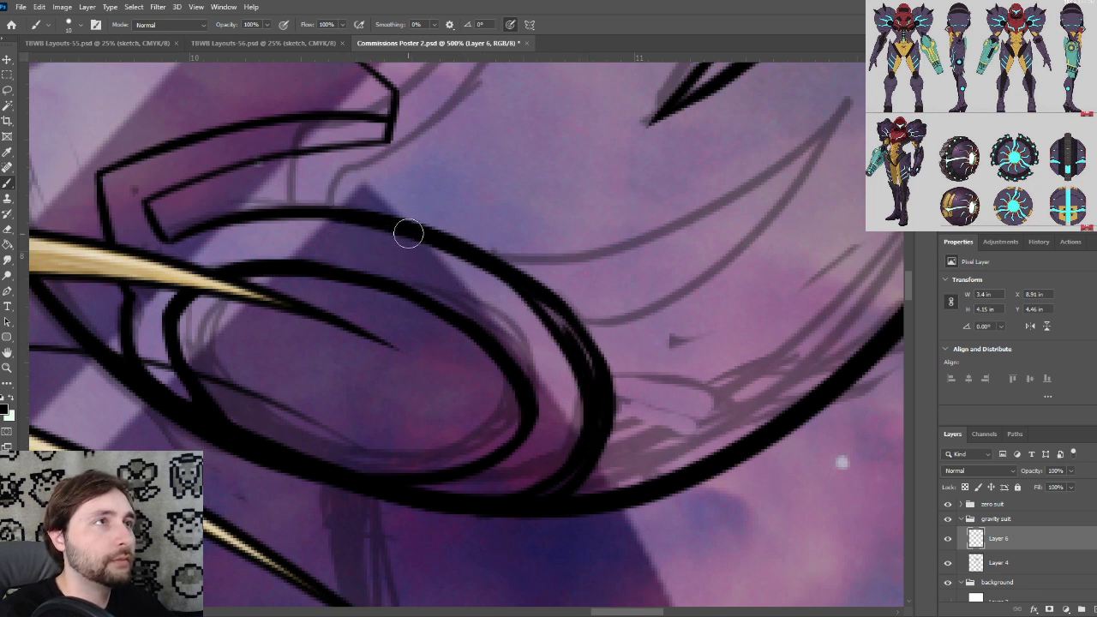
left_click_drag(406, 233, 592, 363)
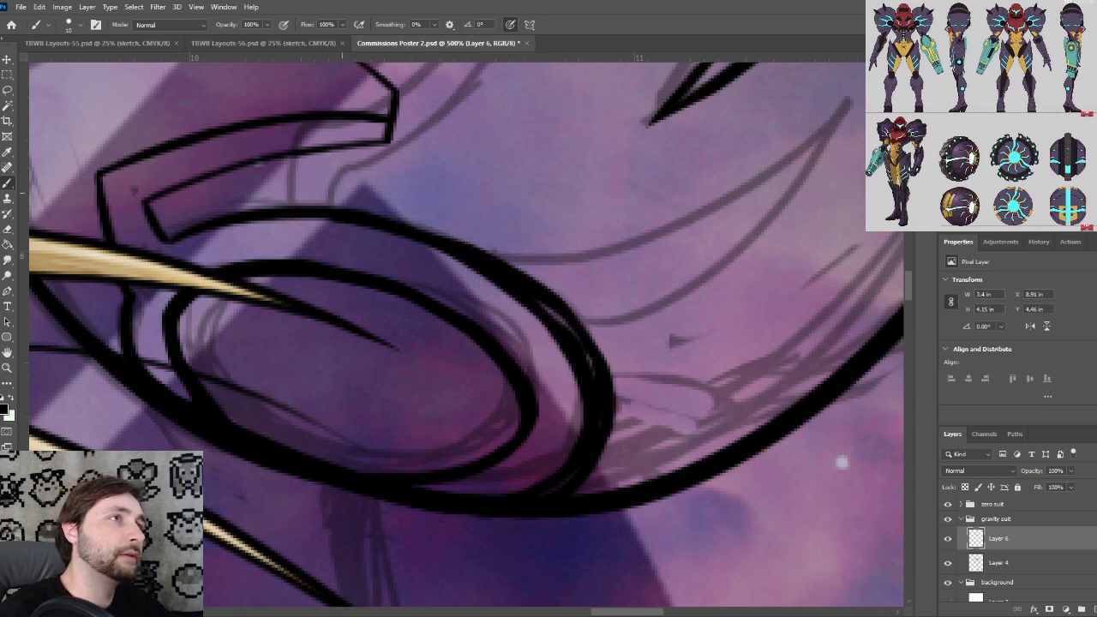
left_click_drag(427, 225, 566, 311)
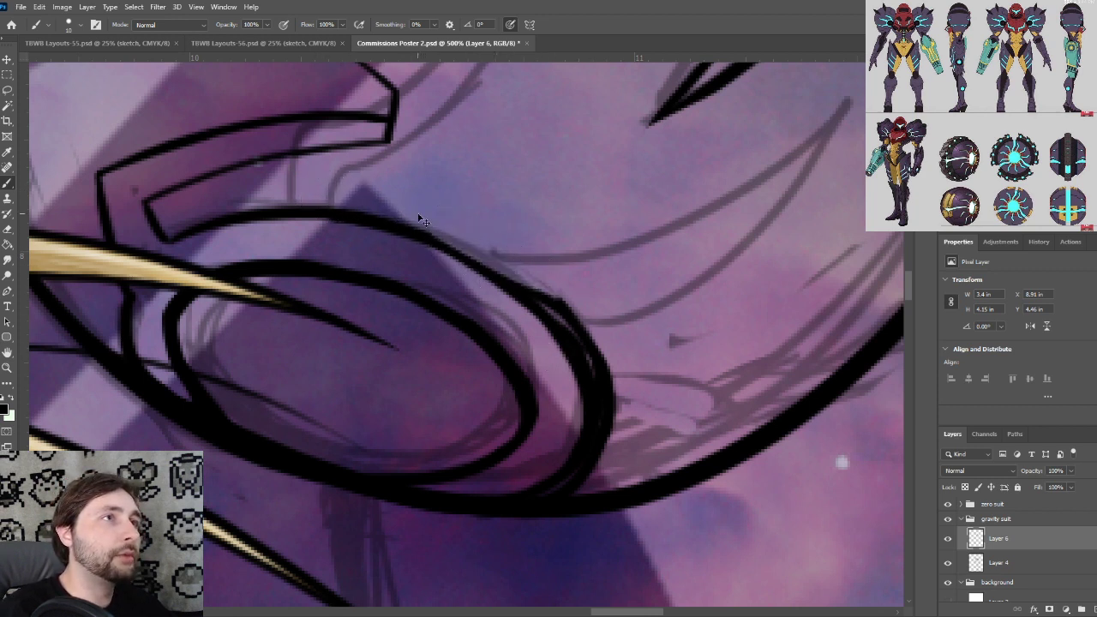
key("ctrl+z")
left_click_drag(409, 215, 571, 315)
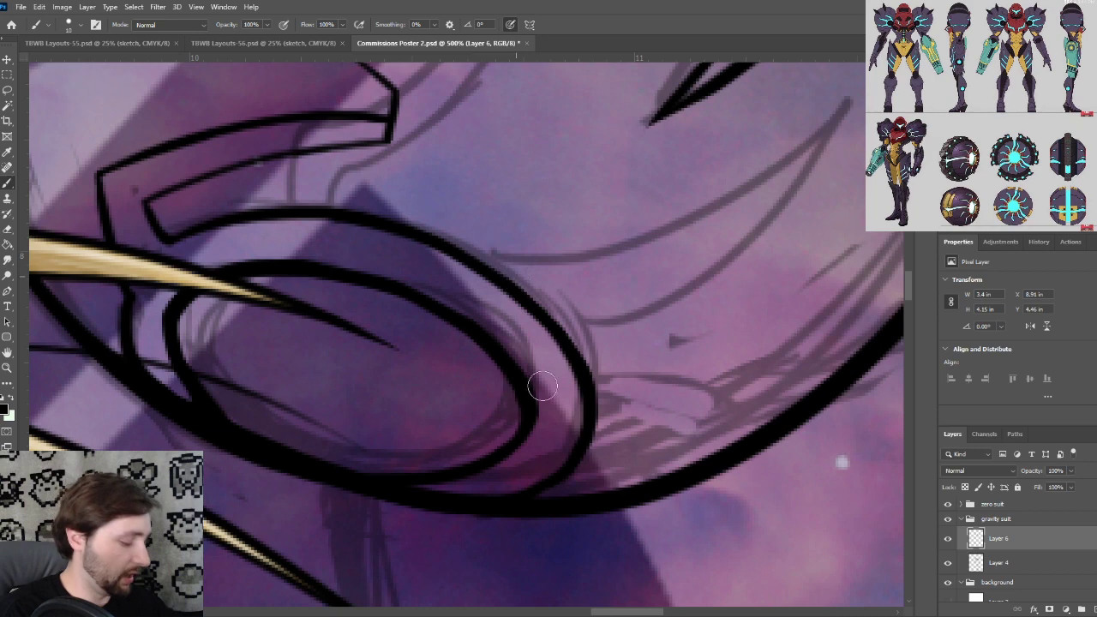
mouse_move(552, 329)
left_mouse_down()
mouse_move(551, 441)
mouse_move(571, 392)
left_mouse_up()
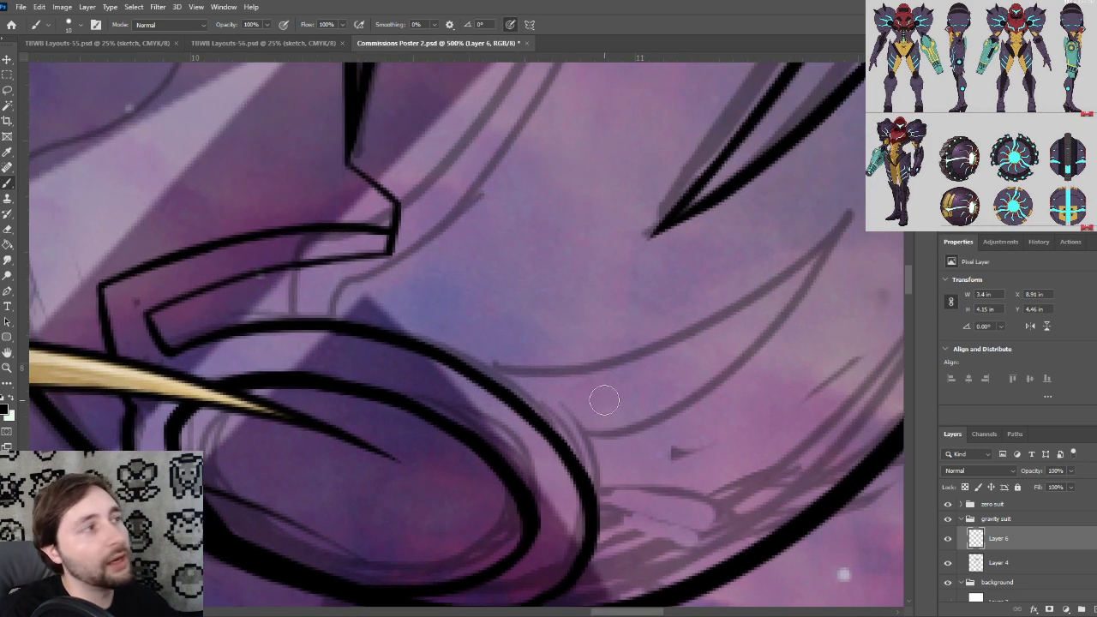
left_click_drag(613, 350, 571, 323)
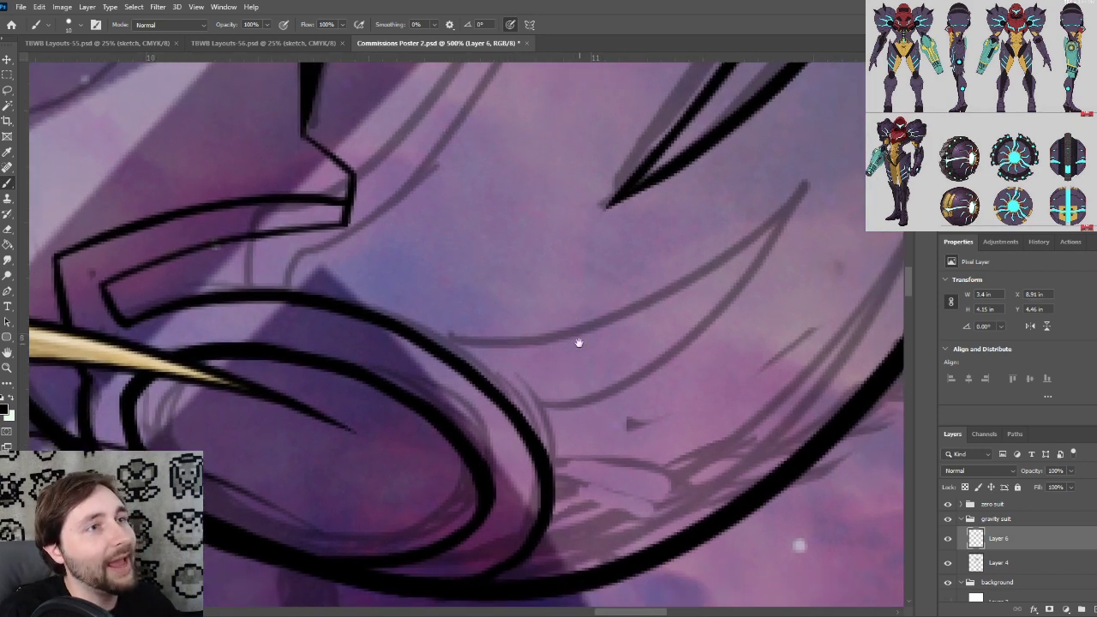
key("ctrl+minus")
left_click_drag(573, 361, 528, 323)
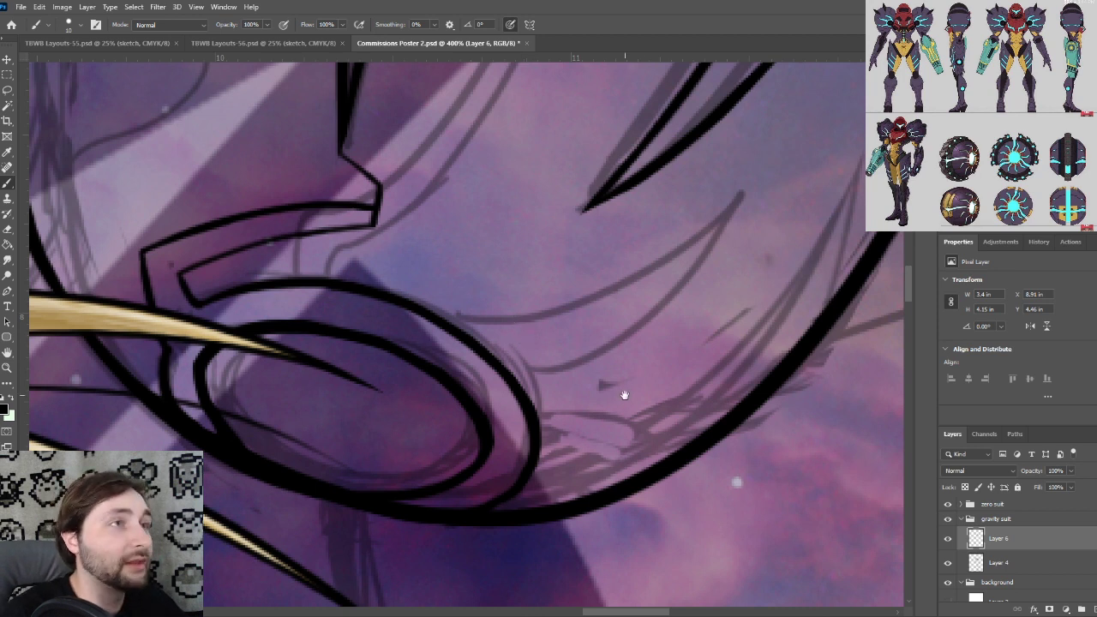
Ink a short, slightly bowed line slanting down from the long spike's lower tip towards the thick outer outline
left_click_drag(624, 395, 666, 426)
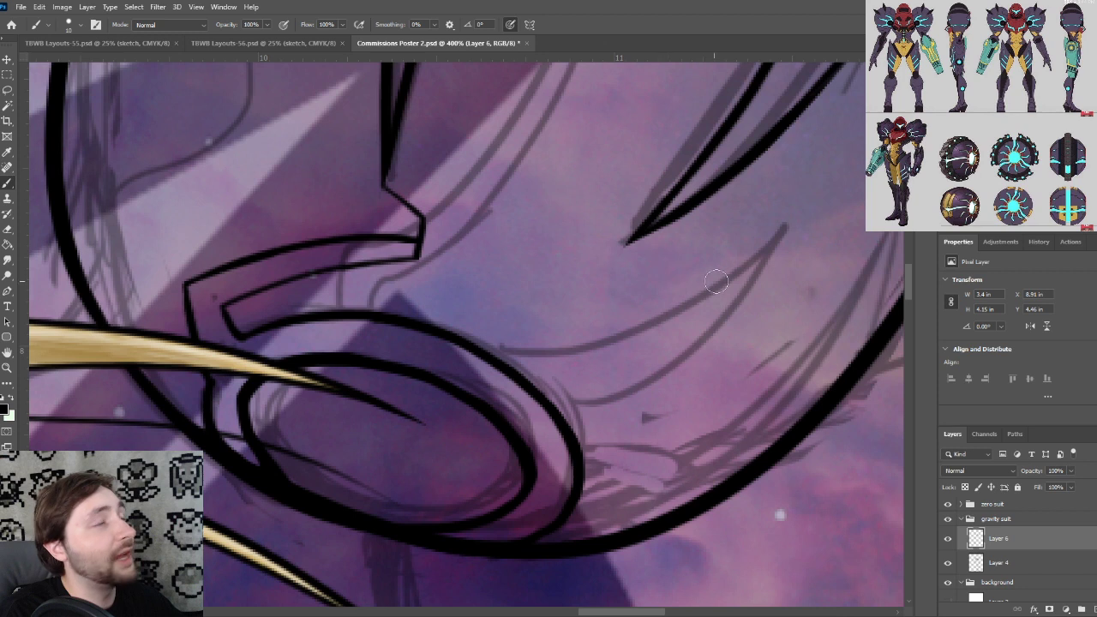
left_click_drag(623, 248, 760, 306)
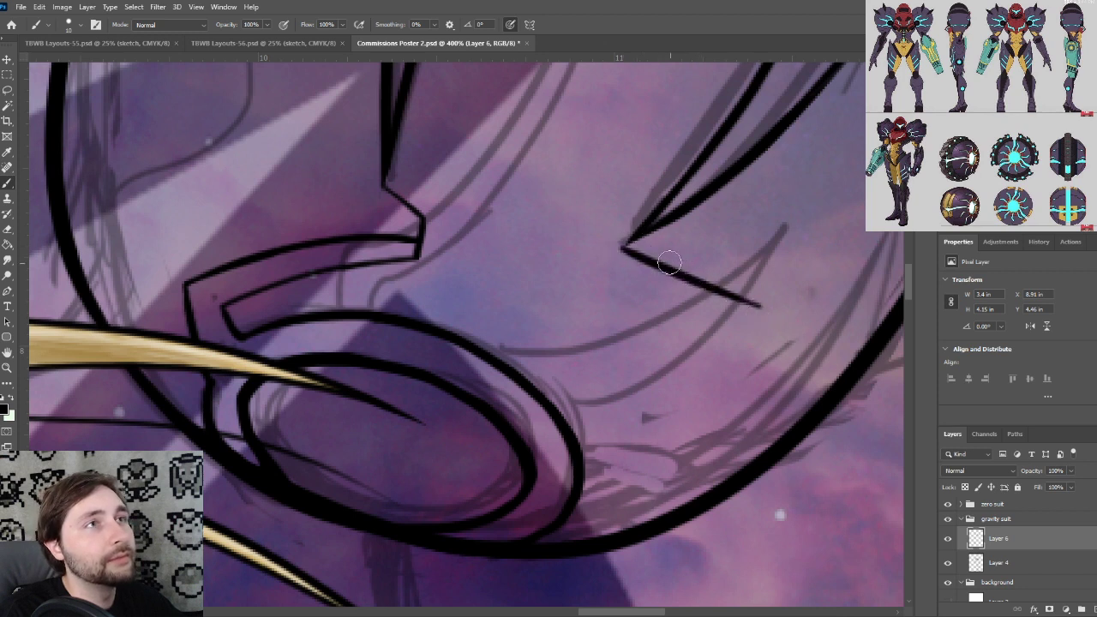
key("ctrl+z")
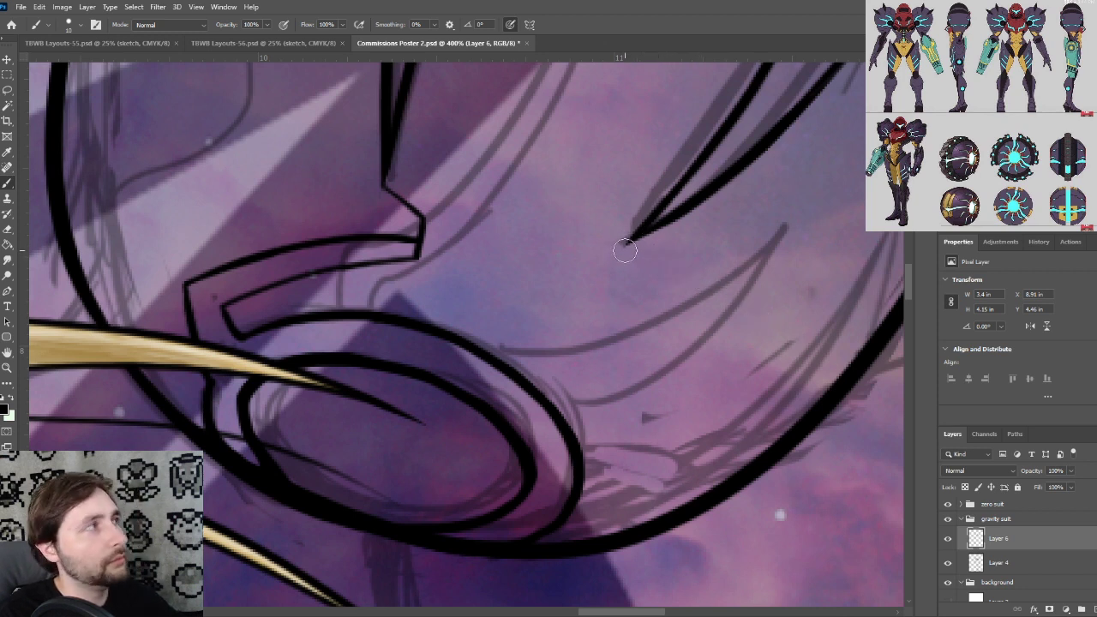
left_click_drag(625, 249, 735, 326)
key("ctrl+z")
left_click_drag(624, 244, 722, 310)
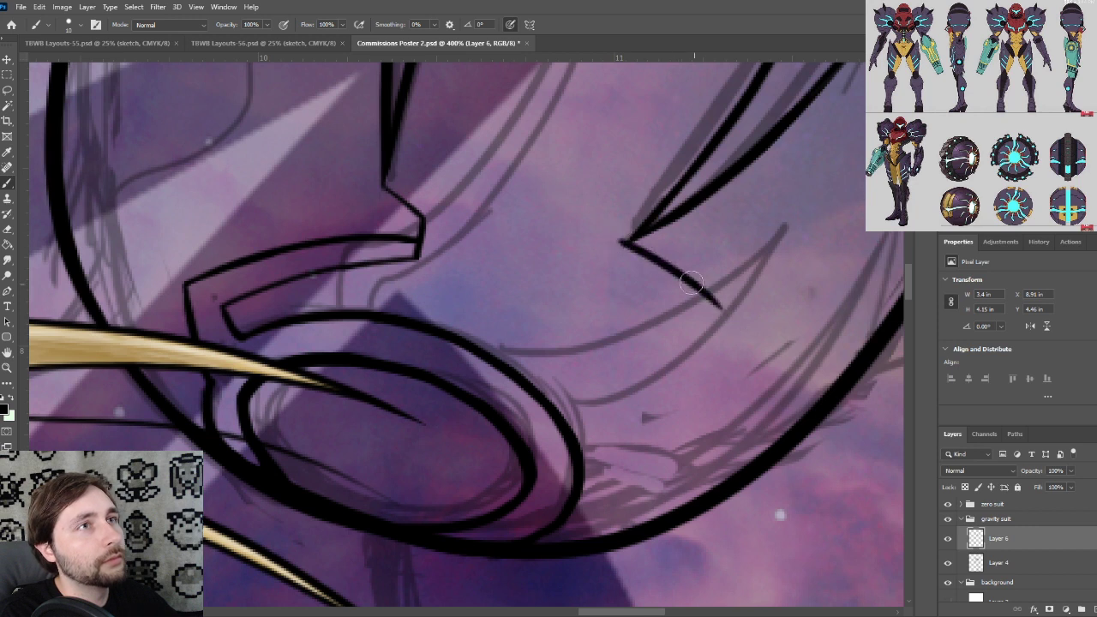
key("ctrl+z")
left_click_drag(625, 246, 742, 317)
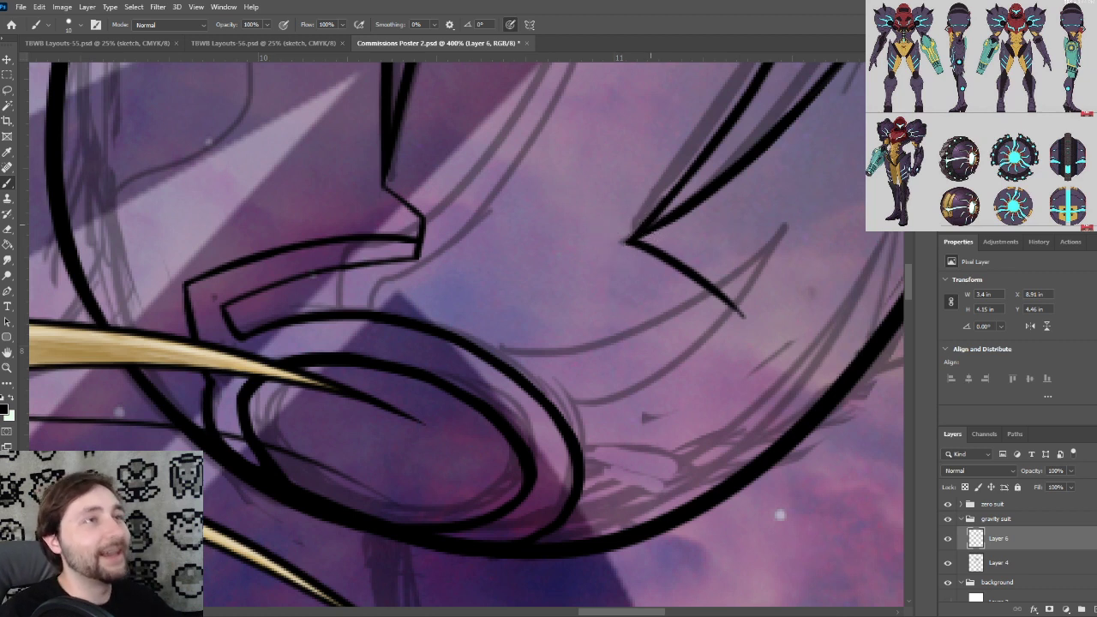
Ink a short return stroke from the slanted line's end and a small diagonal below it, forming a stepped tip
left_click_drag(625, 334, 616, 297)
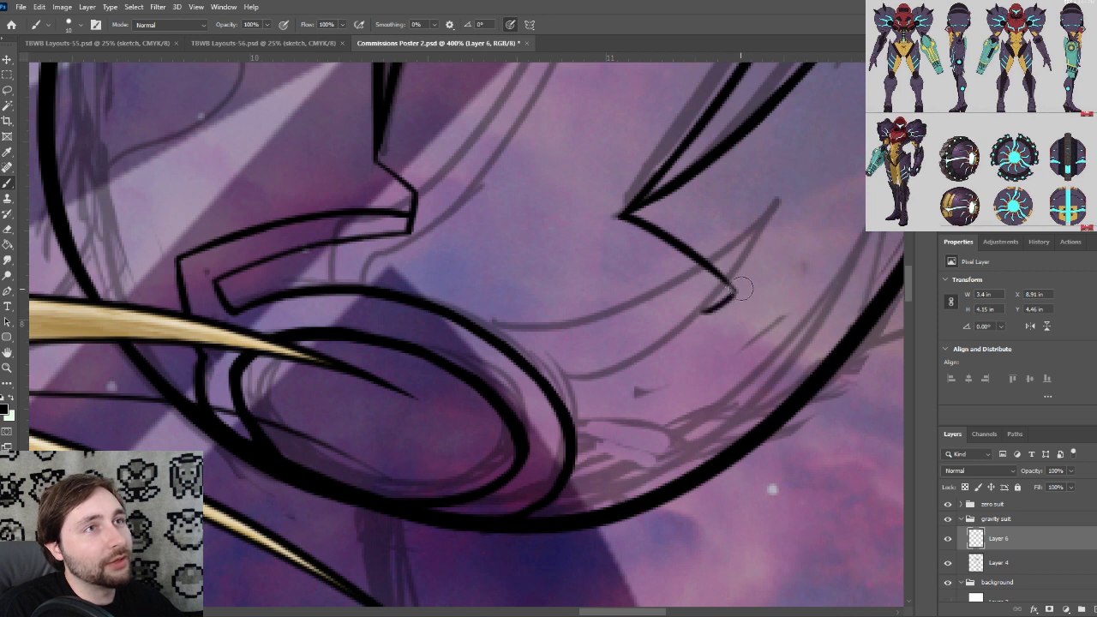
left_click_drag(684, 320, 723, 299)
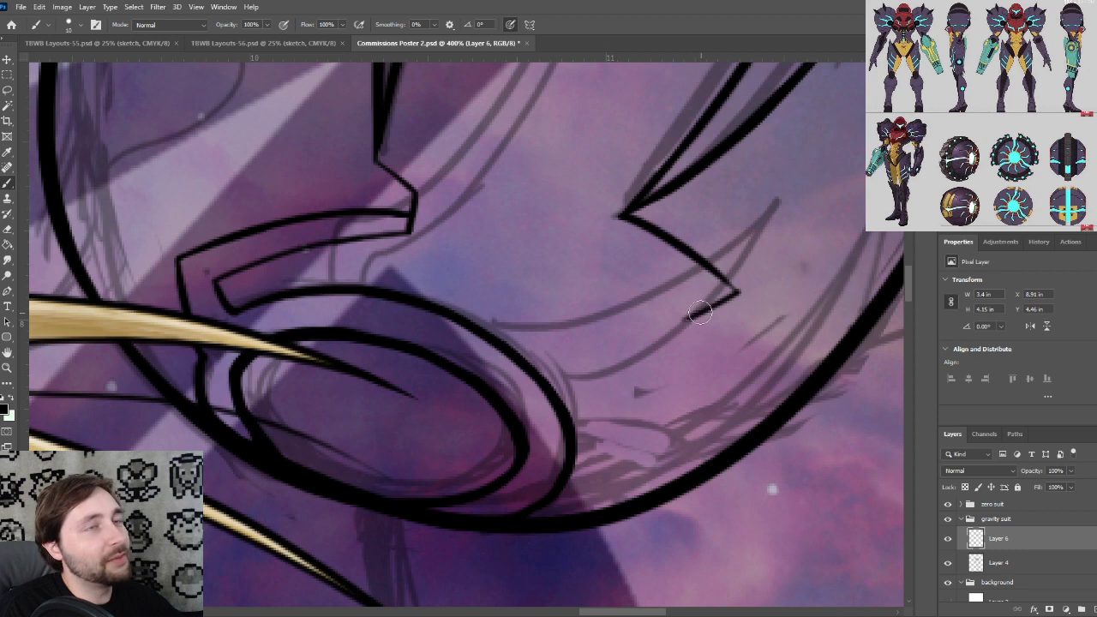
left_click_drag(682, 347, 712, 315)
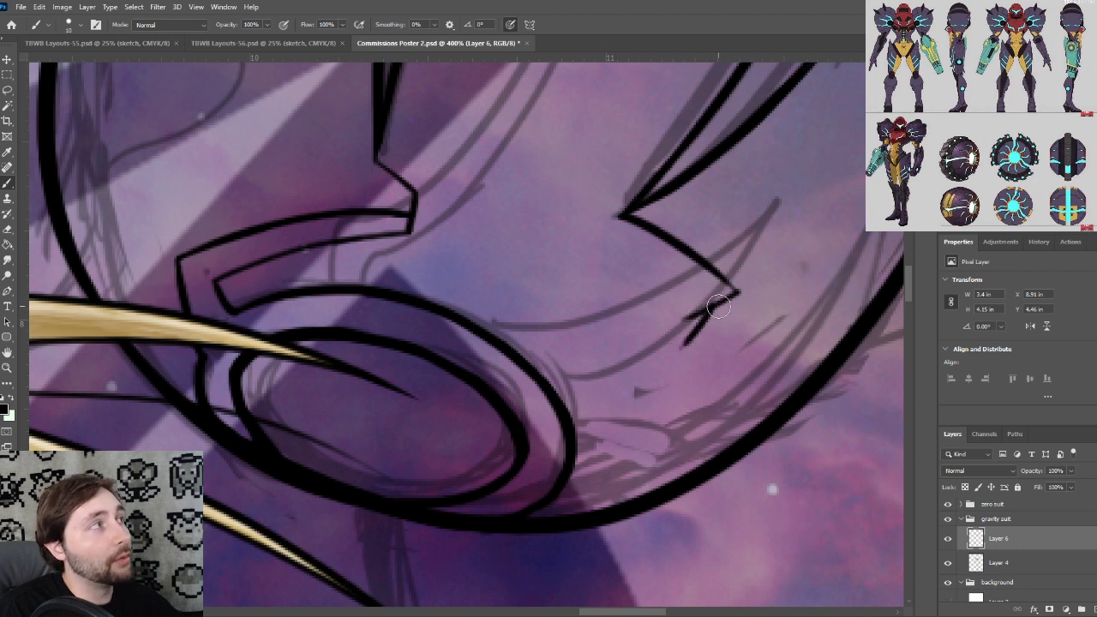
Ink the narrow arm's upper edge as a nearly straight line between the stepped tip and the ellipse's outer ring
left_click_drag(731, 297, 544, 319)
key("ctrl+z")
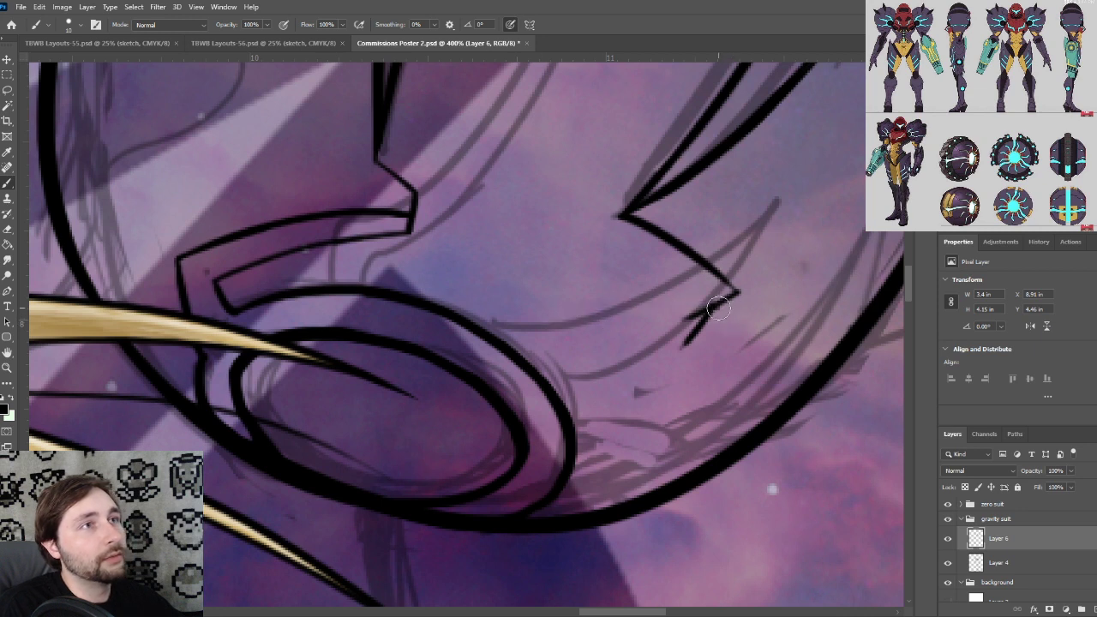
mouse_move(718, 309)
left_mouse_down()
mouse_move(505, 320)
mouse_move(710, 310)
left_mouse_up()
key("ctrl+z")
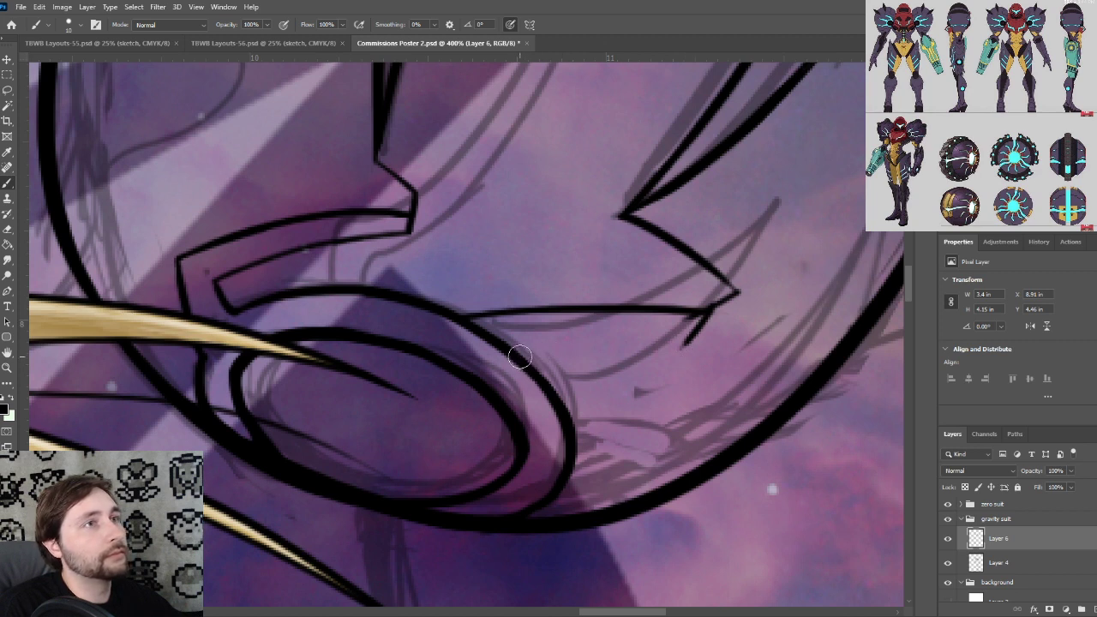
Ink the narrow arm's lower edge from the outer ring out past the stepped tip, redrawing it until it runs cleanly
left_click_drag(521, 356, 789, 314)
key("ctrl+z")
left_click_drag(519, 364, 740, 327)
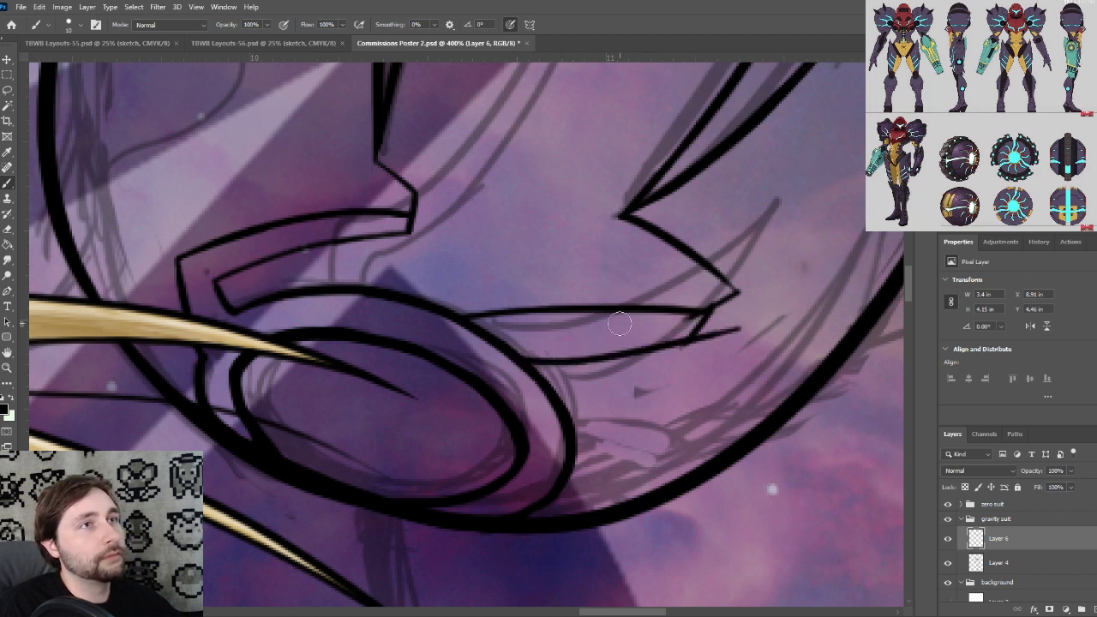
key("ctrl+z")
left_click_drag(514, 356, 743, 318)
key("ctrl+z")
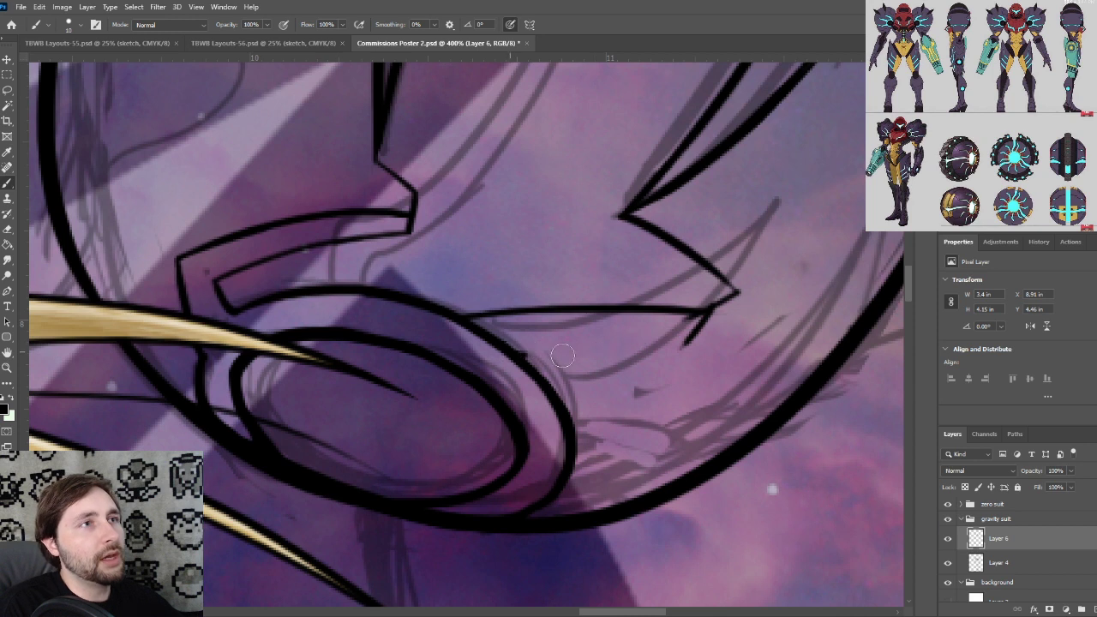
left_click_drag(521, 360, 744, 314)
key("ctrl+z")
left_click_drag(522, 356, 767, 315)
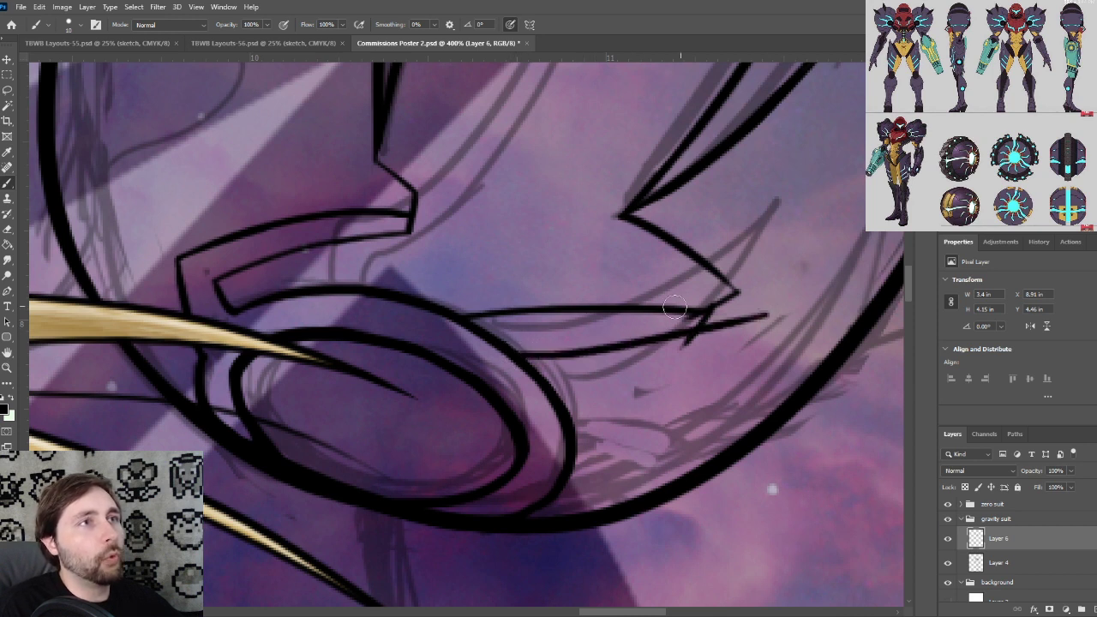
key("ctrl+z")
left_click_drag(519, 354, 756, 325)
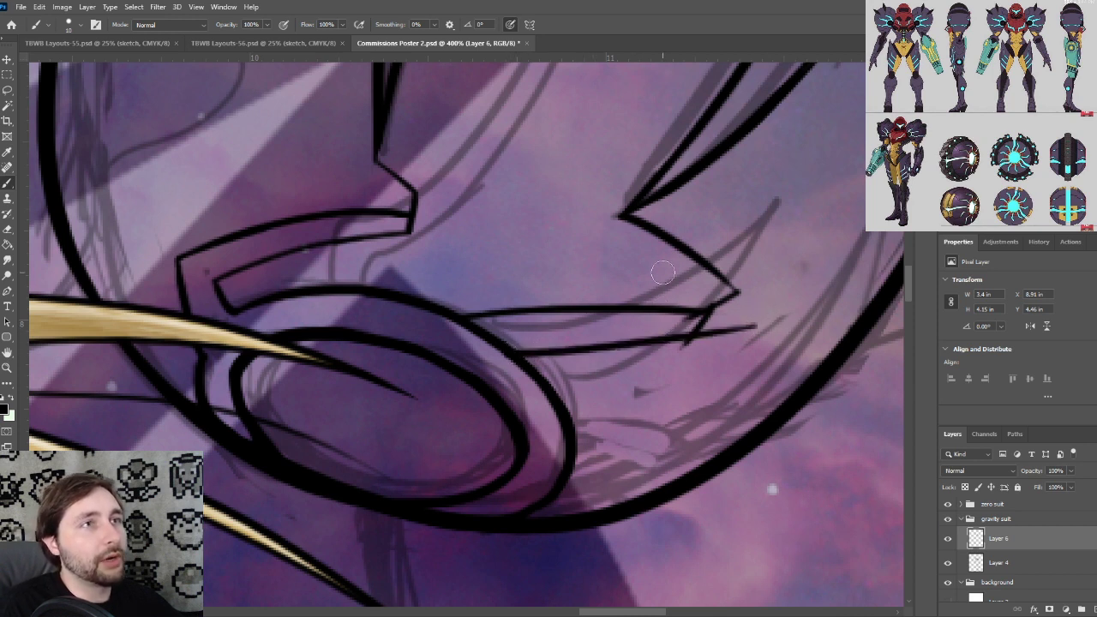
Trim the overshooting ink at the arm's stepped tip and erase the ring line between the arm's two edges
key("ctrl+plus")
left_click_drag(842, 329, 748, 403)
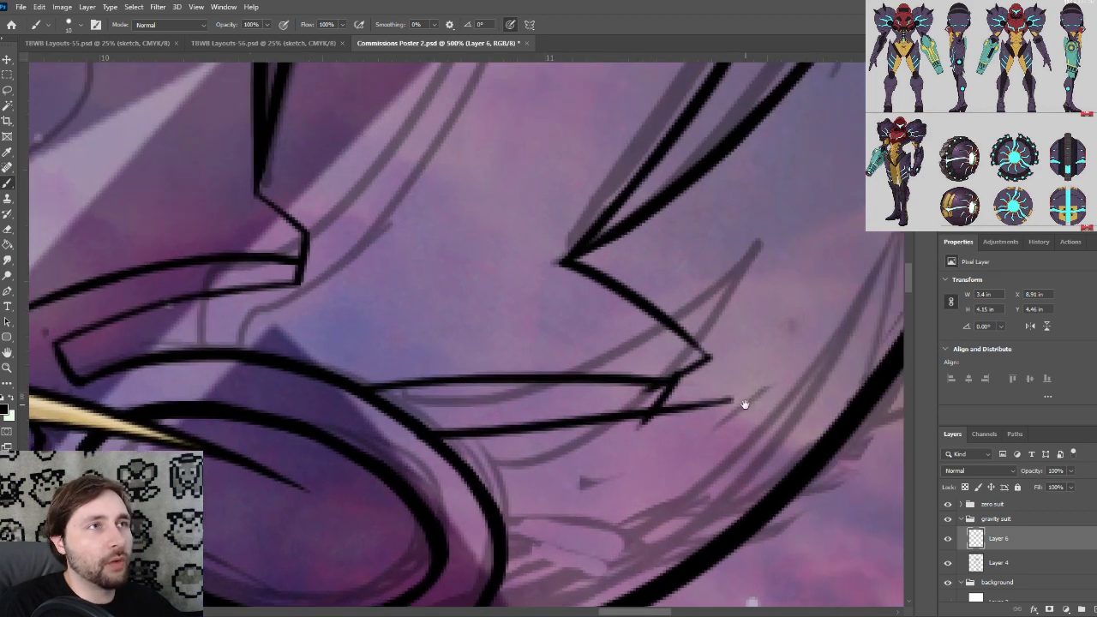
key("ctrl+z")
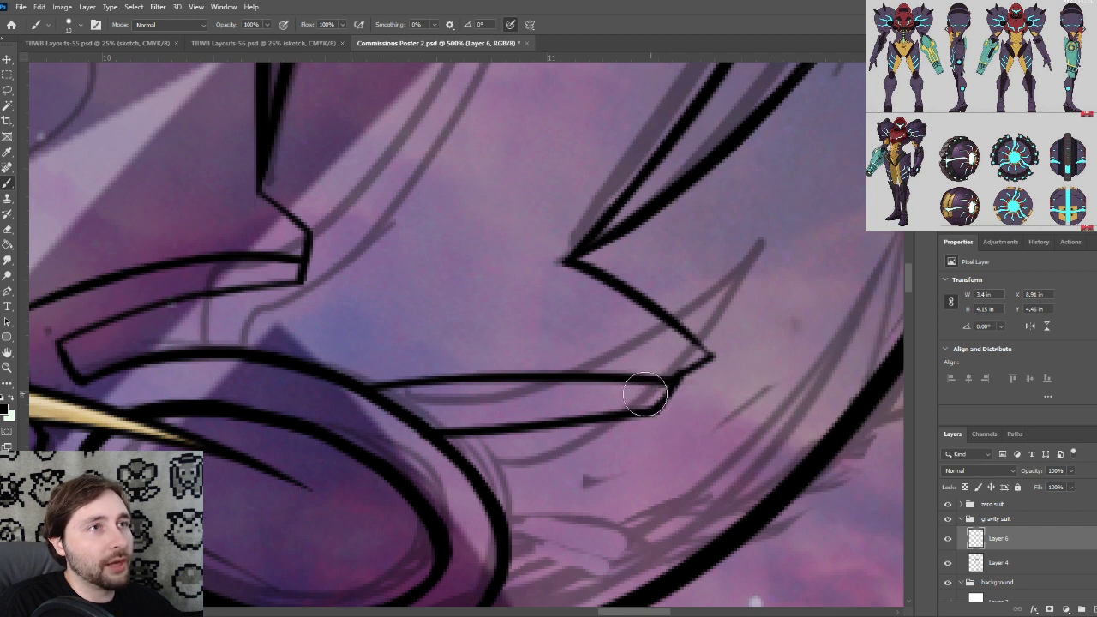
left_click_drag(658, 394, 683, 365)
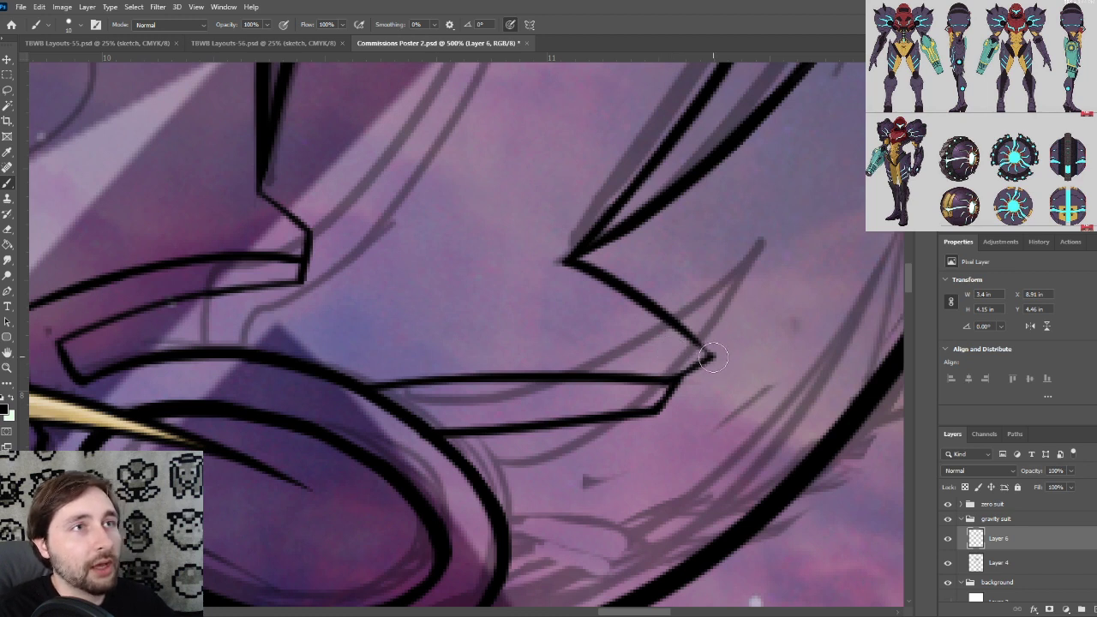
mouse_move(405, 390)
left_mouse_down()
mouse_move(443, 374)
mouse_move(479, 336)
left_mouse_up()
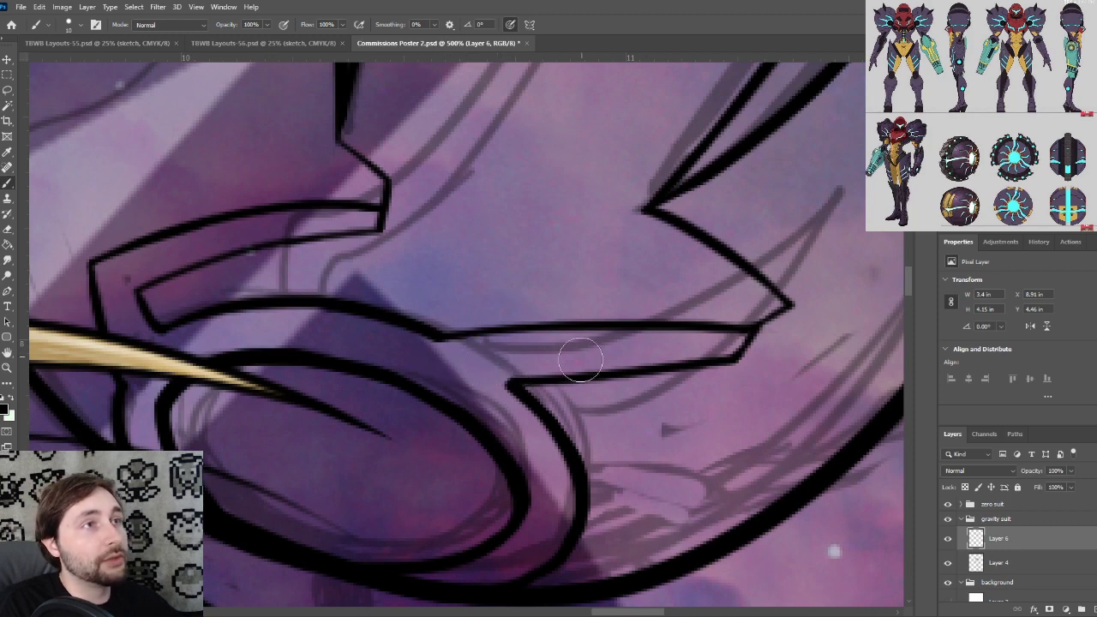
key("ctrl+minus")
left_click_drag(677, 418, 613, 438)
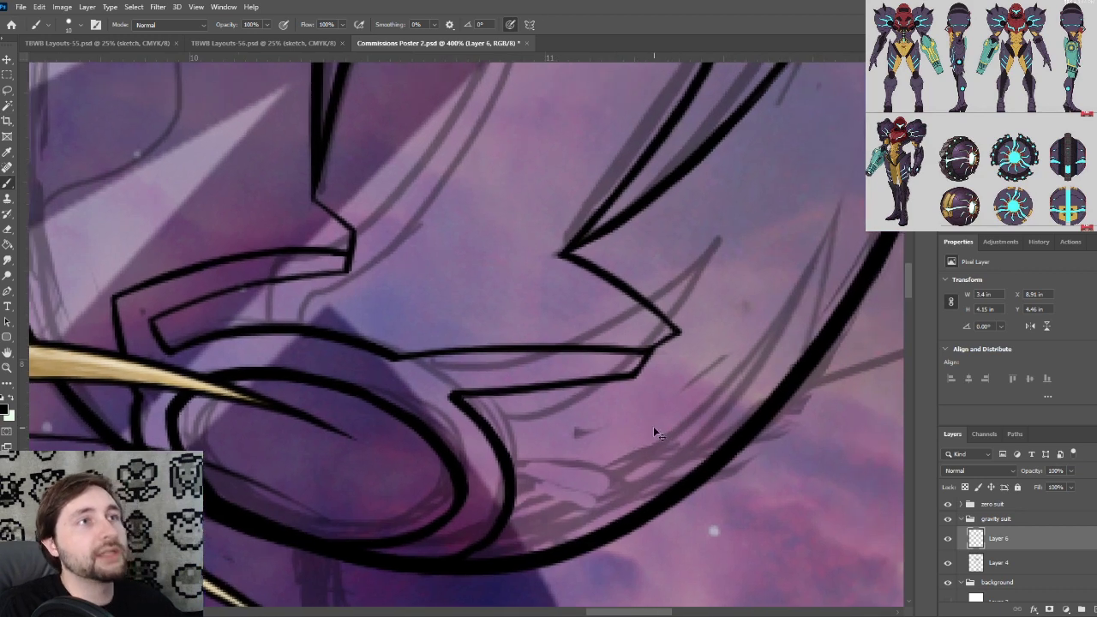
key("ctrl+plus")
key("ctrl+minus")
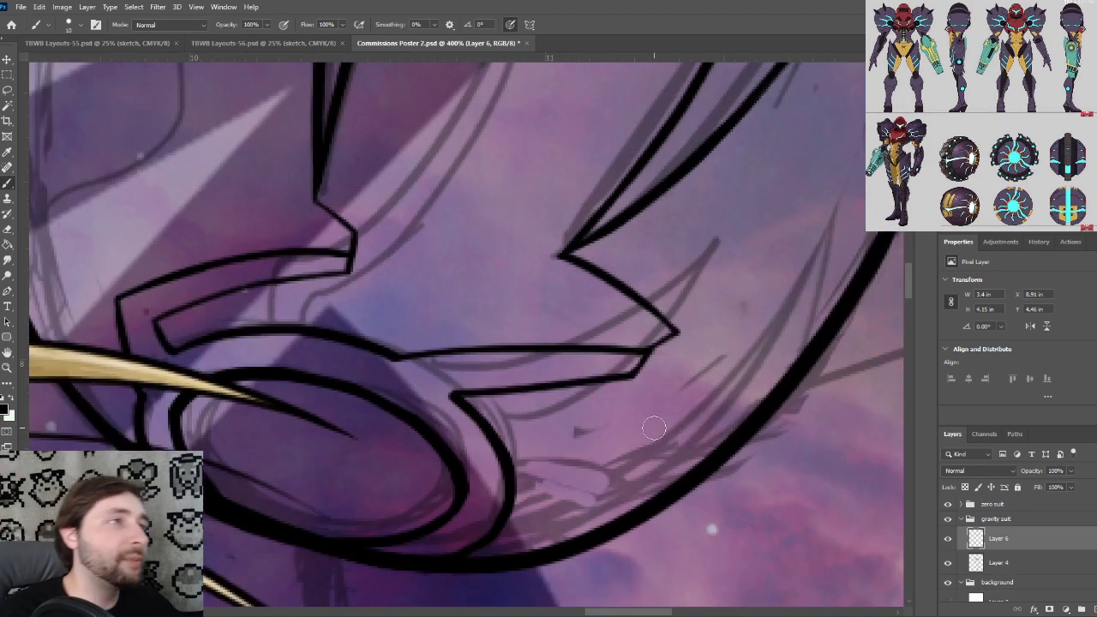
key("ctrl+plus")
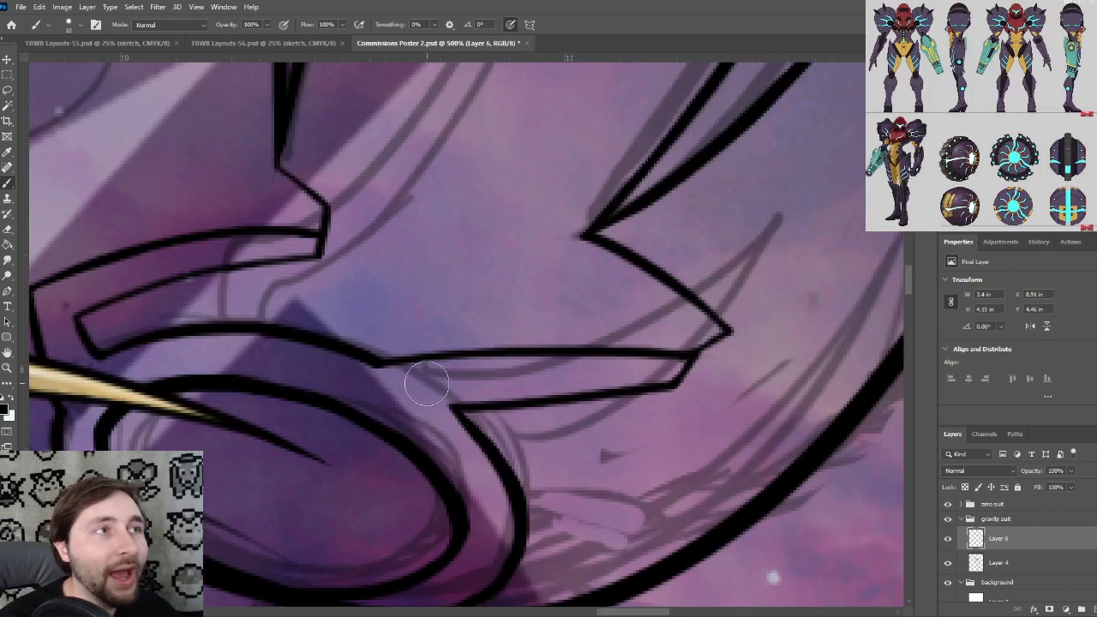
key("ctrl+minus")
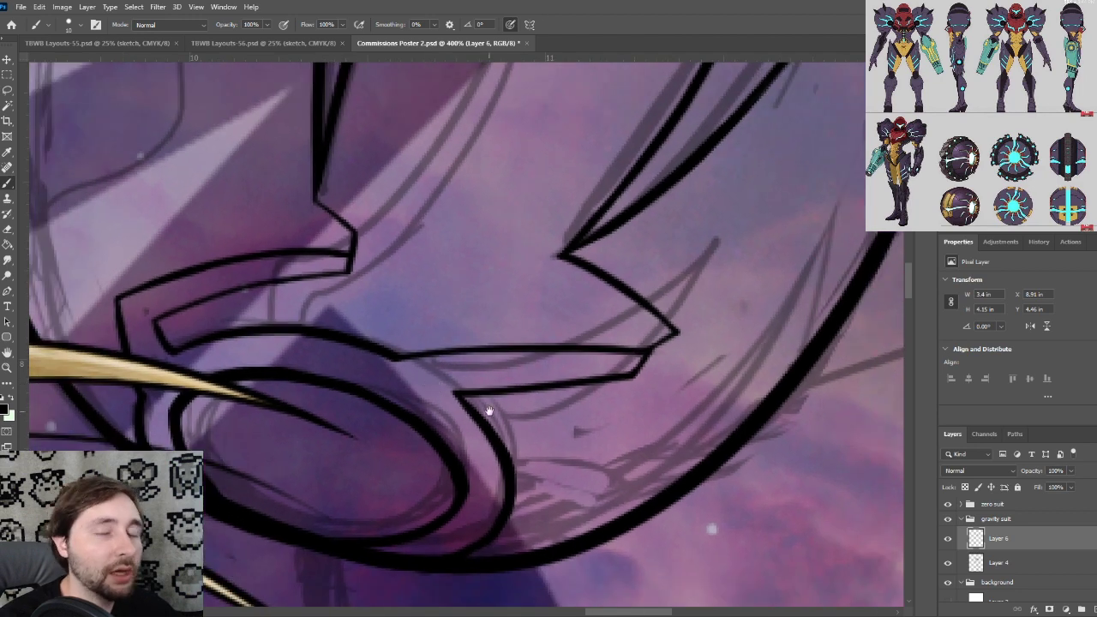
left_click_drag(489, 412, 483, 388)
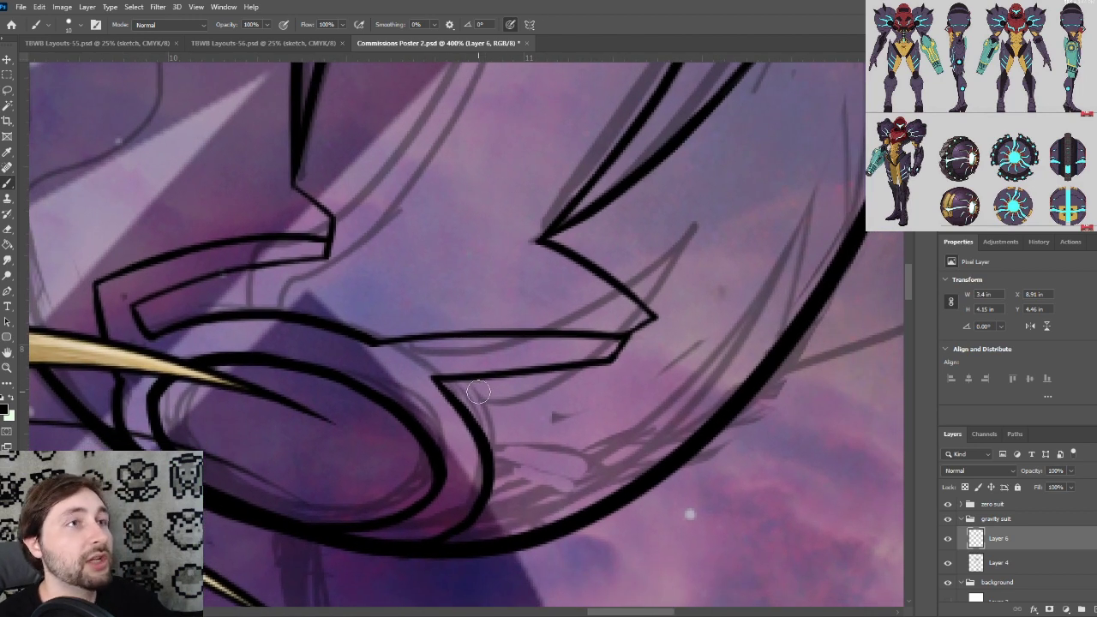
key("ctrl+plus")
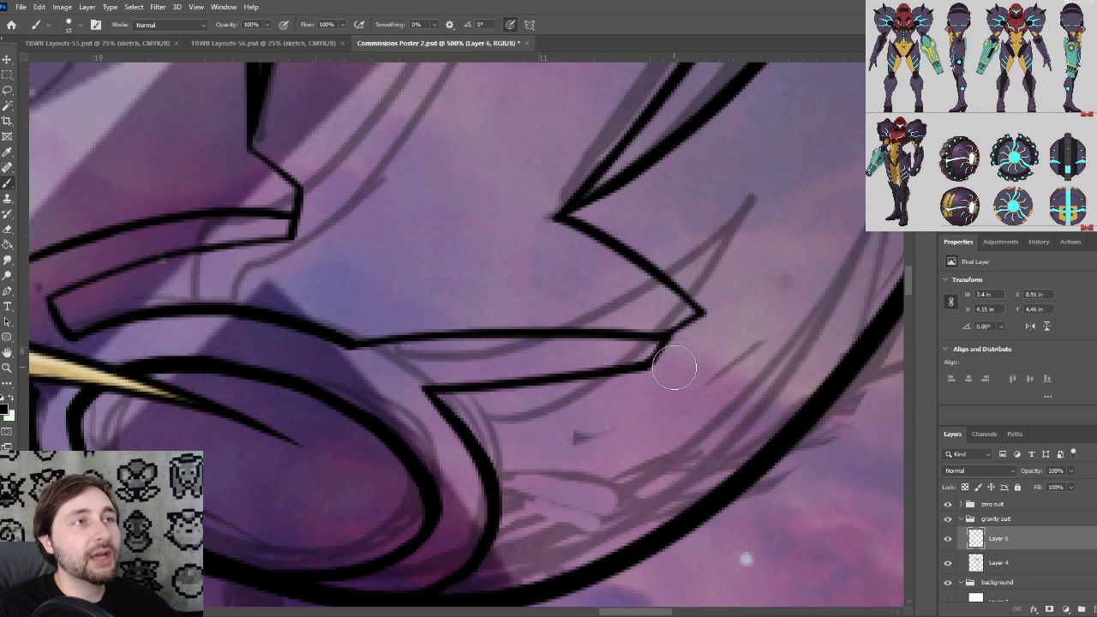
Ink two short strokes bridging the gap from the outer ring's lower far side to the thick outer outline
key("bracketleft")
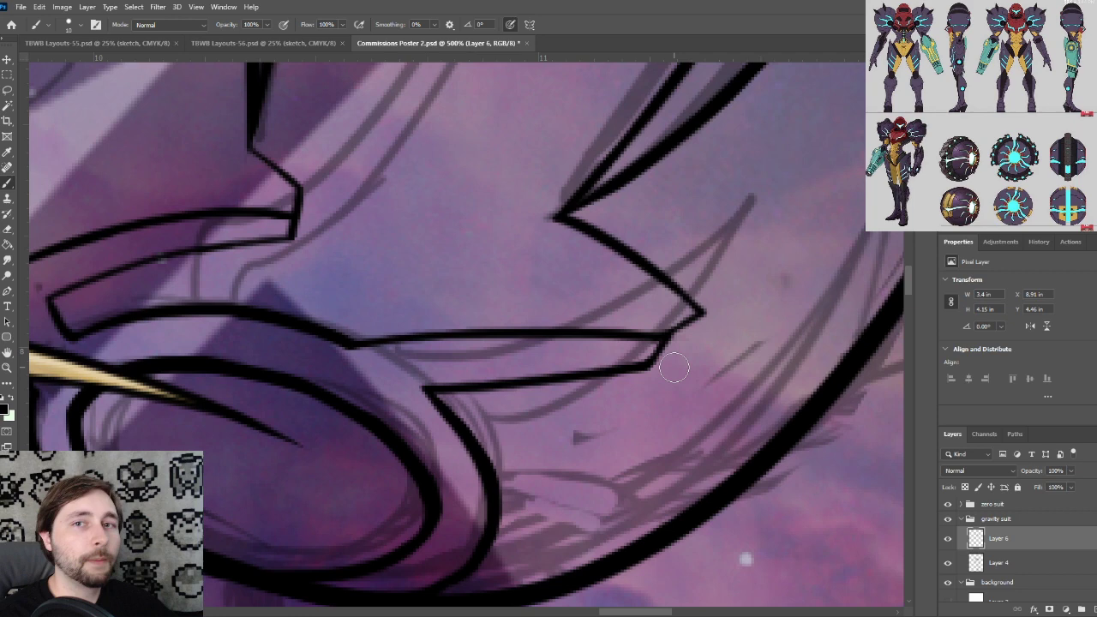
left_click_drag(551, 422, 523, 457)
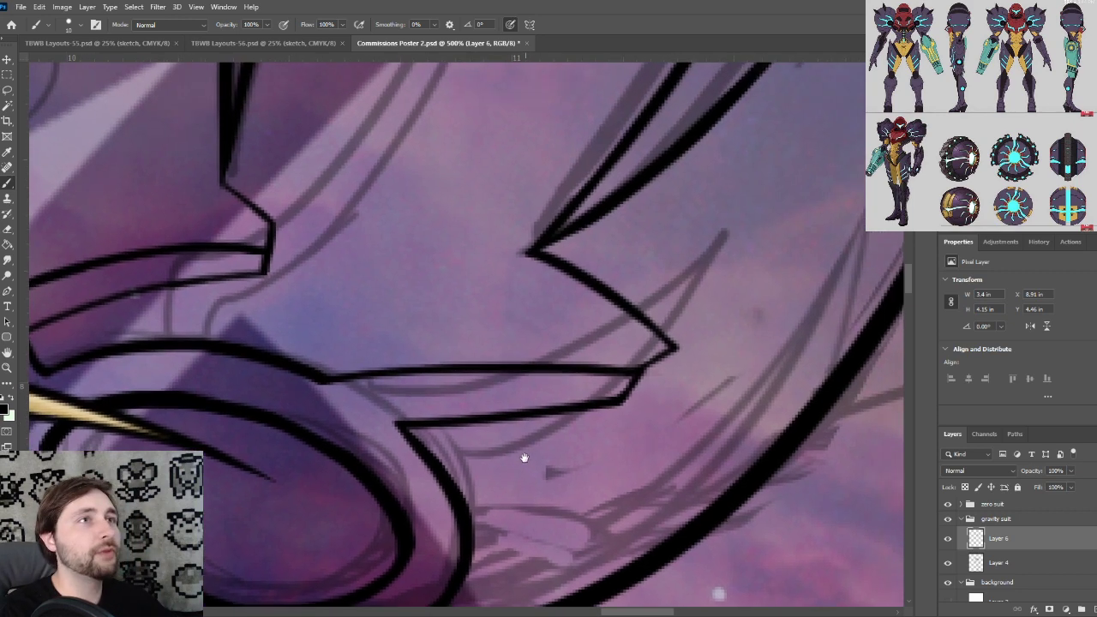
key("ctrl+minus")
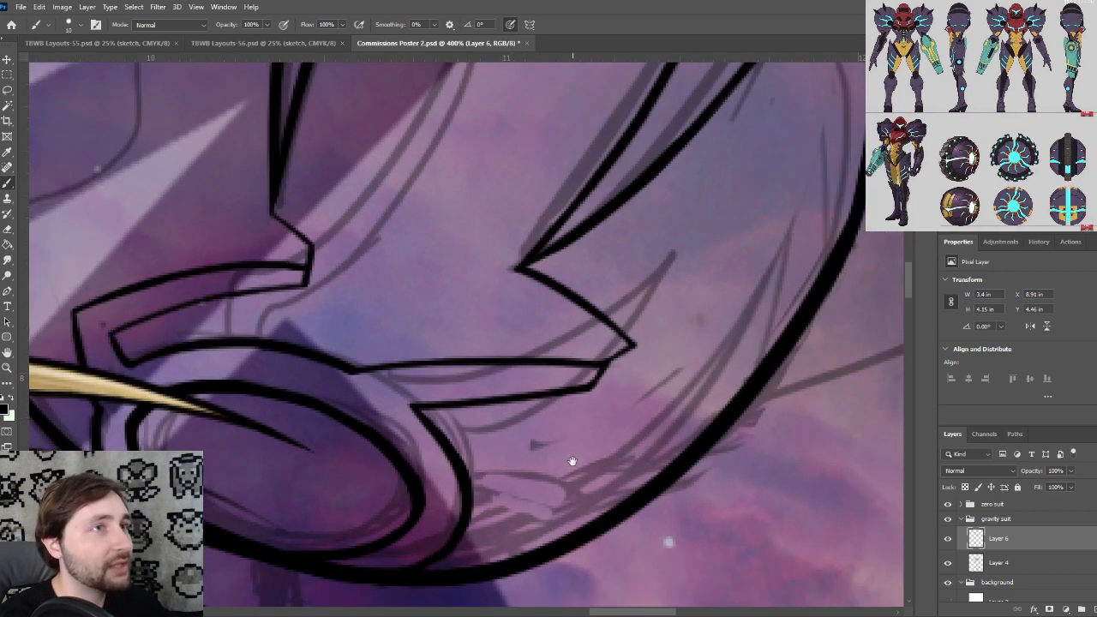
left_click_drag(575, 449, 545, 427)
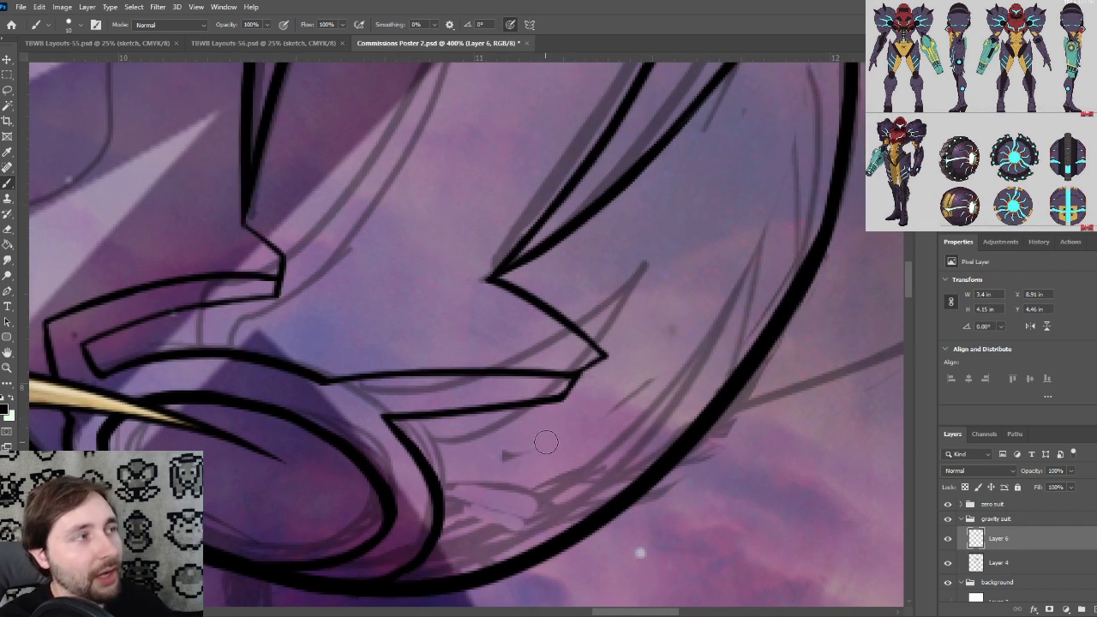
left_click_drag(551, 440, 602, 346)
left_click_drag(504, 423, 558, 354)
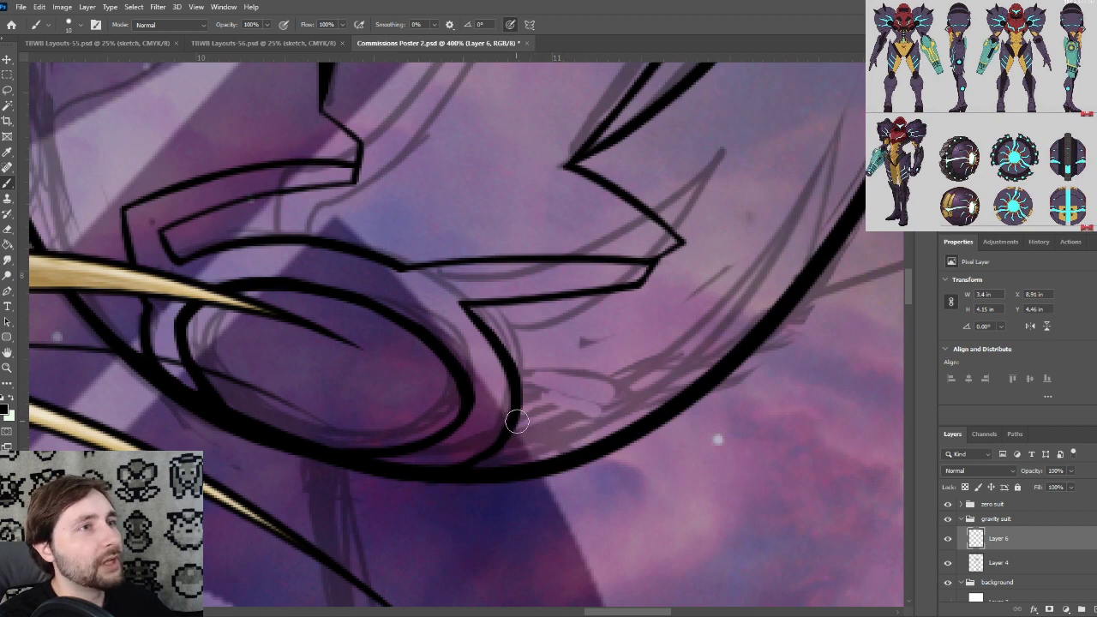
left_click_drag(514, 421, 600, 441)
left_click_drag(497, 463, 605, 453)
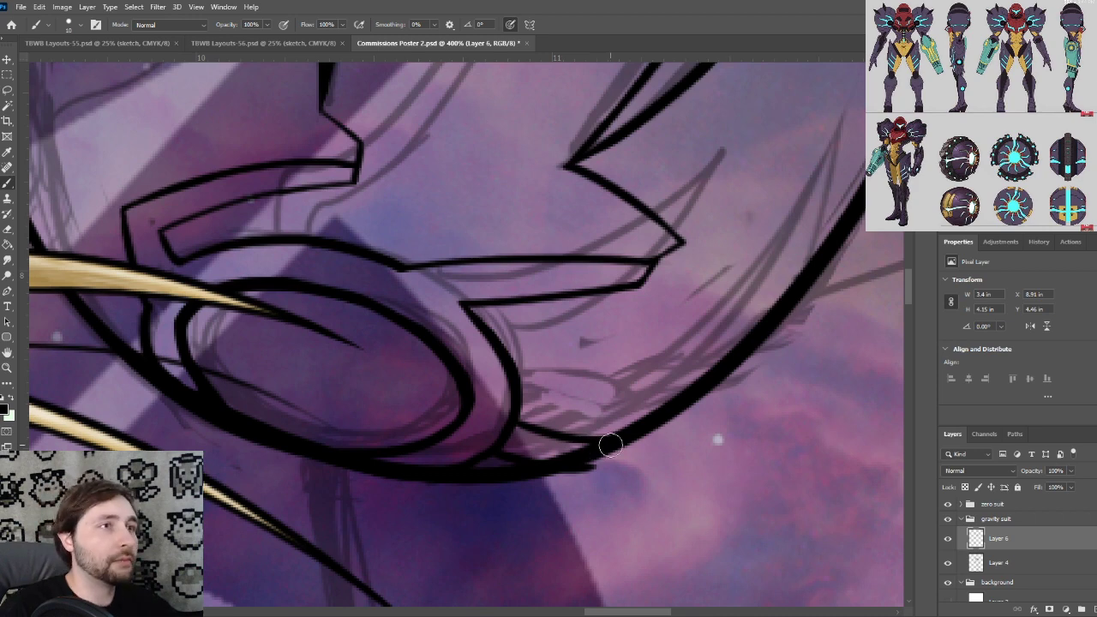
Cut back the thick outline beneath the two bridging strokes and re-ink its edge as a shallow notch
key("ctrl+plus")
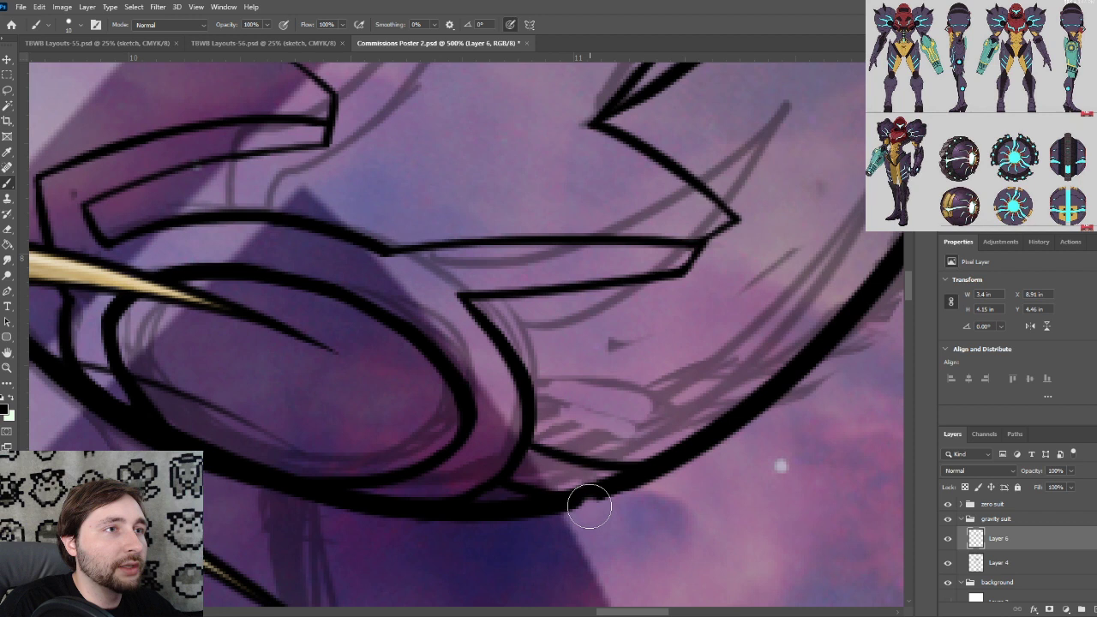
mouse_move(596, 503)
left_mouse_down()
mouse_move(632, 488)
mouse_move(683, 491)
left_mouse_up()
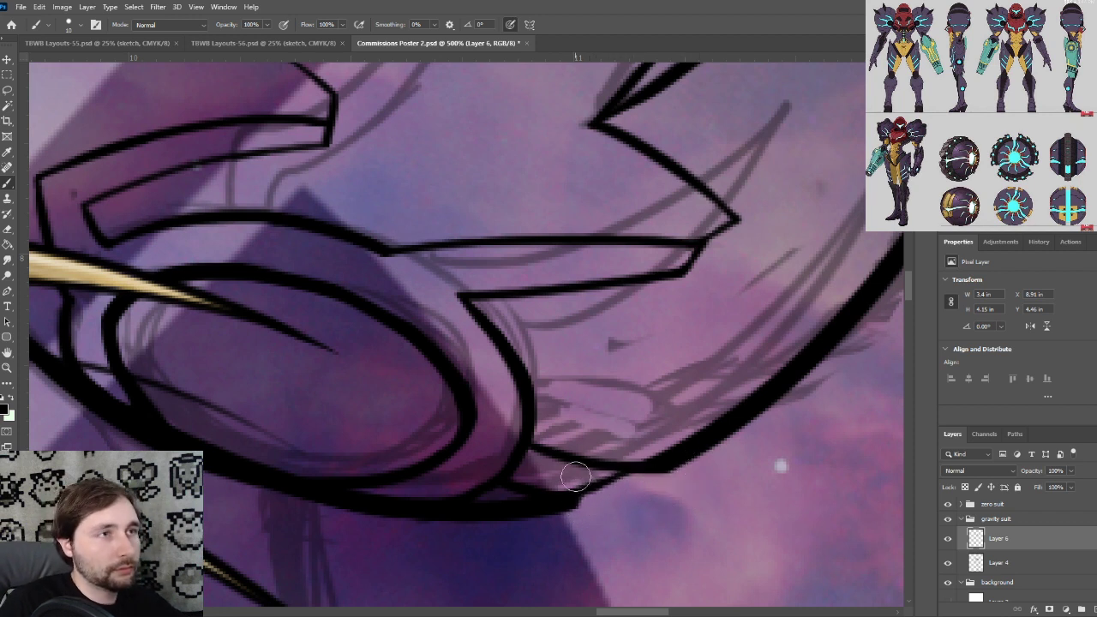
left_click_drag(568, 495, 618, 472)
left_click_drag(565, 498, 622, 472)
Review the inked rounded armor piece as a whole, from the lower ellipse and ring up to the long spikes
key("ctrl+minus")
key("ctrl+minus")
left_click_drag(658, 332, 649, 421)
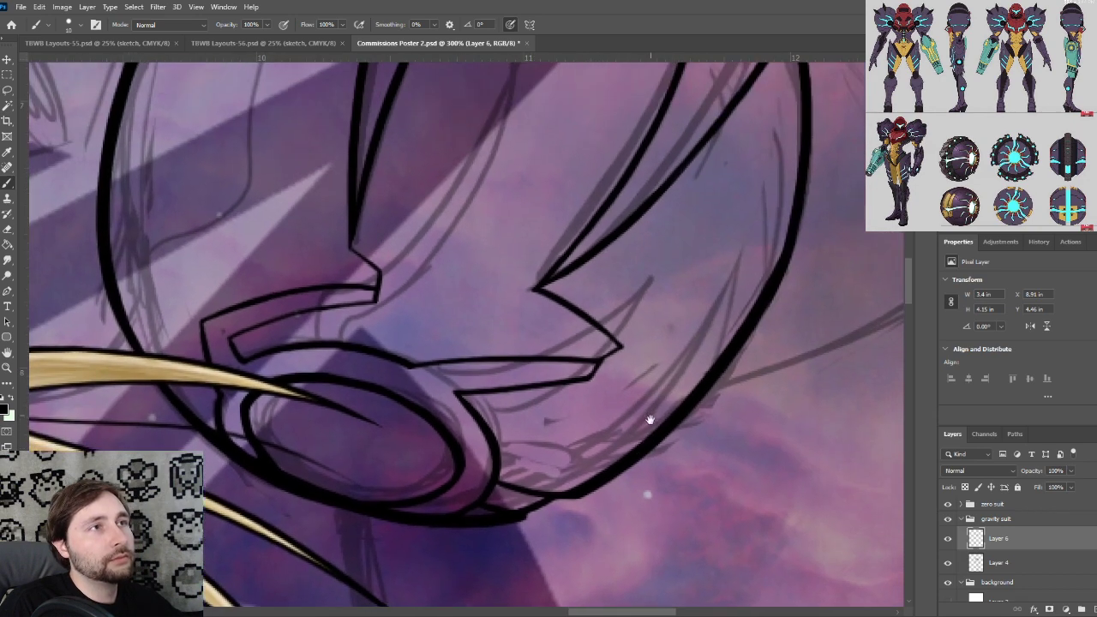
key("ctrl+minus")
mouse_move(676, 370)
left_mouse_down()
mouse_move(676, 457)
mouse_move(666, 392)
left_mouse_up()
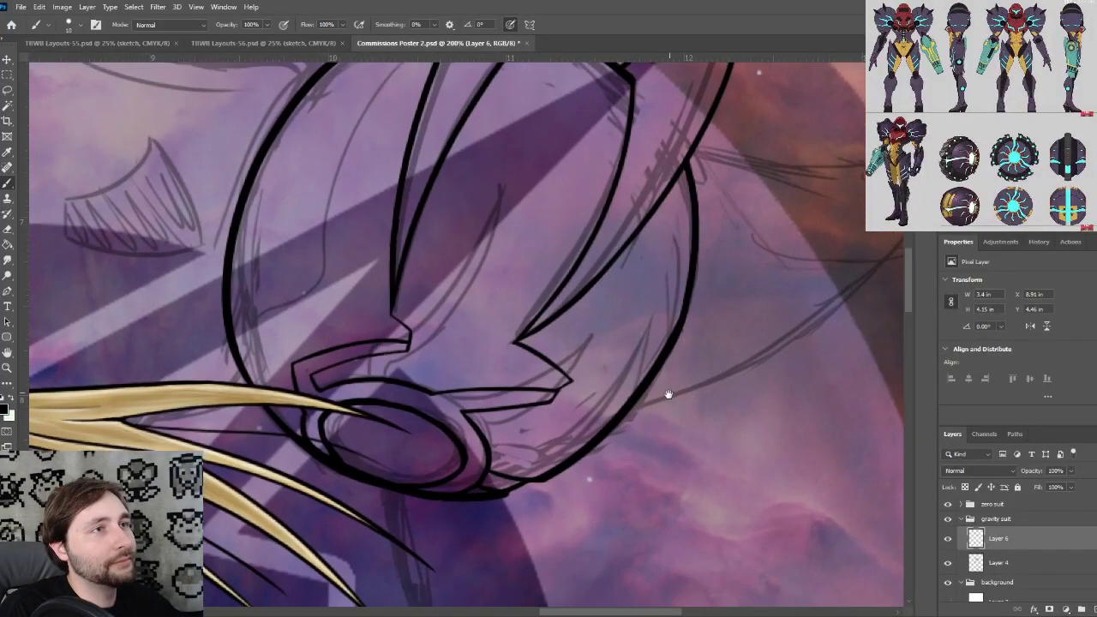
mouse_move(620, 442)
left_mouse_down()
mouse_move(622, 465)
mouse_move(641, 471)
left_mouse_up()
left_click_drag(564, 334, 566, 365)
mouse_move(518, 331)
left_mouse_down()
mouse_move(526, 338)
mouse_move(542, 319)
left_mouse_up()
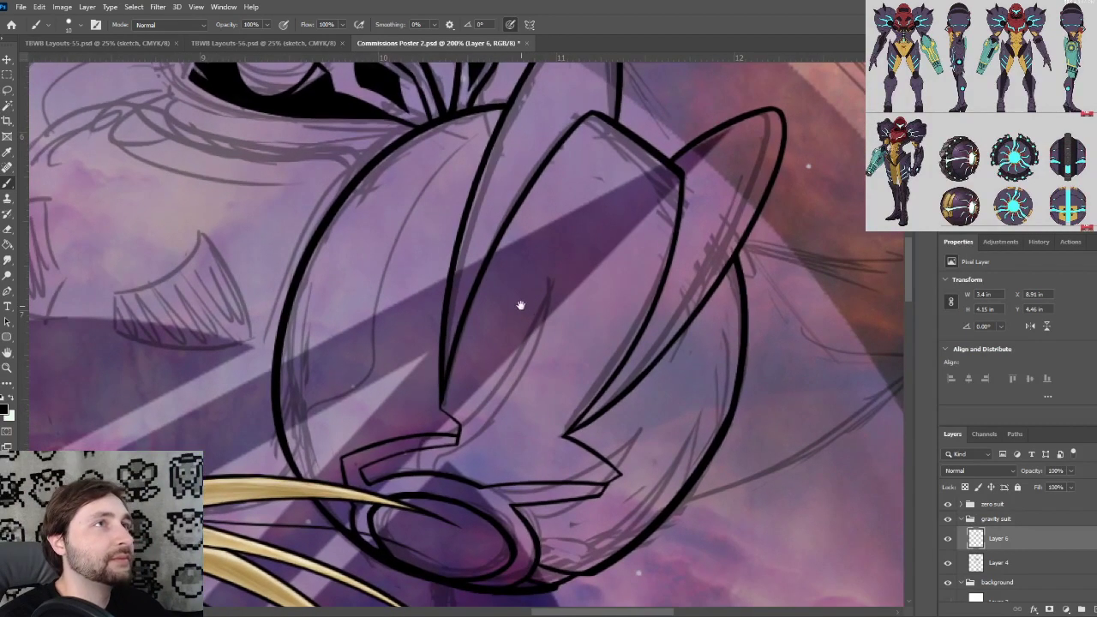
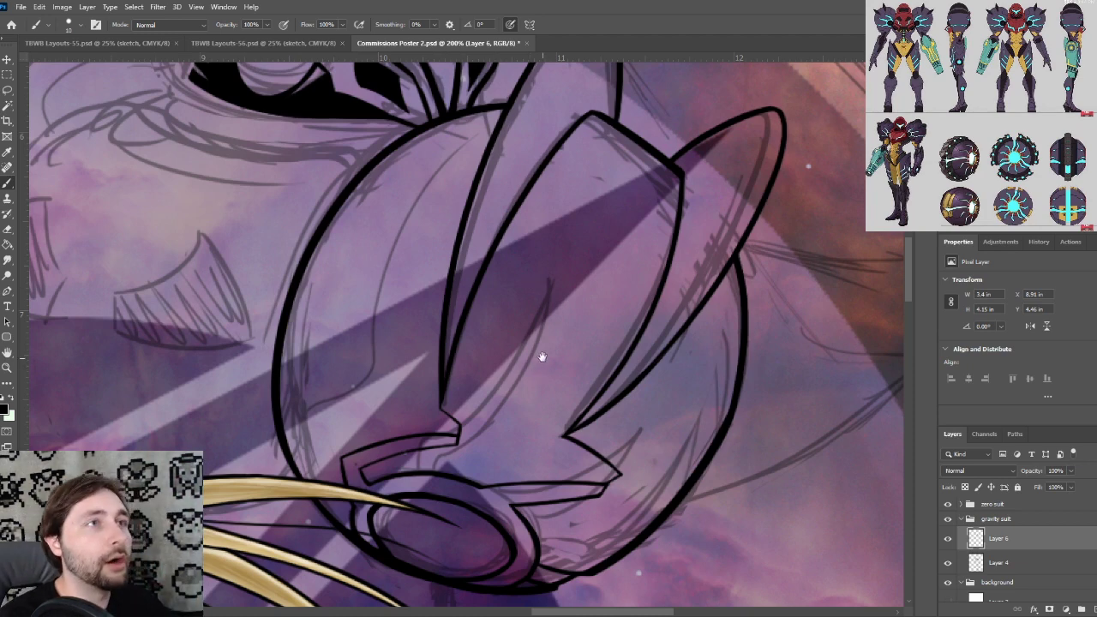
Examine the stepped notches around the lower ellipse and the spike bases up close and within the whole rounded piece
mouse_move(546, 342)
left_mouse_down()
mouse_move(526, 367)
mouse_move(511, 326)
mouse_move(507, 345)
mouse_move(514, 363)
mouse_move(546, 347)
left_mouse_up()
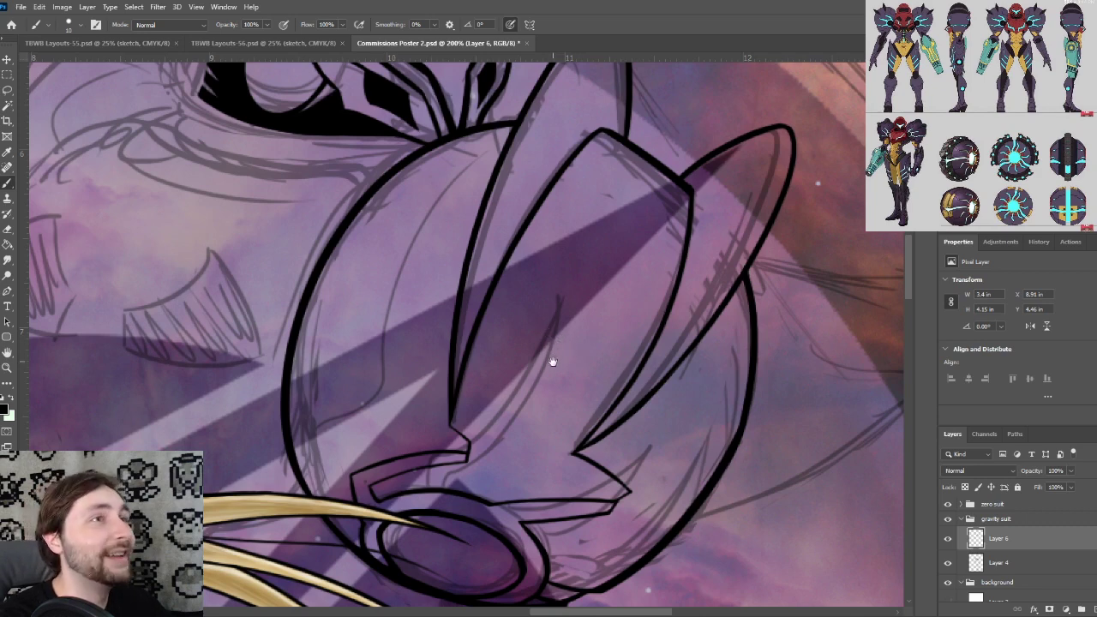
left_click_drag(554, 360, 562, 348)
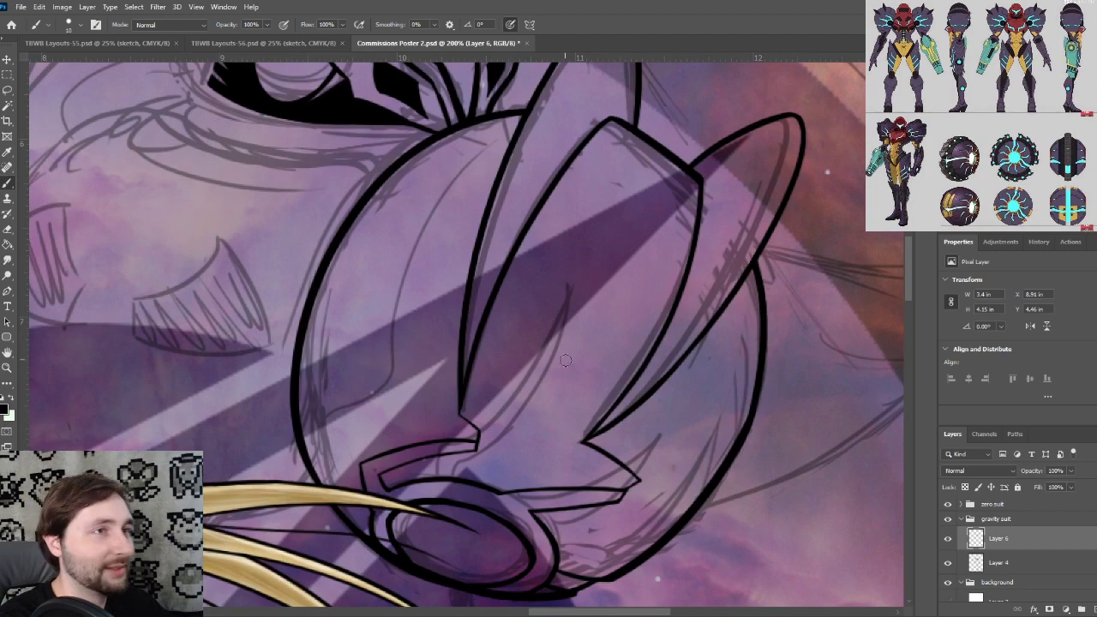
key("ctrl+plus")
left_click_drag(581, 389, 487, 215)
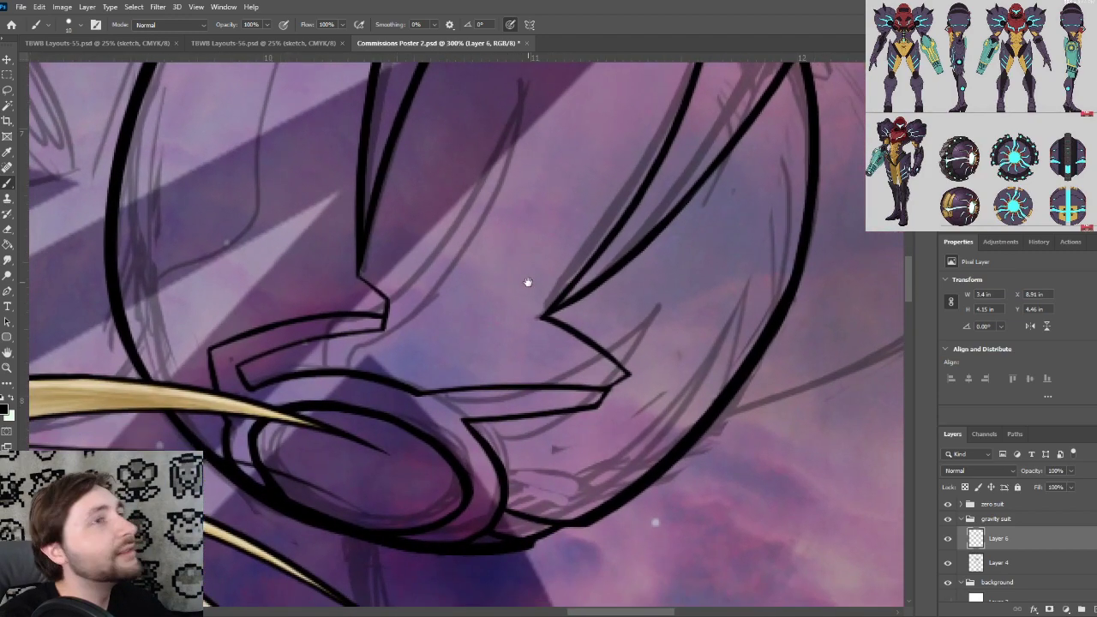
key("ctrl+plus")
left_click_drag(658, 405, 649, 340)
key("ctrl+plus")
left_click_drag(722, 360, 656, 380)
left_click_drag(565, 414, 626, 354)
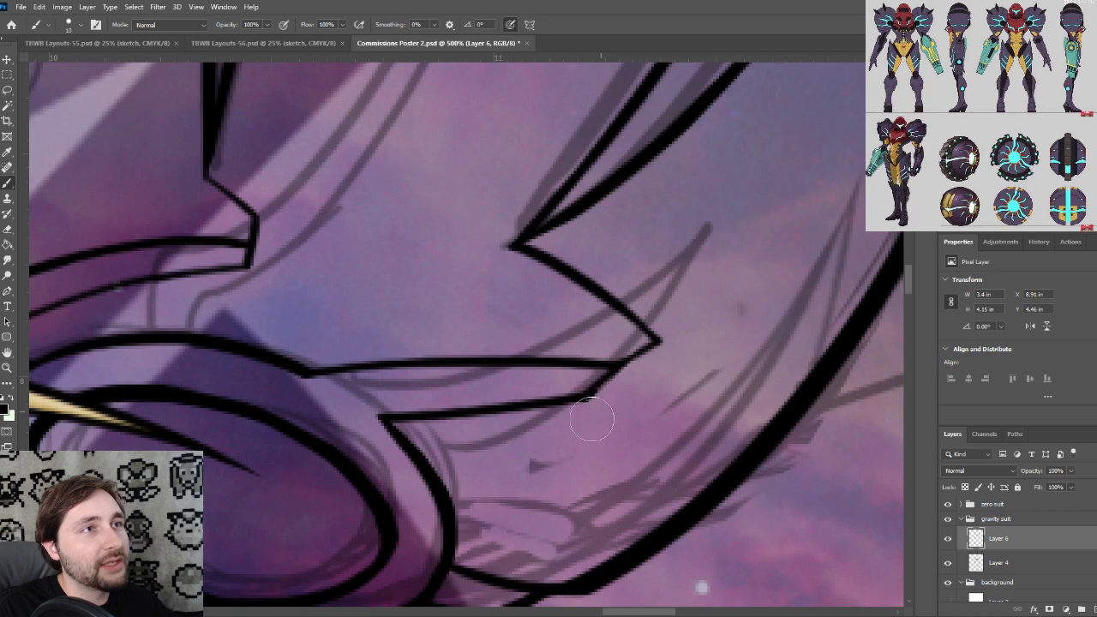
key("ctrl+minus")
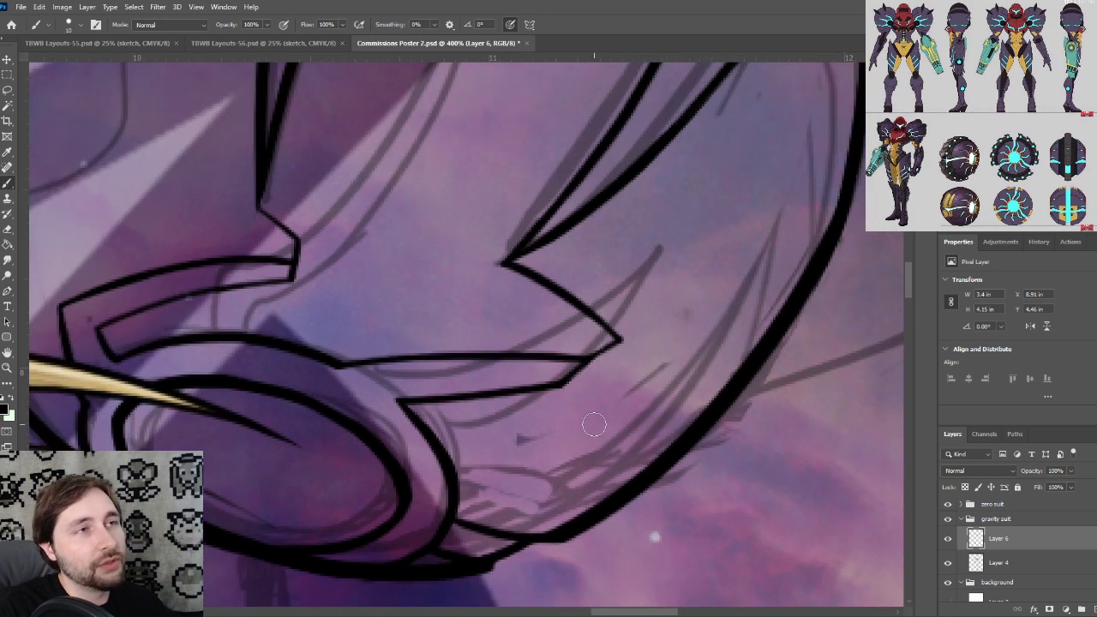
left_click_drag(527, 306, 654, 369)
key("ctrl+minus")
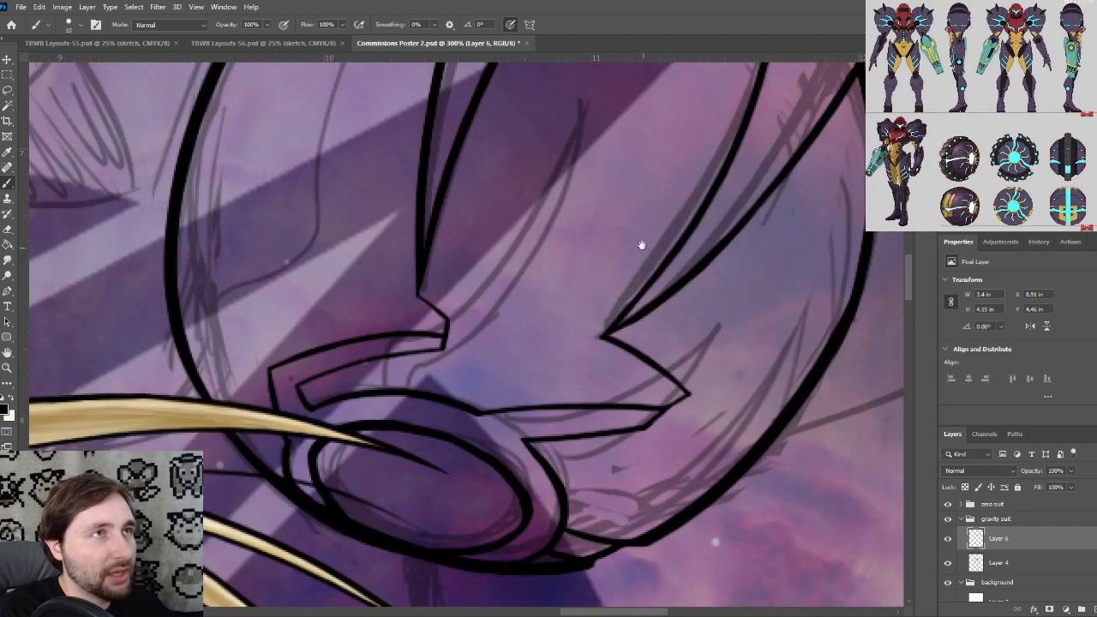
left_click_drag(631, 218, 604, 302)
key("ctrl+minus")
scroll(580, 318, "up", 3)
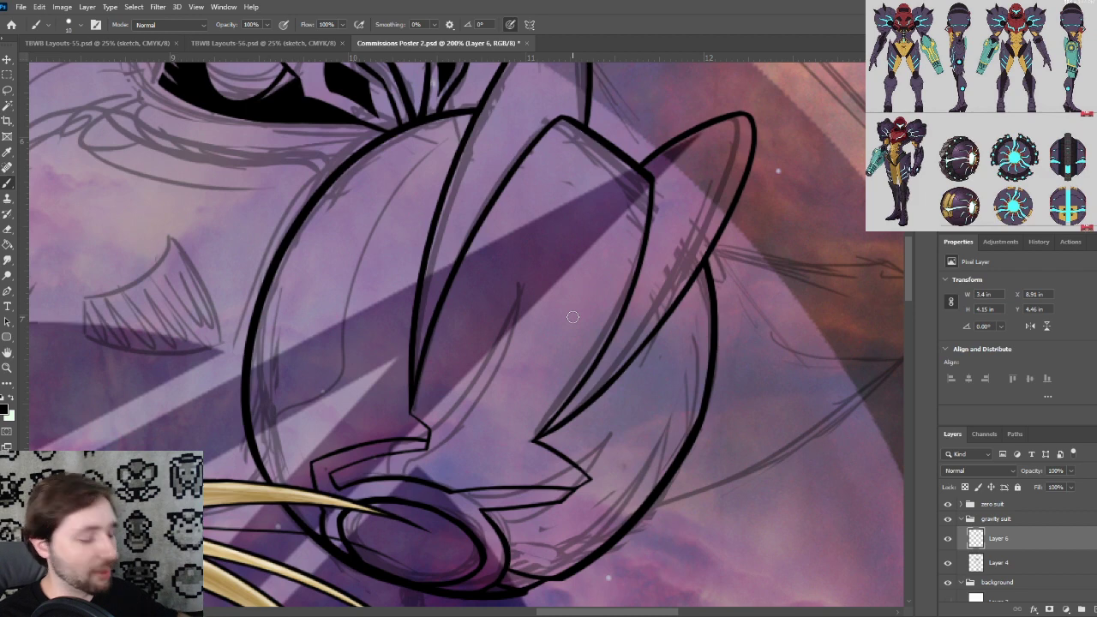
left_click_drag(512, 314, 520, 347)
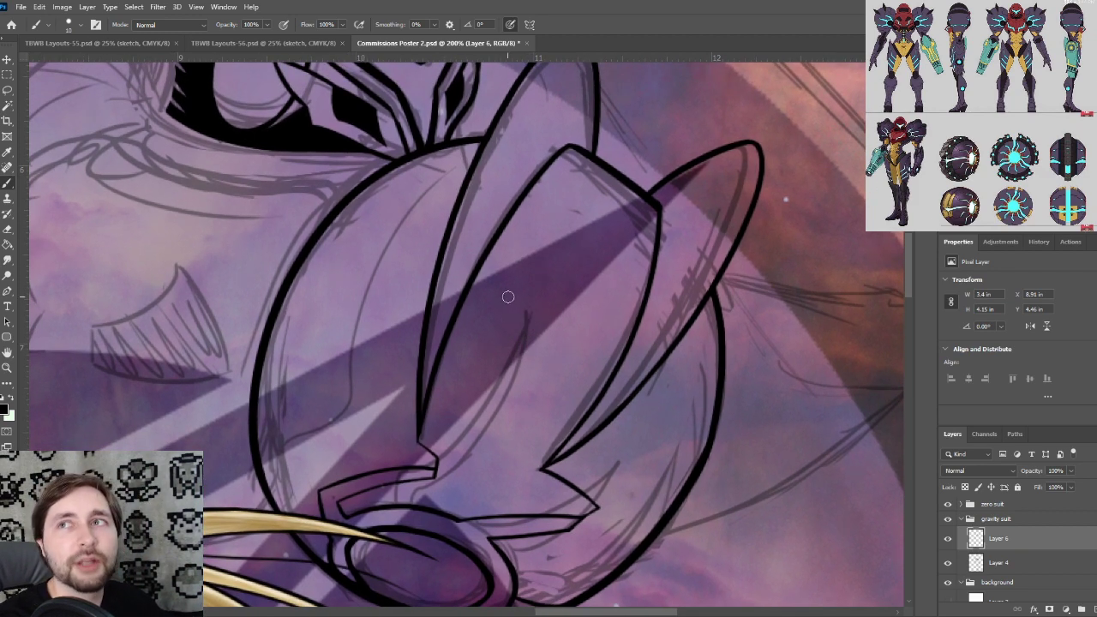
left_click_drag(541, 318, 558, 255)
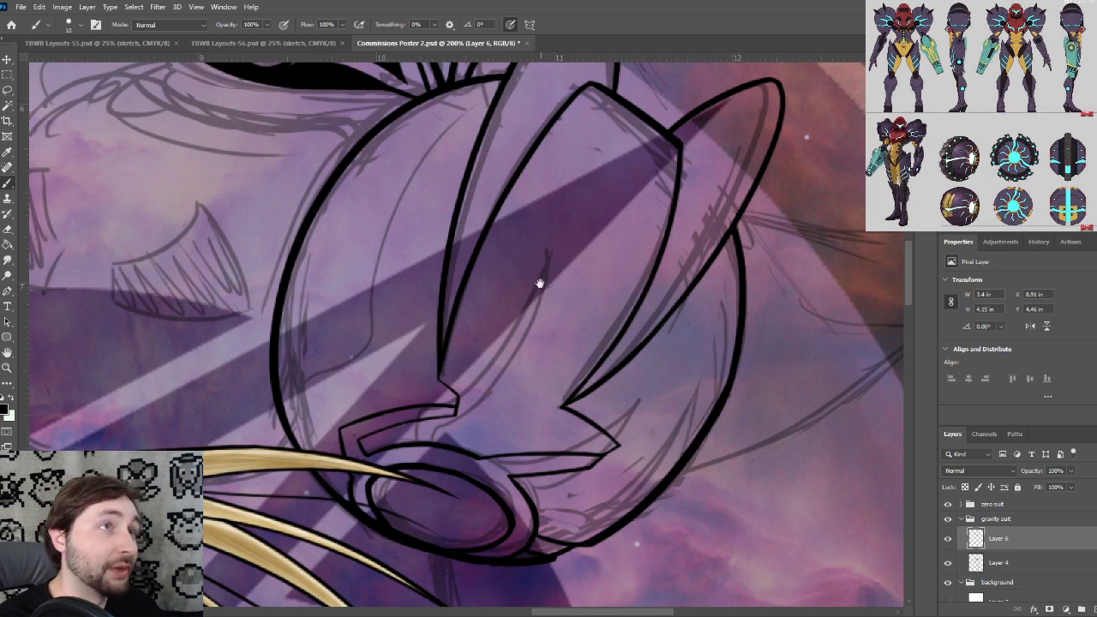
mouse_move(526, 294)
left_mouse_down()
mouse_move(552, 265)
mouse_move(569, 299)
mouse_move(551, 289)
left_mouse_up()
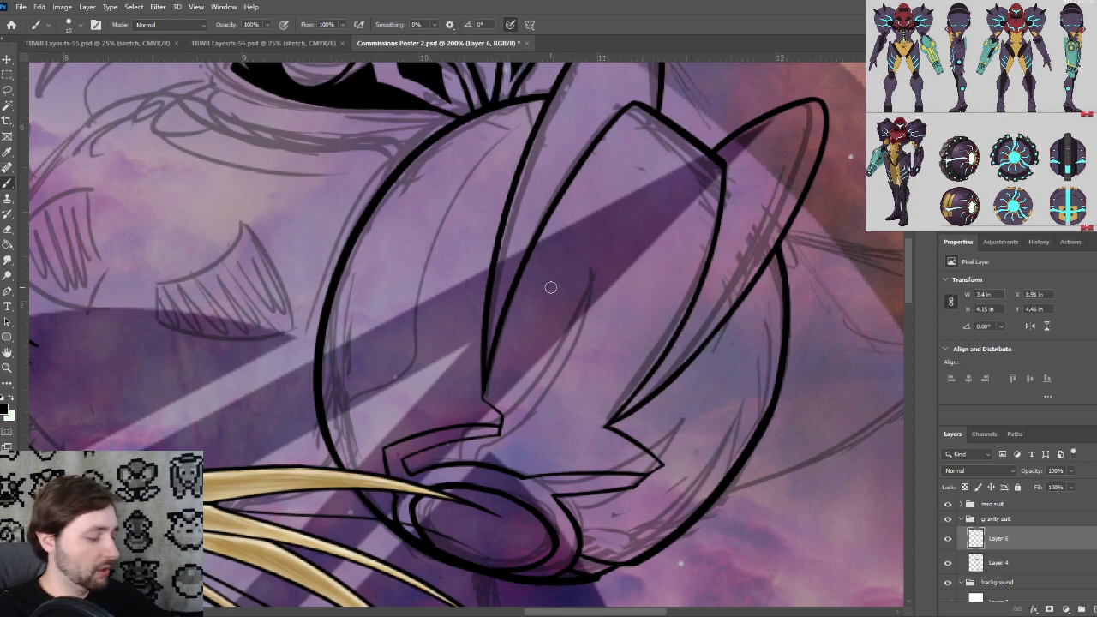
left_click_drag(577, 323, 588, 331)
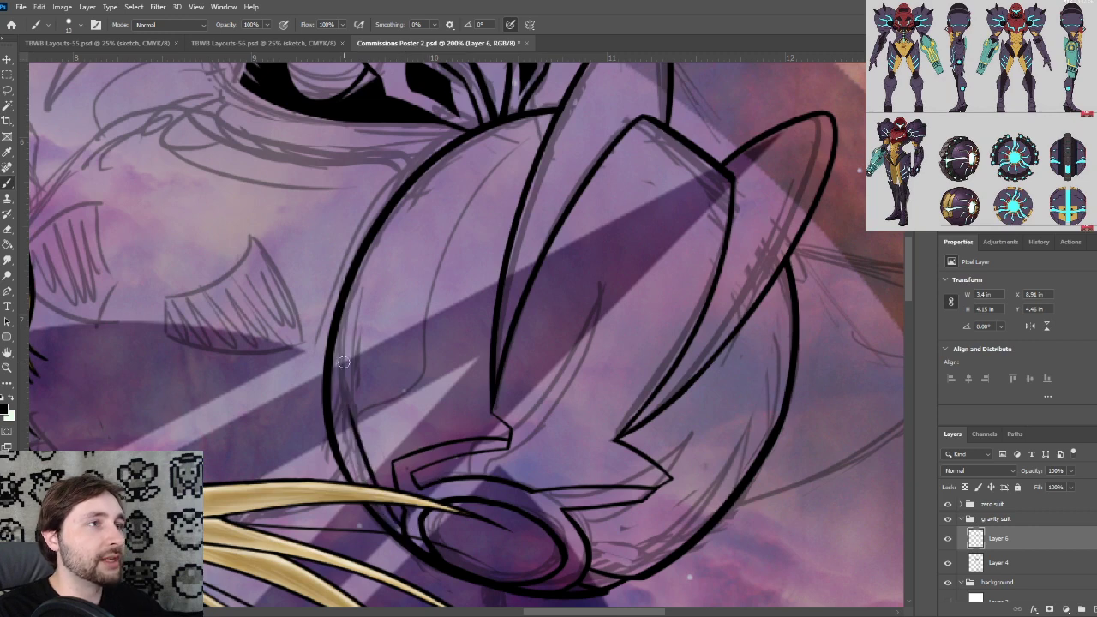
Ink a short inner curve rising from beside the lower ellipse along the inside of the rounded piece's thick outline
left_click_drag(402, 533, 344, 388)
key("ctrl+z")
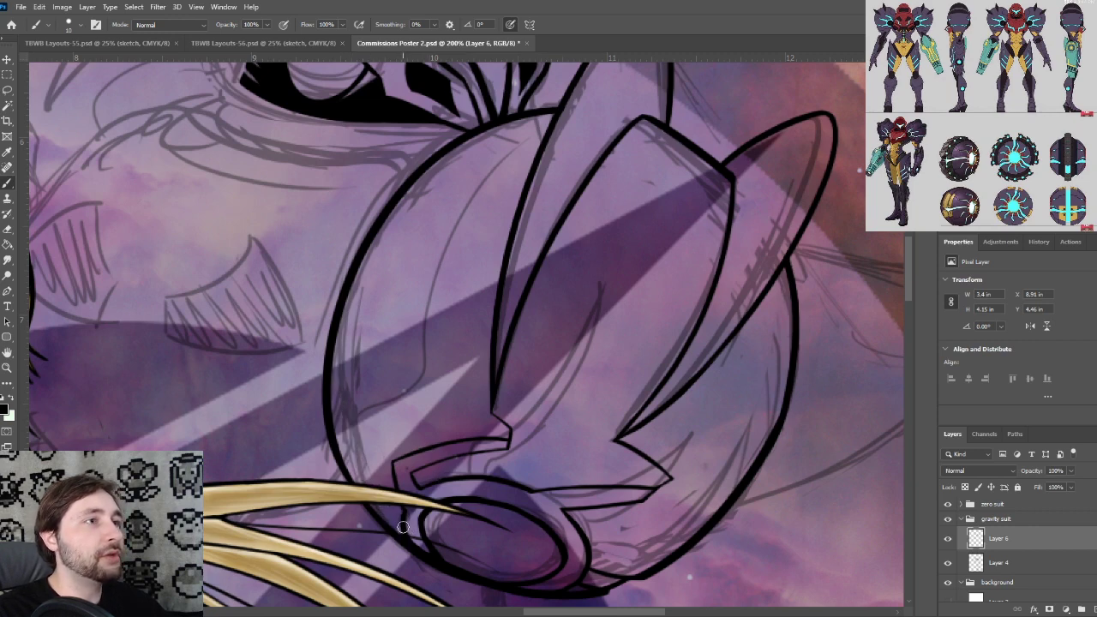
left_click_drag(403, 529, 344, 388)
key("ctrl+z")
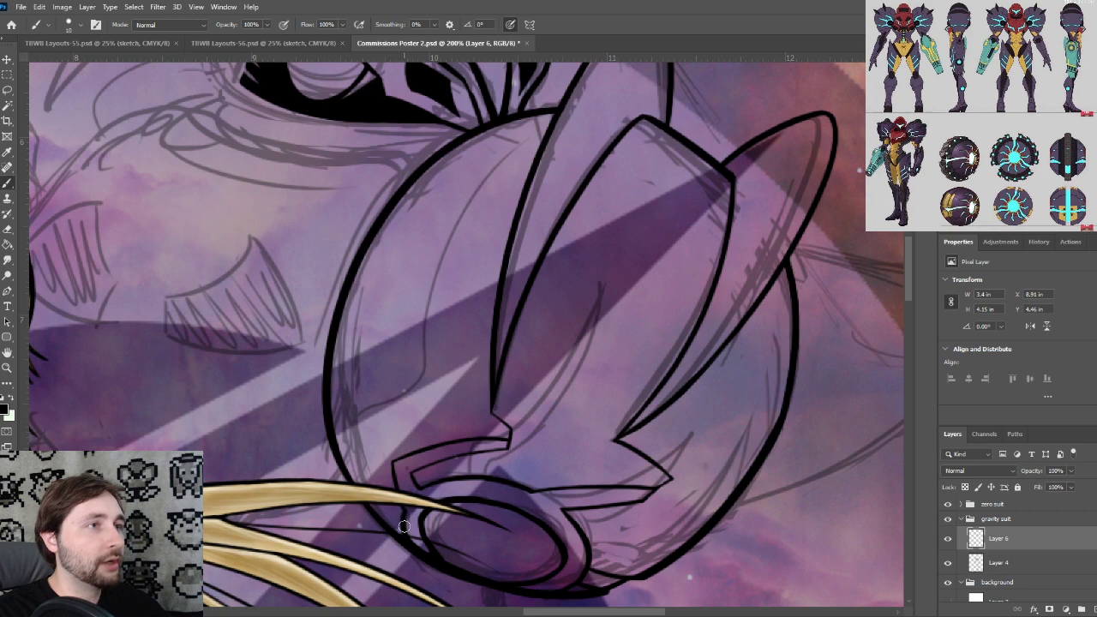
left_click_drag(403, 527, 344, 391)
key("ctrl+z")
left_click_drag(405, 531, 346, 385)
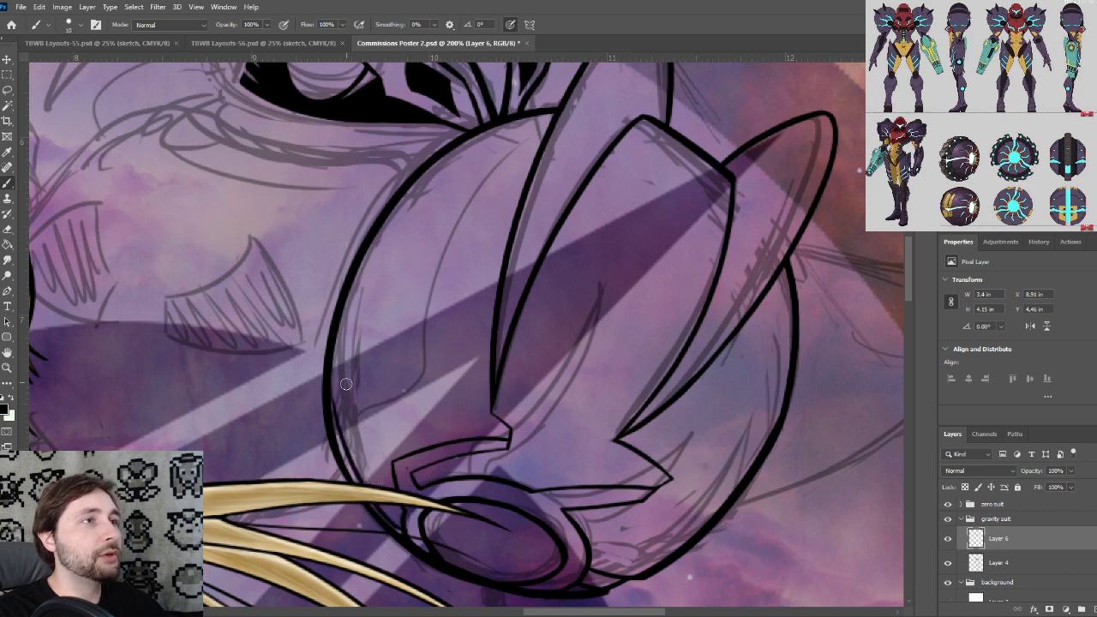
key("ctrl+z")
mouse_move(403, 530)
left_mouse_down()
mouse_move(365, 471)
mouse_move(343, 389)
left_mouse_up()
key("ctrl+z")
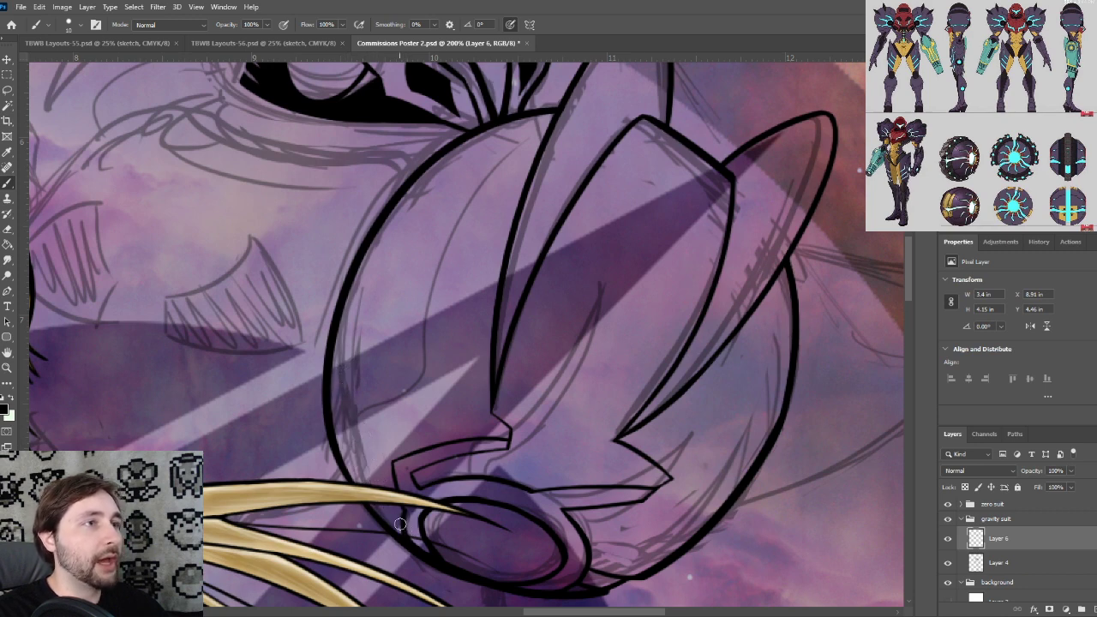
mouse_move(403, 530)
left_mouse_down()
mouse_move(346, 423)
mouse_move(348, 387)
left_mouse_up()
key("ctrl+z")
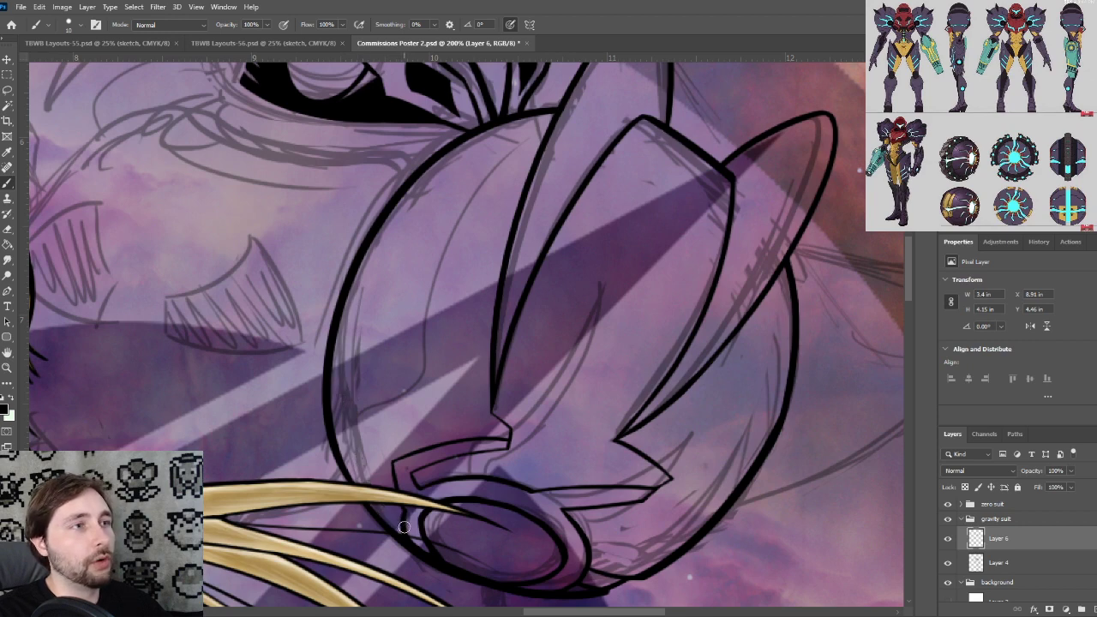
left_click_drag(403, 528, 351, 392)
key("ctrl+z")
left_click_drag(403, 528, 346, 392)
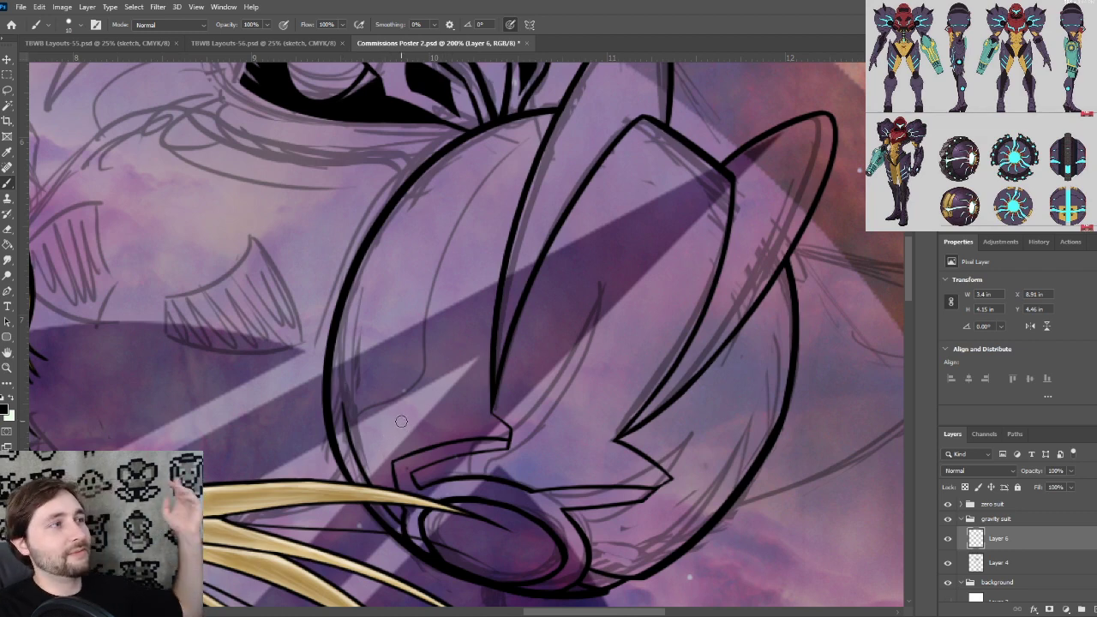
Ink an arched stroke from the short inner curve's upper end across the rounded piece toward the long spike's tip
left_click_drag(417, 392, 458, 385)
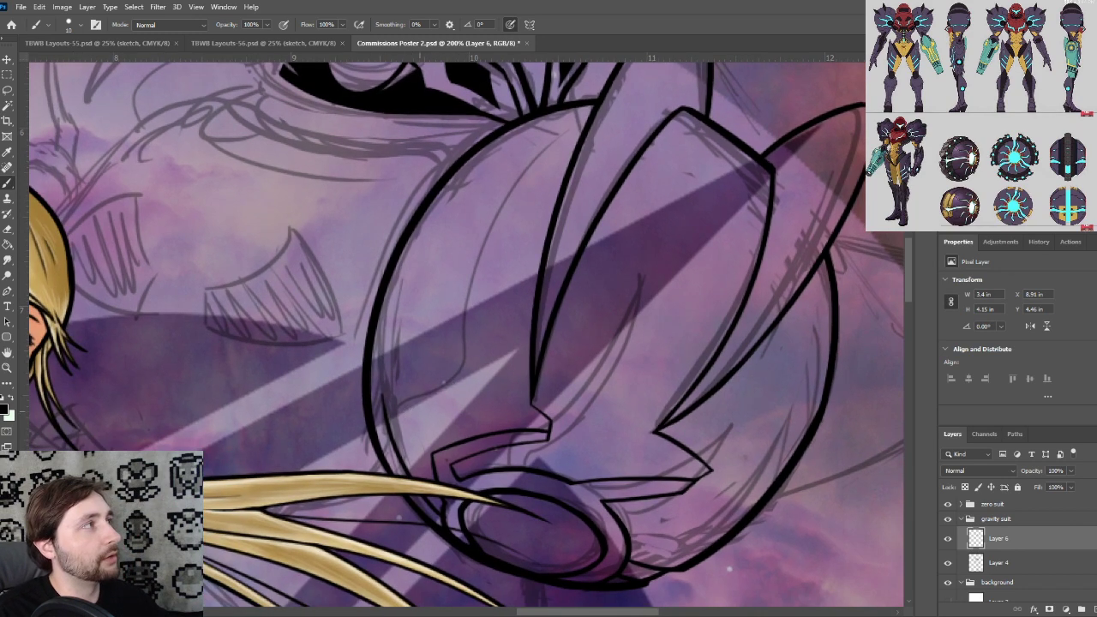
left_click_drag(385, 419, 477, 375)
key("ctrl+z")
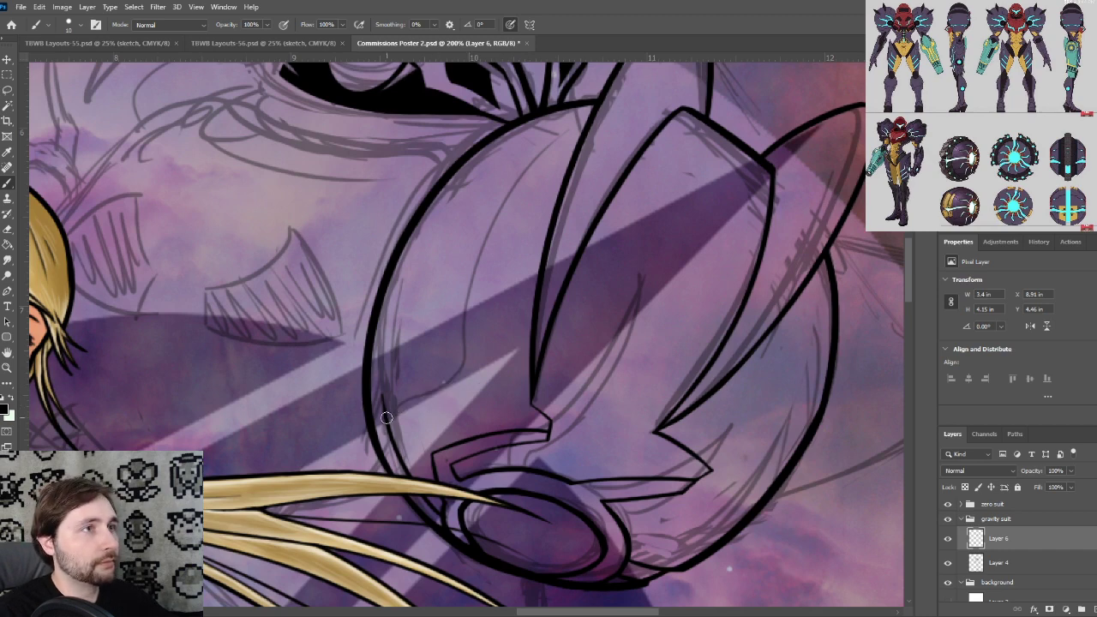
mouse_move(386, 417)
left_mouse_down()
mouse_move(440, 387)
mouse_move(489, 378)
left_mouse_up()
key("ctrl+z")
left_click_drag(385, 417, 492, 377)
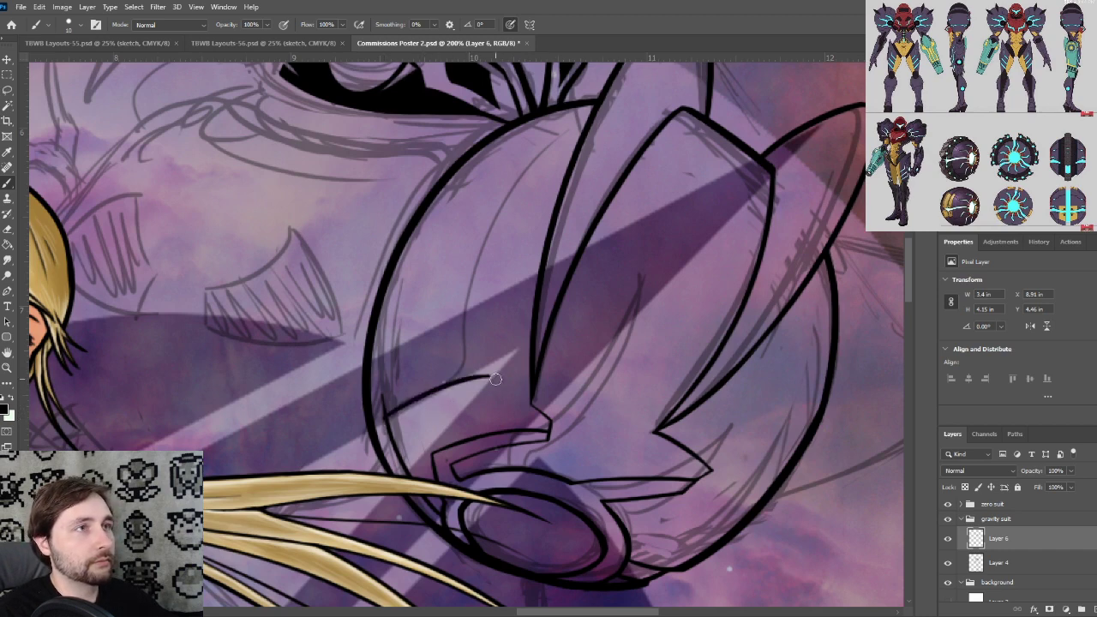
Erase the overshoot above the corner where the inner curve and arched stroke meet, and slightly extend the stroke's free end
key("ctrl+plus")
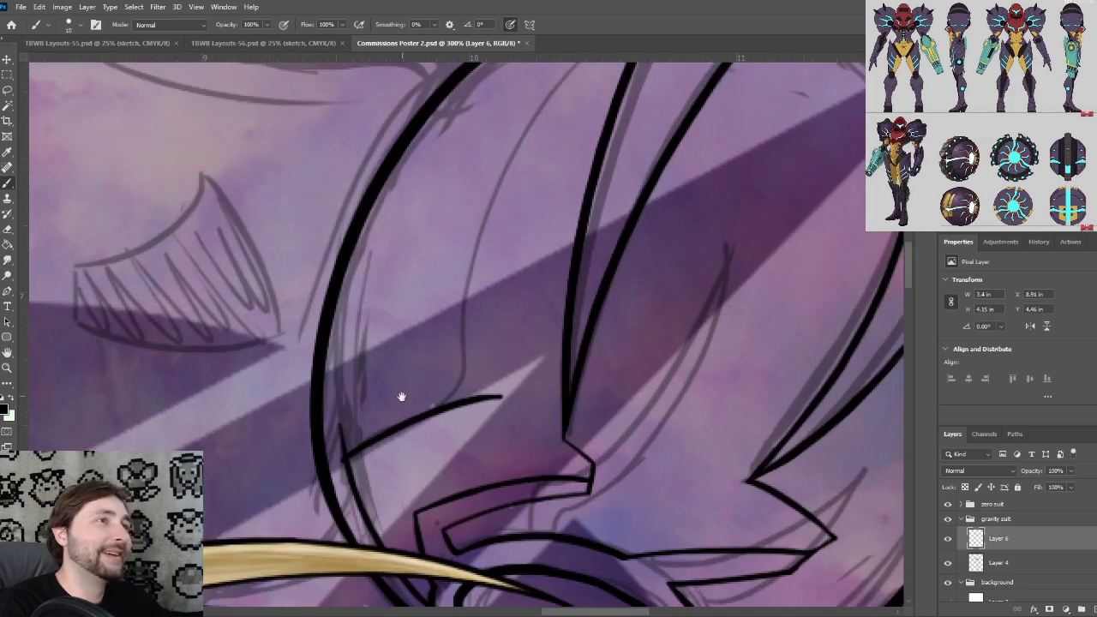
left_click_drag(402, 396, 492, 316)
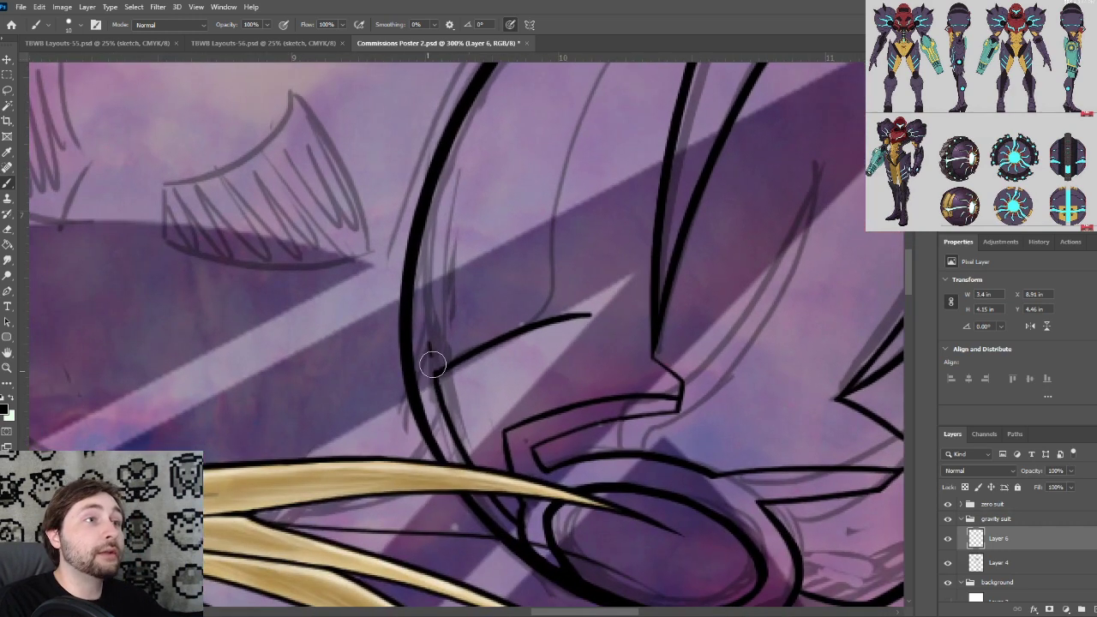
key("ctrl+minus")
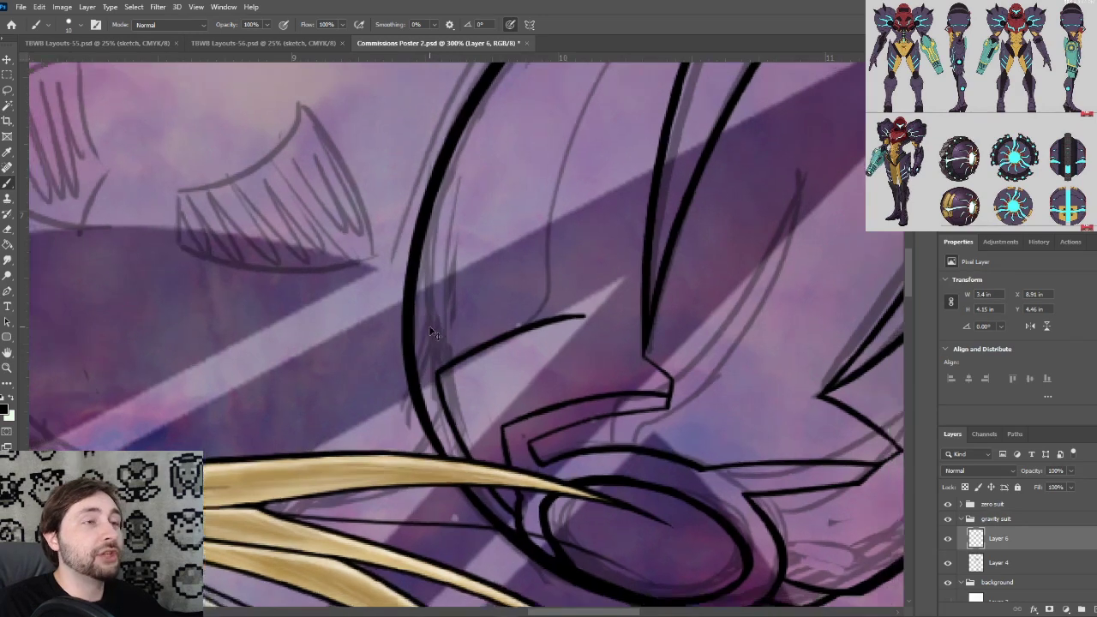
left_click_drag(599, 362, 603, 404)
scroll(595, 379, "up", 1)
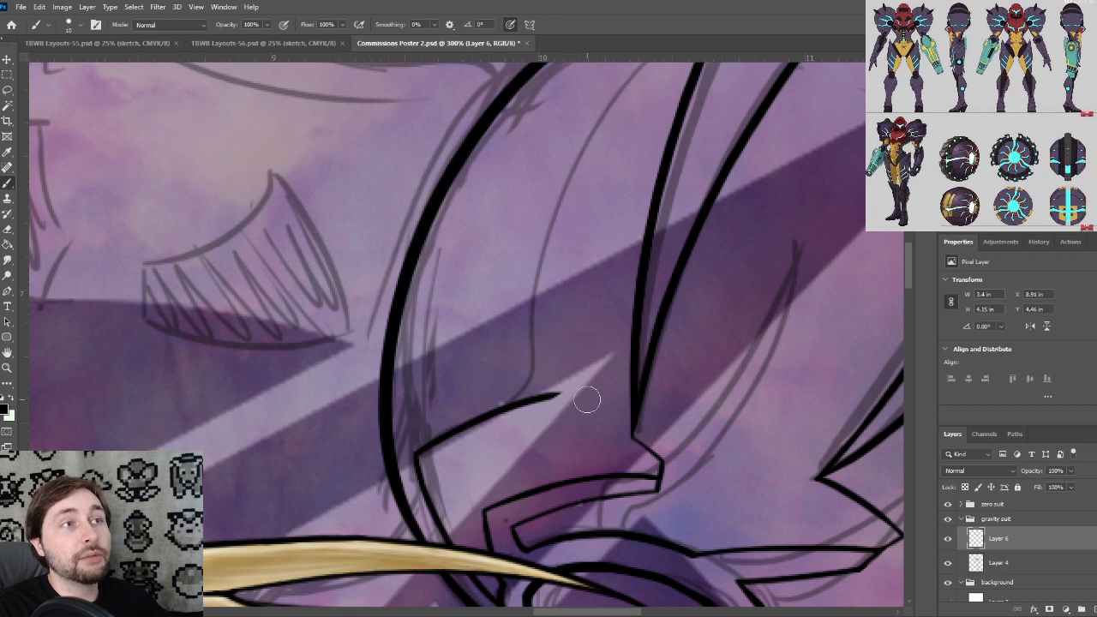
left_click_drag(556, 397, 573, 394)
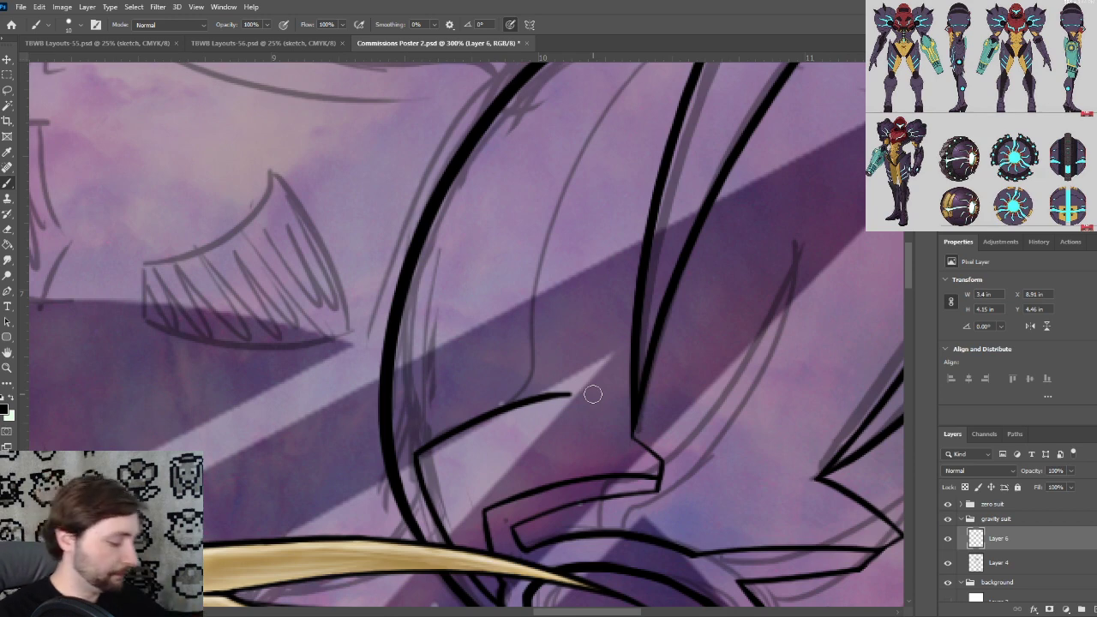
Ink a stepped edge rising from the arched stroke's free end and angling back toward the thick outline
key("ctrl+minus")
left_click_drag(625, 270, 605, 323)
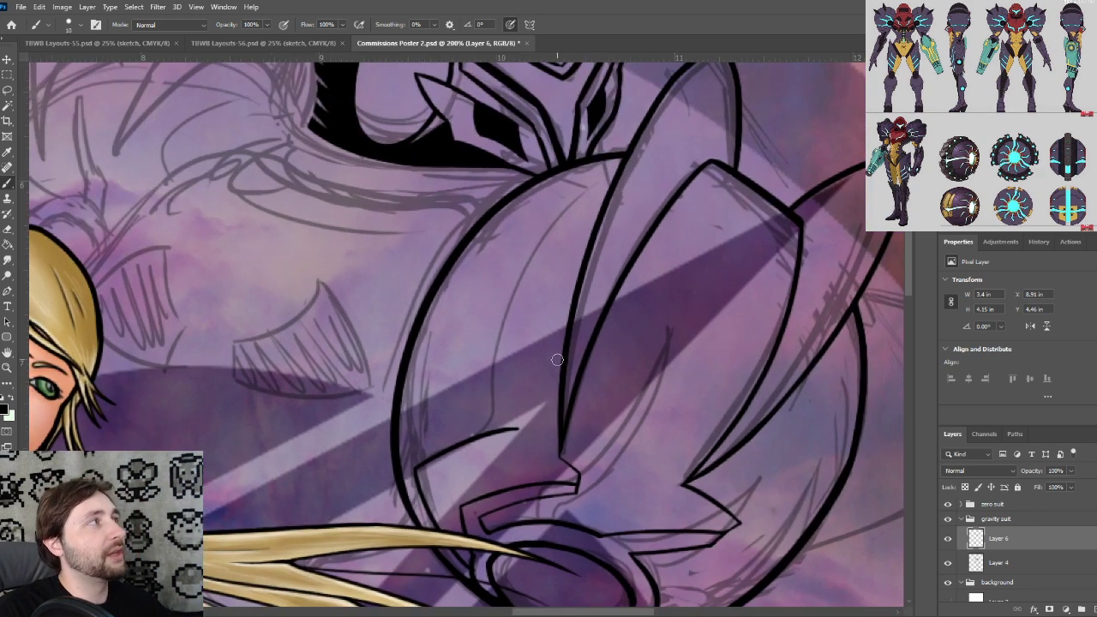
scroll(532, 401, "up", 1)
mouse_move(546, 385)
left_mouse_down()
mouse_move(550, 300)
mouse_move(549, 312)
left_mouse_up()
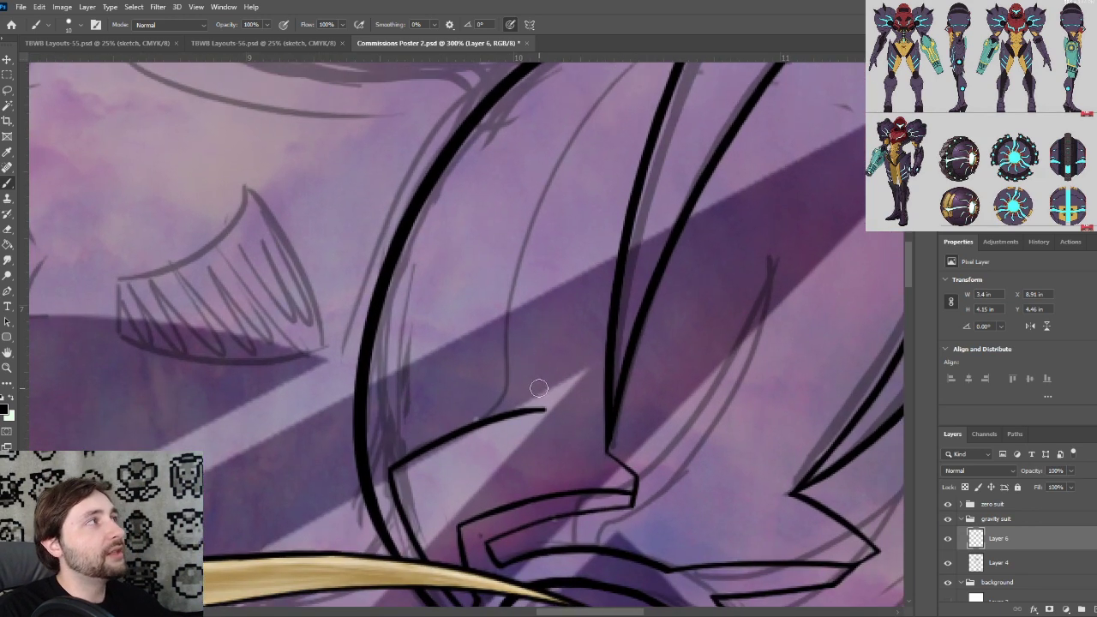
mouse_move(545, 409)
left_mouse_down()
mouse_move(561, 315)
mouse_move(477, 266)
left_mouse_up()
key("ctrl+minus")
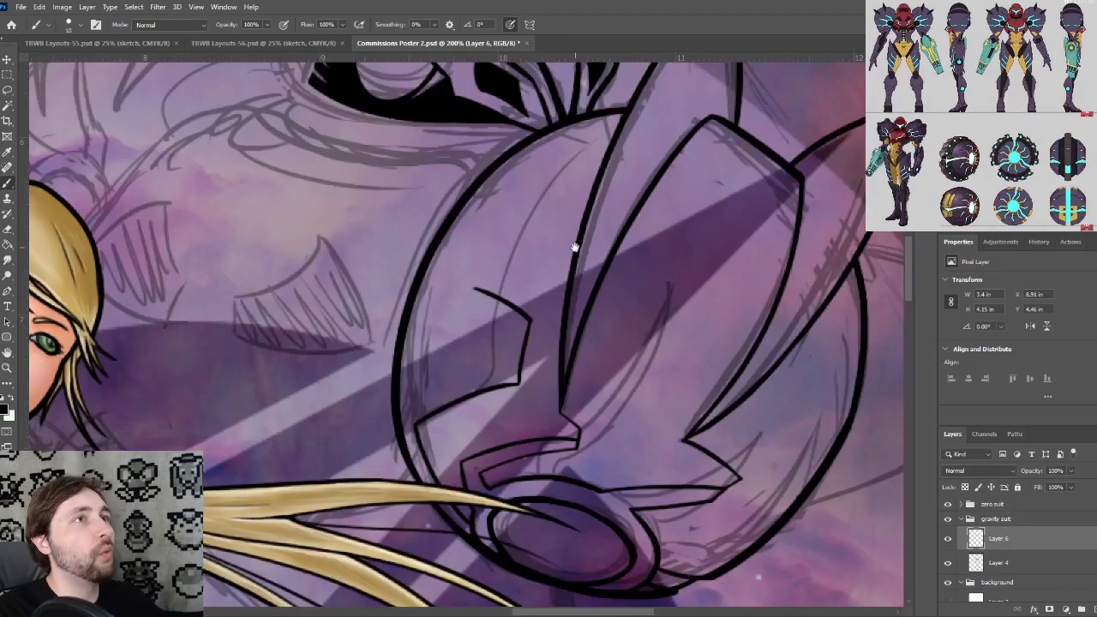
scroll(566, 257, "up", 2)
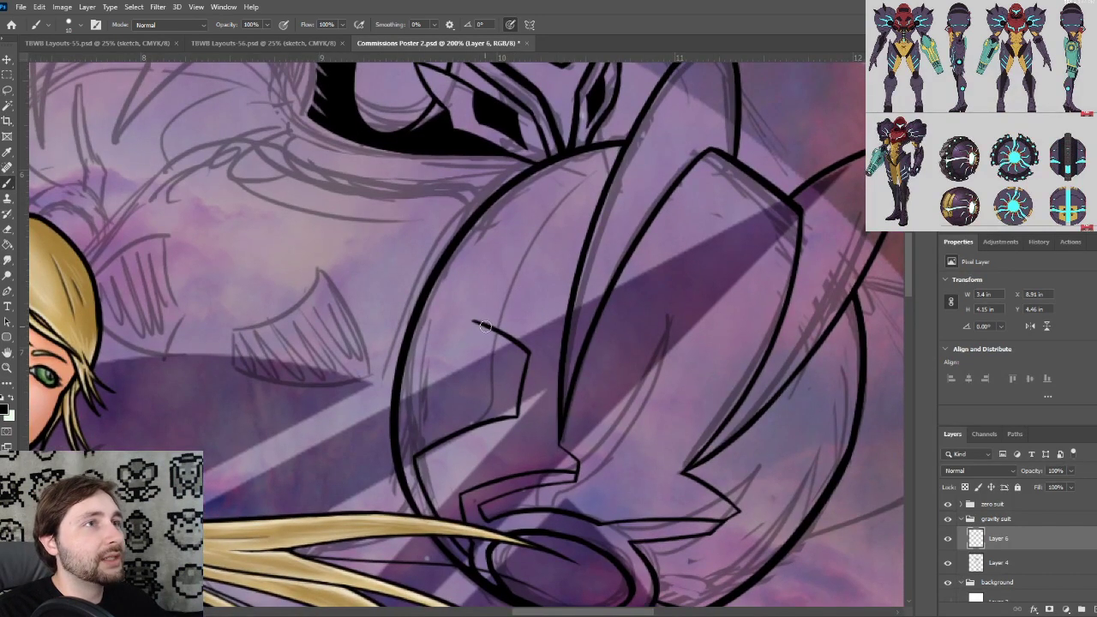
mouse_move(489, 330)
left_mouse_down()
mouse_move(496, 281)
mouse_move(561, 161)
left_mouse_up()
key("ctrl+z")
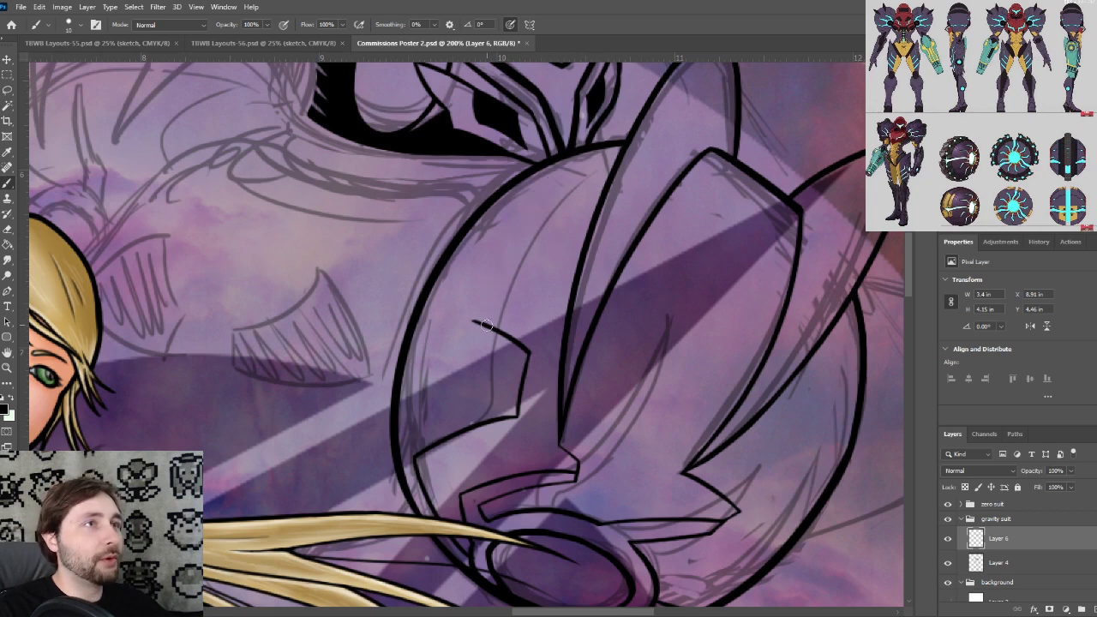
left_click_drag(485, 326, 592, 178)
key("ctrl+z")
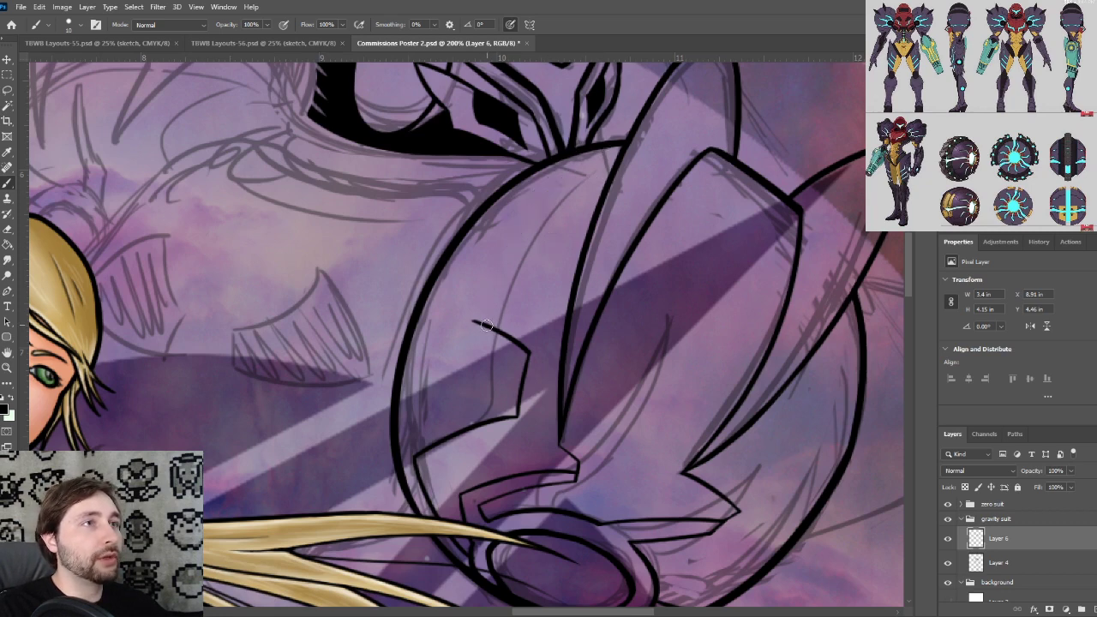
left_click_drag(485, 326, 595, 156)
key("ctrl+z")
left_click_drag(482, 327, 592, 156)
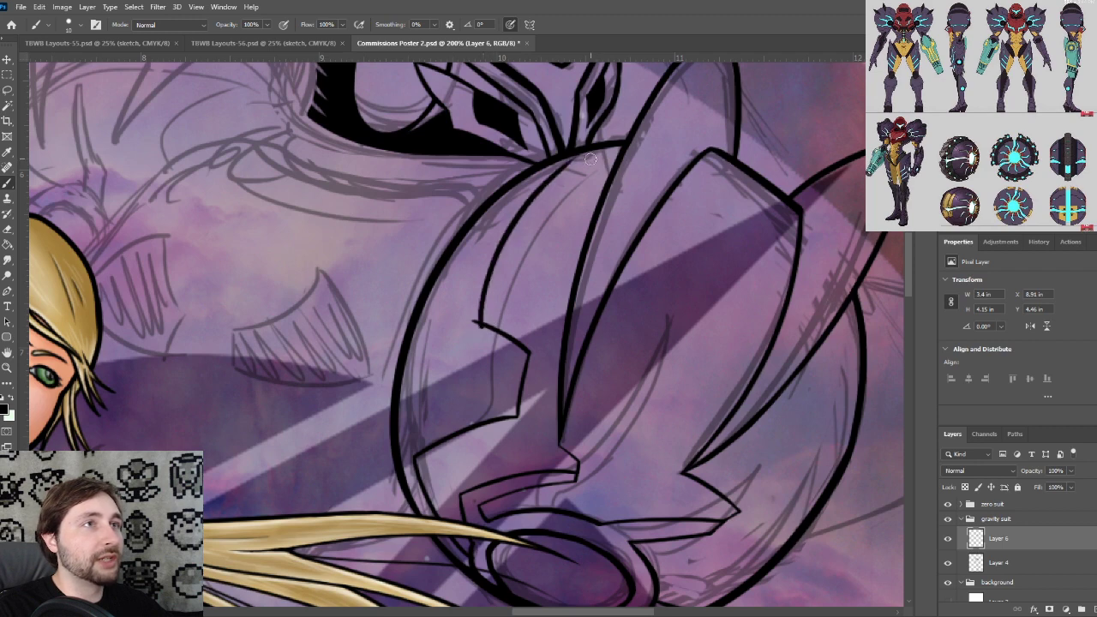
key("ctrl+z")
left_click_drag(478, 322, 600, 140)
key("ctrl+z")
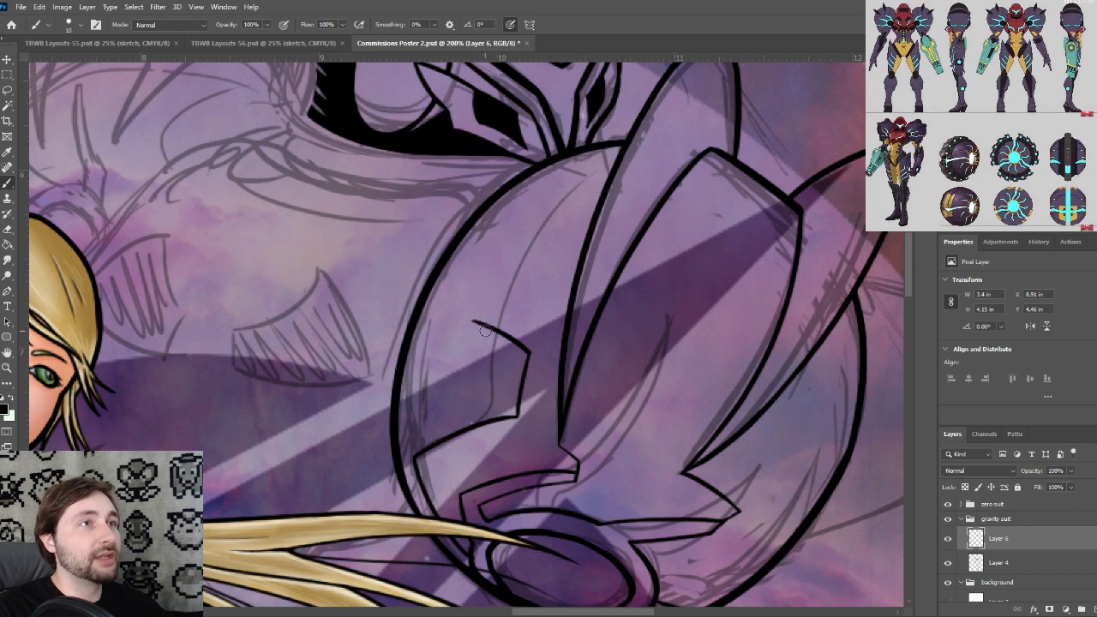
left_click_drag(483, 324, 589, 138)
key("ctrl+z")
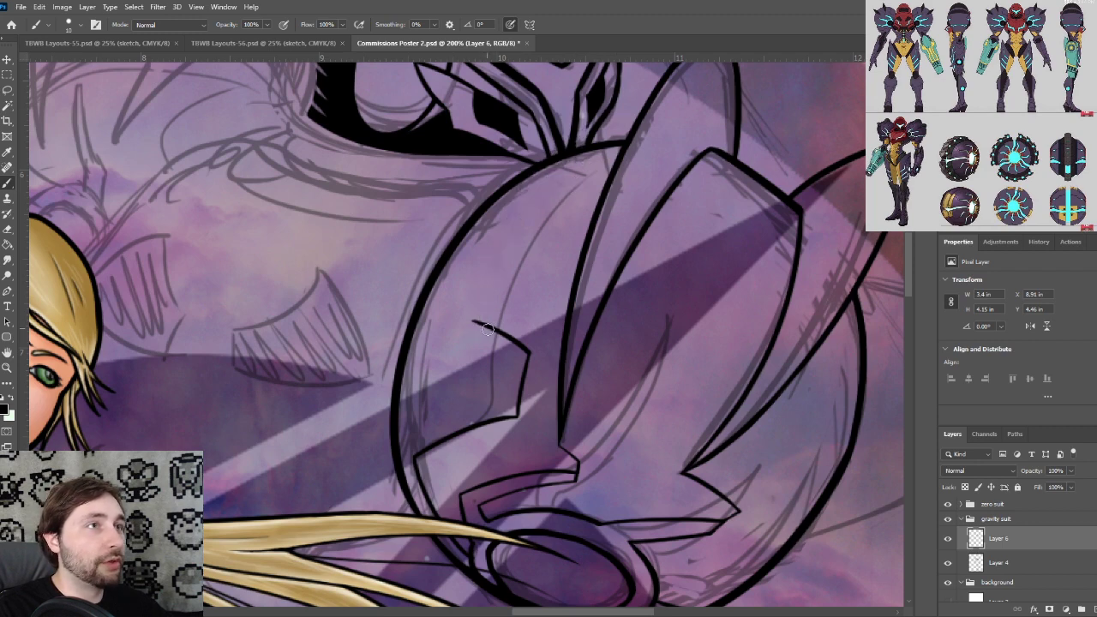
Ink a long curve from the stepped edge's free end up to the thick outline below the helmet, and erase its overshoot at the corner
mouse_move(486, 329)
left_mouse_down()
mouse_move(594, 165)
mouse_move(588, 149)
mouse_move(481, 350)
left_mouse_up()
key("ctrl+z")
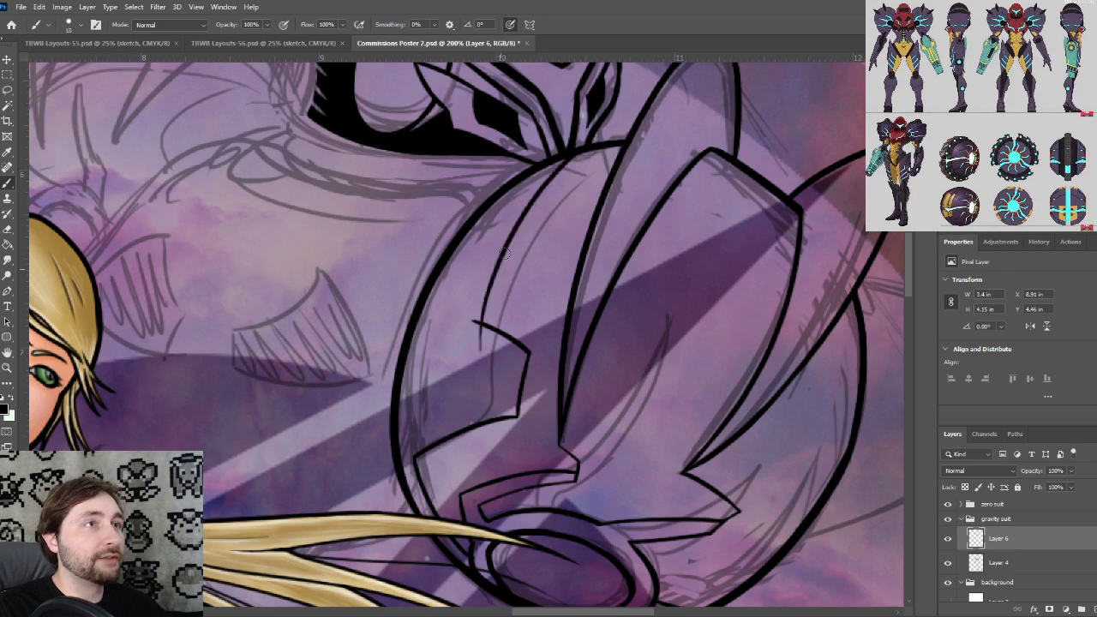
scroll(512, 244, "up", 1)
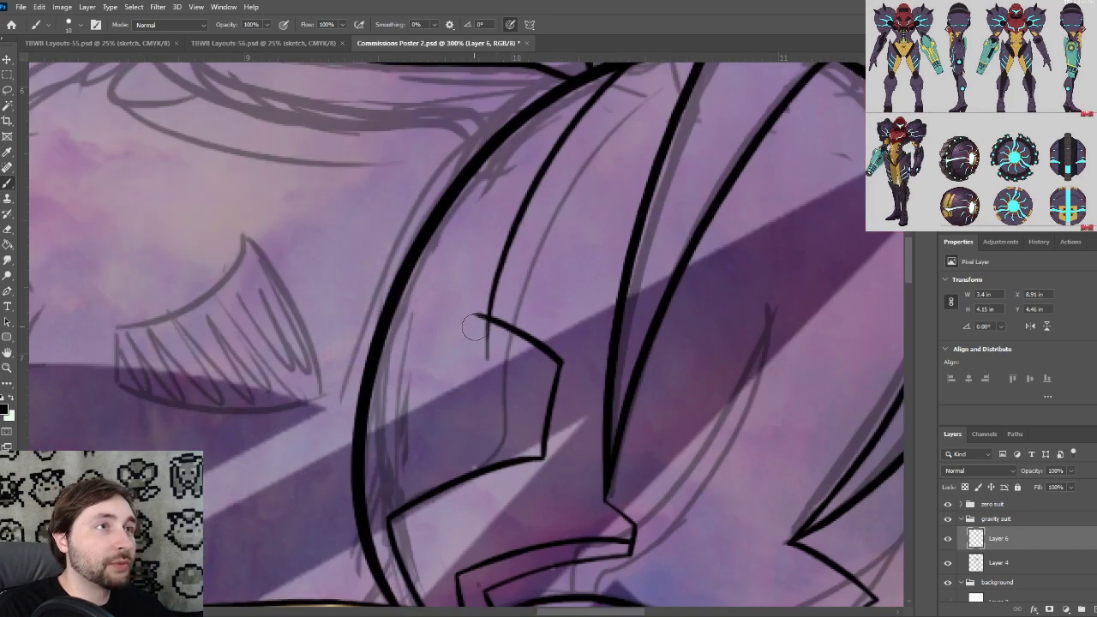
key("ctrl+plus")
left_click_drag(535, 304, 580, 367)
left_click_drag(520, 389, 524, 377)
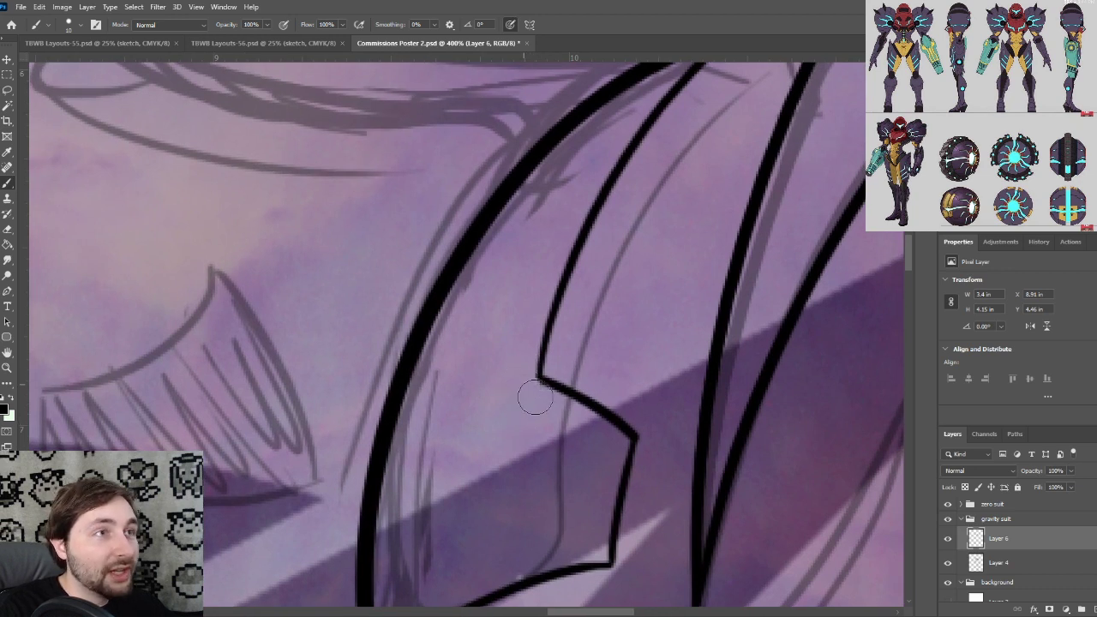
key("[")
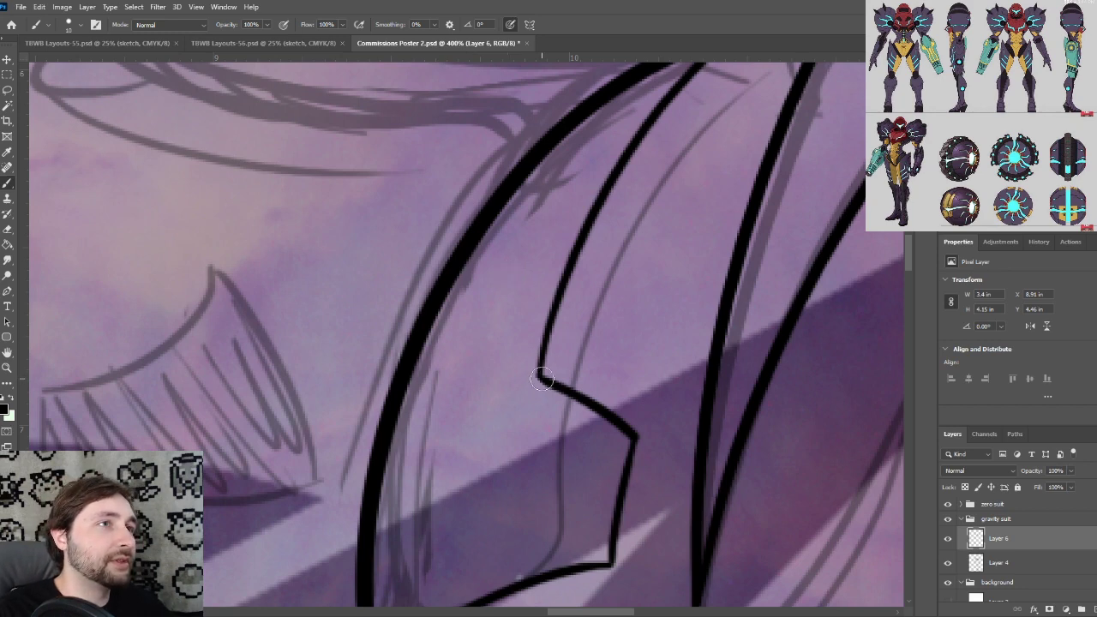
key("ctrl+minus")
key("ctrl+minus")
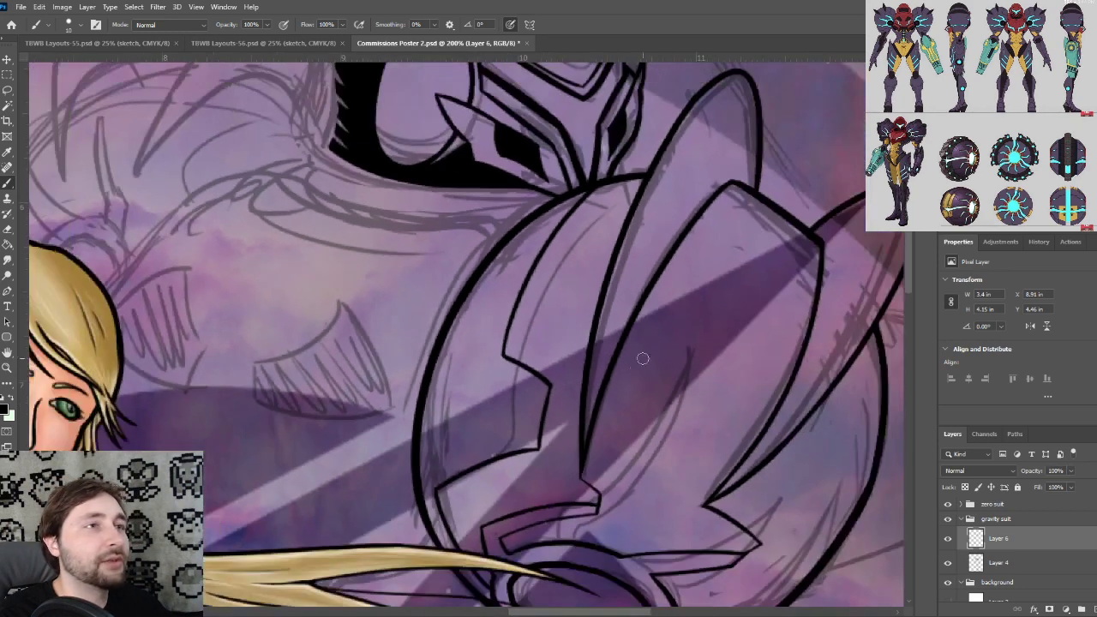
left_click_drag(617, 438, 613, 353)
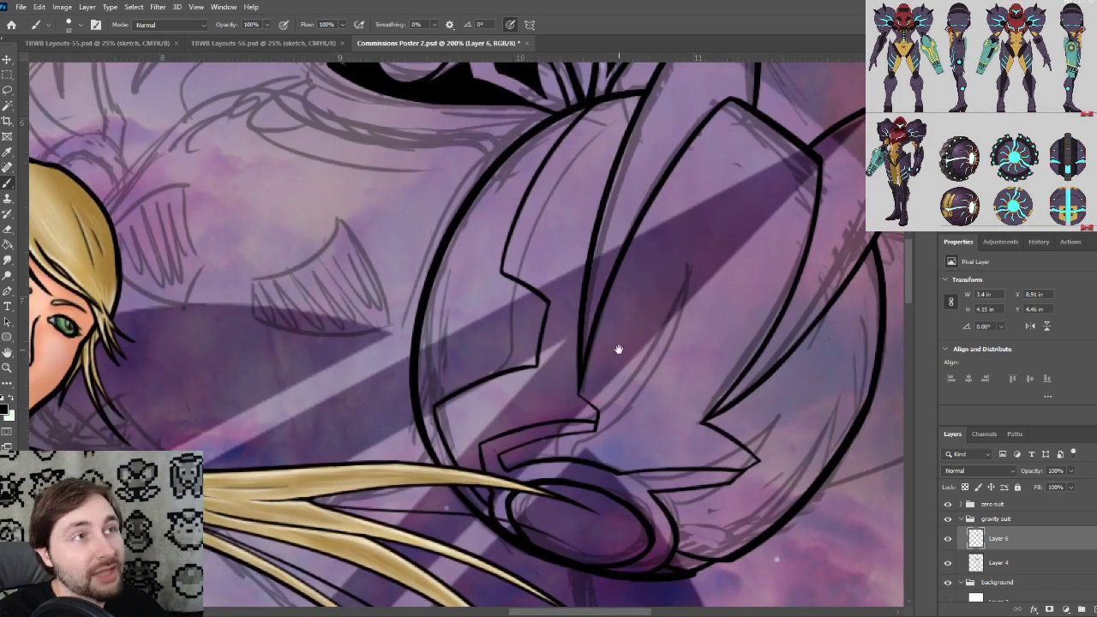
key("ctrl+plus")
scroll(621, 351, "up", 3)
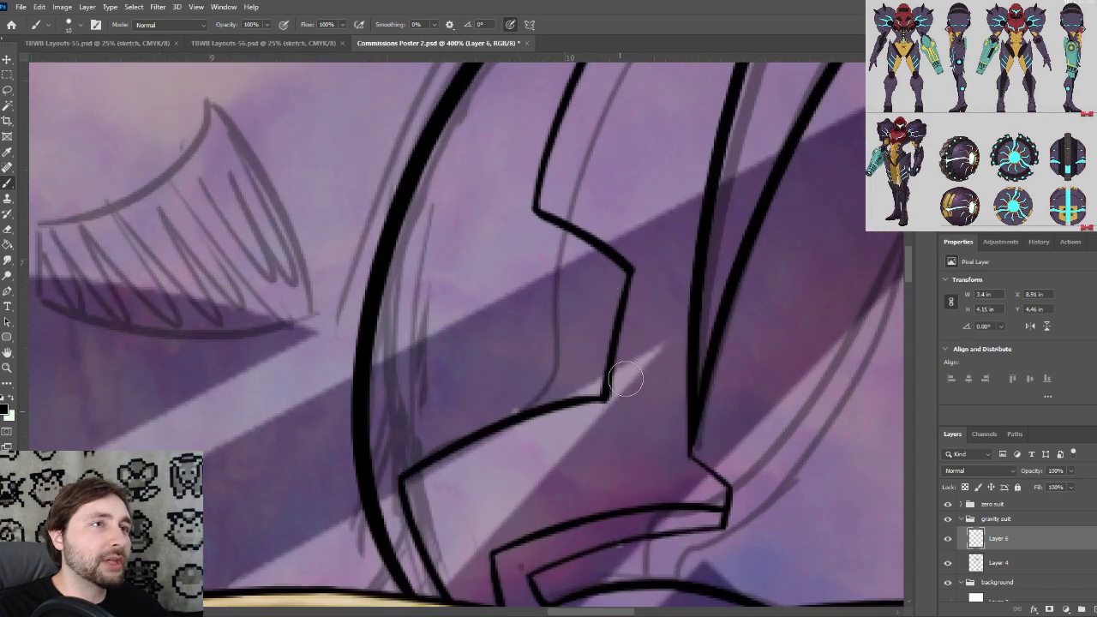
scroll(614, 422, "down", 2)
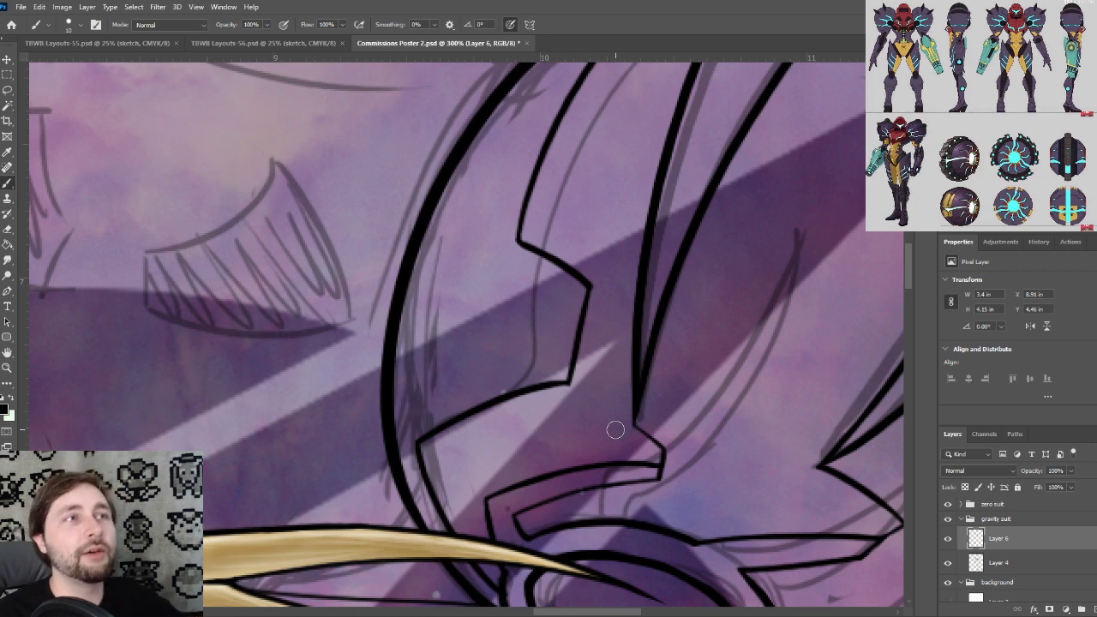
key("ctrl+minus")
left_click_drag(706, 306, 668, 355)
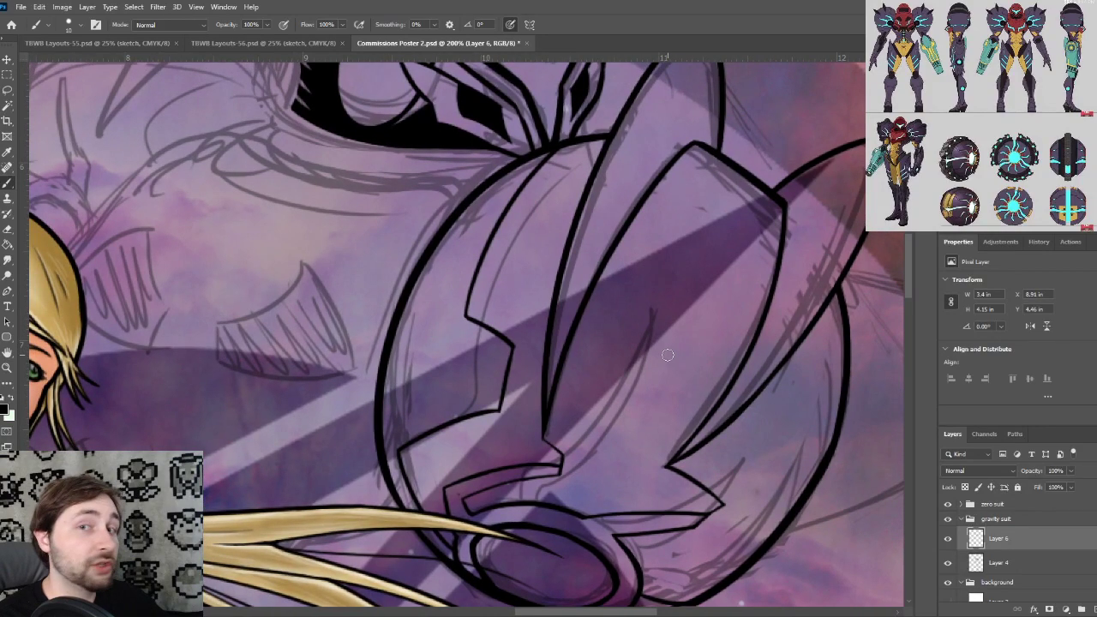
key("ctrl+plus")
left_click_drag(521, 289, 549, 472)
key("ctrl+plus")
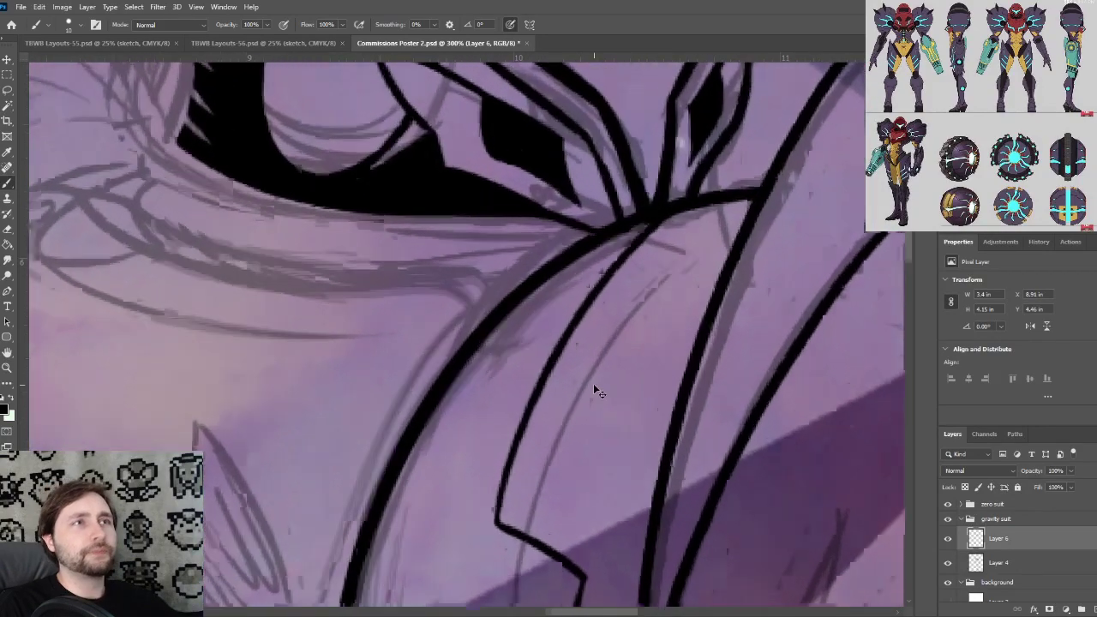
scroll(597, 392, "up", 1)
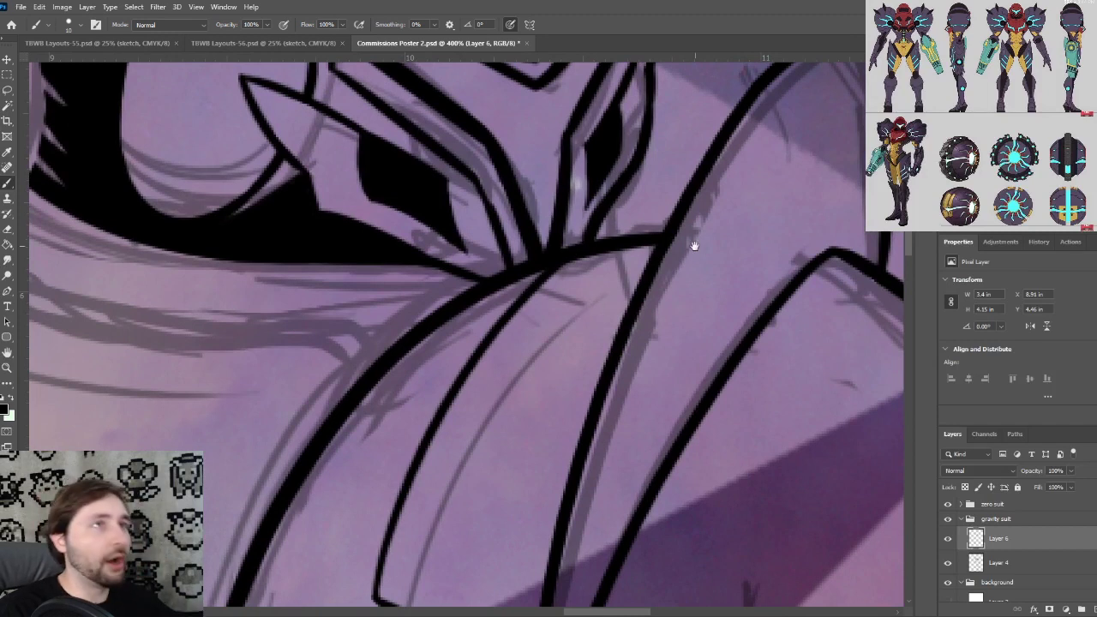
left_click_drag(693, 240, 622, 255)
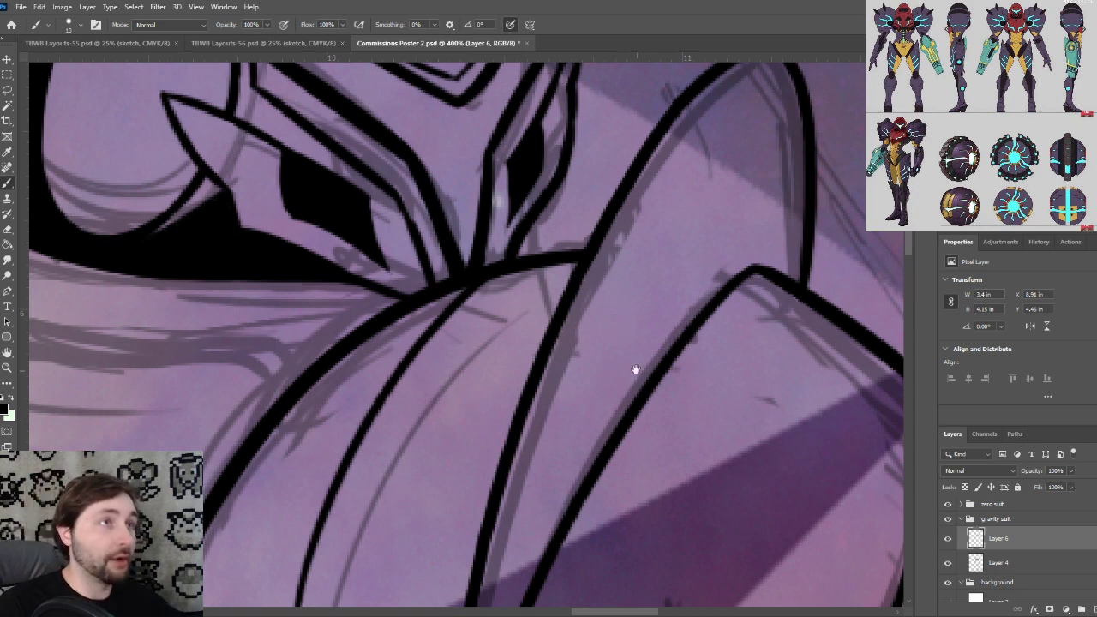
mouse_move(616, 342)
left_mouse_down()
mouse_move(637, 375)
mouse_move(652, 369)
mouse_move(613, 375)
mouse_move(628, 369)
left_mouse_up()
Erase most of the rounded piece's thick upper outline between the helmet's base and the tall spike's edge
key("ctrl+plus")
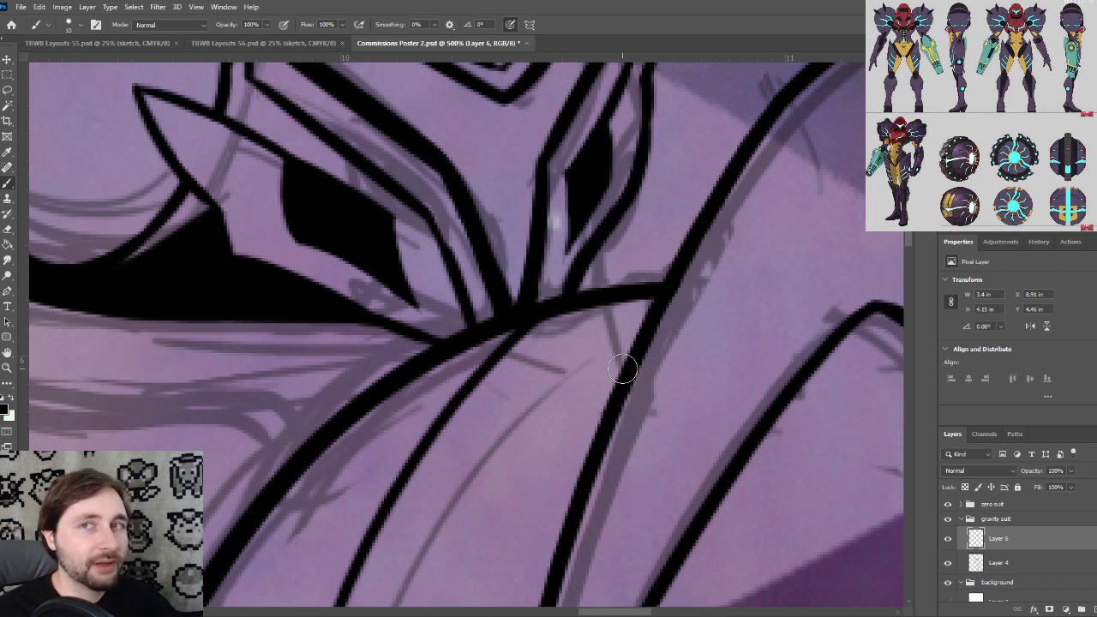
left_click_drag(558, 372, 610, 393)
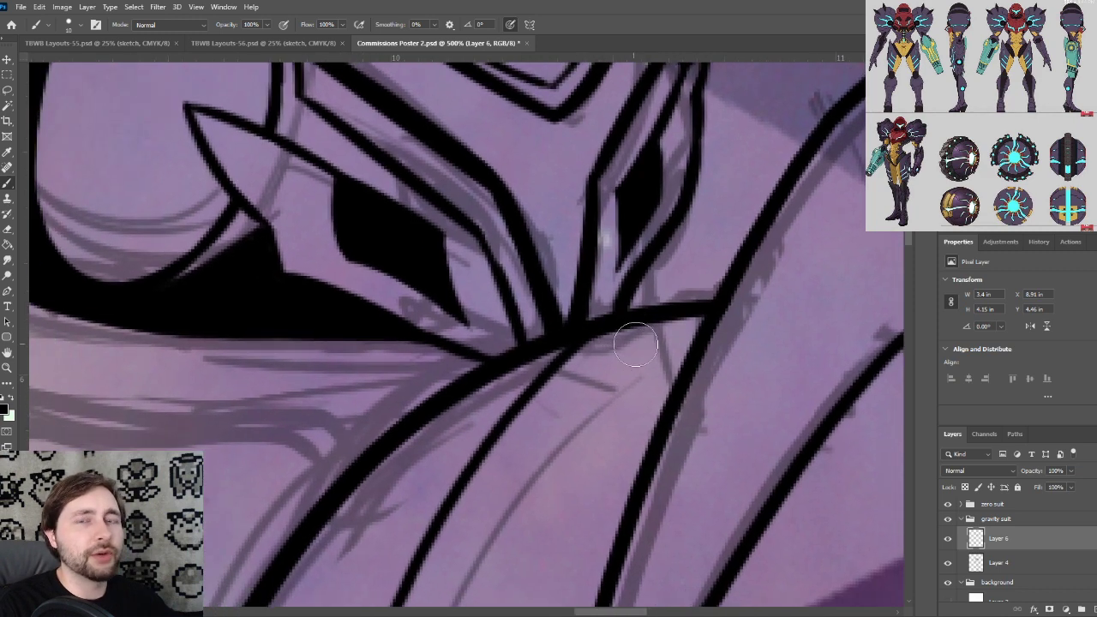
key("ctrl+minus")
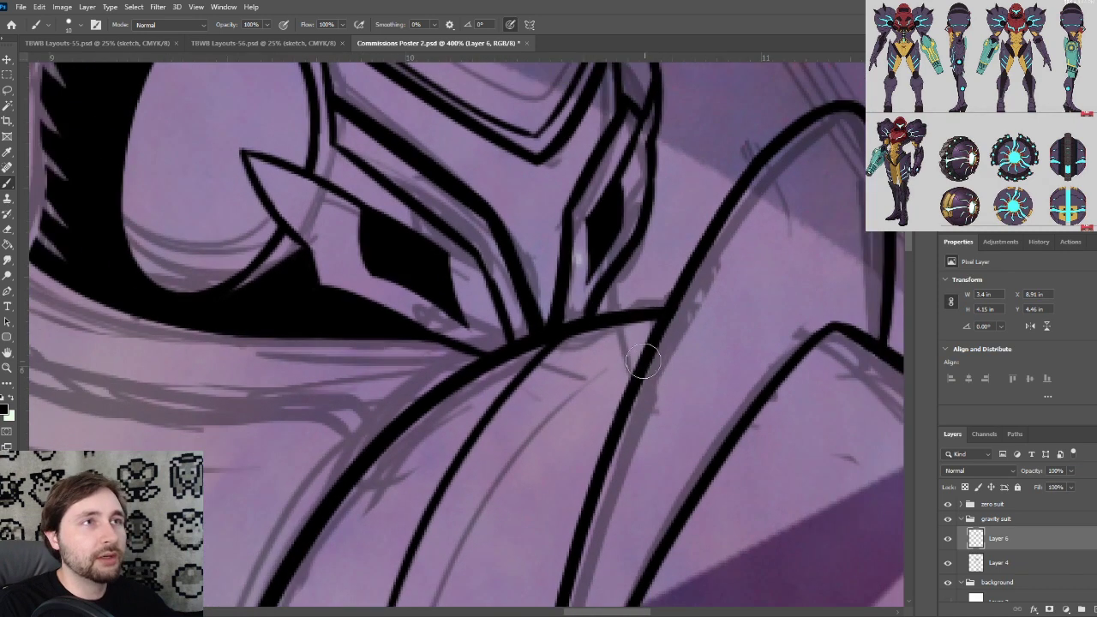
key("ctrl+plus")
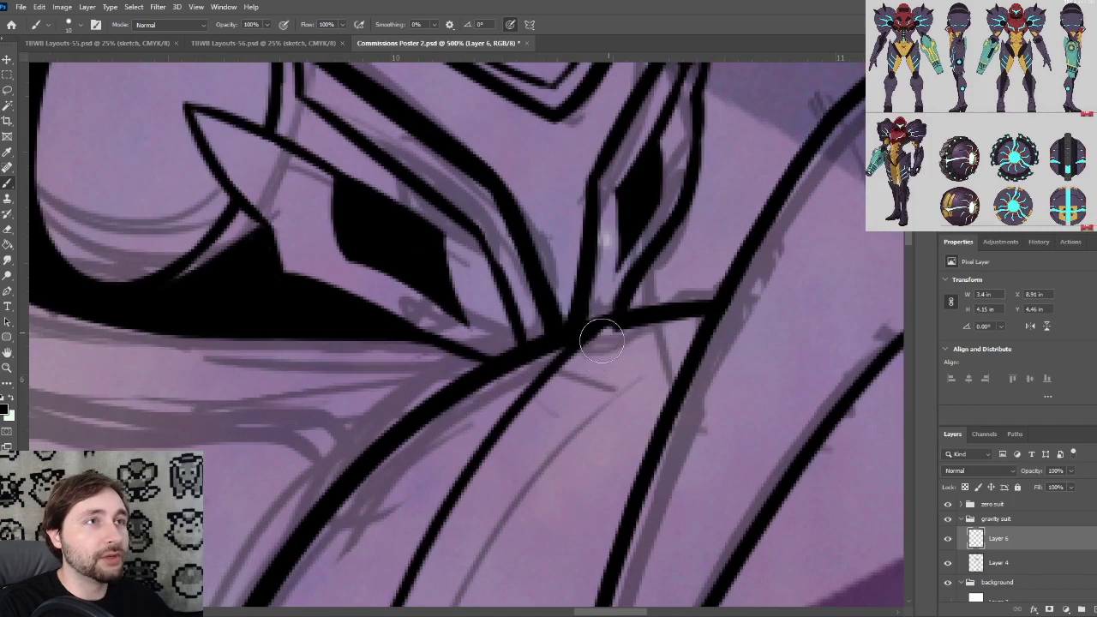
mouse_move(638, 321)
left_mouse_down()
mouse_move(604, 358)
mouse_move(703, 293)
left_mouse_up()
key("bracketleft")
key("bracketleft")
key("bracketleft")
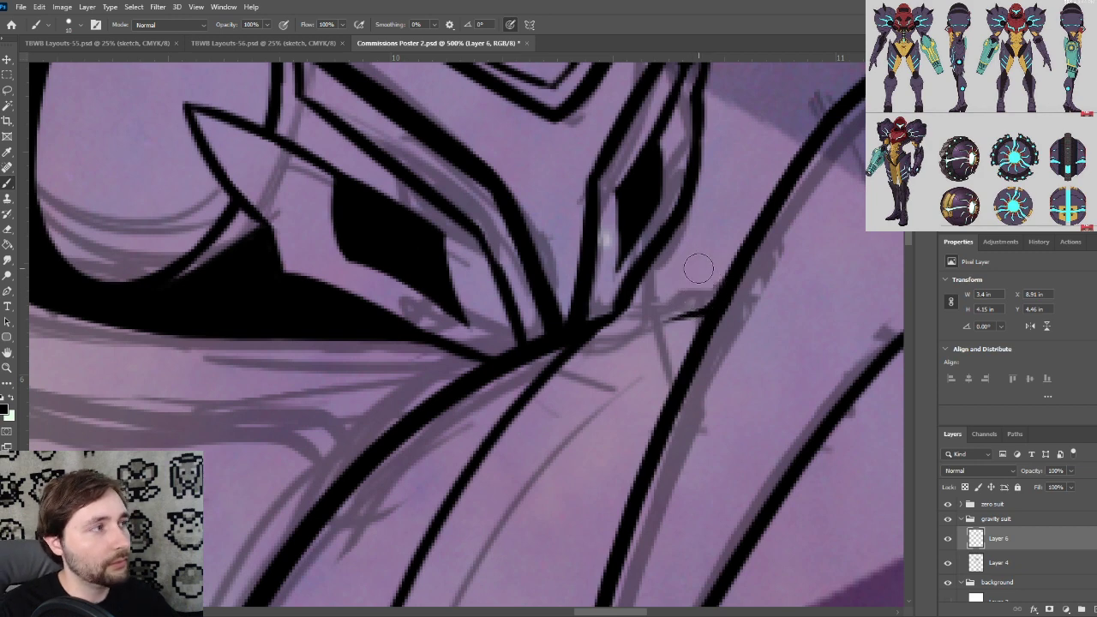
mouse_move(721, 350)
left_mouse_down()
mouse_move(676, 311)
mouse_move(683, 255)
left_mouse_up()
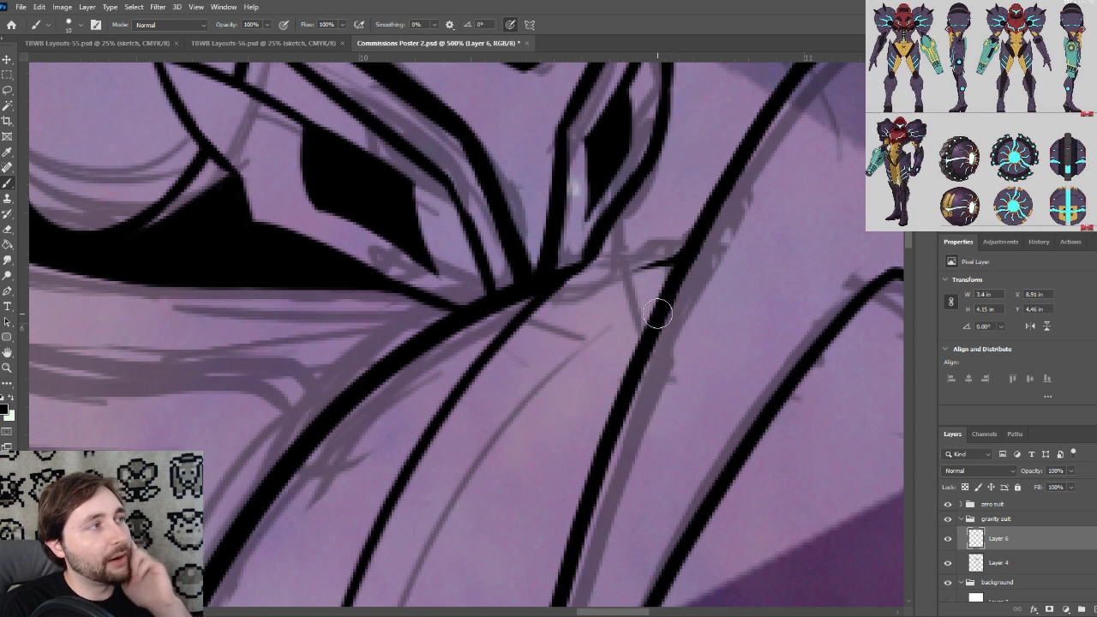
Re-ink the erased upper outline as a thinner line joining the tall spike's edge to the helmet's base, and slim the adjoining outline
left_click_drag(678, 262, 551, 289)
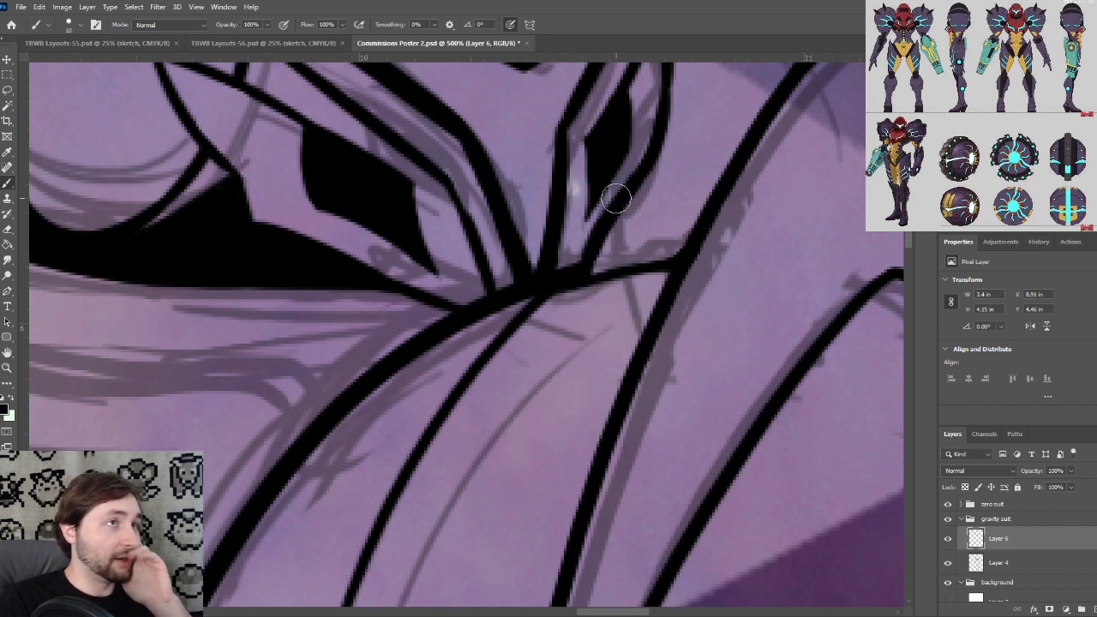
key("]")
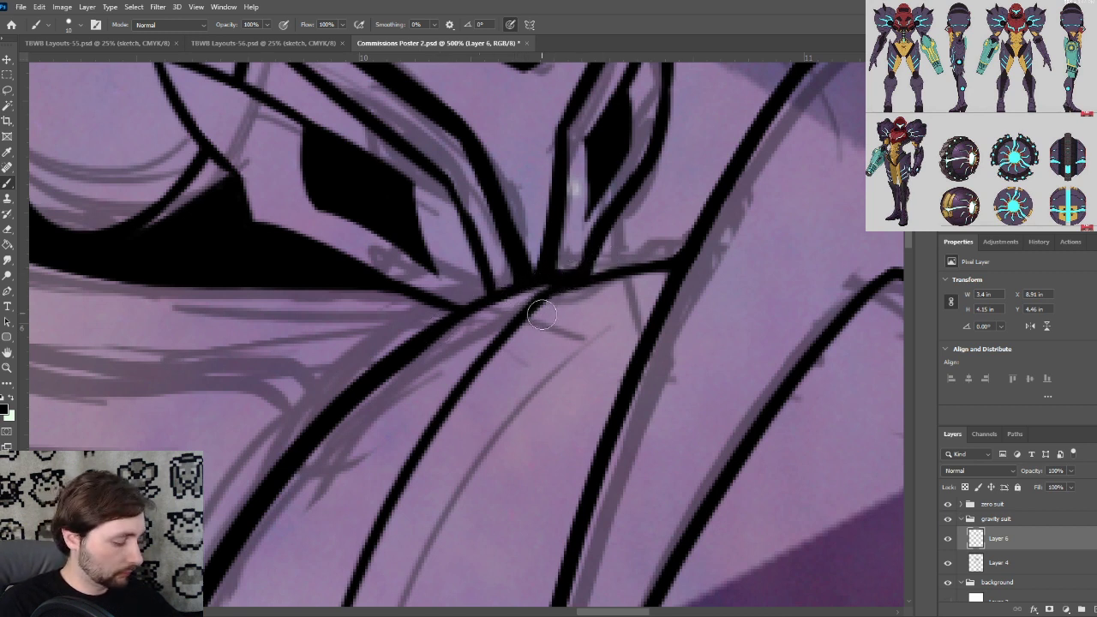
key("ctrl+z")
scroll(470, 359, "down", 1)
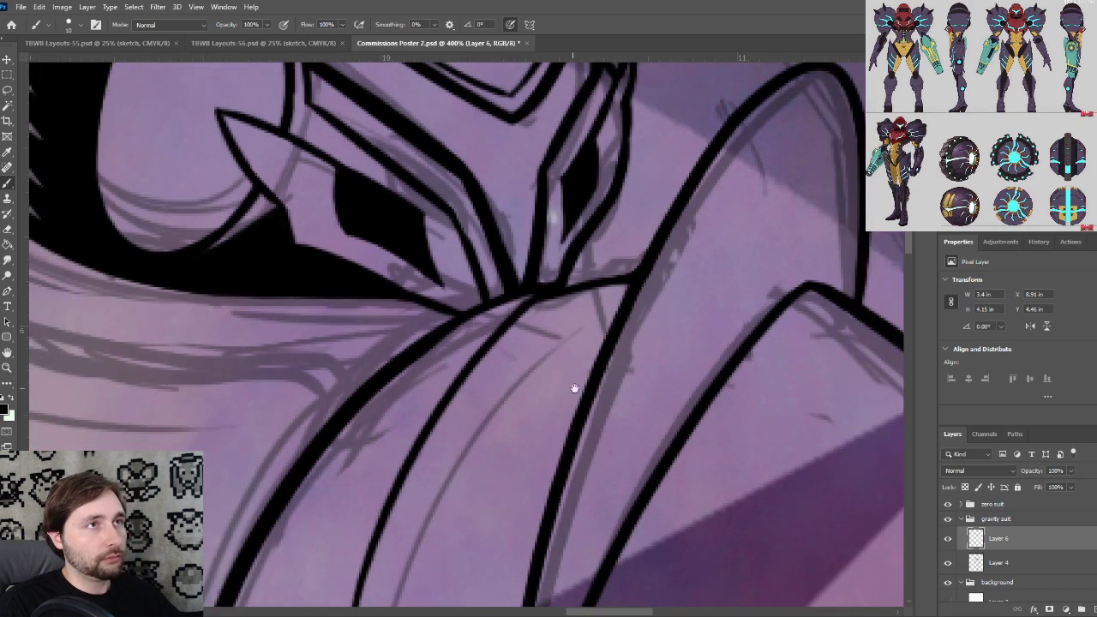
scroll(539, 389, "up", 1)
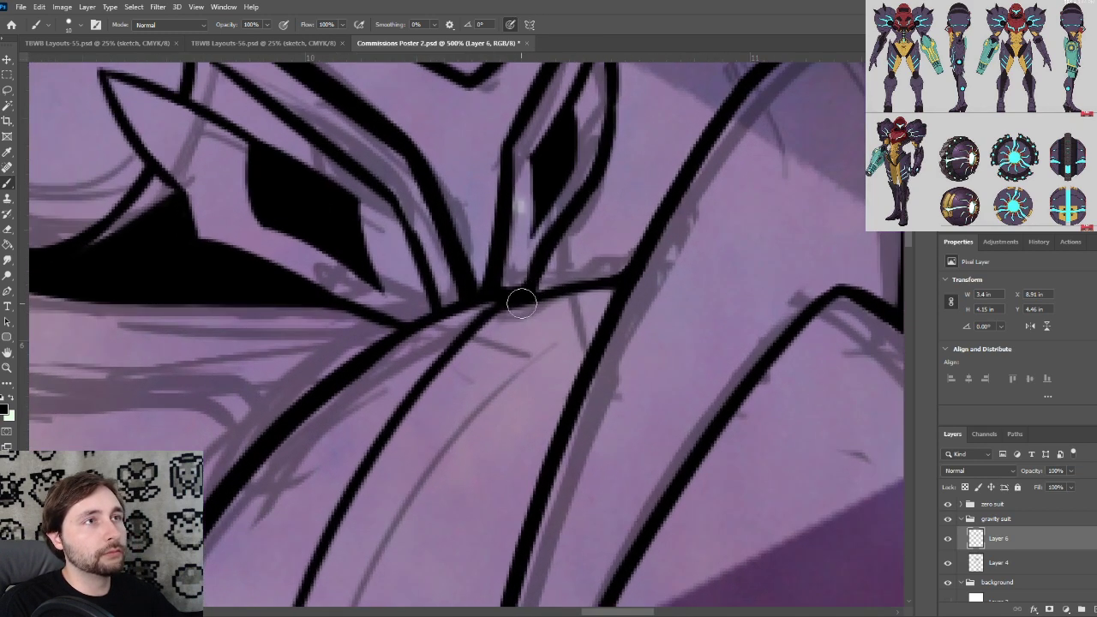
left_click_drag(516, 304, 632, 286)
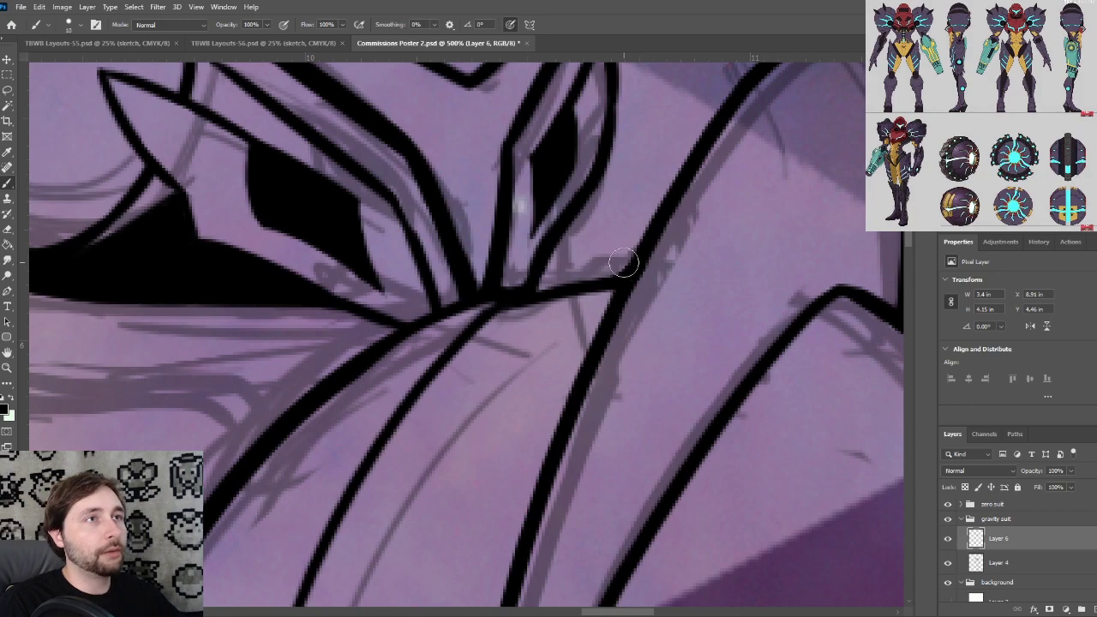
scroll(630, 267, "up", 1)
scroll(632, 238, "down", 1)
key("bracketright")
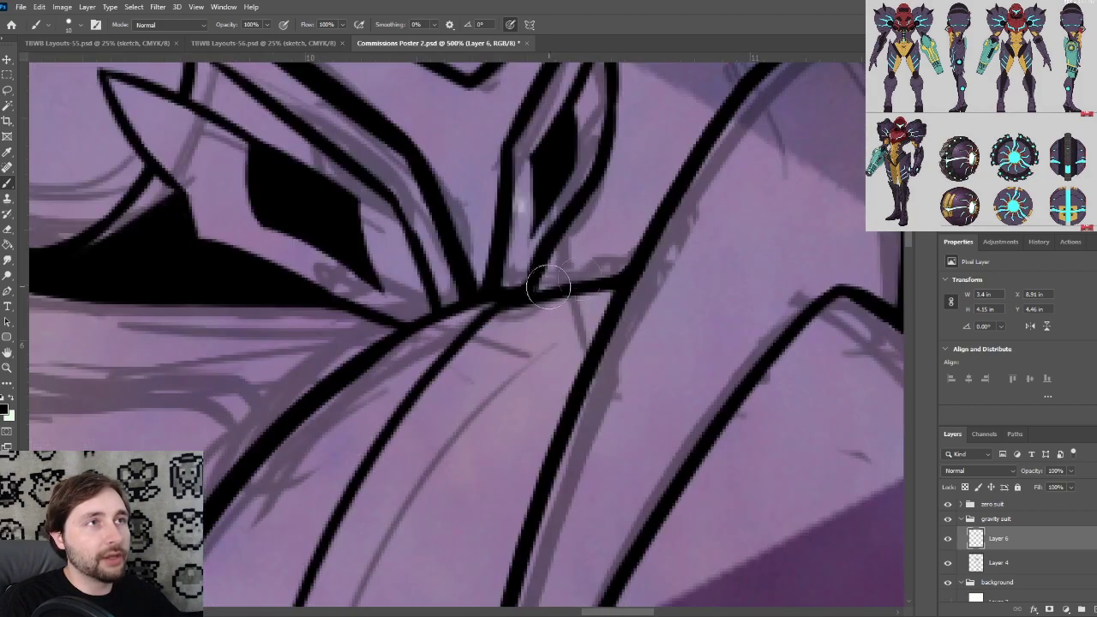
scroll(600, 243, "down", 1)
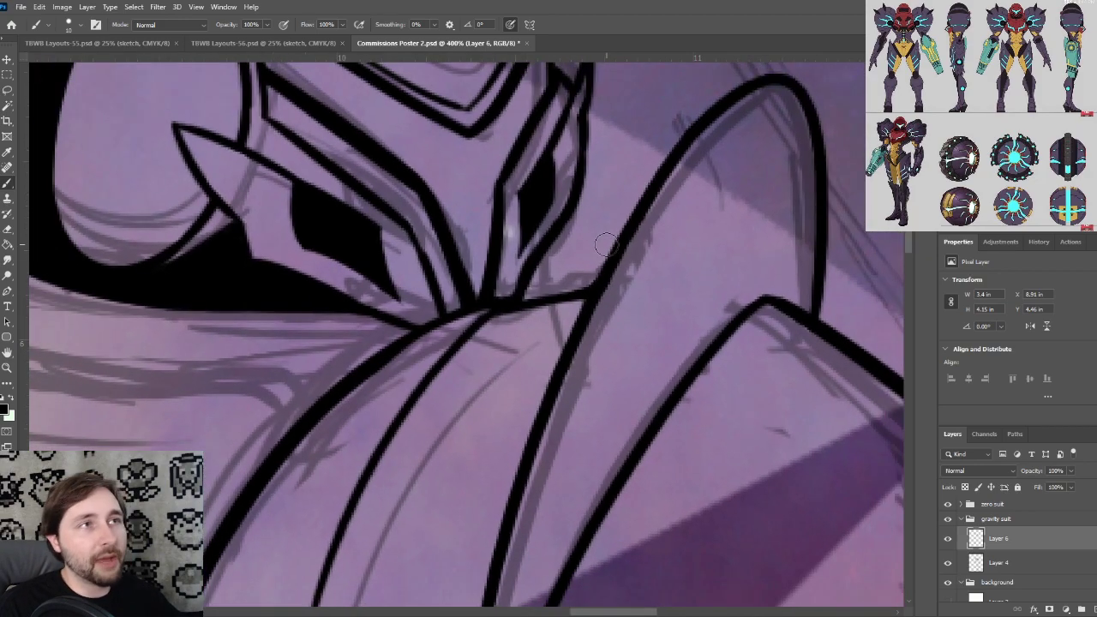
scroll(606, 245, "up", 1)
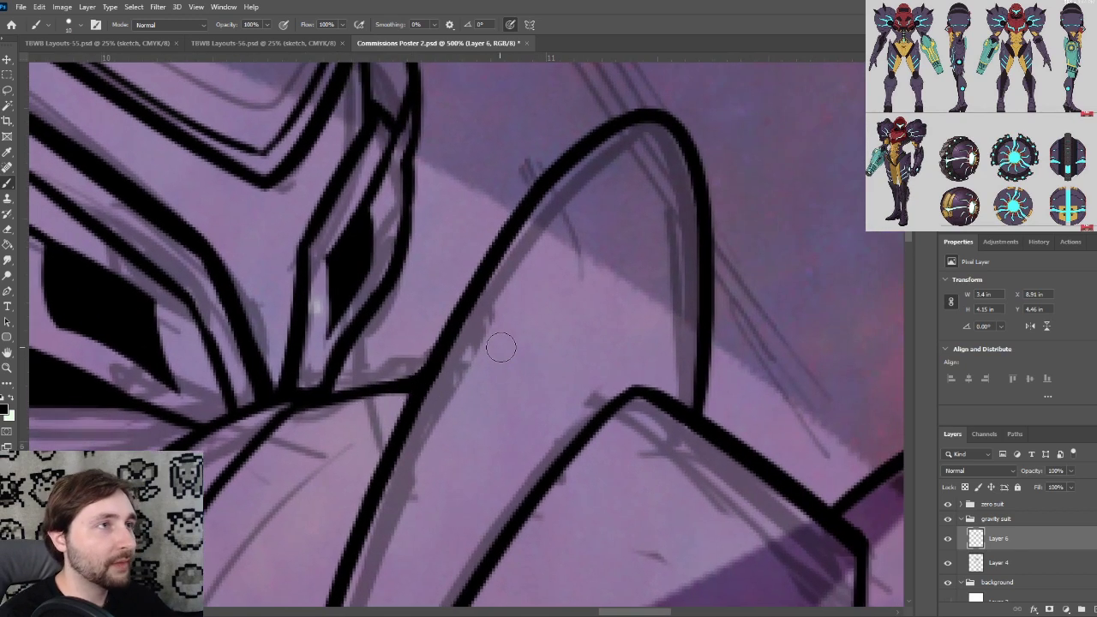
key("ctrl+minus")
key("ctrl+minus")
scroll(502, 348, "up", 1)
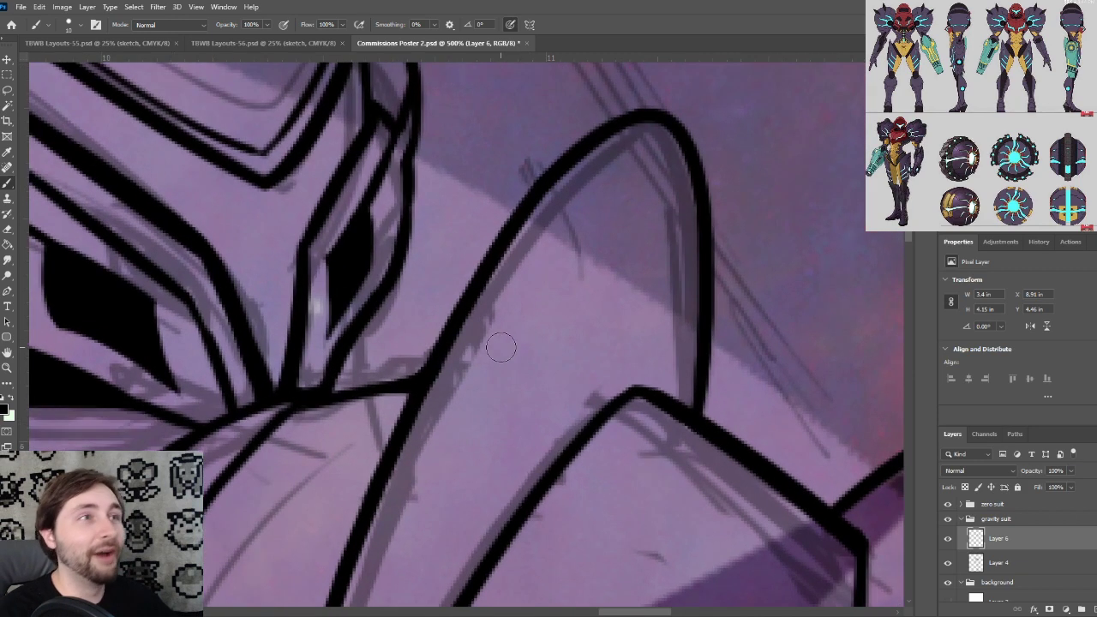
left_click_drag(370, 361, 446, 284)
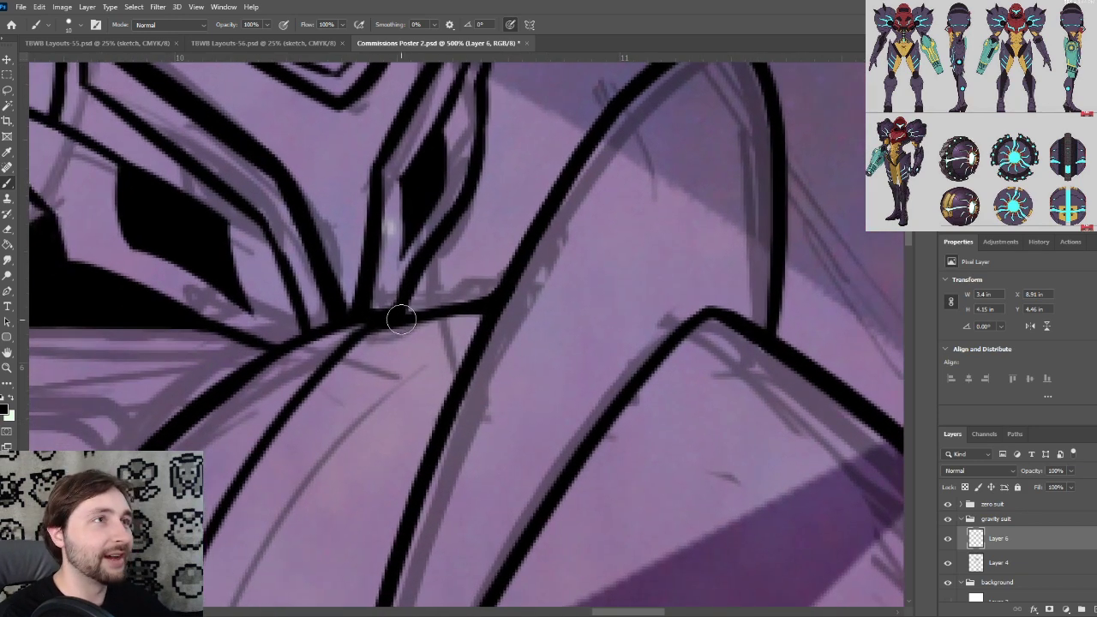
Try re-inking the short outline between the helmet's base and the tall spike's edge as an arched curve
mouse_move(400, 318)
left_mouse_down()
mouse_move(429, 306)
mouse_move(507, 315)
left_mouse_up()
key("ctrl+z")
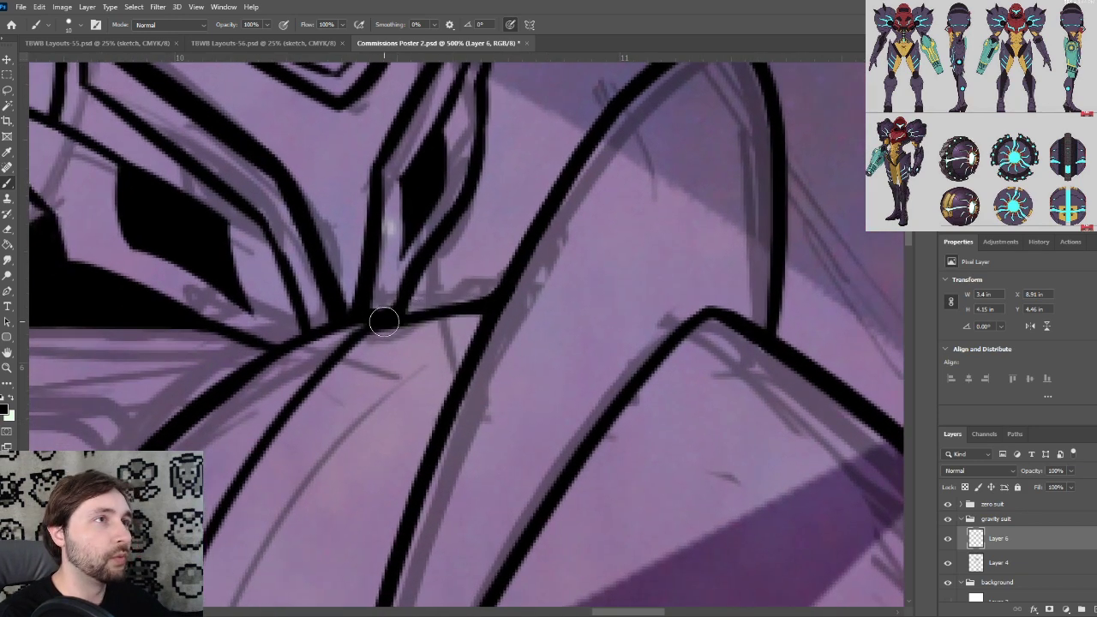
mouse_move(384, 319)
left_mouse_down()
mouse_move(496, 305)
mouse_move(526, 368)
mouse_move(683, 341)
left_mouse_up()
scroll(518, 325, "up", 1)
scroll(683, 340, "down", 1)
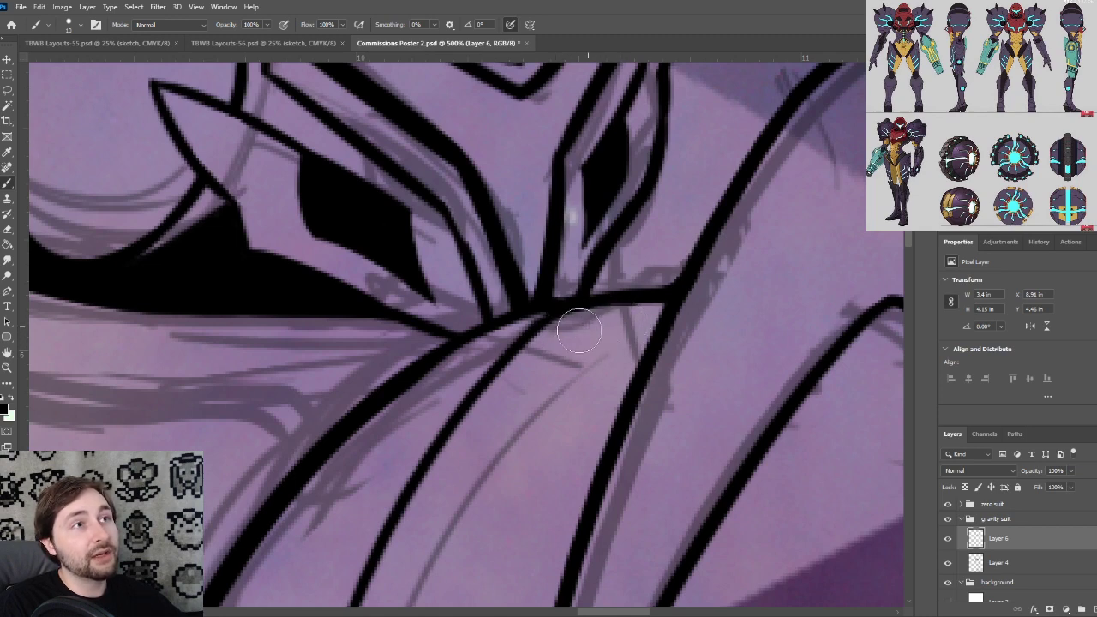
scroll(628, 398, "down", 1)
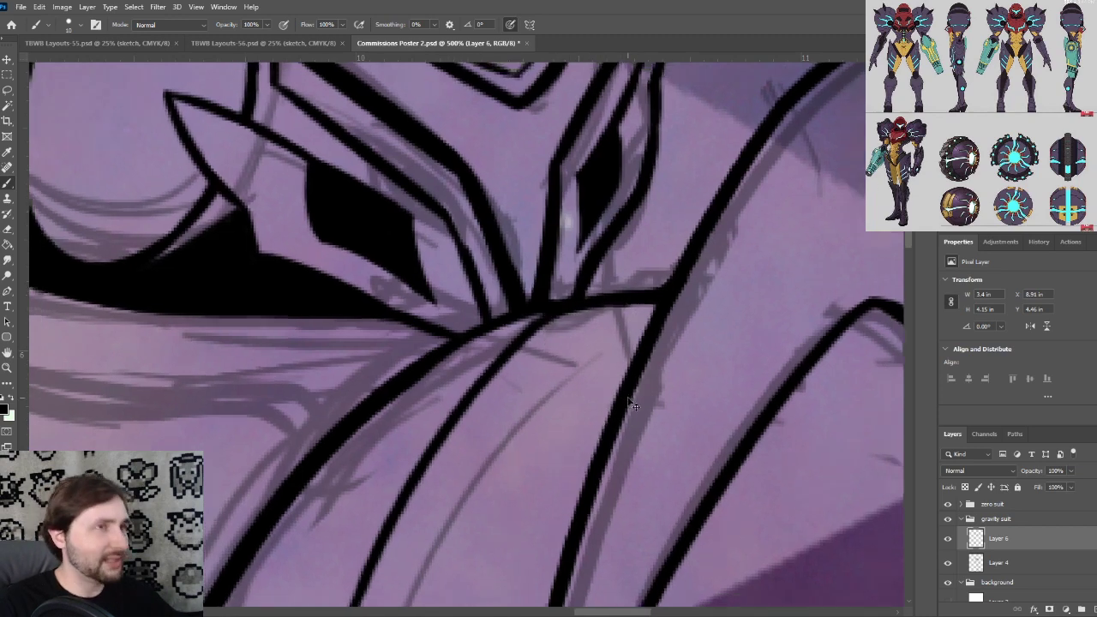
Try thickening the arched outline where it meets the tall spike's edge
left_click_drag(742, 377, 502, 343)
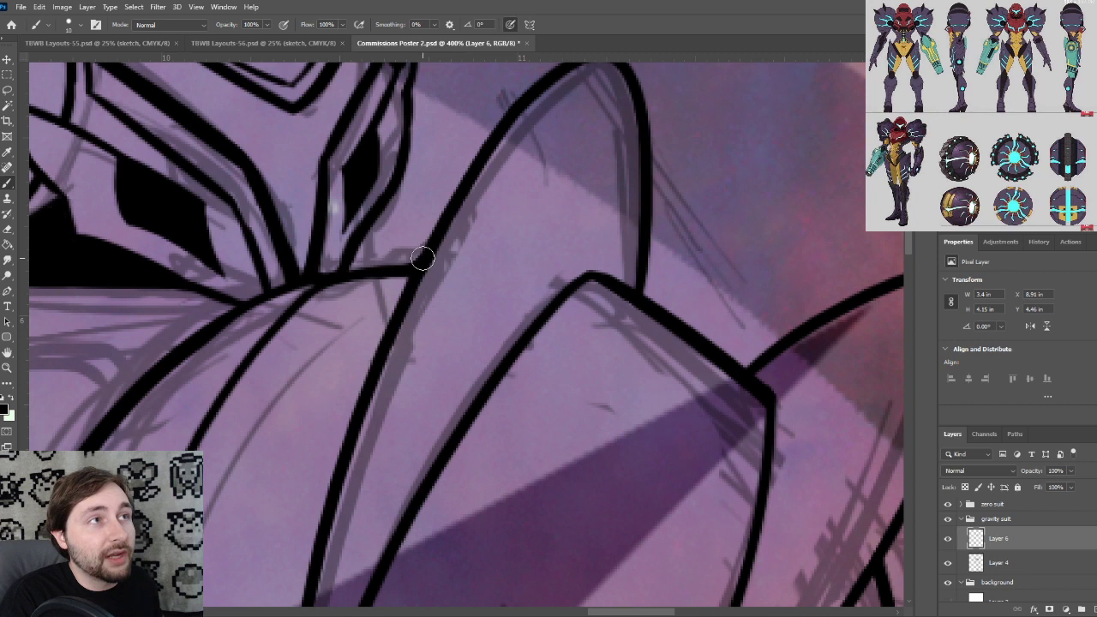
left_click_drag(422, 255, 351, 284)
key("ctrl+z")
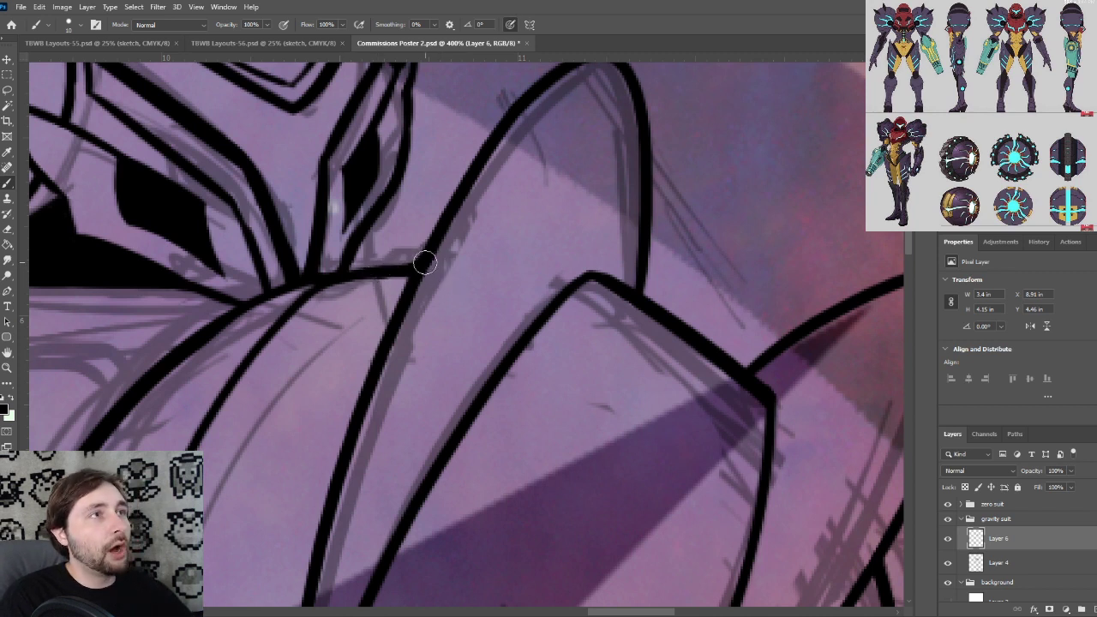
left_click_drag(425, 260, 347, 278)
key("ctrl+z")
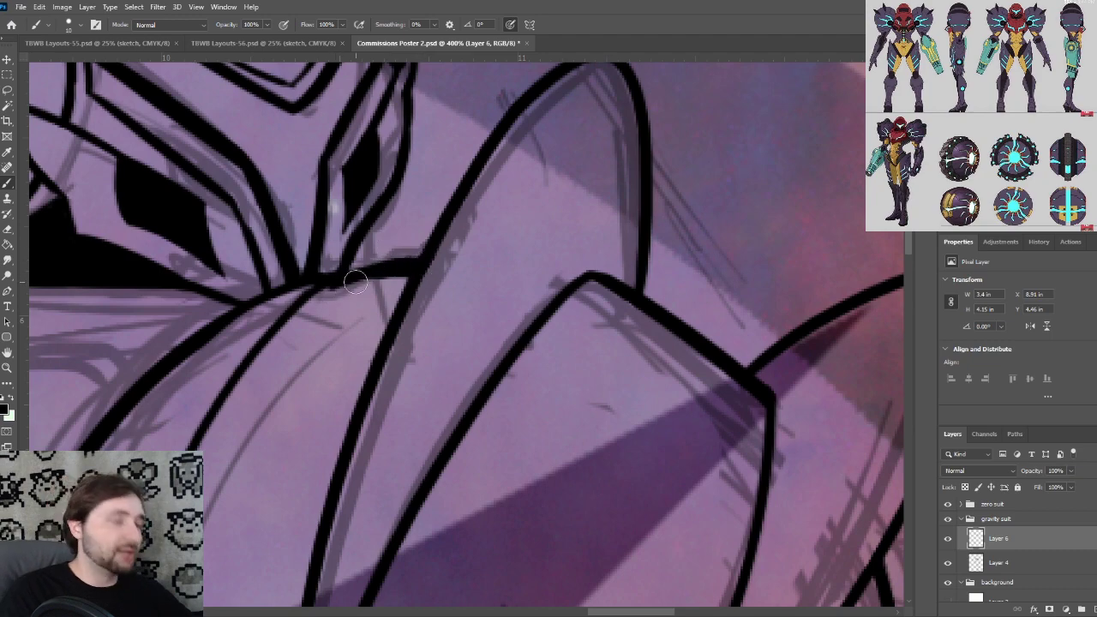
key("ctrl+plus")
left_click_drag(455, 294, 627, 362)
key("ctrl+plus")
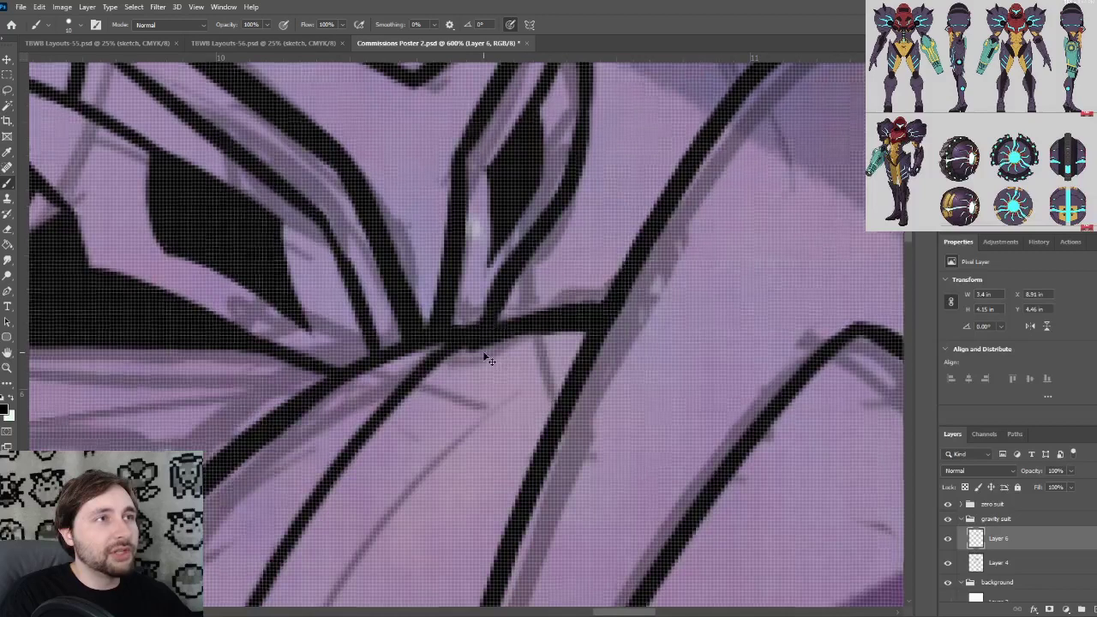
scroll(487, 359, "down", 1)
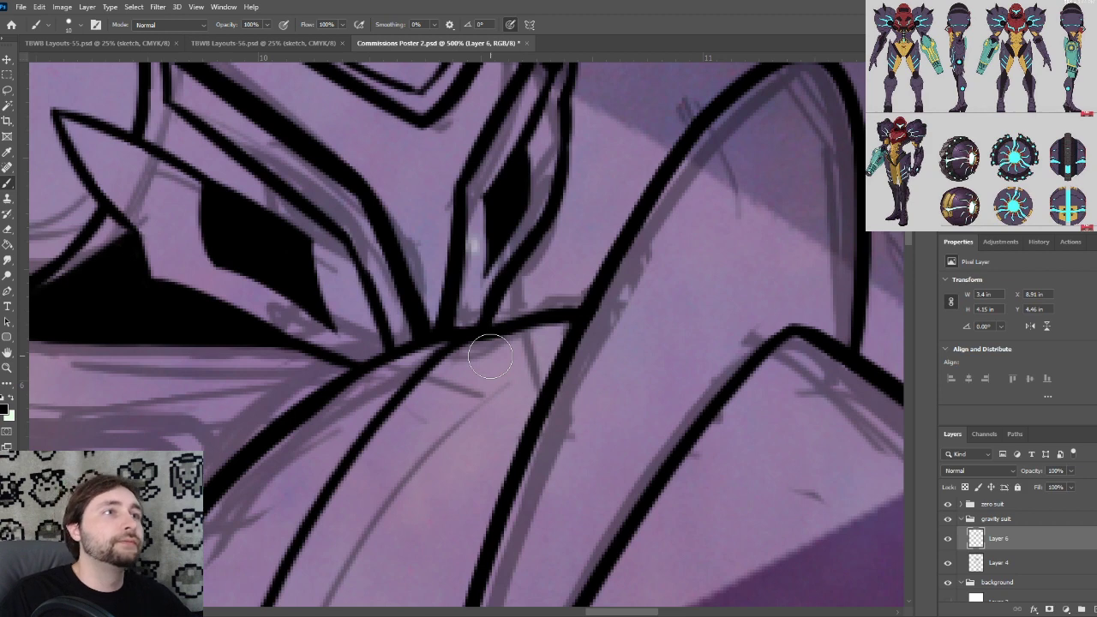
Try a thinner, straighter line for the short outline joining the helmet's base to the tall spike's edge
key("ctrl+minus")
key("ctrl+plus")
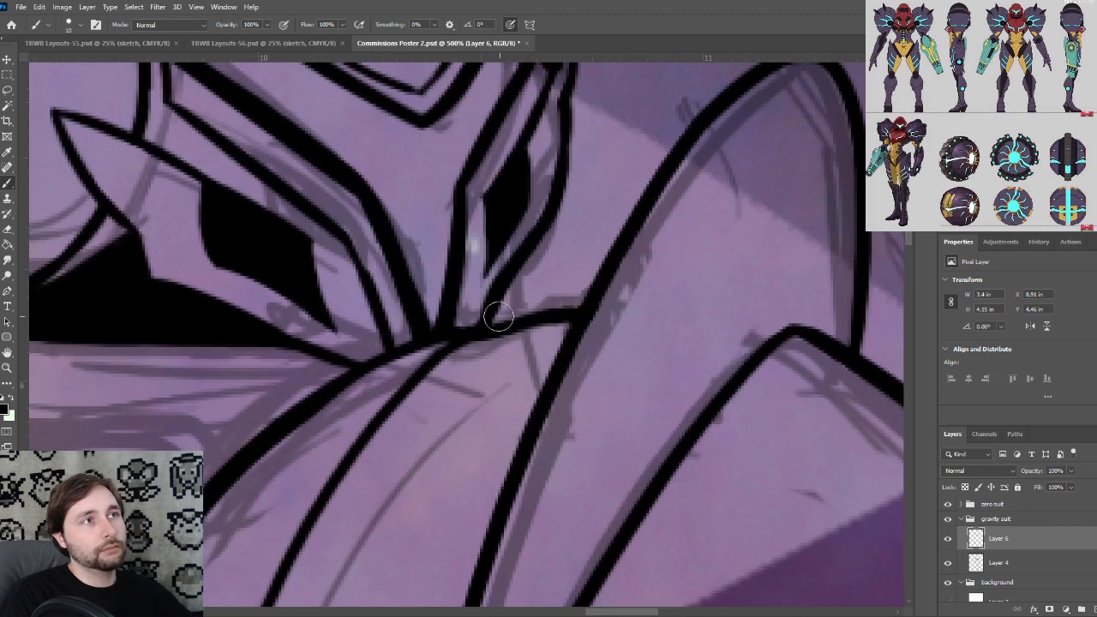
left_click_drag(471, 334, 572, 317)
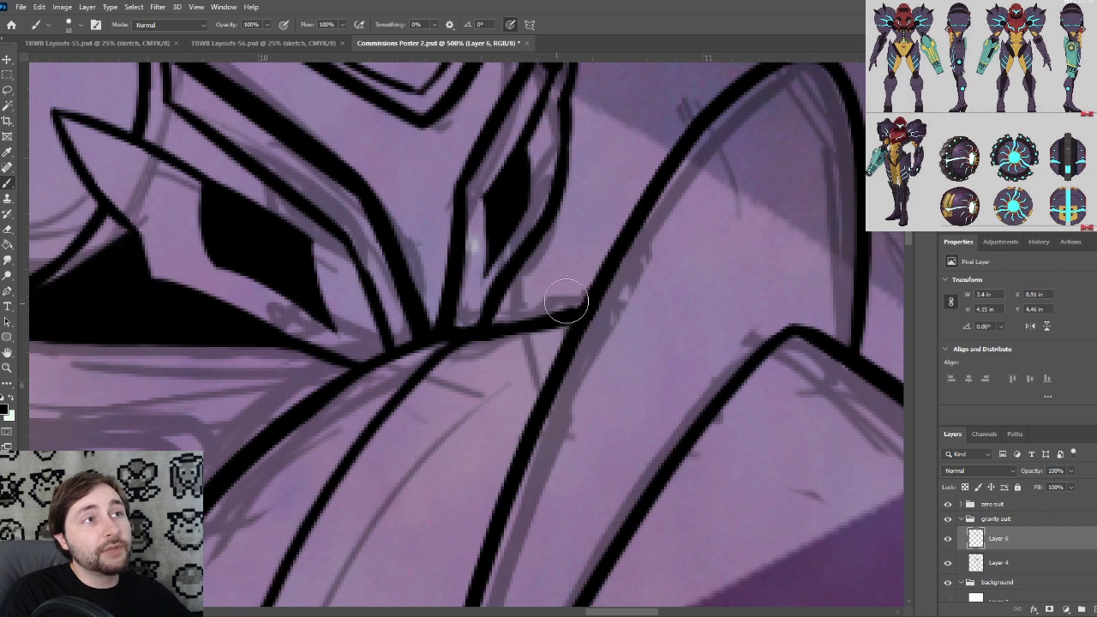
key("ctrl+minus")
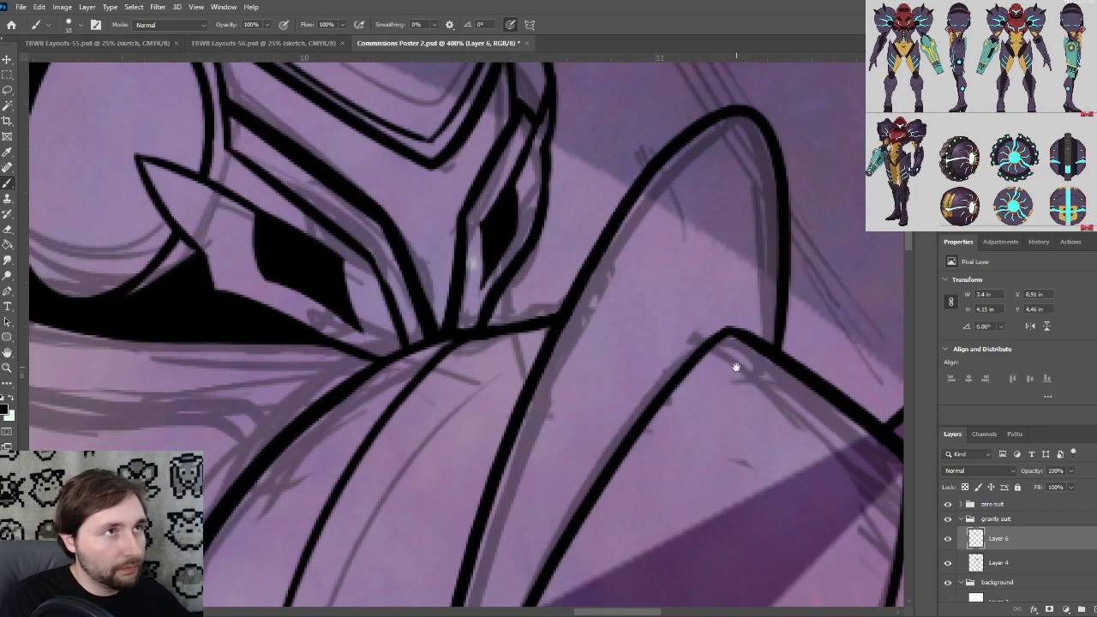
key("ctrl+plus")
scroll(718, 358, "down", 3)
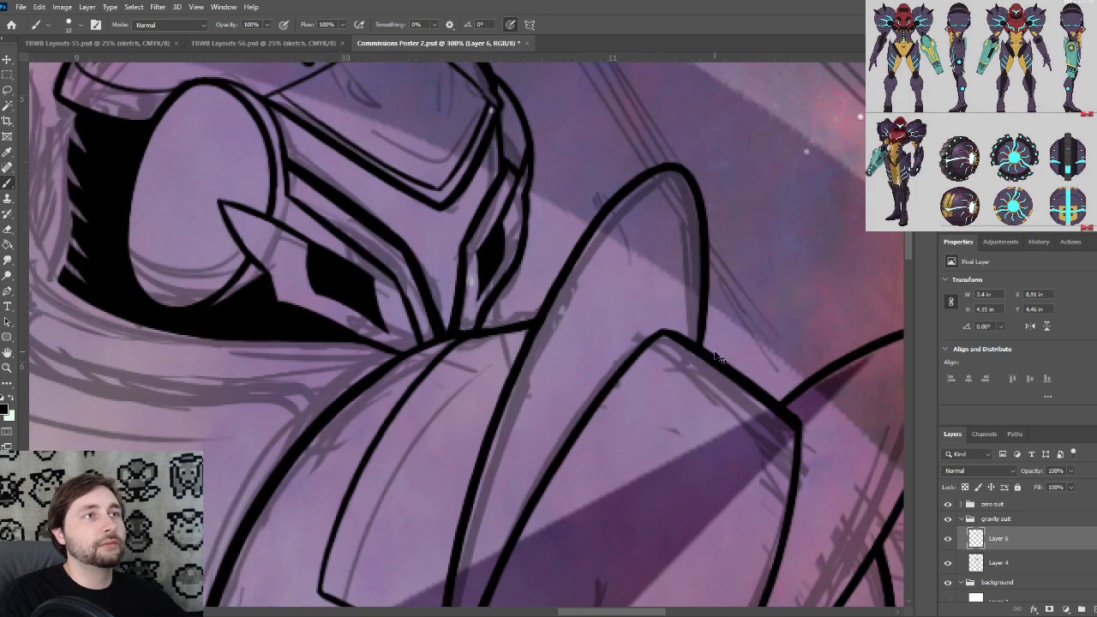
scroll(718, 359, "down", 2)
scroll(600, 326, "up", 5)
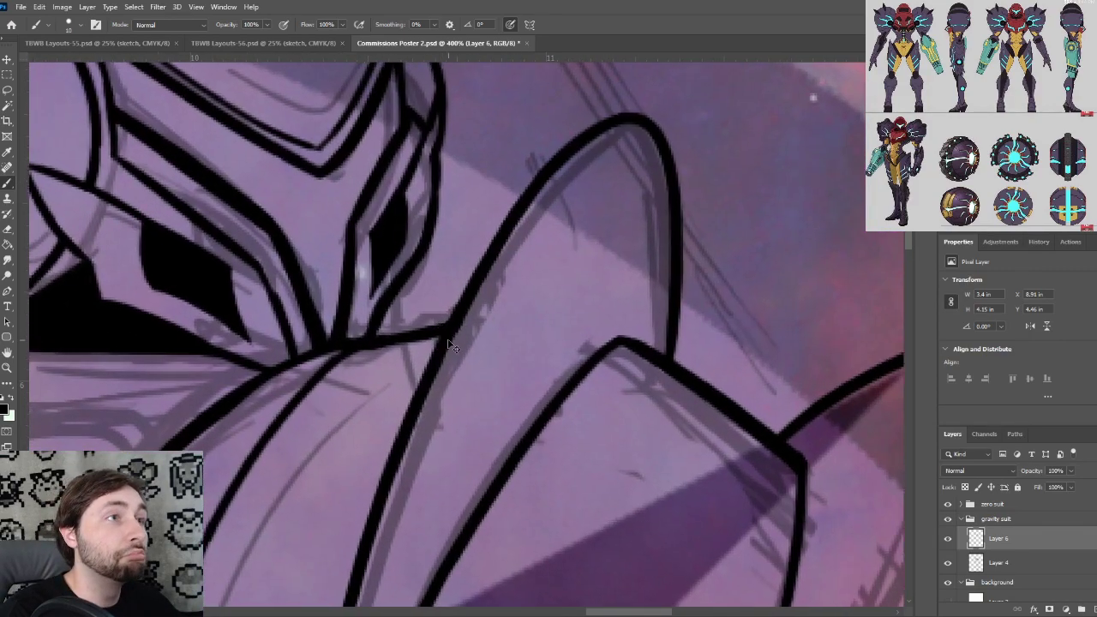
Ink a gentle arch into the short outline where it meets the tall spike's edge
scroll(433, 339, "up", 1)
left_click_drag(425, 340, 452, 318)
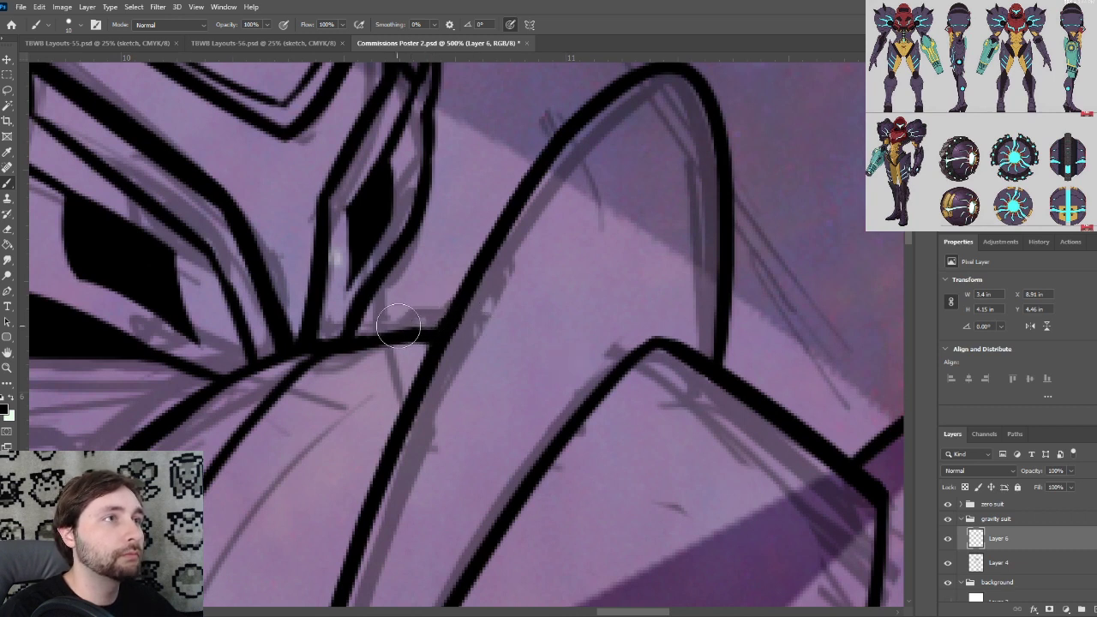
key("ctrl+minus")
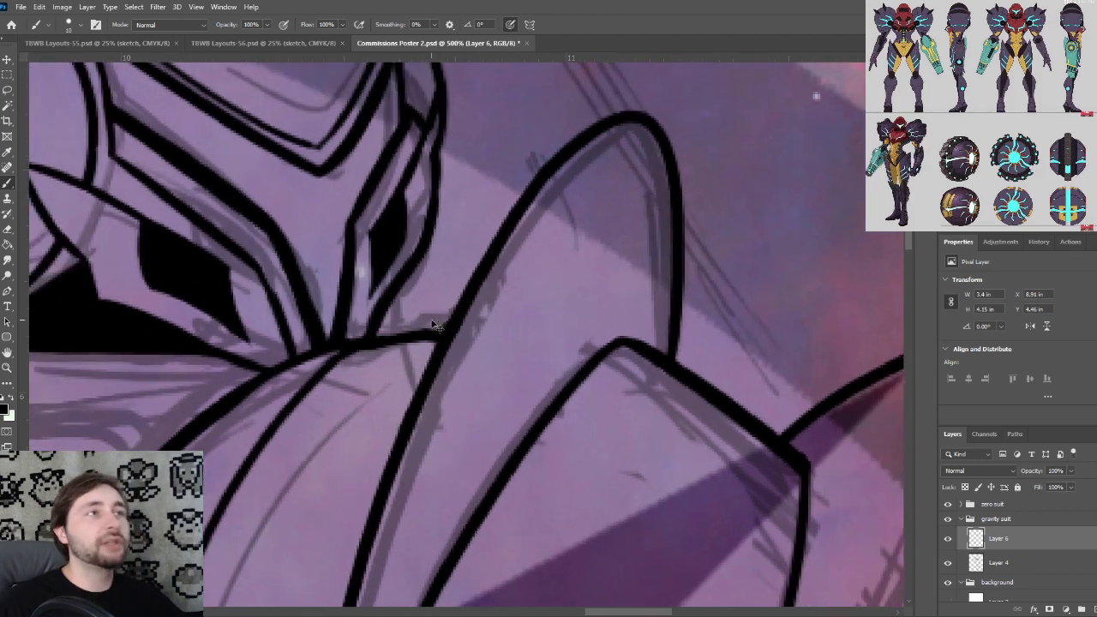
left_click_drag(539, 333, 631, 284)
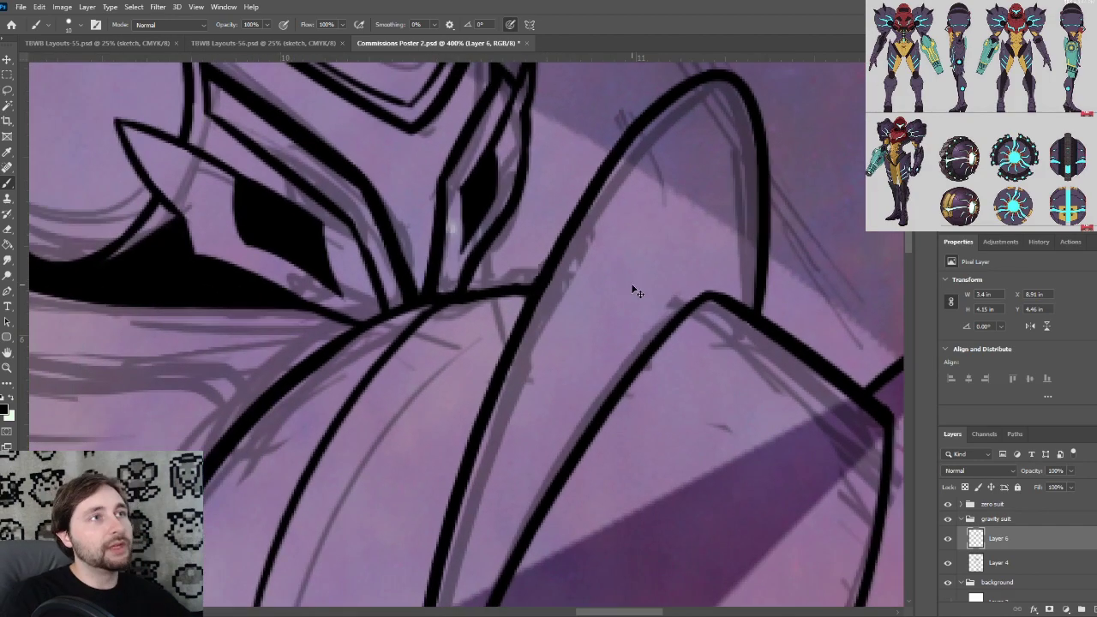
Thicken the arched outline below the helmet's base and trim its underside into a smooth curve
key("ctrl+plus")
key("ctrl+plus")
left_click_drag(416, 301, 482, 282)
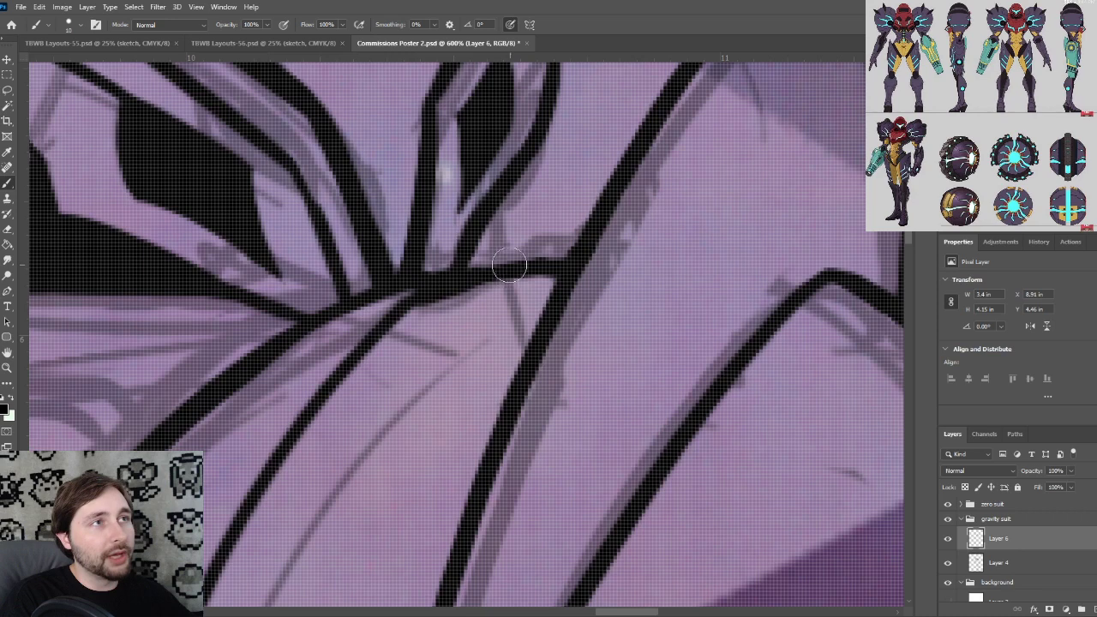
key("ctrl+minus")
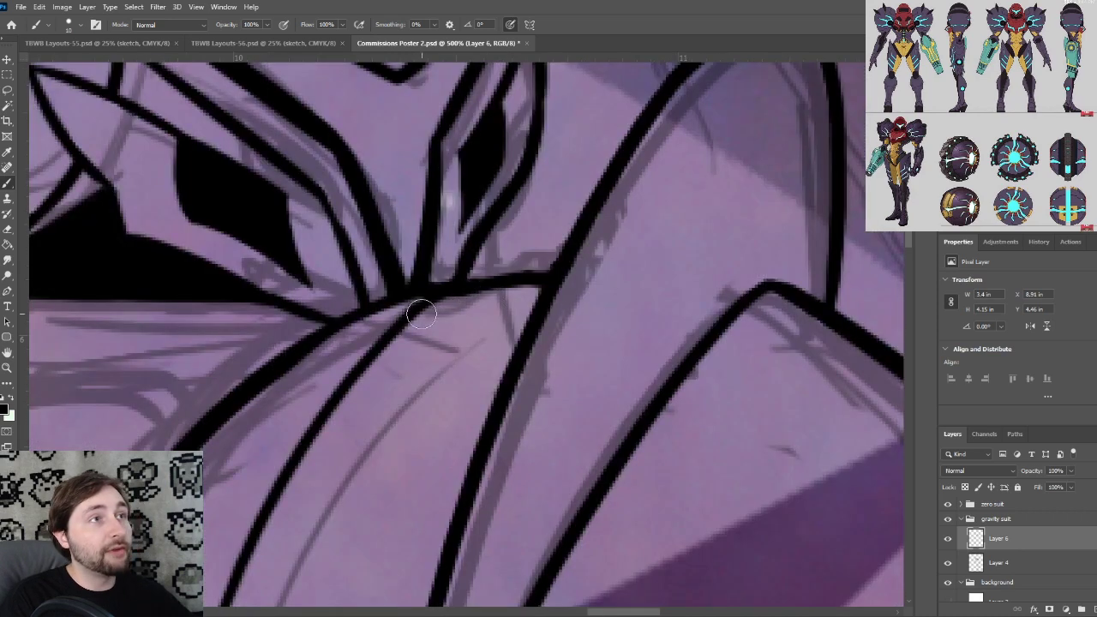
mouse_move(420, 315)
left_mouse_down()
mouse_move(509, 276)
mouse_move(468, 283)
left_mouse_up()
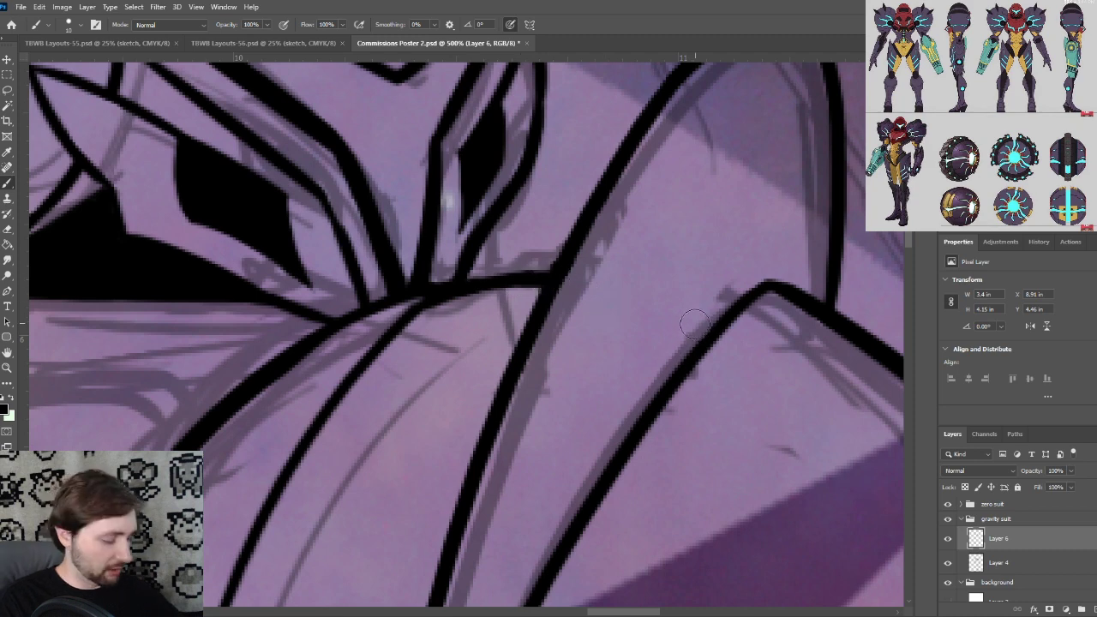
Examine the inked spikes, panels and outer outline of the rounded armor piece, up close and against the whole figure
key("ctrl+minus")
left_click_drag(722, 392, 512, 404)
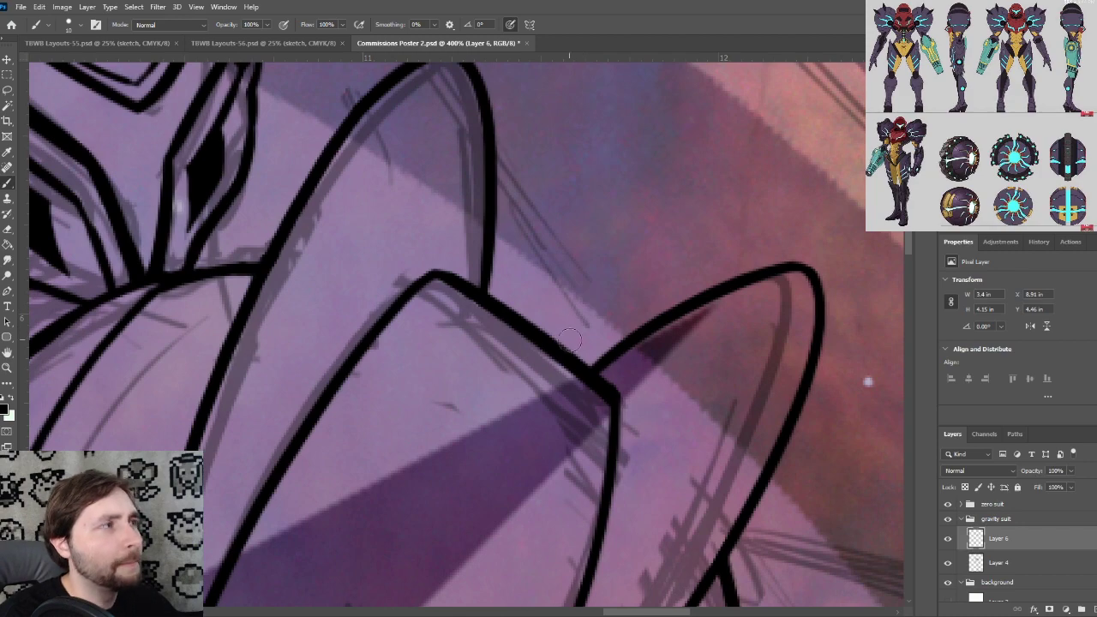
scroll(590, 350, "down", 1)
left_click_drag(503, 385, 615, 244)
scroll(534, 375, "down", 1)
left_click_drag(534, 375, 568, 245)
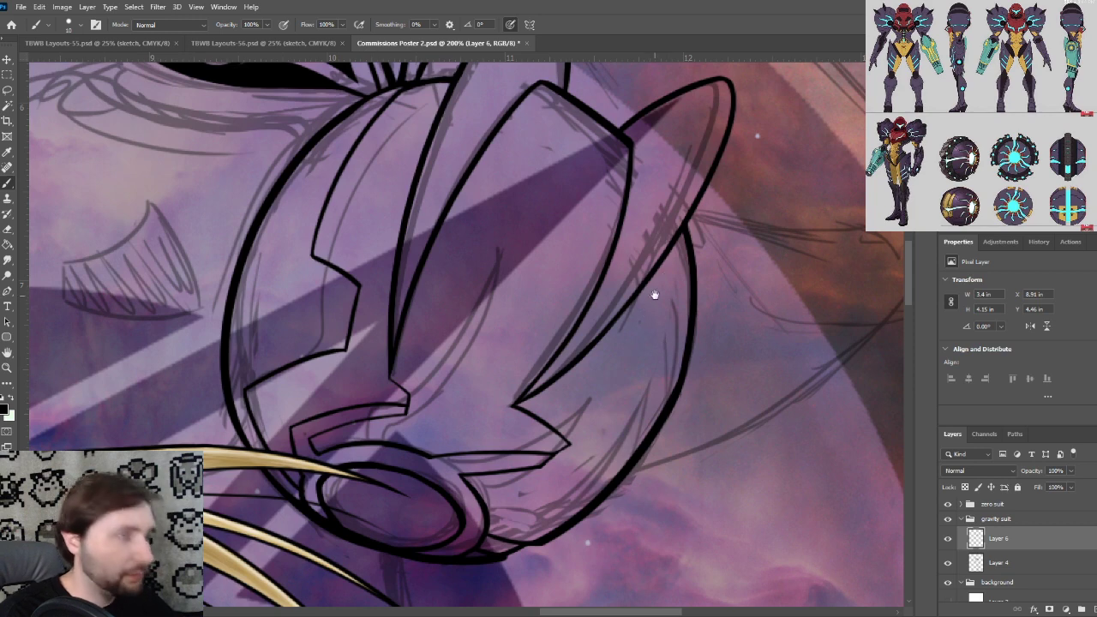
left_click_drag(654, 295, 653, 313)
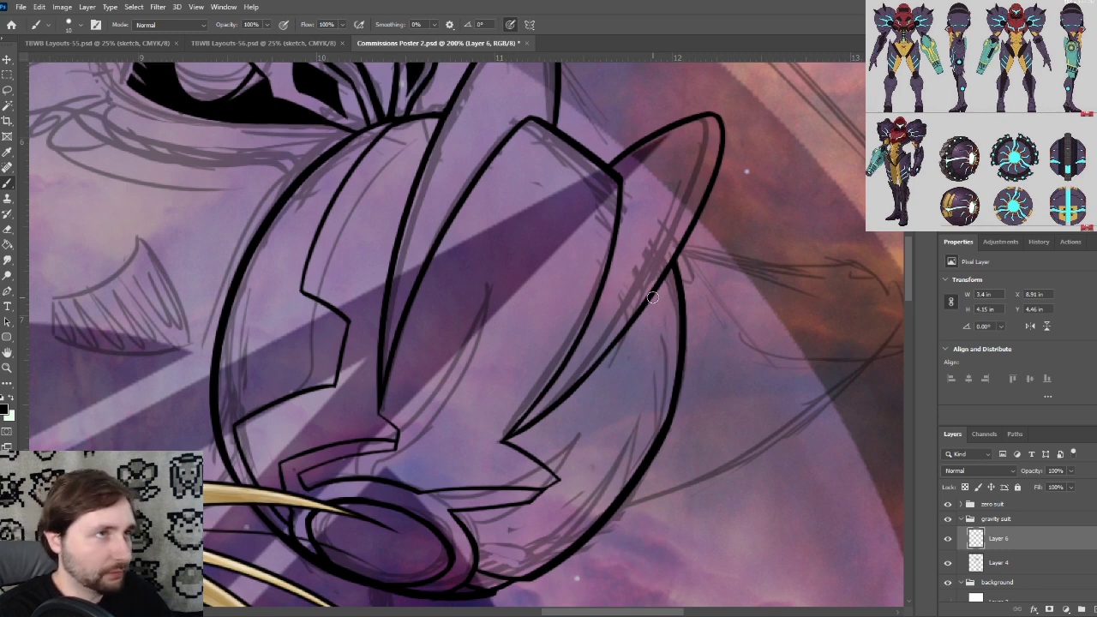
left_click_drag(663, 247, 687, 252)
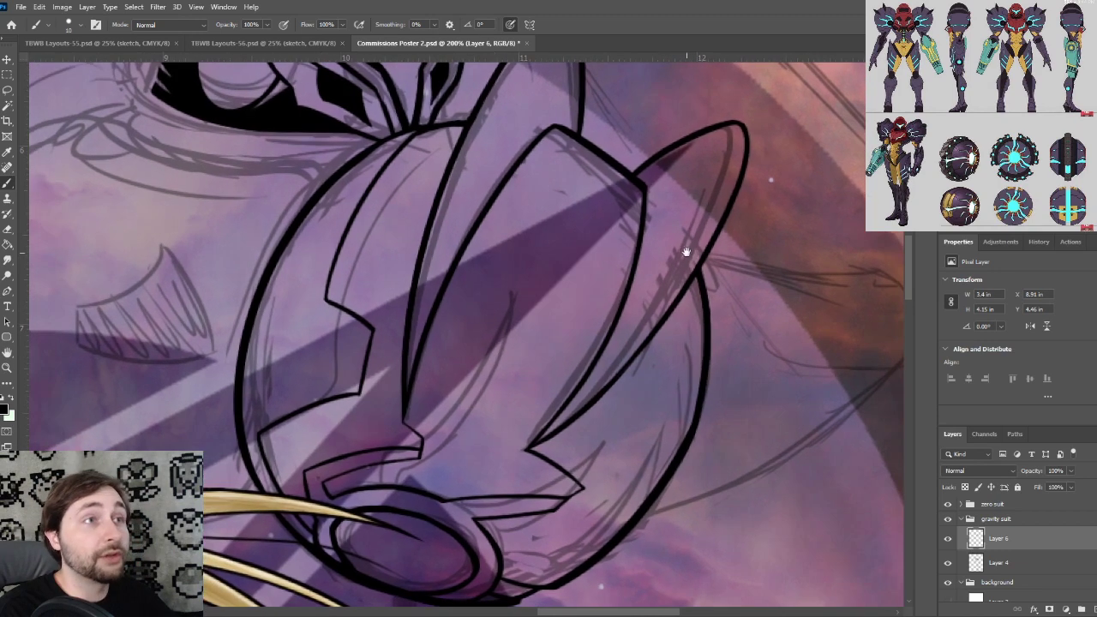
left_click_drag(658, 322, 682, 323)
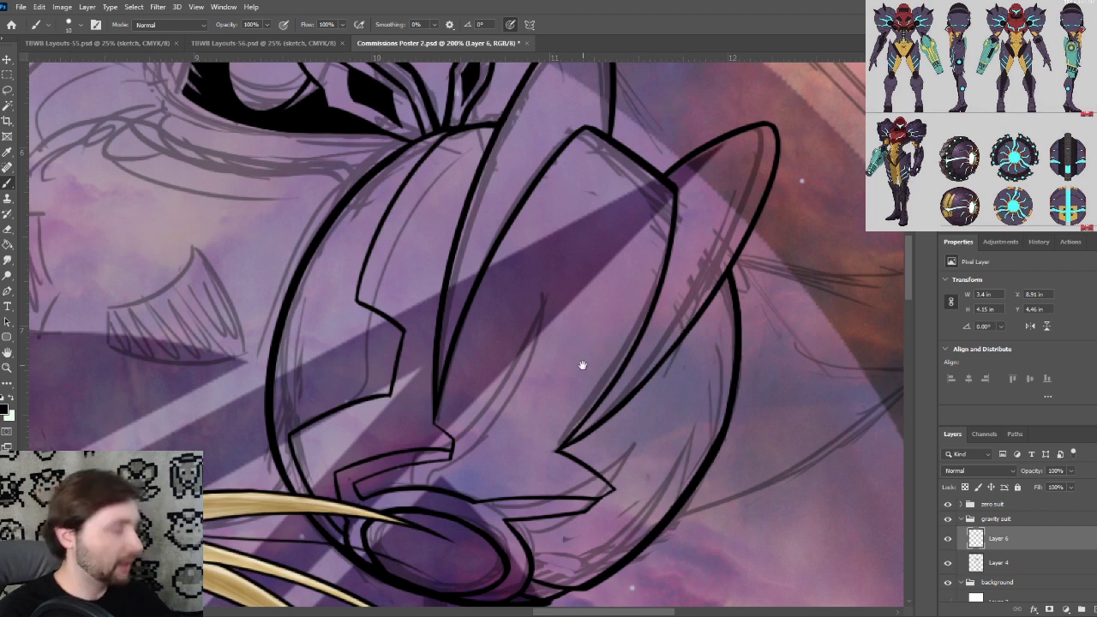
left_click_drag(581, 378, 414, 339)
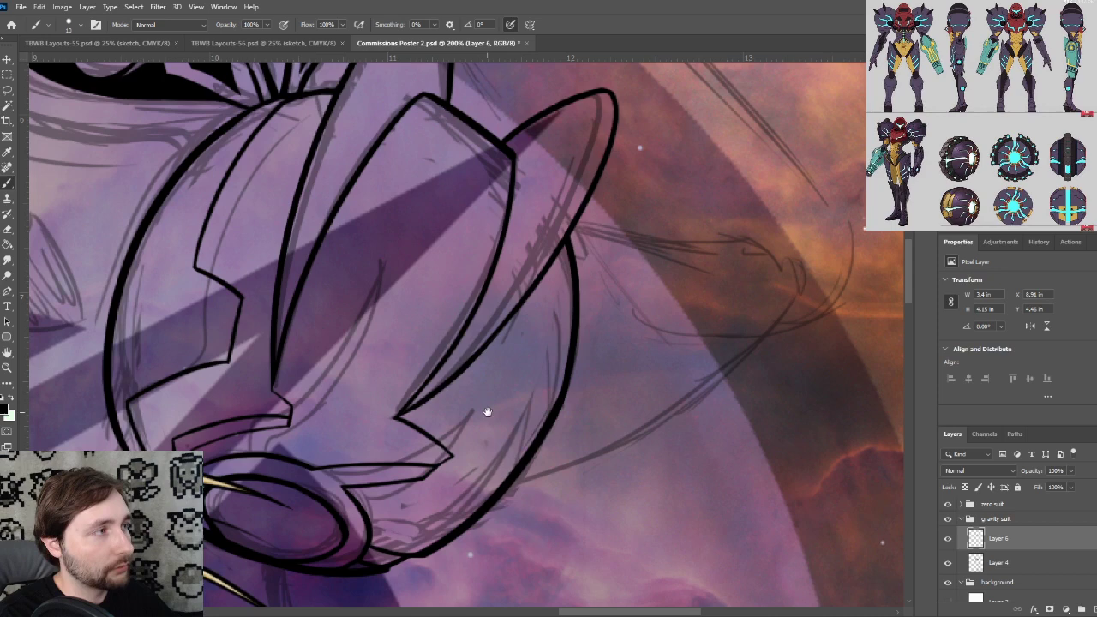
left_click_drag(551, 403, 554, 403)
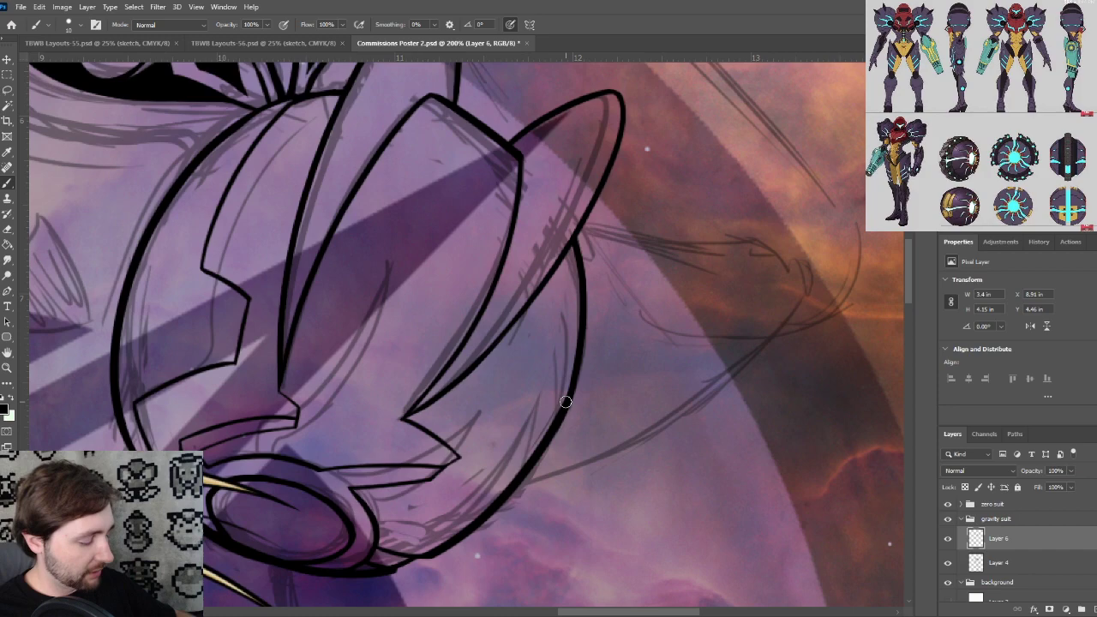
key("ctrl+minus")
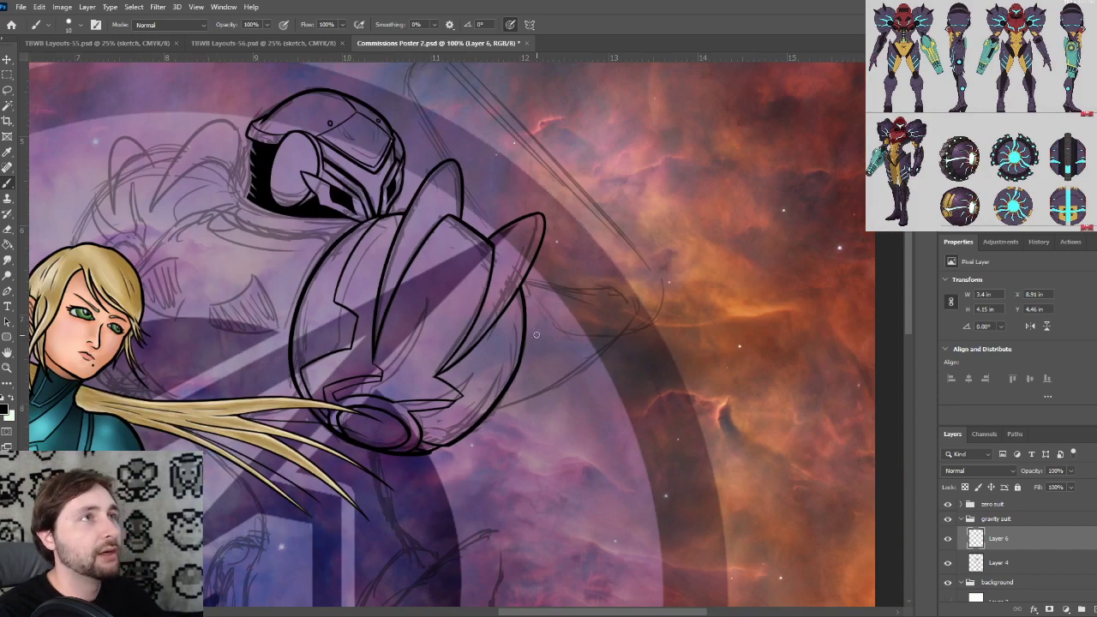
left_click_drag(474, 310, 576, 307)
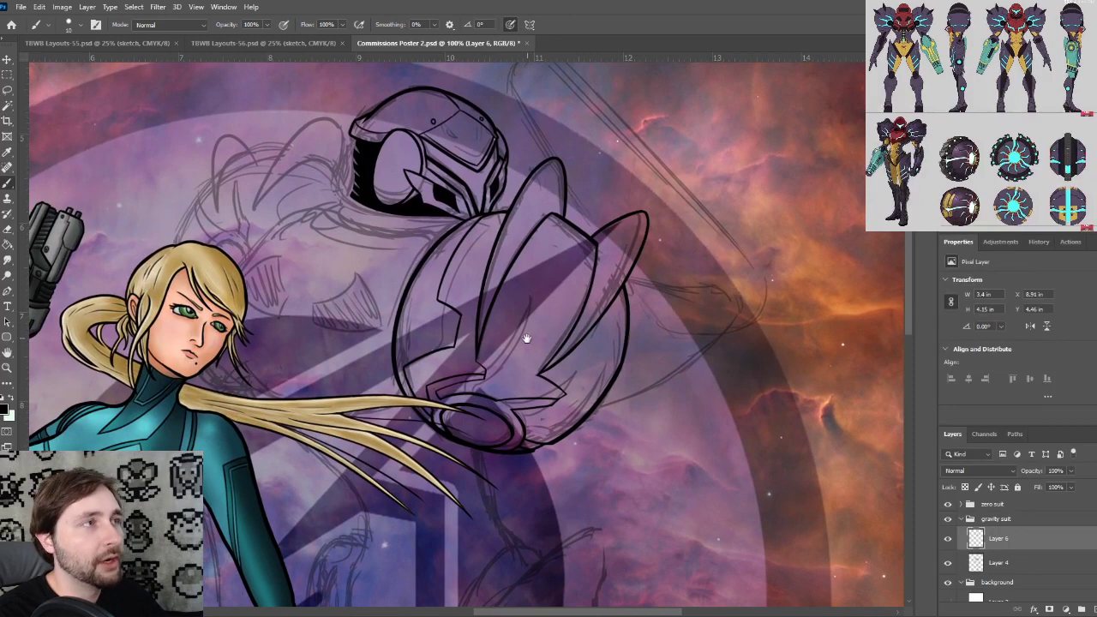
key("ctrl+plus")
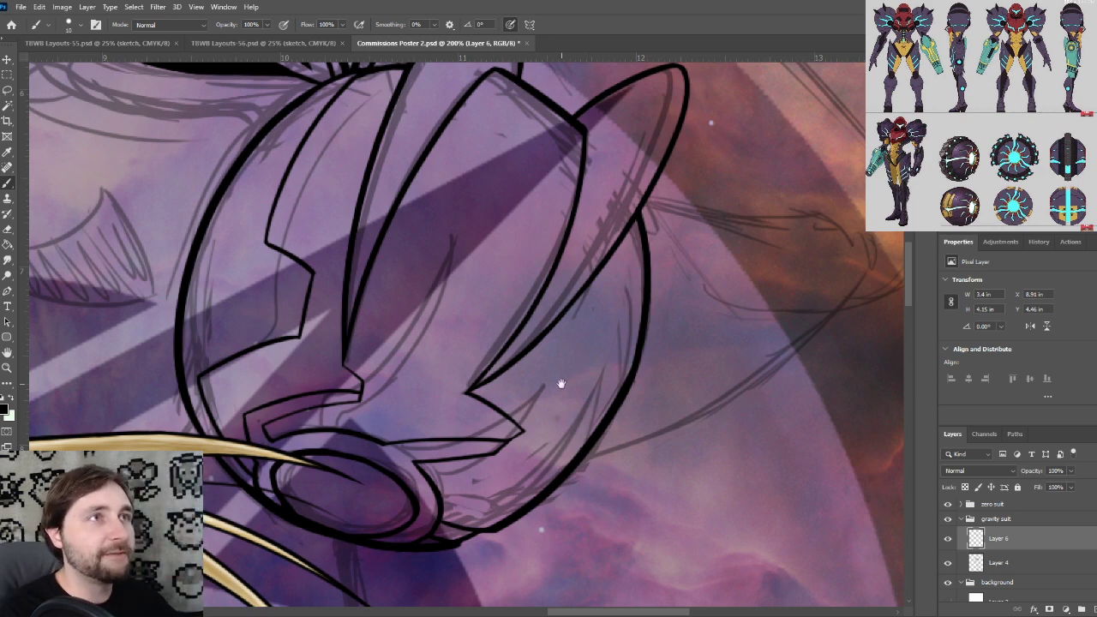
left_click_drag(535, 415, 431, 458)
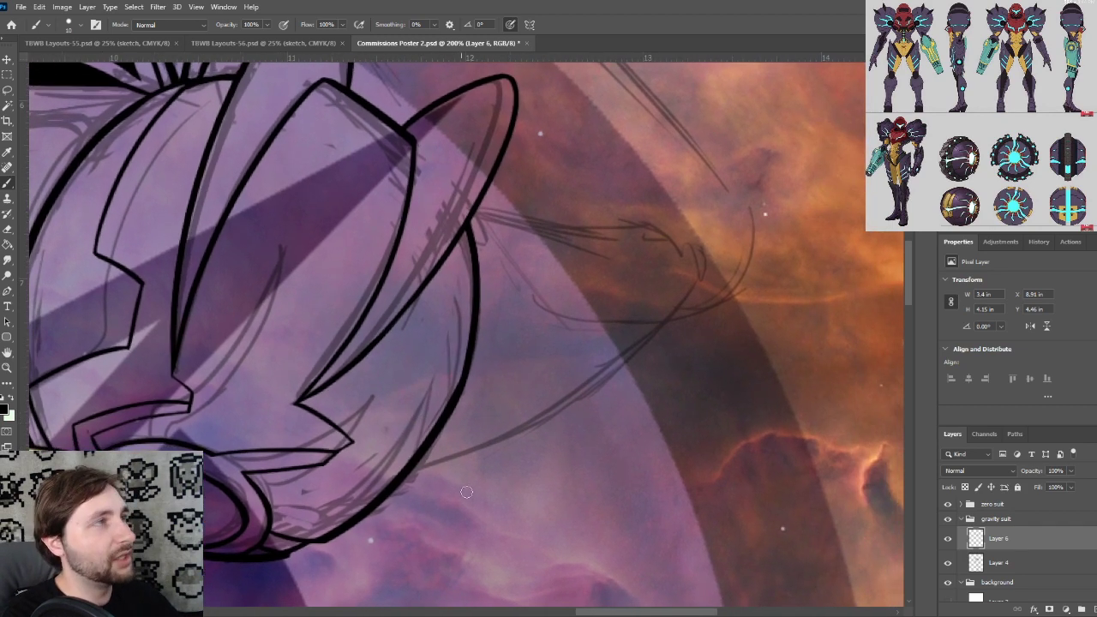
Ink the short bottom and top edges of a narrow plate just outside the rounded armor piece's outer outline
mouse_move(351, 521)
left_mouse_down()
mouse_move(470, 450)
mouse_move(440, 481)
mouse_move(449, 472)
mouse_move(453, 274)
mouse_move(490, 290)
left_mouse_up()
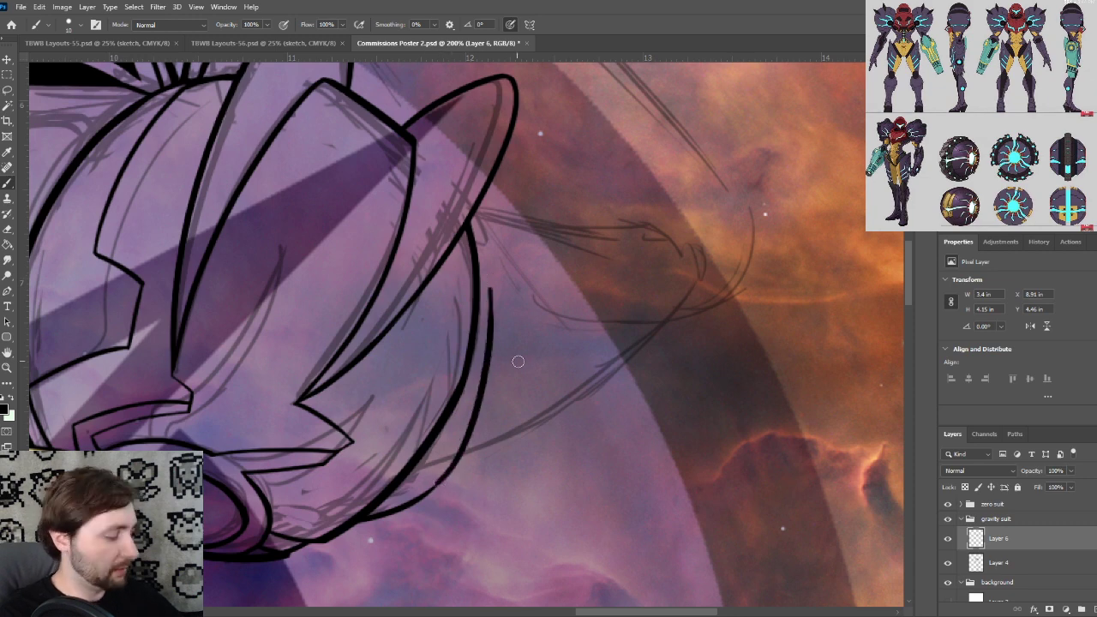
key("ctrl+z")
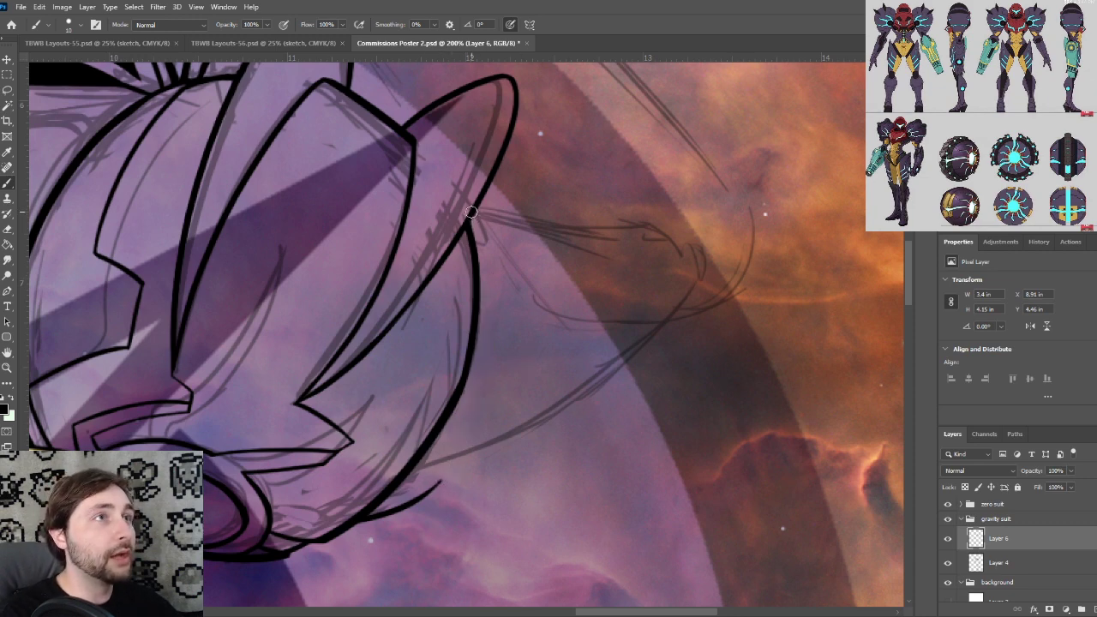
mouse_move(475, 210)
left_mouse_down()
mouse_move(495, 220)
mouse_move(510, 254)
left_mouse_up()
key("ctrl+z")
key("ctrl+z")
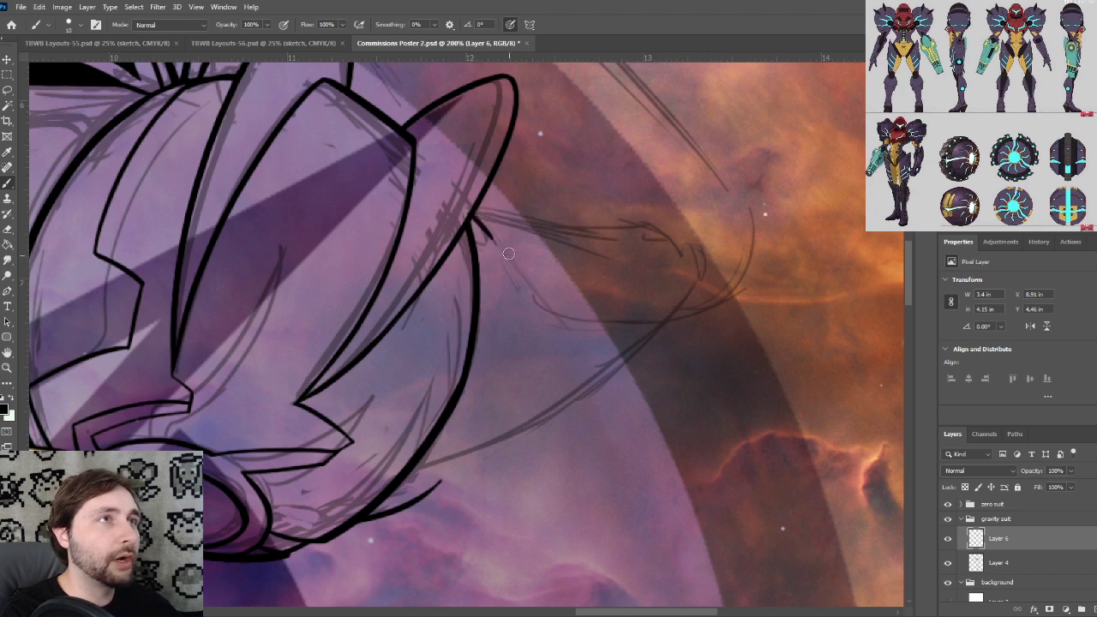
Try several long curves joining the narrow plate's short top edge to its bottom edge
mouse_move(470, 215)
left_mouse_down()
mouse_move(500, 253)
mouse_move(493, 429)
left_mouse_up()
key("ctrl+z")
left_click_drag(490, 236, 417, 511)
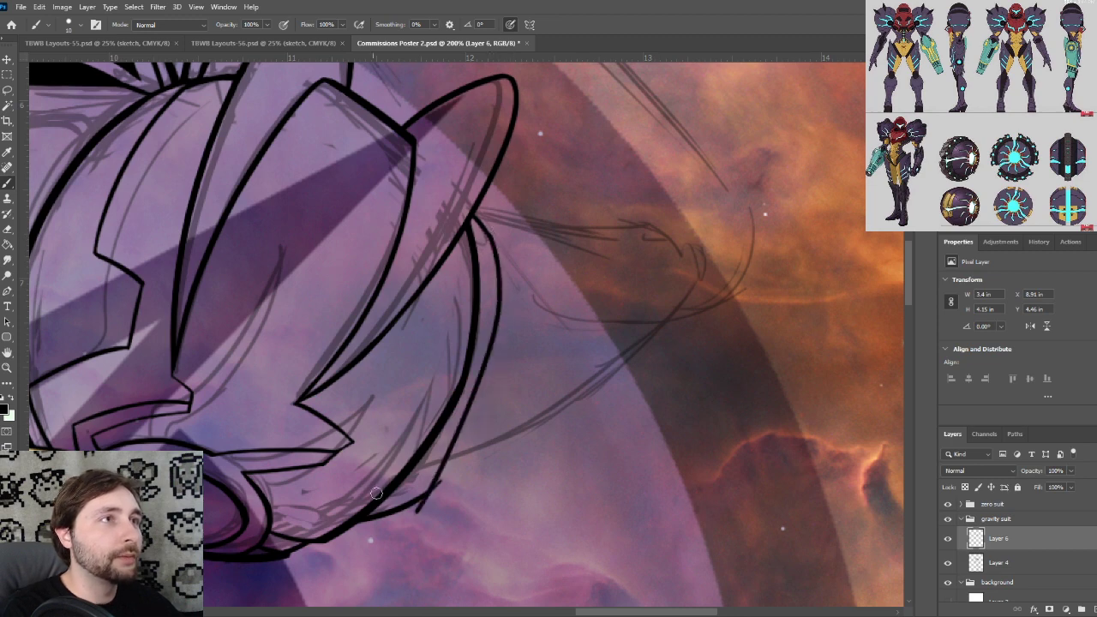
key("ctrl+z")
left_click_drag(485, 230, 420, 485)
key("ctrl+z")
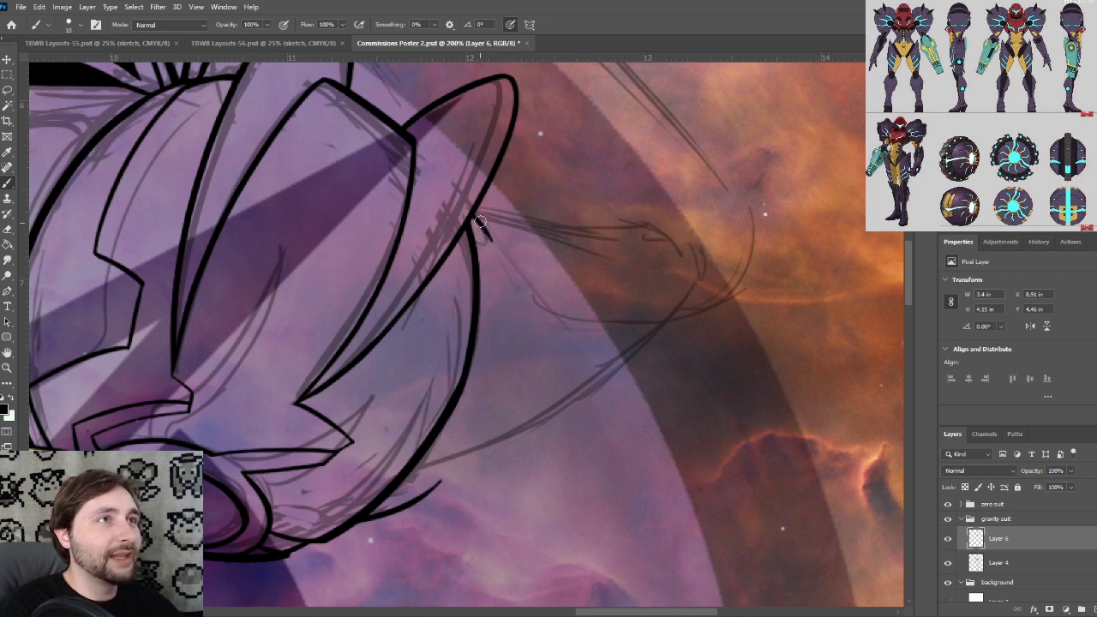
Ink the narrow plate's long outer curve down to its bottom edge and smooth the lower stretch into an even line
left_click_drag(485, 224, 450, 454)
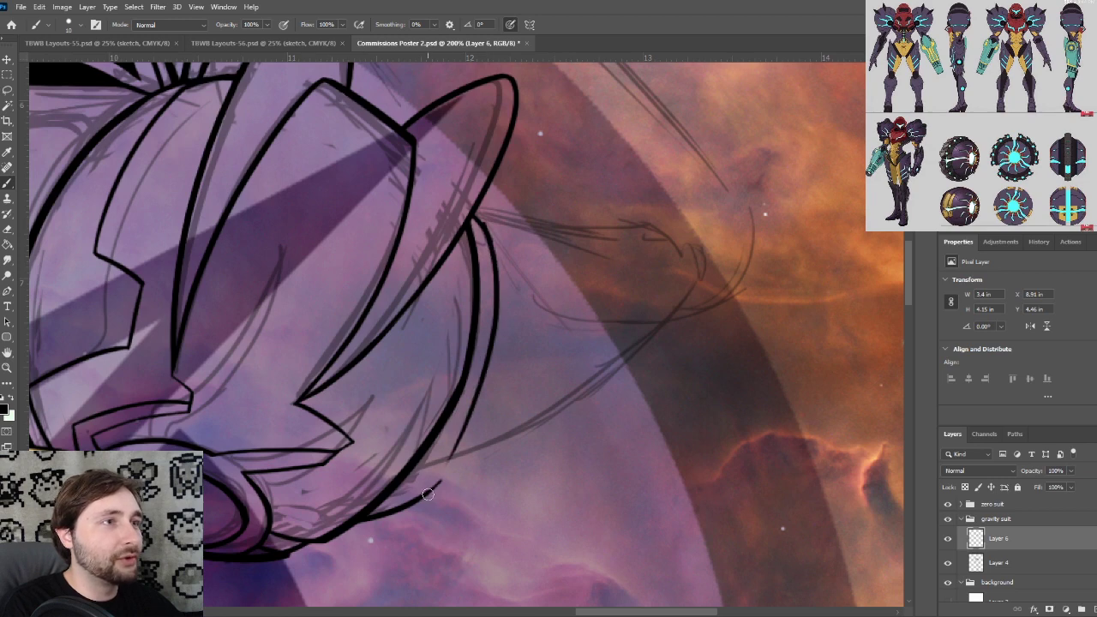
left_click_drag(428, 494, 495, 338)
scroll(507, 327, "up", 3)
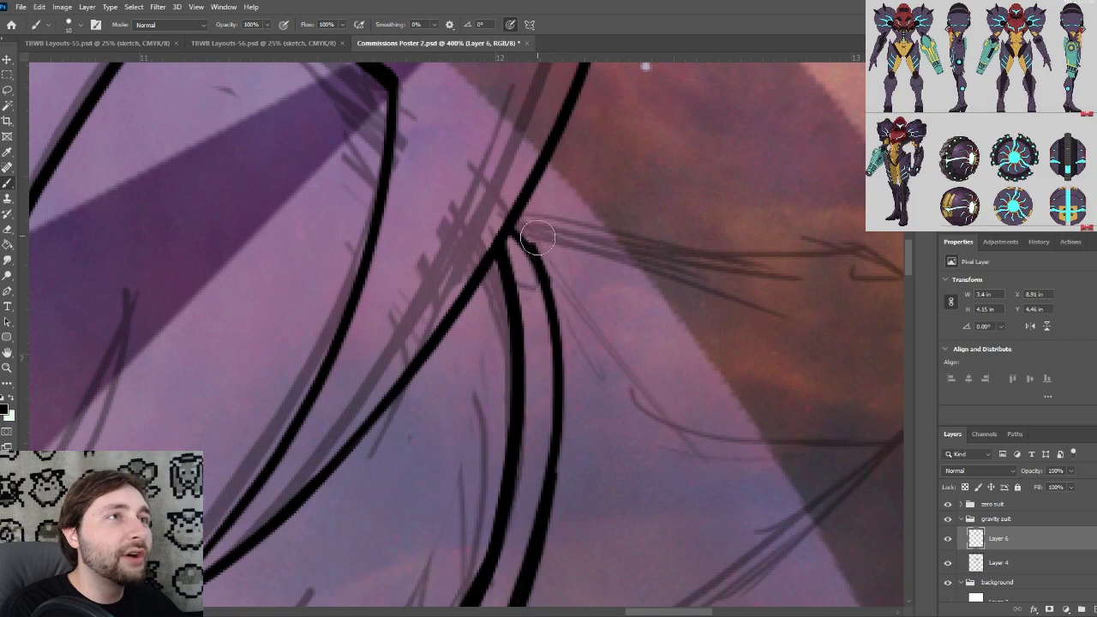
mouse_move(601, 400)
left_mouse_down()
mouse_move(663, 169)
mouse_move(627, 360)
left_mouse_up()
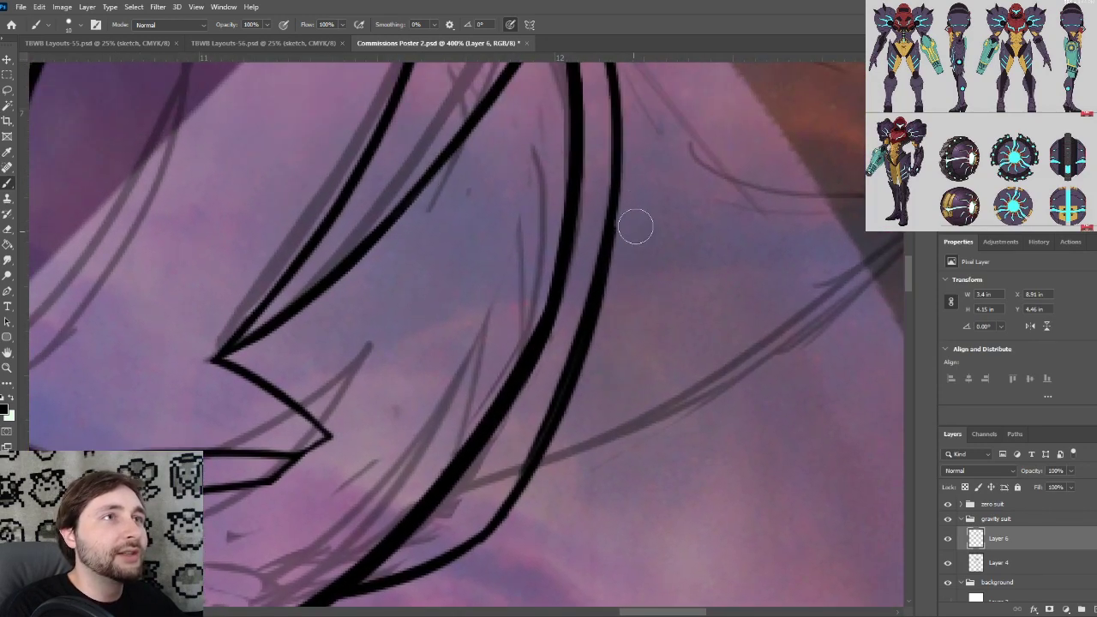
mouse_move(624, 228)
left_mouse_down()
mouse_move(571, 432)
mouse_move(524, 459)
left_mouse_up()
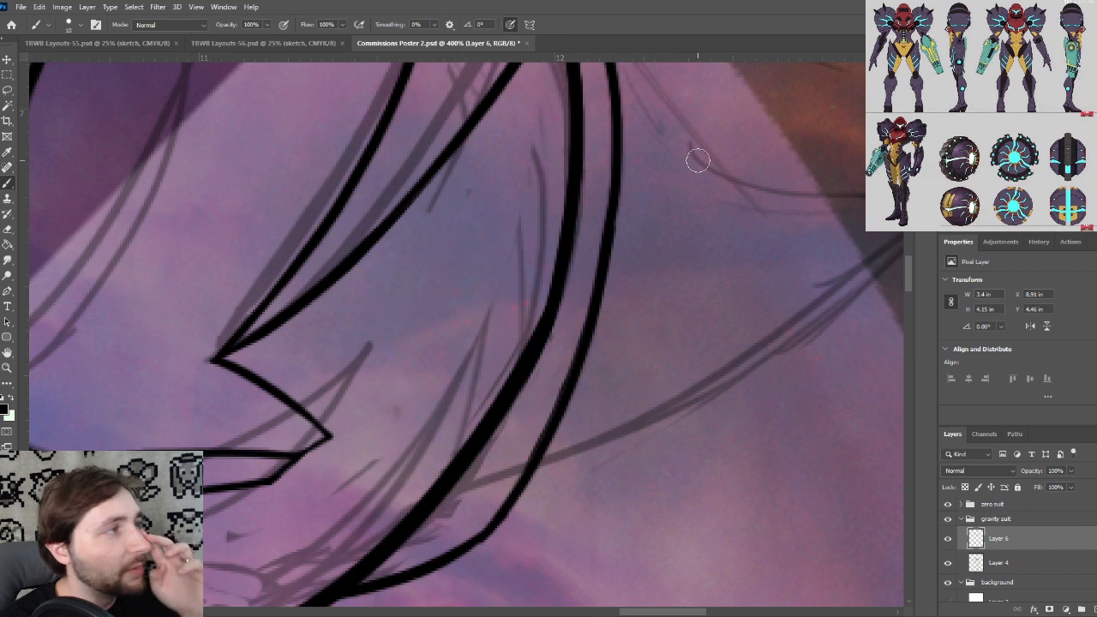
Ink a short slanted line across the narrow plate's lower end as the bottom edge of a second, overlapping plate
key("ctrl+minus")
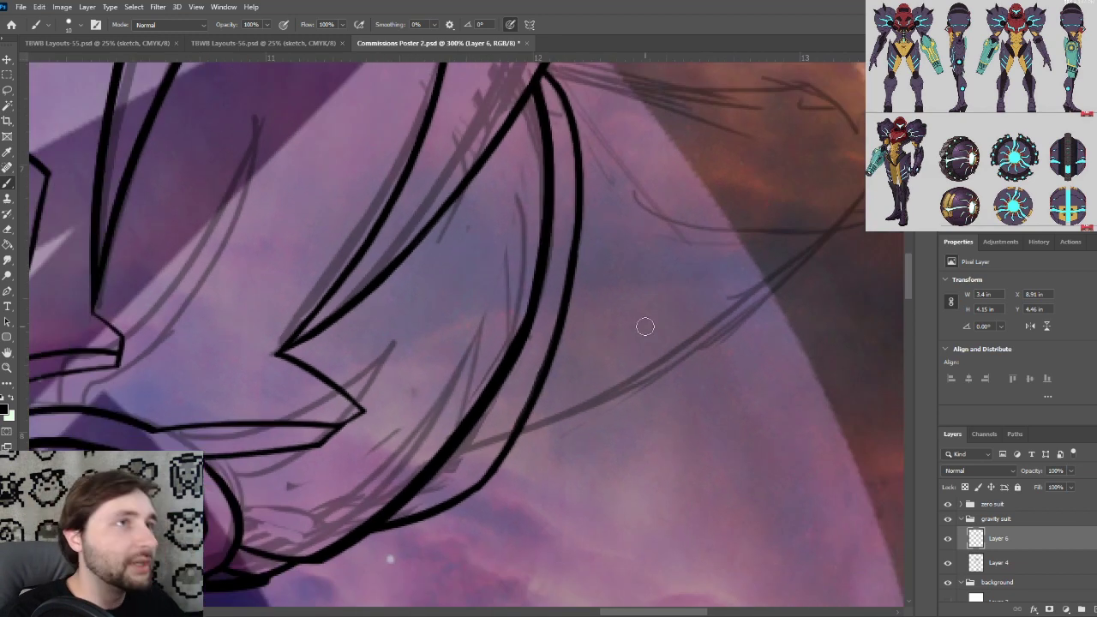
left_click_drag(644, 323, 636, 370)
key("ctrl+minus")
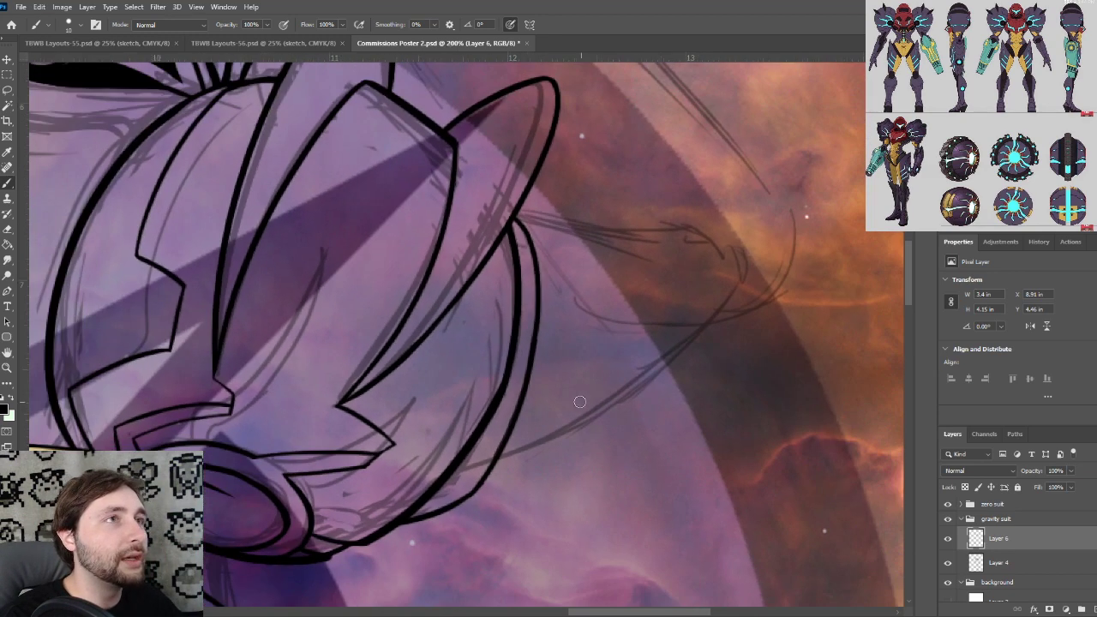
left_click_drag(542, 404, 573, 419)
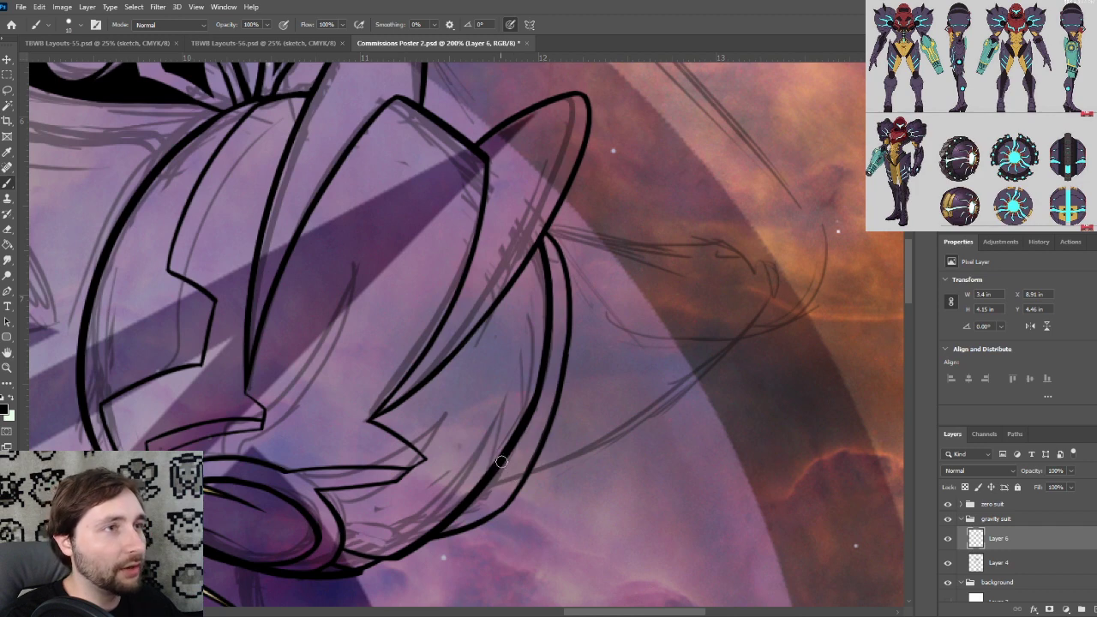
left_click_drag(498, 462, 567, 437)
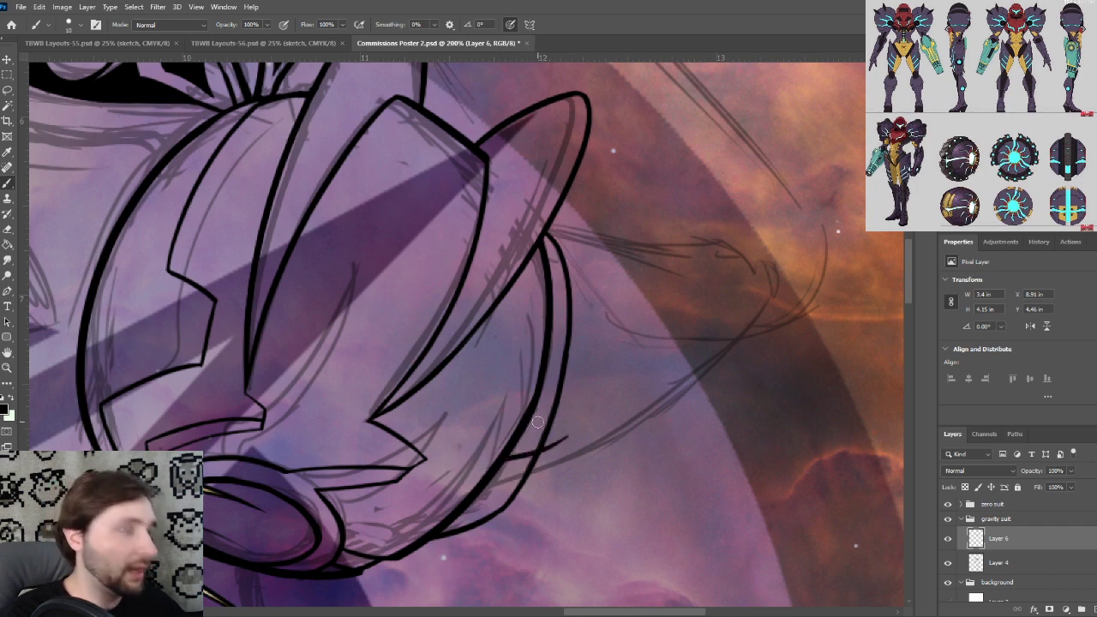
key("ctrl+z")
mouse_move(493, 466)
left_mouse_down()
mouse_move(551, 445)
mouse_move(561, 456)
left_mouse_up()
key("ctrl+z")
key("ctrl+z")
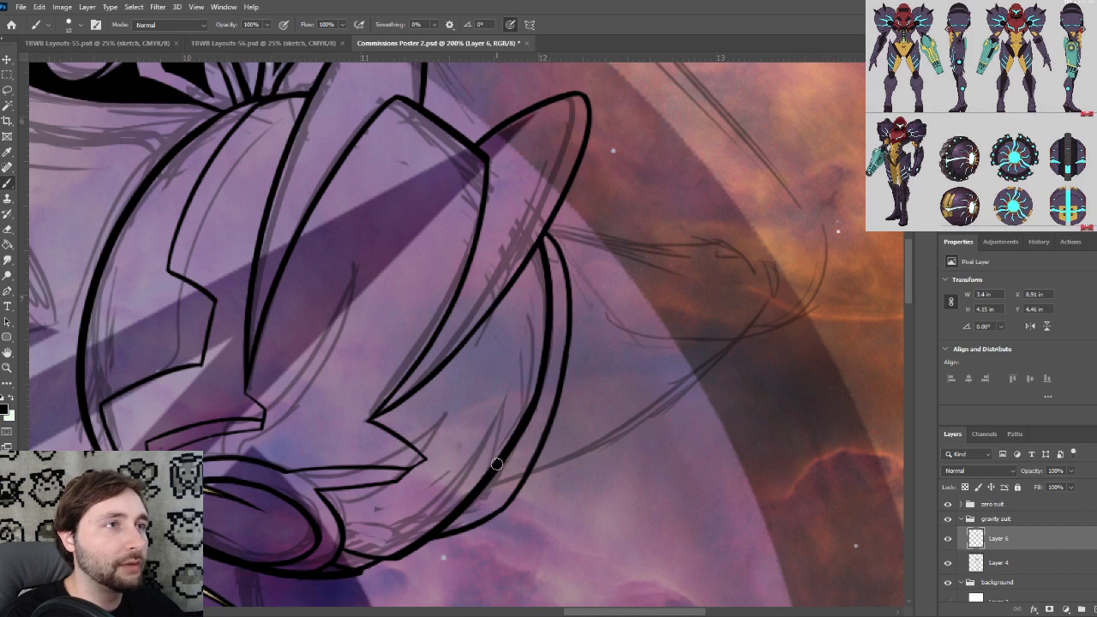
mouse_move(497, 468)
left_mouse_down()
mouse_move(574, 415)
mouse_move(517, 459)
mouse_move(559, 451)
left_mouse_up()
key("ctrl+z")
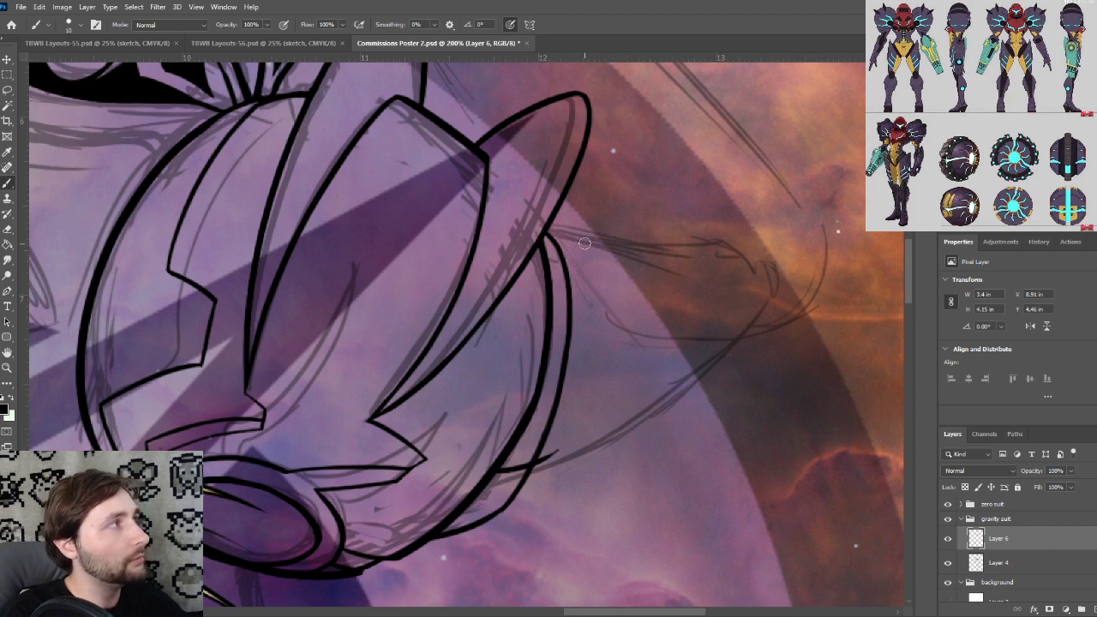
Ink the second plate's short top edge at the tall spike and try several outer curves running down from it
mouse_move(546, 233)
left_mouse_down()
mouse_move(569, 243)
mouse_move(580, 377)
left_mouse_up()
key("ctrl+z")
key("ctrl+z")
left_click_drag(568, 241, 552, 448)
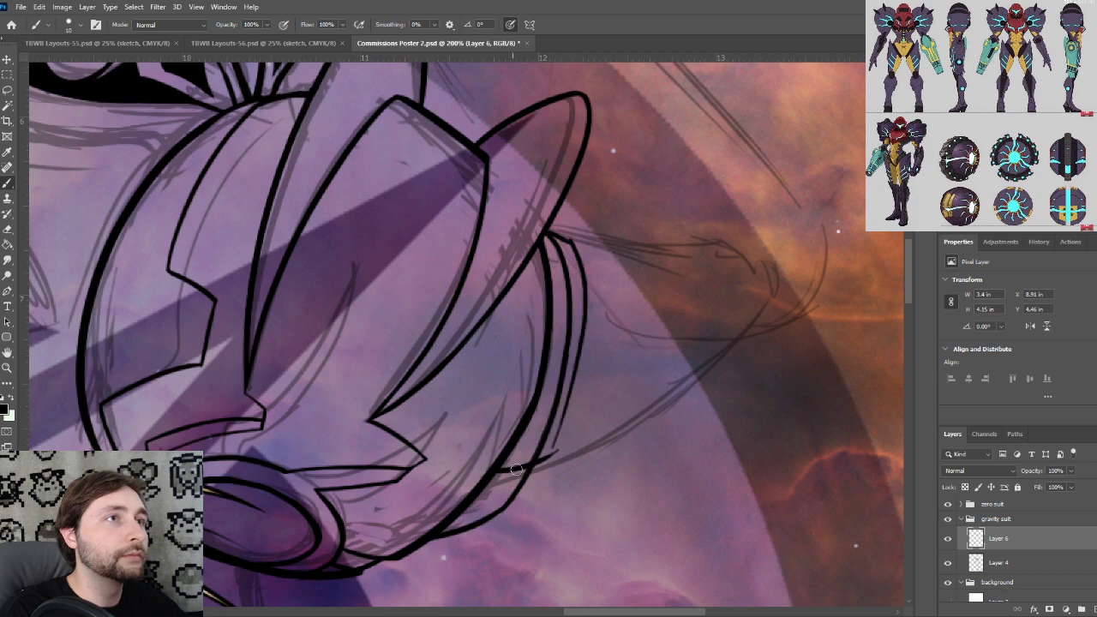
key("ctrl+z")
mouse_move(567, 238)
left_mouse_down()
mouse_move(521, 471)
mouse_move(581, 263)
mouse_move(588, 446)
left_mouse_up()
key("ctrl+z")
key("ctrl+z")
key("ctrl+z")
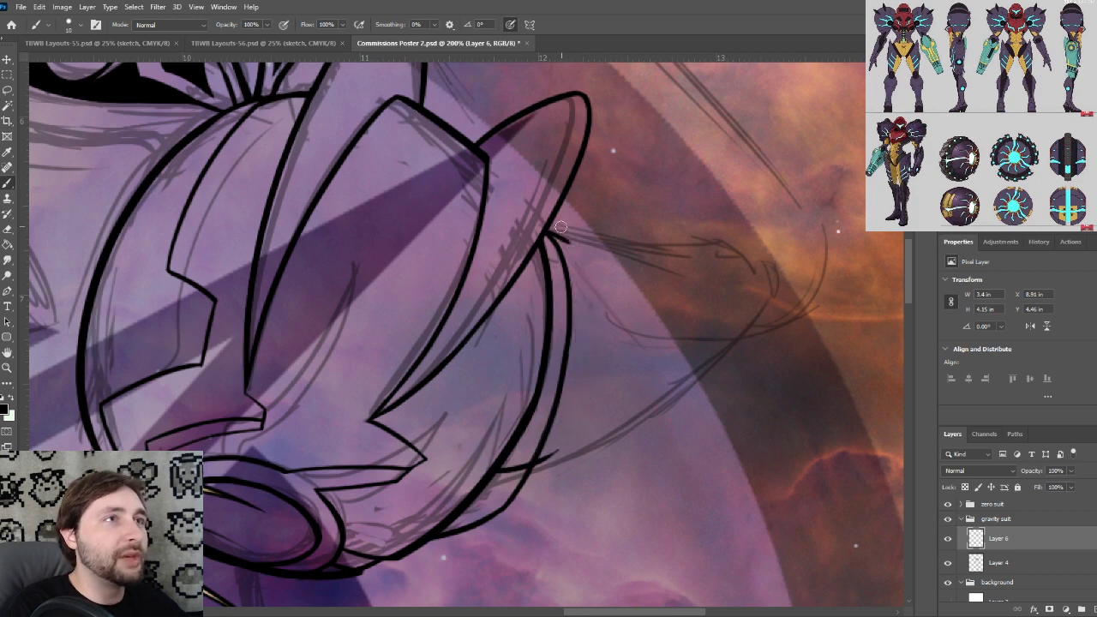
Ink the second plate's long outer curve from its top edge at the spike down to its slanted bottom edge
left_click_drag(559, 235, 566, 418)
left_click_drag(549, 459, 584, 310)
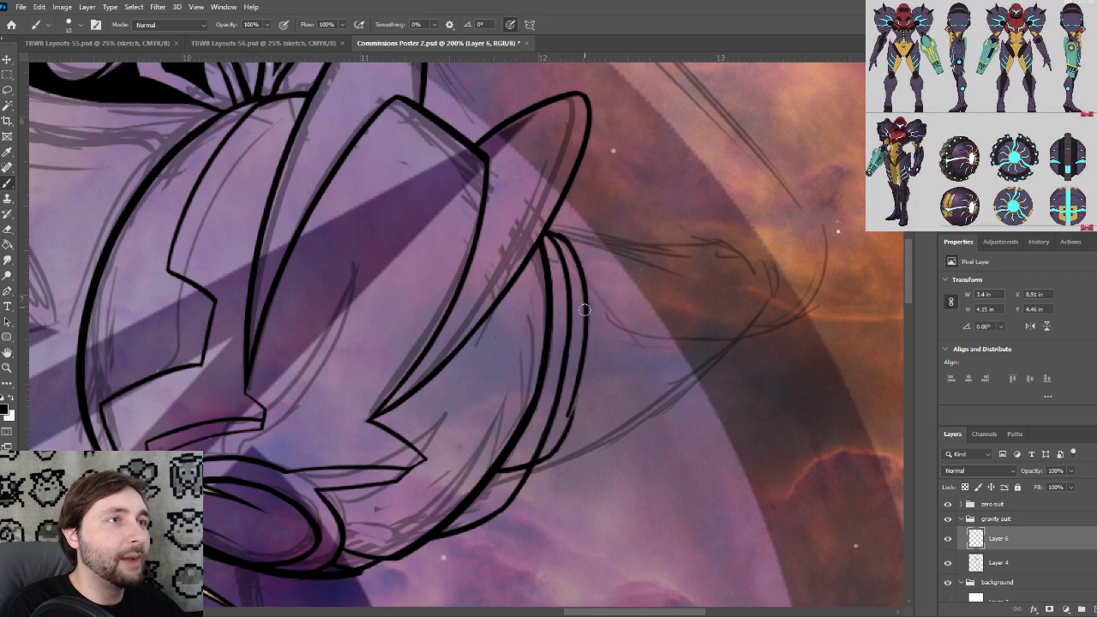
key("ctrl+z")
left_click_drag(539, 463, 582, 324)
key("ctrl+z")
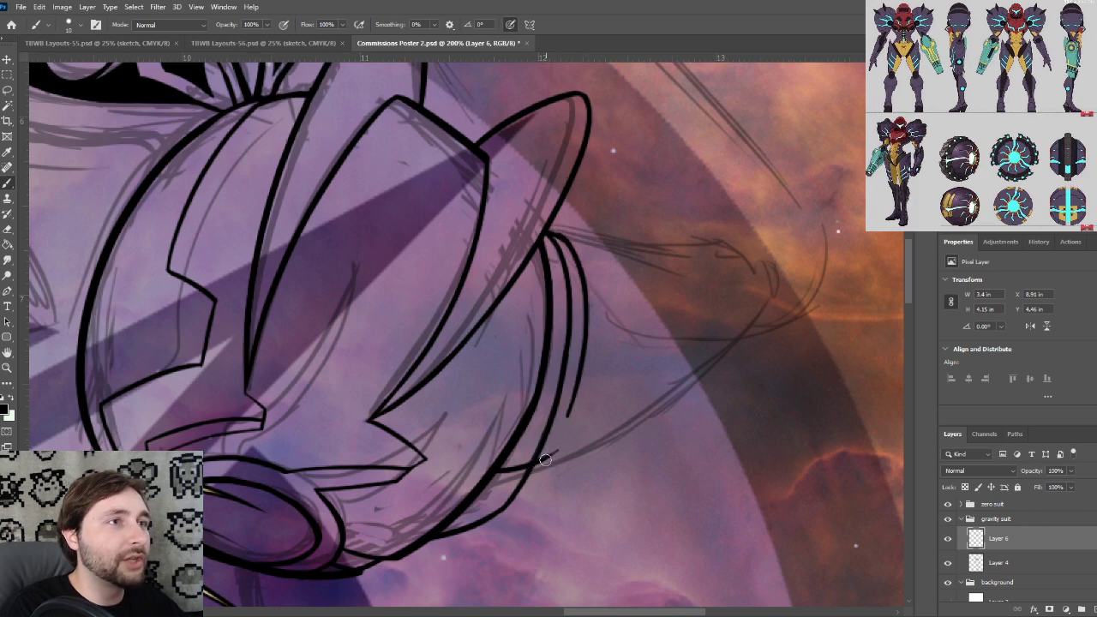
left_click_drag(543, 460, 582, 364)
key("ctrl+z")
left_click_drag(547, 456, 585, 338)
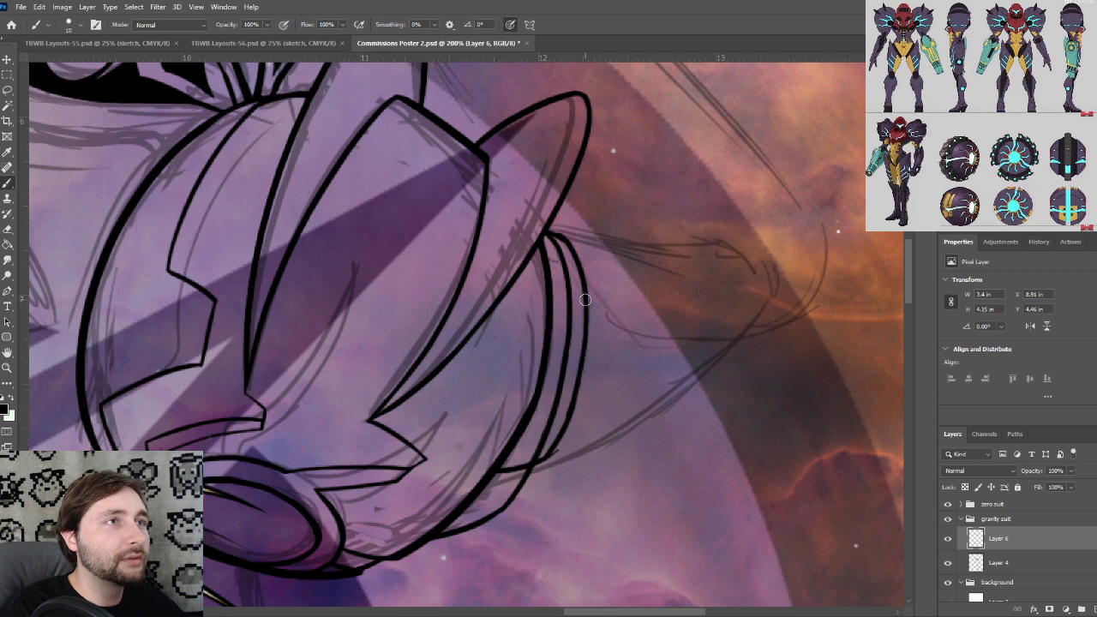
Trim the overshoot at the second plate's lower corner and erase the first plate's curve running inside it
key("ctrl+plus")
key("ctrl+plus")
left_click_drag(731, 499, 664, 303)
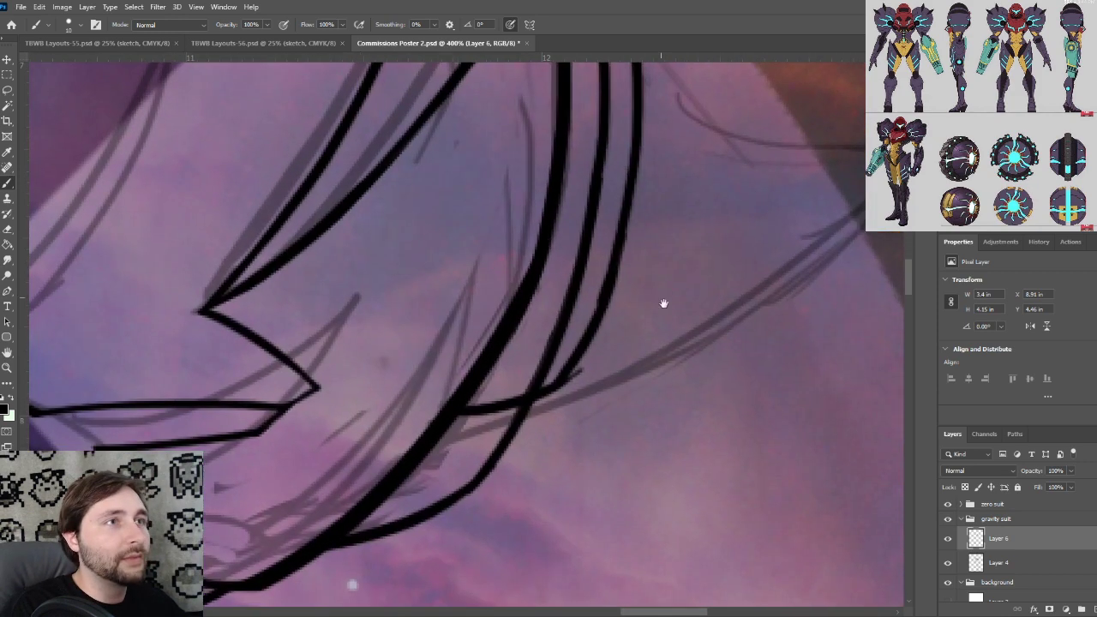
scroll(639, 390, "up", 2)
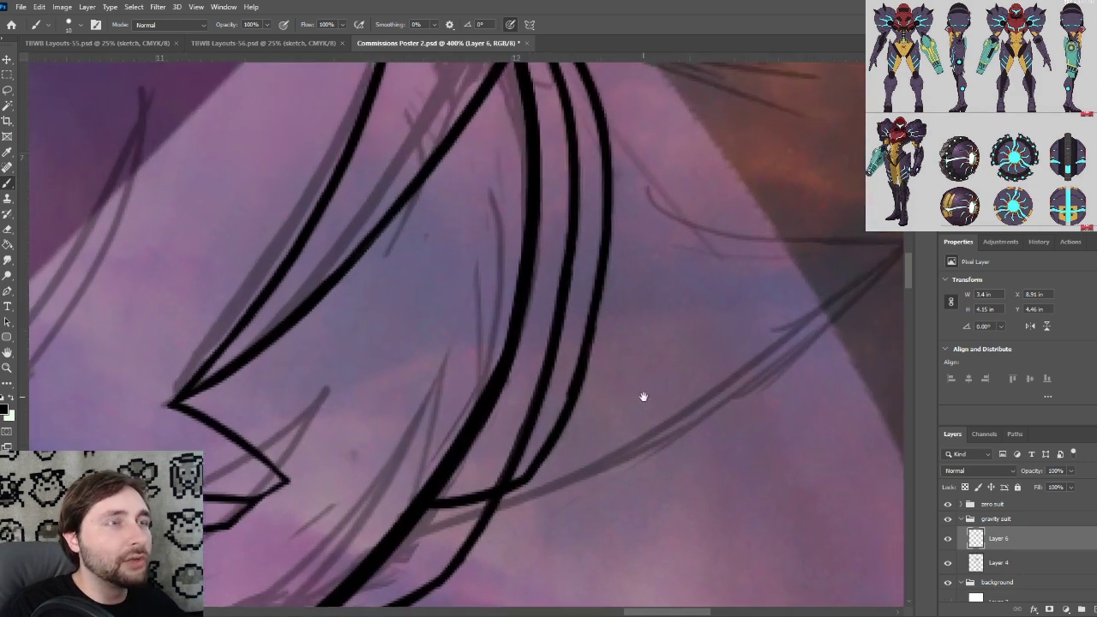
scroll(639, 383, "up", 1)
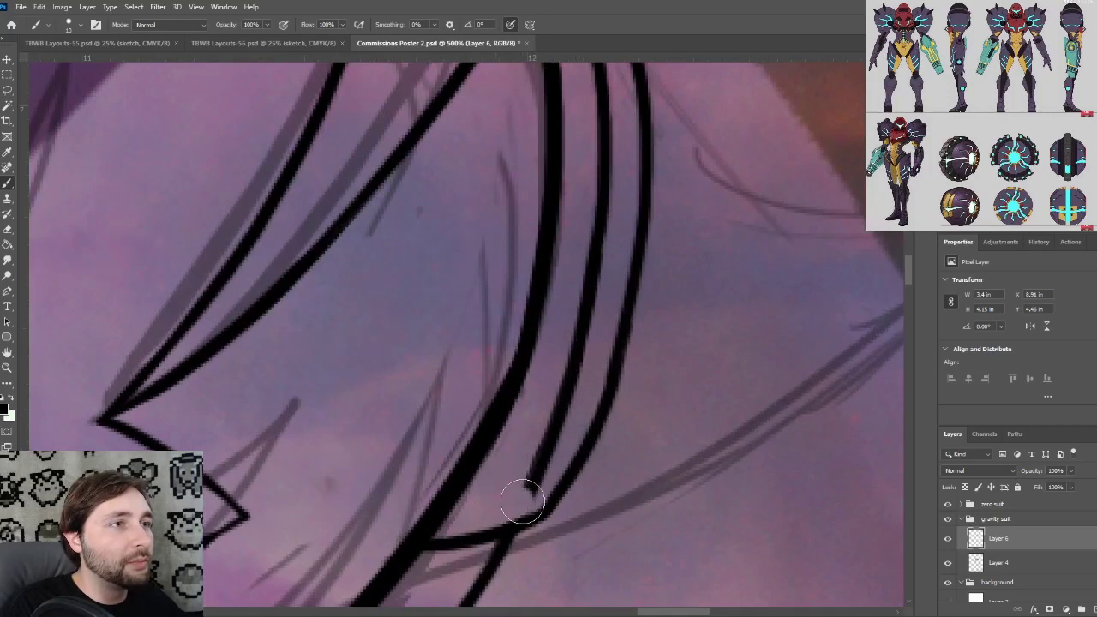
left_click_drag(523, 497, 583, 315)
key("ctrl+minus")
left_click_drag(651, 257, 659, 400)
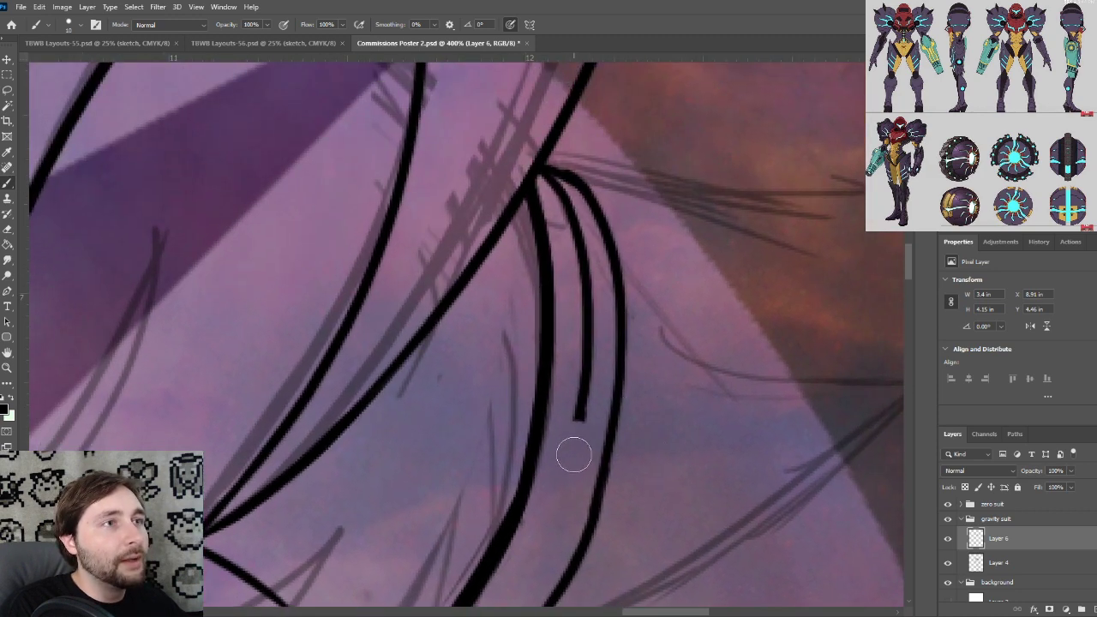
mouse_move(573, 454)
left_mouse_down()
mouse_move(587, 327)
mouse_move(578, 231)
mouse_move(565, 239)
mouse_move(594, 273)
mouse_move(587, 282)
mouse_move(565, 197)
mouse_move(571, 210)
mouse_move(542, 183)
mouse_move(595, 209)
mouse_move(588, 330)
left_mouse_up()
key("ctrl+plus")
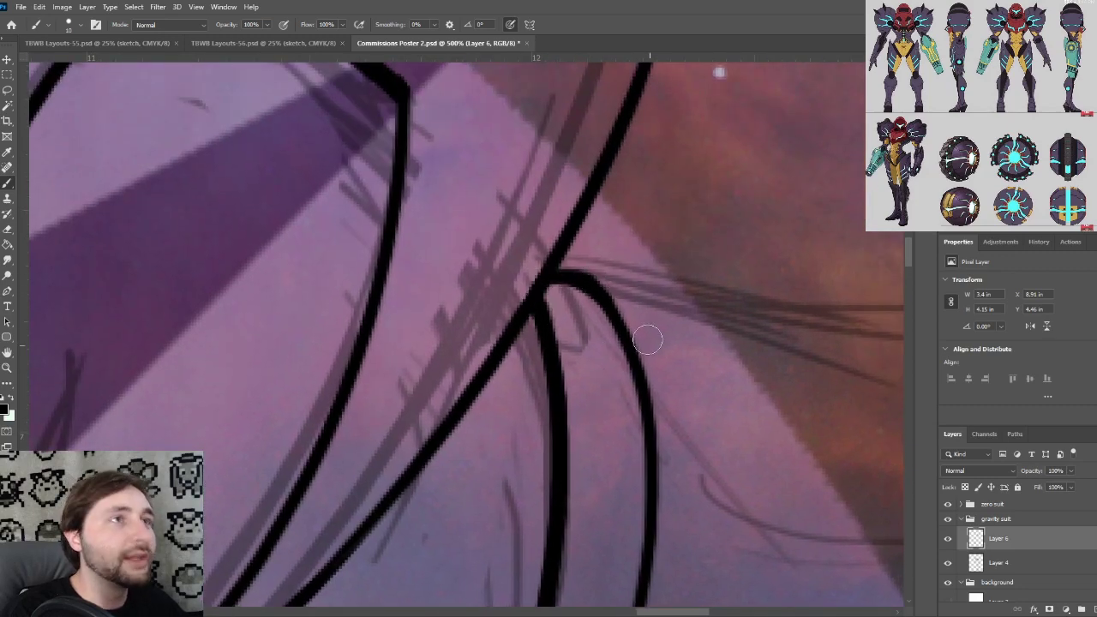
Ink the short bottom and top edges of a third plate outside the second plate's curve
key("ctrl+minus")
key("ctrl+minus")
mouse_move(652, 511)
left_mouse_down()
mouse_move(629, 385)
mouse_move(607, 397)
mouse_move(579, 285)
left_mouse_up()
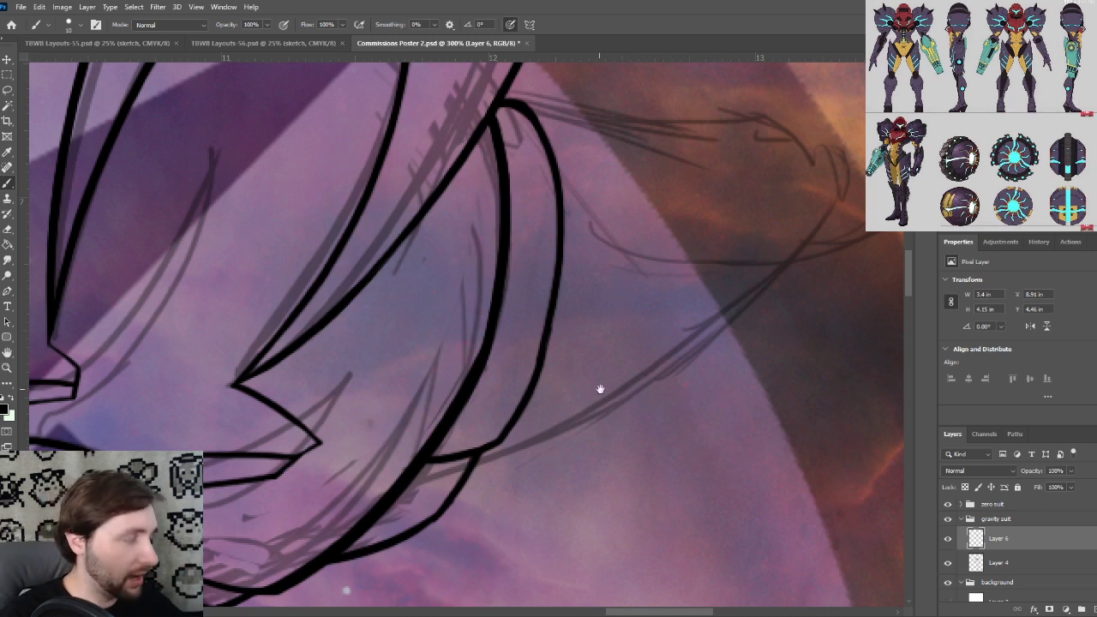
left_click_drag(605, 409, 595, 385)
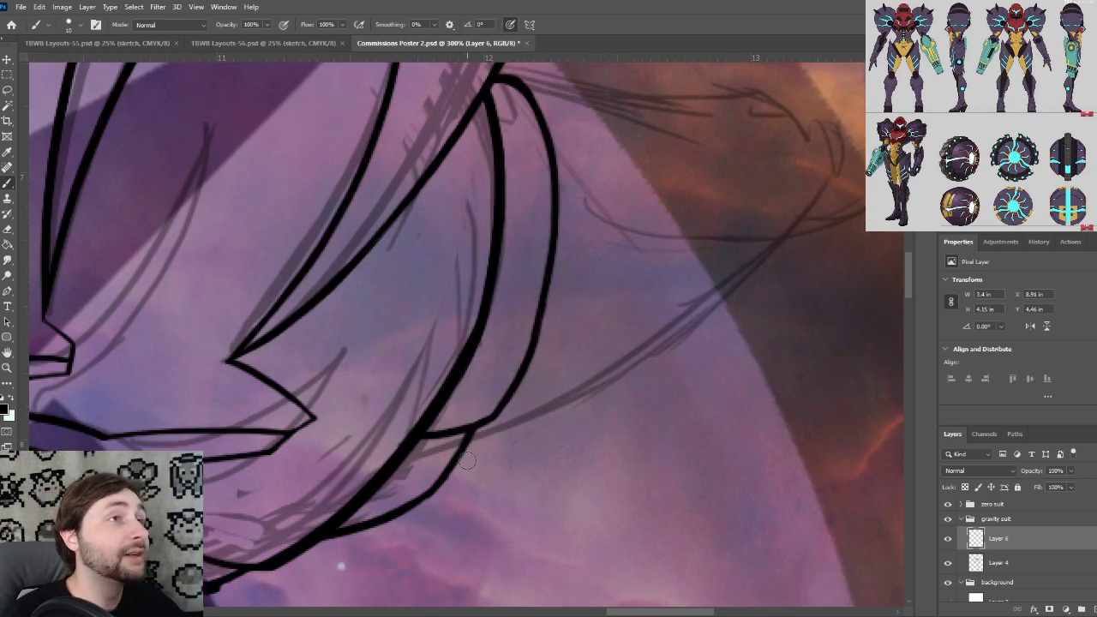
mouse_move(455, 460)
left_mouse_down()
mouse_move(518, 438)
mouse_move(567, 284)
mouse_move(558, 168)
left_mouse_up()
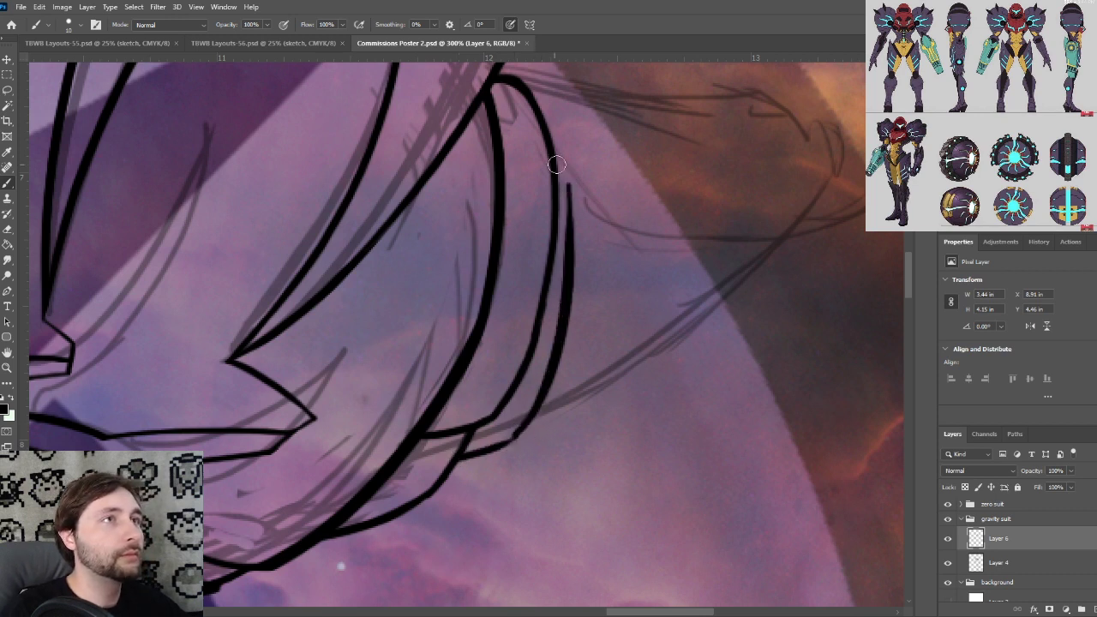
key("ctrl+z")
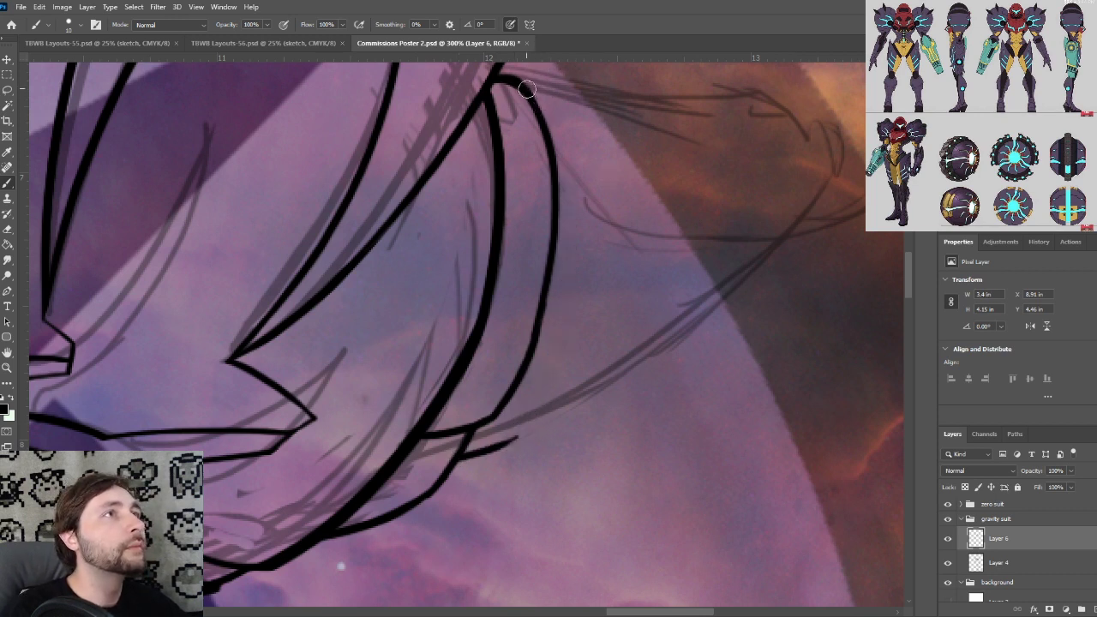
mouse_move(525, 89)
left_mouse_down()
mouse_move(553, 94)
mouse_move(593, 276)
left_mouse_up()
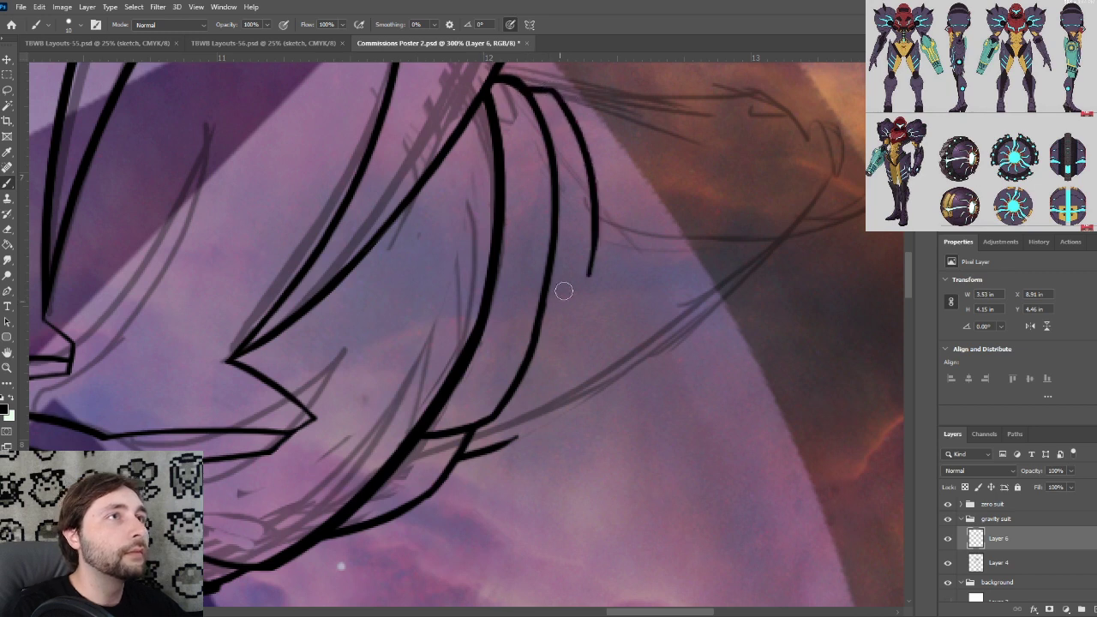
key("ctrl+z")
Ink the third plate's long, thin outer curve from its top edge down to its bottom edge
mouse_move(555, 95)
left_mouse_down()
mouse_move(573, 133)
mouse_move(580, 287)
mouse_move(473, 489)
left_mouse_up()
key("ctrl+z")
left_click_drag(589, 214, 477, 490)
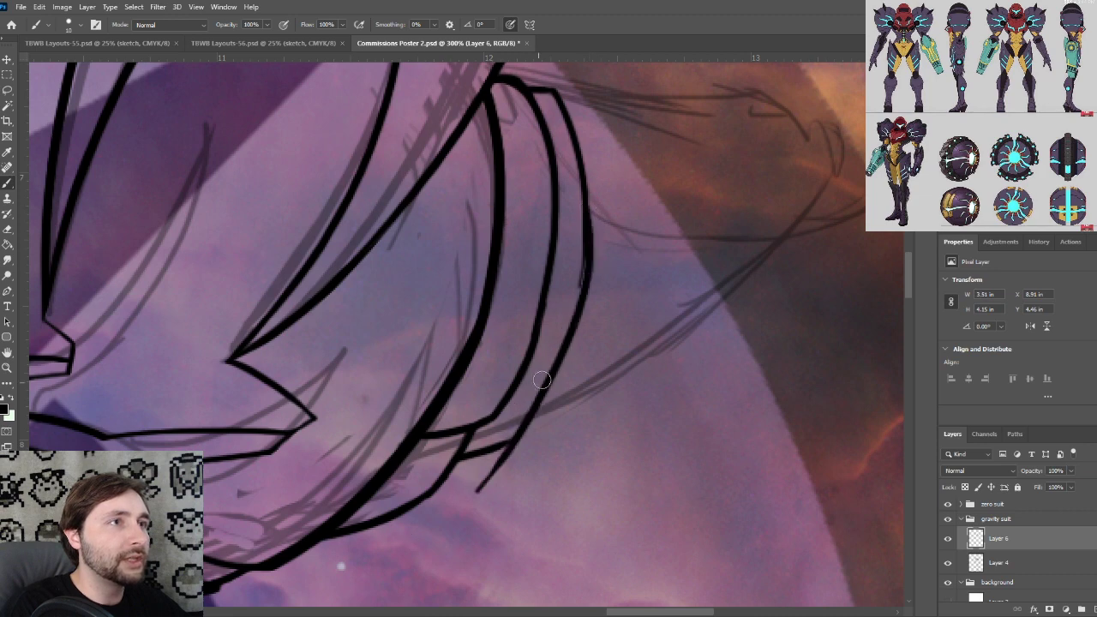
key("ctrl+z")
left_click_drag(591, 214, 491, 470)
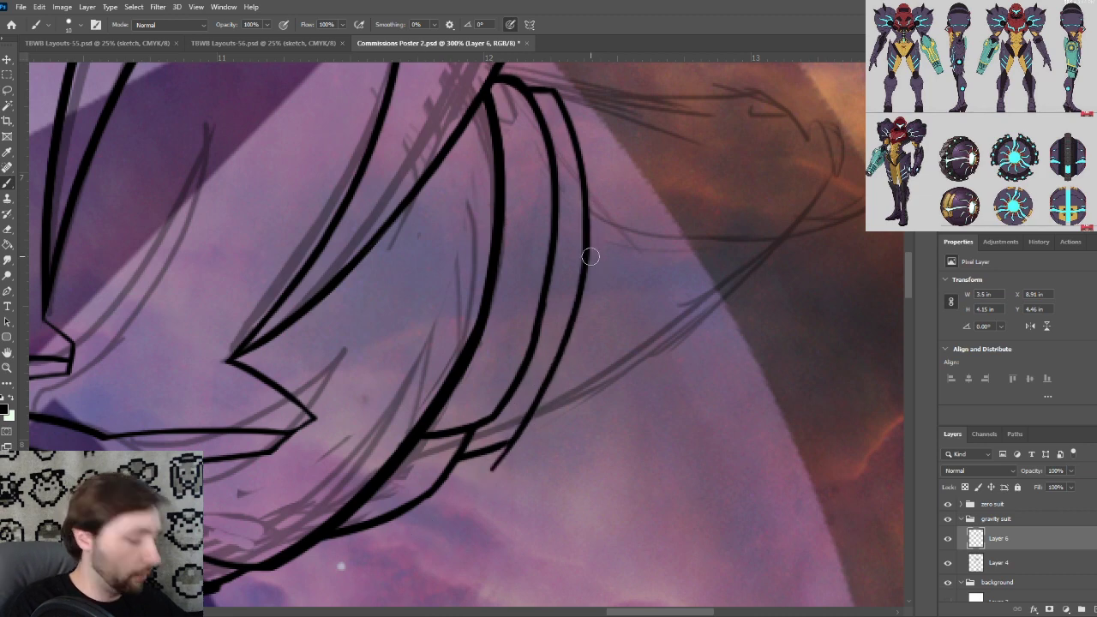
Erase the overshooting line tip below the third plate's lower corner to leave a clean corner
key("ctrl+plus")
left_click_drag(657, 380, 683, 311)
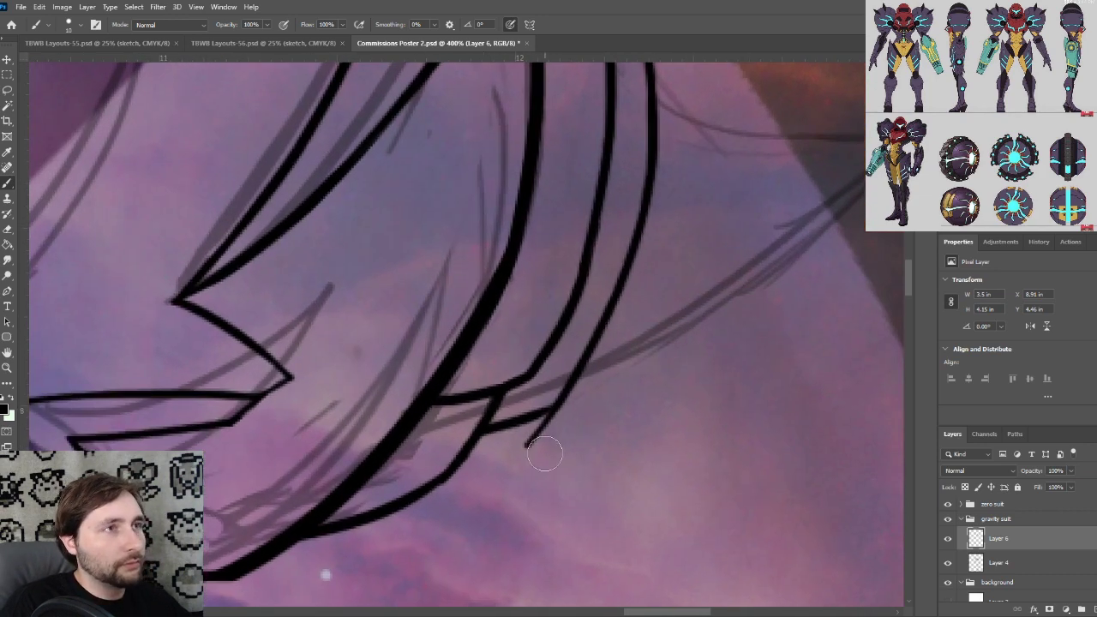
left_click_drag(523, 449, 549, 433)
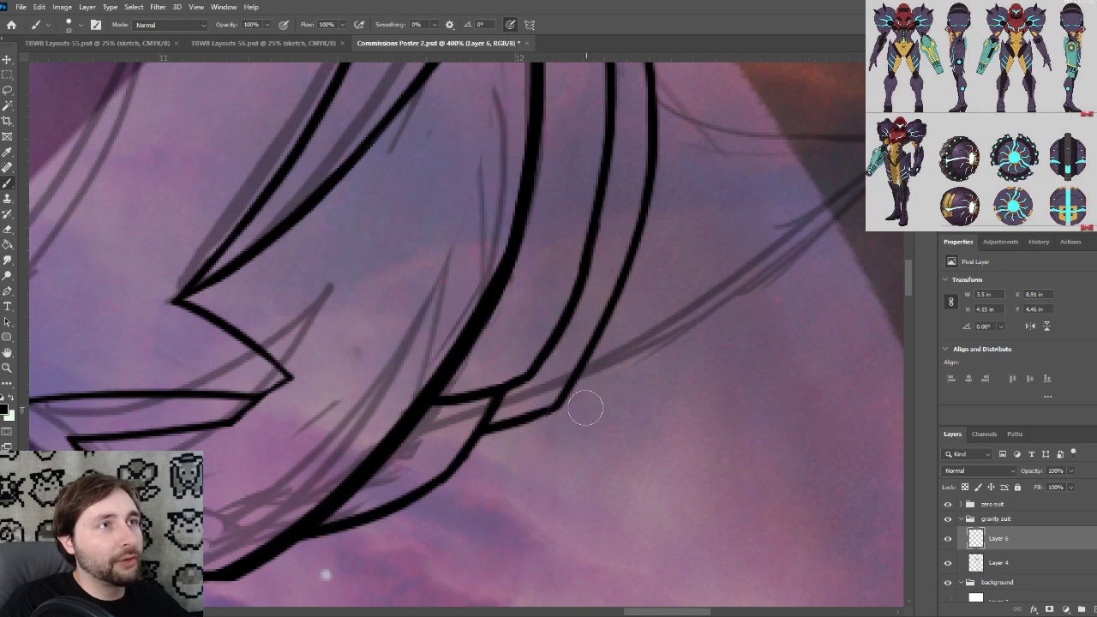
left_click_drag(612, 449, 605, 448)
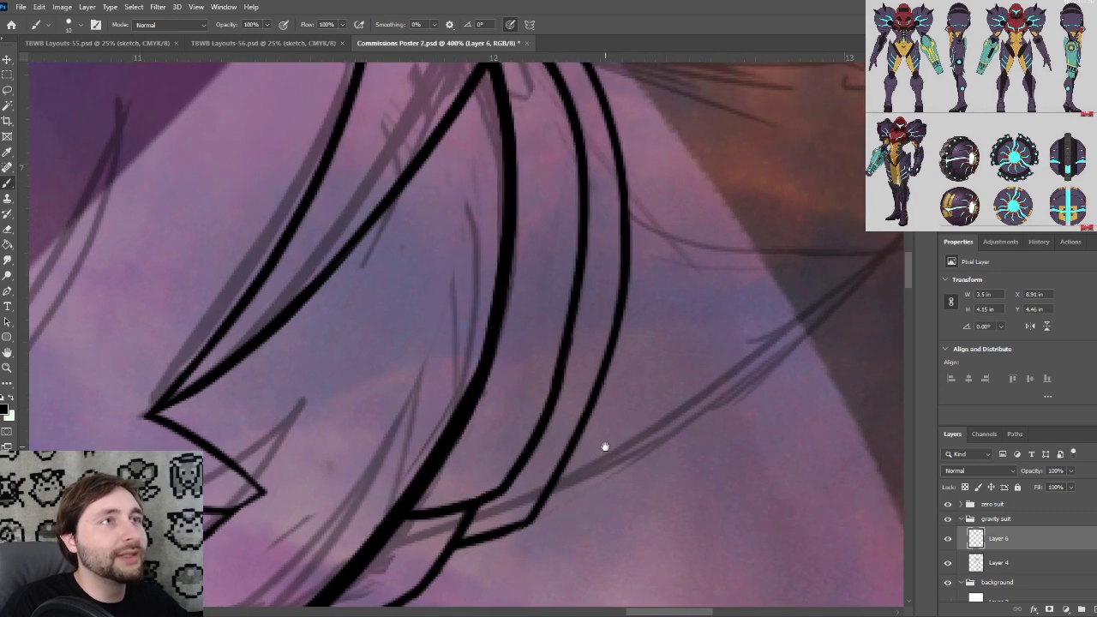
Erase the leftover first-plate line segment crossing the third plate at its lower corner
key("ctrl+minus")
key("ctrl+minus")
key("ctrl+plus")
scroll(605, 447, "down", 4)
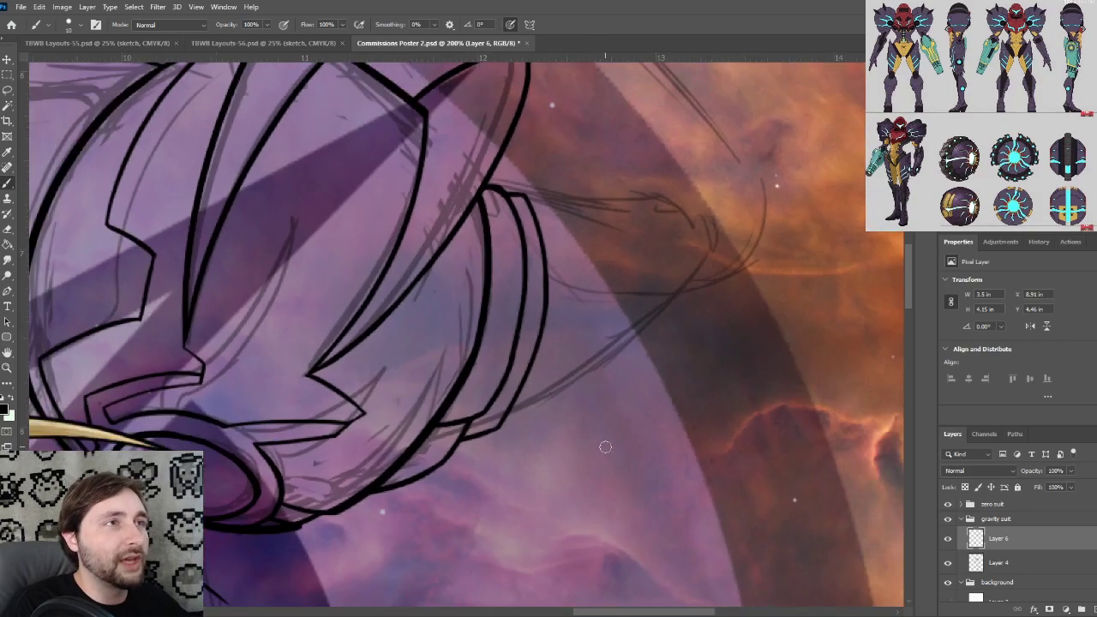
scroll(604, 449, "up", 4)
key("ctrl+plus")
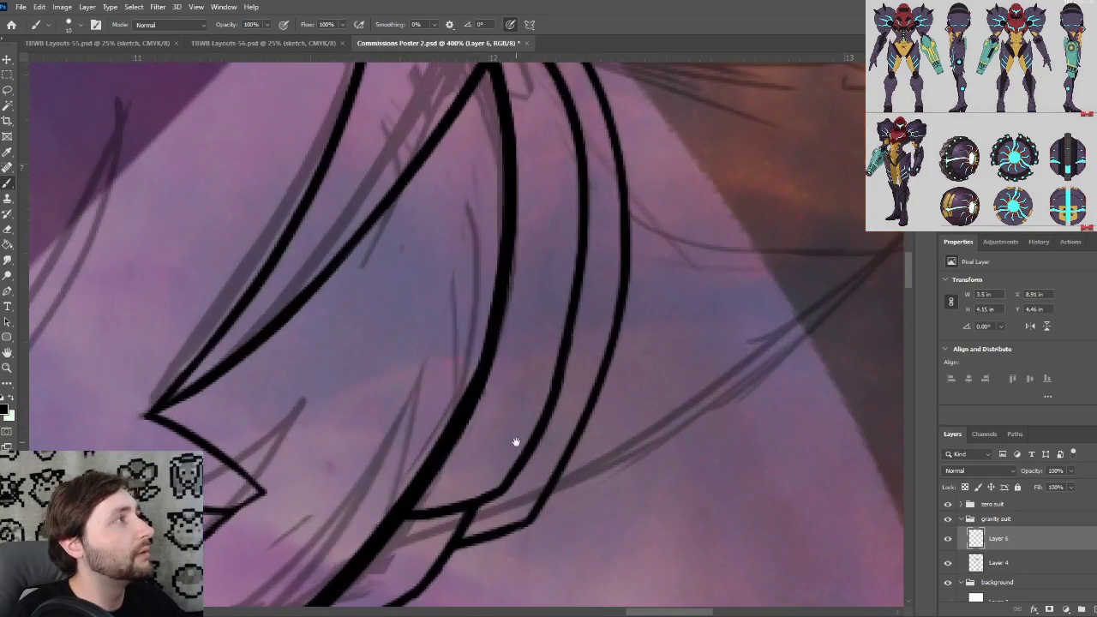
left_click_drag(516, 442, 508, 374)
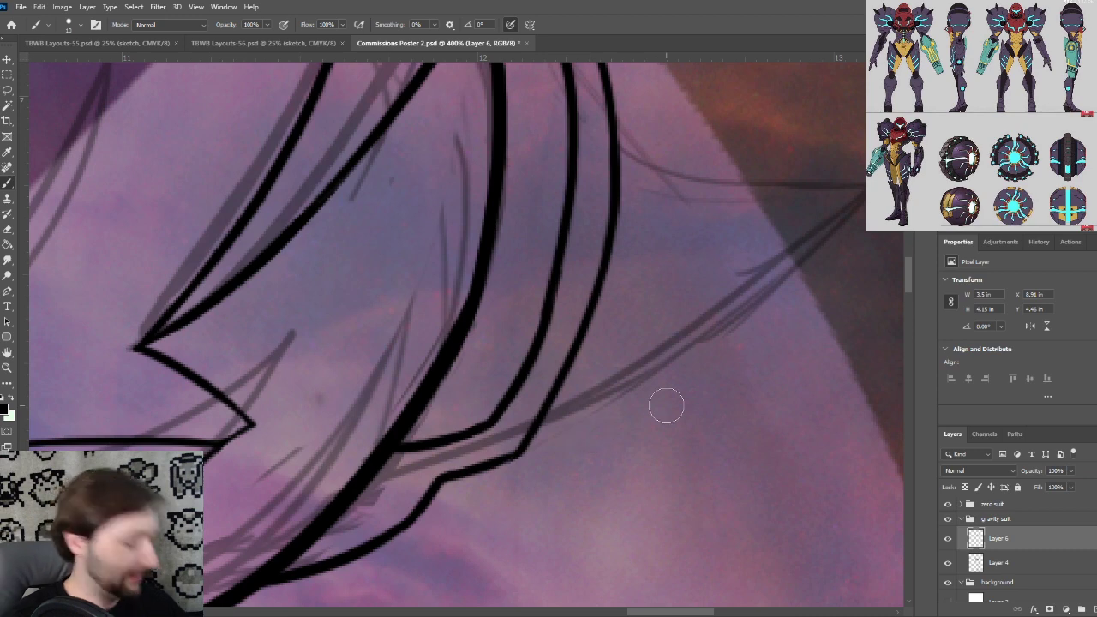
key("ctrl+minus")
key("ctrl+minus")
key("ctrl+plus")
key("ctrl+plus")
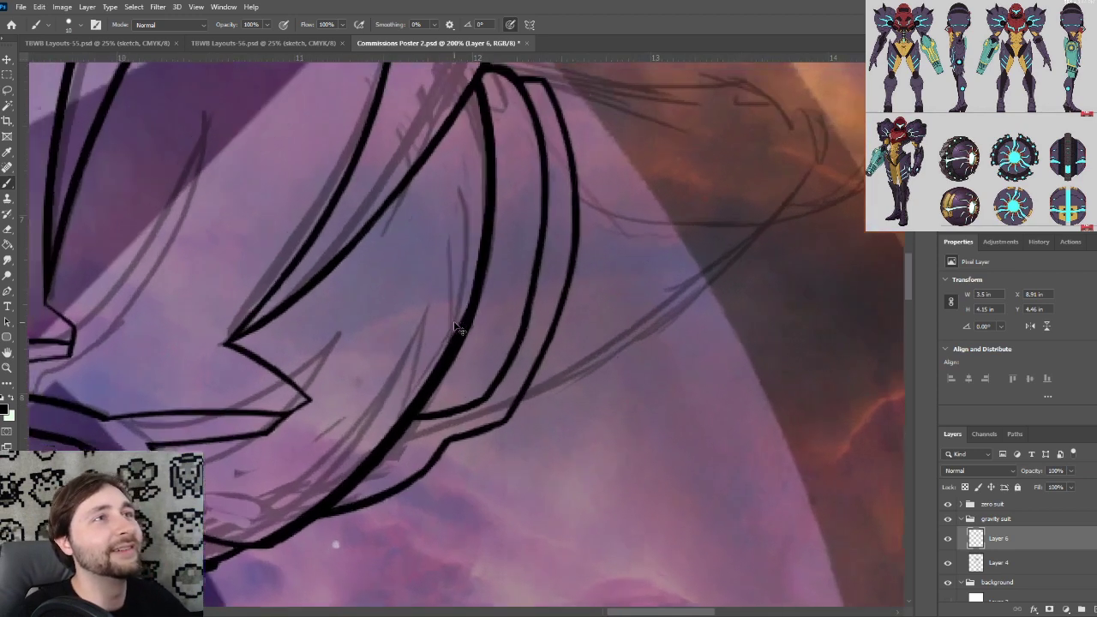
left_click_drag(611, 197, 608, 290)
left_click_drag(570, 175, 526, 417)
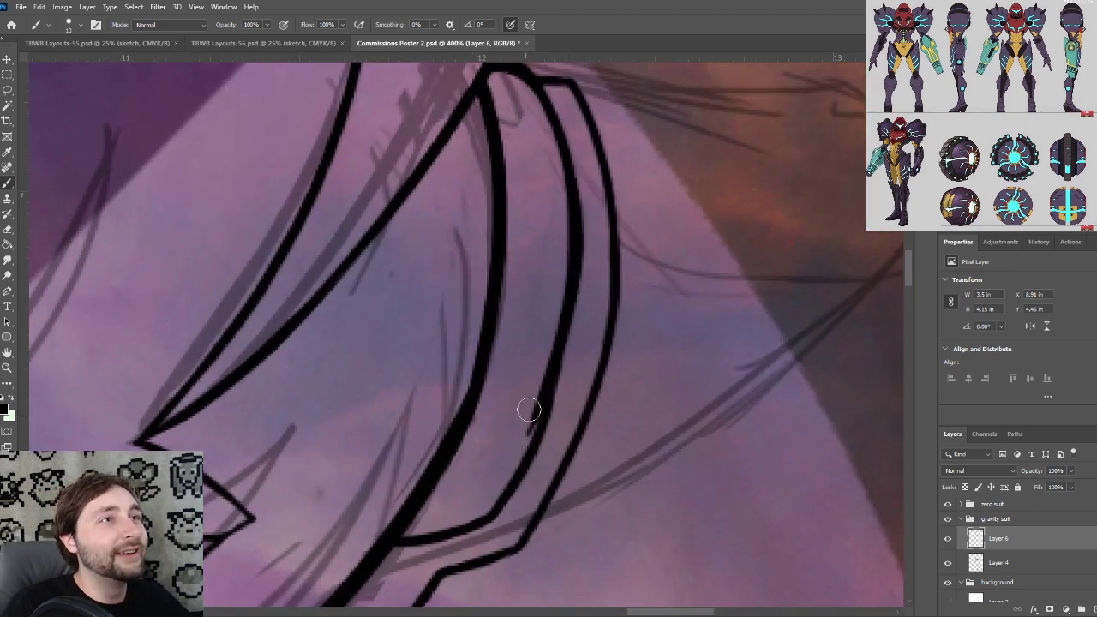
key("ctrl+z")
left_click_drag(576, 221, 528, 439)
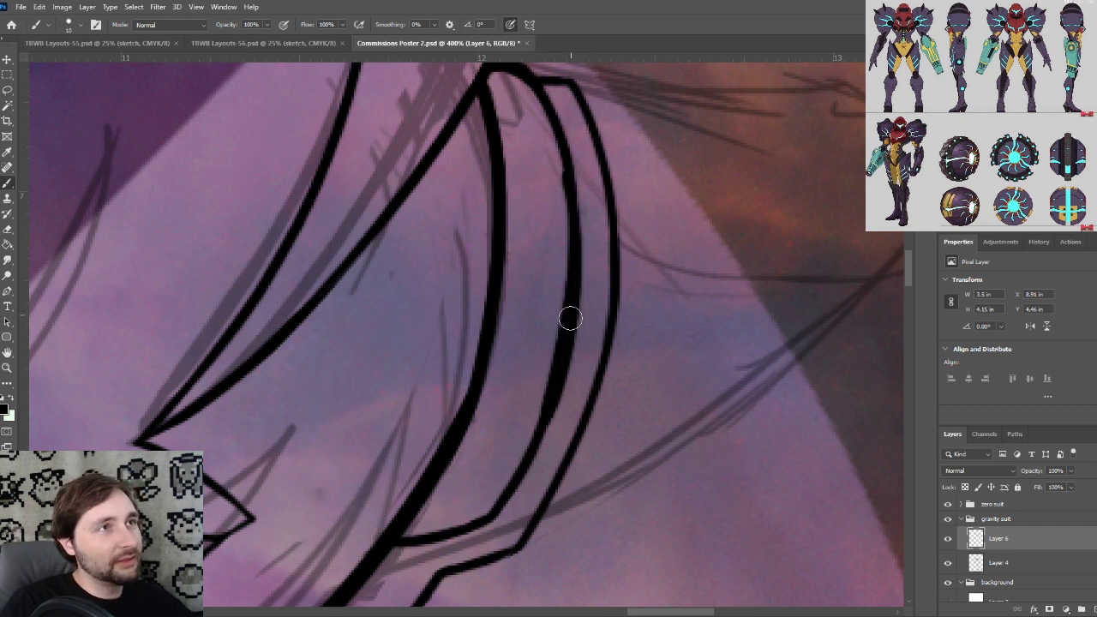
key("ctrl+z")
left_click_drag(575, 204, 520, 463)
key("ctrl+z")
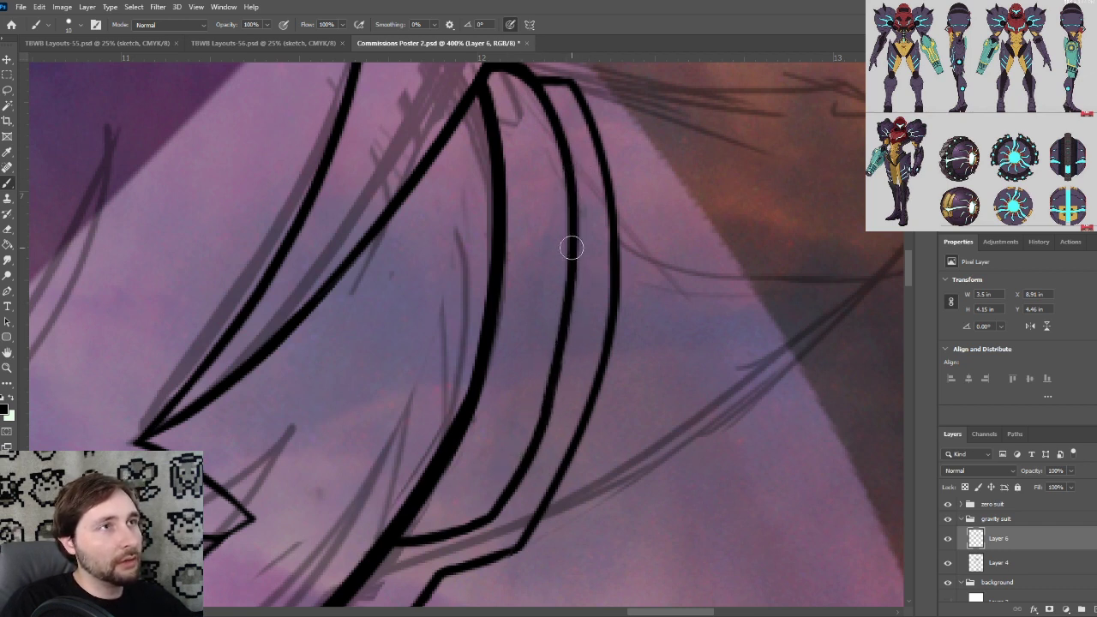
mouse_move(571, 248)
left_mouse_down()
mouse_move(546, 414)
mouse_move(523, 426)
left_mouse_up()
key("ctrl+z")
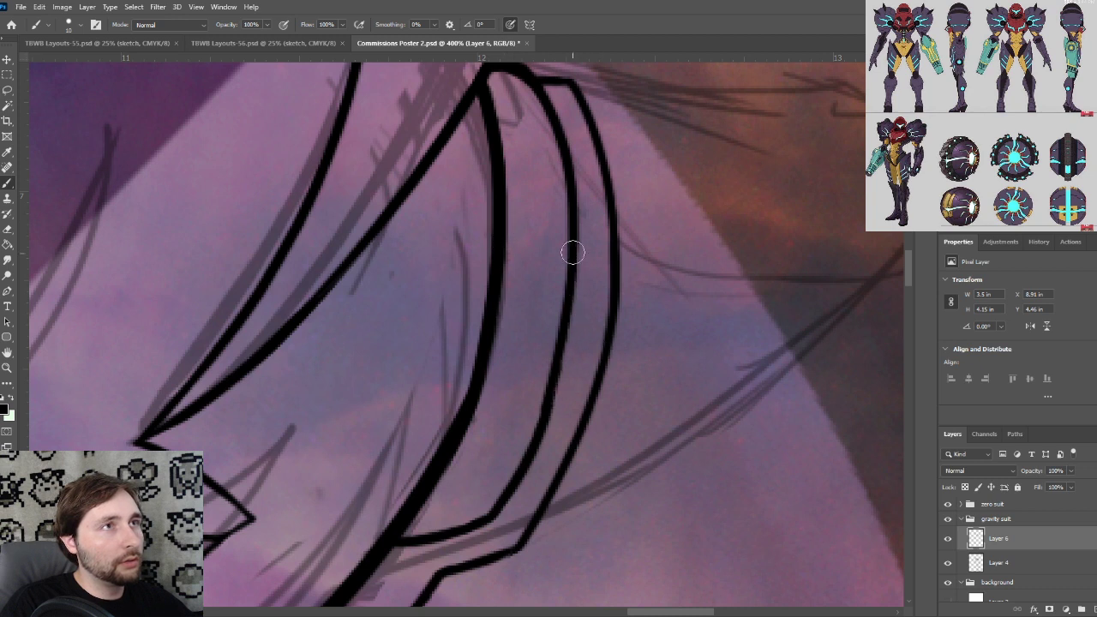
left_click_drag(571, 248, 497, 444)
key("ctrl+z")
left_click_drag(565, 282, 546, 371)
key("ctrl+z")
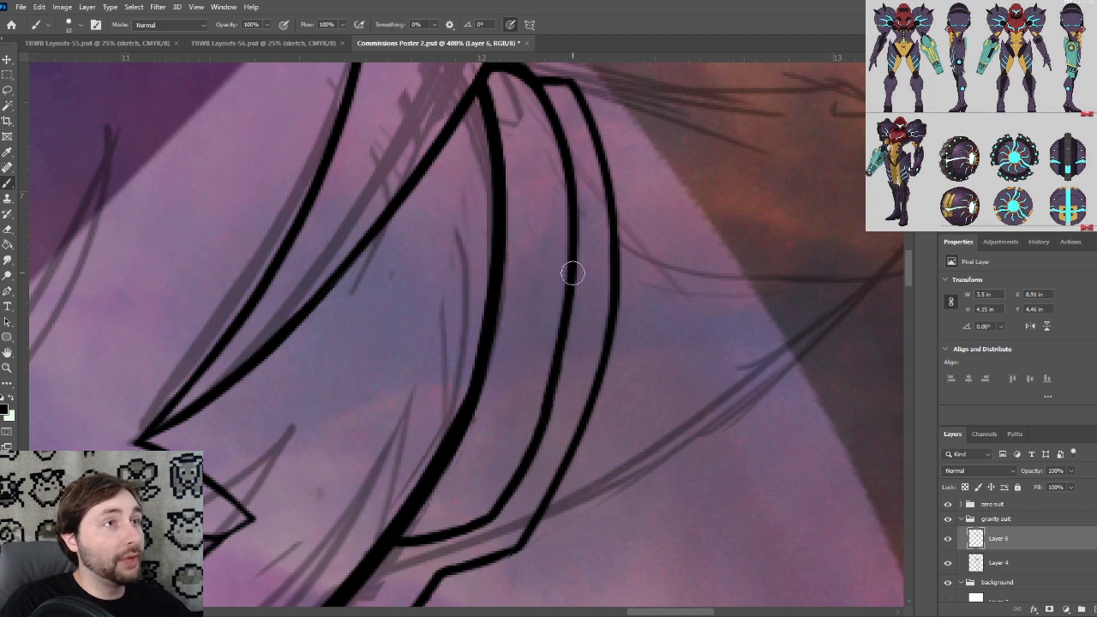
left_click_drag(569, 269, 502, 431)
key("ctrl+z")
left_click_drag(568, 274, 514, 464)
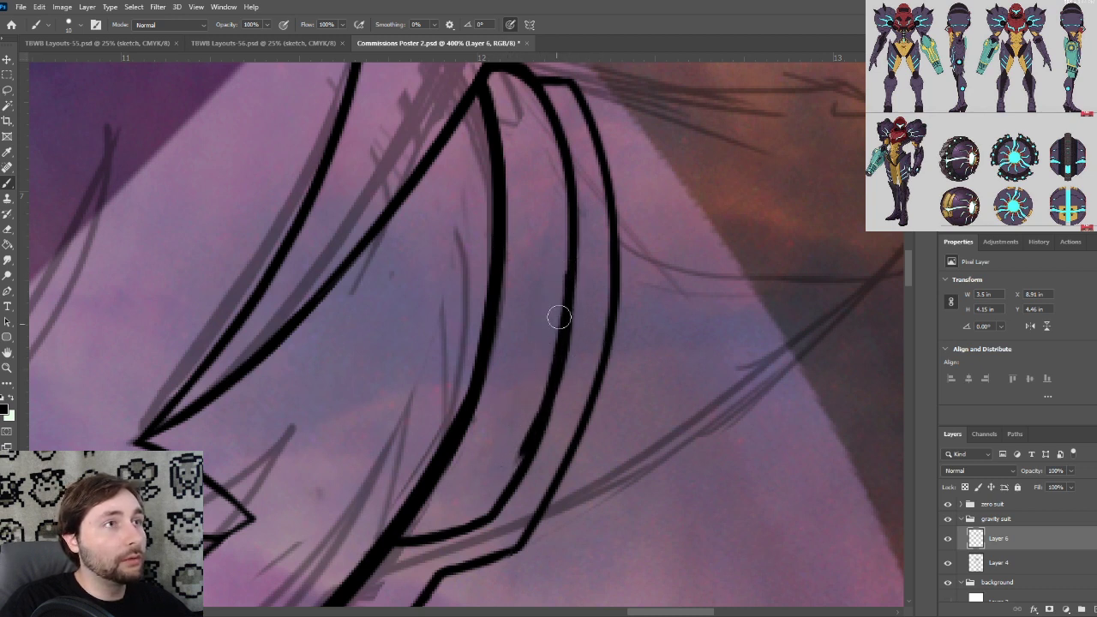
key("bracketright")
key("ctrl+z")
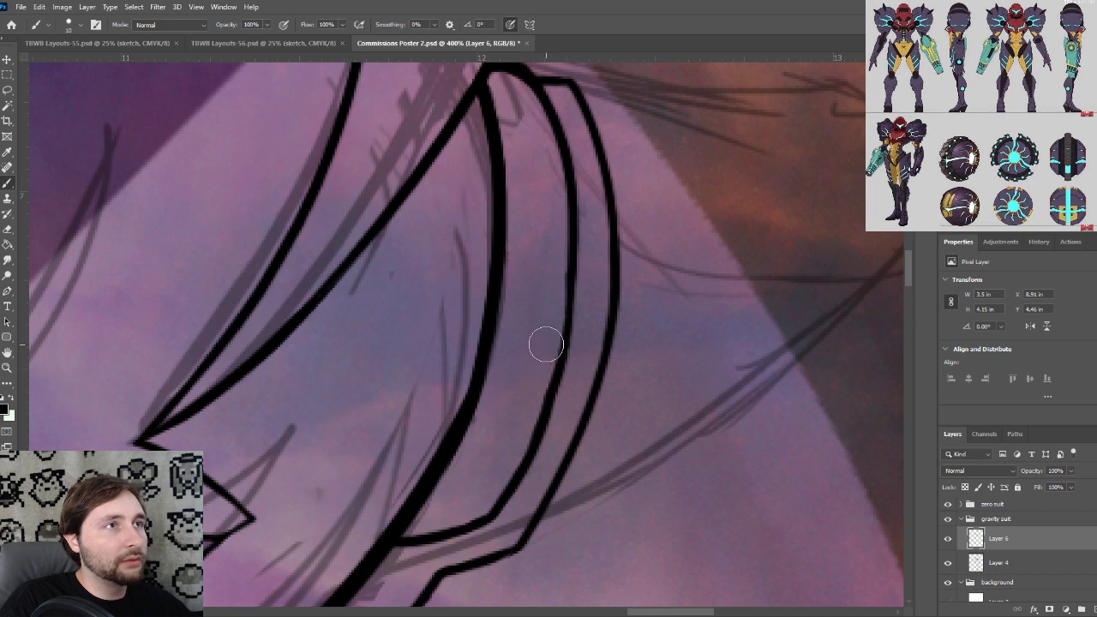
key("bracketleft")
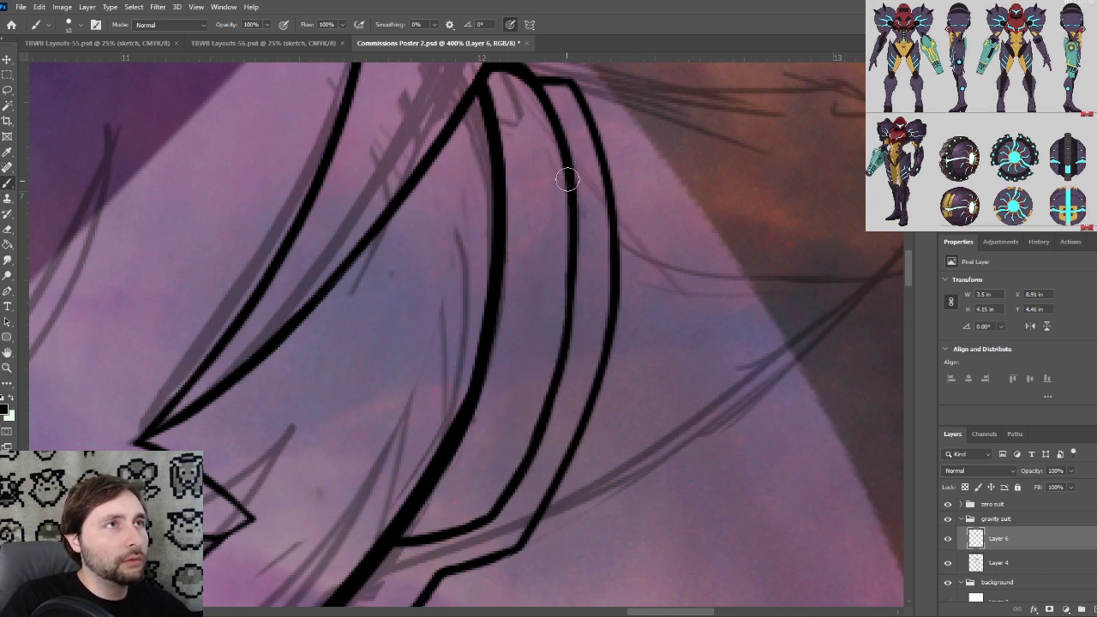
Thicken the middle and lower part of the second plate's outer curve with overlaid black brush strokes
left_click_drag(568, 176, 560, 341)
left_click_drag(567, 275, 551, 374)
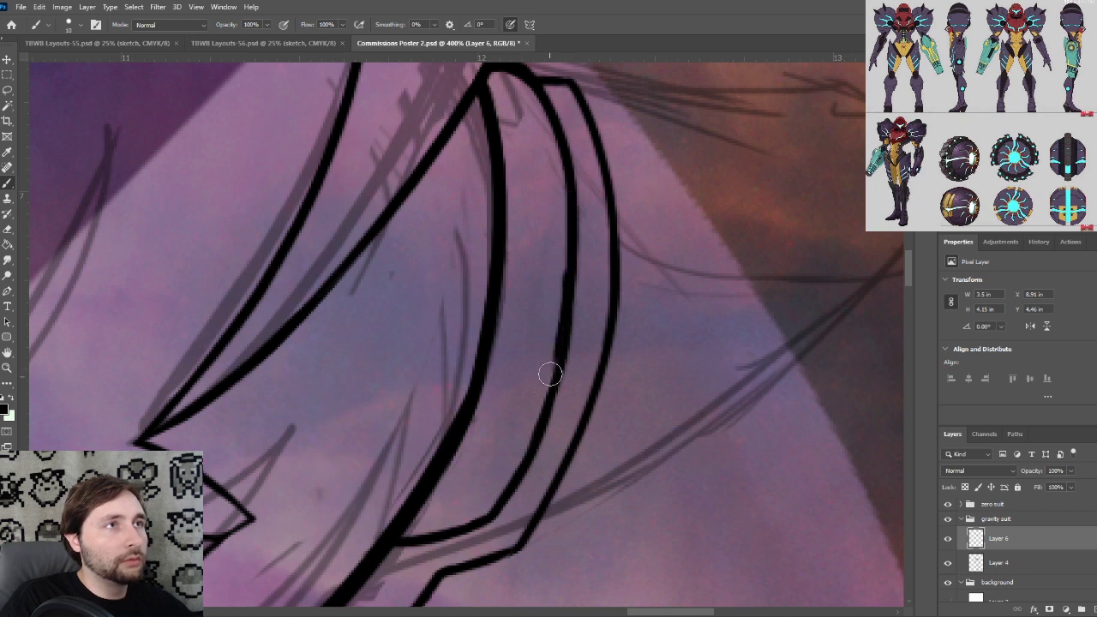
key("ctrl+z")
left_click_drag(573, 261, 544, 411)
left_click_drag(570, 277, 514, 460)
key("ctrl+z")
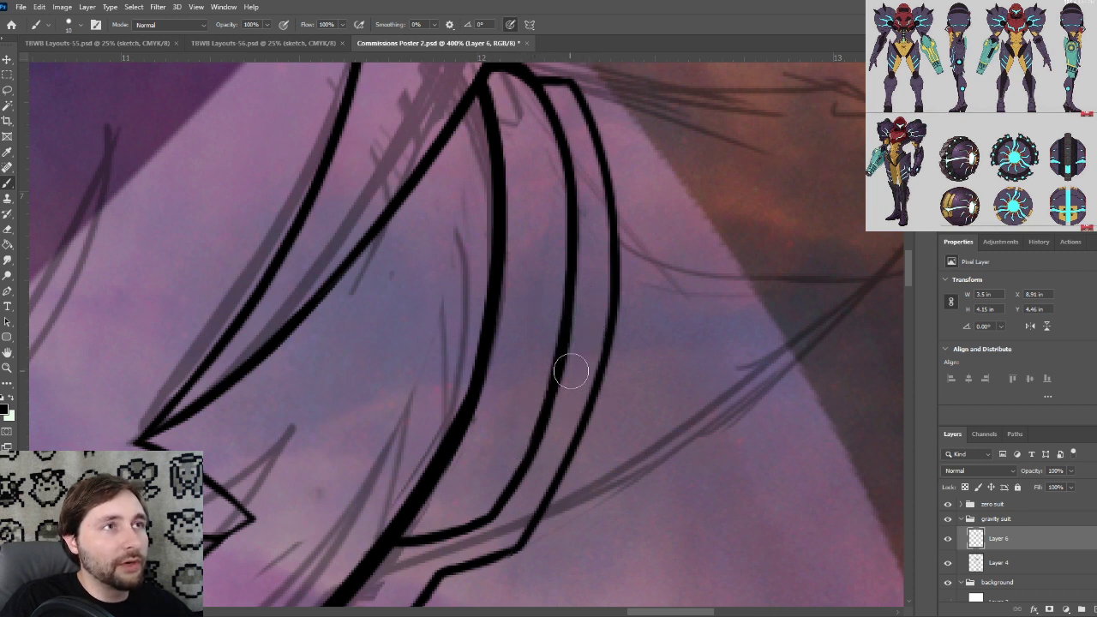
key("ctrl+z")
key("ctrl+shift+z")
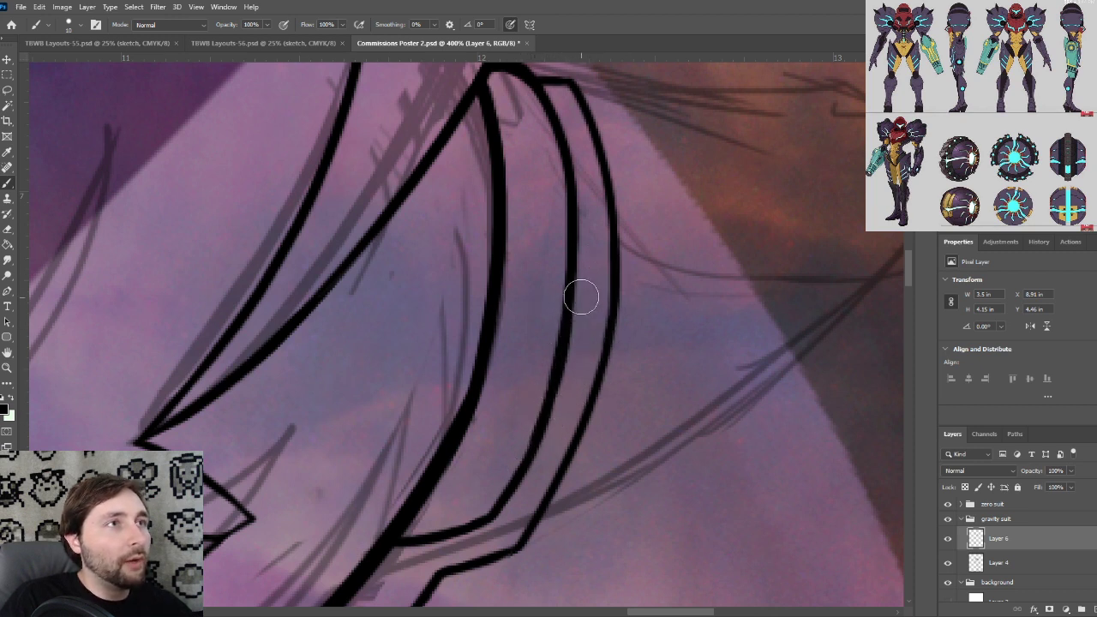
left_click_drag(575, 404, 522, 491)
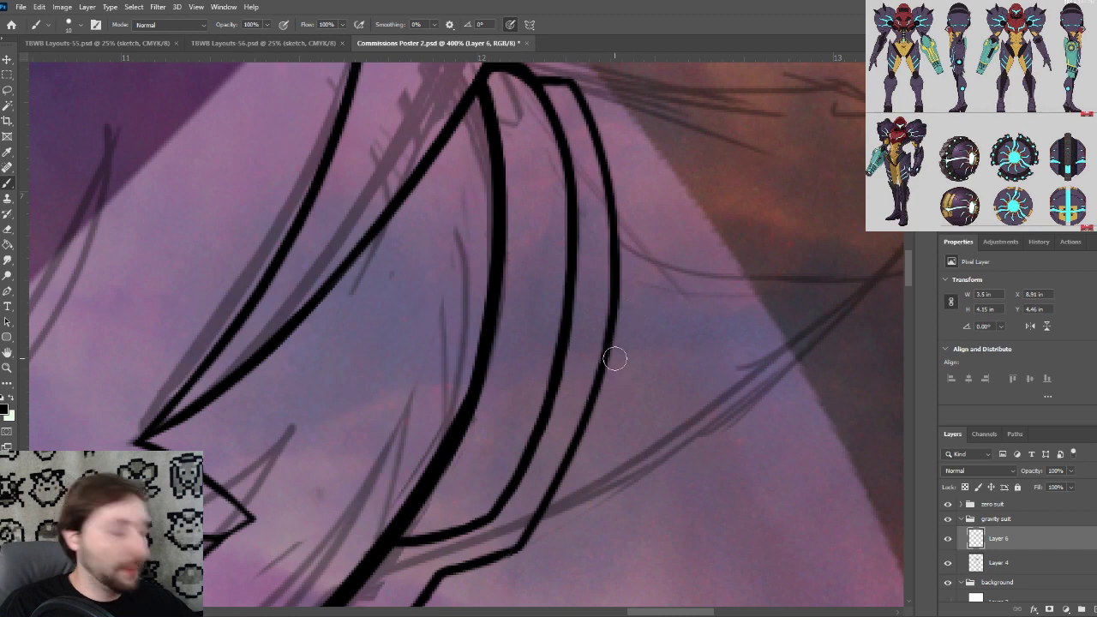
Ink the long lower curve of the pointed form beyond the third plate, from the plate's lower edge out to the tip
scroll(611, 359, "down", 2)
scroll(652, 391, "up", 1)
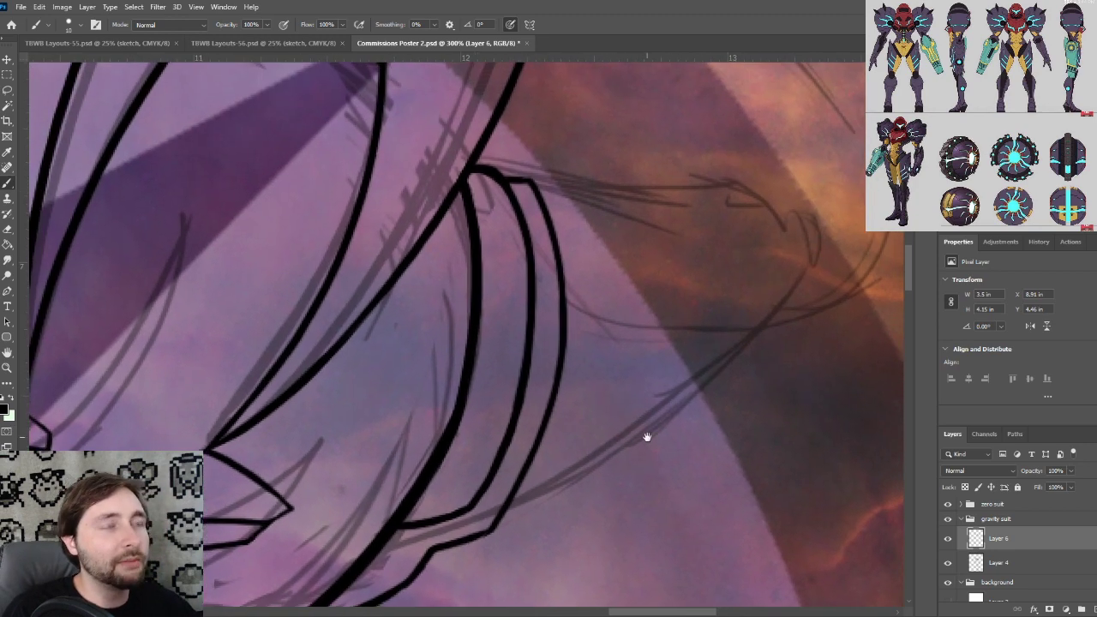
key("ctrl+minus")
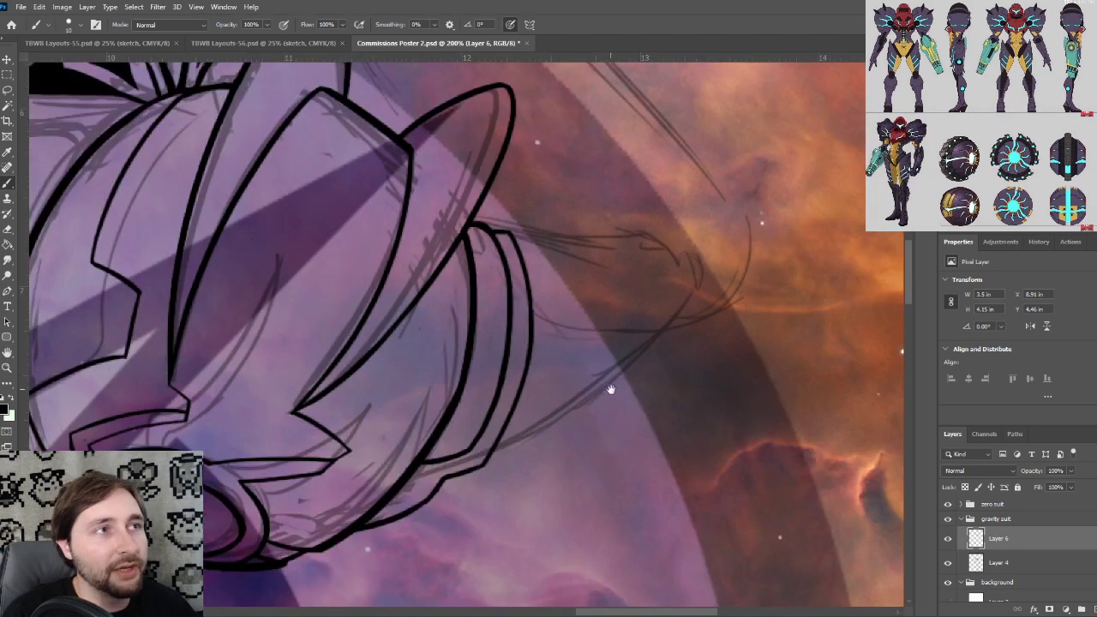
left_click_drag(614, 391, 600, 427)
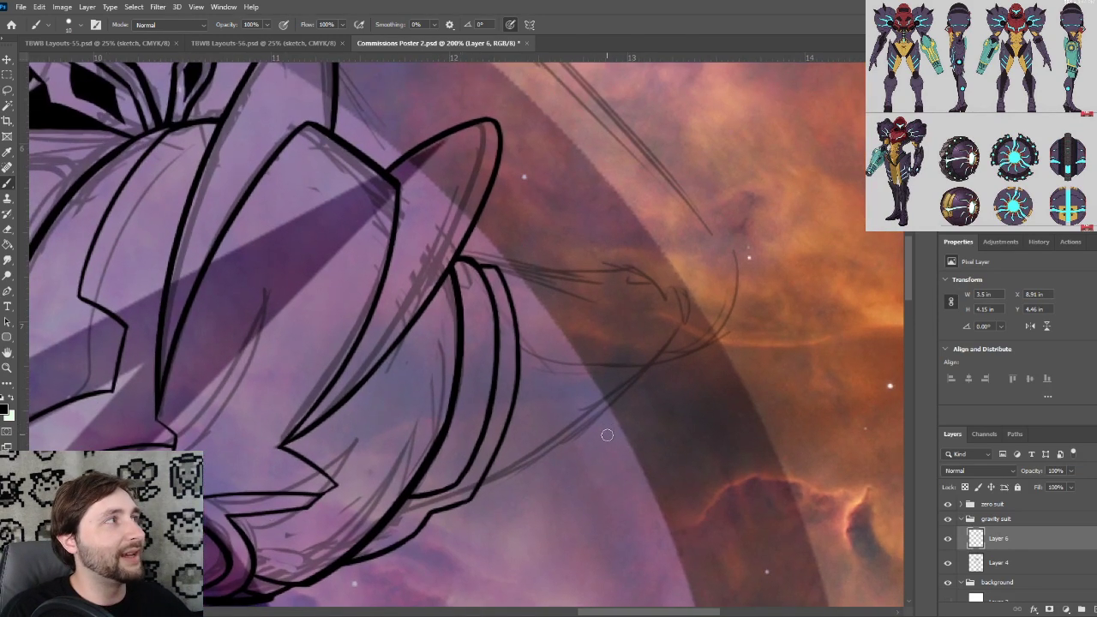
key("ctrl+plus")
left_click_drag(399, 450, 477, 338)
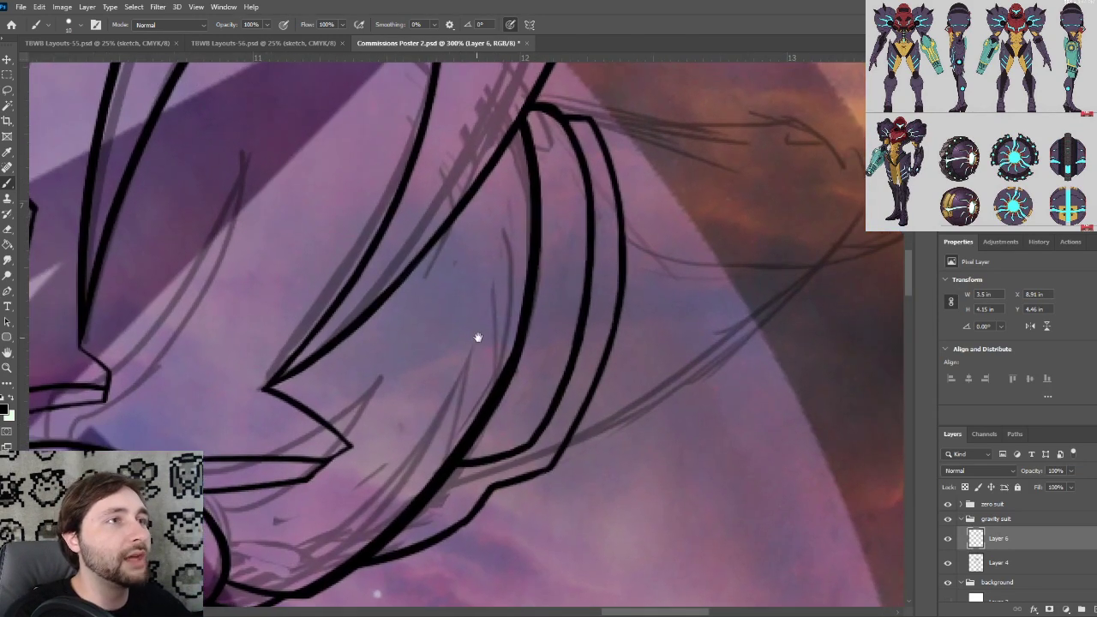
key("ctrl+minus")
scroll(682, 274, "down", 1)
left_click_drag(639, 343, 629, 362)
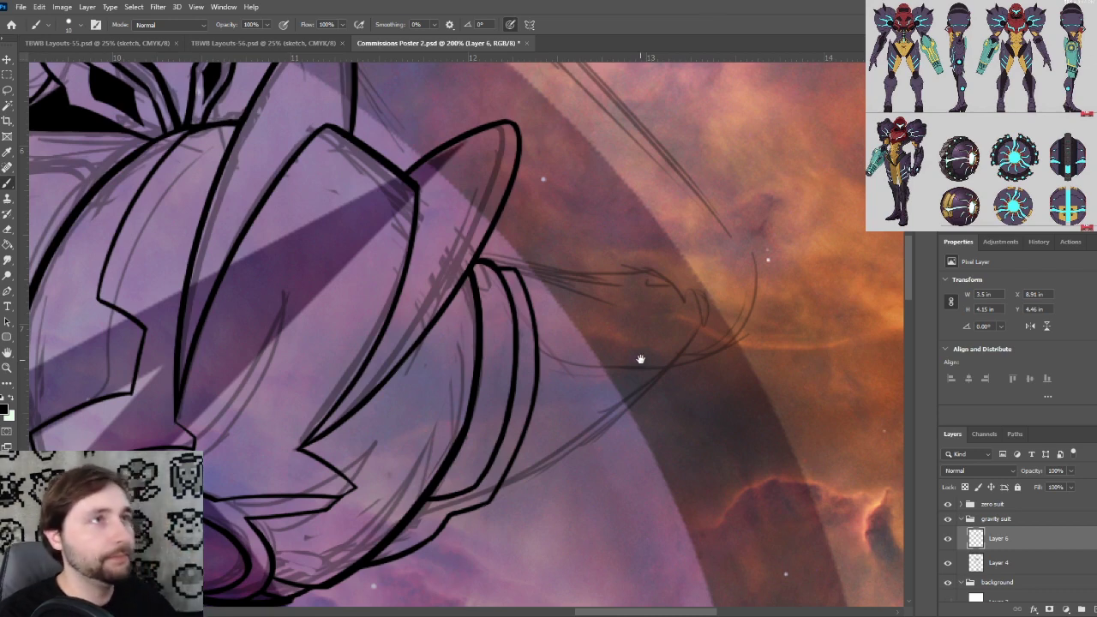
left_click_drag(640, 358, 598, 351)
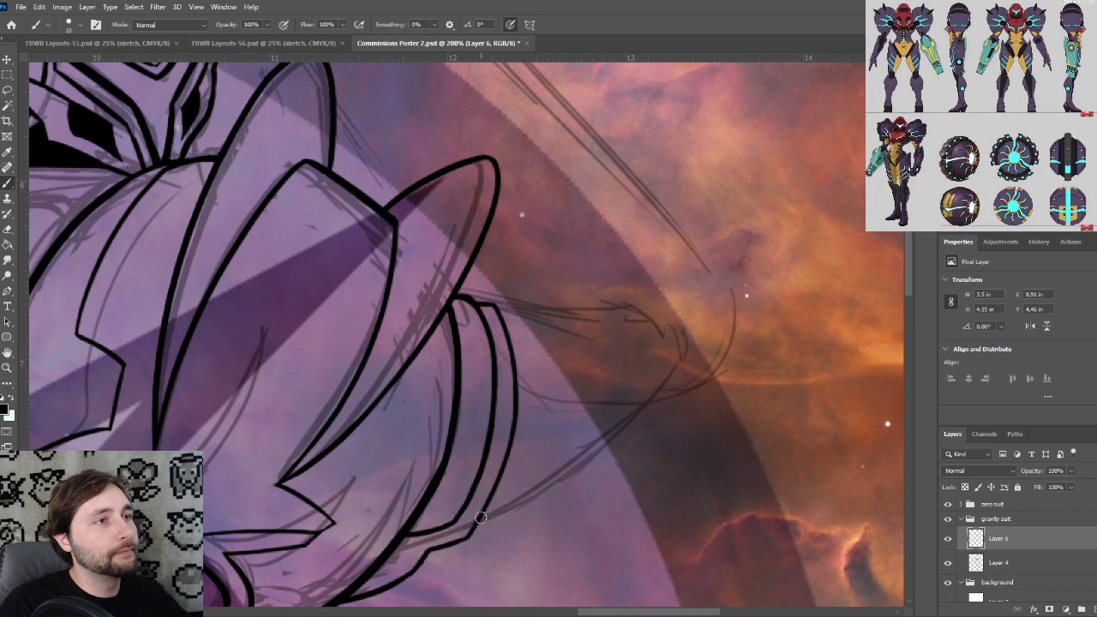
mouse_move(478, 517)
left_mouse_down()
mouse_move(559, 463)
mouse_move(656, 366)
left_mouse_up()
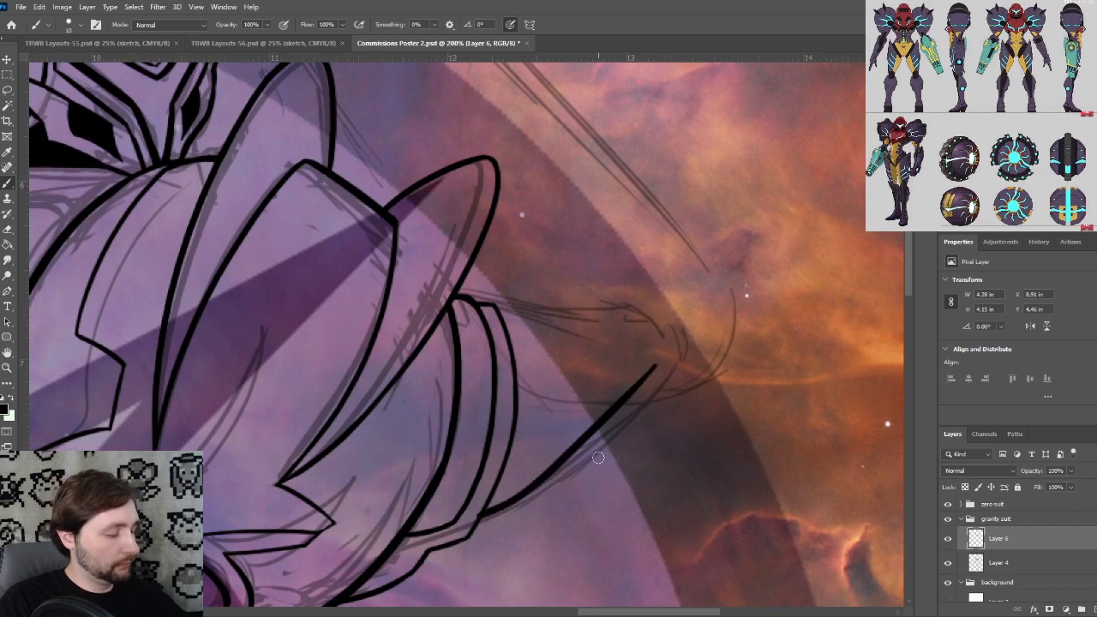
key("ctrl+z")
left_click_drag(482, 516, 686, 349)
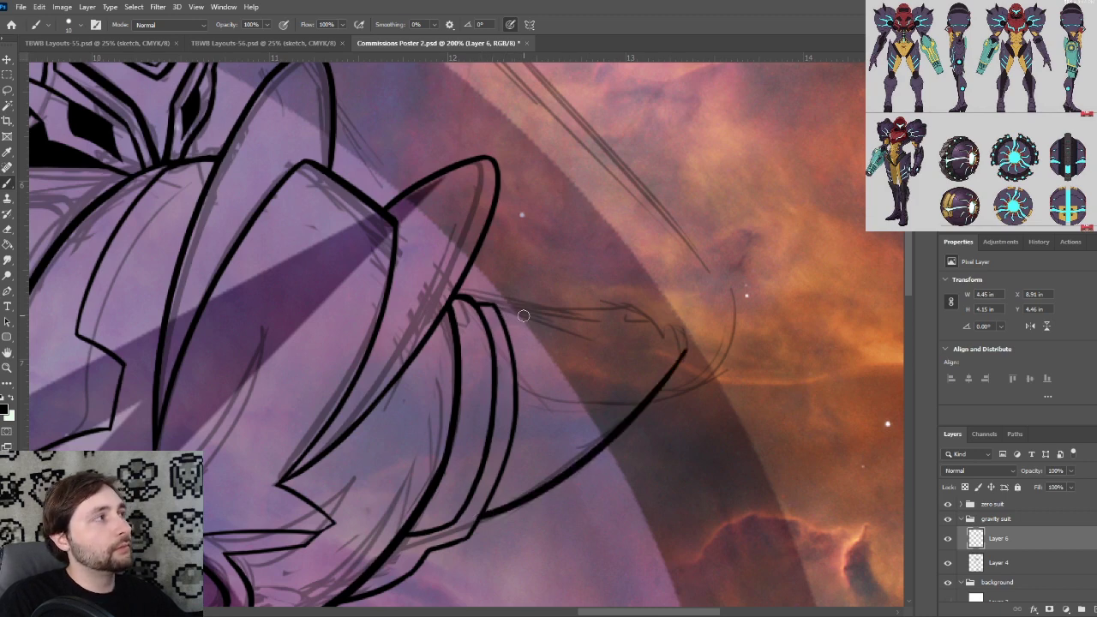
Ink the pointed form's upper edge as a slightly wavy line from the third plate's upper corner out towards the tip
left_click_drag(497, 313, 670, 348)
key("ctrl+z")
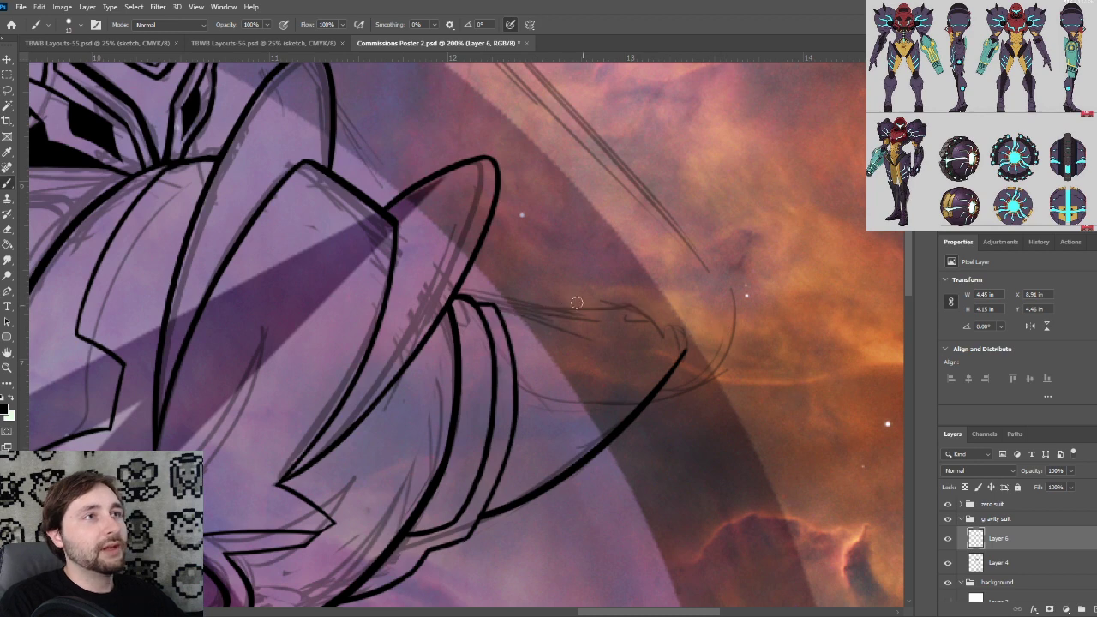
left_click_drag(501, 312, 670, 324)
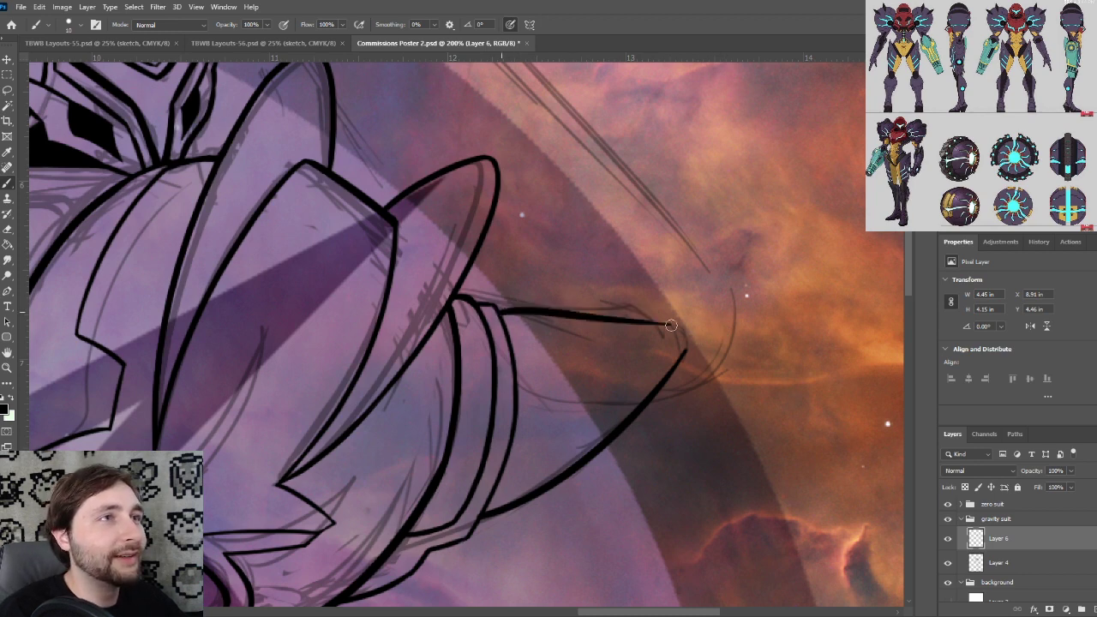
key("ctrl+z")
left_click_drag(499, 312, 674, 322)
key("ctrl+z")
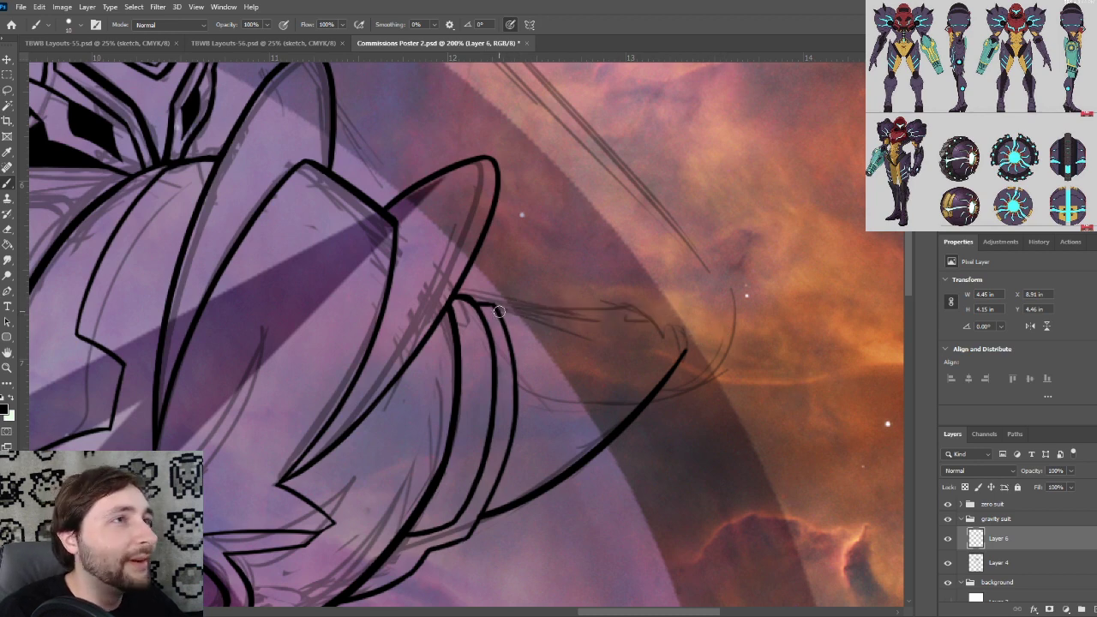
left_click_drag(497, 315, 679, 324)
key("ctrl+z")
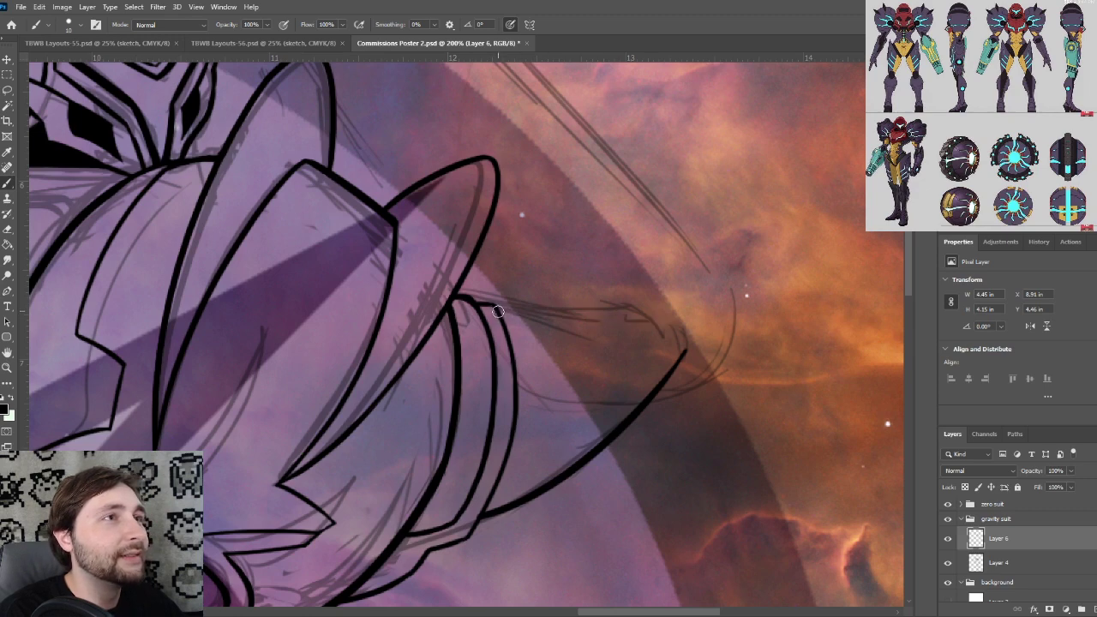
left_click_drag(498, 312, 677, 325)
key("ctrl+z")
left_click_drag(498, 314, 644, 320)
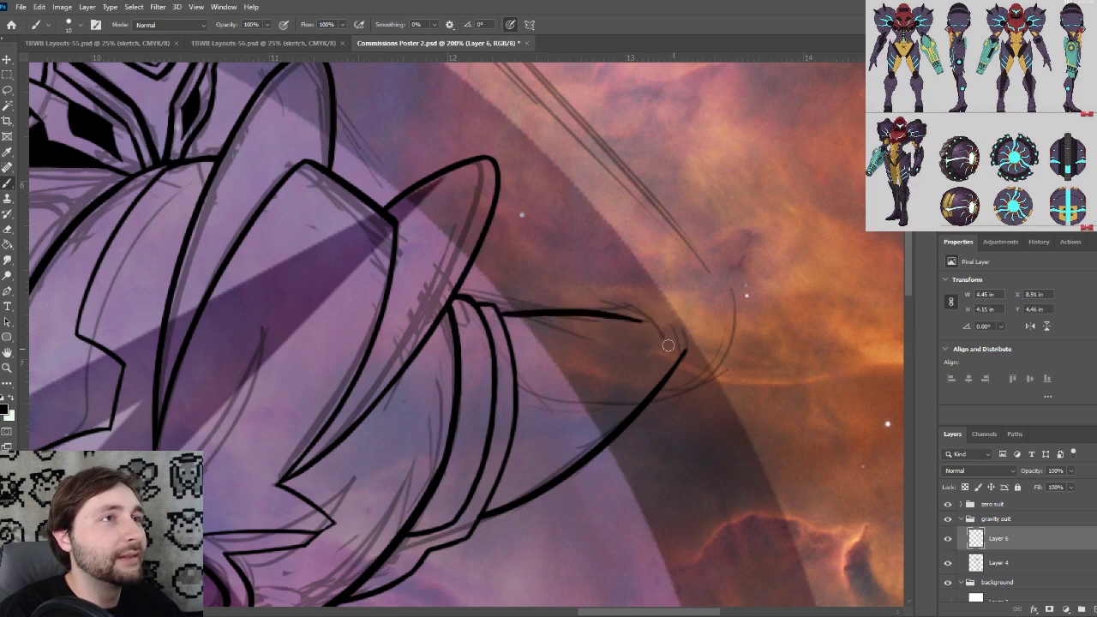
key("ctrl+z")
left_click_drag(495, 309, 659, 315)
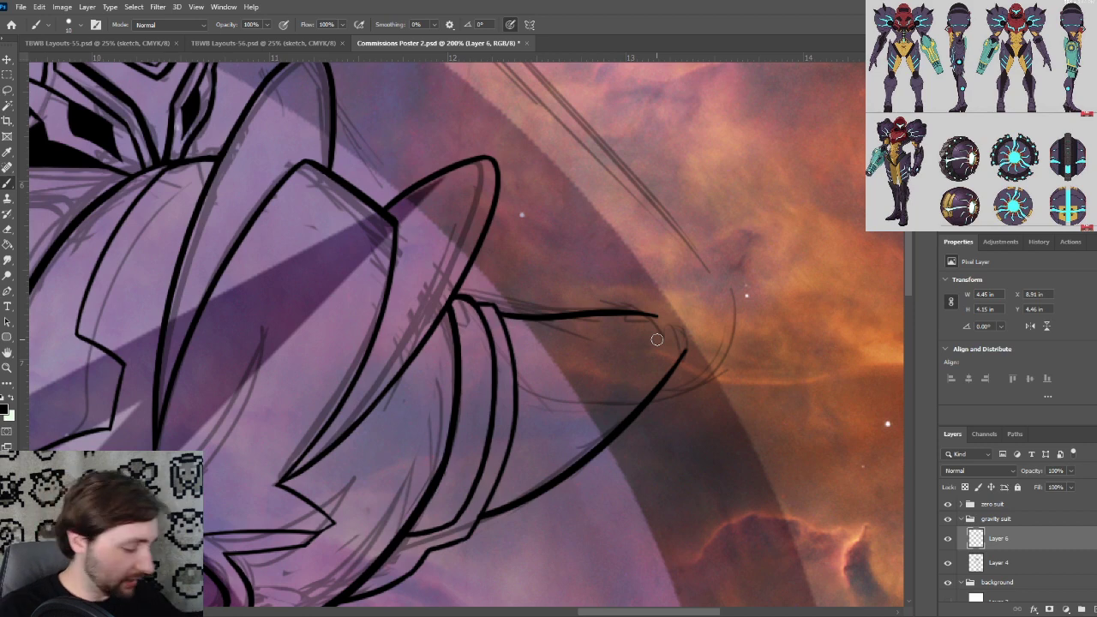
Ink a short curved line from the third plate's outer curve up to the pointed form's upper edge
left_click_drag(534, 363, 556, 262)
key("ctrl+plus")
key("ctrl+plus")
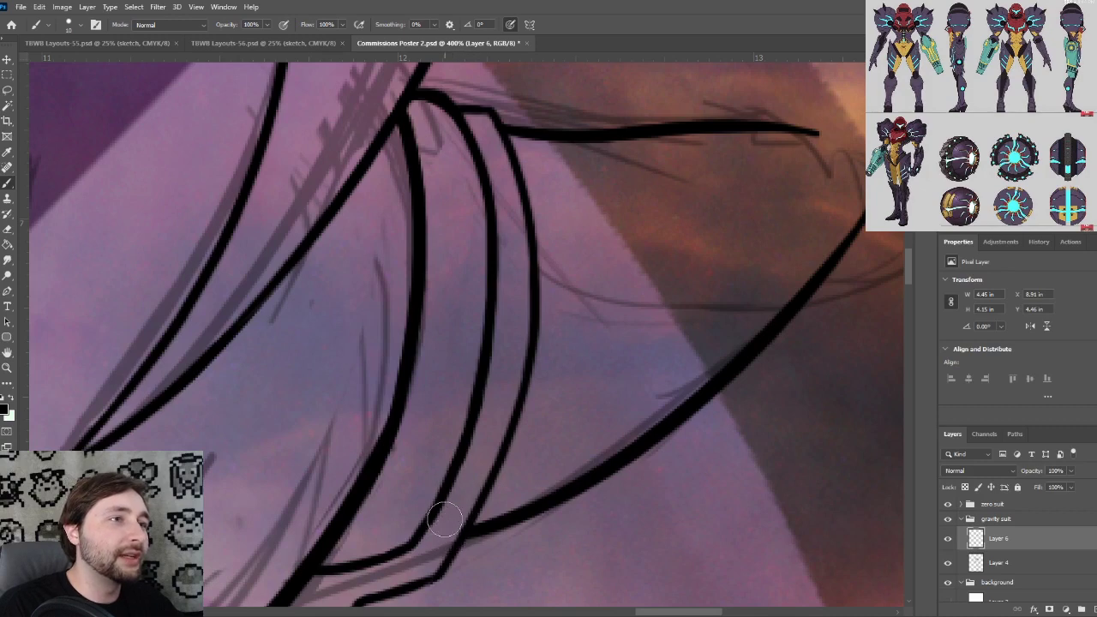
scroll(445, 520, "down", 2)
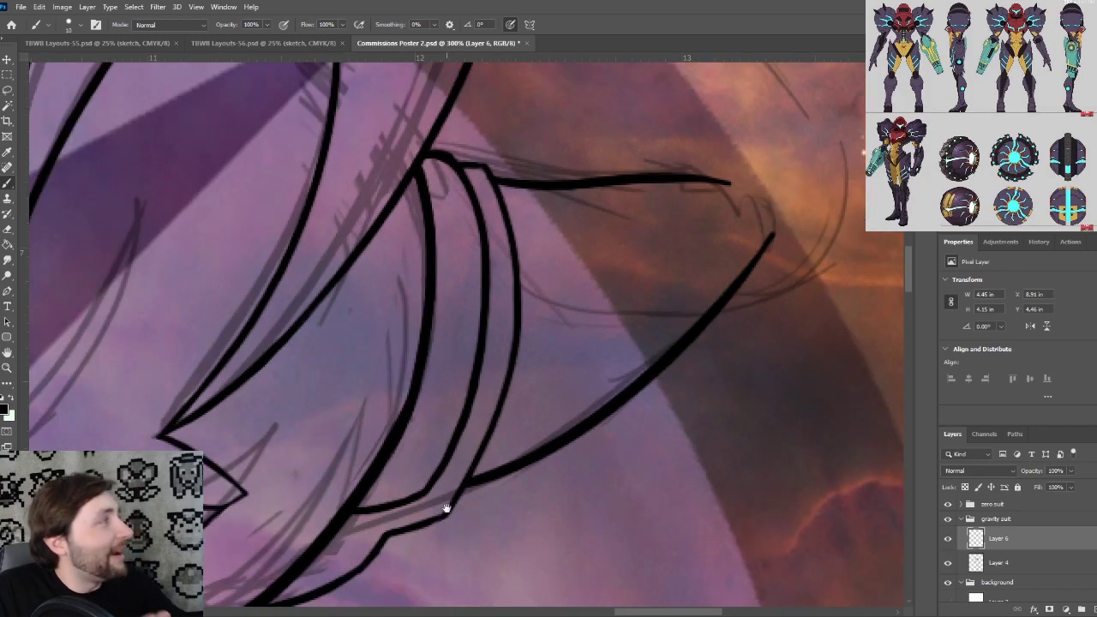
left_click_drag(708, 253, 689, 318)
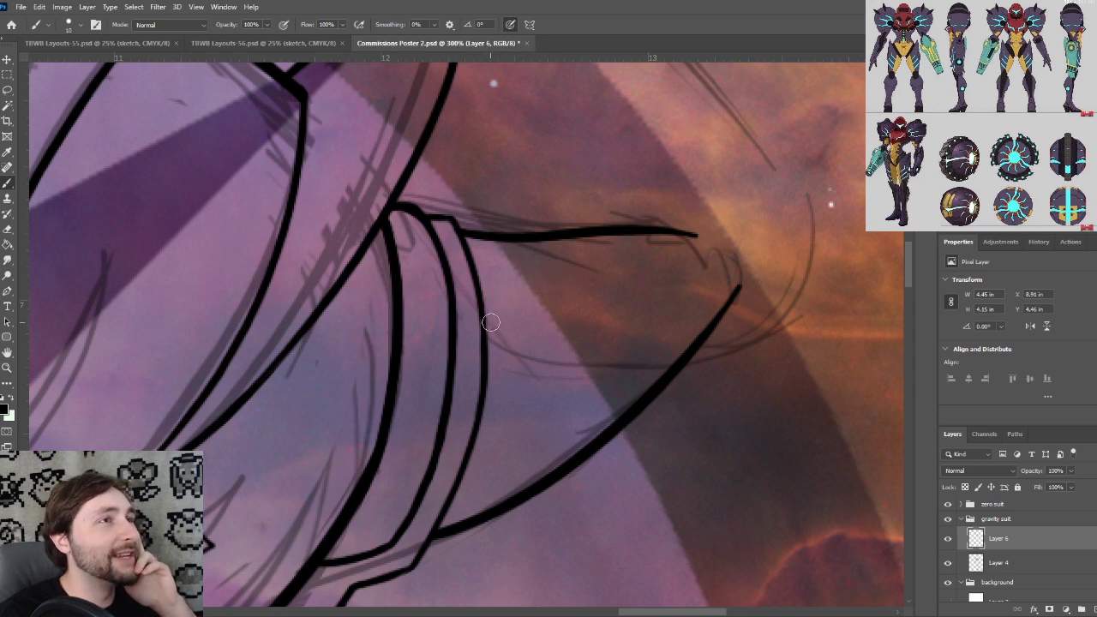
left_click_drag(485, 326, 497, 227)
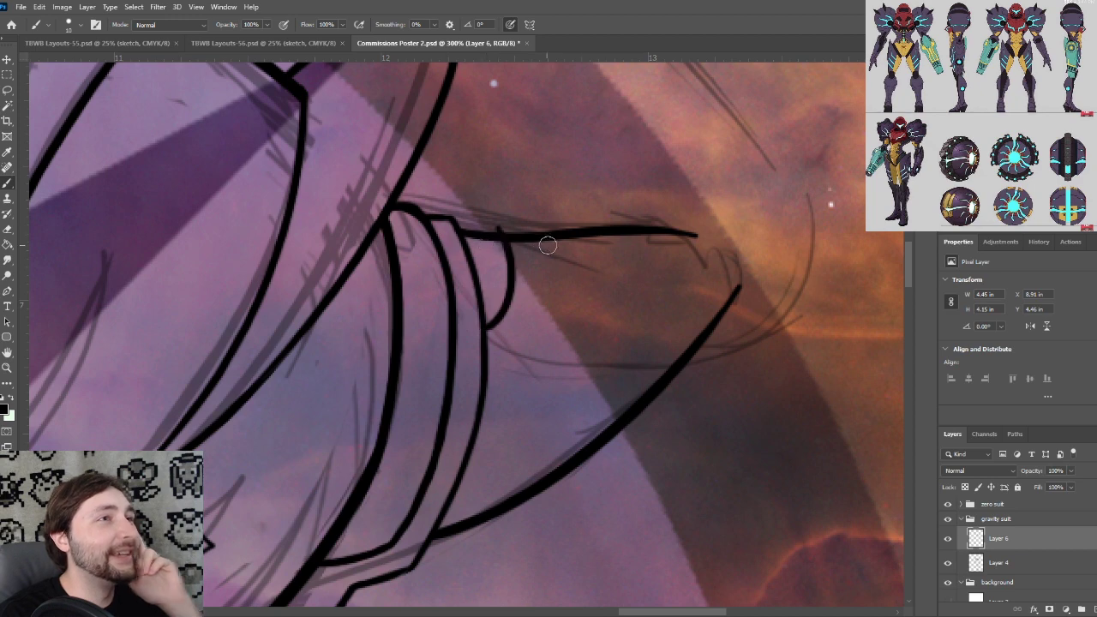
key("ctrl+z")
mouse_move(485, 317)
left_mouse_down()
mouse_move(492, 237)
mouse_move(519, 238)
left_mouse_up()
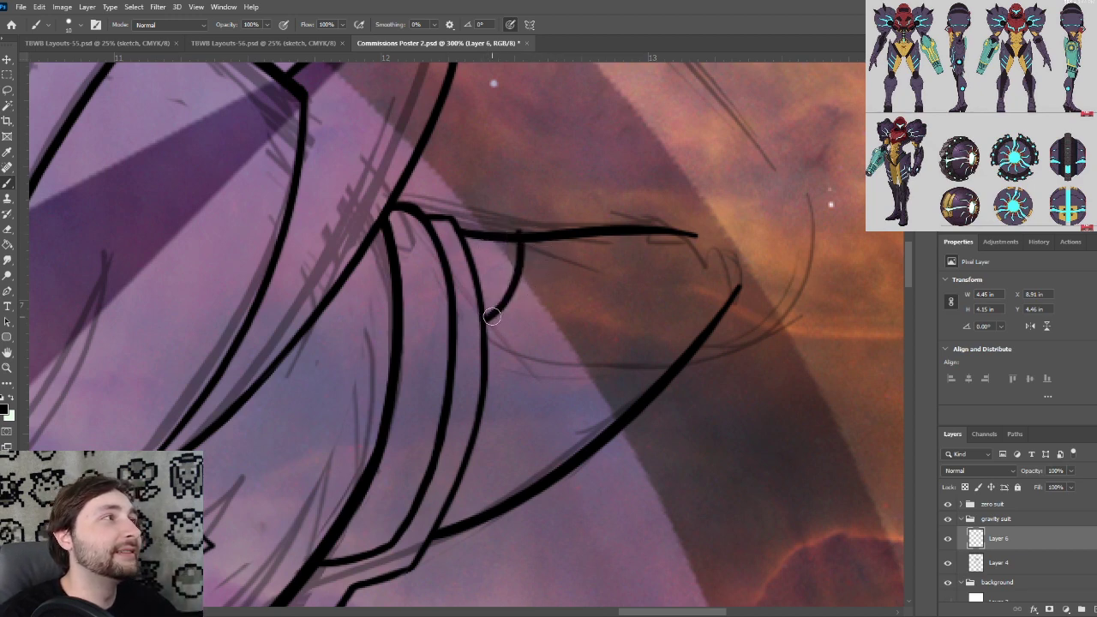
Ink a short diagonal line with a hooked end beside the short curve under the pointed form's upper edge, and save the file
left_click_drag(485, 321, 588, 238)
key("ctrl+z")
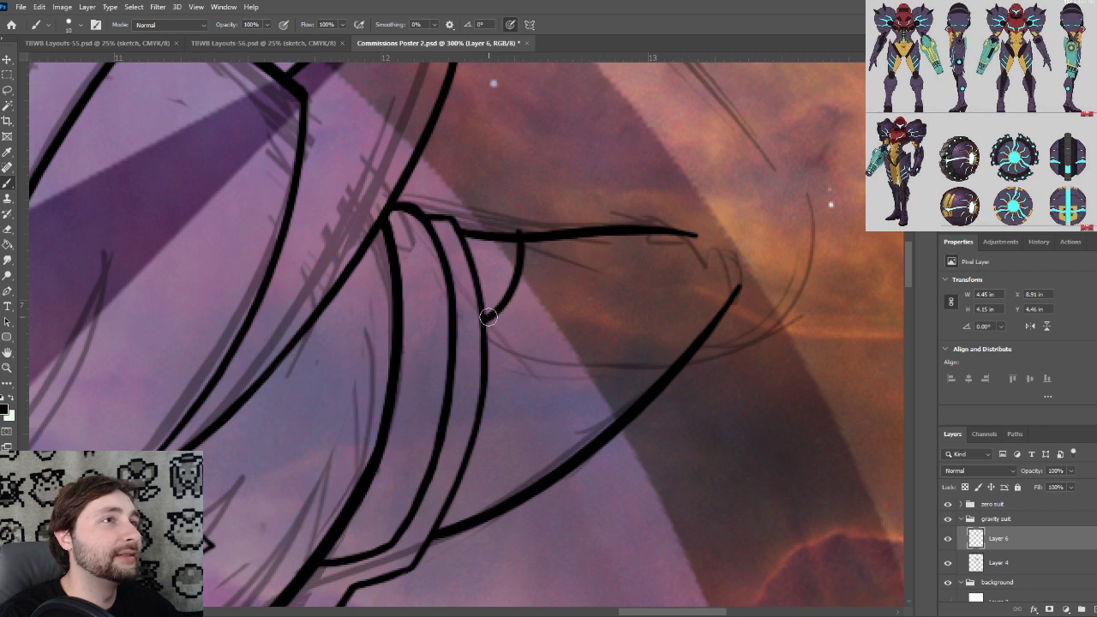
left_click_drag(485, 320, 588, 250)
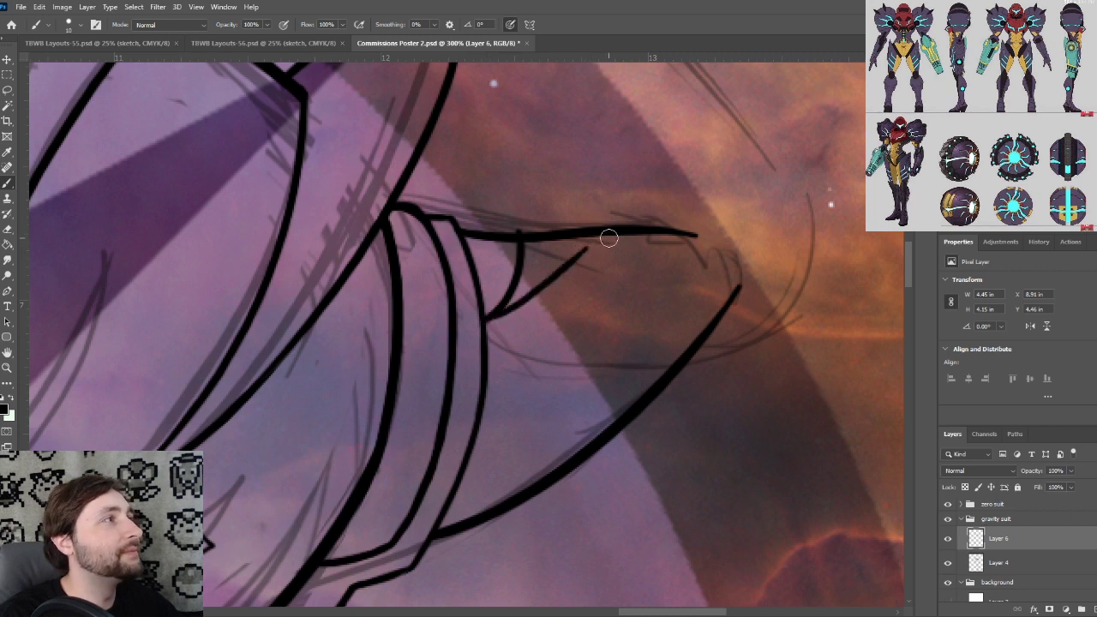
mouse_move(588, 249)
left_mouse_down()
mouse_move(581, 237)
mouse_move(568, 289)
left_mouse_up()
key("ctrl+plus")
scroll(568, 290, "up", 2)
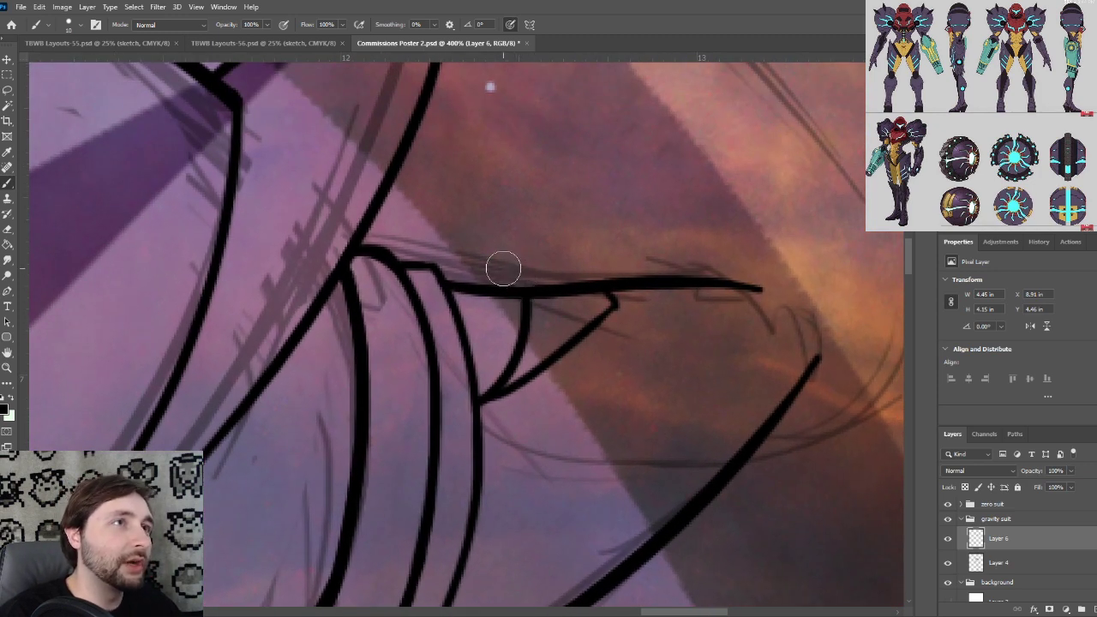
left_click_drag(581, 310, 488, 239)
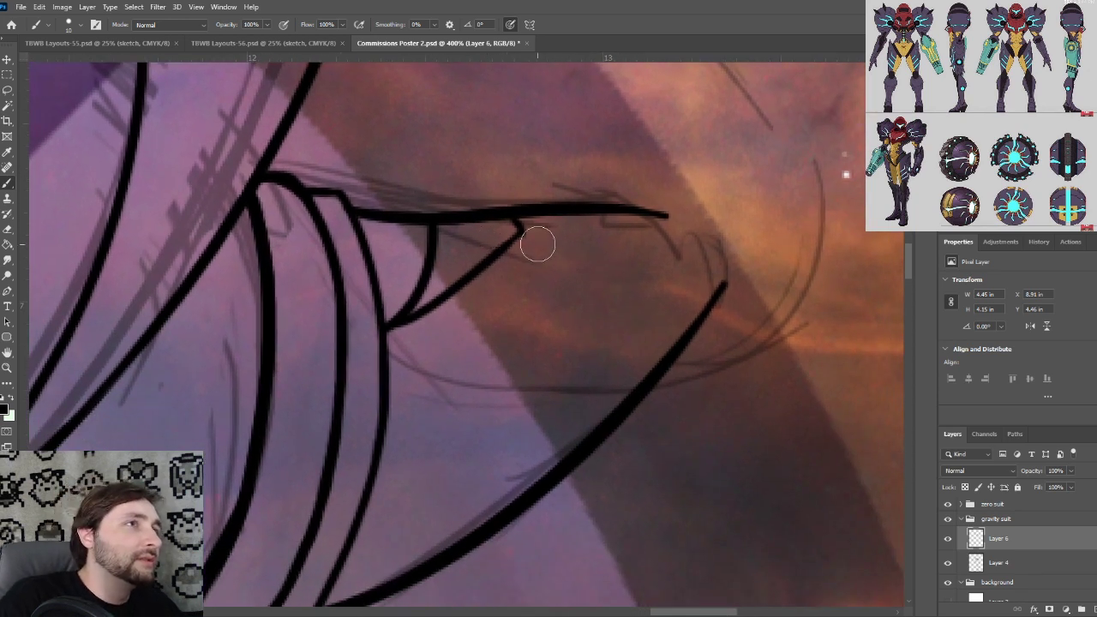
key("ctrl+minus")
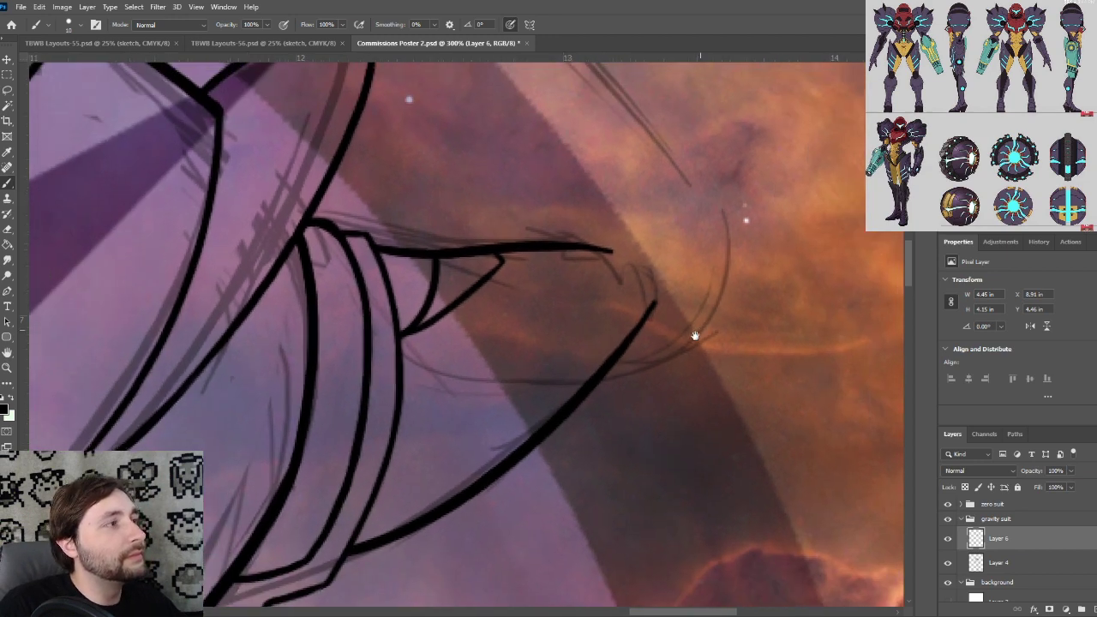
key("ctrl+s")
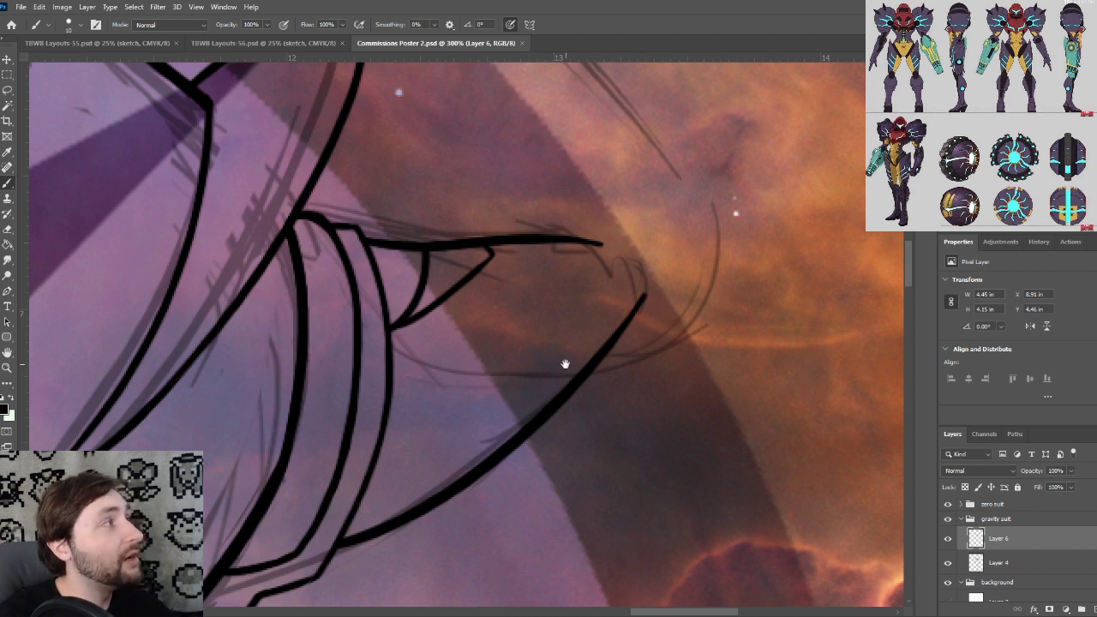
Remove the short diagonal line and its hooked end beside the short curve
left_click_drag(564, 362, 556, 392)
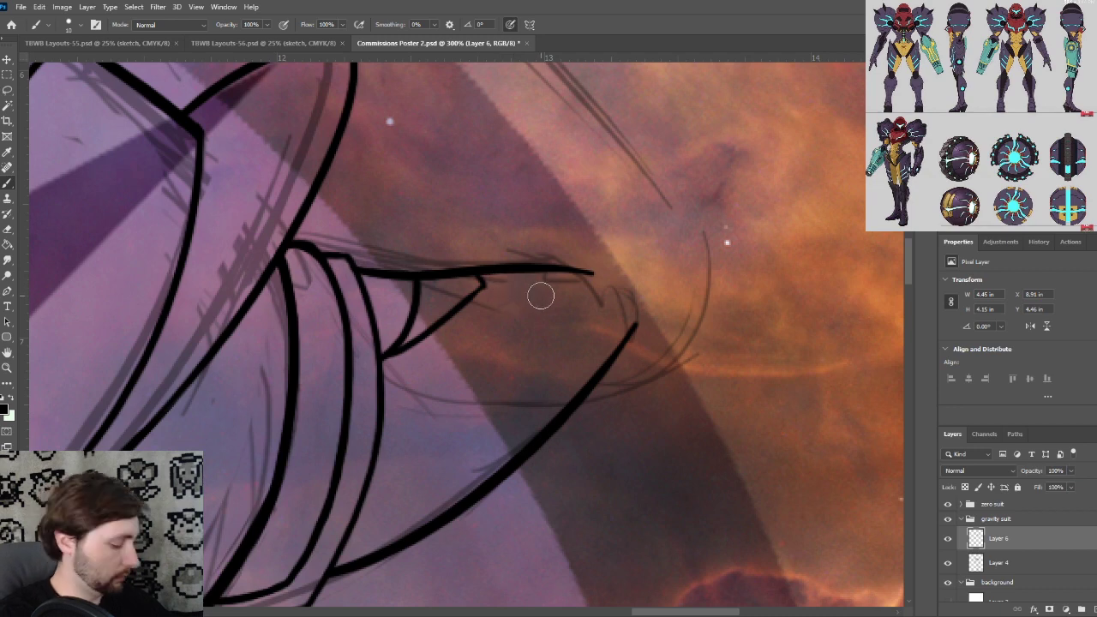
key("ctrl+plus")
mouse_move(408, 348)
left_mouse_down()
mouse_move(446, 400)
mouse_move(420, 423)
left_mouse_up()
mouse_move(444, 388)
left_mouse_down()
mouse_move(503, 347)
mouse_move(492, 335)
mouse_move(537, 322)
left_mouse_up()
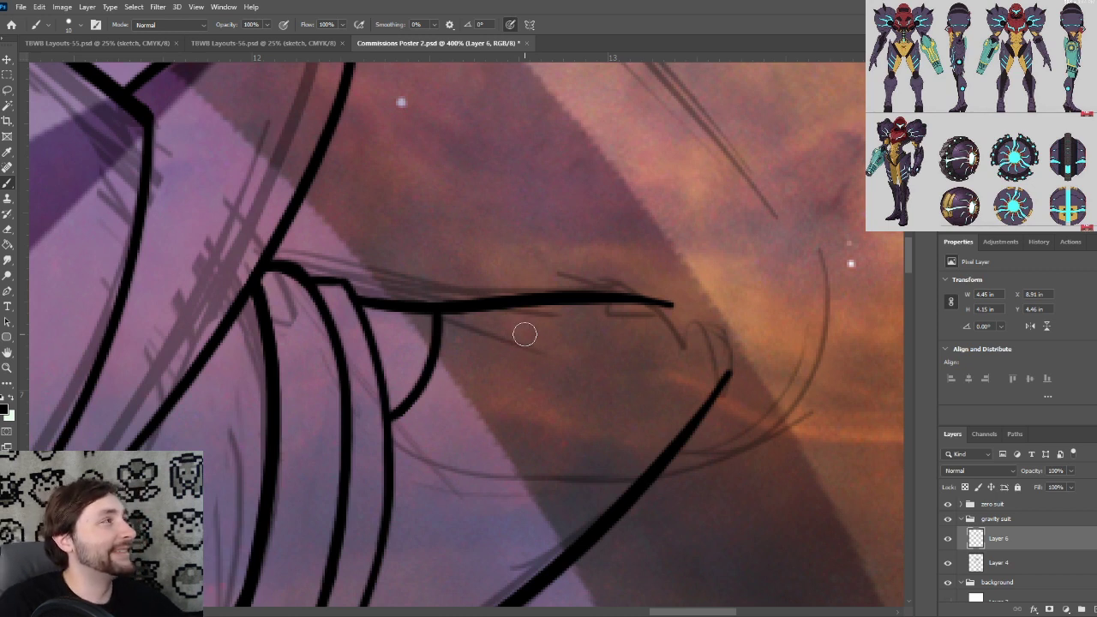
left_click_drag(636, 334, 693, 287)
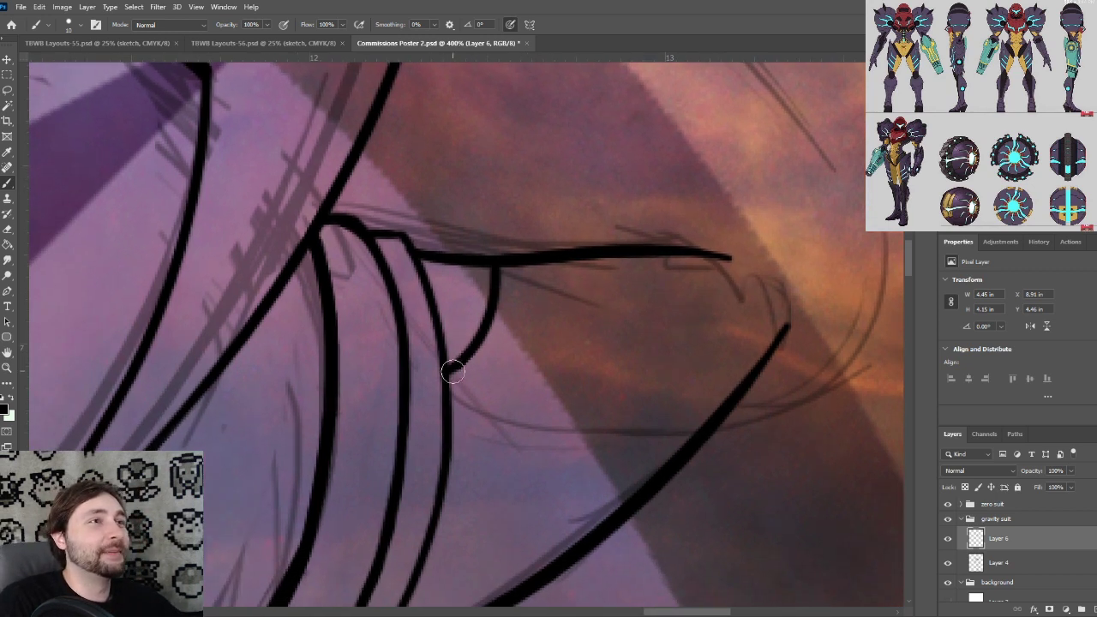
Ink a long diagonal line from the short curve's lower end up to the pointed form's upper edge near its end
left_click_drag(452, 372, 681, 252)
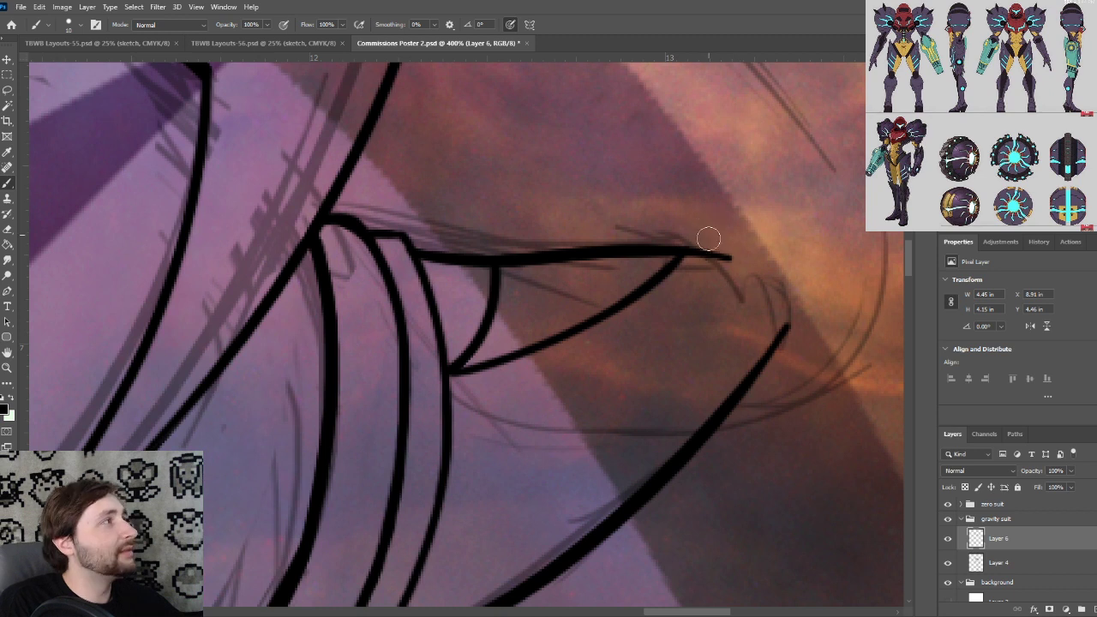
key("ctrl+z")
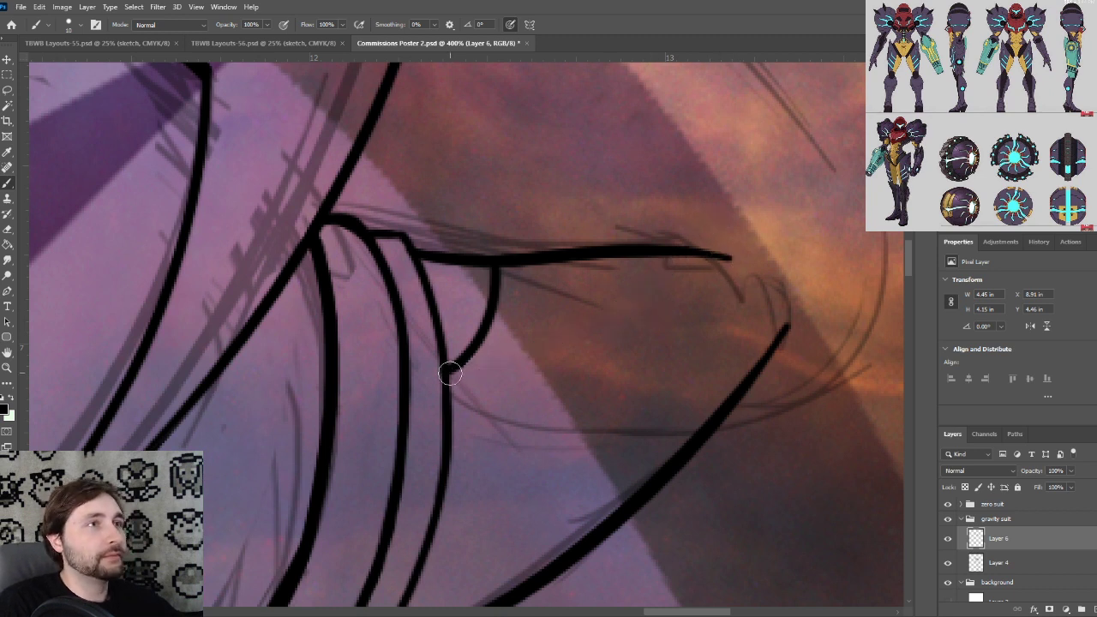
left_click_drag(452, 369, 686, 249)
key("ctrl+z")
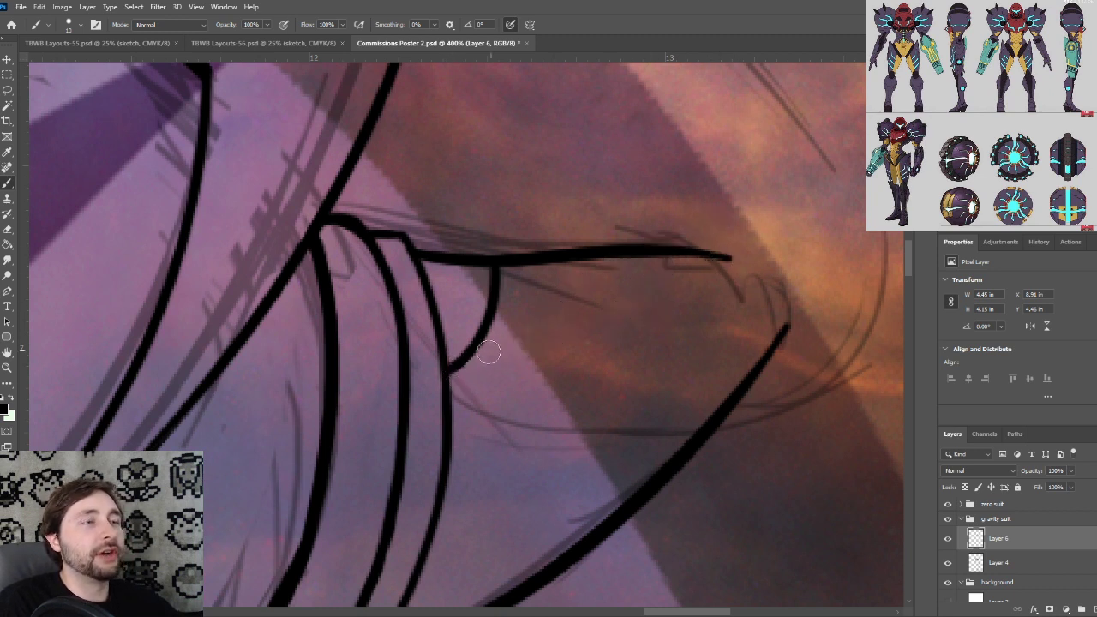
left_click_drag(453, 370, 718, 255)
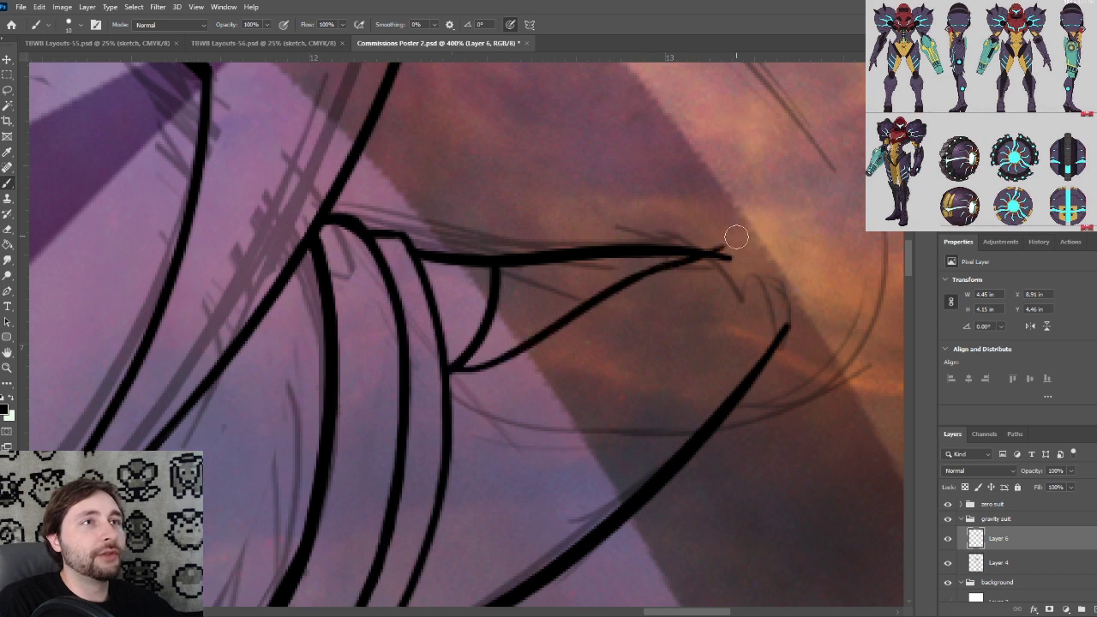
key("ctrl+z")
left_click_drag(645, 276, 707, 252)
key("ctrl+z")
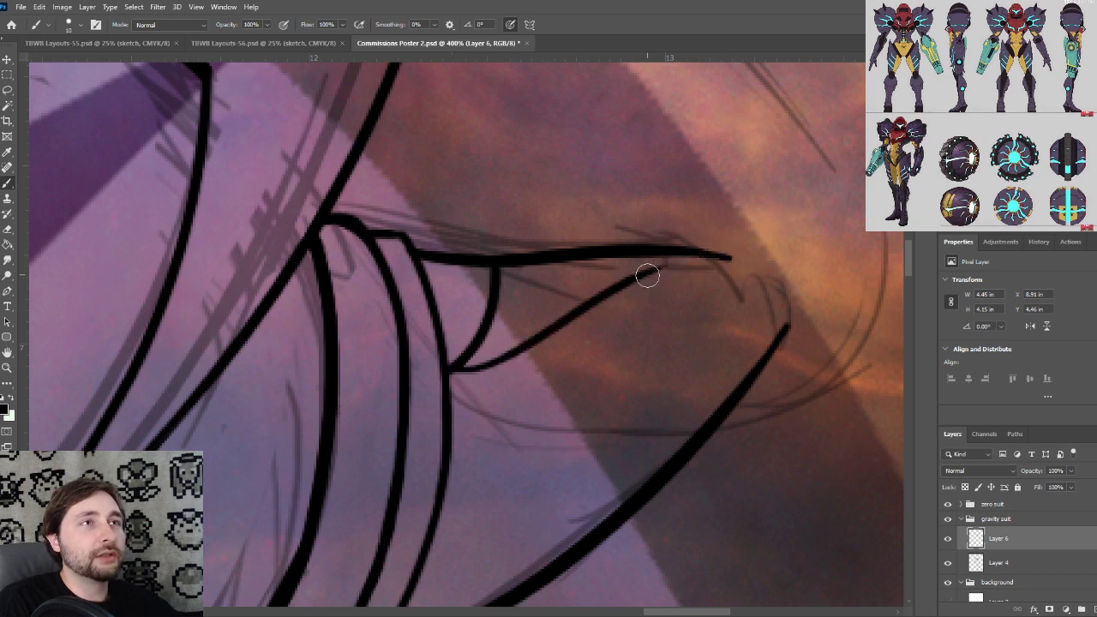
mouse_move(646, 275)
left_mouse_down()
mouse_move(729, 250)
mouse_move(689, 335)
left_mouse_up()
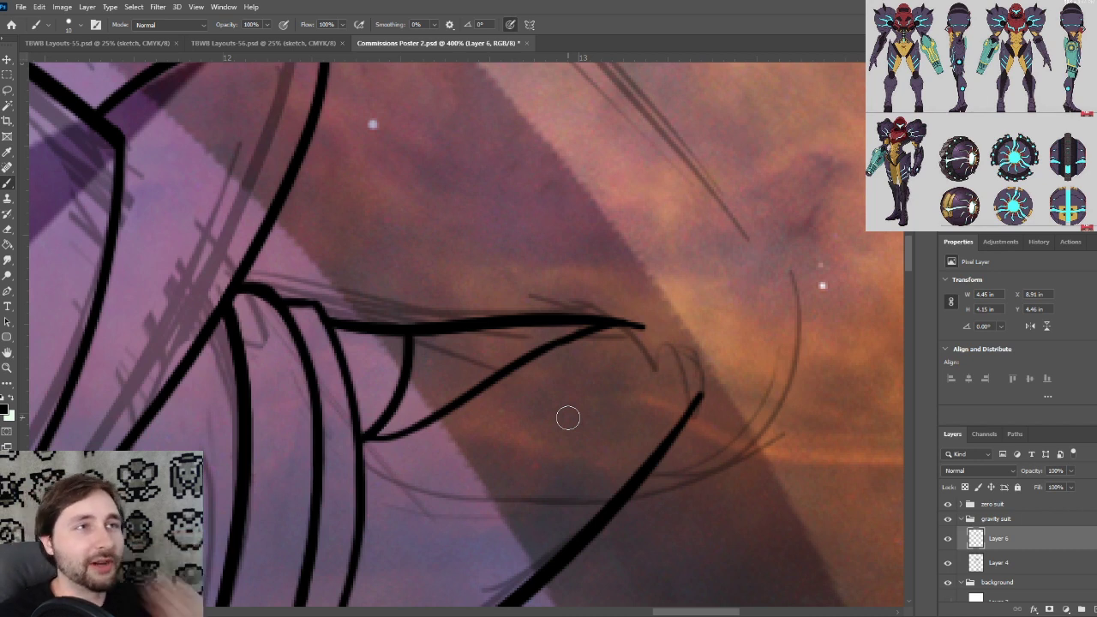
Ink the first curved band line from the start of the diagonal line down across the pointed form to its lower edge
left_click_drag(652, 306, 654, 227)
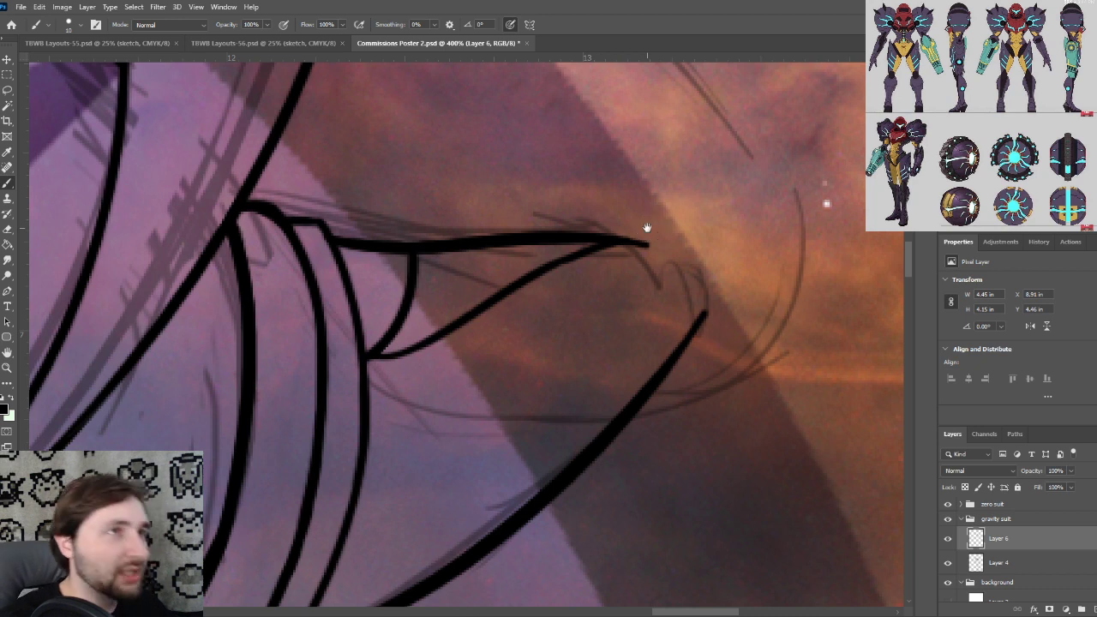
left_click_drag(583, 397, 597, 307)
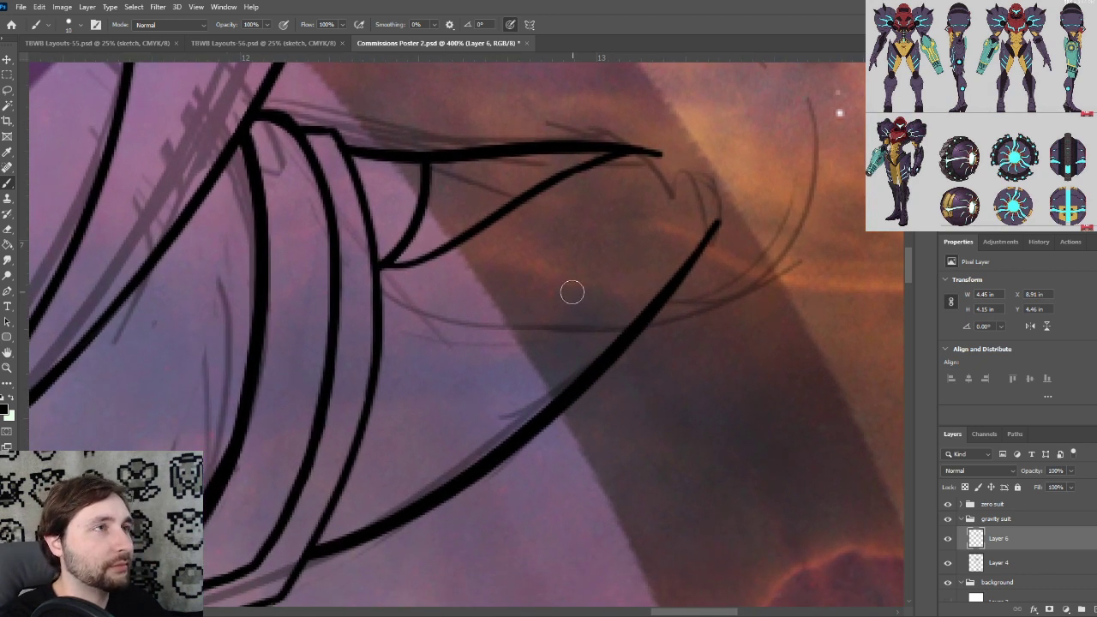
left_click_drag(516, 294, 555, 271)
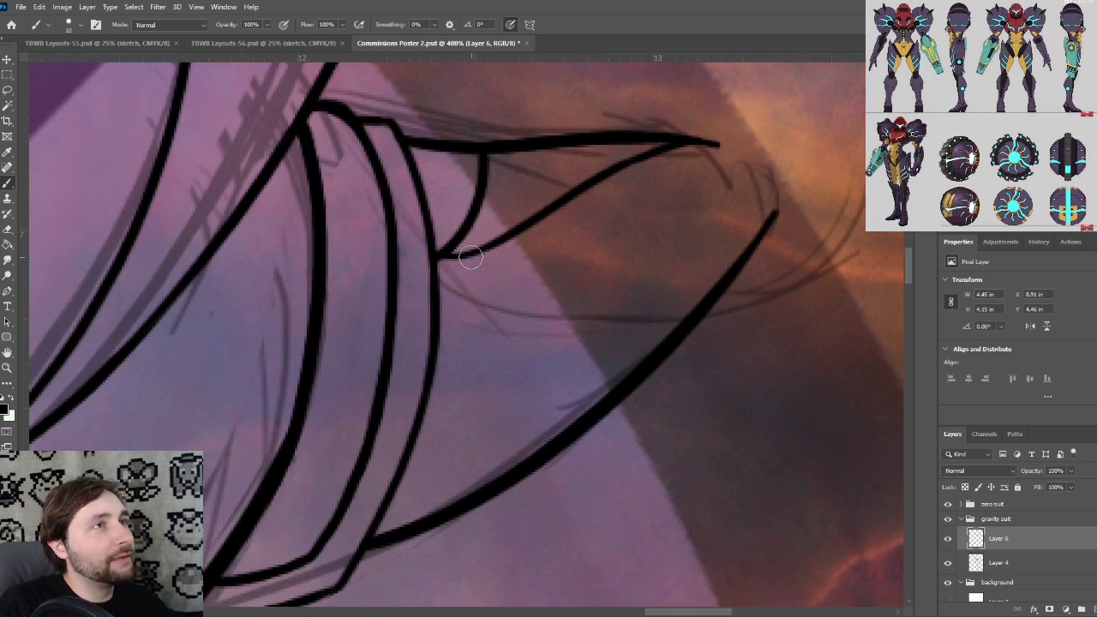
left_click_drag(470, 256, 515, 367)
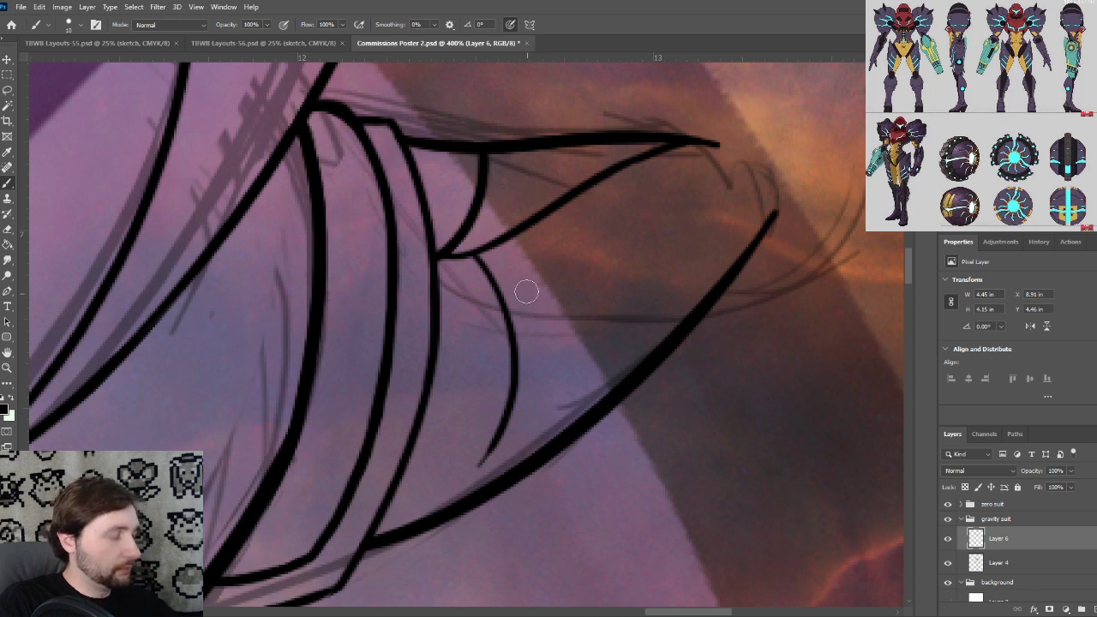
key("ctrl+z")
mouse_move(474, 260)
left_mouse_down()
mouse_move(496, 335)
mouse_move(429, 500)
left_mouse_up()
key("ctrl+z")
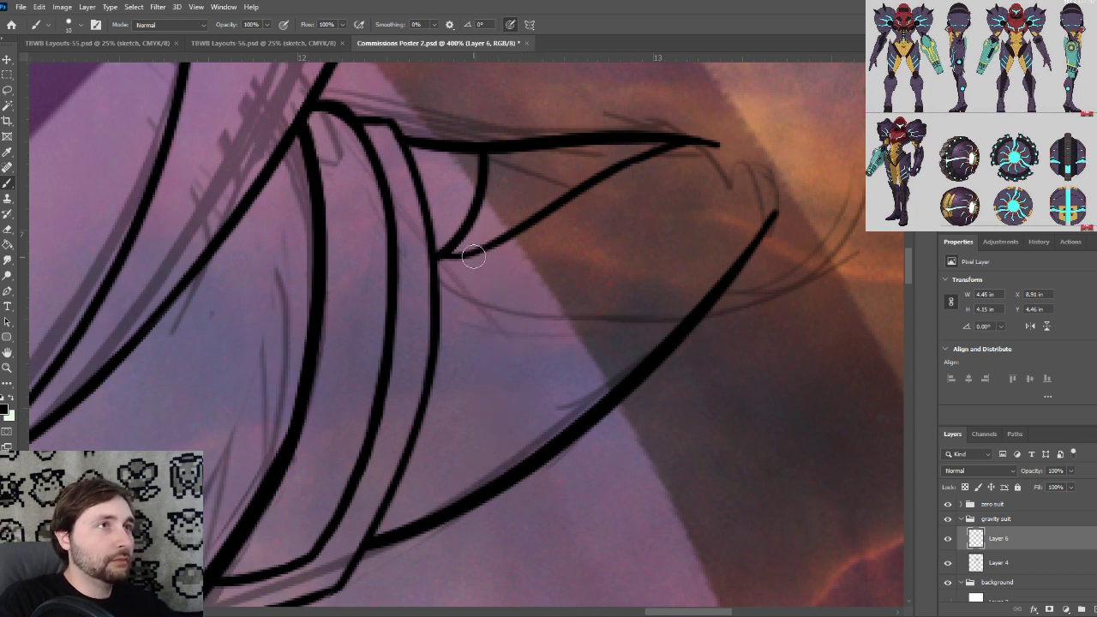
left_click_drag(474, 250, 439, 540)
key("ctrl+z")
mouse_move(474, 253)
left_mouse_down()
mouse_move(509, 383)
mouse_move(470, 497)
left_mouse_up()
Ink three more curved band lines at intervals towards the tip, each from the diagonal line to the pointed form's lower edge
mouse_move(542, 216)
left_mouse_down()
mouse_move(588, 338)
mouse_move(555, 437)
left_mouse_up()
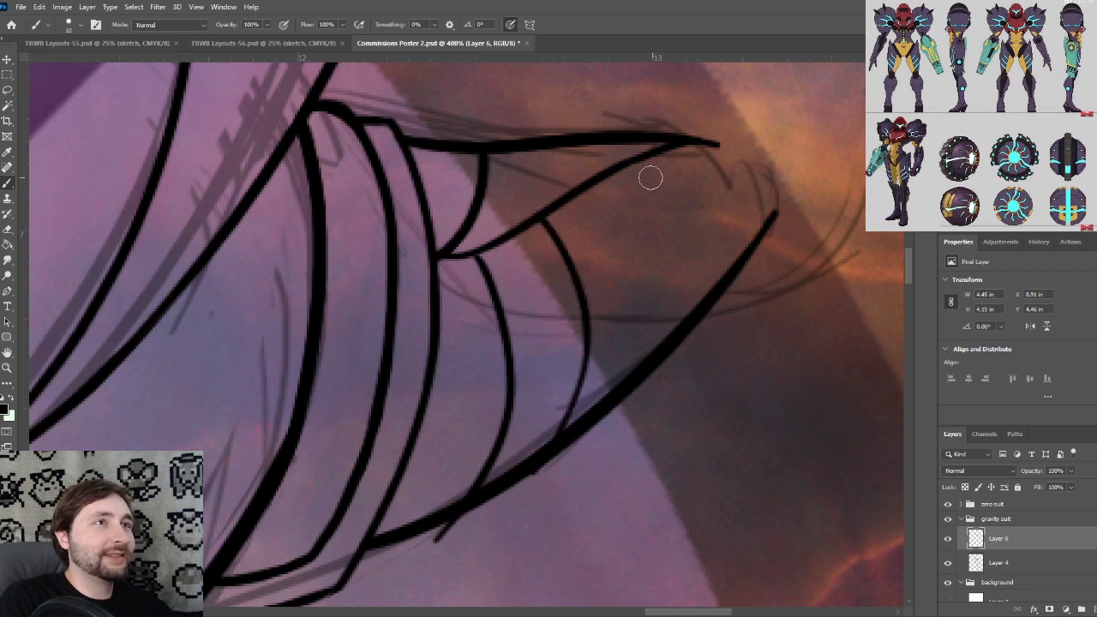
mouse_move(603, 178)
left_mouse_down()
mouse_move(663, 331)
mouse_move(643, 403)
left_mouse_up()
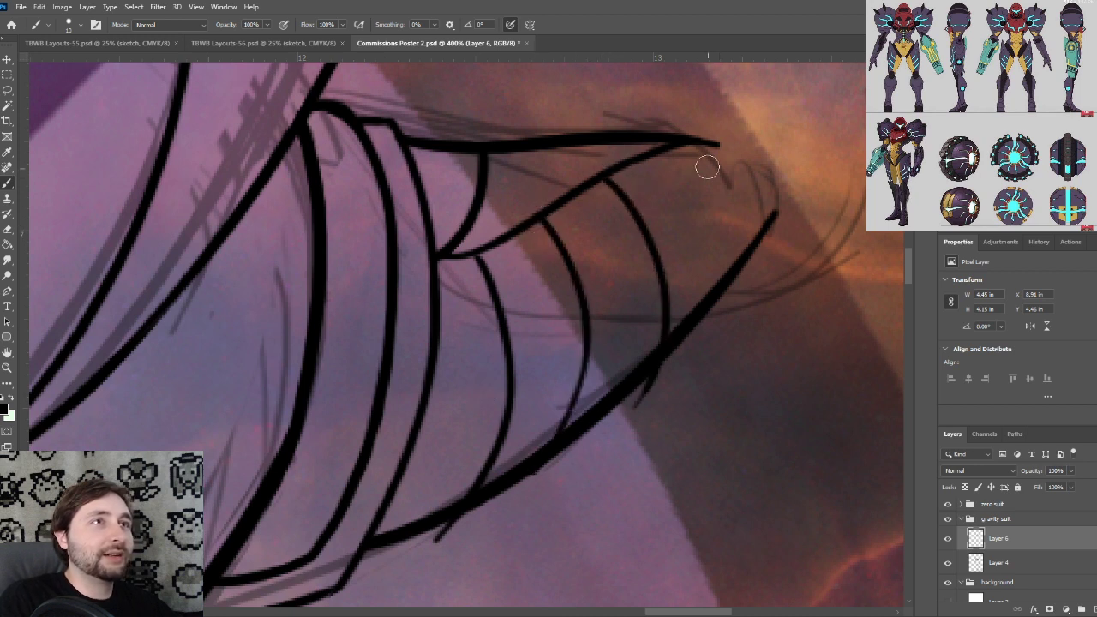
mouse_move(681, 146)
left_mouse_down()
mouse_move(725, 258)
mouse_move(706, 325)
left_mouse_up()
Erase the ends of the curved band lines that overshoot the pointed form's lower edge
key("ctrl+plus")
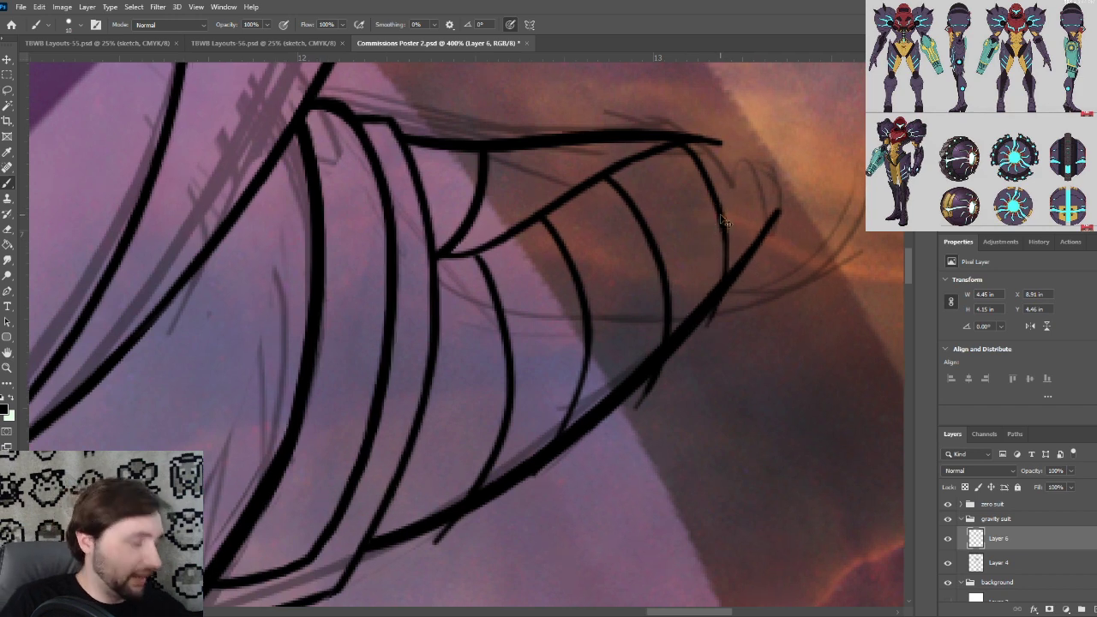
mouse_move(688, 362)
left_mouse_down()
mouse_move(698, 340)
mouse_move(658, 321)
mouse_move(639, 334)
left_mouse_up()
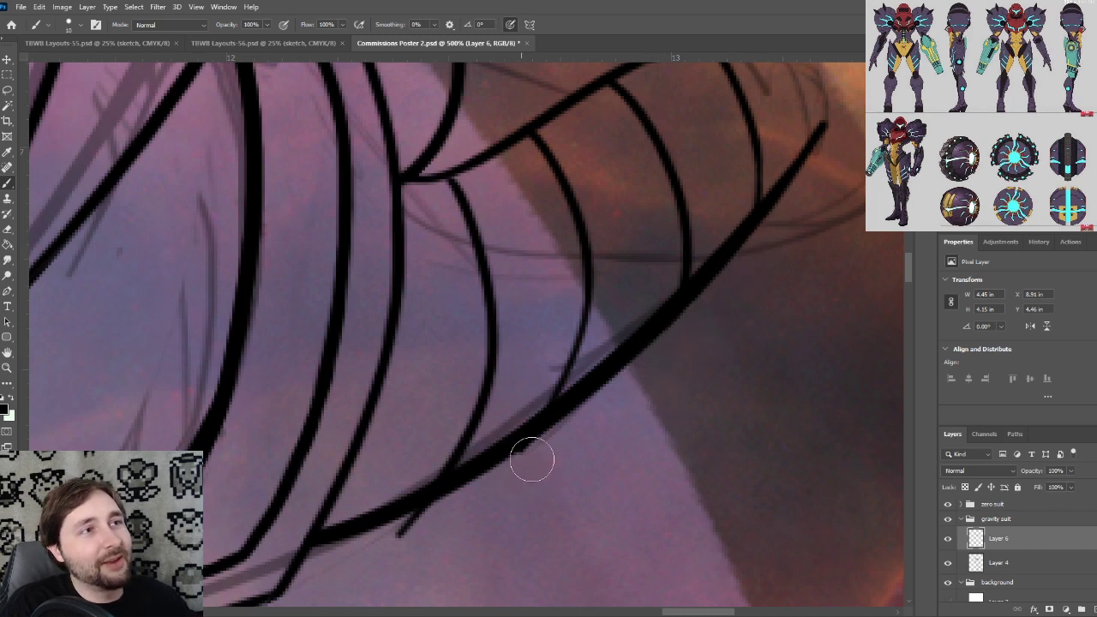
left_click_drag(421, 534, 411, 528)
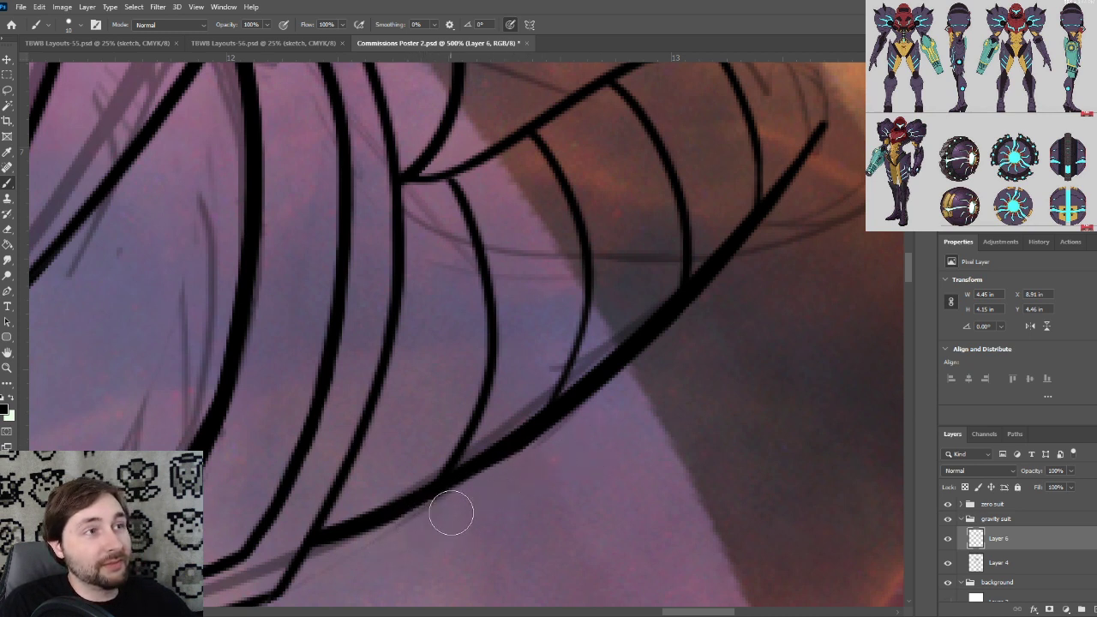
key("ctrl+minus")
left_click_drag(711, 302, 611, 445)
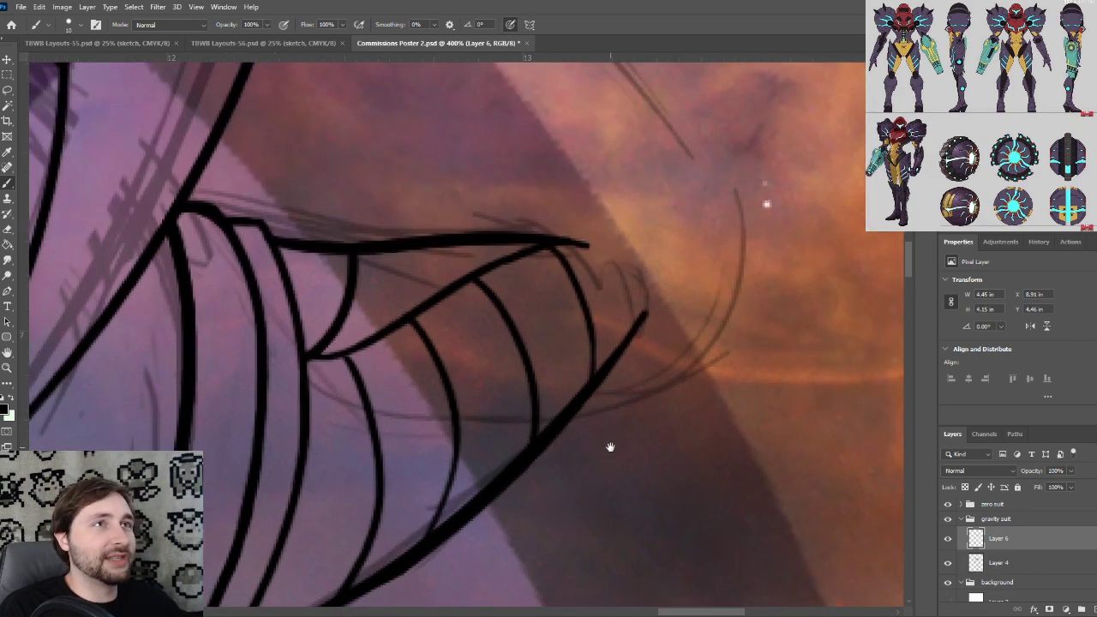
Ink two facing arcs forming a narrow tilted oval at the lower end of the long diagonal sketch lines beyond the pointed form
key("bracketleft")
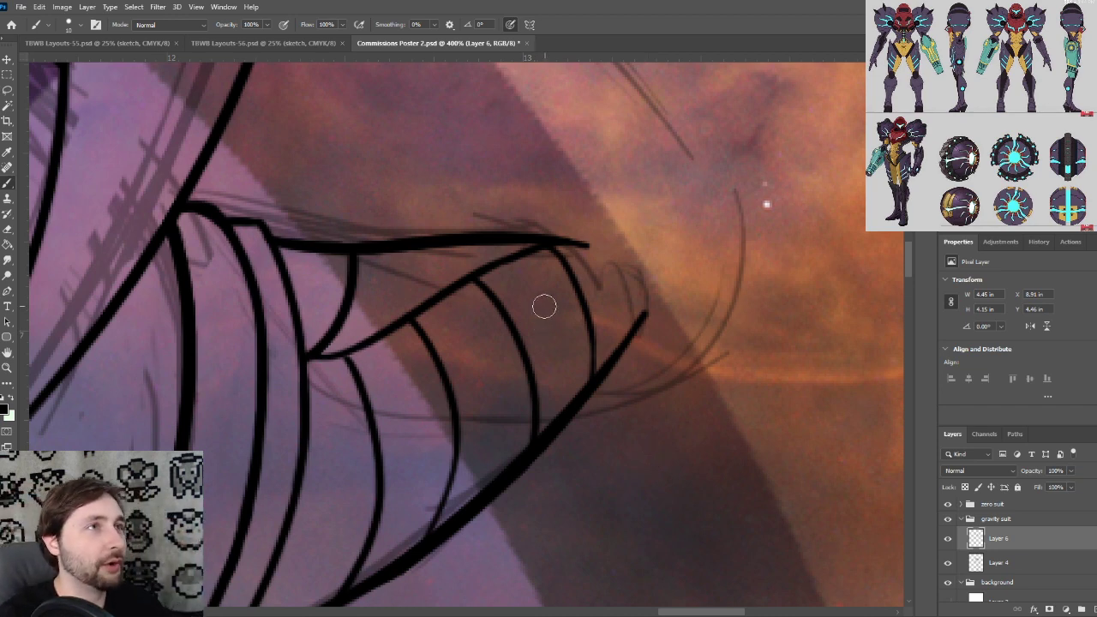
key("ctrl+minus")
key("ctrl+minus")
key("ctrl+minus")
scroll(540, 292, "down", 2)
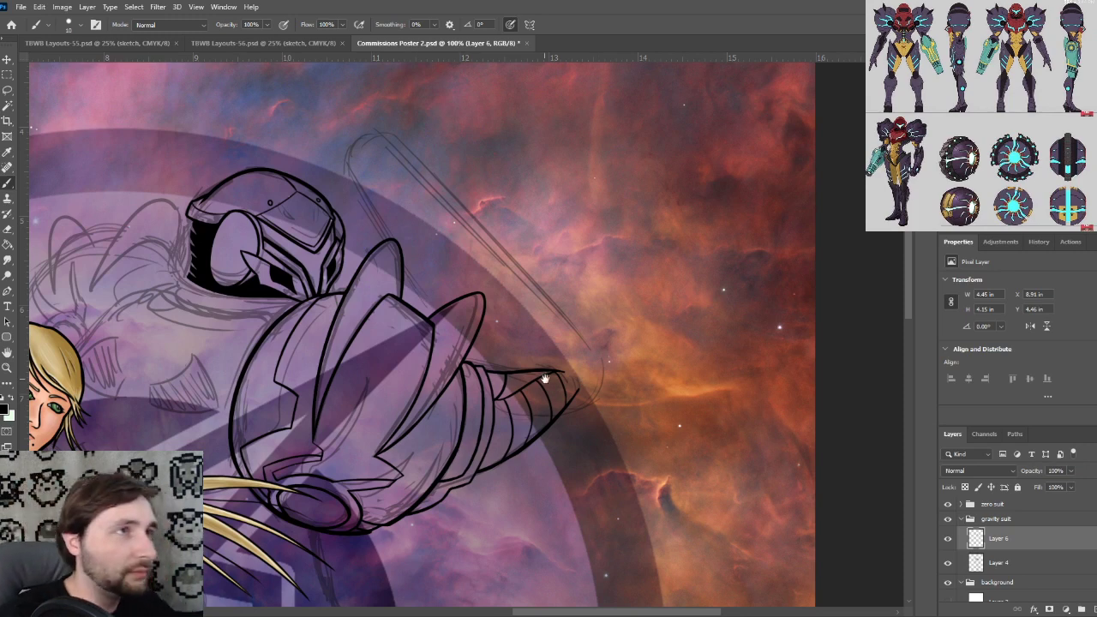
mouse_move(564, 357)
left_mouse_down()
mouse_move(544, 363)
mouse_move(531, 343)
mouse_move(560, 319)
left_mouse_up()
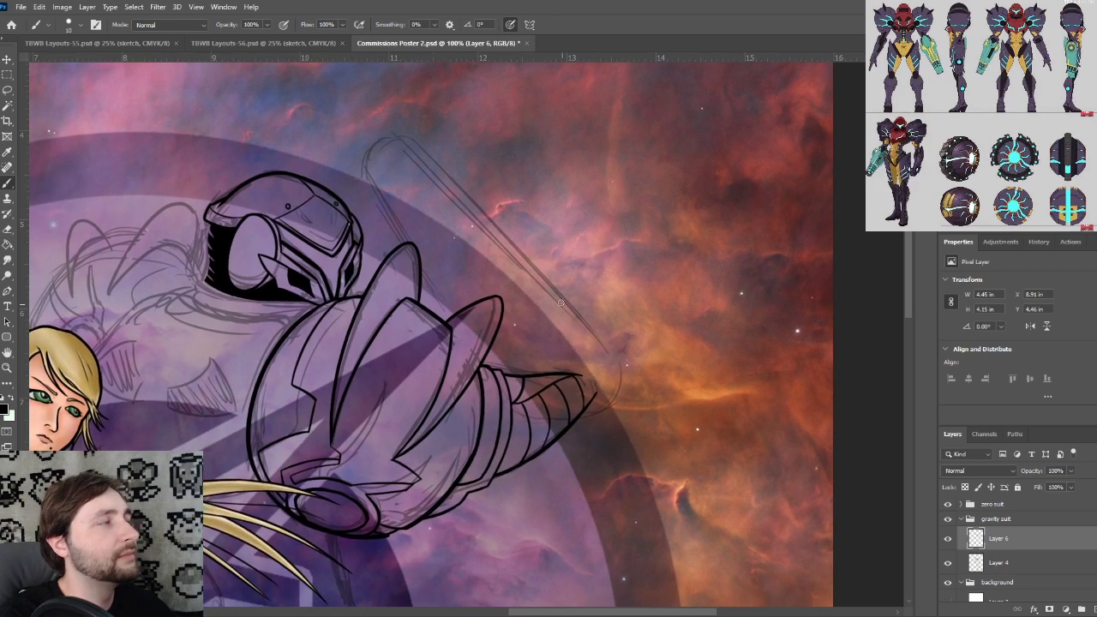
left_click_drag(528, 227, 541, 259)
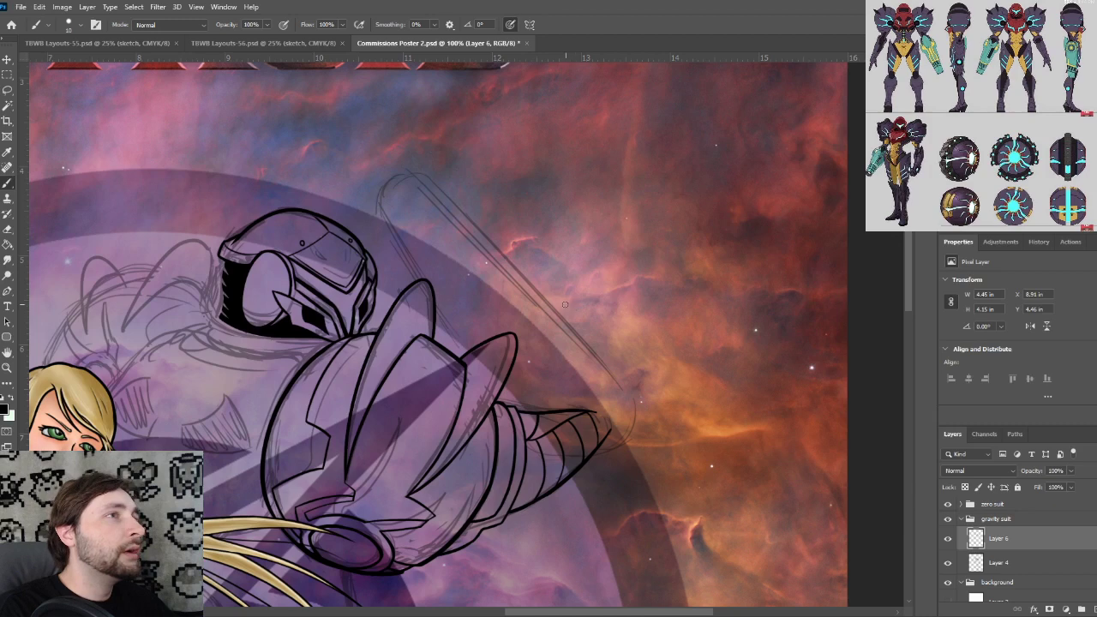
mouse_move(542, 305)
left_mouse_down()
mouse_move(617, 340)
mouse_move(639, 368)
left_mouse_up()
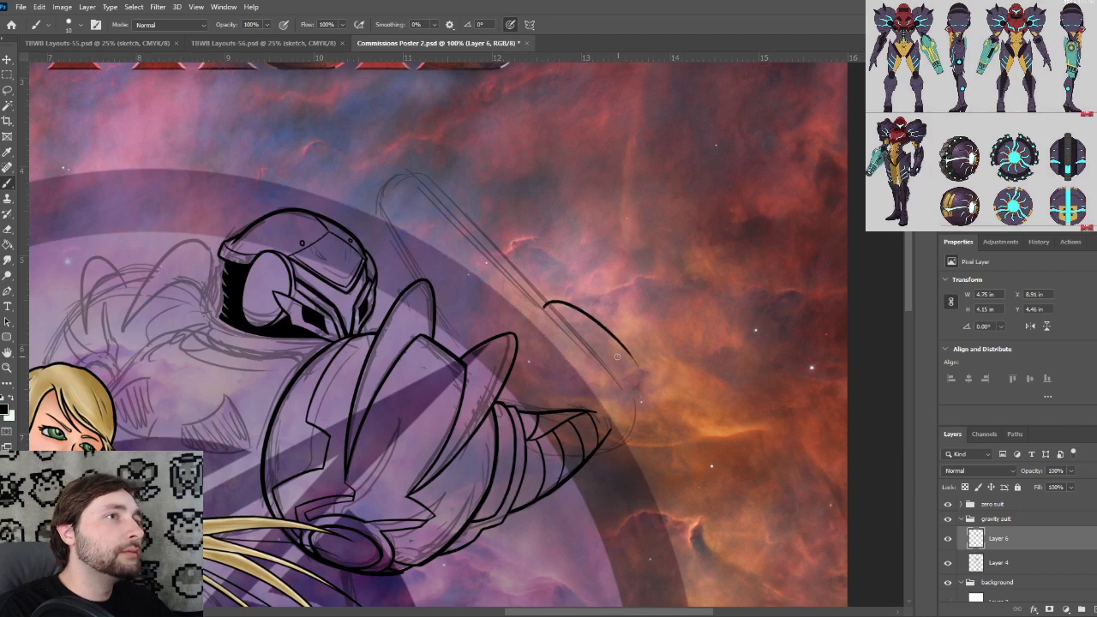
left_click_drag(547, 323, 637, 372)
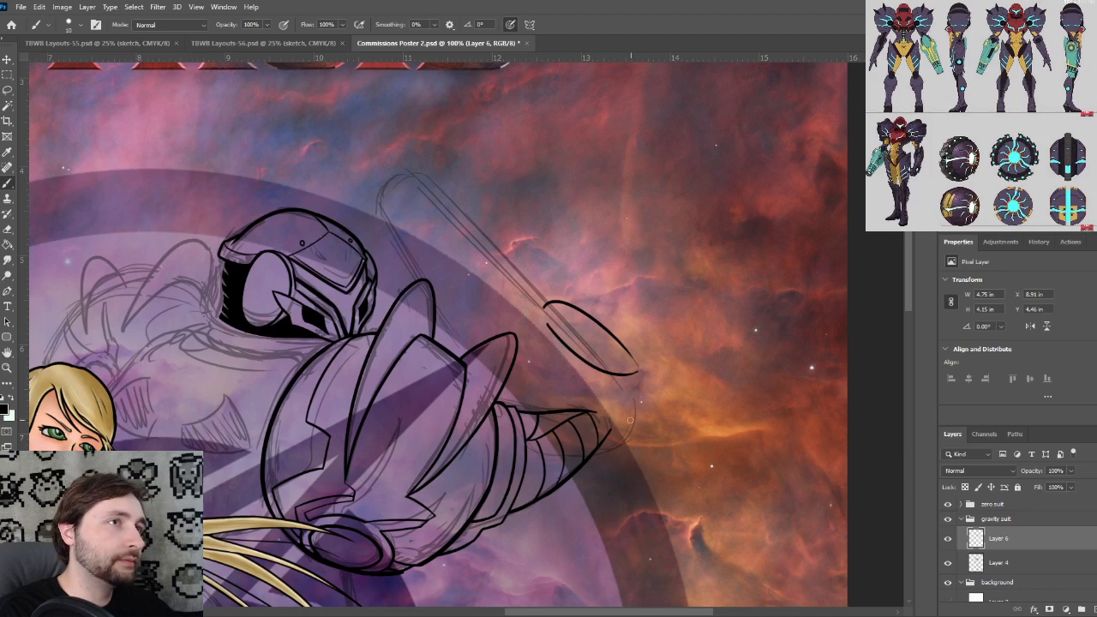
Ink rough short lines below the oval, meeting at an angle past the pointed form's tip and joining up to the oval's lower end
left_click_drag(628, 410, 651, 482)
left_click_drag(599, 456, 664, 490)
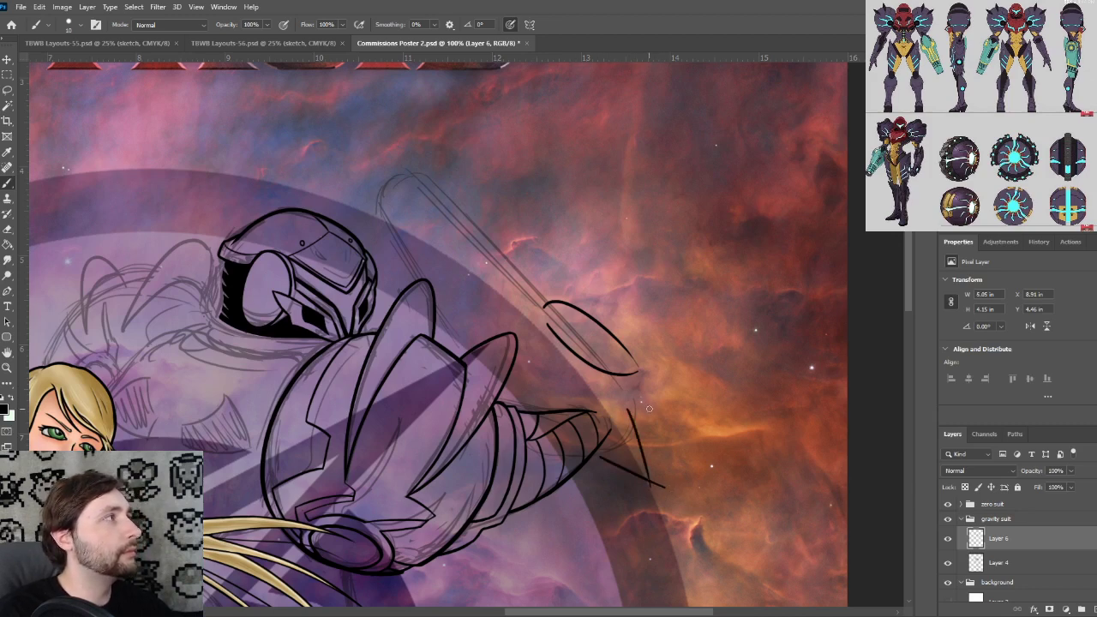
left_click_drag(635, 427, 631, 397)
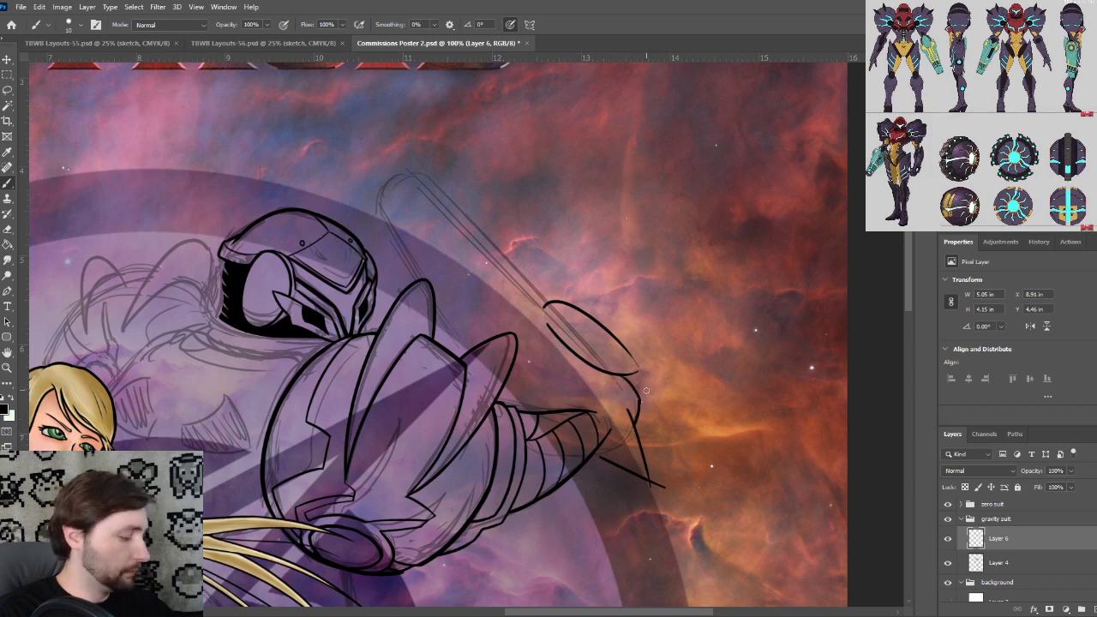
left_click_drag(642, 402, 612, 365)
key("ctrl+z")
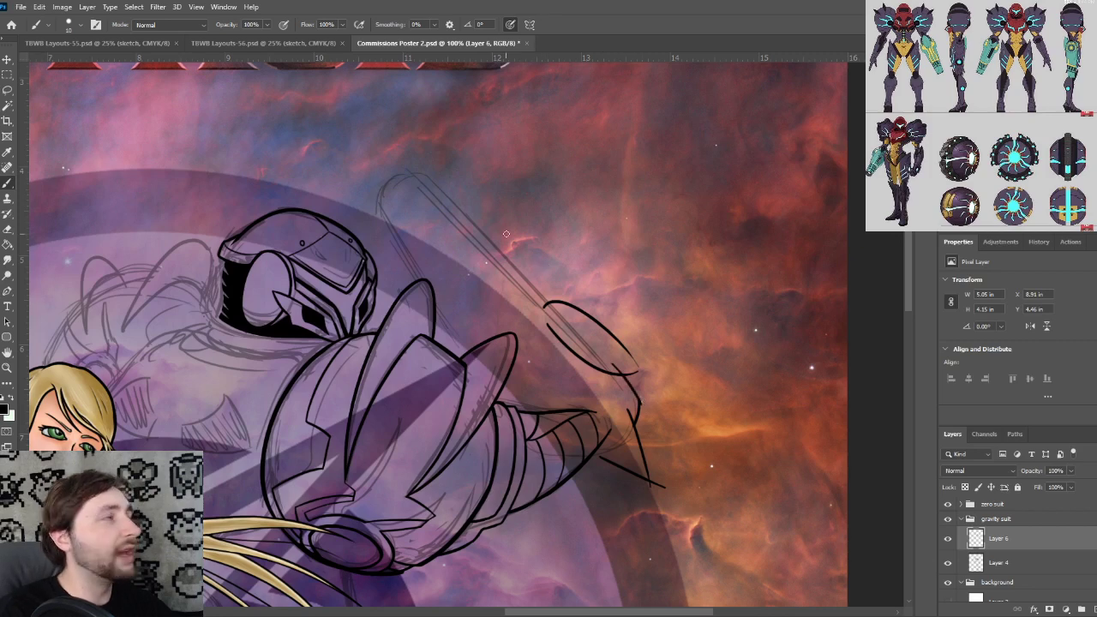
Ink the long diagonal upper sketch line as one straight stroke from its upper end down into the tilted oval
left_click_drag(555, 303, 454, 218)
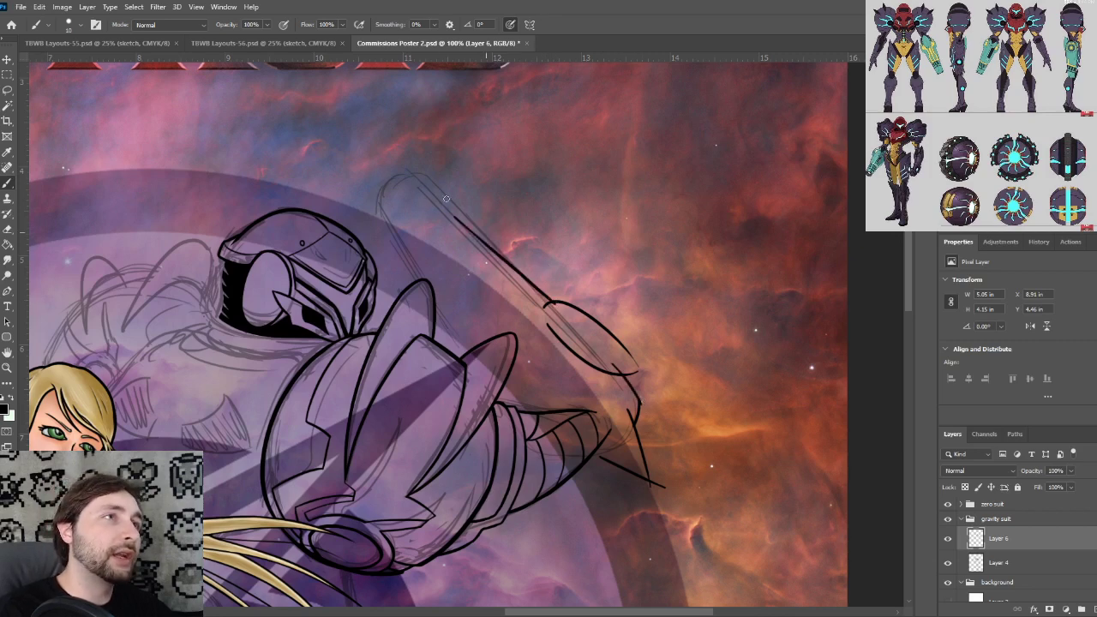
key("ctrl+z")
left_click_drag(415, 175, 546, 313)
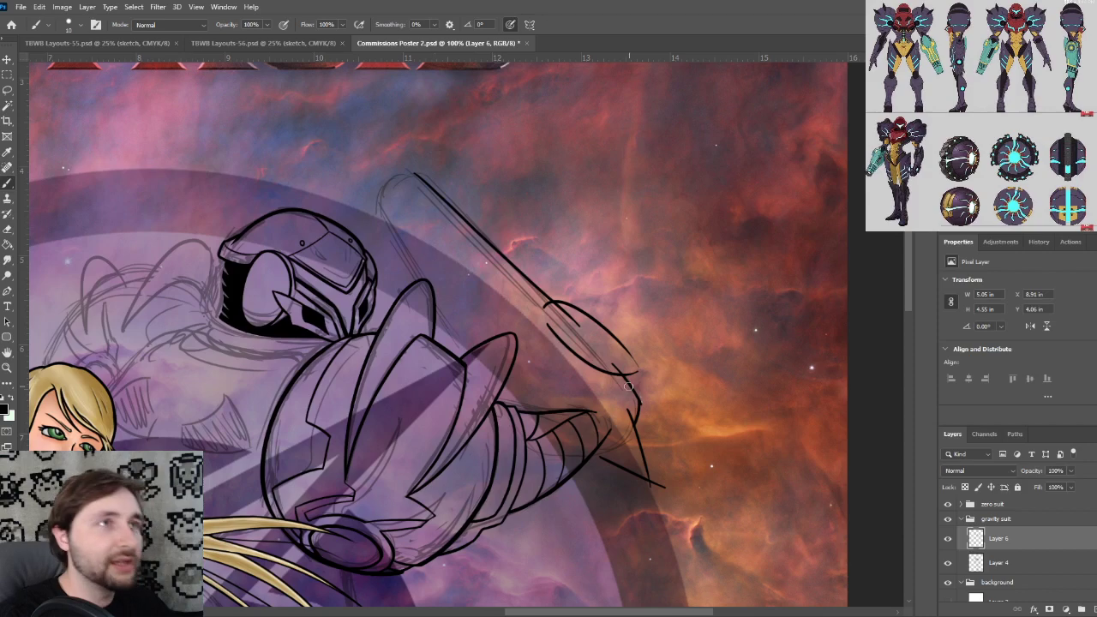
Erase the line ends that overshoot the corner where the two short lines meet past the pointed form's tip
key("ctrl+plus")
left_click_drag(675, 467, 335, 248)
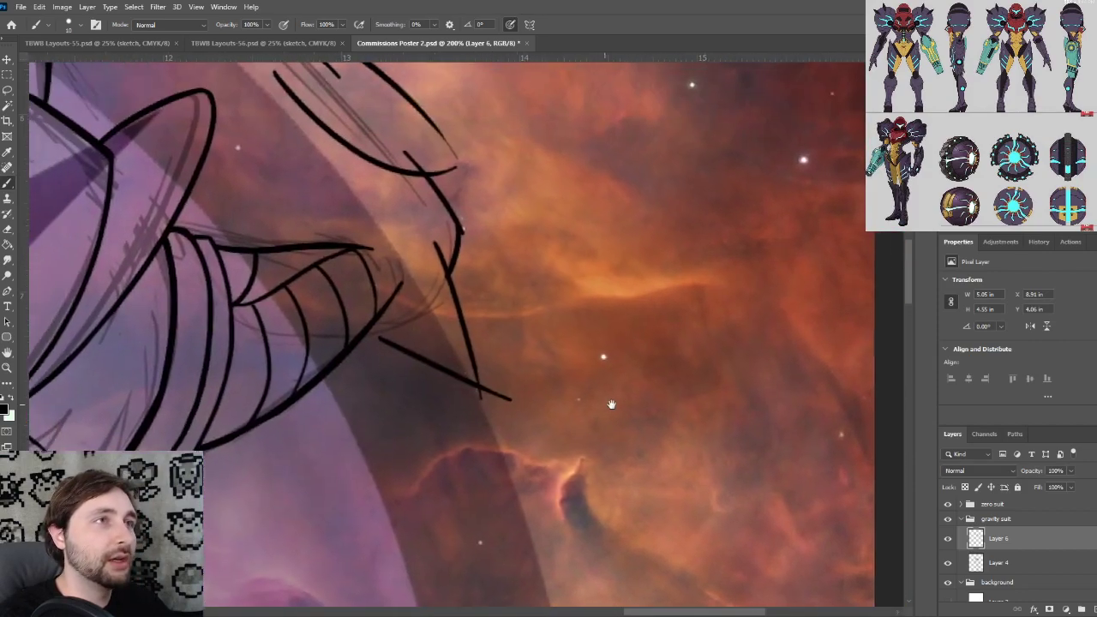
left_click_drag(610, 404, 622, 404)
key("ctrl+plus")
mouse_move(507, 434)
left_mouse_down()
mouse_move(500, 426)
mouse_move(547, 418)
left_mouse_up()
key("ctrl+z")
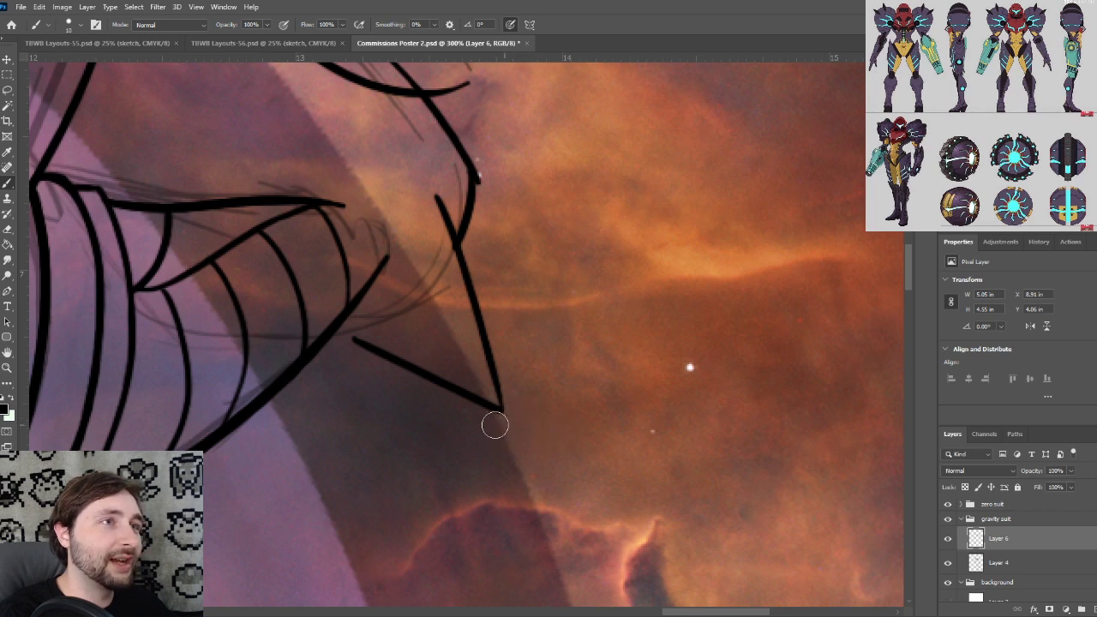
left_click_drag(530, 298, 577, 384)
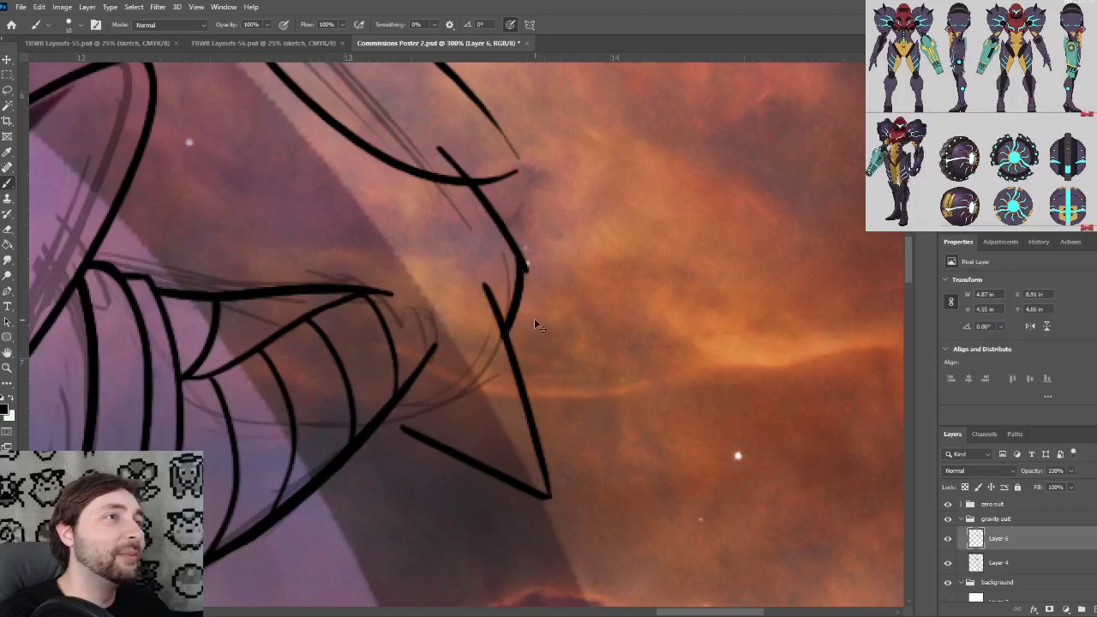
key("ctrl+plus")
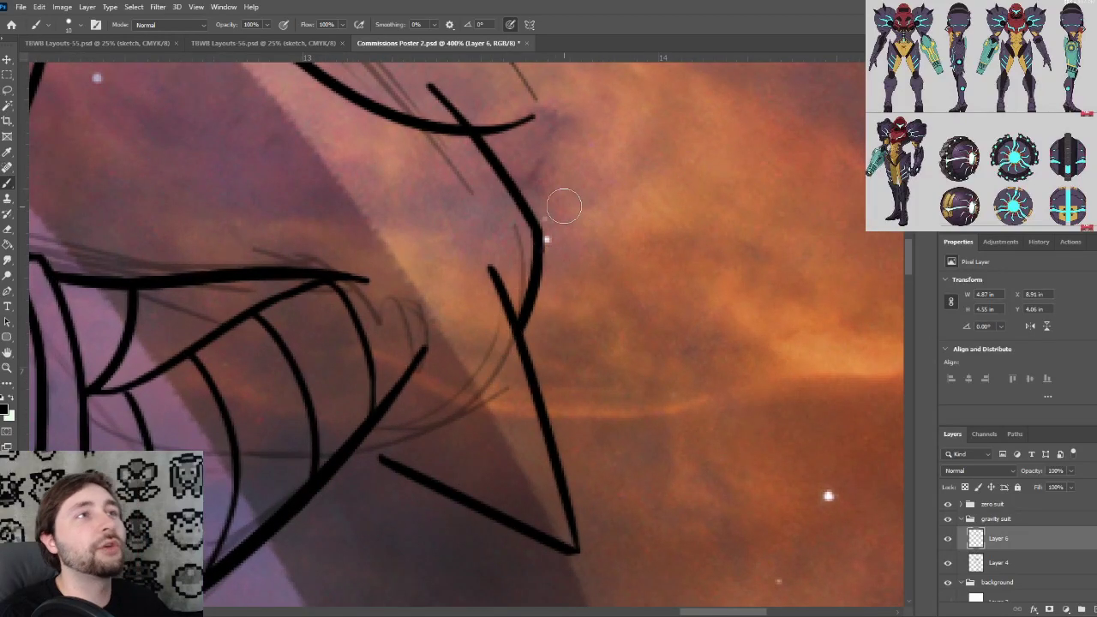
Erase the line ends that run inside the tilted oval, at both its lower end and its upper end
left_click_drag(580, 191, 629, 390)
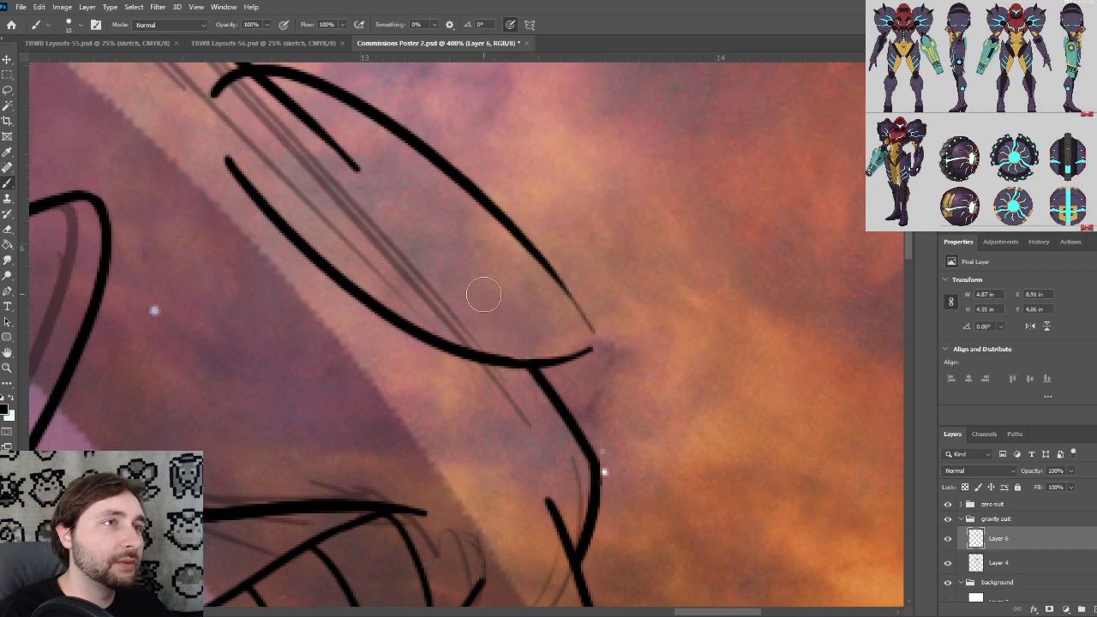
left_click_drag(410, 226, 627, 406)
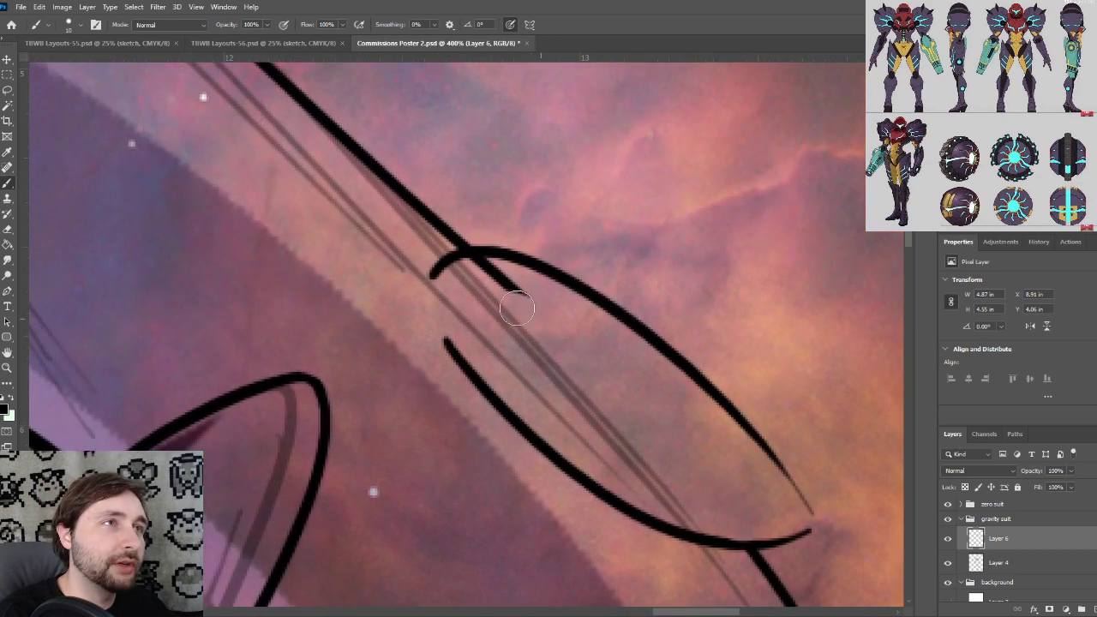
key("ctrl+minus")
key("ctrl+minus")
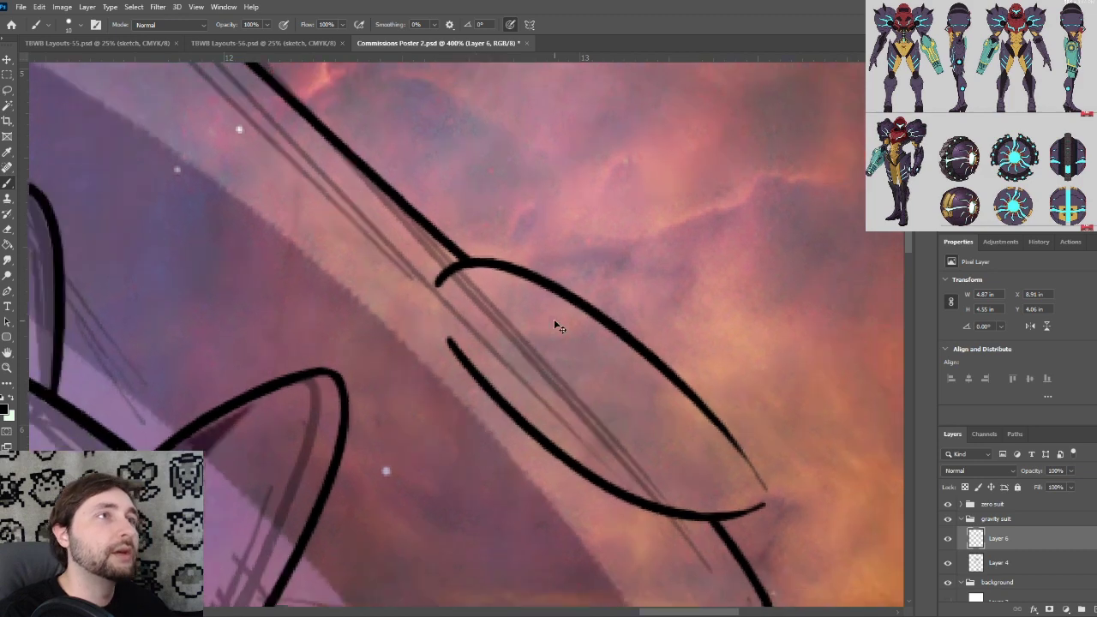
left_click_drag(440, 253, 589, 361)
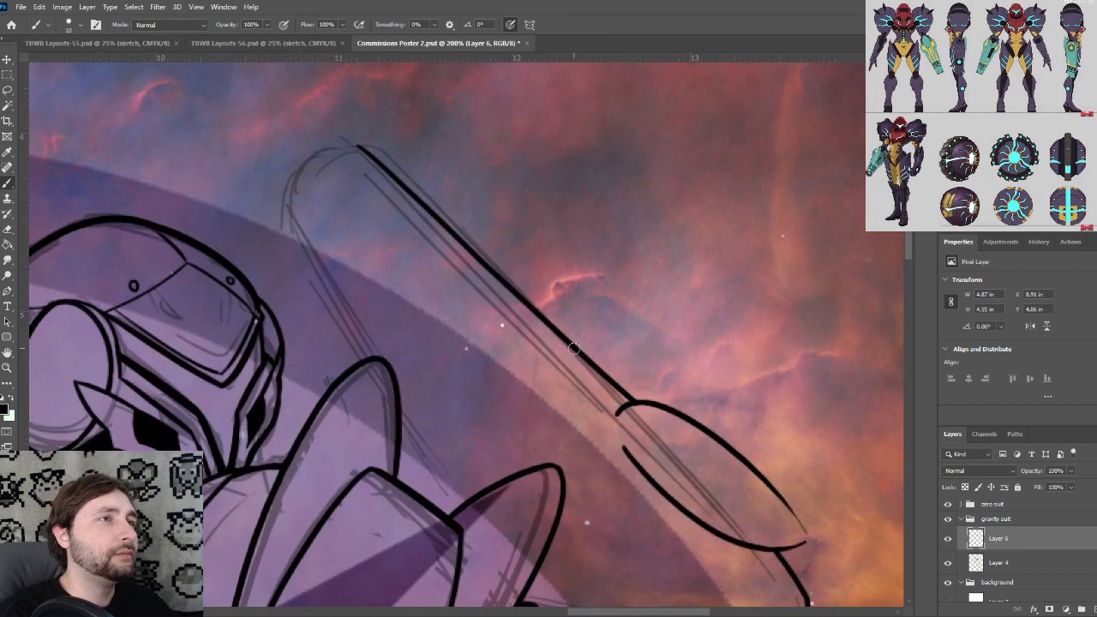
scroll(573, 347, "down", 1)
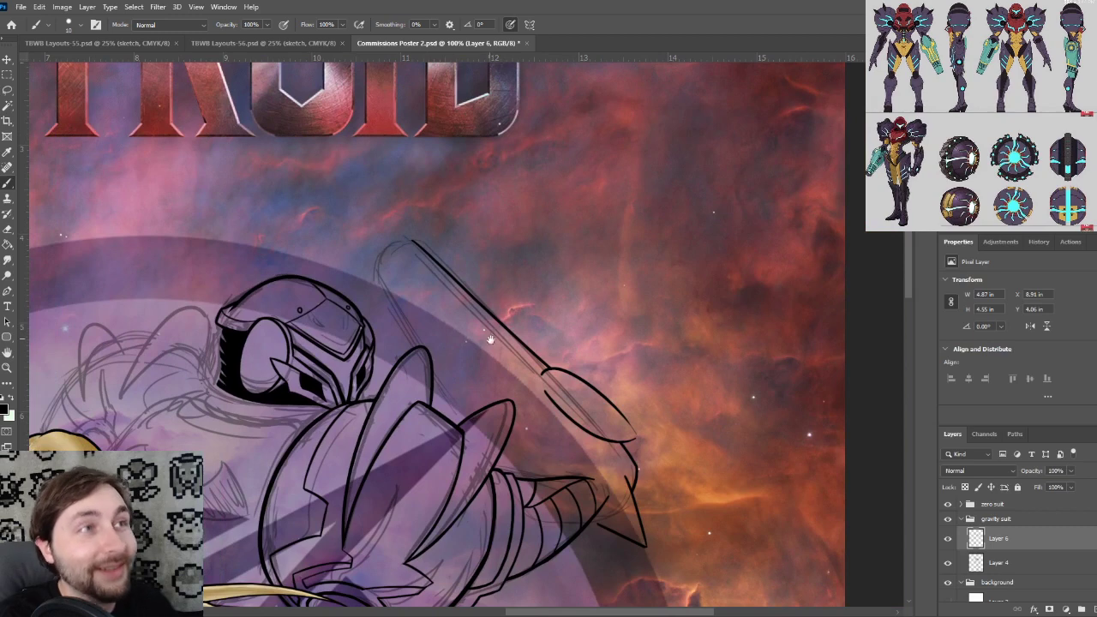
mouse_move(511, 349)
left_mouse_down()
mouse_move(486, 302)
mouse_move(444, 274)
mouse_move(468, 279)
left_mouse_up()
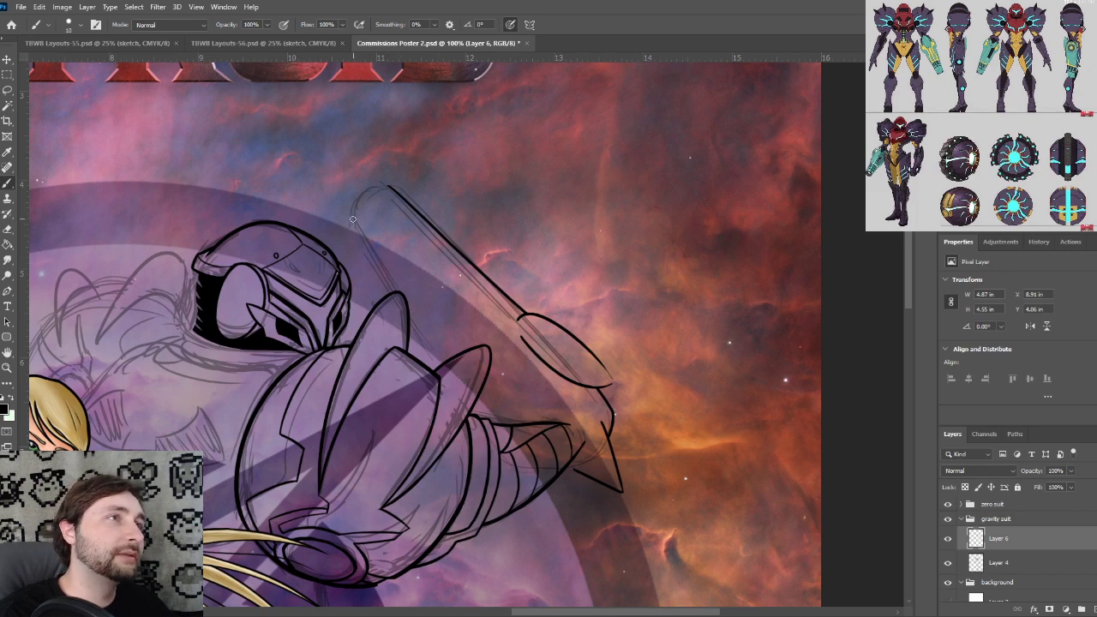
Ink the second long diagonal line from the rounded upper end of the sketch down across the two shoulder spikes
left_click_drag(354, 213, 448, 350)
key("ctrl+z")
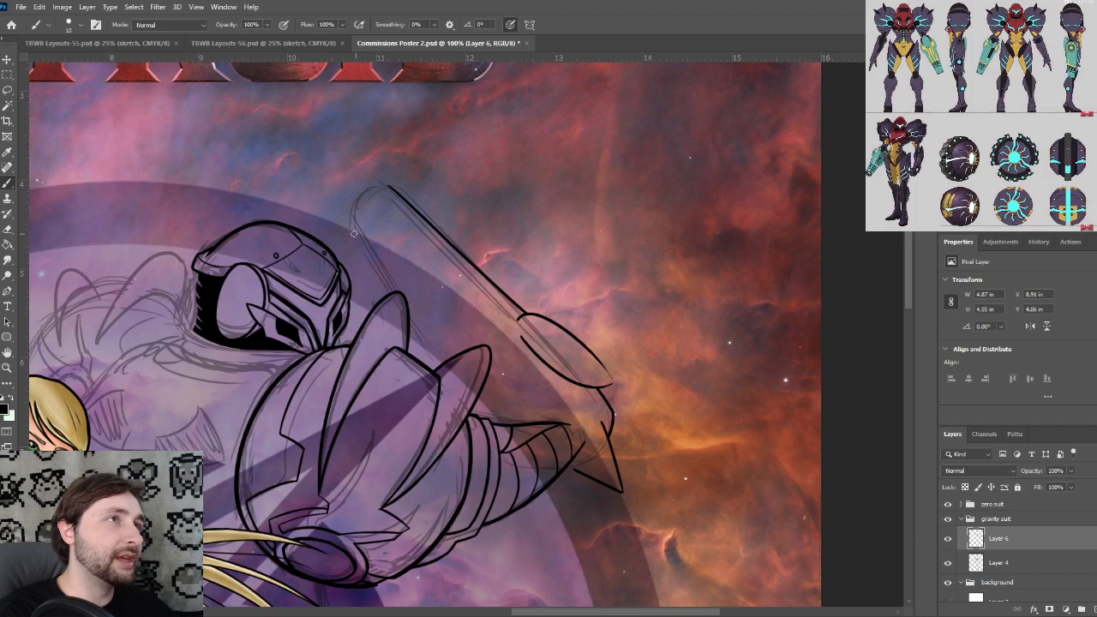
left_click_drag(354, 213, 448, 359)
key("ctrl+z")
left_click_drag(353, 210, 467, 410)
Erase the parts of the second long diagonal line that cross over the two shoulder spikes
scroll(464, 393, "up", 4)
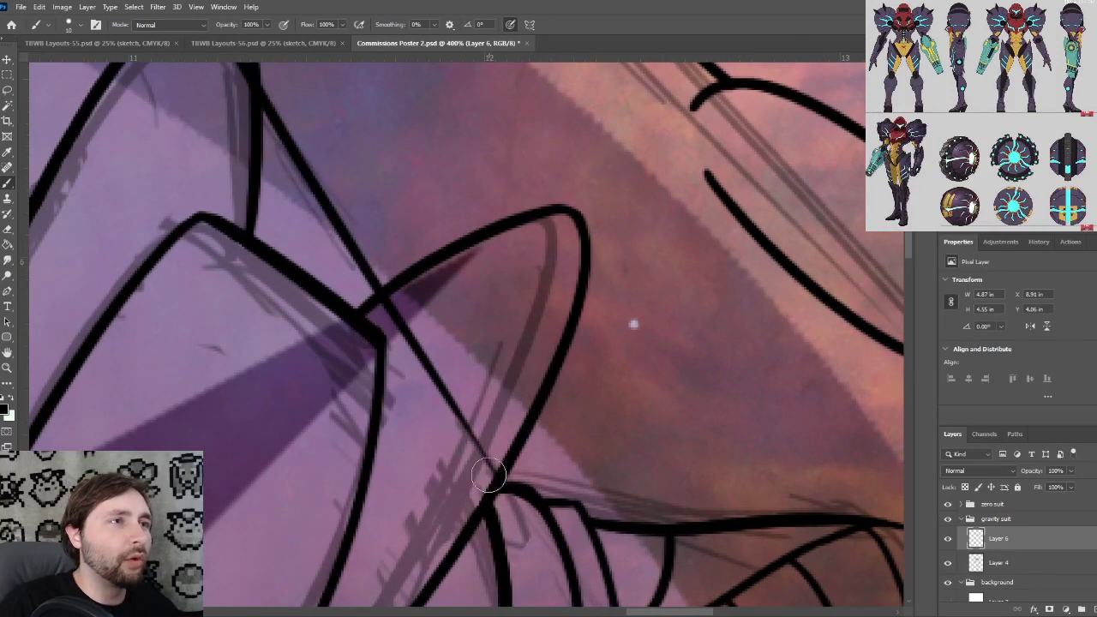
mouse_move(481, 455)
left_mouse_down()
mouse_move(400, 327)
mouse_move(411, 318)
mouse_move(385, 312)
mouse_move(518, 455)
left_mouse_up()
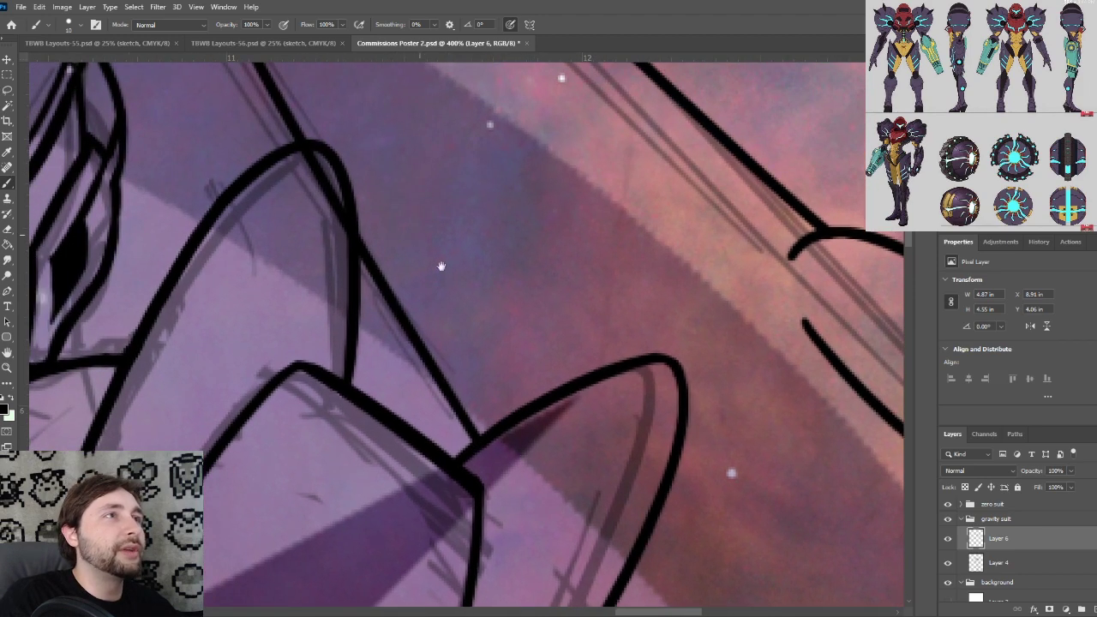
left_click_drag(442, 266, 546, 386)
mouse_move(413, 288)
left_mouse_down()
mouse_move(421, 327)
mouse_move(426, 314)
mouse_move(432, 346)
mouse_move(440, 331)
mouse_move(440, 342)
left_mouse_up()
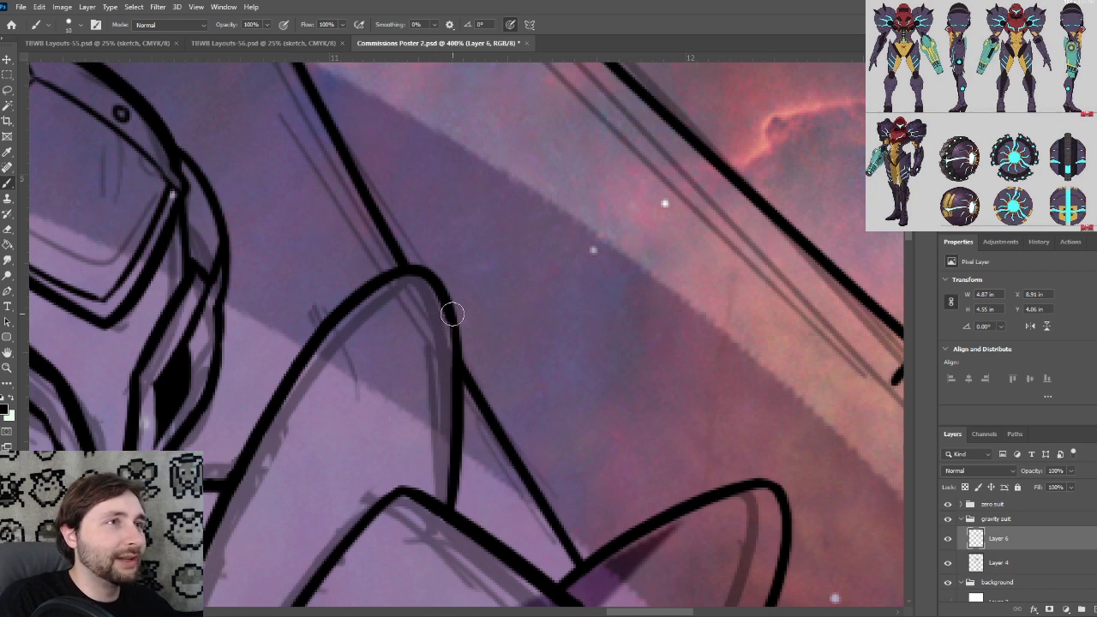
key("ctrl+minus")
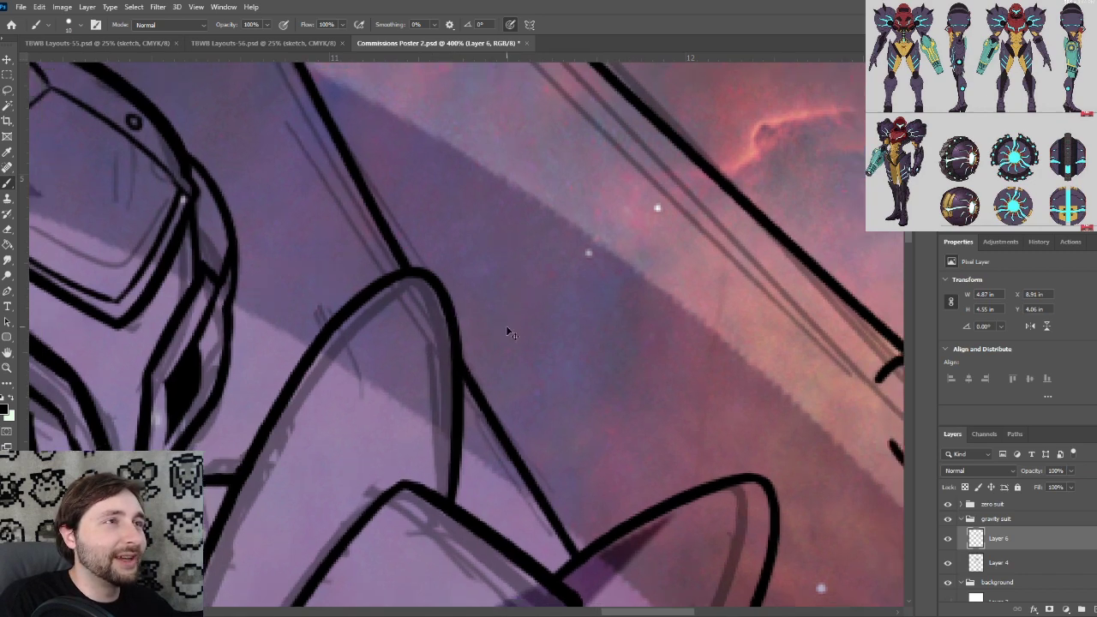
left_click_drag(521, 236, 485, 300)
key("ctrl+minus")
key("ctrl+minus")
key("ctrl+plus")
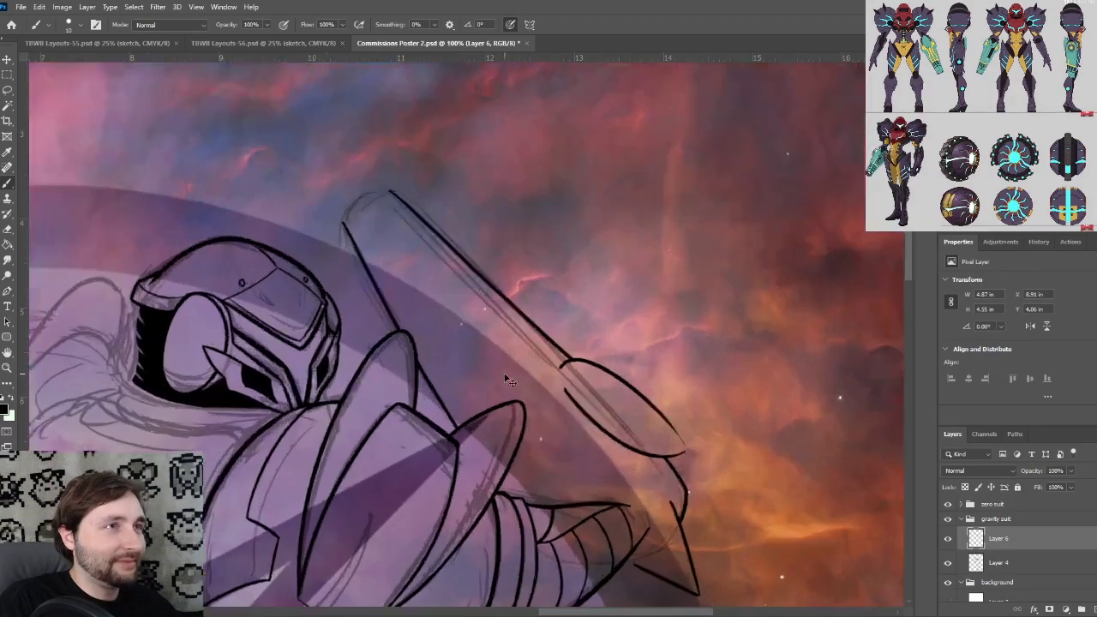
Round off the tilted oval's lower end with a curve joining both arcs, smoothing the outer edge and erasing the overshooting ends
left_click_drag(580, 474, 489, 289)
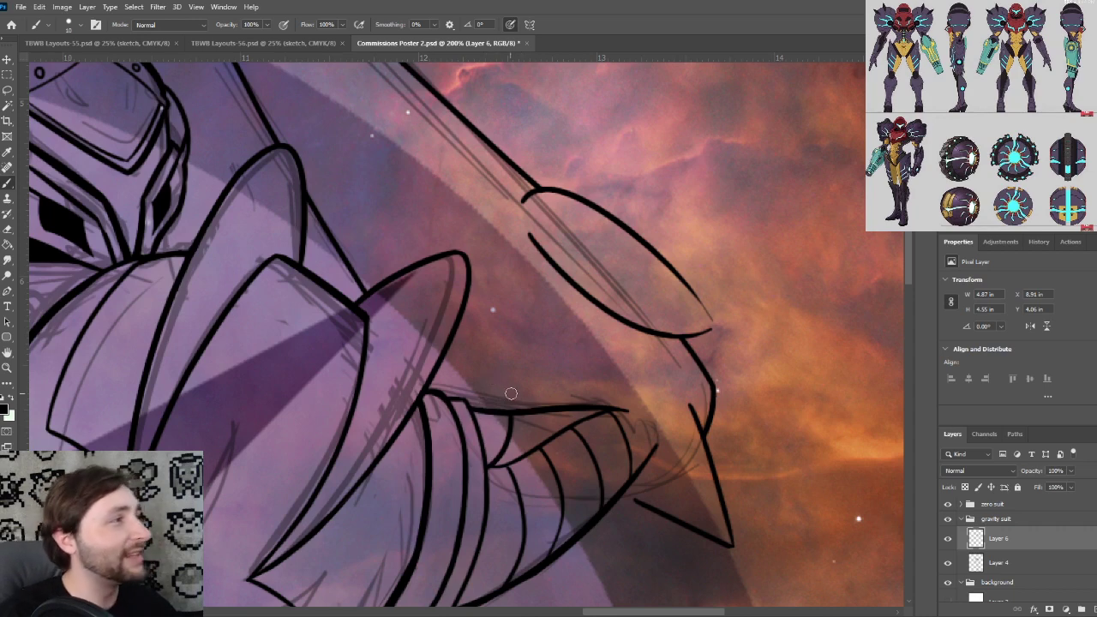
left_click_drag(513, 297, 551, 354)
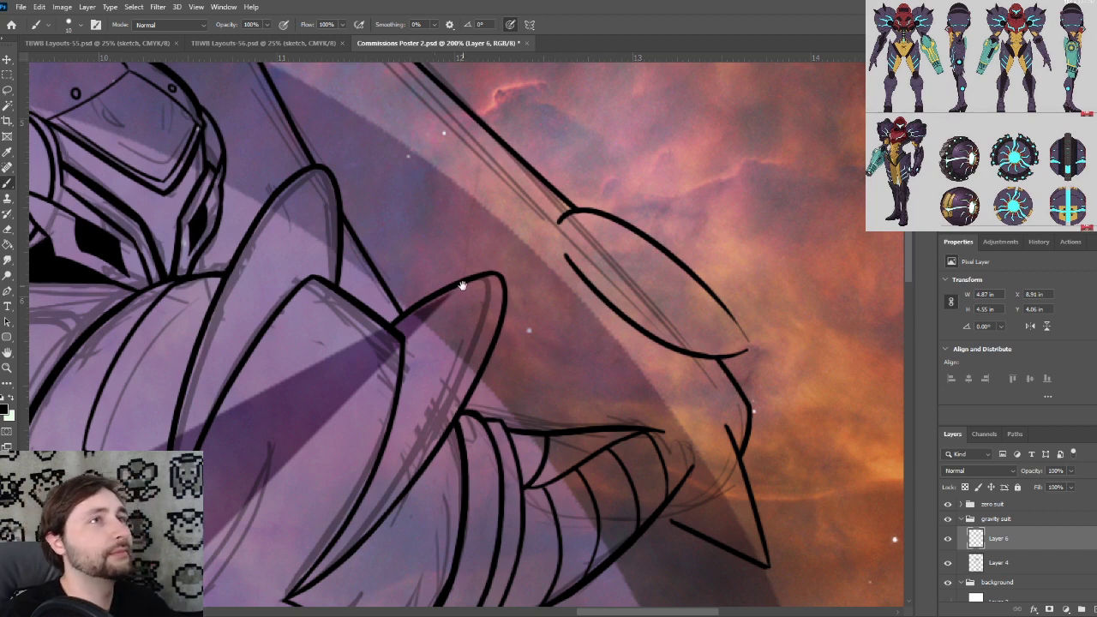
left_click_drag(463, 286, 393, 302)
left_click_drag(497, 323, 419, 335)
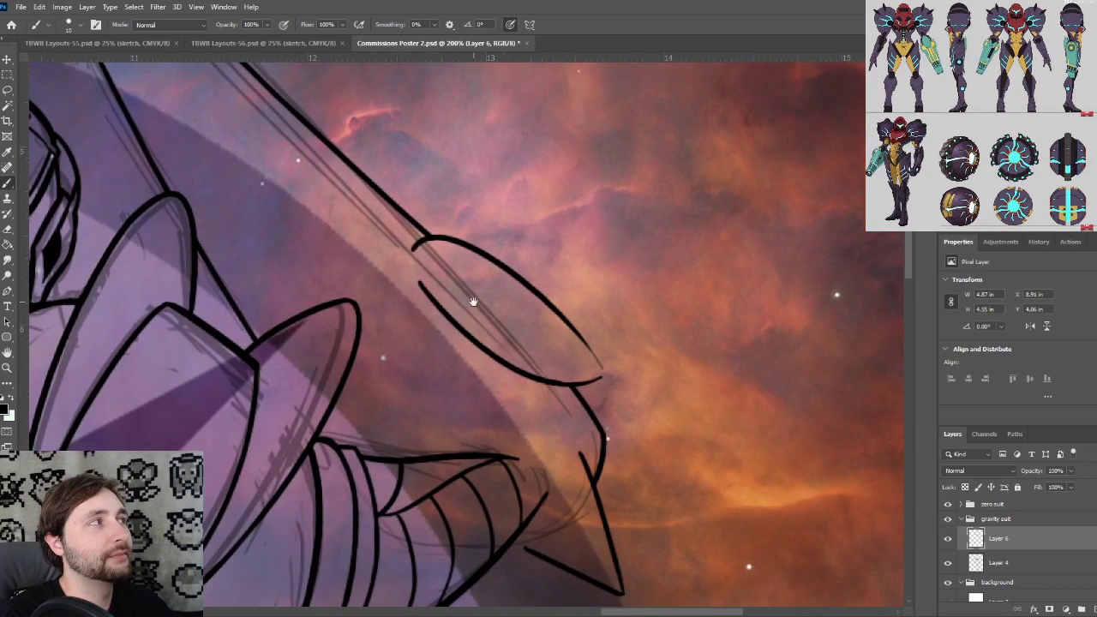
key("ctrl+plus")
left_click_drag(646, 323, 539, 342)
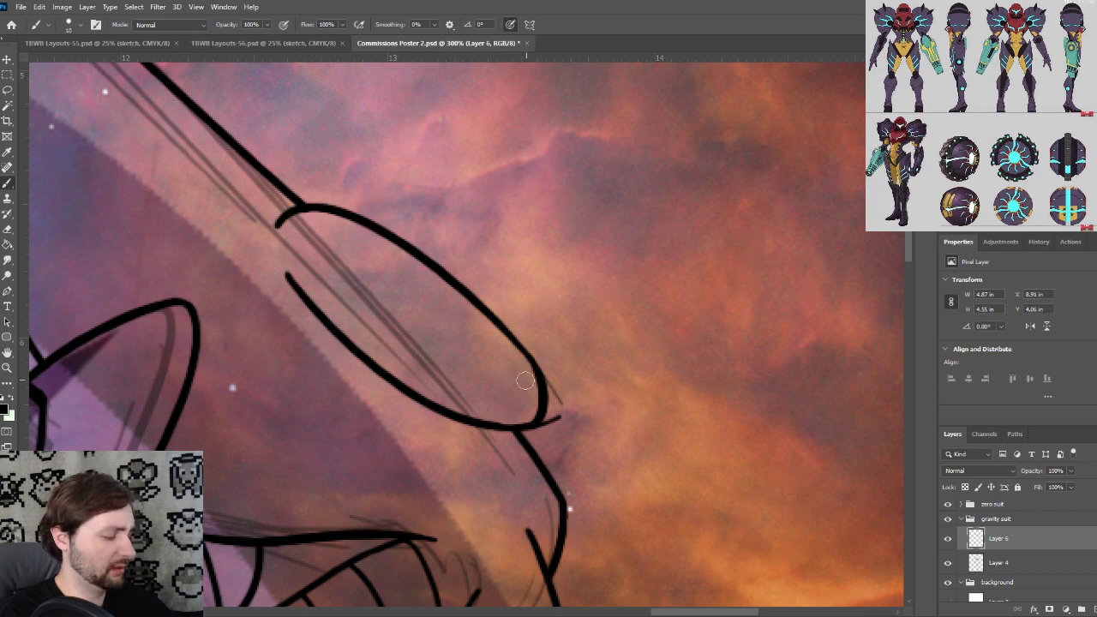
left_click_drag(515, 426, 495, 329)
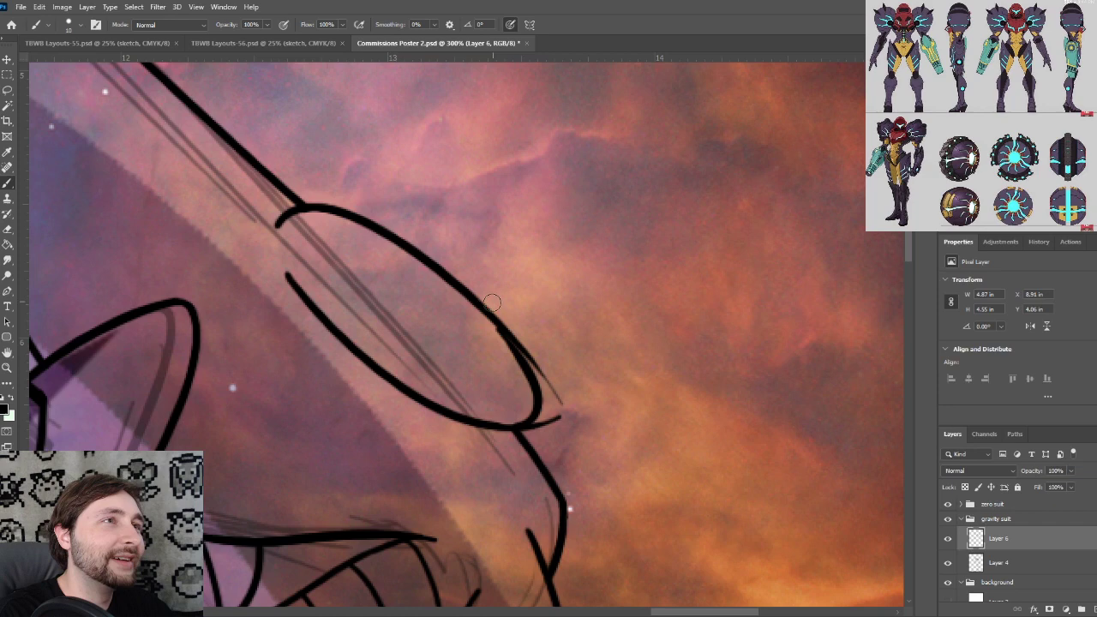
left_click_drag(456, 286, 529, 381)
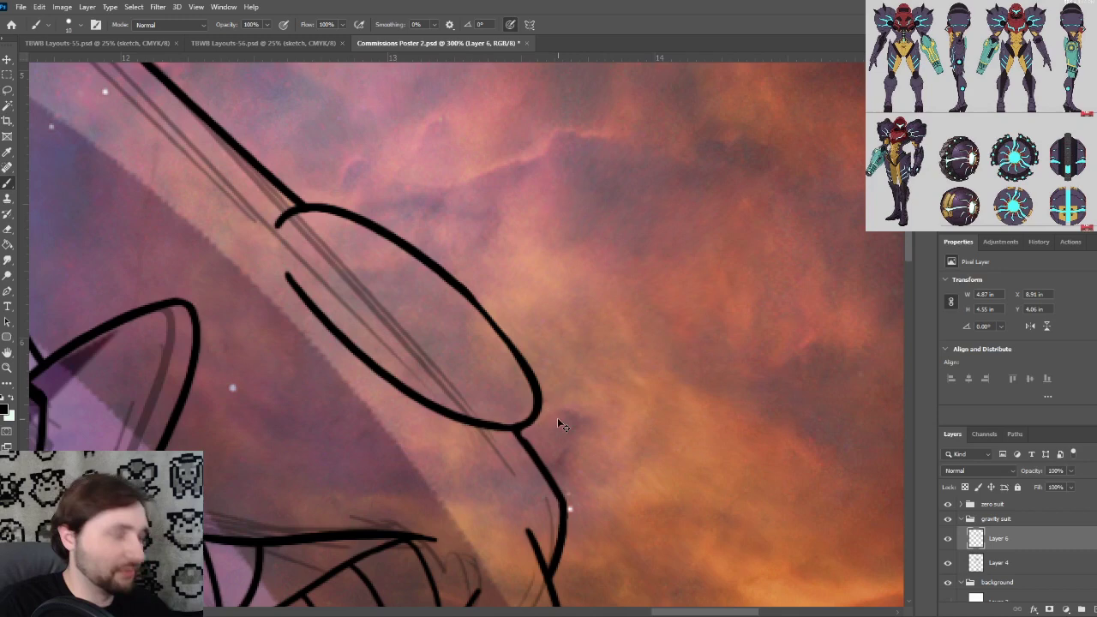
key("ctrl+plus")
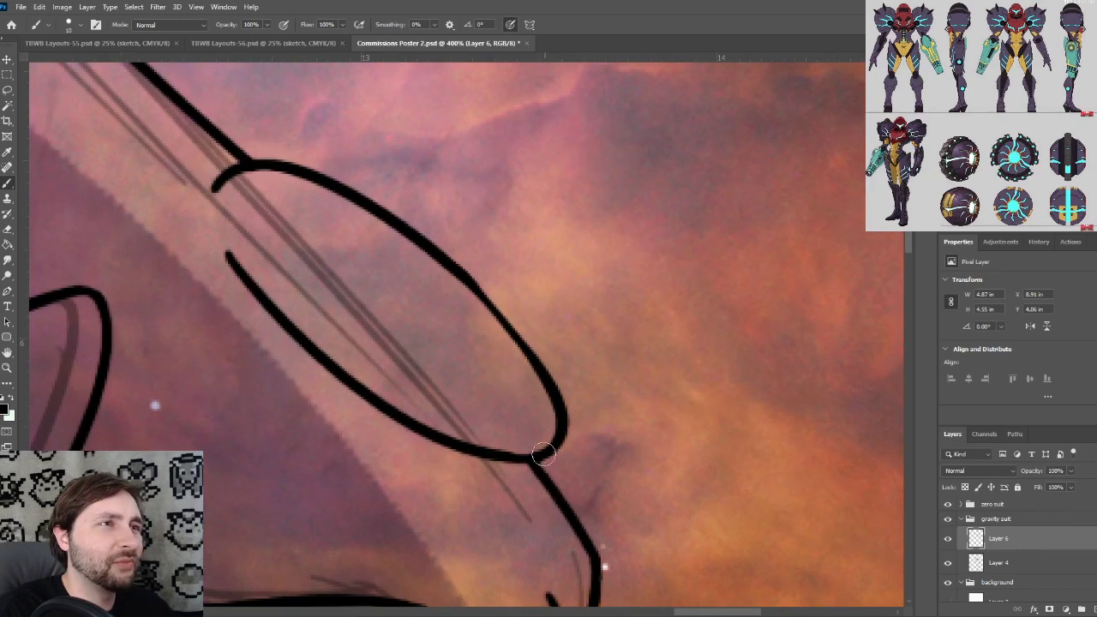
left_click_drag(469, 280, 555, 390)
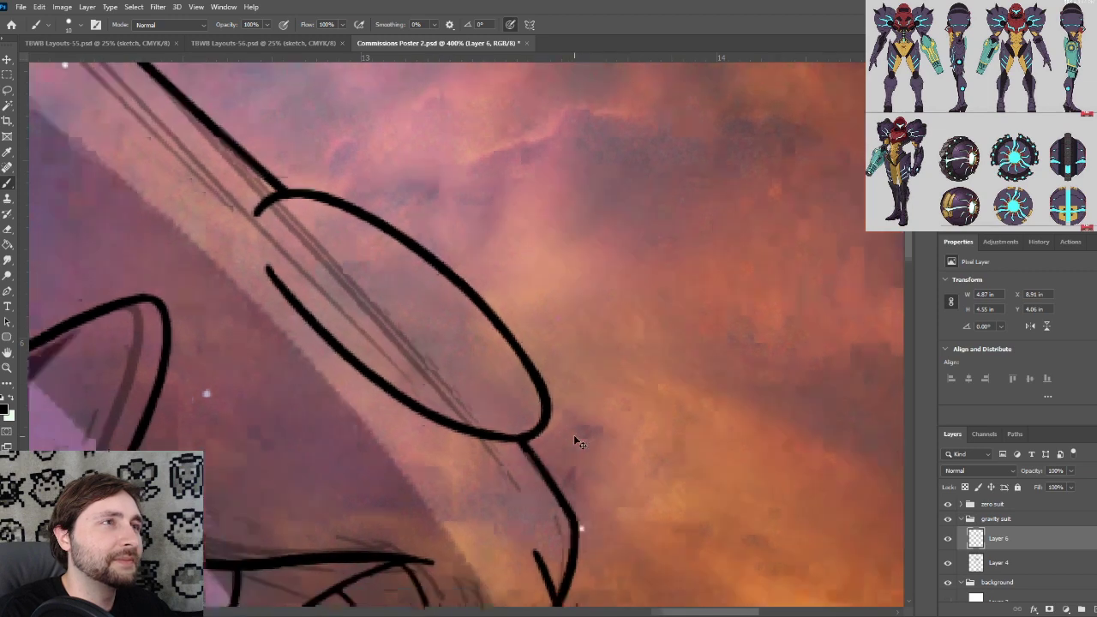
Close the tilted oval's upper end with a rounded curve joining the two arcs
key("ctrl+minus")
left_click_drag(479, 340, 583, 432)
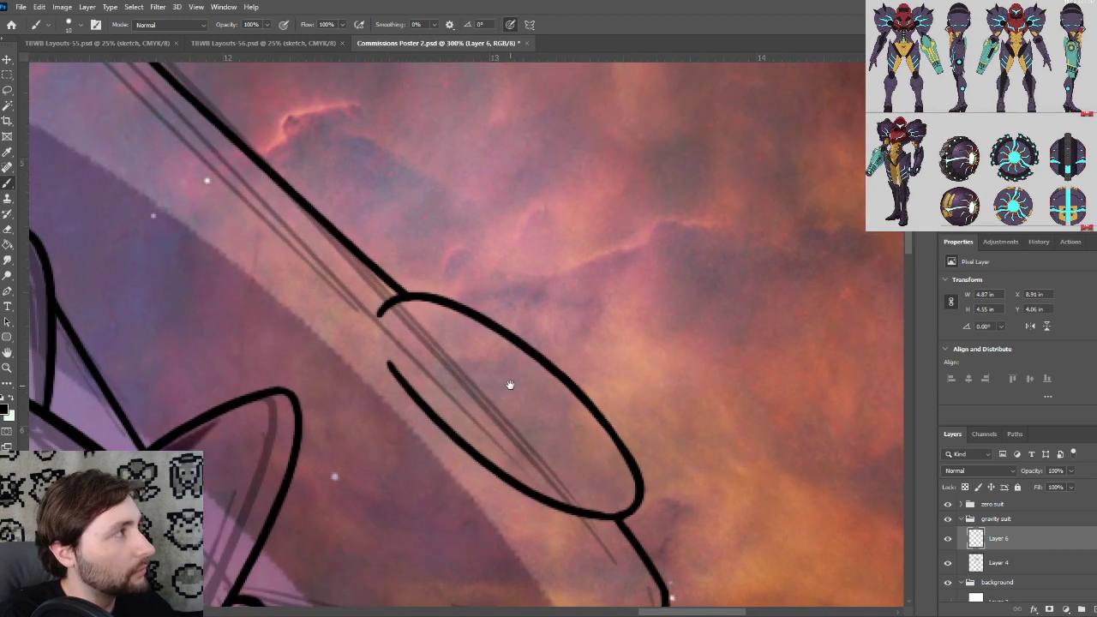
left_click_drag(514, 415, 462, 286)
left_click_drag(521, 361, 518, 368)
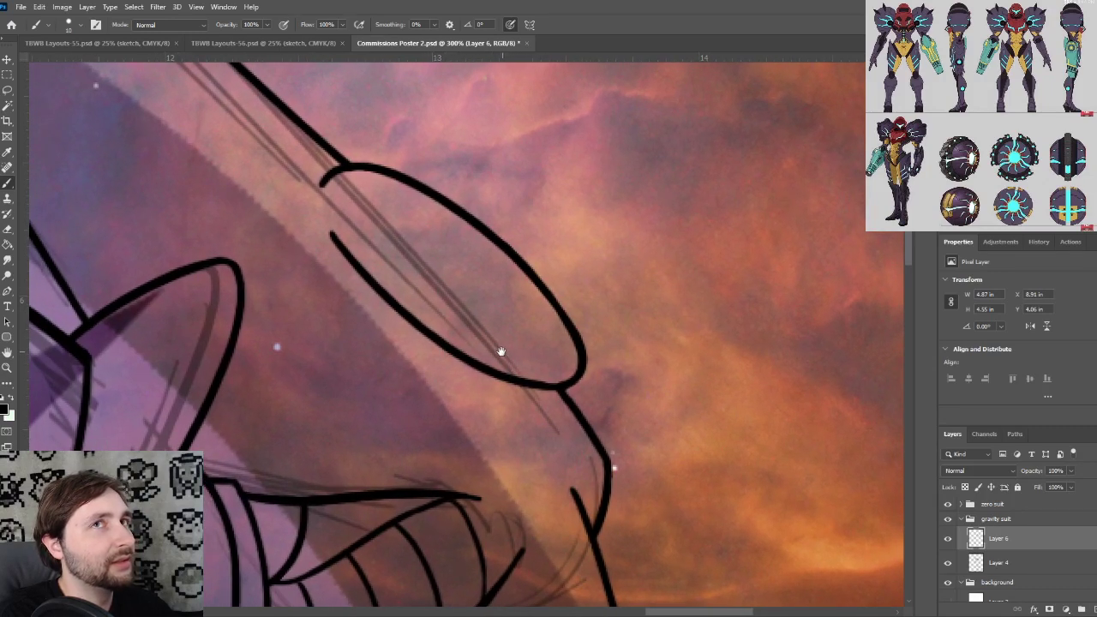
key("ctrl+plus")
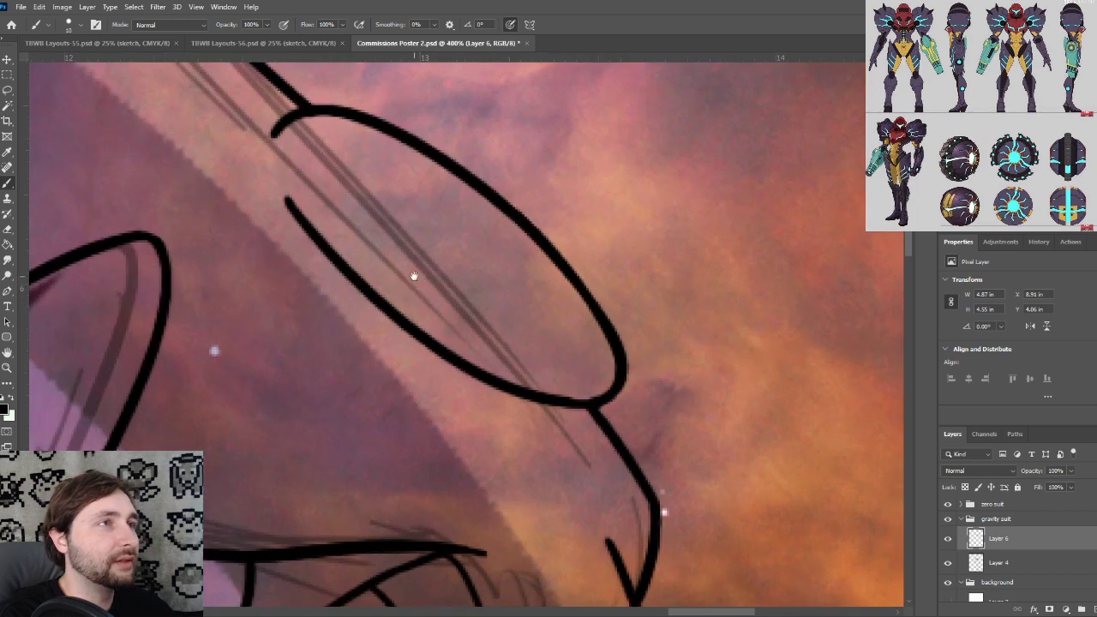
left_click_drag(414, 277, 511, 392)
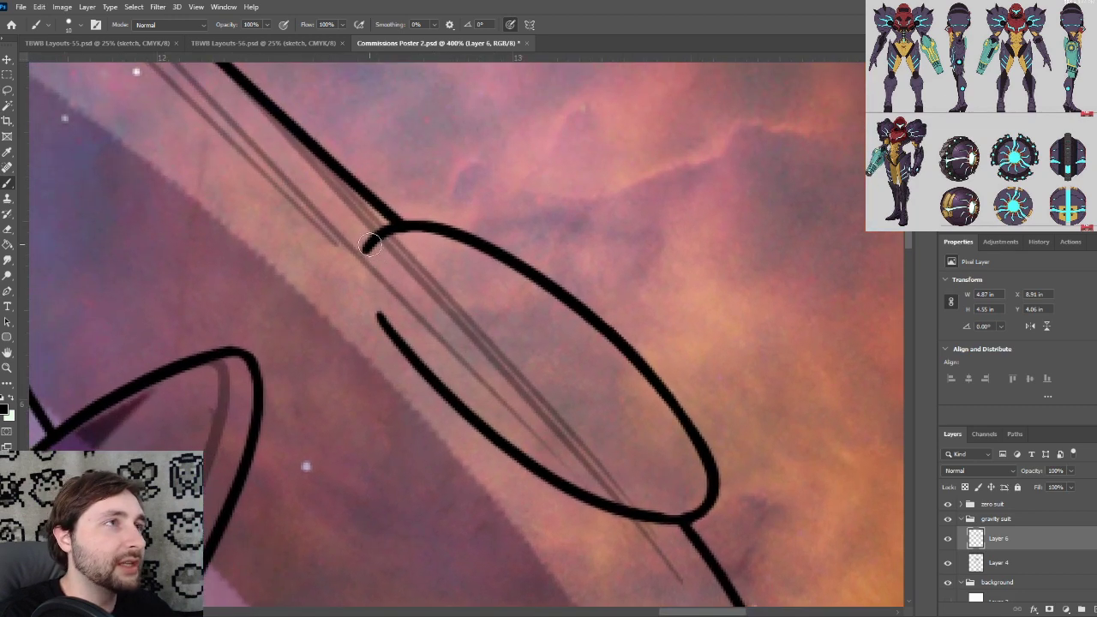
mouse_move(370, 247)
left_mouse_down()
mouse_move(439, 380)
mouse_move(477, 302)
left_mouse_up()
key("ctrl+minus")
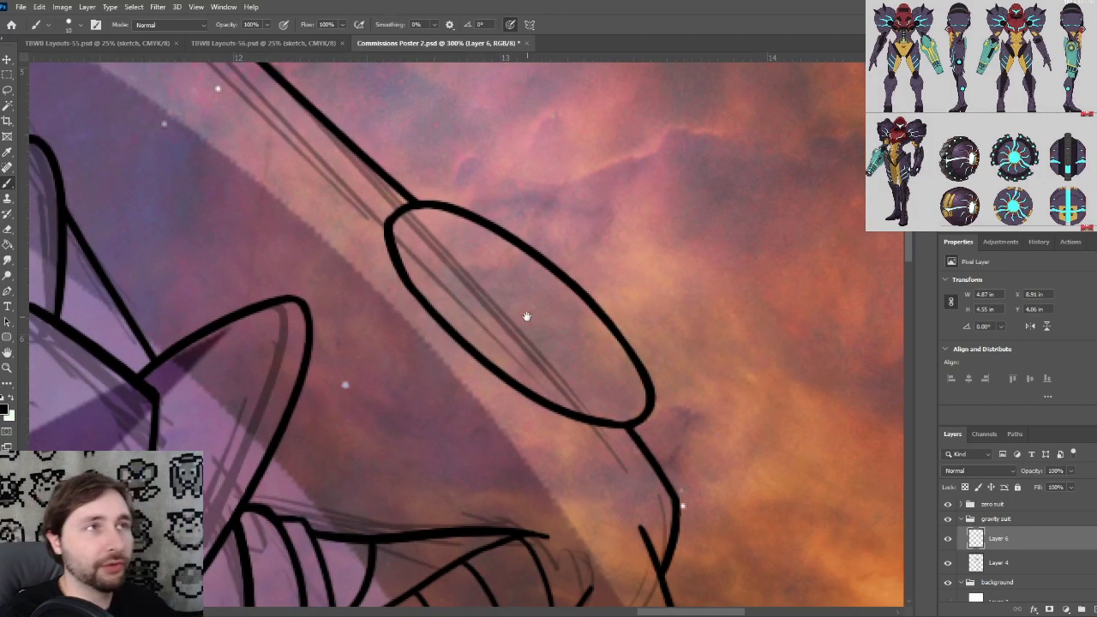
left_click_drag(527, 316, 543, 294)
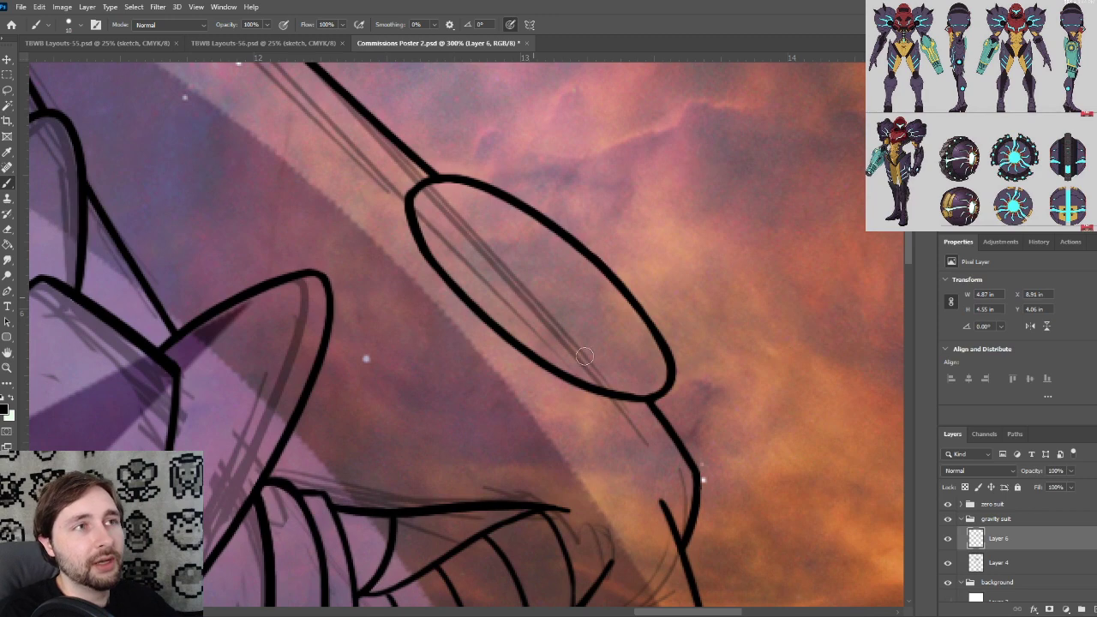
scroll(584, 357, "up", 1)
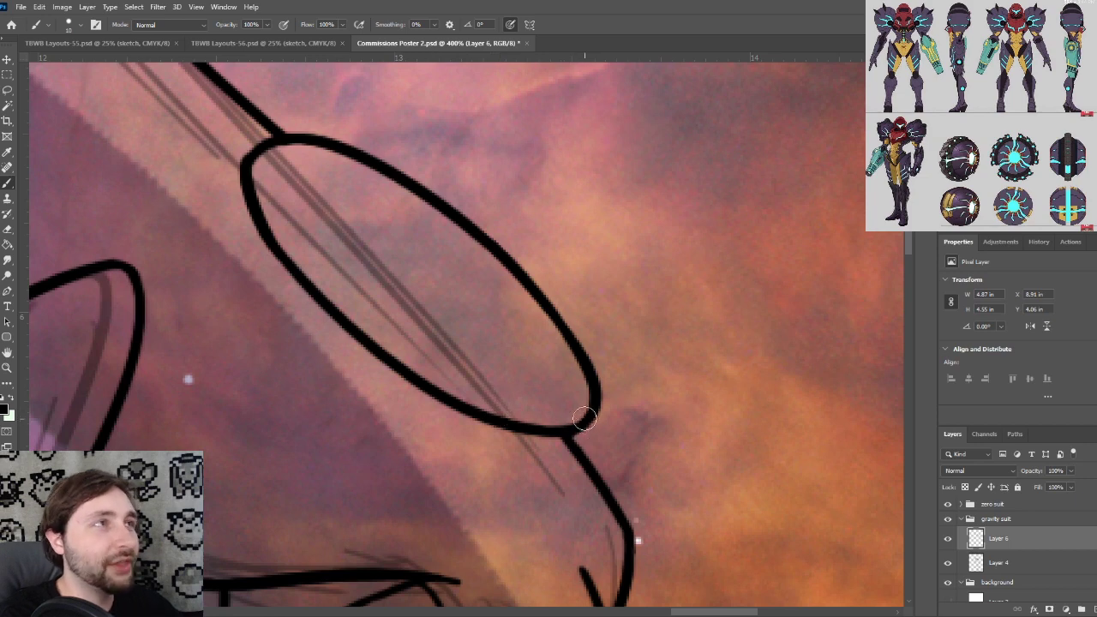
key("ctrl+minus")
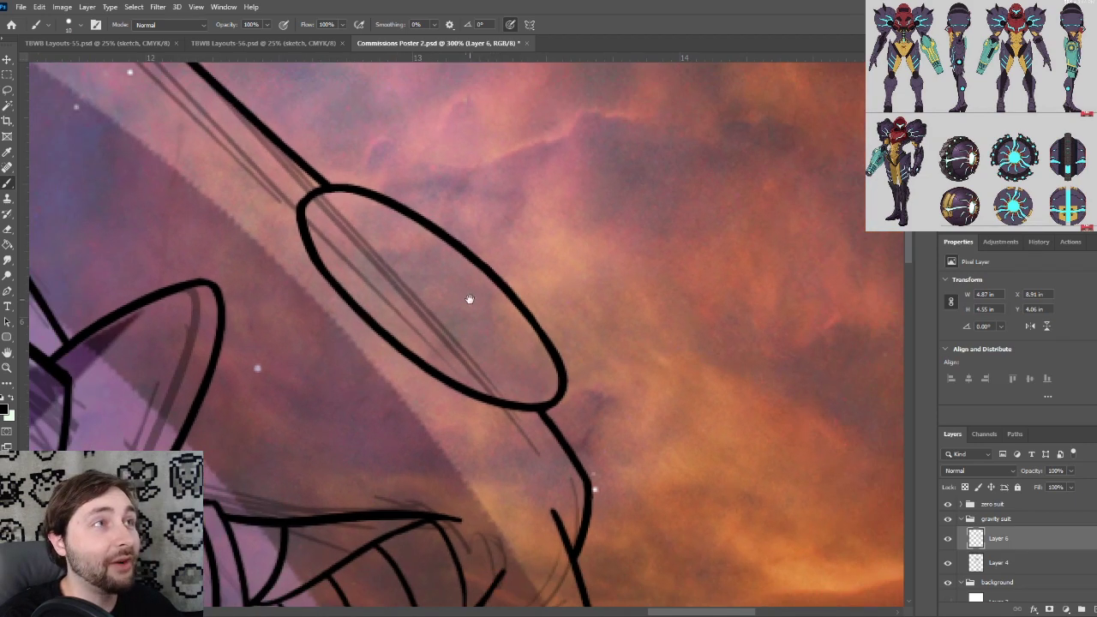
left_click_drag(469, 298, 546, 299)
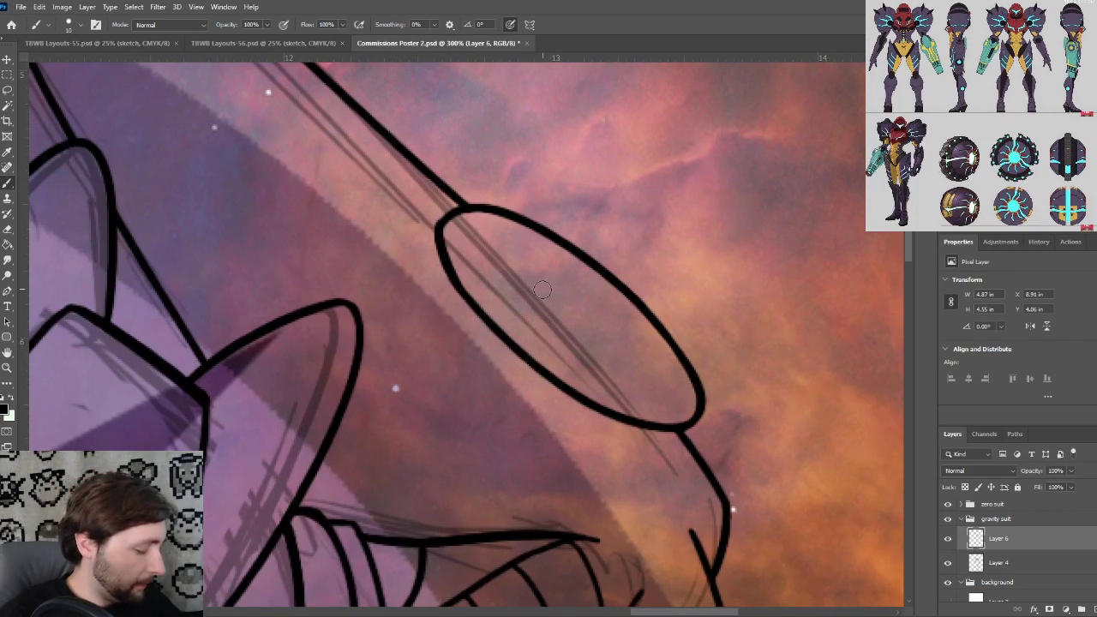
Ink a short, slightly curved stroke leading outward from the tilted oval's upper end to start its outer rim
left_click_drag(531, 263, 553, 297)
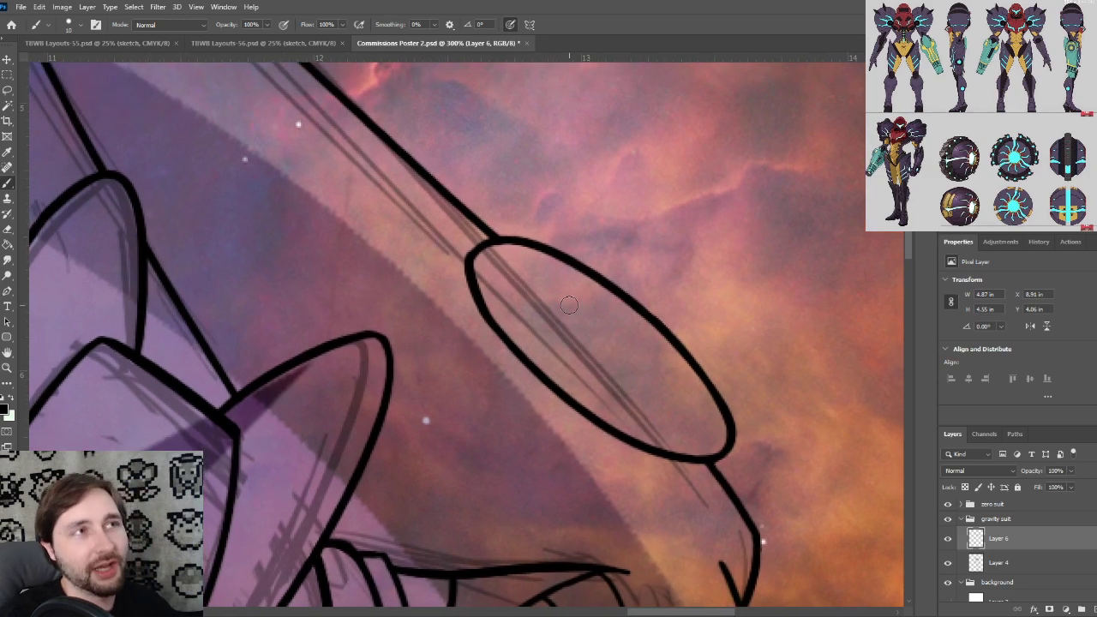
mouse_move(556, 348)
left_mouse_down()
mouse_move(581, 300)
mouse_move(585, 309)
left_mouse_up()
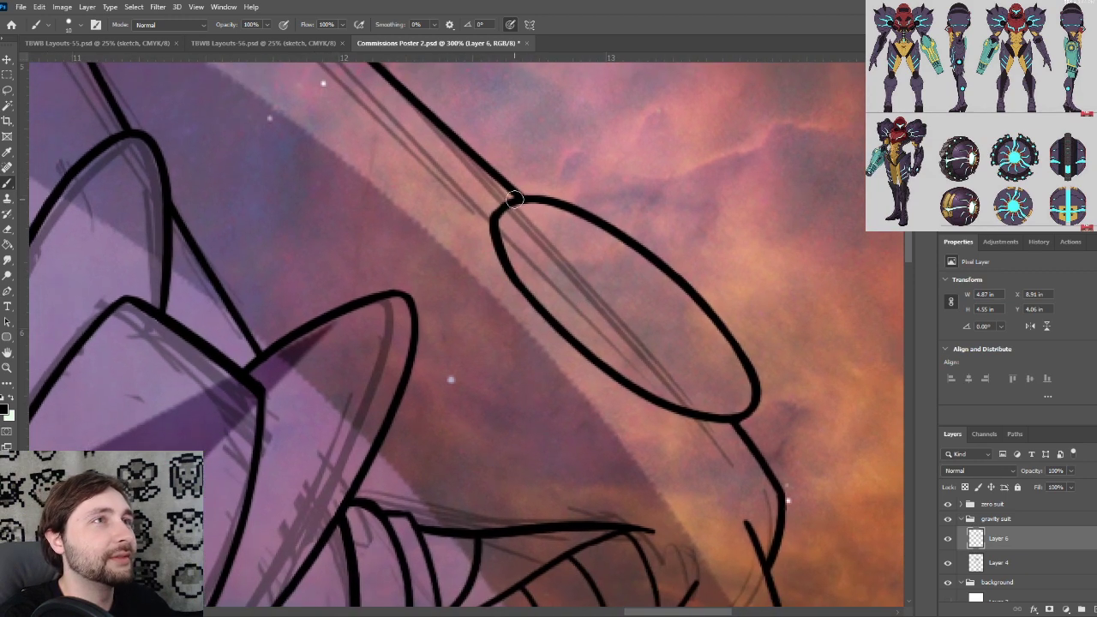
left_click_drag(515, 199, 443, 224)
key("ctrl+z")
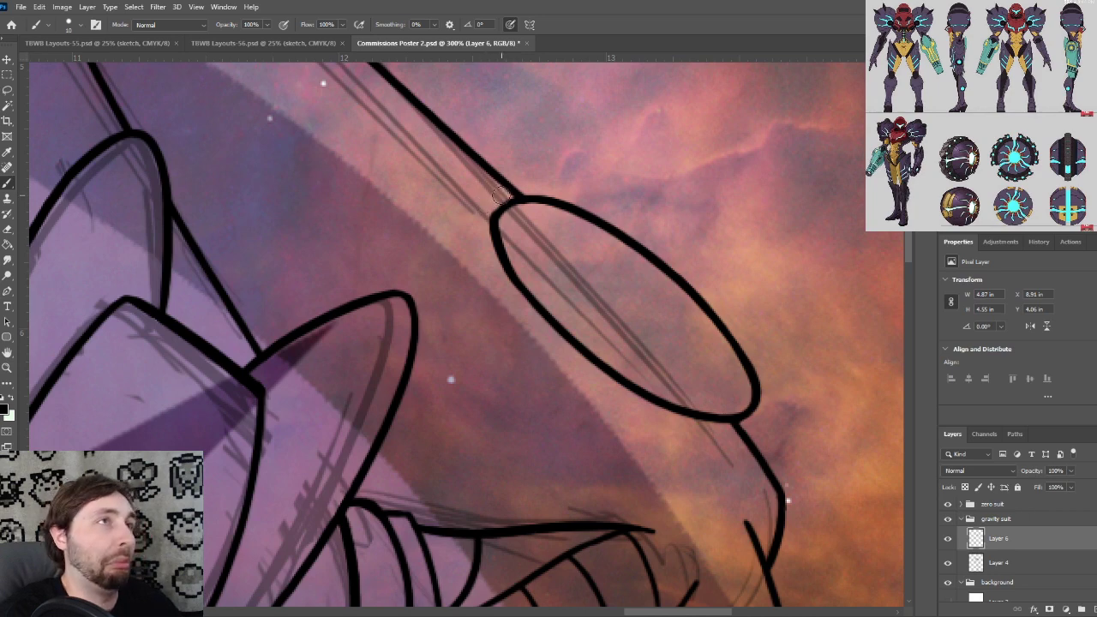
left_click_drag(537, 199, 458, 213)
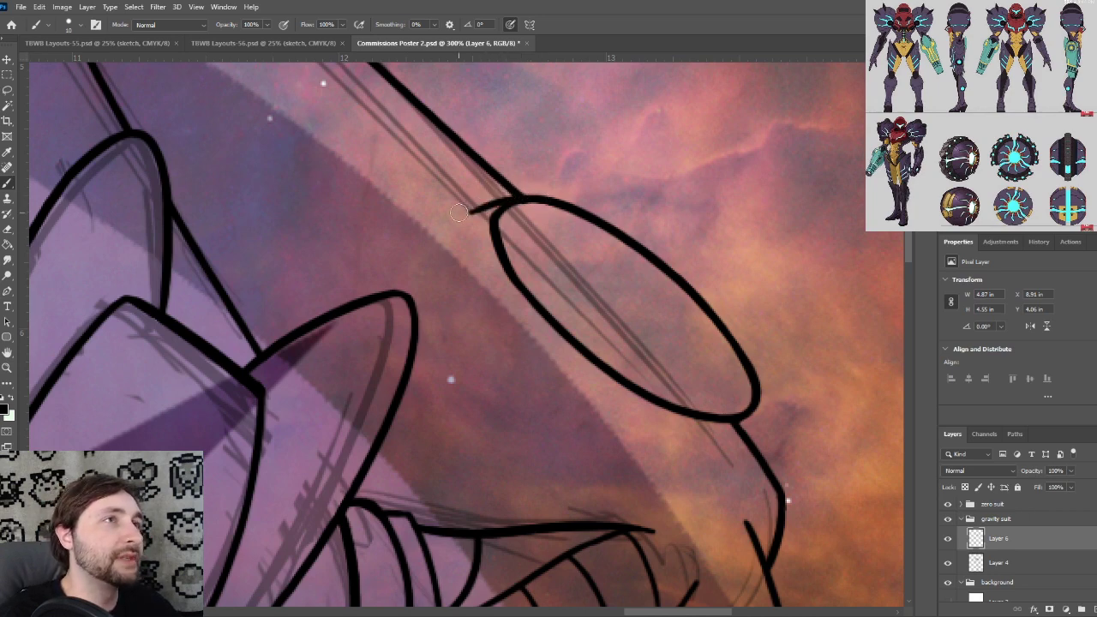
key("ctrl+z")
key("ctrl+z")
mouse_move(539, 197)
left_mouse_down()
mouse_move(460, 208)
mouse_move(469, 349)
left_mouse_up()
key("ctrl+z")
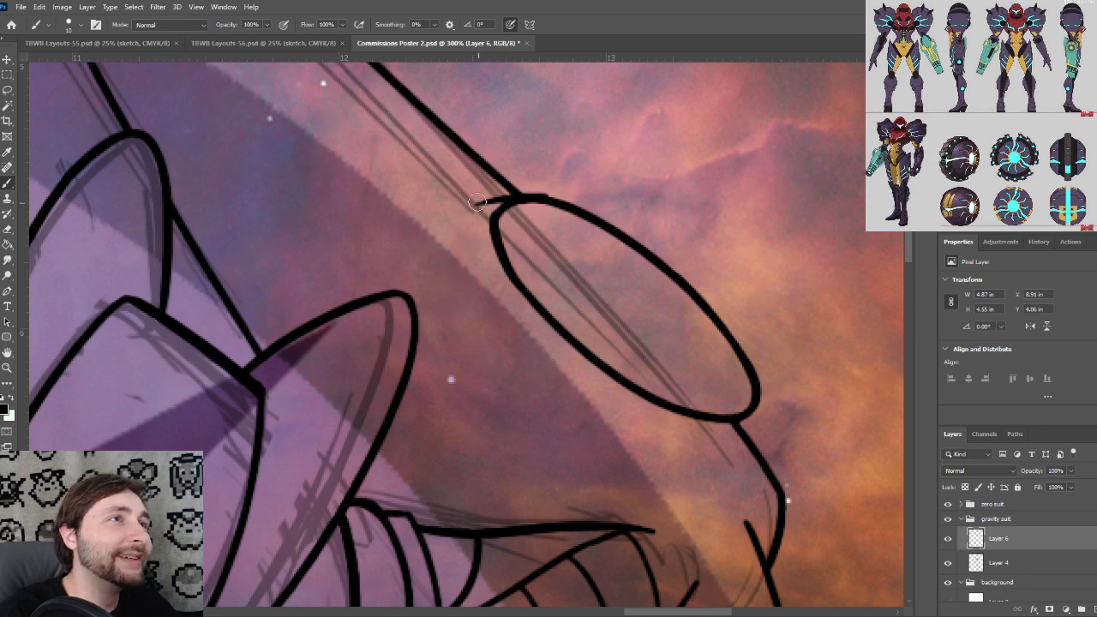
Ink the outer rim curve from the short upper stroke down alongside the oval's lower-left edge
mouse_move(482, 204)
left_mouse_down()
mouse_move(469, 390)
mouse_move(520, 438)
left_mouse_up()
key("ctrl+z")
left_click_drag(480, 203, 518, 357)
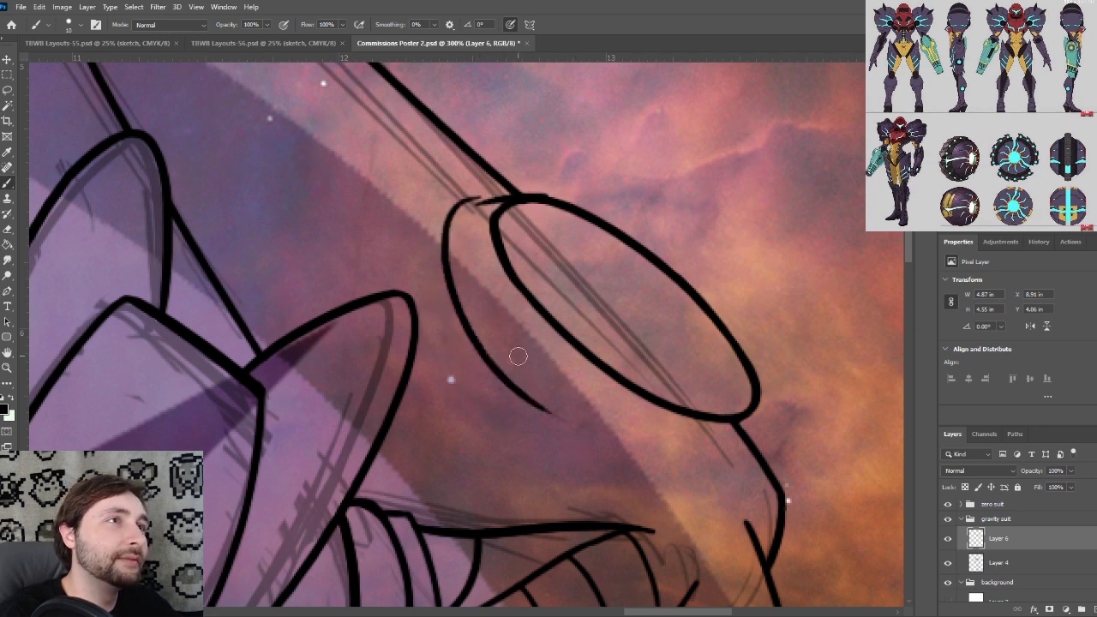
key("ctrl+z")
left_click_drag(463, 211, 477, 348)
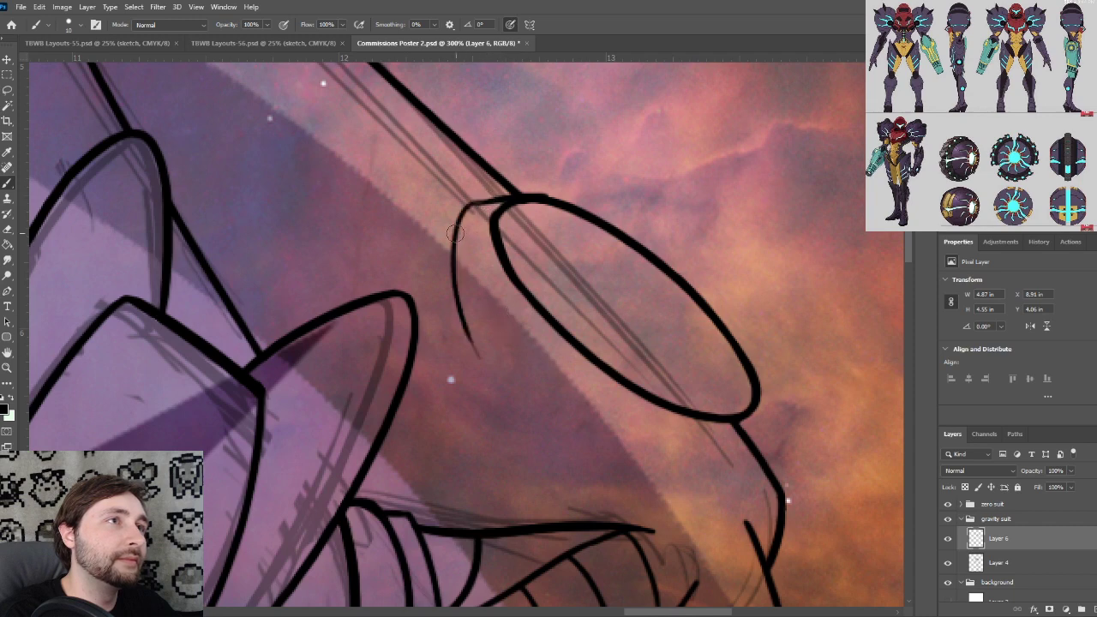
left_click_drag(454, 234, 619, 451)
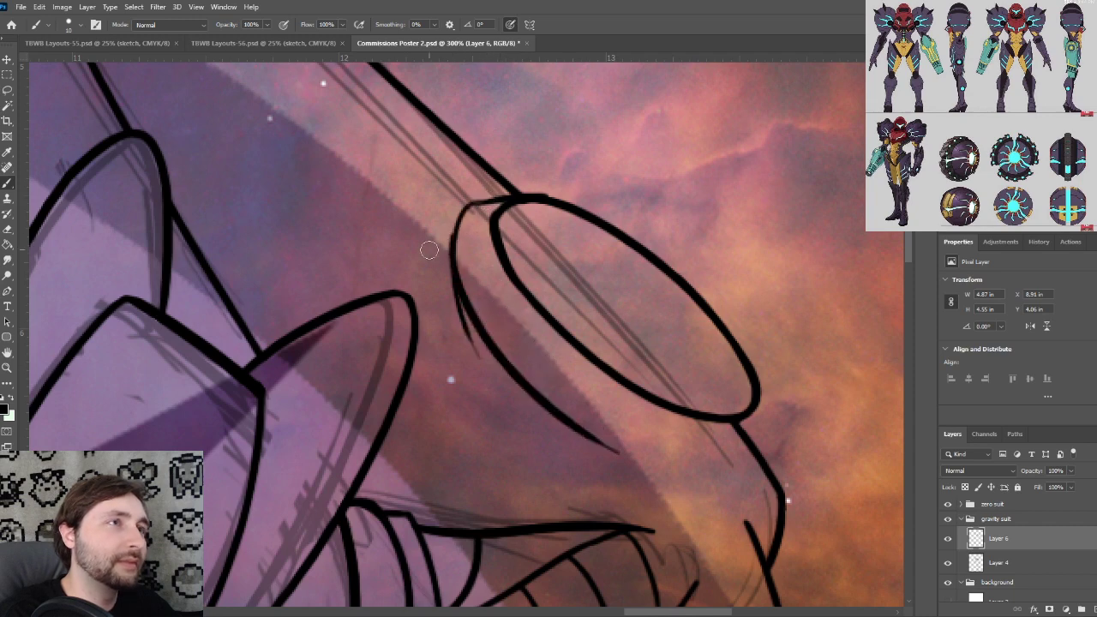
Thicken and round the rim's upper corner where the short stroke turns into the outer curve
key("ctrl+plus")
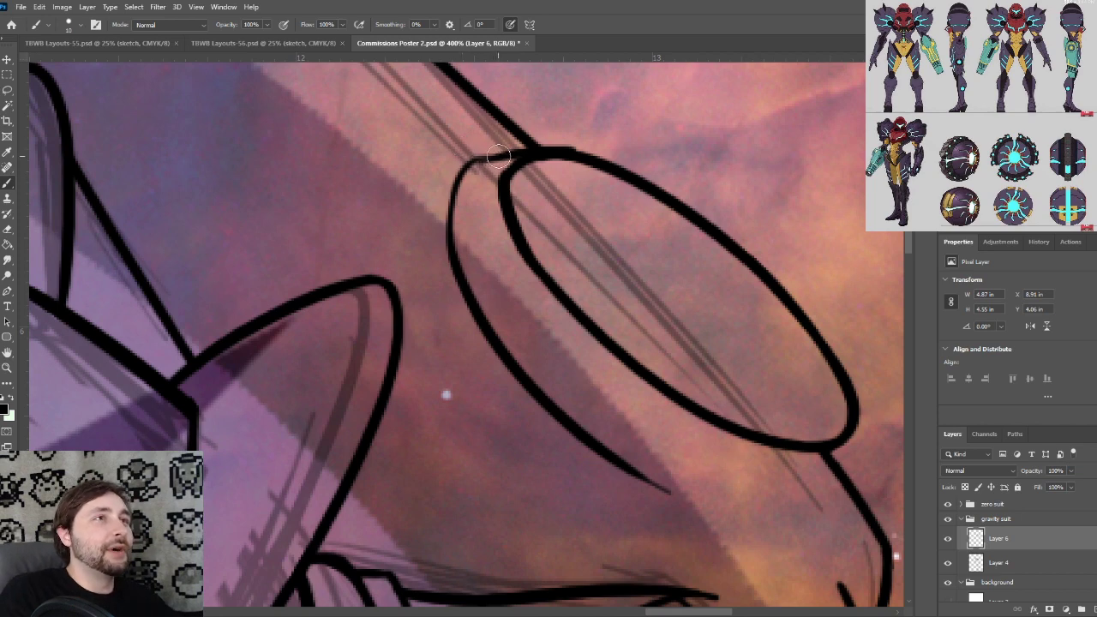
left_click_drag(498, 156, 440, 232)
key("ctrl+z")
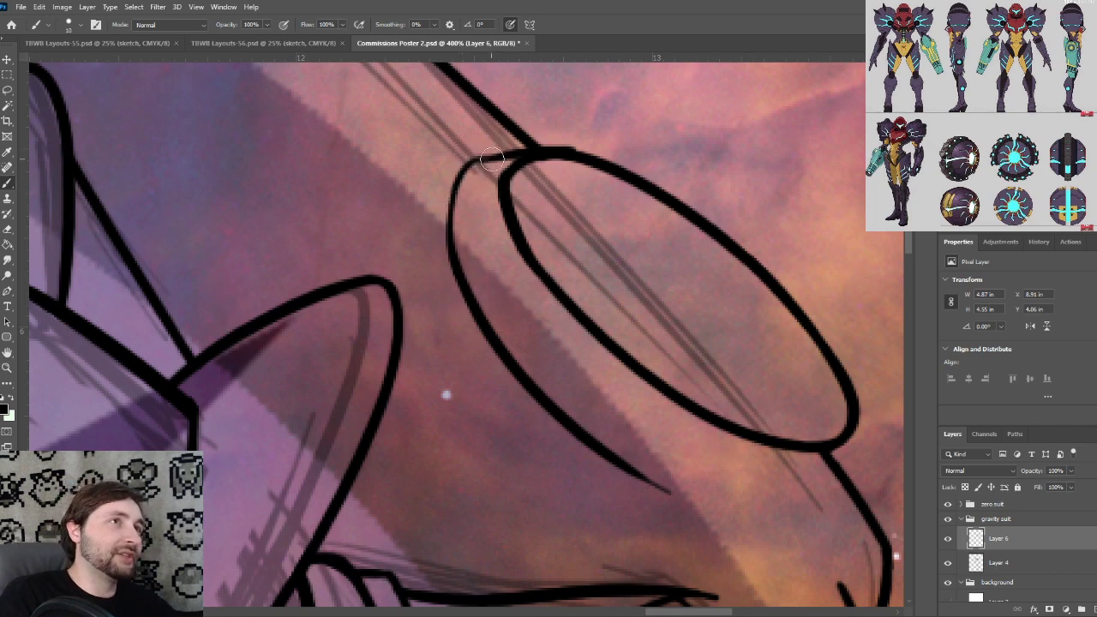
left_click_drag(494, 158, 448, 280)
key("ctrl+z")
left_click_drag(491, 154, 455, 291)
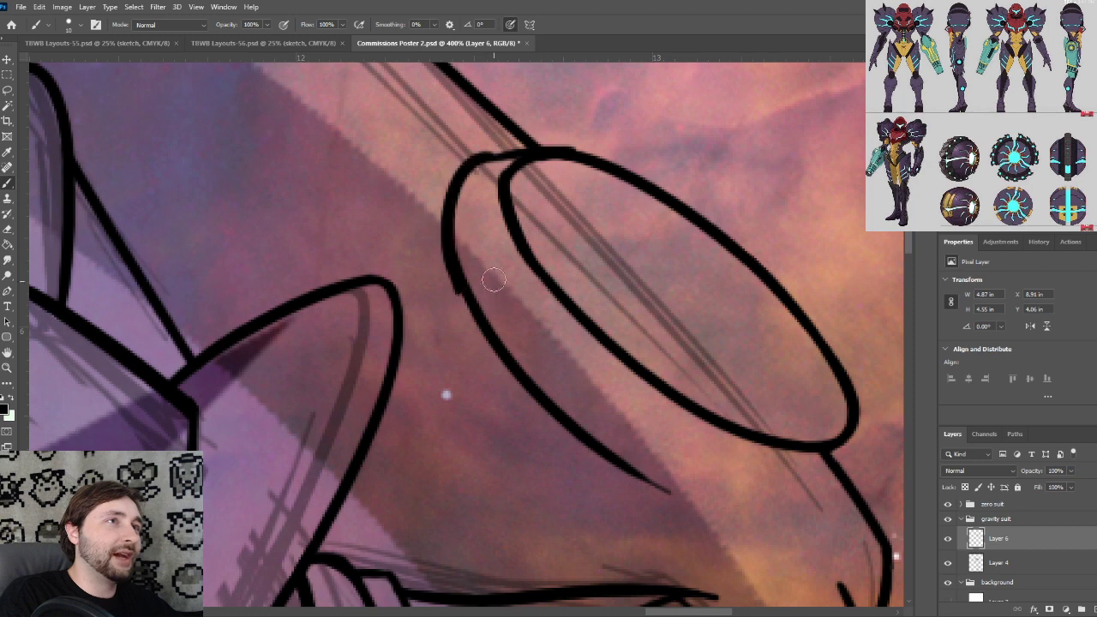
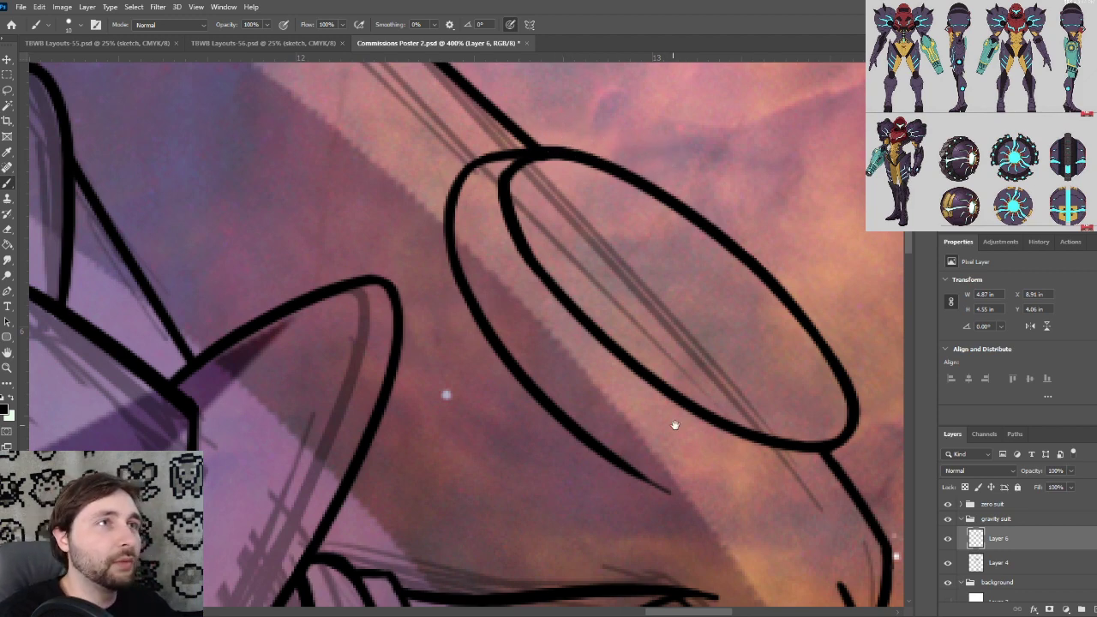
Extend the outer rim curve along the oval's underside until it passes below the oval's lower end
left_click_drag(675, 425, 480, 359)
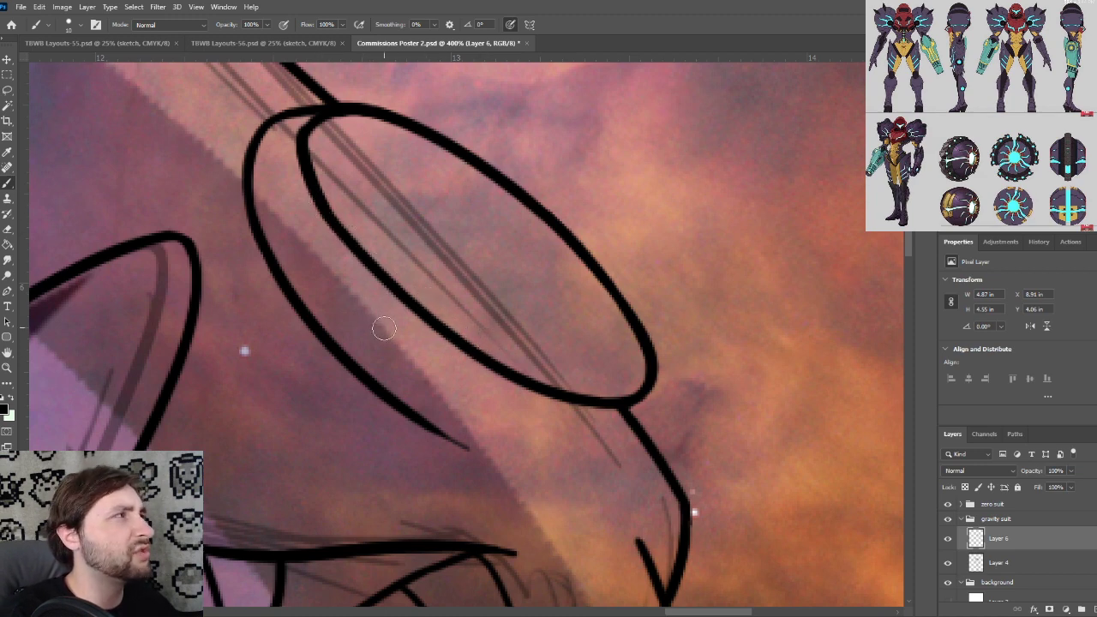
mouse_move(428, 347)
left_mouse_down()
mouse_move(409, 296)
mouse_move(419, 339)
left_mouse_up()
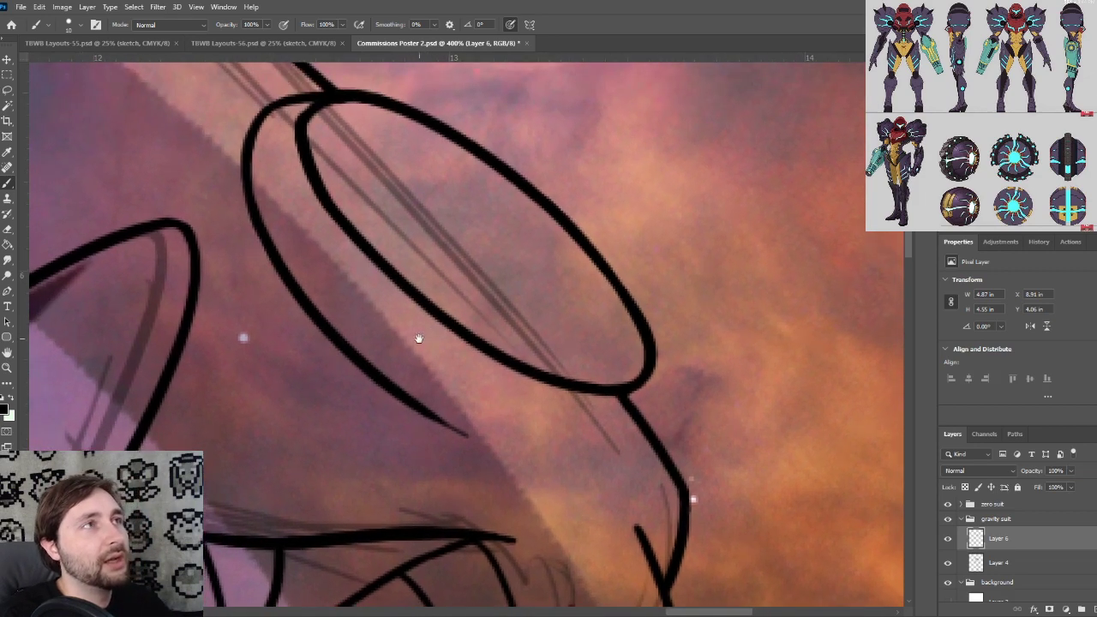
mouse_move(368, 367)
left_mouse_down()
mouse_move(459, 416)
mouse_move(576, 424)
left_mouse_up()
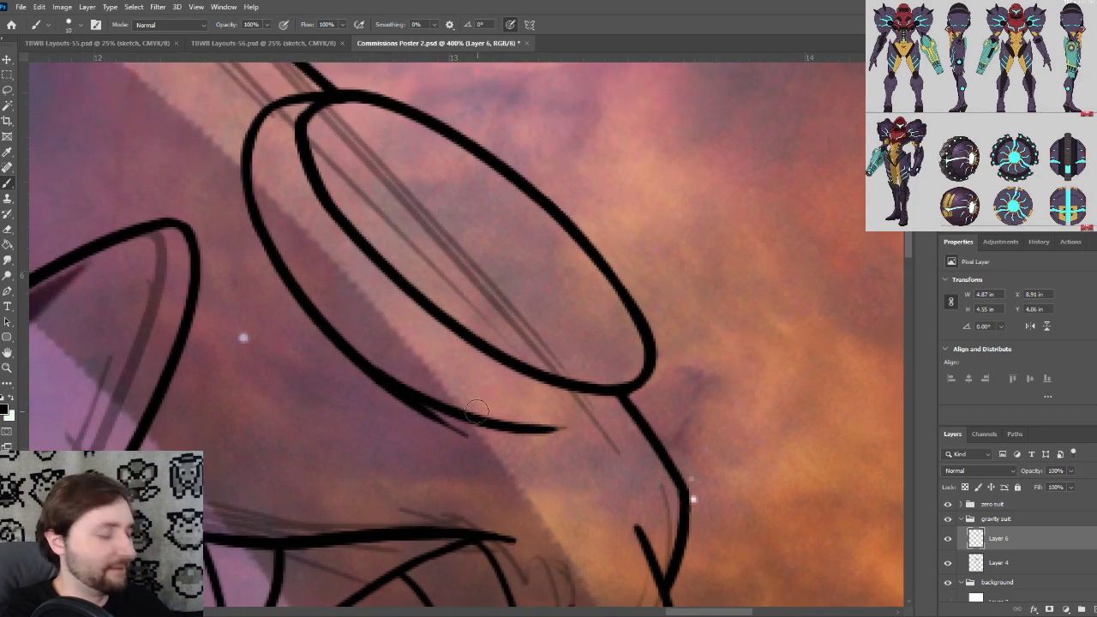
key("ctrl+z")
left_click_drag(390, 382, 604, 447)
key("ctrl+z")
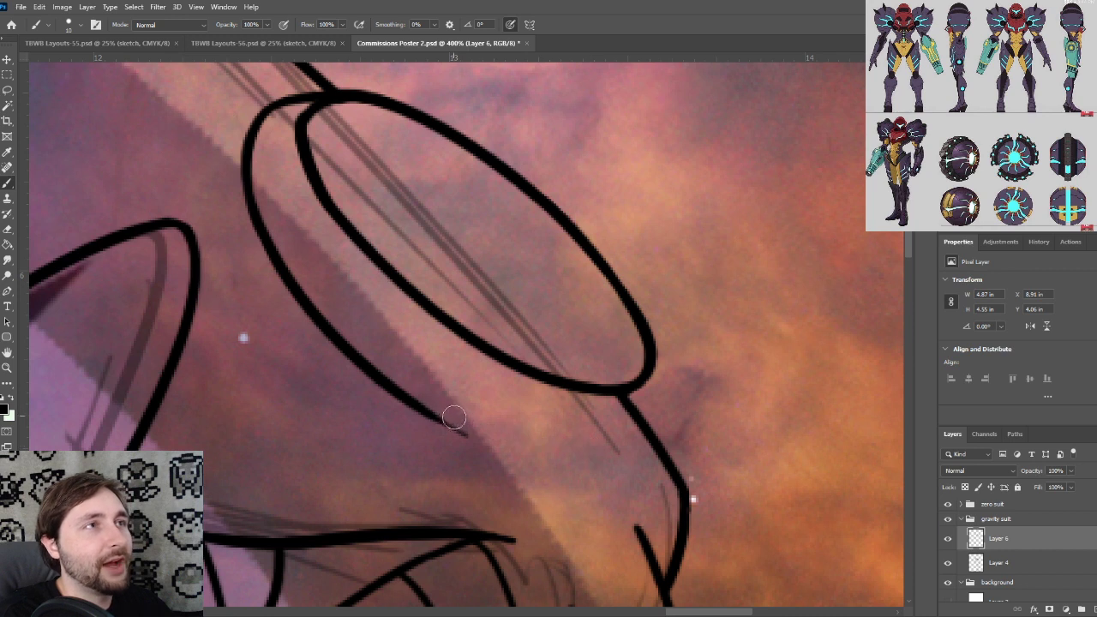
mouse_move(380, 372)
left_mouse_down()
mouse_move(535, 454)
mouse_move(616, 461)
left_mouse_up()
key("ctrl+z")
left_click_drag(385, 380, 623, 469)
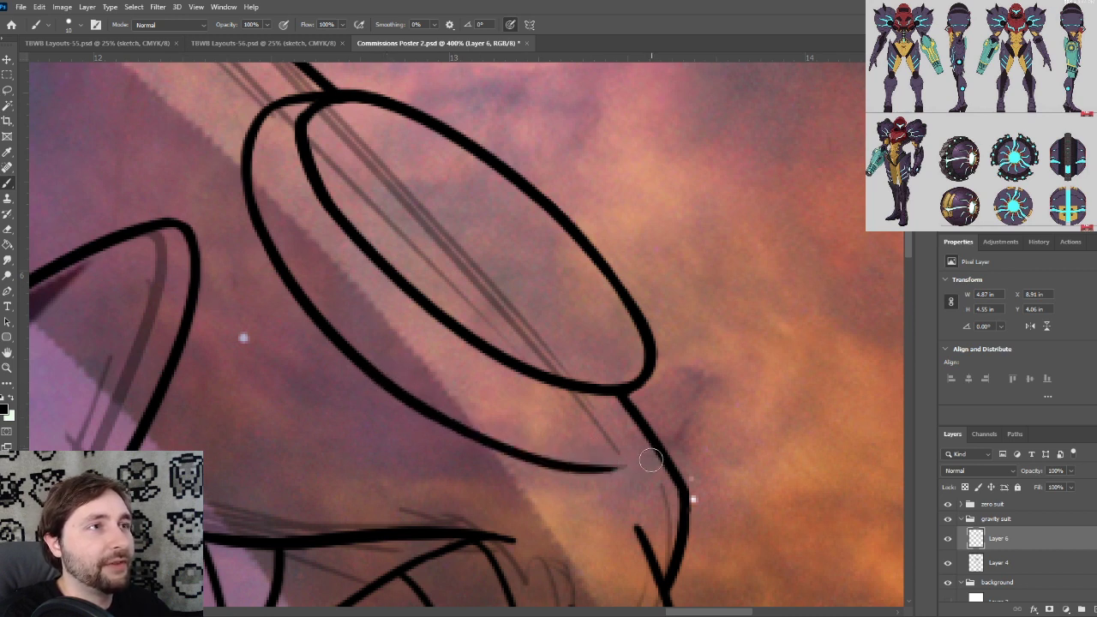
key("ctrl+z")
left_click_drag(380, 375, 617, 455)
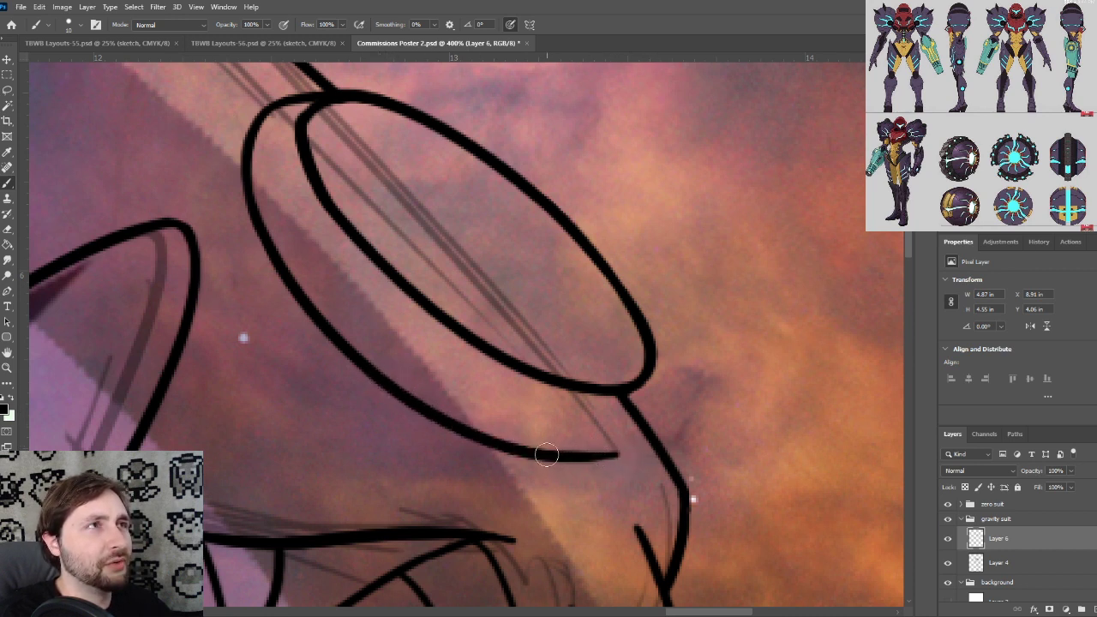
Ink a short side line from the oval's lower end down toward the outer rim
left_click_drag(654, 330, 665, 445)
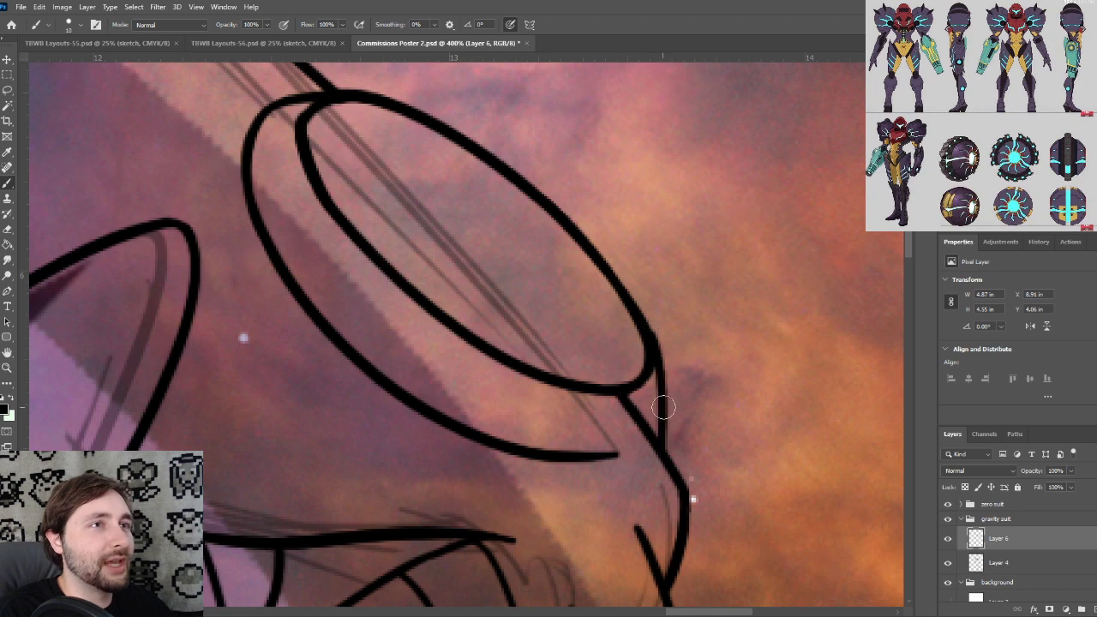
key("ctrl+z")
mouse_move(647, 331)
left_mouse_down()
mouse_move(661, 429)
mouse_move(586, 455)
mouse_move(668, 424)
left_mouse_up()
key("ctrl+z")
Join the outer rim to the side line with a rounded corner and erase the strokes crossing inside and overshooting it
left_click_drag(587, 454, 656, 431)
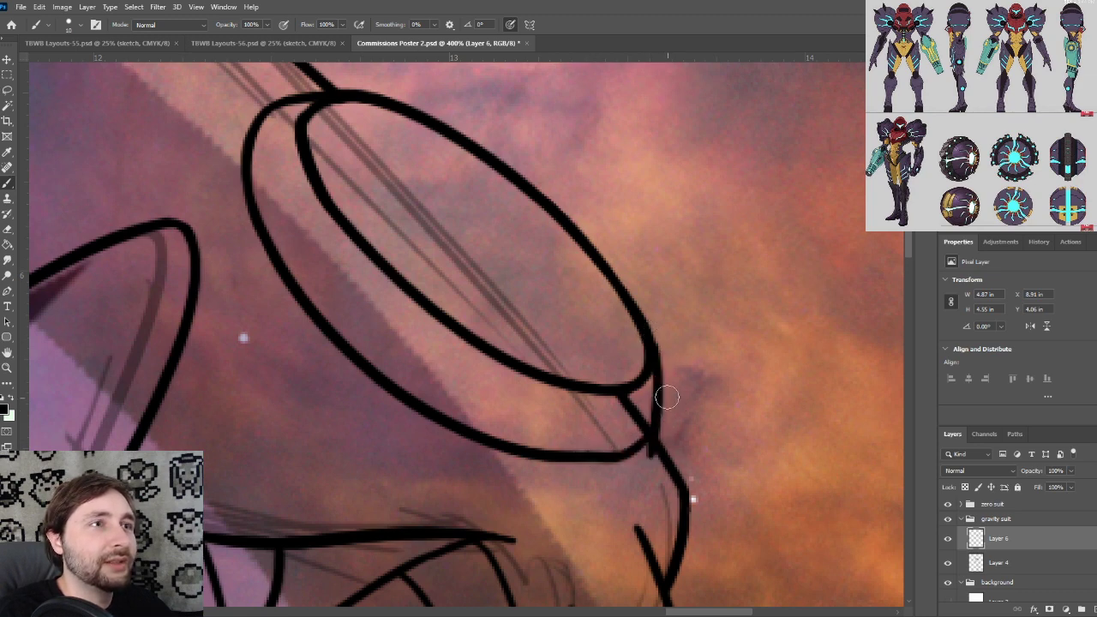
key("ctrl+z")
left_click_drag(586, 450, 660, 424)
key("ctrl+z")
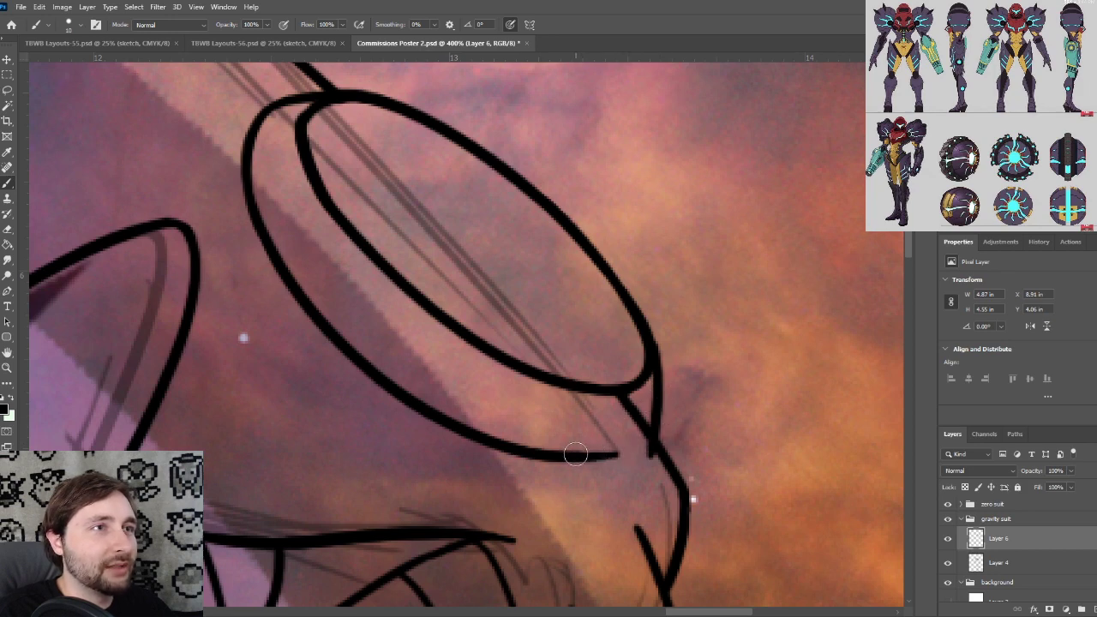
left_click_drag(575, 453, 643, 416)
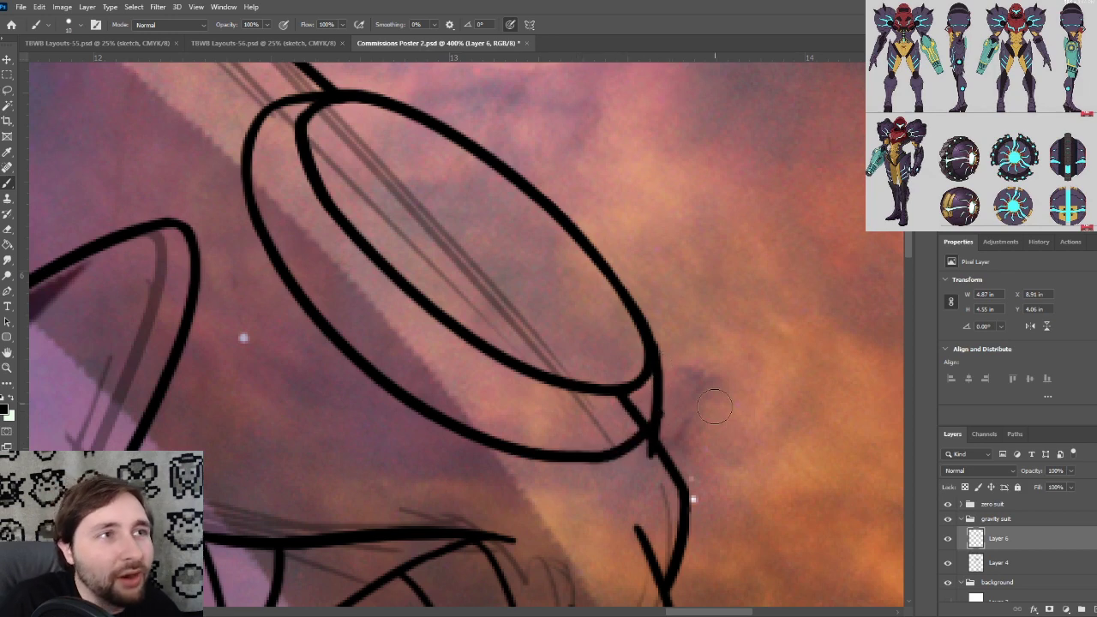
key("ctrl+plus")
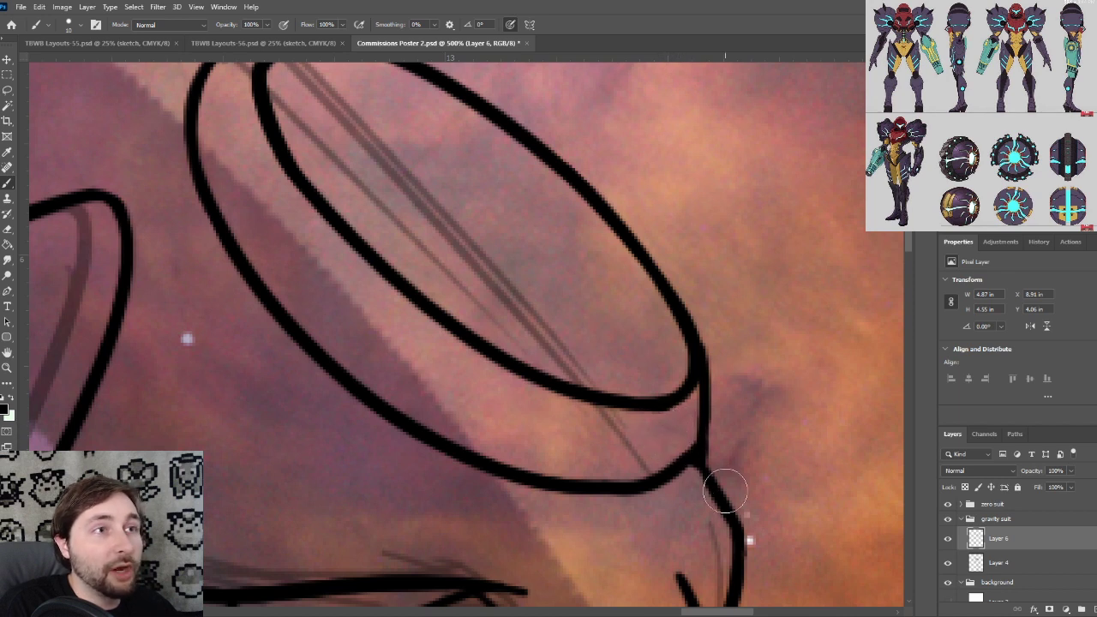
key("bracketleft")
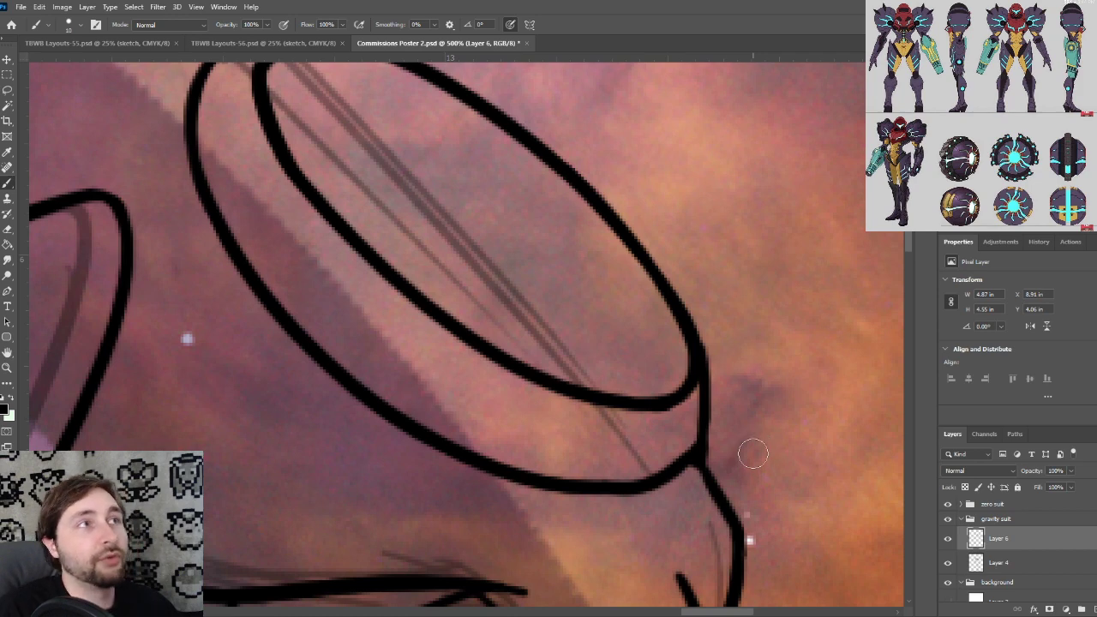
Examine the rimmed oval against the rest of the arm, helmet and shoulder line art
scroll(709, 412, "down", 1)
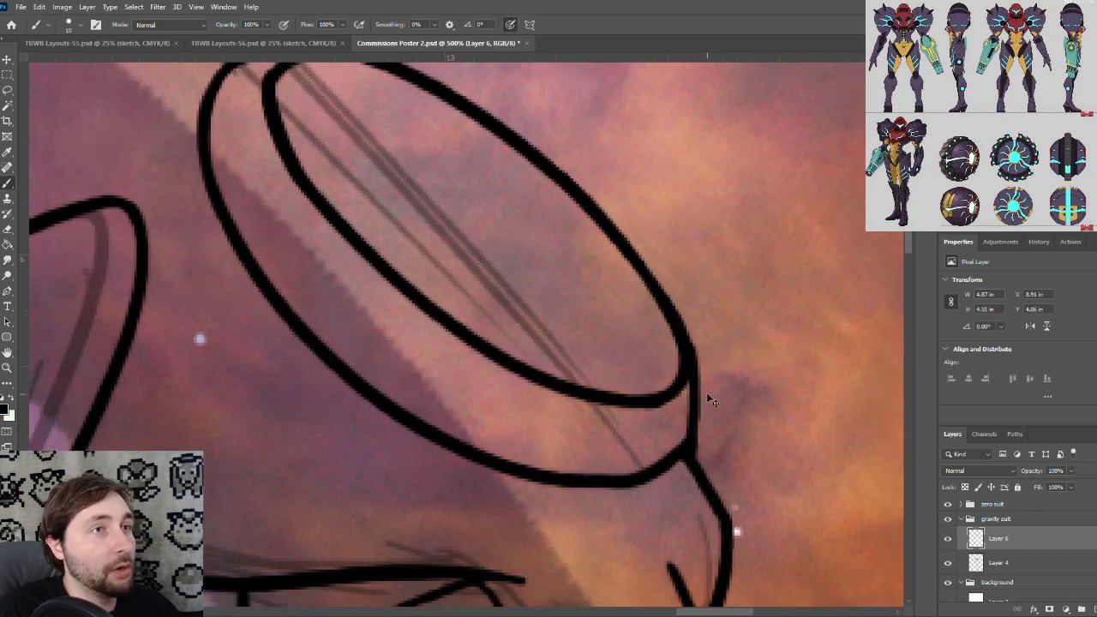
left_click_drag(705, 431, 701, 320)
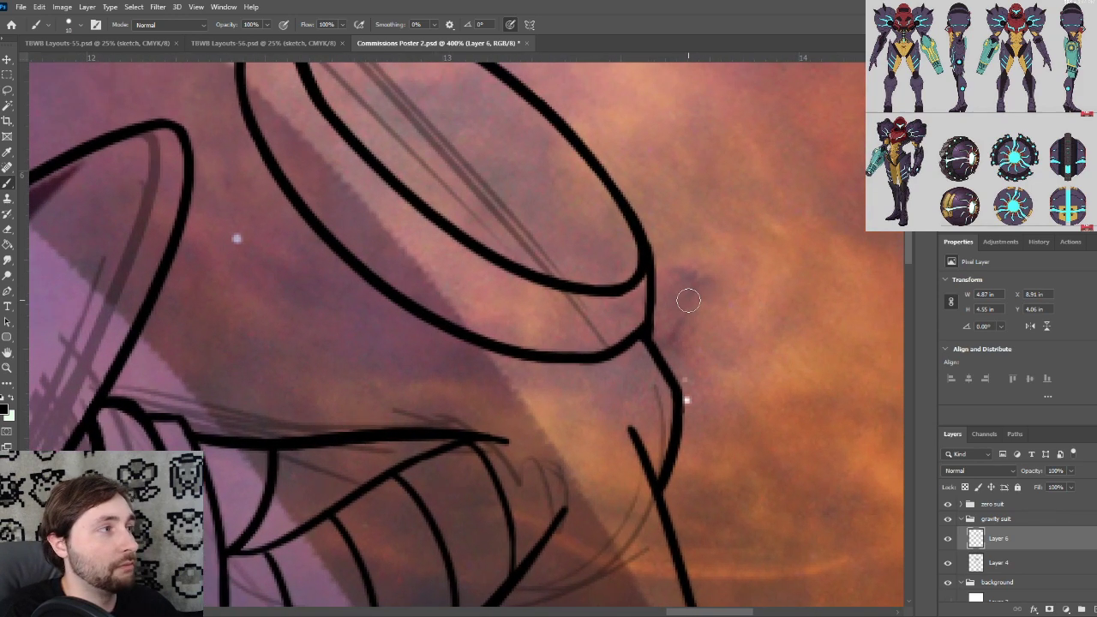
key("ctrl+minus")
left_click_drag(639, 366, 671, 301)
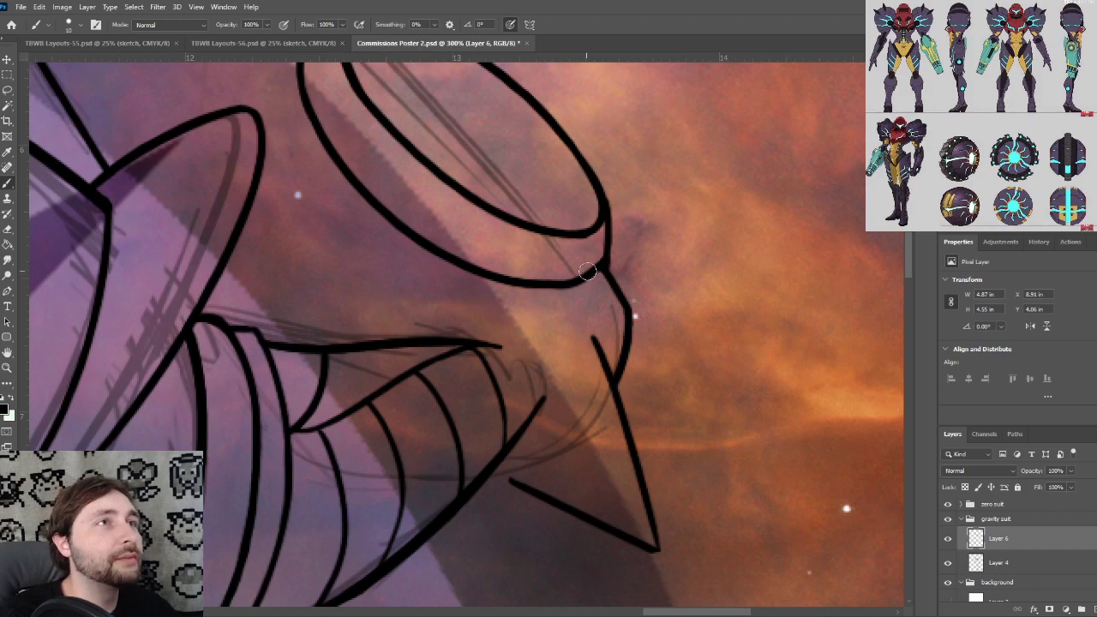
left_click_drag(578, 229, 620, 351)
key("ctrl+minus")
key("ctrl+minus")
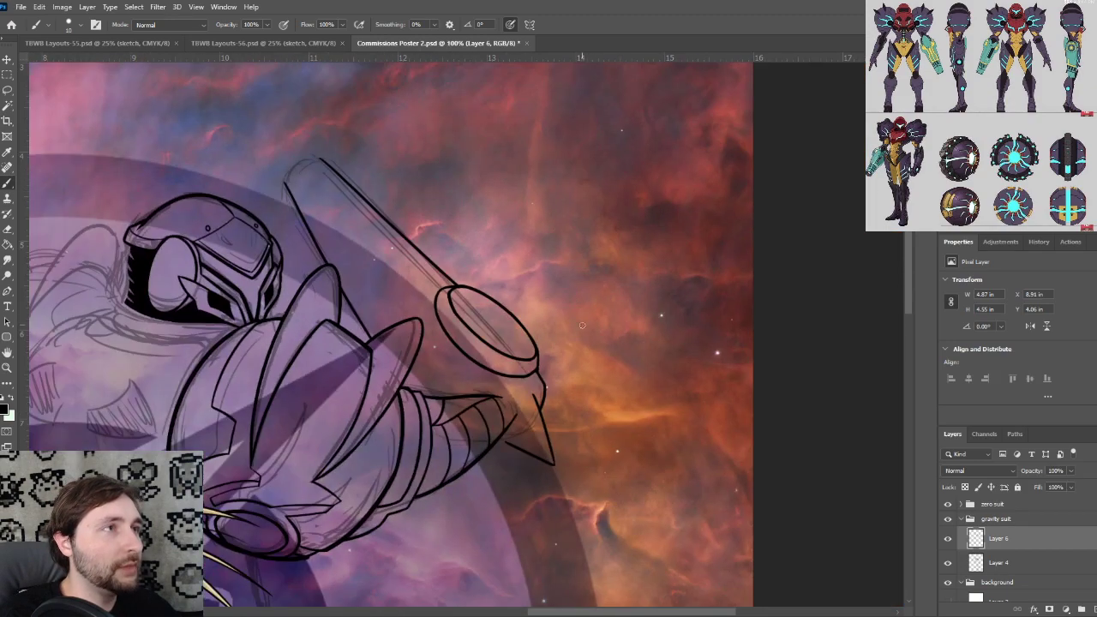
key("ctrl+plus")
scroll(578, 344, "up", 2)
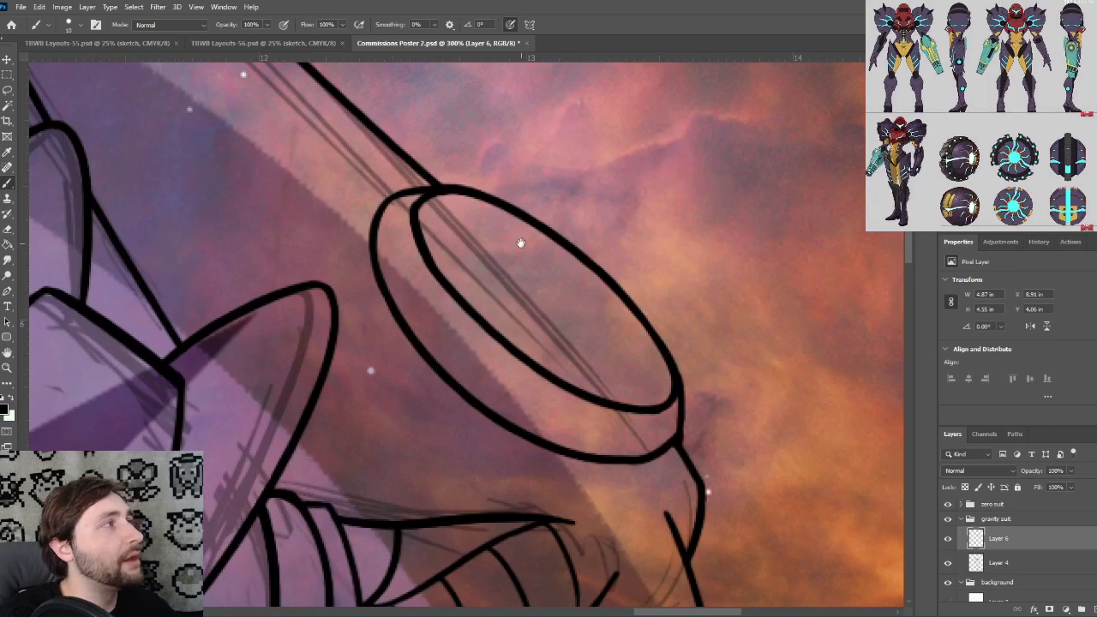
left_click_drag(521, 243, 585, 310)
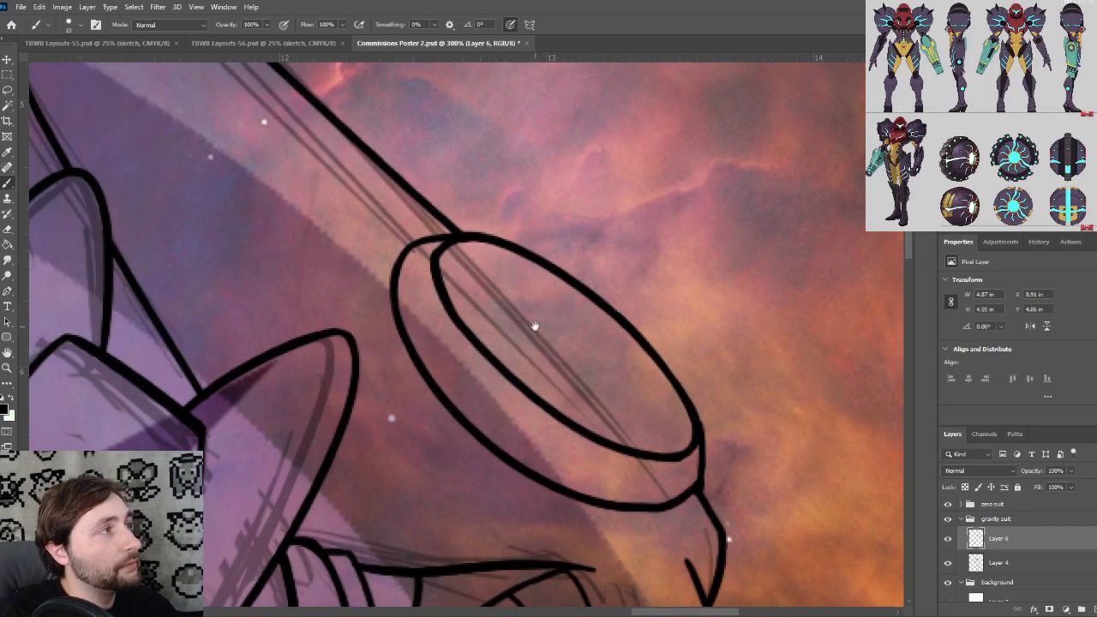
left_click_drag(501, 351, 497, 259)
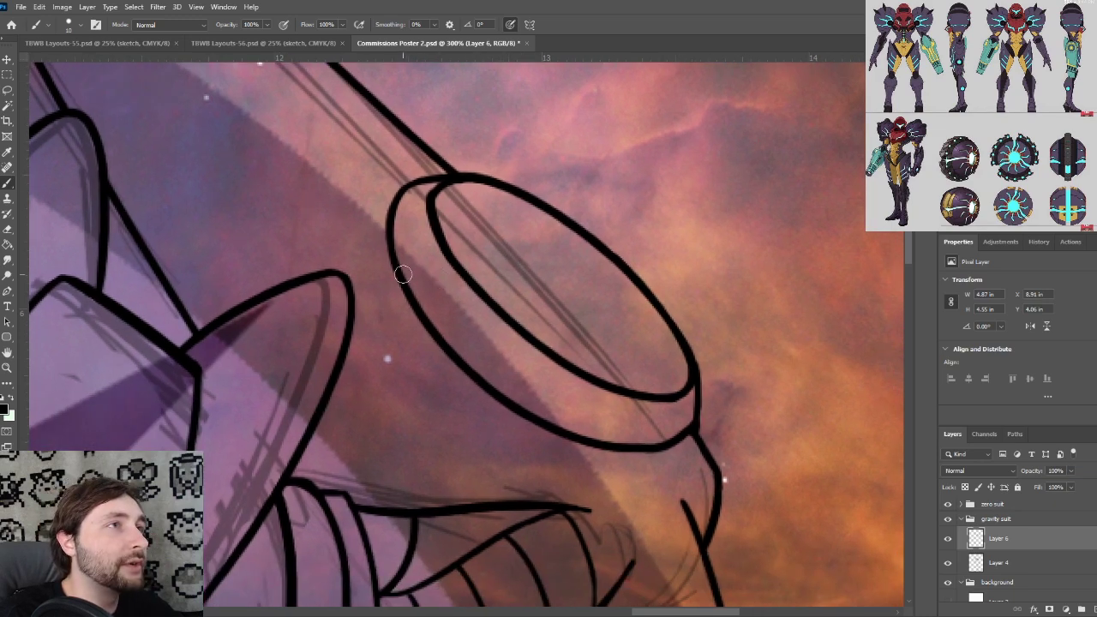
Ink an inset panel on the rim with two short end edges and a curve parallel to the oval, trimming the overshooting corner
mouse_move(403, 274)
left_mouse_down()
mouse_move(448, 254)
mouse_move(431, 262)
mouse_move(516, 351)
mouse_move(594, 389)
mouse_move(584, 397)
mouse_move(585, 384)
mouse_move(589, 436)
left_mouse_up()
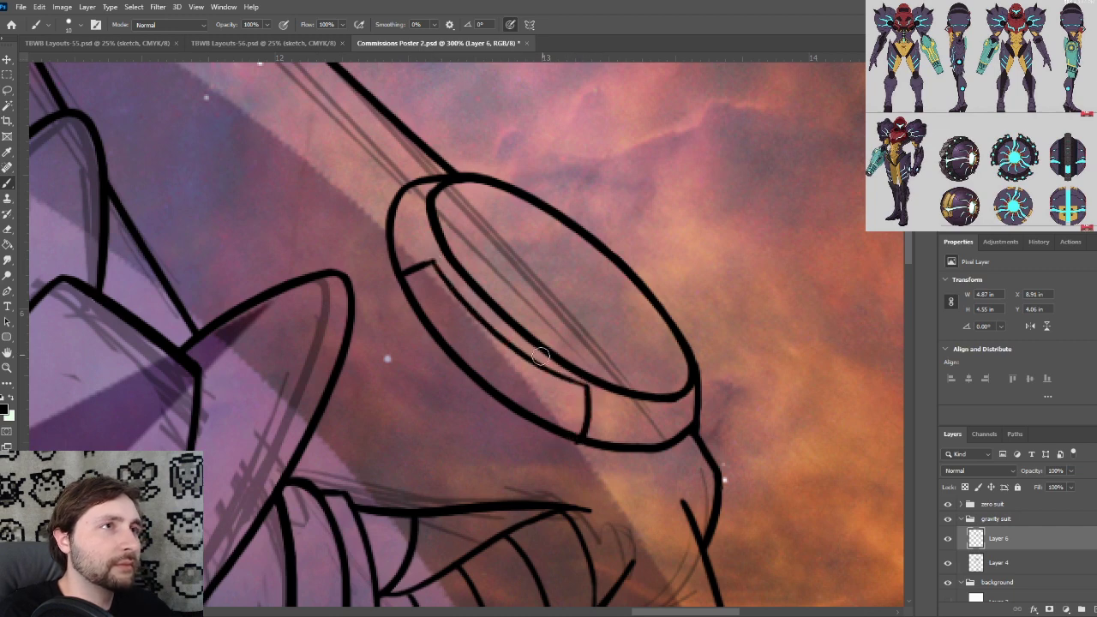
left_click_drag(514, 346, 602, 397)
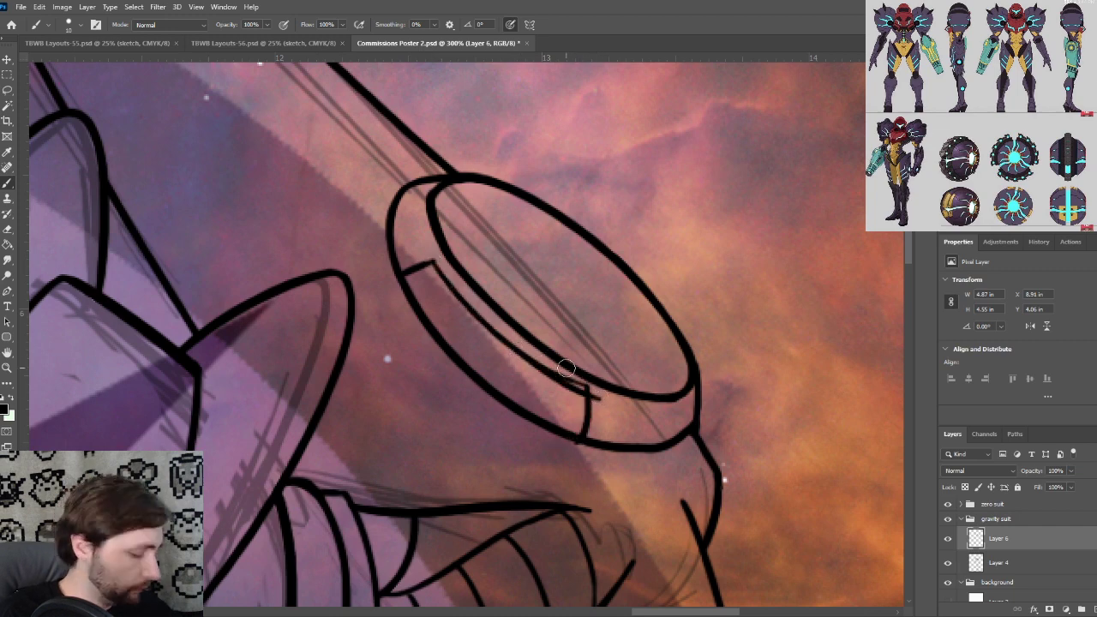
key("ctrl+plus")
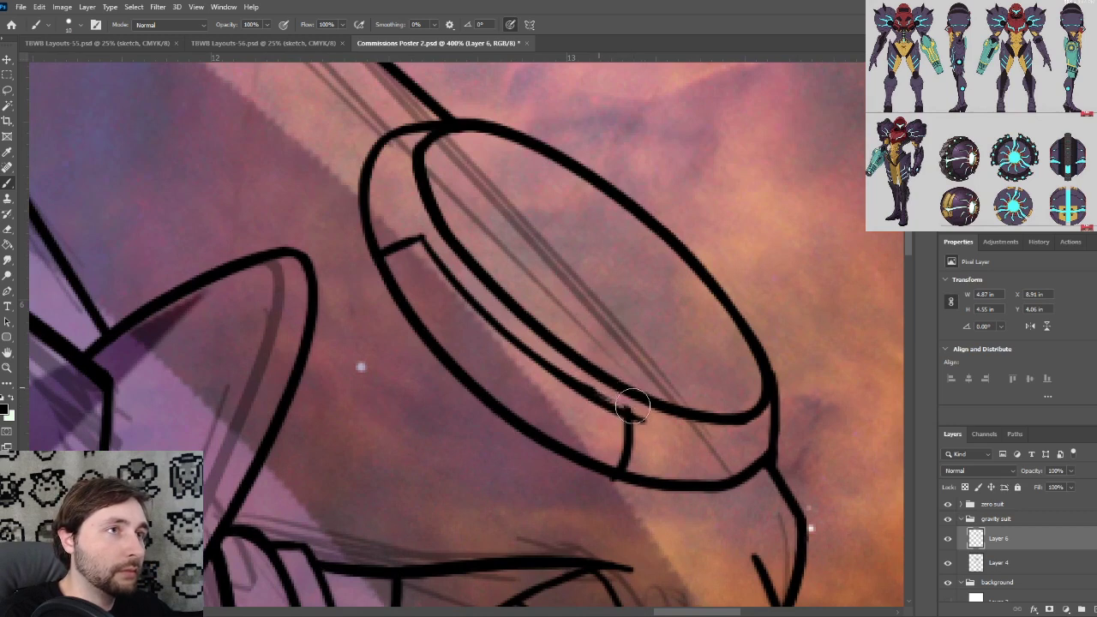
left_click_drag(632, 405, 555, 356)
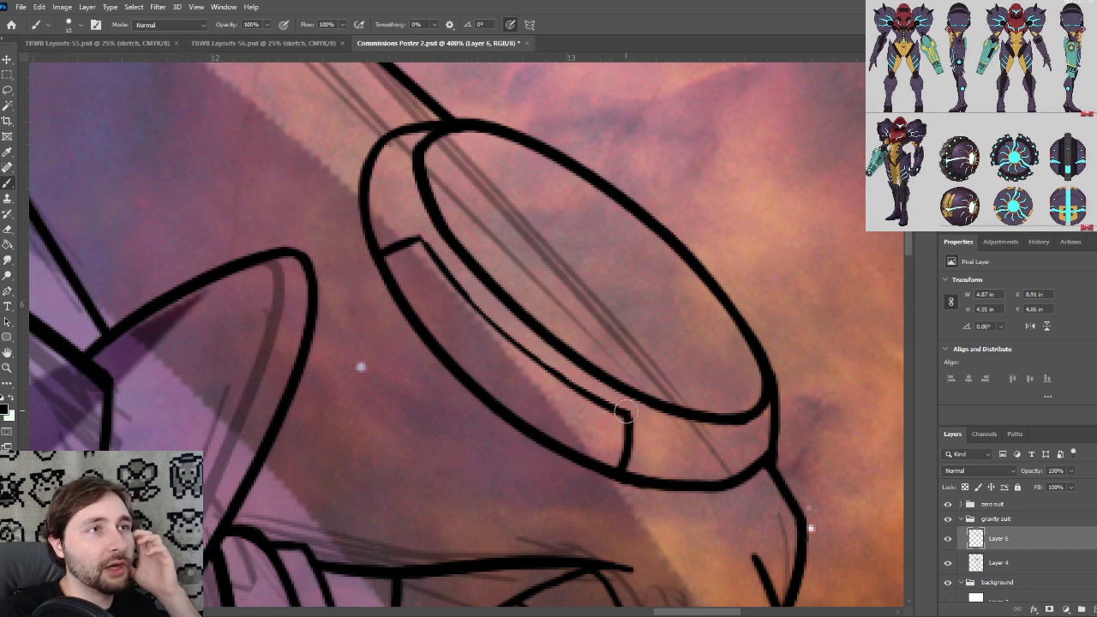
Thicken the inset panel's thin inner curve on the rim with repeated strokes from its upper corner to its lower corner
left_click_drag(420, 237, 519, 358)
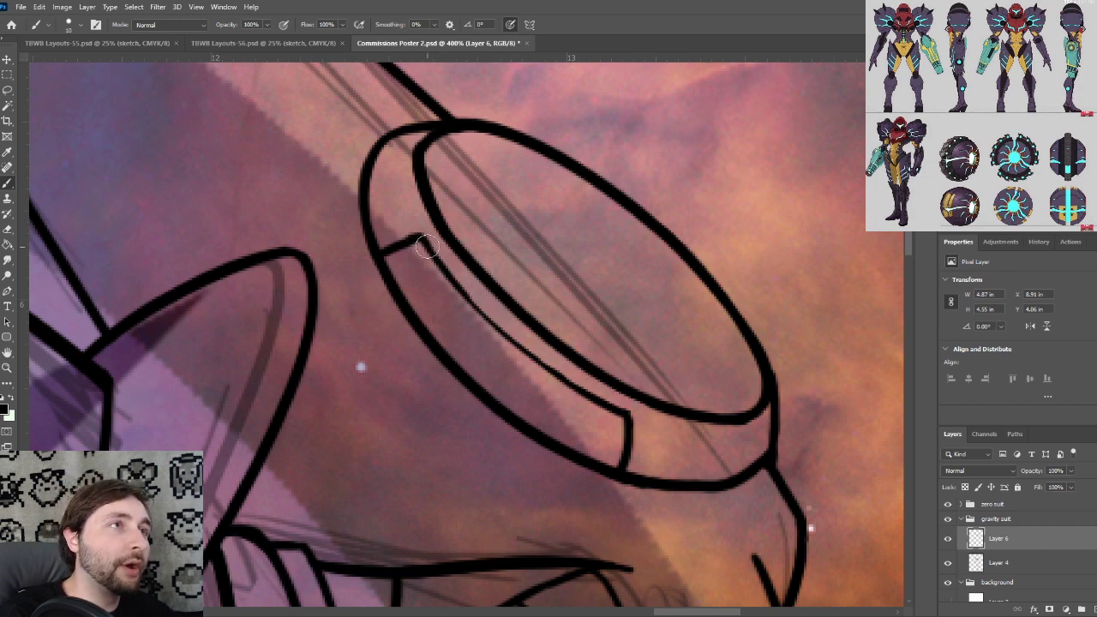
left_click_drag(426, 246, 525, 346)
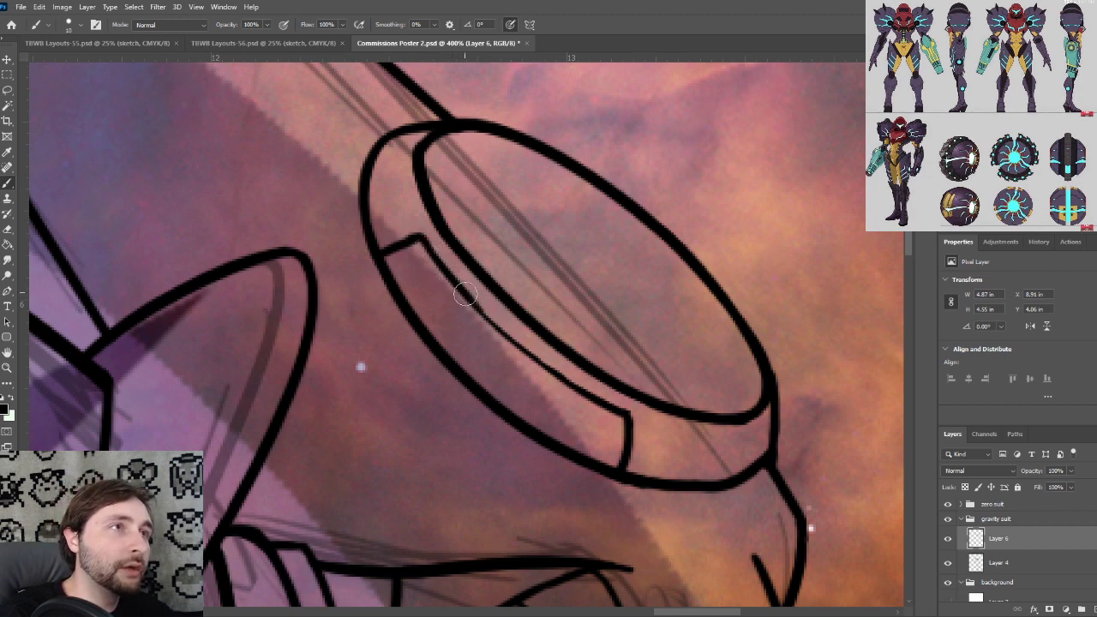
left_click_drag(465, 294, 505, 345)
left_click_drag(438, 258, 539, 365)
left_click_drag(461, 286, 567, 386)
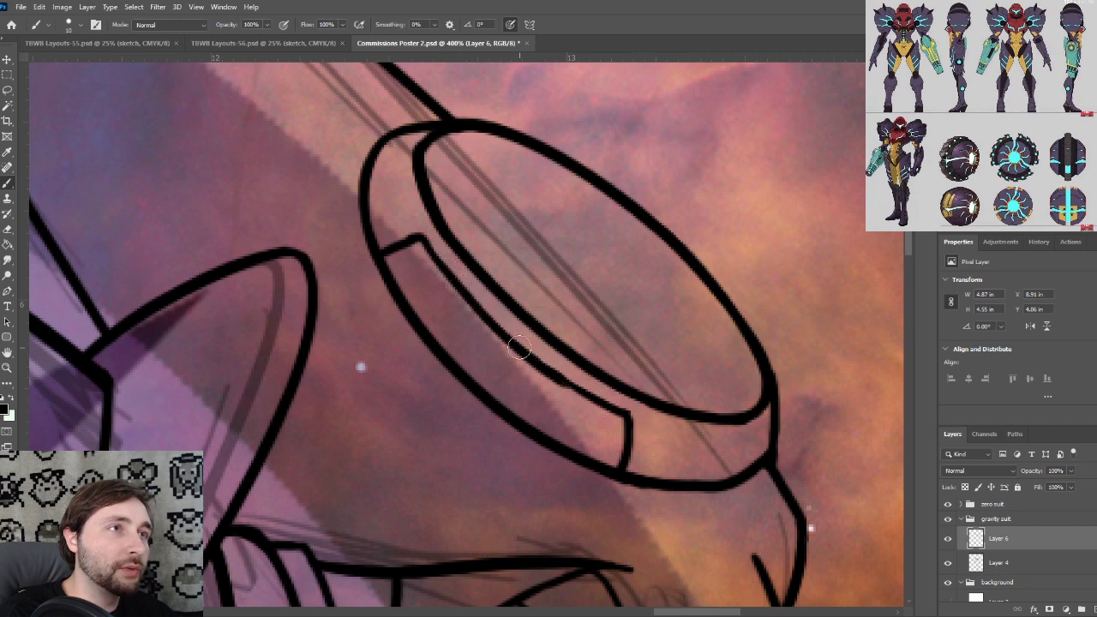
left_click_drag(519, 347, 623, 415)
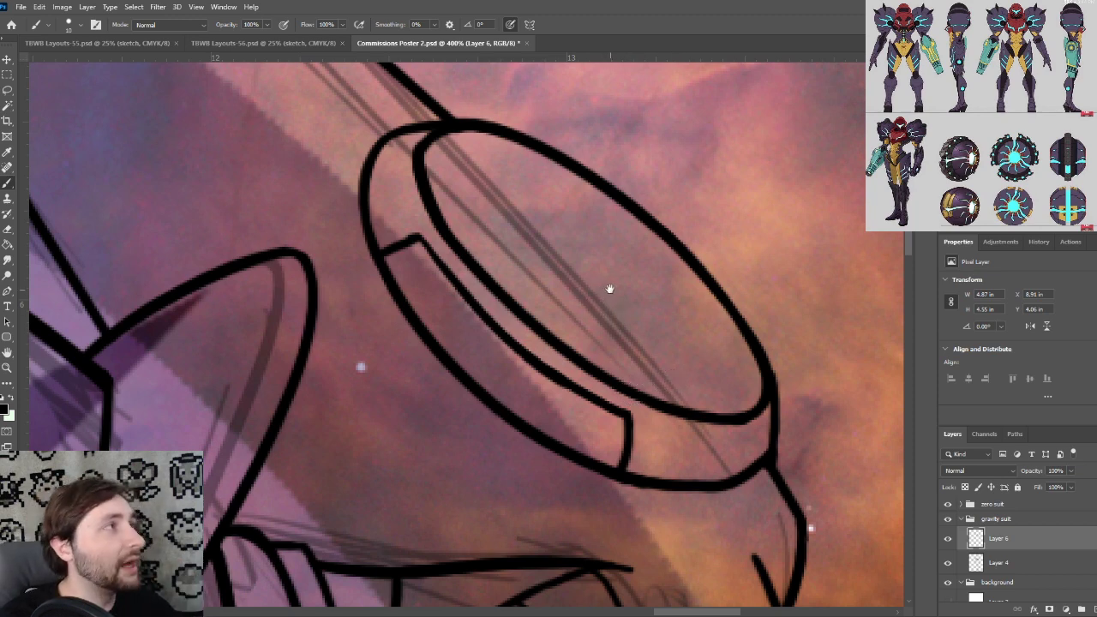
Ink a second inset panel at the rim's lower end with a short edge, a curve parallel to the oval and a bulging outer side
left_click_drag(603, 268, 594, 304)
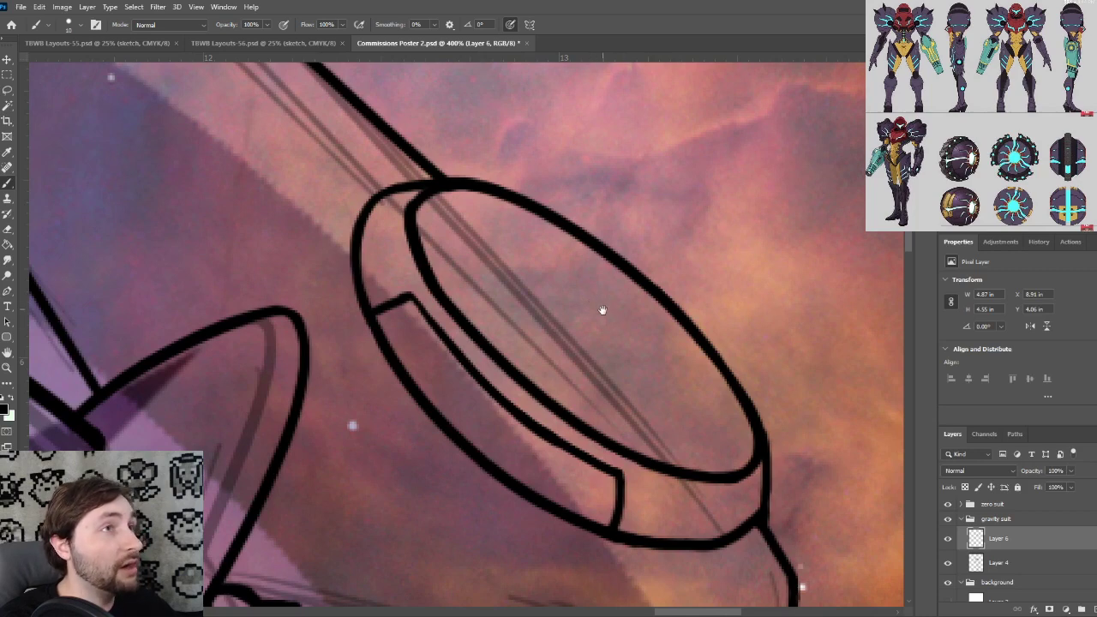
left_click_drag(624, 349, 592, 253)
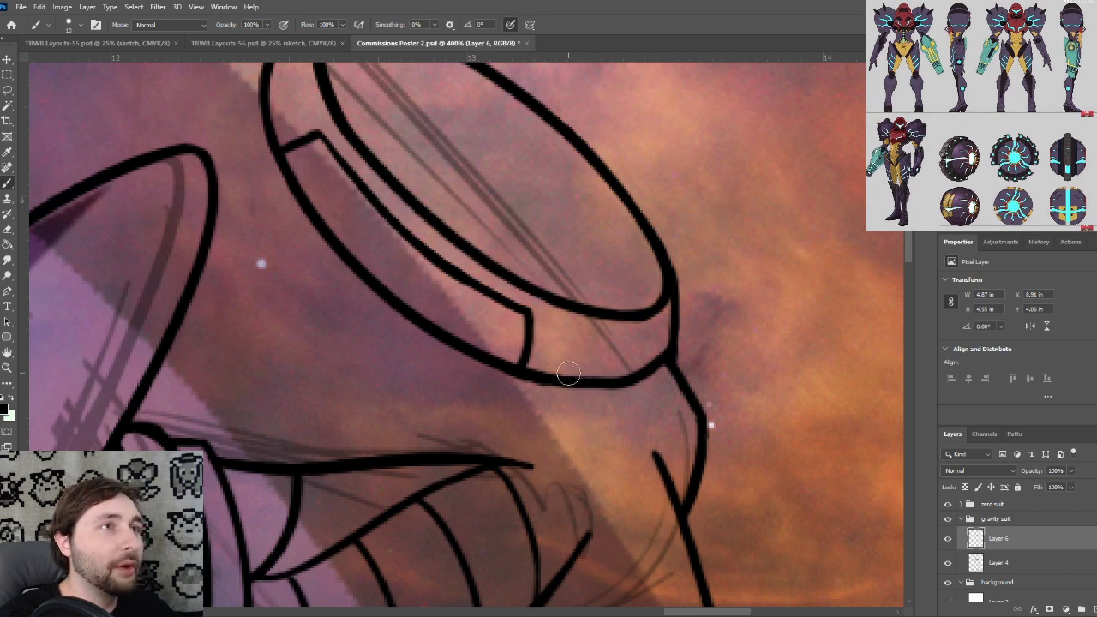
left_click_drag(558, 374, 565, 328)
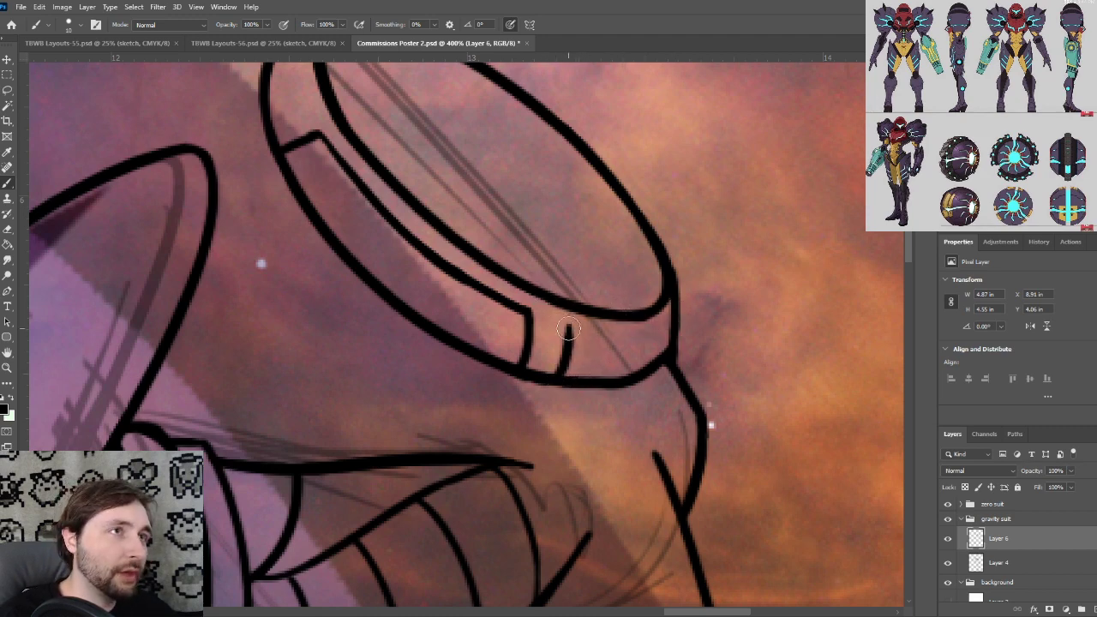
left_click_drag(569, 329, 671, 310)
key("ctrl+z")
left_click_drag(570, 329, 671, 310)
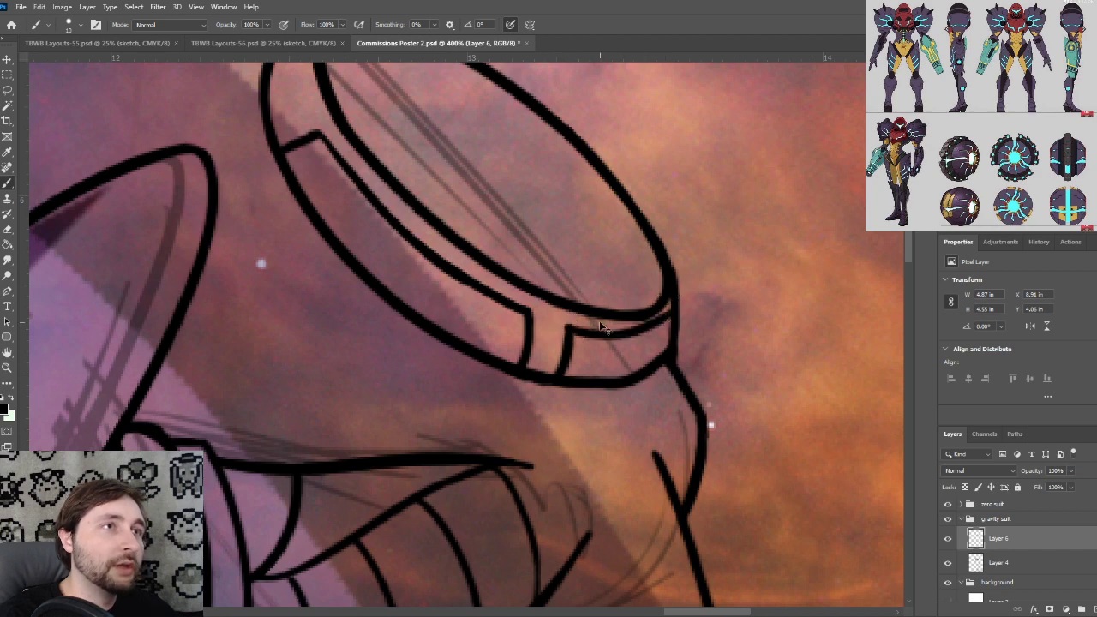
key("ctrl+z")
left_click_drag(570, 328, 688, 310)
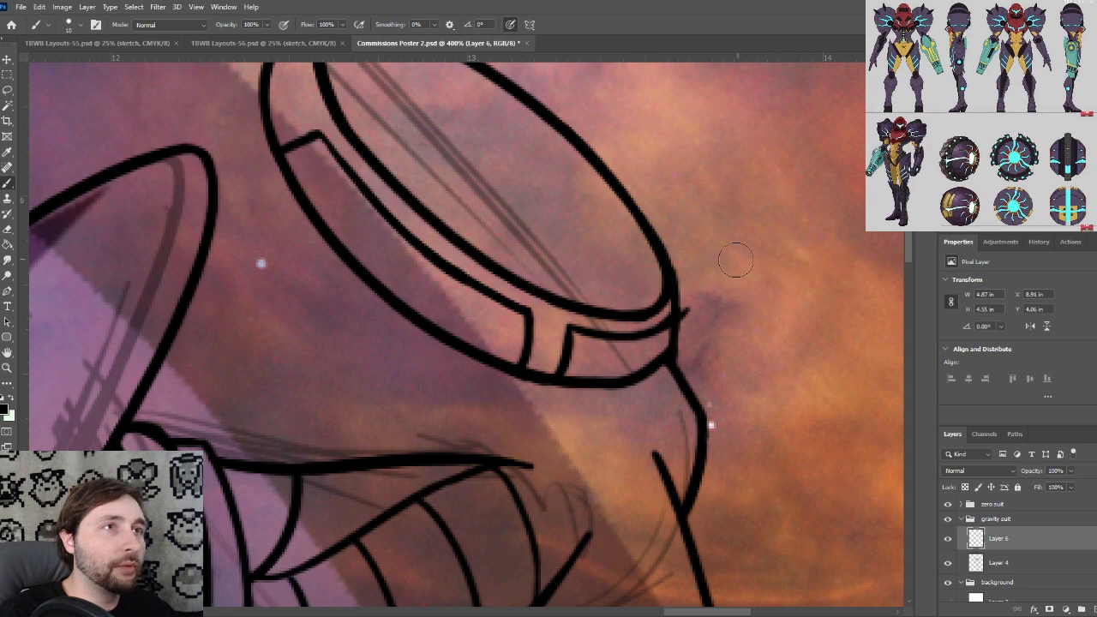
key("ctrl+z")
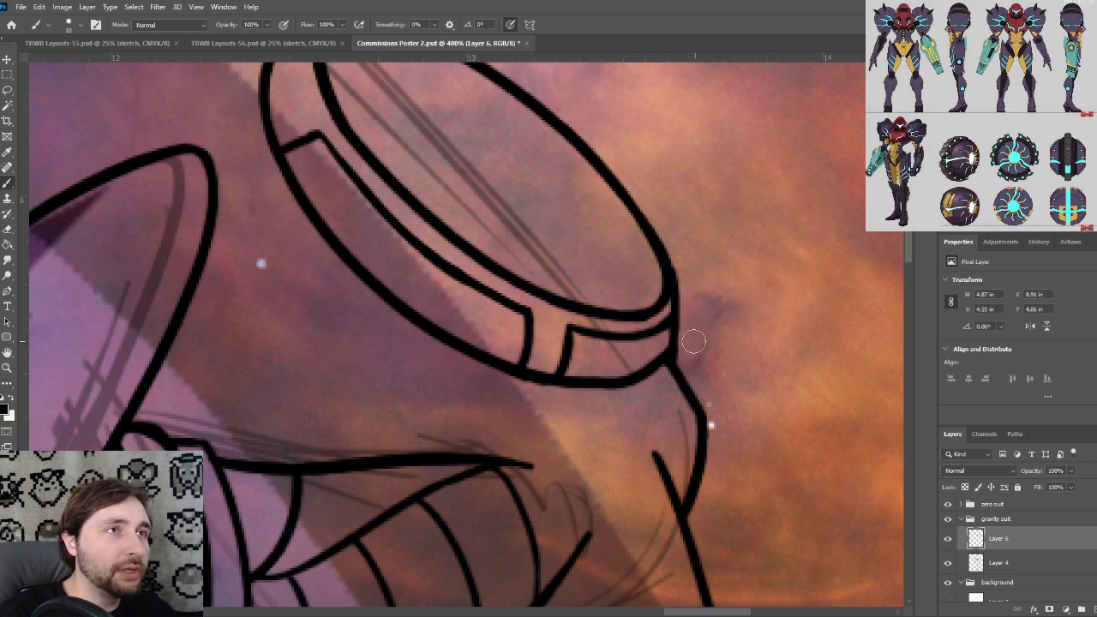
mouse_move(674, 316)
left_mouse_down()
mouse_move(685, 352)
mouse_move(624, 379)
left_mouse_up()
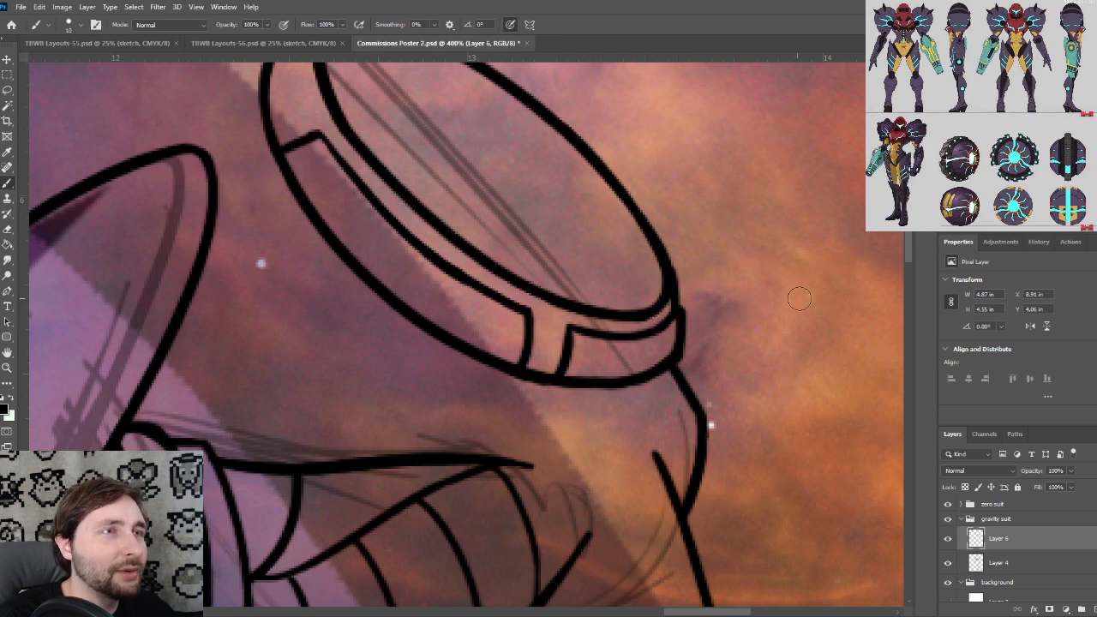
Reinforce the upper part of the first inset panel's inner curve, starting from its corner
left_click_drag(670, 252, 647, 320)
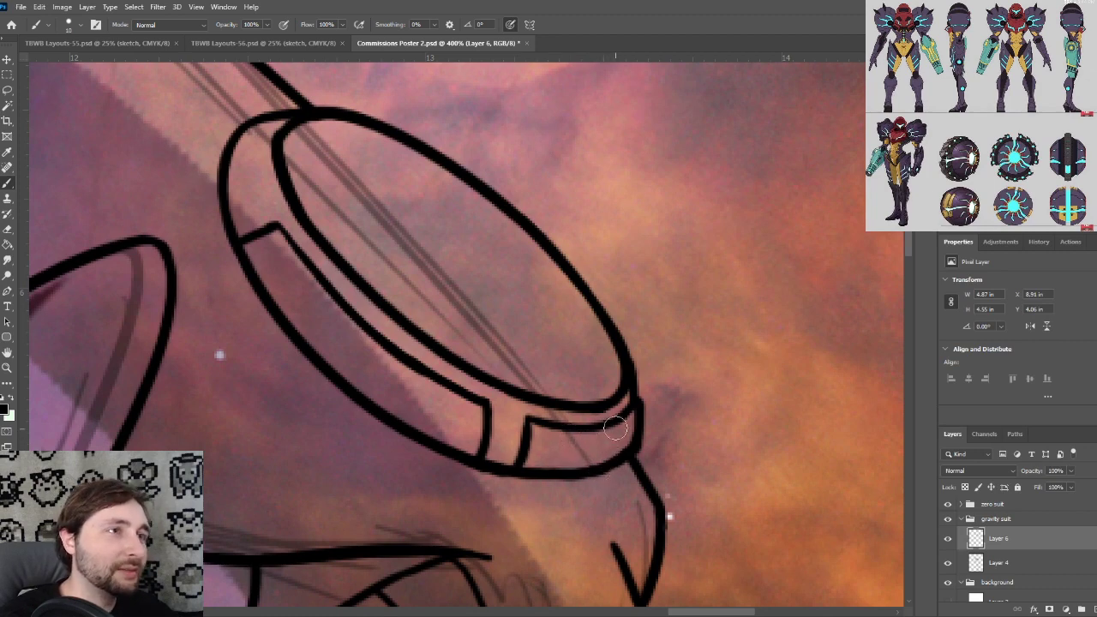
left_click_drag(563, 229, 608, 262)
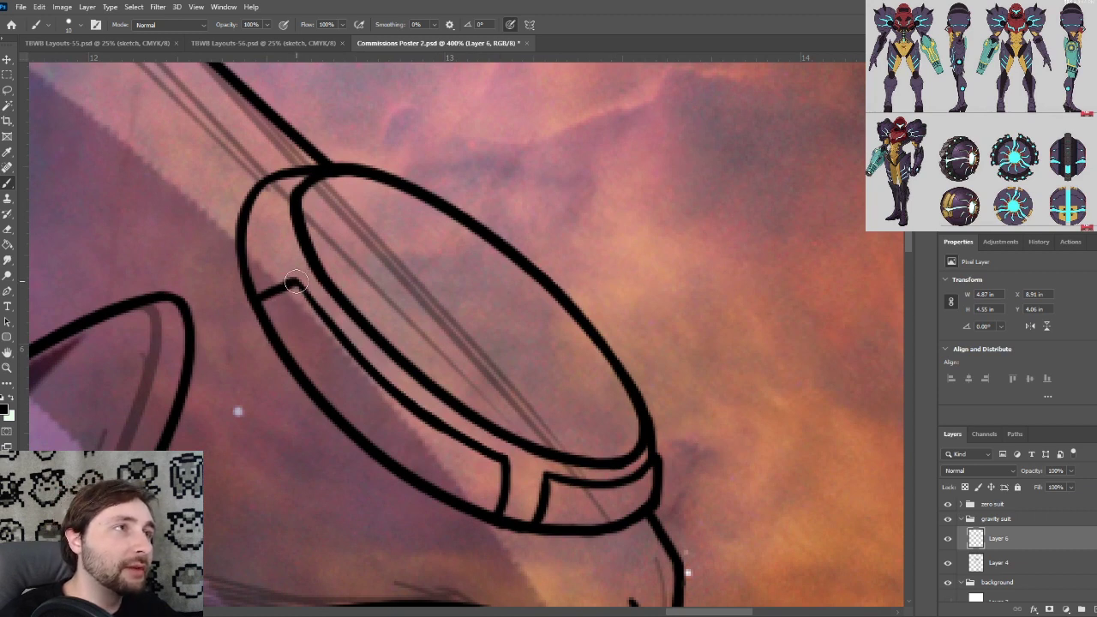
left_click_drag(296, 282, 371, 365)
mouse_move(512, 331)
left_mouse_down()
mouse_move(498, 342)
mouse_move(512, 335)
mouse_move(505, 321)
left_mouse_up()
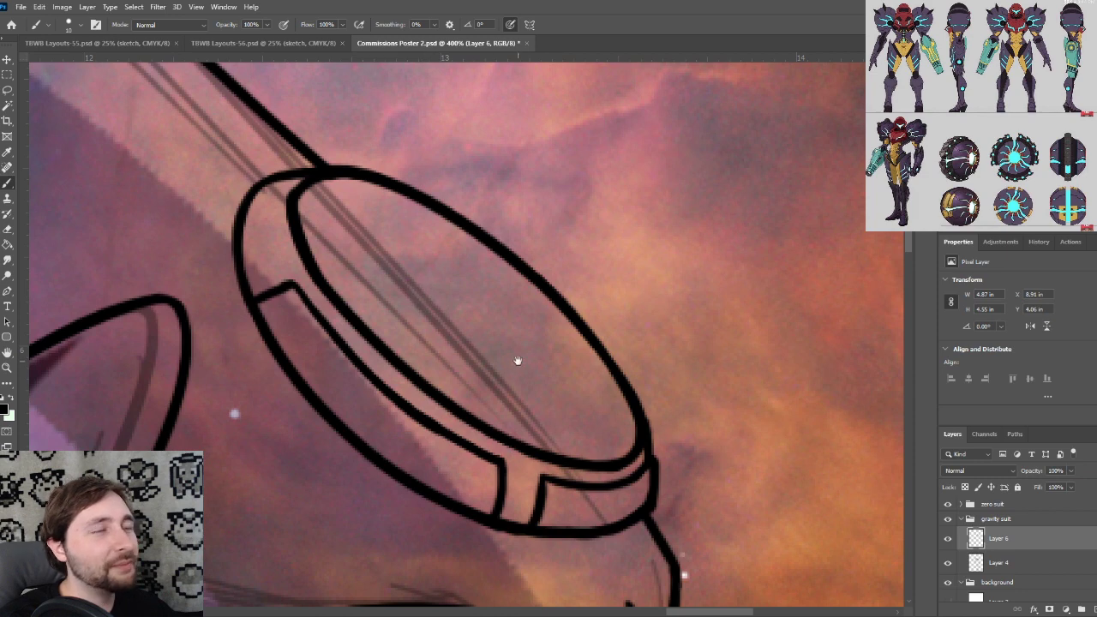
mouse_move(503, 329)
left_mouse_down()
mouse_move(508, 357)
mouse_move(475, 342)
left_mouse_up()
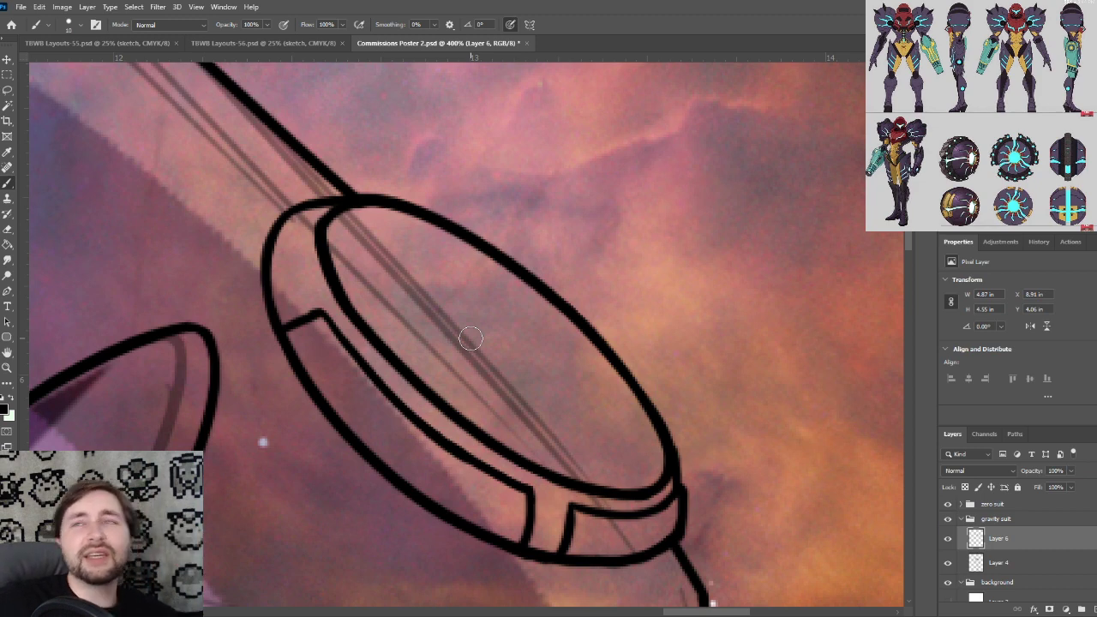
Ink a small narrow oval at the centre of the large oval face, following its tilt, and close its outline
key("space")
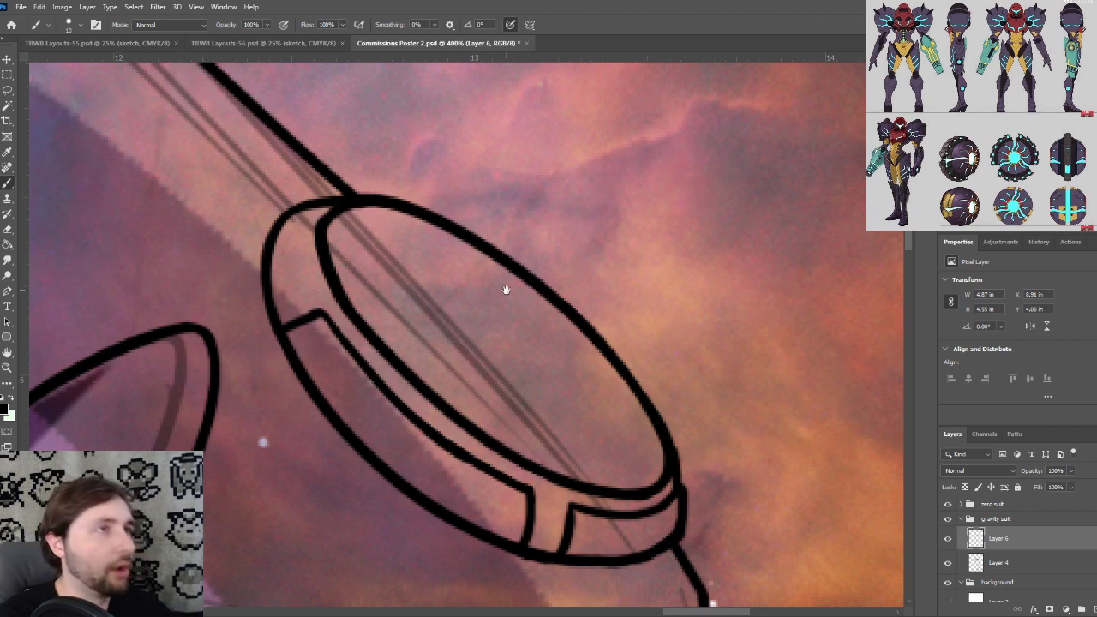
mouse_move(521, 317)
left_mouse_down()
mouse_move(492, 289)
mouse_move(519, 323)
mouse_move(437, 276)
mouse_move(470, 293)
mouse_move(459, 321)
mouse_move(480, 293)
mouse_move(459, 281)
mouse_move(444, 308)
left_mouse_up()
key("ctrl+z")
key("ctrl+z")
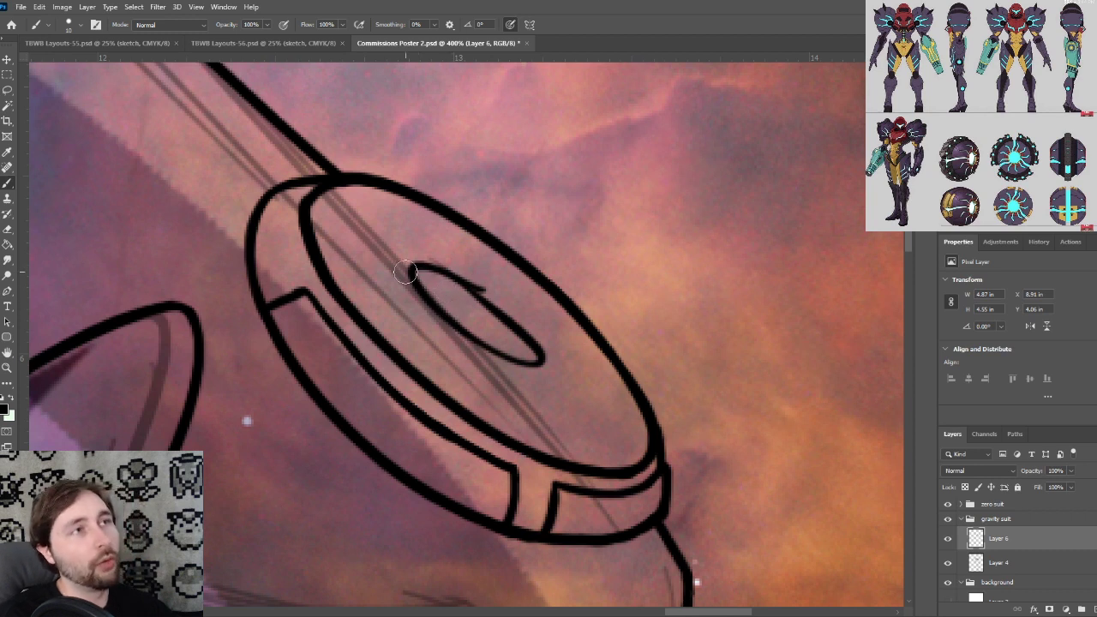
left_click_drag(438, 247, 491, 293)
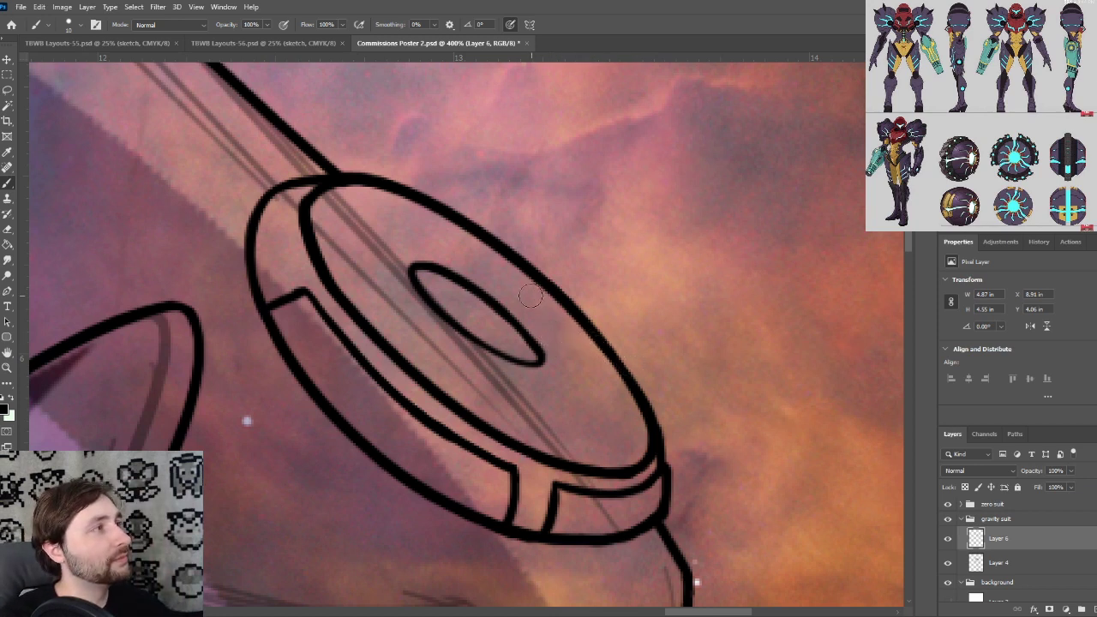
left_click_drag(541, 279, 561, 303)
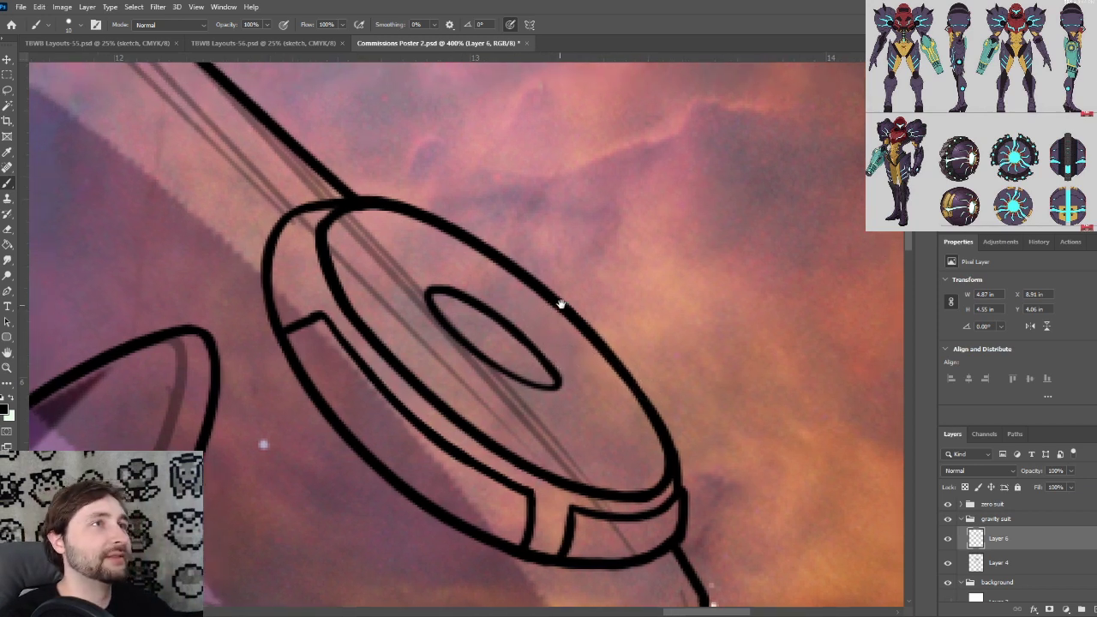
Lasso the small centre ellipse on the disc, nudge it slightly down and to the right, and deselect it
key("l")
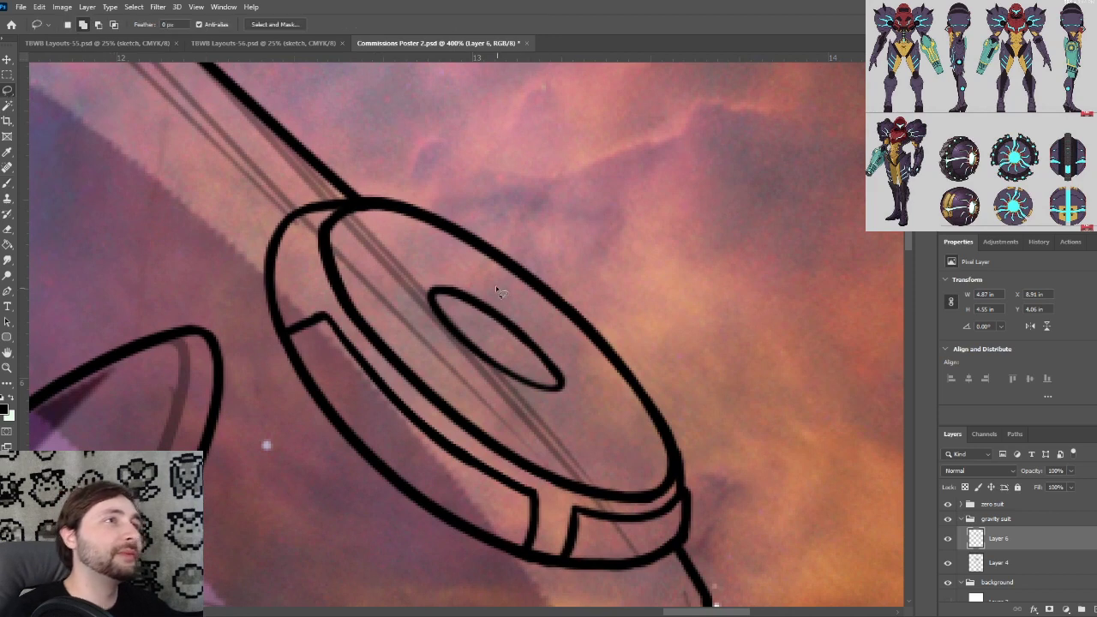
left_click_drag(579, 426, 402, 272)
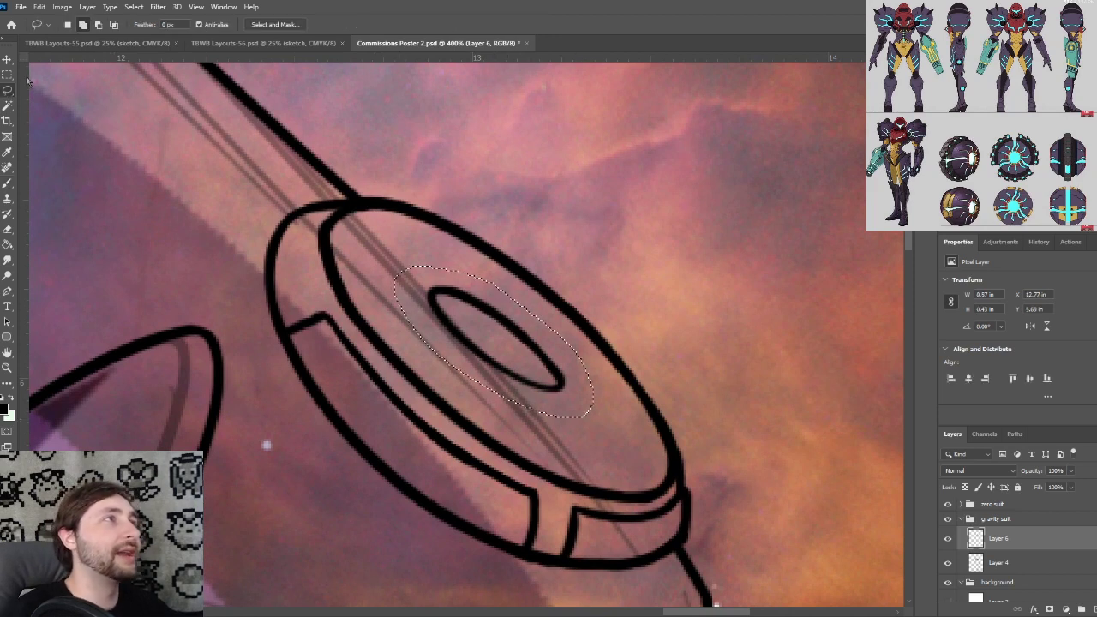
left_click(7, 59)
key("Down")
key("Right")
key("Right")
key("Down")
key("Down")
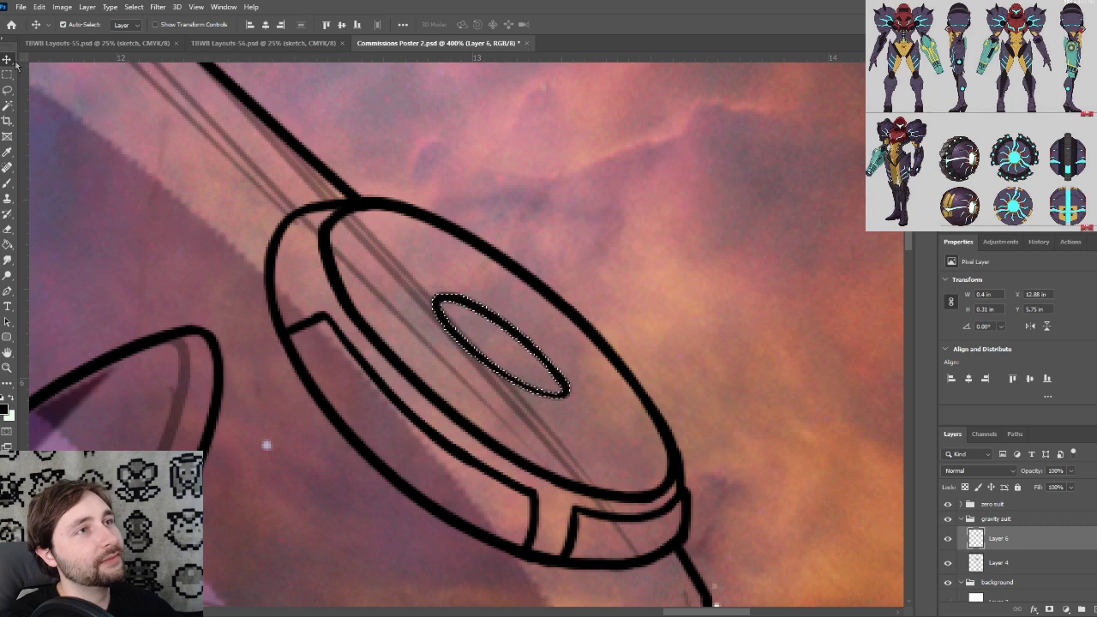
key("Down")
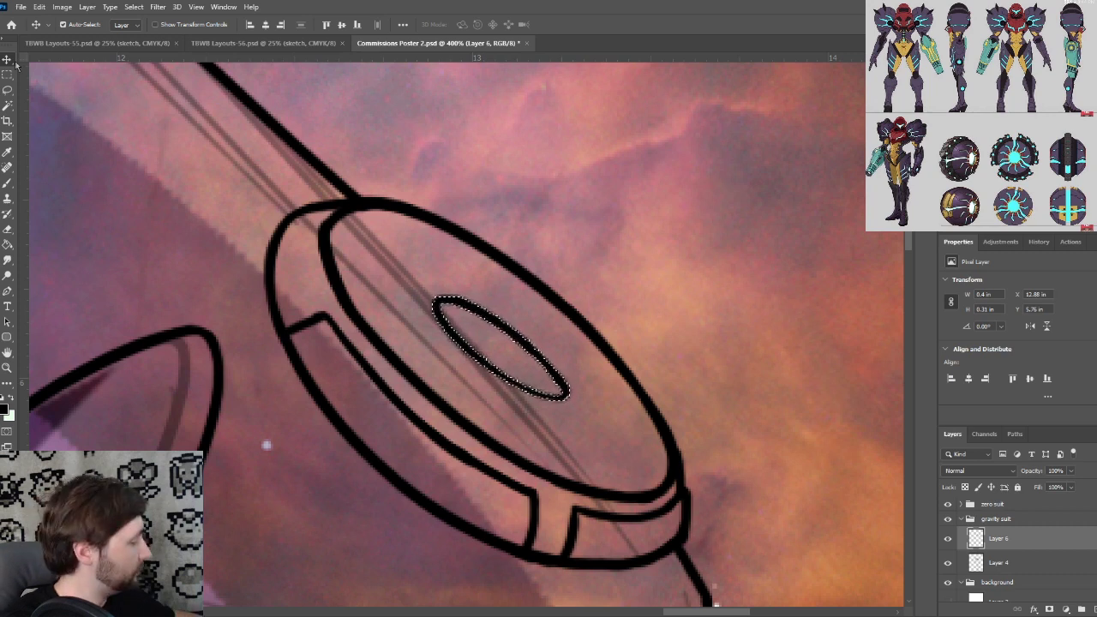
key("ctrl+d")
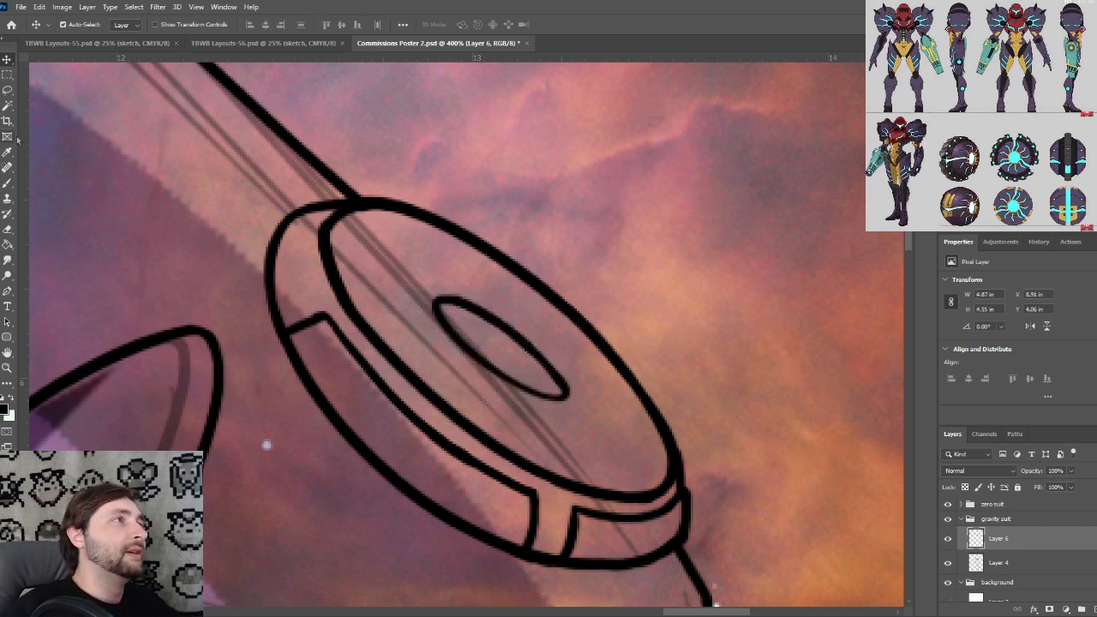
Brush the lower-left arc of an inner ring on the disc's face, following the rim, redoing the stroke until it curves smoothly
left_click(8, 183)
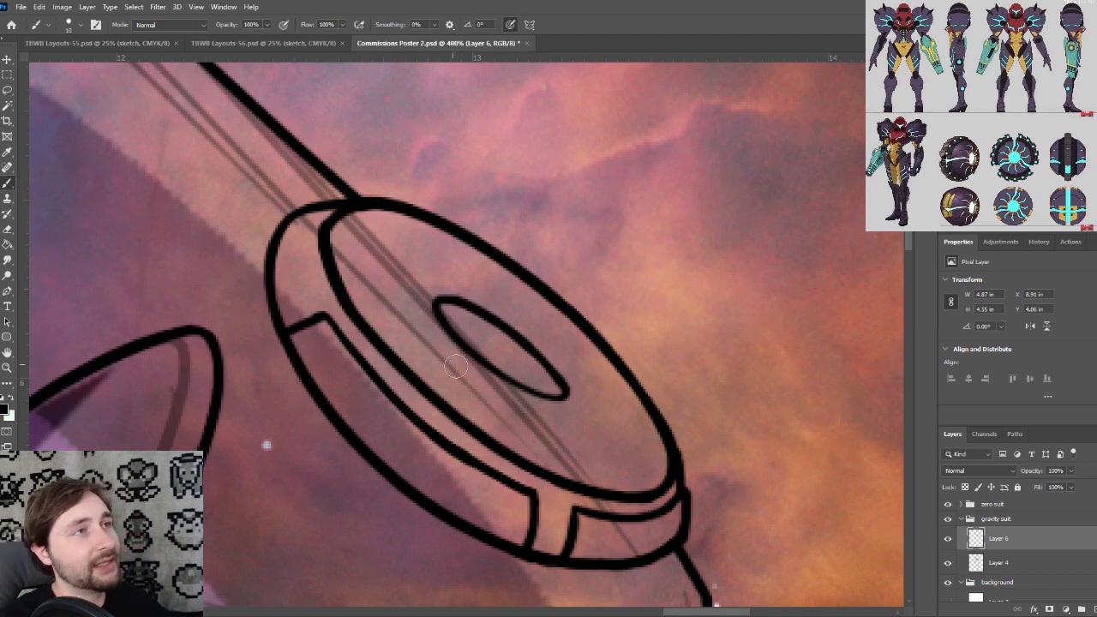
left_click_drag(471, 343, 434, 306)
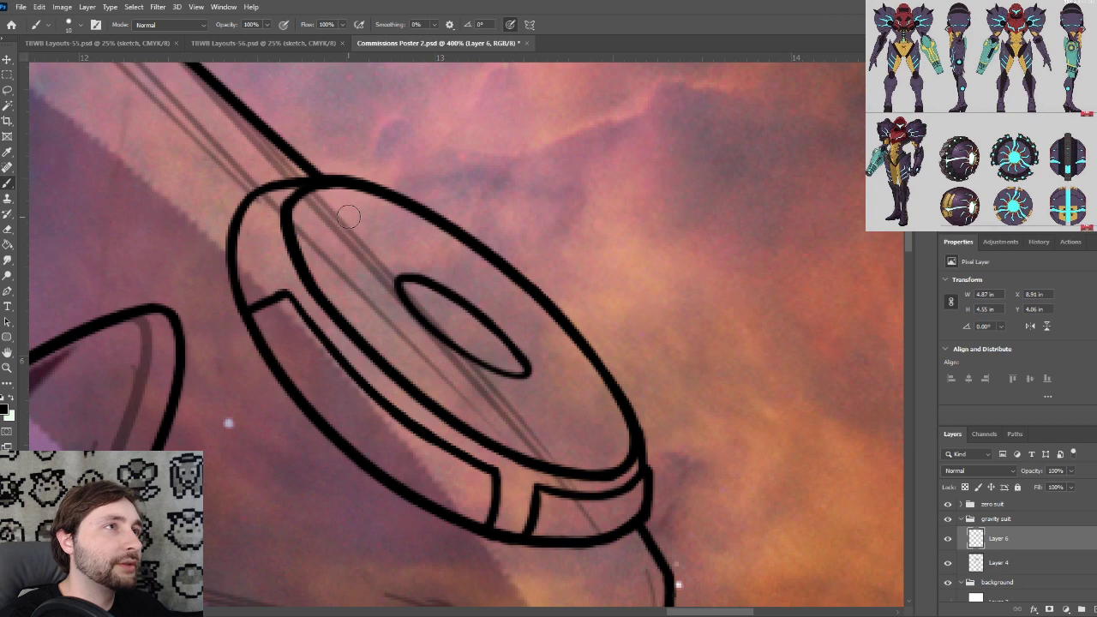
left_click_drag(338, 225, 446, 396)
key("ctrl+z")
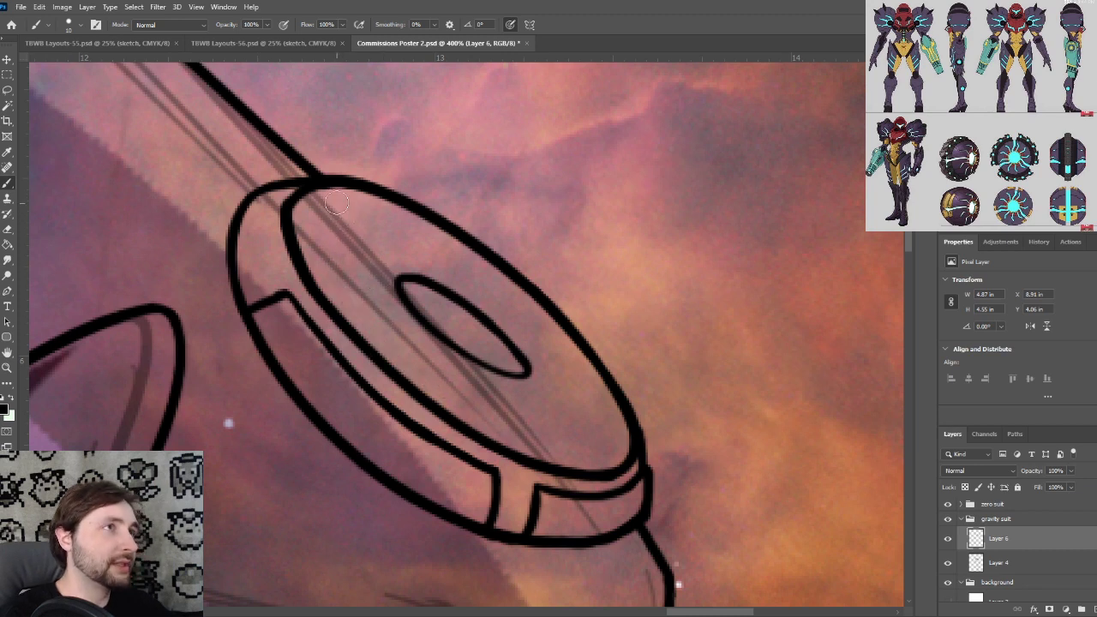
mouse_move(342, 209)
left_mouse_down()
mouse_move(327, 219)
mouse_move(562, 460)
left_mouse_up()
key("ctrl+z")
left_click_drag(351, 207, 529, 431)
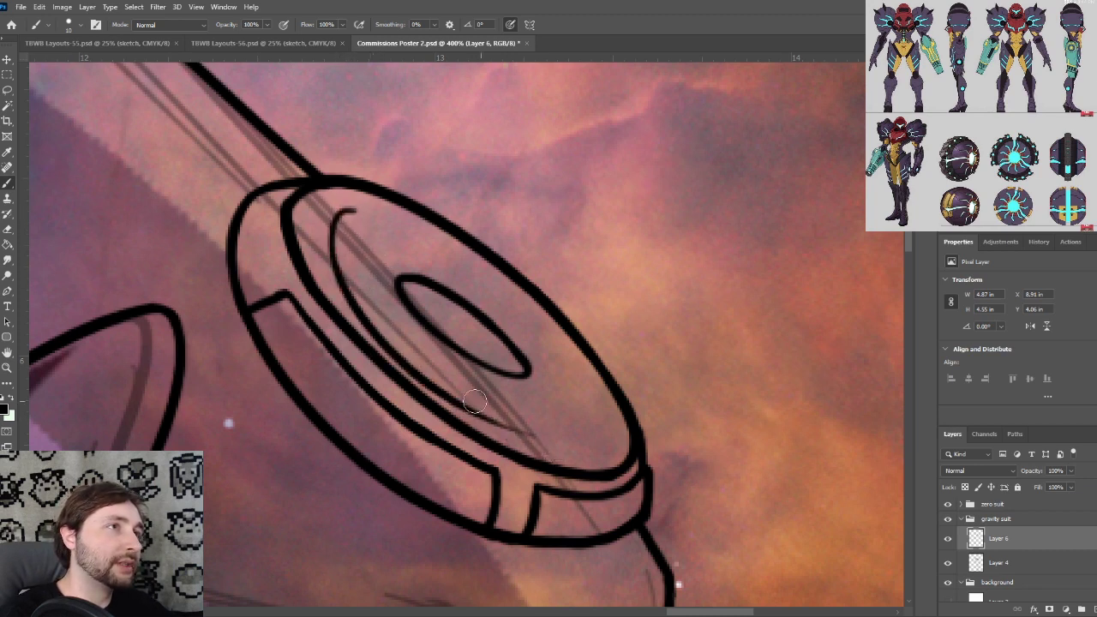
key("ctrl+z")
left_click_drag(349, 204, 499, 433)
key("ctrl+z")
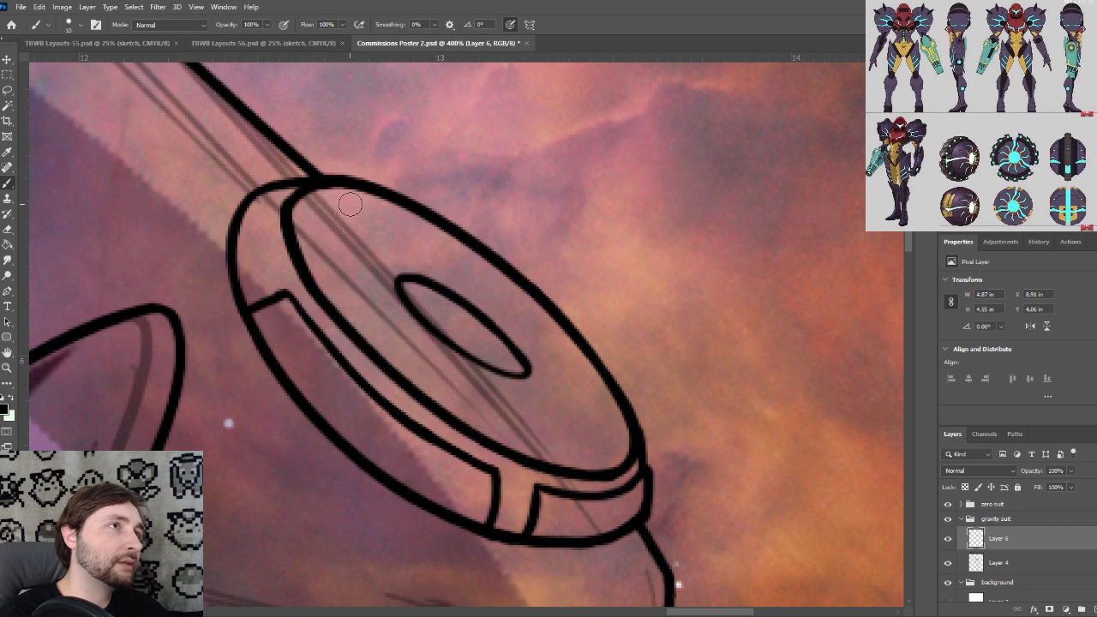
left_click_drag(350, 205, 477, 416)
key("ctrl+z")
mouse_move(351, 202)
left_mouse_down()
mouse_move(324, 225)
mouse_move(541, 453)
left_mouse_up()
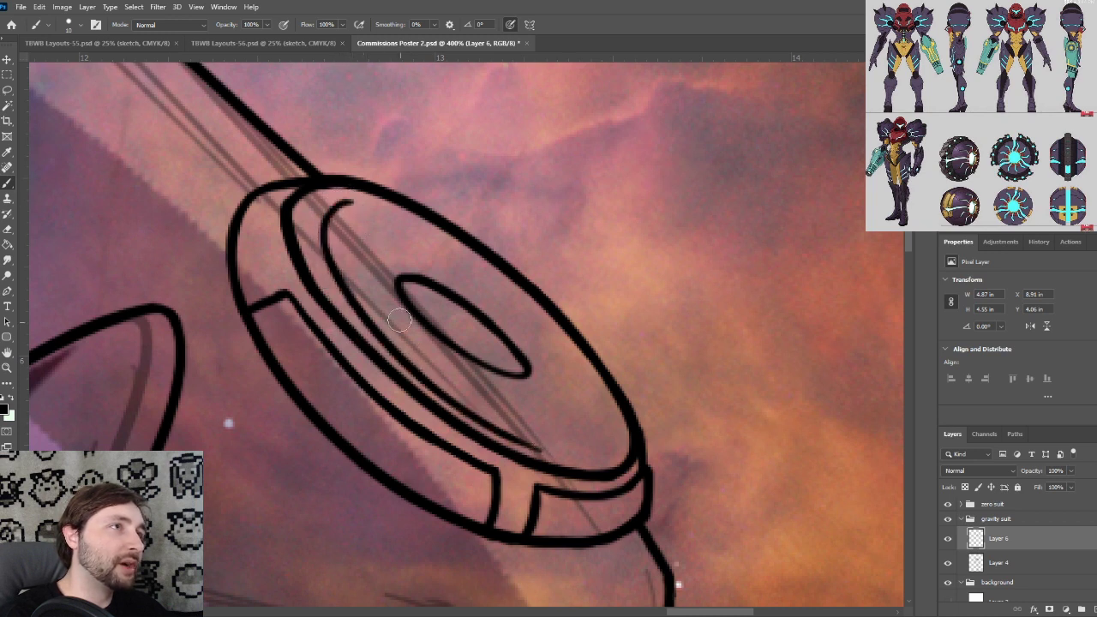
key("ctrl+z")
left_click_drag(353, 202, 563, 447)
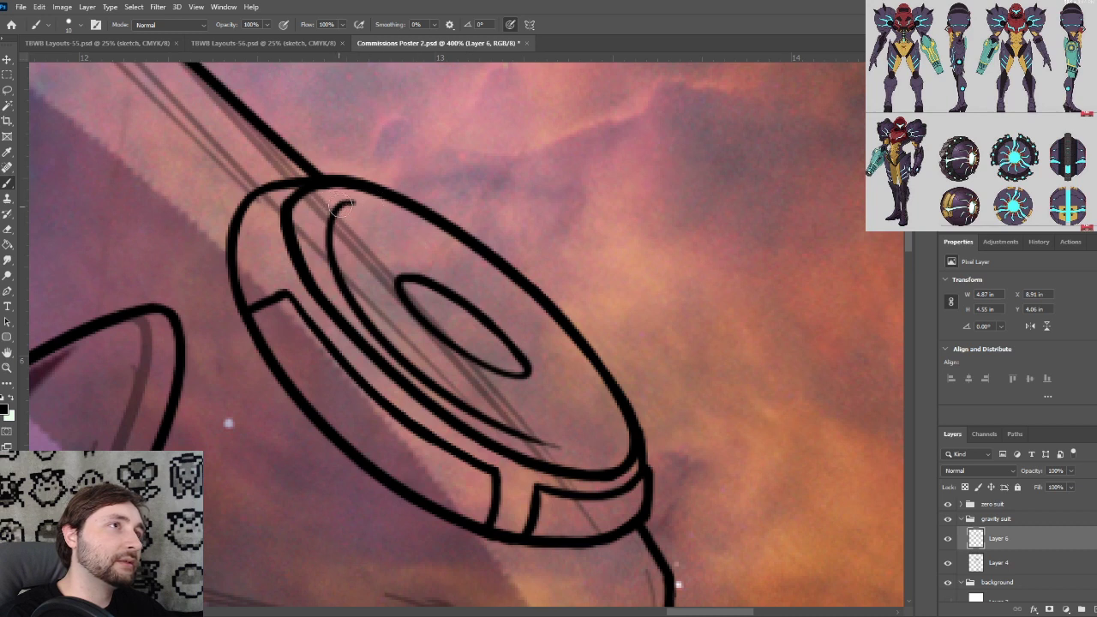
mouse_move(350, 202)
left_mouse_down()
mouse_move(326, 212)
mouse_move(376, 332)
mouse_move(337, 212)
mouse_move(346, 292)
mouse_move(334, 274)
mouse_move(427, 381)
mouse_move(334, 285)
mouse_move(413, 369)
left_mouse_up()
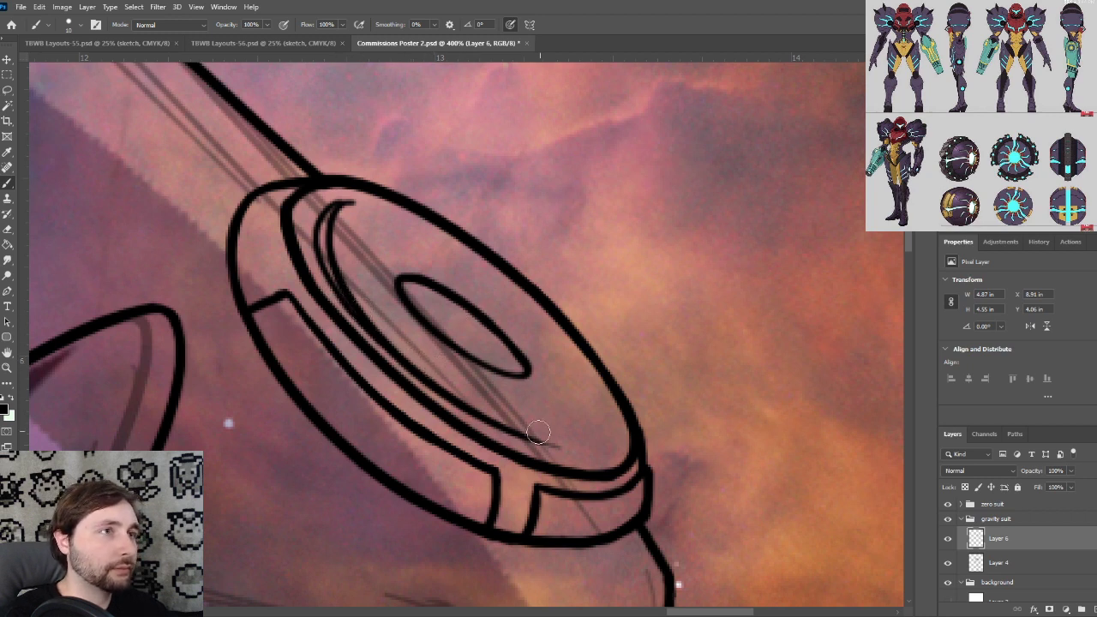
Close the inner ring by brushing its rounded lower-right end and its upper edge parallel to the disc's rim
left_click_drag(497, 422, 588, 439)
key("ctrl+z")
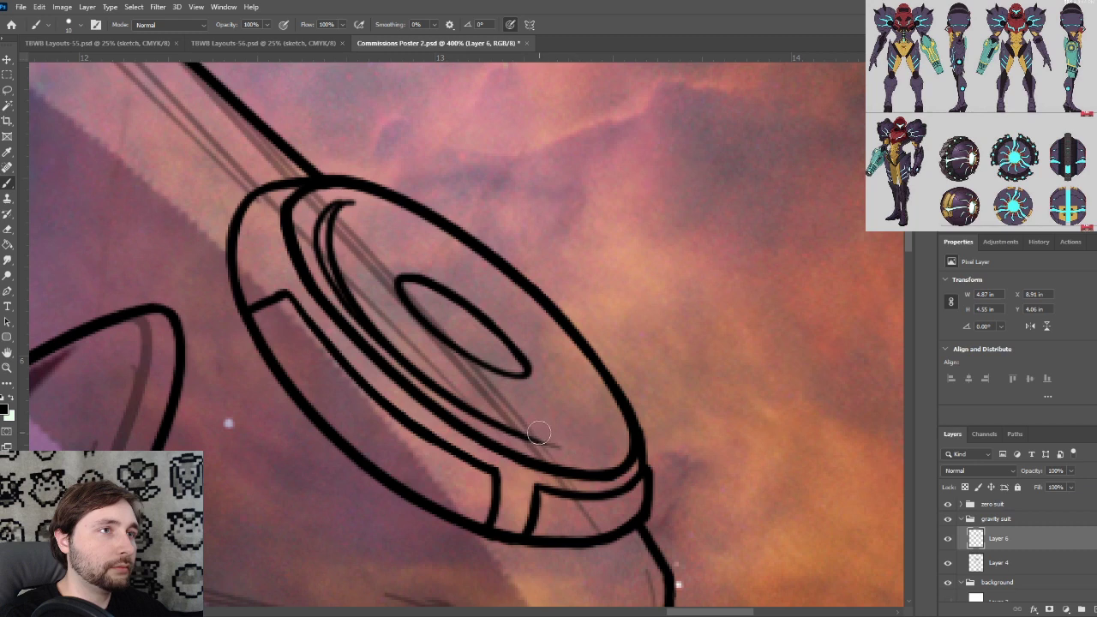
mouse_move(519, 433)
left_mouse_down()
mouse_move(615, 426)
mouse_move(540, 328)
left_mouse_up()
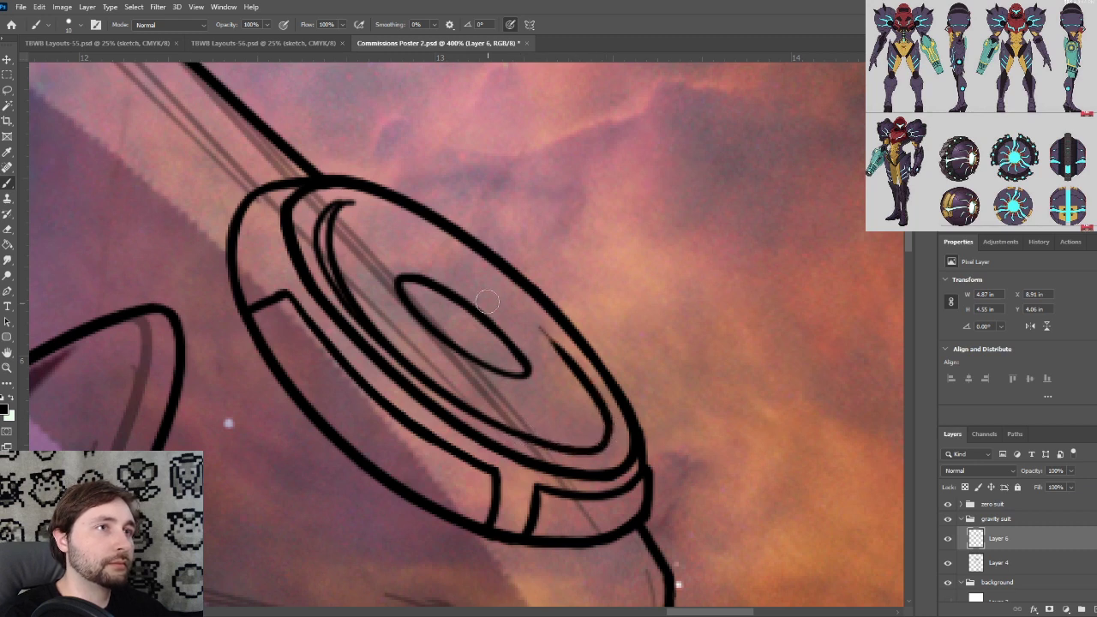
left_click_drag(343, 204, 412, 225)
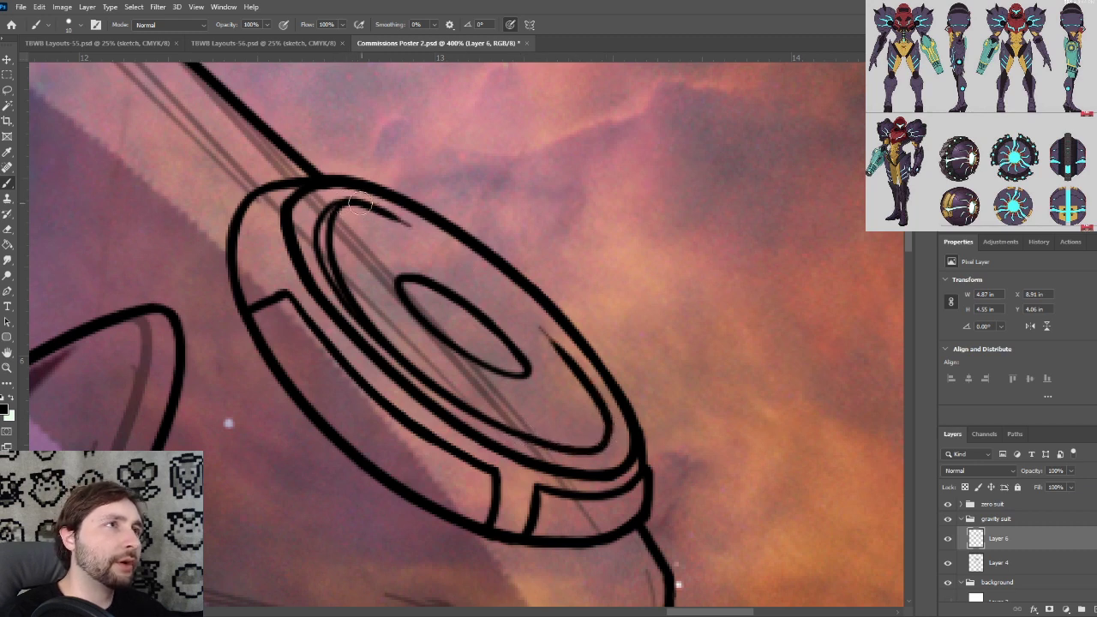
key("ctrl+z")
left_click_drag(333, 214, 442, 244)
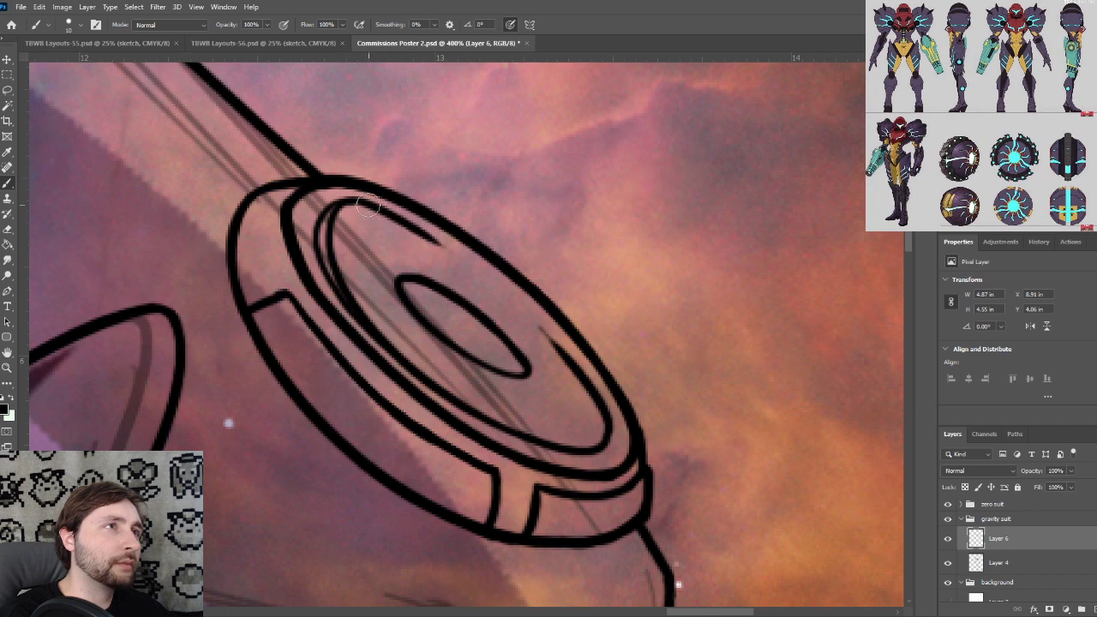
mouse_move(367, 206)
left_mouse_down()
mouse_move(484, 276)
mouse_move(534, 330)
left_mouse_up()
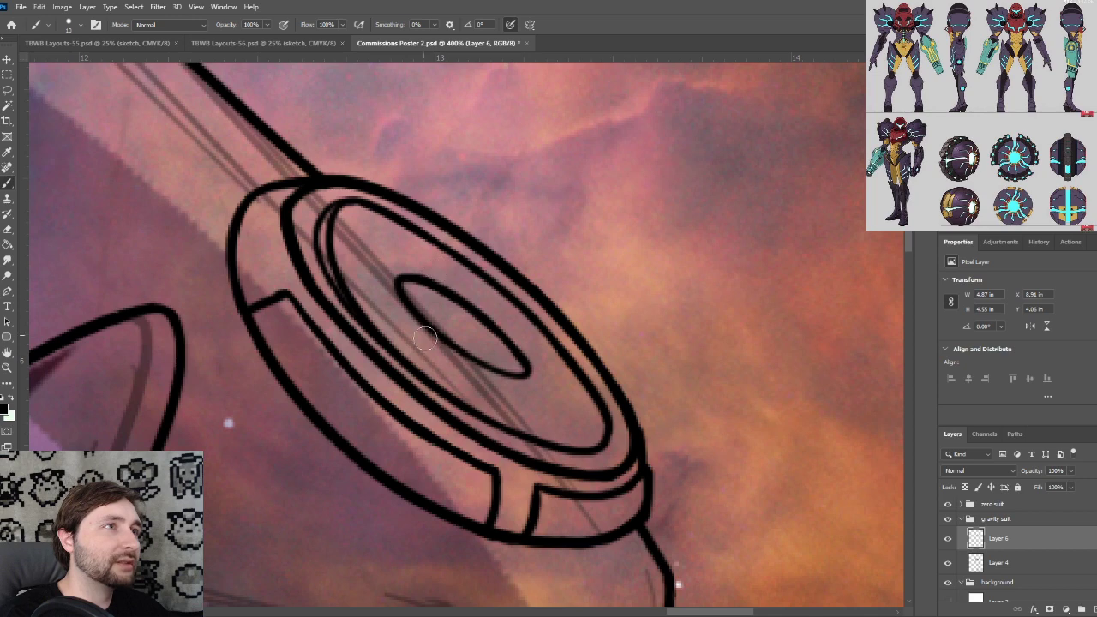
Clean up the doubled line at the inner ring's upper-left end and redraw that curve as one smooth line
scroll(442, 352, "up", 1)
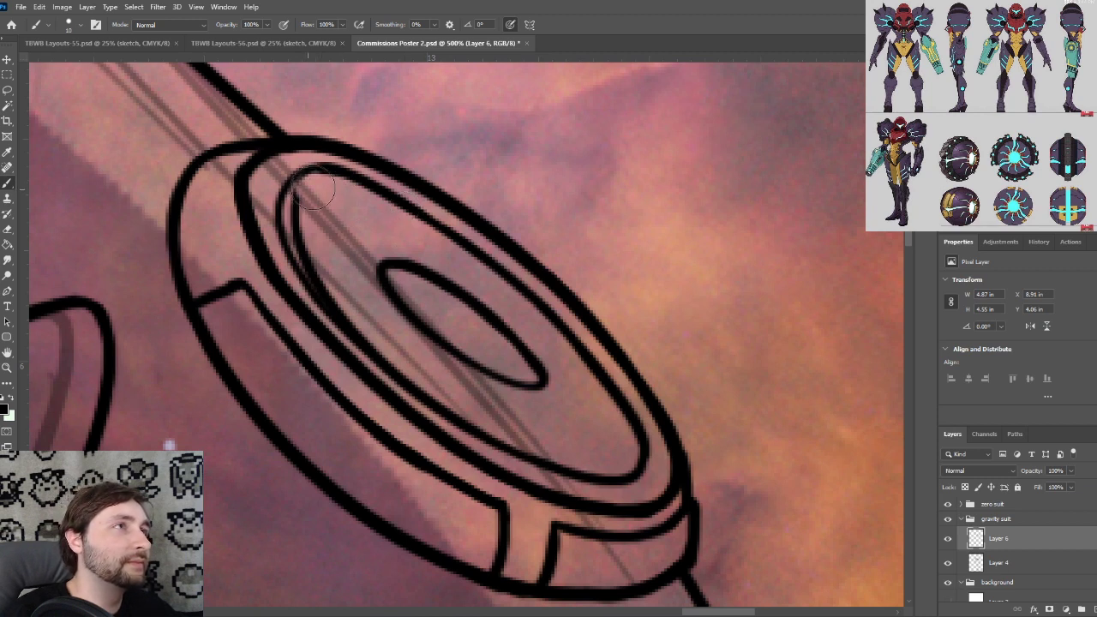
mouse_move(303, 205)
left_mouse_down()
mouse_move(306, 189)
mouse_move(314, 246)
mouse_move(342, 282)
mouse_move(392, 314)
left_mouse_up()
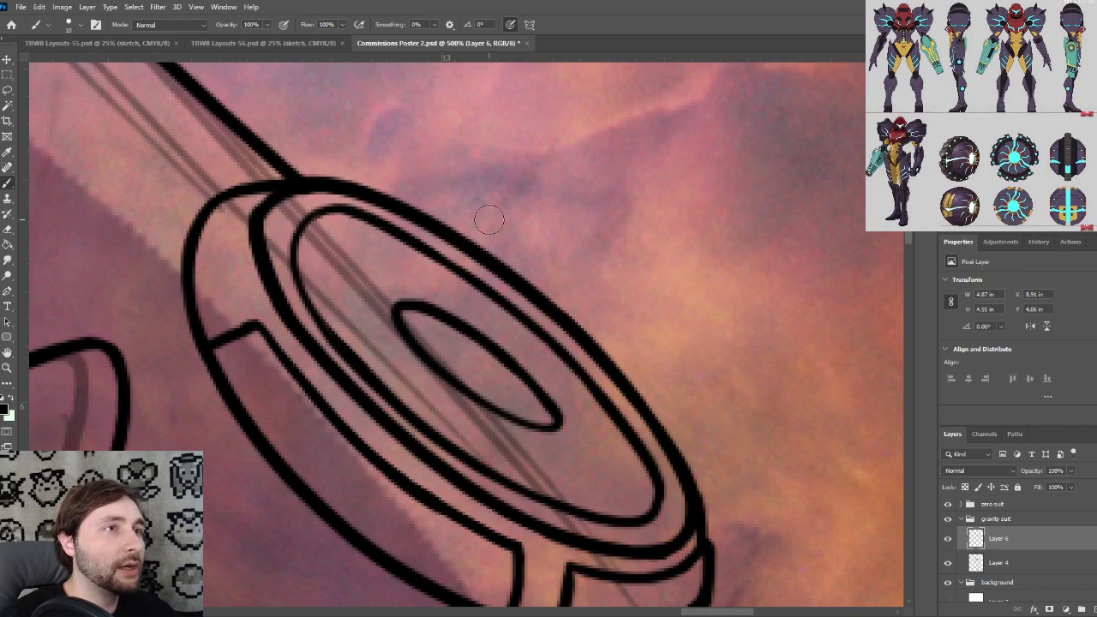
scroll(490, 221, "down", 4)
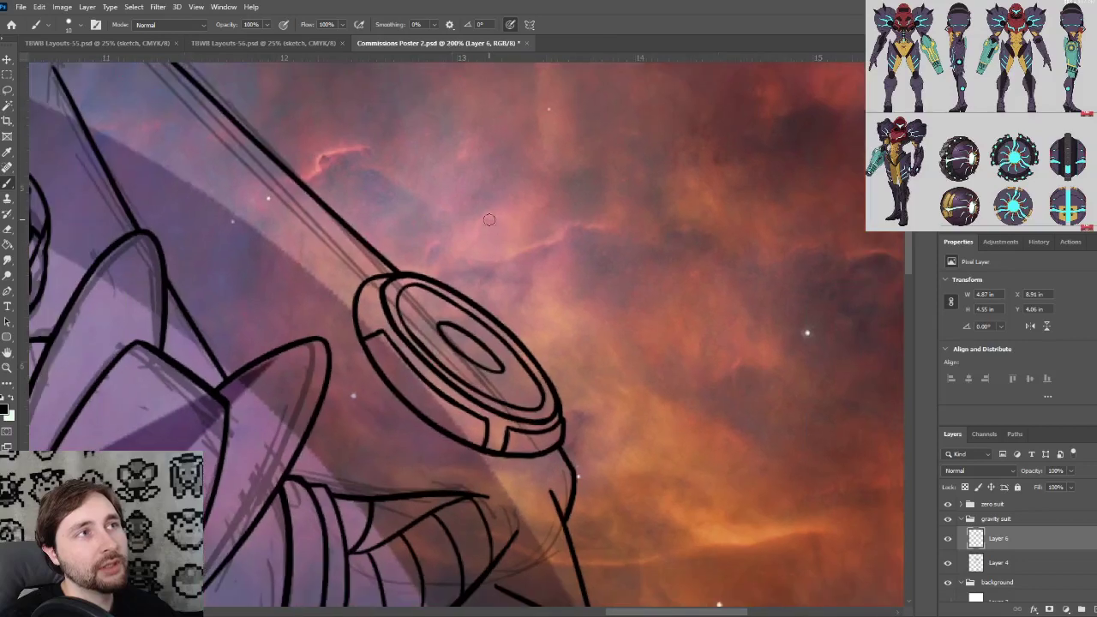
scroll(477, 299, "up", 2)
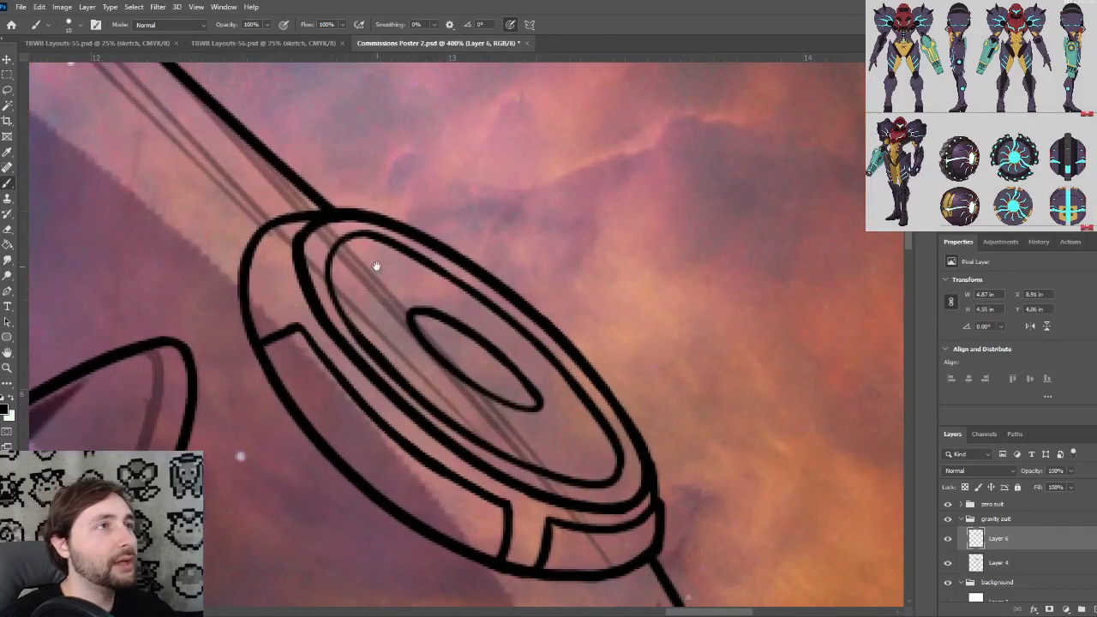
scroll(377, 257, "up", 1)
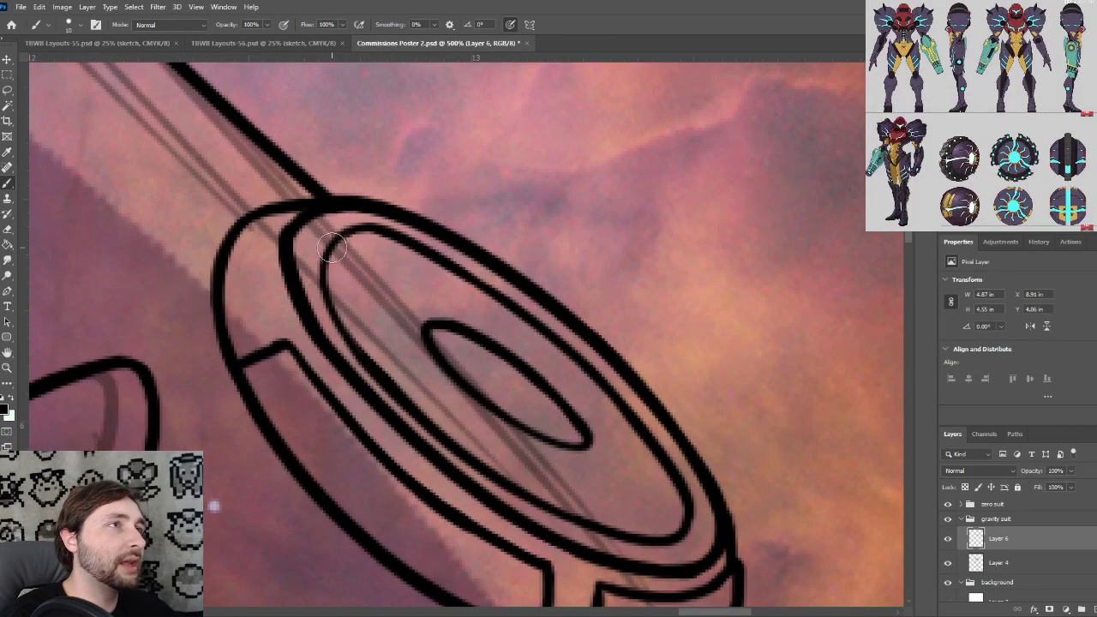
left_click_drag(325, 244, 378, 378)
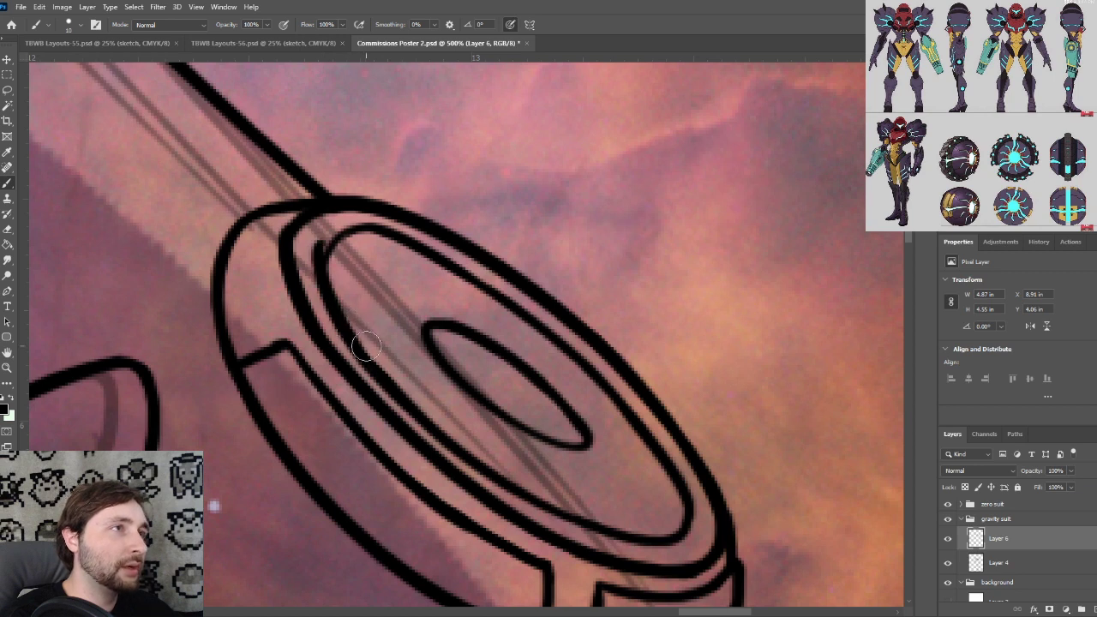
left_click_drag(318, 245, 392, 230)
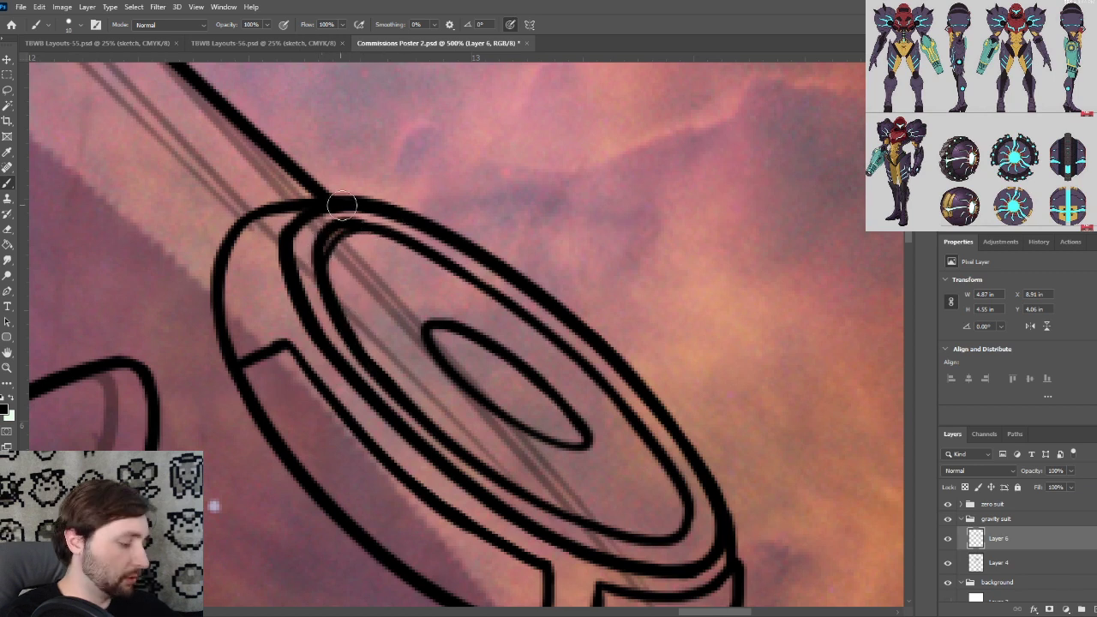
key("ctrl+z")
left_click_drag(319, 248, 405, 244)
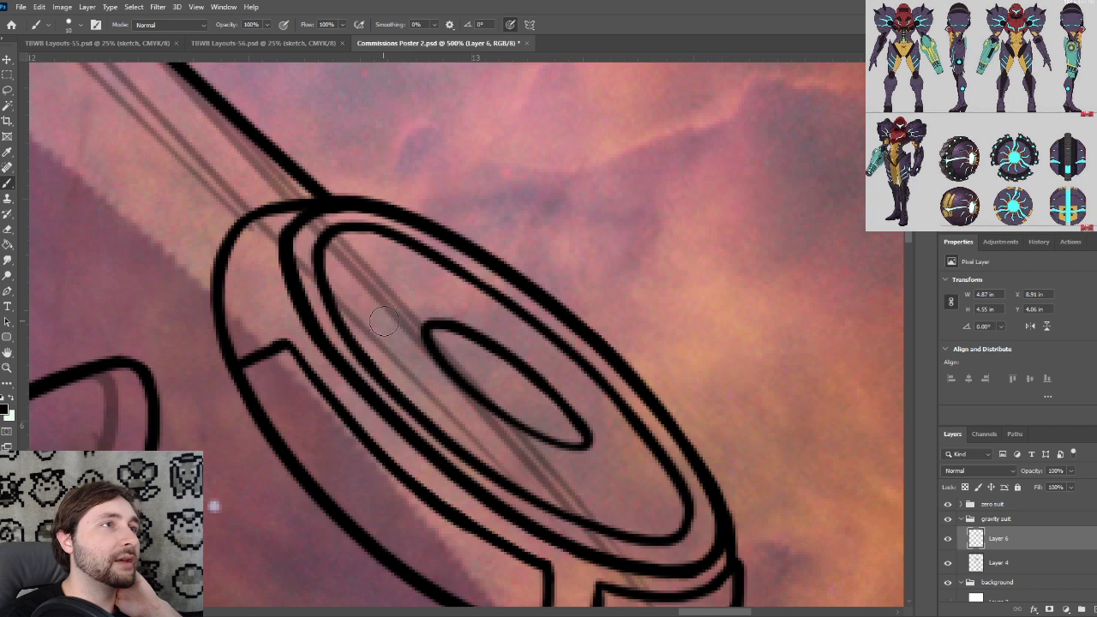
Brush the lower-left arc of a second, smaller ring around the centre ellipse and carry it around the lower-right end
mouse_move(376, 292)
left_mouse_down()
mouse_move(428, 384)
mouse_move(498, 440)
left_mouse_up()
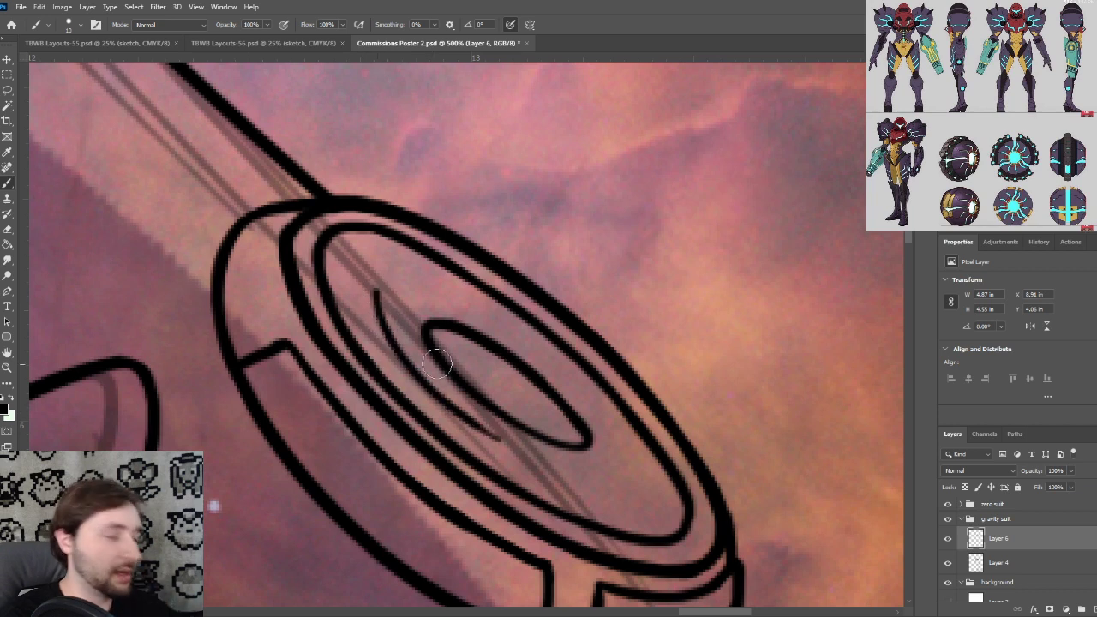
key("ctrl+z")
left_click_drag(377, 280, 560, 471)
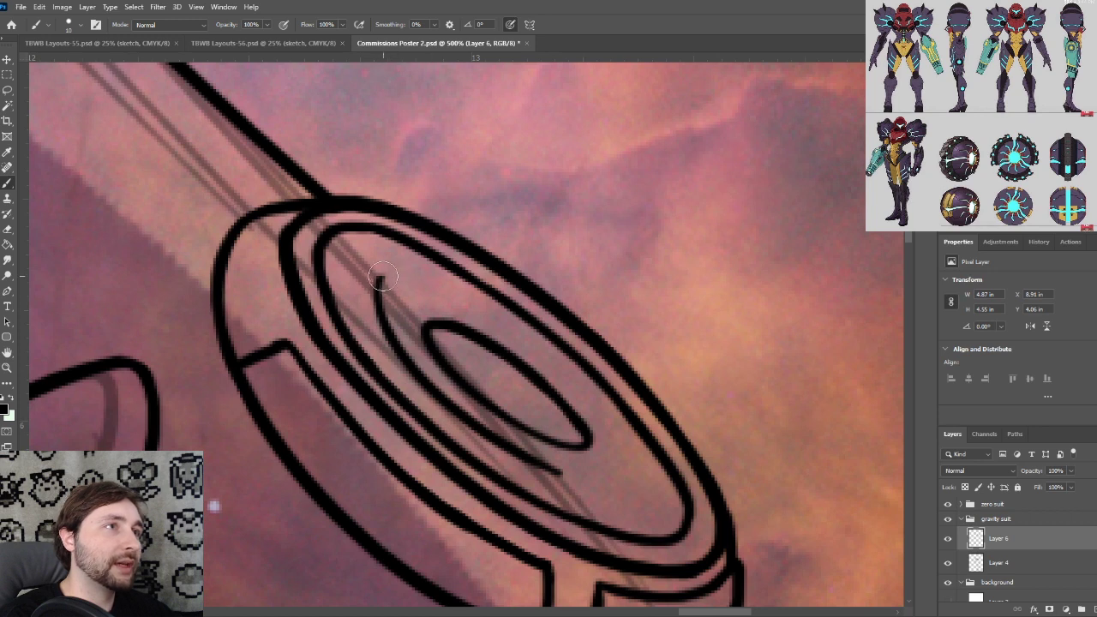
mouse_move(381, 278)
left_mouse_down()
mouse_move(488, 319)
mouse_move(569, 372)
left_mouse_up()
key("ctrl+z")
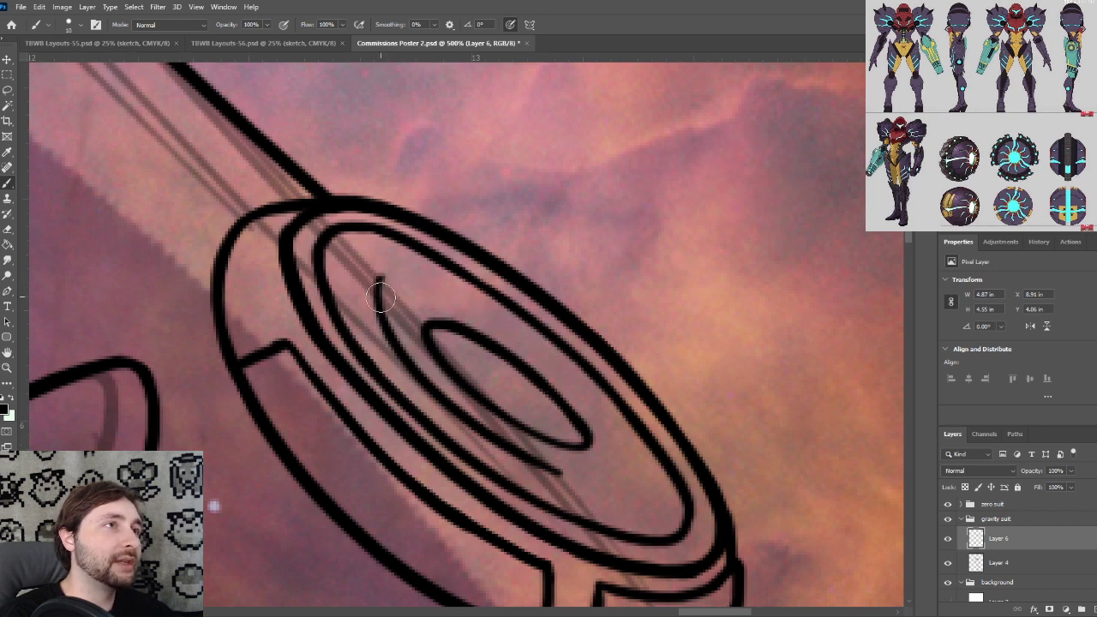
left_click_drag(382, 279, 567, 379)
key("ctrl+z")
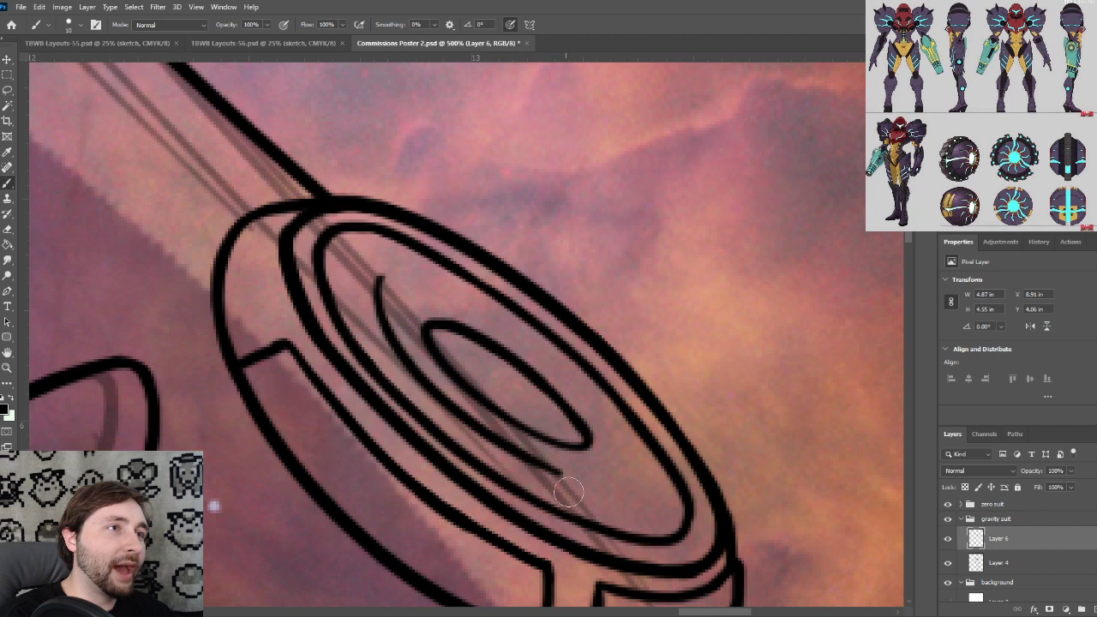
mouse_move(484, 437)
left_mouse_down()
mouse_move(658, 503)
mouse_move(577, 485)
mouse_move(598, 495)
mouse_move(619, 436)
left_mouse_up()
Brush the rounded upper-left end of the smaller ring, redoing the stroke until it joins the lower arc
left_click_drag(378, 284, 528, 338)
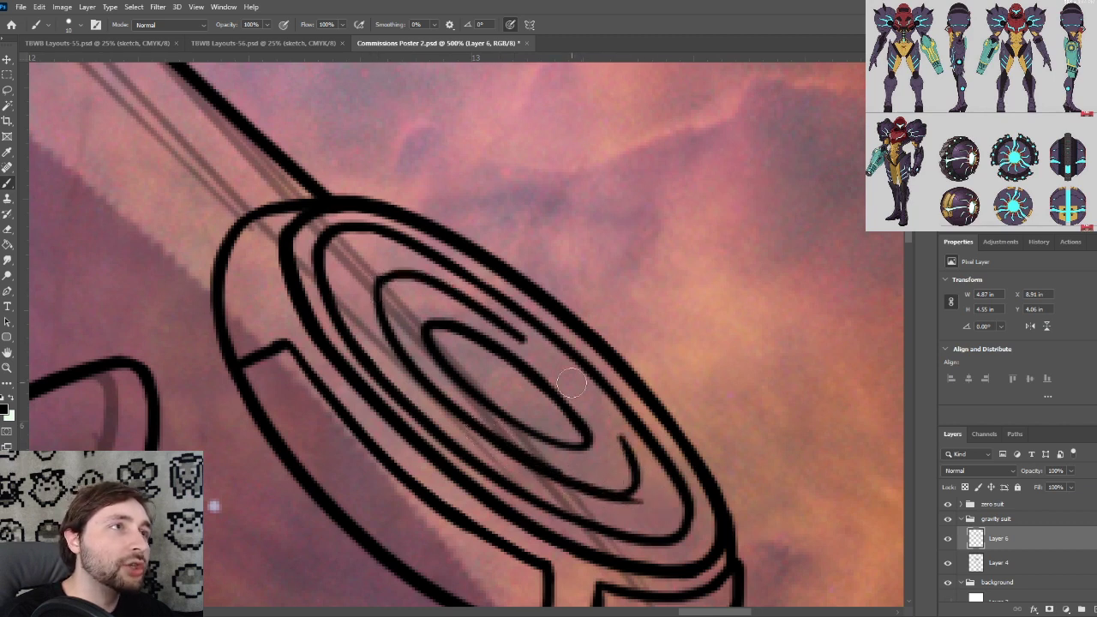
key("ctrl+z")
left_click_drag(378, 295, 447, 309)
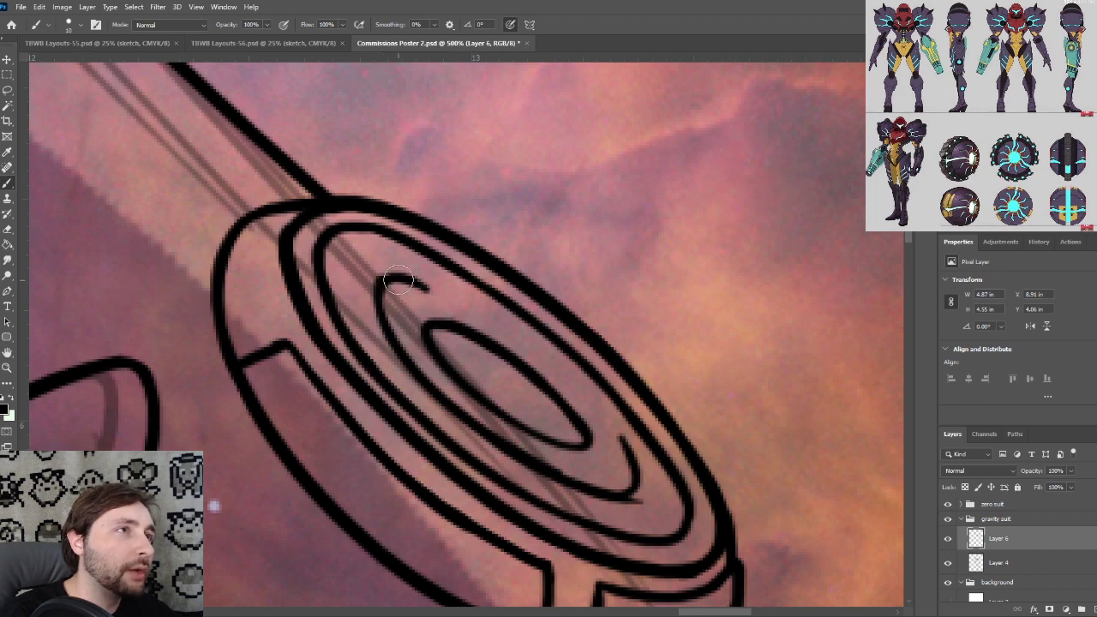
key("ctrl+z")
left_click_drag(380, 299, 481, 314)
key("ctrl+z")
left_click_drag(378, 299, 468, 302)
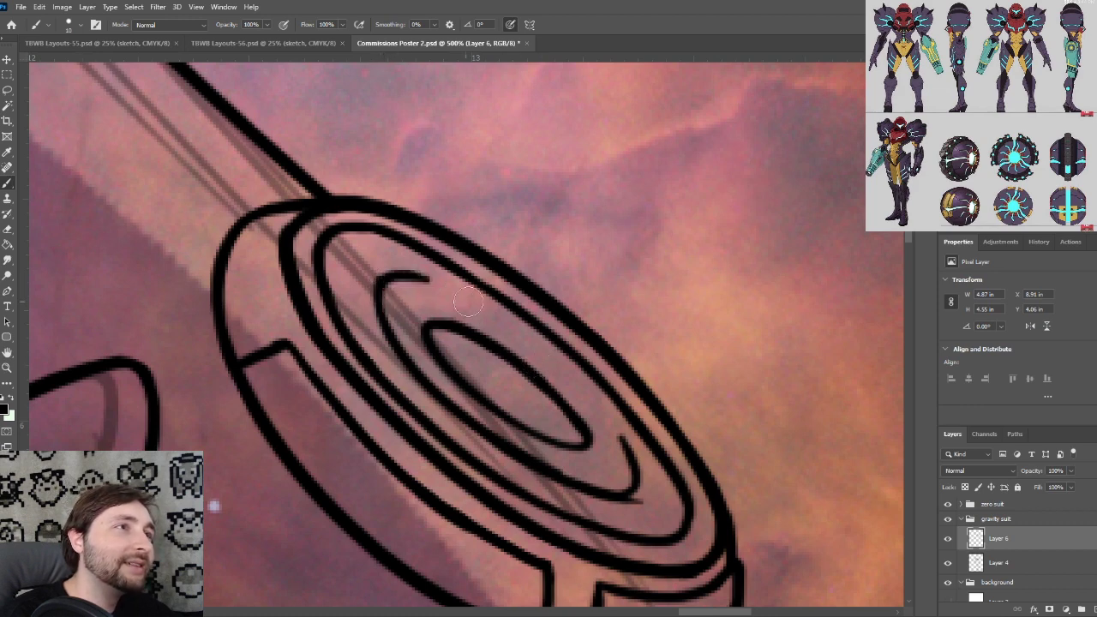
Brush the upper edge of the smaller ring from its rounded upper-left end, redoing the stroke until it curves smoothly
mouse_move(411, 270)
left_mouse_down()
mouse_move(548, 354)
mouse_move(575, 373)
left_mouse_up()
key("ctrl+z")
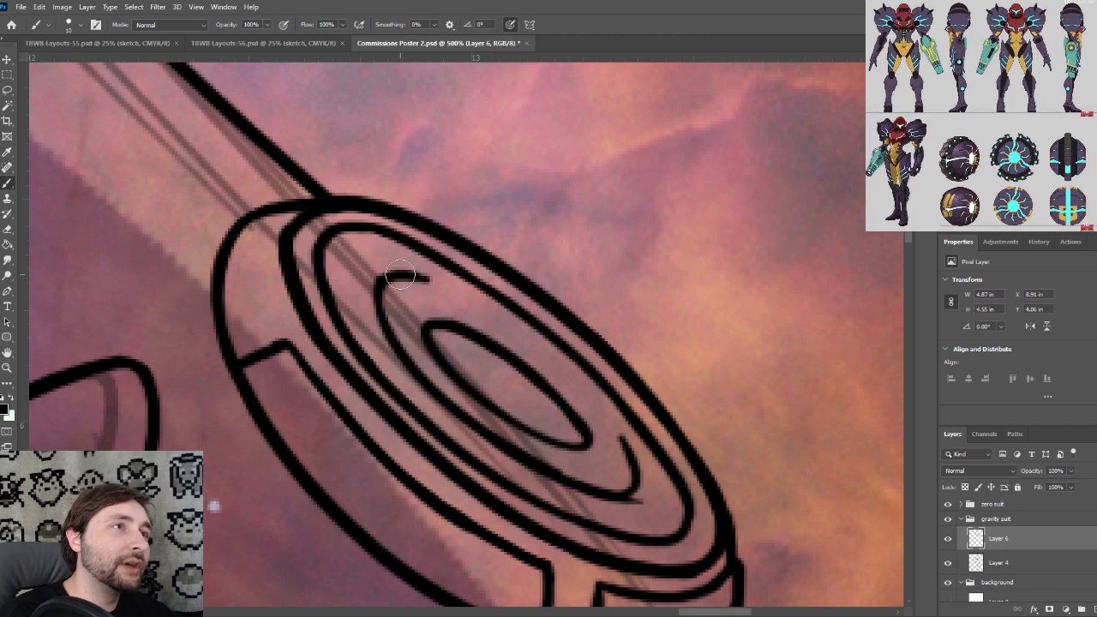
left_click_drag(410, 273, 537, 356)
key("ctrl+z")
mouse_move(410, 271)
left_mouse_down()
mouse_move(589, 408)
mouse_move(483, 305)
mouse_move(463, 299)
mouse_move(600, 413)
left_mouse_up()
key("ctrl+z")
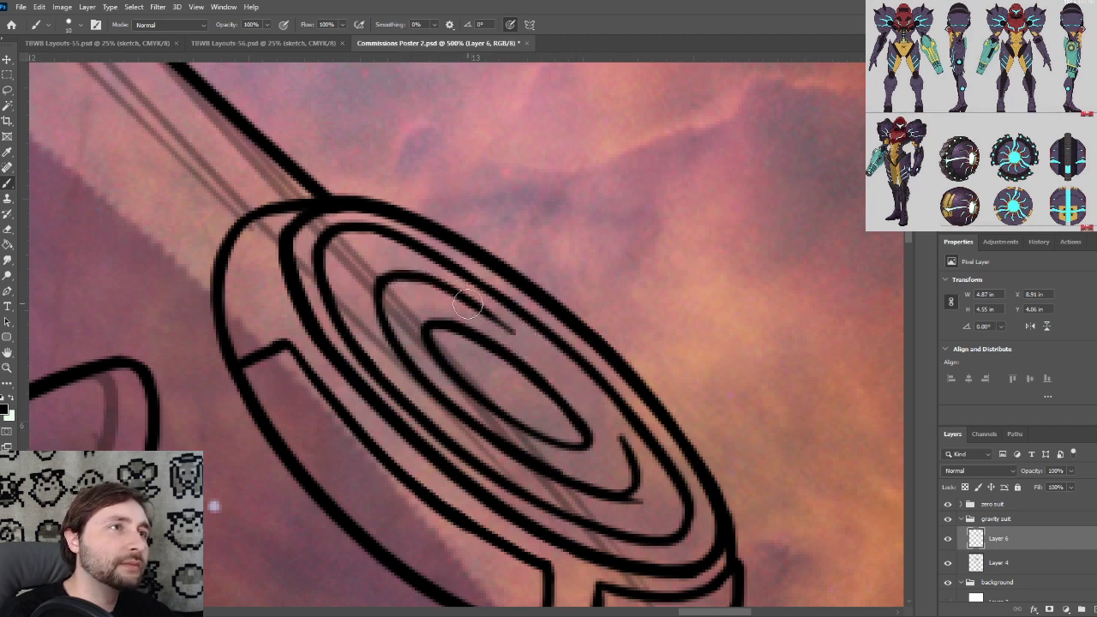
Continue the smaller ring's upper edge down to its lower-right end and close the ring, redoing strokes that miss the curve
left_click_drag(472, 301, 588, 415)
key("ctrl+z")
mouse_move(474, 306)
left_mouse_down()
mouse_move(560, 374)
mouse_move(600, 437)
left_mouse_up()
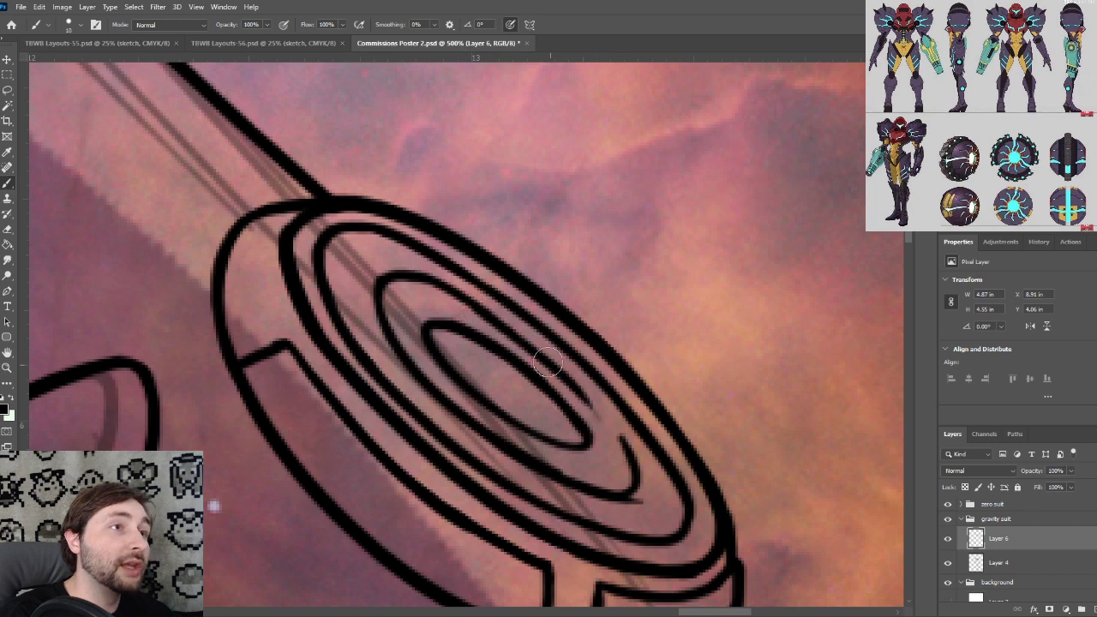
key("ctrl+z")
mouse_move(483, 313)
left_mouse_down()
mouse_move(536, 350)
mouse_move(610, 438)
mouse_move(557, 362)
mouse_move(639, 479)
left_mouse_up()
key("ctrl+z")
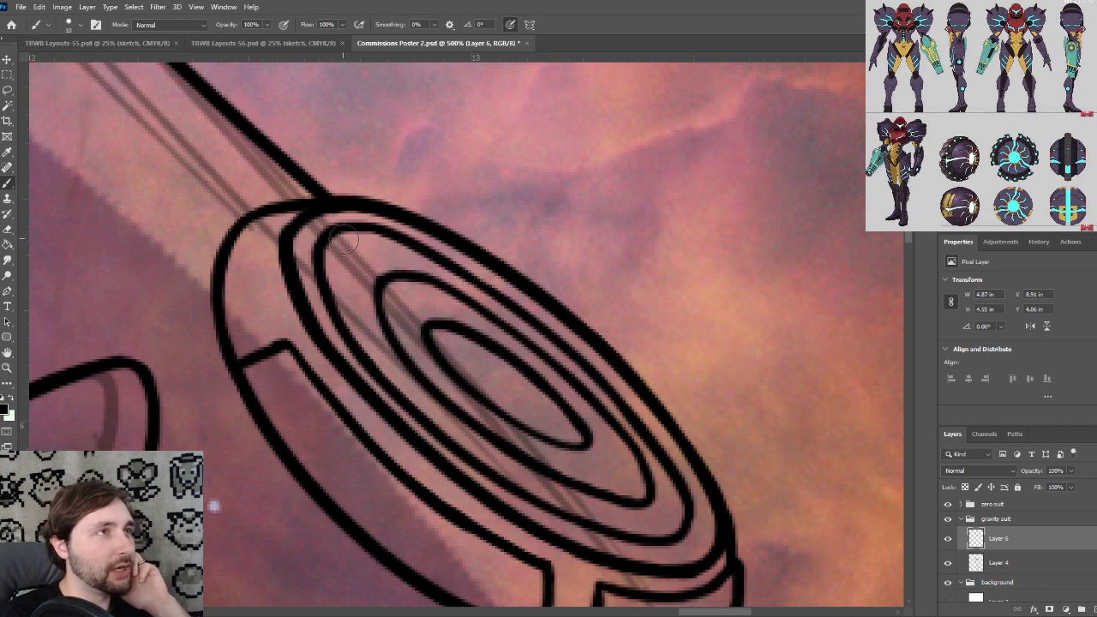
Brush divider lines along the disc's long axis, linking the centre ellipse to the surrounding rings at its upper-left and lower-right ends
mouse_move(334, 234)
left_mouse_down()
mouse_move(432, 323)
mouse_move(424, 312)
mouse_move(451, 323)
left_mouse_up()
key("ctrl+z")
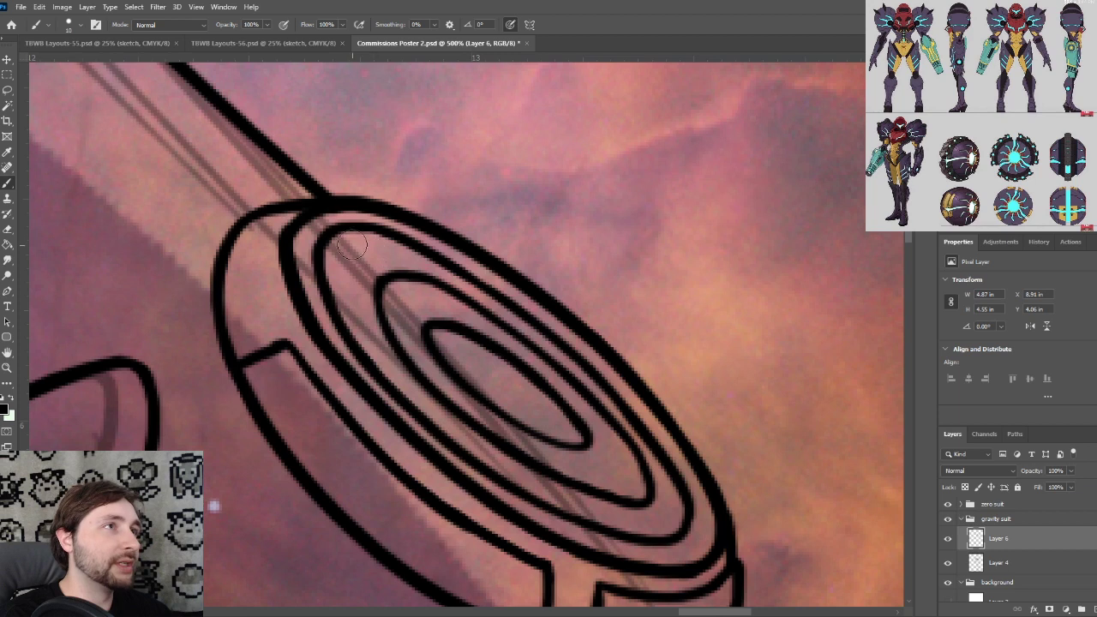
left_click_drag(337, 233, 426, 325)
key("ctrl+z")
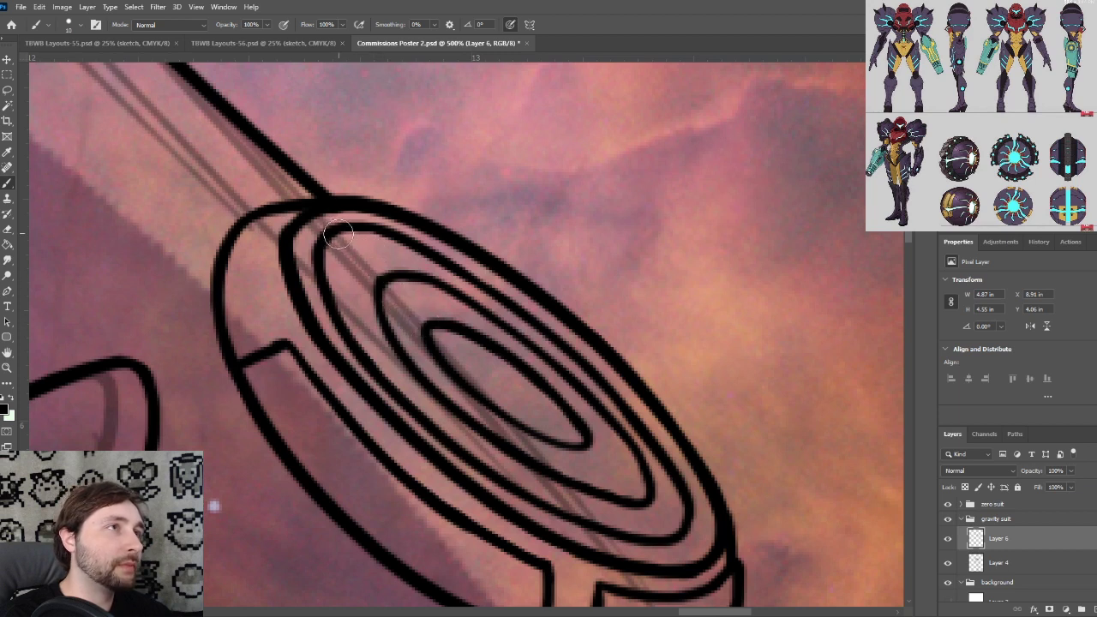
left_click_drag(338, 233, 451, 337)
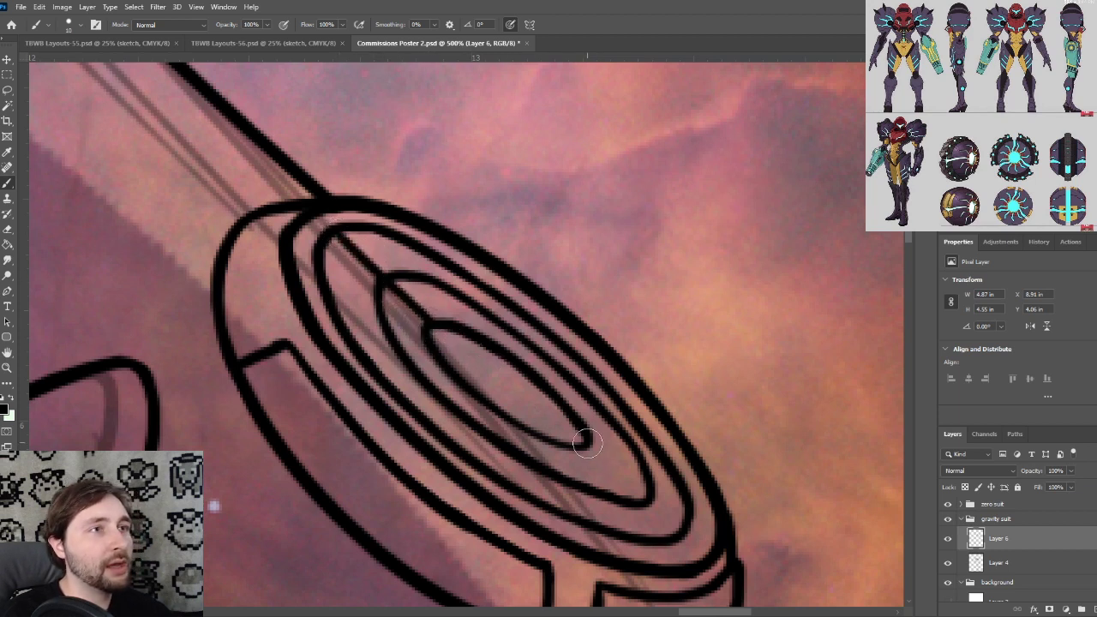
left_click_drag(586, 441, 649, 504)
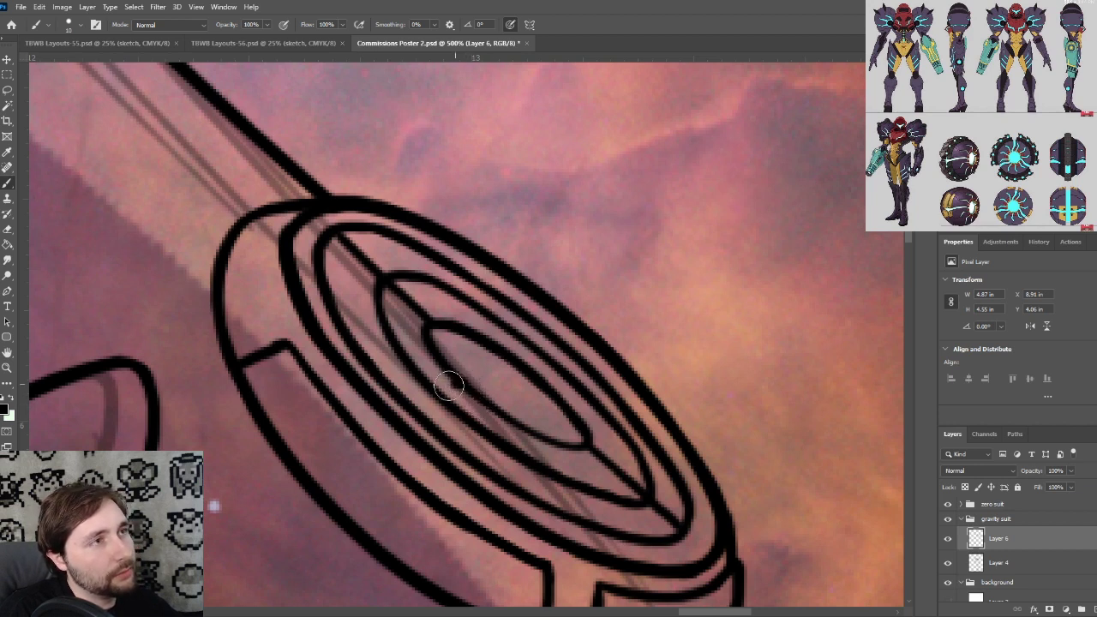
Brush short dividers across the disc's long sides, two from the centre ellipse to the smaller ring and three staggered ones outside it
left_click_drag(453, 382, 403, 397)
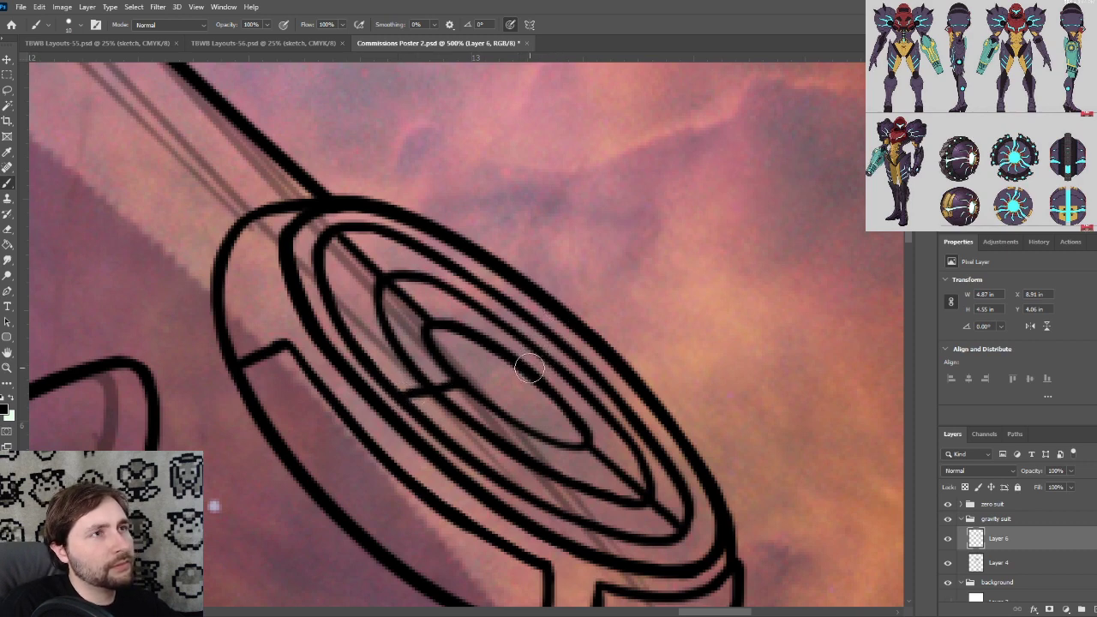
left_click_drag(519, 375, 569, 357)
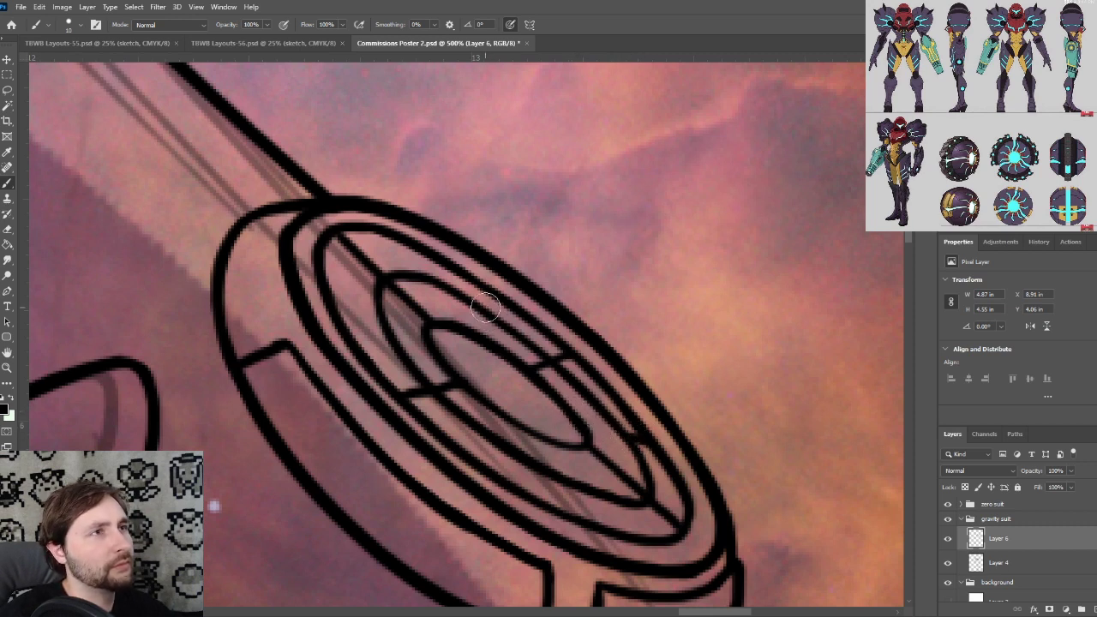
left_click_drag(468, 299, 464, 277)
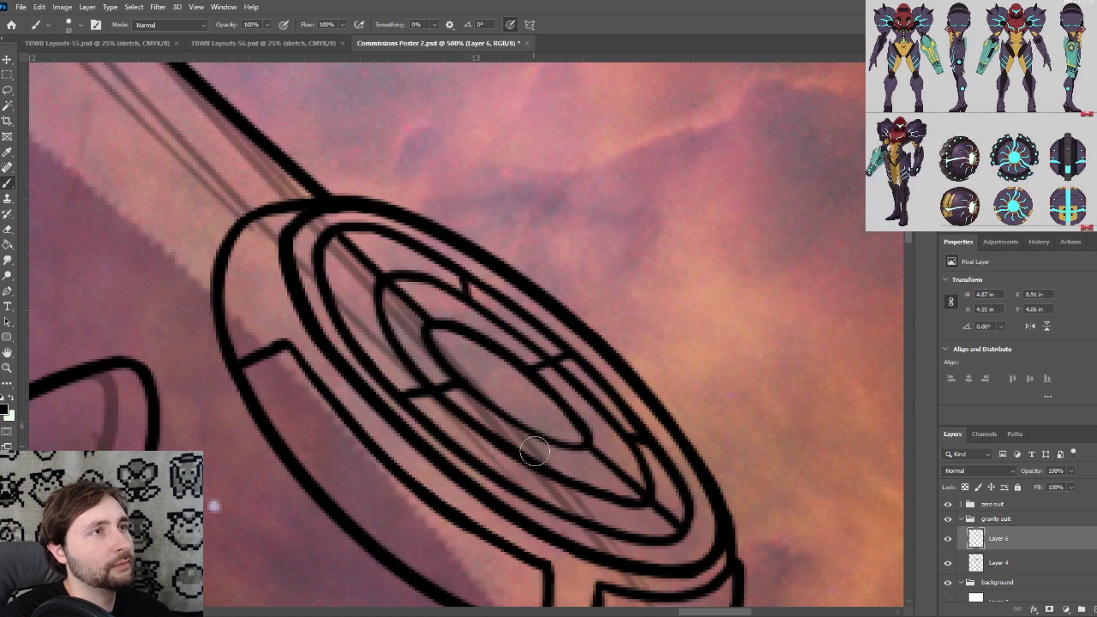
left_click_drag(524, 461, 540, 492)
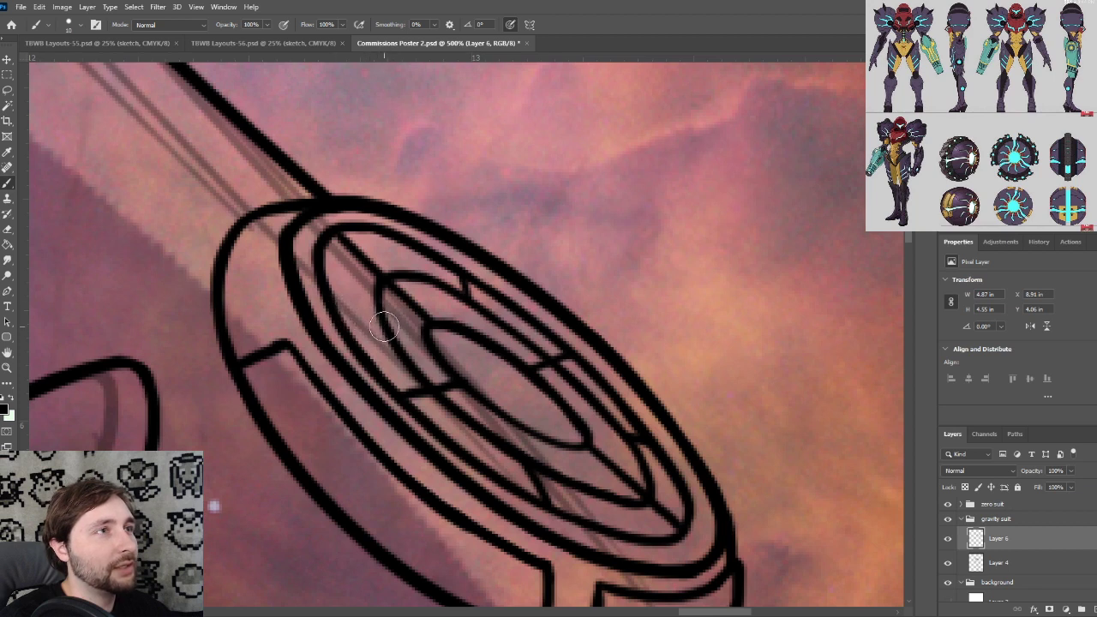
left_click_drag(384, 327, 333, 311)
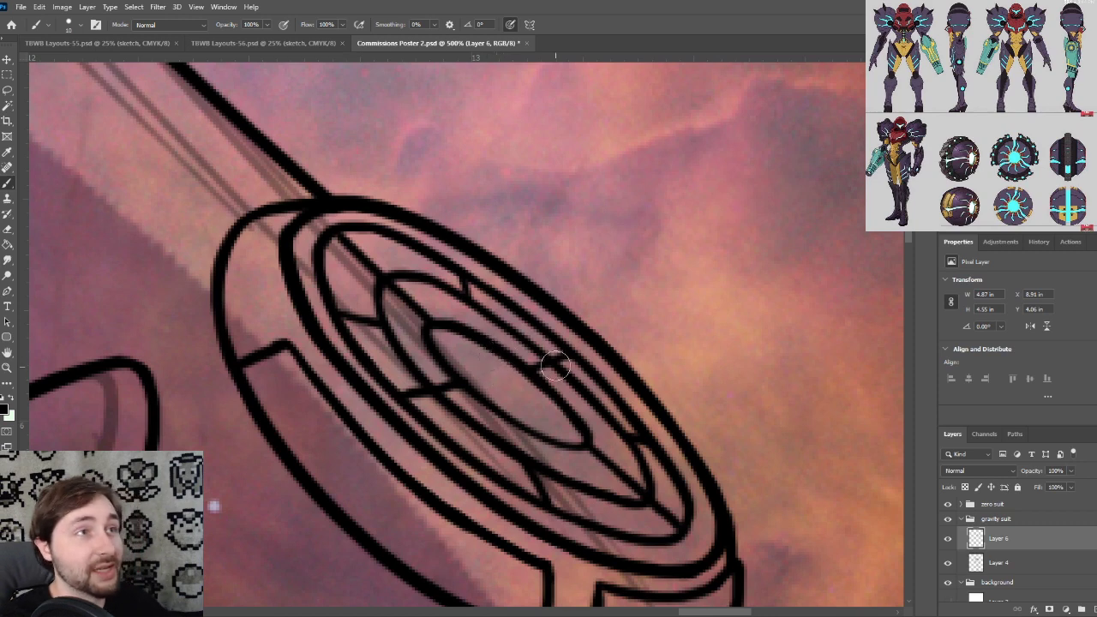
Examine the inked disc against the surrounding arm, shoulder and helmet line art
key("ctrl+minus")
key("ctrl+minus")
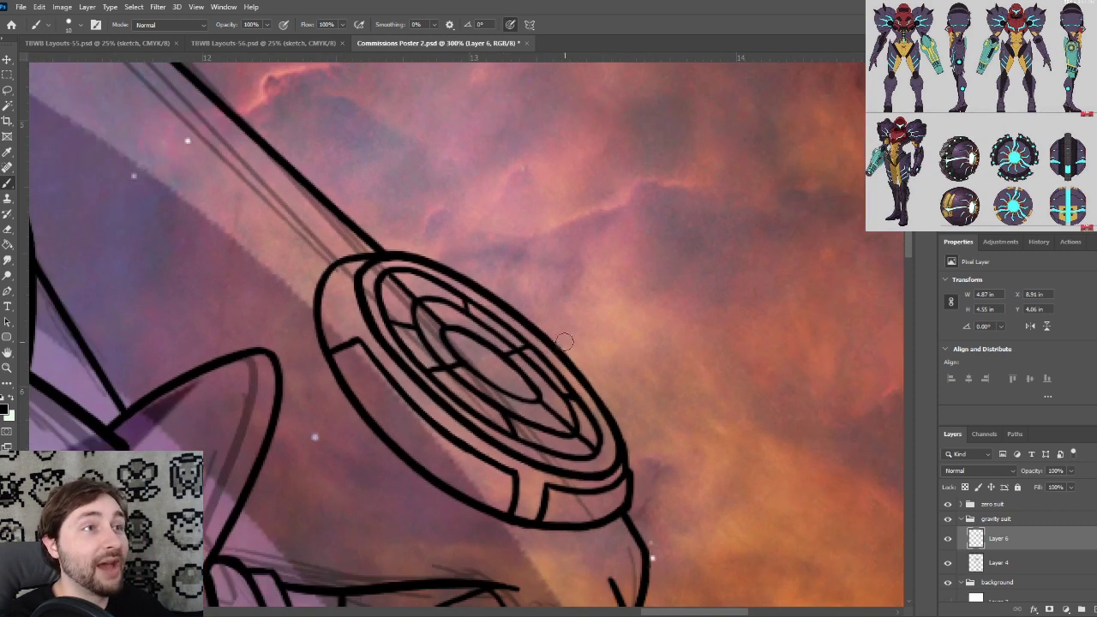
key("ctrl+minus")
left_click_drag(493, 269, 510, 287)
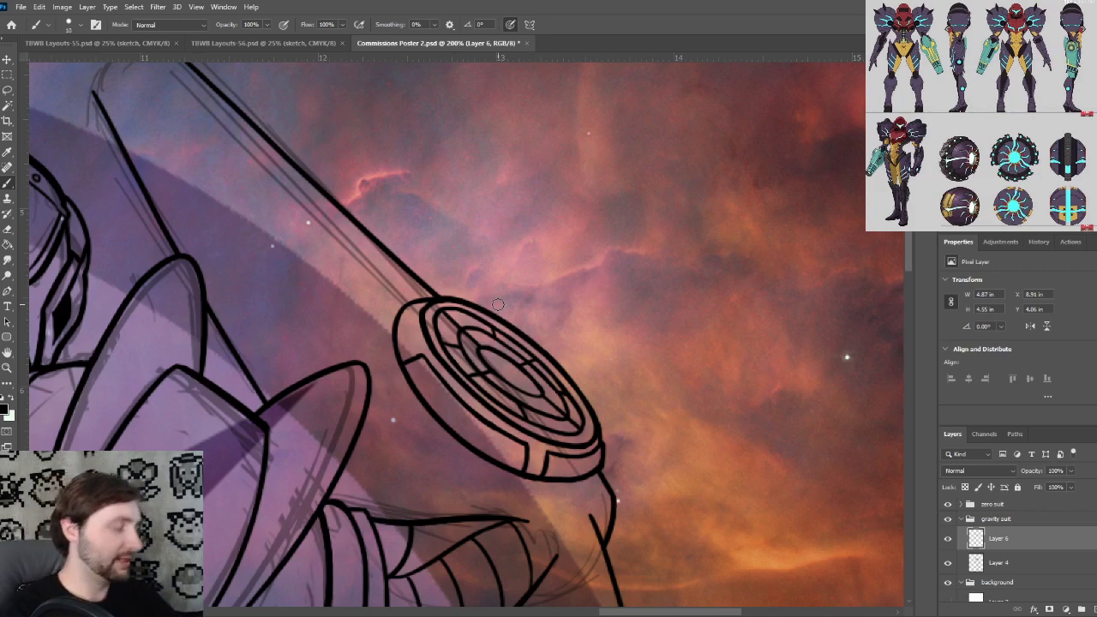
scroll(501, 301, "down", 3)
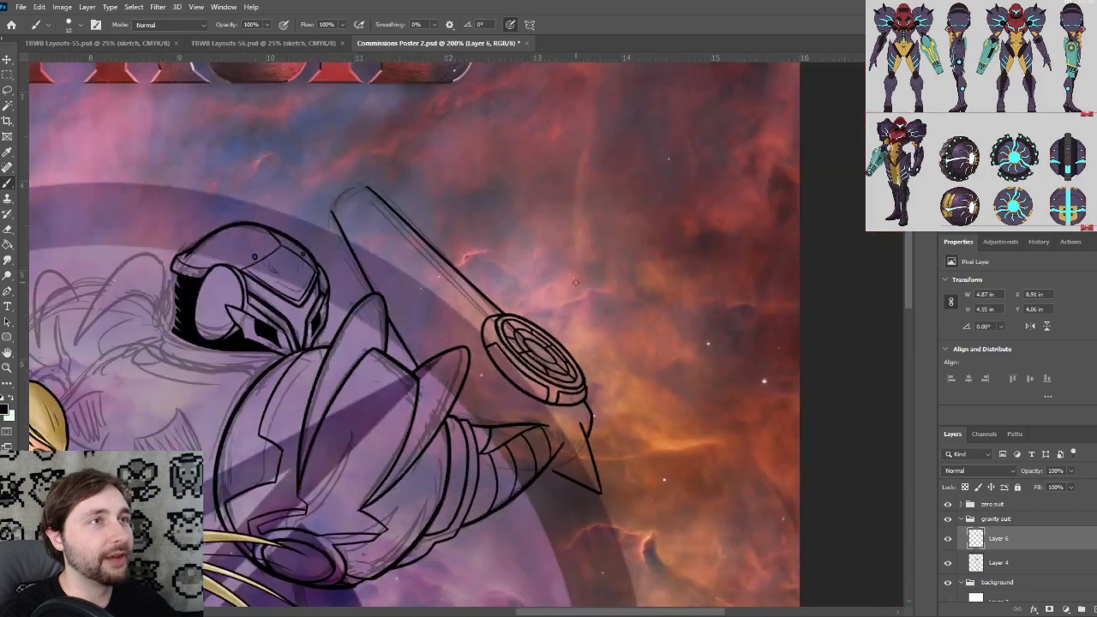
left_click_drag(519, 300, 539, 286)
scroll(540, 286, "up", 4)
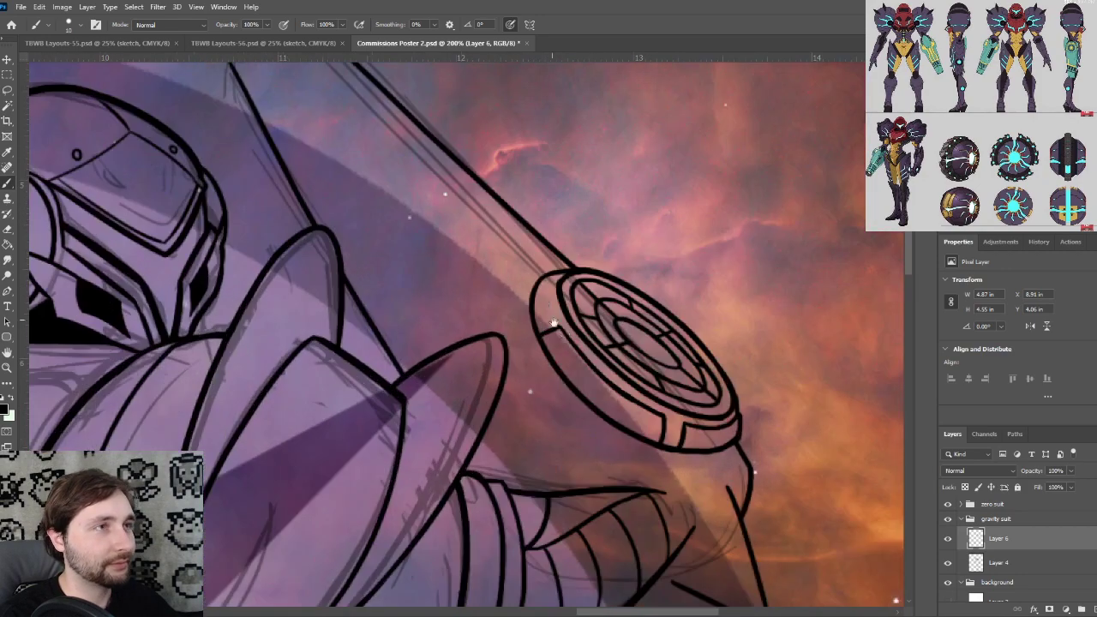
scroll(540, 367, "up", 2)
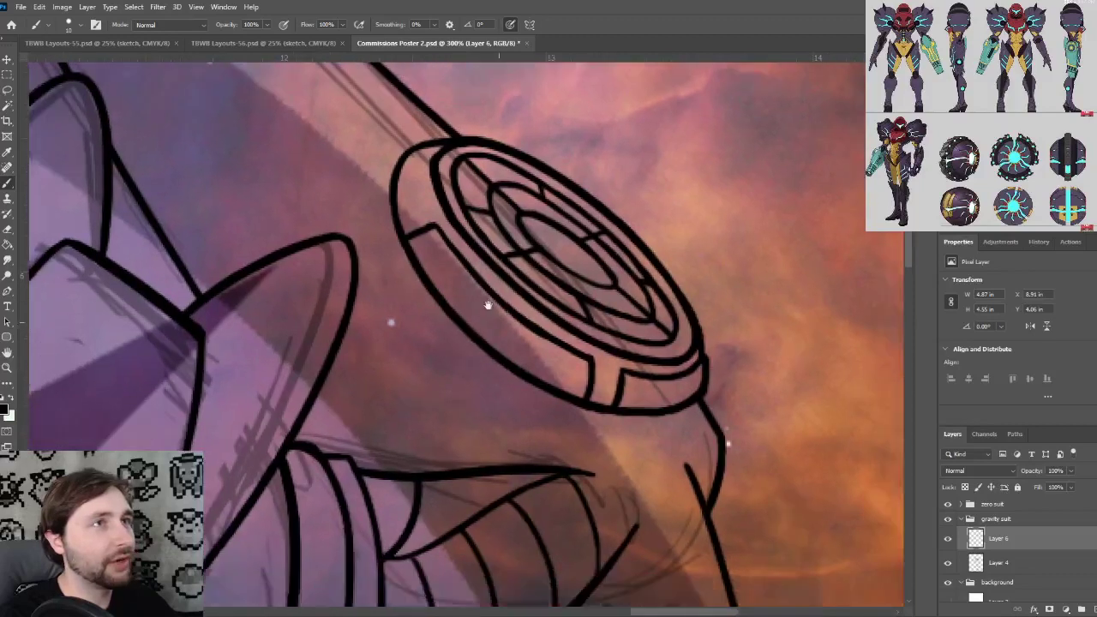
left_click_drag(495, 300, 469, 264)
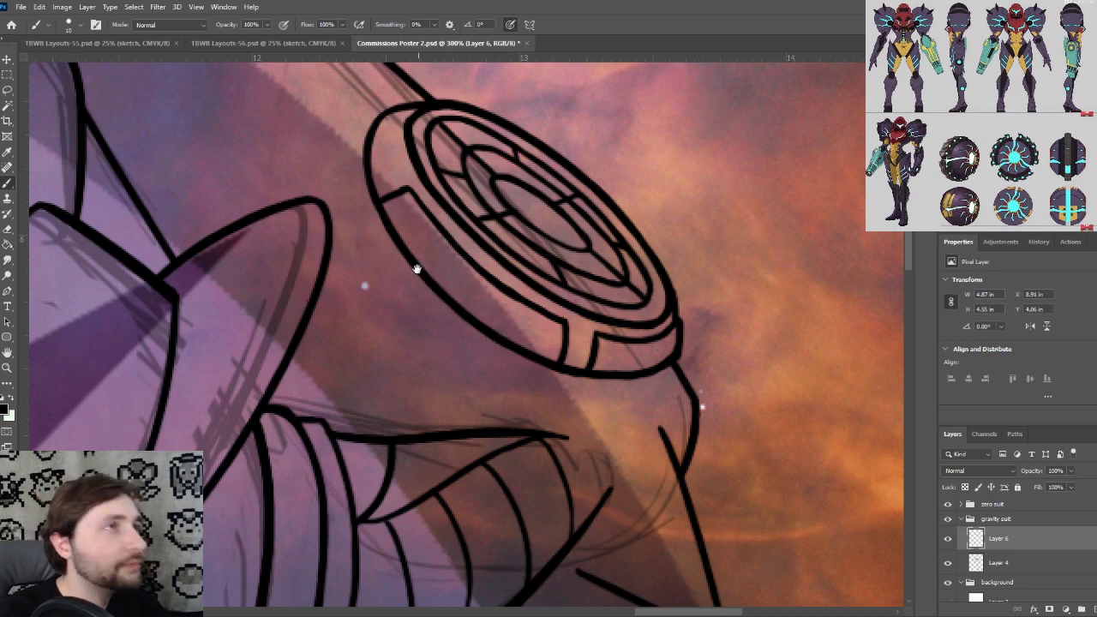
Erase the stub above the spike's joint below the disc and extend the spike's lower edge to meet the forearm line
left_click_drag(385, 224, 442, 299)
left_click_drag(512, 383, 397, 190)
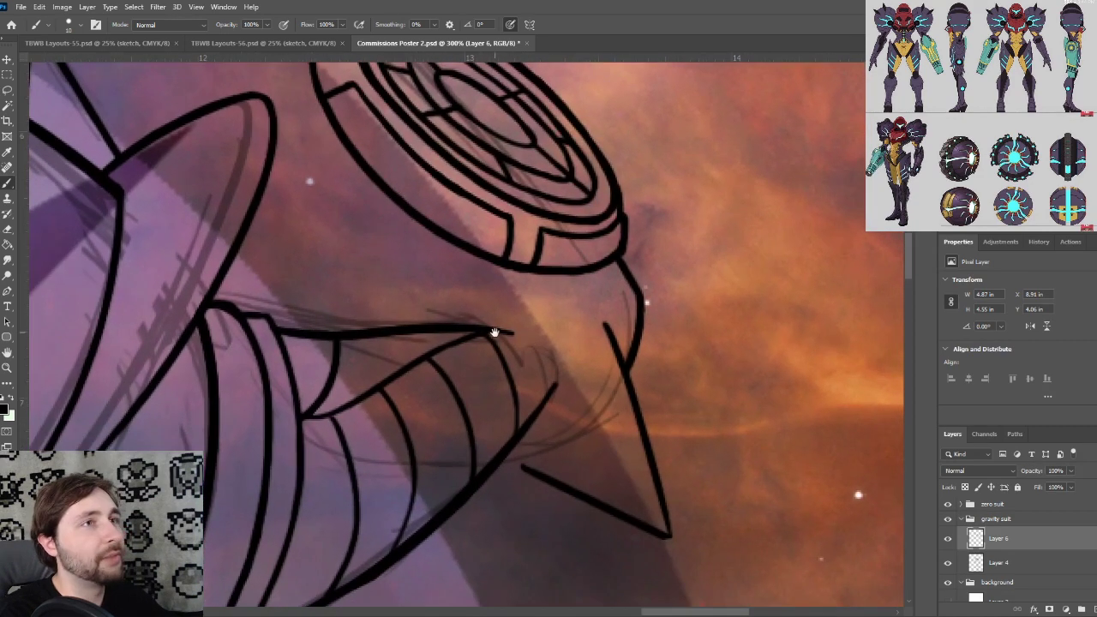
left_click_drag(494, 334, 478, 304)
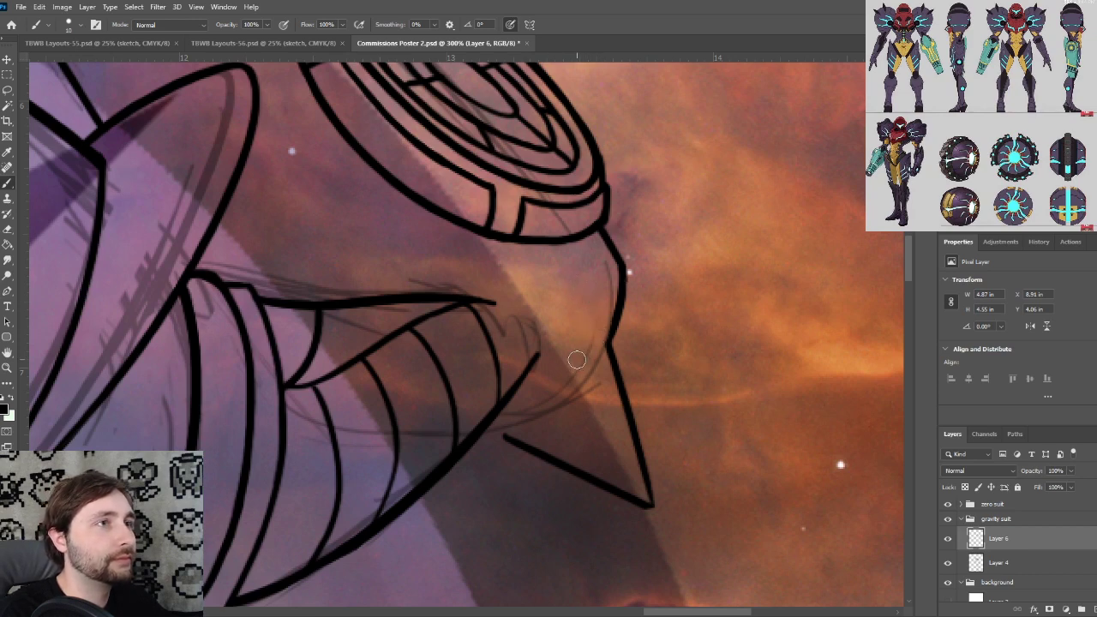
key("ctrl+plus")
left_click_drag(544, 426, 500, 374)
left_click_drag(439, 406, 541, 459)
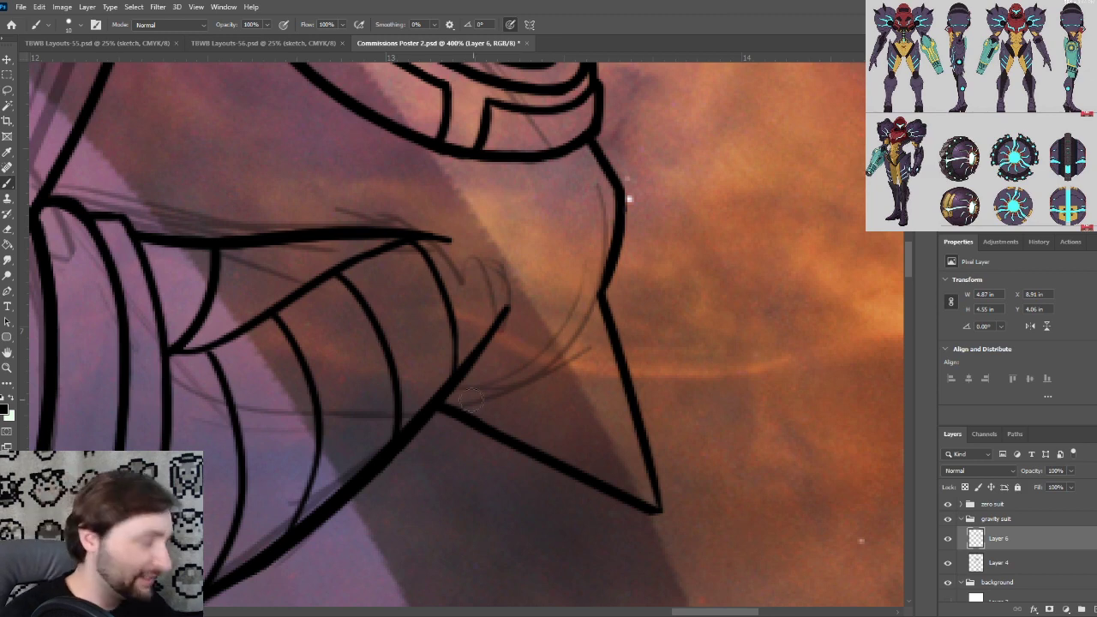
mouse_move(525, 394)
left_mouse_down()
mouse_move(566, 443)
mouse_move(593, 436)
left_mouse_up()
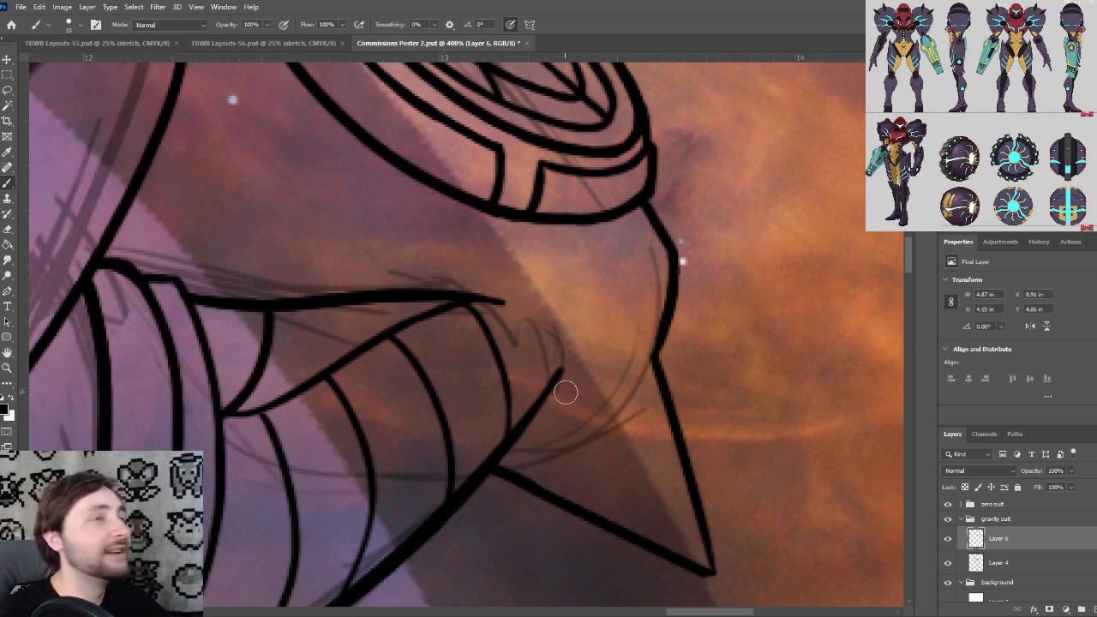
mouse_move(593, 386)
left_mouse_down()
mouse_move(610, 391)
mouse_move(597, 391)
left_mouse_up()
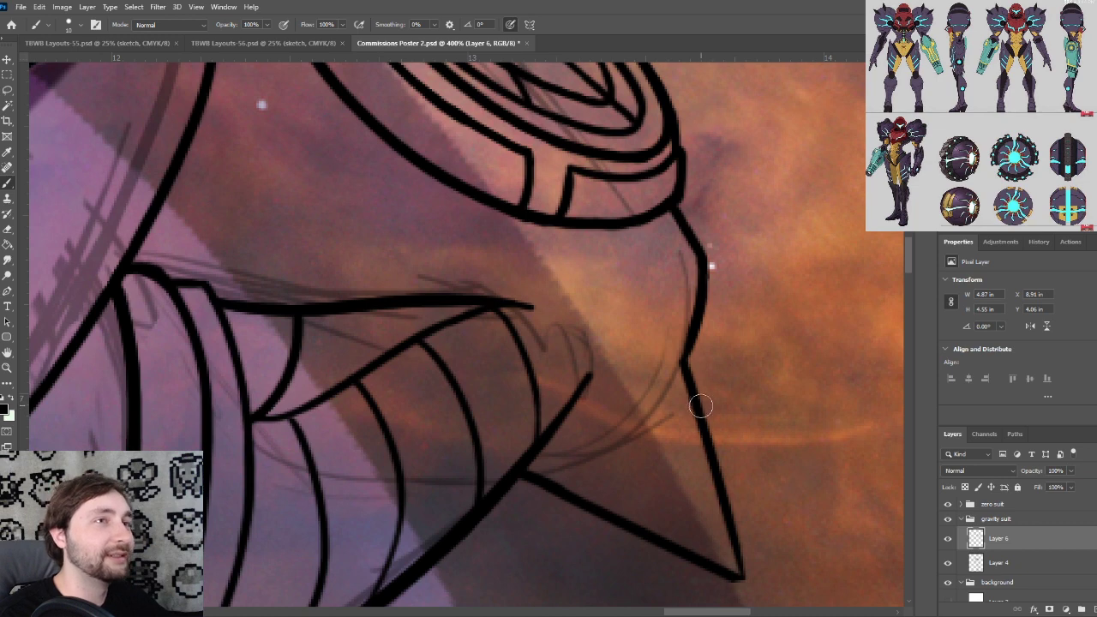
Brush a curved outer edge for the spike below the disc, running from the joint down to a lower tip
key("ctrl+minus")
left_click_drag(686, 383, 698, 355)
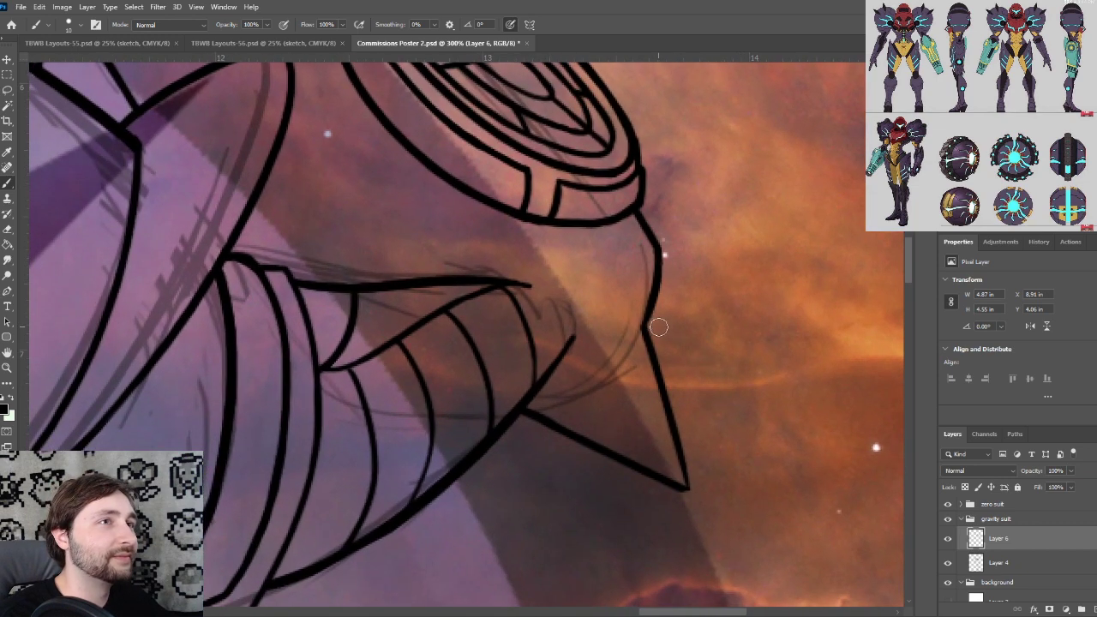
mouse_move(645, 314)
left_mouse_down()
mouse_move(674, 433)
mouse_move(674, 517)
left_mouse_up()
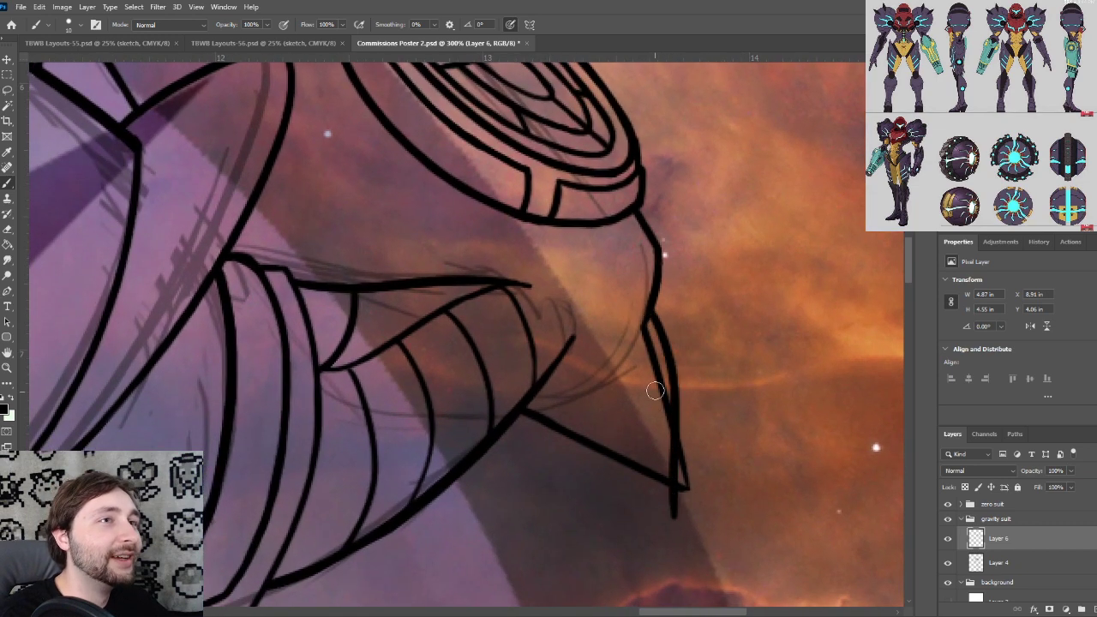
key("ctrl+z")
mouse_move(650, 300)
left_mouse_down()
mouse_move(669, 527)
mouse_move(567, 427)
left_mouse_up()
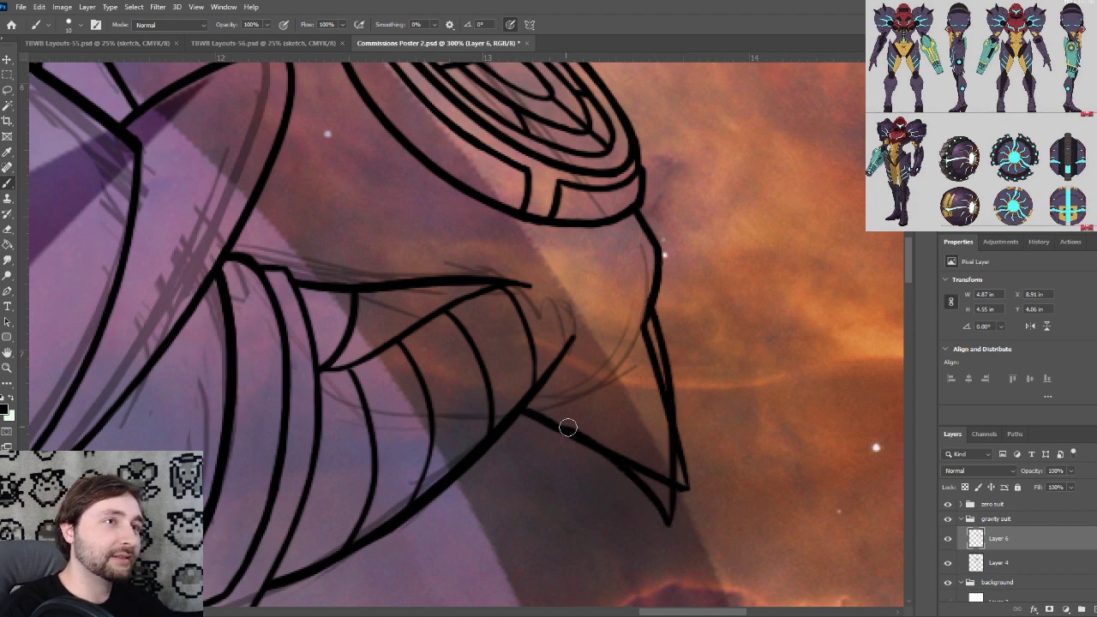
Redo the spike's lower edge as a curved line from the new tip back to the forearm
key("ctrl+z")
left_click_drag(670, 522, 587, 444)
key("ctrl+z")
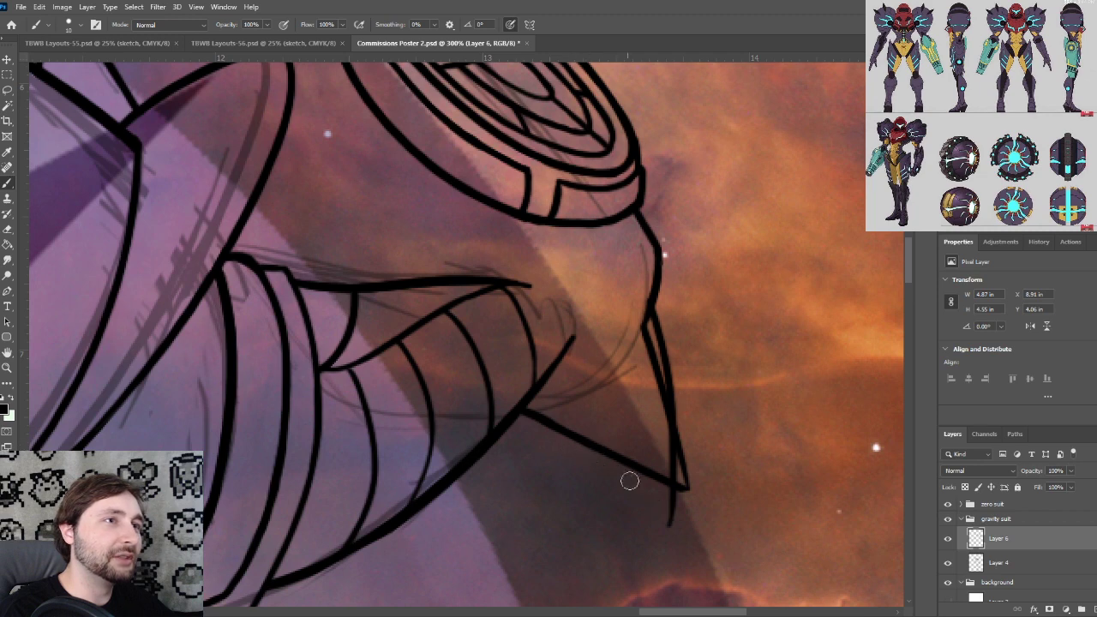
left_click_drag(668, 522, 566, 440)
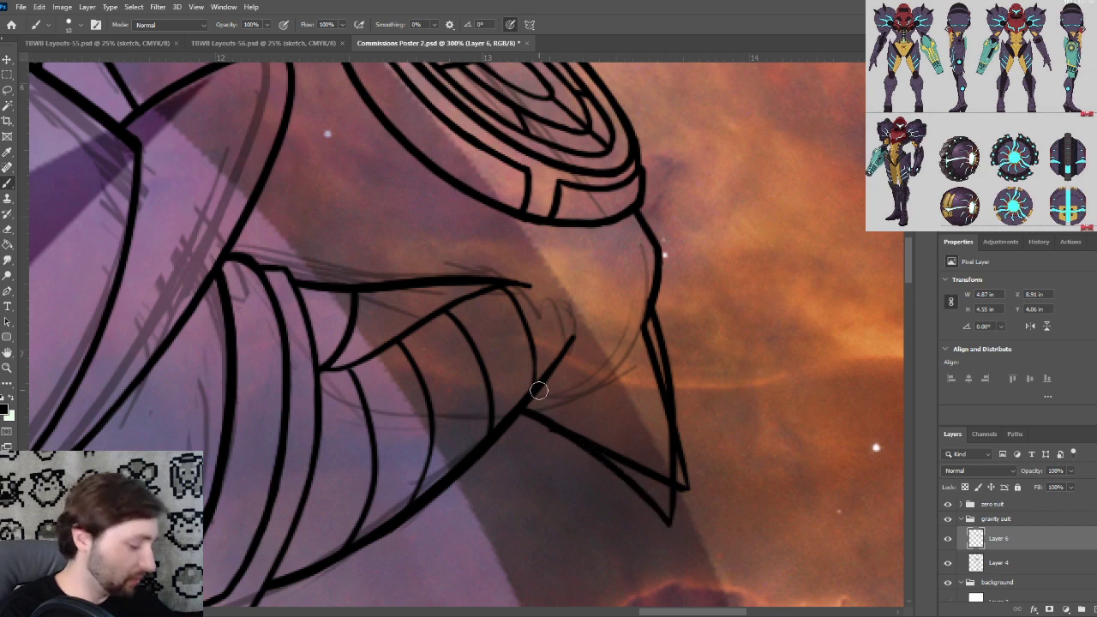
Erase the spike's old straight edges and tip, leaving only the new curved outline
key("ctrl+plus")
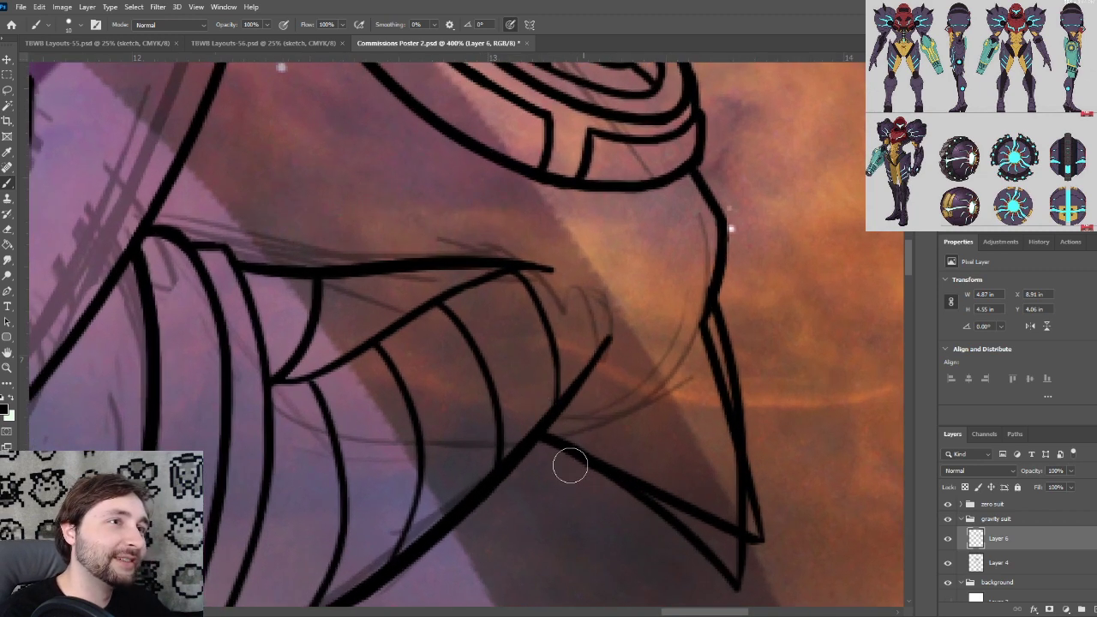
key("ctrl+plus")
left_click_drag(840, 513, 695, 372)
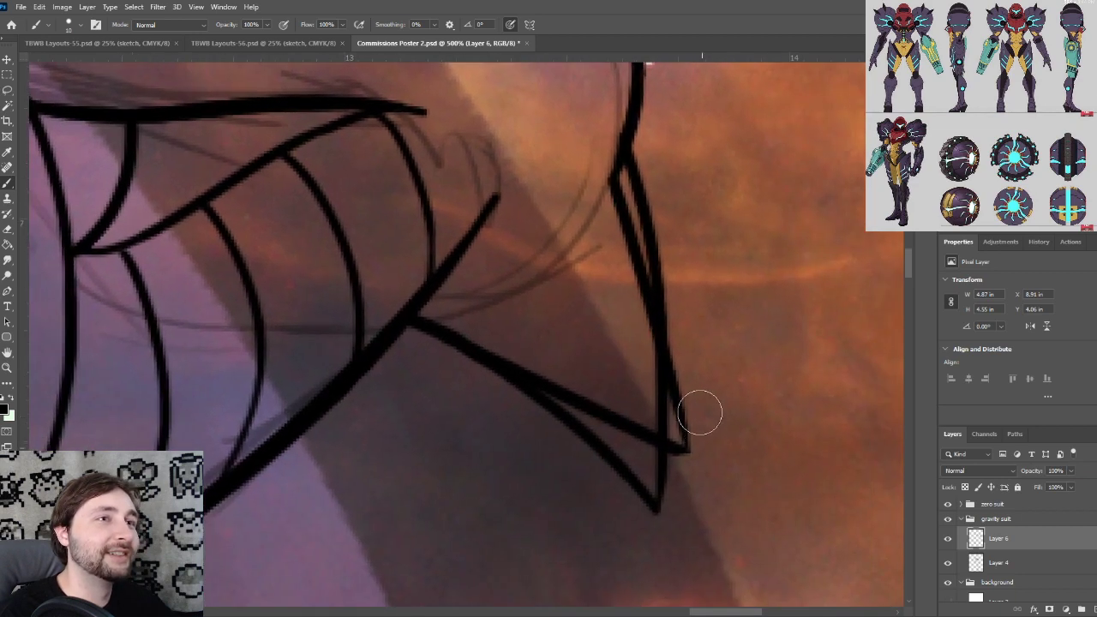
mouse_move(700, 413)
left_mouse_down()
mouse_move(684, 446)
mouse_move(683, 342)
left_mouse_up()
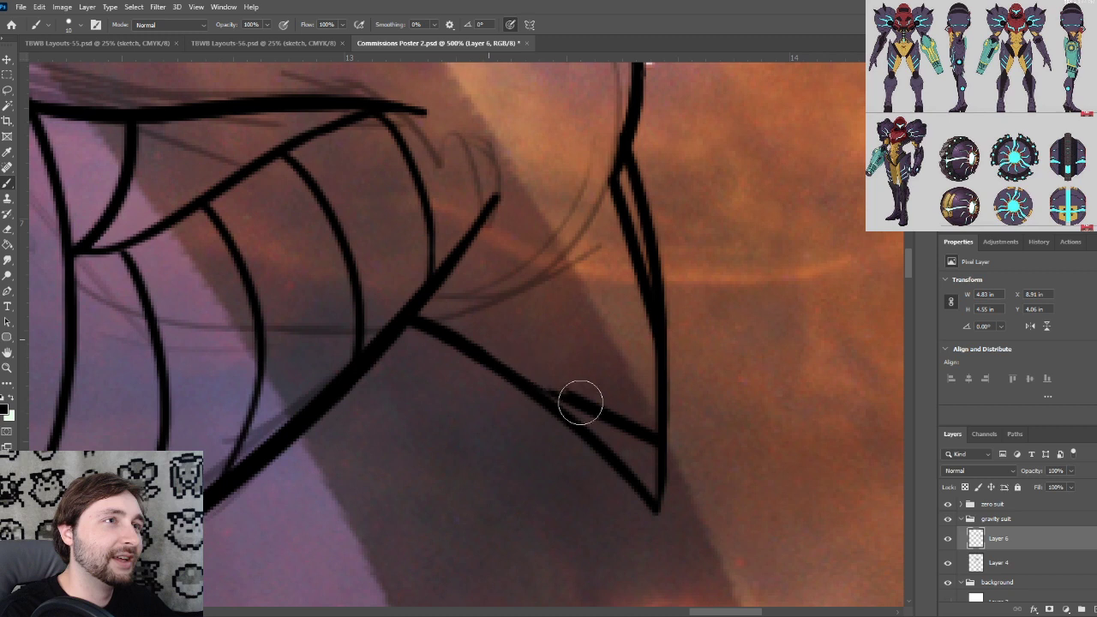
key("ctrl+z")
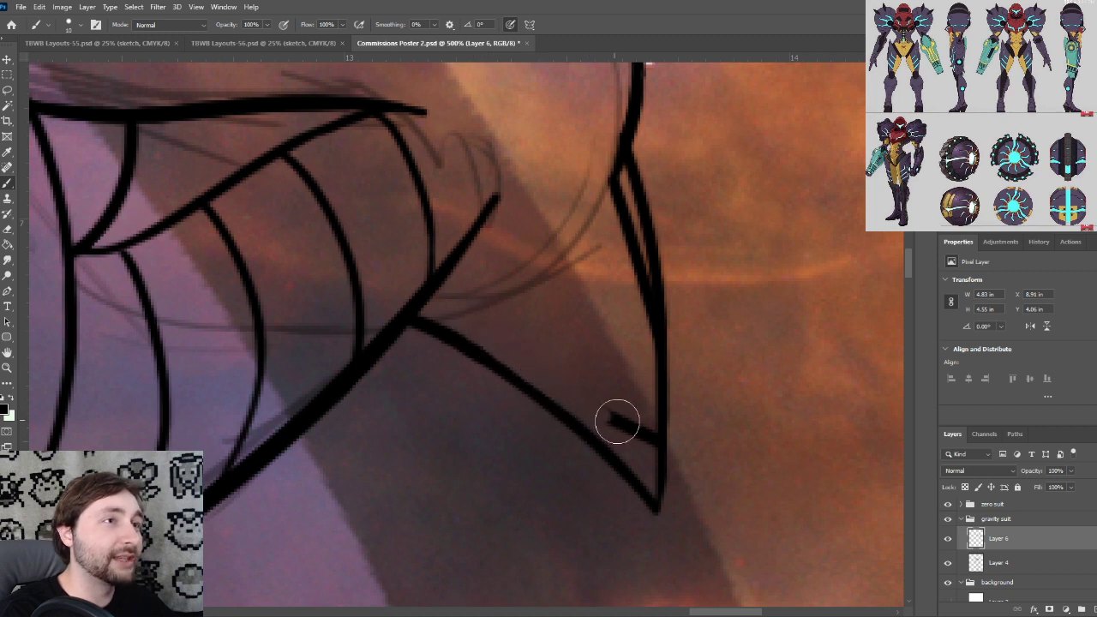
mouse_move(617, 422)
left_mouse_down()
mouse_move(588, 401)
mouse_move(586, 386)
mouse_move(649, 439)
left_mouse_up()
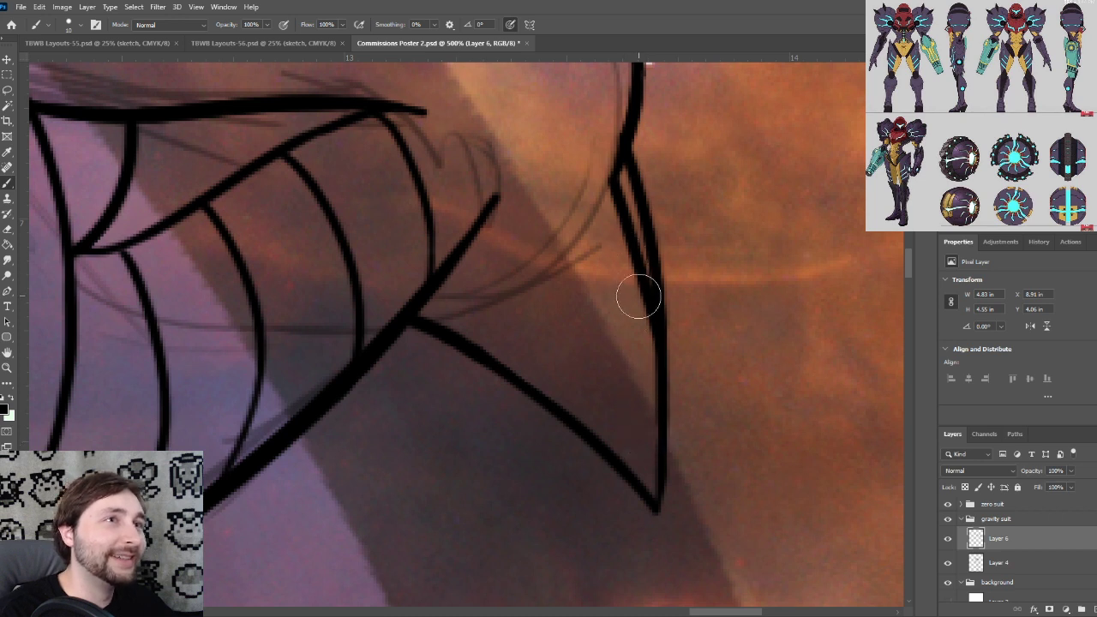
mouse_move(637, 288)
left_mouse_down()
mouse_move(641, 342)
mouse_move(602, 129)
mouse_move(633, 274)
left_mouse_up()
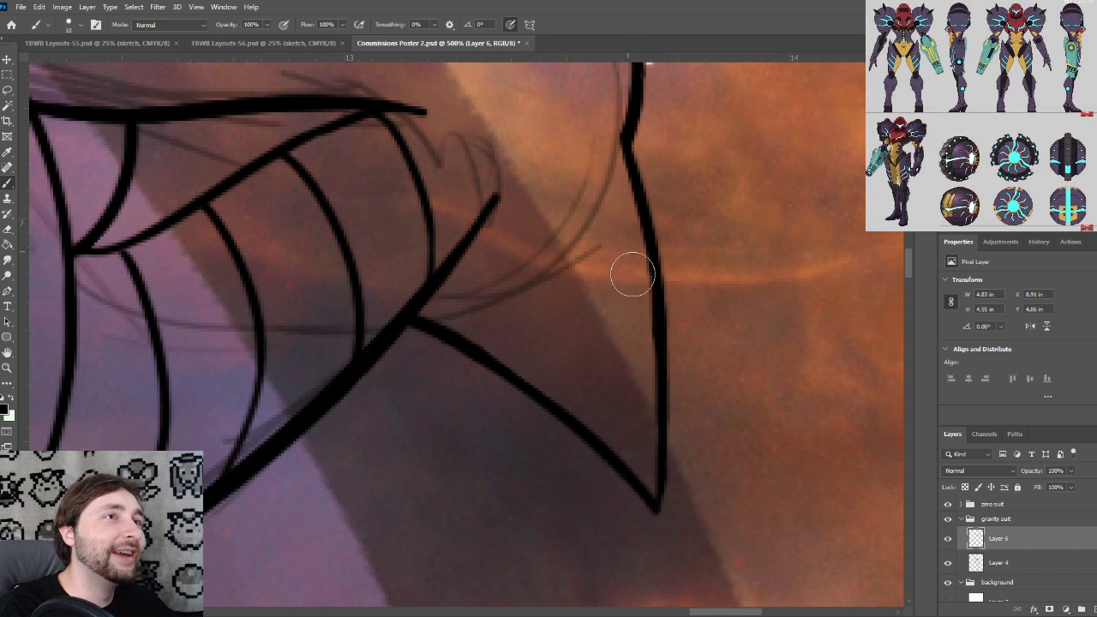
Touch up the lower tip of the spike below the disc with a short stroke and save the poster
key("ctrl+minus")
key("ctrl+minus")
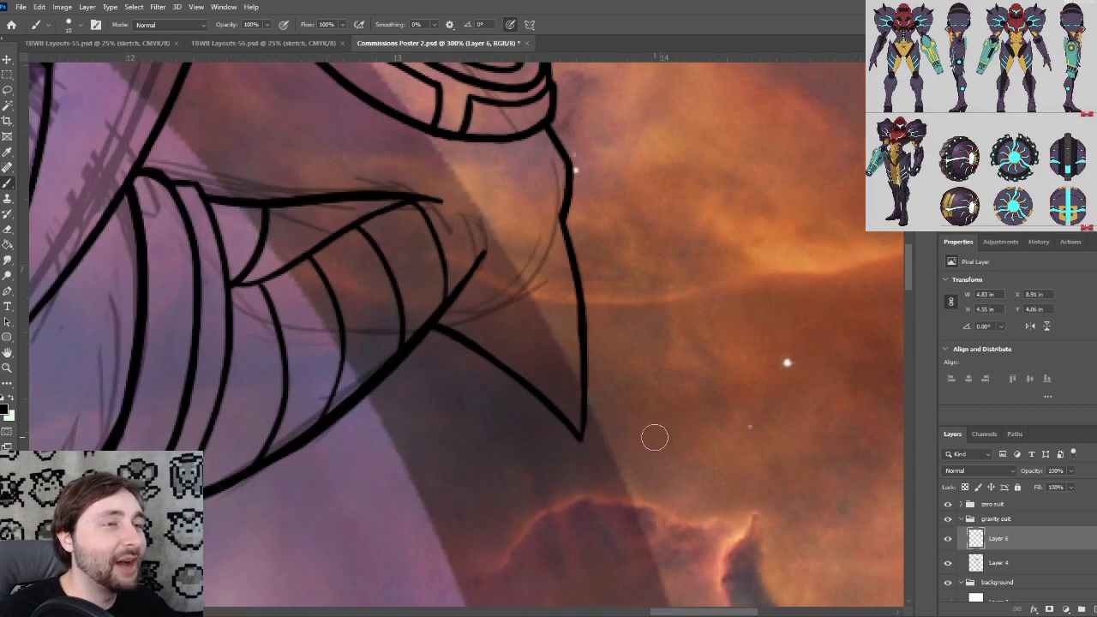
key("ctrl+plus")
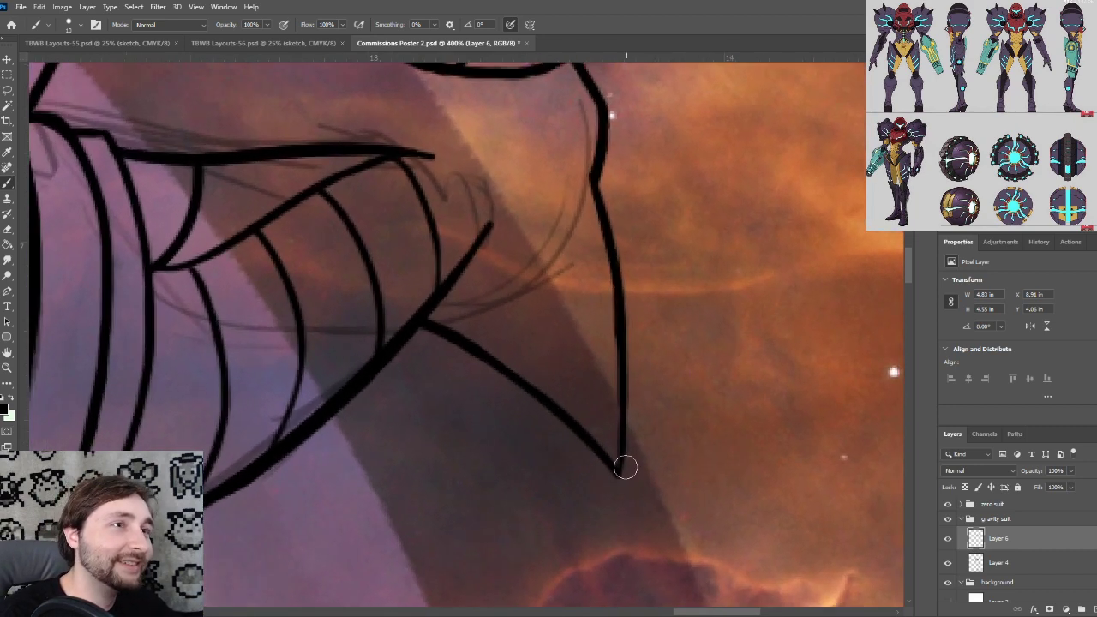
left_click_drag(621, 475, 611, 312)
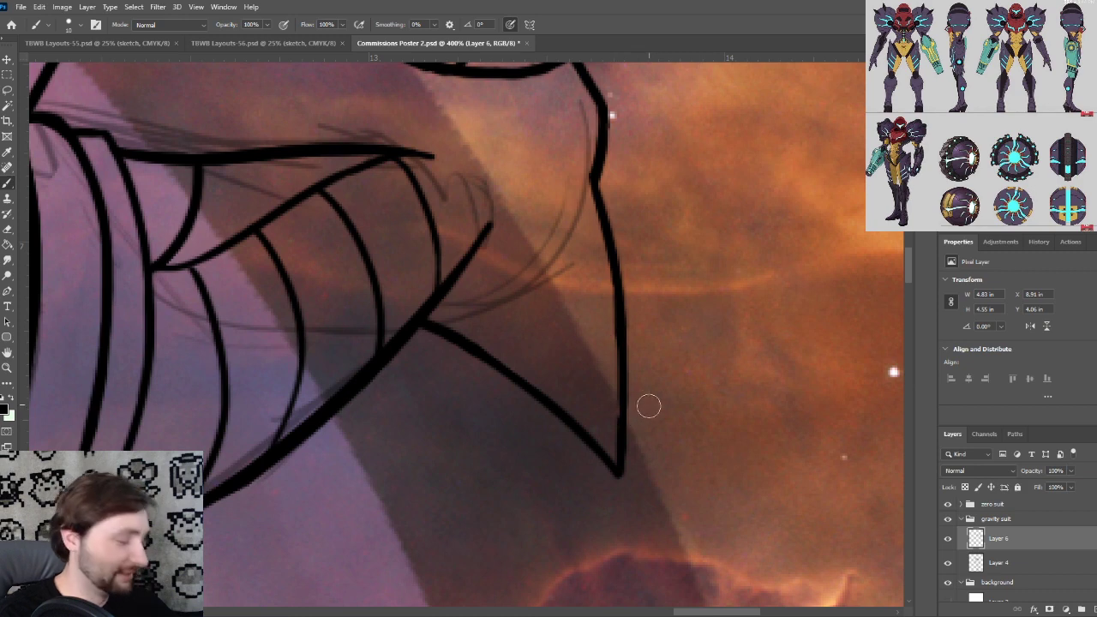
key("ctrl+z")
mouse_move(622, 474)
left_mouse_down()
mouse_move(620, 372)
mouse_move(647, 368)
mouse_move(688, 418)
left_mouse_up()
key("ctrl+minus")
key("ctrl+s")
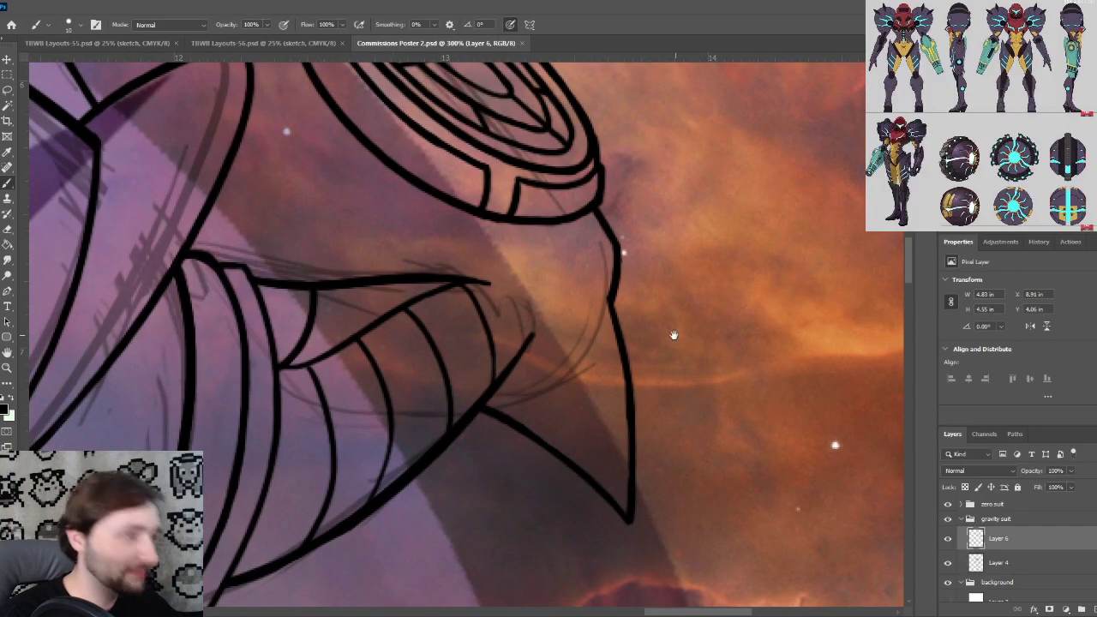
Close the open end of the forearm armour with a rounded stroke joining its upper line to its lower line
left_click_drag(667, 310, 678, 377)
scroll(676, 365, "down", 2)
scroll(686, 373, "up", 2)
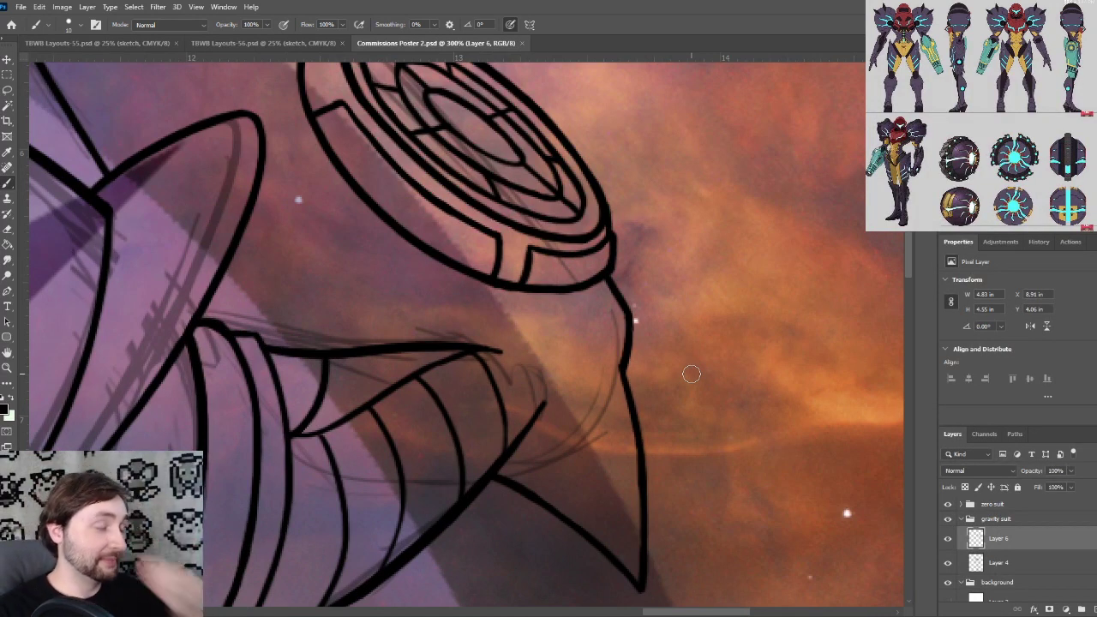
scroll(561, 308, "up", 1)
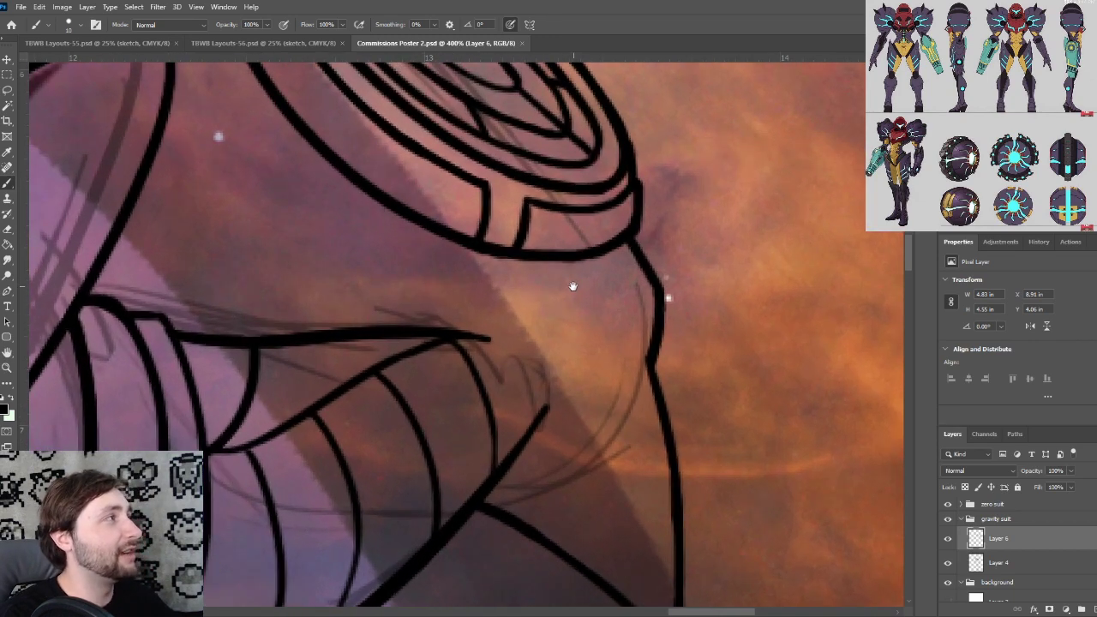
left_click_drag(574, 287, 574, 288)
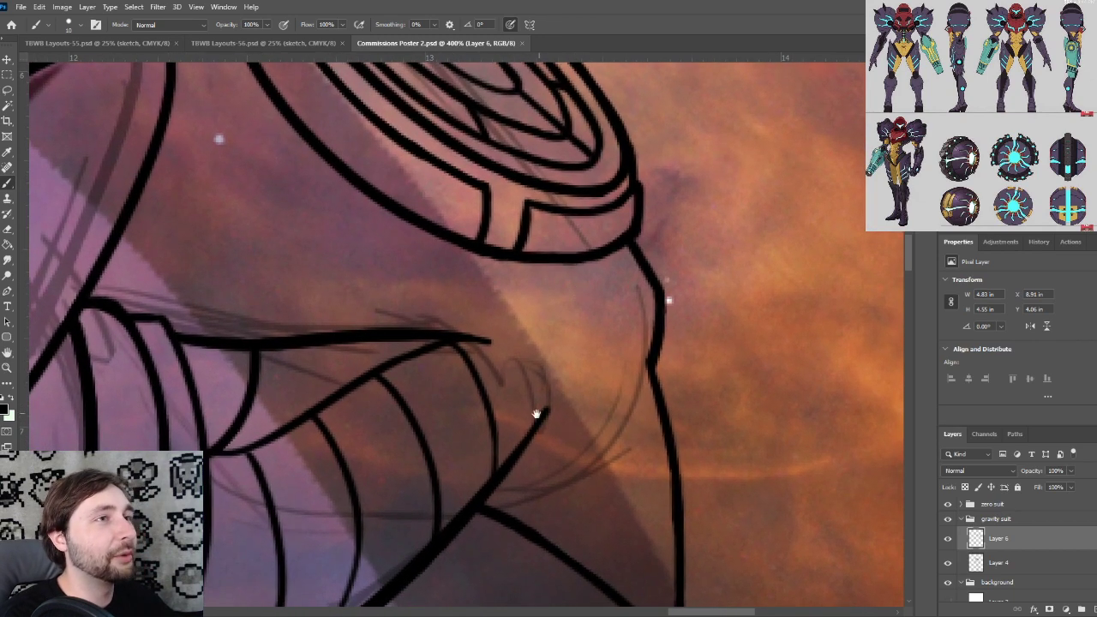
left_click_drag(484, 343, 549, 420)
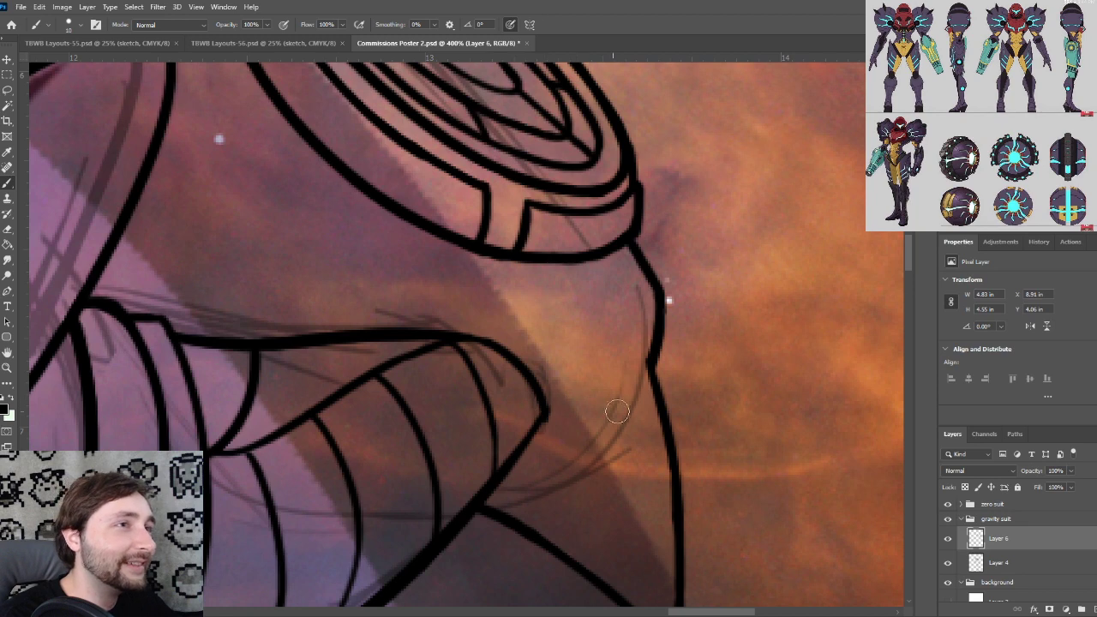
key("ctrl+plus")
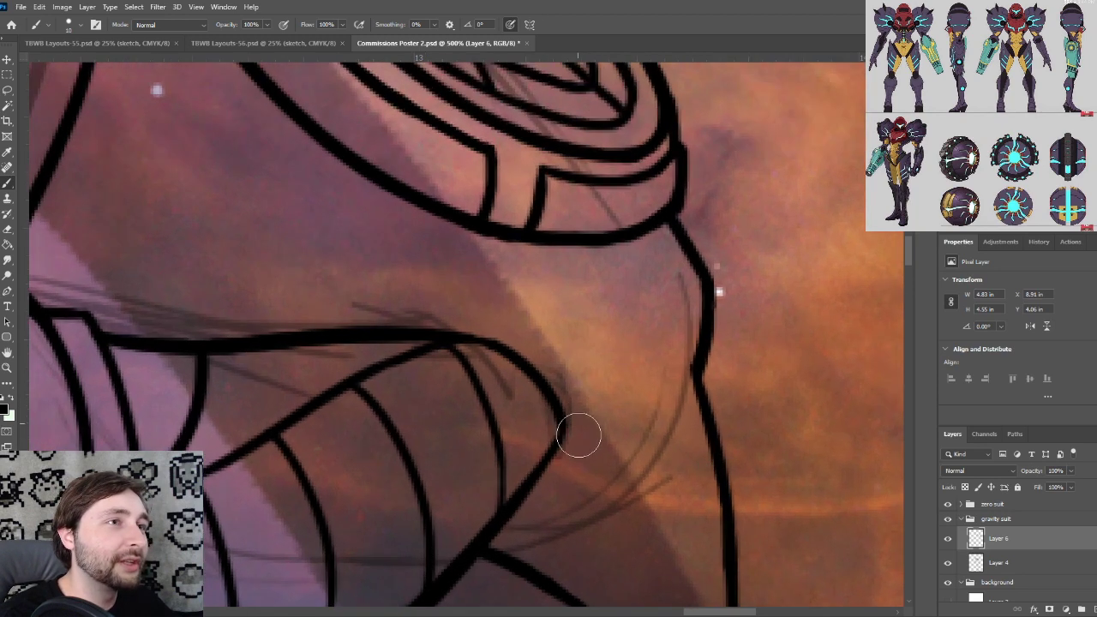
key("ctrl+minus")
key("ctrl+minus")
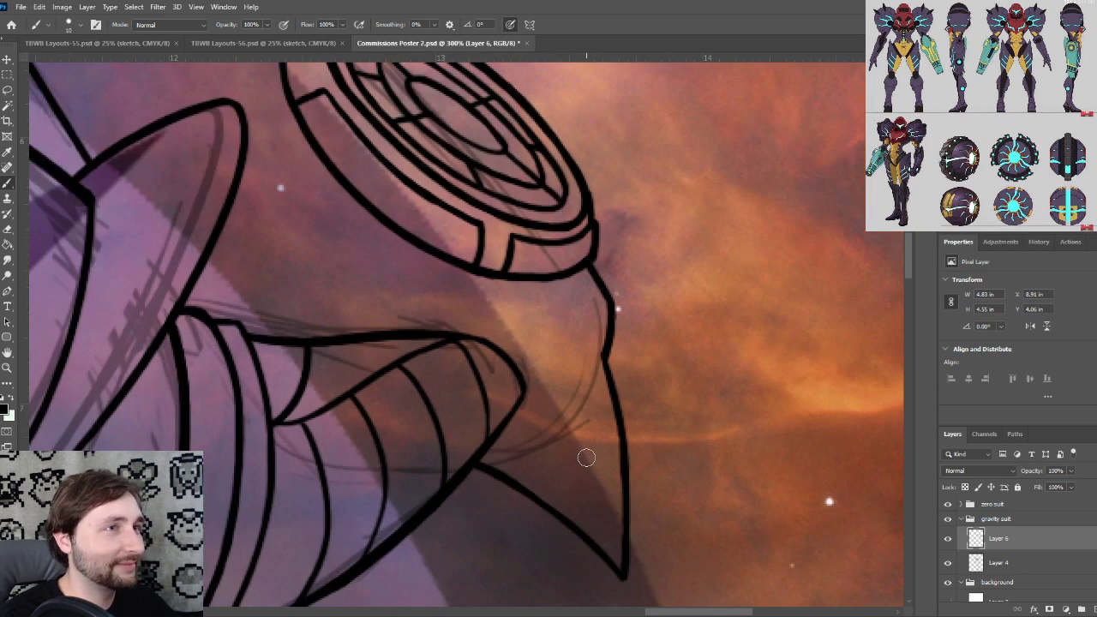
Brush an inner facet on the spike, running from its joint inward to a corner and down to the lower tip
key("space")
left_click_drag(616, 378, 606, 342)
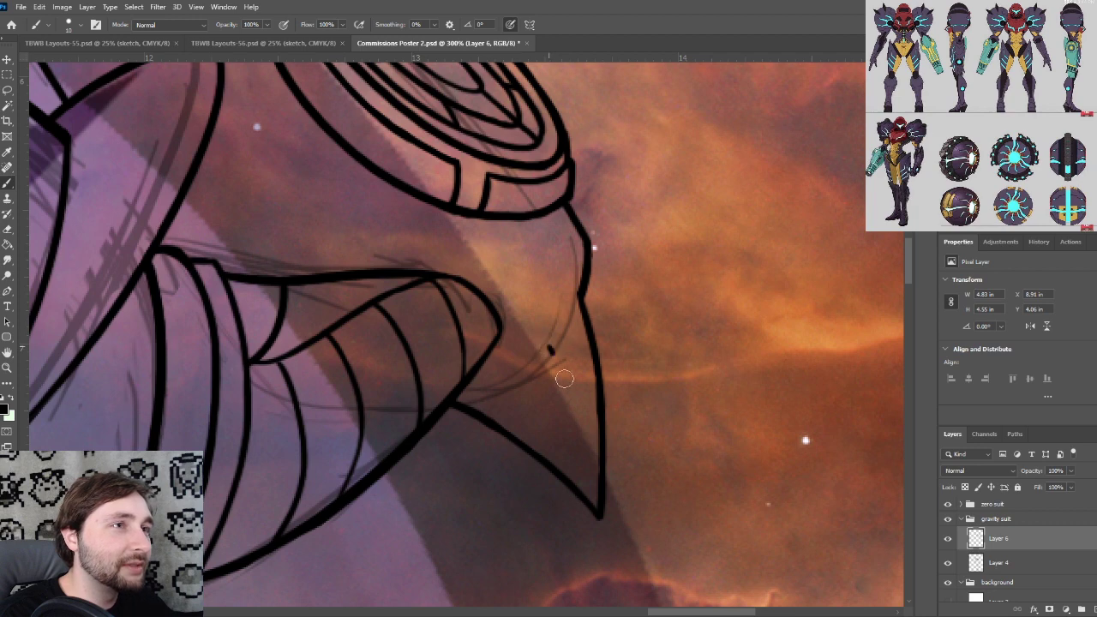
mouse_move(551, 348)
left_mouse_down()
mouse_move(597, 505)
mouse_move(552, 349)
mouse_move(581, 296)
left_mouse_up()
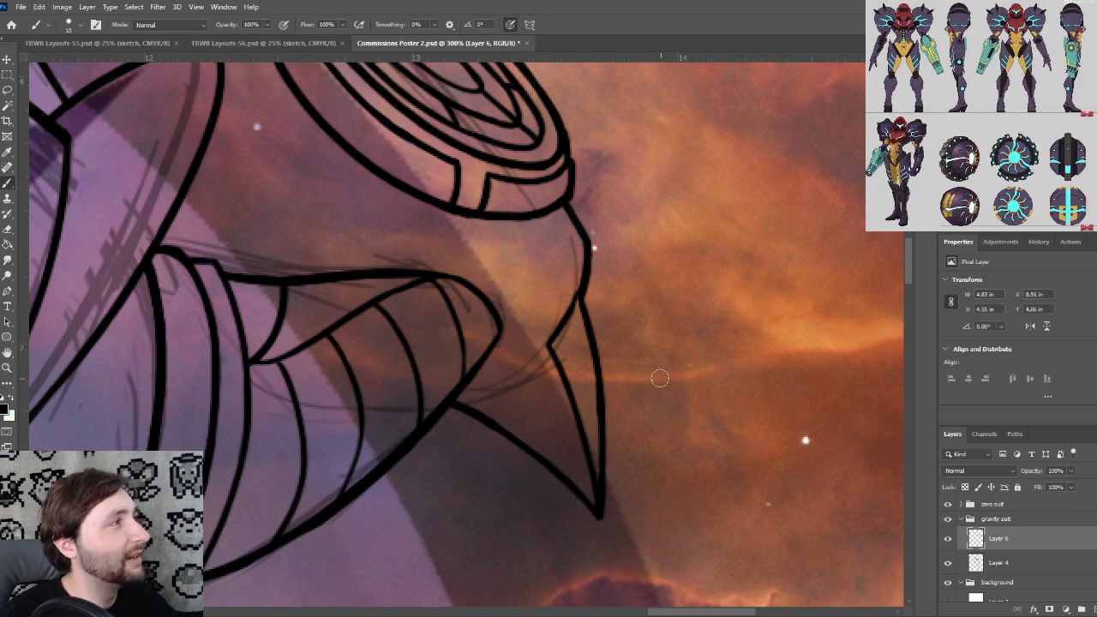
left_click_drag(620, 333, 626, 298)
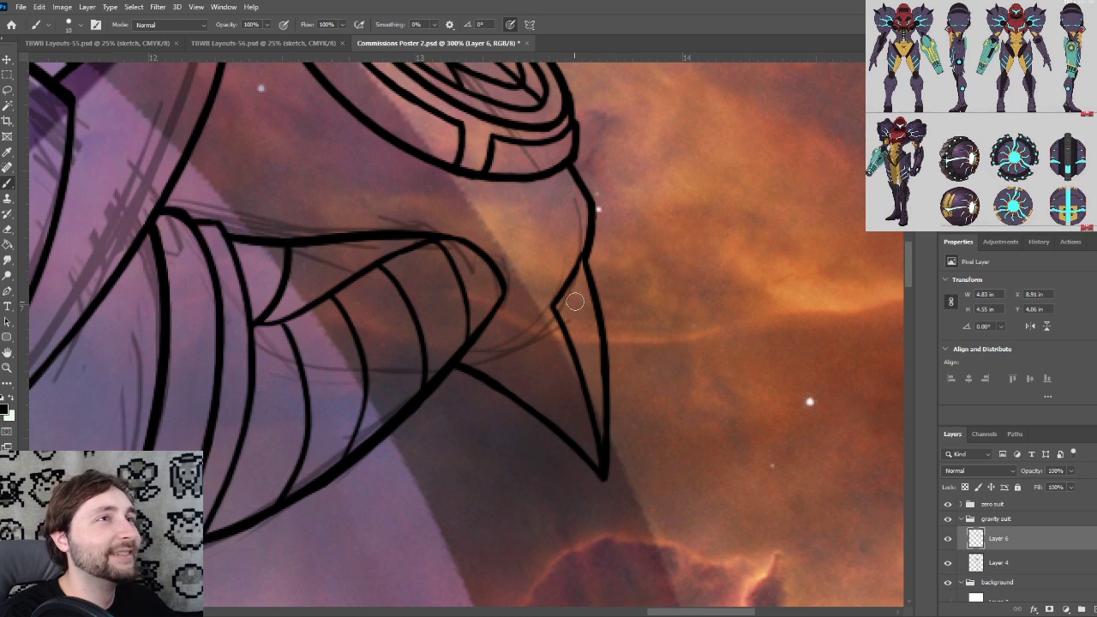
Draw two small round rivets inside the upper end of the spike's inner facet
scroll(576, 300, "up", 2)
left_click_drag(580, 365, 580, 366)
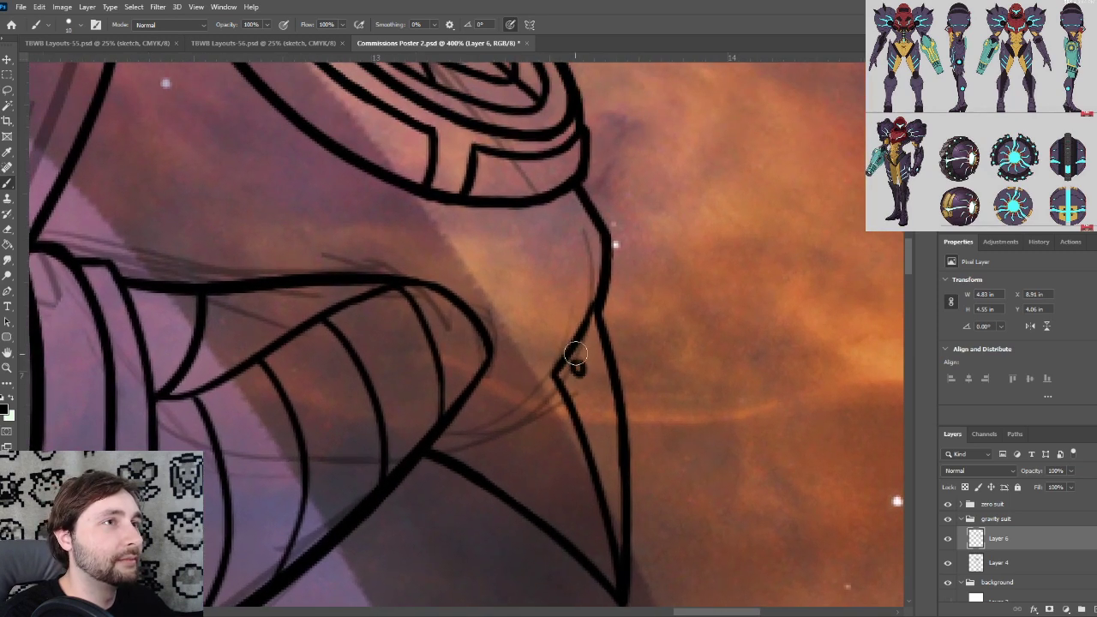
left_click_drag(597, 325, 598, 326)
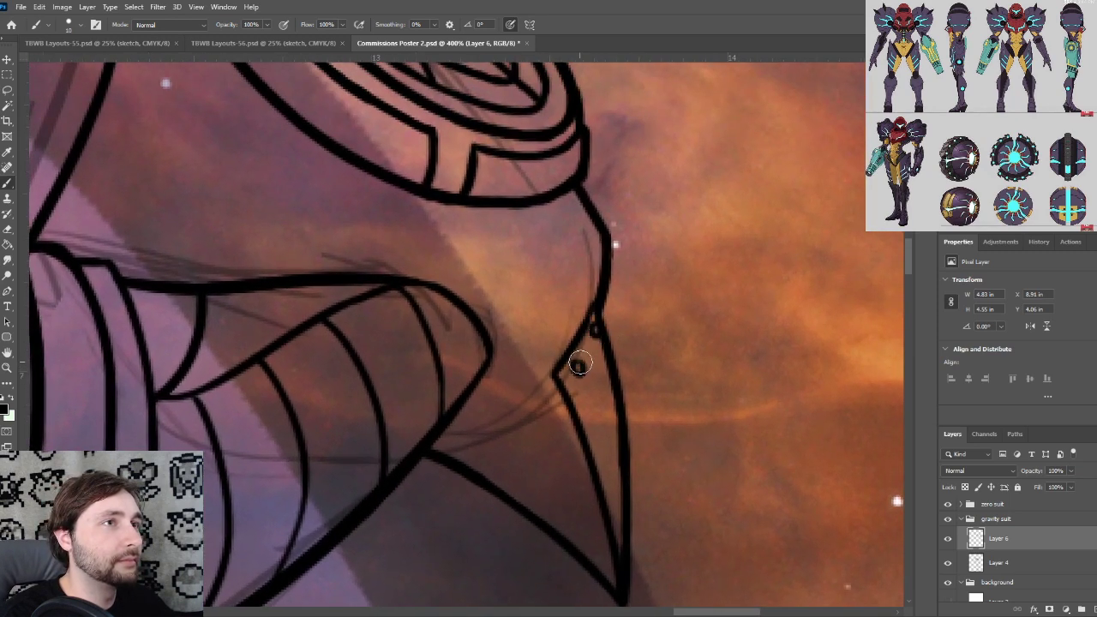
key("ctrl+minus")
left_click_drag(588, 286, 585, 360)
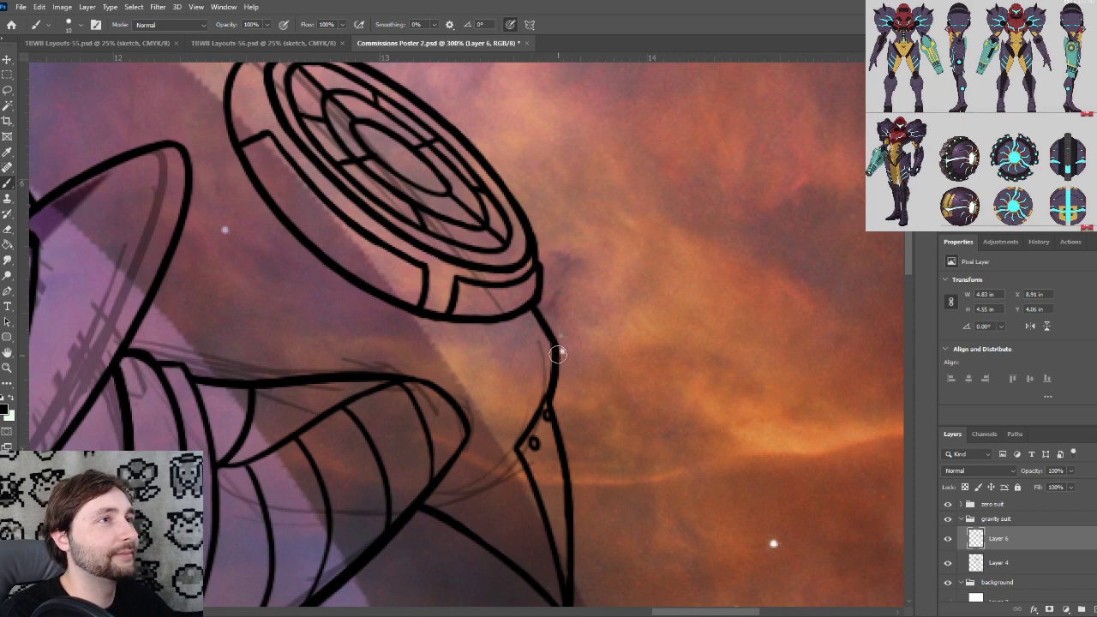
left_click_drag(561, 318, 568, 334)
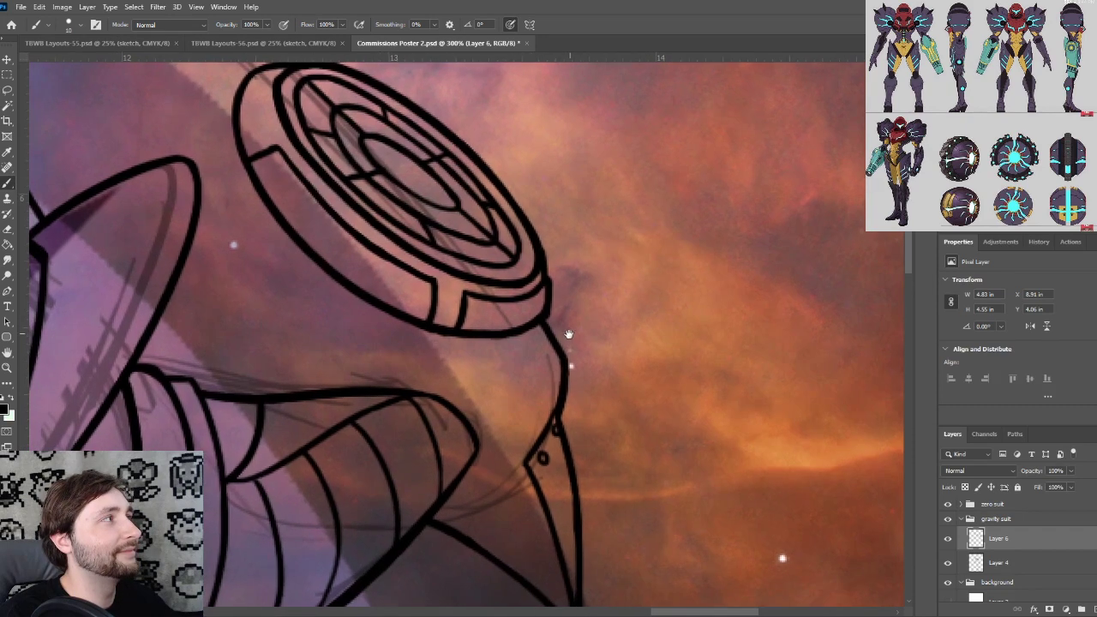
key("ctrl+minus")
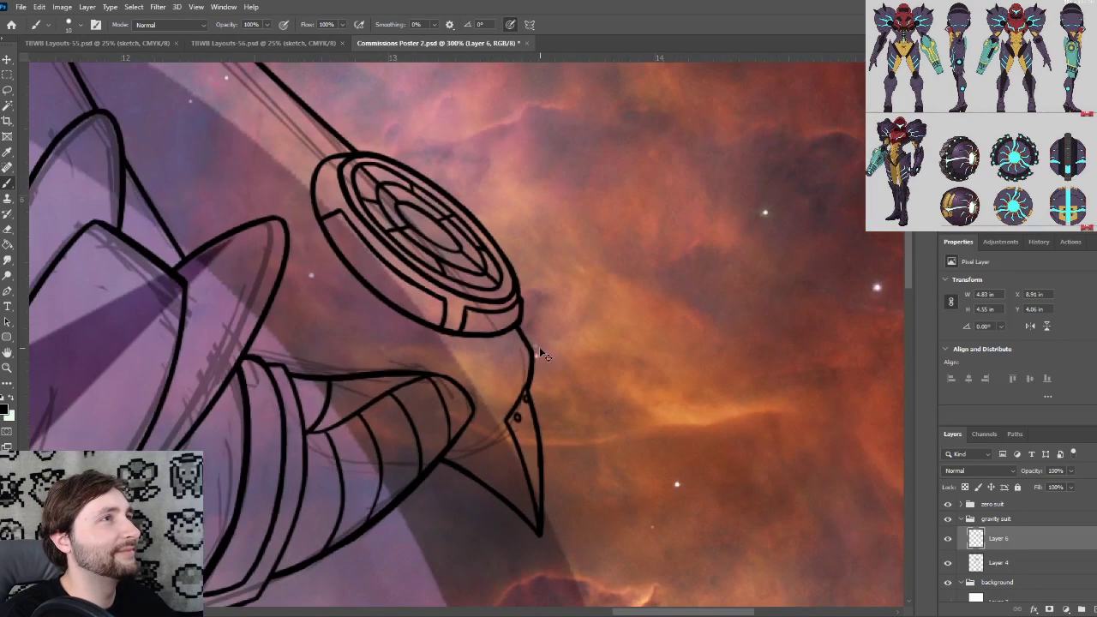
left_click_drag(495, 310, 506, 343)
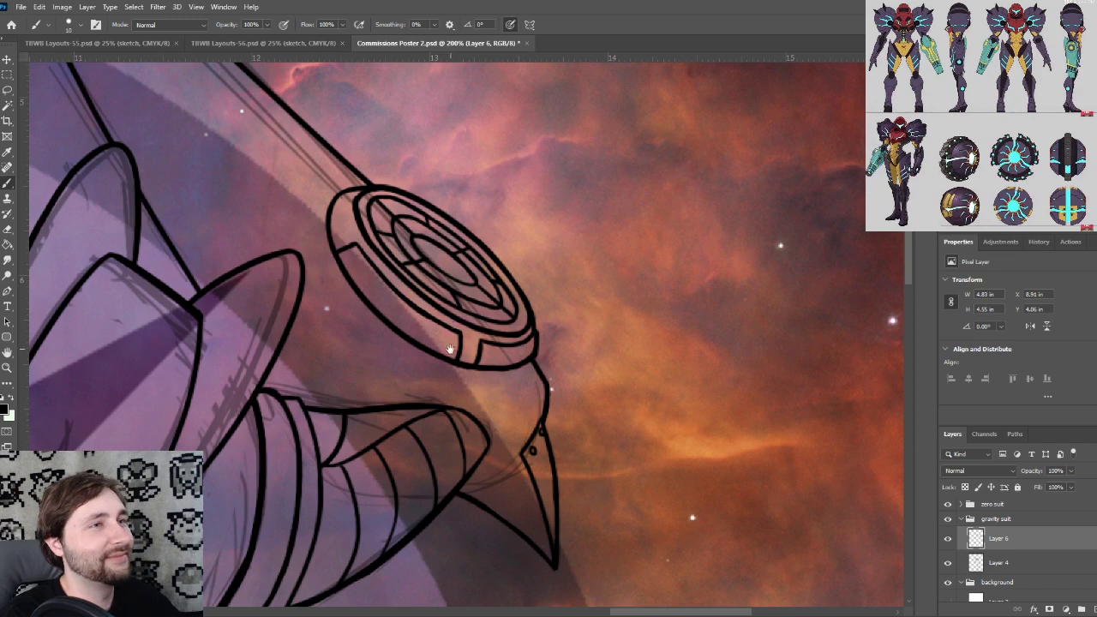
left_click_drag(450, 350, 469, 324)
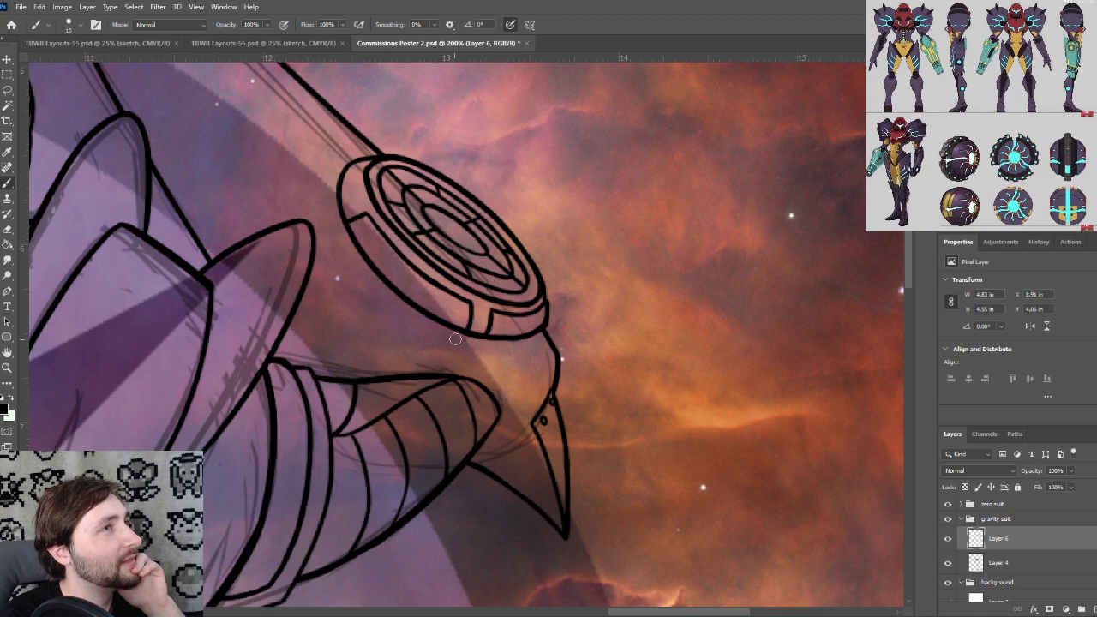
mouse_move(702, 175)
left_mouse_down()
mouse_move(649, 207)
mouse_move(636, 255)
mouse_move(651, 326)
mouse_move(692, 364)
mouse_move(790, 361)
mouse_move(856, 316)
mouse_move(871, 238)
mouse_move(845, 190)
mouse_move(794, 158)
mouse_move(749, 154)
mouse_move(708, 158)
mouse_move(656, 184)
left_mouse_up()
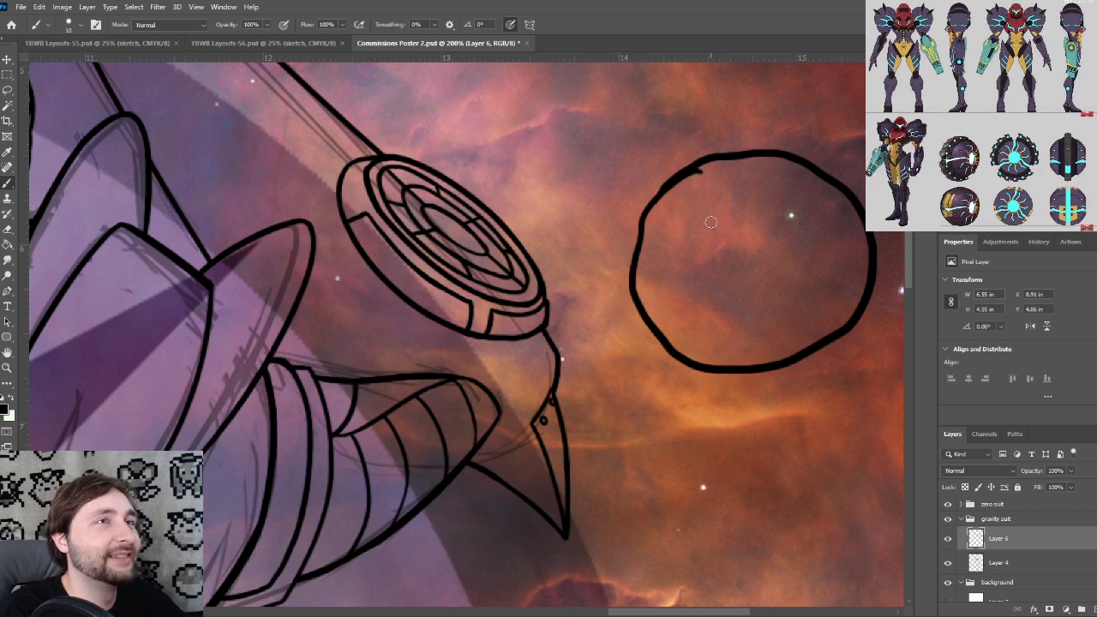
mouse_move(711, 203)
left_mouse_down()
mouse_move(725, 216)
mouse_move(699, 212)
mouse_move(706, 204)
left_mouse_up()
mouse_move(797, 214)
left_mouse_down()
mouse_move(814, 221)
mouse_move(777, 209)
mouse_move(781, 231)
mouse_move(804, 226)
left_mouse_up()
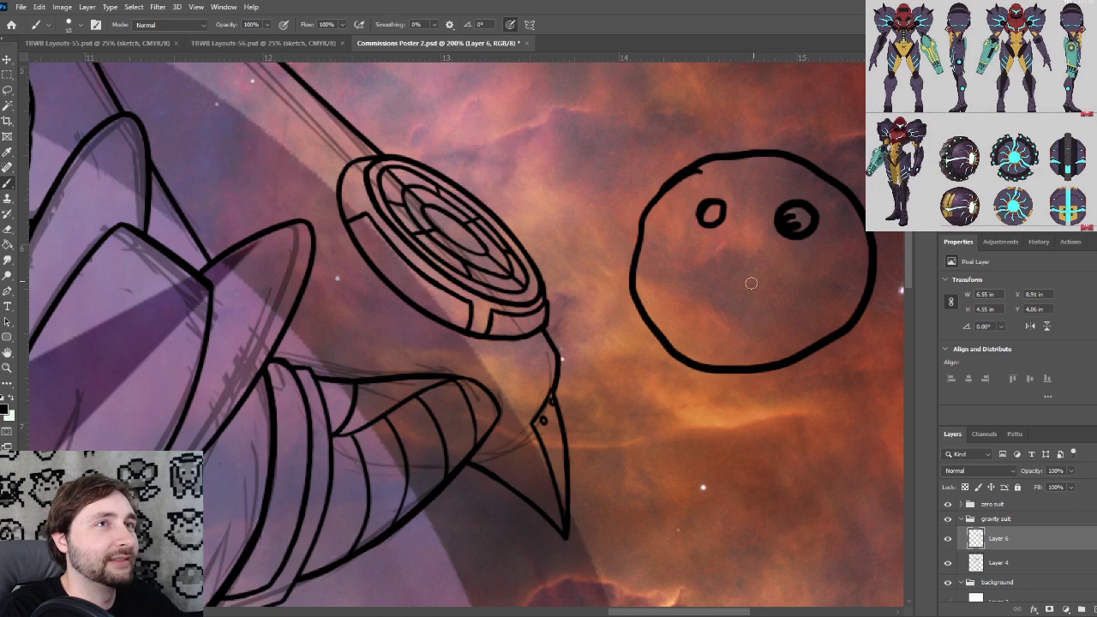
mouse_move(699, 282)
left_mouse_down()
mouse_move(740, 315)
mouse_move(780, 305)
mouse_move(832, 282)
mouse_move(840, 248)
mouse_move(827, 242)
mouse_move(687, 295)
left_mouse_up()
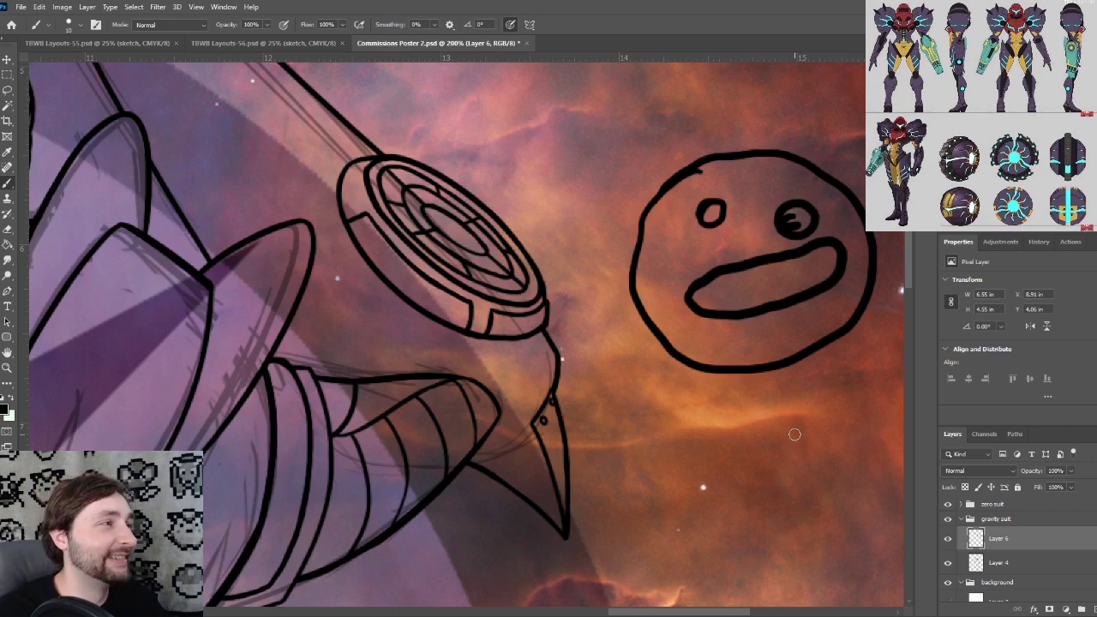
mouse_move(717, 322)
left_mouse_down()
mouse_move(735, 459)
mouse_move(755, 428)
mouse_move(745, 315)
mouse_move(729, 328)
mouse_move(732, 399)
left_mouse_up()
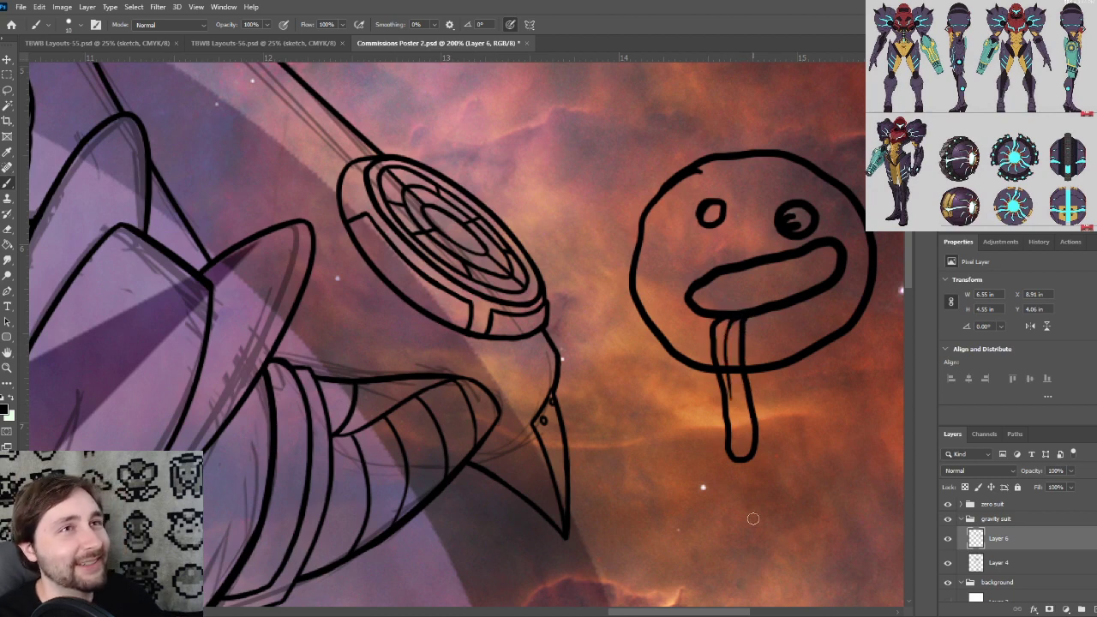
key("ctrl+z")
key("ctrl+z")
key("ctrl+z")
key("ctrl+z")
key("ctrl+z")
key("ctrl+z")
key("ctrl+z")
key("ctrl+z")
key("ctrl+z")
key("ctrl+z")
key("ctrl+z")
key("ctrl+z")
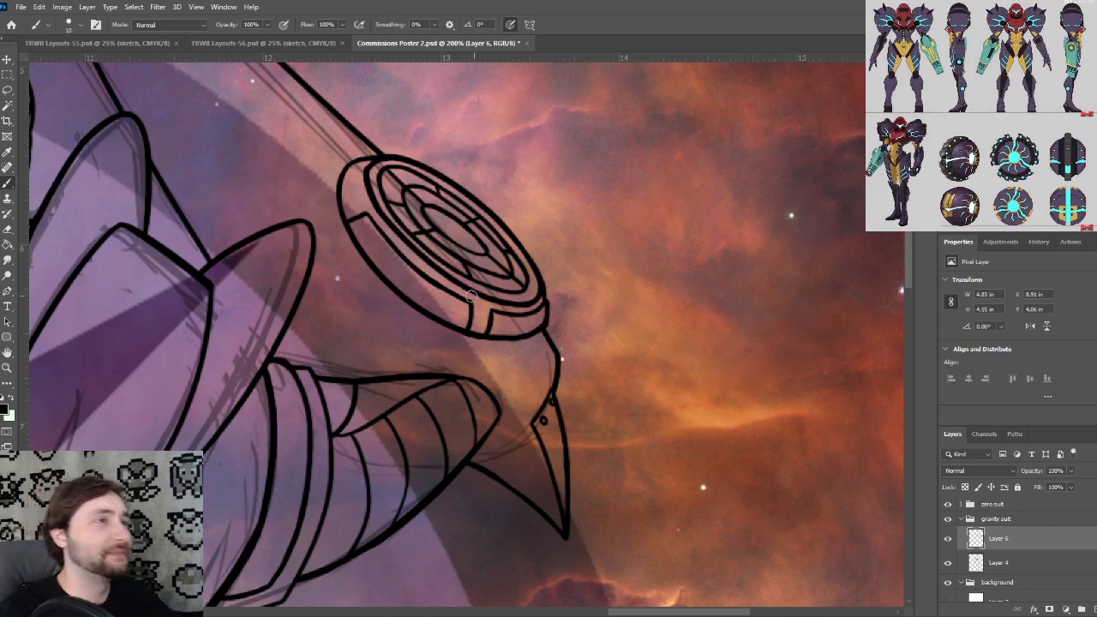
Brush the arm's upper line from a short rounded corner behind the pointed shoulder plate across to the disc's edge
left_click_drag(489, 289, 508, 325)
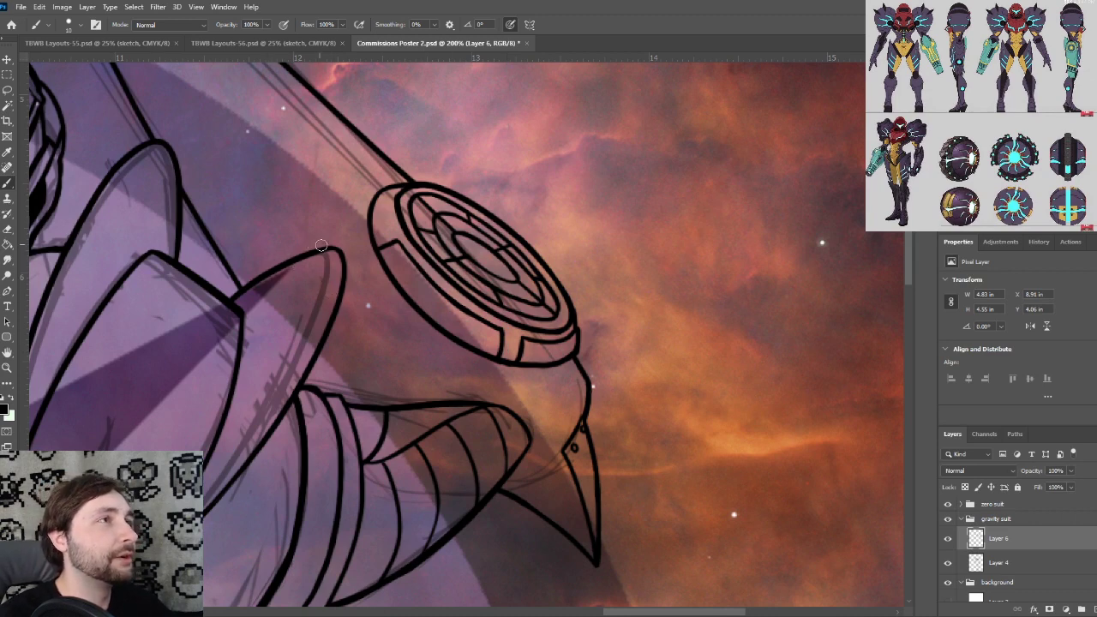
left_click_drag(366, 284, 438, 272)
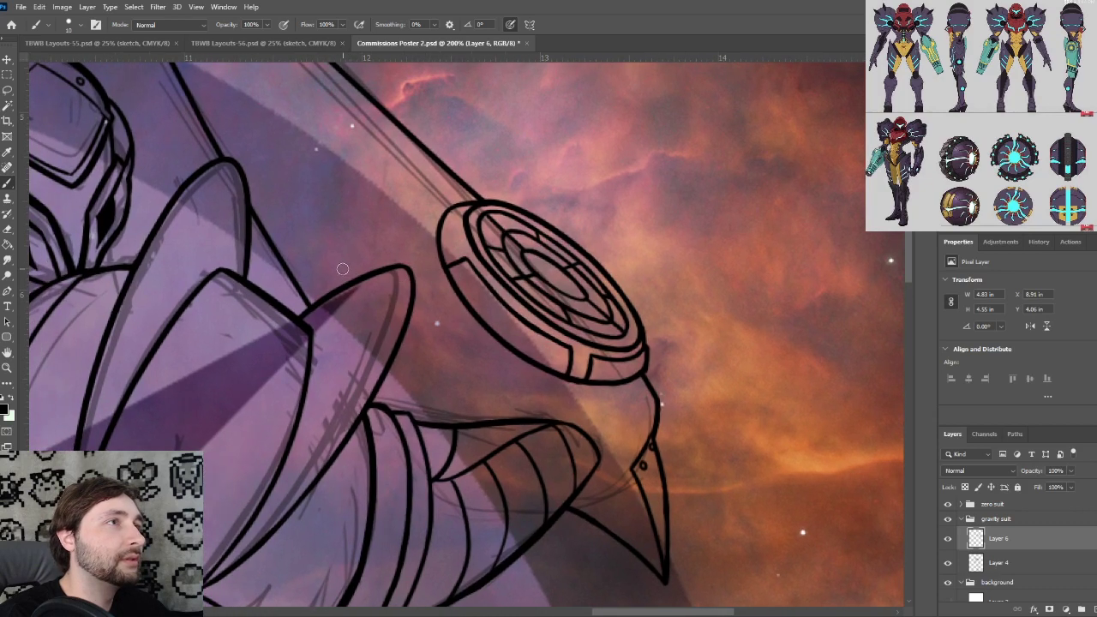
mouse_move(343, 266)
left_mouse_down()
mouse_move(410, 271)
mouse_move(487, 311)
left_mouse_up()
key("ctrl+z")
key("ctrl+z")
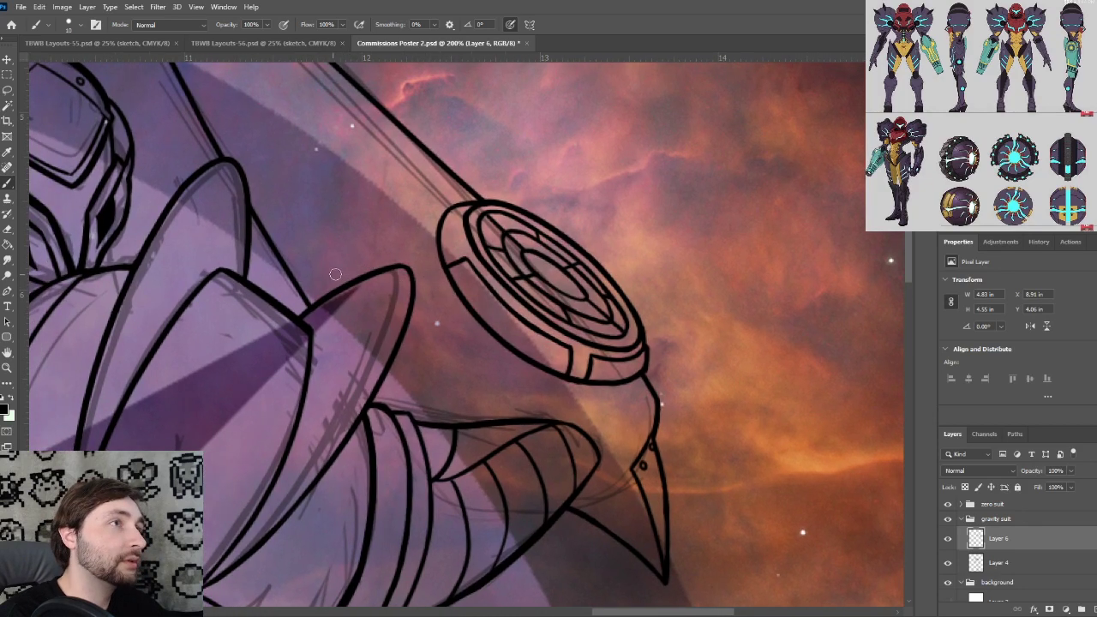
left_click_drag(343, 268, 410, 271)
left_click_drag(420, 277, 481, 306)
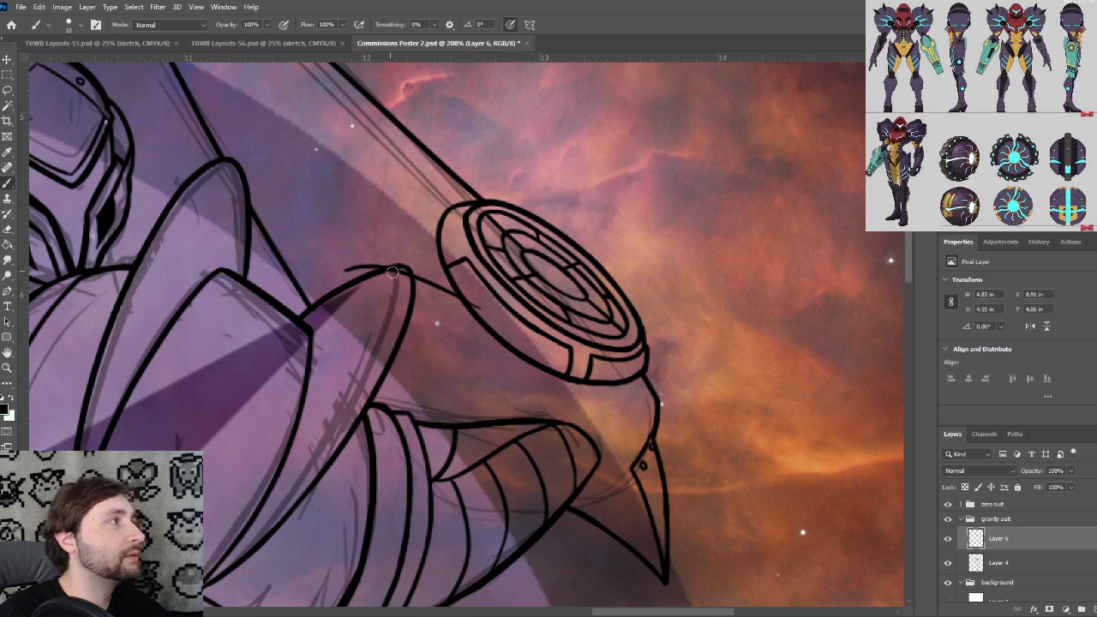
key("ctrl+plus")
left_click_drag(439, 289, 491, 311)
mouse_move(336, 259)
left_mouse_down()
mouse_move(324, 289)
mouse_move(322, 324)
left_mouse_up()
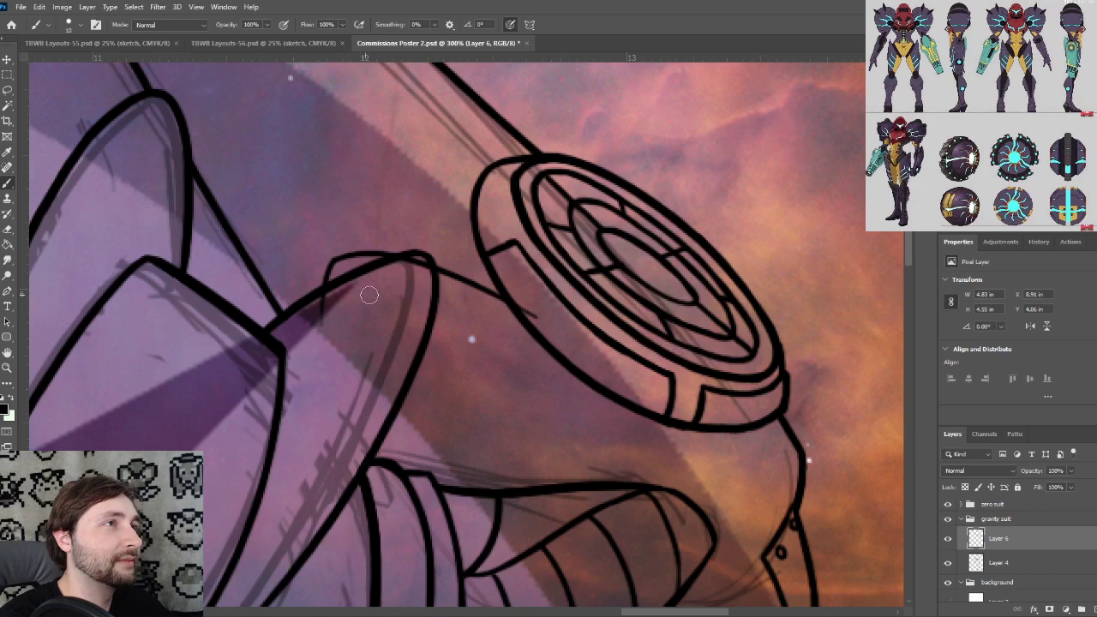
Erase the parts of the new arm line that overlap the shoulder plate's tip and overshoot into the disc
key("ctrl+plus")
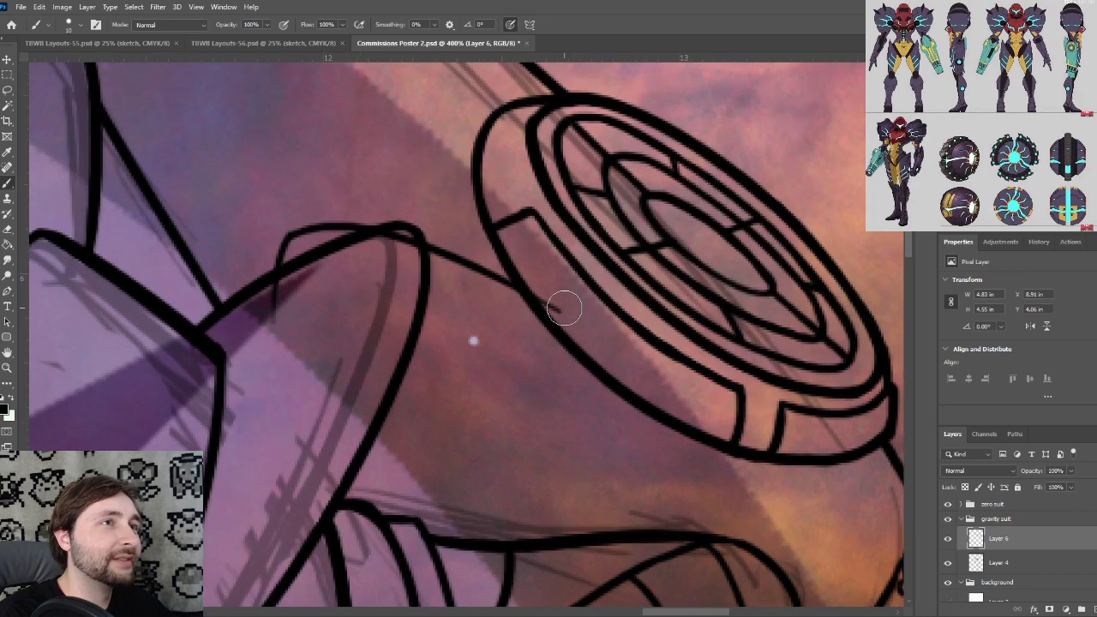
key("ctrl+plus")
left_click_drag(389, 353, 599, 412)
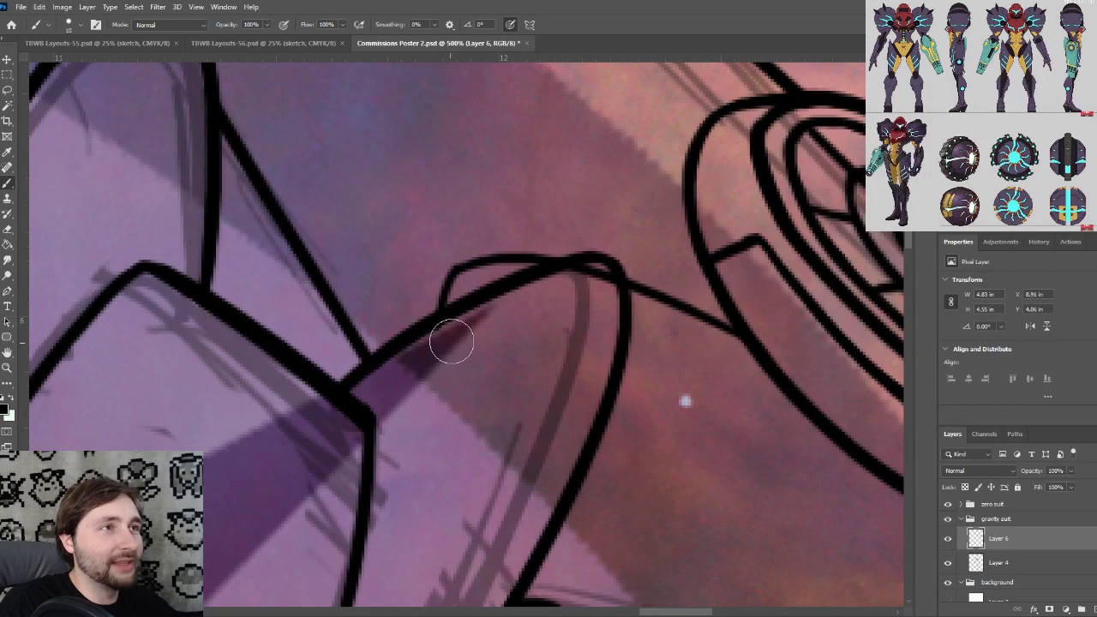
left_click(598, 277, "shift")
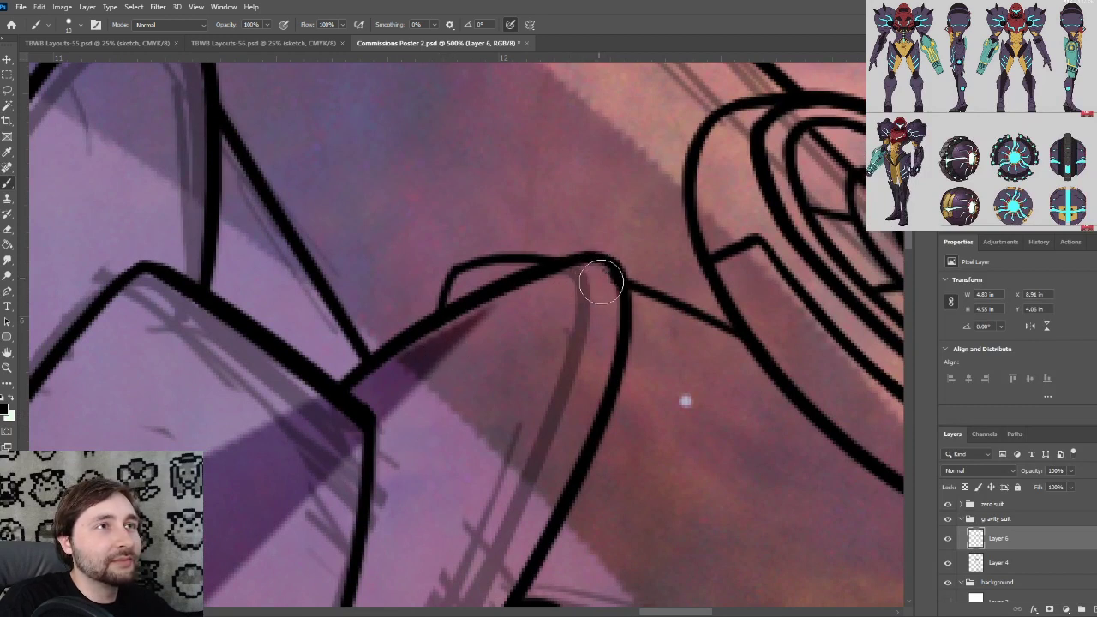
scroll(592, 319, "down", 4)
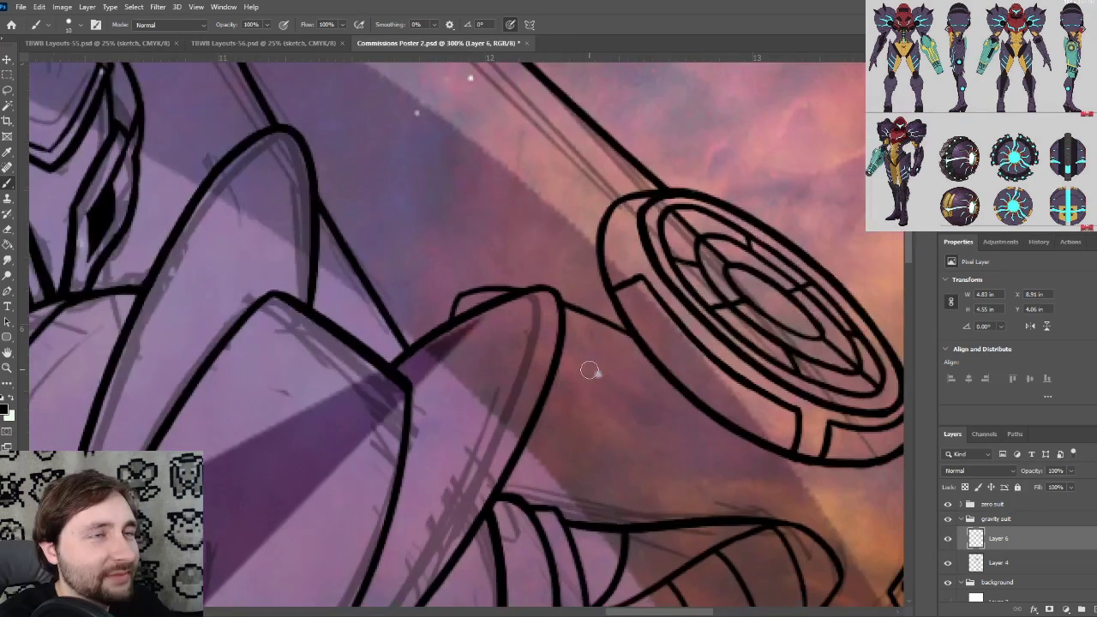
left_click_drag(637, 429, 496, 387)
mouse_move(540, 436)
left_mouse_down()
mouse_move(511, 390)
mouse_move(517, 381)
left_mouse_up()
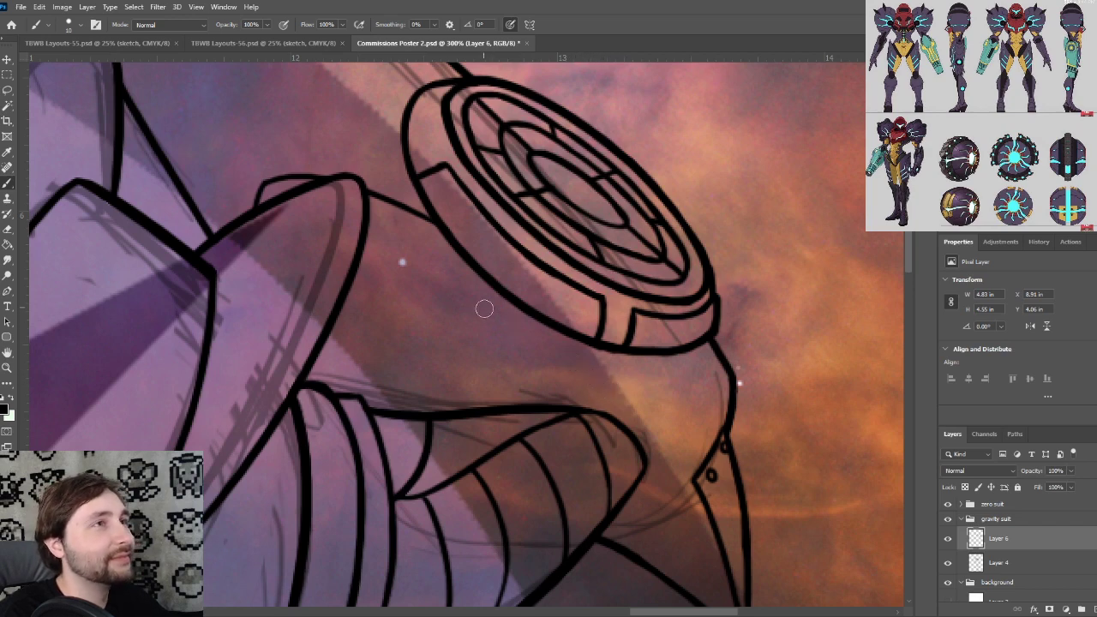
Brush the arm panel's curved edge from the pointed shoulder plate down beneath the disc, ending in a sharp corner with a short inward return line
mouse_move(370, 225)
left_mouse_down()
mouse_move(419, 250)
mouse_move(507, 327)
left_mouse_up()
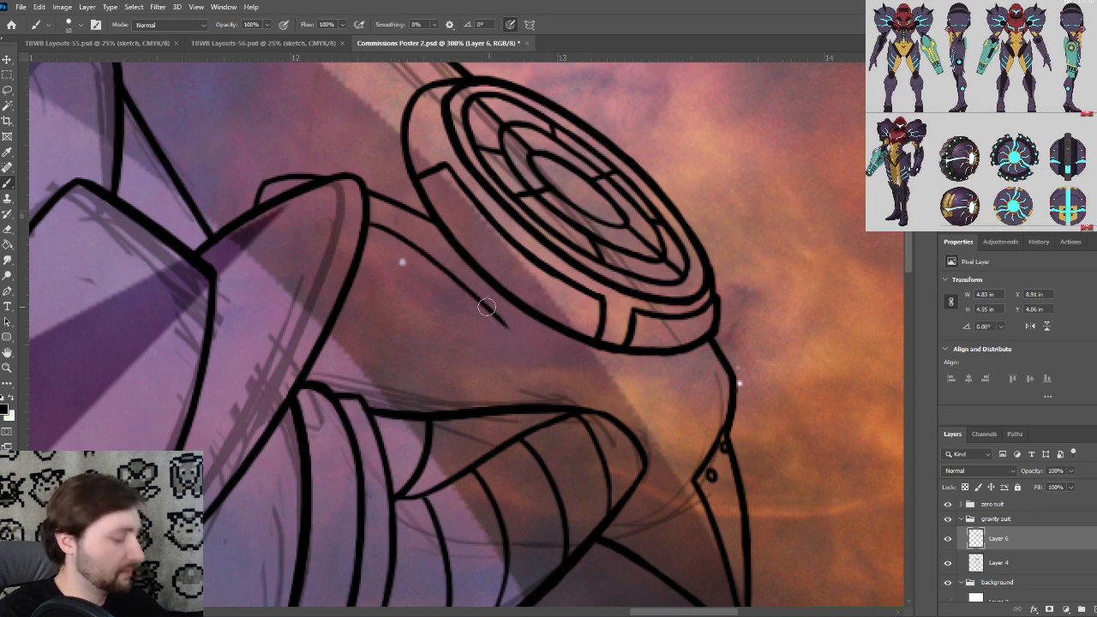
key("ctrl+z")
mouse_move(368, 233)
left_mouse_down()
mouse_move(422, 255)
mouse_move(538, 364)
left_mouse_up()
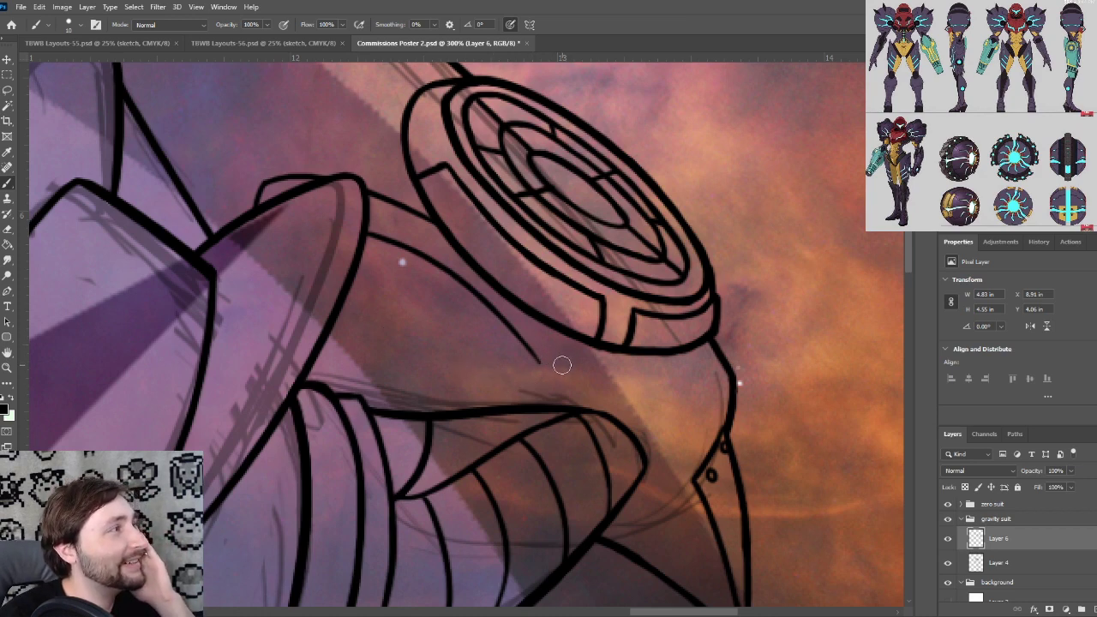
mouse_move(488, 324)
left_mouse_down()
mouse_move(512, 260)
mouse_move(503, 264)
left_mouse_up()
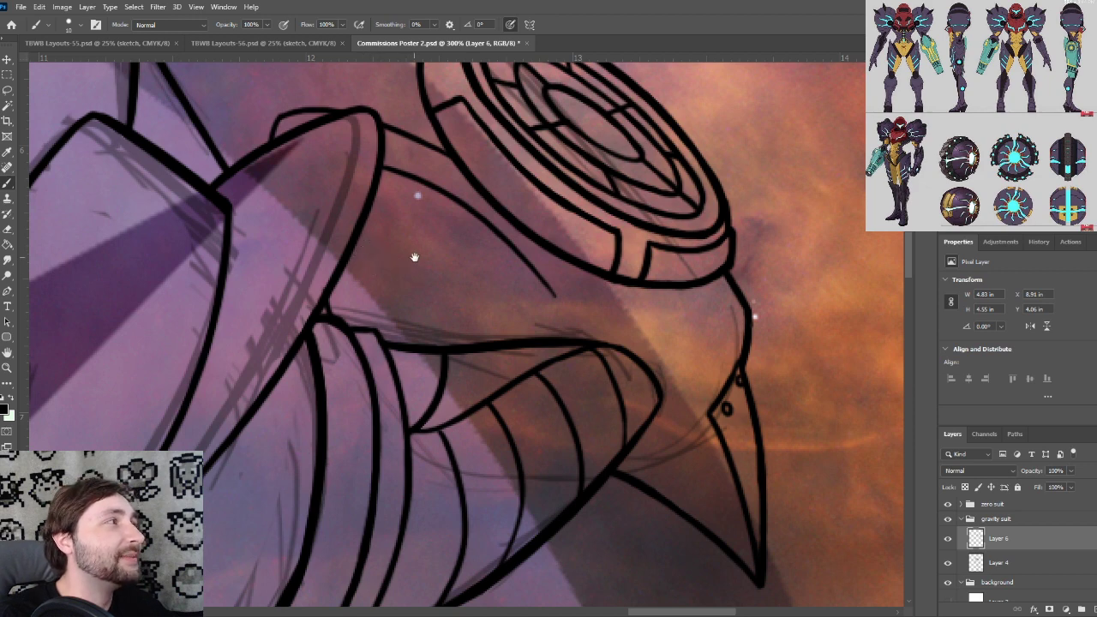
left_click_drag(414, 254, 413, 309)
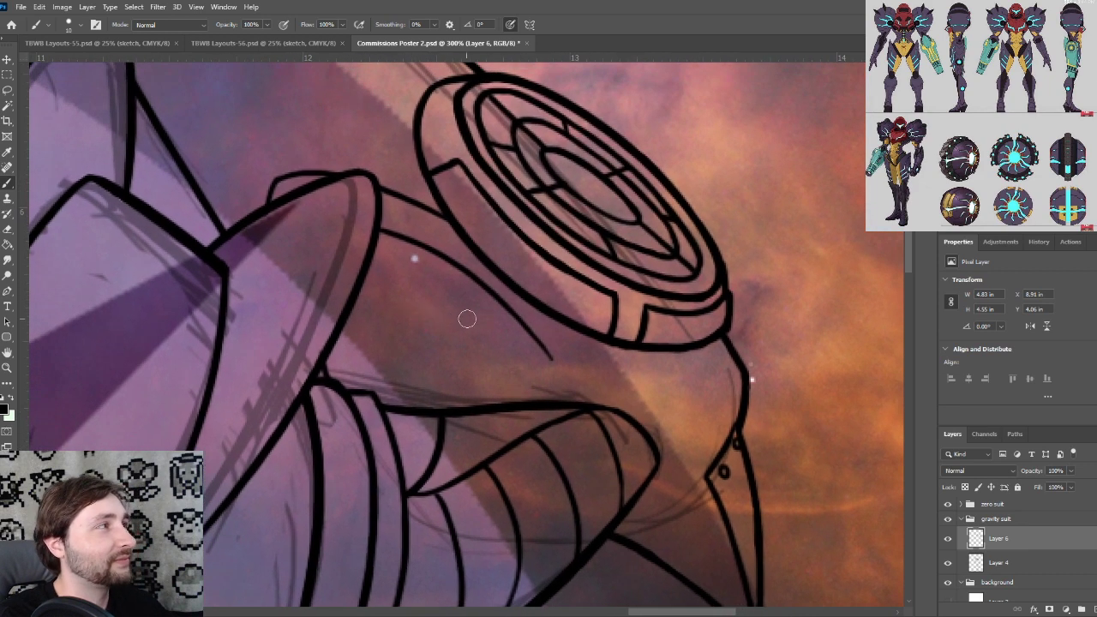
left_click_drag(497, 326, 429, 265)
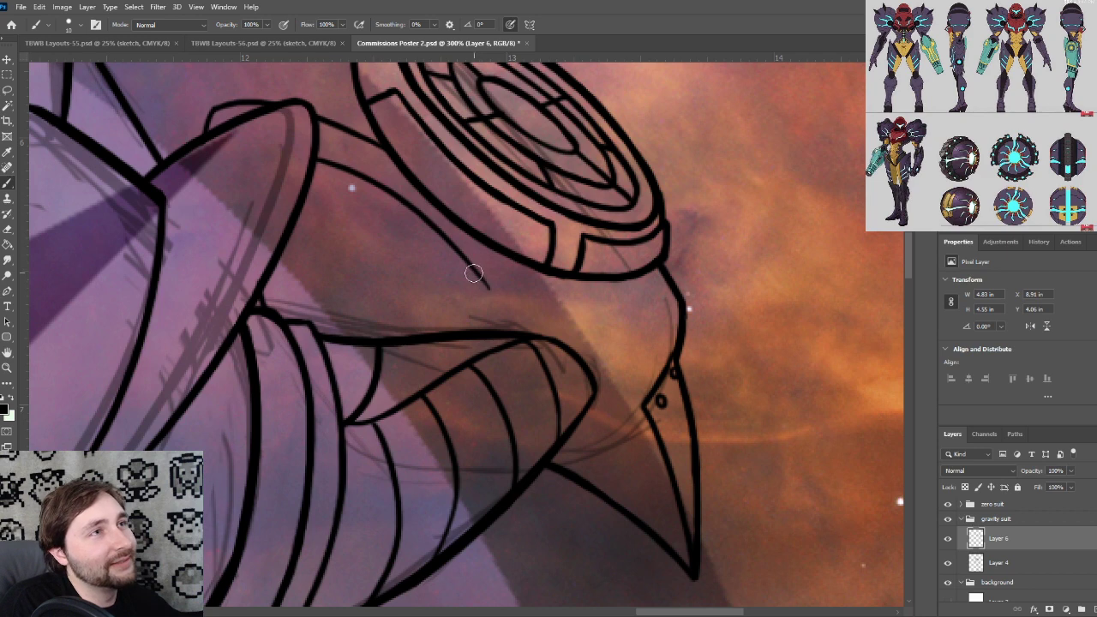
left_click_drag(480, 277, 439, 309)
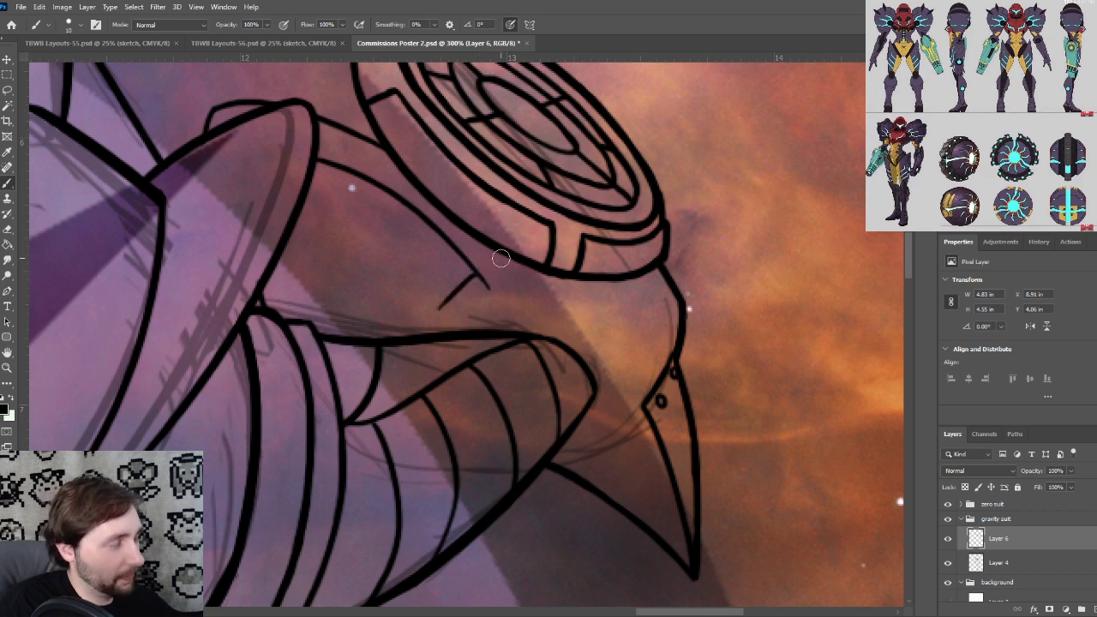
key("ctrl+plus")
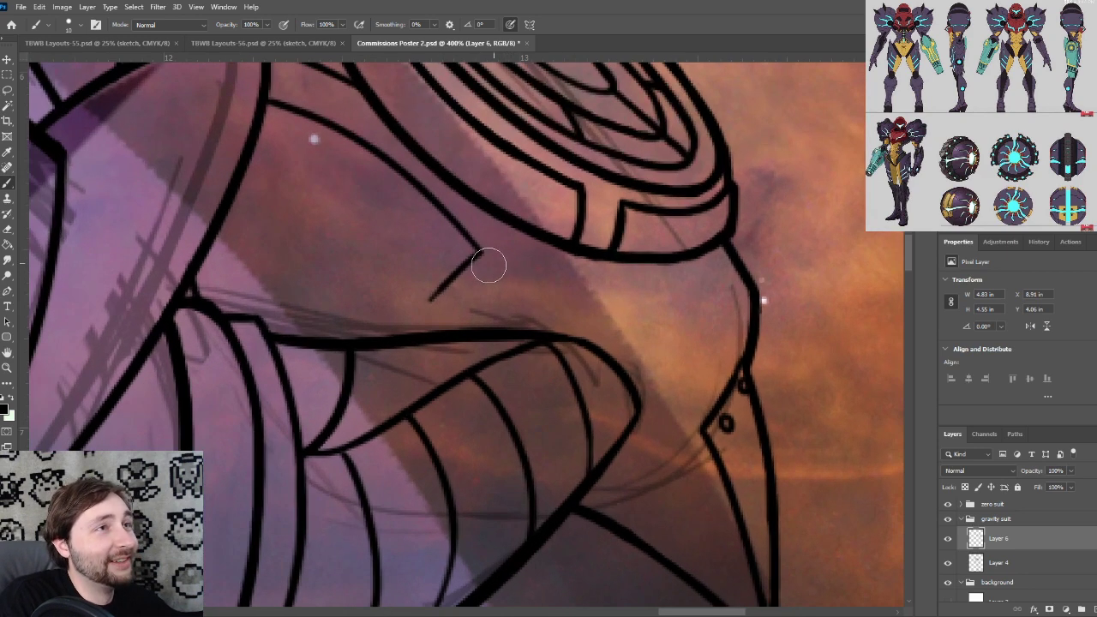
key("bracketleft")
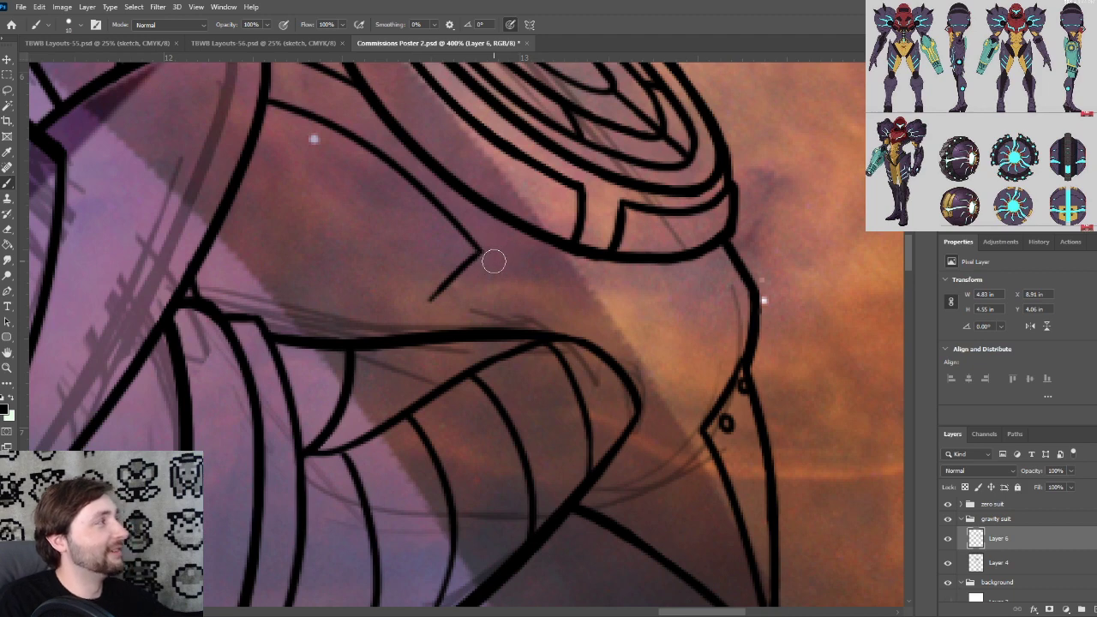
Draw a row of short parallel bars bridging the arm panel's curved edge and the disc's rim near the panel's corner
key("space")
left_click_drag(571, 334, 558, 369)
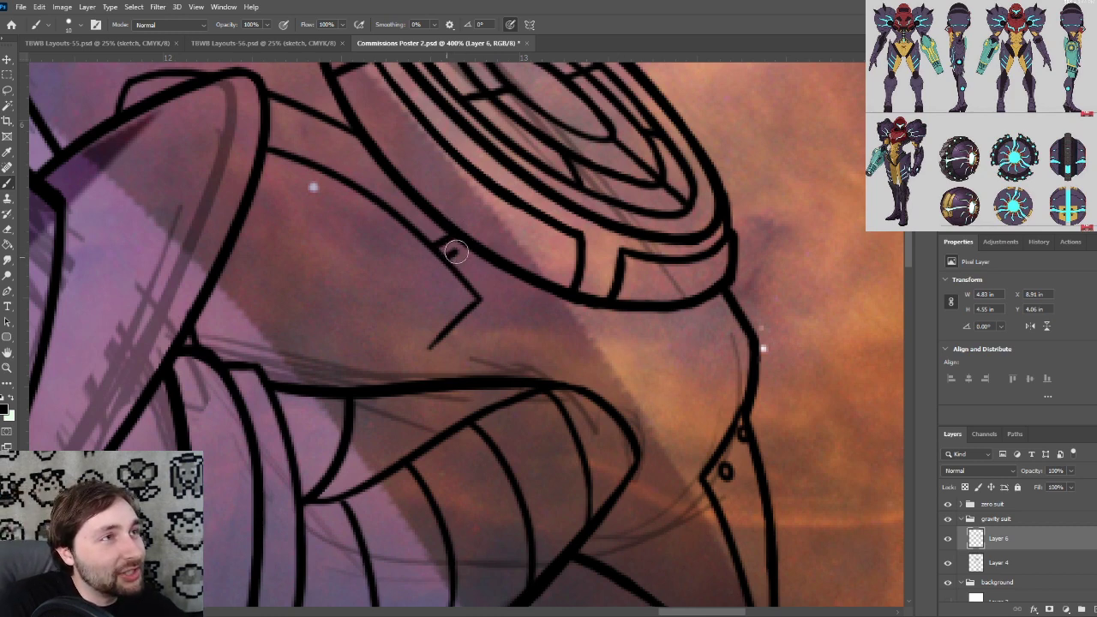
mouse_move(456, 251)
left_mouse_down()
mouse_move(473, 242)
mouse_move(487, 257)
left_mouse_up()
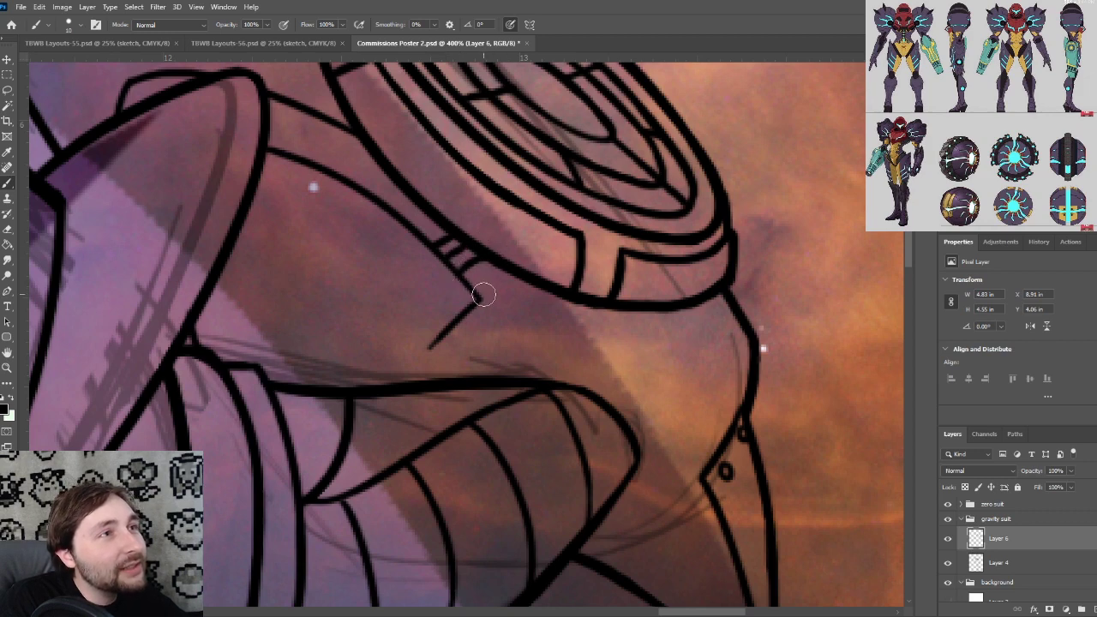
mouse_move(478, 300)
left_mouse_down()
mouse_move(463, 280)
mouse_move(482, 259)
left_mouse_up()
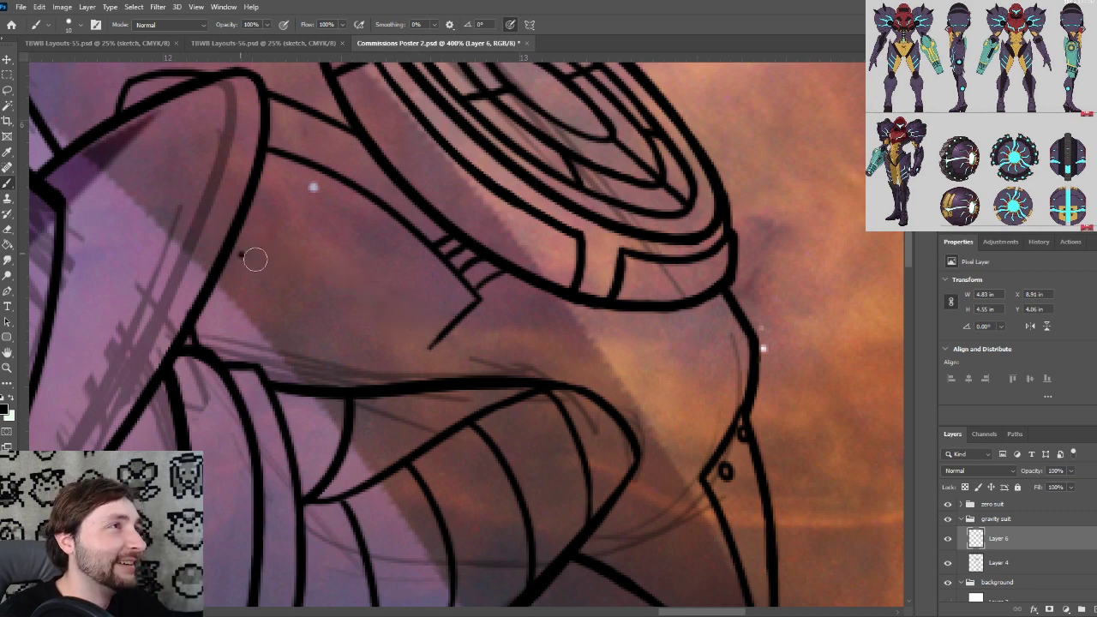
Brush the curved upper edge and short inner side of the opening between the shoulder plate and the ribbed section below the arm panel
left_click_drag(240, 254, 408, 327)
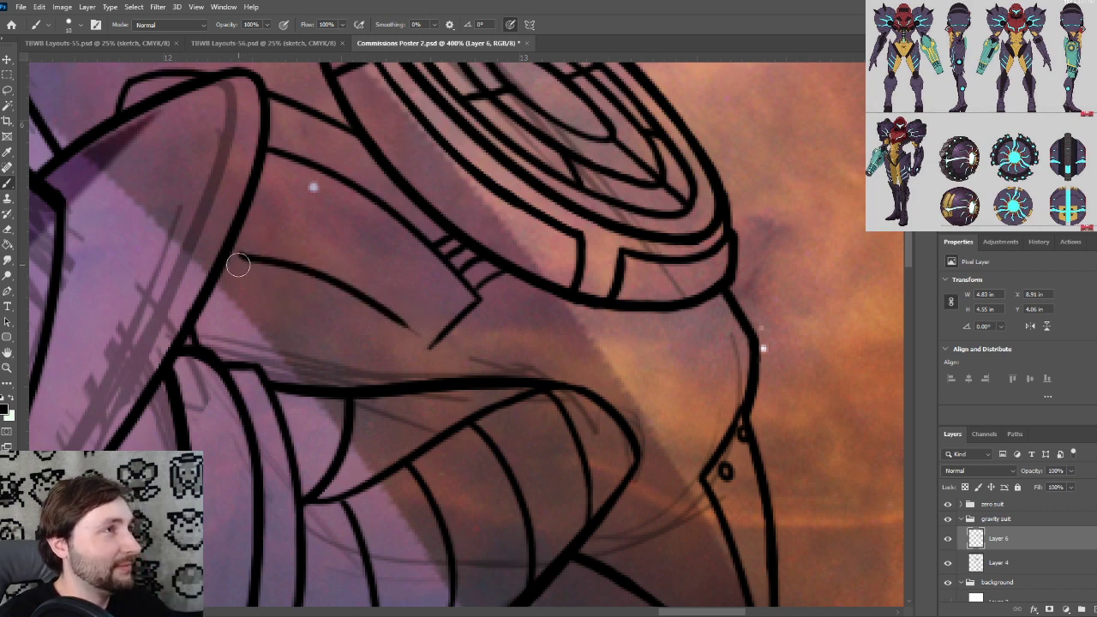
mouse_move(242, 256)
left_mouse_down()
mouse_move(249, 335)
mouse_move(273, 341)
mouse_move(283, 325)
mouse_move(234, 326)
mouse_move(234, 263)
left_mouse_up()
key("ctrl+z")
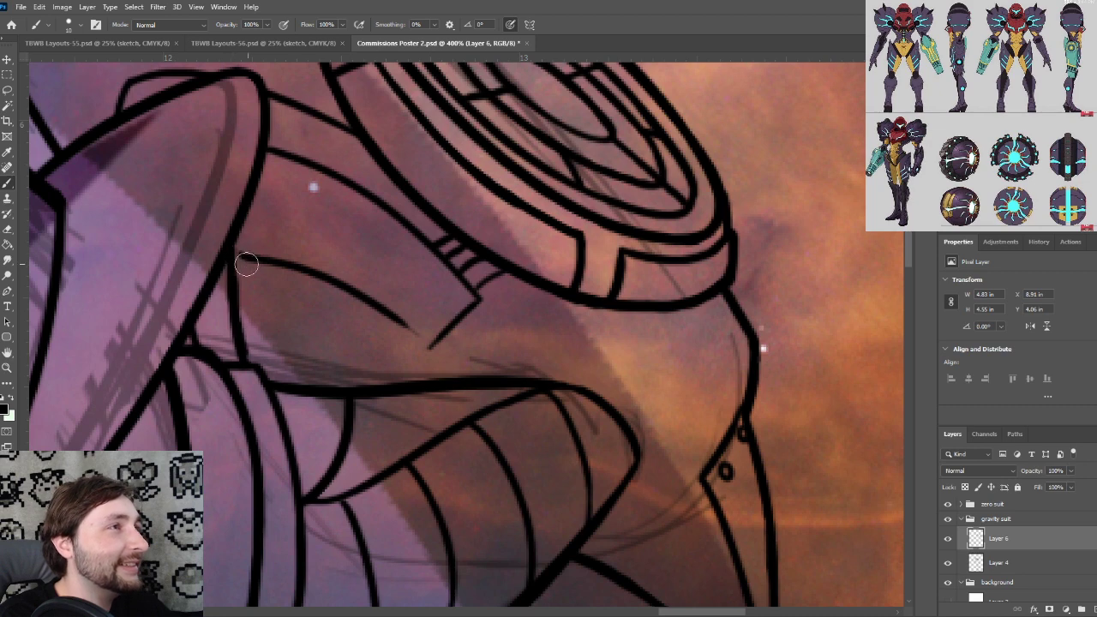
left_click_drag(236, 249, 339, 299)
key("ctrl+z")
left_click_drag(235, 252, 341, 297)
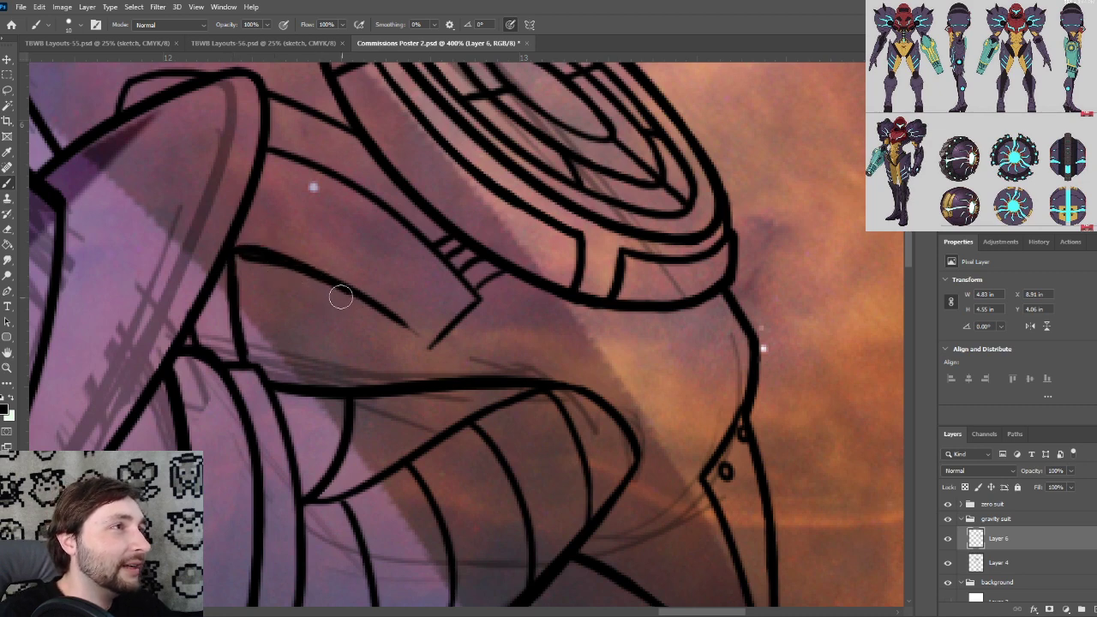
key("ctrl+plus")
left_click_drag(232, 289, 383, 337)
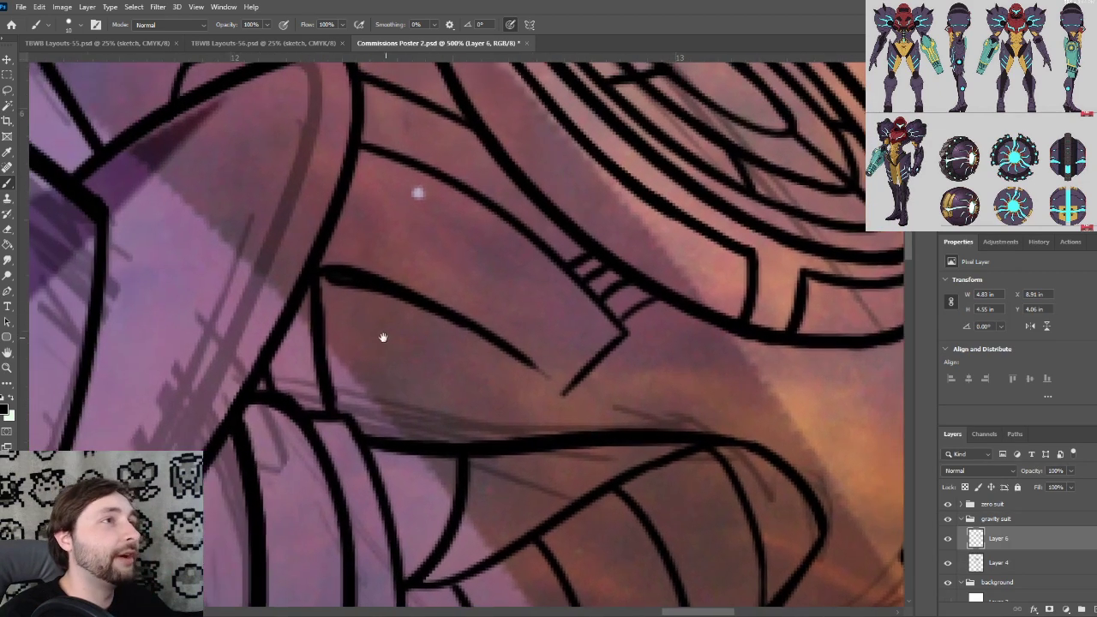
key("ctrl+plus")
scroll(294, 259, "down", 1)
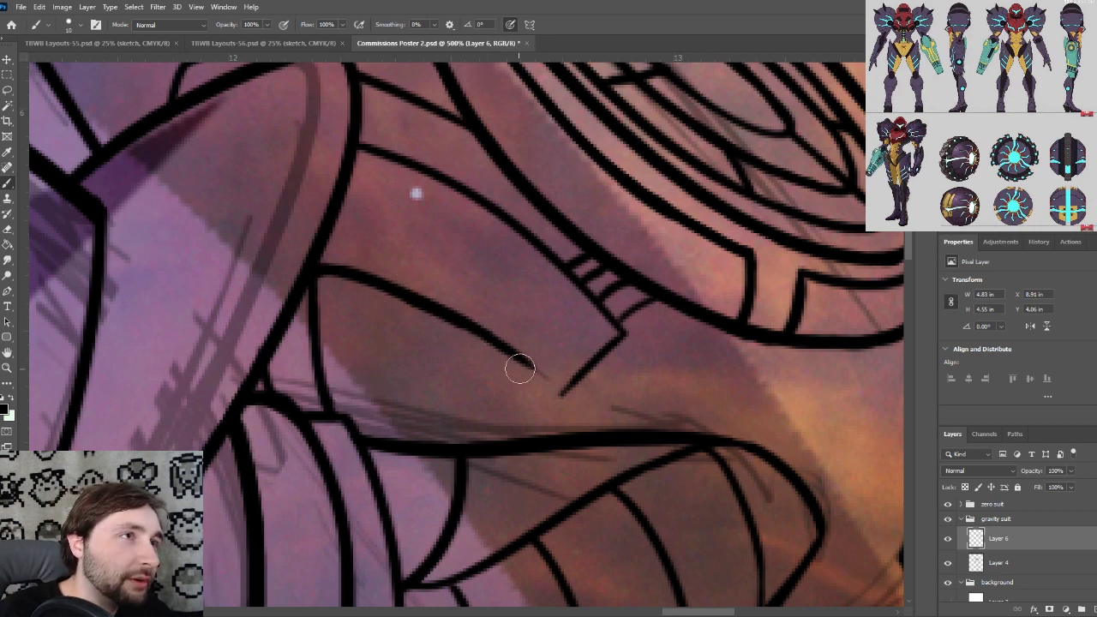
Thicken the opening's curved upper edge into one smooth, heavy line from the shoulder plate to its outer end
left_click_drag(434, 314, 530, 367)
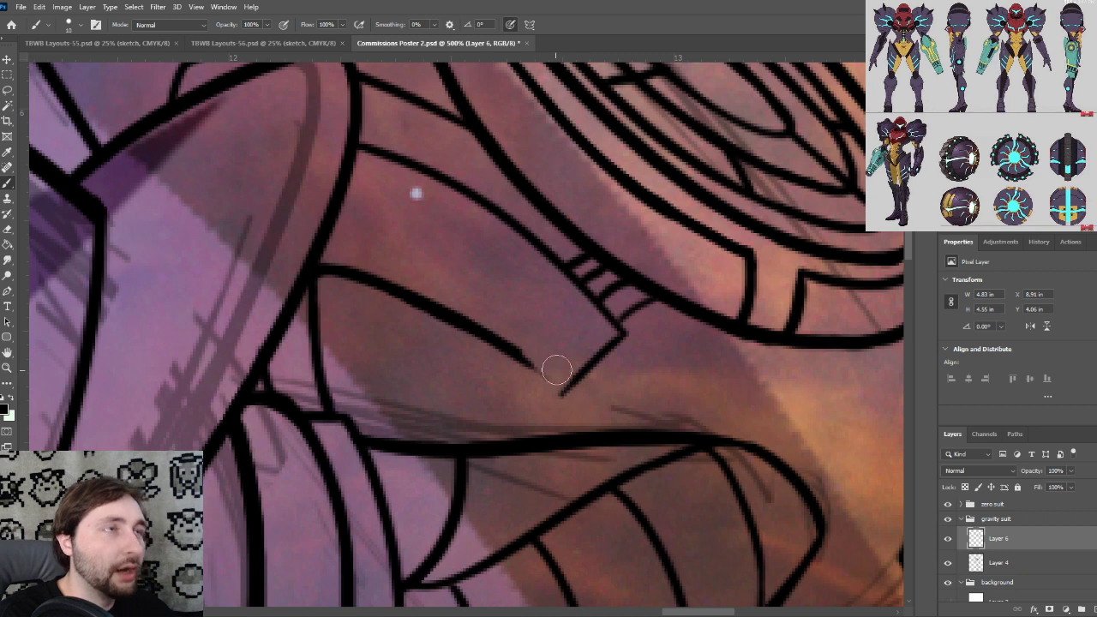
left_click_drag(333, 269, 497, 337)
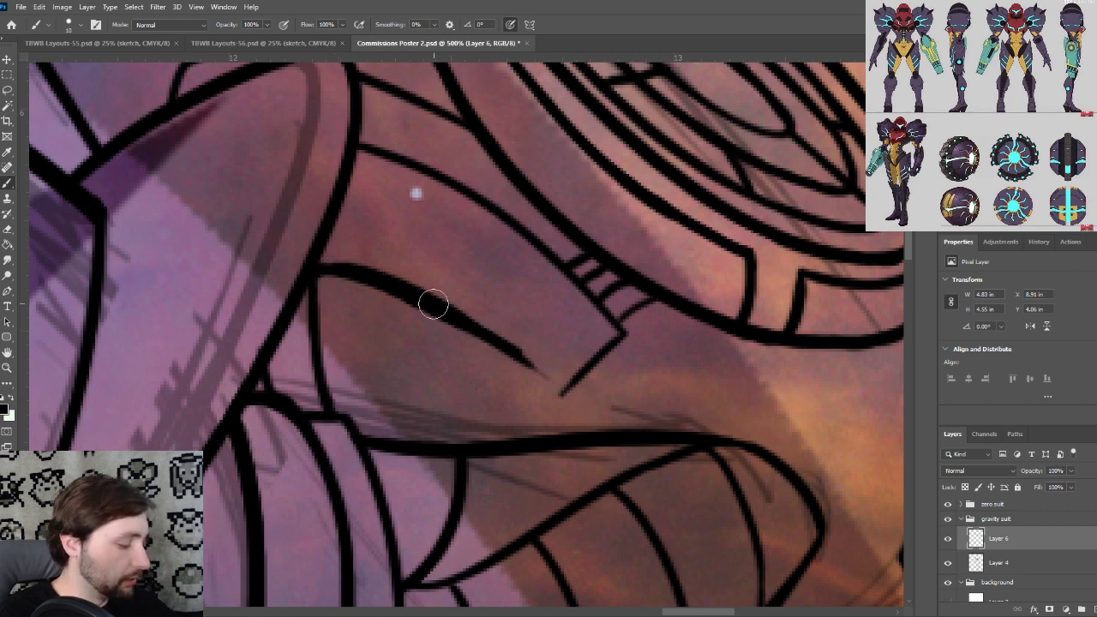
key("ctrl+z")
left_click_drag(326, 265, 488, 327)
key("ctrl+z")
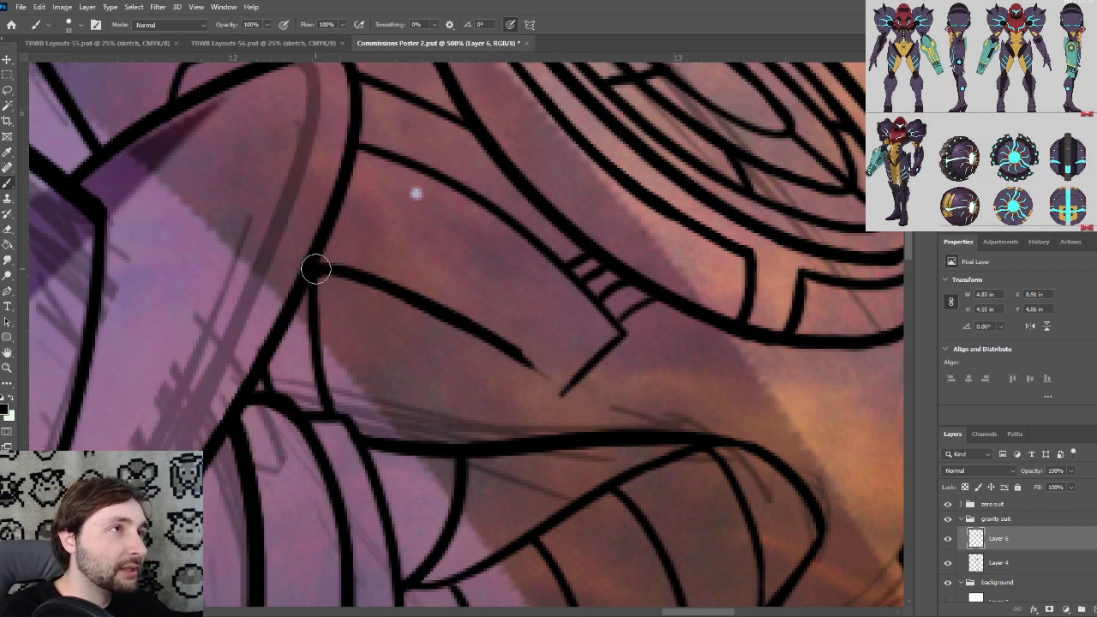
left_click_drag(314, 265, 525, 367)
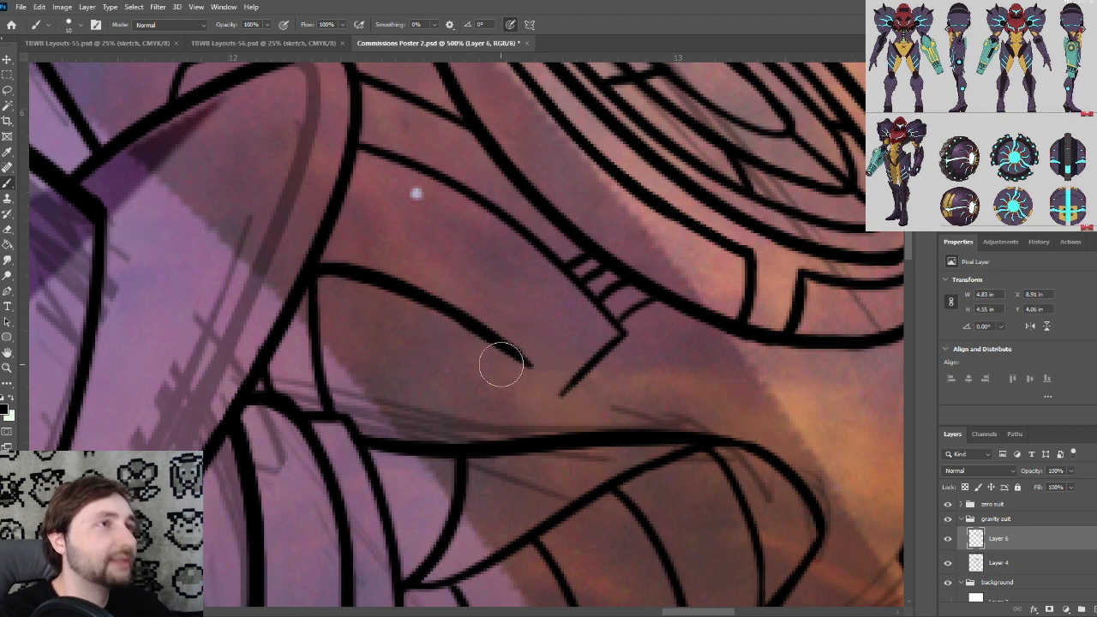
key("bracketleft")
key("bracketleft")
key("bracketleft")
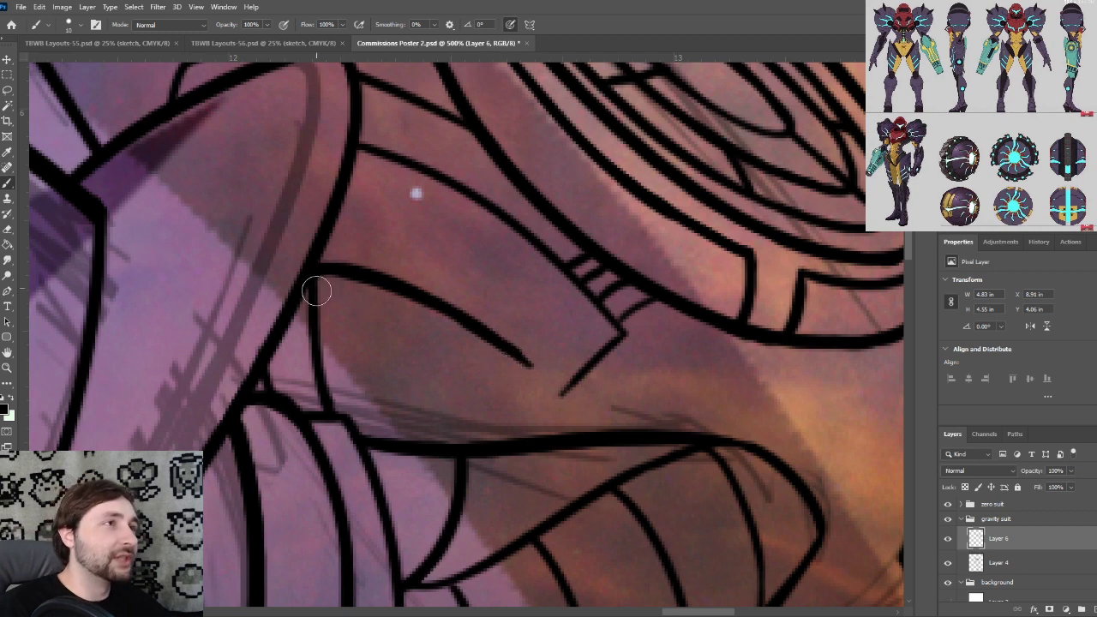
Rework the opening's inner side into a heavier curved line from the shoulder plate down to the ribbed section, trimming its inner edge
key("ctrl+z")
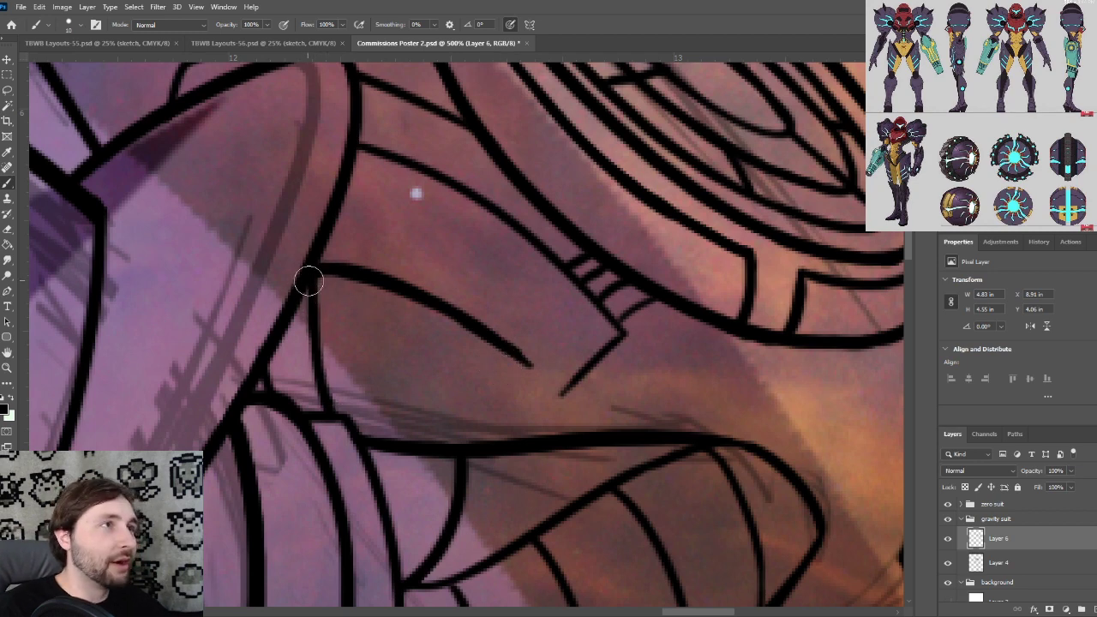
mouse_move(314, 272)
left_mouse_down()
mouse_move(308, 359)
mouse_move(330, 424)
left_mouse_up()
key("ctrl+z")
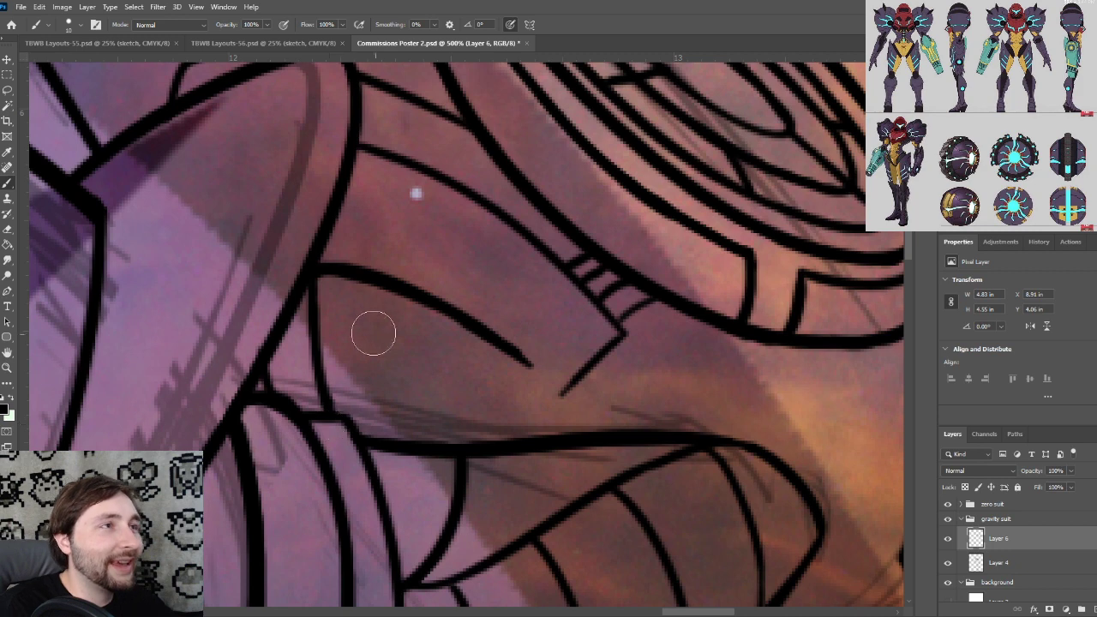
key("bracketleft")
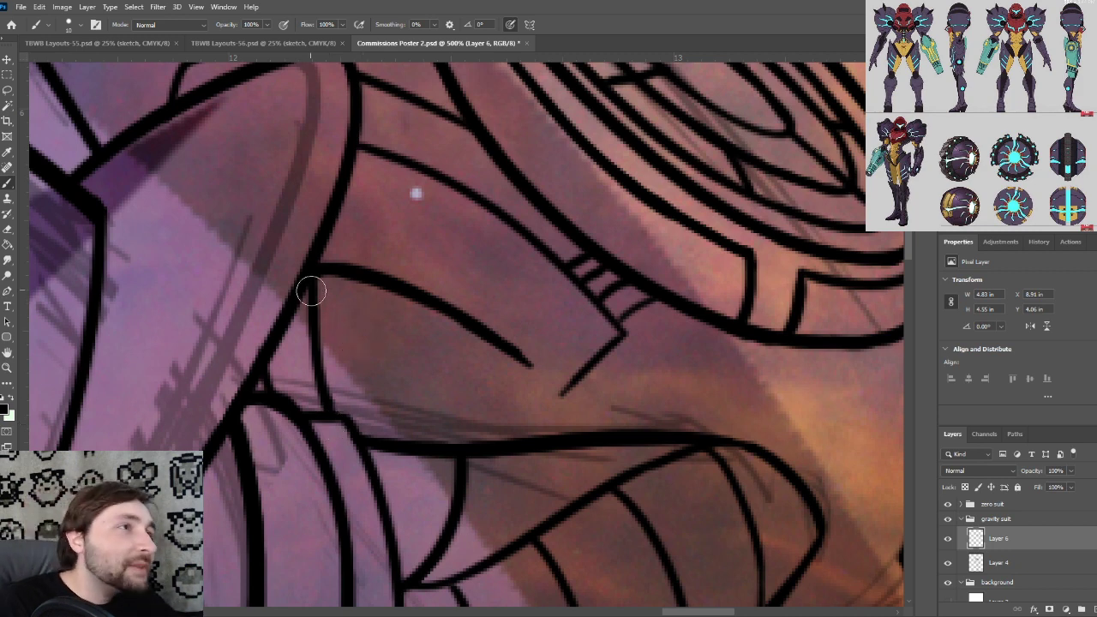
mouse_move(314, 274)
left_mouse_down()
mouse_move(306, 317)
mouse_move(335, 403)
left_mouse_up()
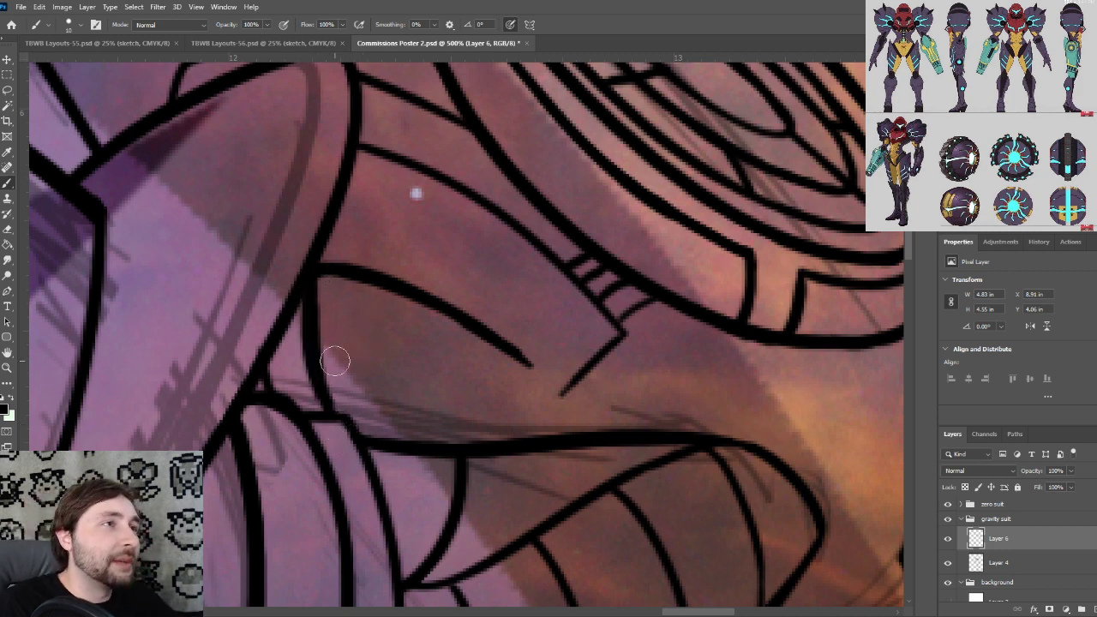
mouse_move(328, 284)
left_mouse_down()
mouse_move(322, 333)
mouse_move(341, 400)
left_mouse_up()
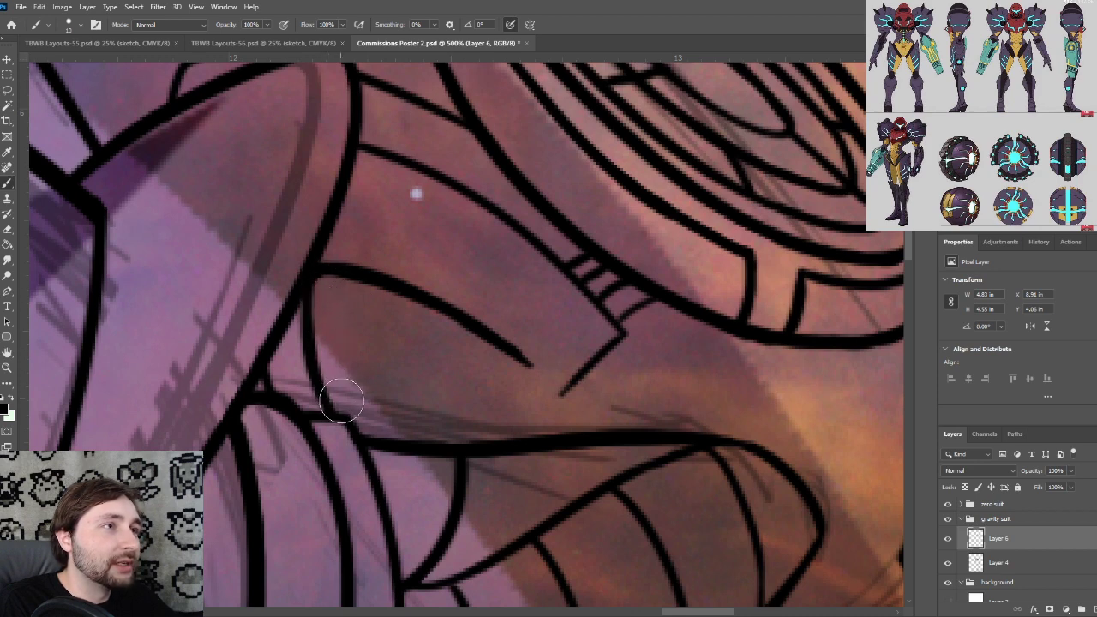
Draw two parallel diagonal lines across the opening's upper inner corner with a smaller brush
key("bracketleft")
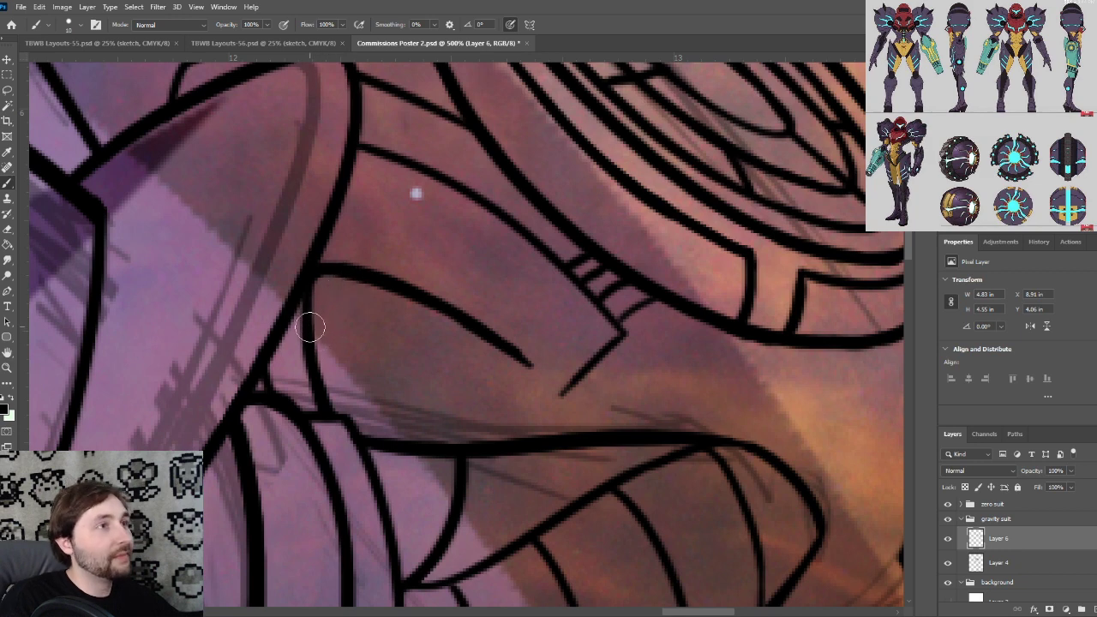
left_click_drag(311, 314, 344, 277)
left_click_drag(315, 345, 380, 274)
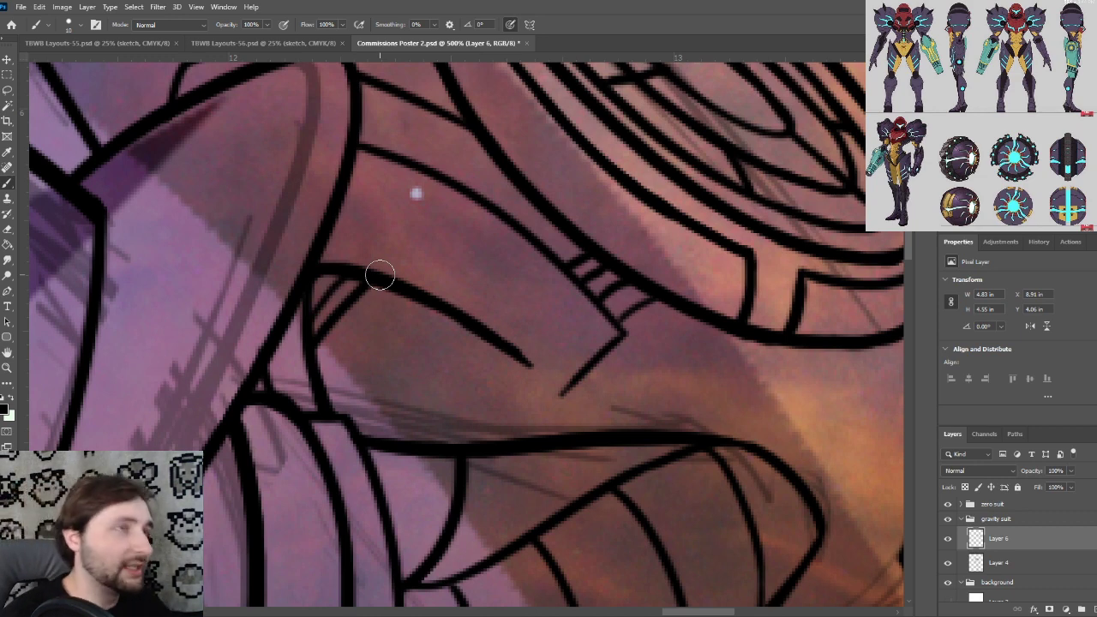
Close the opening's outer end with a rounded corner and a line running down to the top edge of the ribbed section
left_click_drag(531, 369, 547, 324)
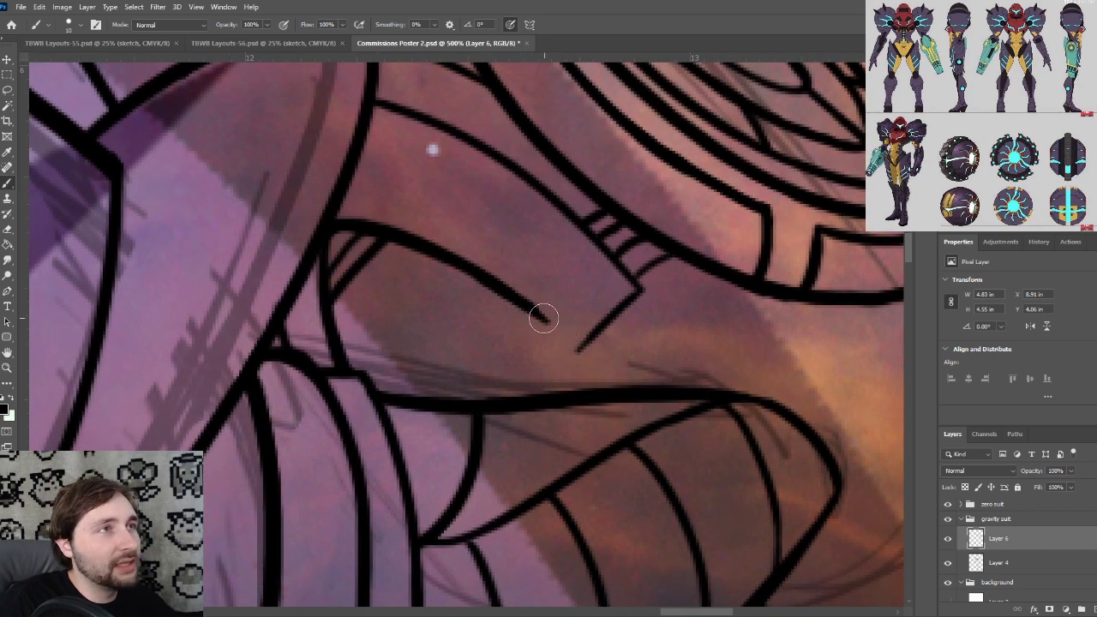
left_click_drag(542, 315, 558, 369)
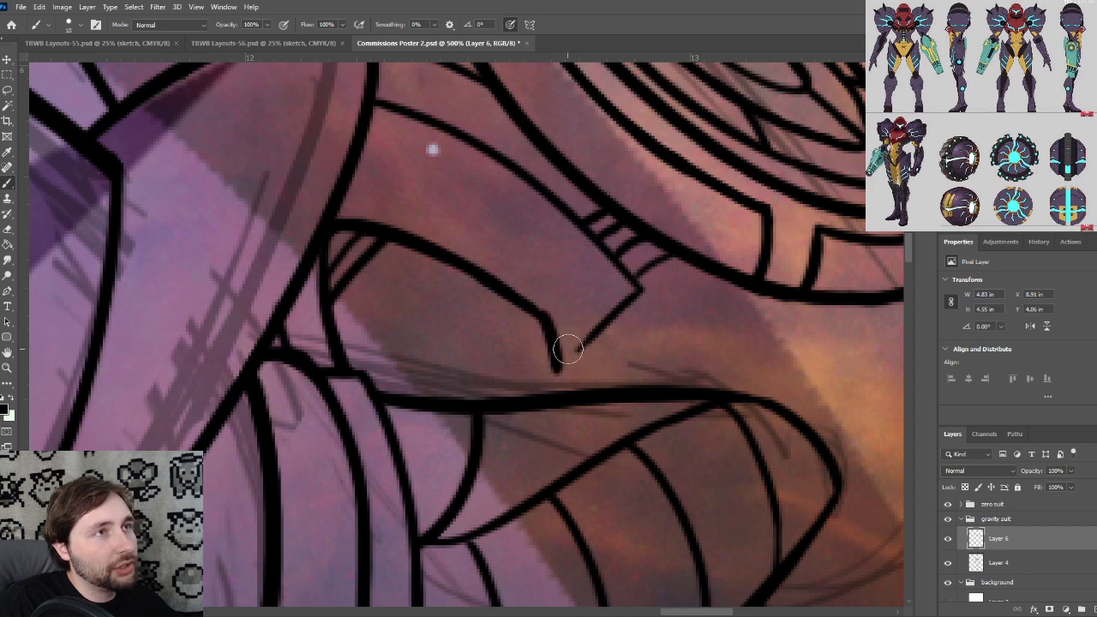
key("ctrl+z")
left_click_drag(529, 309, 545, 374)
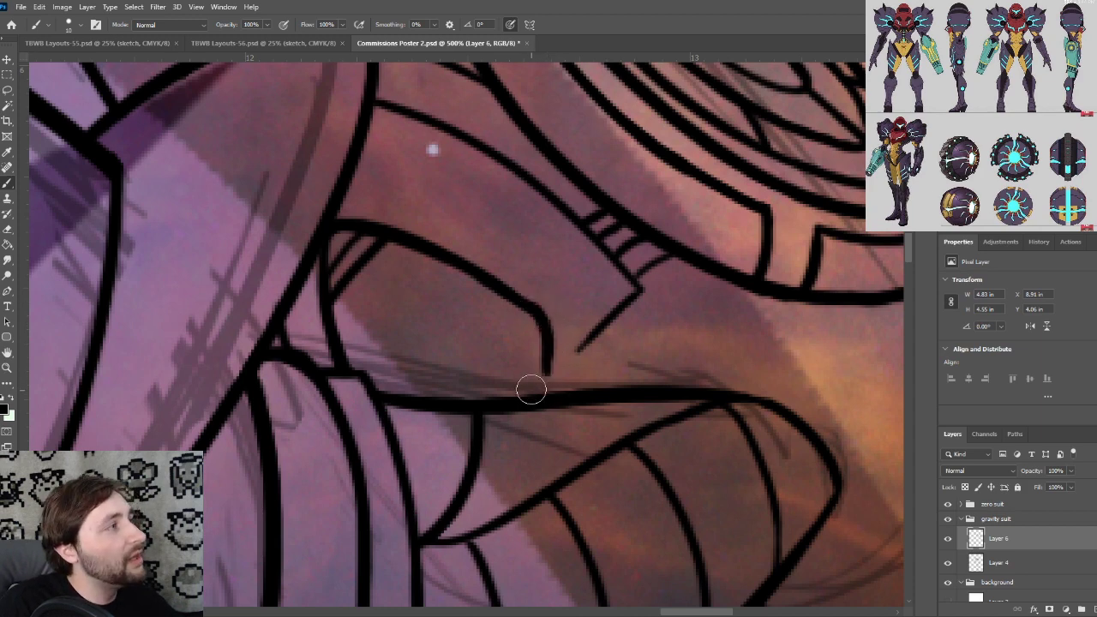
left_click_drag(546, 374, 539, 390)
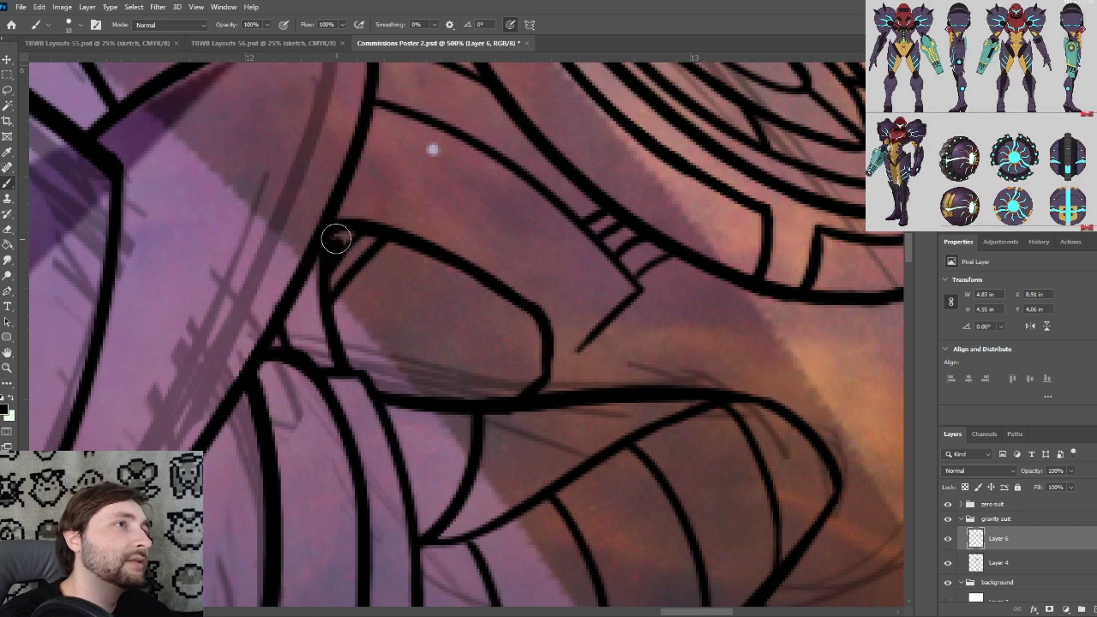
Fill the opening and its small corner sliver solid black, leaving the thin strip between the two diagonal lines unfilled
mouse_move(336, 240)
left_mouse_down()
mouse_move(348, 235)
mouse_move(330, 272)
mouse_move(329, 240)
mouse_move(353, 232)
mouse_move(335, 247)
left_mouse_up()
key("ctrl+z")
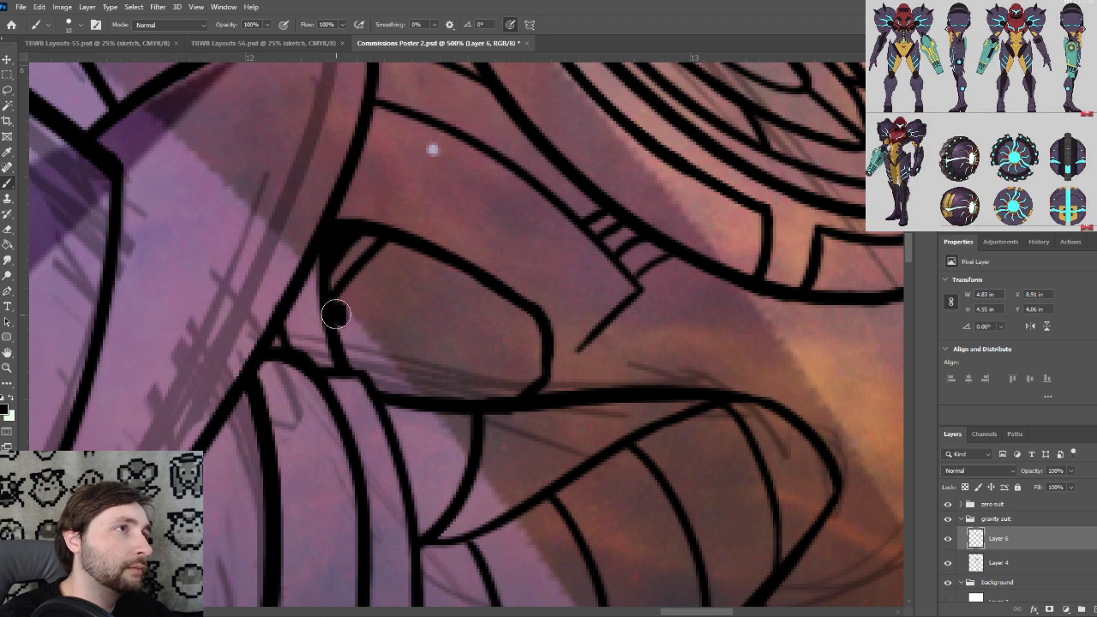
mouse_move(336, 314)
left_mouse_down()
mouse_move(385, 250)
mouse_move(399, 264)
mouse_move(394, 252)
mouse_move(408, 246)
mouse_move(519, 314)
left_mouse_up()
mouse_move(343, 335)
left_mouse_down()
mouse_move(392, 261)
mouse_move(439, 309)
left_mouse_up()
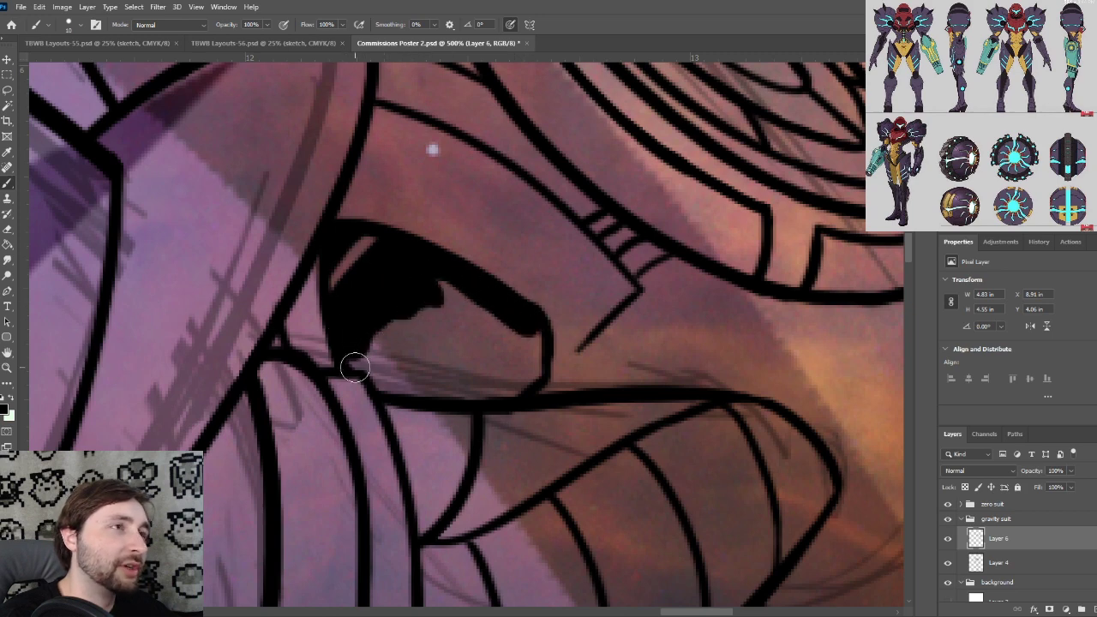
mouse_move(355, 367)
left_mouse_down()
mouse_move(387, 376)
mouse_move(382, 385)
mouse_move(446, 386)
mouse_move(437, 396)
mouse_move(394, 366)
mouse_move(383, 323)
mouse_move(393, 312)
mouse_move(480, 349)
mouse_move(499, 342)
mouse_move(500, 317)
mouse_move(462, 388)
mouse_move(479, 398)
mouse_move(469, 395)
mouse_move(482, 395)
mouse_move(468, 378)
mouse_move(474, 363)
mouse_move(495, 362)
mouse_move(516, 389)
mouse_move(534, 372)
mouse_move(534, 336)
mouse_move(502, 358)
left_mouse_up()
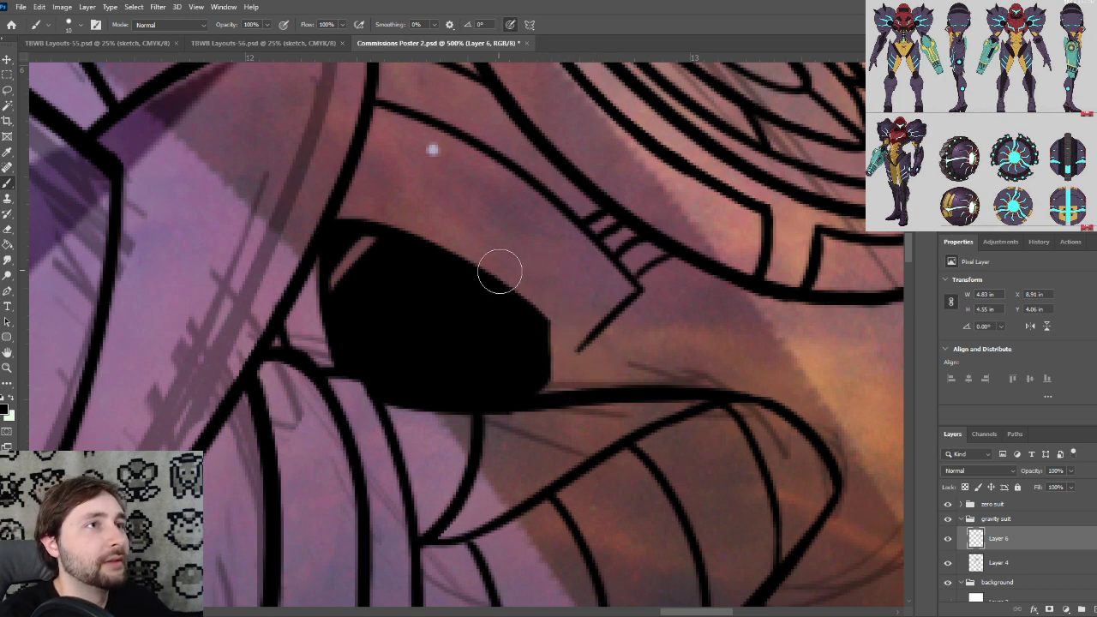
Draw three small tab-shaped notches along the underside of the curved line between the shoulder plate and the disc, using a smaller brush
key("bracketleft")
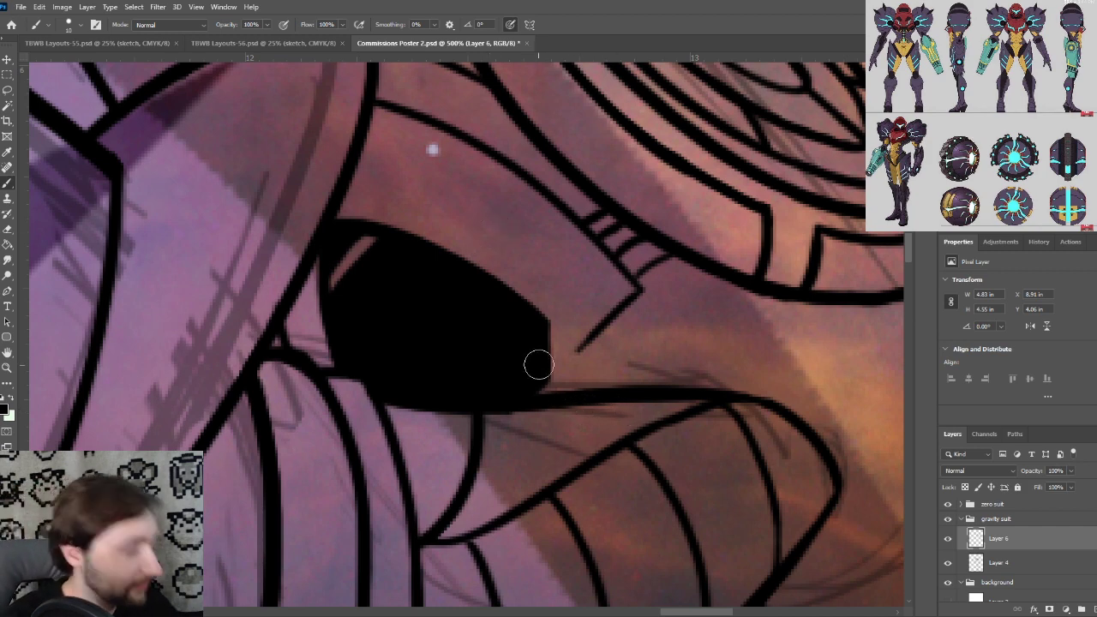
left_click_drag(545, 311, 536, 375)
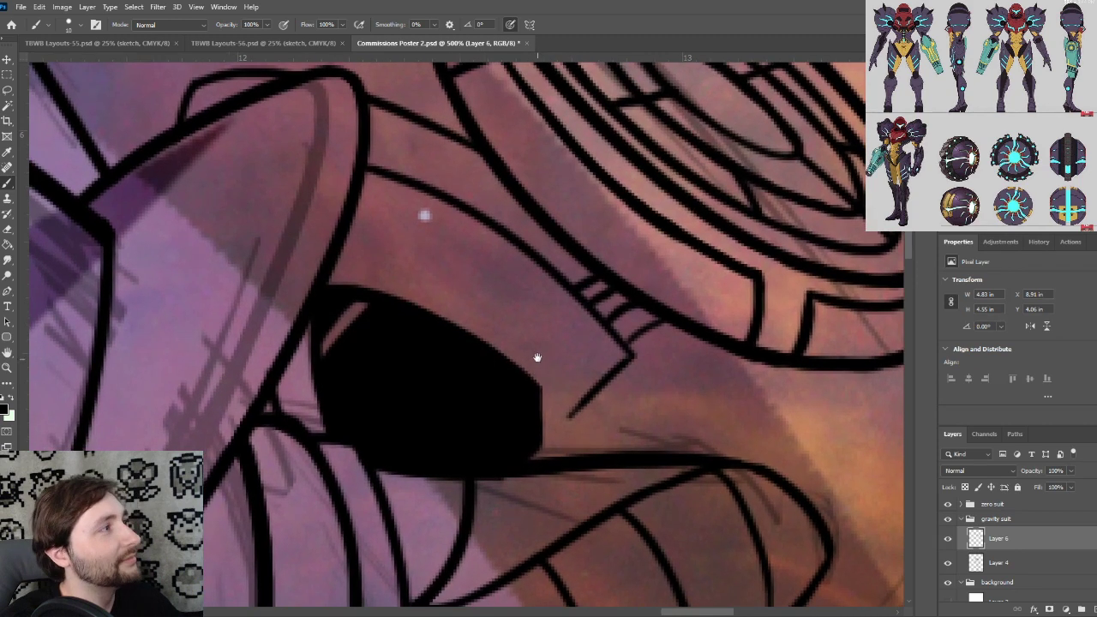
left_click_drag(501, 331, 514, 360)
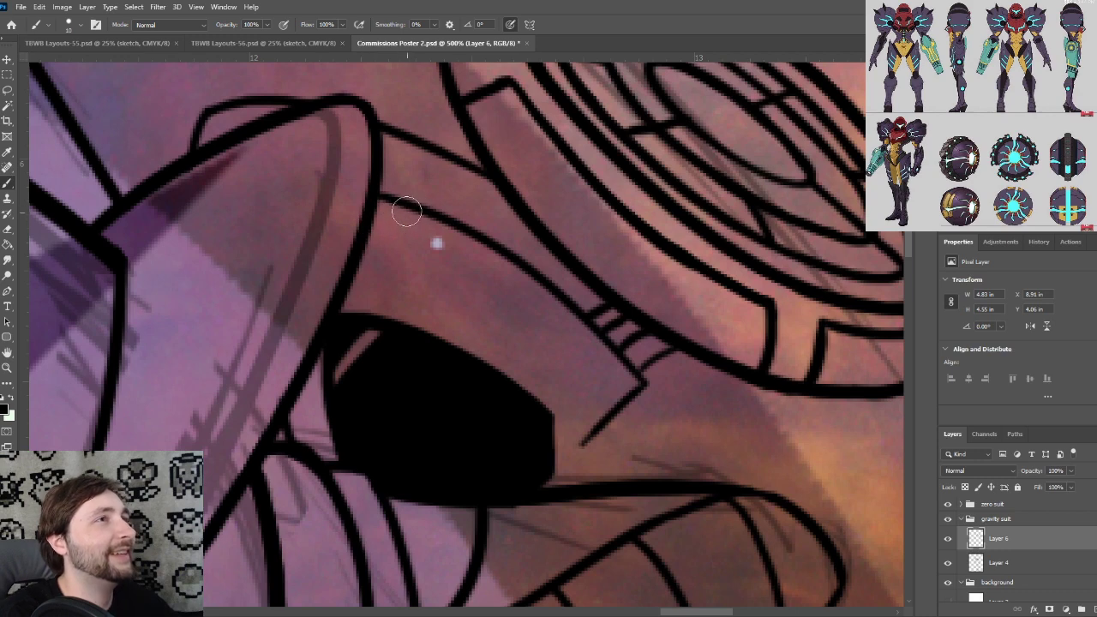
mouse_move(402, 203)
left_mouse_down()
mouse_move(392, 215)
mouse_move(422, 224)
left_mouse_up()
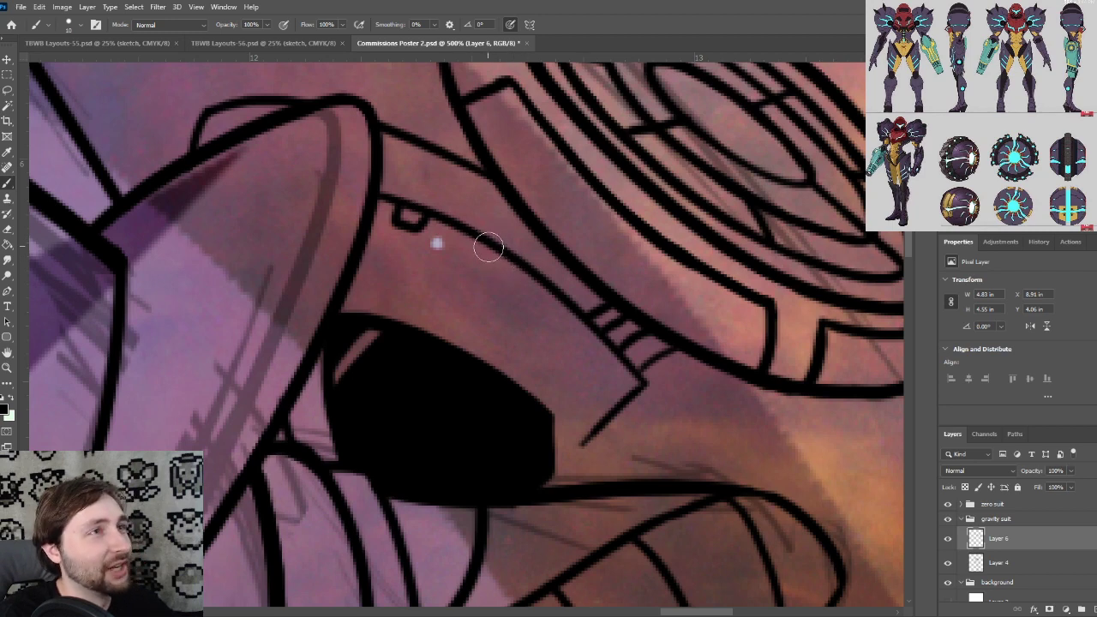
mouse_move(495, 252)
left_mouse_down()
mouse_move(510, 274)
mouse_move(520, 265)
left_mouse_up()
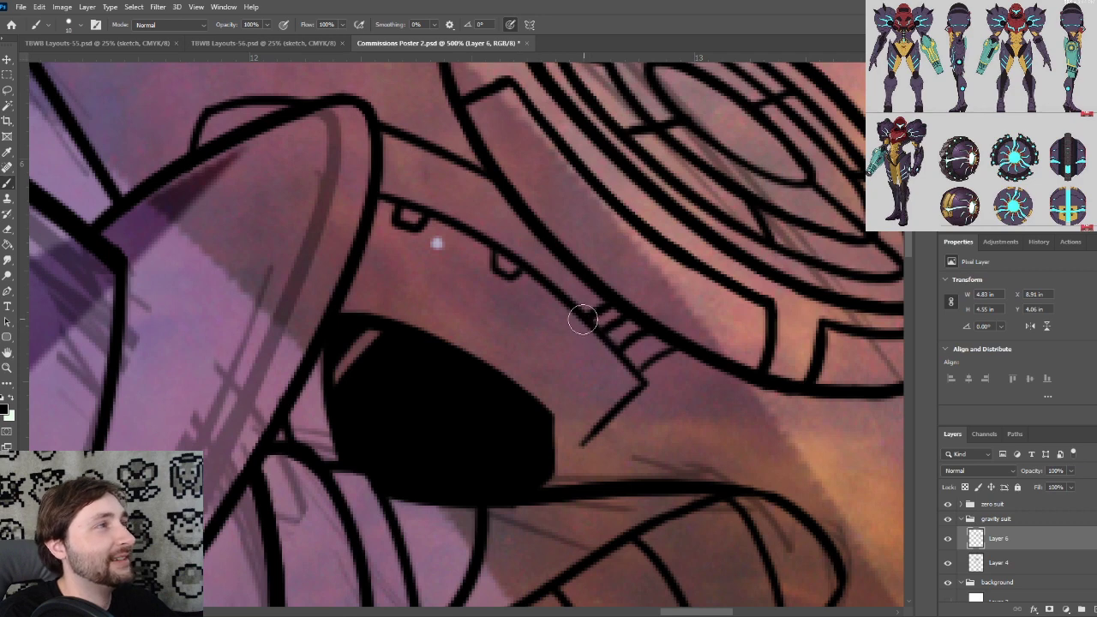
mouse_move(583, 325)
left_mouse_down()
mouse_move(586, 355)
mouse_move(603, 348)
mouse_move(585, 321)
left_mouse_up()
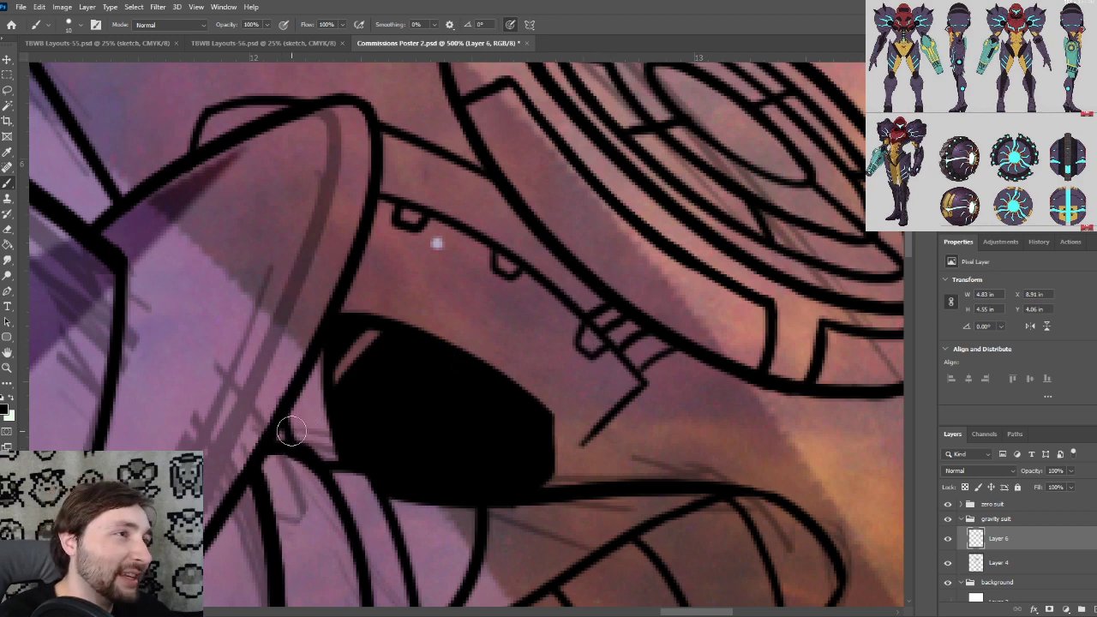
left_click_drag(294, 435, 314, 449)
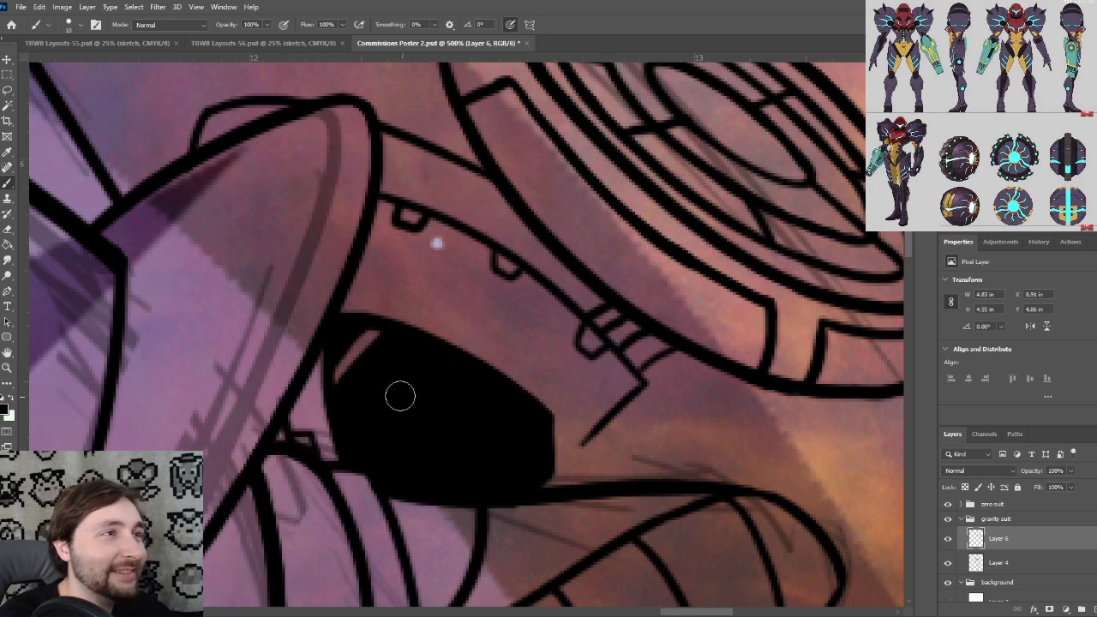
key("ctrl+z")
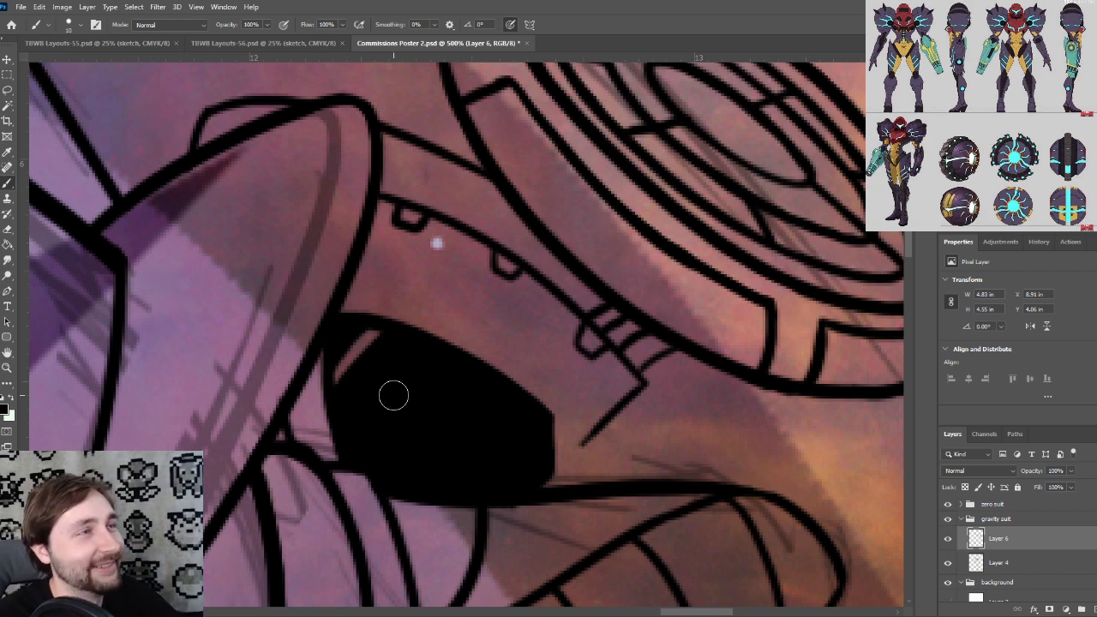
Draw a rounded panel line from the black opening's upper outer edge down to the ribbed section, and save the poster
left_click_drag(555, 435, 516, 401)
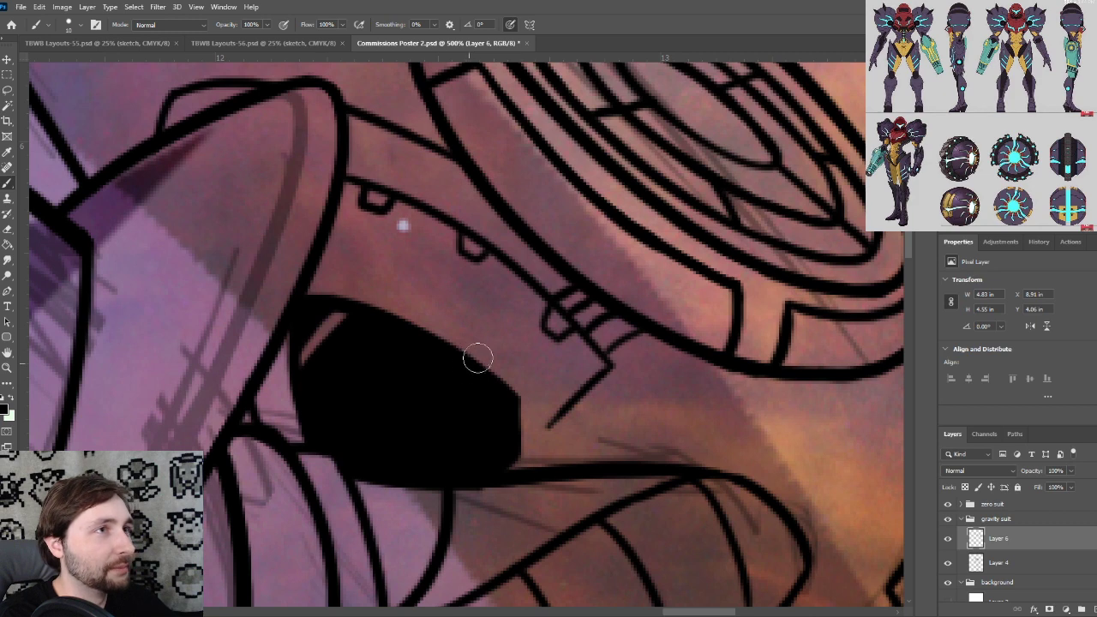
mouse_move(478, 359)
left_mouse_down()
mouse_move(513, 333)
mouse_move(492, 339)
mouse_move(562, 375)
mouse_move(622, 458)
left_mouse_up()
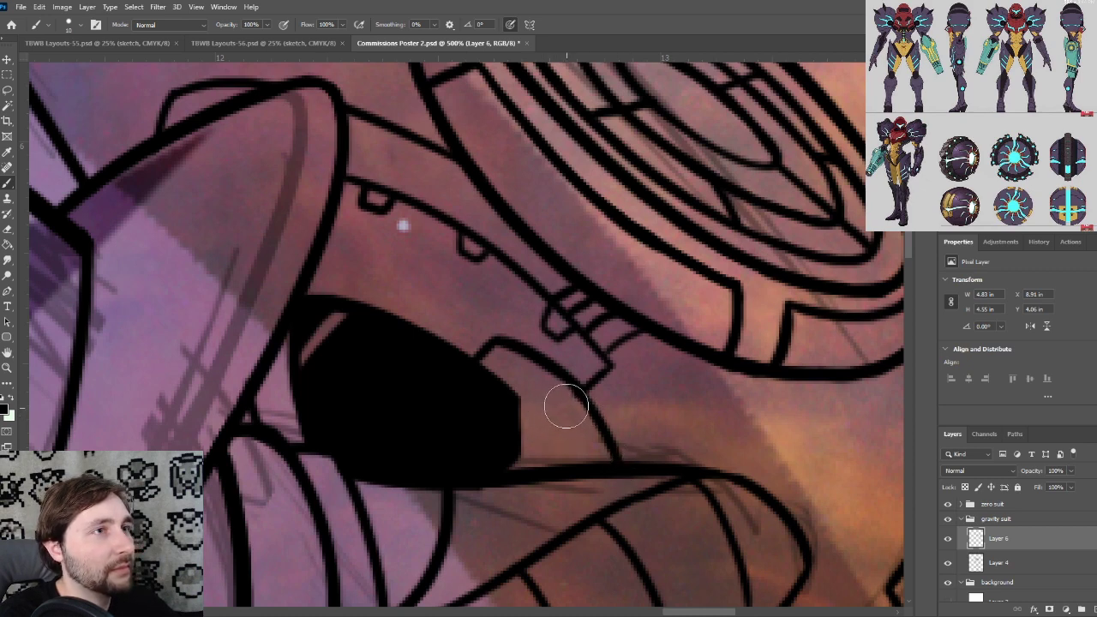
scroll(558, 416, "down", 3)
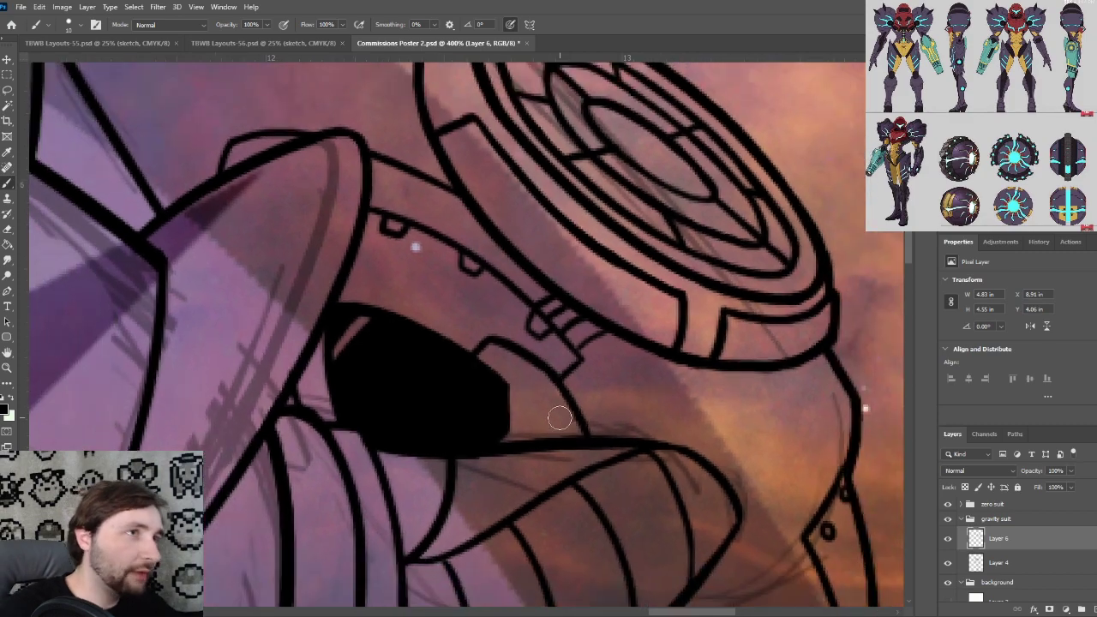
scroll(522, 358, "down", 4)
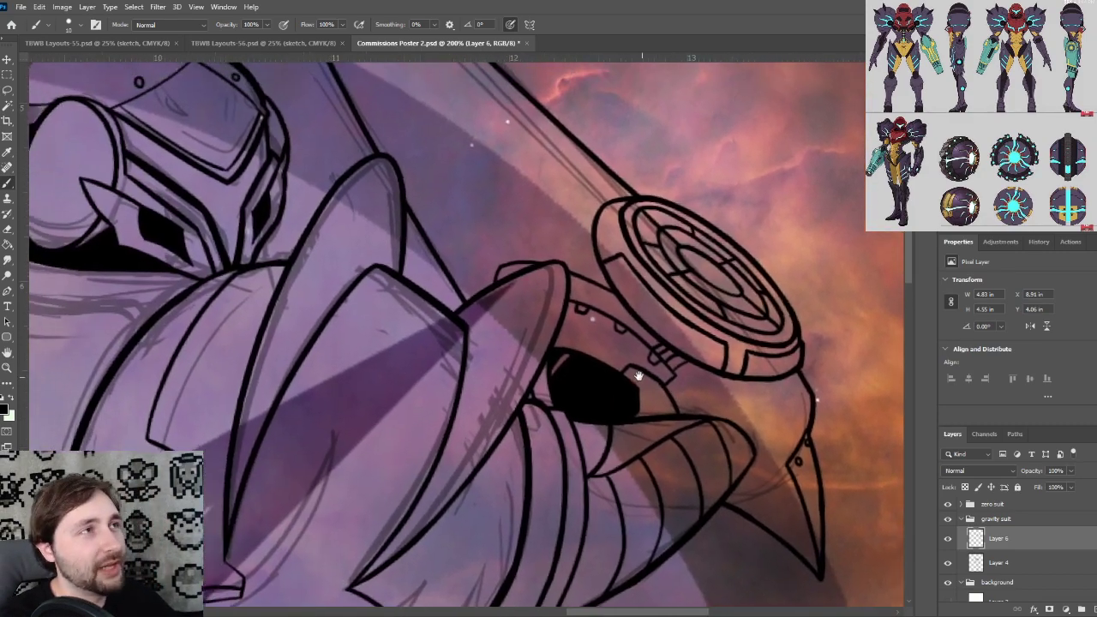
scroll(505, 386, "down", 2)
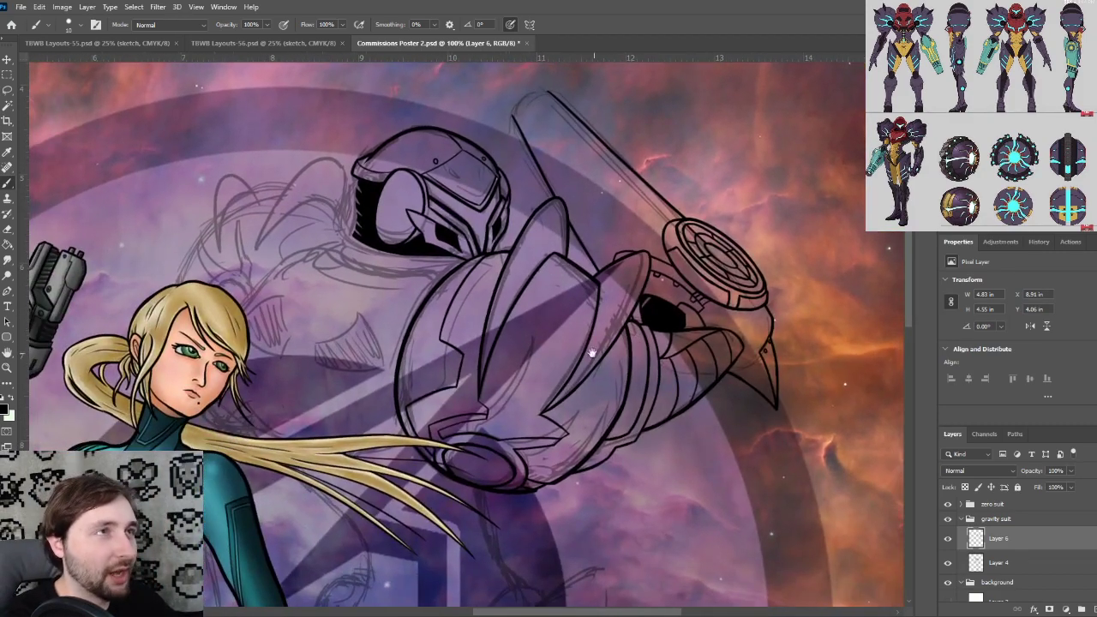
scroll(537, 415, "down", 2)
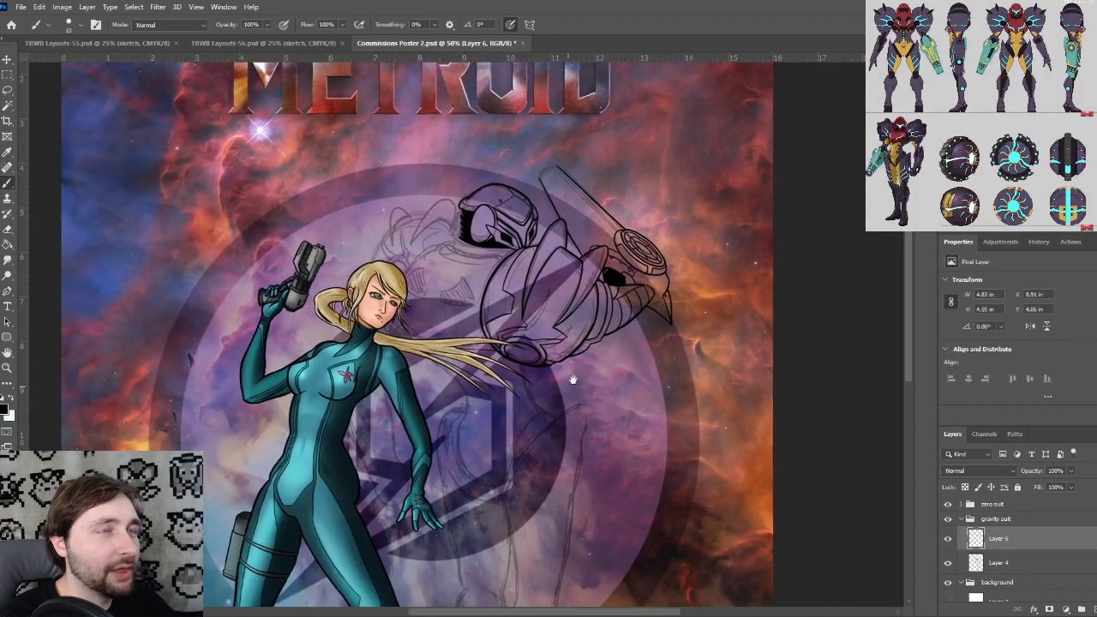
key("ctrl+s")
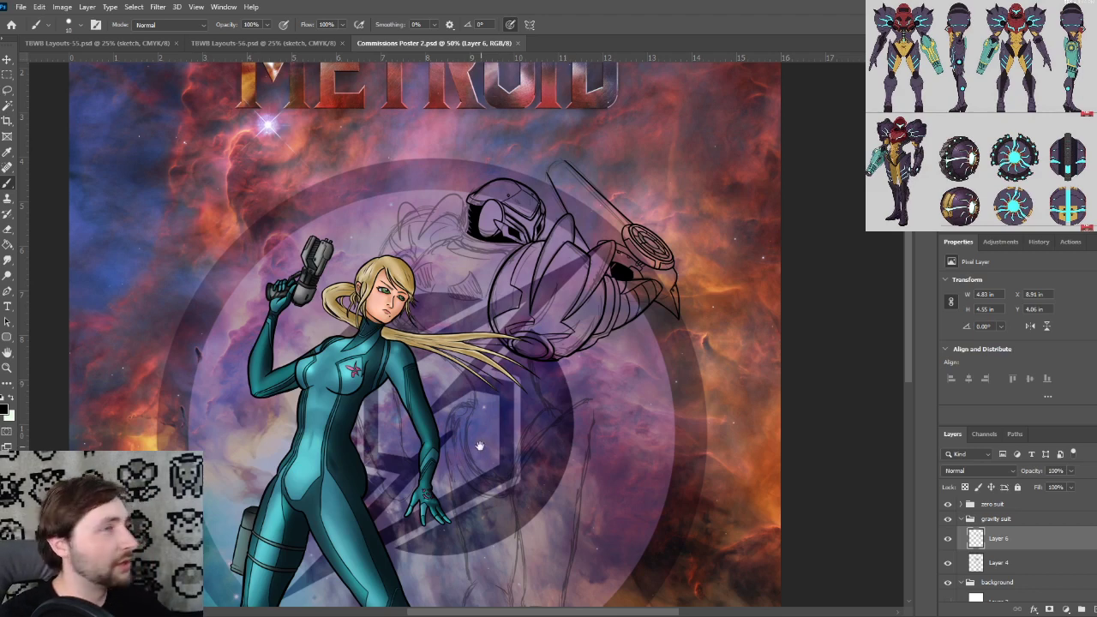
Detail the panel beside the black opening with an angular inner outline, a short upright line and an inner line from its upper corner
mouse_move(509, 493)
left_mouse_down()
mouse_move(495, 219)
mouse_move(564, 424)
left_mouse_up()
key("ctrl+plus")
key("ctrl+plus")
key("ctrl+plus")
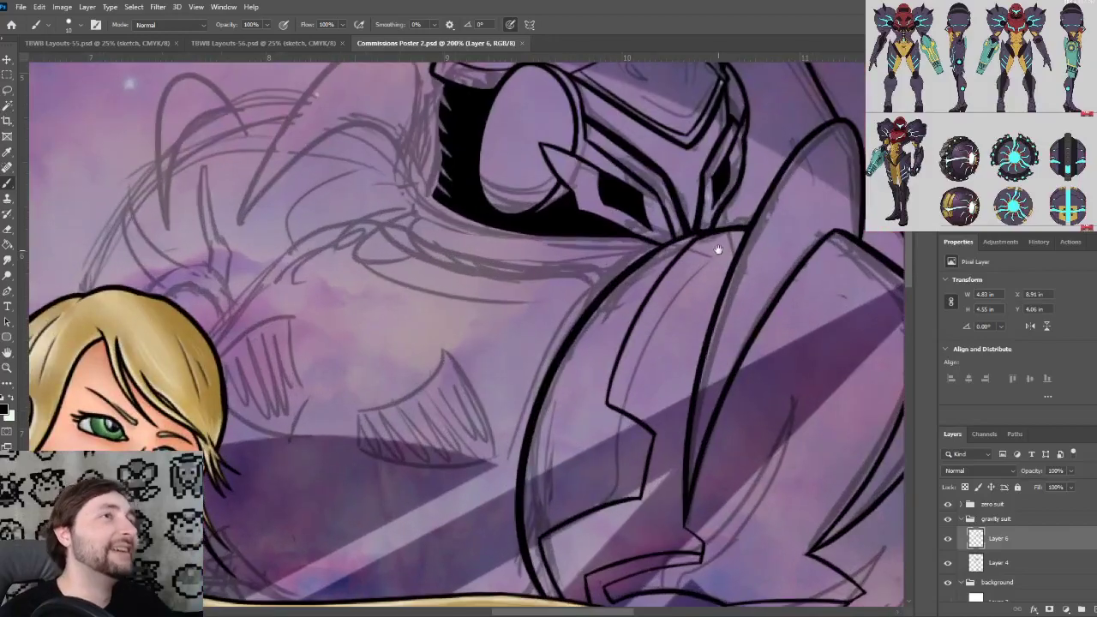
left_click_drag(677, 303, 624, 355)
key("ctrl+plus")
left_click_drag(485, 322, 586, 371)
key("ctrl+plus")
key("ctrl+plus")
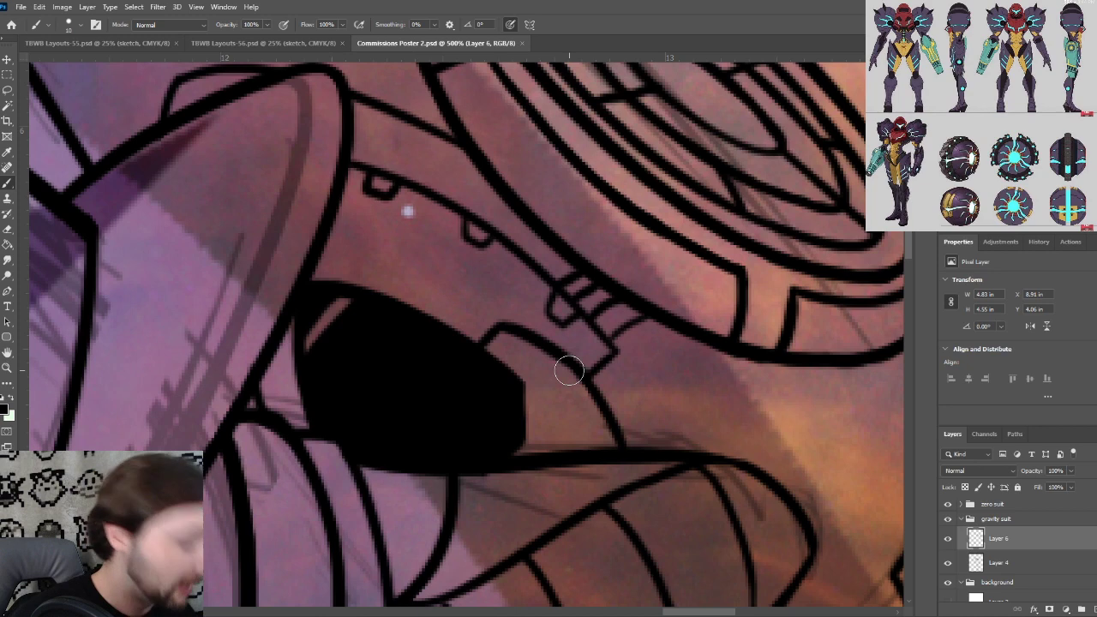
left_click_drag(561, 391, 548, 343)
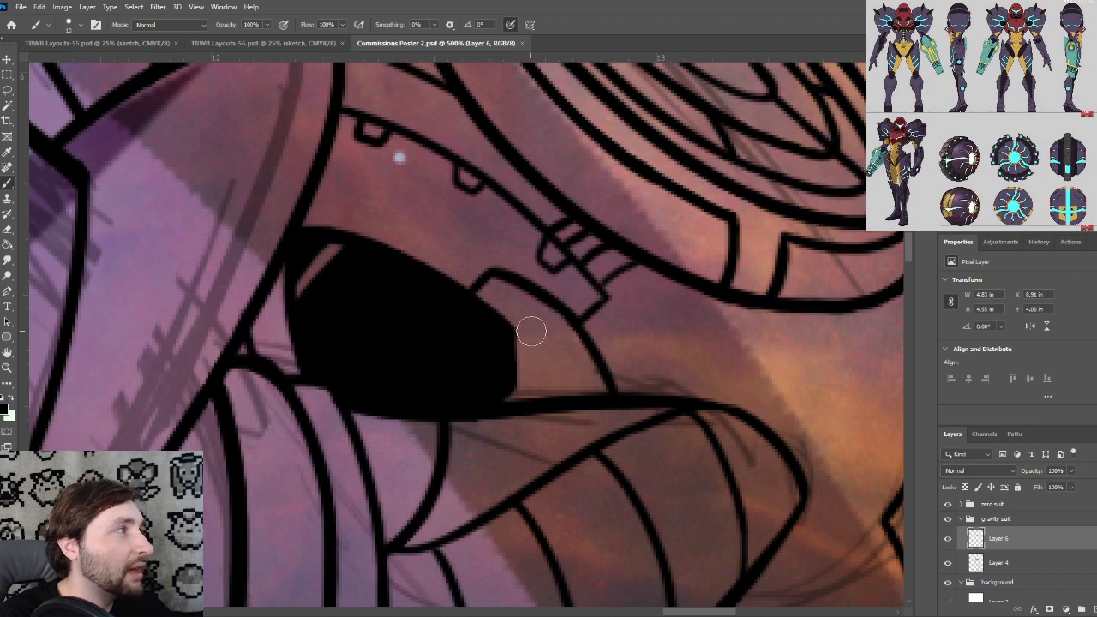
mouse_move(507, 327)
left_mouse_down()
mouse_move(548, 335)
mouse_move(578, 397)
left_mouse_up()
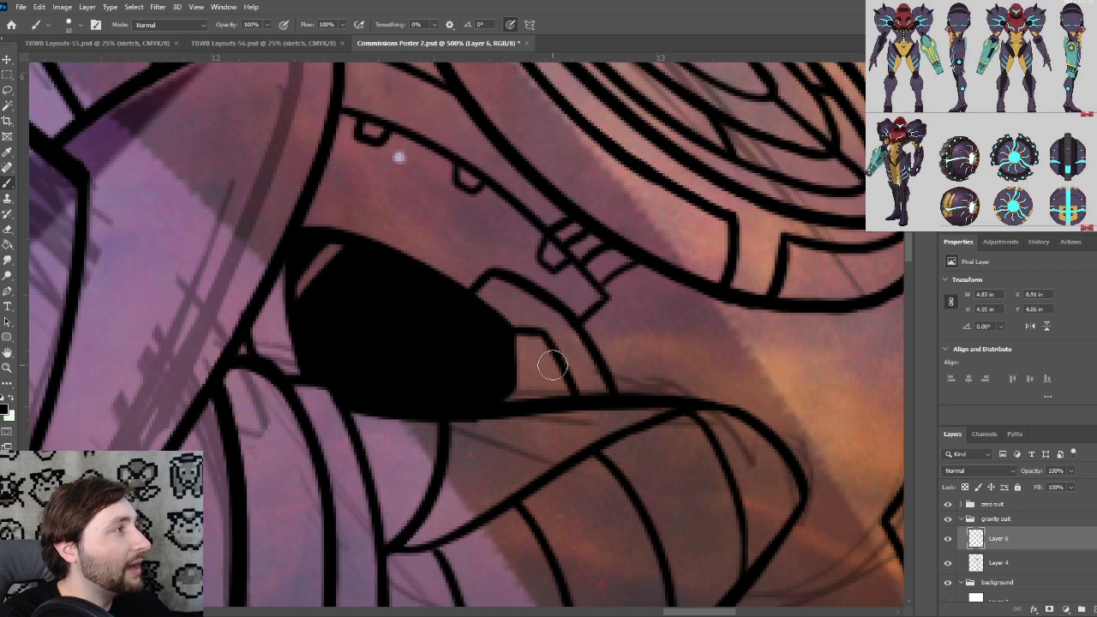
mouse_move(526, 399)
left_mouse_down()
mouse_move(527, 332)
mouse_move(541, 343)
mouse_move(545, 334)
mouse_move(535, 379)
mouse_move(535, 343)
mouse_move(553, 338)
mouse_move(580, 385)
left_mouse_up()
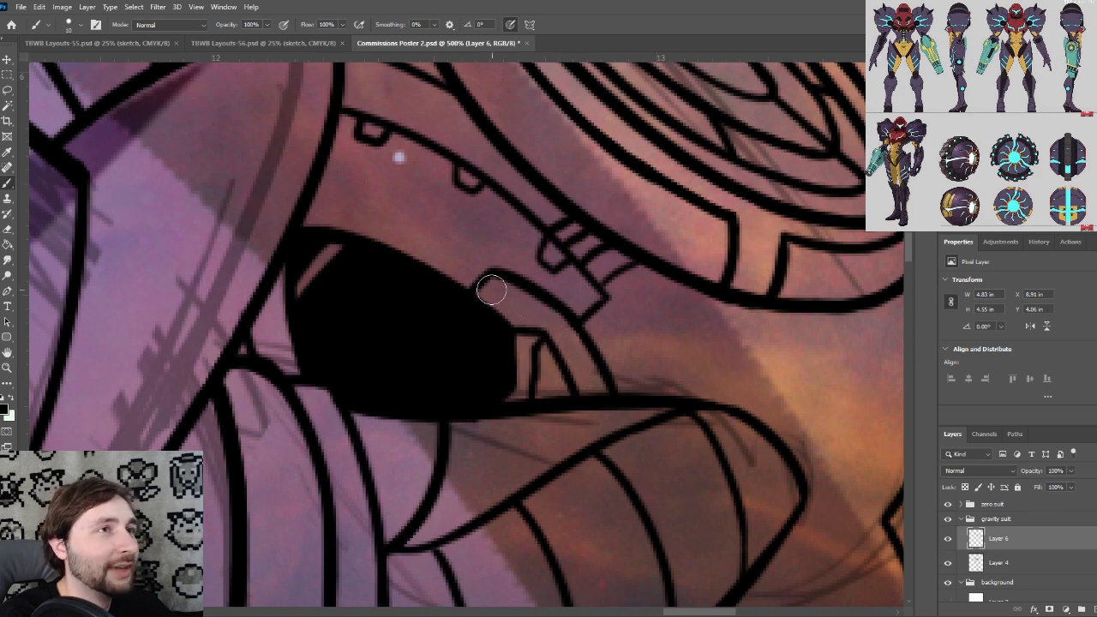
mouse_move(476, 283)
left_mouse_down()
mouse_move(554, 340)
mouse_move(577, 326)
left_mouse_up()
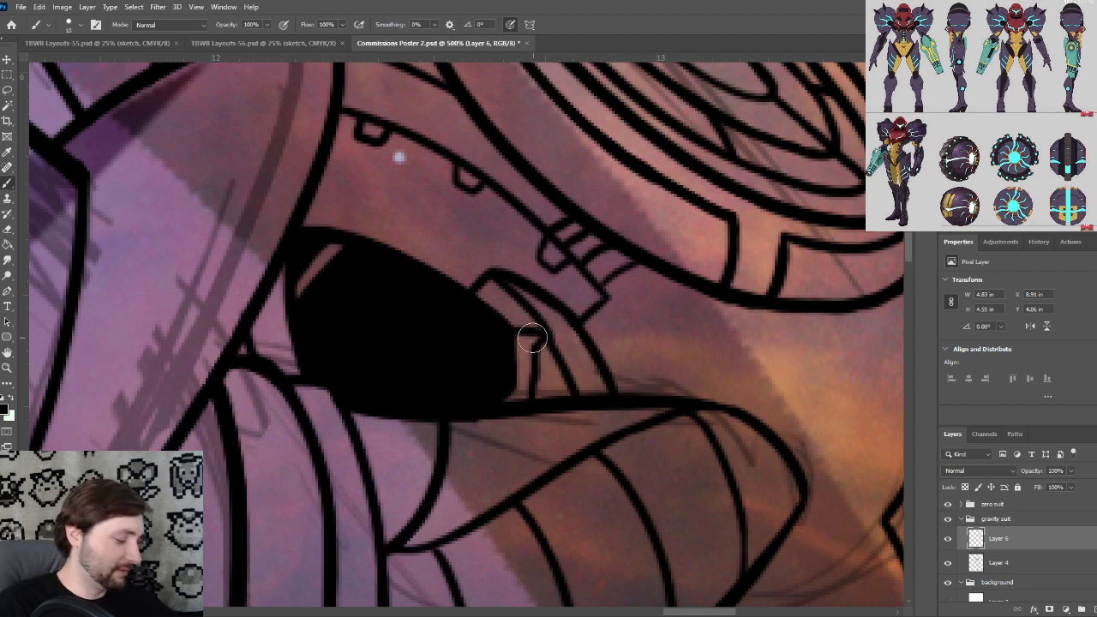
Draw a thickened line outside the rounded panel, from the stepped corner under the disc down to the ribbed section
left_click_drag(588, 397, 490, 436)
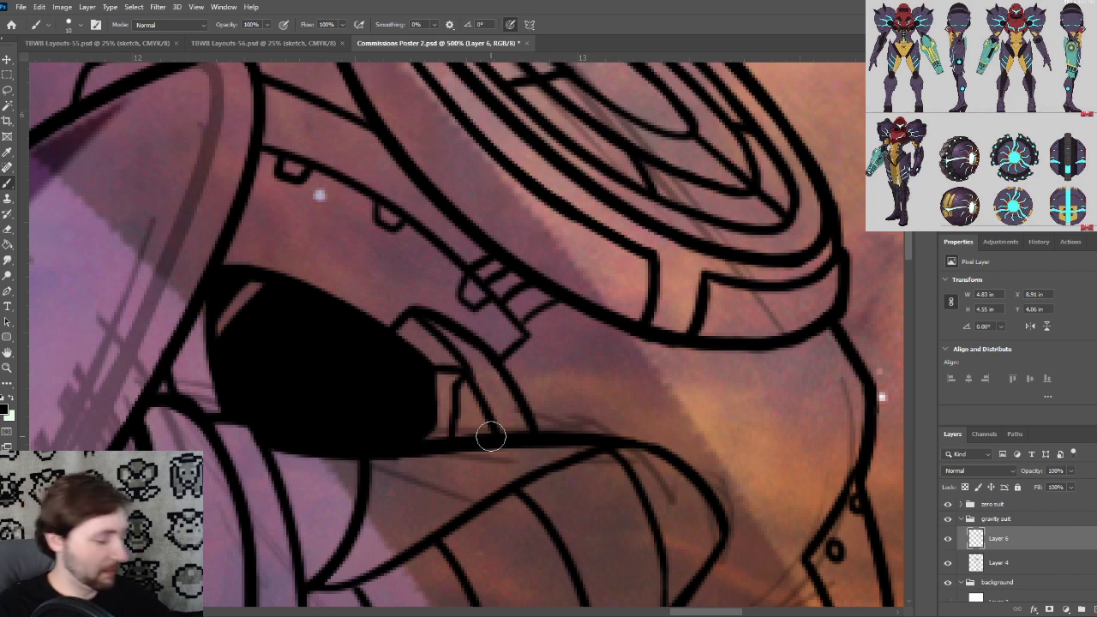
key("space")
key("ctrl+minus")
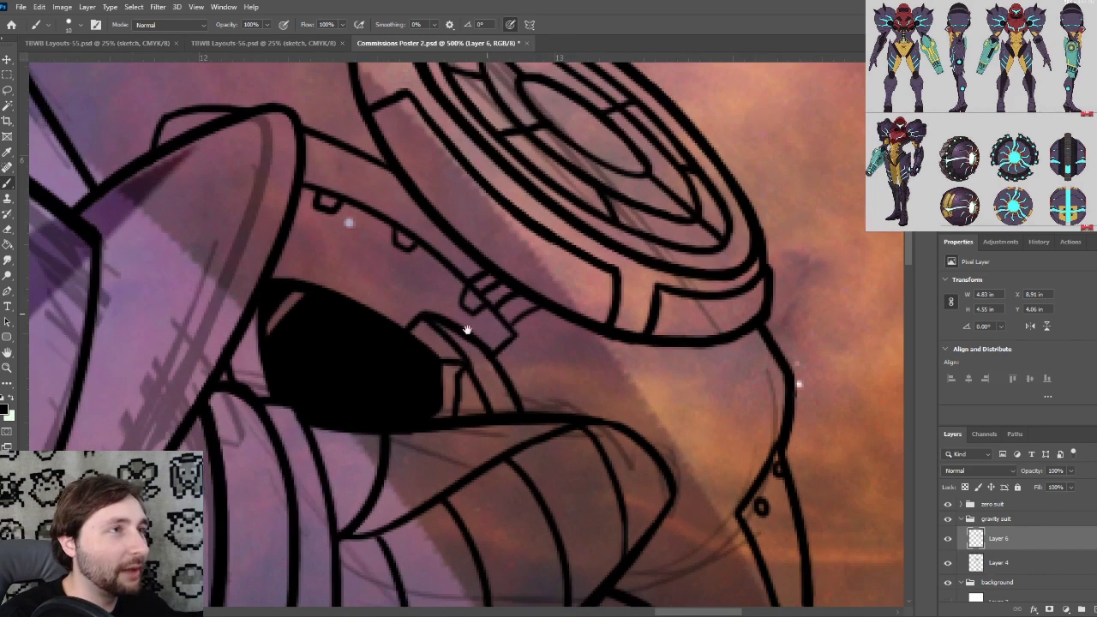
key("ctrl+plus")
key("ctrl+minus")
key("space")
left_click_drag(519, 307, 588, 337)
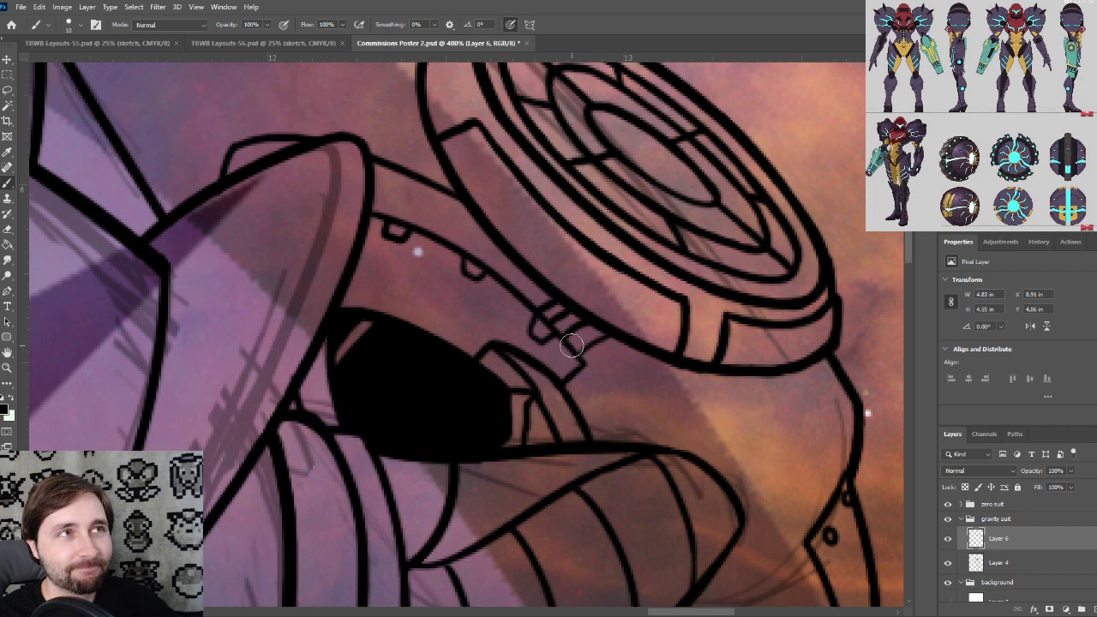
left_click_drag(548, 373, 534, 339)
left_click_drag(606, 385, 560, 352)
scroll(541, 344, "up", 1)
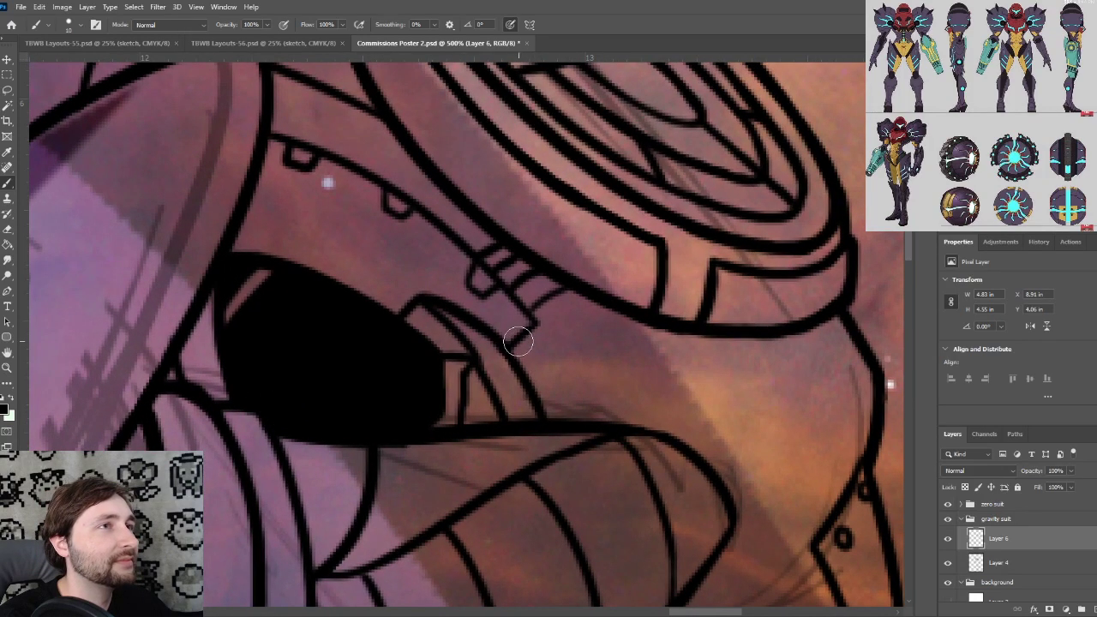
left_click_drag(520, 351, 564, 423)
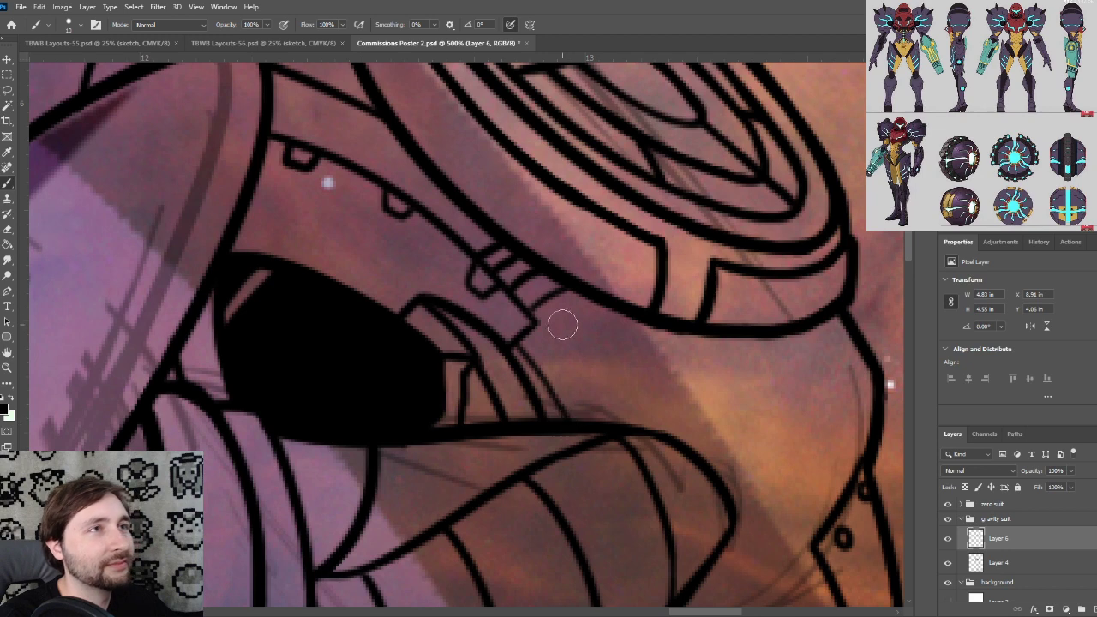
left_click_drag(516, 345, 571, 419)
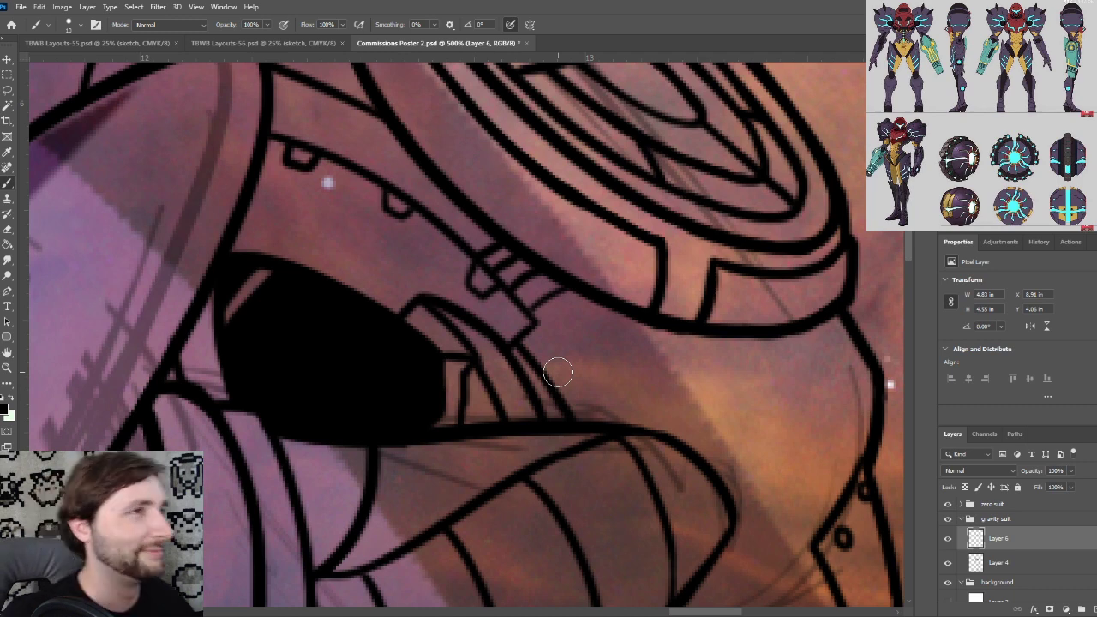
scroll(560, 341, "down", 1)
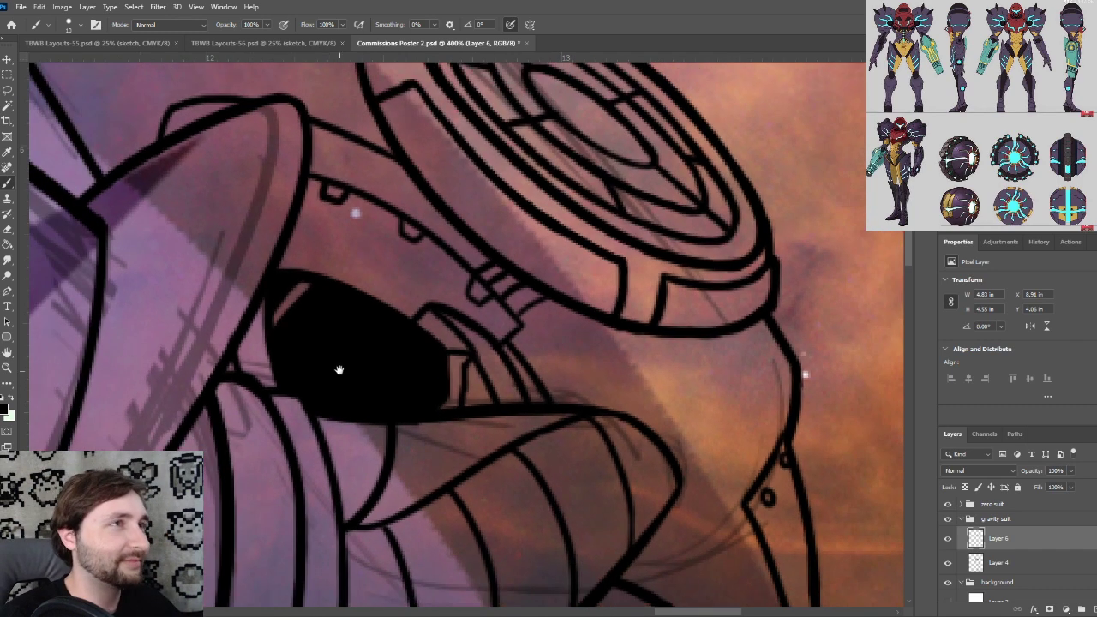
Draw a short curved line just outside the small rounded piece behind the shoulder plate's upper edge
left_click_drag(316, 327, 371, 445)
left_click_drag(331, 396, 441, 385)
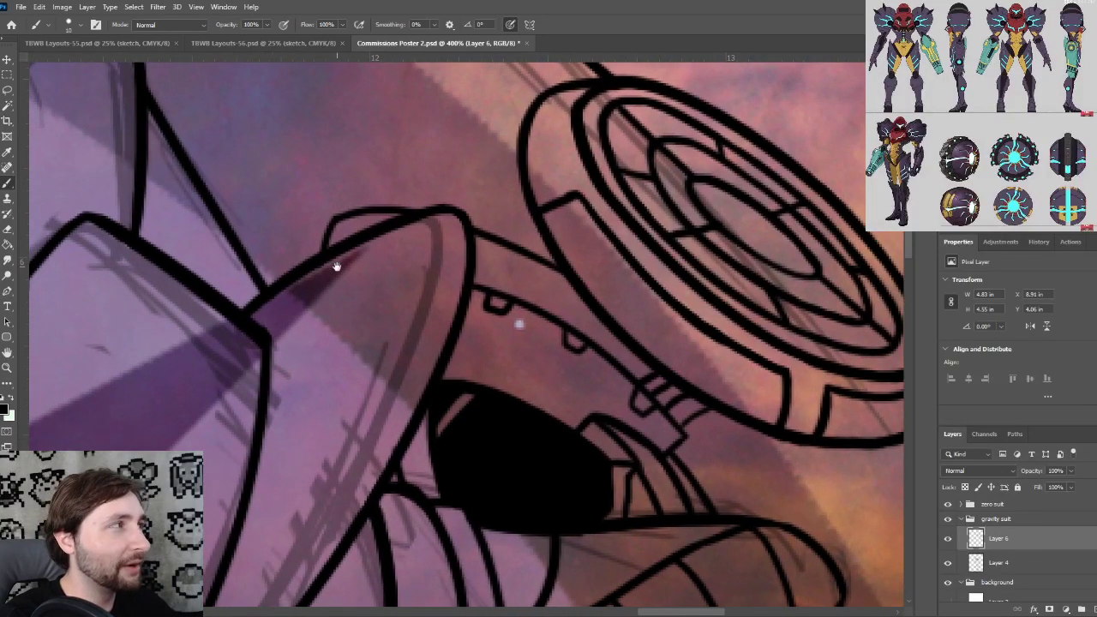
mouse_move(343, 243)
left_mouse_down()
mouse_move(417, 275)
mouse_move(404, 275)
mouse_move(396, 246)
left_mouse_up()
key("ctrl+z")
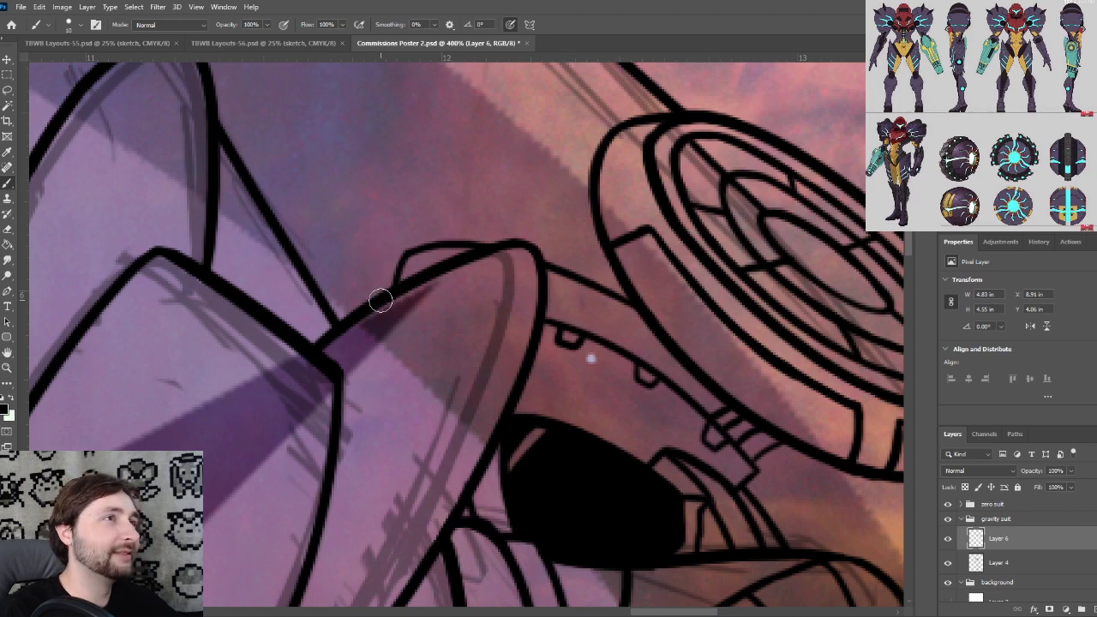
left_click_drag(379, 299, 401, 233)
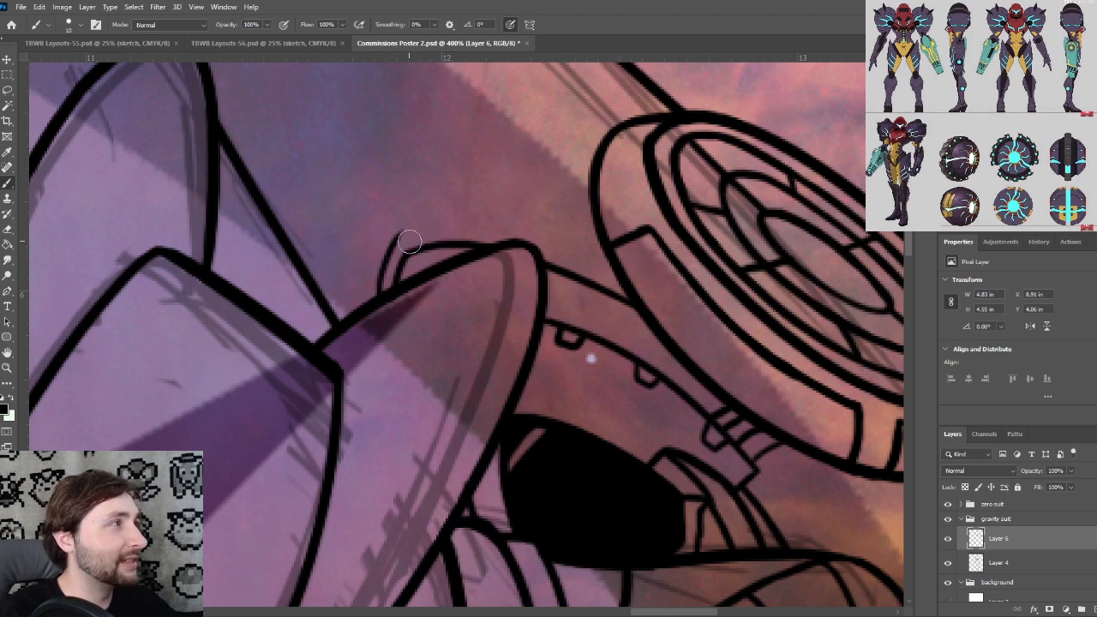
key("ctrl+minus")
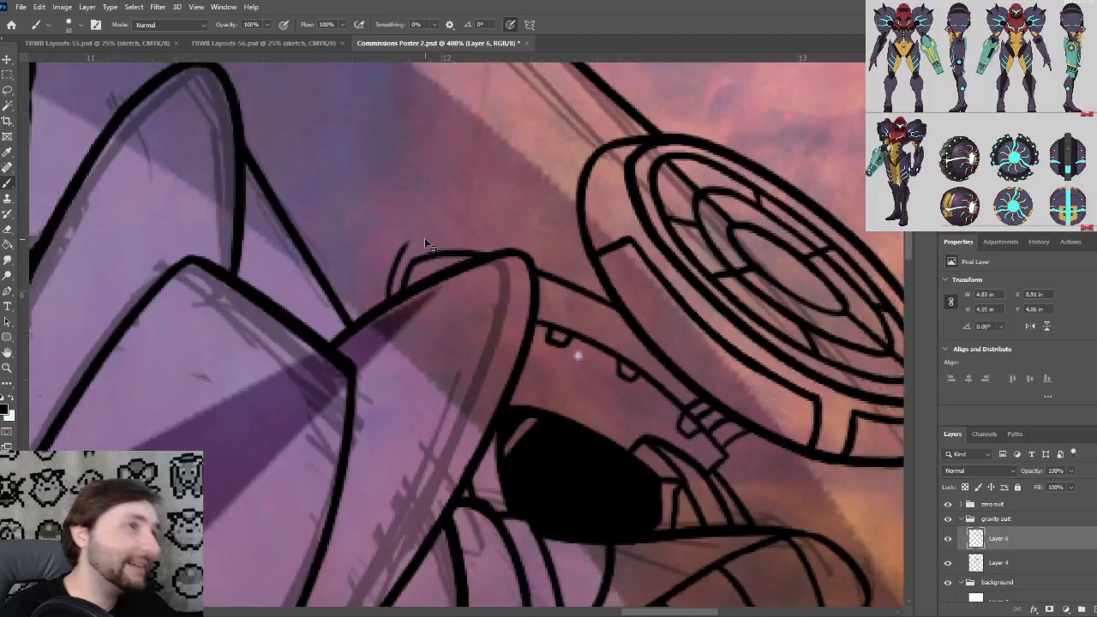
key("ctrl+minus")
left_click_drag(417, 208, 468, 270)
key("ctrl+minus")
left_click_drag(429, 232, 472, 281)
left_click_drag(525, 397, 408, 213)
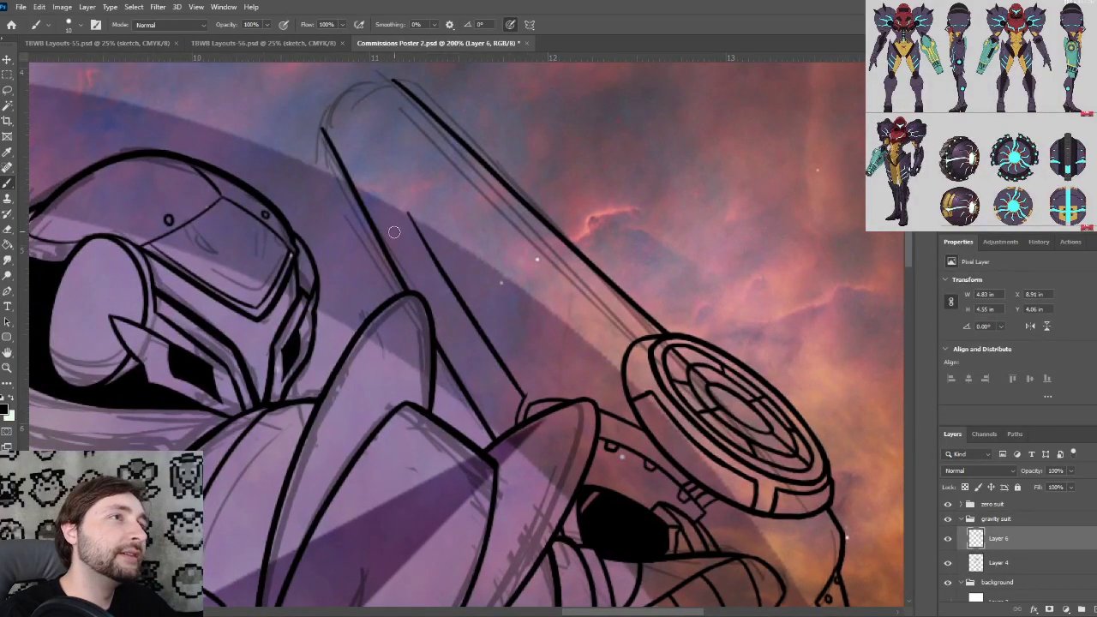
key("ctrl+z")
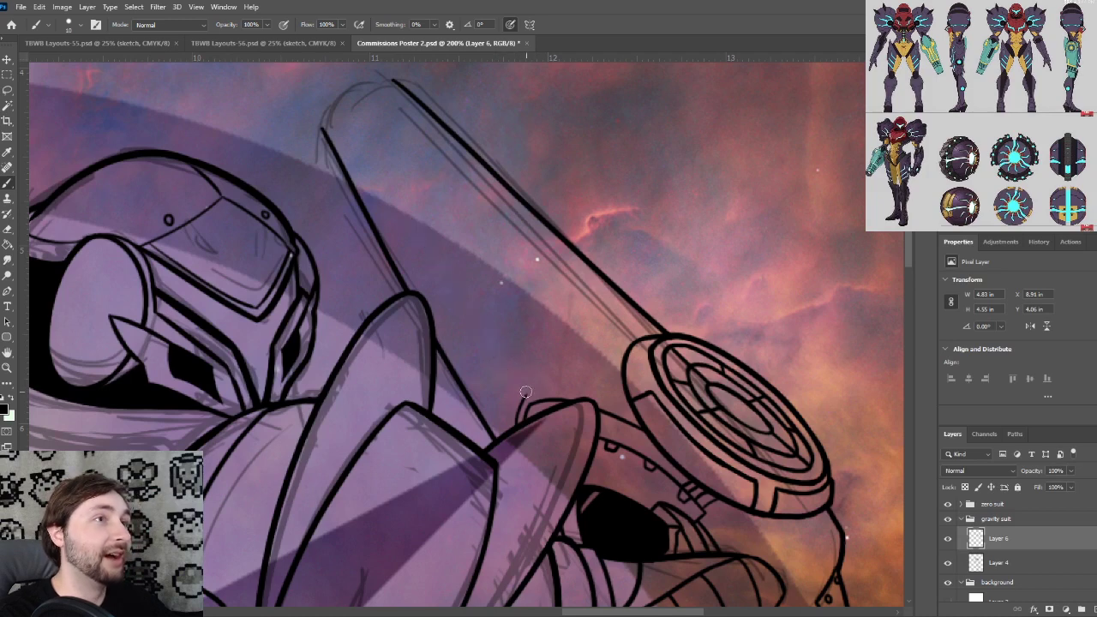
left_click_drag(527, 396, 425, 256)
key("ctrl+z")
left_click_drag(526, 395, 391, 176)
key("ctrl+z")
left_click_drag(526, 393, 384, 160)
key("ctrl+z")
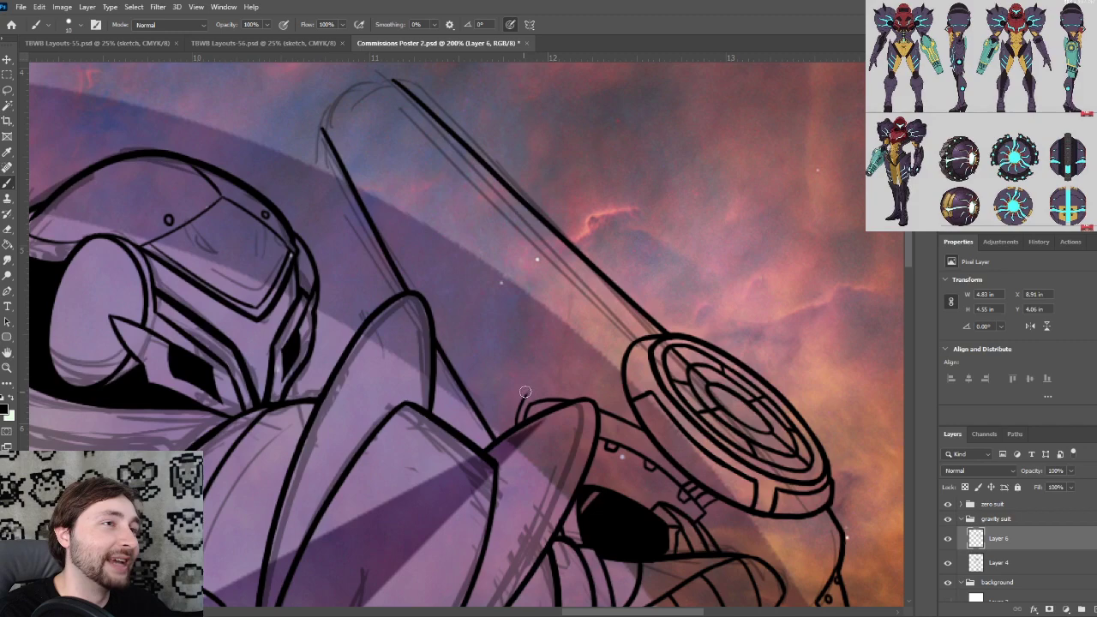
left_click_drag(526, 393, 356, 164)
key("ctrl+z")
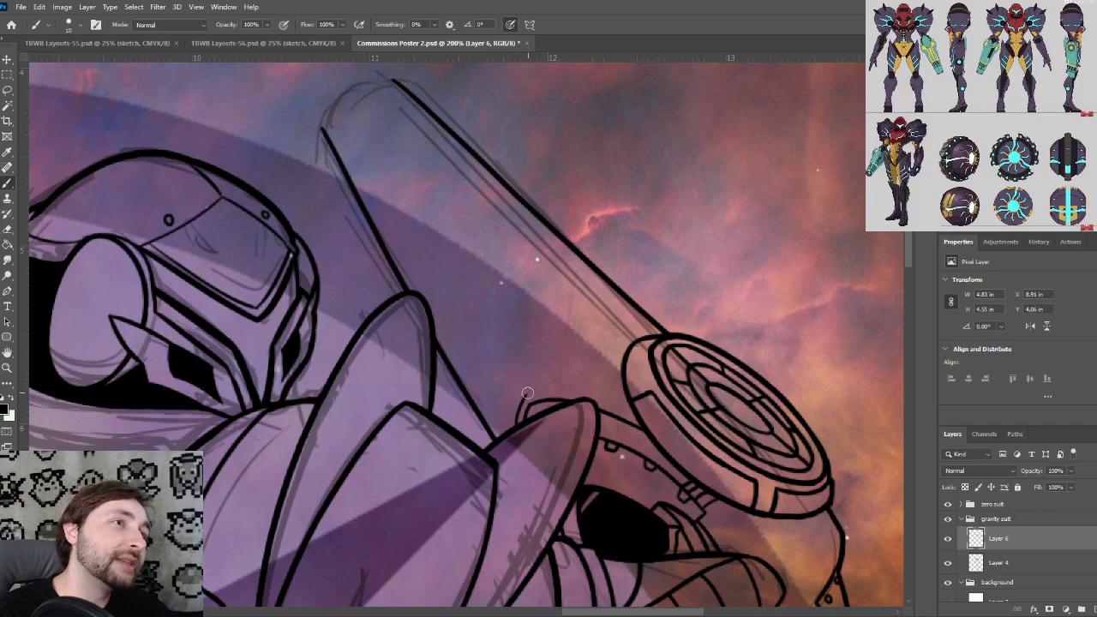
left_click_drag(527, 392, 382, 177)
key("ctrl+z")
Draw a long straight inner line along the raised cylinder, from the small rounded piece behind the shoulder plate toward the far end
key("ctrl+minus")
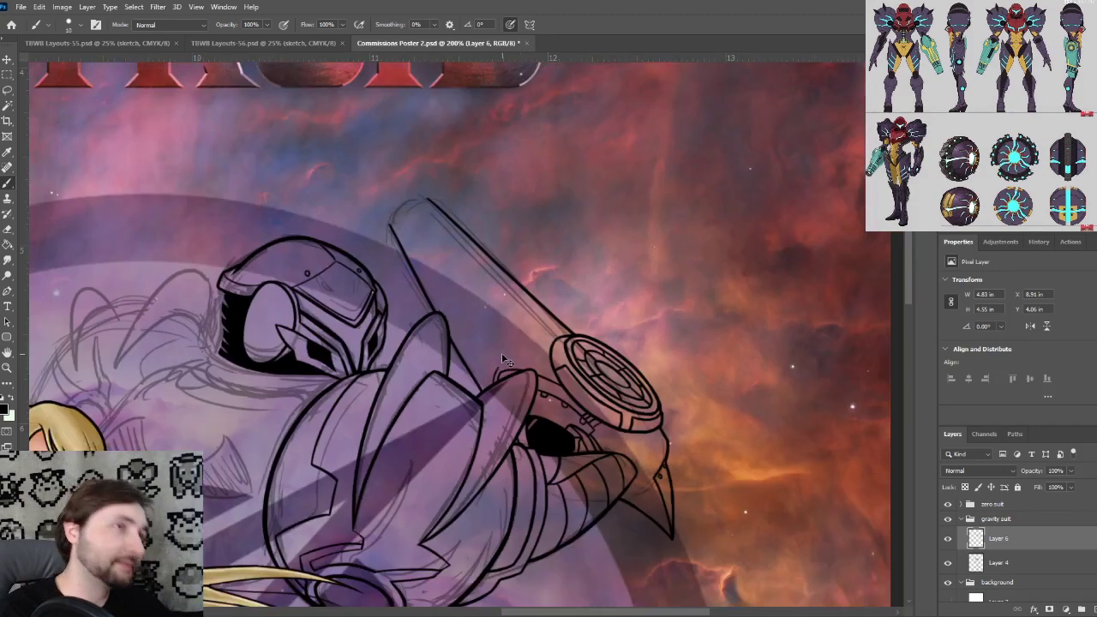
left_click_drag(495, 366, 447, 299)
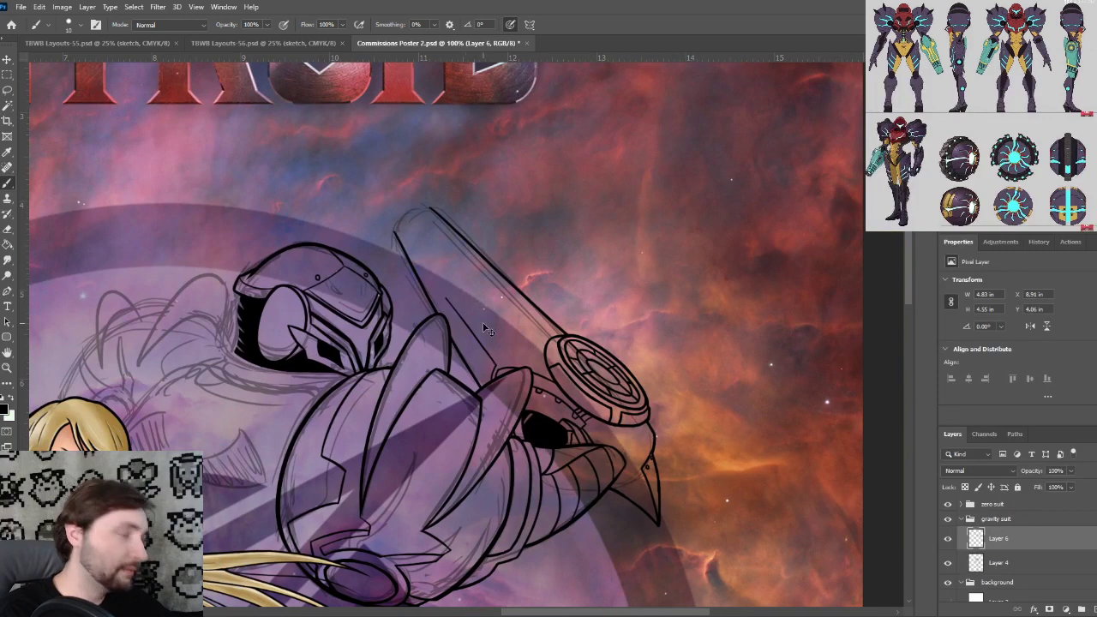
key("ctrl+z")
left_click_drag(497, 364, 417, 246)
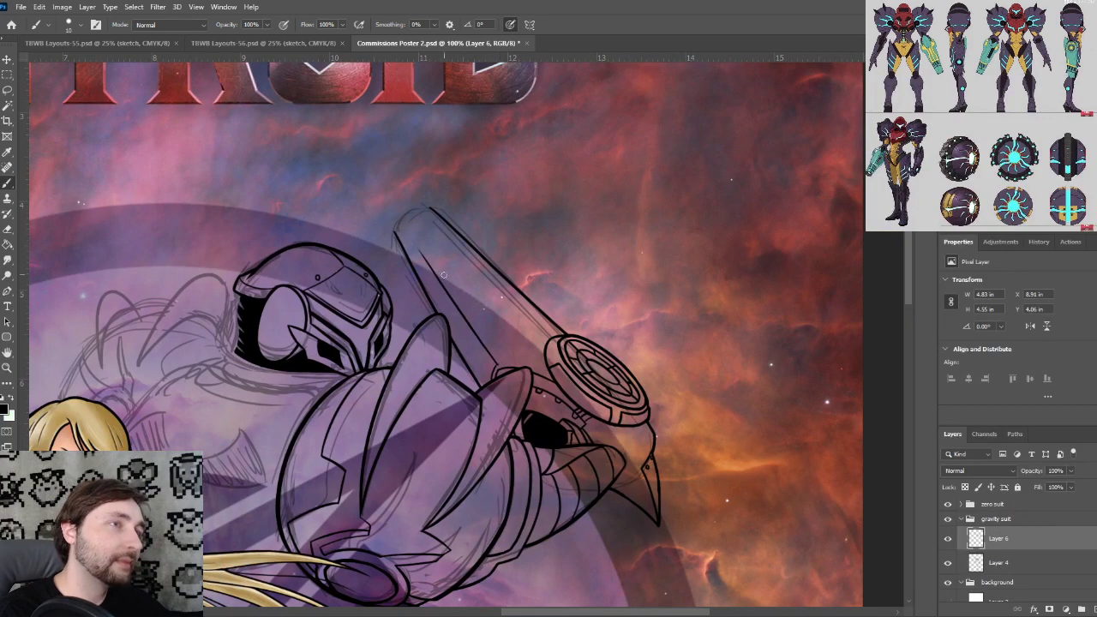
Clean up the corner where the cylinder's inner line meets the small rounded piece behind the shoulder plate
key("ctrl+plus")
key("ctrl+plus")
key("ctrl+plus")
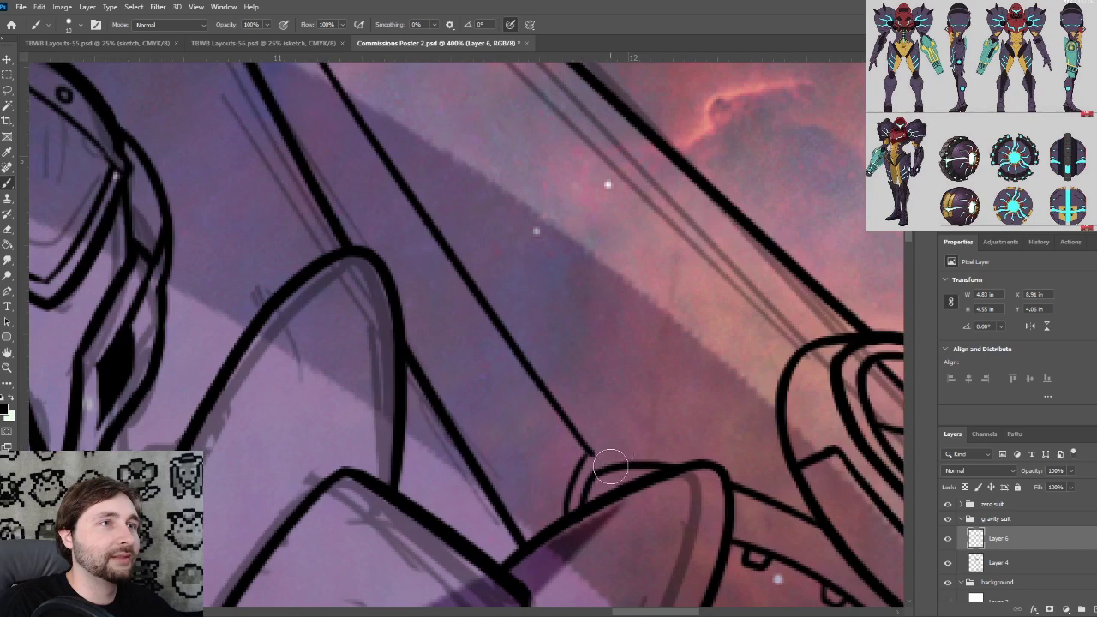
left_click_drag(595, 466, 596, 456)
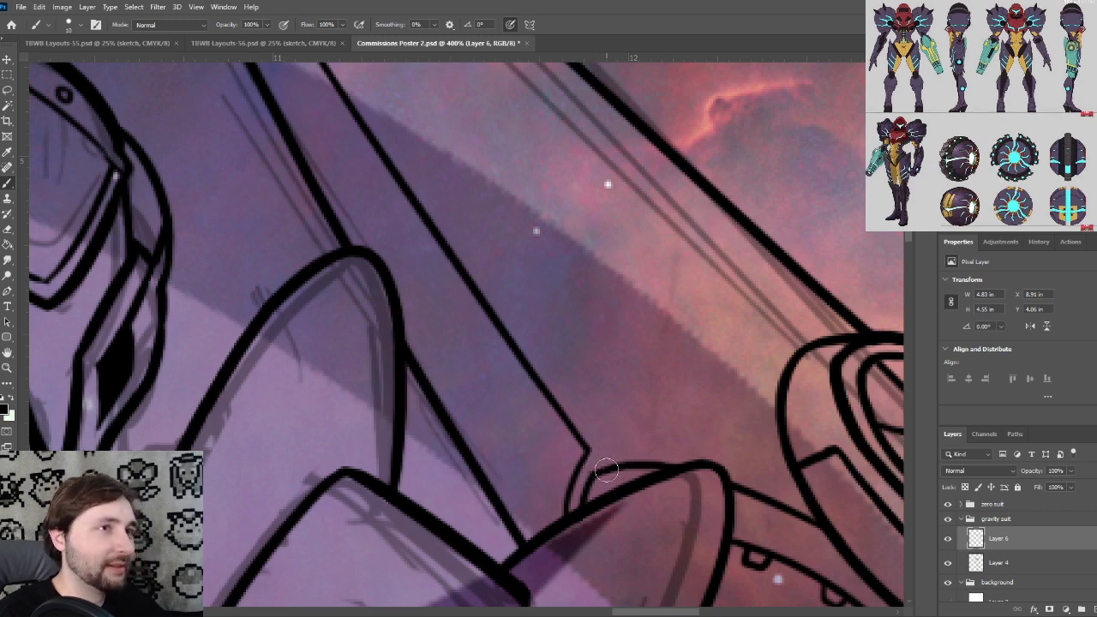
left_click_drag(587, 493, 653, 472)
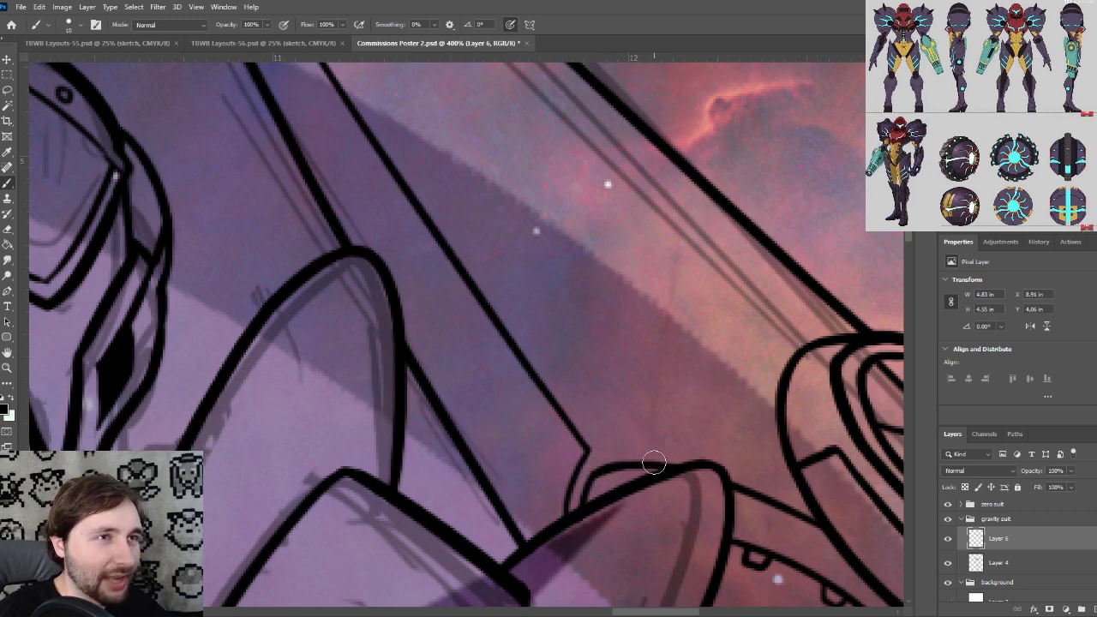
Draw a curved line across the raised cylinder between its two long outer edges, short of the sketched far end
key("ctrl+minus")
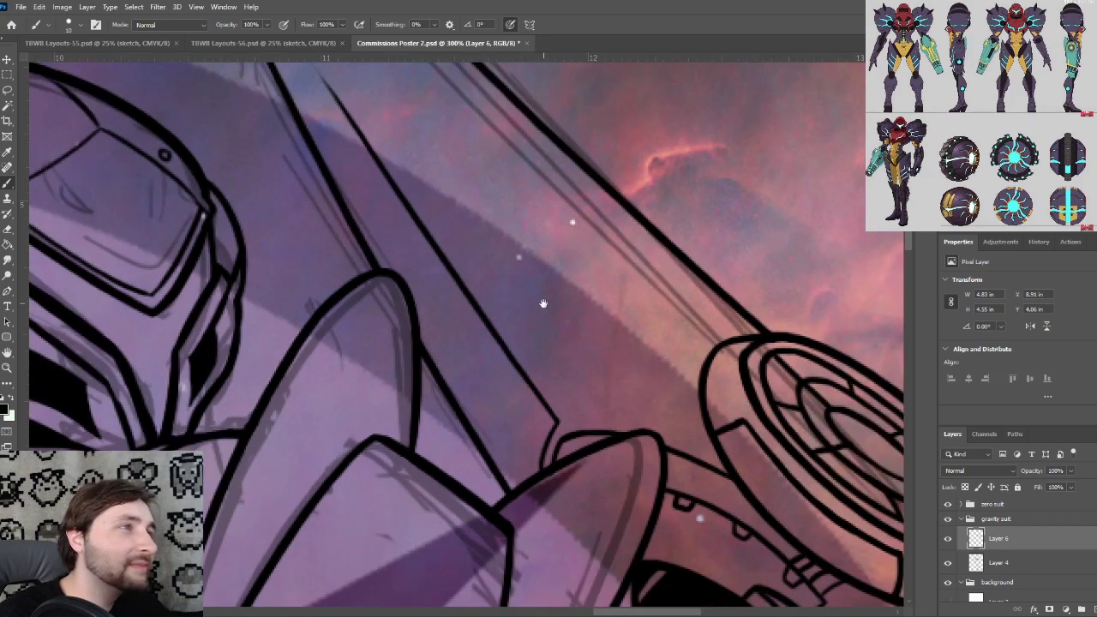
mouse_move(556, 339)
left_mouse_down()
mouse_move(504, 328)
mouse_move(539, 353)
left_mouse_up()
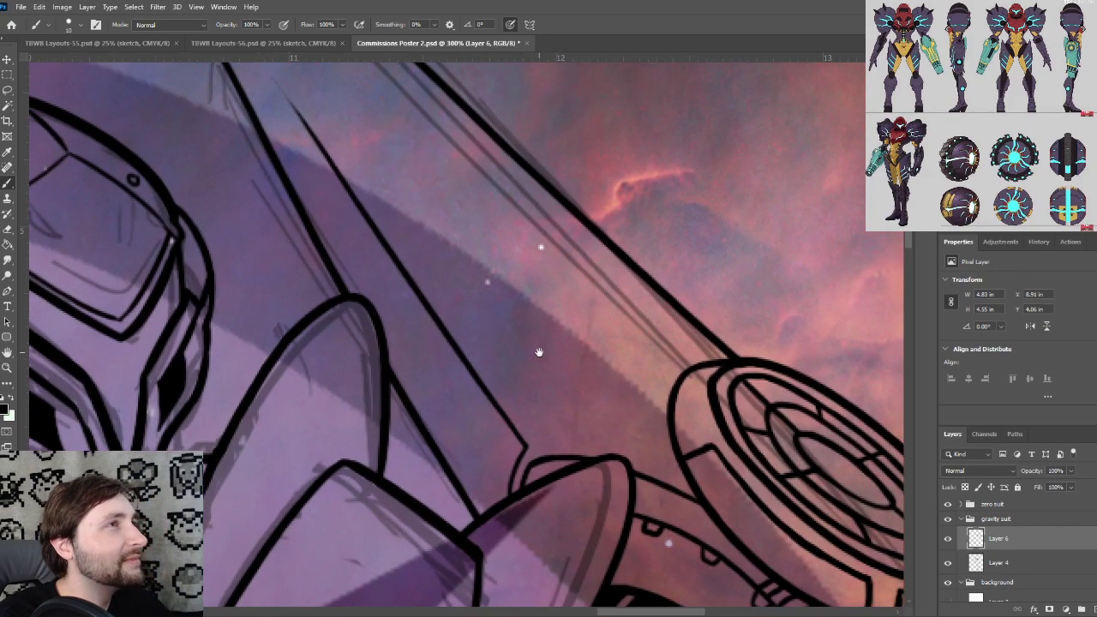
key("ctrl+minus")
left_click_drag(474, 308, 527, 344)
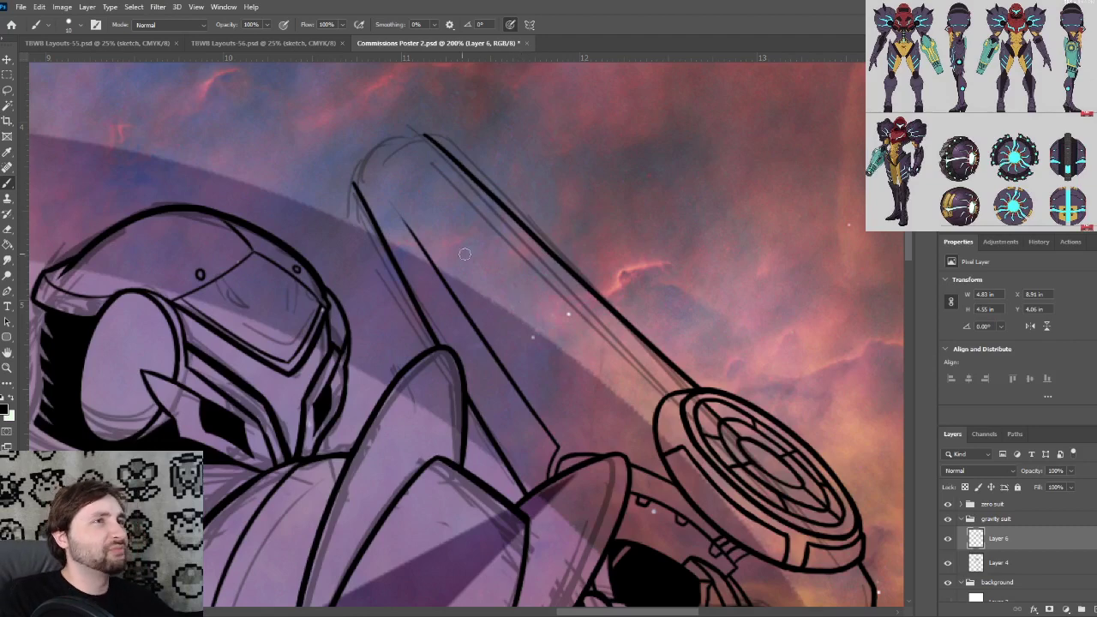
left_click_drag(465, 253, 496, 217)
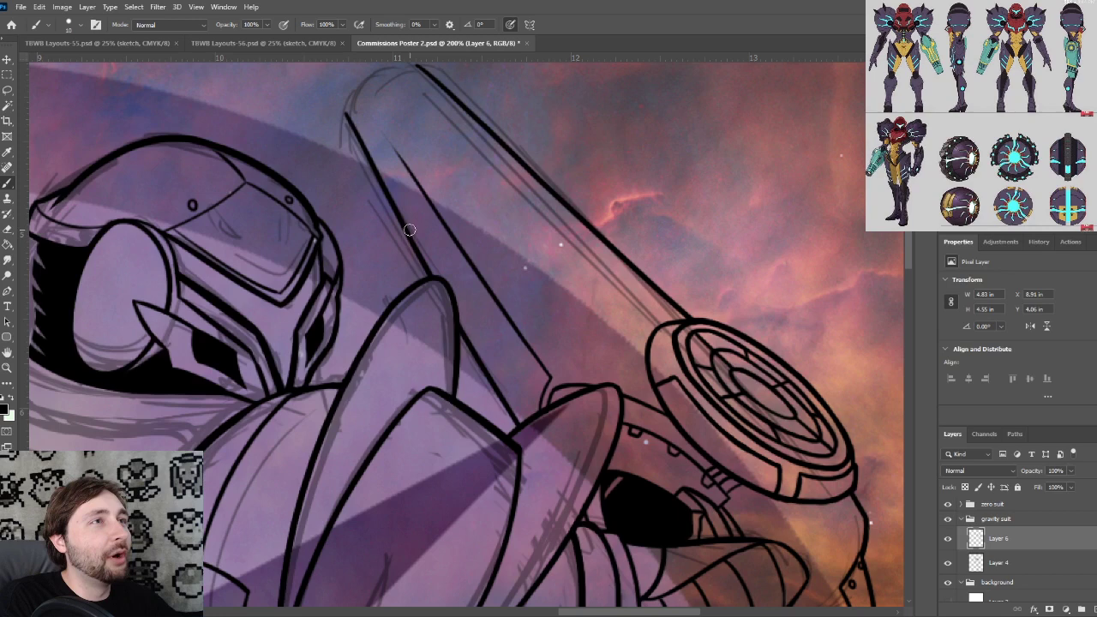
mouse_move(409, 236)
left_mouse_down()
mouse_move(540, 162)
mouse_move(448, 172)
left_mouse_up()
key("ctrl+z")
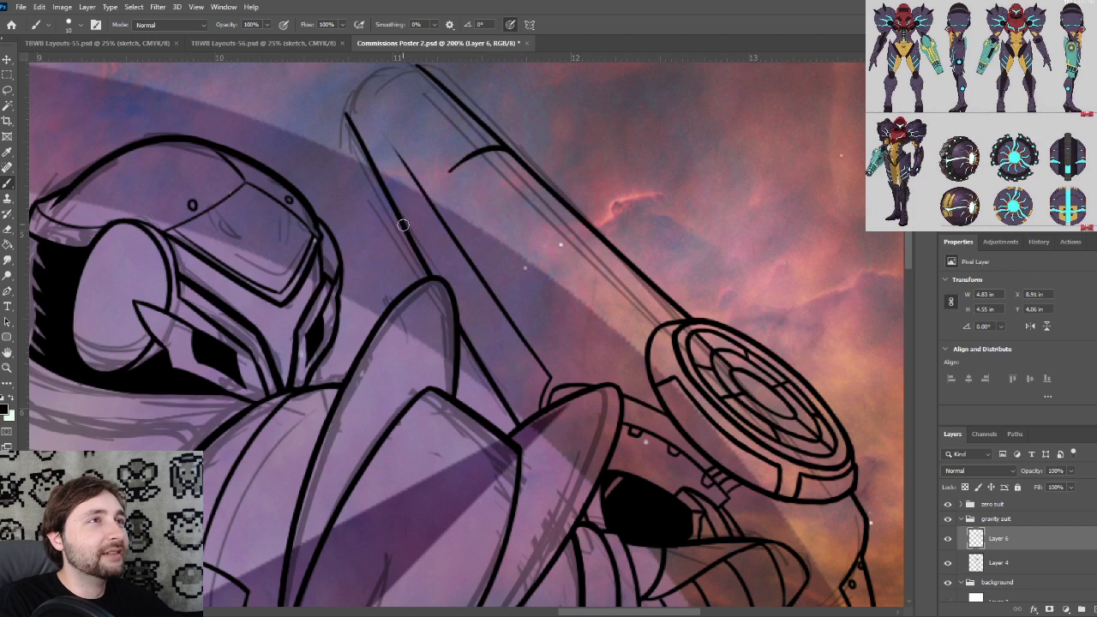
left_click_drag(409, 215, 464, 162)
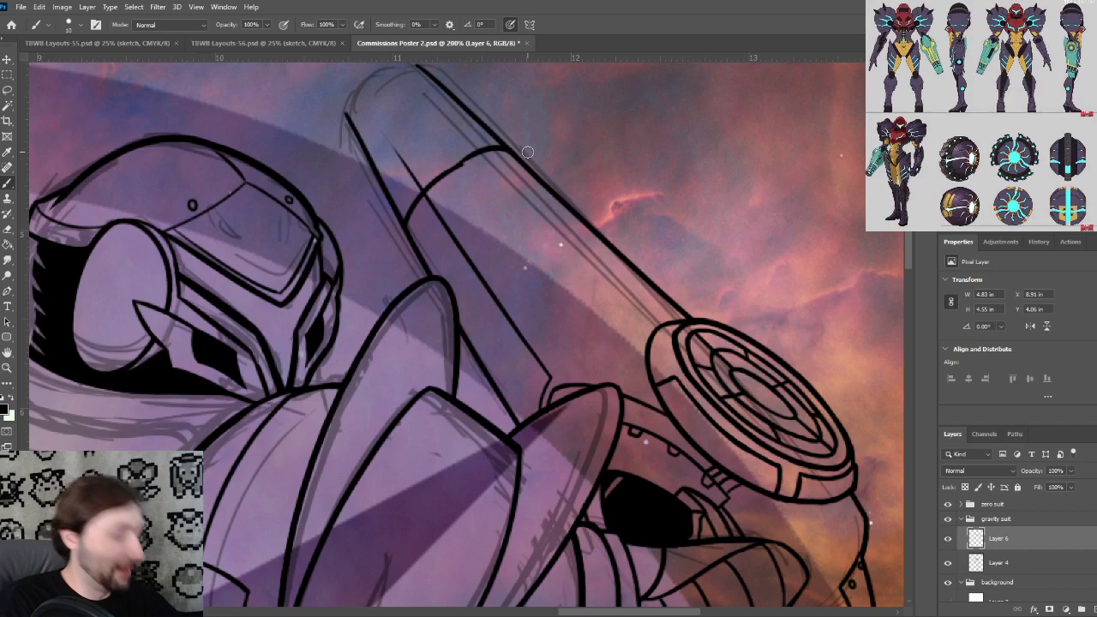
Smooth the bump in the cylinder's curved cross line and erase the part of the inner line that extends beyond it
key("ctrl+plus")
key("ctrl+plus")
left_click_drag(528, 153, 568, 408)
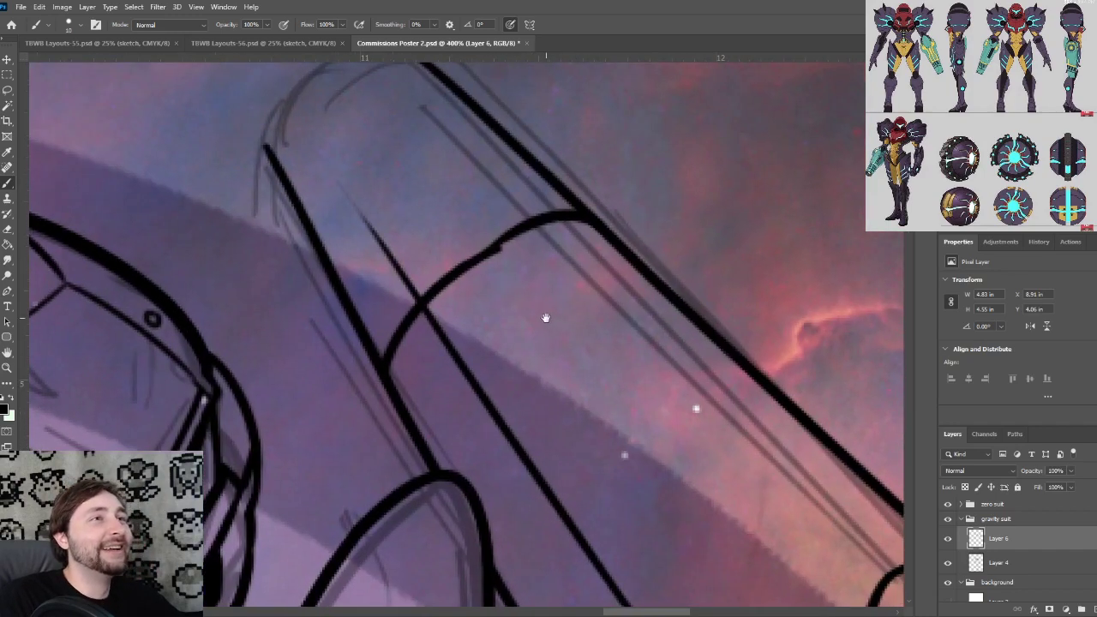
key("ctrl+plus")
left_click_drag(578, 286, 593, 340)
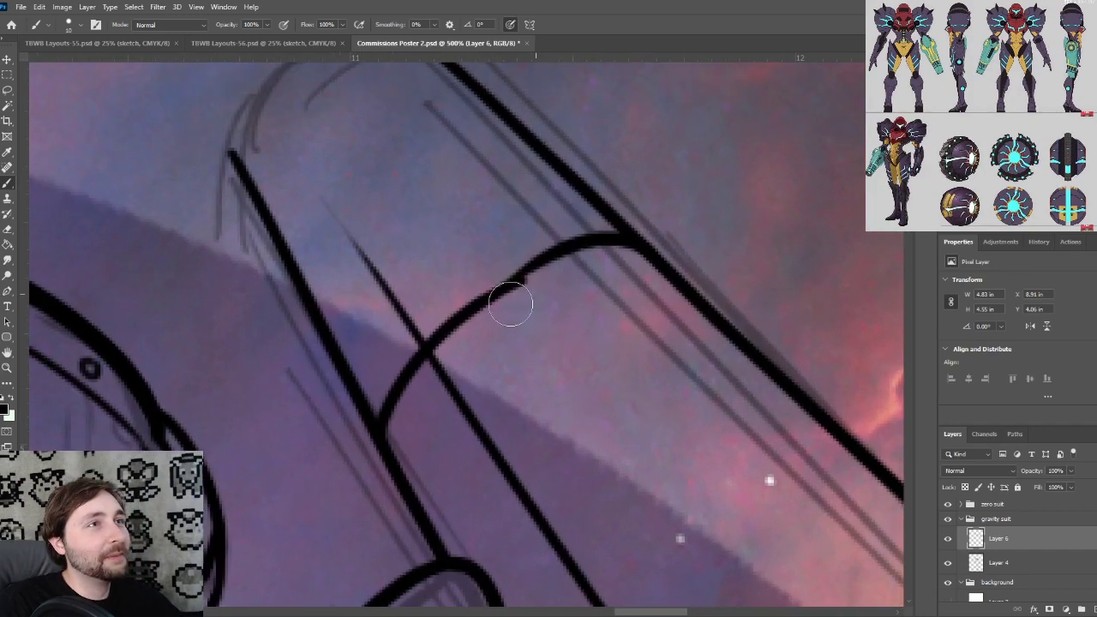
left_click_drag(511, 303, 532, 287)
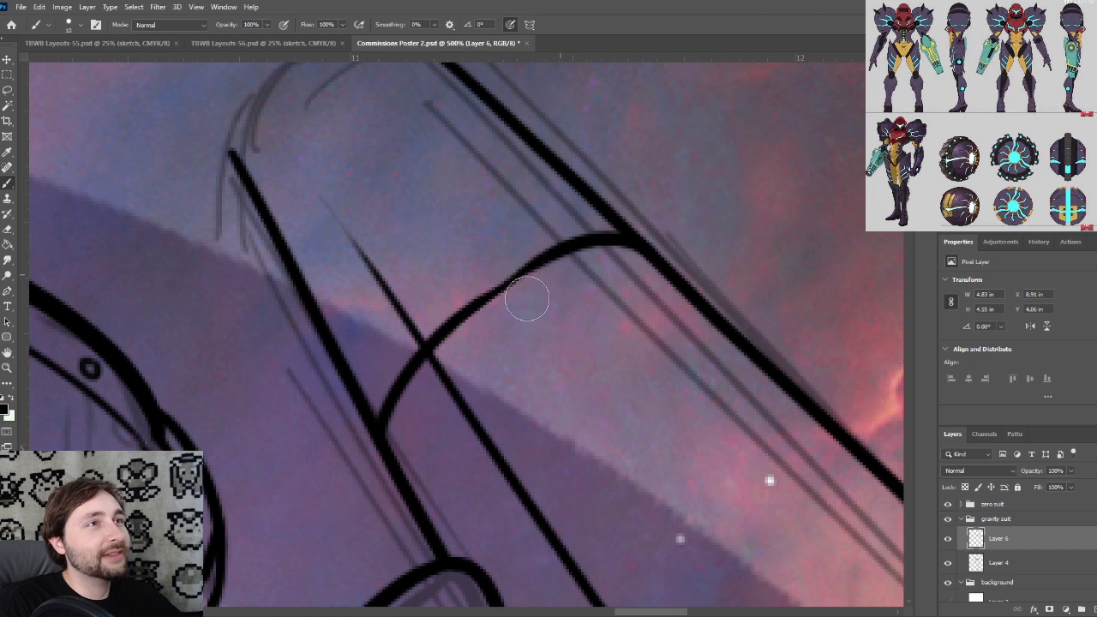
left_click_drag(315, 185, 389, 292)
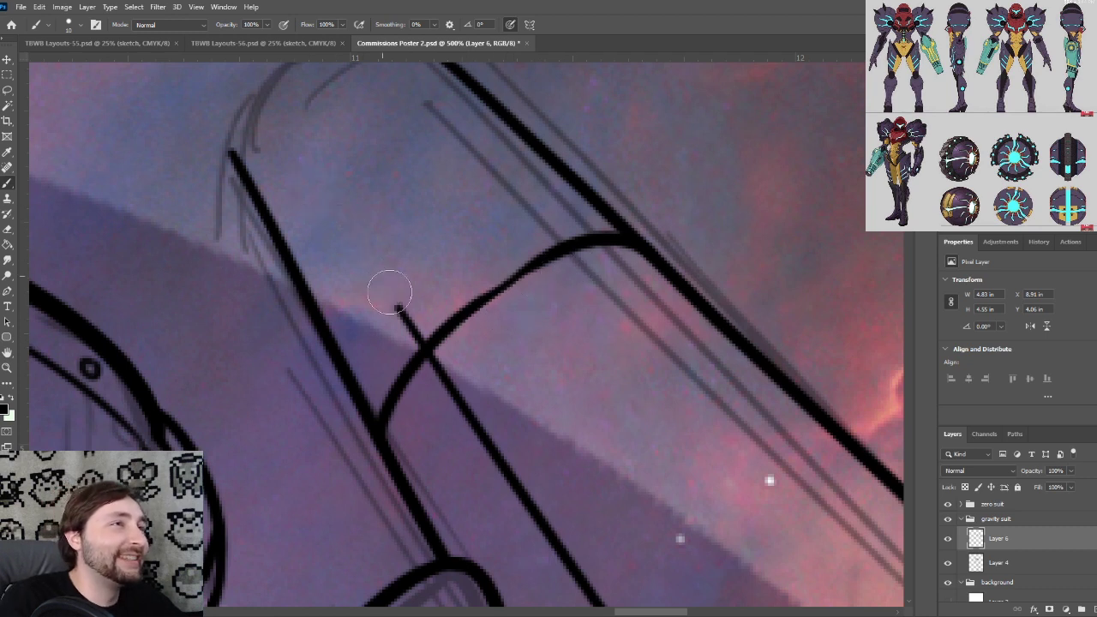
key("ctrl+z")
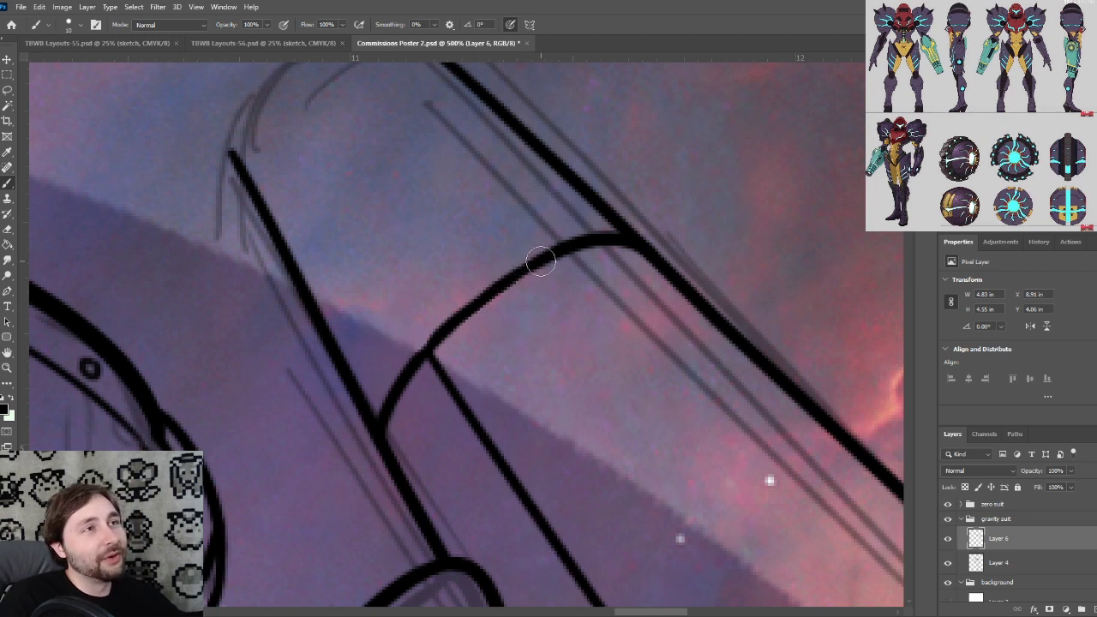
Erase both outer edge lines of the cylinder beyond the curved cross line, making that curve the cylinder's end
key("ctrl+minus")
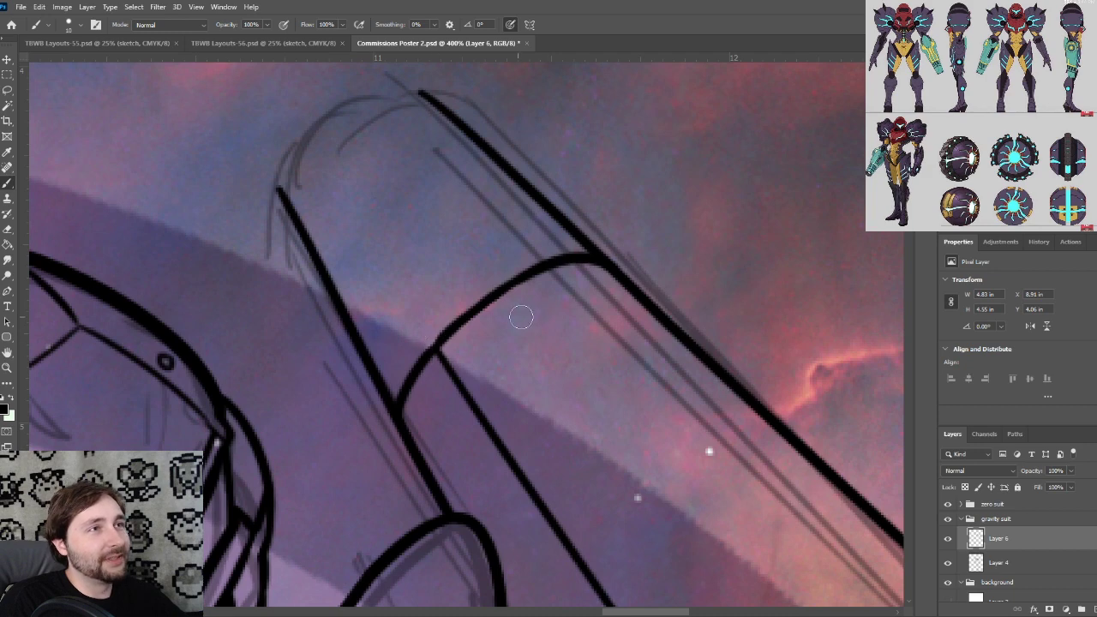
key("ctrl+minus")
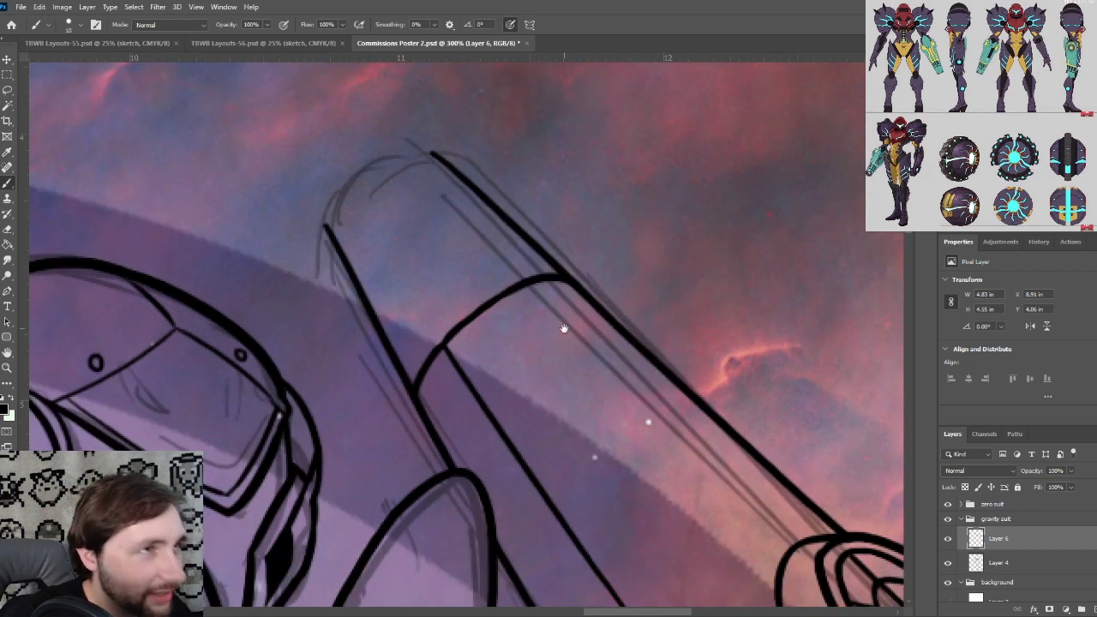
left_click_drag(528, 292, 492, 325)
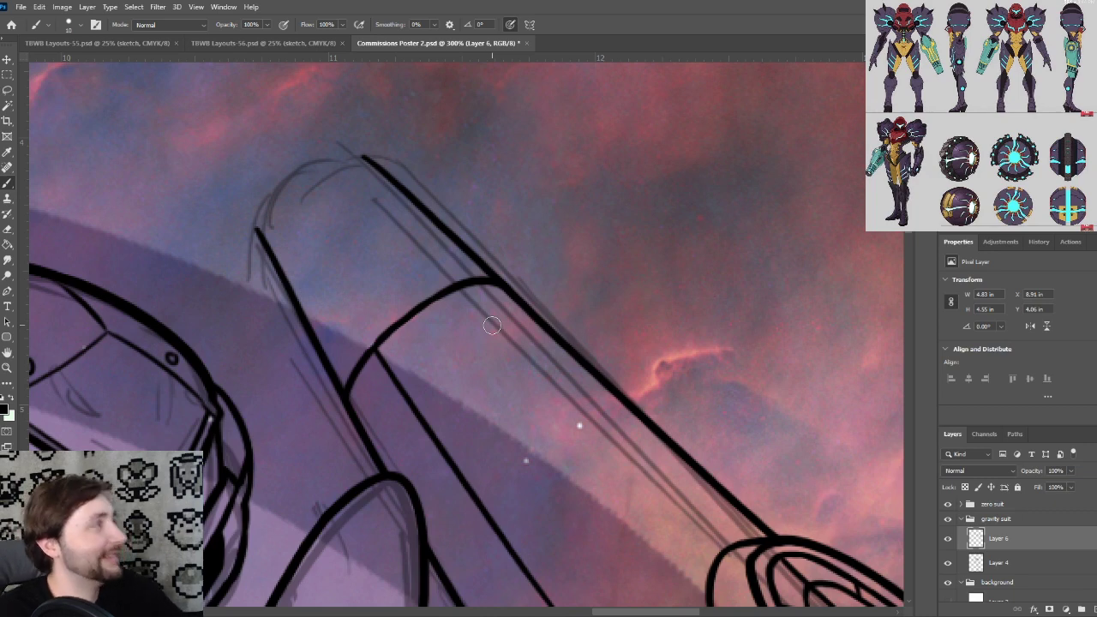
left_click_drag(486, 296, 489, 318)
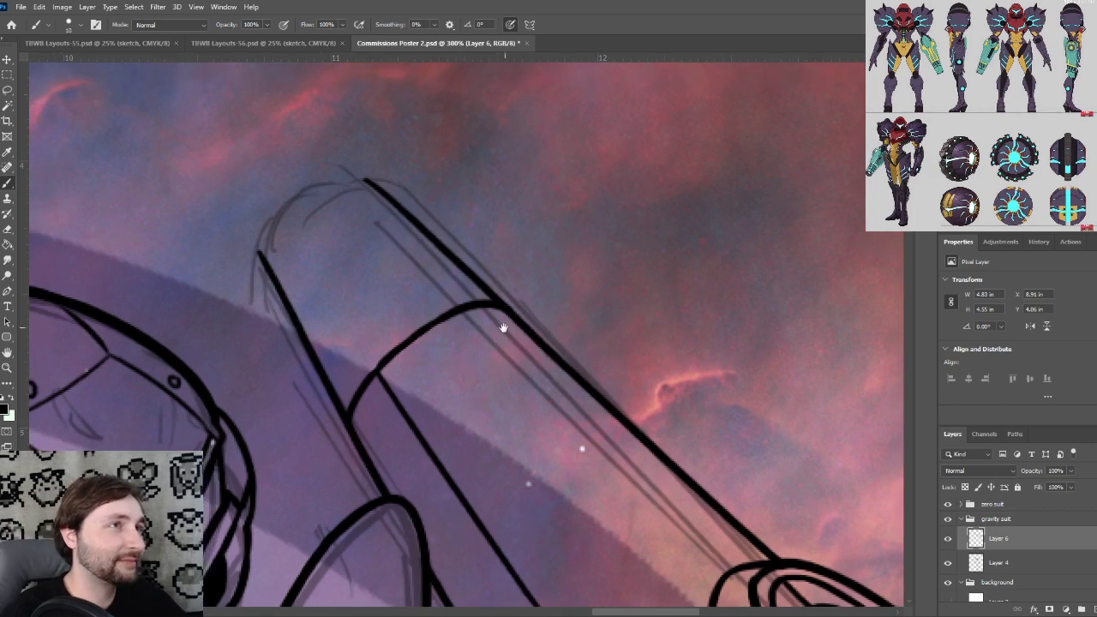
key("ctrl+plus")
left_click_drag(454, 367, 550, 341)
key("ctrl+plus")
left_click_drag(465, 318, 490, 411)
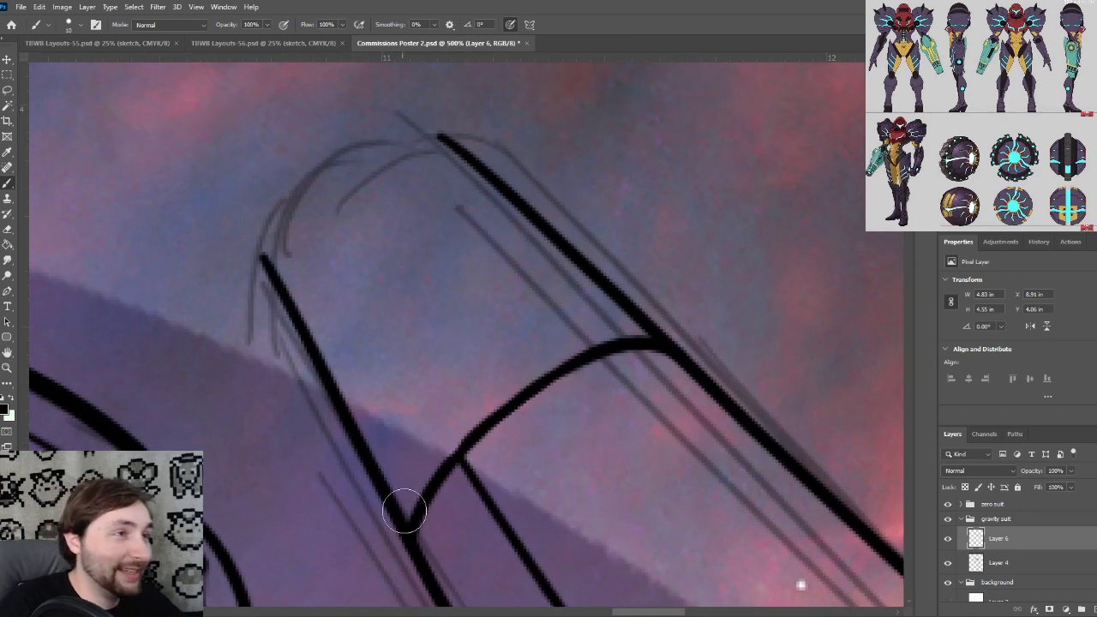
mouse_move(404, 514)
left_mouse_down()
mouse_move(474, 434)
mouse_move(405, 471)
mouse_move(403, 493)
mouse_move(392, 454)
mouse_move(397, 475)
mouse_move(393, 443)
left_mouse_up()
mouse_move(614, 265)
left_mouse_down()
mouse_move(532, 273)
mouse_move(597, 277)
mouse_move(562, 277)
left_mouse_up()
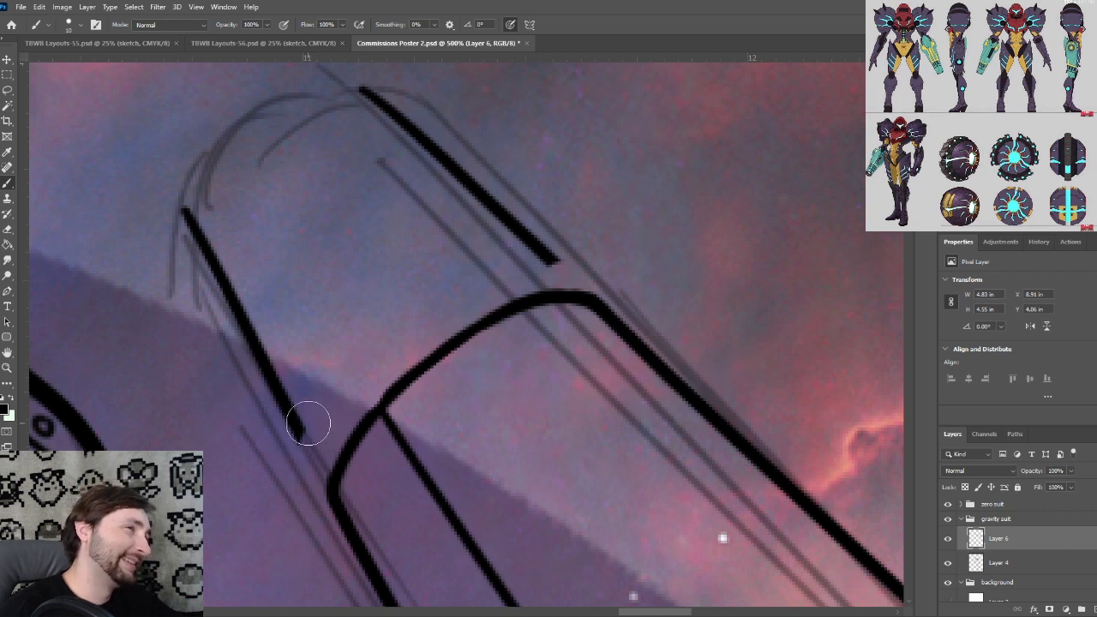
mouse_move(304, 421)
left_mouse_down()
mouse_move(253, 342)
mouse_move(219, 264)
mouse_move(162, 210)
left_mouse_up()
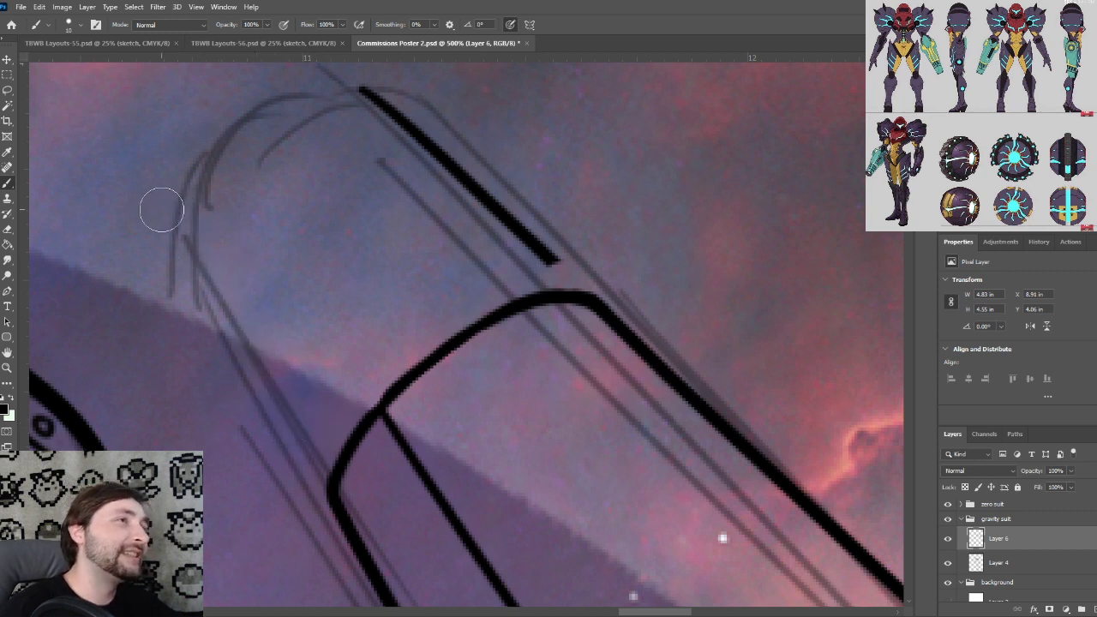
left_click_drag(307, 232, 301, 282)
mouse_move(360, 171)
left_mouse_down()
mouse_move(500, 243)
mouse_move(528, 299)
mouse_move(568, 300)
left_mouse_up()
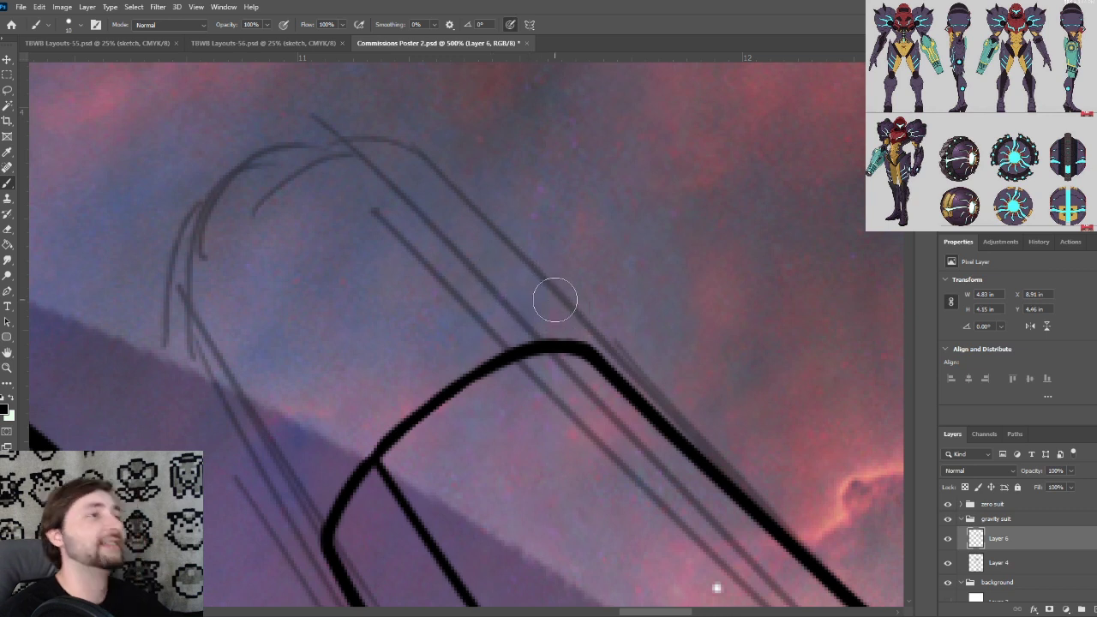
Reduce the brush size and draw a short curved line from the small bracket's lower corner to the underside of the round disc
key("bracketleft")
key("bracketleft")
key("bracketleft")
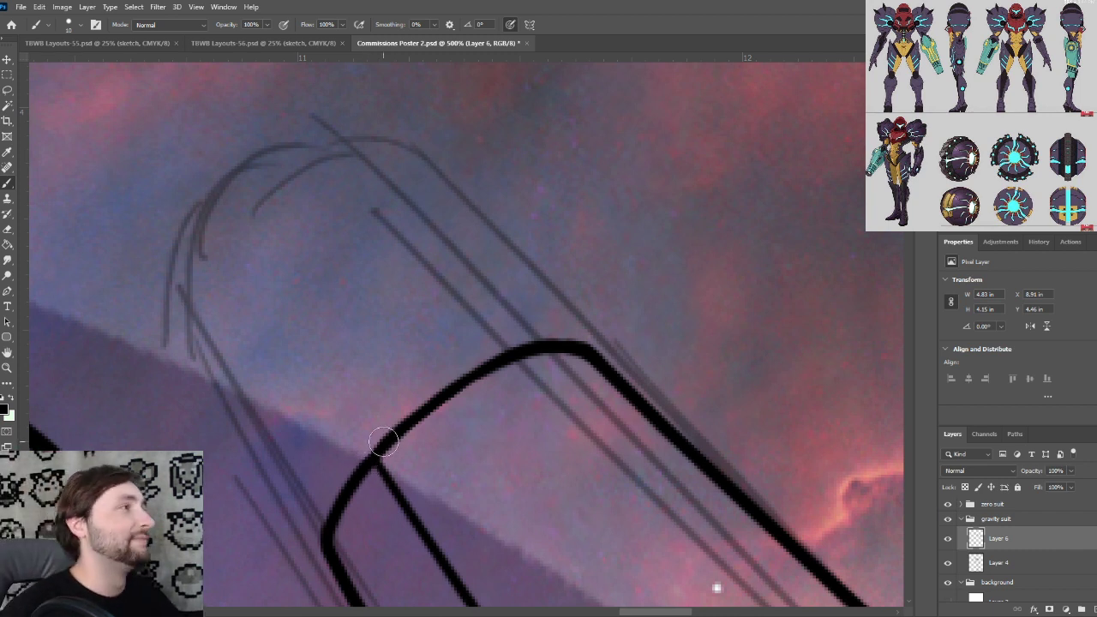
left_click_drag(451, 277, 455, 229)
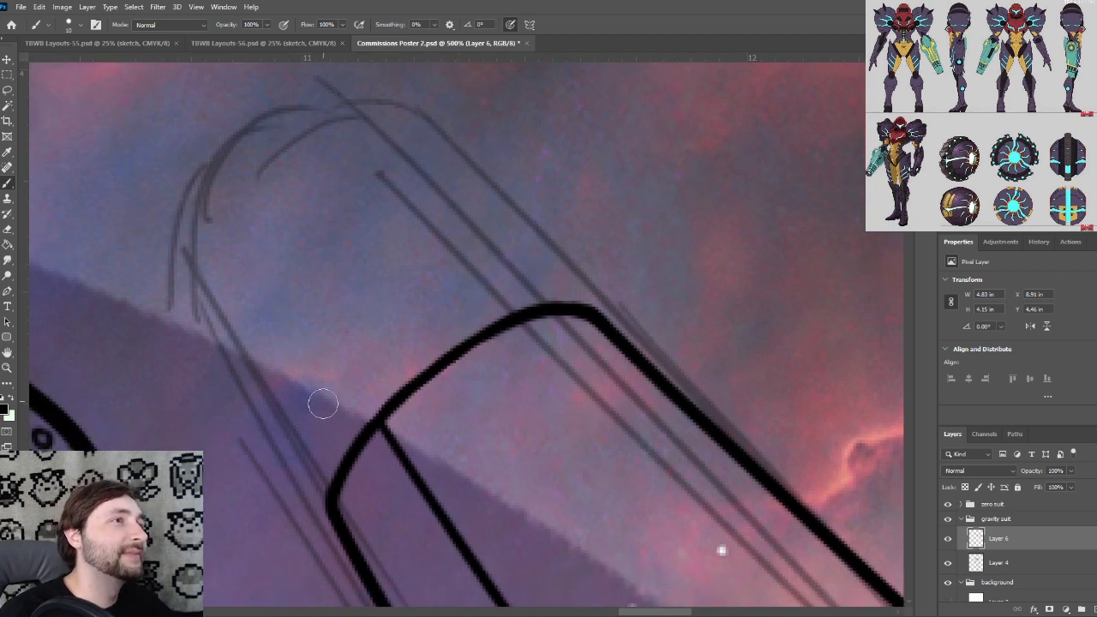
key("ctrl+minus")
key("ctrl+minus")
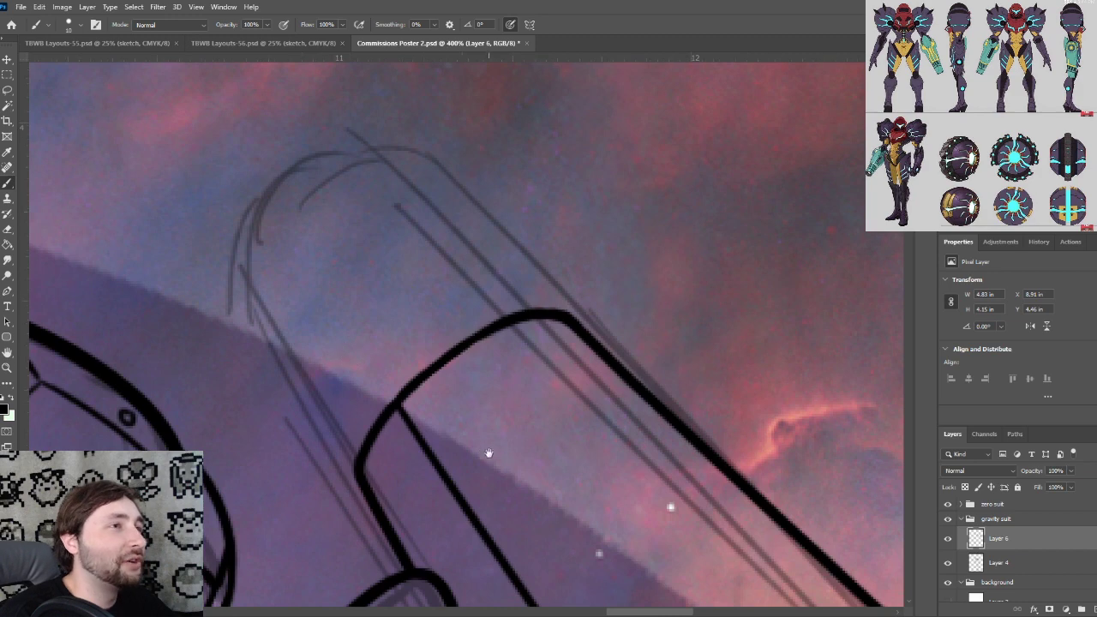
left_click_drag(537, 455, 406, 269)
key("ctrl+minus")
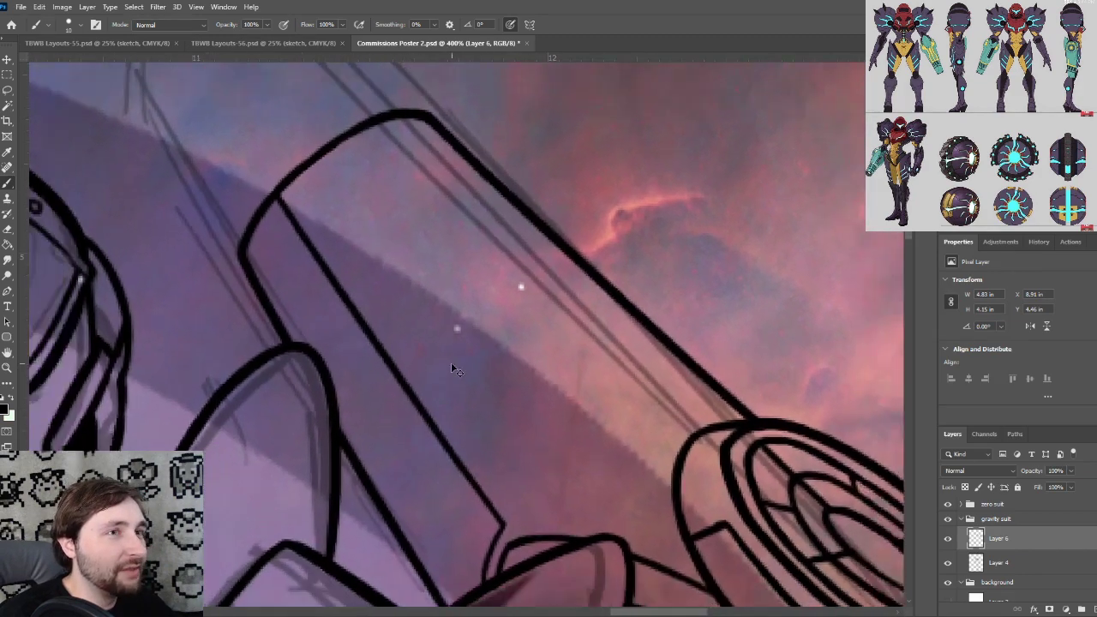
left_click_drag(495, 383, 404, 279)
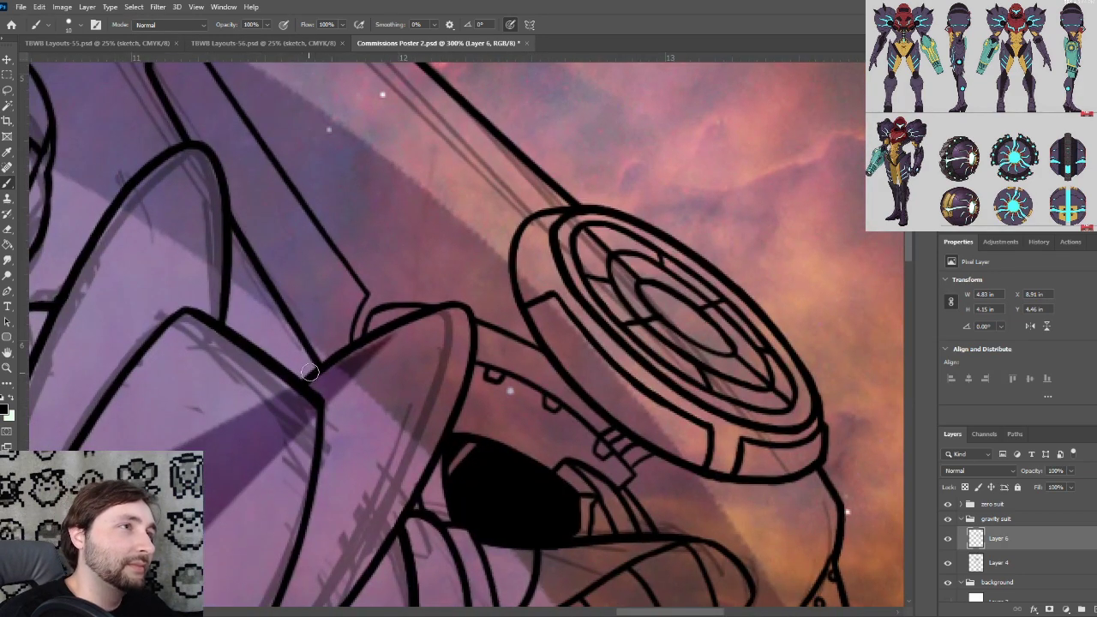
key("ctrl+plus")
left_click_drag(332, 346, 368, 323)
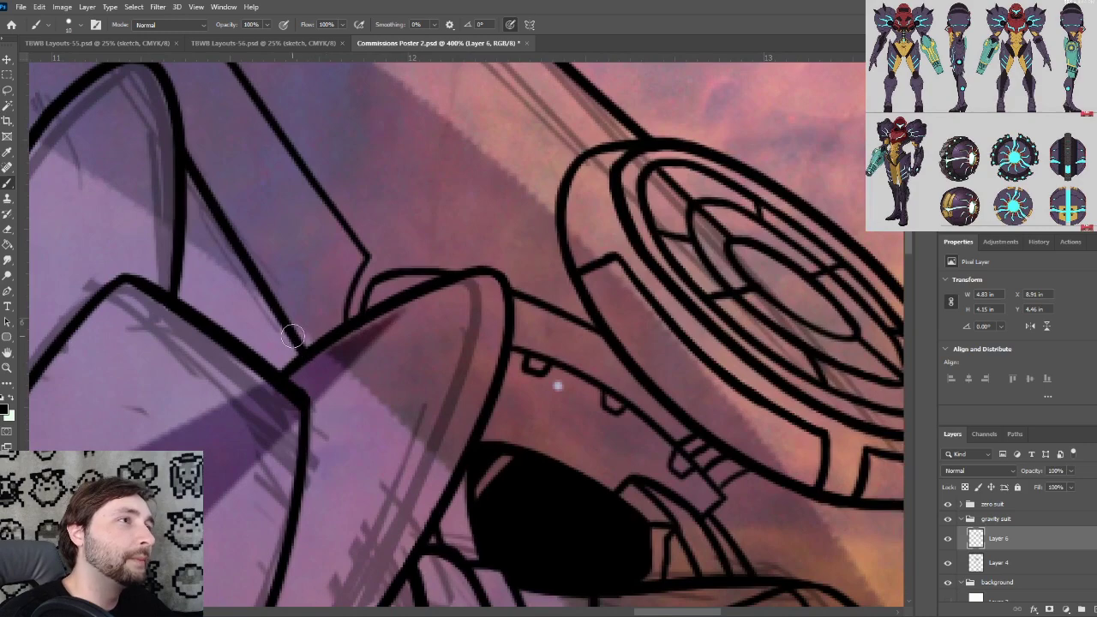
key("ctrl+minus")
left_click_drag(440, 390, 442, 422)
mouse_move(518, 483)
left_mouse_down()
mouse_move(362, 355)
mouse_move(468, 432)
left_mouse_up()
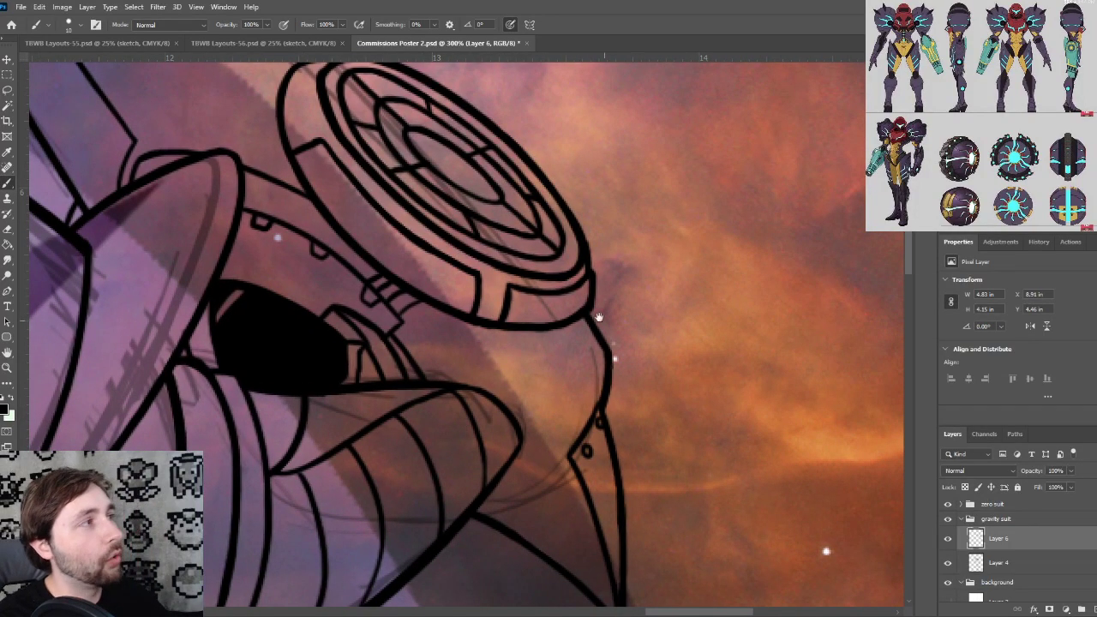
left_click_drag(562, 418, 519, 374)
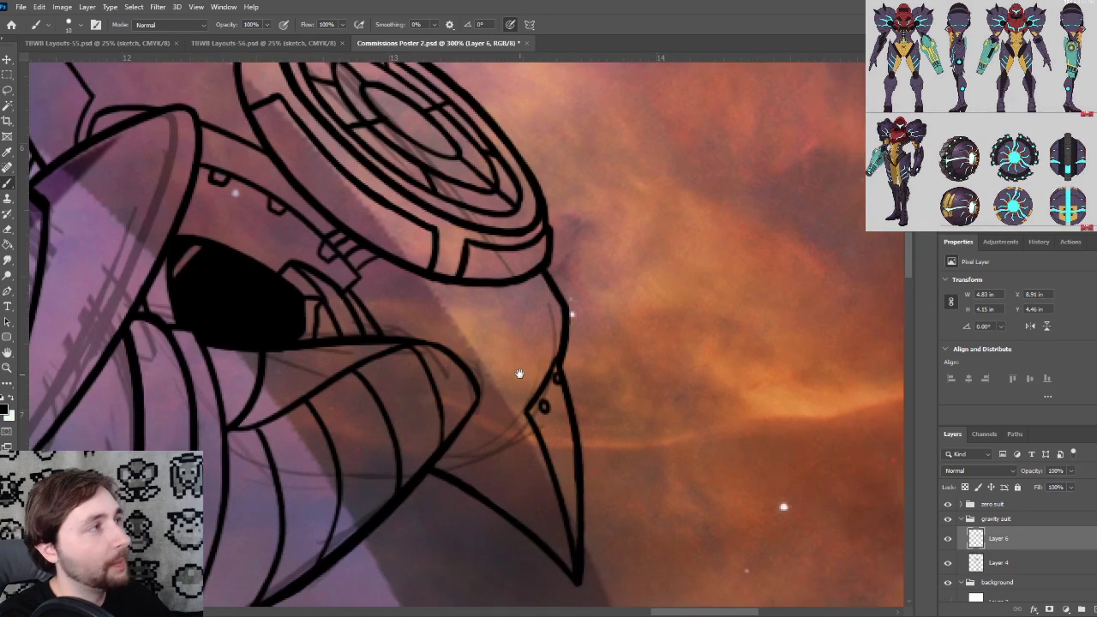
scroll(523, 365, "up", 1)
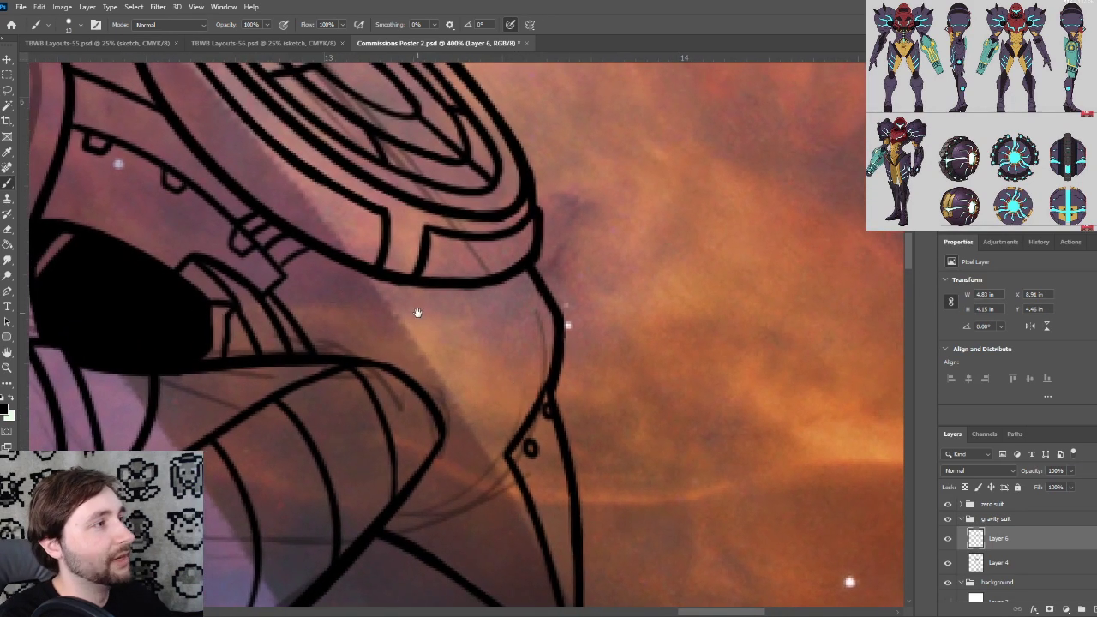
scroll(418, 313, "up", 1)
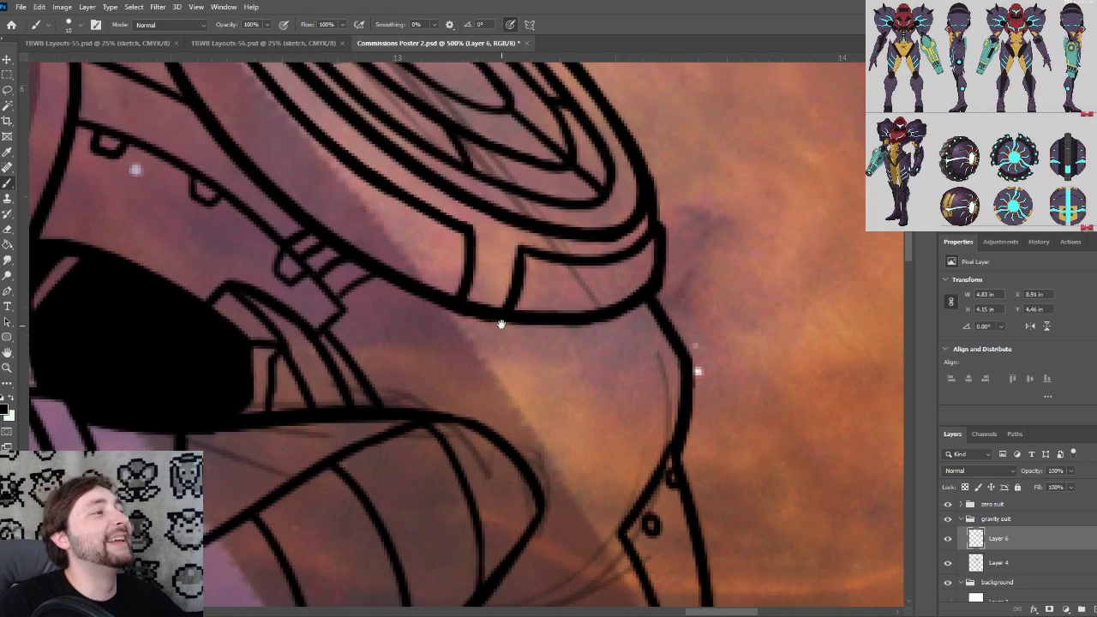
left_click_drag(502, 324, 554, 375)
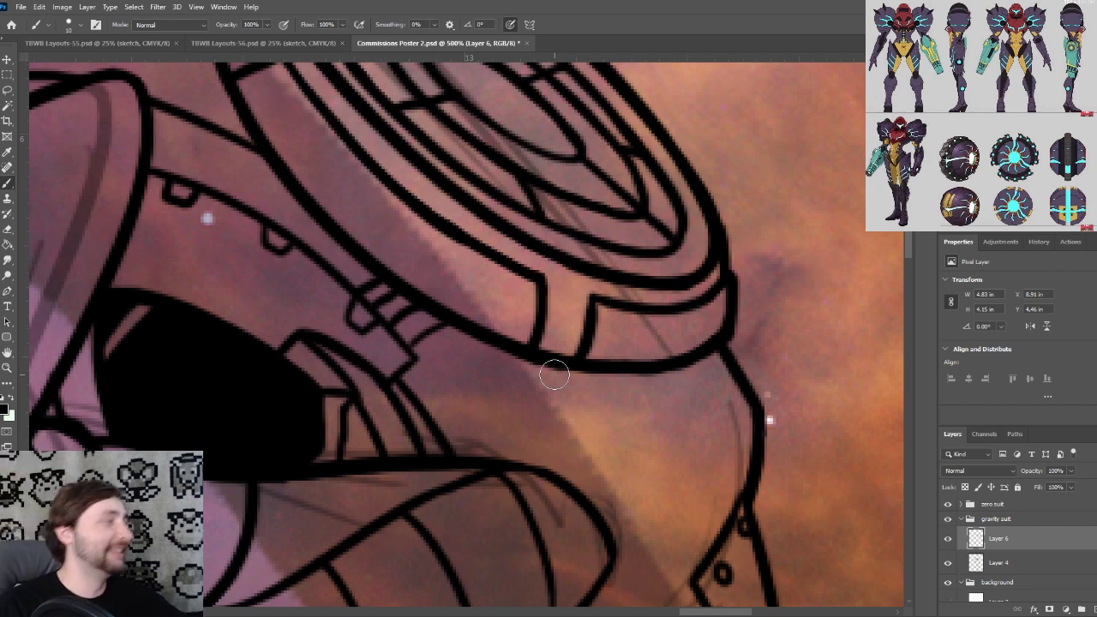
left_click_drag(605, 359, 615, 346)
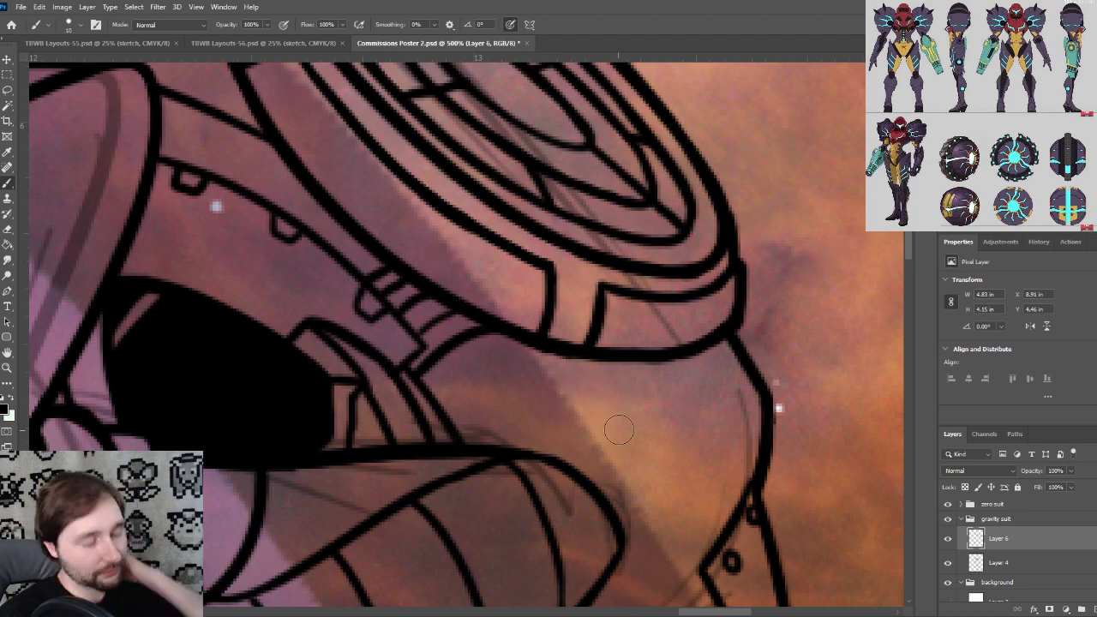
Draw a sagging curve from the ribbed section's top outline to the corner of the outer edge line below the disc
left_click_drag(609, 378, 496, 278)
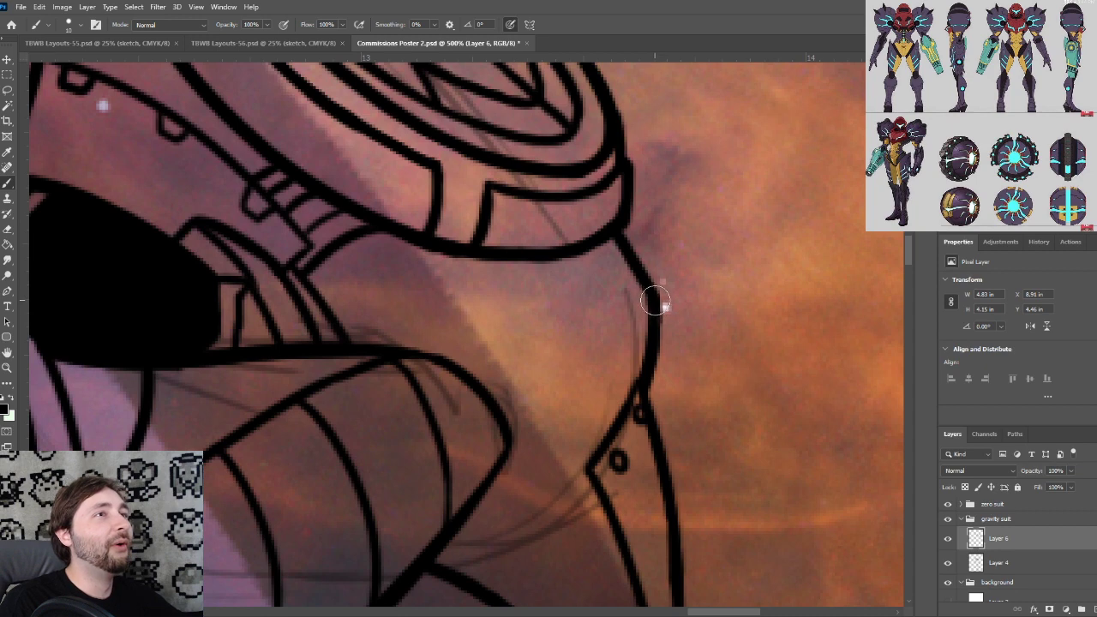
left_click_drag(649, 325, 557, 363)
key("ctrl+z")
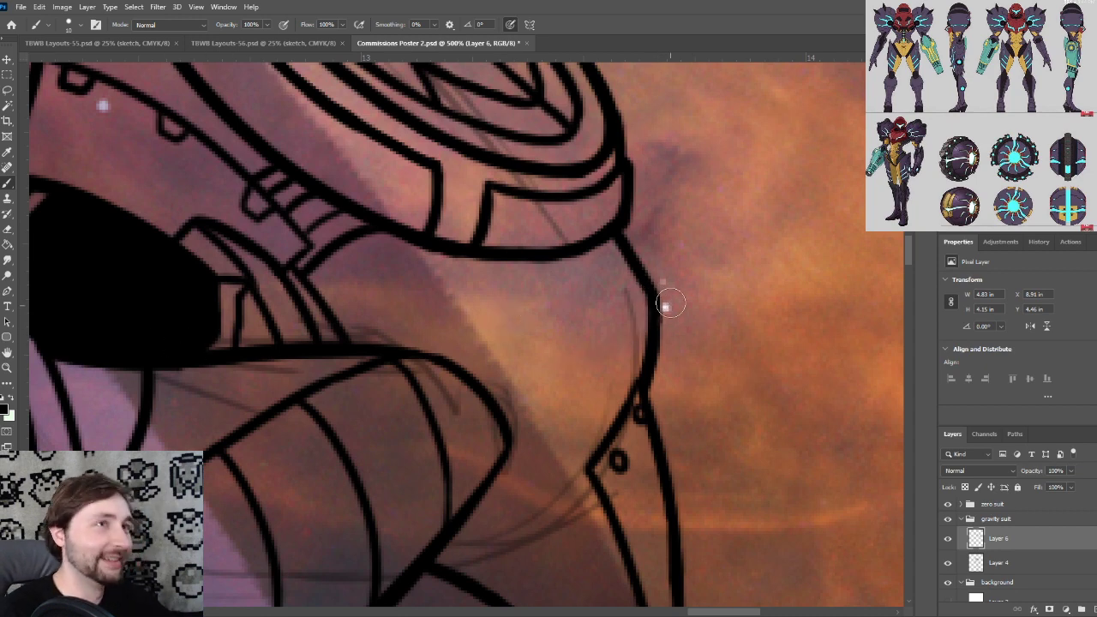
left_click_drag(650, 321, 525, 355)
key("ctrl+z")
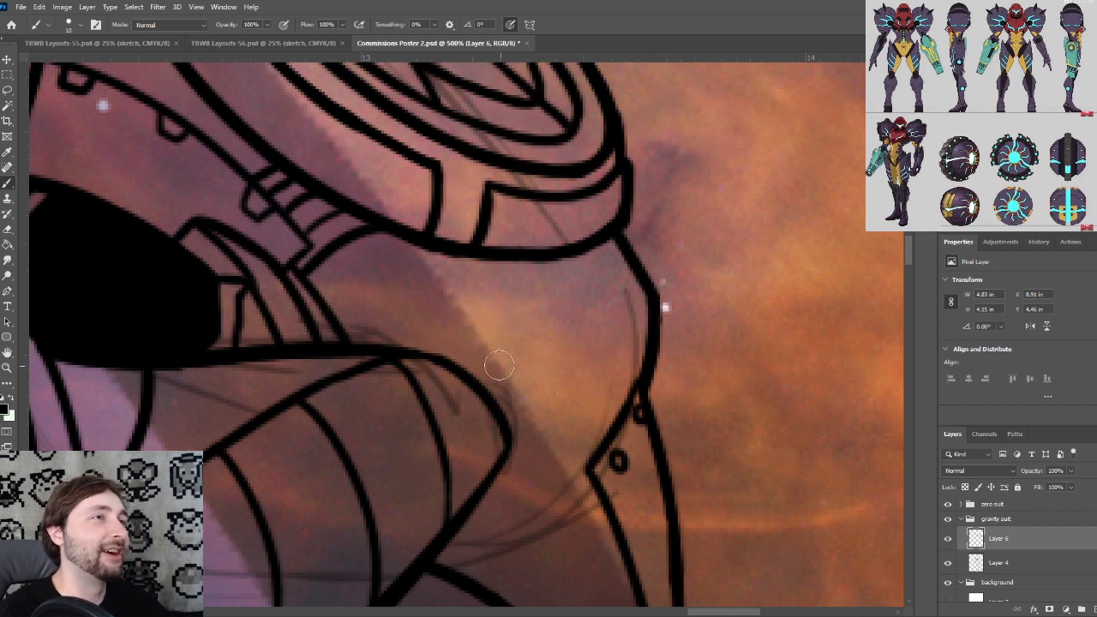
left_click_drag(419, 355, 648, 308)
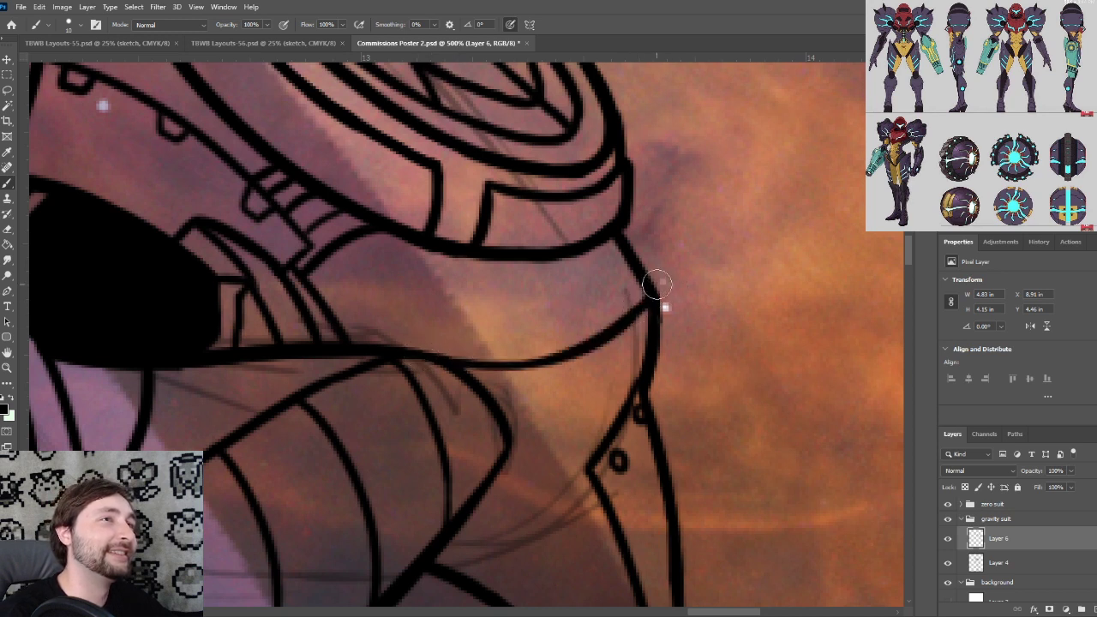
mouse_move(591, 425)
left_mouse_down()
mouse_move(502, 248)
mouse_move(501, 290)
left_mouse_up()
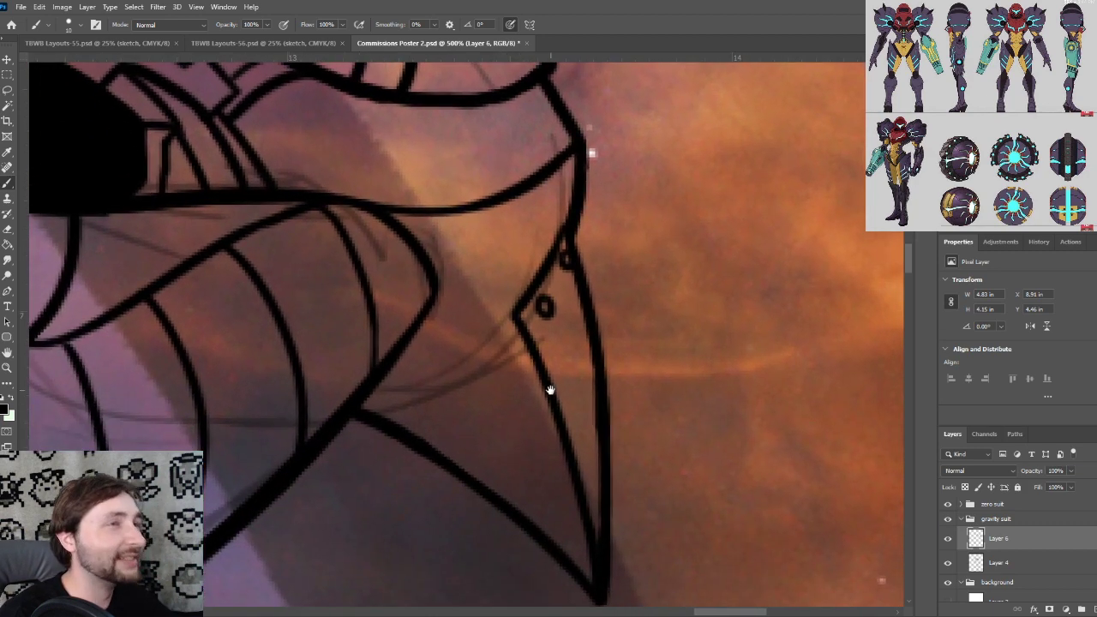
left_click_drag(550, 390, 519, 357)
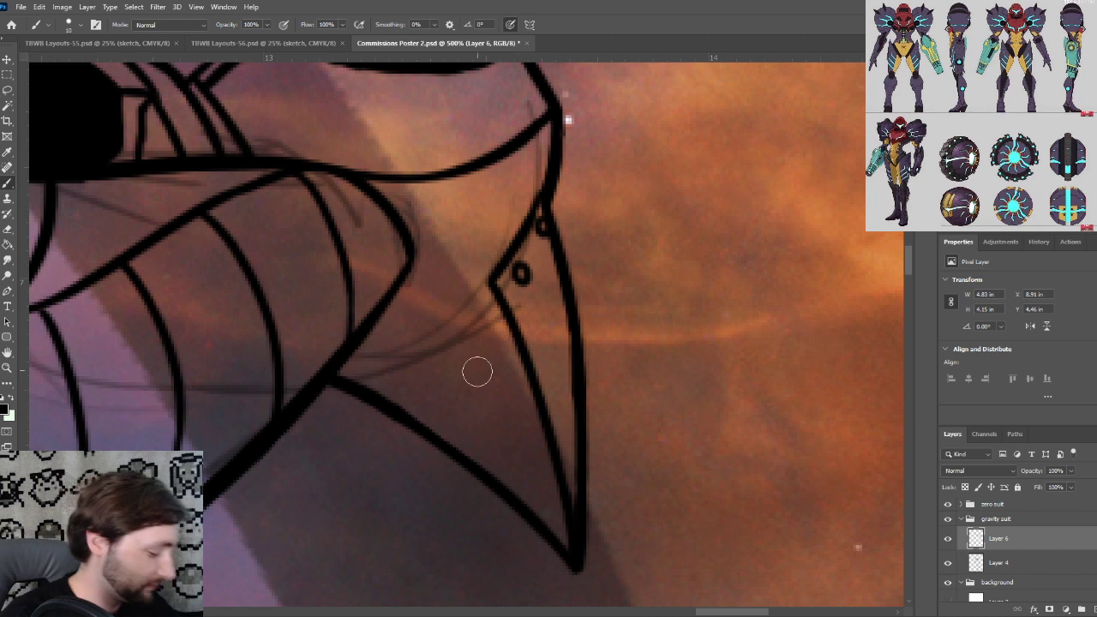
mouse_move(497, 391)
left_mouse_down()
mouse_move(486, 373)
mouse_move(532, 400)
left_mouse_up()
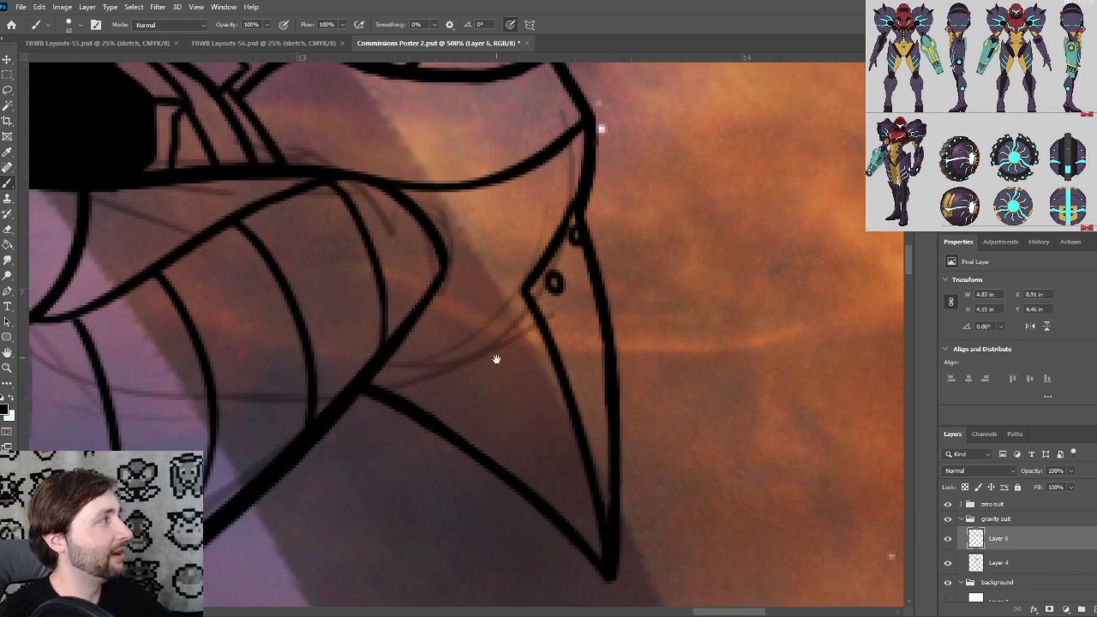
left_click_drag(503, 355, 532, 380)
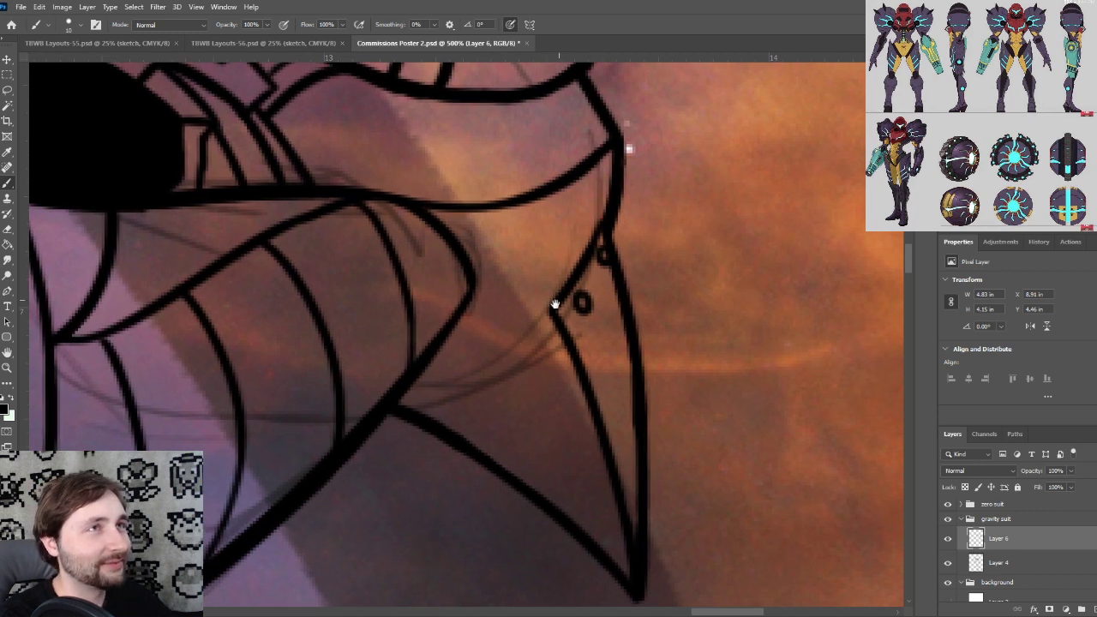
left_click_drag(555, 304, 541, 337)
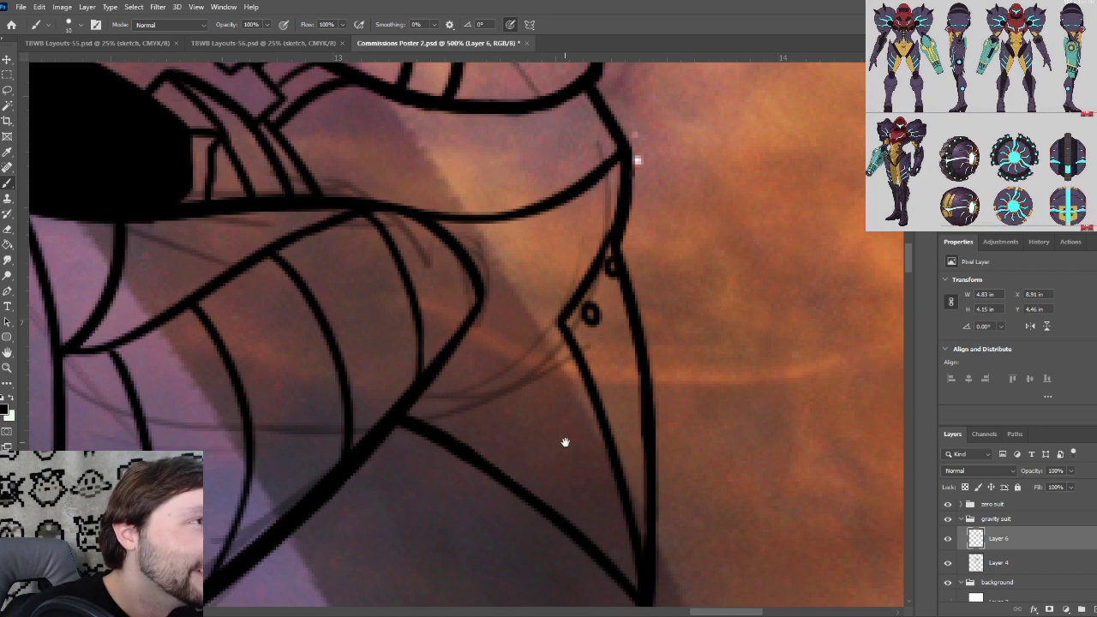
mouse_move(566, 443)
left_mouse_down()
mouse_move(554, 450)
mouse_move(552, 431)
left_mouse_up()
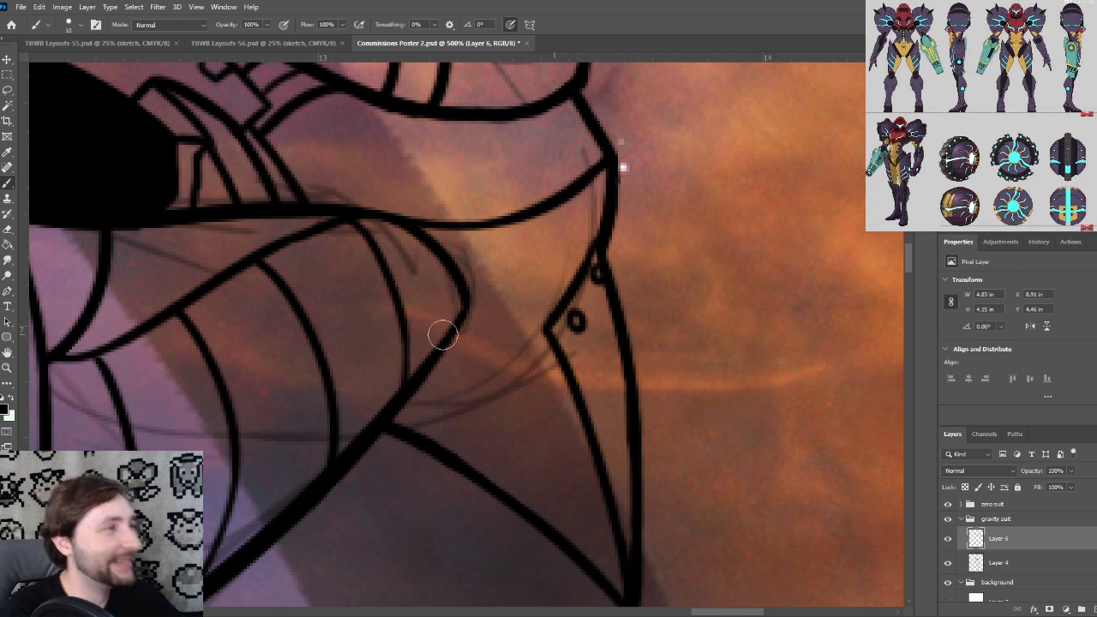
left_click_drag(540, 441, 480, 381)
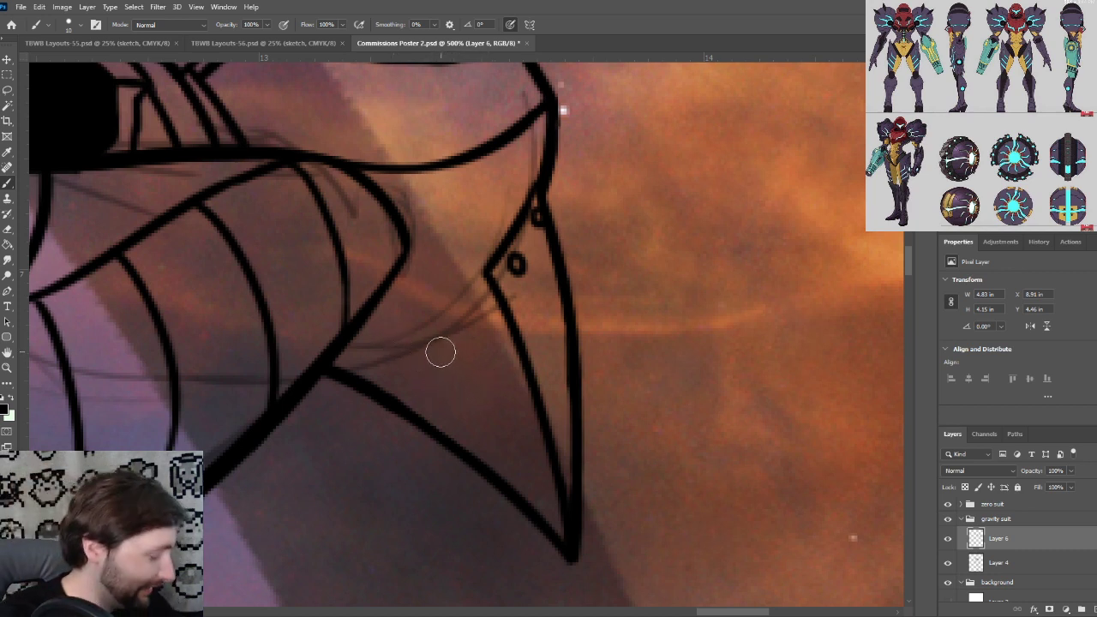
left_click_drag(458, 372, 445, 367)
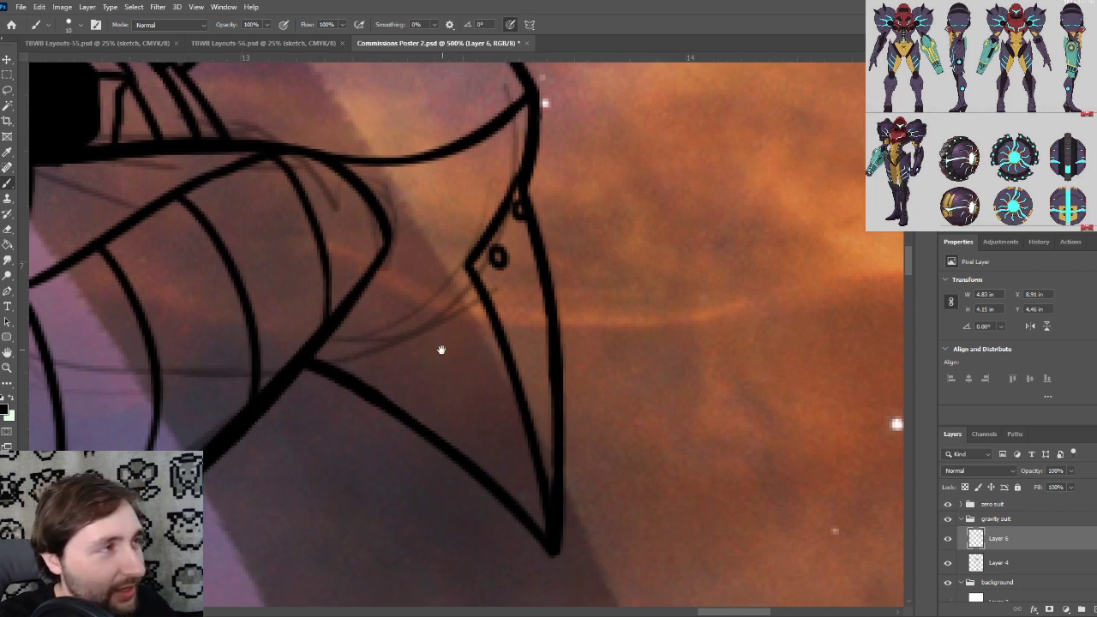
left_click_drag(453, 363, 434, 359)
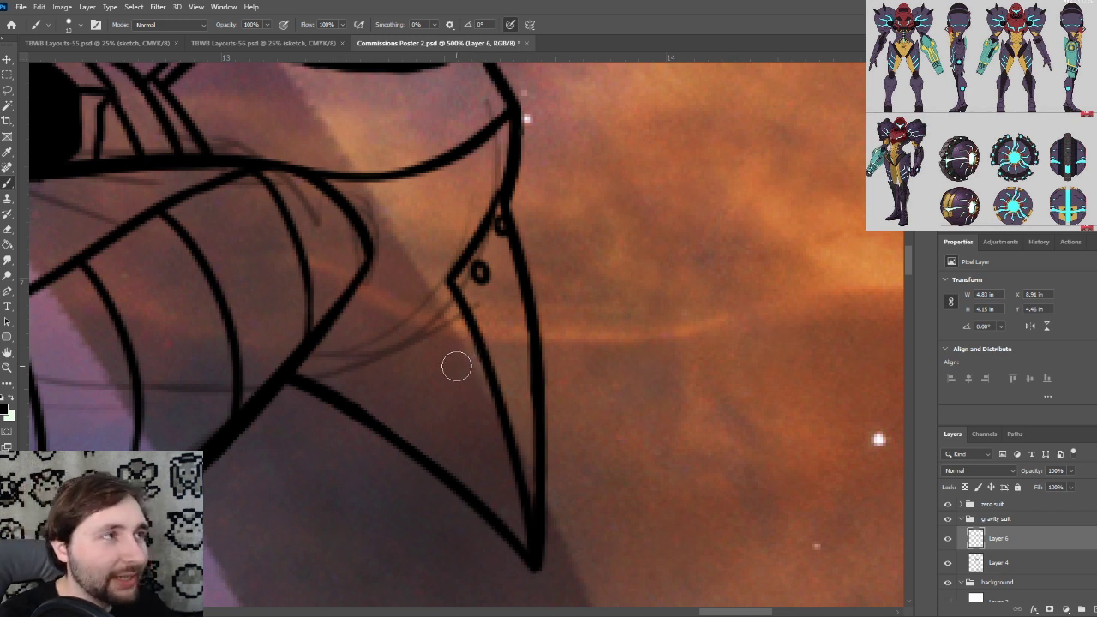
left_click_drag(430, 350, 435, 330)
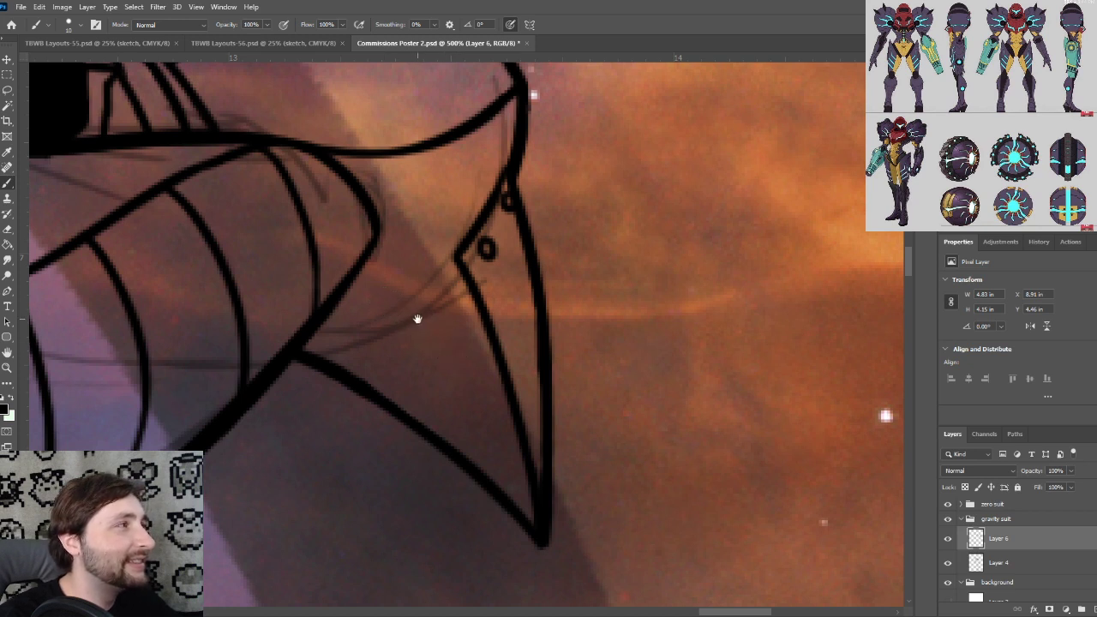
mouse_move(416, 318)
left_mouse_down()
mouse_move(436, 331)
mouse_move(426, 330)
left_mouse_up()
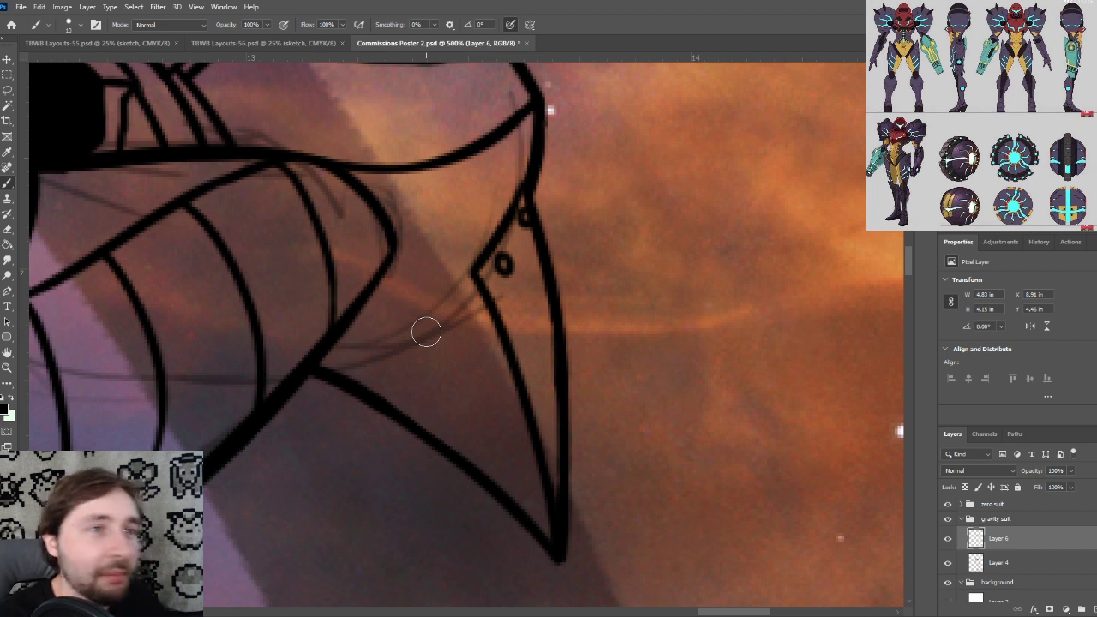
left_click_drag(466, 385, 488, 365)
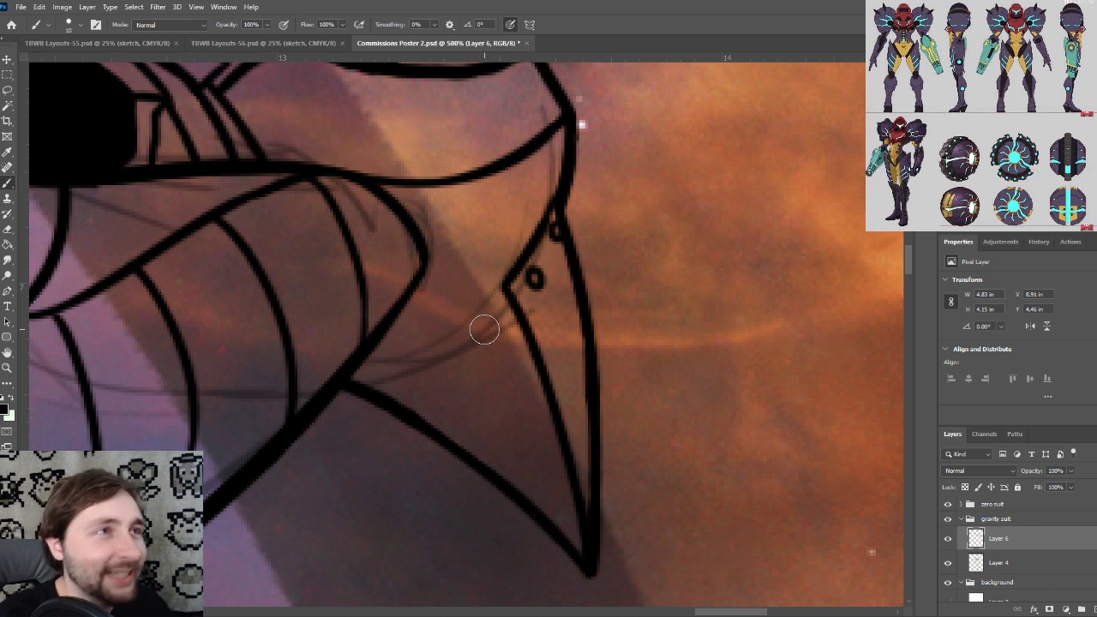
left_click_drag(453, 421, 458, 427)
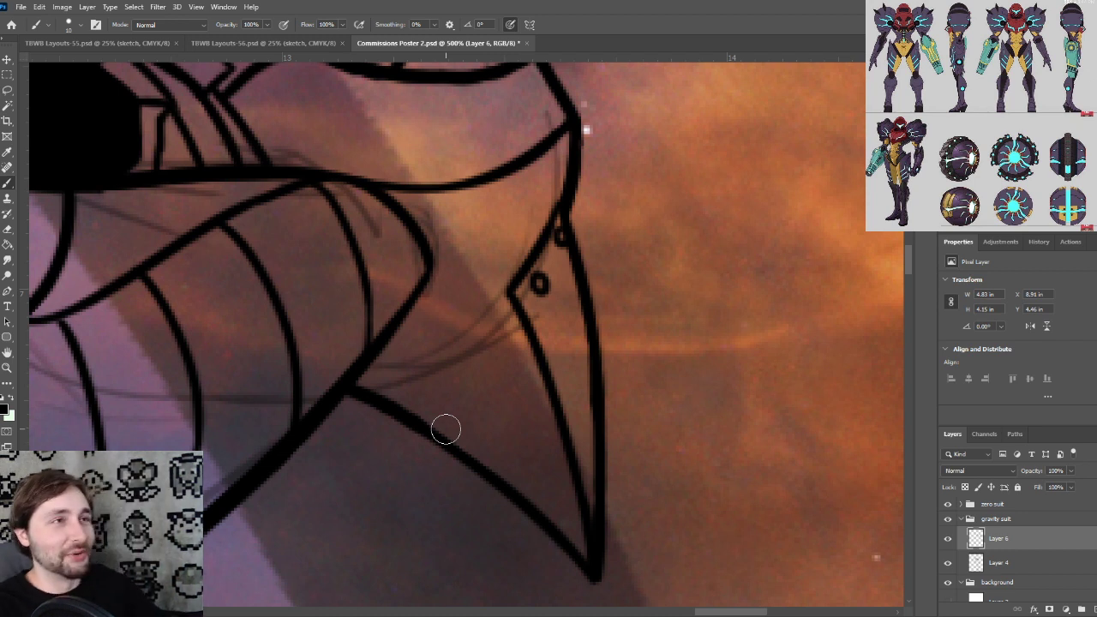
key("space")
left_click_drag(536, 369, 544, 391)
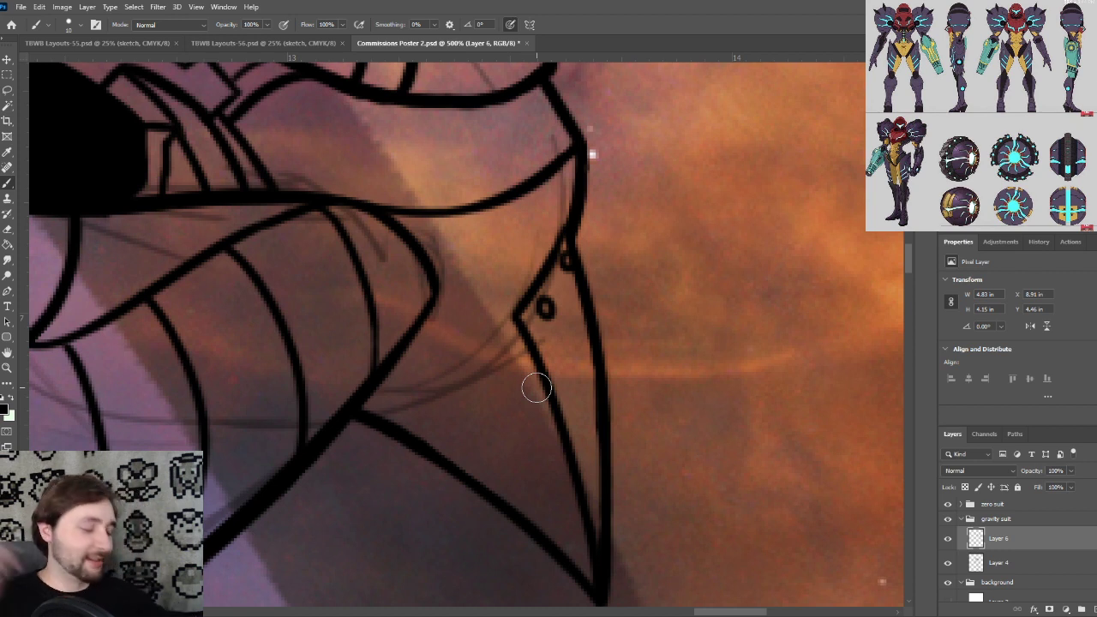
left_click_drag(497, 448, 457, 420)
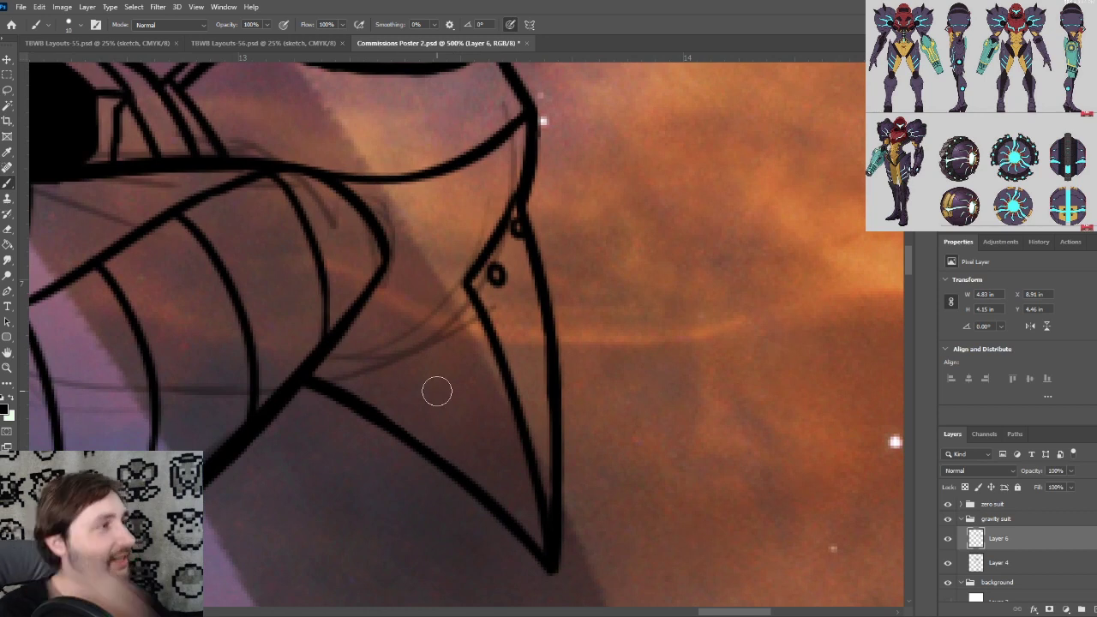
Draw a narrow pointed shape inside the large spike below the ribbed section, with two lines meeting near the spike's tip
left_click_drag(500, 392, 517, 388)
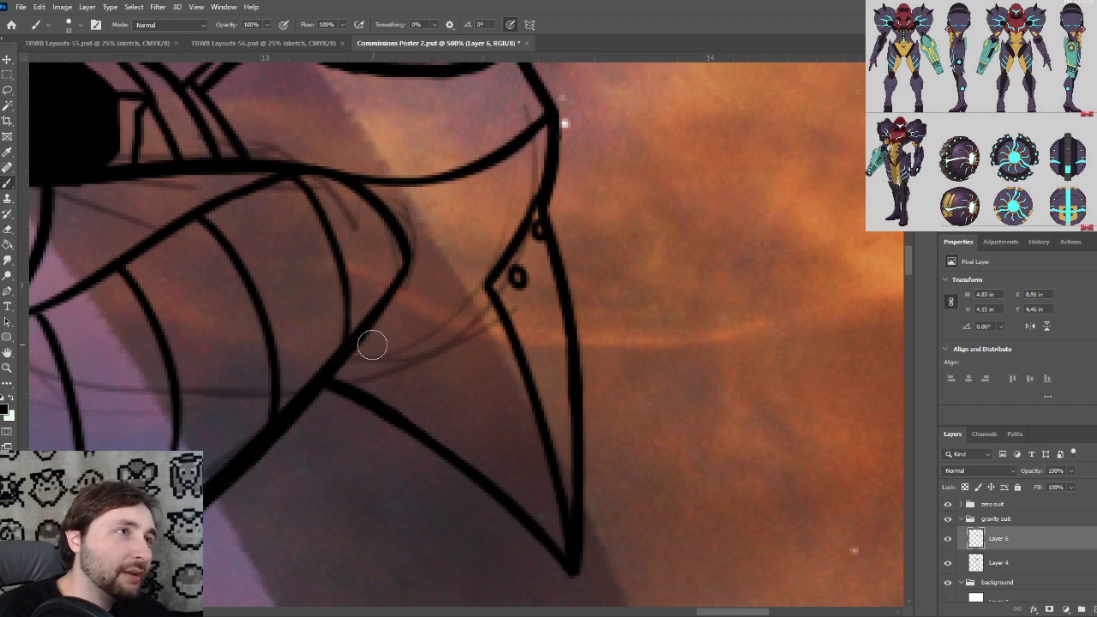
mouse_move(360, 343)
left_mouse_down()
mouse_move(494, 439)
mouse_move(536, 477)
left_mouse_up()
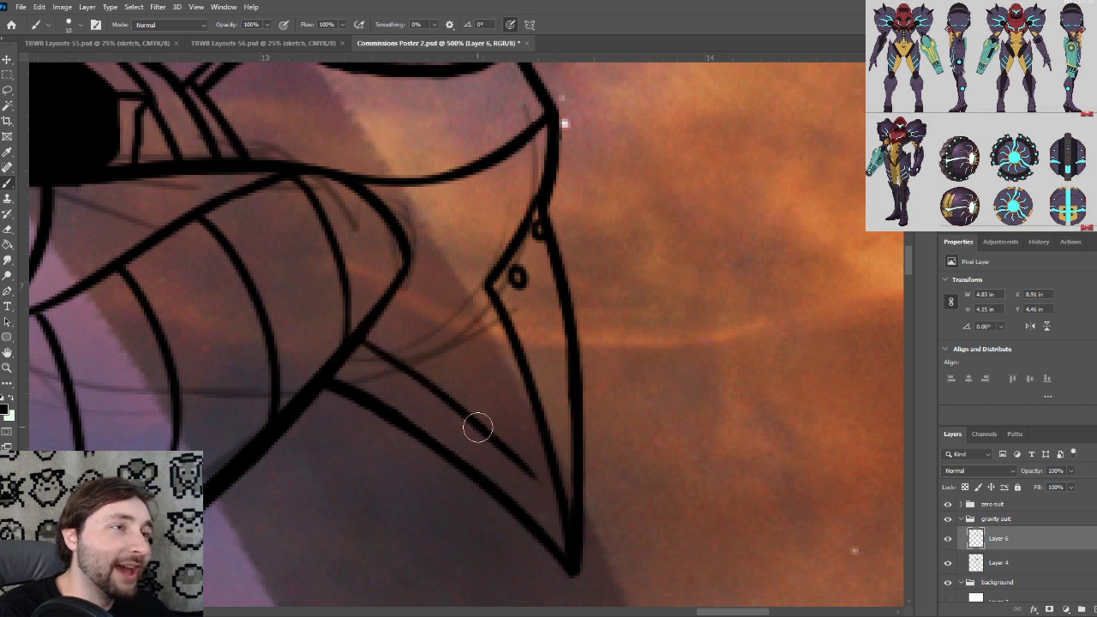
key("ctrl+z")
mouse_move(363, 341)
left_mouse_down()
mouse_move(410, 373)
mouse_move(502, 495)
left_mouse_up()
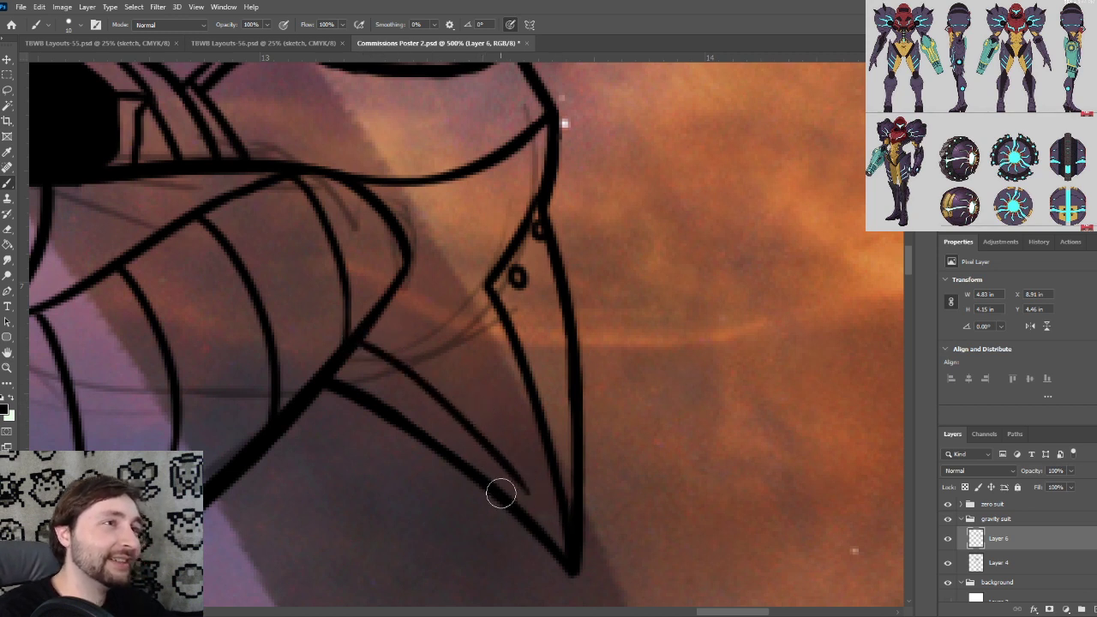
left_click(450, 365, "shift")
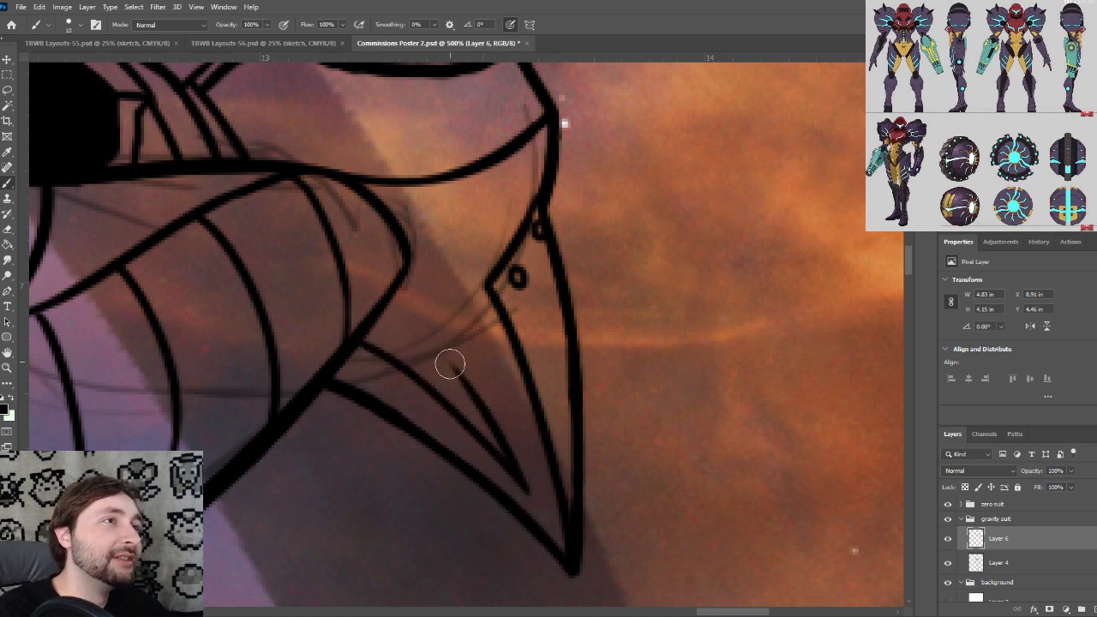
Draw a short edge from the ribbed section's outer corner down toward the upper line of the narrow inner spike
left_click_drag(366, 337, 414, 300)
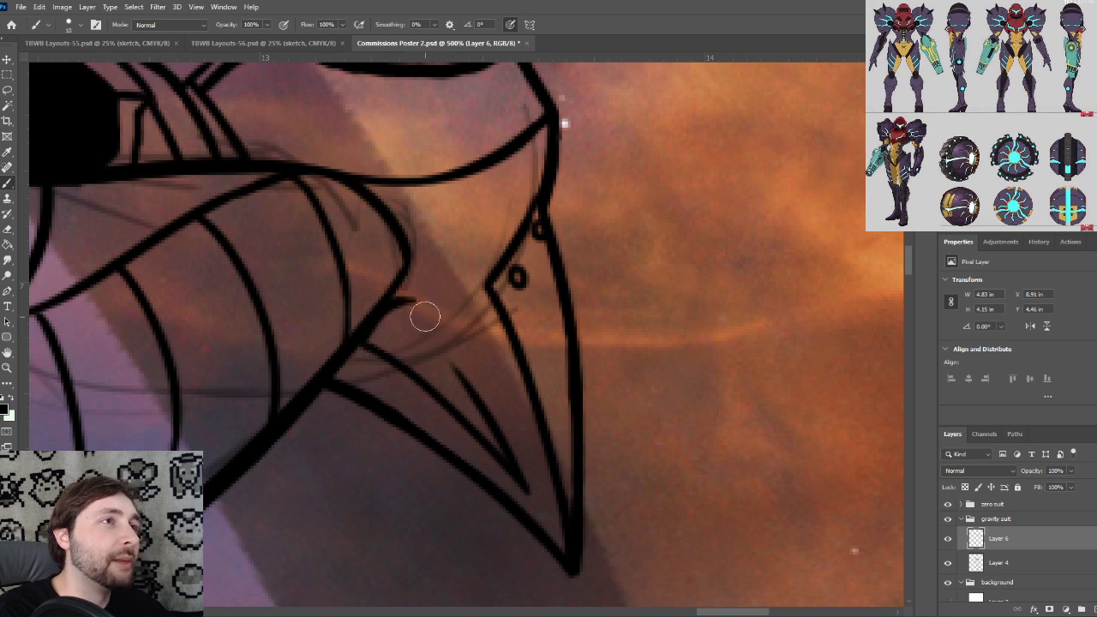
key("ctrl+z")
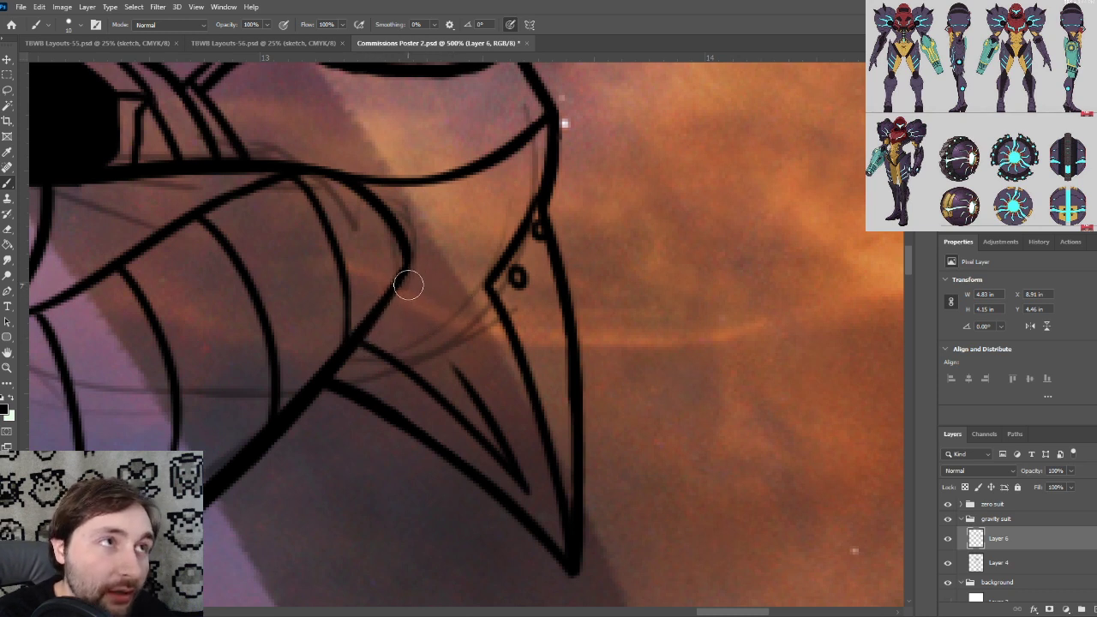
left_click_drag(406, 258, 420, 323)
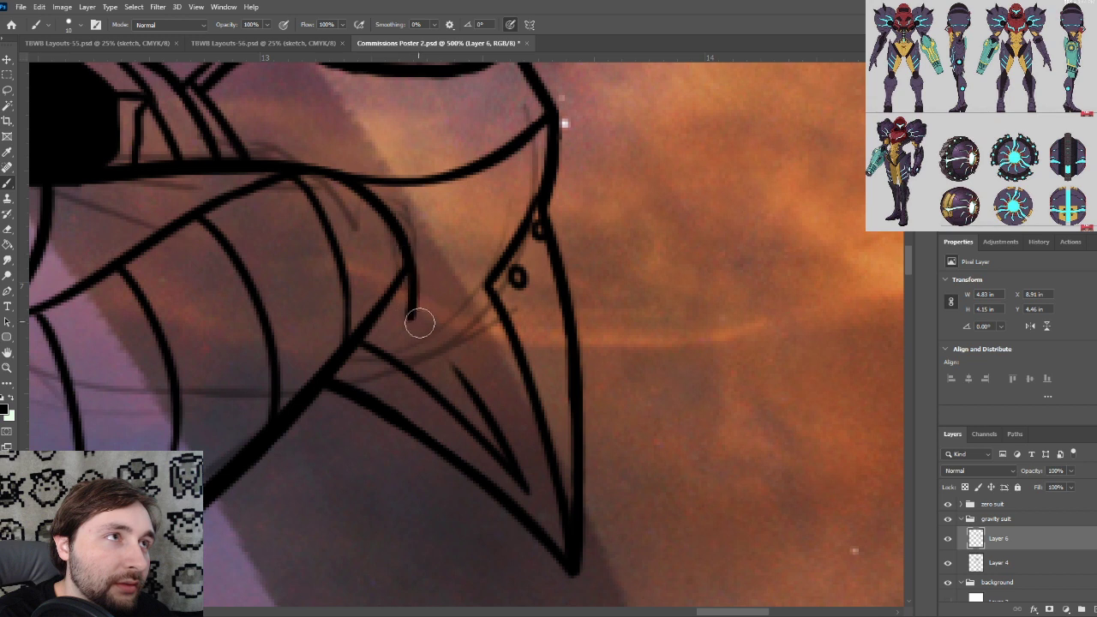
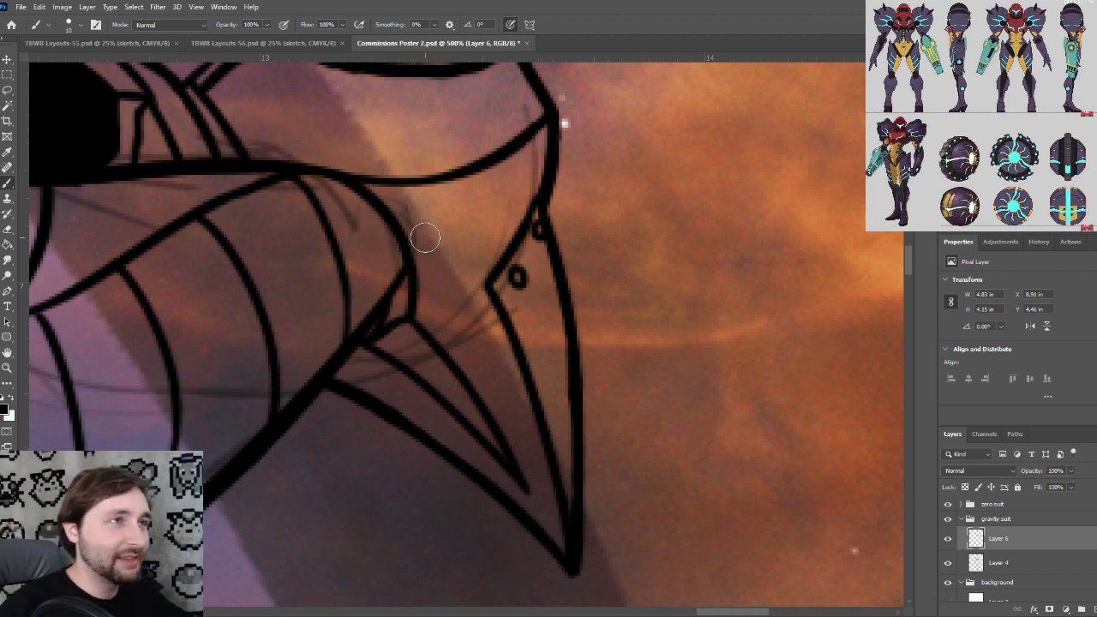
Fill the small wedge between the ribbed section's outer corner and the inner spike with solid black
left_click_drag(637, 436, 643, 365)
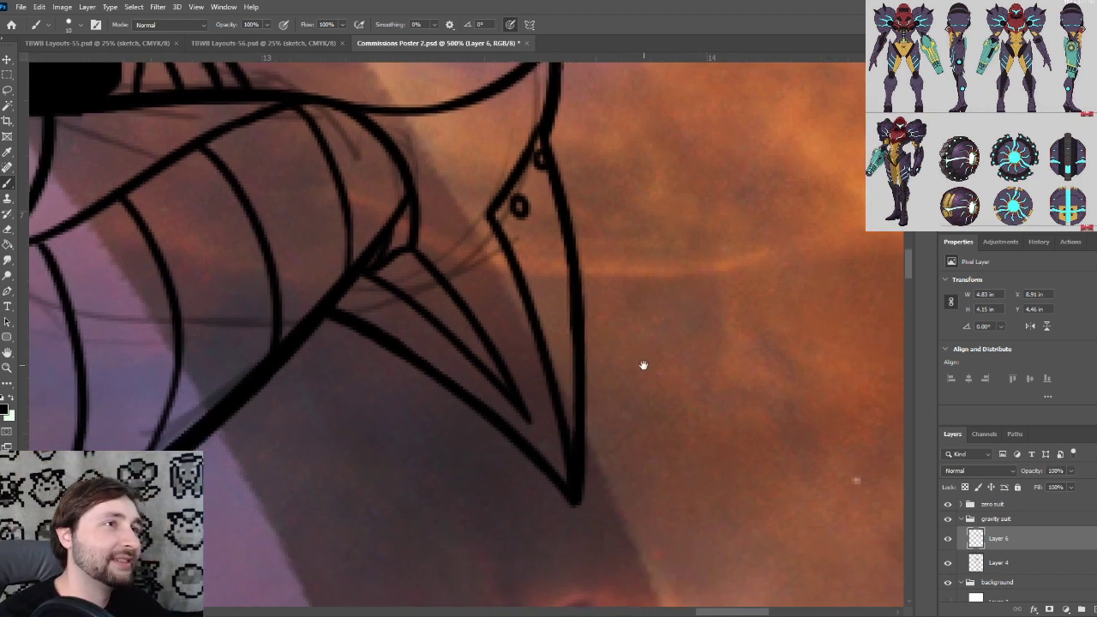
left_click_drag(557, 409, 571, 418)
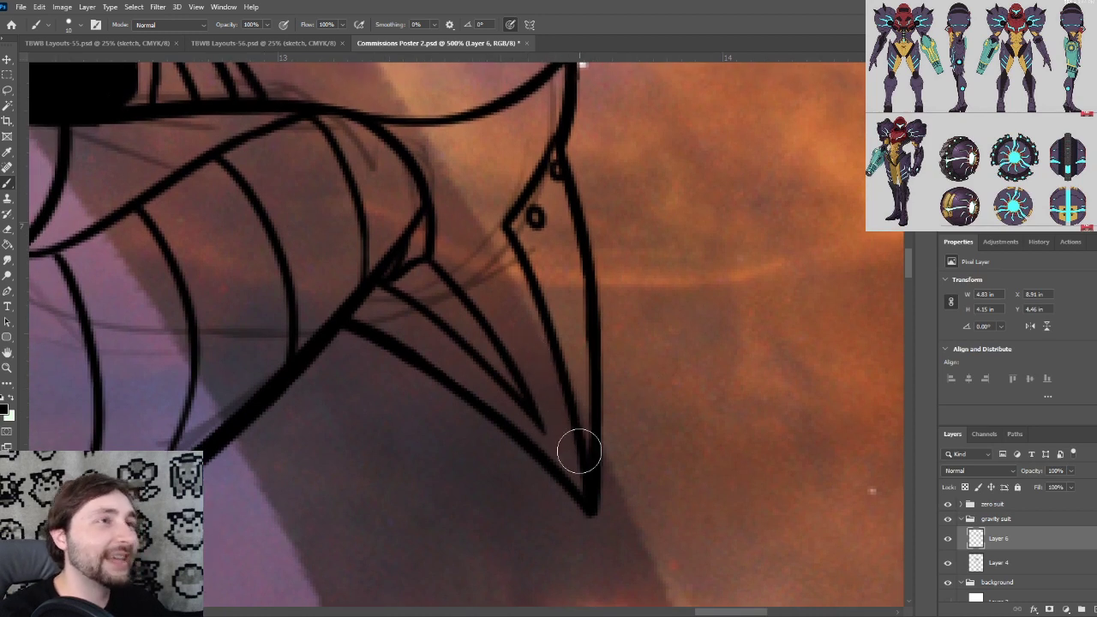
mouse_move(558, 372)
left_mouse_down()
mouse_move(597, 446)
mouse_move(586, 410)
left_mouse_up()
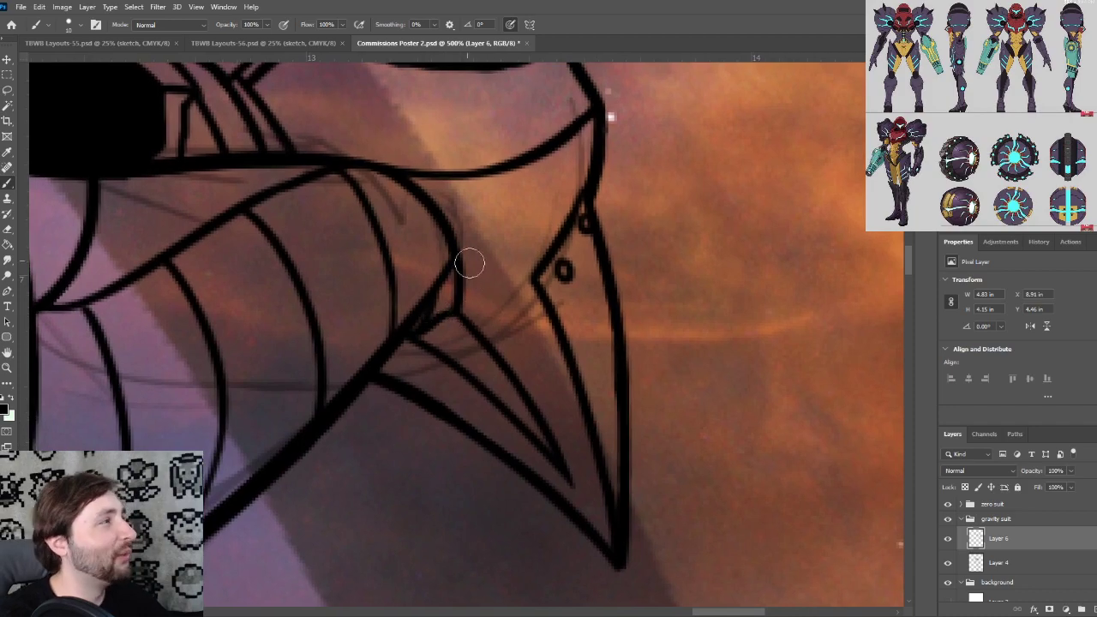
scroll(438, 322, "up", 1)
scroll(438, 322, "down", 1)
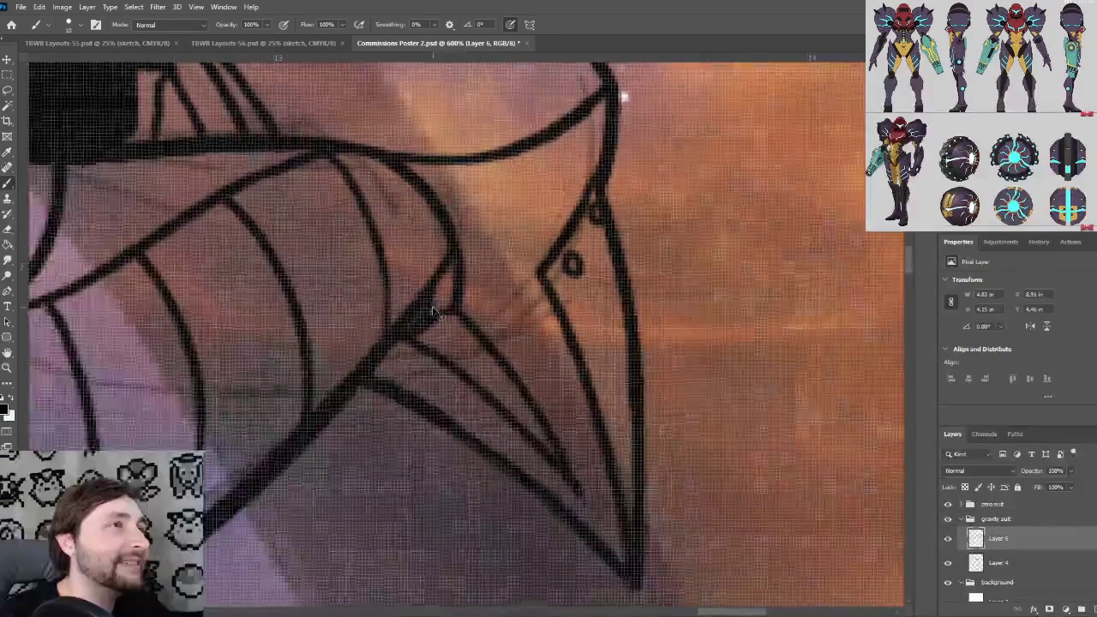
mouse_move(443, 290)
left_mouse_down()
mouse_move(454, 270)
mouse_move(448, 308)
left_mouse_up()
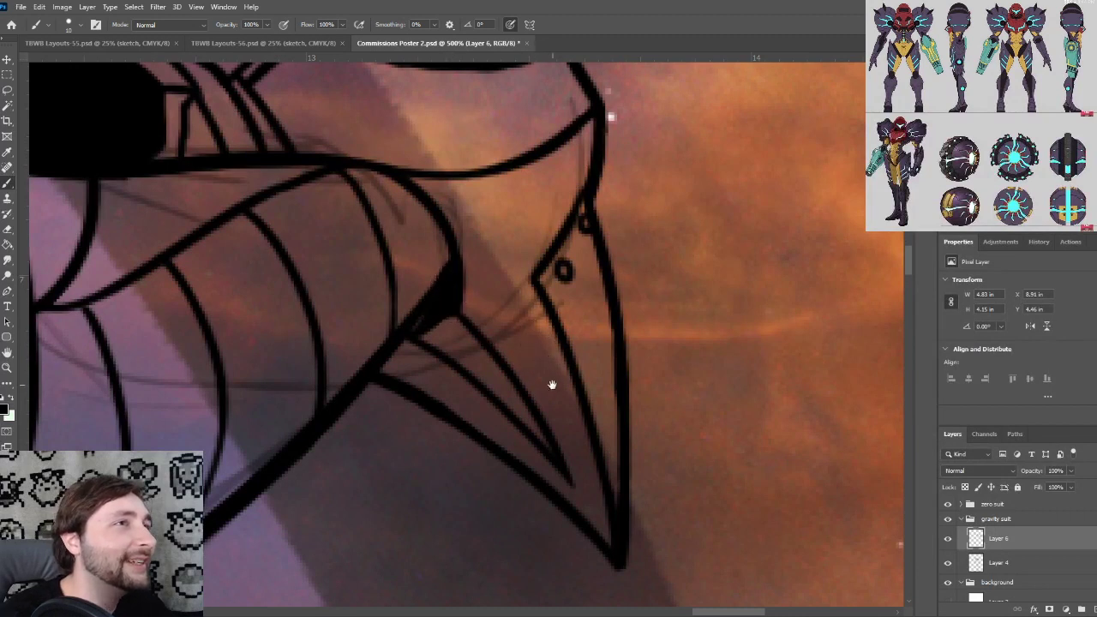
Draw an arched line from the black wedge to the inner corner of the riveted spike plate
left_click_drag(552, 385, 531, 427)
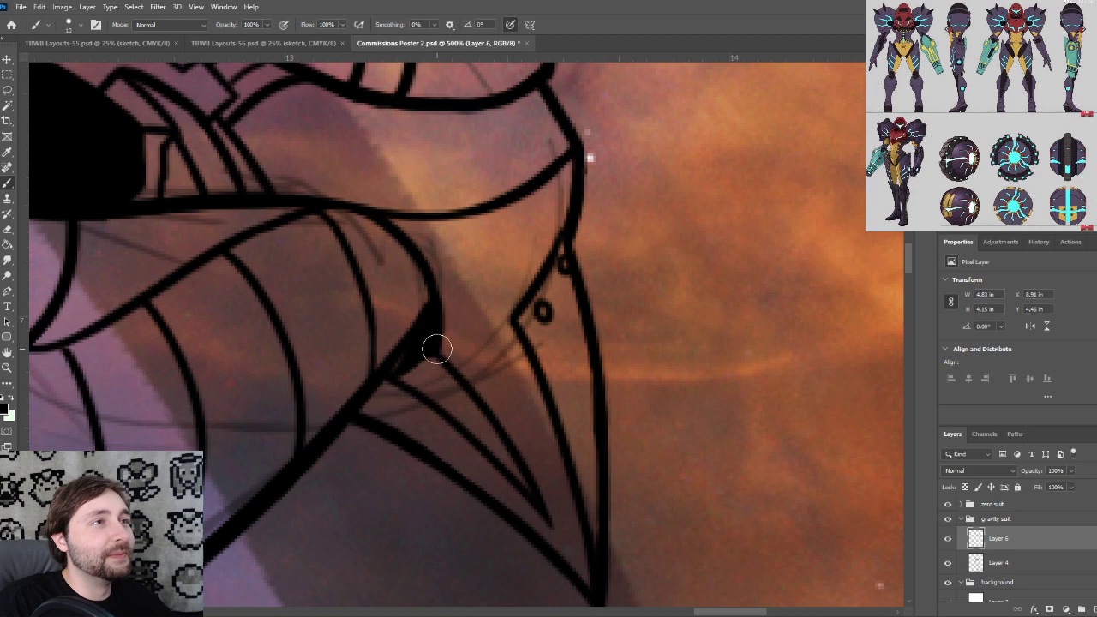
mouse_move(431, 355)
left_mouse_down()
mouse_move(482, 323)
mouse_move(550, 311)
left_mouse_up()
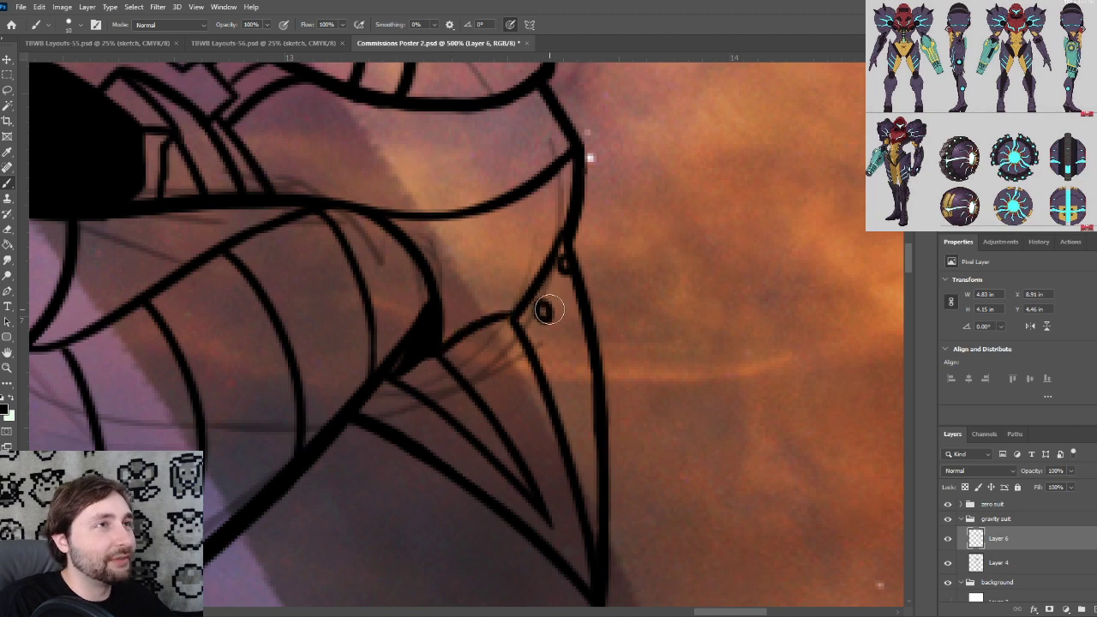
key("ctrl+minus")
left_click_drag(507, 341, 550, 437)
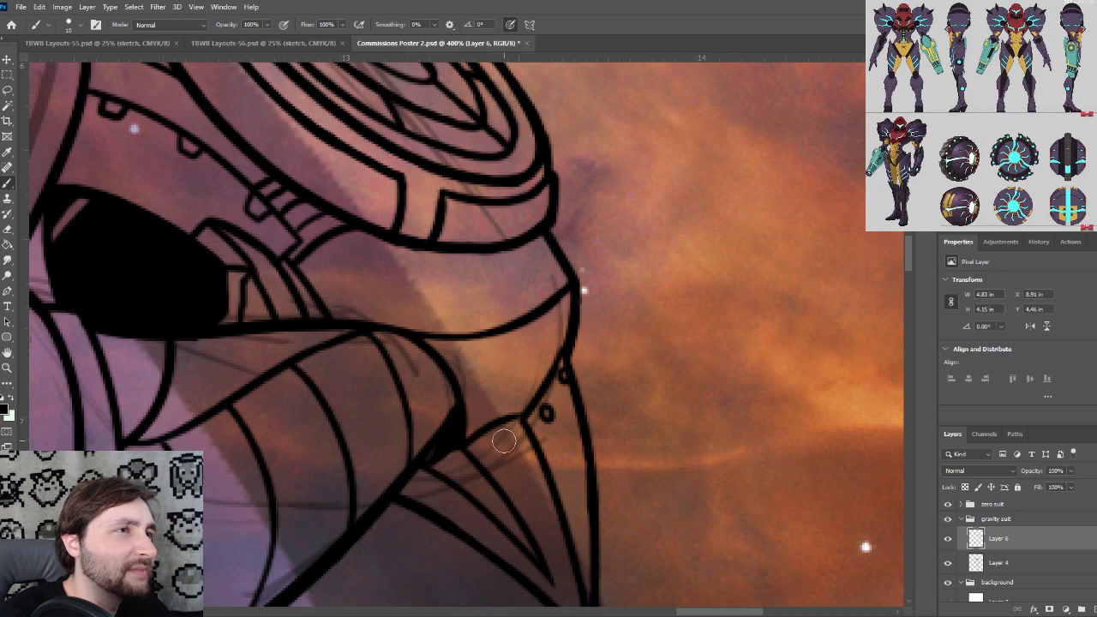
left_click_drag(516, 444, 509, 348)
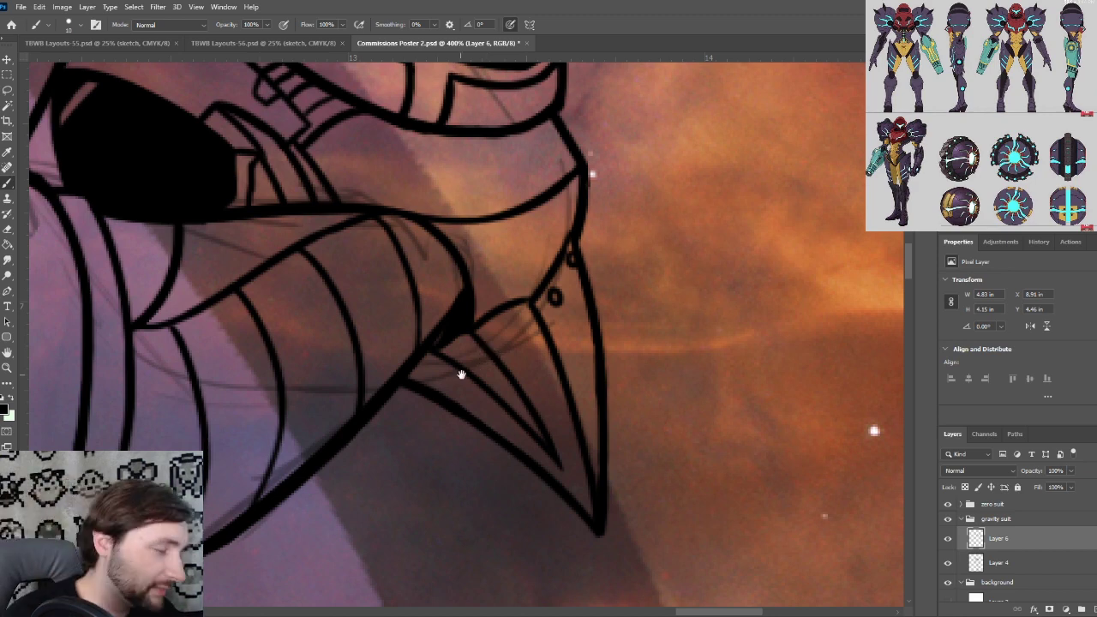
Draw a short curved line across the narrow side strip of the long cylinder beside the helmet, near its upper end
left_click_drag(452, 294, 503, 392)
left_click_drag(491, 326, 582, 279)
left_click_drag(512, 314, 546, 382)
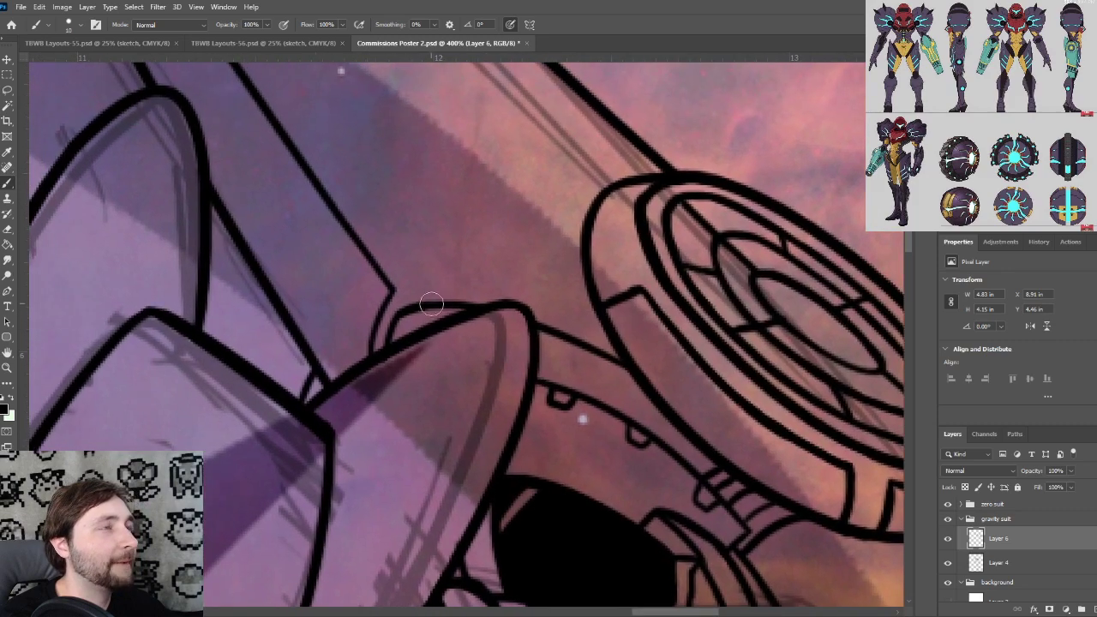
key("ctrl+minus")
left_click_drag(435, 315, 540, 411)
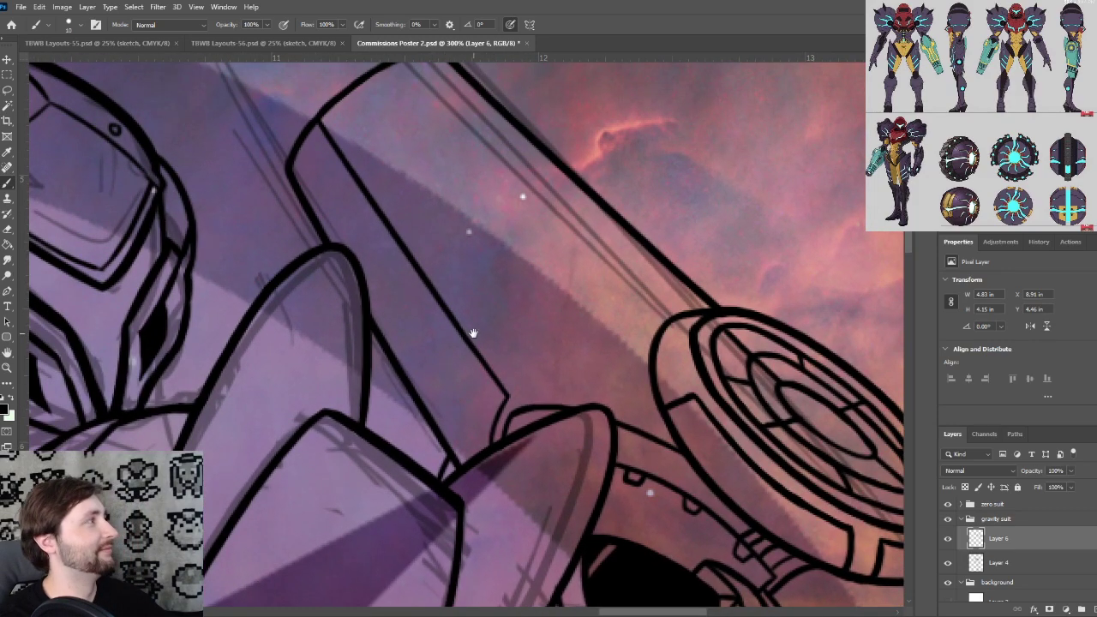
left_click_drag(473, 333, 492, 358)
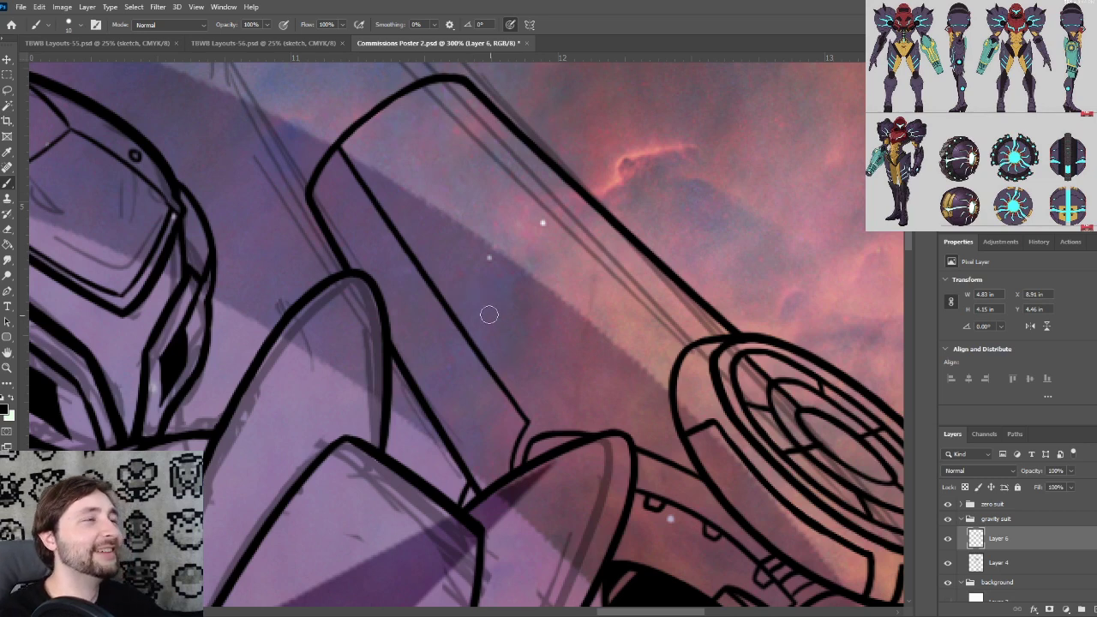
left_click_drag(467, 326, 487, 350)
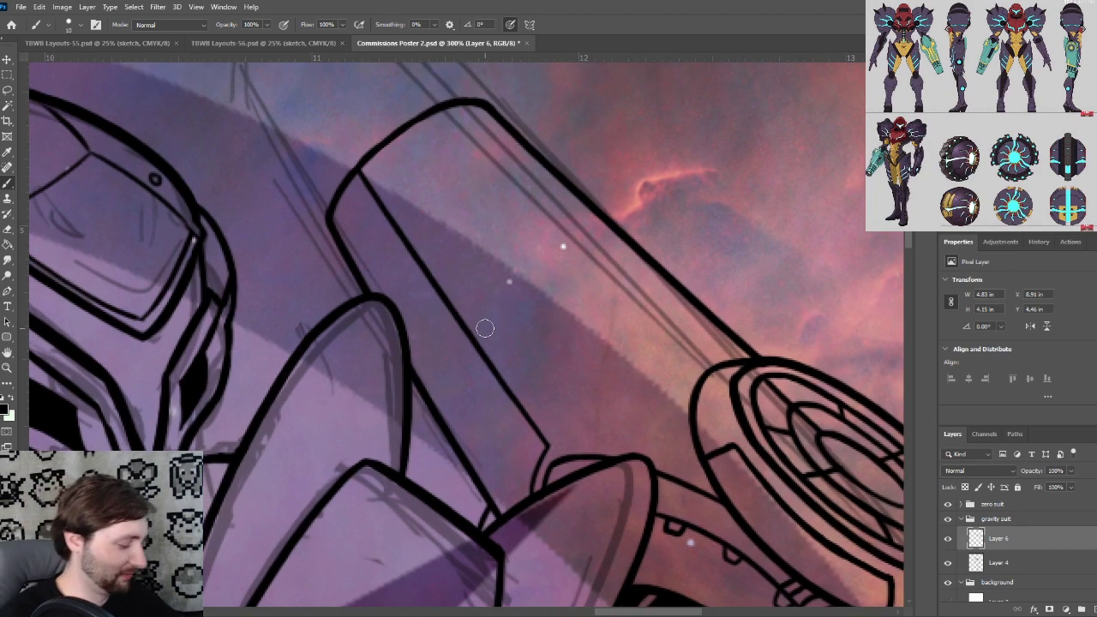
mouse_move(472, 336)
left_mouse_down()
mouse_move(483, 343)
mouse_move(470, 339)
left_mouse_up()
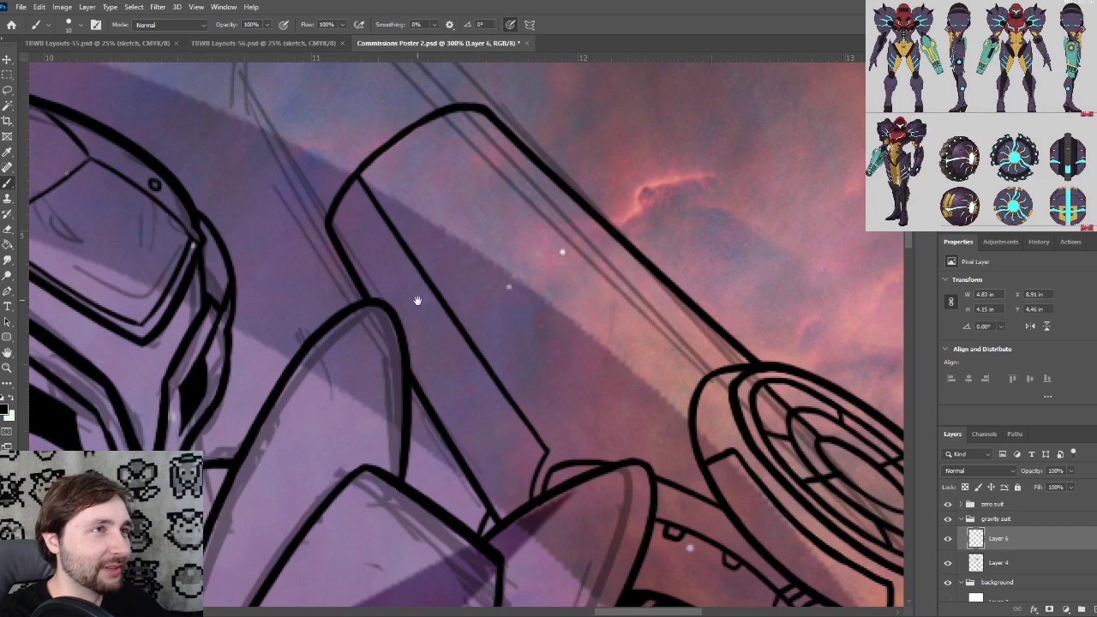
mouse_move(505, 338)
left_mouse_down()
mouse_move(467, 296)
mouse_move(482, 347)
mouse_move(487, 334)
left_mouse_up()
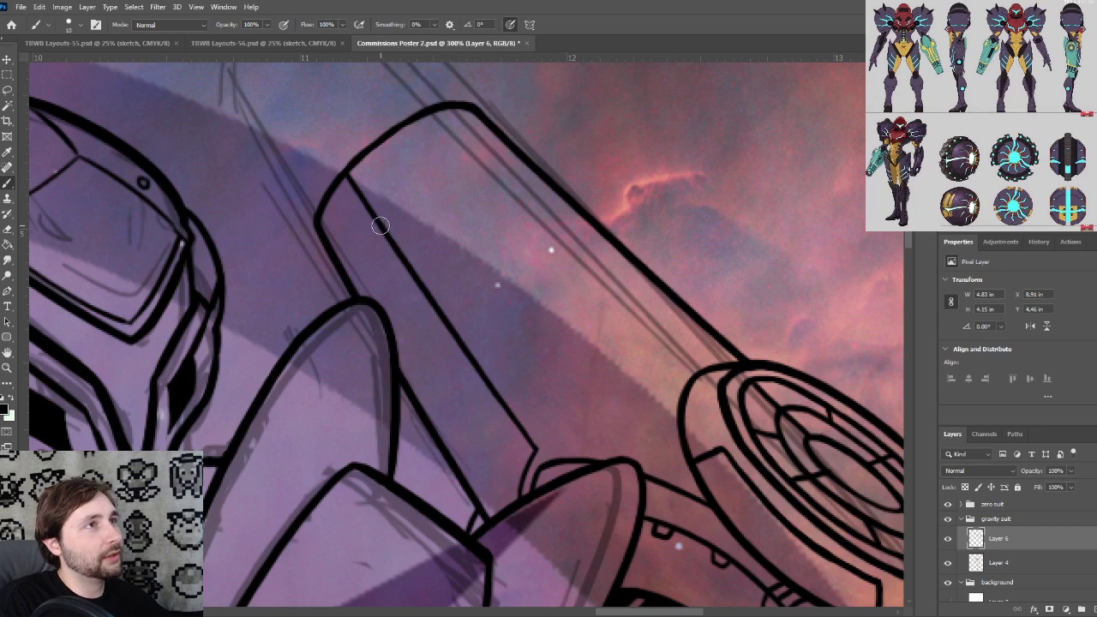
mouse_move(380, 226)
left_mouse_down()
mouse_move(358, 243)
mouse_move(361, 282)
left_mouse_up()
key("ctrl+z")
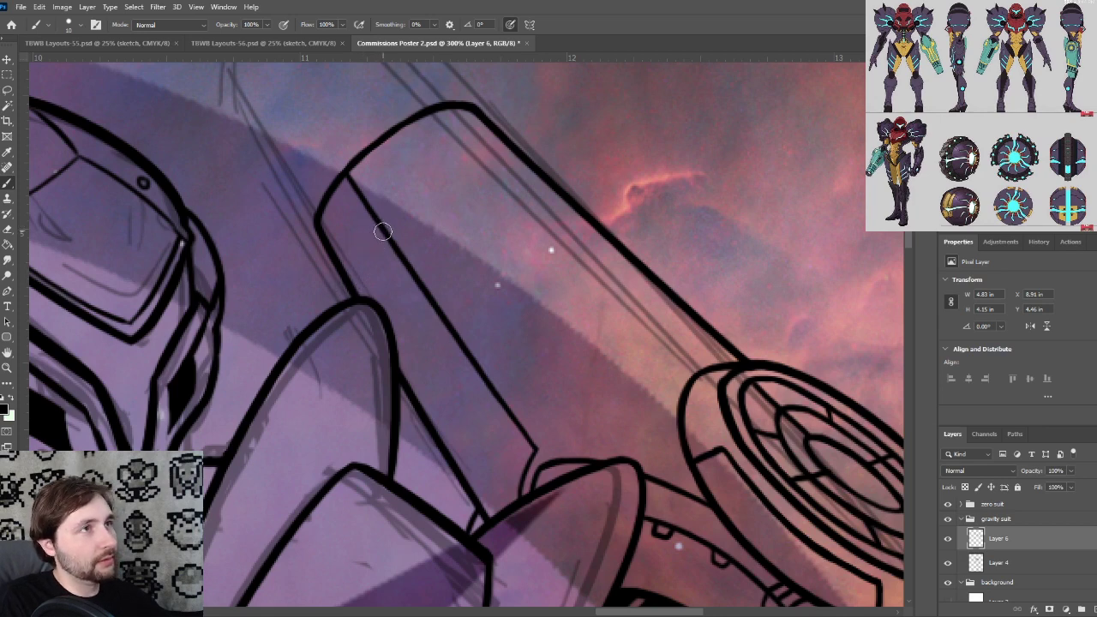
left_click_drag(382, 232, 344, 284)
key("ctrl+z")
mouse_move(382, 228)
left_mouse_down()
mouse_move(363, 254)
mouse_move(361, 289)
left_mouse_up()
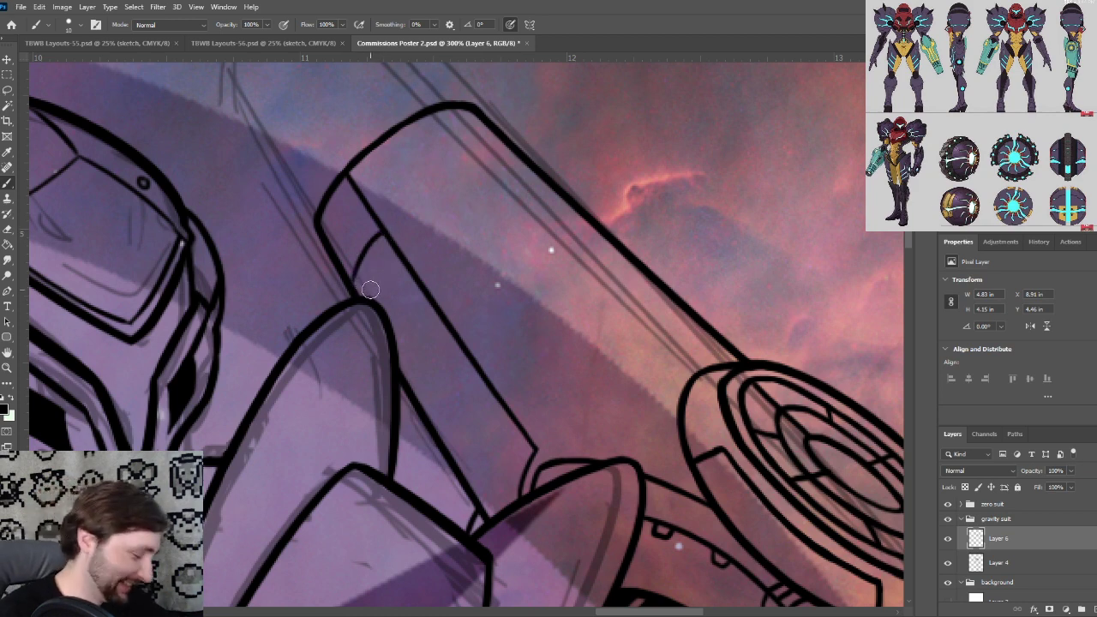
Draw a thin line parallel to the cylinder side strip's lower long edge, starting at the pointed shoulder plate
left_click_drag(558, 387, 526, 313)
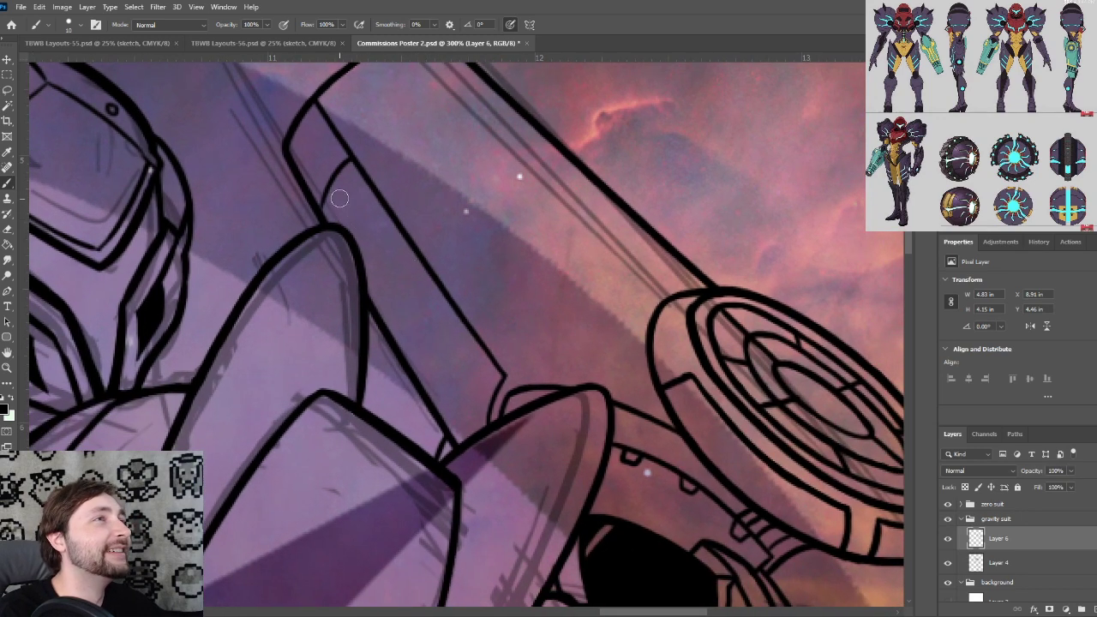
key("ctrl+plus")
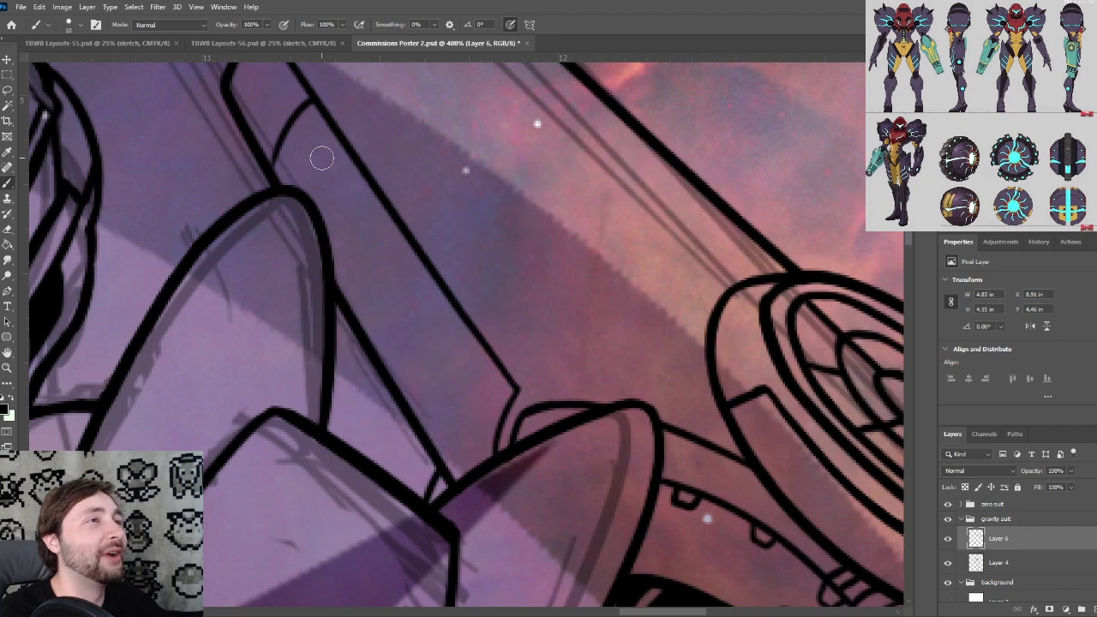
left_click_drag(476, 250, 537, 335)
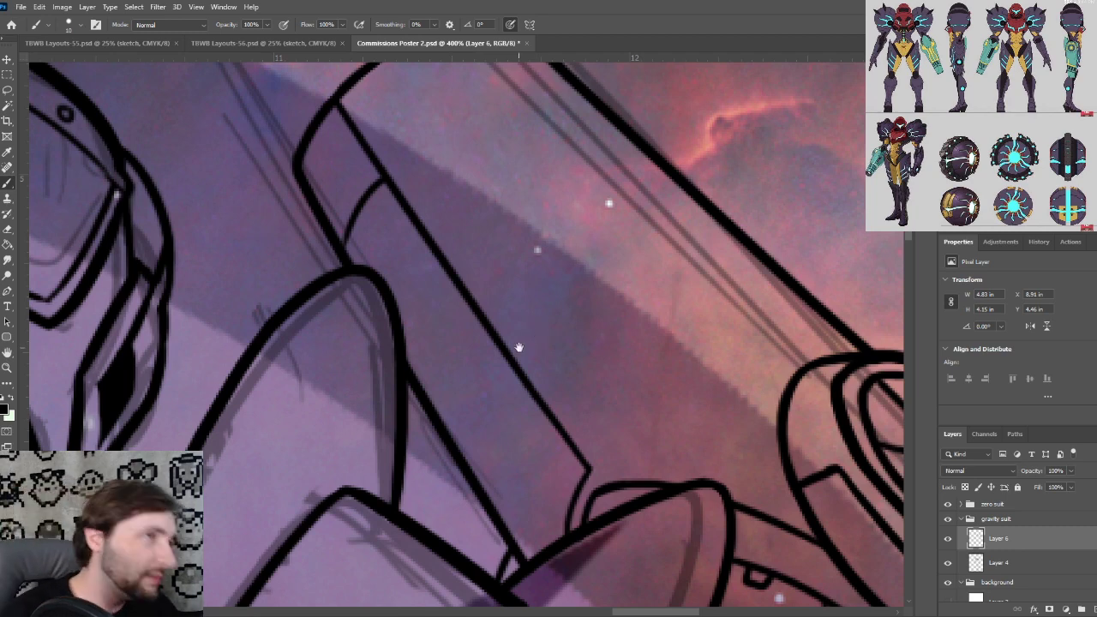
left_click_drag(519, 344, 526, 302)
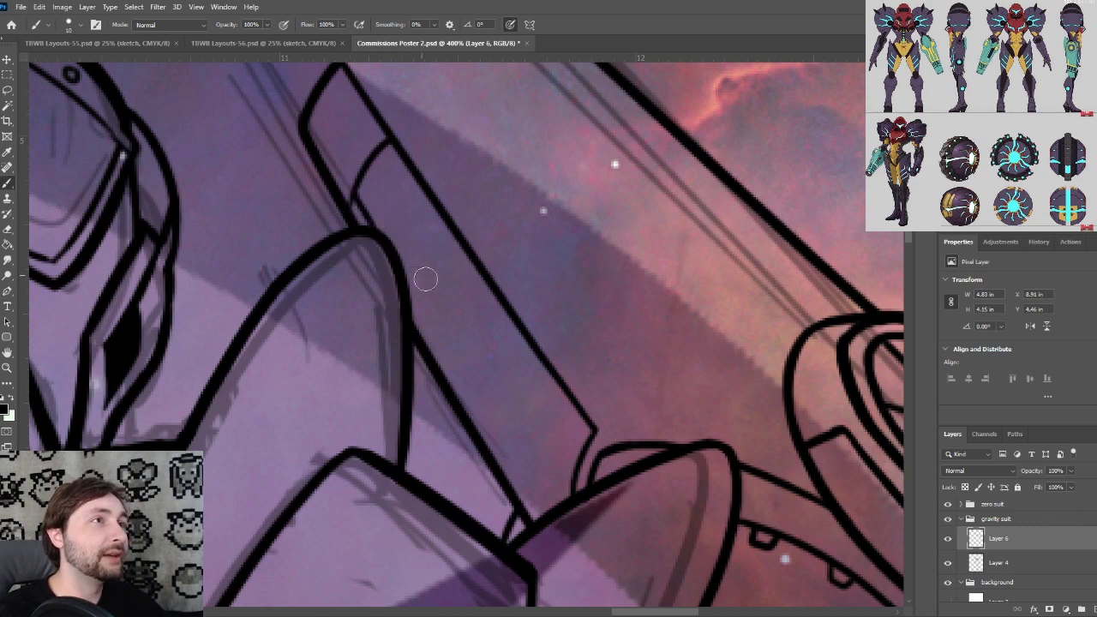
left_click_drag(397, 255, 510, 454)
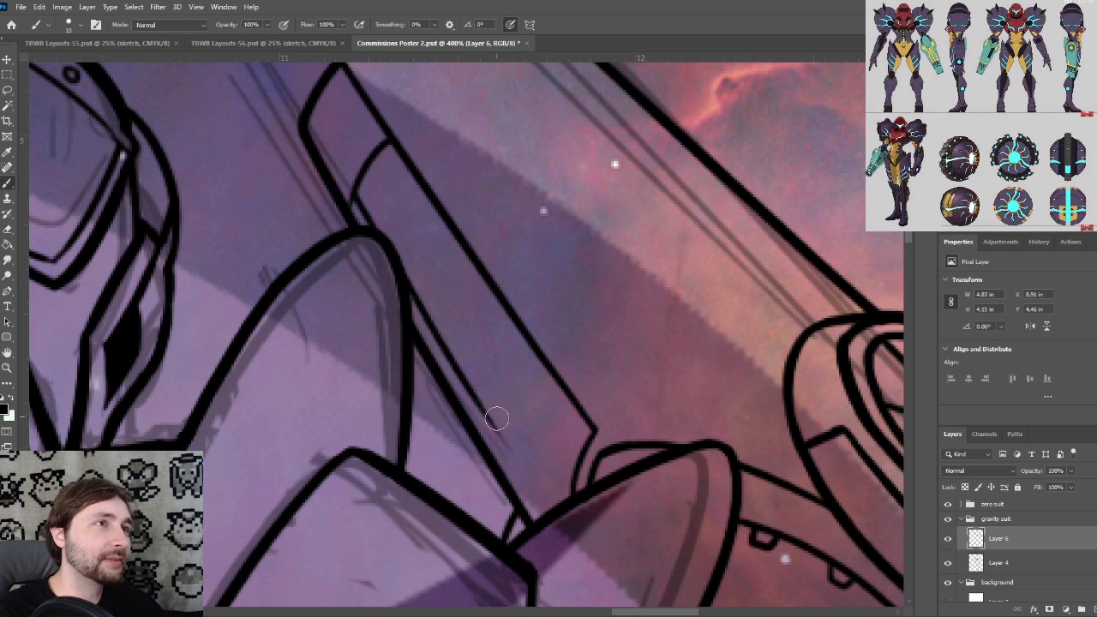
left_click_drag(473, 380, 525, 478)
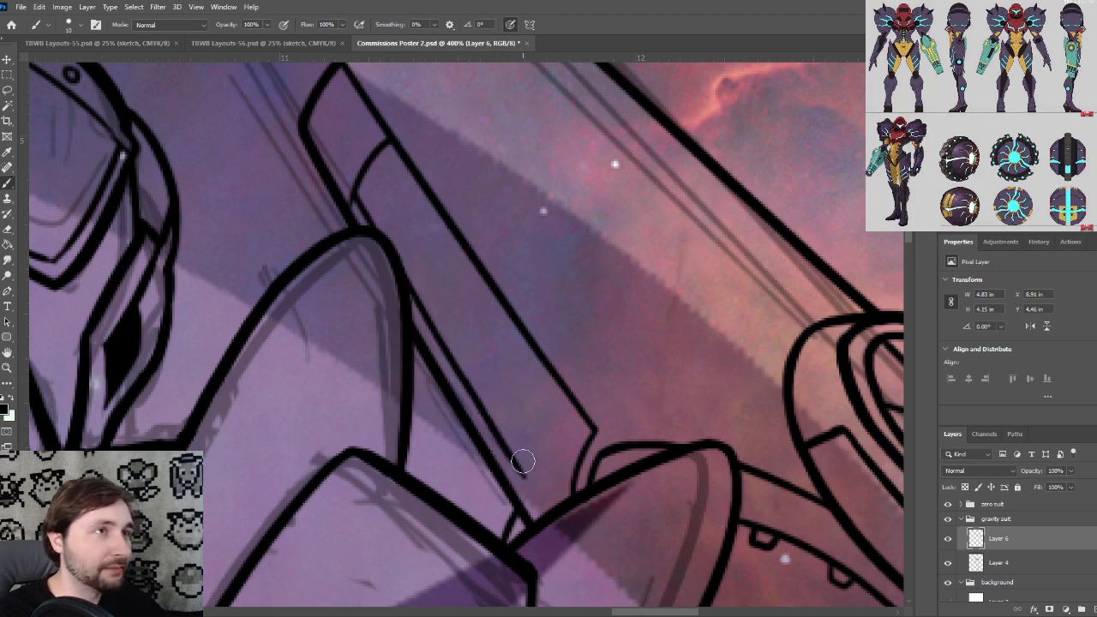
Extend the thin inner line along the strip's lower edge down to the outline of the rounded shoulder plate
key("ctrl+plus")
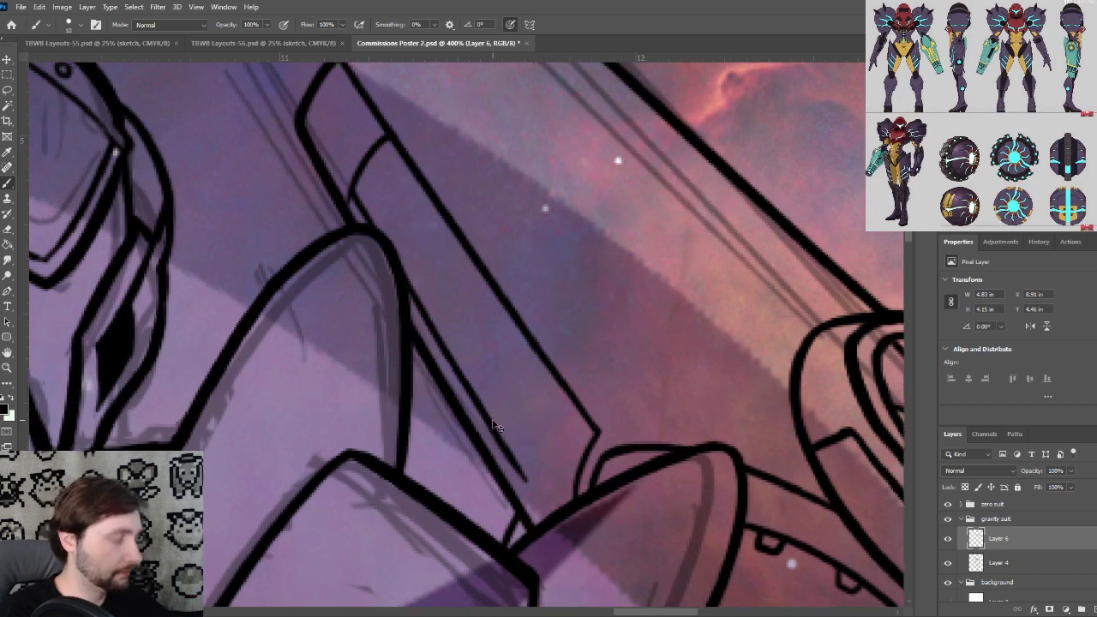
left_click_drag(476, 279, 562, 362)
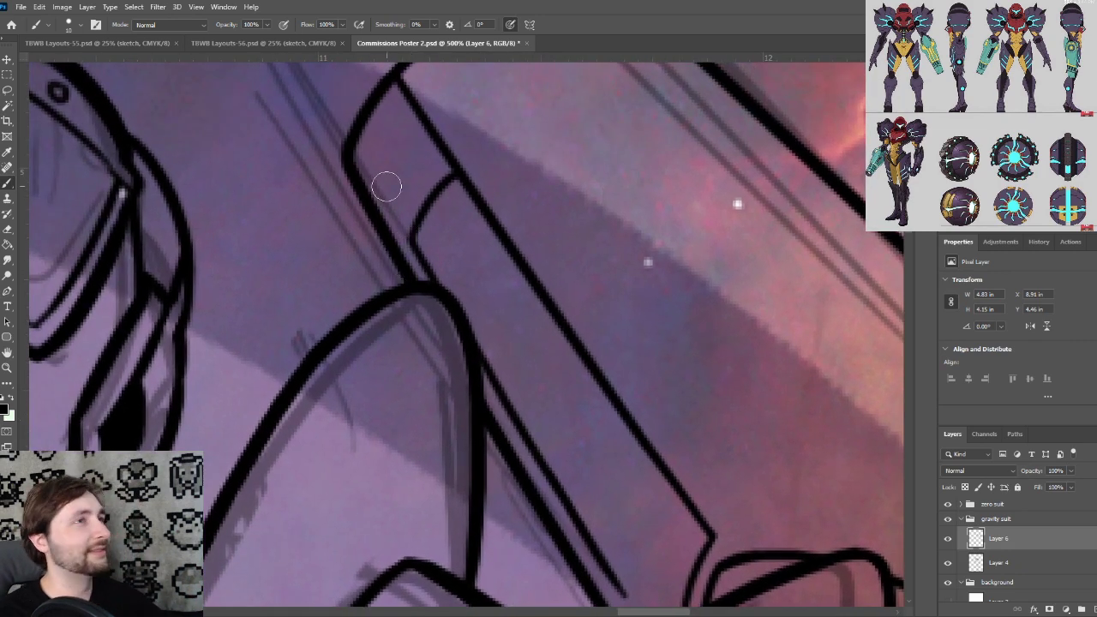
key("space")
mouse_move(655, 516)
left_mouse_down()
mouse_move(527, 287)
mouse_move(507, 293)
left_mouse_up()
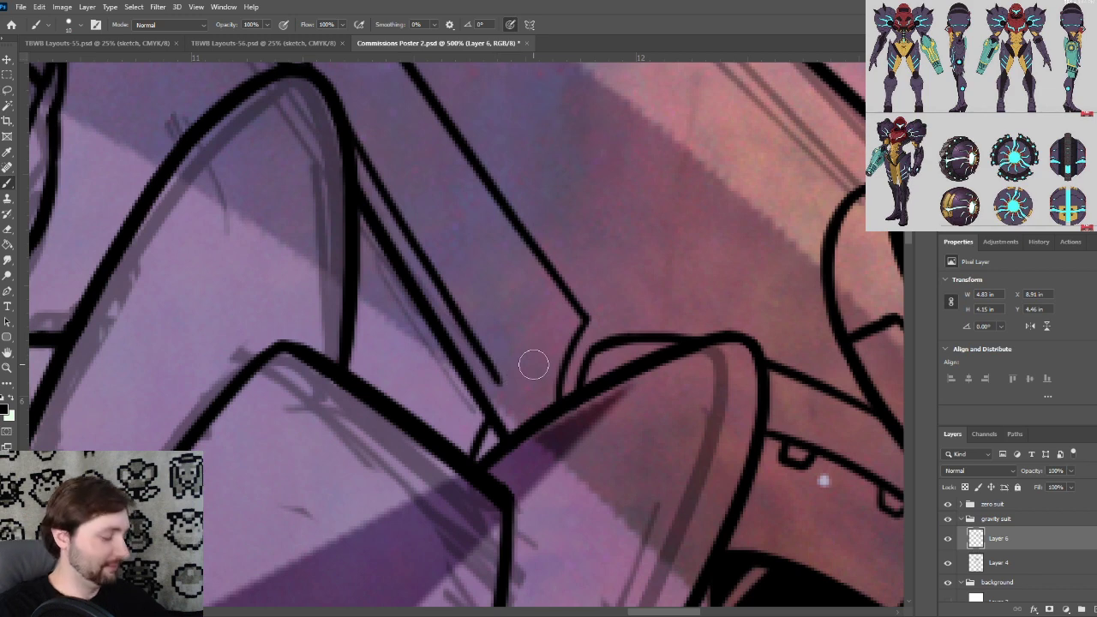
left_click_drag(543, 372, 596, 370)
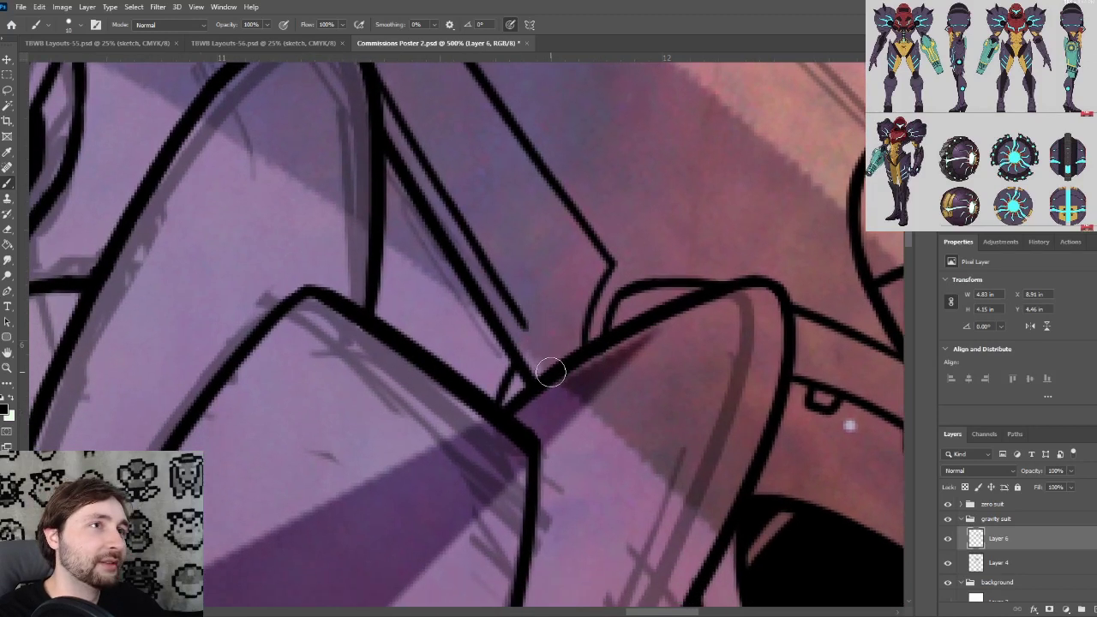
left_click_drag(551, 372, 504, 302)
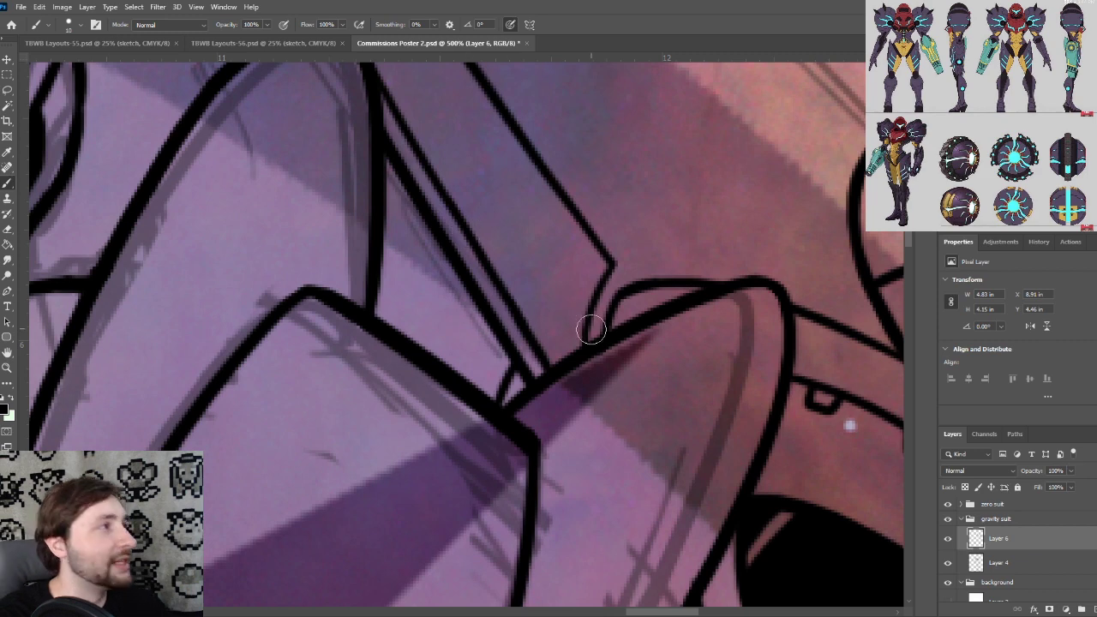
Draw a second curved line just below the existing one across the upper side strip, forming a narrow band
key("ctrl+minus")
left_click_drag(531, 198, 575, 372)
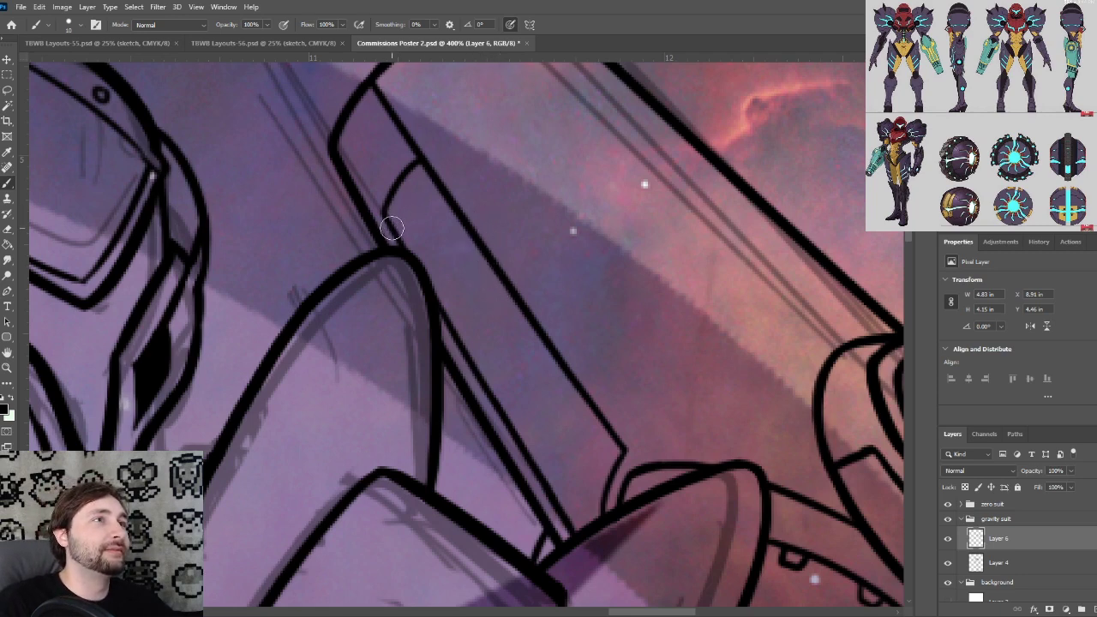
left_click_drag(391, 227, 432, 174)
key("ctrl+z")
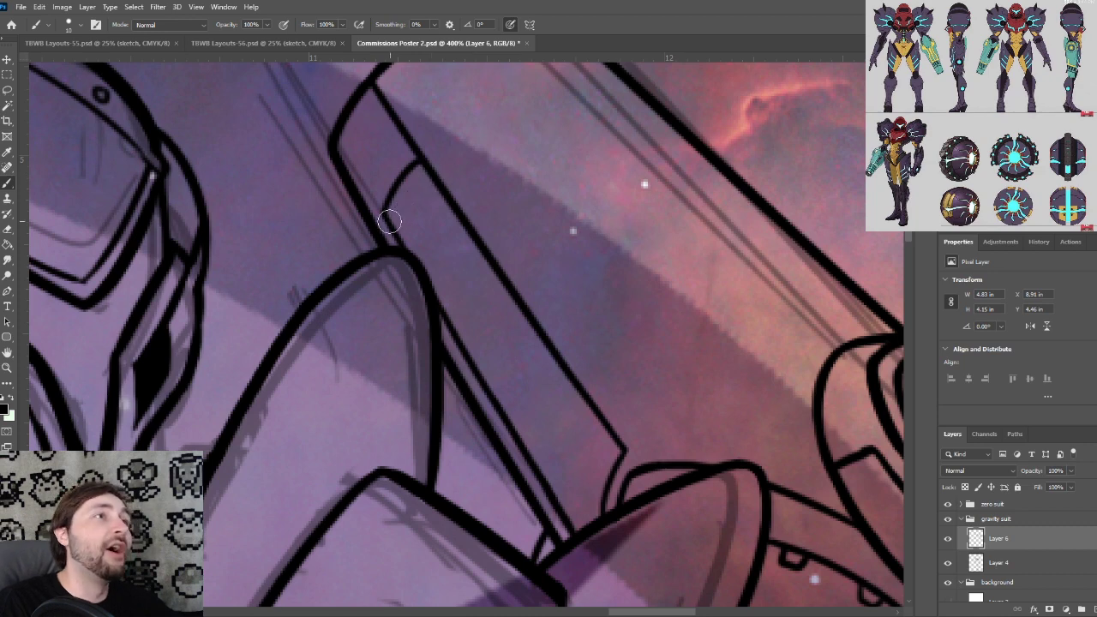
mouse_move(391, 223)
left_mouse_down()
mouse_move(431, 171)
mouse_move(392, 225)
left_mouse_up()
key("ctrl+z")
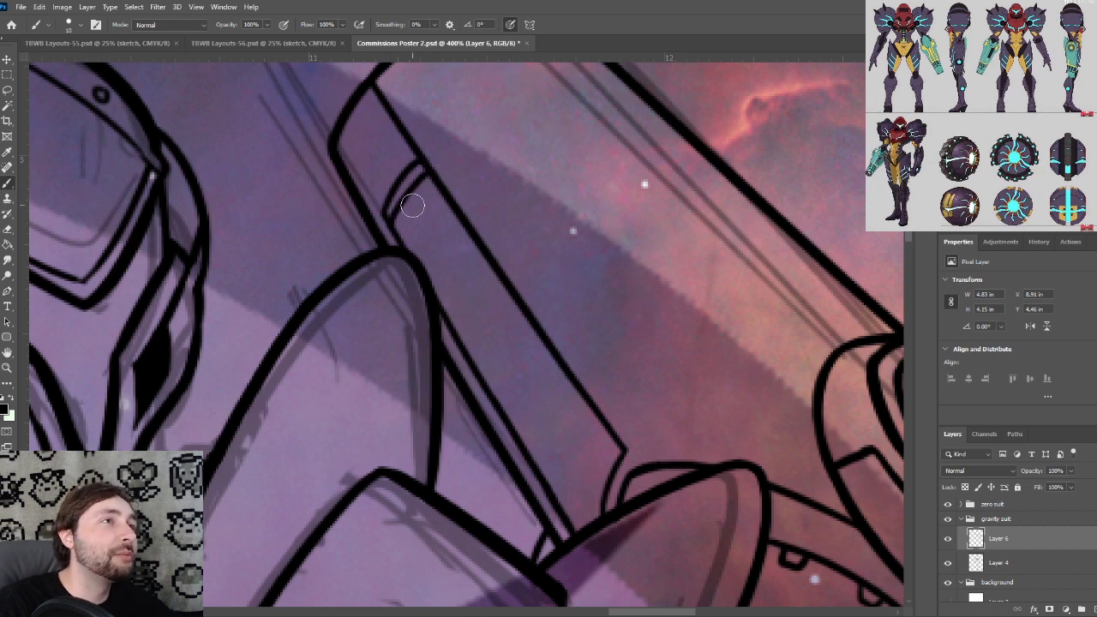
Draw the upper part of a thin line parallel to the side strip's outer long edge, starting at the curved band
left_click_drag(500, 246, 501, 290)
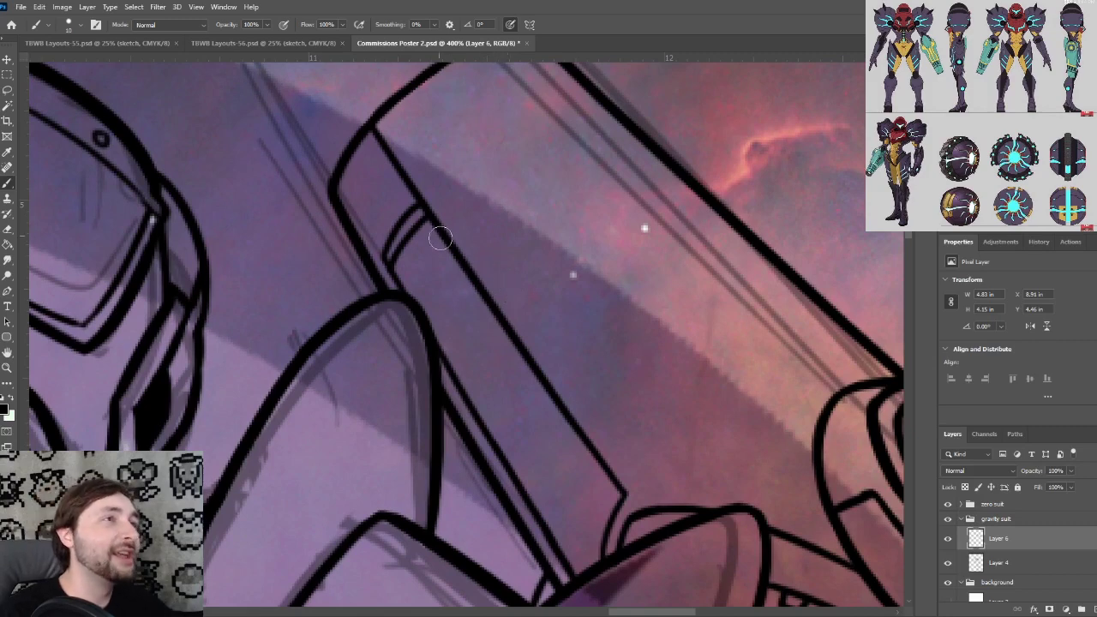
left_click_drag(538, 341, 507, 261)
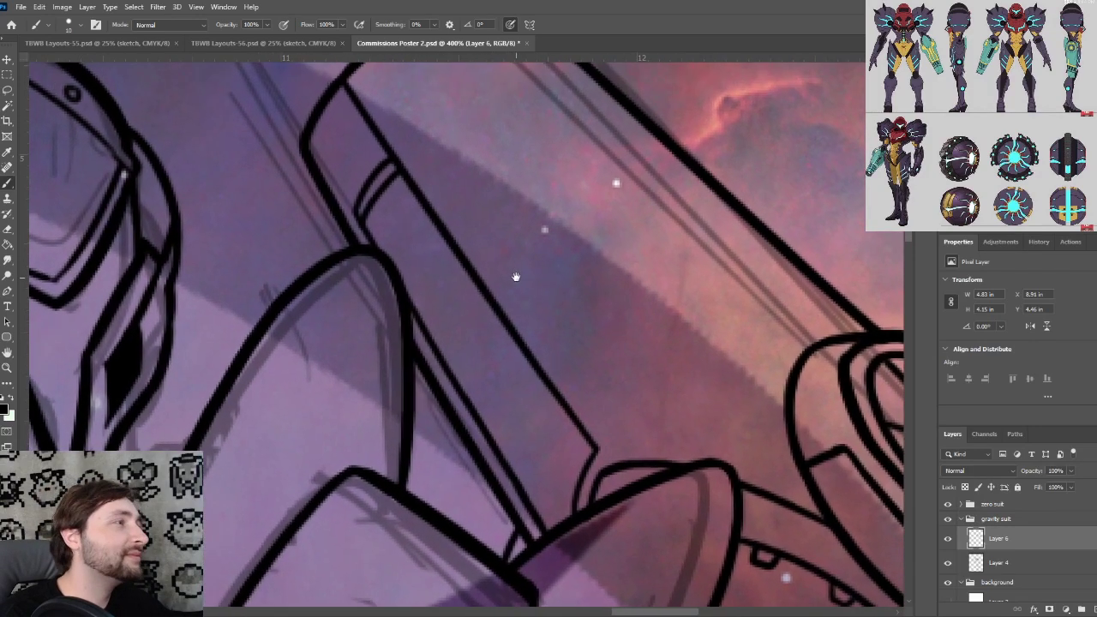
left_click_drag(392, 178, 465, 295)
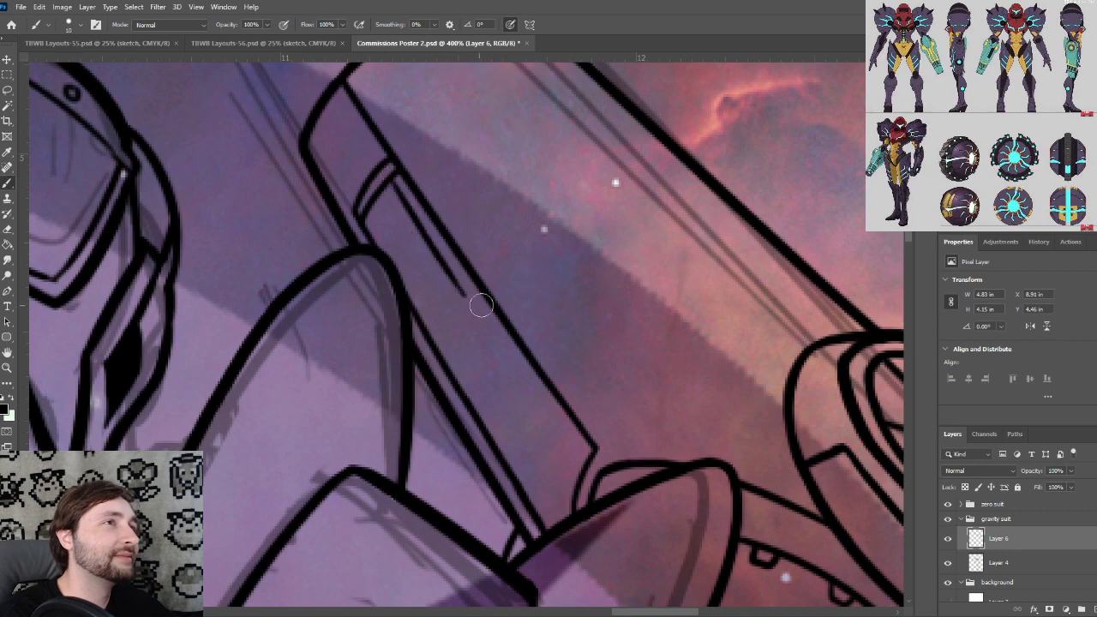
key("ctrl+z")
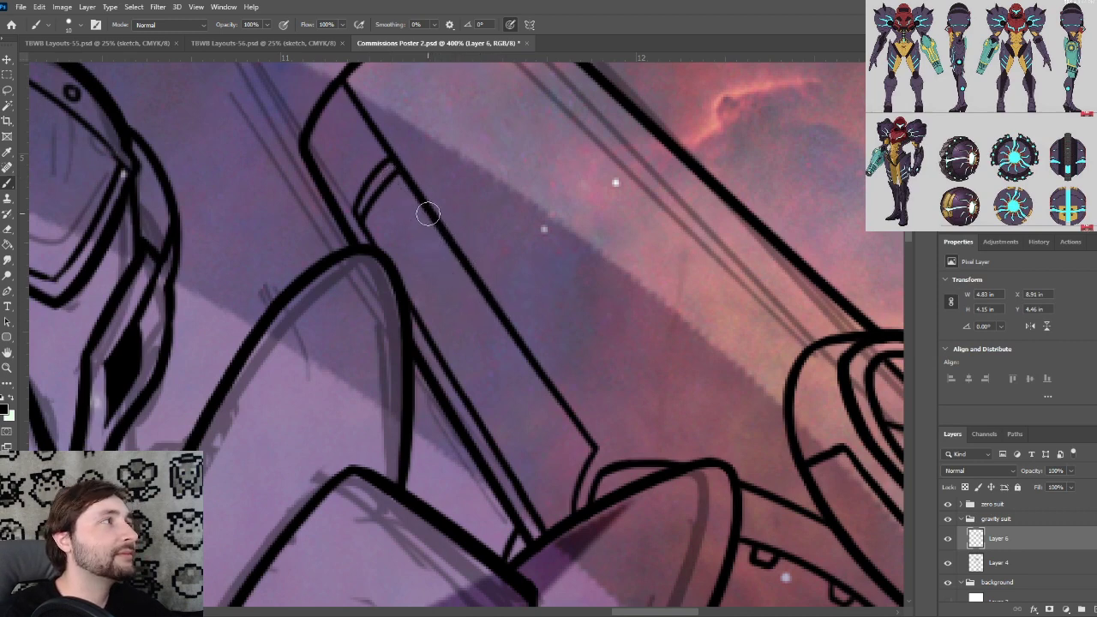
left_click_drag(394, 179, 490, 308)
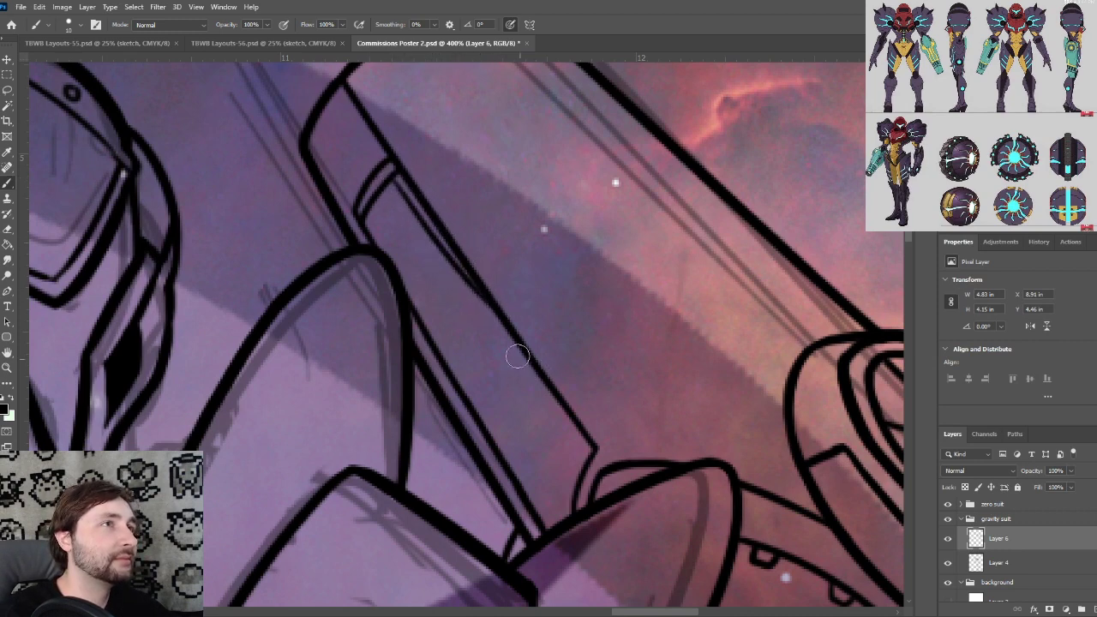
key("ctrl+z")
left_click_drag(392, 176, 488, 324)
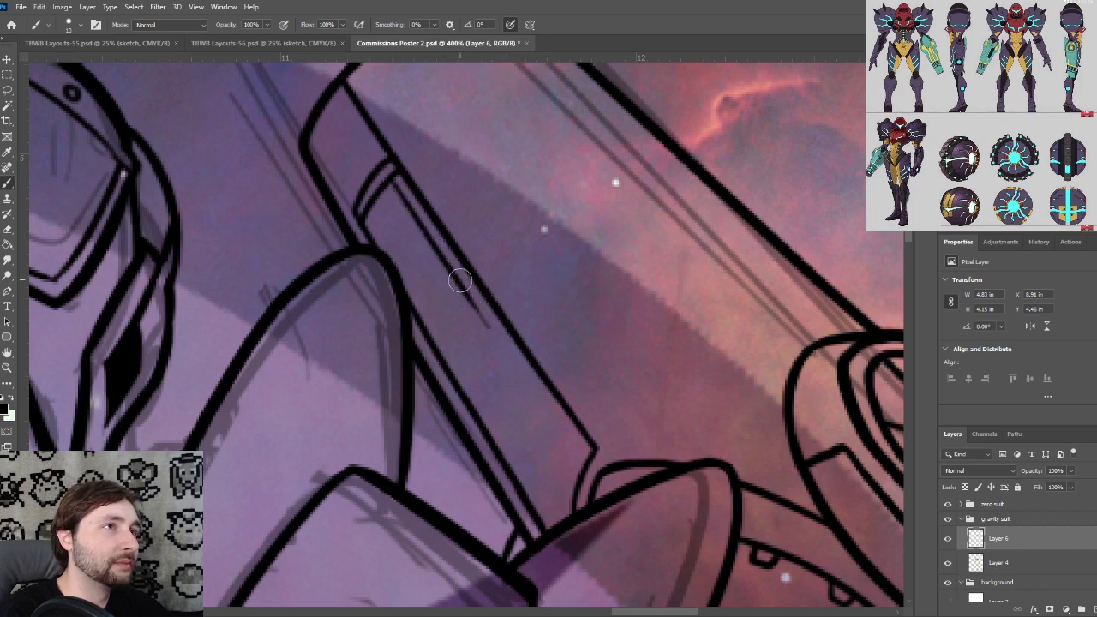
left_click_drag(460, 283, 552, 417)
key("ctrl+z")
left_click_drag(456, 271, 556, 438)
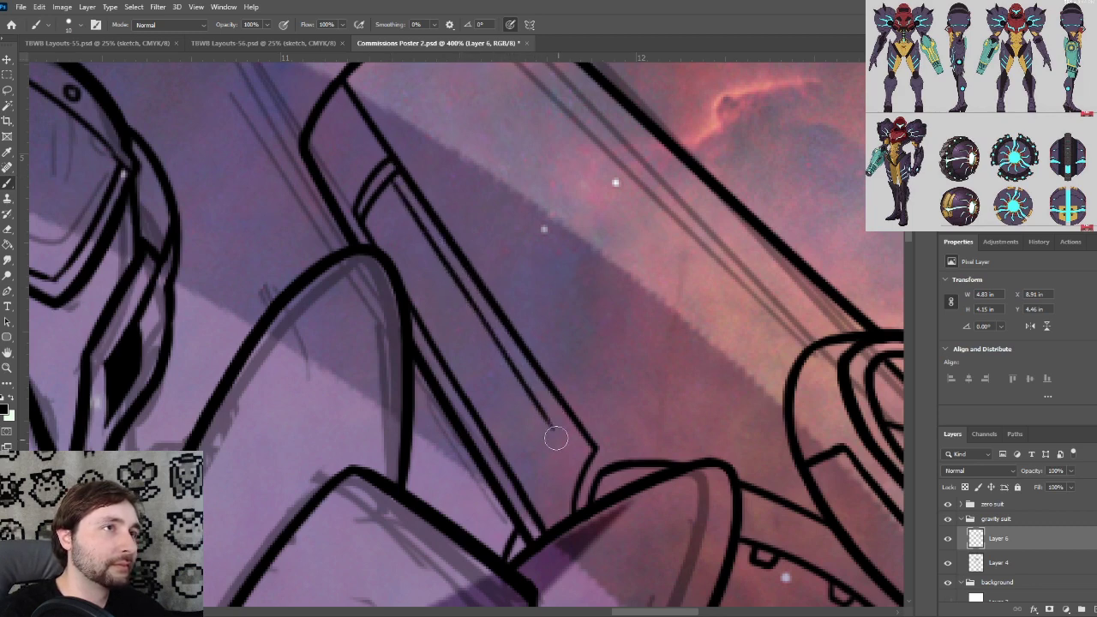
key("ctrl+z")
left_click_drag(461, 279, 552, 407)
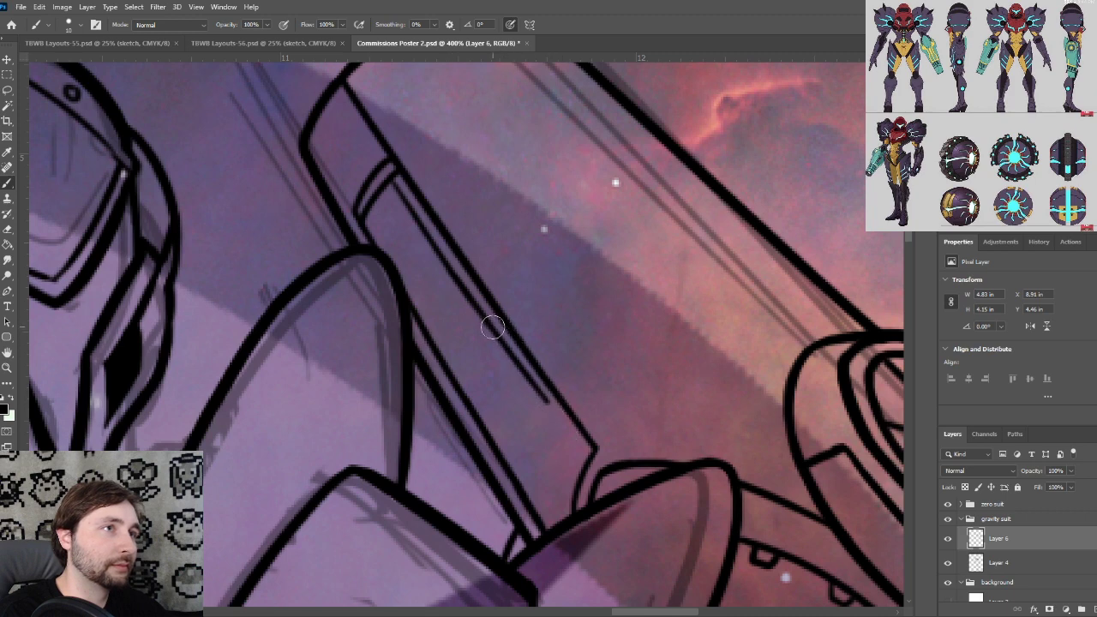
key("ctrl+z")
left_click_drag(453, 273, 555, 427)
key("ctrl+z")
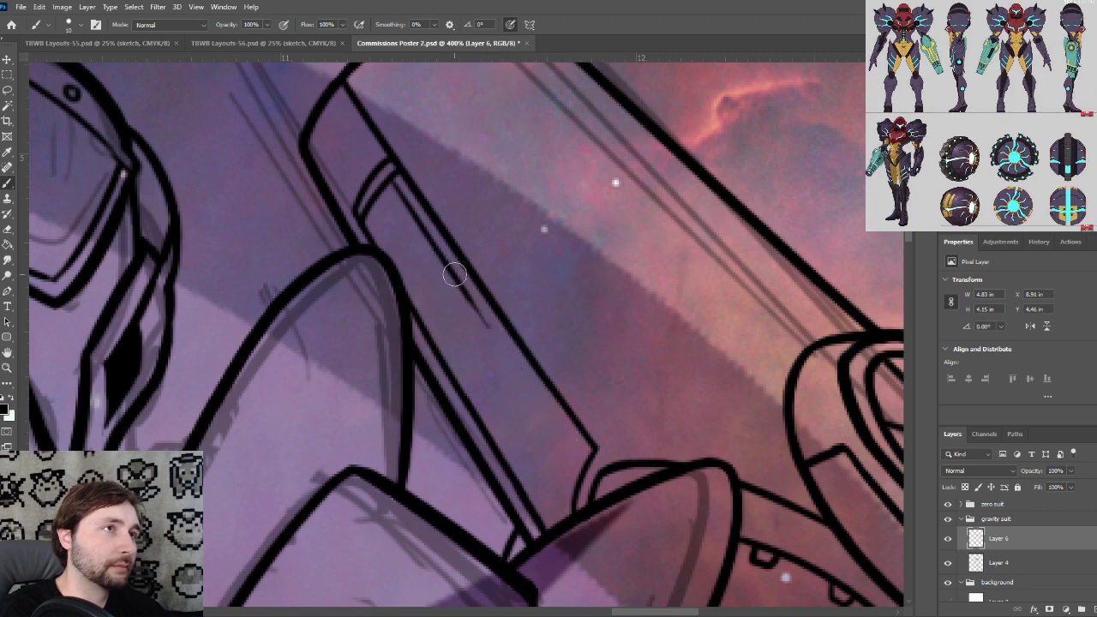
Continue the line parallel to the strip's outer edge down to the short edge at the strip's lower corner
left_click_drag(465, 282, 569, 421)
left_click_drag(586, 460, 508, 353)
key("ctrl+z")
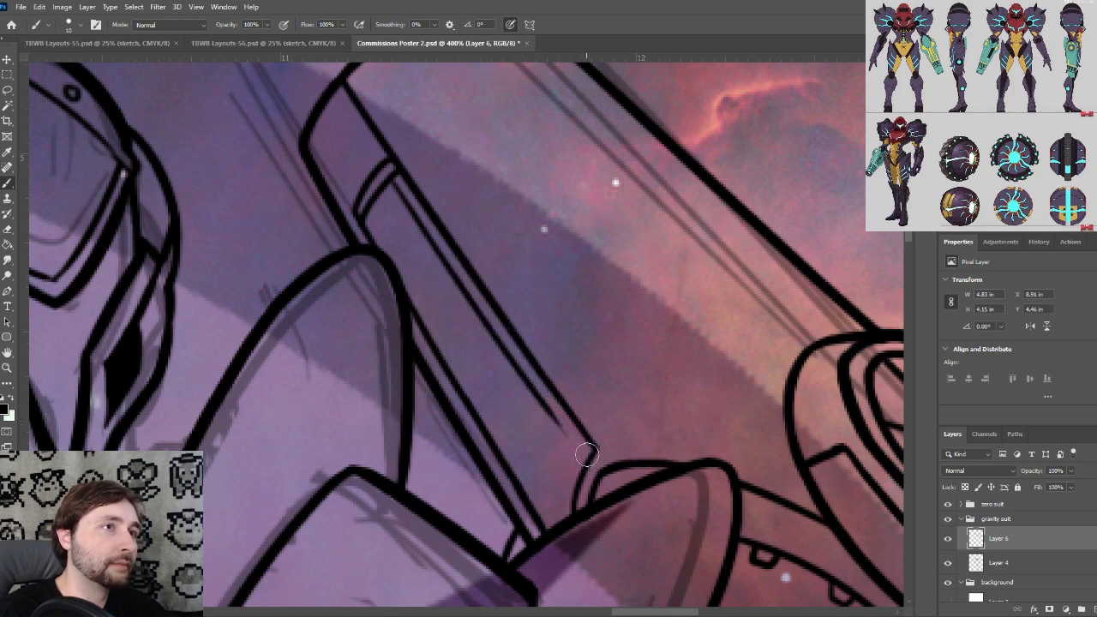
left_click_drag(590, 463, 505, 352)
key("ctrl+z")
left_click_drag(591, 462, 497, 344)
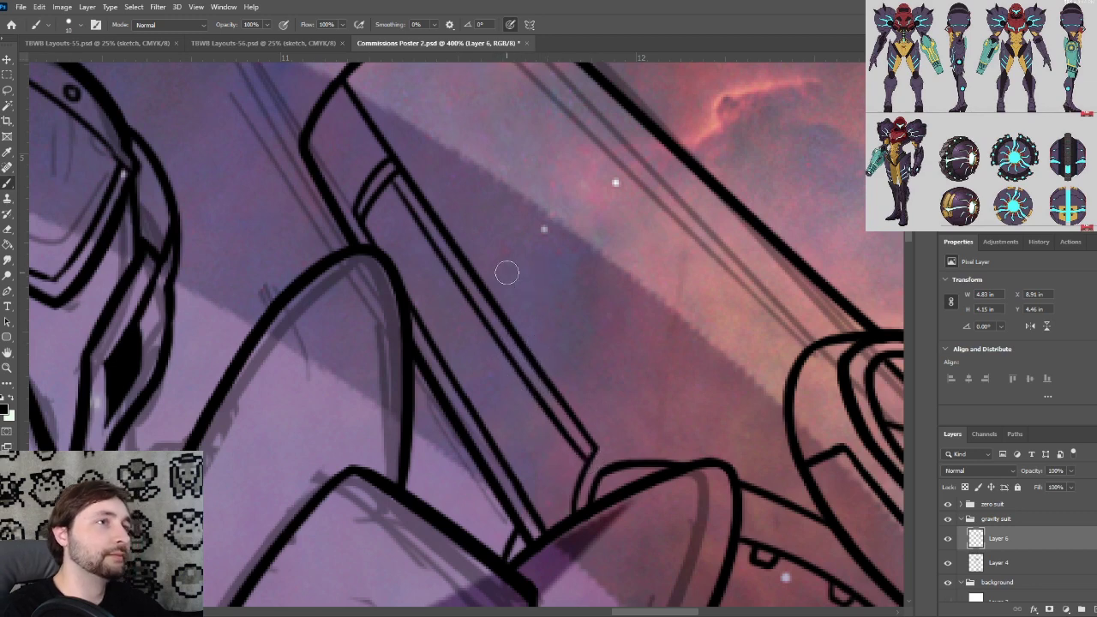
Draw another curved line across the side strip below the narrow band, from the inner line to the pointed shoulder plate
key("ctrl+plus")
mouse_move(467, 251)
left_mouse_down()
mouse_move(597, 363)
mouse_move(566, 274)
mouse_move(559, 208)
mouse_move(549, 221)
left_mouse_up()
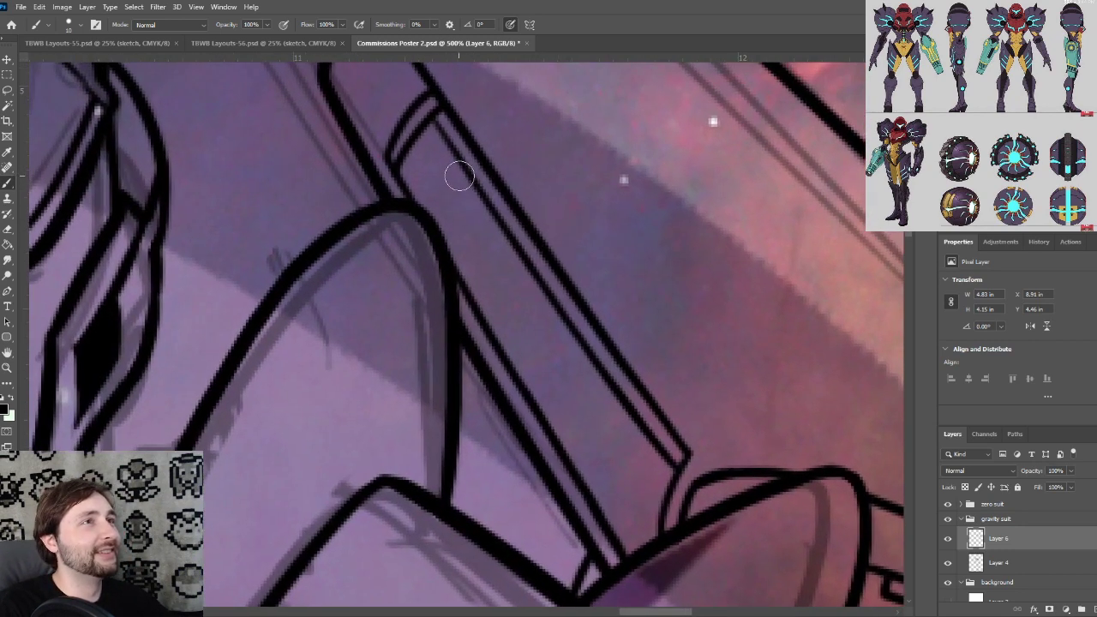
left_click_drag(468, 180, 442, 231)
left_click_drag(535, 224, 544, 248)
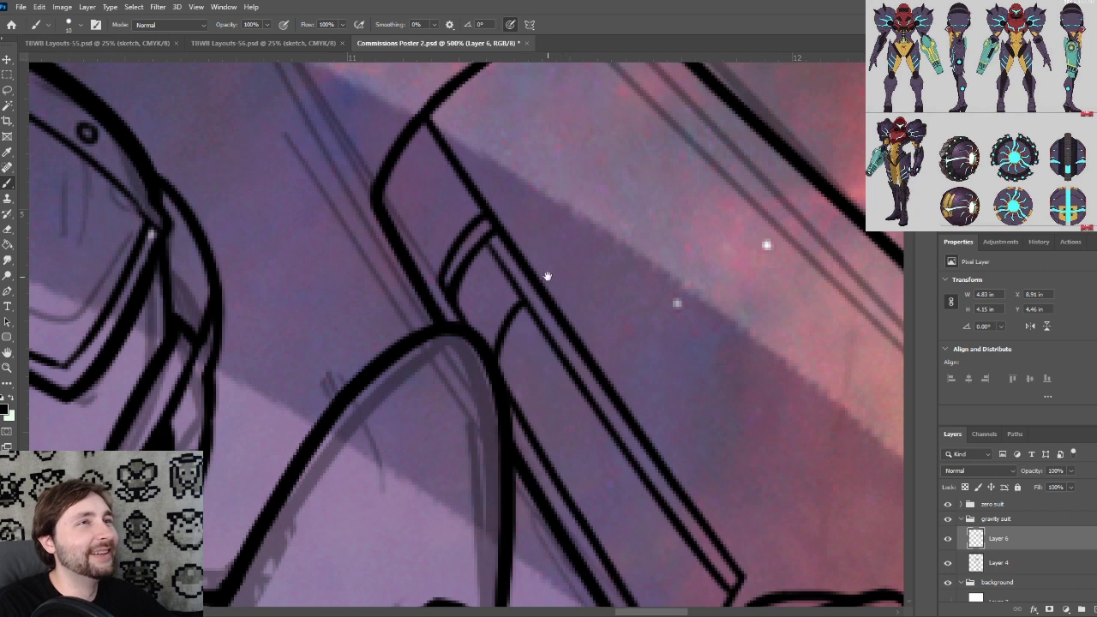
left_click_drag(547, 276, 557, 243)
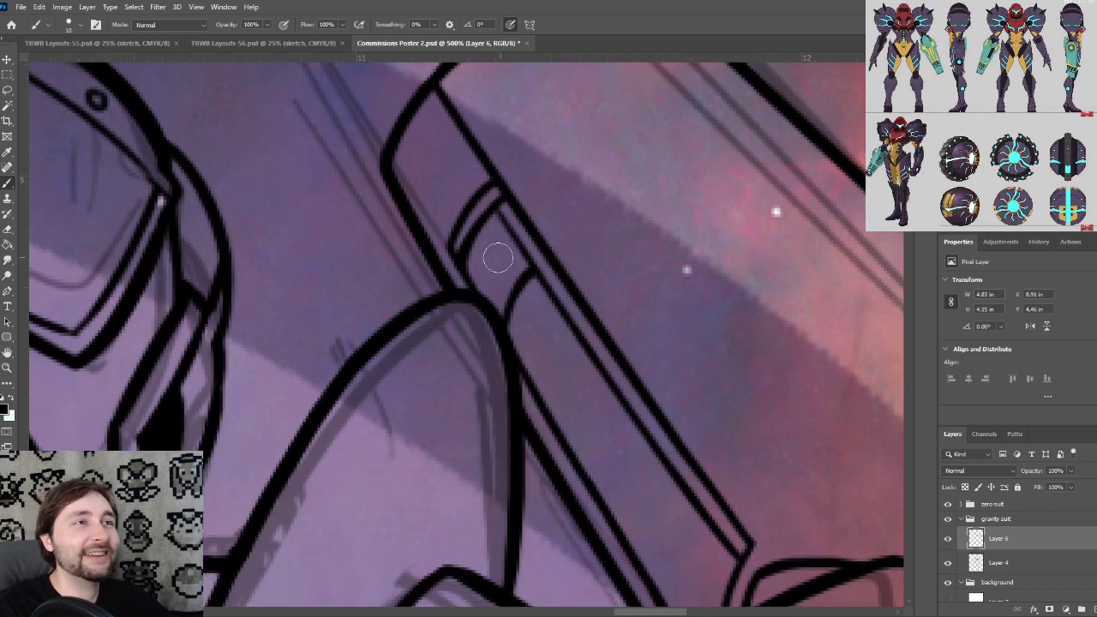
Draw two short parallel lines lengthwise along the strip, between the narrow band and the curved line below it
left_click_drag(485, 241, 505, 225)
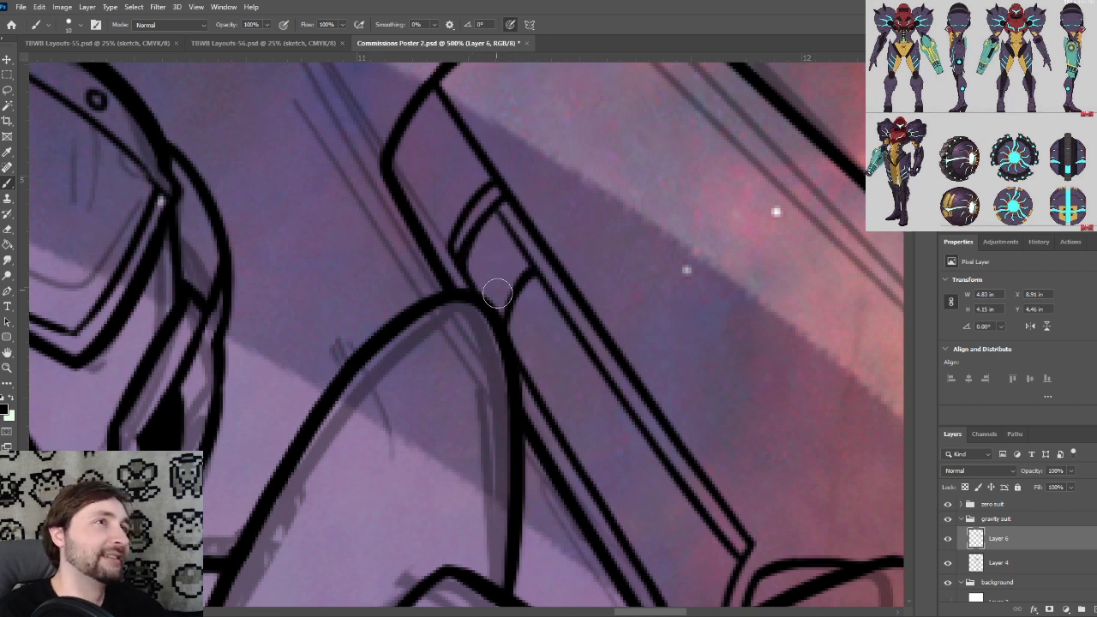
left_click_drag(464, 249, 502, 309)
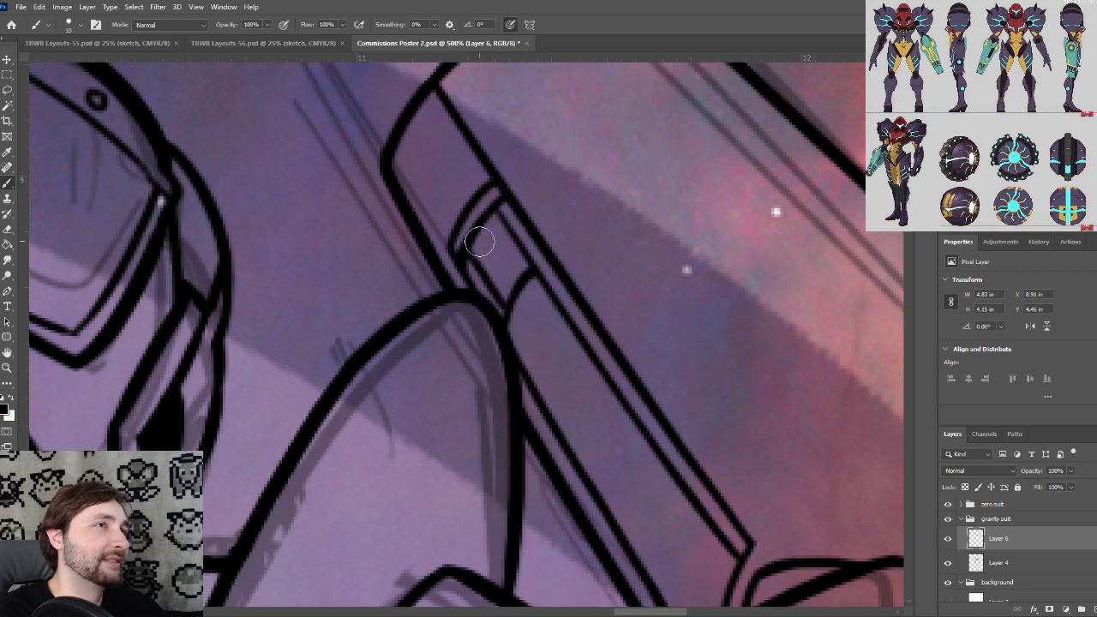
key("ctrl+z")
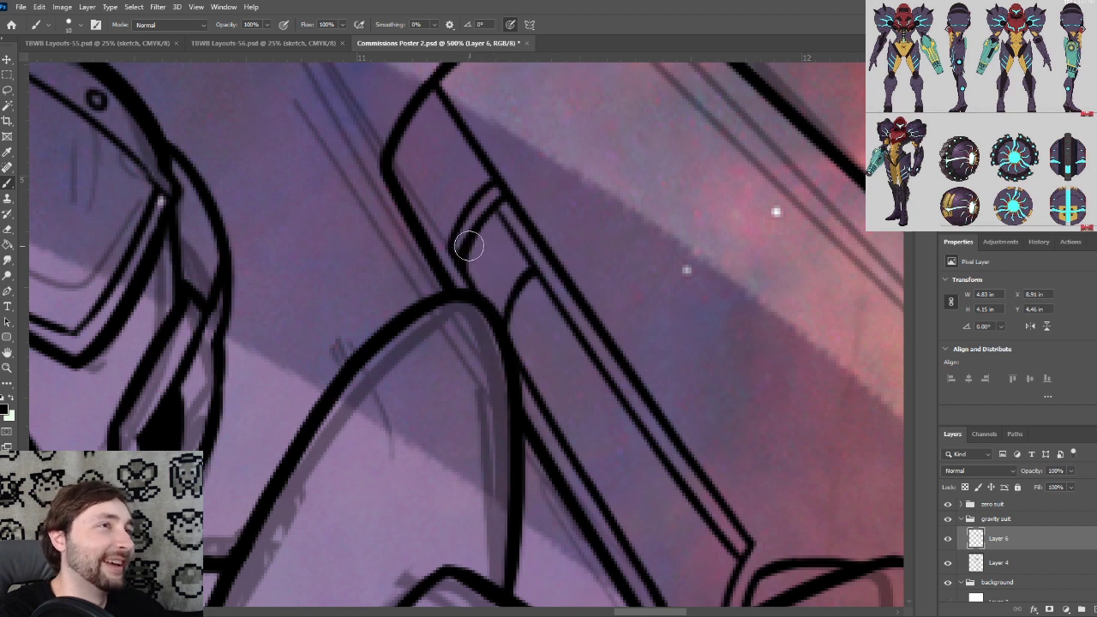
left_click_drag(486, 270, 509, 301)
left_click_drag(484, 233, 523, 286)
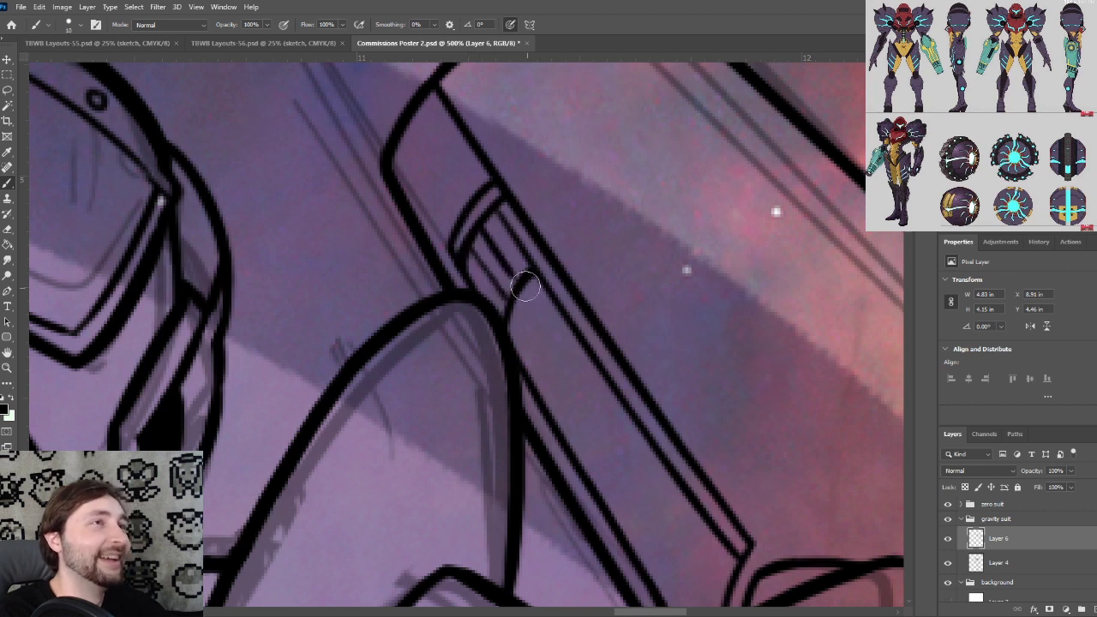
key("ctrl+z")
left_click_drag(480, 227, 521, 291)
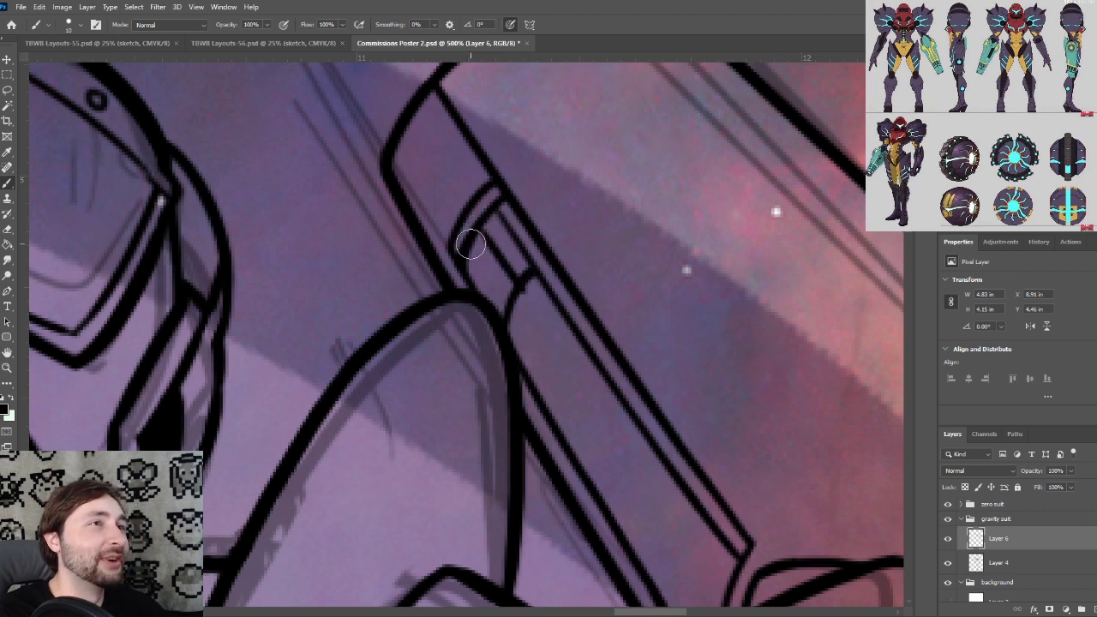
key("ctrl+z")
left_click_drag(482, 230, 513, 278)
left_click_drag(468, 245, 507, 301)
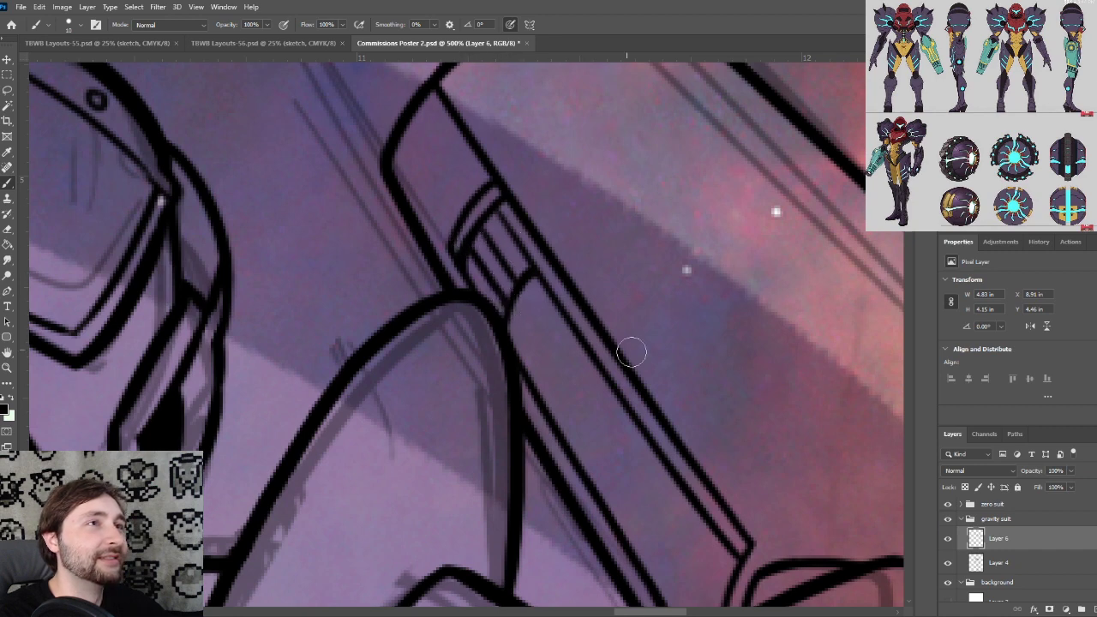
left_click_drag(619, 389, 497, 226)
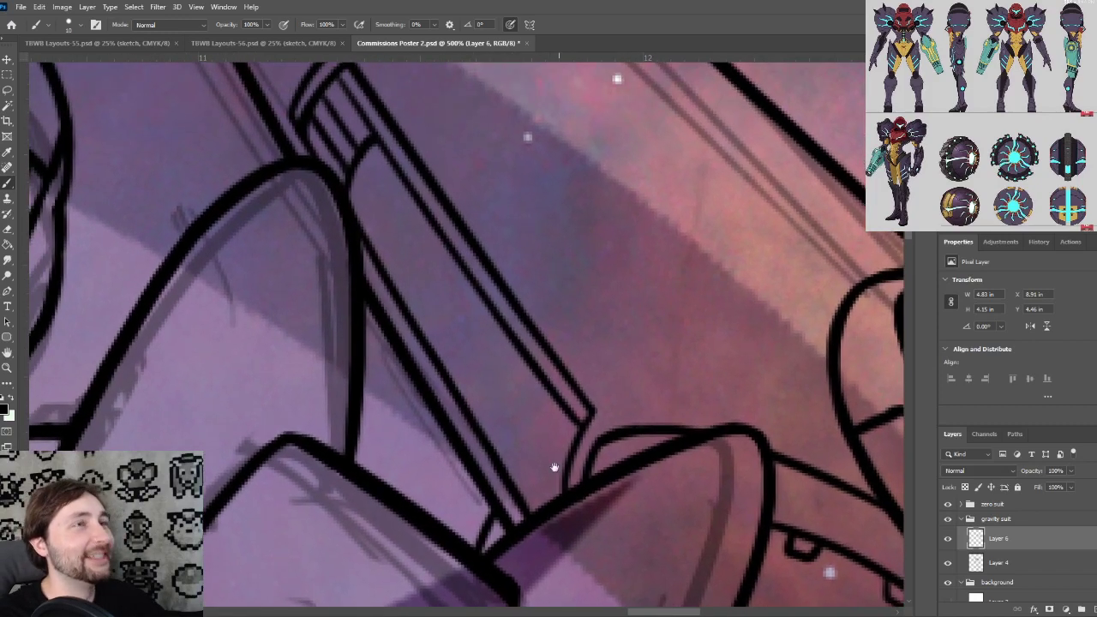
Fill the lower half of the side strip's inner panel with solid black, working up from its short end
mouse_move(530, 508)
left_mouse_down()
mouse_move(554, 489)
mouse_move(568, 428)
mouse_move(513, 374)
left_mouse_up()
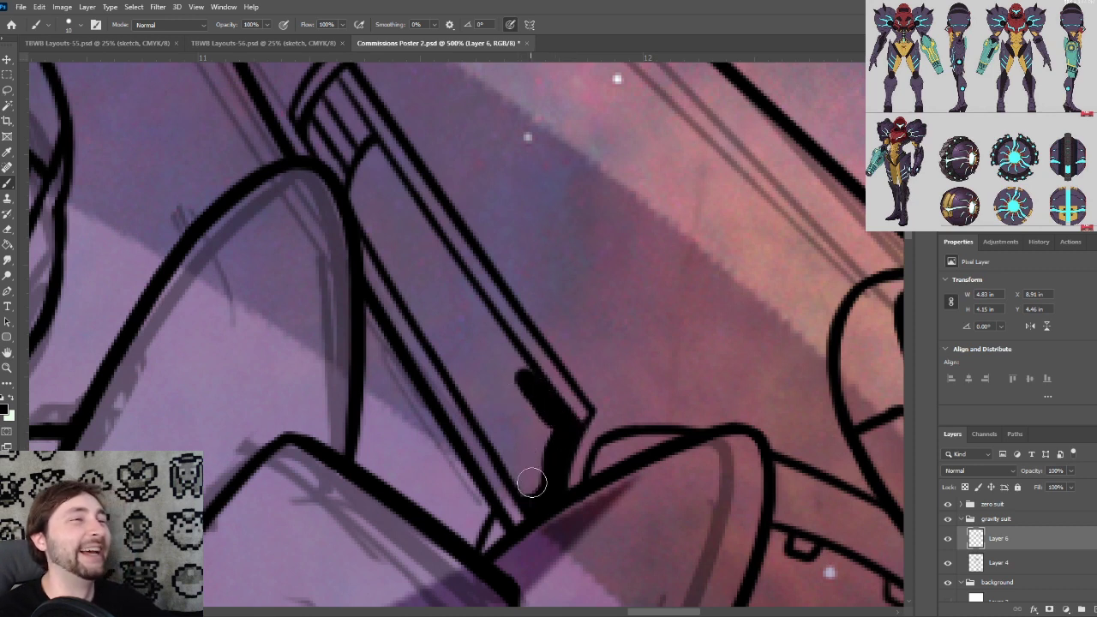
mouse_move(532, 483)
left_mouse_down()
mouse_move(484, 423)
mouse_move(538, 488)
mouse_move(546, 423)
mouse_move(502, 395)
mouse_move(479, 348)
mouse_move(522, 369)
left_mouse_up()
left_click_drag(444, 261, 487, 322)
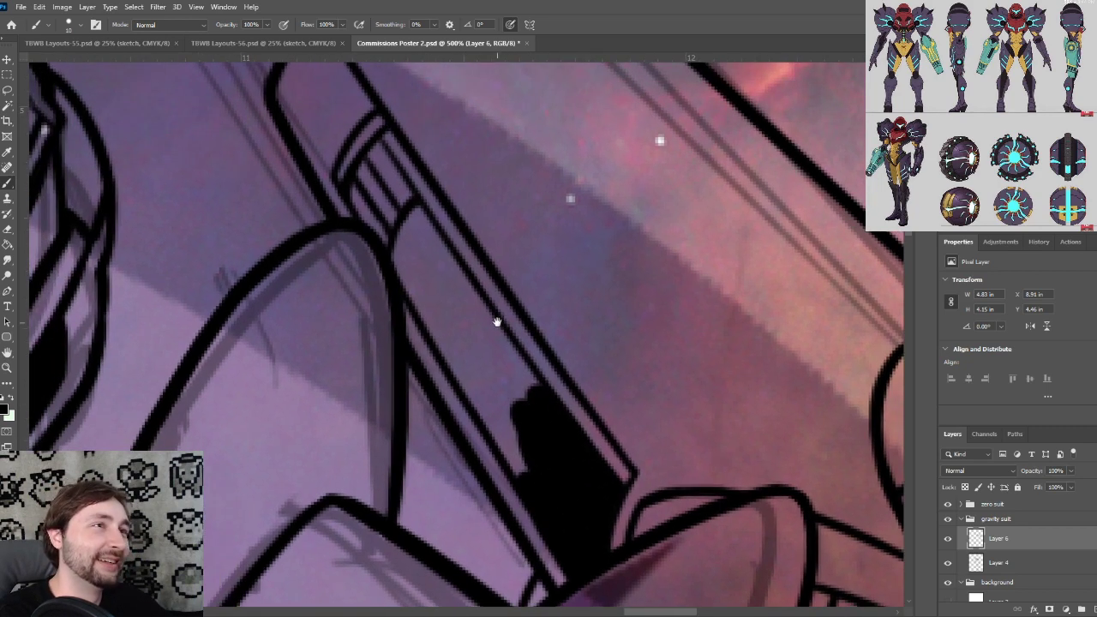
mouse_move(536, 480)
left_mouse_down()
mouse_move(450, 354)
mouse_move(530, 397)
mouse_move(490, 330)
mouse_move(538, 392)
left_mouse_up()
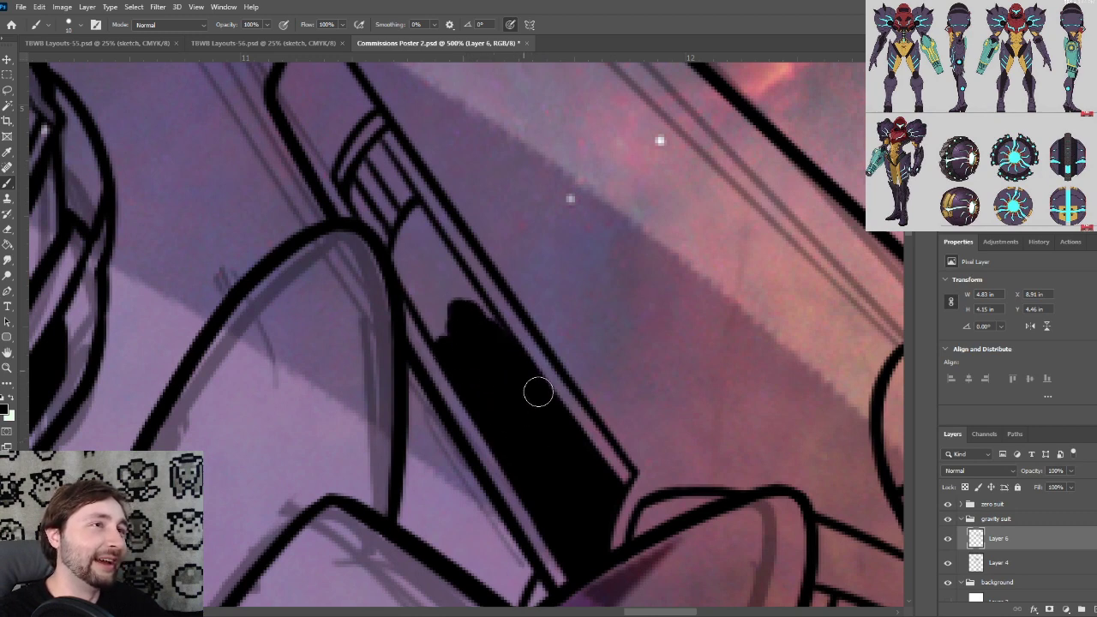
Fill the rest of the strip's inner panel black up to the curved line, and save the poster file
left_click_drag(517, 291, 563, 343)
mouse_move(484, 384)
left_mouse_down()
mouse_move(463, 333)
mouse_move(518, 374)
mouse_move(523, 363)
mouse_move(486, 310)
left_mouse_up()
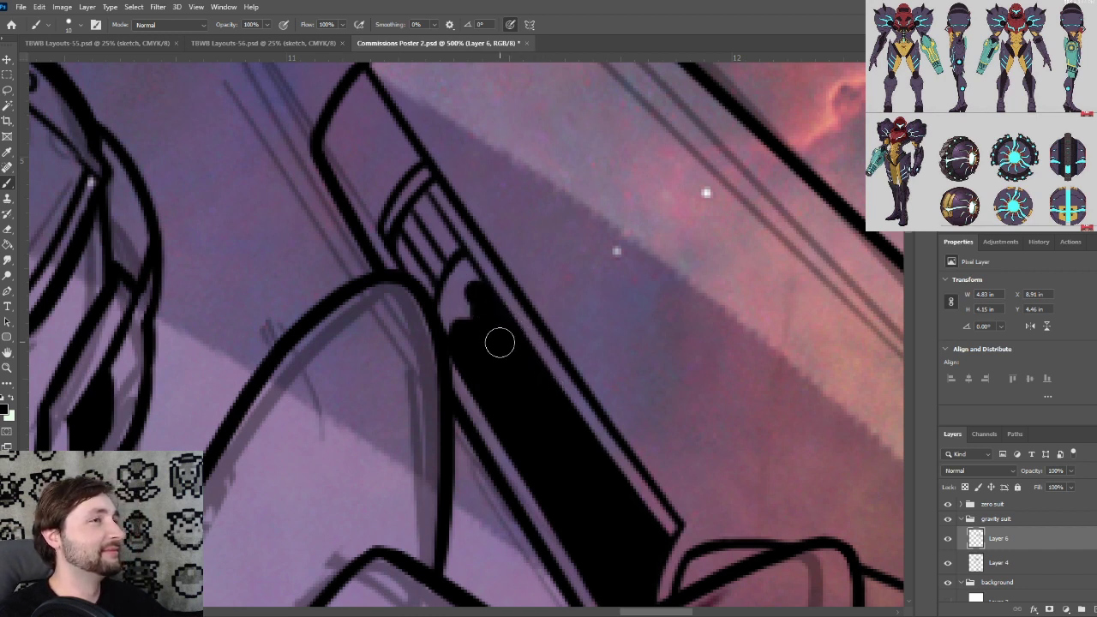
mouse_move(457, 345)
left_mouse_down()
mouse_move(445, 293)
mouse_move(459, 290)
mouse_move(455, 268)
mouse_move(480, 280)
left_mouse_up()
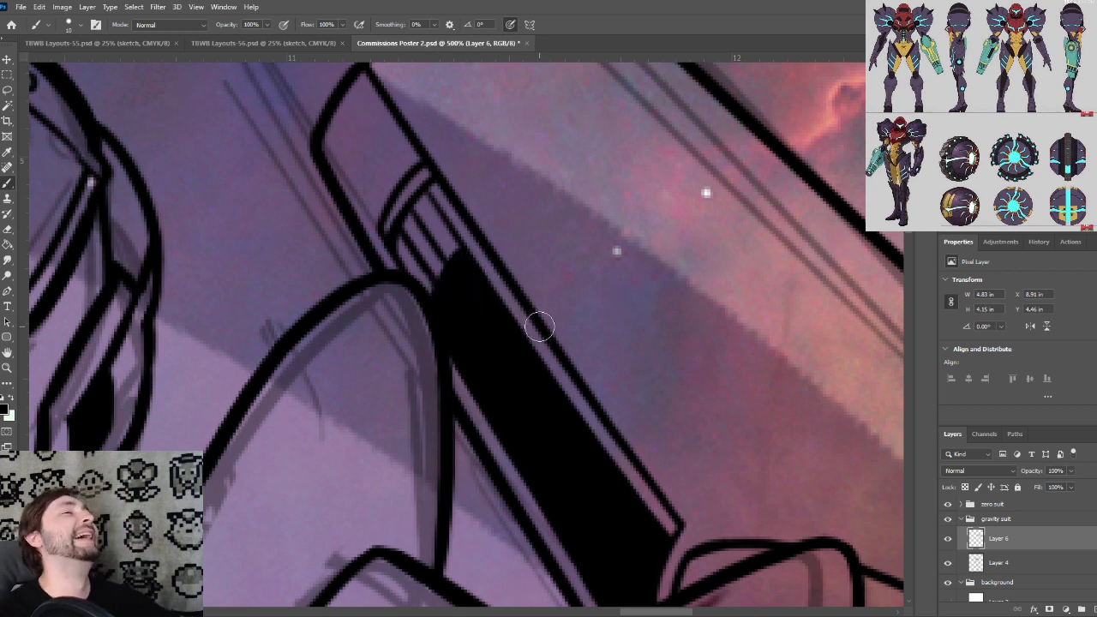
left_click_drag(567, 354, 557, 361)
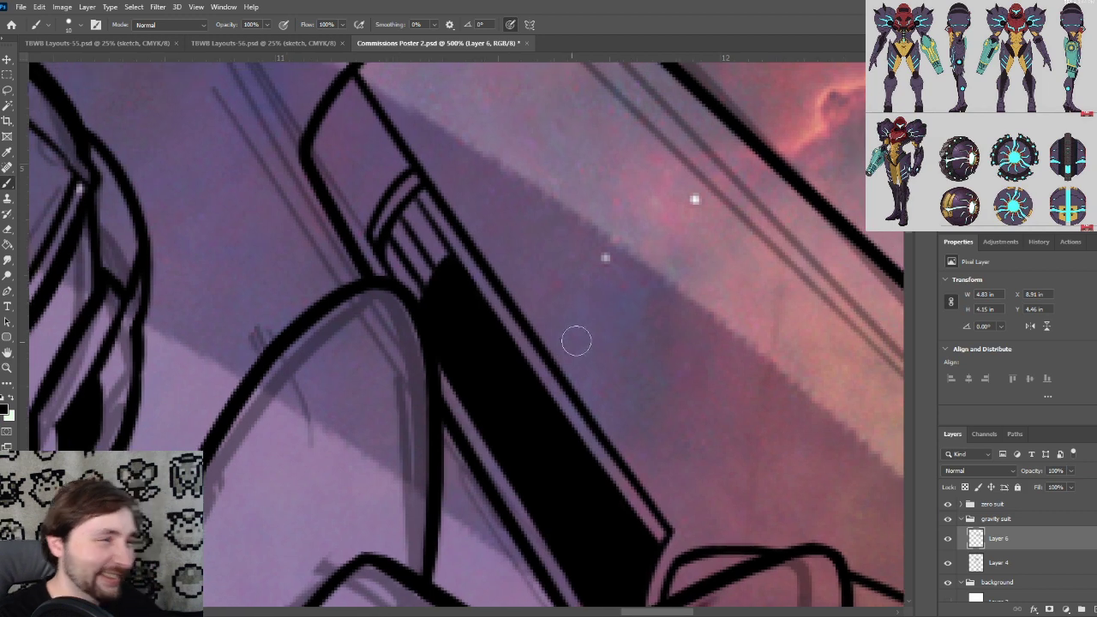
key("ctrl+minus")
key("ctrl+s")
key("ctrl+minus")
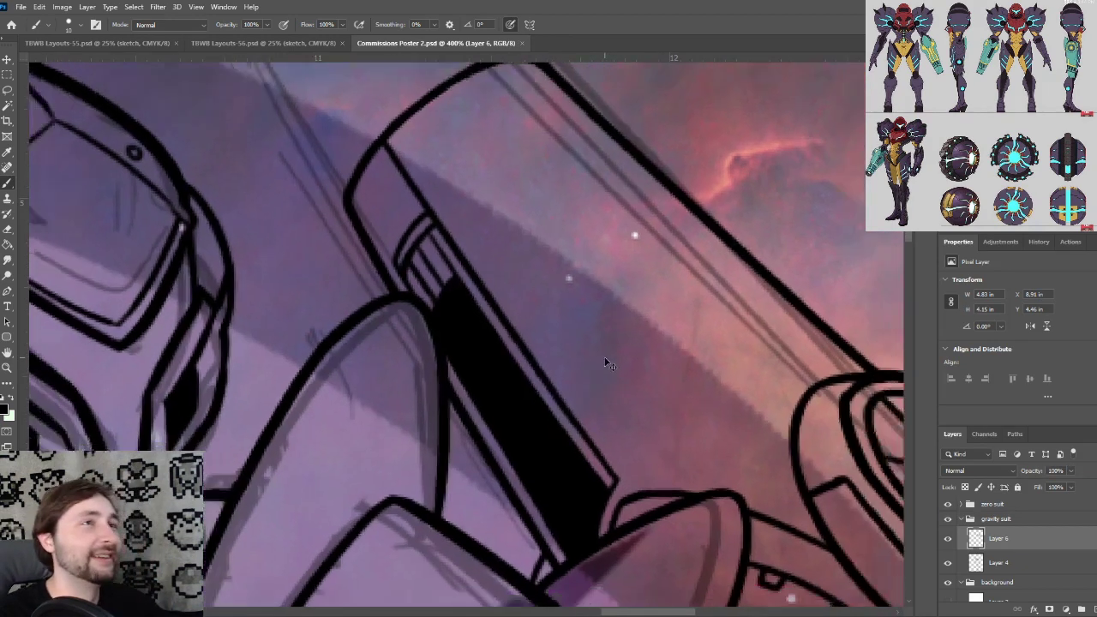
Draw a short horizontal line from the round disc's edge onto the cylinder, with a diagonal line running up the cylinder's face
left_click_drag(618, 385, 584, 374)
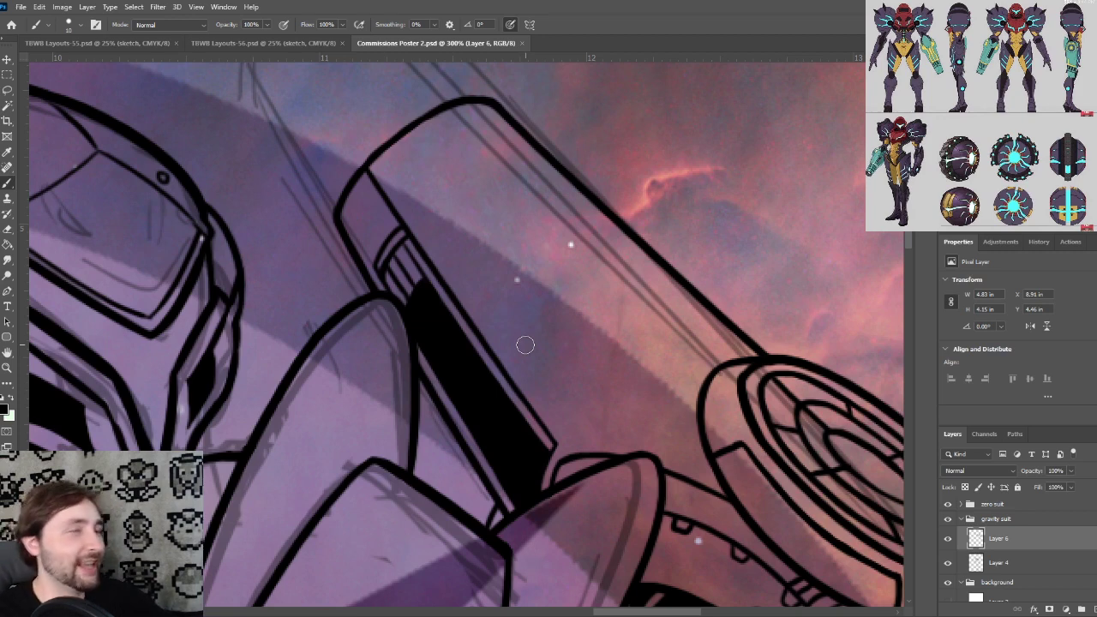
left_click_drag(559, 303, 555, 362)
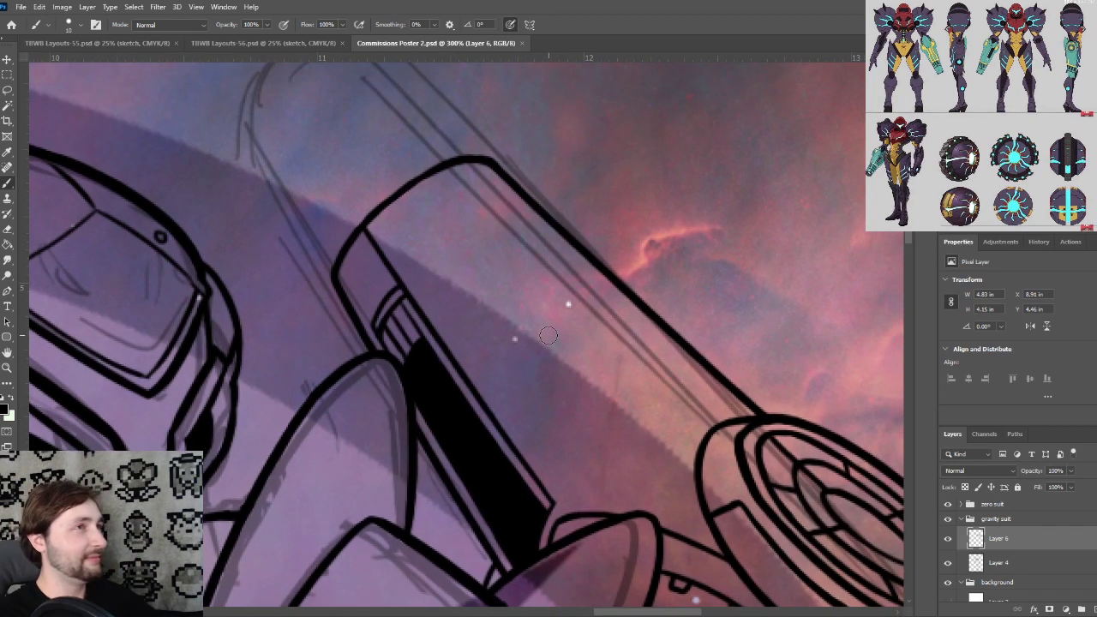
left_click_drag(606, 427, 550, 336)
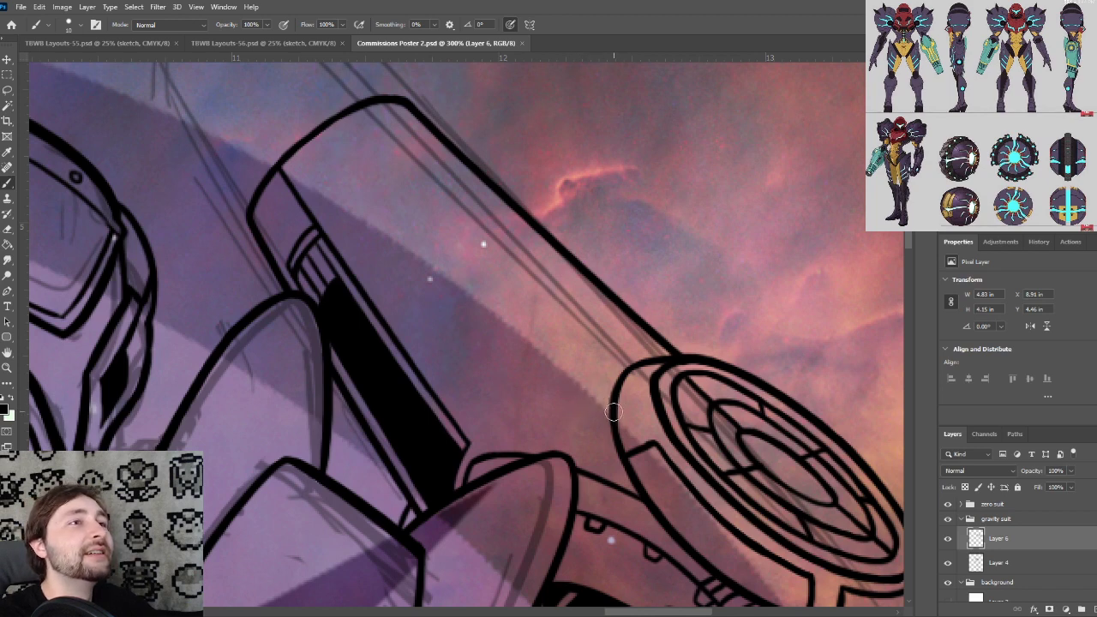
mouse_move(613, 410)
left_mouse_down()
mouse_move(541, 410)
mouse_move(410, 270)
left_mouse_up()
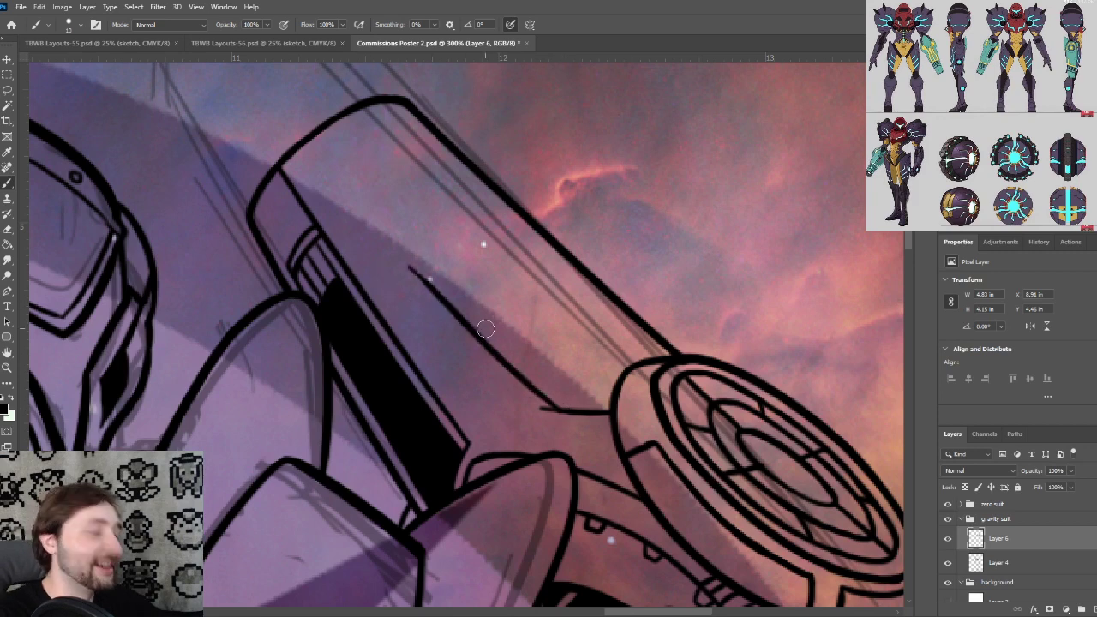
key("ctrl+z")
left_click_drag(573, 411, 451, 270)
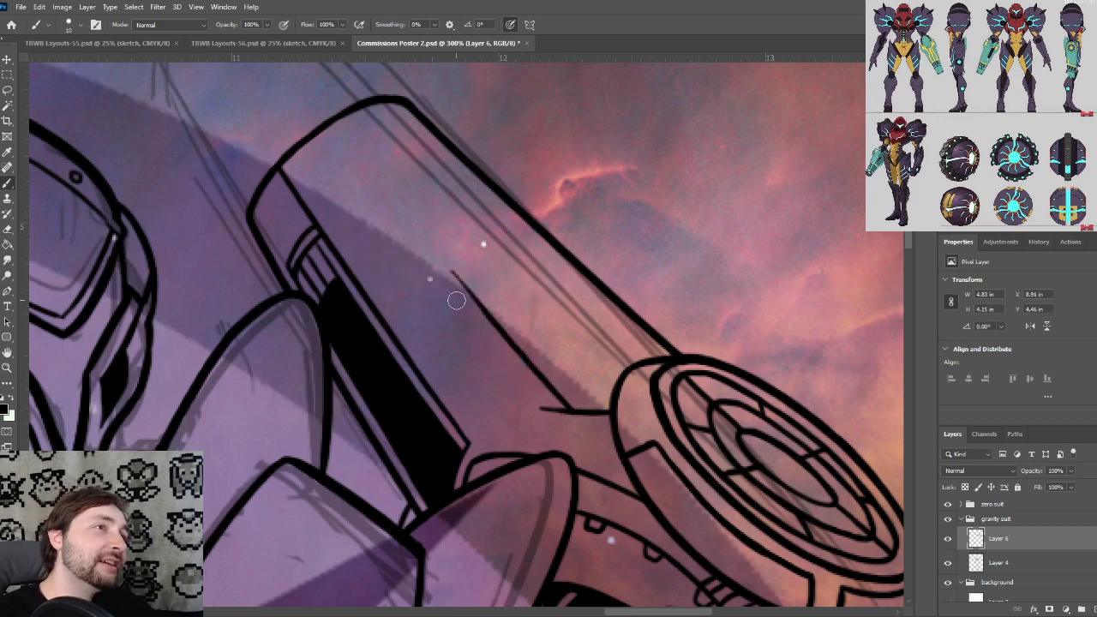
key("ctrl+z")
left_click_drag(581, 412, 453, 276)
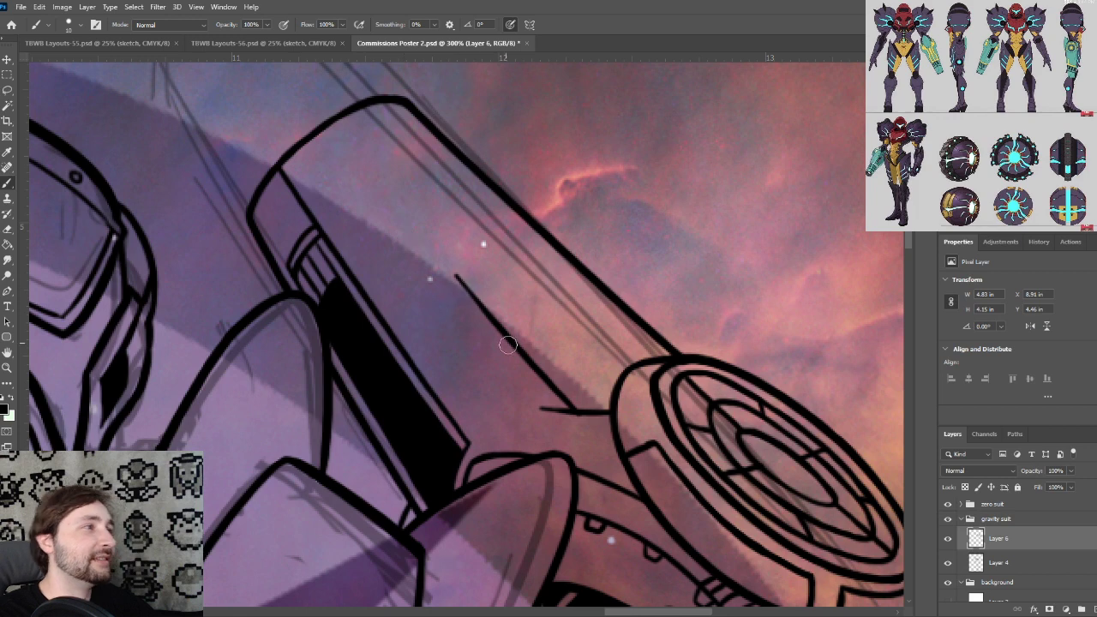
key("ctrl+z")
left_click_drag(574, 413, 409, 262)
key("ctrl+z")
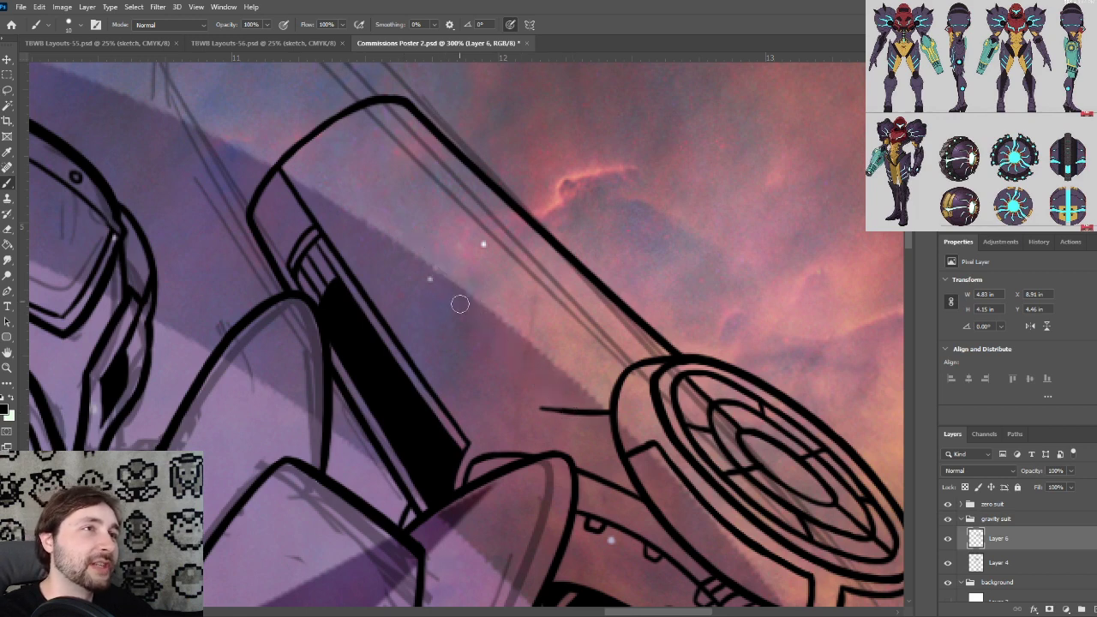
Draw the diagonal panel line up the cylinder's face from the short horizontal line and clean up the corner where they meet
mouse_move(561, 406)
left_mouse_down()
mouse_move(452, 281)
mouse_move(400, 249)
mouse_move(442, 279)
mouse_move(543, 432)
mouse_move(559, 407)
left_mouse_up()
key("ctrl+z")
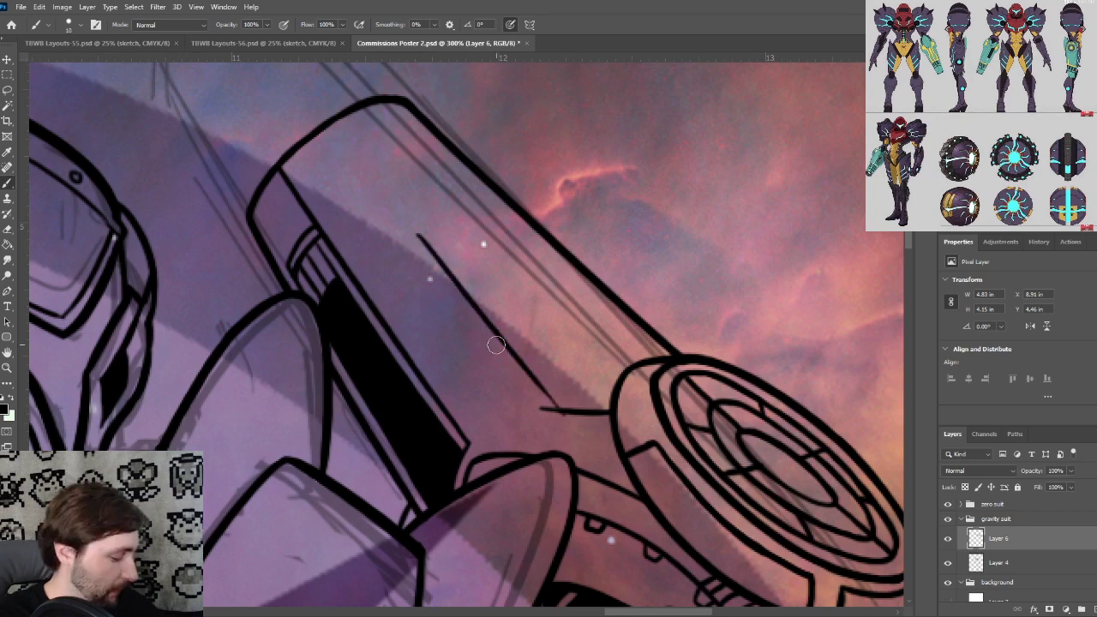
key("ctrl+plus")
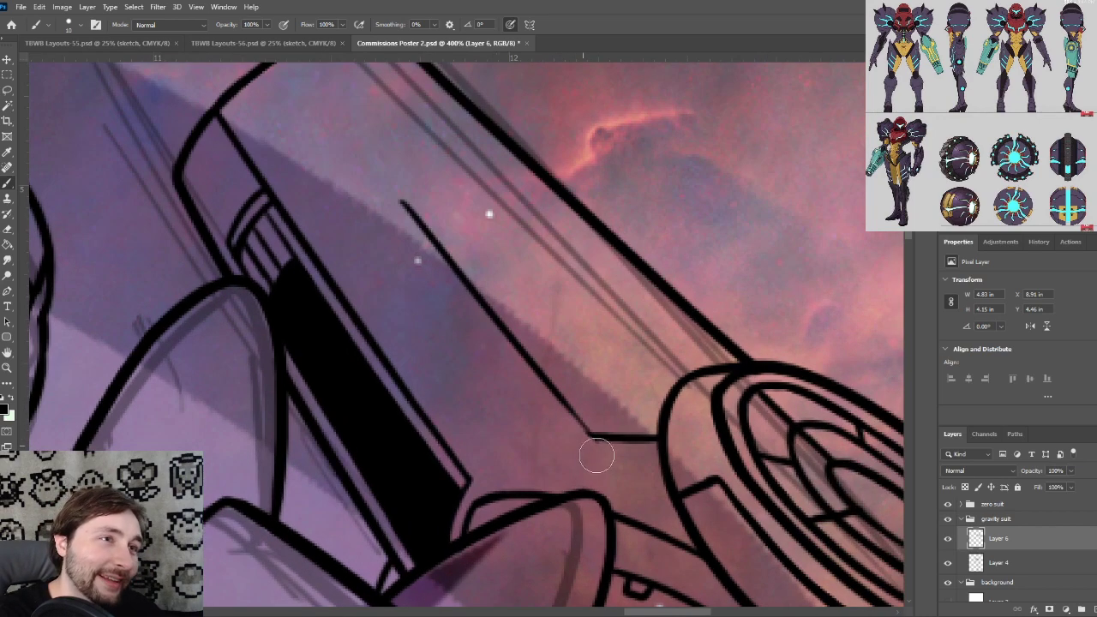
key("bracketleft")
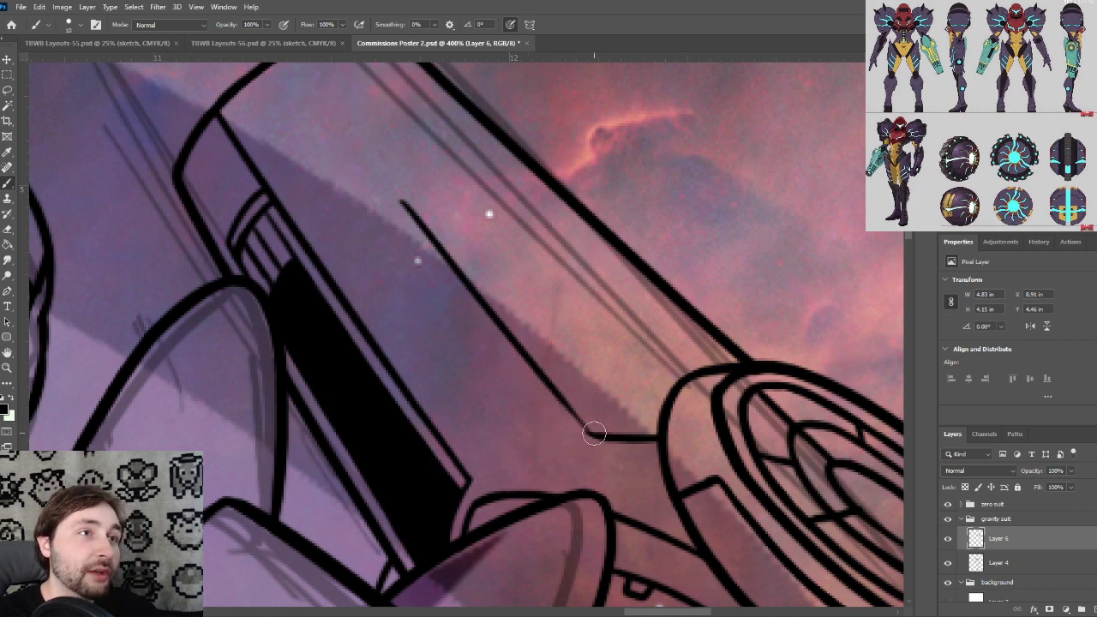
left_click_drag(599, 437, 545, 387)
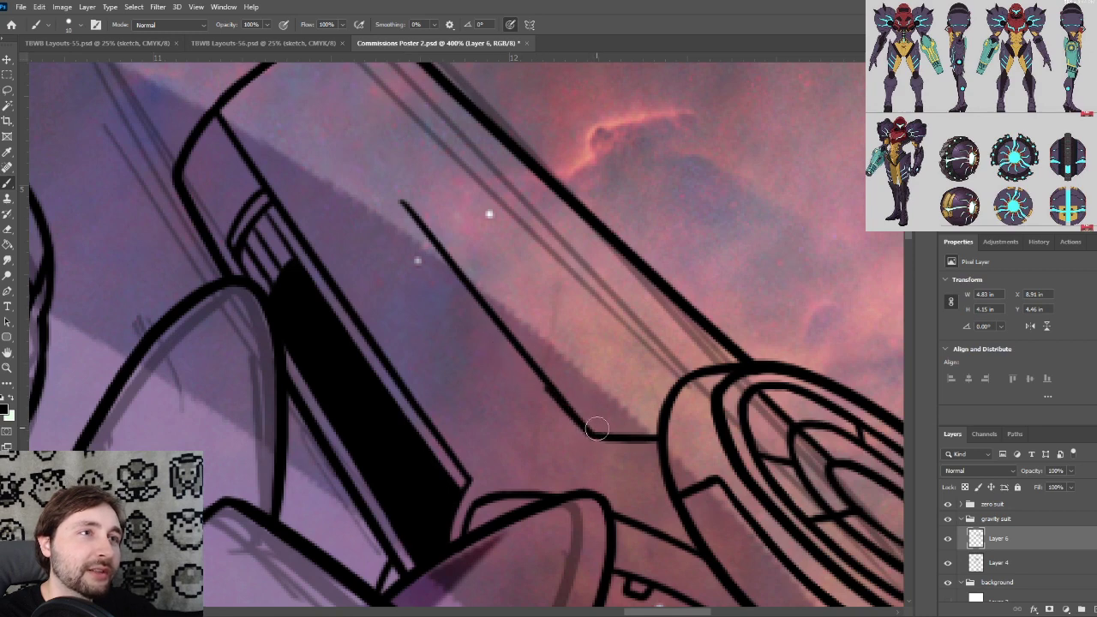
key("ctrl+z")
left_click_drag(596, 435, 553, 391)
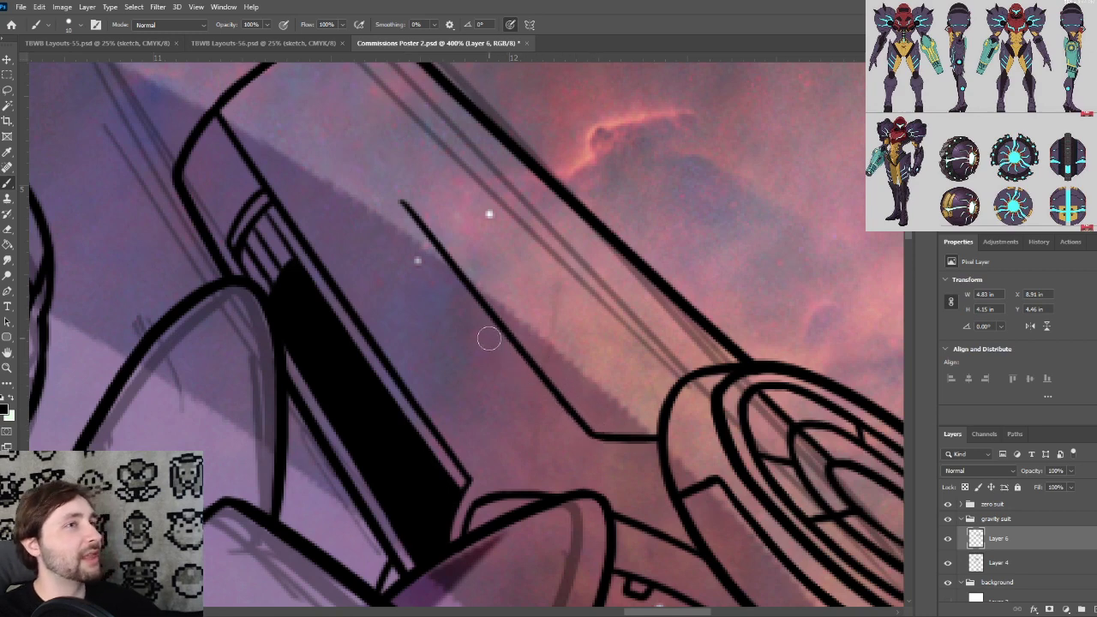
Draw a short curved line up from the diagonal and join it to the cylinder's end with a line parallel to its outer edge
left_click_drag(490, 175, 466, 233)
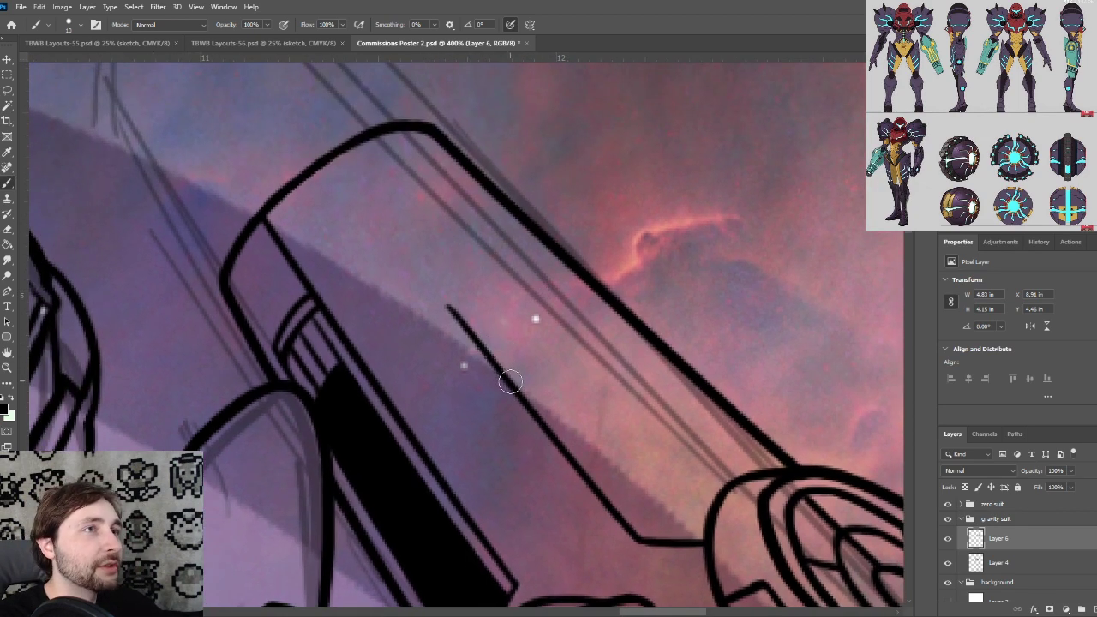
left_click_drag(510, 382, 505, 288)
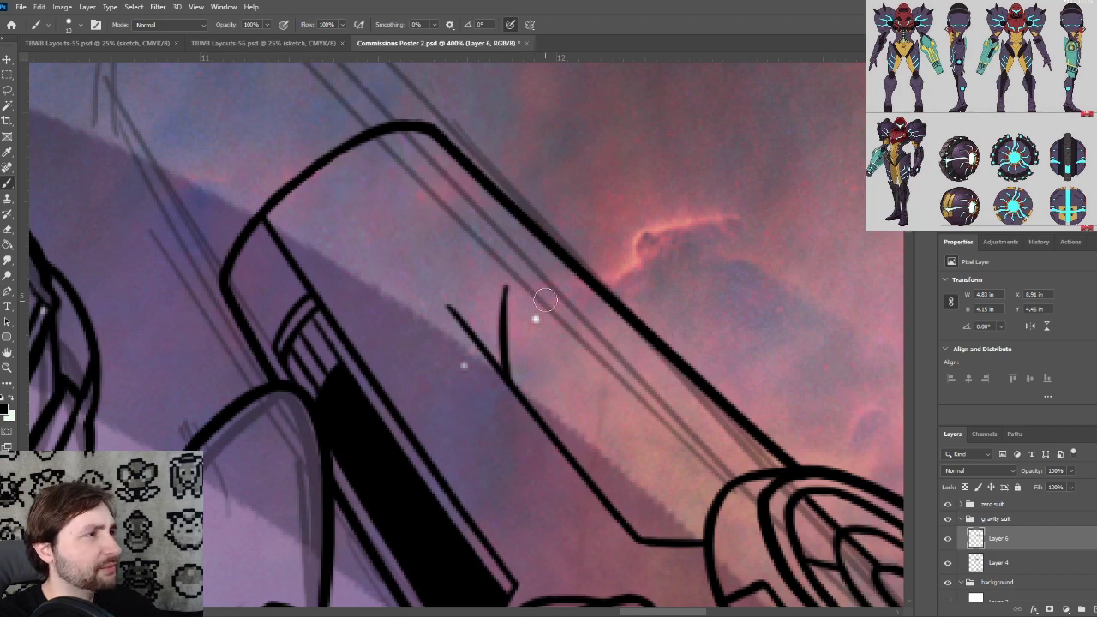
left_click_drag(535, 238, 556, 272)
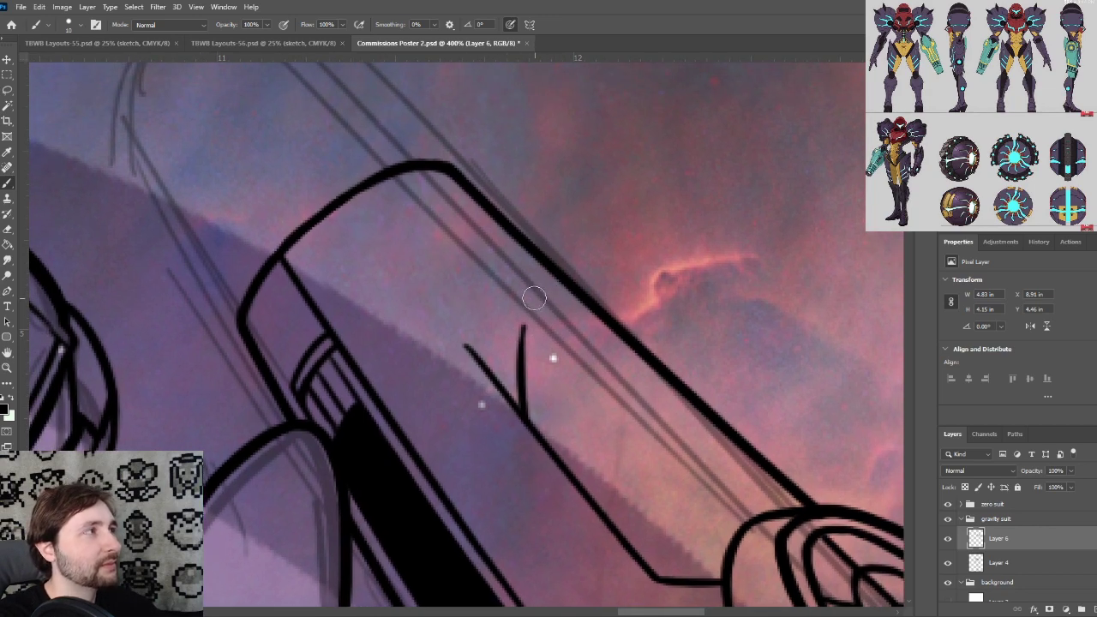
mouse_move(404, 178)
left_mouse_down()
mouse_move(549, 332)
mouse_move(532, 321)
left_mouse_up()
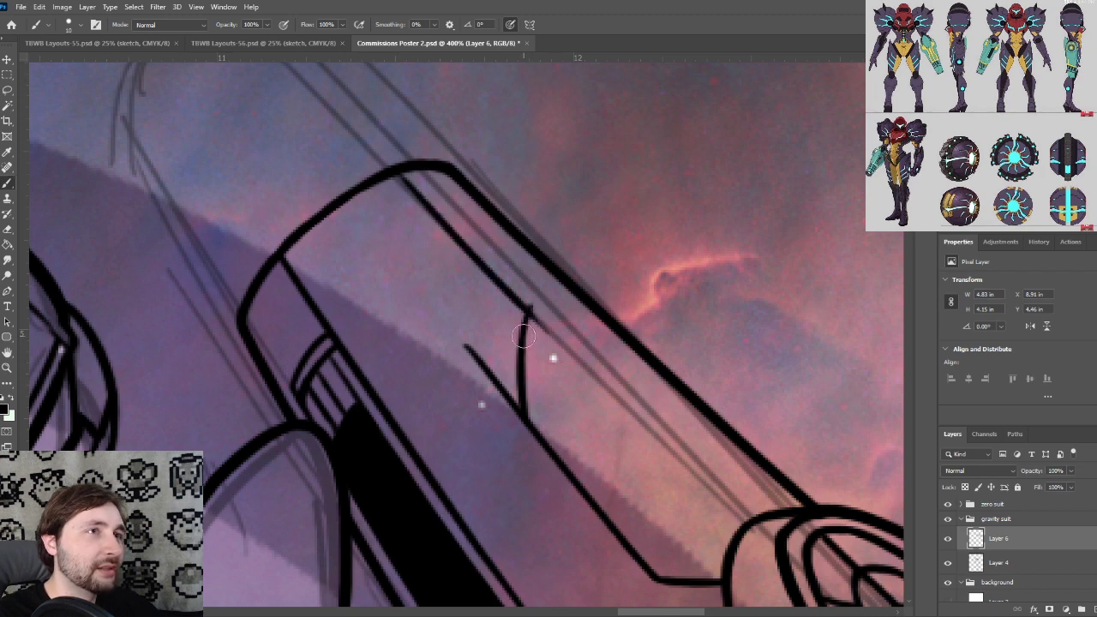
key("ctrl+plus")
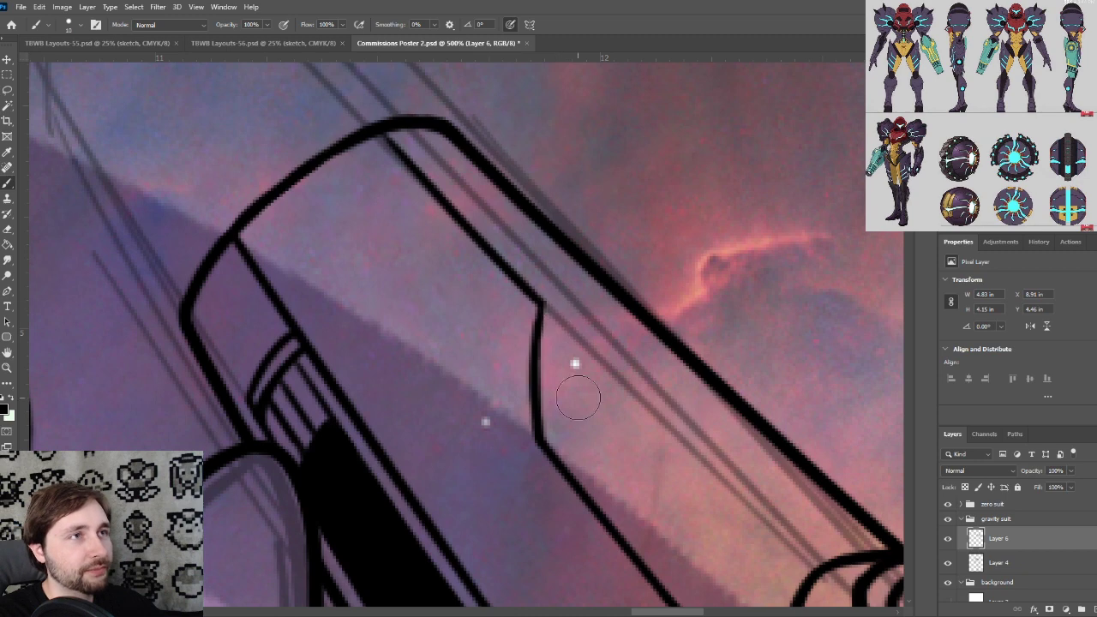
Examine the cylinder's new panel lines in relation to the whole figure
key("ctrl+minus")
key("ctrl+minus")
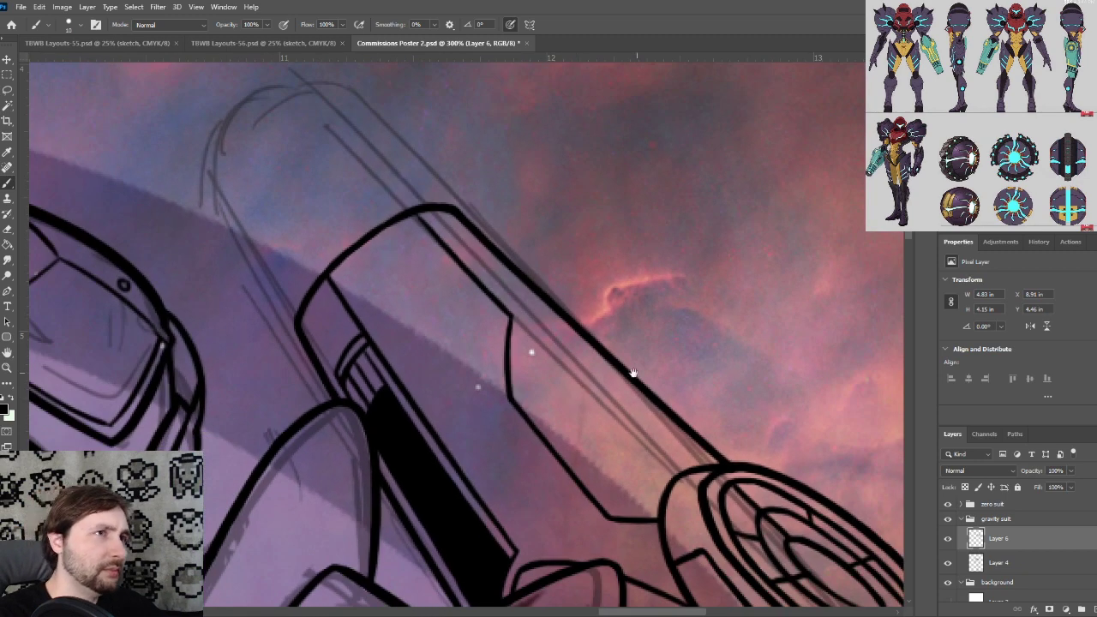
key("ctrl+minus")
left_click_drag(651, 437, 591, 331)
key("ctrl+minus")
left_click_drag(517, 412, 615, 375)
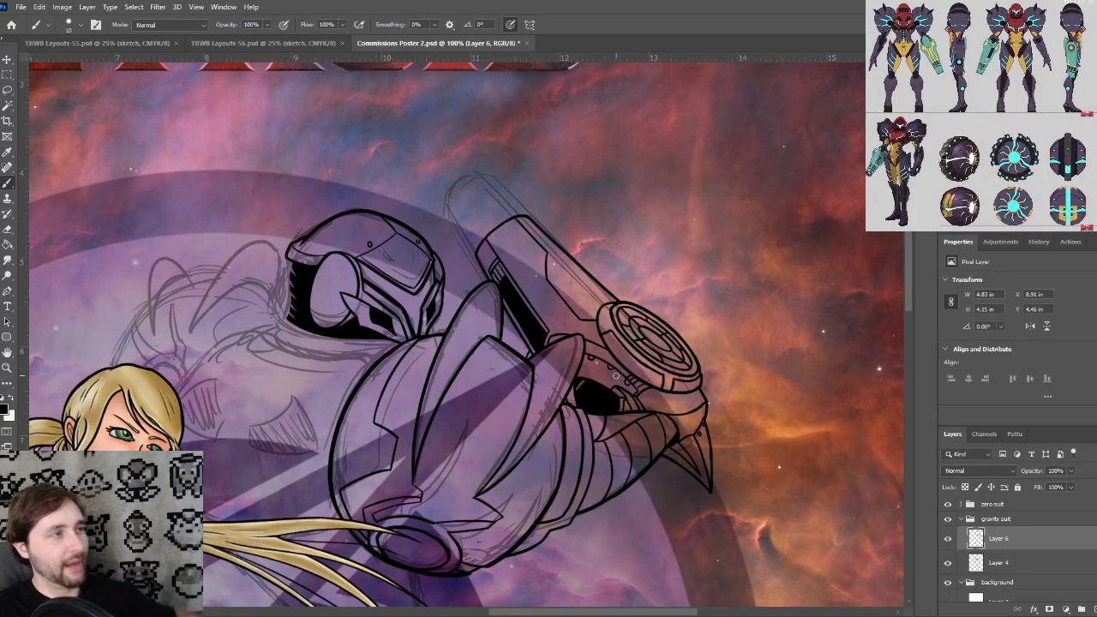
left_click_drag(558, 287, 585, 318)
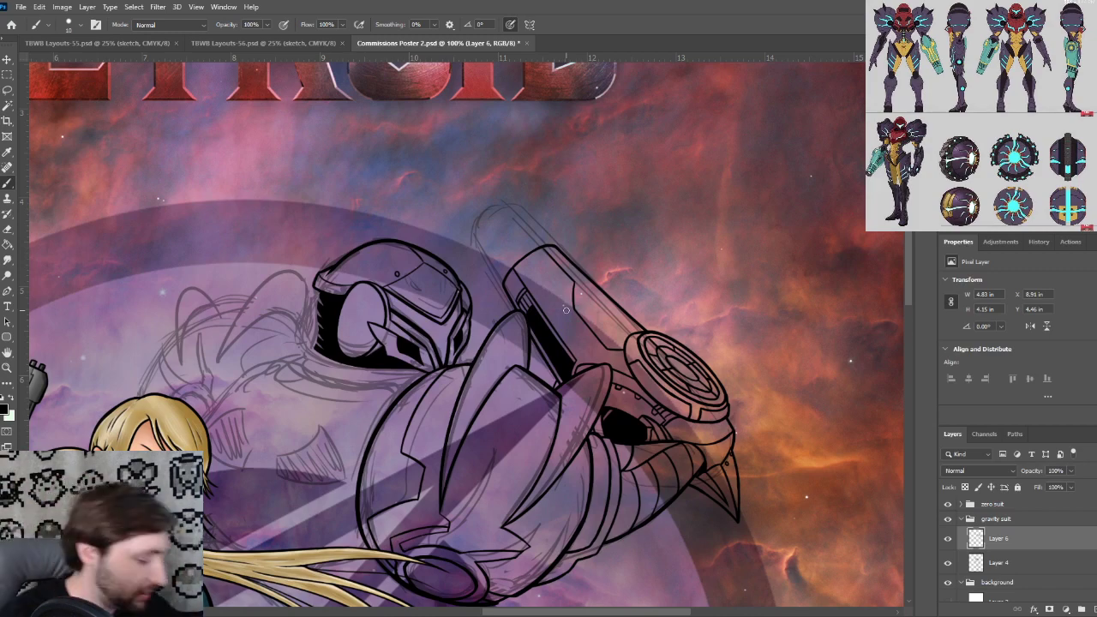
Ink a thick straight line extending beyond the cylinder's end on the helmet side, as one edge of a narrower barrel section
key("ctrl+plus")
left_click_drag(655, 310, 451, 304)
key("ctrl+plus")
mouse_move(525, 290)
left_mouse_down()
mouse_move(450, 341)
mouse_move(609, 396)
left_mouse_up()
mouse_move(419, 265)
left_mouse_down()
mouse_move(494, 363)
mouse_move(488, 345)
mouse_move(486, 357)
left_mouse_up()
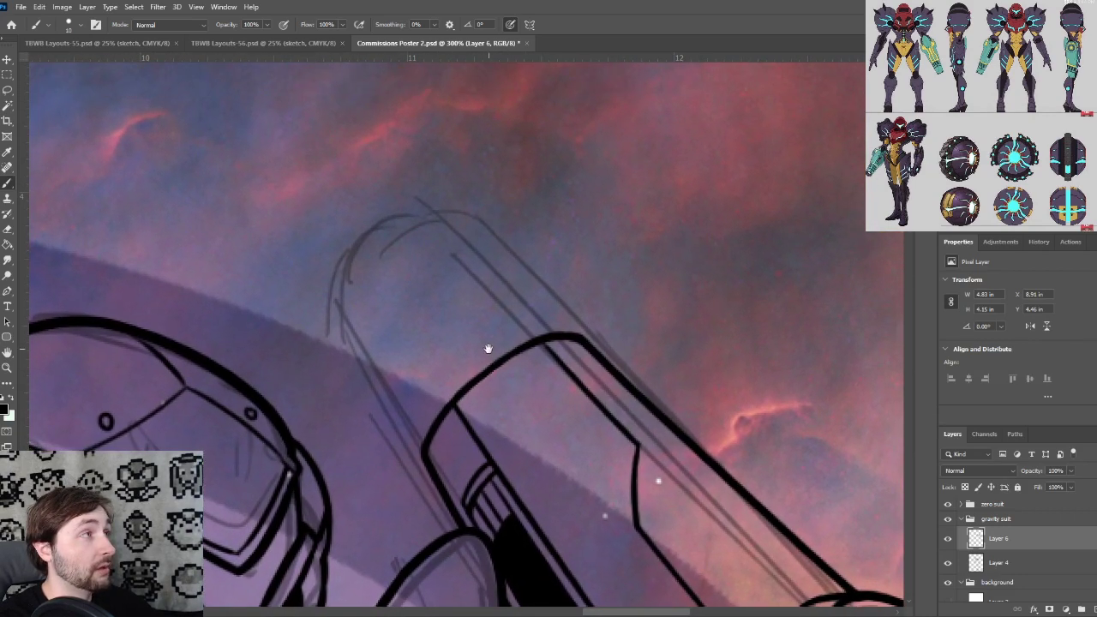
left_click_drag(477, 394, 399, 357)
key("ctrl+plus")
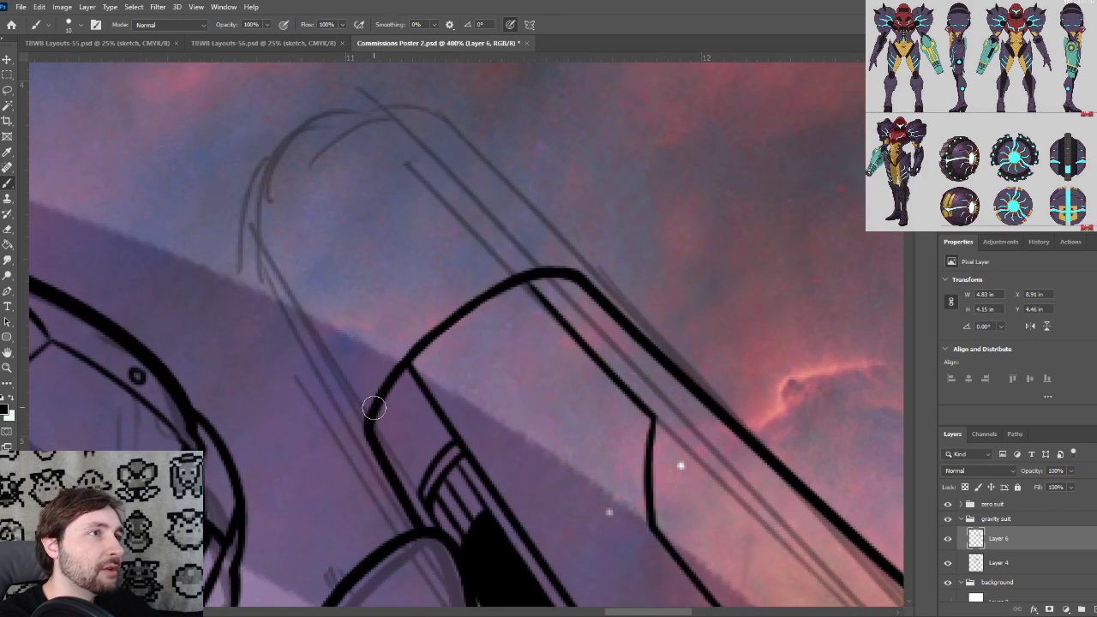
mouse_move(373, 408)
left_mouse_down()
mouse_move(263, 266)
mouse_move(295, 314)
left_mouse_up()
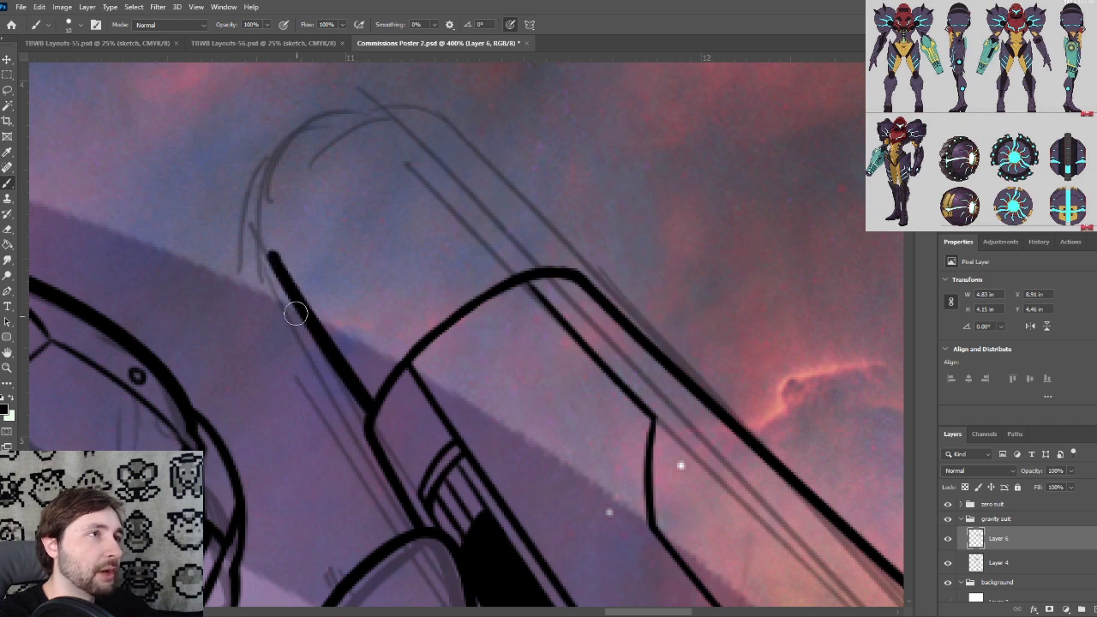
left_click_drag(270, 255, 355, 390)
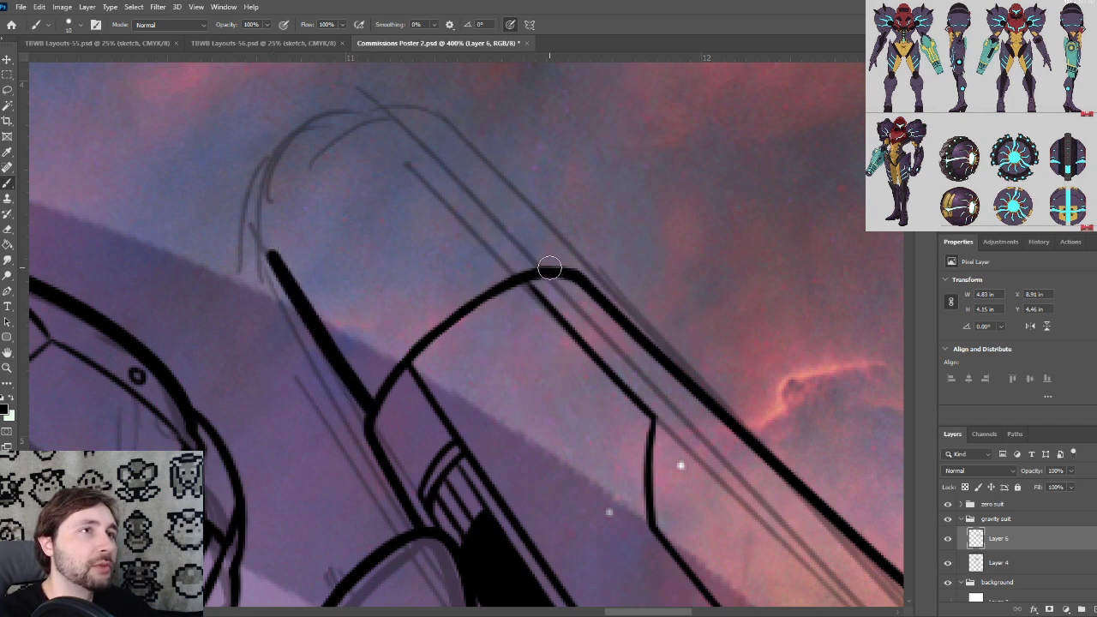
Ink the barrel section's opposite edge and close its far end with a thick curved line joining both edges
left_click_drag(549, 268, 430, 156)
mouse_move(558, 269)
left_mouse_down()
mouse_move(444, 154)
mouse_move(507, 244)
mouse_move(446, 161)
mouse_move(488, 218)
mouse_move(563, 270)
mouse_move(543, 267)
mouse_move(448, 171)
left_mouse_up()
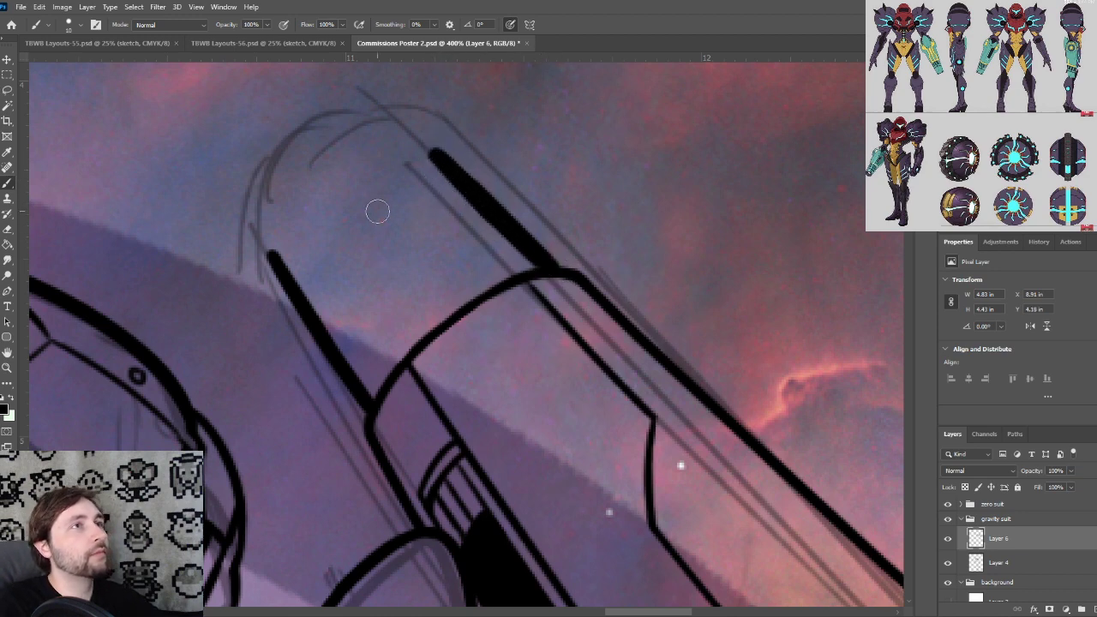
mouse_move(274, 257)
left_mouse_down()
mouse_move(361, 164)
mouse_move(447, 186)
mouse_move(432, 151)
mouse_move(437, 160)
mouse_move(425, 152)
mouse_move(347, 194)
left_mouse_up()
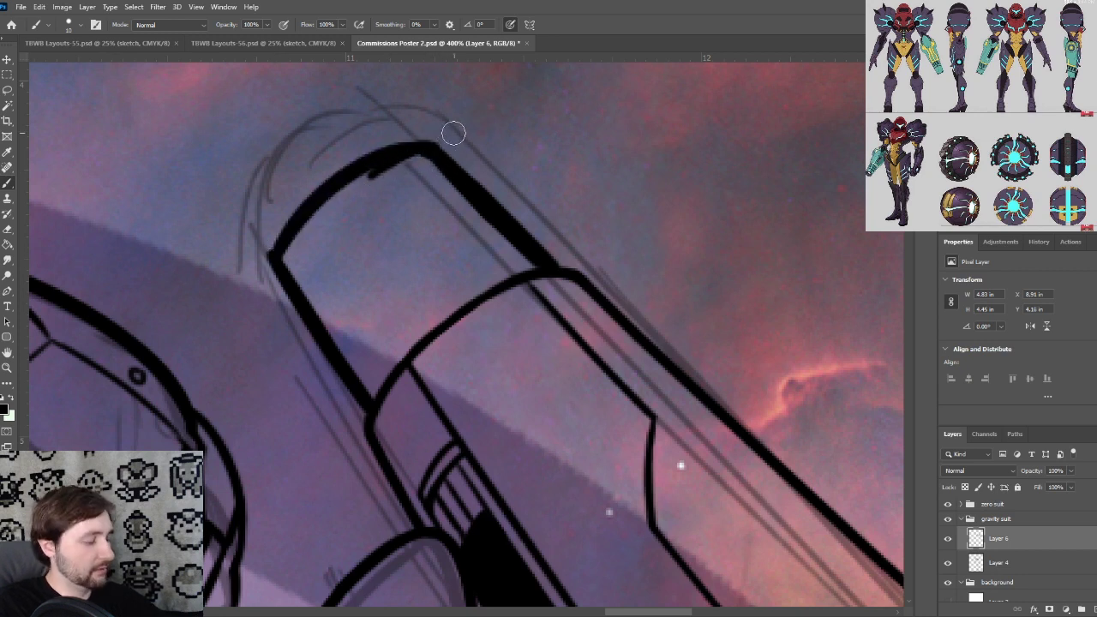
key("ctrl+z")
left_click_drag(436, 157, 335, 186)
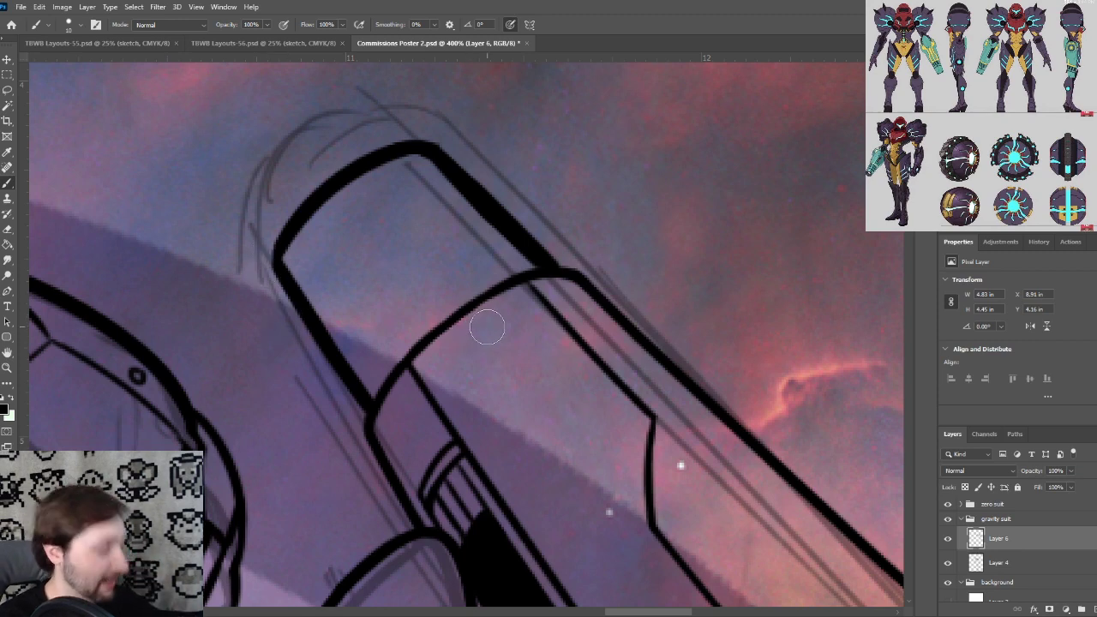
Carve the helmet-side edge of the narrower barrel section into a wavy, ridged outline from its tip down to the cylinder
key("ctrl+plus")
scroll(488, 333, "up", 1)
left_click_drag(362, 282, 436, 352)
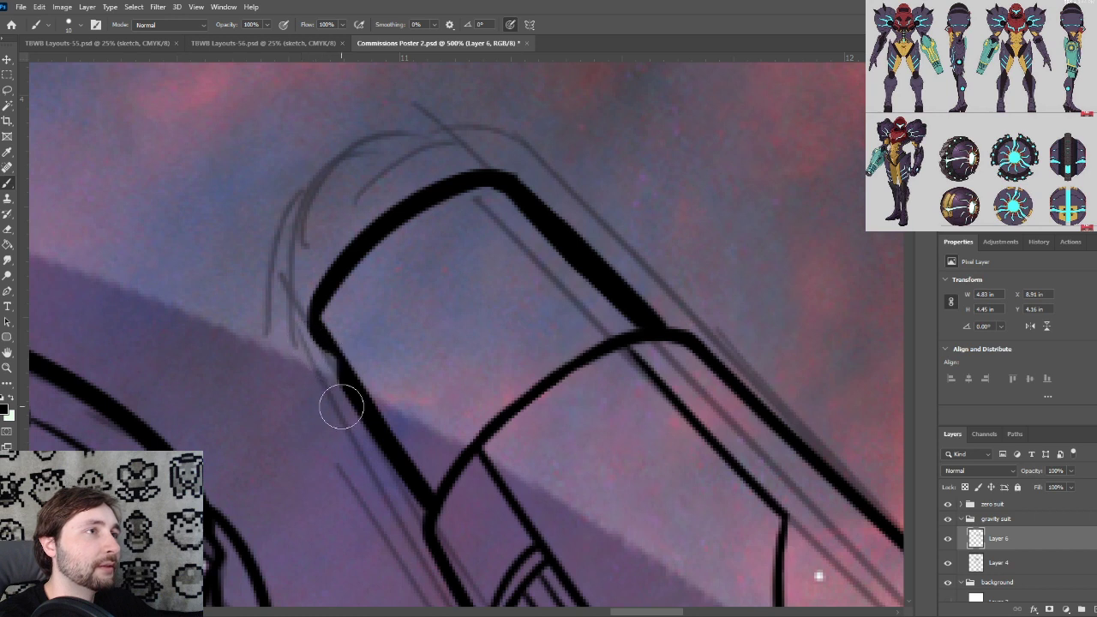
left_click_drag(333, 394, 355, 415)
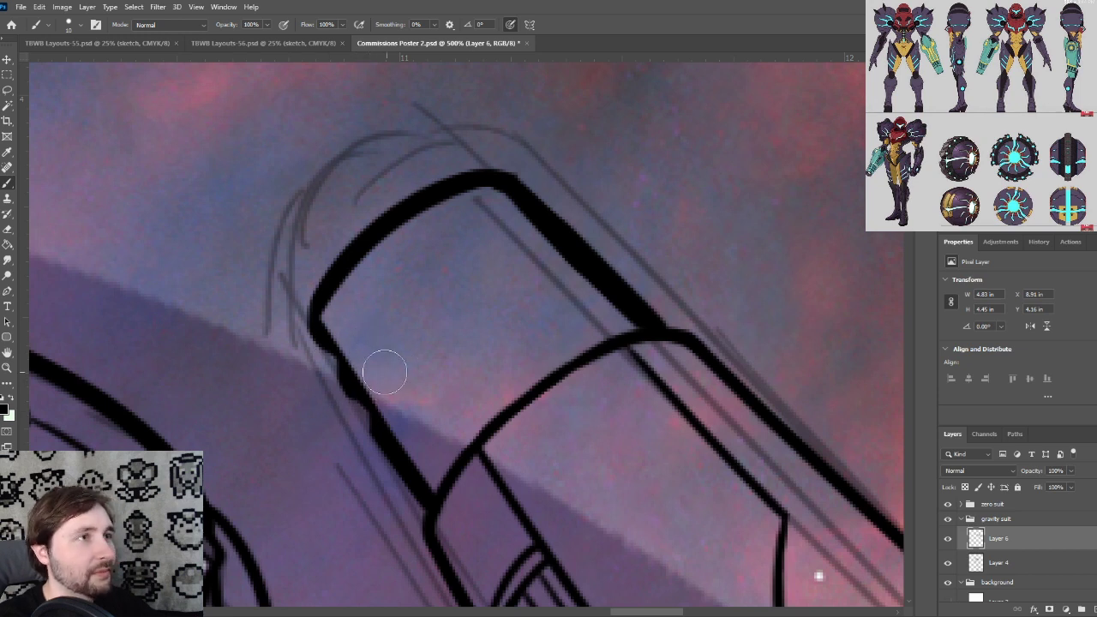
mouse_move(359, 380)
left_mouse_down()
mouse_move(407, 386)
mouse_move(409, 428)
mouse_move(385, 437)
mouse_move(393, 416)
mouse_move(390, 427)
mouse_move(415, 433)
mouse_move(369, 446)
mouse_move(390, 464)
mouse_move(404, 440)
mouse_move(412, 445)
mouse_move(413, 492)
left_mouse_up()
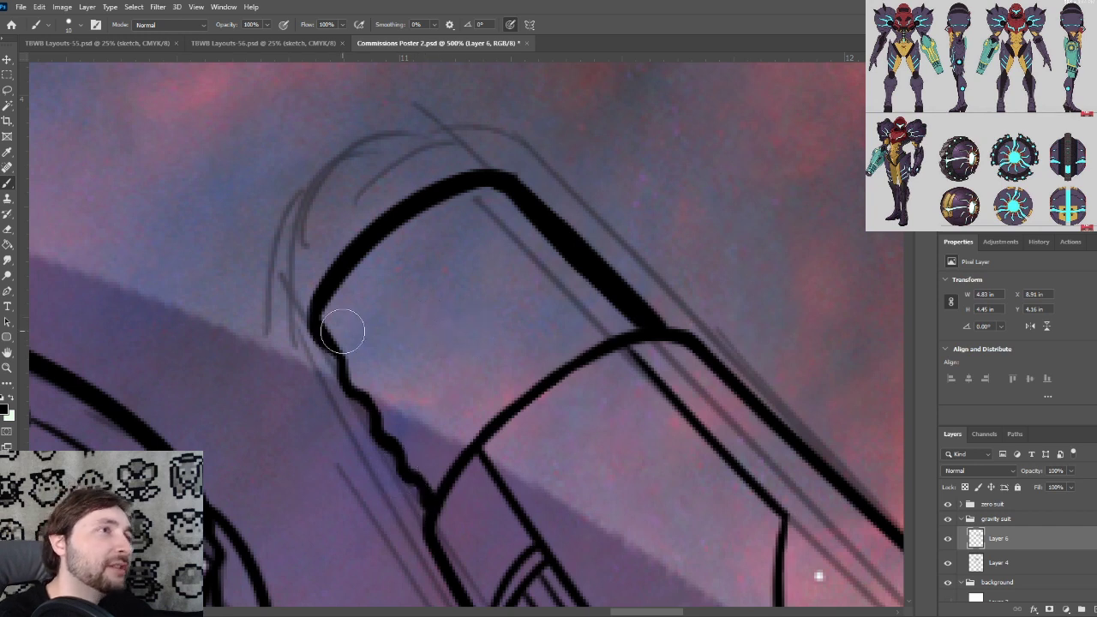
left_click_drag(331, 322, 336, 332)
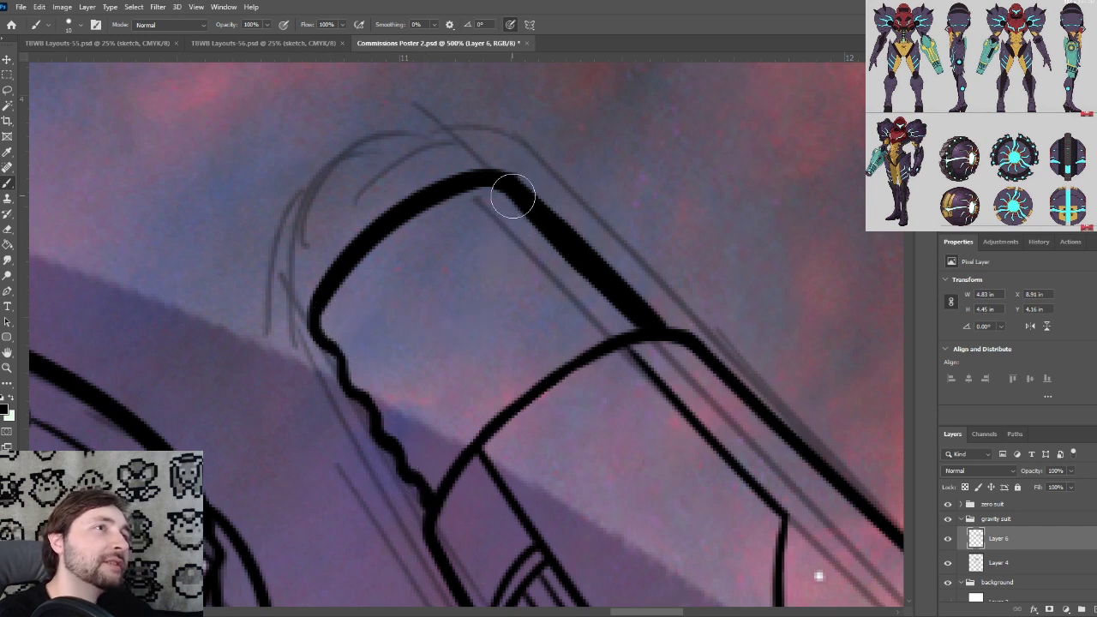
Carve matching wavy ridges into the barrel section's outer edge, from the tip corner down to the cylinder's end
mouse_move(534, 192)
left_mouse_down()
mouse_move(493, 198)
mouse_move(515, 223)
mouse_move(529, 184)
left_mouse_up()
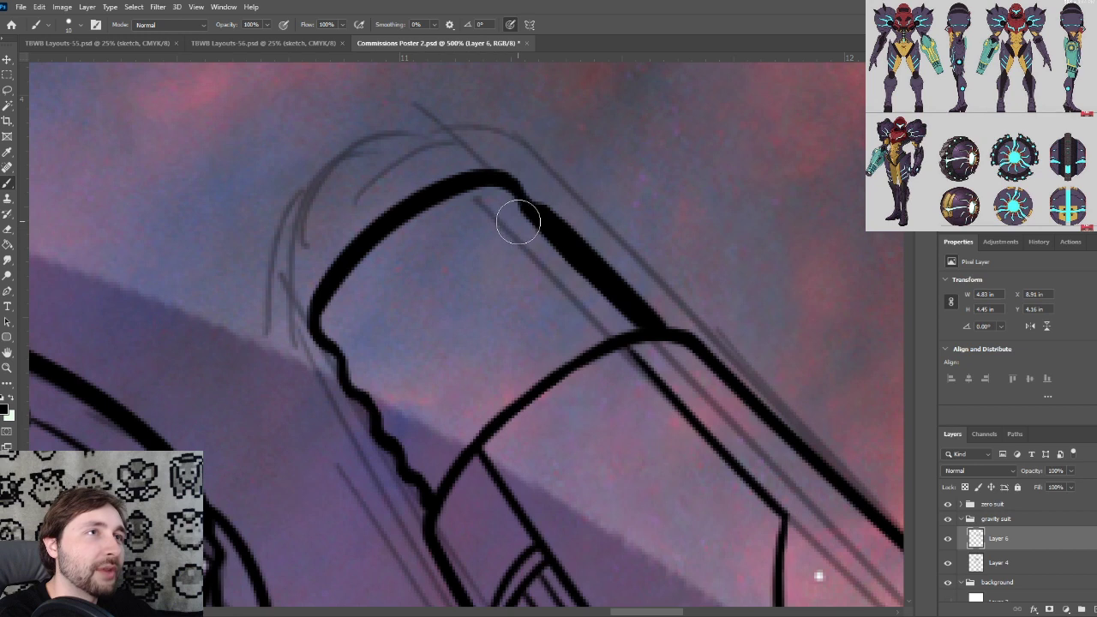
left_click_drag(518, 221, 549, 247)
mouse_move(561, 203)
left_mouse_down()
mouse_move(589, 233)
mouse_move(555, 259)
mouse_move(579, 278)
mouse_move(543, 241)
mouse_move(600, 245)
mouse_move(583, 234)
mouse_move(604, 248)
mouse_move(552, 204)
mouse_move(579, 178)
mouse_move(610, 257)
left_mouse_up()
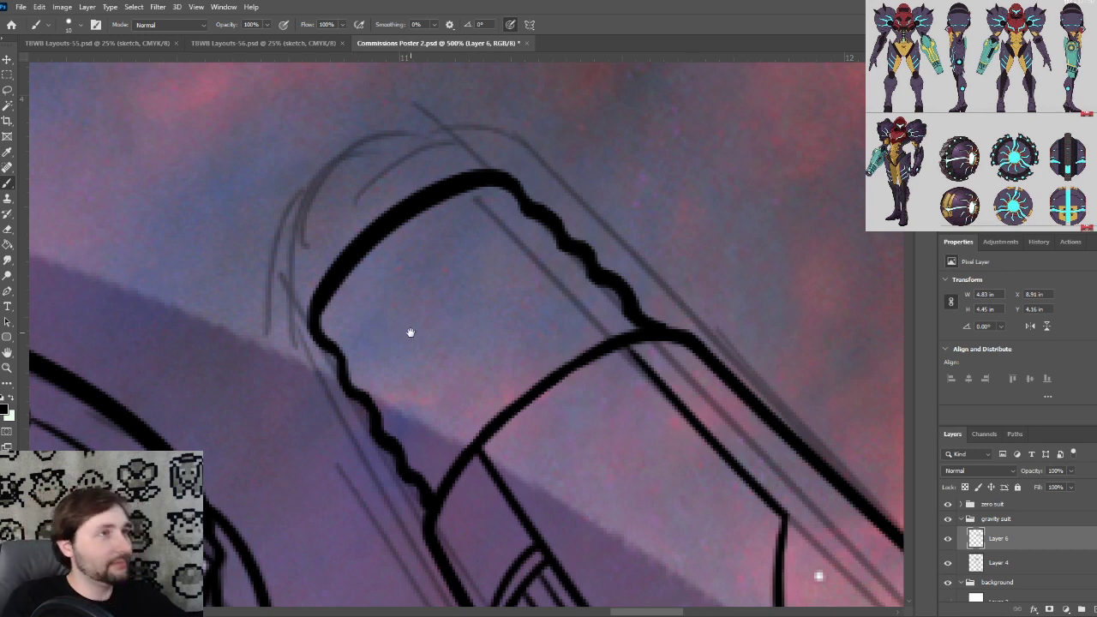
Ink a curved line across the barrel just below its tip, joining the first ridges on both edges, and trim its thickness evenly
left_click_drag(410, 332, 433, 319)
mouse_move(374, 353)
left_mouse_down()
mouse_move(389, 318)
mouse_move(552, 223)
mouse_move(421, 355)
left_mouse_up()
key("ctrl+z")
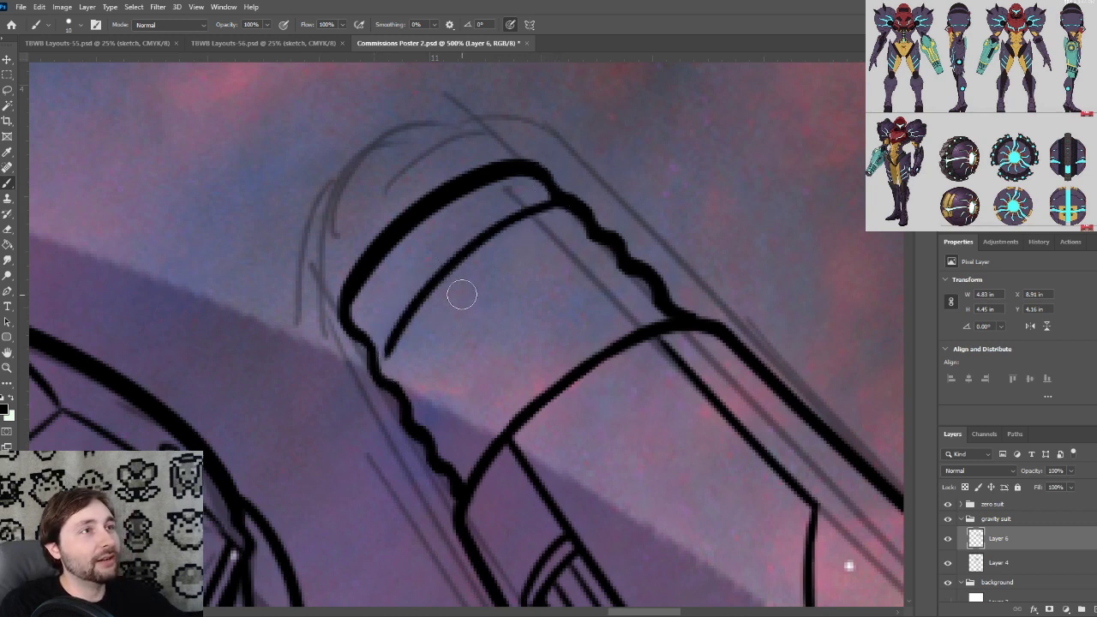
key("ctrl+z")
mouse_move(556, 200)
left_mouse_down()
mouse_move(494, 225)
mouse_move(417, 358)
mouse_move(436, 282)
left_mouse_up()
key("ctrl+z")
mouse_move(372, 355)
left_mouse_down()
mouse_move(402, 302)
mouse_move(470, 264)
left_mouse_up()
key("ctrl+z")
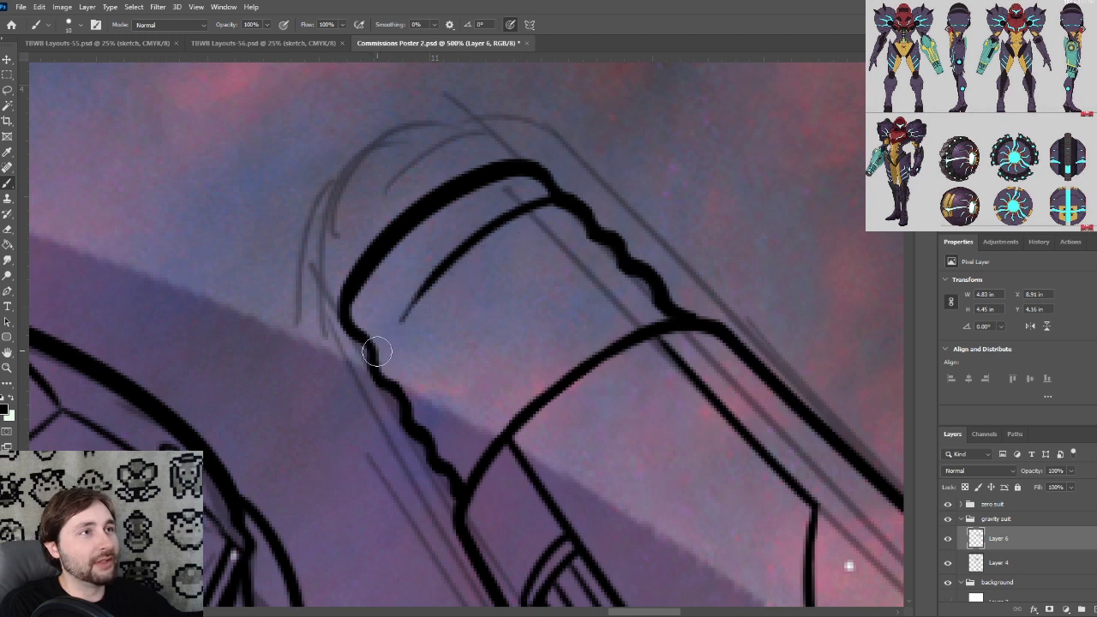
left_click_drag(377, 352, 530, 214)
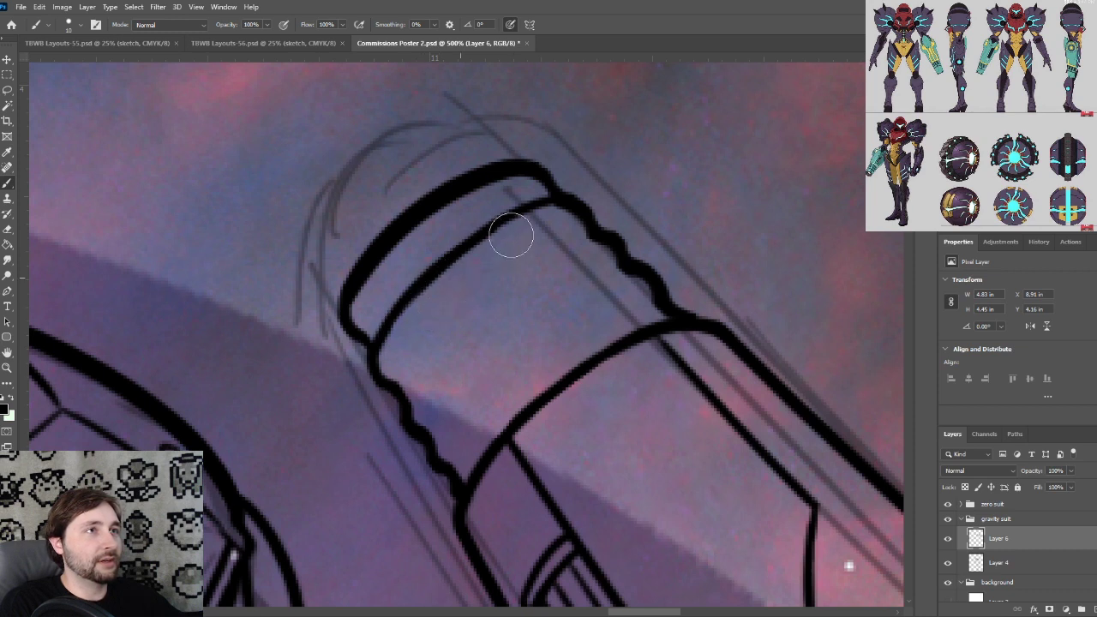
key("bracketleft")
key("bracketleft")
key("bracketleft")
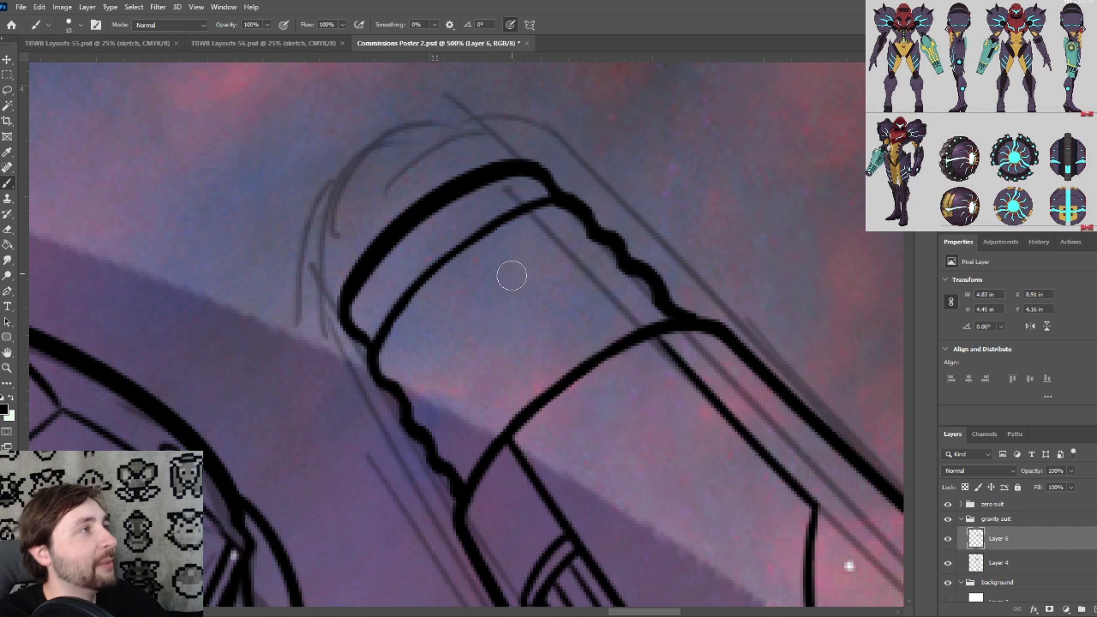
Touch up the junction where the long panel line meets the cylinder's curved end
left_click_drag(528, 337, 514, 303)
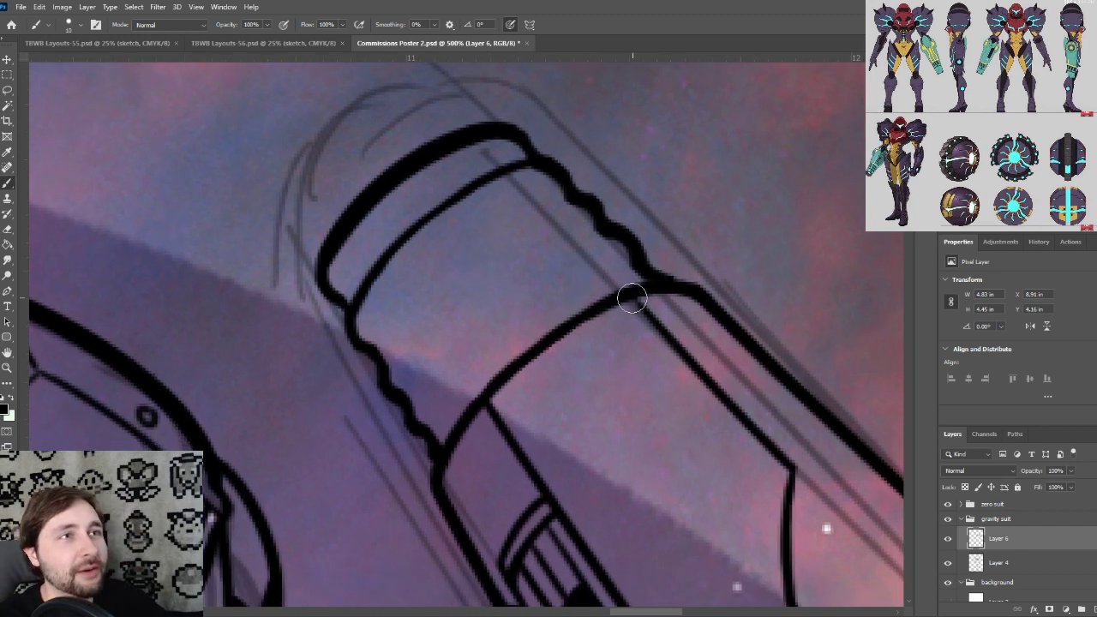
left_click_drag(631, 297, 651, 315)
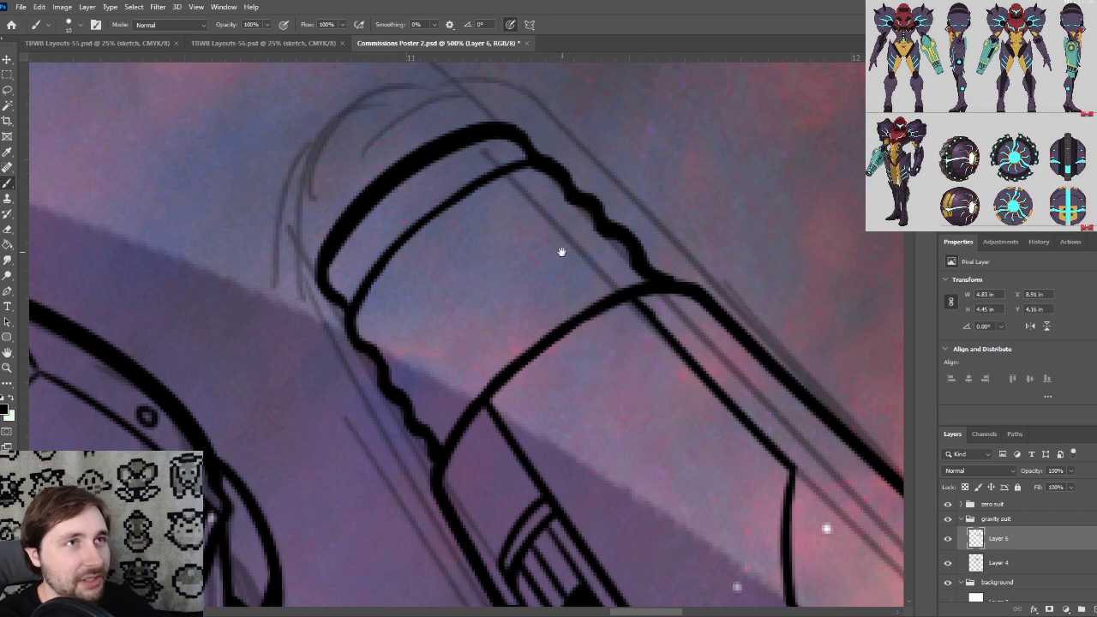
left_click_drag(561, 252, 547, 293)
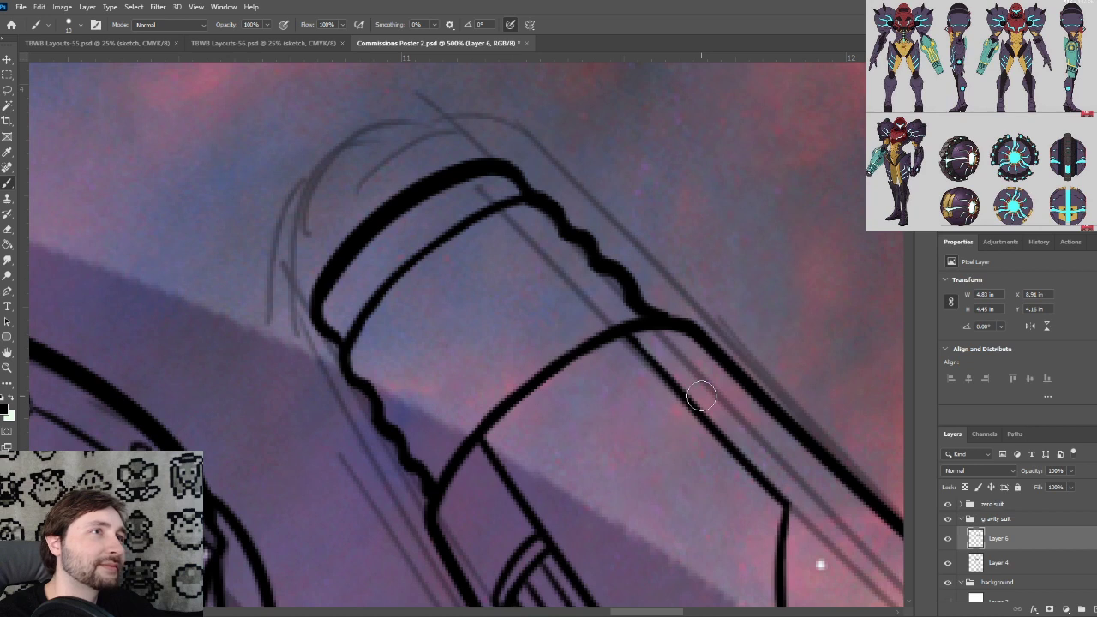
left_click_drag(517, 310, 553, 301)
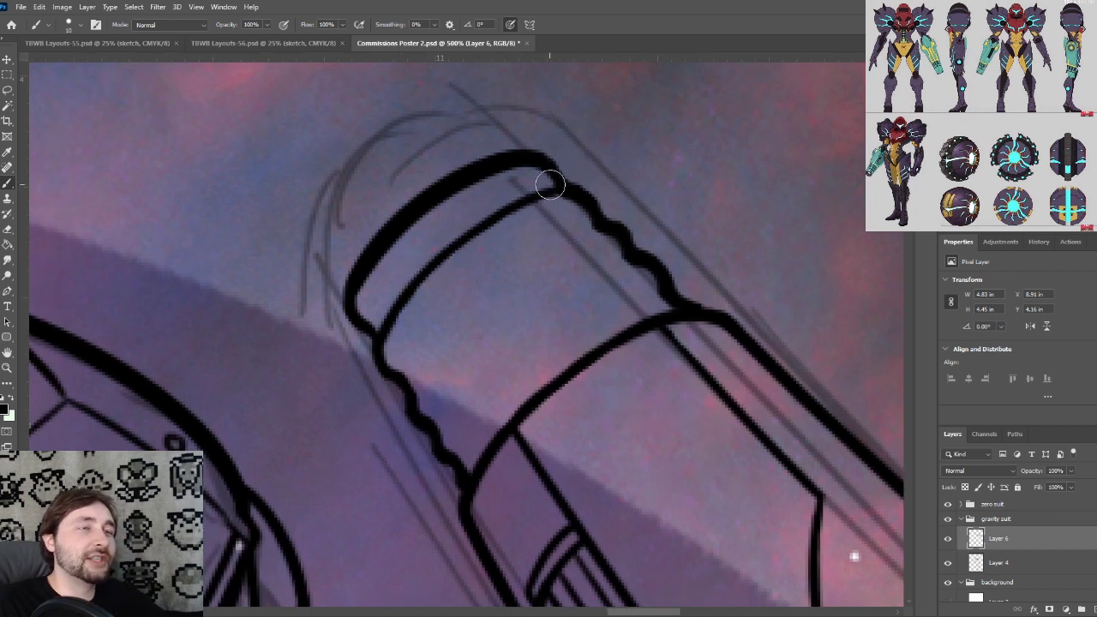
left_click_drag(535, 335, 549, 410)
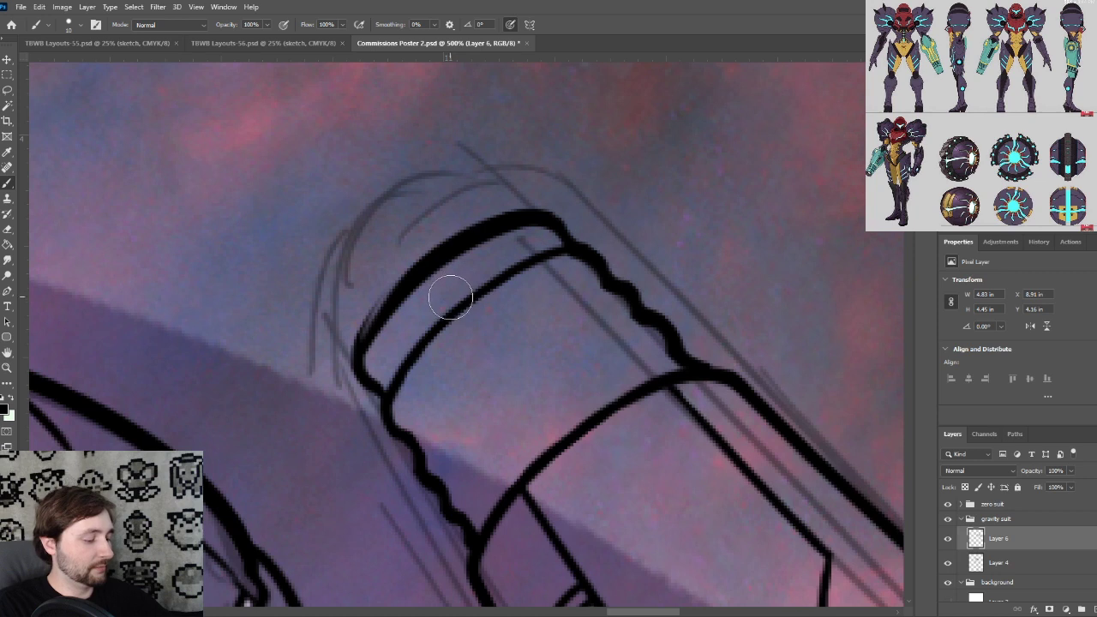
Erase a thin gap inside the helmet-side half of the barrel's thick end curve, redoing the stroke until it runs cleanly
key("ctrl+z")
key("ctrl+z")
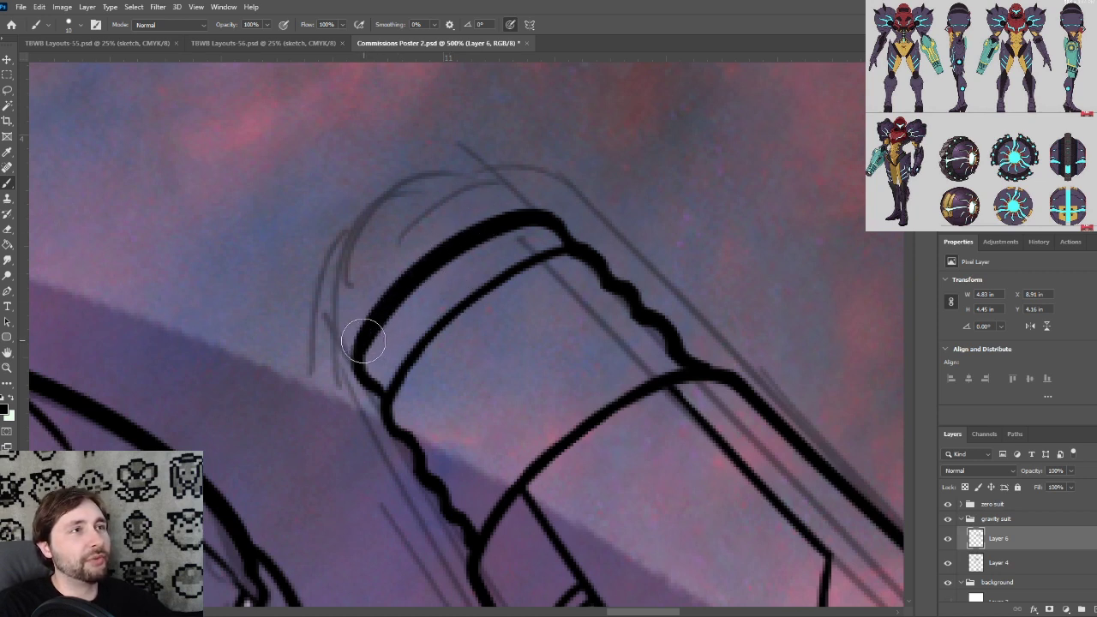
left_click_drag(363, 340, 447, 245)
key("ctrl+z")
left_click_drag(534, 214, 361, 341)
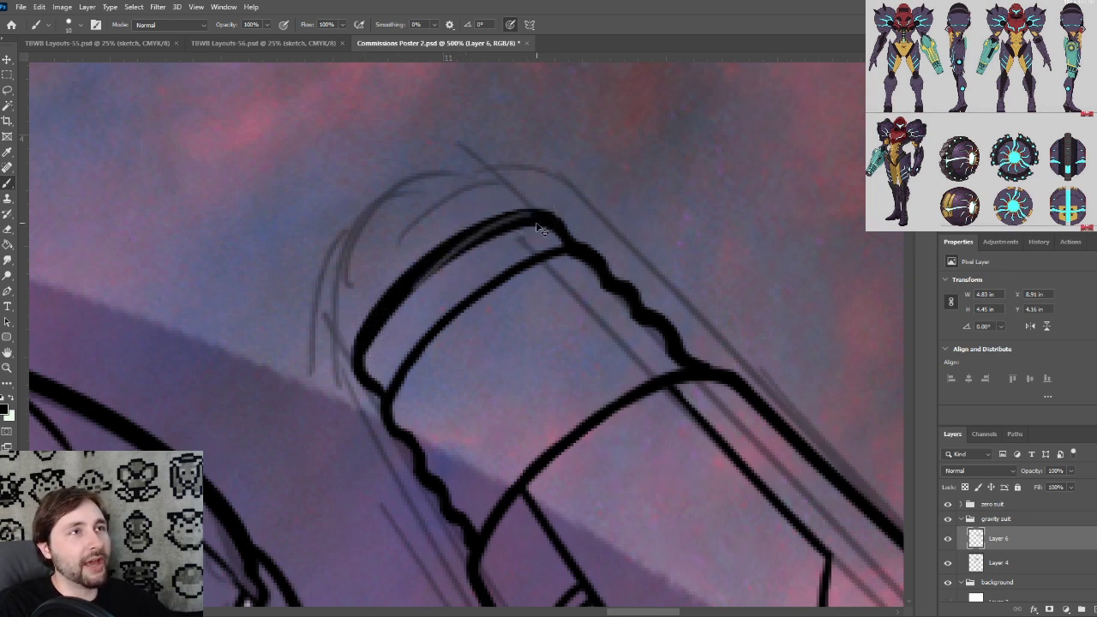
key("ctrl+z")
left_click_drag(537, 219, 413, 298)
key("ctrl+z")
left_click_drag(533, 216, 345, 327)
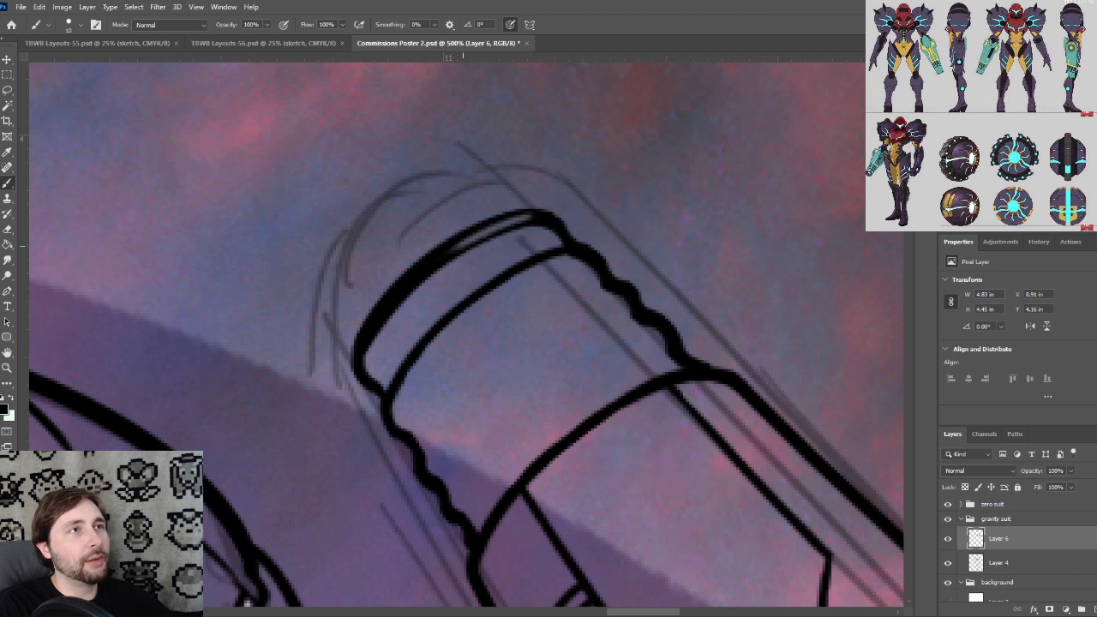
key("ctrl+z")
left_click_drag(532, 217, 373, 332)
key("ctrl+z")
left_click_drag(505, 212, 382, 319)
key("ctrl+z")
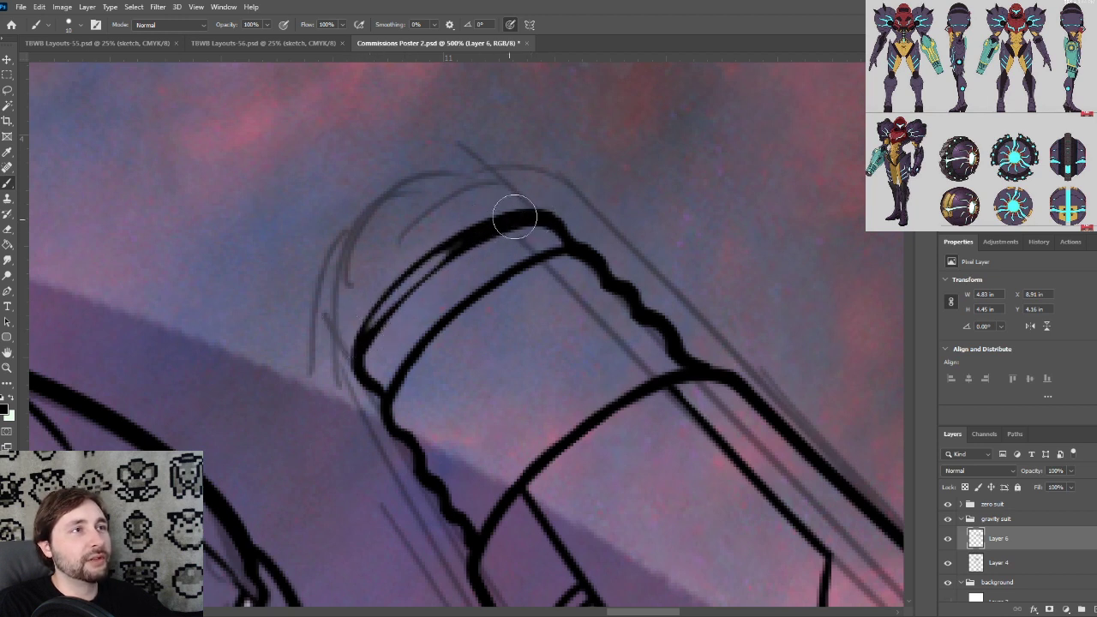
Extend the thin gap along the rest of the end curve toward the outer edge, leaving a double rim line
left_click_drag(476, 234, 525, 219)
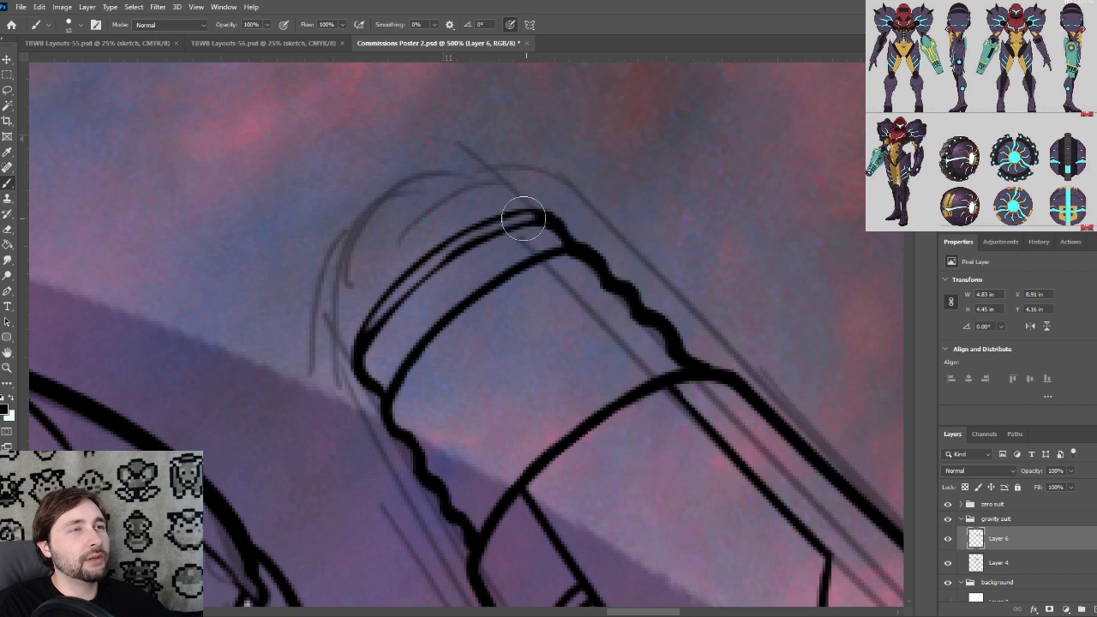
key("ctrl+z")
mouse_move(432, 267)
left_mouse_down()
mouse_move(479, 233)
mouse_move(546, 211)
left_mouse_up()
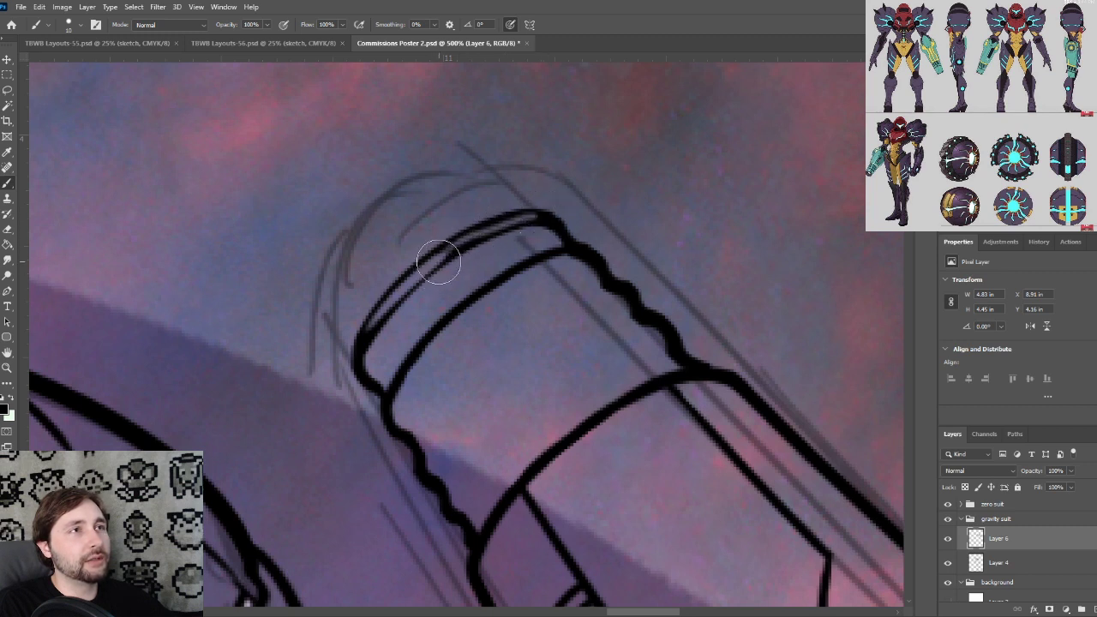
left_click_drag(439, 264, 524, 208)
key("ctrl+z")
mouse_move(436, 264)
left_mouse_down()
mouse_move(544, 204)
mouse_move(525, 210)
mouse_move(493, 230)
mouse_move(550, 210)
left_mouse_up()
key("bracketleft")
key("bracketleft")
key("bracketleft")
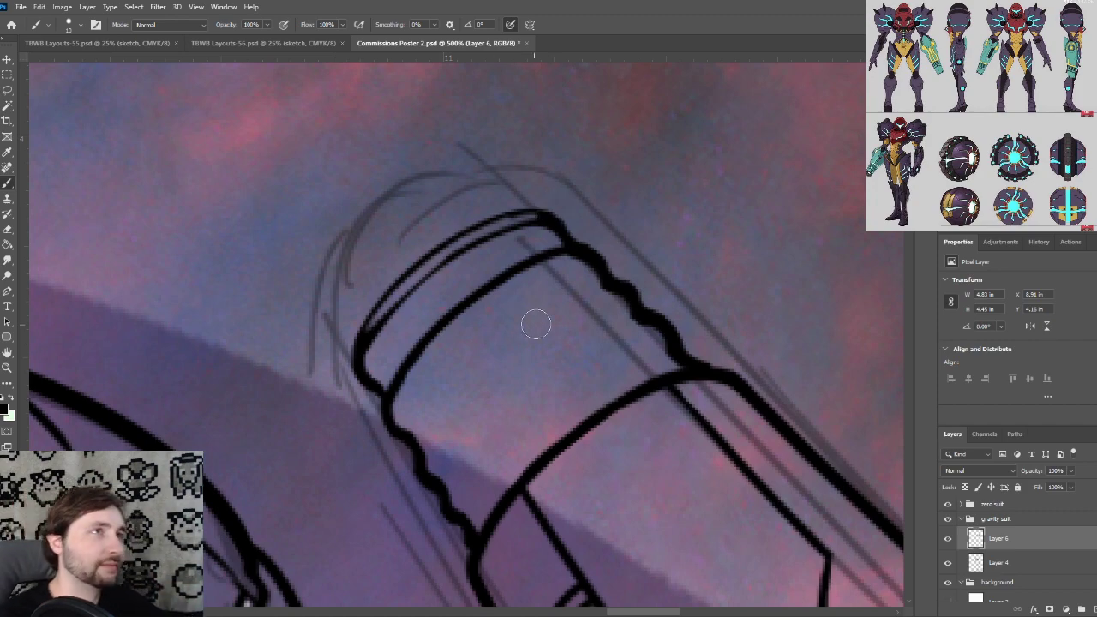
Ink a small oval detail, partly filled with black, in the band below the rim near the helmet-side edge
key("ctrl+plus")
left_click_drag(549, 225, 578, 319)
scroll(577, 319, "down", 1)
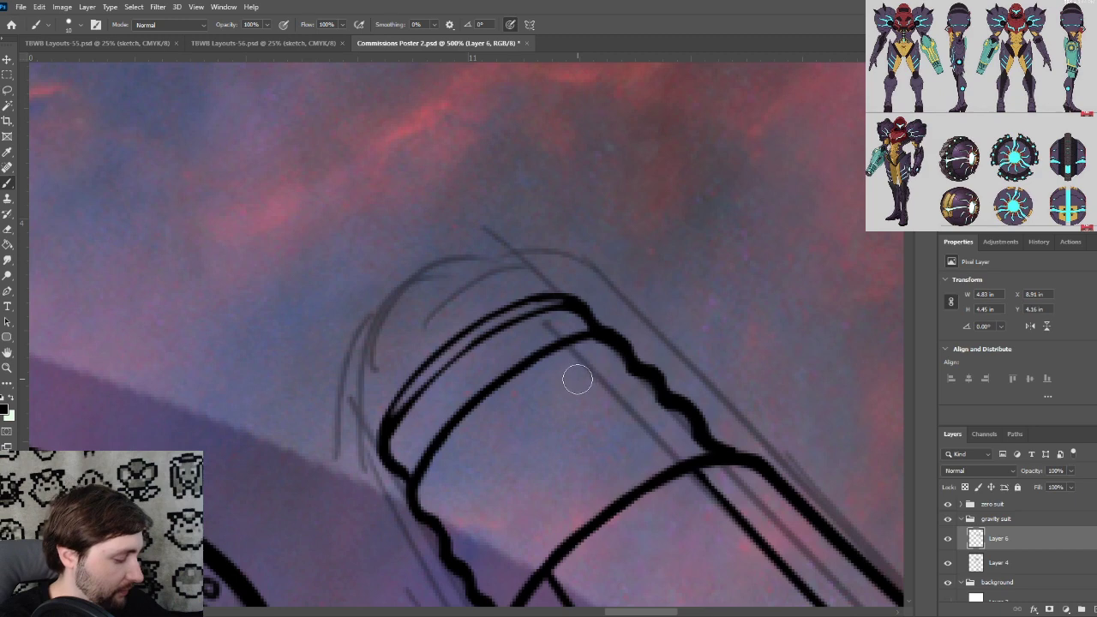
key("ctrl+minus")
mouse_move(549, 418)
left_mouse_down()
mouse_move(500, 338)
mouse_move(396, 283)
mouse_move(379, 240)
left_mouse_up()
key("ctrl+plus")
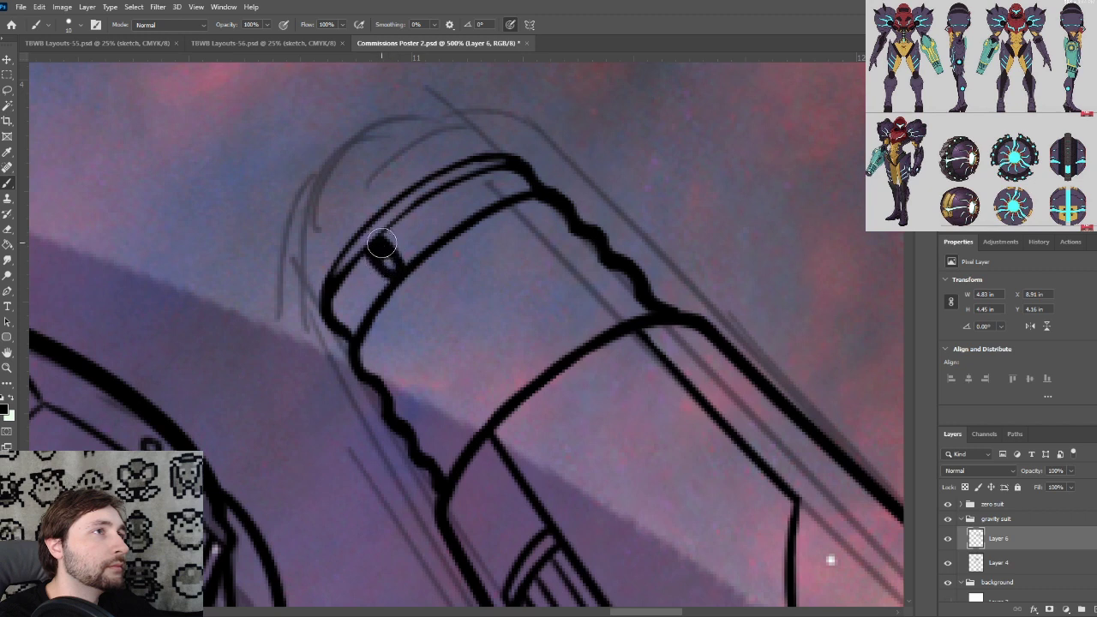
left_click_drag(477, 291, 467, 311)
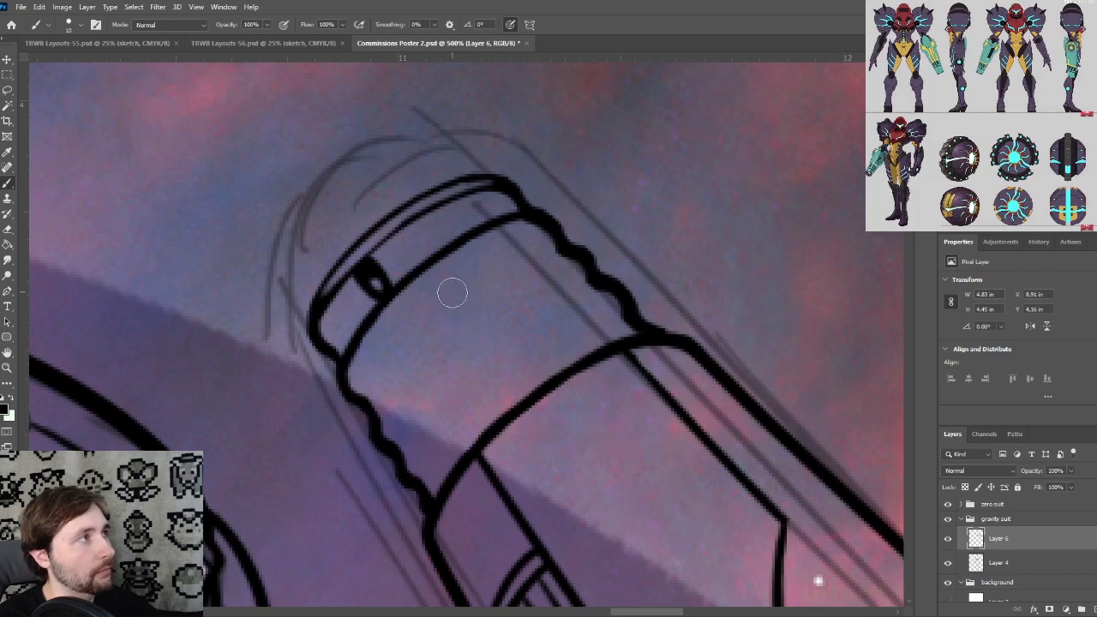
Ink a second curved line across the barrel, parallel to the first and joining the next ridges on both edges
scroll(453, 293, "down", 8)
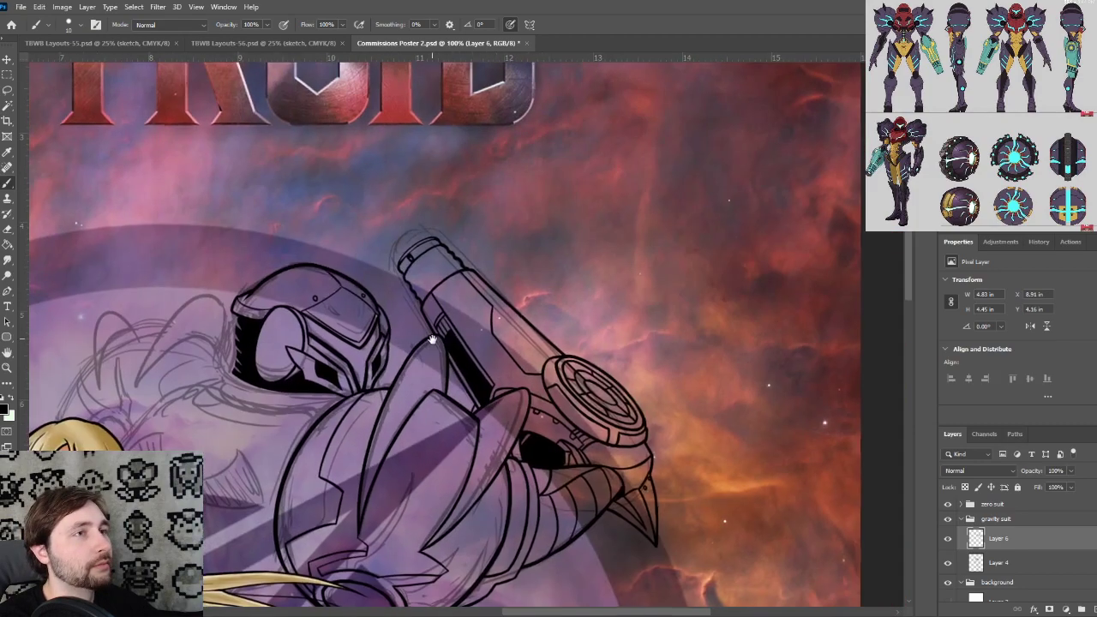
left_click_drag(432, 340, 436, 338)
scroll(444, 337, "up", 5)
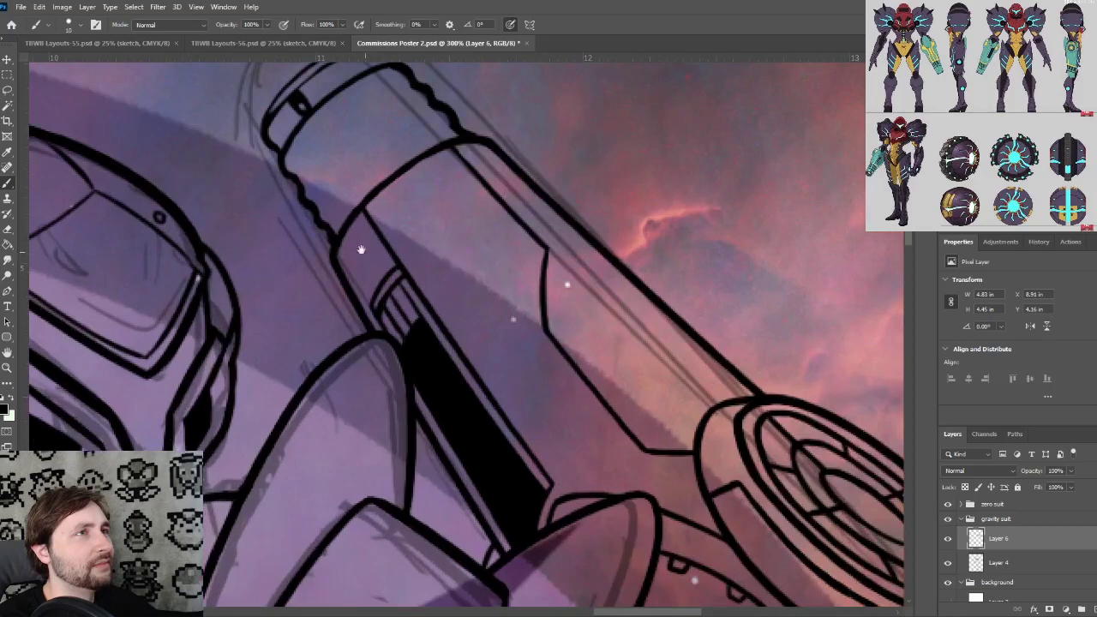
scroll(412, 367, "up", 3)
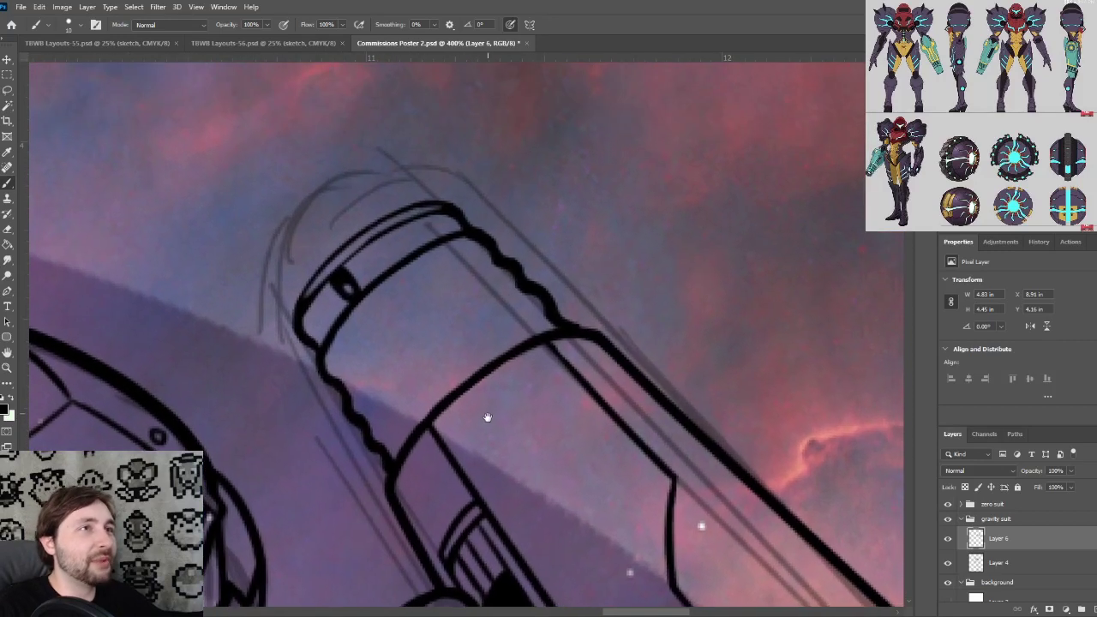
left_click_drag(539, 362, 541, 362)
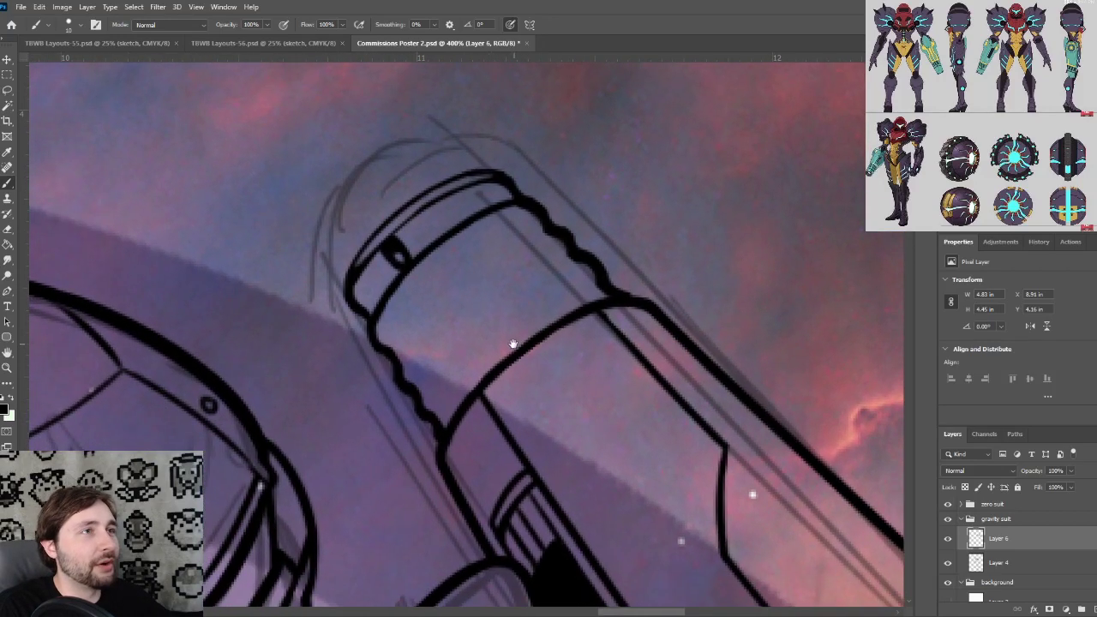
left_click_drag(550, 229, 413, 344)
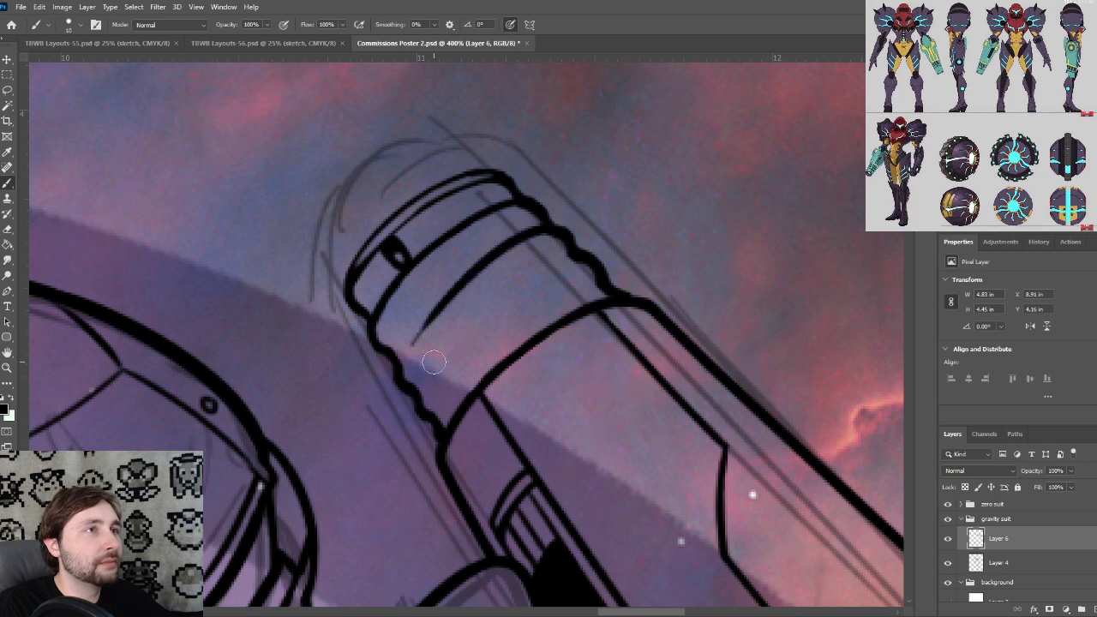
key("ctrl+z")
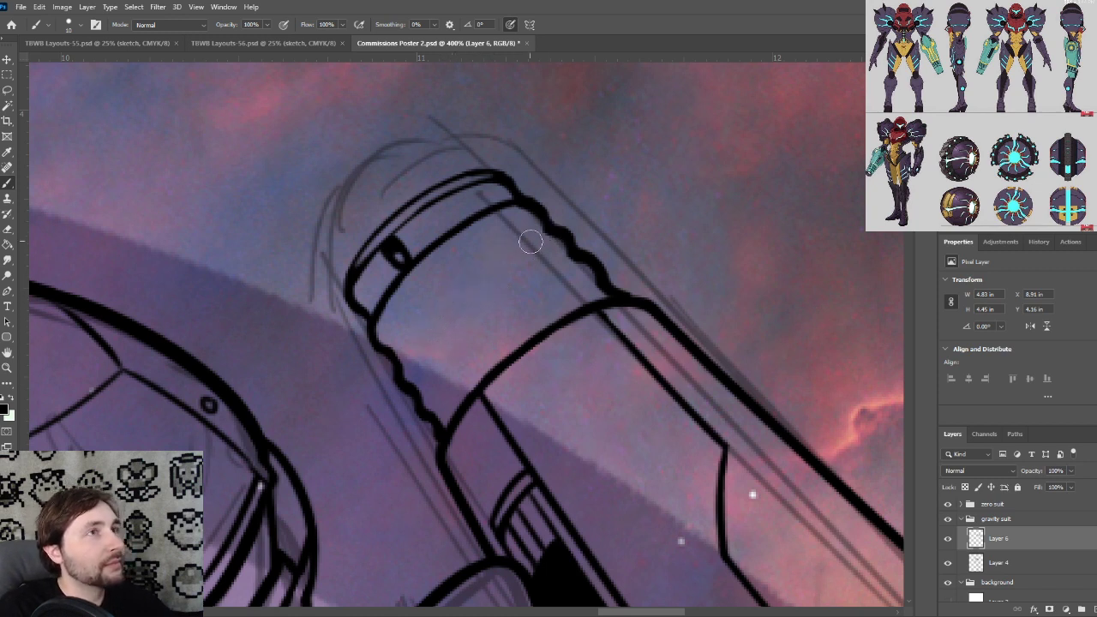
mouse_move(553, 229)
left_mouse_down()
mouse_move(443, 333)
mouse_move(465, 283)
left_mouse_up()
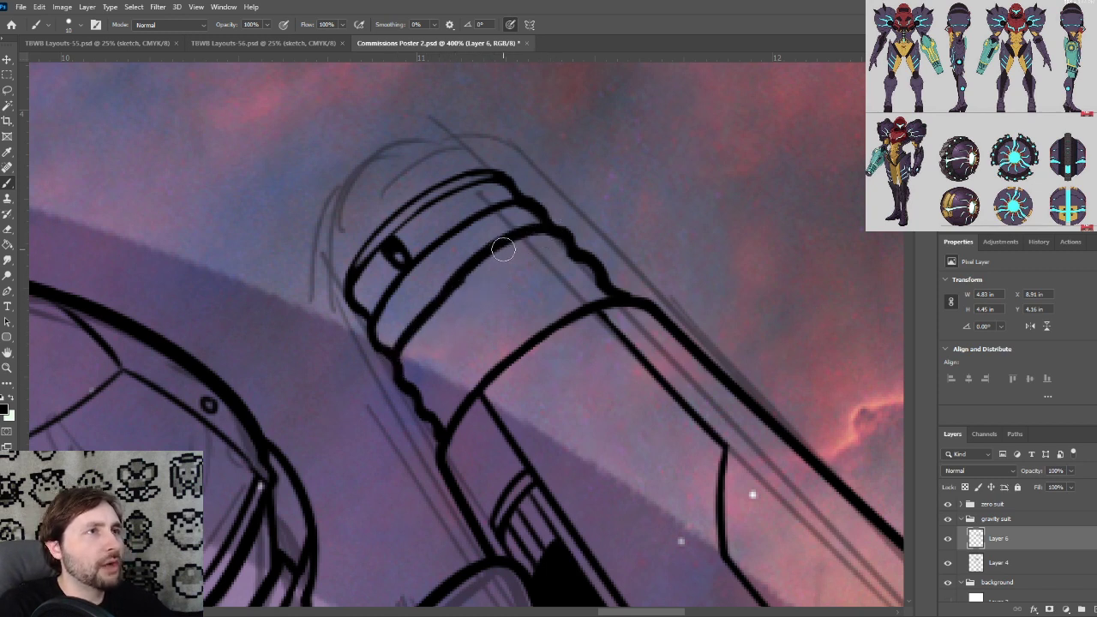
Thicken the helmet-side half of the second curved line, tapering it toward the outer edge
left_click_drag(400, 350, 496, 256)
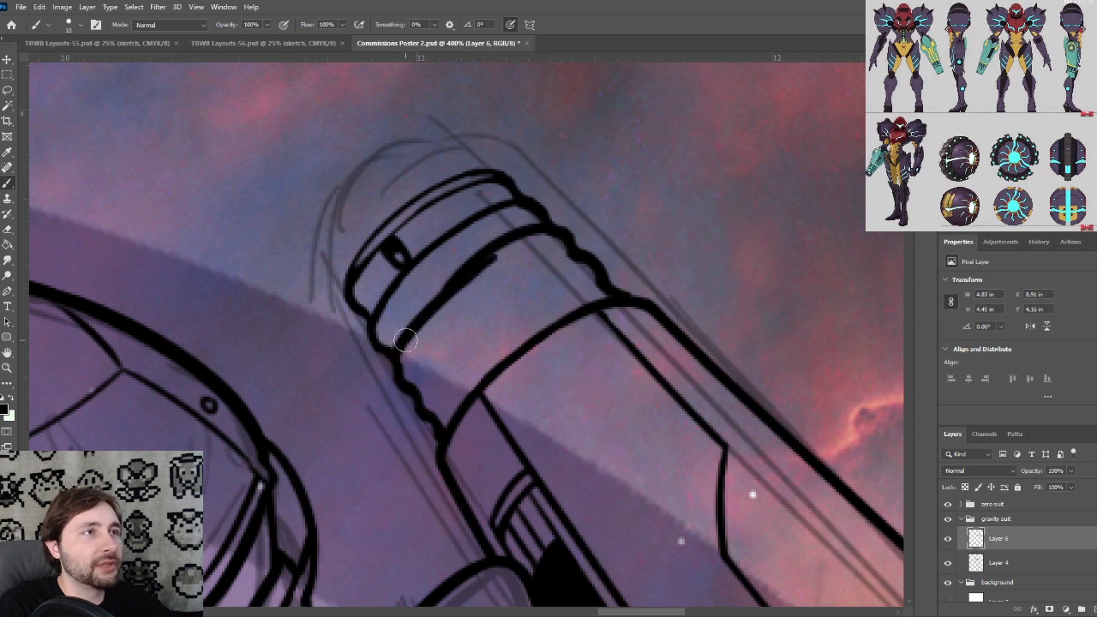
key("ctrl+z")
left_click_drag(401, 341, 506, 246)
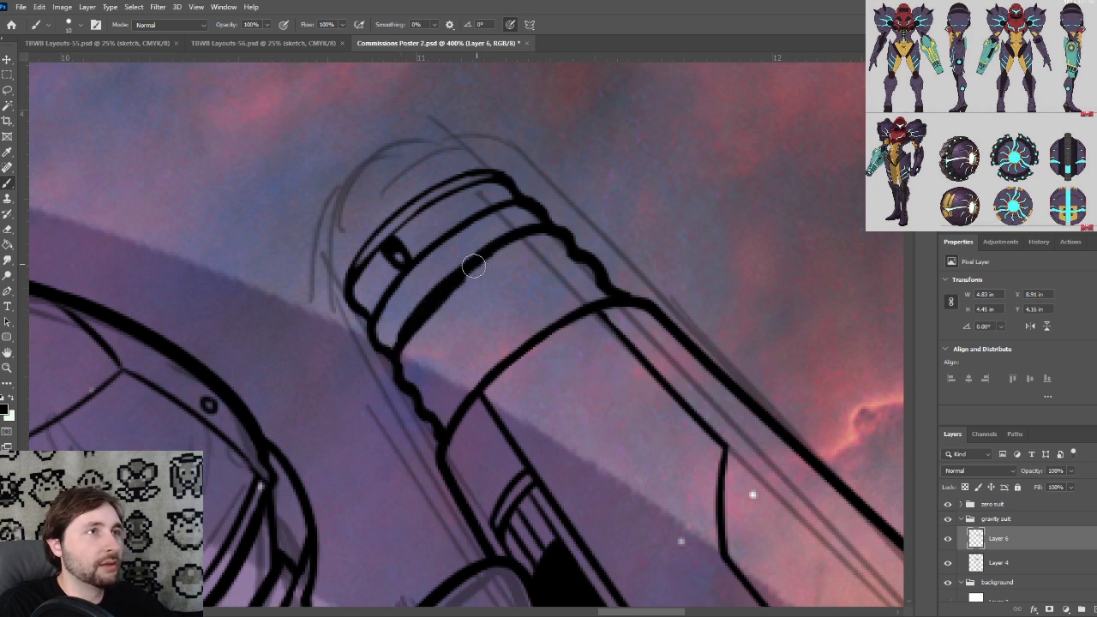
key("ctrl+z")
left_click_drag(398, 348, 509, 240)
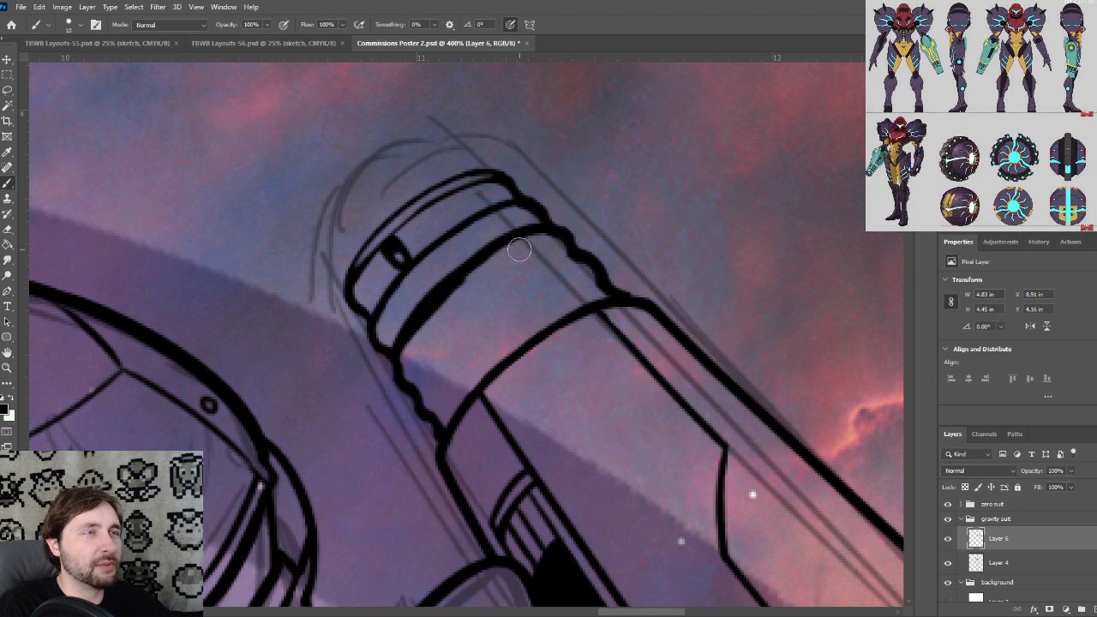
Slim the thickened helmet-side half of the second curved line across the barrel to an even, gently tapering weight
key("ctrl+plus")
left_click_drag(572, 349, 612, 392)
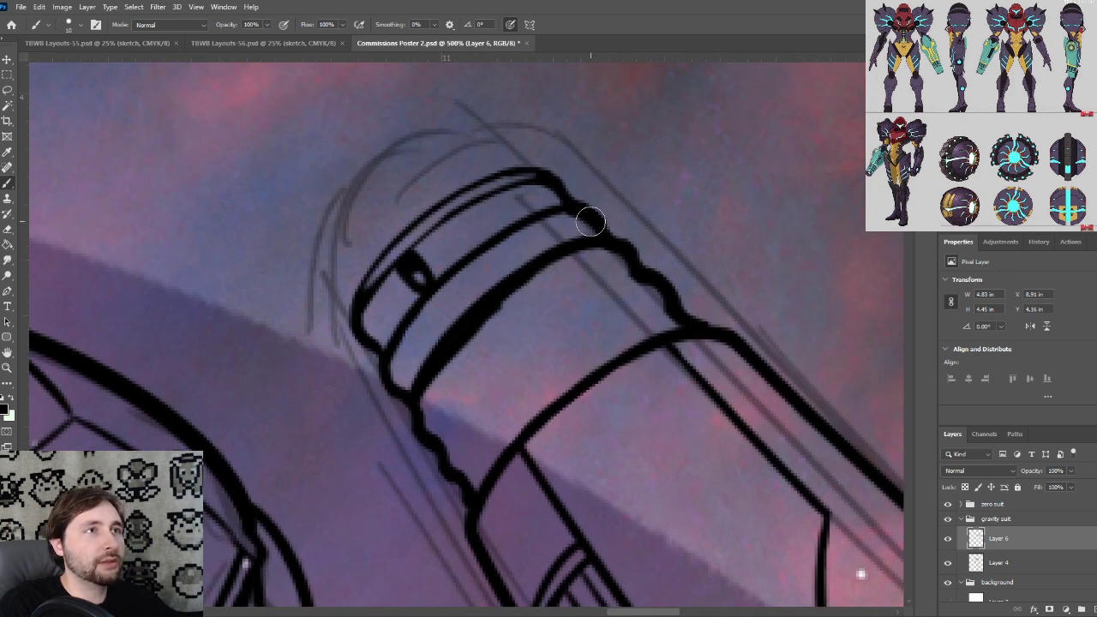
key("ctrl+plus")
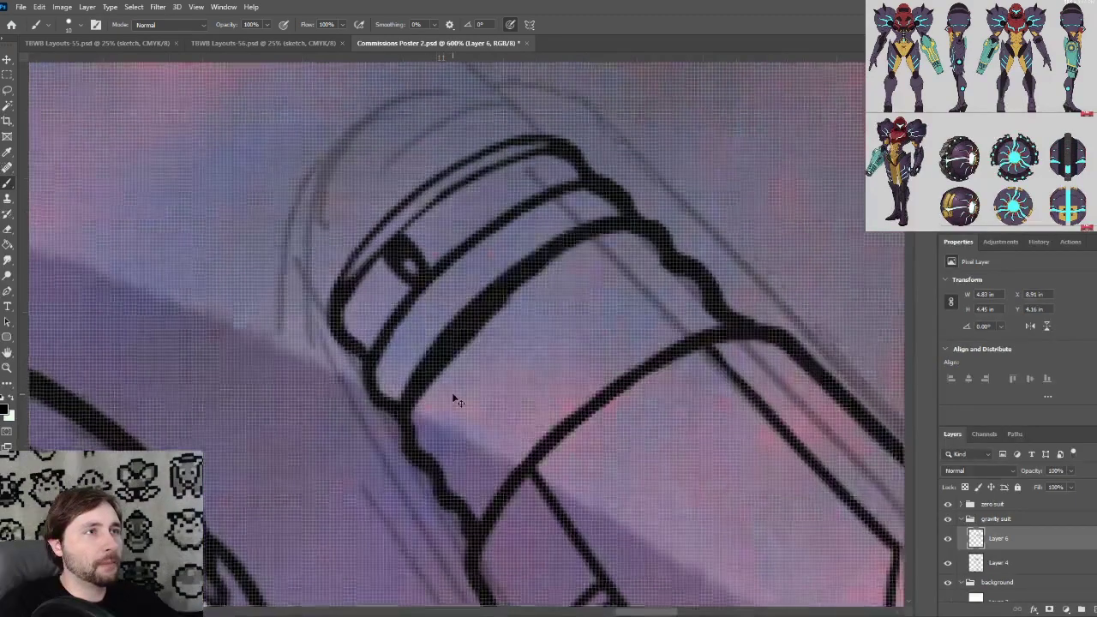
key("ctrl+minus")
left_click_drag(432, 398, 461, 358)
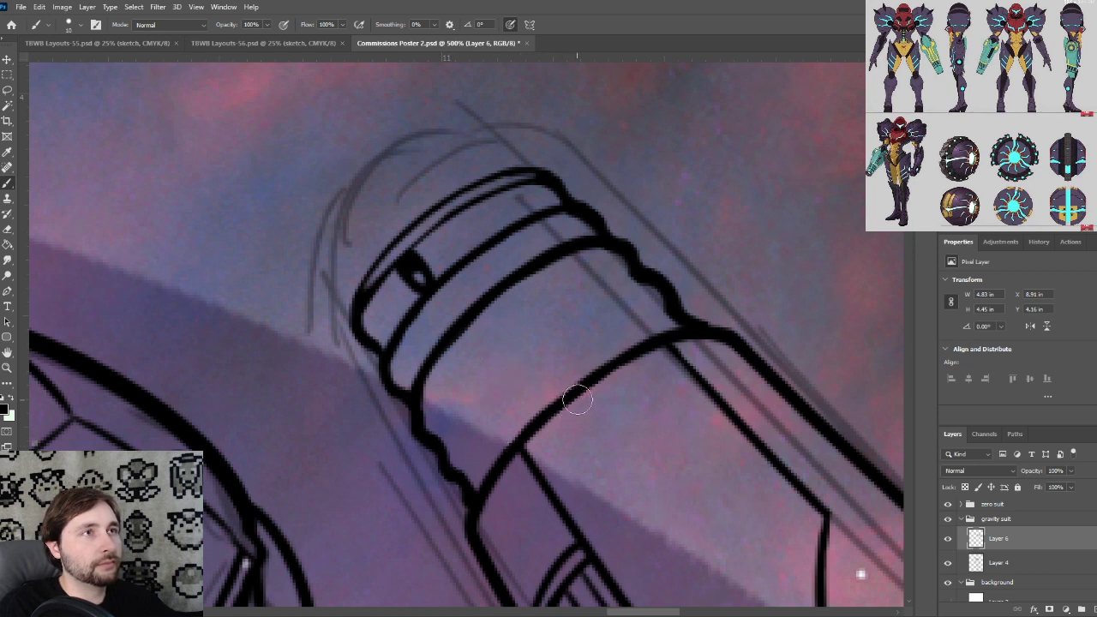
left_click_drag(532, 399, 563, 328)
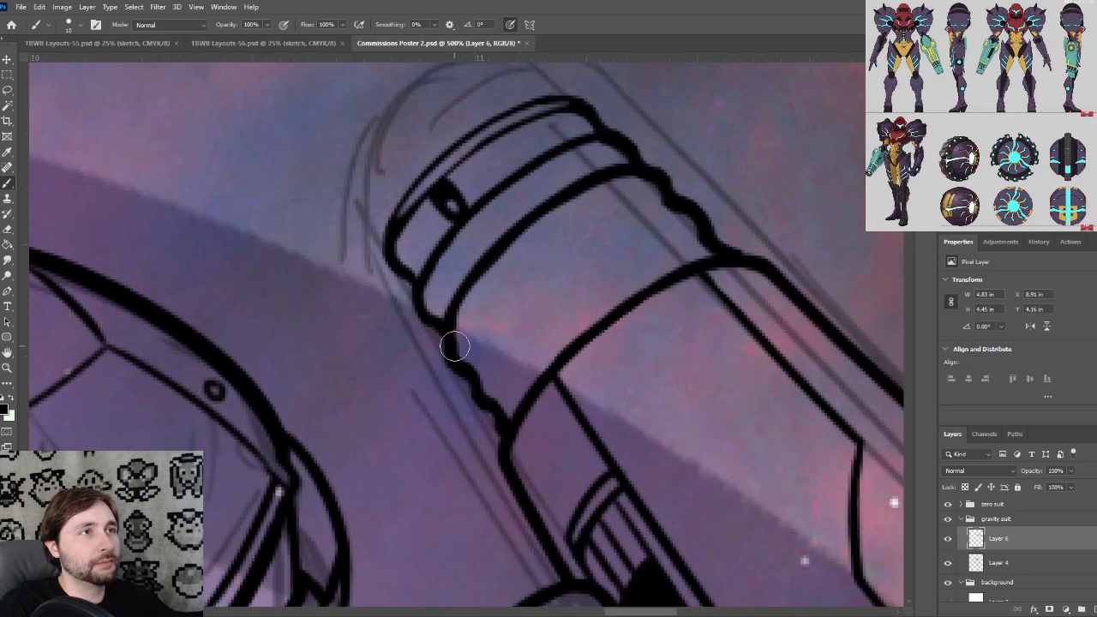
Ink a third curved line across the barrel, parallel to the second and joining the next ridges on both edges
left_click_drag(574, 300, 534, 336)
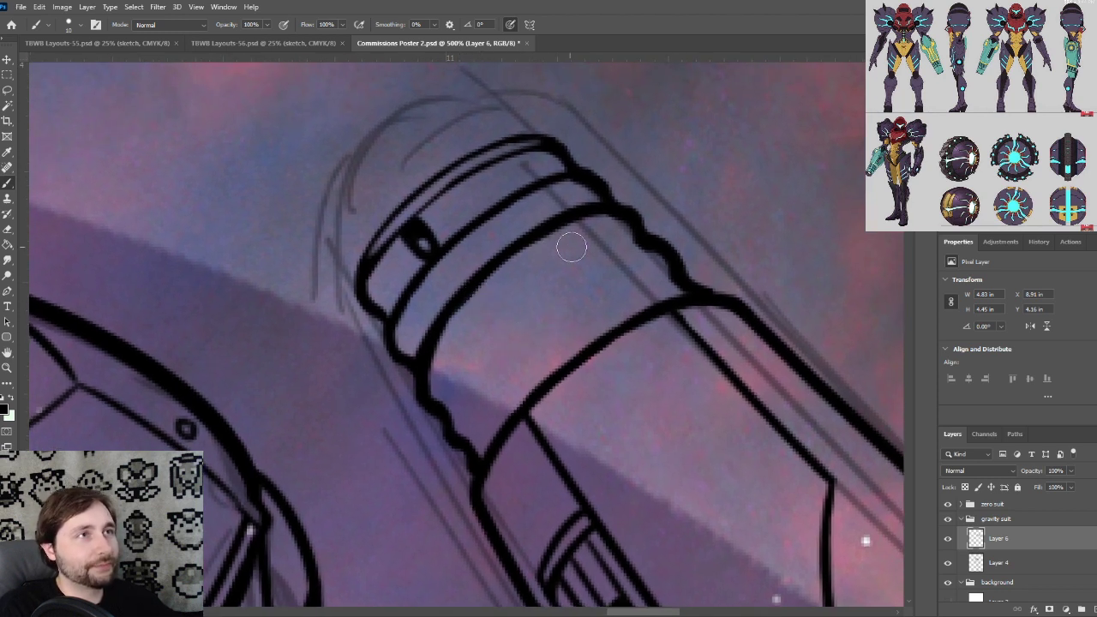
mouse_move(647, 240)
left_mouse_down()
mouse_move(616, 250)
mouse_move(469, 376)
left_mouse_up()
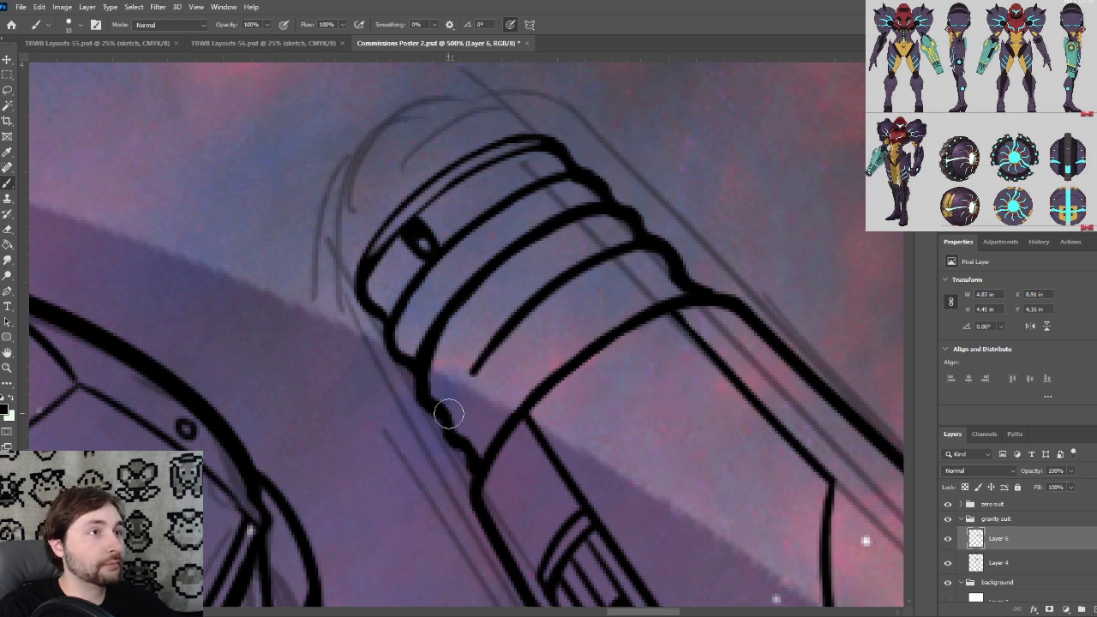
left_click_drag(452, 412, 504, 324)
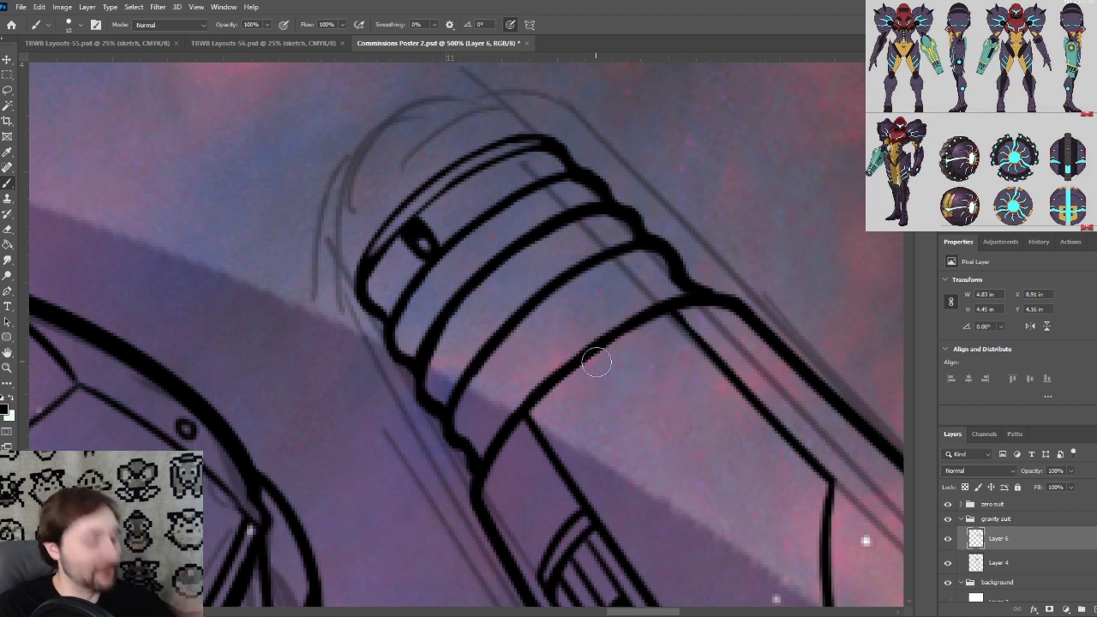
Ink a thin curve just above the collar's edge, parallel to it and spanning from the outer edge to the helmet-side edge
left_click_drag(610, 368, 658, 323)
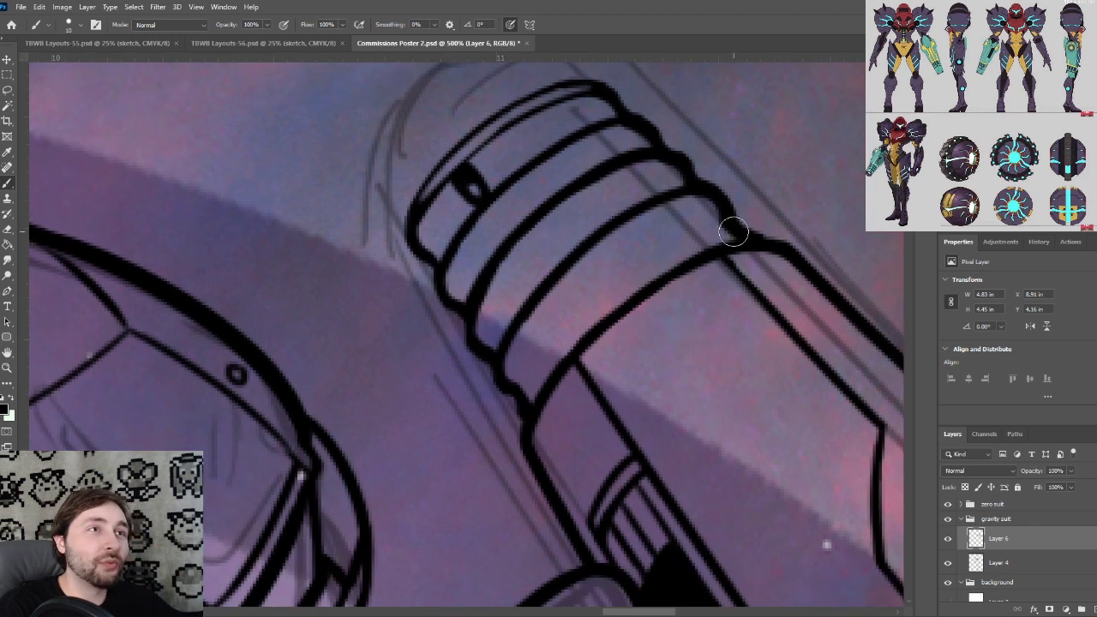
left_click_drag(734, 231, 541, 340)
key("ctrl+z")
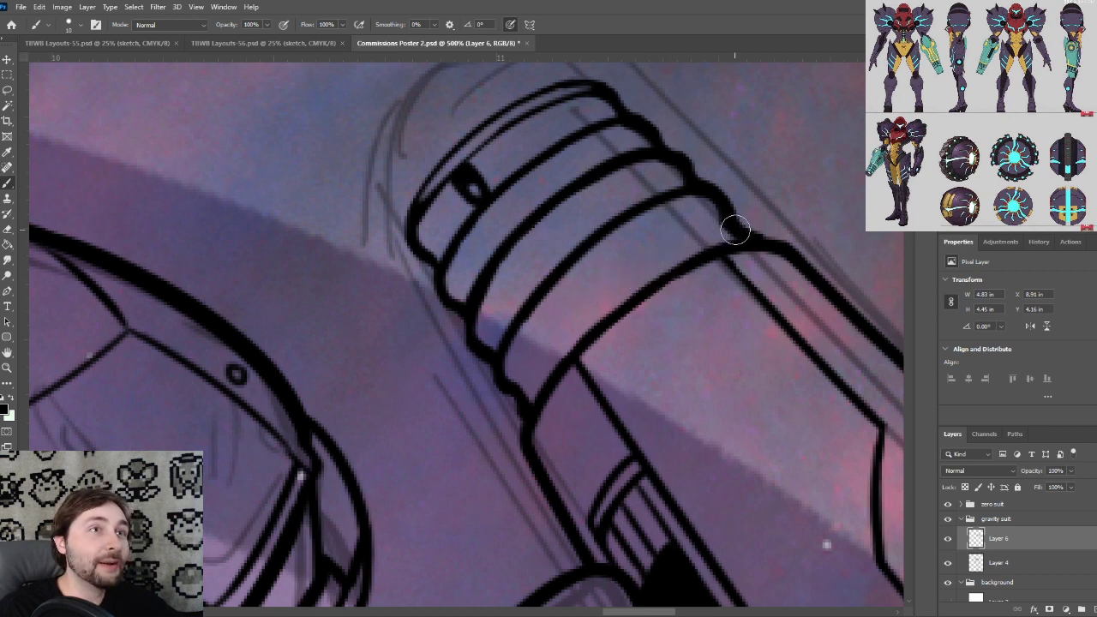
left_click_drag(734, 227, 600, 302)
left_click_drag(521, 399, 632, 288)
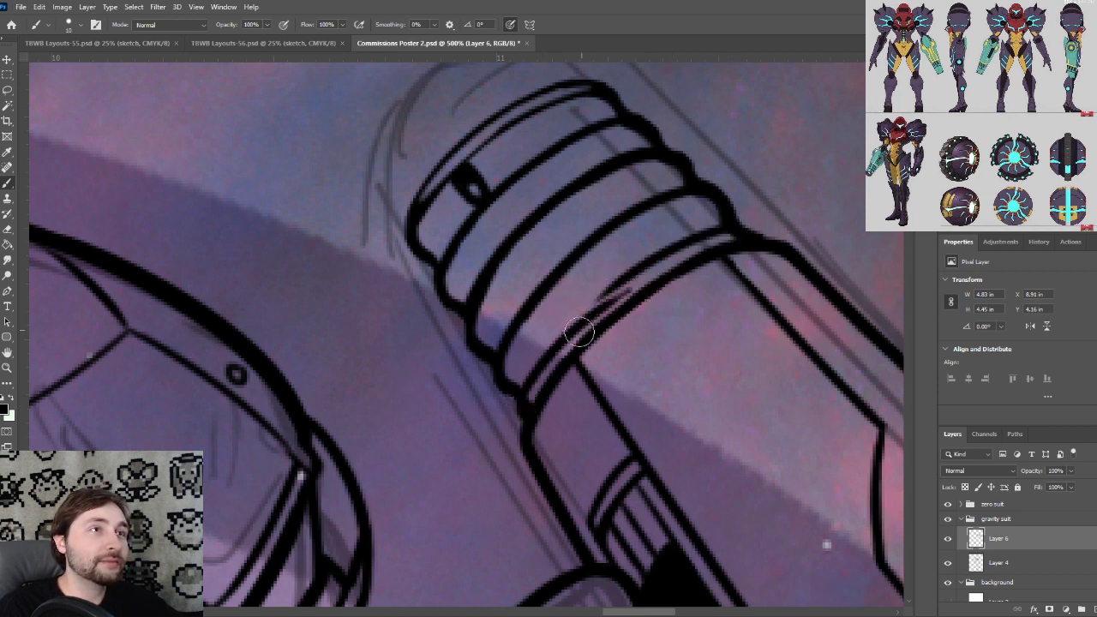
key("ctrl+z")
left_click_drag(522, 398, 578, 320)
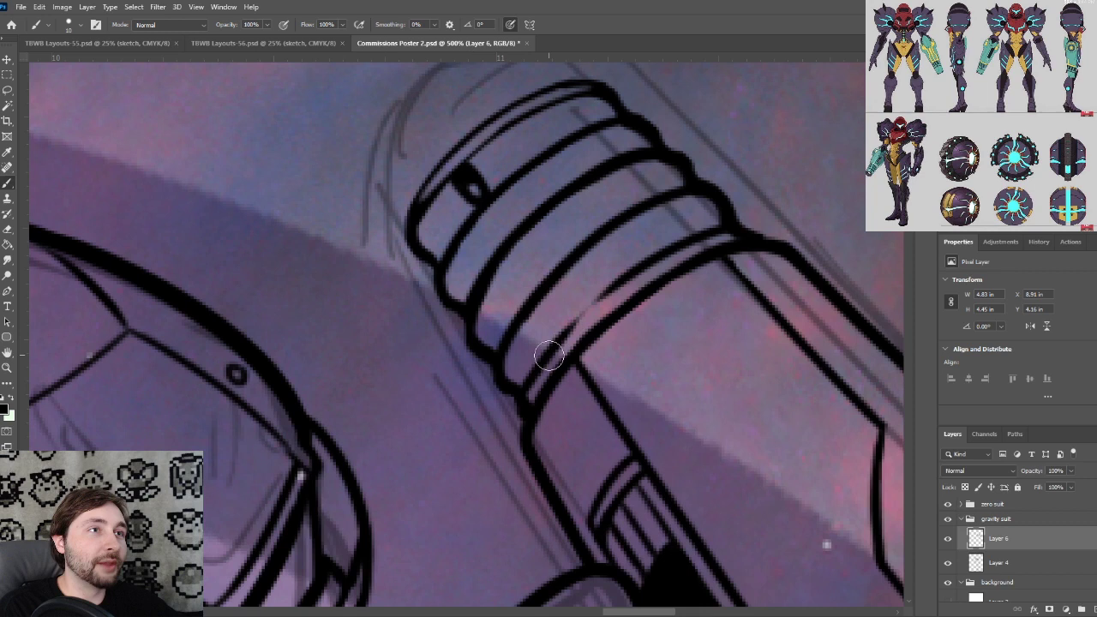
left_click_drag(533, 372, 621, 283)
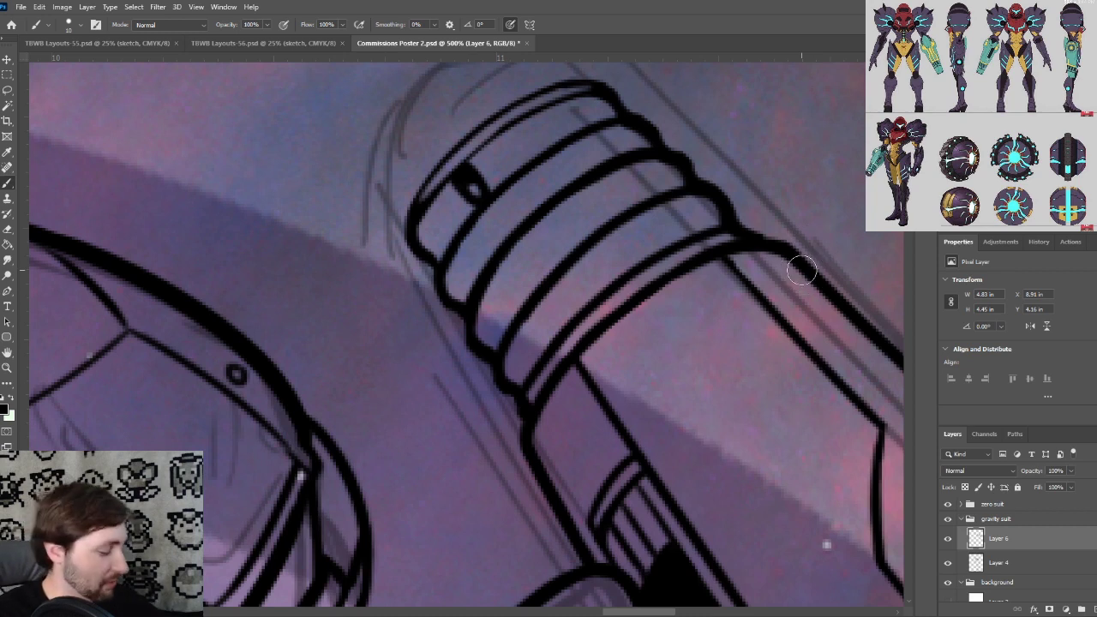
Ink two straight edges extending the barrel past the double rim, one from each end of the rim
left_click_drag(528, 375, 533, 439)
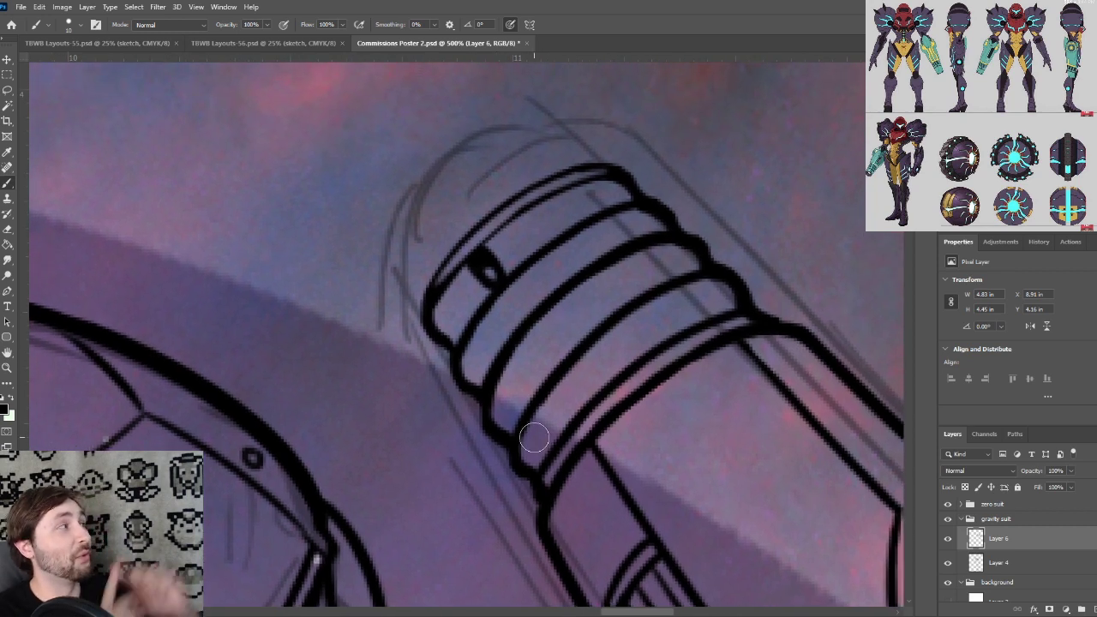
left_click_drag(491, 327, 473, 415)
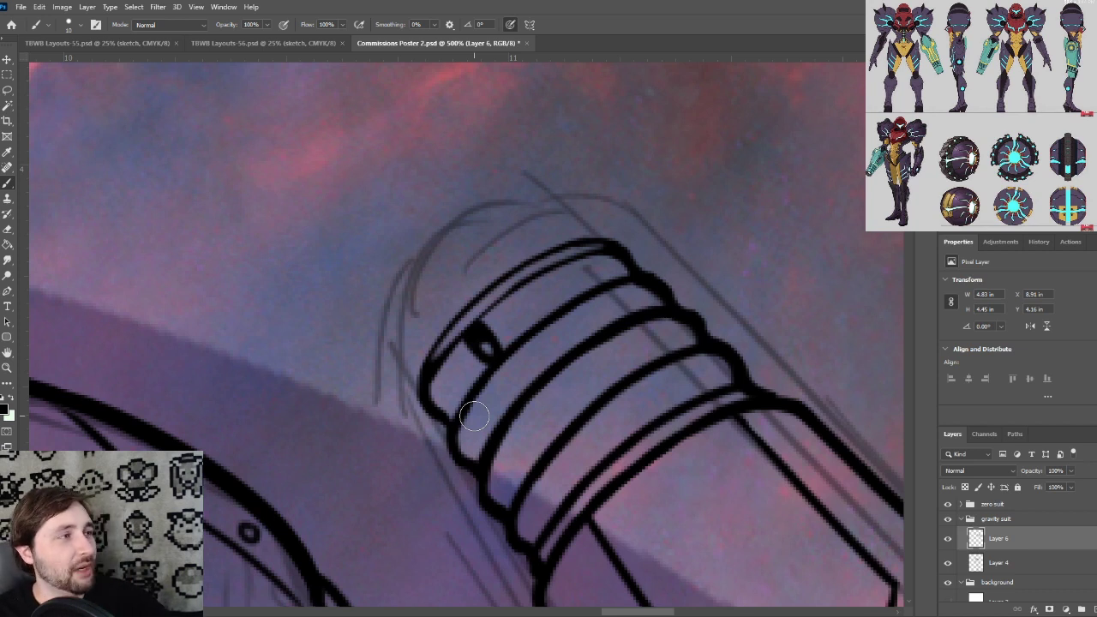
left_click_drag(472, 312, 467, 363)
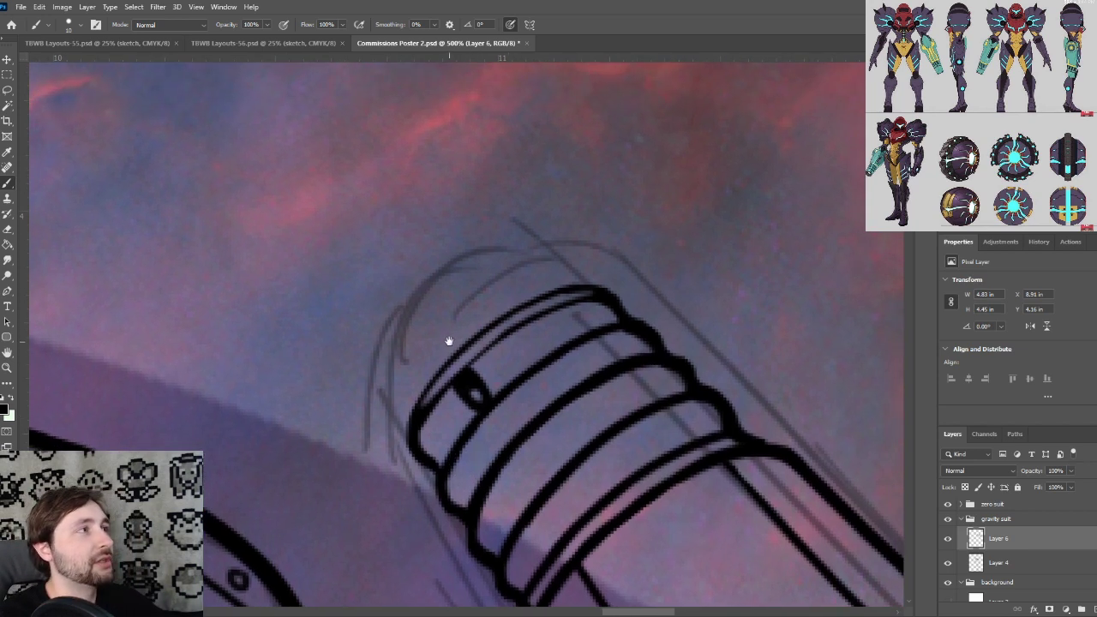
key("ctrl+minus")
left_click_drag(459, 298, 411, 292)
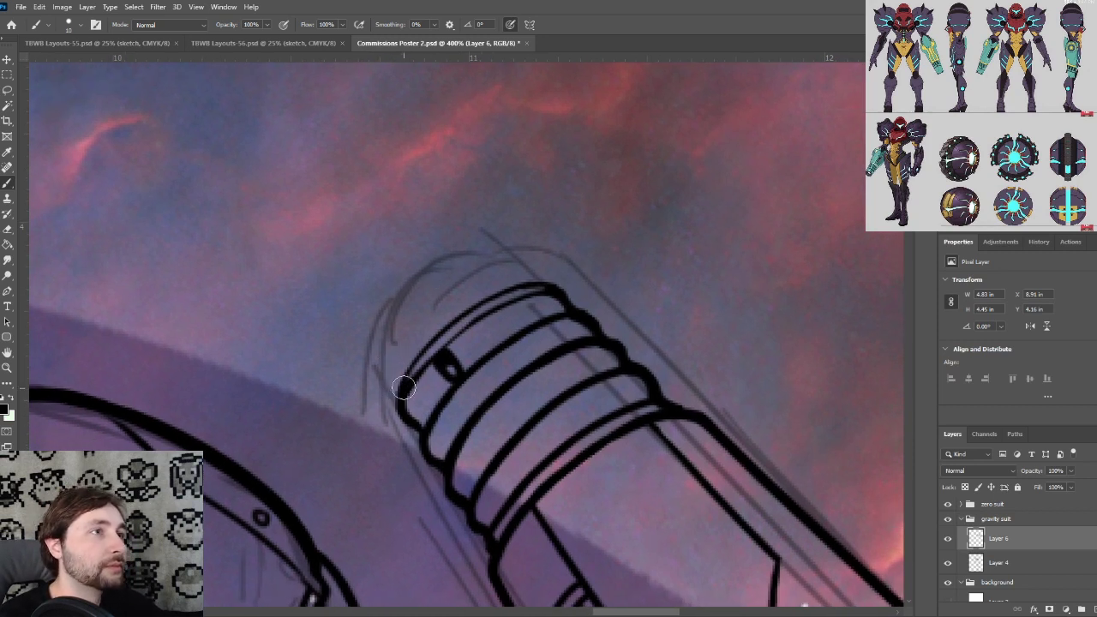
left_click_drag(394, 383, 309, 257)
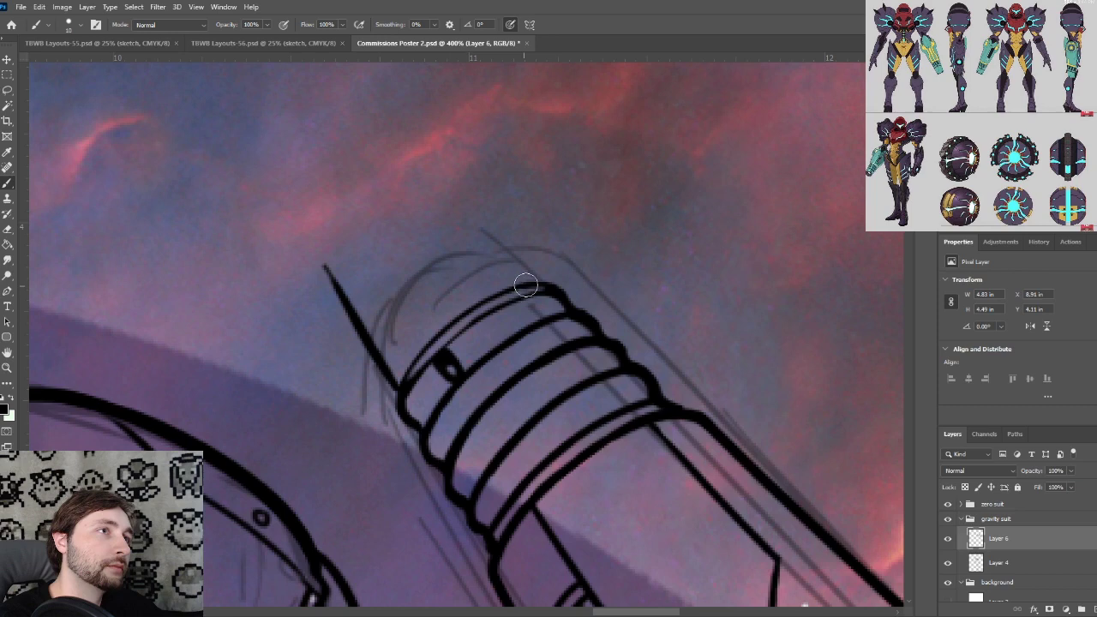
left_click_drag(547, 272, 436, 175)
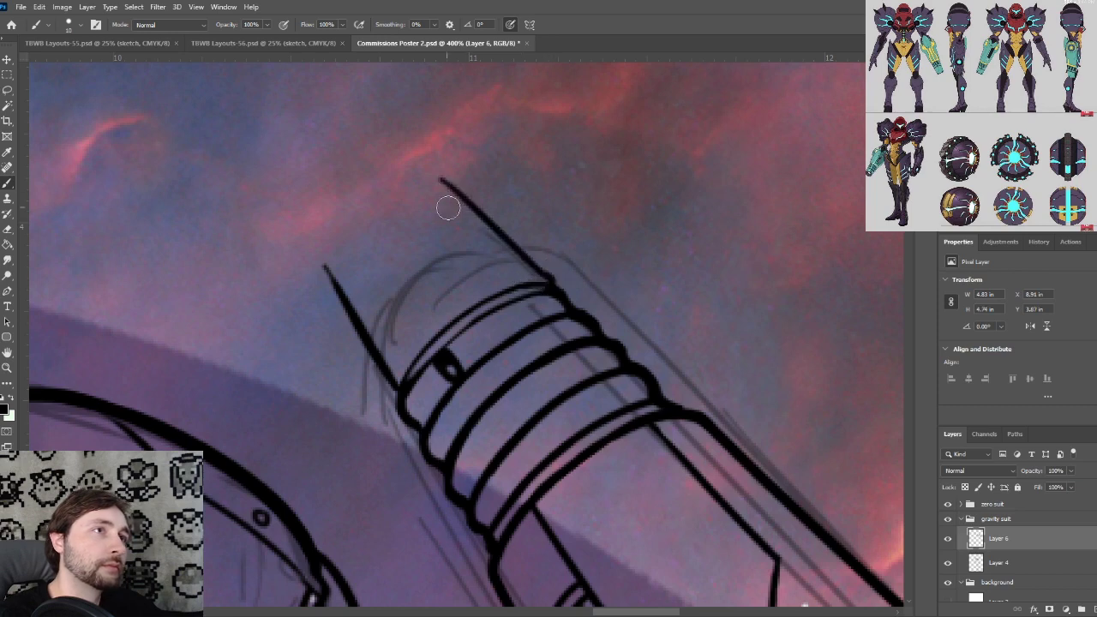
scroll(463, 232, "down", 1)
scroll(497, 245, "up", 2)
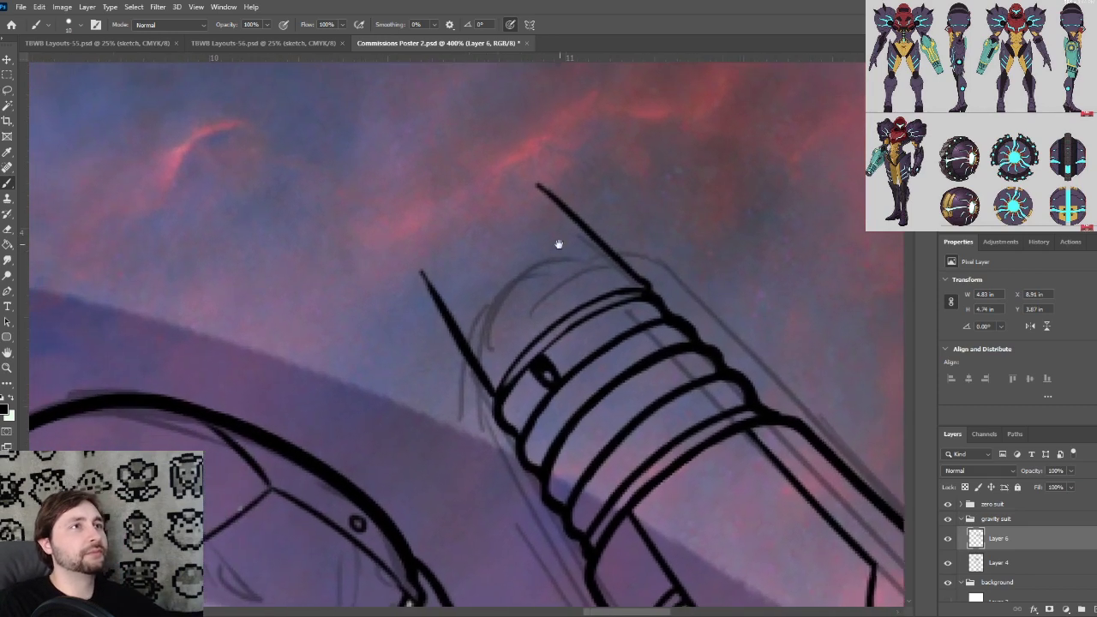
left_click_drag(533, 184, 408, 326)
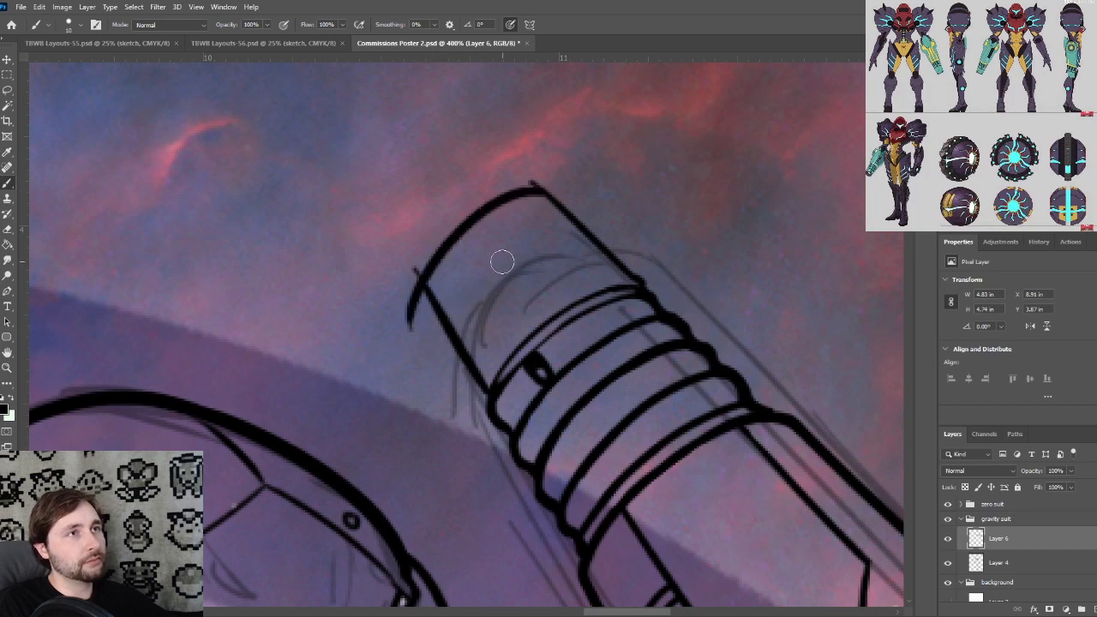
key("ctrl+z")
left_click_drag(533, 184, 423, 274)
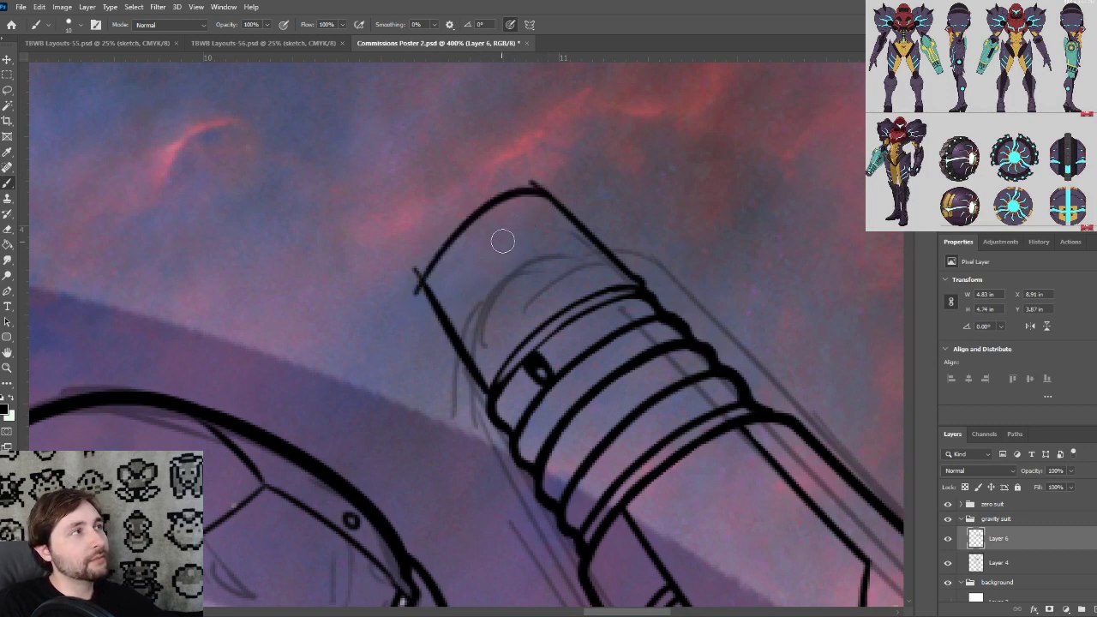
key("ctrl+z")
left_click_drag(538, 183, 417, 322)
key("ctrl+z")
left_click_drag(542, 183, 418, 324)
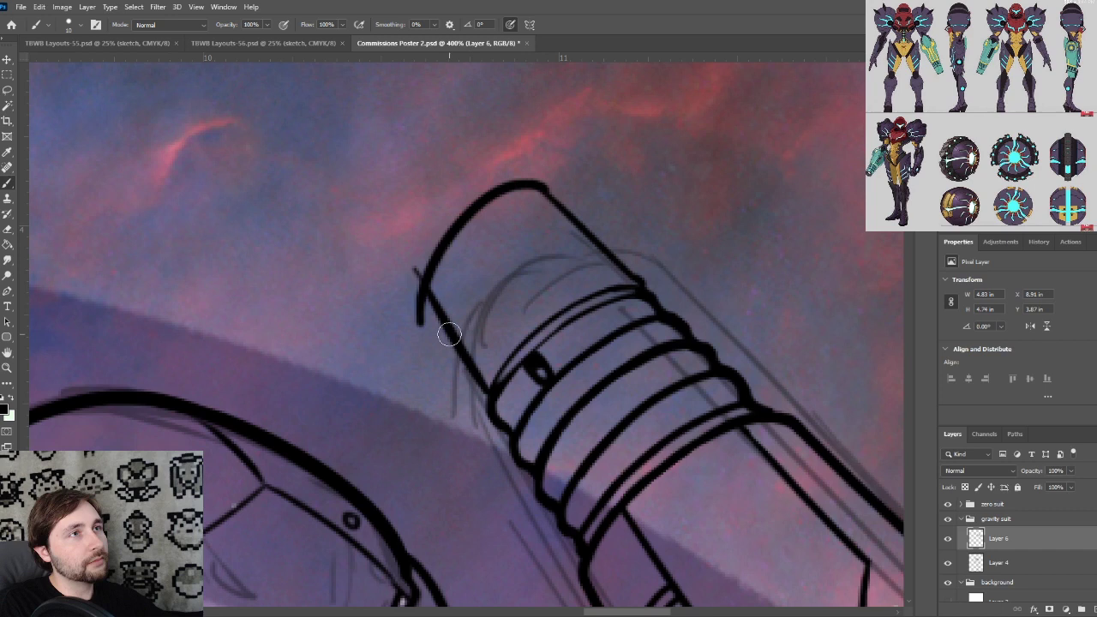
key("ctrl+z")
Close the barrel extension with a curved end line joining the two straight edges, and clean up the overshoot at the corners
left_click_drag(543, 183, 409, 274)
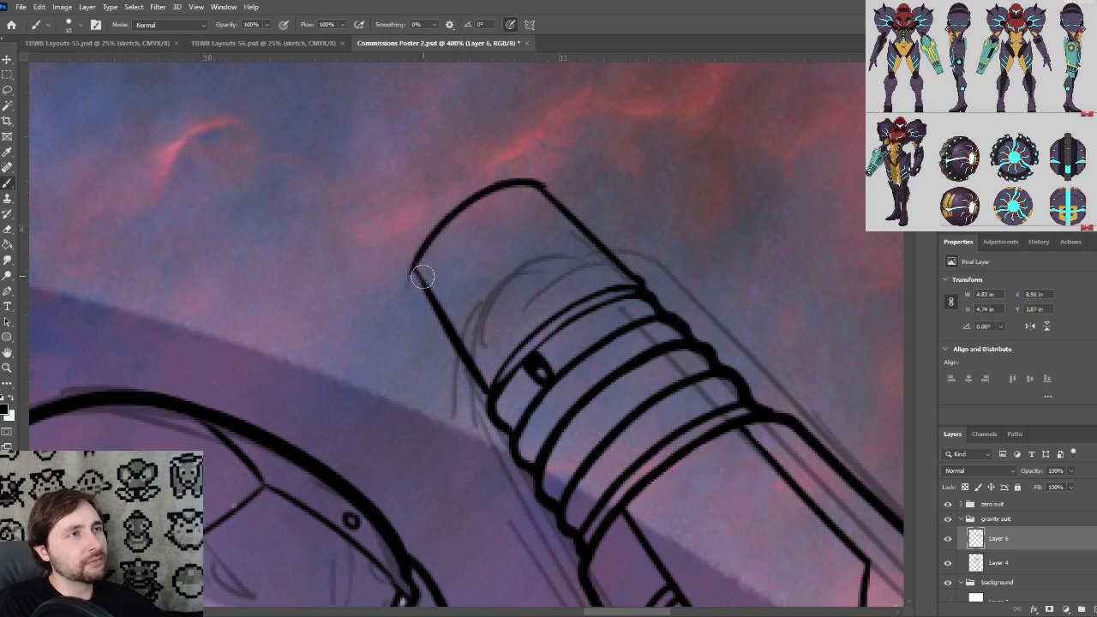
key("ctrl+plus")
left_click_drag(505, 268, 498, 314)
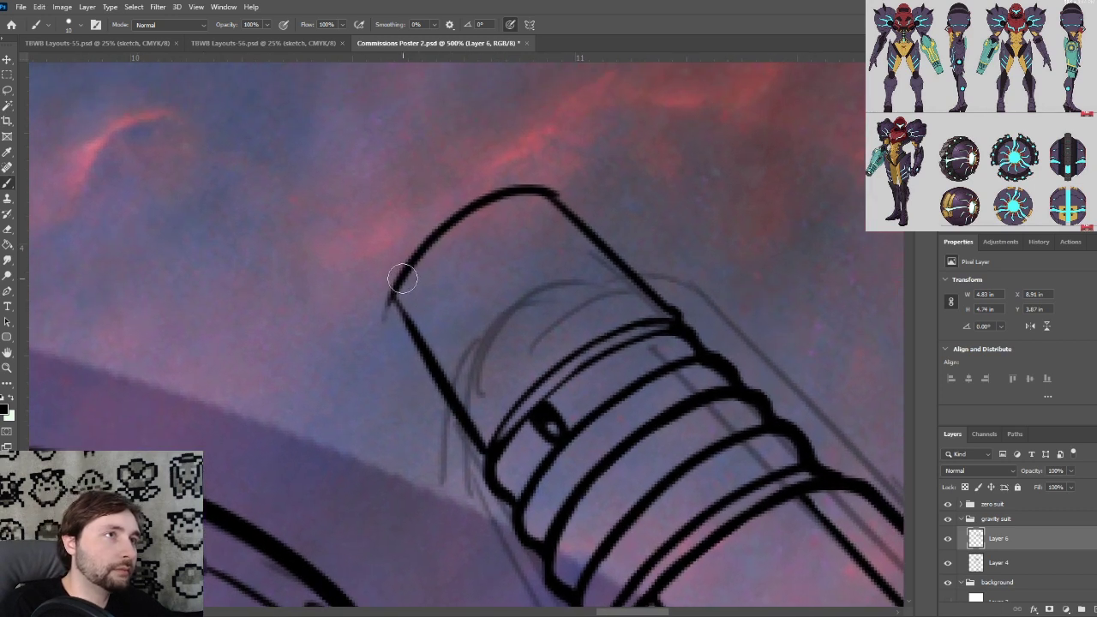
left_click_drag(399, 283, 380, 310)
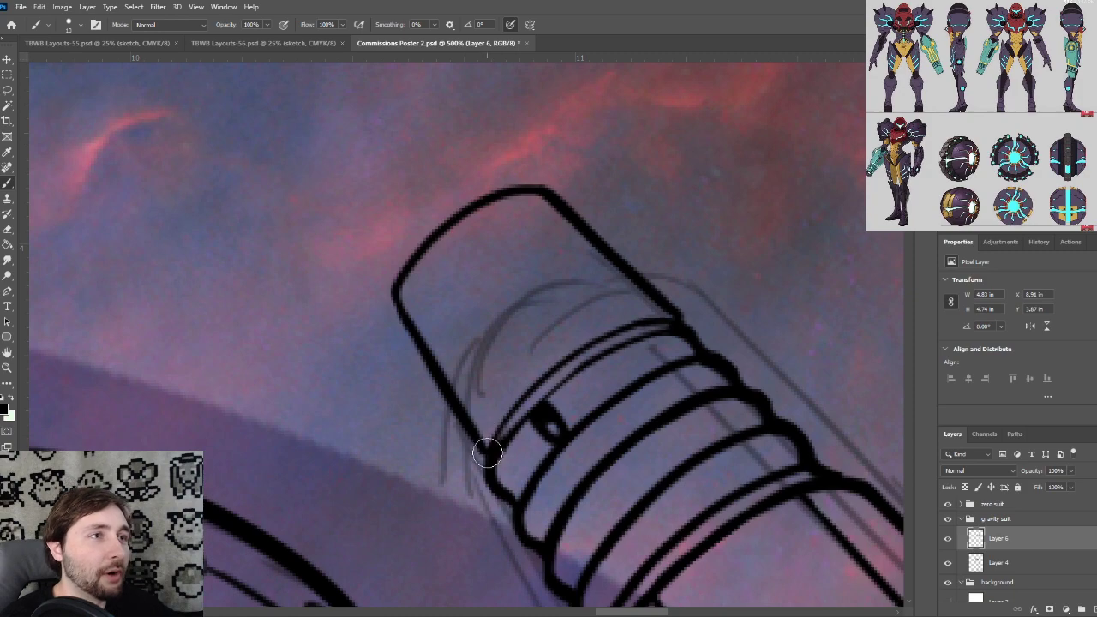
Examine the extended barrel's proportions against the helmet and the rest of the arm cannon
key("ctrl+minus")
key("ctrl+minus")
key("ctrl+minus")
key("ctrl+minus")
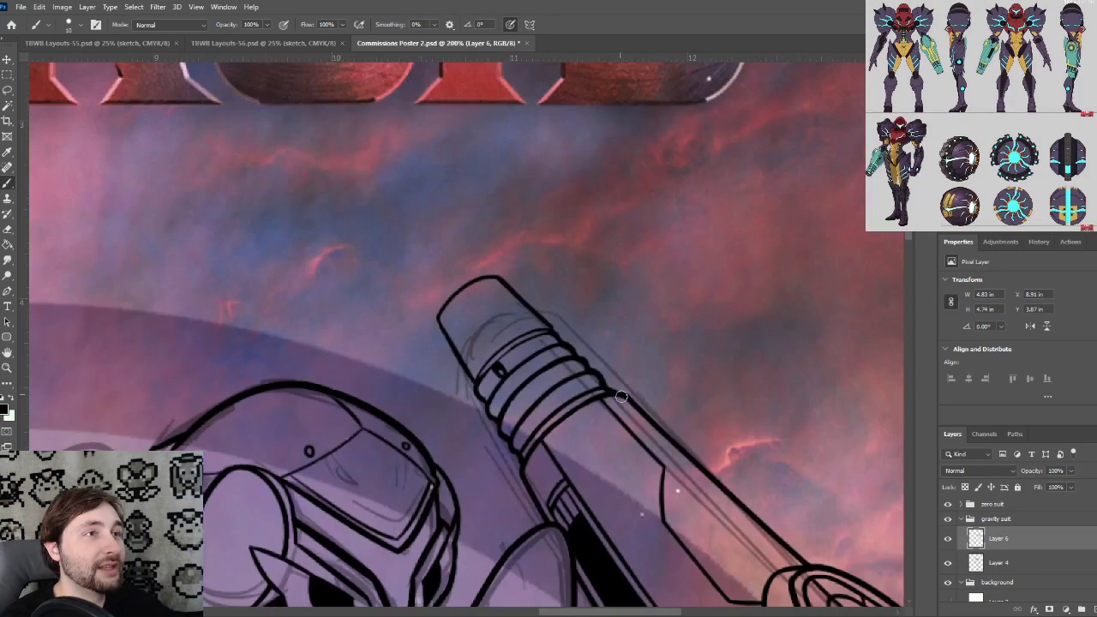
key("ctrl+plus")
key("ctrl+plus")
scroll(622, 419, "up", 2)
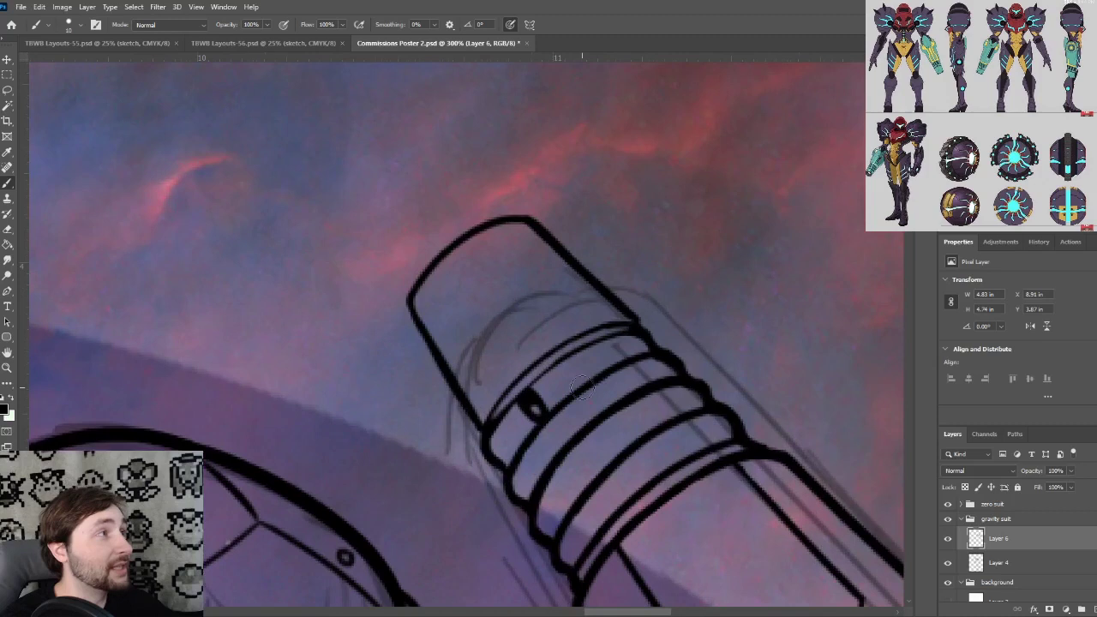
left_click_drag(590, 351, 550, 347)
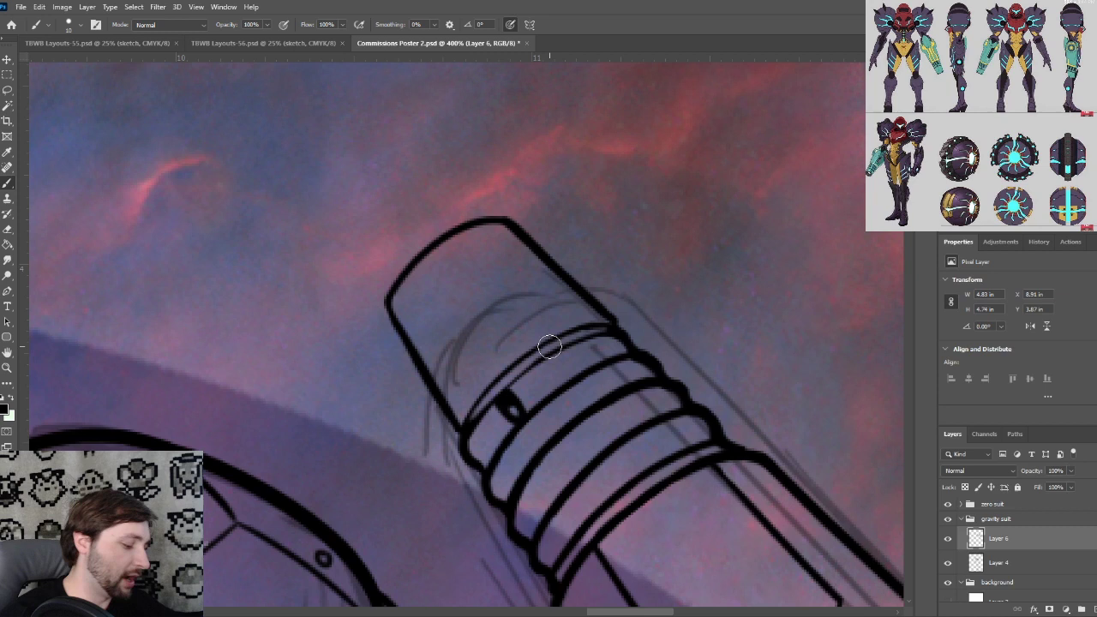
left_click_drag(540, 314, 536, 334)
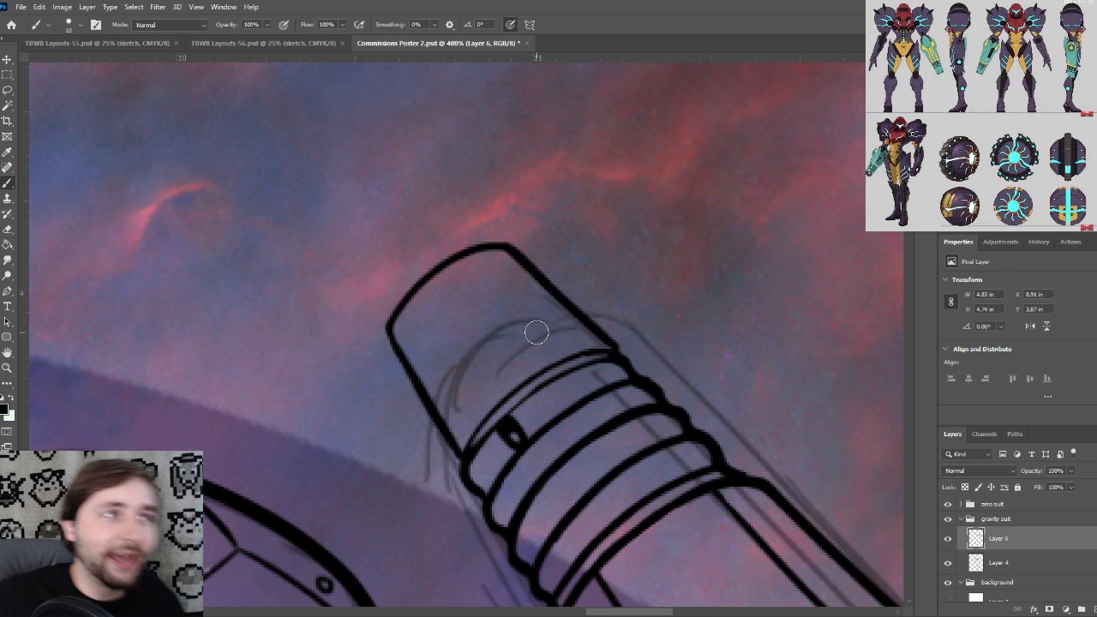
left_click_drag(470, 310, 446, 286)
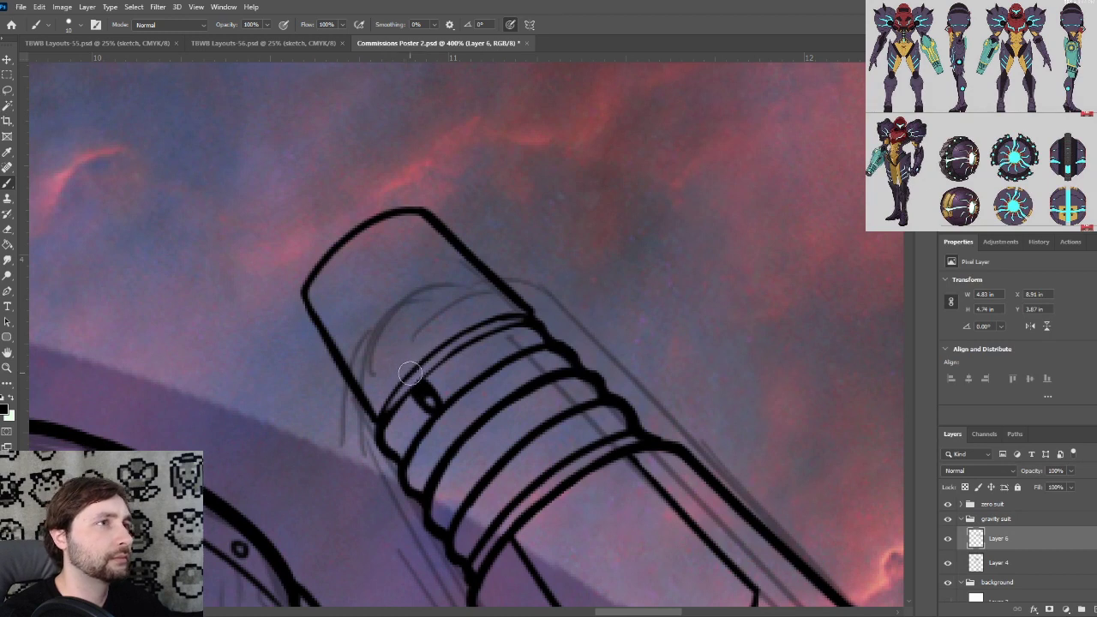
Ink a straight line from the rim beside the oval detail into the end section, and try a stroke from its tip toward the muzzle
left_click_drag(406, 377, 356, 310)
key("ctrl+z")
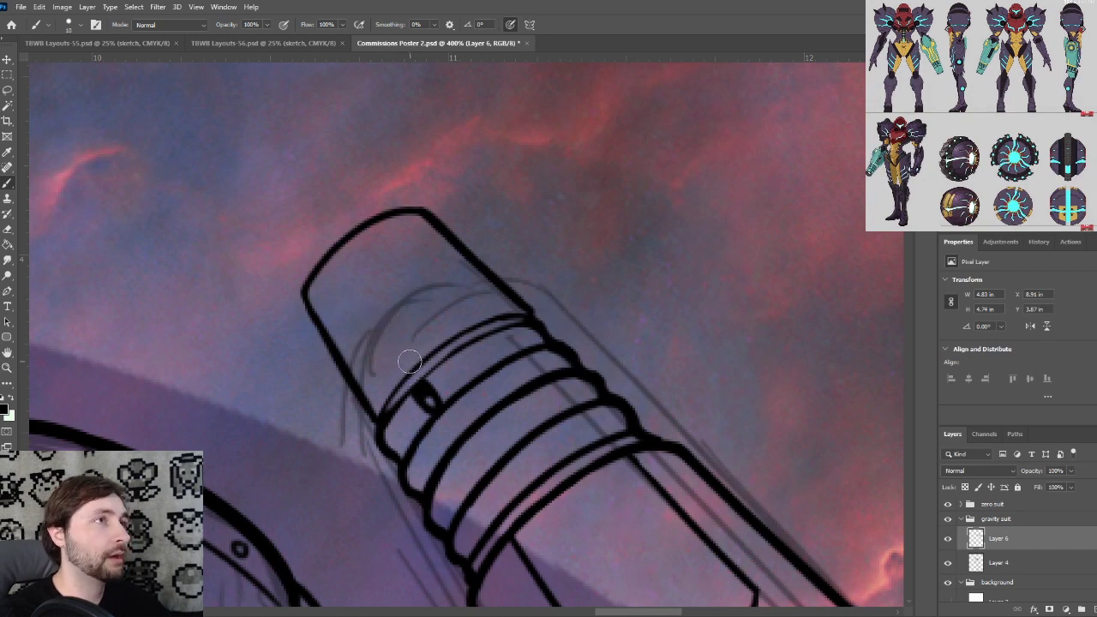
left_click_drag(409, 375, 360, 314)
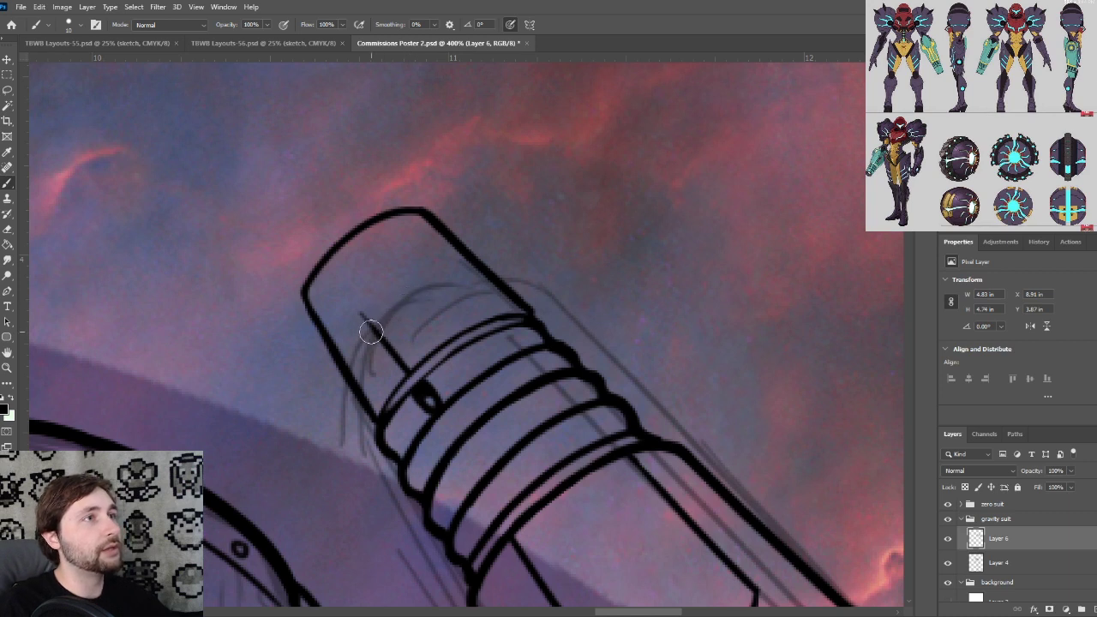
left_click_drag(368, 328, 399, 257)
key("ctrl+z")
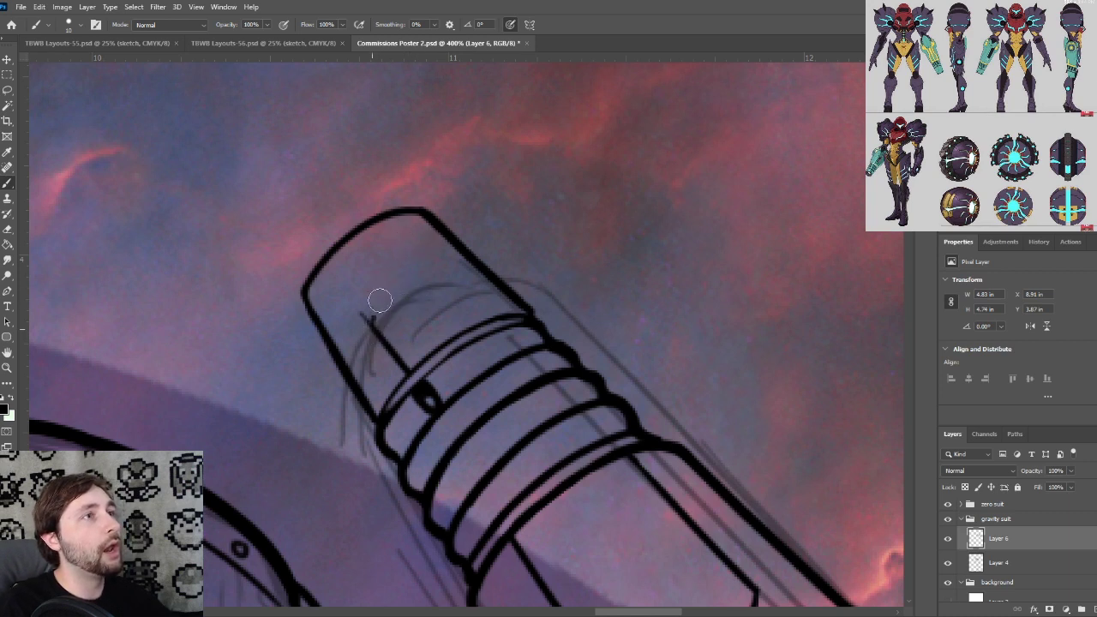
Ink the curved panel line on the arm cannon's tip and thicken its short dark groove up to the muzzle rim
left_click_drag(368, 319, 404, 260)
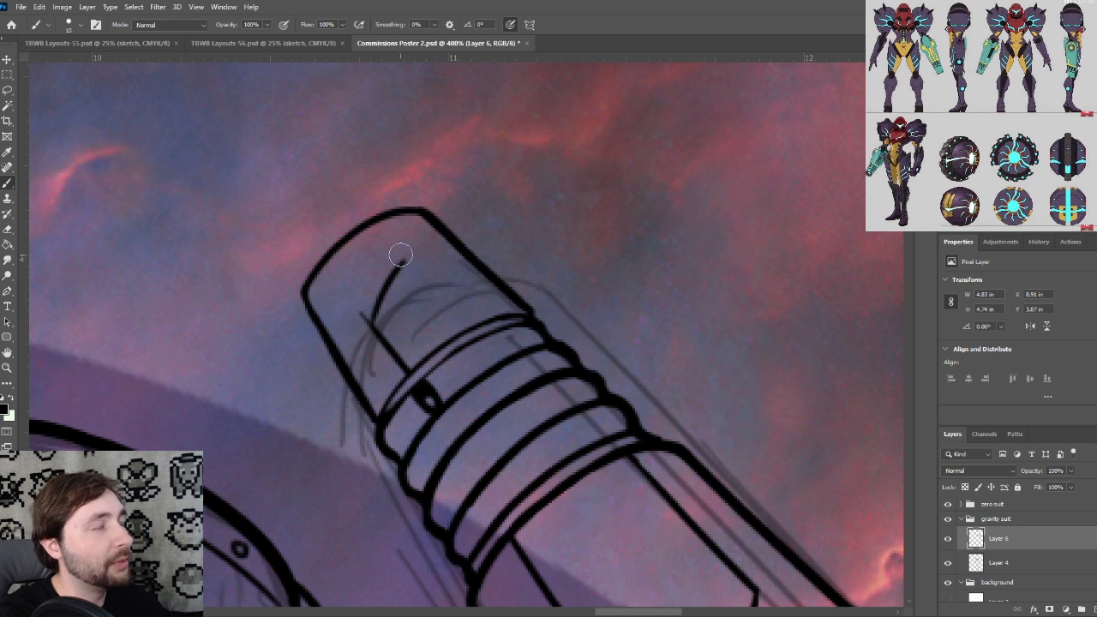
left_click_drag(377, 220, 407, 250)
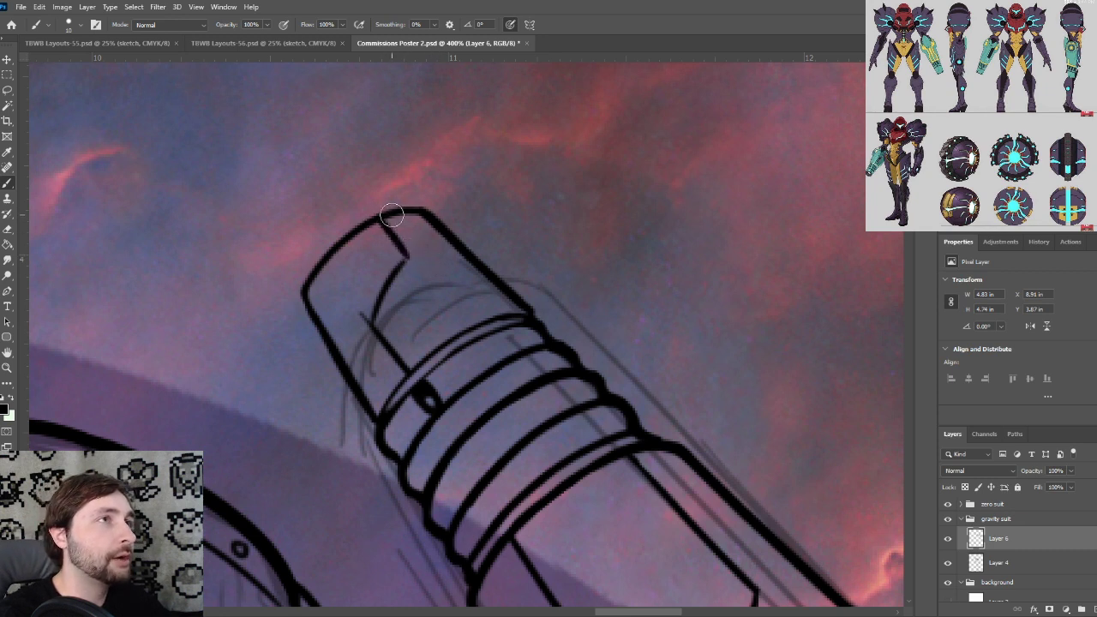
mouse_move(386, 215)
left_mouse_down()
mouse_move(422, 268)
mouse_move(402, 268)
mouse_move(413, 247)
mouse_move(405, 263)
mouse_move(388, 224)
left_mouse_up()
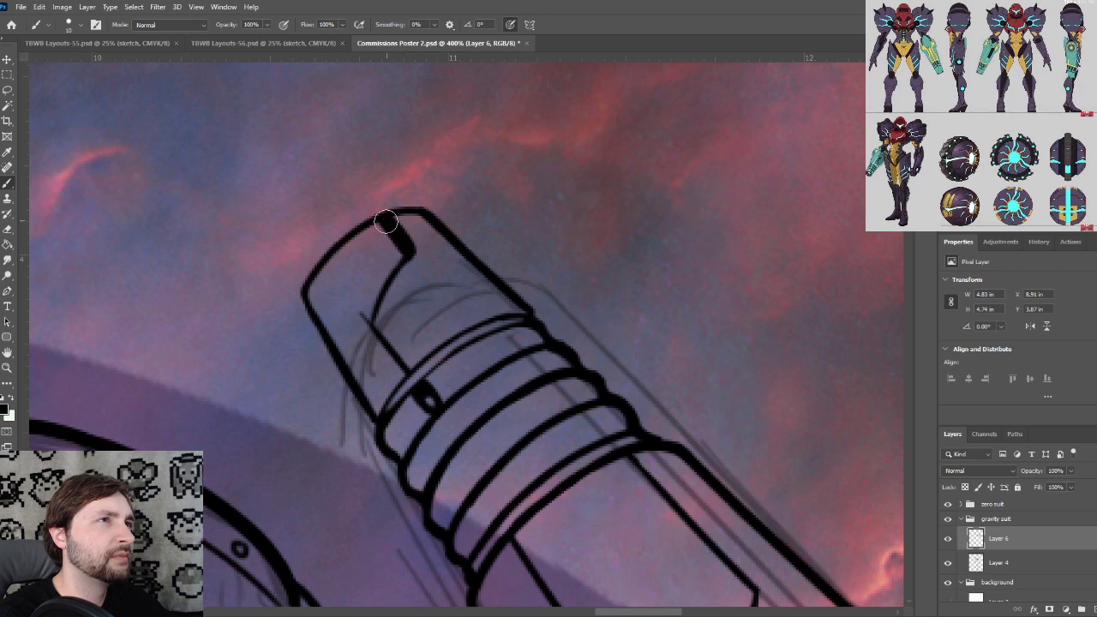
Ink a matching small dark groove inside the left corner of the arm cannon's muzzle
key("ctrl+plus")
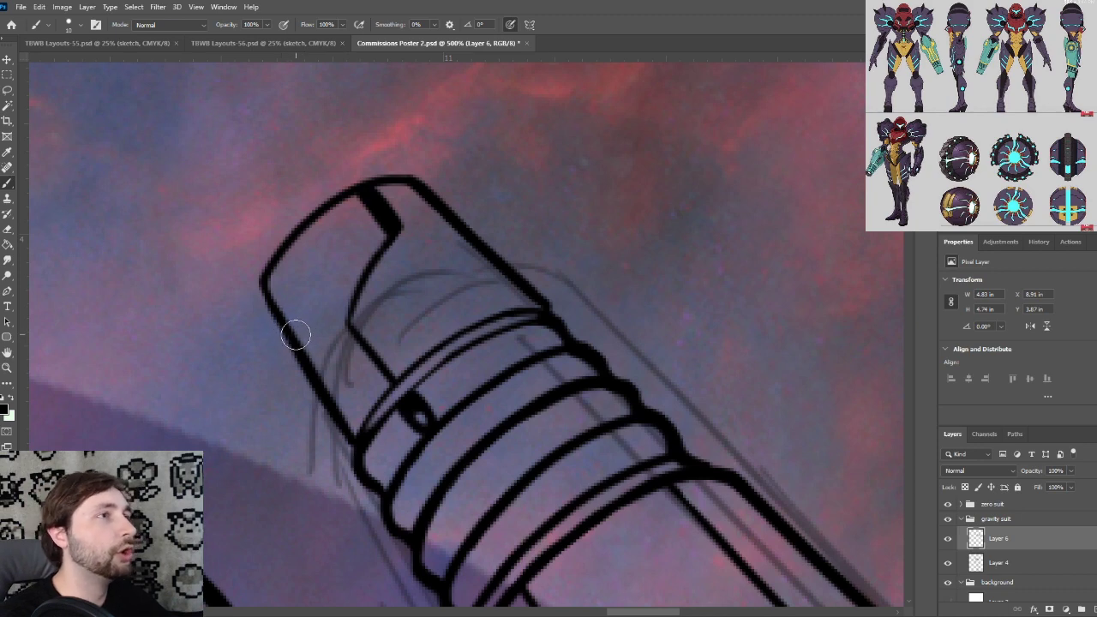
scroll(303, 330, "down", 3)
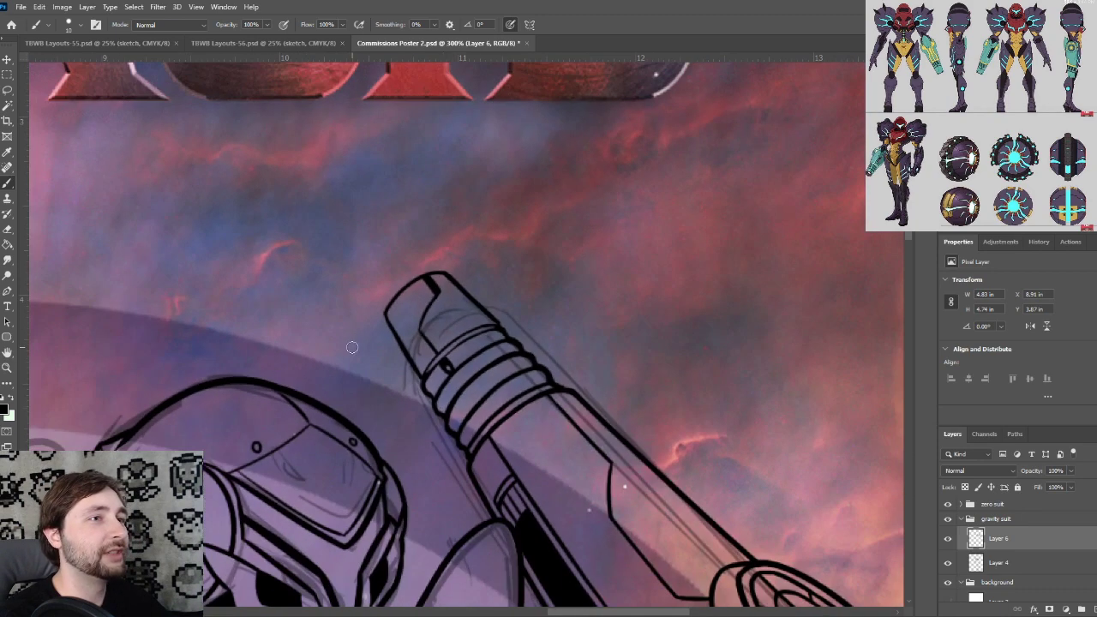
scroll(351, 348, "up", 3)
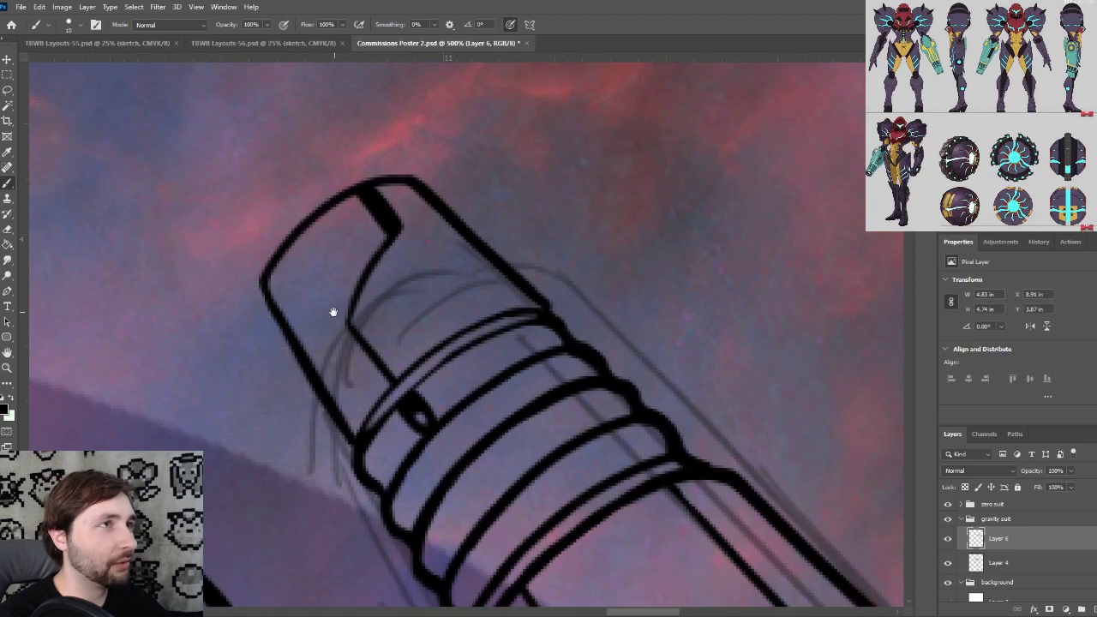
mouse_move(333, 311)
left_mouse_down()
mouse_move(367, 252)
mouse_move(360, 258)
left_mouse_up()
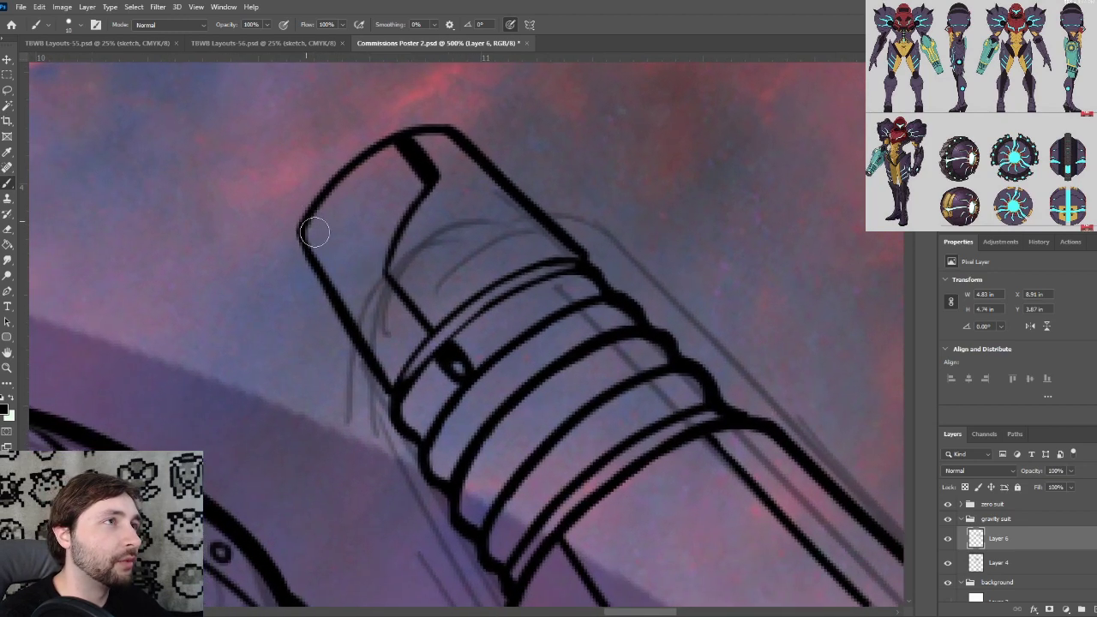
left_click_drag(314, 231, 328, 254)
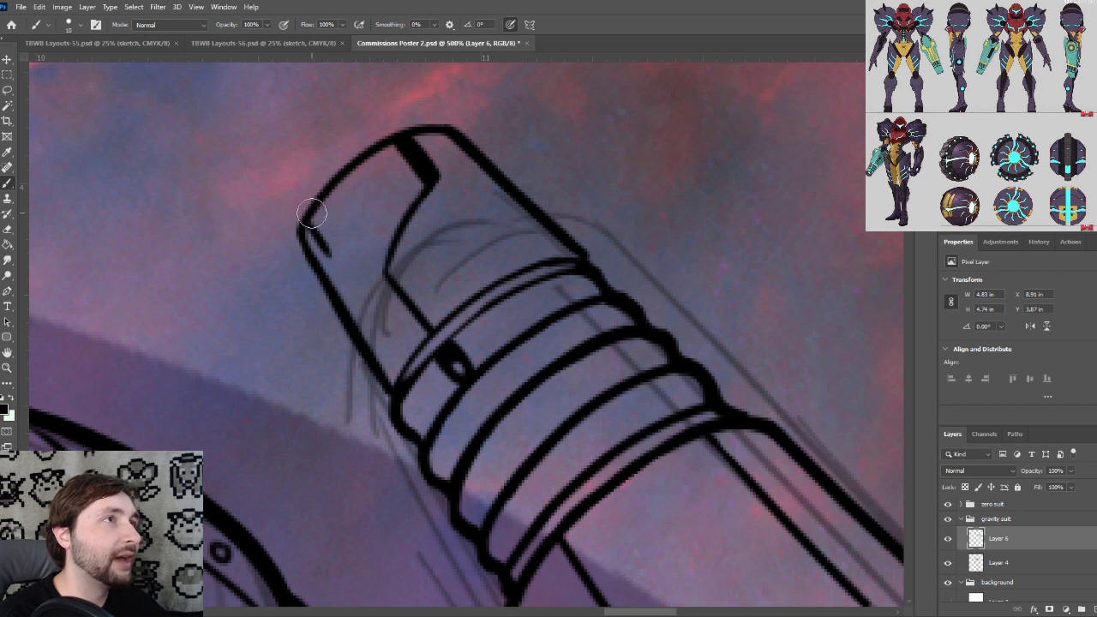
left_click_drag(312, 213, 335, 256)
left_click_drag(314, 216, 331, 272)
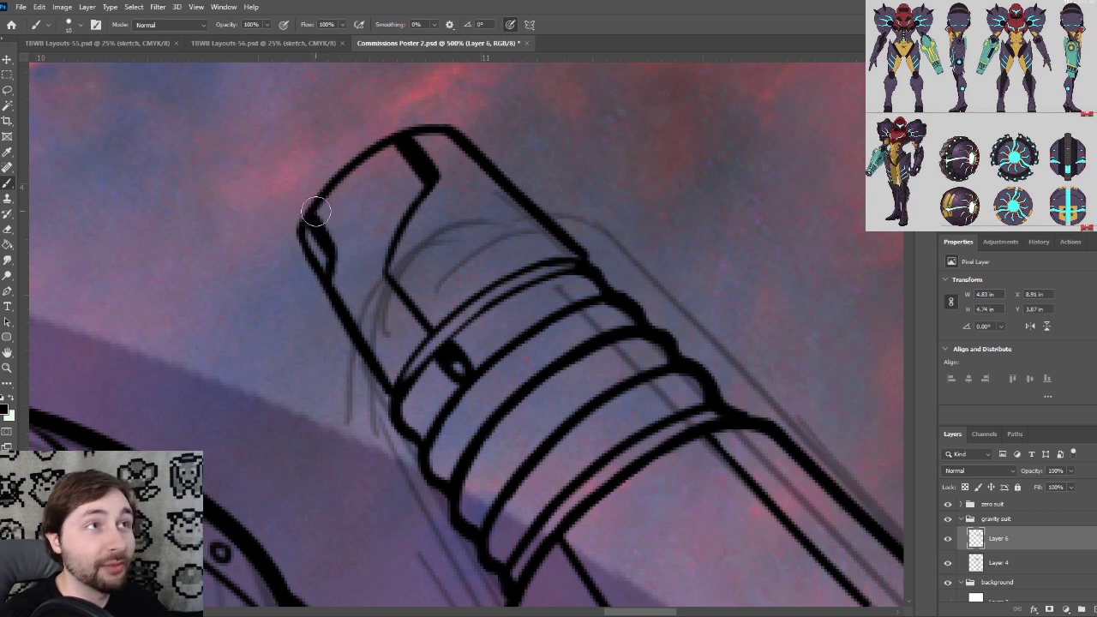
mouse_move(315, 211)
left_mouse_down()
mouse_move(391, 262)
mouse_move(342, 267)
left_mouse_up()
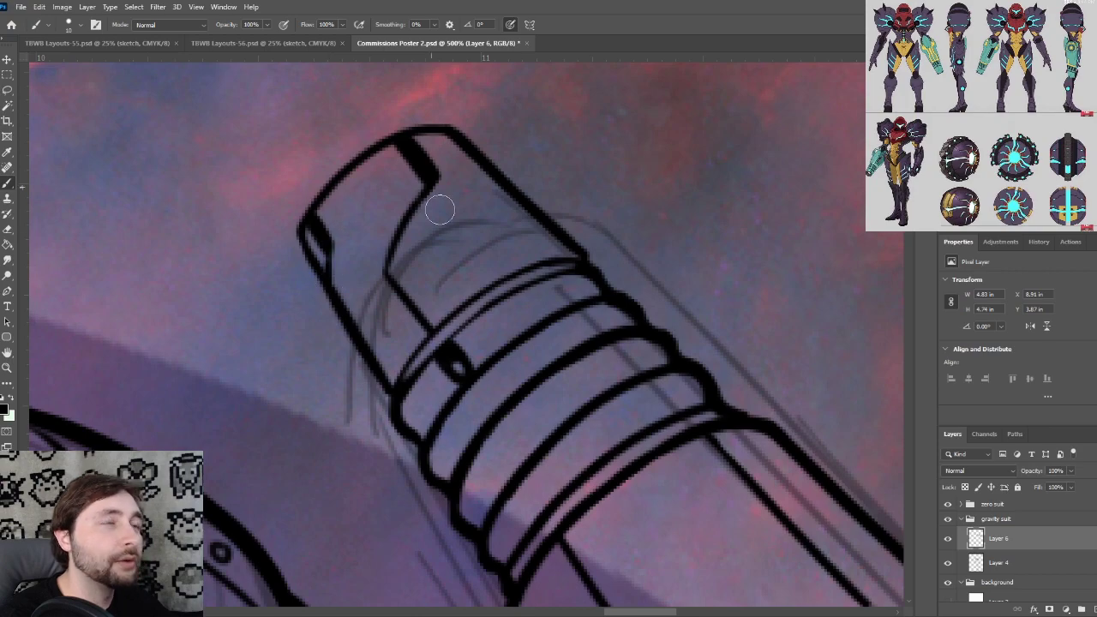
Trim the muzzle's outer outline at both grooves so they read as notches in the rim
key("ctrl+plus")
left_click_drag(418, 203, 490, 315)
key("ctrl+minus")
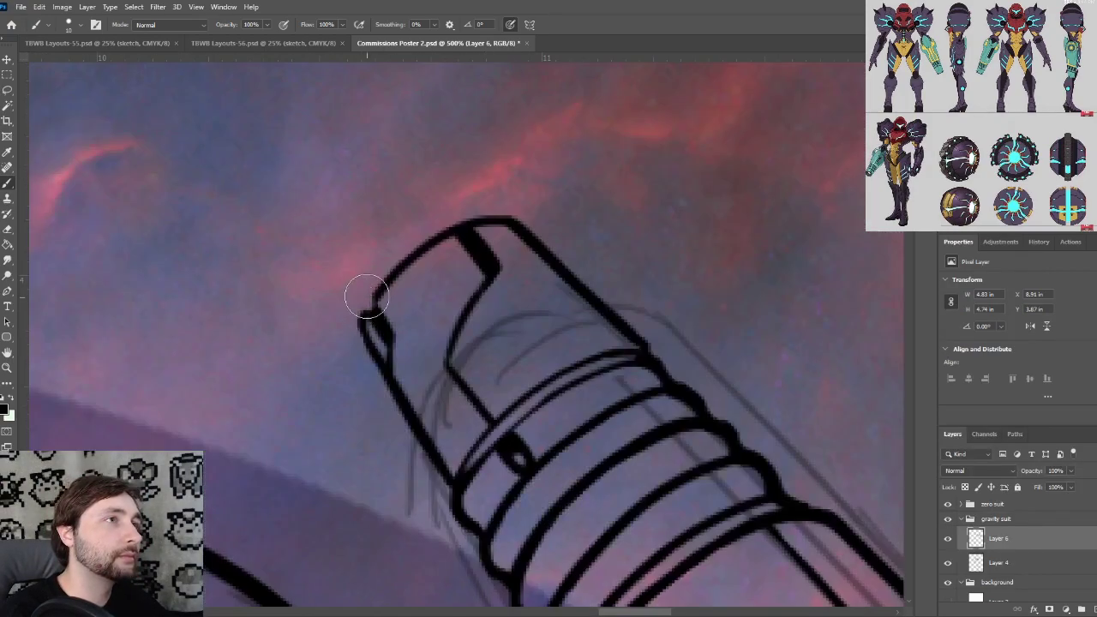
left_click_drag(372, 298, 446, 231)
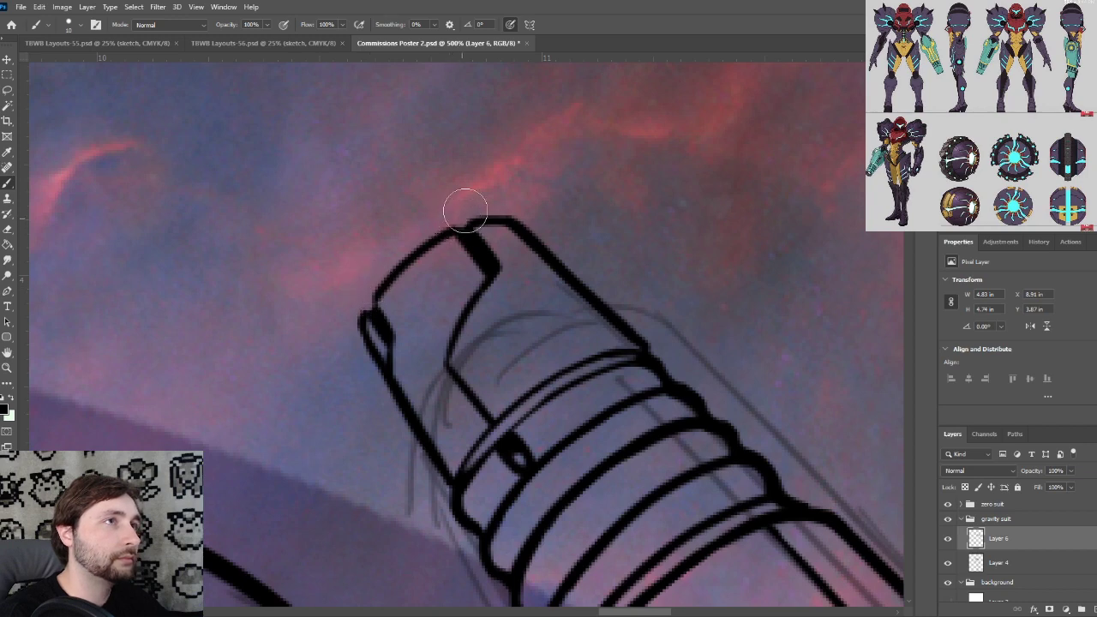
Review the inked arm cannon, helmet and shoulder against the remaining torso sketch and the finished front figure
key("ctrl+minus")
key("ctrl+minus")
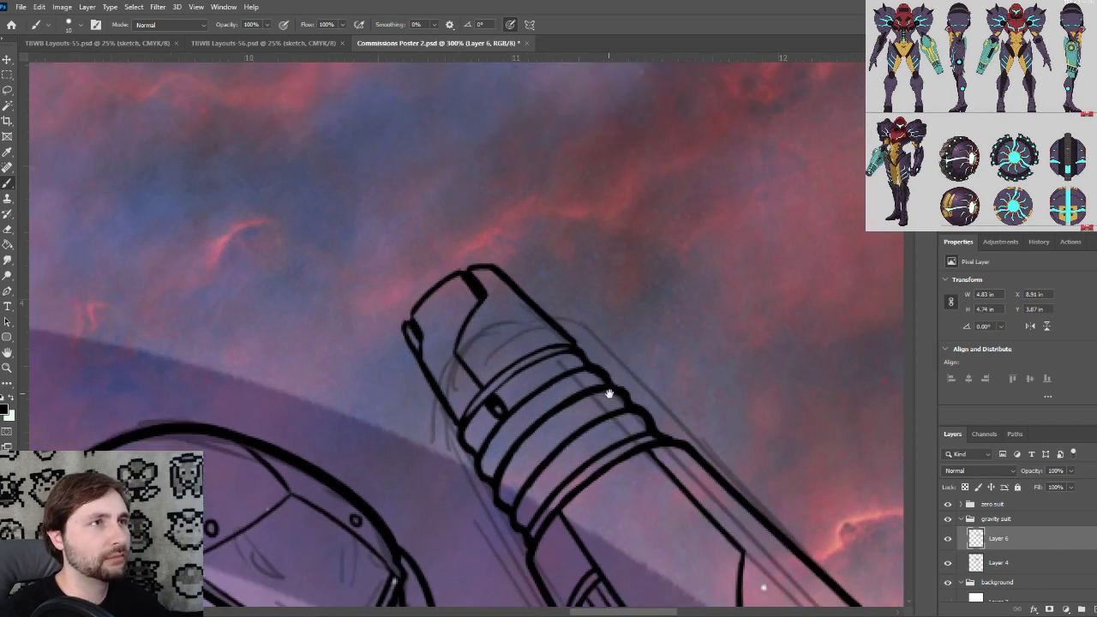
left_click_drag(609, 394, 548, 161)
key("ctrl+minus")
mouse_move(660, 418)
left_mouse_down()
mouse_move(644, 385)
mouse_move(624, 405)
mouse_move(615, 392)
left_mouse_up()
key("ctrl+minus")
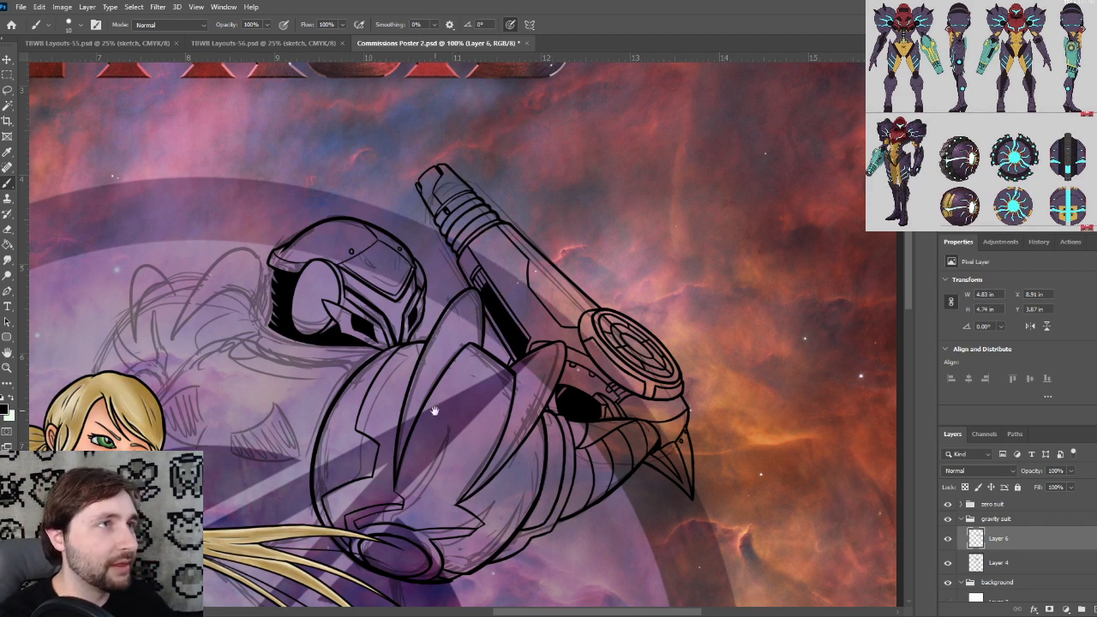
left_click_drag(404, 373, 483, 385)
left_click_drag(388, 418, 504, 308)
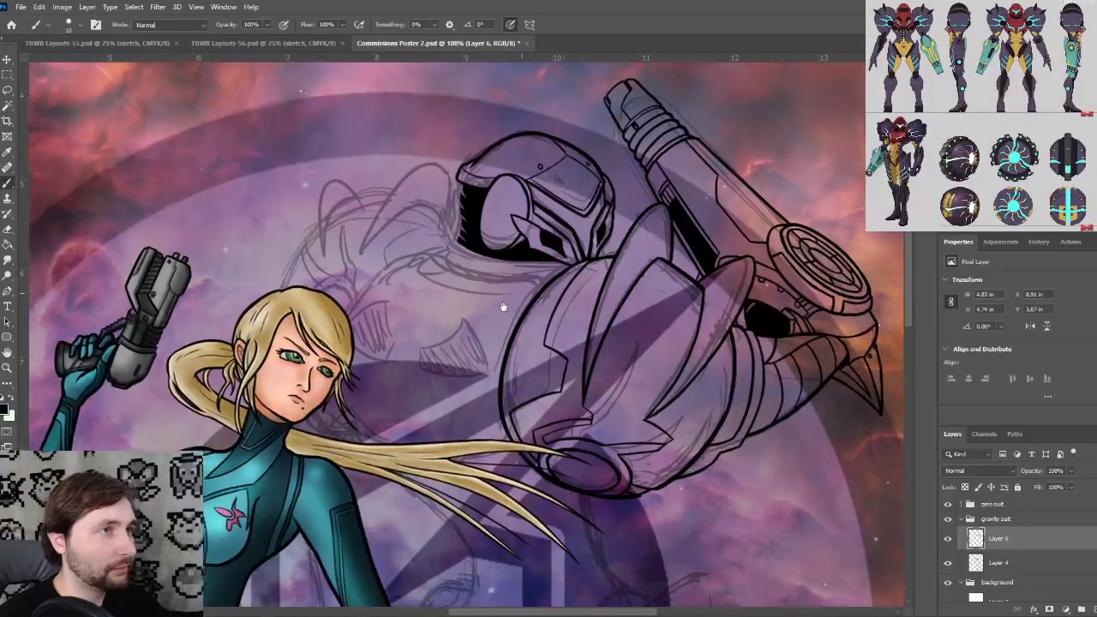
mouse_move(492, 346)
left_mouse_down()
mouse_move(521, 375)
mouse_move(496, 343)
left_mouse_up()
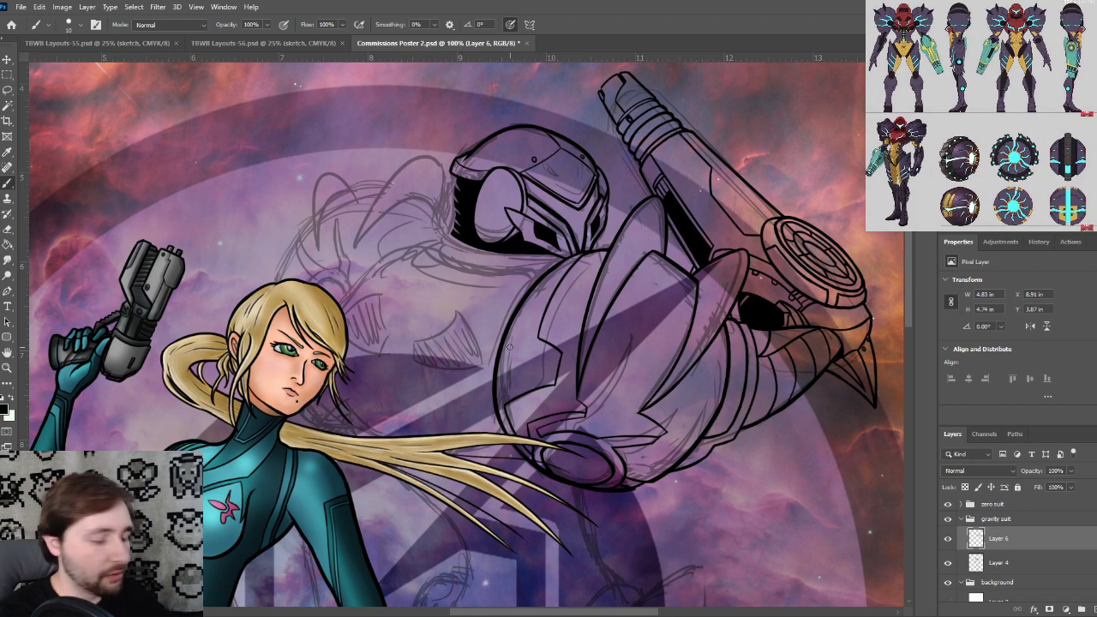
left_click_drag(426, 343, 458, 364)
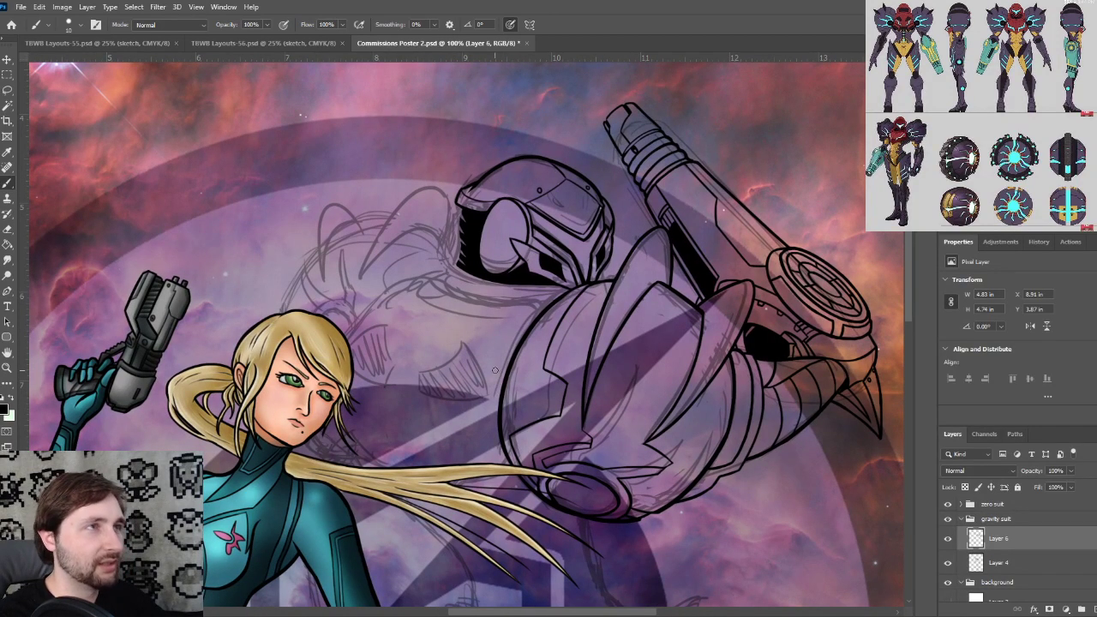
Hide the "zero suit" layer group to uncover the armoured figure's torso sketch
key("ctrl+plus")
left_click_drag(525, 378, 485, 326)
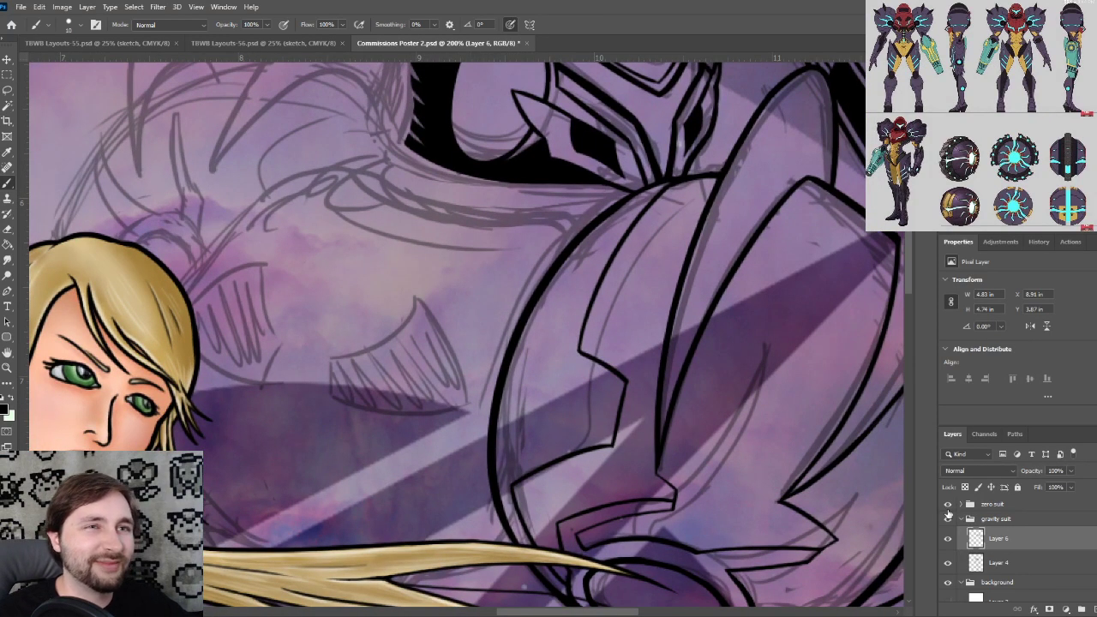
left_click(948, 508)
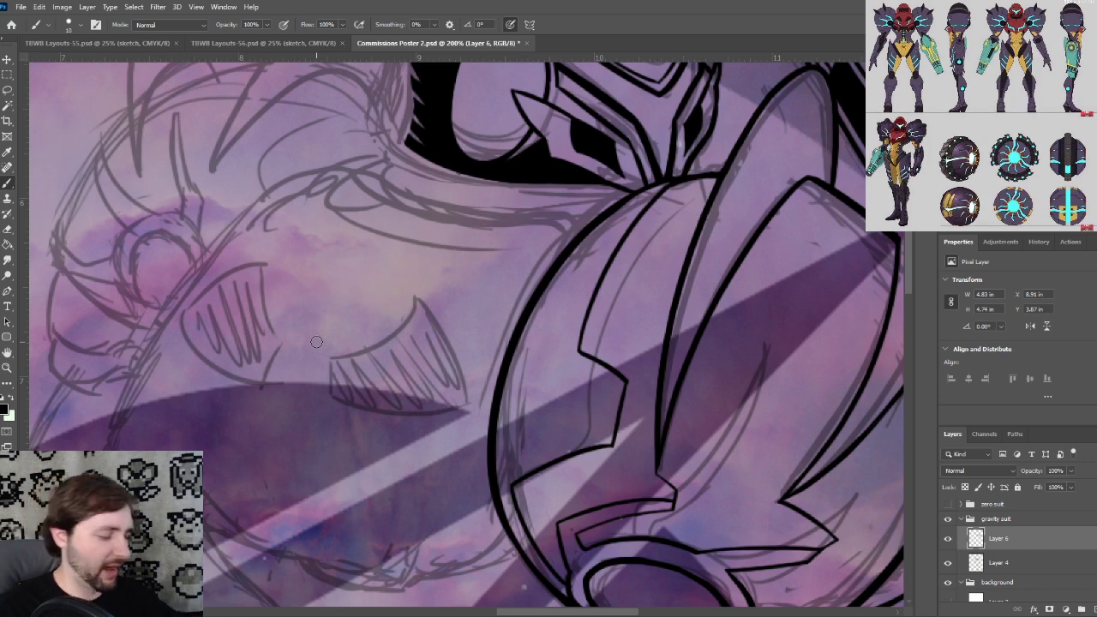
left_click_drag(395, 346, 446, 378)
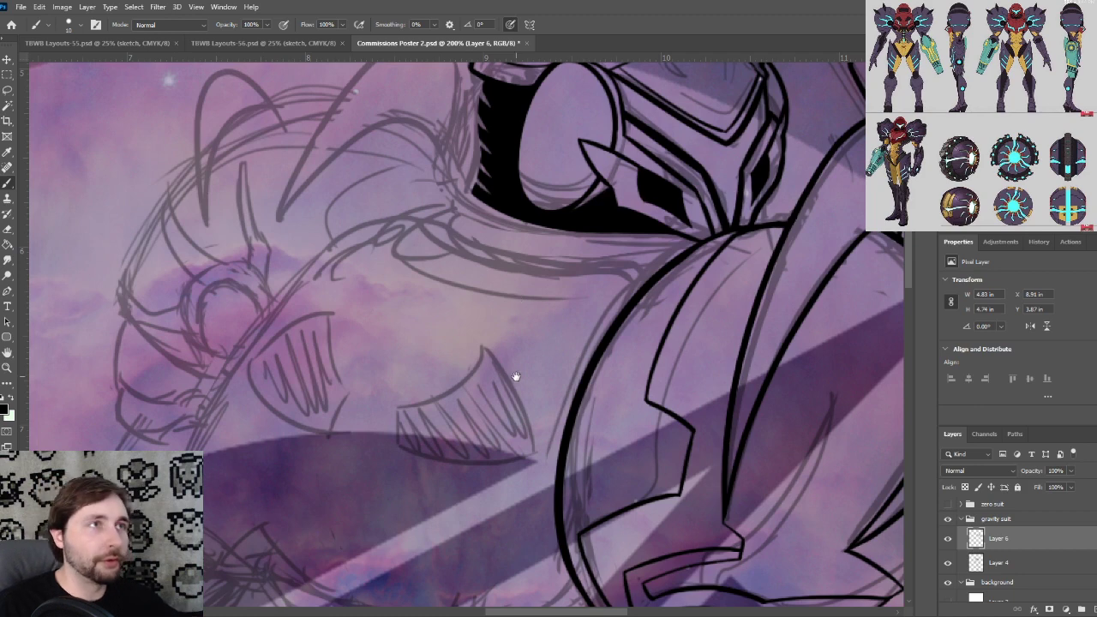
left_click_drag(521, 390, 640, 297)
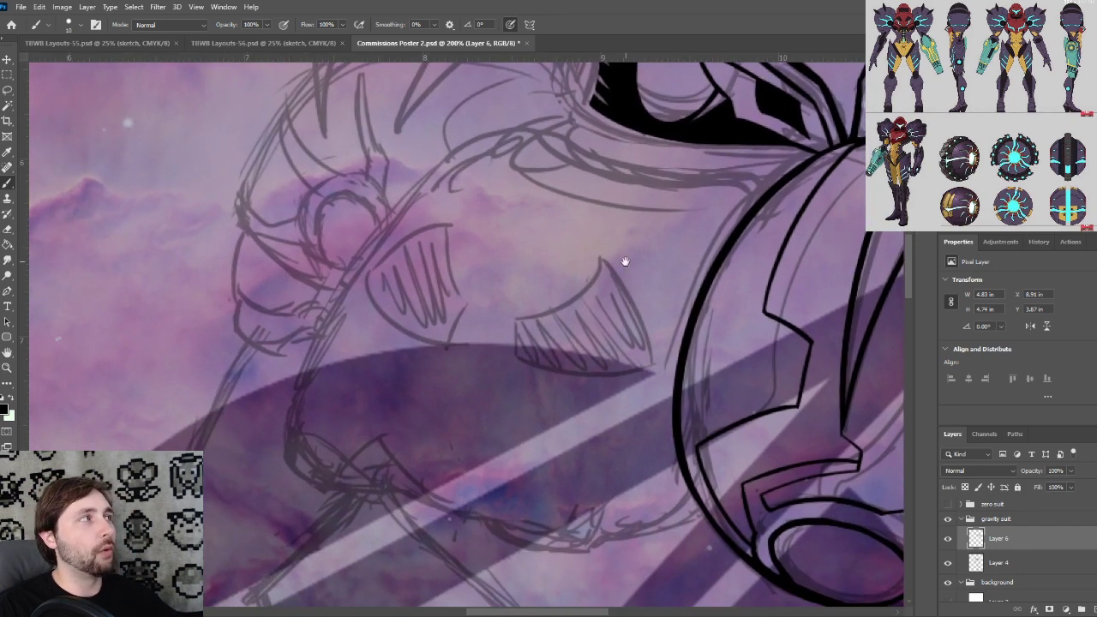
left_click_drag(532, 226, 565, 229)
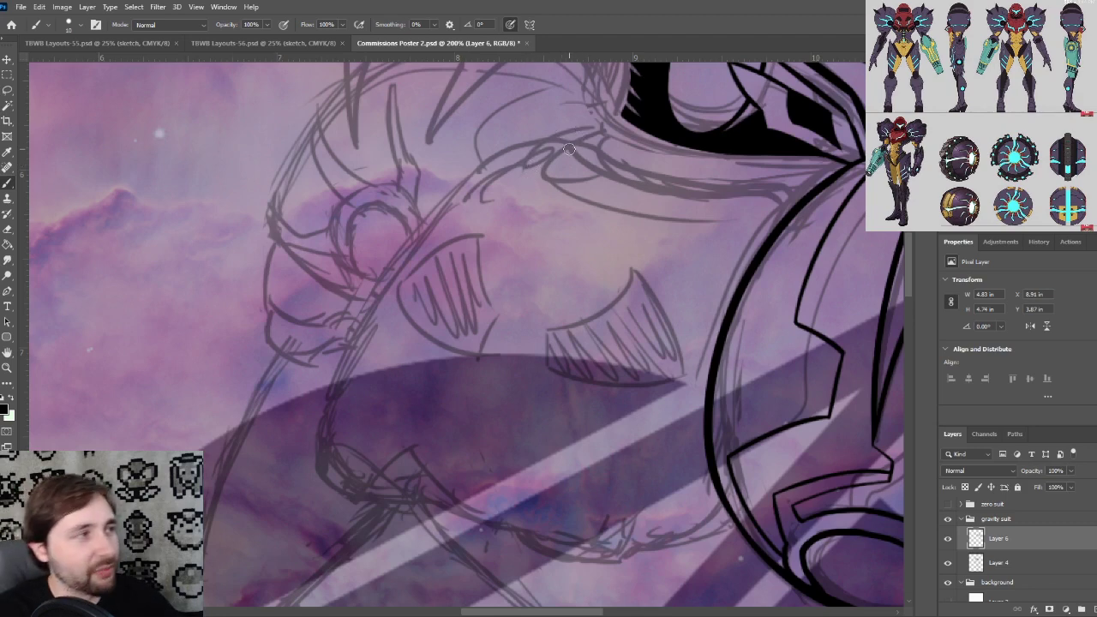
left_click_drag(548, 305, 577, 248)
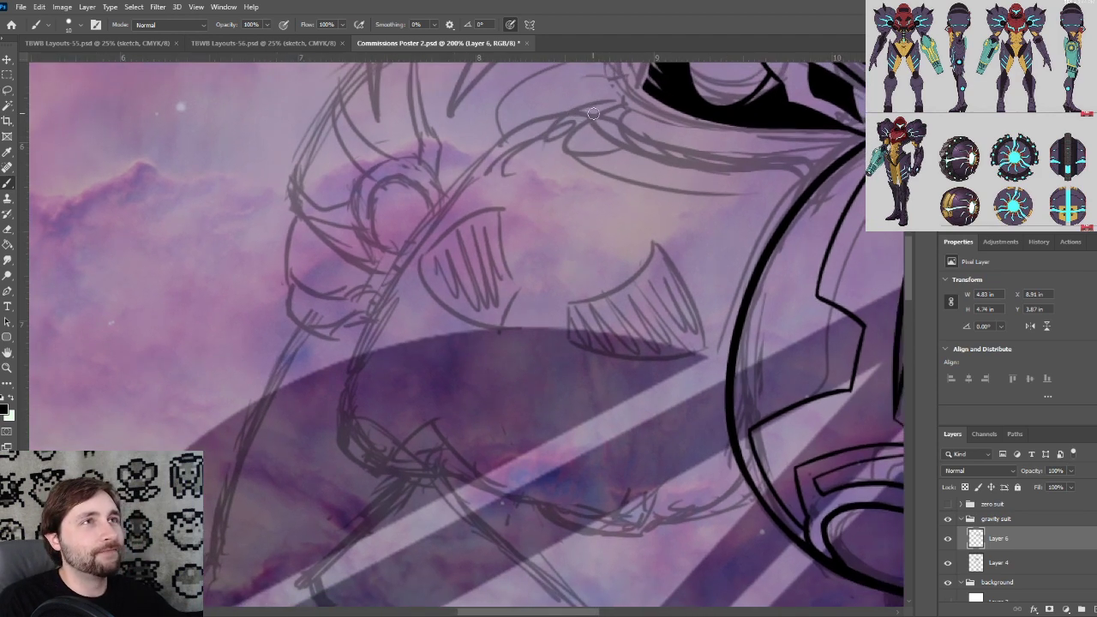
mouse_move(593, 112)
left_mouse_down()
mouse_move(540, 115)
mouse_move(353, 326)
left_mouse_up()
key("ctrl+z")
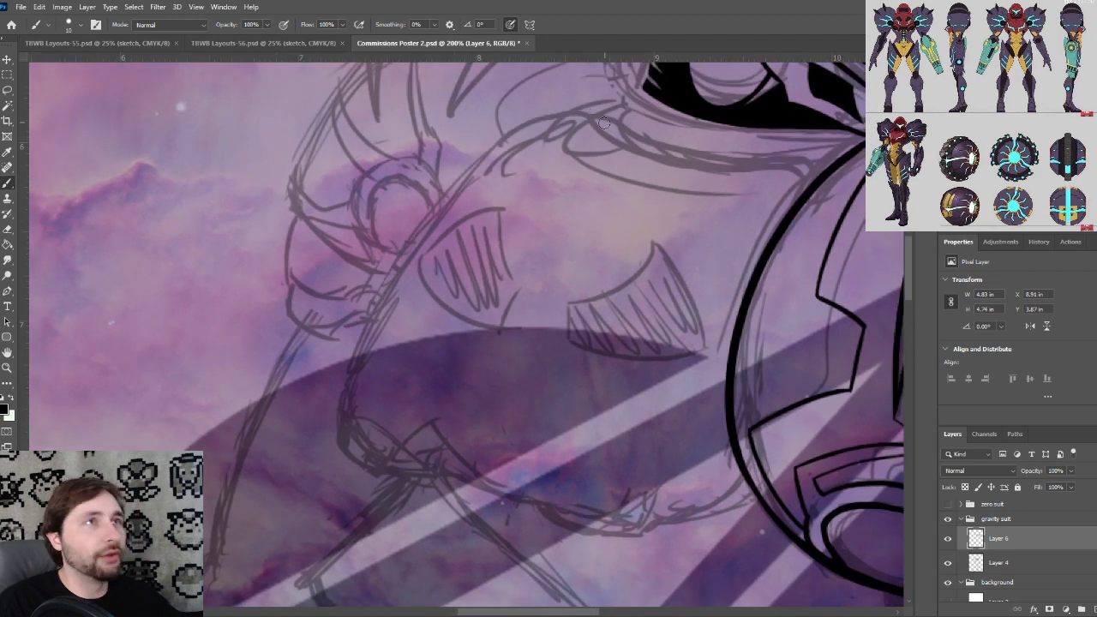
left_click_drag(613, 112, 534, 125)
key("ctrl+z")
Ink the torso's left outline in black from the neck over the chest down to the waist, following the sketch
mouse_move(612, 112)
left_mouse_down()
mouse_move(517, 127)
mouse_move(335, 342)
left_mouse_up()
key("ctrl+z")
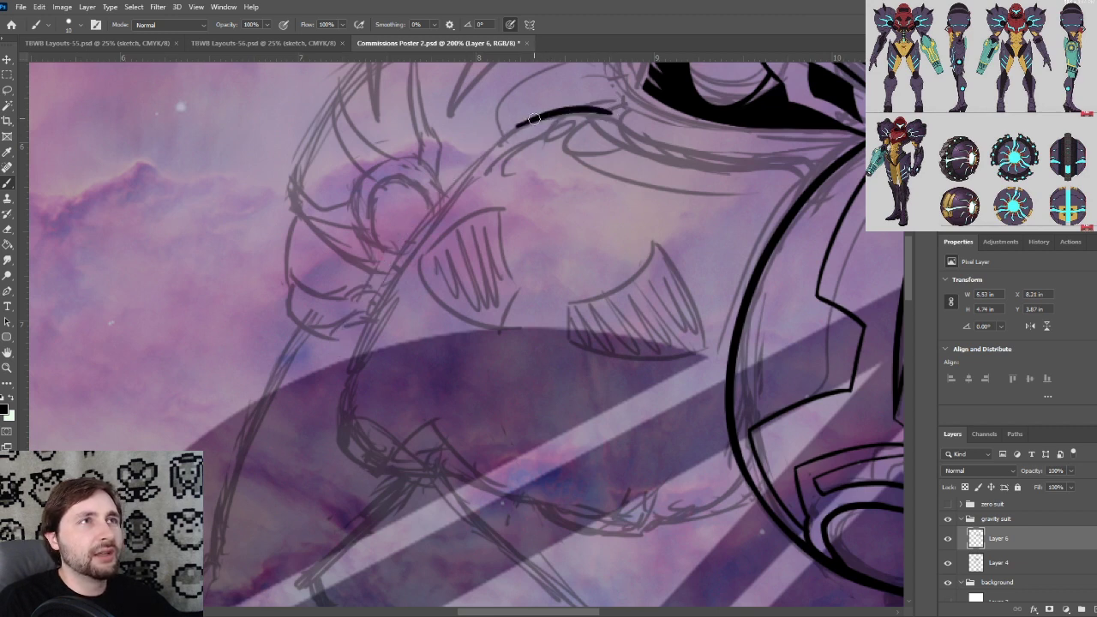
left_click_drag(519, 125, 350, 419)
key("ctrl+z")
left_click_drag(522, 123, 349, 424)
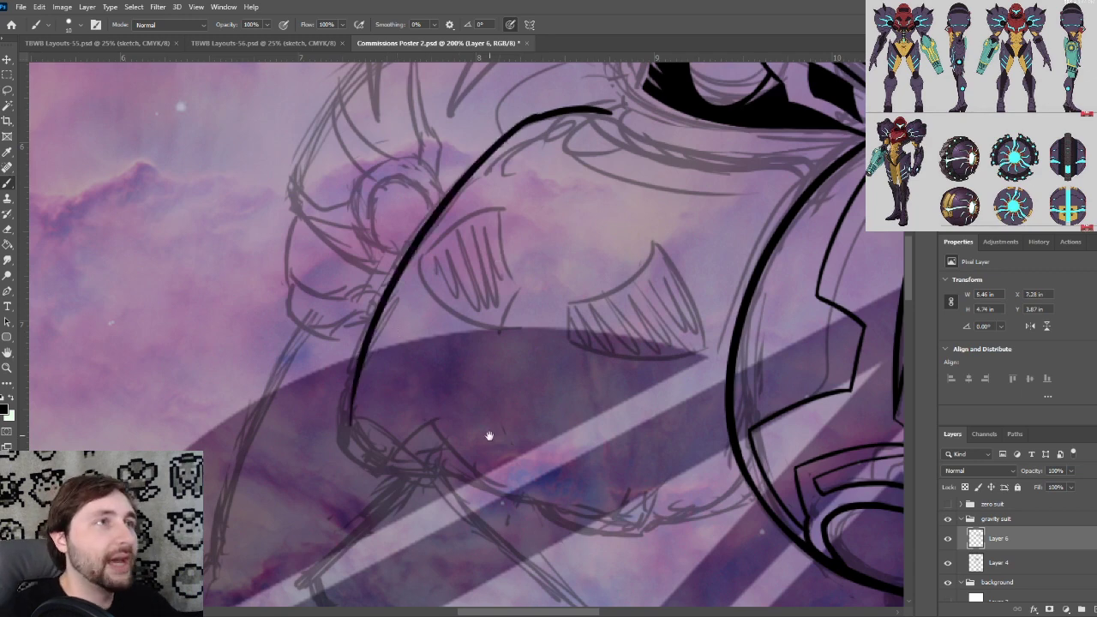
Trim the end of the new torso outline where it meets the base of the neck
left_click_drag(488, 434, 399, 385)
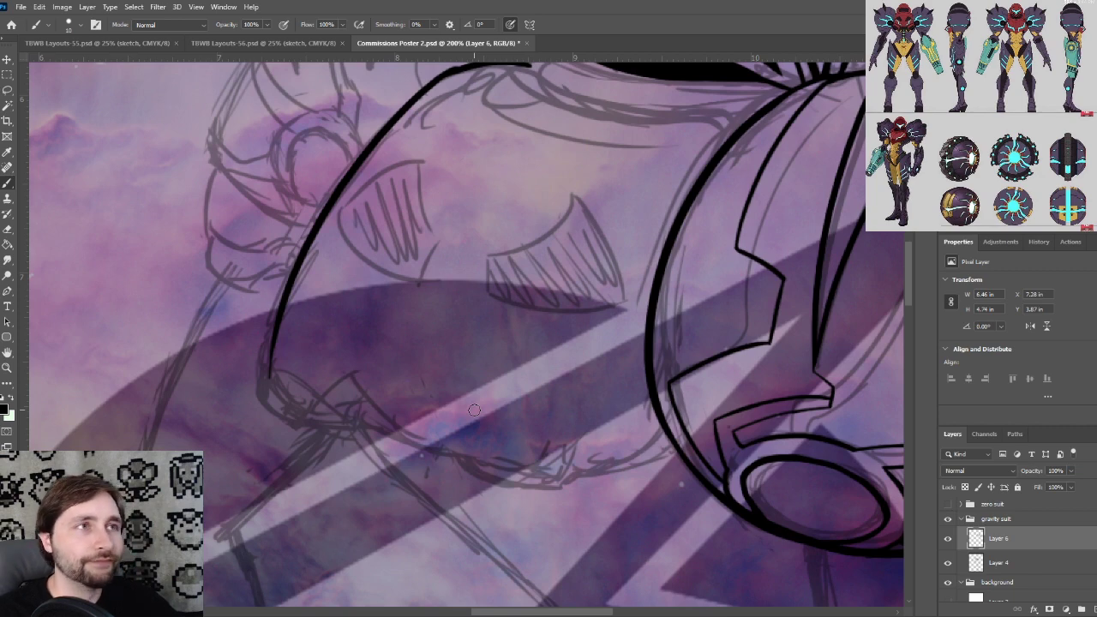
left_click_drag(563, 293, 419, 448)
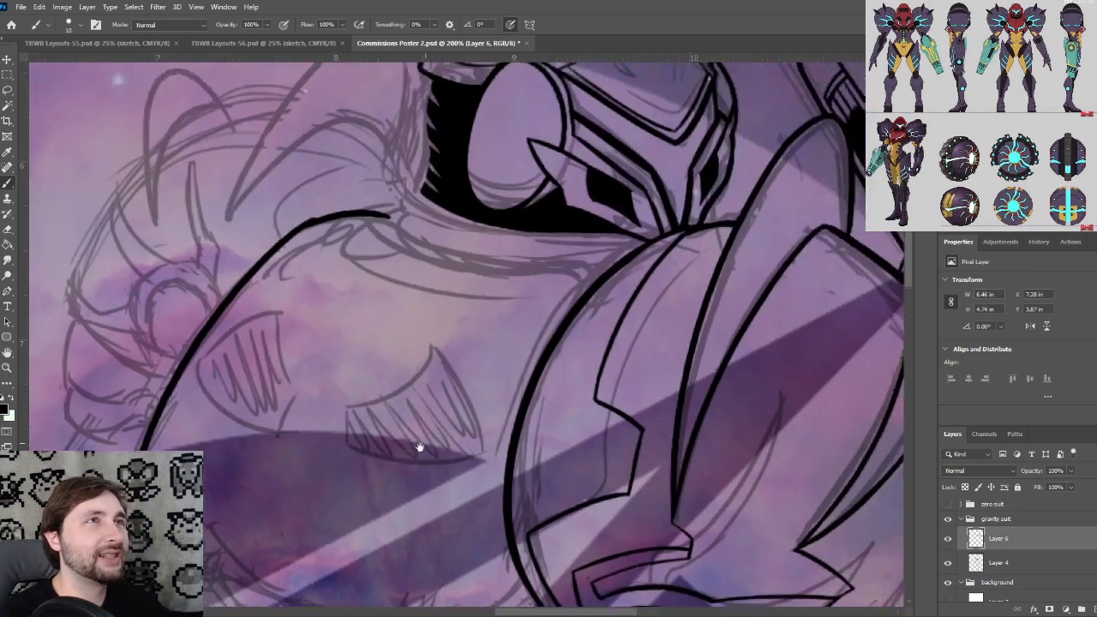
left_click_drag(468, 317, 529, 400)
key("ctrl+plus")
key("ctrl+plus")
left_click_drag(356, 369, 607, 380)
scroll(607, 382, "up", 1)
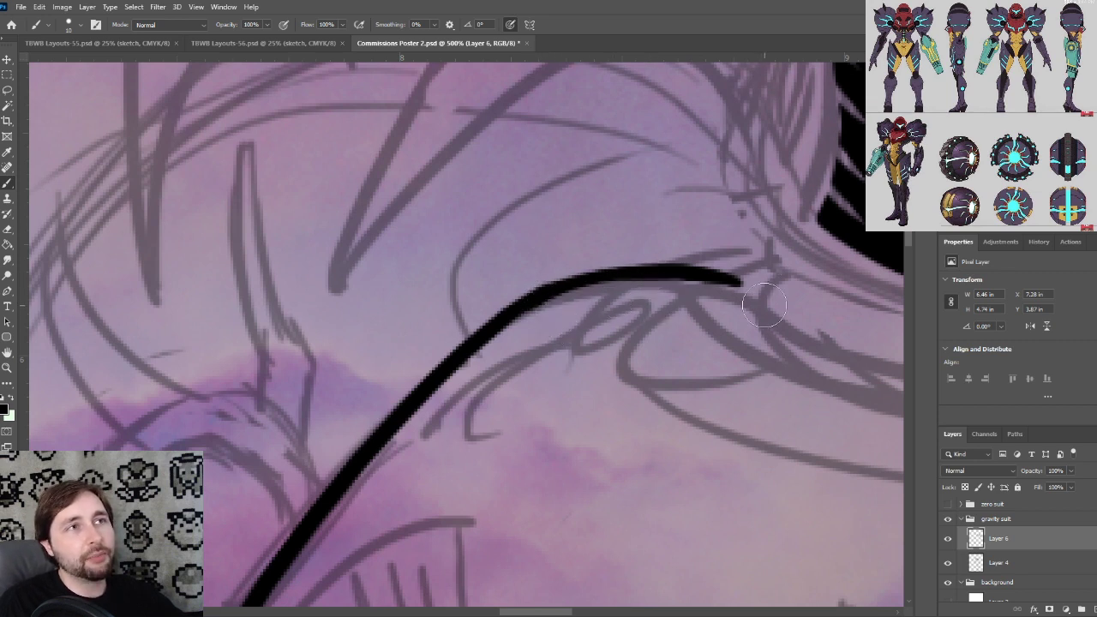
mouse_move(763, 288)
left_mouse_down()
mouse_move(739, 283)
mouse_move(748, 283)
left_mouse_up()
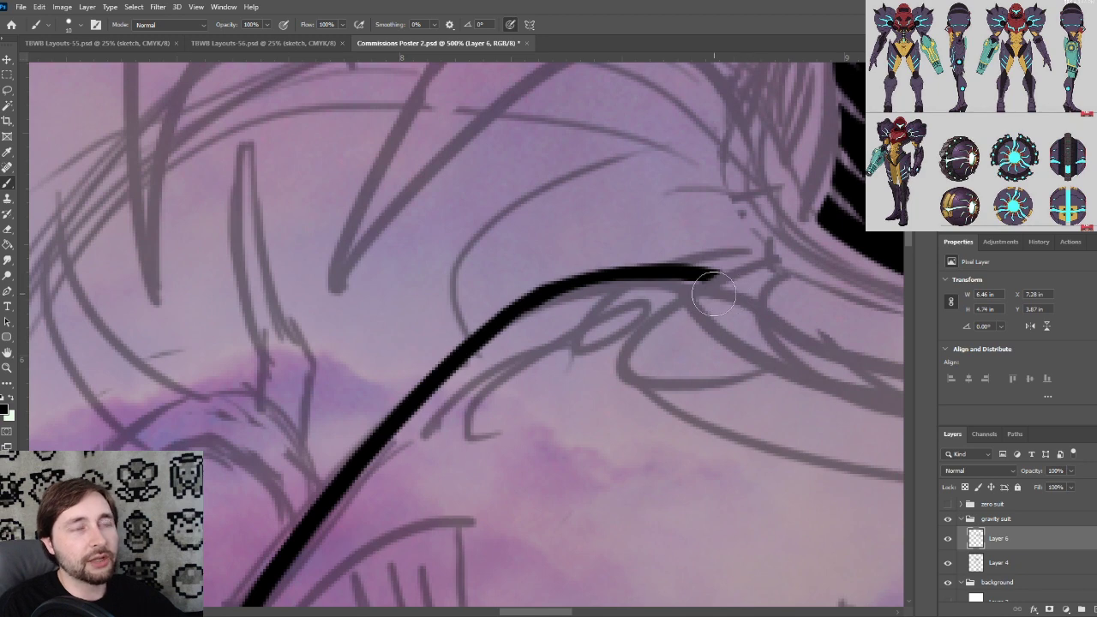
Ink the short collar line from the end of the torso outline up to the black neck area
key("bracketleft")
key("bracketleft")
key("bracketleft")
key("ctrl+minus")
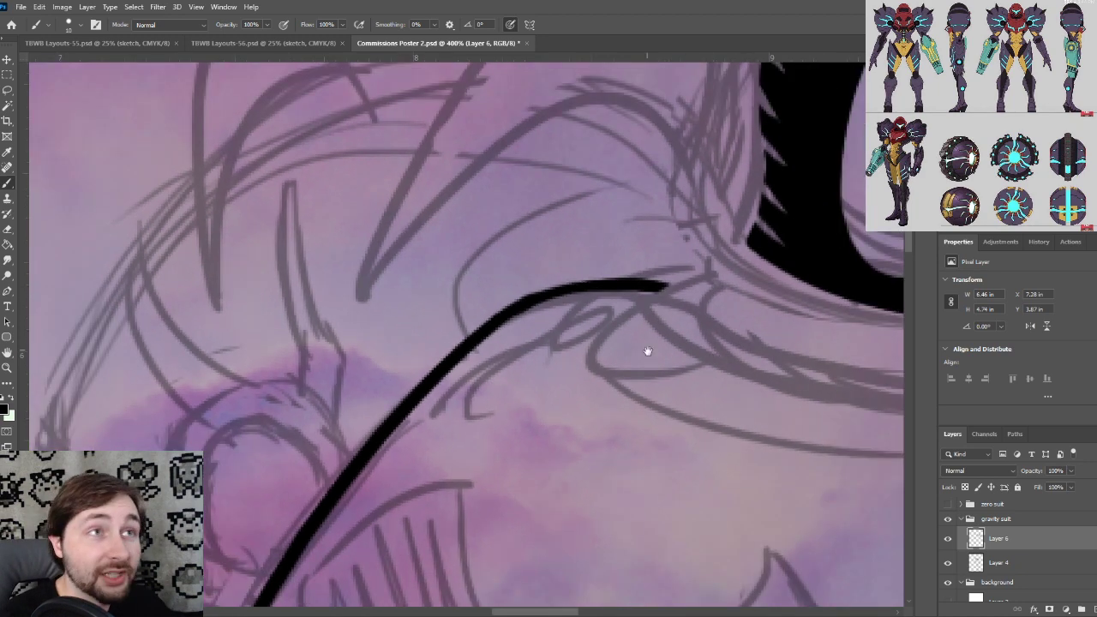
left_click_drag(673, 370, 414, 335)
mouse_move(599, 350)
left_mouse_down()
mouse_move(585, 386)
mouse_move(597, 388)
mouse_move(494, 375)
mouse_move(380, 394)
left_mouse_up()
key("ctrl+minus")
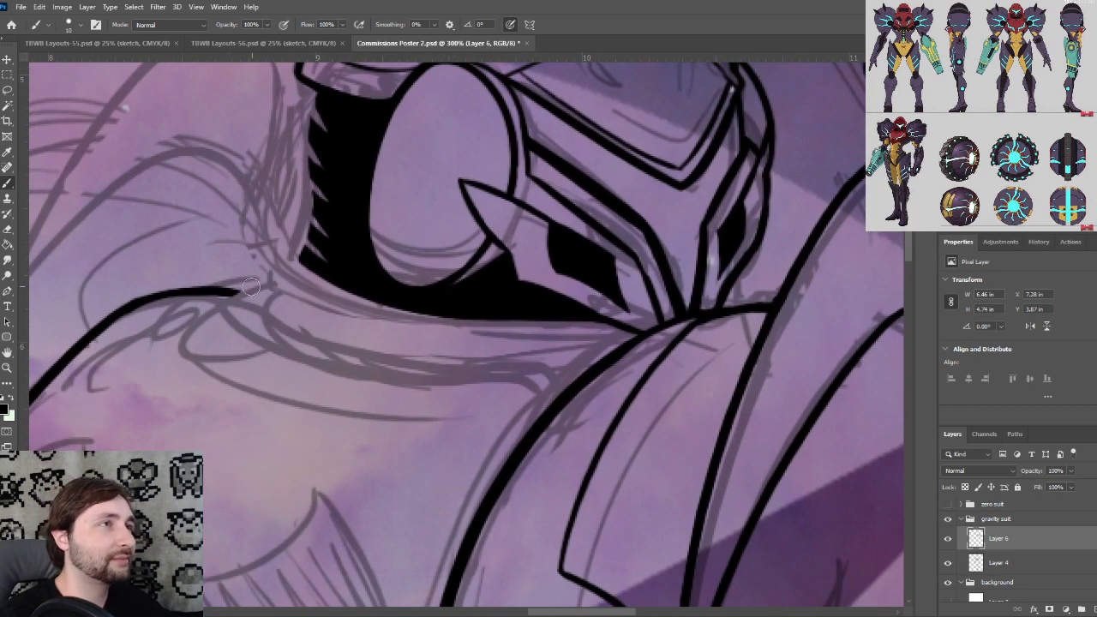
mouse_move(239, 292)
left_mouse_down()
mouse_move(309, 248)
mouse_move(228, 293)
left_mouse_up()
key("ctrl+z")
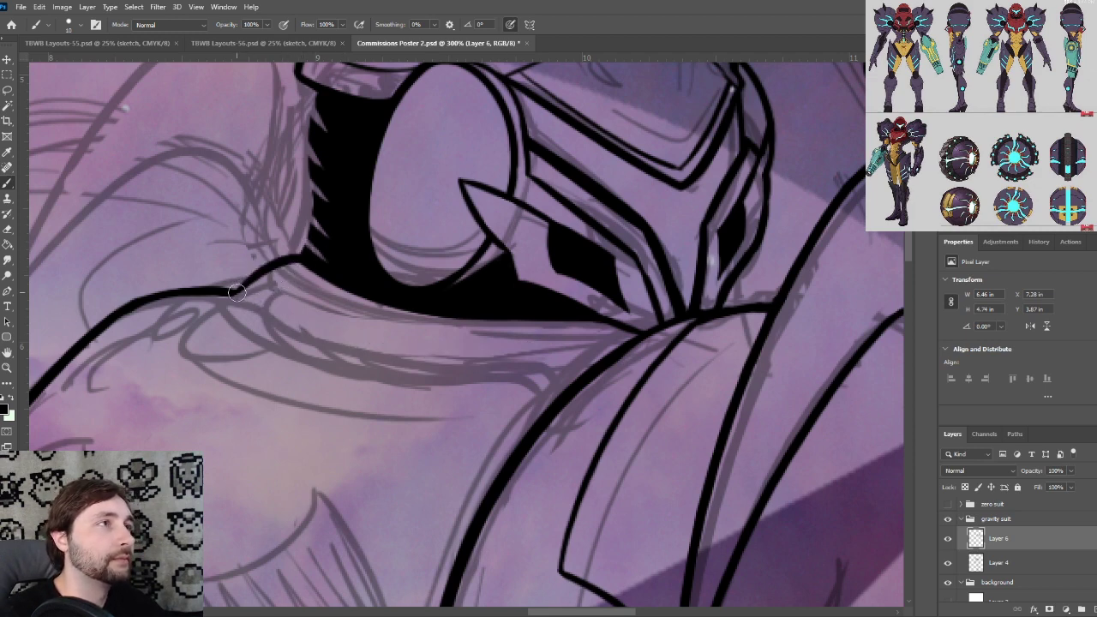
Ink the collar's lower edge as a long curve from the torso outline across to the large shoulder armour
mouse_move(233, 291)
left_mouse_down()
mouse_move(508, 384)
mouse_move(474, 358)
mouse_move(547, 374)
left_mouse_up()
key("ctrl+plus")
left_click_drag(690, 403, 525, 407)
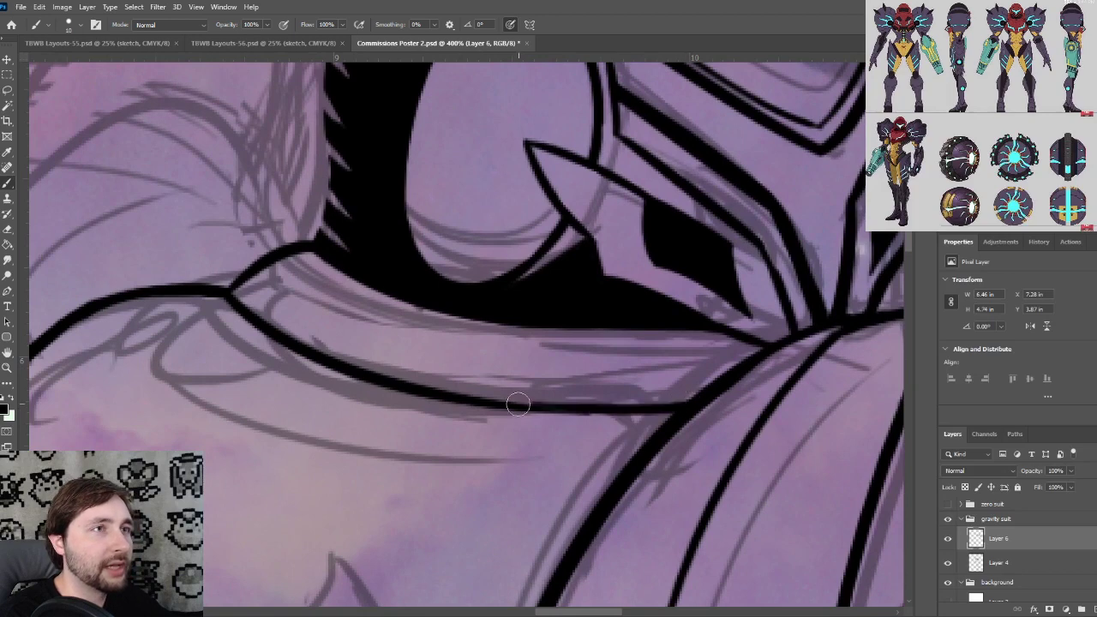
key("ctrl+plus")
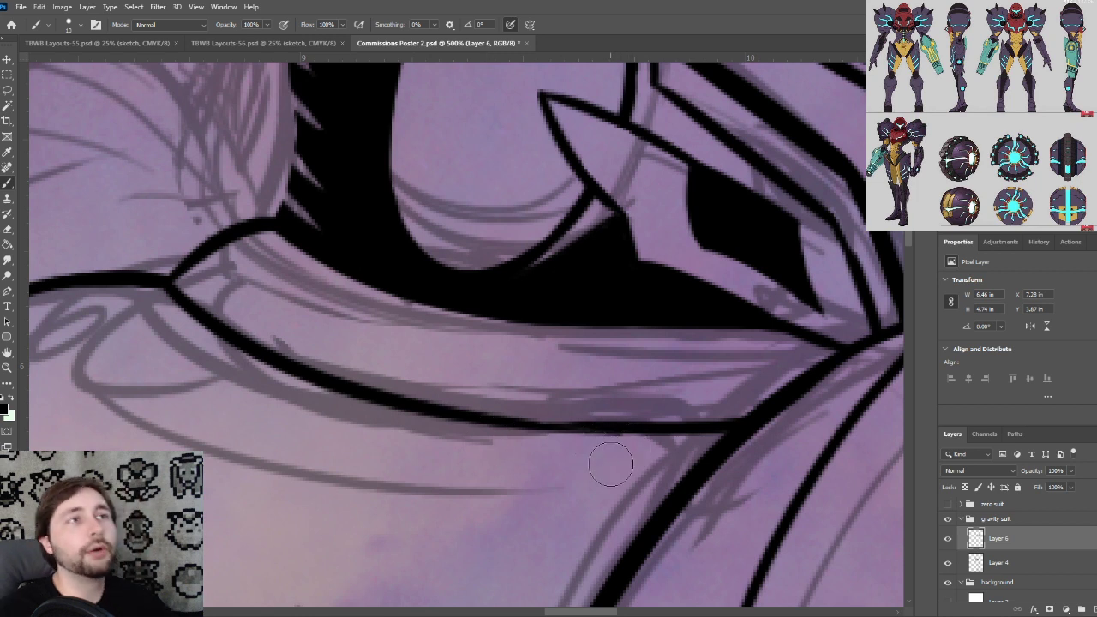
Ink thin tapered fold lines inside the collar, one curving from its upper corner and a short one where it meets the shoulder armour
key("bracketleft")
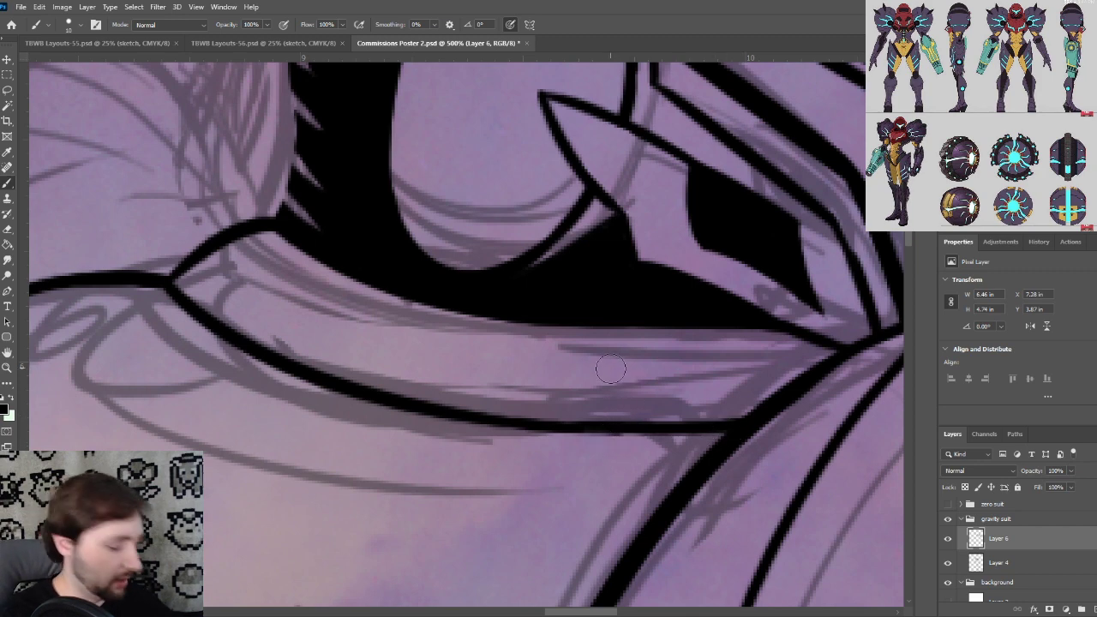
key("ctrl+minus")
key("ctrl+minus")
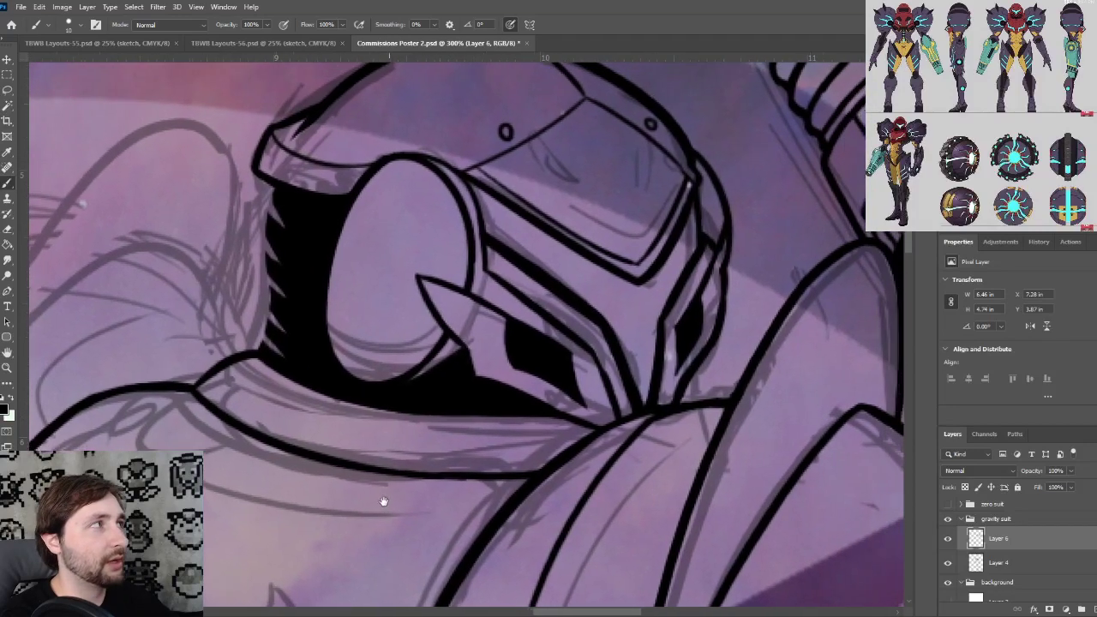
left_click_drag(384, 502, 325, 500)
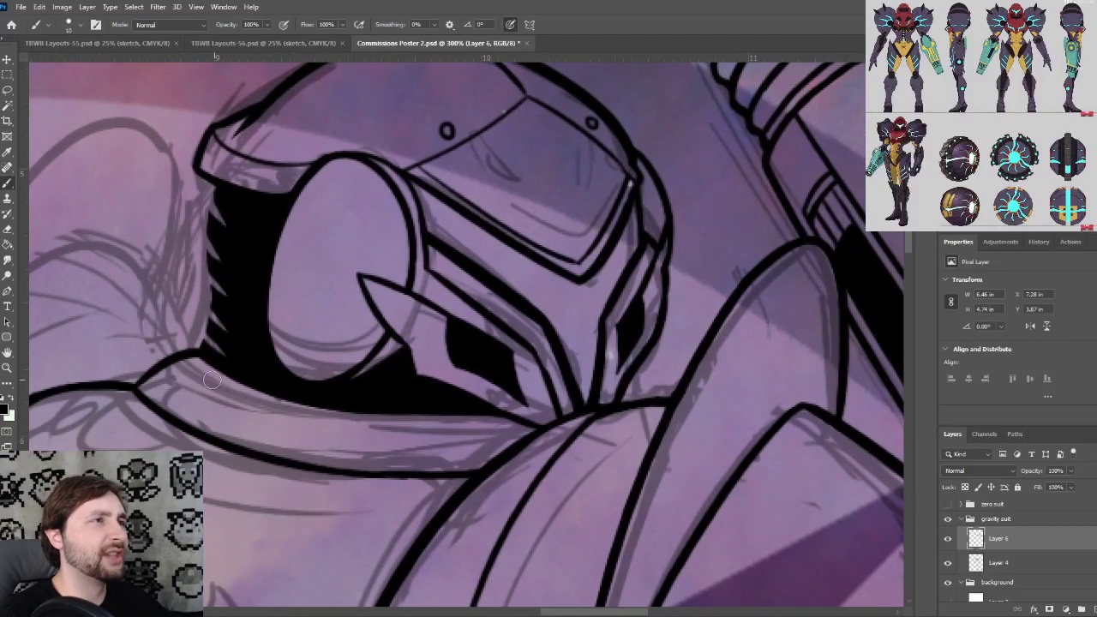
left_click_drag(198, 355, 314, 423)
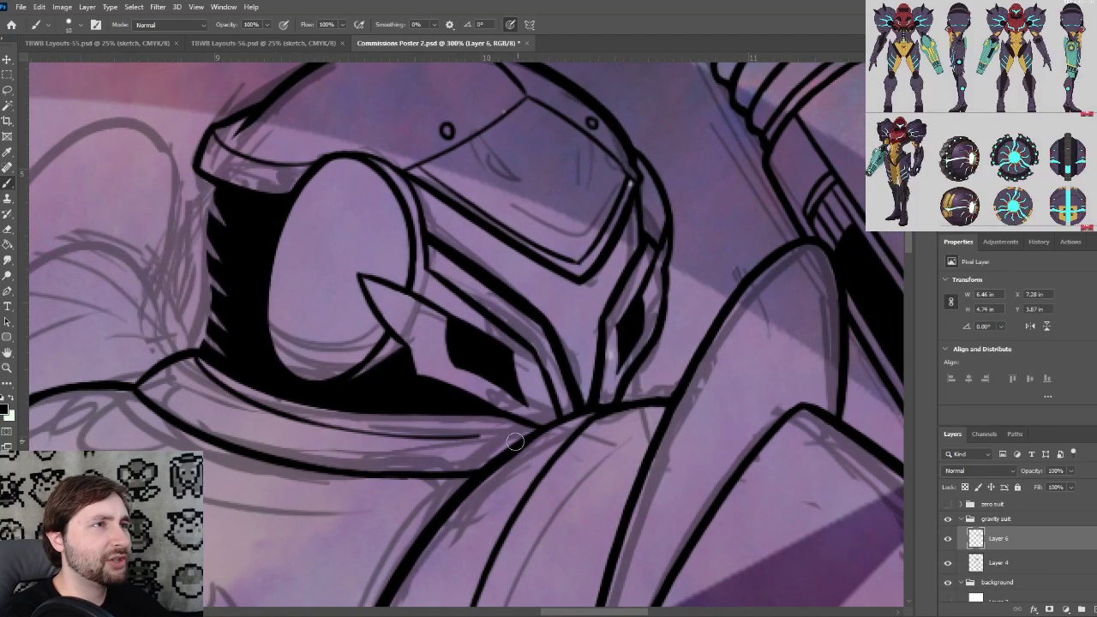
key("ctrl+z")
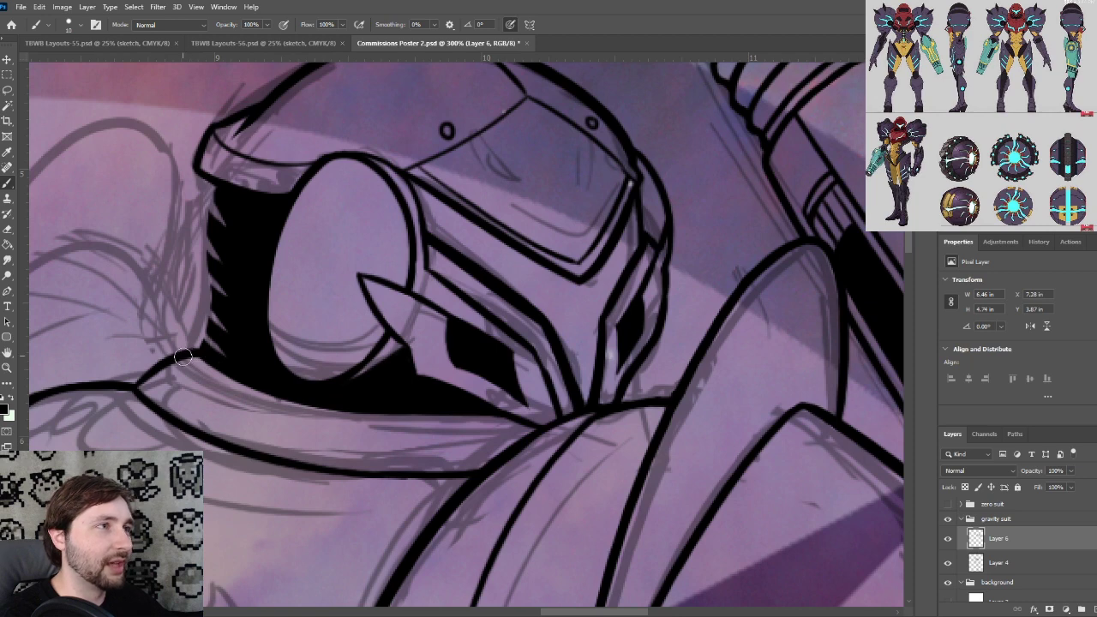
left_click_drag(177, 353, 347, 427)
key("ctrl+z")
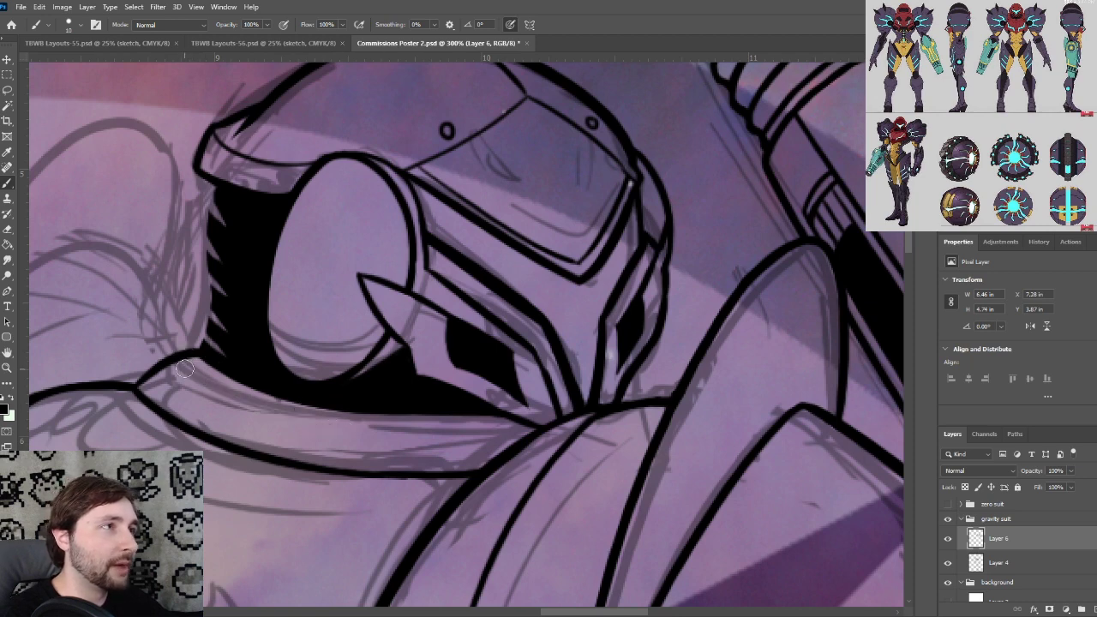
left_click_drag(178, 358, 361, 438)
key("ctrl+z")
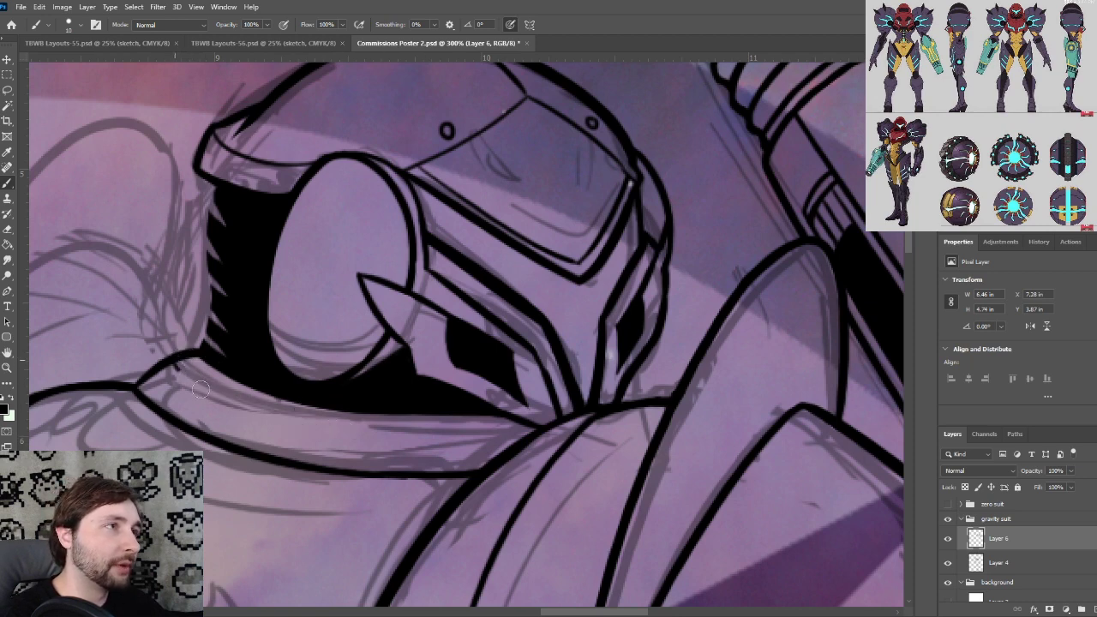
mouse_move(177, 360)
left_mouse_down()
mouse_move(426, 439)
mouse_move(523, 436)
mouse_move(346, 439)
left_mouse_up()
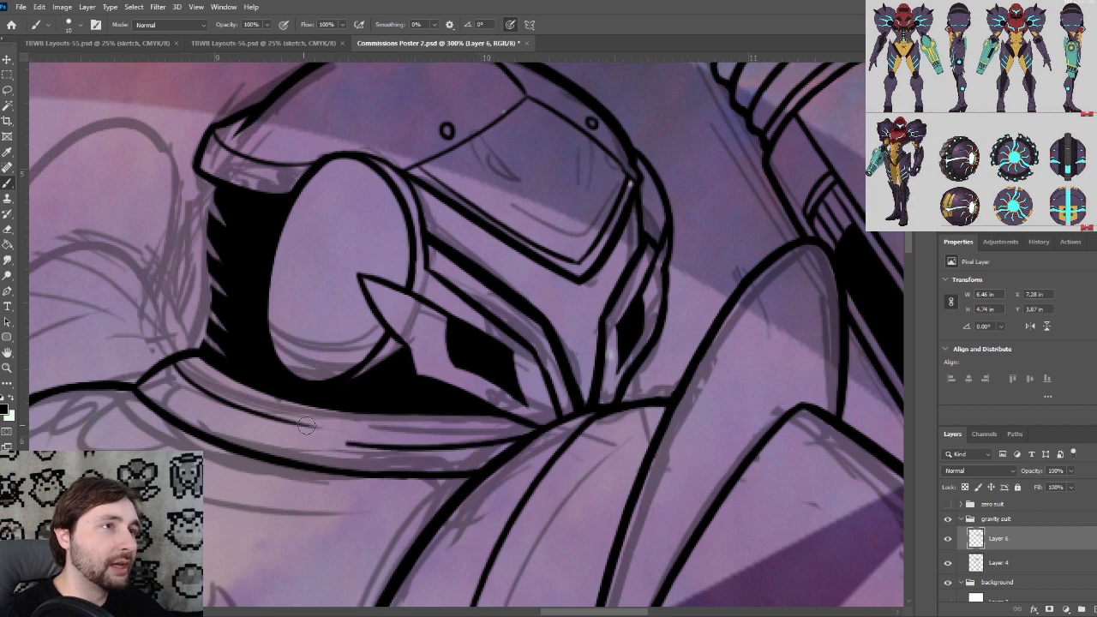
key("ctrl+z")
Ink a long tapered curve across the upper chest below the collar, following the sketch
mouse_move(535, 432)
left_mouse_down()
mouse_move(390, 439)
mouse_move(603, 299)
left_mouse_up()
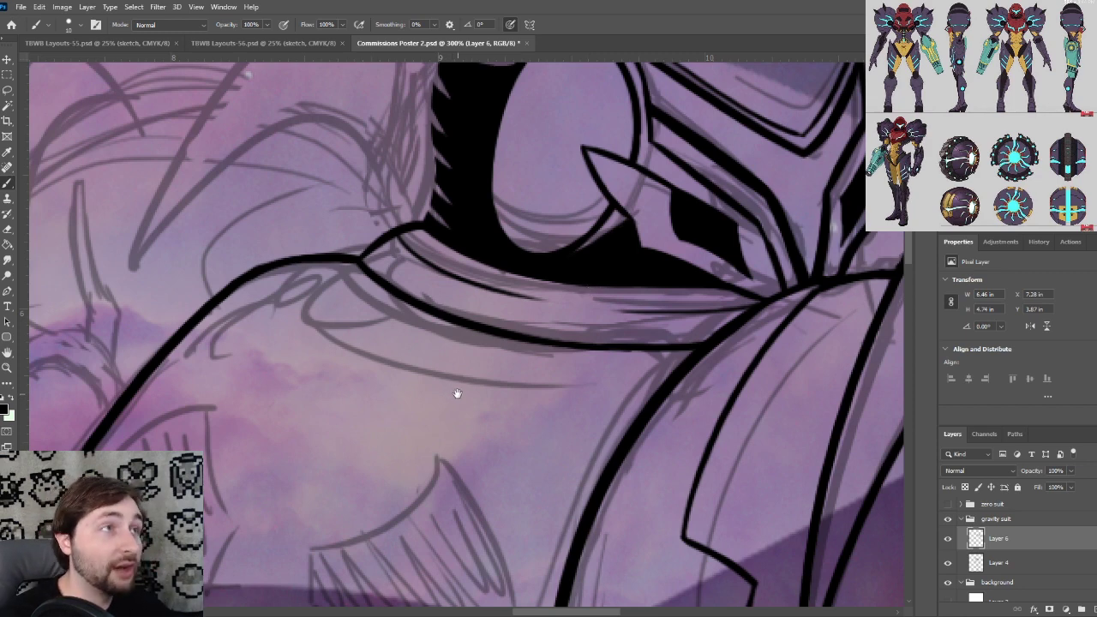
left_click_drag(457, 394, 502, 352)
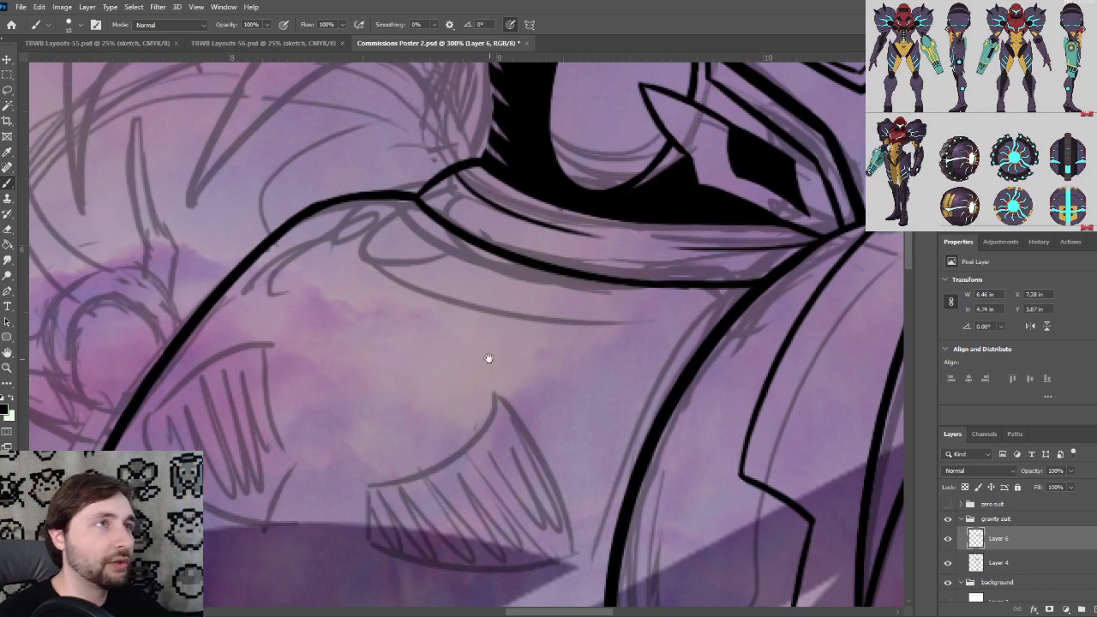
left_click_drag(488, 358, 489, 396)
key("ctrl+plus")
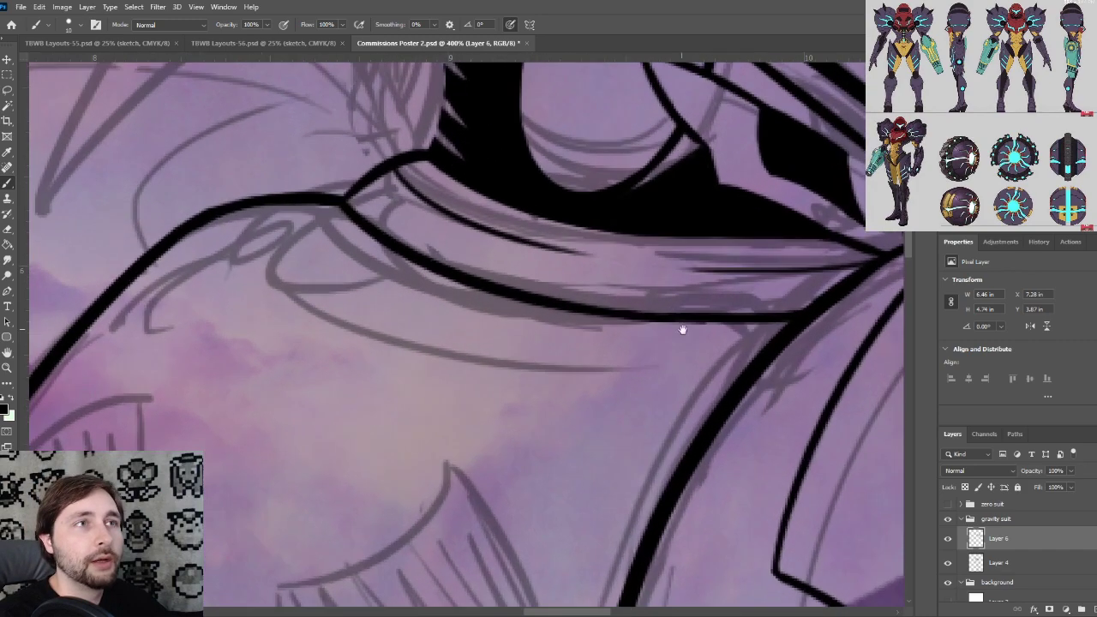
mouse_move(686, 346)
left_mouse_down()
mouse_move(537, 367)
mouse_move(482, 401)
left_mouse_up()
key("ctrl+plus")
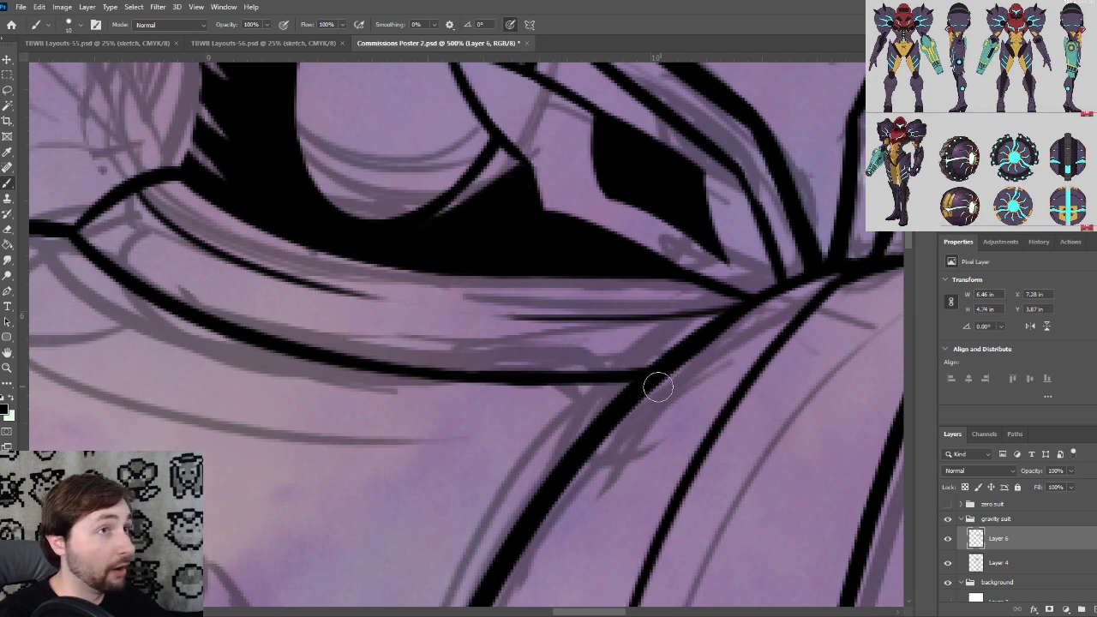
key("ctrl+minus")
left_click_drag(392, 440, 493, 304)
key("ctrl+minus")
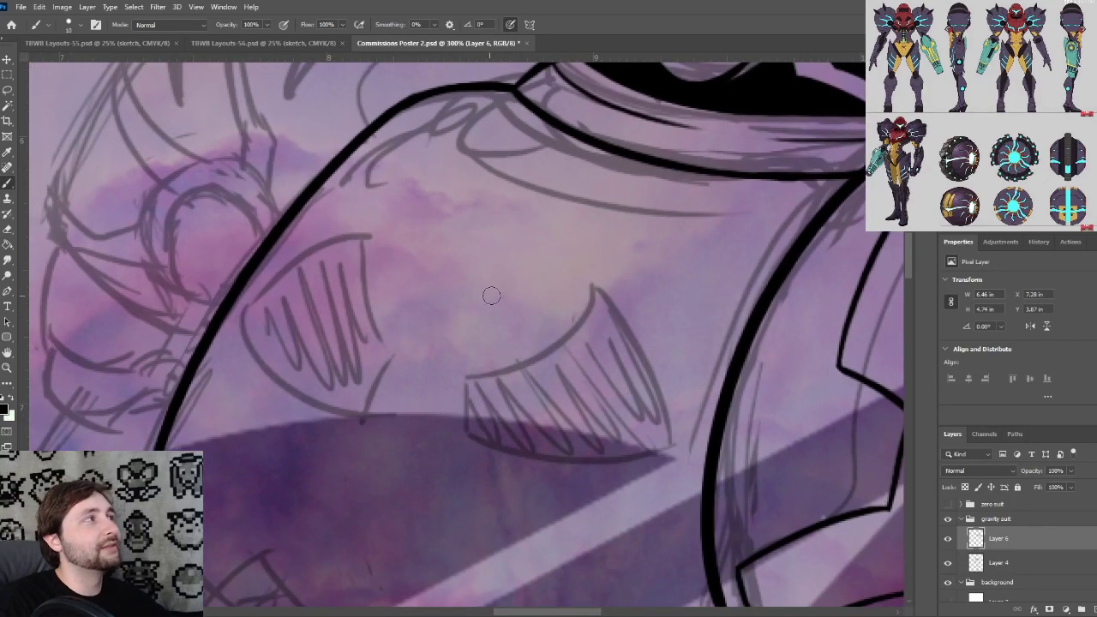
mouse_move(588, 218)
left_mouse_down()
mouse_move(421, 352)
mouse_move(368, 351)
left_mouse_up()
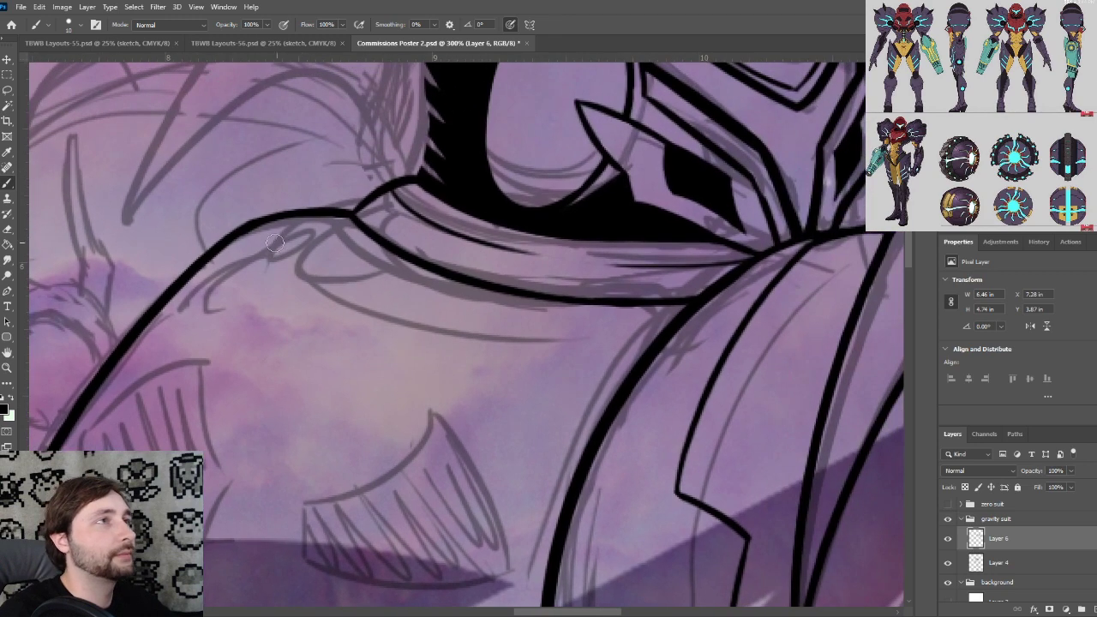
mouse_move(274, 243)
left_mouse_down()
mouse_move(557, 342)
mouse_move(451, 397)
left_mouse_up()
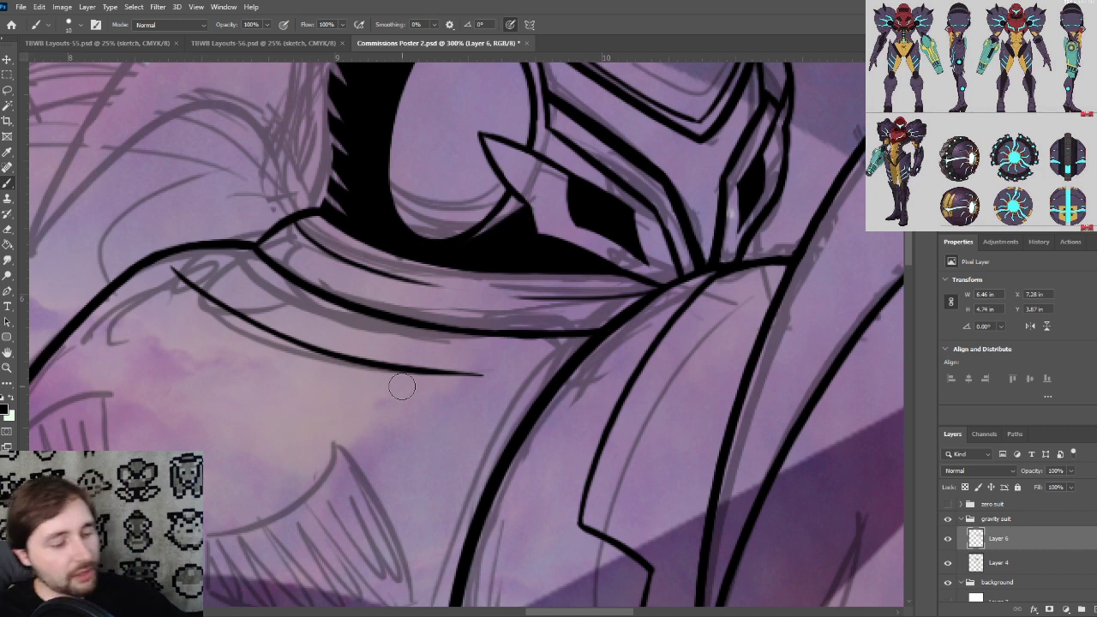
Ink the upper edge of the waist plate as a curve branching inward from the lower end of the torso outline
key("bracketleft")
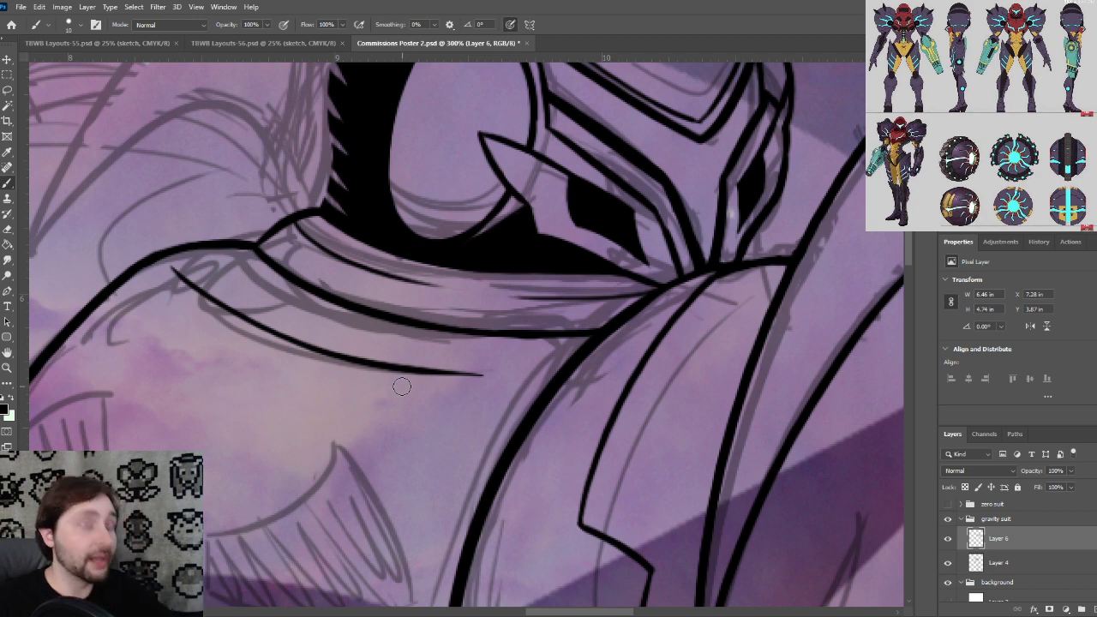
left_click_drag(440, 368, 468, 365)
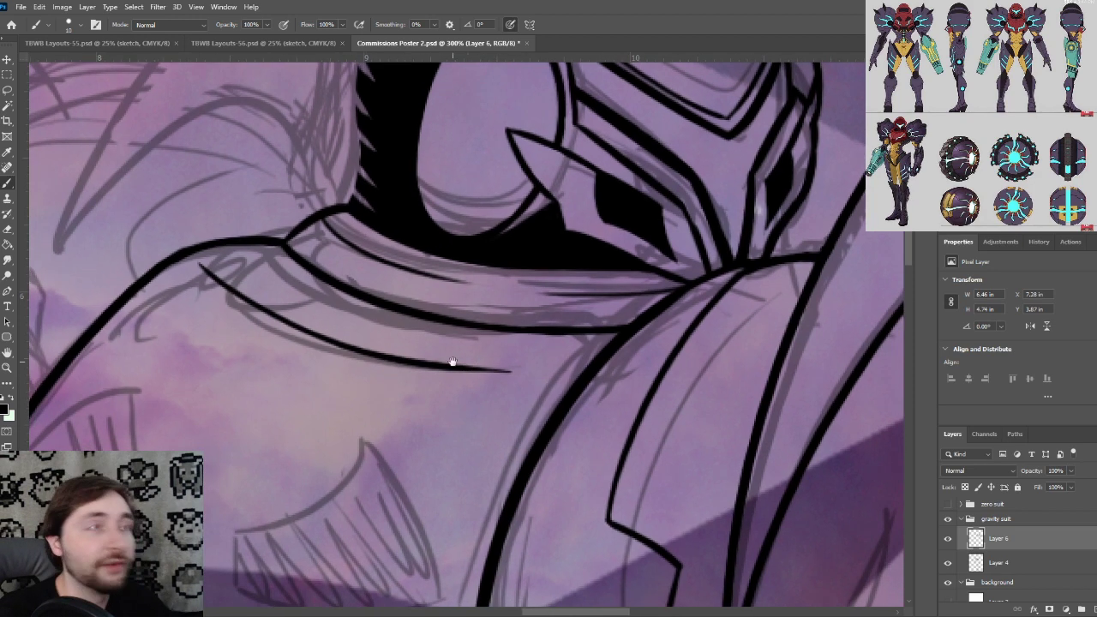
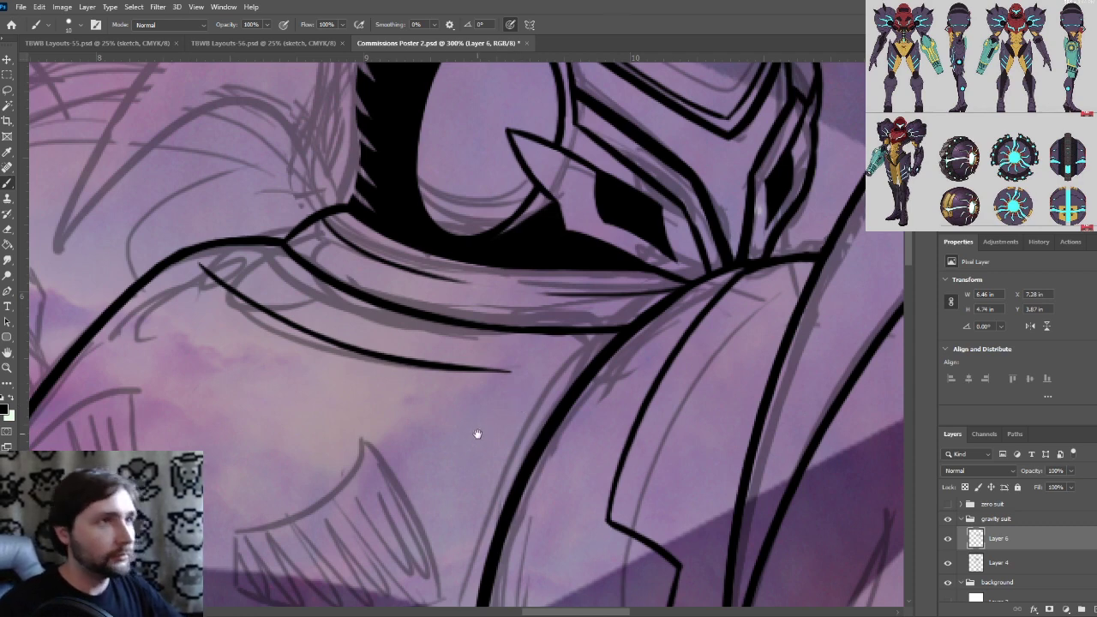
left_click_drag(477, 435, 603, 325)
key("ctrl+minus")
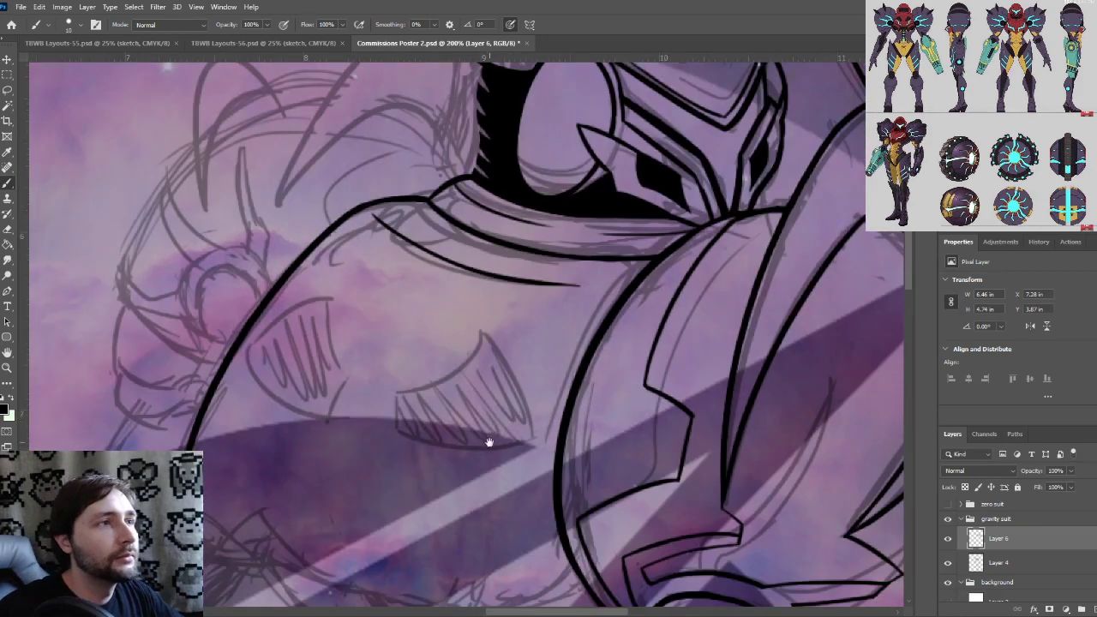
left_click_drag(488, 441, 553, 331)
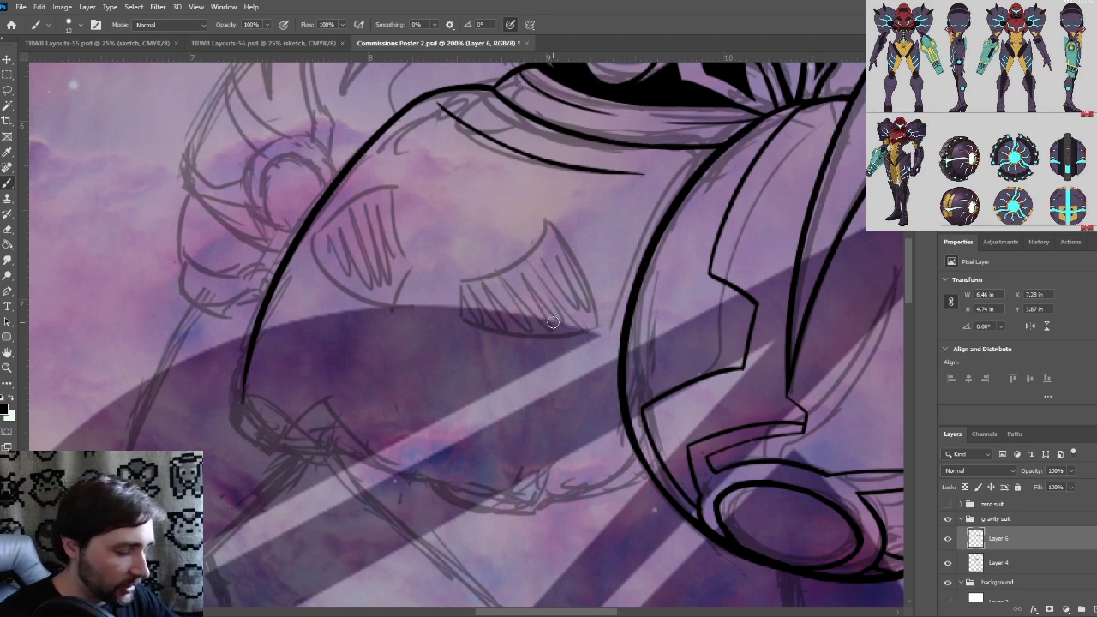
left_click_drag(455, 472, 421, 426)
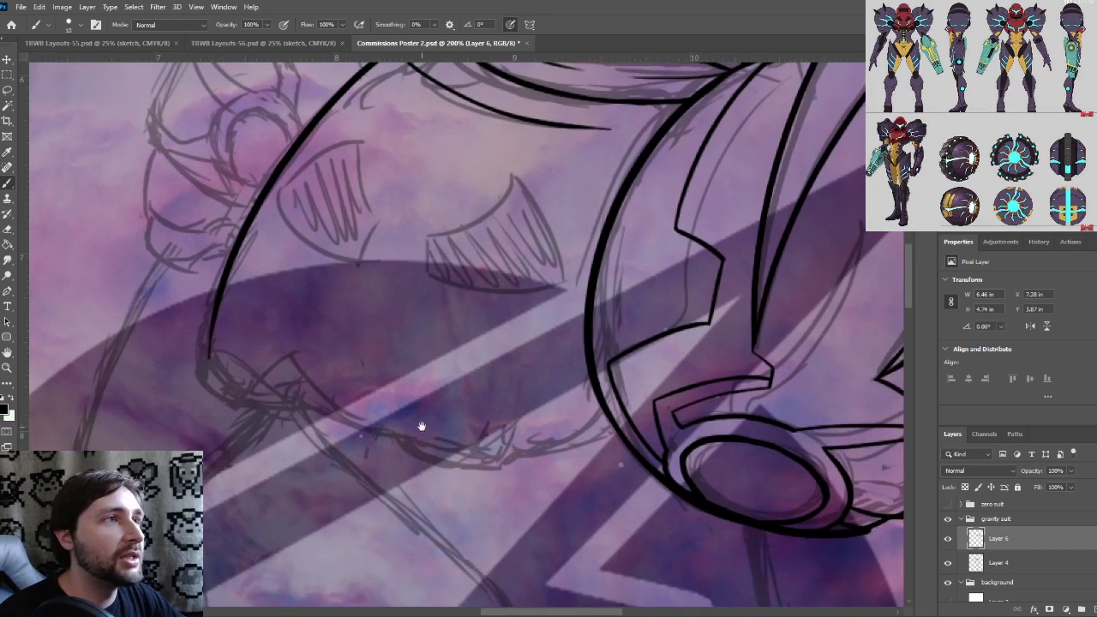
left_click_drag(272, 387, 268, 390)
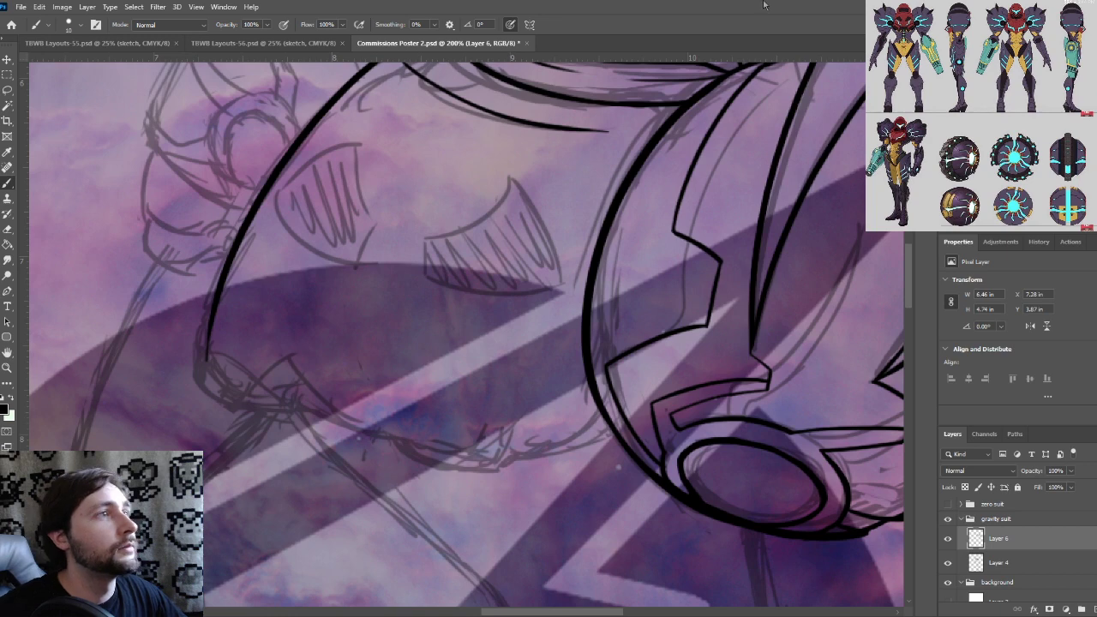
mouse_move(274, 416)
left_mouse_down()
mouse_move(289, 404)
mouse_move(270, 379)
left_mouse_up()
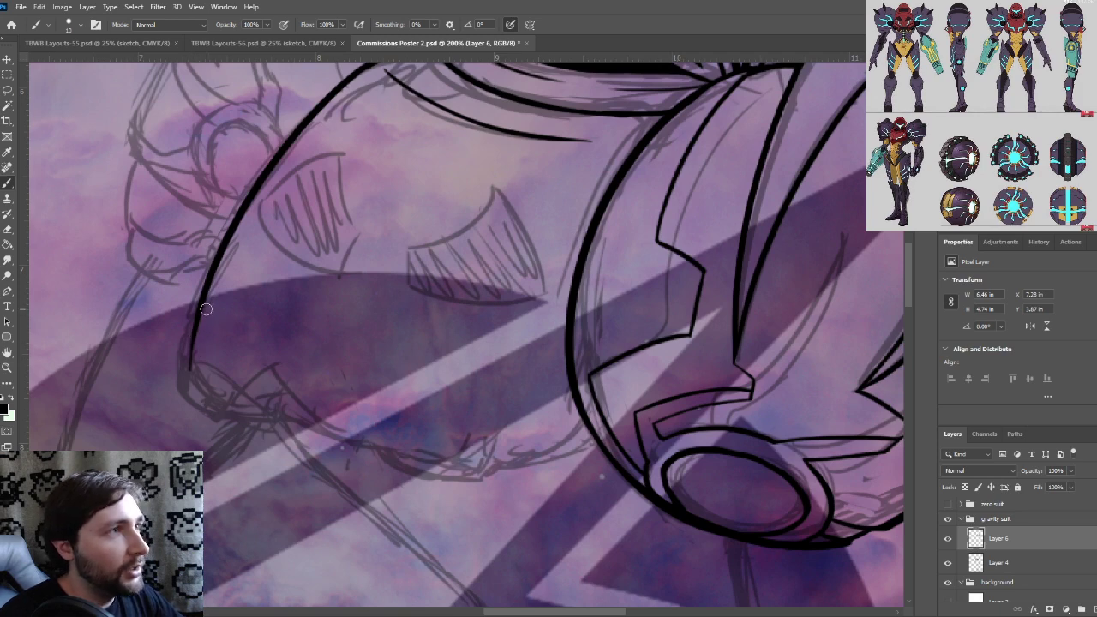
mouse_move(207, 310)
left_mouse_down()
mouse_move(171, 372)
mouse_move(209, 307)
mouse_move(303, 374)
left_mouse_up()
key("ctrl+z")
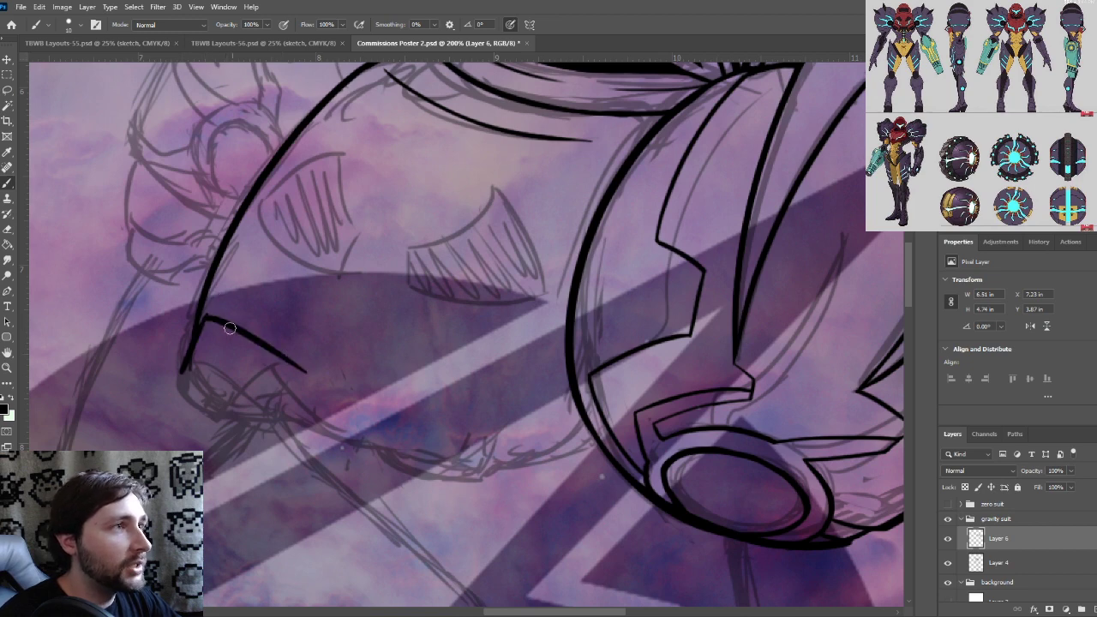
key("ctrl+z")
left_click_drag(201, 314, 295, 371)
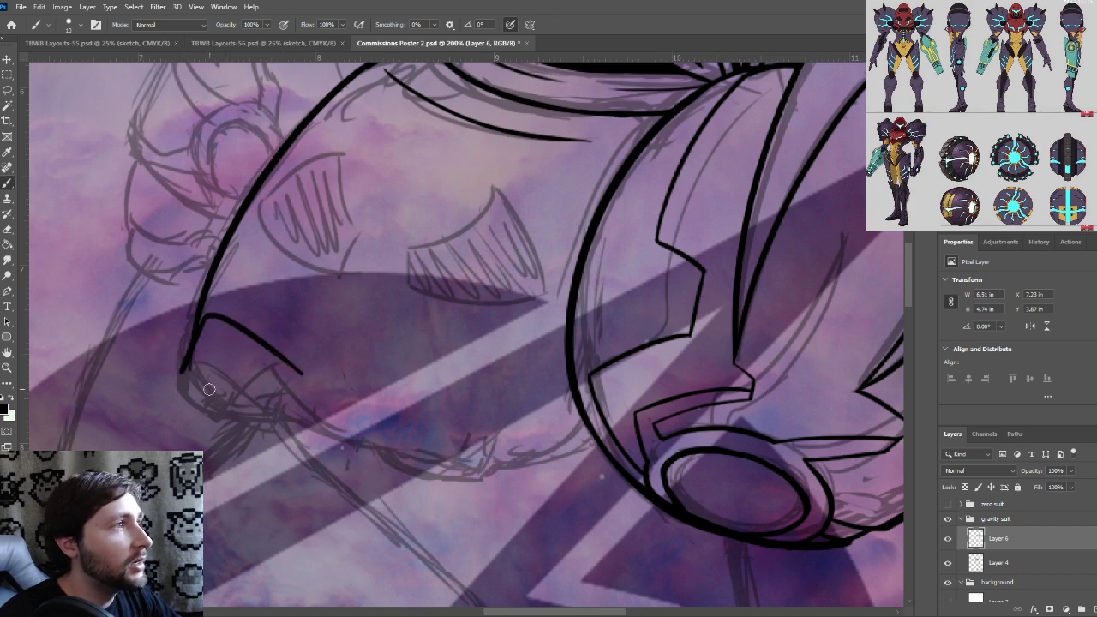
Ink the waist plate's lower and inner edges to close its rounded outline
mouse_move(183, 369)
left_mouse_down()
mouse_move(237, 423)
mouse_move(292, 436)
left_mouse_up()
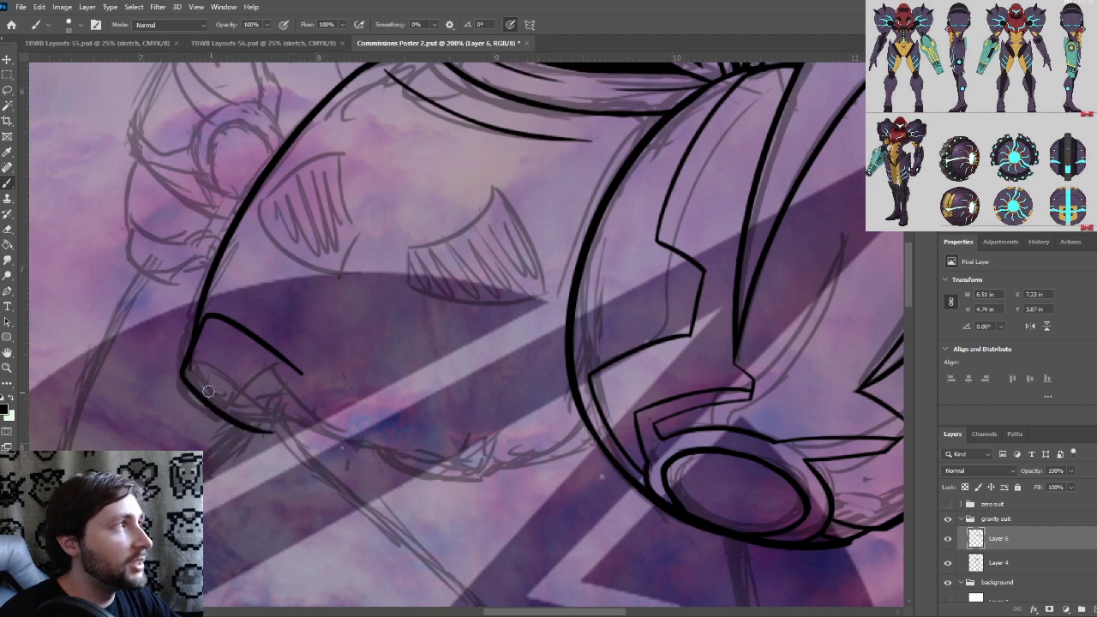
key("ctrl+z")
mouse_move(183, 370)
left_mouse_down()
mouse_move(313, 438)
mouse_move(315, 390)
mouse_move(301, 374)
left_mouse_up()
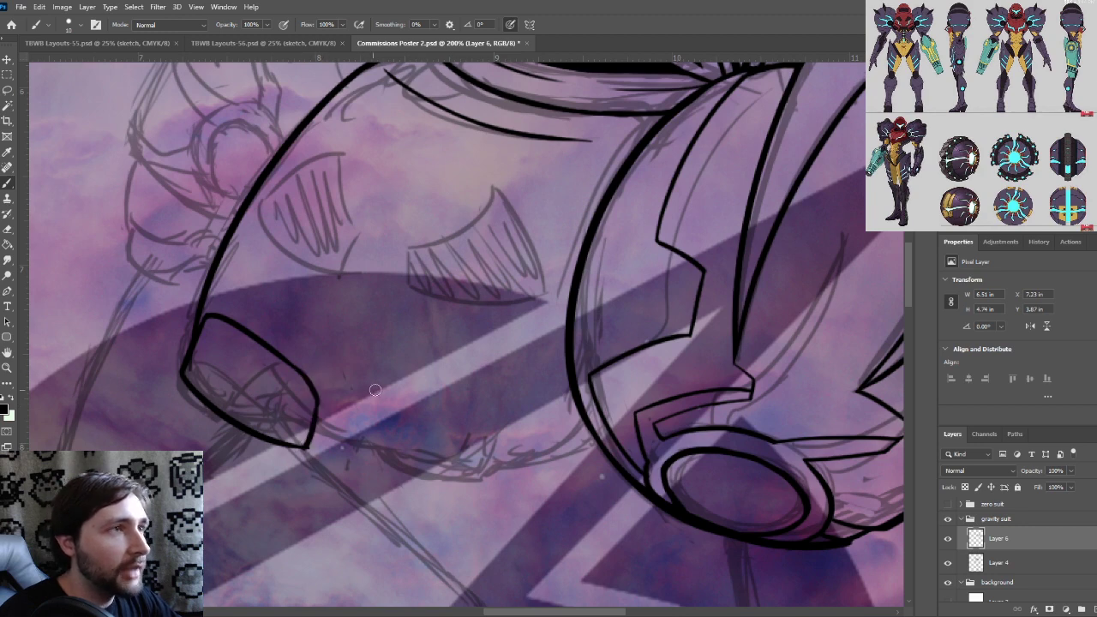
Try to restroke the waist plate's upper edge around its inner corner
key("ctrl+plus")
left_click_drag(334, 409, 488, 426)
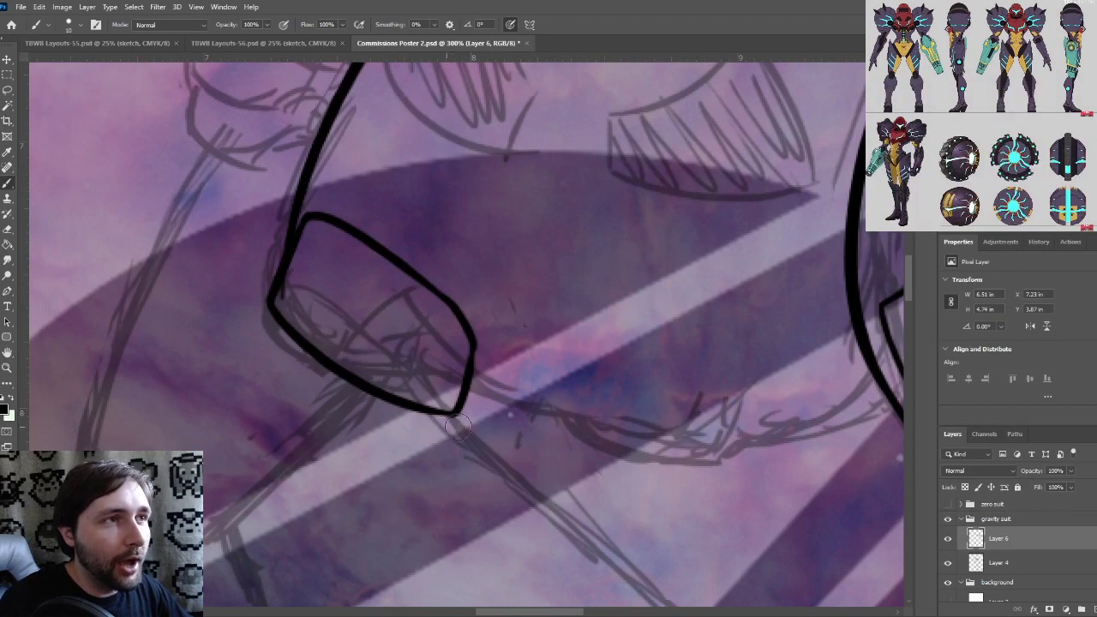
key("ctrl+plus")
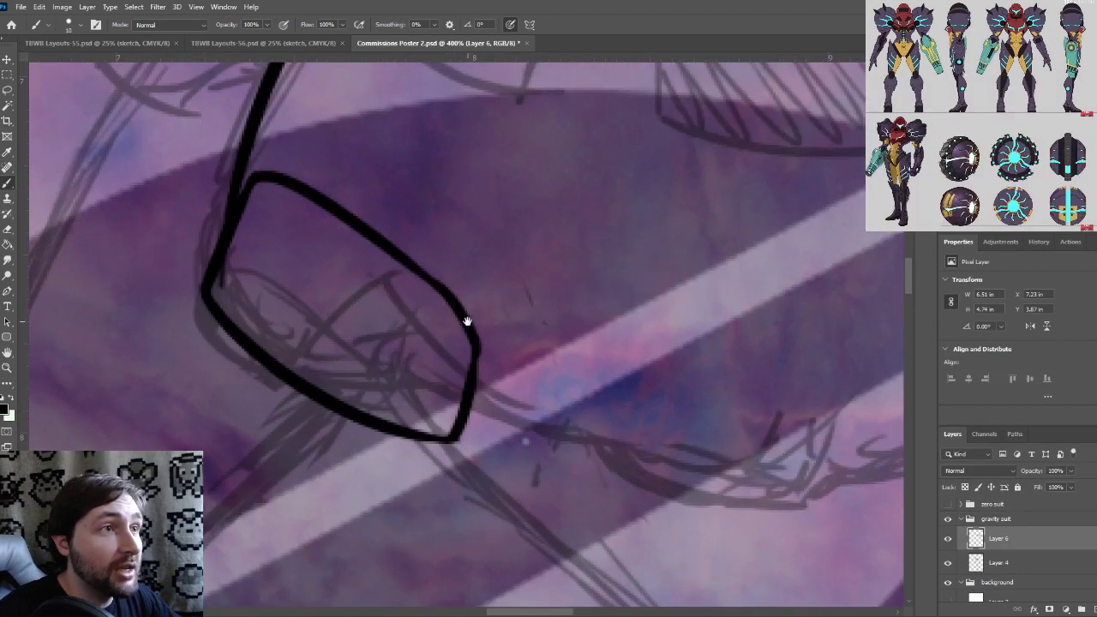
left_click_drag(483, 339, 541, 360)
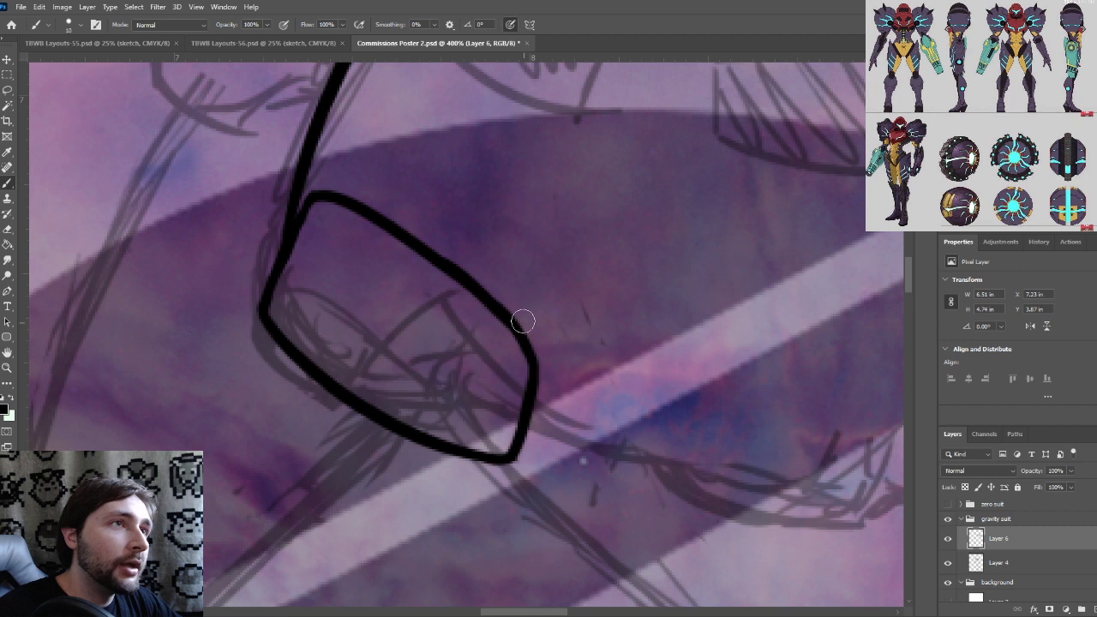
key("ctrl+z")
left_click_drag(432, 258, 529, 353)
key("ctrl+z")
left_click_drag(428, 260, 528, 345)
key("ctrl+z")
left_click_drag(429, 255, 527, 342)
key("ctrl+z")
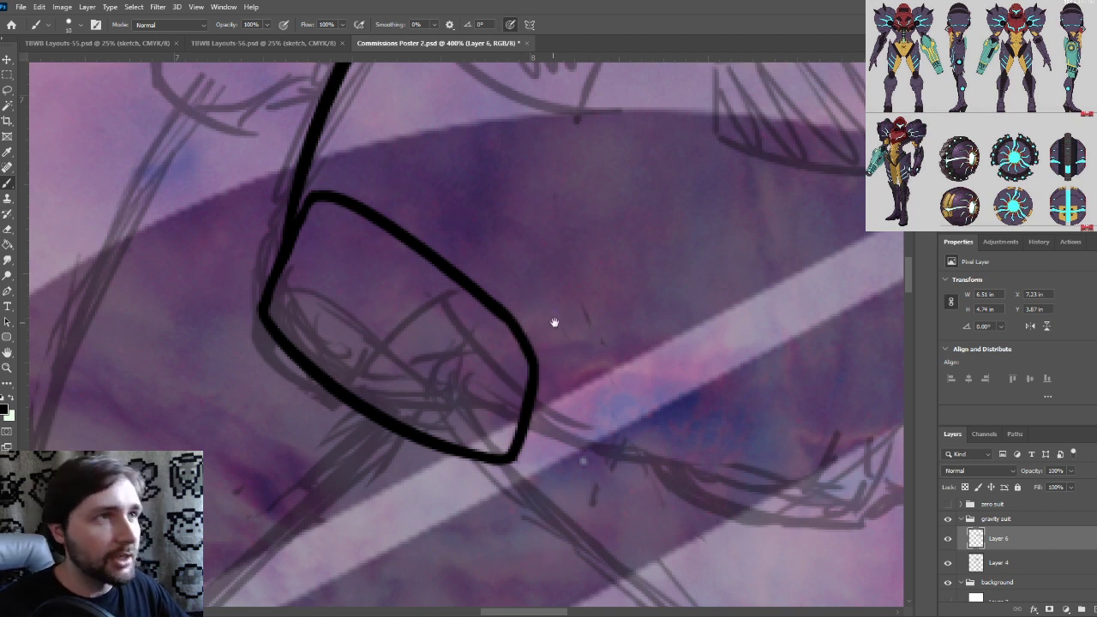
Ink a thin tapered line inside the waist plate, running along its lower edge
left_click_drag(557, 322, 512, 319)
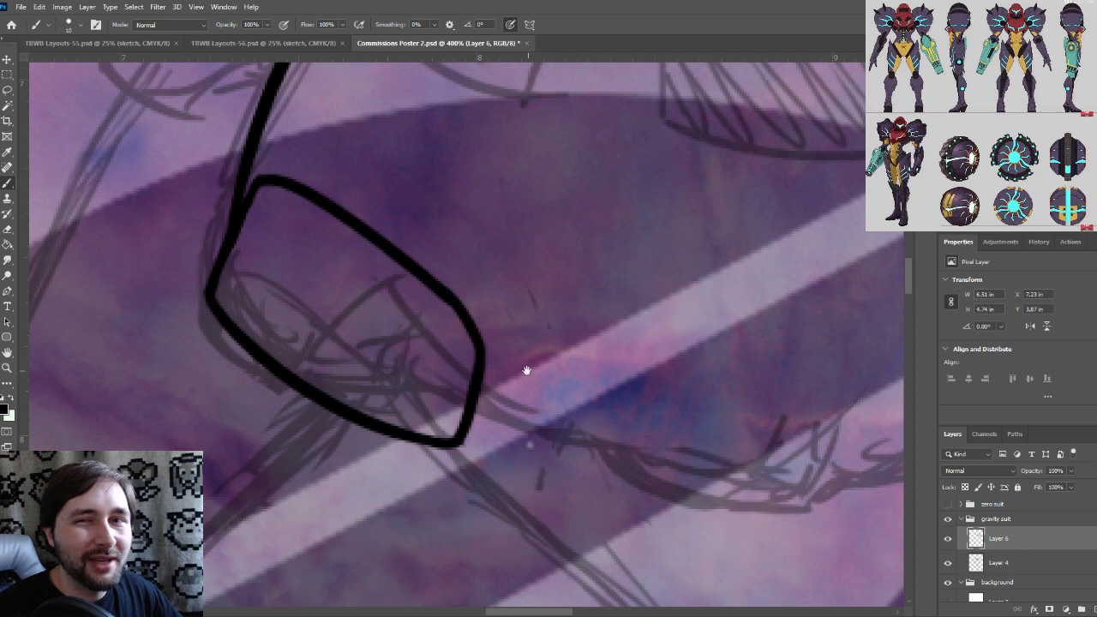
left_click_drag(545, 400, 496, 438)
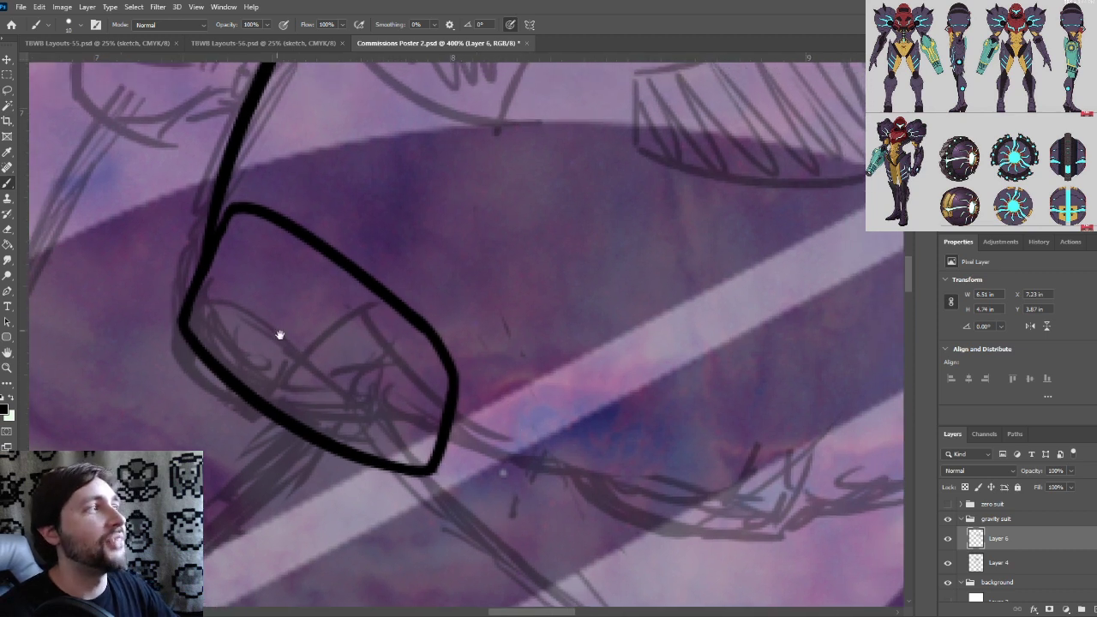
left_click_drag(317, 407, 262, 414)
left_click_drag(146, 334, 379, 476)
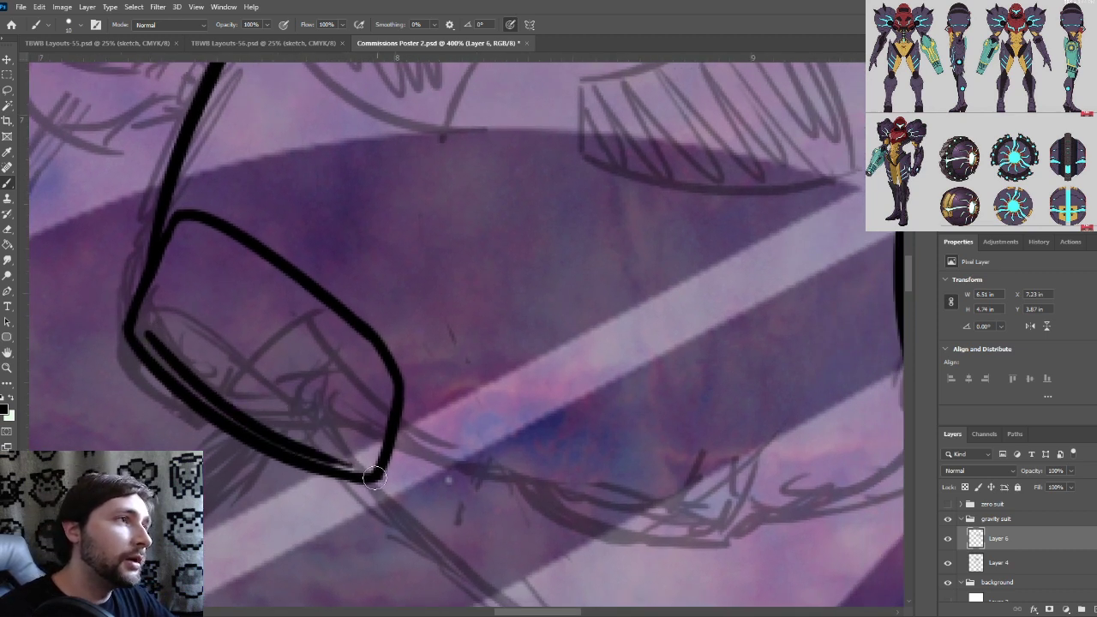
key("ctrl+z")
left_click_drag(142, 326, 318, 440)
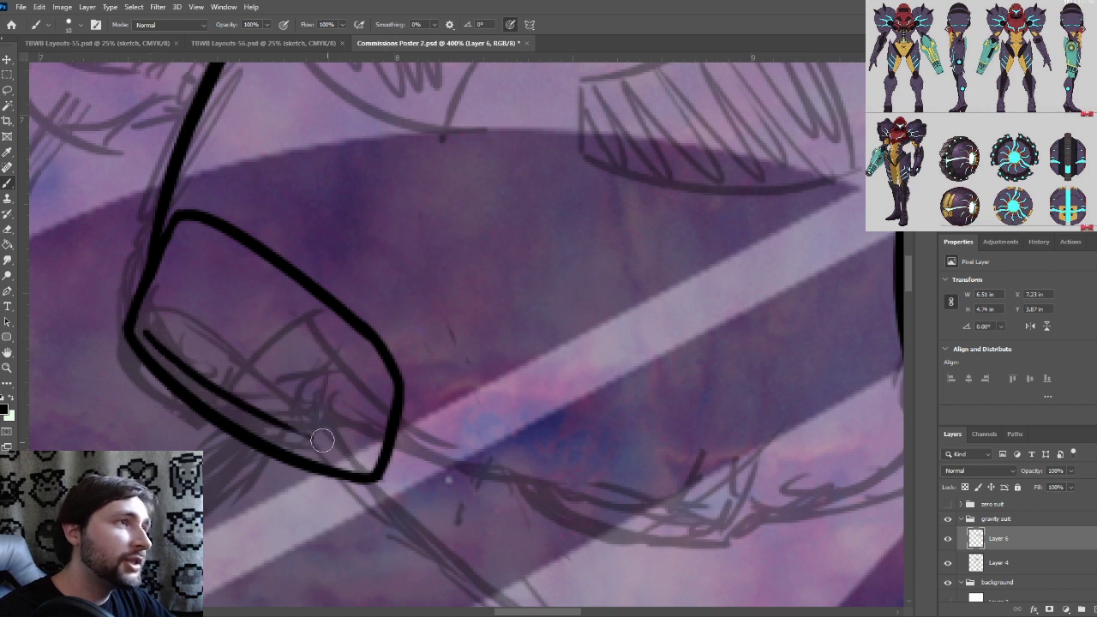
Restroke the thin line along the inside of the waist plate's lower edge and turn it upward at the inner corner
key("ctrl+z")
mouse_move(148, 334)
left_mouse_down()
mouse_move(281, 433)
mouse_move(348, 469)
left_mouse_up()
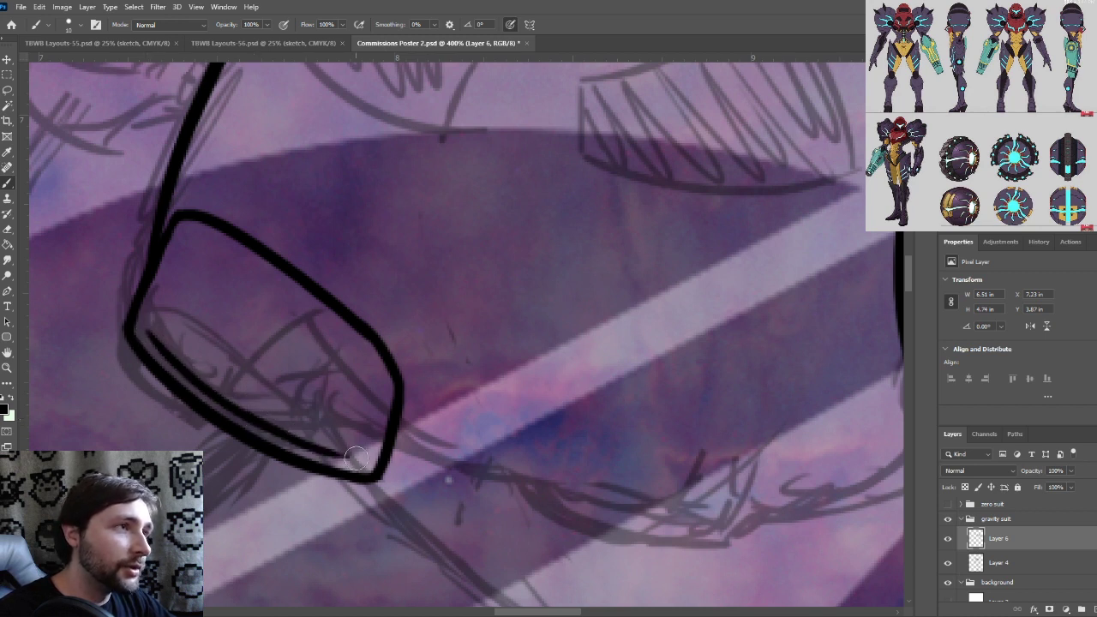
left_click_drag(297, 439, 358, 461)
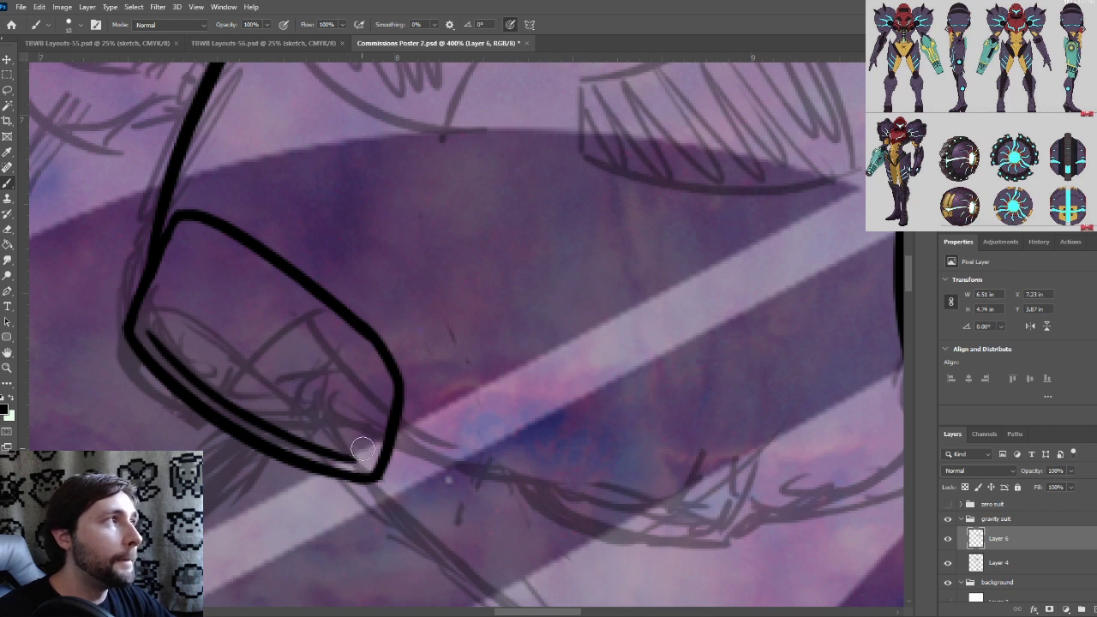
left_click_drag(355, 462, 344, 410)
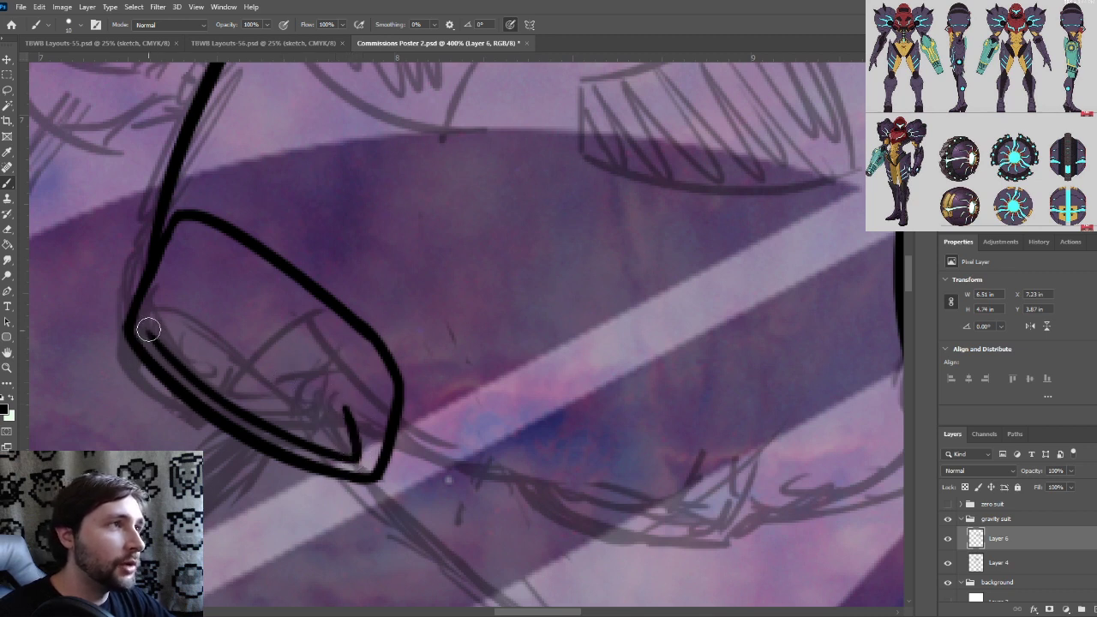
Ink the upper curve of the waist plate's inset, closing it into a long rounded panel
mouse_move(148, 336)
left_mouse_down()
mouse_move(174, 306)
mouse_move(296, 361)
left_mouse_up()
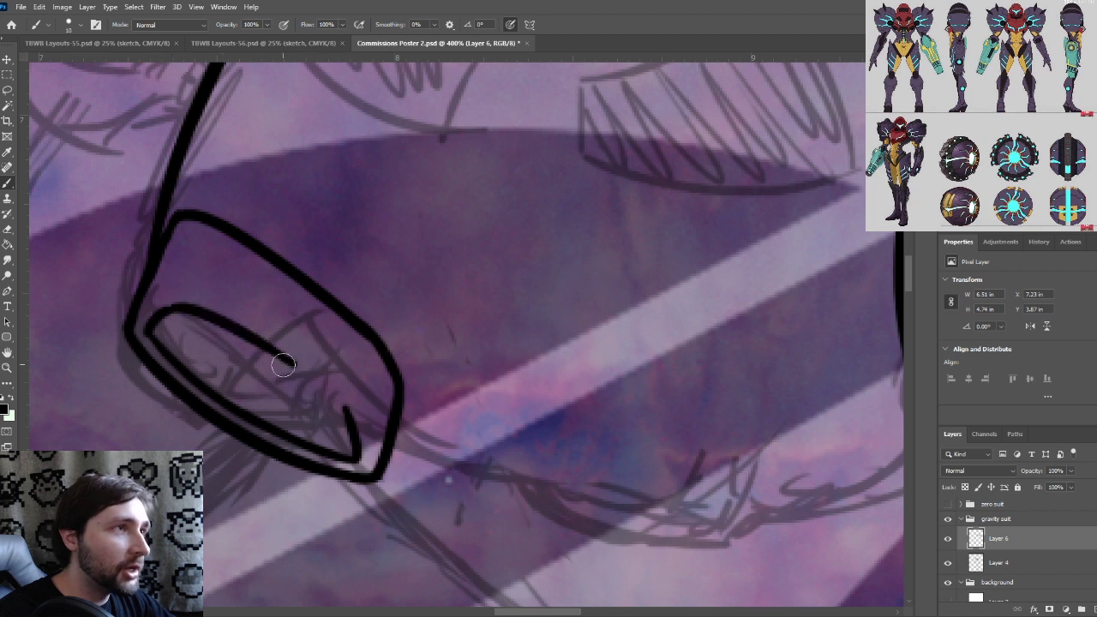
key("ctrl+z")
left_click_drag(167, 306, 355, 413)
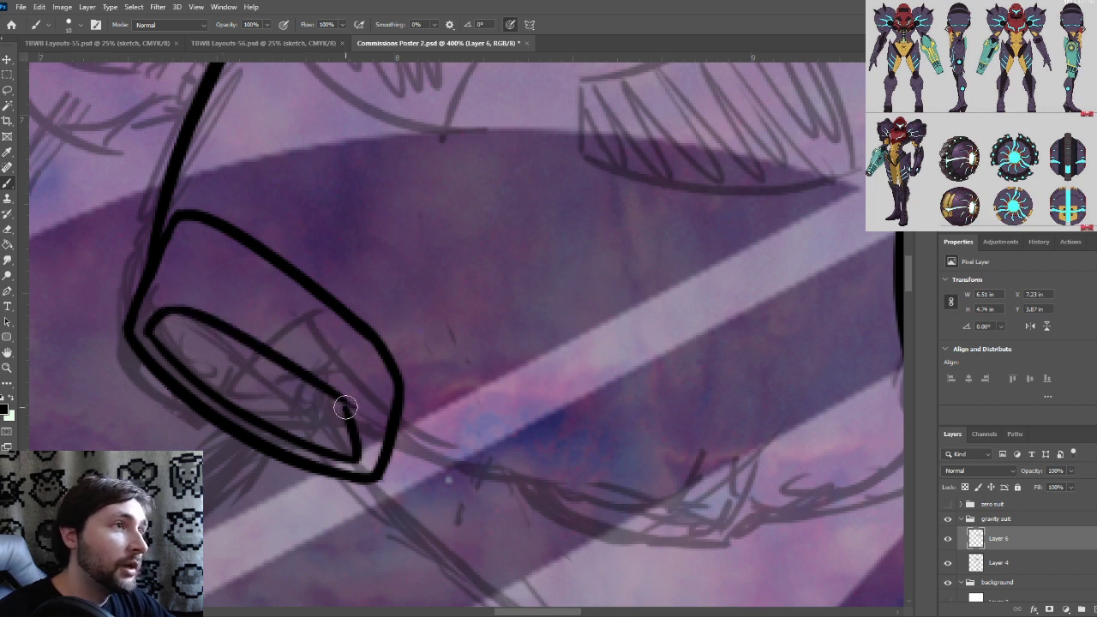
key("ctrl+z")
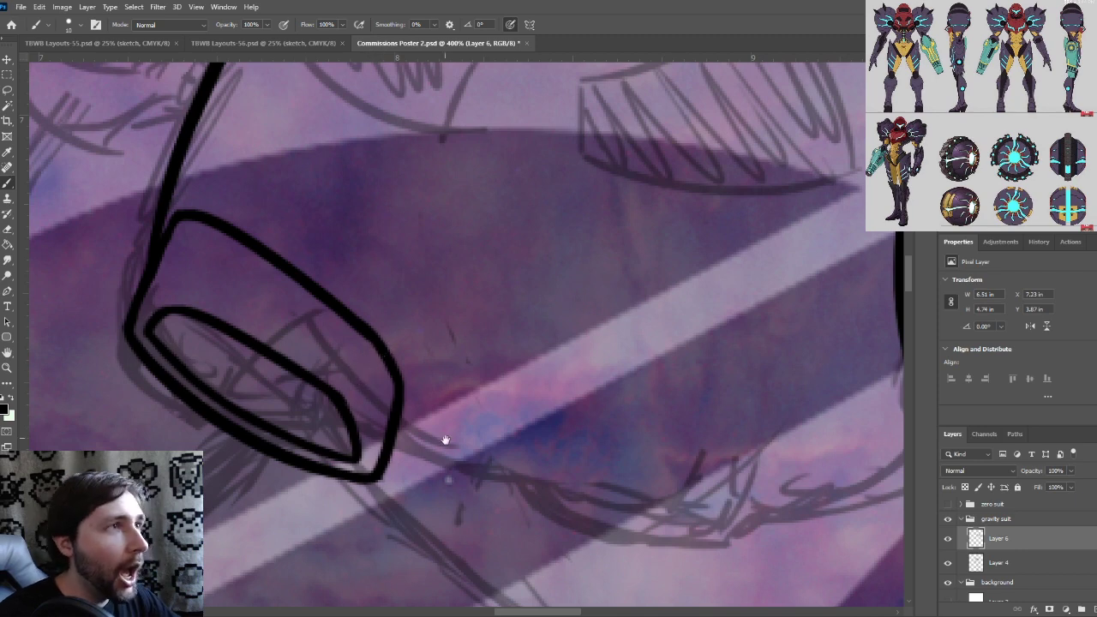
Ink a parallel line just above the waist plate's upper edge and continue it inward toward the torso's centre
left_click_drag(421, 457, 345, 408)
key("ctrl+minus")
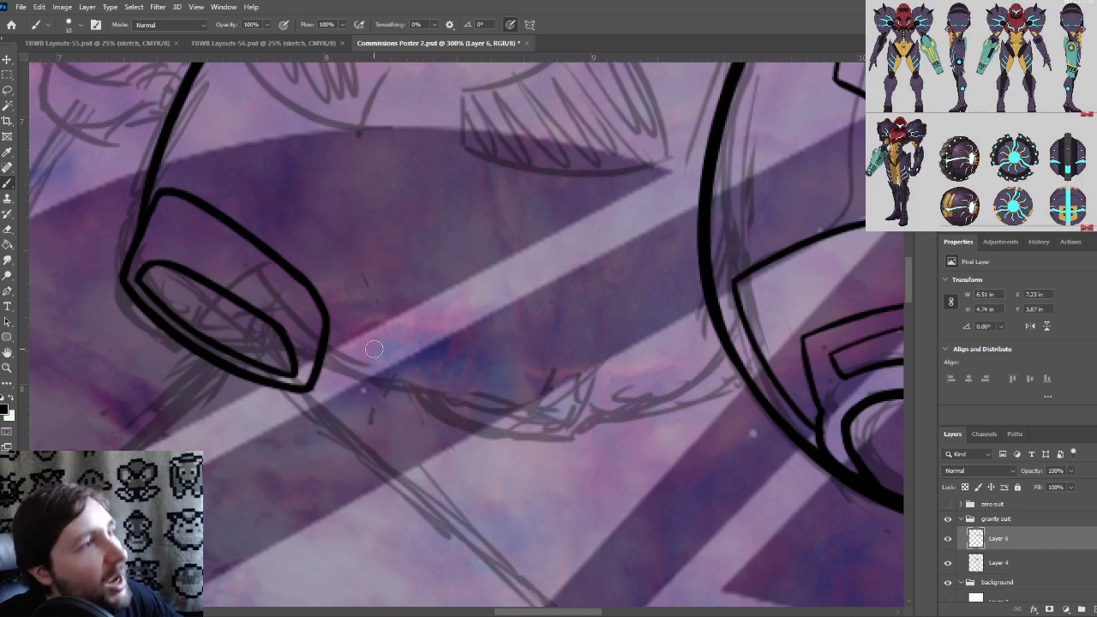
mouse_move(400, 319)
left_mouse_down()
mouse_move(416, 399)
mouse_move(419, 385)
mouse_move(414, 431)
mouse_move(426, 344)
mouse_move(372, 329)
left_mouse_up()
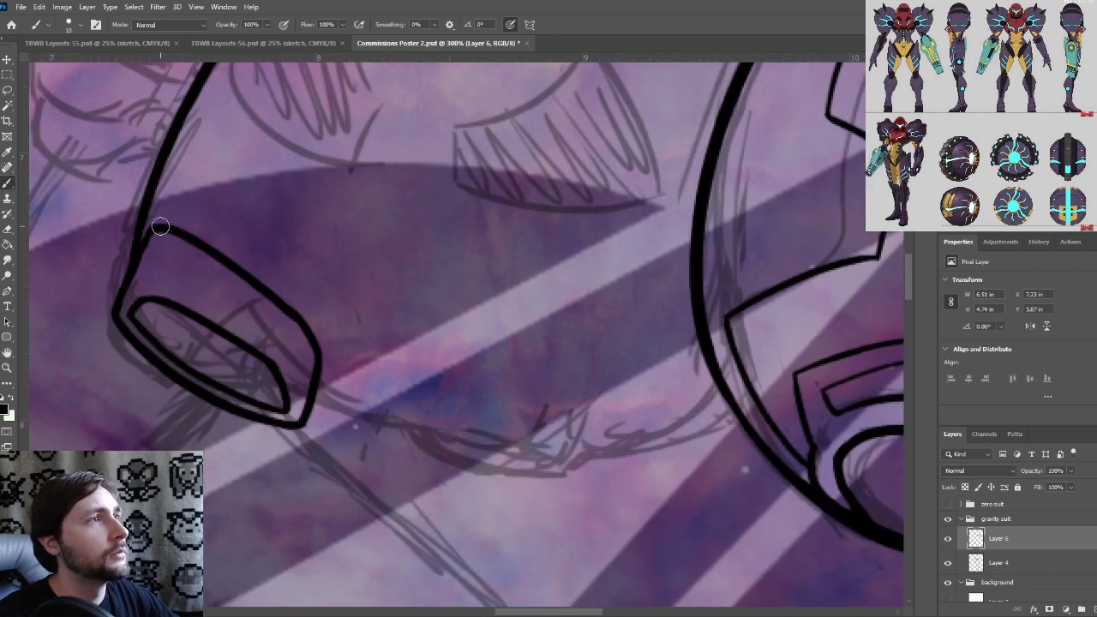
mouse_move(166, 216)
left_mouse_down()
mouse_move(328, 323)
mouse_move(419, 356)
left_mouse_up()
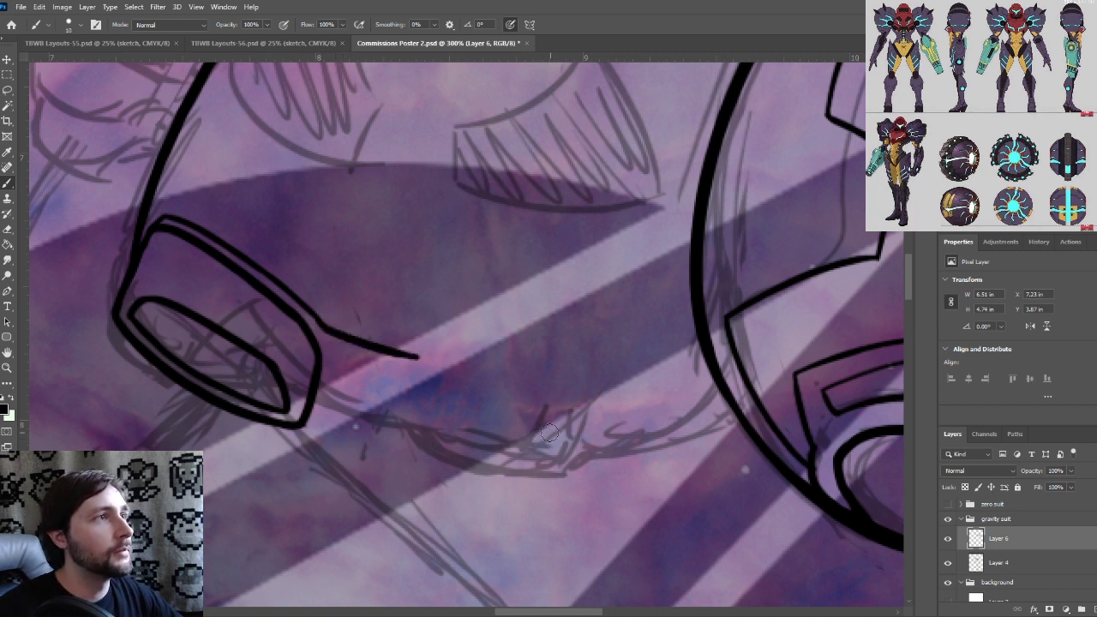
Try to ink the upper and inner edges of a matching waist plate on the opposite side of the torso
left_click_drag(579, 417, 585, 364)
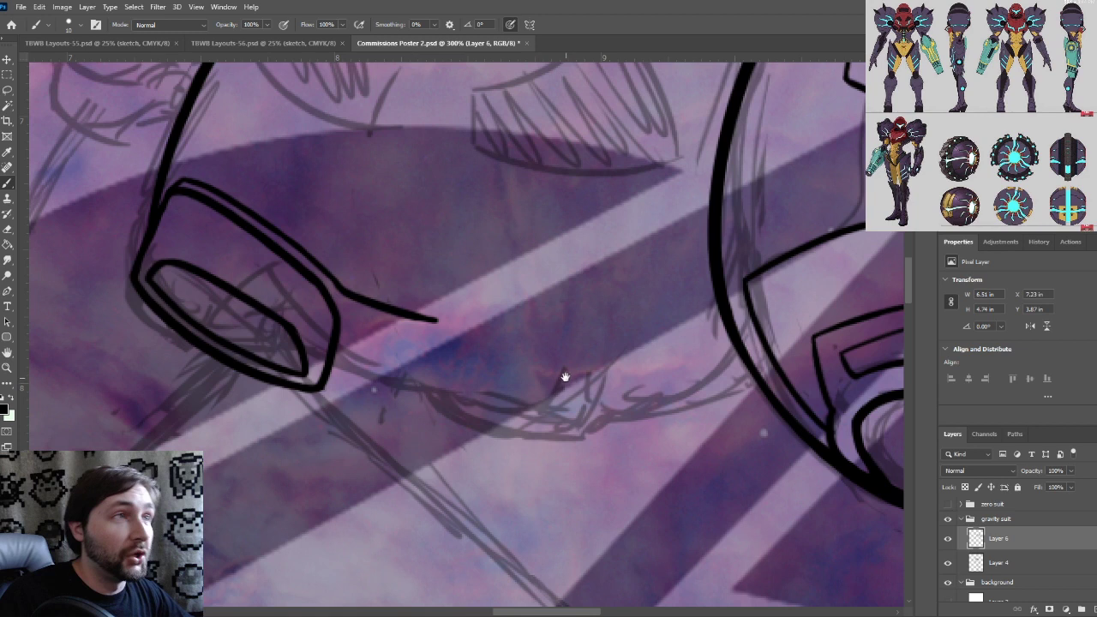
left_click_drag(563, 380, 570, 411)
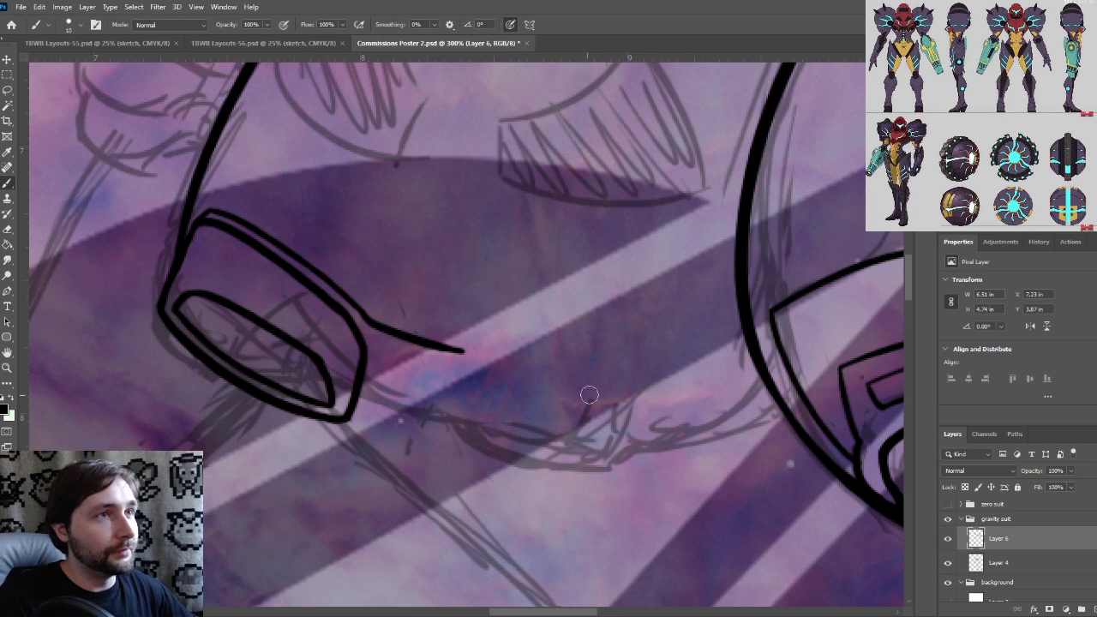
mouse_move(520, 366)
left_mouse_down()
mouse_move(688, 286)
mouse_move(718, 279)
mouse_move(740, 308)
left_mouse_up()
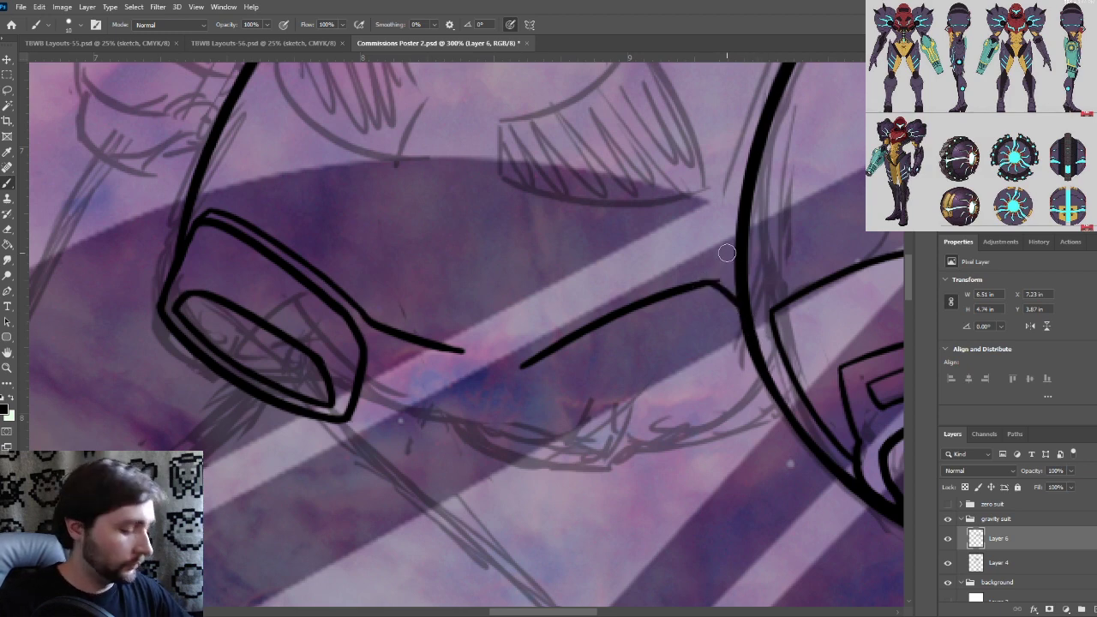
key("ctrl+plus")
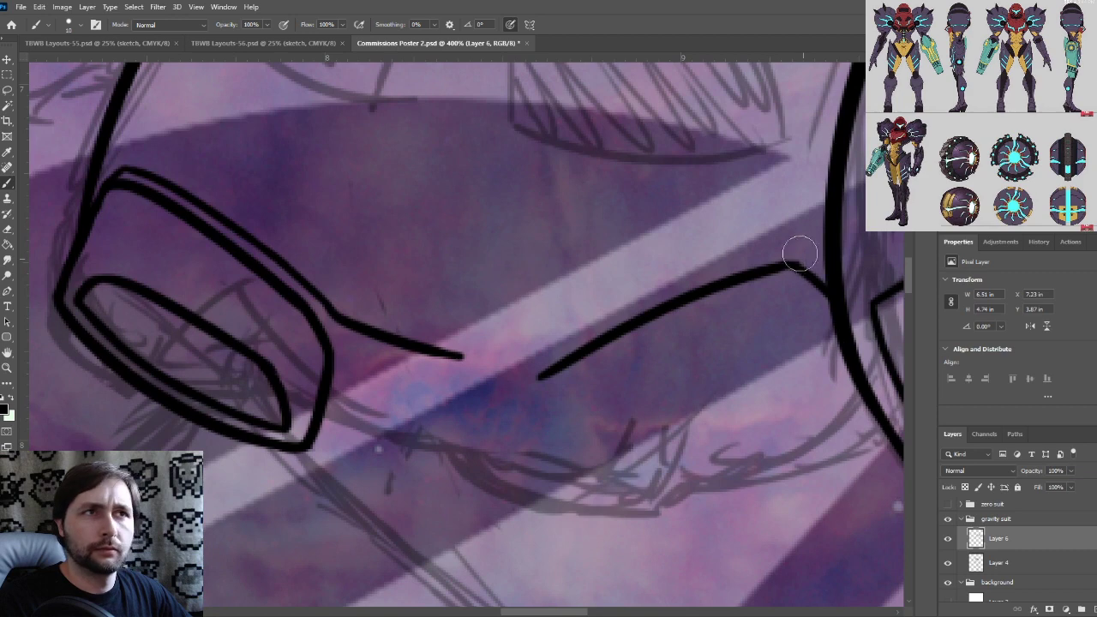
key("ctrl+minus")
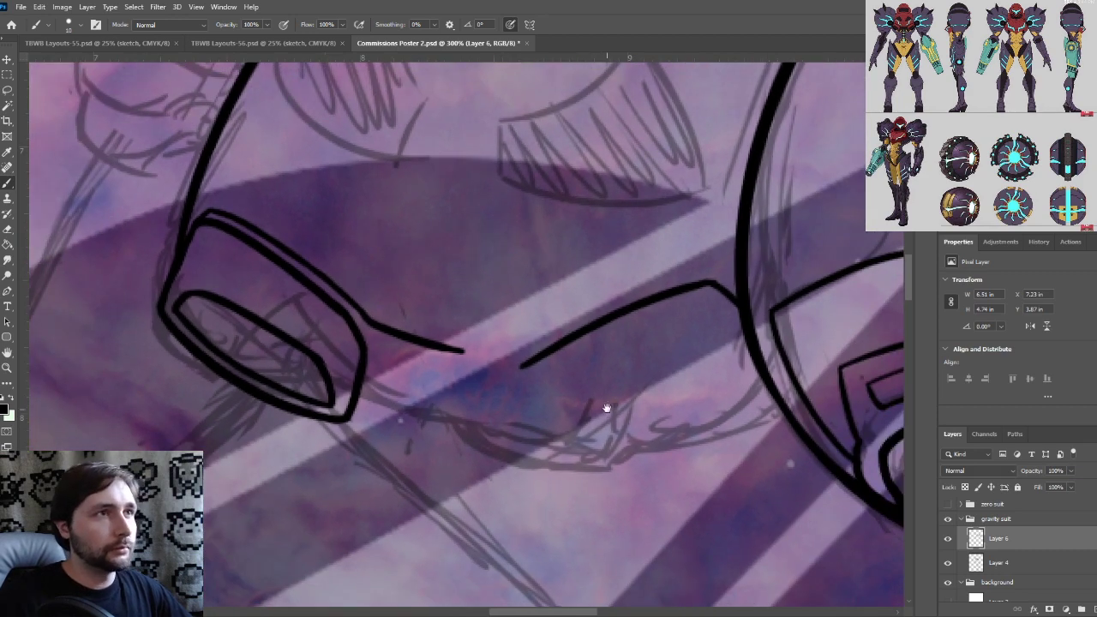
left_click_drag(607, 409, 598, 349)
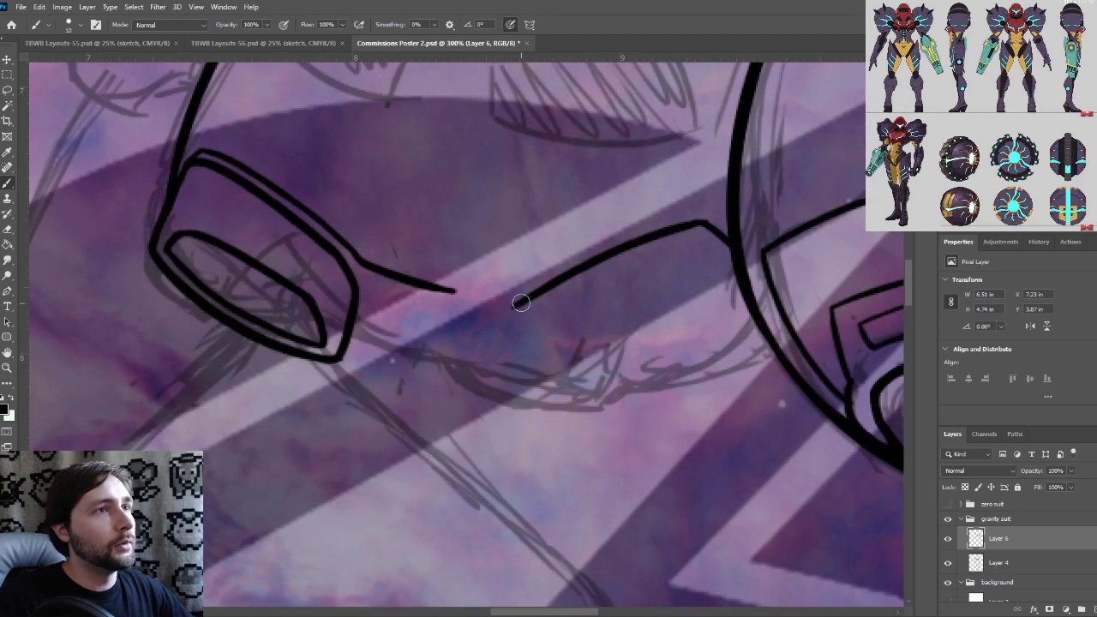
left_click_drag(517, 304, 513, 386)
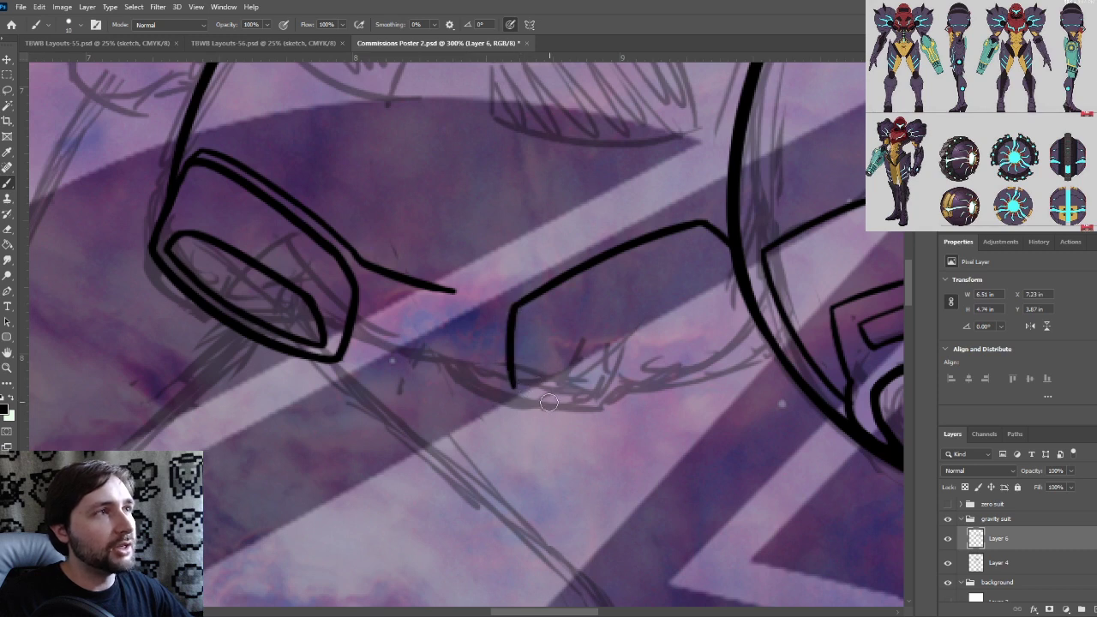
left_click_drag(513, 385, 533, 406)
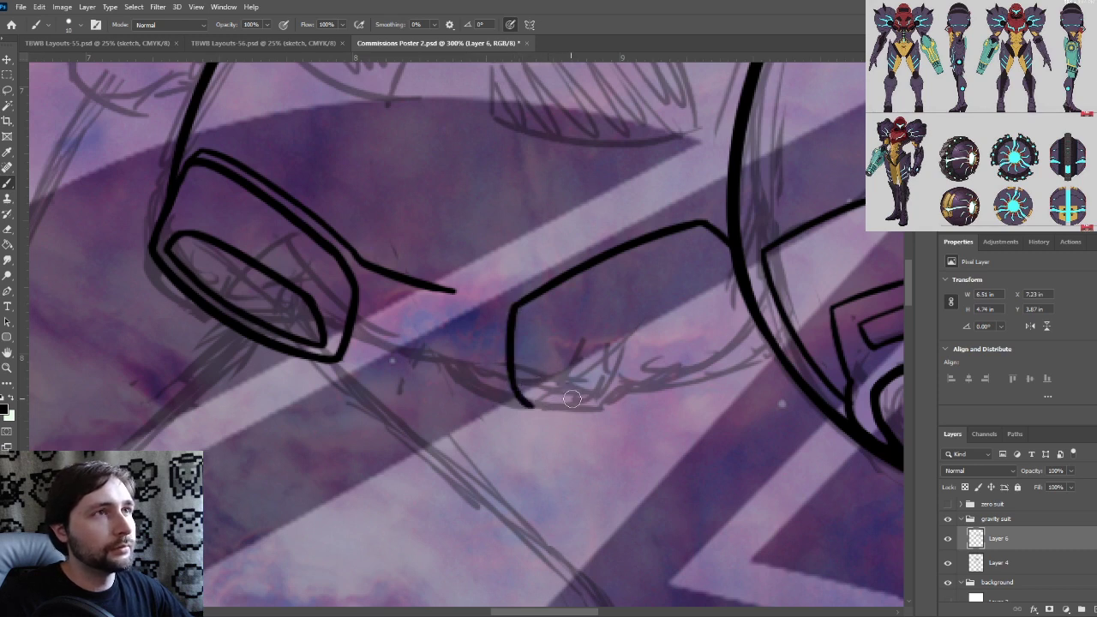
key("ctrl+z")
key("ctrl+z")
key("ctrl+z")
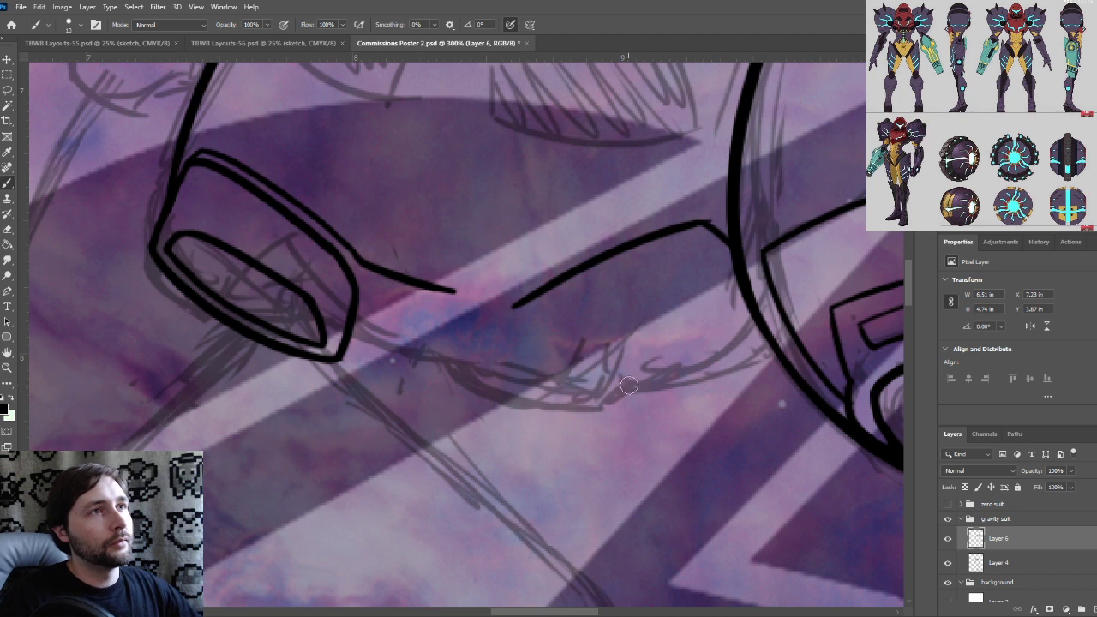
key("ctrl+z")
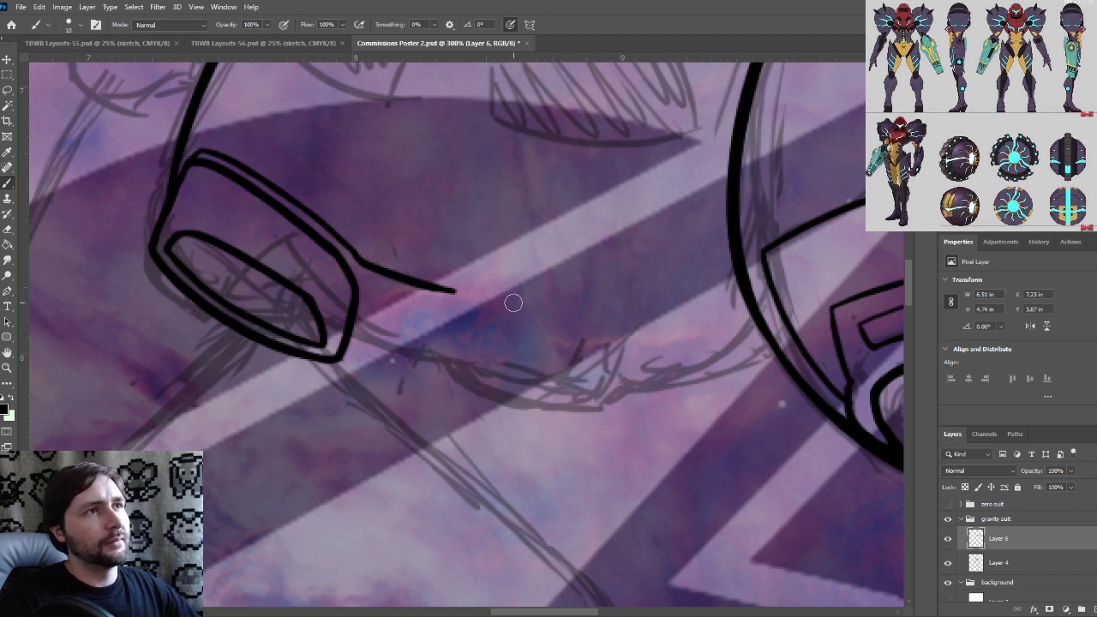
left_click_drag(511, 303, 696, 271)
key("ctrl+z")
left_click_drag(504, 315, 683, 277)
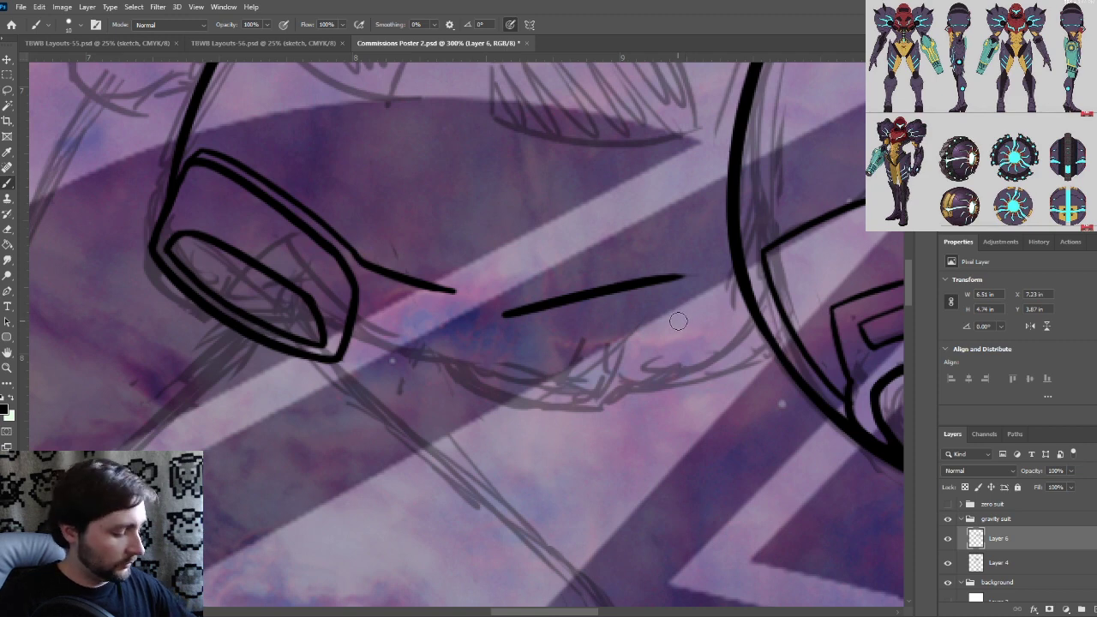
mouse_move(678, 321)
left_mouse_down()
mouse_move(509, 374)
mouse_move(549, 385)
left_mouse_up()
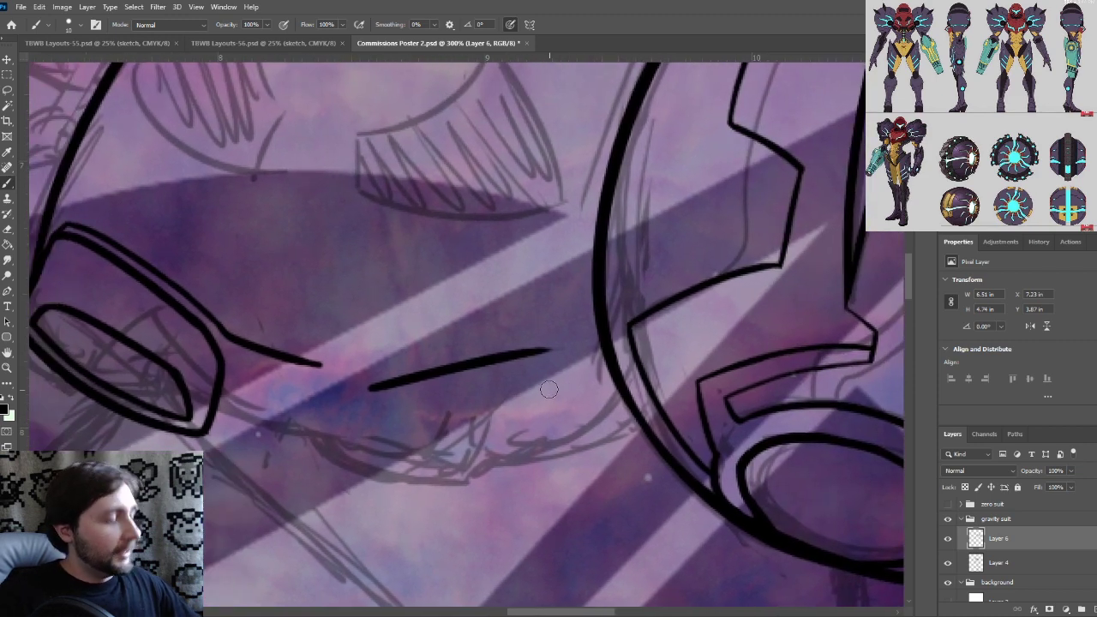
key("ctrl+z")
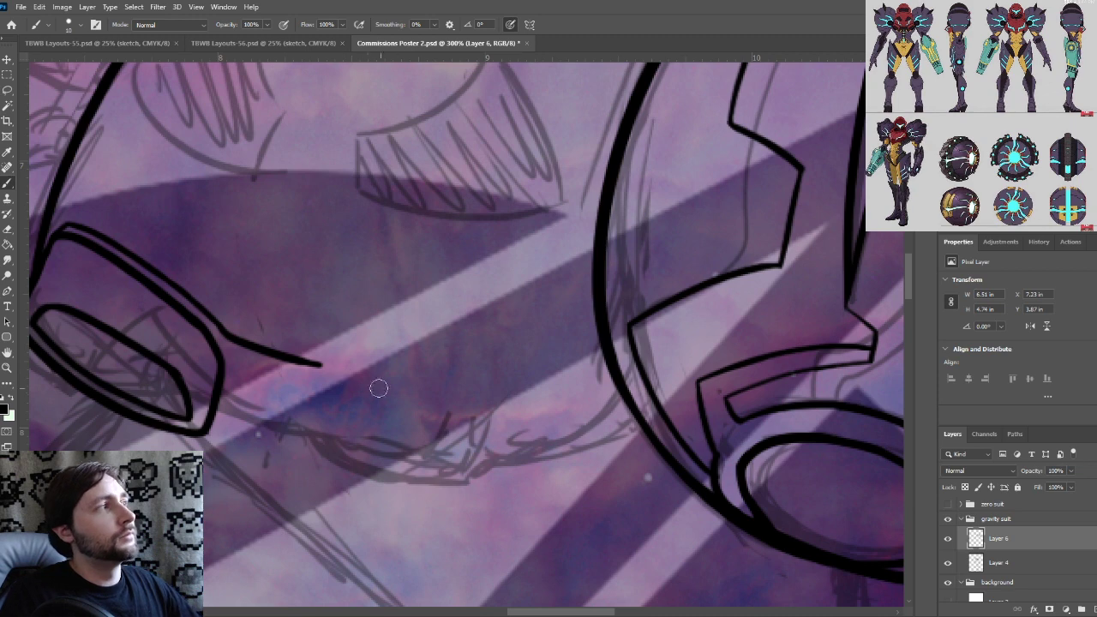
Extend the waistline to a shallow point at the torso's centre and curve it up to the opposite torso outline
left_click_drag(292, 360, 363, 371)
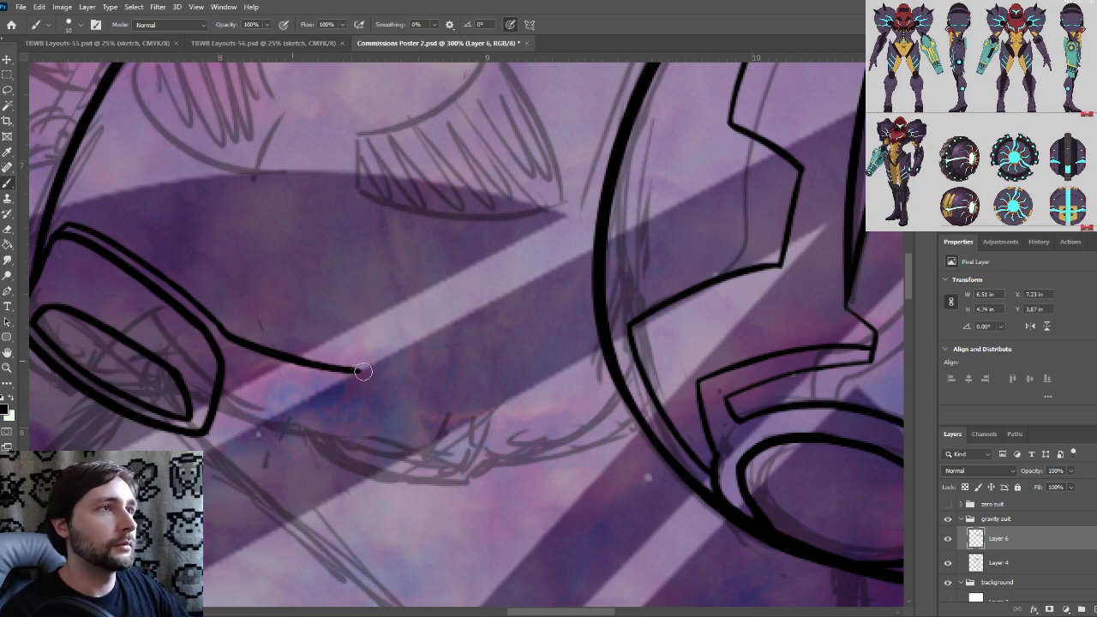
key("ctrl+z")
left_click_drag(297, 359, 375, 372)
key("ctrl+z")
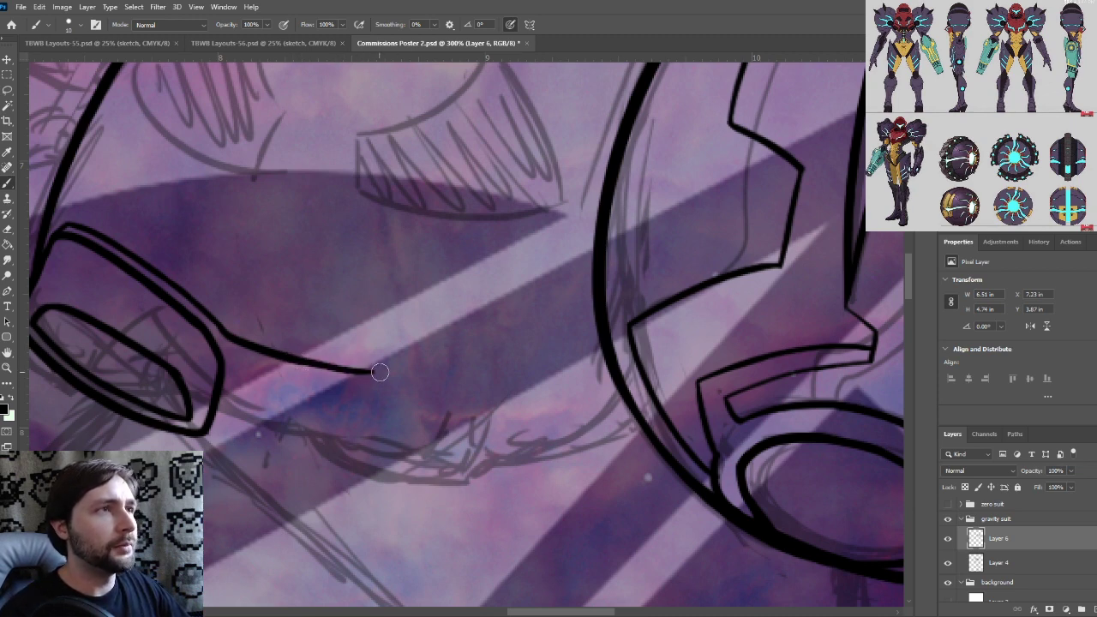
key("ctrl+z")
mouse_move(296, 360)
left_mouse_down()
mouse_move(374, 376)
mouse_move(408, 347)
mouse_move(600, 315)
left_mouse_up()
key("ctrl+z")
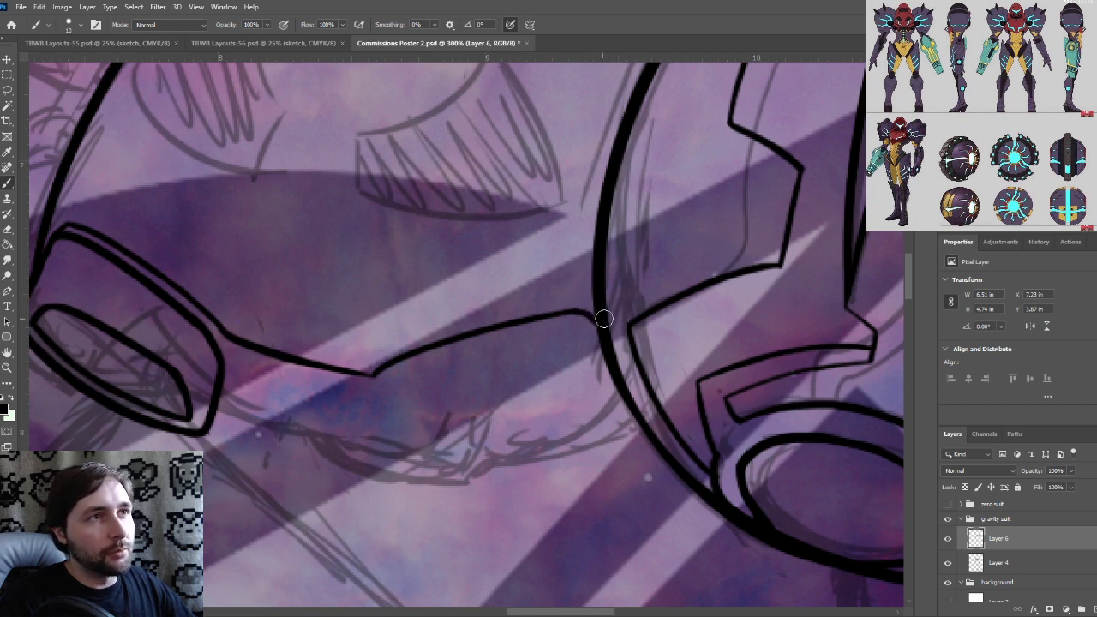
Round off the waistline's outer end with a short stroke running down into the opposite torso outline
key("ctrl+plus")
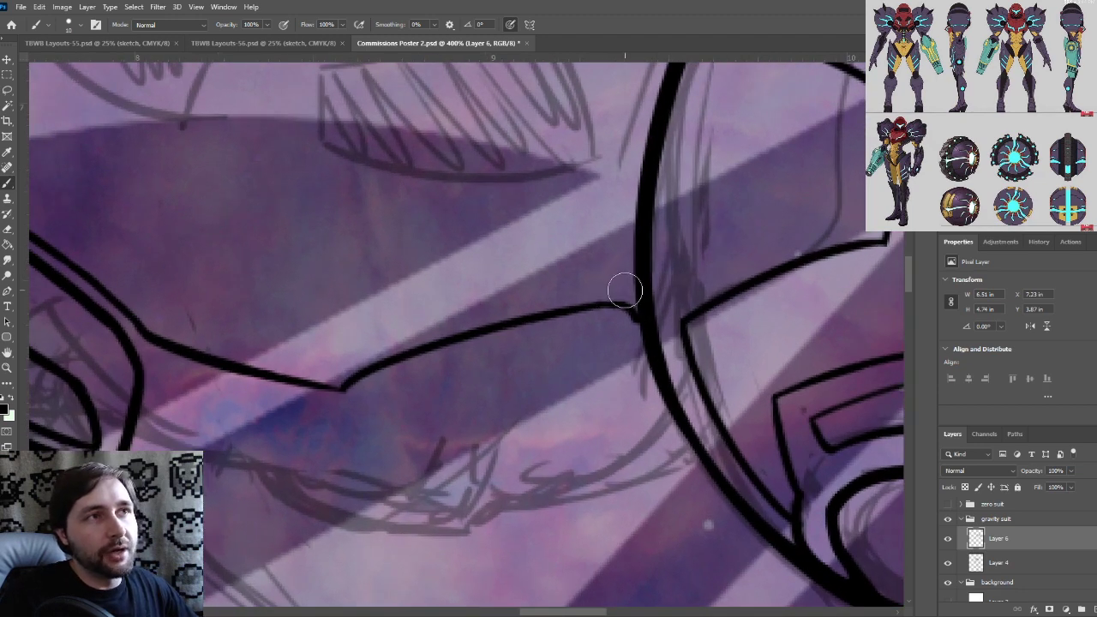
key("ctrl+minus")
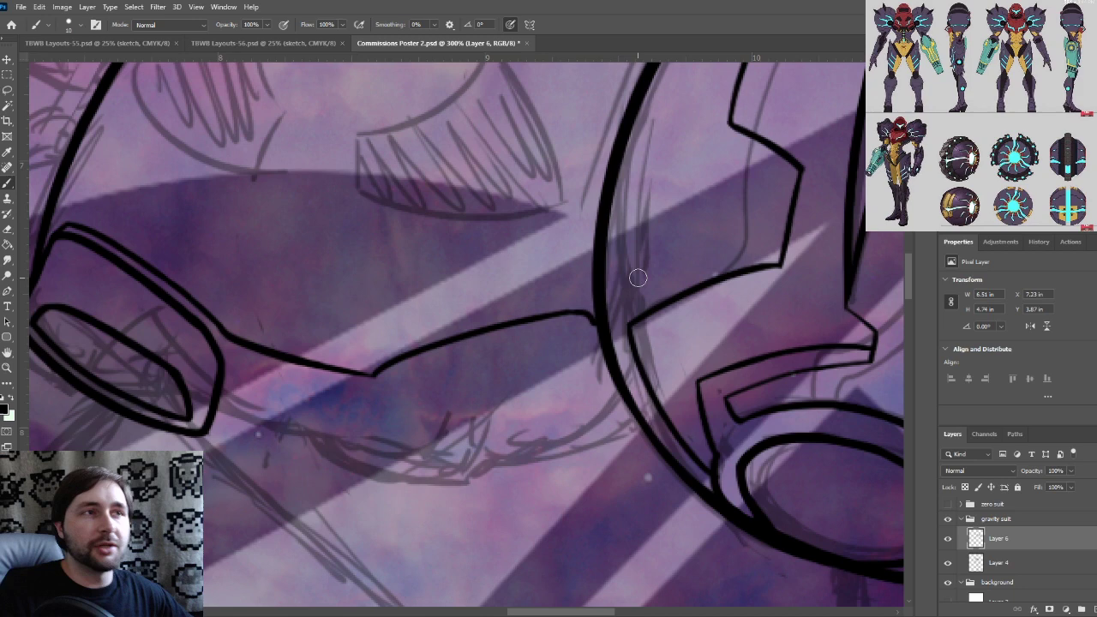
key("ctrl+plus")
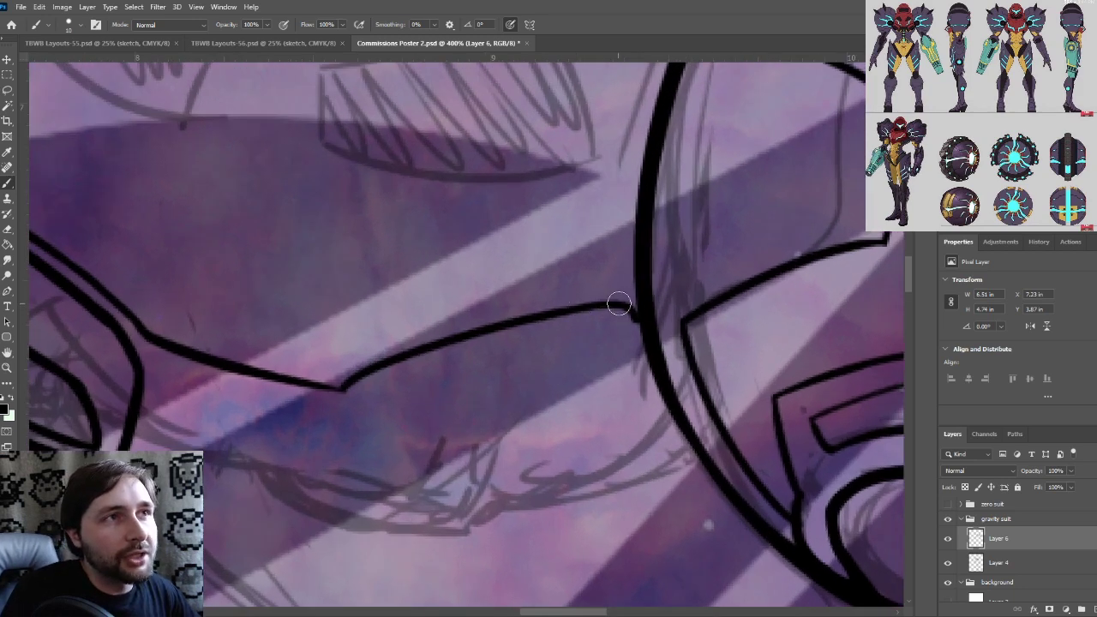
key("ctrl+minus")
left_click_drag(531, 399, 609, 359)
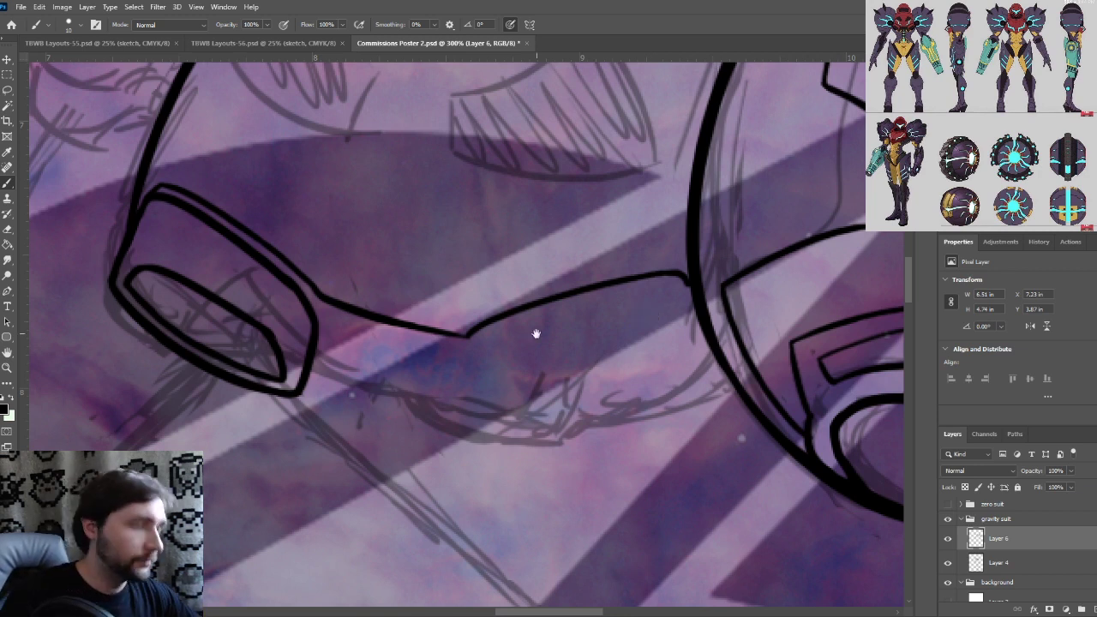
mouse_move(534, 325)
left_mouse_down()
mouse_move(549, 399)
mouse_move(535, 359)
left_mouse_up()
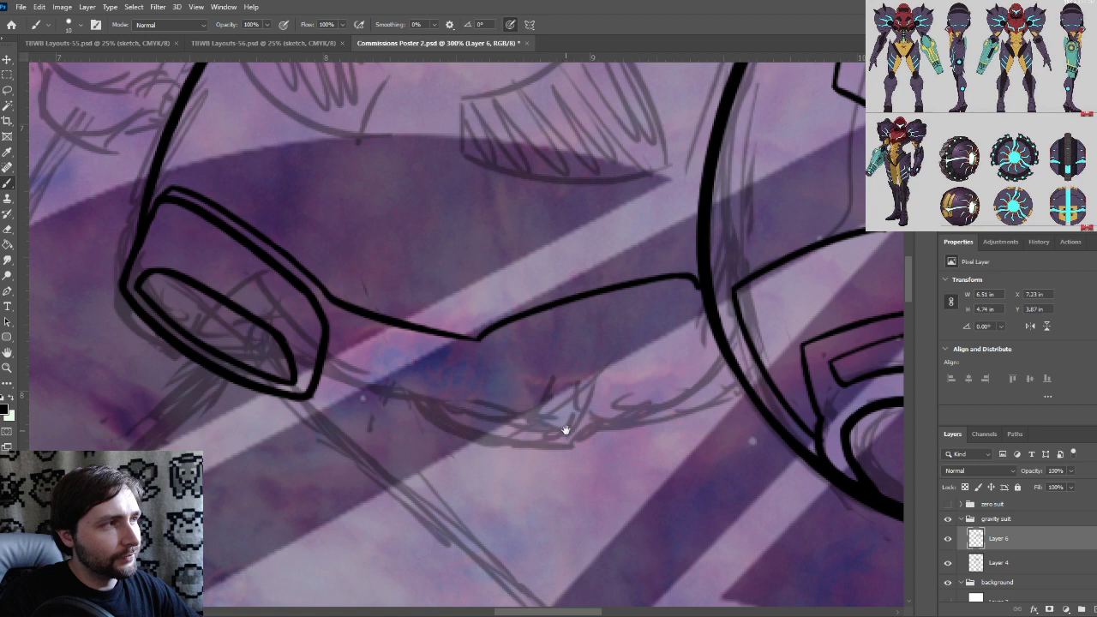
mouse_move(565, 431)
left_mouse_down()
mouse_move(534, 417)
mouse_move(498, 372)
left_mouse_up()
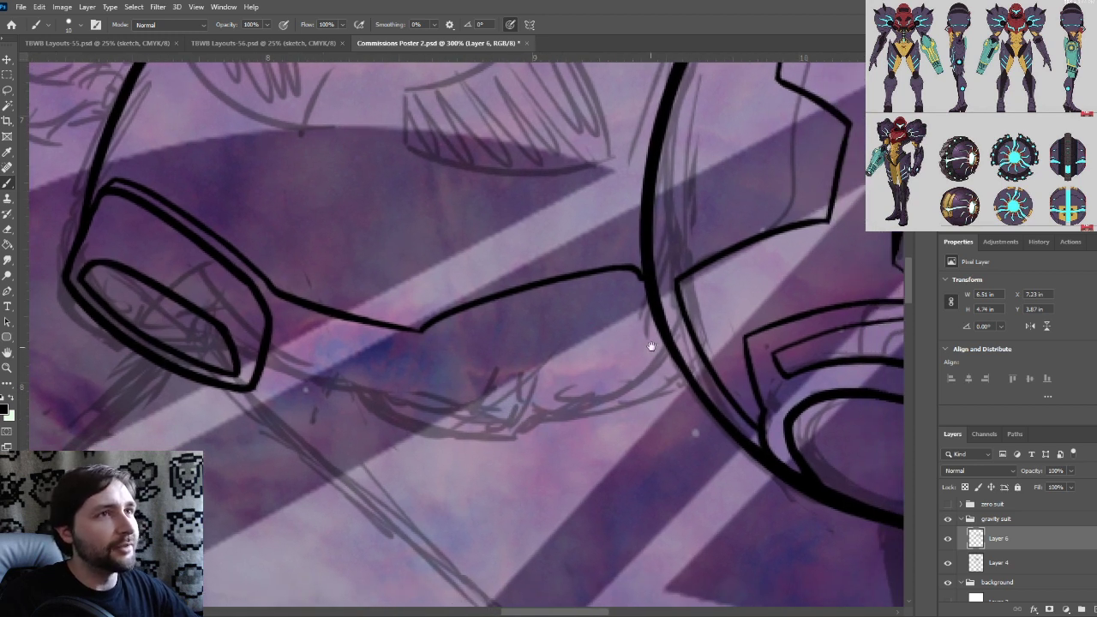
left_click_drag(640, 277, 659, 323)
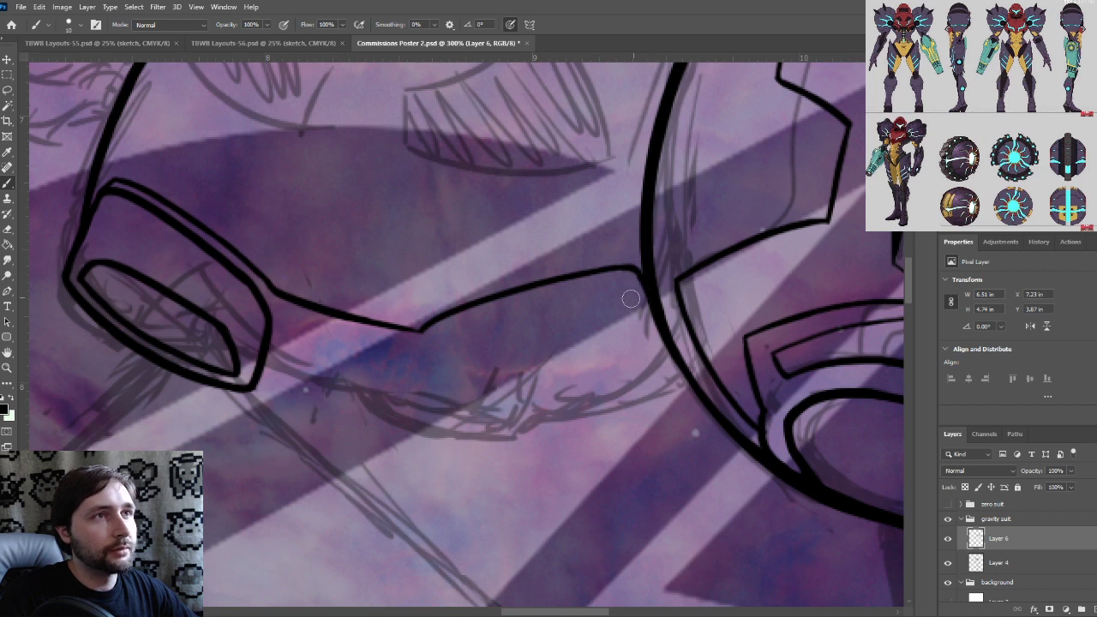
Ink the opposite waist plate's upper edge parallel below the waistline and run its inner edge down toward the sketched hem
left_click_drag(639, 277, 418, 330)
key("ctrl+z")
left_click_drag(635, 284, 399, 340)
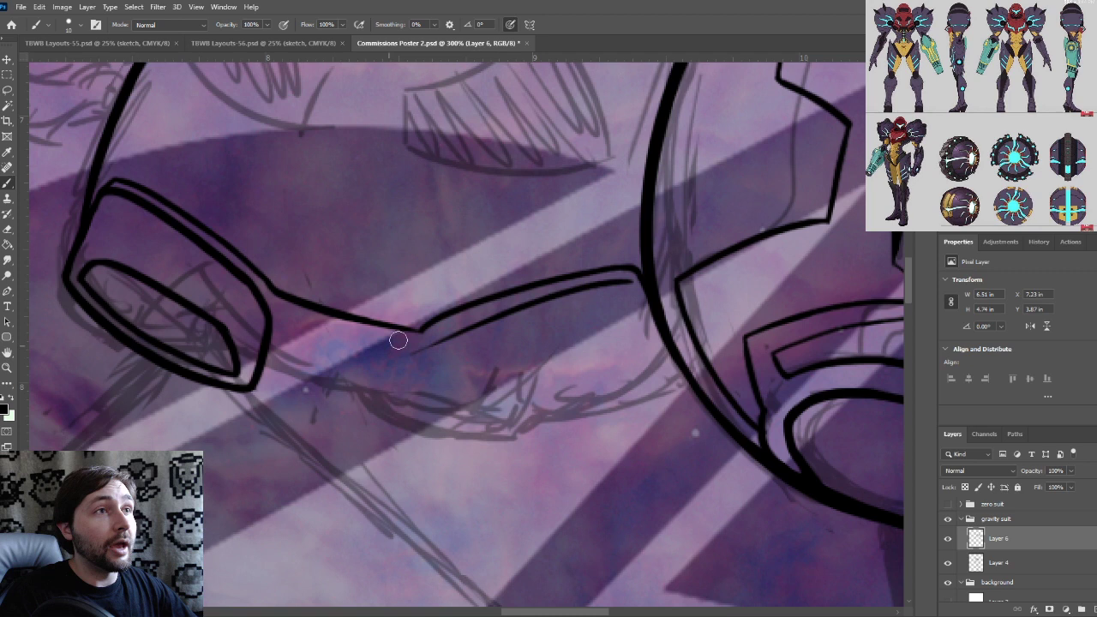
key("ctrl+z")
mouse_move(636, 281)
left_mouse_down()
mouse_move(570, 291)
mouse_move(400, 351)
left_mouse_up()
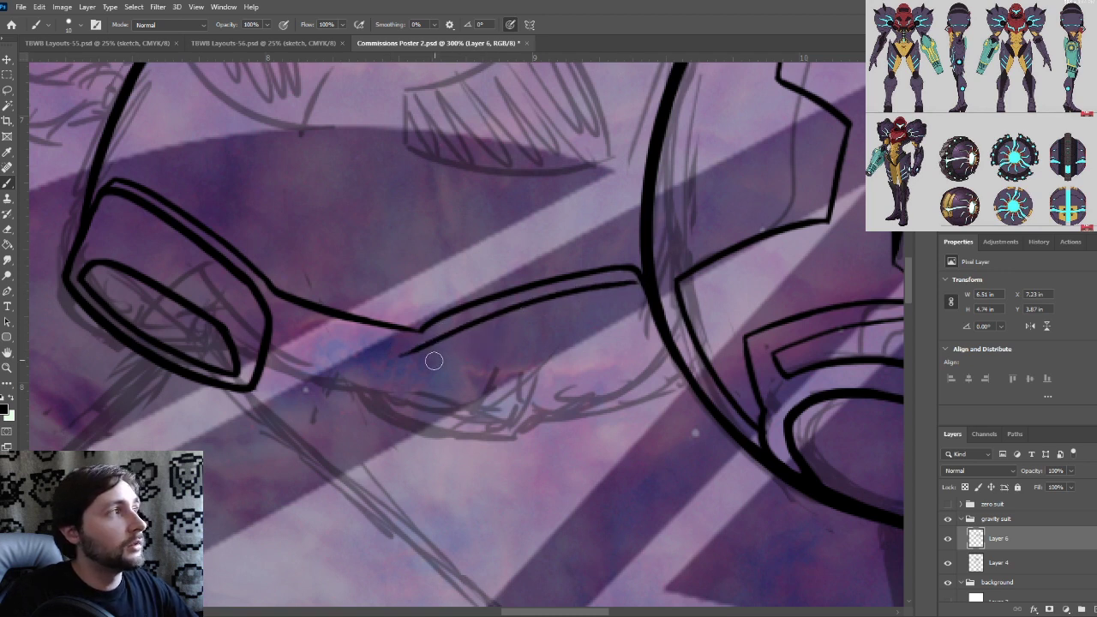
left_click_drag(430, 341, 419, 420)
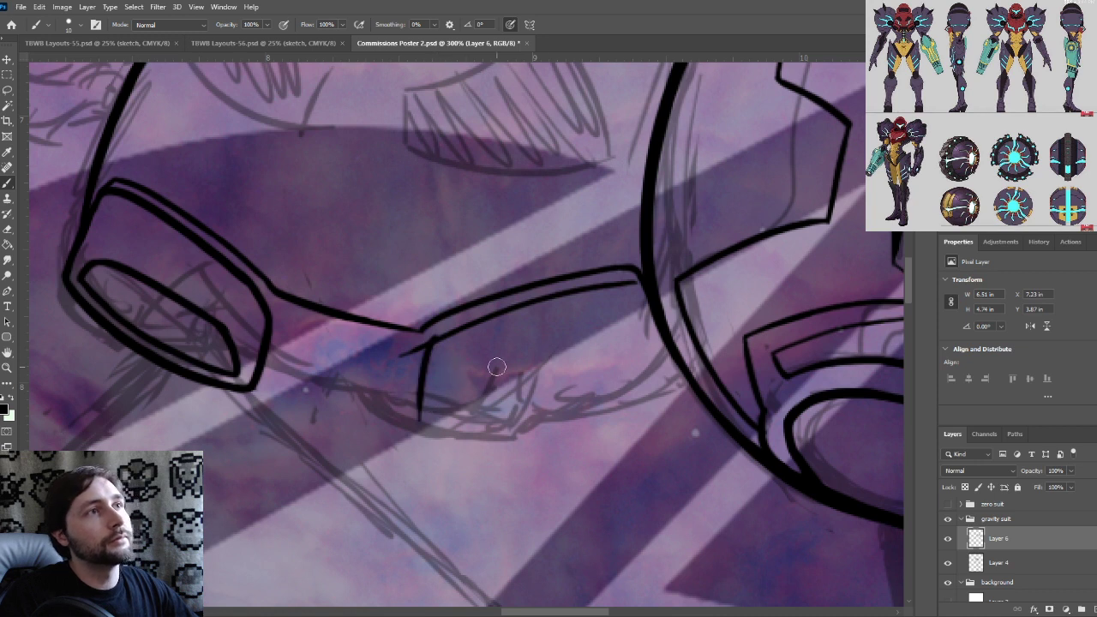
Join the outer end of the opposite waist plate's lower parallel line into the torso outline with a short stroke
left_click_drag(635, 280, 647, 397)
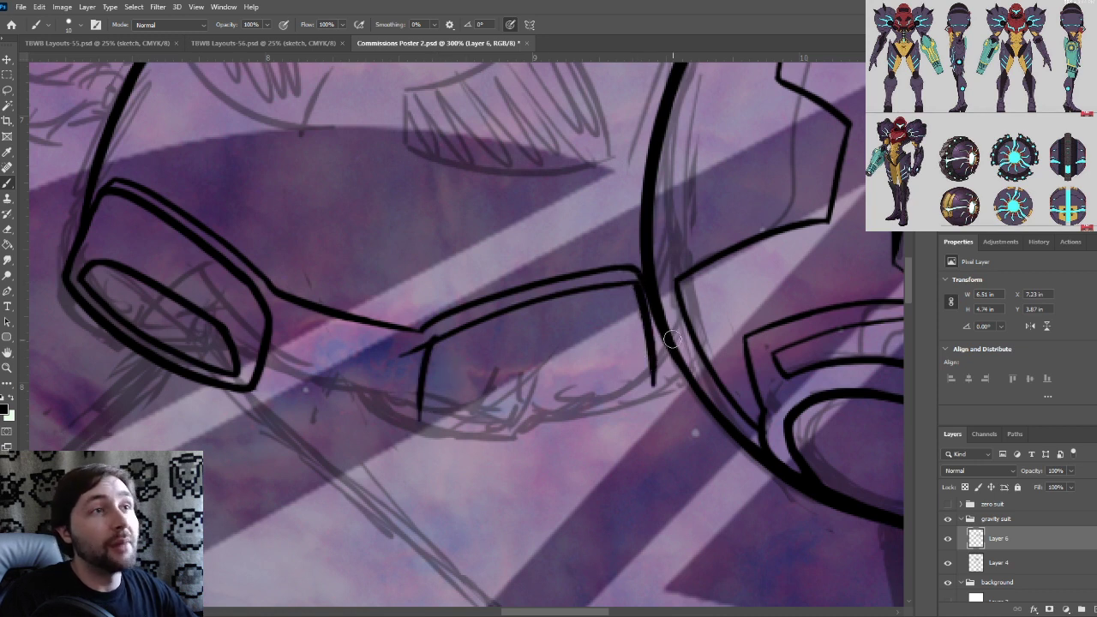
key("ctrl+z")
left_click_drag(636, 282, 664, 356)
key("ctrl+z")
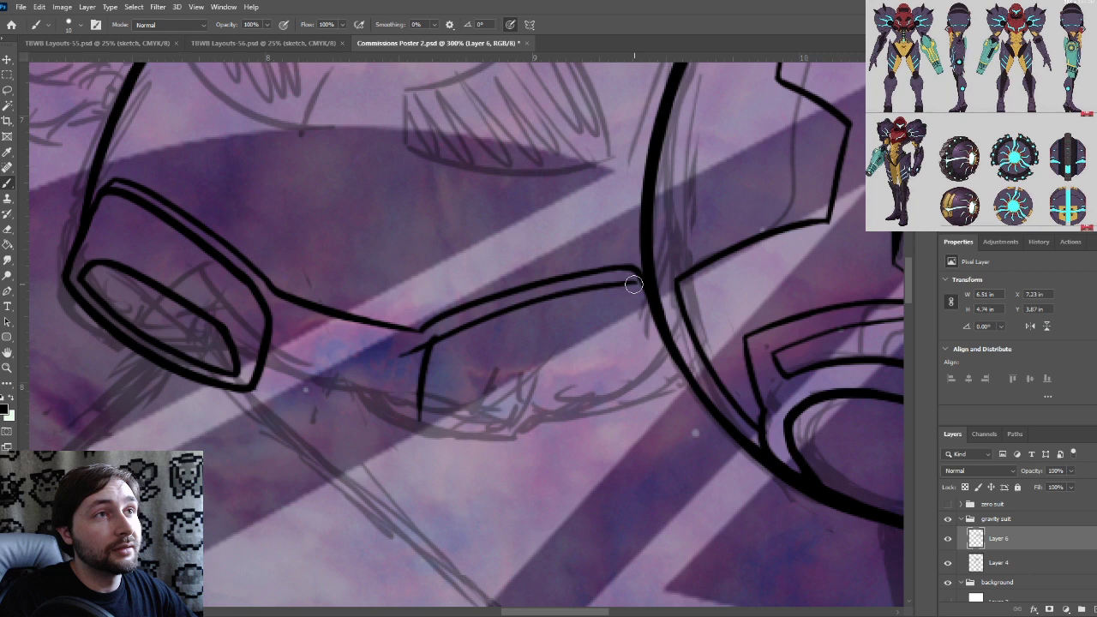
left_click_drag(633, 282, 661, 309)
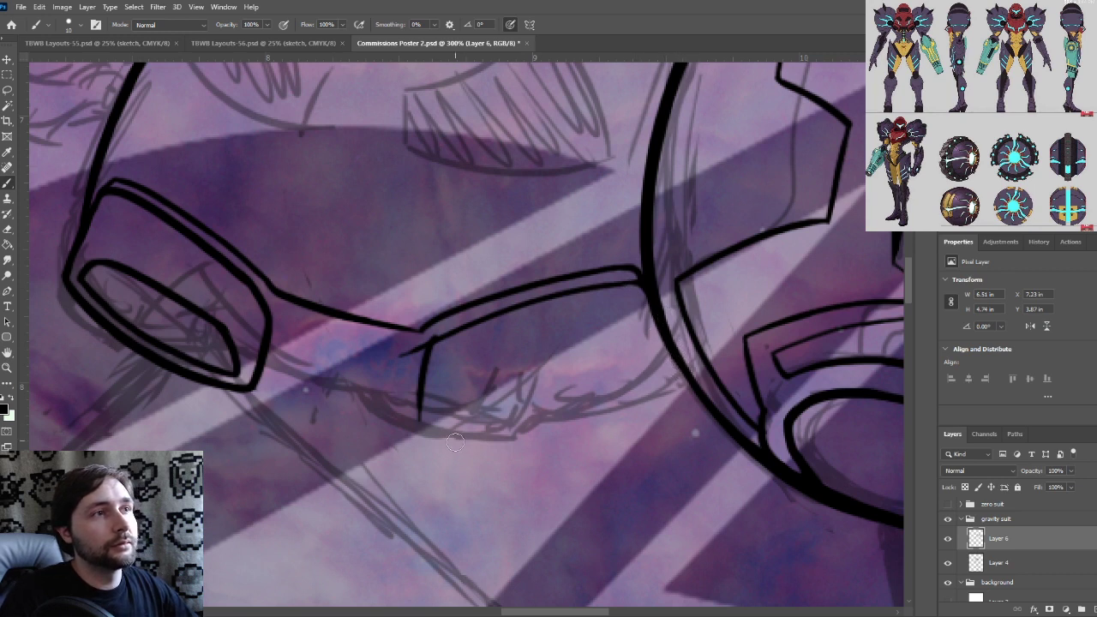
Ink the waist plate's lower edge rising to the torso outline and curve its inner edge down to meet it
left_click_drag(455, 441, 701, 390)
key("ctrl+z")
mouse_move(443, 445)
left_mouse_down()
mouse_move(463, 452)
mouse_move(686, 385)
left_mouse_up()
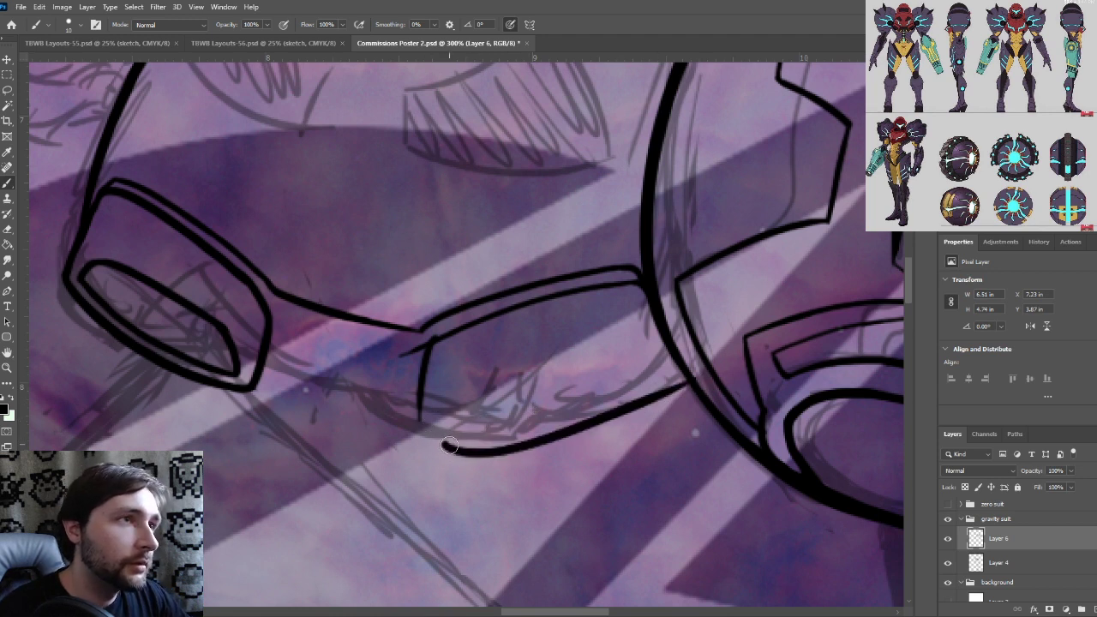
mouse_move(449, 445)
left_mouse_down()
mouse_move(421, 381)
mouse_move(463, 448)
left_mouse_up()
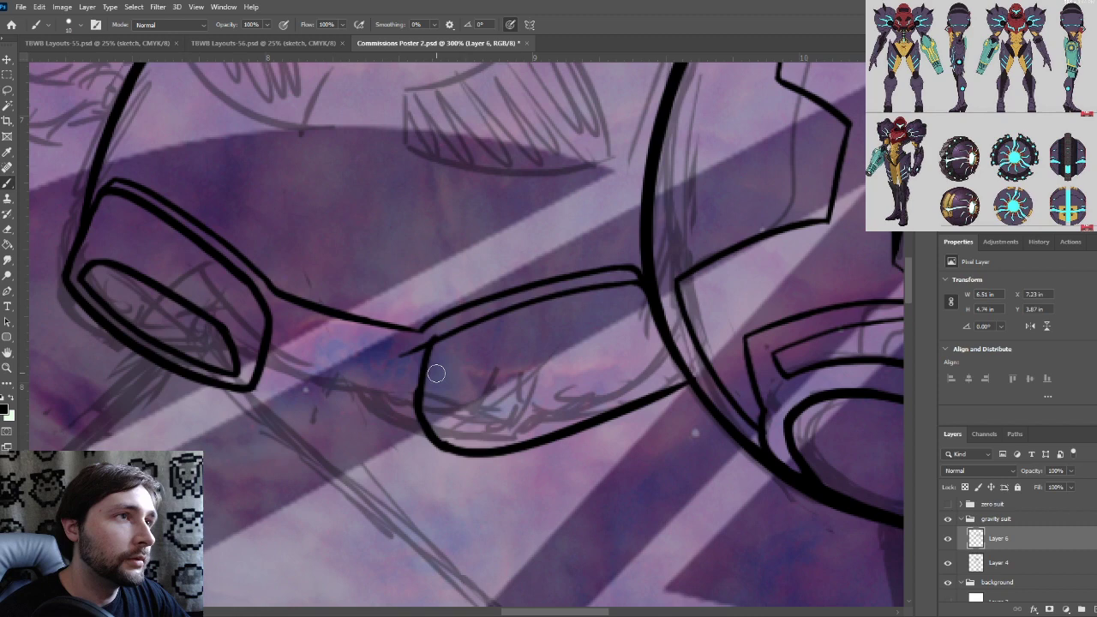
key("ctrl+z")
left_click_drag(421, 386, 457, 448)
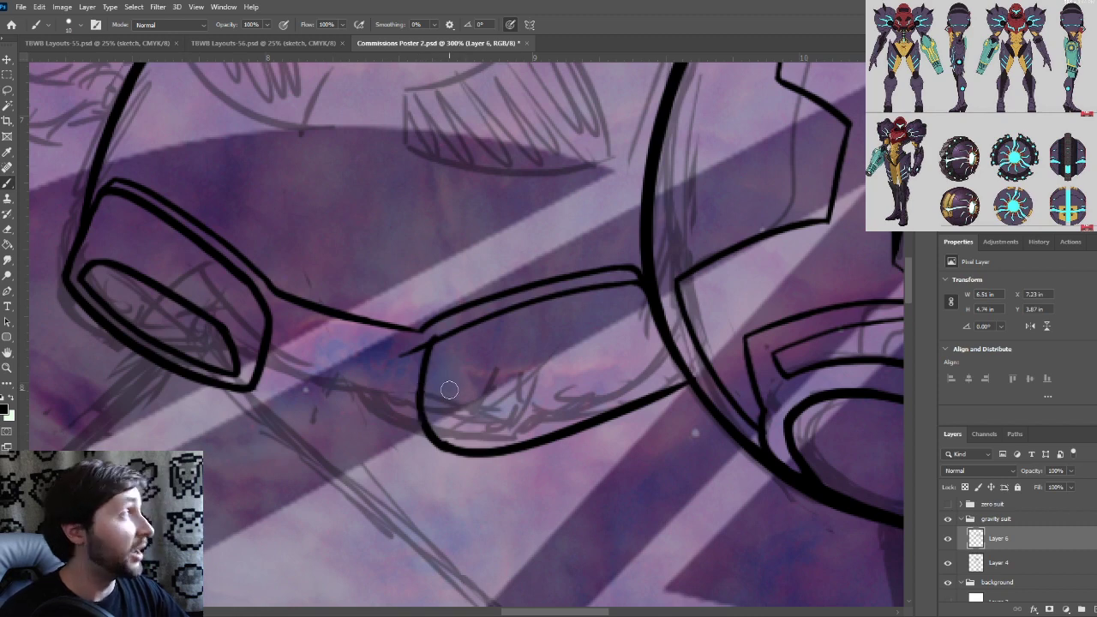
Make the plate's lower inner corner more angular and trim the stroke overshooting its upper inner corner
key("ctrl+plus")
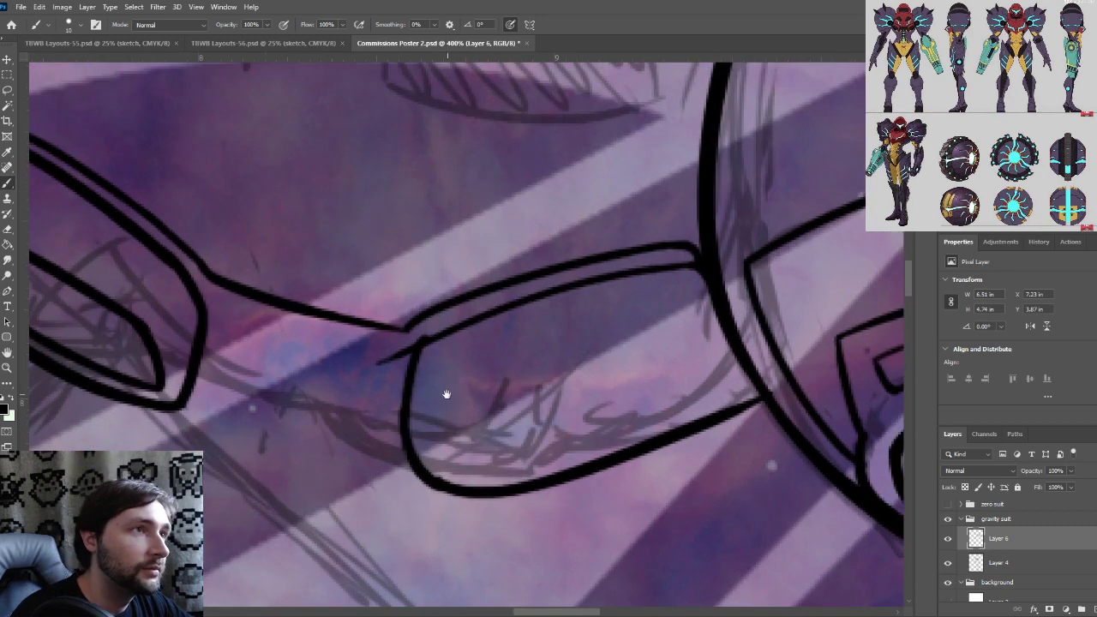
left_click_drag(430, 423, 453, 385)
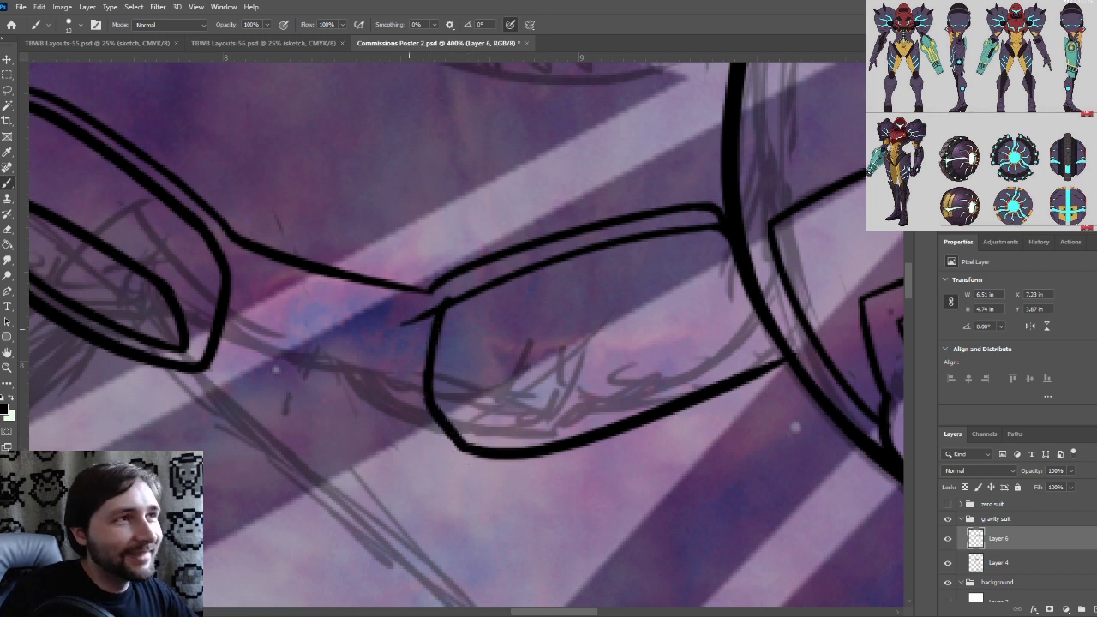
left_click_drag(486, 334, 540, 349)
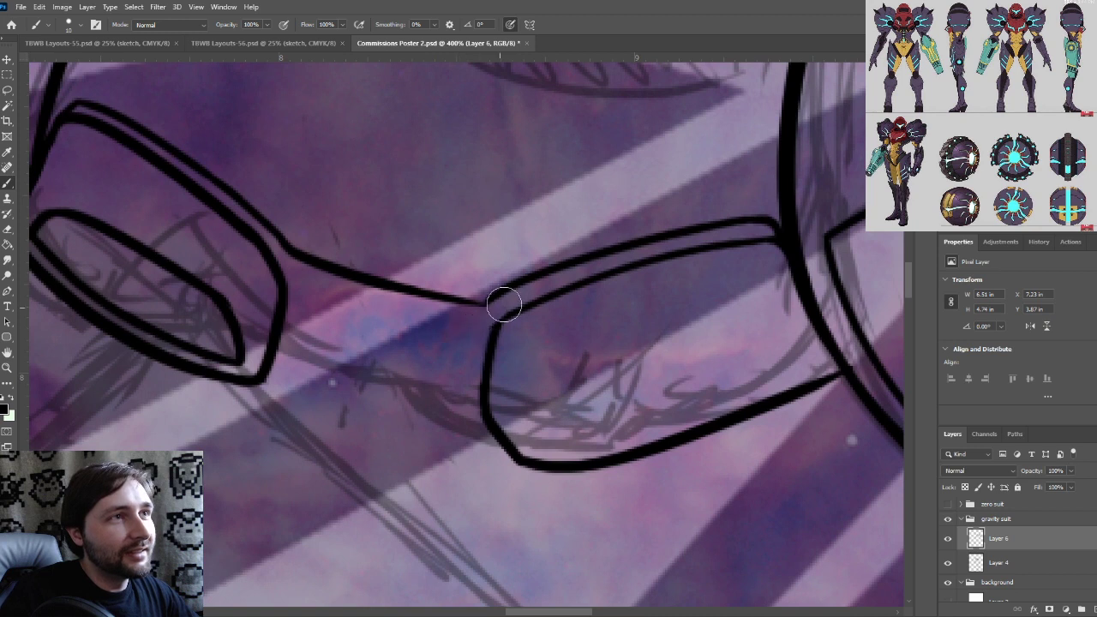
left_click_drag(794, 339, 613, 382)
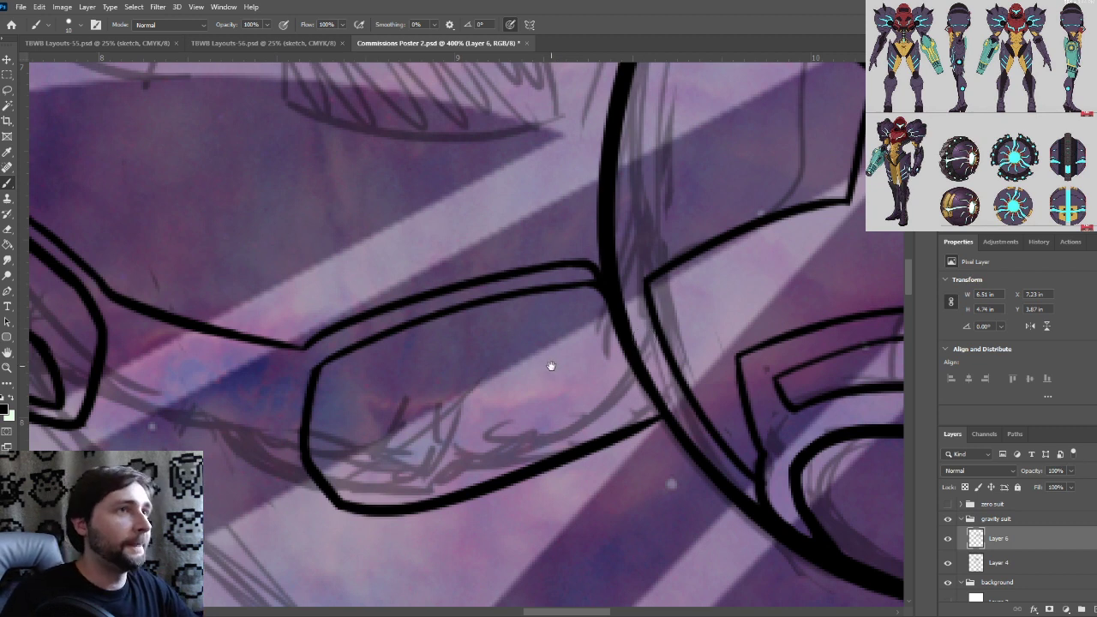
left_click_drag(549, 363, 689, 303)
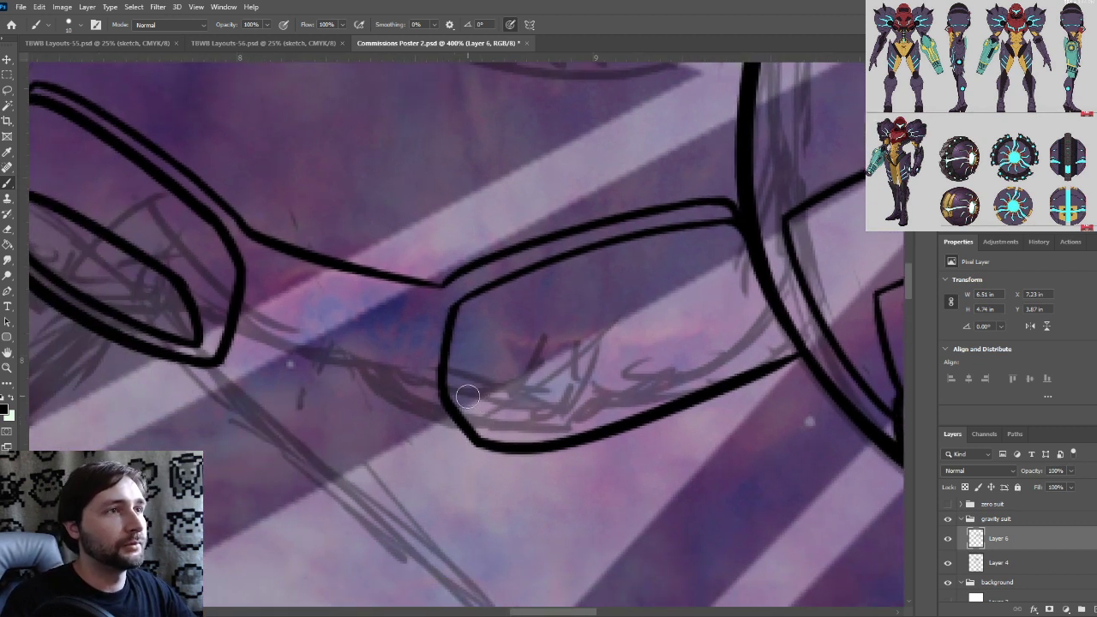
Ink an inset line parallel above the plate's lower edge, from a short angled inner end to the torso outline
mouse_move(466, 396)
left_mouse_down()
mouse_move(493, 428)
mouse_move(746, 367)
left_mouse_up()
key("ctrl+z")
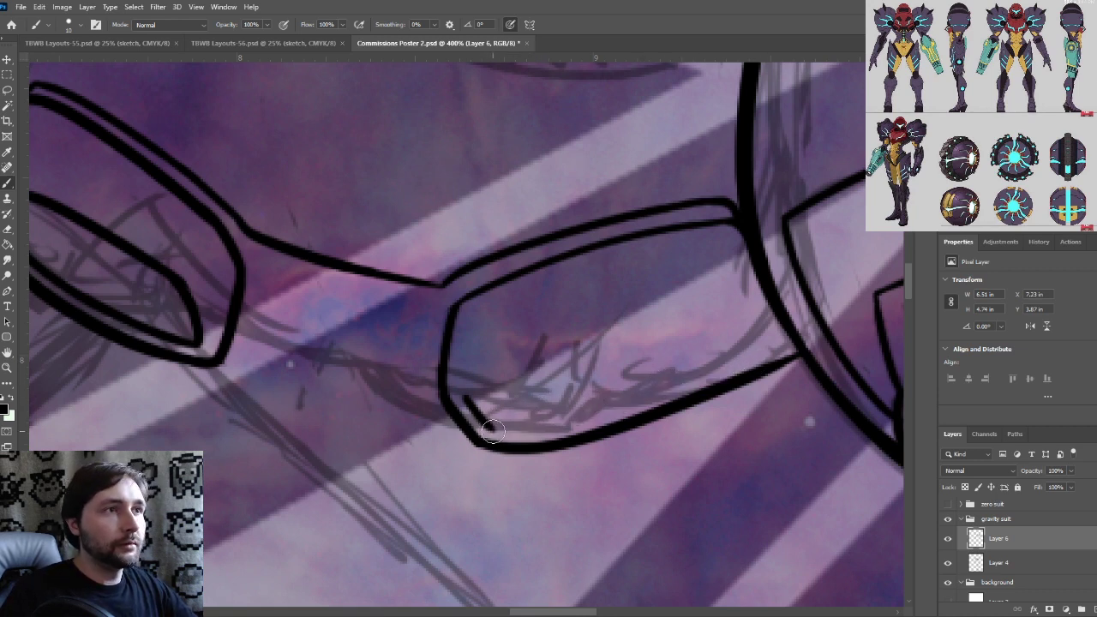
left_click_drag(493, 428, 793, 355)
key("ctrl+z")
mouse_move(494, 429)
left_mouse_down()
mouse_move(542, 425)
mouse_move(802, 329)
left_mouse_up()
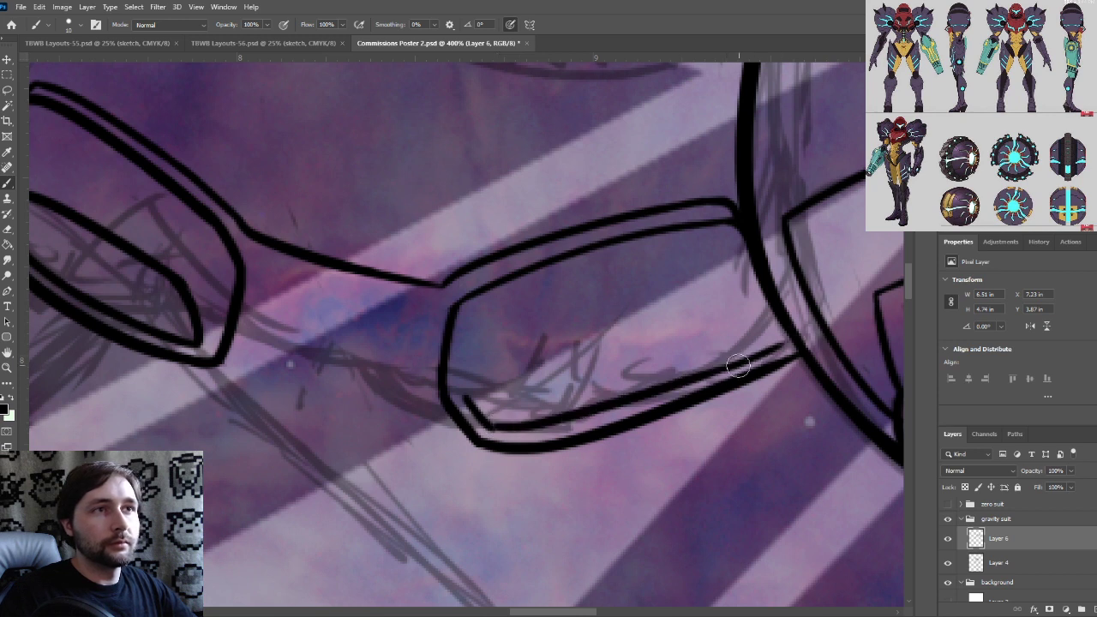
key("ctrl+z")
left_click_drag(719, 374, 801, 330)
key("ctrl+z")
left_click_drag(708, 376, 799, 326)
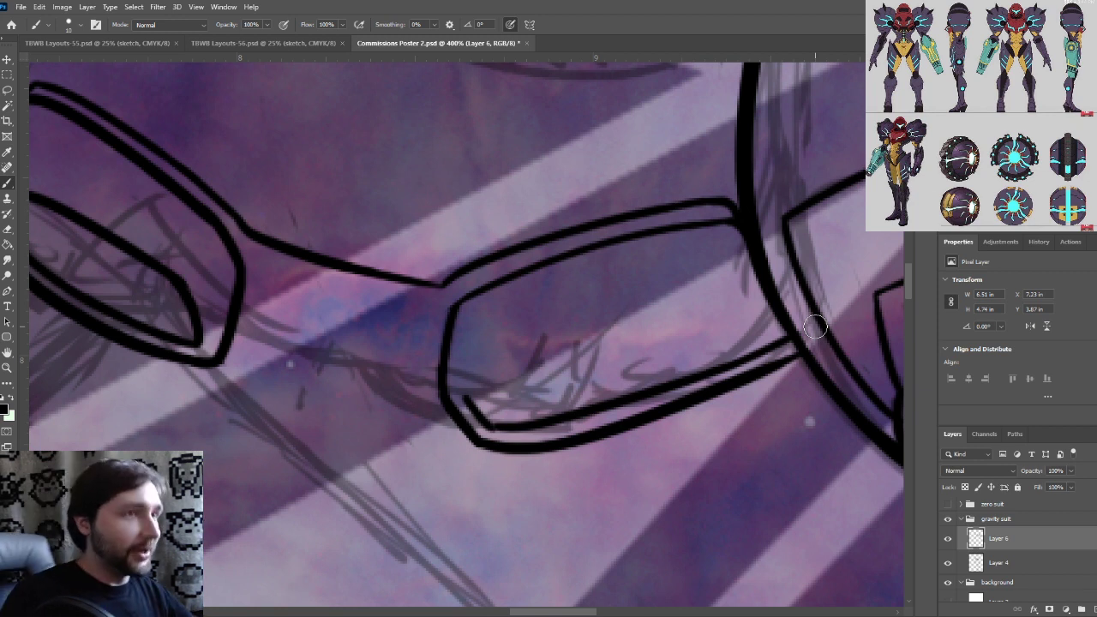
Ink the inset panel's upper edge from its inner end up to the torso outline
mouse_move(583, 359)
left_mouse_down()
mouse_move(657, 380)
mouse_move(643, 384)
left_mouse_up()
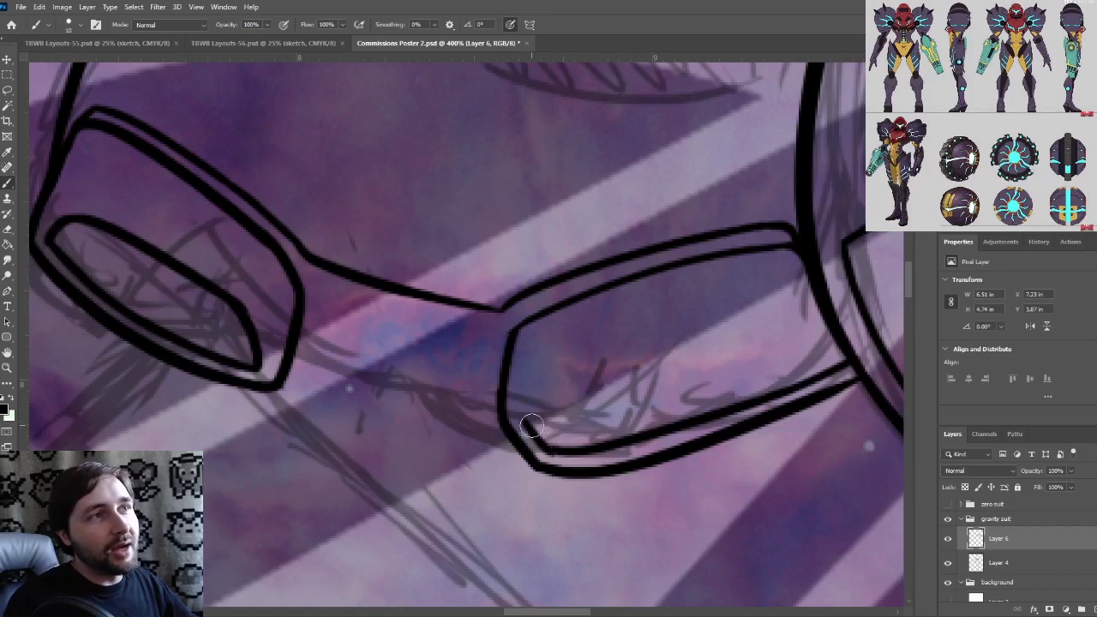
mouse_move(528, 426)
left_mouse_down()
mouse_move(692, 354)
mouse_move(754, 340)
left_mouse_up()
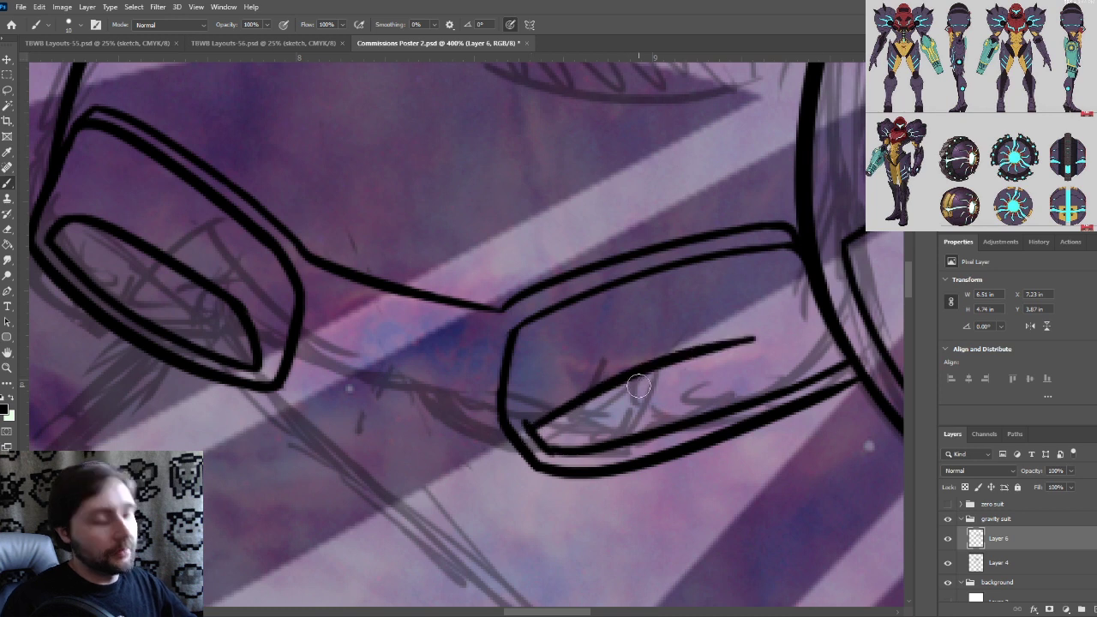
key("ctrl+z")
left_click_drag(527, 428, 823, 328)
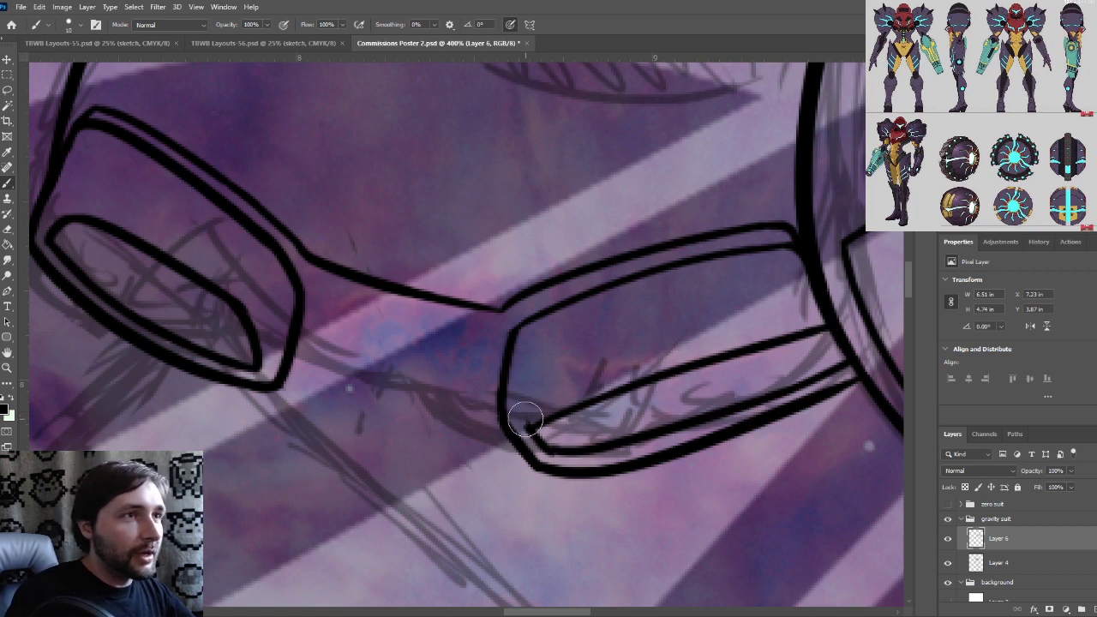
Clean up the inset panel's inner end so its upper and lower edges meet in a neat rounded corner
left_click_drag(525, 428, 537, 448)
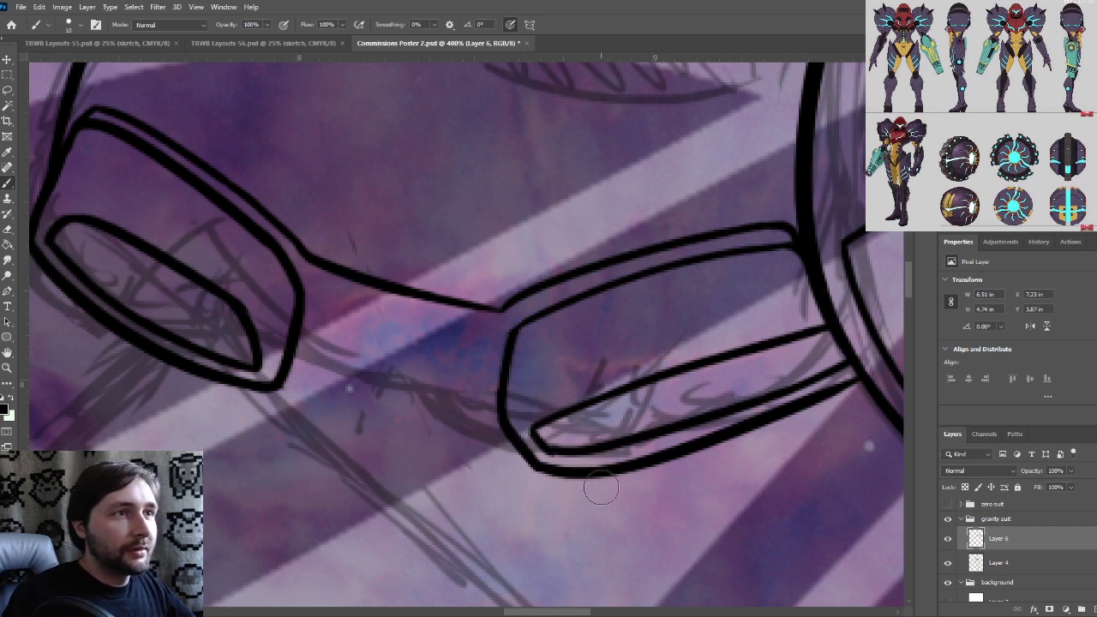
key("bracketleft")
key("bracketleft")
key("bracketleft")
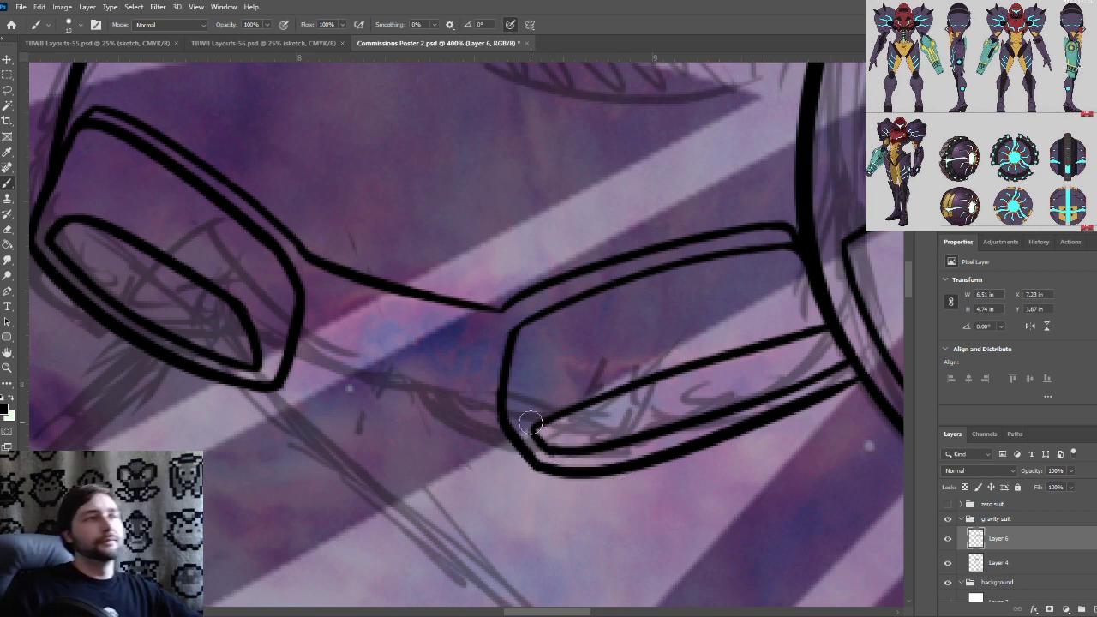
mouse_move(380, 423)
left_mouse_down()
mouse_move(391, 428)
mouse_move(381, 427)
left_mouse_up()
Ink the two ends of an arch on the torso, one outside each of the hatched sketch shapes
key("ctrl+minus")
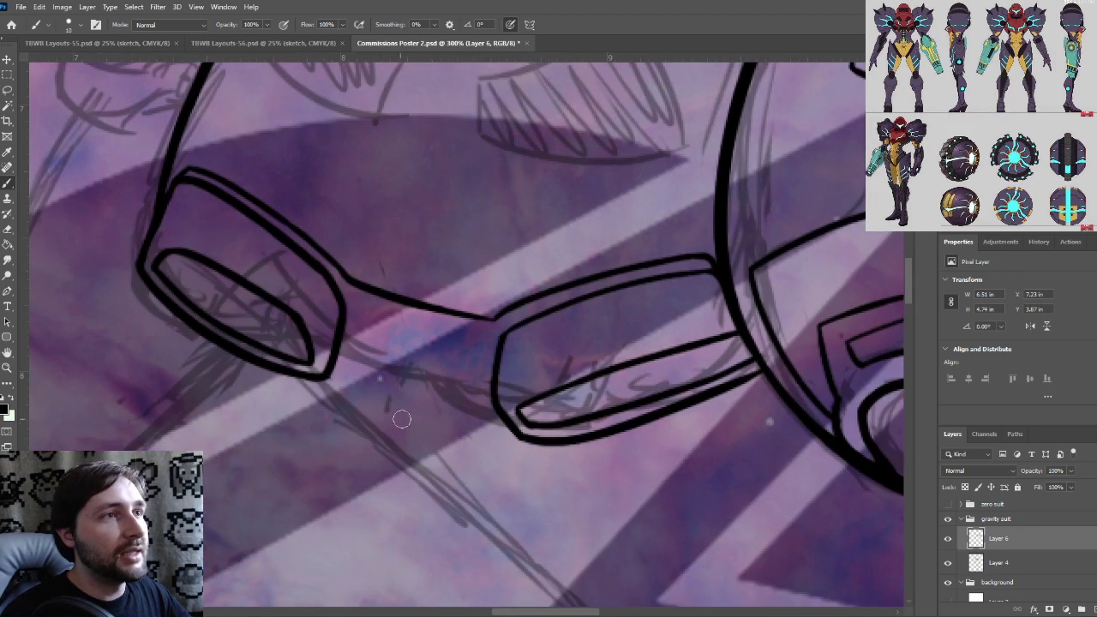
key("ctrl+minus")
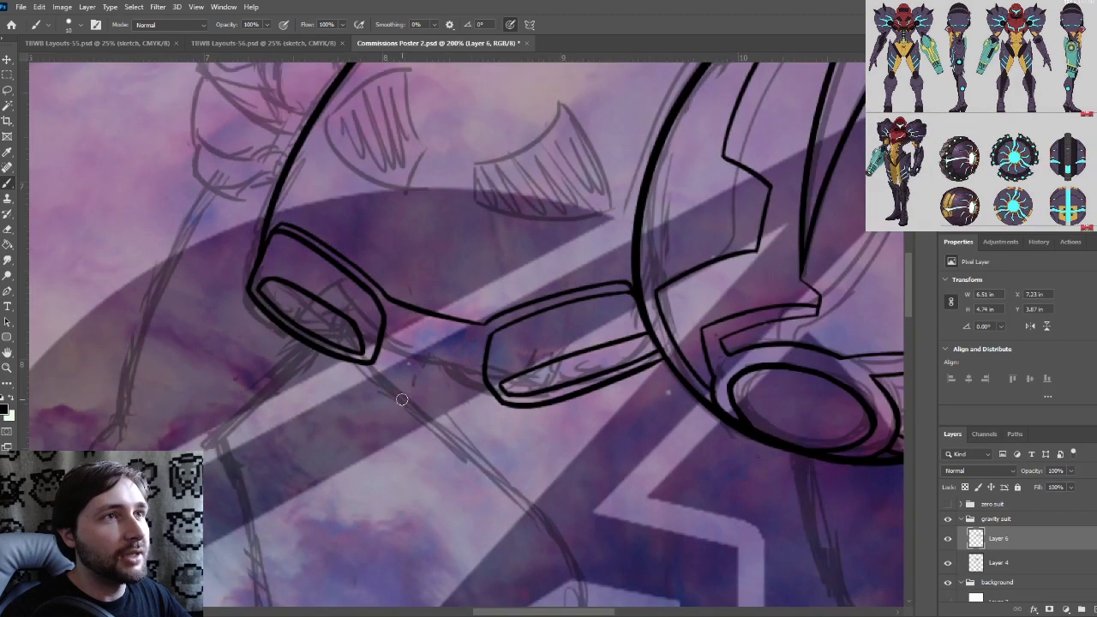
left_click_drag(388, 297, 376, 349)
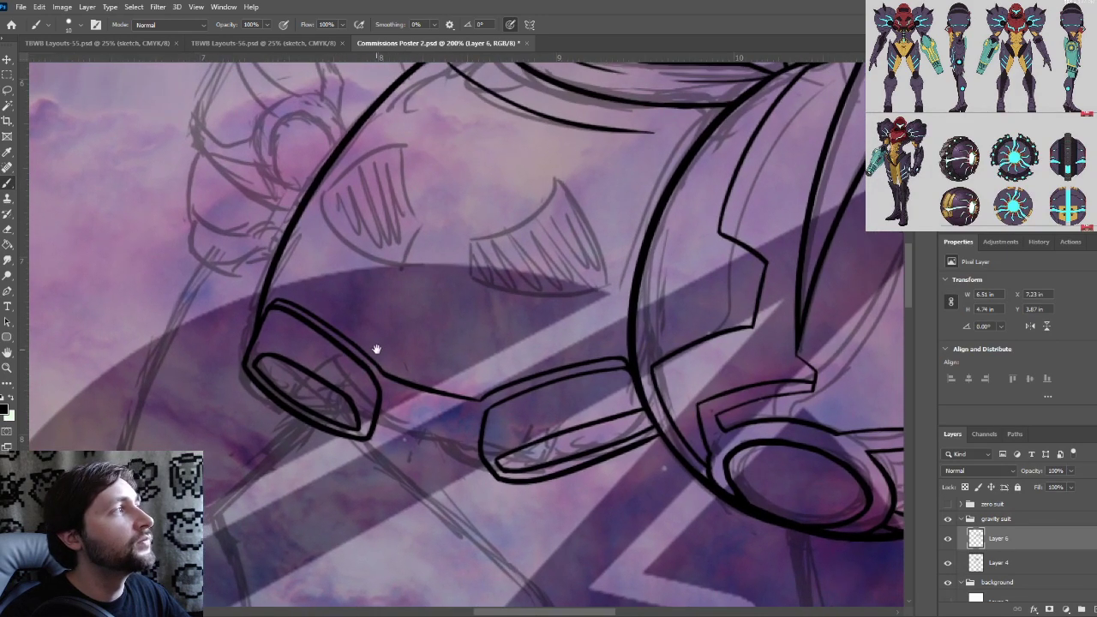
key("ctrl+plus")
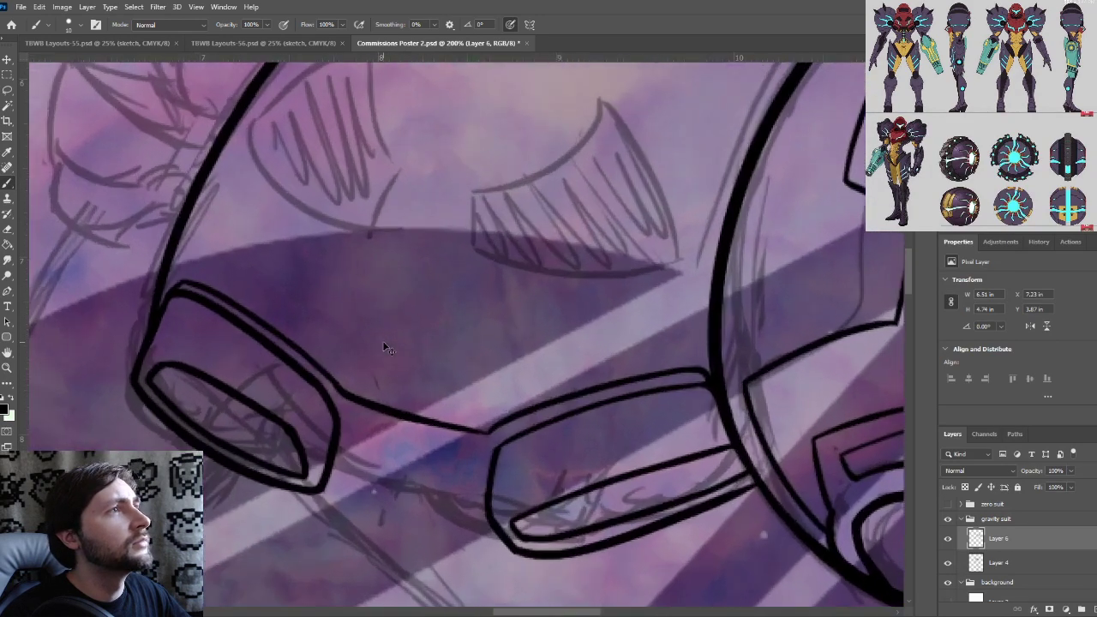
left_click_drag(386, 281, 396, 335)
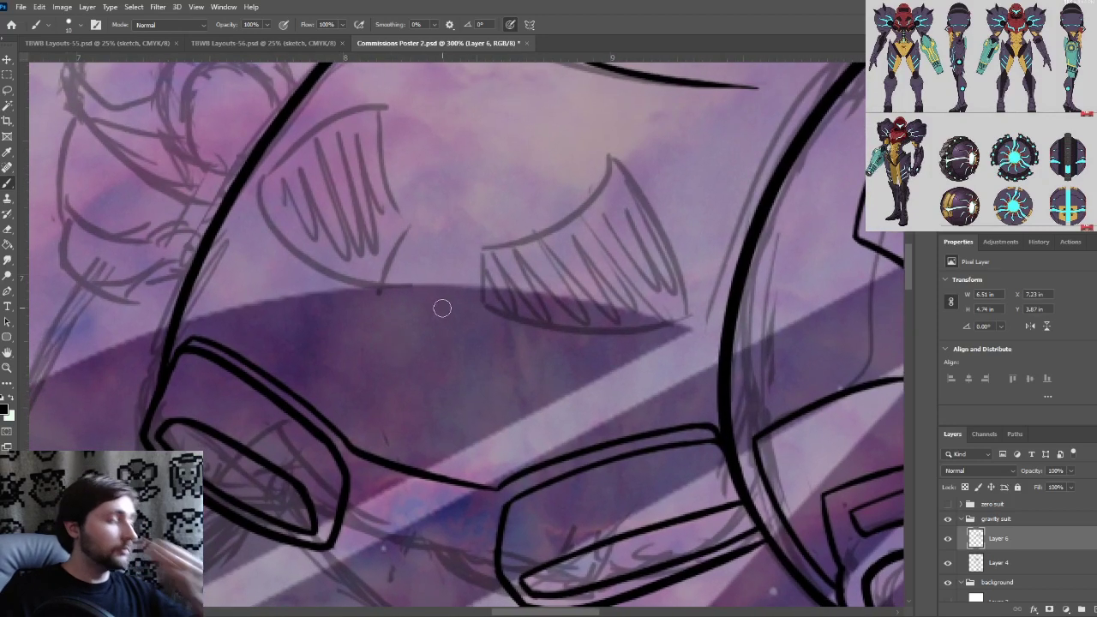
key("ctrl+minus")
left_click_drag(540, 257, 529, 286)
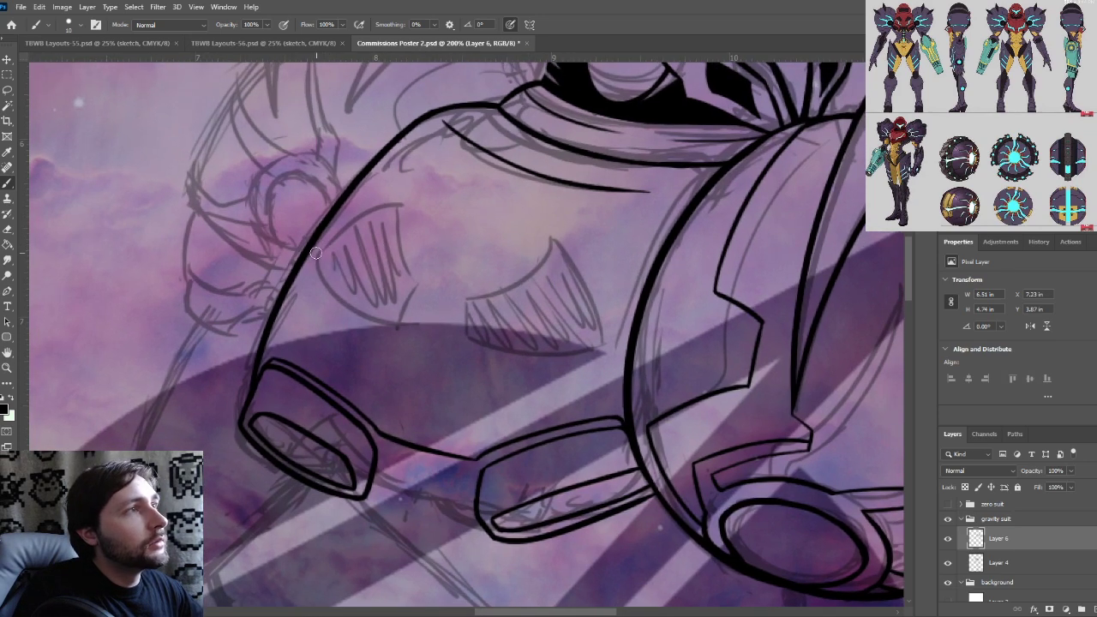
mouse_move(313, 258)
left_mouse_down()
mouse_move(338, 223)
mouse_move(418, 199)
left_mouse_up()
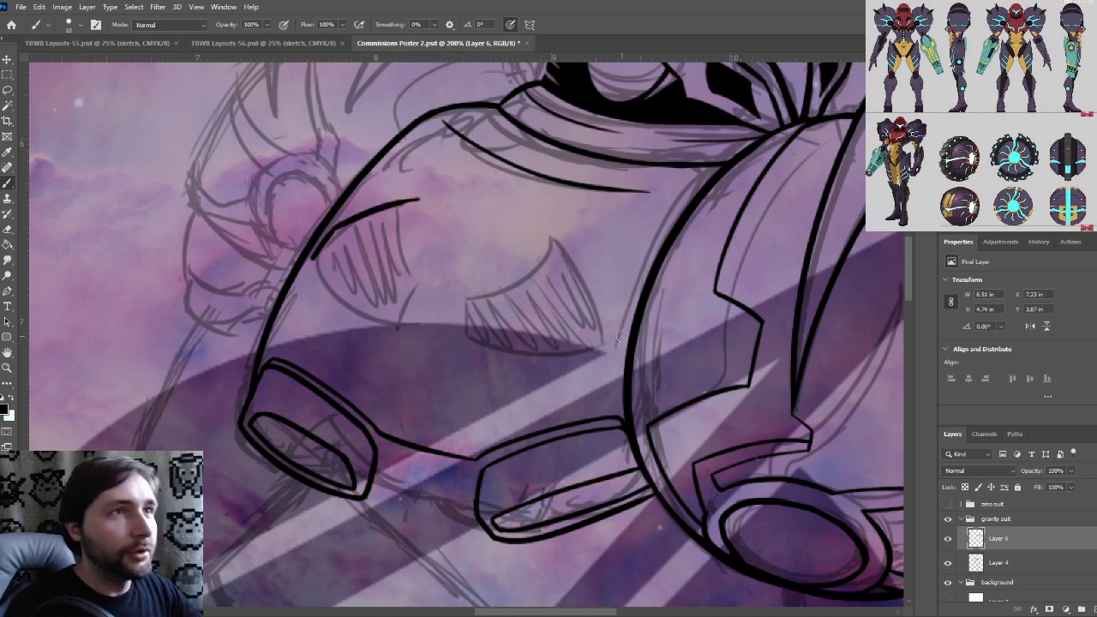
mouse_move(608, 349)
left_mouse_down()
mouse_move(617, 305)
mouse_move(617, 319)
mouse_move(560, 225)
left_mouse_up()
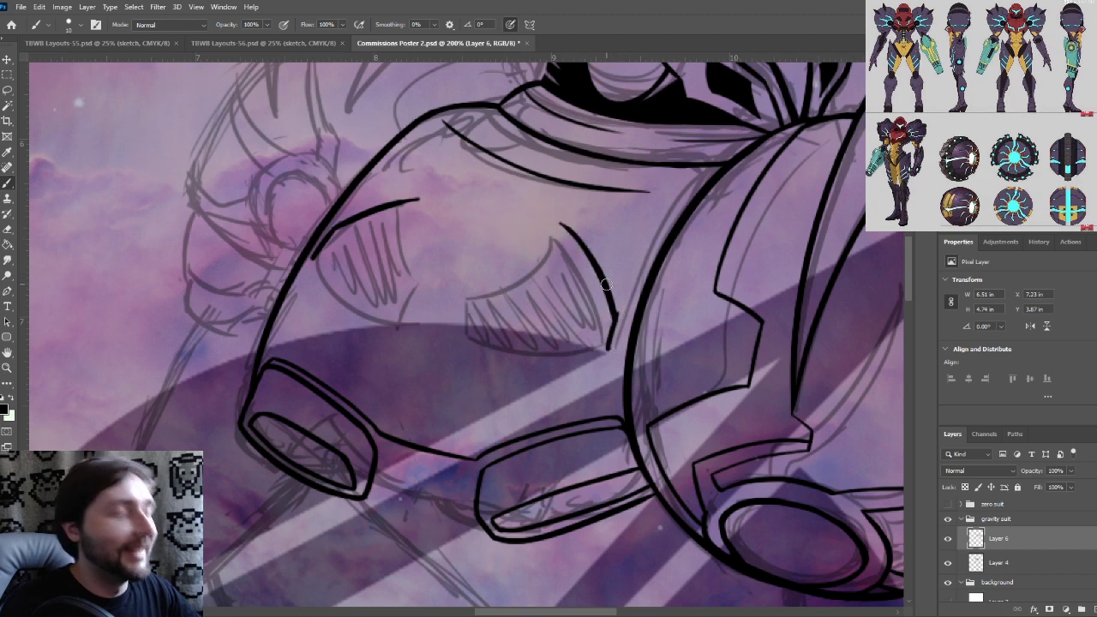
Connect the two arch ends with a long curve over the hatched shapes and blend it into the stroke at the torso outline
key("ctrl+plus")
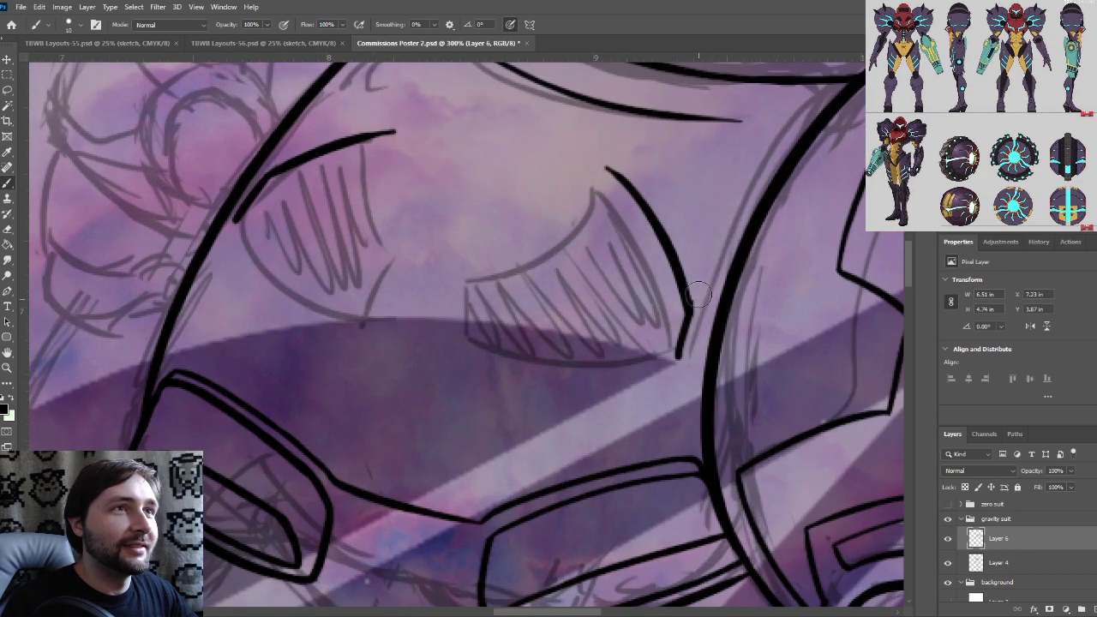
left_click_drag(371, 266, 362, 330)
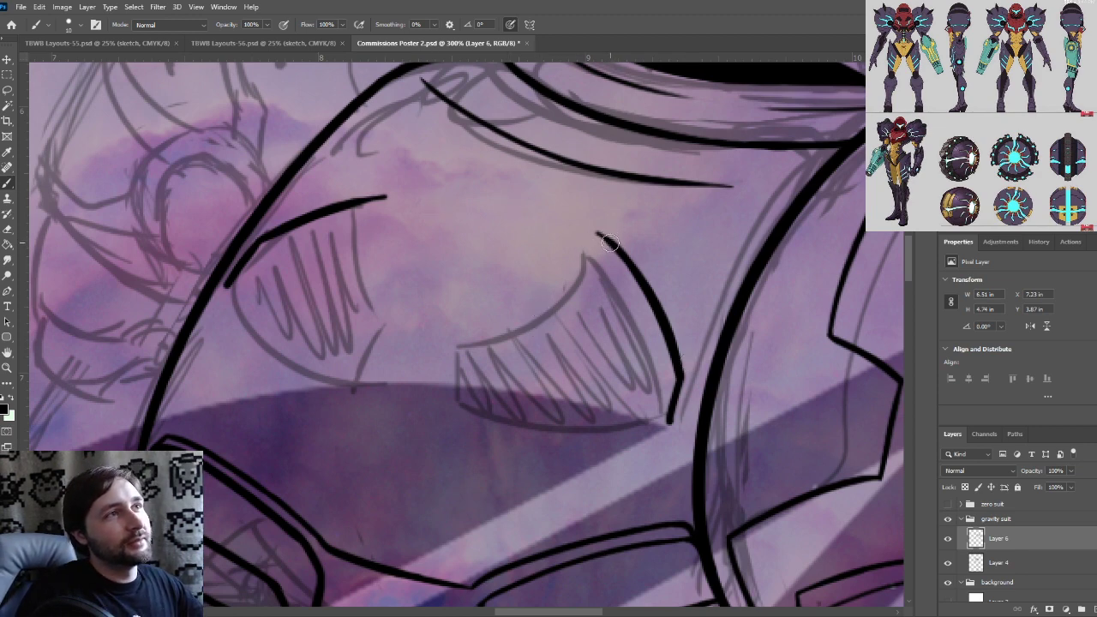
left_click_drag(607, 242, 352, 200)
key("ctrl+z")
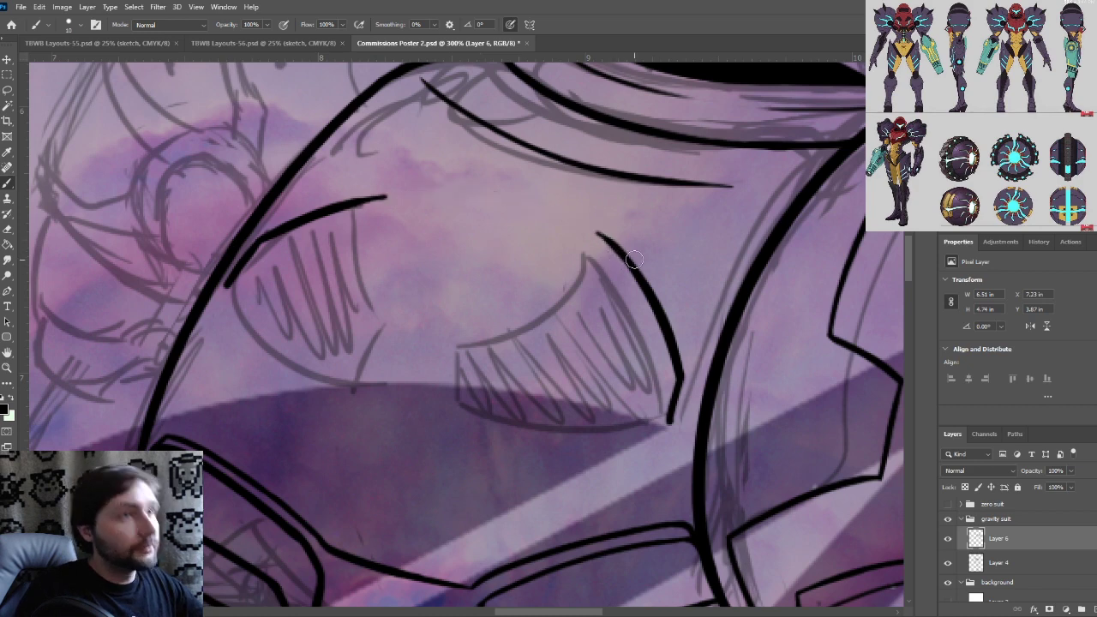
mouse_move(616, 246)
left_mouse_down()
mouse_move(507, 205)
mouse_move(336, 187)
left_mouse_up()
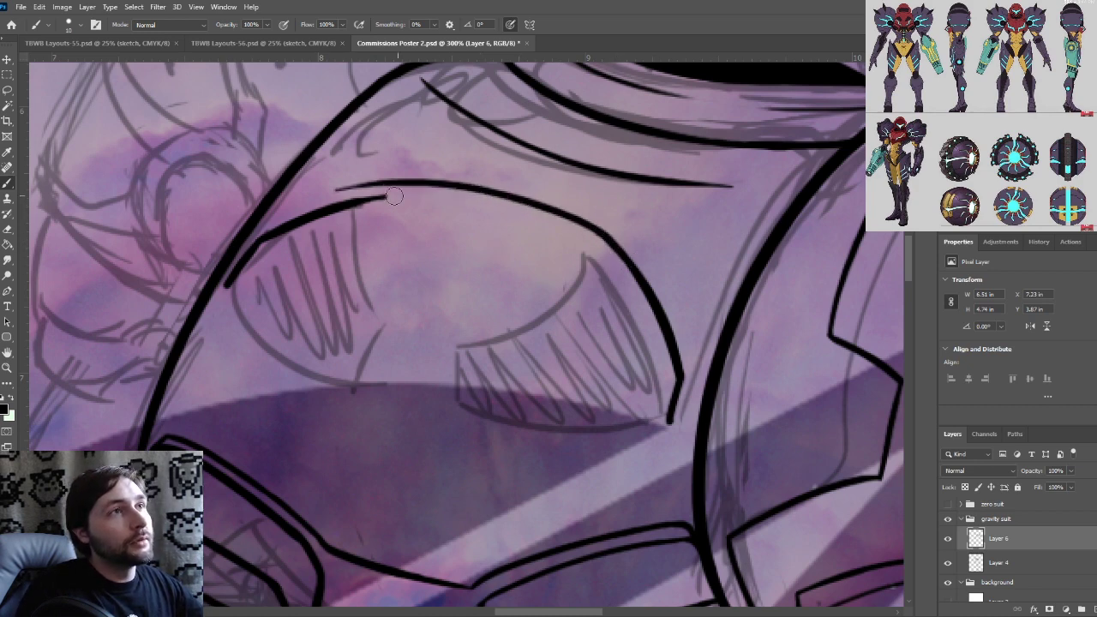
mouse_move(263, 239)
left_mouse_down()
mouse_move(407, 196)
mouse_move(360, 204)
mouse_move(390, 191)
mouse_move(374, 186)
mouse_move(364, 191)
mouse_move(407, 185)
left_mouse_up()
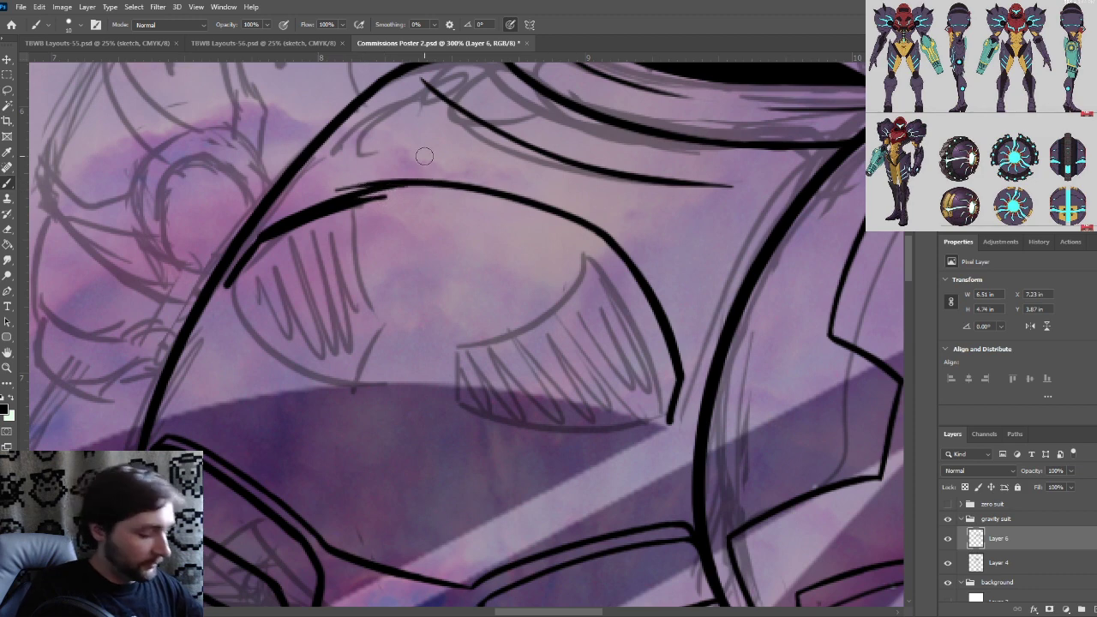
Clean the doubled strokes where the arch segments overlap and refine the arch's corner beside the torso outline
key("ctrl+plus")
left_click_drag(437, 246, 592, 366)
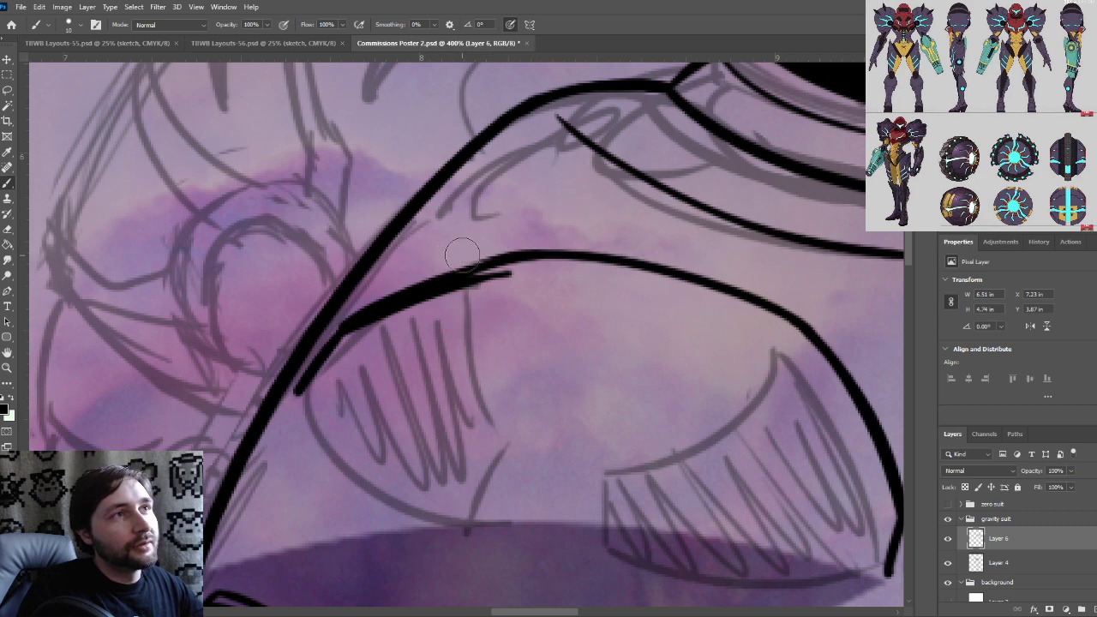
key("ctrl+z")
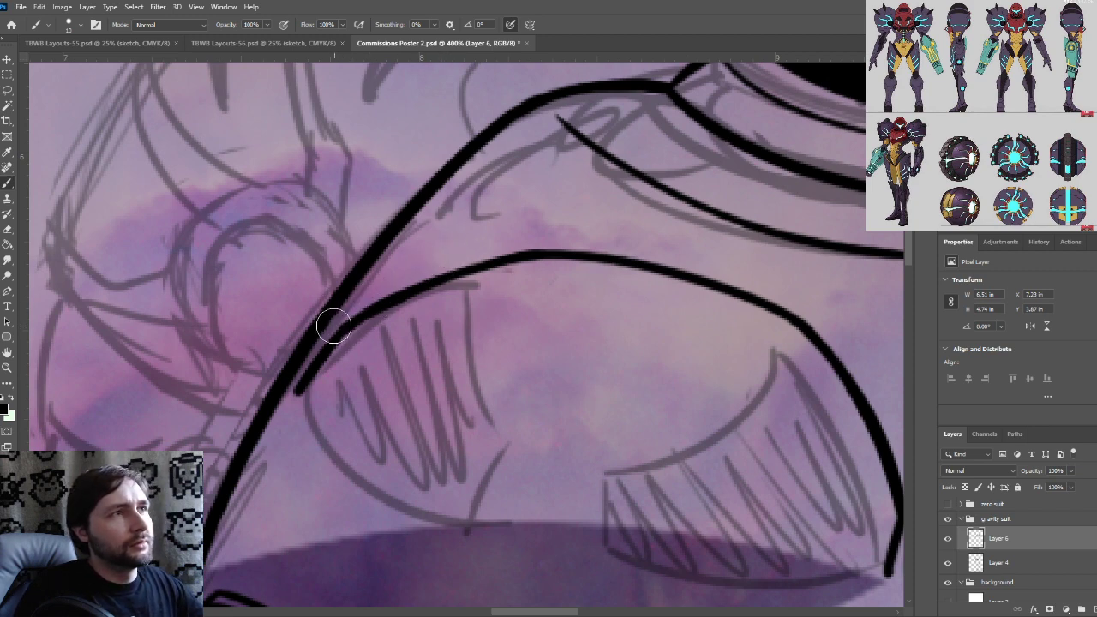
left_click_drag(327, 339, 367, 293)
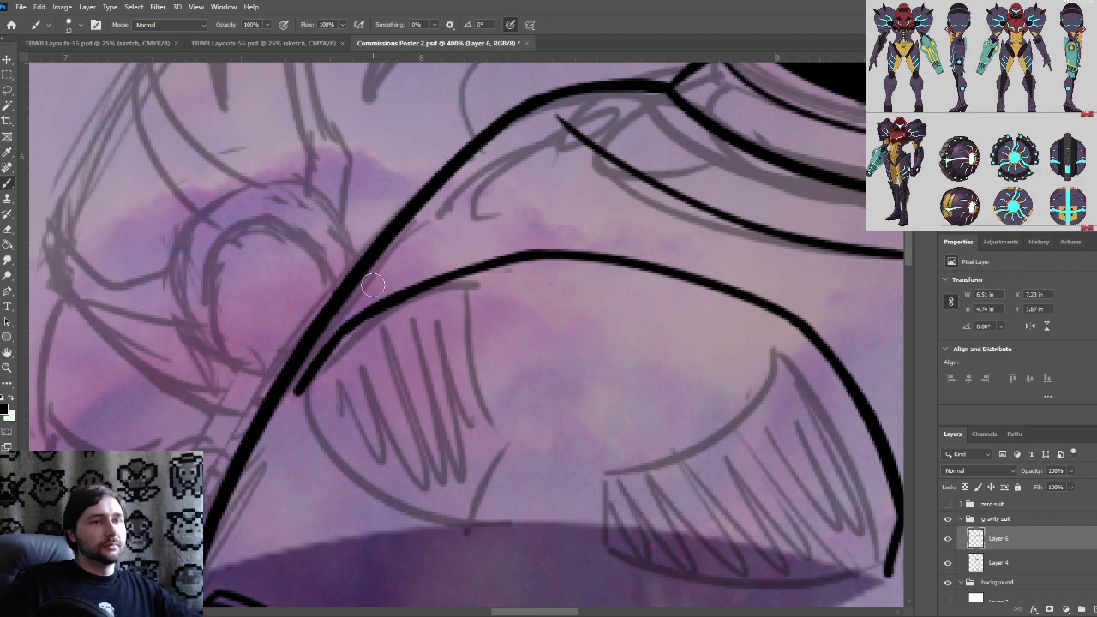
Ink the lower edge of the hatched shape beside the torso outline, from the arch's end down to the shape's tip
left_click_drag(574, 409, 423, 344)
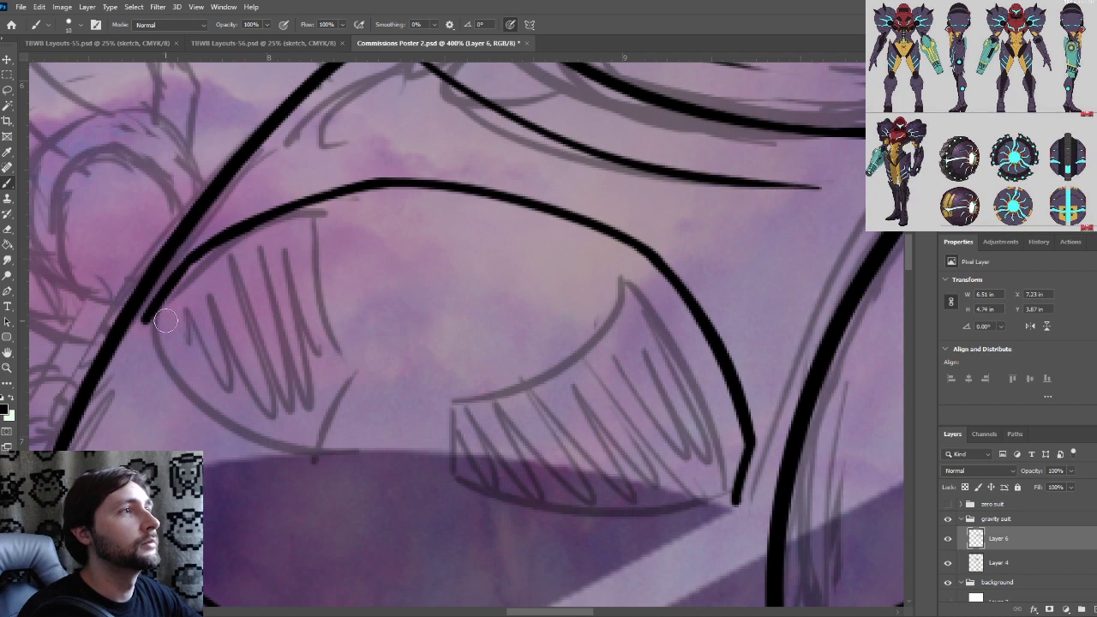
left_click_drag(144, 320, 182, 320)
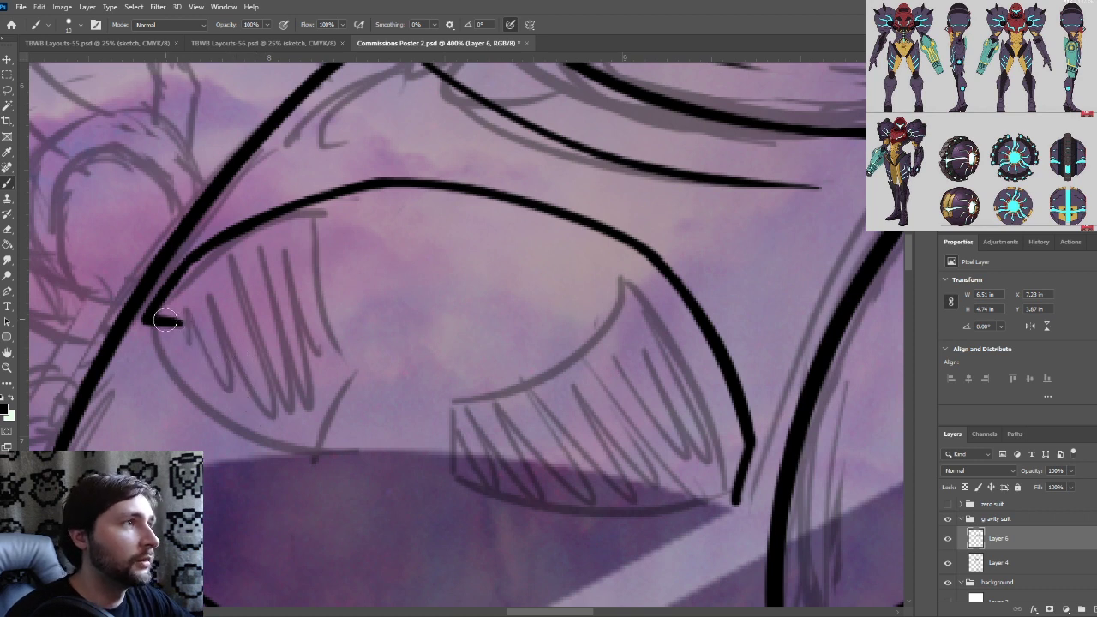
left_click_drag(175, 322, 304, 447)
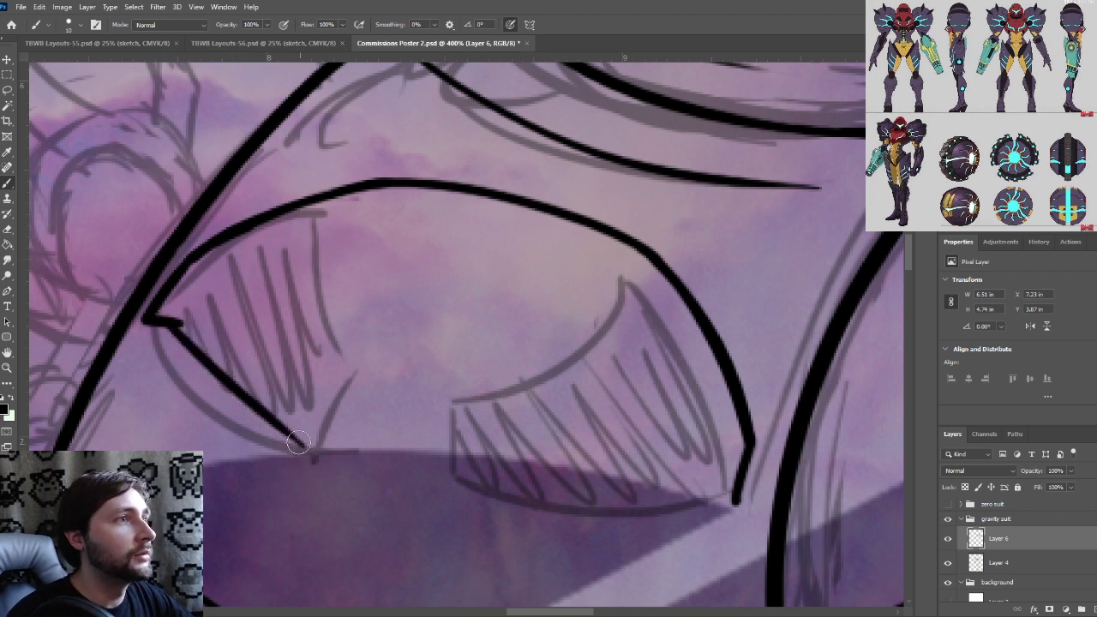
left_click_drag(300, 445, 338, 459)
key("ctrl+z")
Ink the inner edge of the same shape from its lower tip up to the arch, thickening the line and closing the outline
mouse_move(271, 416)
left_mouse_down()
mouse_move(304, 448)
mouse_move(342, 461)
mouse_move(358, 392)
mouse_move(315, 254)
left_mouse_up()
key("ctrl+z")
left_click_drag(359, 400, 300, 256)
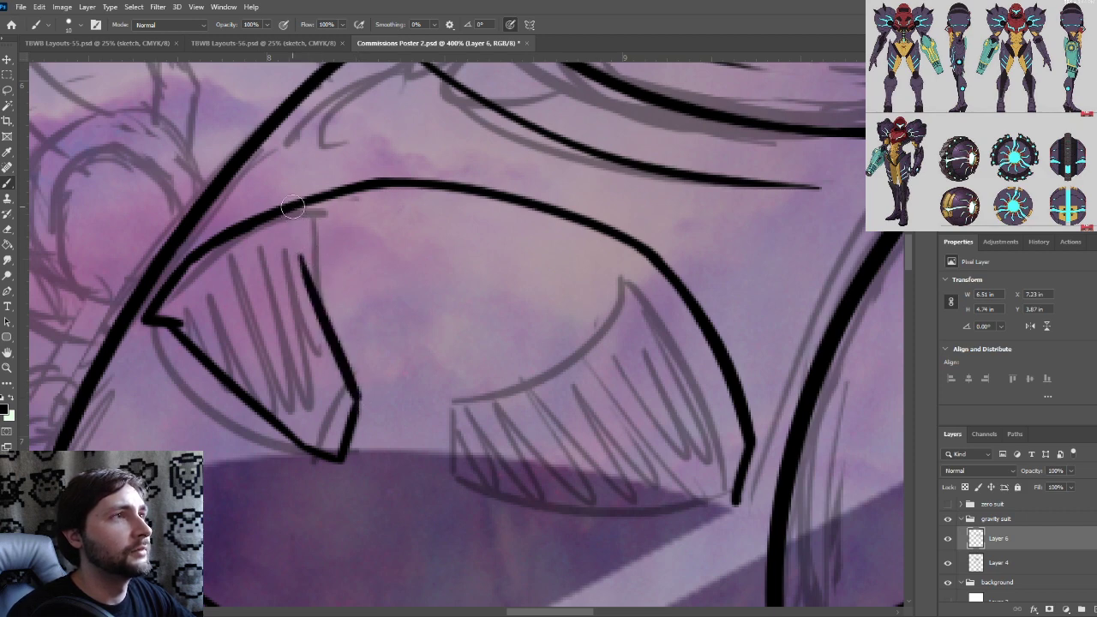
left_click_drag(292, 206, 319, 296)
mouse_move(294, 211)
left_mouse_down()
mouse_move(356, 398)
mouse_move(324, 307)
left_mouse_up()
left_click_drag(358, 409, 325, 317)
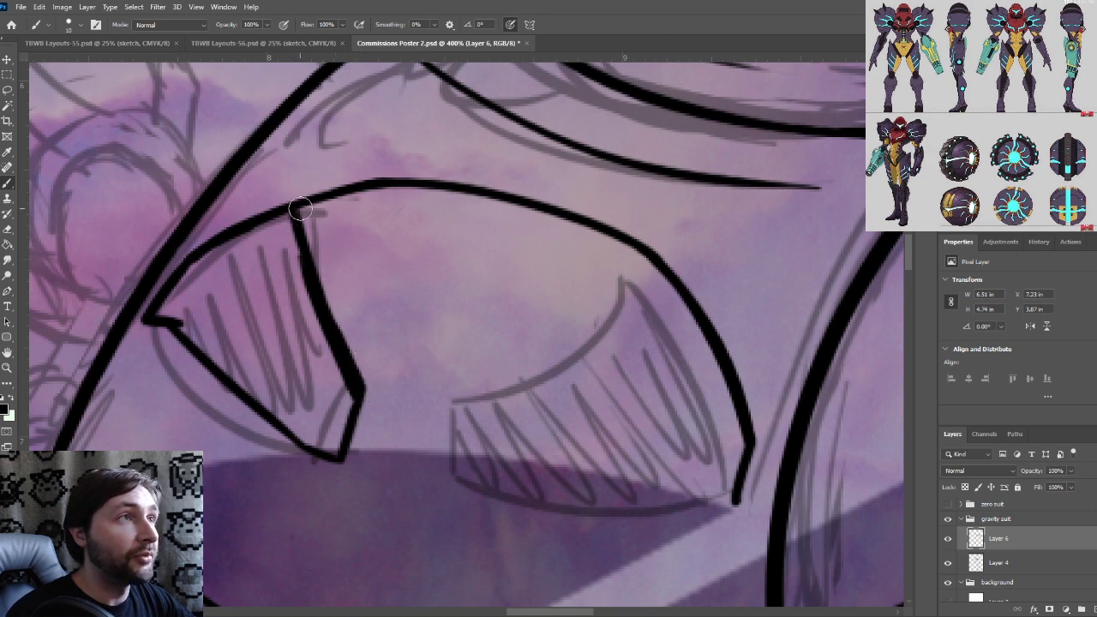
left_click_drag(300, 210, 301, 227)
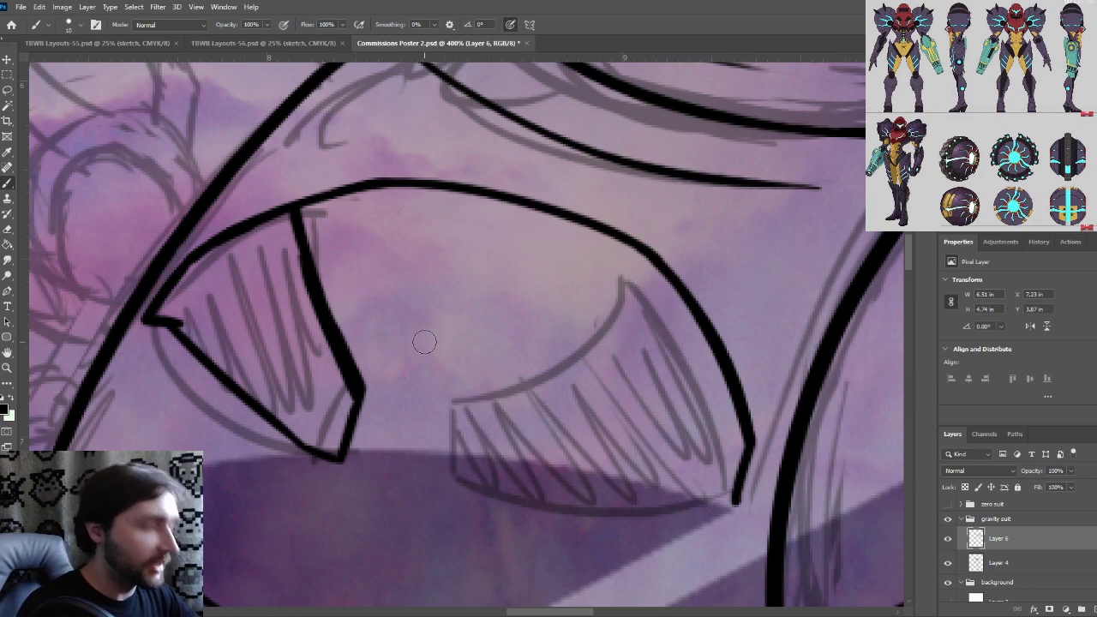
Fill the closed shape beside the torso outline with solid black
left_click_drag(358, 323, 368, 350)
key("ctrl+minus")
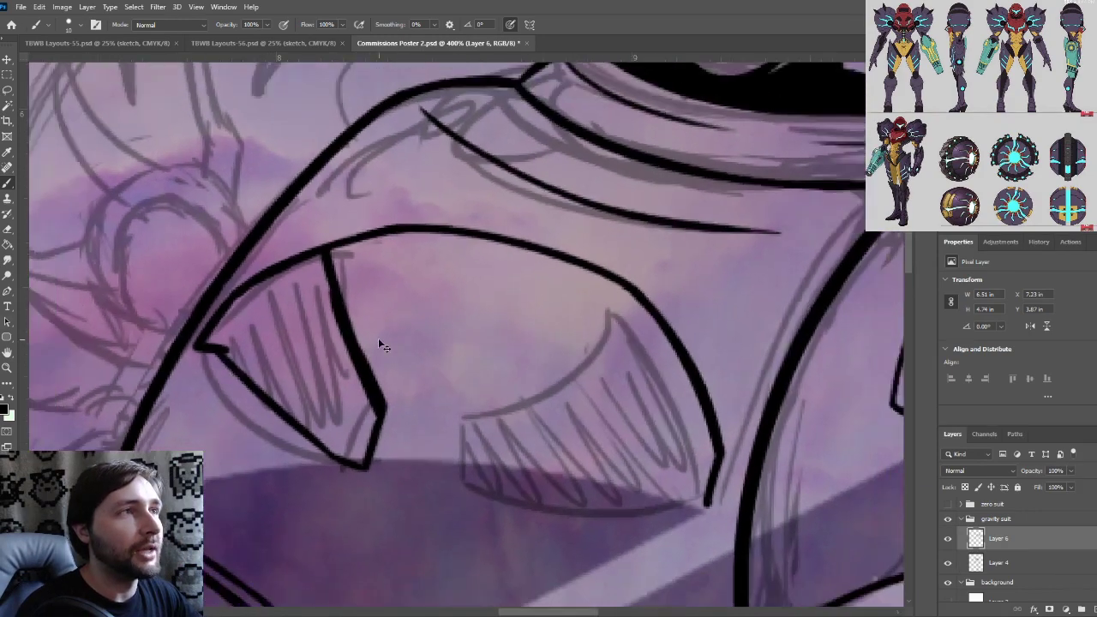
scroll(380, 344, "down", 5)
scroll(494, 386, "up", 4)
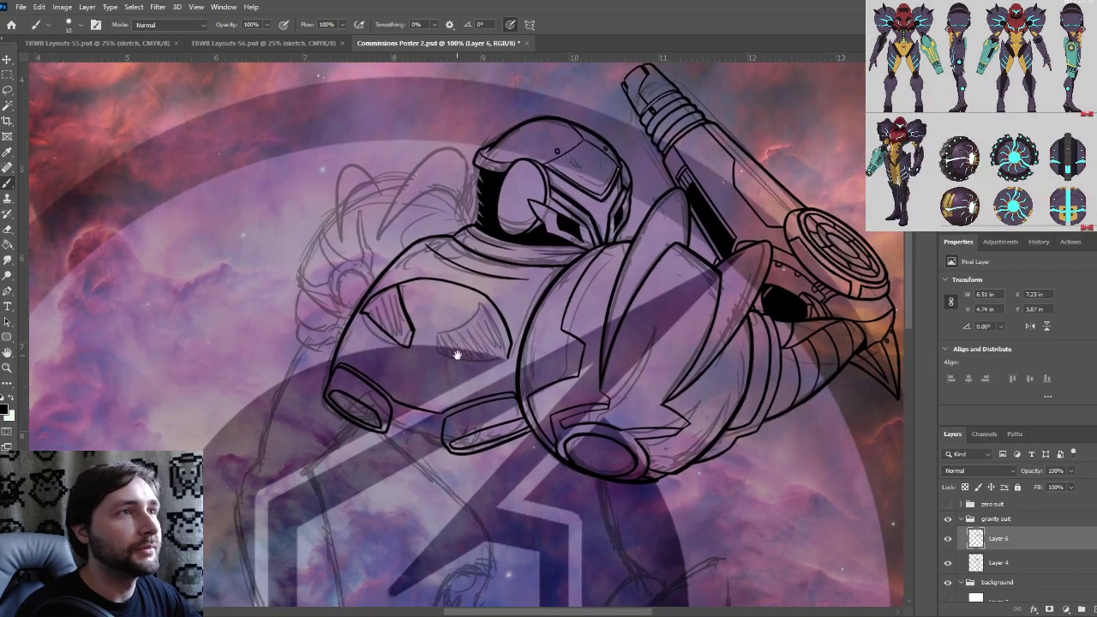
key("ctrl+plus")
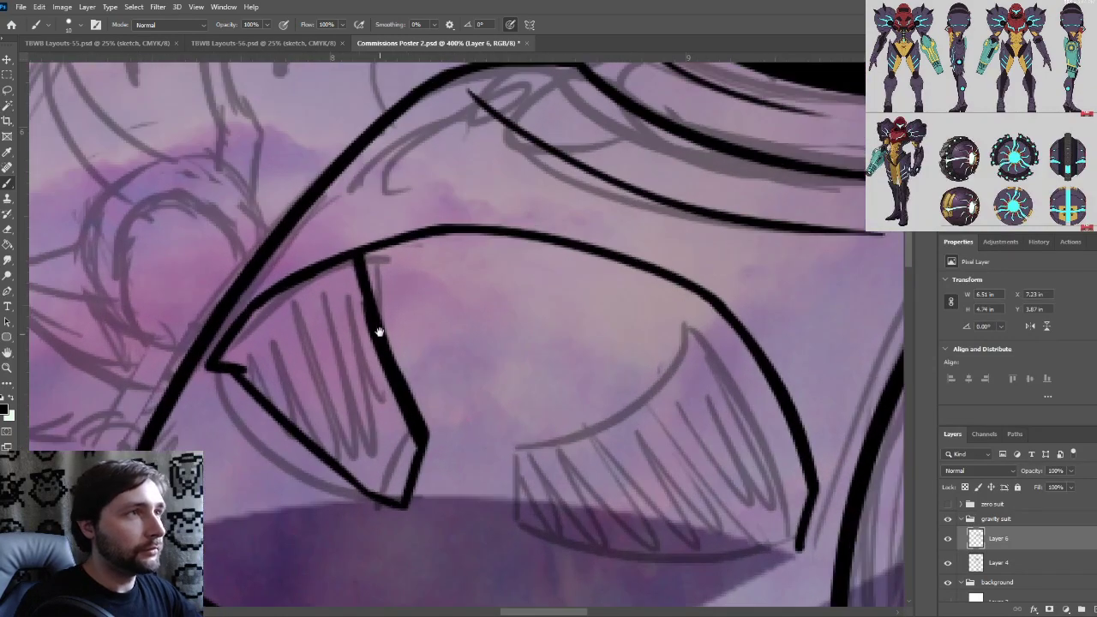
left_click_drag(384, 333, 566, 288)
key("ctrl+plus")
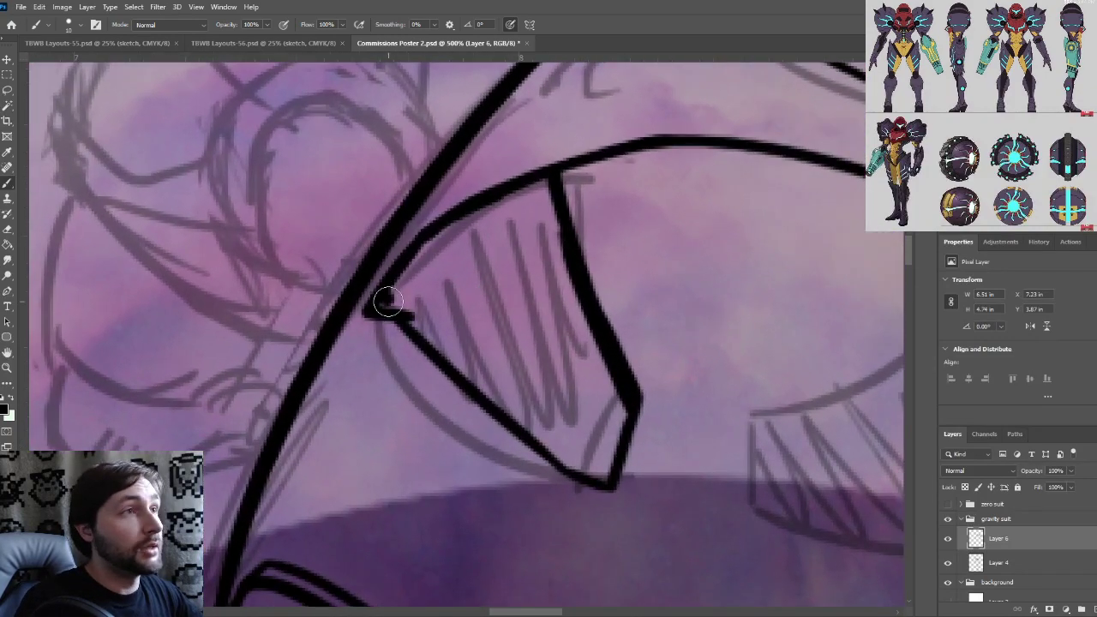
mouse_move(387, 302)
left_mouse_down()
mouse_move(412, 316)
mouse_move(399, 284)
mouse_move(427, 274)
mouse_move(437, 244)
mouse_move(544, 185)
mouse_move(562, 262)
mouse_move(539, 199)
mouse_move(543, 235)
mouse_move(528, 223)
mouse_move(555, 297)
mouse_move(531, 259)
mouse_move(545, 303)
mouse_move(520, 279)
mouse_move(517, 302)
mouse_move(483, 256)
mouse_move(455, 267)
mouse_move(430, 302)
mouse_move(466, 373)
mouse_move(437, 349)
mouse_move(492, 399)
mouse_move(493, 388)
mouse_move(547, 423)
mouse_move(525, 342)
mouse_move(552, 367)
mouse_move(617, 387)
mouse_move(604, 364)
mouse_move(561, 419)
mouse_move(568, 462)
mouse_move(601, 474)
mouse_move(612, 426)
mouse_move(598, 455)
mouse_move(565, 444)
mouse_move(576, 335)
mouse_move(367, 329)
left_mouse_up()
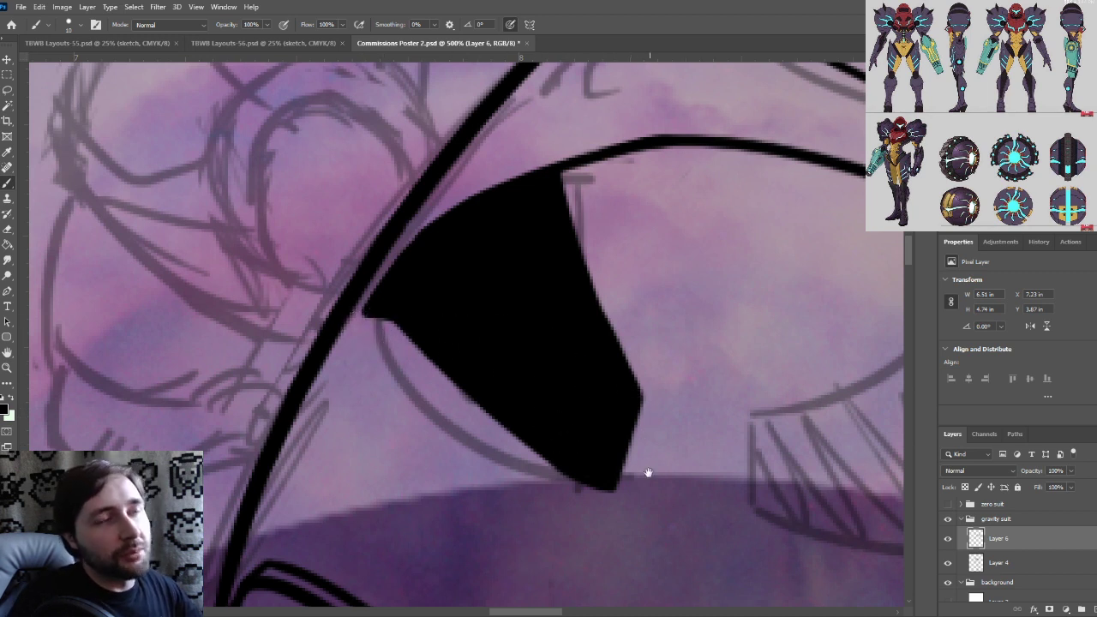
Reduce the brush size and ink two small narrow notches hanging from the top of the arch
key("ctrl+minus")
left_click_drag(727, 408, 525, 368)
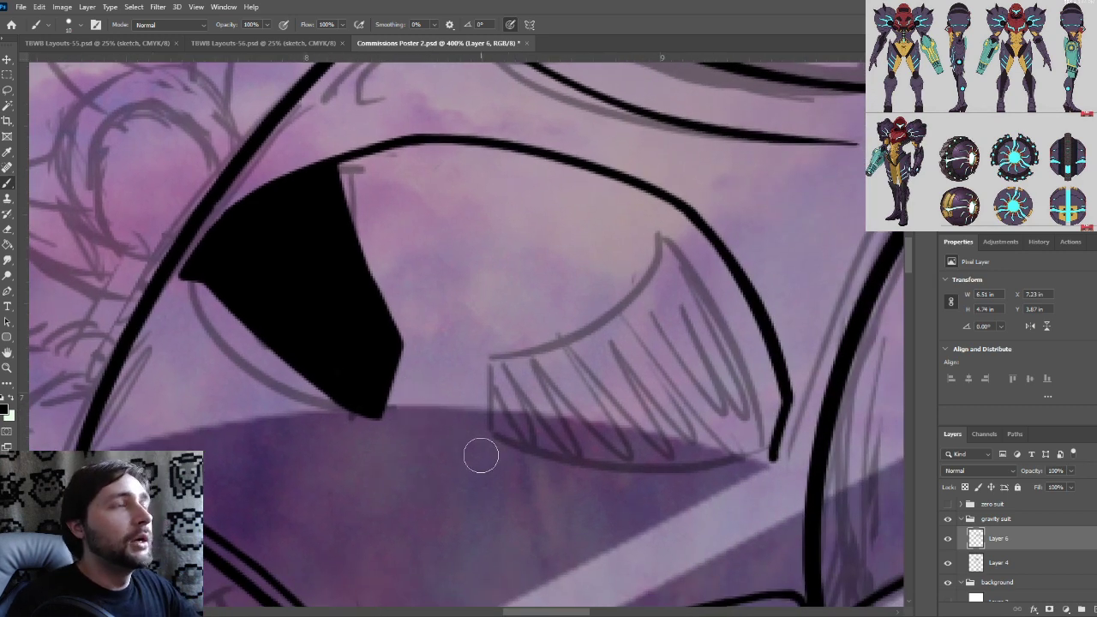
key("bracketleft")
key("bracketleft")
key("bracketleft")
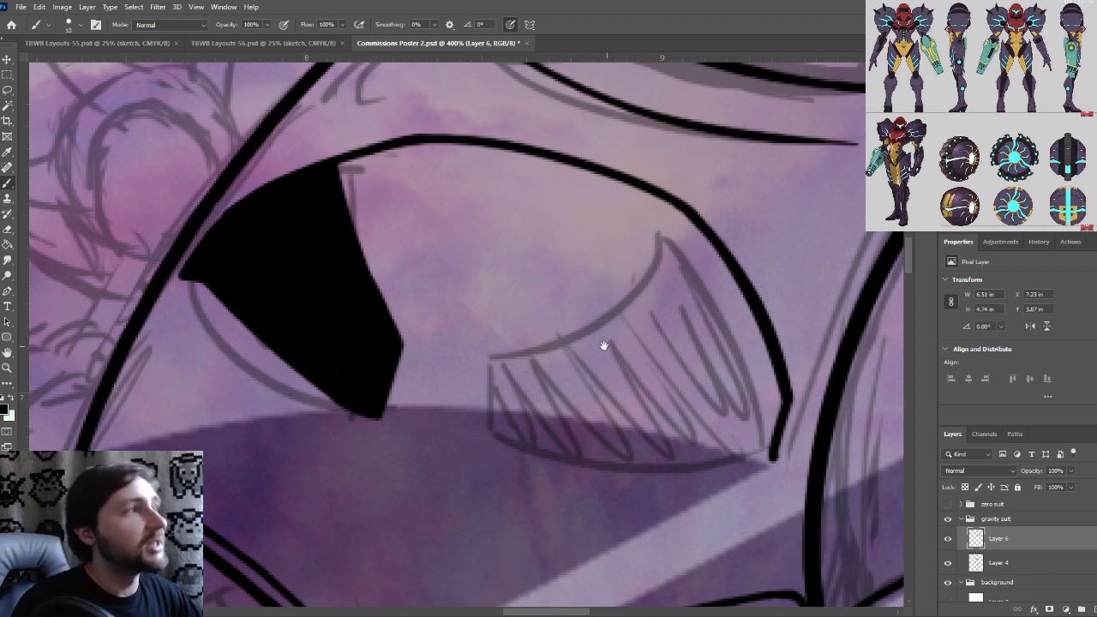
left_click_drag(571, 313, 555, 348)
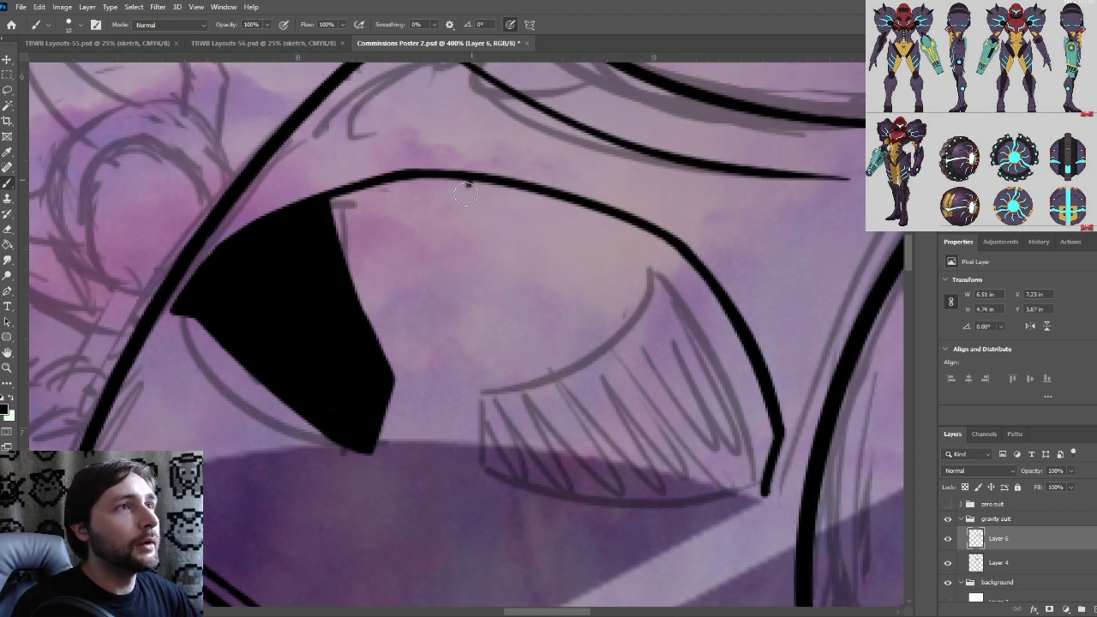
mouse_move(466, 194)
left_mouse_down()
mouse_move(468, 216)
mouse_move(489, 183)
mouse_move(487, 217)
mouse_move(517, 187)
left_mouse_up()
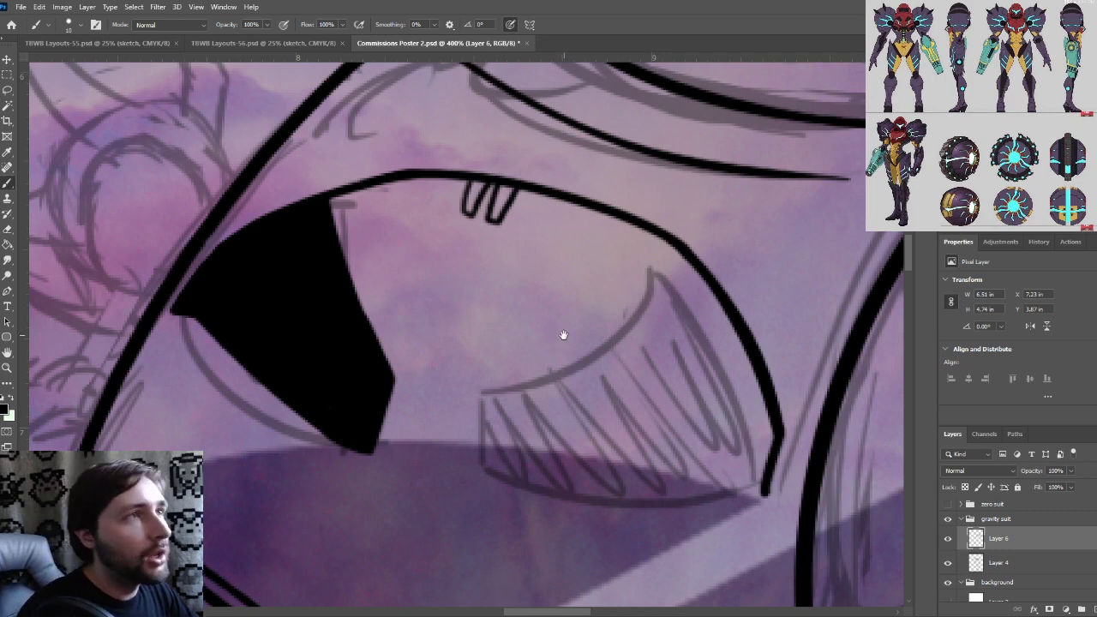
Join both ends of the arch to the neighbouring thick outlines with short strokes, thickening the one opposite the black shape
left_click_drag(556, 334, 543, 254)
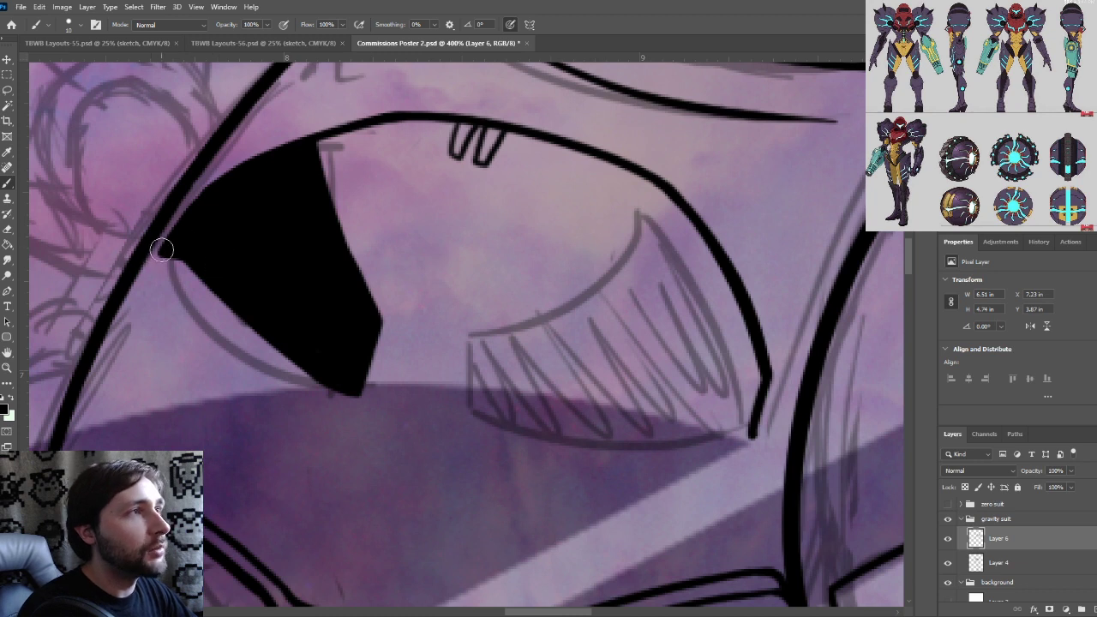
mouse_move(151, 251)
left_mouse_down()
mouse_move(168, 251)
mouse_move(151, 246)
left_mouse_up()
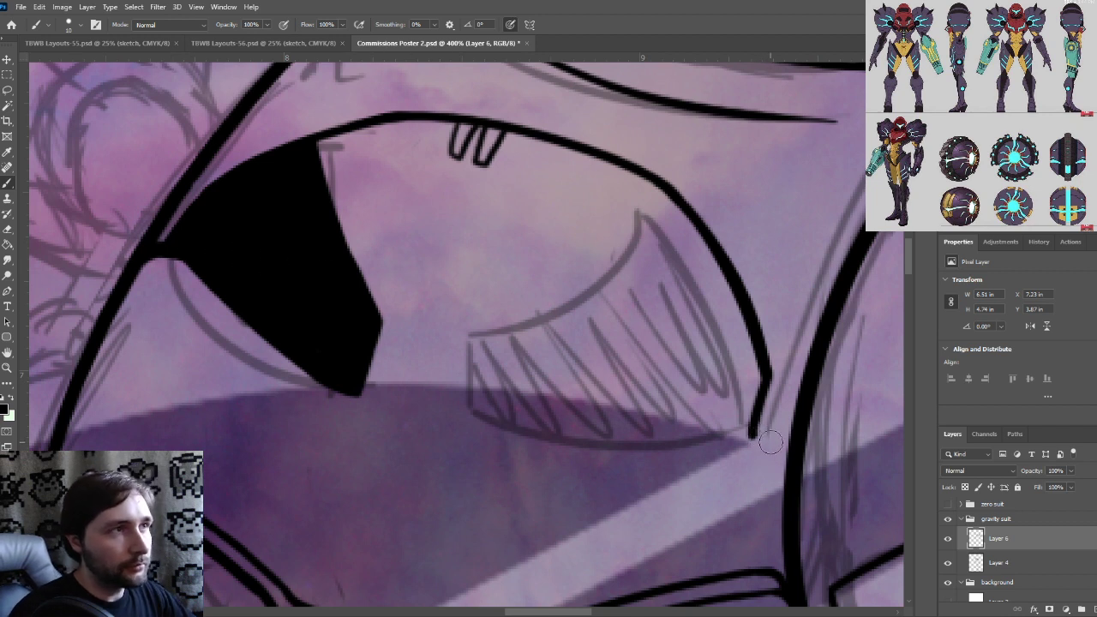
left_click_drag(754, 434, 786, 454)
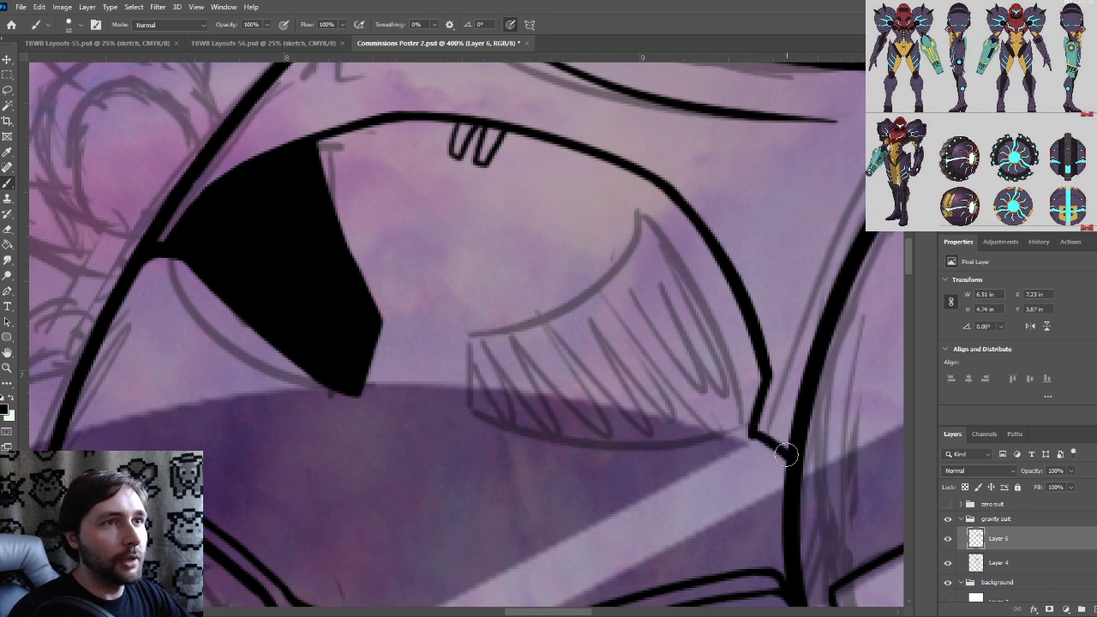
left_click_drag(754, 422, 792, 457)
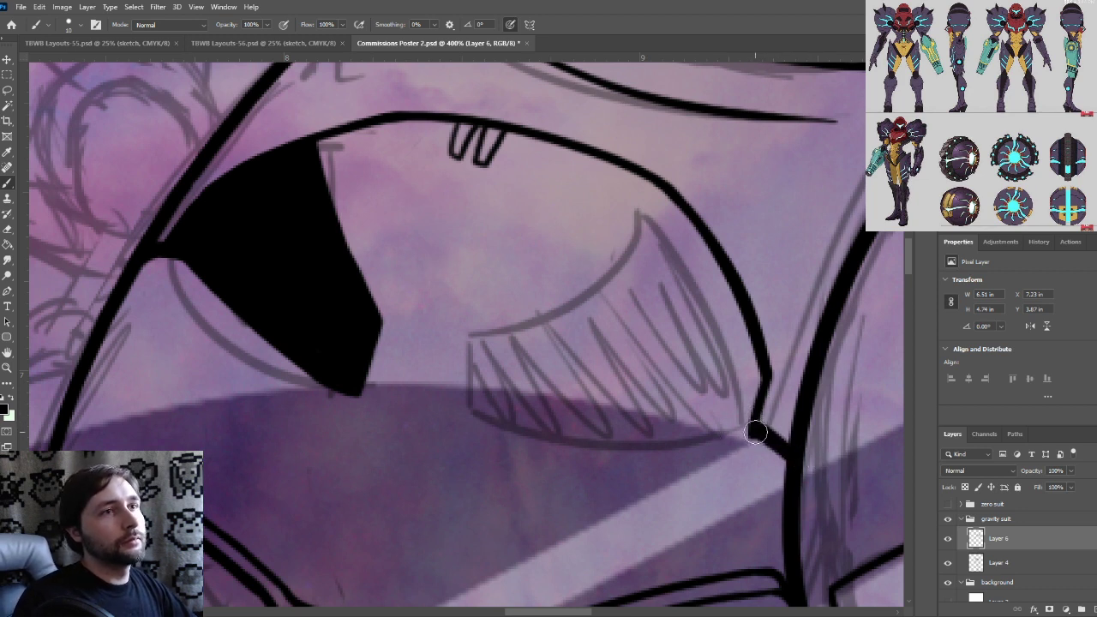
left_click_drag(753, 424, 522, 448)
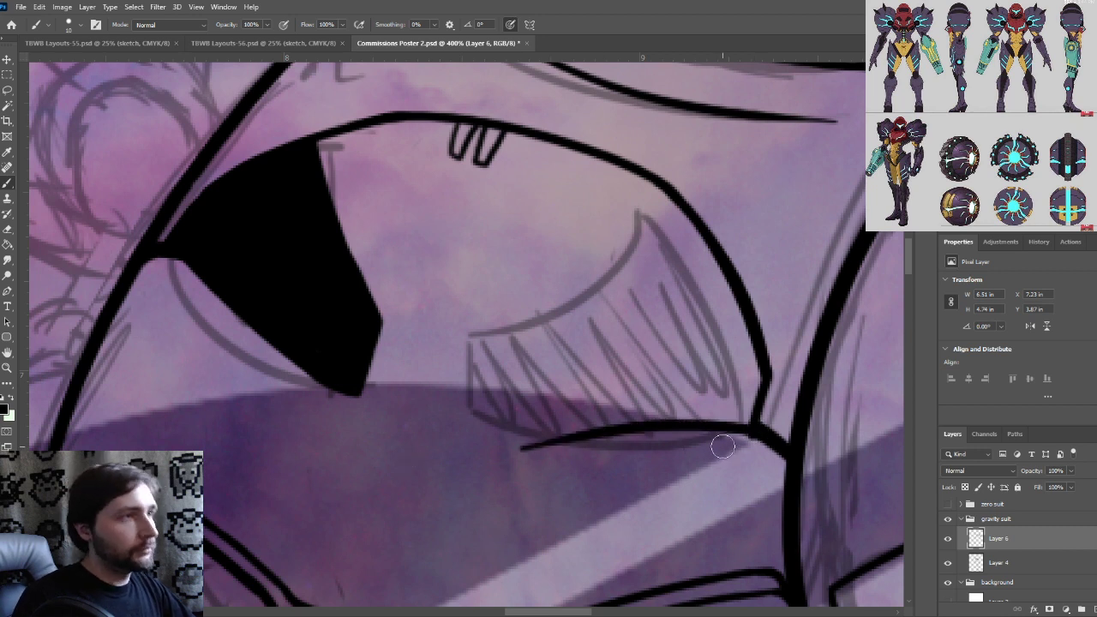
key("ctrl+z")
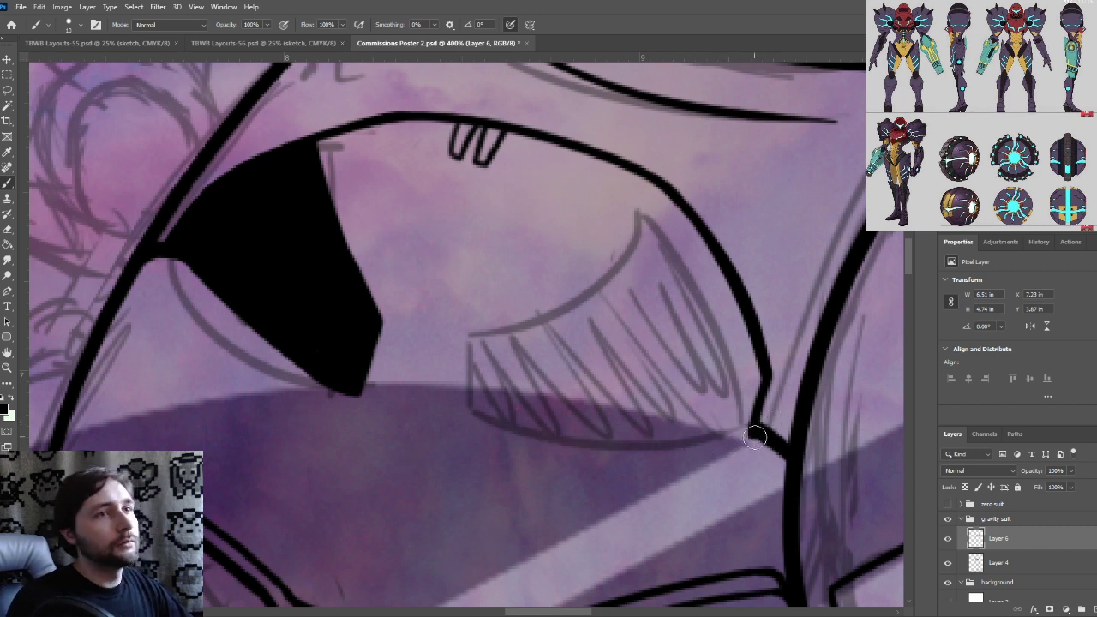
Ink the curved upper edge of the remaining hatched shape, from the arch down to the shape's inner end
key("ctrl+minus")
key("ctrl+minus")
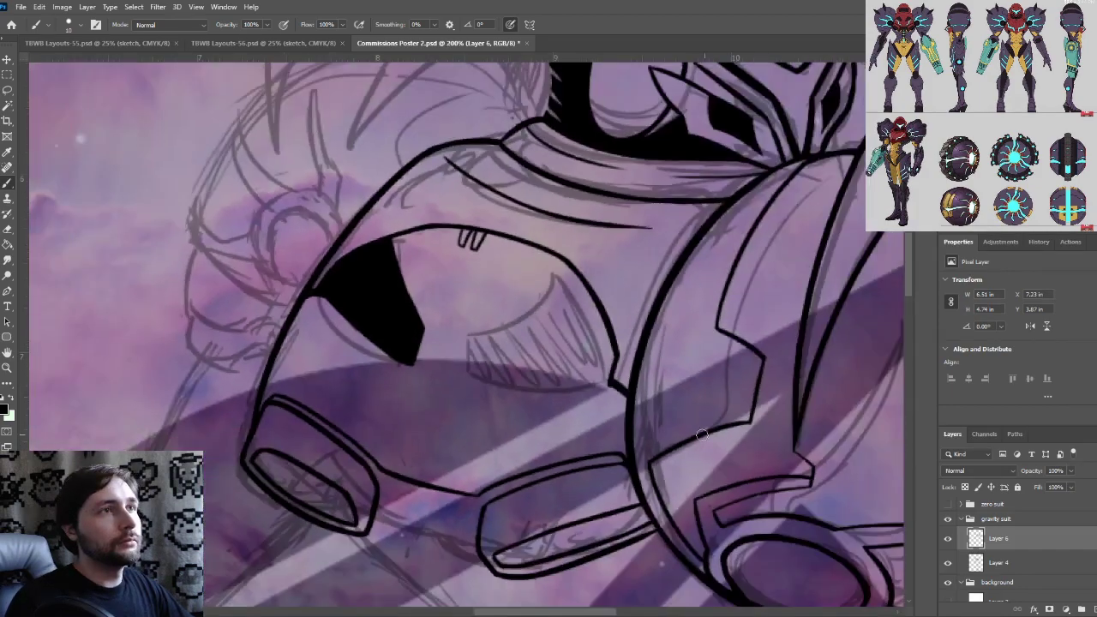
key("ctrl+plus")
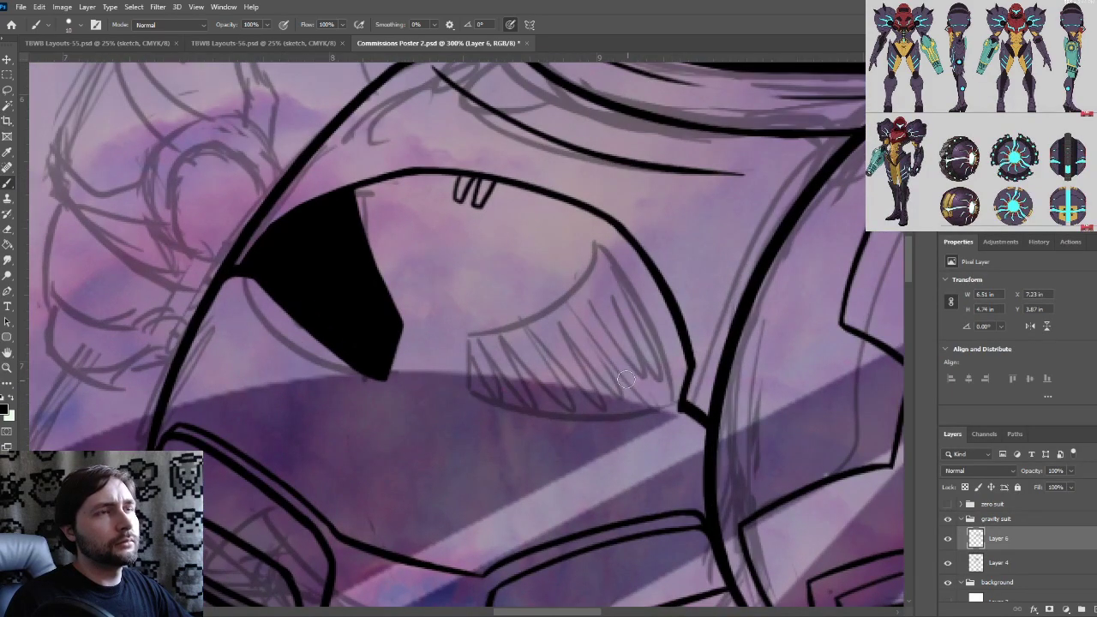
mouse_move(627, 378)
left_mouse_down()
mouse_move(611, 377)
mouse_move(626, 333)
left_mouse_up()
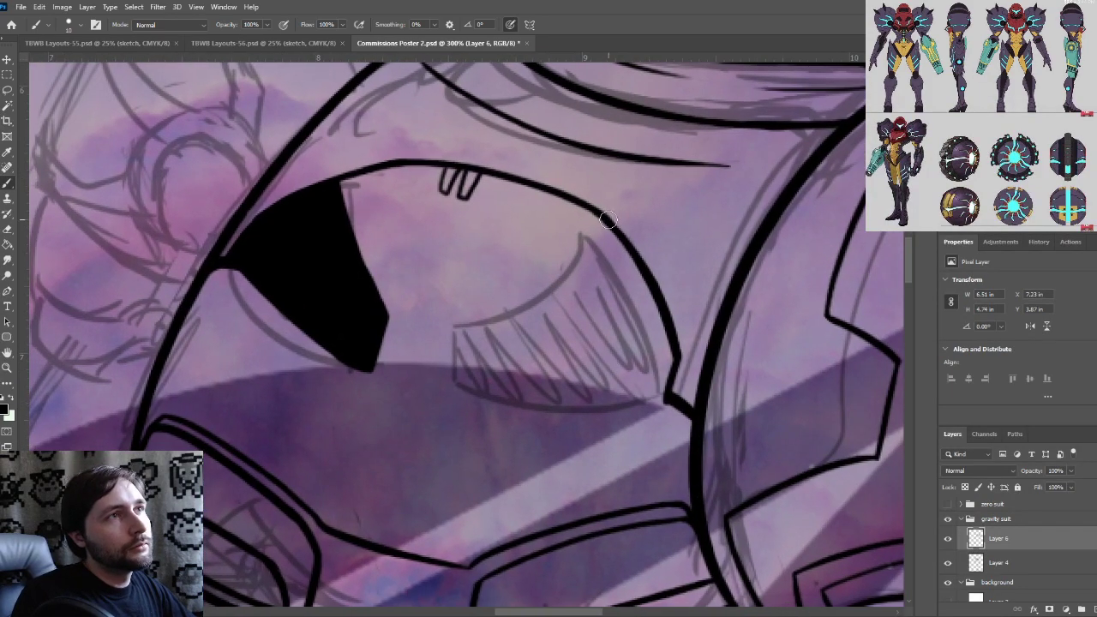
left_click_drag(608, 220, 470, 330)
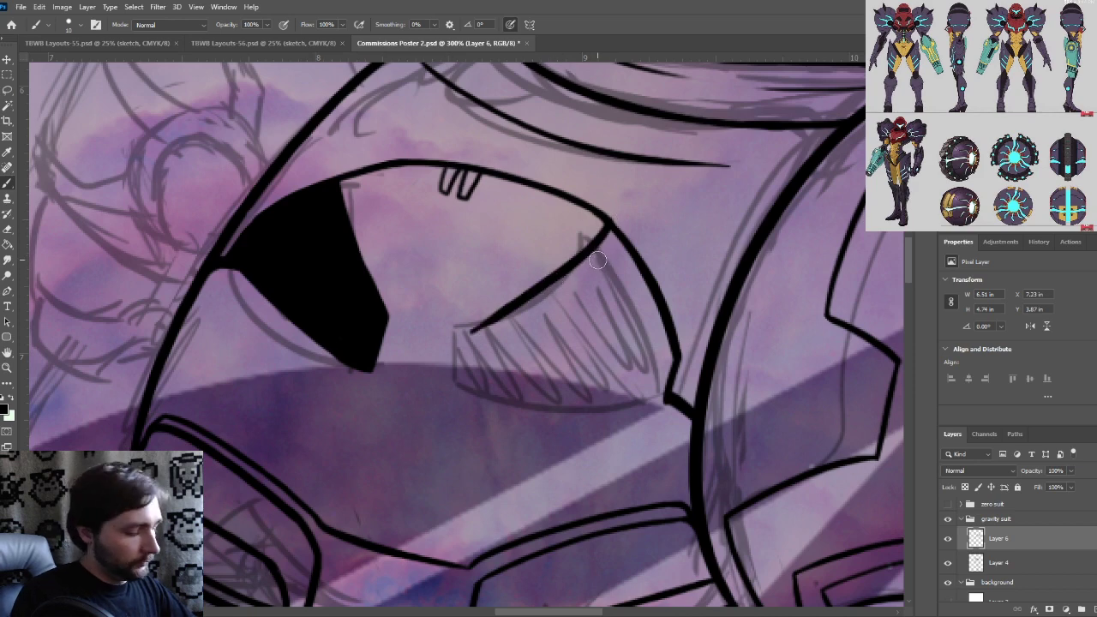
key("ctrl+z")
left_click_drag(607, 220, 501, 297)
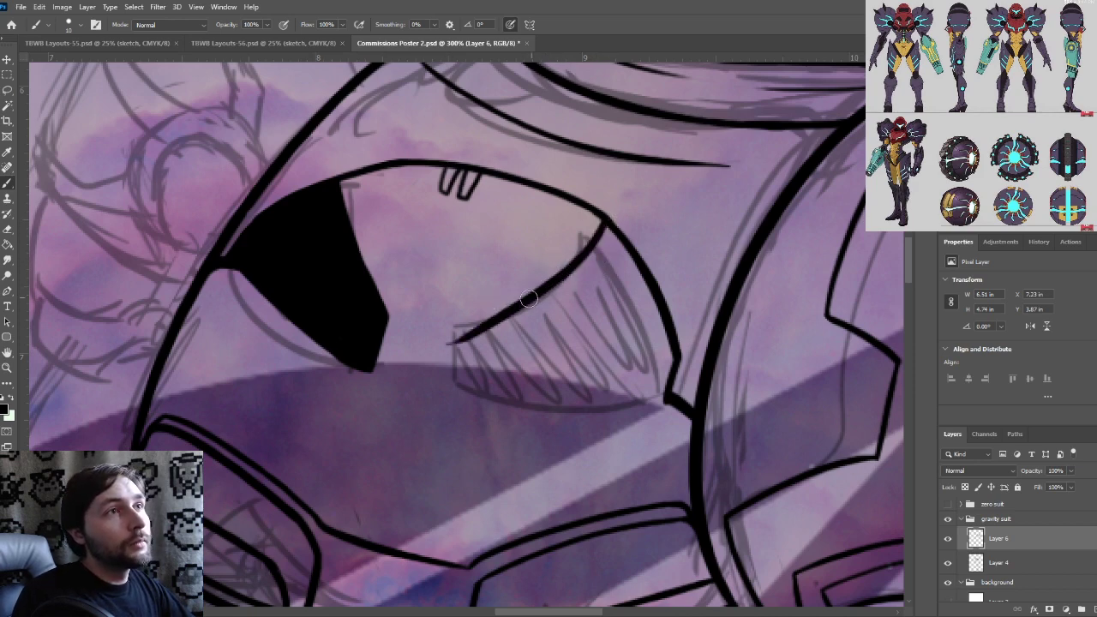
left_click_drag(464, 330, 538, 288)
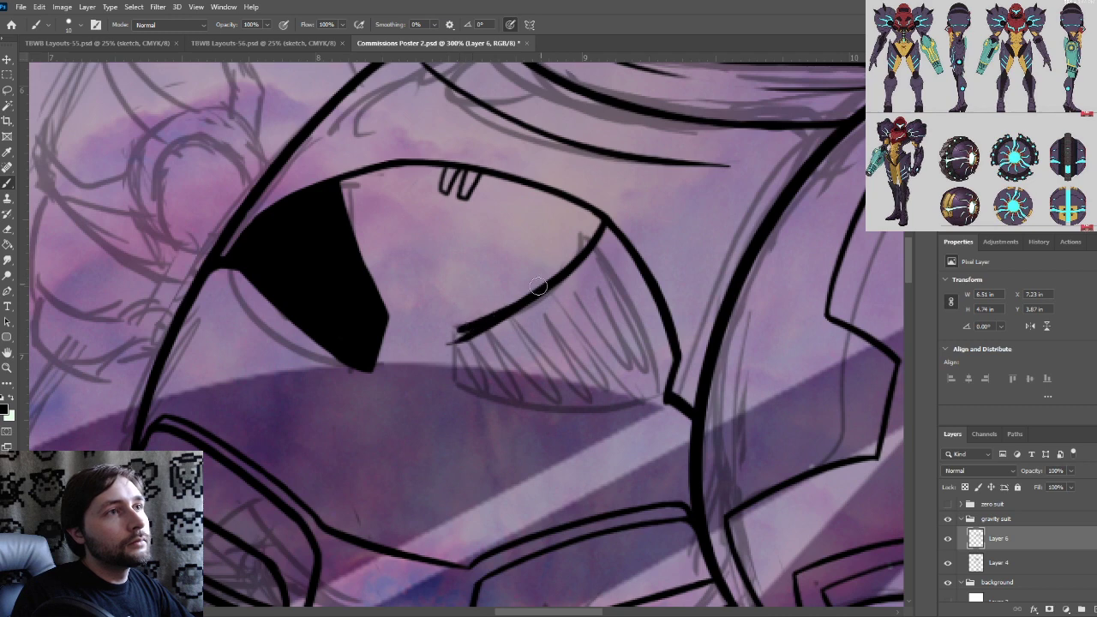
Ink the short inner end of the hatched shape and the corner that begins its lower edge
left_click_drag(459, 329, 443, 386)
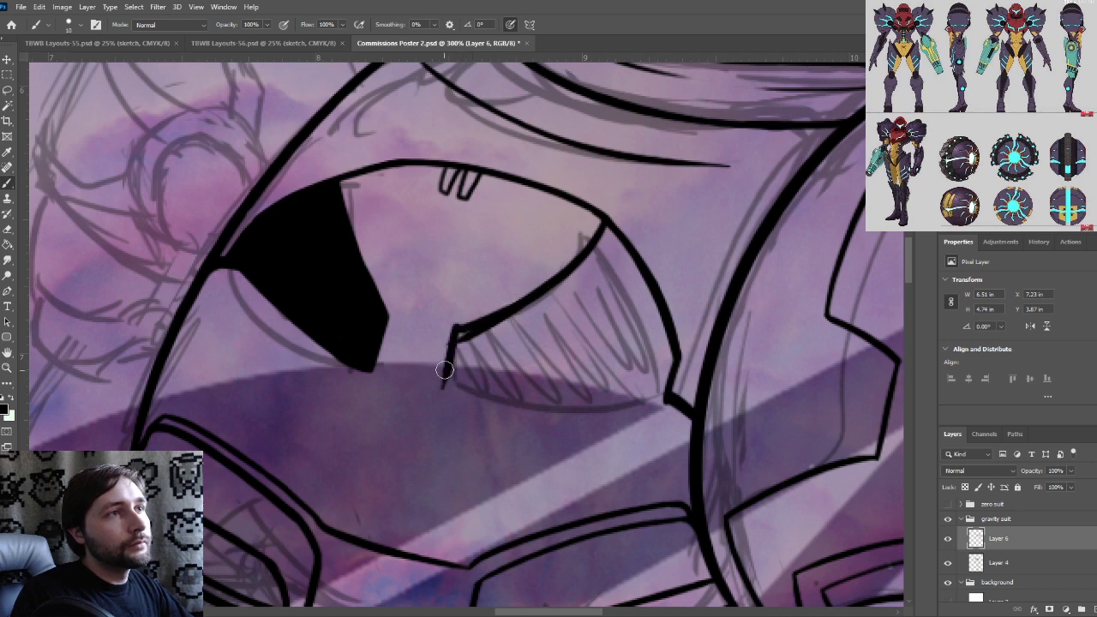
key("ctrl+z")
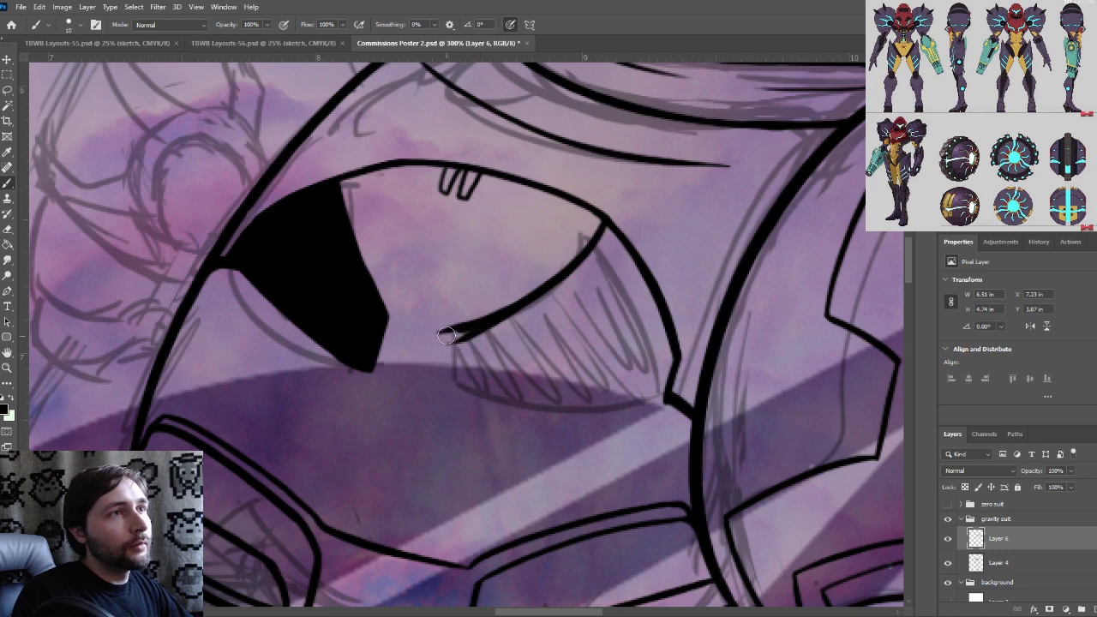
left_click_drag(438, 332, 428, 380)
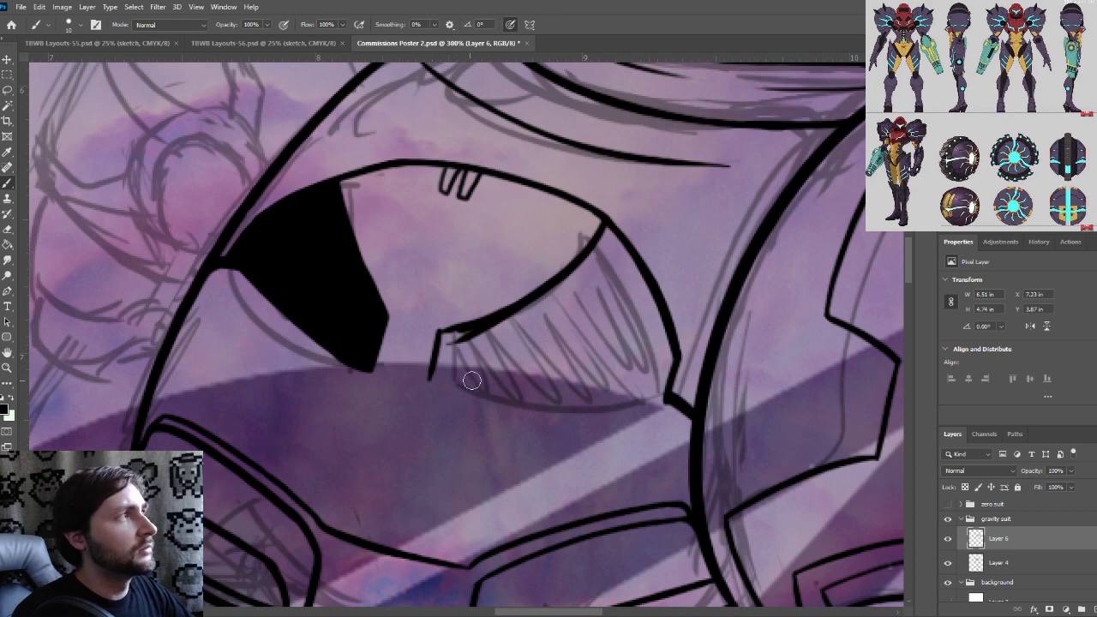
left_click_drag(432, 379, 487, 397)
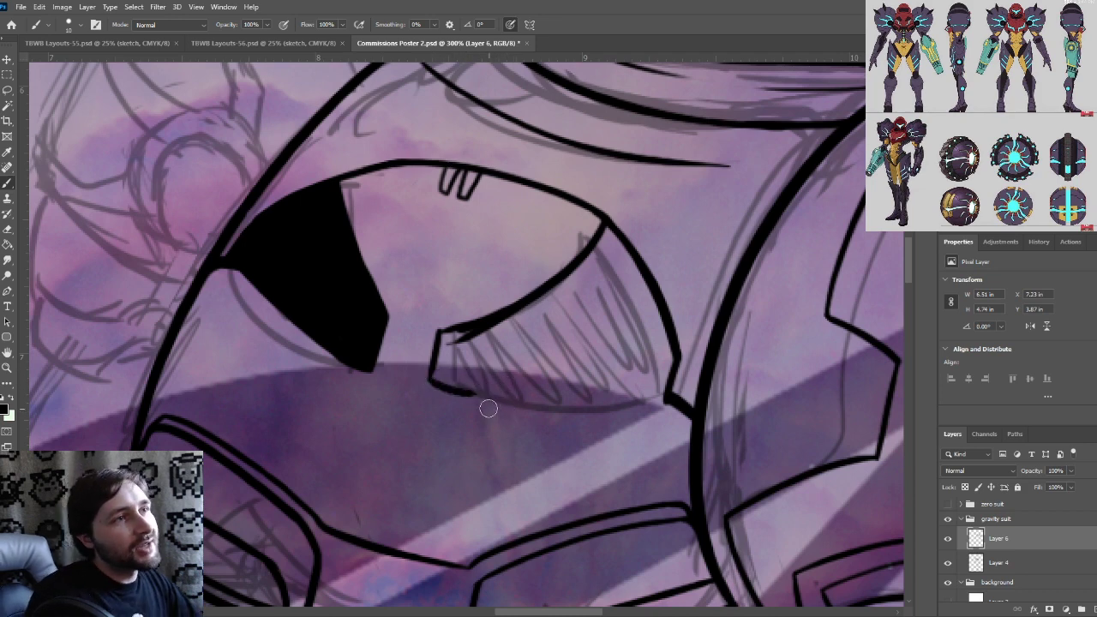
left_click_drag(432, 378, 480, 400)
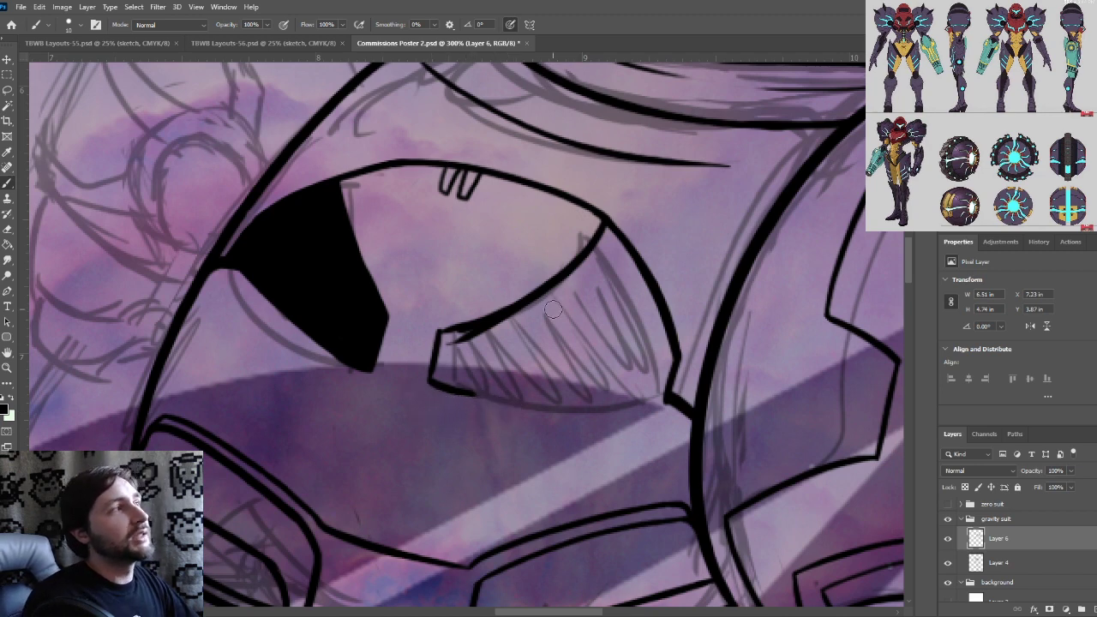
Ink the lower edge of the hatched shape from its inner corner to the short connector at the thick outline
left_click_drag(474, 395, 627, 351)
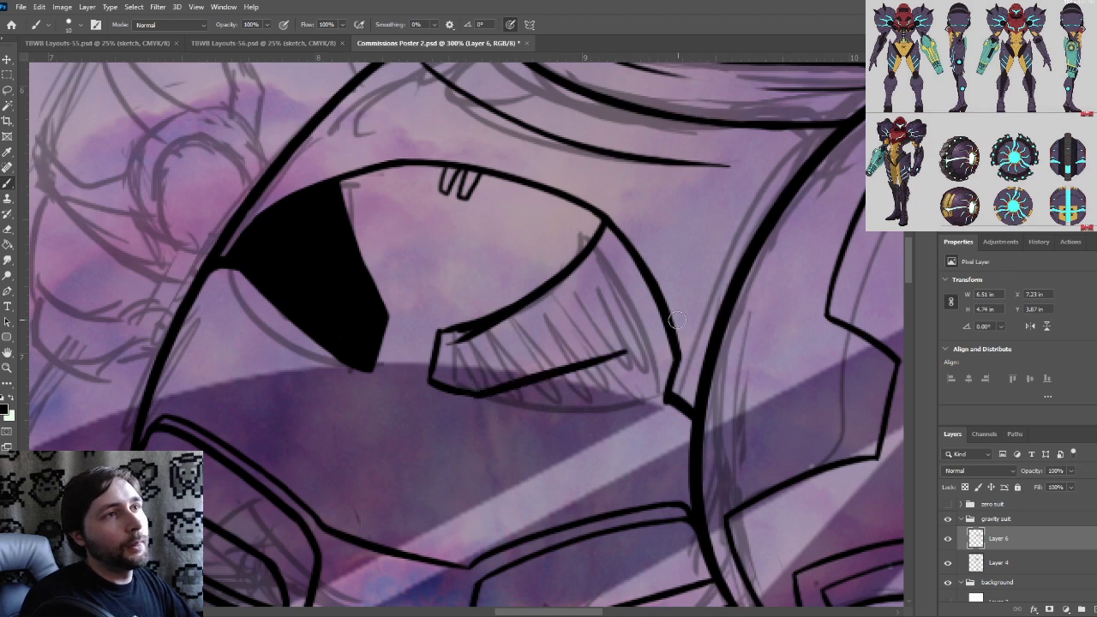
key("ctrl+z")
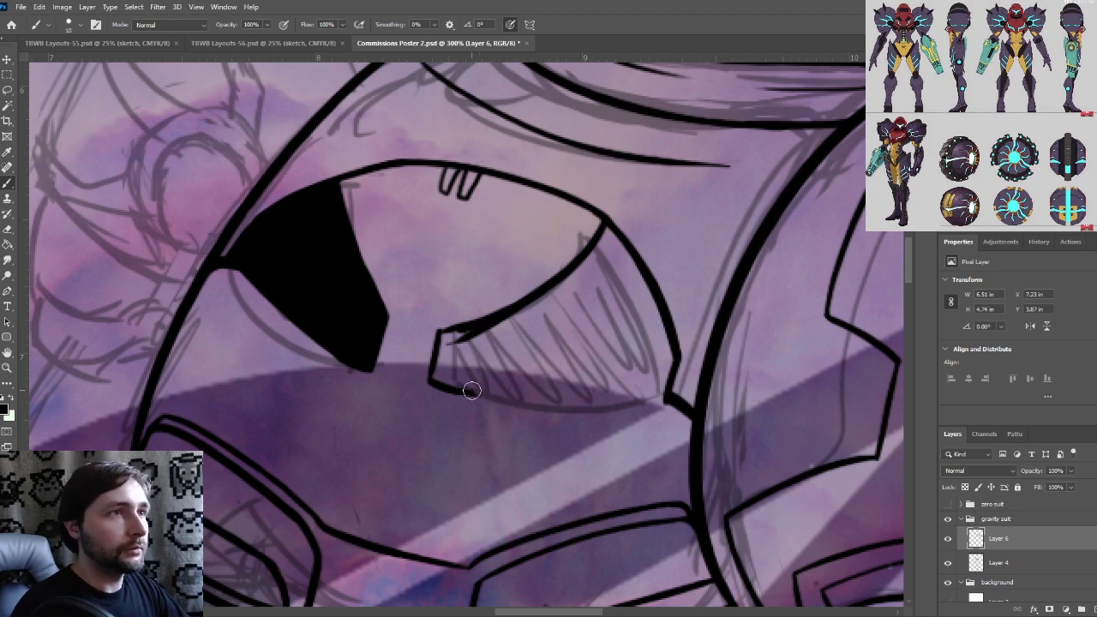
left_click_drag(472, 391, 615, 377)
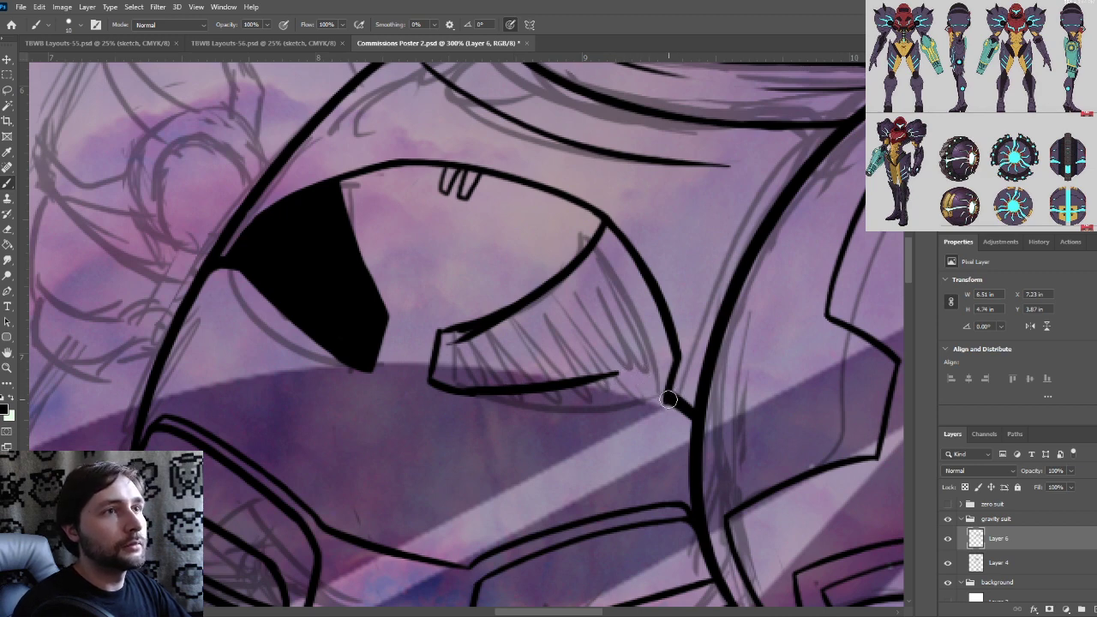
mouse_move(616, 376)
left_mouse_down()
mouse_move(673, 394)
mouse_move(599, 381)
left_mouse_up()
key("ctrl+z")
key("ctrl+z")
left_click_drag(671, 401, 598, 376)
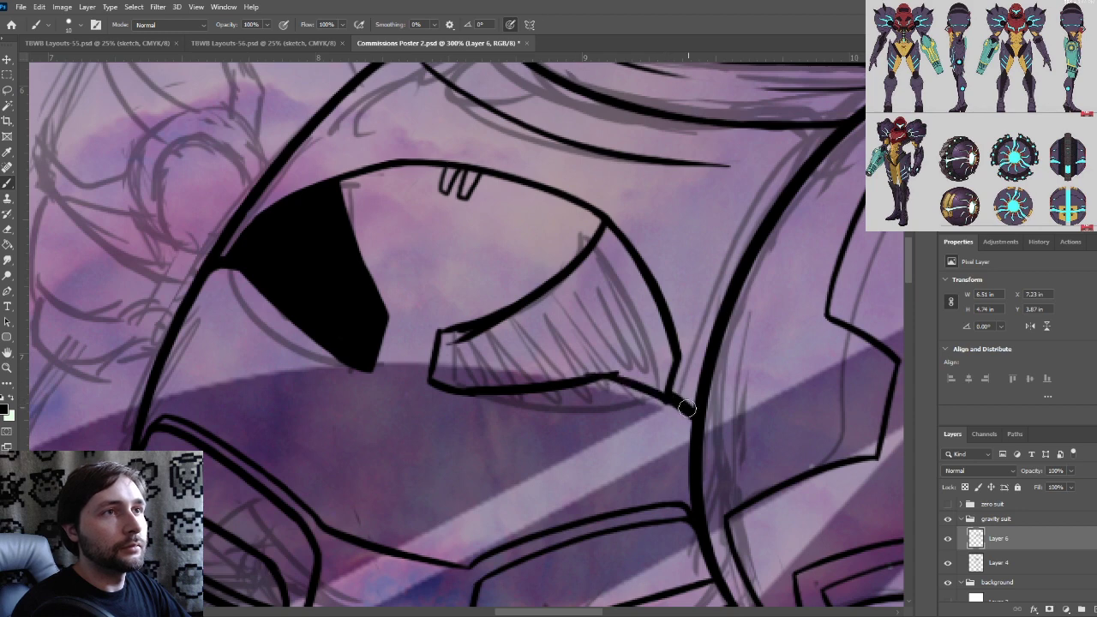
Thicken and even out the hatched shape's lower edge where its two strokes meet
key("ctrl+plus")
left_click_drag(689, 419, 507, 357)
key("ctrl+plus")
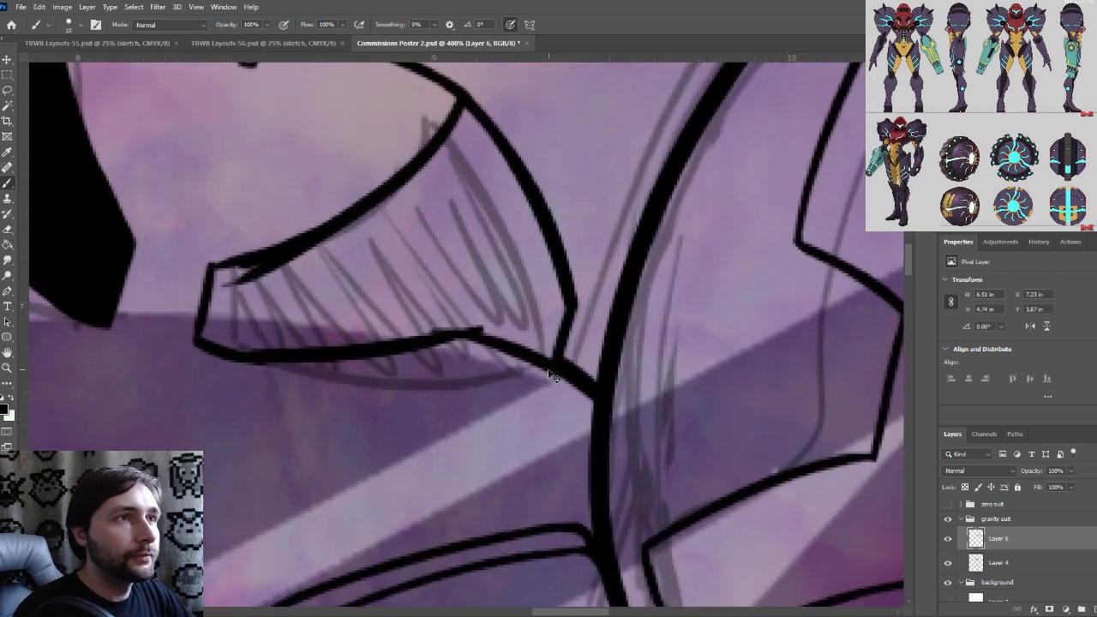
left_click_drag(304, 352, 487, 343)
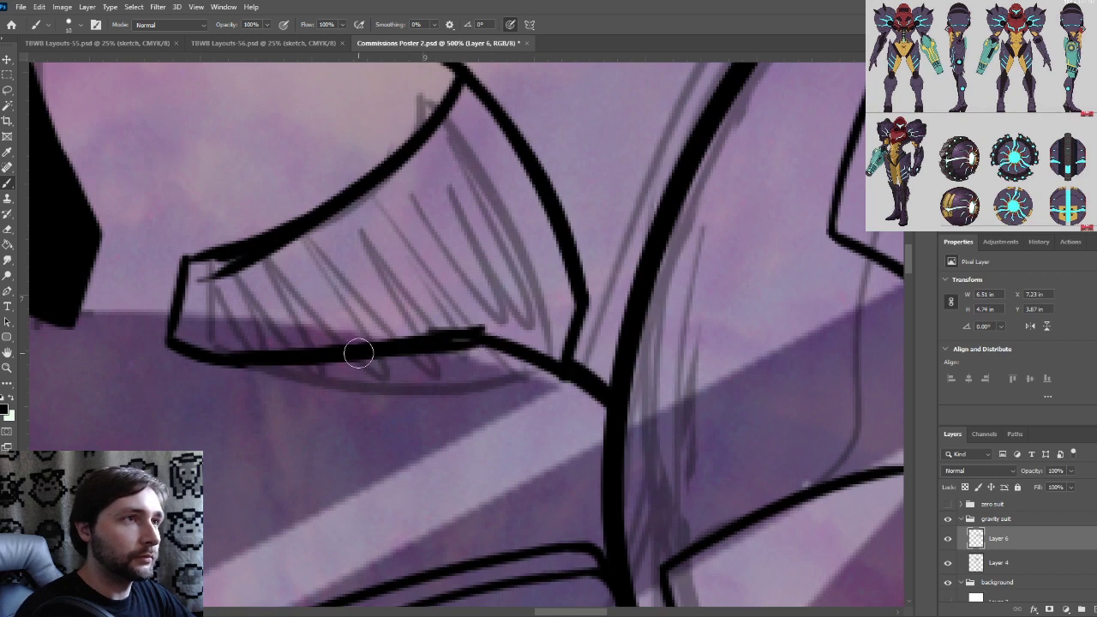
left_click_drag(359, 352, 524, 335)
mouse_move(453, 337)
left_mouse_down()
mouse_move(497, 329)
mouse_move(611, 407)
mouse_move(589, 398)
left_mouse_up()
Fill the outlined hatched shape solid black, starting from its outer lower corner
mouse_move(562, 361)
left_mouse_down()
mouse_move(512, 332)
mouse_move(542, 313)
mouse_move(555, 353)
mouse_move(563, 275)
left_mouse_up()
key("ctrl+minus")
left_click_drag(429, 217, 513, 301)
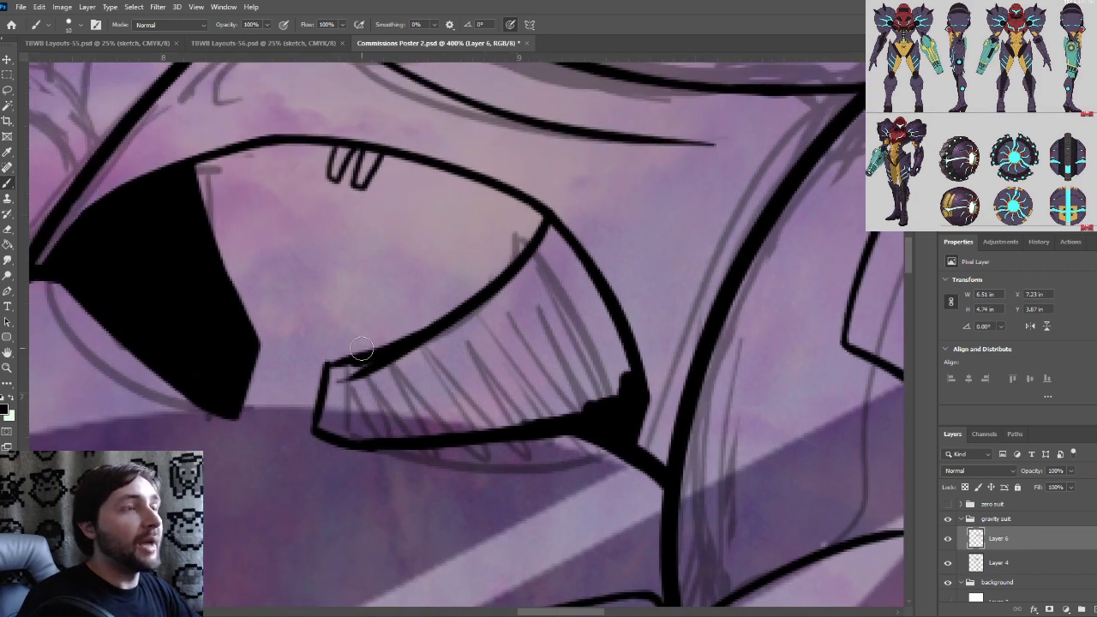
scroll(360, 348, "up", 2)
mouse_move(330, 377)
left_mouse_down()
mouse_move(349, 349)
mouse_move(319, 359)
mouse_move(361, 357)
mouse_move(314, 379)
mouse_move(334, 419)
mouse_move(404, 372)
mouse_move(322, 426)
mouse_move(526, 430)
mouse_move(509, 423)
mouse_move(574, 407)
mouse_move(625, 409)
mouse_move(678, 386)
mouse_move(686, 343)
mouse_move(673, 328)
left_mouse_up()
mouse_move(435, 341)
left_mouse_down()
mouse_move(526, 296)
mouse_move(470, 306)
mouse_move(541, 259)
mouse_move(595, 184)
mouse_move(661, 304)
mouse_move(657, 262)
mouse_move(637, 284)
mouse_move(629, 343)
mouse_move(556, 322)
mouse_move(503, 366)
mouse_move(466, 358)
mouse_move(399, 385)
mouse_move(412, 397)
mouse_move(491, 390)
mouse_move(485, 382)
mouse_move(536, 364)
left_mouse_up()
key("ctrl+minus")
key("ctrl+plus")
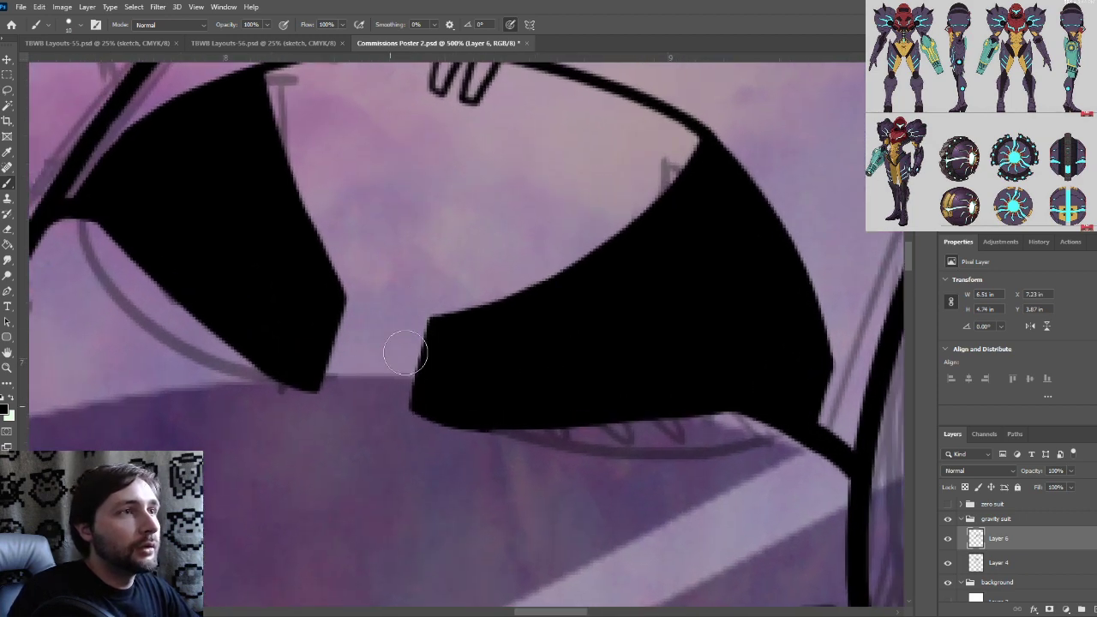
Rework the upper edge of the larger black shape into a straighter line from its inner corner to the arch
key("ctrl+minus")
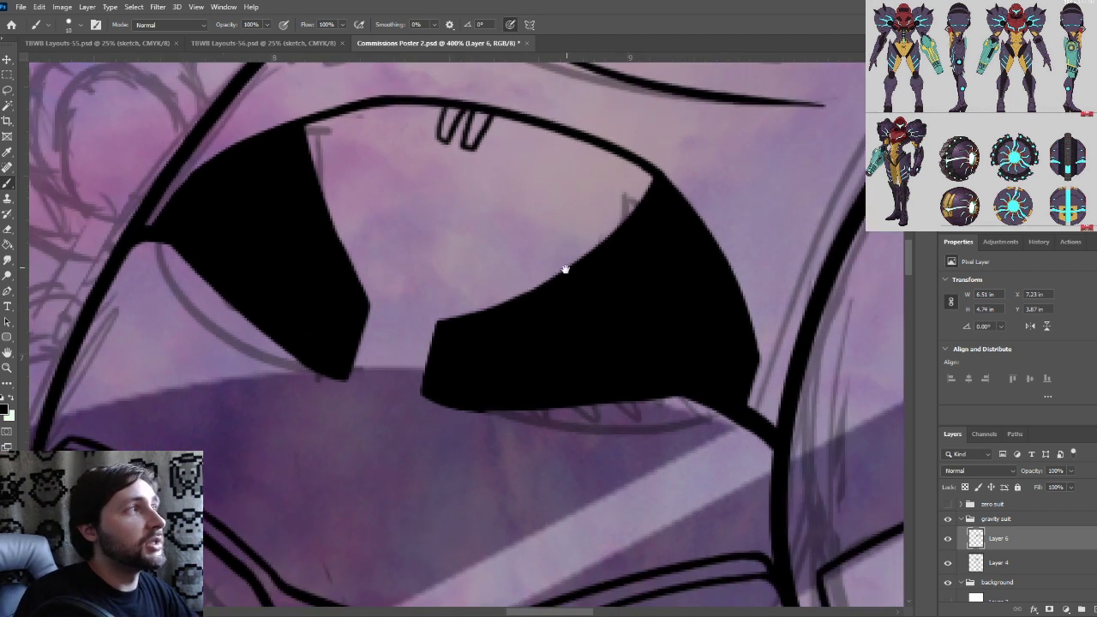
left_click_drag(447, 326, 635, 219)
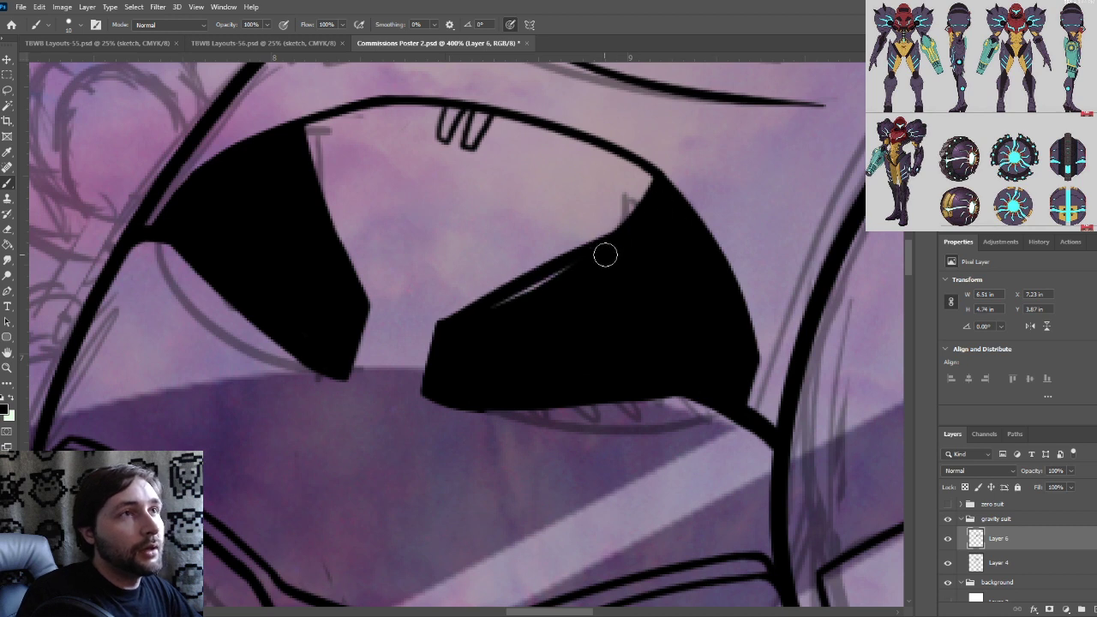
key("ctrl+z")
mouse_move(457, 322)
left_mouse_down()
mouse_move(588, 262)
mouse_move(615, 236)
left_mouse_up()
key("ctrl+z")
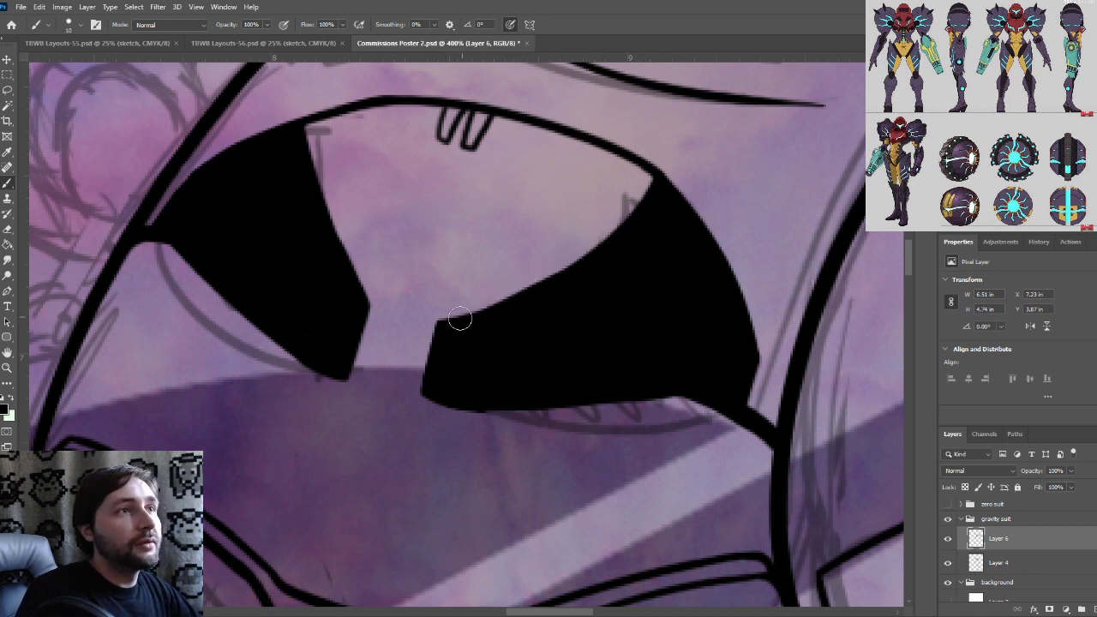
left_click_drag(443, 324, 661, 199)
left_click_drag(553, 275, 665, 186)
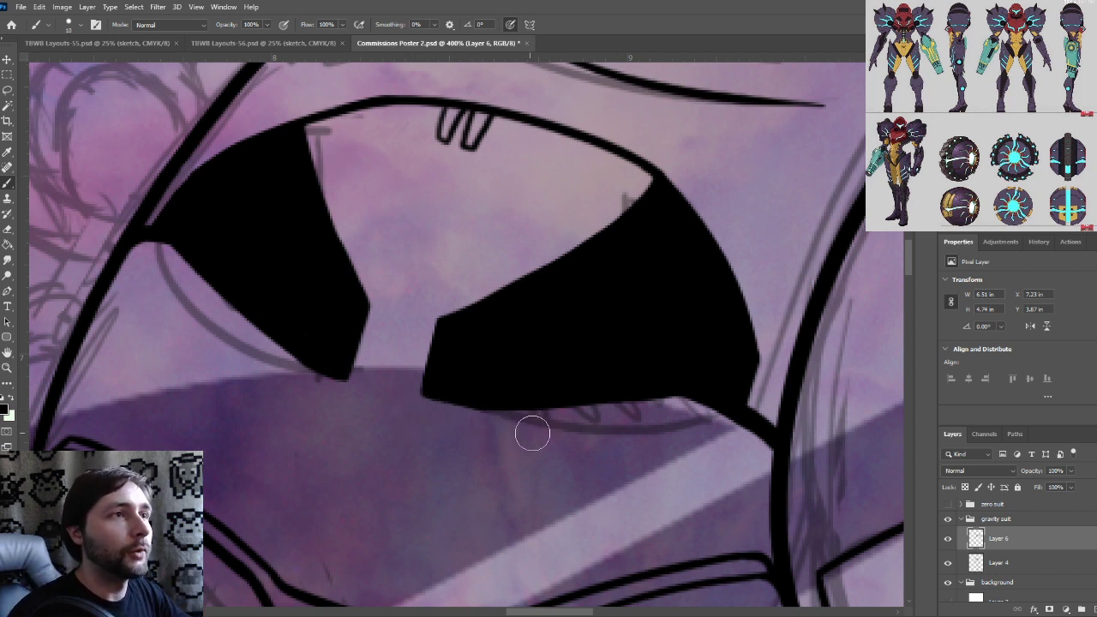
Reduce the brush size and touch up the lower tip of the smaller black shape
key("bracketleft")
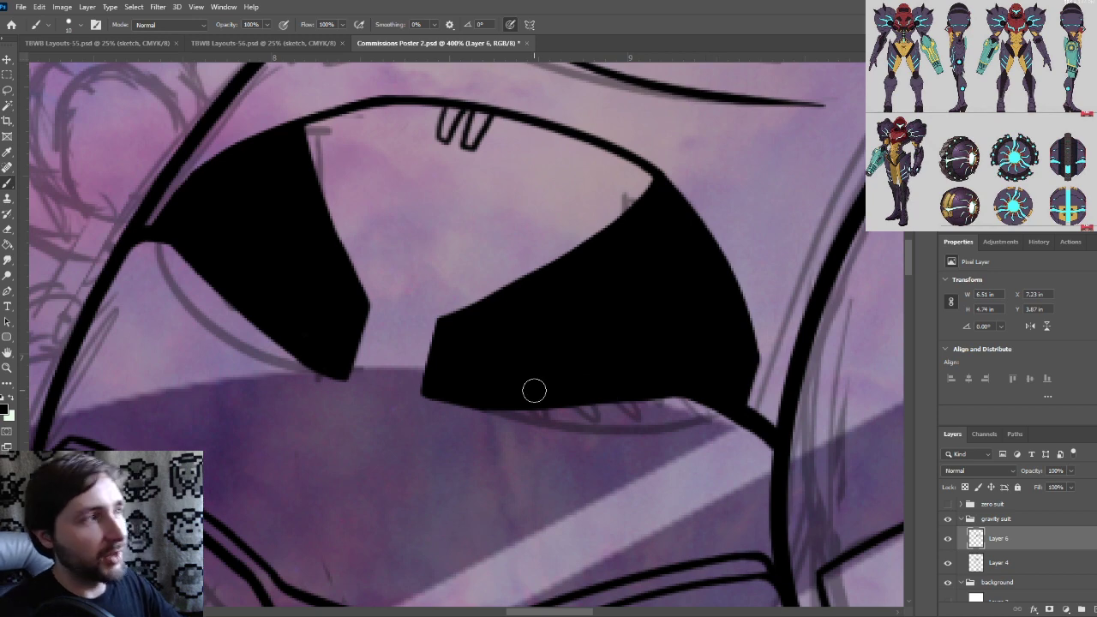
scroll(499, 390, "down", 3)
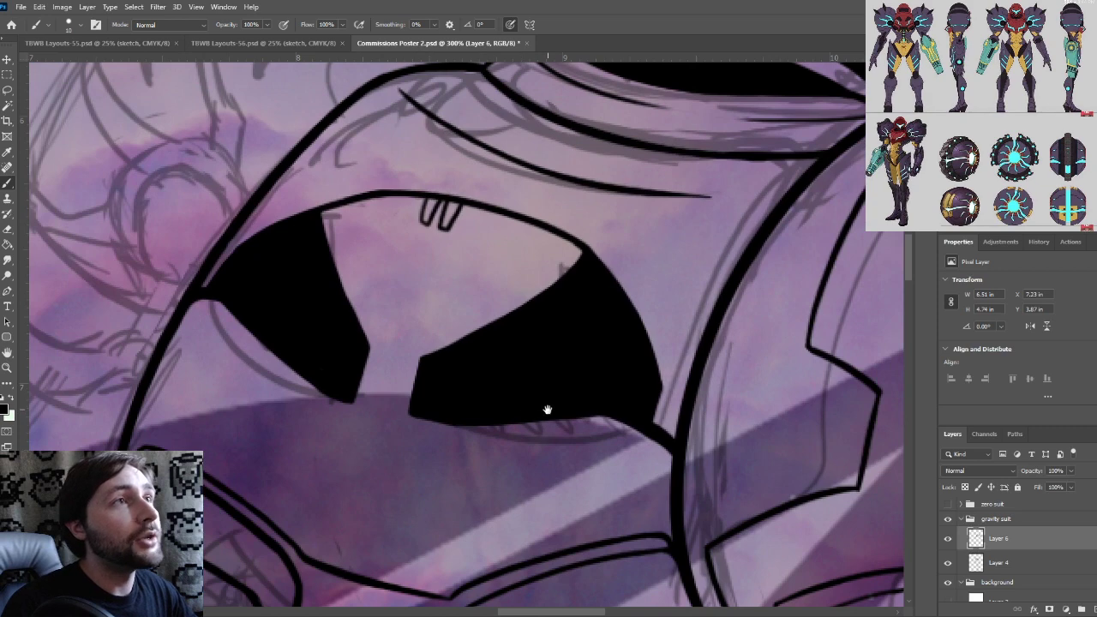
left_click_drag(547, 410, 518, 401)
left_click_drag(448, 443, 505, 343)
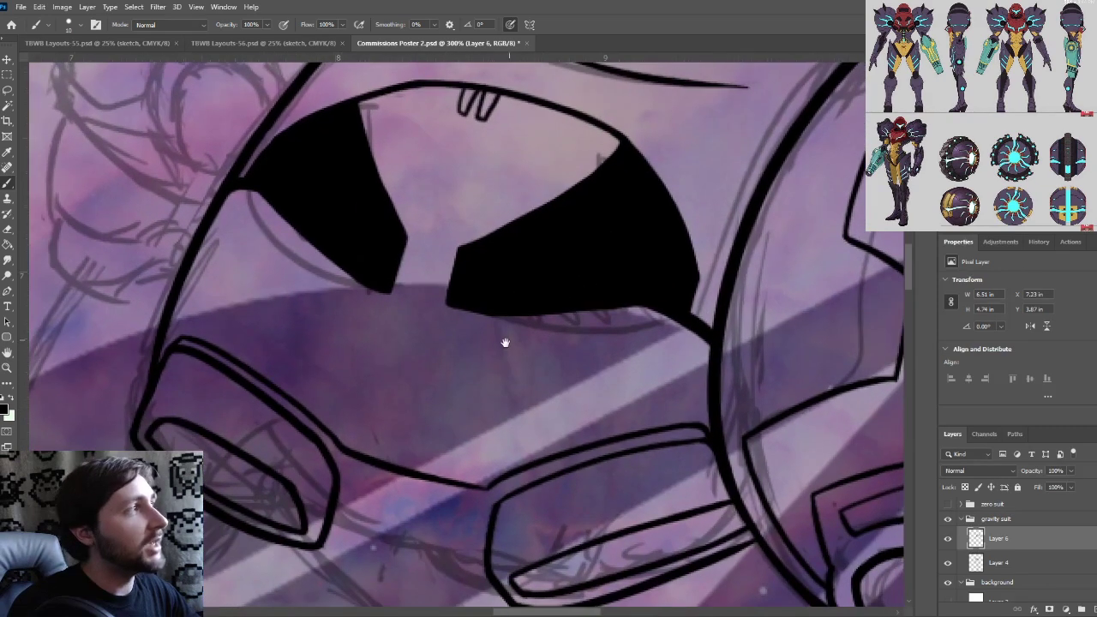
scroll(462, 300, "up", 1)
left_click_drag(455, 294, 481, 376)
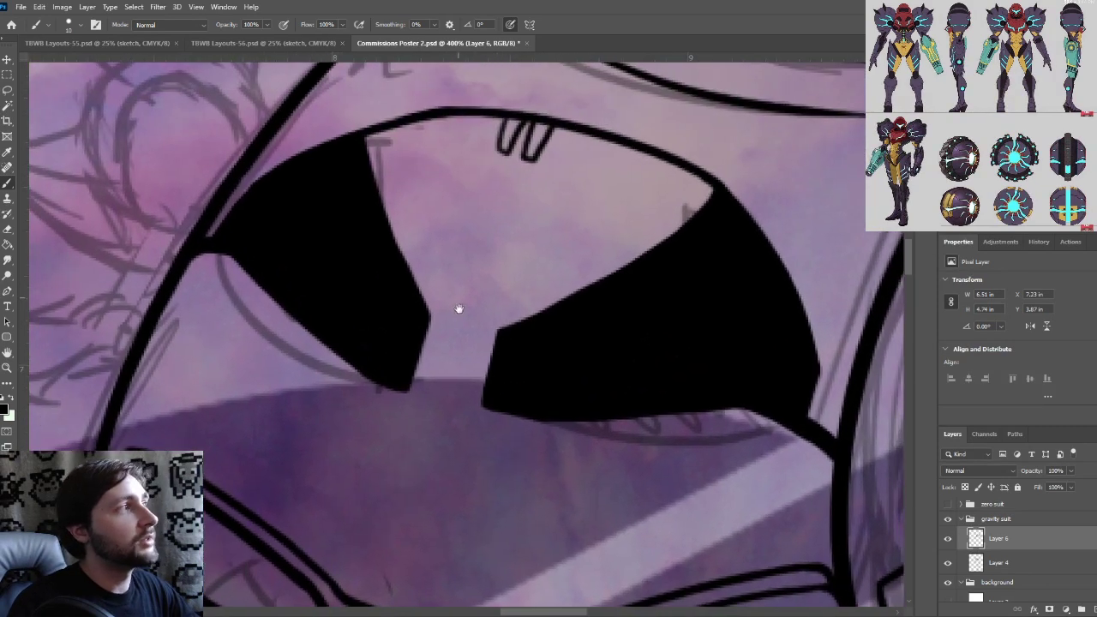
left_click_drag(502, 416, 535, 267)
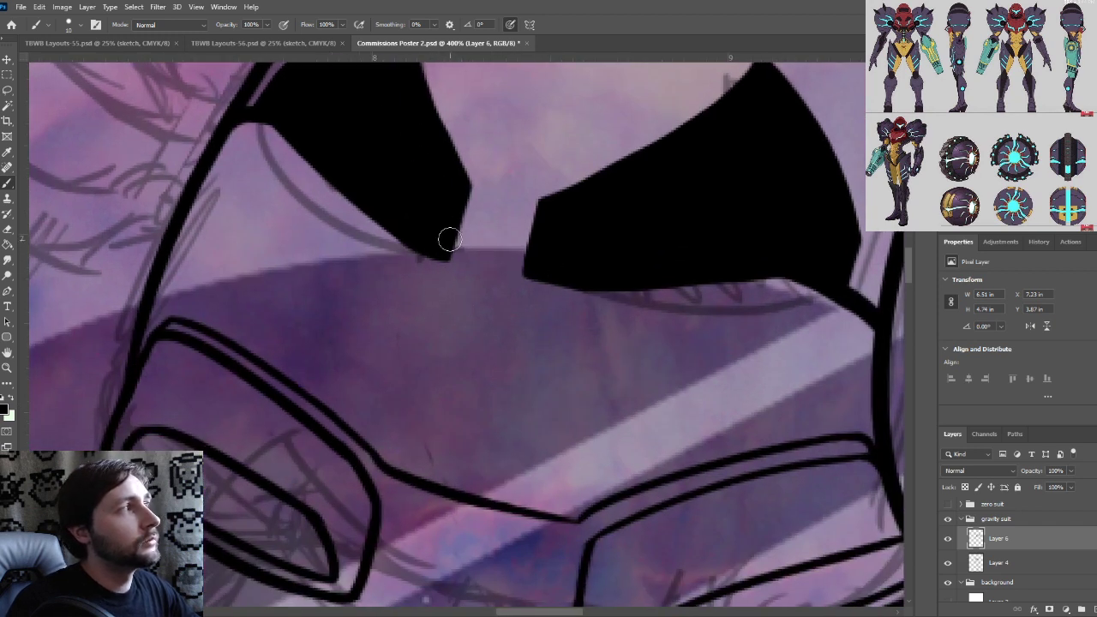
left_click_drag(435, 266, 456, 245)
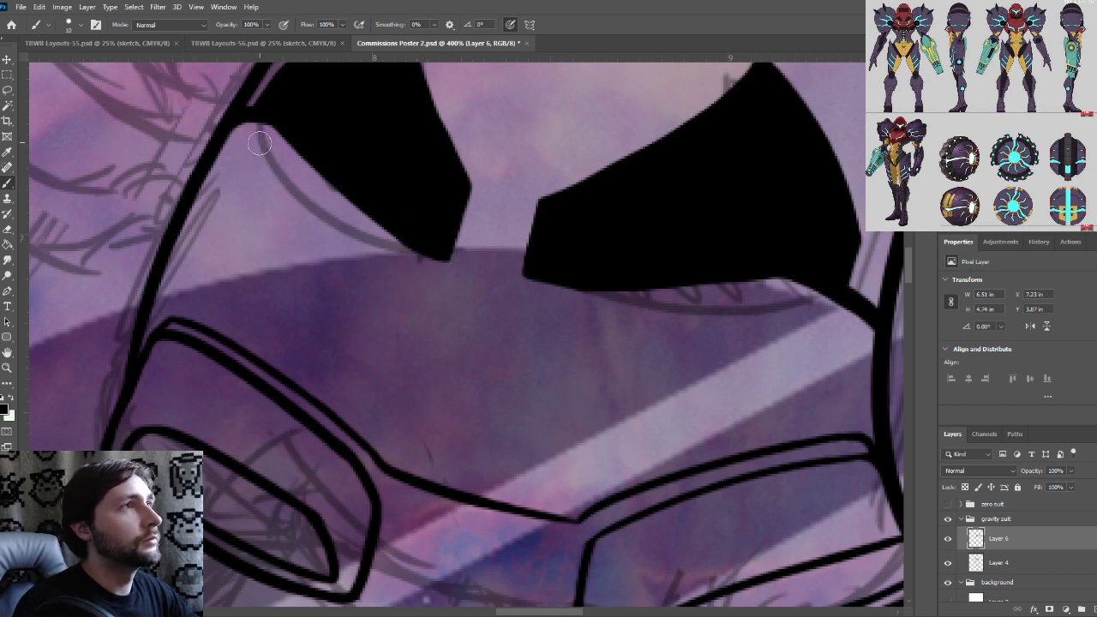
Ink a narrow, twice-bent band beneath the smaller black shape, using parallel outlines closed at both ends
mouse_move(257, 140)
left_mouse_down()
mouse_move(375, 255)
mouse_move(364, 359)
mouse_move(453, 413)
left_mouse_up()
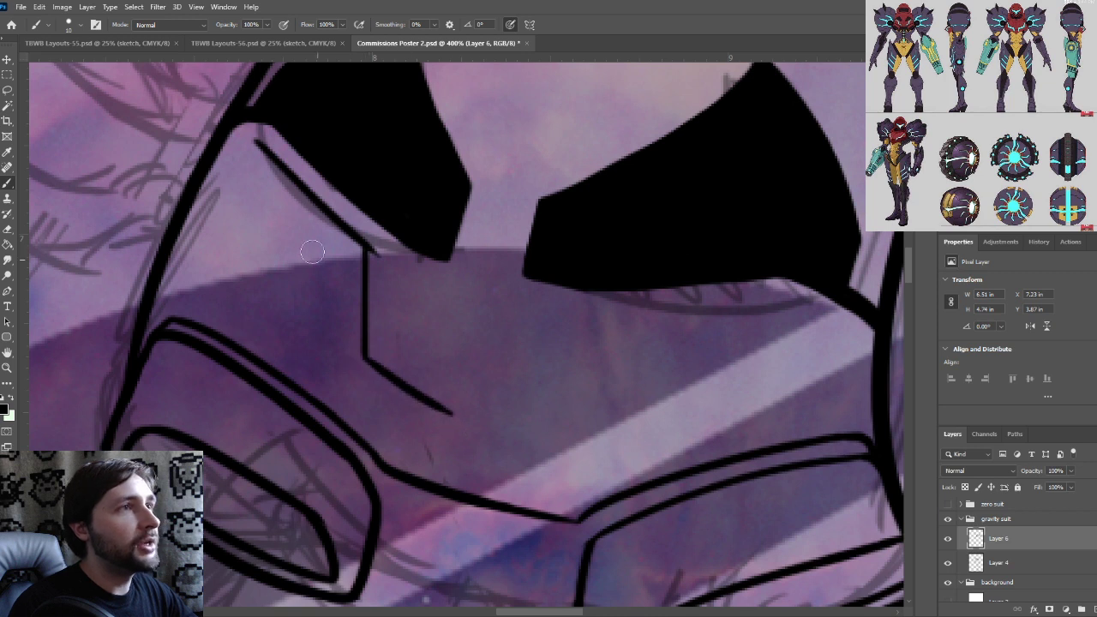
mouse_move(256, 173)
left_mouse_down()
mouse_move(334, 251)
mouse_move(336, 337)
left_mouse_up()
key("ctrl+z")
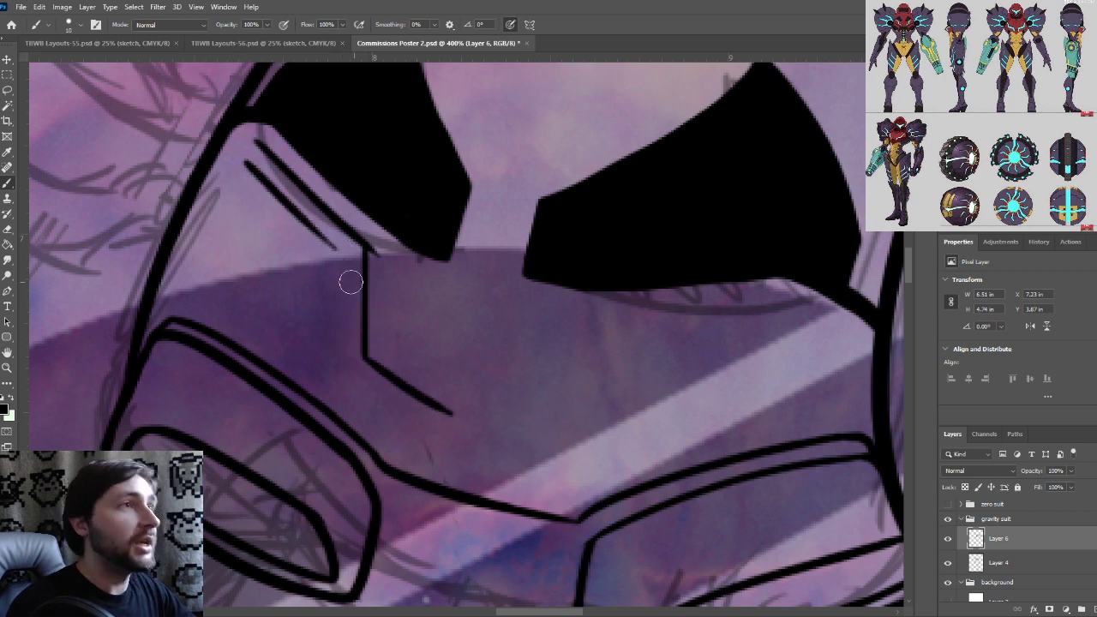
mouse_move(338, 244)
left_mouse_down()
mouse_move(350, 347)
mouse_move(456, 444)
mouse_move(445, 408)
left_mouse_up()
key("ctrl+z")
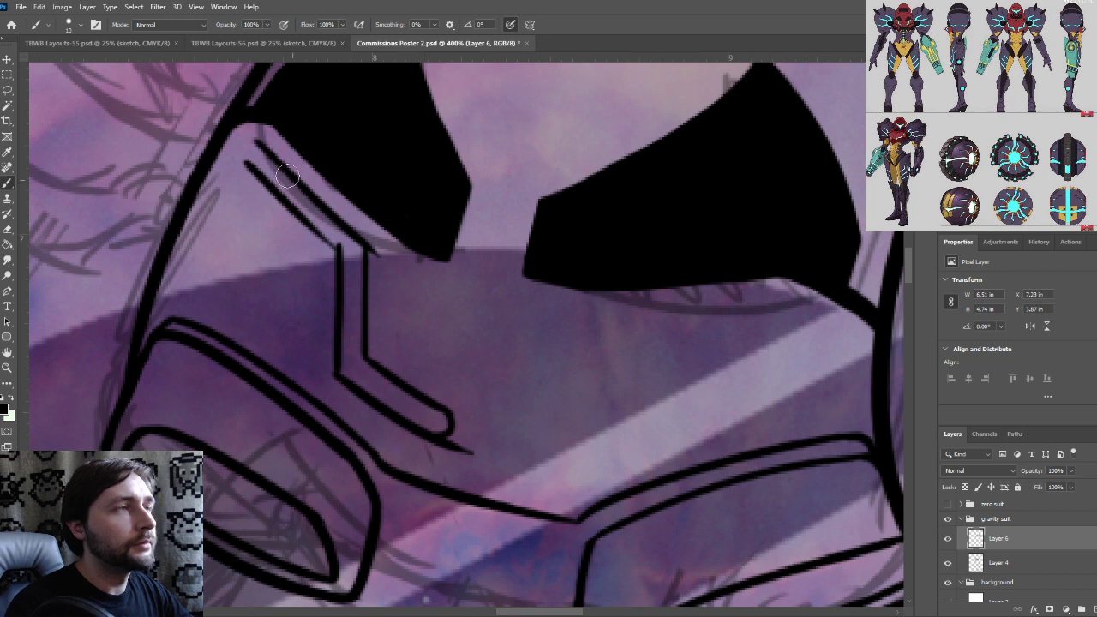
mouse_move(257, 170)
left_mouse_down()
mouse_move(276, 158)
mouse_move(324, 238)
left_mouse_up()
key("ctrl+plus")
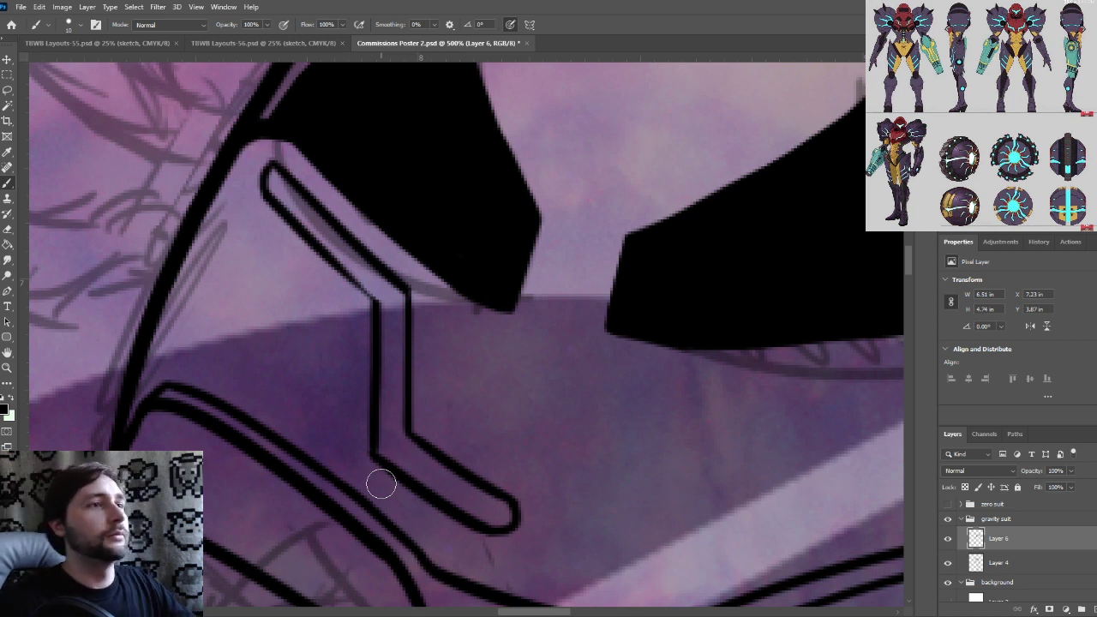
Shorten the bent band by inking a new rounded lower end, erasing the excess and evening out its outline
left_click_drag(513, 494, 504, 528)
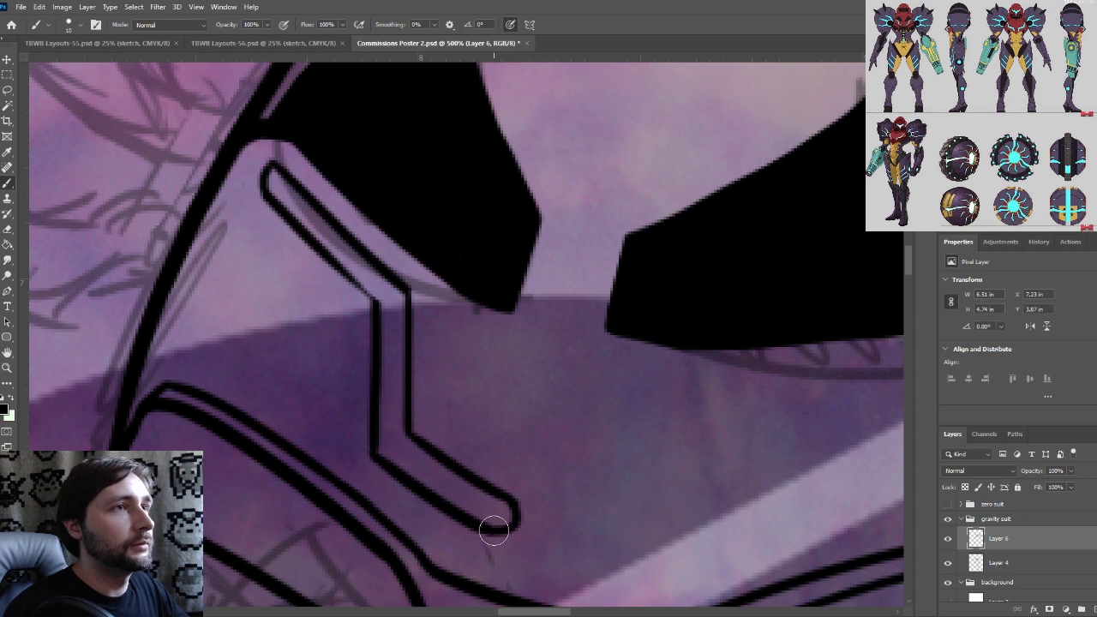
key("ctrl+z")
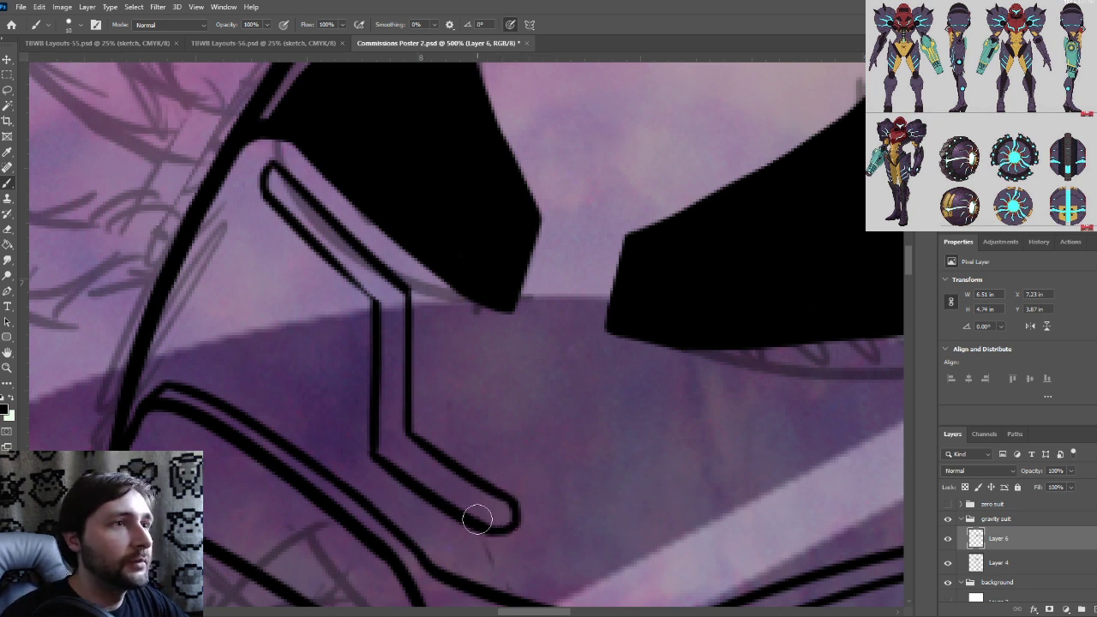
left_click_drag(478, 520, 482, 486)
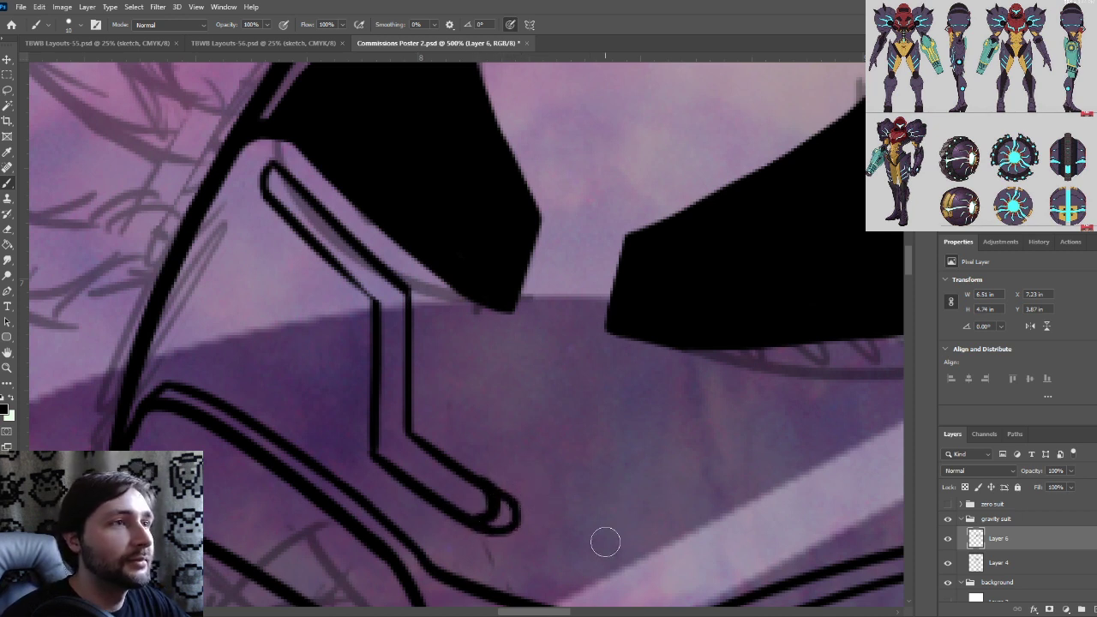
mouse_move(516, 523)
left_mouse_down()
mouse_move(471, 536)
mouse_move(514, 494)
mouse_move(485, 463)
left_mouse_up()
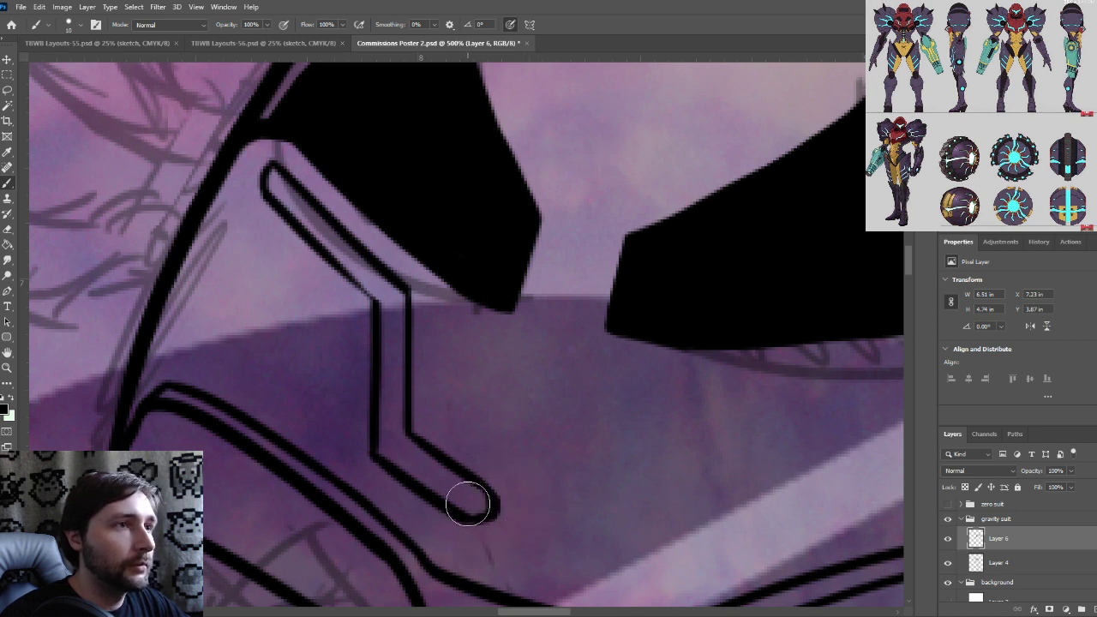
left_click_drag(468, 503, 480, 505)
key("bracketleft")
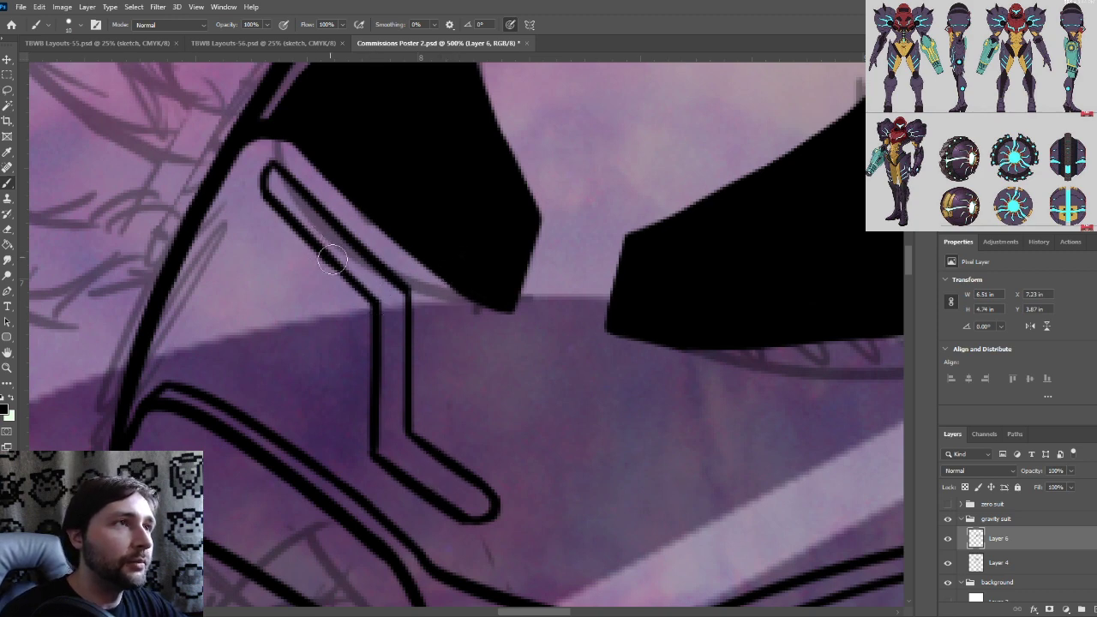
Examine the inked torso details up close and within the whole poster composition
key("ctrl+minus")
left_click_drag(524, 400, 524, 421)
key("ctrl+plus")
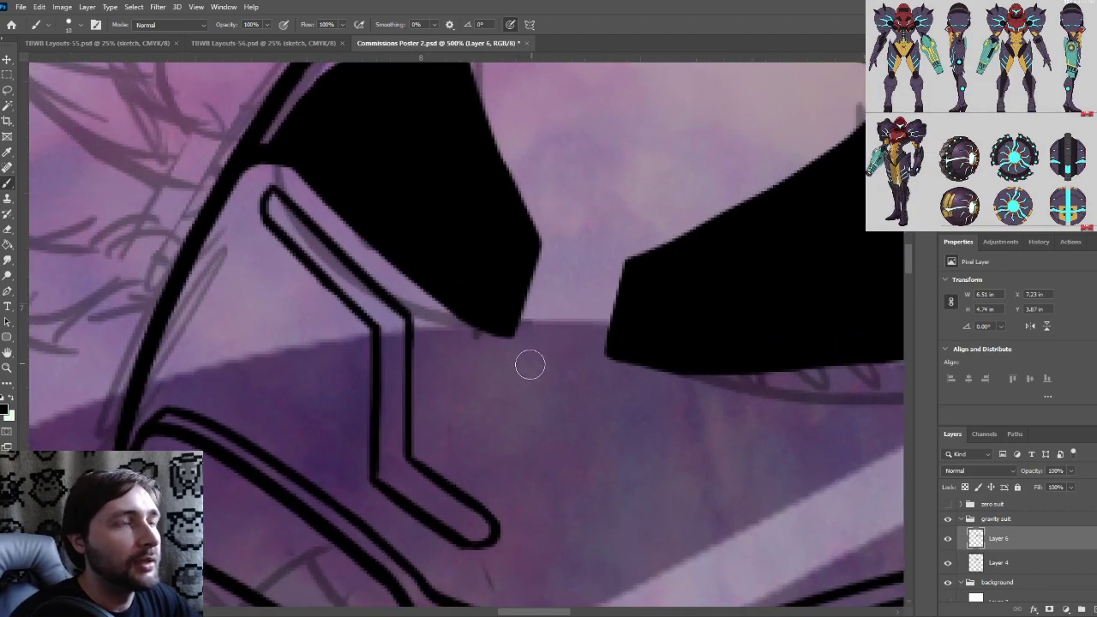
key("ctrl+minus")
key("ctrl+minus")
key("ctrl+minus")
key("ctrl+minus")
key("ctrl+minus")
key("ctrl+minus")
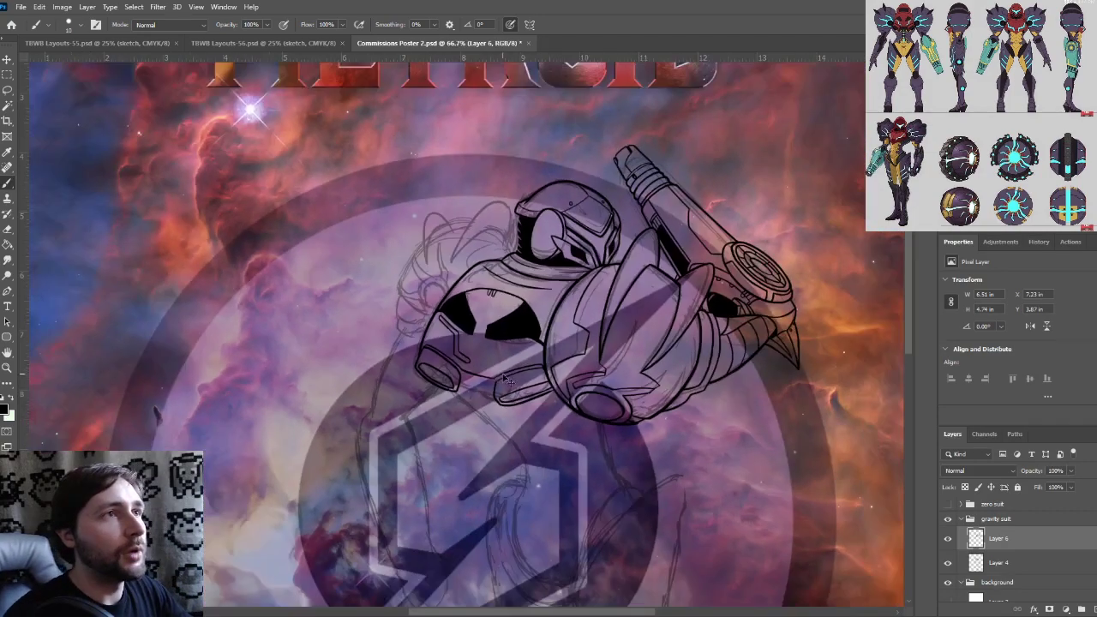
key("ctrl+minus")
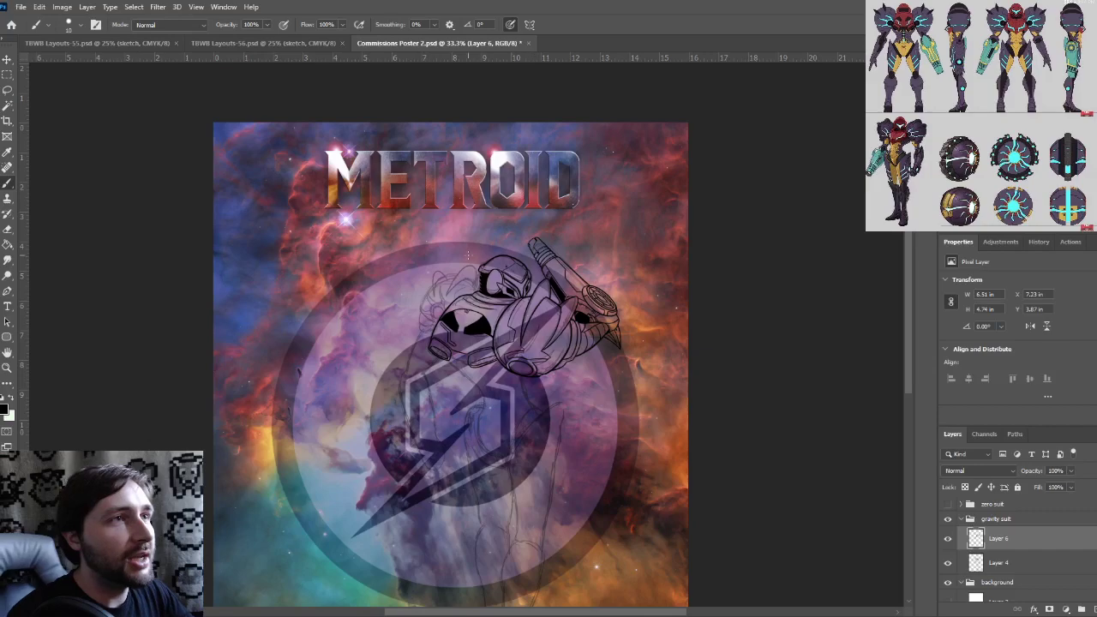
key("ctrl+plus")
key("ctrl+plus")
key("ctrl+plus")
key("ctrl+plus")
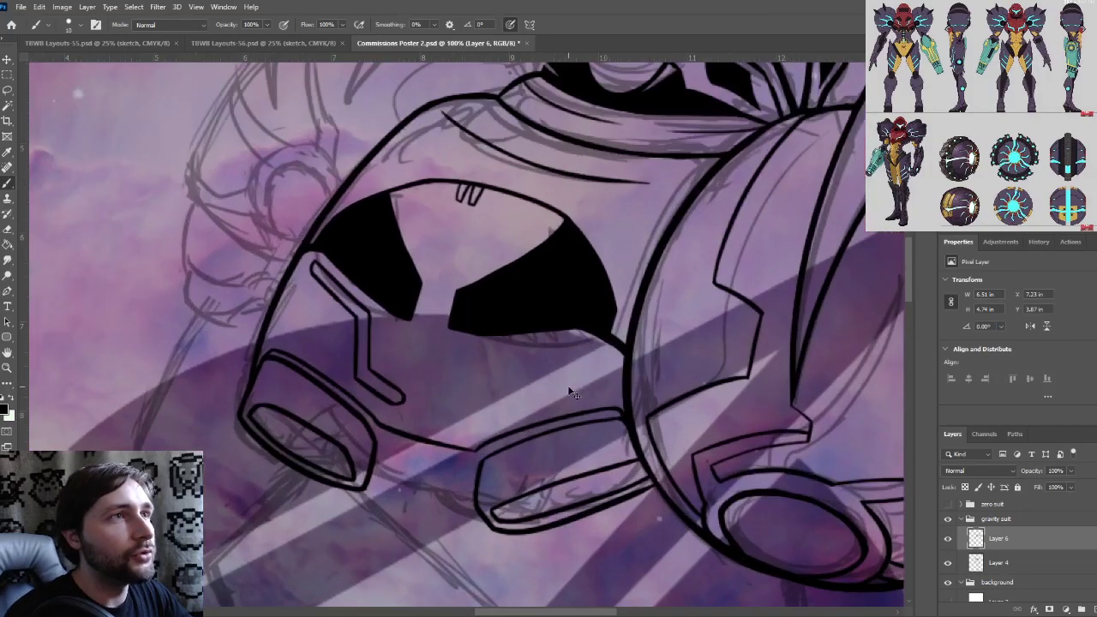
key("ctrl+plus")
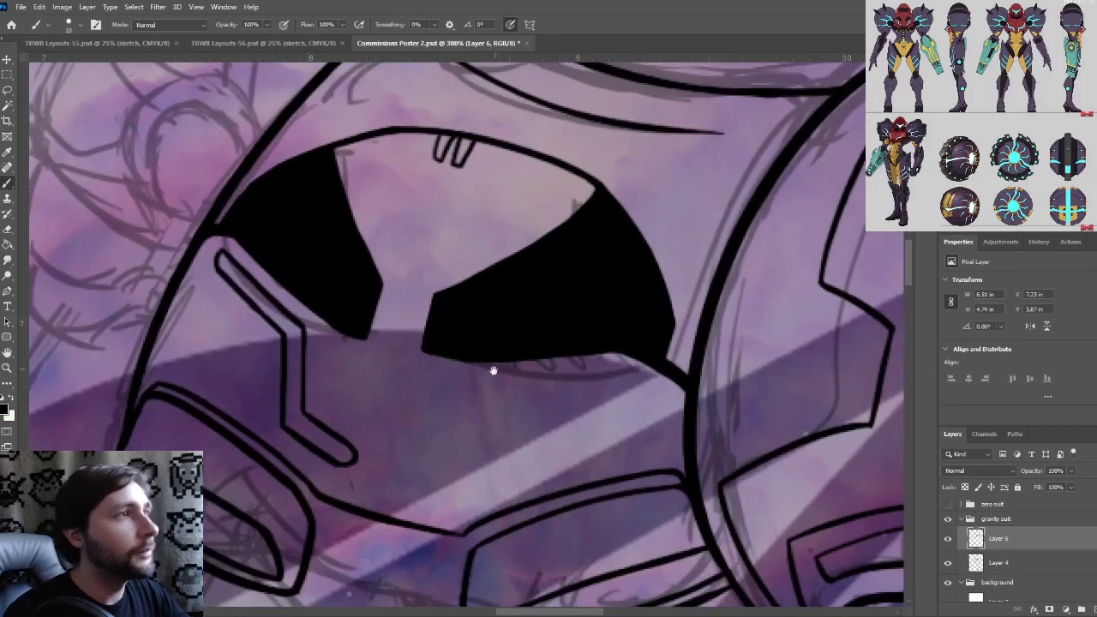
Ink a thin curved line from the bent band's upper end down to the rim of the panel below
key("ctrl+plus")
left_click_drag(419, 394, 619, 351)
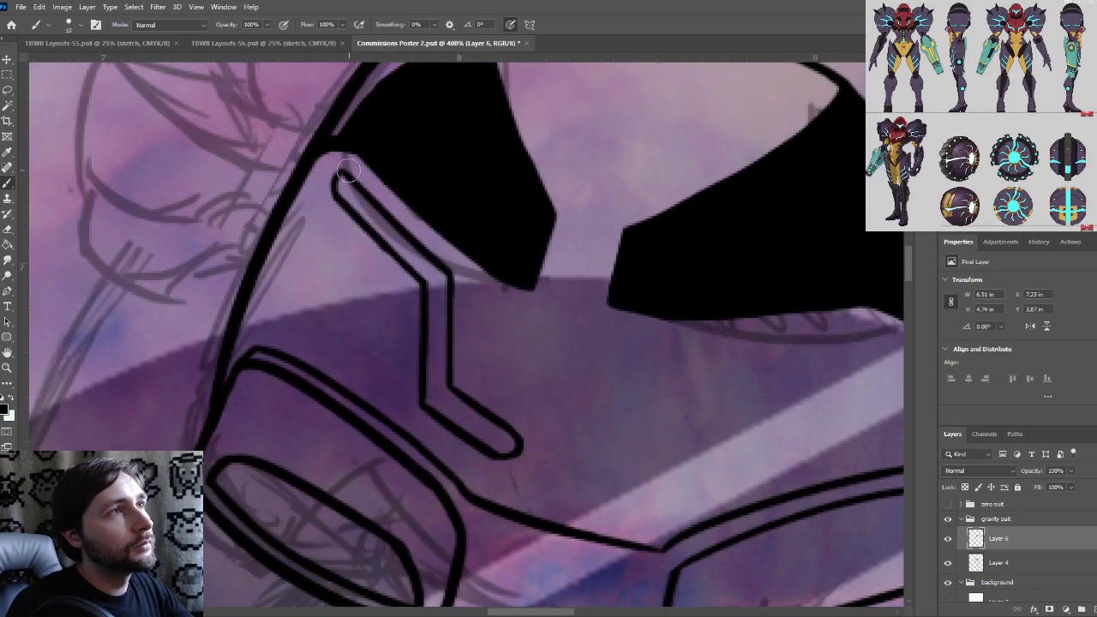
left_click_drag(336, 194, 291, 361)
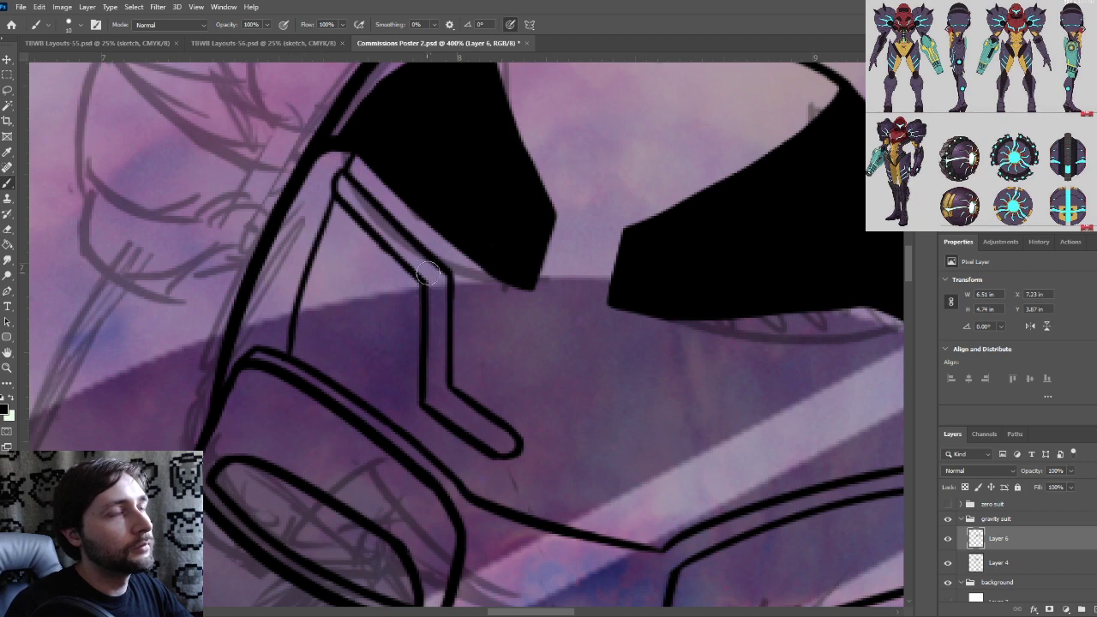
key("ctrl+minus")
left_click_drag(549, 397, 385, 362)
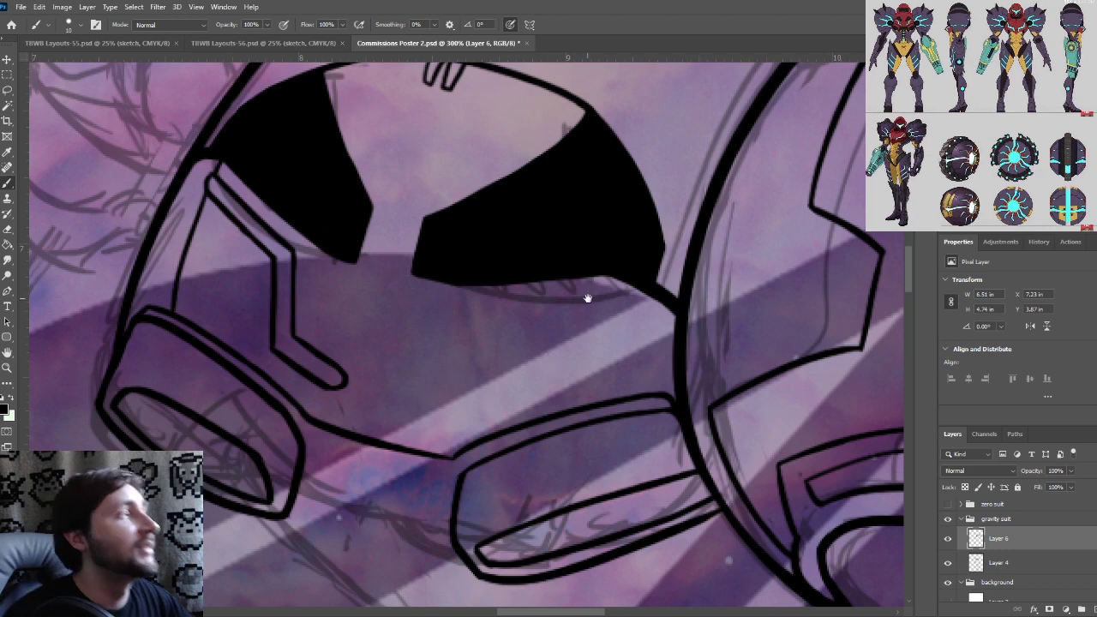
Examine the inked bent band, its thin curved line and the area beneath both black torso shapes up close
left_click_drag(552, 317, 558, 323)
key("ctrl+plus")
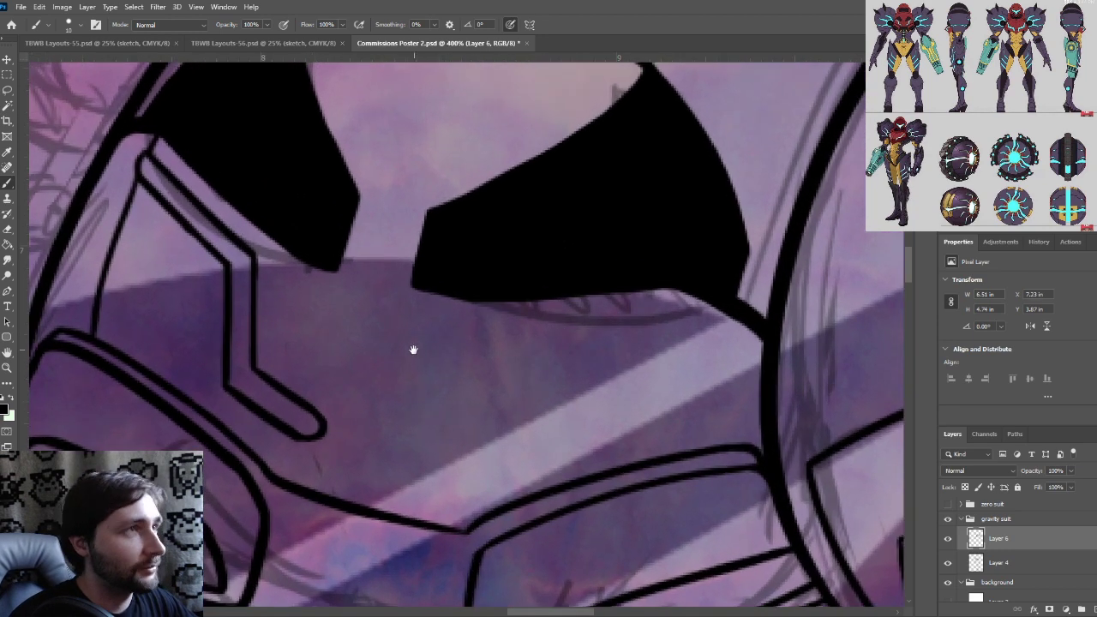
left_click_drag(412, 348, 445, 364)
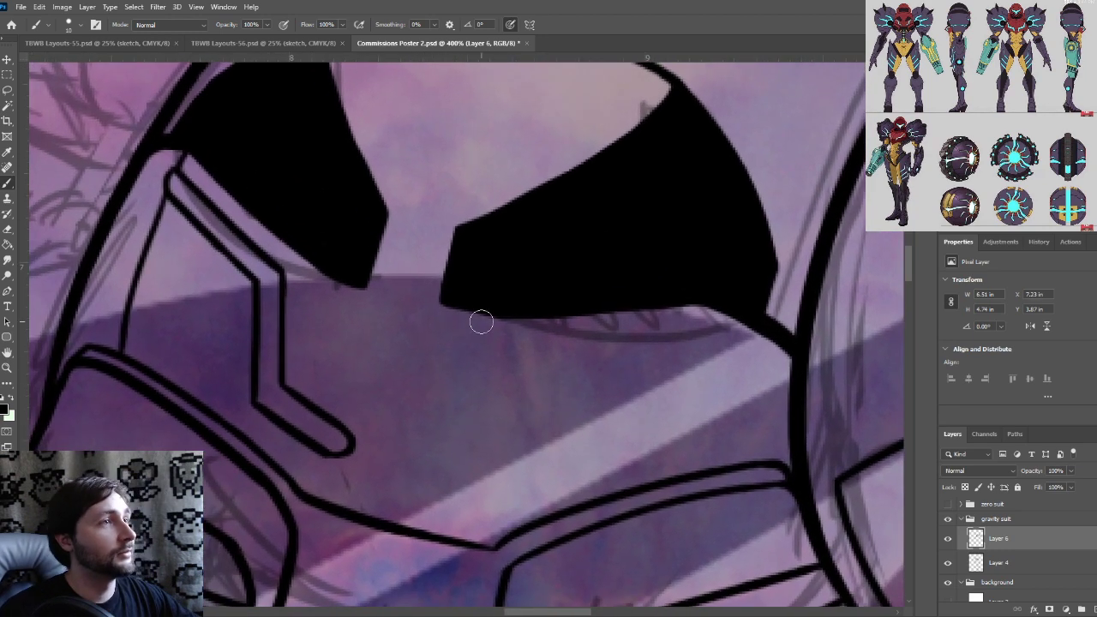
mouse_move(544, 323)
left_mouse_down()
mouse_move(554, 355)
mouse_move(527, 361)
left_mouse_up()
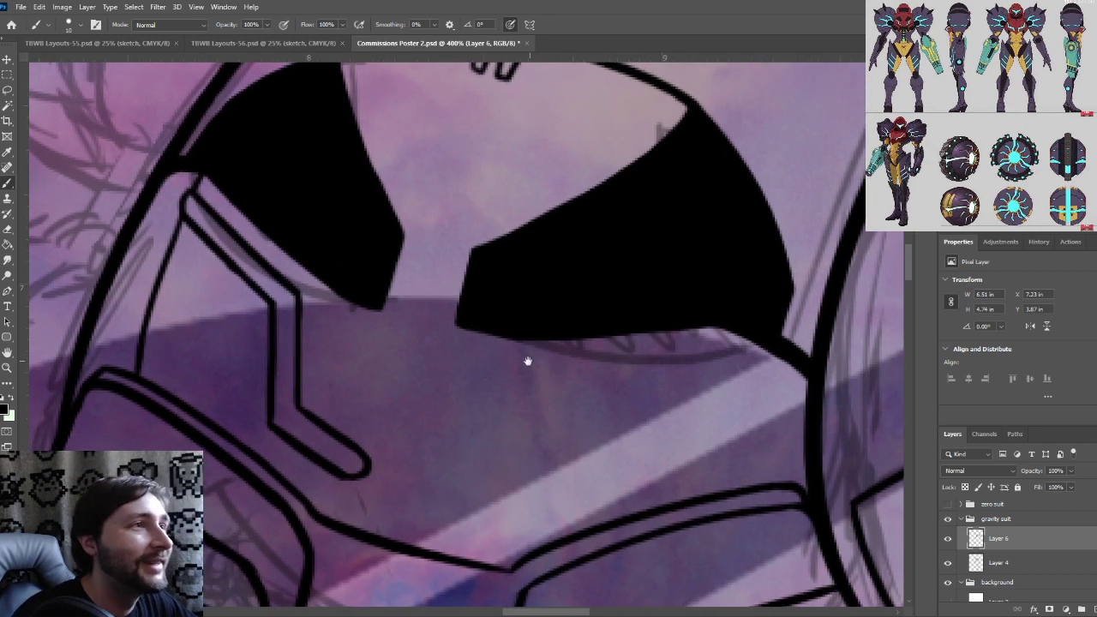
left_click_drag(417, 410, 436, 379)
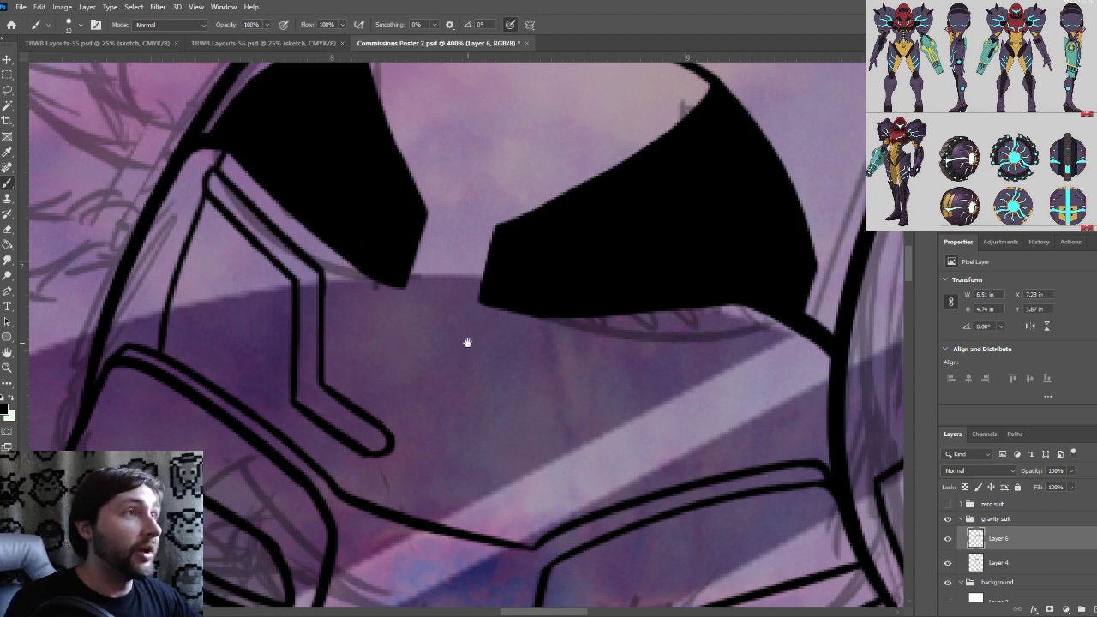
left_click_drag(467, 343, 529, 314)
left_click_drag(214, 319, 259, 192)
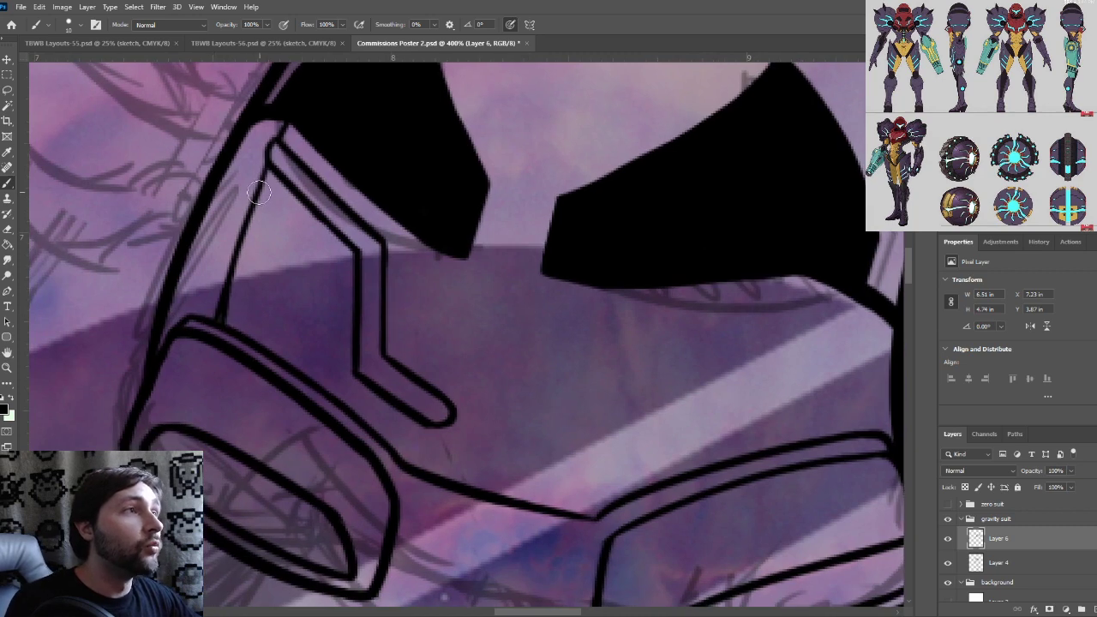
key("ctrl+plus")
left_click_drag(430, 366, 586, 431)
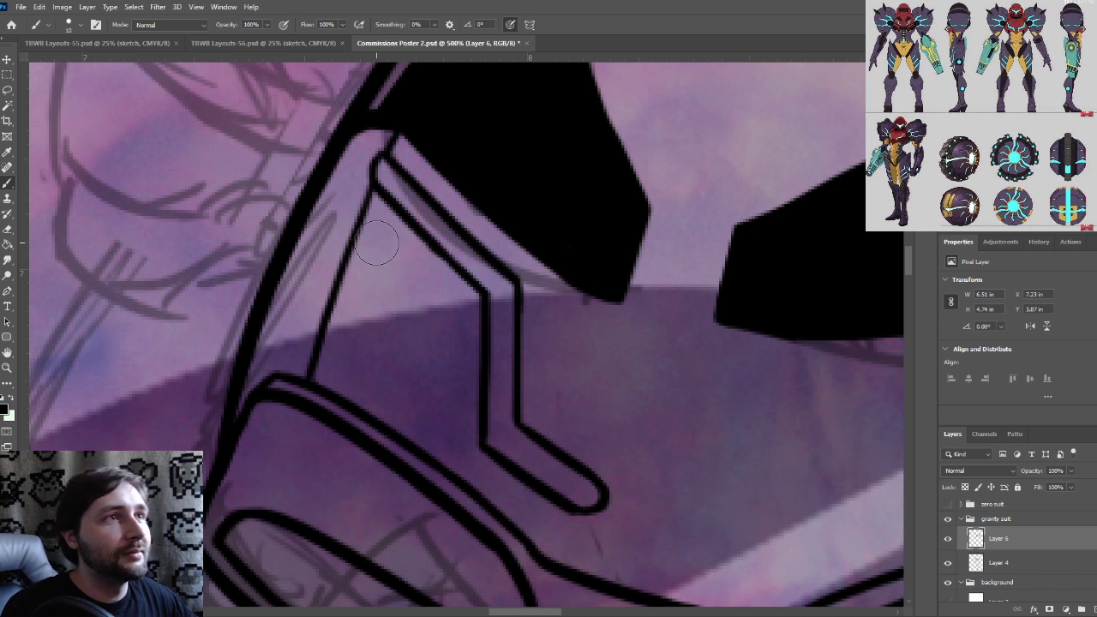
key("space")
left_click_drag(552, 429, 475, 361)
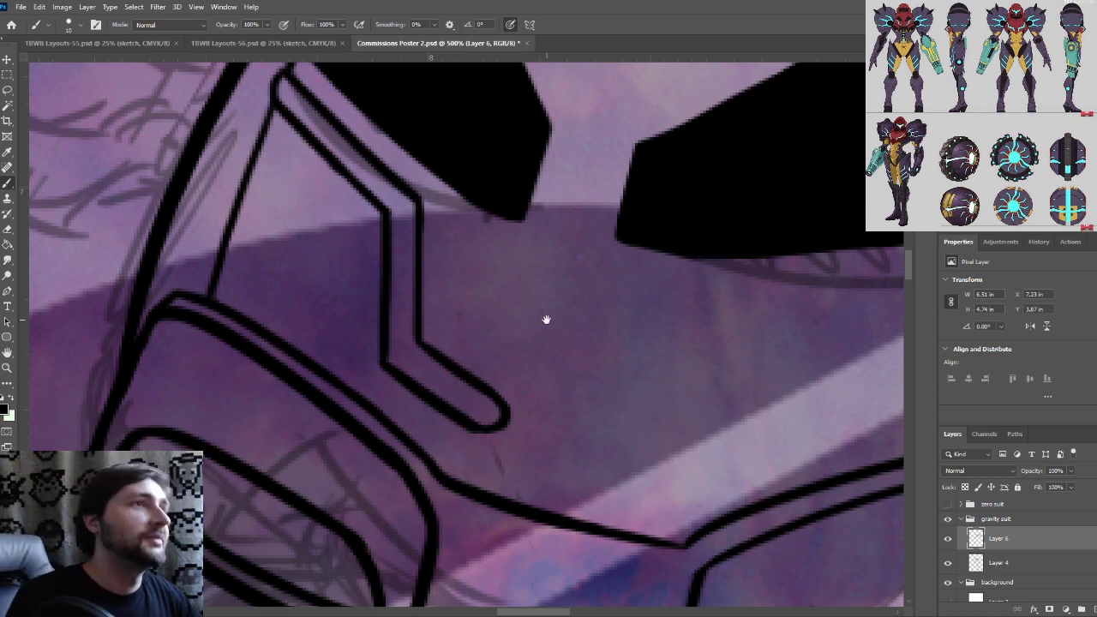
left_click_drag(546, 320, 512, 348)
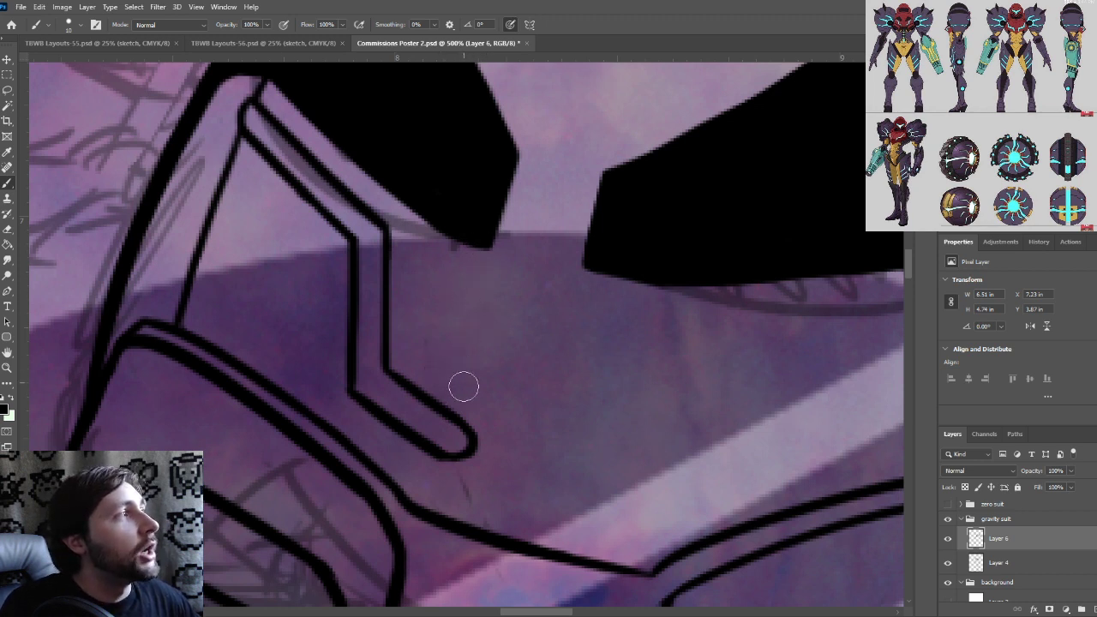
Ink an angular tip on the bent band's lower end and an edge line from it up to the smaller black shape
mouse_move(474, 442)
left_mouse_down()
mouse_move(482, 412)
mouse_move(465, 367)
left_mouse_up()
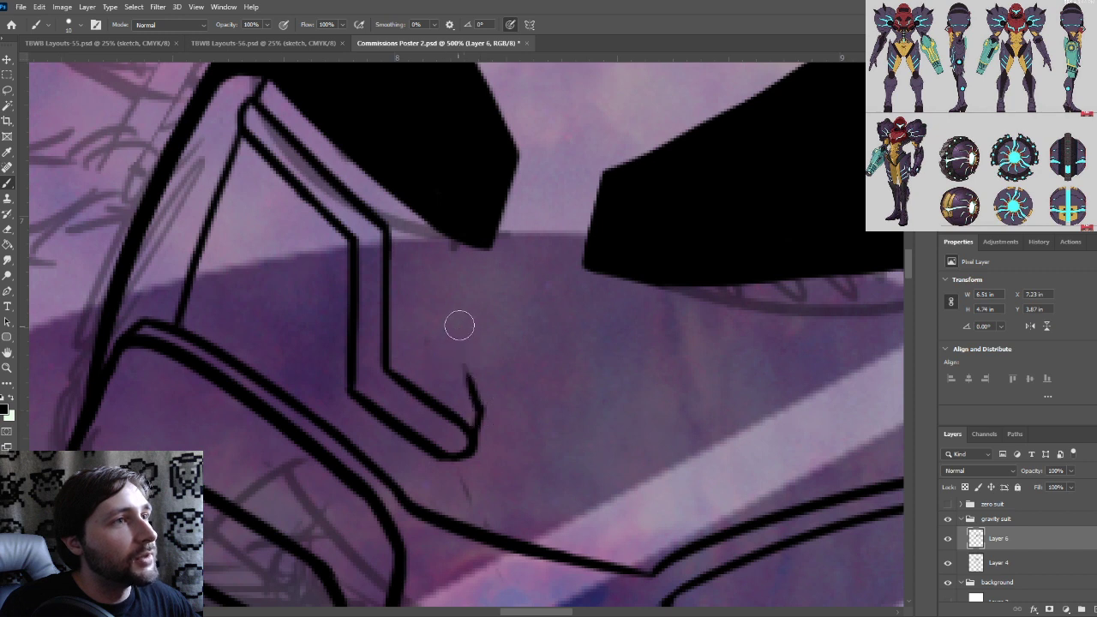
key("ctrl+z")
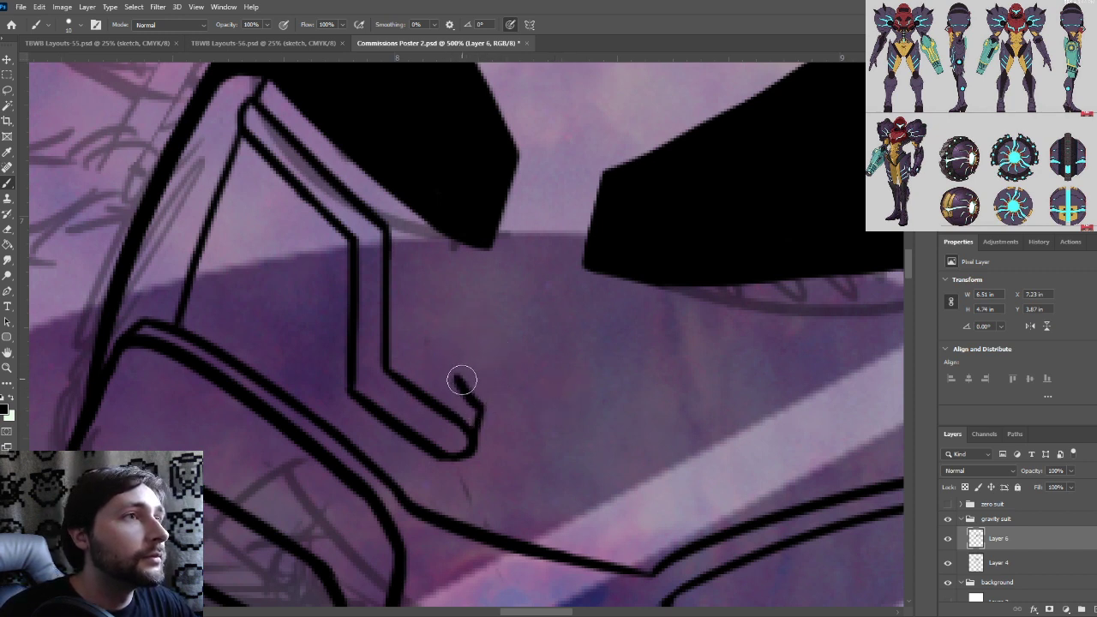
left_click_drag(478, 424, 493, 230)
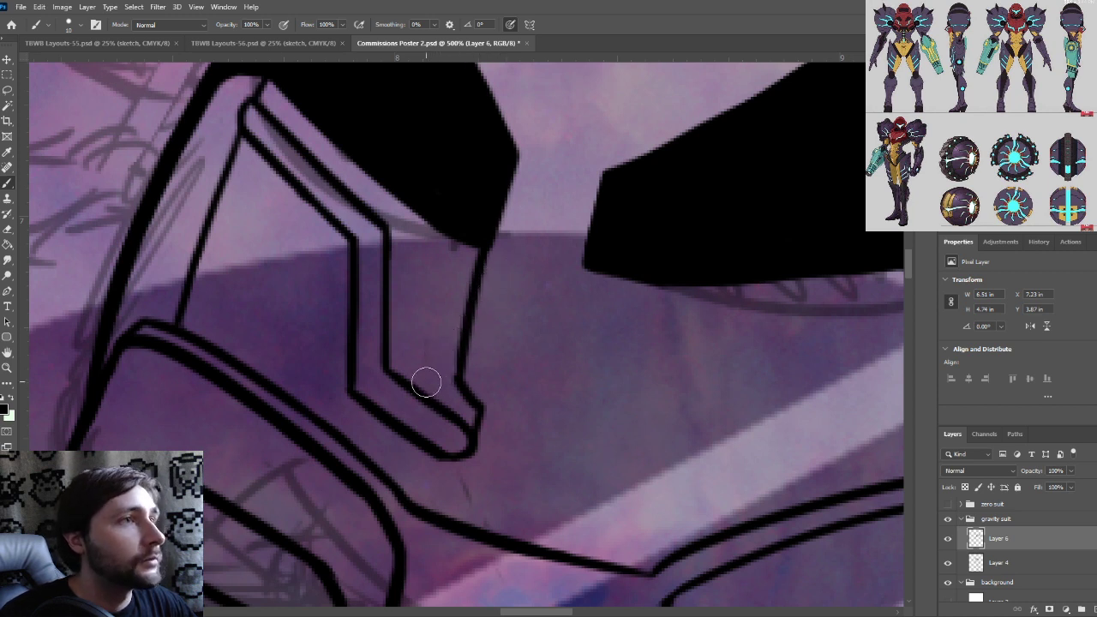
Ink a thin inner line from the bent band's lower arm up to the smaller black shape, alongside the new edge line
left_click_drag(424, 390, 436, 233)
key("ctrl+z")
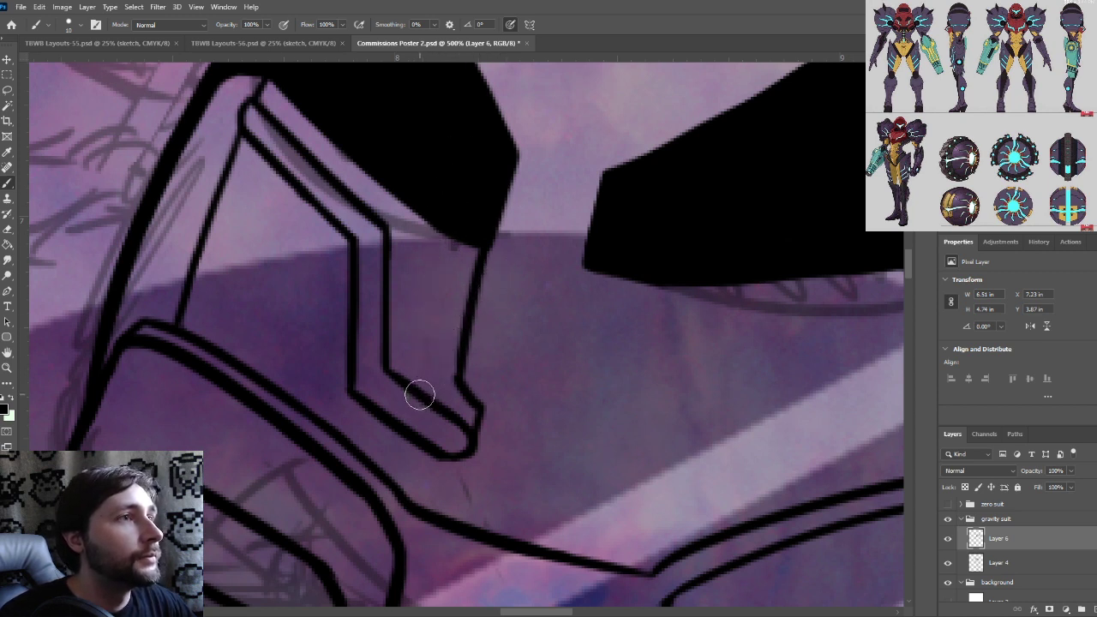
left_click_drag(418, 391, 437, 233)
left_click_drag(428, 324, 442, 161)
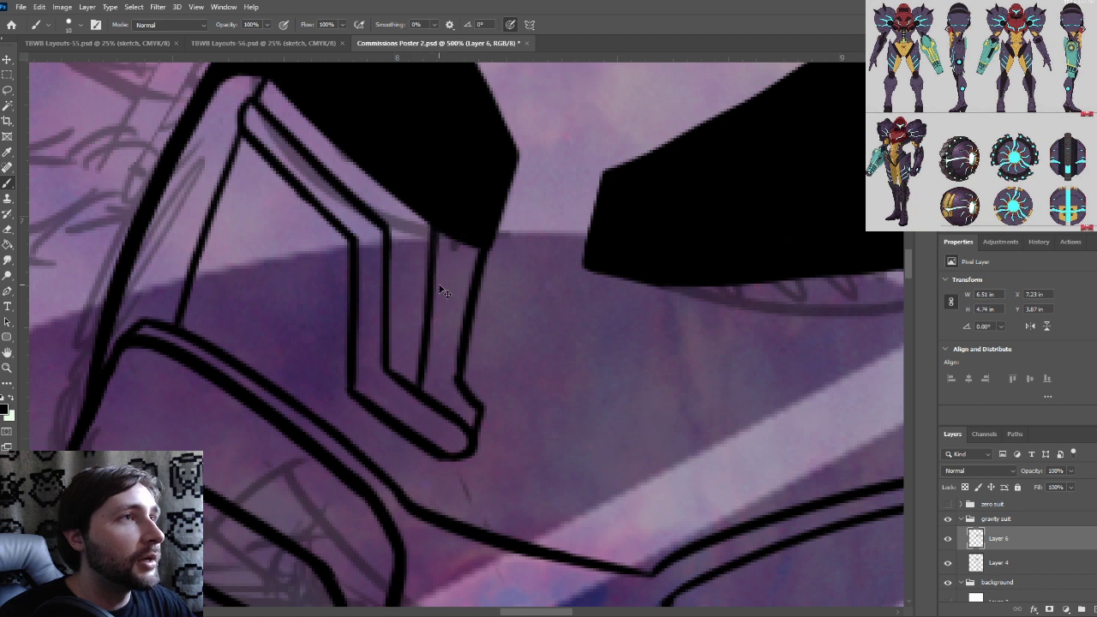
key("ctrl+z")
left_click_drag(427, 325, 443, 192)
key("ctrl+z")
left_click_drag(430, 301, 442, 180)
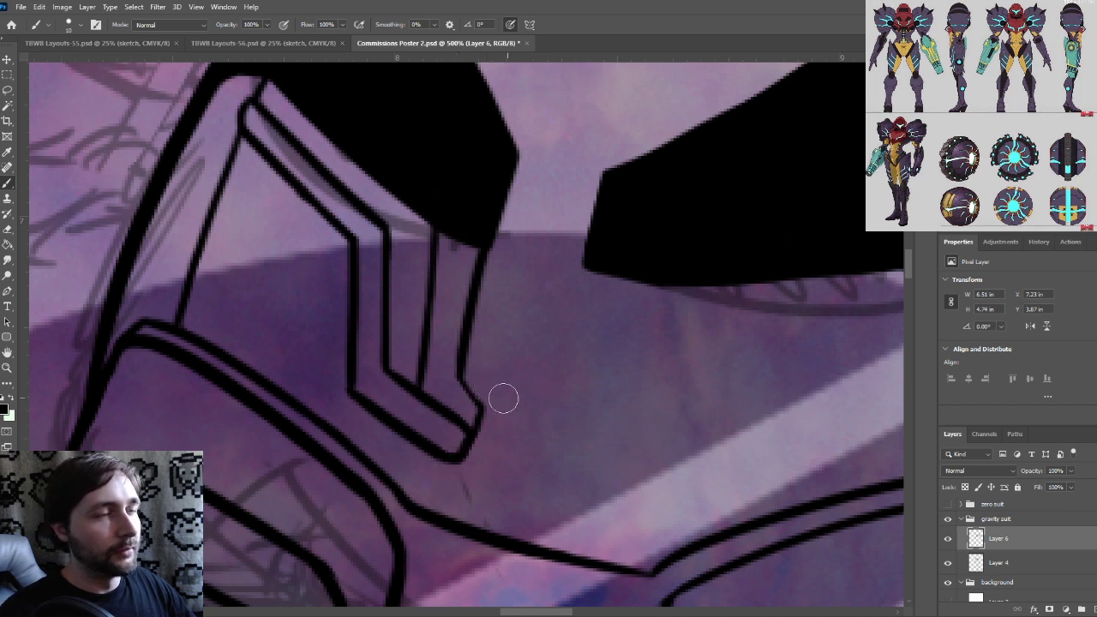
mouse_move(617, 394)
left_mouse_down()
mouse_move(566, 377)
mouse_move(562, 350)
left_mouse_up()
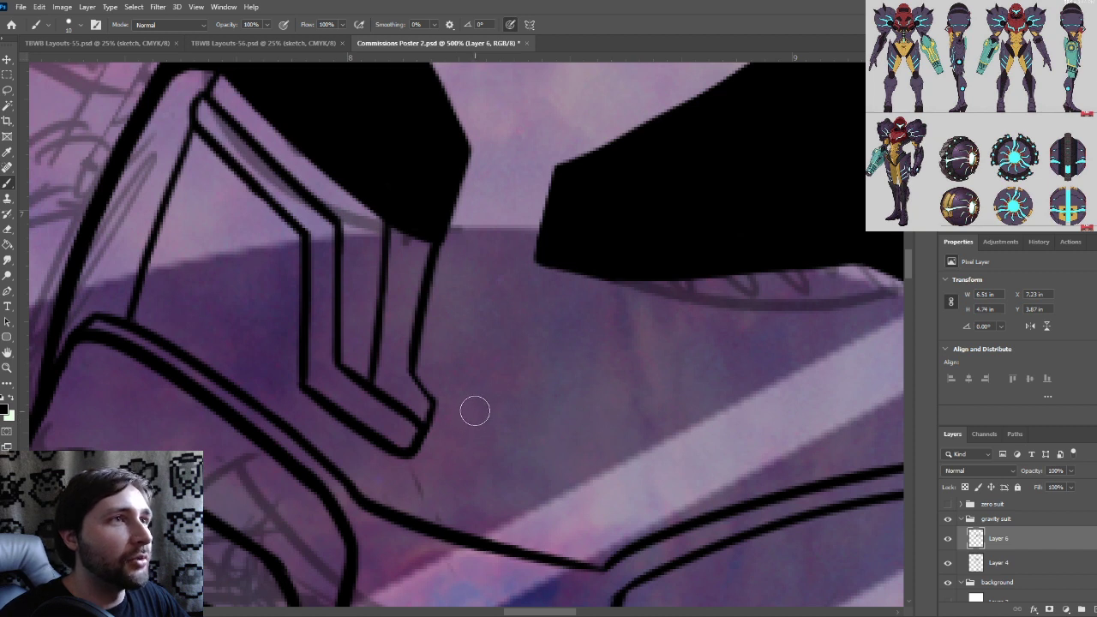
mouse_move(515, 400)
left_mouse_down()
mouse_move(484, 414)
mouse_move(437, 468)
mouse_move(605, 511)
left_mouse_up()
key("ctrl+z")
key("ctrl+minus")
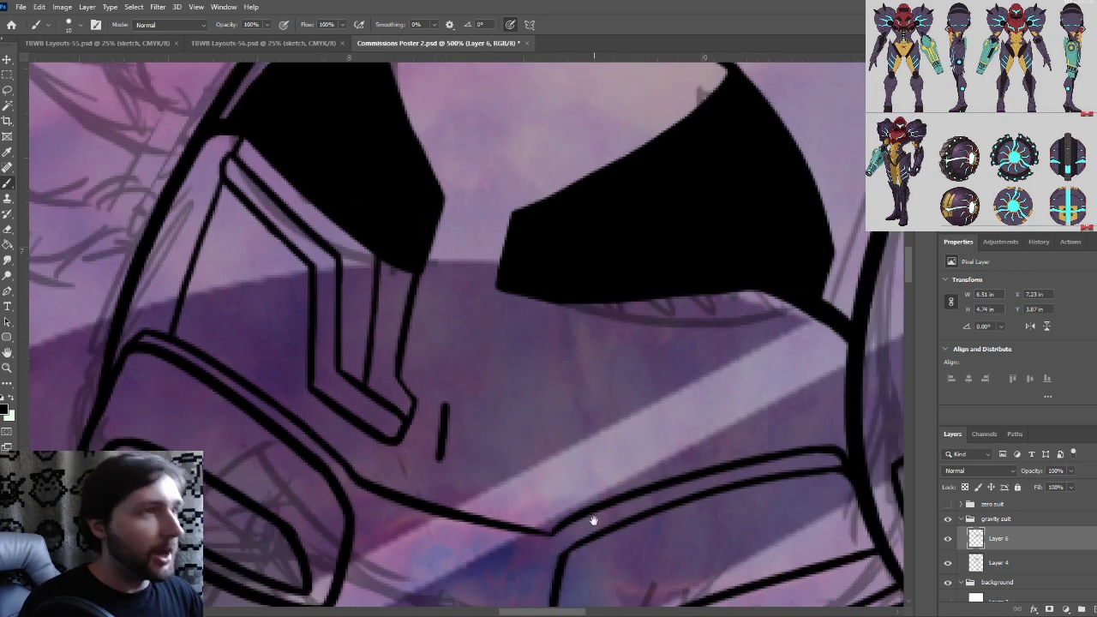
left_click_drag(650, 436, 619, 453)
key("ctrl+z")
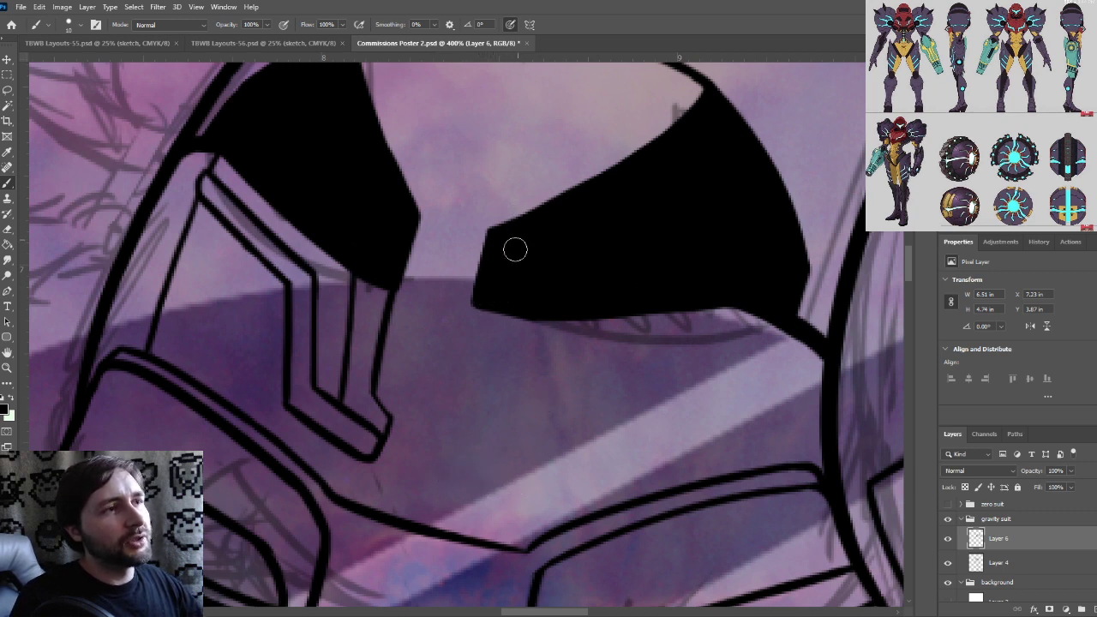
Ink two parallel, slightly curved lines just beneath the larger black shape
key("ctrl+minus")
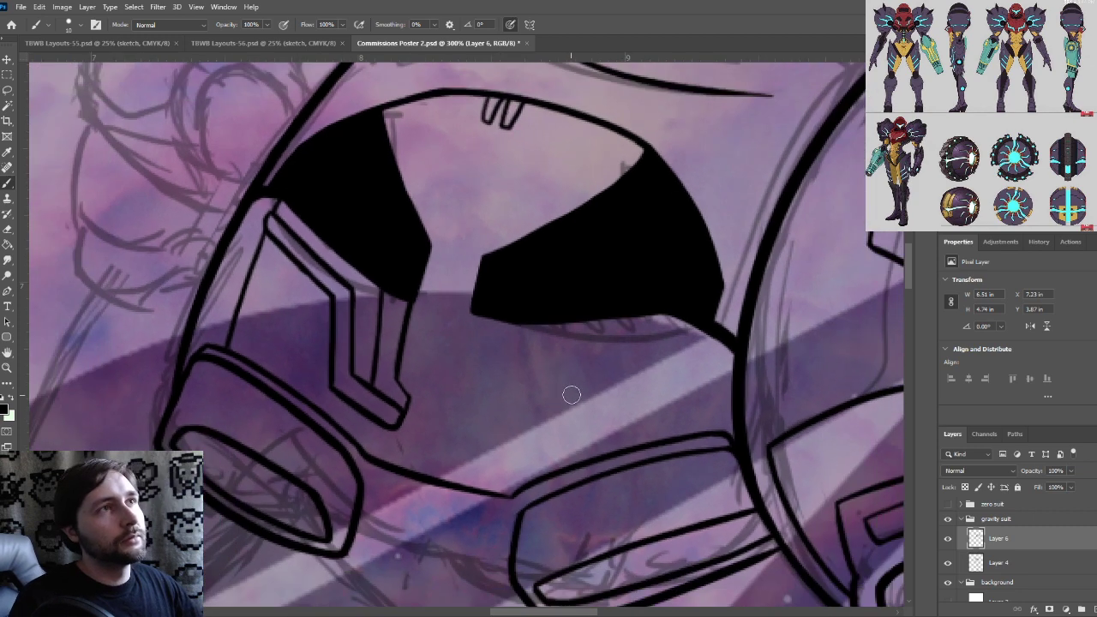
key("ctrl+plus")
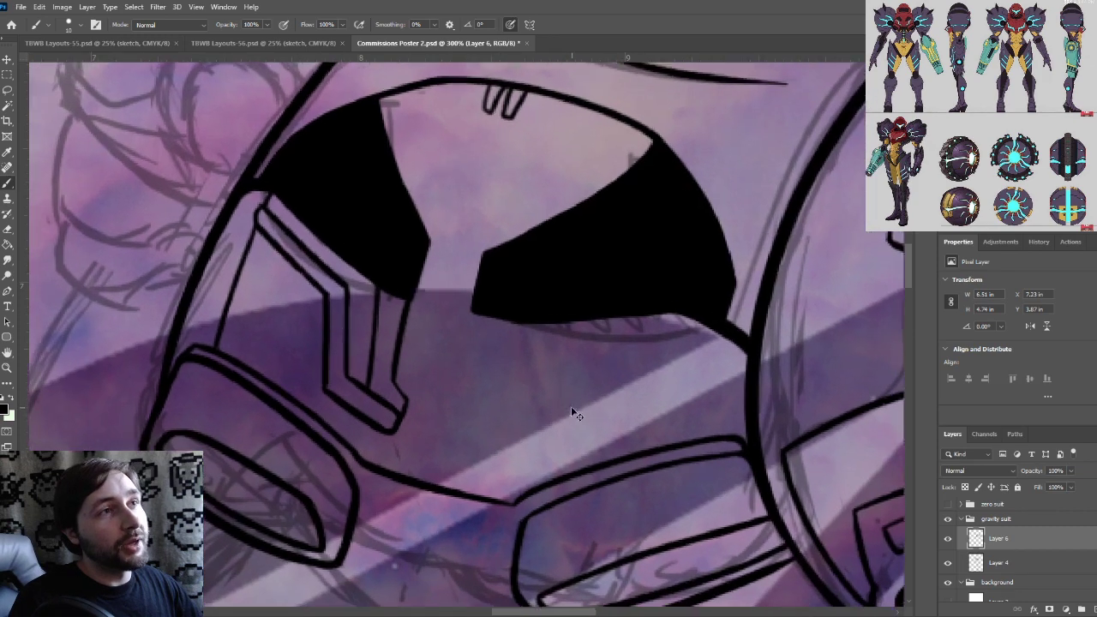
left_click_drag(590, 419, 586, 392)
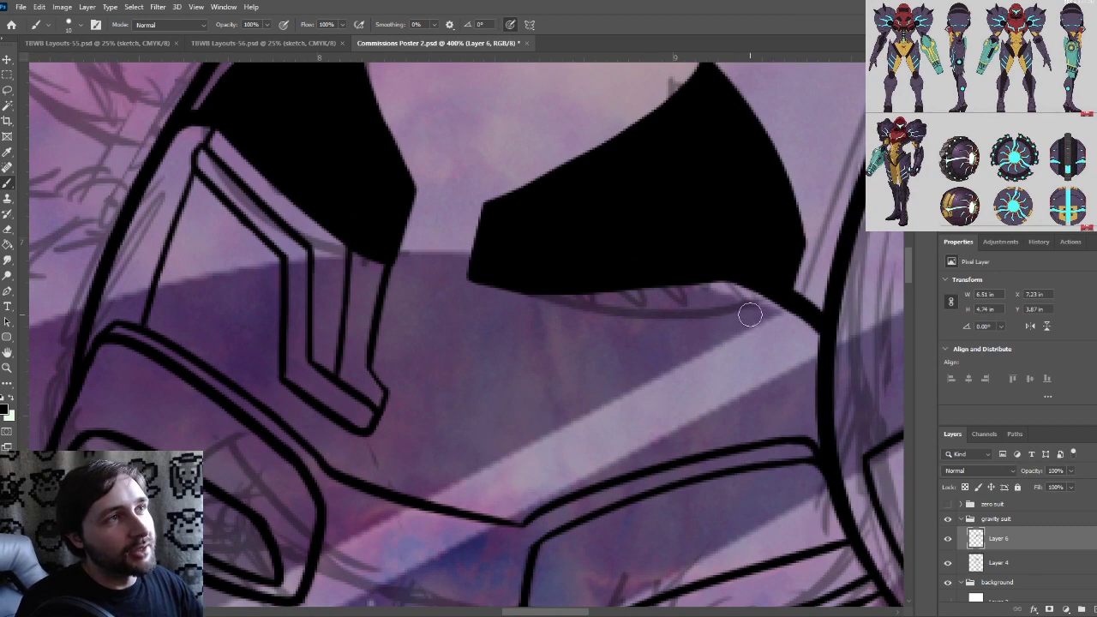
left_click_drag(750, 316, 436, 346)
key("ctrl+z")
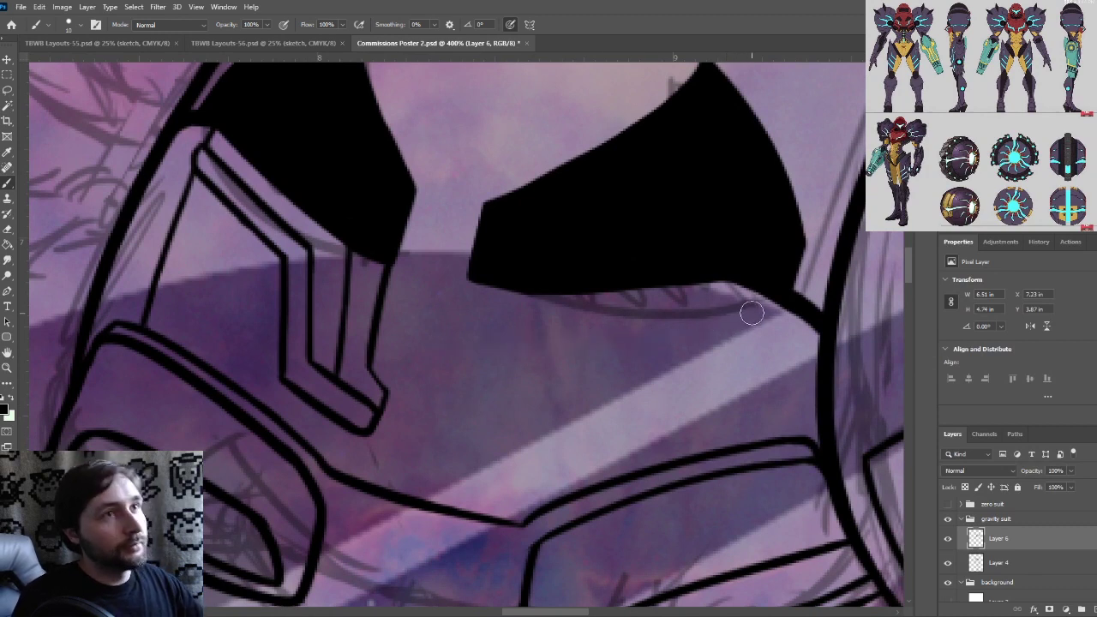
left_click_drag(745, 307, 508, 326)
left_click_drag(770, 330, 543, 361)
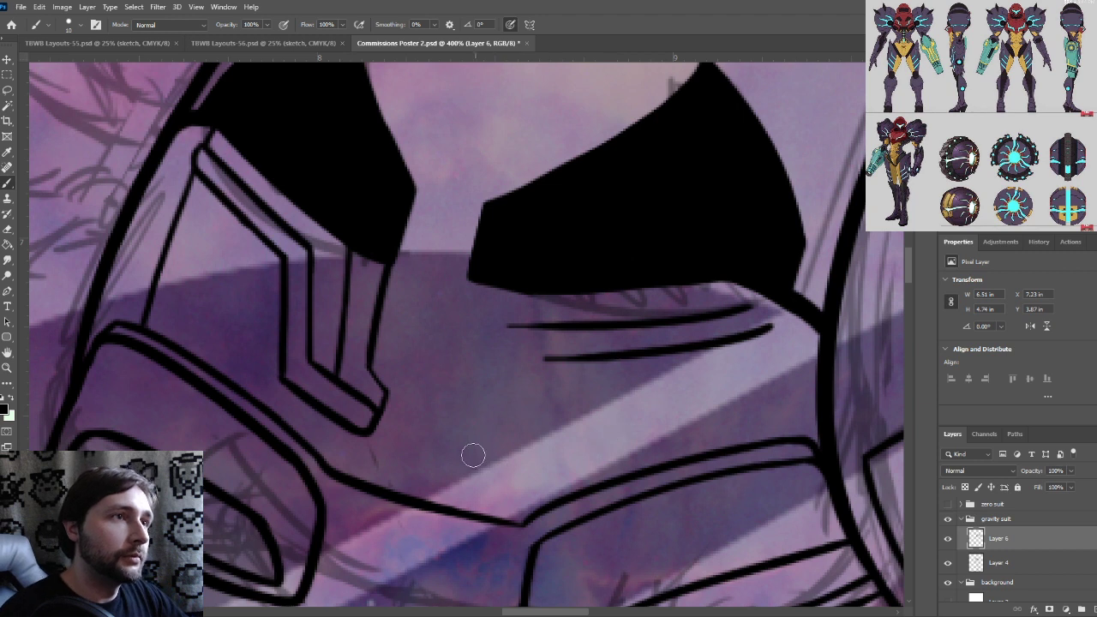
Ink a second pair of short, near-parallel lines lower down, just above the rim of the lower panel
left_click_drag(464, 444, 597, 443)
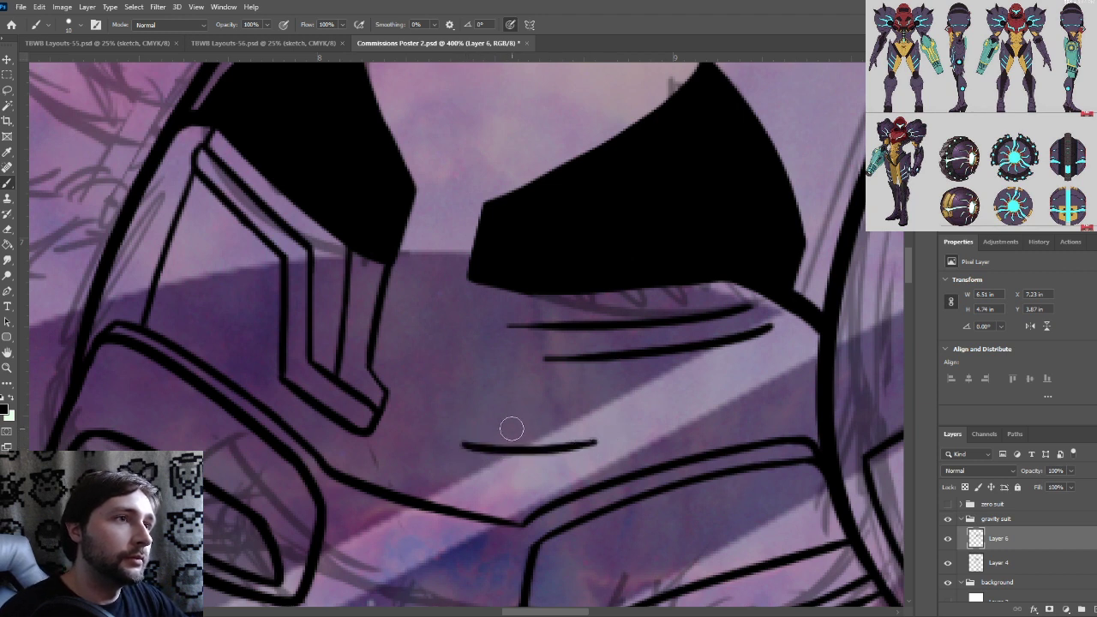
key("ctrl+z")
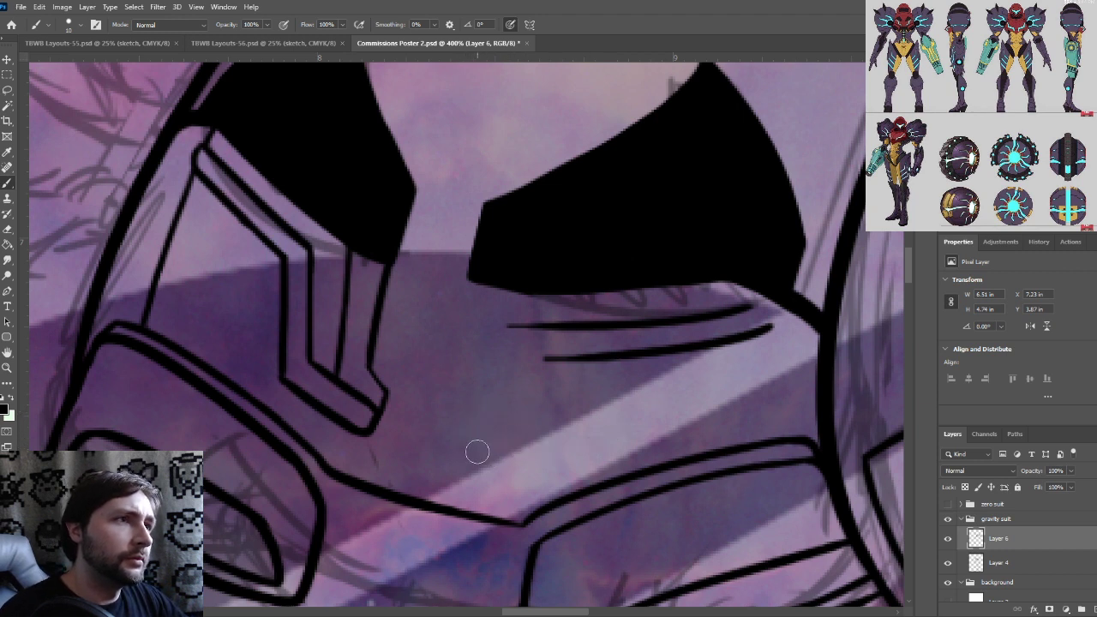
left_click_drag(473, 455, 631, 443)
key("ctrl+z")
left_click_drag(486, 457, 603, 446)
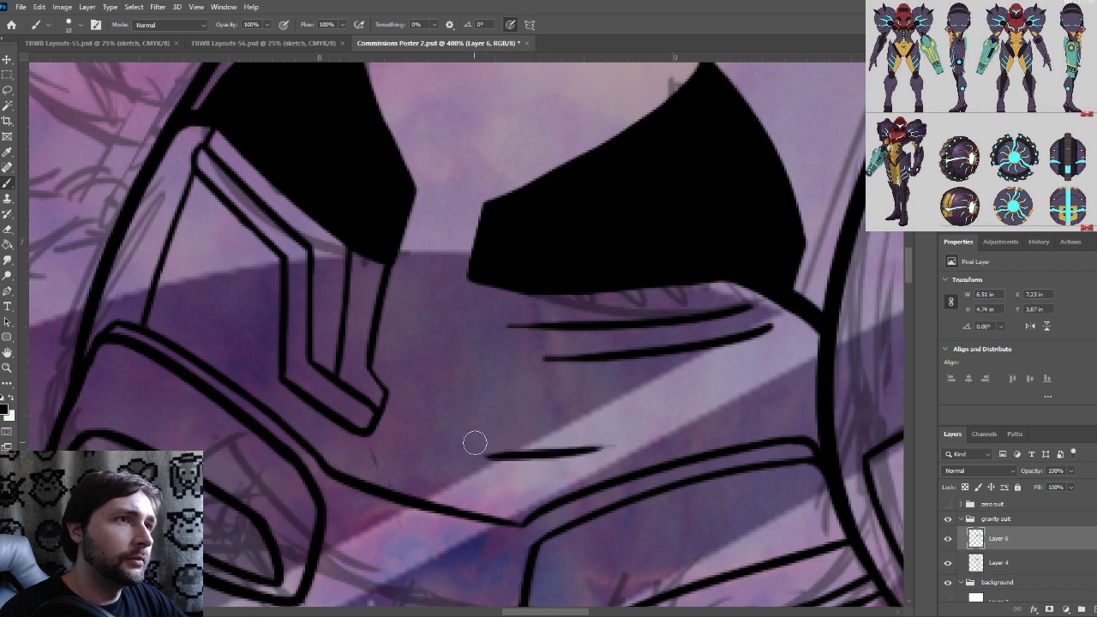
key("ctrl+z")
left_click_drag(444, 444, 598, 448)
left_click_drag(462, 415, 600, 417)
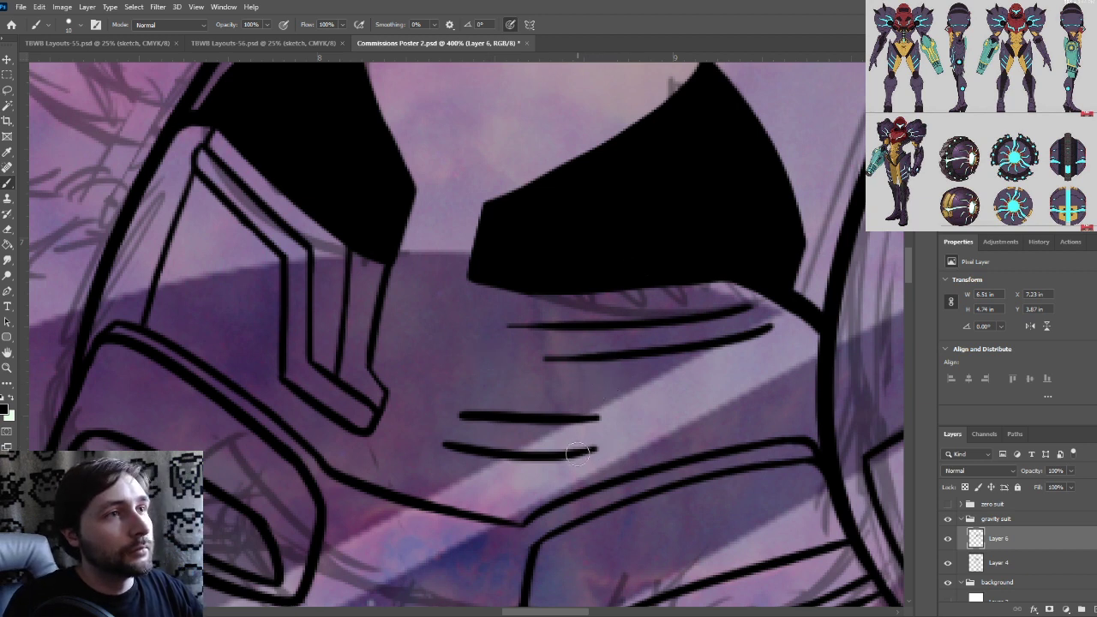
Connect the upper and lower line pairs with two parallel slanted lines to form a twice-bent band
left_click_drag(577, 455, 637, 321)
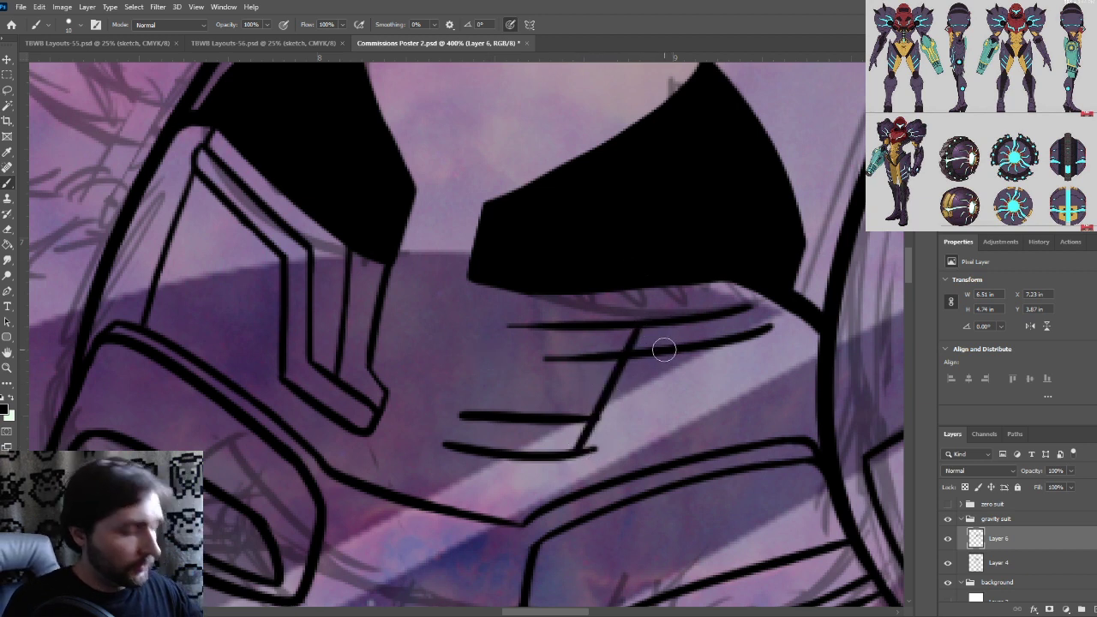
key("ctrl+z")
left_click_drag(581, 451, 638, 371)
left_click(671, 324, "shift")
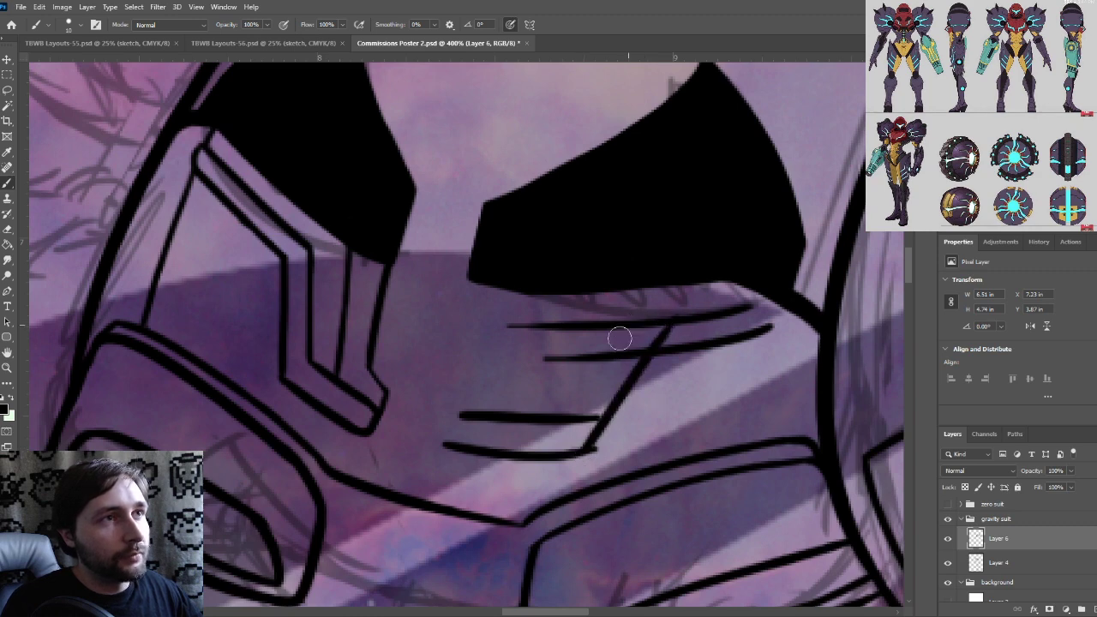
mouse_move(627, 329)
left_mouse_down()
mouse_move(577, 405)
mouse_move(598, 373)
left_mouse_up()
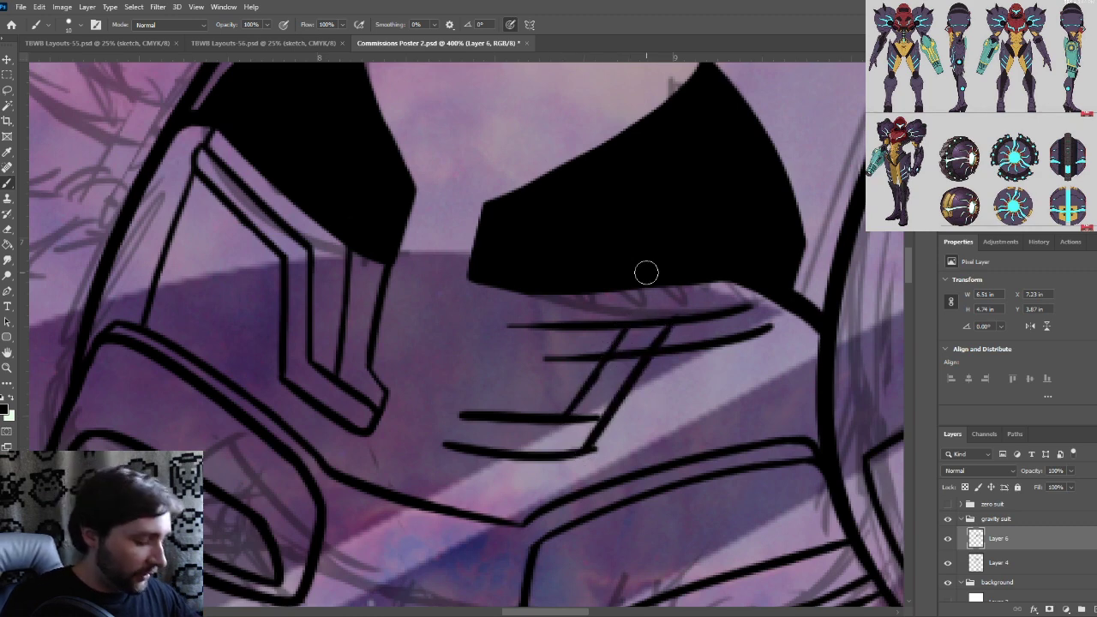
Close both open ends of the new band with short rounded caps on its lower and upper arms
key("ctrl+plus")
left_click_drag(555, 409, 583, 369)
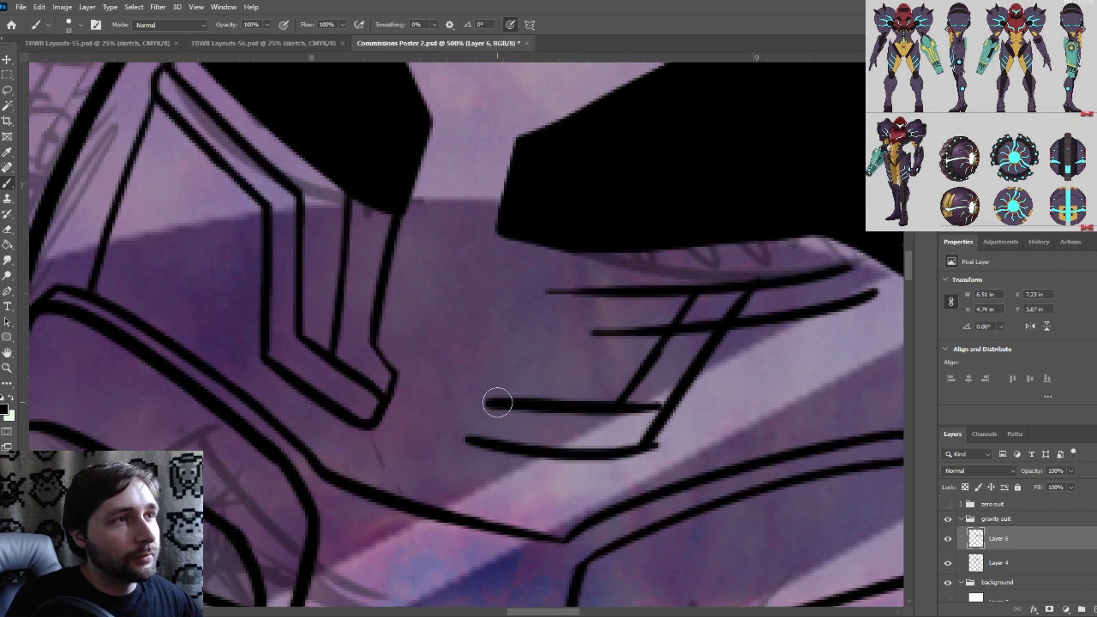
left_click_drag(495, 402, 476, 441)
key("ctrl+z")
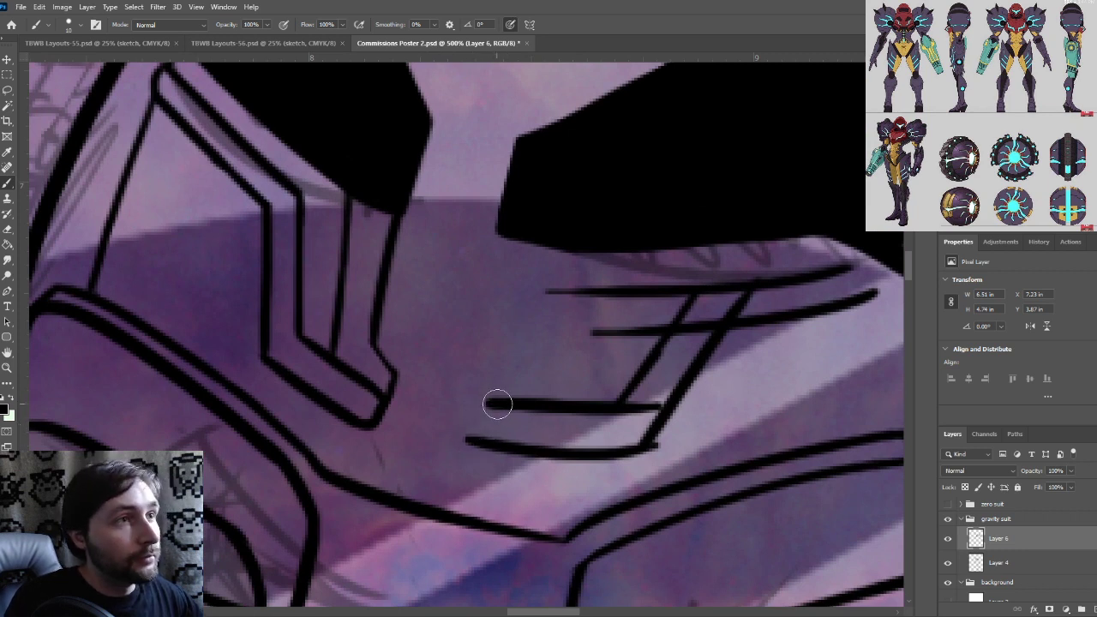
mouse_move(497, 403)
left_mouse_down()
mouse_move(472, 411)
mouse_move(492, 423)
mouse_move(465, 424)
mouse_move(498, 400)
left_mouse_up()
key("ctrl+z")
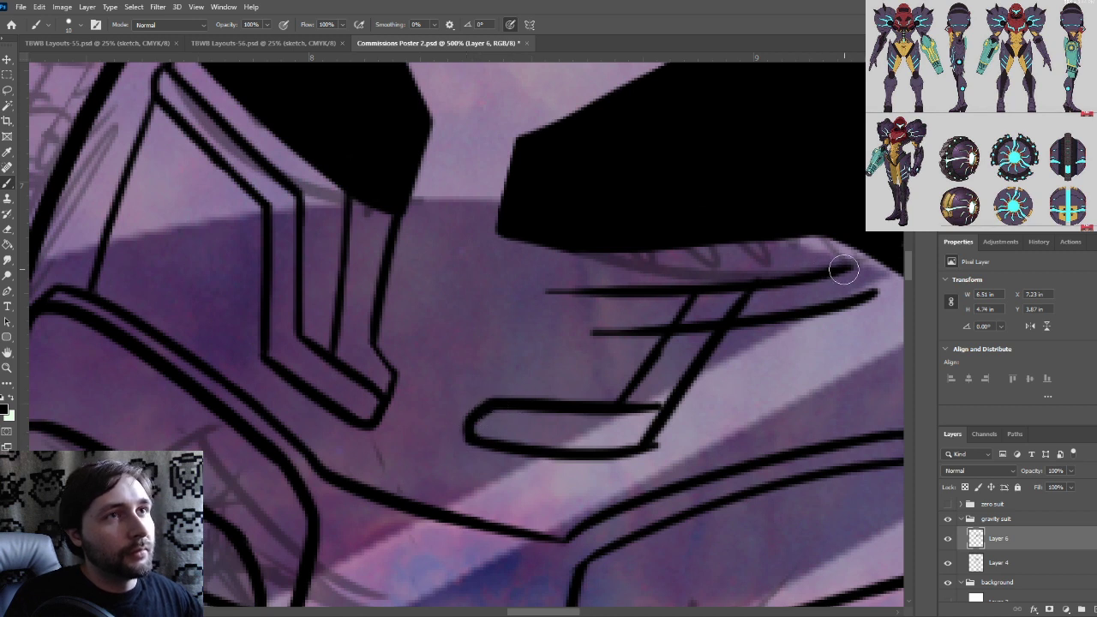
mouse_move(843, 271)
left_mouse_down()
mouse_move(866, 276)
mouse_move(876, 295)
left_mouse_up()
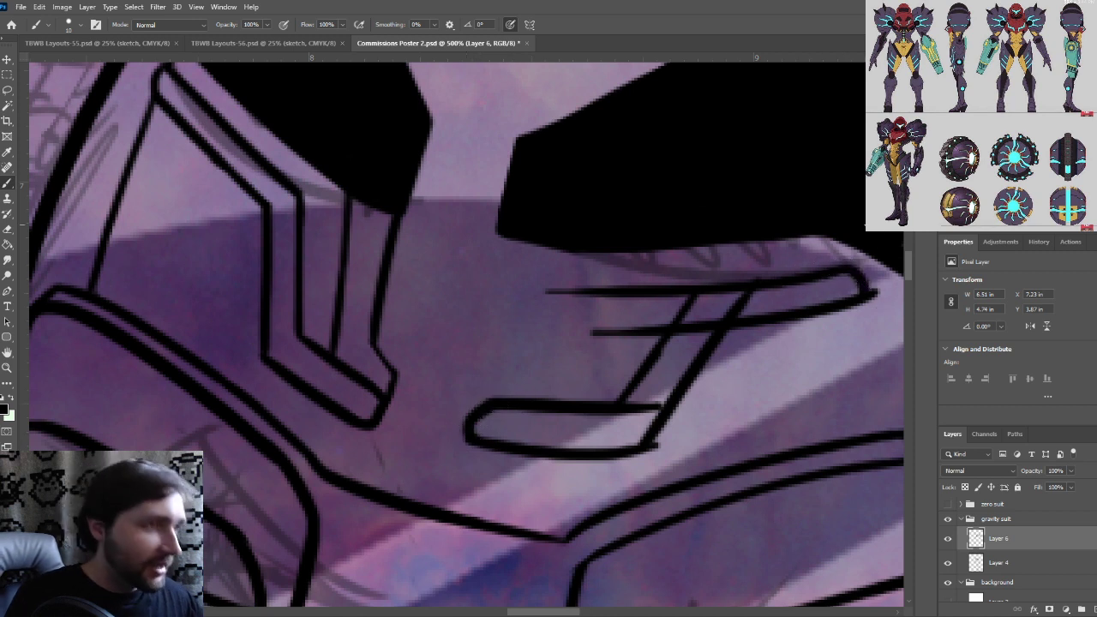
Erase the overlapping line ends at both bends of the right-hand band and tidy its slanted edges into one clean outline
left_click_drag(833, 344, 762, 382)
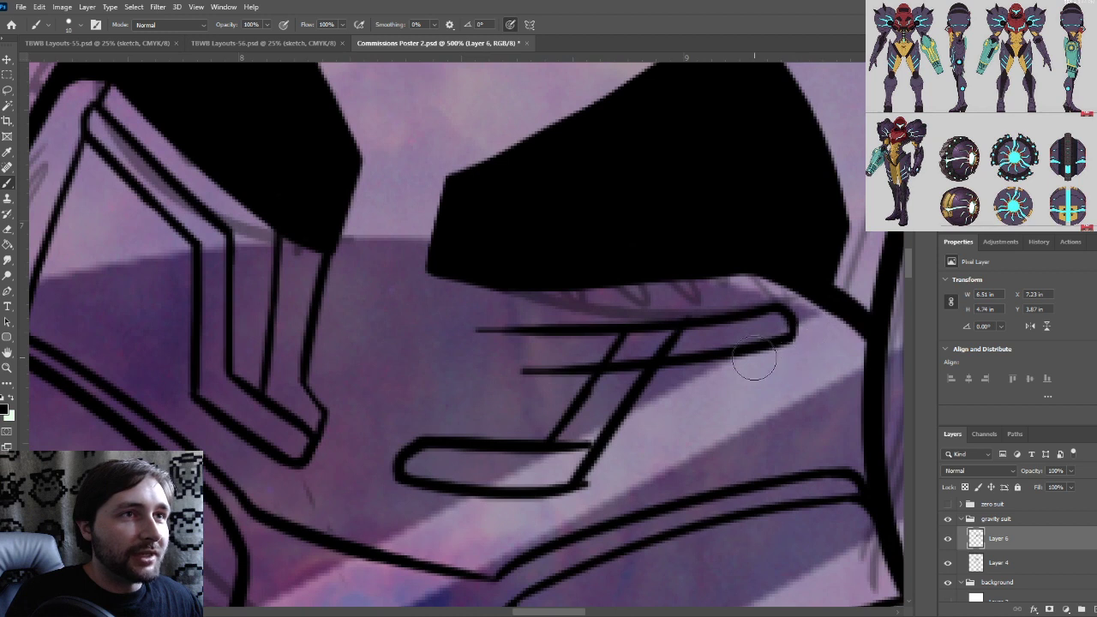
mouse_move(515, 329)
left_mouse_down()
mouse_move(465, 329)
mouse_move(543, 335)
mouse_move(613, 314)
mouse_move(539, 360)
mouse_move(555, 378)
mouse_move(581, 360)
left_mouse_up()
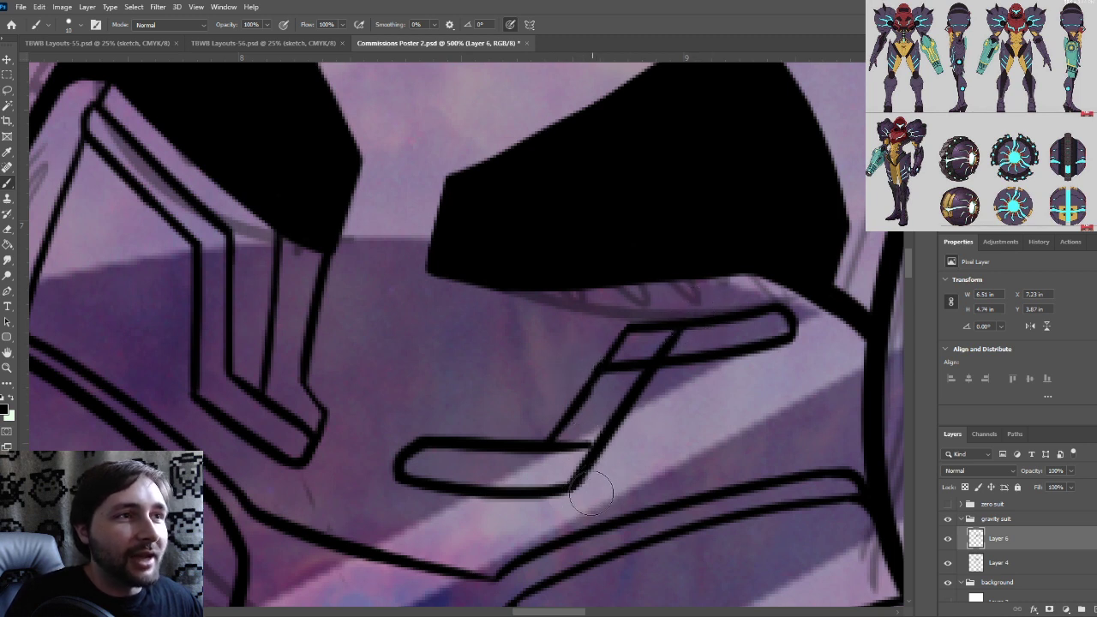
mouse_move(592, 492)
left_mouse_down()
mouse_move(552, 440)
mouse_move(576, 447)
left_mouse_up()
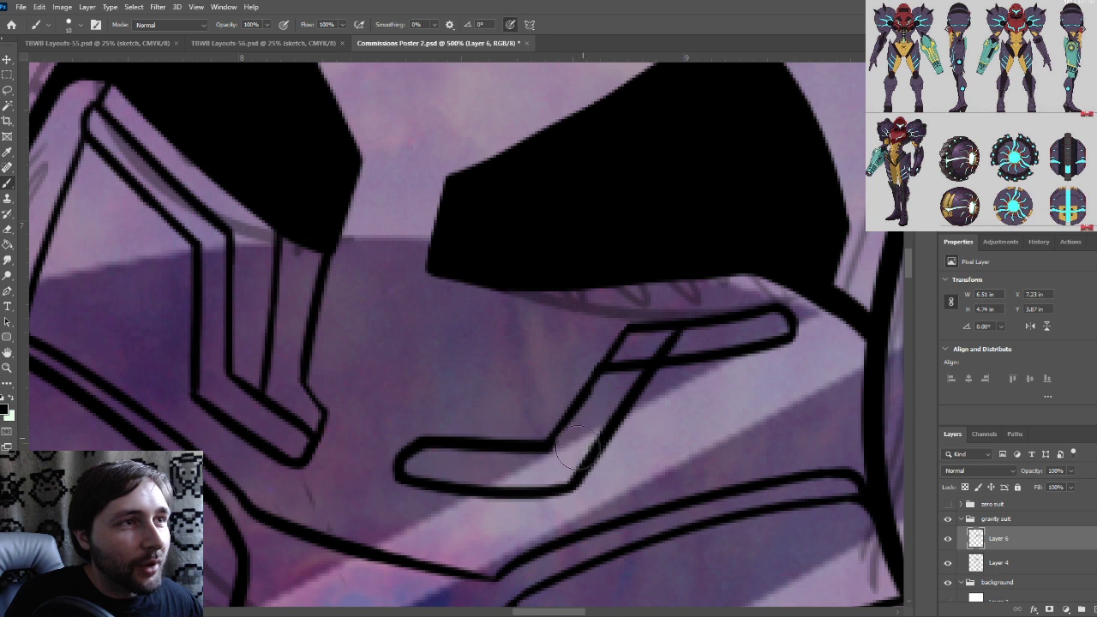
left_click_drag(625, 373, 626, 365)
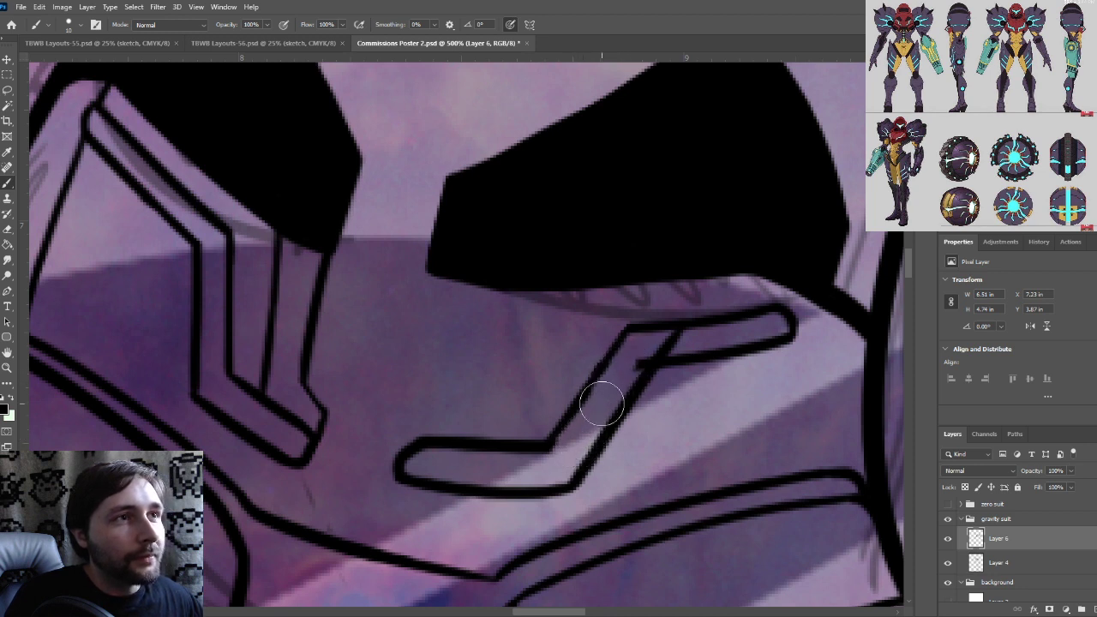
mouse_move(602, 405)
left_mouse_down()
mouse_move(663, 335)
mouse_move(677, 342)
left_mouse_up()
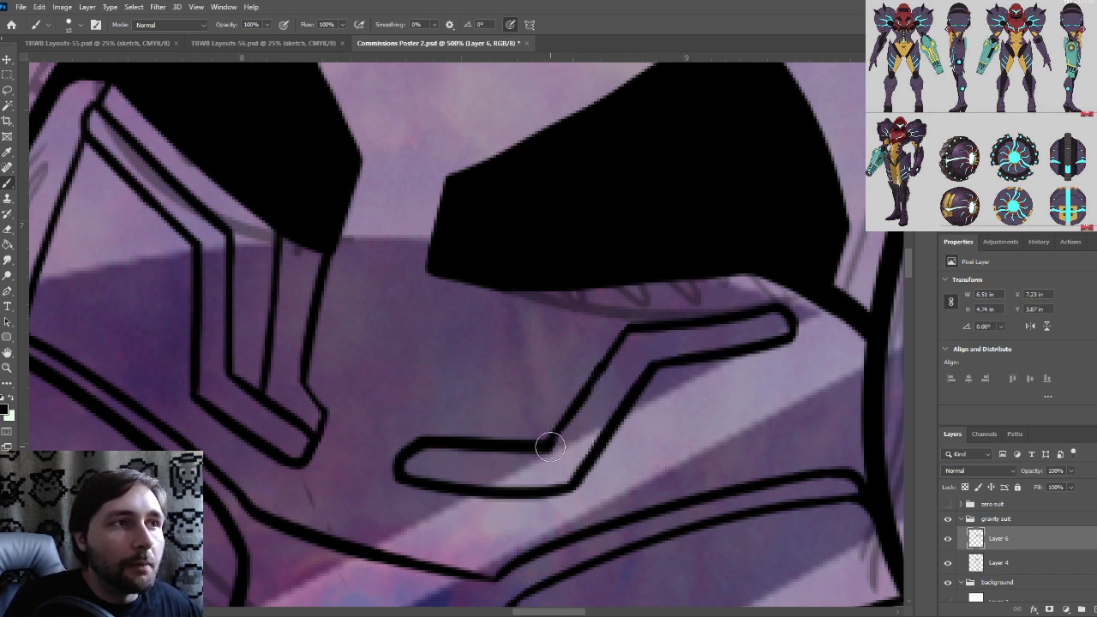
left_click_drag(551, 447, 612, 339)
left_click_drag(571, 414, 627, 331)
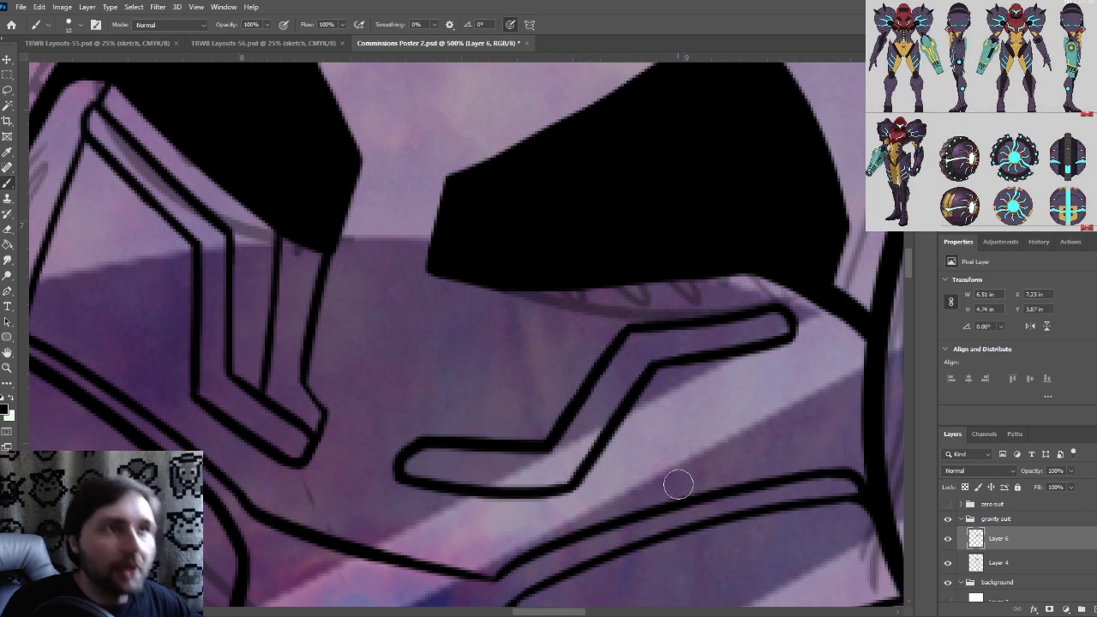
Ink a stepped outline from the end of the band's lower arm up to the inner corner of the larger black shape
key("ctrl+minus")
key("ctrl+plus")
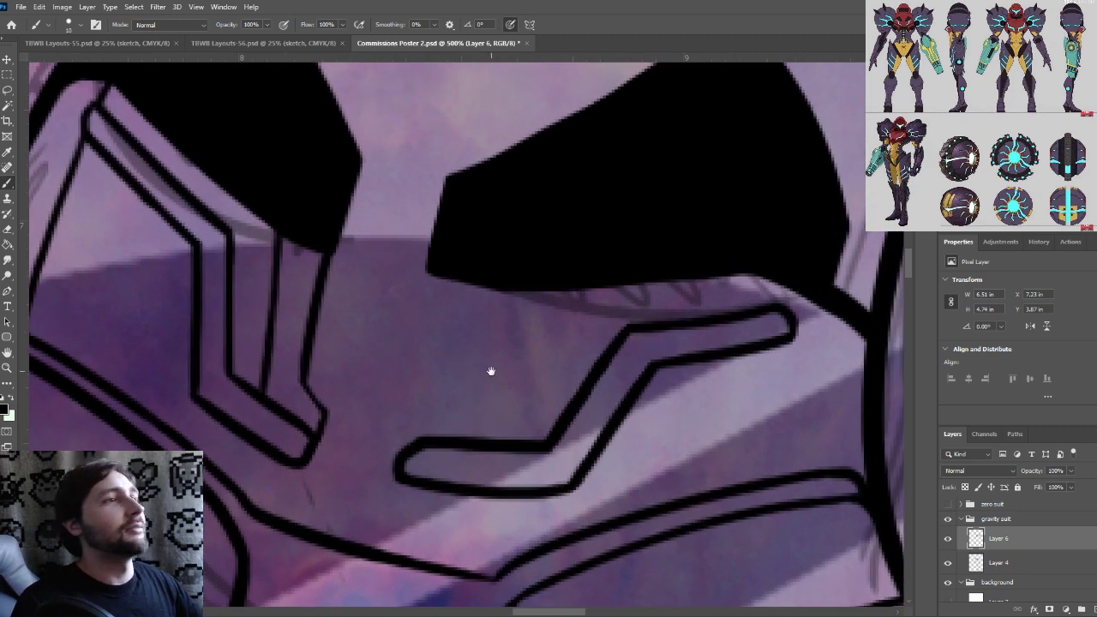
left_click_drag(491, 370, 534, 318)
mouse_move(448, 411)
left_mouse_down()
mouse_move(454, 350)
mouse_move(482, 347)
left_mouse_up()
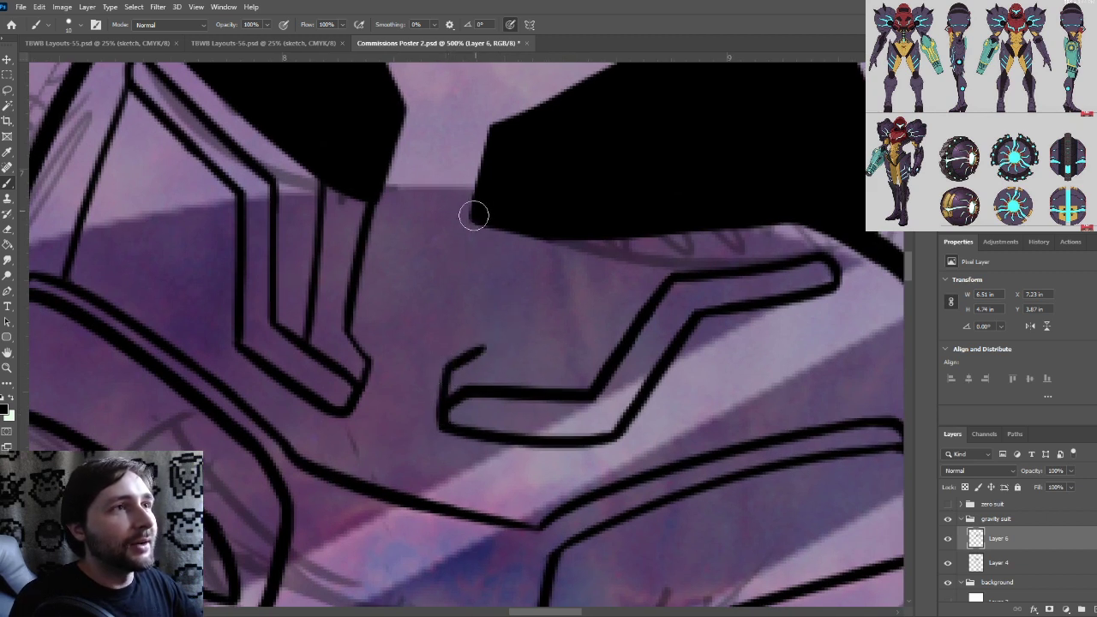
left_click_drag(475, 216, 471, 313)
key("ctrl+z")
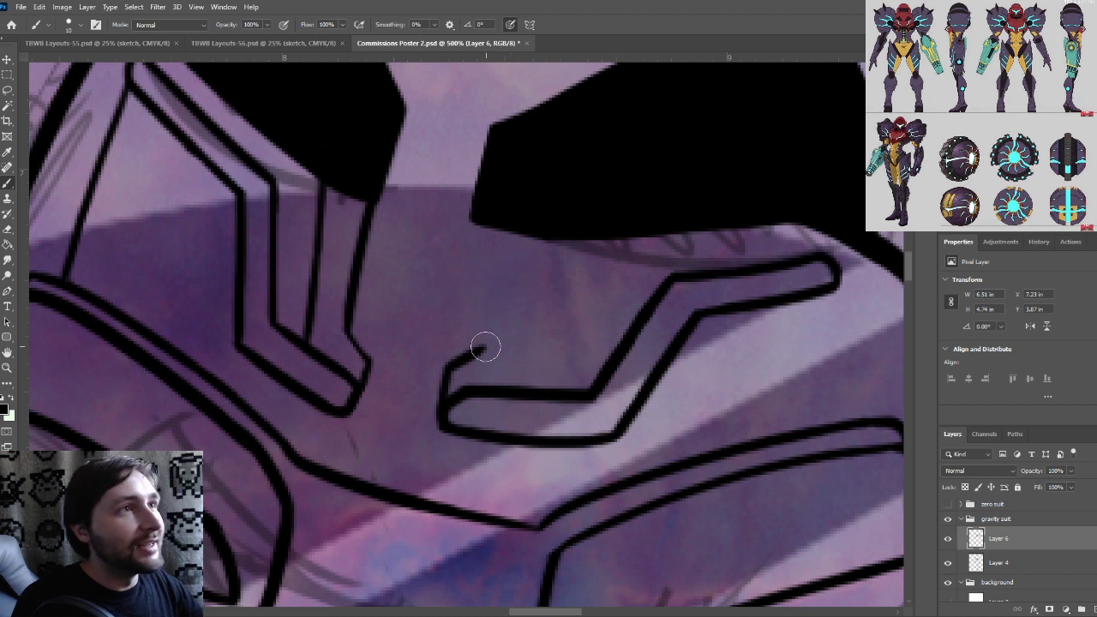
left_click_drag(483, 348, 504, 176)
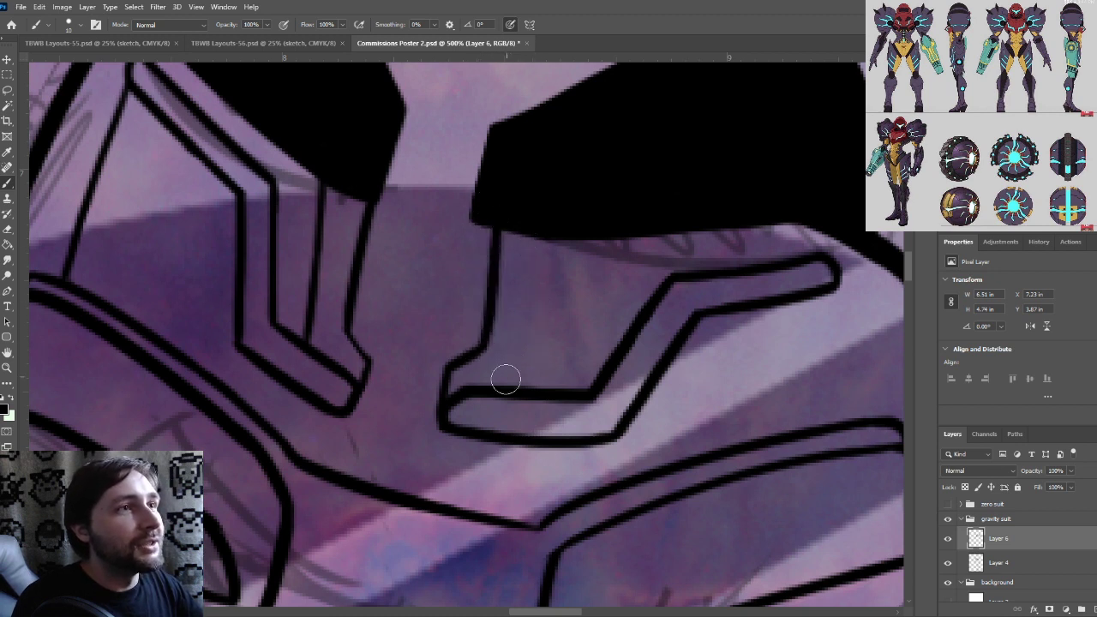
Ink a slanted inner line beside the stepped outline, from the band's lower arm up into the larger black shape
left_click_drag(525, 391, 537, 255)
key("ctrl+z")
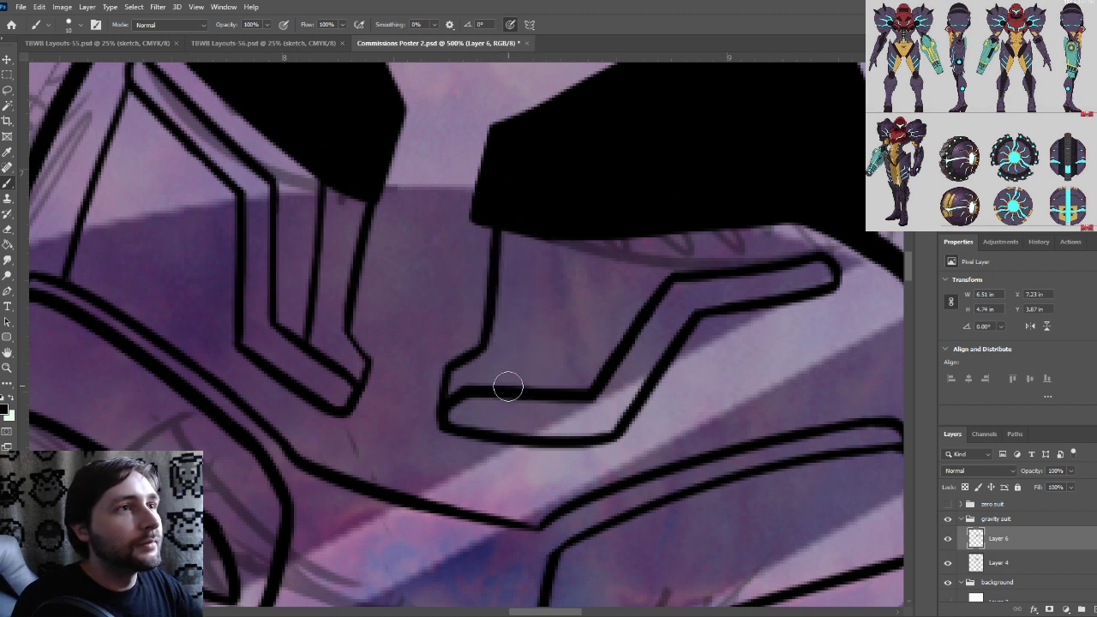
left_click_drag(511, 386, 537, 253)
key("ctrl+z")
left_click_drag(509, 387, 532, 182)
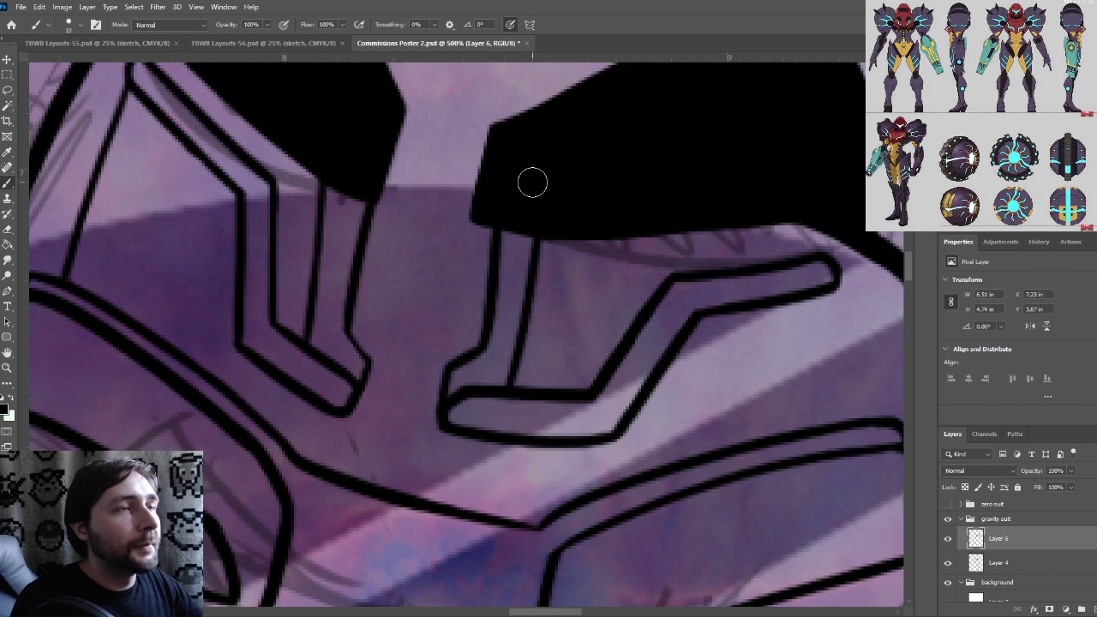
Ink two widely spaced slanted lines from the torso's upper rim down to the two black shapes
left_click_drag(616, 247, 589, 398)
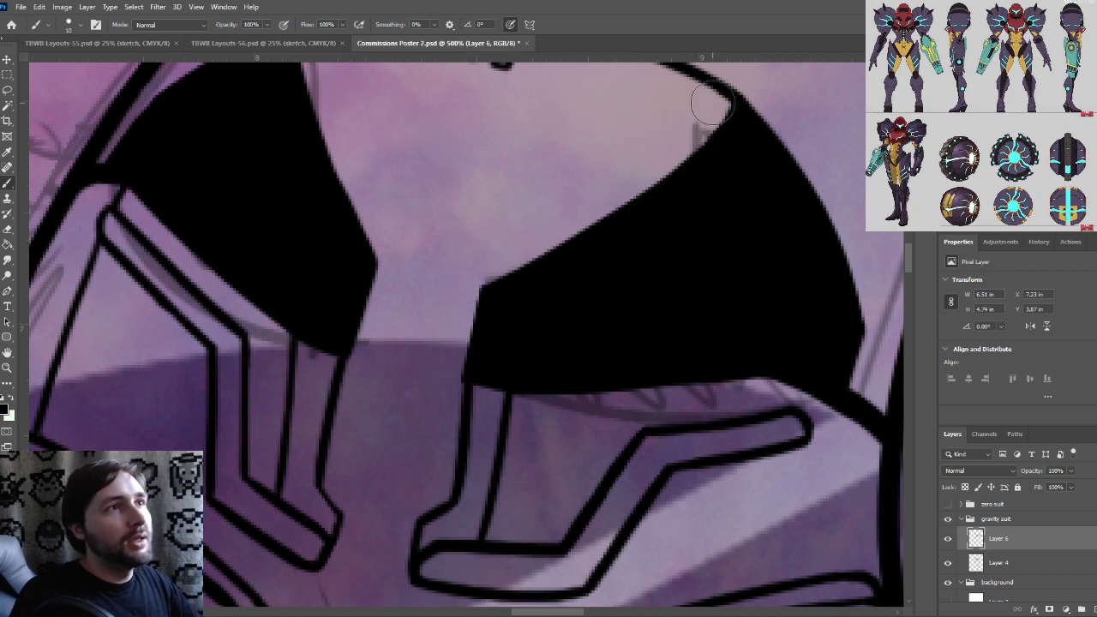
left_click_drag(548, 460, 591, 400)
key("ctrl+minus")
key("ctrl+minus")
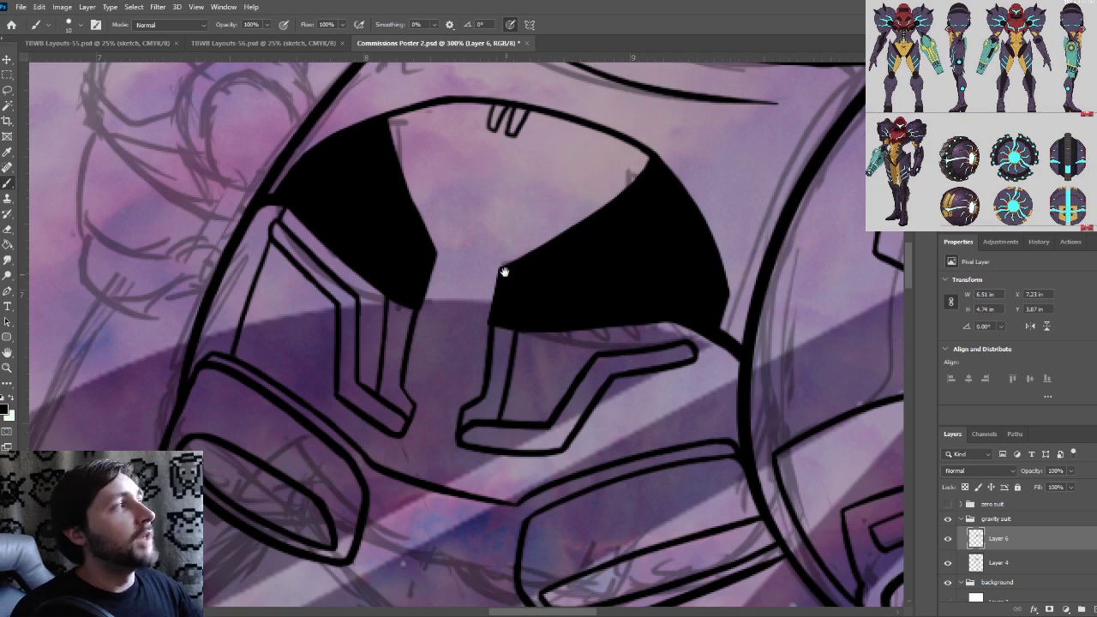
key("ctrl+plus")
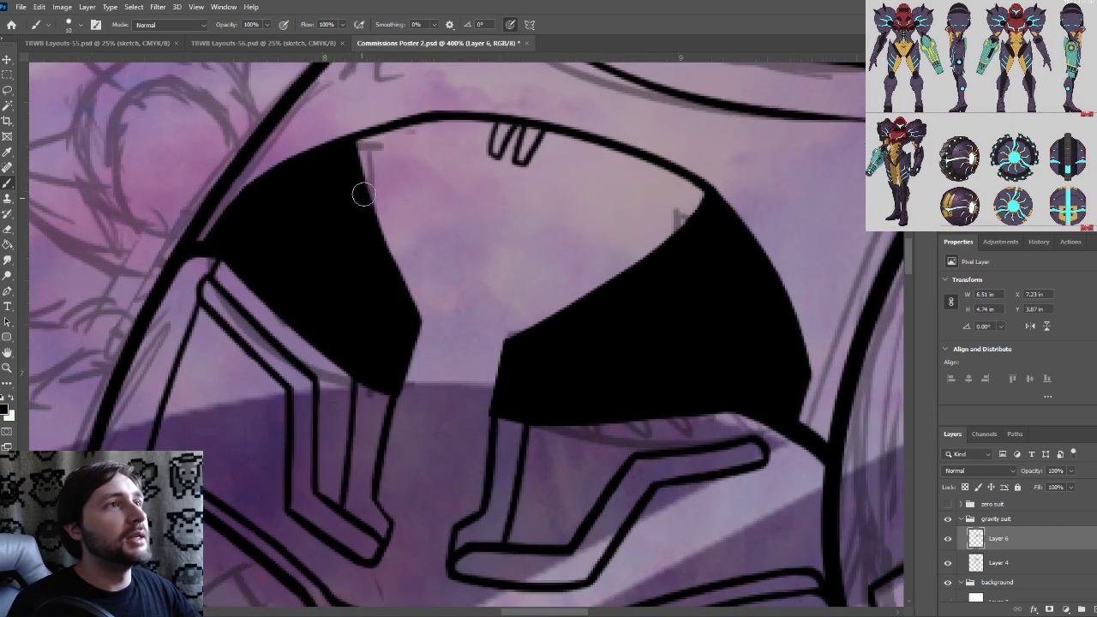
left_click_drag(439, 126, 381, 277)
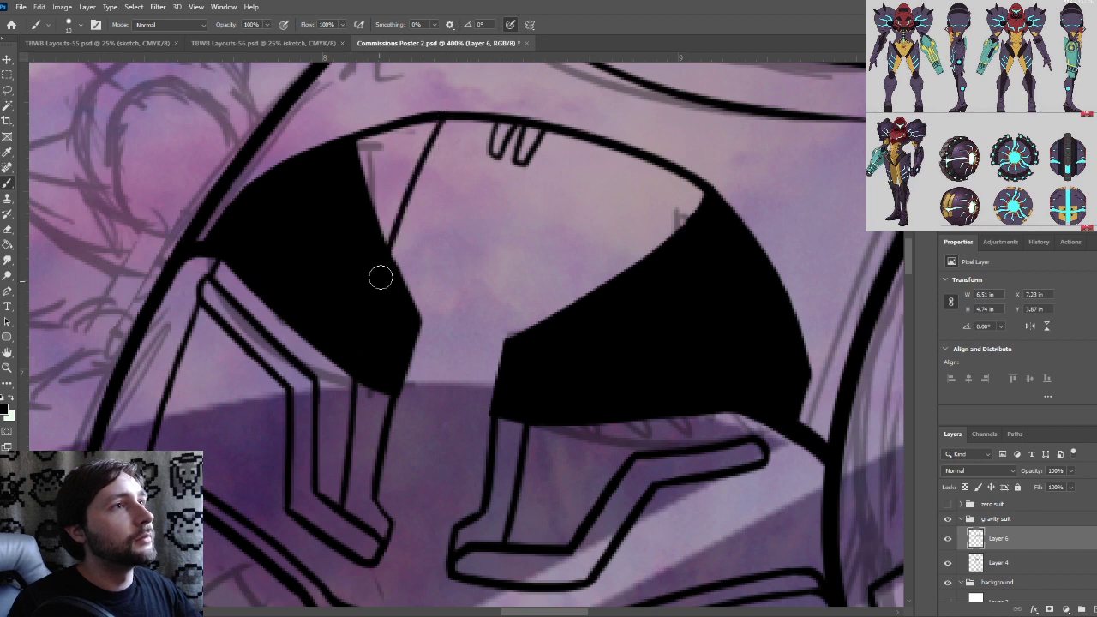
left_click_drag(596, 140, 521, 396)
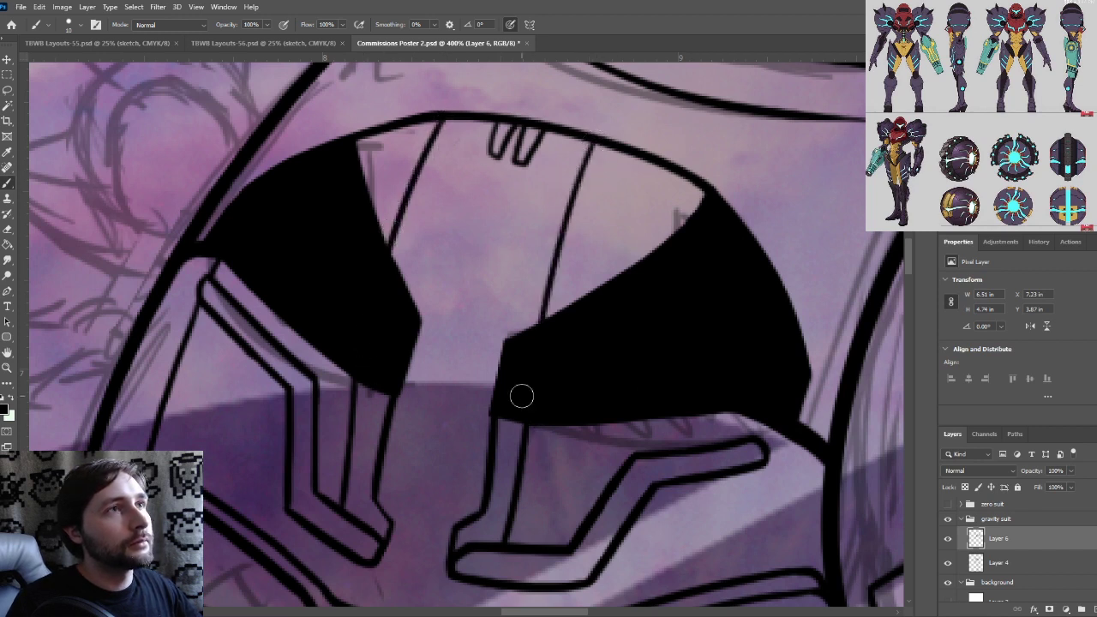
Ink an inner line parallel to the left slanted line, from the upper rim to the smaller black shape's inner corner
left_click_drag(473, 122, 388, 408)
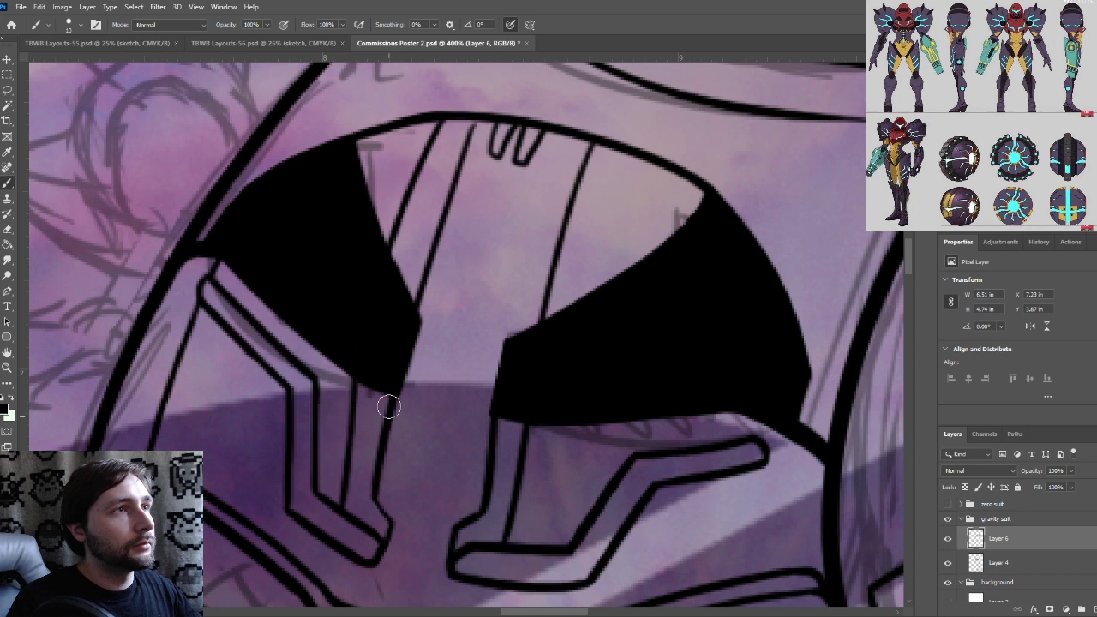
key("ctrl+z")
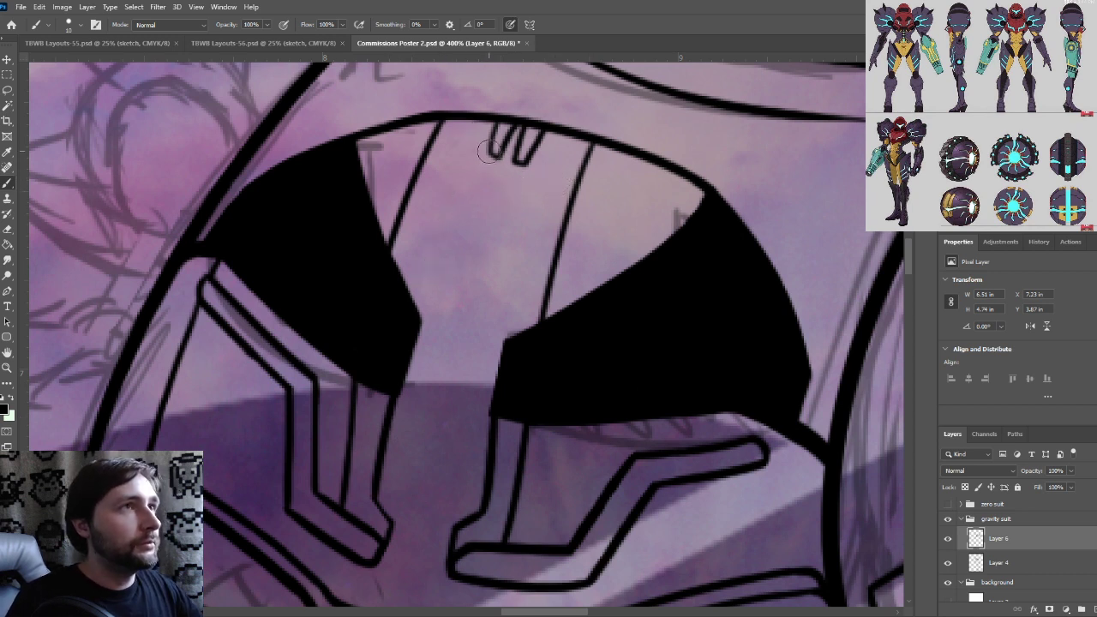
left_click_drag(485, 117, 410, 326)
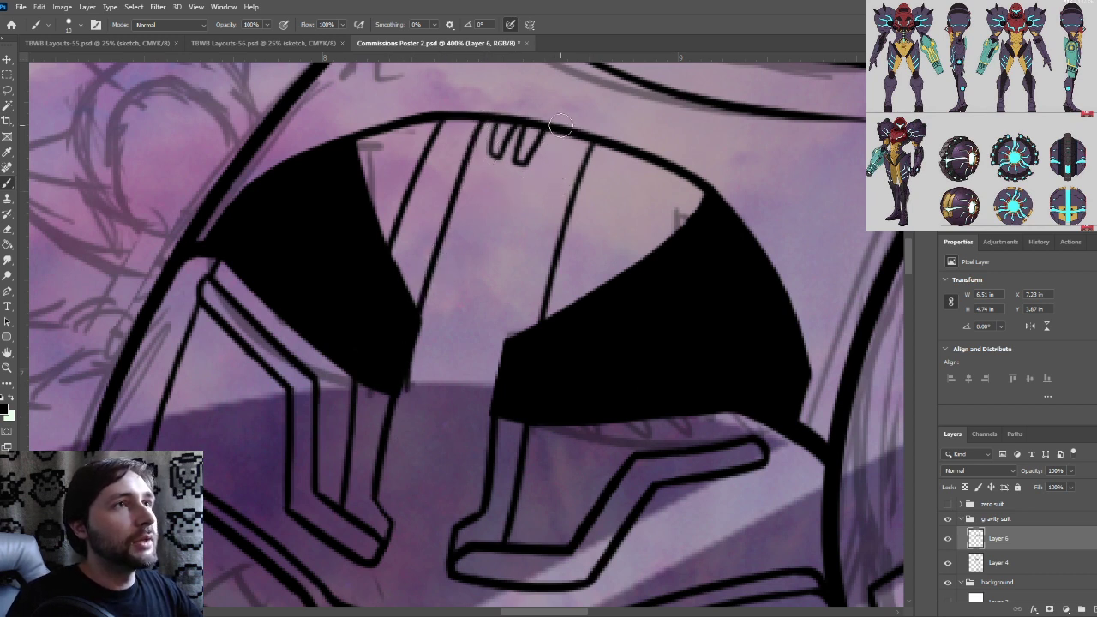
Ink an inner line parallel to the right slanted line, from the upper rim to the larger black shape's inner corner
left_click_drag(562, 129, 490, 431)
key("ctrl+z")
left_click_drag(560, 130, 512, 337)
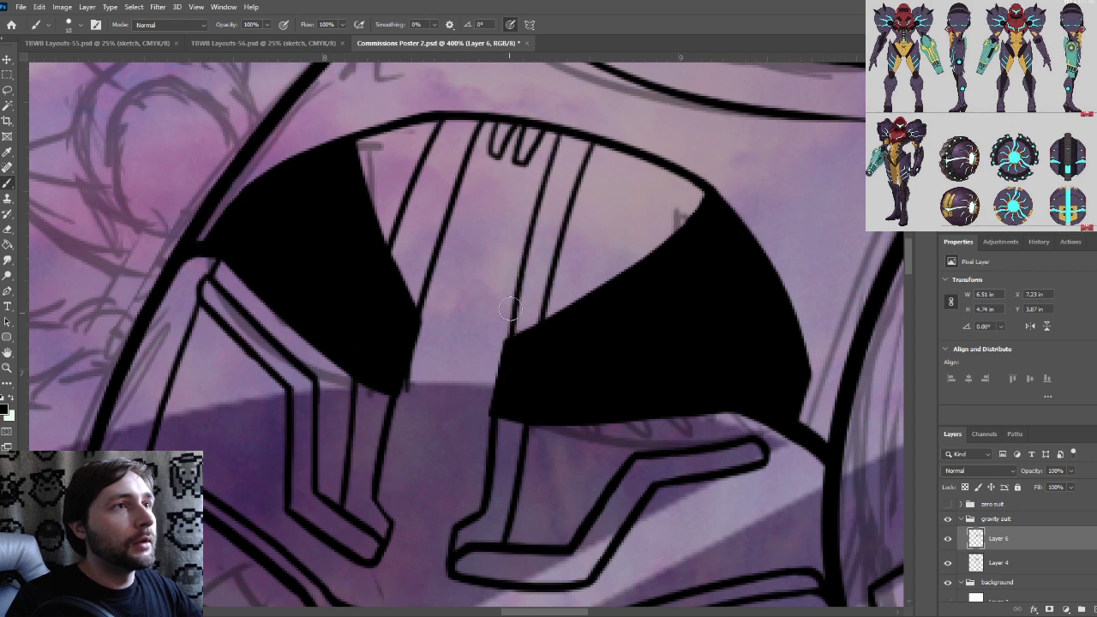
key("ctrl+z")
left_click_drag(566, 130, 494, 376)
key("ctrl+z")
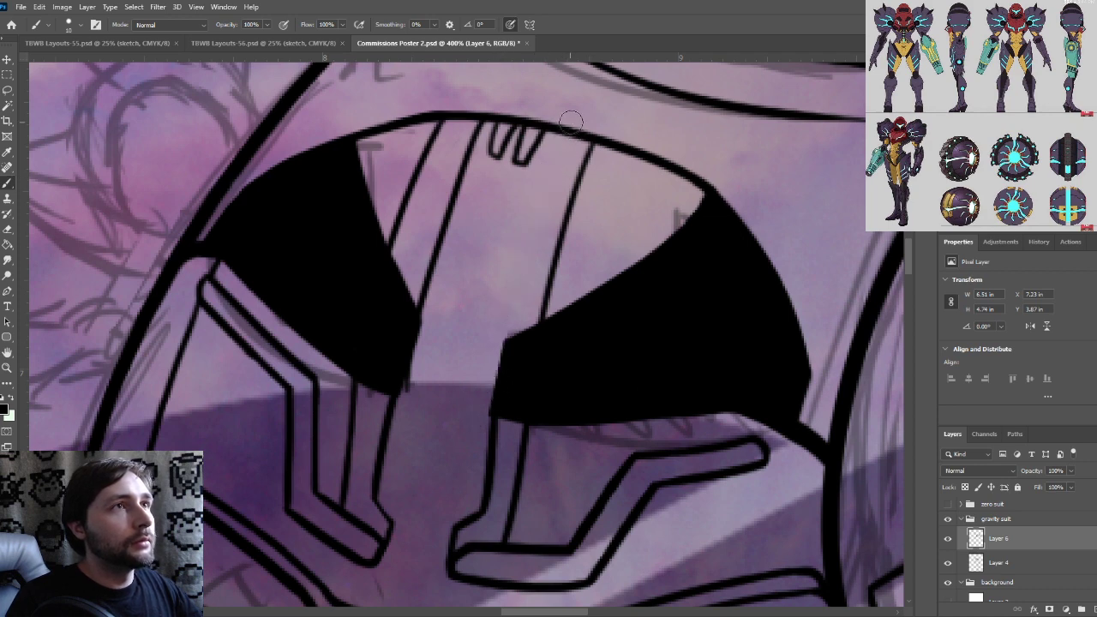
left_click_drag(567, 132, 495, 360)
Ink a small circle on each of the two inner slanted lines and erase the line passing through each circle
key("ctrl+plus")
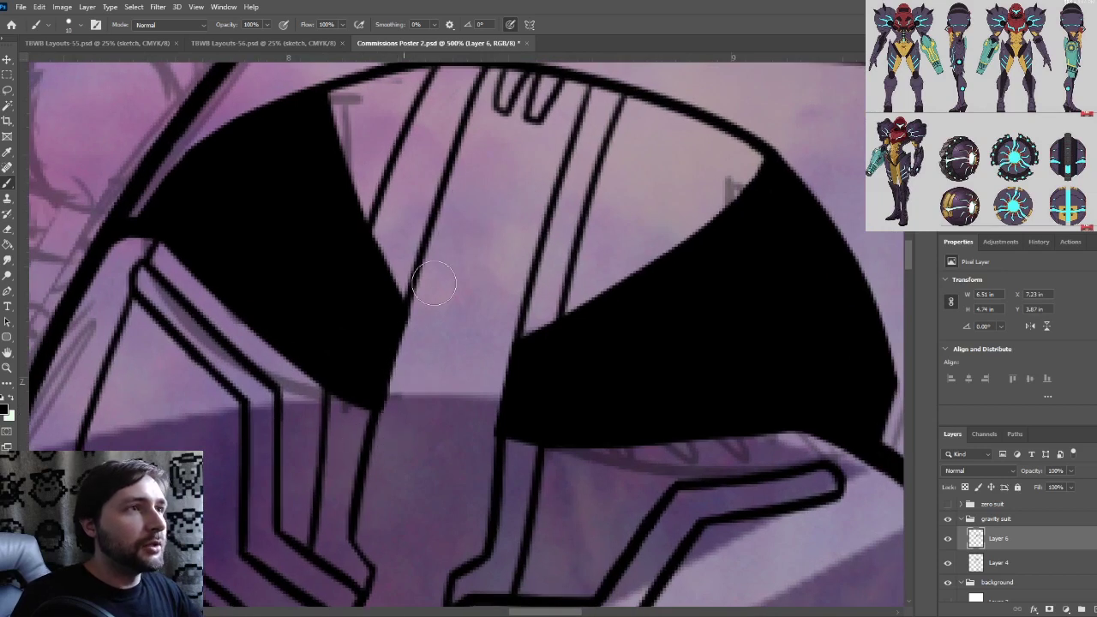
key("bracketleft")
key("bracketleft")
key("bracketleft")
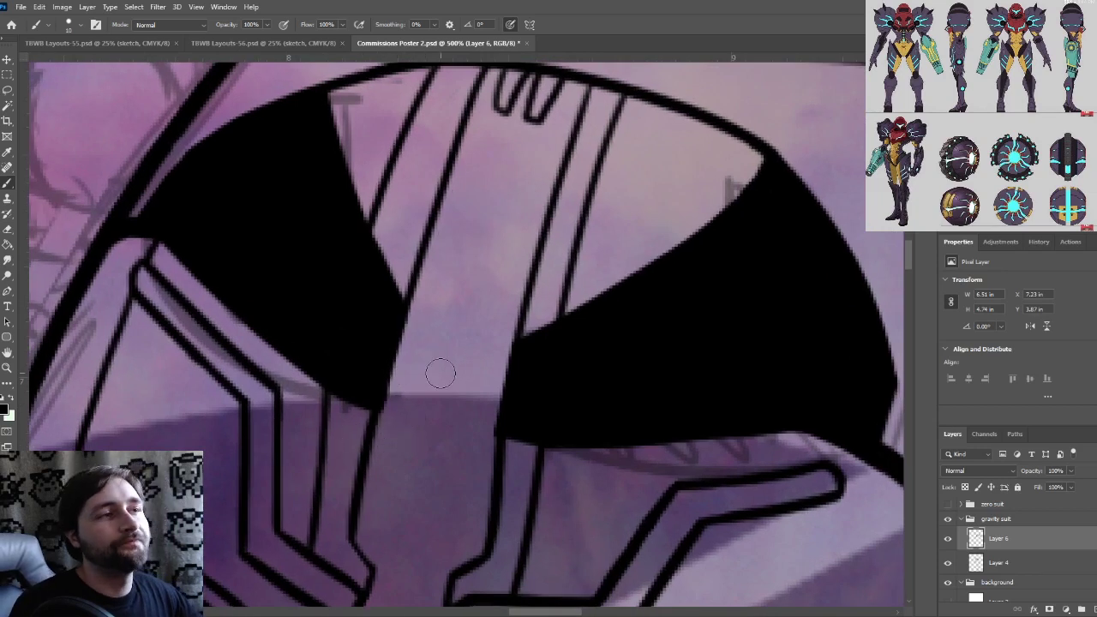
left_click_drag(513, 354, 514, 379)
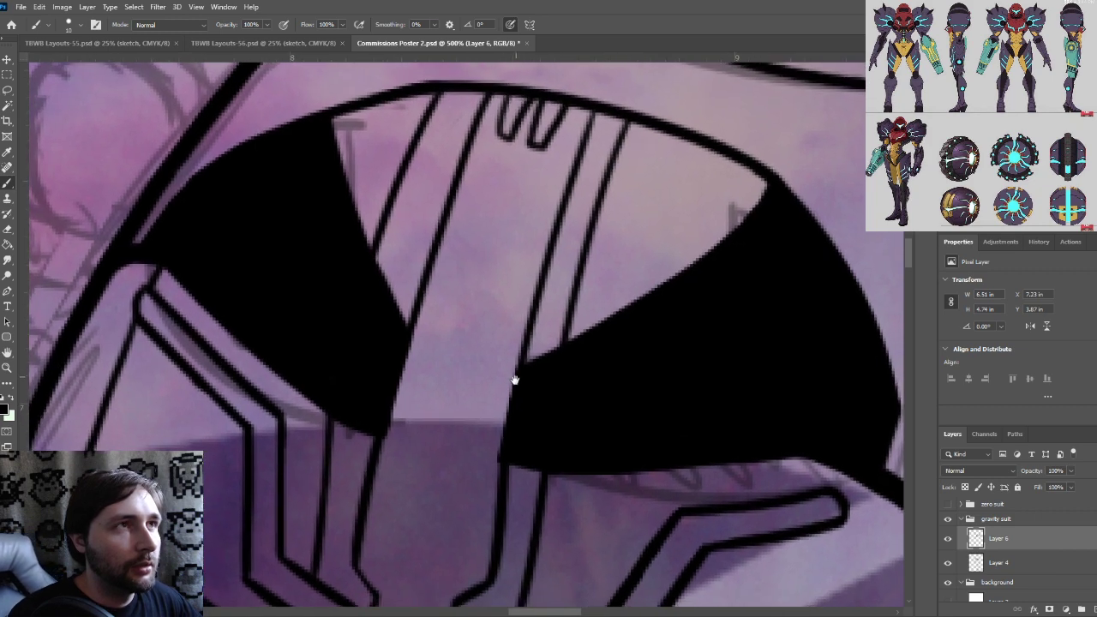
key("ctrl+minus")
left_click_drag(489, 321, 479, 339)
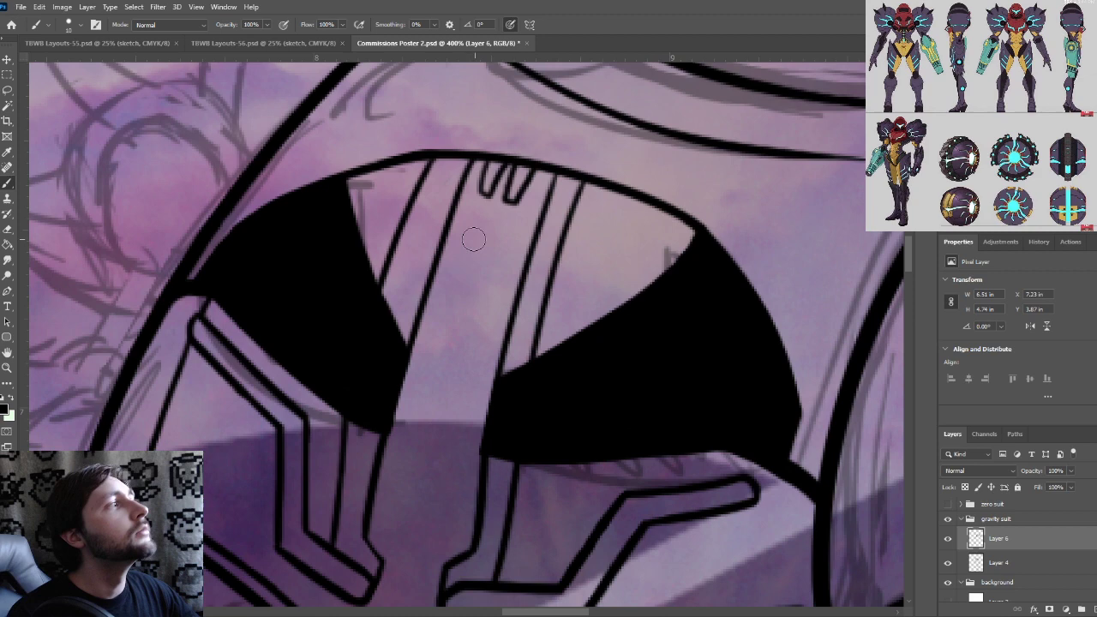
left_click_drag(459, 296, 475, 238)
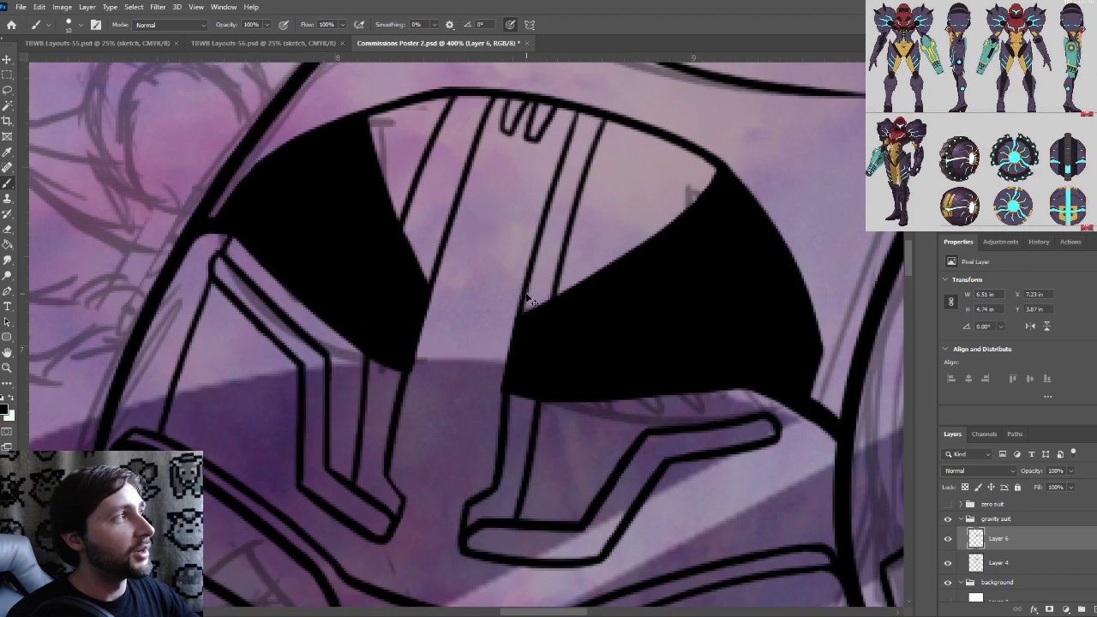
key("ctrl+plus")
left_click_drag(568, 196, 506, 245)
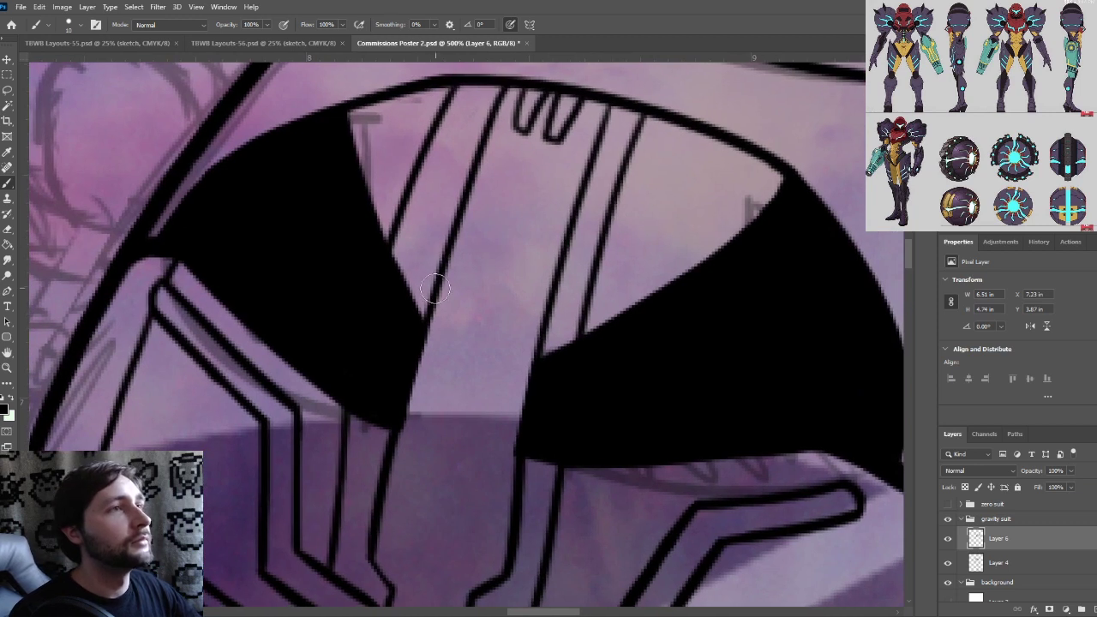
mouse_move(444, 266)
left_mouse_down()
mouse_move(432, 276)
mouse_move(442, 263)
left_mouse_up()
mouse_move(558, 288)
left_mouse_down()
mouse_move(543, 298)
mouse_move(555, 290)
left_mouse_up()
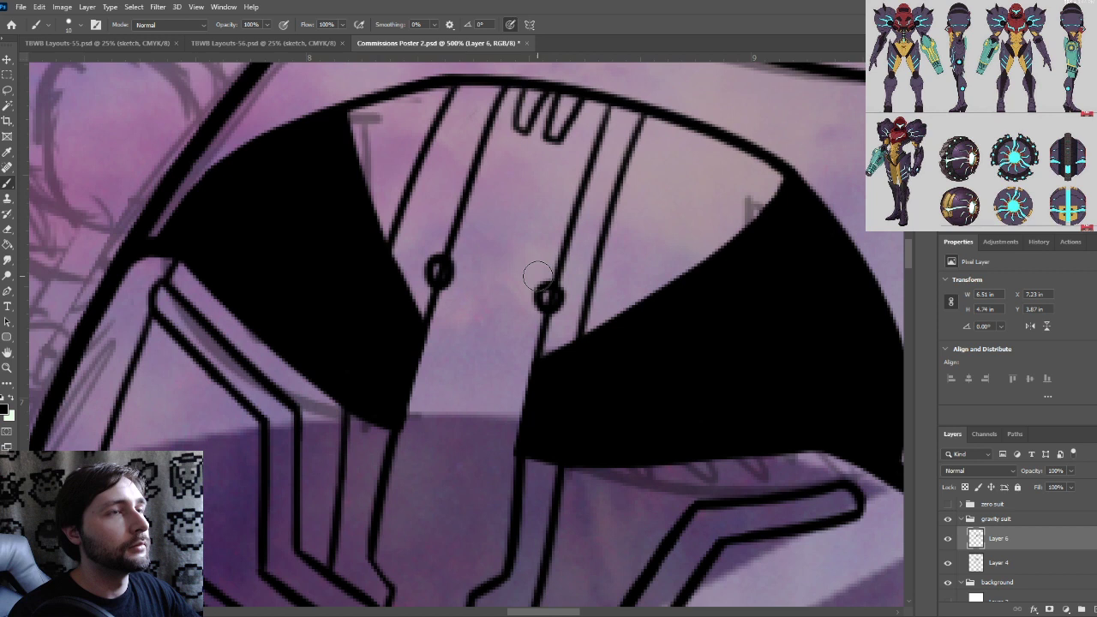
left_click_drag(439, 268, 440, 275)
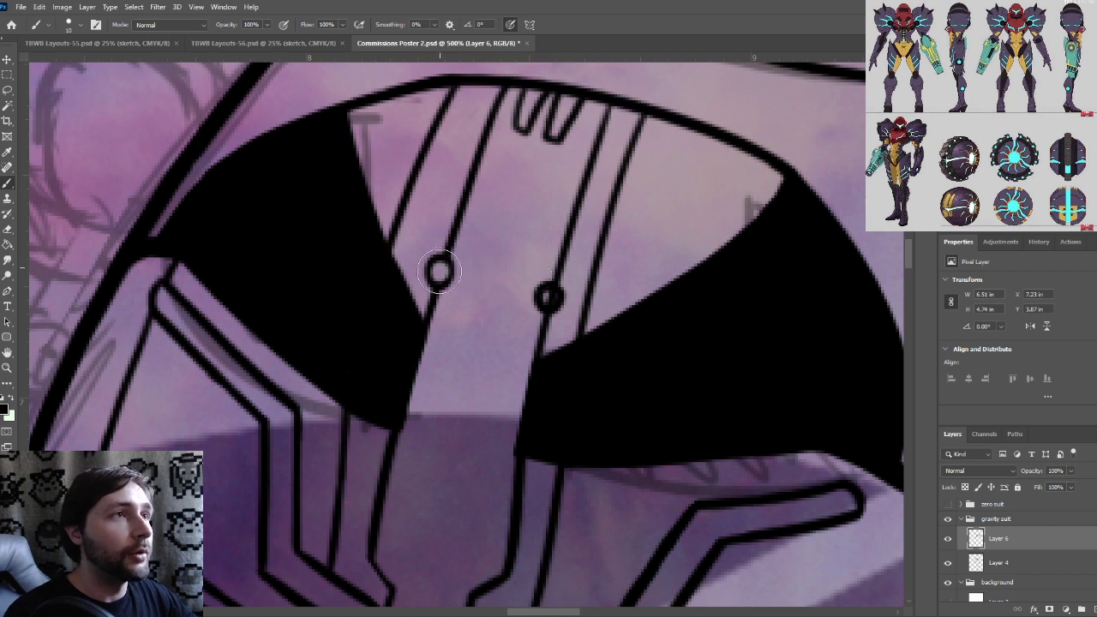
left_click_drag(551, 295, 550, 297)
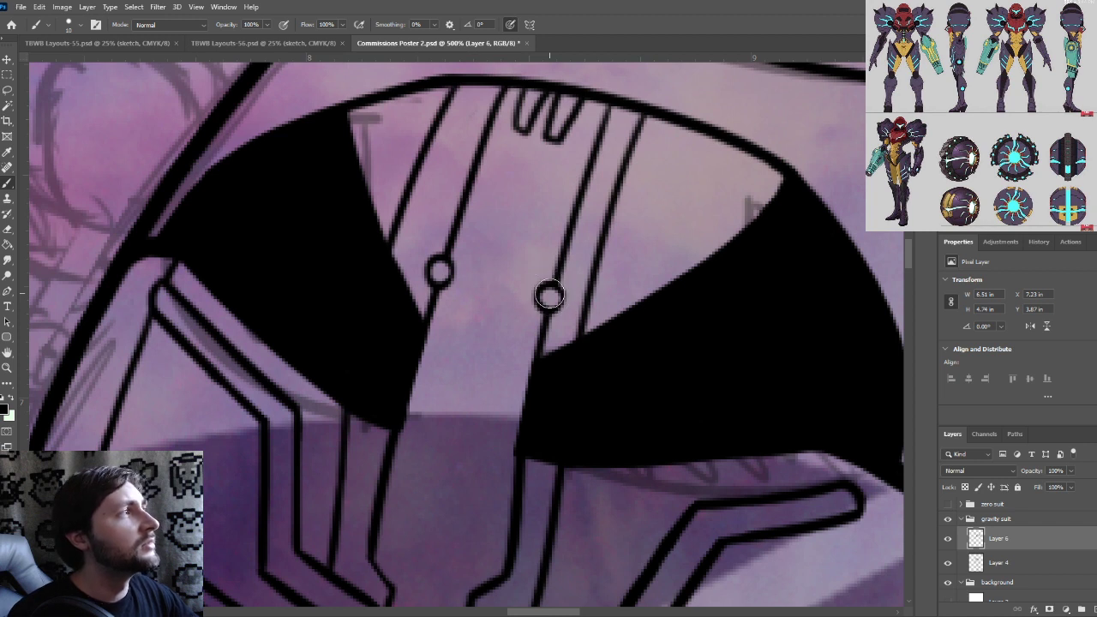
Join the undersides of the two small circles with a V-shaped line pointing down between the black shapes
left_click_drag(432, 281, 465, 323)
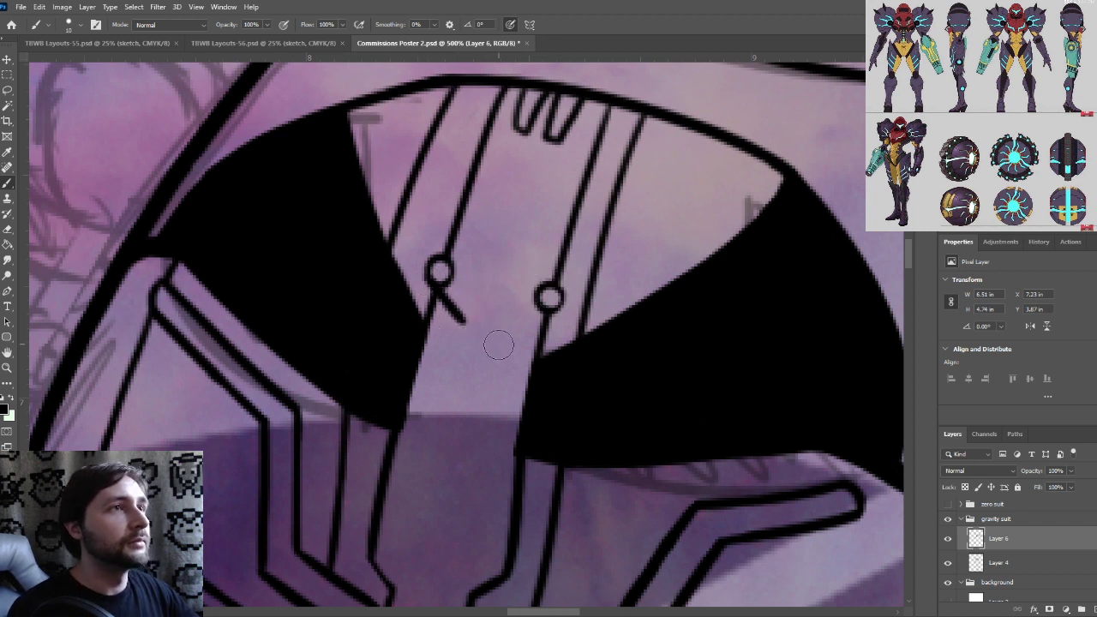
key("ctrl+z")
mouse_move(433, 277)
left_mouse_down()
mouse_move(481, 348)
mouse_move(549, 301)
left_mouse_up()
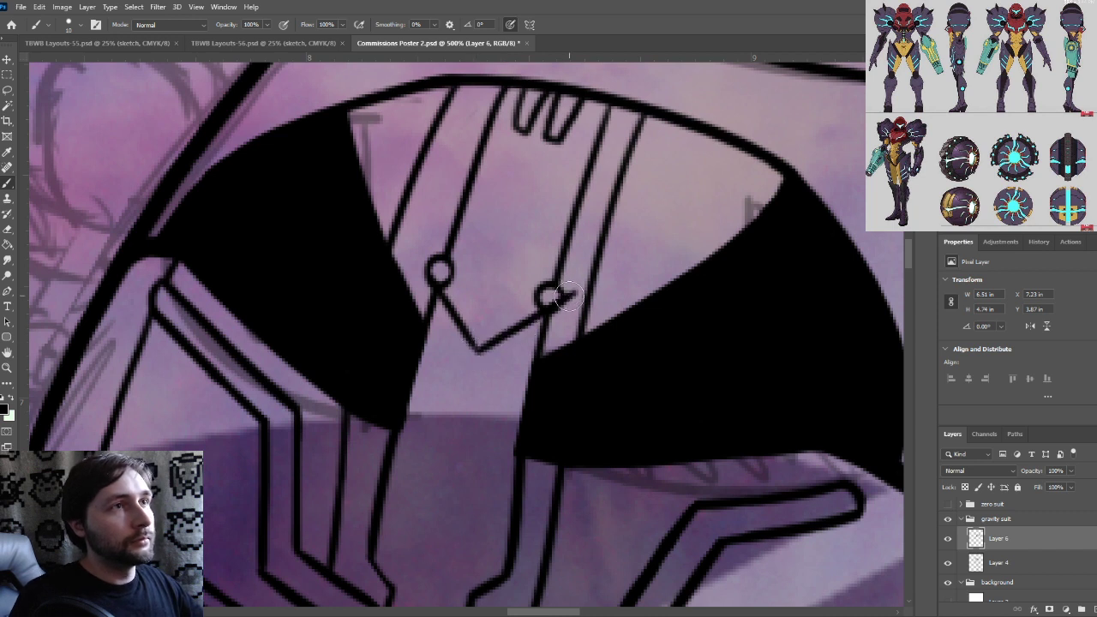
key("ctrl+z")
left_click_drag(477, 349, 549, 300)
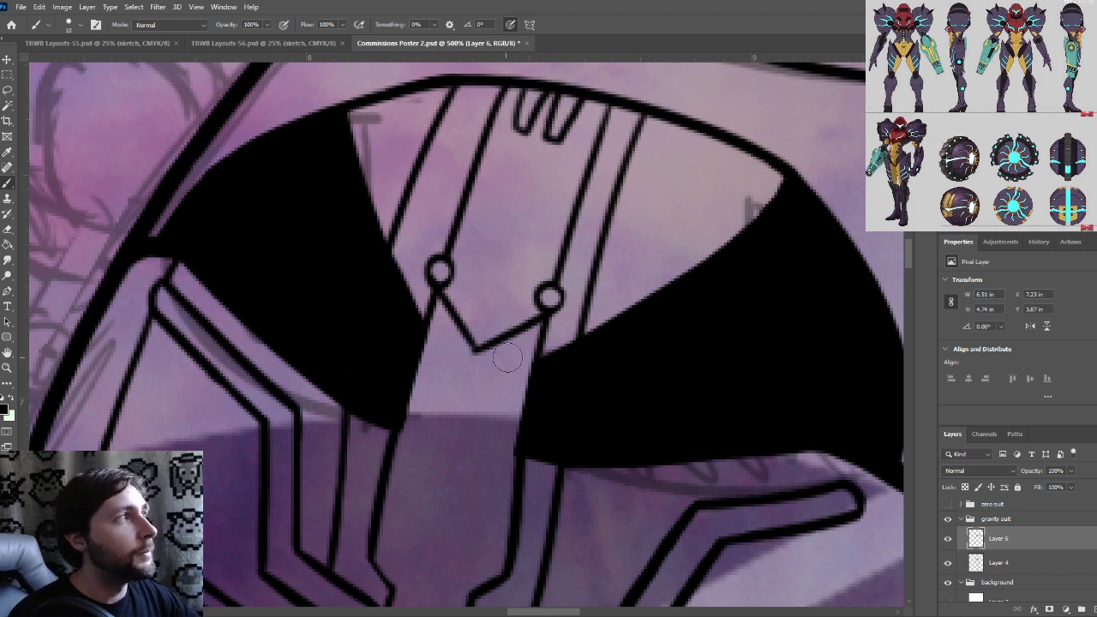
left_click_drag(501, 340, 524, 245)
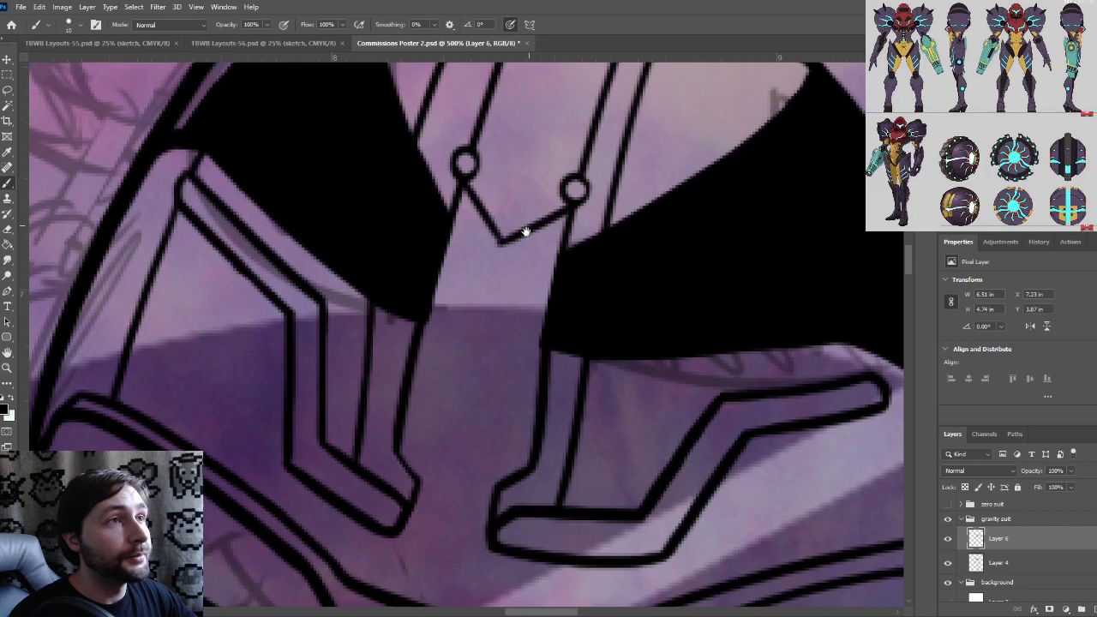
Ink three more V-shaped lines below the first one, stacked down the strip between the black shapes
mouse_move(456, 227)
left_mouse_down()
mouse_move(497, 309)
mouse_move(559, 263)
left_mouse_up()
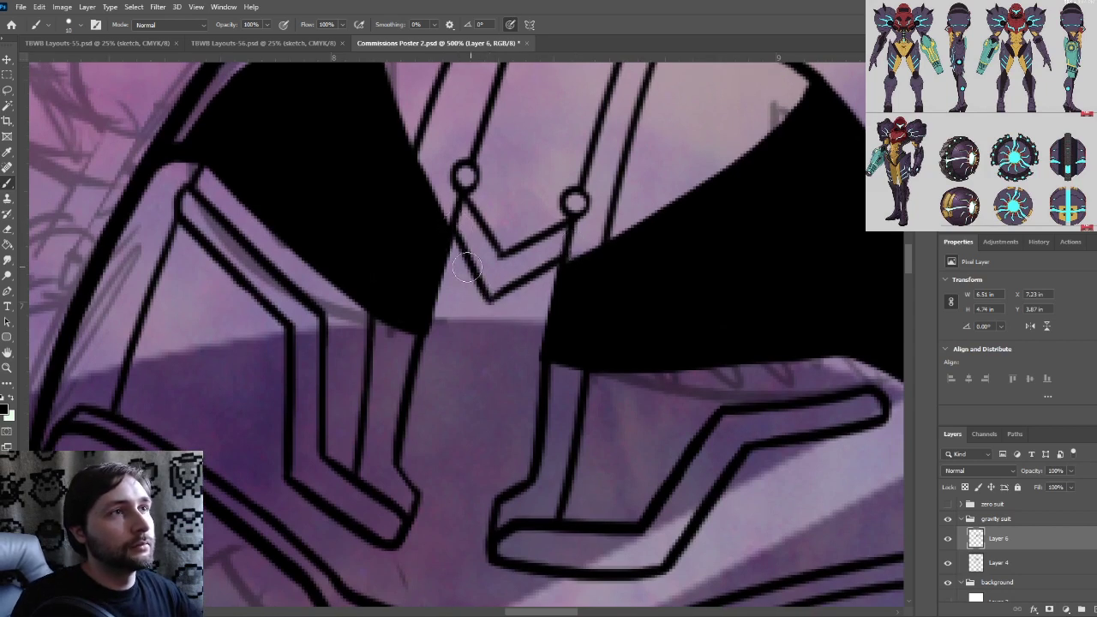
left_click_drag(441, 262, 488, 332)
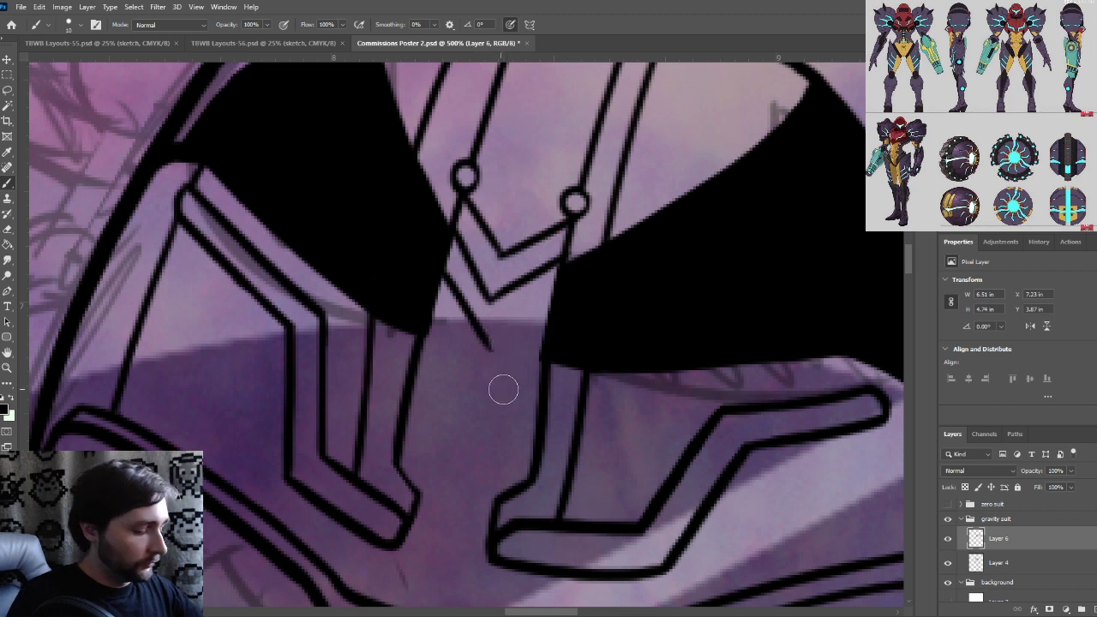
key("ctrl+z")
mouse_move(433, 276)
left_mouse_down()
mouse_move(472, 327)
mouse_move(546, 317)
left_mouse_up()
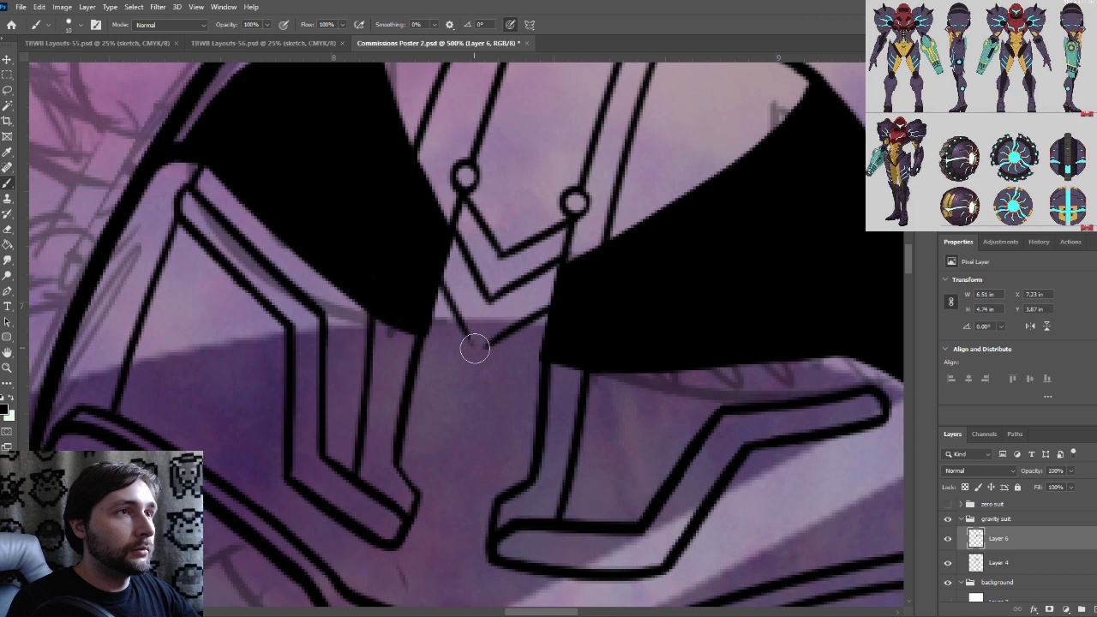
left_click_drag(476, 349, 497, 335)
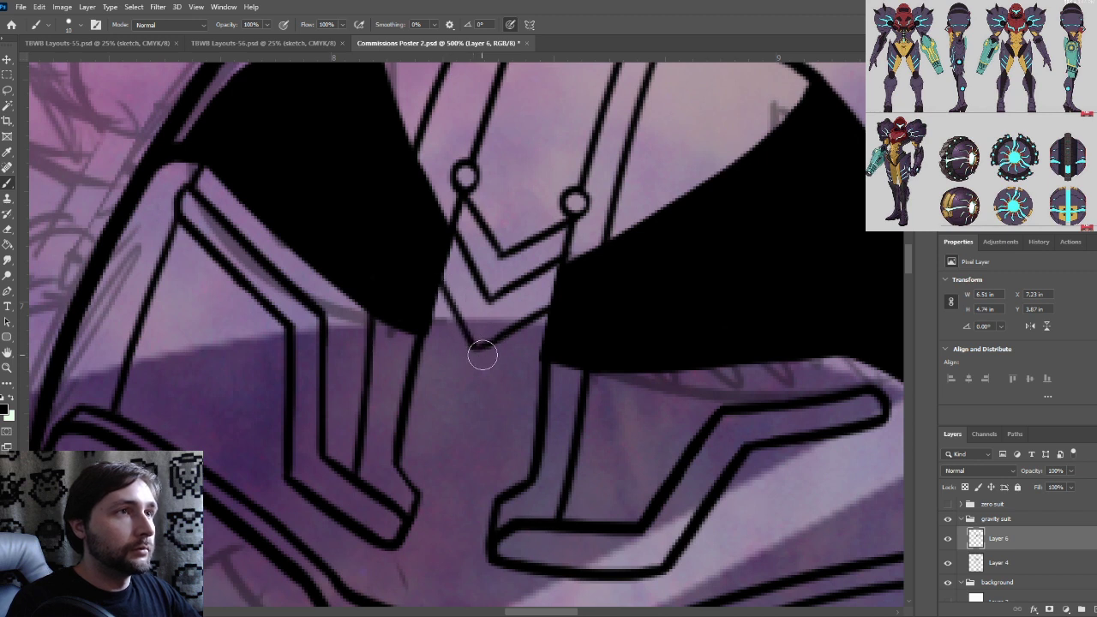
mouse_move(421, 313)
left_mouse_down()
mouse_move(457, 367)
mouse_move(525, 363)
left_mouse_up()
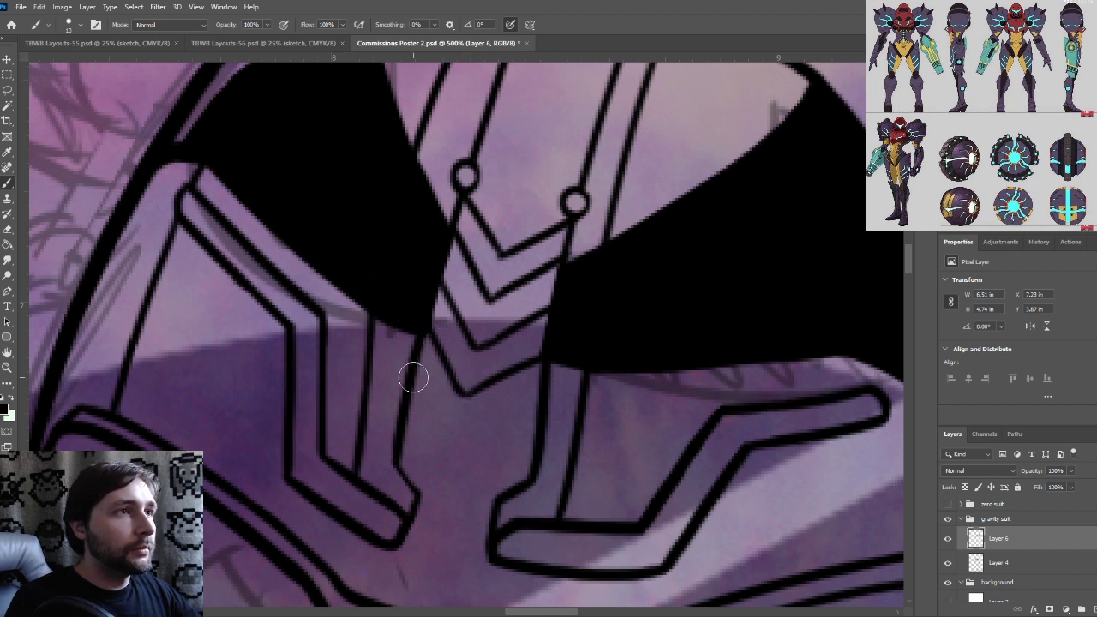
Continue the stack with three further V-shaped lines, ending between the lower ends of the two bent bands
mouse_move(416, 382)
left_mouse_down()
mouse_move(457, 459)
mouse_move(531, 393)
left_mouse_up()
key("ctrl+z")
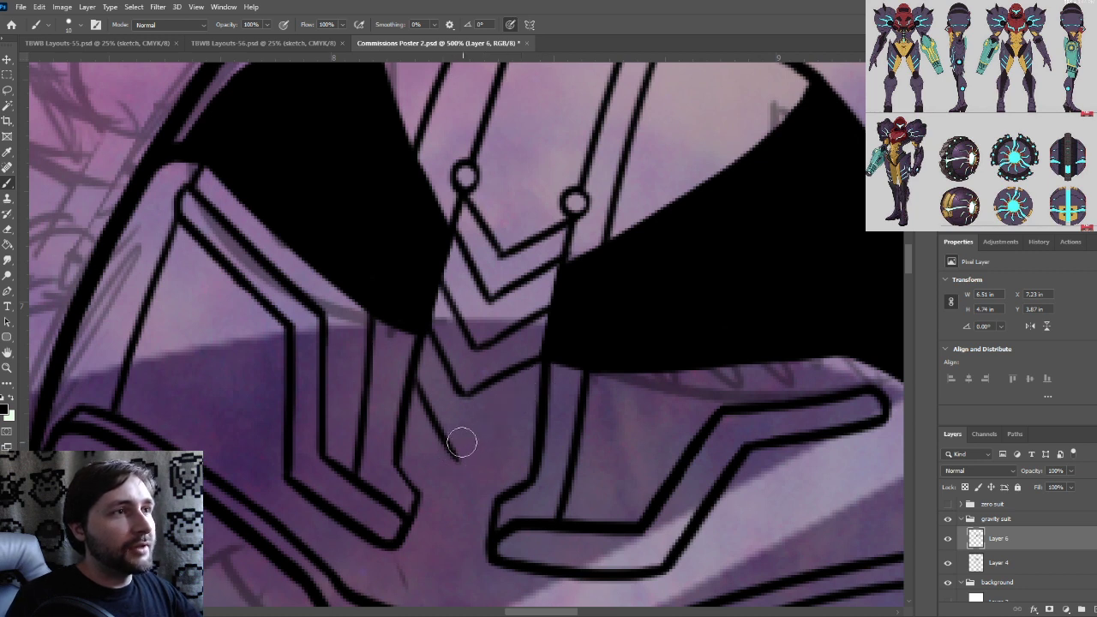
left_click_drag(453, 450, 538, 400)
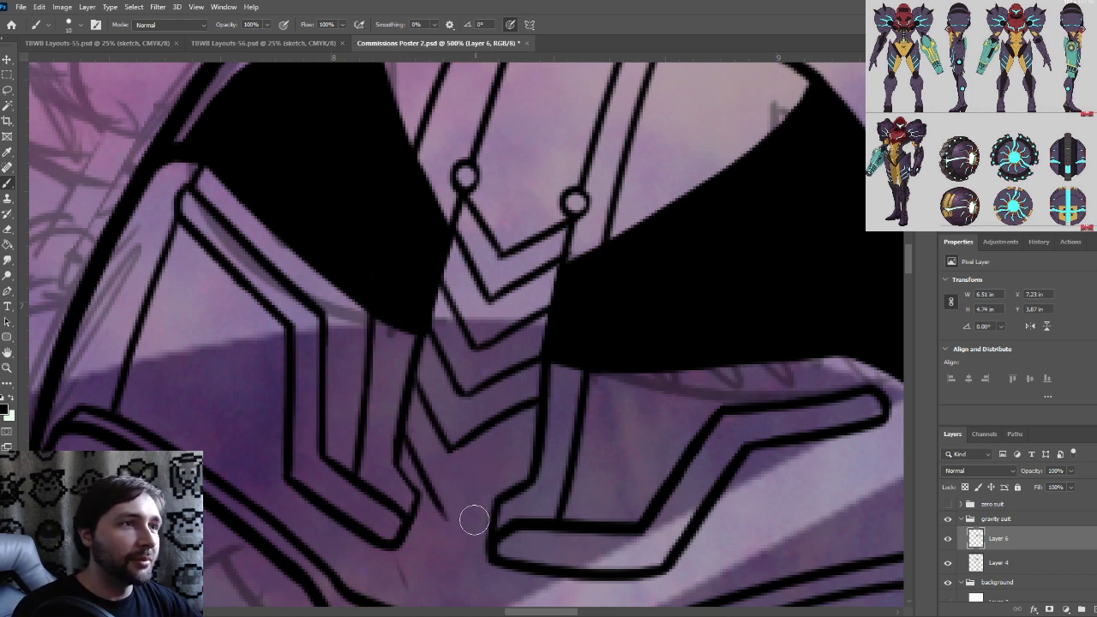
left_click_drag(445, 517, 556, 431)
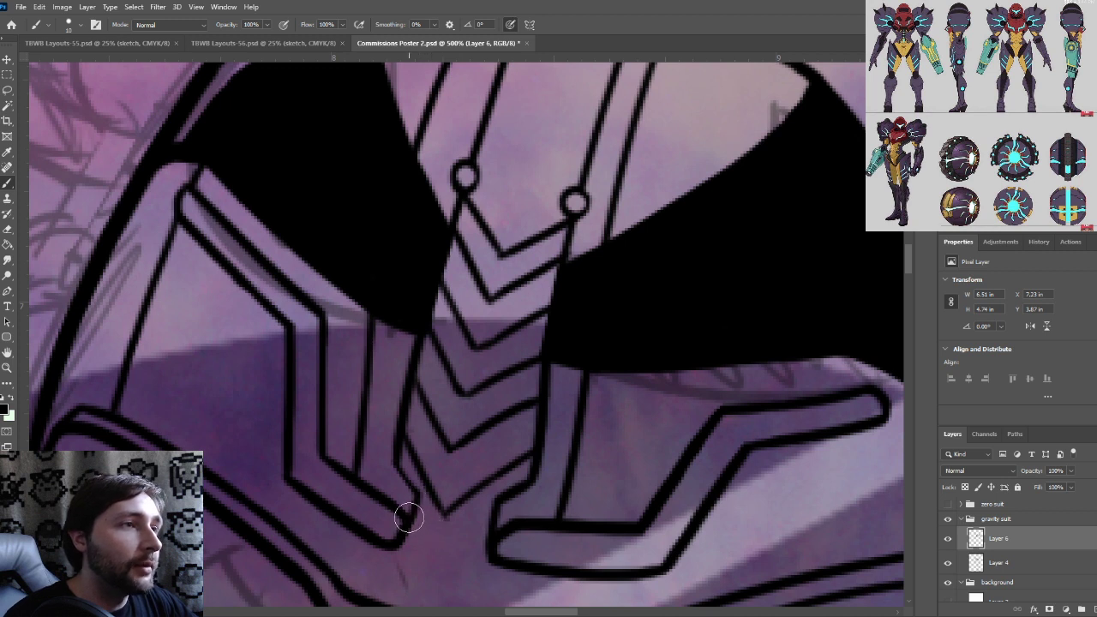
mouse_move(411, 518)
left_mouse_down()
mouse_move(432, 563)
mouse_move(462, 565)
mouse_move(438, 575)
mouse_move(485, 542)
left_mouse_up()
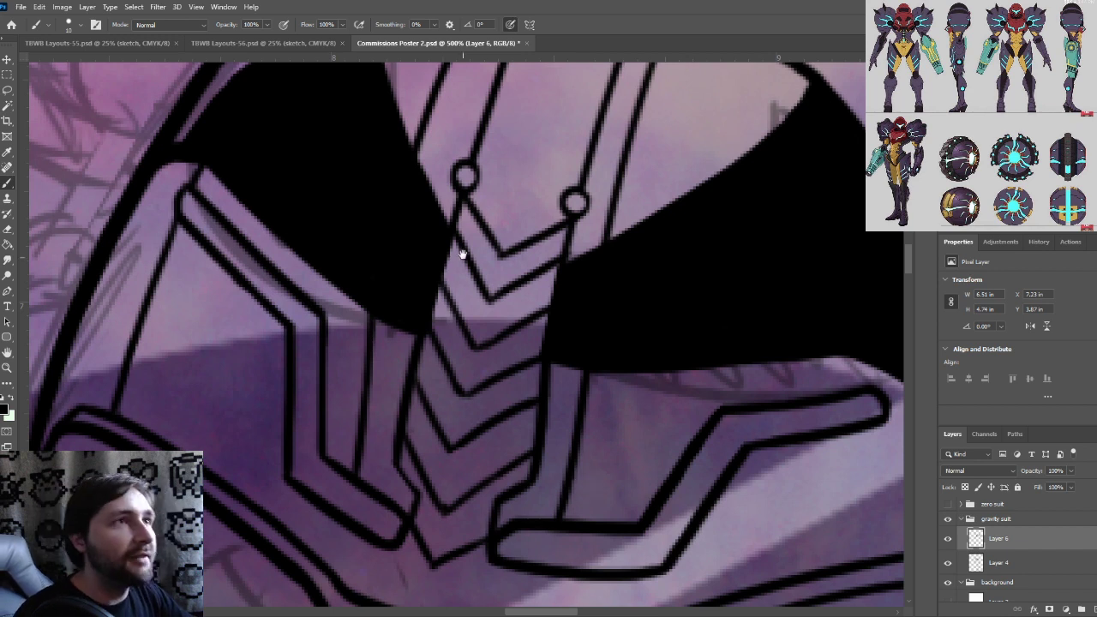
Ink another V-shaped line between the inner slanted lines, starting just above the two small circles
left_click_drag(525, 264, 495, 300)
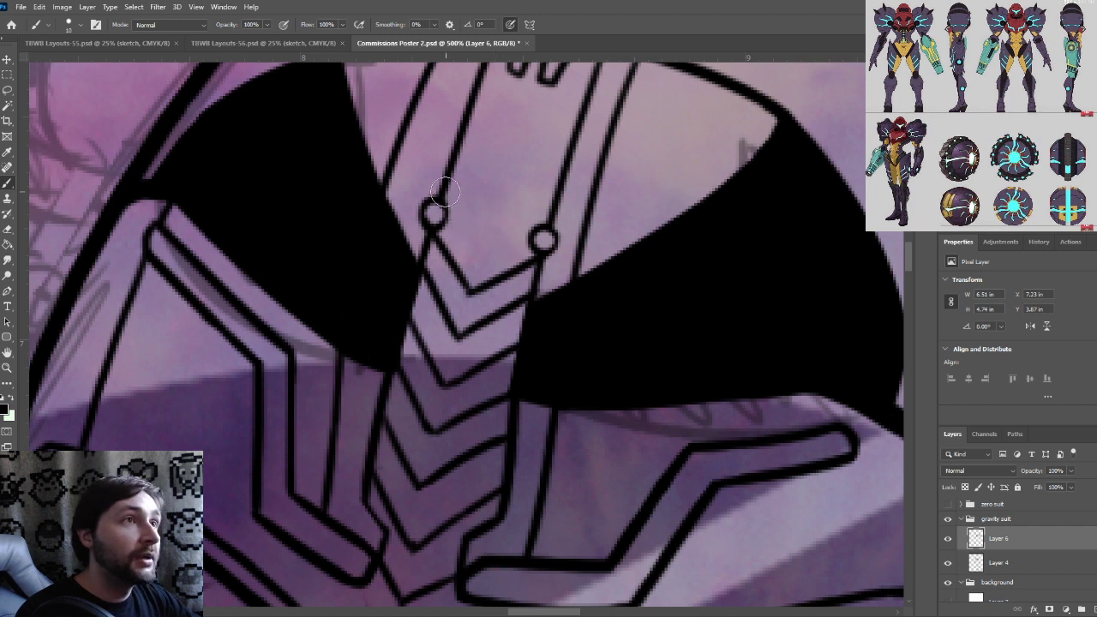
left_click_drag(446, 194, 485, 256)
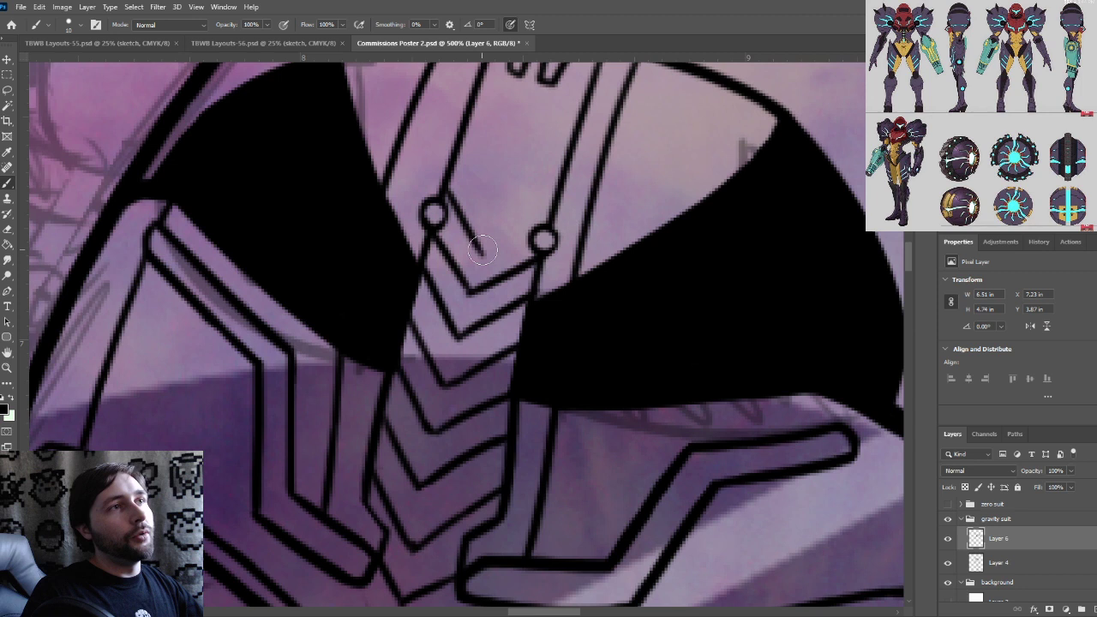
left_click_drag(482, 250, 554, 208)
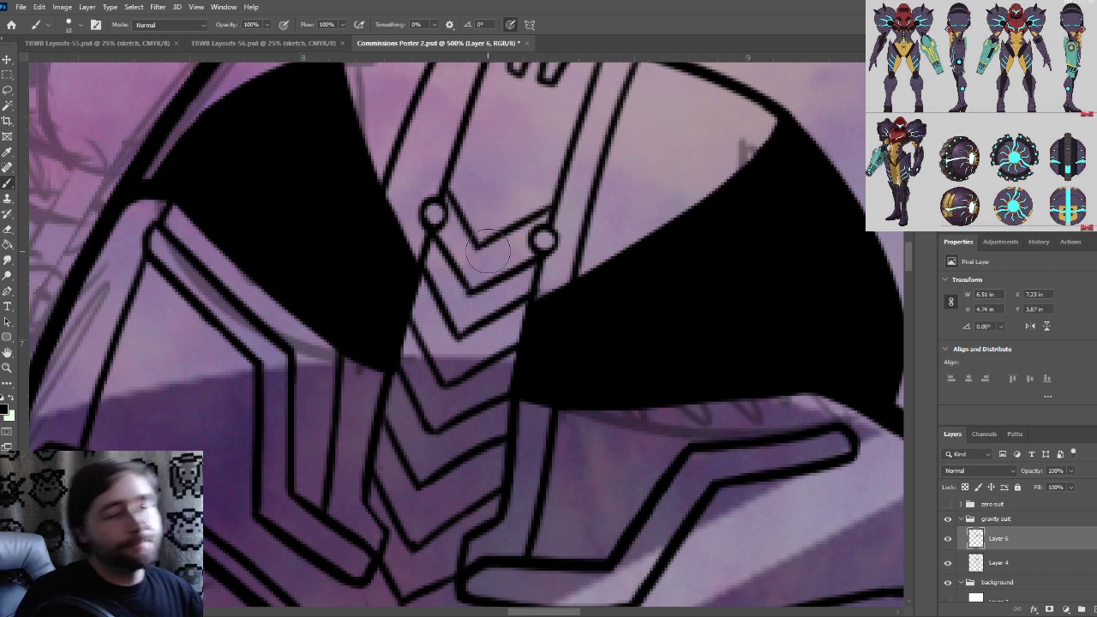
Ink a pair of short slanted lines from the underside of each bent band to the panel edge below it
scroll(466, 429, "down", 1)
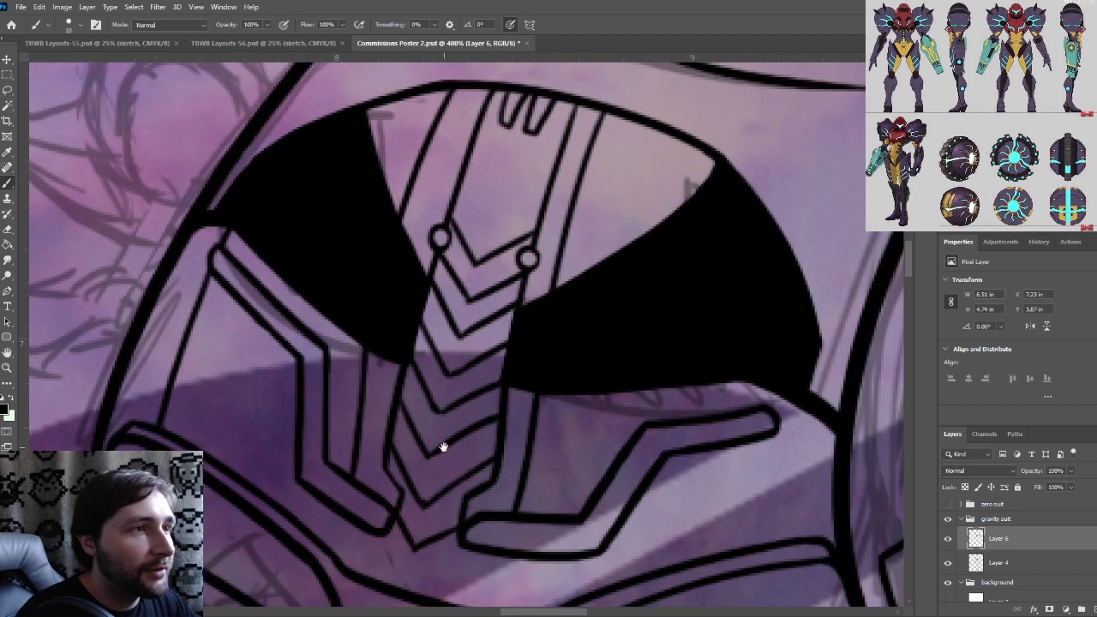
left_click_drag(436, 453, 423, 319)
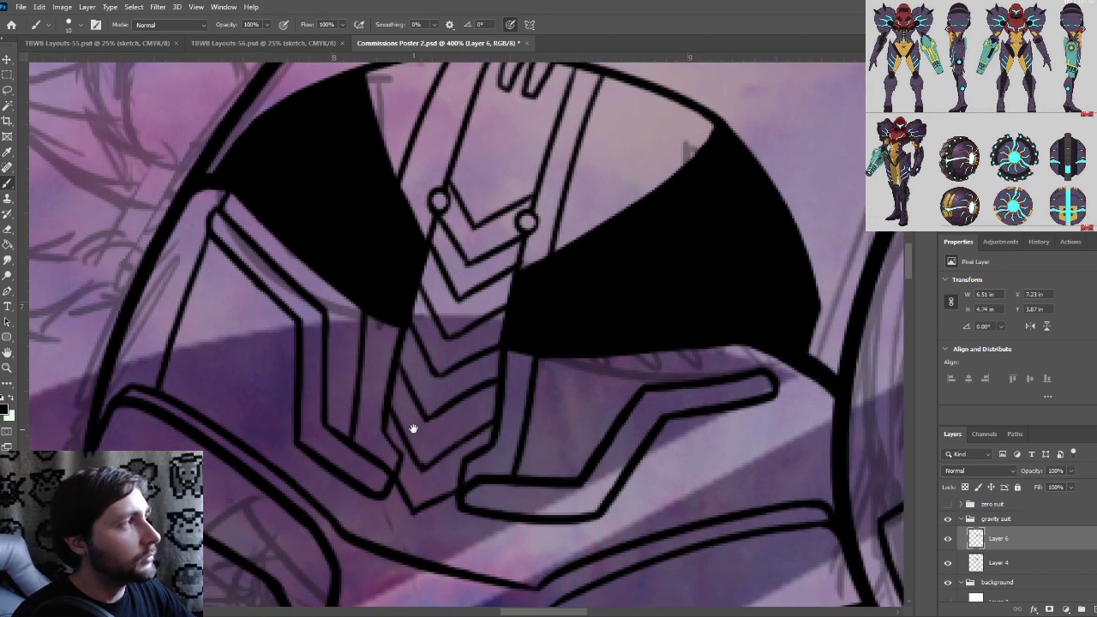
left_click_drag(412, 429, 421, 375)
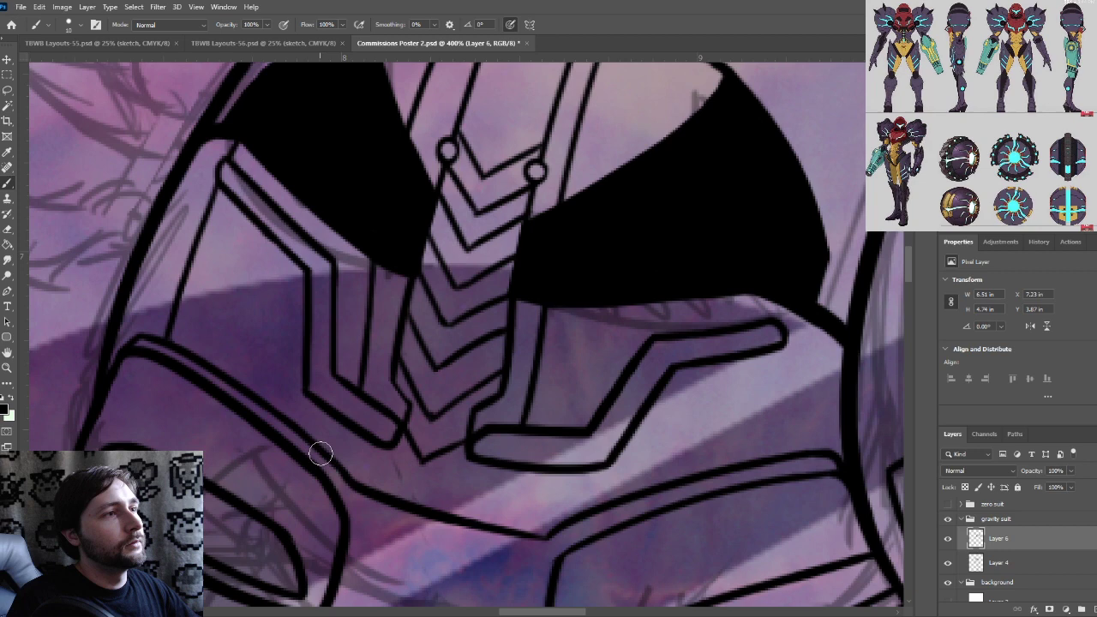
mouse_move(352, 478)
left_mouse_down()
mouse_move(399, 438)
mouse_move(373, 463)
mouse_move(397, 436)
left_mouse_up()
mouse_move(316, 444)
left_mouse_down()
mouse_move(339, 427)
mouse_move(318, 440)
left_mouse_up()
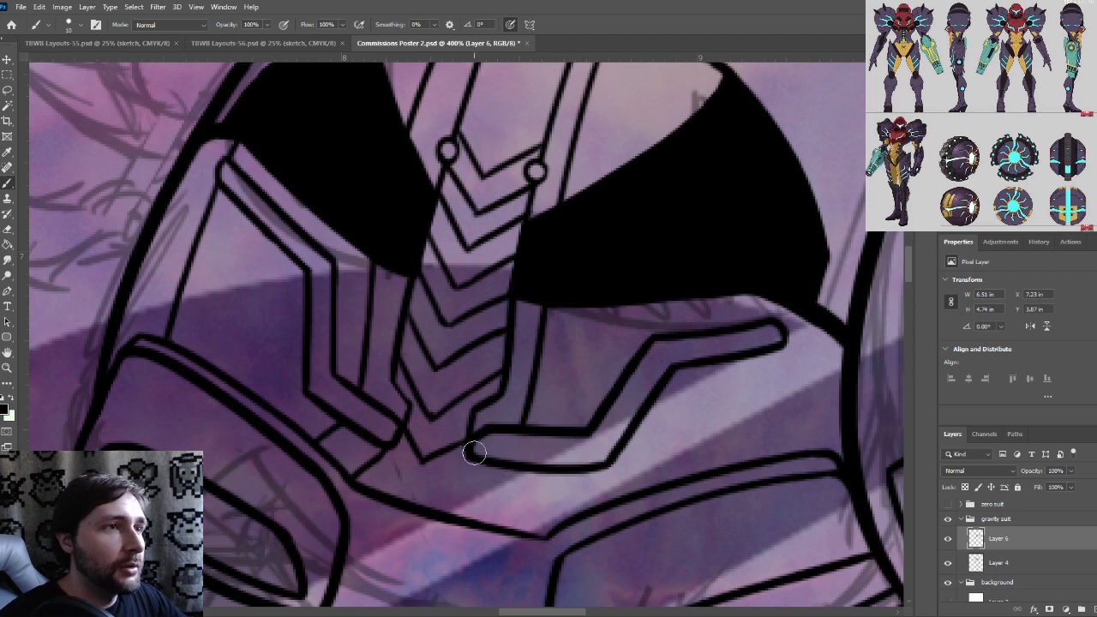
left_click_drag(473, 457, 547, 536)
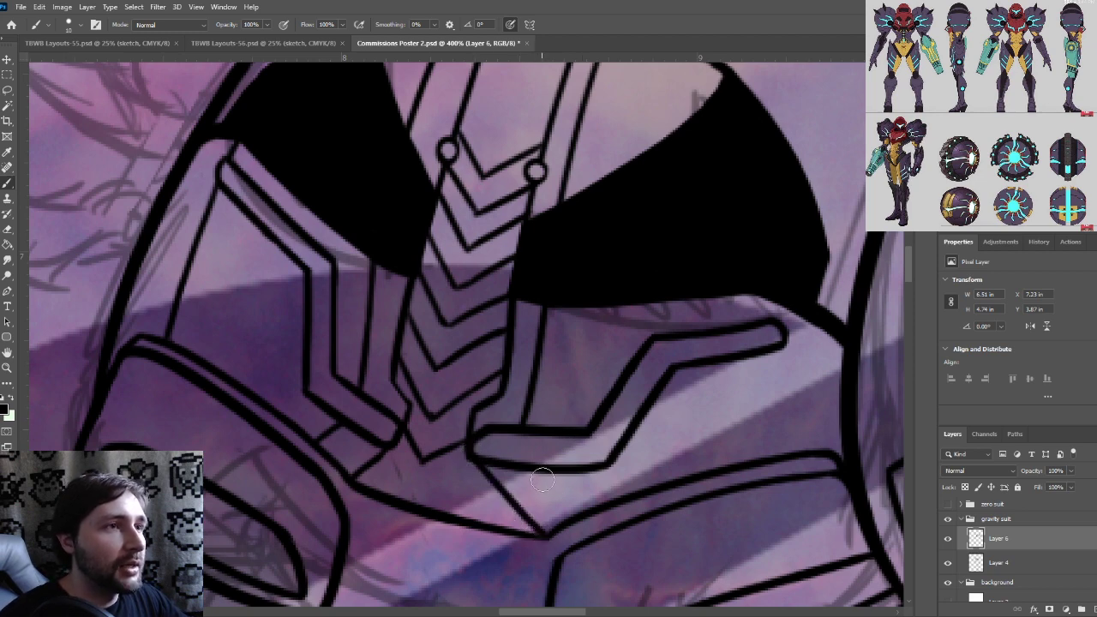
left_click_drag(543, 480, 586, 519)
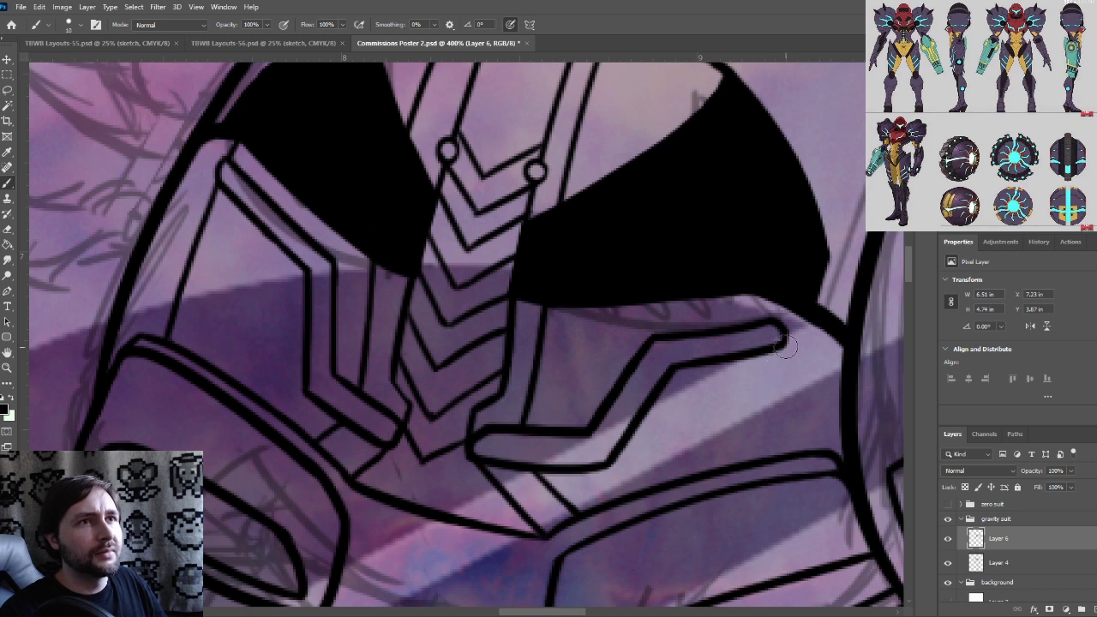
Ink a near-vertical line from the right bent band's outer end to the panel below, plus a short line up to the black shape
left_click_drag(782, 343, 758, 463)
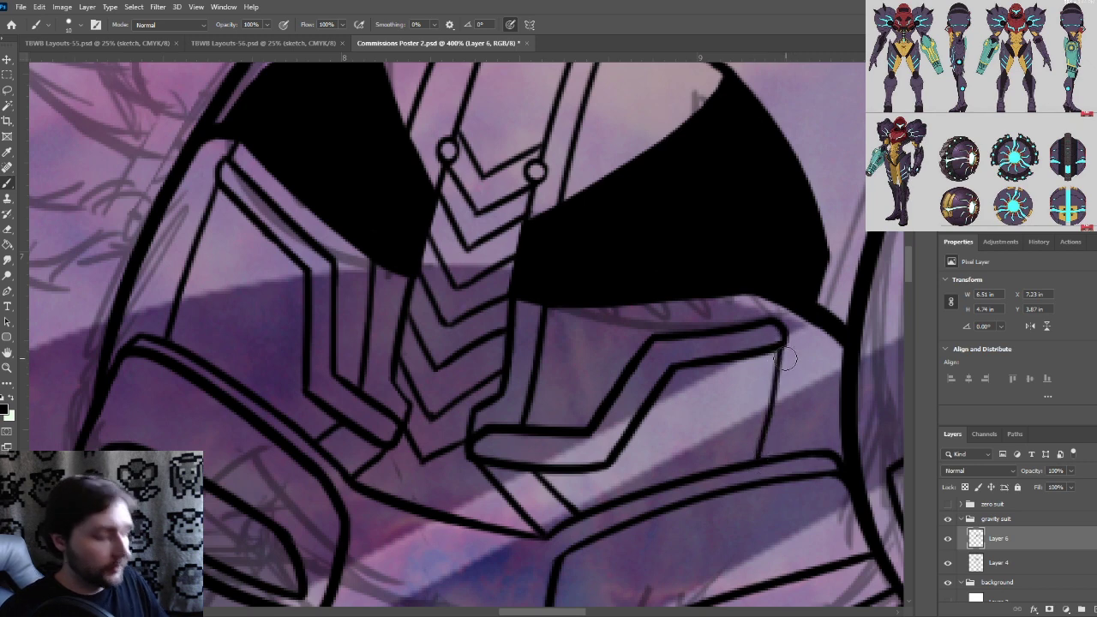
key("ctrl+z")
mouse_move(782, 342)
left_mouse_down()
mouse_move(762, 455)
mouse_move(778, 335)
mouse_move(784, 341)
left_mouse_up()
key("ctrl+z")
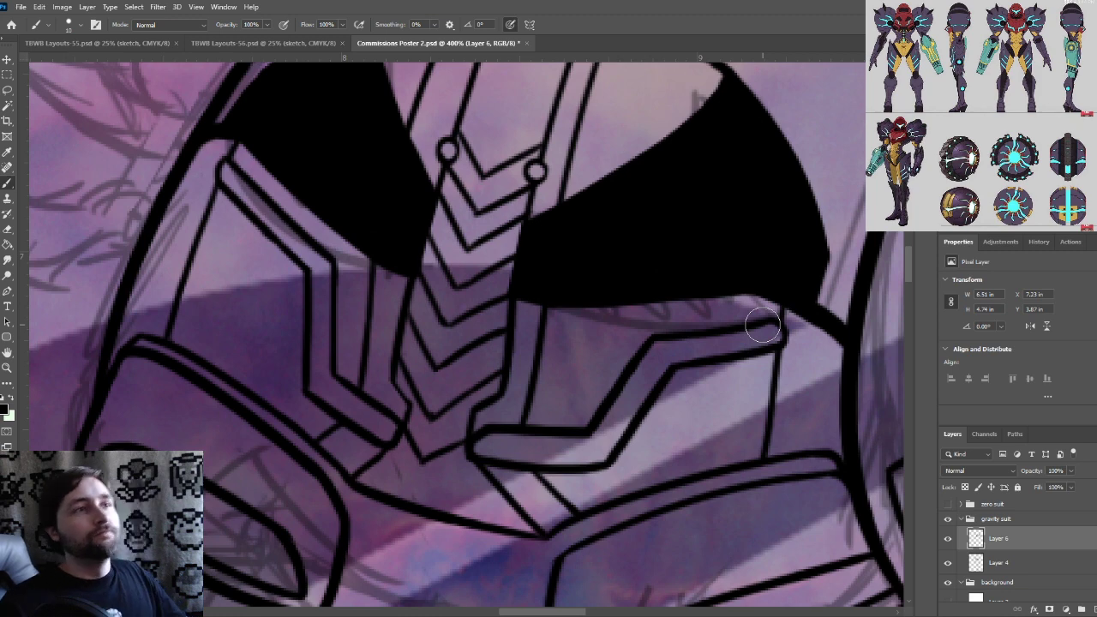
key("bracketleft")
left_click_drag(558, 352, 538, 344)
Examine the inked torso panels, the oval on the large rounded piece and the uninked sketch lines below them
key("ctrl+minus")
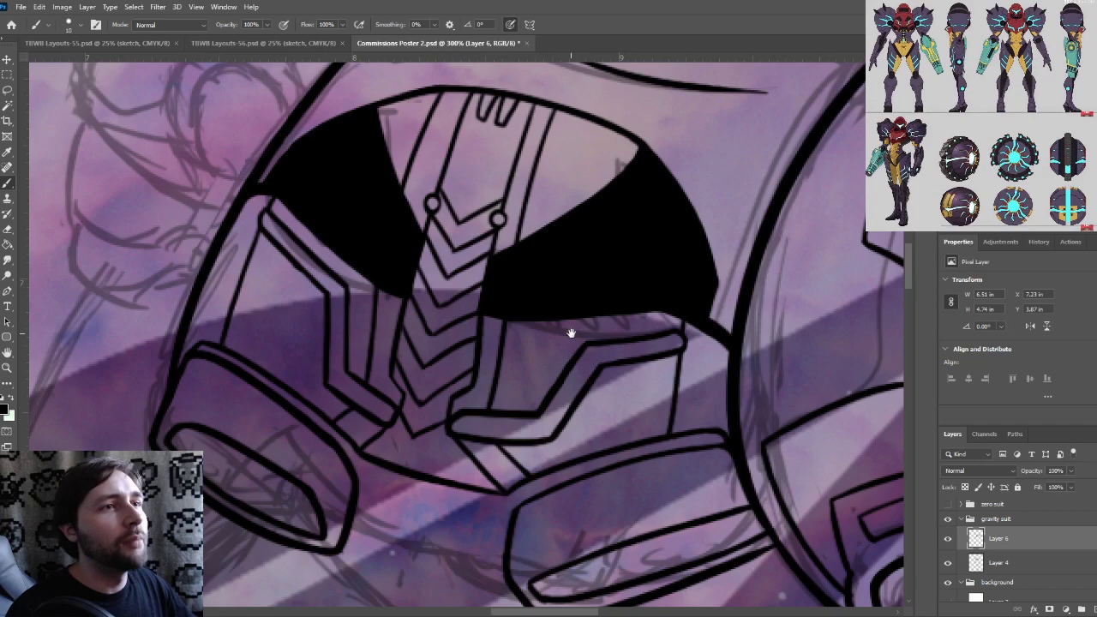
left_click_drag(589, 293, 590, 326)
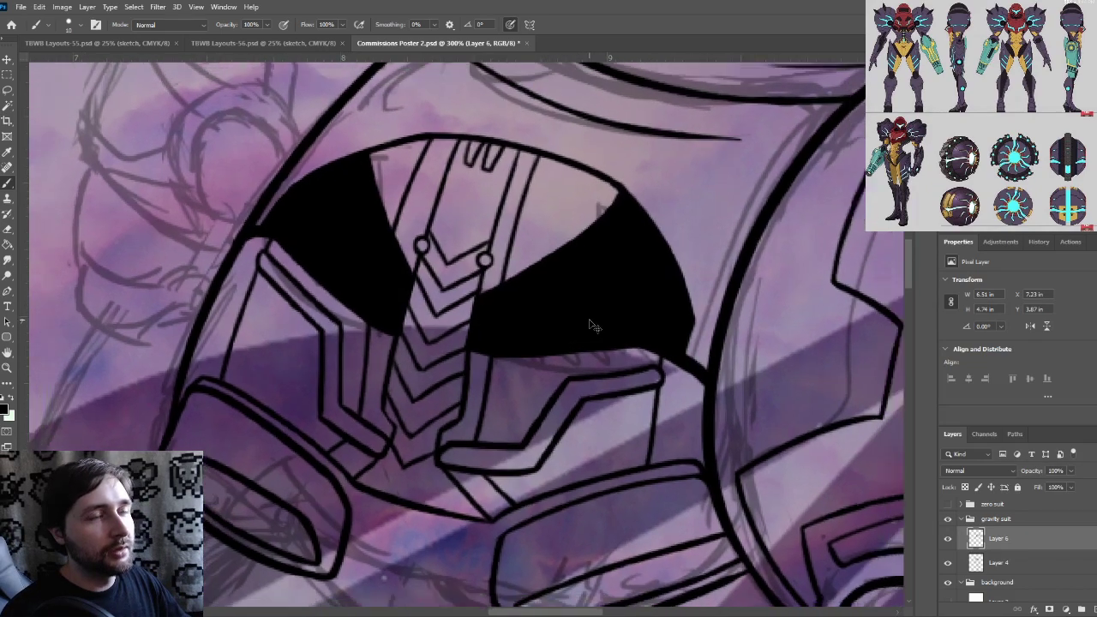
key("ctrl+minus")
left_click_drag(573, 277, 563, 300)
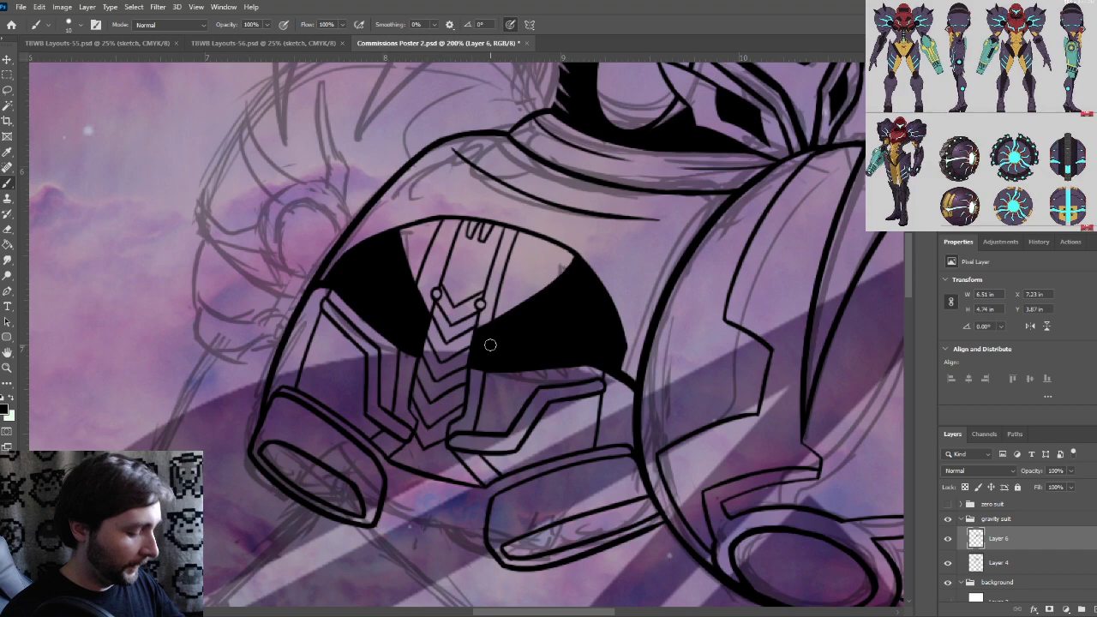
left_click_drag(499, 291, 470, 306)
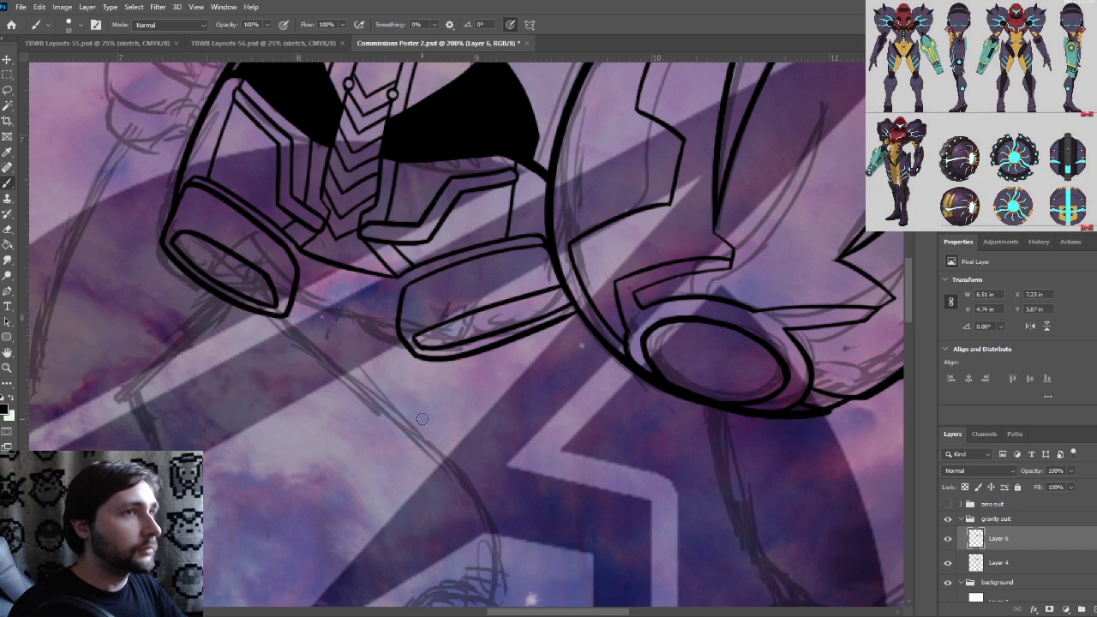
left_click_drag(417, 433, 351, 429)
key("ctrl+plus")
left_click_drag(593, 380, 558, 391)
scroll(557, 391, "up", 2)
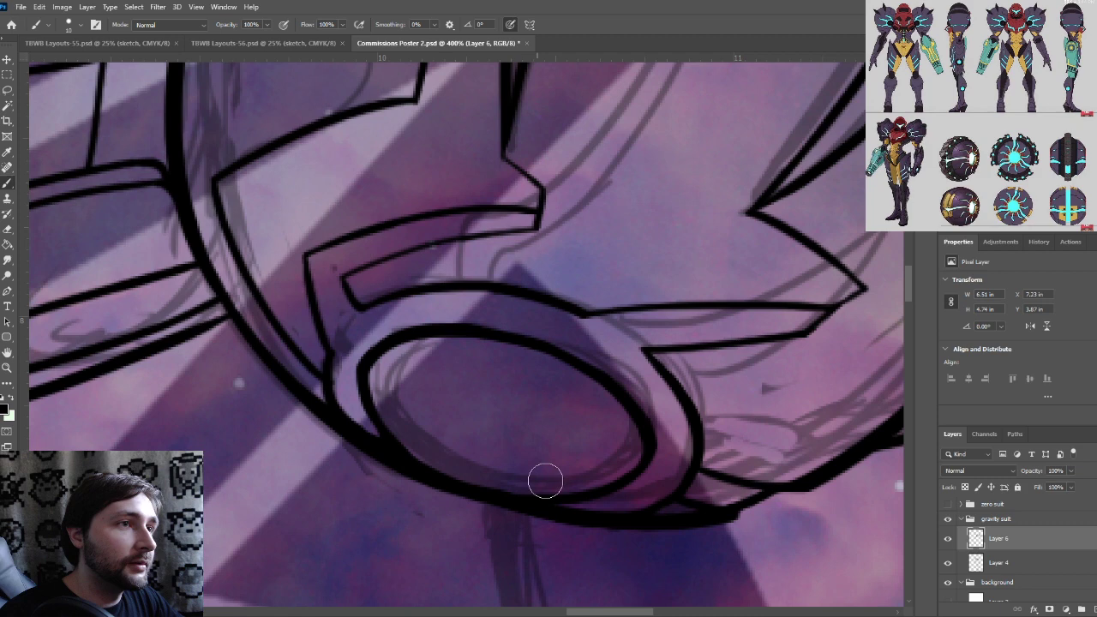
key("ctrl+minus")
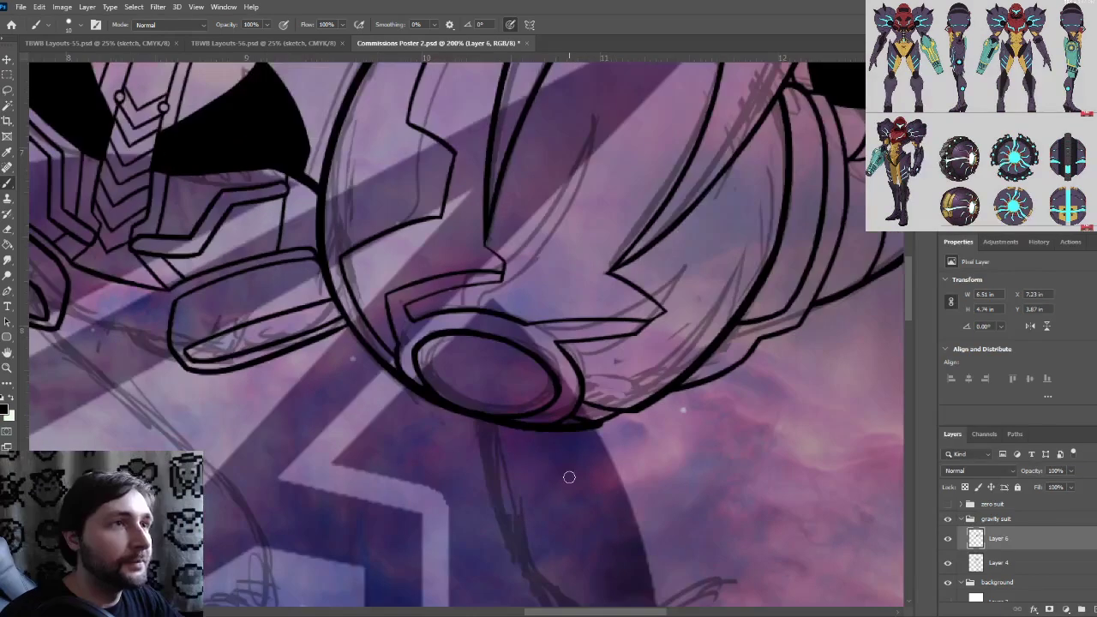
Ink a long curved outline down from beneath the oval on the large rounded armour piece, roughly following the sketch
mouse_move(383, 488)
left_mouse_down()
mouse_move(543, 455)
mouse_move(490, 440)
left_mouse_up()
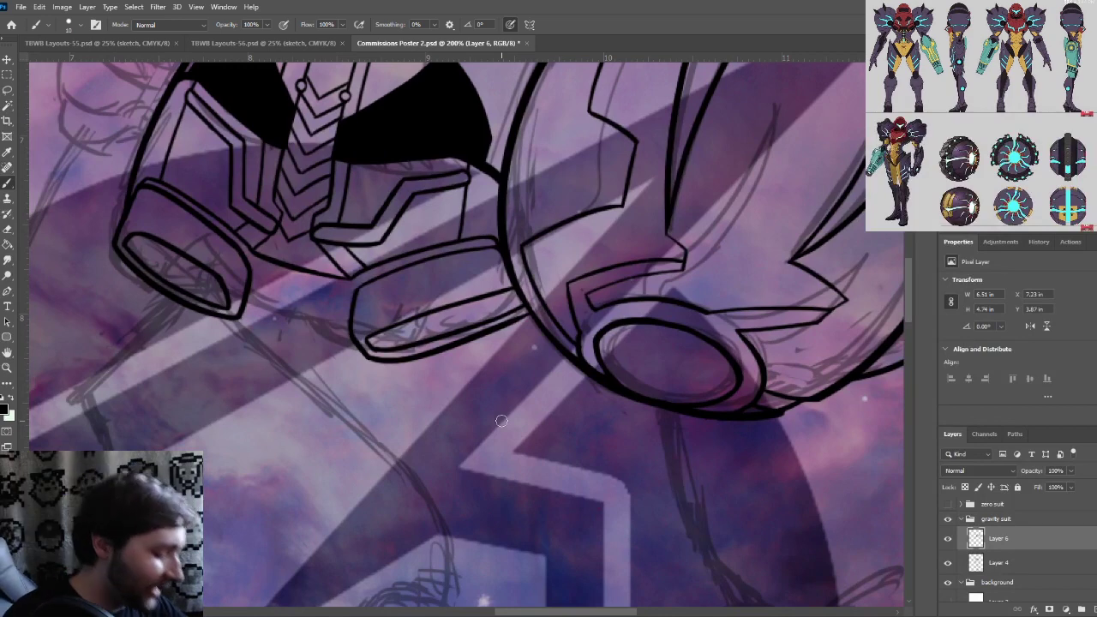
left_click_drag(426, 438, 447, 450)
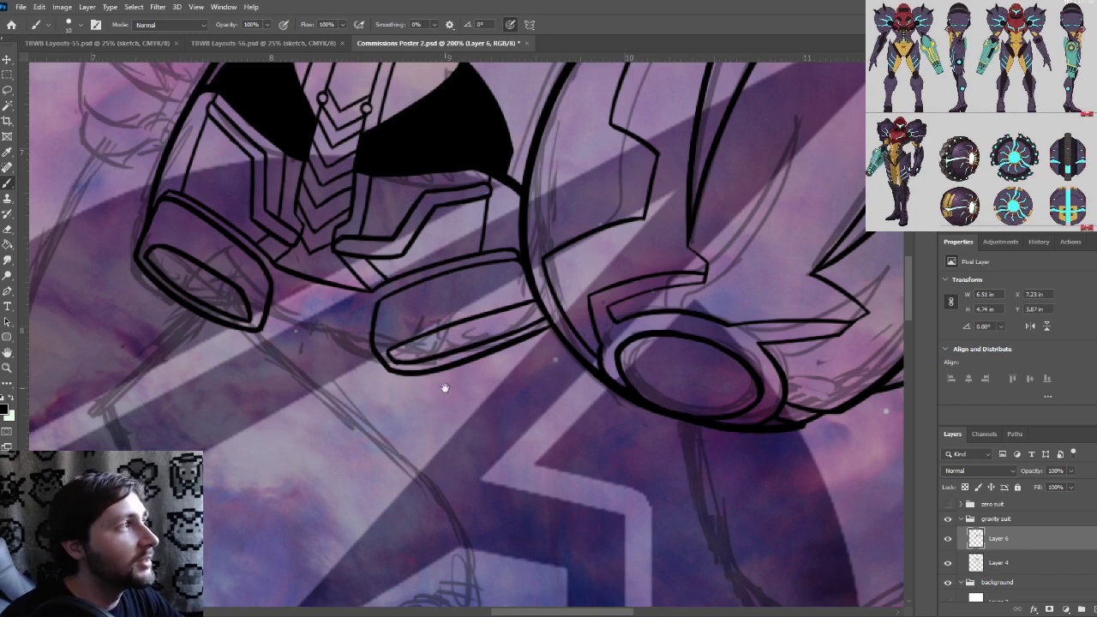
left_click_drag(412, 449, 314, 421)
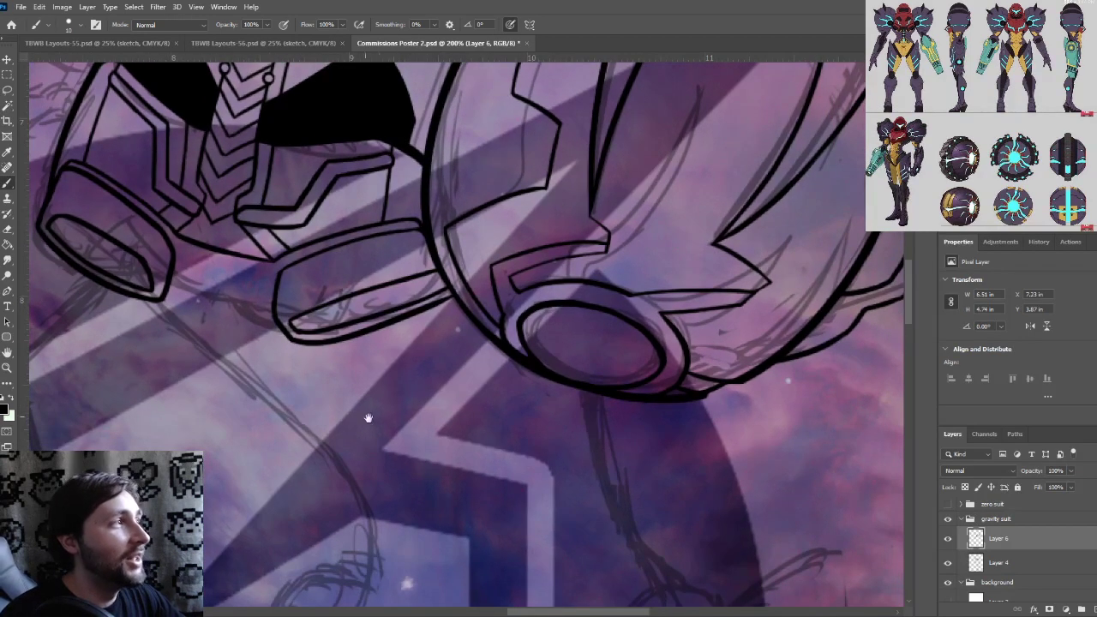
left_click_drag(407, 471, 318, 348)
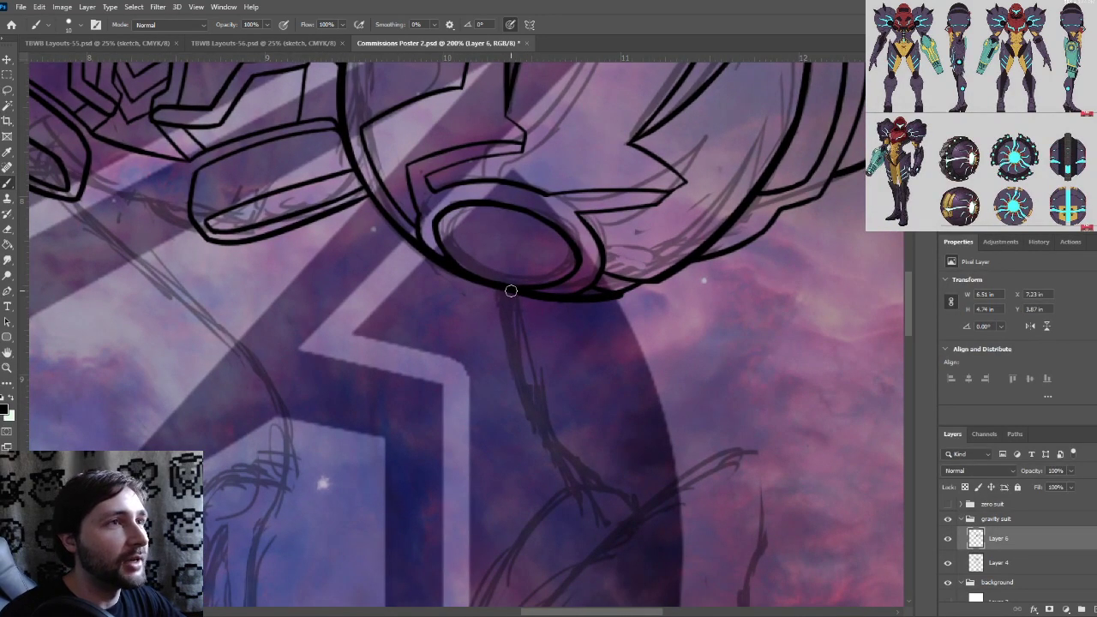
mouse_move(512, 289)
left_mouse_down()
mouse_move(513, 348)
mouse_move(588, 480)
mouse_move(540, 450)
left_mouse_up()
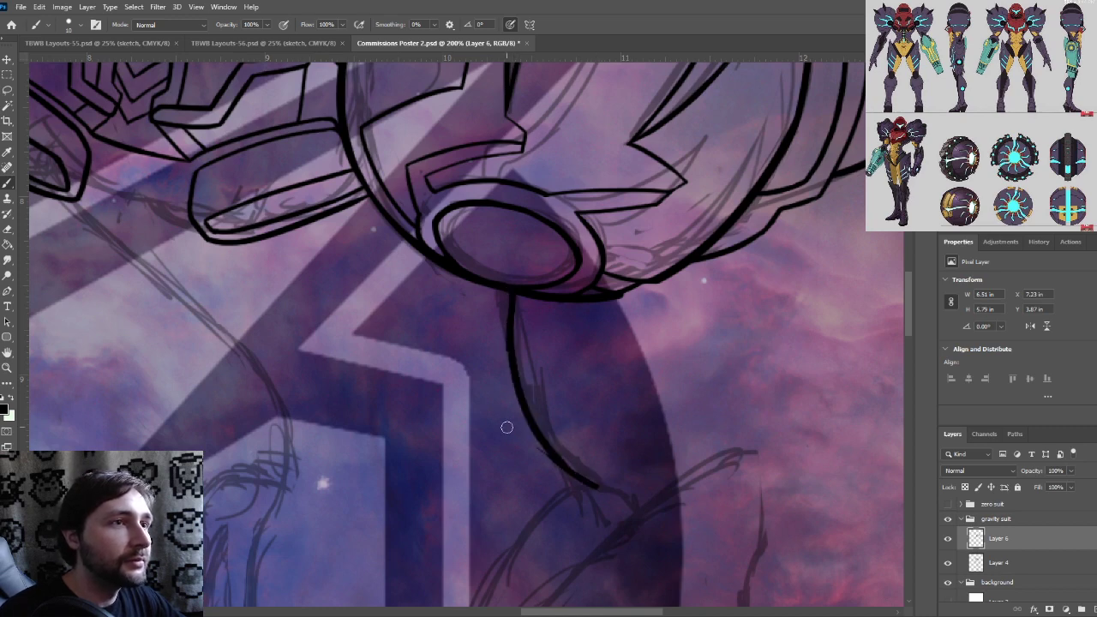
key("ctrl+plus")
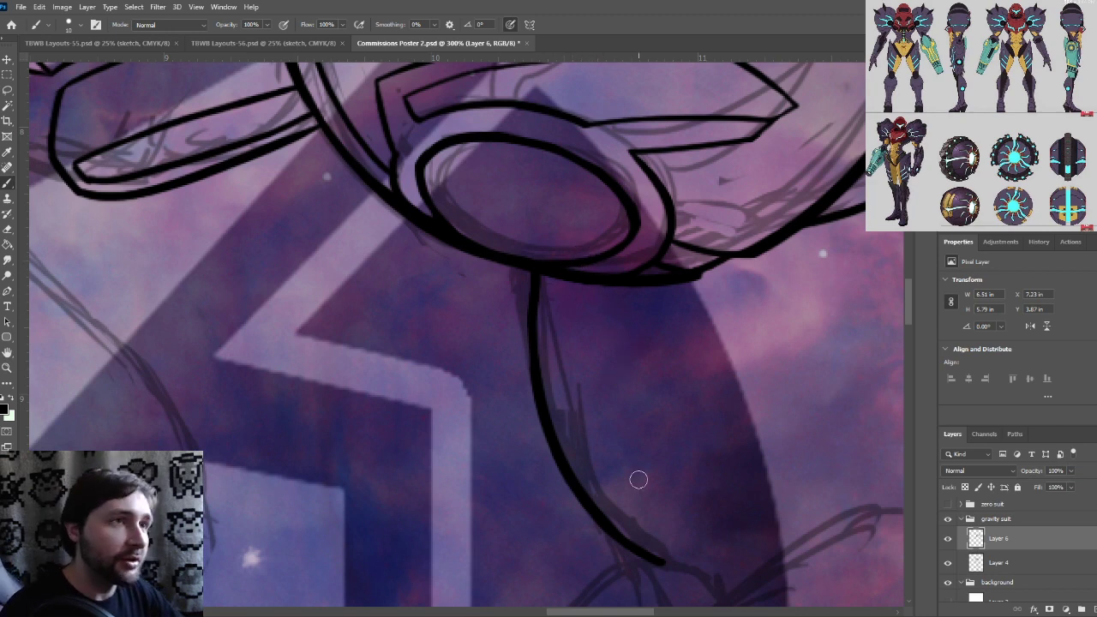
key("ctrl+minus")
Ink the left waist outline from the lower tip of the left torso panel, curving down and inward to the hip sketch
left_click_drag(345, 375, 529, 426)
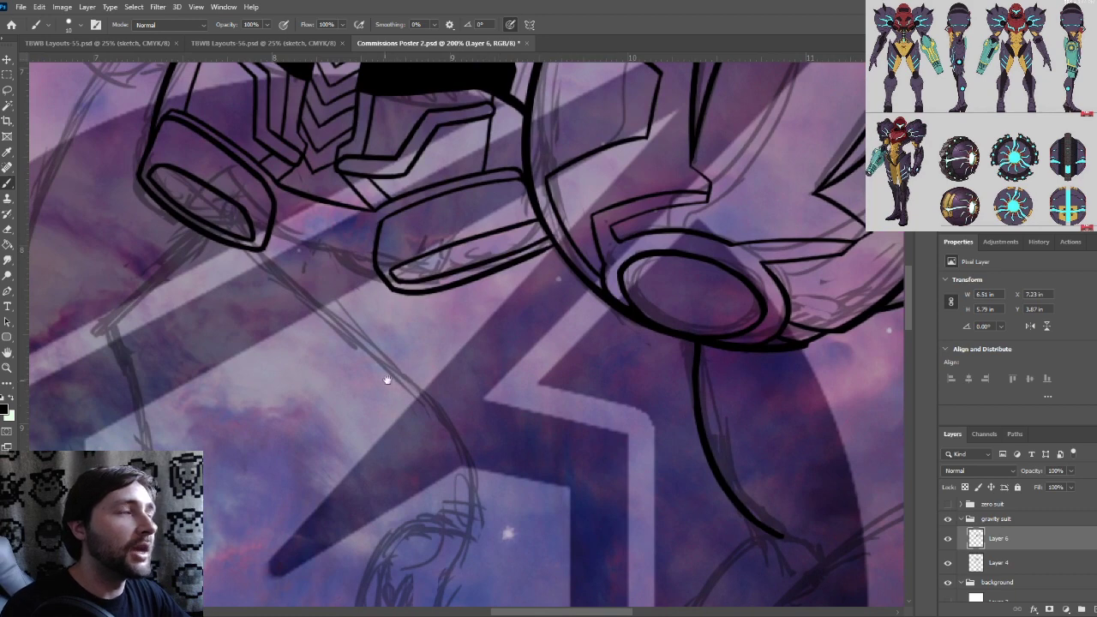
left_click_drag(405, 388, 417, 301)
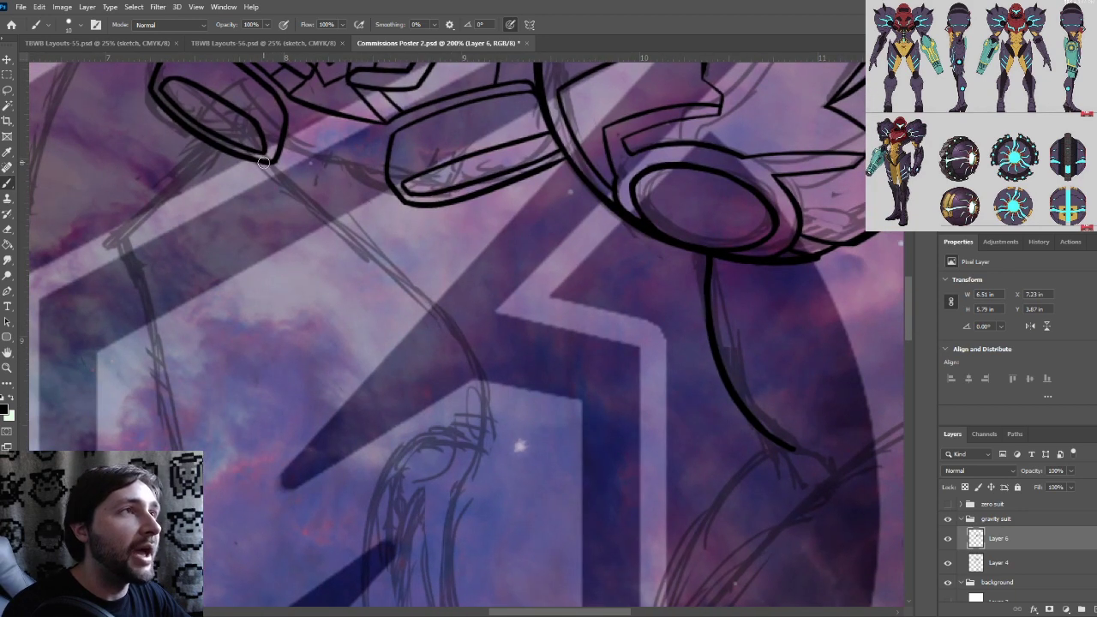
mouse_move(264, 163)
left_mouse_down()
mouse_move(330, 244)
mouse_move(405, 288)
left_mouse_up()
key("ctrl+z")
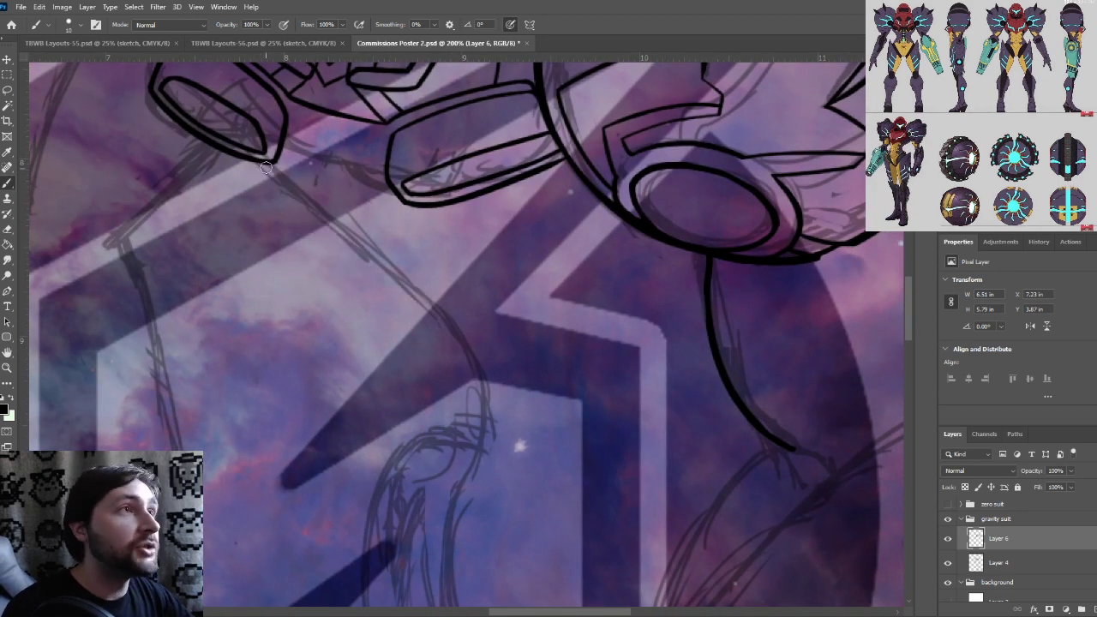
mouse_move(261, 163)
left_mouse_down()
mouse_move(419, 295)
mouse_move(489, 421)
mouse_move(467, 449)
left_mouse_up()
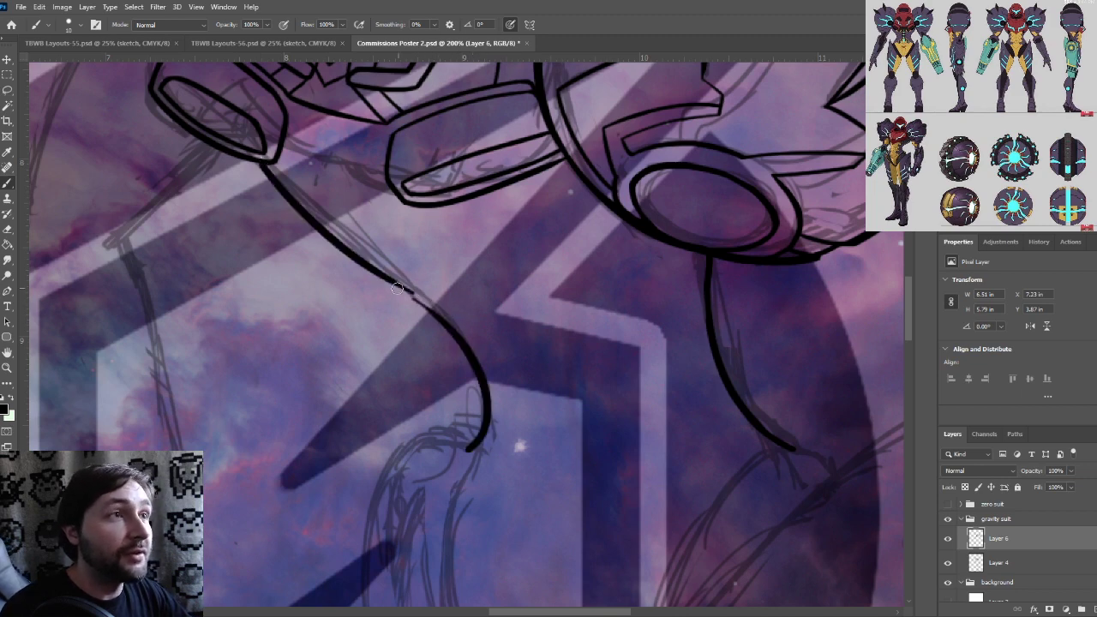
Smooth the join midway along the left waist outline into one continuous, even curve
key("ctrl+plus")
mouse_move(360, 235)
left_mouse_down()
mouse_move(444, 322)
mouse_move(453, 348)
mouse_move(535, 422)
left_mouse_up()
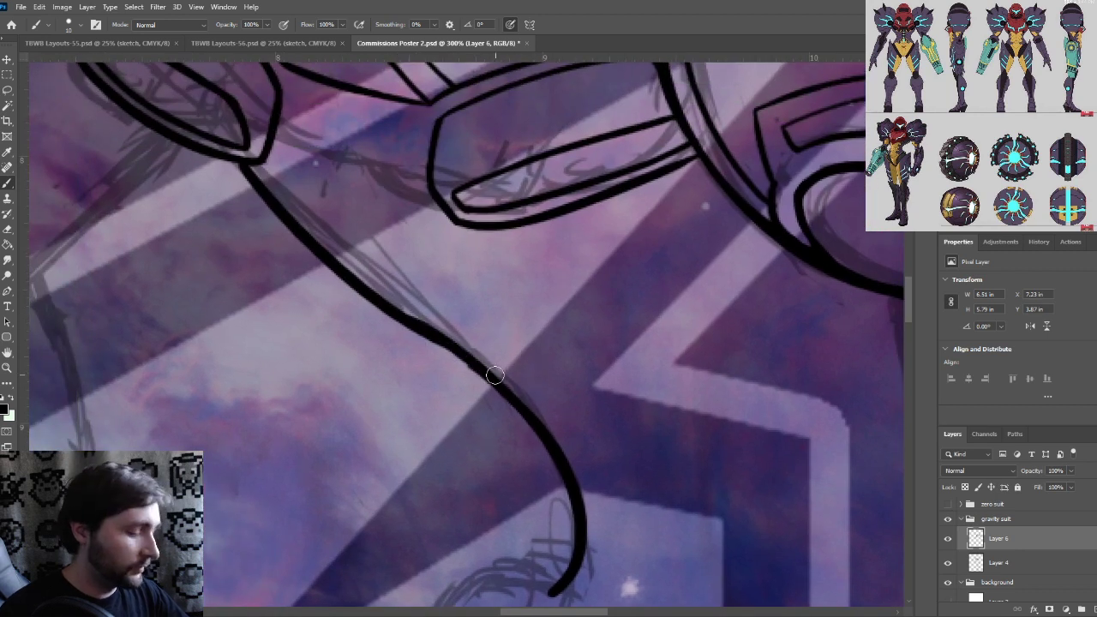
key("ctrl+z")
mouse_move(376, 302)
left_mouse_down()
mouse_move(484, 373)
mouse_move(517, 425)
left_mouse_up()
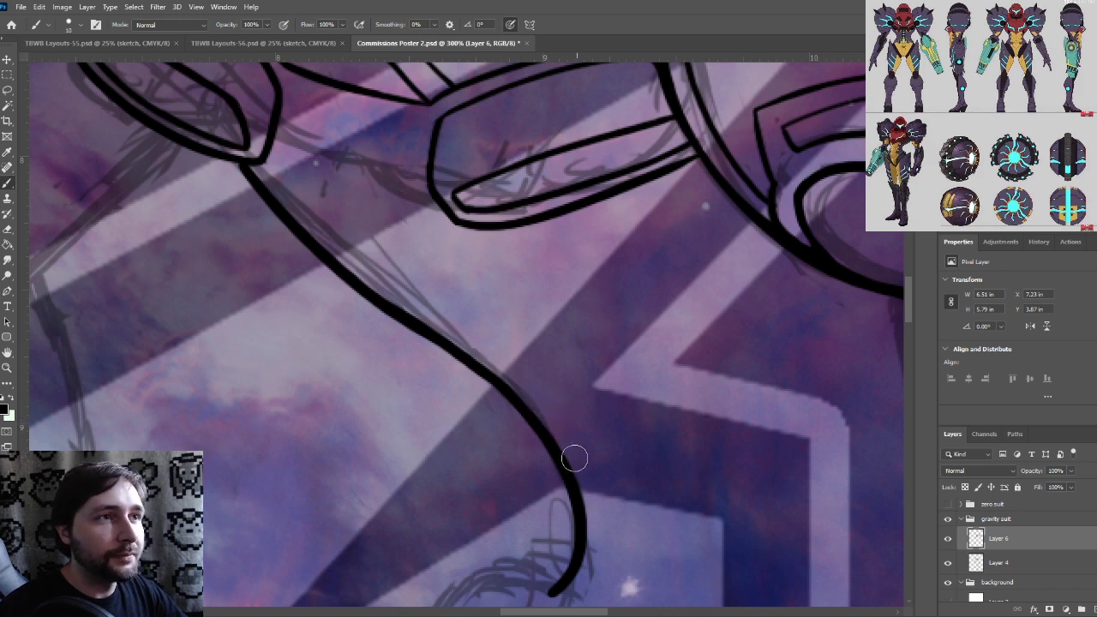
Examine the left waist outline and how it meets the lower torso panels
key("ctrl+minus")
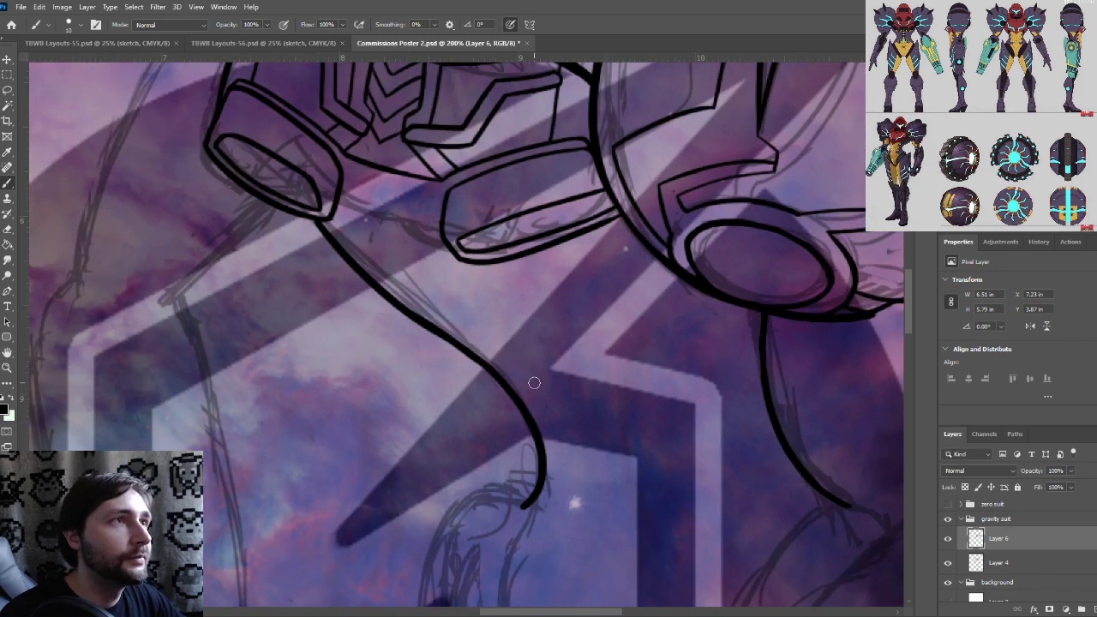
key("ctrl+plus")
left_click_drag(436, 374, 514, 451)
left_click_drag(458, 352, 550, 501)
key("ctrl+plus")
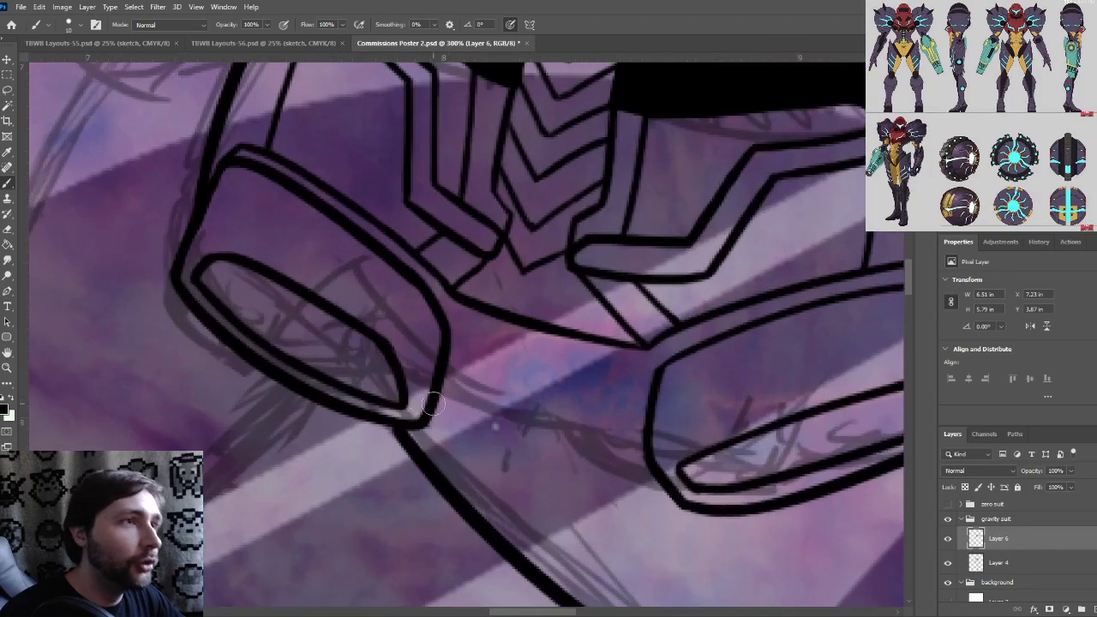
key("ctrl+minus")
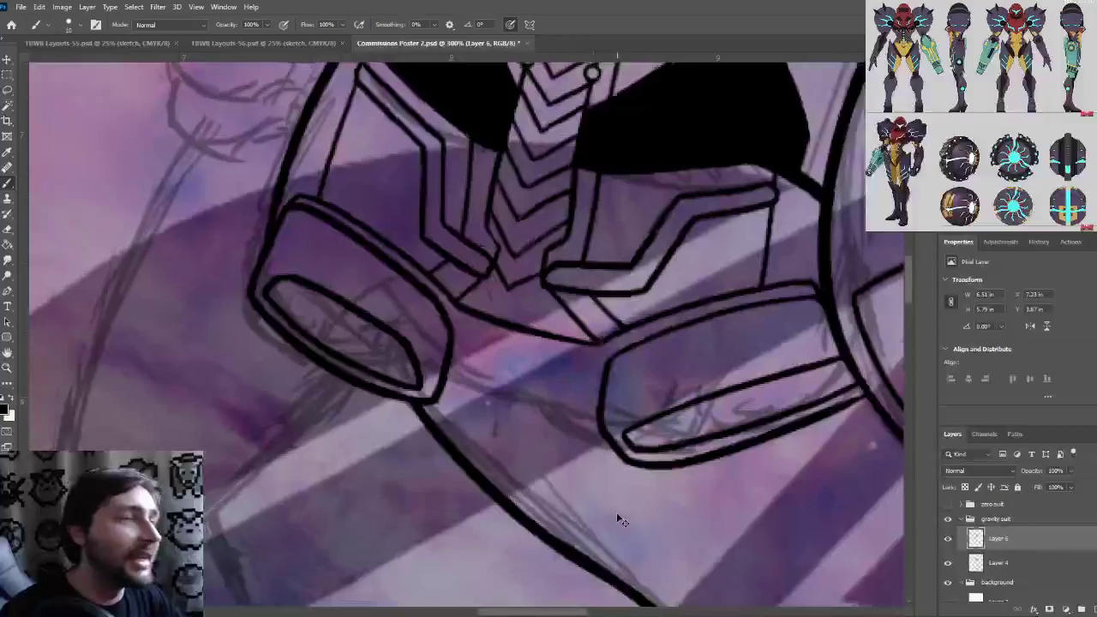
key("ctrl+minus")
Ink the pelvis outline from the end of the left waist line, curving down to the lowest point between the sketched legs
left_click_drag(708, 559, 534, 400)
left_click_drag(570, 444, 524, 285)
left_click_drag(553, 356, 498, 300)
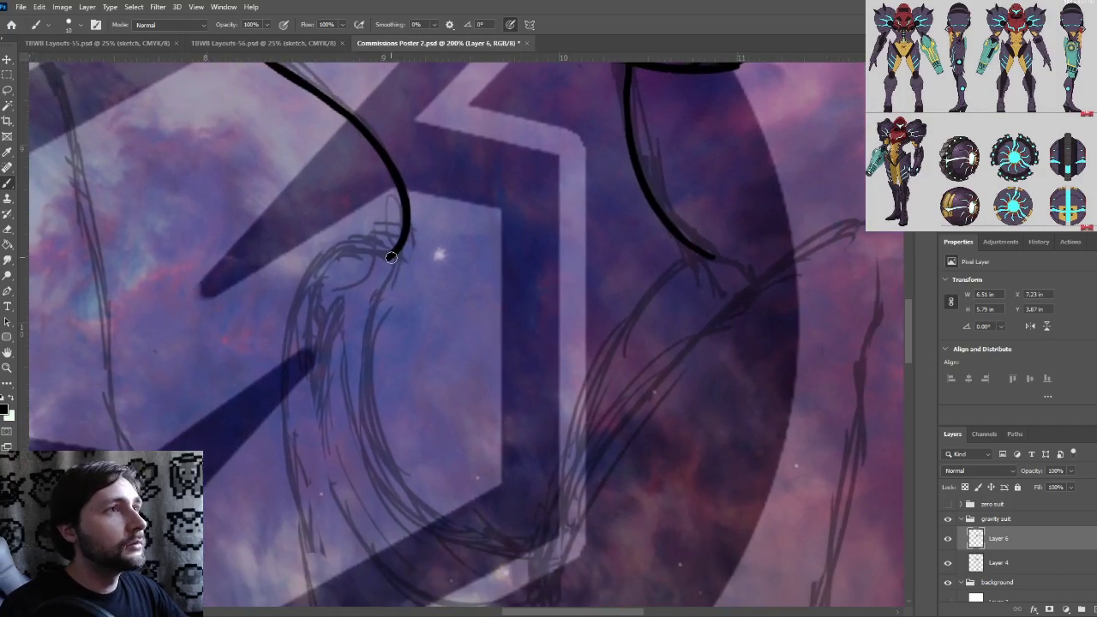
mouse_move(442, 395)
left_mouse_down()
mouse_move(380, 297)
mouse_move(379, 307)
left_mouse_up()
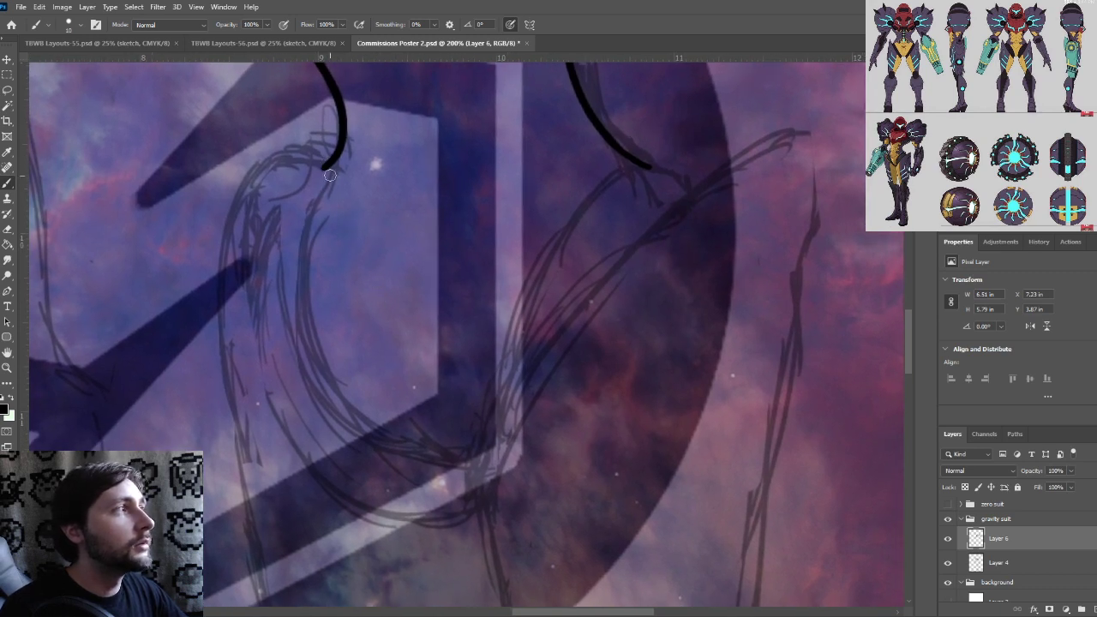
left_click_drag(326, 164, 396, 427)
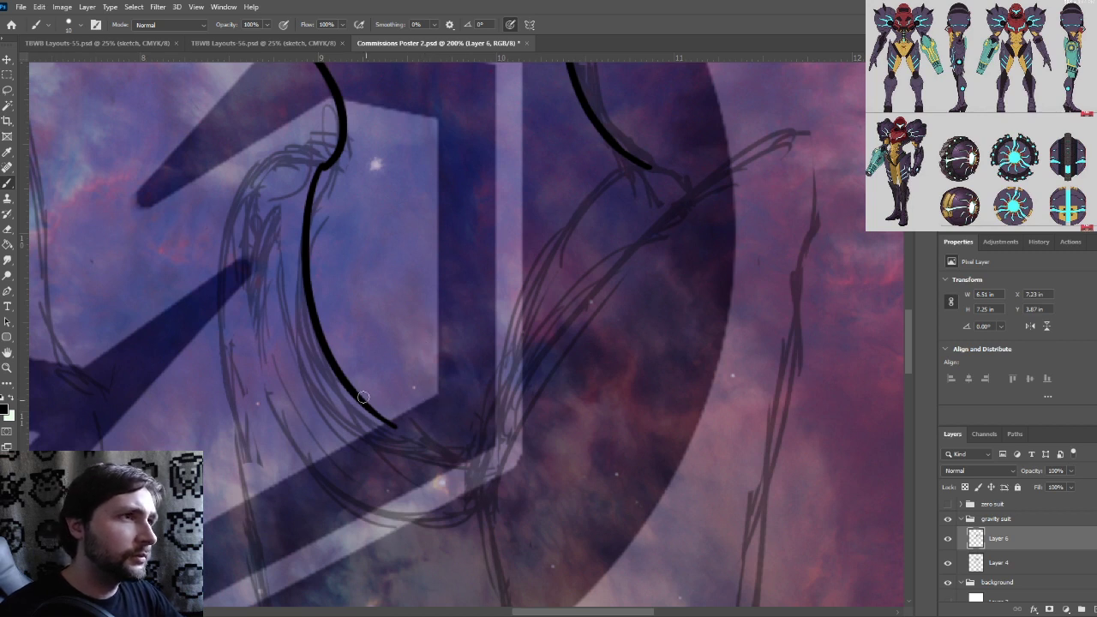
left_click_drag(386, 421, 490, 480)
key("ctrl+z")
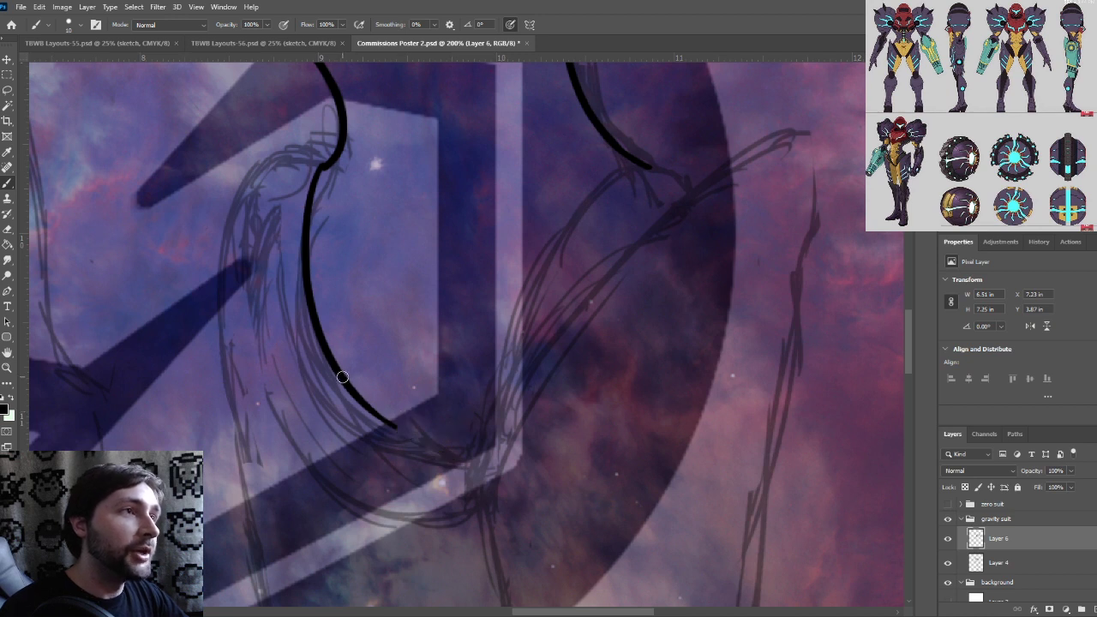
left_click_drag(341, 375, 467, 461)
left_click_drag(337, 369, 393, 428)
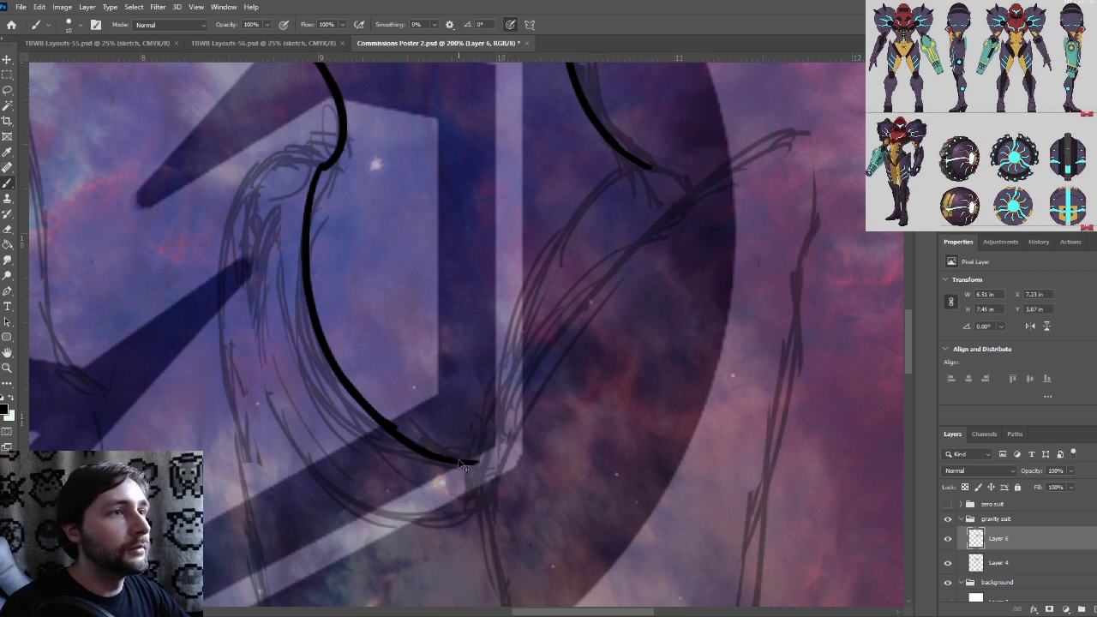
Ink the right side of the pelvis outline, rising from its lowest point and bending outward just below the right waist line
mouse_move(441, 458)
left_mouse_down()
mouse_move(470, 463)
mouse_move(489, 437)
mouse_move(605, 180)
left_mouse_up()
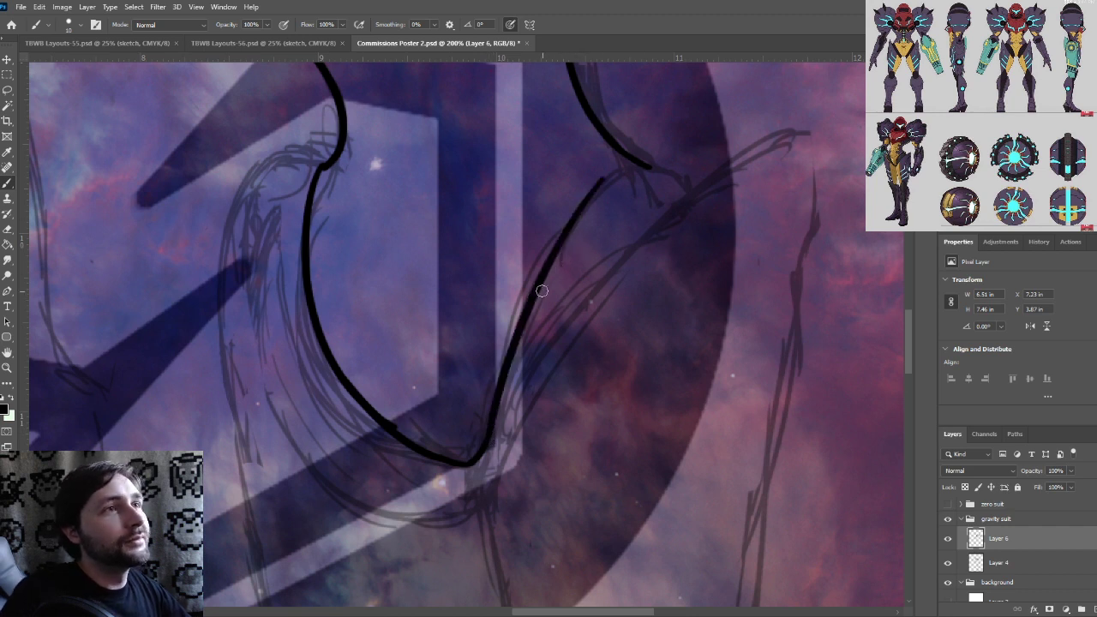
left_click_drag(522, 312, 690, 174)
key("ctrl+z")
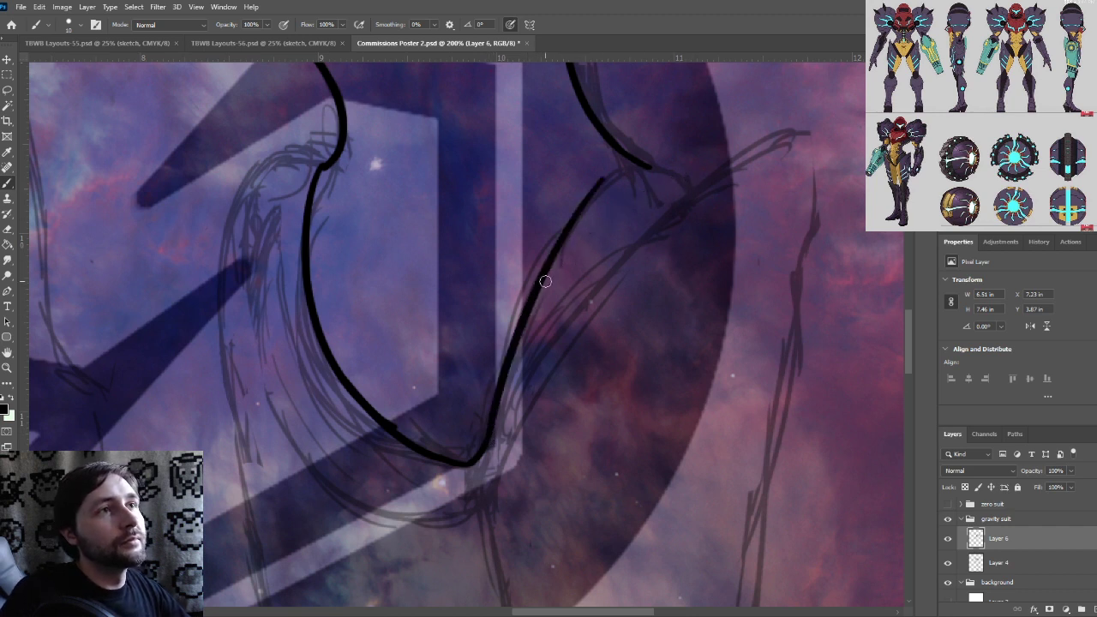
left_click_drag(544, 281, 650, 204)
key("ctrl+z")
left_click_drag(541, 293, 673, 188)
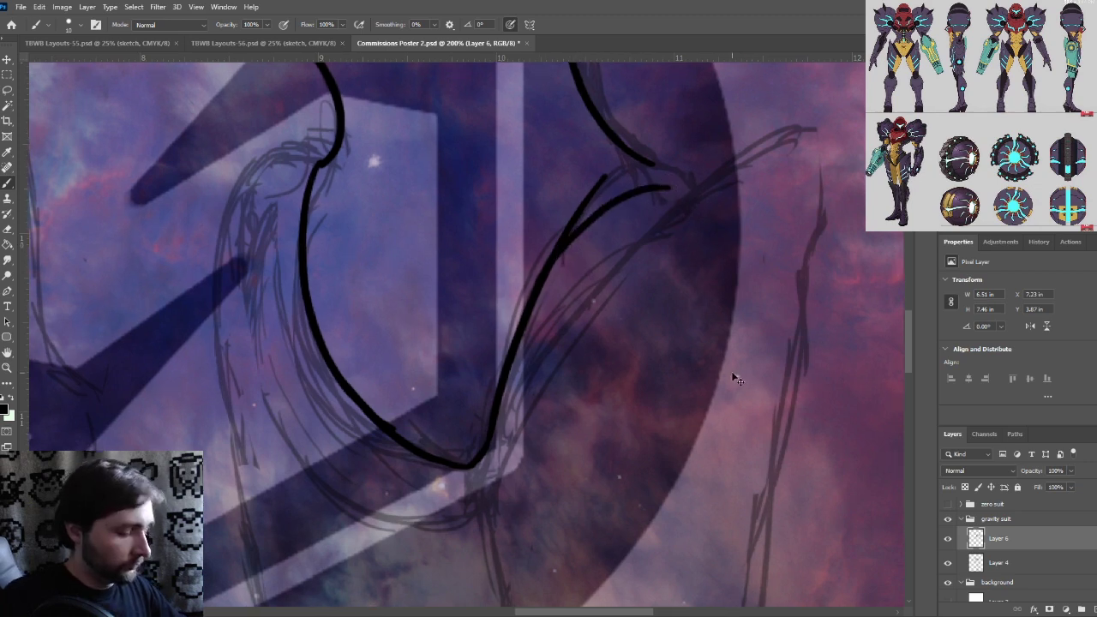
Join the right waist line to the pelvis outline in a pointed hip corner and erase the stray line end beside it
key("ctrl+=")
left_click_drag(699, 336, 506, 561)
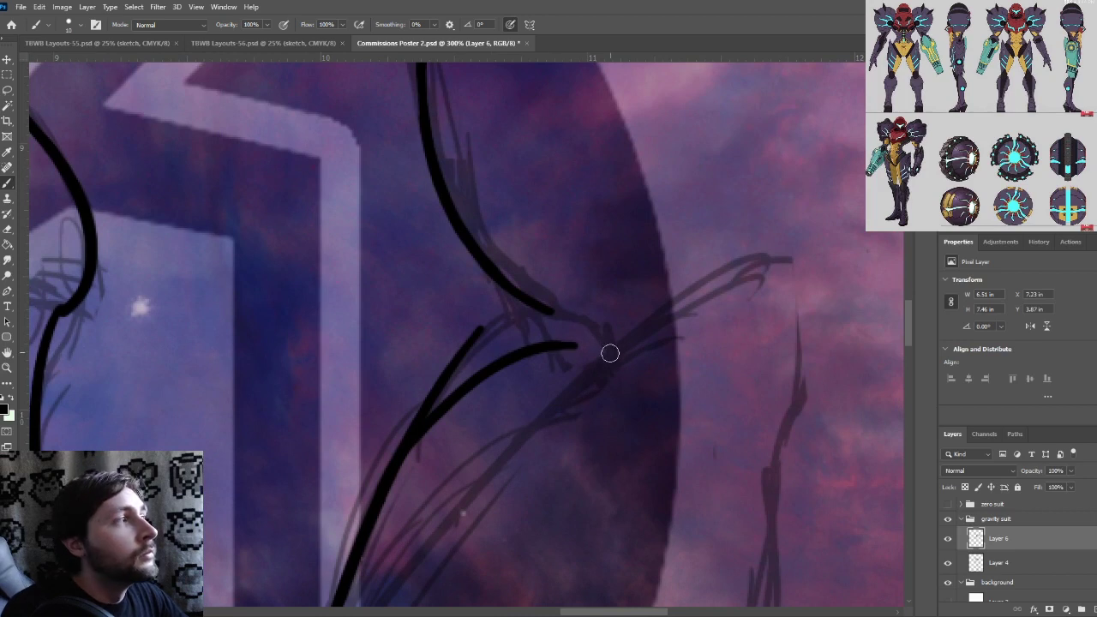
left_click_drag(549, 313, 583, 343)
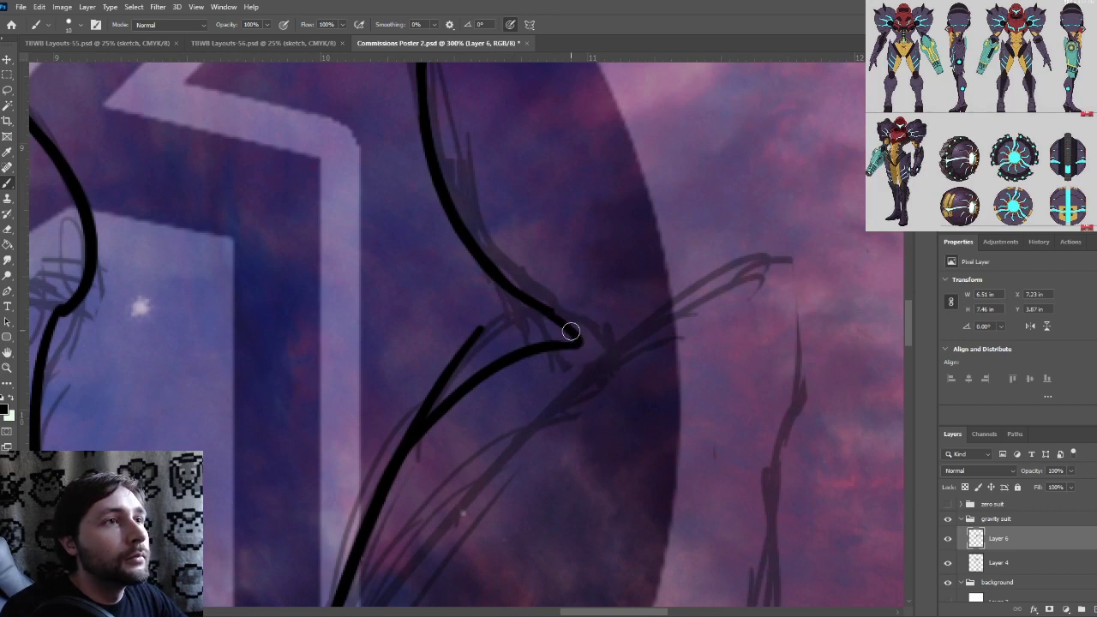
scroll(578, 334, "up", 1)
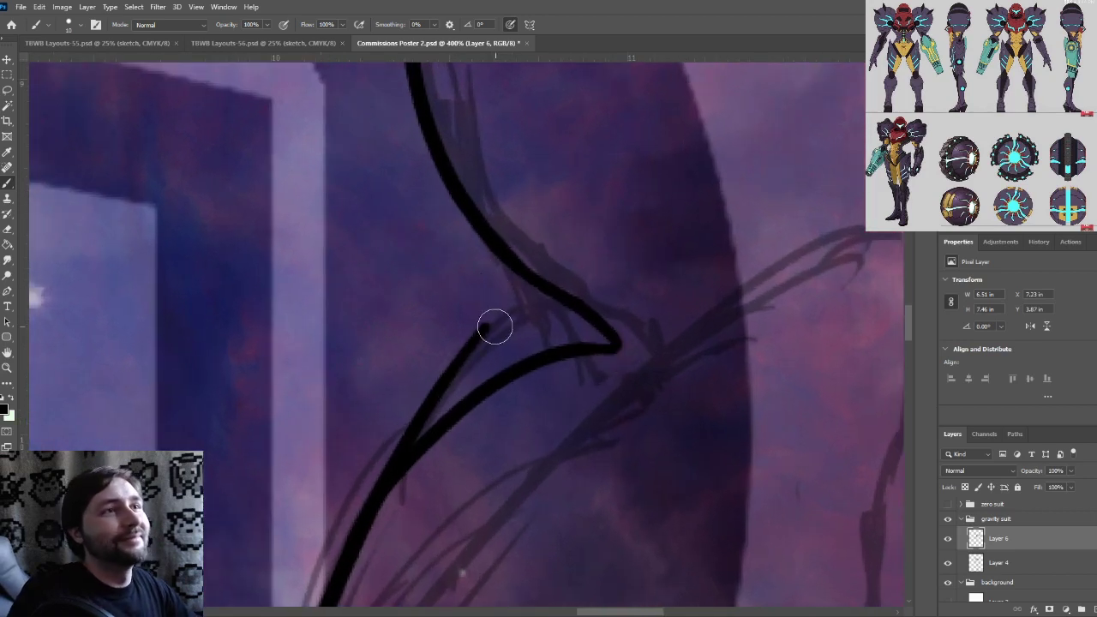
mouse_move(492, 326)
left_mouse_down()
mouse_move(454, 343)
mouse_move(404, 399)
mouse_move(429, 390)
left_mouse_up()
left_click_drag(523, 412, 661, 321)
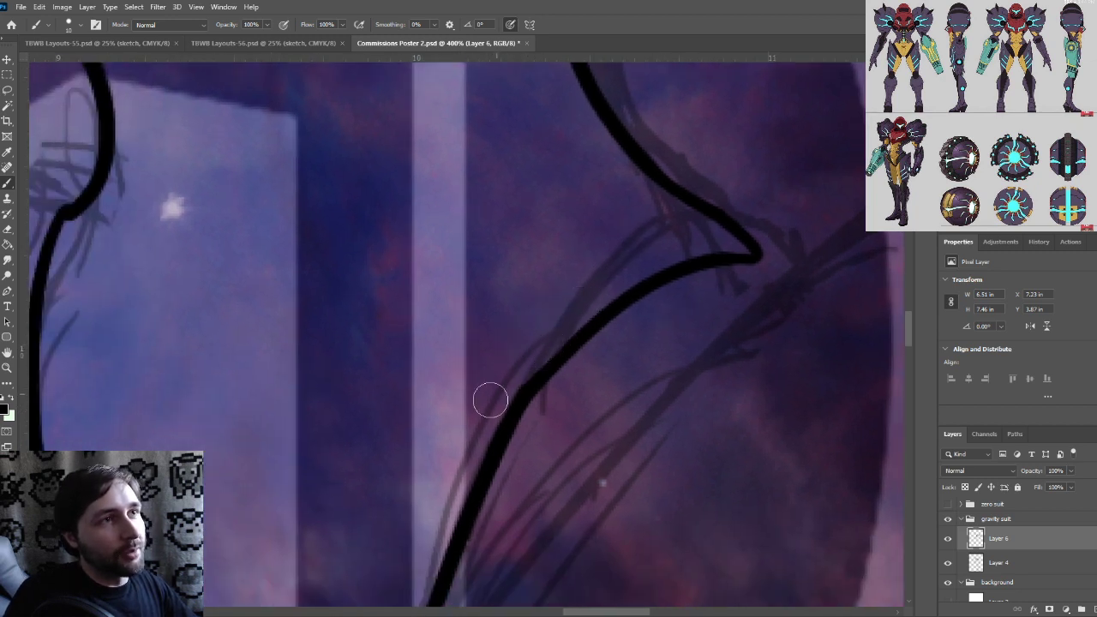
Examine the inked waist and pelvis outline from both hips to its lowest point against the sketch and the torso above
key("ctrl+minus")
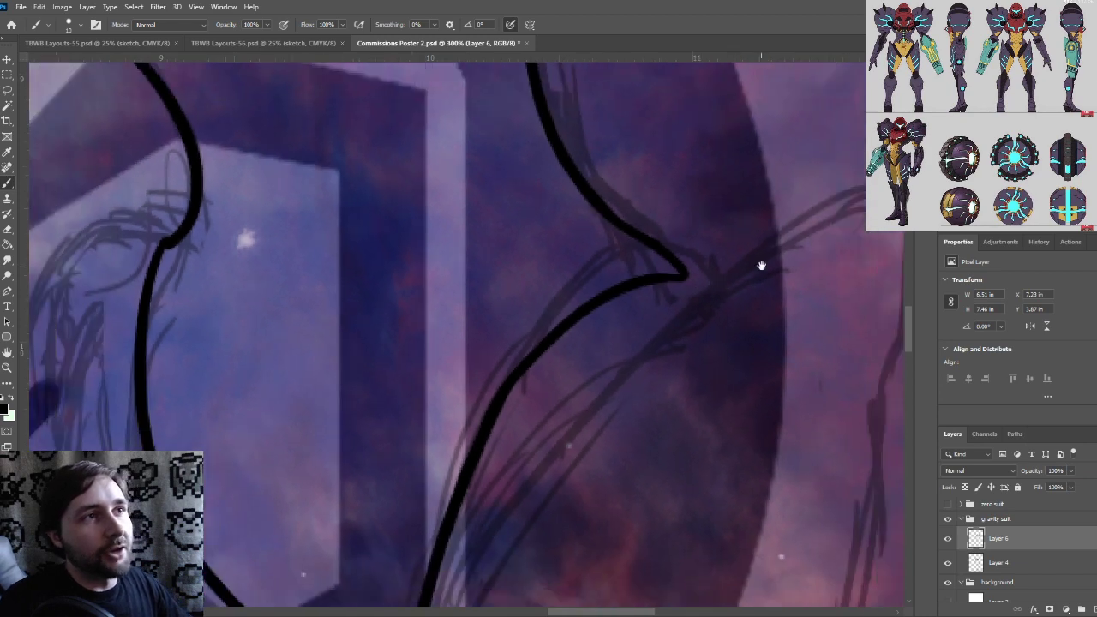
left_click_drag(762, 274, 731, 351)
left_click_drag(265, 372, 446, 333)
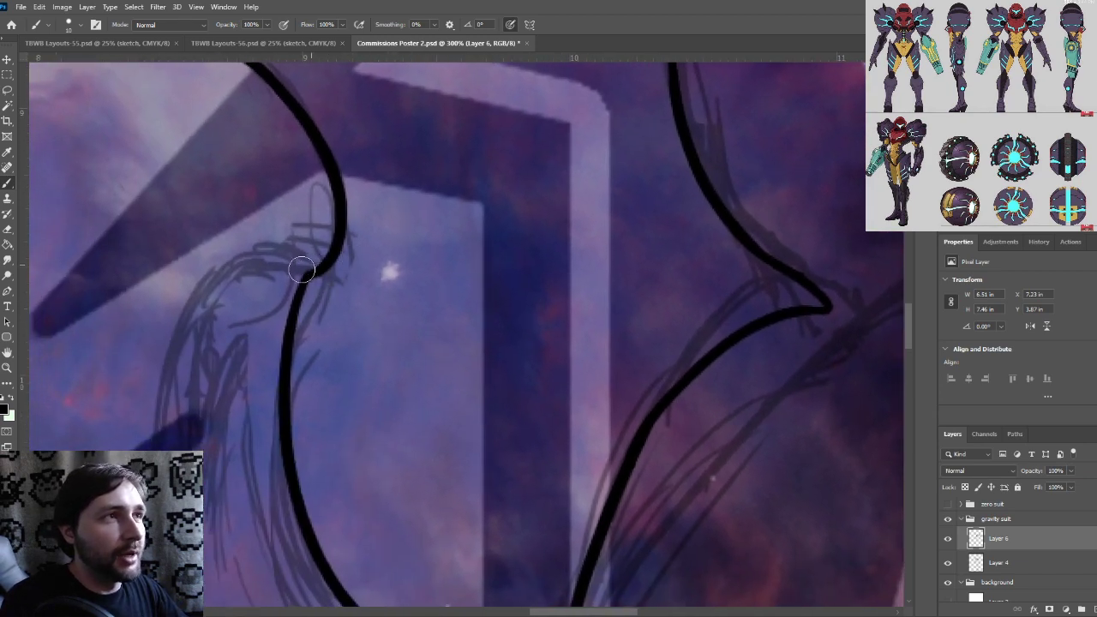
left_click_drag(664, 313, 492, 357)
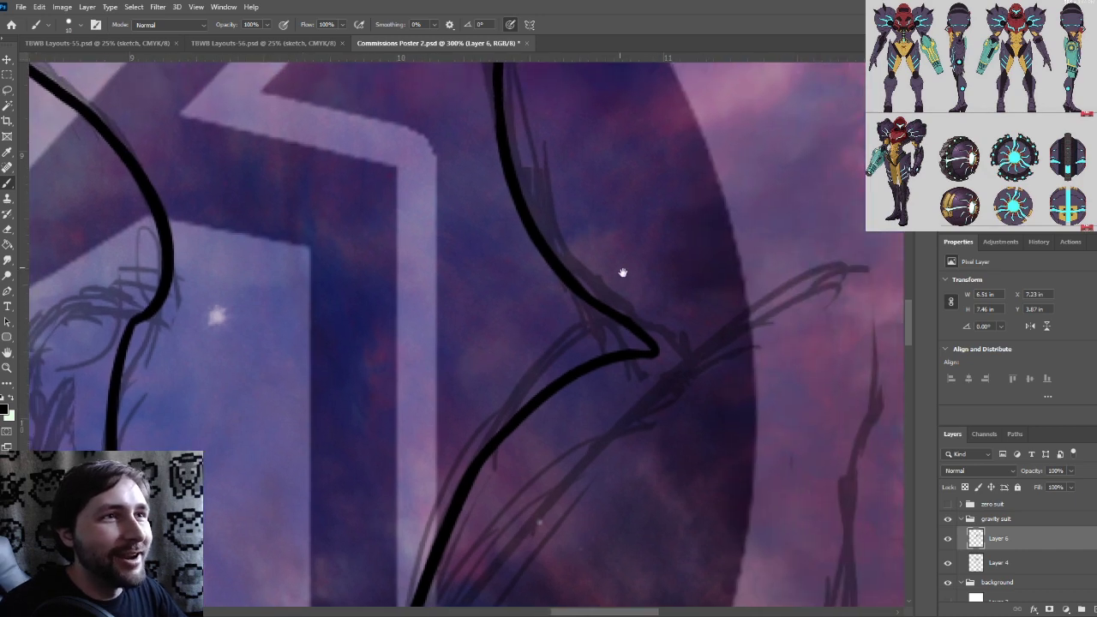
key("ctrl+minus")
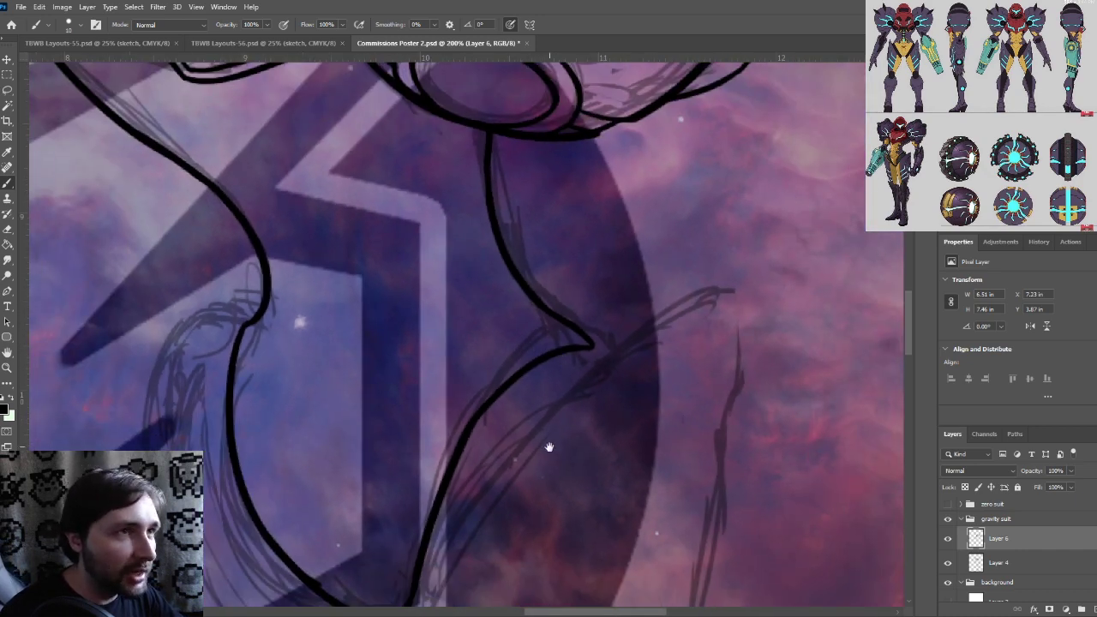
left_click_drag(548, 449, 592, 367)
key("ctrl+plus")
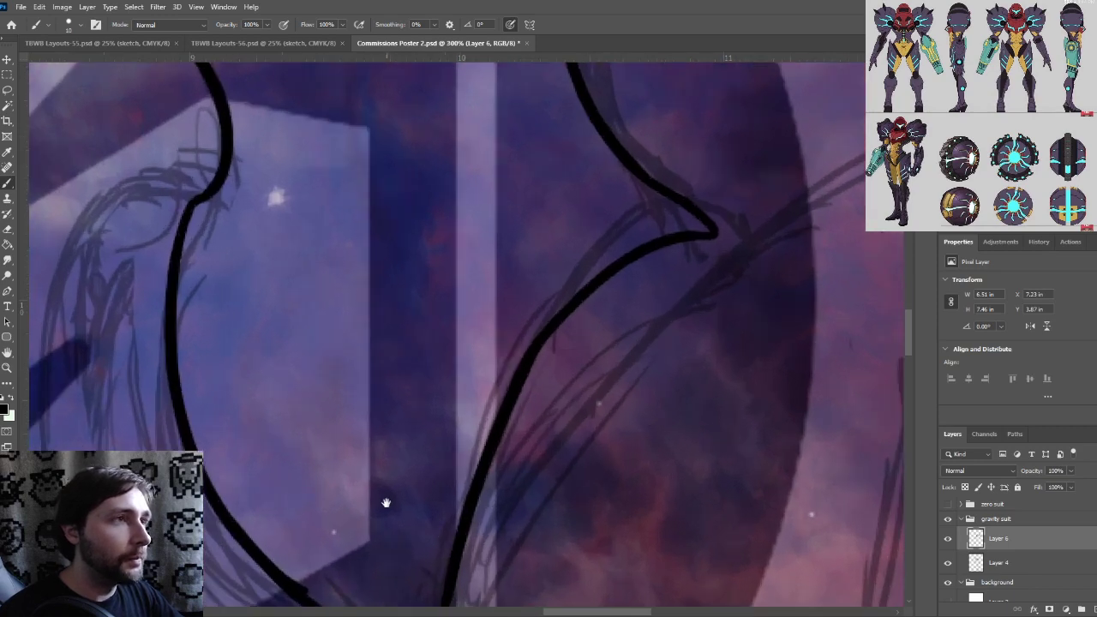
left_click_drag(385, 502, 461, 338)
key("ctrl+plus")
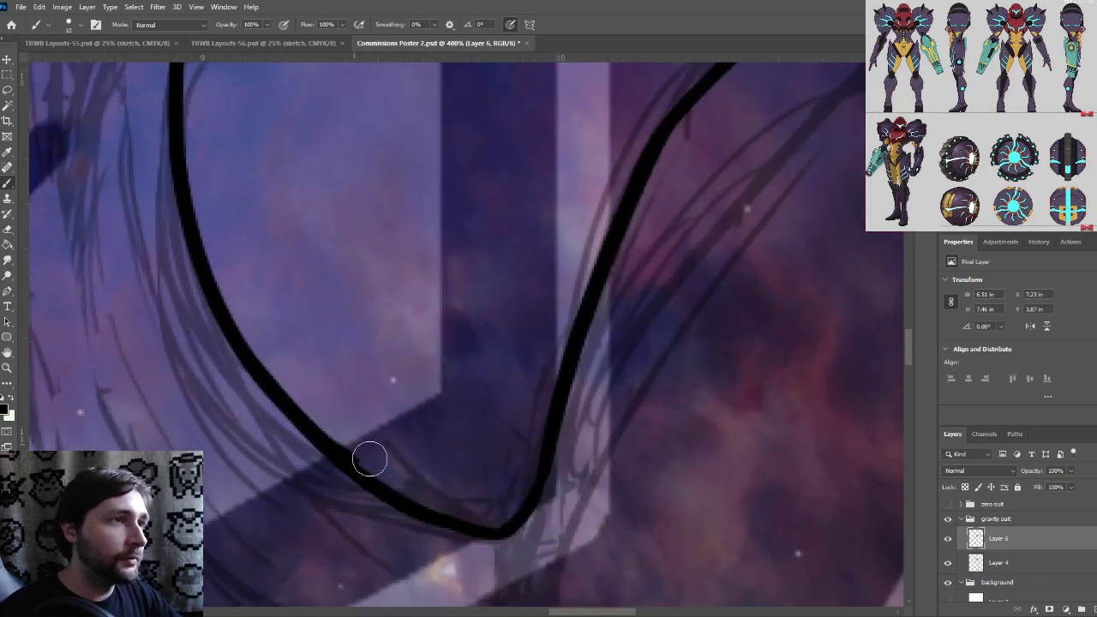
key("ctrl+minus")
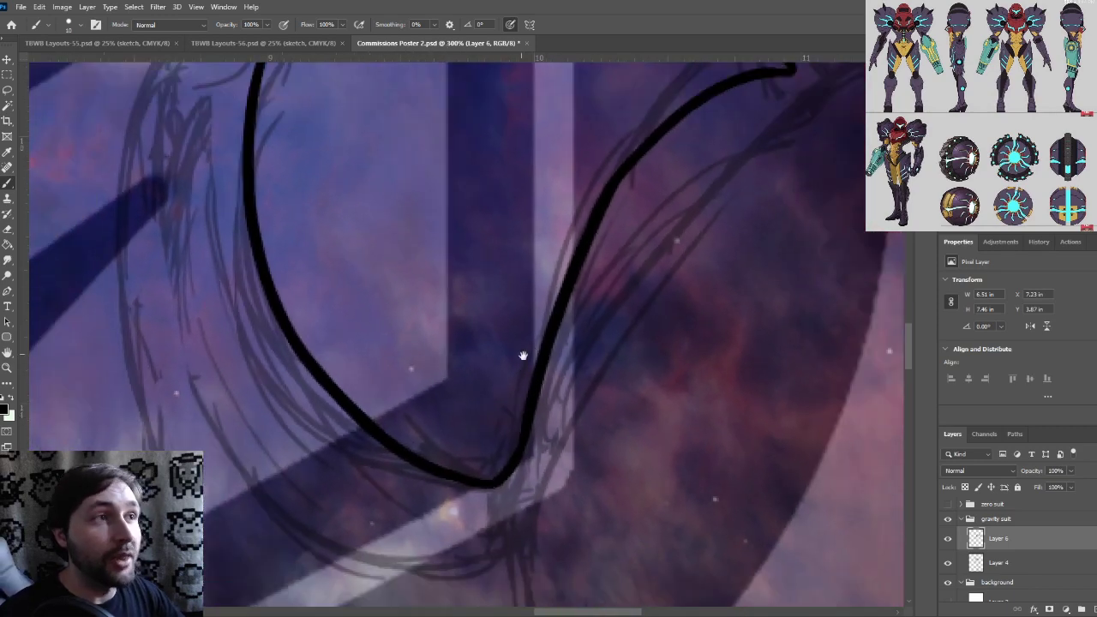
mouse_move(468, 339)
left_mouse_down()
mouse_move(460, 414)
mouse_move(521, 463)
left_mouse_up()
key("ctrl+minus")
key("ctrl+minus")
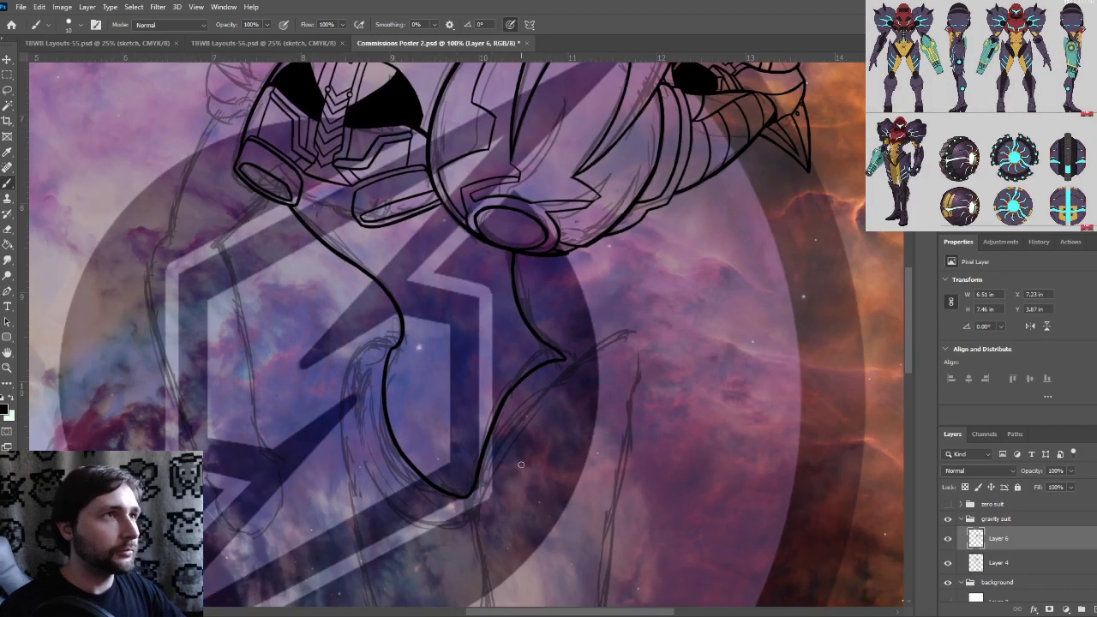
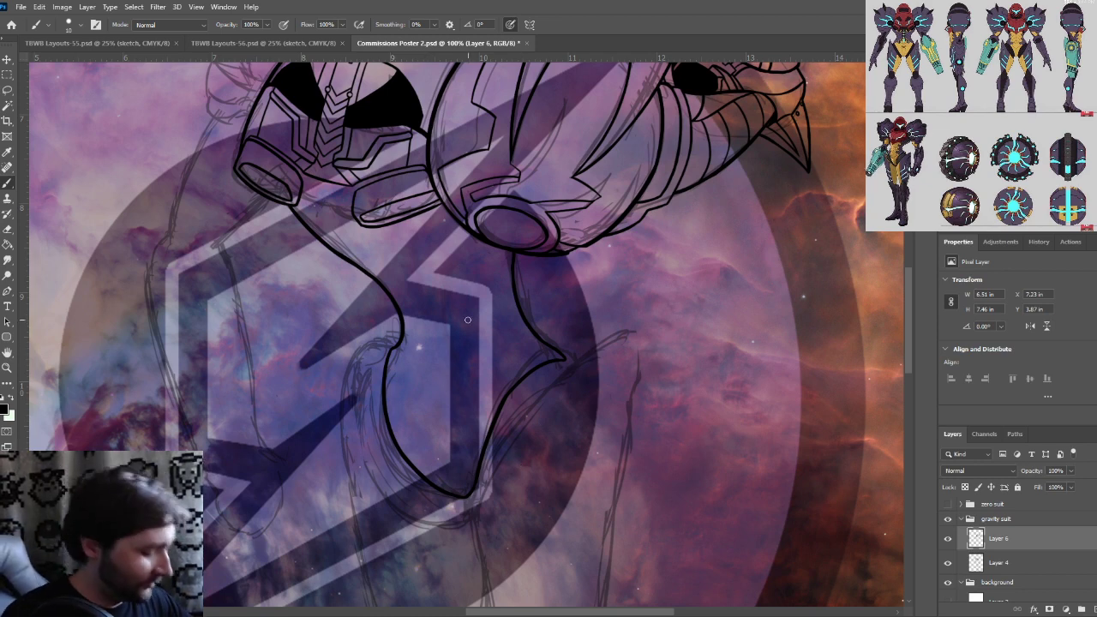
Ink a shallow curved line beneath the central torso panels, connecting the left lower panel to the right one
scroll(463, 329, "up", 2)
scroll(467, 332, "up", 3)
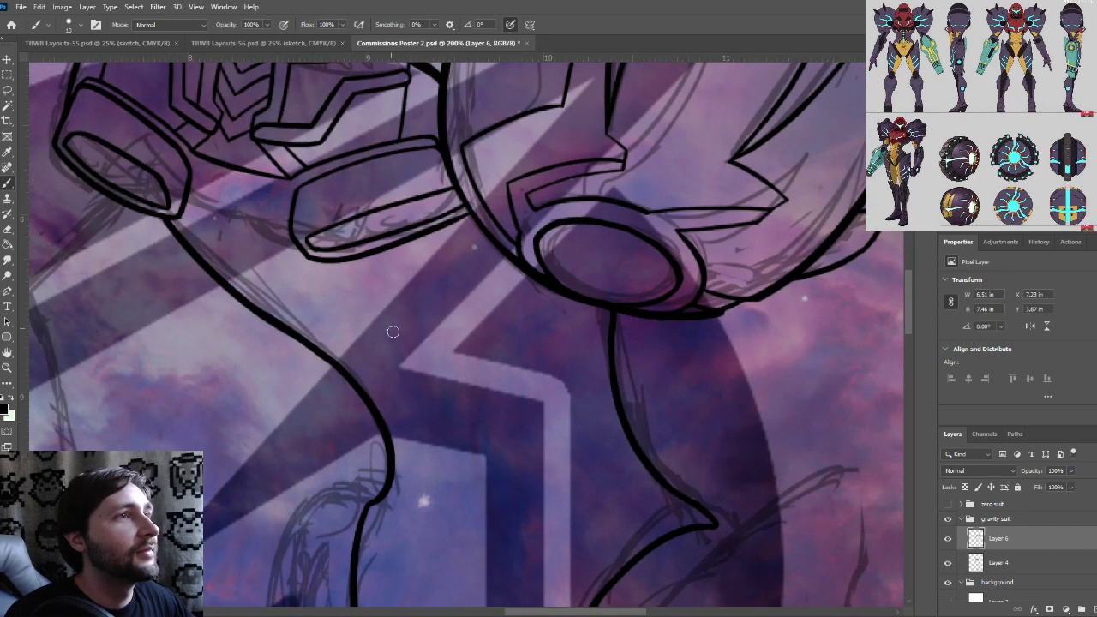
mouse_move(397, 323)
left_mouse_down()
mouse_move(433, 400)
mouse_move(429, 431)
left_mouse_up()
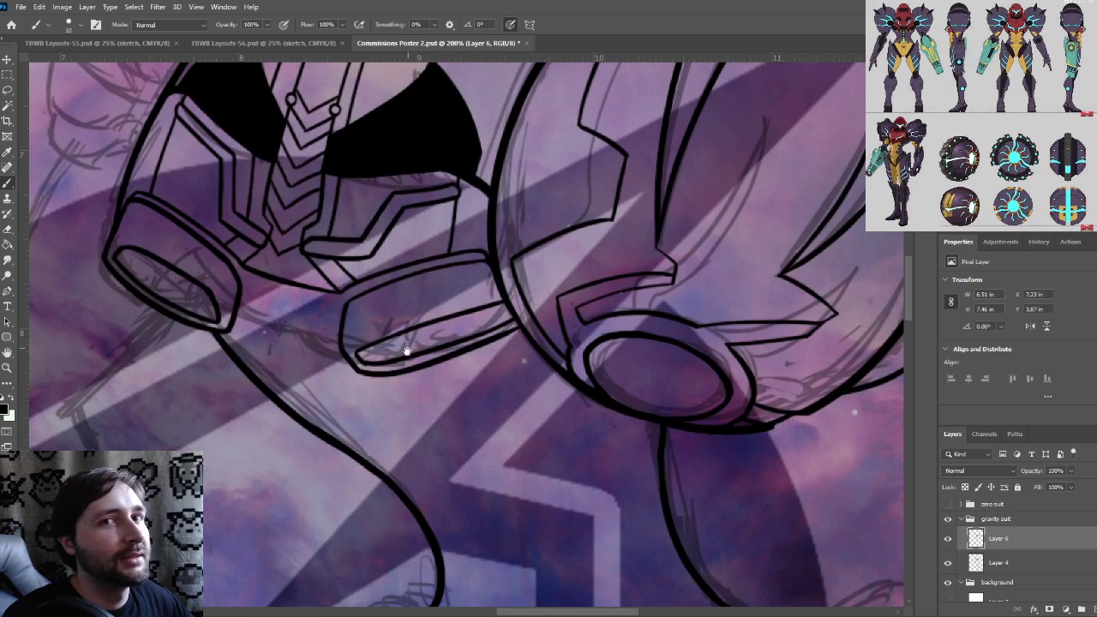
left_click_drag(455, 397, 471, 415)
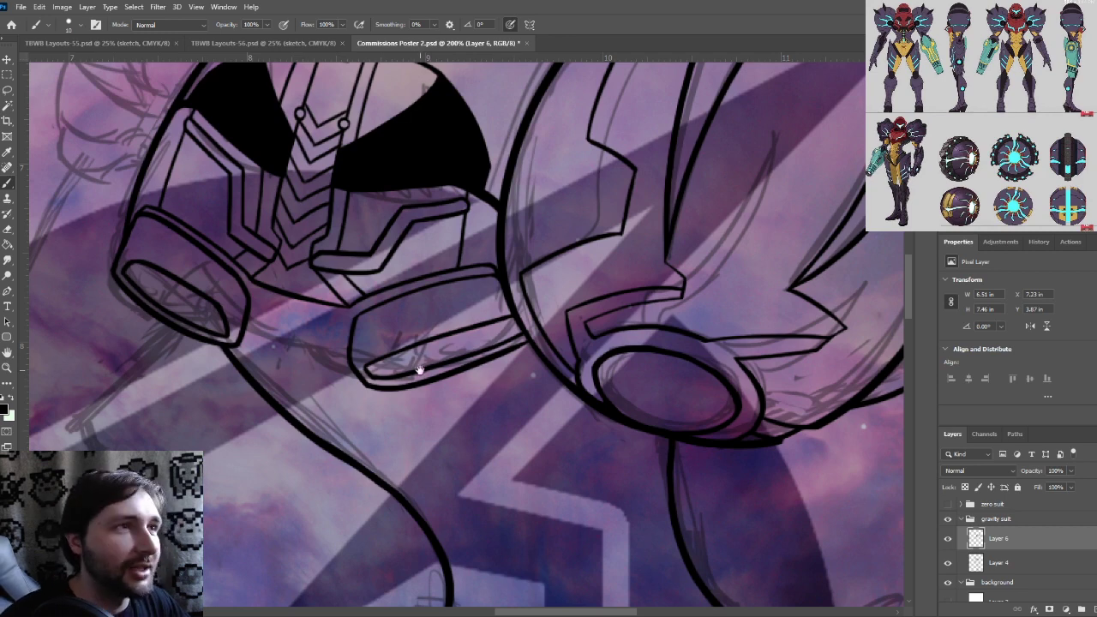
left_click_drag(400, 387, 298, 412)
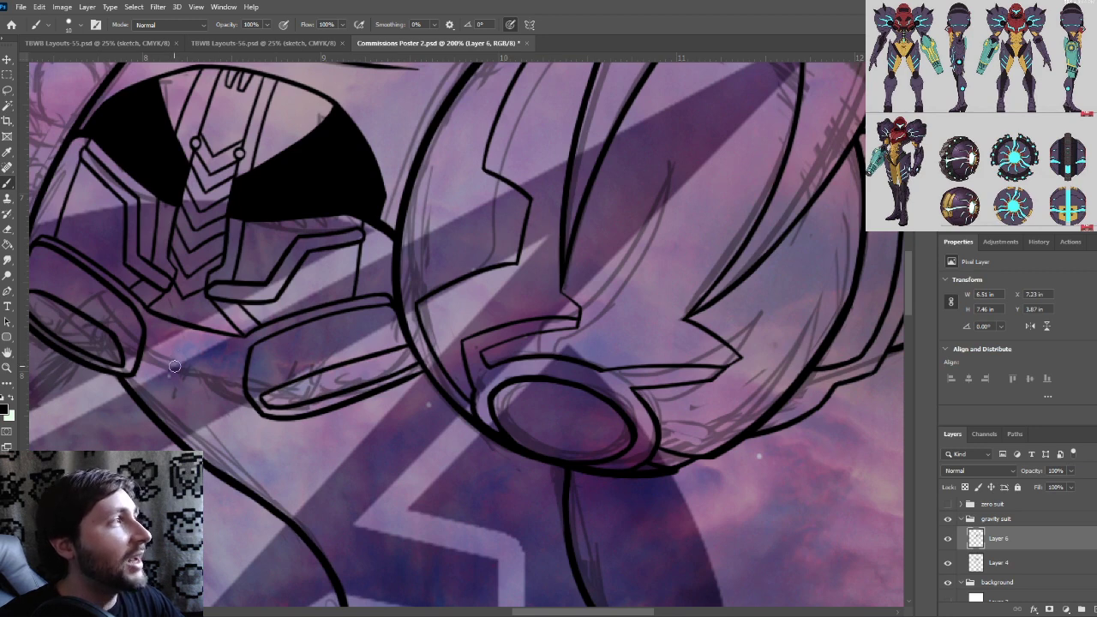
mouse_move(139, 346)
left_mouse_down()
mouse_move(262, 377)
mouse_move(406, 344)
mouse_move(584, 336)
left_mouse_up()
key("ctrl+plus")
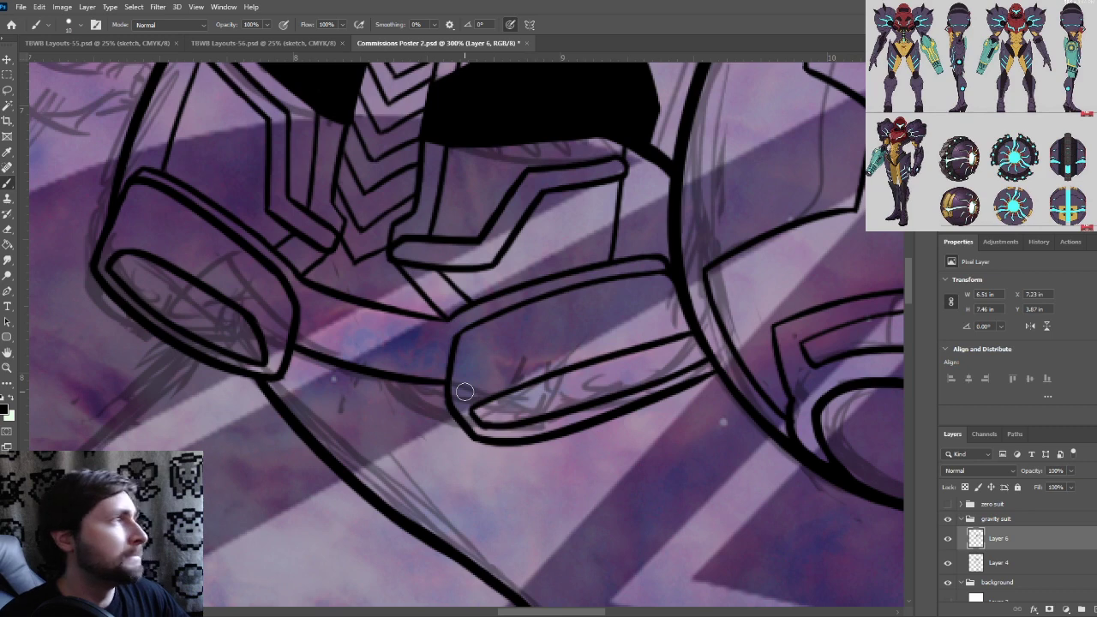
Show the zero suit group temporarily to examine both figures together on the poster, and hide that group again
left_click_drag(444, 433, 429, 392)
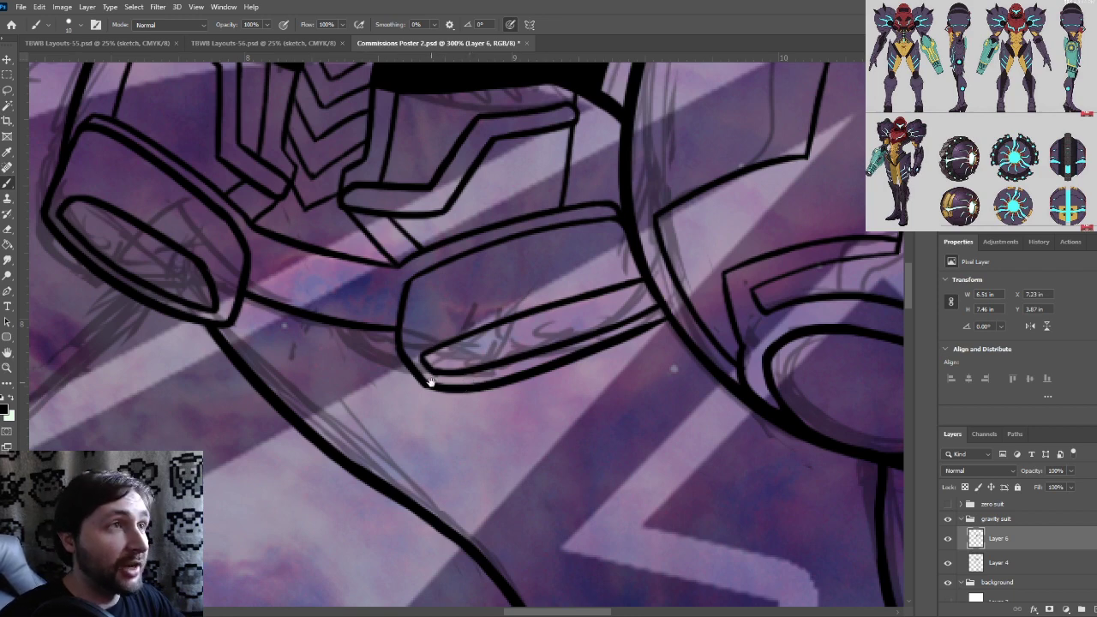
mouse_move(430, 381)
left_mouse_down()
mouse_move(396, 364)
mouse_move(389, 345)
left_mouse_up()
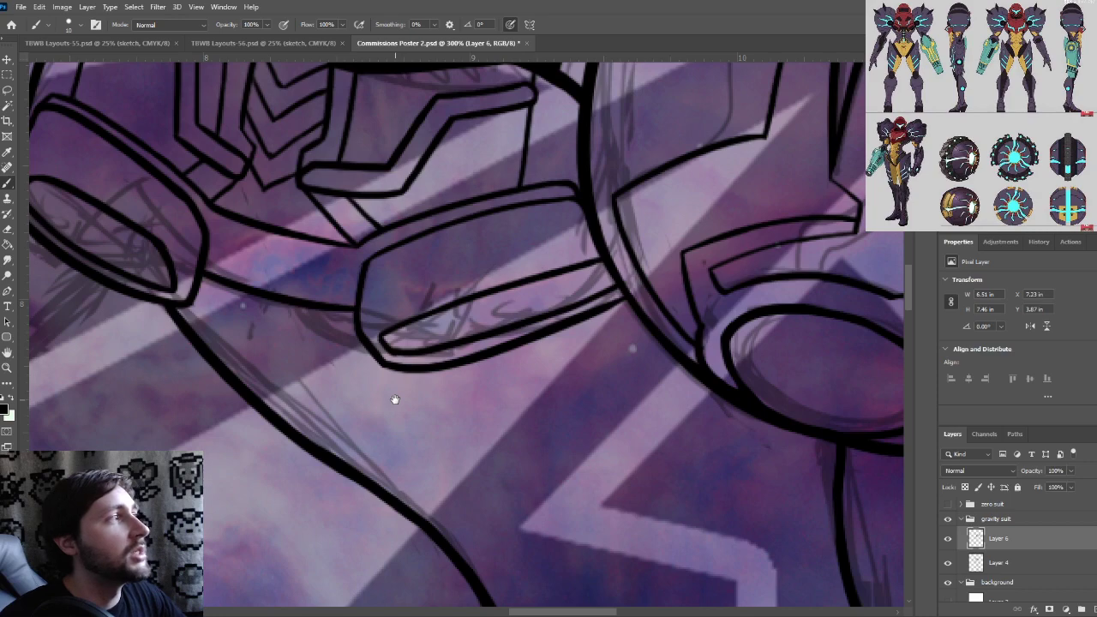
left_click_drag(394, 400, 382, 385)
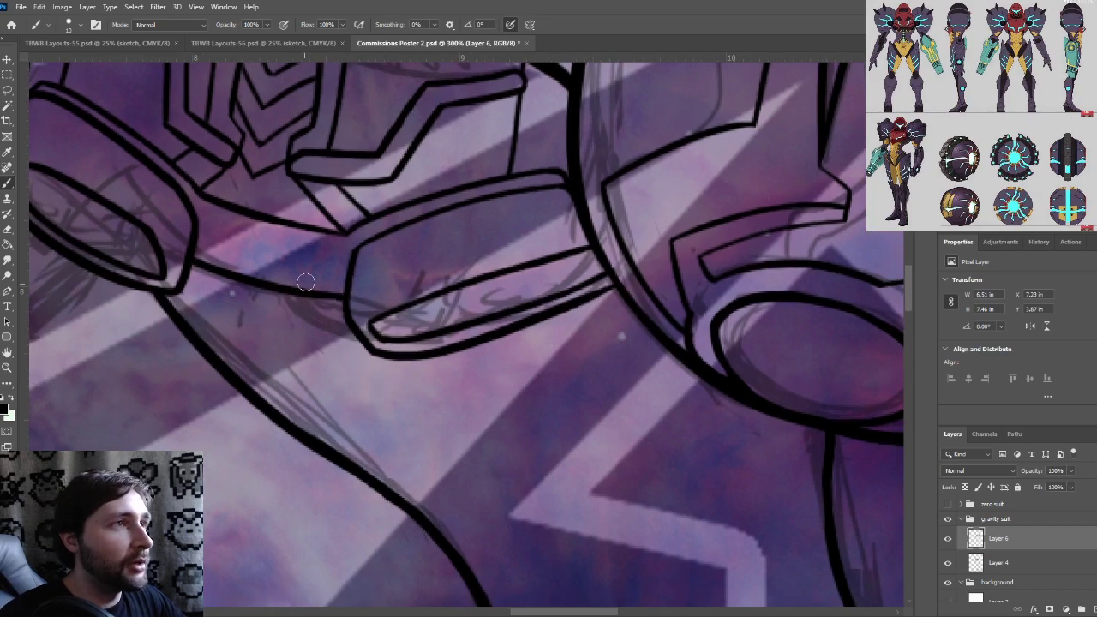
key("ctrl+minus")
key("ctrl+minus")
mouse_move(382, 363)
left_mouse_down()
mouse_move(377, 395)
mouse_move(363, 317)
left_mouse_up()
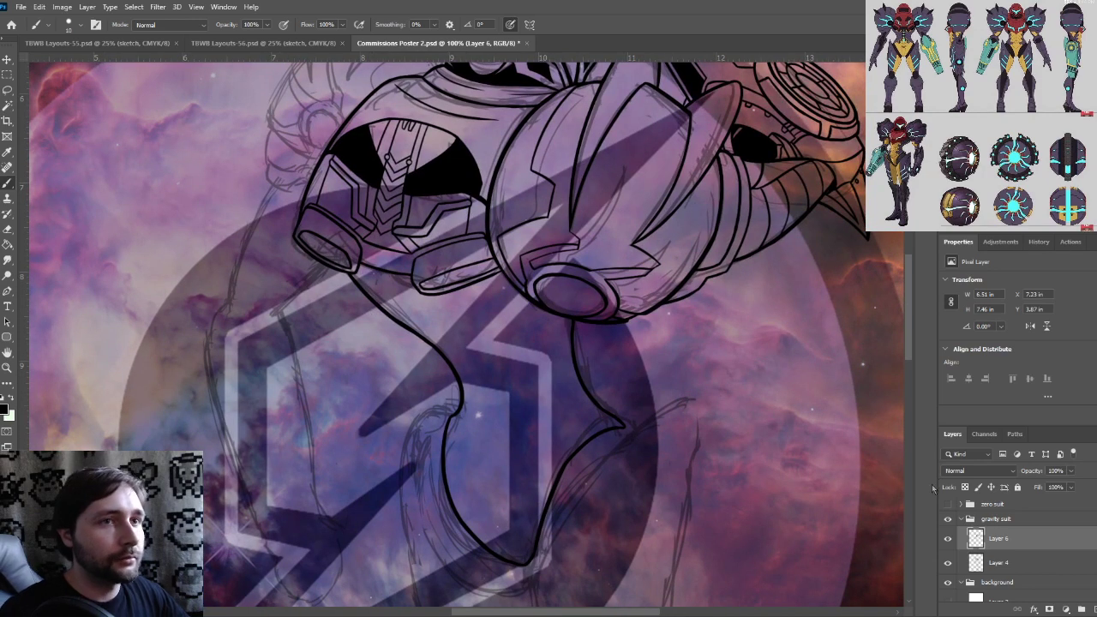
left_click(948, 505)
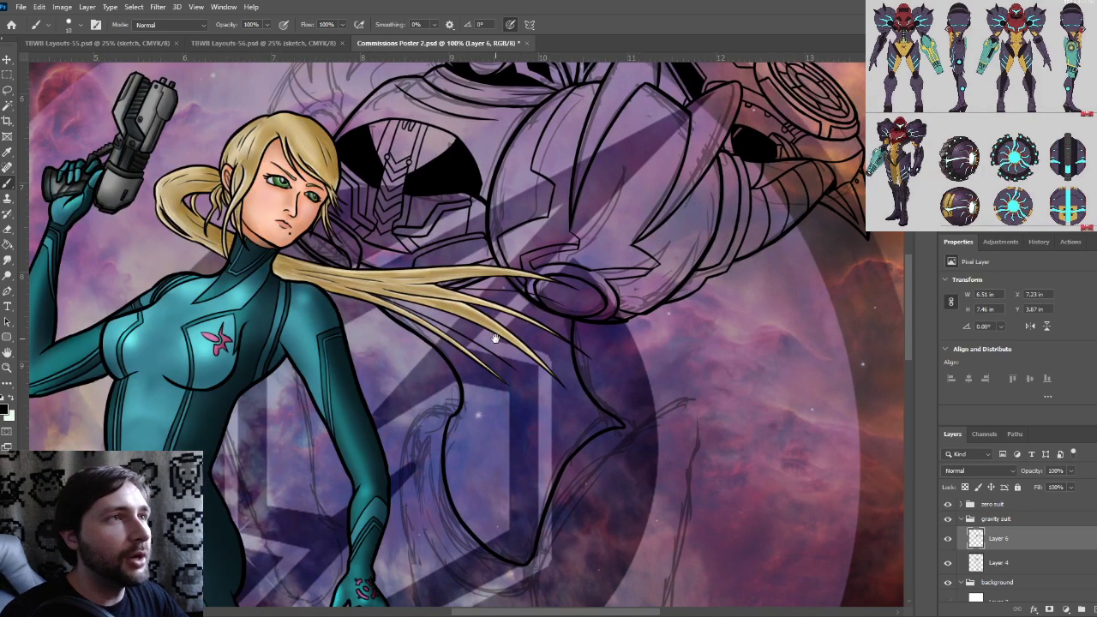
scroll(496, 338, "down", 1)
scroll(538, 420, "down", 1)
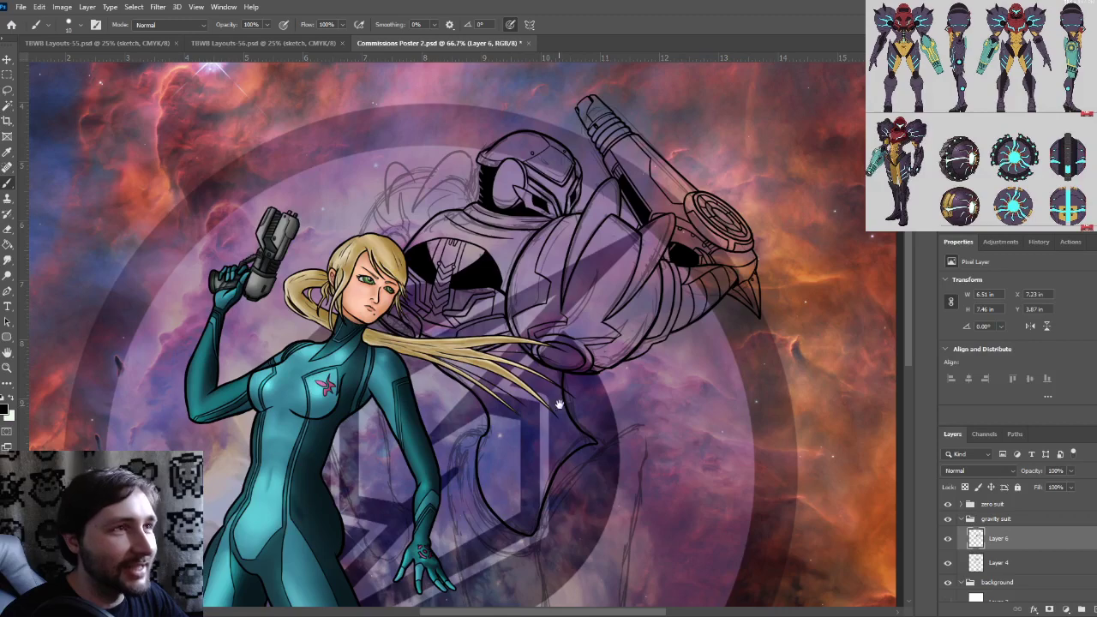
left_click_drag(555, 284, 578, 292)
key("ctrl+minus")
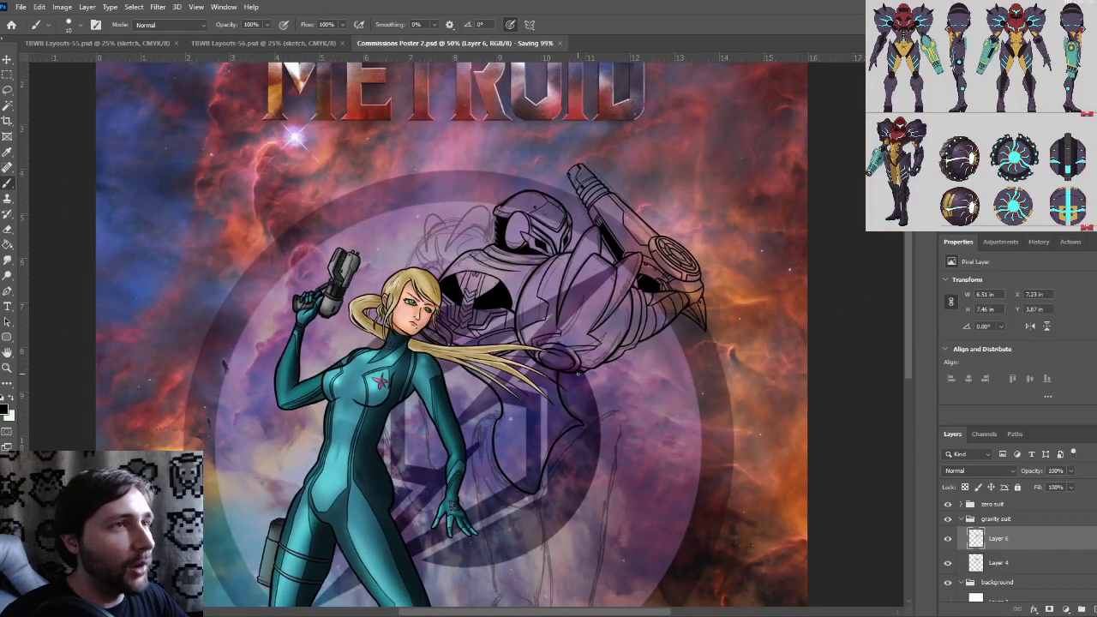
scroll(574, 383, "up", 2)
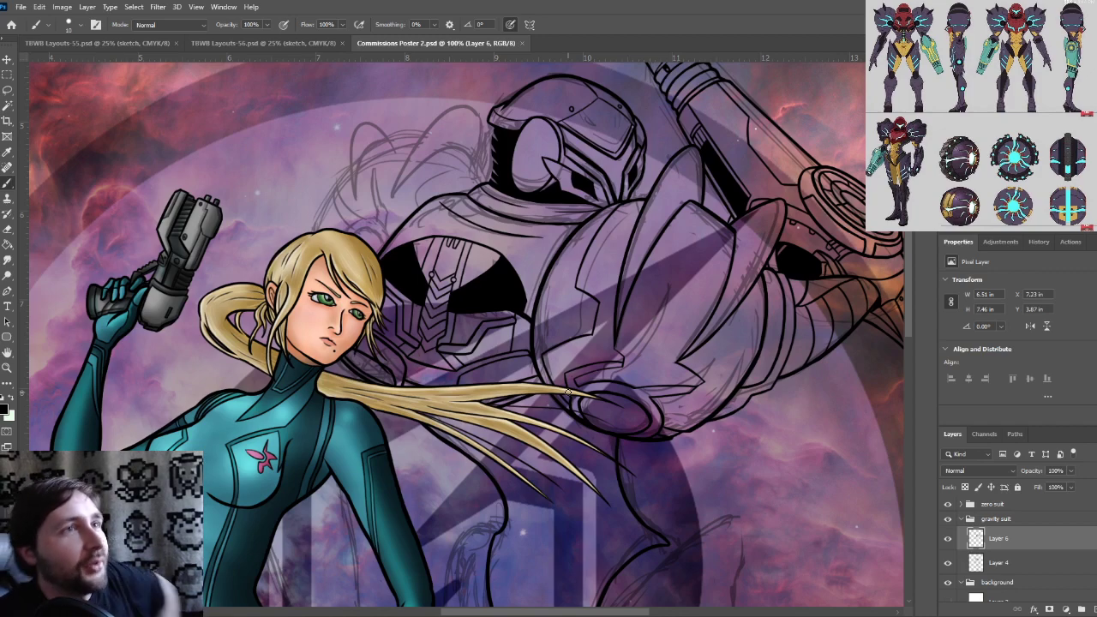
left_click_drag(505, 383, 461, 378)
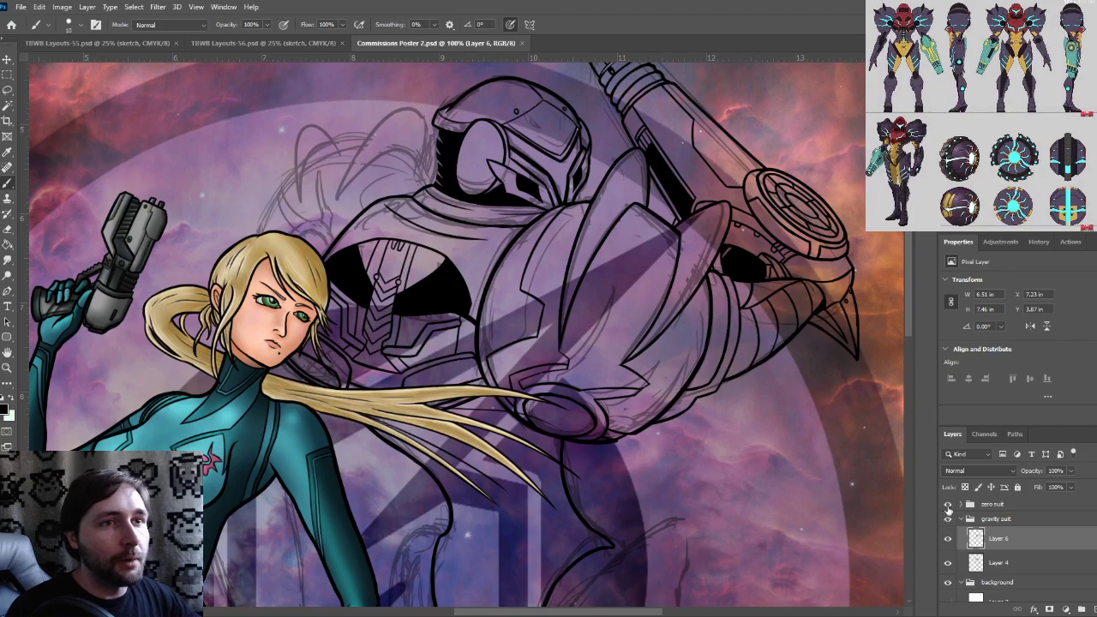
left_click(946, 505)
Ink the broad curved upper outline of the far shoulder pad, from beside the helmet down to its outer edge
key("ctrl+plus")
left_click_drag(349, 248, 545, 444)
scroll(543, 443, "down", 5)
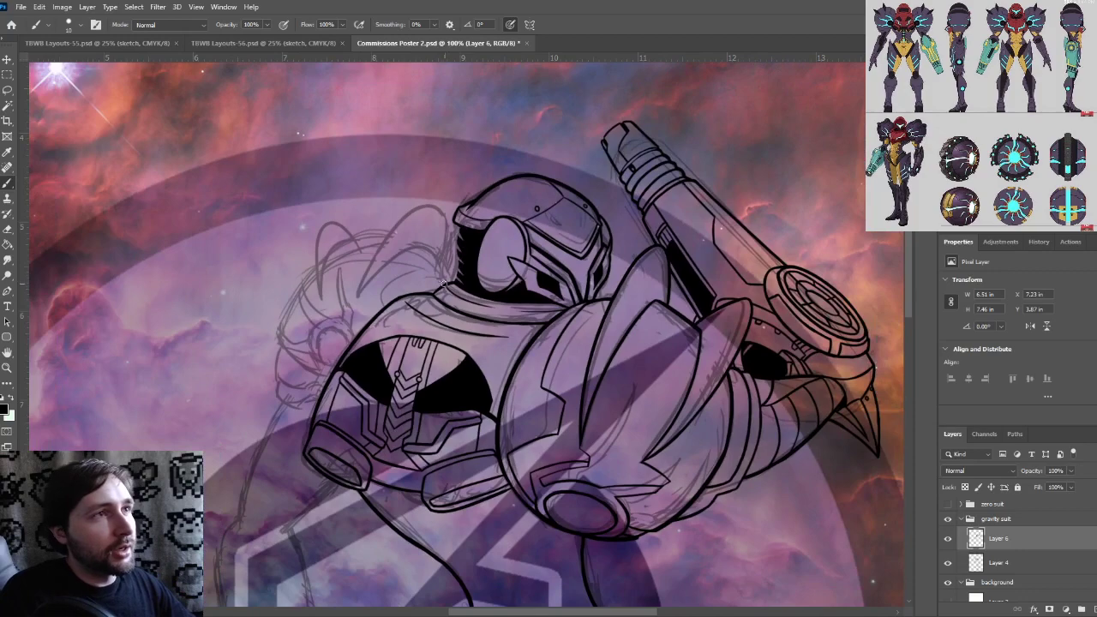
key("ctrl+plus")
left_click_drag(453, 287, 575, 303)
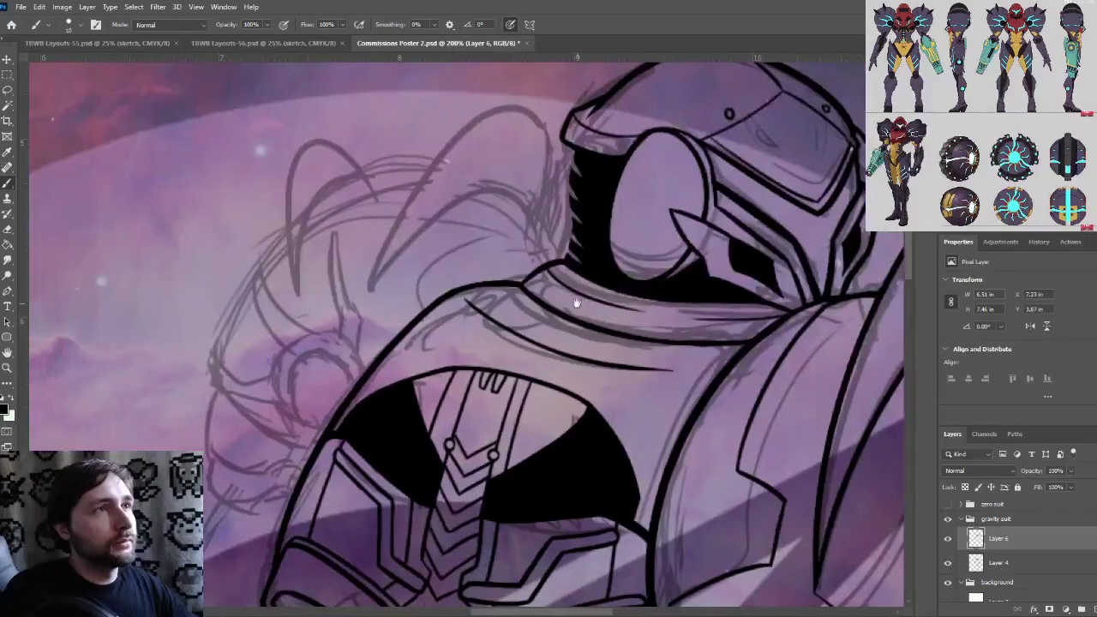
key("ctrl+minus")
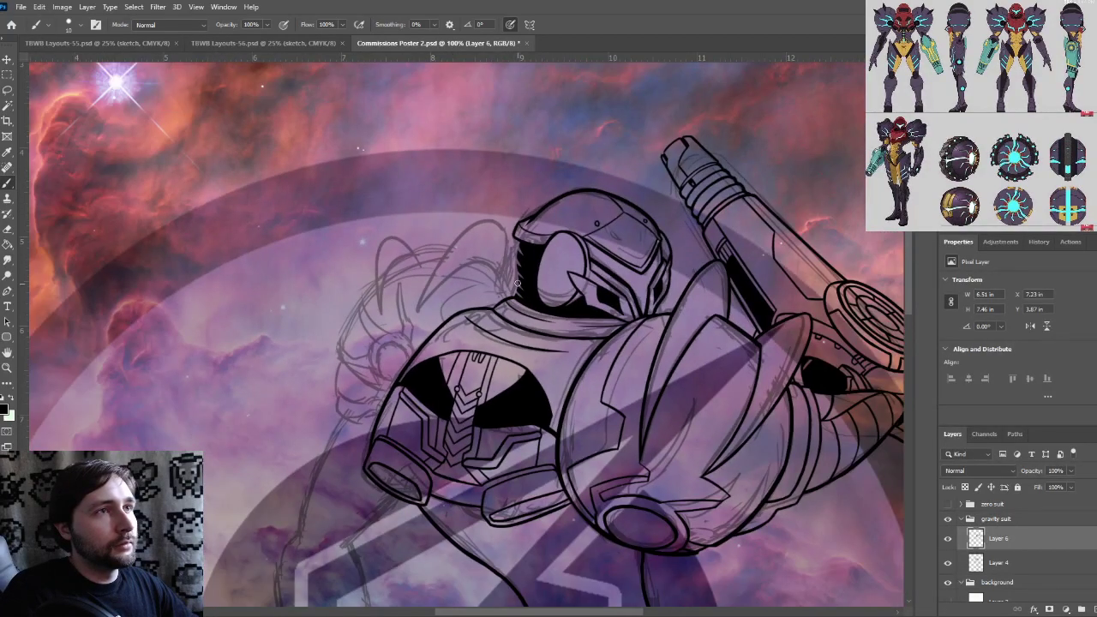
mouse_move(517, 279)
left_mouse_down()
mouse_move(369, 257)
mouse_move(331, 365)
left_mouse_up()
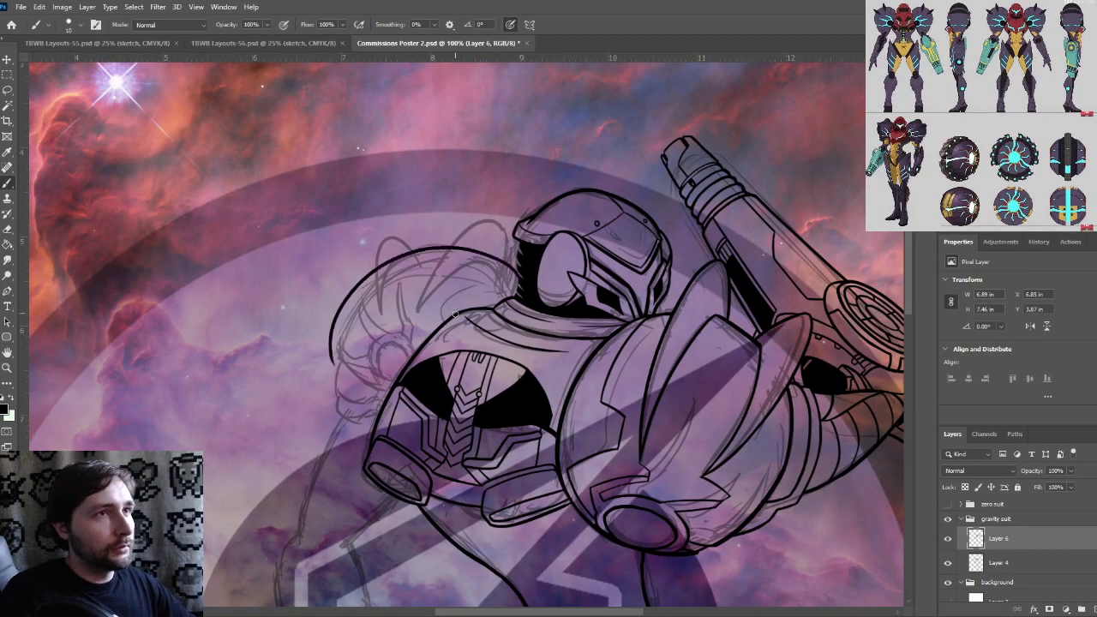
Ink the far shoulder pad's lower edge from its outer corner to the torso and erase the stray line end at that corner
scroll(455, 315, "up", 2)
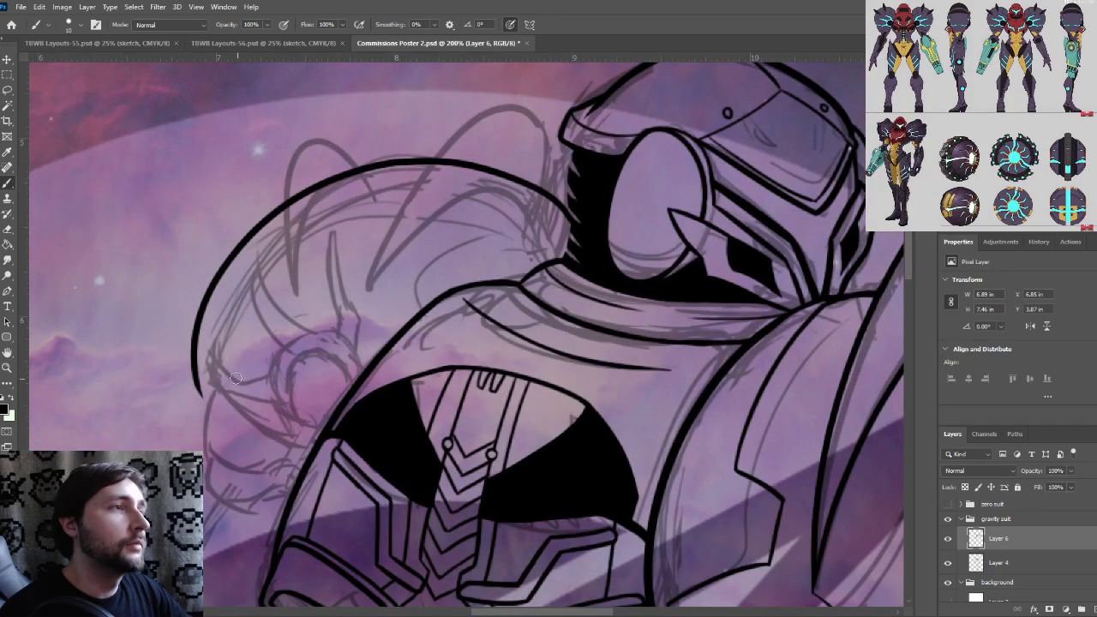
left_click_drag(195, 353, 303, 440)
scroll(320, 447, "up", 1)
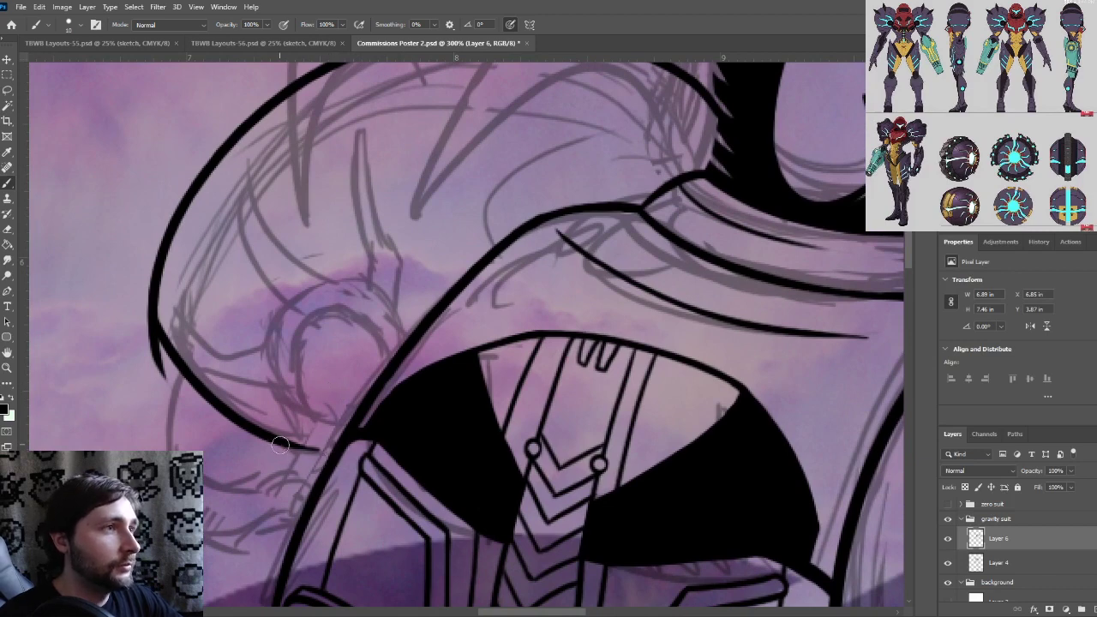
key("ctrl+plus")
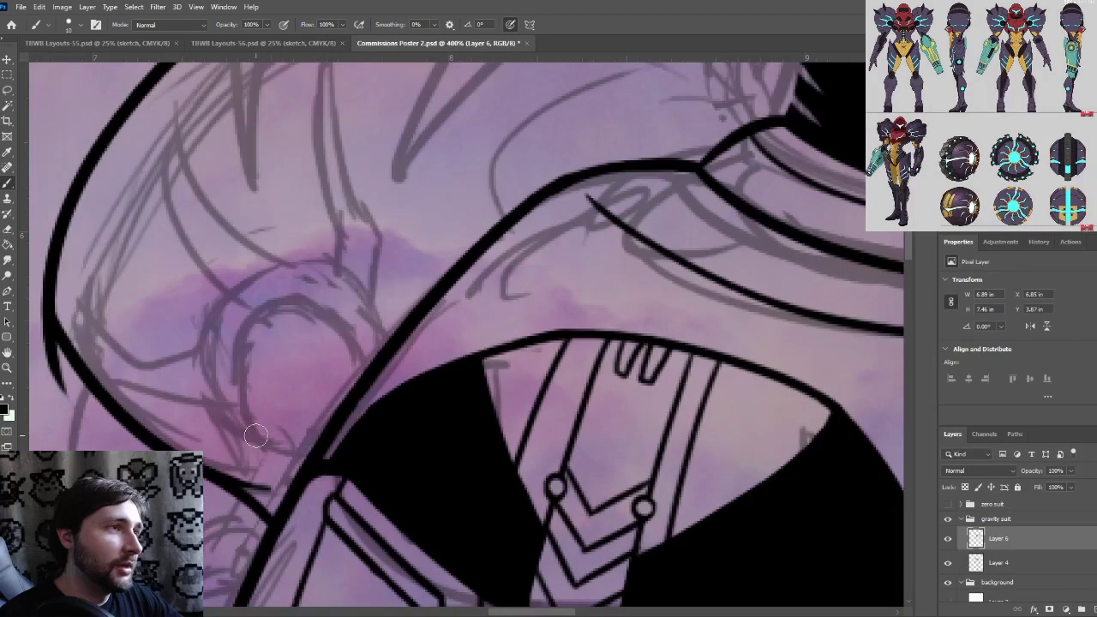
key("ctrl+minus")
left_click_drag(317, 449, 317, 445)
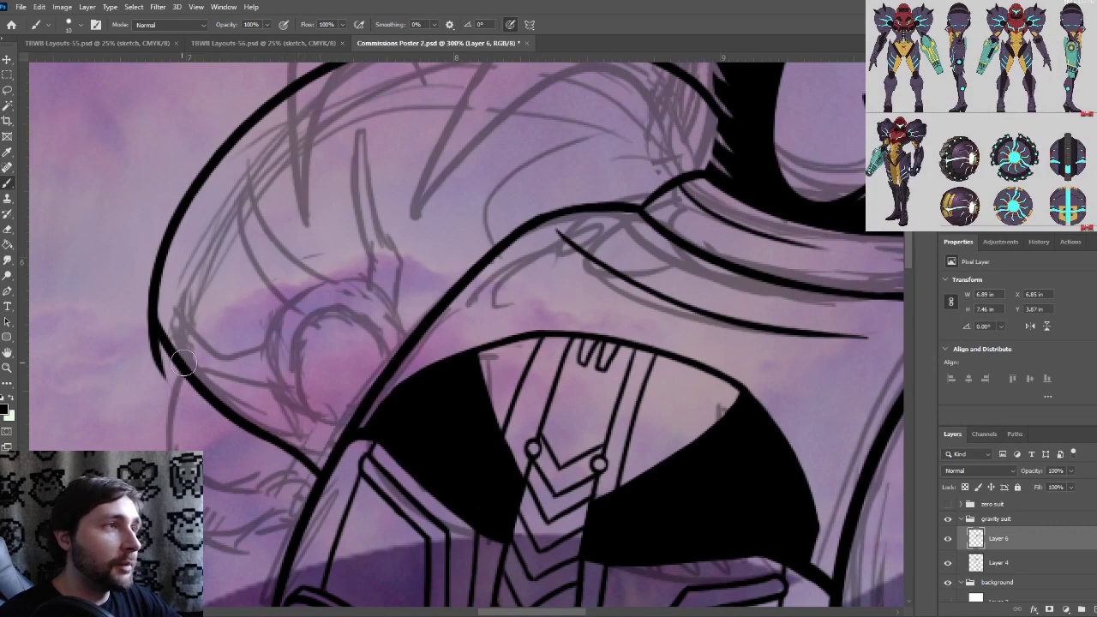
left_click_drag(159, 381, 149, 329)
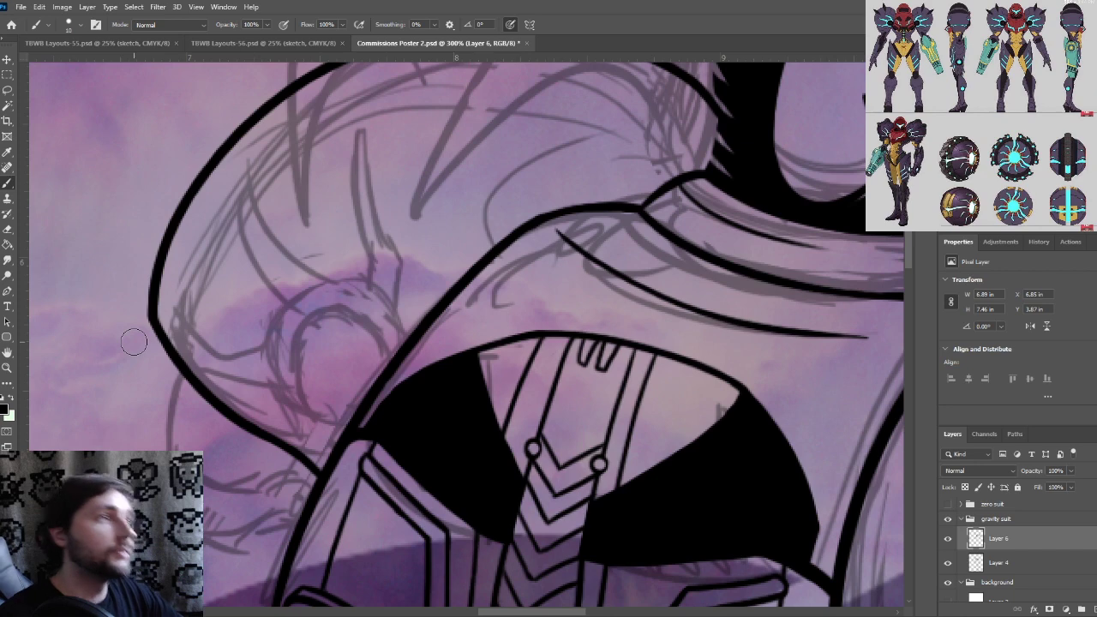
Examine the comic pages TBWB Layouts-55.psd and TBWB Layouts-56.psd fitted on screen, and return to Commissions Poster 2.psd
key("ctrl+minus")
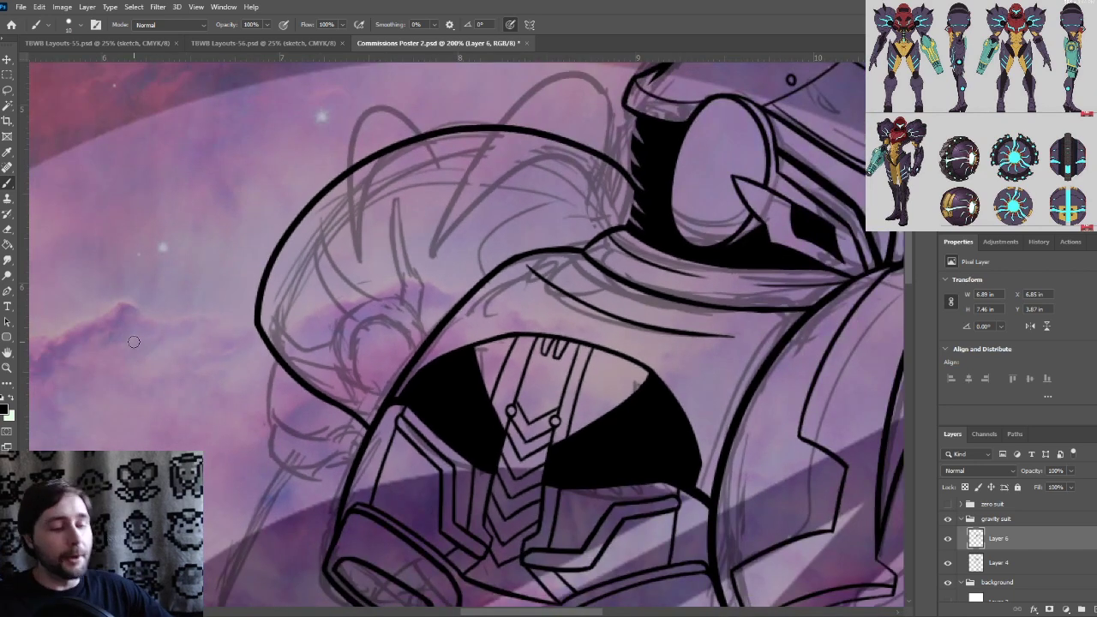
left_click_drag(508, 347, 515, 353)
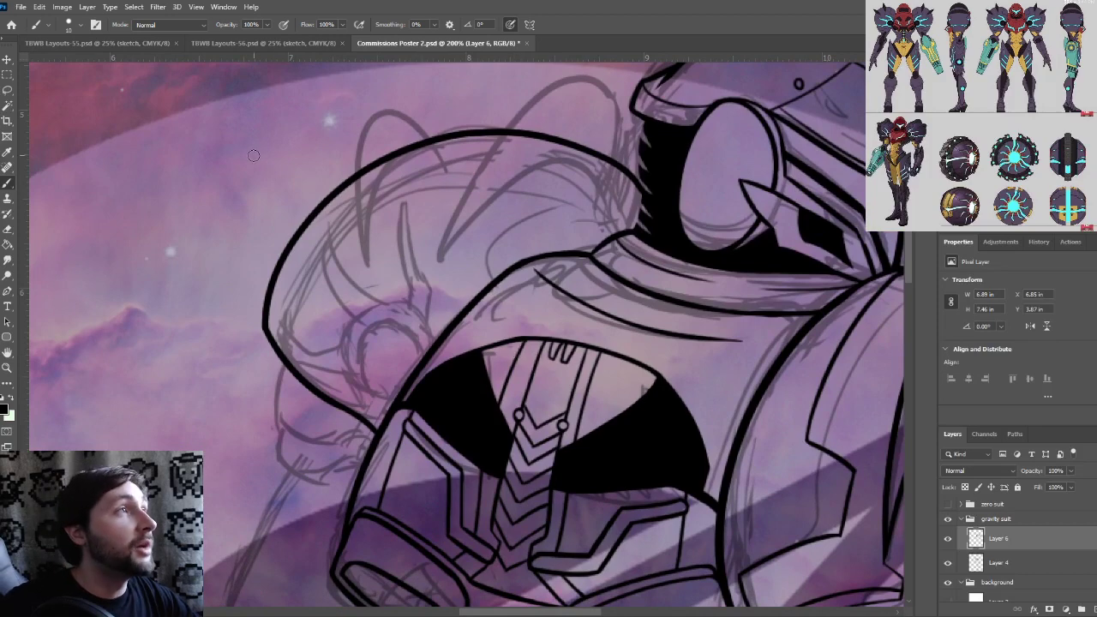
left_click(114, 43)
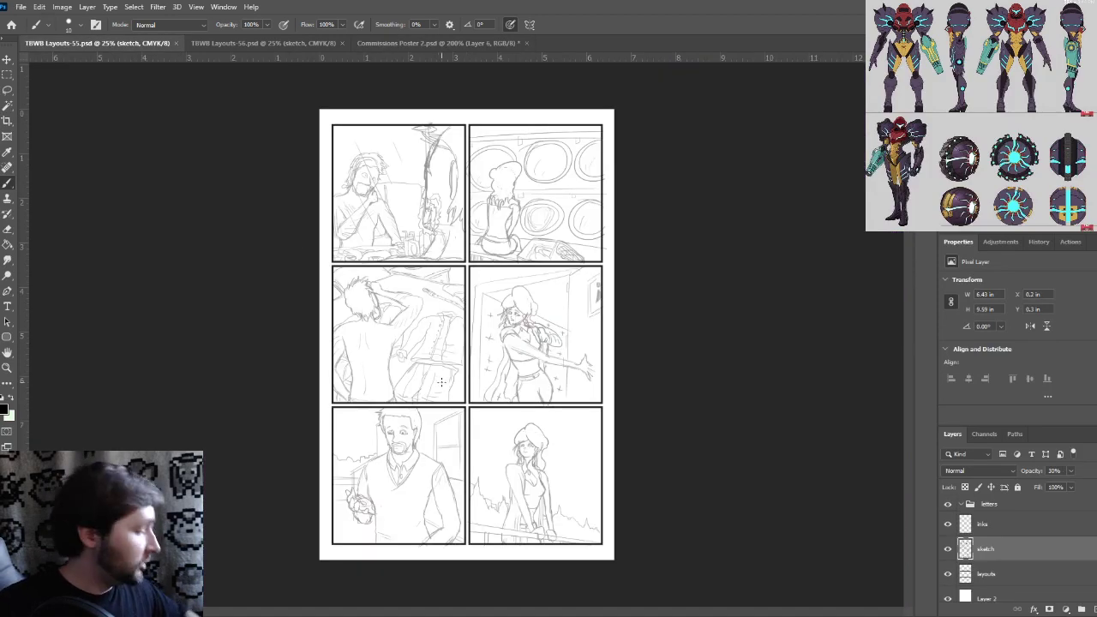
key("ctrl+0")
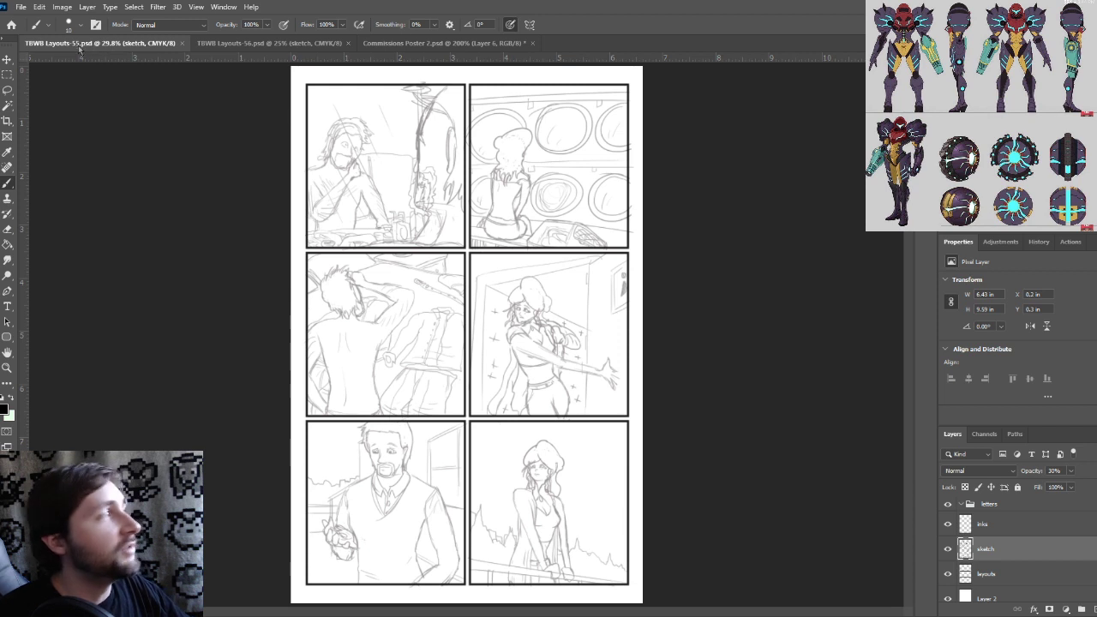
left_click(261, 43)
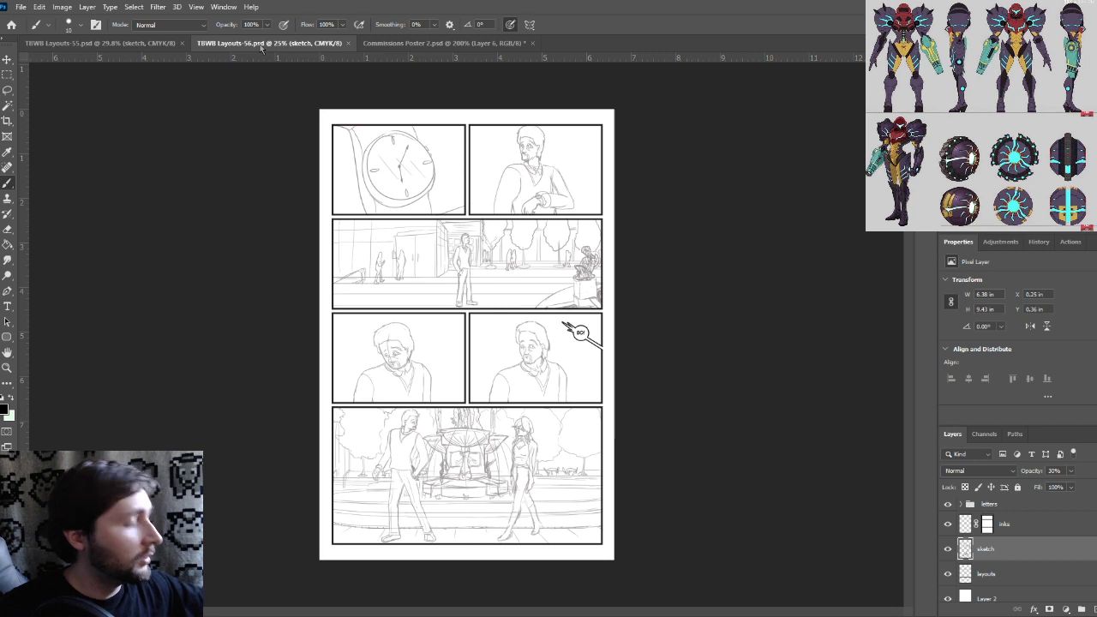
key("ctrl+0")
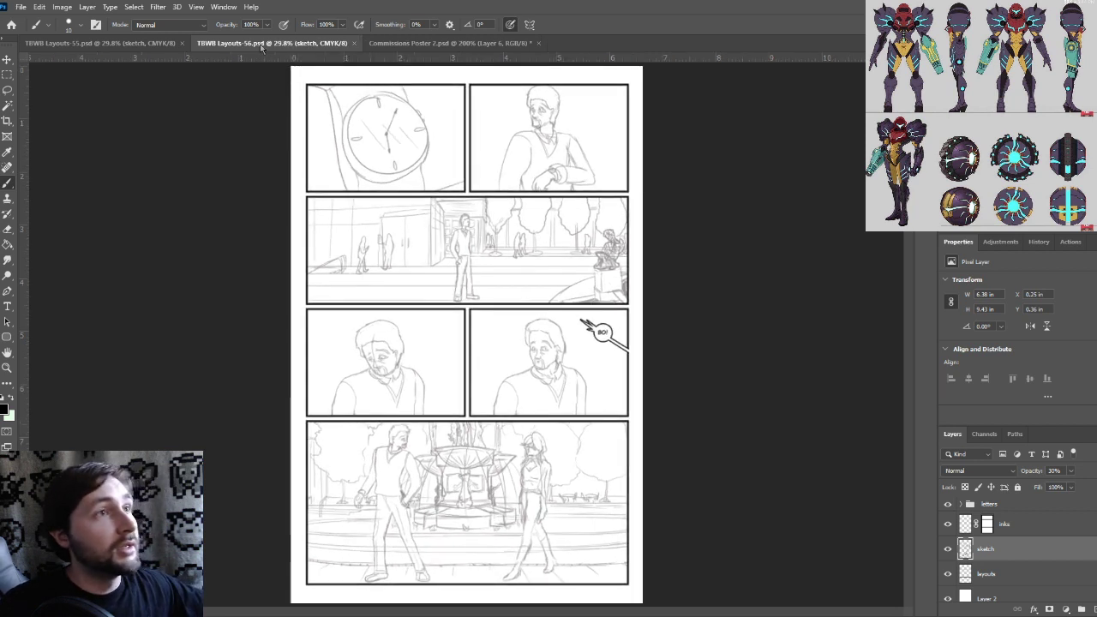
left_click(442, 43)
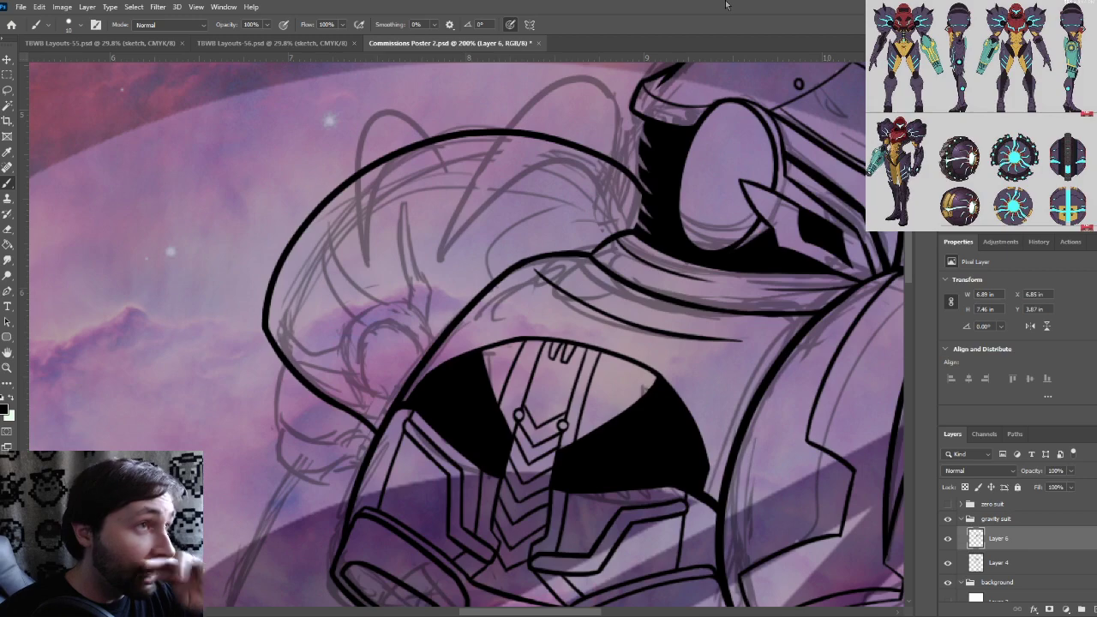
Ink the round socket on the far shoulder pad as an oval outline that meets the torso edge
left_click_drag(429, 356, 496, 324)
key("ctrl+plus")
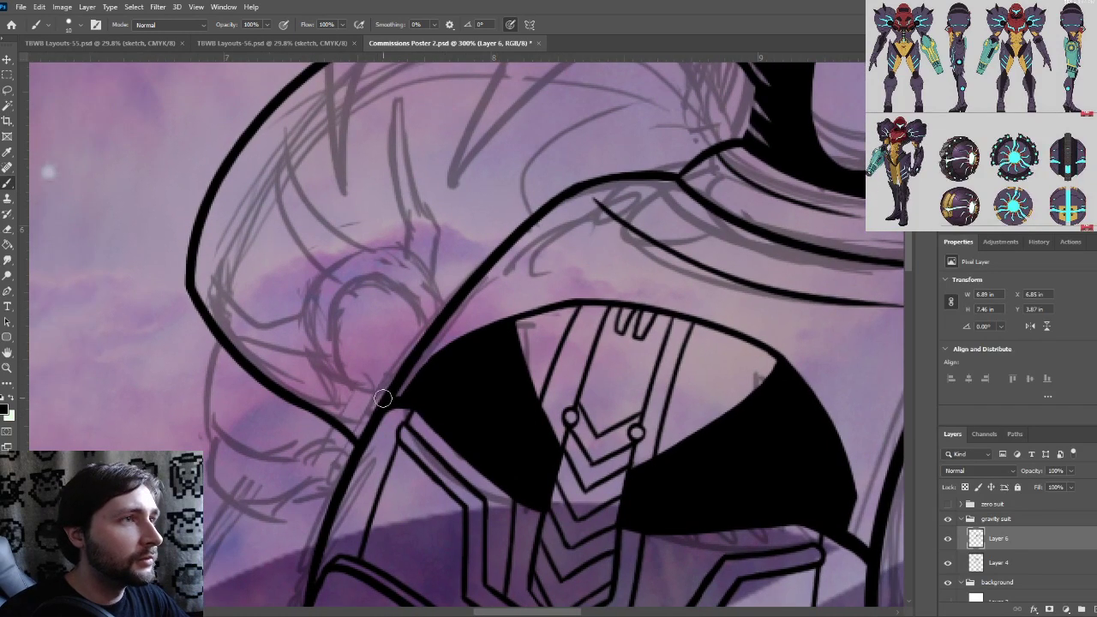
left_click_drag(385, 401, 403, 262)
key("ctrl+z")
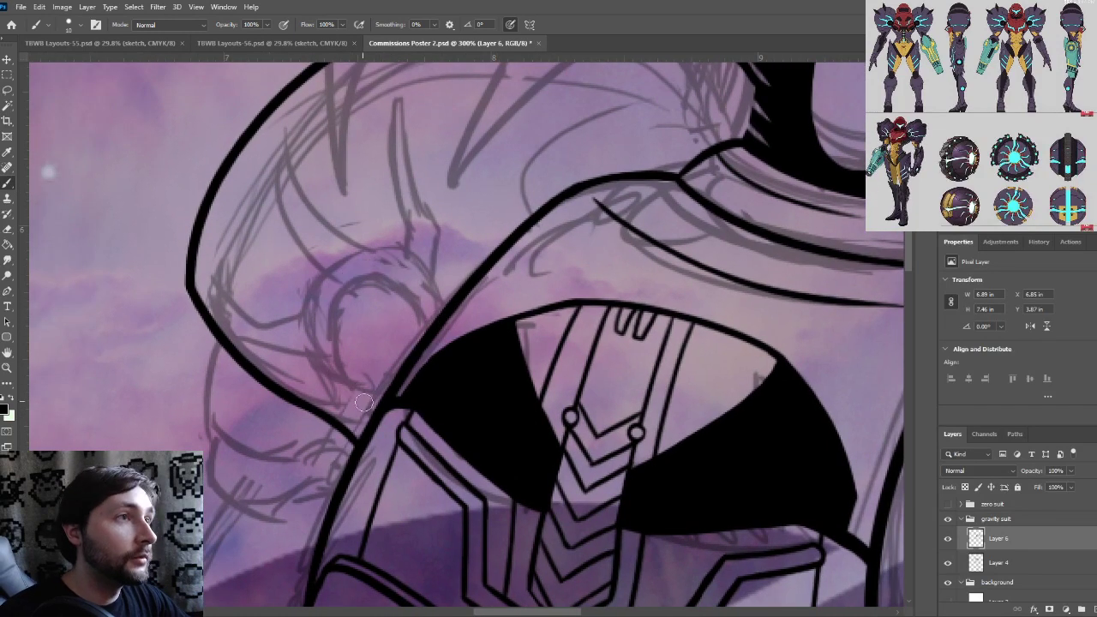
mouse_move(385, 401)
left_mouse_down()
mouse_move(366, 281)
mouse_move(392, 281)
left_mouse_up()
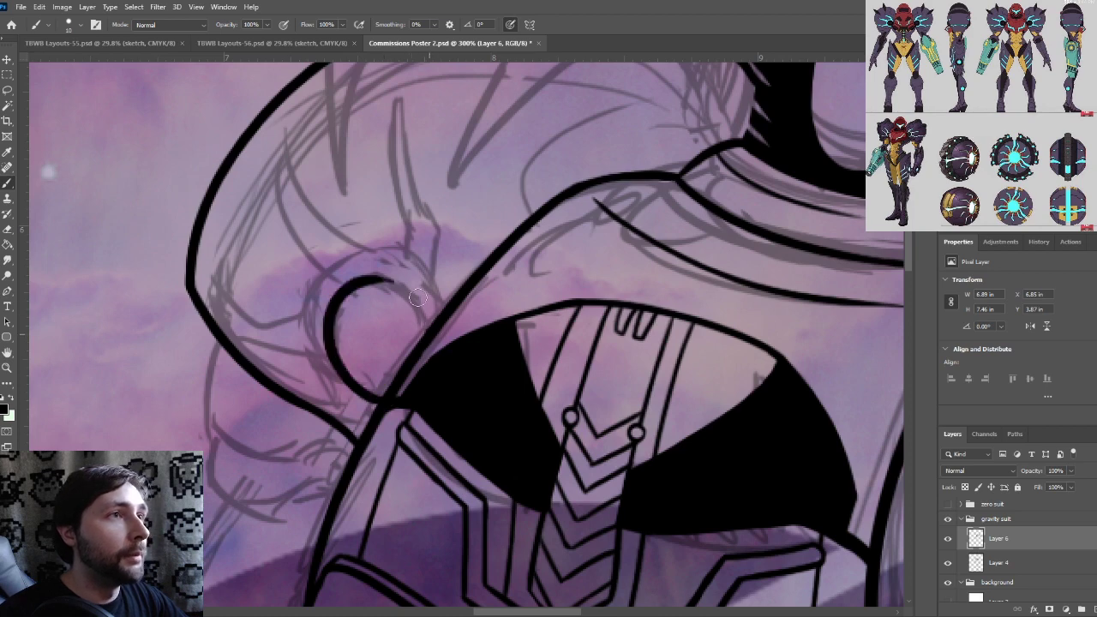
left_click_drag(427, 325, 375, 275)
key("ctrl+z")
mouse_move(429, 331)
left_mouse_down()
mouse_move(387, 299)
mouse_move(421, 290)
mouse_move(372, 275)
mouse_move(322, 308)
mouse_move(371, 303)
mouse_move(338, 292)
mouse_move(326, 325)
left_mouse_up()
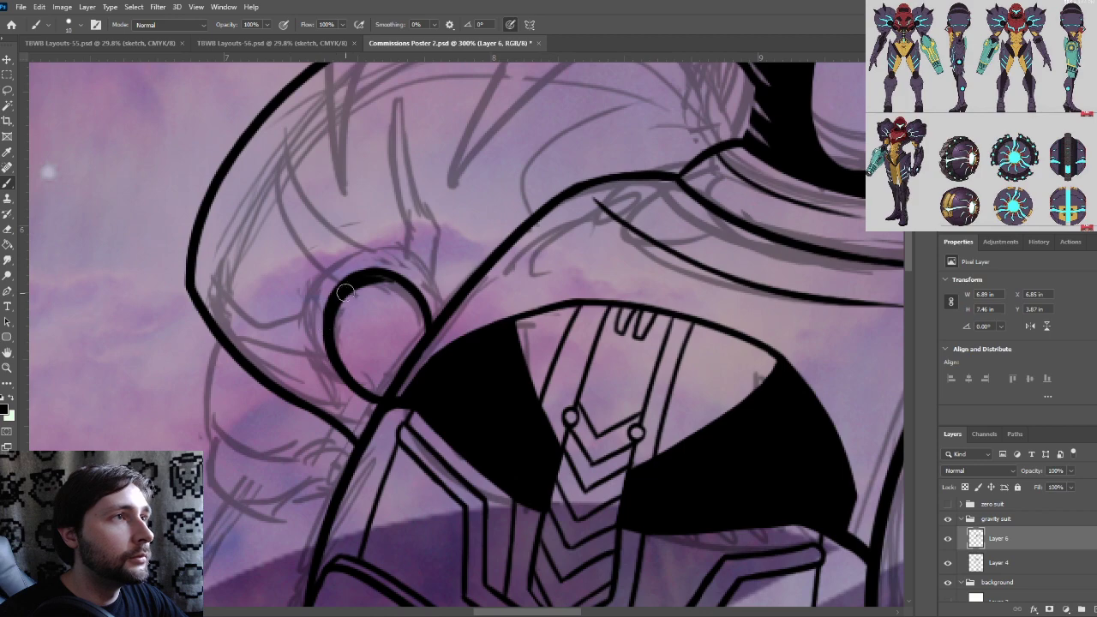
Paint black inside the round socket on the far shoulder pad
key("ctrl+minus")
left_click_drag(575, 460, 416, 419)
key("ctrl+plus")
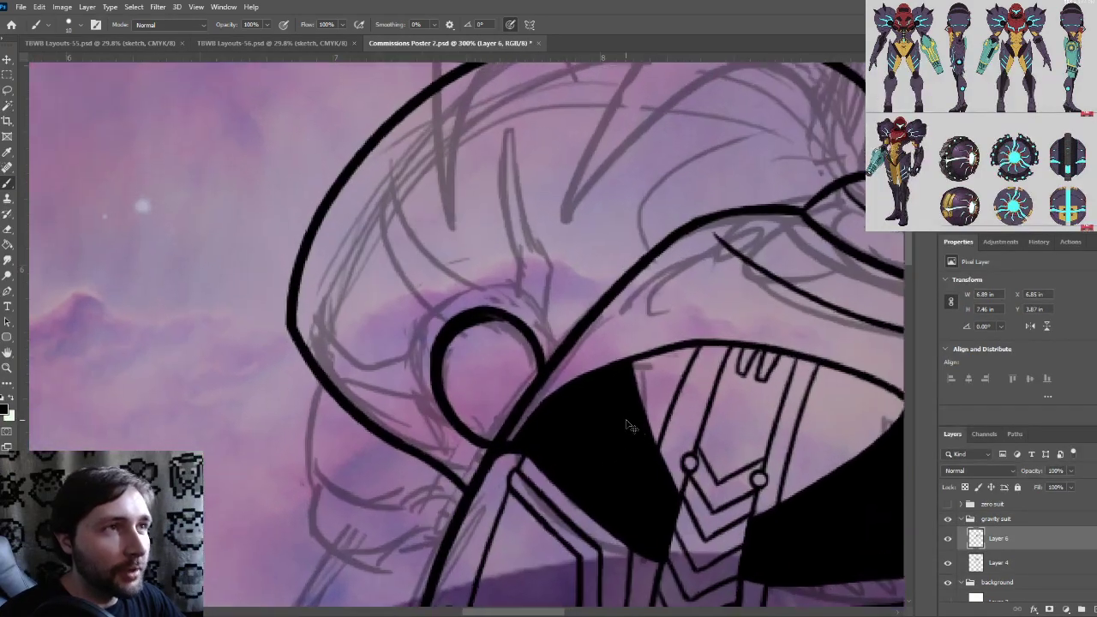
key("ctrl+plus")
key("ctrl+plus")
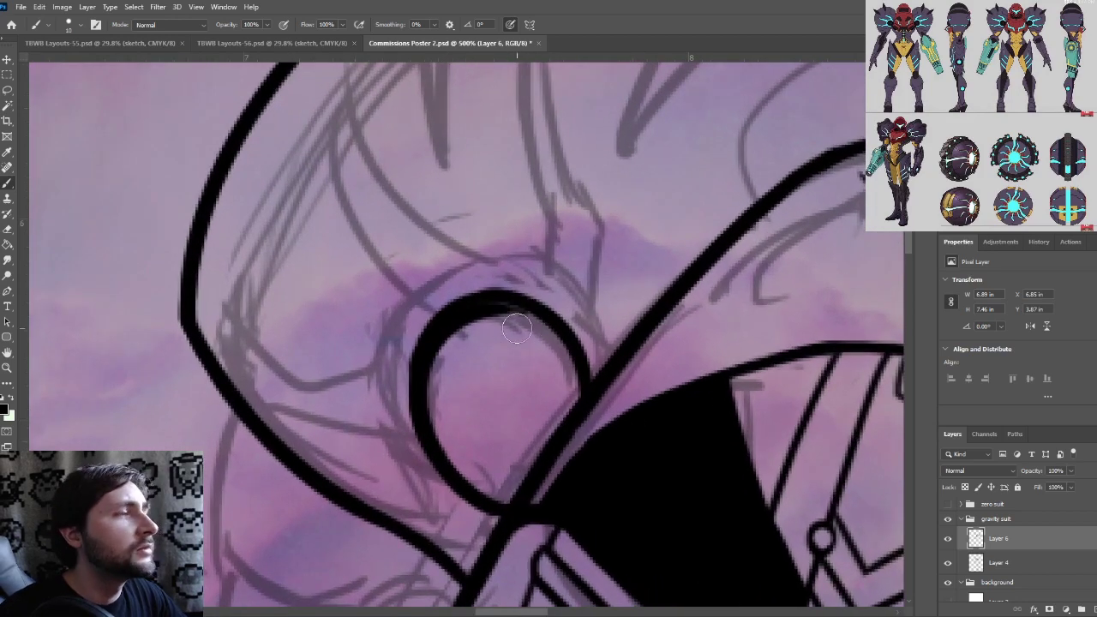
mouse_move(459, 401)
left_mouse_down()
mouse_move(456, 366)
mouse_move(467, 455)
mouse_move(477, 367)
mouse_move(504, 309)
mouse_move(516, 312)
mouse_move(545, 340)
mouse_move(484, 448)
mouse_move(449, 448)
mouse_move(507, 501)
mouse_move(574, 390)
mouse_move(568, 361)
mouse_move(546, 354)
mouse_move(529, 403)
mouse_move(543, 376)
mouse_move(521, 361)
mouse_move(501, 370)
mouse_move(488, 409)
mouse_move(504, 435)
left_mouse_up()
Fill the oval socket at the bottom of the large near shoulder pad with solid black
key("ctrl+minus")
left_click_drag(733, 471, 557, 103)
left_click_drag(543, 380, 540, 363)
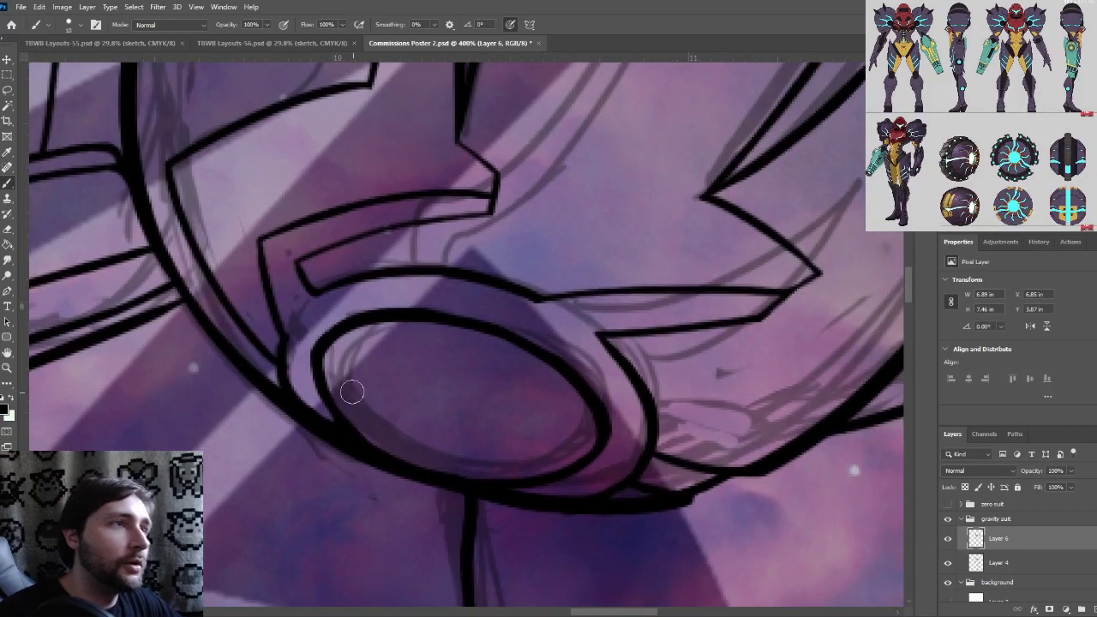
mouse_move(351, 387)
left_mouse_down()
mouse_move(335, 386)
mouse_move(320, 362)
mouse_move(332, 347)
mouse_move(367, 330)
mouse_move(434, 336)
left_mouse_up()
mouse_move(368, 432)
left_mouse_down()
mouse_move(368, 443)
mouse_move(385, 426)
mouse_move(392, 350)
mouse_move(477, 372)
mouse_move(519, 360)
mouse_move(487, 335)
mouse_move(539, 371)
left_mouse_up()
mouse_move(458, 437)
left_mouse_down()
mouse_move(394, 452)
mouse_move(455, 458)
mouse_move(425, 407)
mouse_move(496, 442)
mouse_move(483, 399)
mouse_move(492, 355)
mouse_move(553, 398)
mouse_move(534, 372)
mouse_move(529, 387)
mouse_move(462, 396)
mouse_move(476, 389)
mouse_move(485, 435)
mouse_move(548, 423)
mouse_move(533, 416)
mouse_move(556, 399)
mouse_move(543, 366)
mouse_move(580, 404)
mouse_move(464, 327)
left_mouse_up()
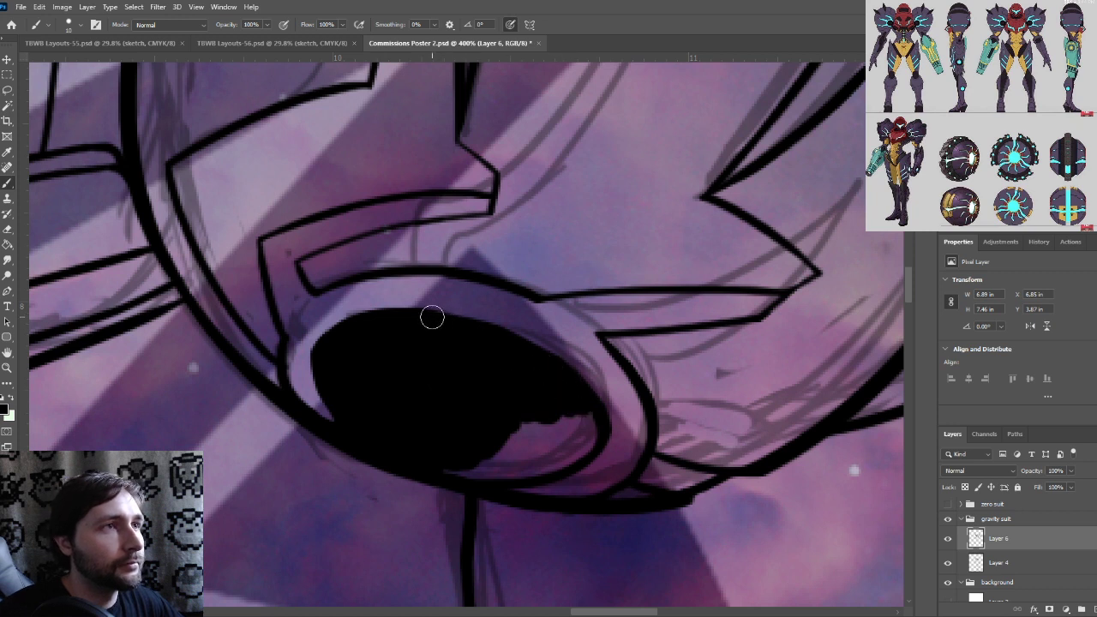
mouse_move(452, 468)
left_mouse_down()
mouse_move(481, 478)
mouse_move(449, 469)
mouse_move(547, 468)
mouse_move(565, 435)
mouse_move(559, 422)
mouse_move(536, 427)
mouse_move(580, 426)
mouse_move(554, 458)
mouse_move(593, 431)
left_mouse_up()
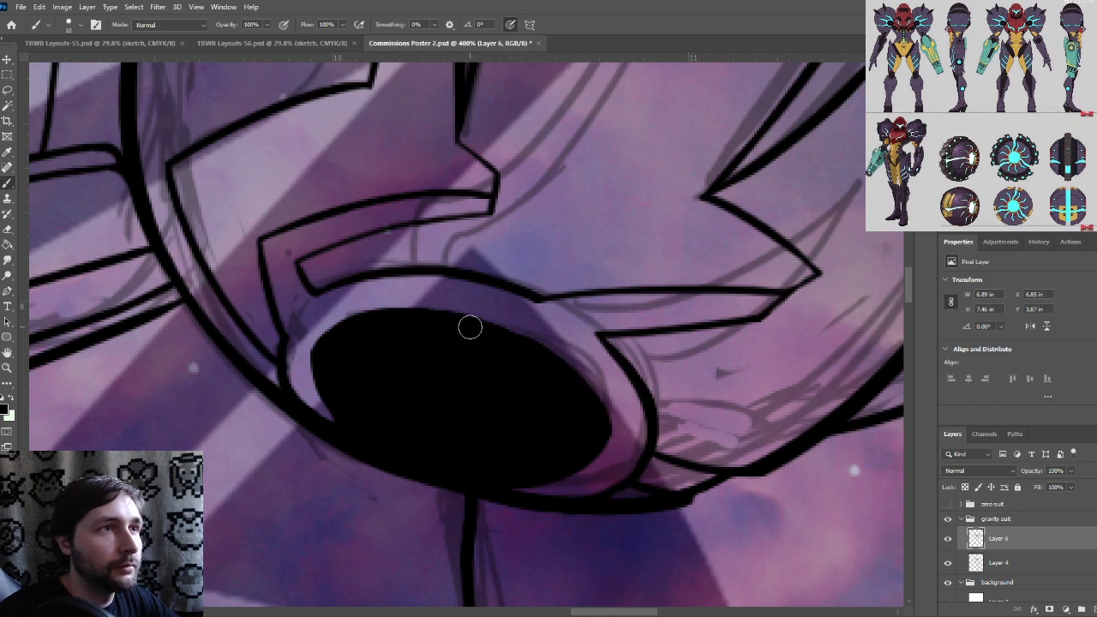
key("ctrl+minus")
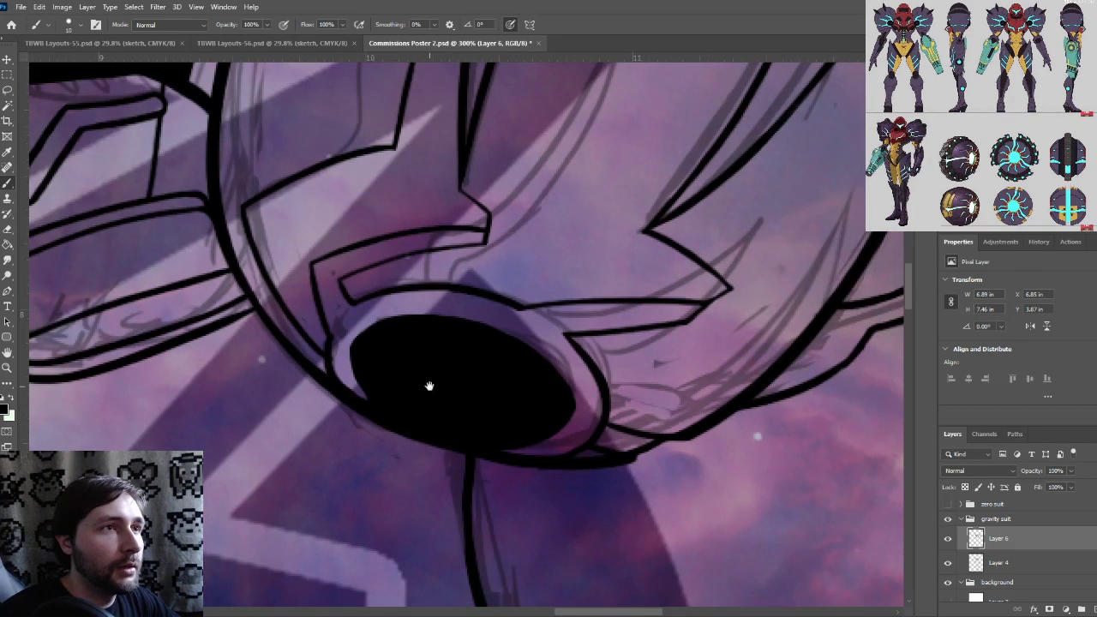
left_click_drag(429, 385, 616, 484)
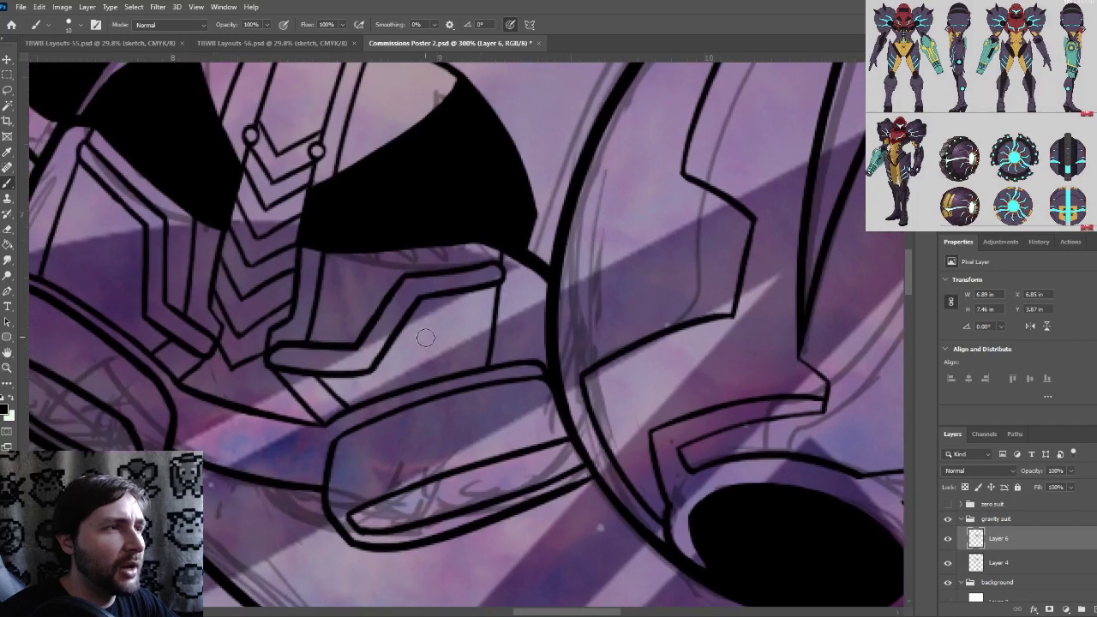
key("ctrl+minus")
left_click_drag(365, 328, 483, 453)
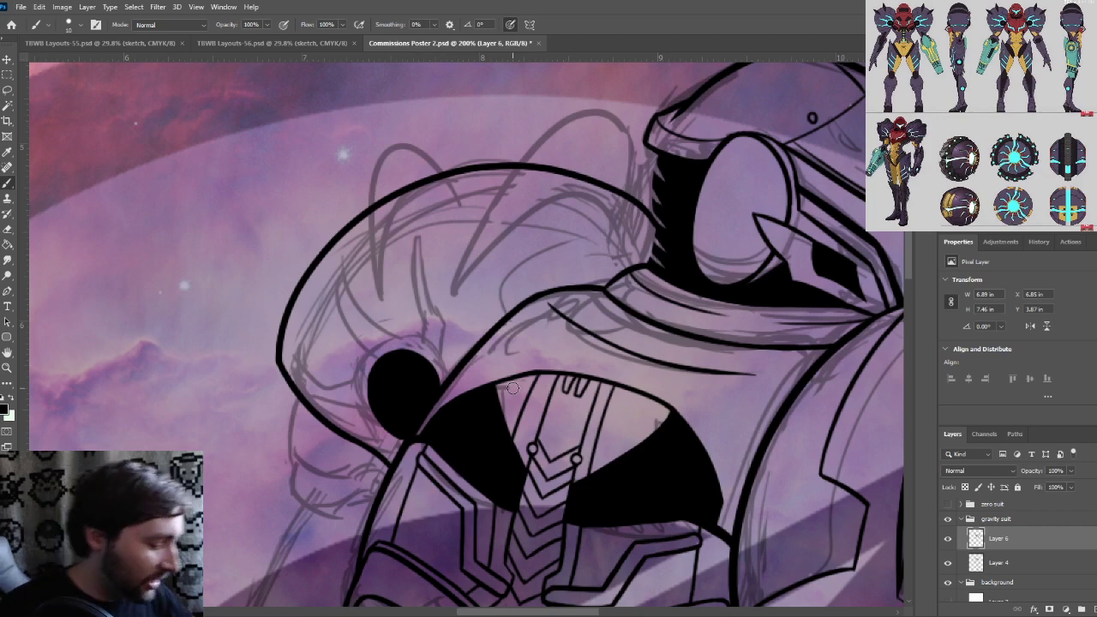
left_click_drag(432, 340, 448, 321)
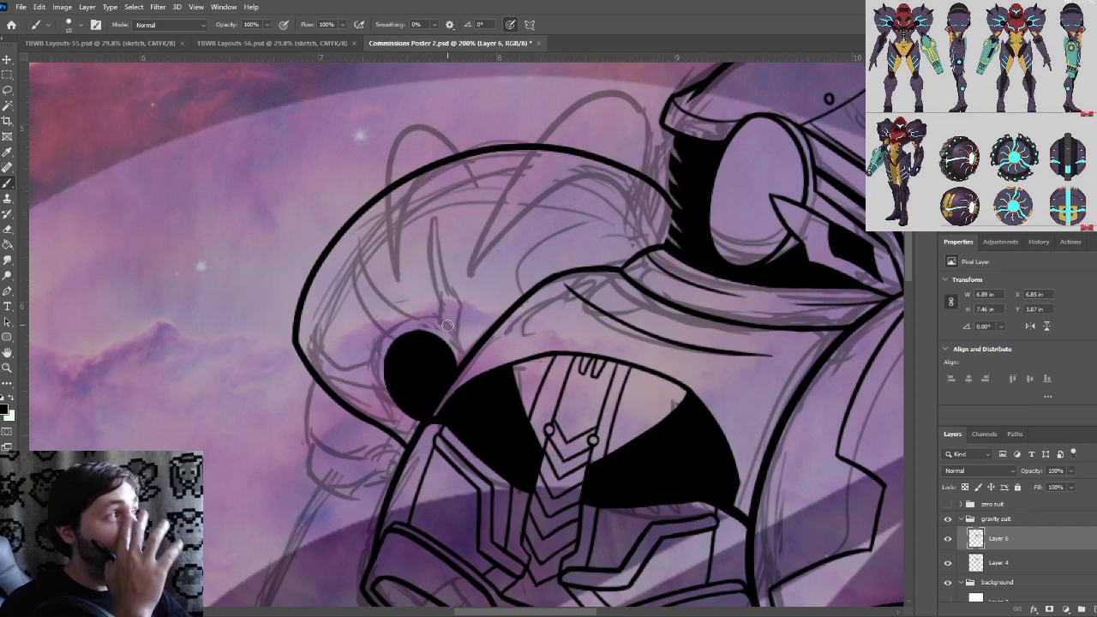
left_click_drag(543, 261, 492, 324)
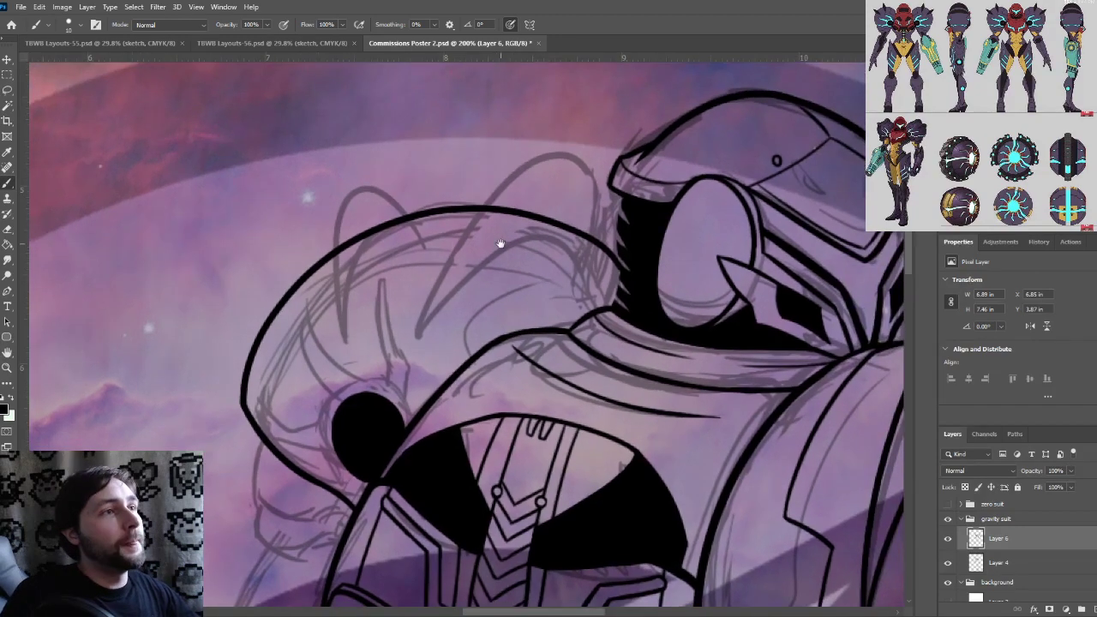
key("ctrl+plus")
left_click_drag(583, 278, 539, 384)
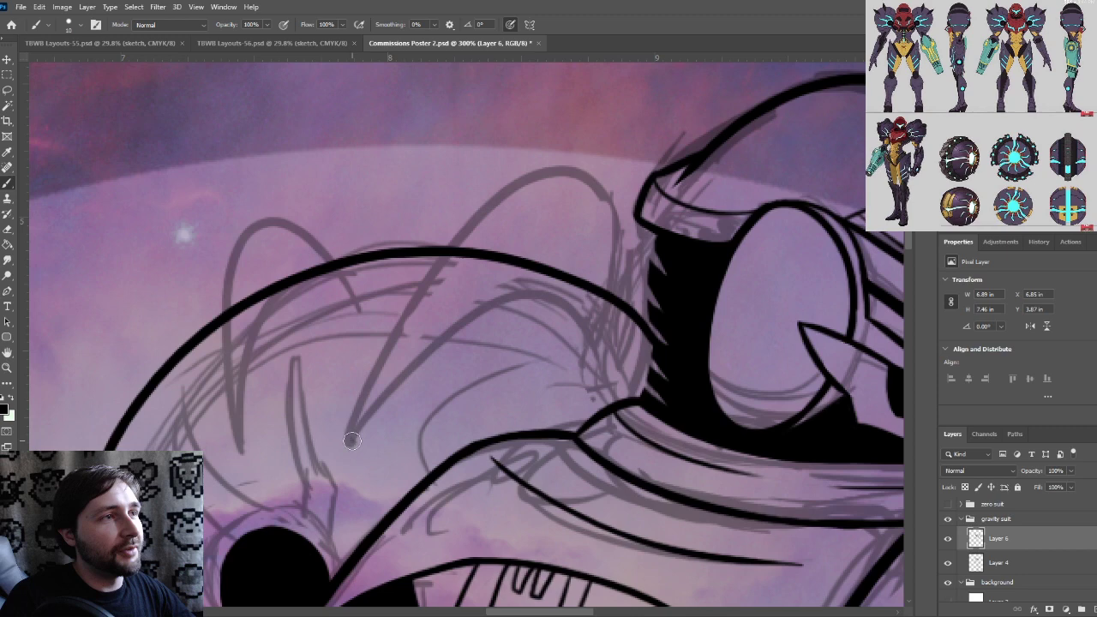
left_click_drag(352, 441, 535, 176)
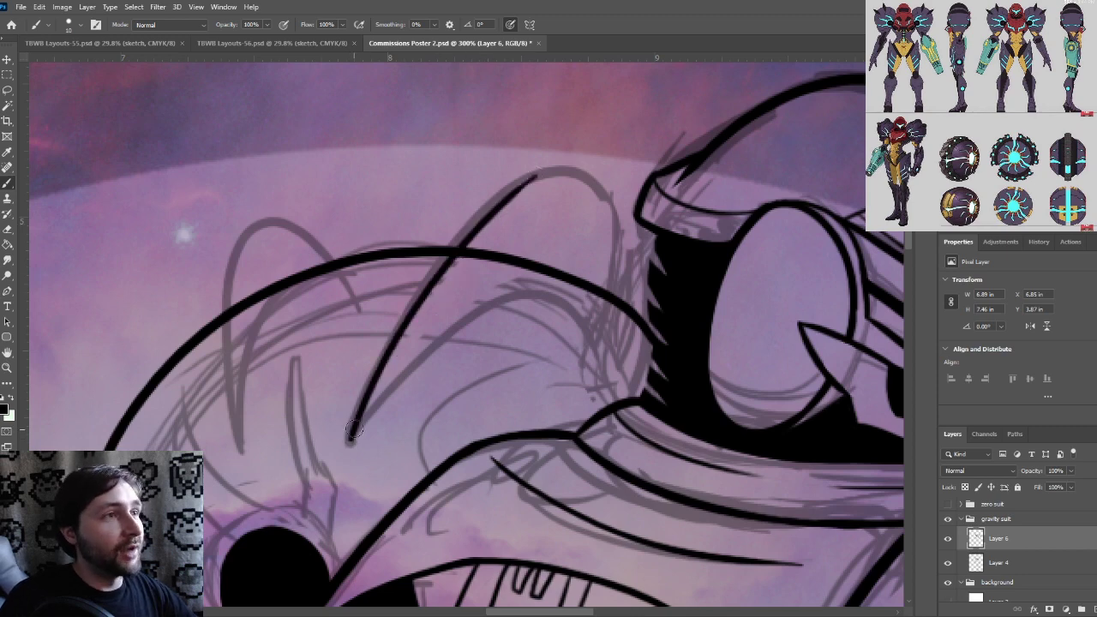
left_click_drag(357, 445, 549, 272)
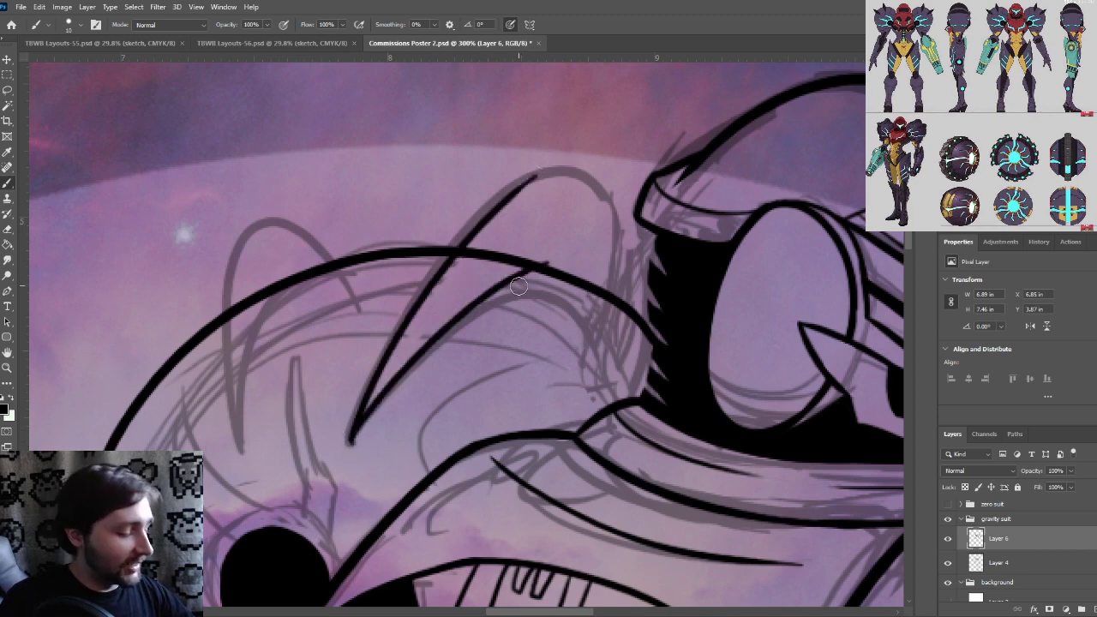
key("ctrl+z")
key("ctrl+z")
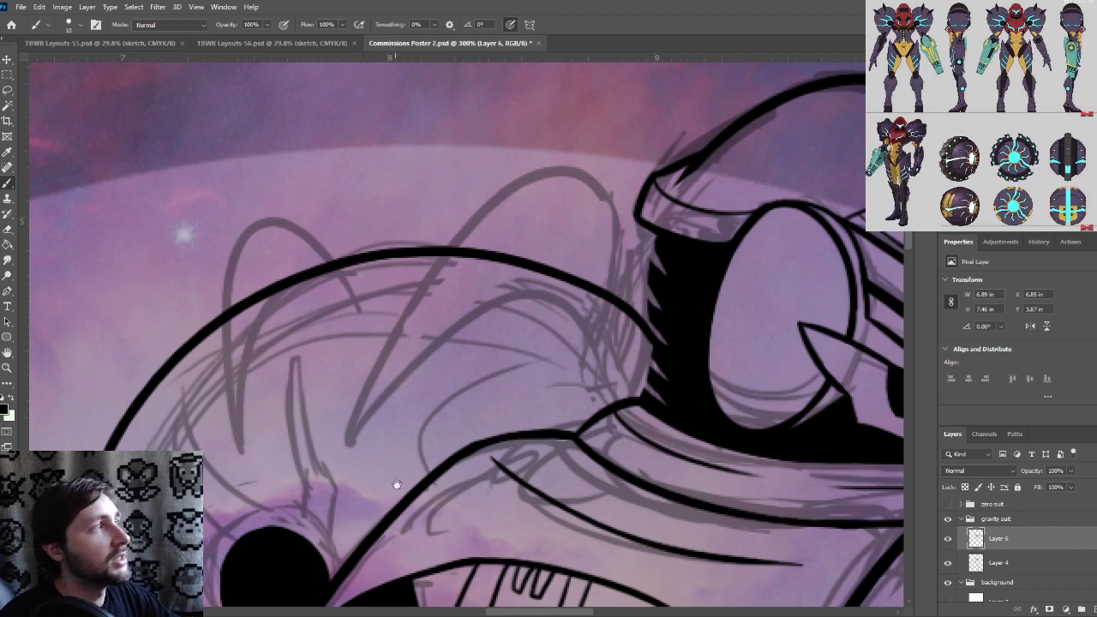
Ink the upper curve of the fin nearest the helmet over the far shoulder pad, slightly farther from the helmet than its sketch line
left_click_drag(346, 490, 348, 374)
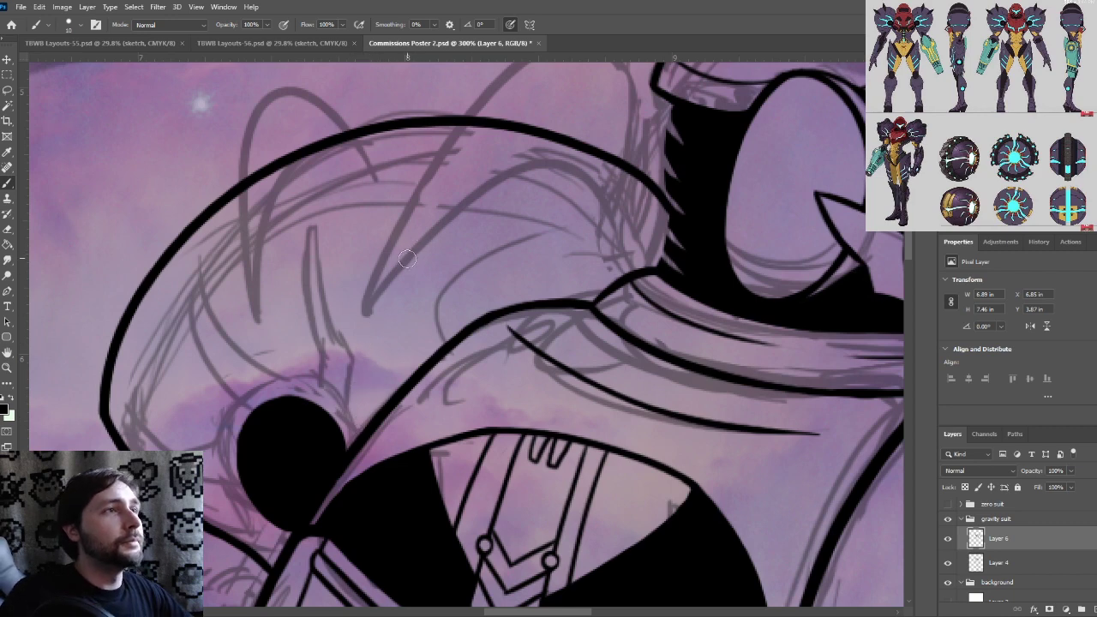
key("ctrl+minus")
mouse_move(413, 288)
left_mouse_down()
mouse_move(432, 304)
mouse_move(553, 183)
left_mouse_up()
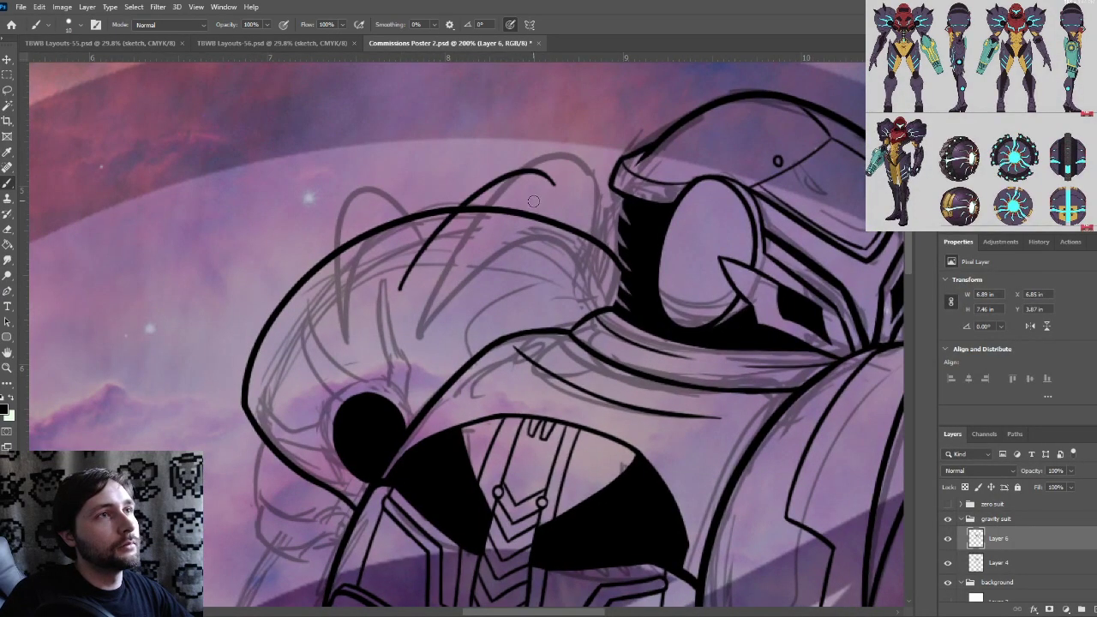
key("ctrl+minus")
scroll(501, 250, "up", 6)
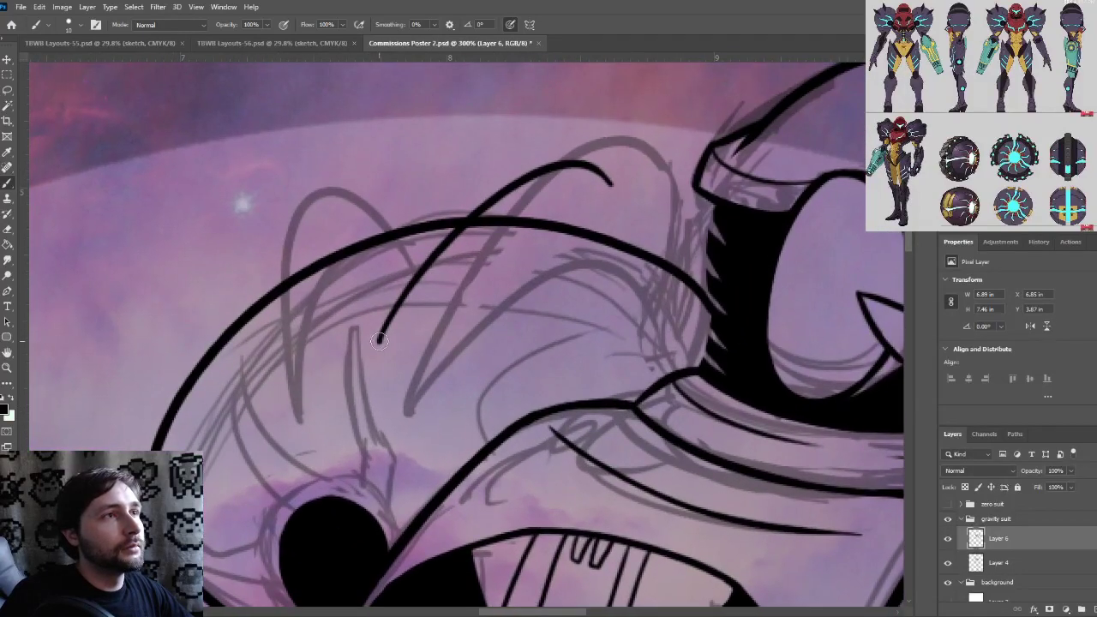
Ink the fin's lower edge from its pointed tip to the shoulder pad outline, and close its helmet-side end with a short line
mouse_move(380, 341)
left_mouse_down()
mouse_move(552, 227)
mouse_move(602, 223)
left_mouse_up()
key("ctrl+z")
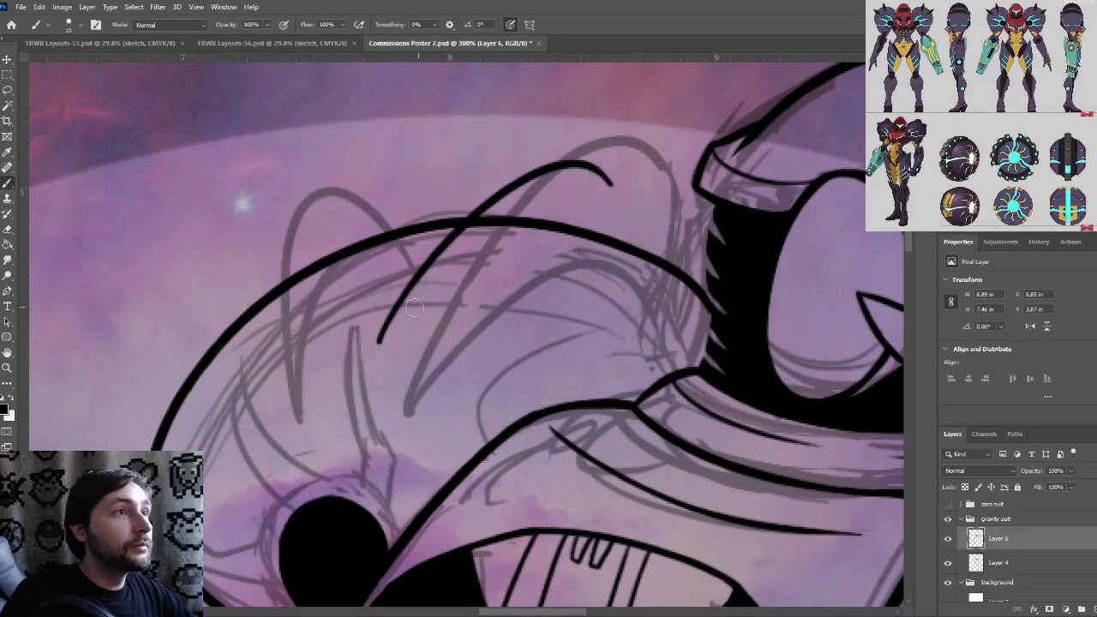
mouse_move(382, 346)
left_mouse_down()
mouse_move(496, 261)
mouse_move(585, 259)
left_mouse_up()
key("ctrl+z")
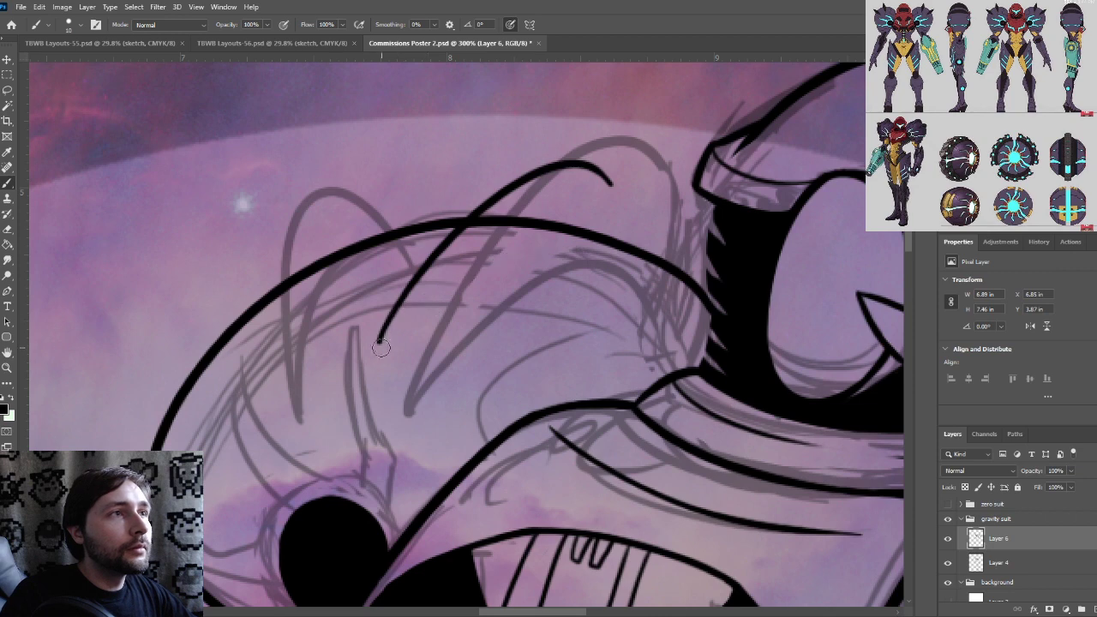
left_click_drag(382, 345, 612, 254)
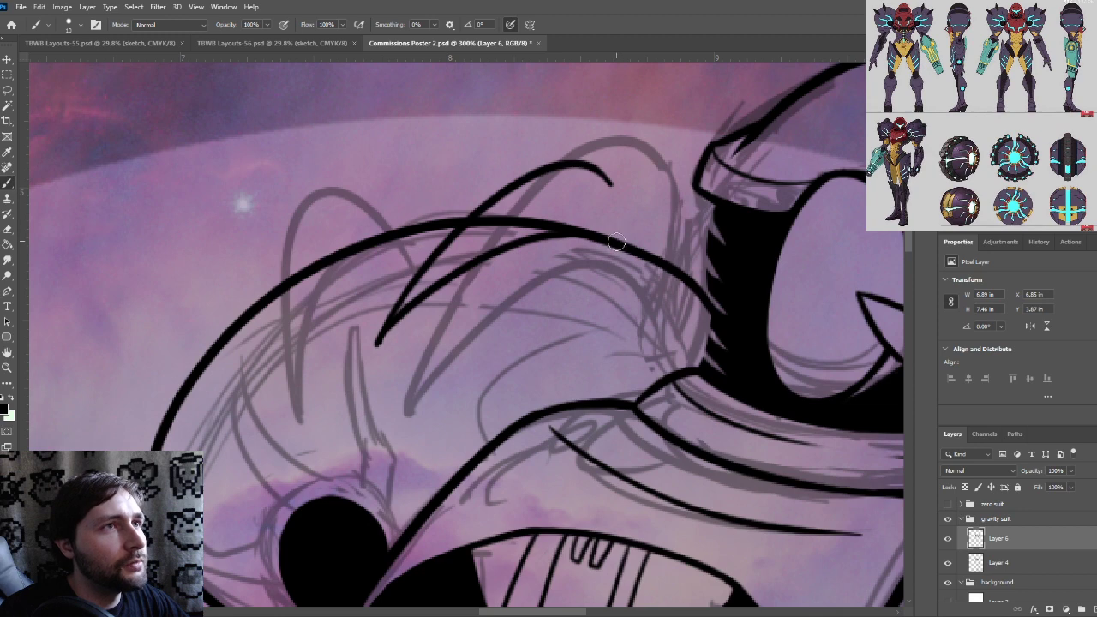
left_click_drag(611, 180, 617, 237)
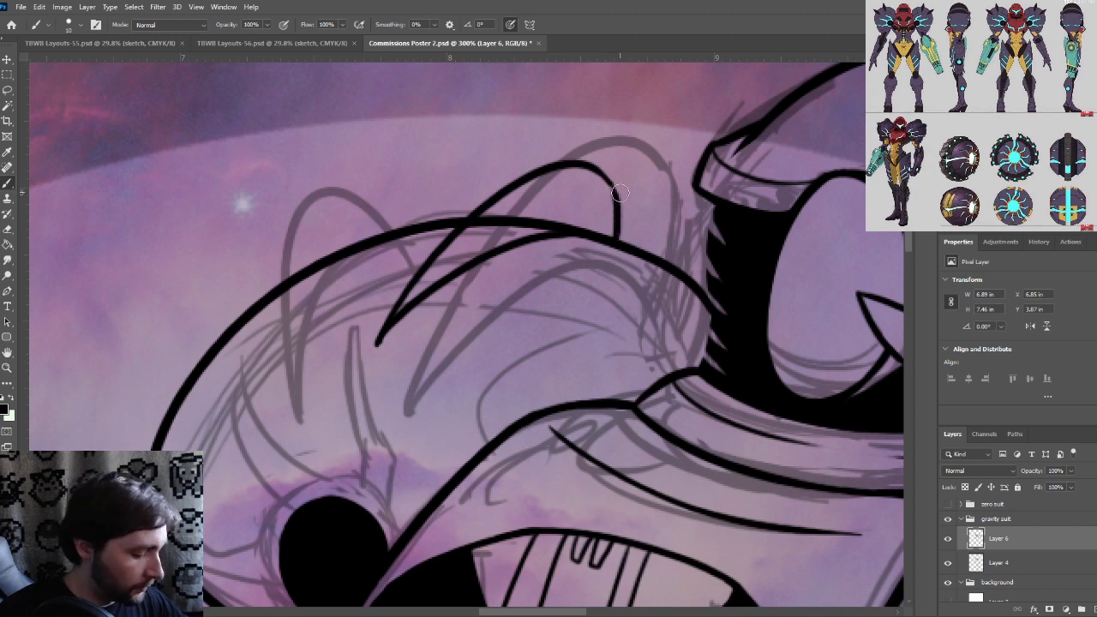
Erase the segment of the shoulder armor outline that crosses inside the large inked spike
key("ctrl+plus")
left_click_drag(637, 157, 600, 277)
scroll(637, 248, "up", 1)
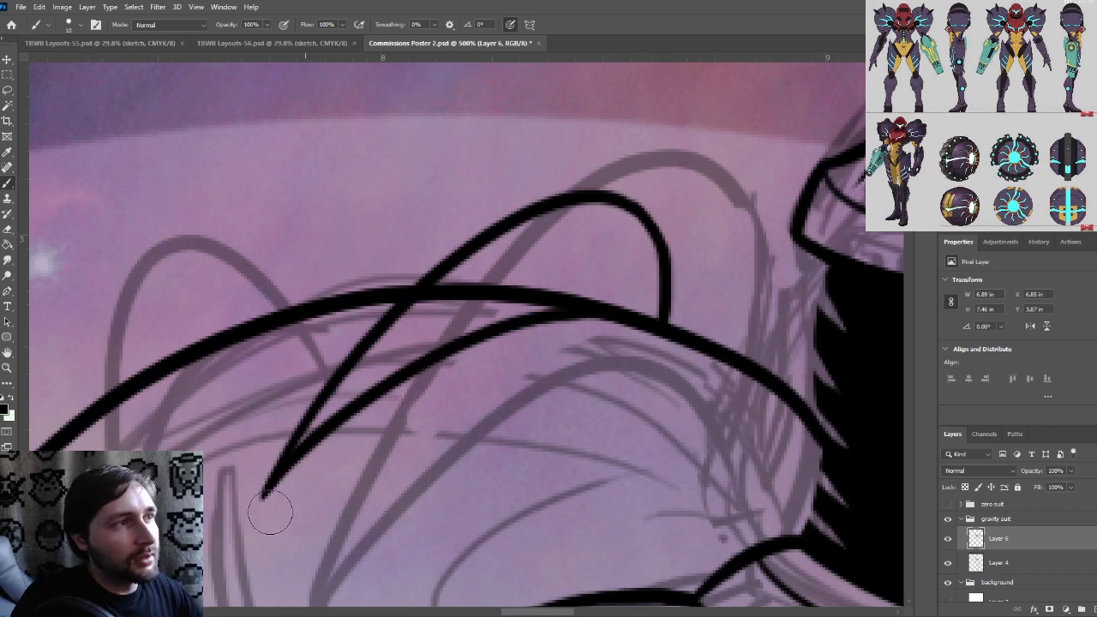
mouse_move(452, 294)
left_mouse_down()
mouse_move(421, 318)
mouse_move(505, 270)
mouse_move(568, 273)
mouse_move(507, 301)
mouse_move(569, 285)
mouse_move(530, 286)
mouse_move(597, 282)
left_mouse_up()
mouse_move(532, 293)
left_mouse_down()
mouse_move(636, 279)
mouse_move(588, 290)
mouse_move(607, 290)
mouse_move(556, 289)
mouse_move(625, 265)
mouse_move(602, 288)
left_mouse_up()
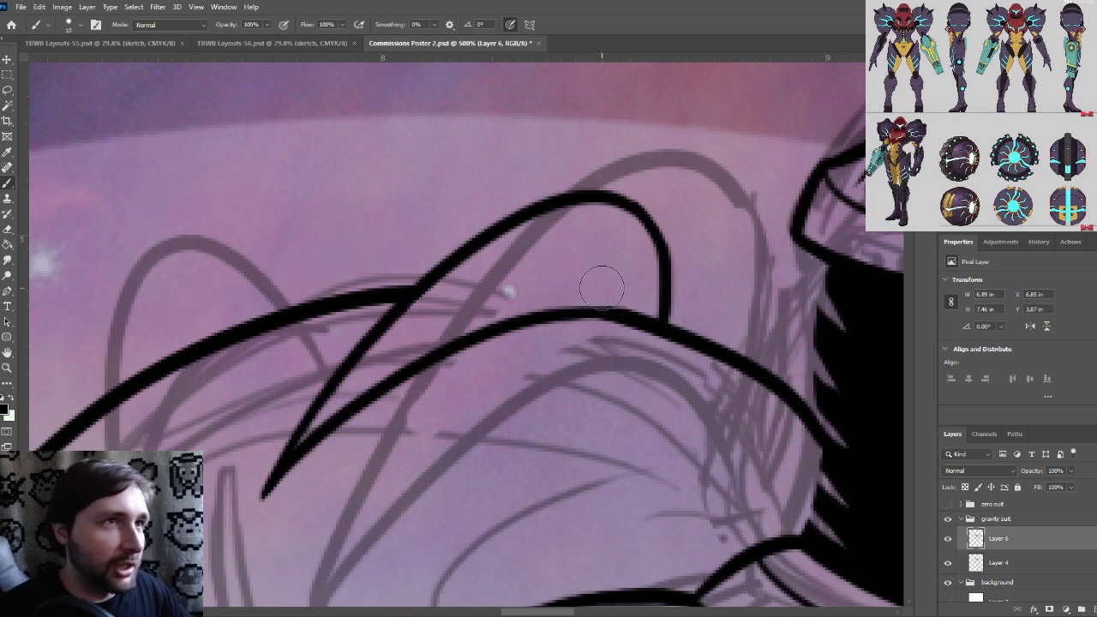
Ink a smaller curved spike on the shoulder outline beside the large one, loosely following the grey sketch
key("ctrl+minus")
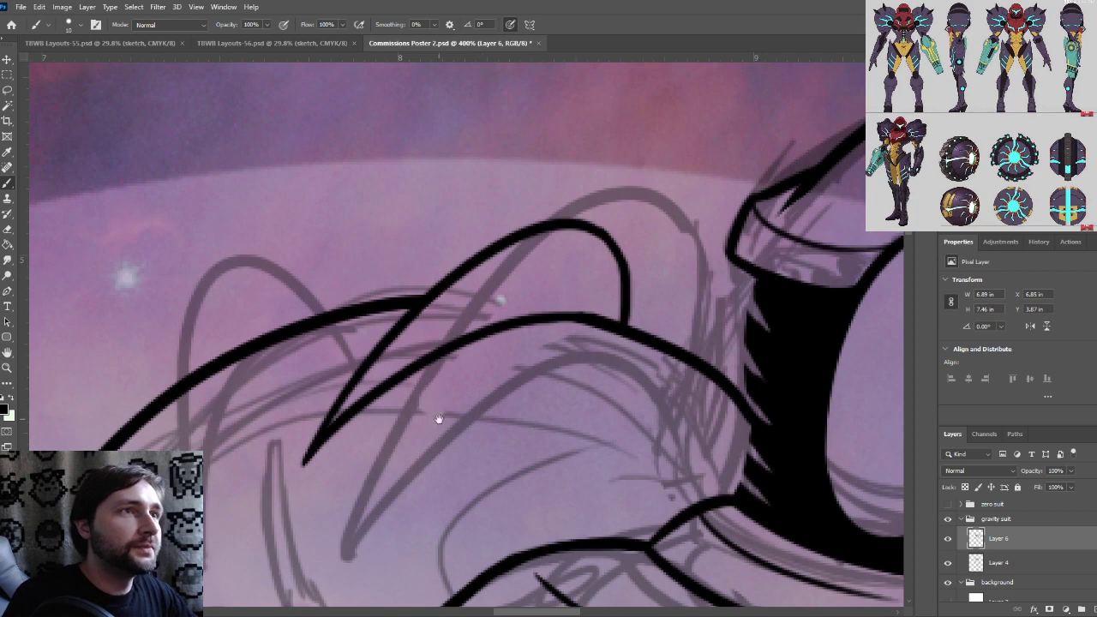
left_click_drag(438, 419, 581, 325)
key("ctrl+minus")
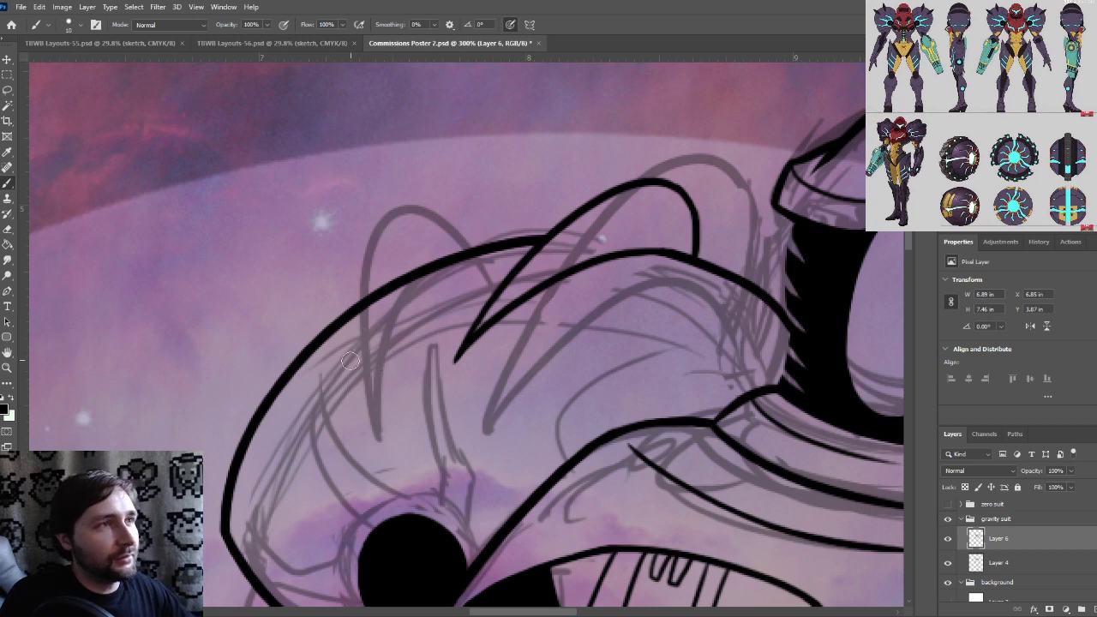
left_click_drag(358, 367, 415, 237)
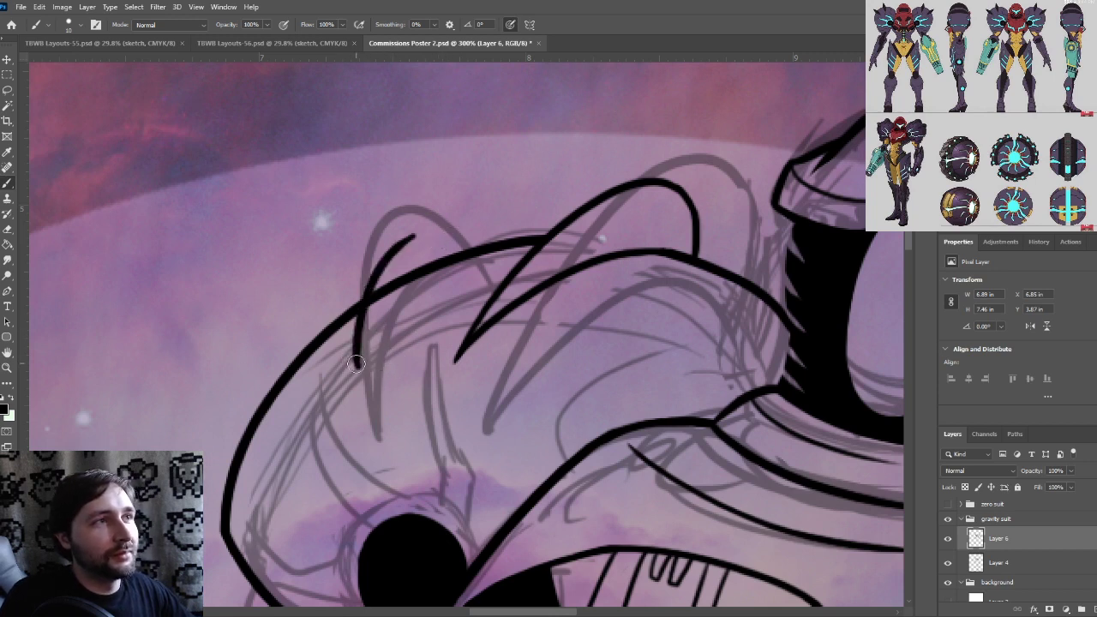
left_click_drag(356, 364, 434, 249)
key("ctrl+z")
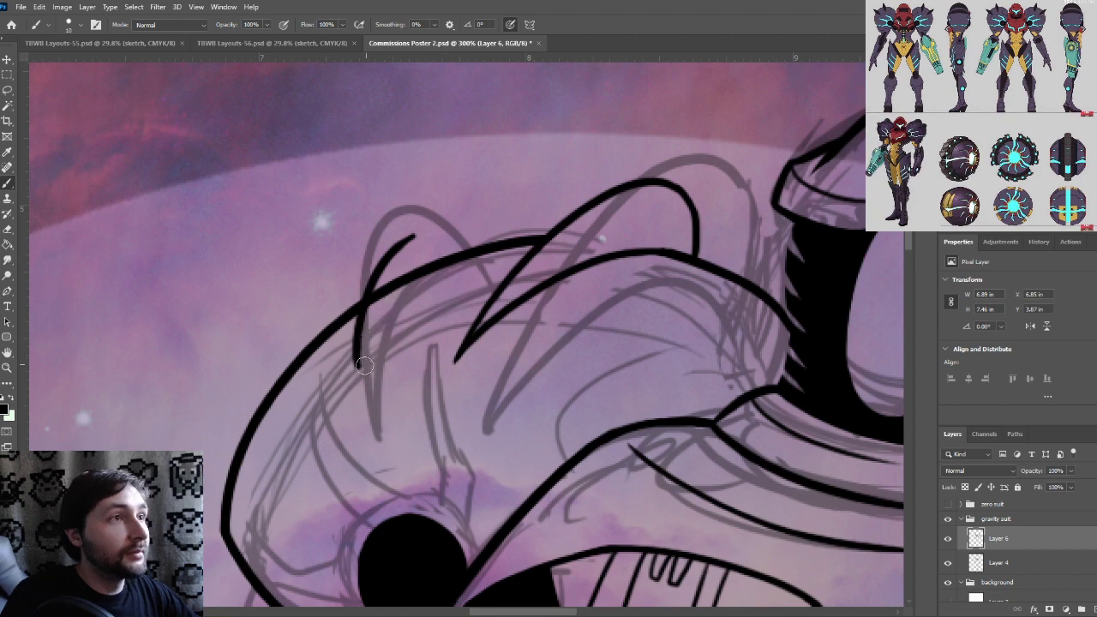
mouse_move(358, 366)
left_mouse_down()
mouse_move(431, 250)
mouse_move(479, 250)
left_mouse_up()
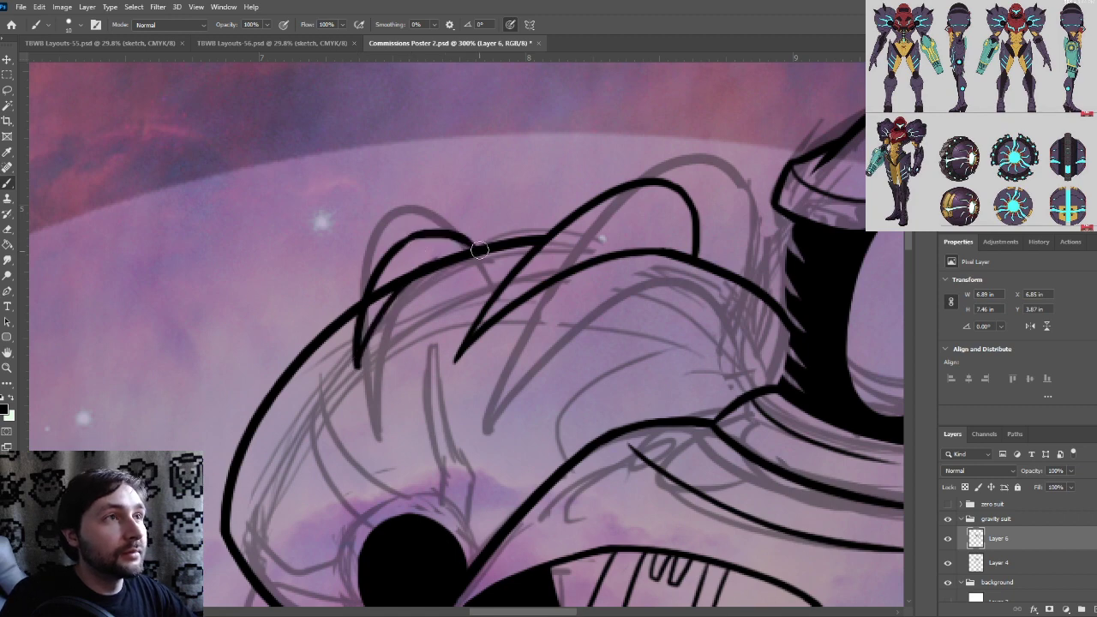
key("ctrl+z")
left_click_drag(401, 244, 476, 248)
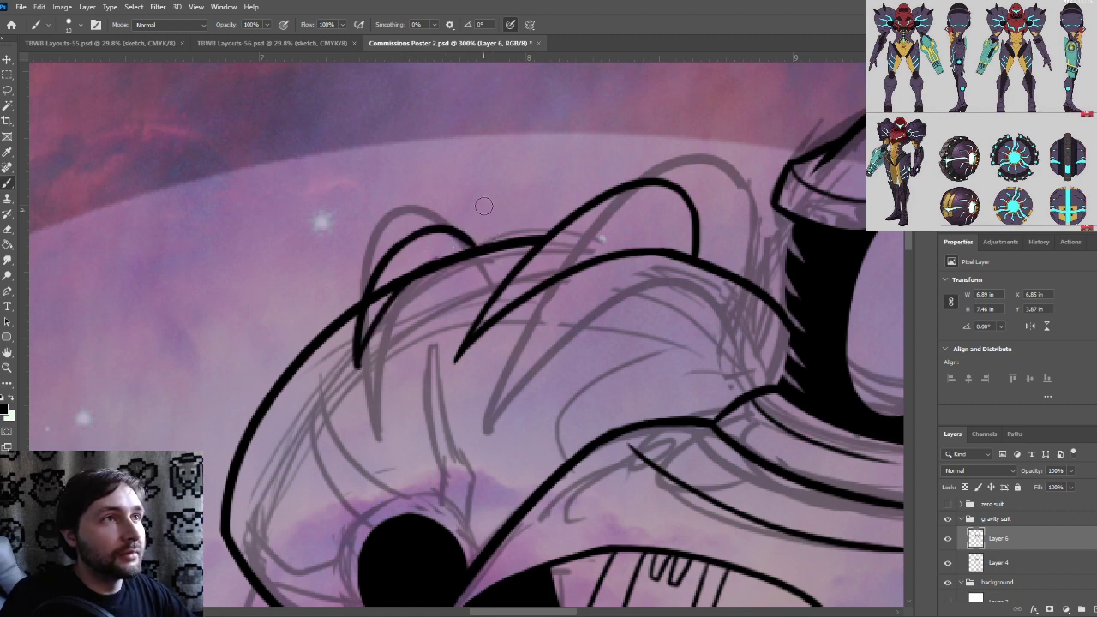
Erase the shoulder outline segment that crosses the inside of the smaller spike
key("ctrl+plus")
left_click_drag(434, 371, 503, 376)
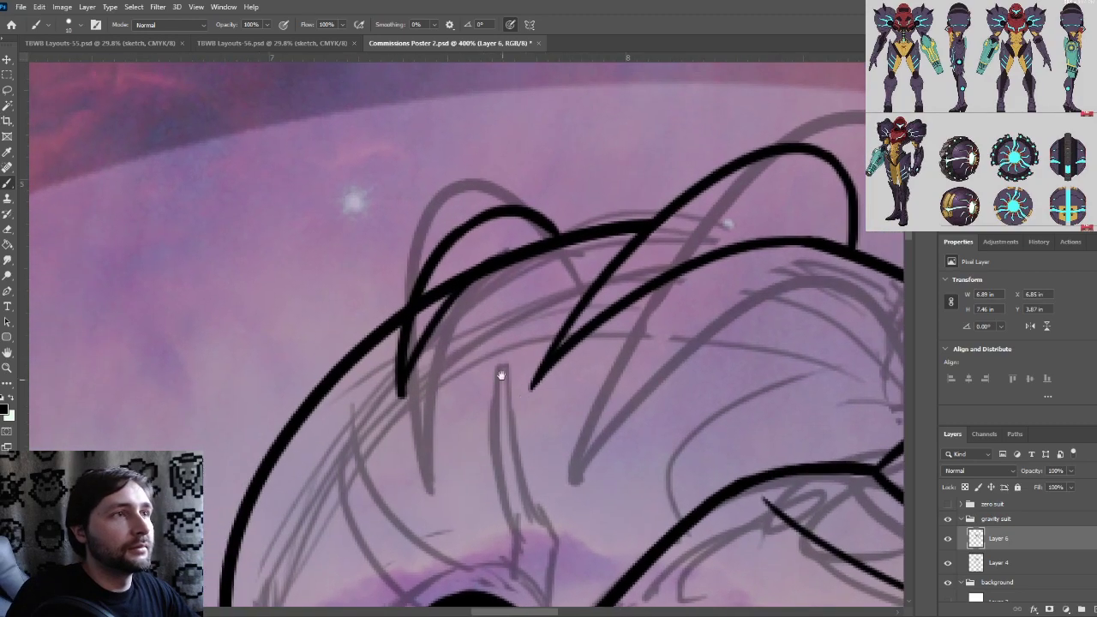
key("ctrl+plus")
key("ctrl+plus")
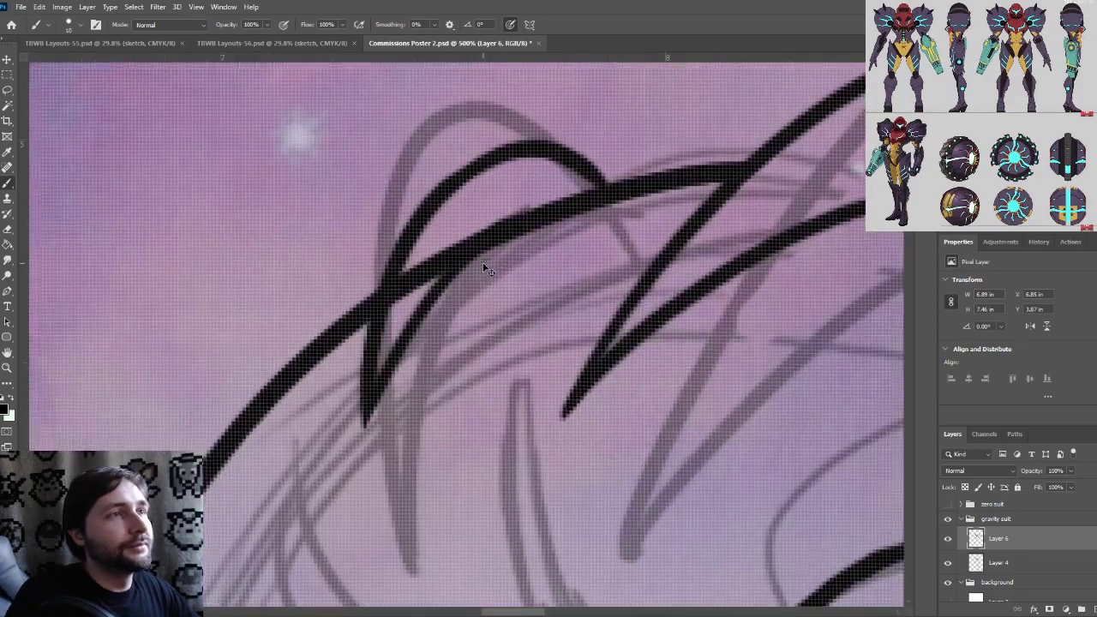
left_click_drag(492, 286, 505, 335)
key("ctrl+minus")
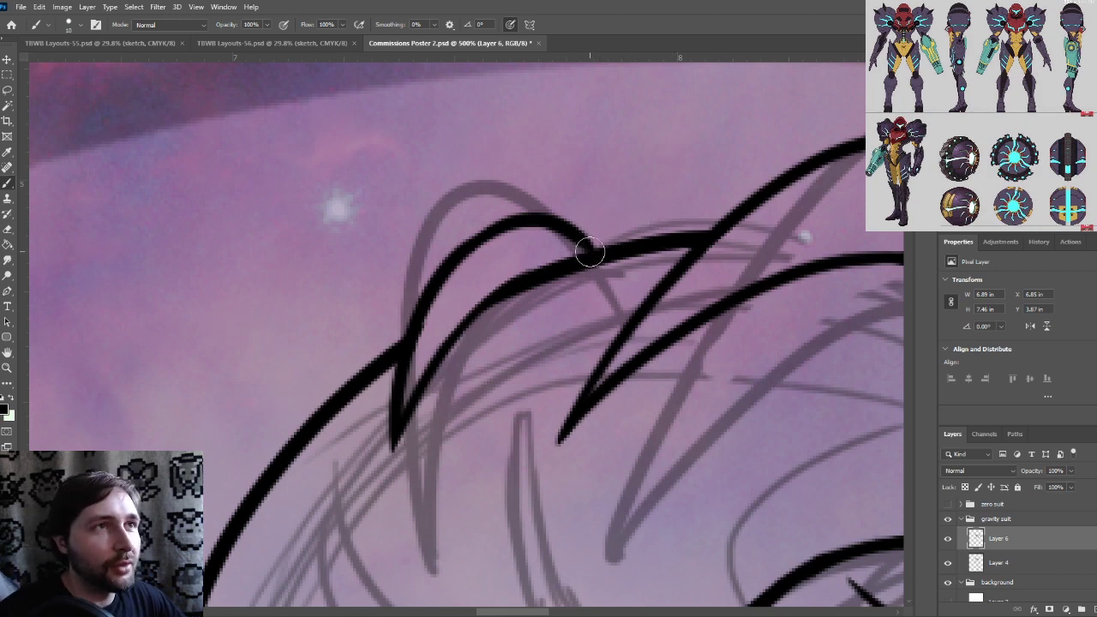
Ink three arcs around the black shoulder circle, at its lower-left, upper-right and upper-left edges
key("ctrl+minus")
key("ctrl+minus")
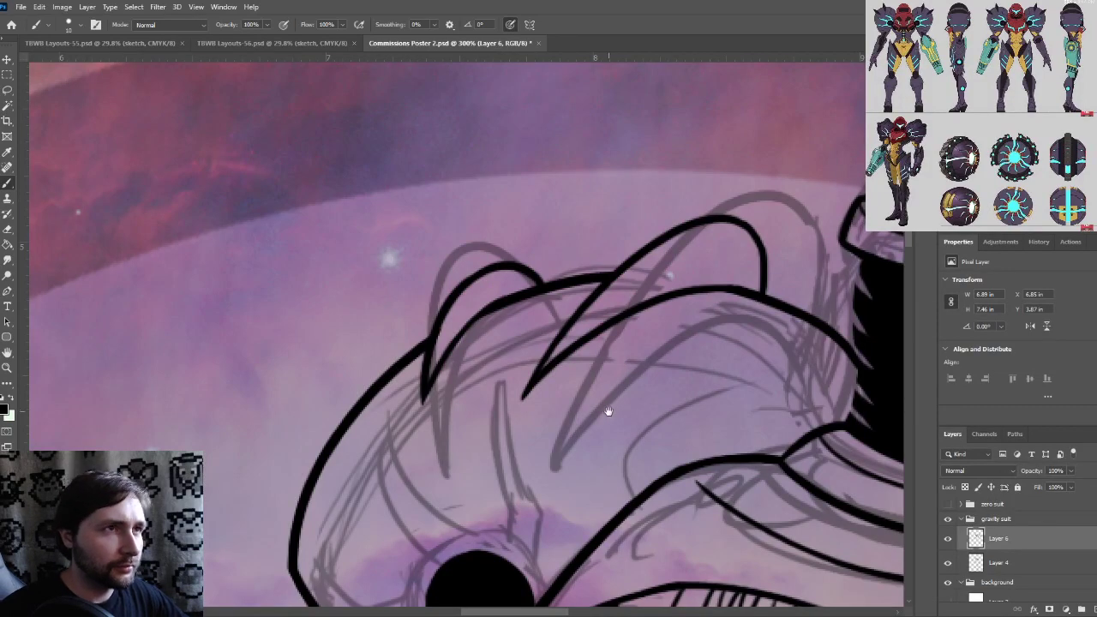
left_click_drag(607, 411, 572, 309)
left_click_drag(565, 356, 569, 276)
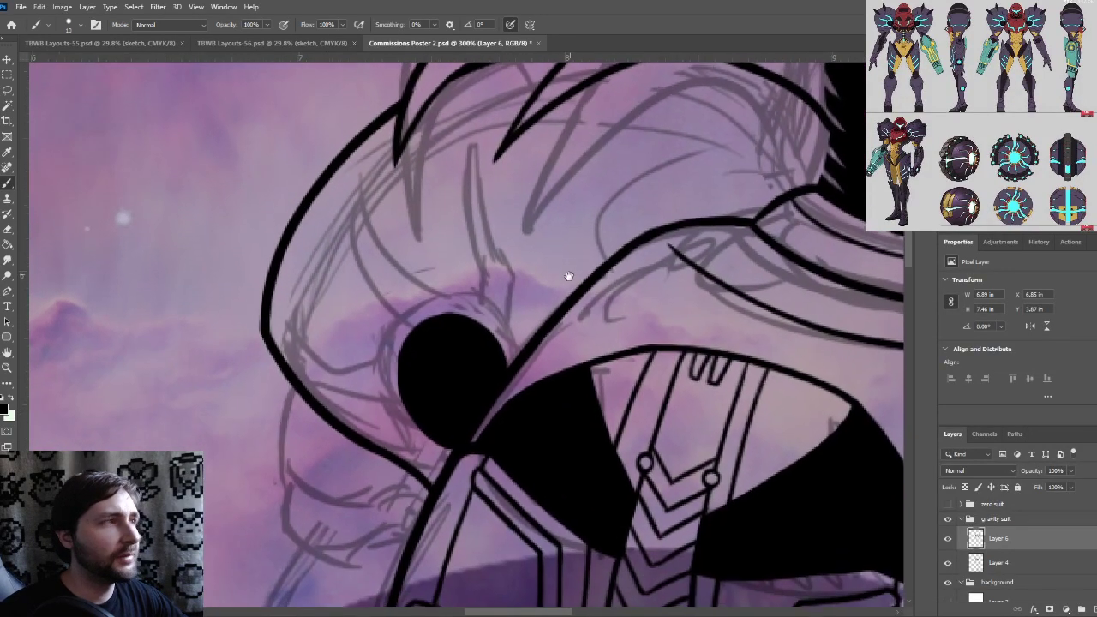
key("ctrl+plus")
left_click_drag(434, 385, 414, 337)
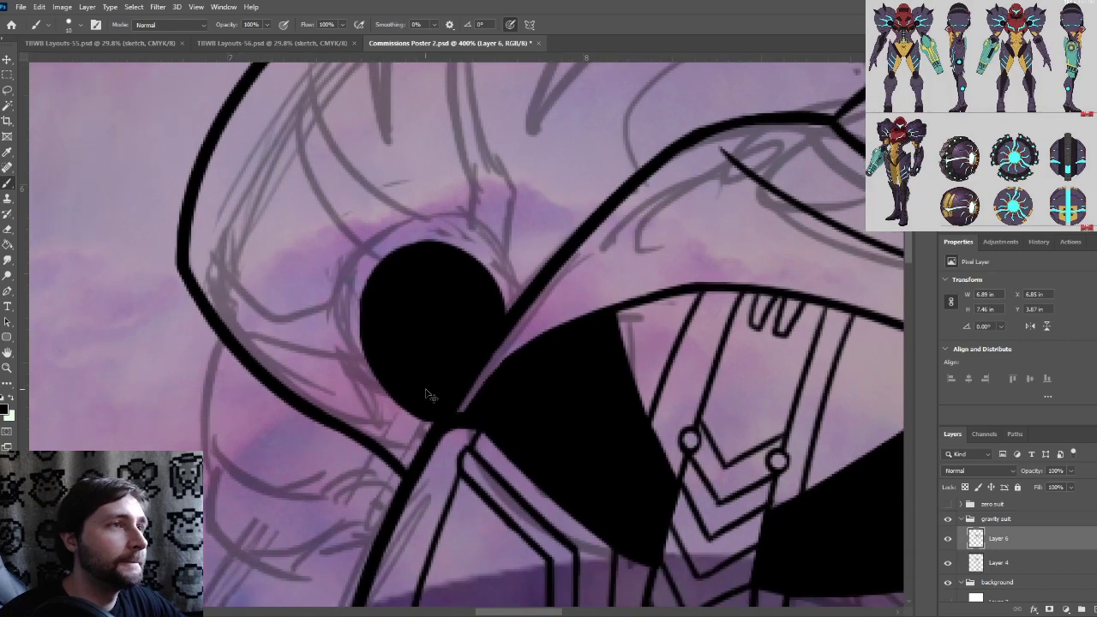
key("ctrl+plus")
mouse_move(314, 368)
left_mouse_down()
mouse_move(427, 452)
mouse_move(414, 470)
left_mouse_up()
left_click_drag(488, 203, 529, 283)
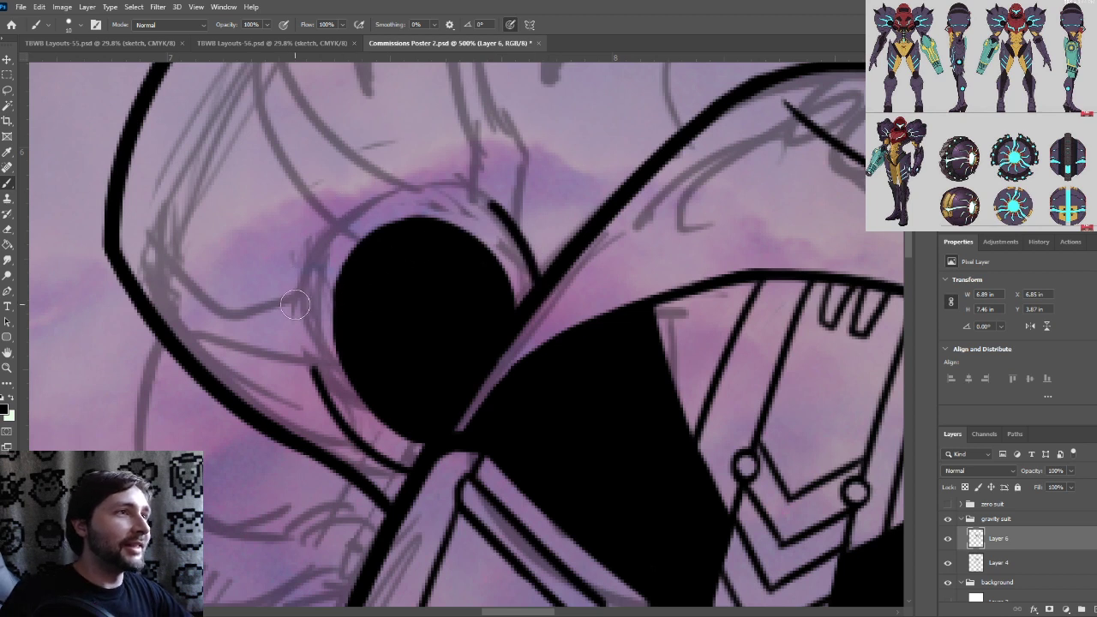
left_click_drag(294, 306, 360, 197)
key("ctrl+z")
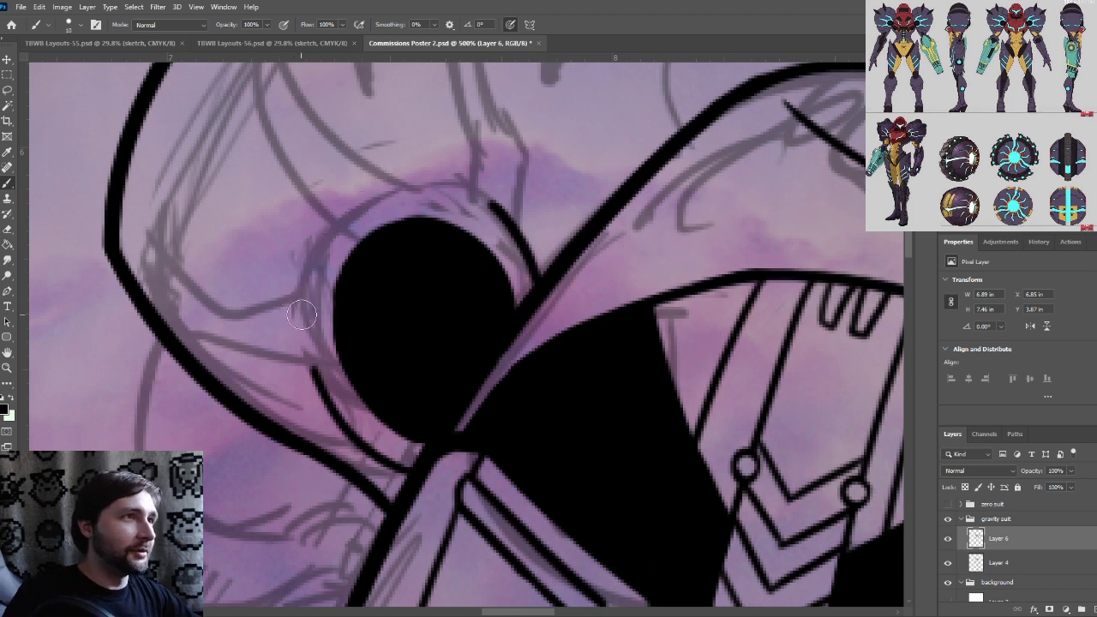
left_click_drag(295, 310, 347, 212)
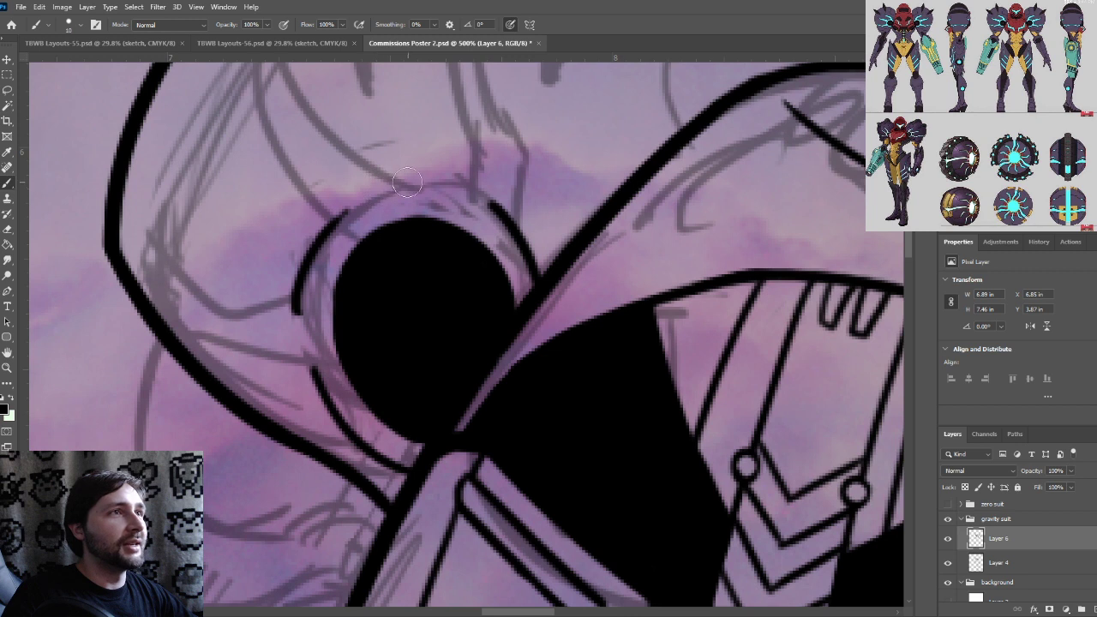
Ink an arc over the top of the black circle that joins the upper-right arc
left_click_drag(401, 185, 505, 199)
key("ctrl+z")
mouse_move(400, 188)
left_mouse_down()
mouse_move(503, 216)
mouse_move(511, 206)
mouse_move(411, 192)
left_mouse_up()
key("ctrl+z")
key("ctrl+z")
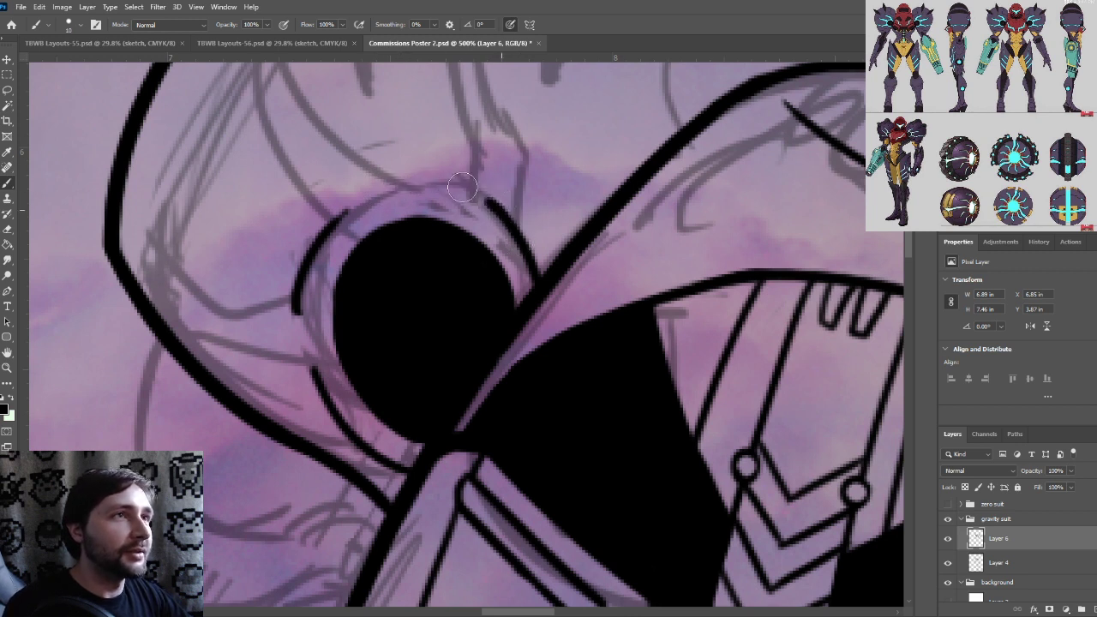
left_click_drag(495, 205, 391, 204)
key("ctrl+z")
mouse_move(497, 205)
left_mouse_down()
mouse_move(395, 176)
mouse_move(429, 184)
mouse_move(381, 194)
mouse_move(498, 204)
left_mouse_up()
key("ctrl+z")
key("ctrl+z")
left_click_drag(400, 187, 498, 217)
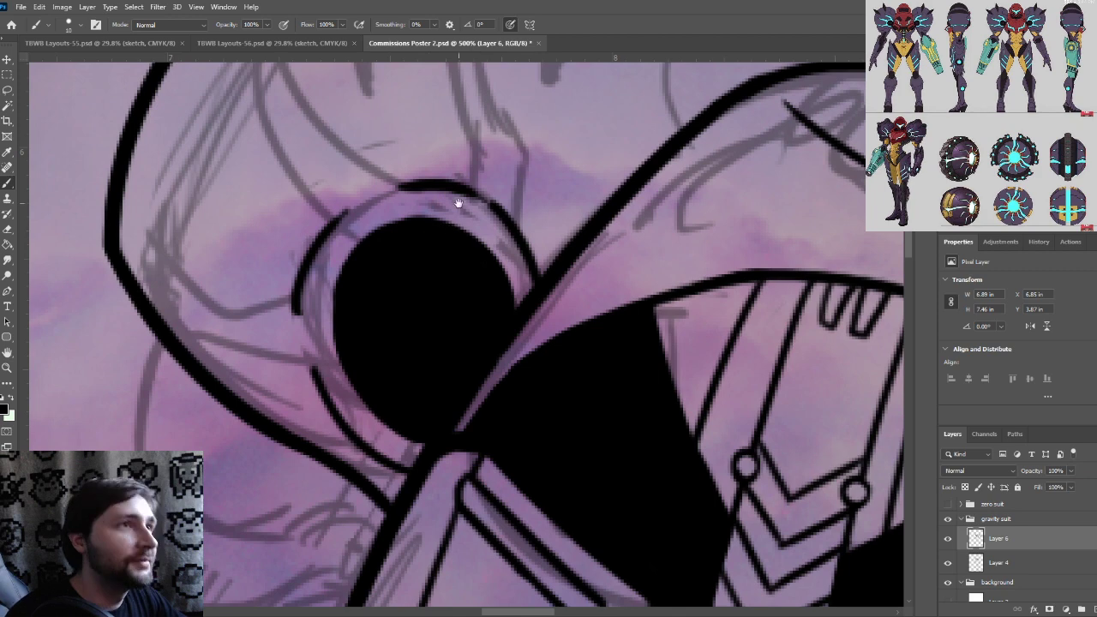
Ink a narrow bent fin rising from the ring above the black circle, angled up toward the spikes
left_click_drag(458, 205, 384, 375)
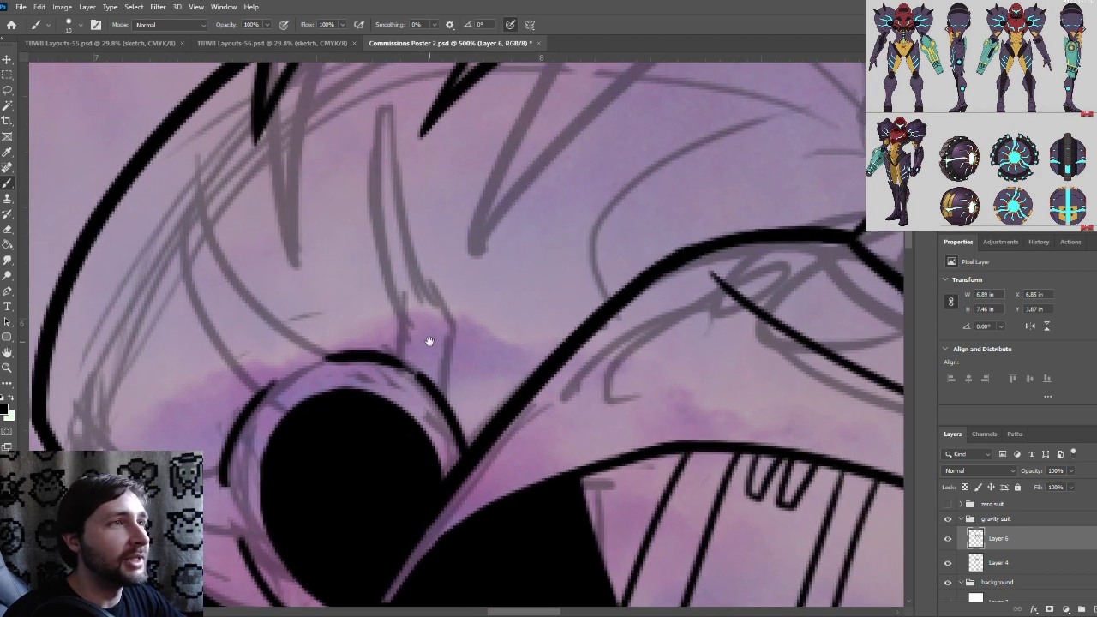
left_click_drag(437, 315, 423, 378)
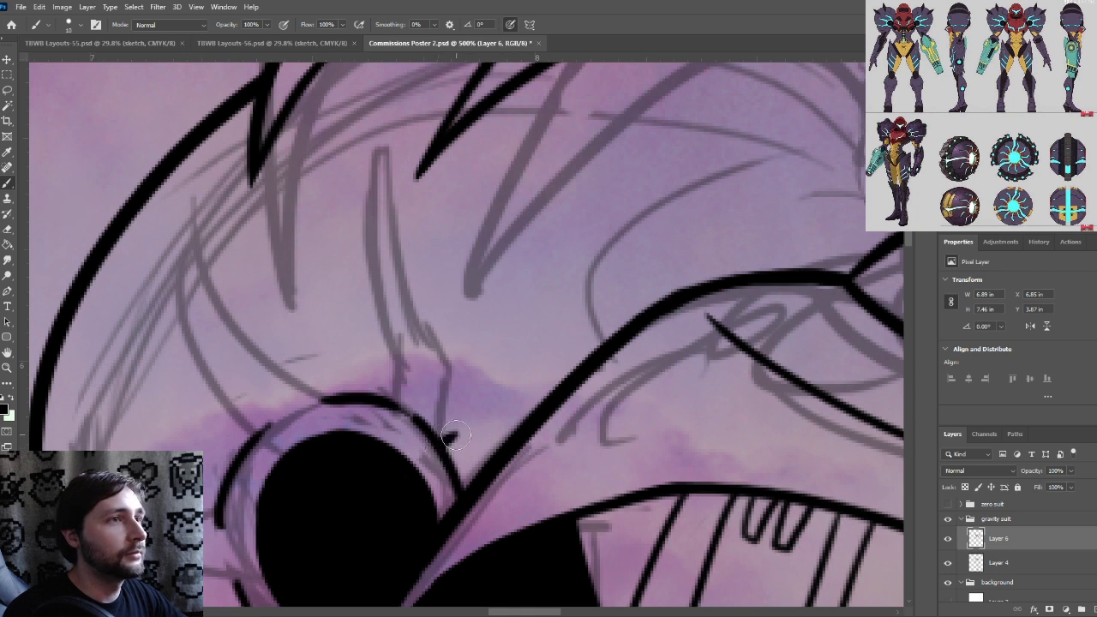
left_click_drag(446, 442, 467, 344)
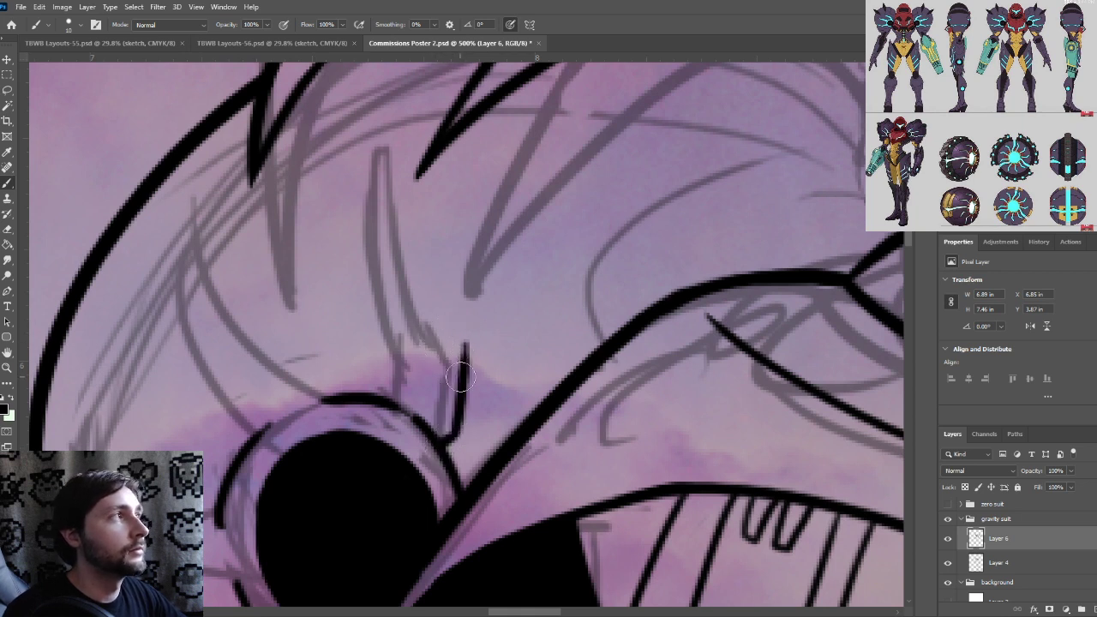
key("ctrl+z")
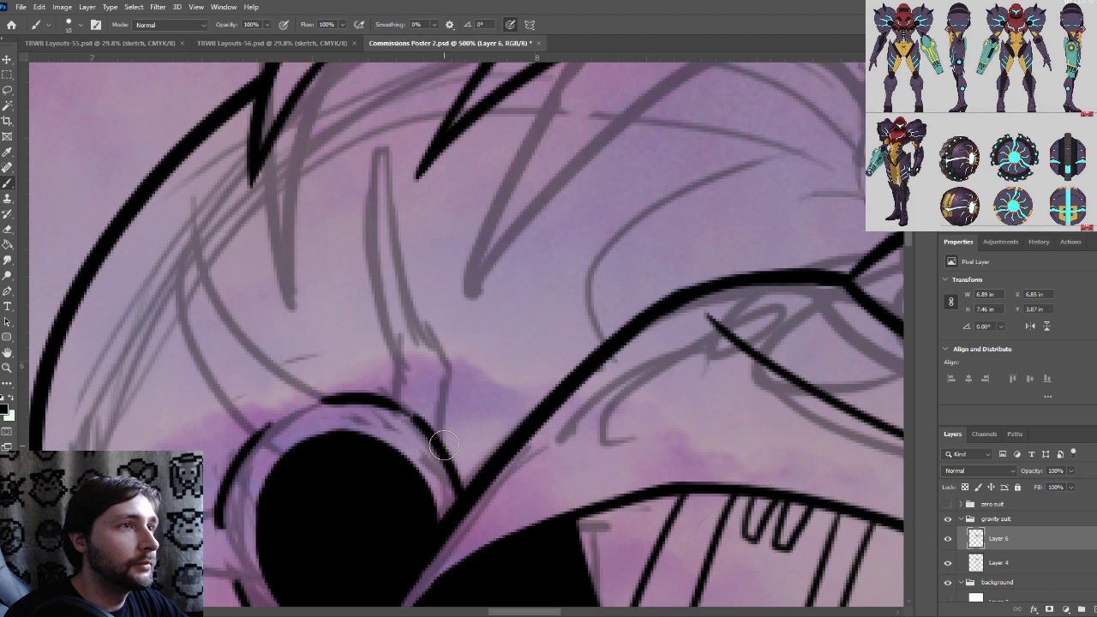
left_click_drag(444, 444, 456, 343)
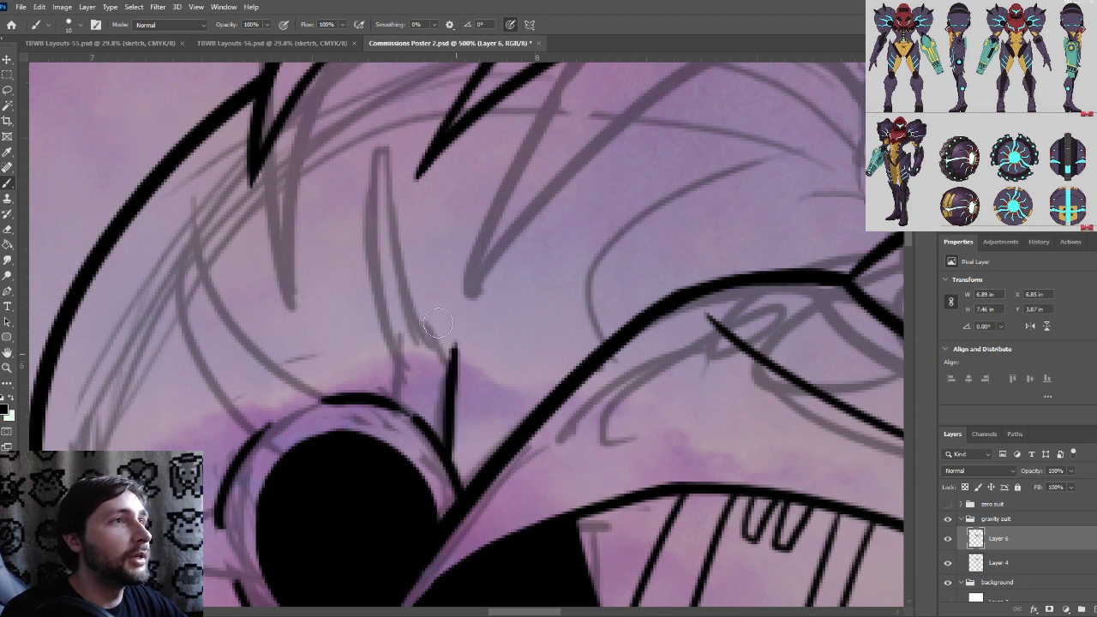
left_click(360, 199, "shift")
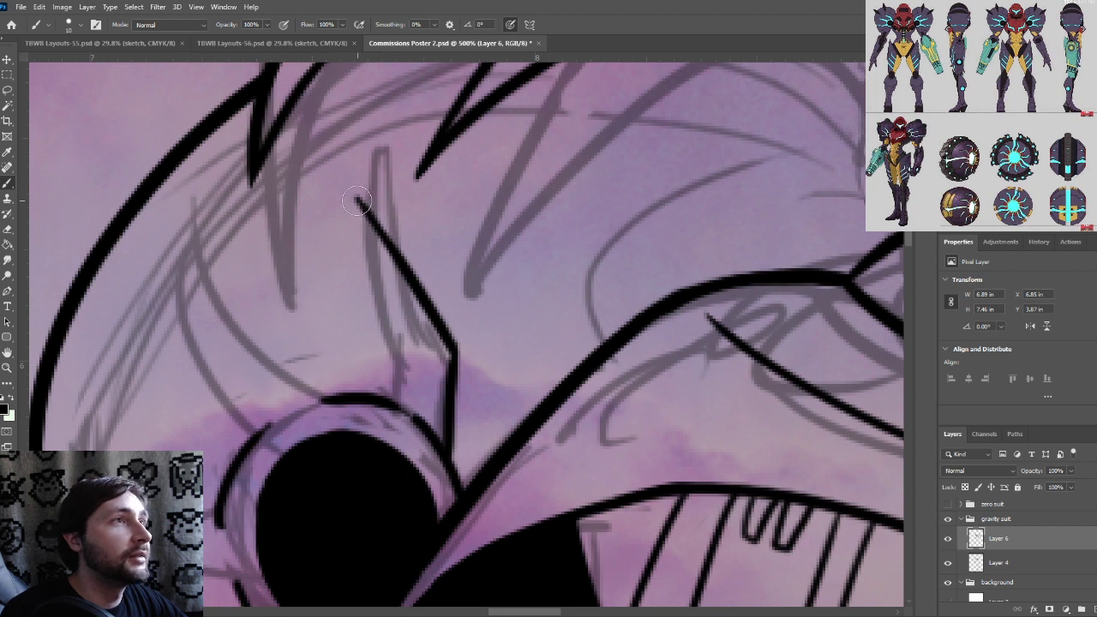
mouse_move(357, 199)
left_mouse_down()
mouse_move(348, 250)
mouse_move(408, 364)
left_mouse_up()
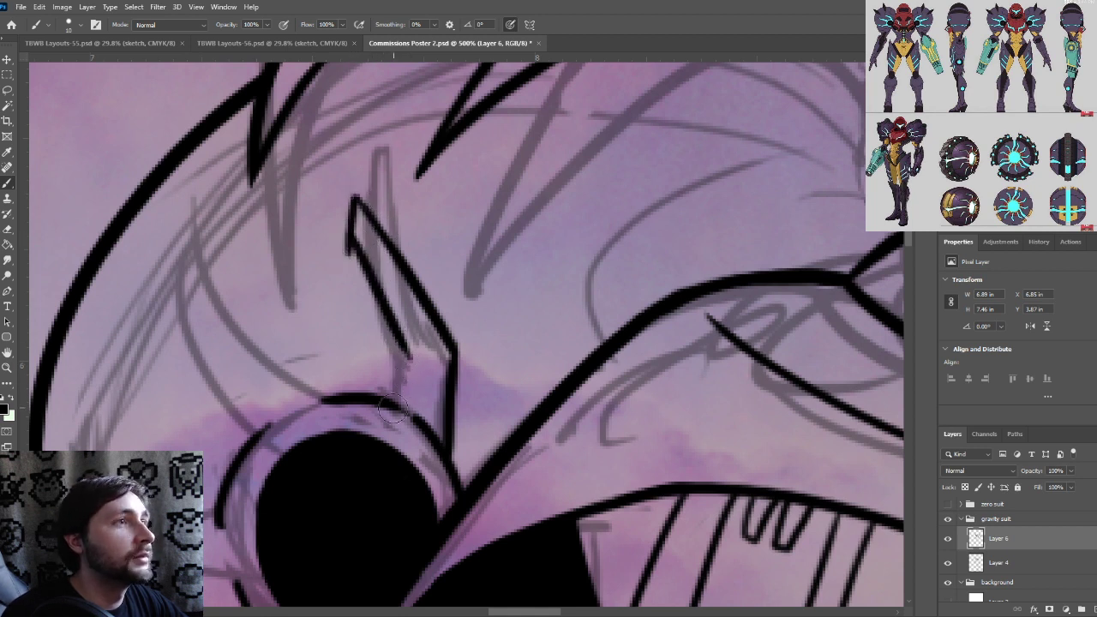
left_click_drag(390, 402, 408, 345)
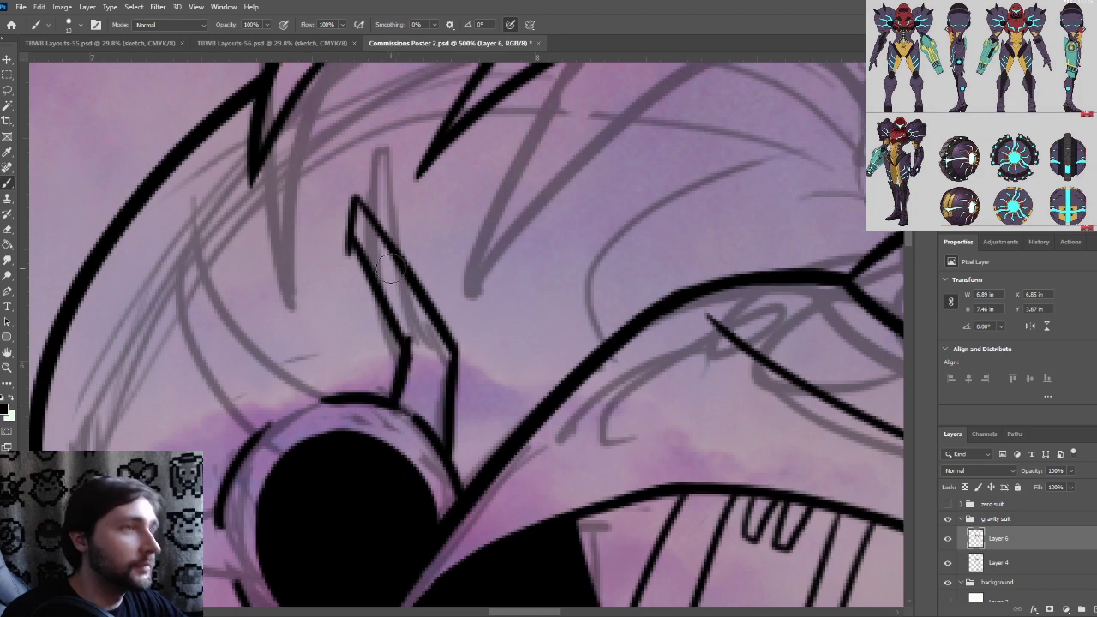
Erase the ring line crossing the fin's base and clean up the overlapping line ends at its corners
key("ctrl+plus")
key("ctrl+minus")
key("bracketright")
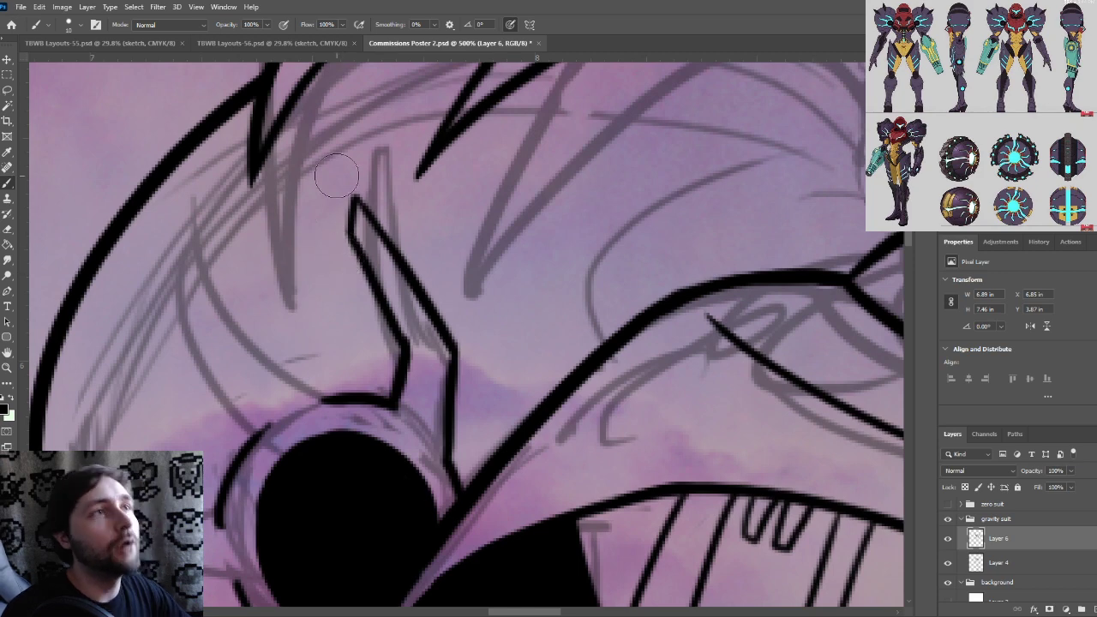
left_click_drag(494, 247, 547, 290)
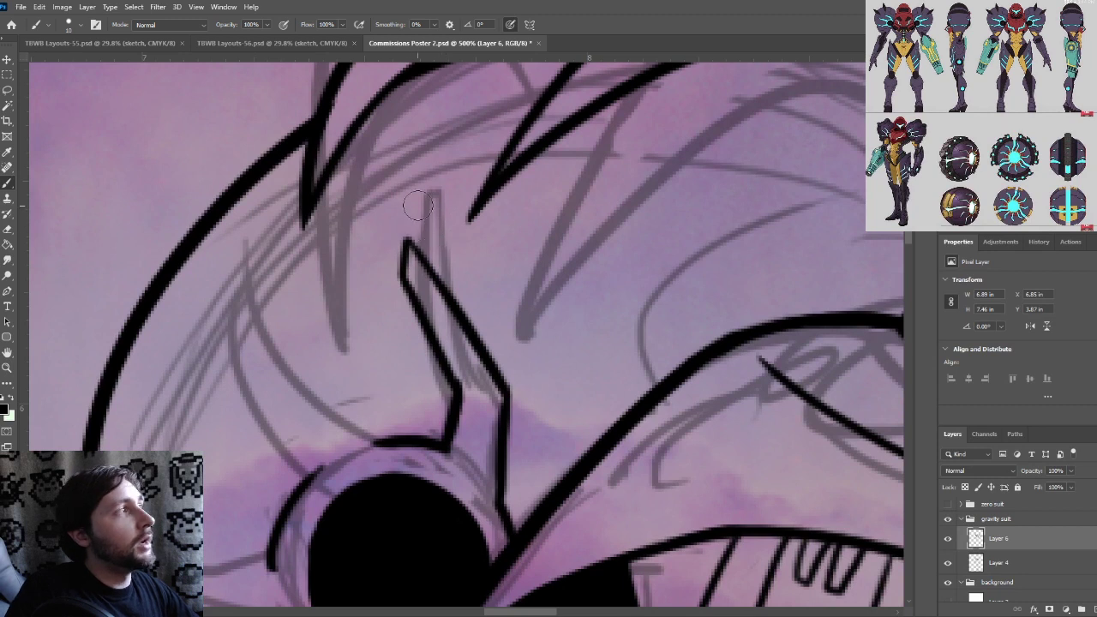
left_click_drag(408, 255, 411, 178)
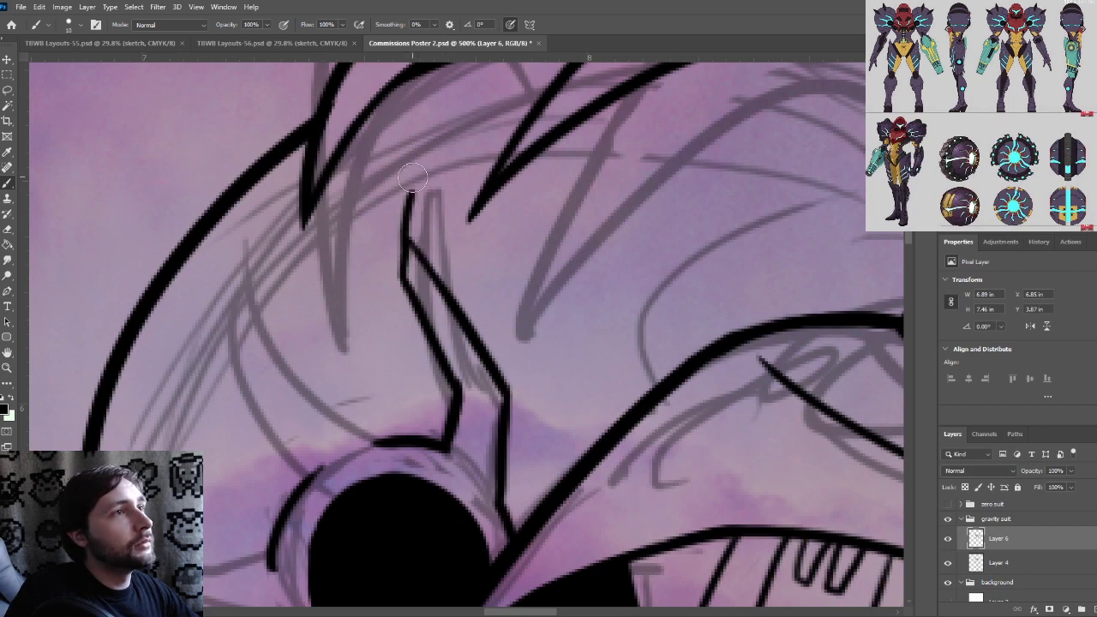
key("ctrl+z")
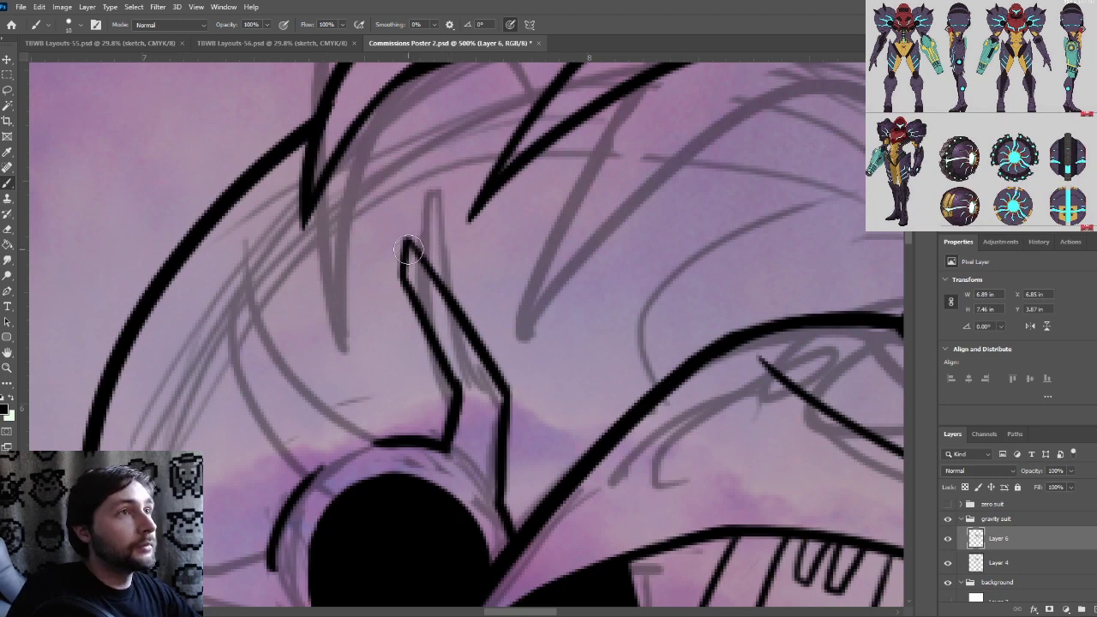
left_click_drag(409, 249, 412, 176)
key("ctrl+z")
left_click_drag(407, 256, 412, 168)
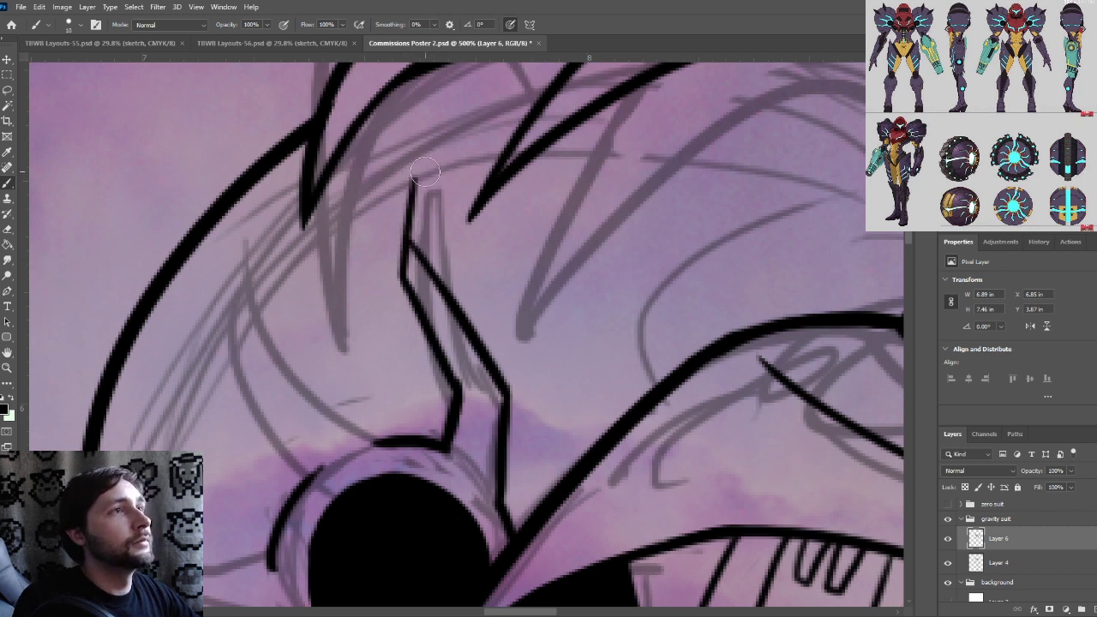
left_click_drag(416, 183, 455, 192)
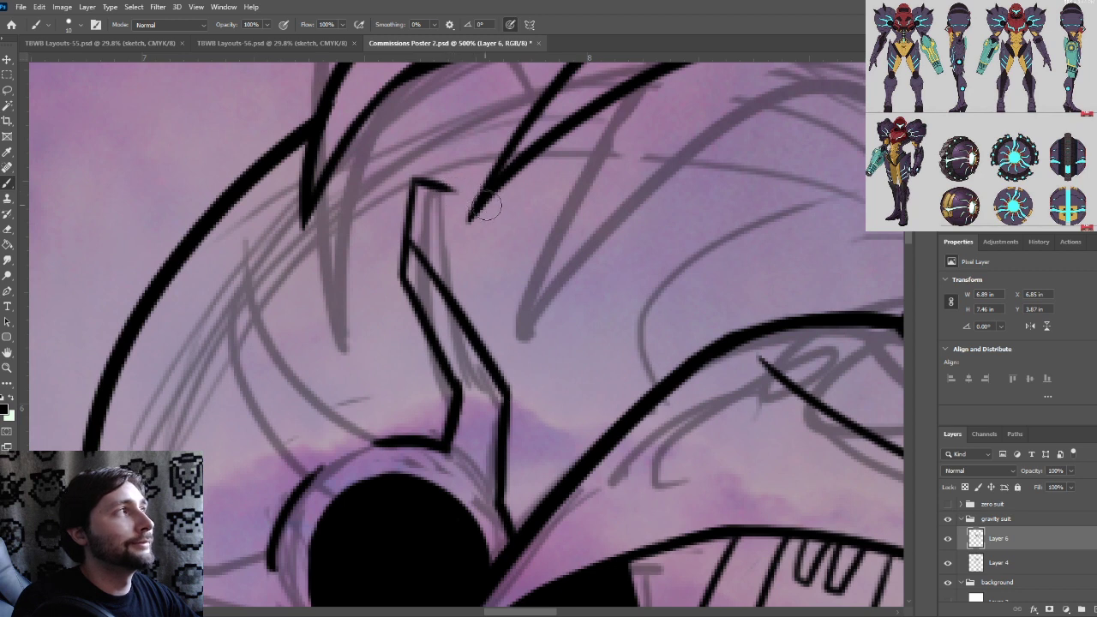
key("ctrl+z")
key("ctrl+z")
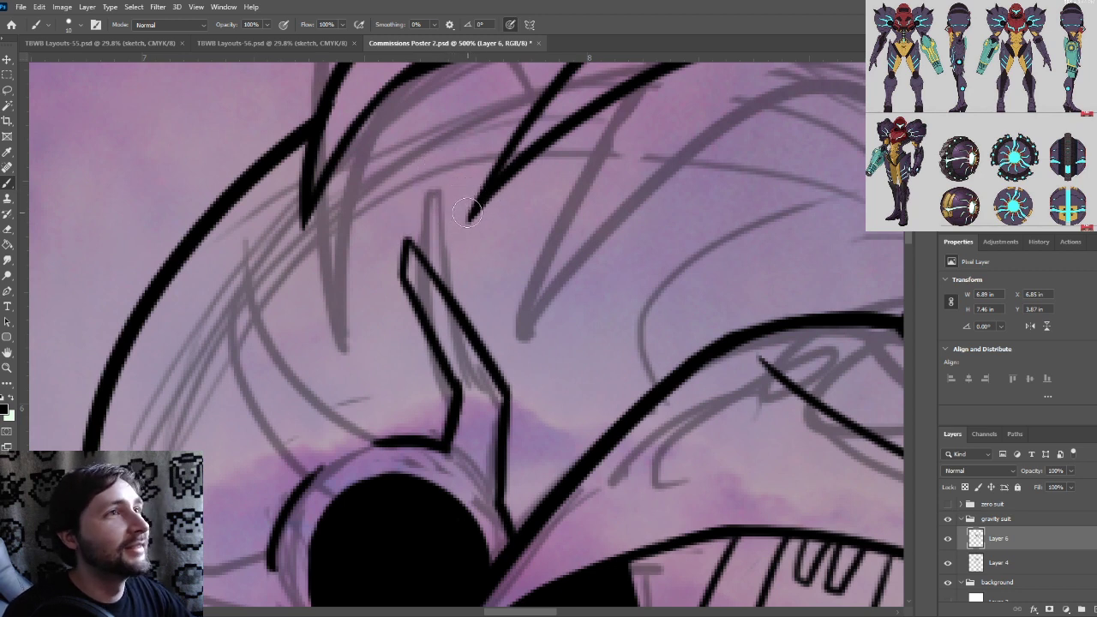
Ink a short near-horizontal line from the large spike's lower point and connect it down to the bent fin's tip
left_click_drag(467, 212, 405, 209)
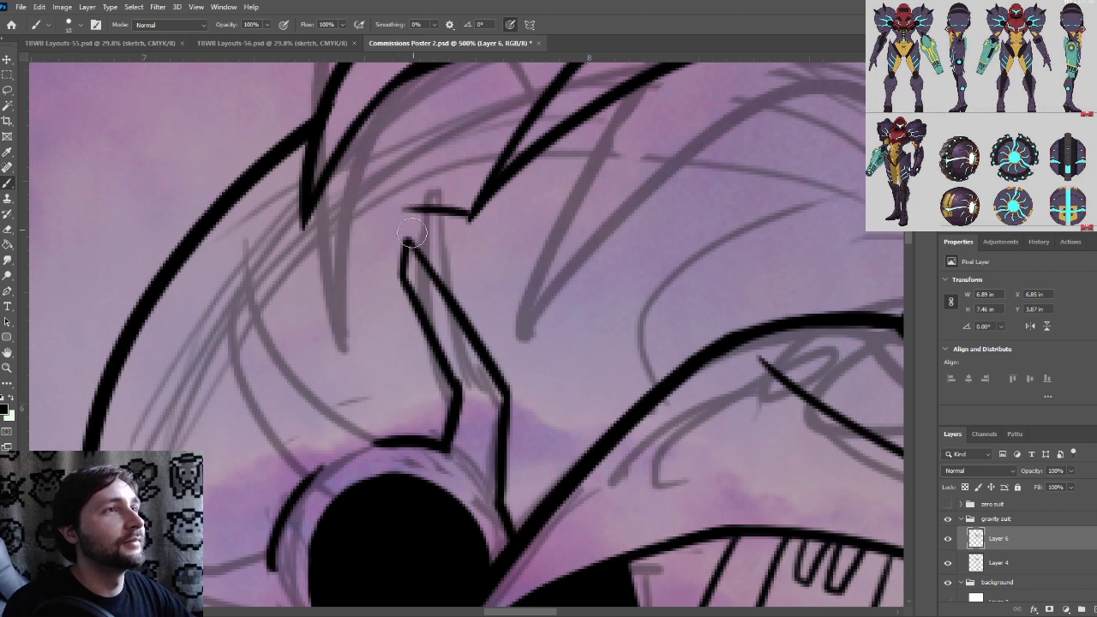
left_click_drag(417, 210, 405, 270)
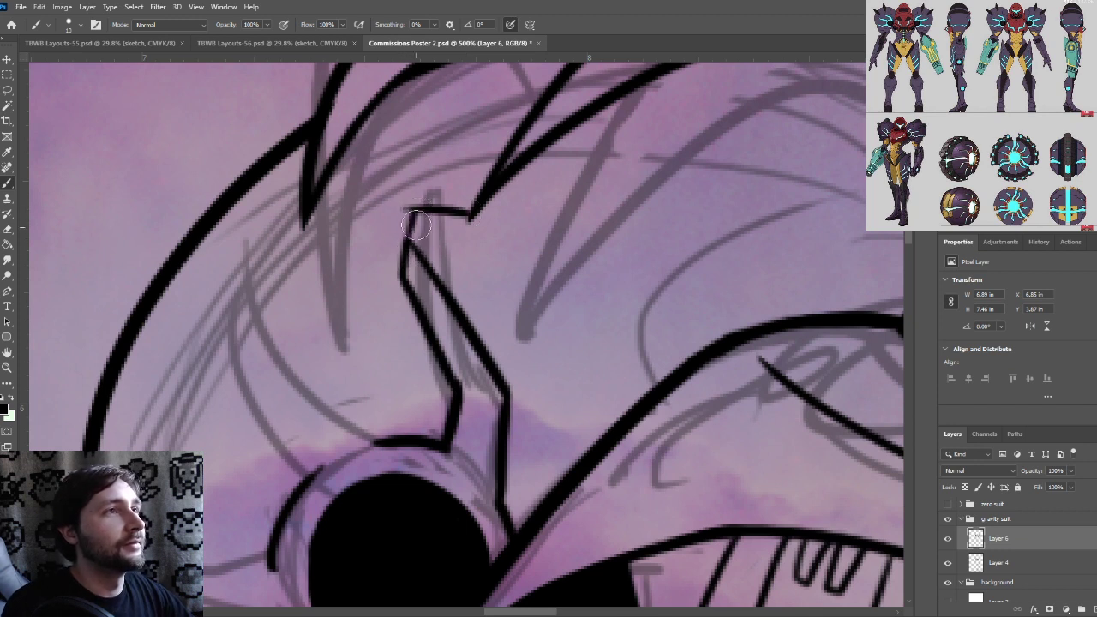
key("ctrl+z")
left_click_drag(416, 209, 402, 256)
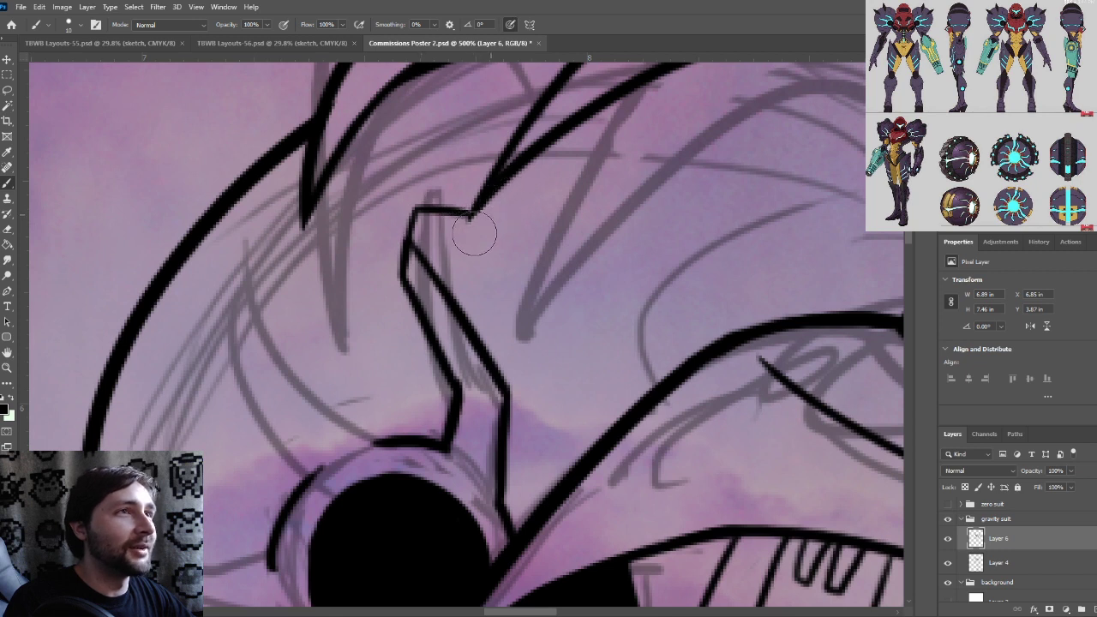
key("bracketleft")
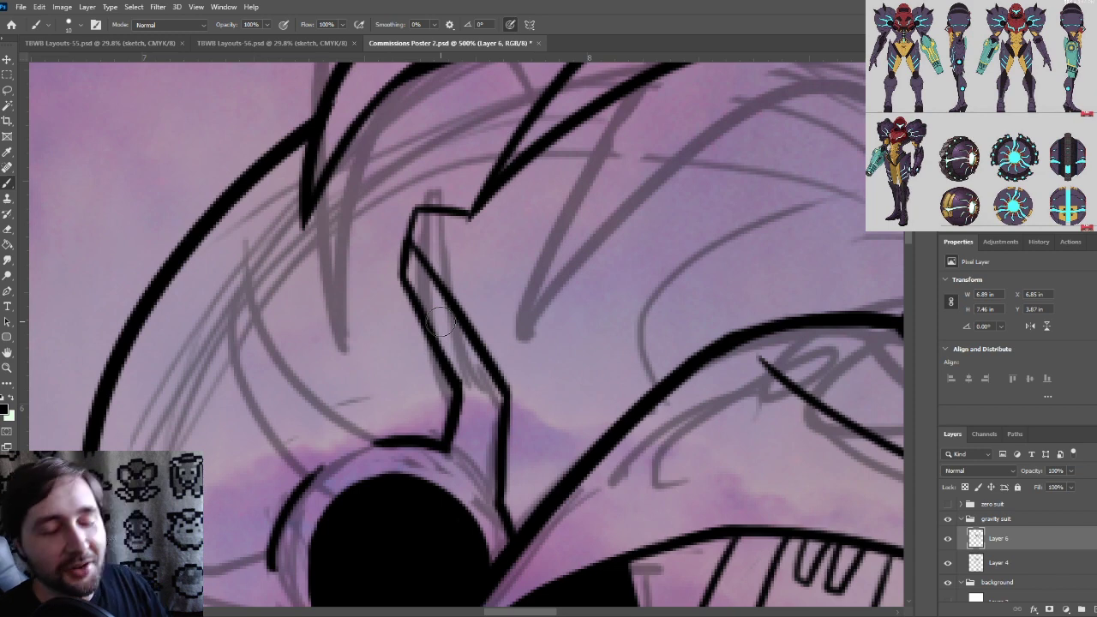
Ink the first two edges of an angular panel, rising from the thick arm line and turning up toward the large spike's base
mouse_move(565, 321)
left_mouse_down()
mouse_move(551, 351)
mouse_move(530, 333)
left_mouse_up()
key("ctrl+minus")
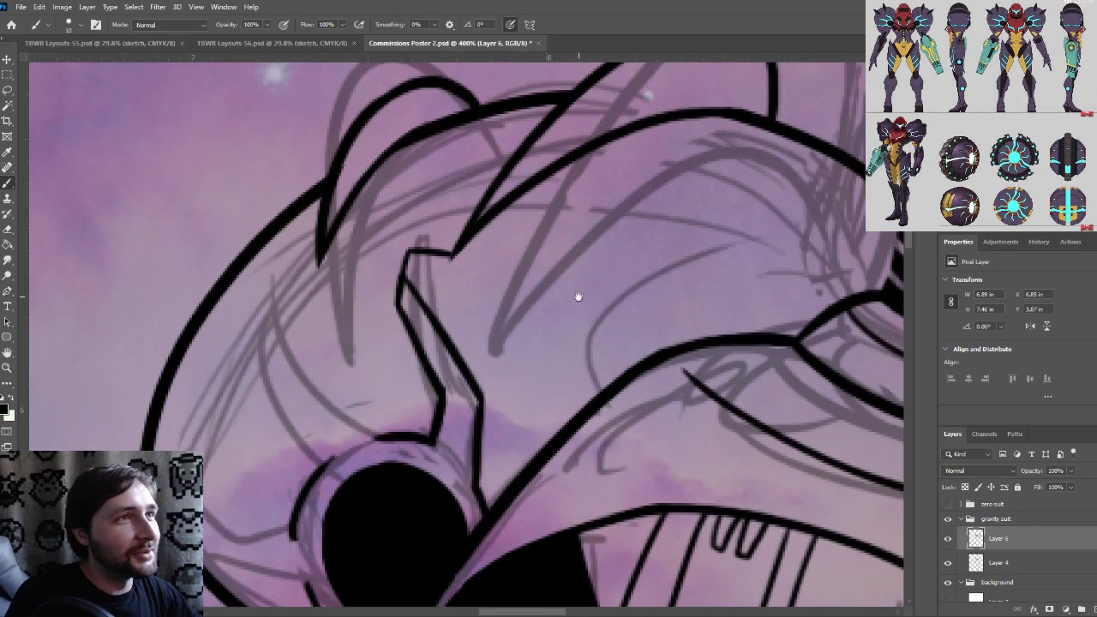
left_click_drag(578, 296, 543, 286)
left_click_drag(540, 350, 534, 303)
key("ctrl+minus")
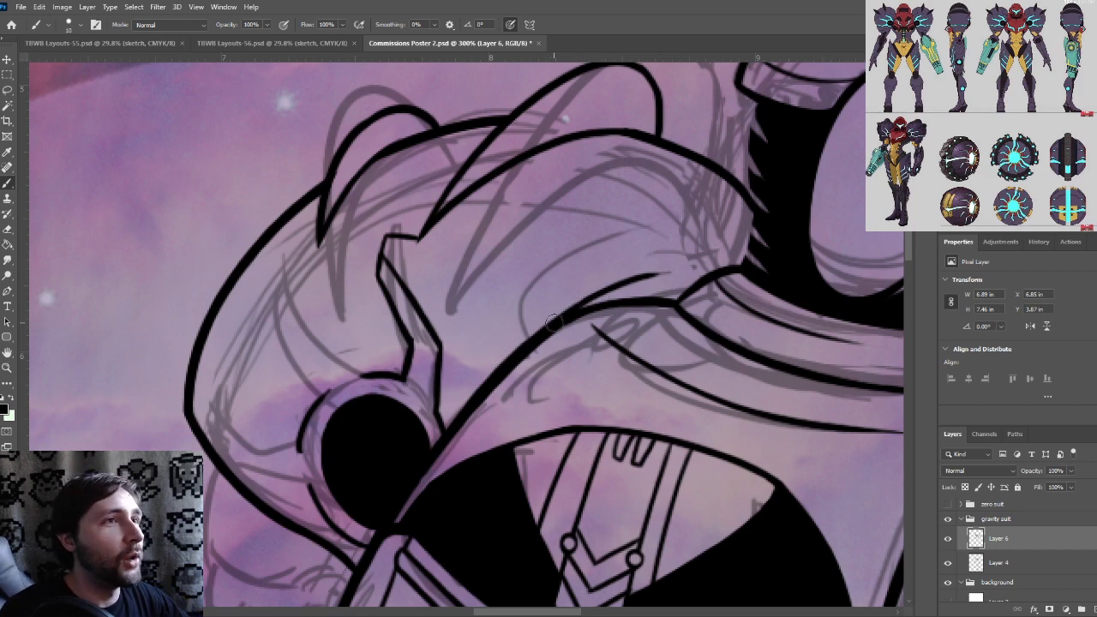
left_click_drag(571, 310, 523, 245)
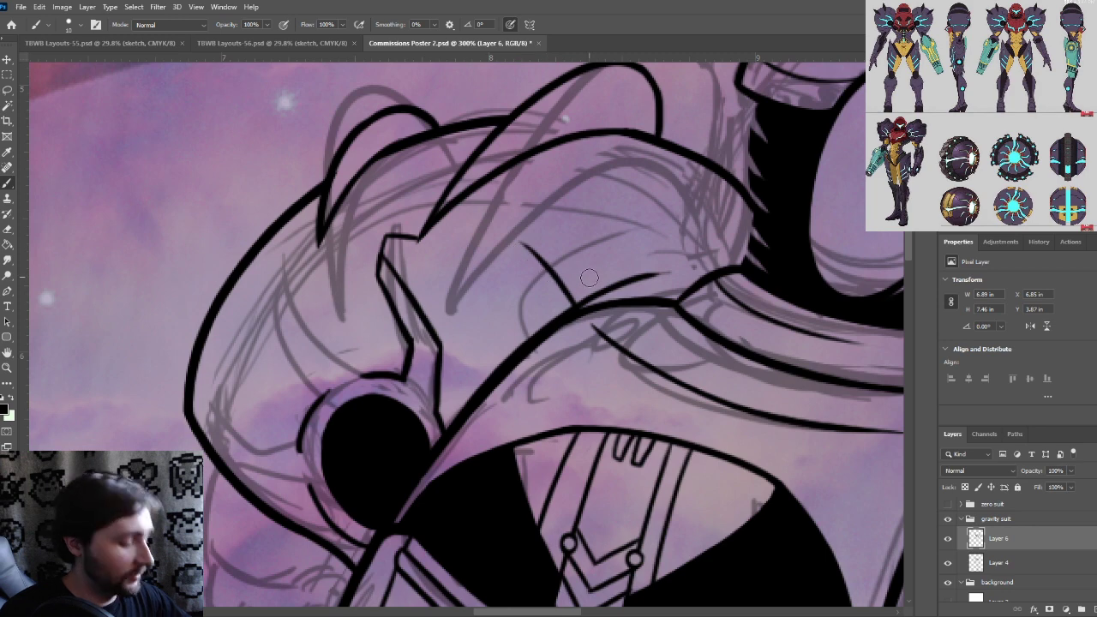
key("ctrl+z")
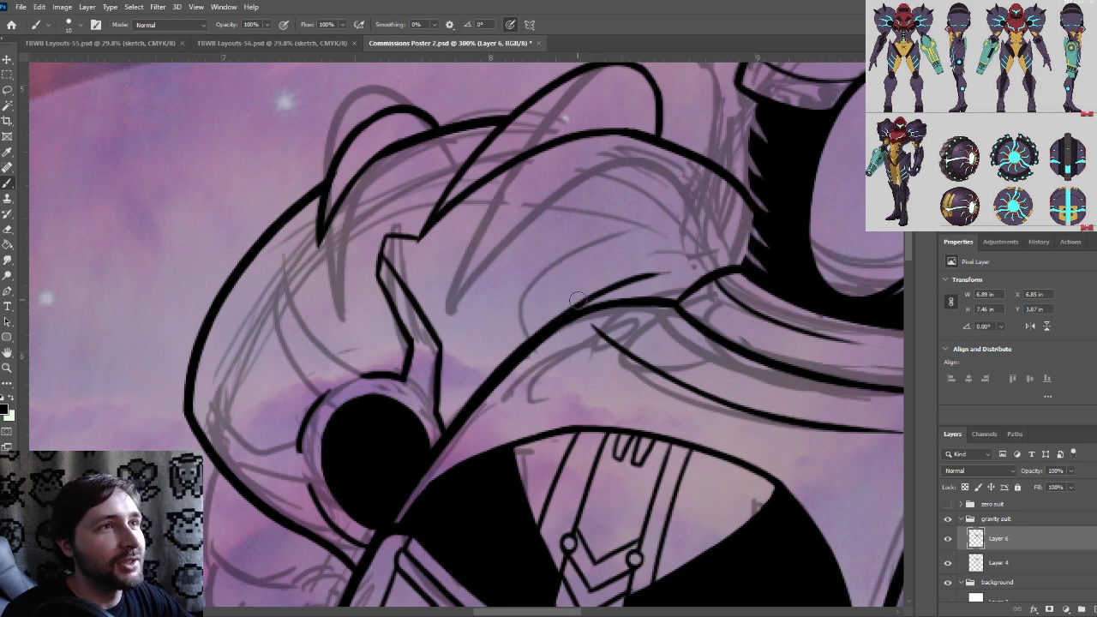
left_click_drag(578, 300, 529, 250)
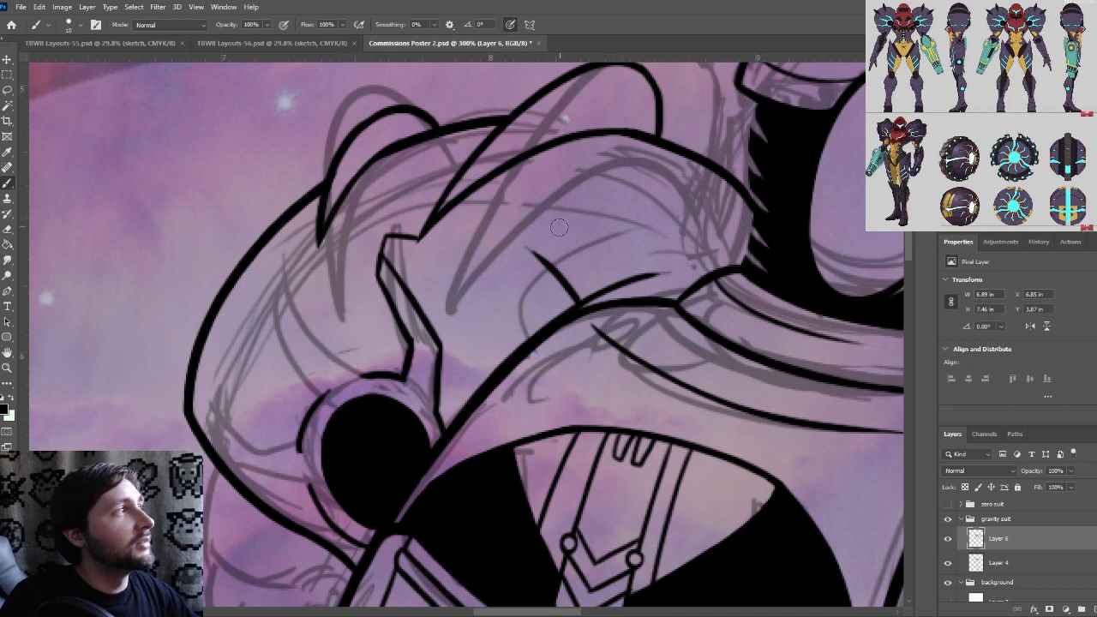
left_click_drag(530, 249, 590, 199)
key("ctrl+z")
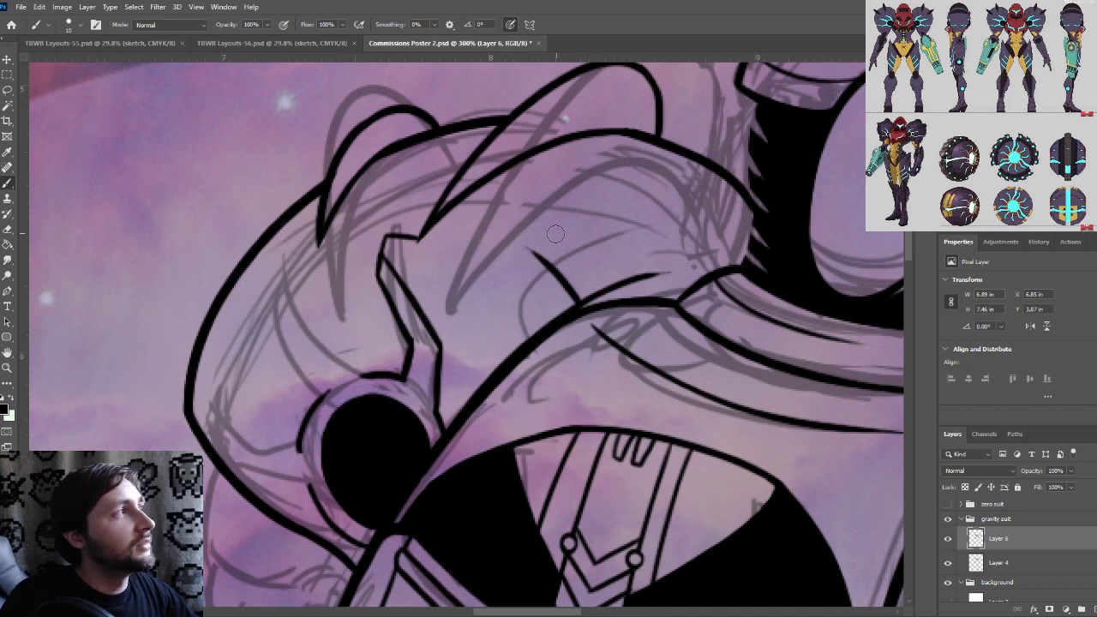
left_click_drag(533, 250, 588, 194)
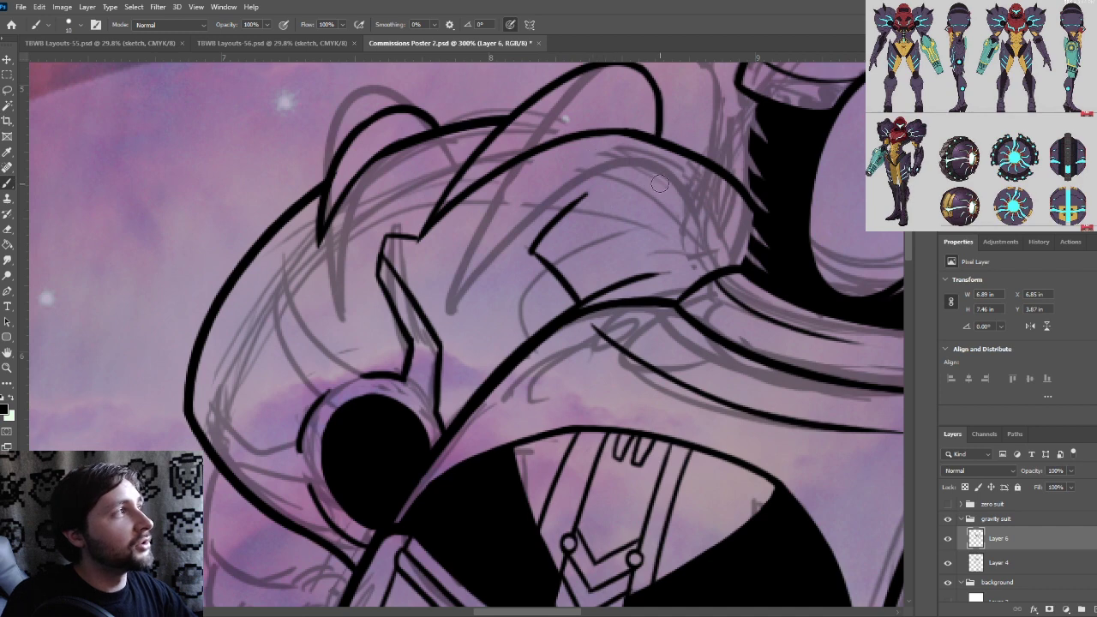
Continue the angular panel's top edge into a shallow notch and ink it up to the shoulder outline near the neck
key("ctrl+z")
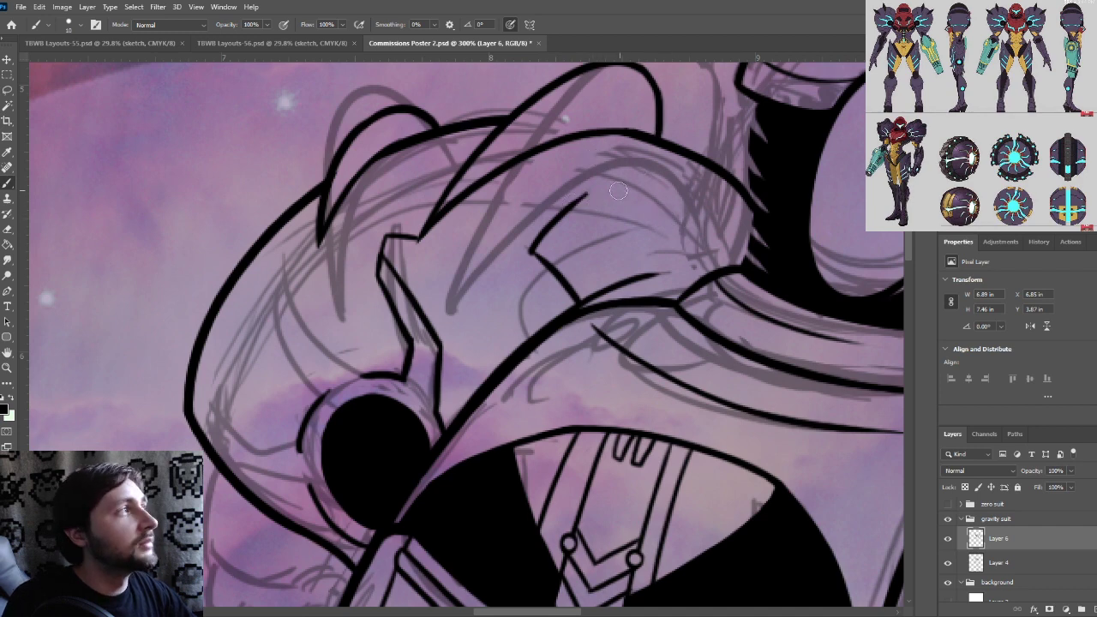
left_click_drag(579, 202, 647, 214)
key("ctrl+z")
key("ctrl+z")
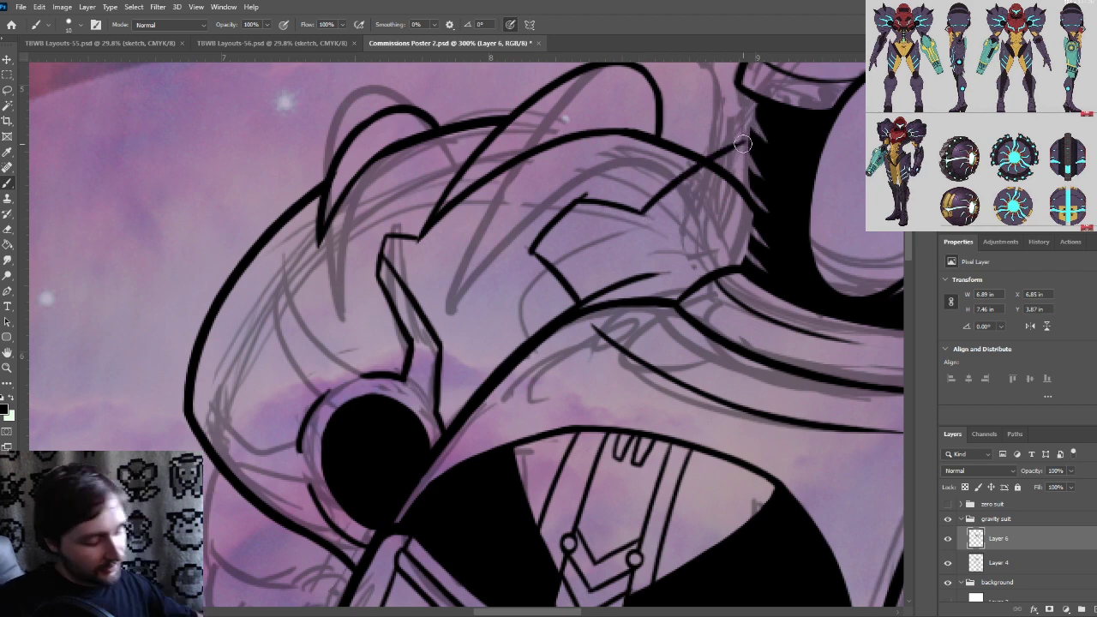
left_click_drag(643, 215, 724, 150)
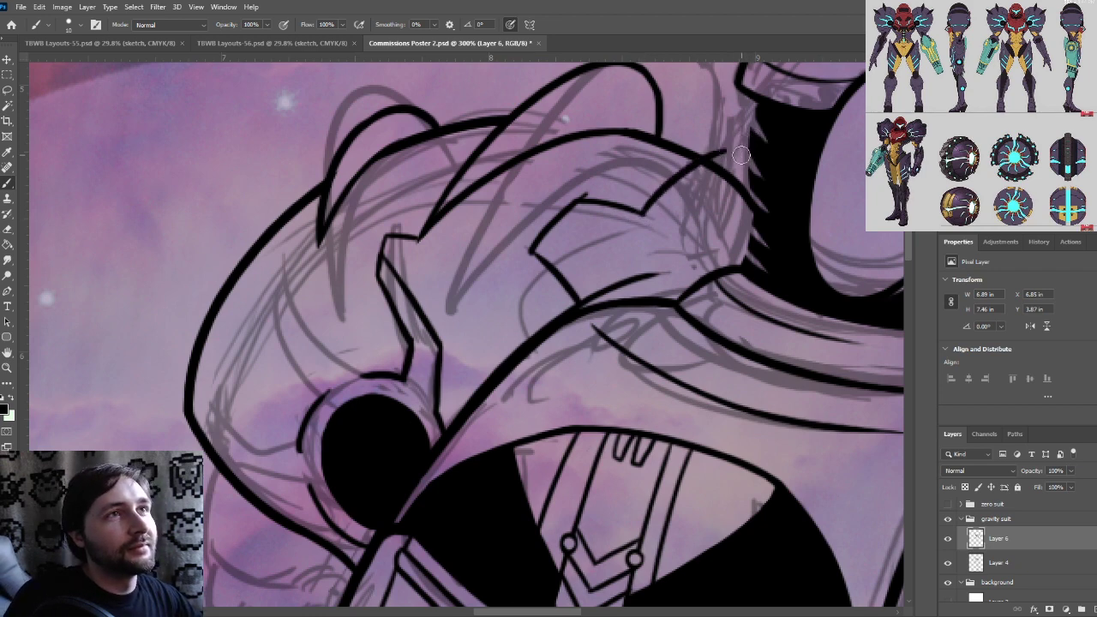
key("ctrl+z")
left_click_drag(644, 213, 707, 162)
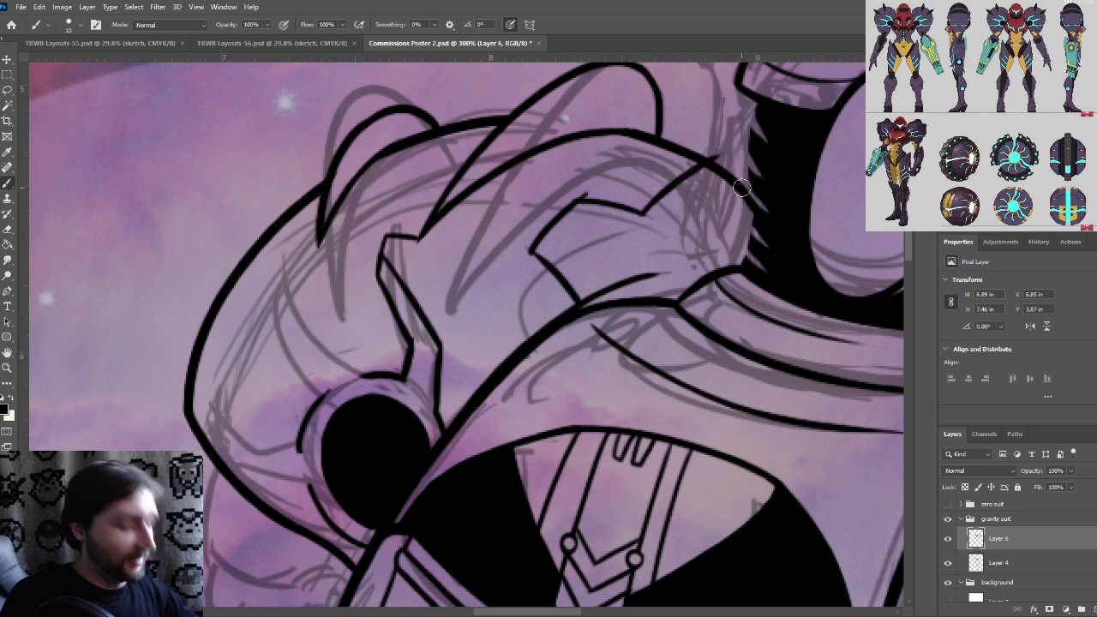
Erase the overlapping line ends where the panel edge meets the shoulder outline and at the panel's upper corner
scroll(741, 188, "up", 2)
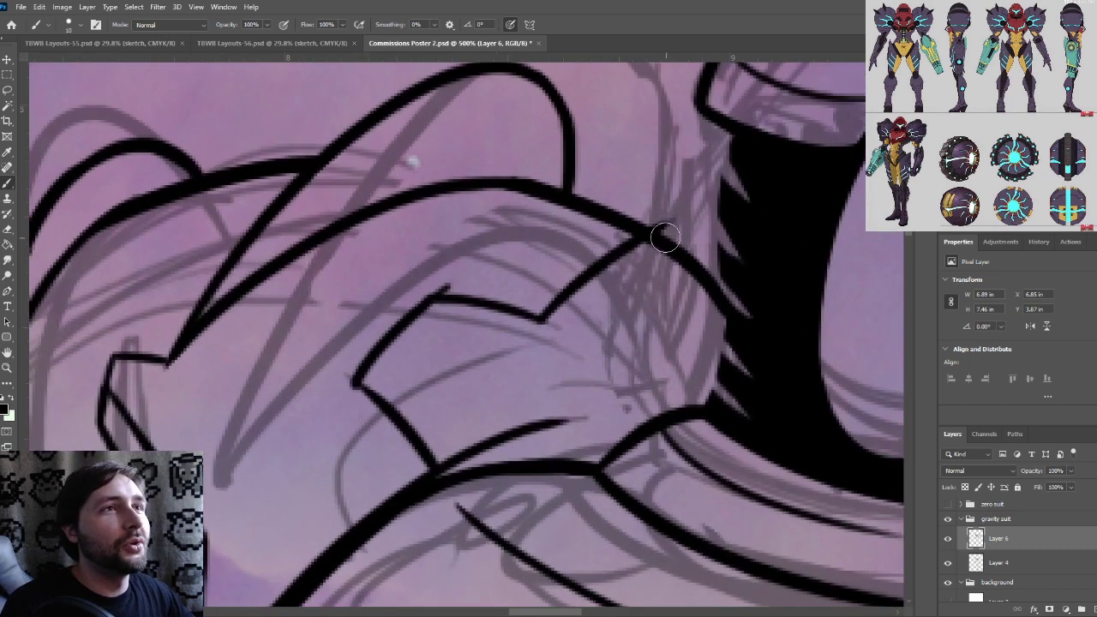
mouse_move(665, 238)
left_mouse_down()
mouse_move(705, 270)
mouse_move(714, 300)
left_mouse_up()
key("ctrl+plus")
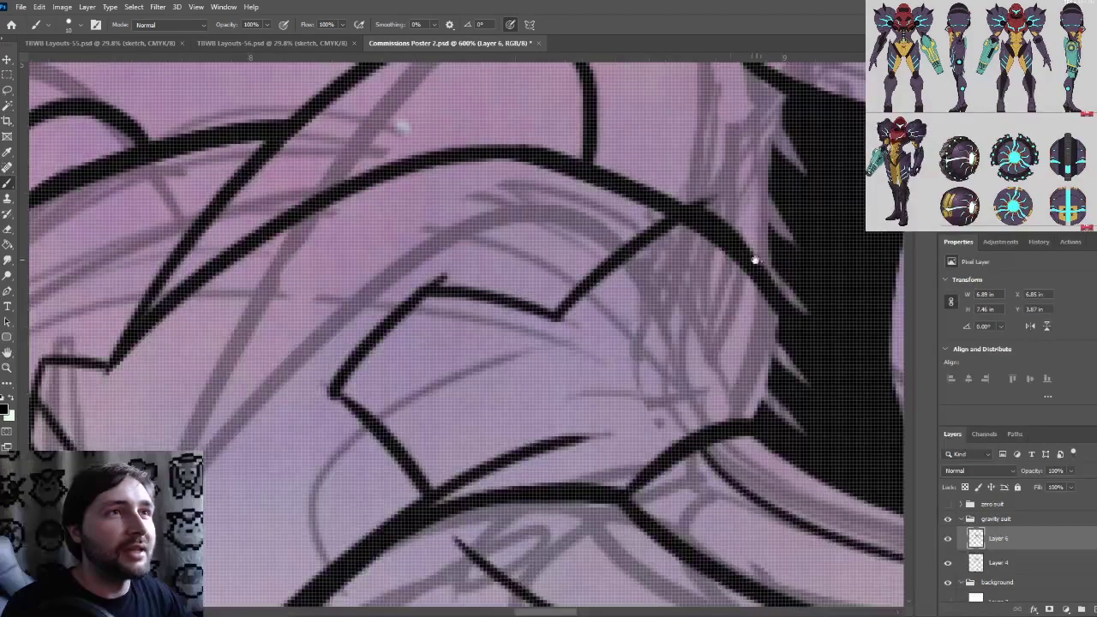
left_click_drag(754, 260, 565, 380)
key("ctrl+minus")
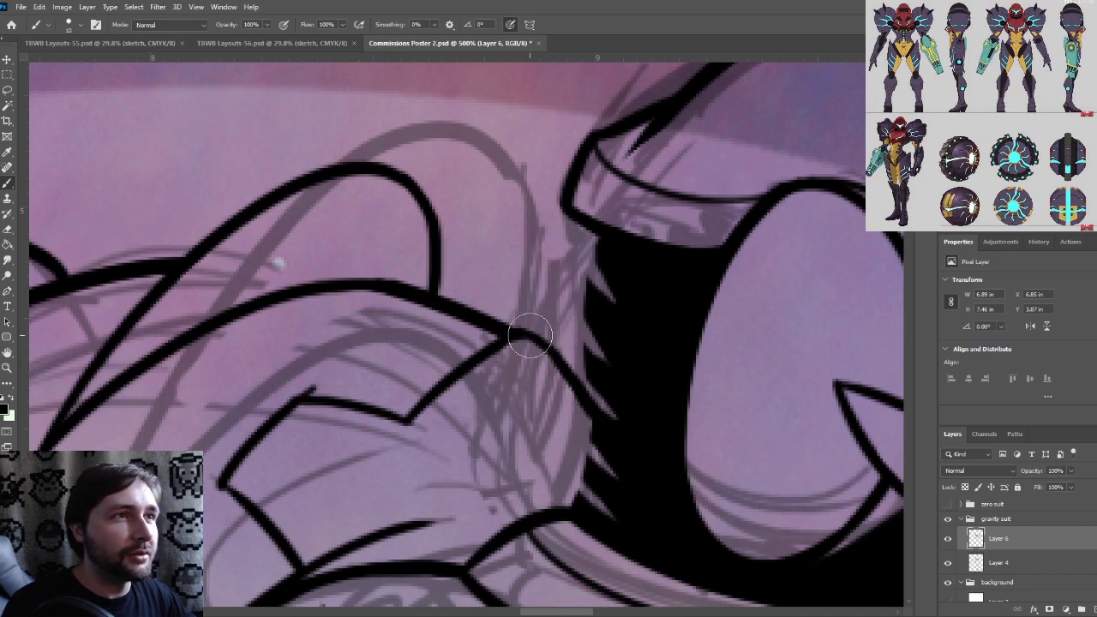
left_click_drag(377, 437, 542, 337)
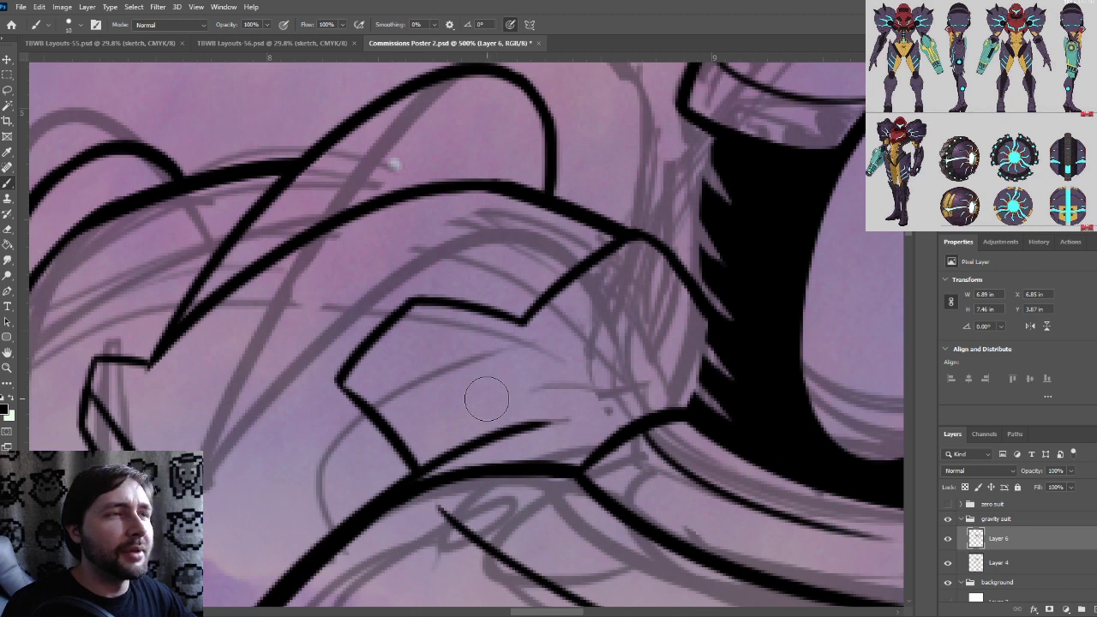
Refine the panel's lower-left corners and thin the shoulder outline running from the panel's peak to the black neck
key("bracketleft")
key("bracketleft")
key("bracketleft")
mouse_move(339, 382)
left_mouse_down()
mouse_move(396, 440)
mouse_move(424, 448)
left_mouse_up()
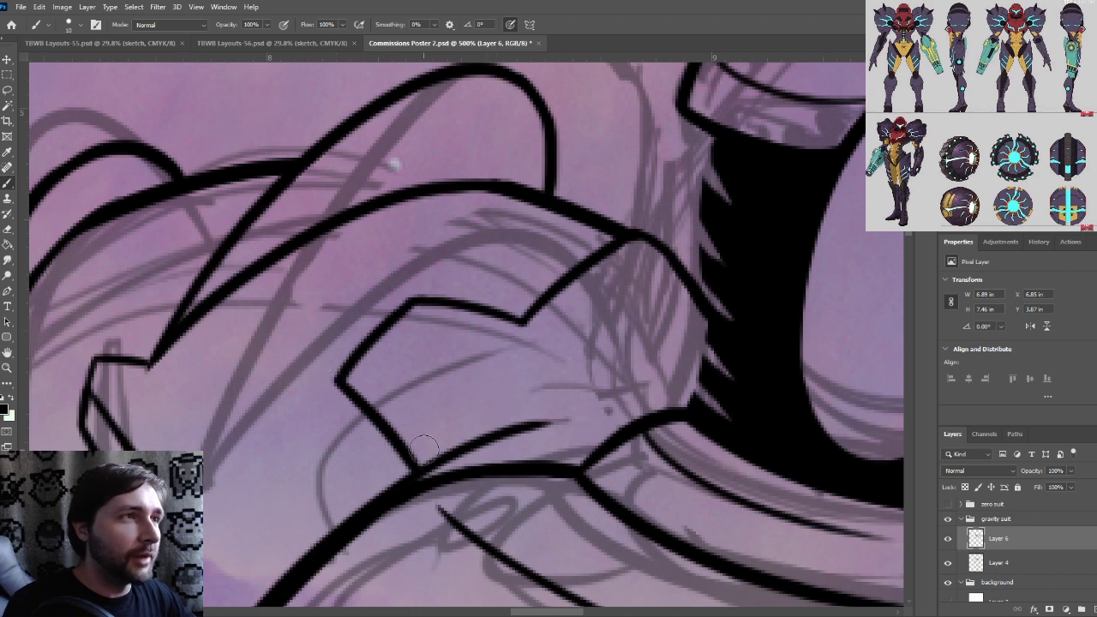
left_click_drag(654, 319, 560, 340)
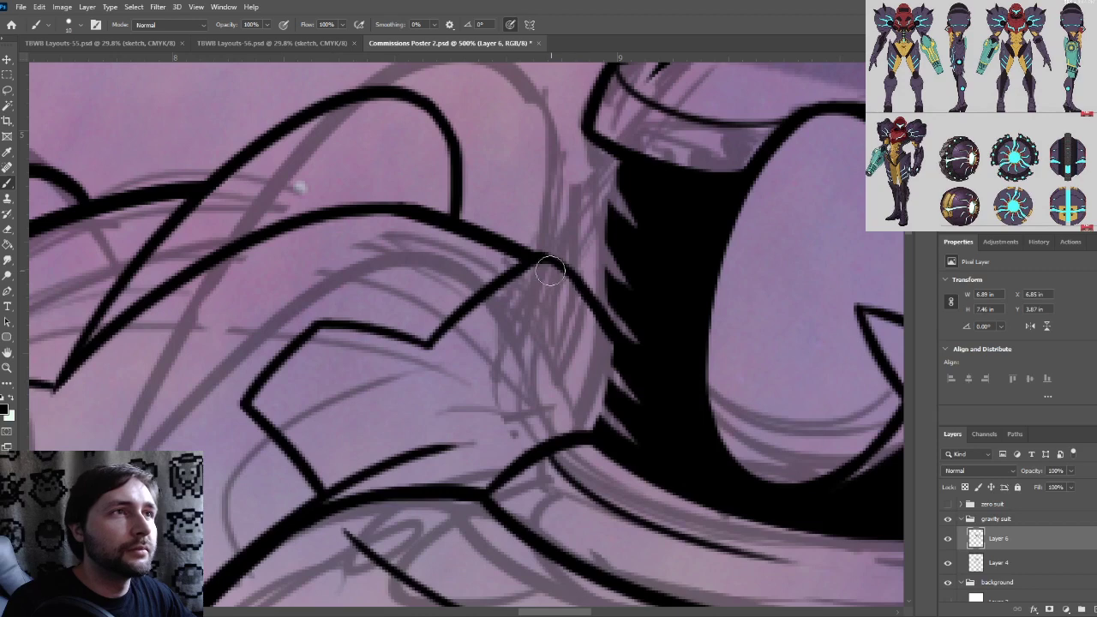
left_click_drag(566, 259, 622, 352)
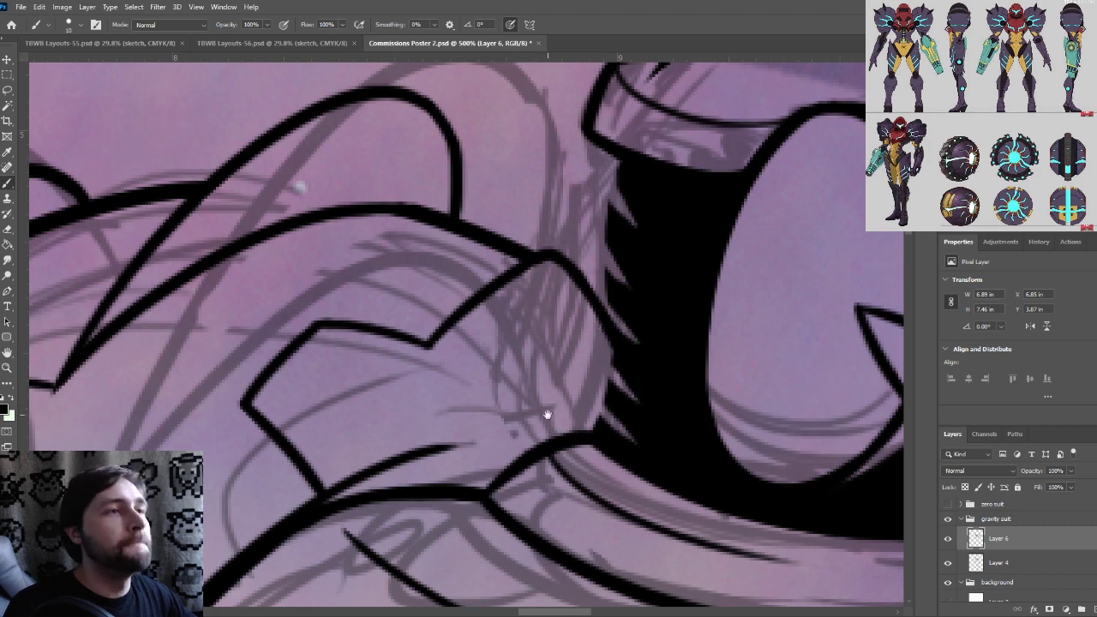
Erase the loose curved stroke inside the angular panel, just above the thick arm line
left_click_drag(546, 415, 620, 300)
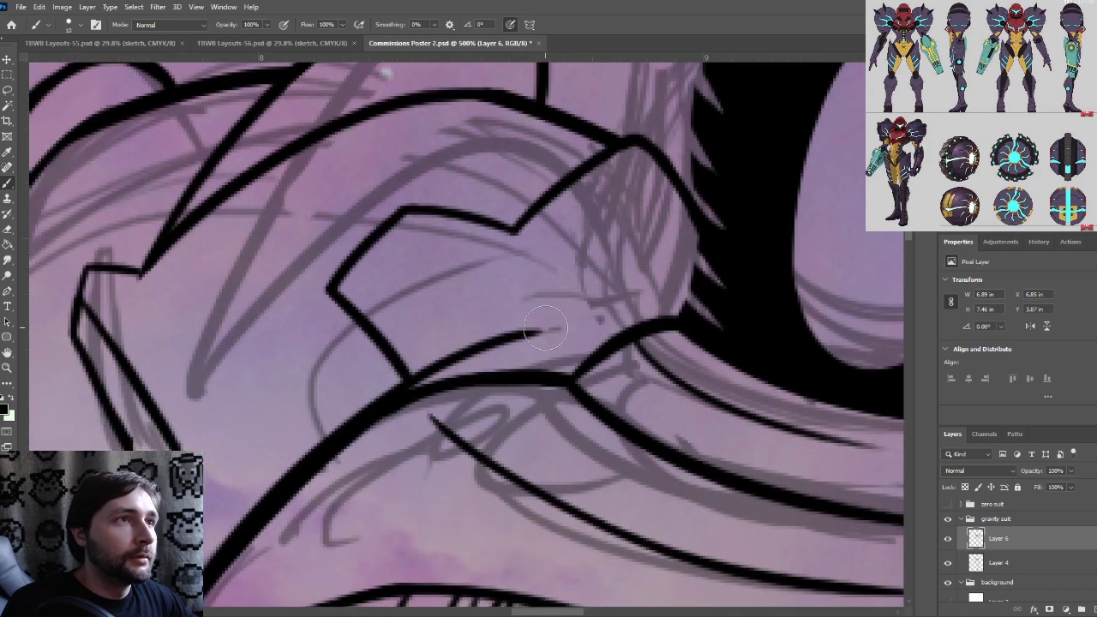
mouse_move(562, 327)
left_mouse_down()
mouse_move(438, 354)
mouse_move(436, 343)
mouse_move(411, 372)
mouse_move(431, 373)
left_mouse_up()
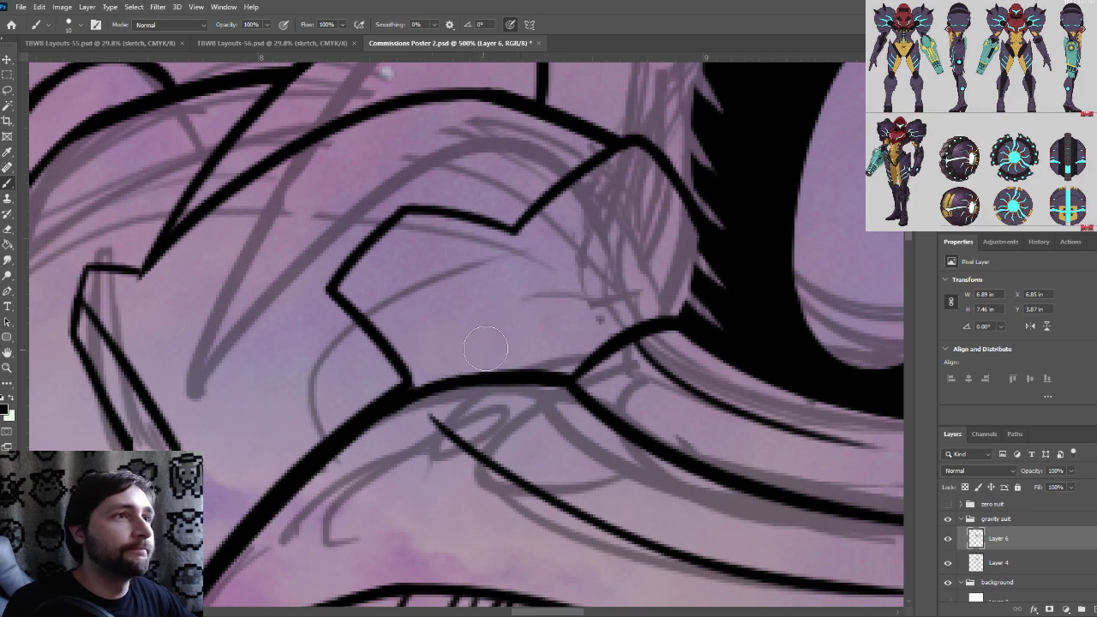
scroll(509, 331, "down", 2)
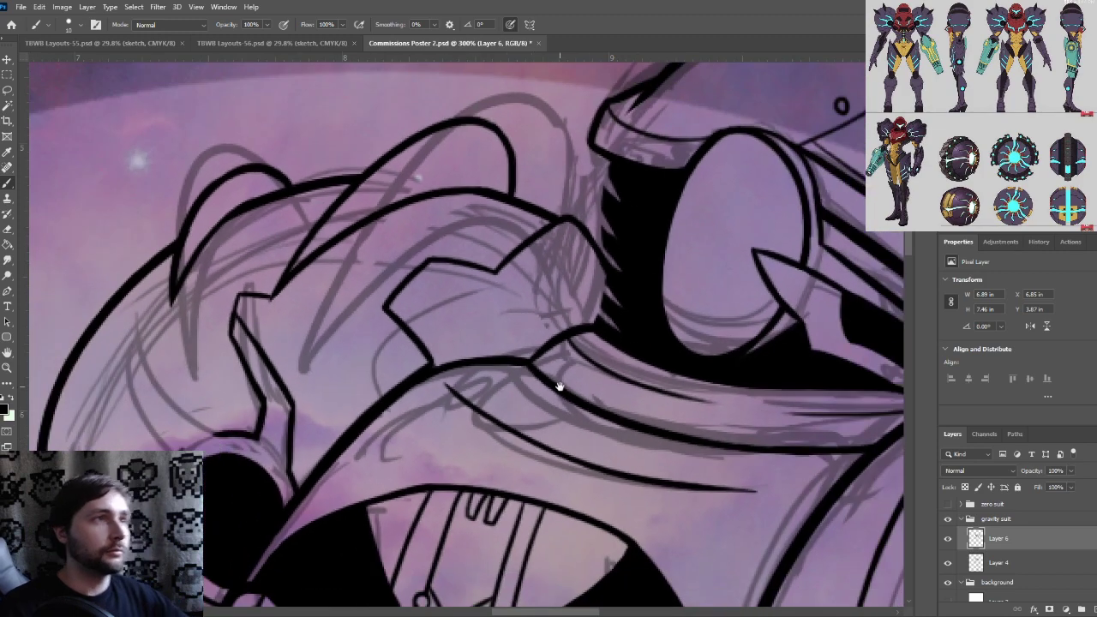
Examine the inked bent fin and angular panel against the grey sketch around the shoulder spikes
key("ctrl+plus")
left_click_drag(240, 328, 493, 364)
key("ctrl+plus")
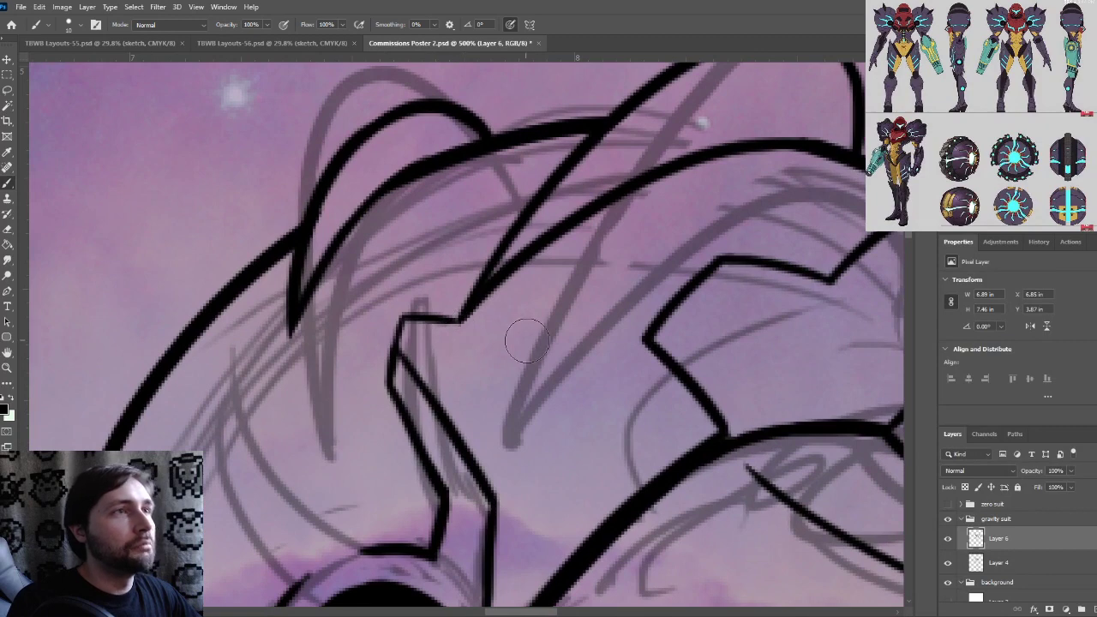
key("ctrl+minus")
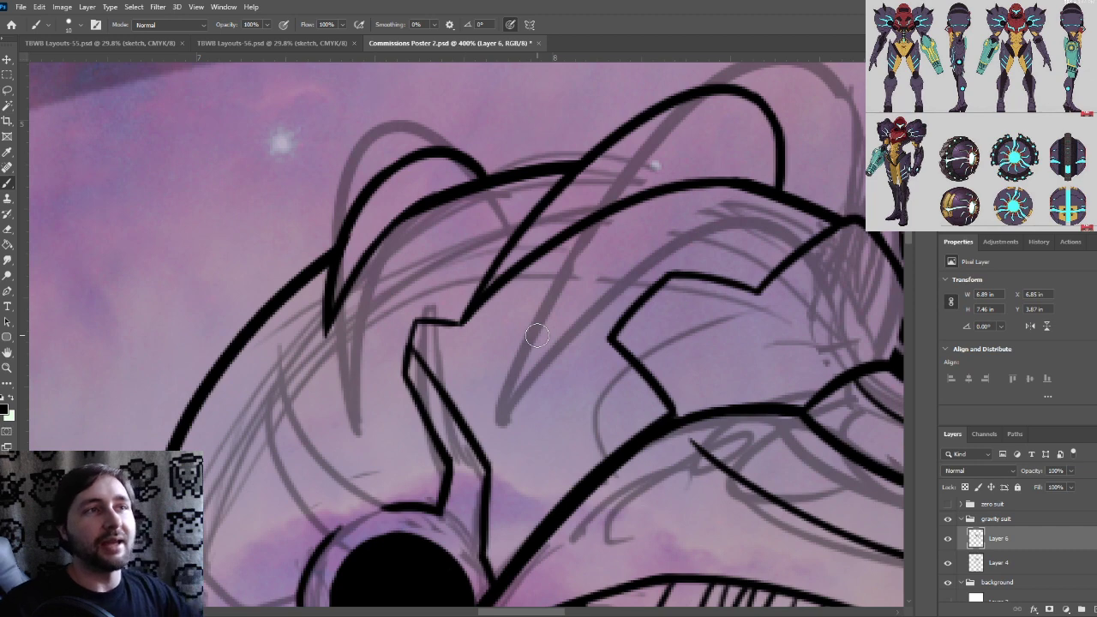
key("ctrl+plus")
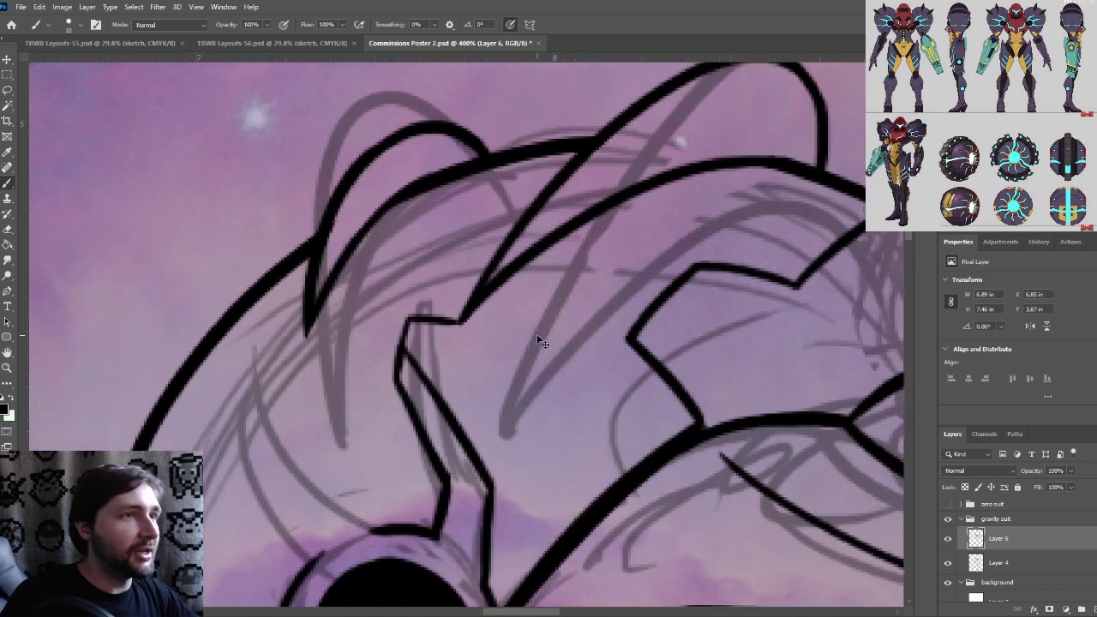
left_click_drag(527, 462, 541, 375)
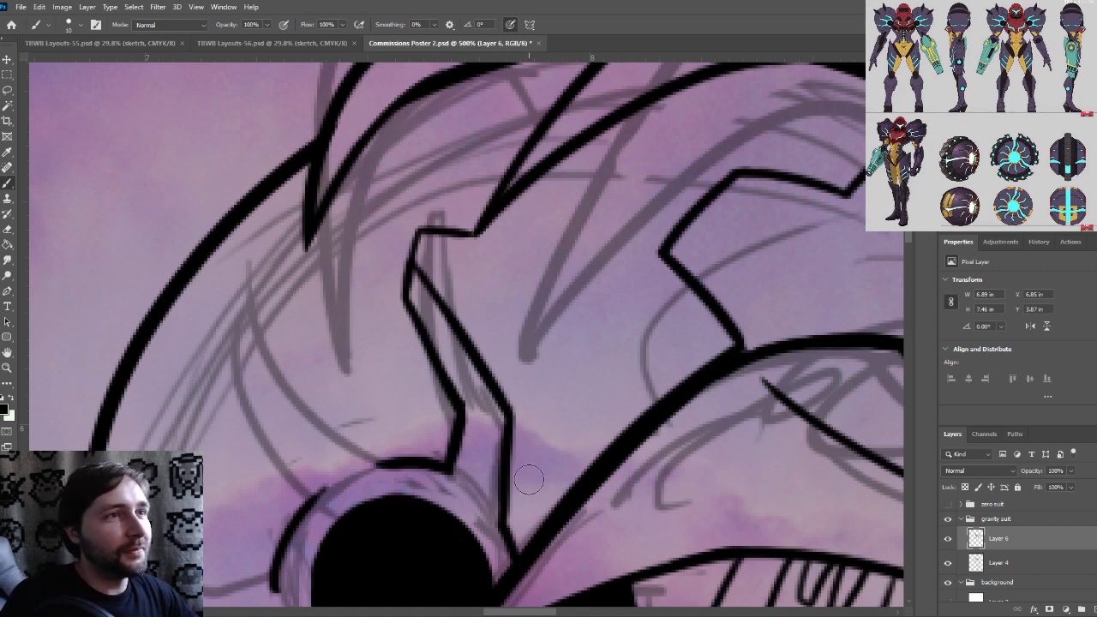
scroll(528, 477, "down", 1)
mouse_move(388, 387)
left_mouse_down()
mouse_move(402, 404)
mouse_move(380, 396)
left_mouse_up()
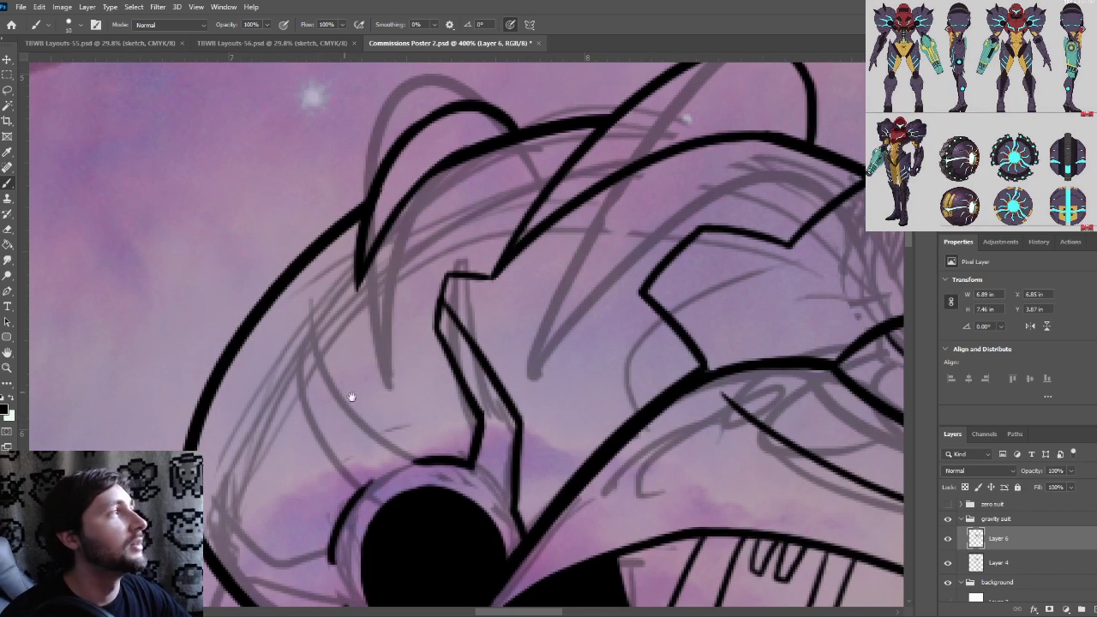
mouse_move(414, 460)
left_mouse_down()
mouse_move(407, 427)
mouse_move(431, 445)
mouse_move(490, 440)
mouse_move(368, 387)
mouse_move(266, 304)
mouse_move(216, 283)
mouse_move(206, 251)
mouse_move(385, 454)
left_mouse_up()
scroll(420, 440, "down", 2)
key("ctrl+plus")
key("ctrl+plus")
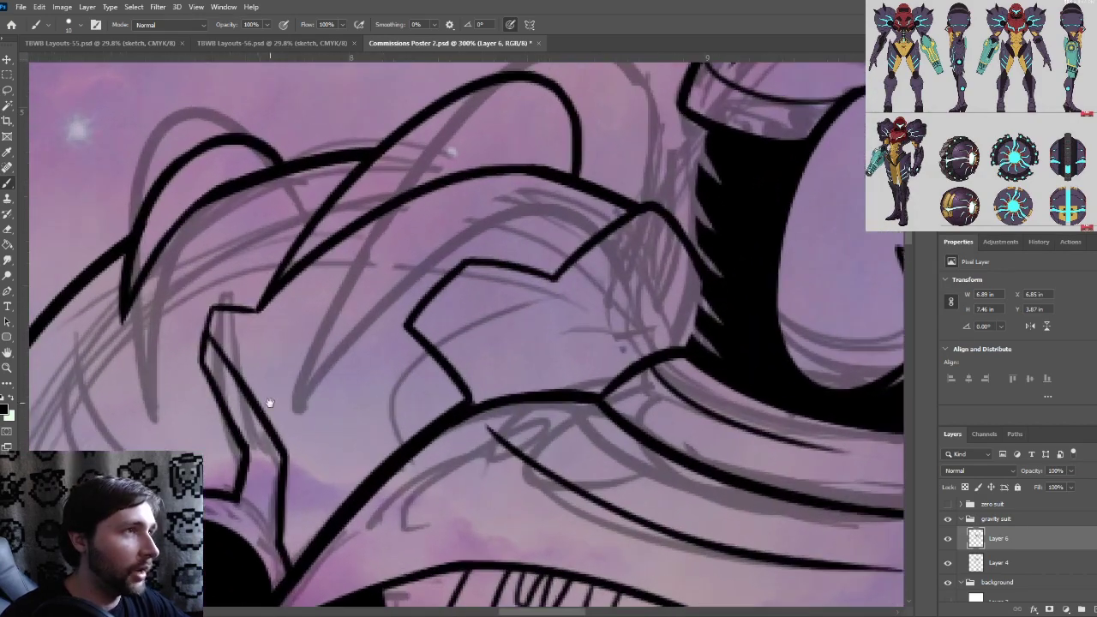
Ink the two long curved edges of the pointed shape rising from the round black joint, following the grey sketch
scroll(269, 403, "up", 1)
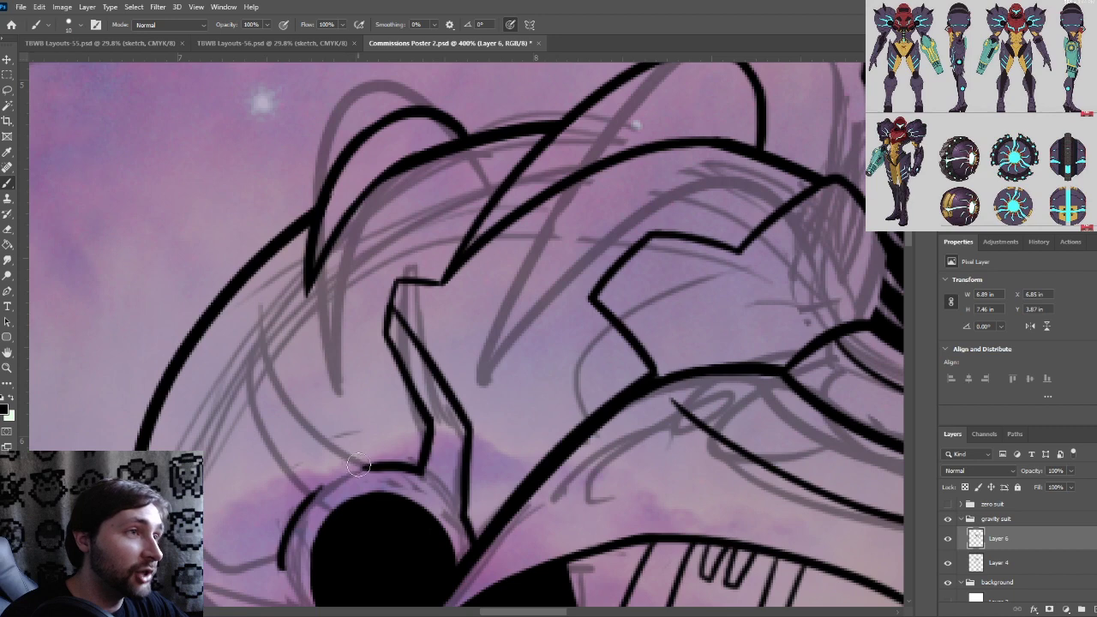
left_click_drag(365, 468, 261, 331)
key("ctrl+z")
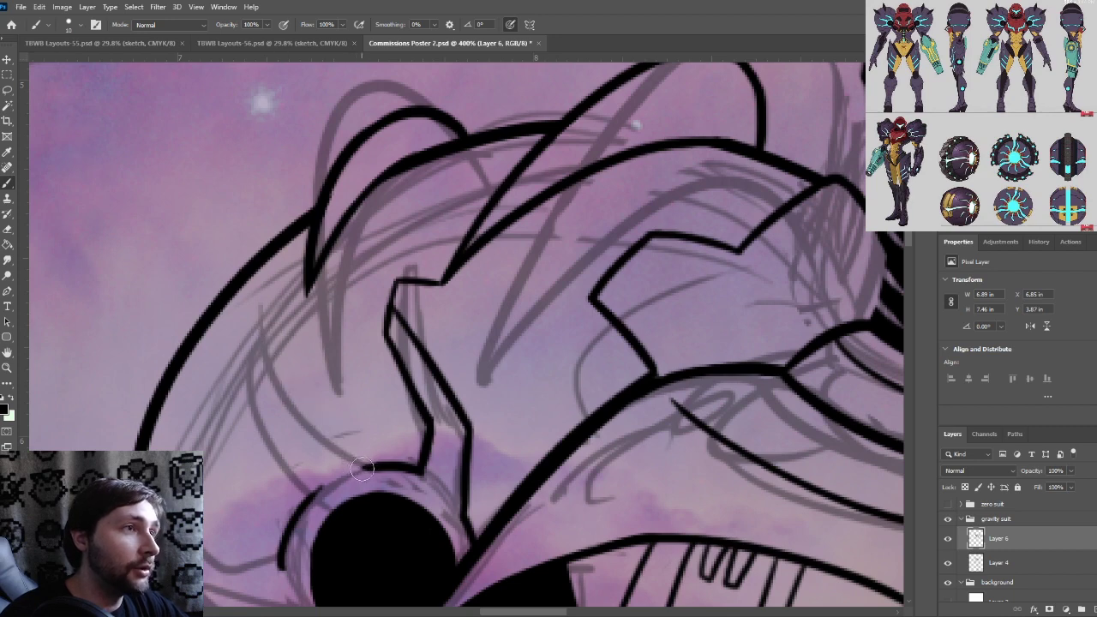
mouse_move(362, 467)
left_mouse_down()
mouse_move(283, 382)
mouse_move(270, 339)
left_mouse_up()
key("ctrl+z")
mouse_move(364, 470)
left_mouse_down()
mouse_move(272, 369)
mouse_move(268, 337)
left_mouse_up()
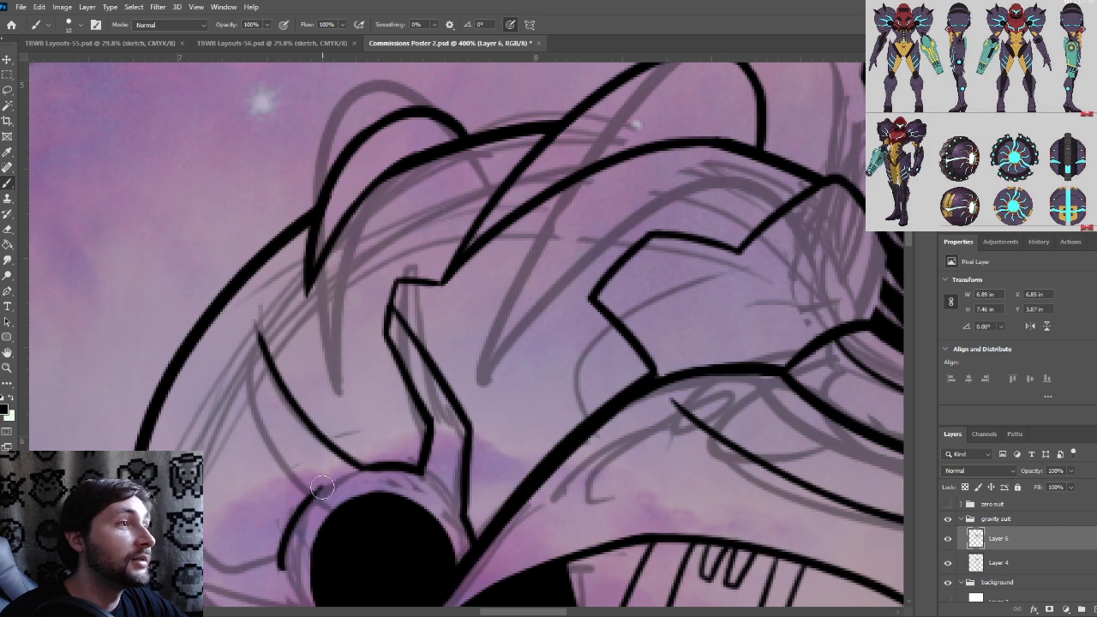
mouse_move(322, 487)
left_mouse_down()
mouse_move(259, 390)
mouse_move(257, 328)
left_mouse_up()
key("ctrl+z")
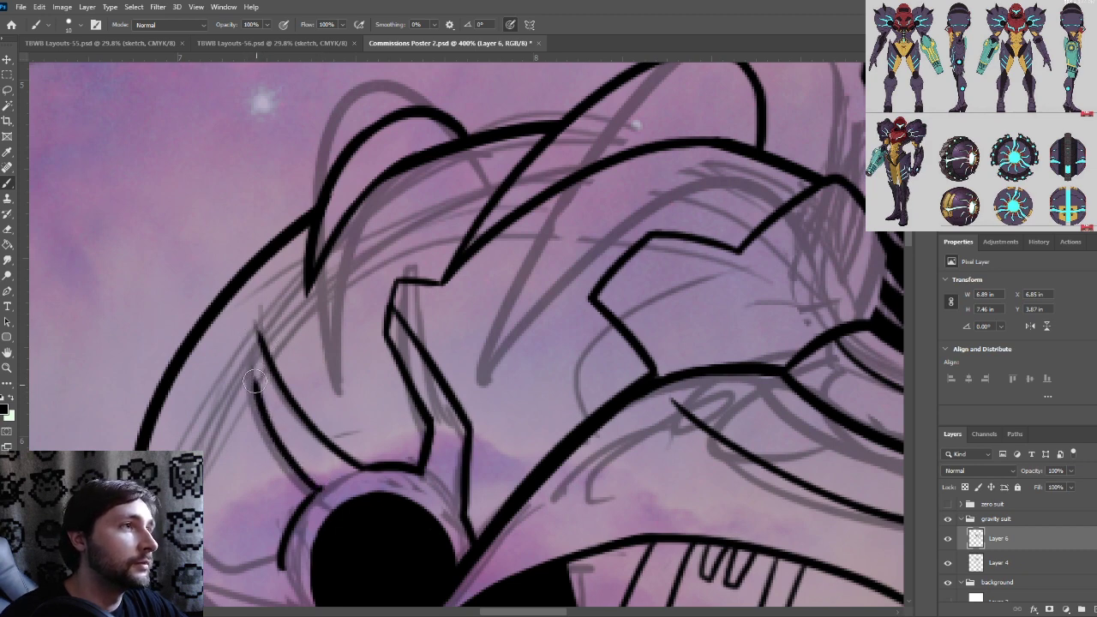
Ink a short horizontal edge running outward from the lower tip of the small shoulder spike toward the outer outline
key("ctrl+plus")
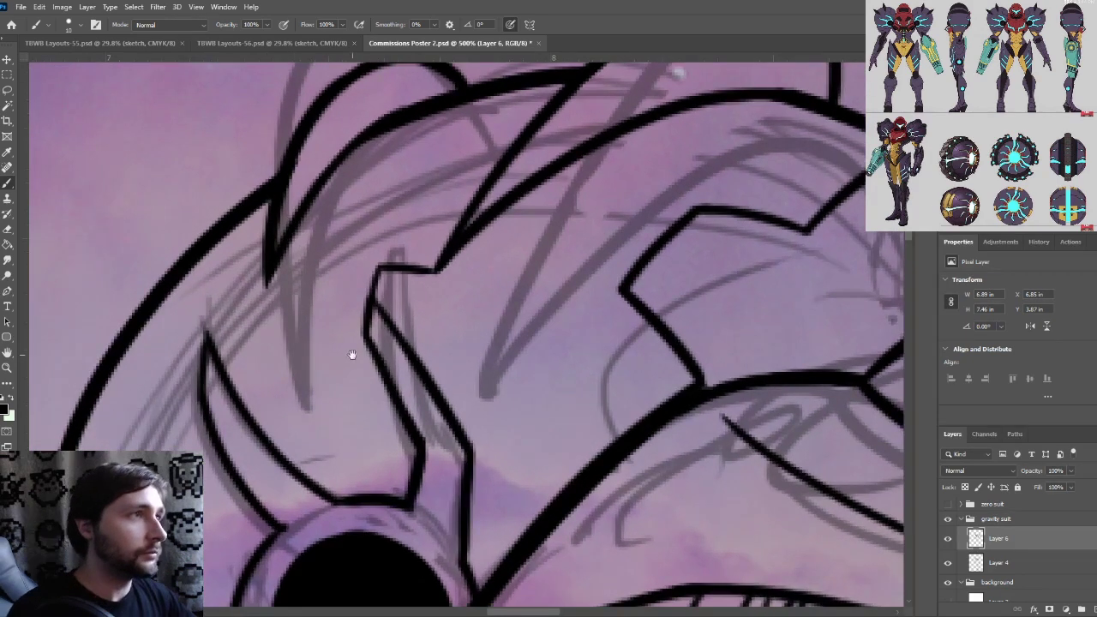
left_click_drag(351, 355, 437, 354)
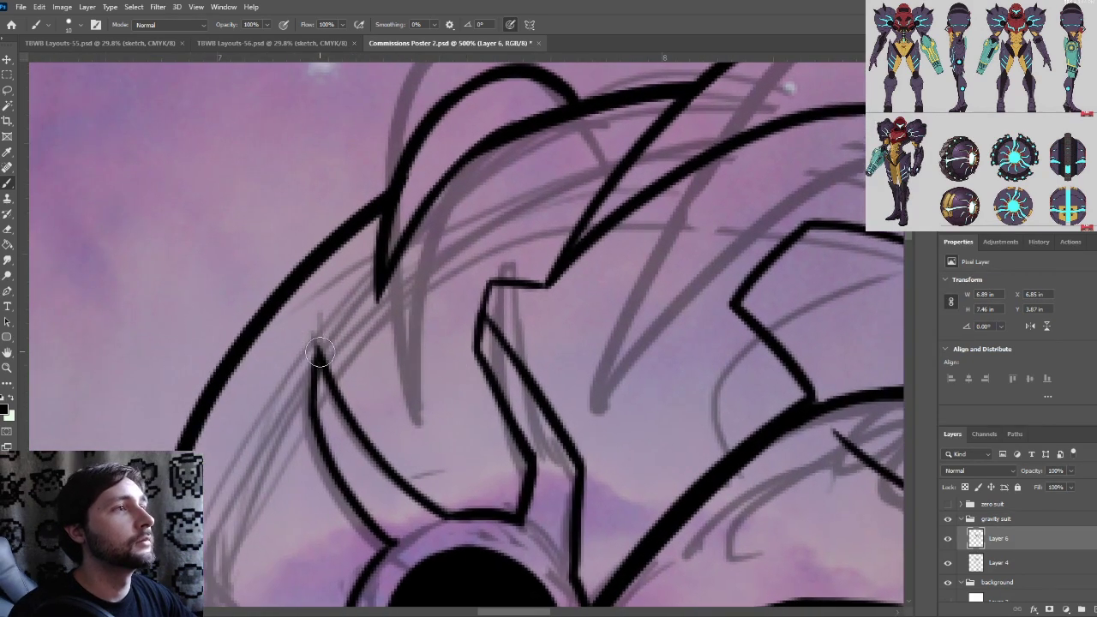
left_click_drag(319, 352, 306, 320)
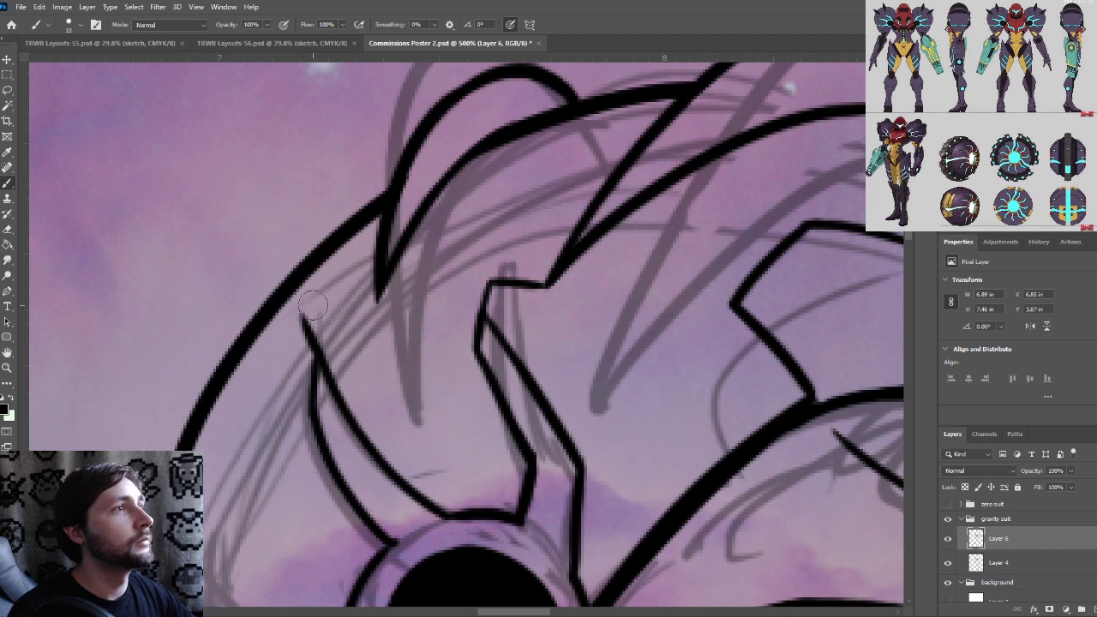
key("ctrl+z")
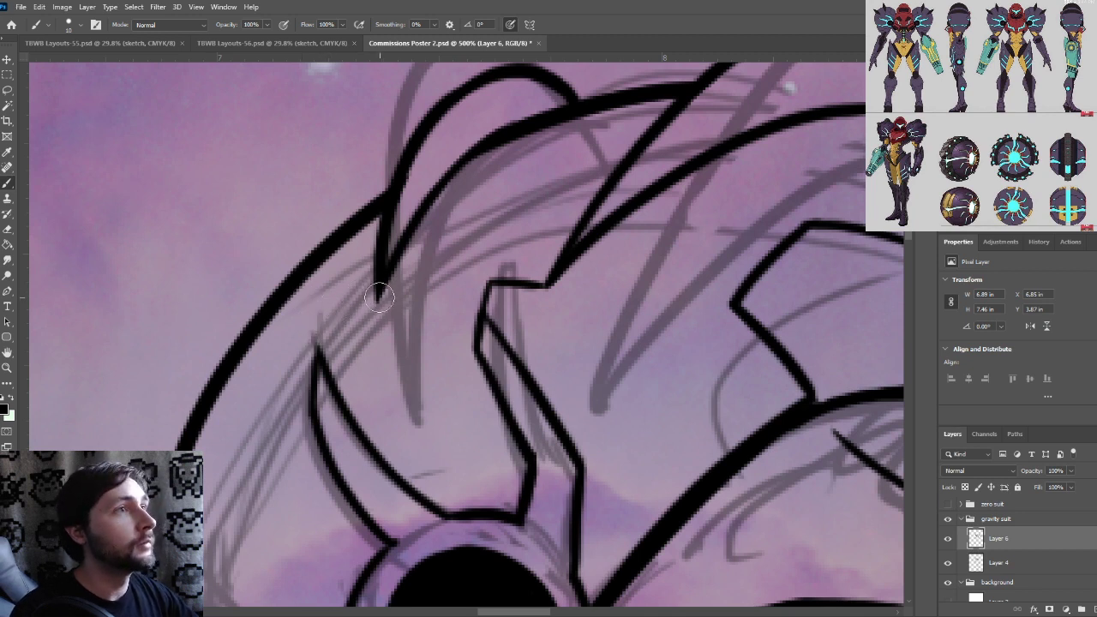
left_click_drag(377, 300, 302, 287)
key("ctrl+z")
left_click_drag(378, 298, 300, 288)
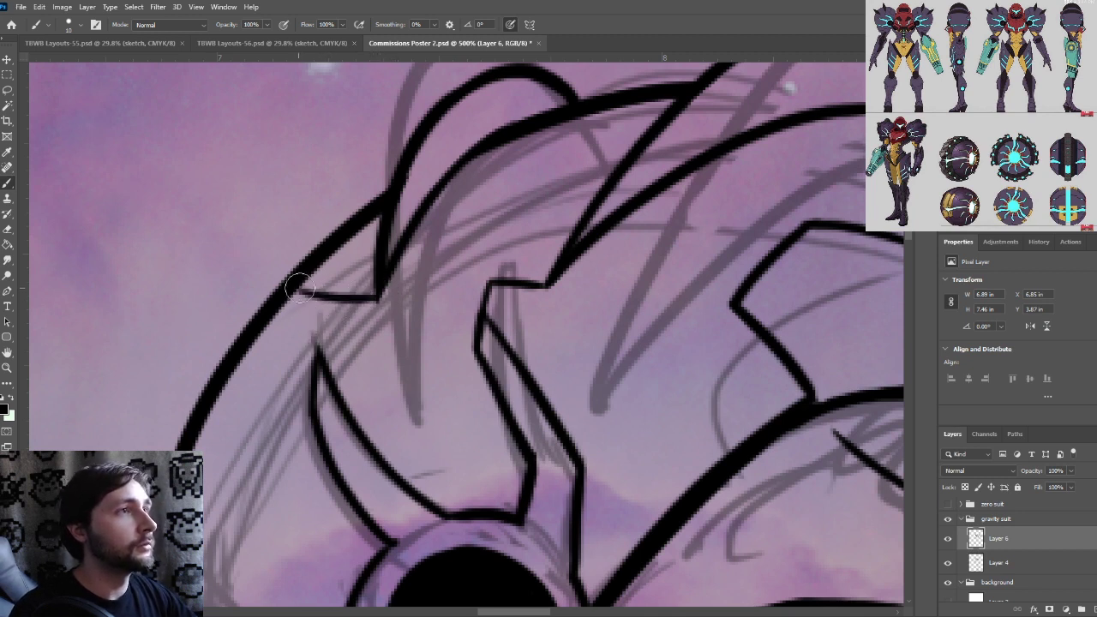
key("ctrl+z")
left_click_drag(378, 298, 334, 304)
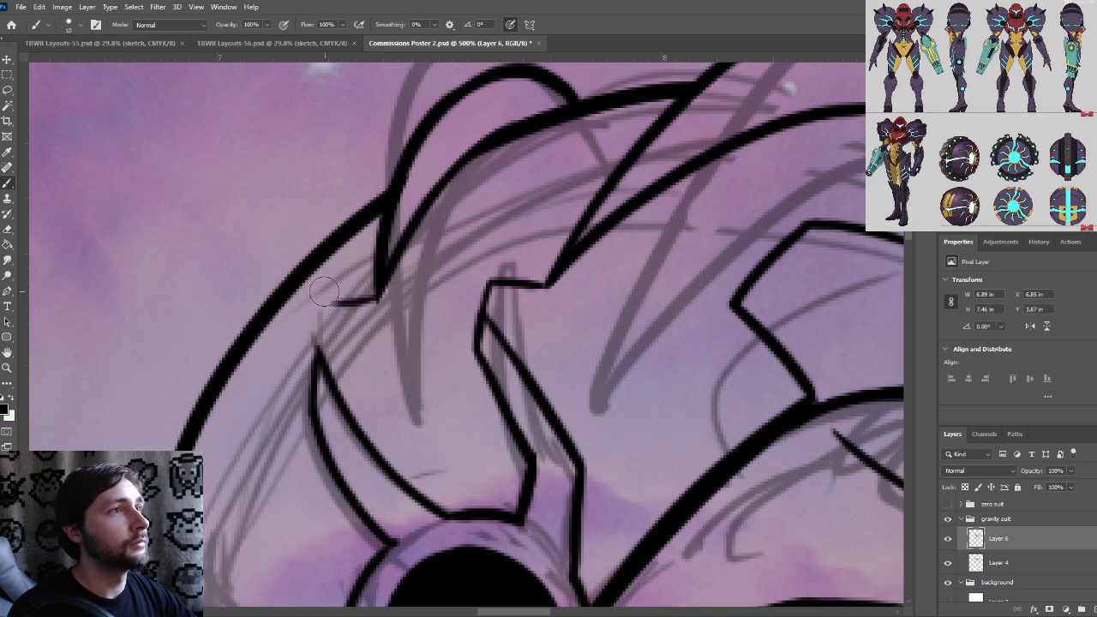
Ink the steep edge joining the curved shape's pointed top to the outer end of the short horizontal edge
left_click_drag(317, 352, 314, 300)
key("ctrl+z")
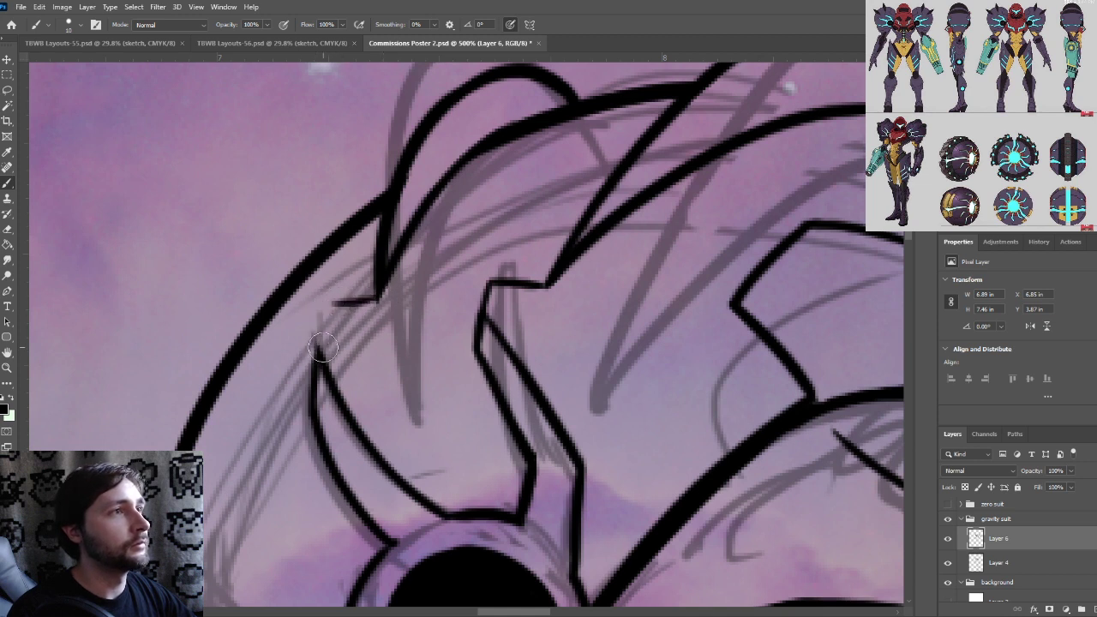
left_click_drag(318, 352, 324, 298)
key("ctrl+z")
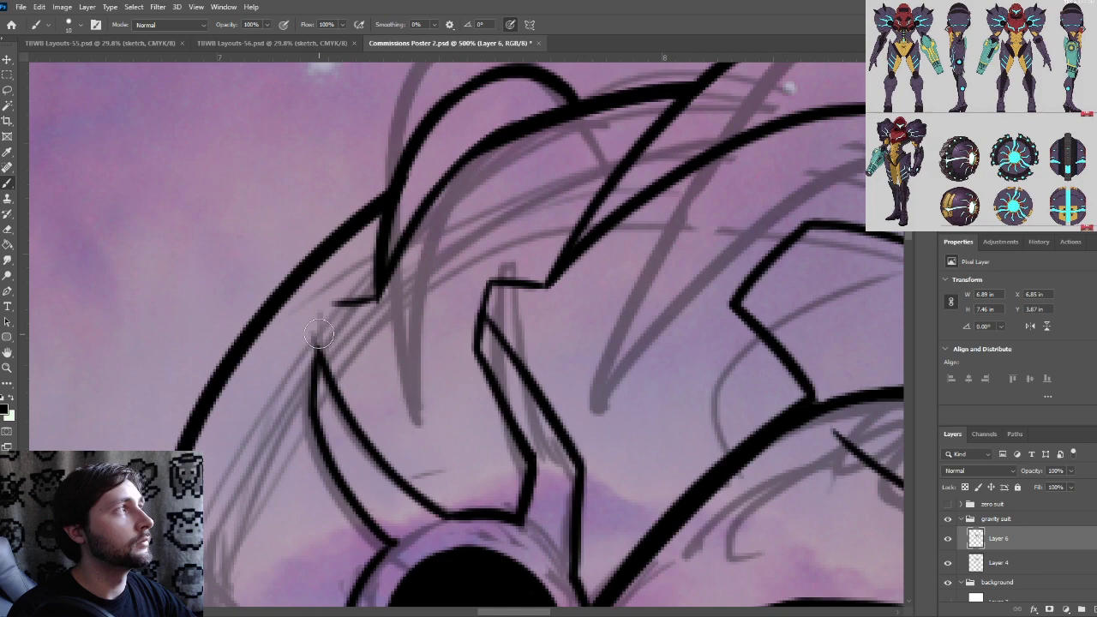
left_click_drag(316, 358, 332, 298)
key("ctrl+z")
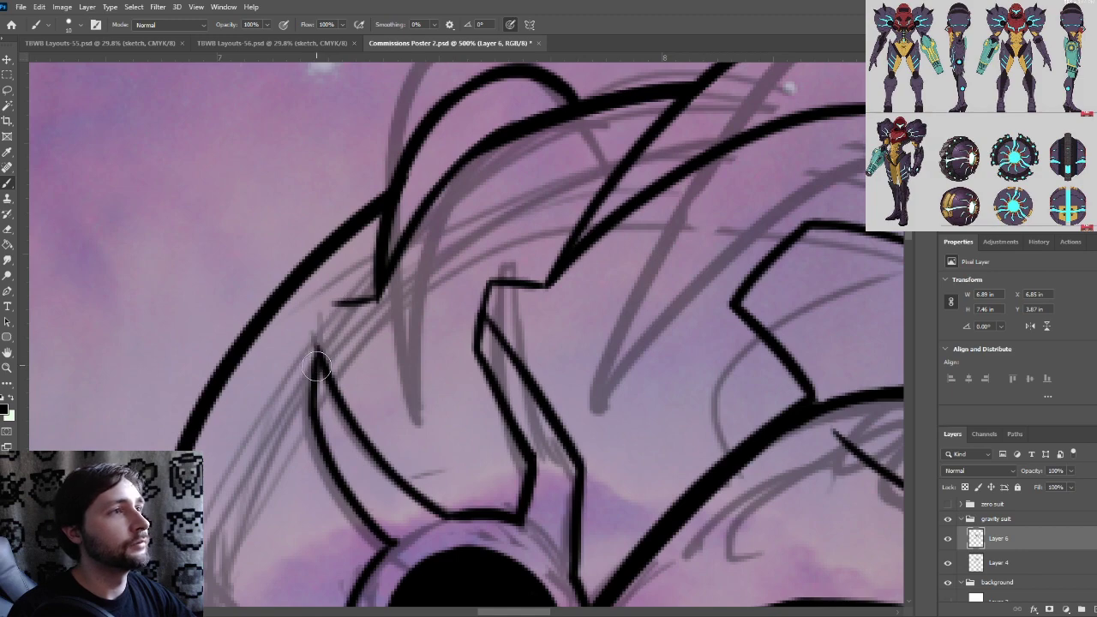
left_click_drag(317, 360, 332, 298)
Trim the short horizontal edge and its corner at the small spike's lower tip
key("ctrl+plus")
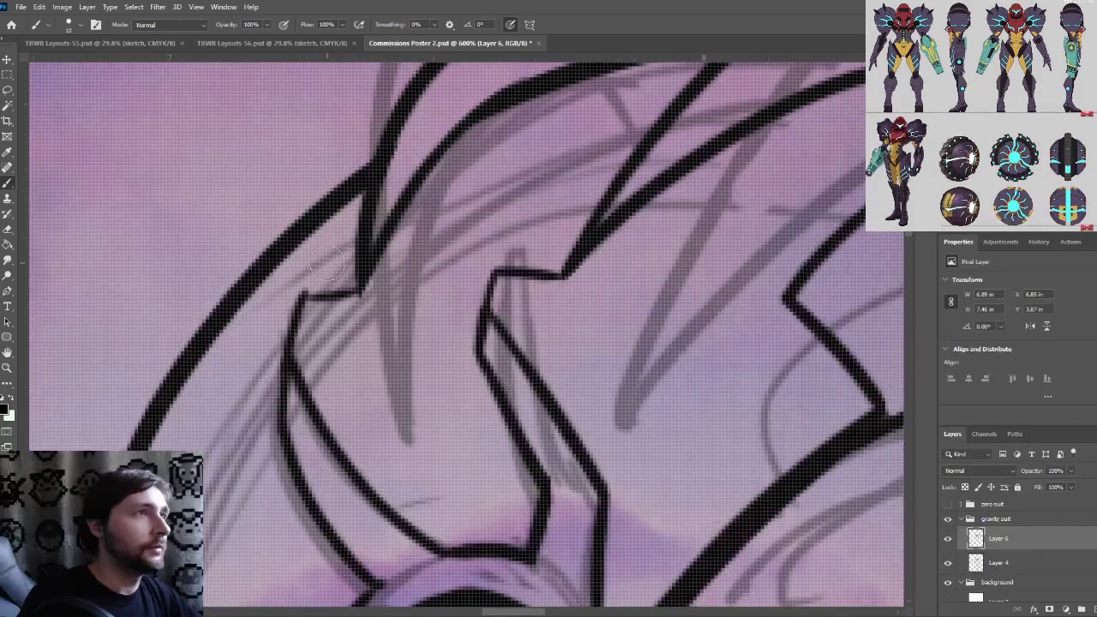
key("ctrl+minus")
left_click_drag(333, 304, 372, 300)
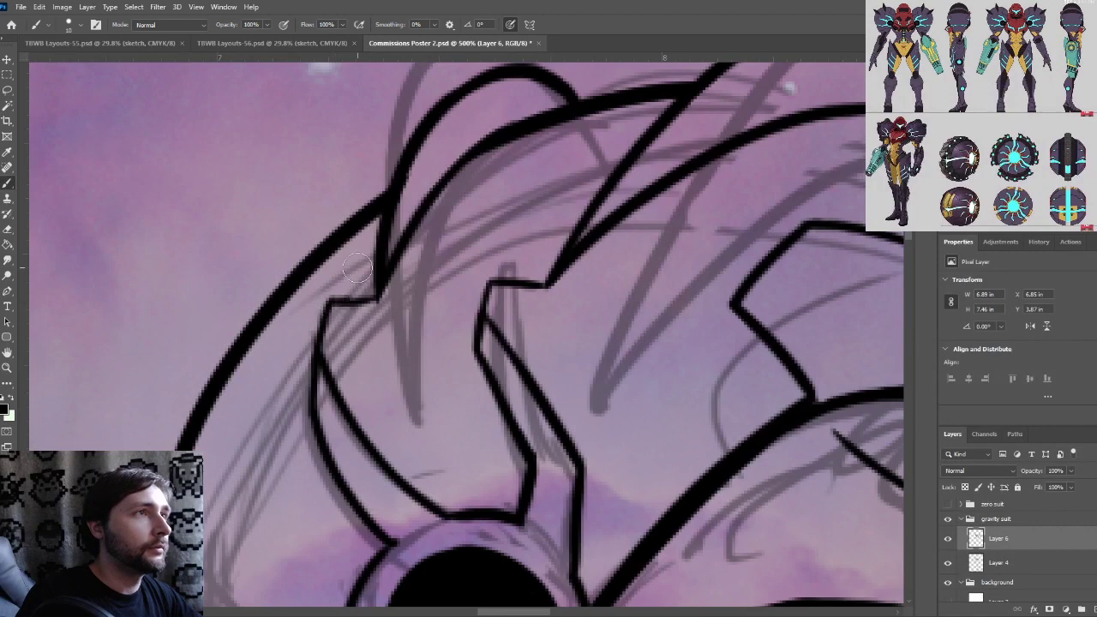
key("ctrl+minus")
key("ctrl+plus")
key("bracketright")
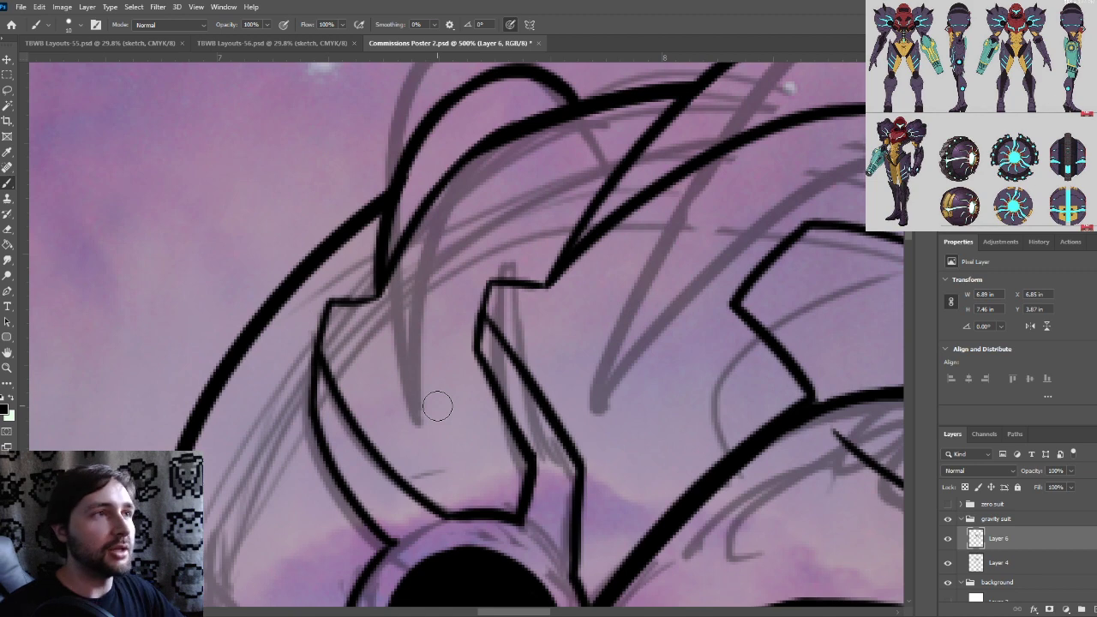
Ink the lower shoulder panel's angled edges between the outer outline and the joint ring, including the short edge beneath the ring's gap
left_click_drag(317, 463, 281, 227)
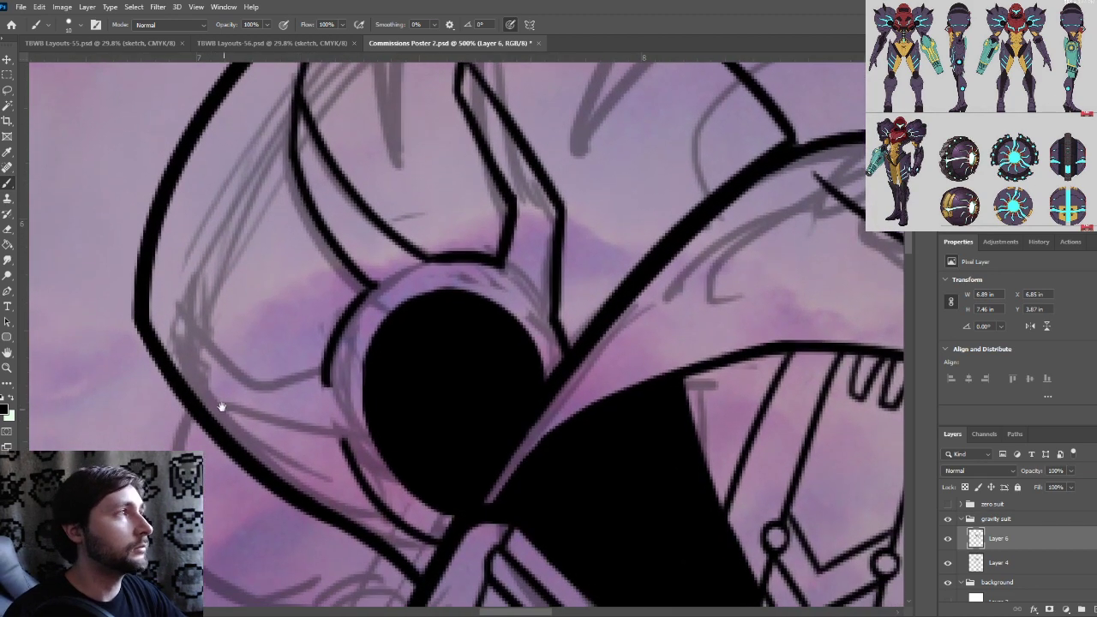
left_click_drag(262, 412, 185, 318)
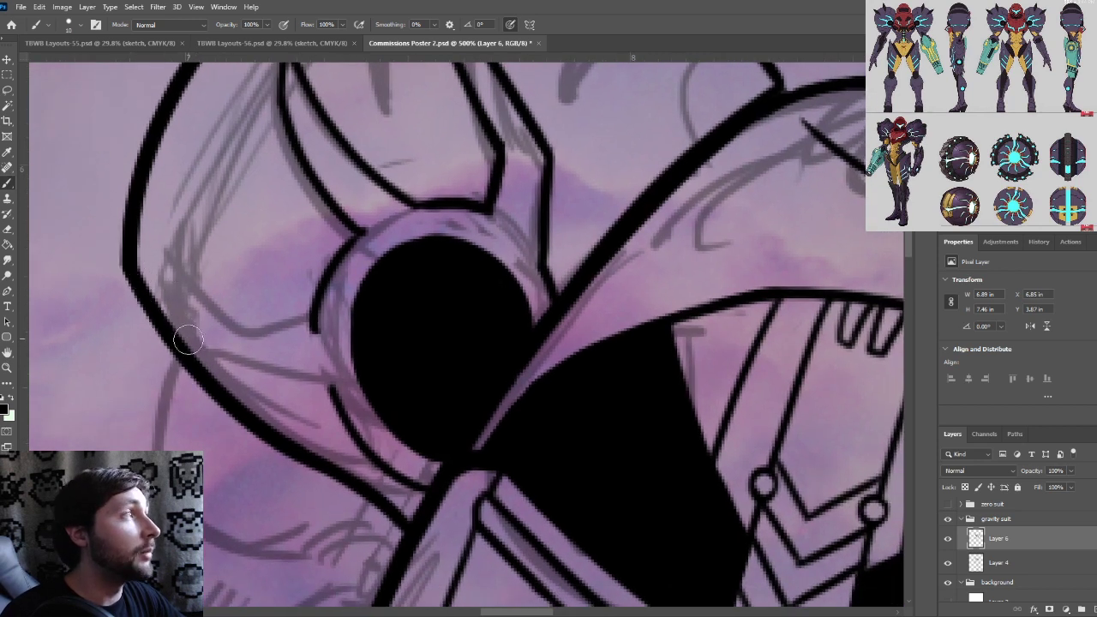
left_click_drag(142, 271, 266, 373)
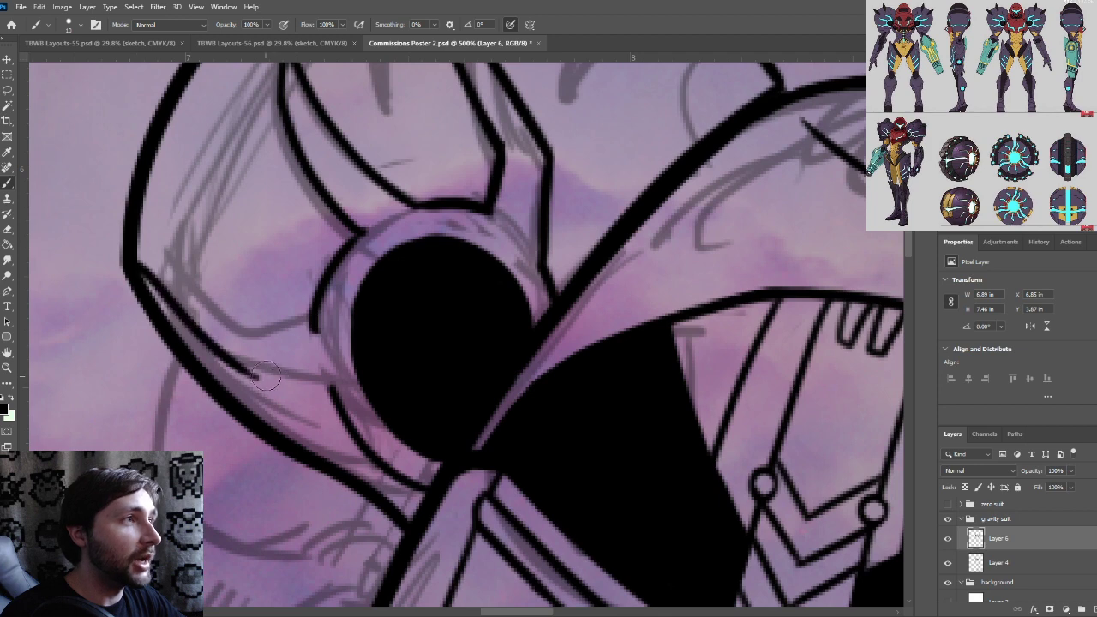
key("ctrl+z")
mouse_move(133, 252)
left_mouse_down()
mouse_move(218, 349)
mouse_move(269, 381)
left_mouse_up()
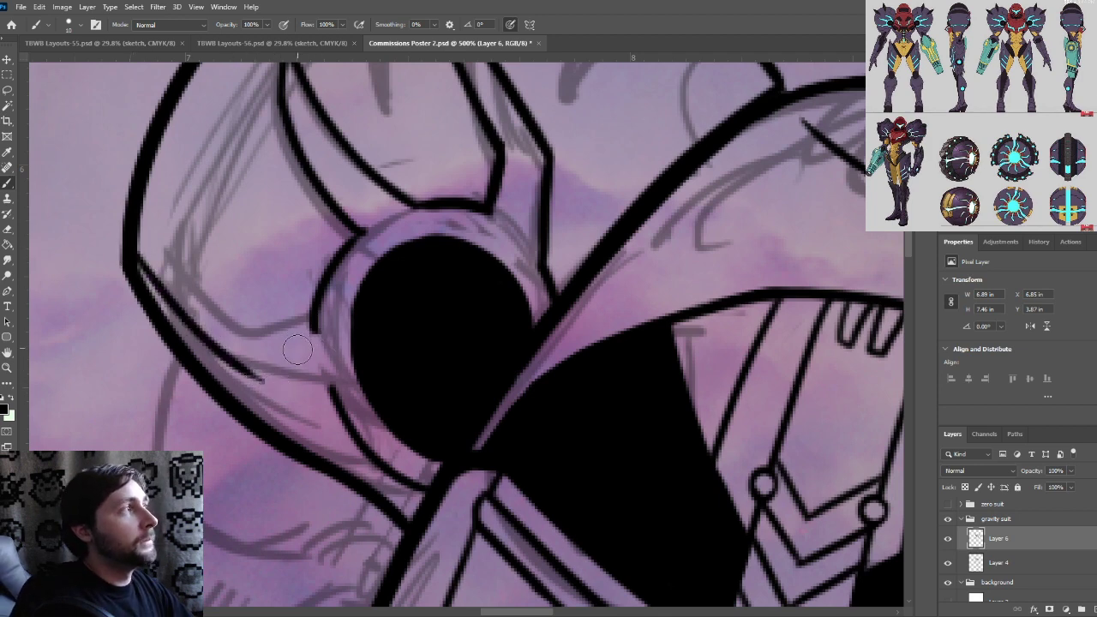
left_click_drag(249, 375, 316, 325)
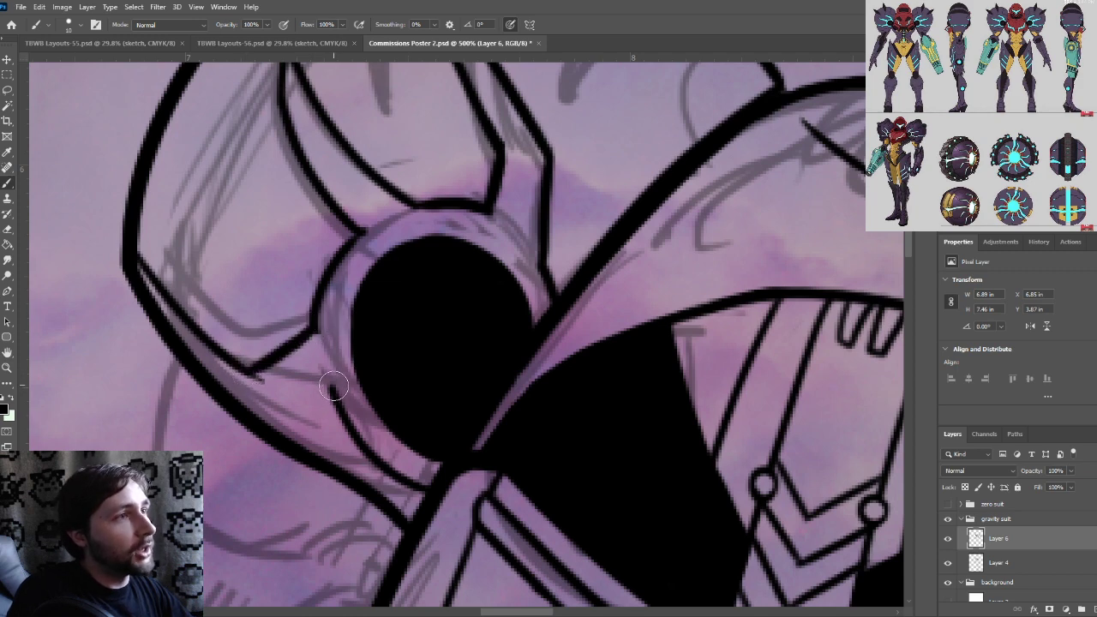
left_click_drag(334, 387, 259, 419)
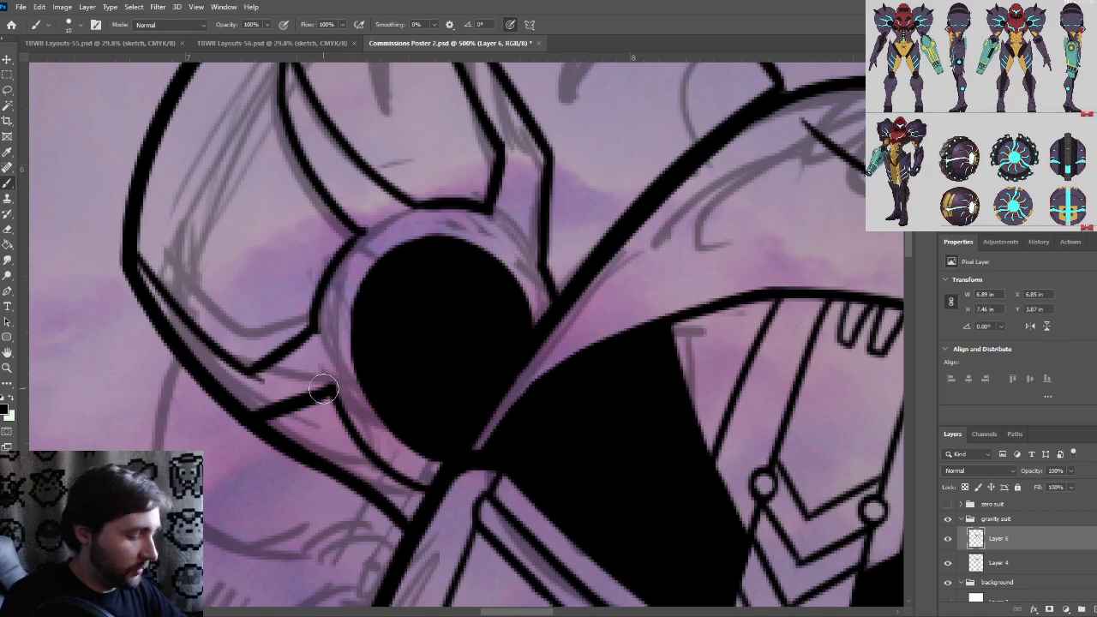
Erase the overlapping line ends at the lower panel's V-shaped corner and where the curved shape meets the joint ring
key("ctrl+plus")
key("ctrl+minus")
left_click_drag(274, 373, 265, 383)
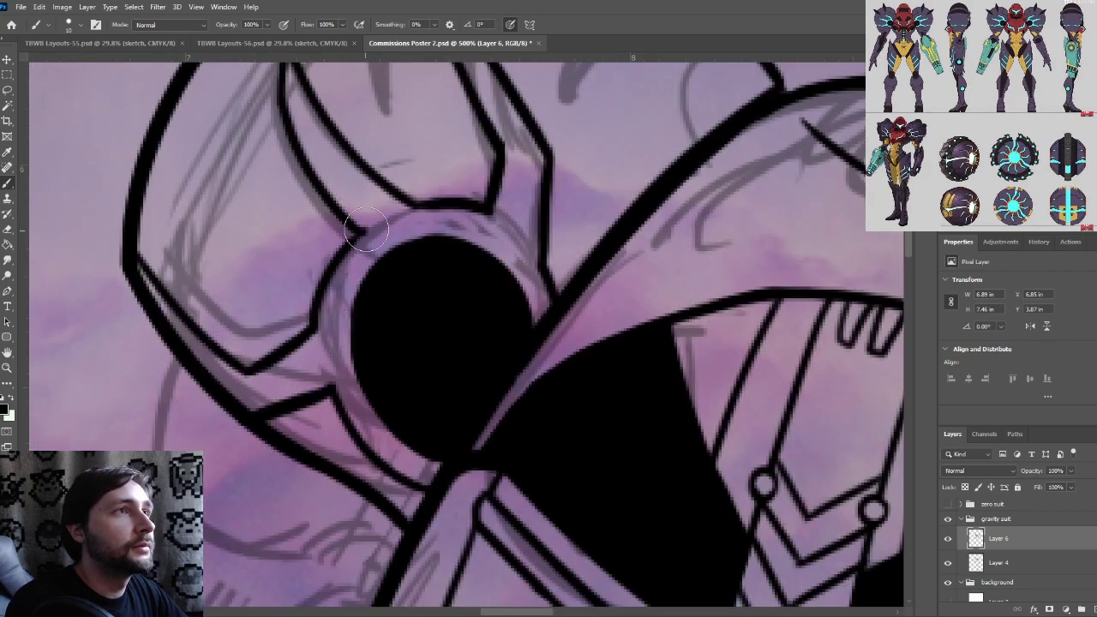
left_click_drag(370, 229, 372, 238)
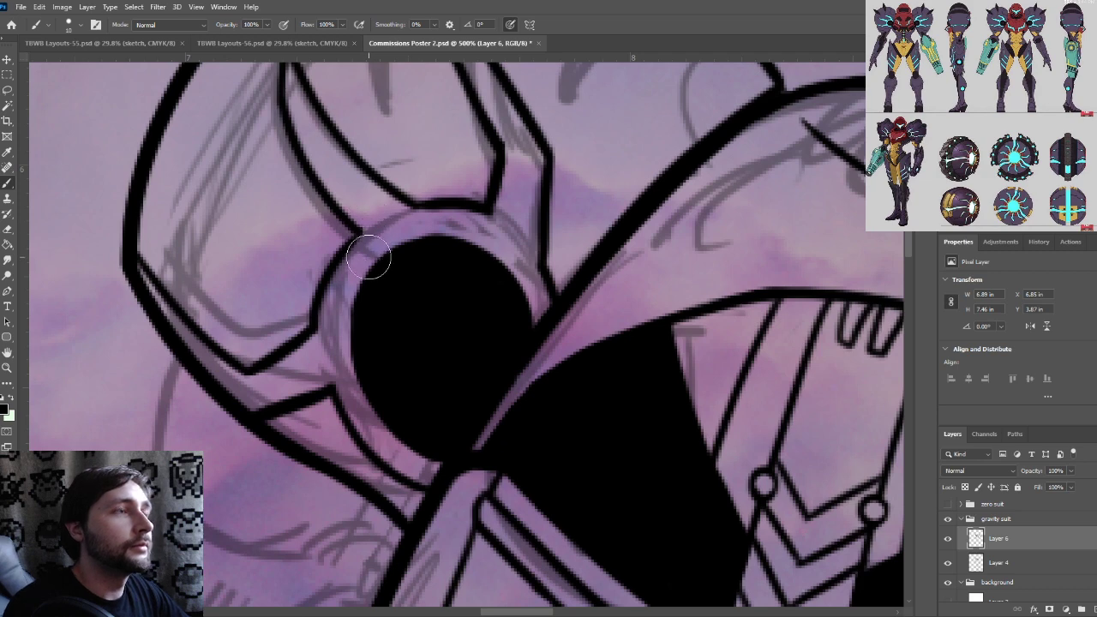
Thin the thick outer shoulder outline from its left corner down to the short panel edge
left_click_drag(129, 289, 213, 327)
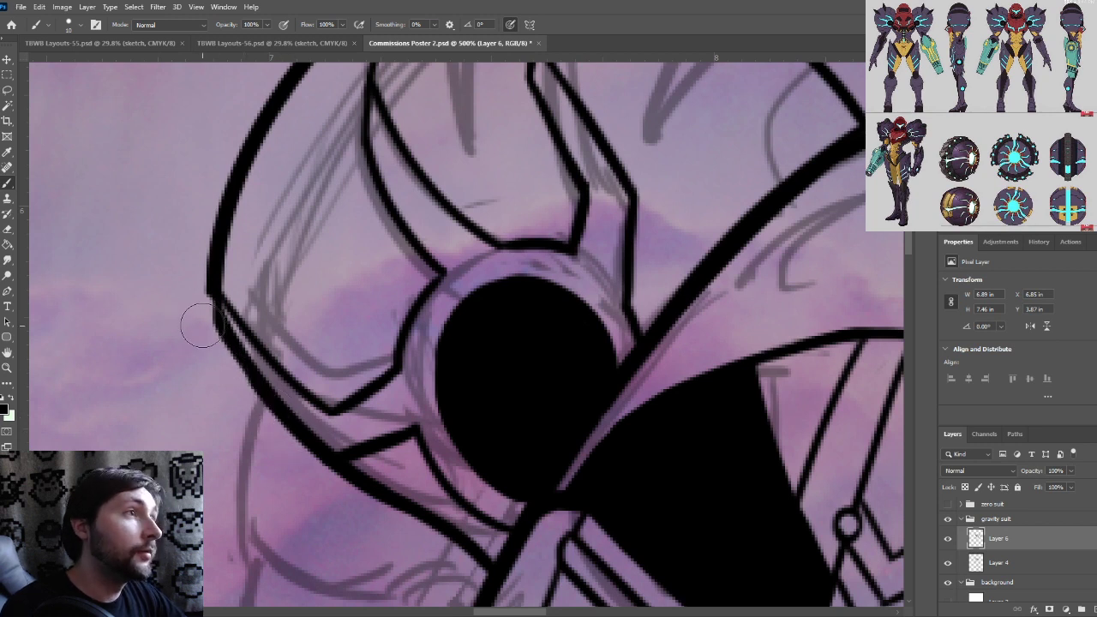
left_click_drag(199, 322, 299, 455)
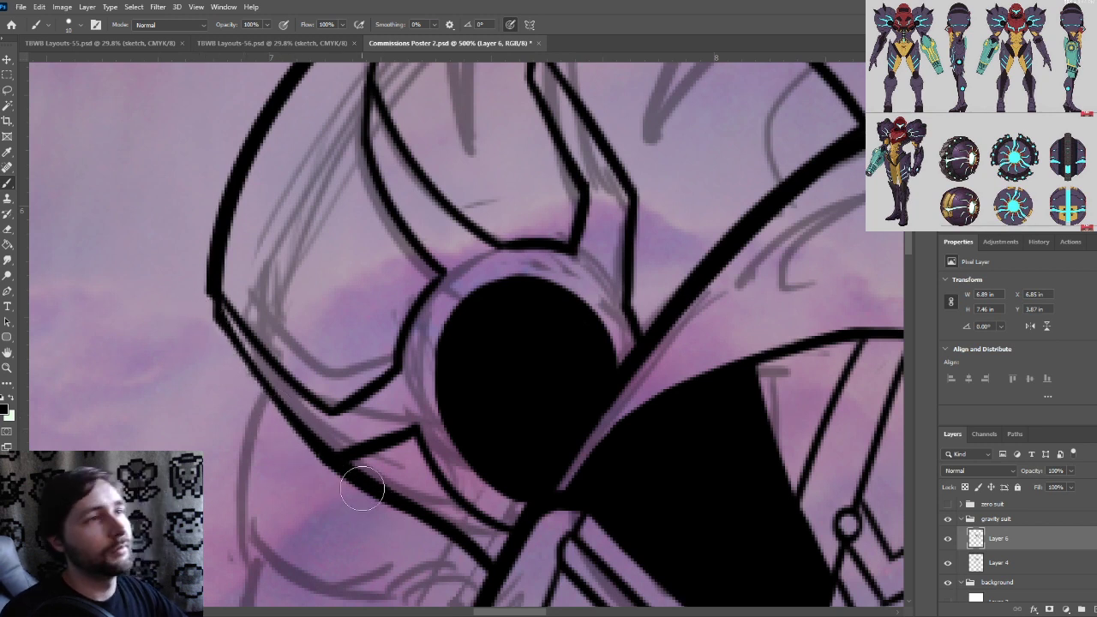
left_click(362, 489)
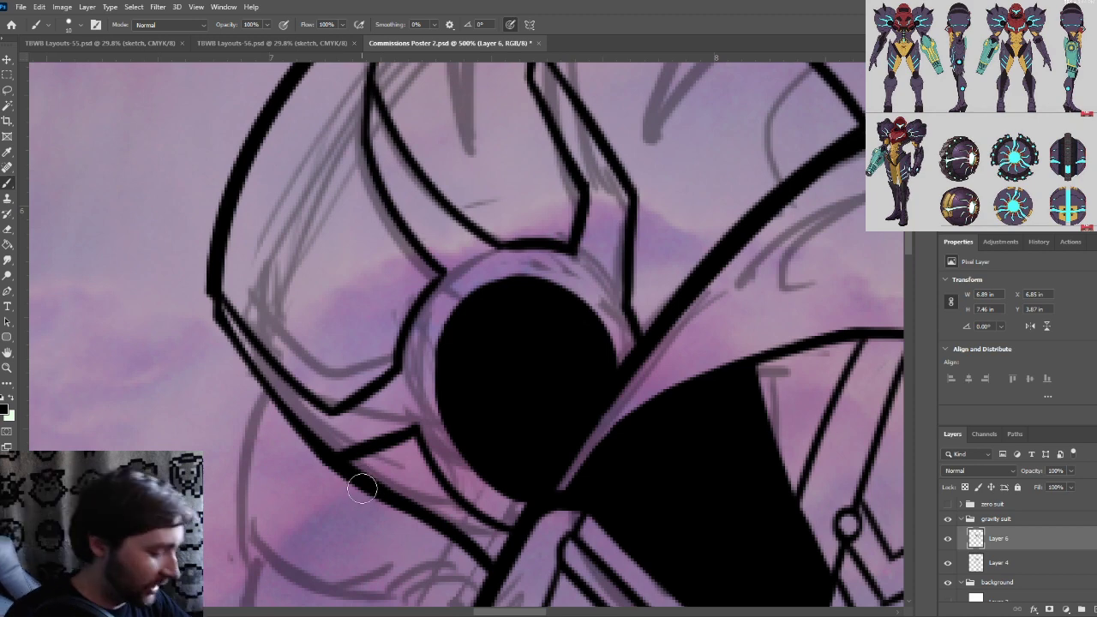
Examine the inked shoulder armor against the grey sketch, from the spikes down to the upper arm below it
left_click_drag(455, 291, 397, 400)
key("ctrl+minus")
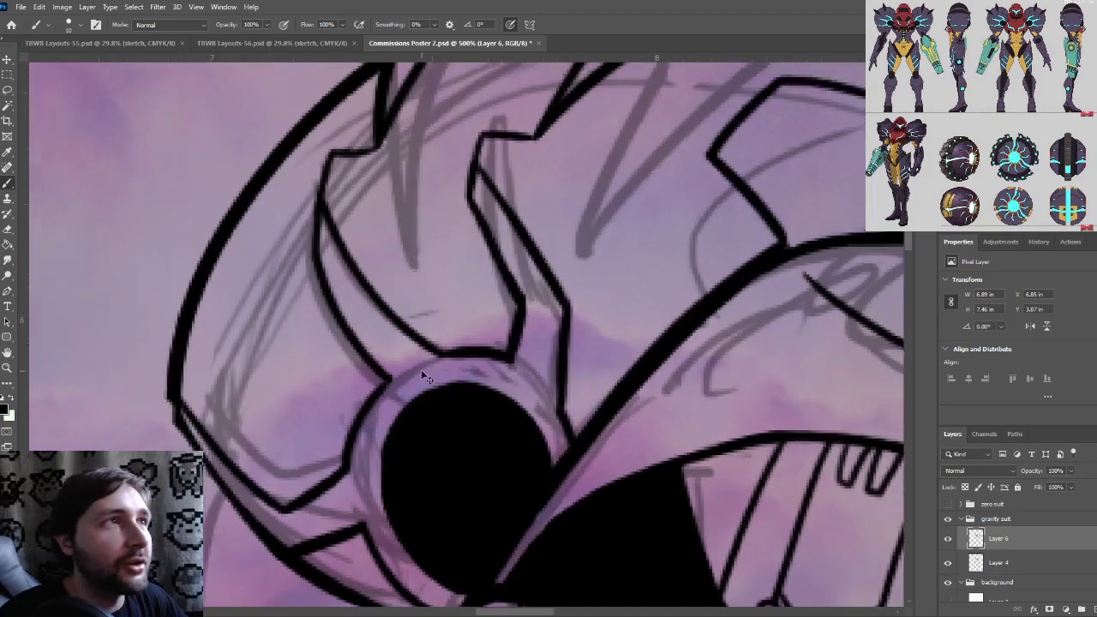
left_click_drag(480, 320, 414, 418)
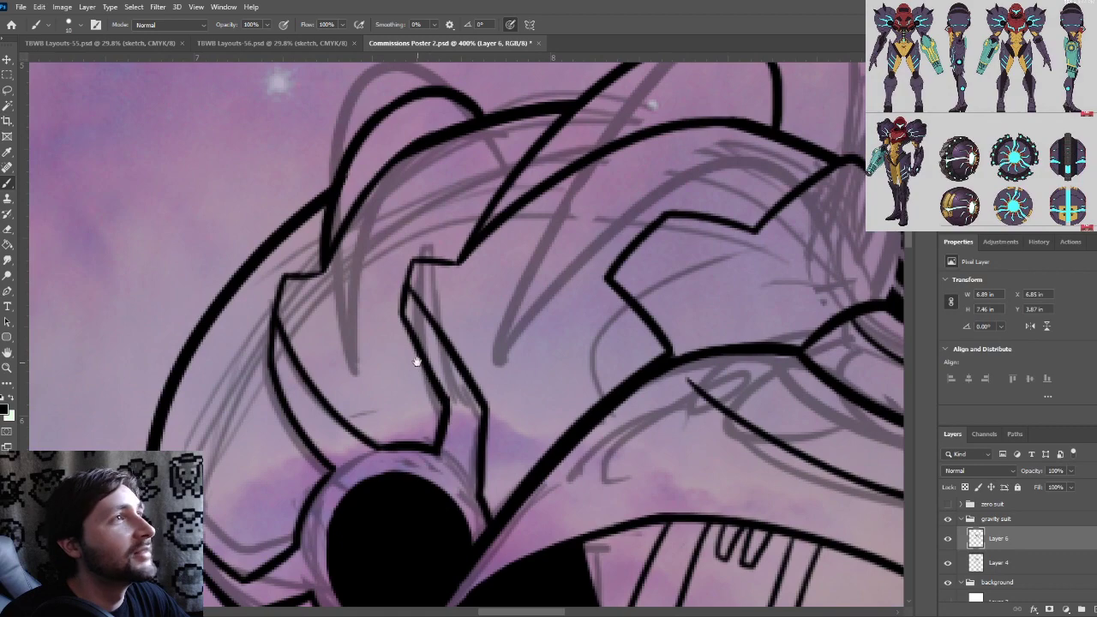
mouse_move(415, 362)
left_mouse_down()
mouse_move(392, 368)
mouse_move(435, 387)
mouse_move(423, 391)
left_mouse_up()
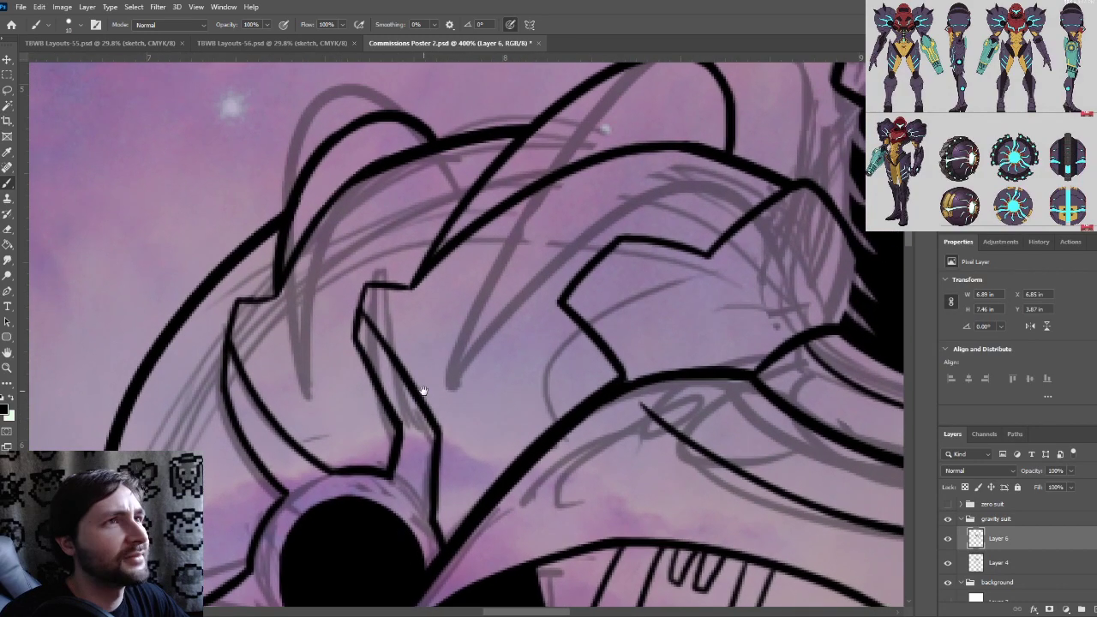
key("ctrl+minus")
mouse_move(382, 461)
left_mouse_down()
mouse_move(365, 342)
mouse_move(393, 271)
left_mouse_up()
key("ctrl+plus")
left_click_drag(371, 417, 477, 295)
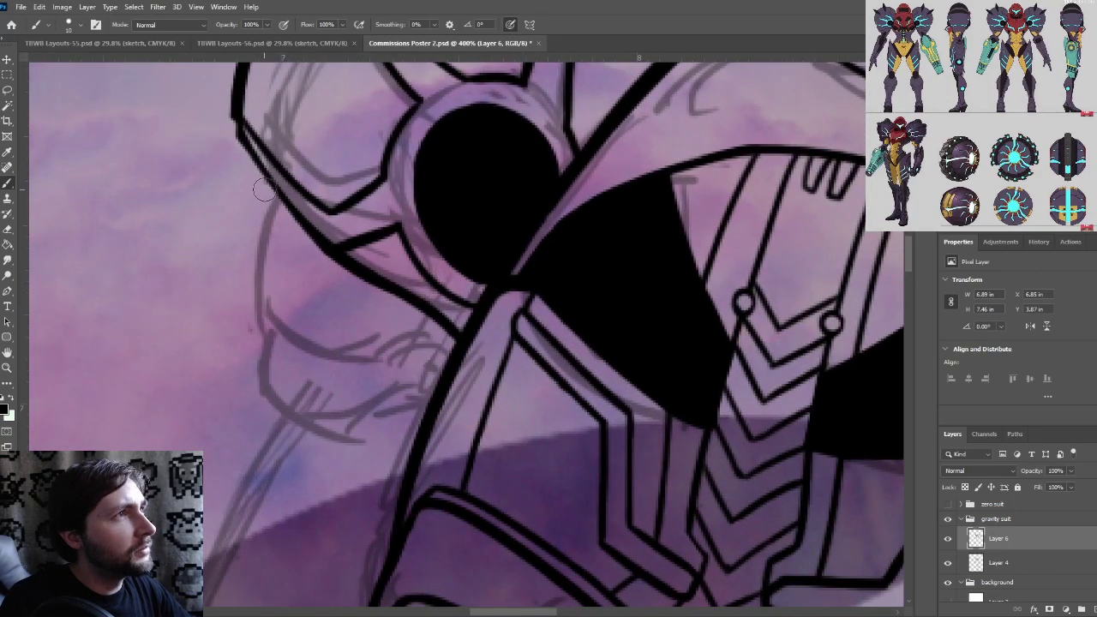
Ink the rounded upper-arm section below the shoulder armor, curving down its outer side and back up to the shoulder outline
left_click_drag(270, 184, 258, 326)
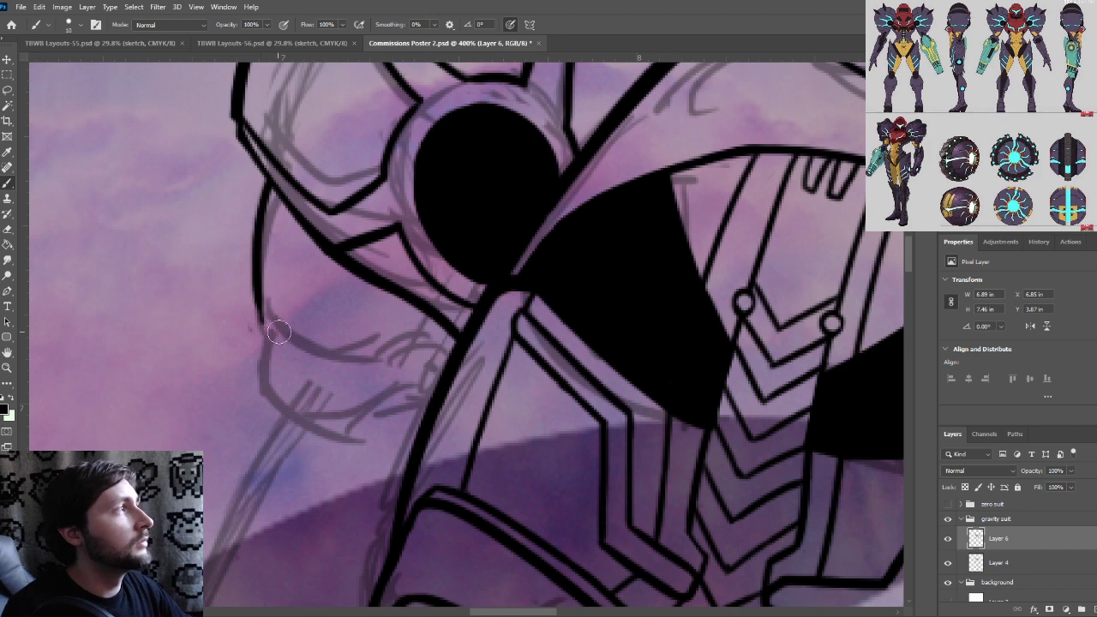
left_click_drag(258, 285, 405, 349)
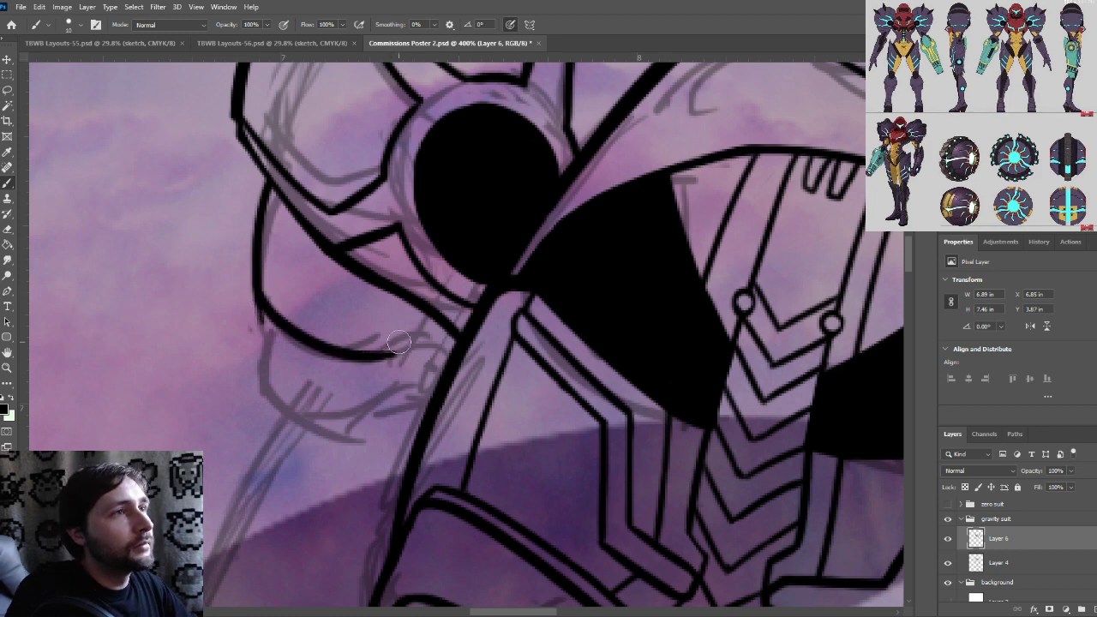
left_click_drag(390, 356, 426, 333)
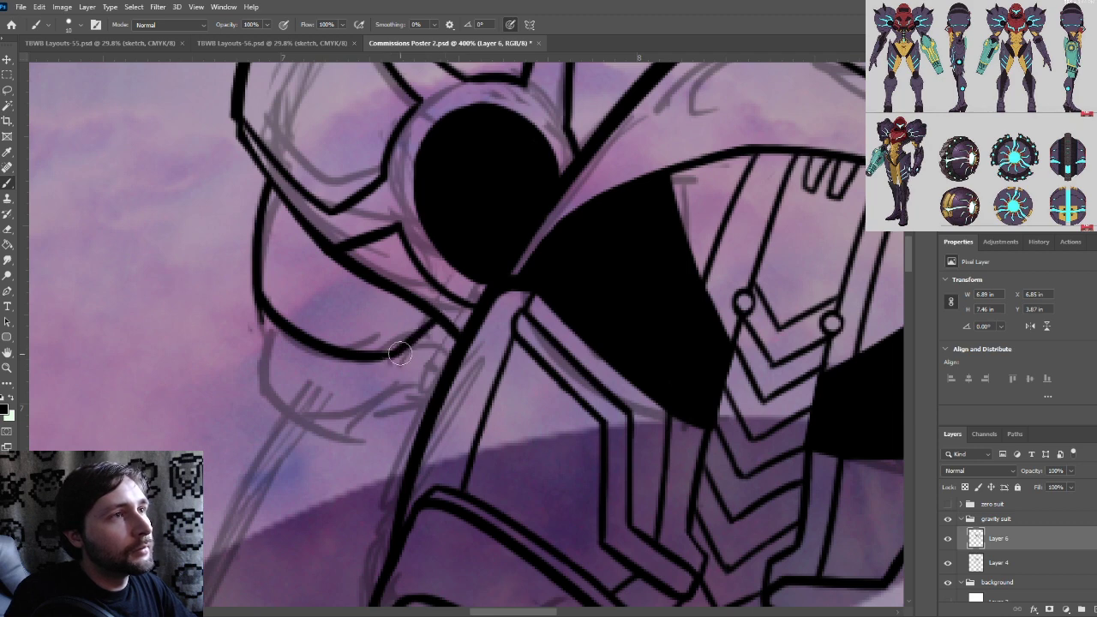
Ink the cuff below the rounded upper-arm section, down its outer side and along the angled lower edge to the torso outline
mouse_move(274, 320)
left_mouse_down()
mouse_move(269, 409)
mouse_move(360, 432)
left_mouse_up()
key("ctrl+z")
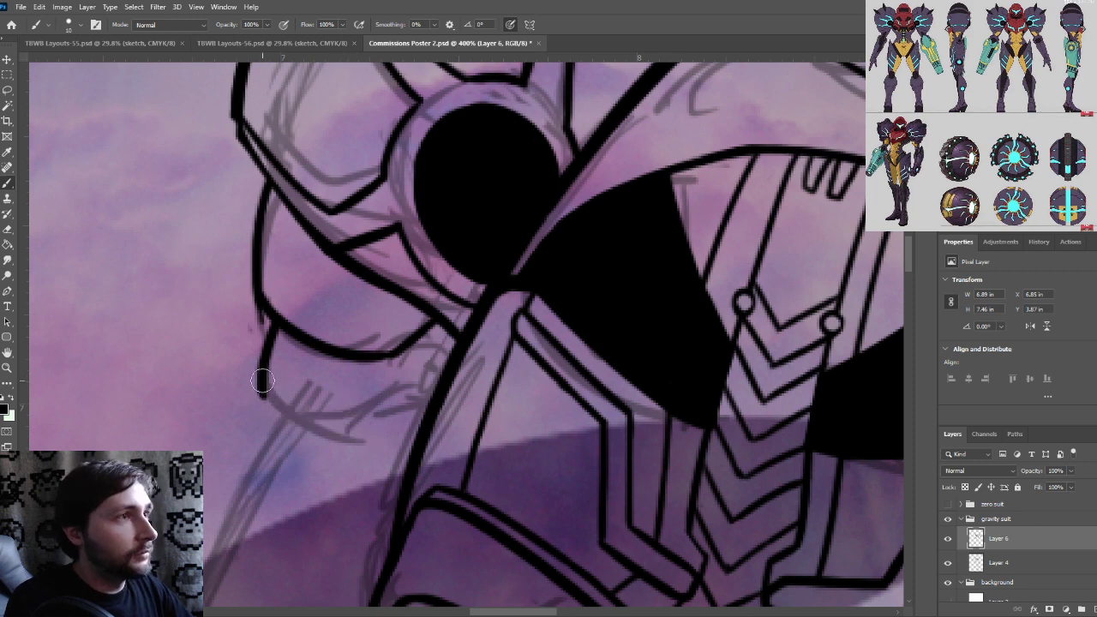
mouse_move(261, 395)
left_mouse_down()
mouse_move(388, 441)
mouse_move(369, 432)
mouse_move(374, 391)
mouse_move(423, 409)
mouse_move(347, 437)
mouse_move(390, 385)
mouse_move(363, 419)
mouse_move(446, 388)
left_mouse_up()
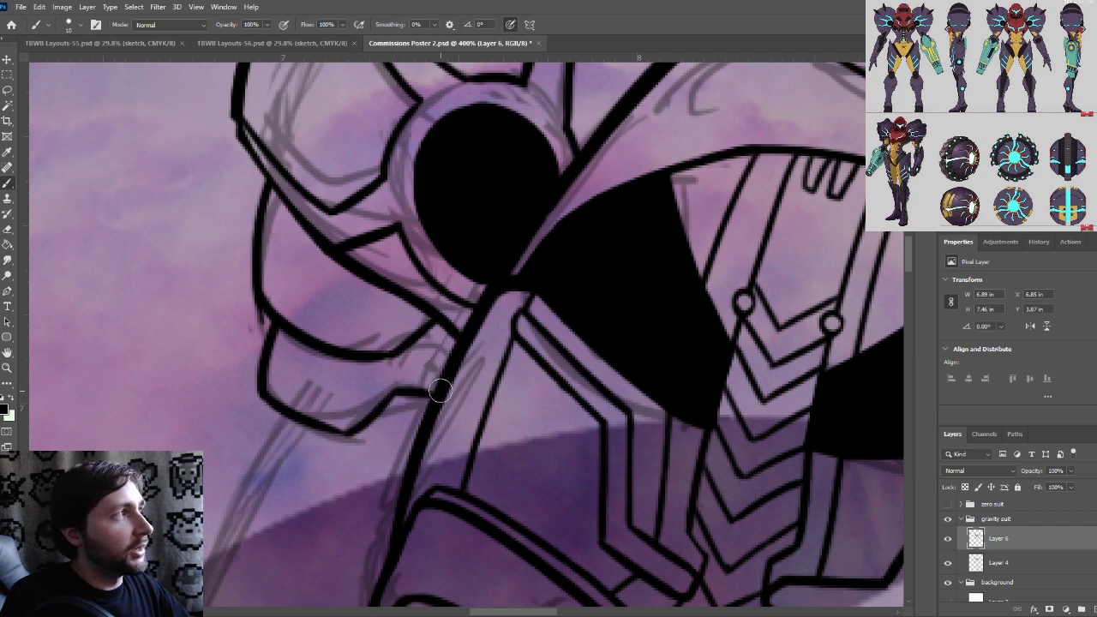
key("ctrl+plus")
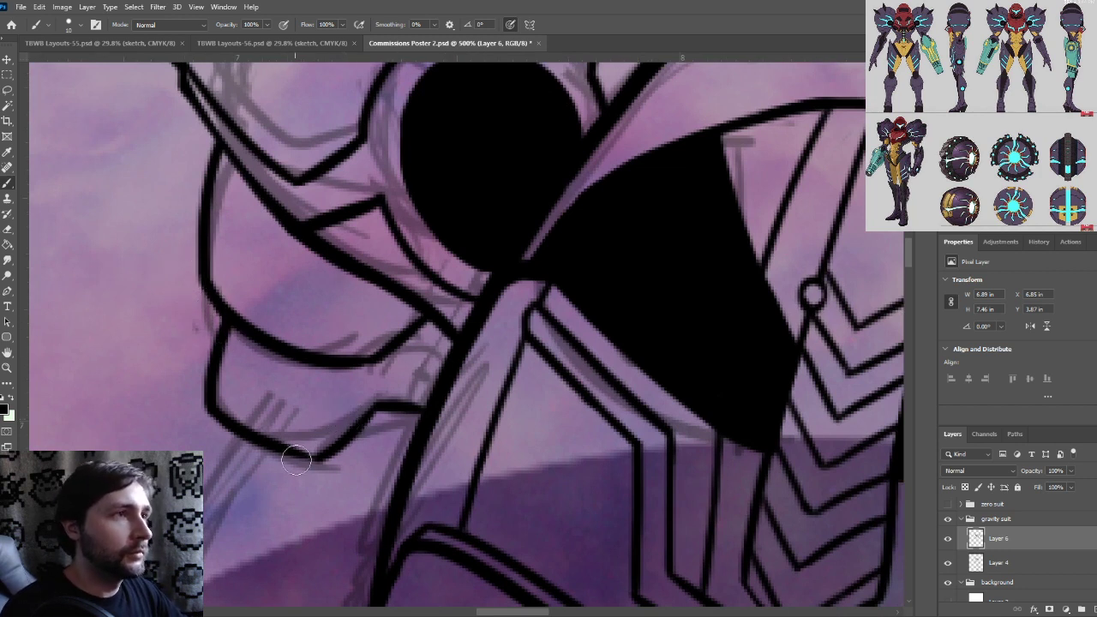
key("ctrl+minus")
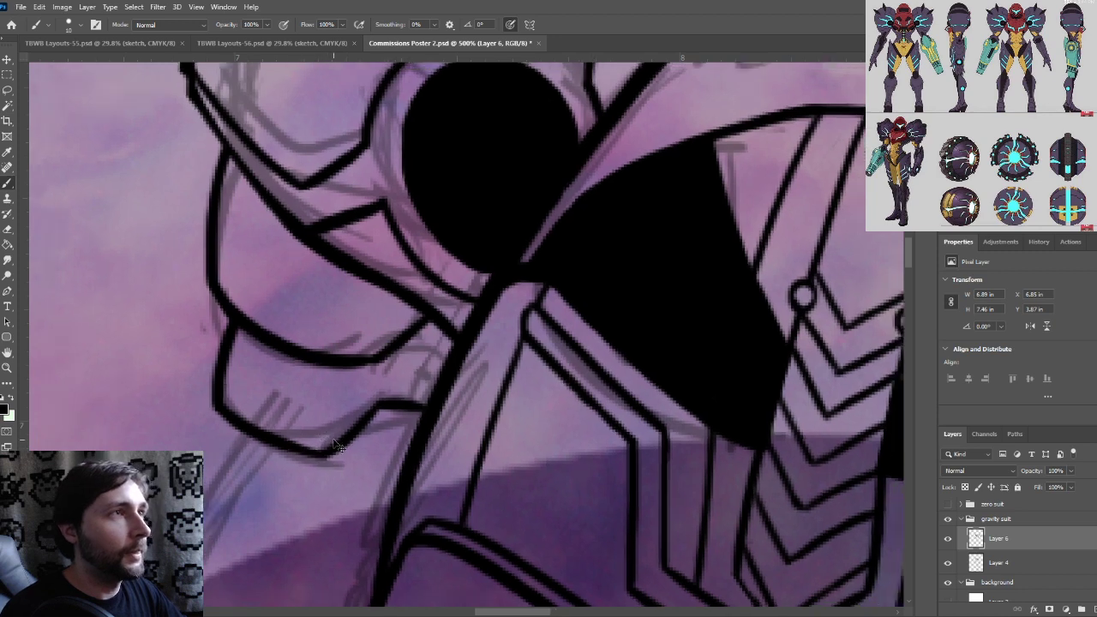
key("ctrl+plus")
Redraw the shoulder armor's lower outline as a cleaner edge from its outer corner down to the short panel edge
left_click_drag(375, 298, 446, 477)
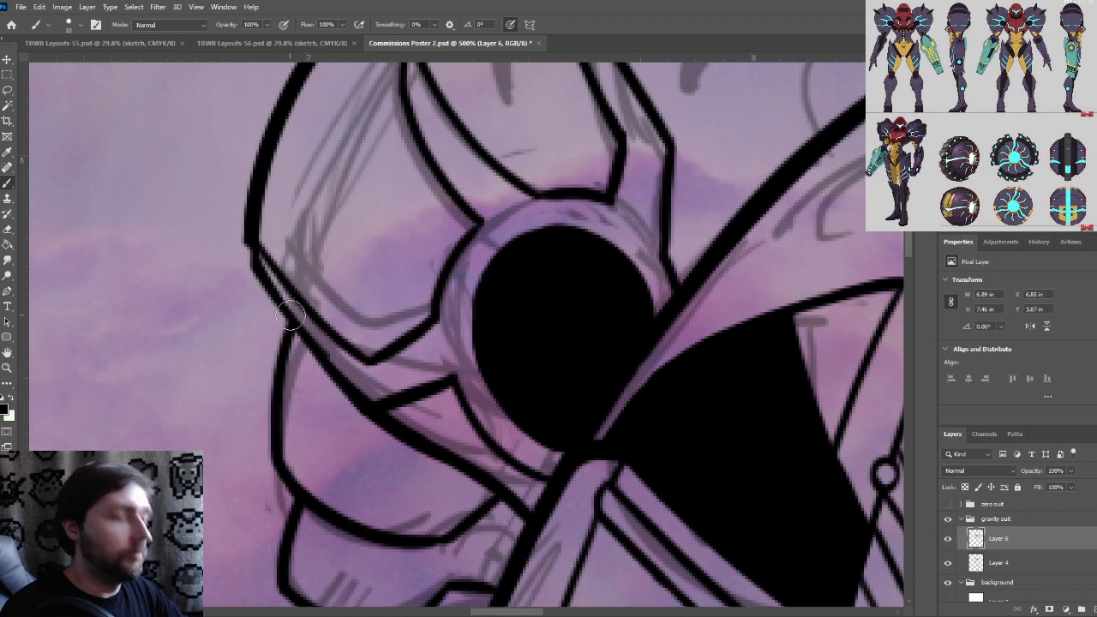
left_click_drag(258, 259, 384, 411)
key("ctrl+z")
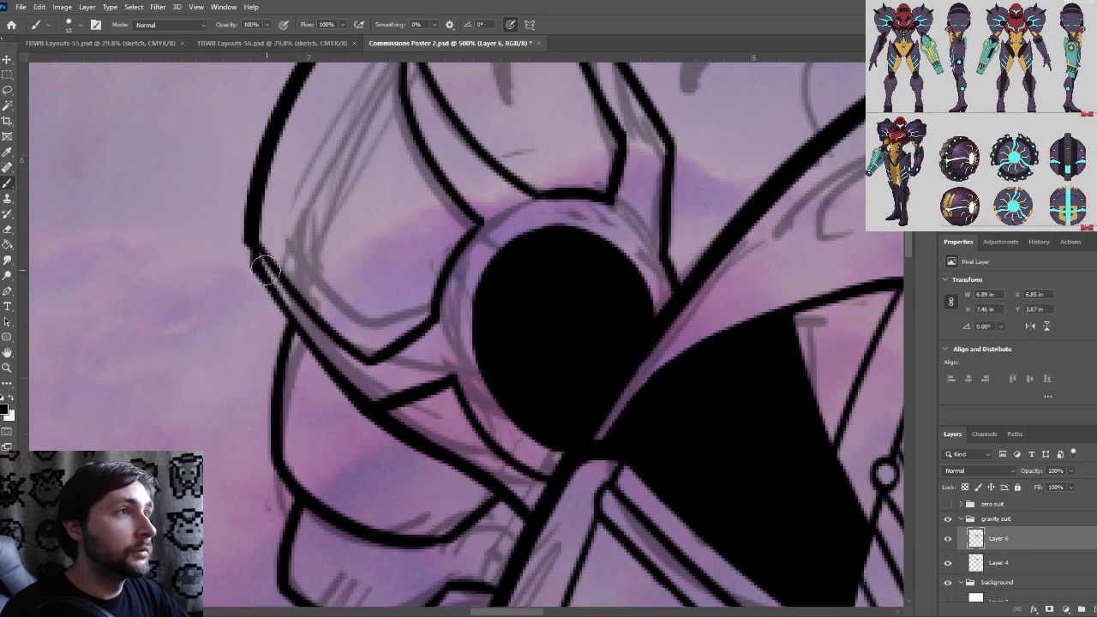
mouse_move(258, 259)
left_mouse_down()
mouse_move(296, 334)
mouse_move(386, 419)
left_mouse_up()
left_click_drag(298, 335, 385, 412)
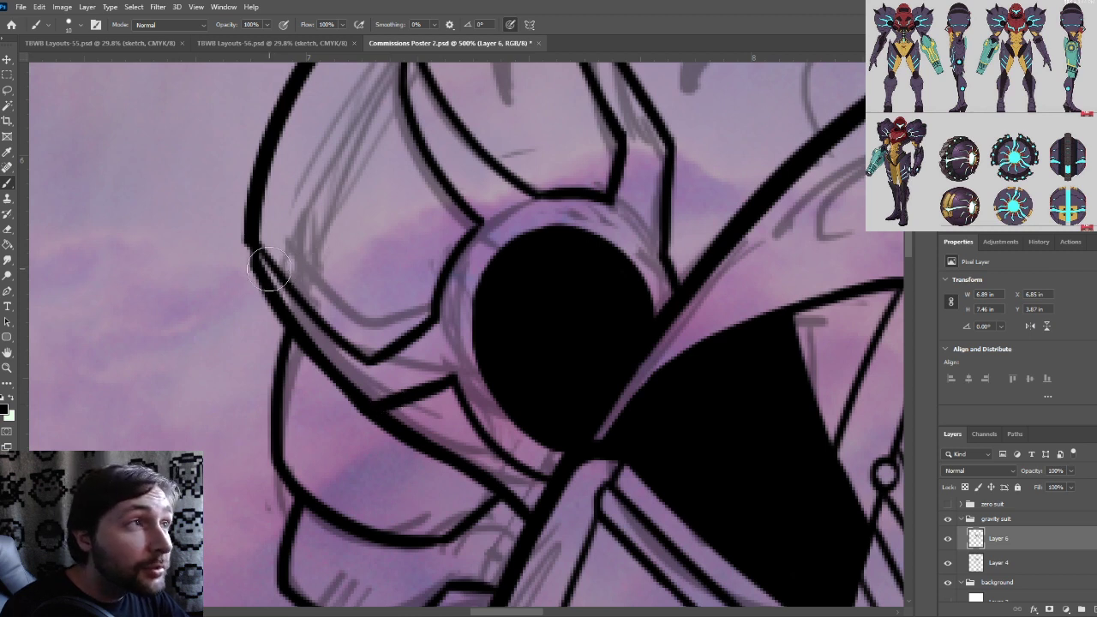
left_click_drag(275, 282, 347, 369)
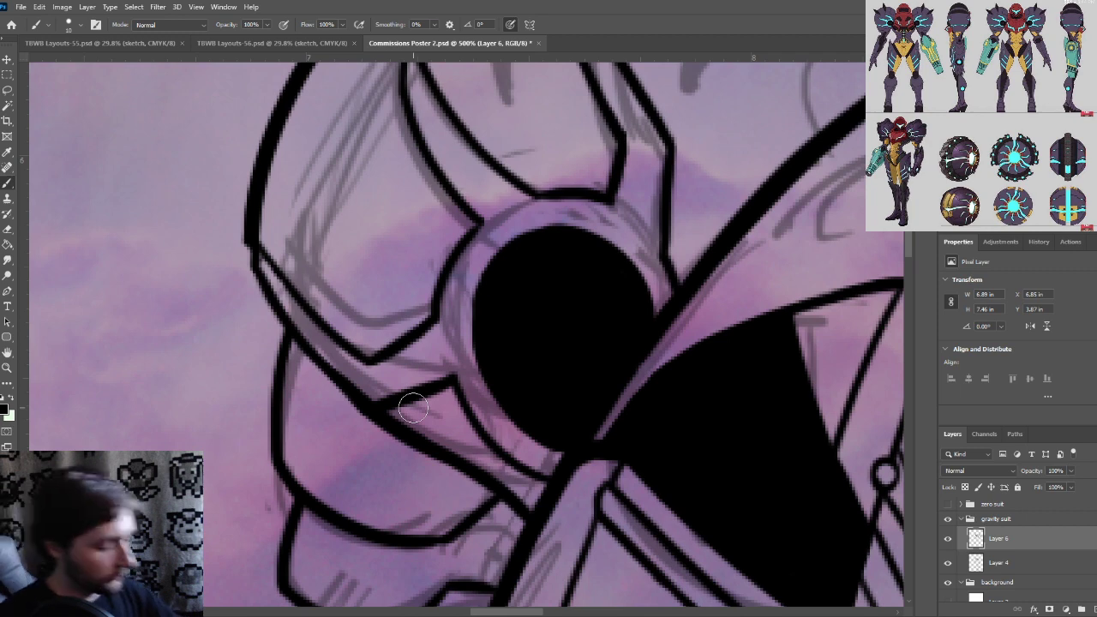
Examine the grey sketch of the arm below the inked cuff and how it fits the inked torso and whole figure
key("ctrl+minus")
mouse_move(462, 481)
left_mouse_down()
mouse_move(412, 397)
mouse_move(425, 417)
left_mouse_up()
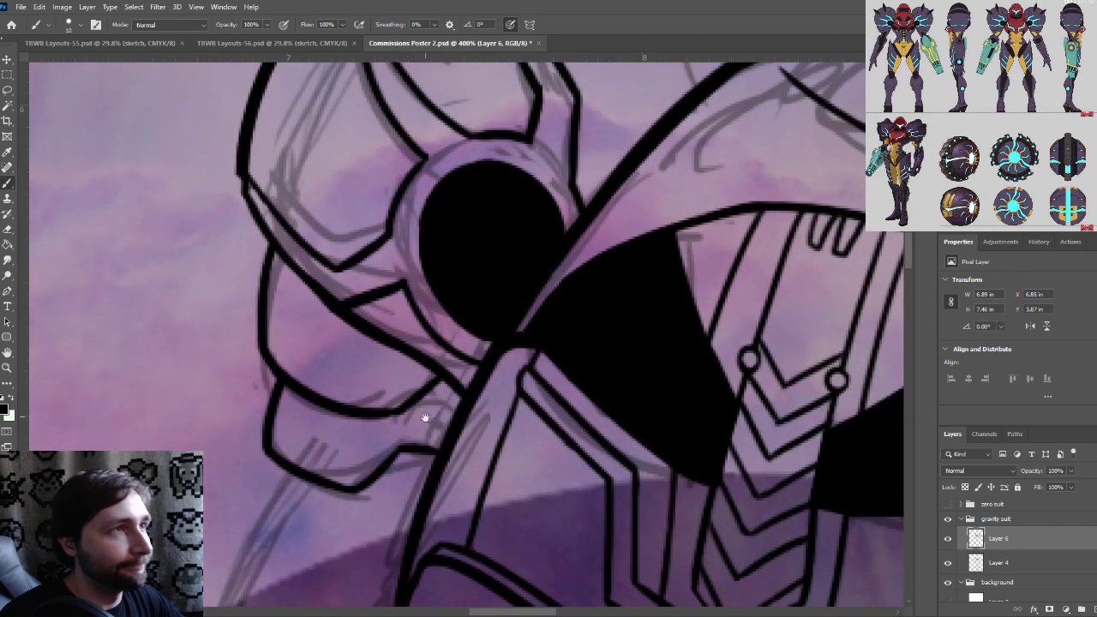
key("ctrl+minus")
left_click_drag(425, 491, 388, 427)
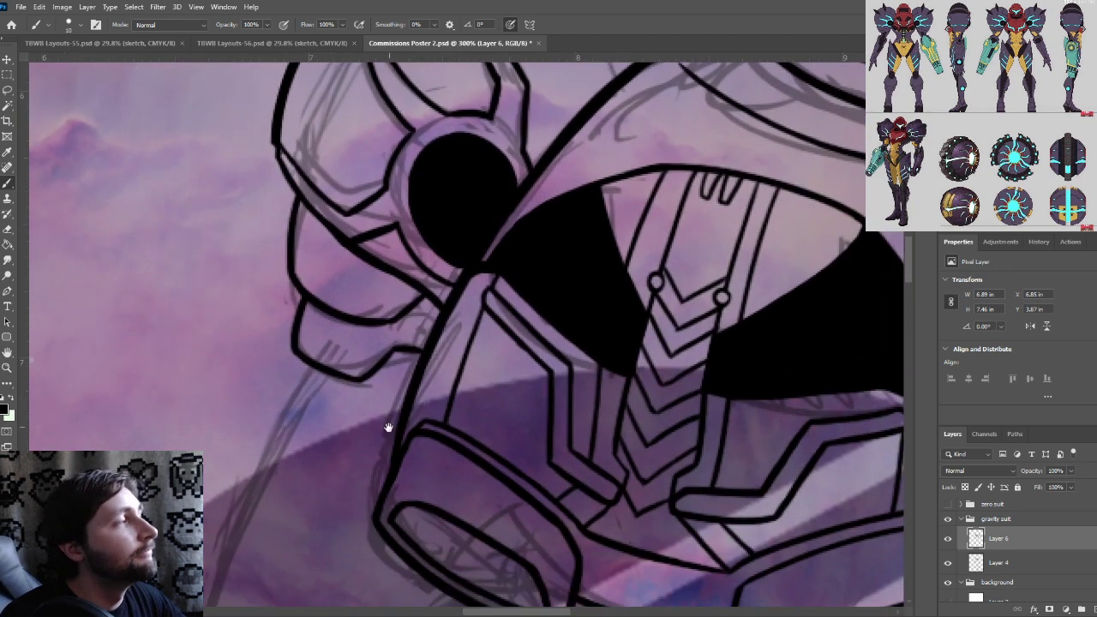
key("ctrl+minus")
key("ctrl+minus")
left_click_drag(566, 404, 453, 379)
key("ctrl+plus")
key("ctrl+plus")
left_click_drag(289, 446, 451, 351)
left_click_drag(219, 413, 463, 363)
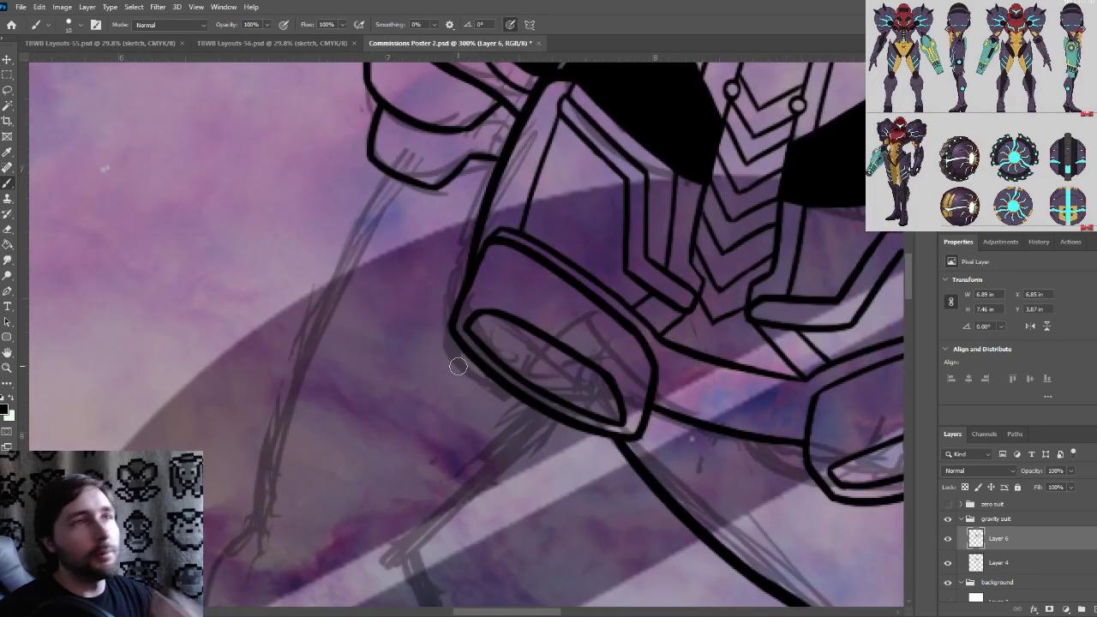
key("ctrl+minus")
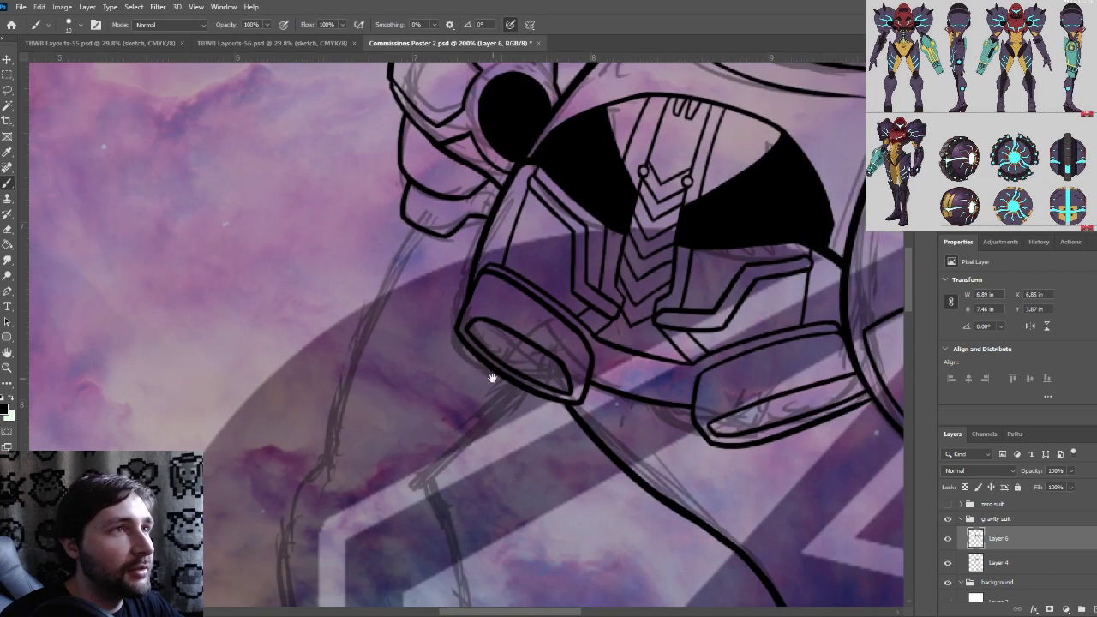
left_click_drag(492, 378, 495, 390)
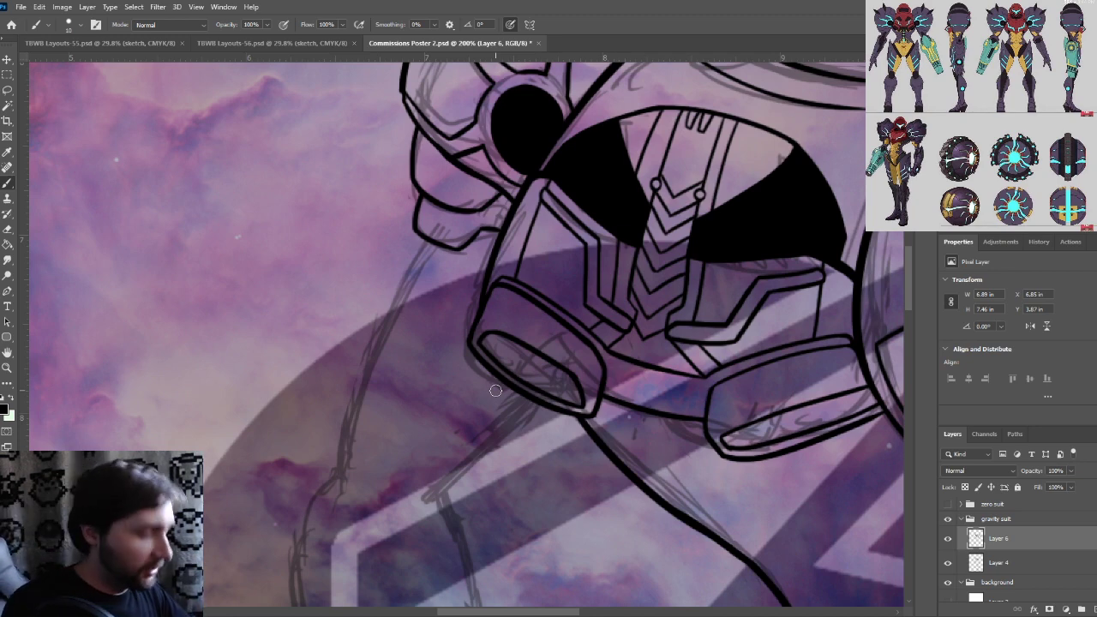
left_click_drag(447, 405, 450, 371)
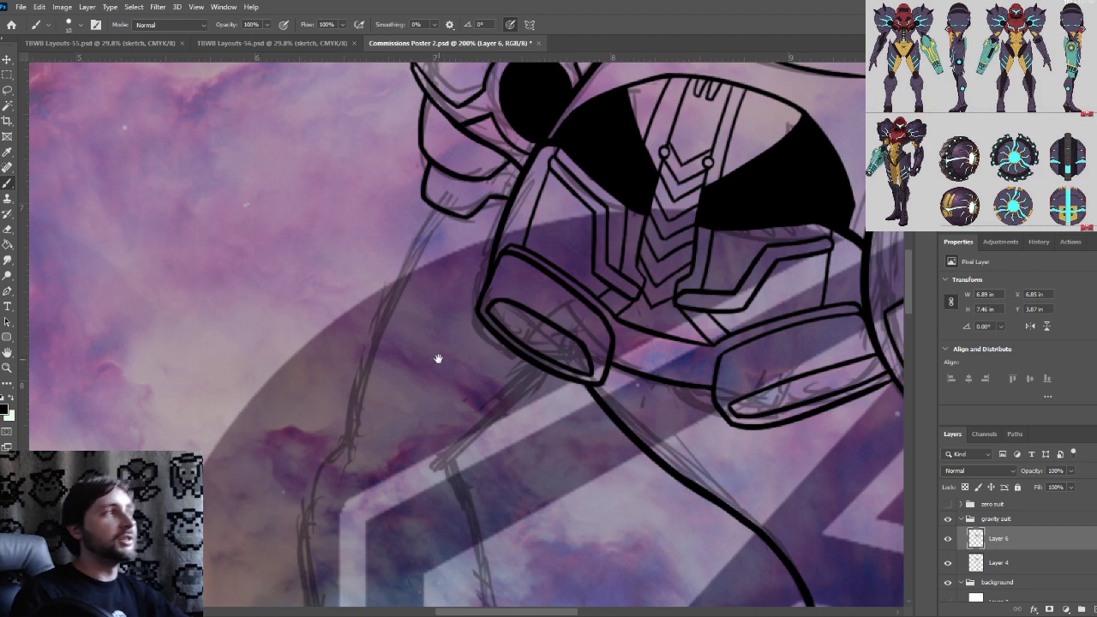
left_click_drag(479, 432, 485, 371)
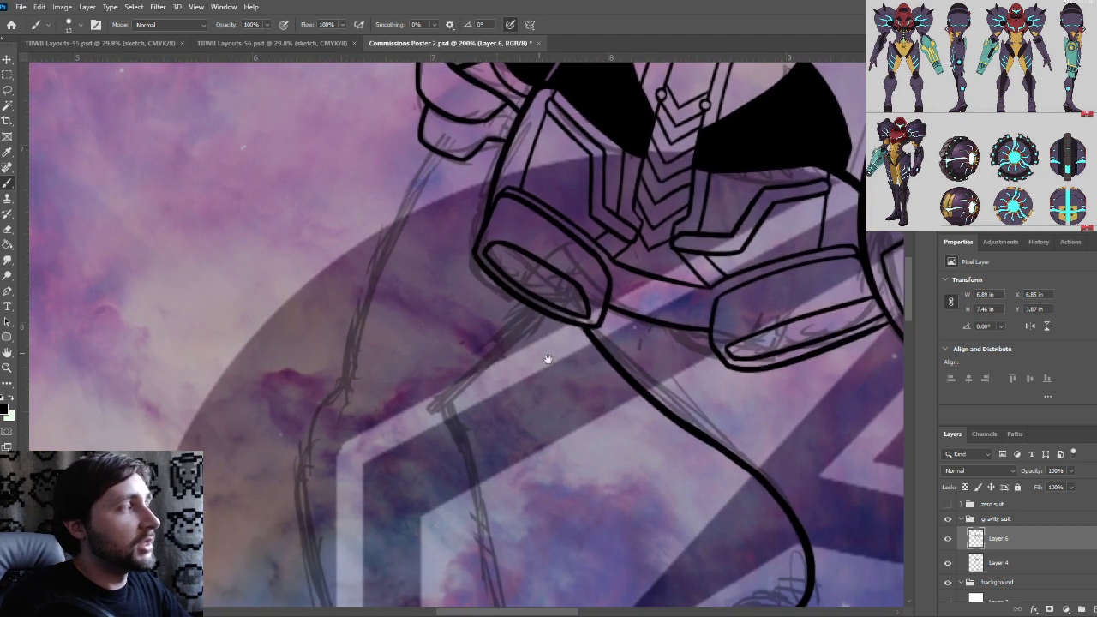
left_click_drag(520, 427, 513, 448)
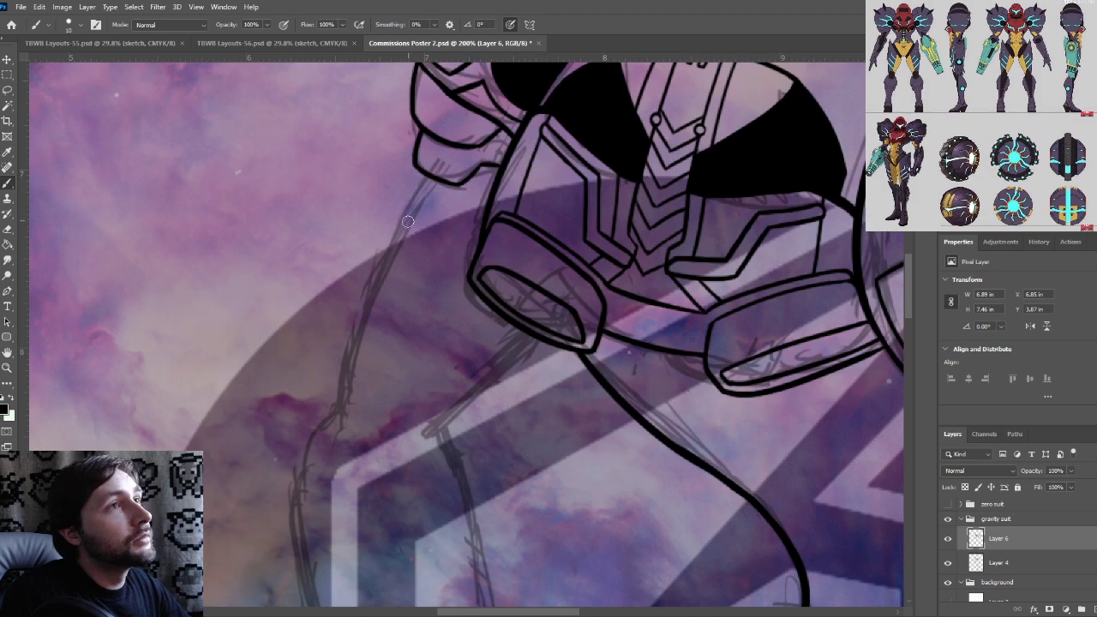
key("ctrl+minus")
key("ctrl+plus")
left_click_drag(480, 271, 466, 262)
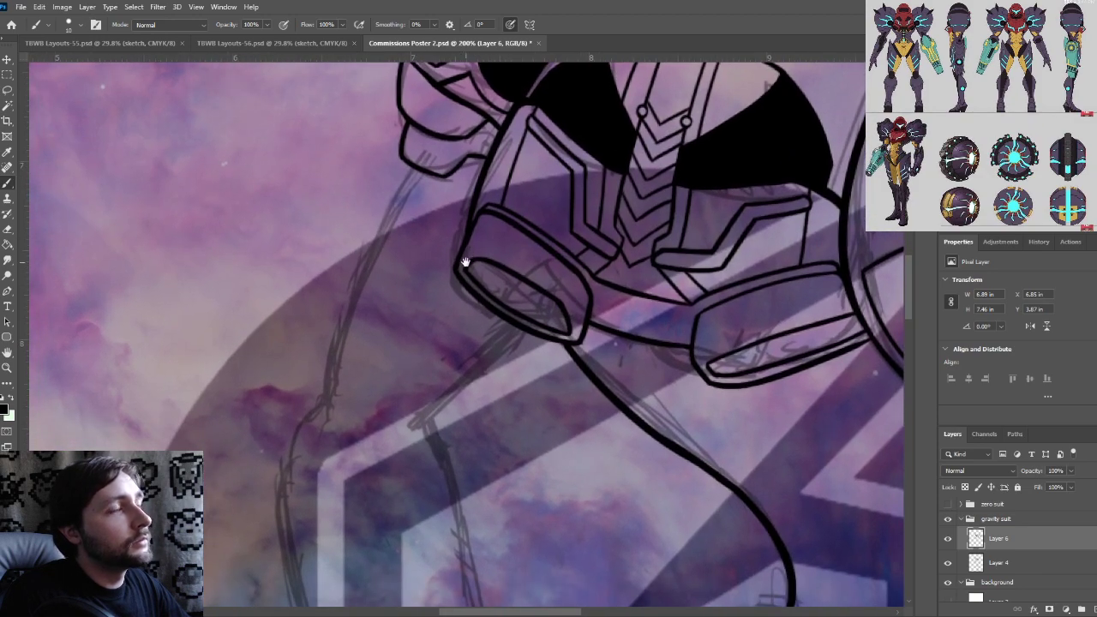
key("ctrl+minus")
key("ctrl+minus")
left_click_drag(568, 376, 546, 339)
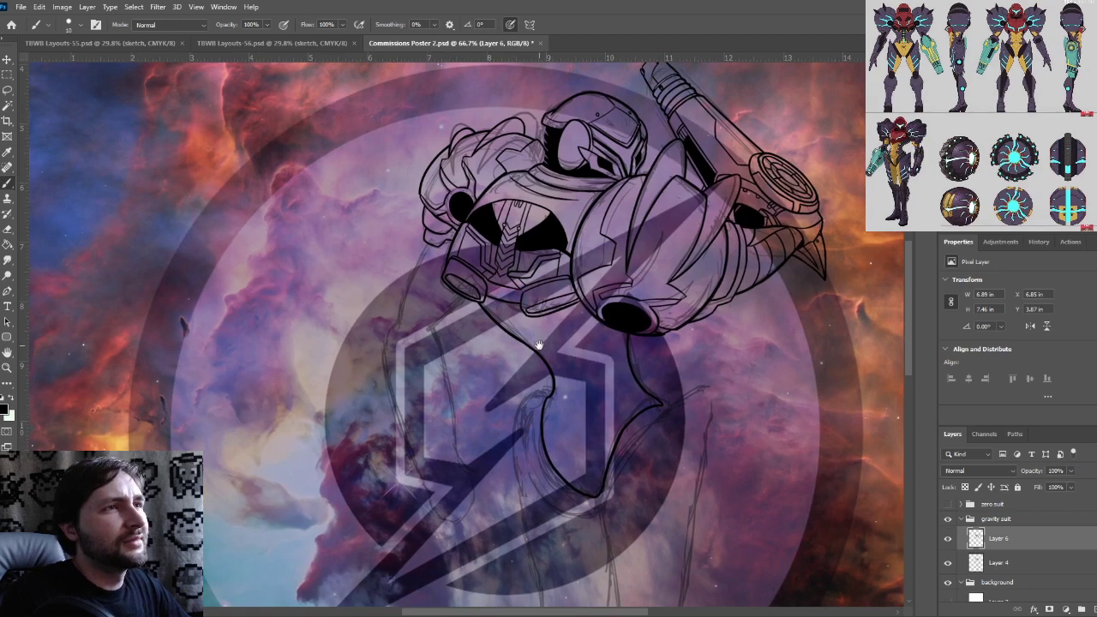
Ink the arm's inner edge from beneath the oval torso vent diagonally down to the sketched elbow
scroll(538, 348, "up", 4)
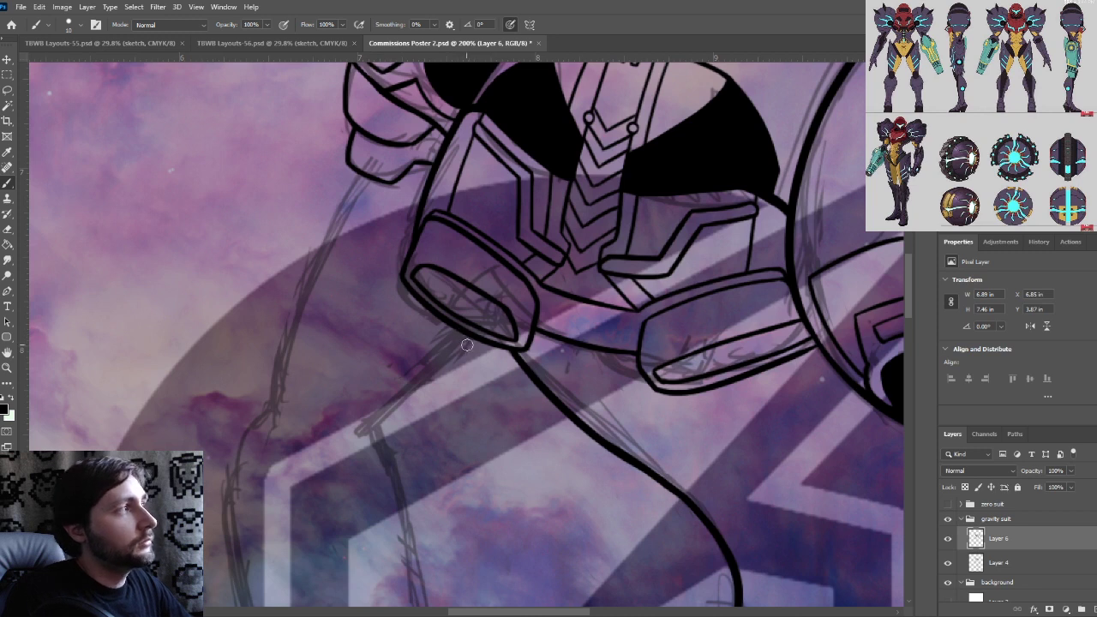
mouse_move(467, 343)
left_mouse_down()
mouse_move(352, 455)
mouse_move(461, 350)
left_mouse_up()
key("ctrl+z")
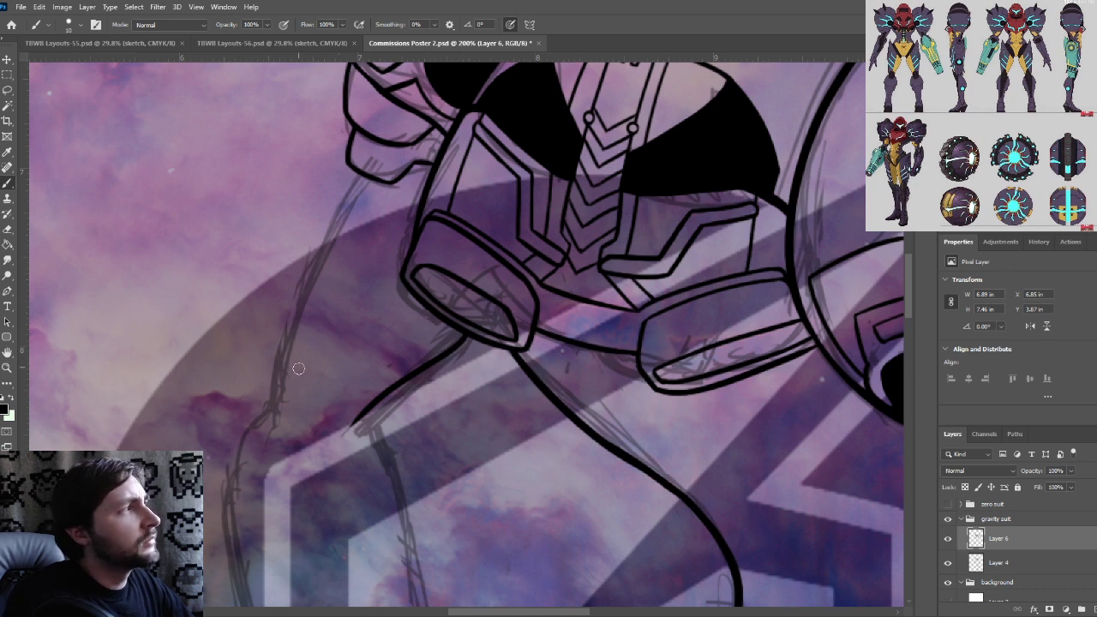
Ink the arm's outer edge as one long gentle curve from the cuff down to the elbow, redoing strokes that miss
left_click_drag(296, 283, 276, 403)
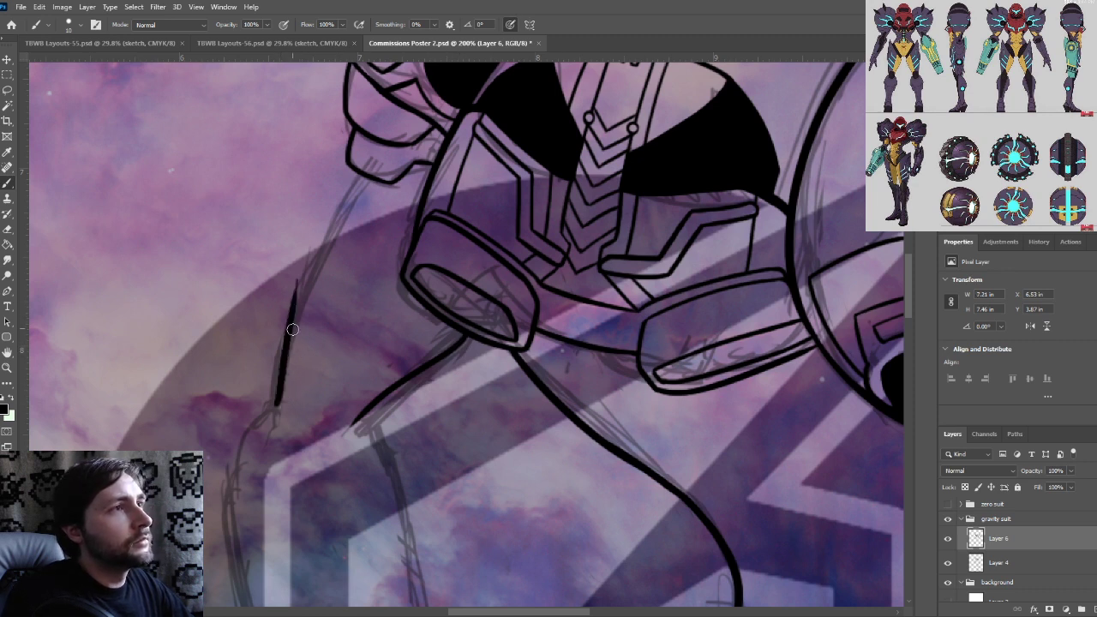
mouse_move(292, 329)
left_mouse_down()
mouse_move(355, 175)
mouse_move(293, 343)
left_mouse_up()
key("ctrl+z")
key("ctrl+z")
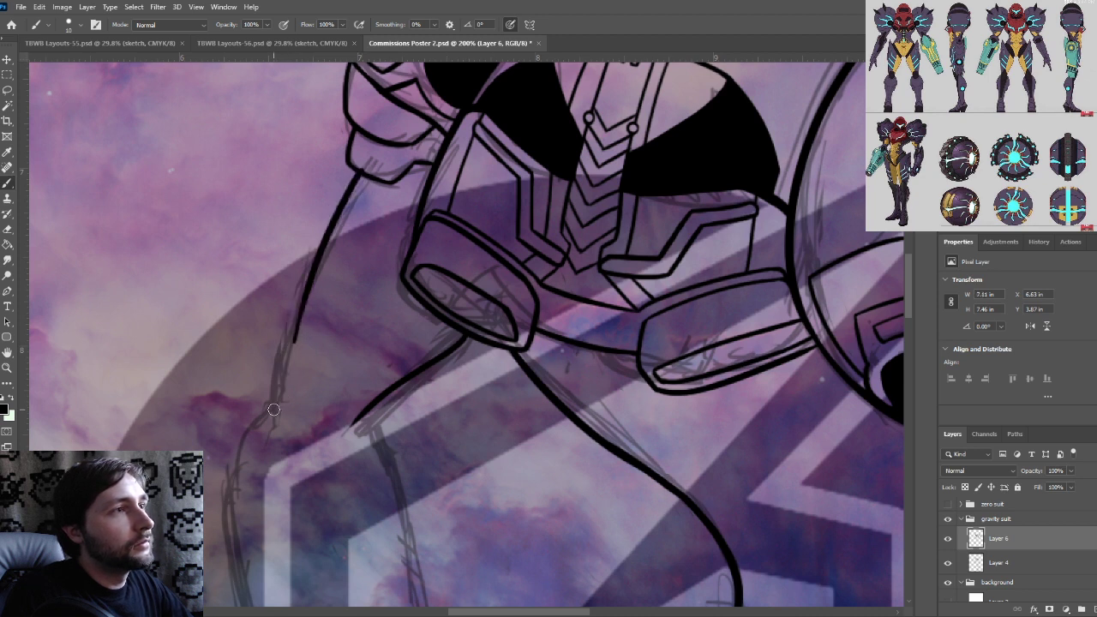
left_click_drag(273, 410, 306, 264)
key("ctrl+z")
left_click_drag(272, 409, 324, 265)
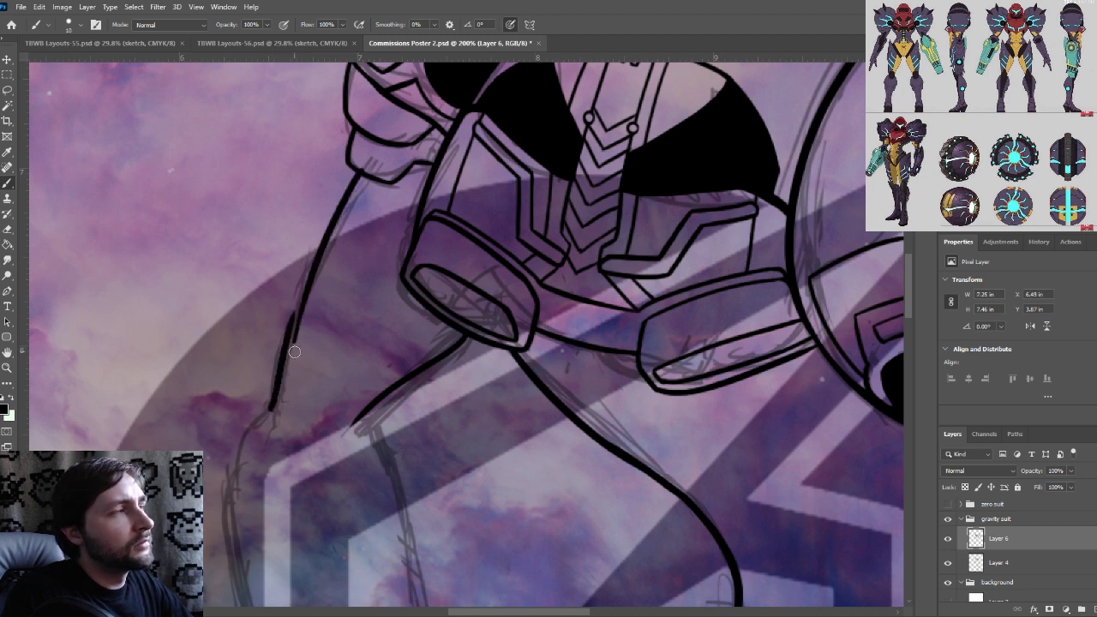
key("ctrl+z")
left_click_drag(275, 401, 303, 300)
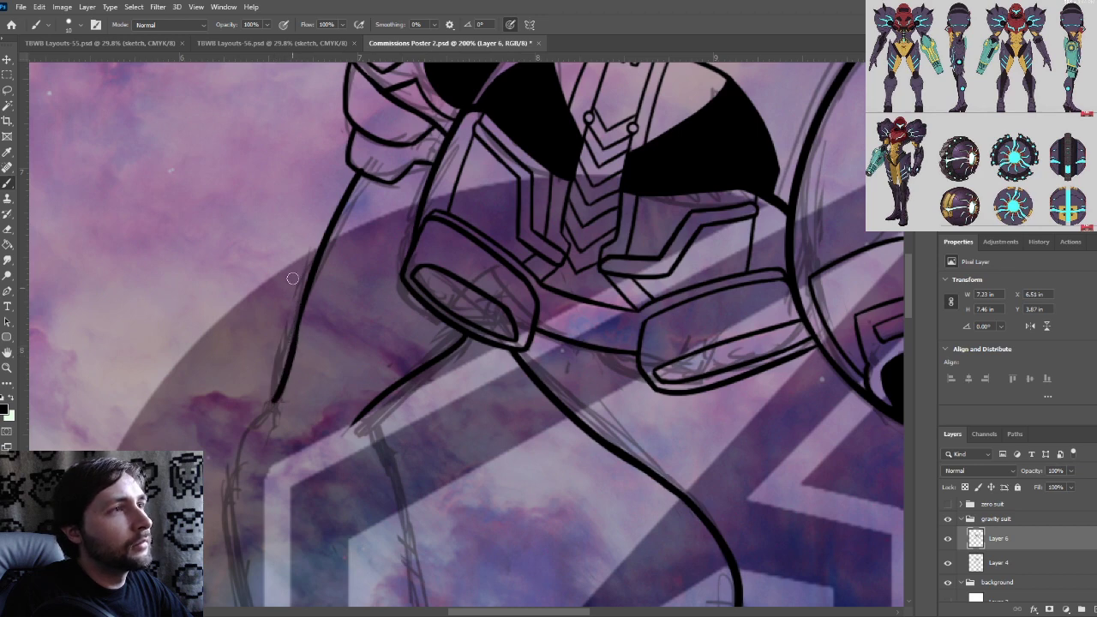
Taper the lower end of the arm's outer line to a narrow point just above the elbow
scroll(293, 278, "up", 1)
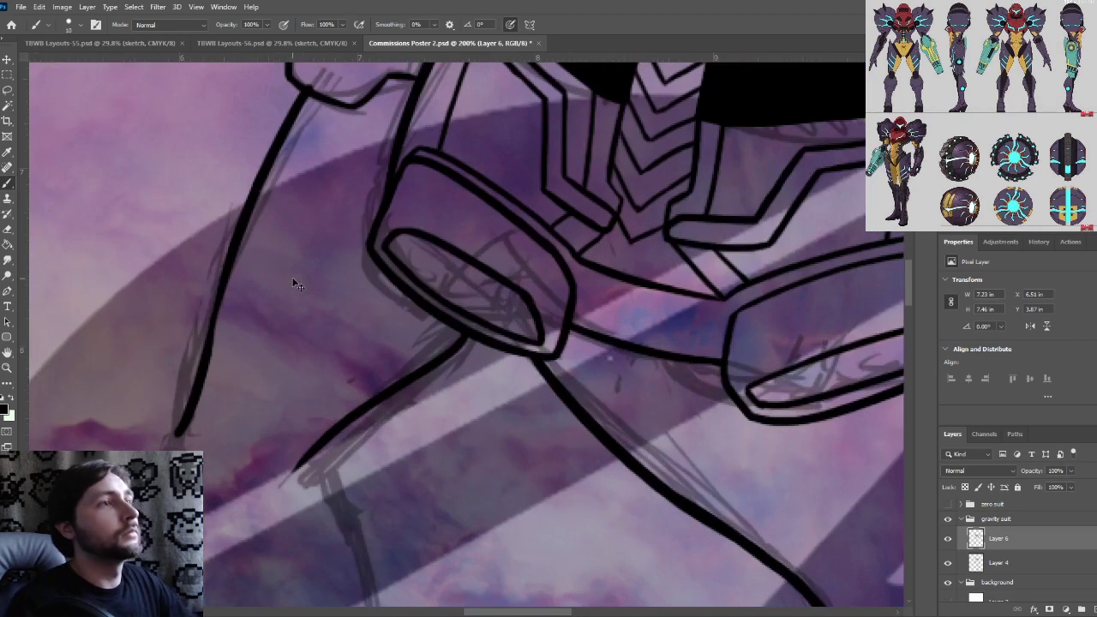
scroll(441, 326, "up", 1)
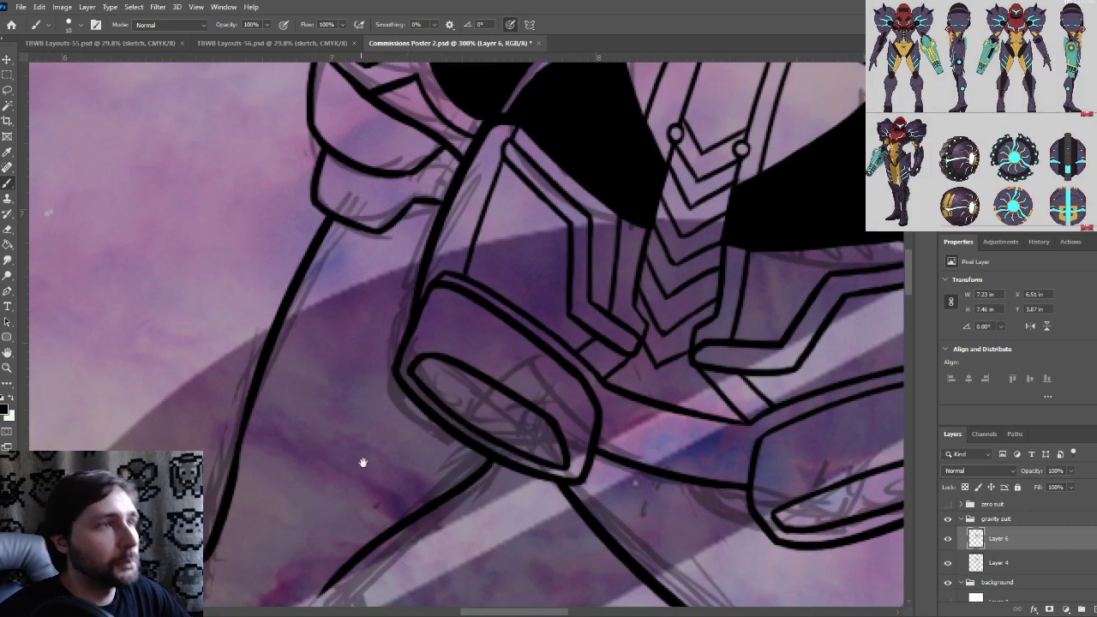
left_click_drag(346, 449, 394, 324)
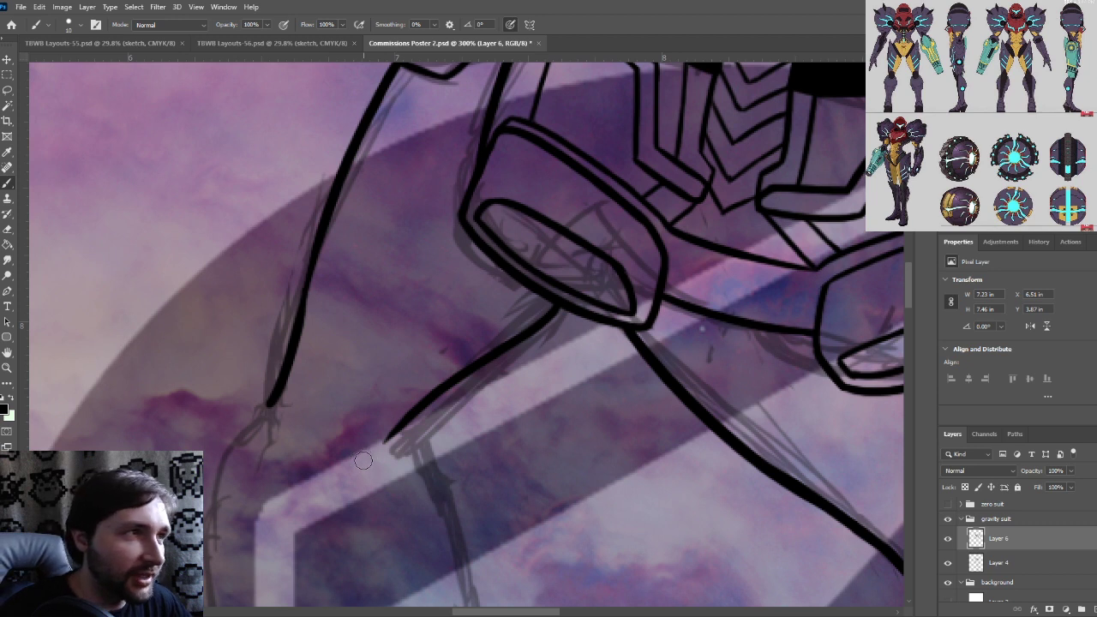
left_click_drag(260, 392, 264, 407)
key("bracketleft")
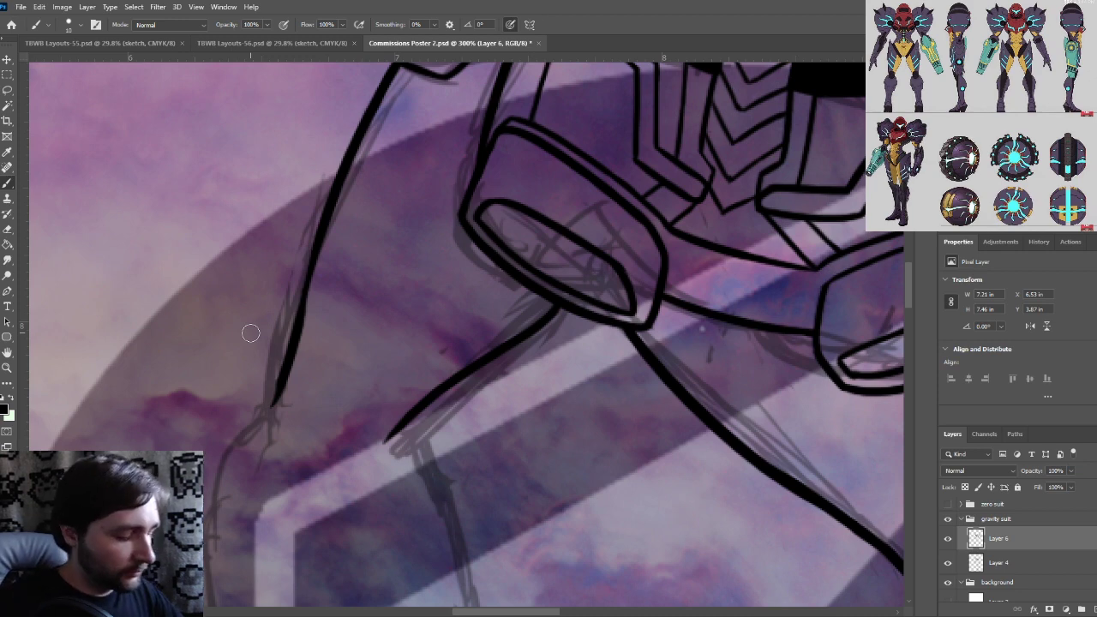
left_click_drag(441, 400, 454, 417)
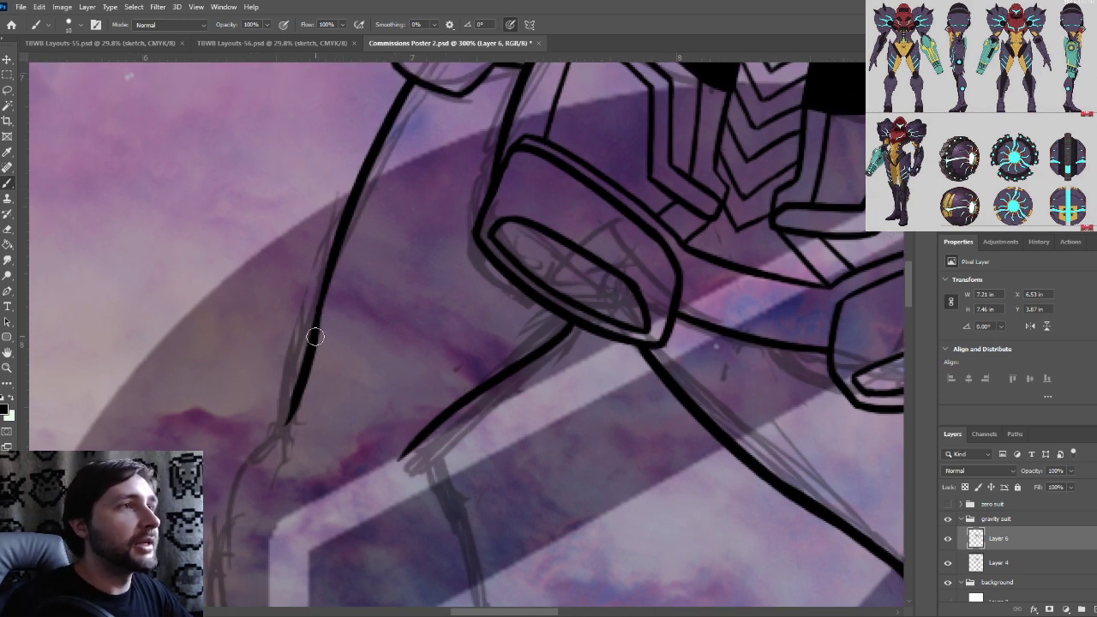
Examine the inked line art across the torso to the opposite arm, down to its segmented lower edge and pointed spike
key("ctrl+minus")
left_click_drag(445, 348, 410, 307)
key("ctrl+minus")
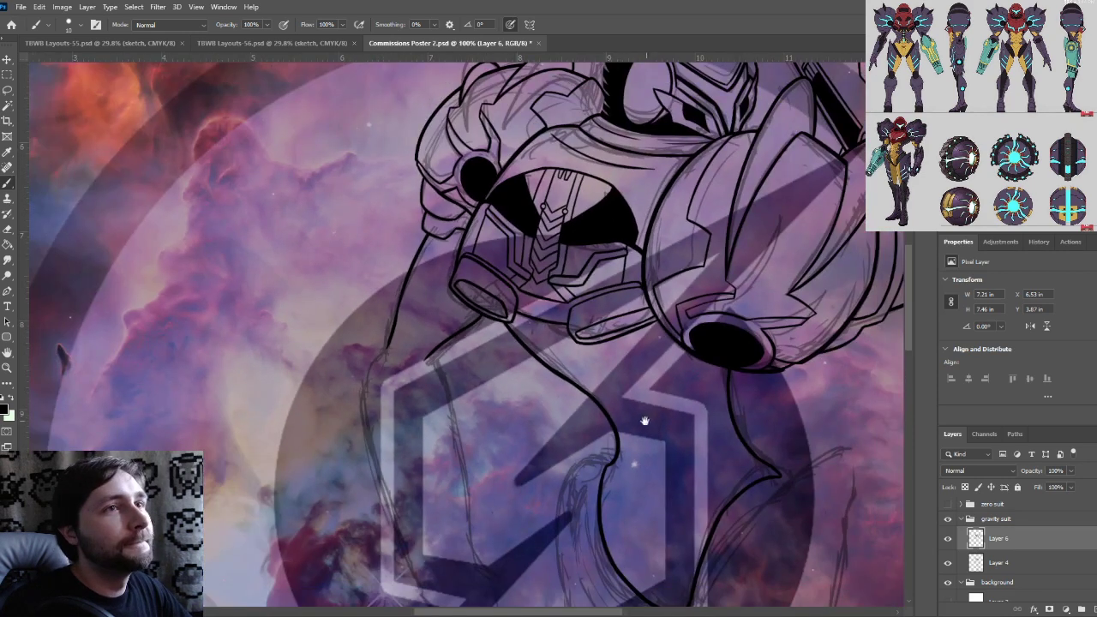
mouse_move(645, 420)
left_mouse_down()
mouse_move(484, 404)
mouse_move(422, 418)
left_mouse_up()
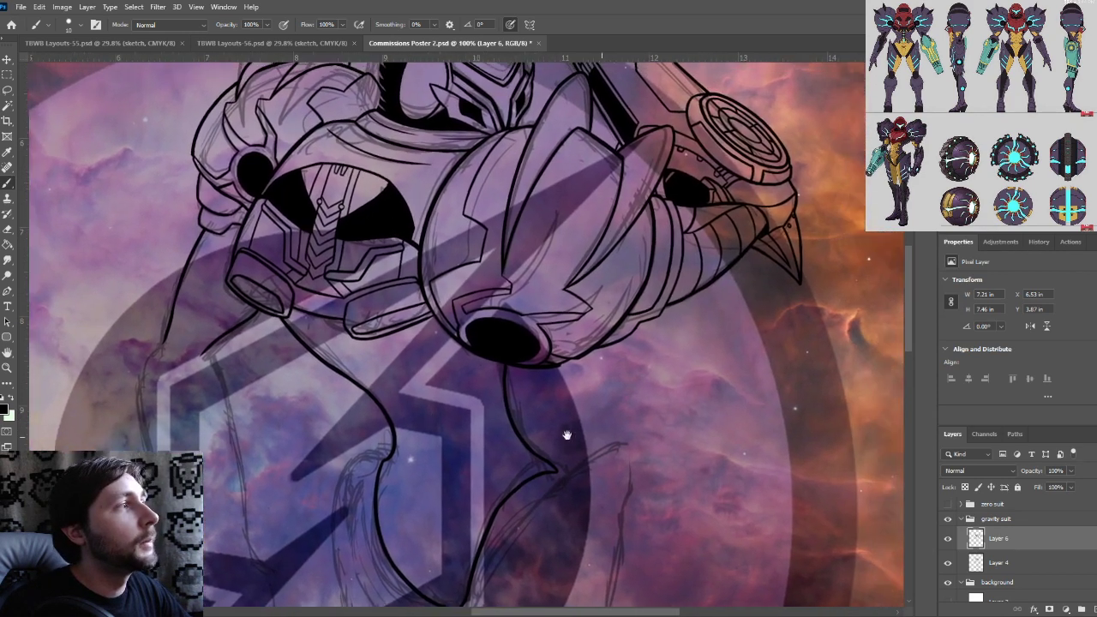
left_click_drag(598, 436, 420, 406)
left_click_drag(618, 347, 522, 394)
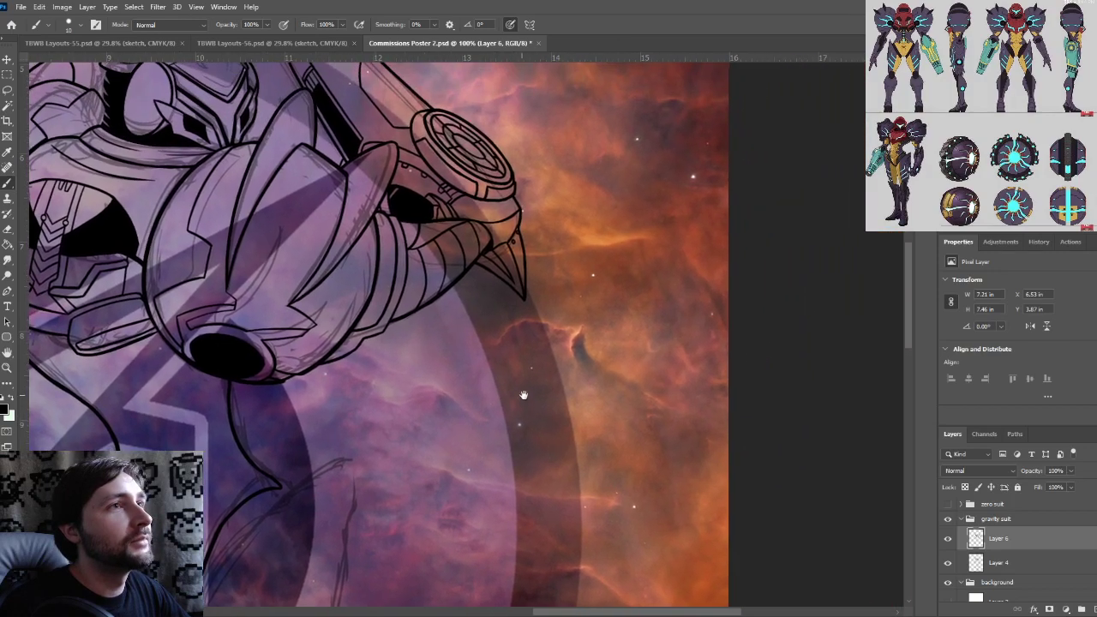
key("ctrl+plus")
left_click_drag(570, 333, 510, 458)
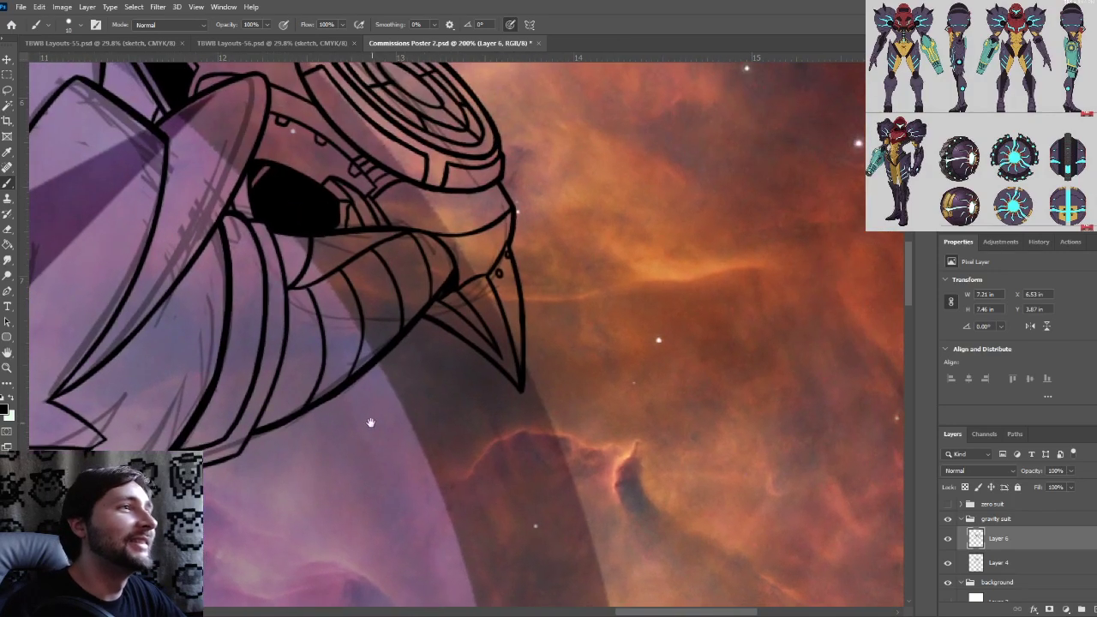
left_click_drag(380, 426, 387, 454)
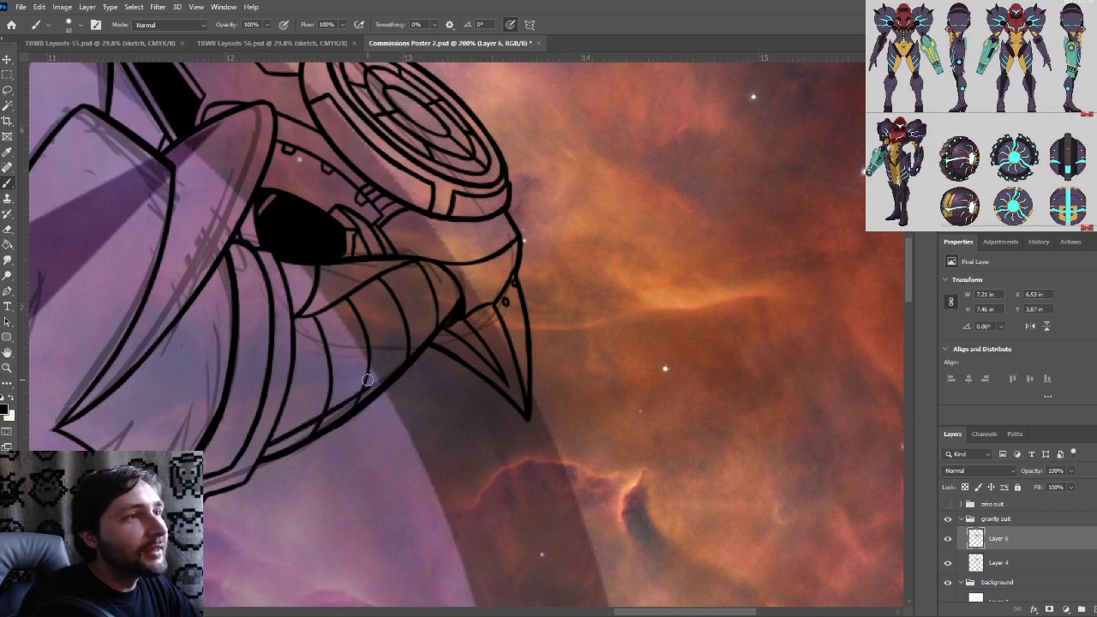
mouse_move(269, 443)
left_mouse_down()
mouse_move(385, 383)
mouse_move(636, 329)
left_mouse_up()
key("ctrl+plus")
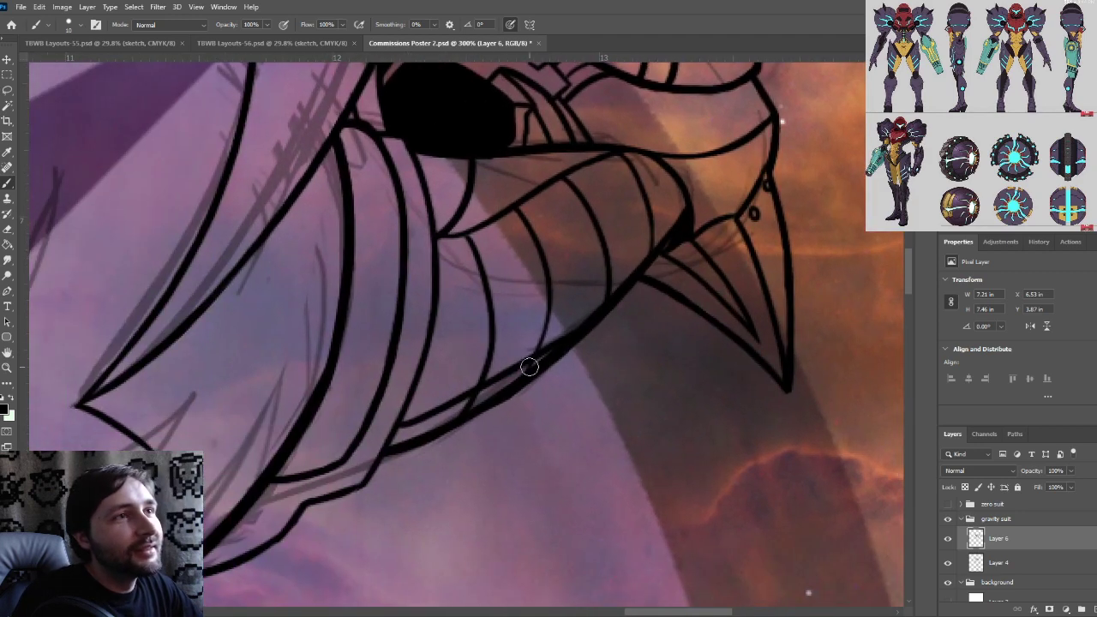
left_click_drag(529, 367, 564, 348)
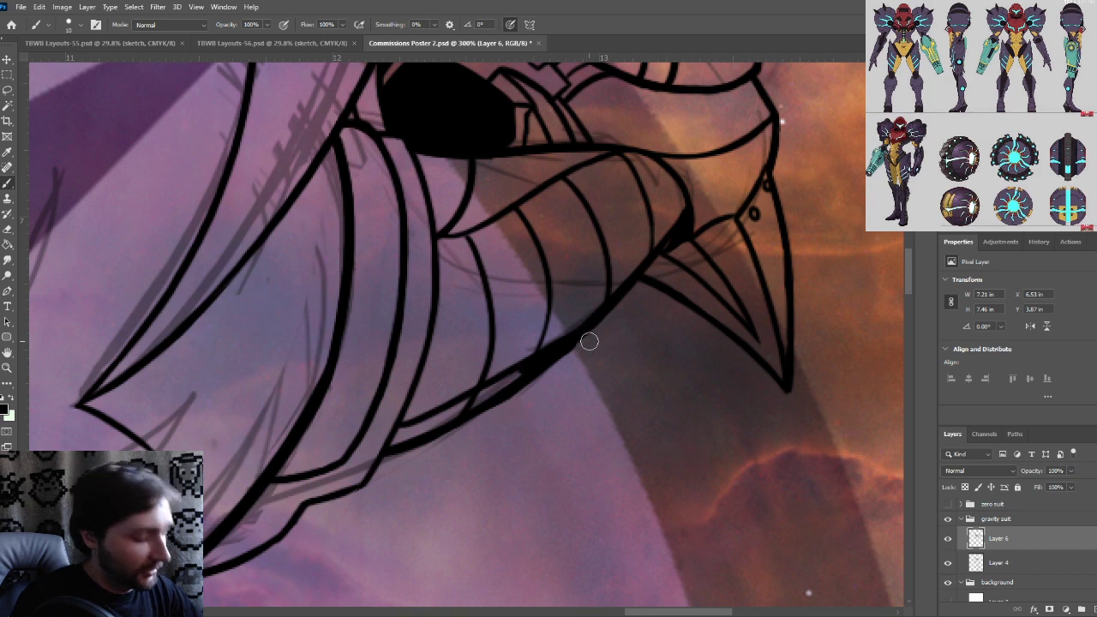
mouse_move(538, 363)
left_mouse_down()
mouse_move(441, 418)
mouse_move(455, 410)
mouse_move(404, 453)
mouse_move(391, 446)
mouse_move(398, 431)
mouse_move(442, 417)
mouse_move(417, 431)
left_mouse_up()
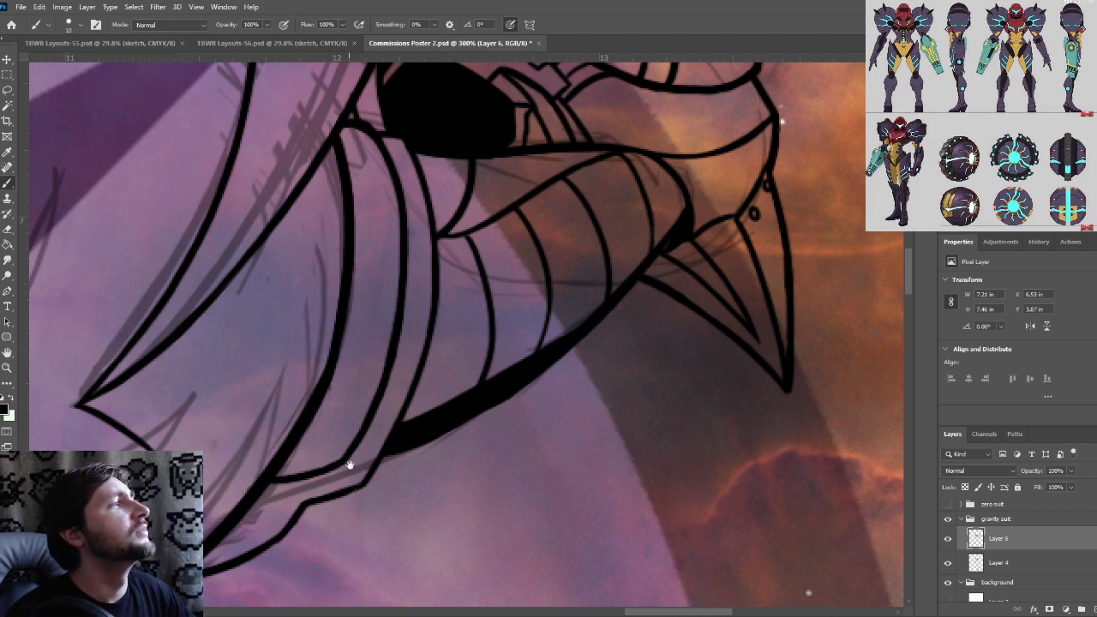
key("ctrl+z")
key("ctrl+z")
key("ctrl+z")
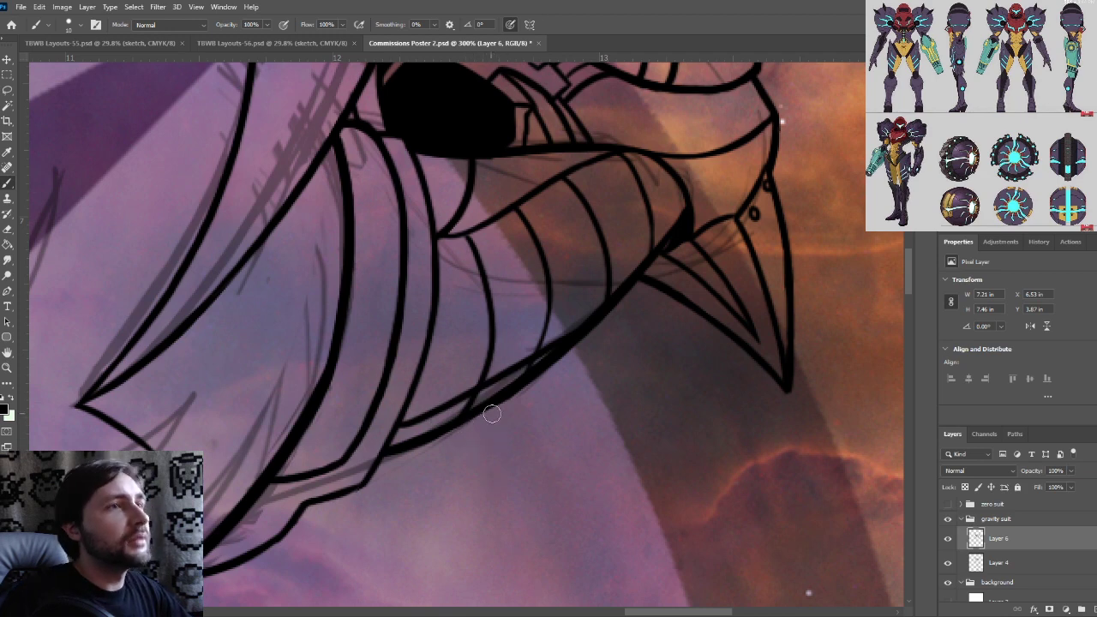
Check the inked torso and arm against the zero suit figure by showing and then hiding the zero suit group
key("ctrl+minus")
key("ctrl+minus")
left_click_drag(258, 389, 836, 336)
key("ctrl+plus")
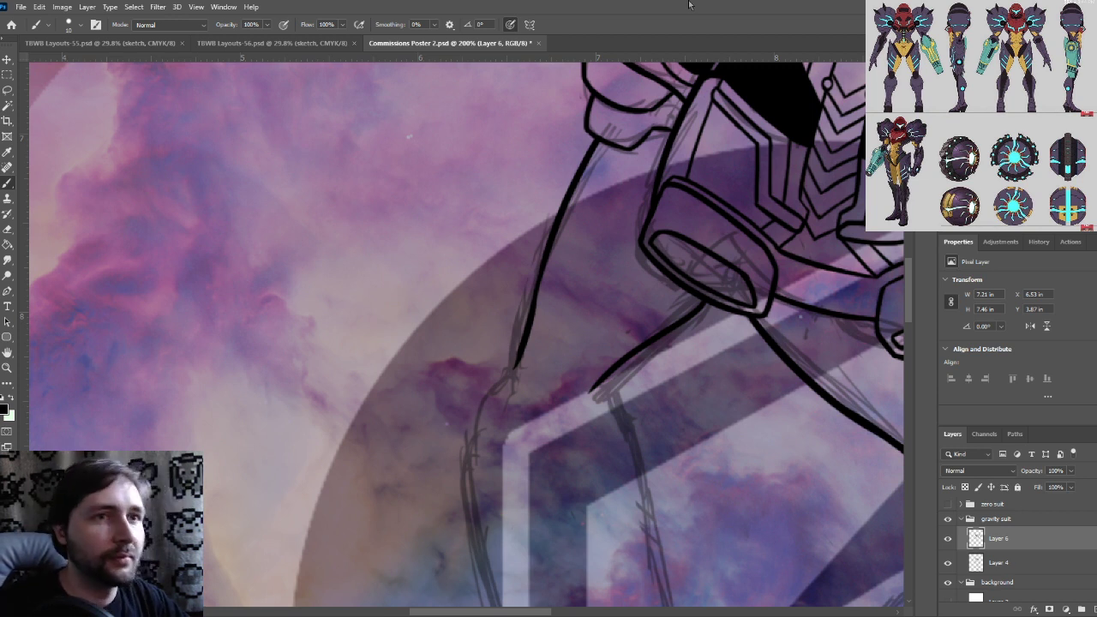
left_click(949, 506)
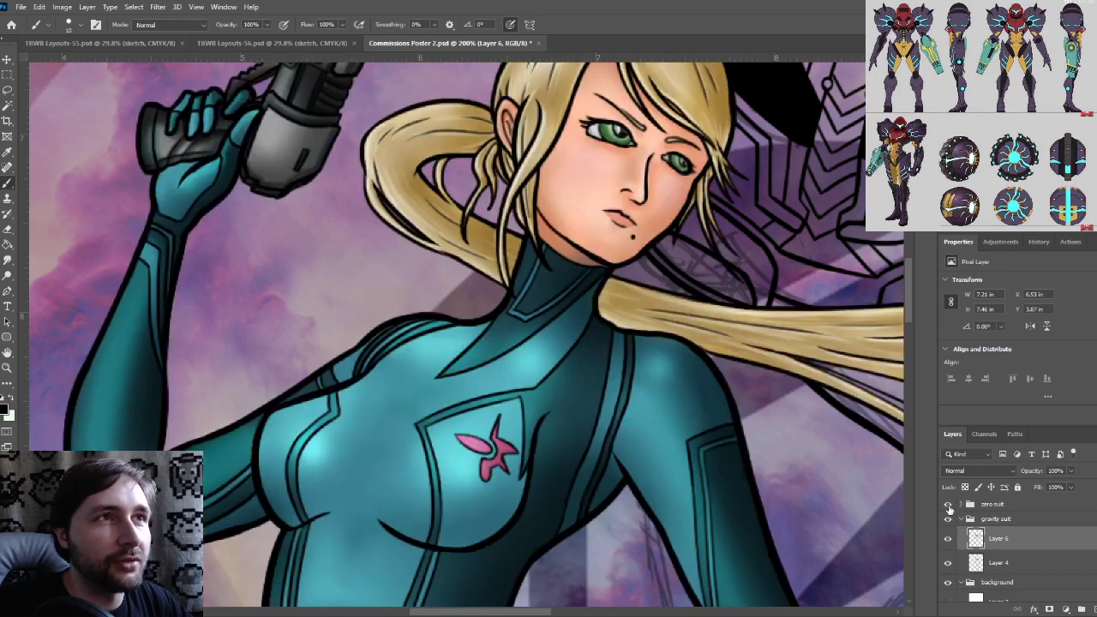
scroll(827, 449, "up", 5)
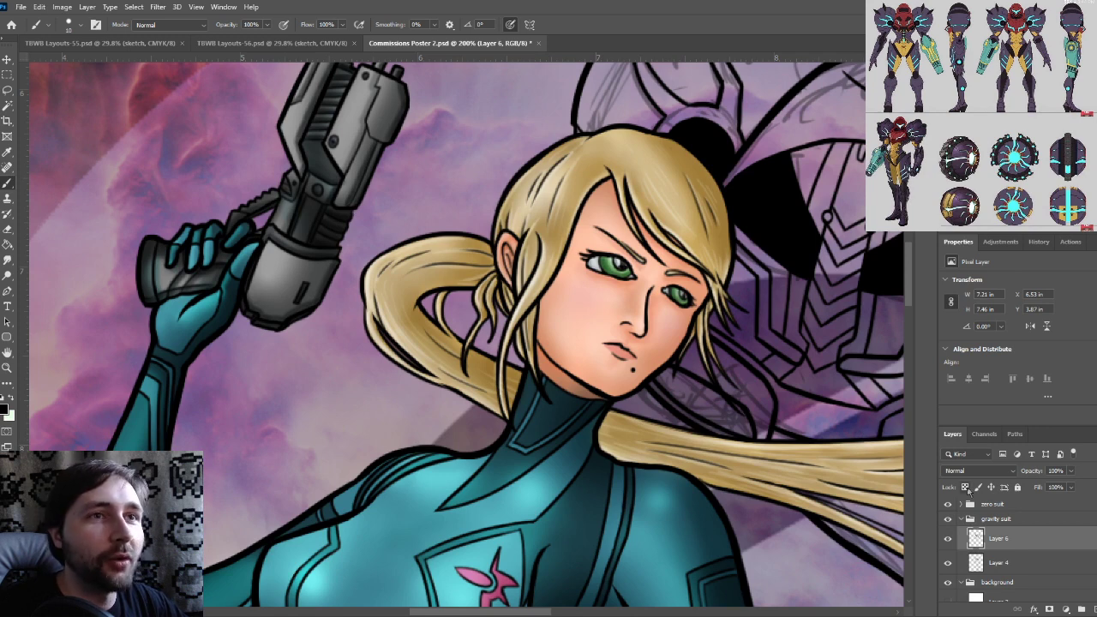
left_click(949, 508)
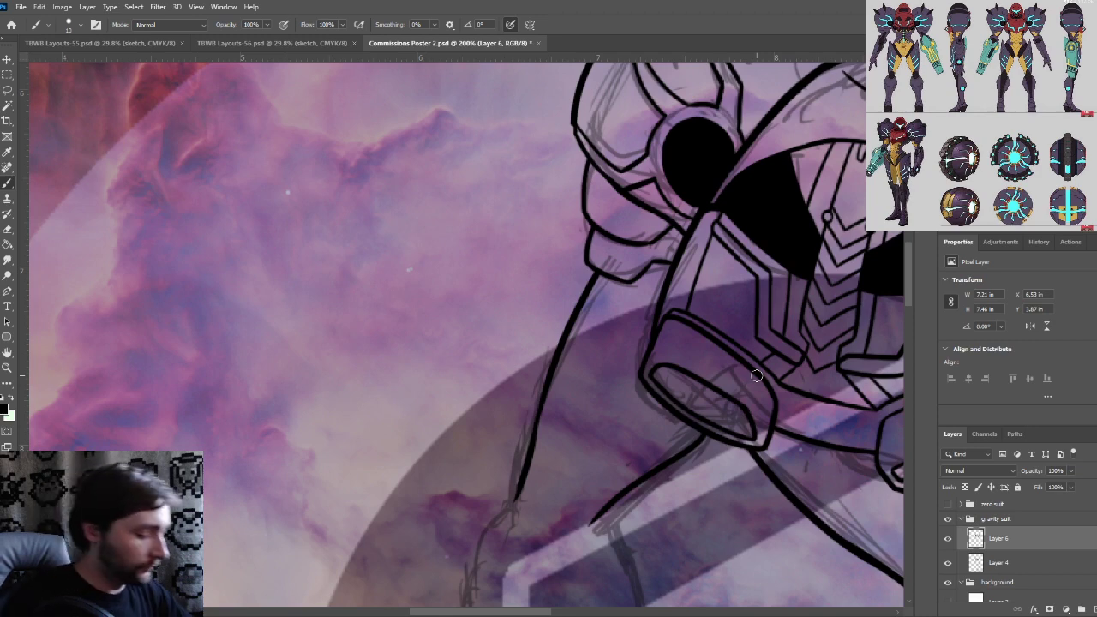
Ink the upper part of the forearm's outer and inner edges from the elbow downward, redoing the inner strokes that miss
left_click_drag(588, 458, 482, 213)
left_click_drag(502, 312, 495, 260)
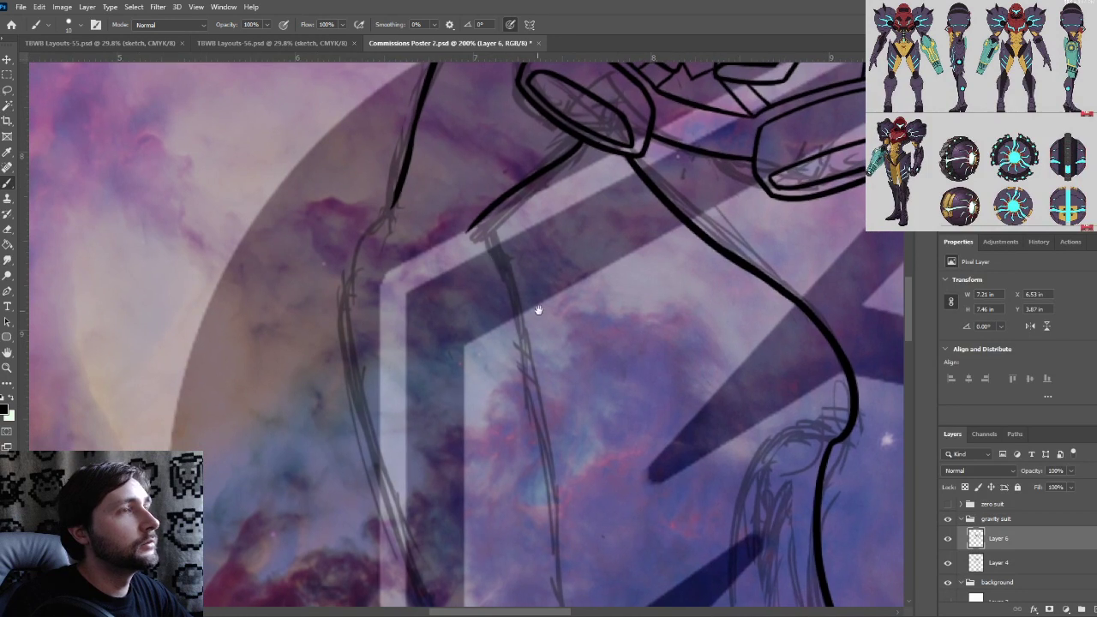
left_click_drag(539, 310, 515, 262)
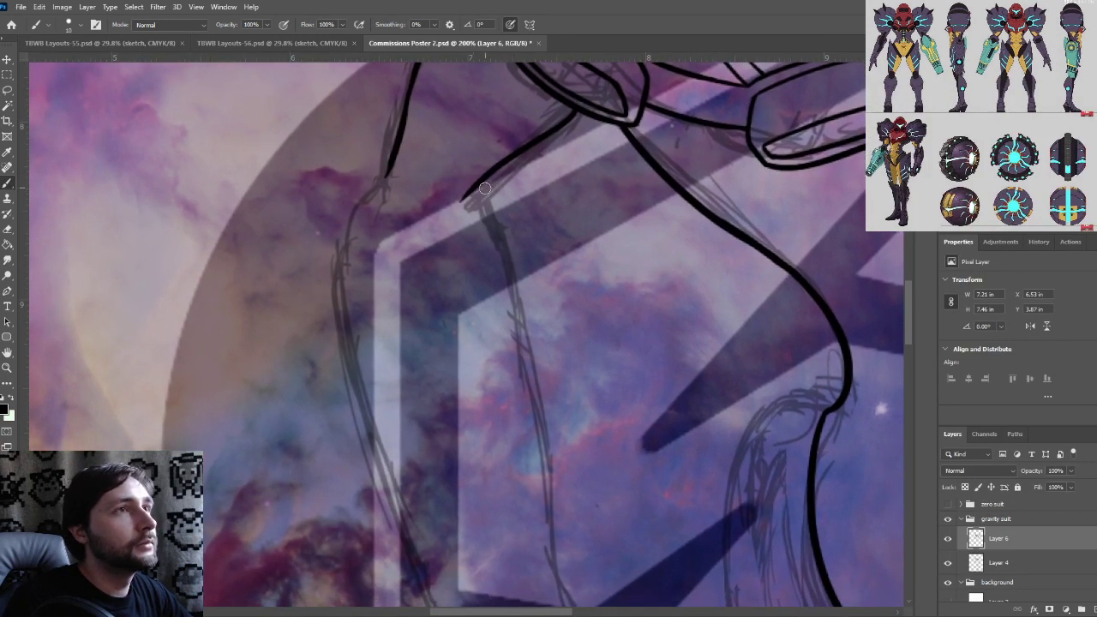
left_click_drag(477, 182, 529, 355)
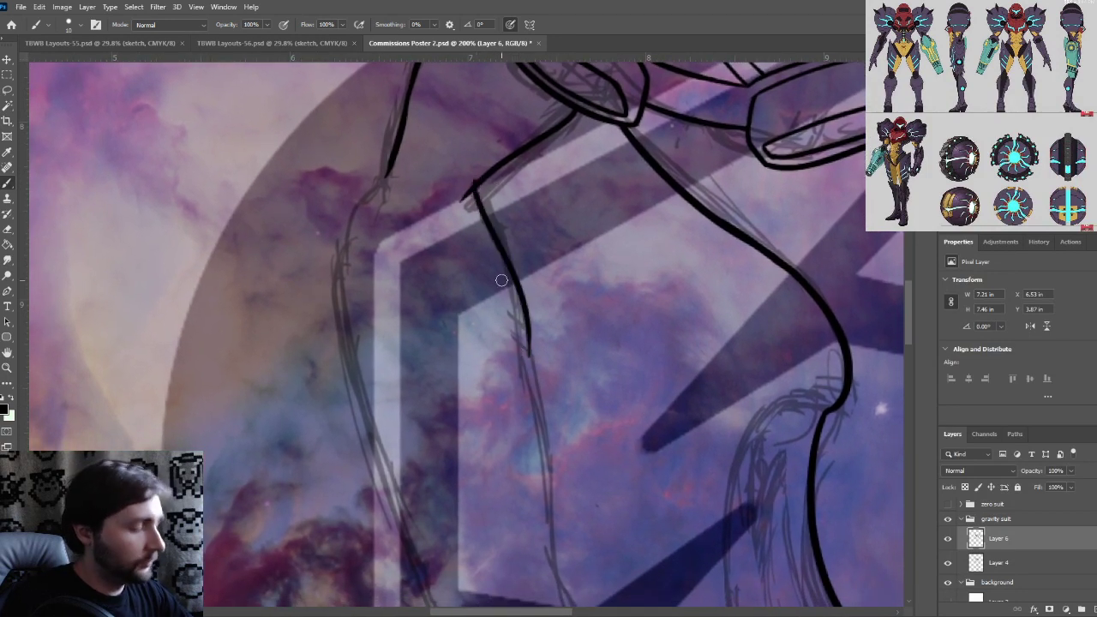
key("ctrl+z")
left_click_drag(479, 182, 507, 288)
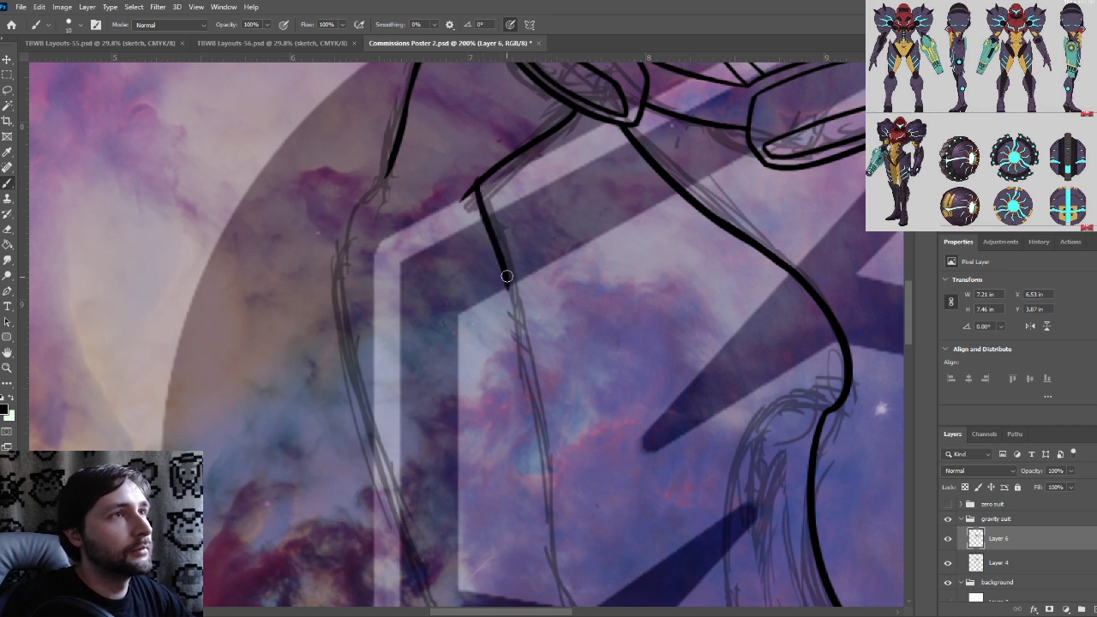
key("ctrl+z")
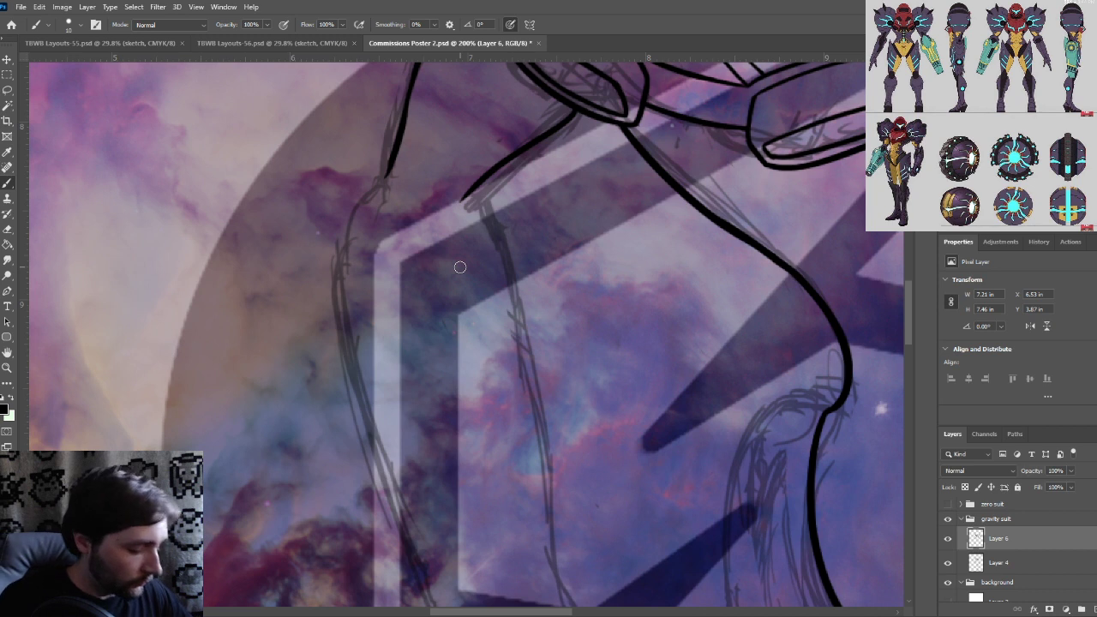
mouse_move(498, 350)
left_mouse_down()
mouse_move(502, 372)
mouse_move(501, 333)
left_mouse_up()
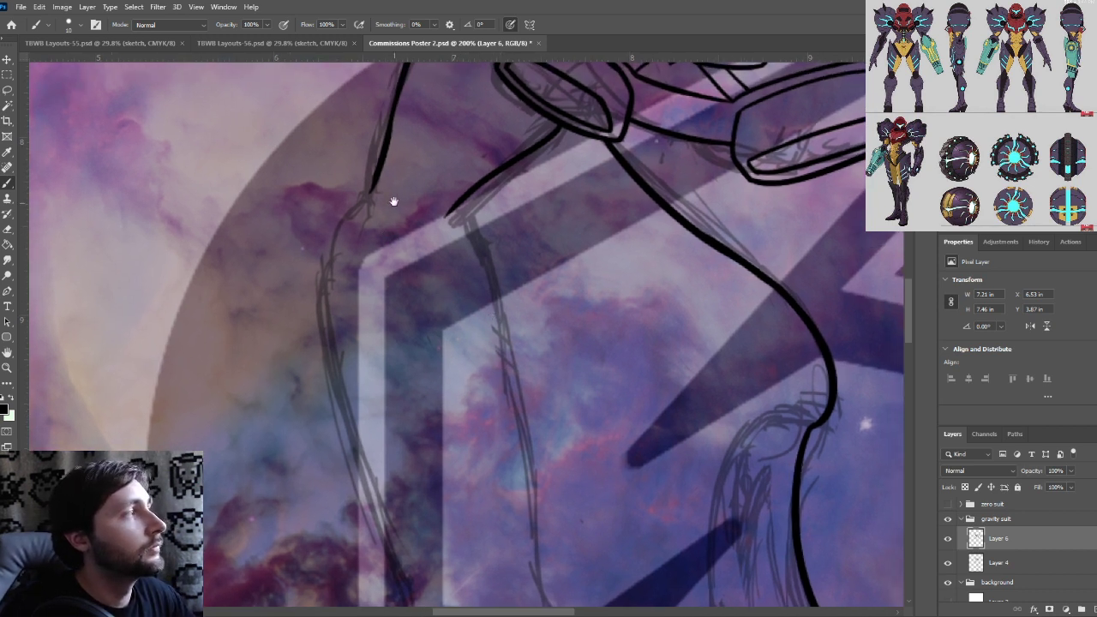
left_click_drag(375, 180, 333, 282)
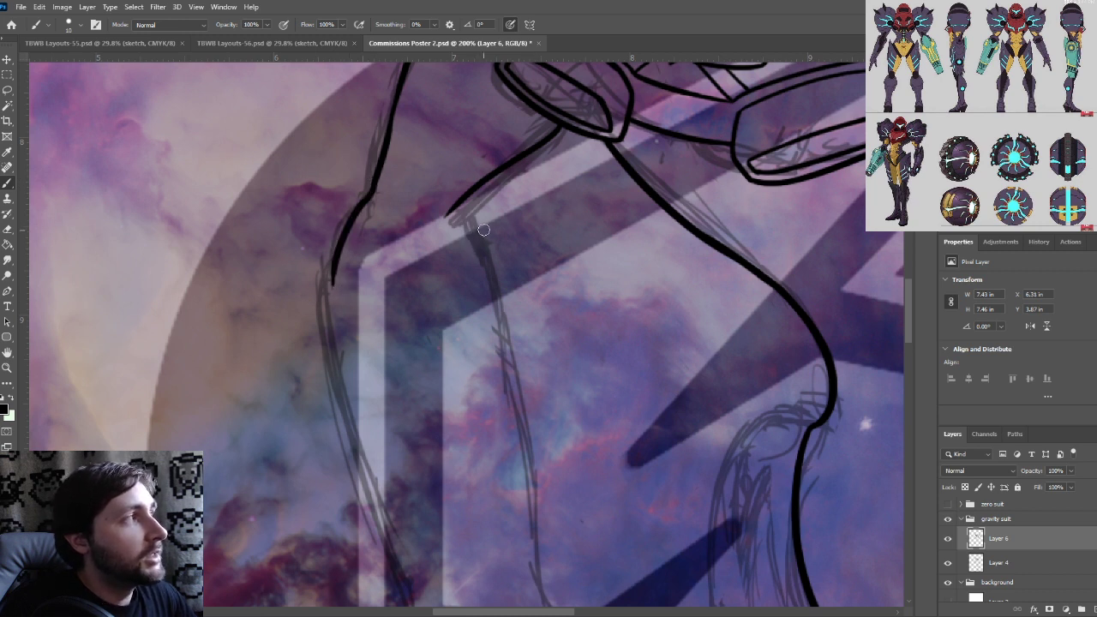
mouse_move(451, 214)
left_mouse_down()
mouse_move(488, 281)
mouse_move(500, 349)
left_mouse_up()
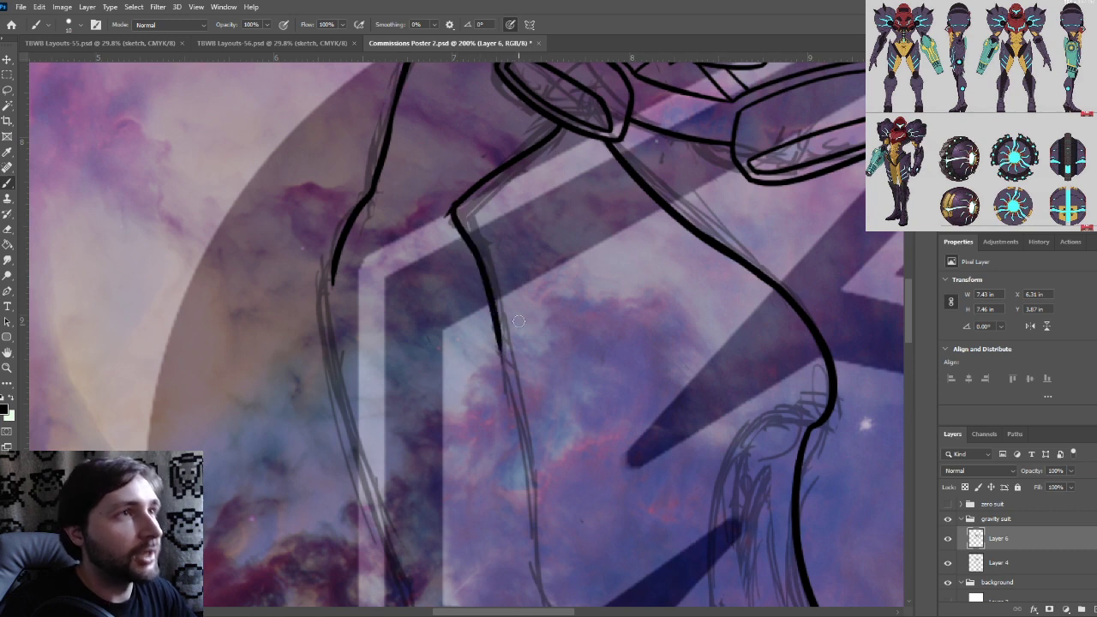
Clean up the overshooting spur at the elbow so the arm's inner line turns in a smooth corner
key("ctrl+plus")
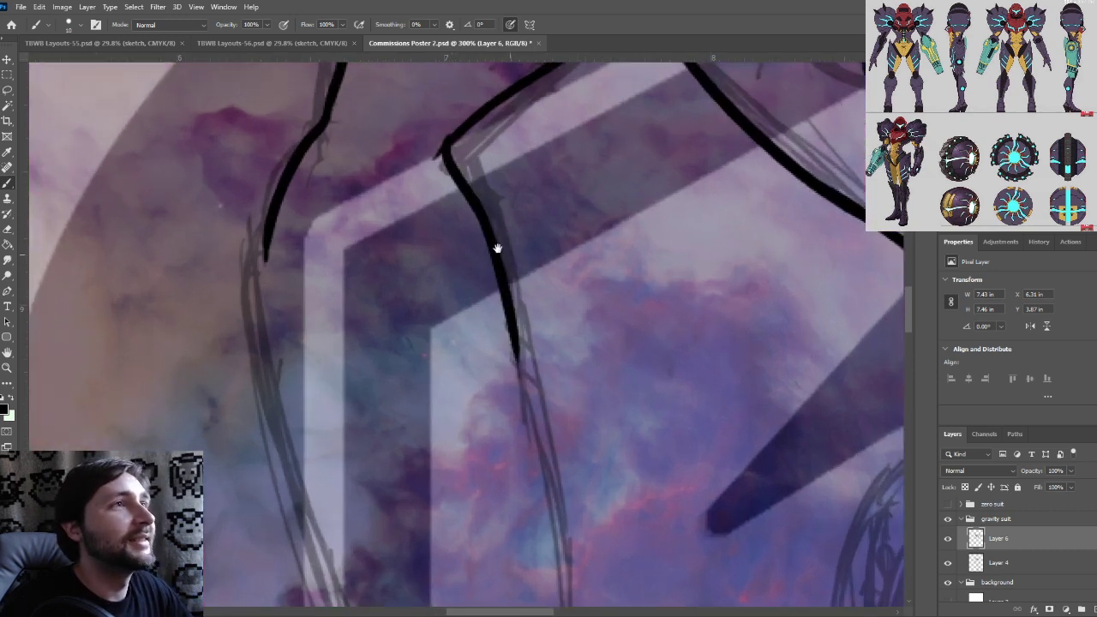
left_click_drag(494, 251, 532, 366)
left_click_drag(475, 273, 472, 251)
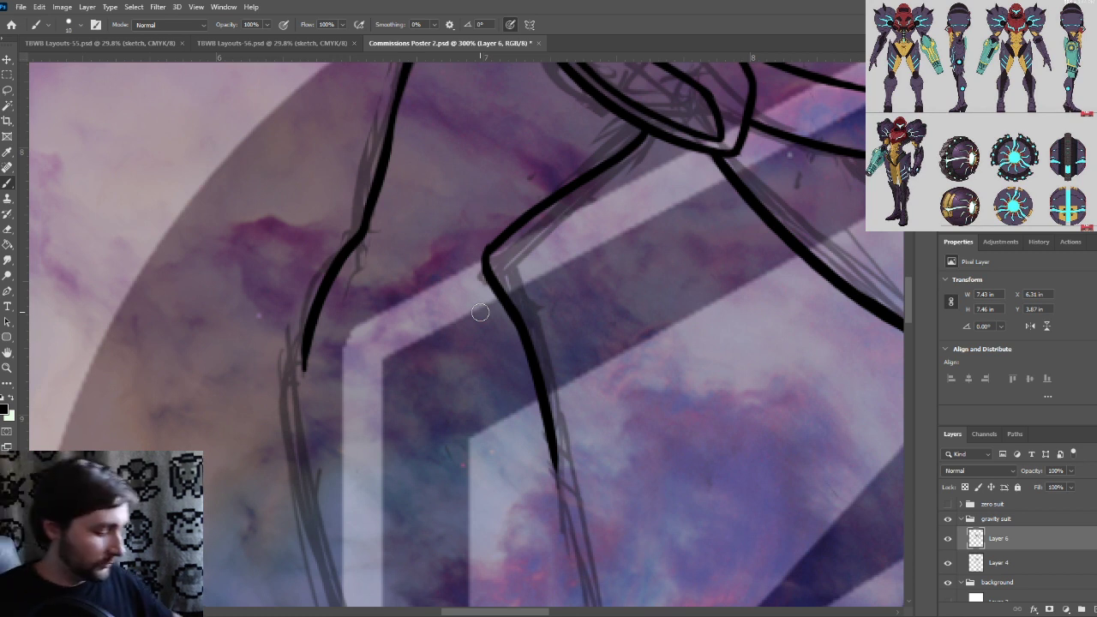
left_click_drag(461, 378, 311, 458)
left_click_drag(439, 399, 492, 404)
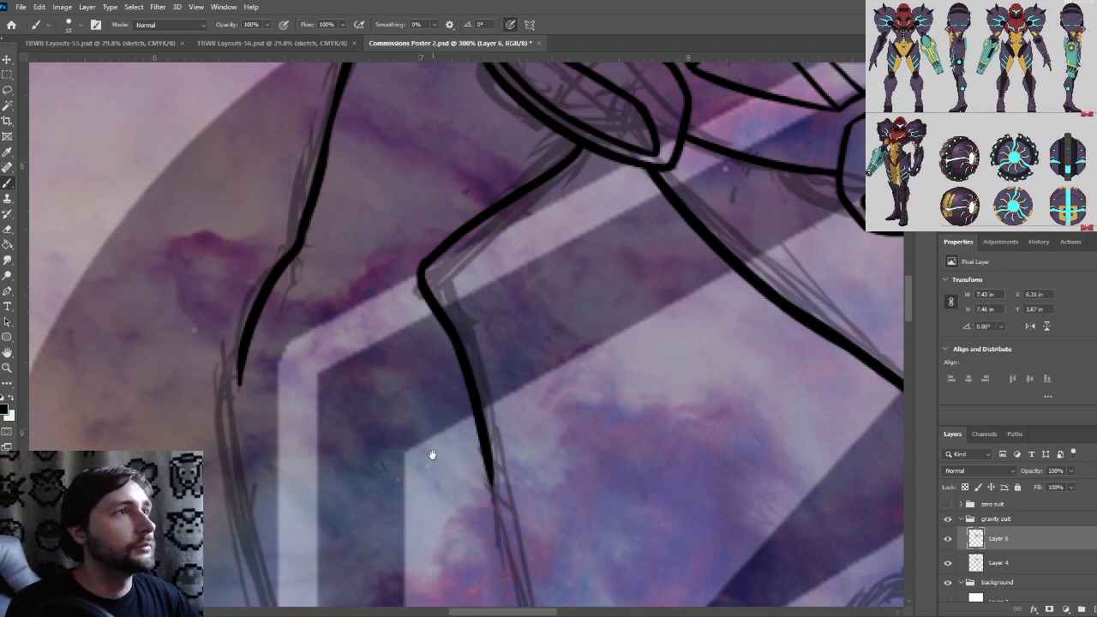
mouse_move(433, 455)
left_mouse_down()
mouse_move(434, 413)
mouse_move(443, 425)
mouse_move(453, 392)
mouse_move(440, 365)
mouse_move(415, 369)
left_mouse_up()
Examine the overall poster composition with the zero suit group shown and then hidden
scroll(392, 319, "down", 5)
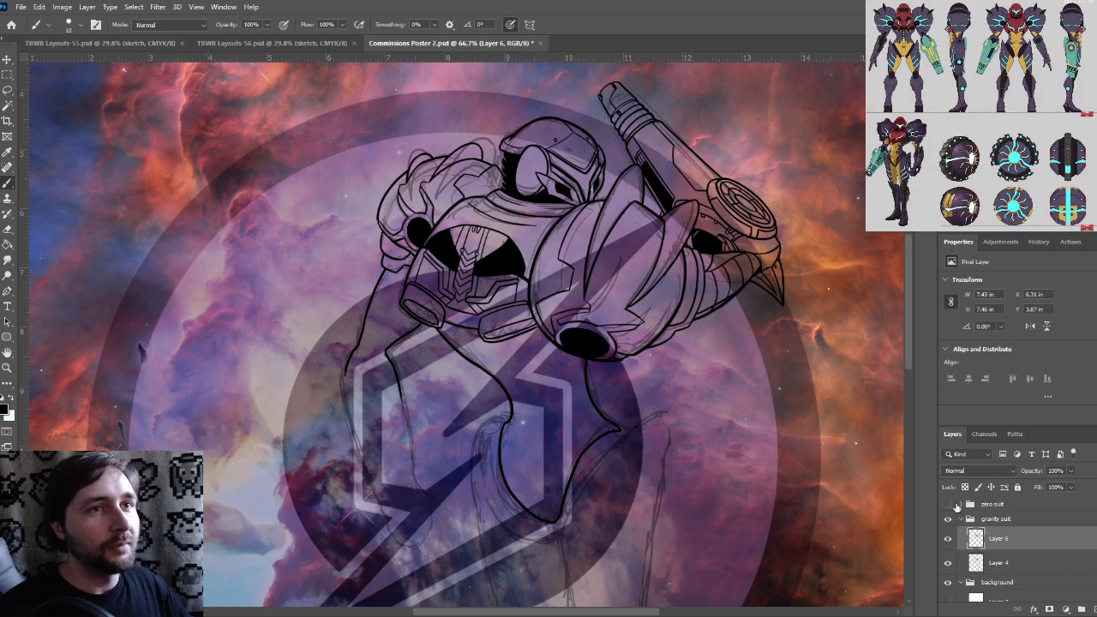
left_click(948, 504)
scroll(599, 454, "down", 2)
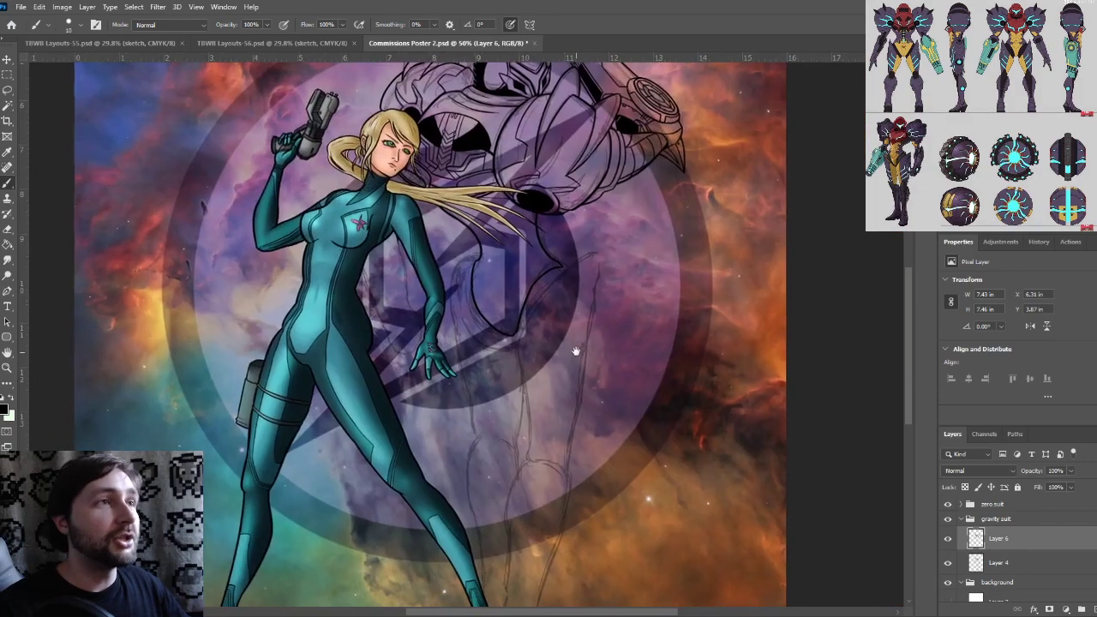
scroll(587, 369, "down", 1)
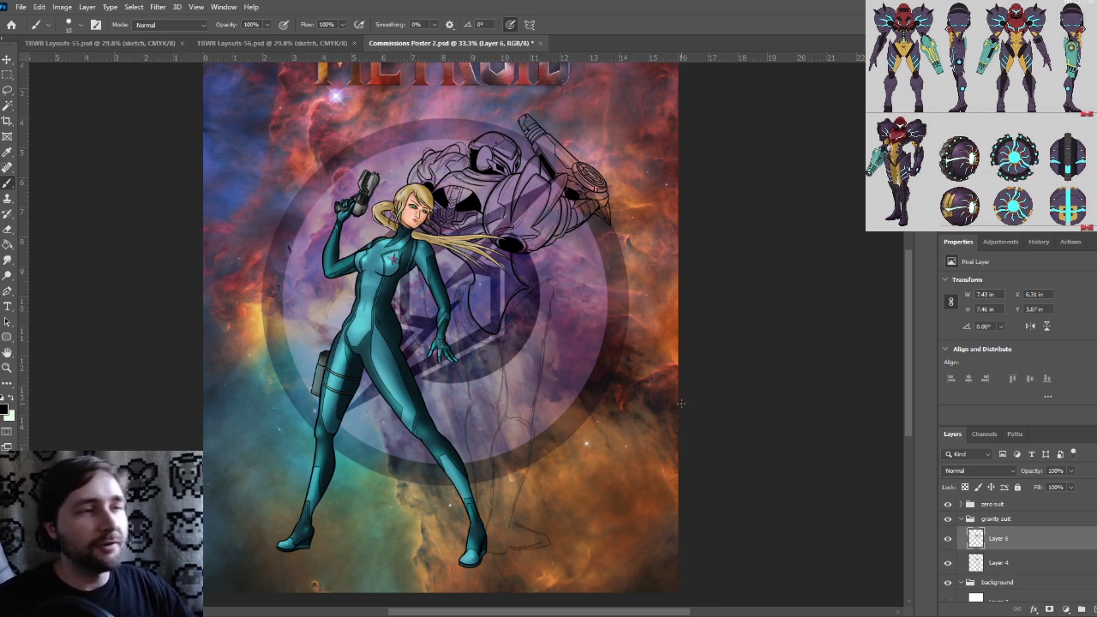
left_click(948, 506)
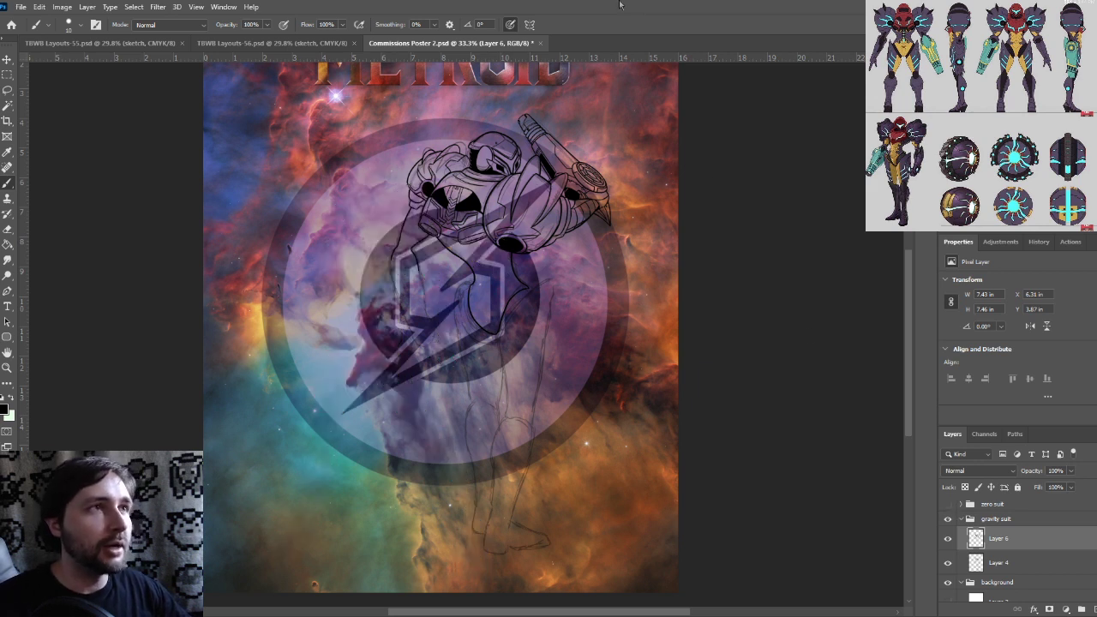
scroll(454, 406, "up", 5)
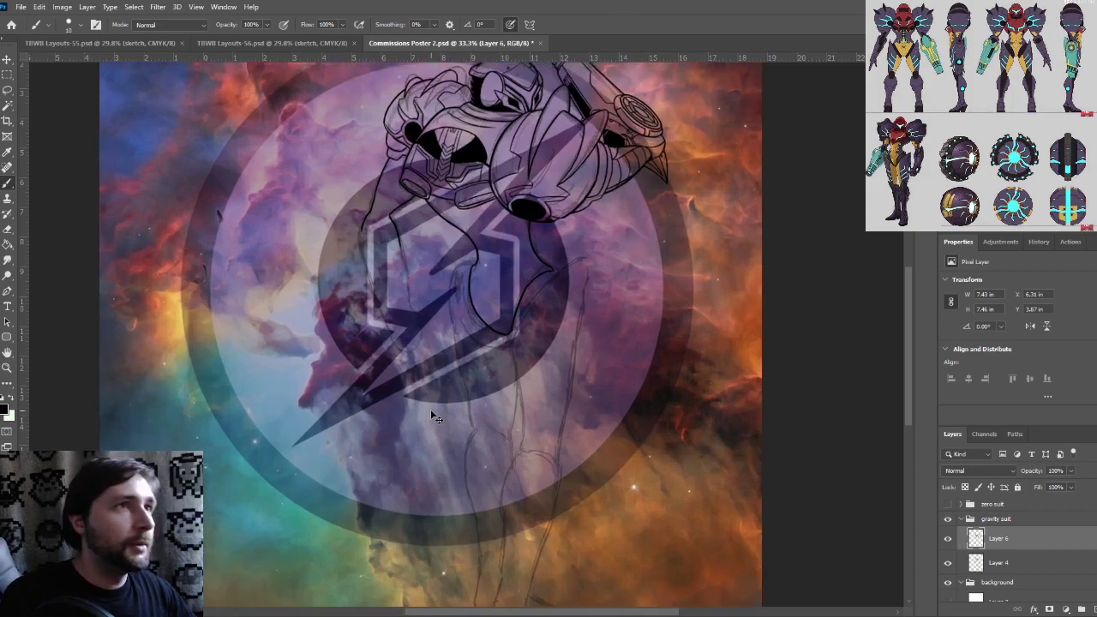
Rework the upper arm's inner line from the elbow toward the torso vent, giving the elbow a sharper corner
left_click_drag(452, 280, 455, 392)
key("ctrl+plus")
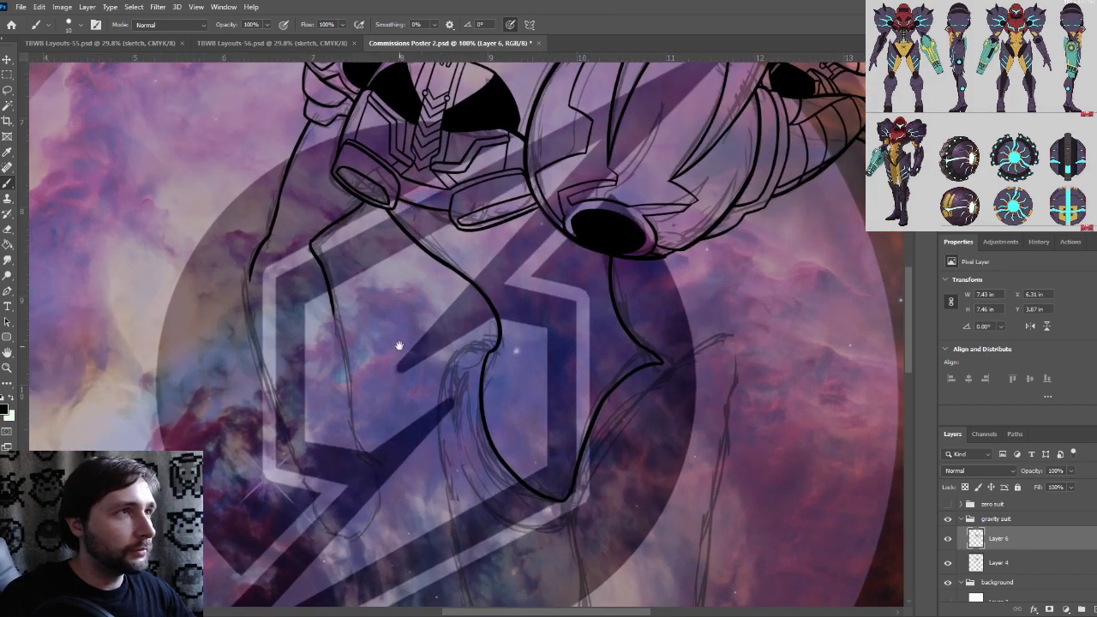
left_click_drag(408, 350, 437, 421)
key("ctrl+plus")
key("ctrl+plus")
left_click_drag(339, 369, 561, 426)
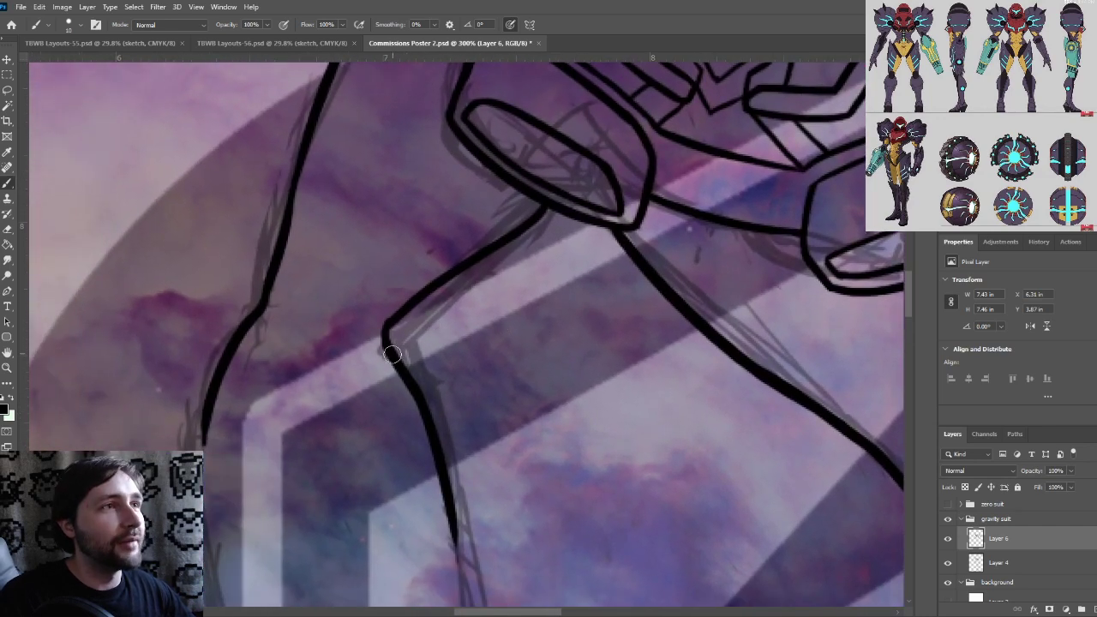
left_click_drag(393, 344, 463, 272)
key("ctrl+z")
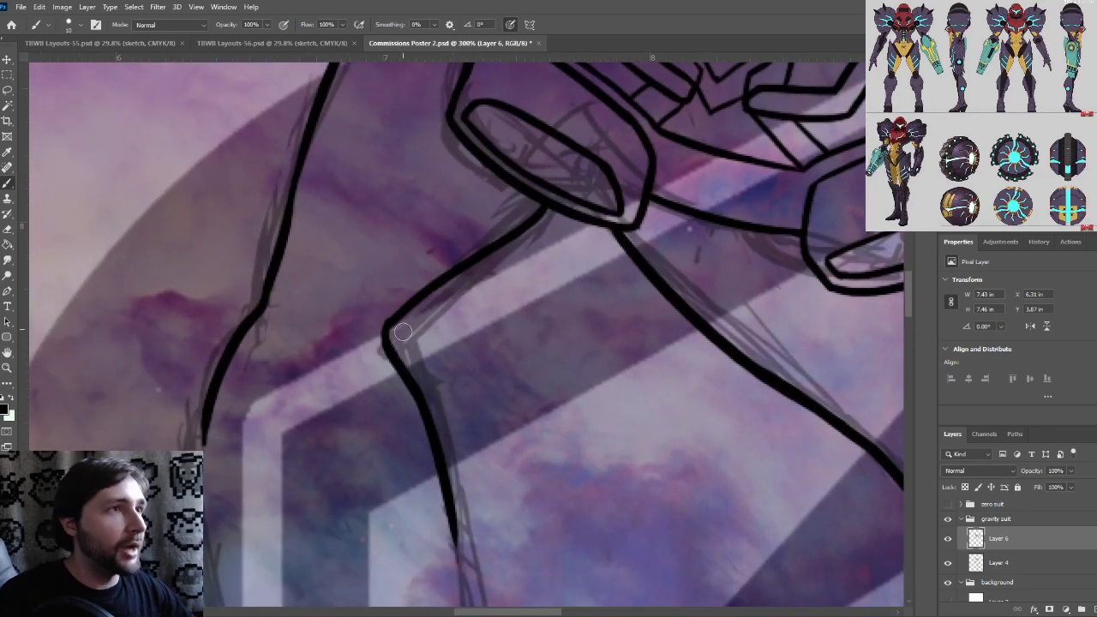
left_click_drag(395, 343, 495, 225)
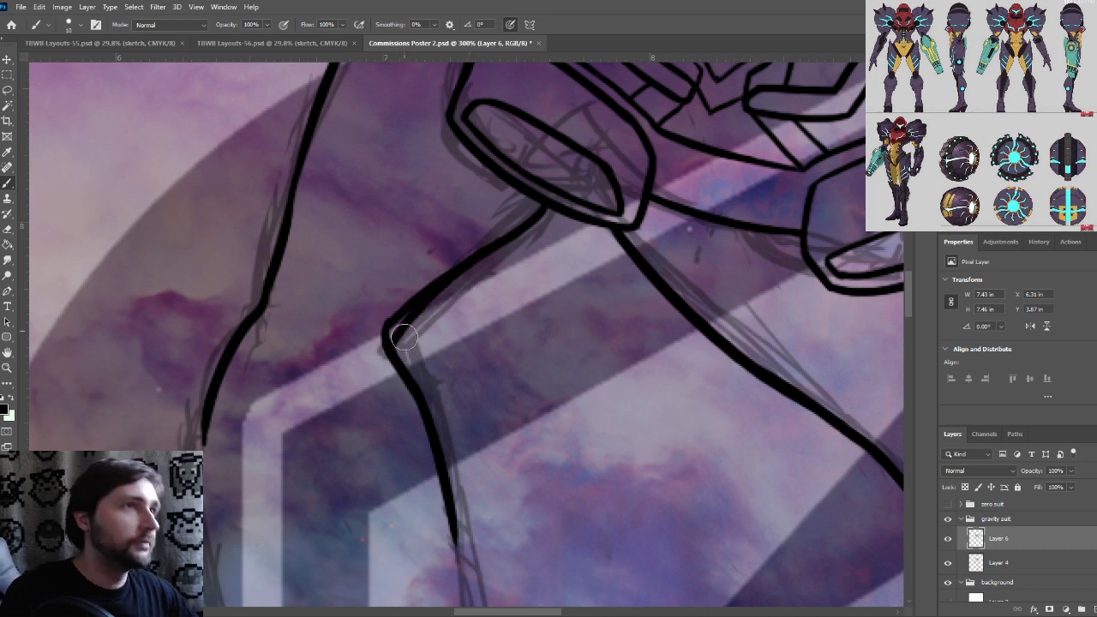
left_click_drag(396, 336, 444, 355)
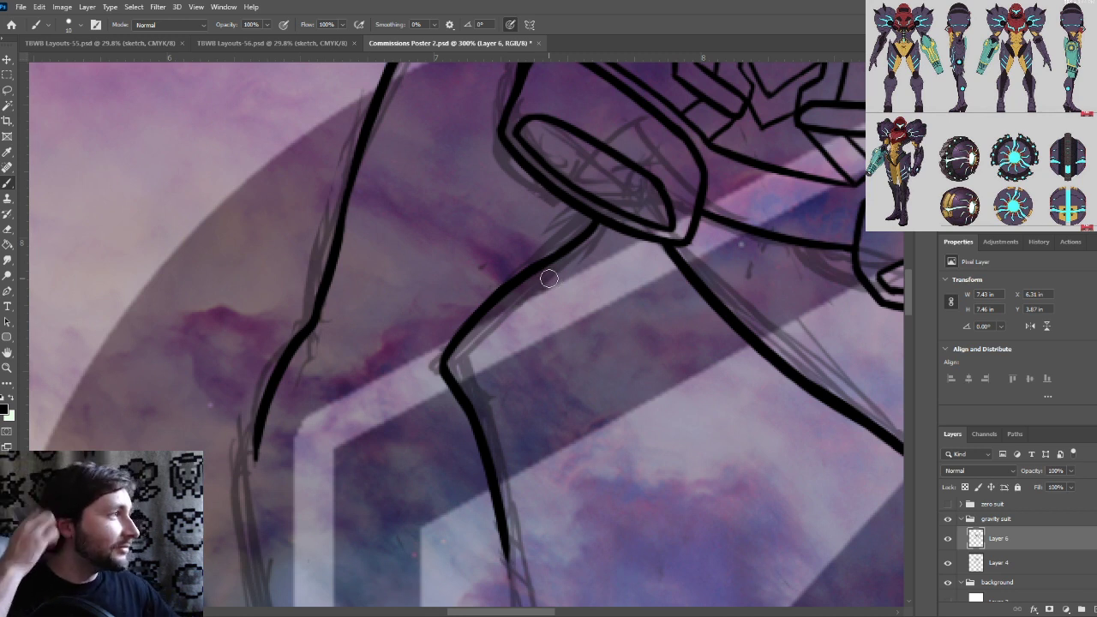
Ink the rest of the forearm's inner edge between the sketched wrist and the upper forearm line, redoing the stroke that misses
left_click_drag(431, 495, 423, 469)
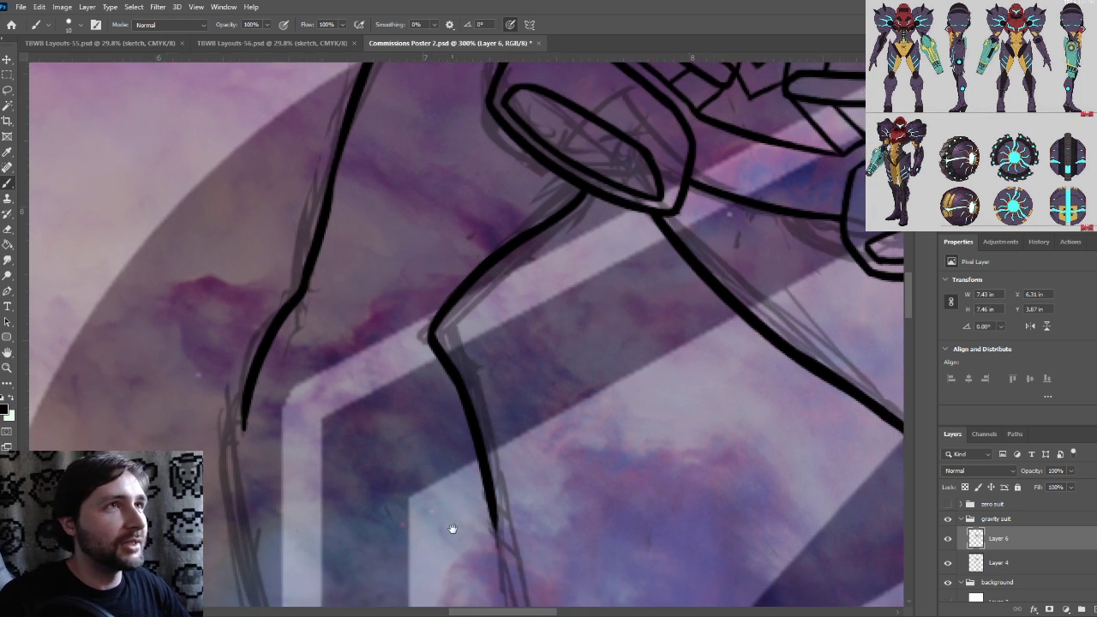
left_click_drag(451, 527, 436, 421)
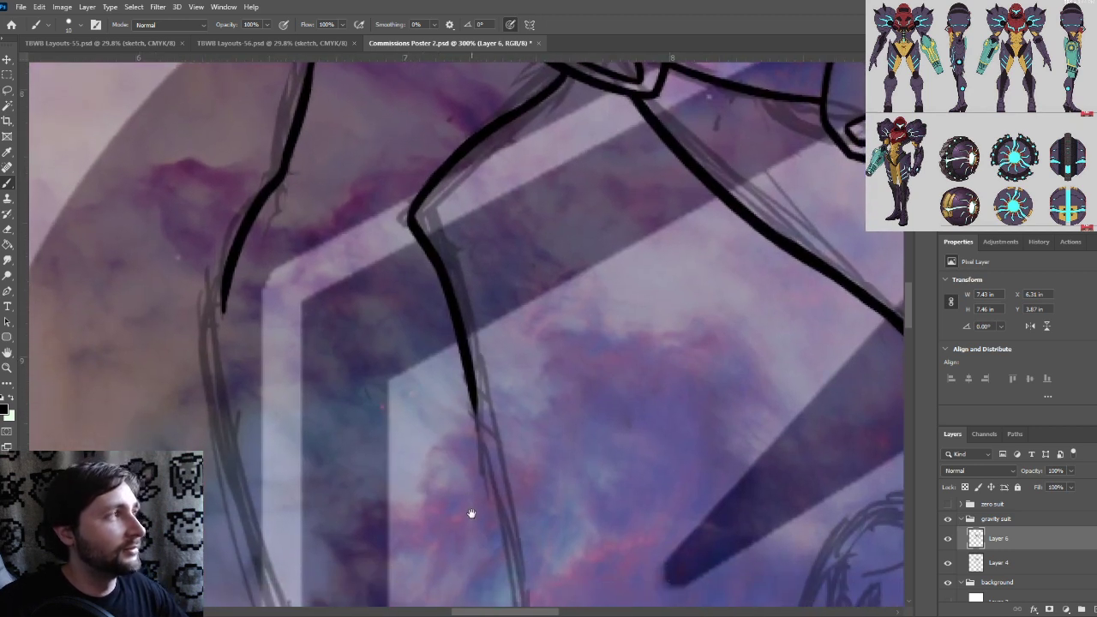
left_click_drag(470, 513, 474, 445)
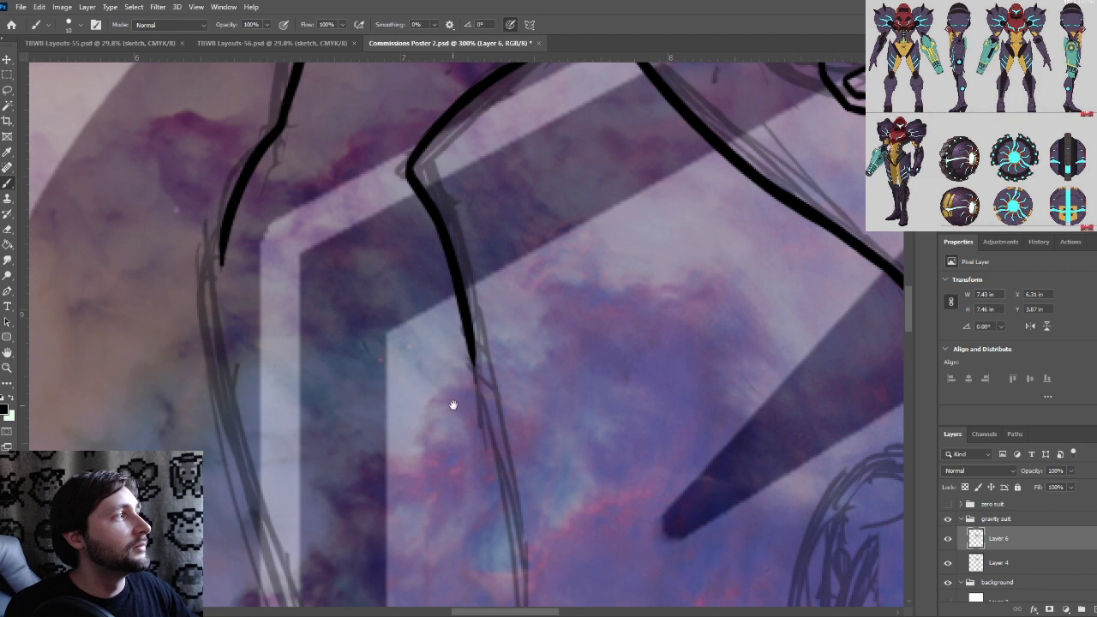
mouse_move(454, 404)
left_mouse_down()
mouse_move(406, 383)
mouse_move(342, 240)
left_mouse_up()
key("ctrl+minus")
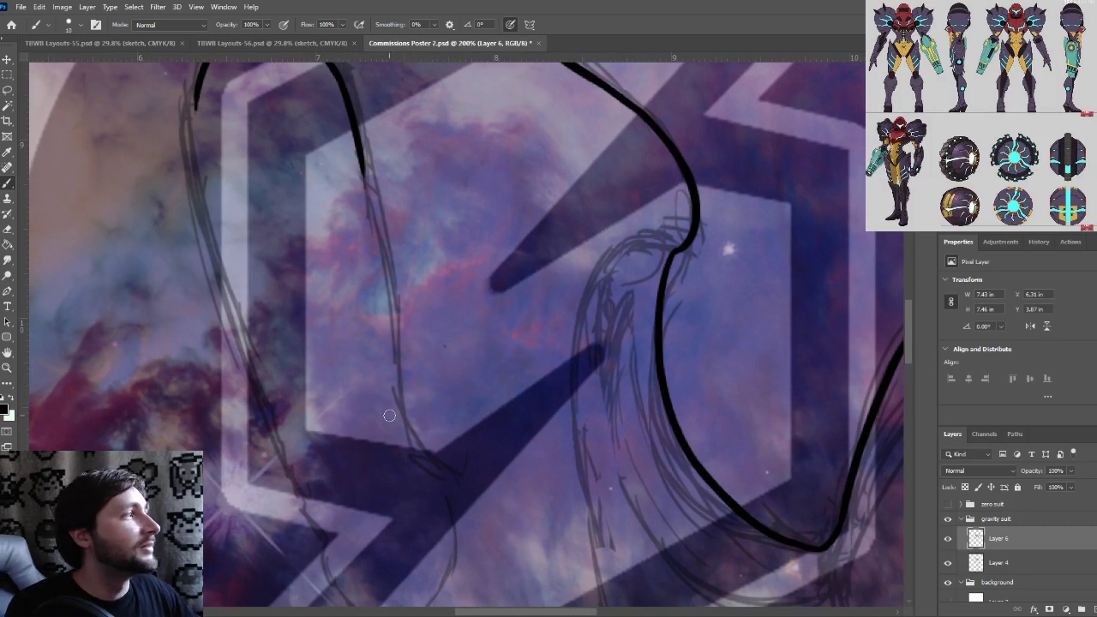
left_click_drag(400, 440, 390, 213)
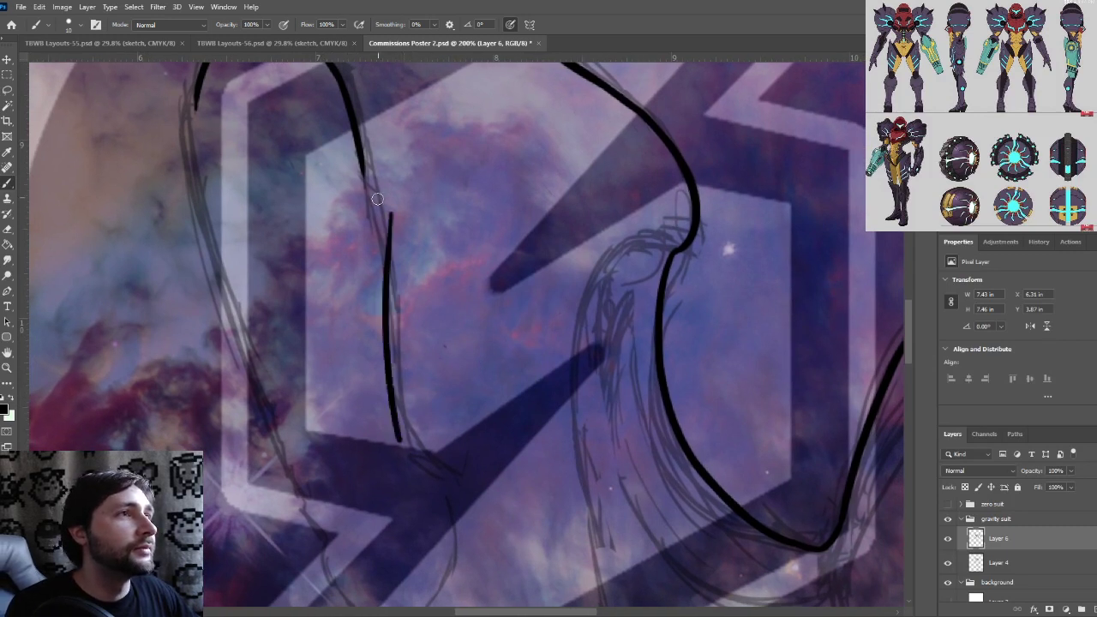
key("ctrl+z")
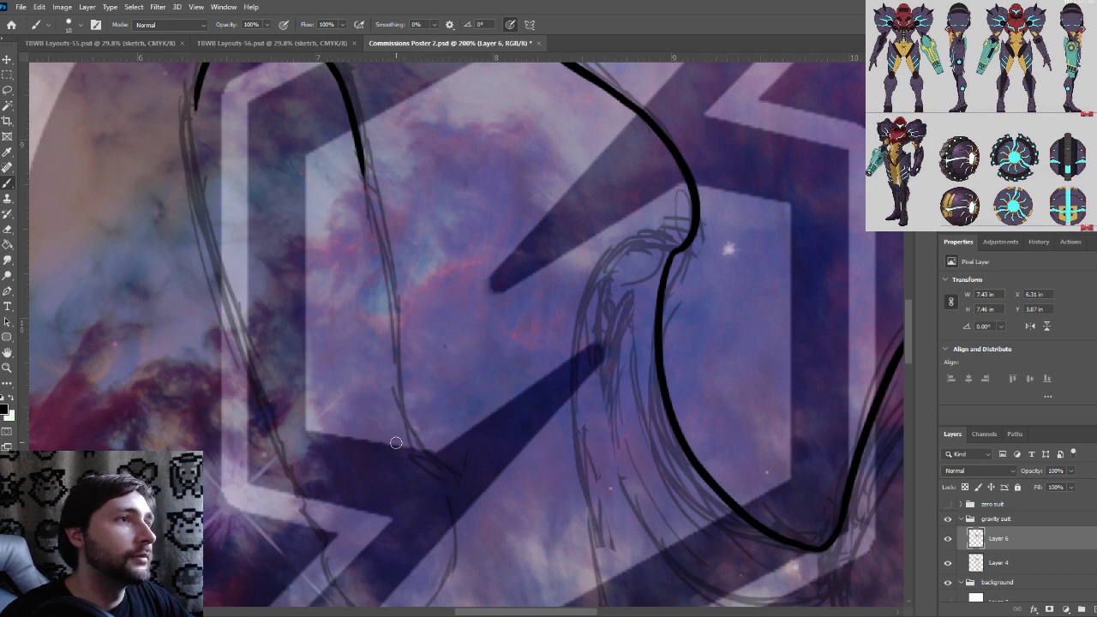
mouse_move(396, 442)
left_mouse_down()
mouse_move(360, 175)
mouse_move(360, 267)
left_mouse_up()
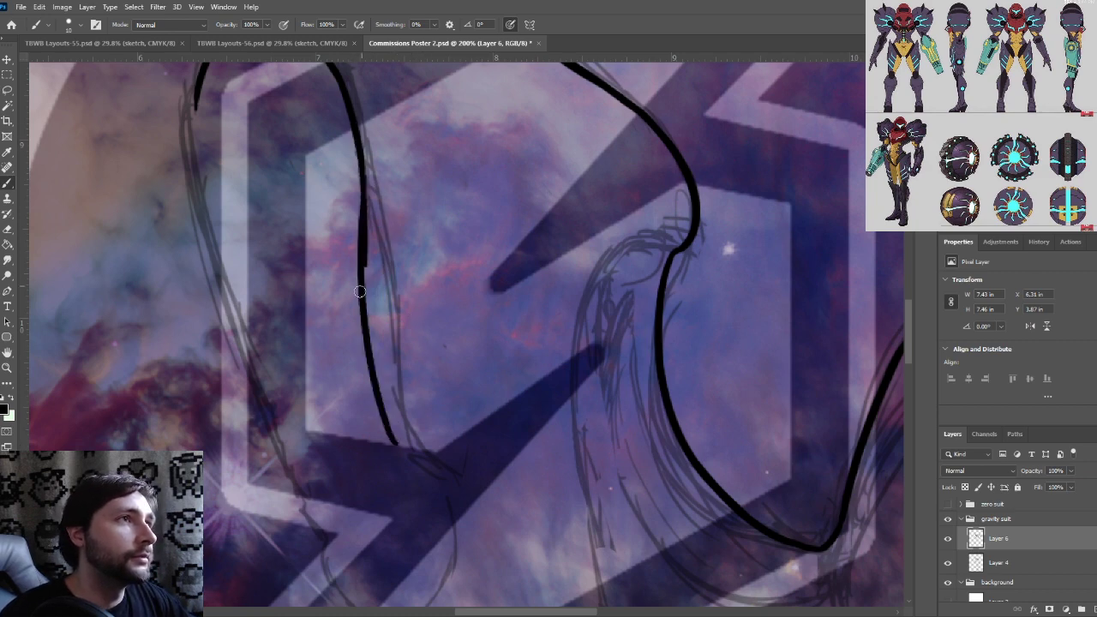
Smooth the rough junction in the forearm's inner edge line where the upper and lower strokes meet
key("ctrl+plus")
left_click_drag(461, 211, 570, 390)
key("ctrl+plus")
mouse_move(423, 440)
left_mouse_down()
mouse_move(417, 451)
mouse_move(421, 365)
mouse_move(422, 452)
left_mouse_up()
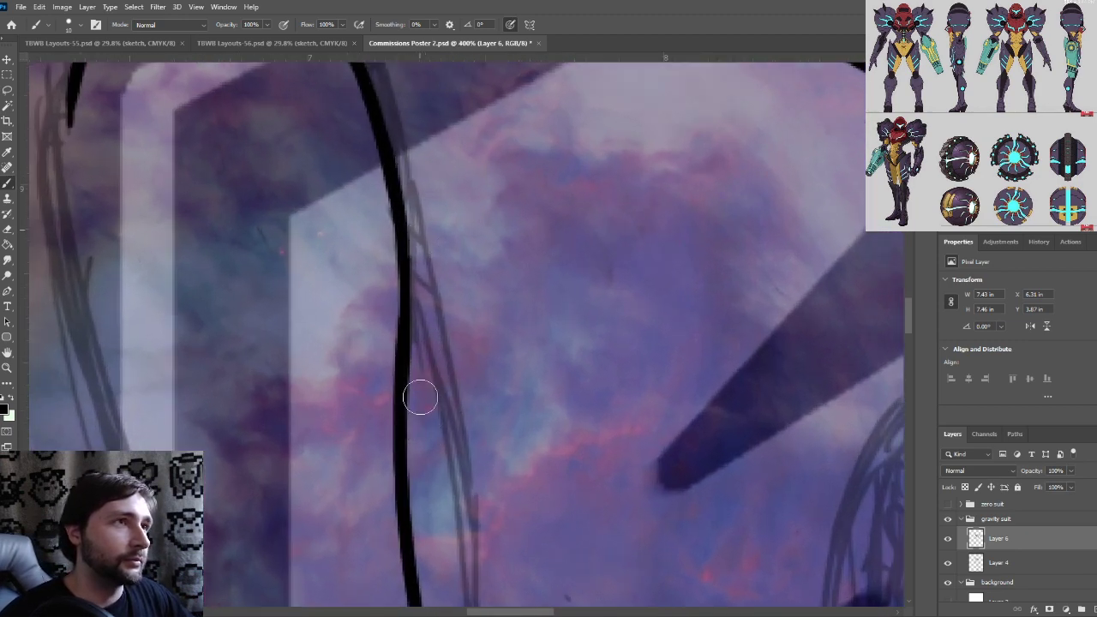
mouse_move(464, 229)
left_mouse_down()
mouse_move(492, 297)
mouse_move(543, 279)
mouse_move(532, 229)
left_mouse_up()
key("ctrl+minus")
key("ctrl+minus")
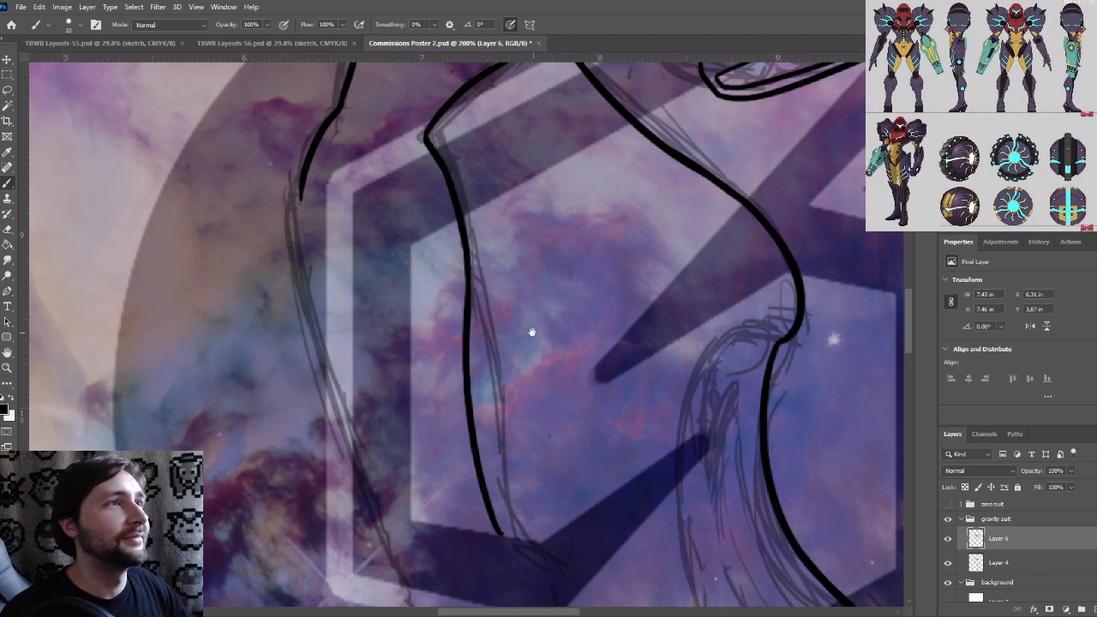
Examine the forearm's inked inner edge and sketched outer edge up close and against the whole figure
left_click_drag(564, 455, 529, 299)
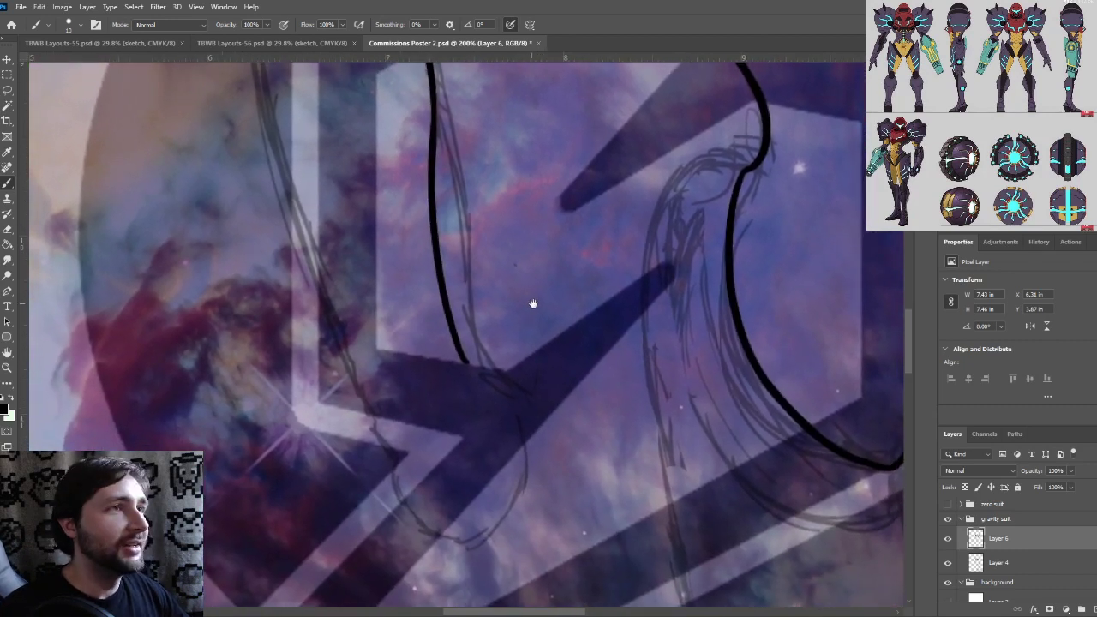
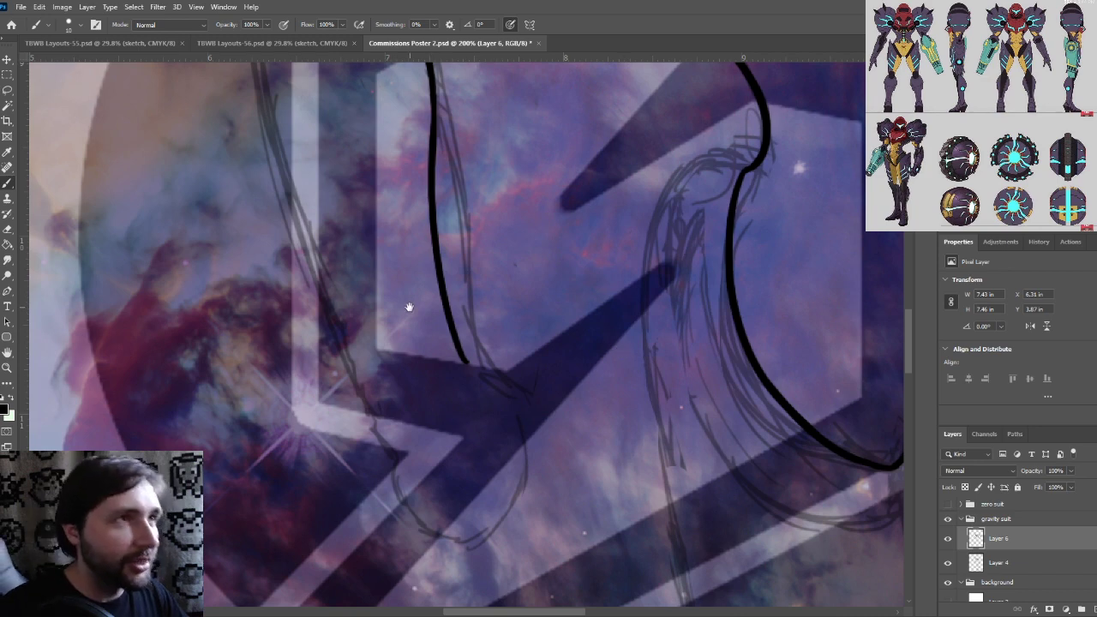
scroll(409, 306, "down", 1)
scroll(424, 368, "down", 1)
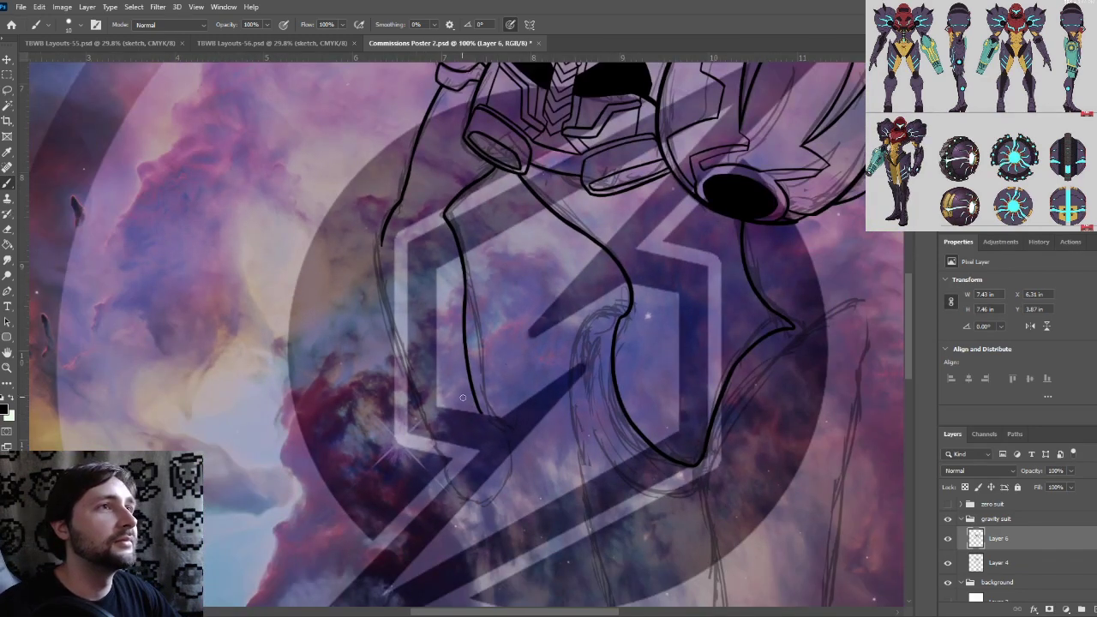
scroll(497, 400, "up", 1)
scroll(484, 346, "down", 2)
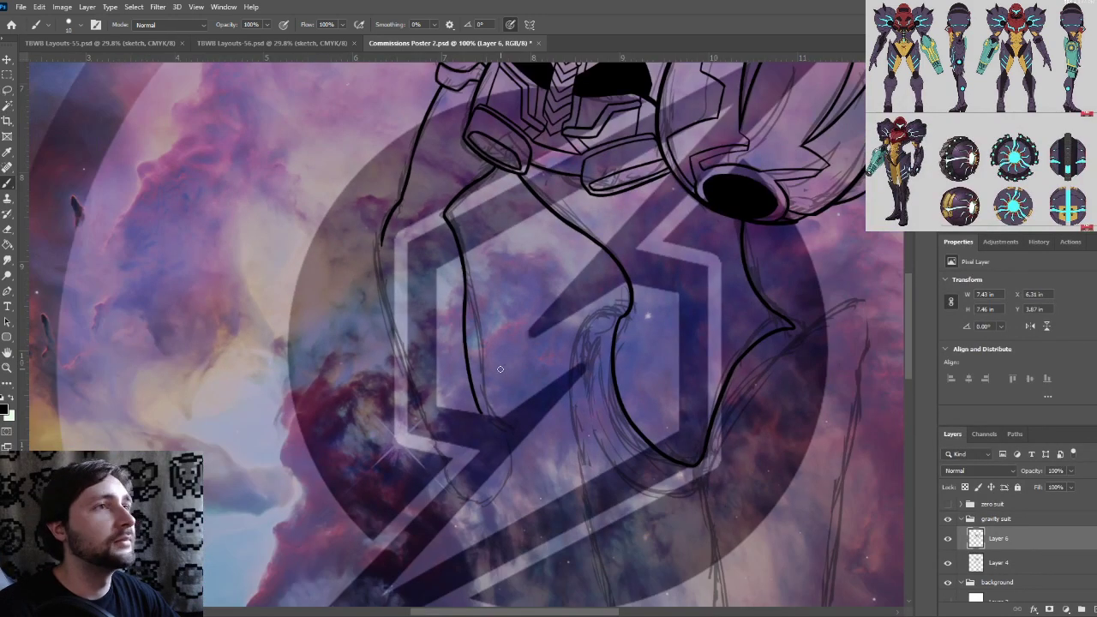
scroll(496, 371, "down", 1)
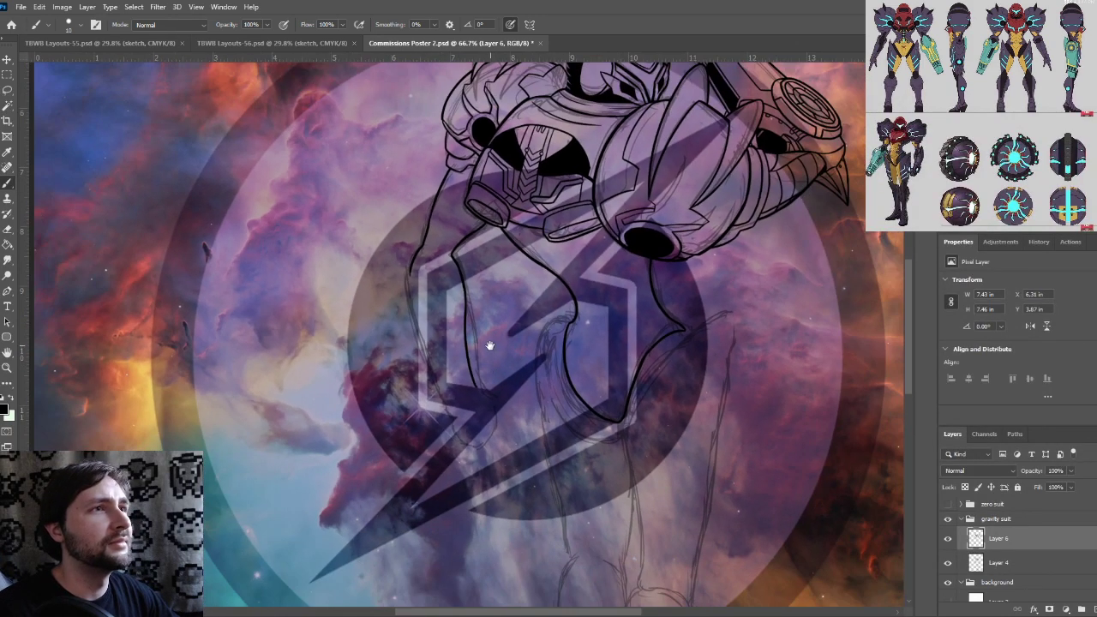
scroll(489, 347, "up", 1)
scroll(416, 321, "up", 1)
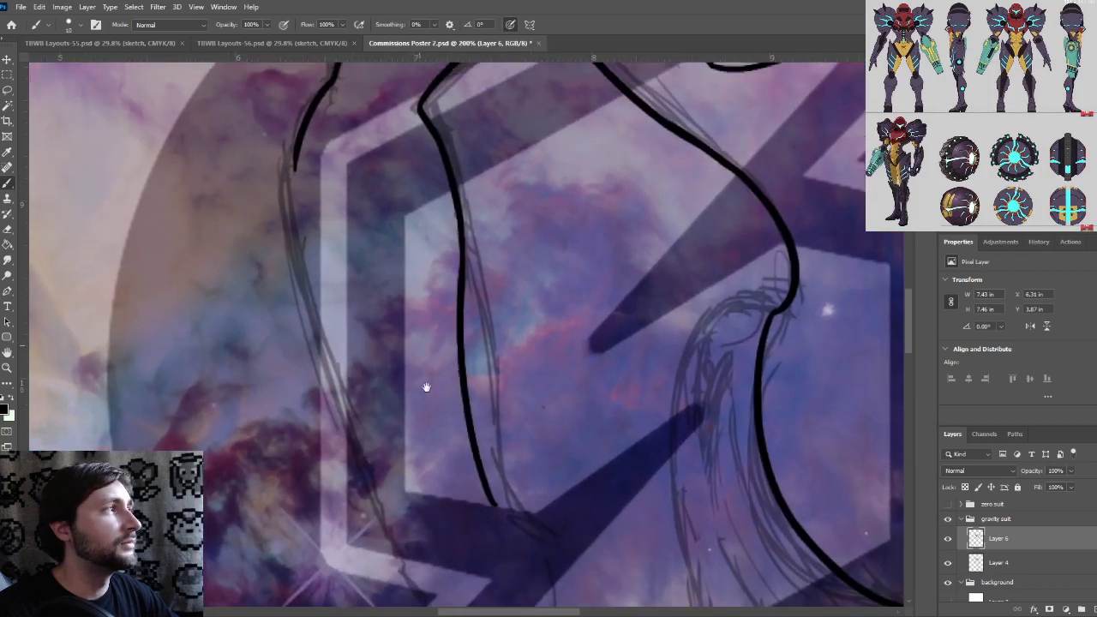
left_click_drag(410, 342, 456, 519)
left_click_drag(466, 458, 407, 264)
mouse_move(413, 408)
left_mouse_down()
mouse_move(404, 333)
mouse_move(418, 416)
left_mouse_up()
Ink the forearm's outer edge from the elbow down toward the sketched wrist, redoing the first stroke
key("ctrl+plus")
left_click_drag(341, 239, 409, 397)
key("ctrl+minus")
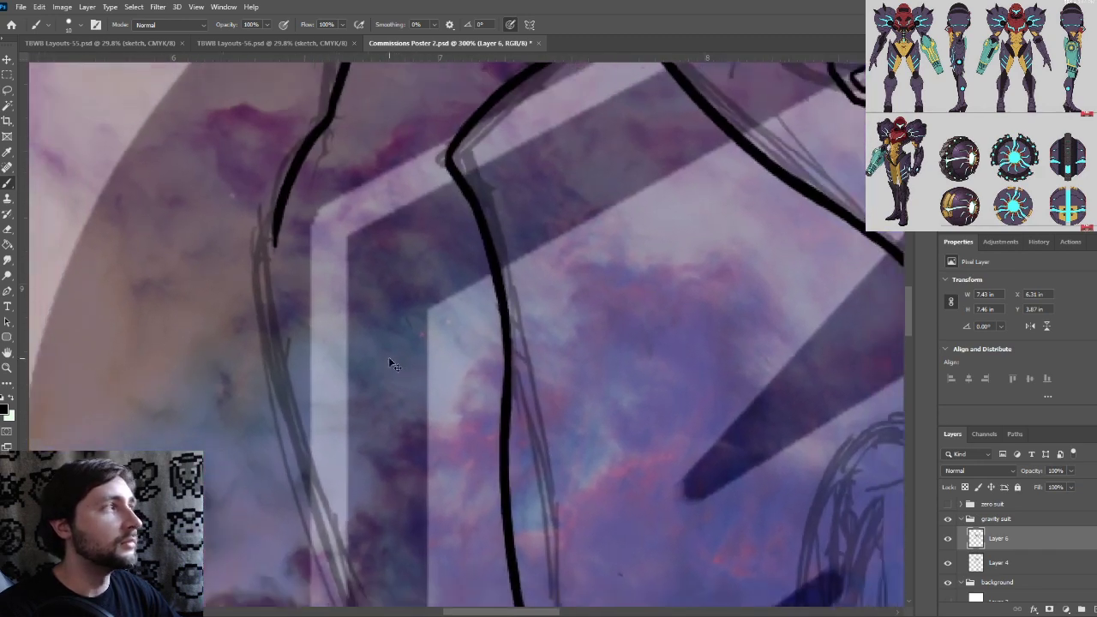
left_click_drag(369, 315, 345, 210)
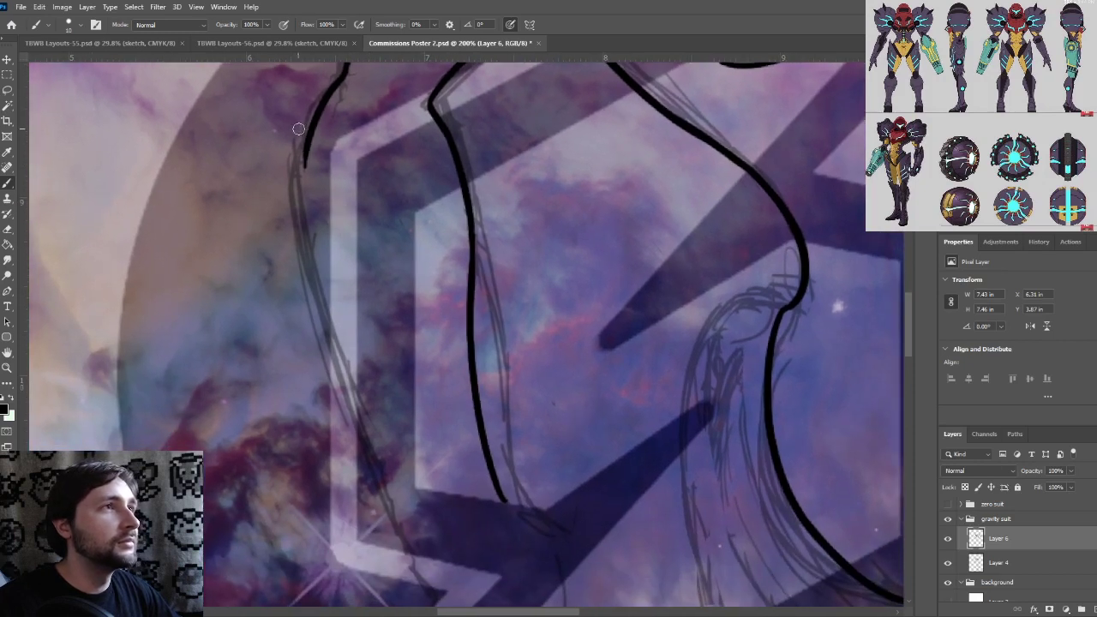
left_click_drag(299, 129, 366, 421)
key("ctrl+z")
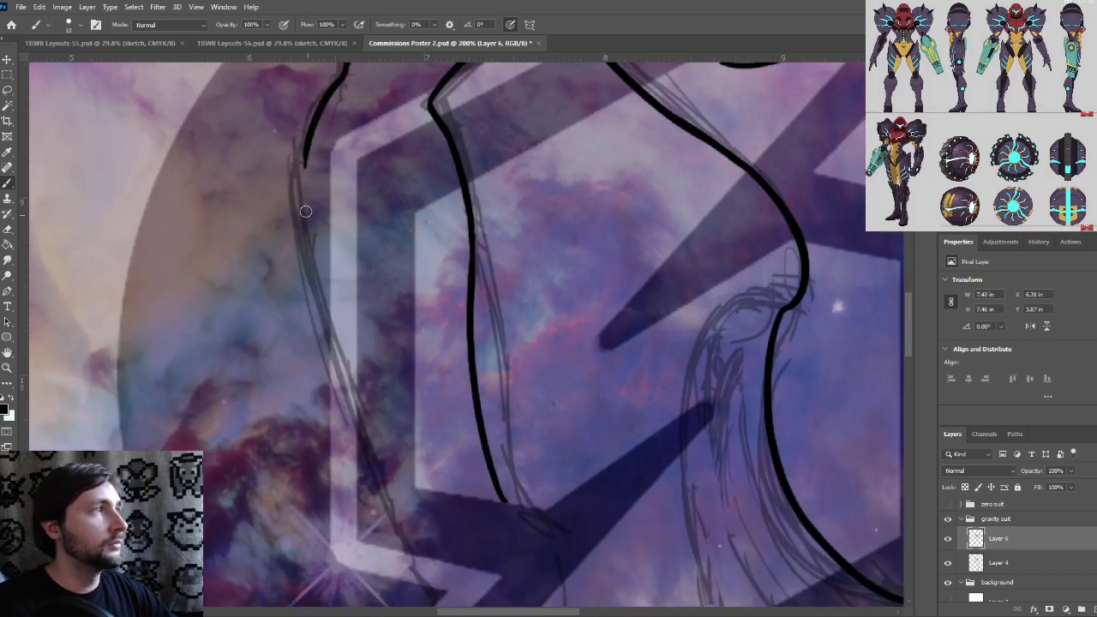
left_click_drag(296, 115, 372, 473)
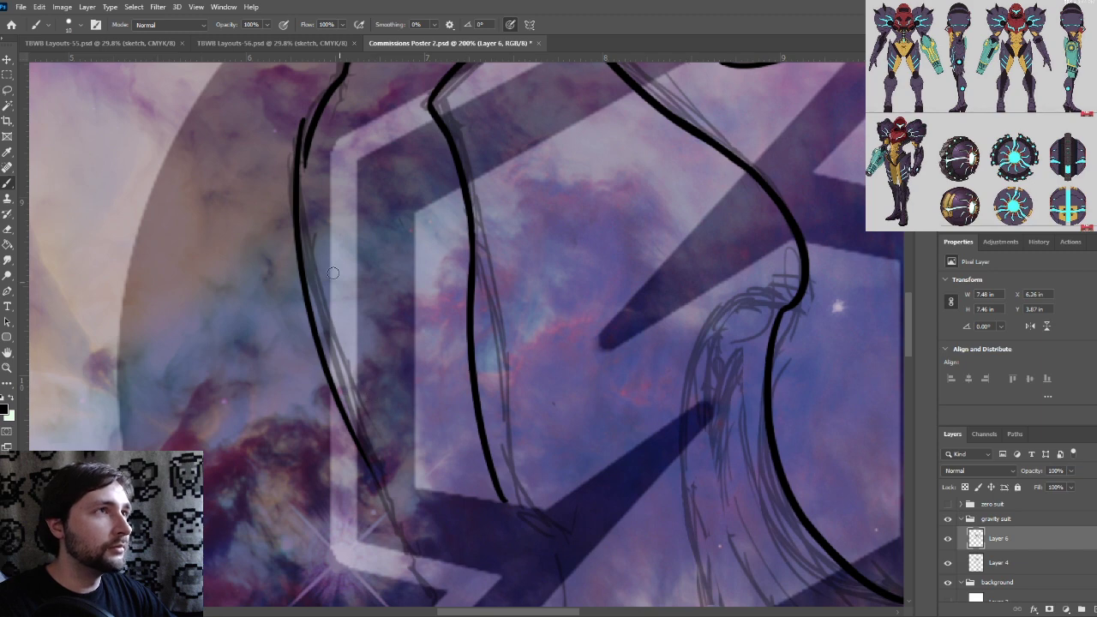
Trim the overlapping upper arm line, join it to the forearm's outer edge and add a short inward curve at the elbow
scroll(334, 272, "up", 3)
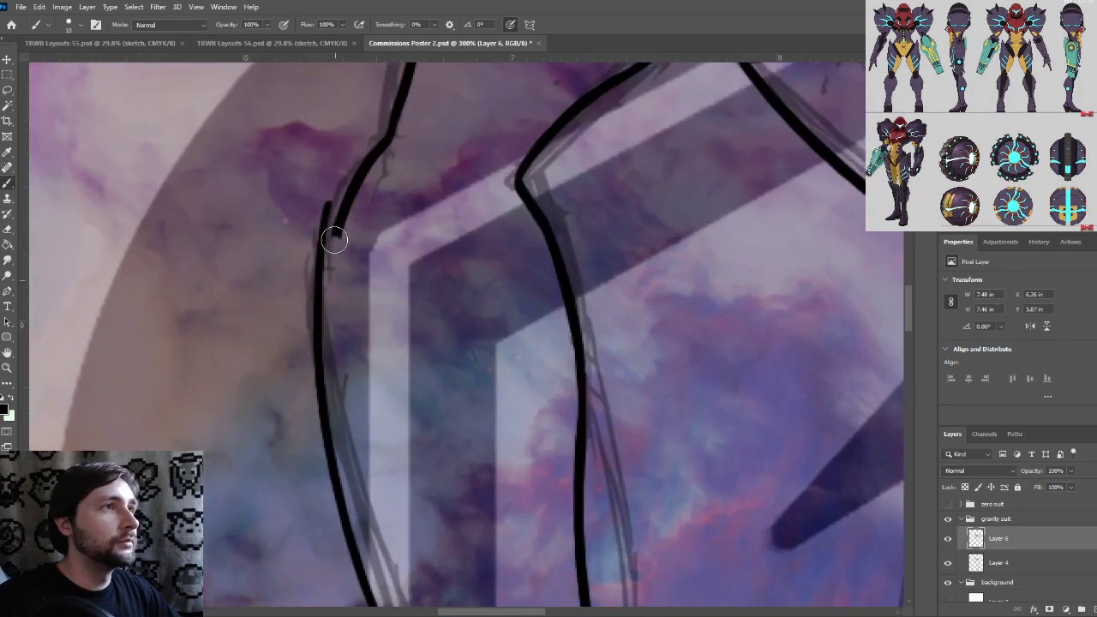
left_click_drag(334, 240, 346, 204)
key("ctrl+z")
key("bracketleft")
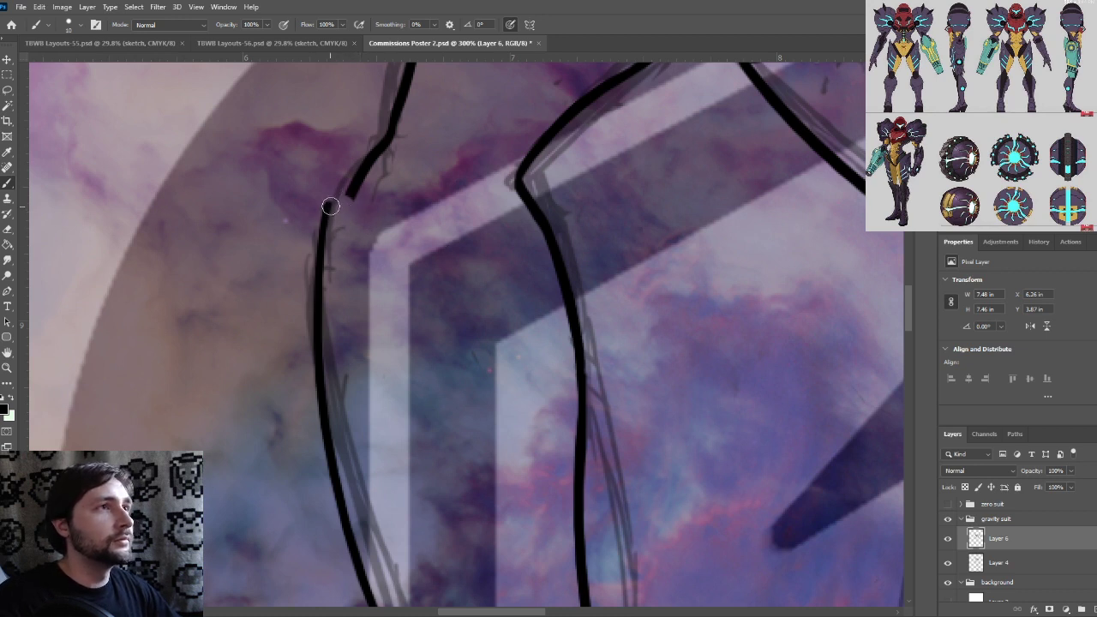
mouse_move(327, 210)
left_mouse_down()
mouse_move(363, 180)
mouse_move(351, 180)
mouse_move(375, 265)
left_mouse_up()
left_click_drag(473, 327, 442, 260)
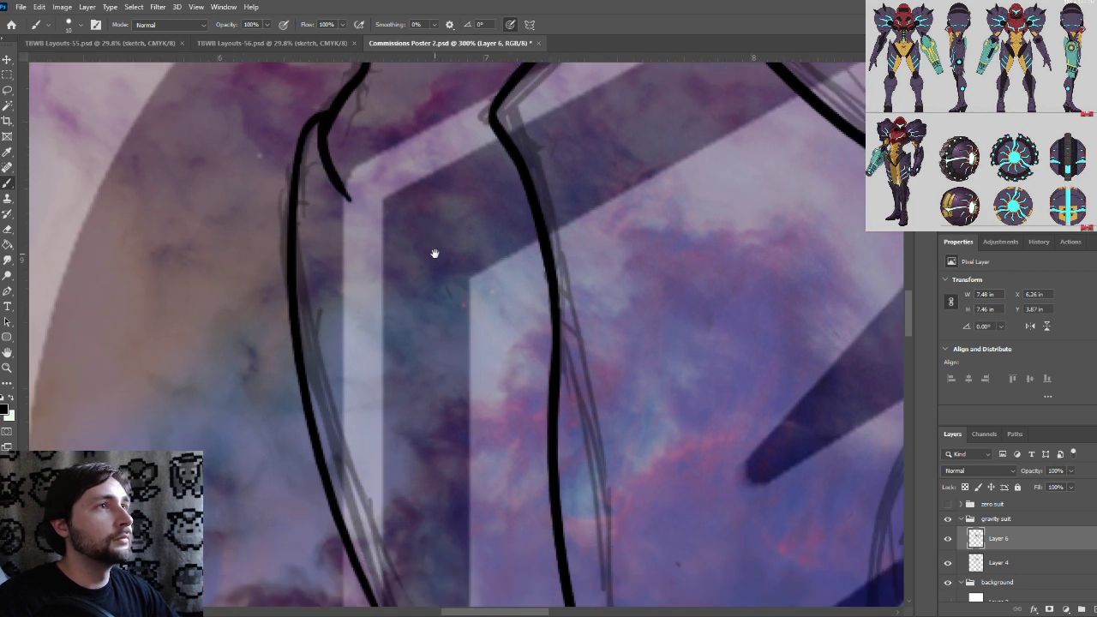
Ink a short curved plate line running inward from the forearm's outer edge below the elbow, redoing the first attempt
key("ctrl+minus")
left_click_drag(444, 364, 384, 296)
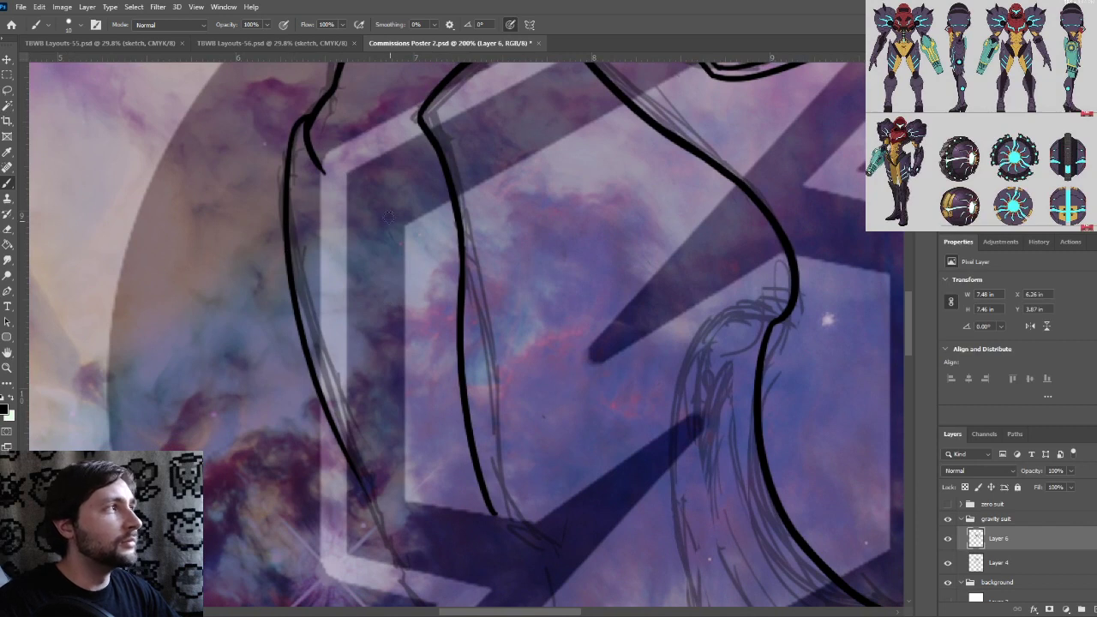
left_click_drag(290, 229, 346, 271)
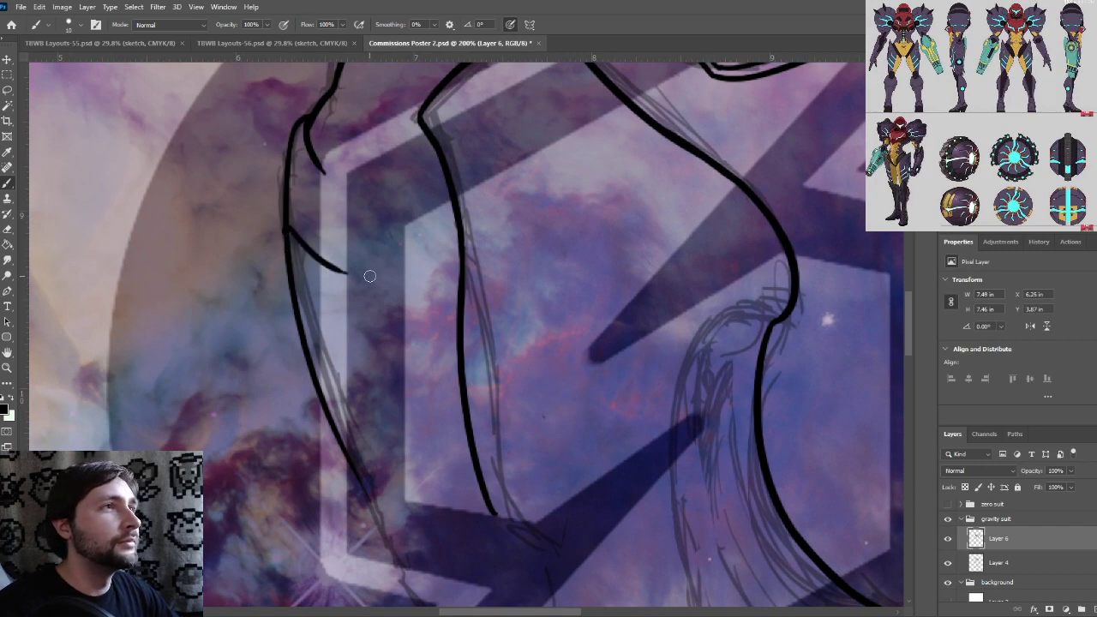
key("ctrl+z")
left_click_drag(288, 224, 336, 260)
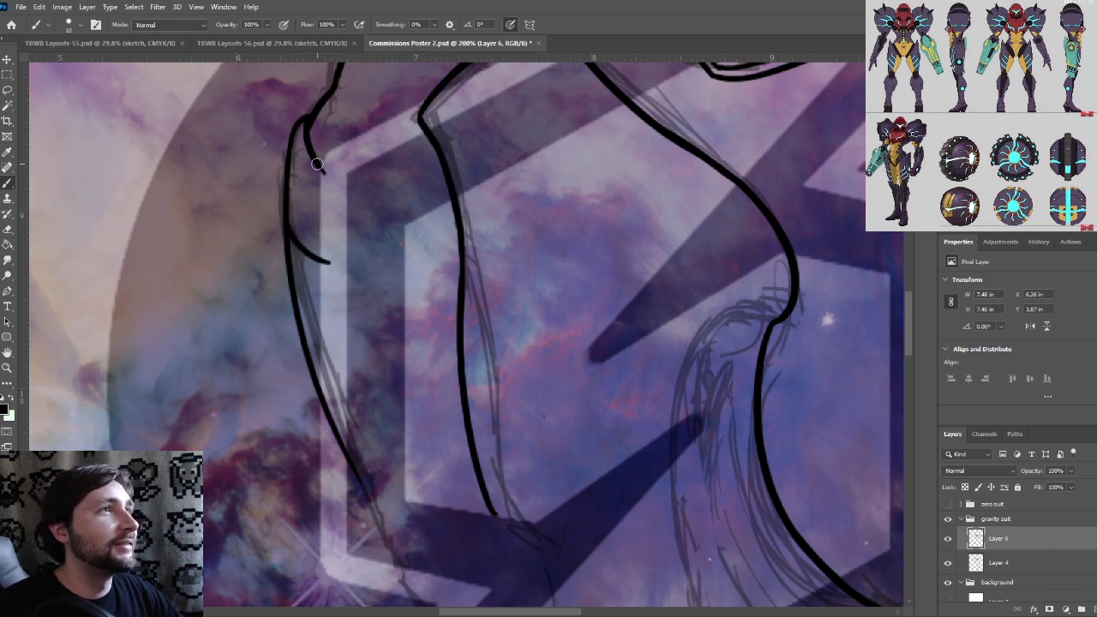
Extend the elbow curve down to the plate line and ink a squared step below it, redoing the misplaced step strokes
left_click_drag(317, 164, 349, 300)
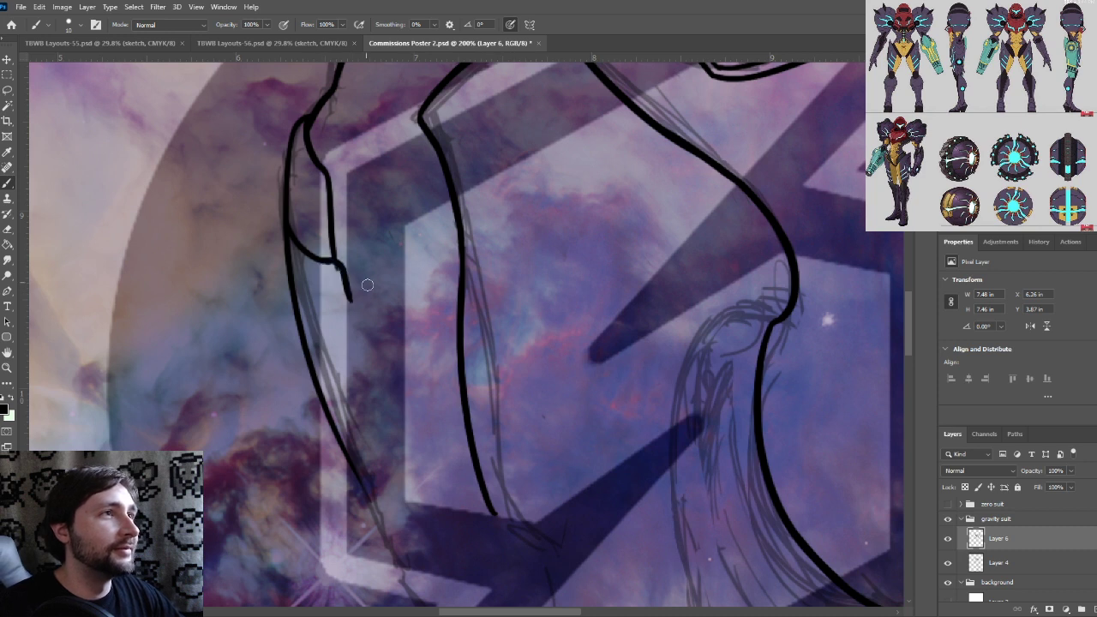
key("ctrl+z")
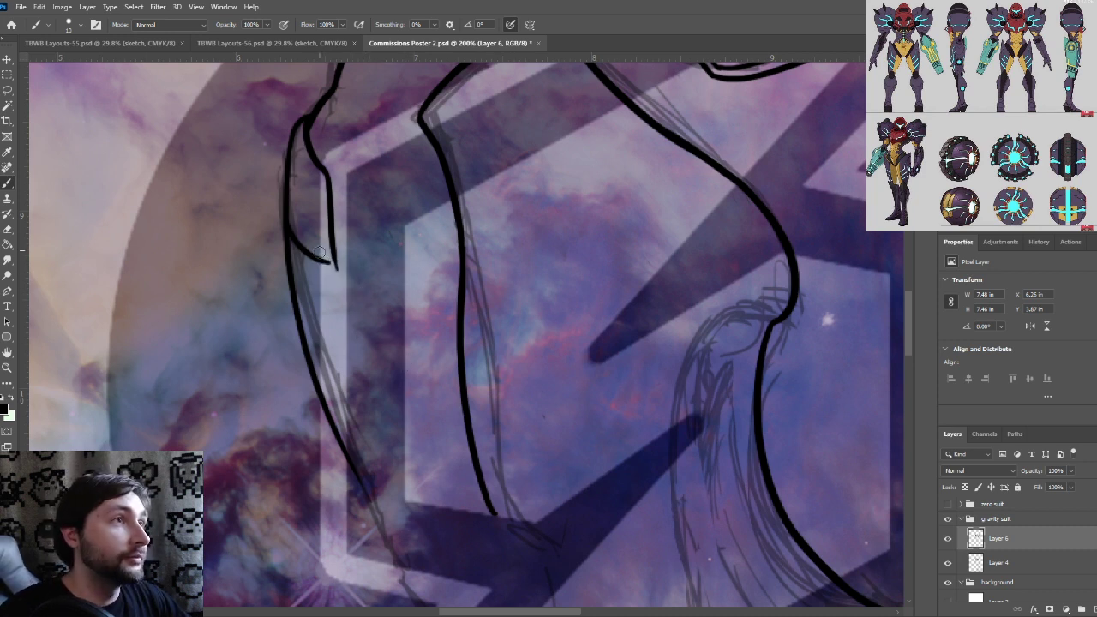
left_click_drag(322, 261, 343, 290)
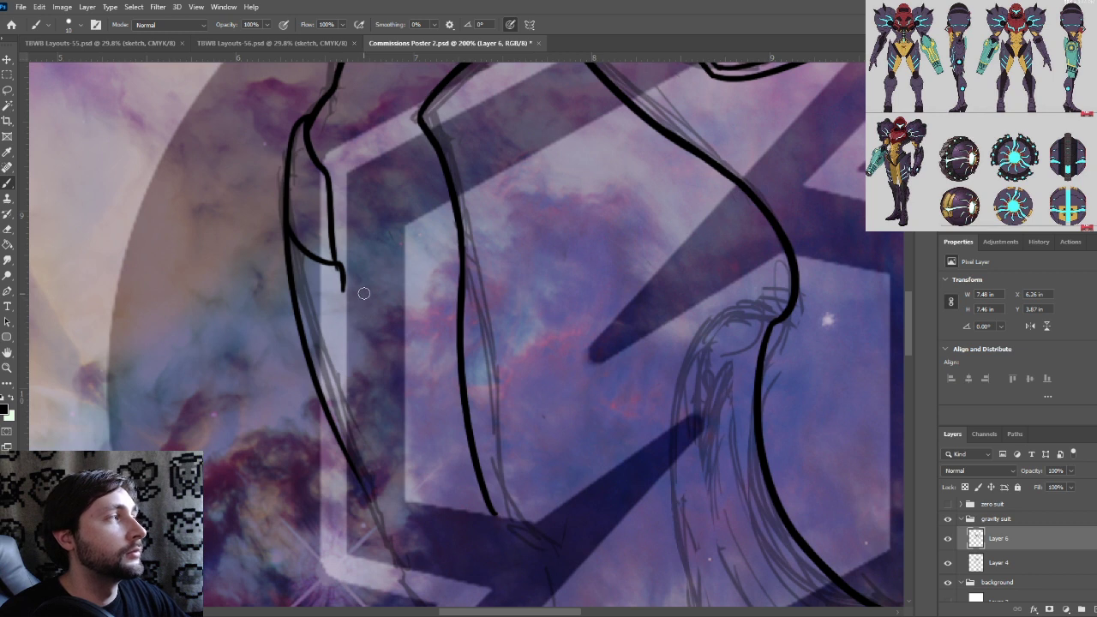
key("ctrl+z")
key("ctrl+z")
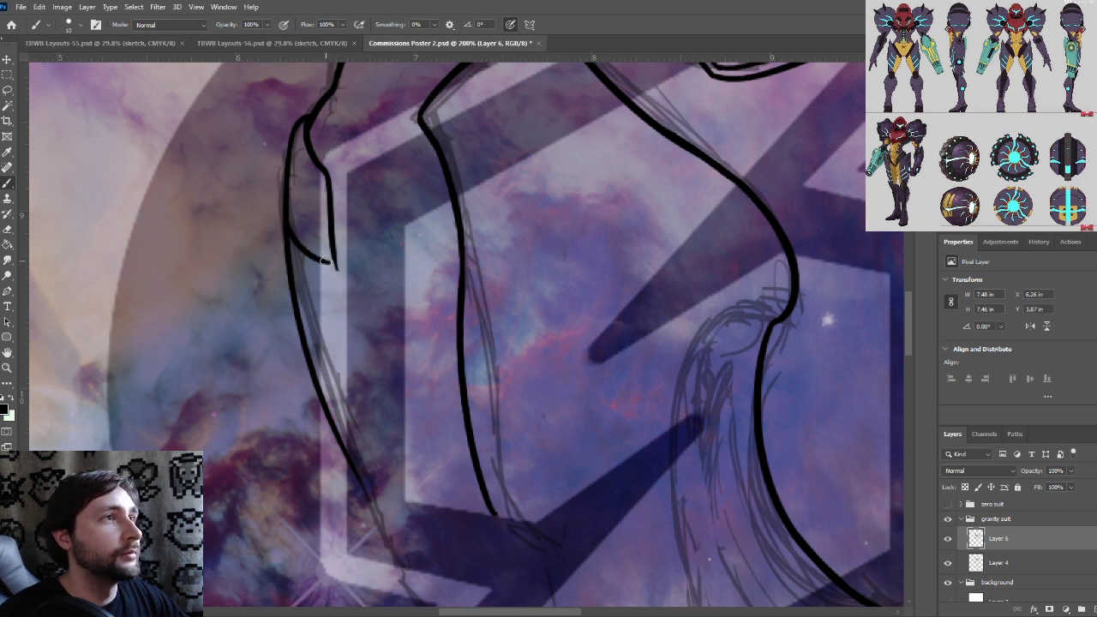
mouse_move(319, 257)
left_mouse_down()
mouse_move(341, 269)
mouse_move(343, 352)
left_mouse_up()
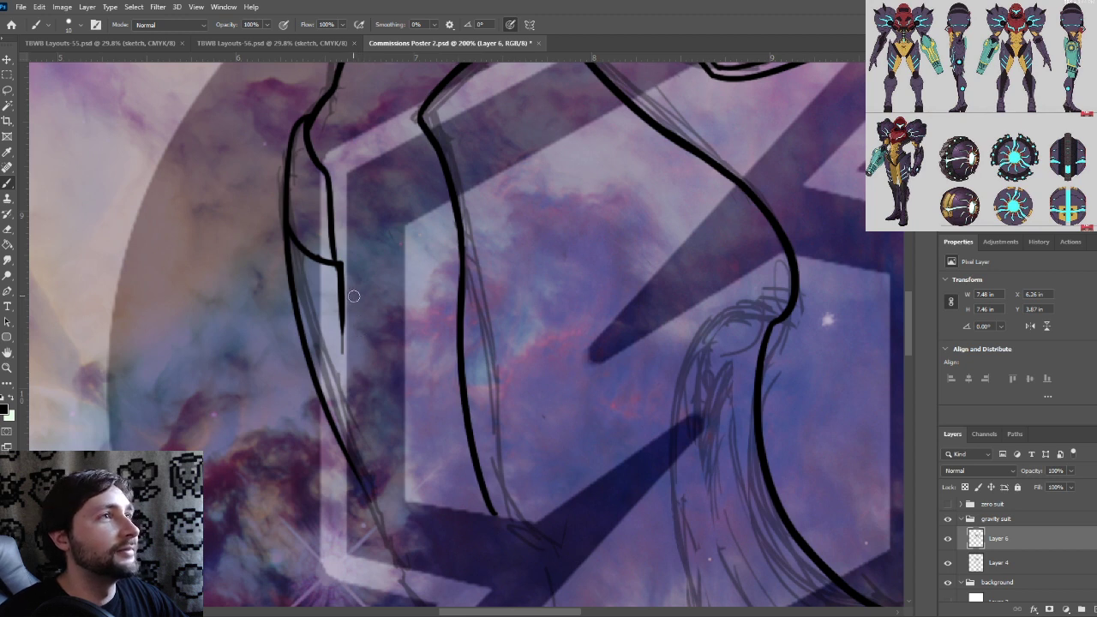
Ink a second squared step farther down the forearm's panel line and erase the tail overshooting the first step's corner
mouse_move(343, 318)
left_mouse_down()
mouse_move(375, 334)
mouse_move(358, 314)
mouse_move(369, 441)
left_mouse_up()
key("ctrl+z")
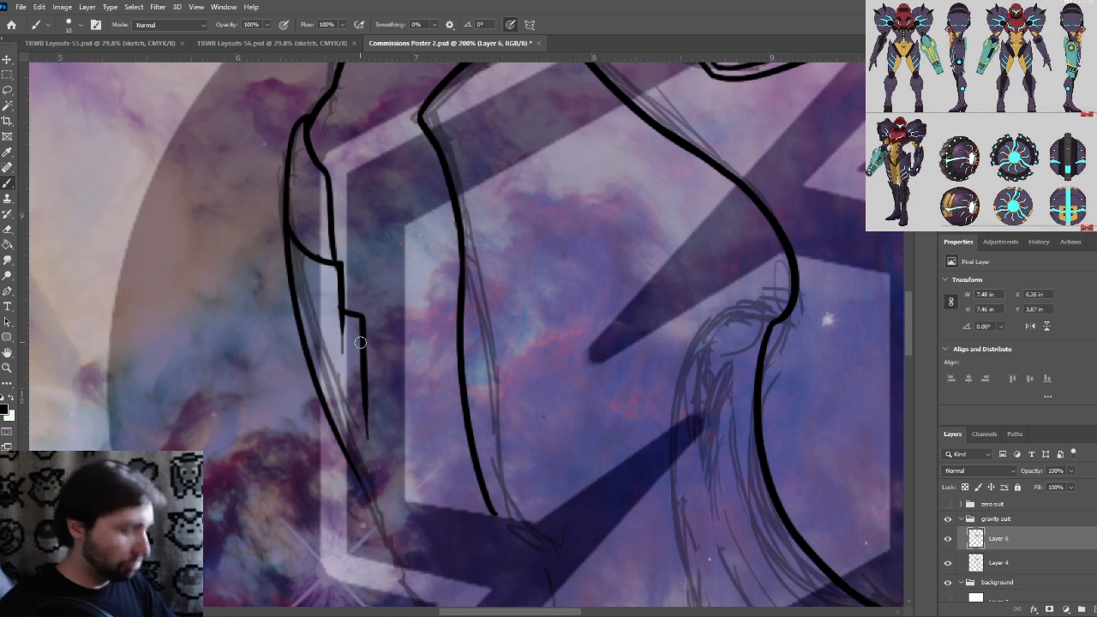
key("ctrl+plus")
left_click_drag(360, 343, 491, 377)
key("ctrl+plus")
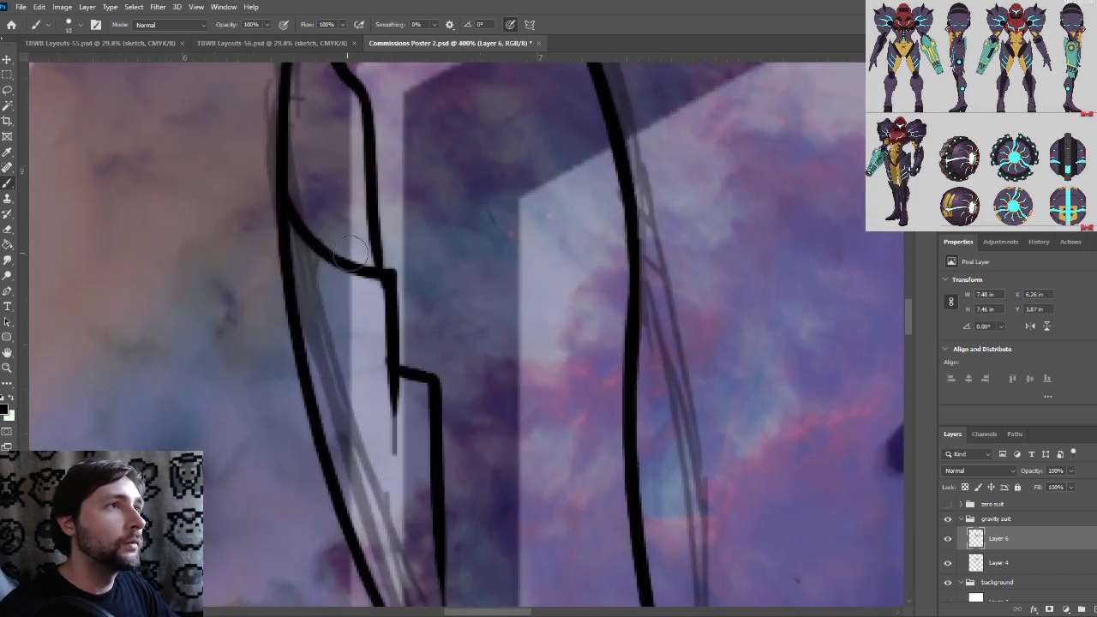
mouse_move(394, 463)
left_mouse_down()
mouse_move(380, 383)
mouse_move(395, 389)
mouse_move(379, 362)
left_mouse_up()
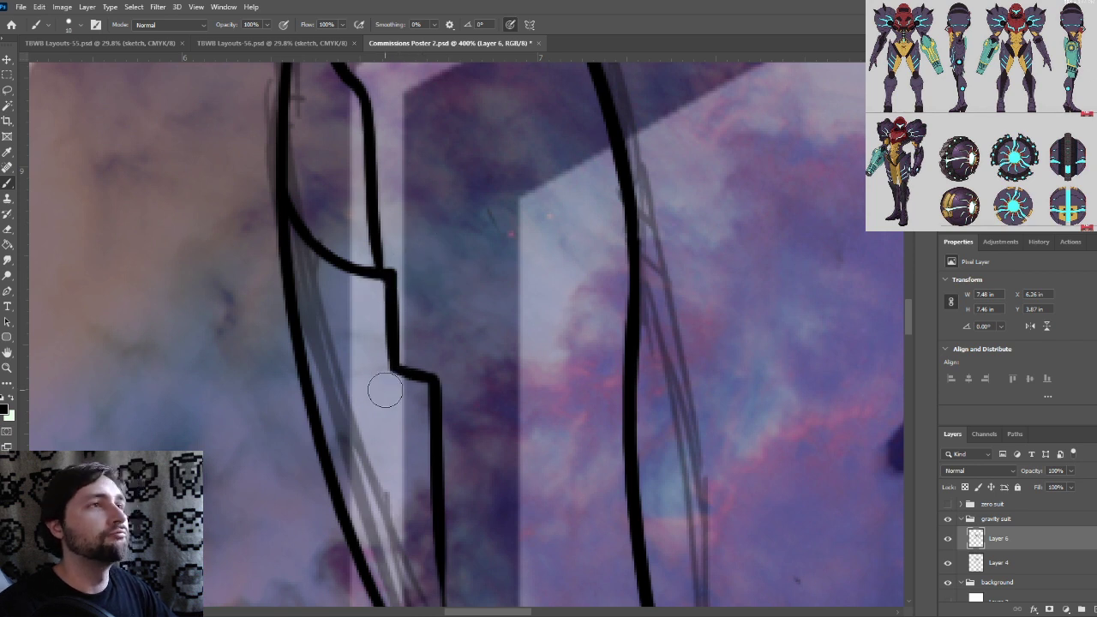
Erase the horizontal ledge of the second step, leaving a gap between the two vertical panel segments
key("ctrl+minus")
key("ctrl+plus")
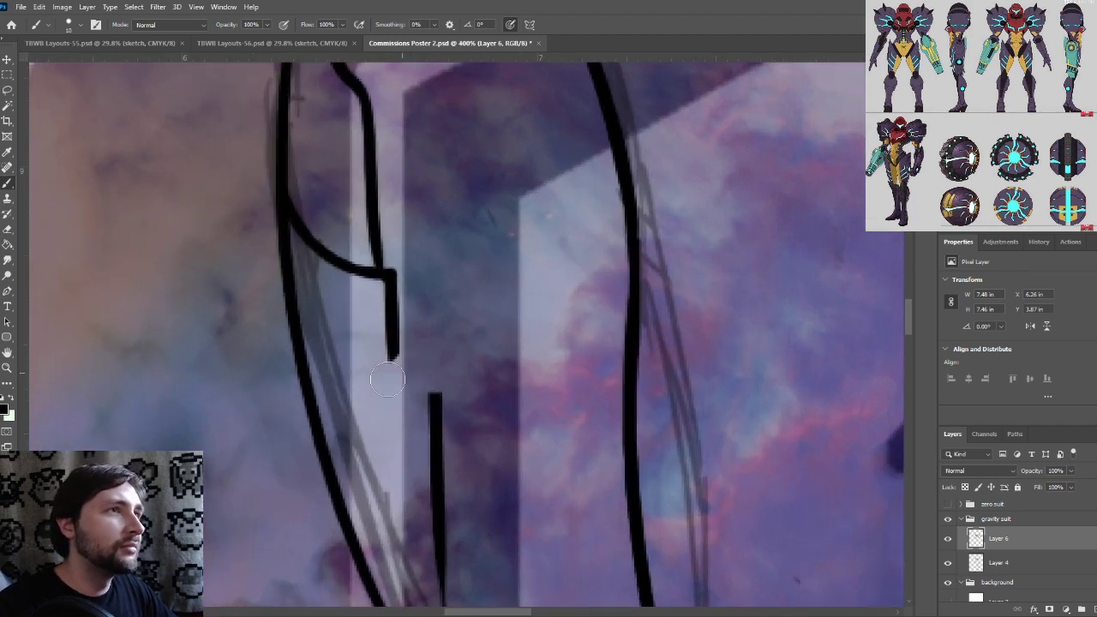
key("ctrl+minus")
left_click_drag(458, 287, 459, 354)
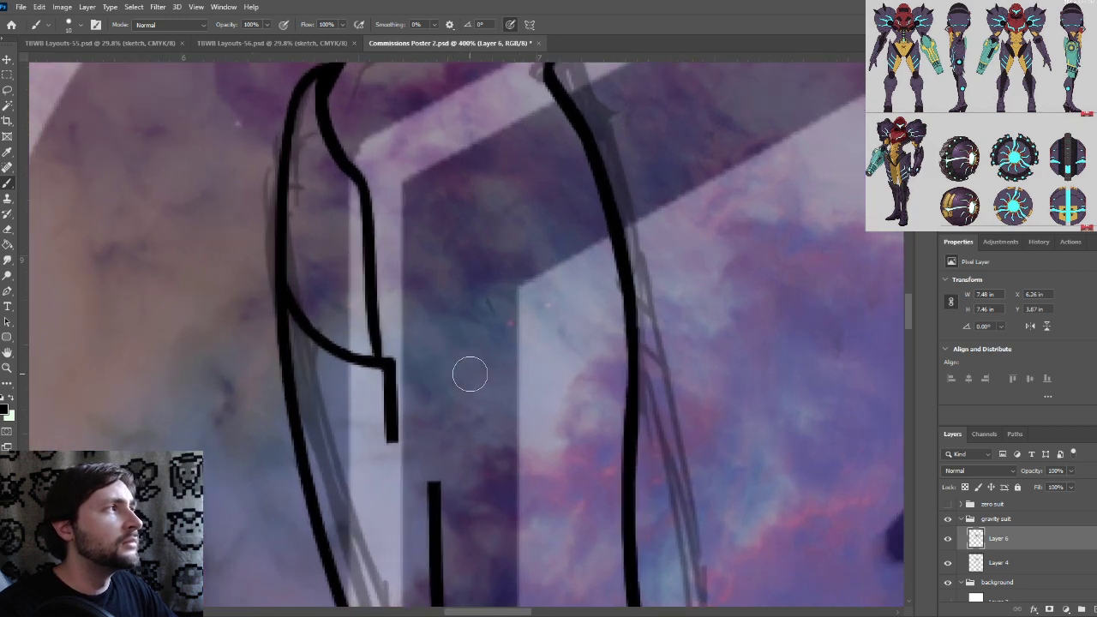
key("ctrl+minus")
key("ctrl+minus")
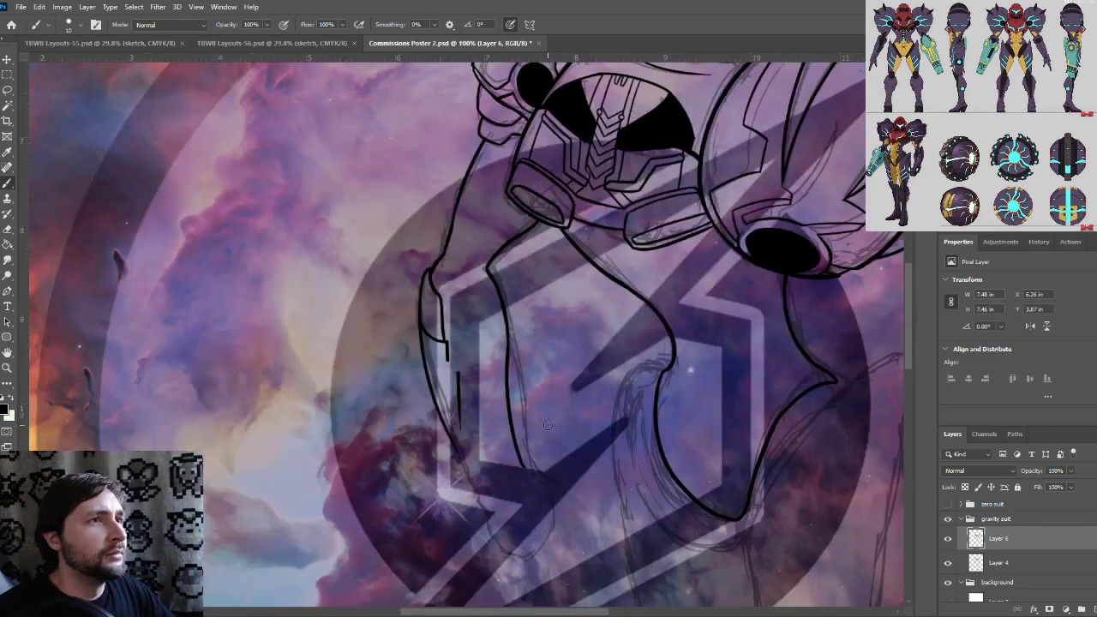
Reshape the curved plate line into a straighter downward slant and clear the old squared corner at its inner end
key("ctrl+plus")
key("ctrl+plus")
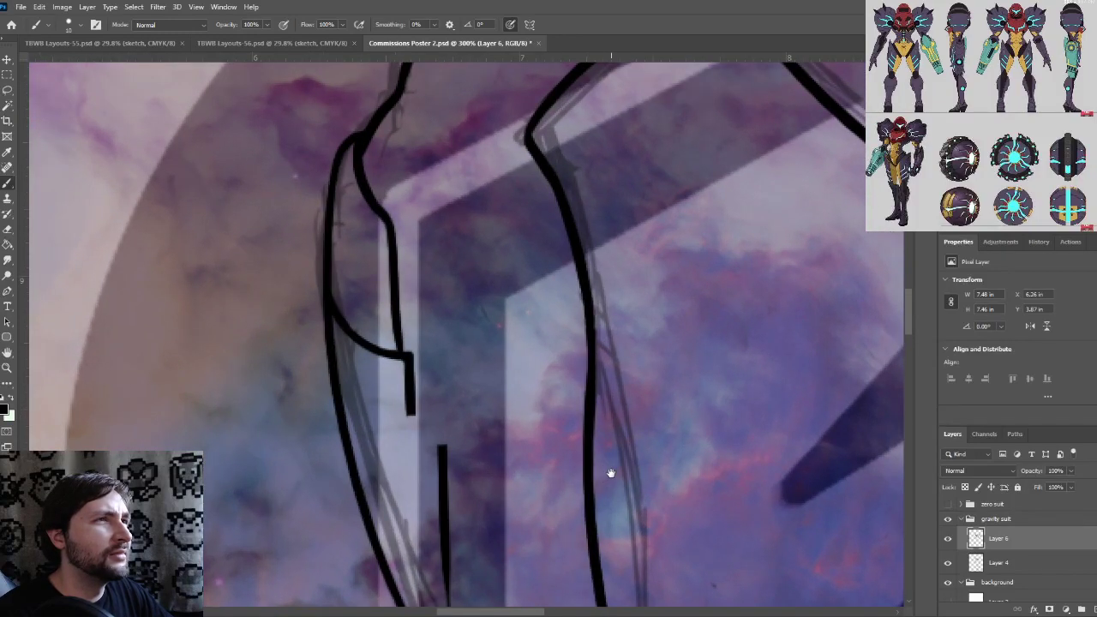
left_click_drag(491, 438, 489, 371)
key("ctrl+plus")
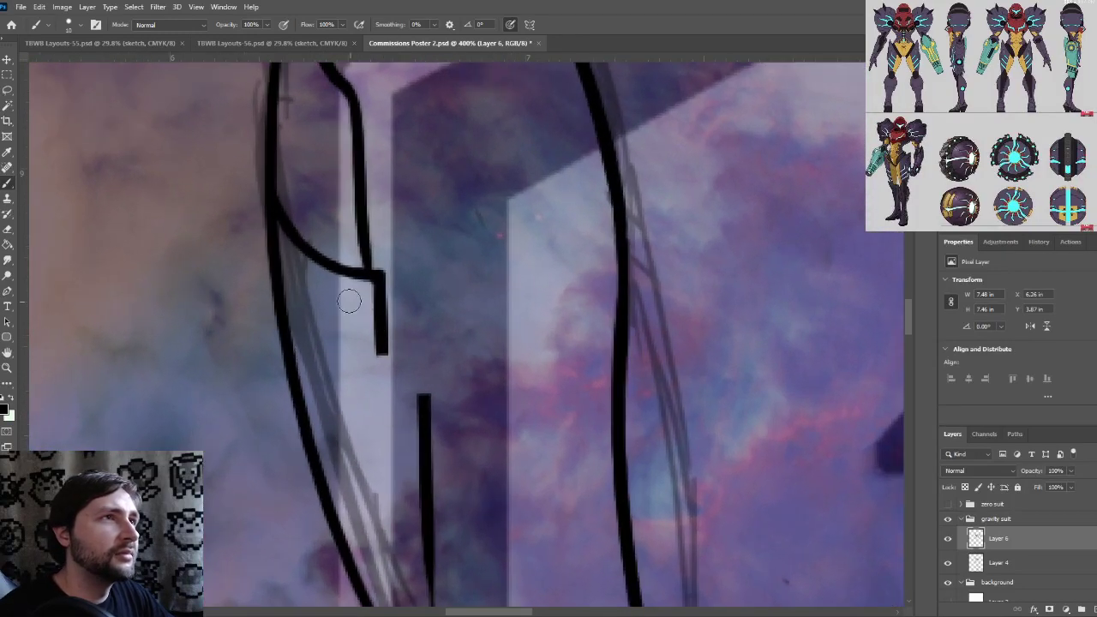
left_click_drag(305, 242, 393, 301)
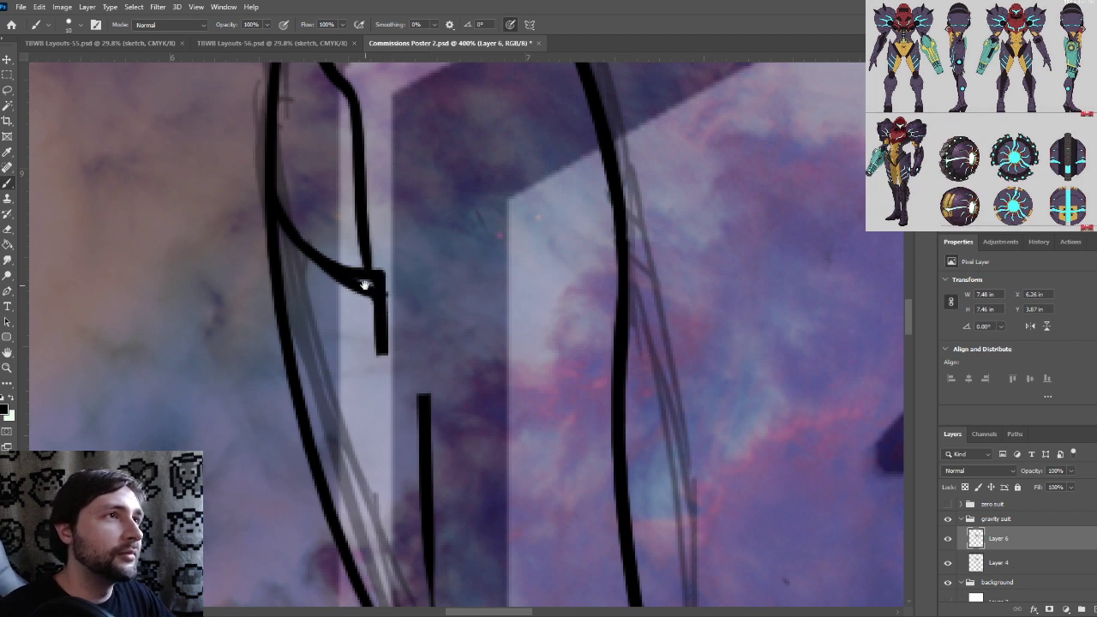
left_click_drag(372, 283, 392, 344)
mouse_move(338, 303)
left_mouse_down()
mouse_move(395, 340)
mouse_move(391, 324)
left_mouse_up()
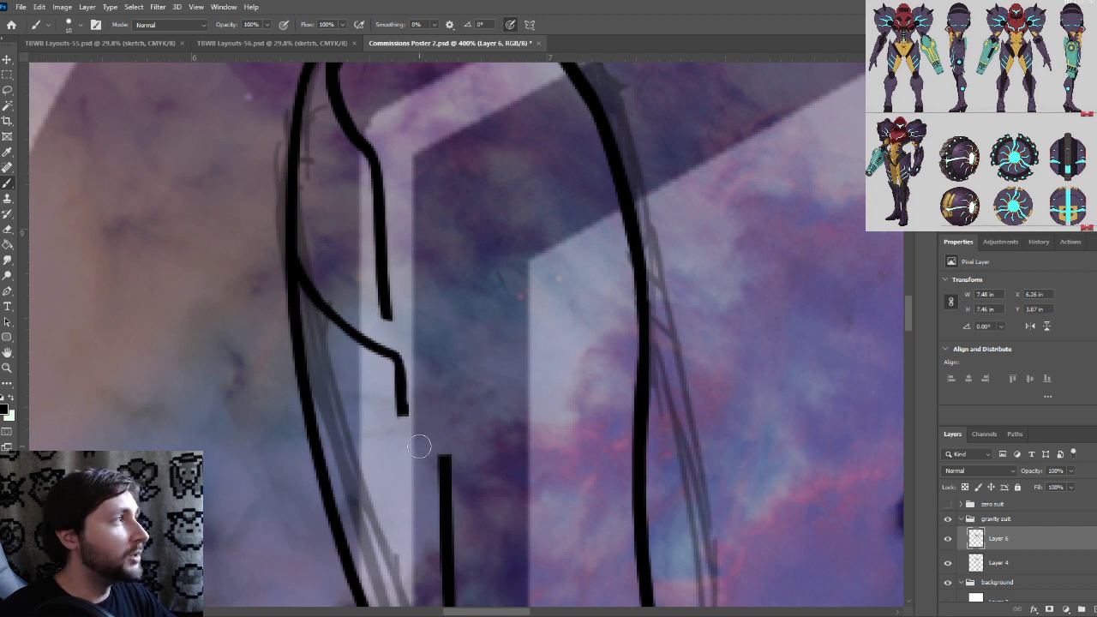
Rejoin the upper panel line to the plate corner and bridge the gap to the lower vertical segment with a slanted line
left_click_drag(394, 352, 384, 287)
mouse_move(447, 405)
left_mouse_down()
mouse_move(433, 336)
mouse_move(384, 337)
mouse_move(413, 371)
left_mouse_up()
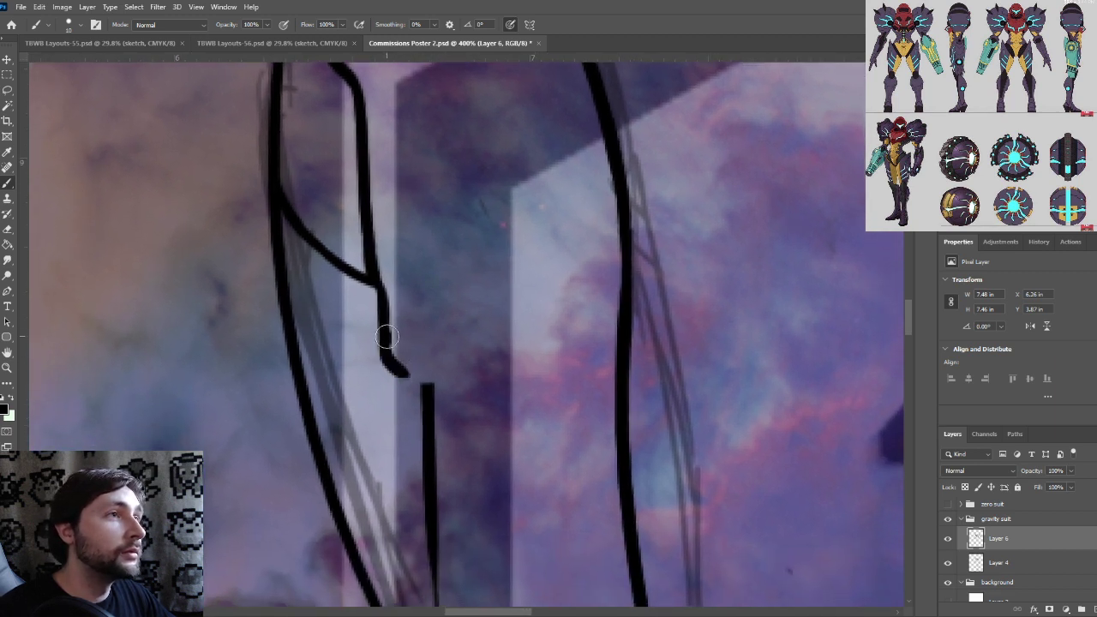
mouse_move(386, 335)
left_mouse_down()
mouse_move(397, 367)
mouse_move(429, 388)
mouse_move(392, 326)
left_mouse_up()
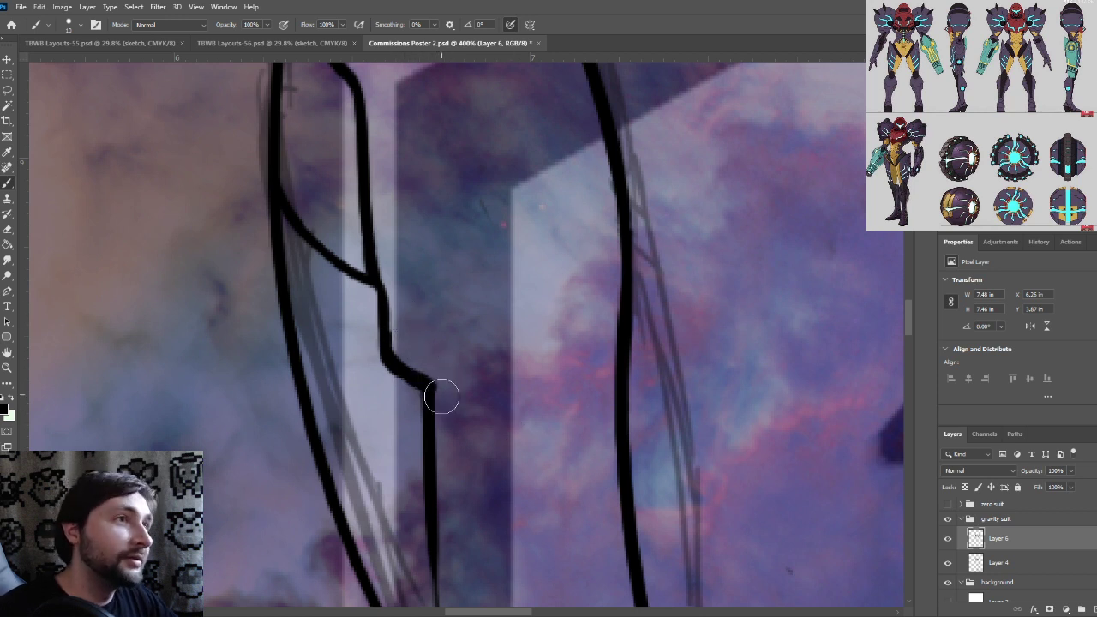
Clean up the slanted jog in the forearm panel line and thicken the short segment above it
mouse_move(374, 362)
left_mouse_down()
mouse_move(409, 407)
mouse_move(428, 380)
mouse_move(413, 391)
mouse_move(380, 361)
left_mouse_up()
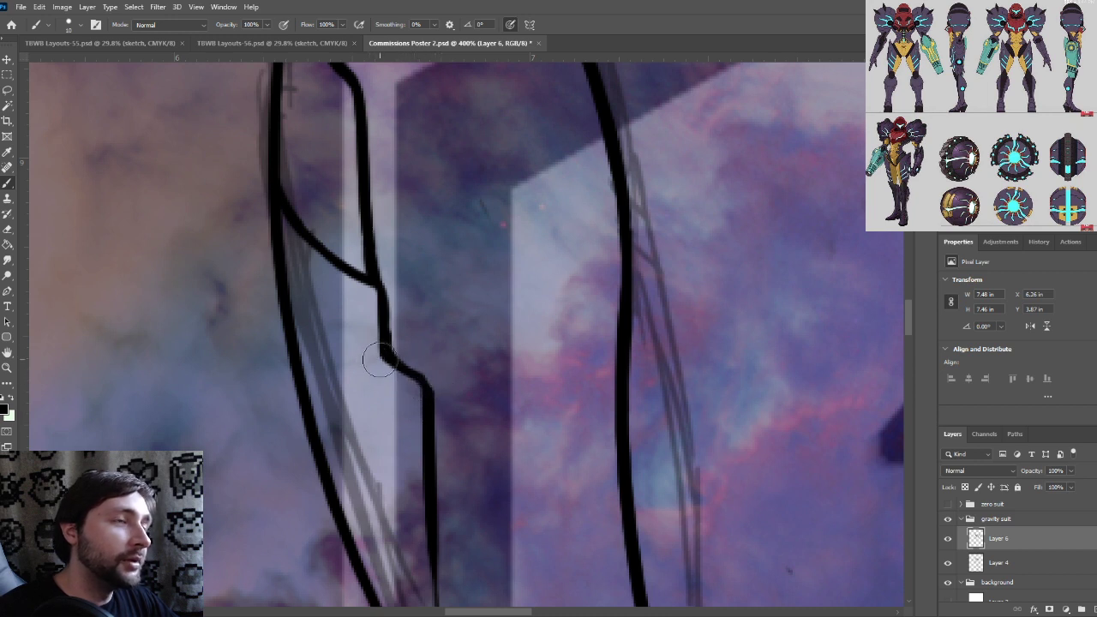
key("ctrl+z")
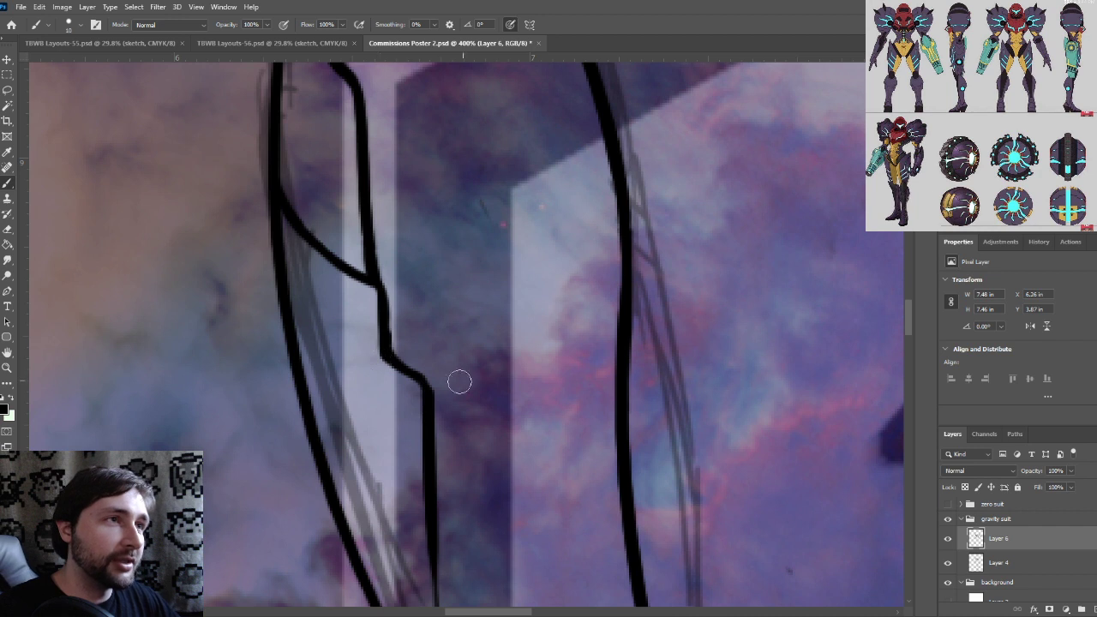
mouse_move(428, 390)
left_mouse_down()
mouse_move(389, 348)
mouse_move(387, 304)
left_mouse_up()
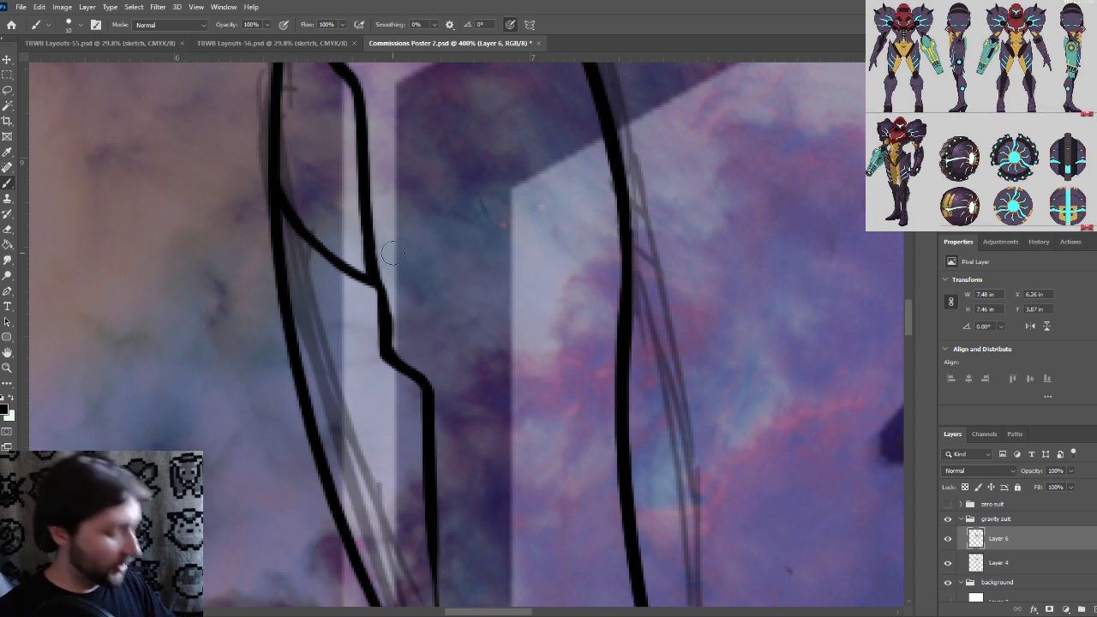
left_click_drag(466, 307, 477, 361)
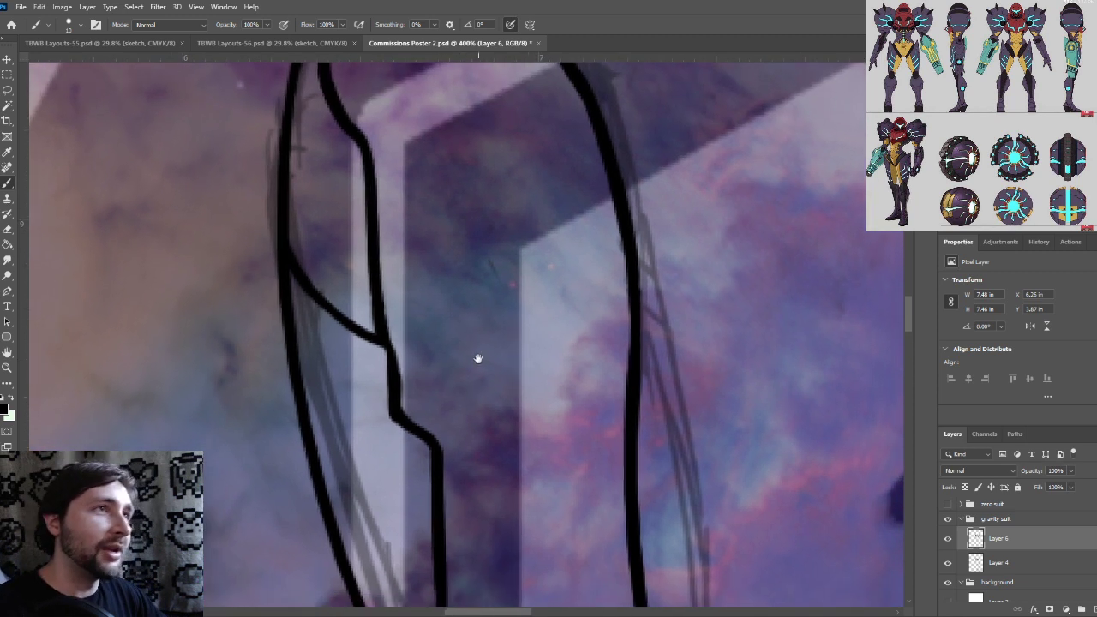
mouse_move(396, 369)
left_mouse_down()
mouse_move(392, 353)
mouse_move(395, 377)
left_mouse_up()
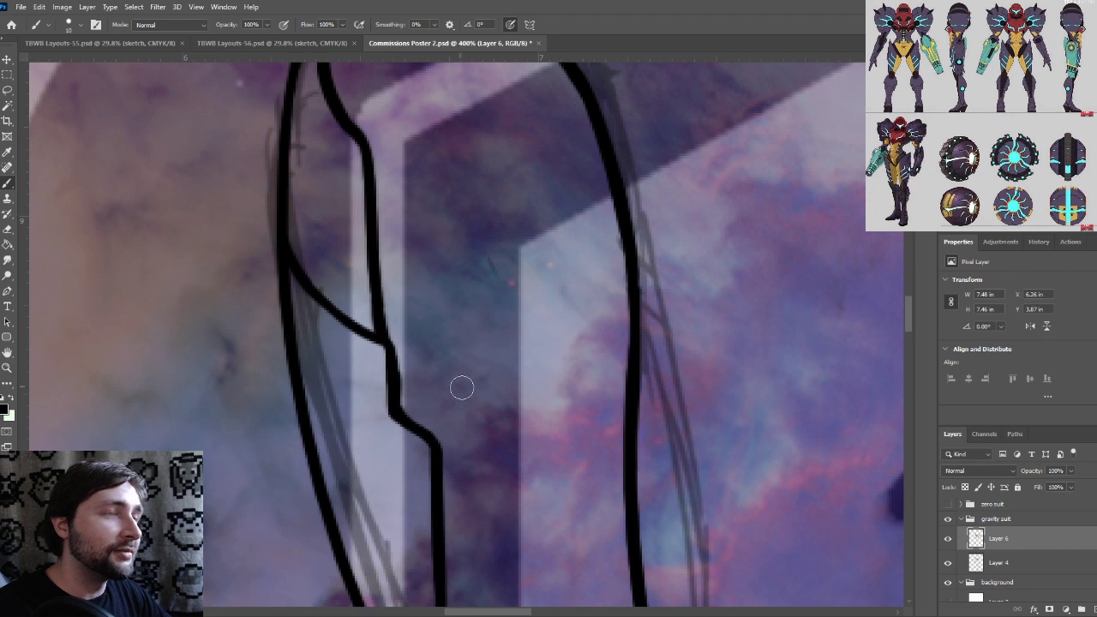
Close the lower end of the forearm panel with a short slanted line joining the vertical panel line to the outer contour
left_click_drag(466, 351, 453, 350)
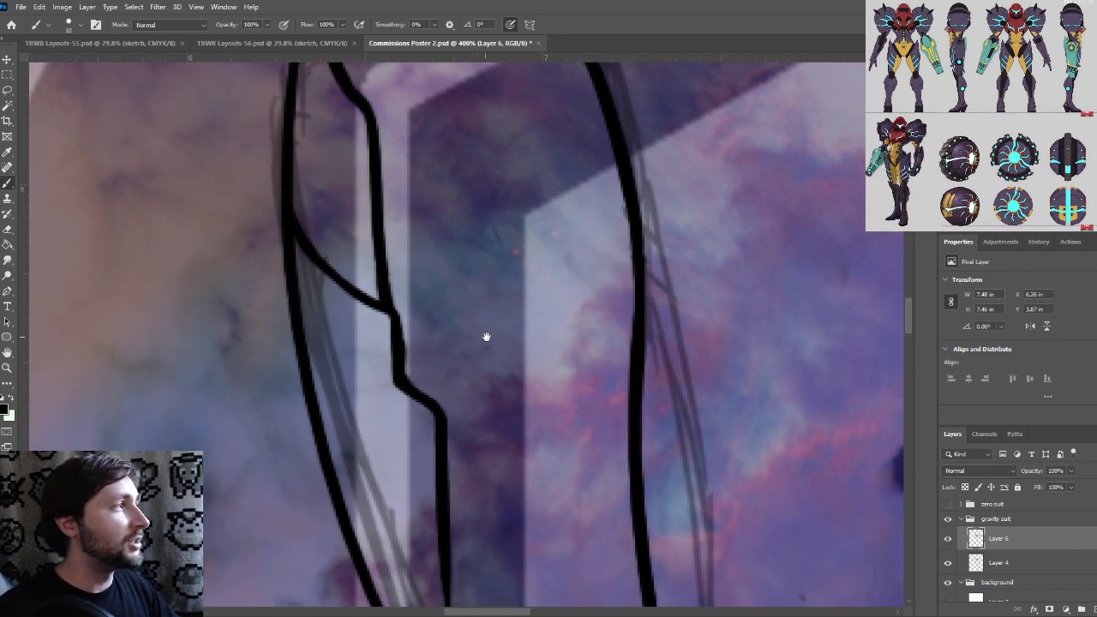
left_click_drag(482, 399, 462, 287)
left_click_drag(480, 436, 457, 301)
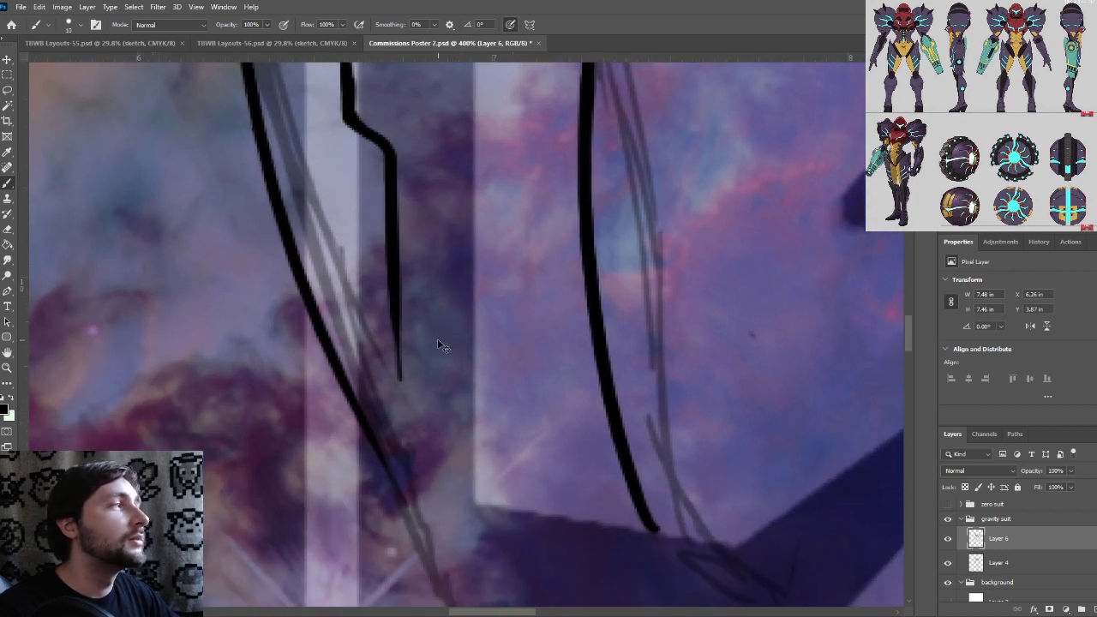
key("ctrl+minus")
left_click_drag(458, 375, 446, 346)
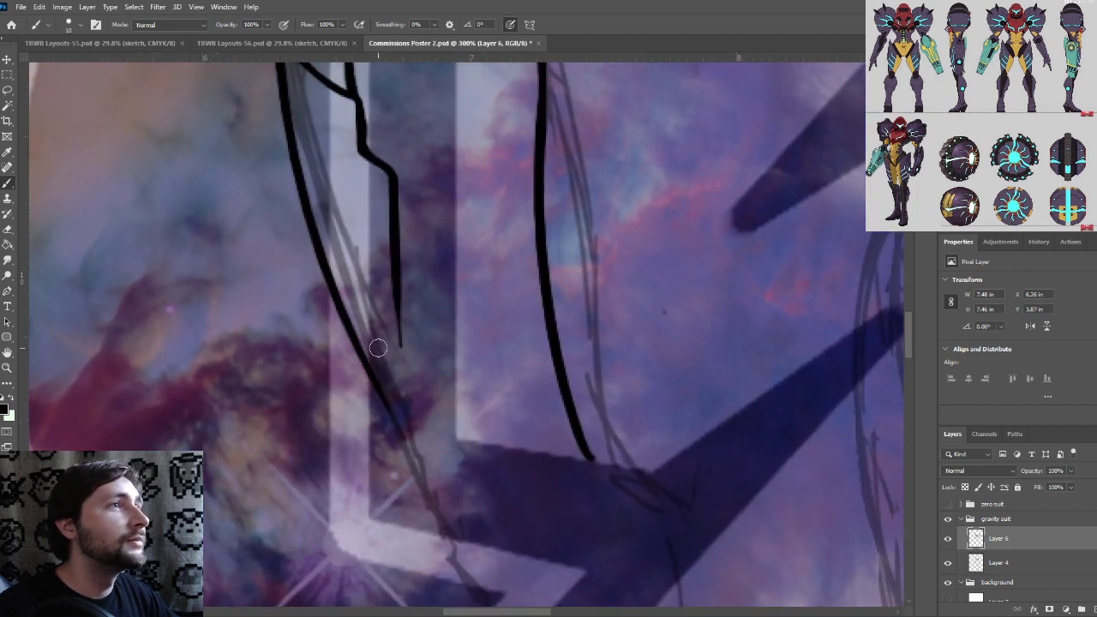
mouse_move(349, 334)
left_mouse_down()
mouse_move(400, 335)
mouse_move(397, 315)
mouse_move(419, 452)
left_mouse_up()
left_click_drag(369, 290, 404, 363)
Add a small outward bump to the outer contour where the curved plate line meets it, and blend it into the contour below
key("ctrl+plus")
mouse_move(306, 216)
left_mouse_down()
mouse_move(333, 251)
mouse_move(312, 298)
left_mouse_up()
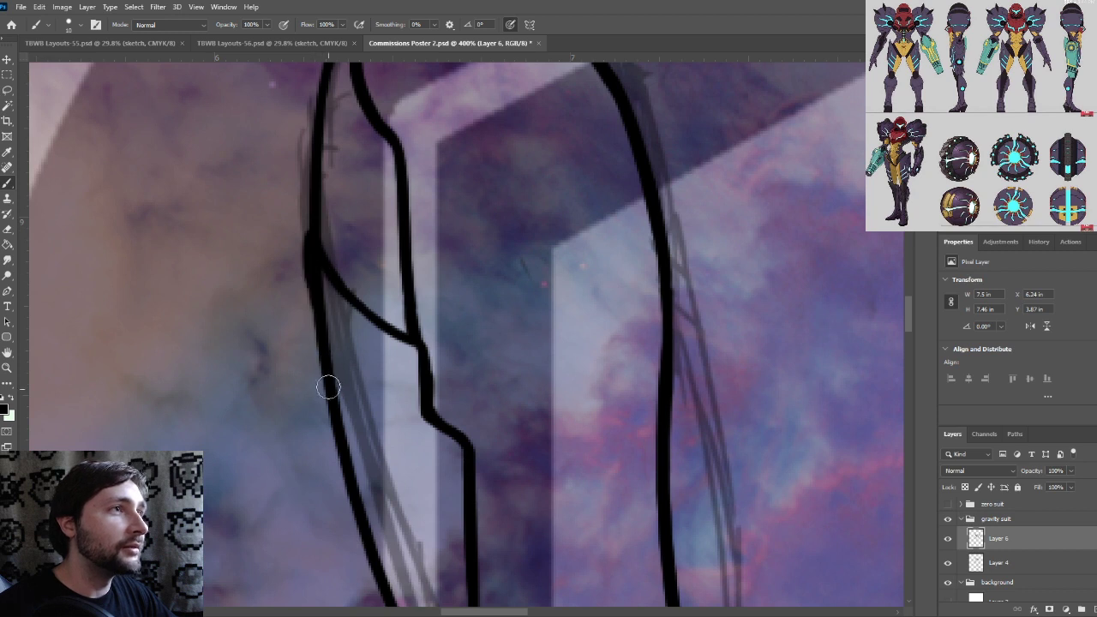
scroll(301, 290, "up", 1)
mouse_move(340, 277)
left_mouse_down()
mouse_move(368, 289)
mouse_move(380, 330)
left_mouse_up()
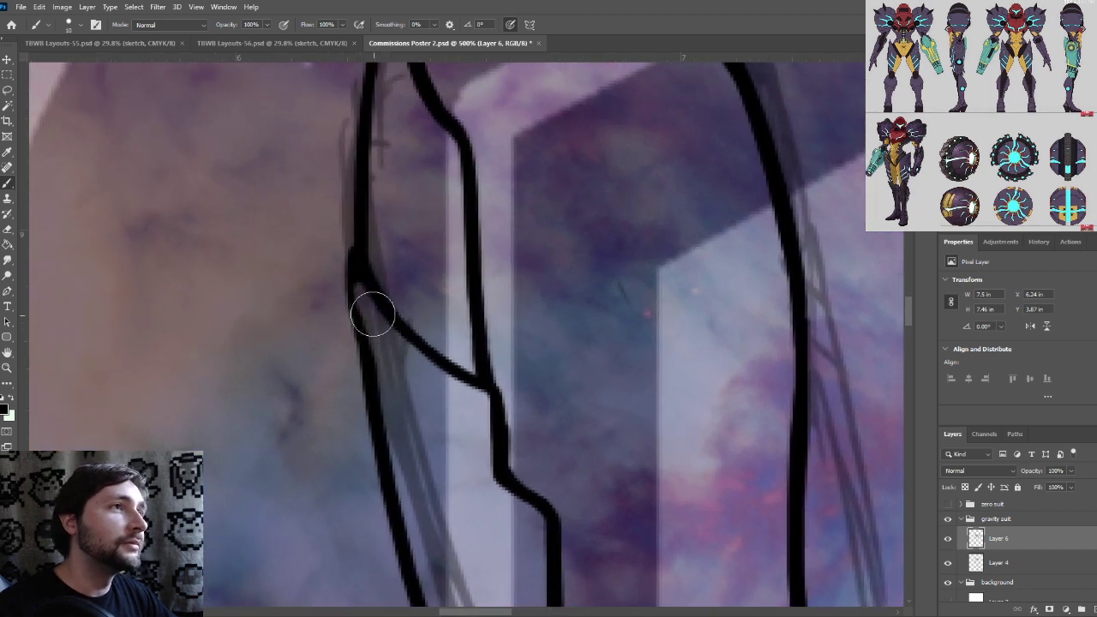
left_click_drag(355, 275, 400, 349)
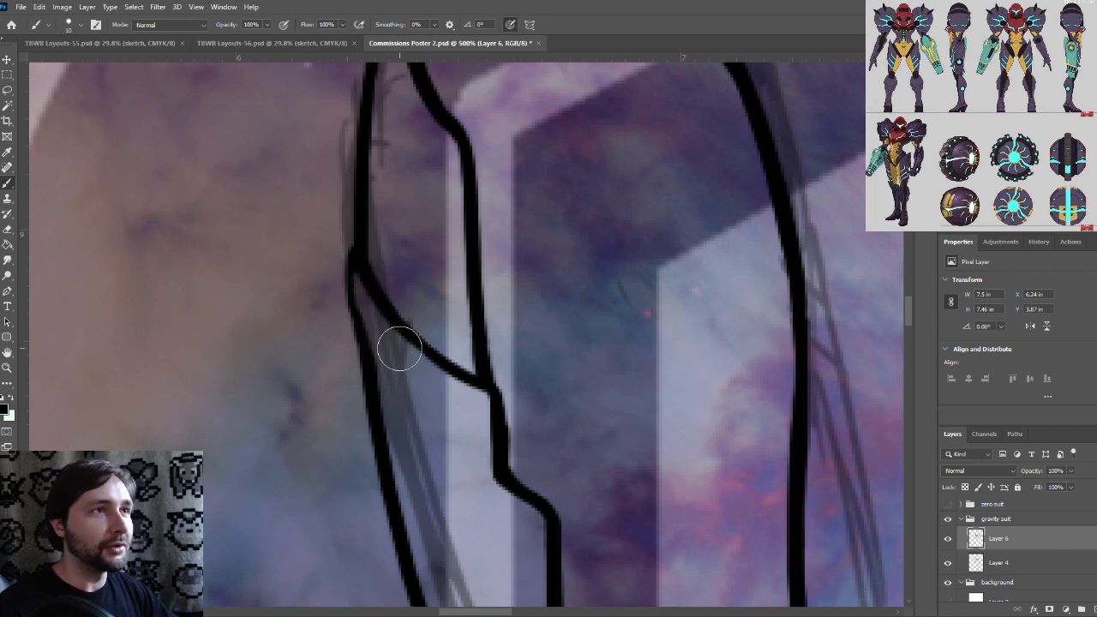
left_click_drag(360, 260, 391, 339)
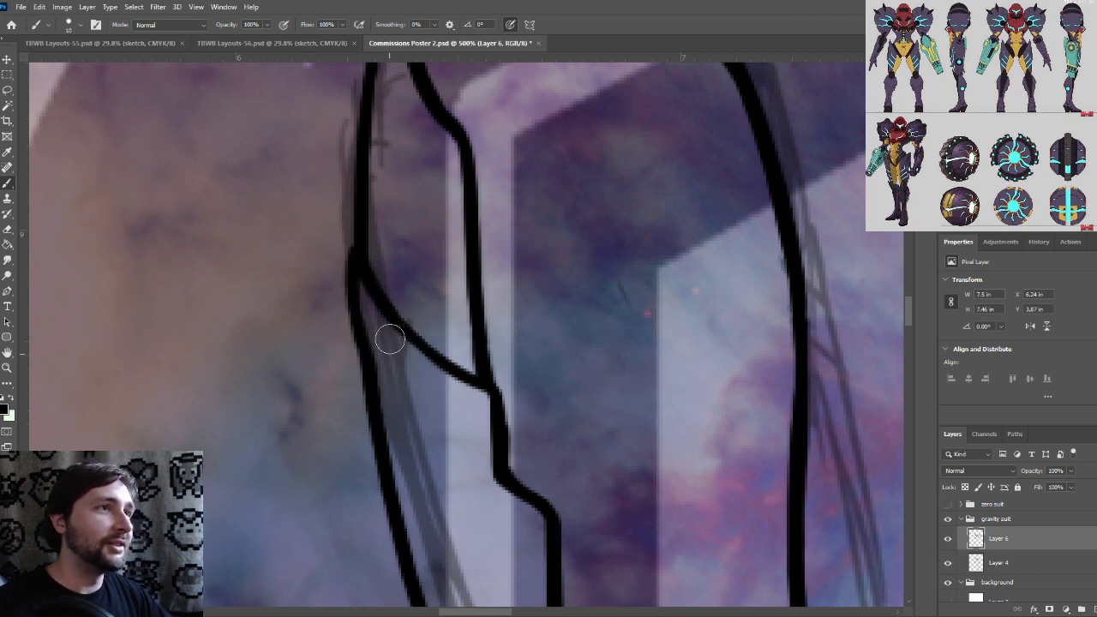
key("ctrl+z")
left_click_drag(353, 261, 378, 392)
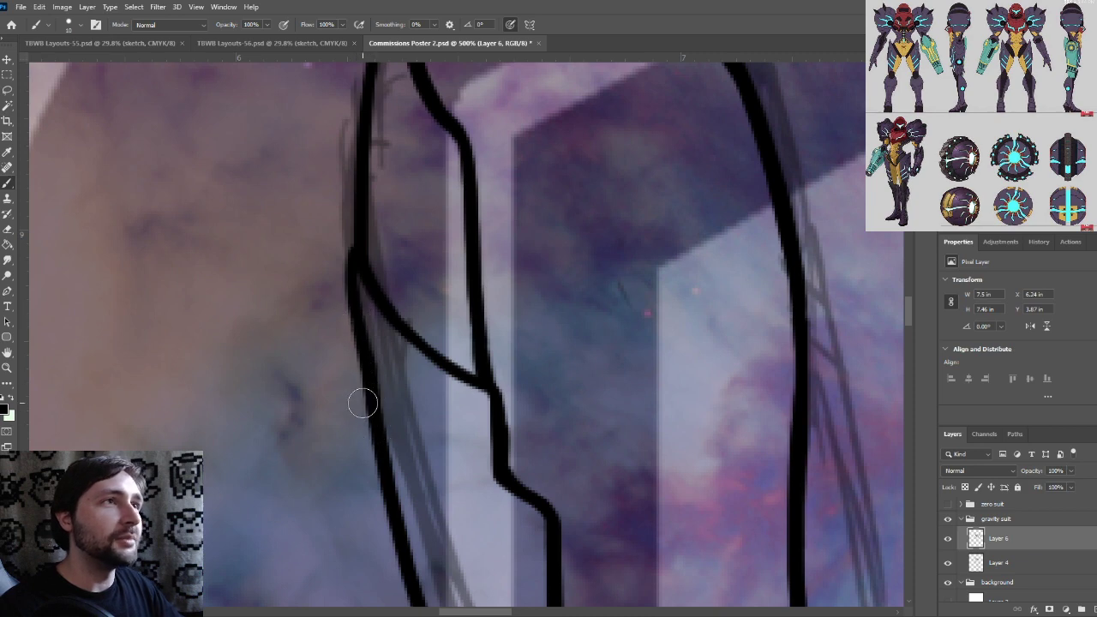
Redraw the outer contour just below the panel's closing line so it starts from a small outward notch
scroll(363, 403, "down", 1)
left_click_drag(476, 418, 434, 310)
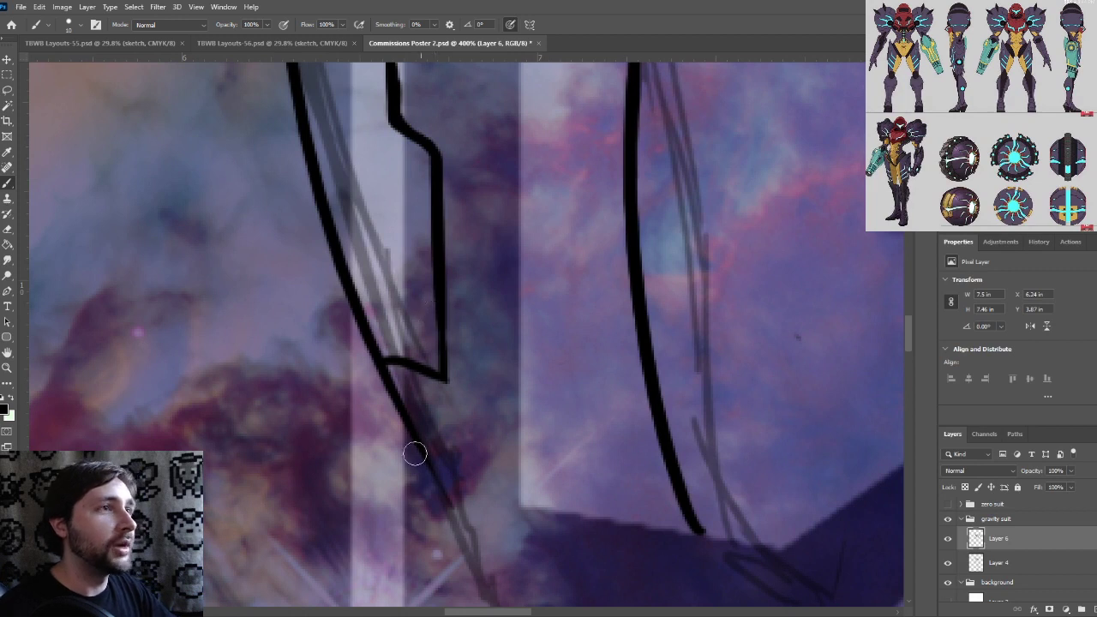
left_click_drag(380, 362, 439, 463)
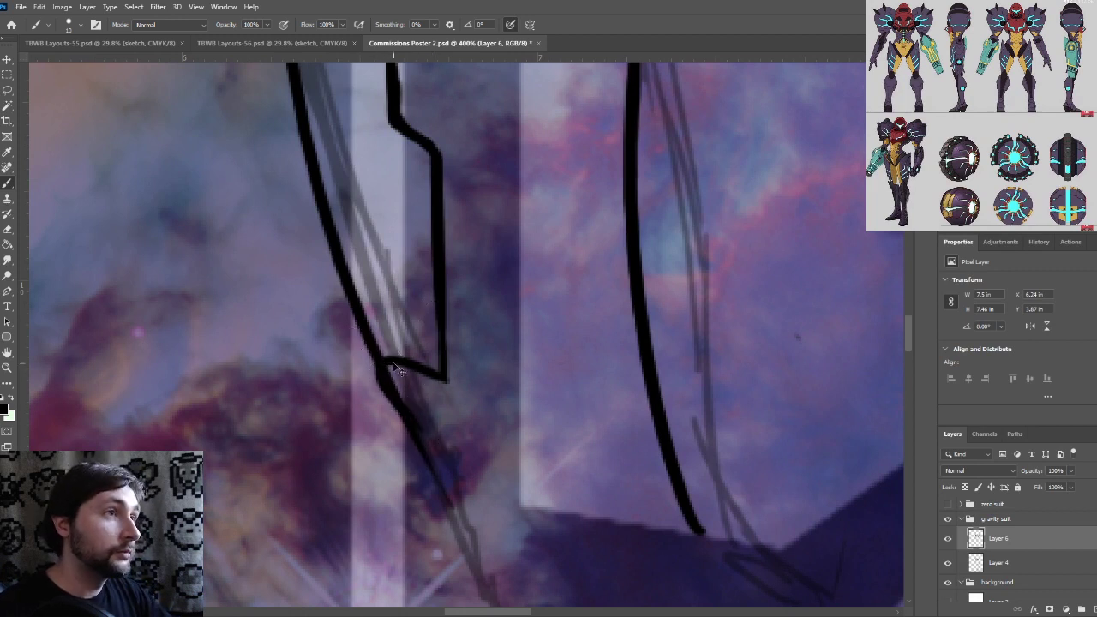
key("ctrl+z")
left_click_drag(377, 367, 393, 400)
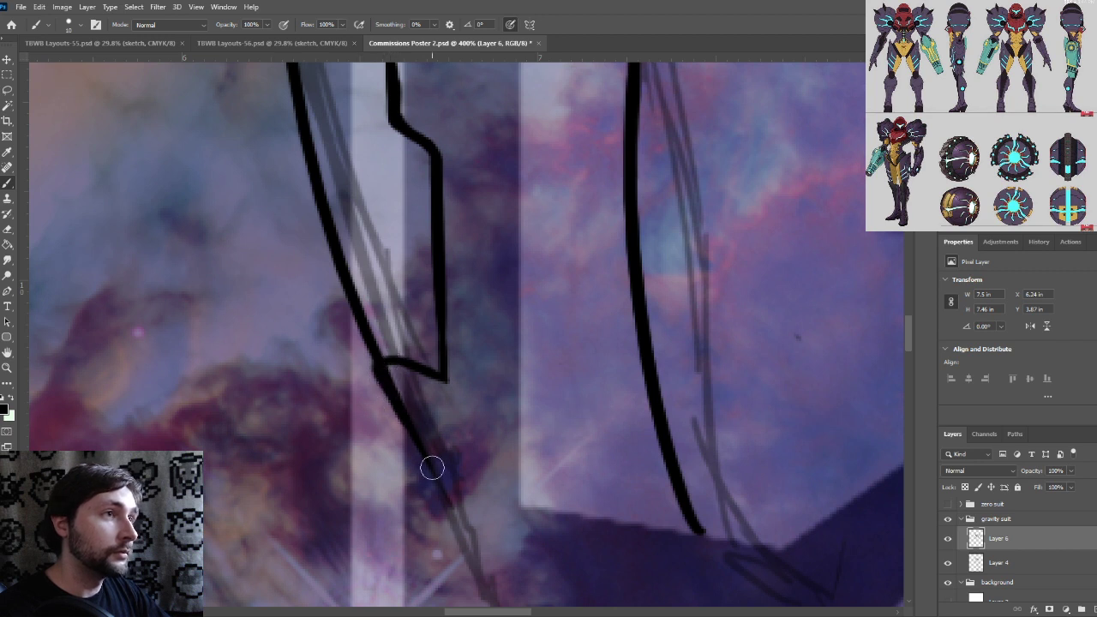
key("ctrl+plus")
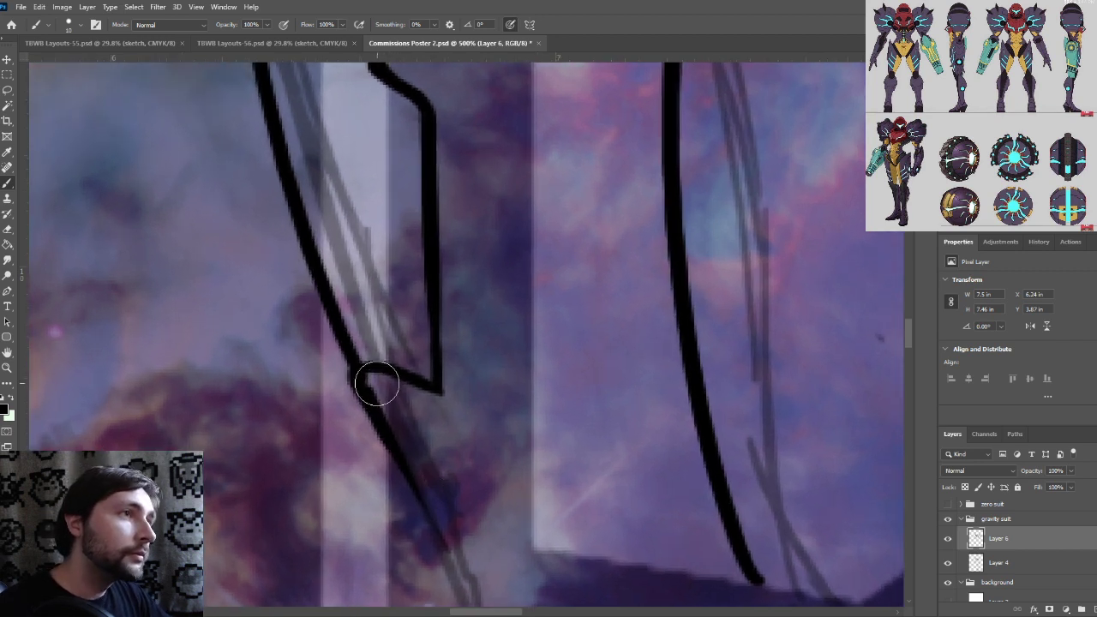
key("ctrl+minus")
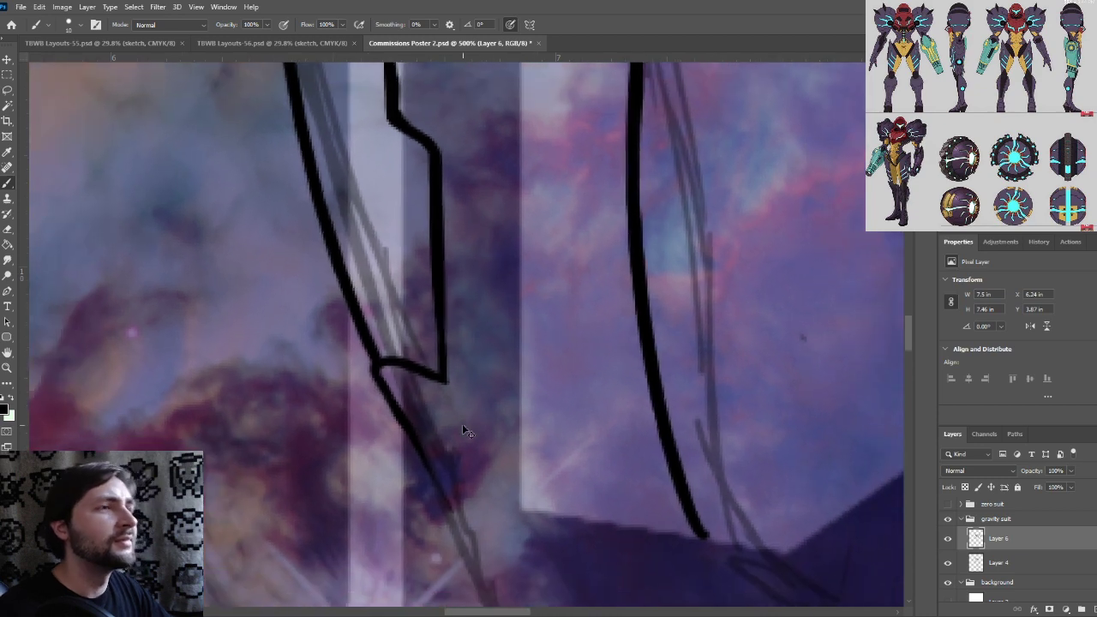
key("ctrl+minus")
key("ctrl+minus")
Ink a long curved line from the forearm panel's lower inner corner down toward the wrist
left_click_drag(489, 314, 458, 386)
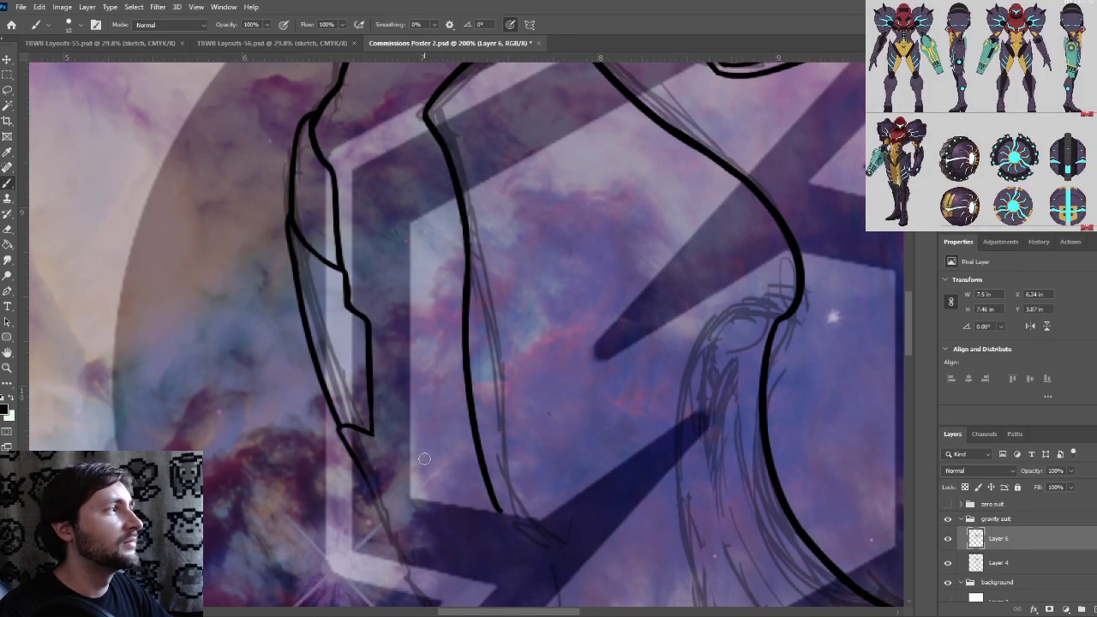
key("ctrl+plus")
left_click_drag(431, 441, 322, 290)
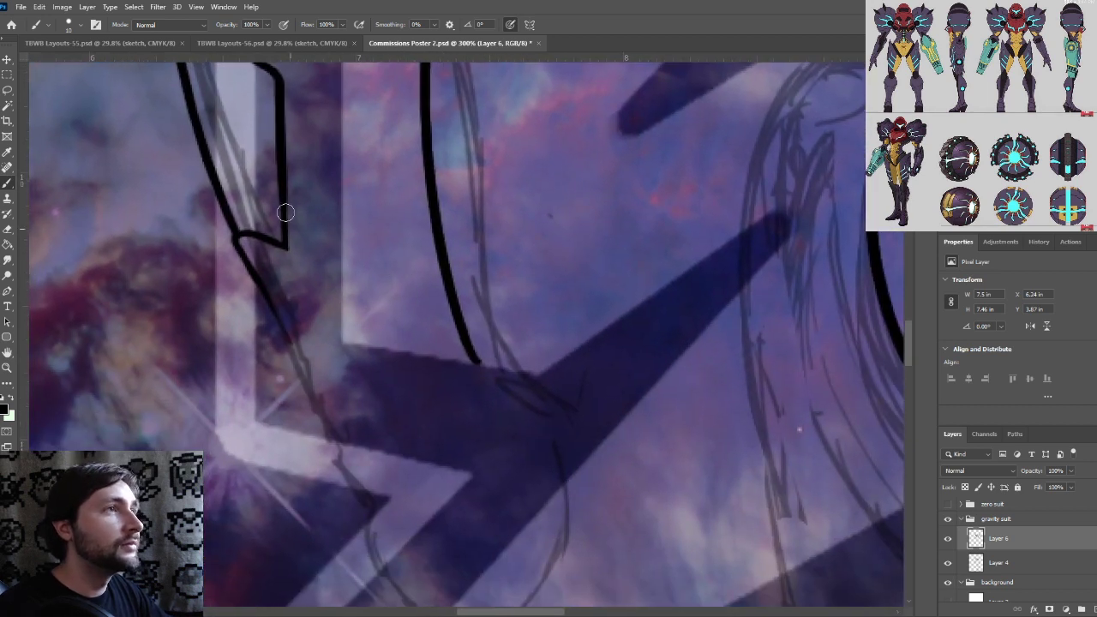
mouse_move(285, 175)
left_mouse_down()
mouse_move(327, 339)
mouse_move(363, 393)
left_mouse_up()
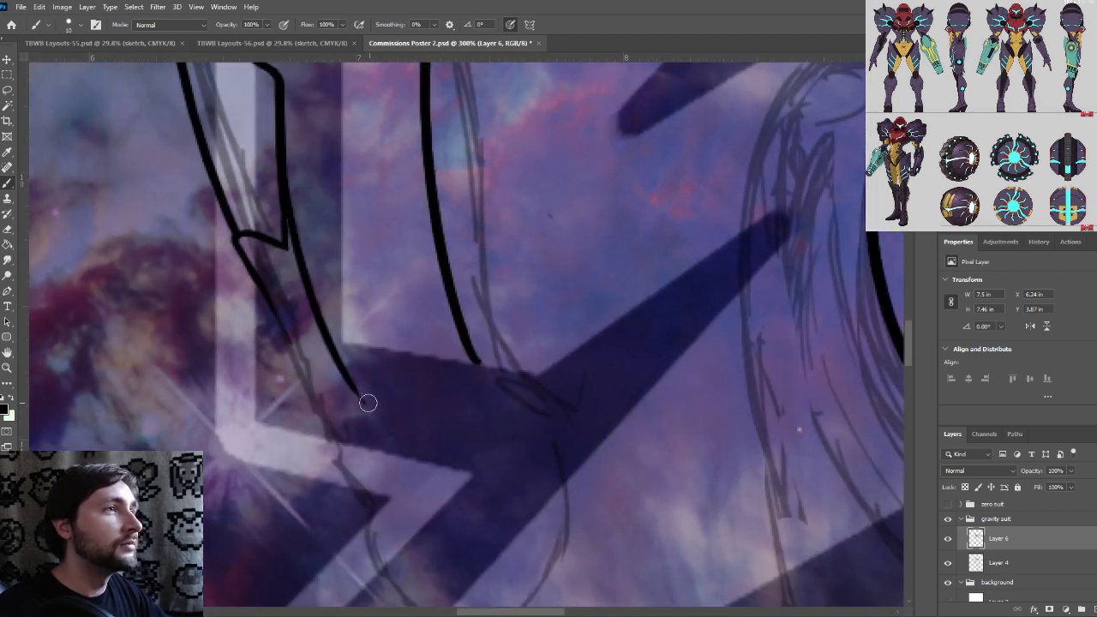
left_click_drag(375, 341, 326, 286)
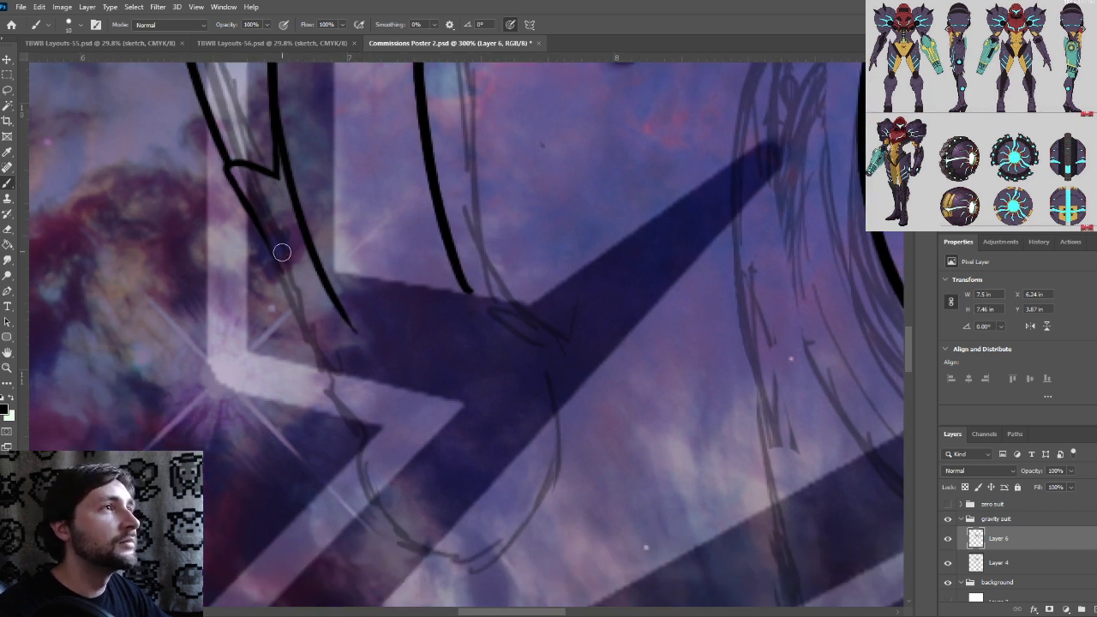
Extend the outer contour with an inward-curving bend, then continue it diagonally down toward the hand
left_click_drag(257, 220, 277, 297)
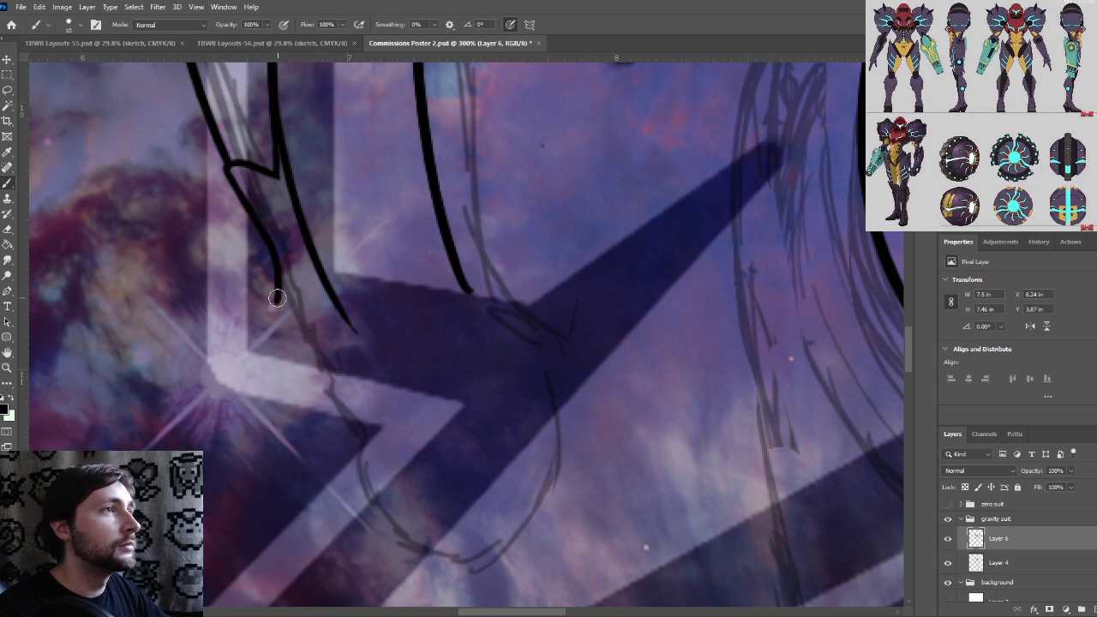
left_click_drag(306, 353, 322, 276)
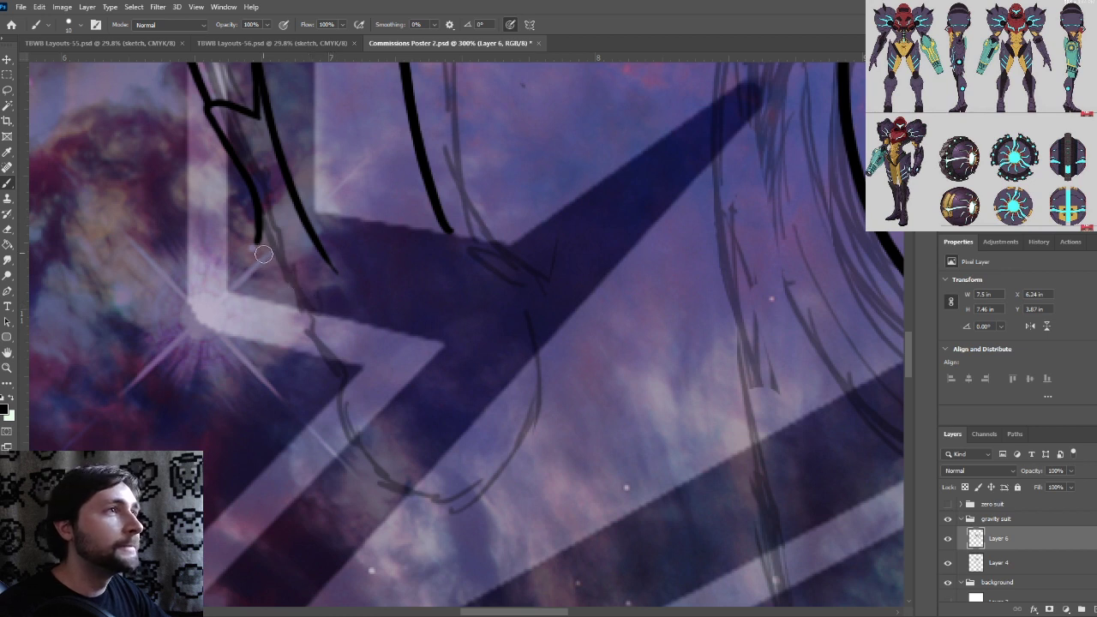
mouse_move(257, 239)
left_mouse_down()
mouse_move(326, 382)
mouse_move(364, 415)
left_mouse_up()
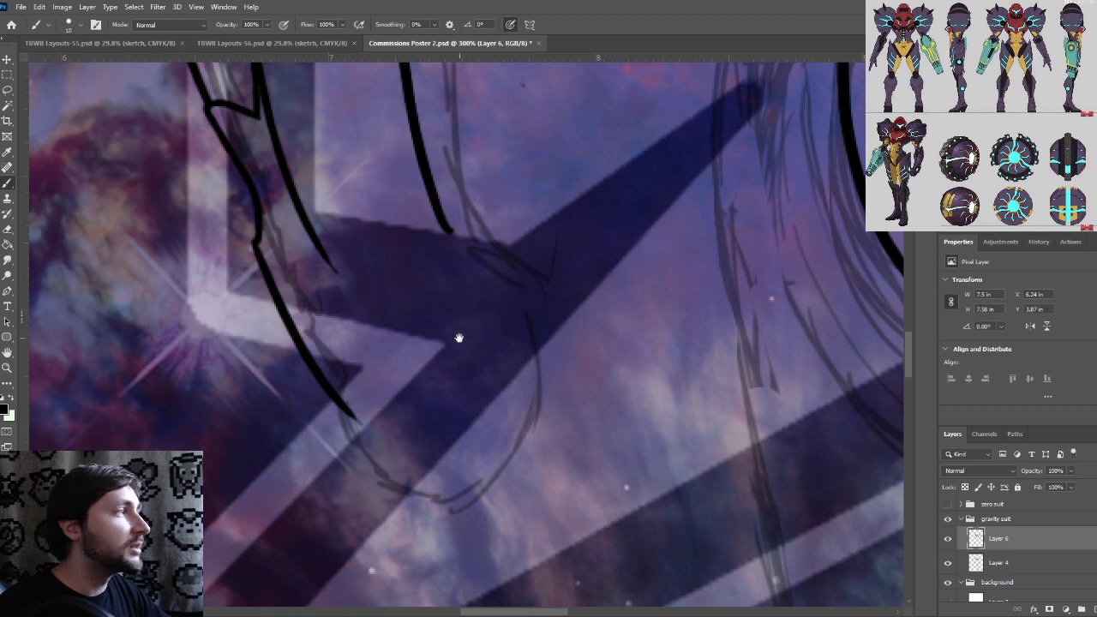
scroll(458, 339, "down", 3)
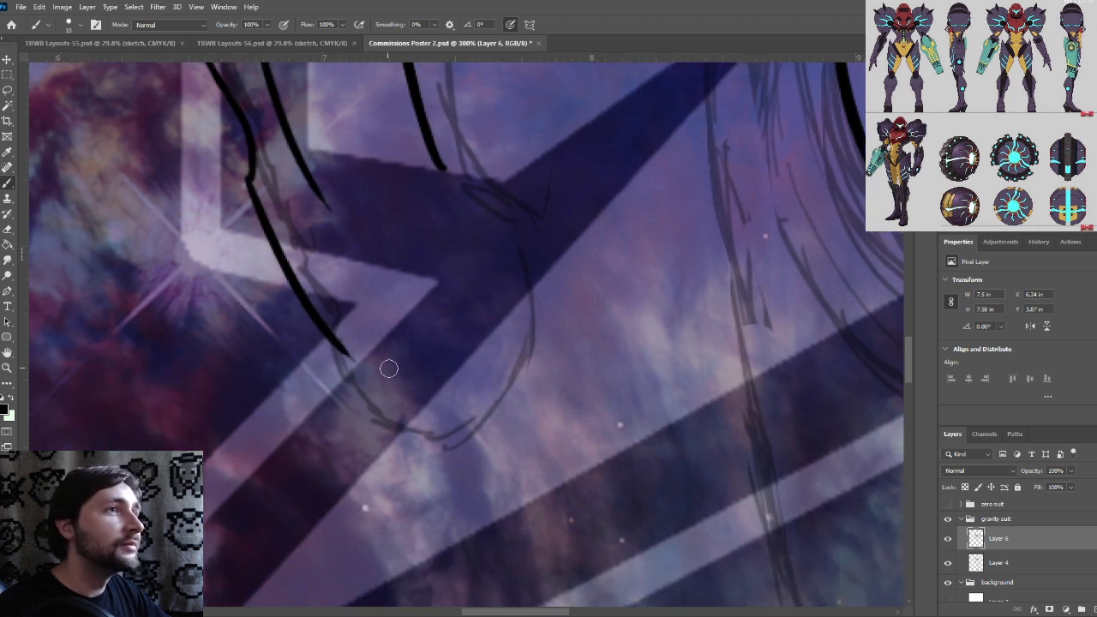
mouse_move(390, 300)
left_mouse_down()
mouse_move(389, 282)
mouse_move(402, 302)
left_mouse_up()
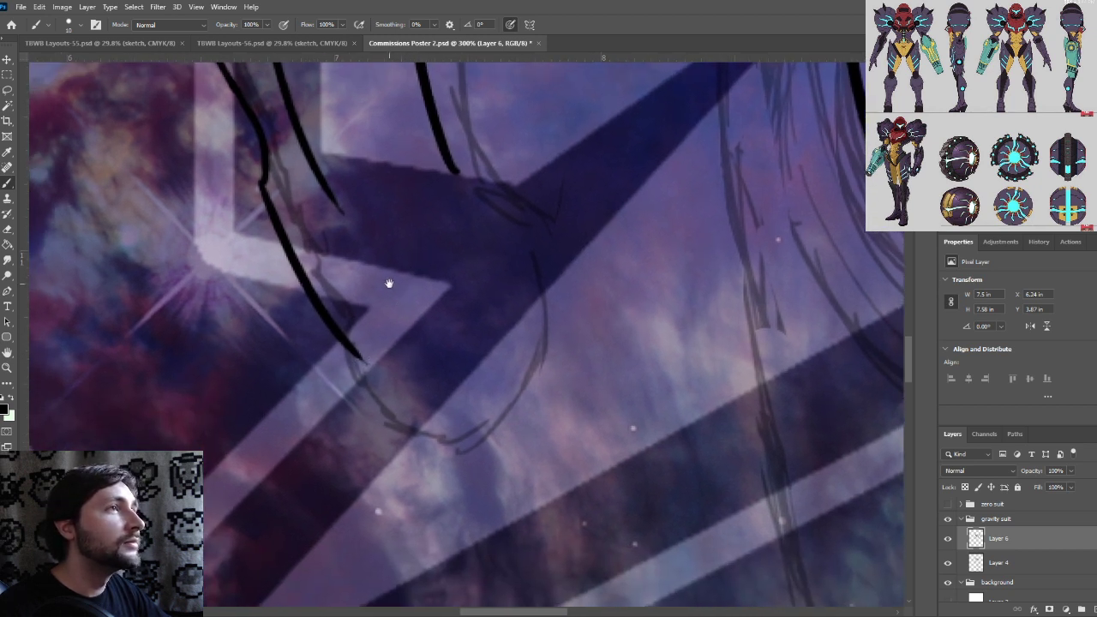
Lengthen the inner wrist line and join it to the end of the outer contour, closing the plate in a point
left_click_drag(324, 183, 379, 270)
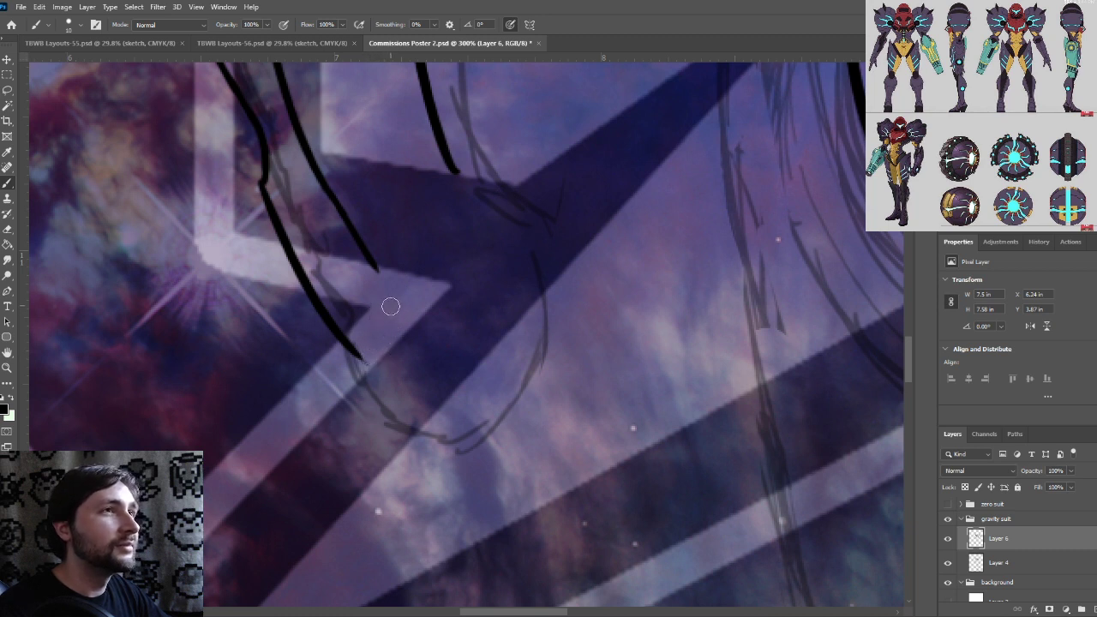
left_click_drag(364, 362, 388, 272)
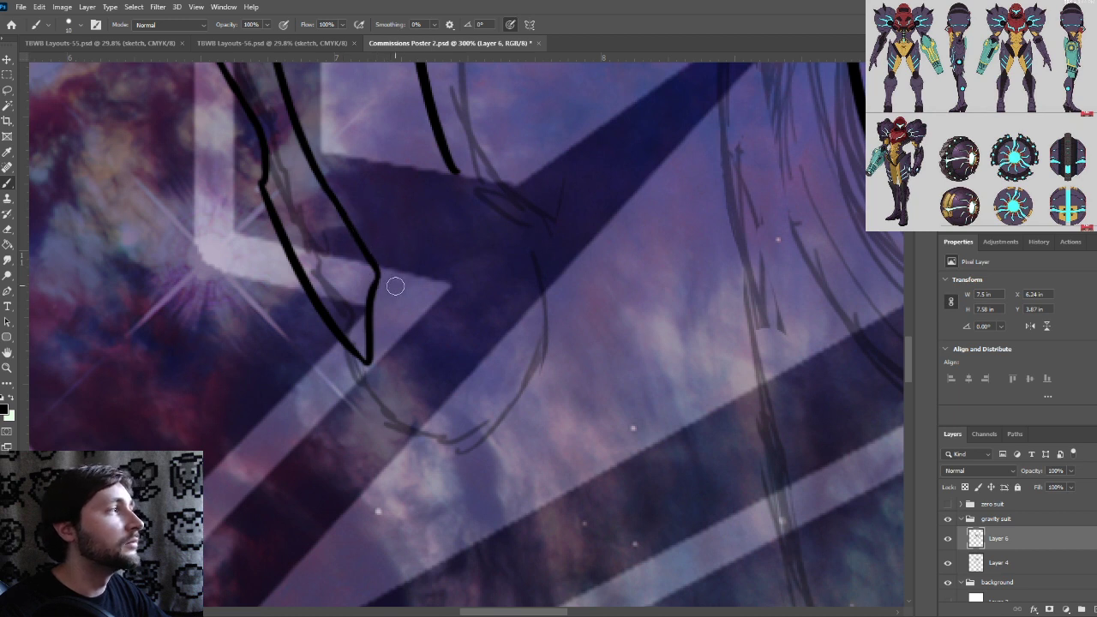
left_click_drag(385, 253, 404, 337)
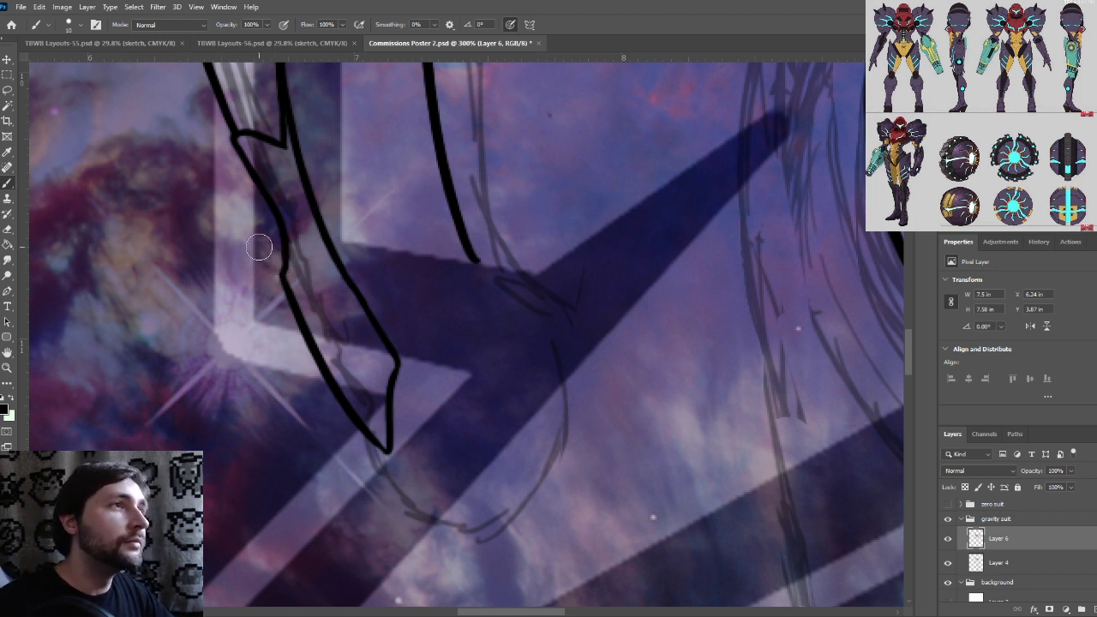
Refine the wrist plate's lower point and sharpen its inner corner
key("ctrl+plus")
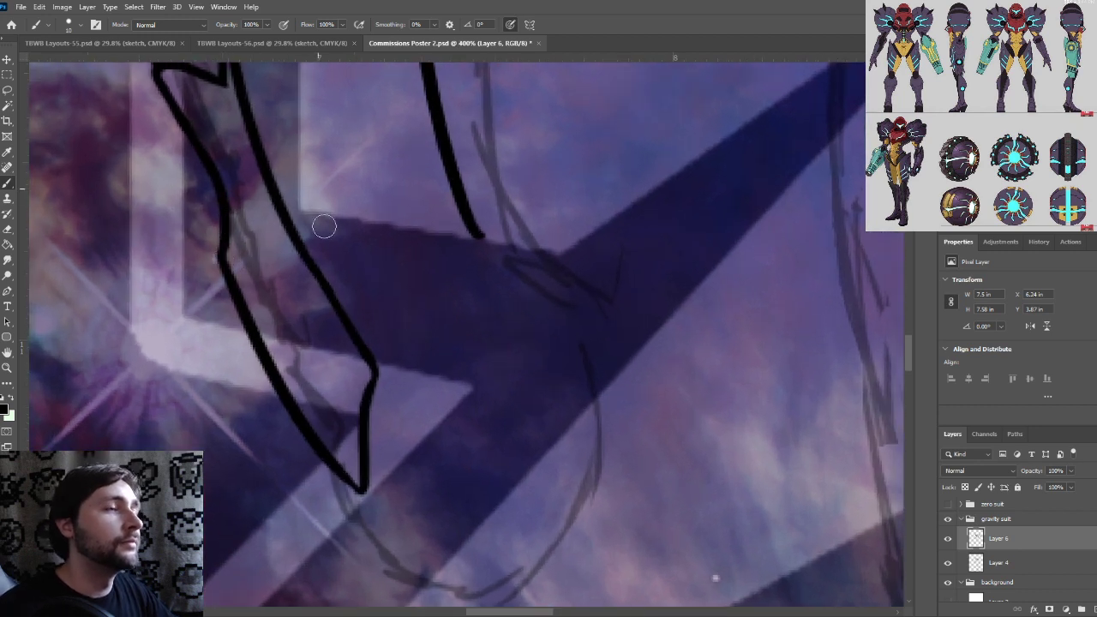
left_click_drag(360, 483, 330, 446)
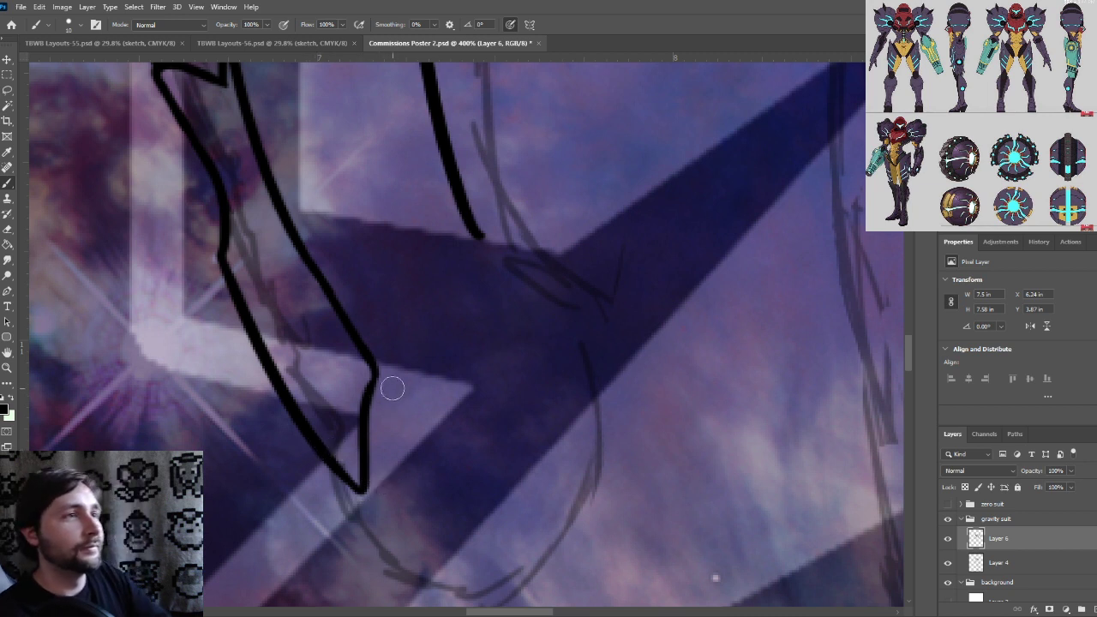
left_click_drag(372, 385, 379, 372)
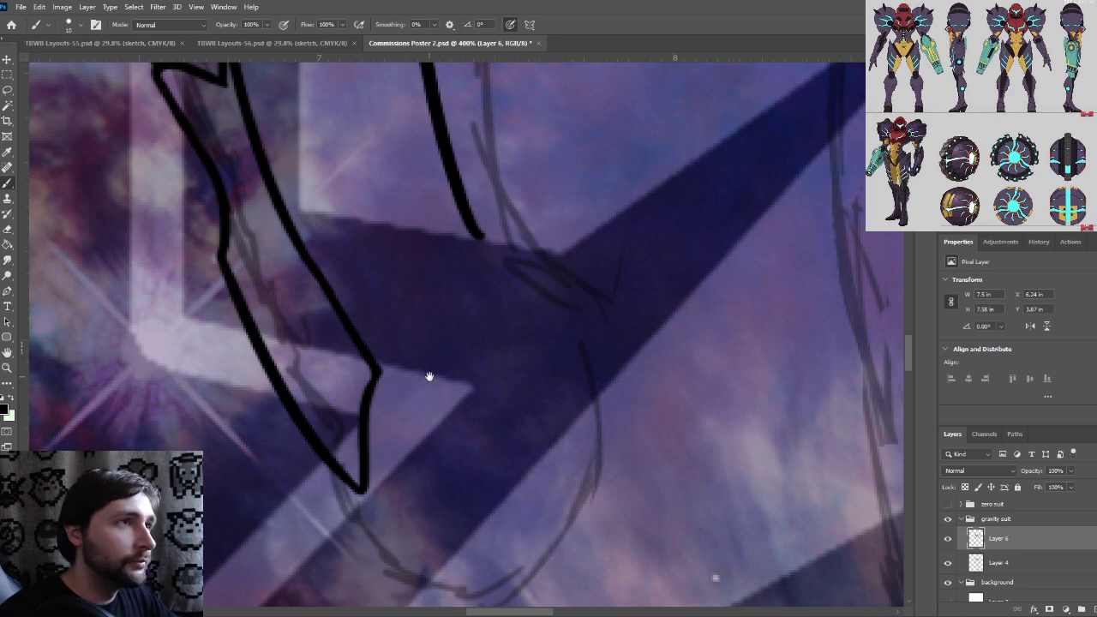
left_click_drag(430, 374, 409, 413)
key("ctrl+minus")
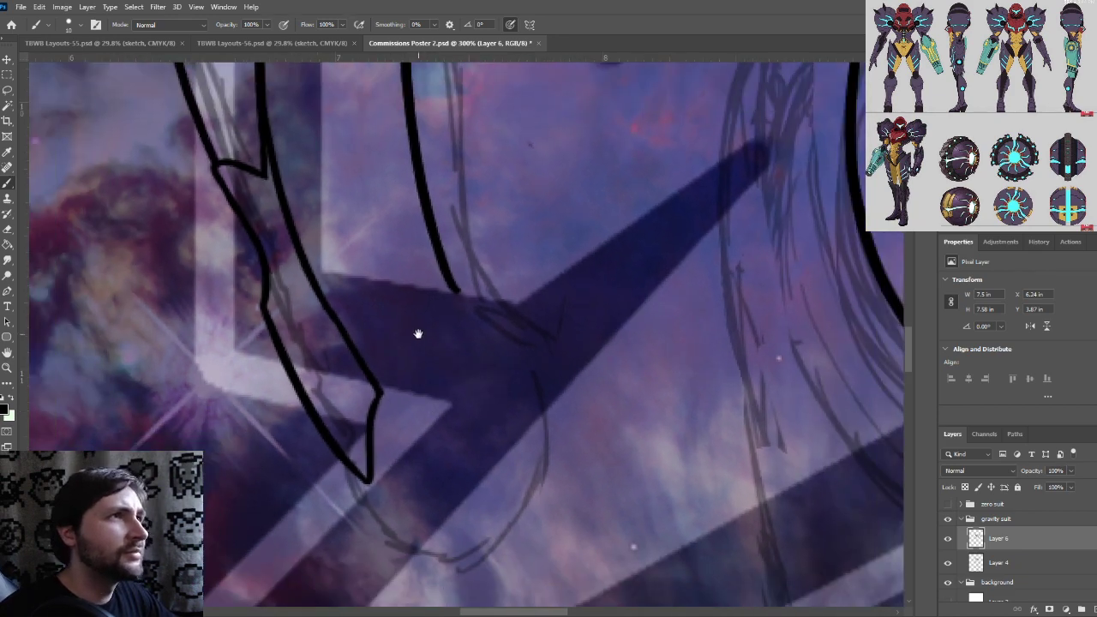
left_click_drag(419, 334, 475, 412)
key("ctrl+plus")
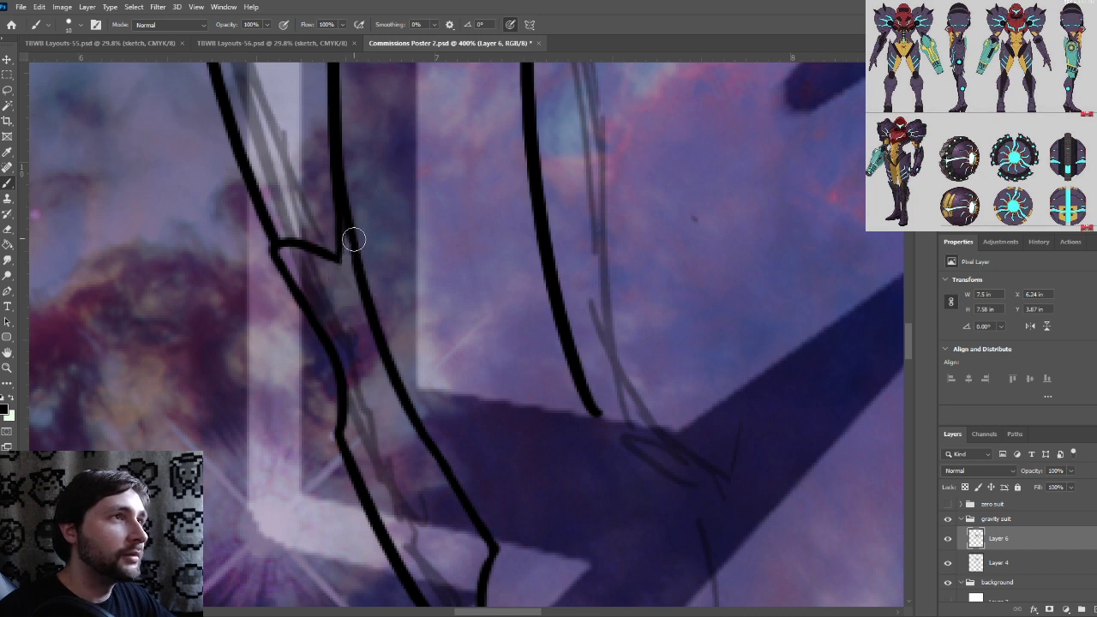
Ink a tilted oval elbow guard over the bend in the arm's inner contour
key("ctrl+minus")
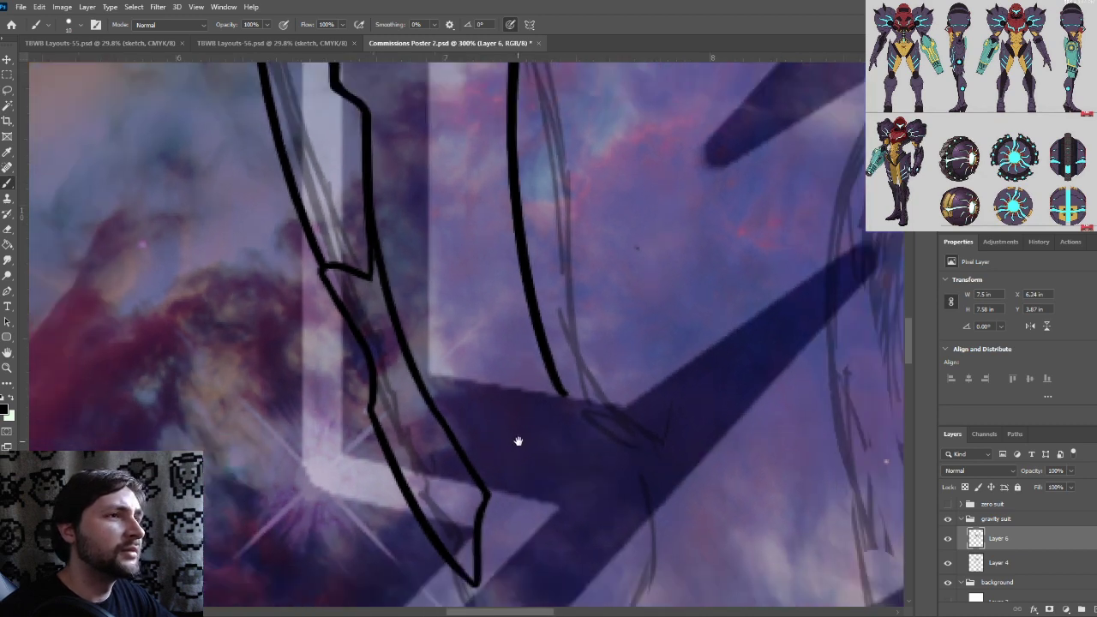
mouse_move(517, 440)
left_mouse_down()
mouse_move(433, 354)
mouse_move(414, 296)
mouse_move(434, 292)
mouse_move(419, 294)
left_mouse_up()
key("ctrl+minus")
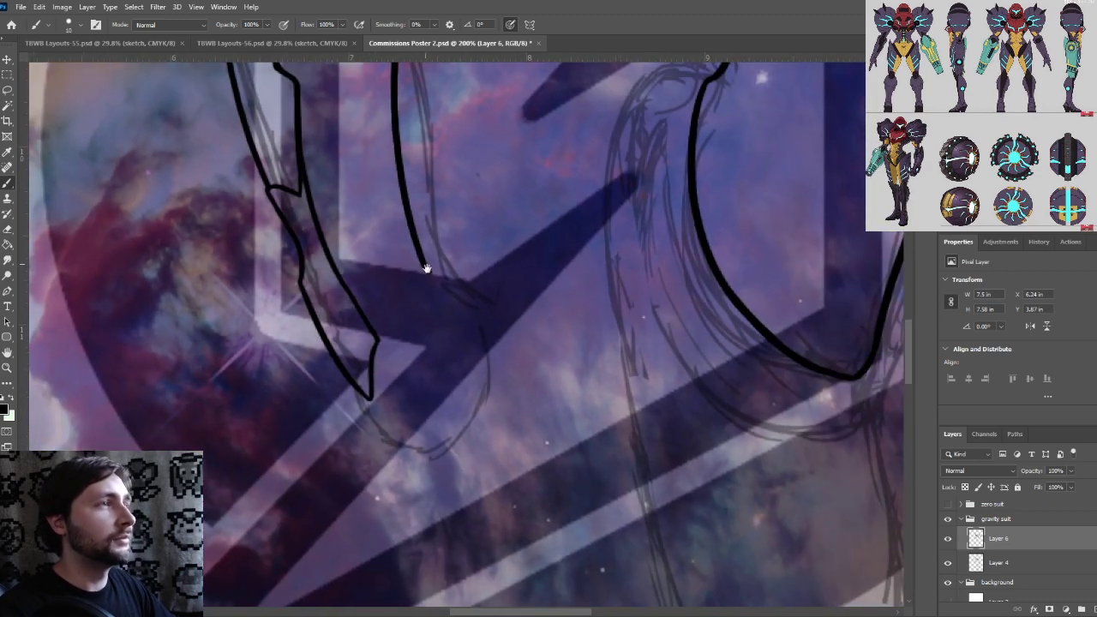
key("ctrl+plus")
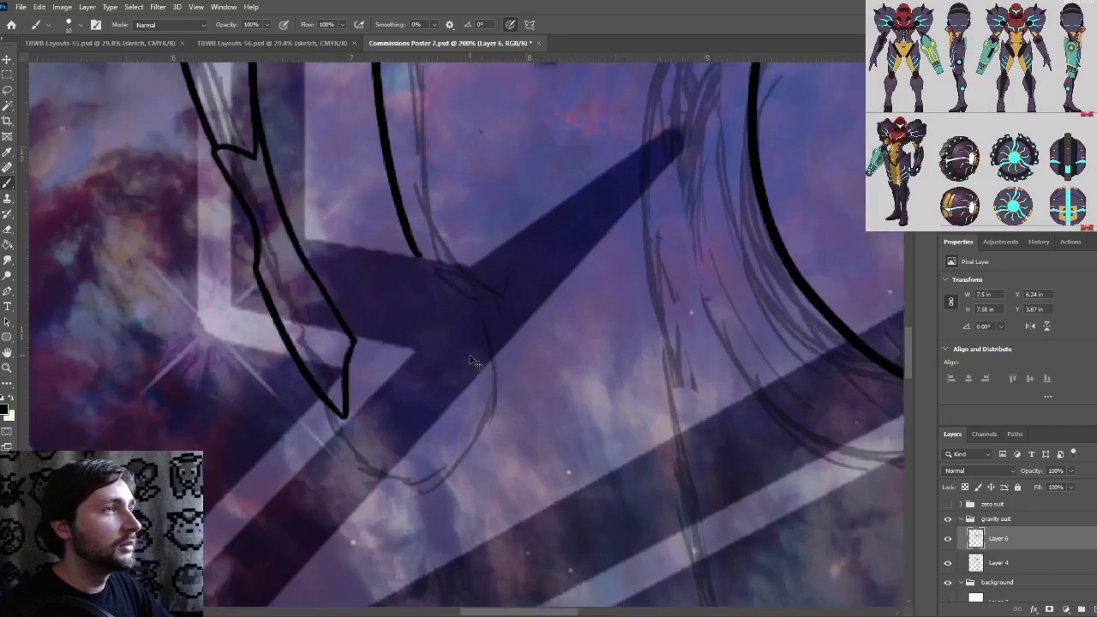
left_click_drag(403, 255, 433, 297)
key("ctrl+minus")
key("ctrl+plus")
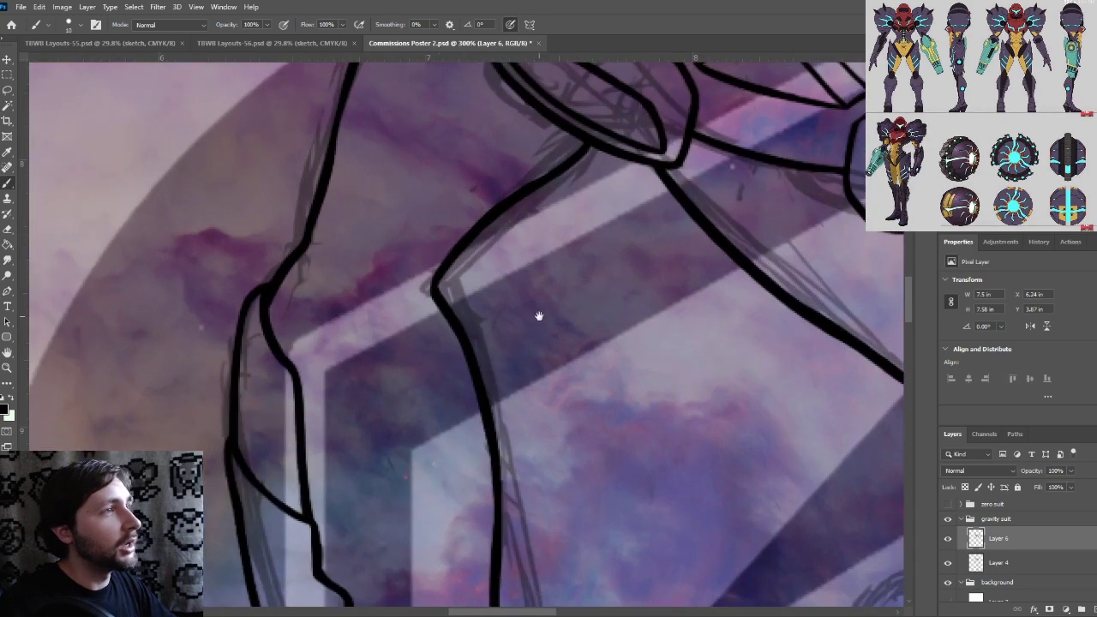
left_click_drag(539, 313, 584, 332)
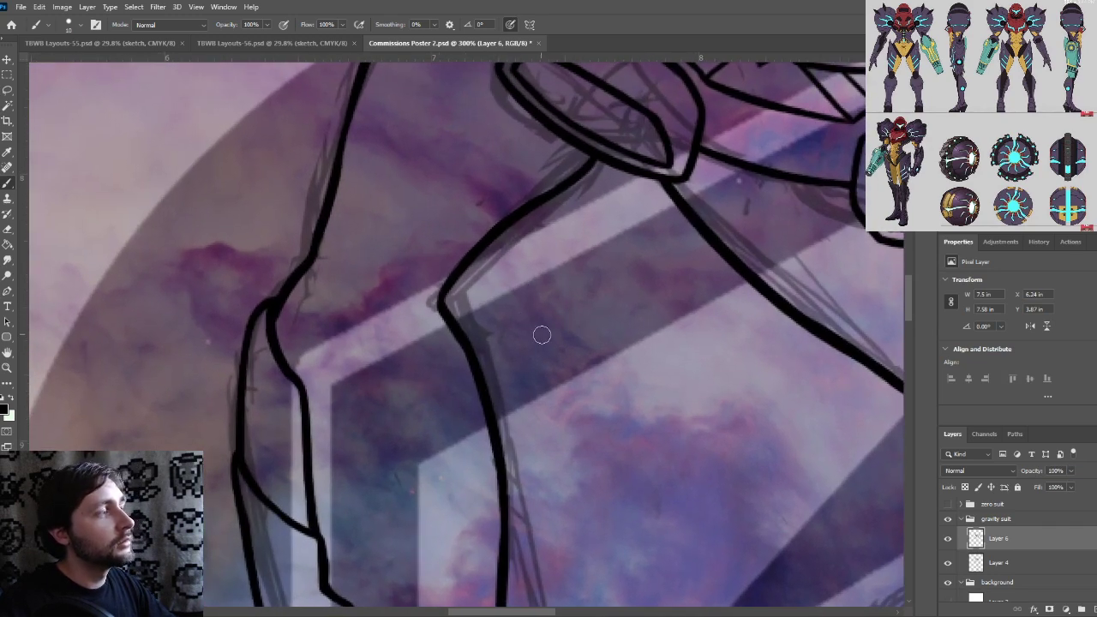
scroll(540, 340, "down", 2)
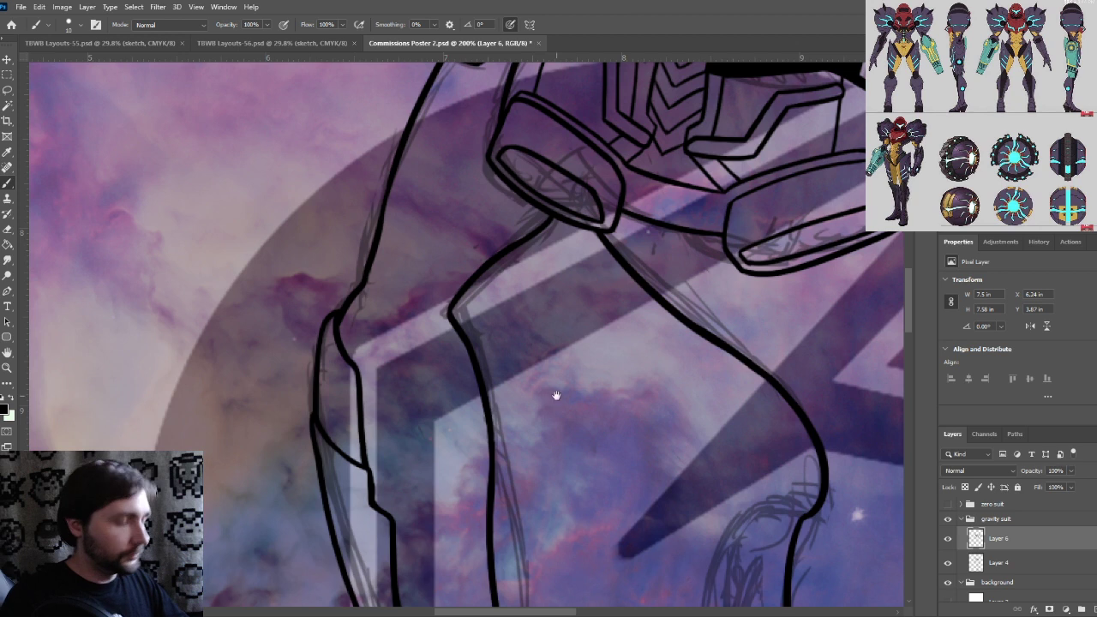
left_click_drag(557, 395, 557, 350)
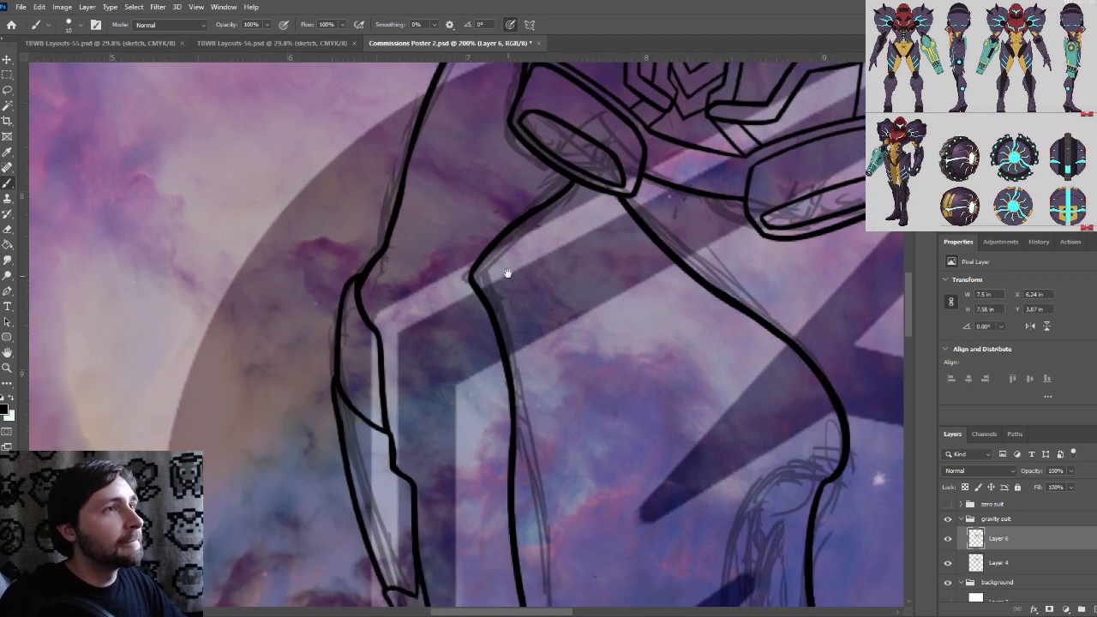
left_click_drag(514, 246, 495, 251)
key("ctrl+z")
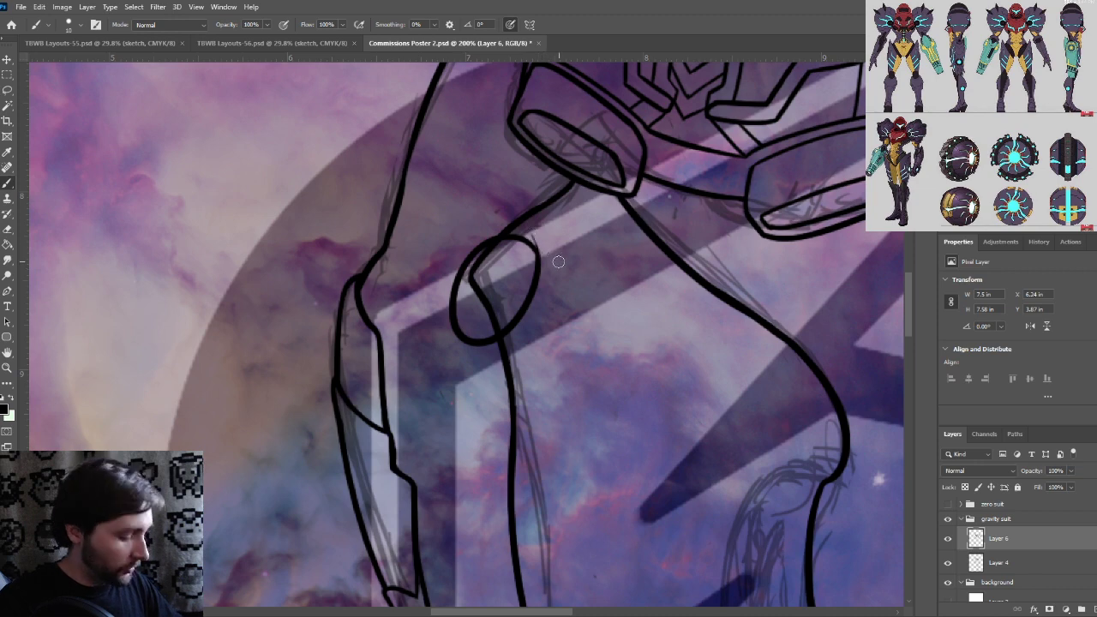
Erase the arm contour lines that run through the inside of the elbow oval
scroll(558, 261, "up", 4)
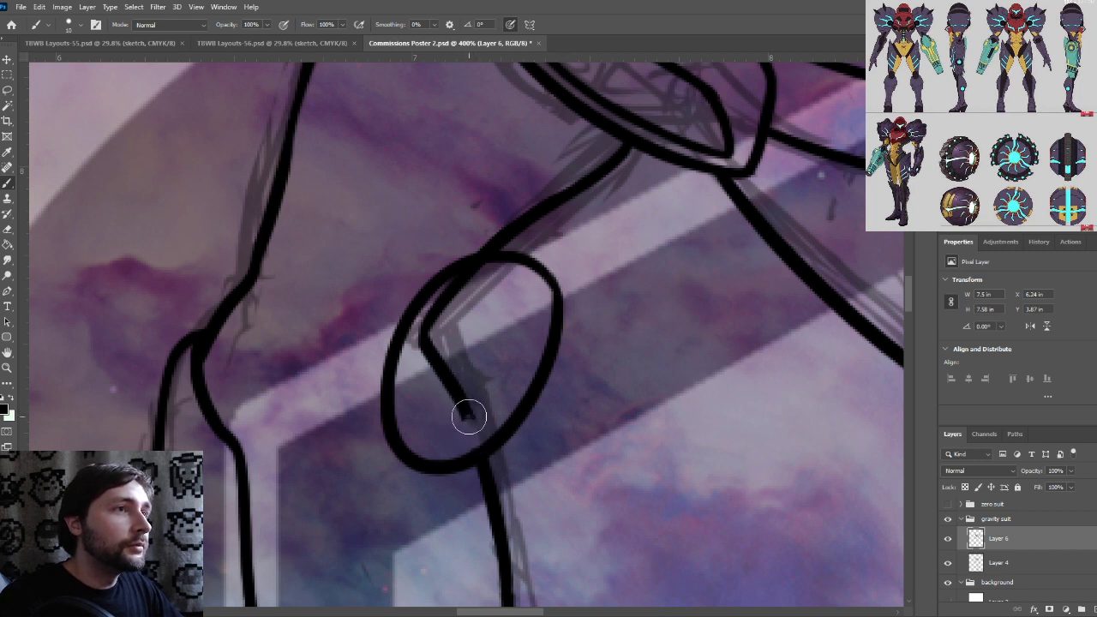
mouse_move(468, 417)
left_mouse_down()
mouse_move(430, 362)
mouse_move(435, 321)
left_mouse_up()
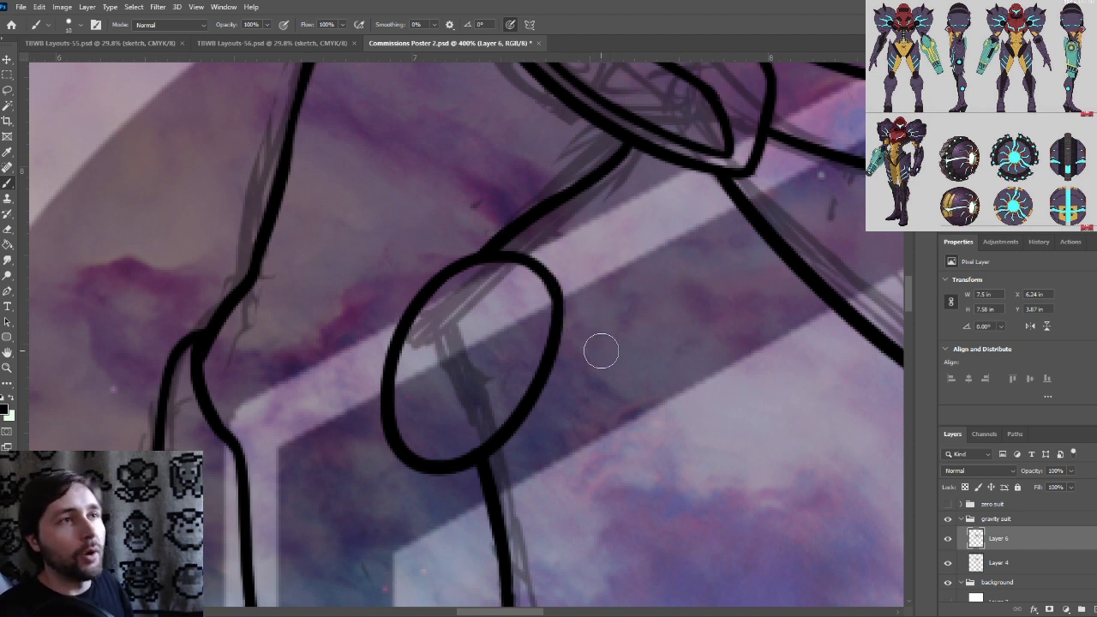
key("bracketleft")
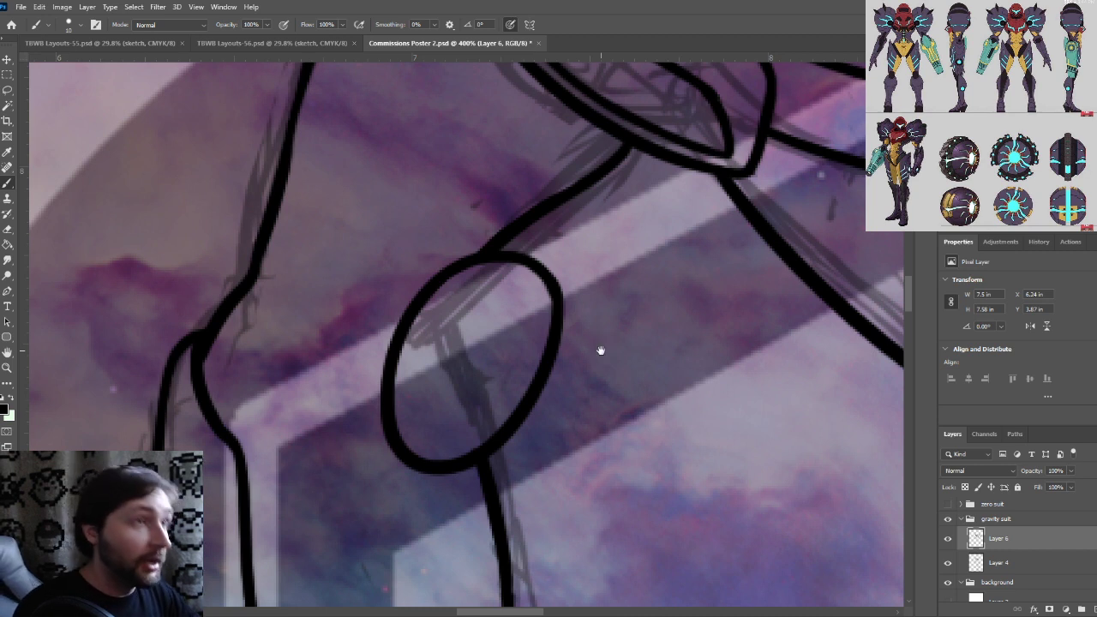
Ink a rounded bulge on the outer elbow, from the top of the forearm plate up to the upper arm contour
left_click_drag(489, 355, 521, 336)
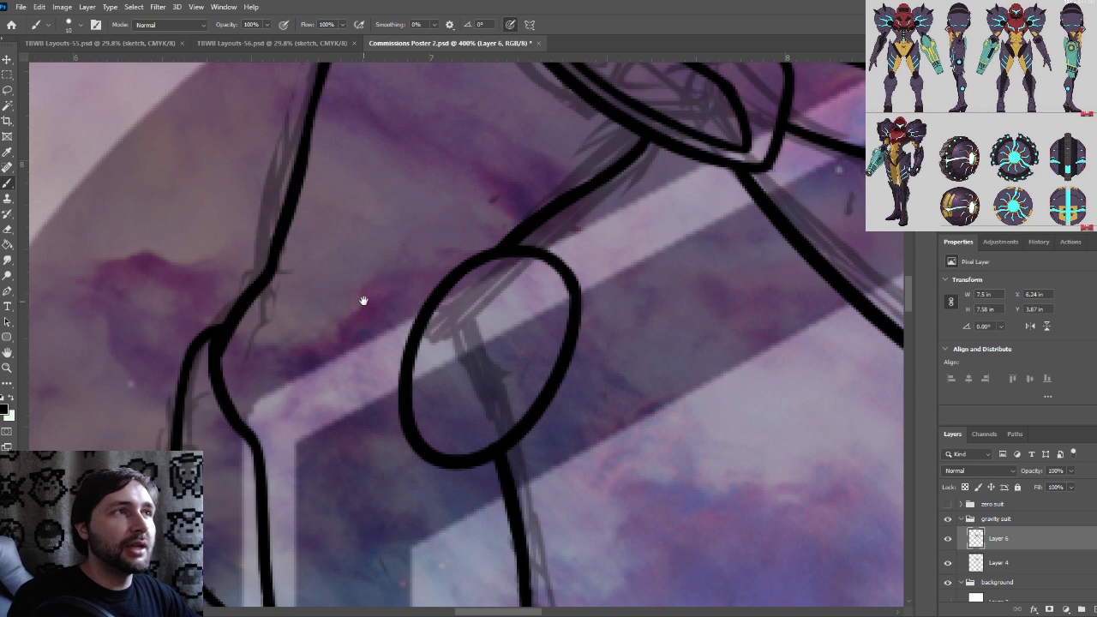
left_click_drag(364, 301, 386, 306)
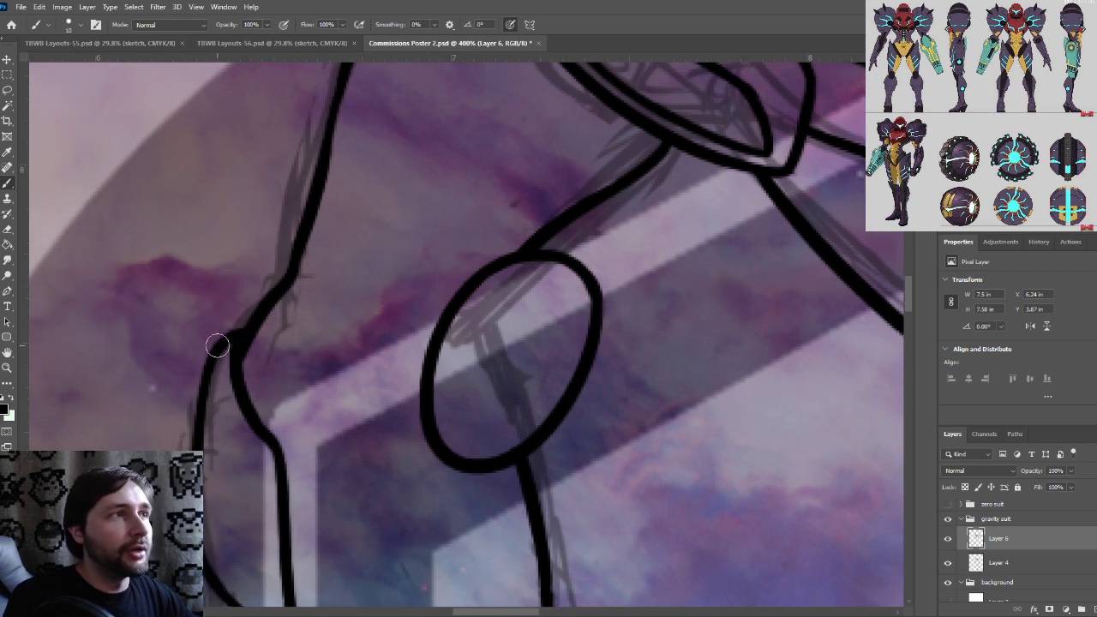
left_click_drag(217, 345, 323, 190)
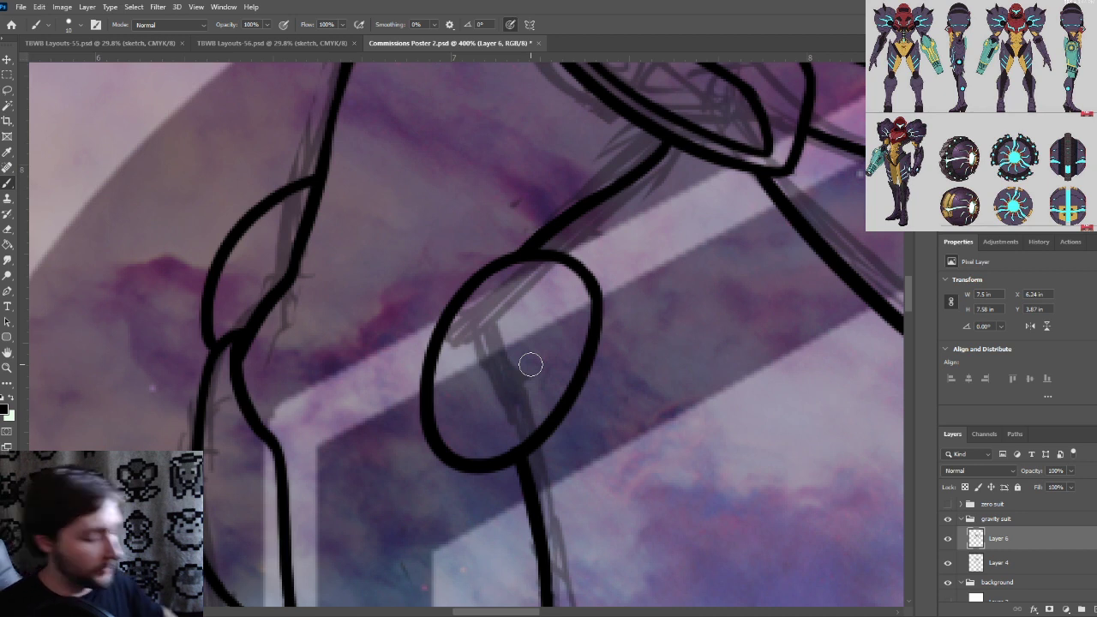
left_click_drag(586, 383, 593, 392)
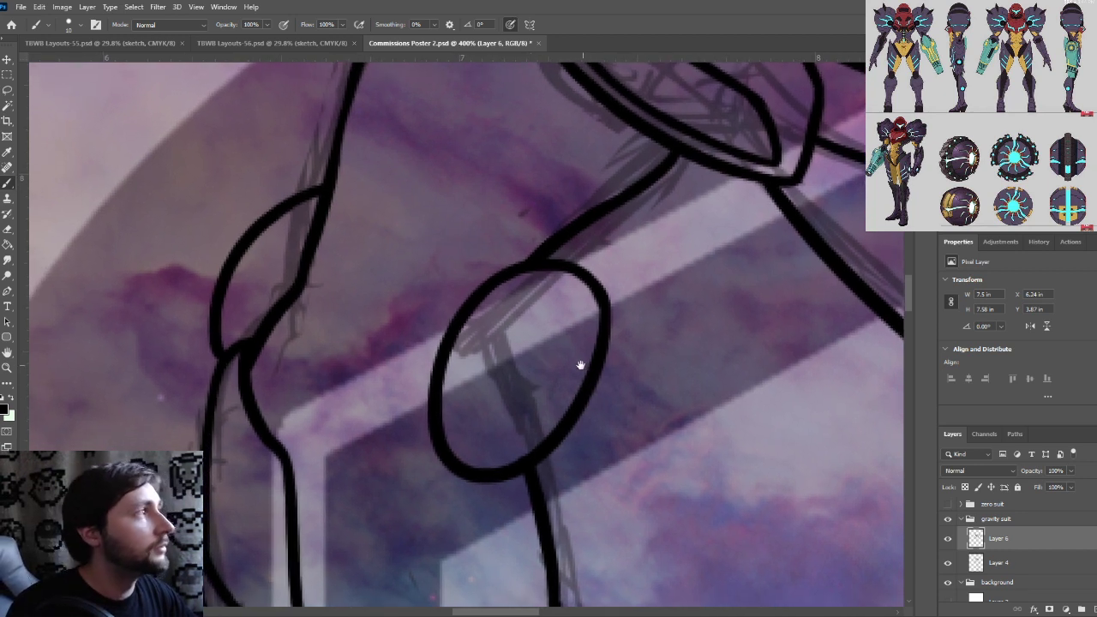
left_click_drag(519, 369, 535, 375)
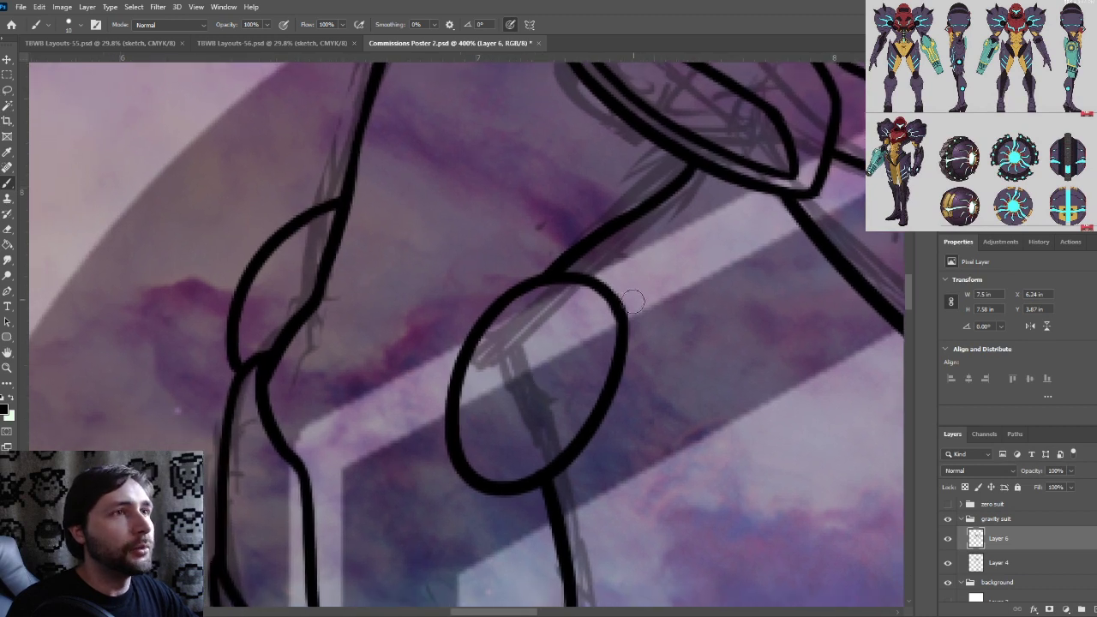
mouse_move(623, 330)
left_mouse_down()
mouse_move(623, 281)
mouse_move(449, 278)
left_mouse_up()
key("ctrl+z")
key("ctrl+z")
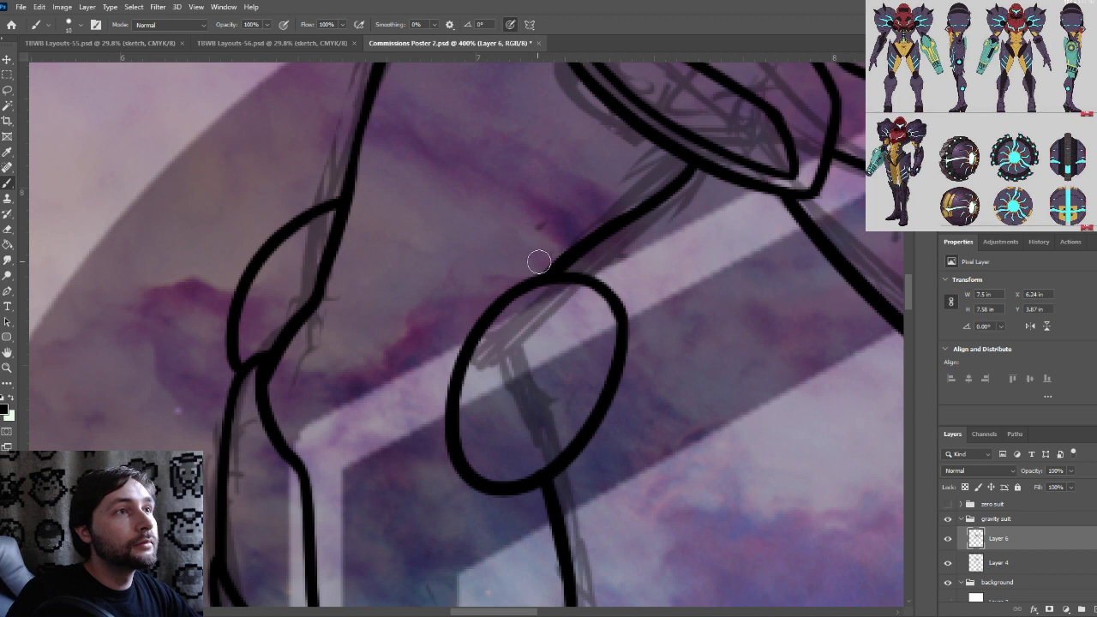
left_click_drag(566, 244, 347, 463)
key("ctrl+z")
left_click_drag(557, 242, 381, 465)
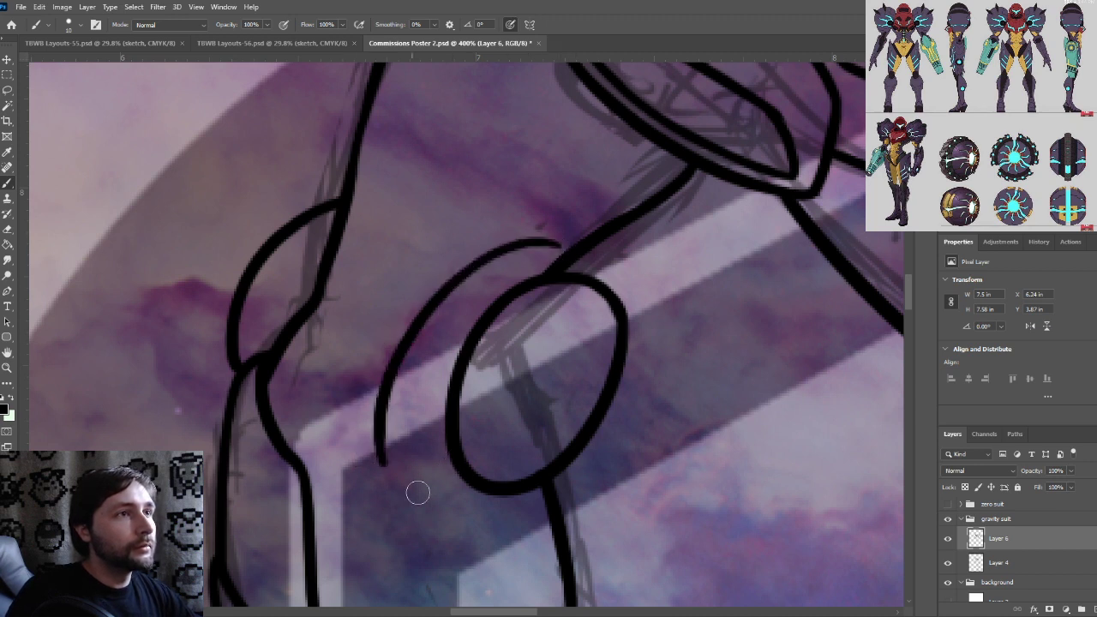
key("ctrl+z")
left_click_drag(541, 252, 373, 474)
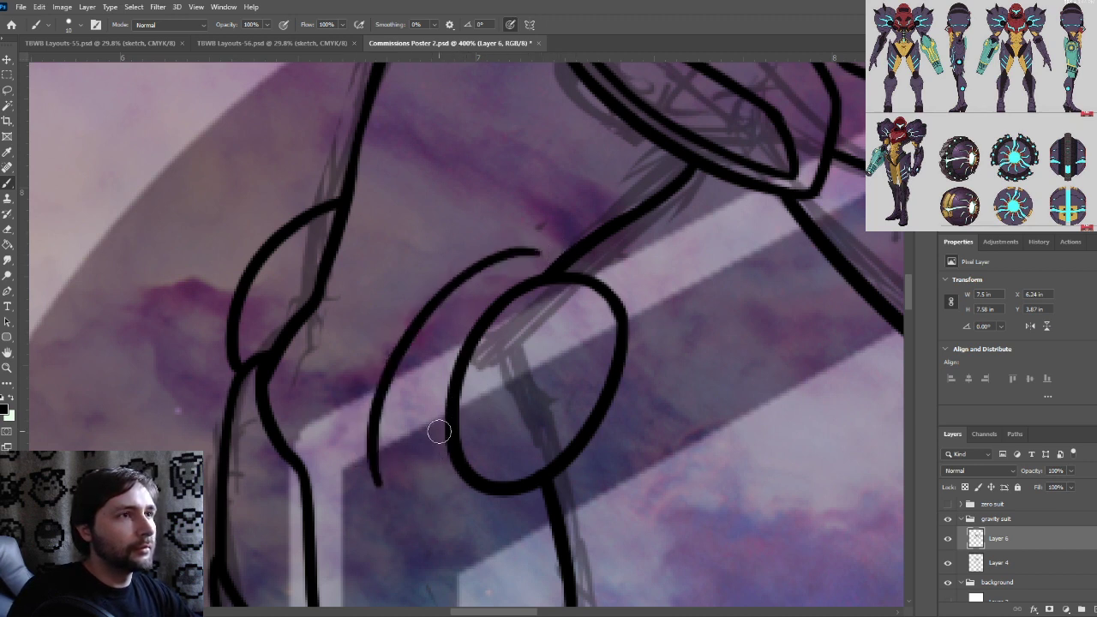
key("ctrl+z")
left_click_drag(559, 247, 392, 470)
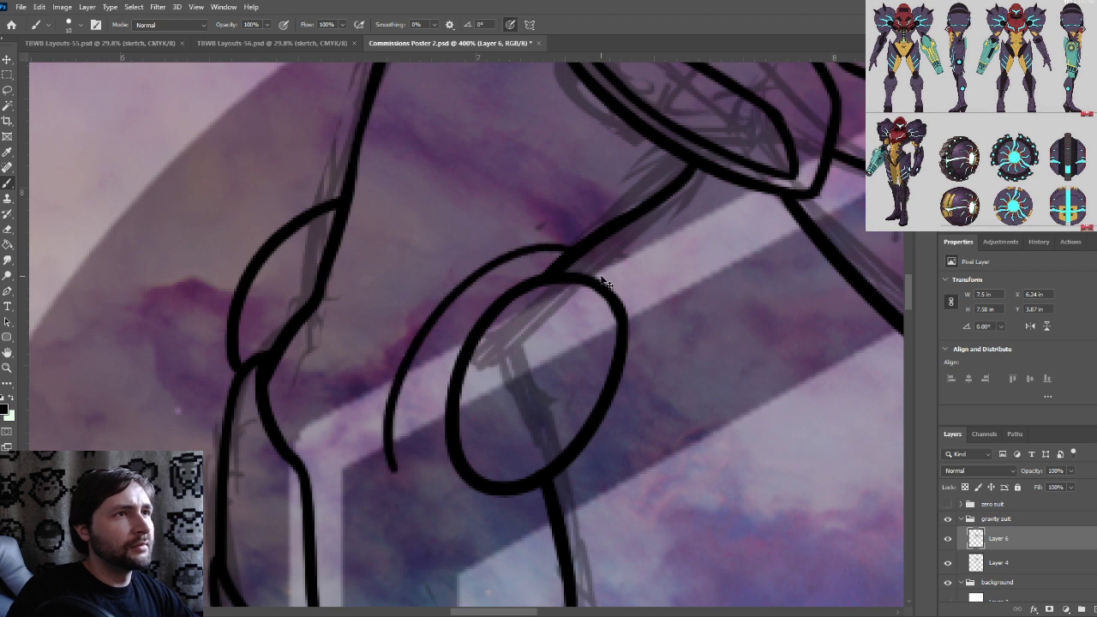
key("ctrl+z")
Ink a larger curve around the elbow oval's outer side and carry it over the top into the oval's inner edge
mouse_move(574, 237)
left_mouse_down()
mouse_move(390, 467)
mouse_move(444, 500)
left_mouse_up()
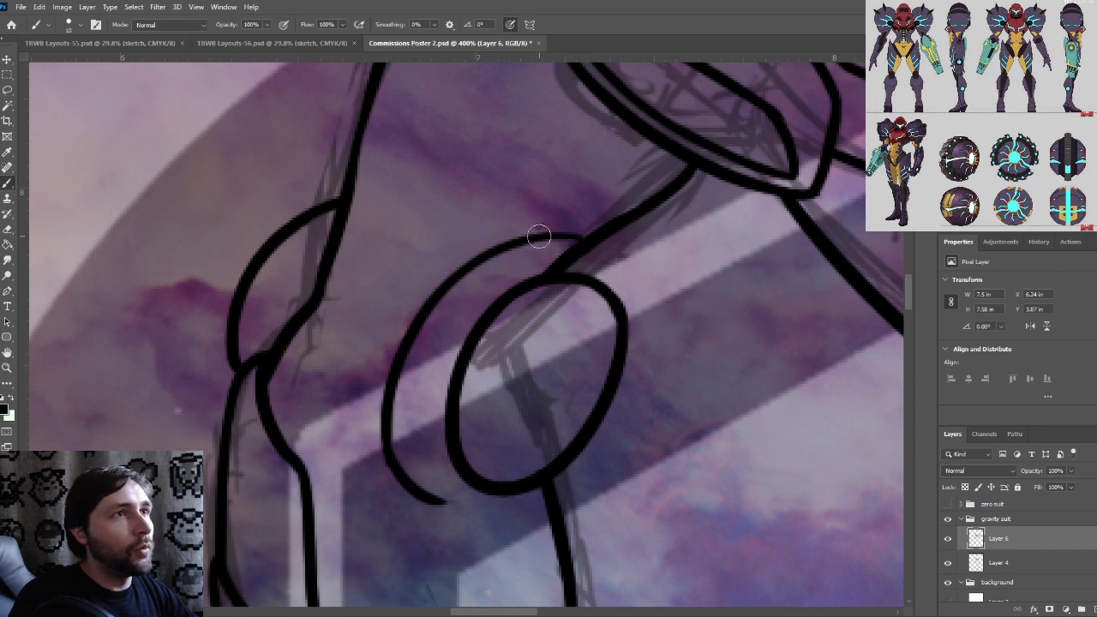
left_click_drag(538, 235, 616, 257)
left_click_drag(624, 352, 615, 259)
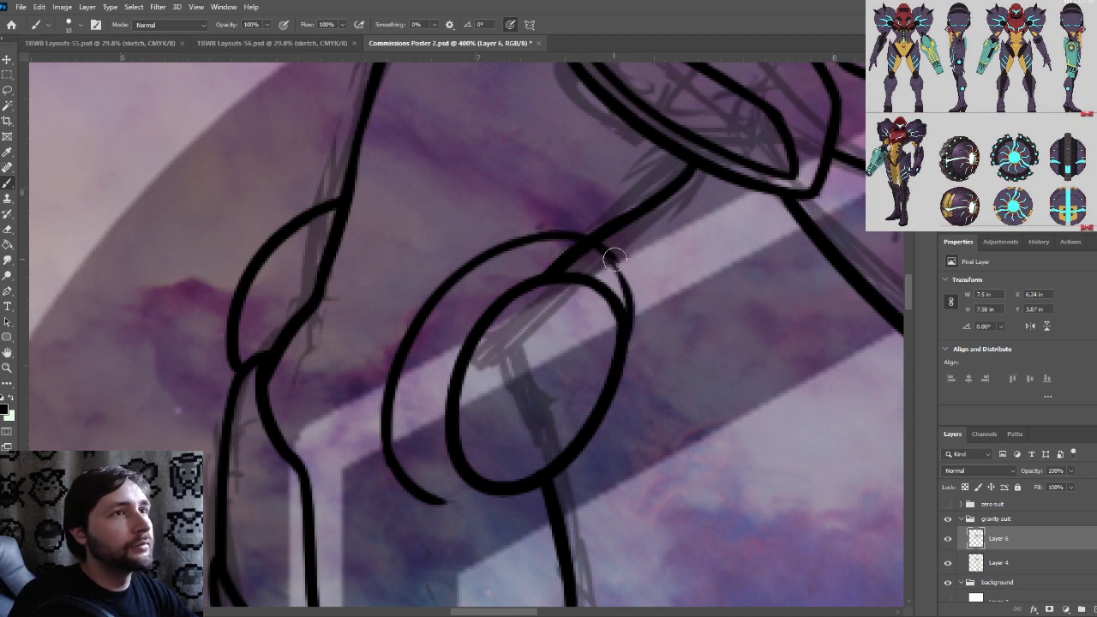
left_click_drag(622, 345, 640, 262)
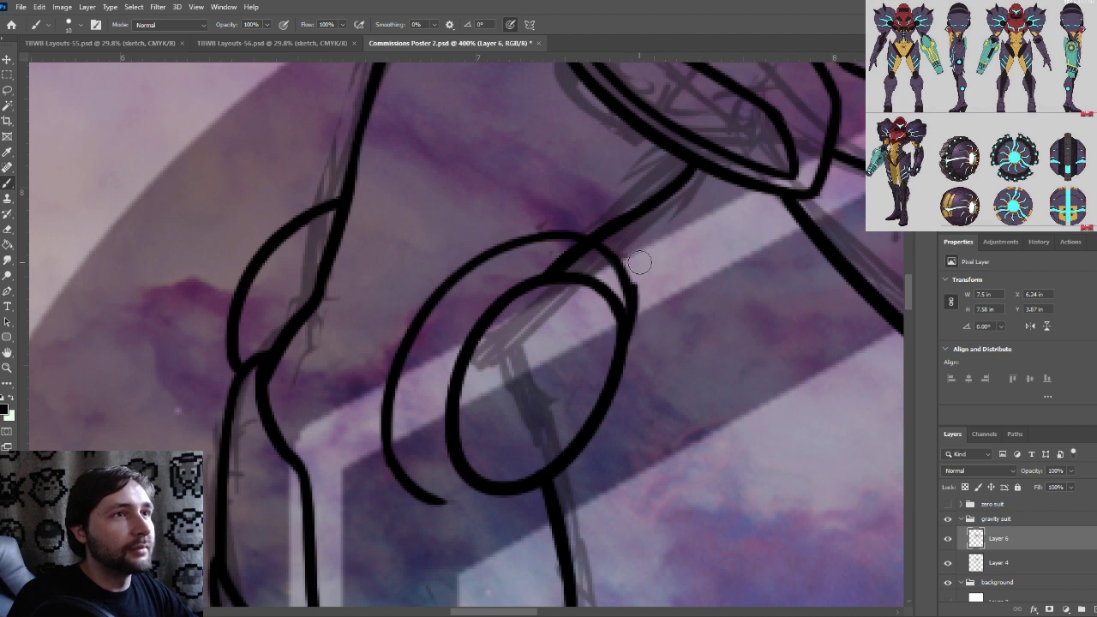
key("ctrl+z")
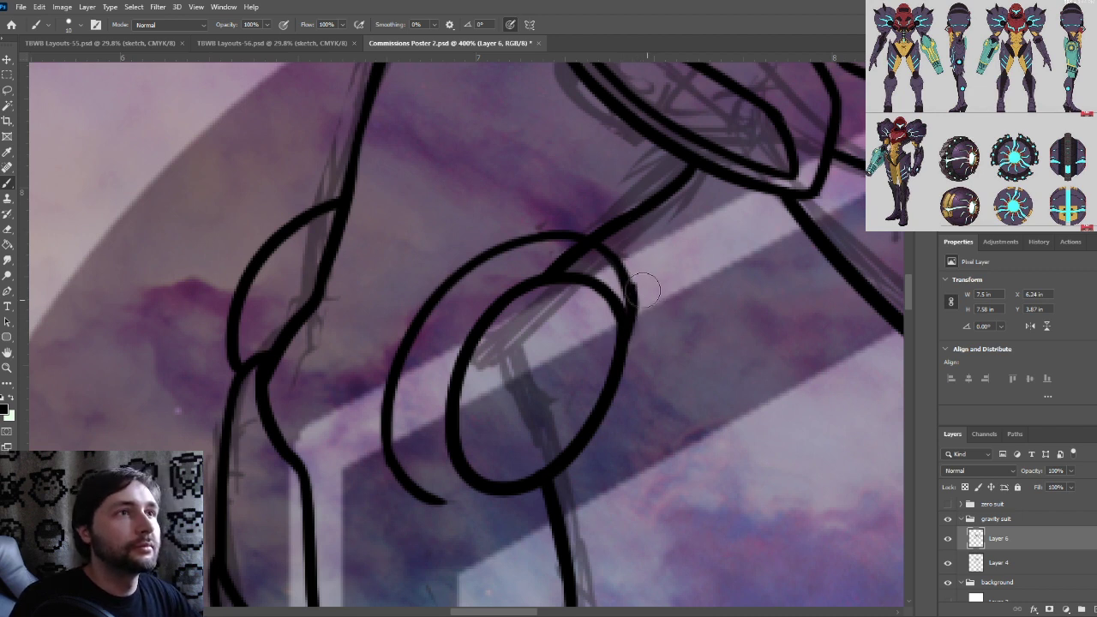
Continue the larger curve beneath the elbow oval and join it to the oval's lower edge
key("ctrl+plus")
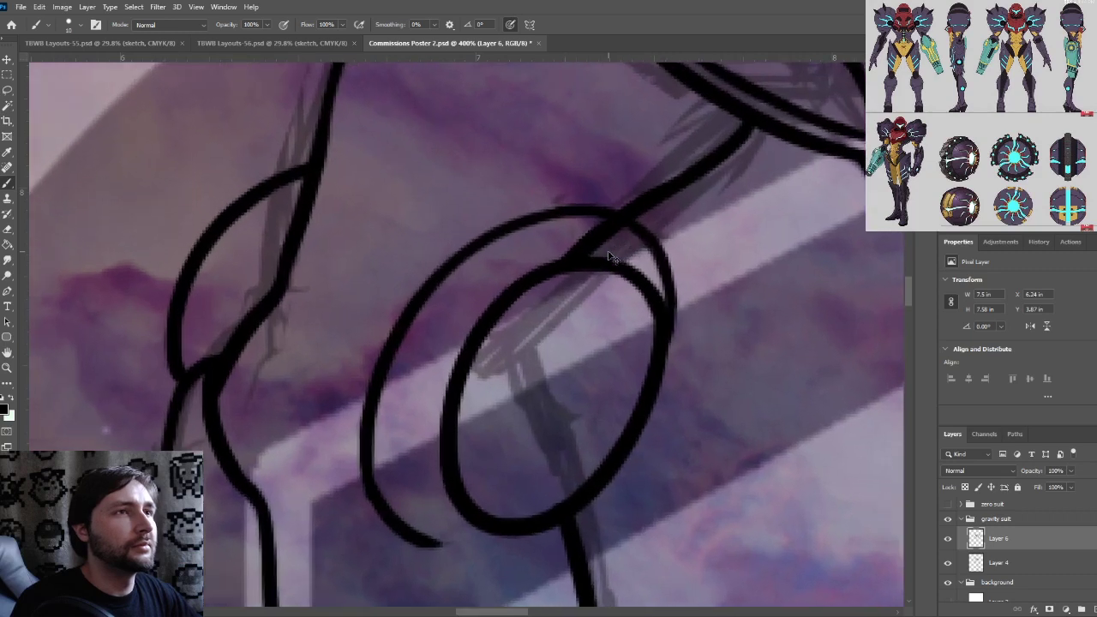
left_click_drag(617, 259, 558, 323)
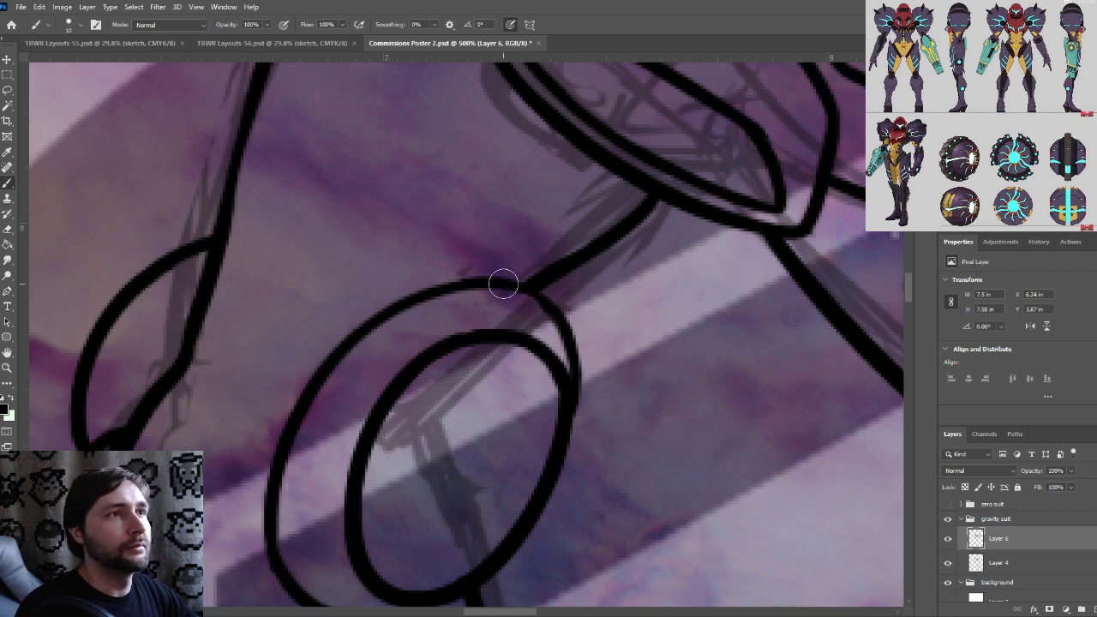
mouse_move(526, 537)
left_mouse_down()
mouse_move(543, 404)
mouse_move(553, 406)
left_mouse_up()
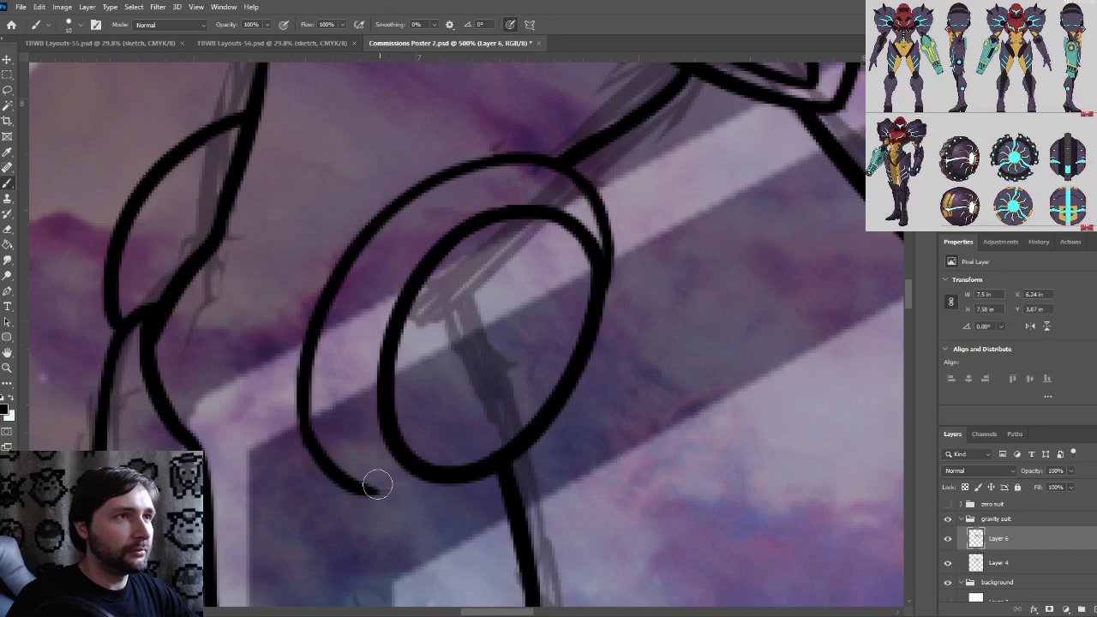
left_click_drag(351, 481, 522, 458)
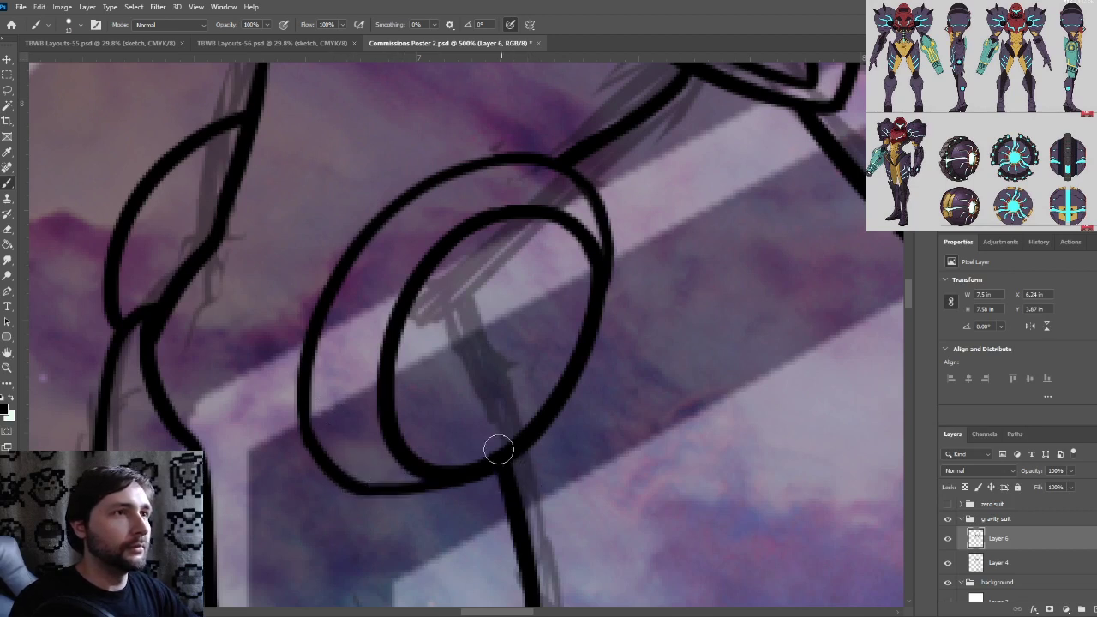
key("ctrl+z")
left_click_drag(360, 488, 538, 458)
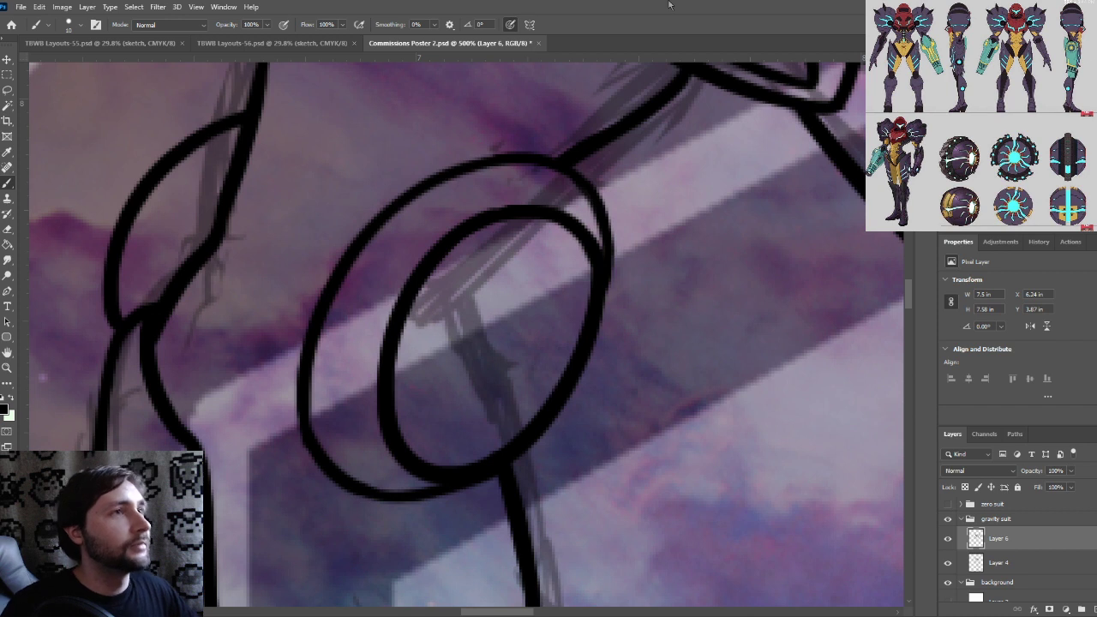
Ink a parallel rim line just inside the elbow guard's outer curve, ending at its lower edge
left_click_drag(538, 355, 580, 383)
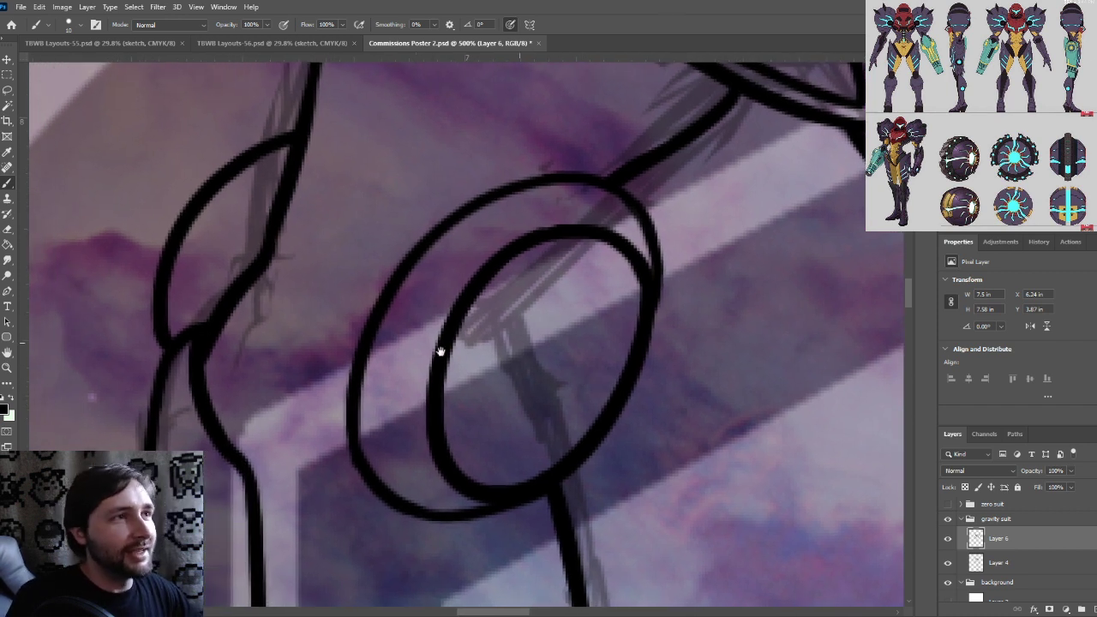
mouse_move(454, 243)
left_mouse_down()
mouse_move(386, 352)
mouse_move(401, 476)
left_mouse_up()
key("ctrl+z")
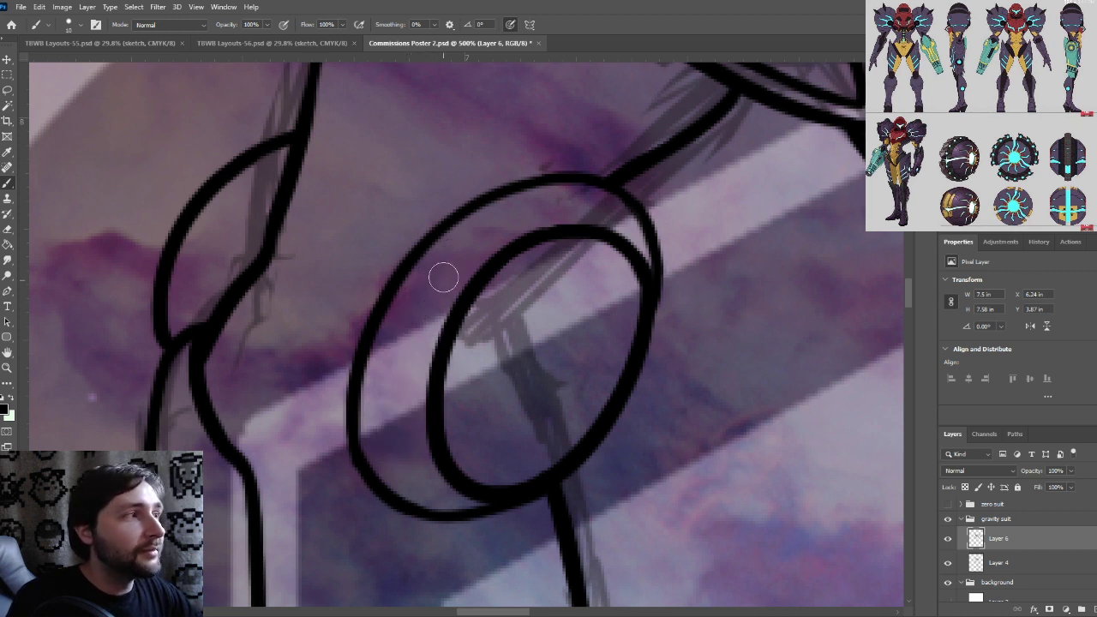
left_click_drag(431, 268, 391, 471)
key("ctrl+z")
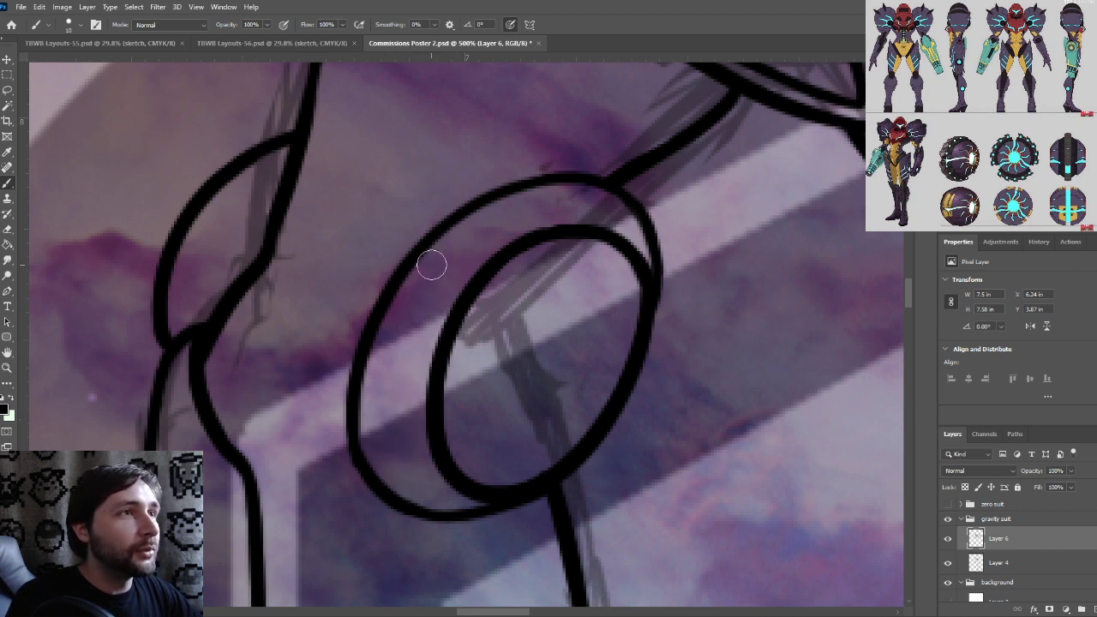
mouse_move(431, 266)
left_mouse_down()
mouse_move(390, 470)
mouse_move(428, 510)
left_mouse_up()
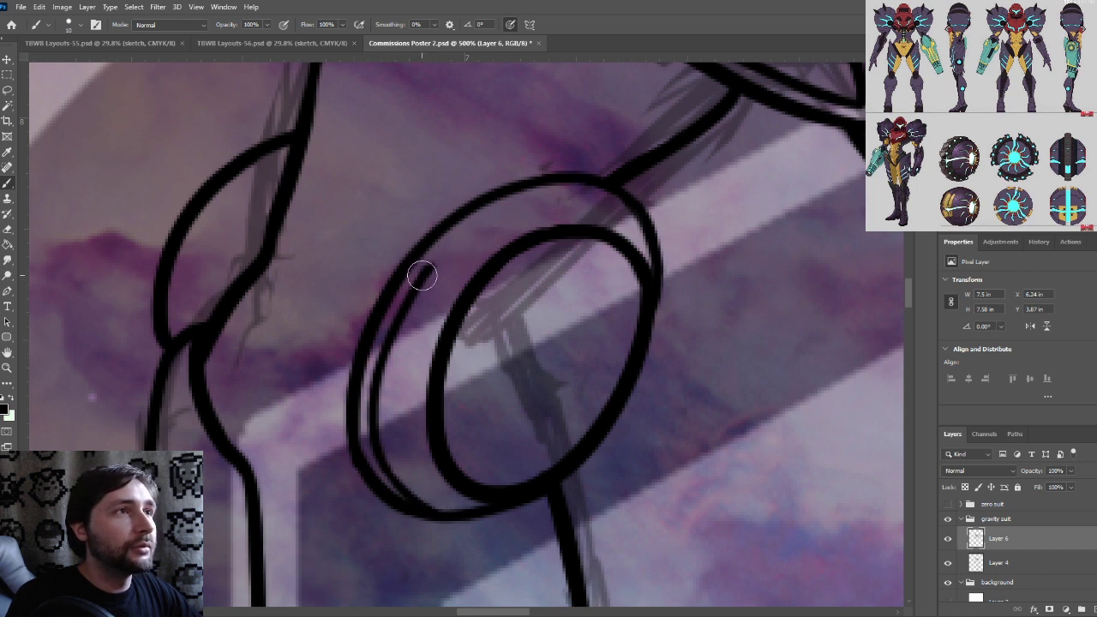
Extend the rim line upward along the inside of the outer curve and across the elbow guard's top
left_click_drag(427, 272, 617, 218)
key("ctrl+z")
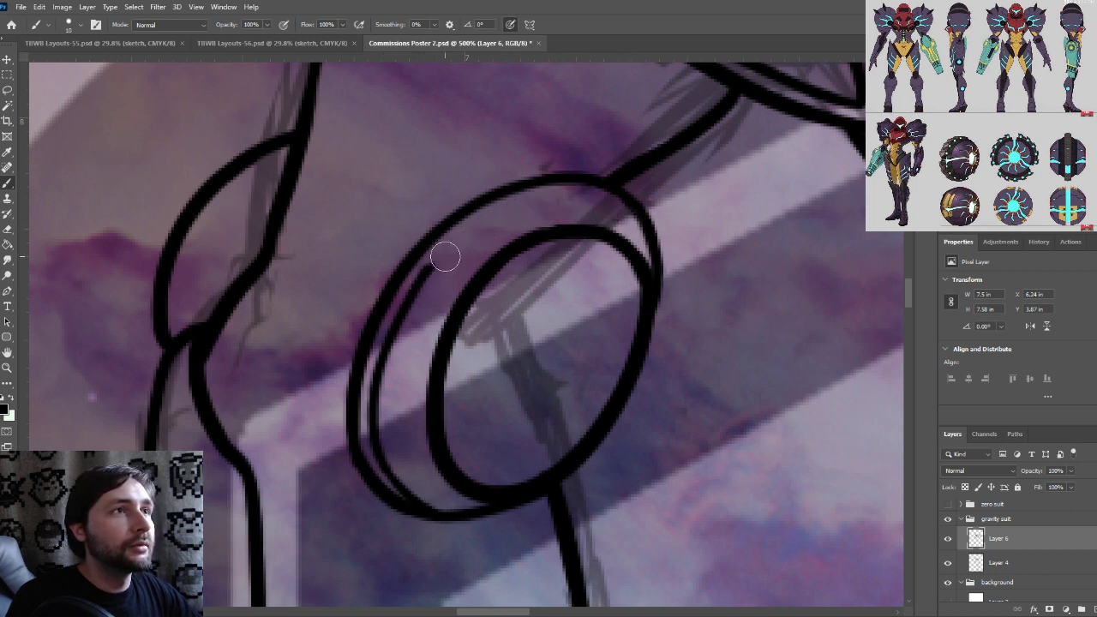
left_click_drag(442, 257, 600, 196)
key("ctrl+z")
mouse_move(423, 274)
left_mouse_down()
mouse_move(519, 208)
mouse_move(602, 192)
left_mouse_up()
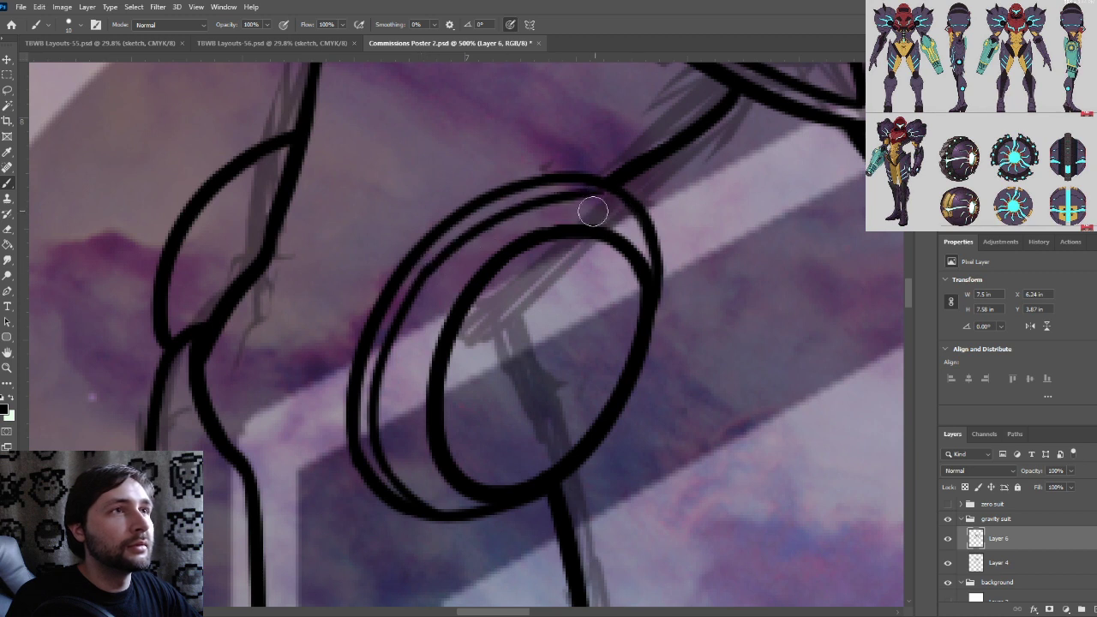
Redraw the rim line's upper stretch along the inside of the elbow guard's outer curve, reaching toward its top
key("ctrl+z")
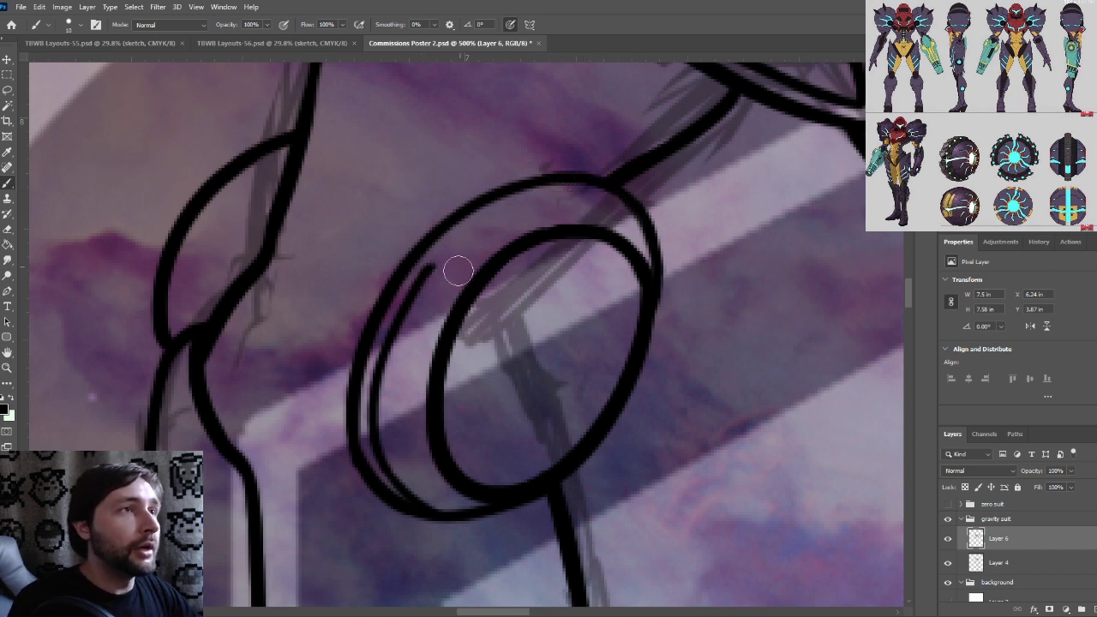
left_click_drag(430, 267, 524, 195)
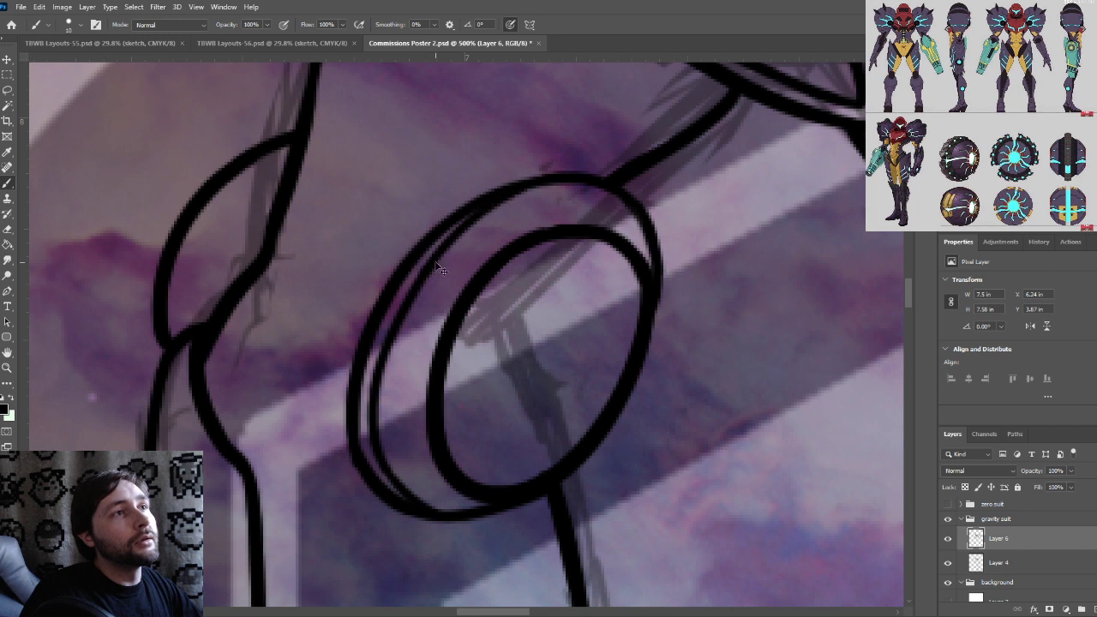
key("ctrl+z")
mouse_move(432, 266)
left_mouse_down()
mouse_move(488, 223)
mouse_move(546, 198)
left_mouse_up()
key("ctrl+z")
left_click_drag(424, 275, 563, 196)
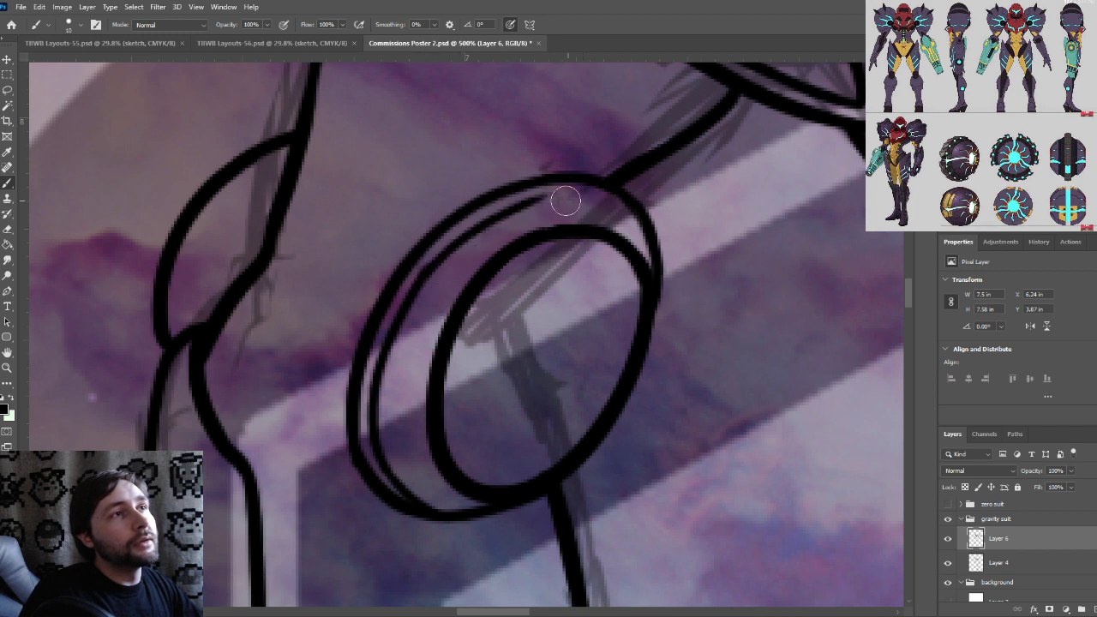
key("ctrl+z")
left_click_drag(429, 265, 558, 181)
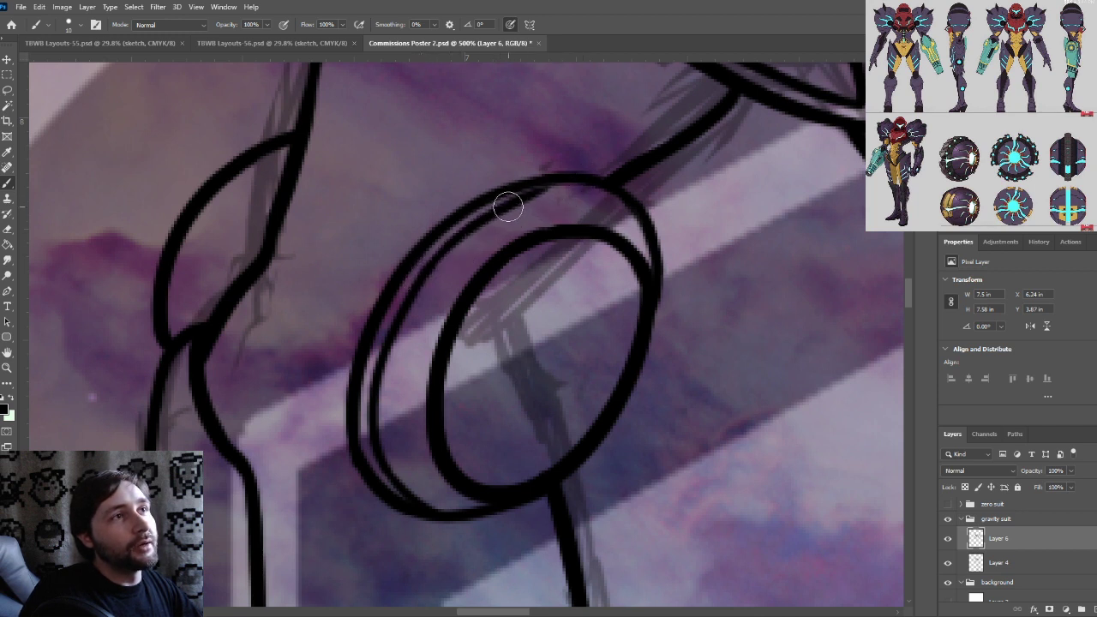
key("ctrl+z")
left_click_drag(416, 269, 582, 208)
key("ctrl+z")
left_click_drag(421, 277, 639, 203)
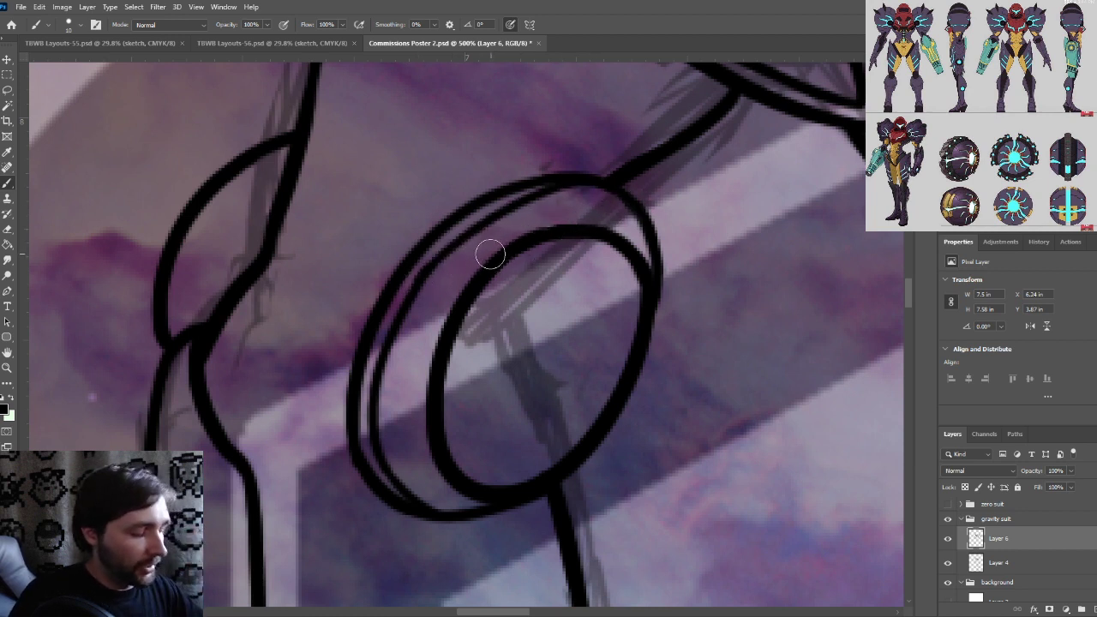
key("ctrl+z")
left_click_drag(421, 277, 577, 193)
key("ctrl+z")
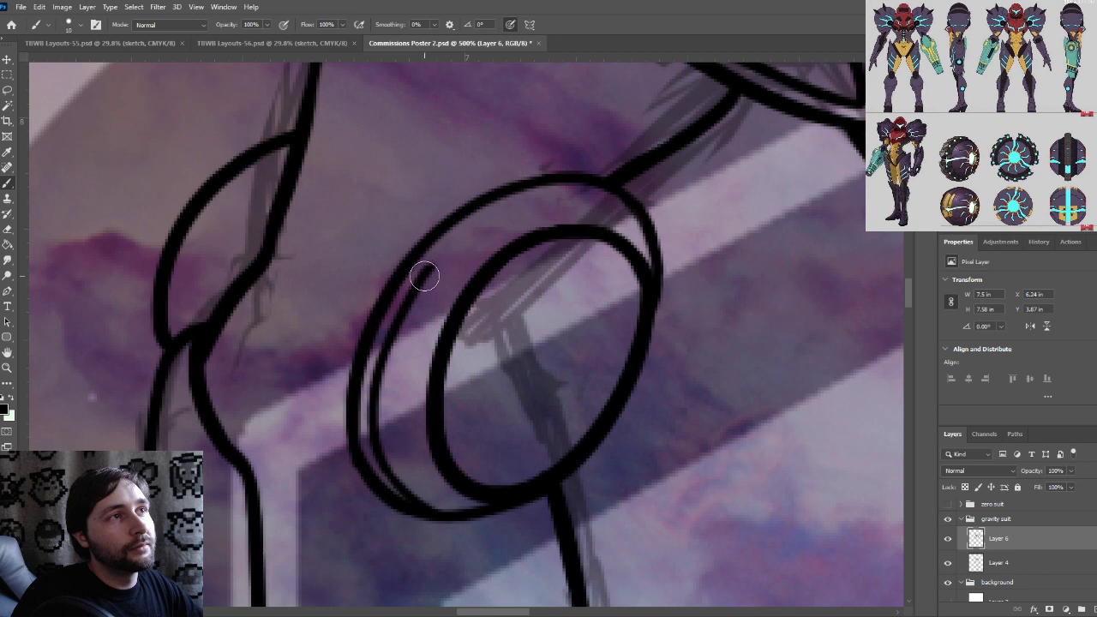
left_click_drag(424, 276, 575, 191)
key("ctrl+z")
left_click_drag(424, 275, 573, 197)
key("ctrl+z")
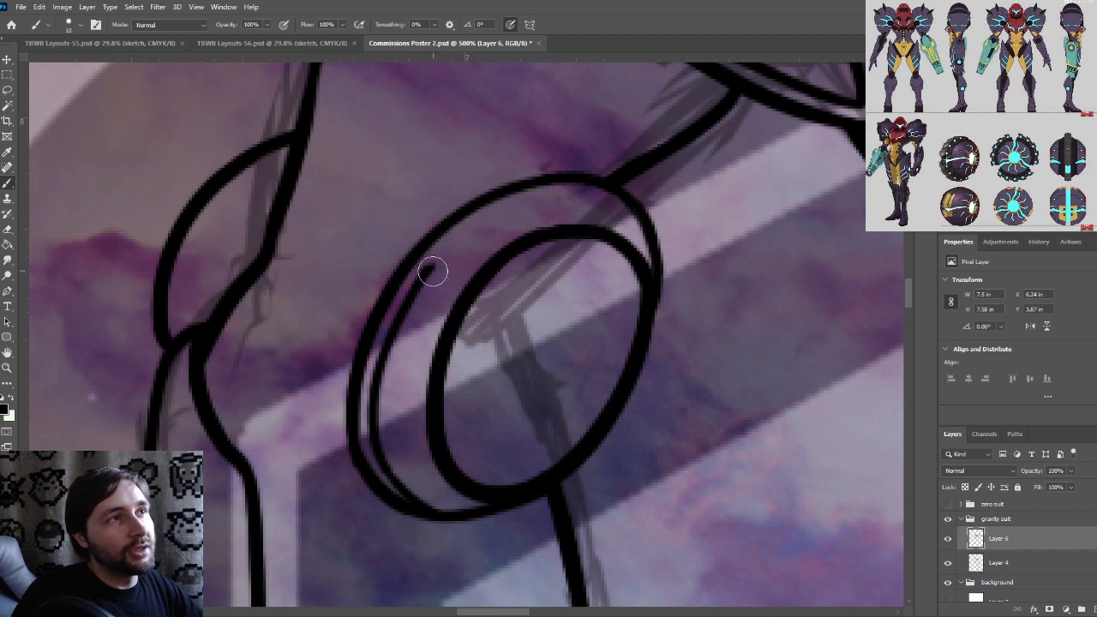
left_click_drag(433, 272, 592, 193)
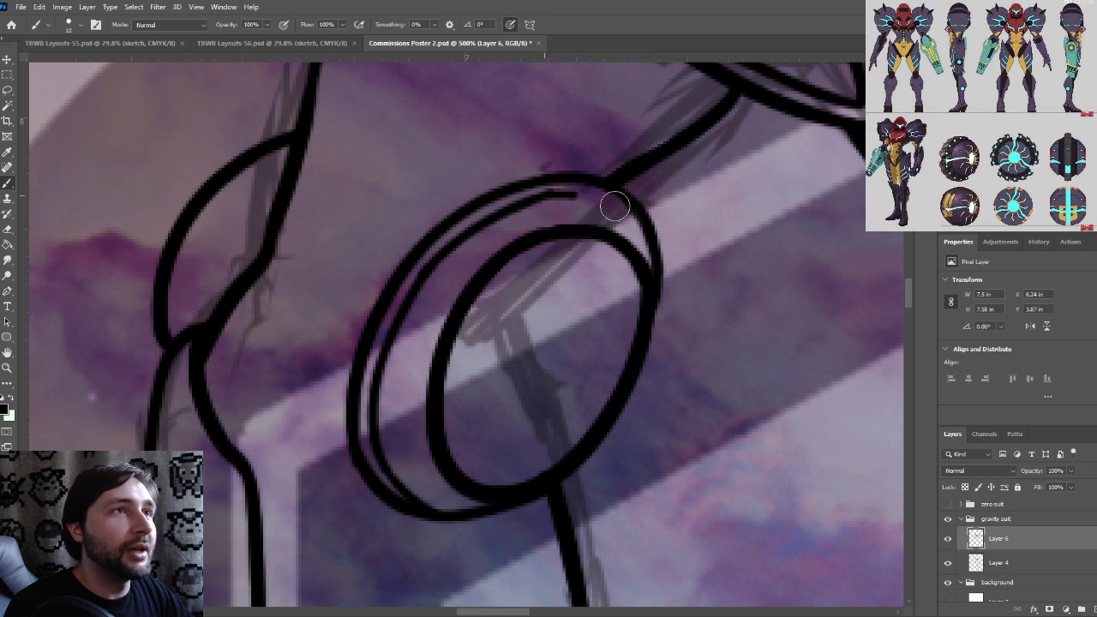
Carry the rim line over the elbow guard's top and merge it into the far side of the outer curve
left_click_drag(616, 206, 632, 226)
key("ctrl+z")
left_click_drag(538, 197, 628, 216)
key("ctrl+z")
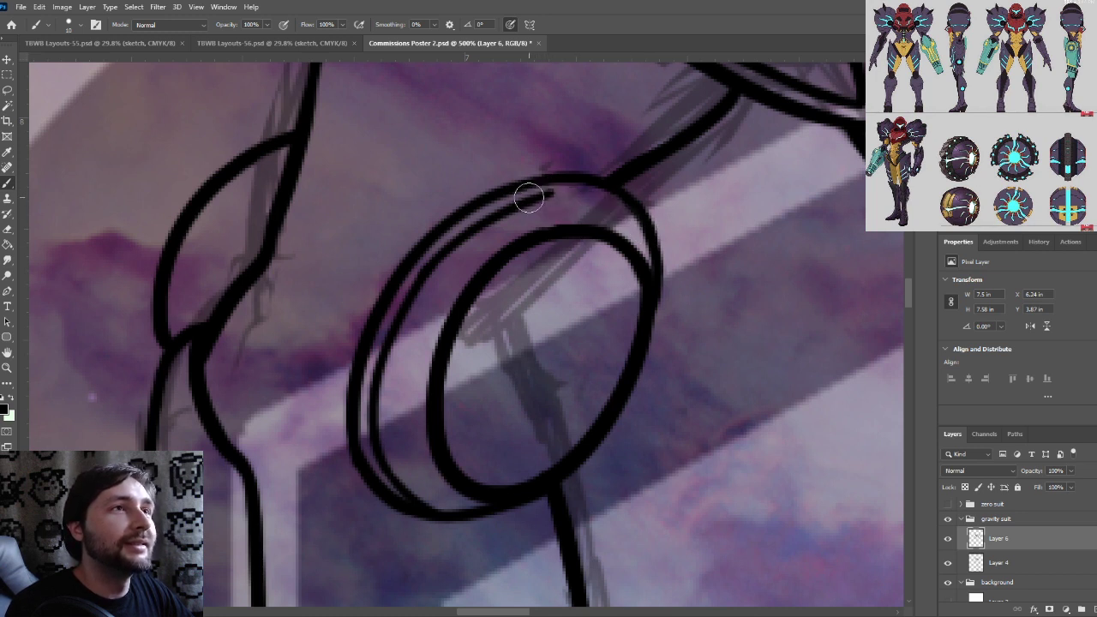
left_click_drag(529, 198, 648, 227)
key("ctrl+z")
left_click_drag(536, 190, 649, 237)
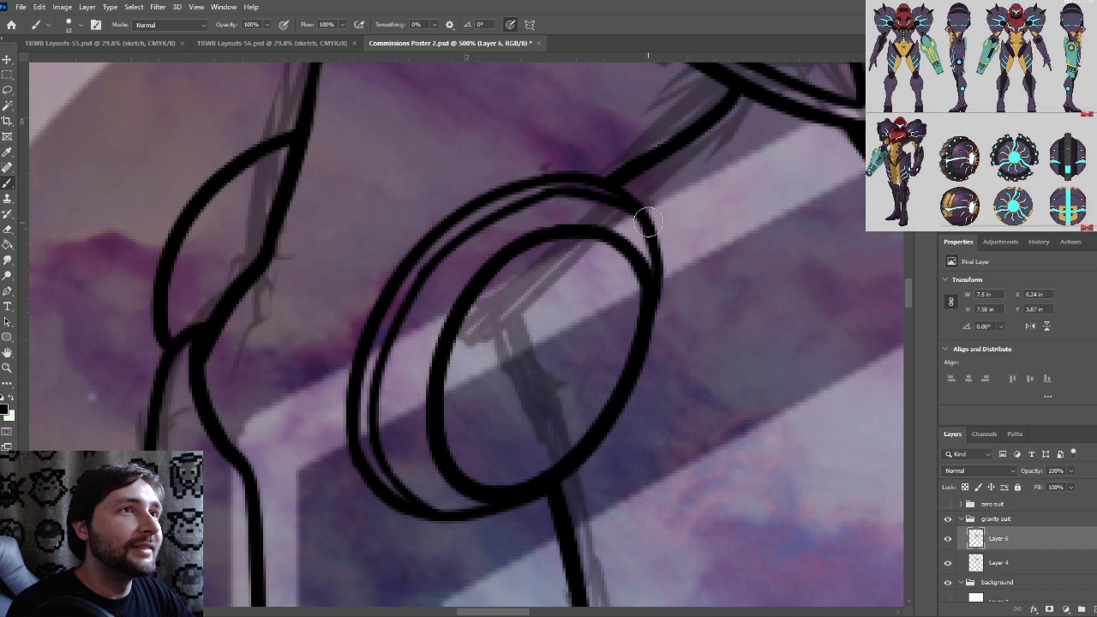
key("ctrl+z")
left_click_drag(534, 196, 652, 245)
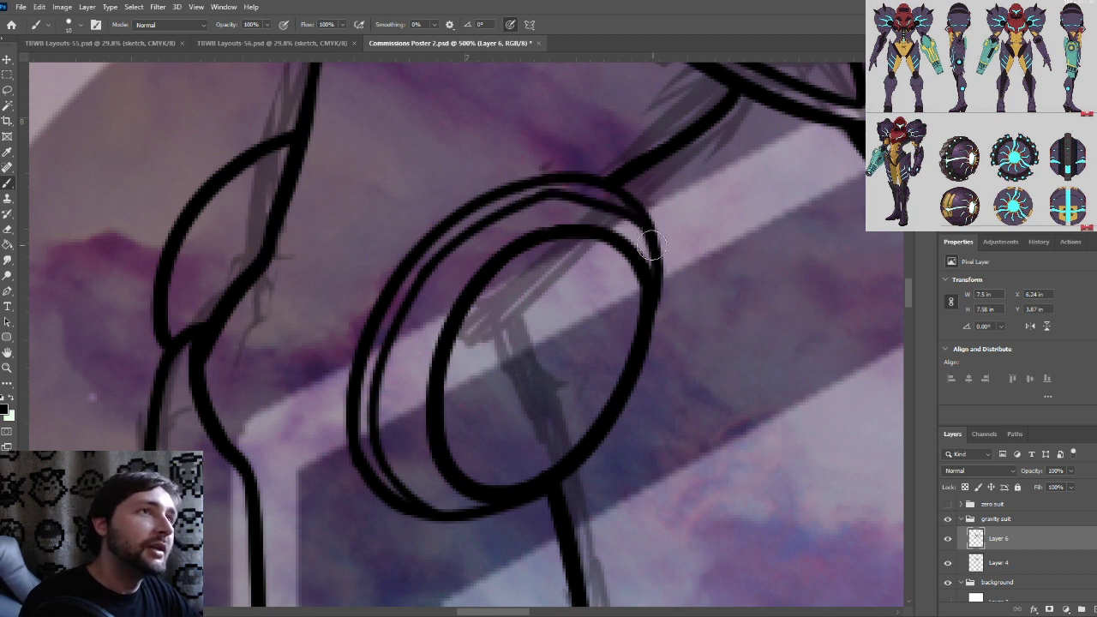
key("ctrl+z")
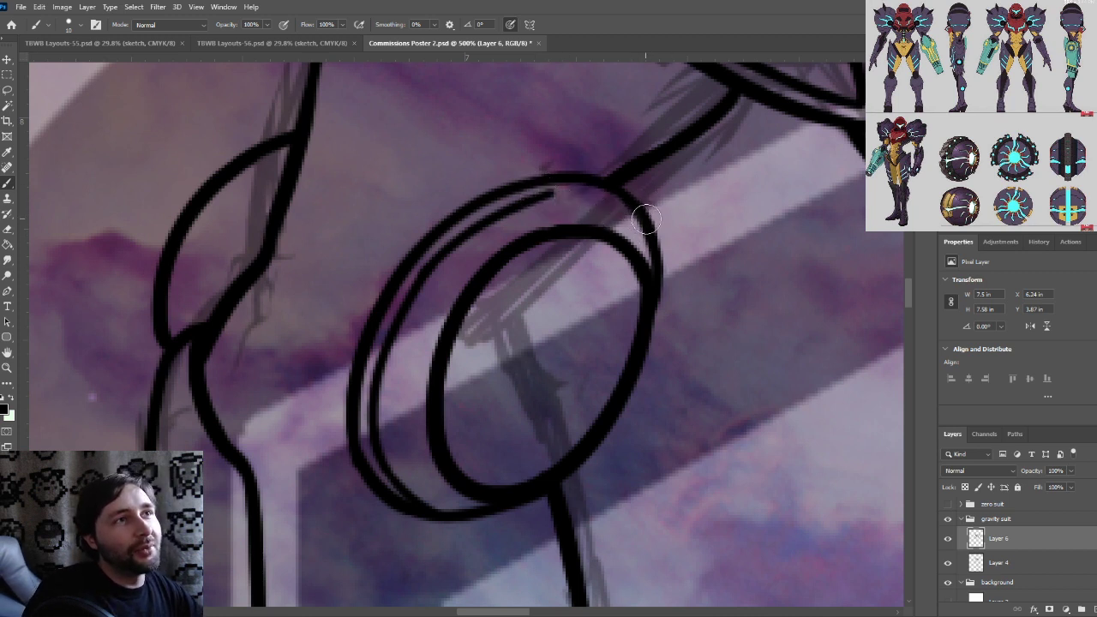
left_click_drag(630, 206, 457, 239)
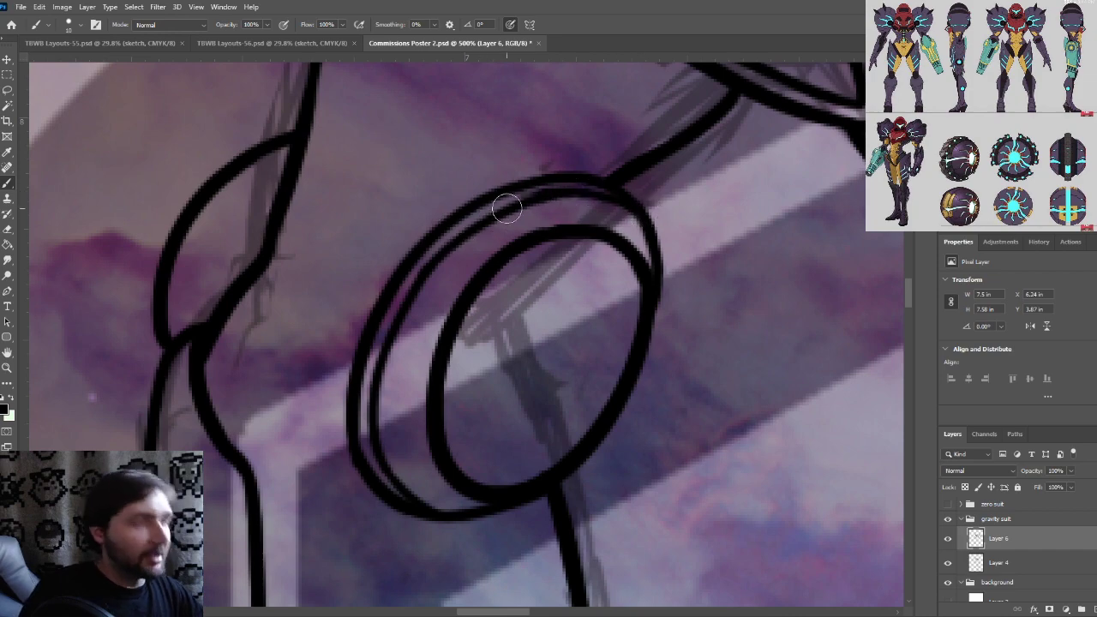
key("ctrl+plus")
key("ctrl+minus")
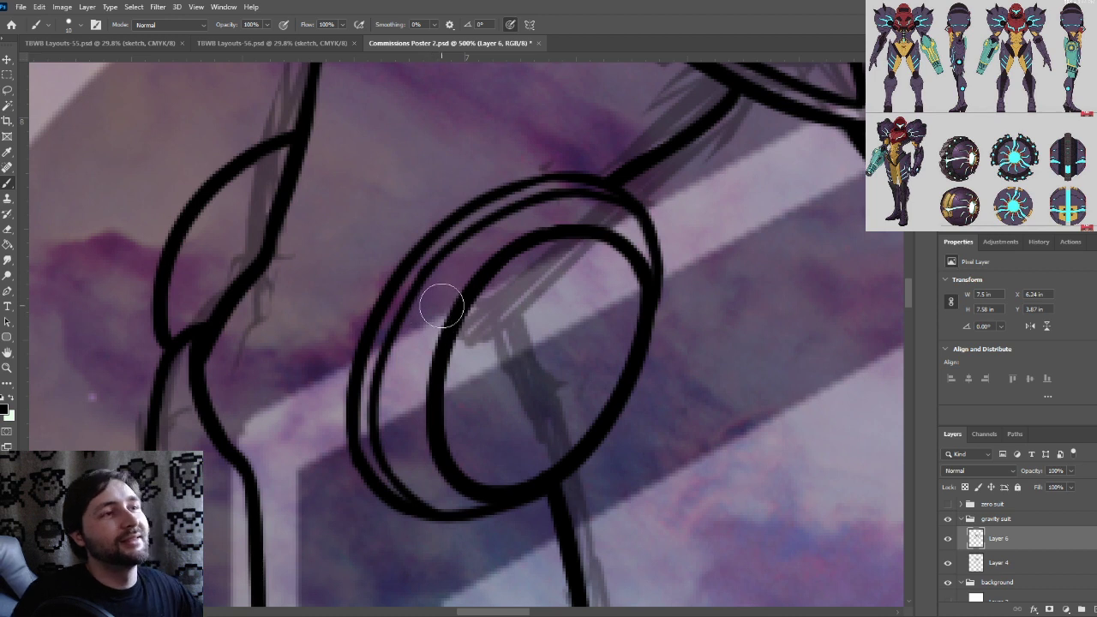
Reduce the brush size and ink a small tilted oval at the center of the elbow oval
key("bracketleft")
key("bracketleft")
key("bracketleft")
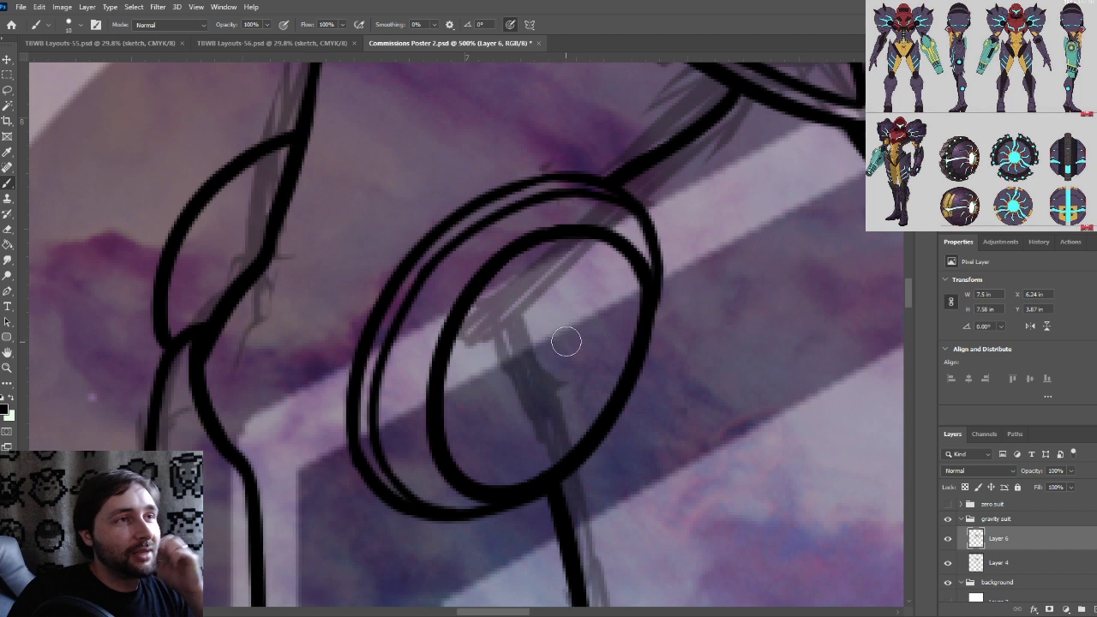
mouse_move(566, 340)
left_mouse_down()
mouse_move(522, 360)
mouse_move(574, 338)
mouse_move(533, 371)
left_mouse_up()
key("ctrl+z")
key("ctrl+z")
mouse_move(566, 322)
left_mouse_down()
mouse_move(523, 367)
mouse_move(571, 331)
left_mouse_up()
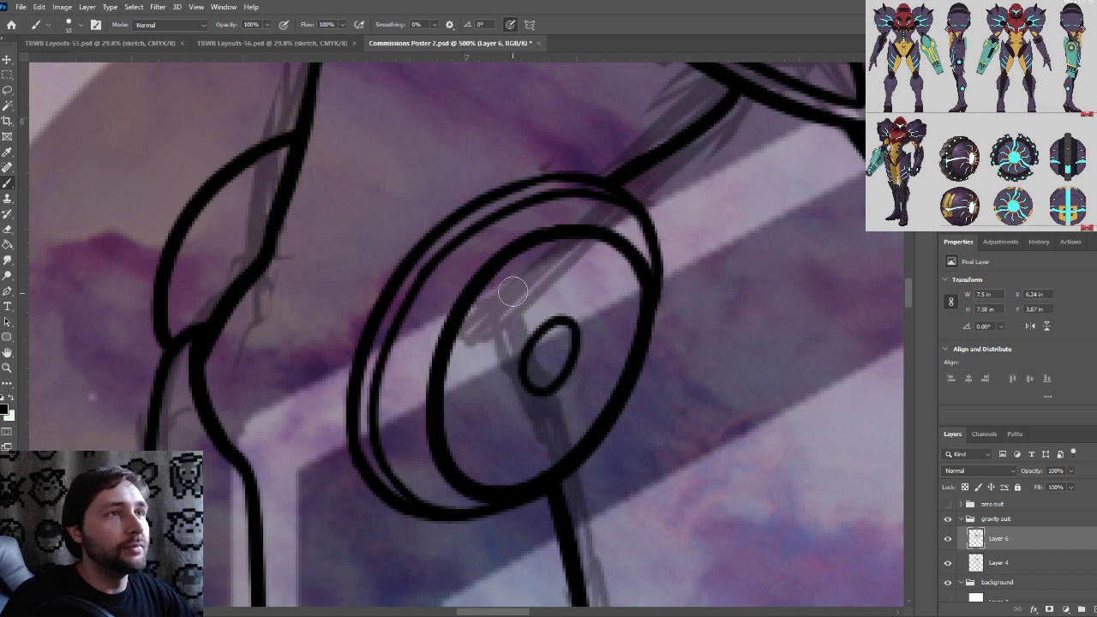
Ink thin, broken contour accents just inside the elbow oval's edge, along its sides, bottom and top
left_click_drag(516, 276, 451, 397)
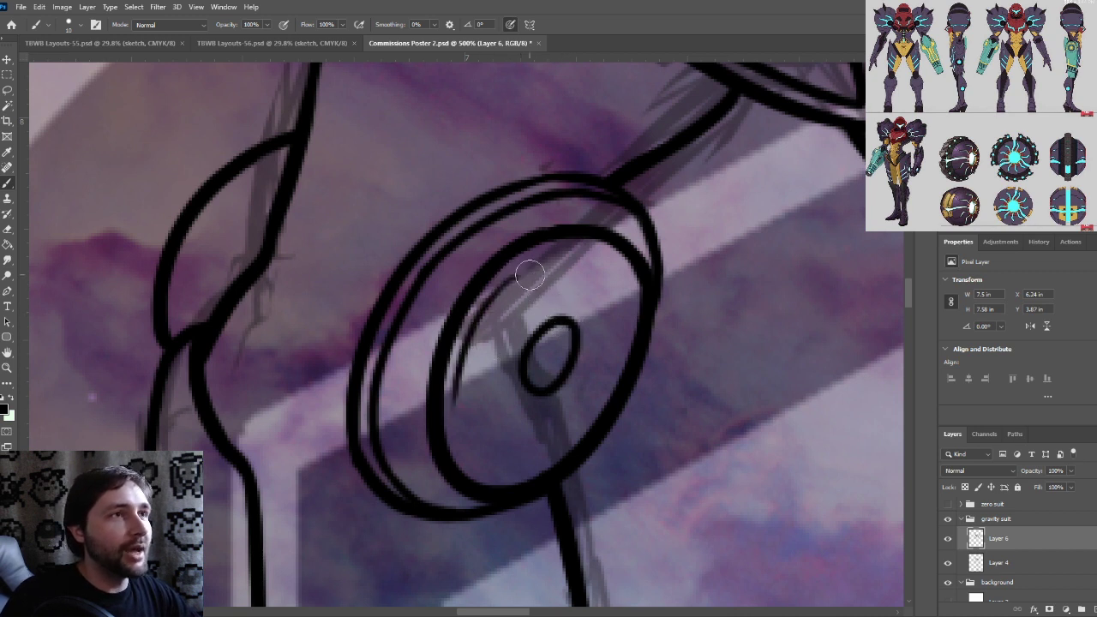
left_click_drag(500, 472, 528, 469)
left_click_drag(603, 379, 580, 405)
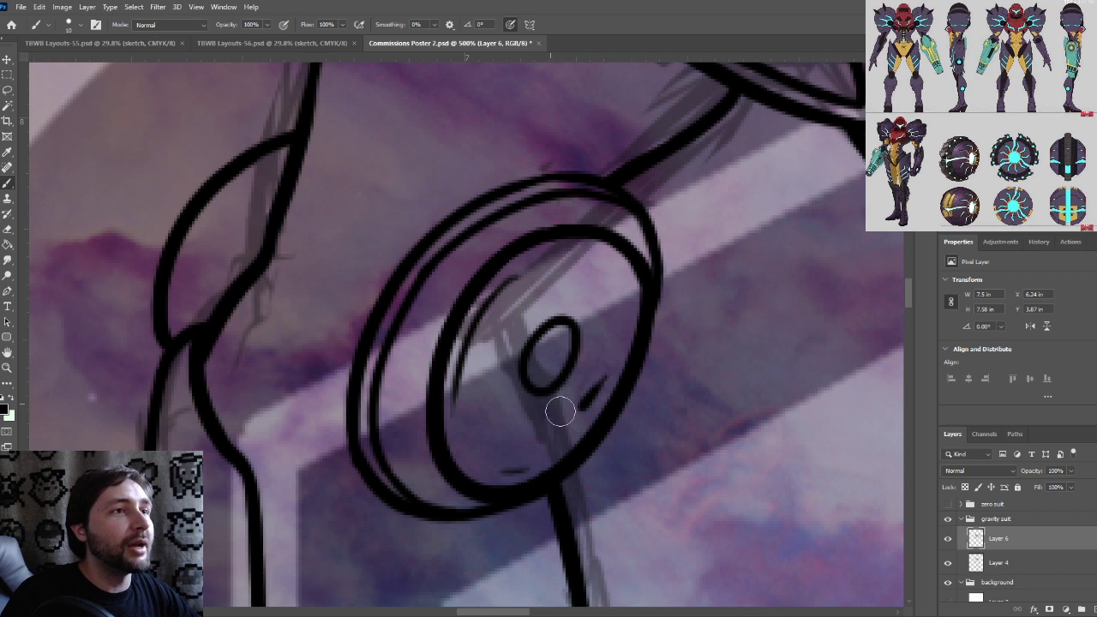
key("ctrl+z")
key("ctrl+z")
left_click_drag(478, 463, 549, 464)
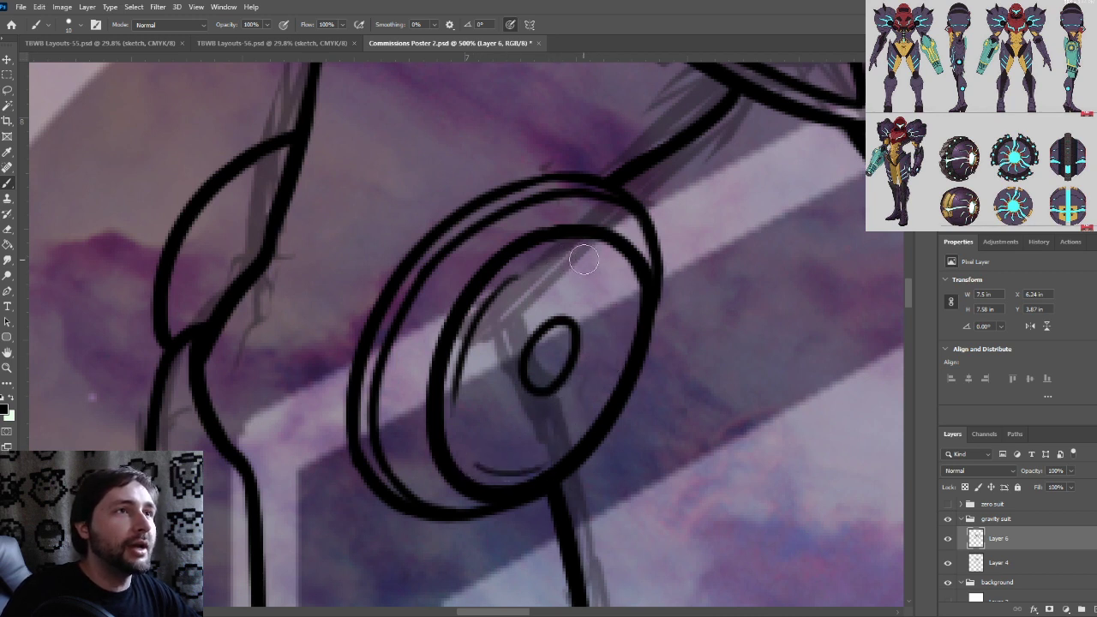
mouse_move(600, 254)
left_mouse_down()
mouse_move(612, 375)
mouse_move(564, 440)
left_mouse_up()
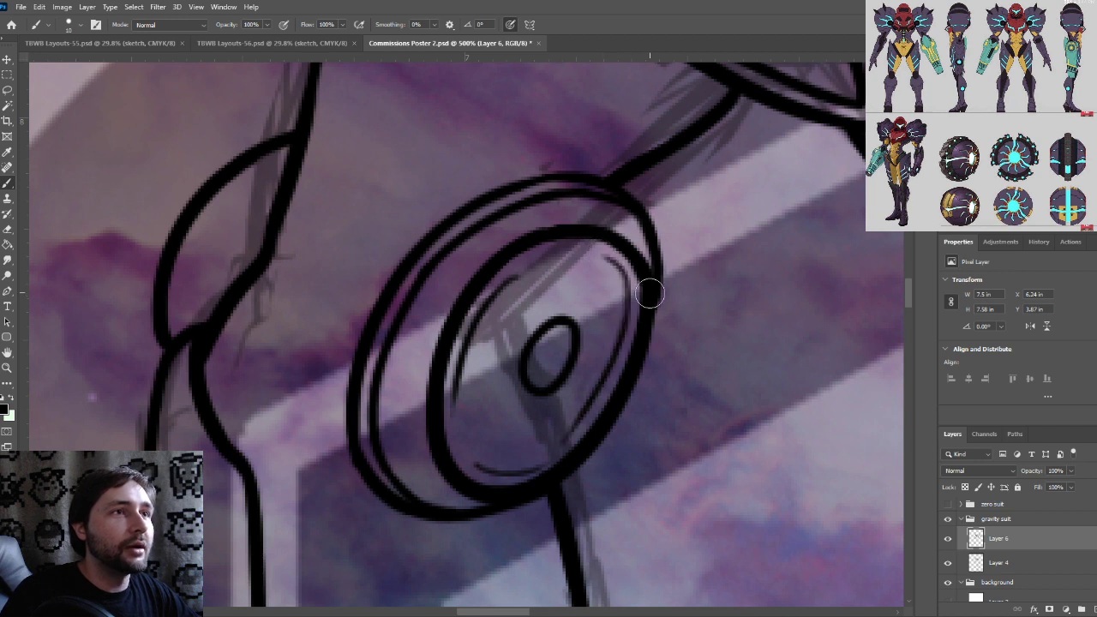
key("ctrl+z")
left_click_drag(562, 256, 629, 285)
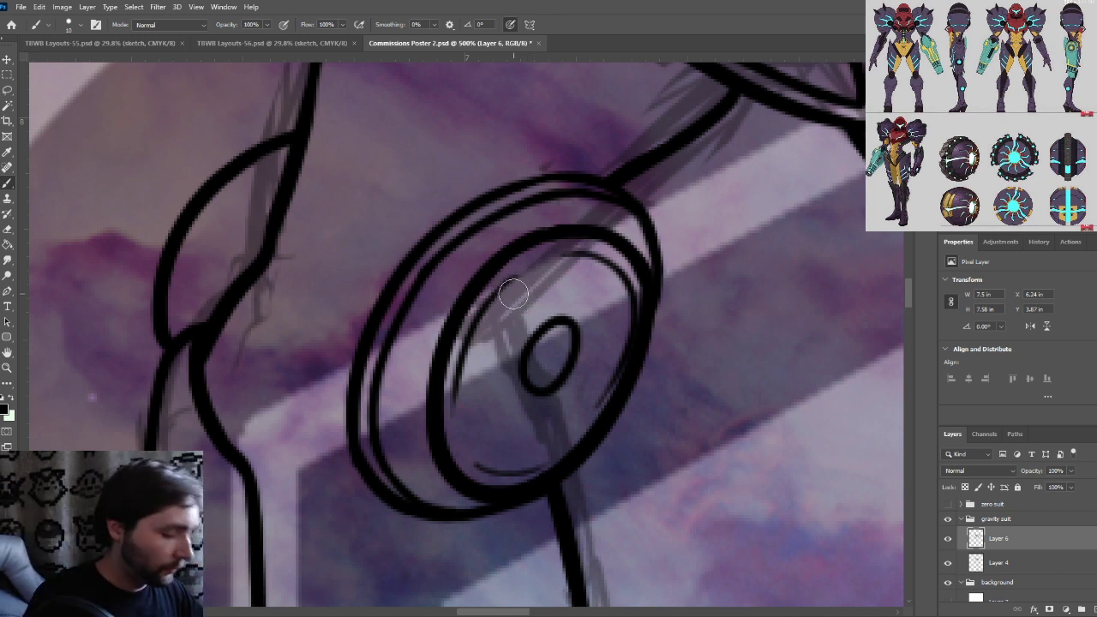
Ink a curved inner line inside the rounded bulge on the arm's outer side, parallel to its outline
left_click_drag(367, 319, 365, 337)
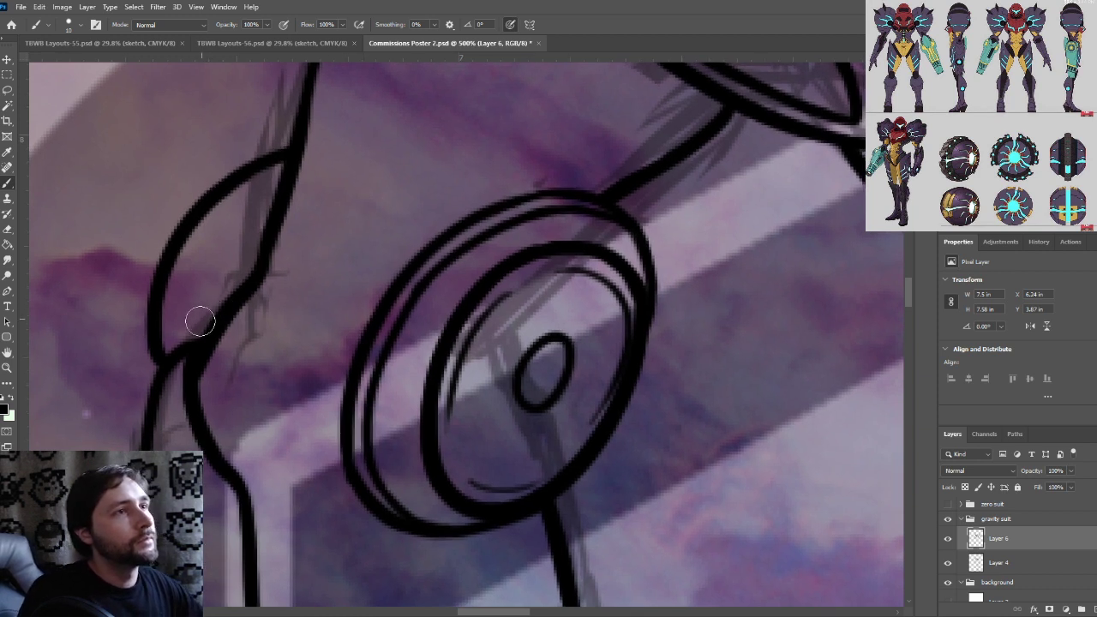
mouse_move(177, 350)
left_mouse_down()
mouse_move(200, 262)
mouse_move(298, 207)
mouse_move(306, 178)
mouse_move(292, 187)
mouse_move(282, 170)
mouse_move(292, 176)
mouse_move(215, 318)
left_mouse_up()
key("ctrl+z")
key("ctrl+z")
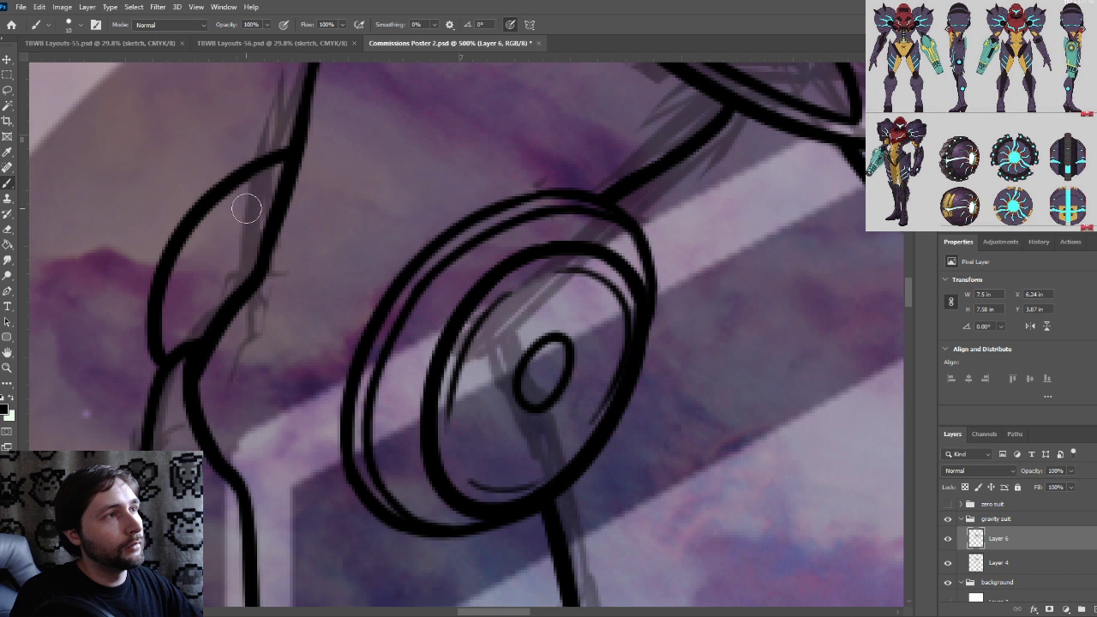
mouse_move(284, 172)
left_mouse_down()
mouse_move(248, 197)
mouse_move(209, 354)
left_mouse_up()
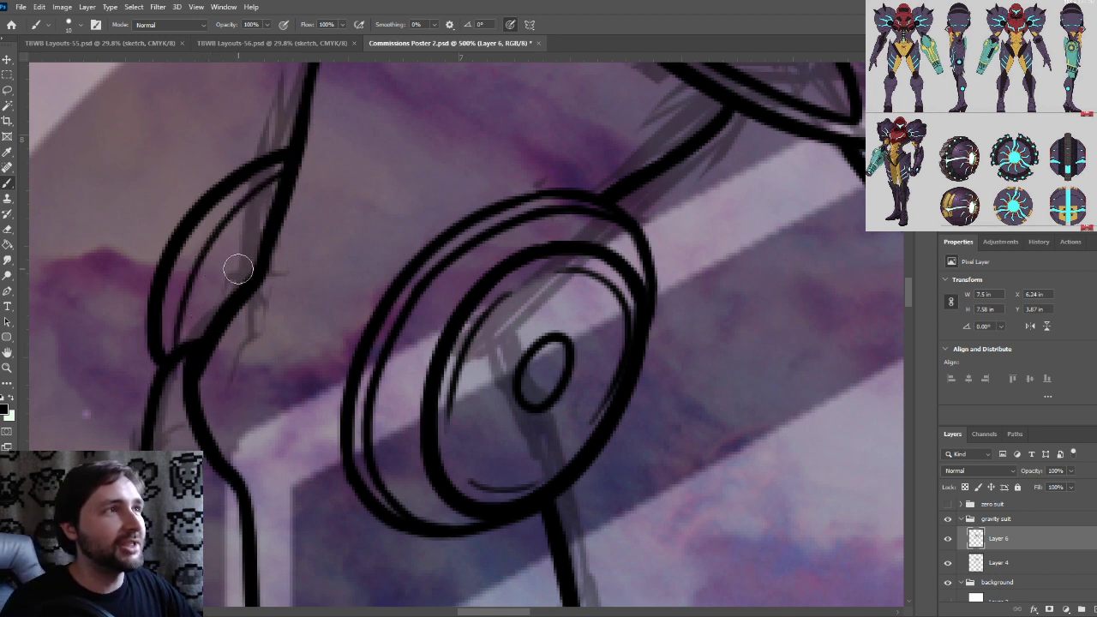
Ink a slightly curved line from the underside of the slanted armor plate down to the top of the elbow guard
key("ctrl+minus")
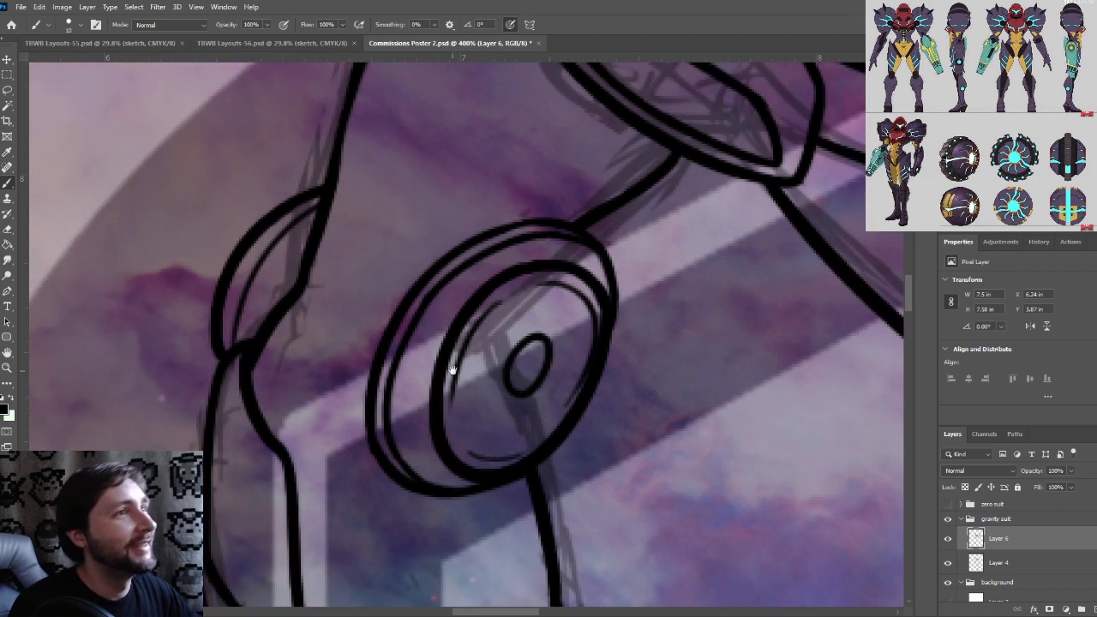
key("ctrl+minus")
key("ctrl+minus")
left_click_drag(490, 502, 442, 442)
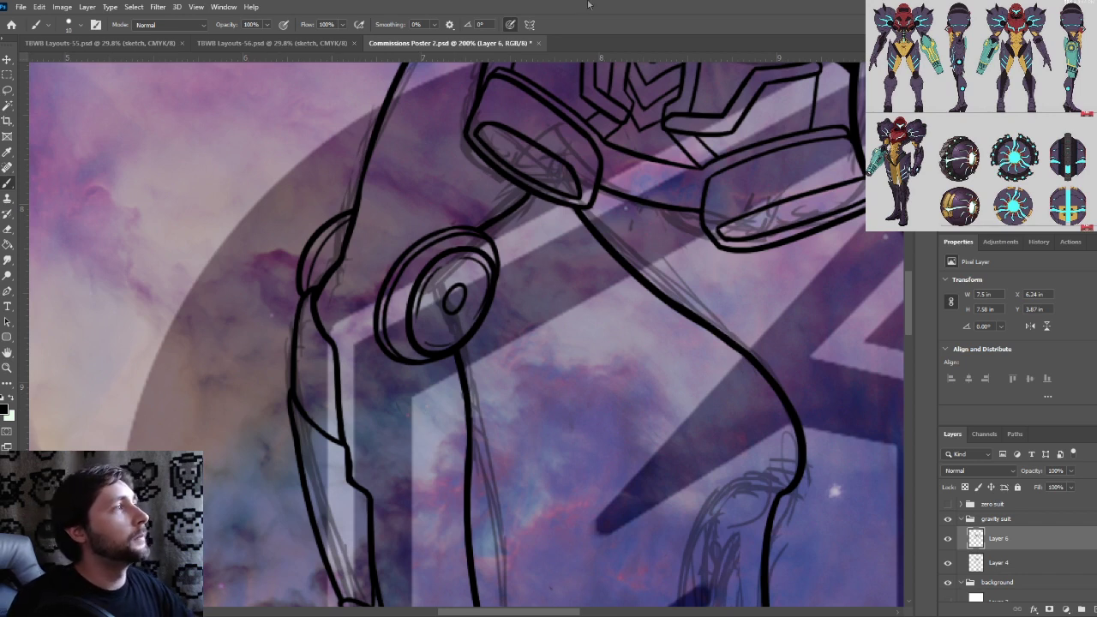
left_click_drag(439, 423, 435, 533)
left_click_drag(445, 578, 416, 456)
left_click_drag(461, 486, 469, 434)
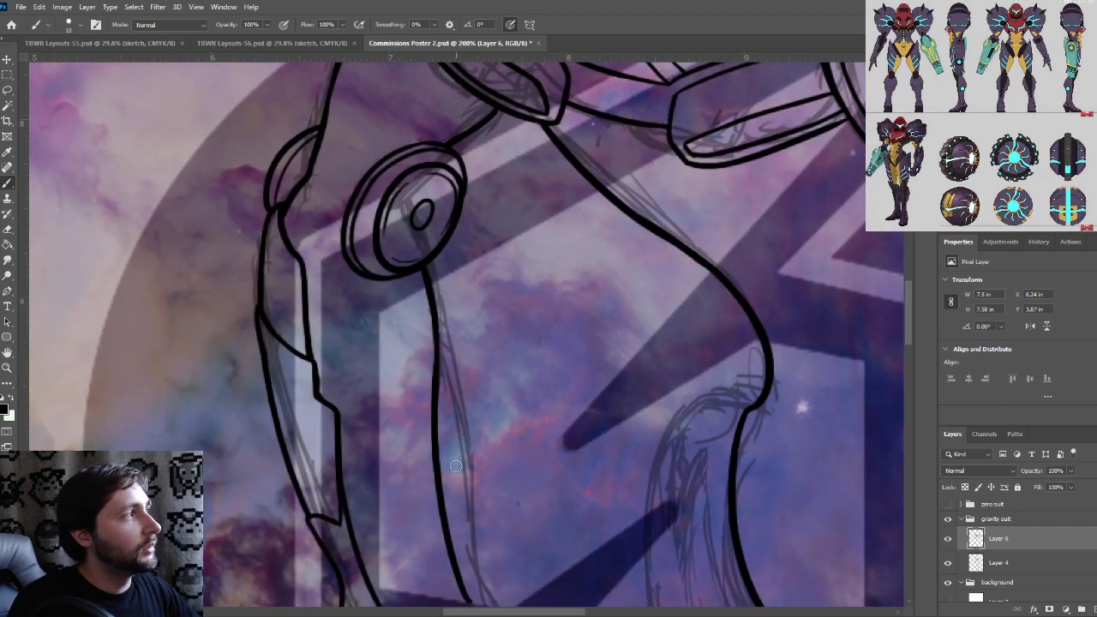
left_click_drag(424, 338, 424, 441)
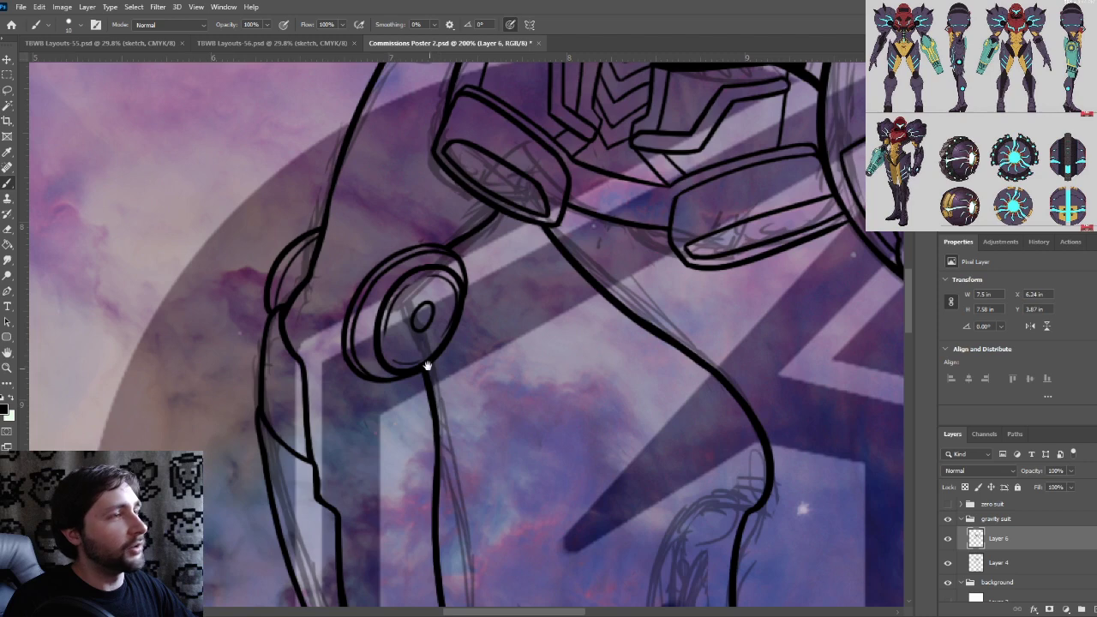
key("ctrl+plus")
left_click_drag(433, 289, 446, 398)
left_click_drag(461, 213, 413, 321)
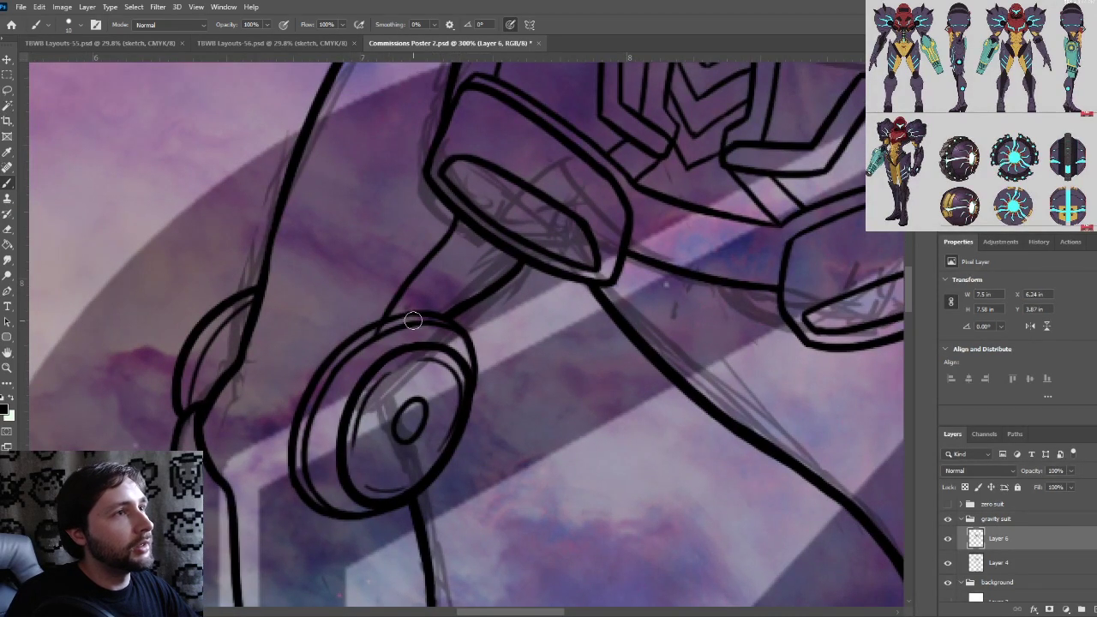
key("ctrl+z")
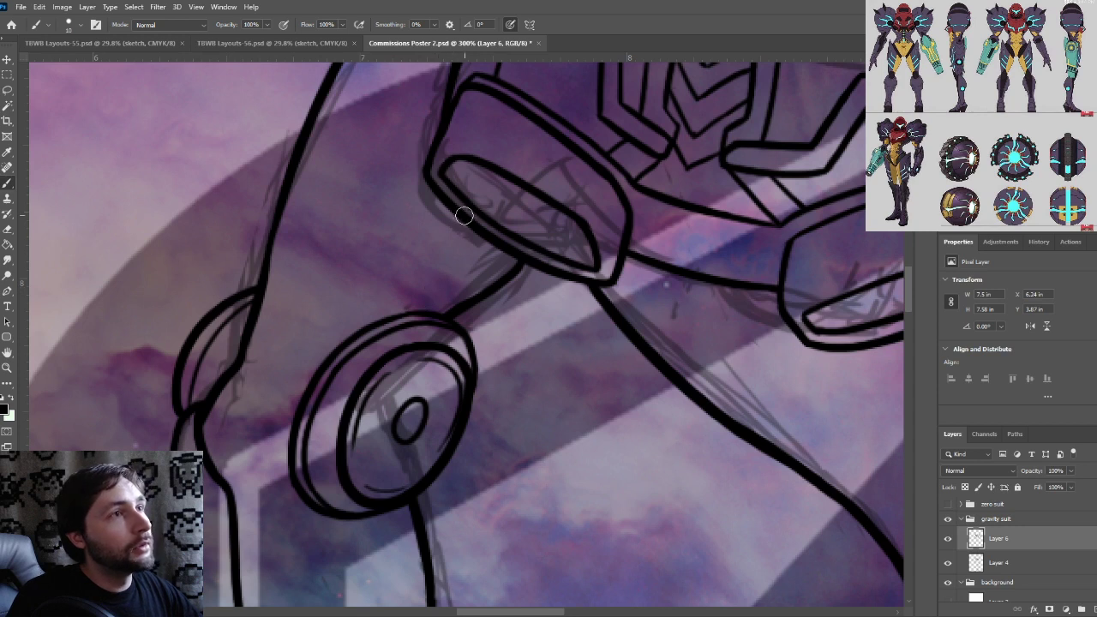
mouse_move(463, 215)
left_mouse_down()
mouse_move(378, 325)
mouse_move(431, 257)
mouse_move(424, 332)
left_mouse_up()
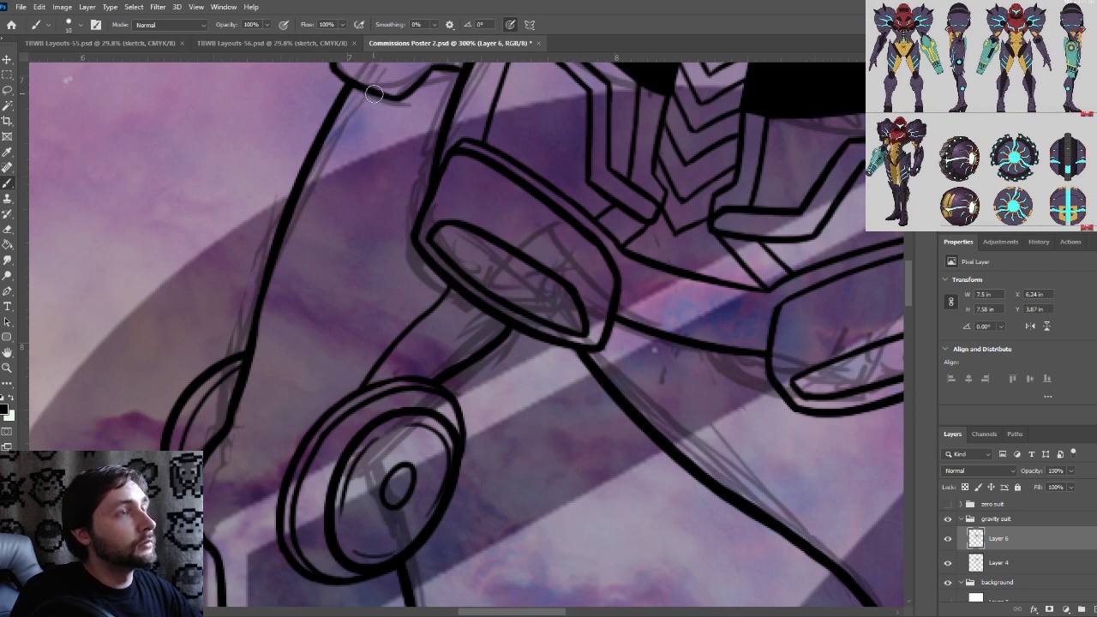
Ink an inner line close along the upper arm's outer contour, running between the shoulder armor's lower edge and the elbow
left_click_drag(373, 93, 268, 414)
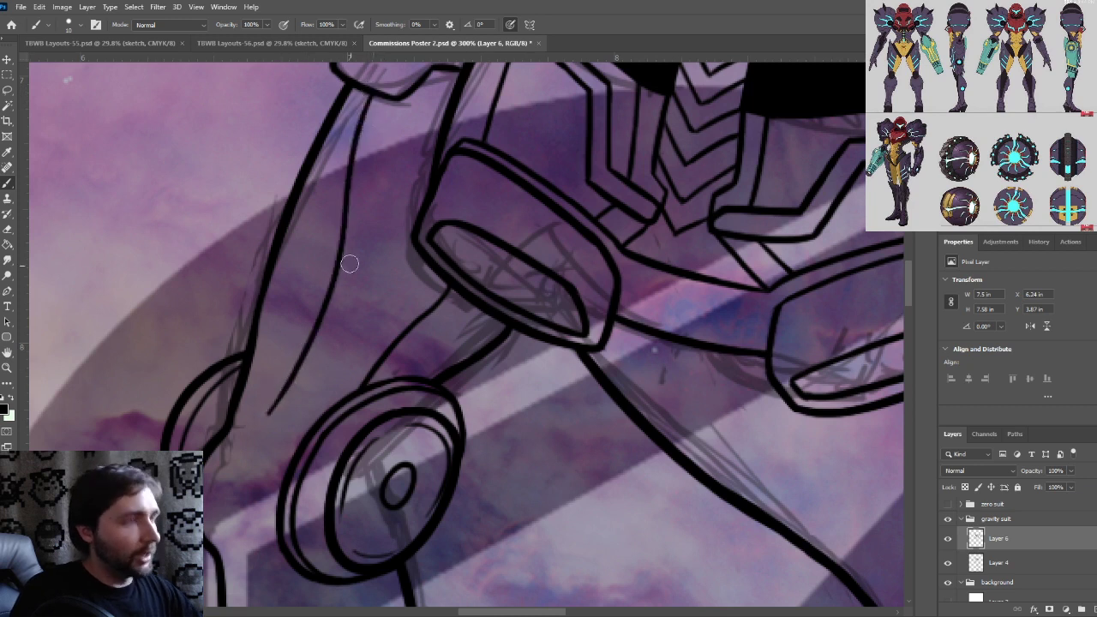
key("ctrl+z")
left_click_drag(369, 96, 236, 422)
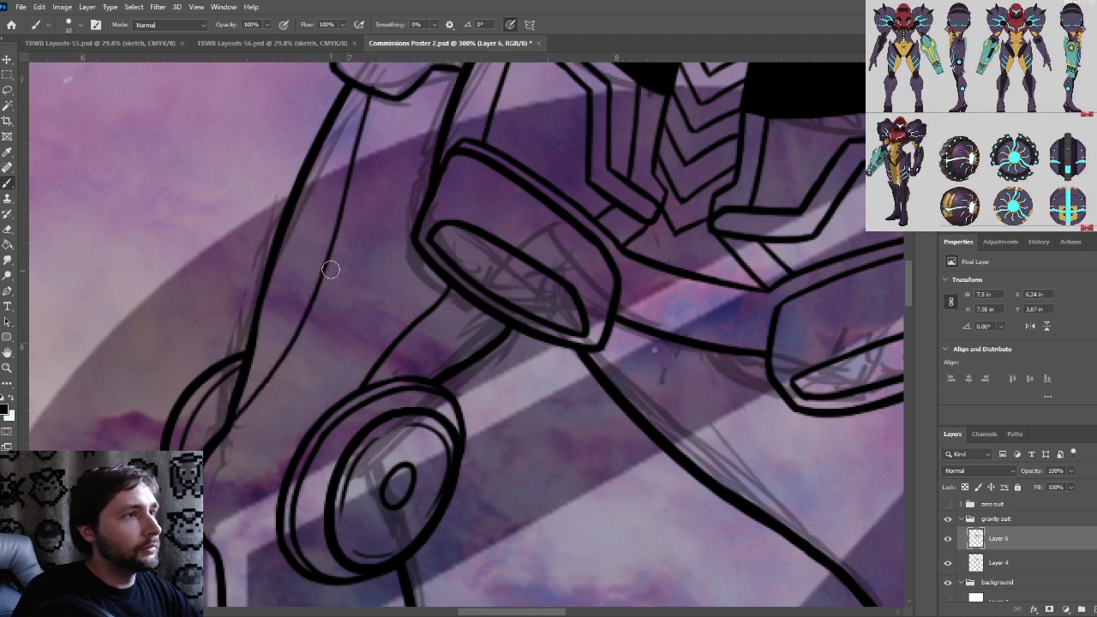
key("ctrl+z")
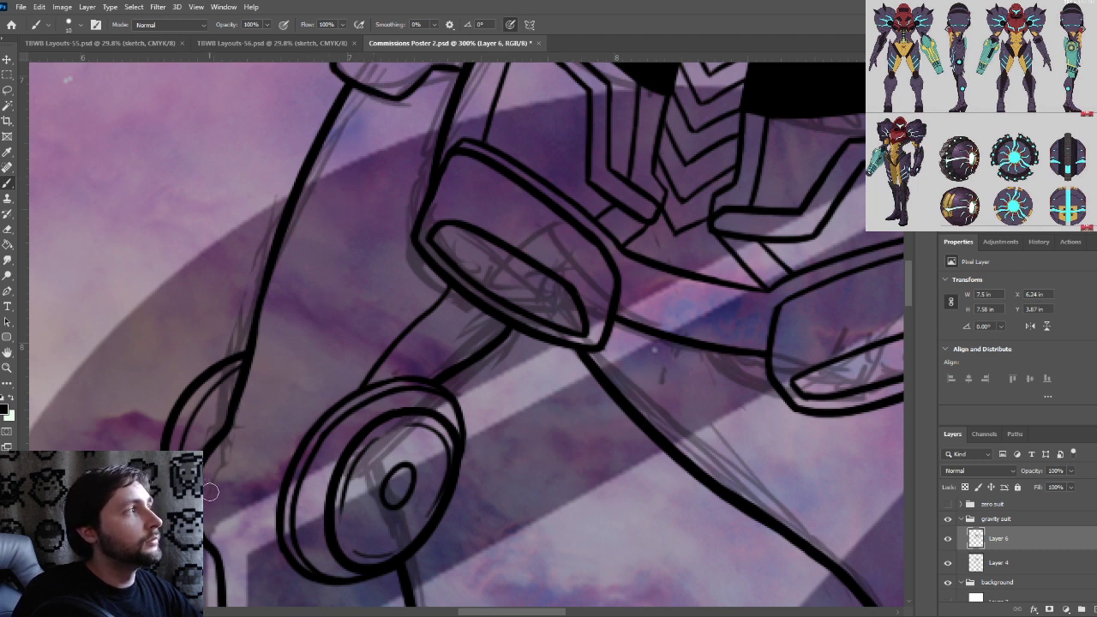
mouse_move(204, 489)
left_mouse_down()
mouse_move(259, 419)
mouse_move(278, 324)
mouse_move(365, 94)
left_mouse_up()
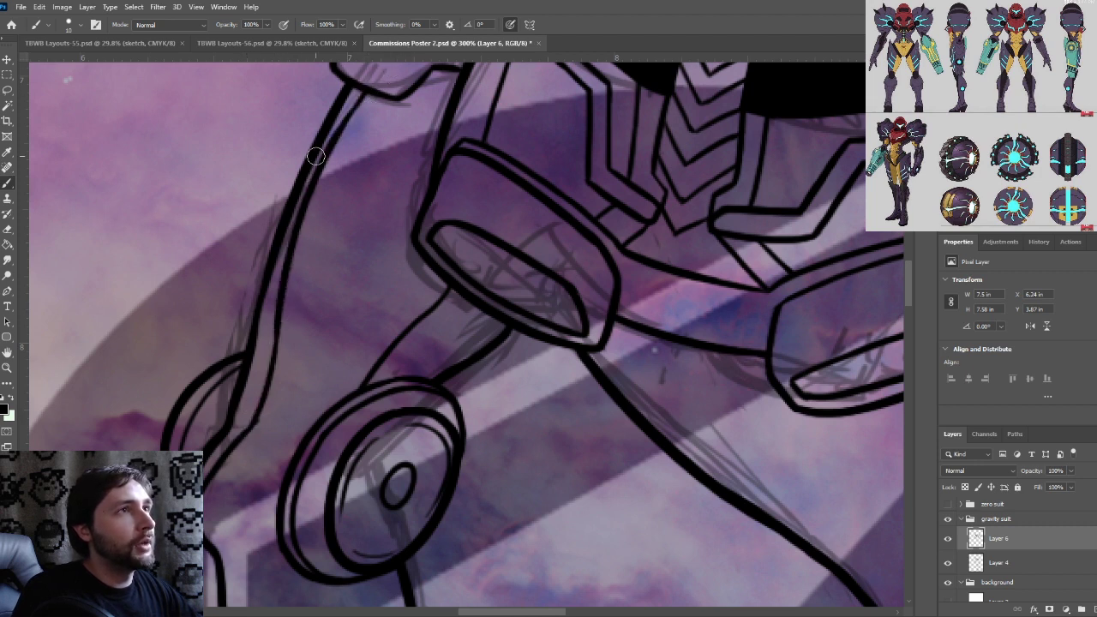
Ink a long curved line down the forearm from the elbow guard's underside to the lower edge of the outer armor strip
key("ctrl+plus")
left_click_drag(274, 434, 371, 365)
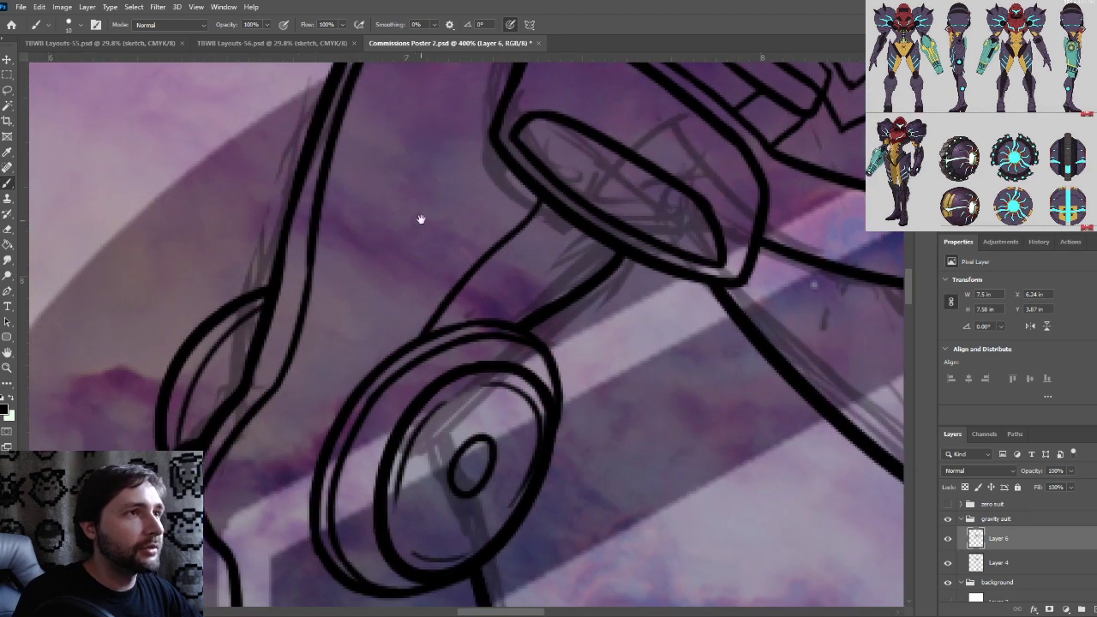
mouse_move(421, 220)
left_mouse_down()
mouse_move(362, 455)
mouse_move(393, 360)
left_mouse_up()
key("ctrl+minus")
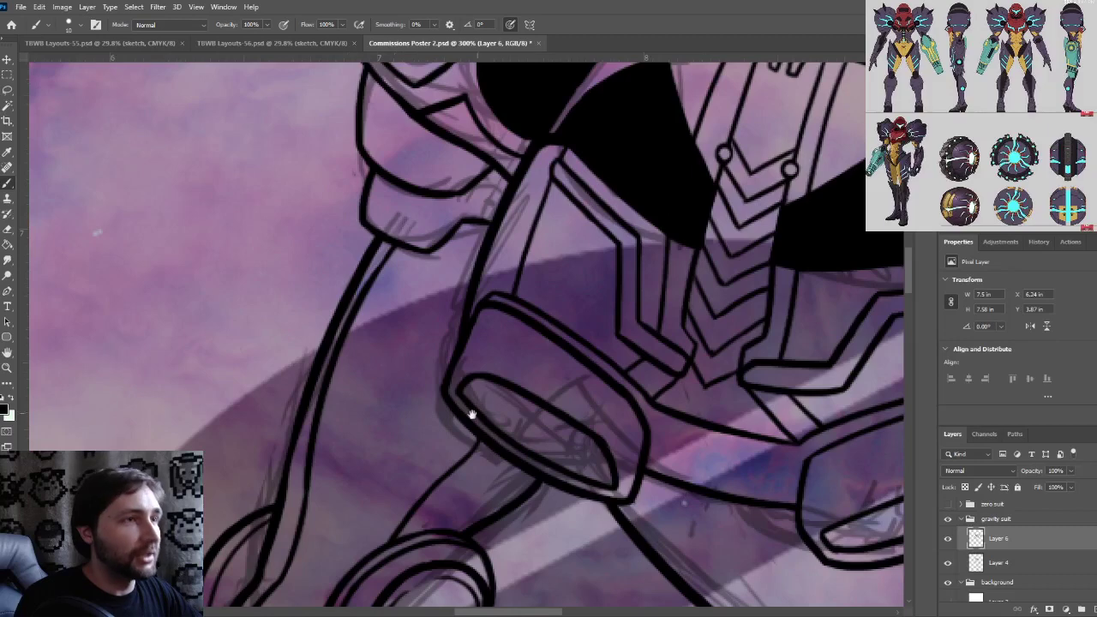
left_click_drag(429, 436, 443, 317)
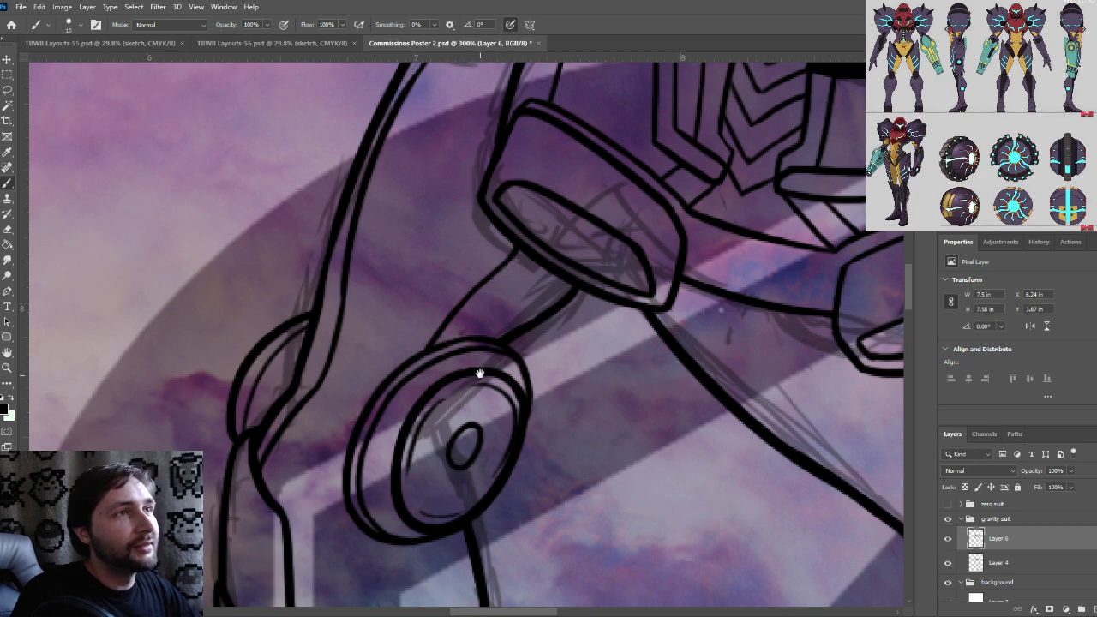
left_click_drag(463, 411, 454, 469)
key("ctrl+minus")
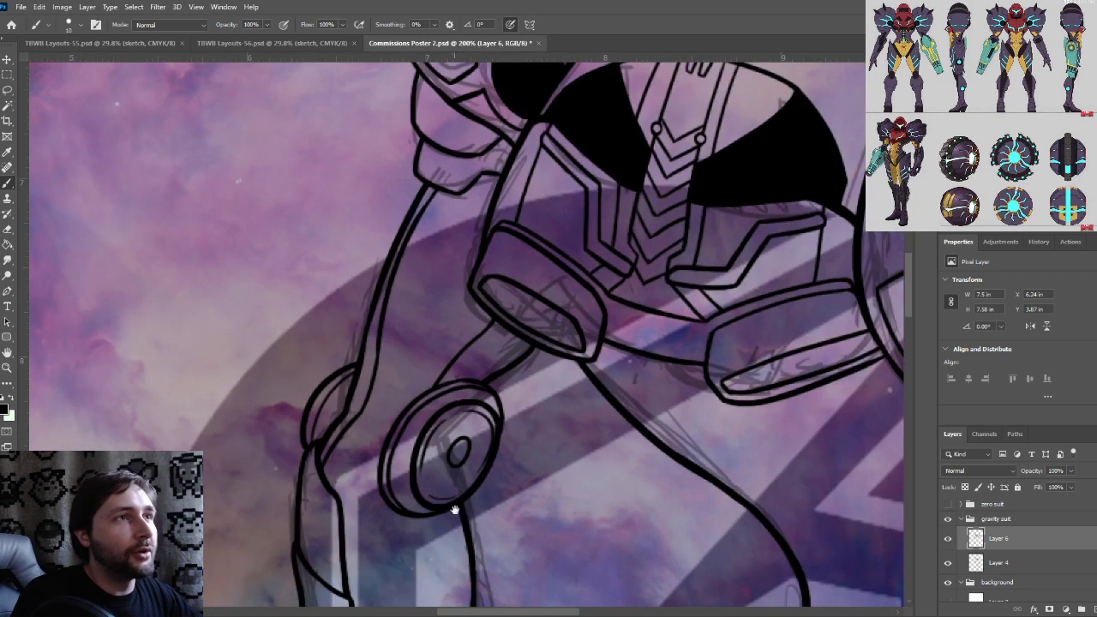
mouse_move(455, 508)
left_mouse_down()
mouse_move(447, 391)
mouse_move(437, 390)
left_mouse_up()
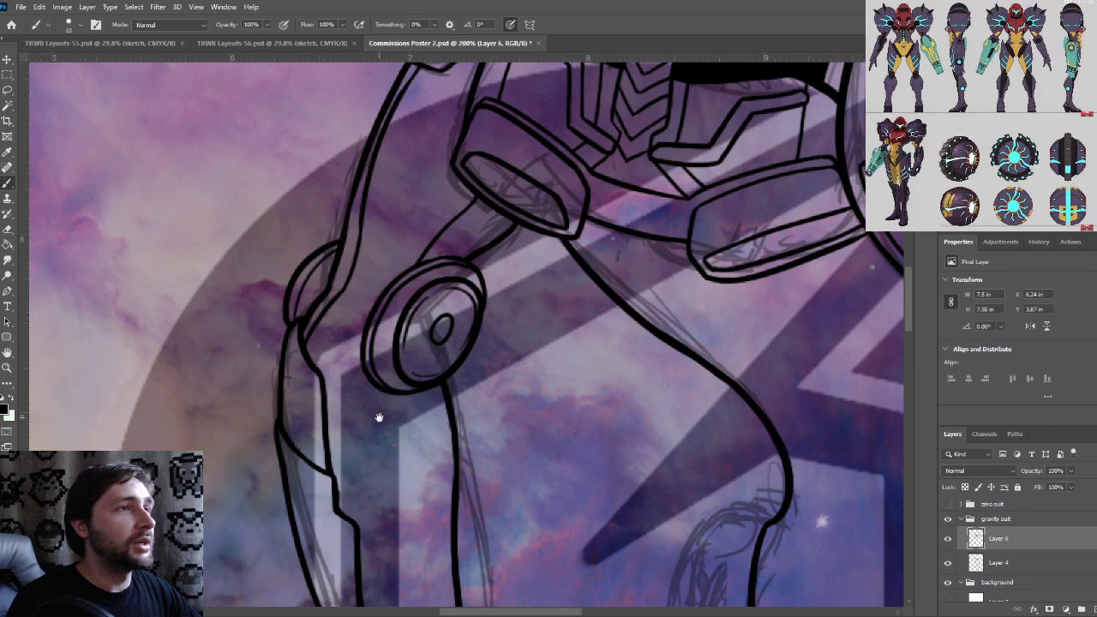
left_click_drag(379, 418, 430, 229)
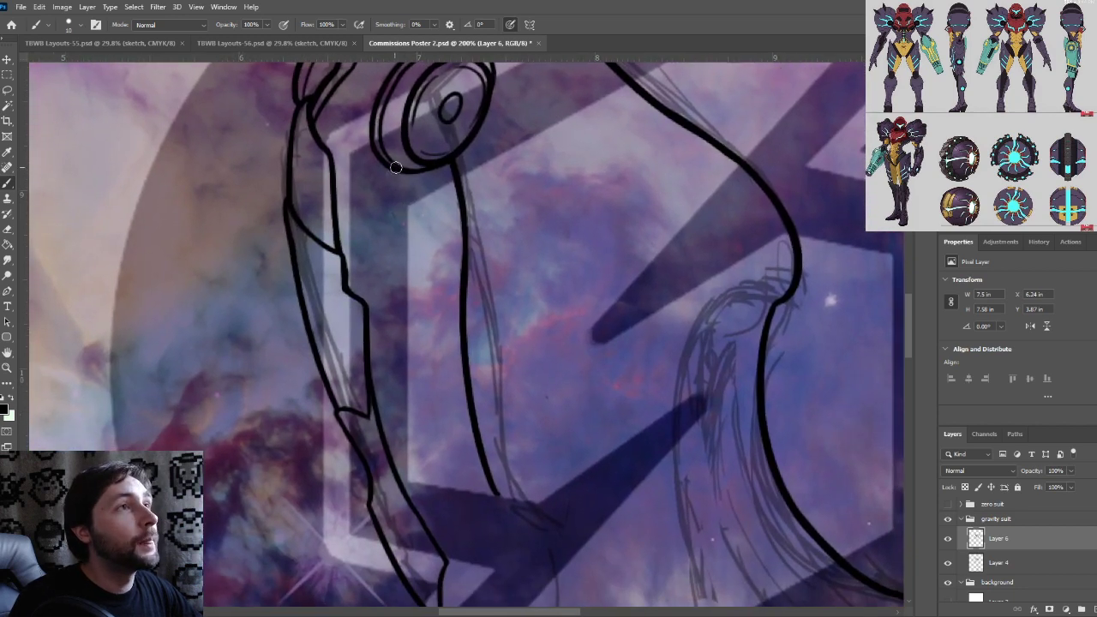
left_click_drag(405, 183, 406, 494)
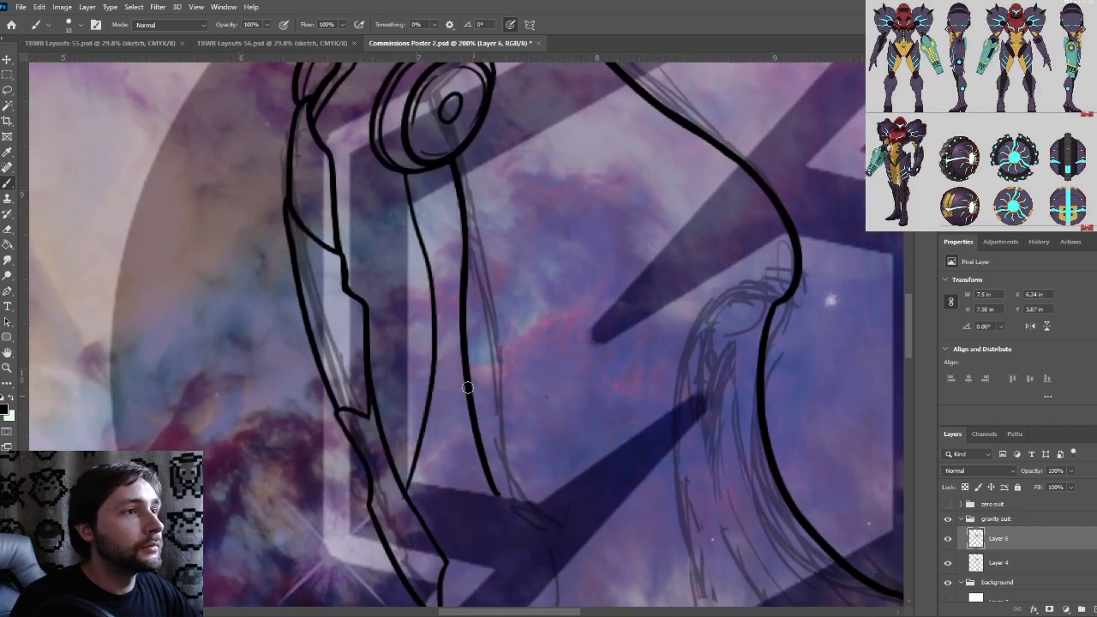
key("ctrl+plus")
left_click_drag(419, 420, 439, 283)
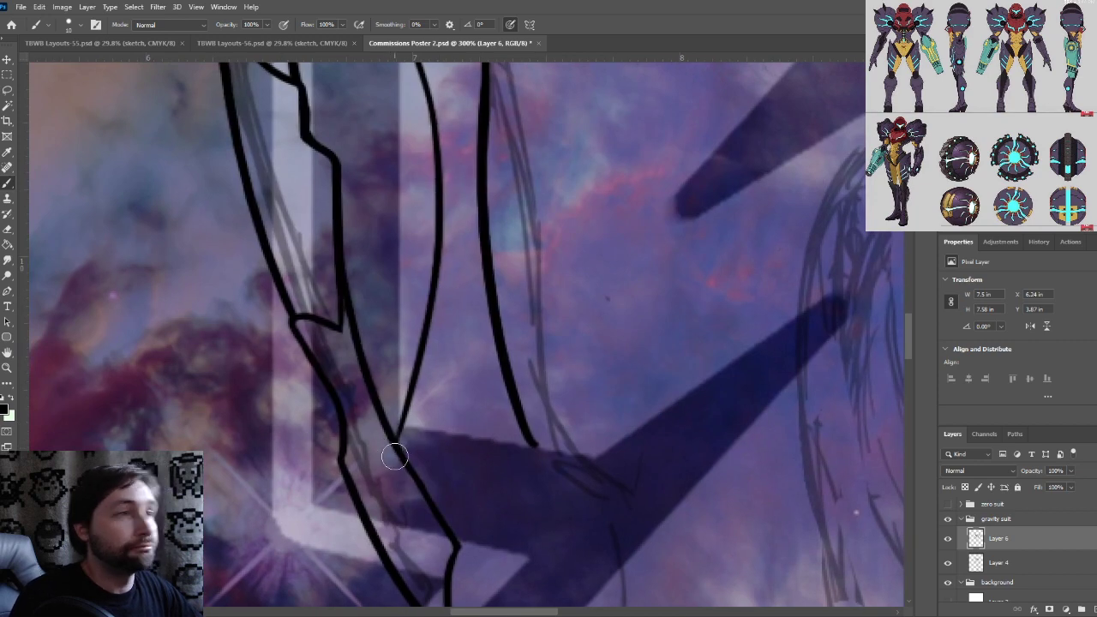
Ink a small rounded tab on the underside of the round elbow guard, where the forearm's inner line begins
scroll(395, 456, "down", 3)
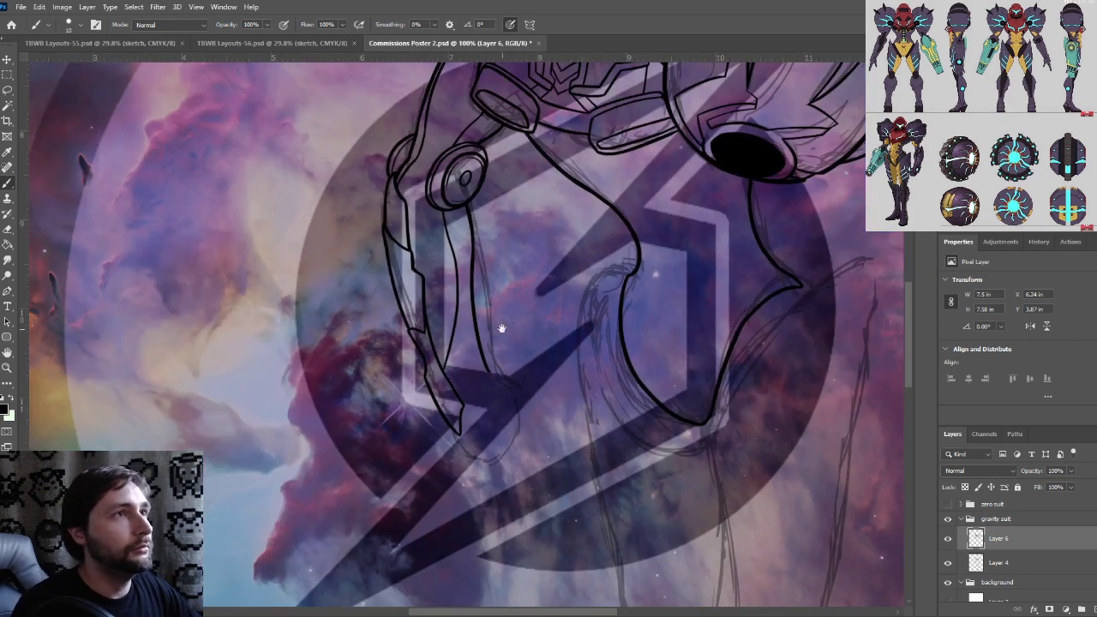
left_click_drag(503, 331, 488, 407)
scroll(482, 390, "up", 3)
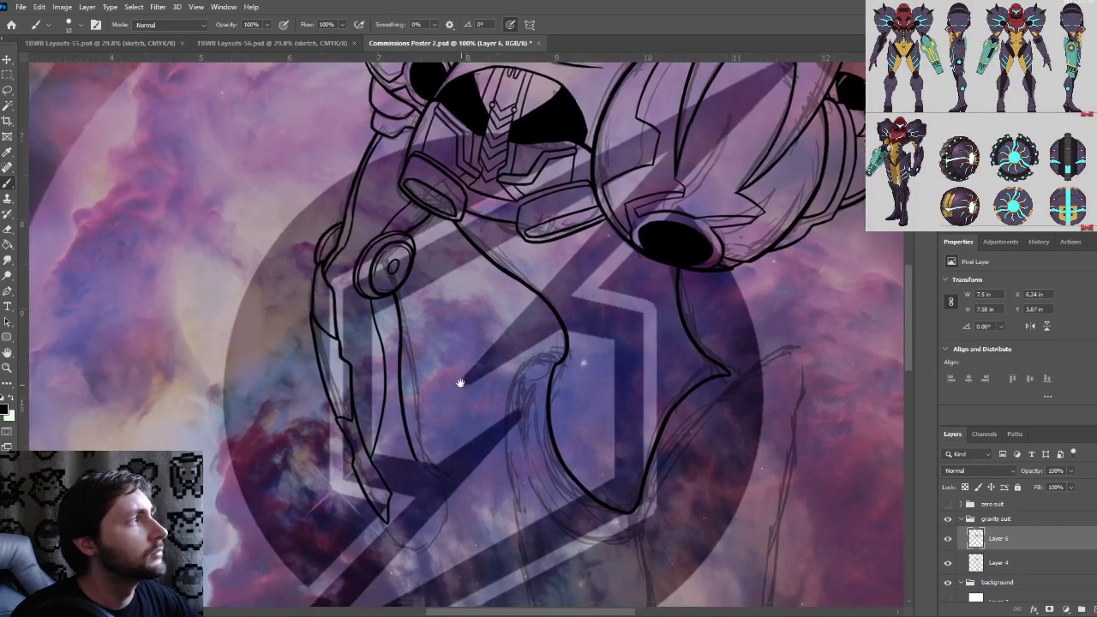
scroll(433, 342, "up", 5)
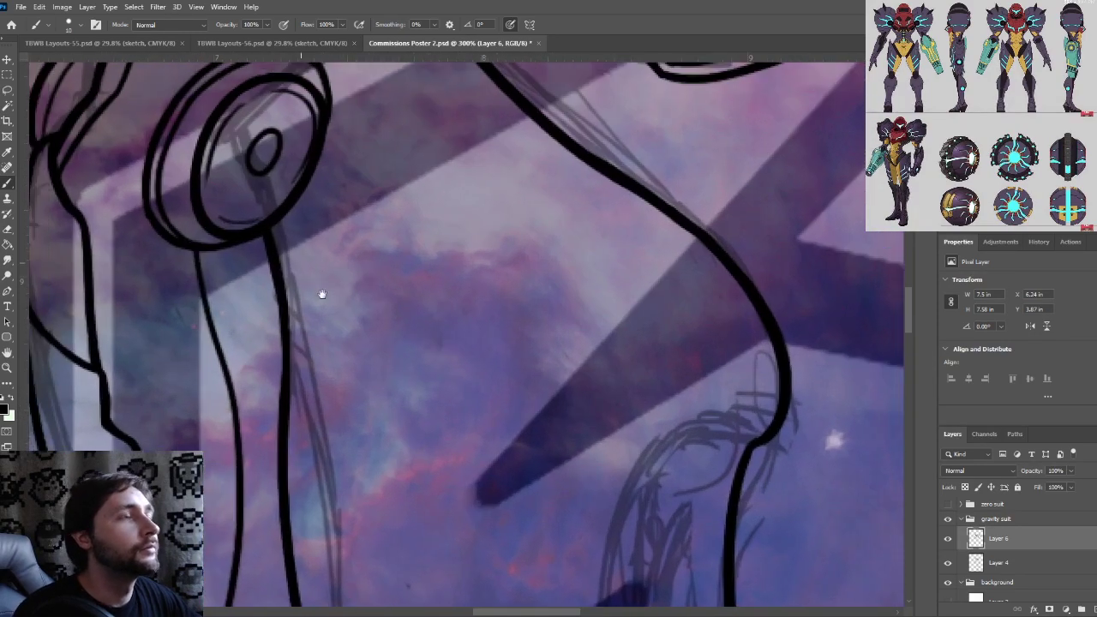
left_click_drag(322, 294, 353, 331)
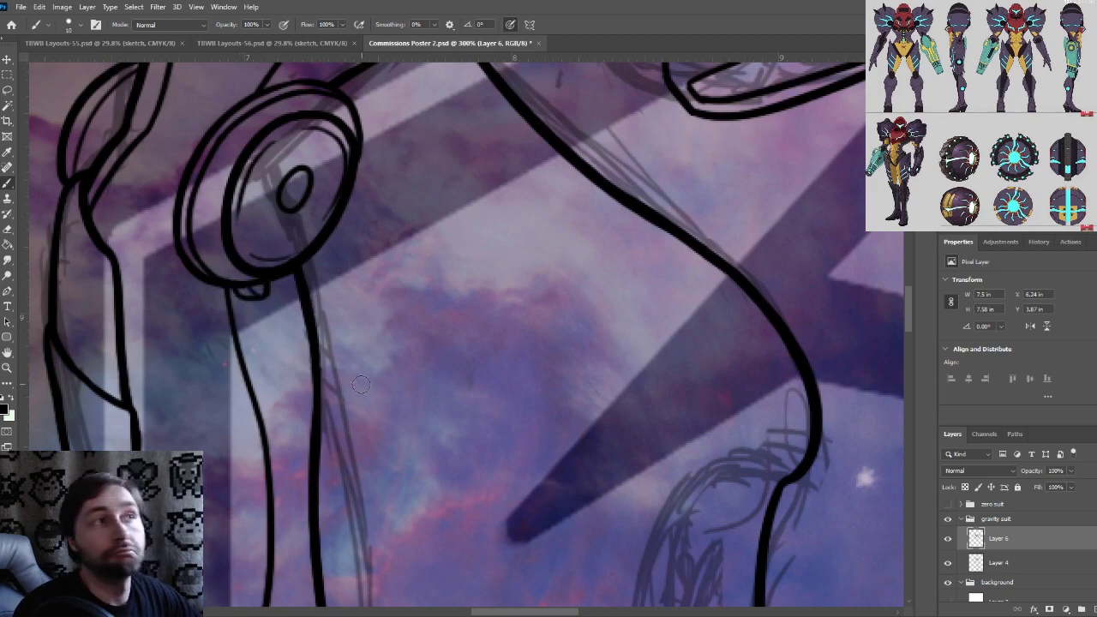
Ink a short, downward-curved dividing line across the forearm's outer armor strip, near the lower end of the inner forearm line
scroll(364, 388, "down", 3)
scroll(386, 390, "up", 2)
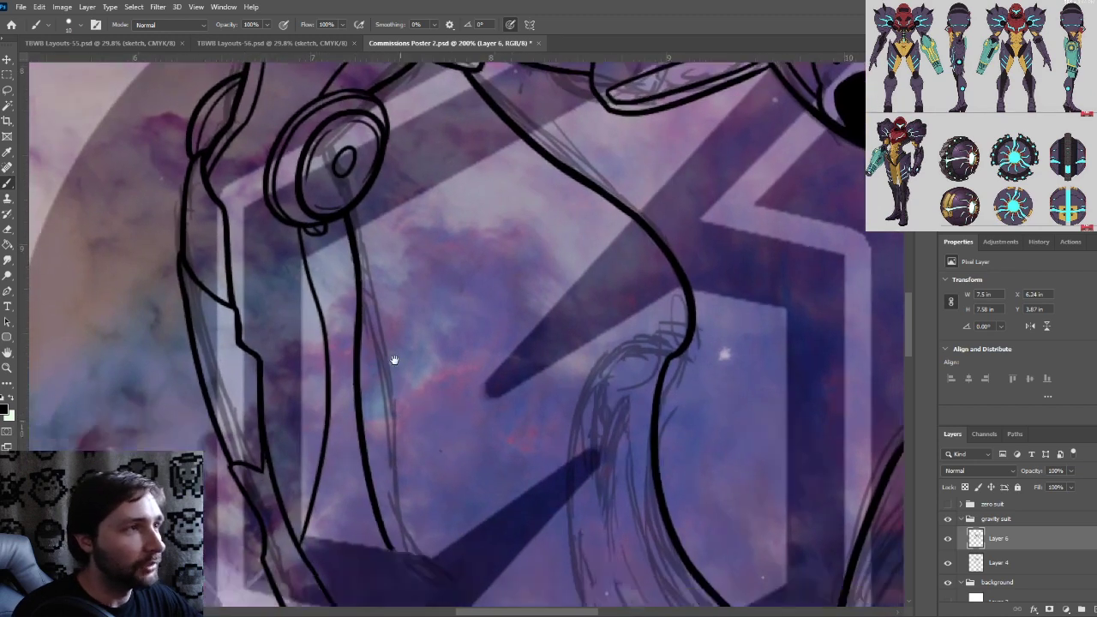
left_click_drag(393, 360, 377, 240)
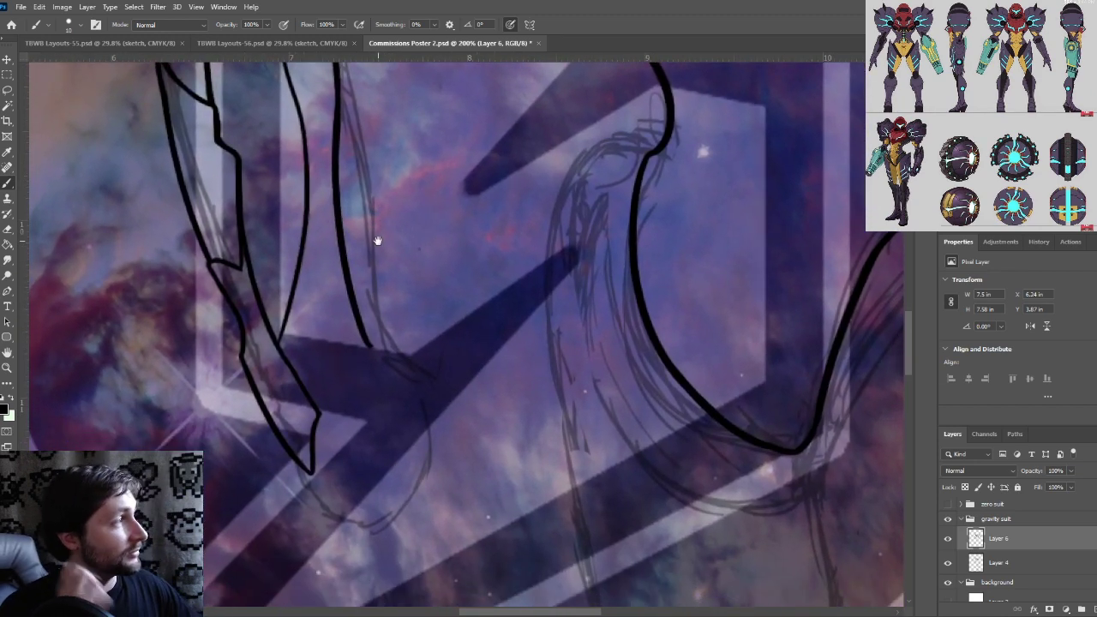
mouse_move(405, 396)
left_mouse_down()
mouse_move(434, 522)
mouse_move(451, 482)
mouse_move(434, 441)
left_mouse_up()
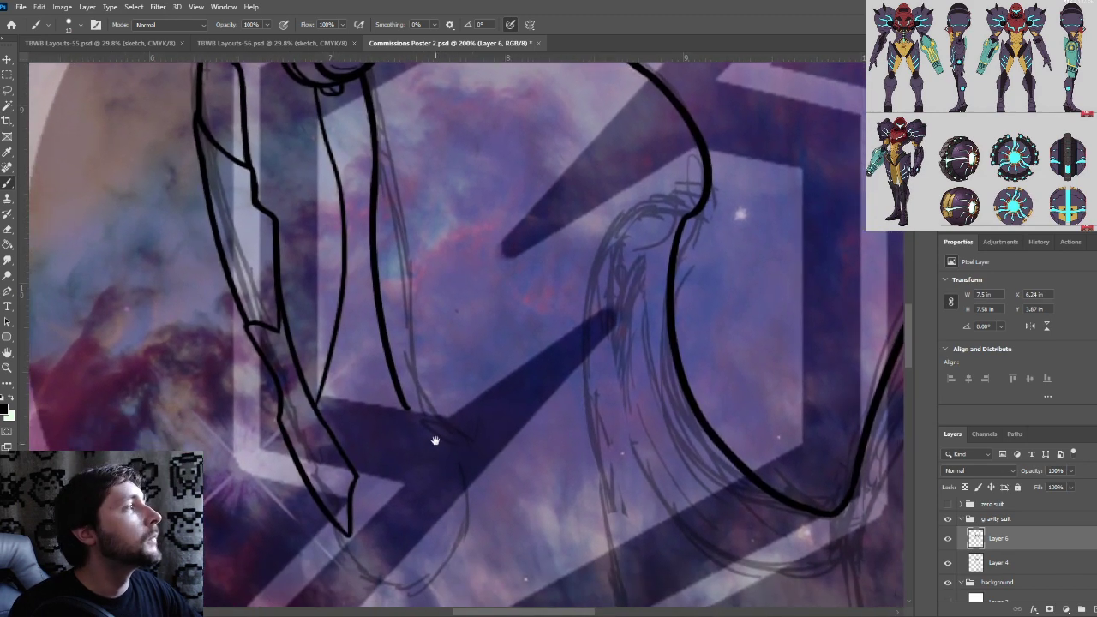
scroll(338, 338, "up", 2)
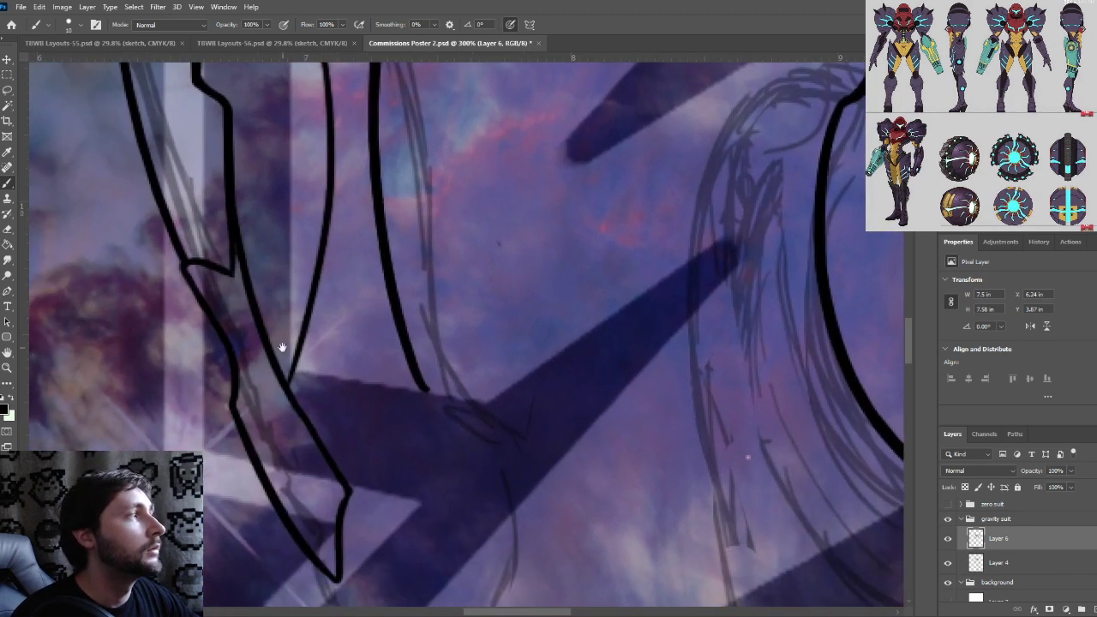
mouse_move(236, 379)
left_mouse_down()
mouse_move(275, 370)
mouse_move(293, 396)
left_mouse_up()
key("ctrl+plus")
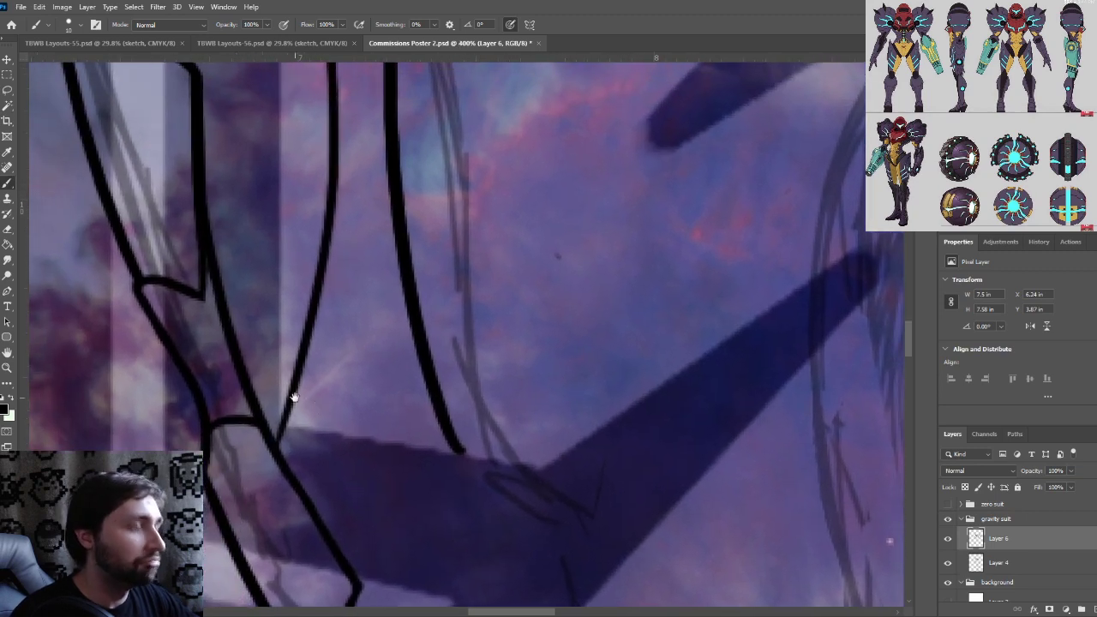
mouse_move(205, 426)
left_mouse_down()
mouse_move(241, 434)
mouse_move(276, 415)
left_mouse_up()
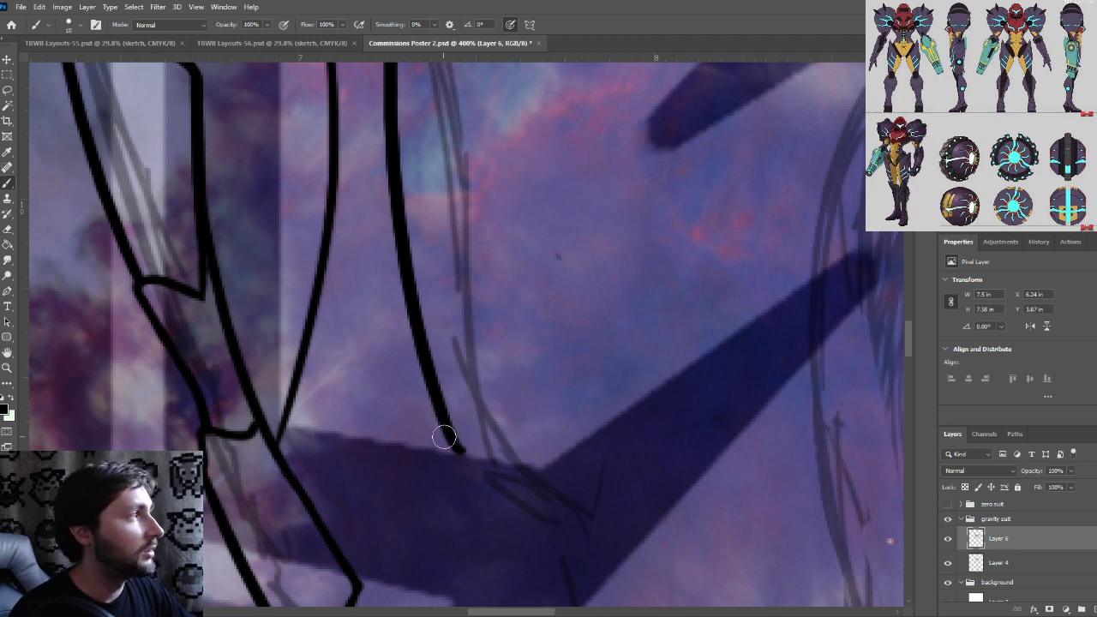
Refine the joints along the armor strip's inner contour into small notches where the dividing lines meet it
key("ctrl+minus")
mouse_move(299, 329)
left_mouse_down()
mouse_move(352, 473)
mouse_move(289, 234)
mouse_move(341, 357)
left_mouse_up()
key("ctrl+plus")
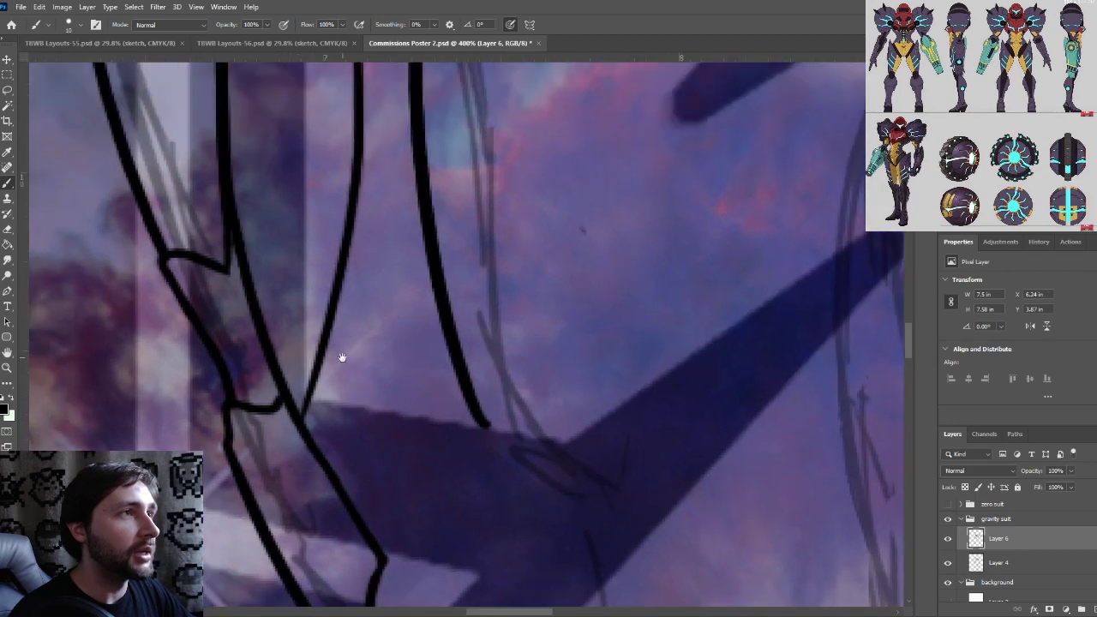
key("ctrl+plus")
mouse_move(245, 409)
left_mouse_down()
mouse_move(287, 463)
mouse_move(289, 440)
mouse_move(247, 445)
left_mouse_up()
key("ctrl+z")
key("bracketleft")
key("bracketleft")
key("bracketleft")
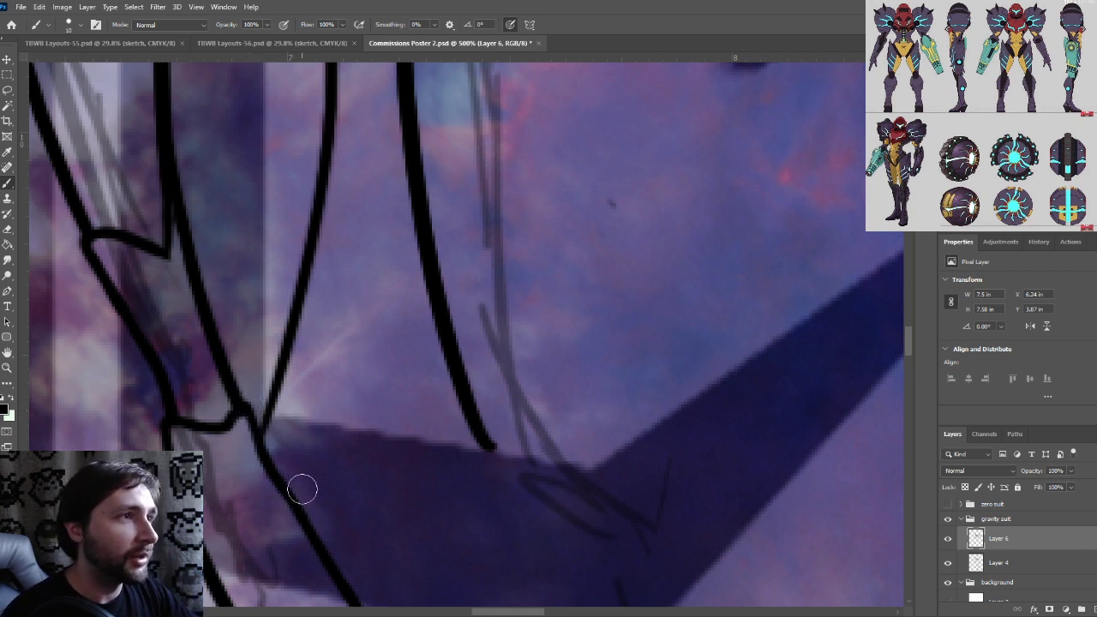
left_click_drag(246, 411, 265, 453)
left_click_drag(285, 395, 349, 492)
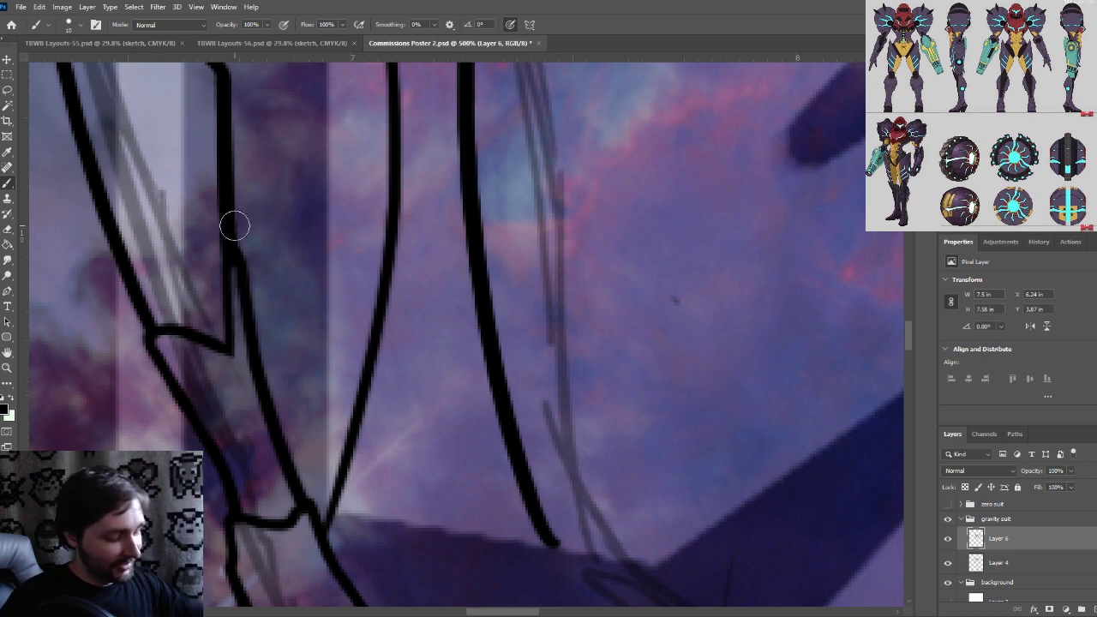
Extend the forearm's inner contour to the wrist, connect it to the armor strip with an arched line, and trim the overshoot
scroll(236, 229, "down", 1)
left_click_drag(466, 519, 411, 406)
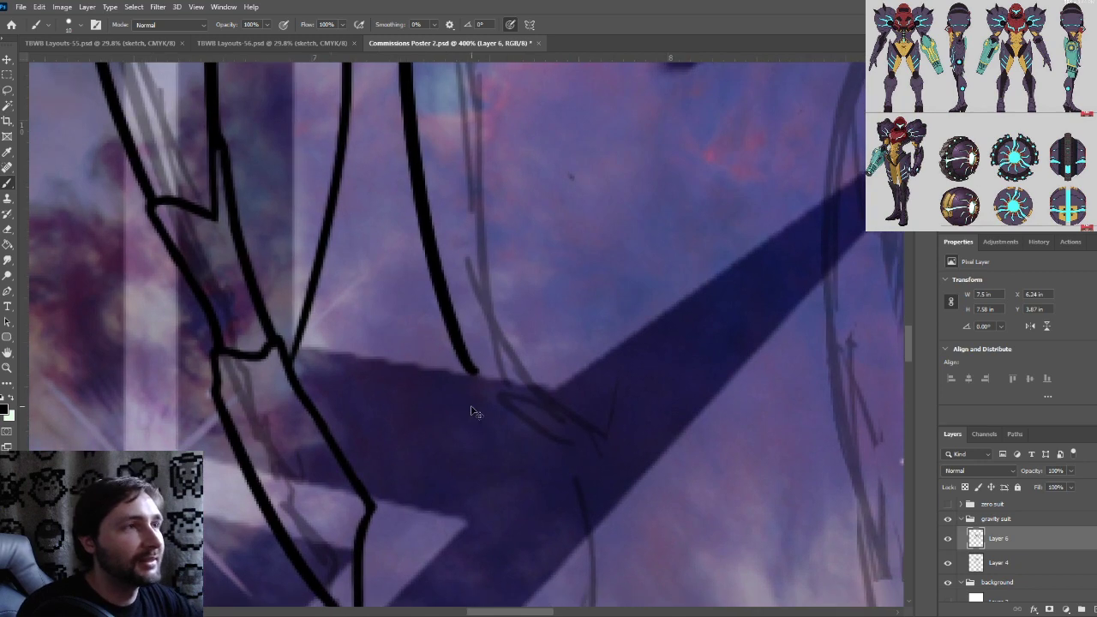
key("ctrl+minus")
left_click_drag(525, 451, 475, 446)
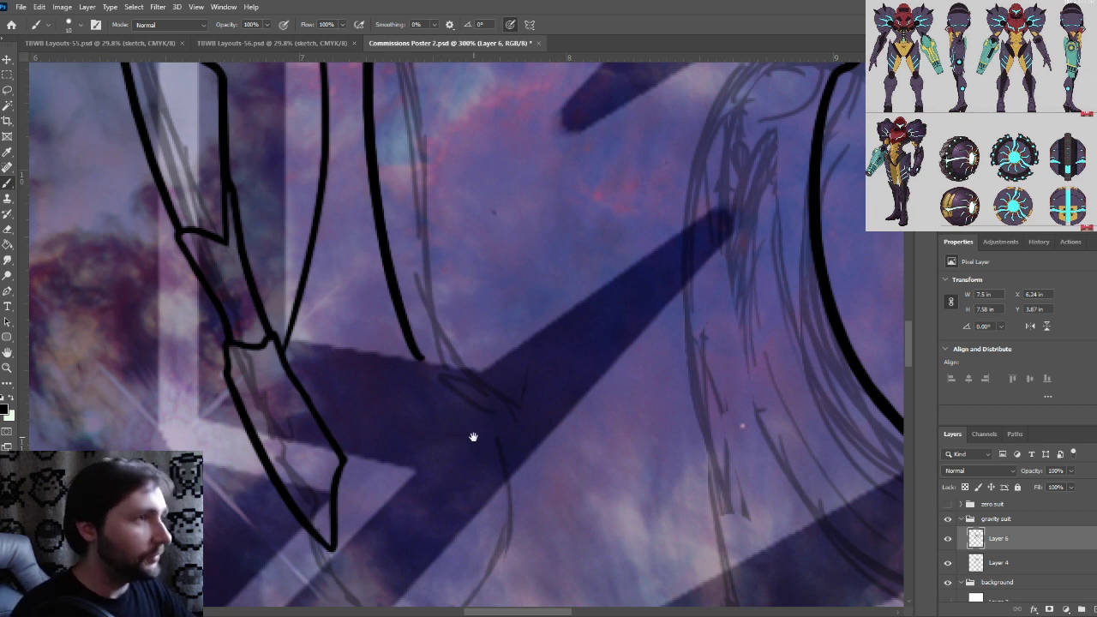
mouse_move(491, 417)
left_mouse_down()
mouse_move(429, 385)
mouse_move(446, 372)
left_mouse_up()
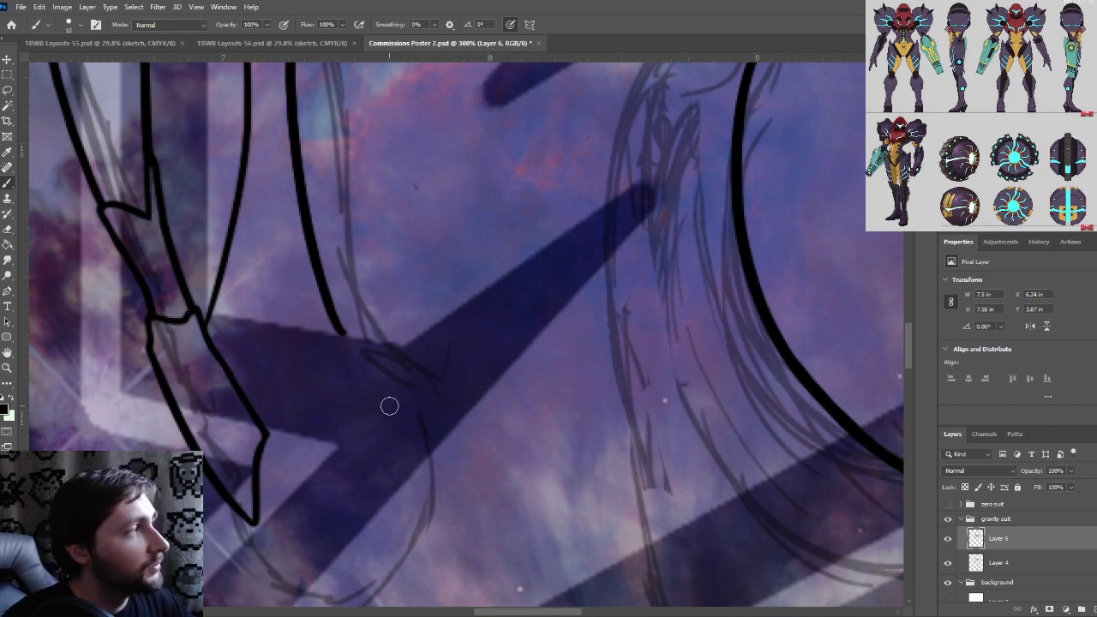
scroll(414, 398, "down", 5)
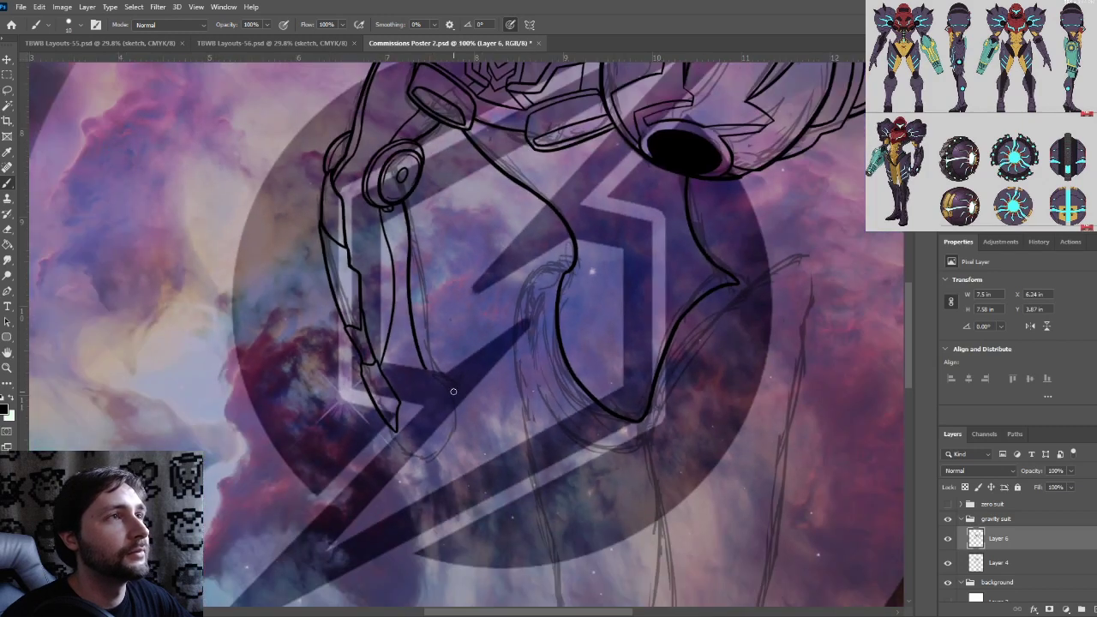
scroll(453, 392, "up", 5)
mouse_move(453, 397)
left_mouse_down()
mouse_move(409, 409)
mouse_move(442, 322)
mouse_move(466, 307)
mouse_move(414, 342)
mouse_move(443, 313)
mouse_move(444, 263)
mouse_move(426, 313)
left_mouse_up()
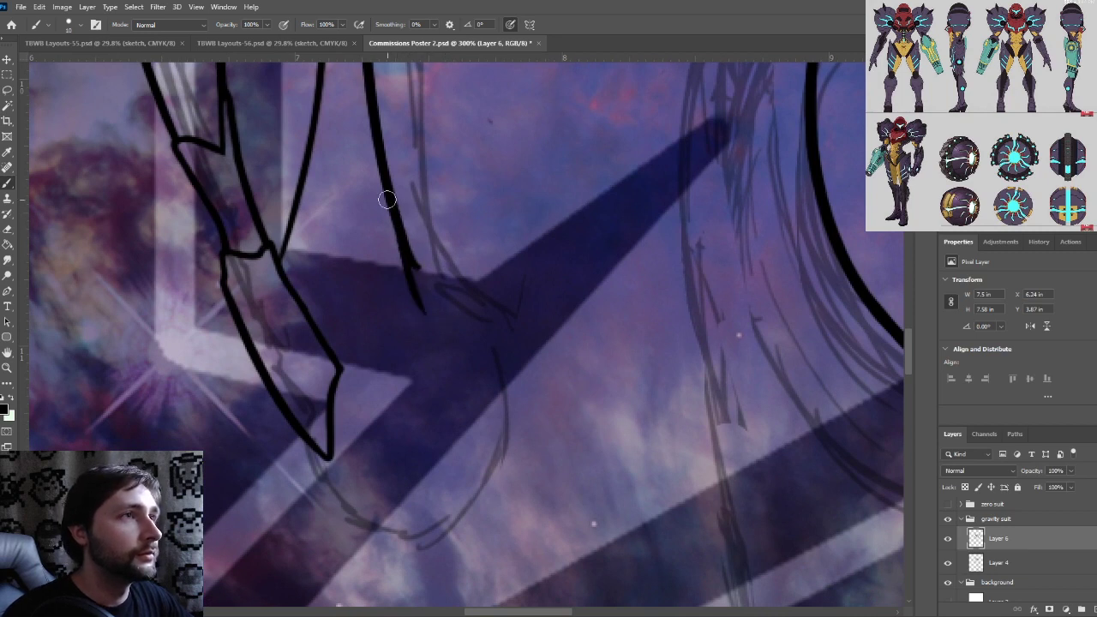
key("ctrl+z")
left_click_drag(390, 206, 433, 279)
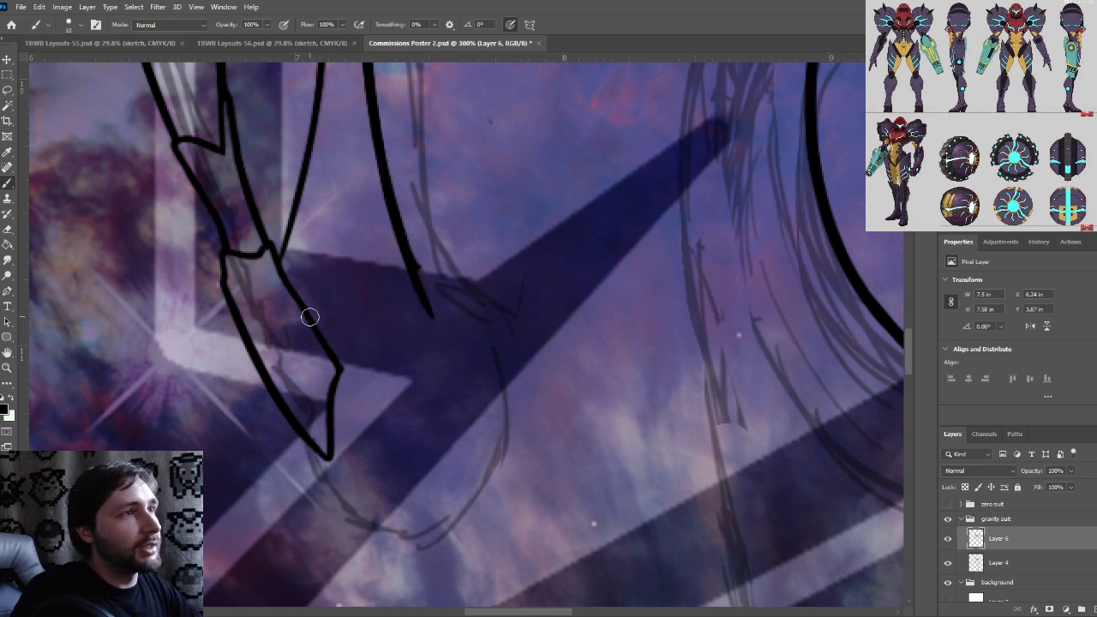
left_click_drag(313, 314, 429, 275)
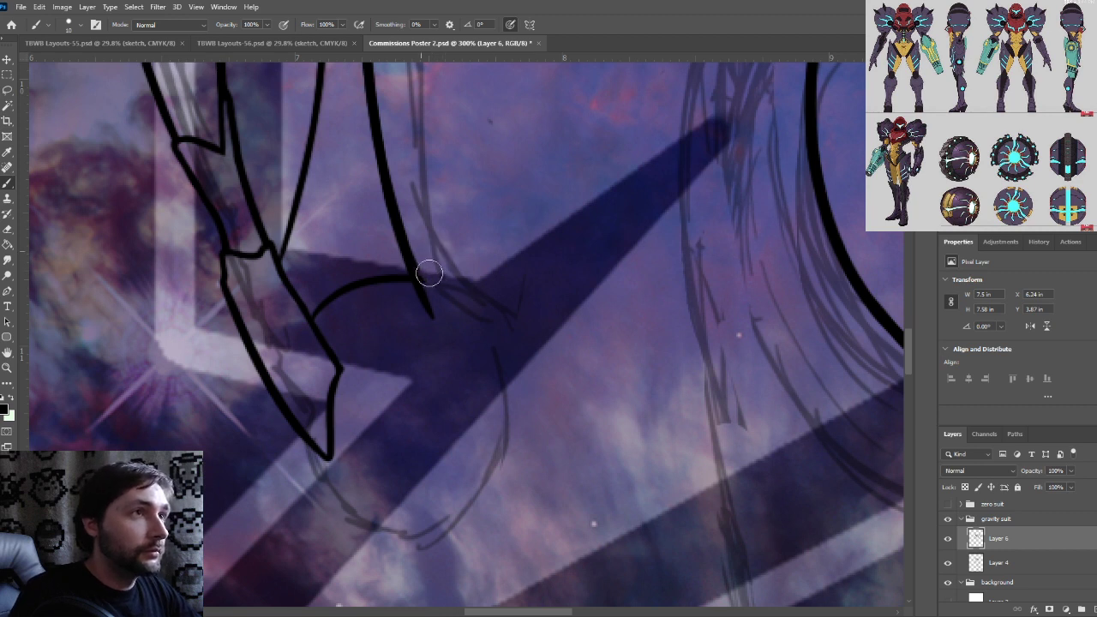
mouse_move(449, 319)
left_mouse_down()
mouse_move(410, 302)
mouse_move(439, 289)
left_mouse_up()
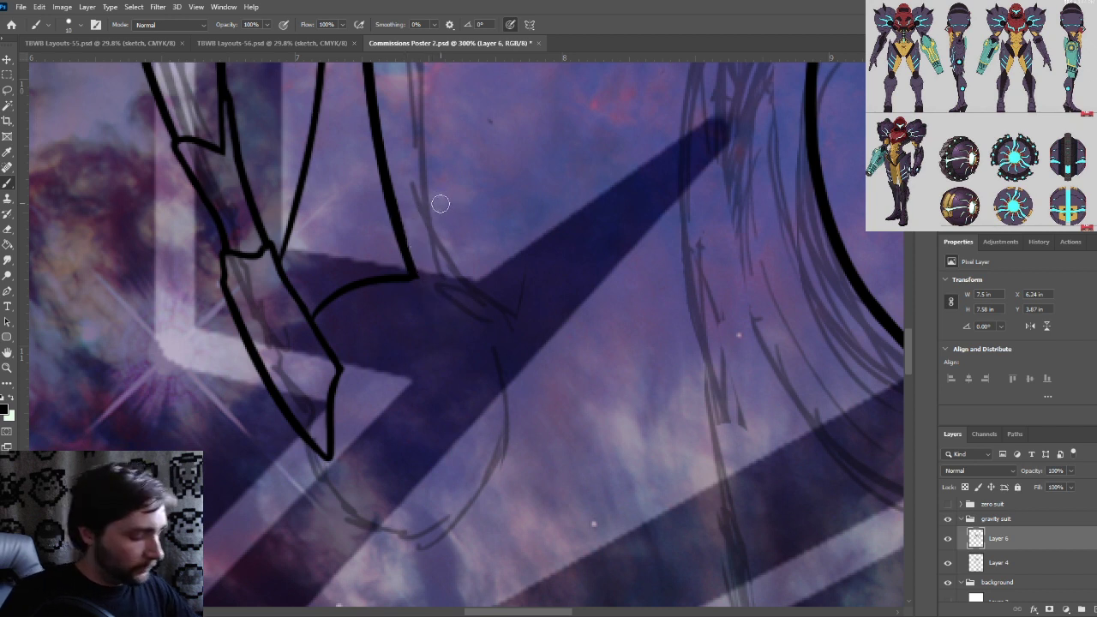
Ink the hand's lower contour from the armor strip's pointed tip, curving underneath and up the inner side
key("space")
left_click_drag(503, 386, 543, 346)
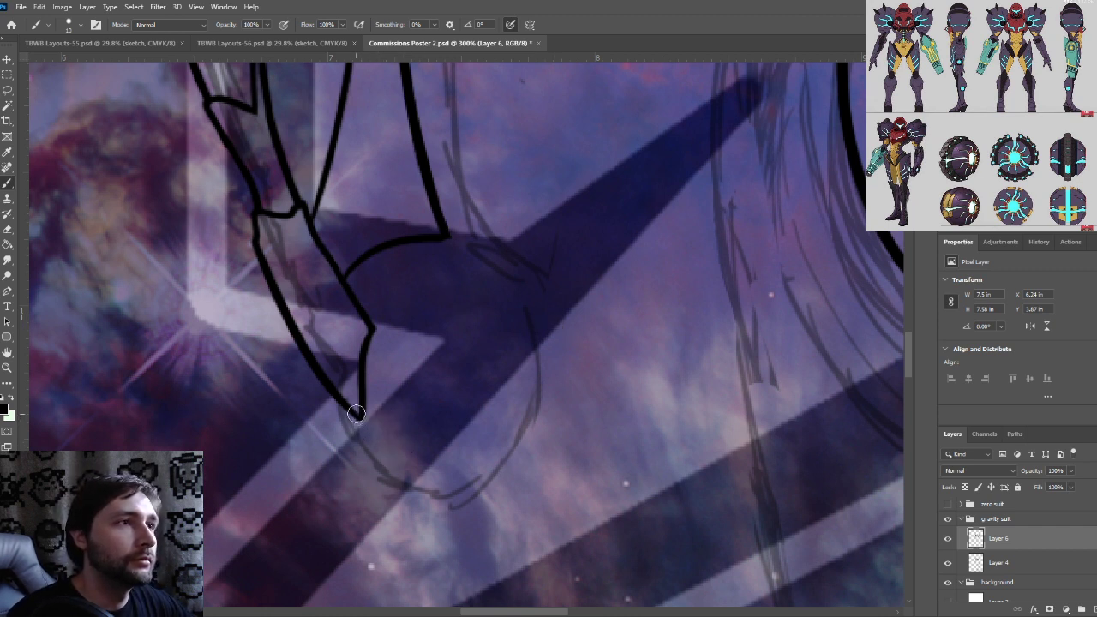
mouse_move(356, 413)
left_mouse_down()
mouse_move(392, 453)
mouse_move(542, 378)
mouse_move(521, 407)
mouse_move(563, 355)
mouse_move(554, 380)
mouse_move(541, 316)
mouse_move(556, 339)
left_mouse_up()
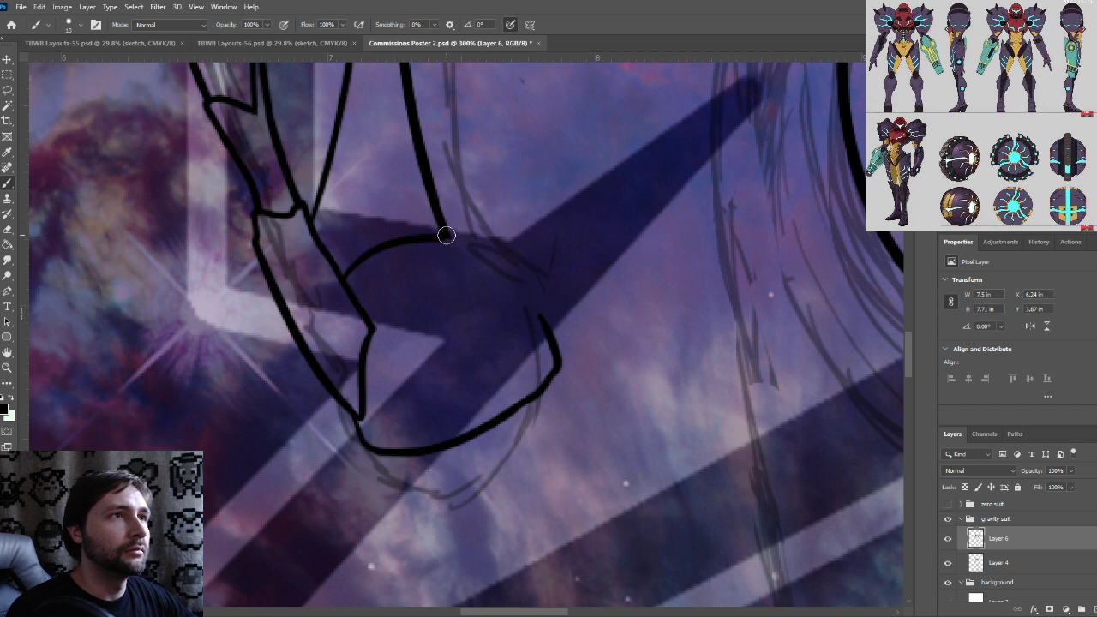
Ink the hand's rounded upper contour from the wrist to the inner side and clean up its join with the lower contour
mouse_move(447, 244)
left_mouse_down()
mouse_move(575, 325)
mouse_move(567, 331)
mouse_move(539, 323)
mouse_move(543, 281)
left_mouse_up()
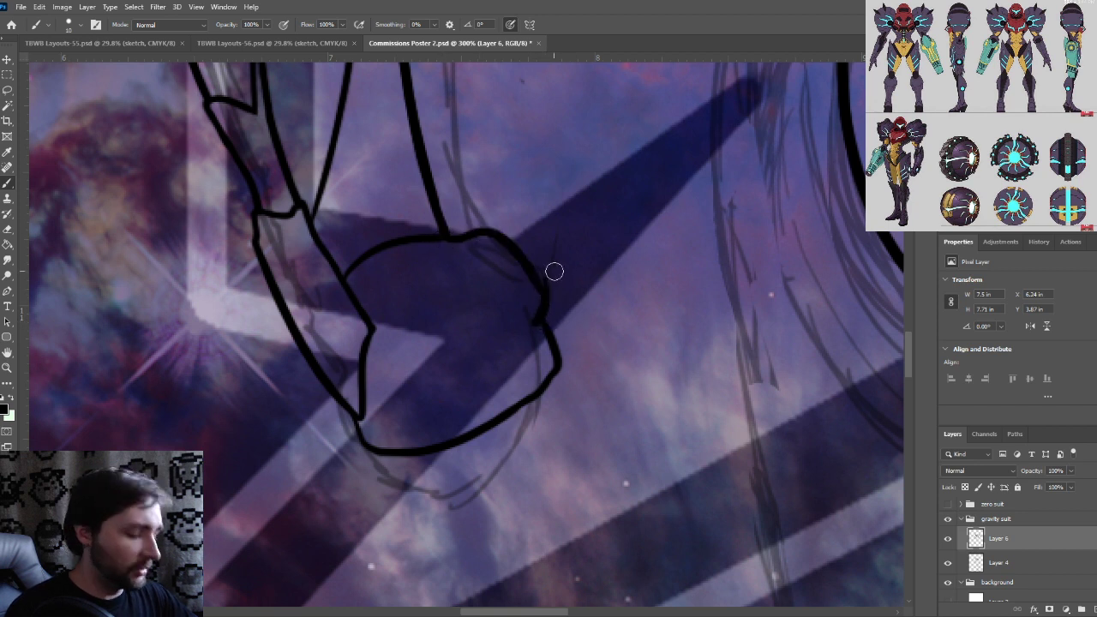
key("ctrl+z")
left_click_drag(543, 319, 538, 274)
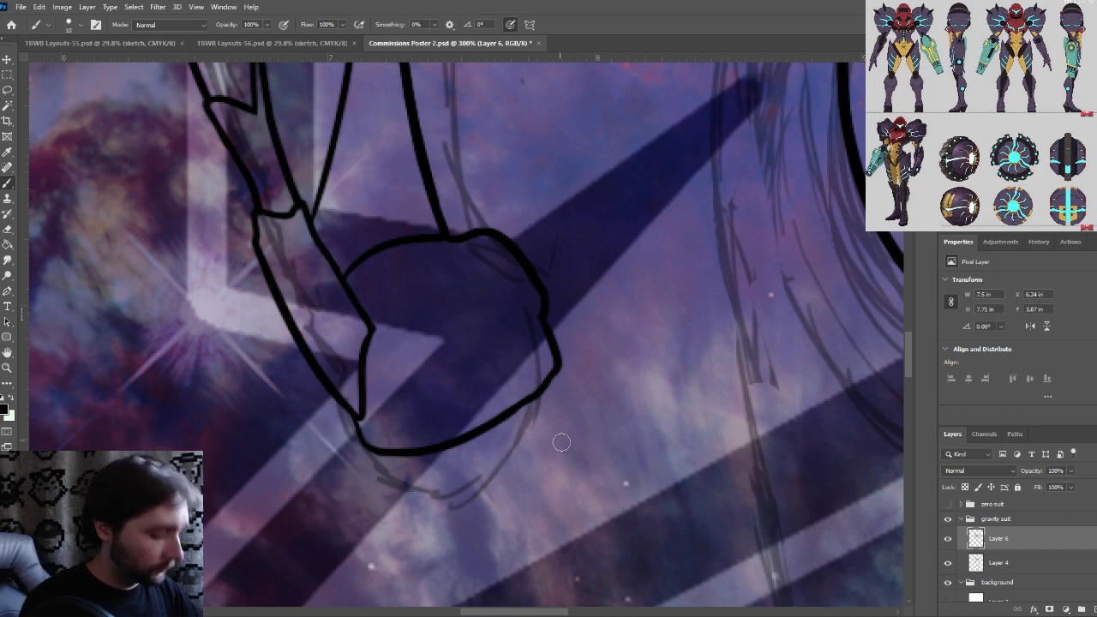
left_click_drag(545, 384, 519, 495)
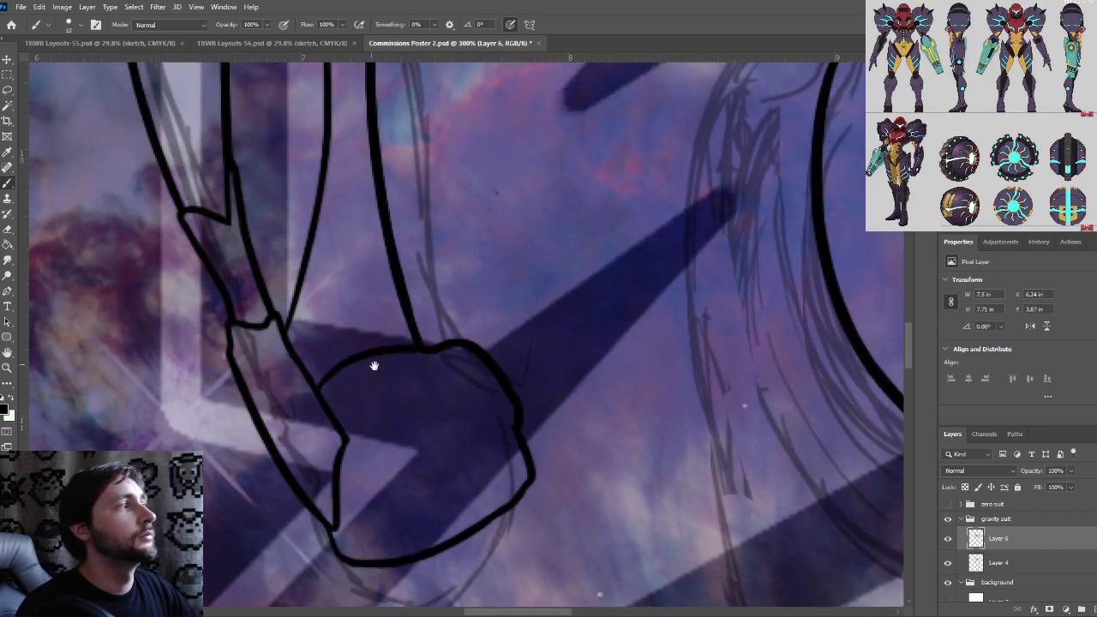
left_click_drag(475, 328, 470, 304)
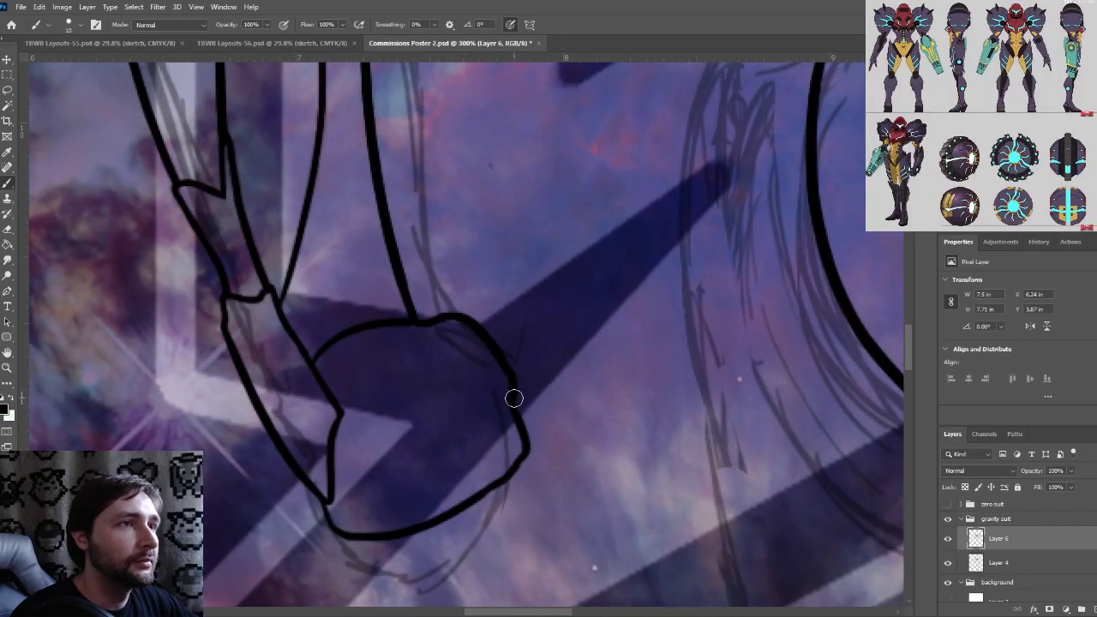
Ink the outline of a small rounded opening at the fist's inner side, with a short tick at its upper edge
mouse_move(515, 398)
left_mouse_down()
mouse_move(422, 415)
mouse_move(448, 372)
mouse_move(476, 358)
mouse_move(426, 359)
left_mouse_up()
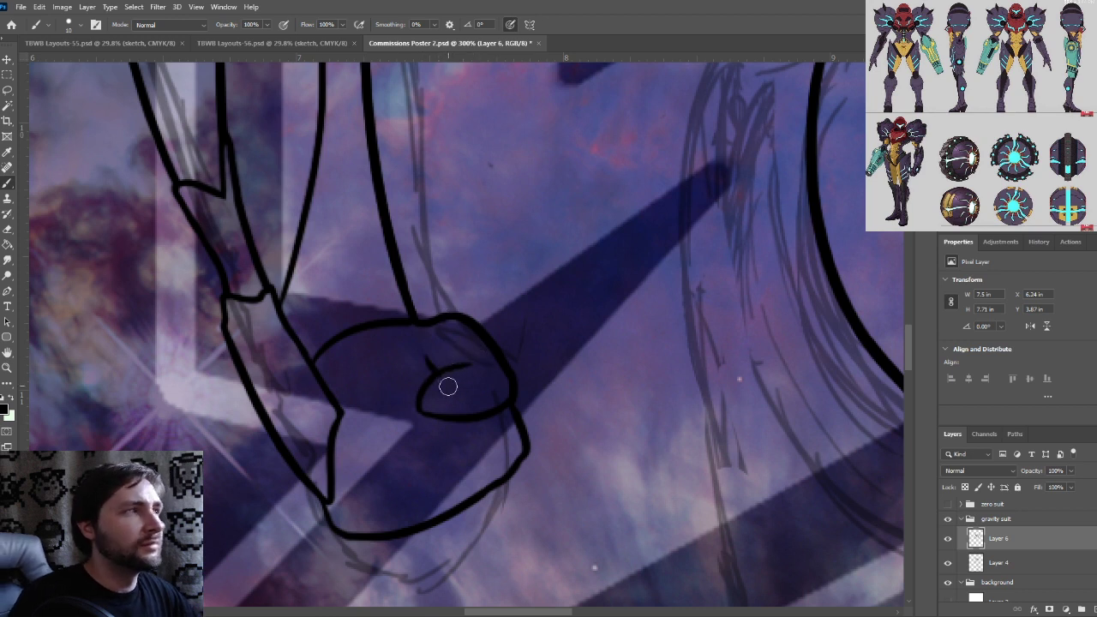
mouse_move(494, 356)
left_mouse_down()
mouse_move(548, 301)
mouse_move(557, 325)
left_mouse_up()
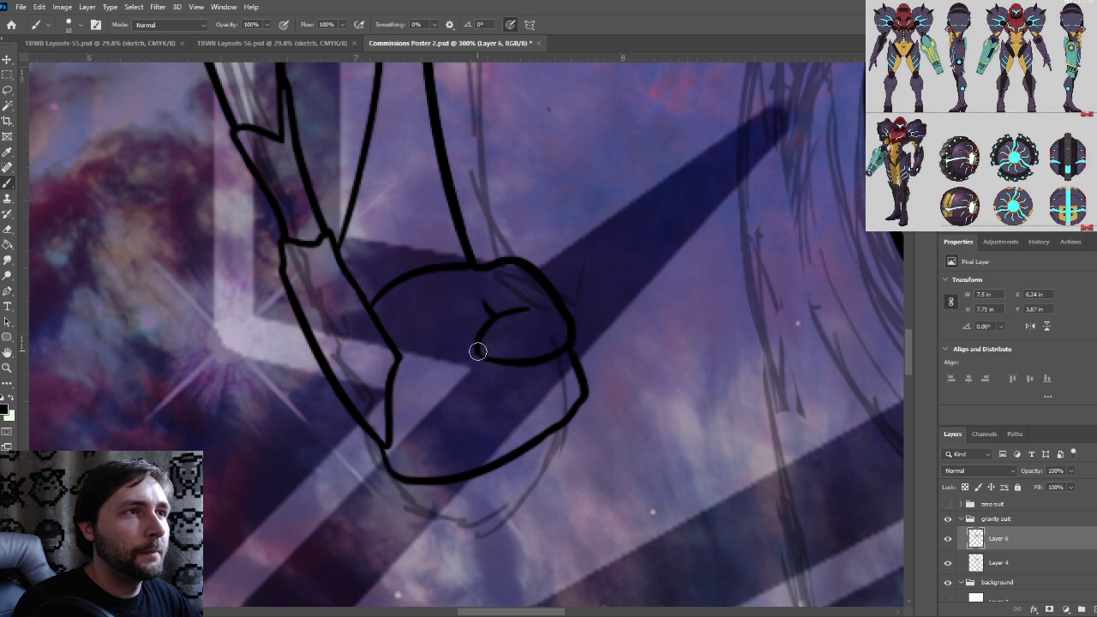
left_click_drag(480, 355, 539, 362)
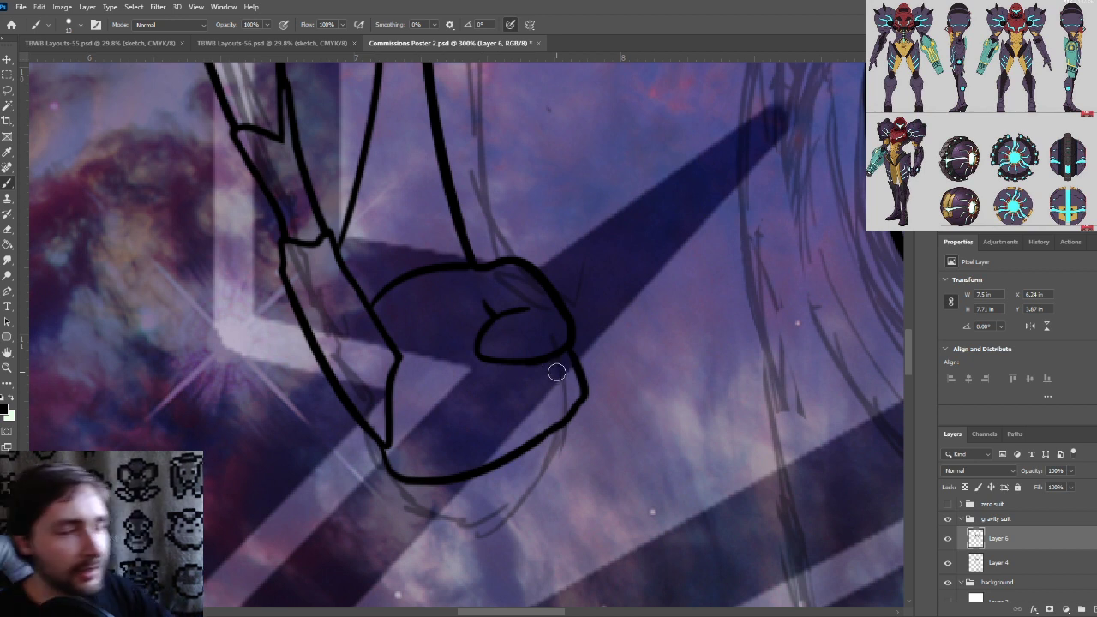
left_click_drag(447, 357, 469, 321)
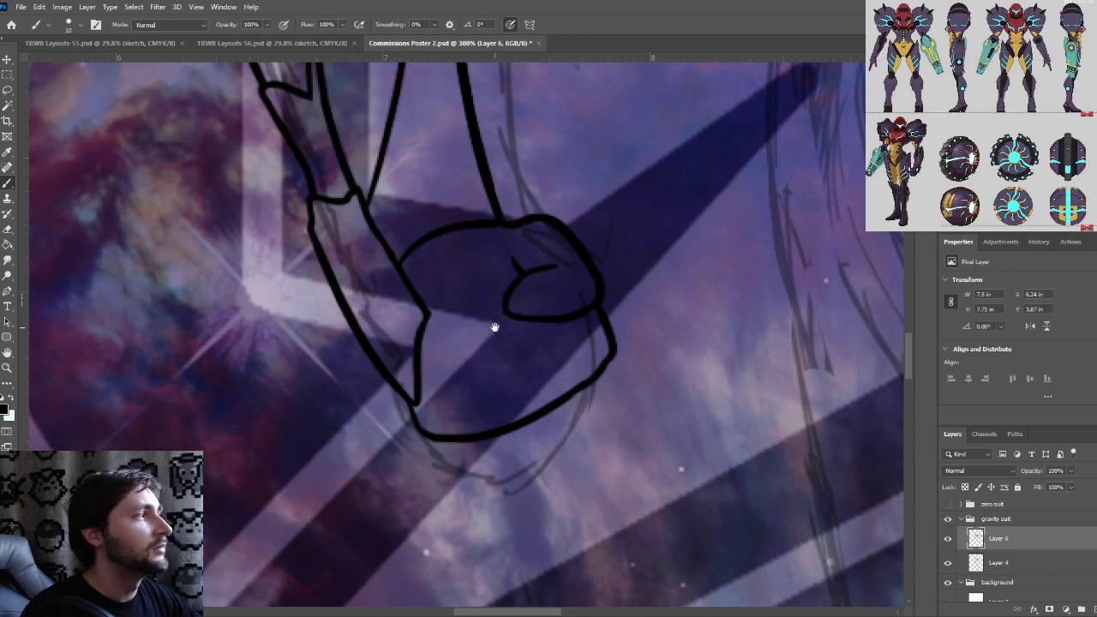
left_click_drag(494, 327, 503, 311)
key("ctrl+plus")
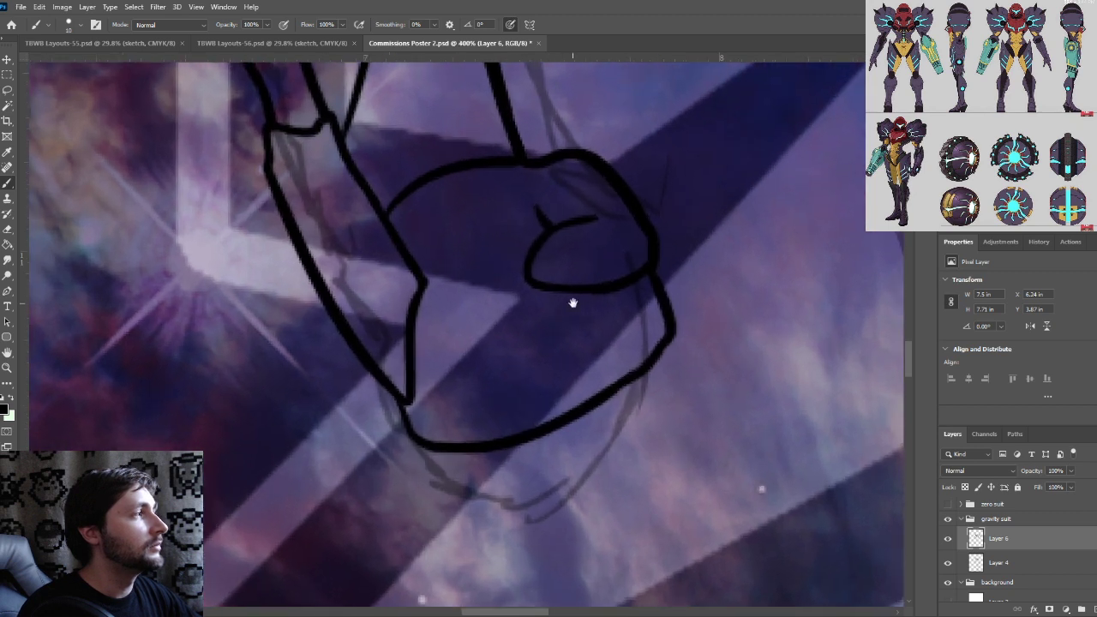
left_click_drag(574, 302, 547, 327)
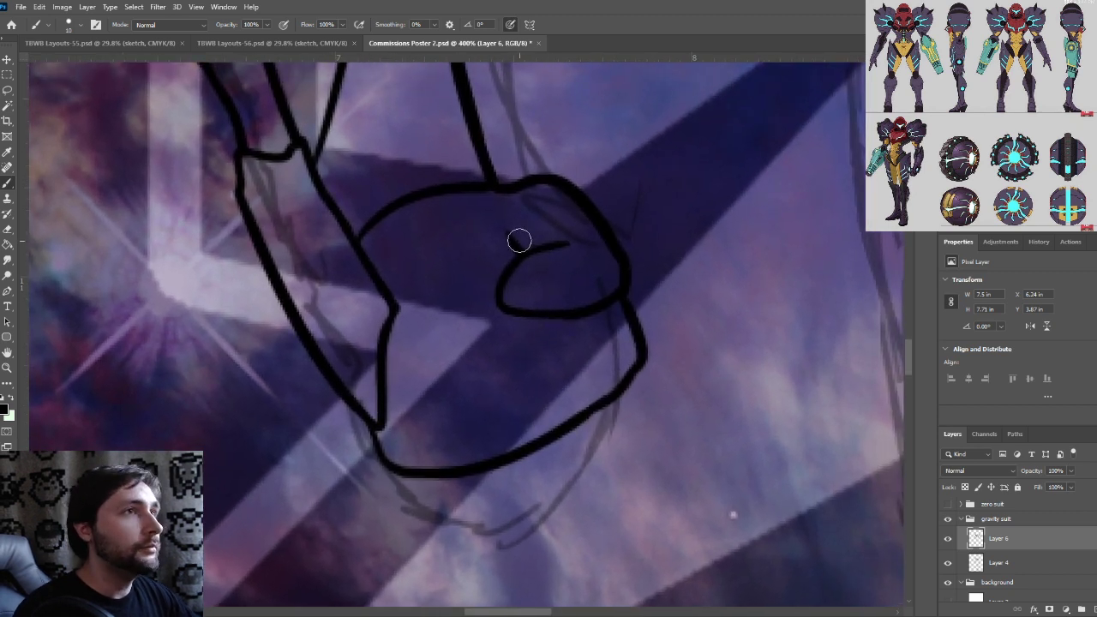
Close the rounded opening with a curved line up to the hand's upper contour, and fill it solid black
left_click_drag(512, 246, 515, 185)
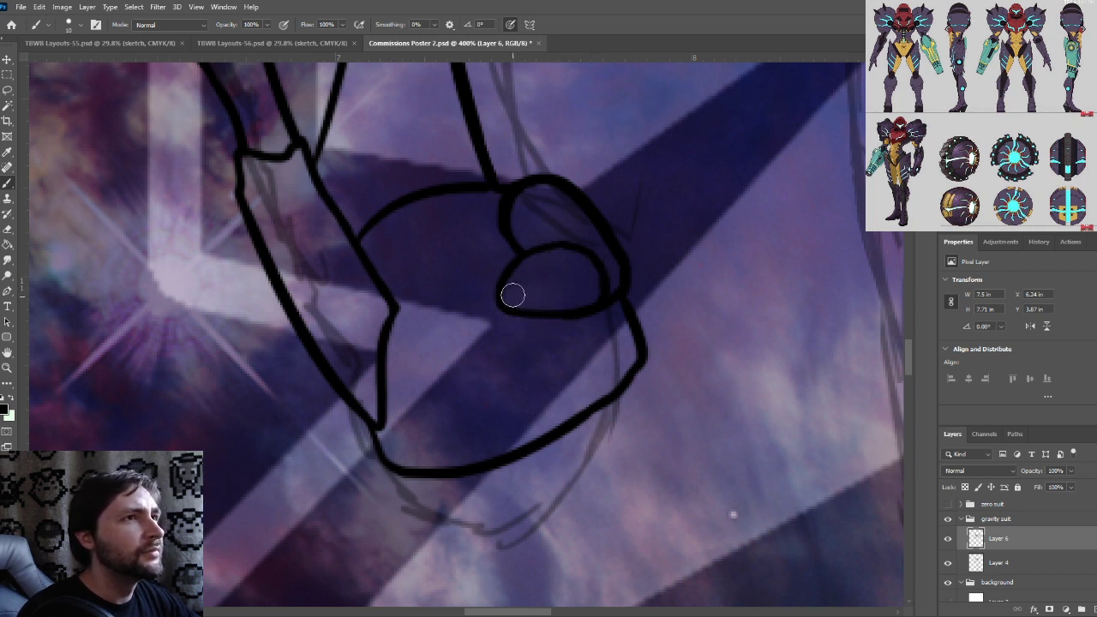
mouse_move(517, 283)
left_mouse_down()
mouse_move(516, 305)
mouse_move(561, 252)
mouse_move(577, 271)
mouse_move(526, 301)
mouse_move(578, 294)
mouse_move(539, 301)
mouse_move(562, 282)
mouse_move(592, 280)
mouse_move(597, 292)
mouse_move(588, 269)
left_mouse_up()
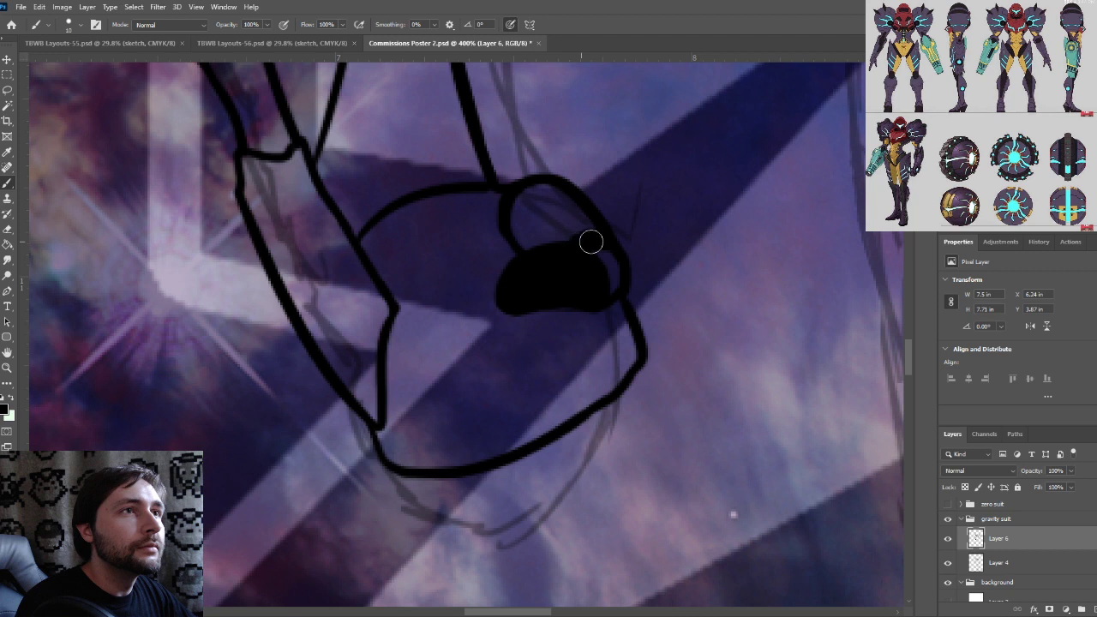
left_click_drag(657, 196, 649, 232)
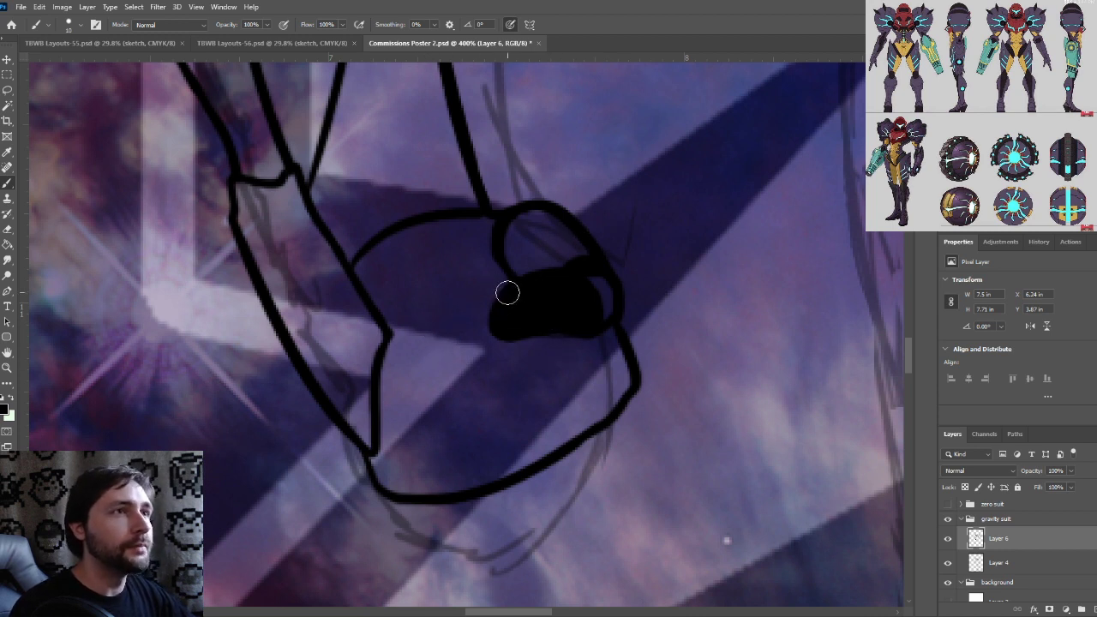
Ink a bumpy knuckle line from the black opening to the armor strip's corner, plus a small angular detail on the hand beside the strip
left_click_drag(492, 298, 425, 329)
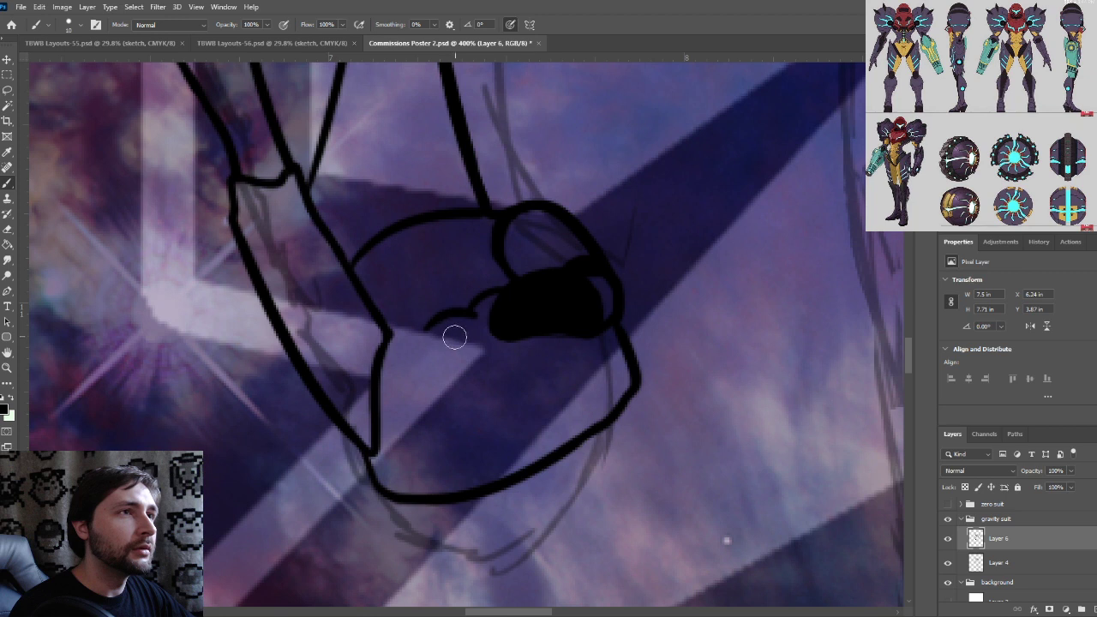
key("ctrl+z")
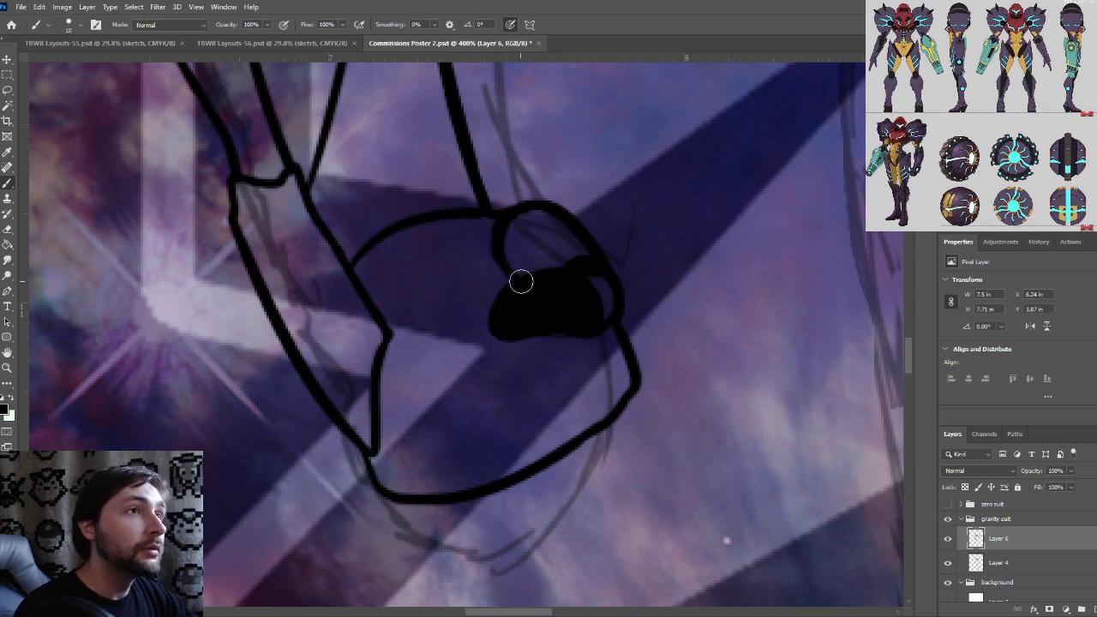
left_click_drag(502, 277, 426, 319)
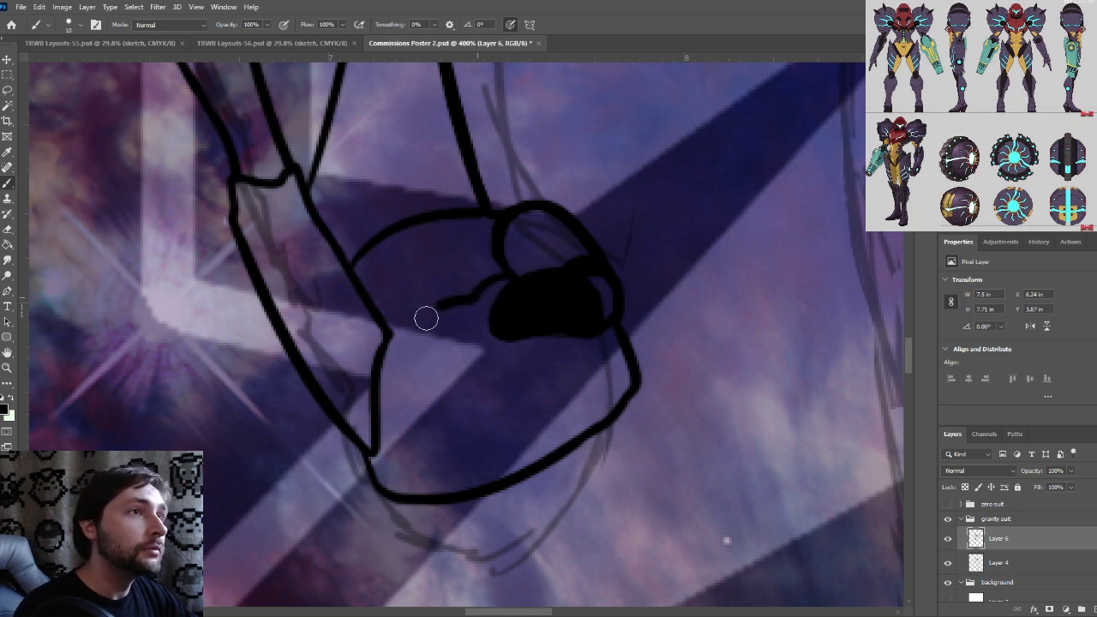
left_click_drag(429, 317, 383, 331)
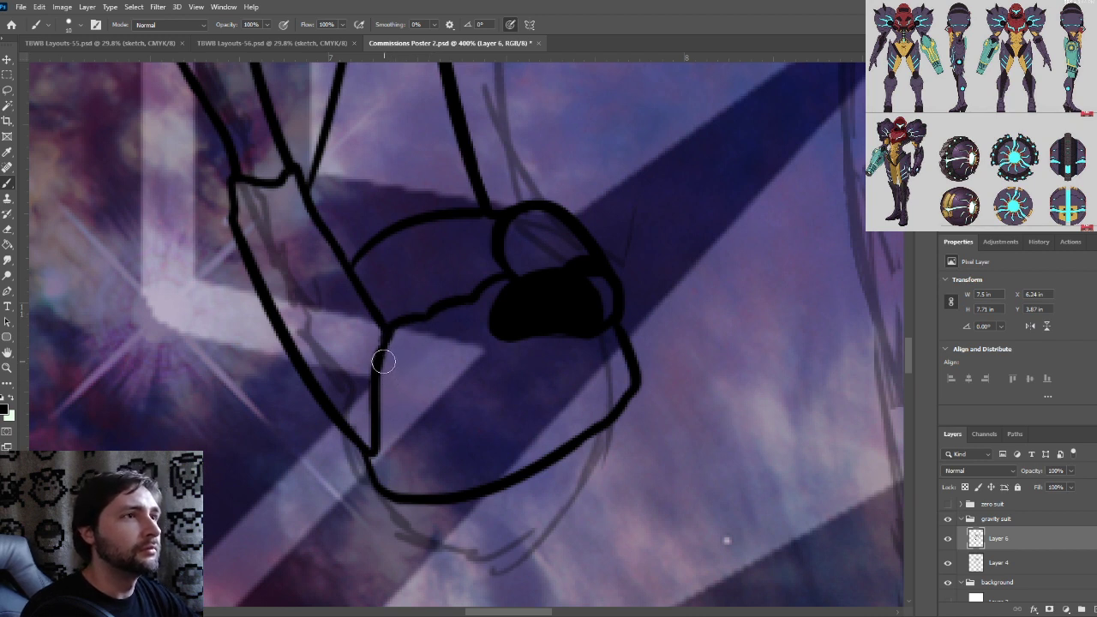
mouse_move(377, 377)
left_mouse_down()
mouse_move(410, 381)
mouse_move(425, 422)
mouse_move(384, 401)
mouse_move(426, 422)
left_mouse_up()
key("ctrl+z")
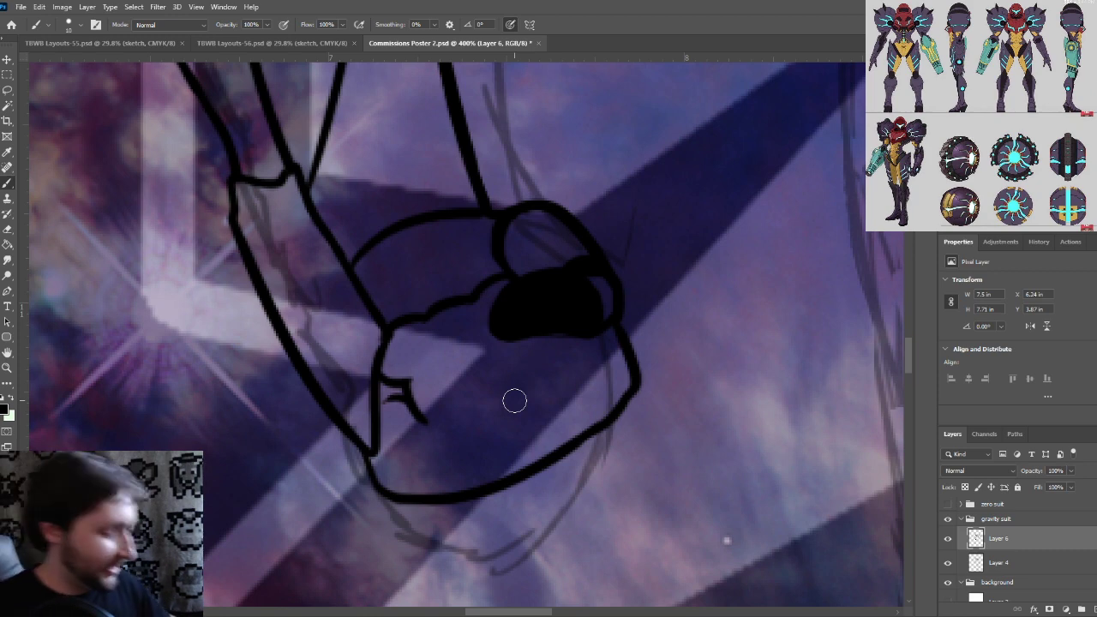
Show the zero suit group to compare the figure with the inked arm, hide it again, and return to the hand
key("ctrl+minus")
key("ctrl+minus")
key("ctrl+minus")
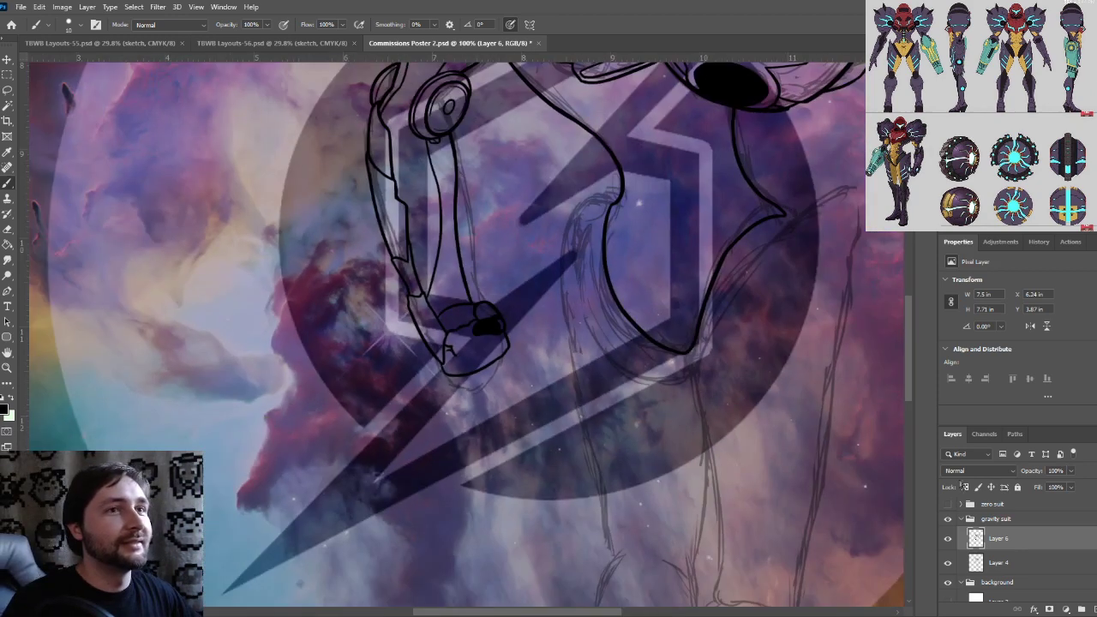
left_click(948, 505)
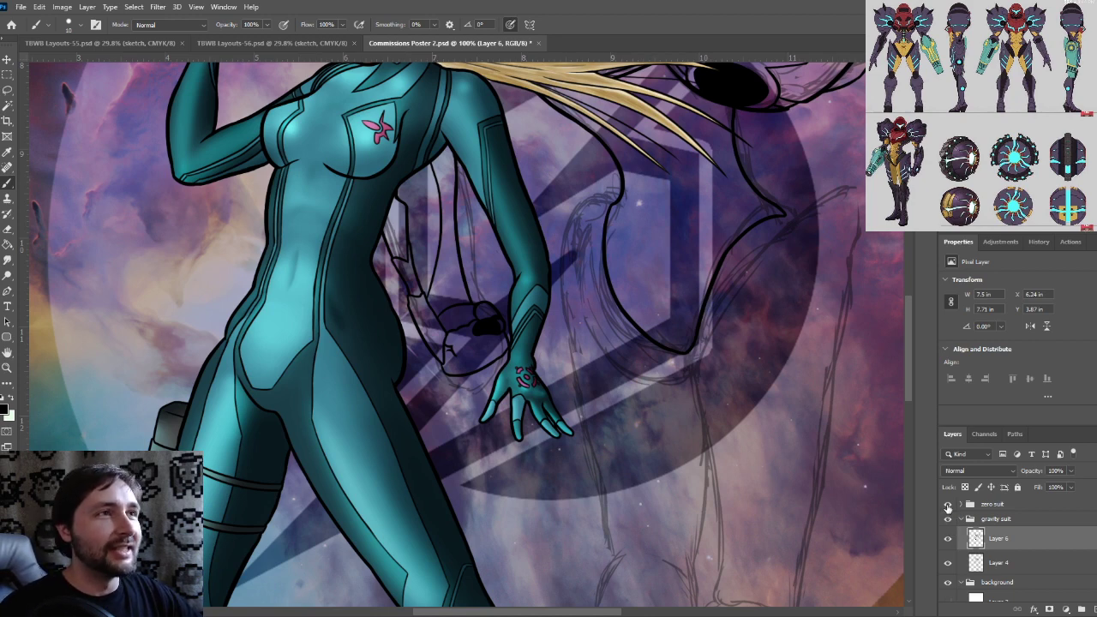
left_click(948, 505)
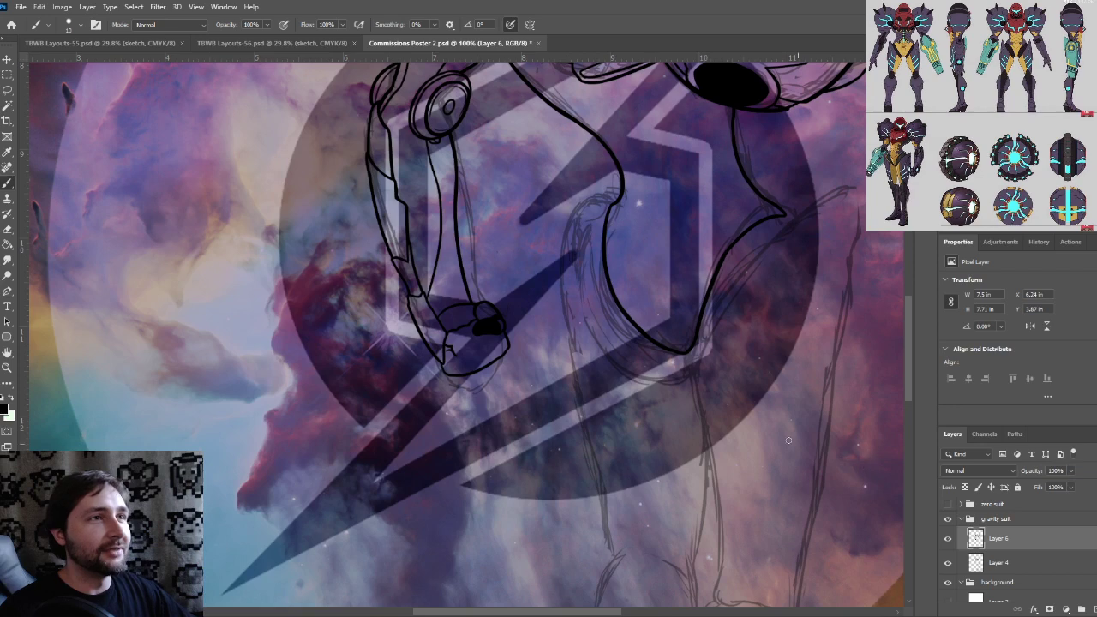
key("ctrl+plus")
key("ctrl+plus")
left_click_drag(593, 340, 569, 404)
key("ctrl+plus")
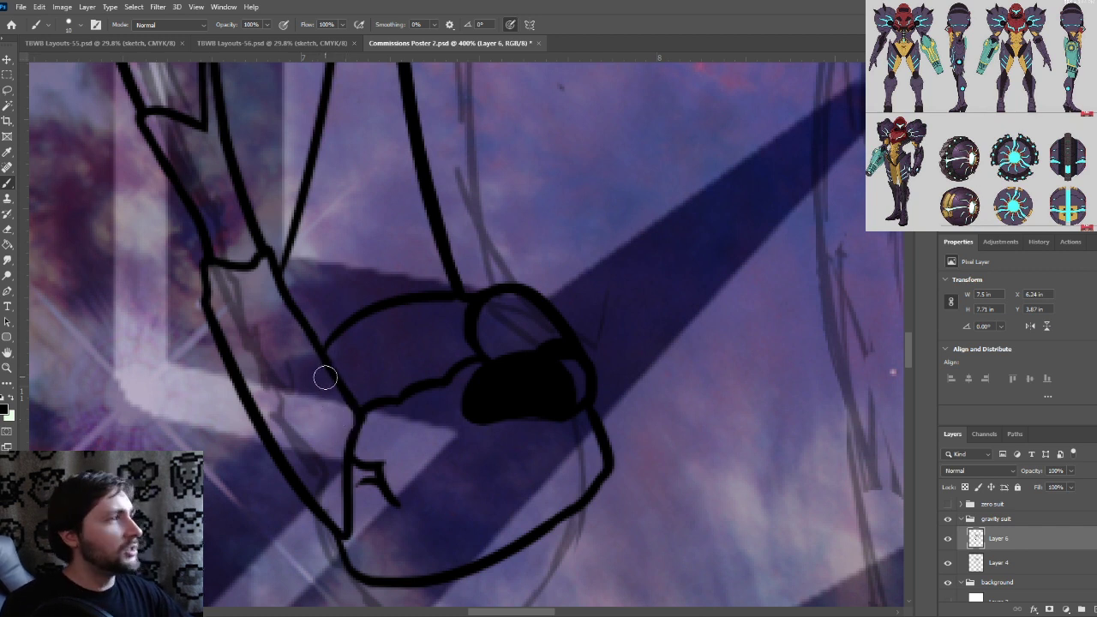
Redraw the short slanted stroke of the angular detail on the hand beside the armor strip
key("ctrl+z")
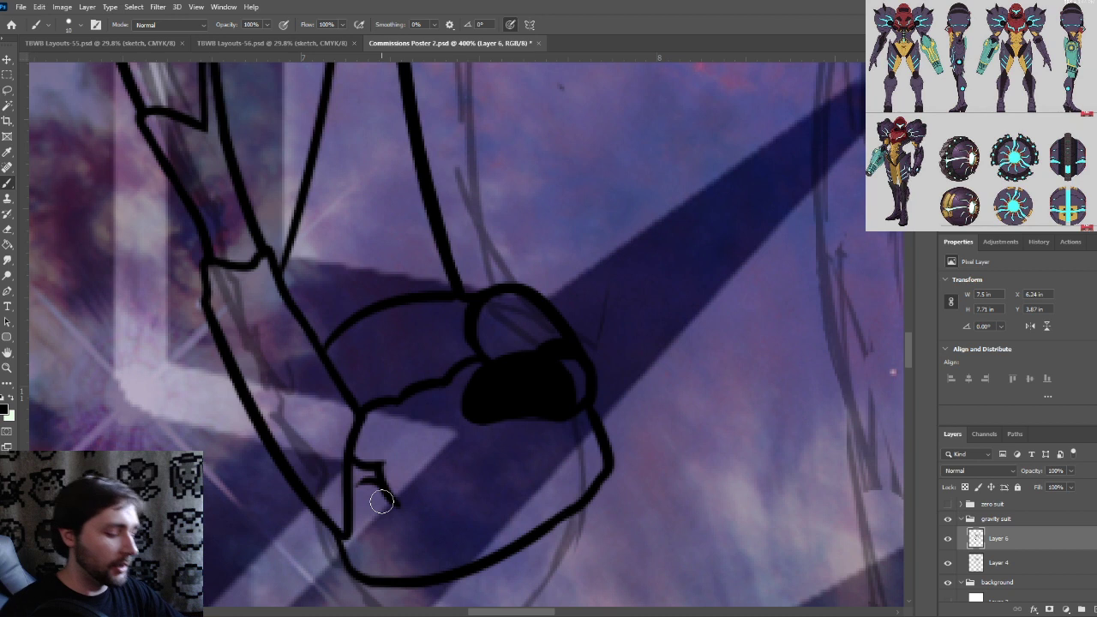
left_click_drag(384, 481, 395, 503)
left_click_drag(454, 437, 460, 419)
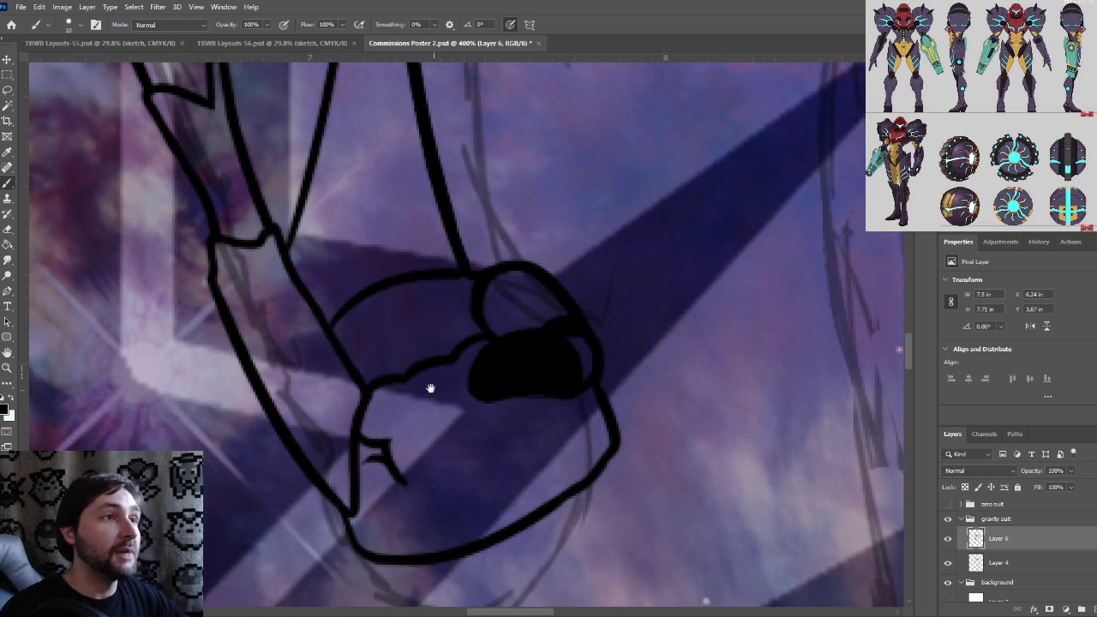
Ink the first finger's curved edge from the knuckle line down toward the lower contour, and extend the knuckle line to the black opening
left_click_drag(396, 383, 441, 395)
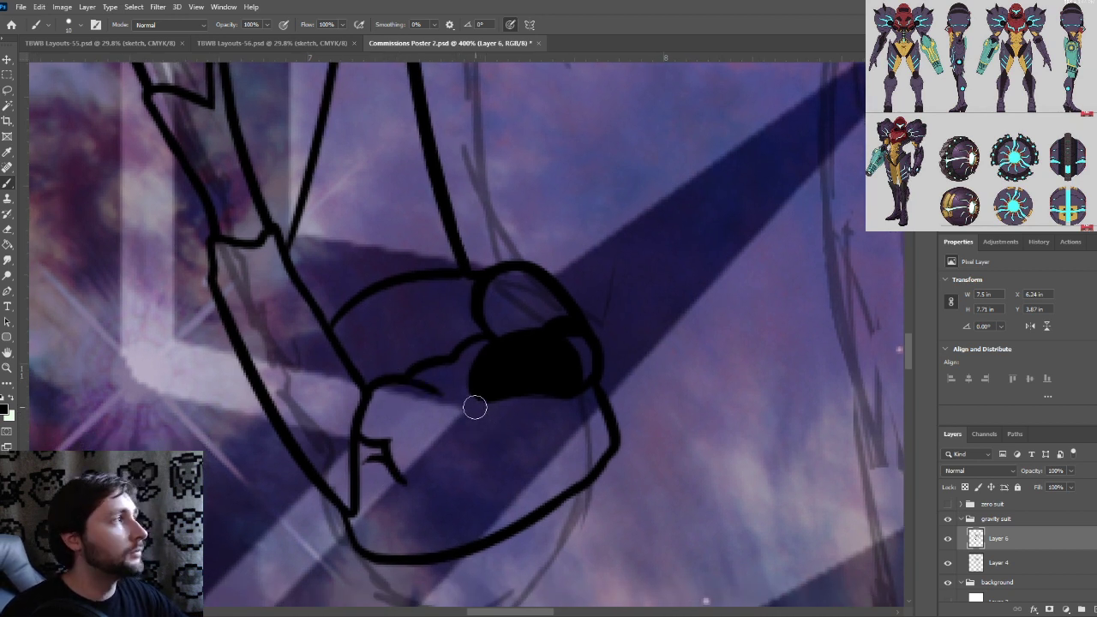
key("ctrl+z")
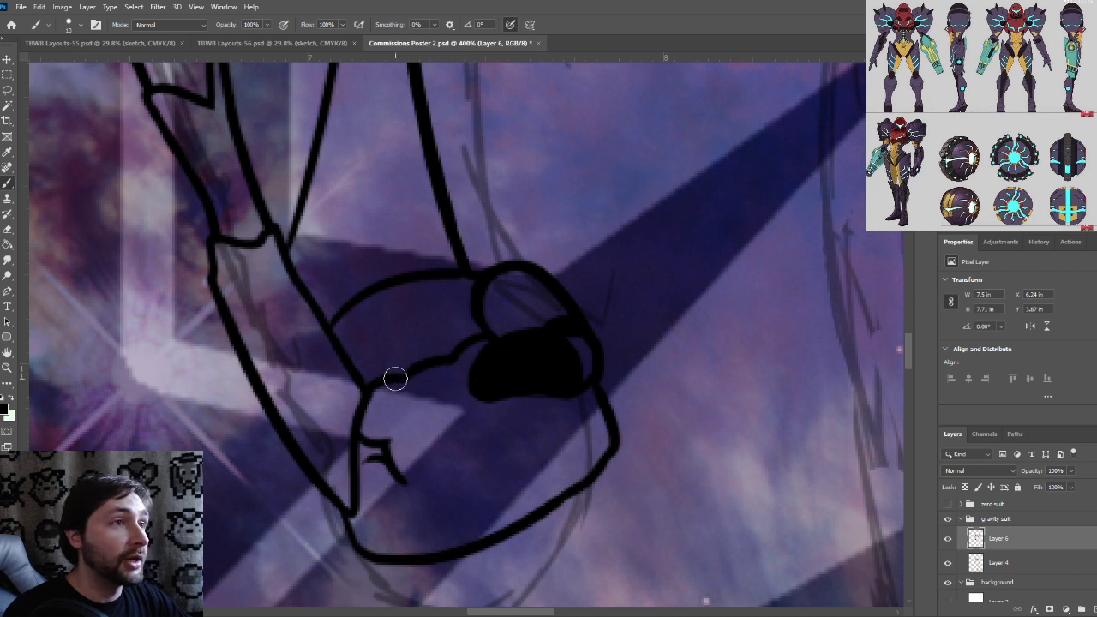
mouse_move(396, 378)
left_mouse_down()
mouse_move(431, 380)
mouse_move(445, 398)
mouse_move(443, 386)
mouse_move(496, 473)
mouse_move(480, 457)
mouse_move(490, 523)
left_mouse_up()
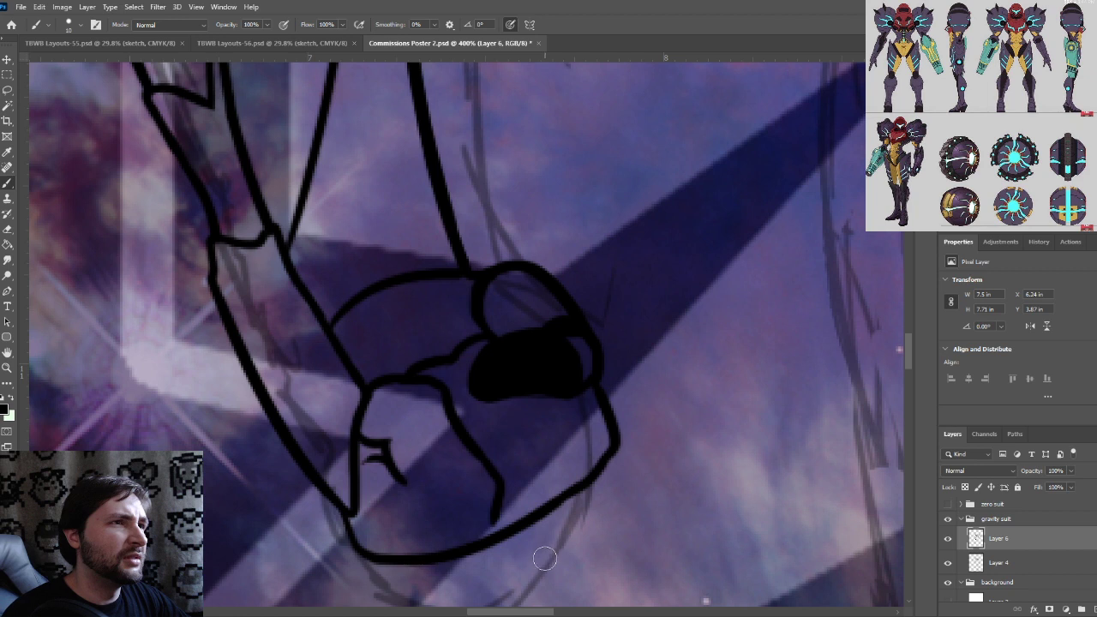
left_click_drag(453, 360, 490, 360)
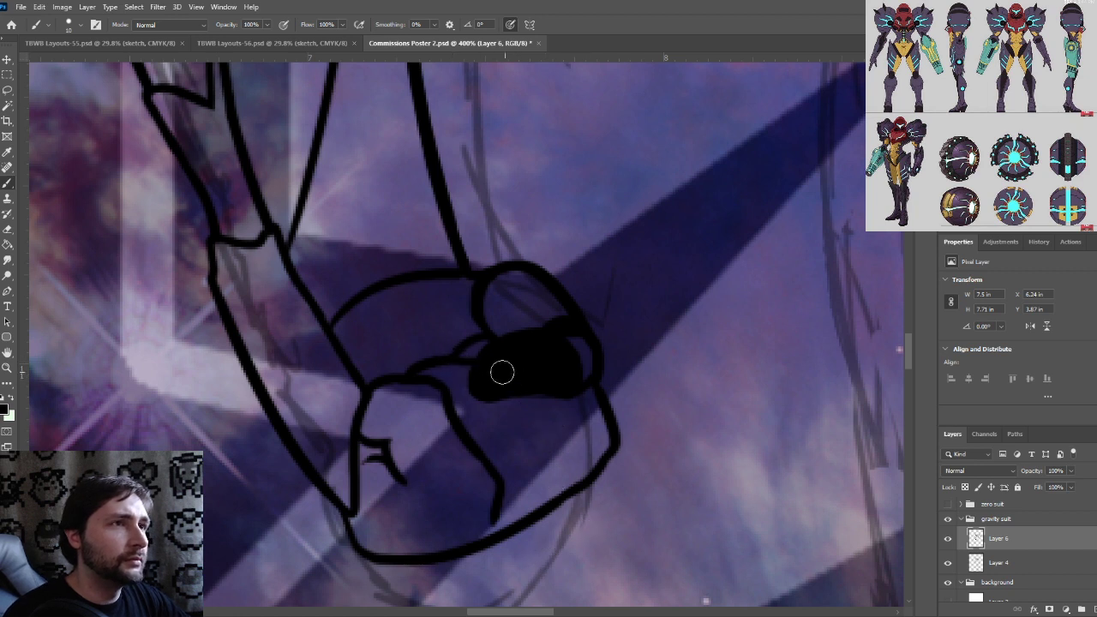
Ink two curved finger dividers from beneath the black opening down to the hand's lower contour
left_click_drag(538, 399, 564, 450)
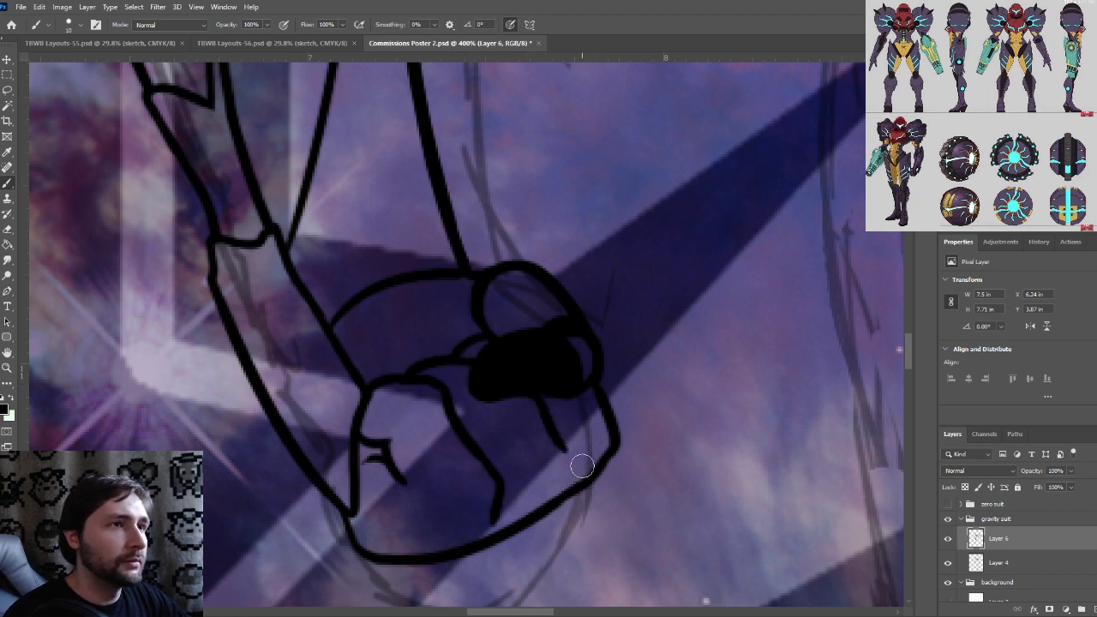
key("ctrl+z")
mouse_move(516, 395)
left_mouse_down()
mouse_move(570, 480)
mouse_move(549, 443)
left_mouse_up()
key("ctrl+z")
left_click_drag(561, 391, 597, 441)
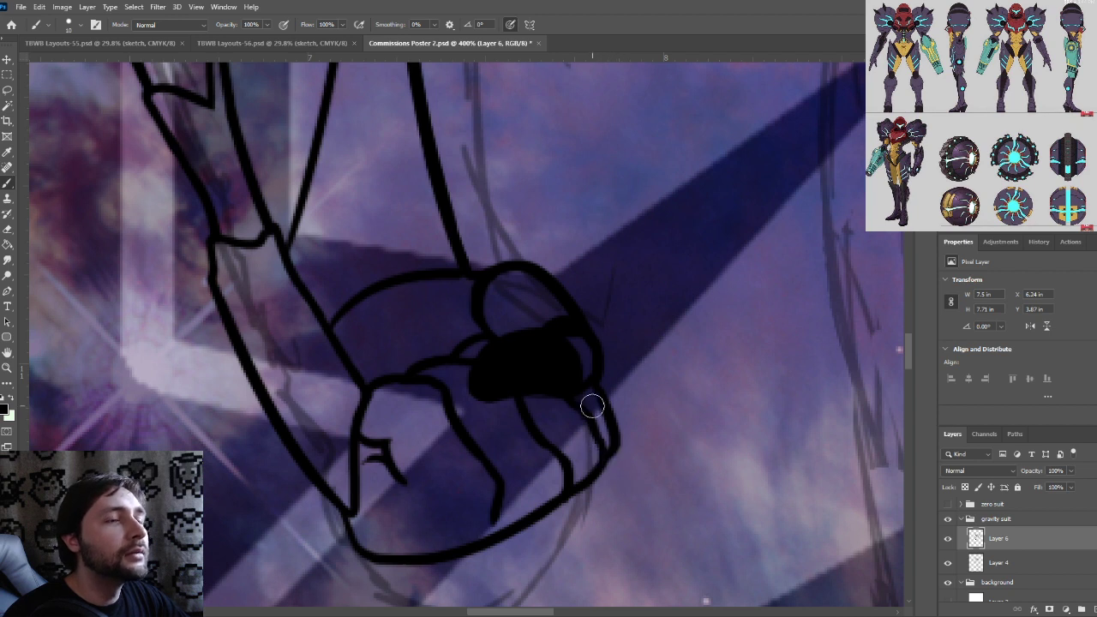
Reshape the hand's lower contour into separate rounded fingertips meeting at the finger dividers, and trim the old outline outside them
left_click_drag(522, 397, 539, 350)
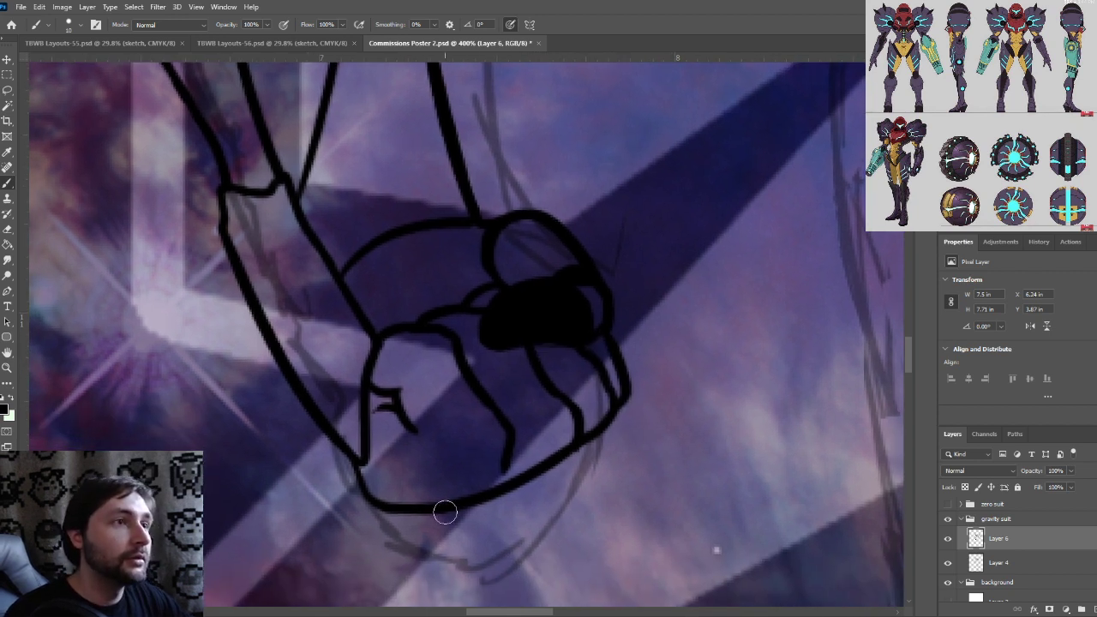
mouse_move(448, 510)
left_mouse_down()
mouse_move(489, 506)
mouse_move(546, 446)
mouse_move(514, 476)
mouse_move(515, 436)
left_mouse_up()
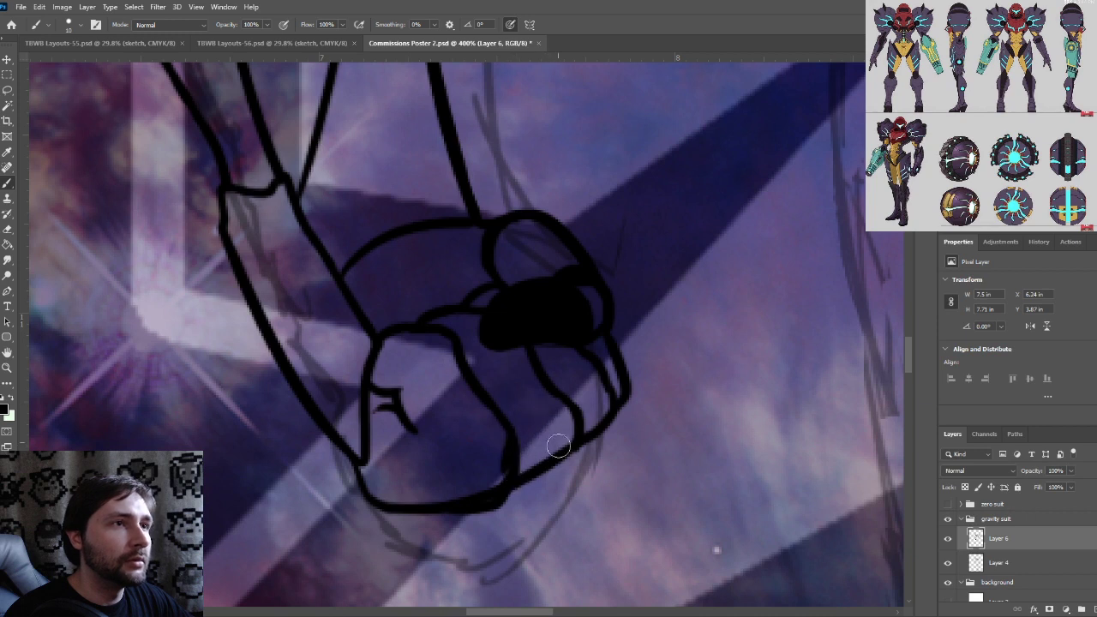
mouse_move(515, 474)
left_mouse_down()
mouse_move(556, 466)
mouse_move(575, 435)
mouse_move(585, 440)
mouse_move(566, 454)
mouse_move(611, 423)
mouse_move(616, 397)
left_mouse_up()
key("ctrl+plus")
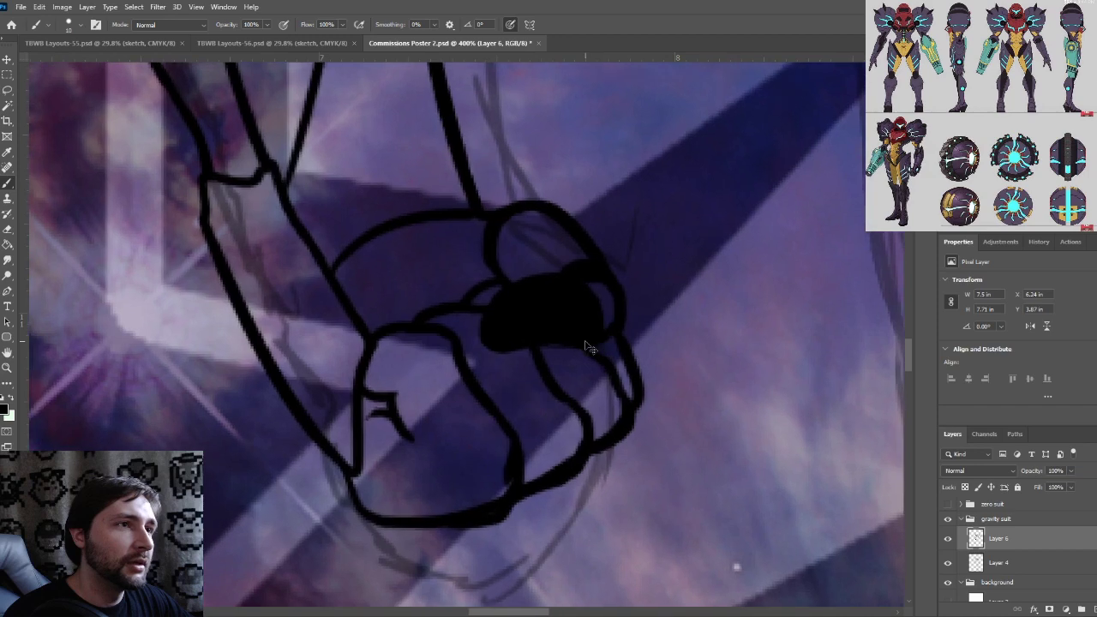
key("ctrl+minus")
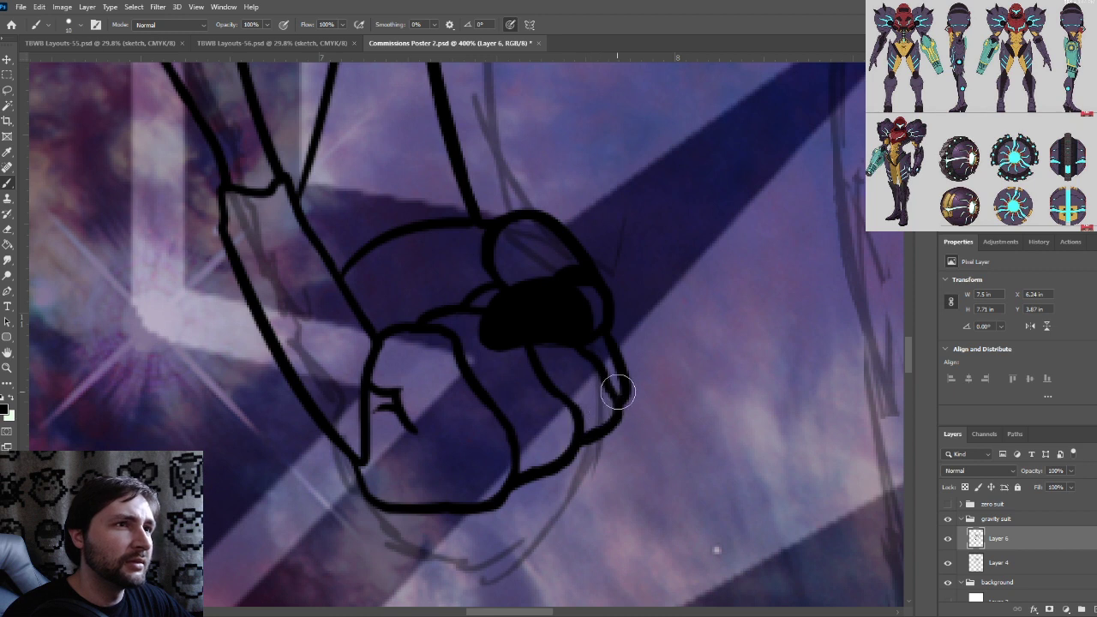
key("space")
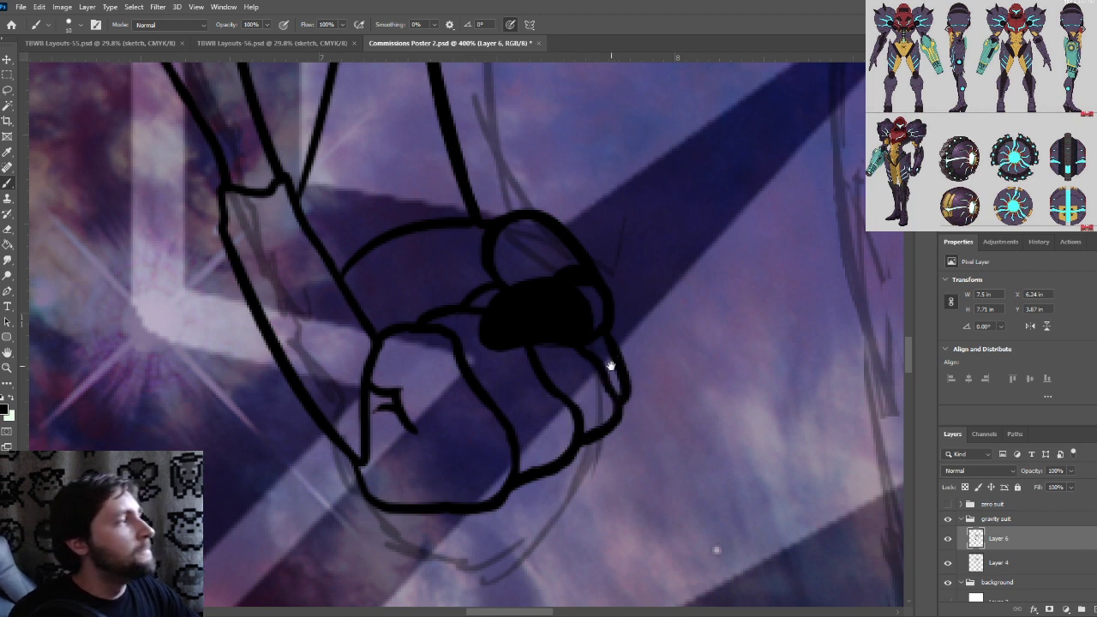
Ink a curved line across the hand from the knuckle line to its upper contour, and a double arched band across the wrist
left_click_drag(540, 312, 552, 344)
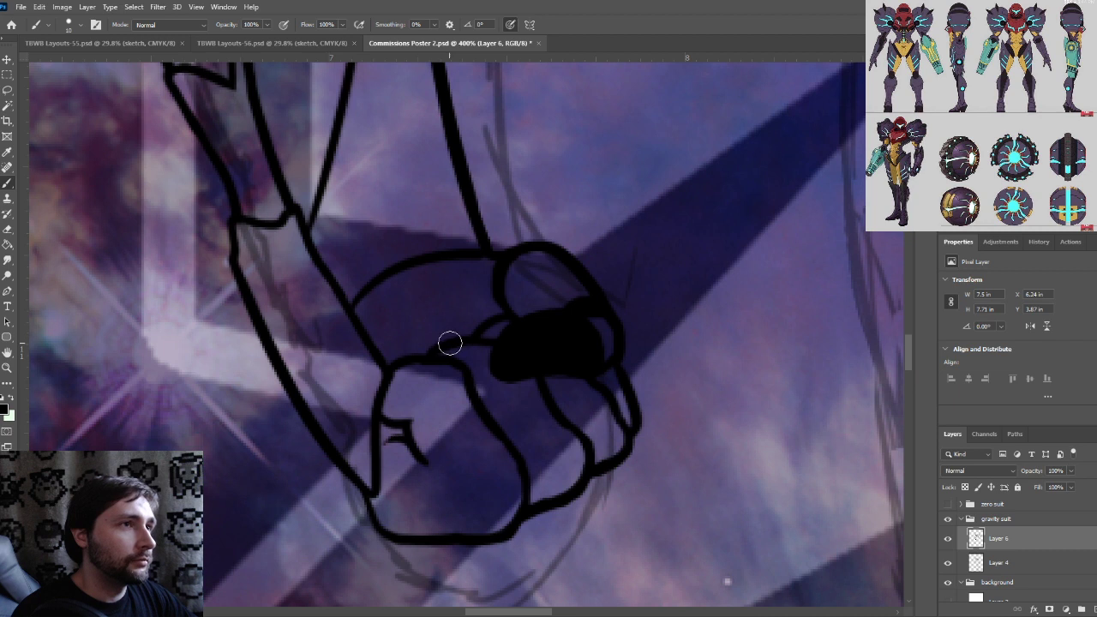
mouse_move(450, 344)
left_mouse_down()
mouse_move(446, 306)
mouse_move(414, 272)
left_mouse_up()
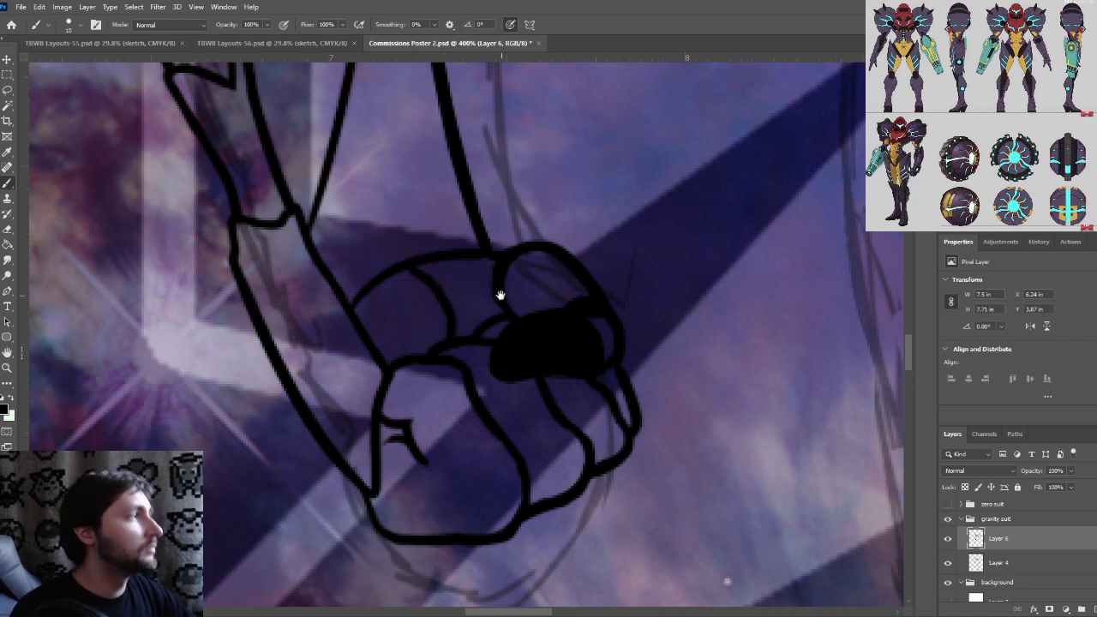
left_click_drag(499, 295, 577, 295)
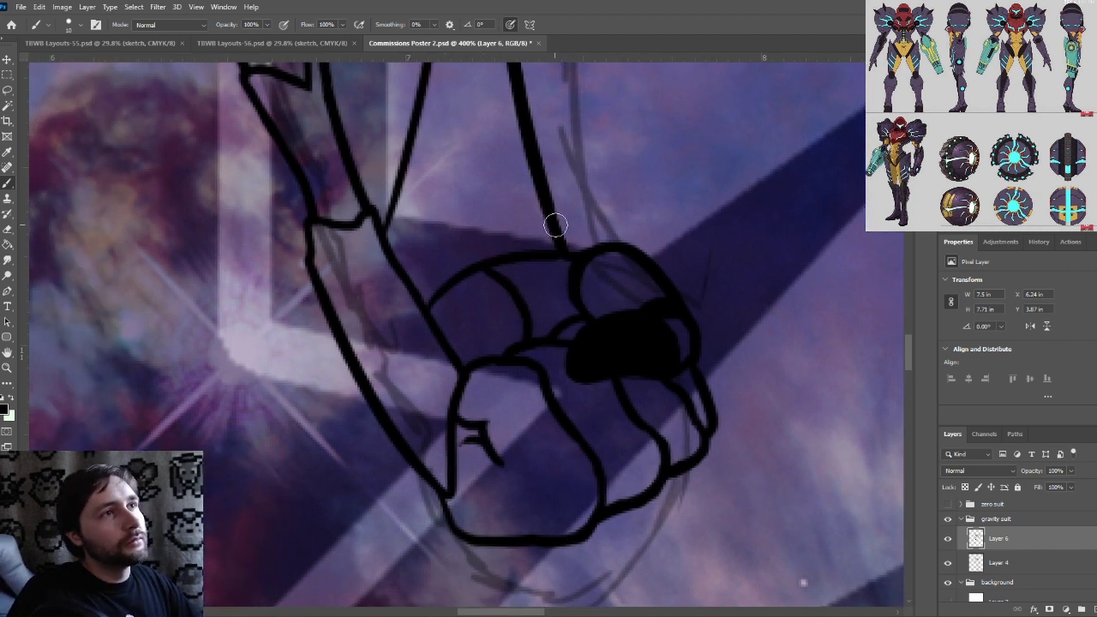
mouse_move(556, 224)
left_mouse_down()
mouse_move(529, 223)
mouse_move(402, 269)
mouse_move(479, 221)
mouse_move(543, 215)
left_mouse_up()
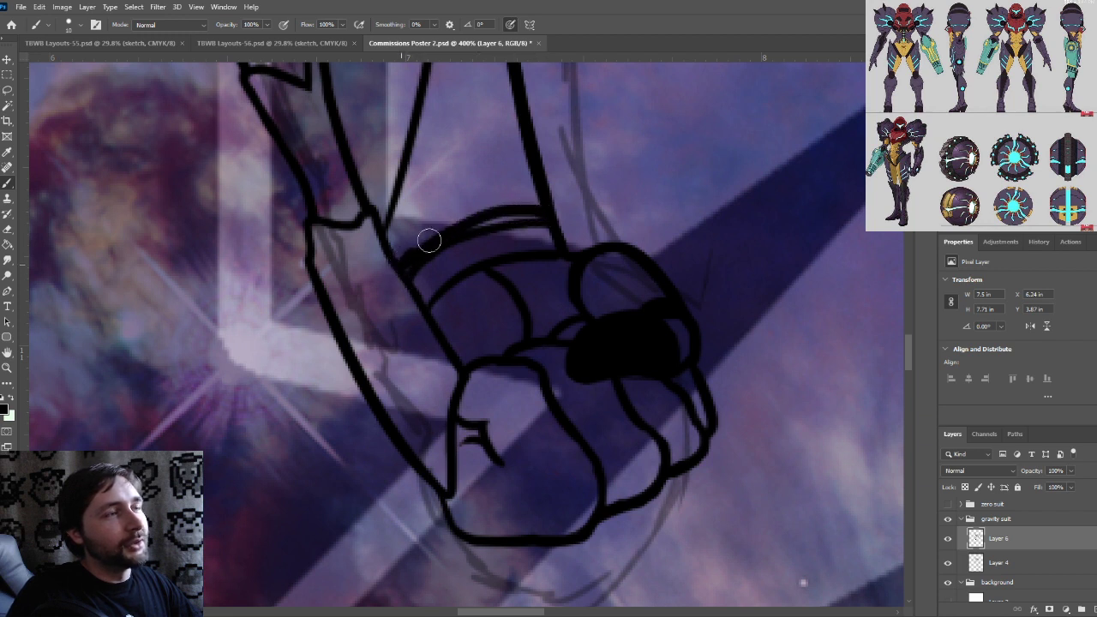
Fill the space between the two arched lines across the wrist with solid black to form a thick band
mouse_move(429, 241)
left_mouse_down()
mouse_move(417, 255)
mouse_move(456, 228)
mouse_move(406, 269)
mouse_move(465, 228)
mouse_move(523, 218)
mouse_move(521, 273)
left_mouse_up()
key("ctrl+plus")
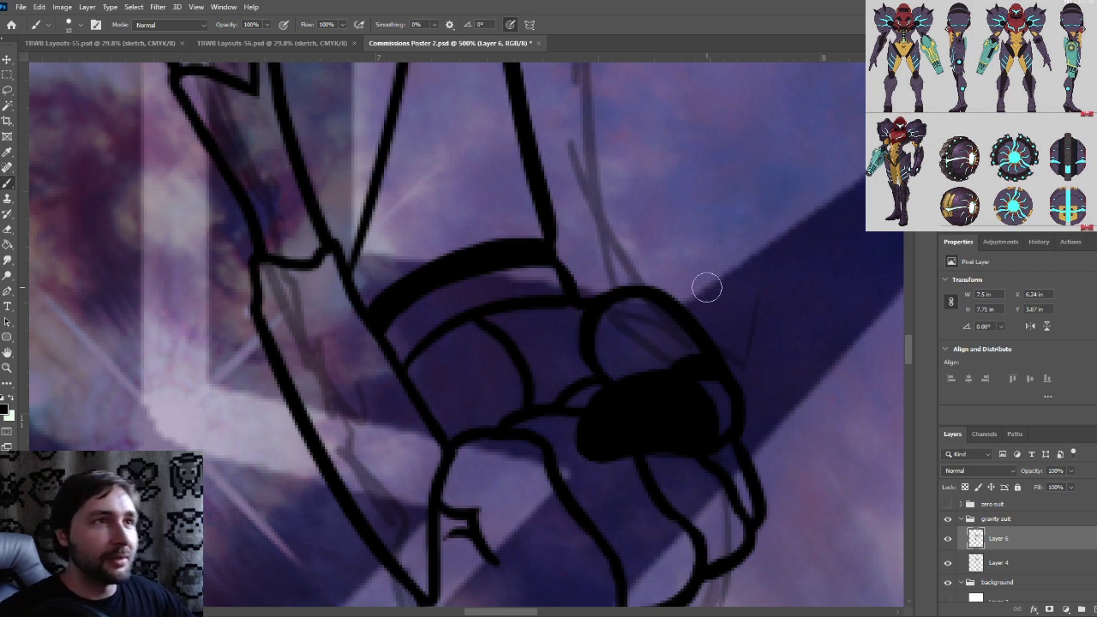
Examine the inked forearm and hand up close and the gravity suit figure within the whole poster
scroll(737, 300, "down", 5)
scroll(733, 331, "down", 2)
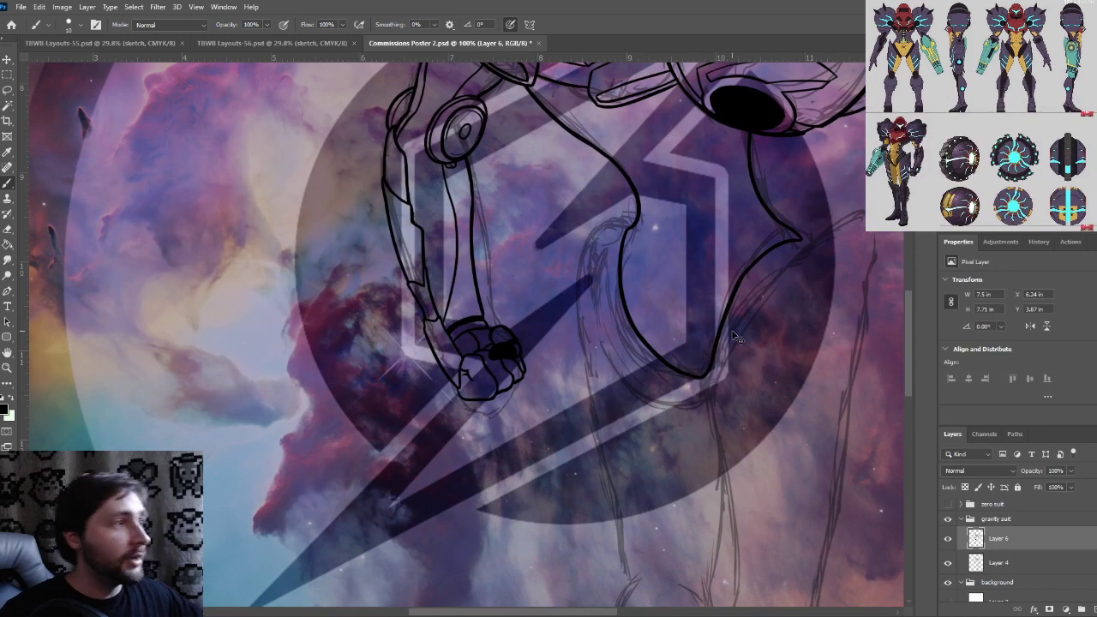
key("ctrl+0")
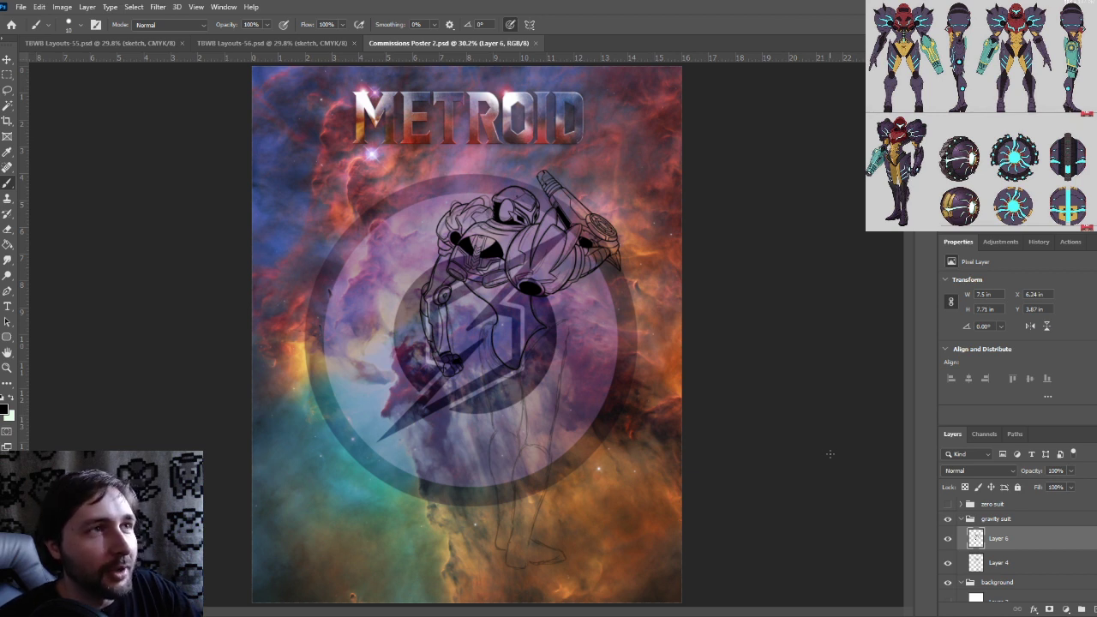
key("ctrl+plus")
key("ctrl+plus")
key("ctrl+plus")
key("ctrl+plus")
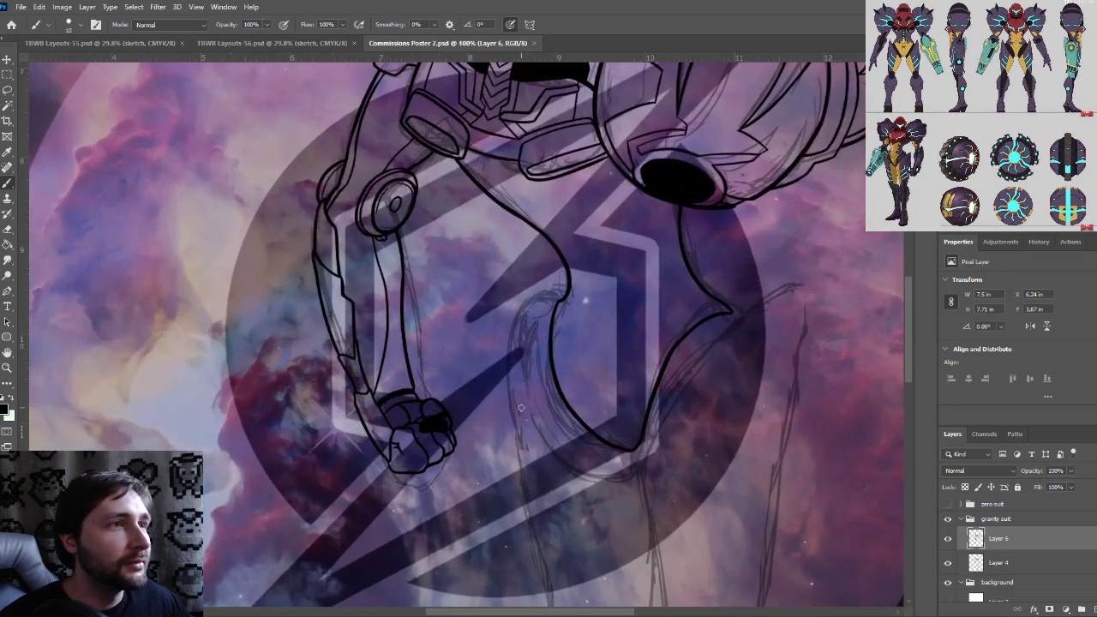
scroll(520, 408, "up", 2)
left_click_drag(449, 507, 474, 424)
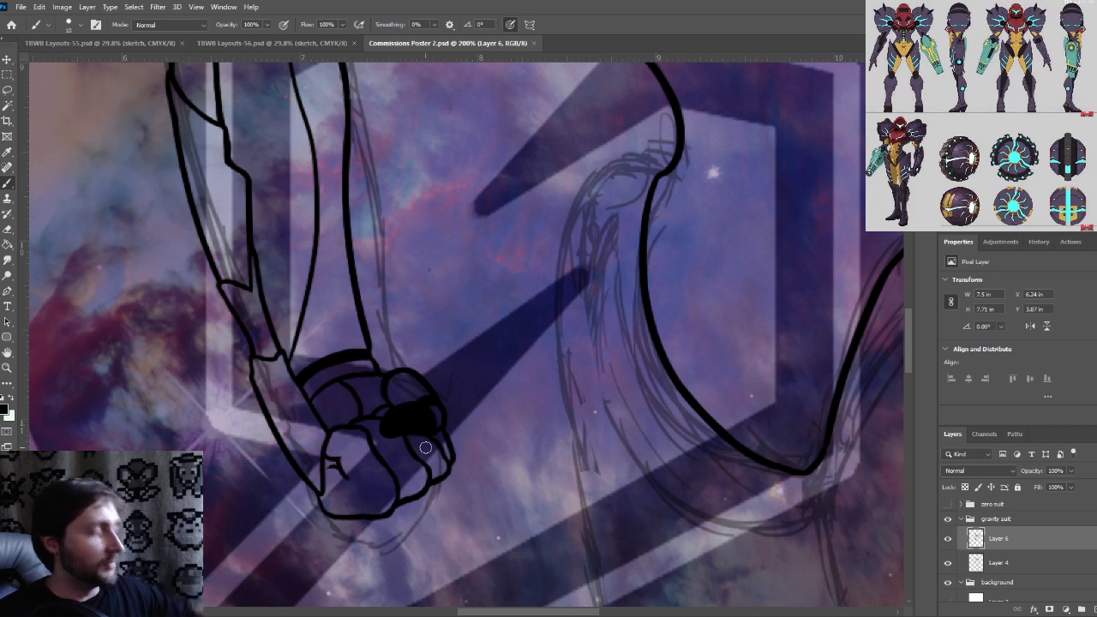
key("ctrl+minus")
scroll(429, 452, "down", 3)
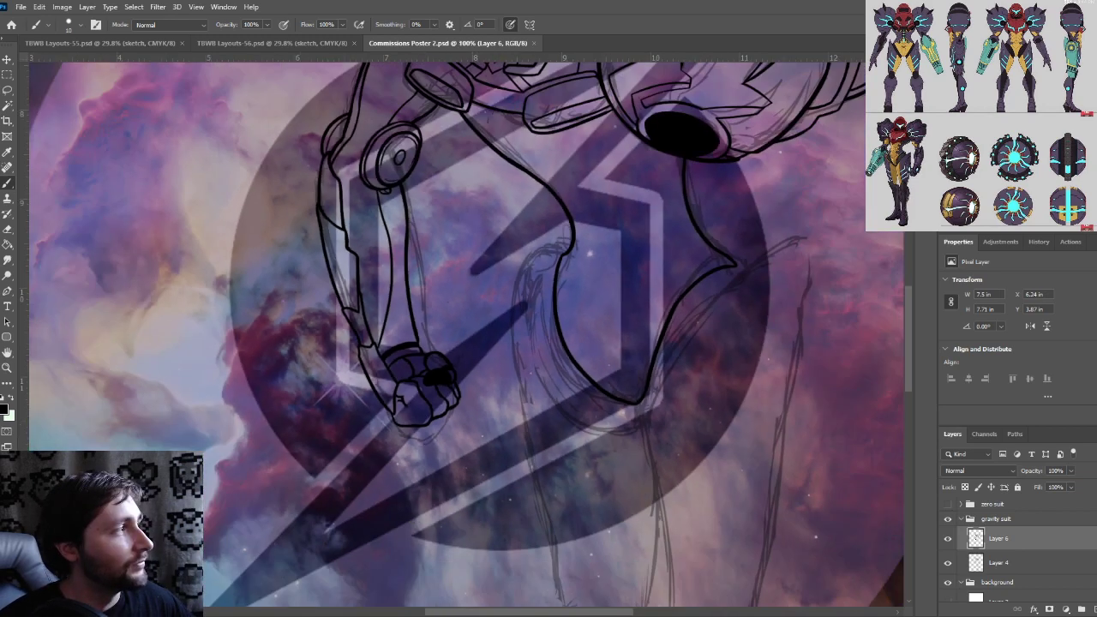
scroll(725, 456, "down", 2)
left_click_drag(725, 455, 647, 435)
key("ctrl+minus")
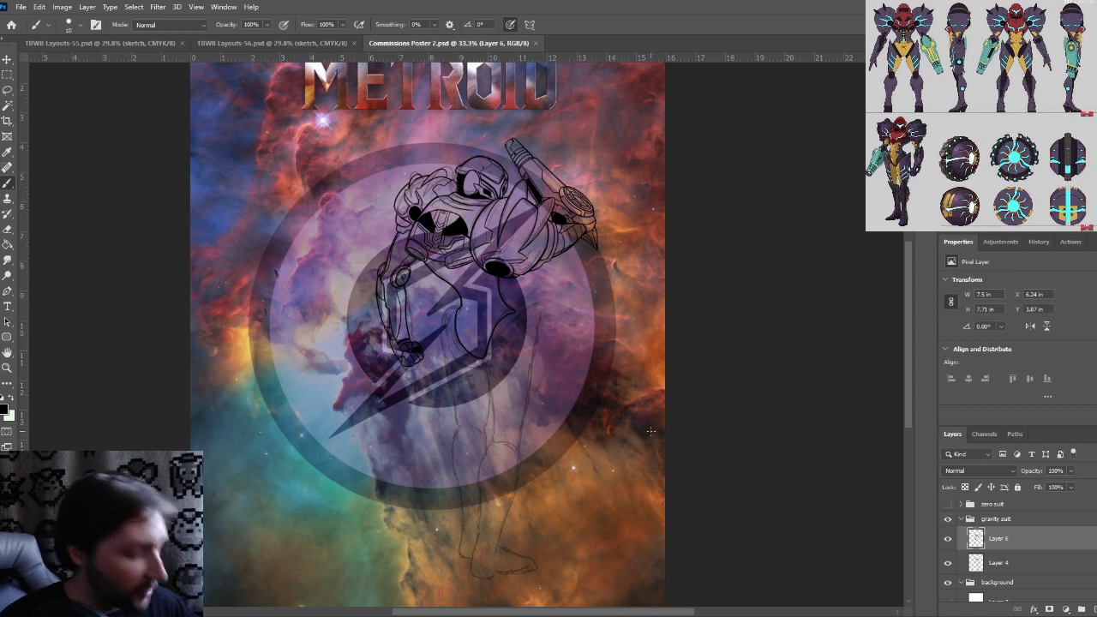
key("ctrl+minus")
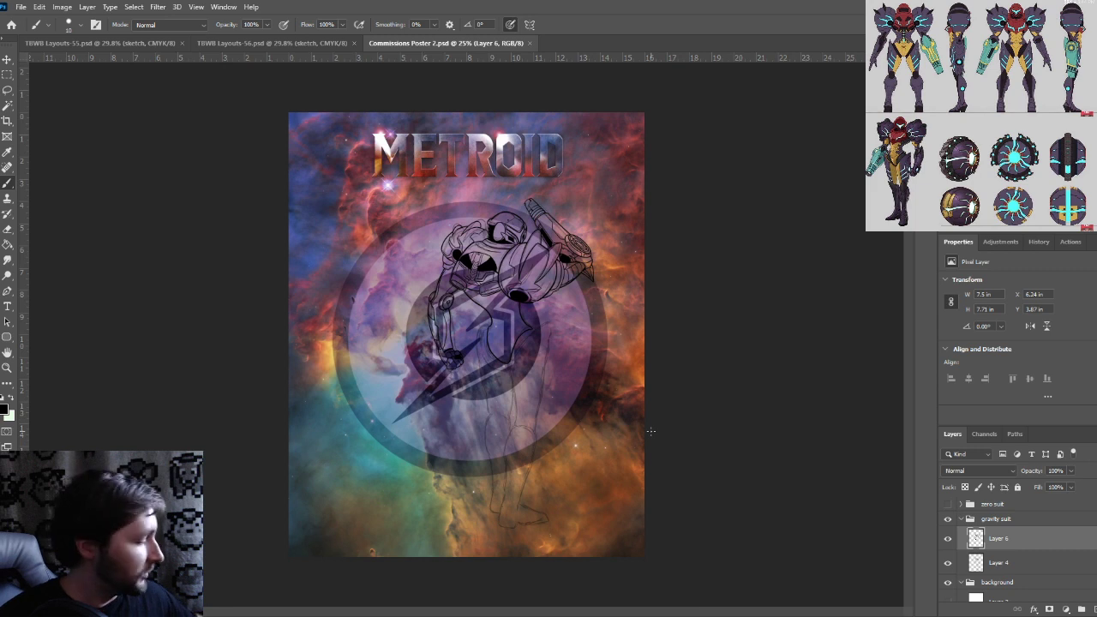
Show the zero suit layer group over the gravity suit line art with the whole poster in view
key("ctrl+0")
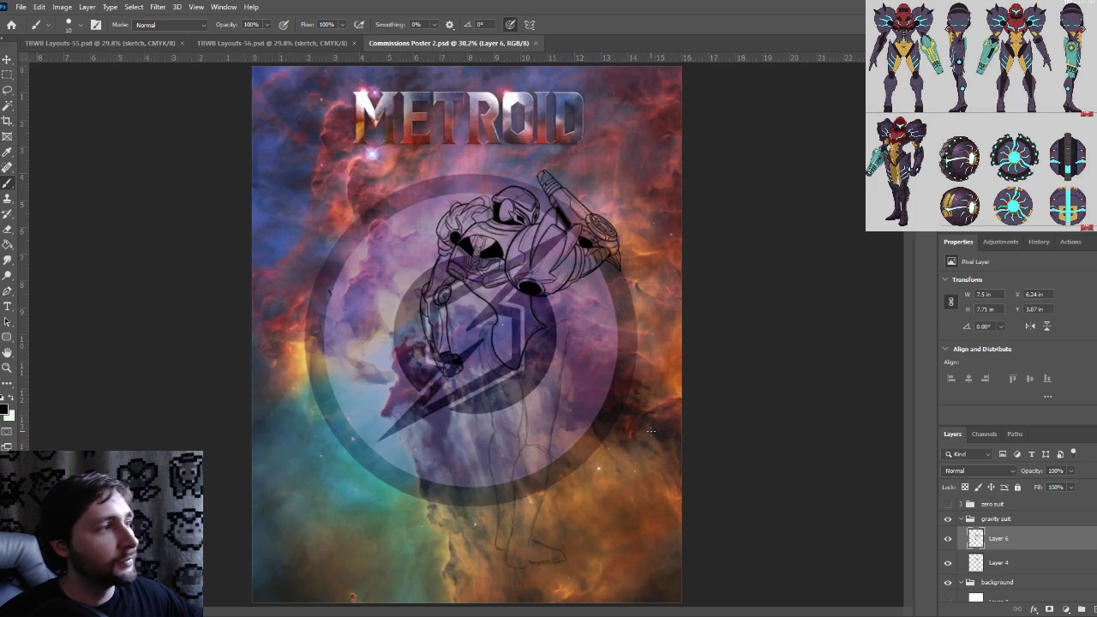
left_click(947, 505)
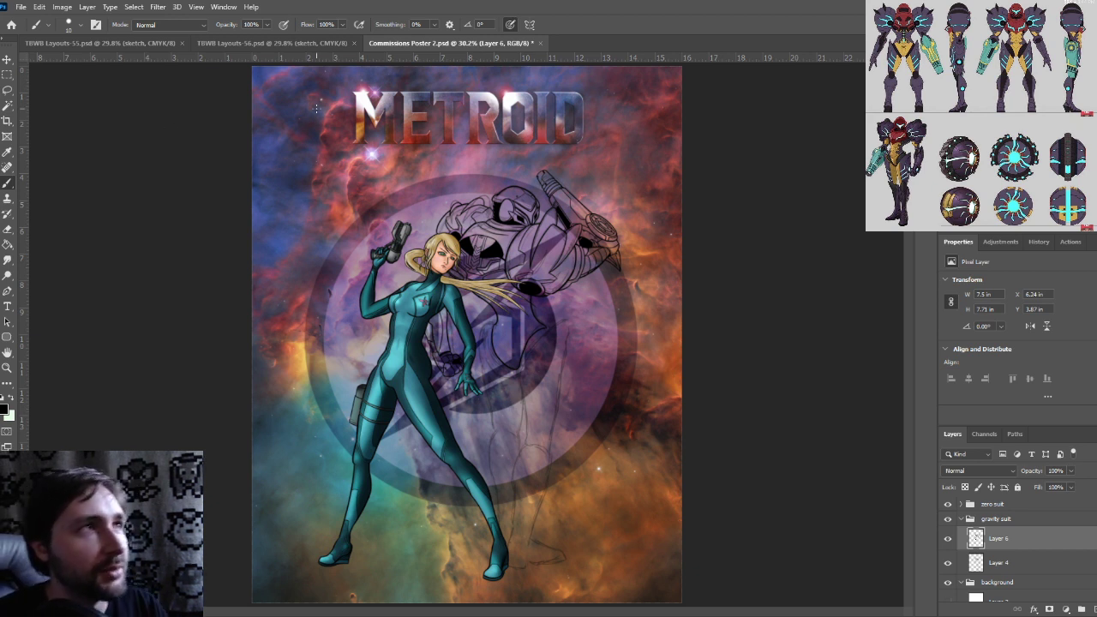
Look over the comic page sketches in TBWB Layouts-55 and TBWB Layouts-56, and return to Commissions Poster 2
left_click(119, 44)
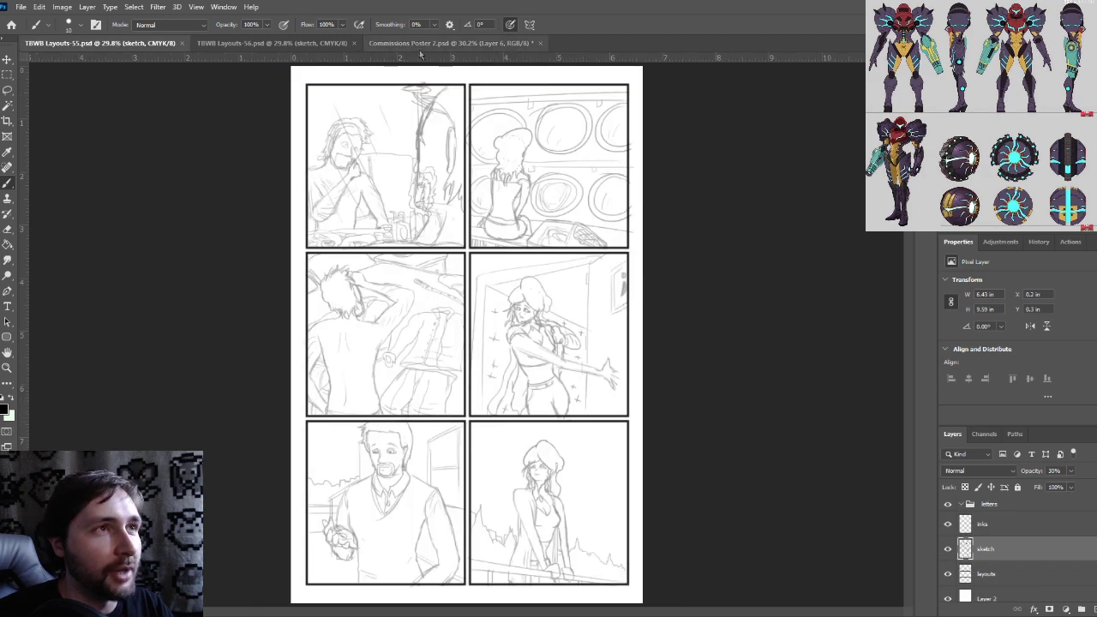
left_click(261, 44)
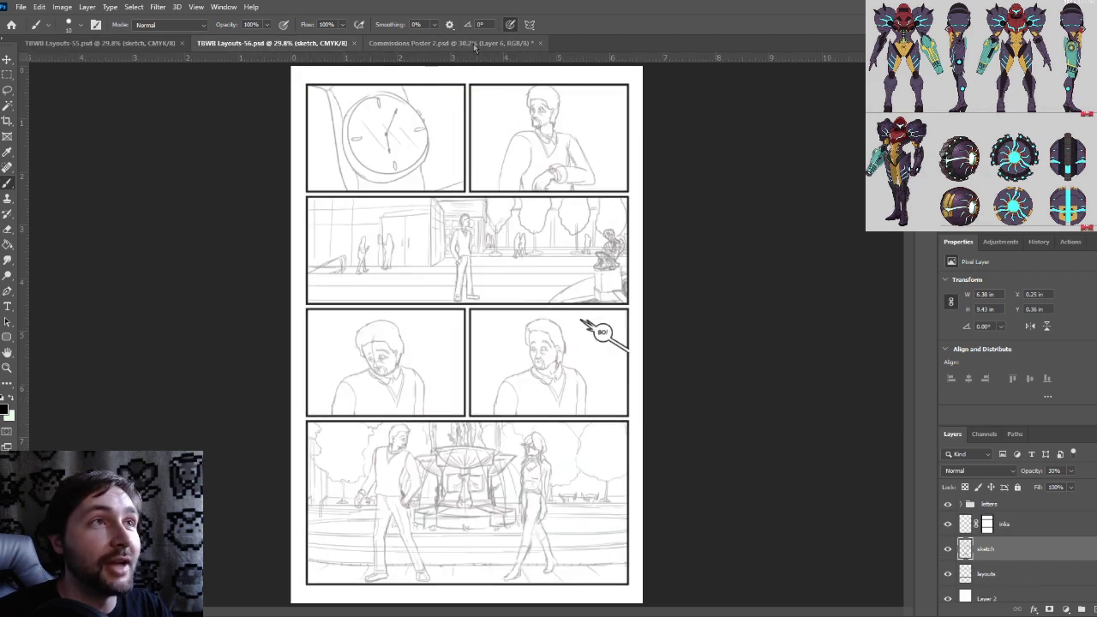
left_click(474, 44)
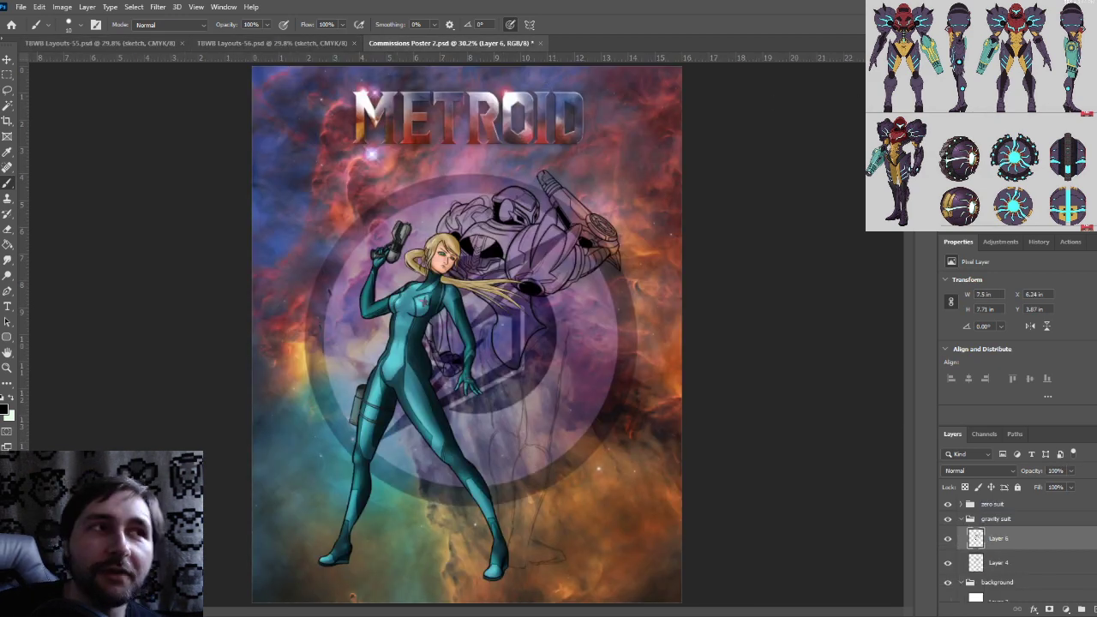